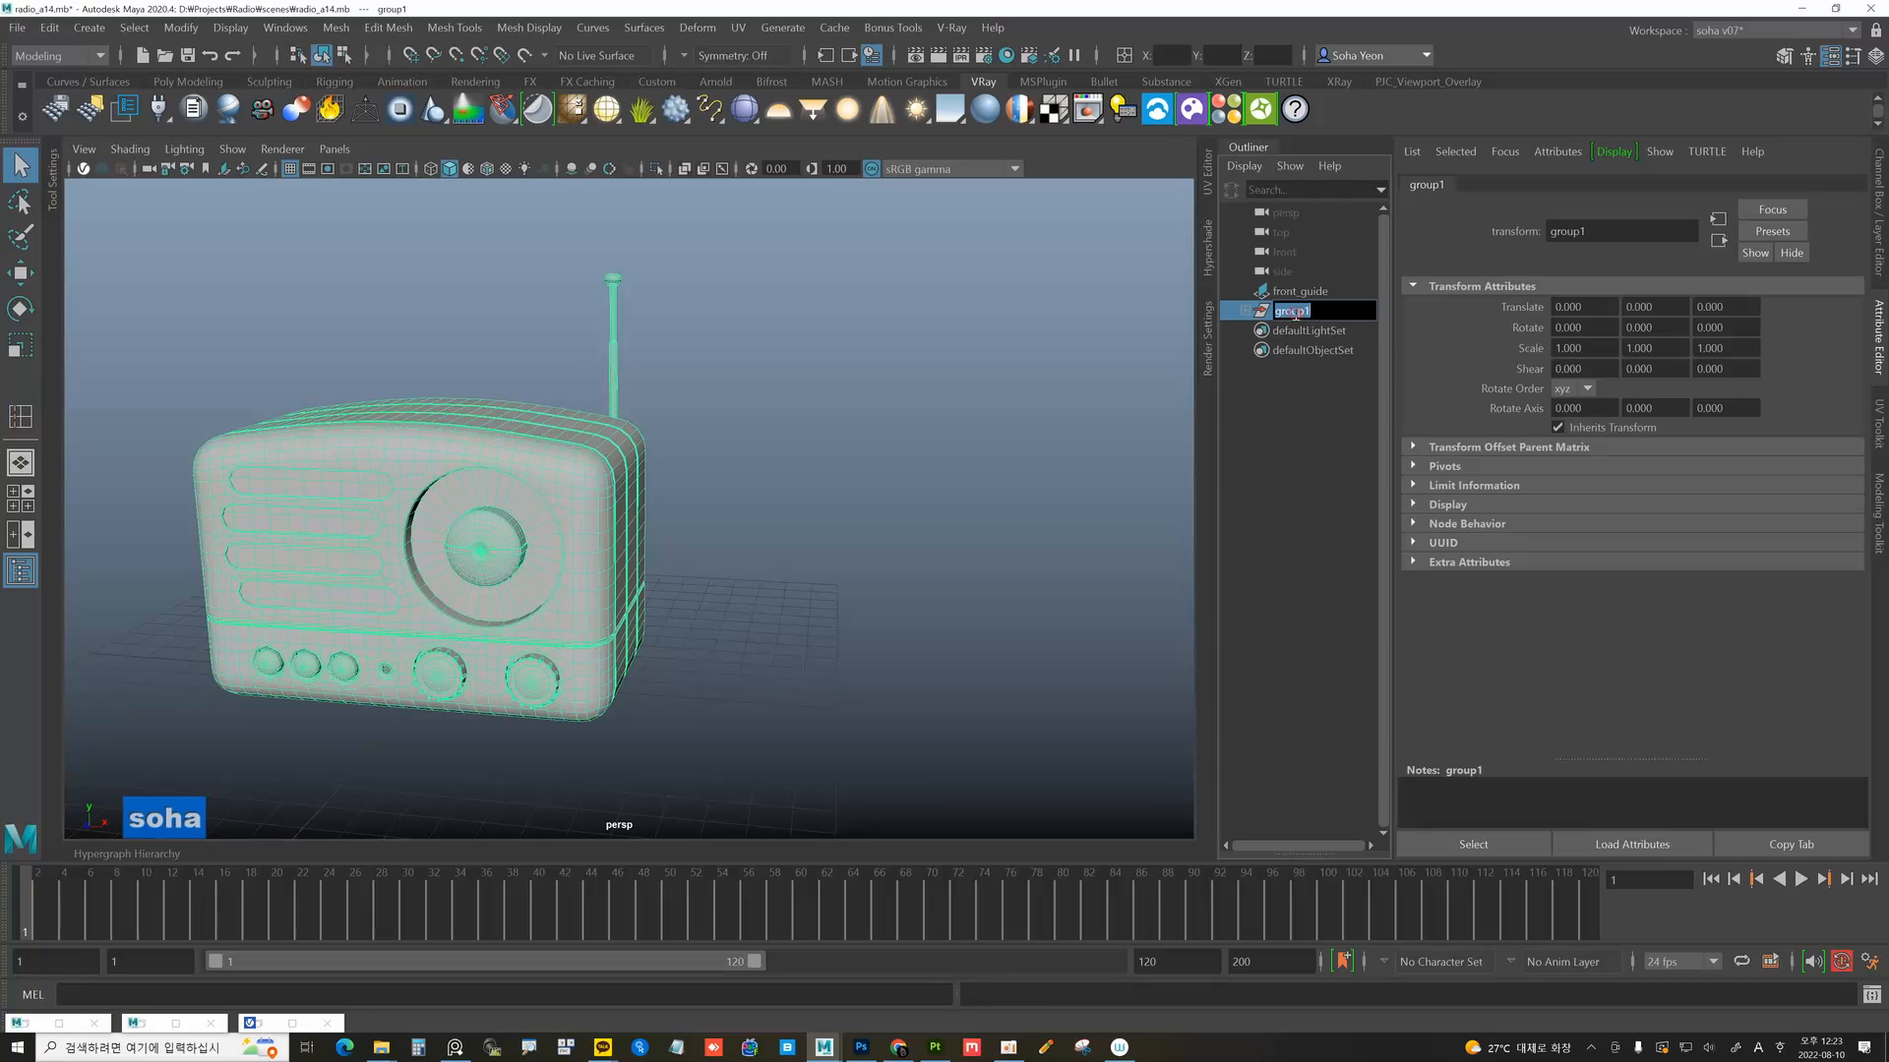
Rename the group holding all the radio parts as Radio_G, leaving nothing selected.
{"action": "type", "text": "Rad"}
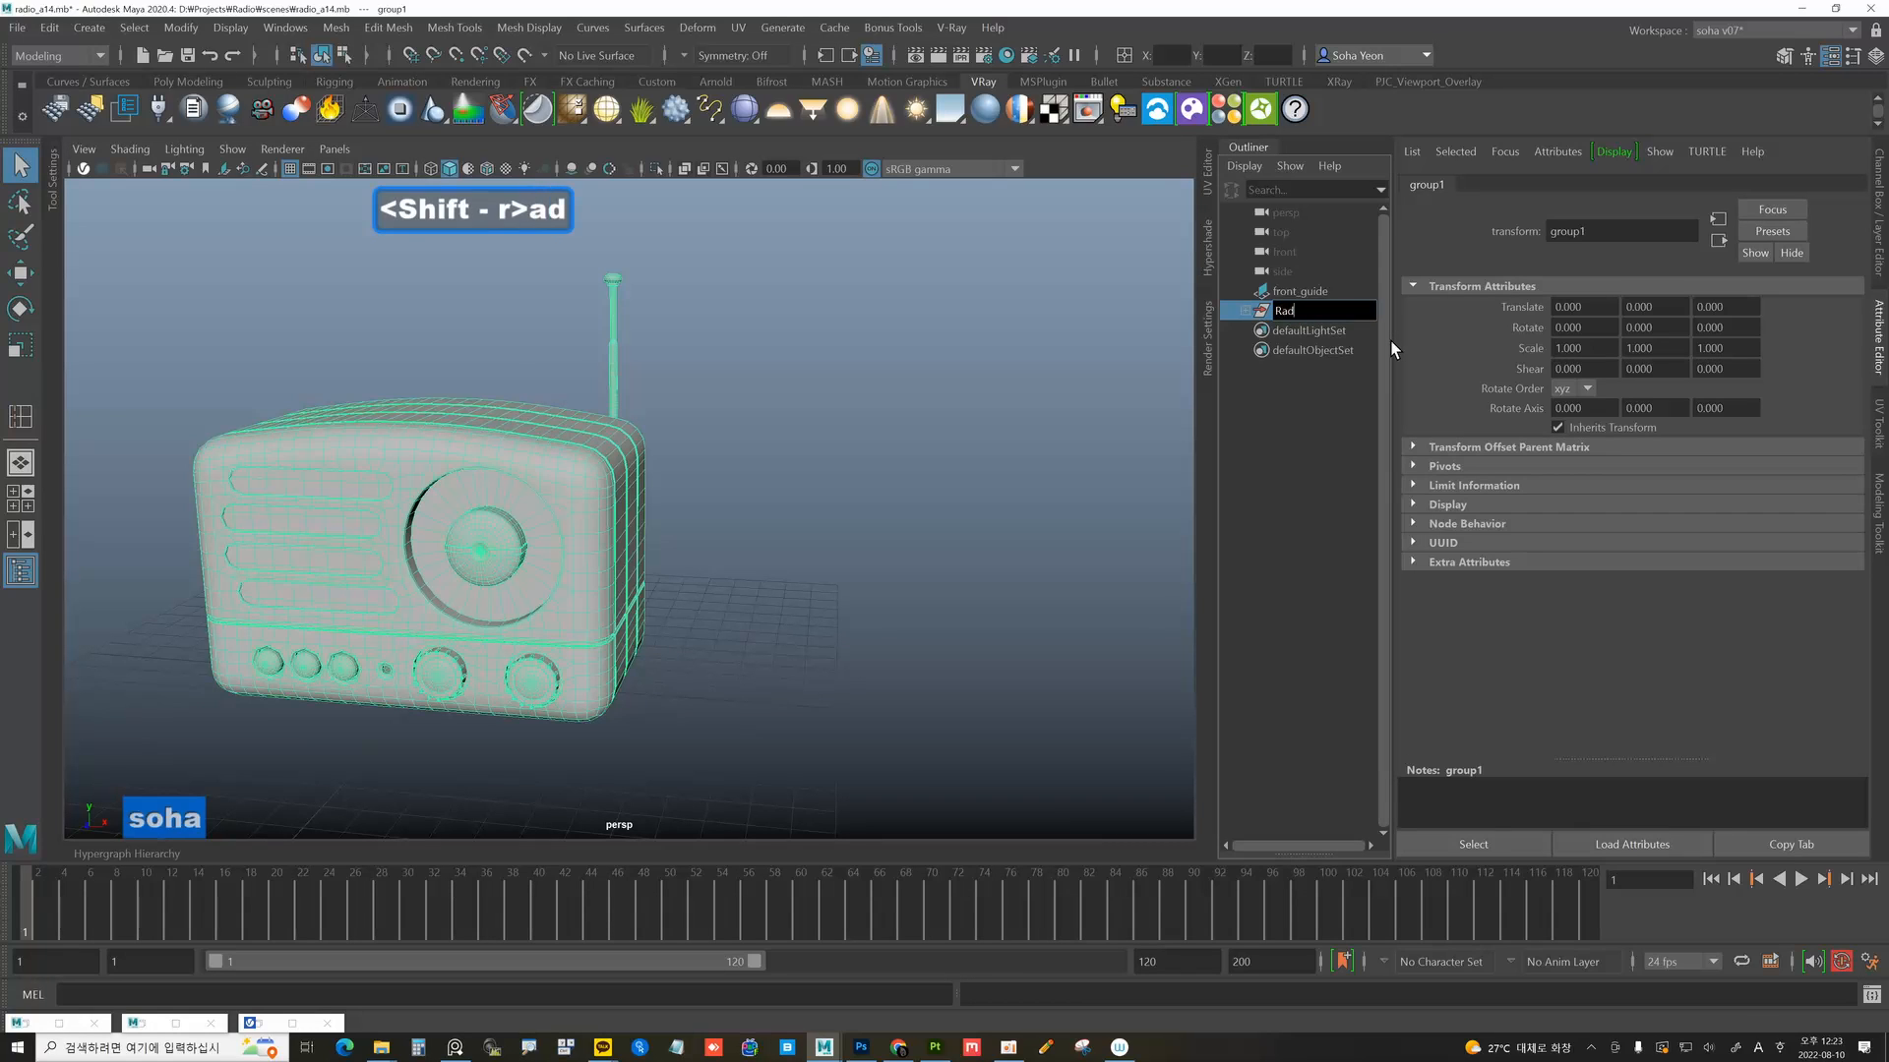
{"action": "type", "text": "io_G"}
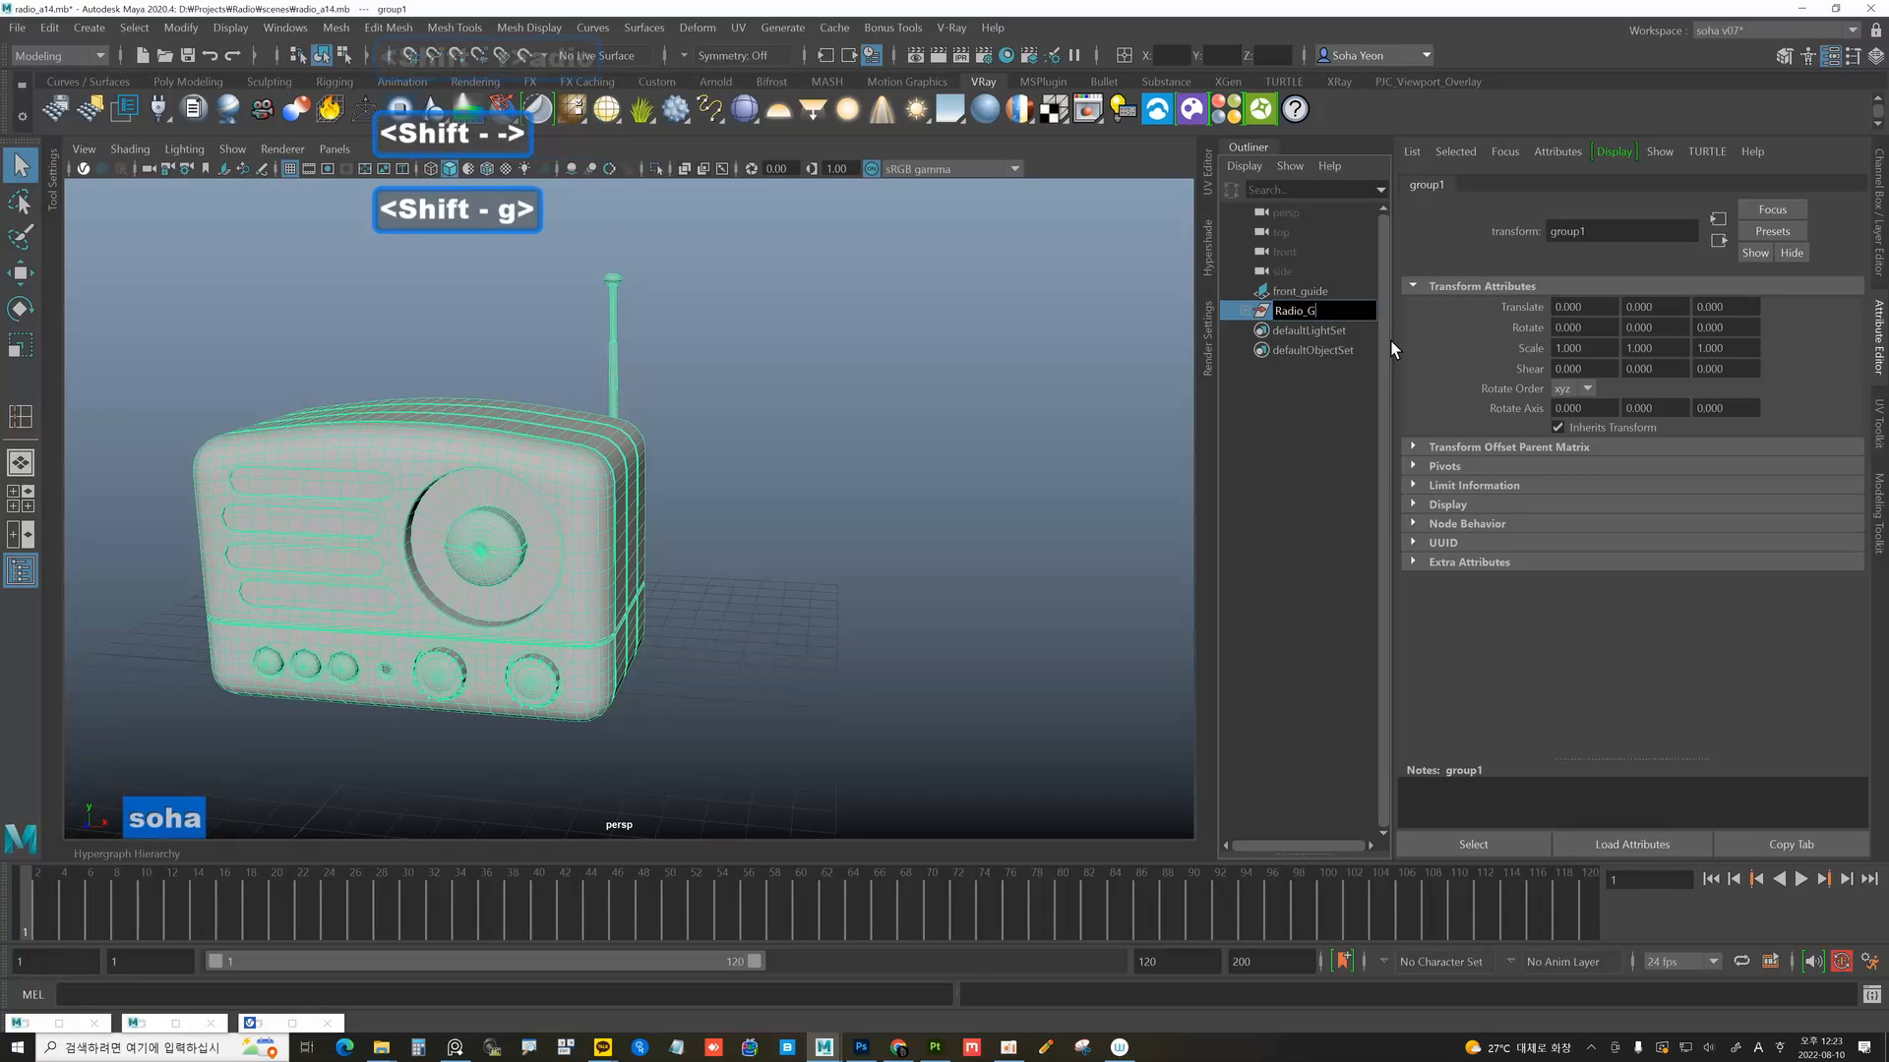
{"action": "key", "text": "Return"}
{"action": "left_click", "coordinate": [728, 512]}
Combine the two large knobs on the radio's lower front into one mesh.
{"action": "left_click_drag", "start_coordinate": [771, 535], "coordinate": [838, 506], "text": "alt"}
{"action": "left_click", "coordinate": [578, 666]}
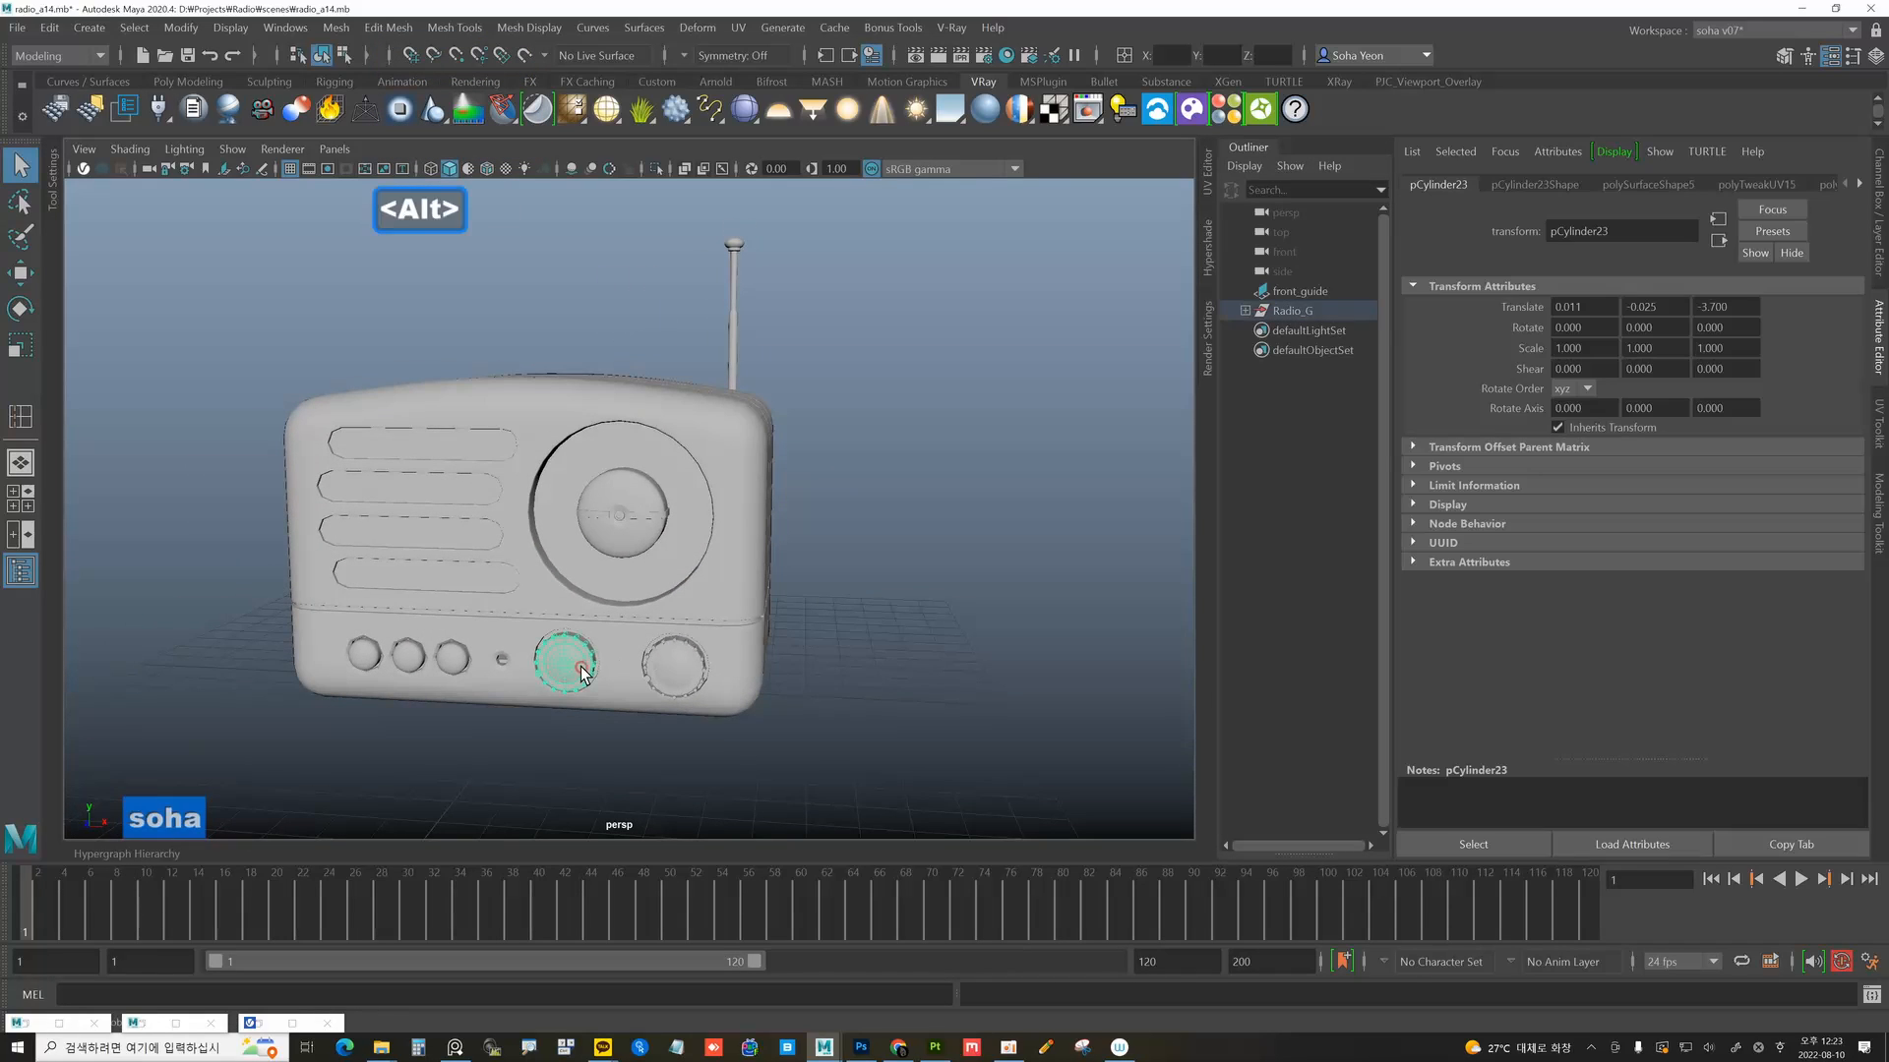
{"action": "left_click", "coordinate": [649, 671]}
{"action": "left_click", "coordinate": [568, 665], "text": "shift"}
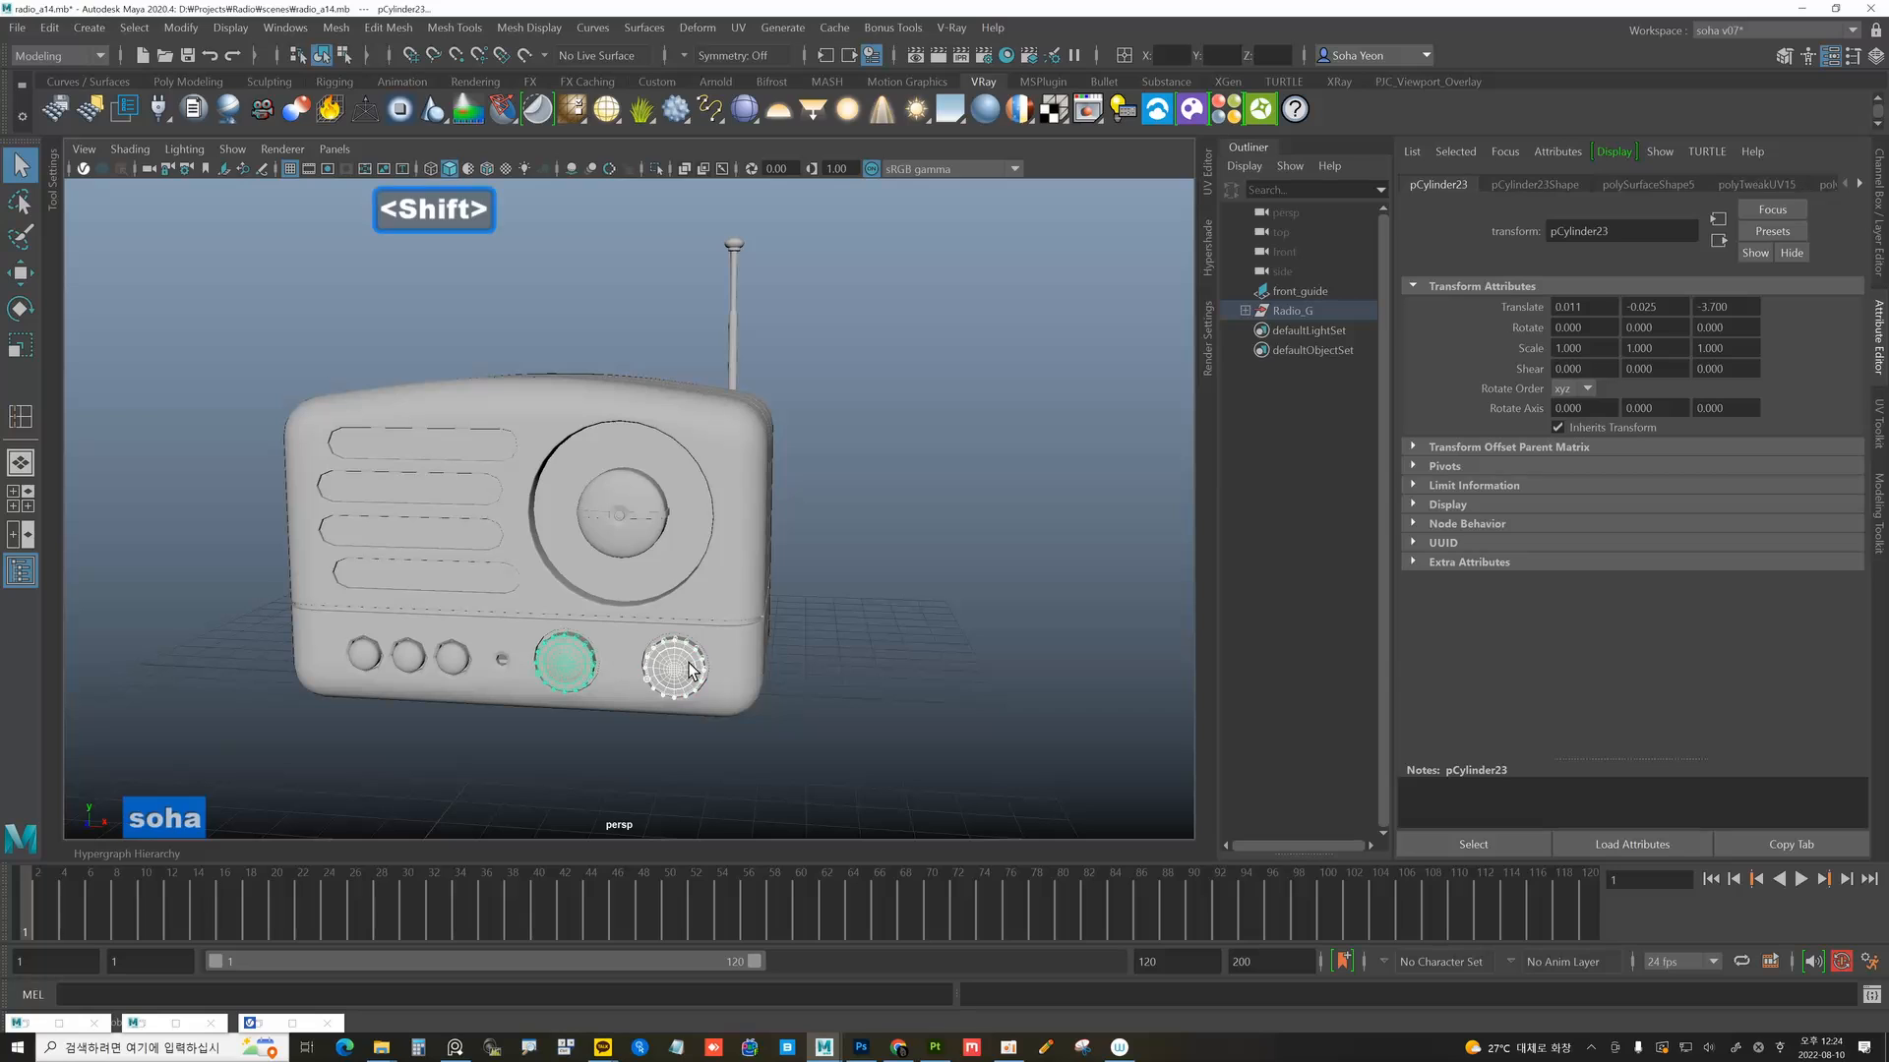
{"action": "key", "text": "shift+a"}
{"action": "left_click", "coordinate": [408, 656]}
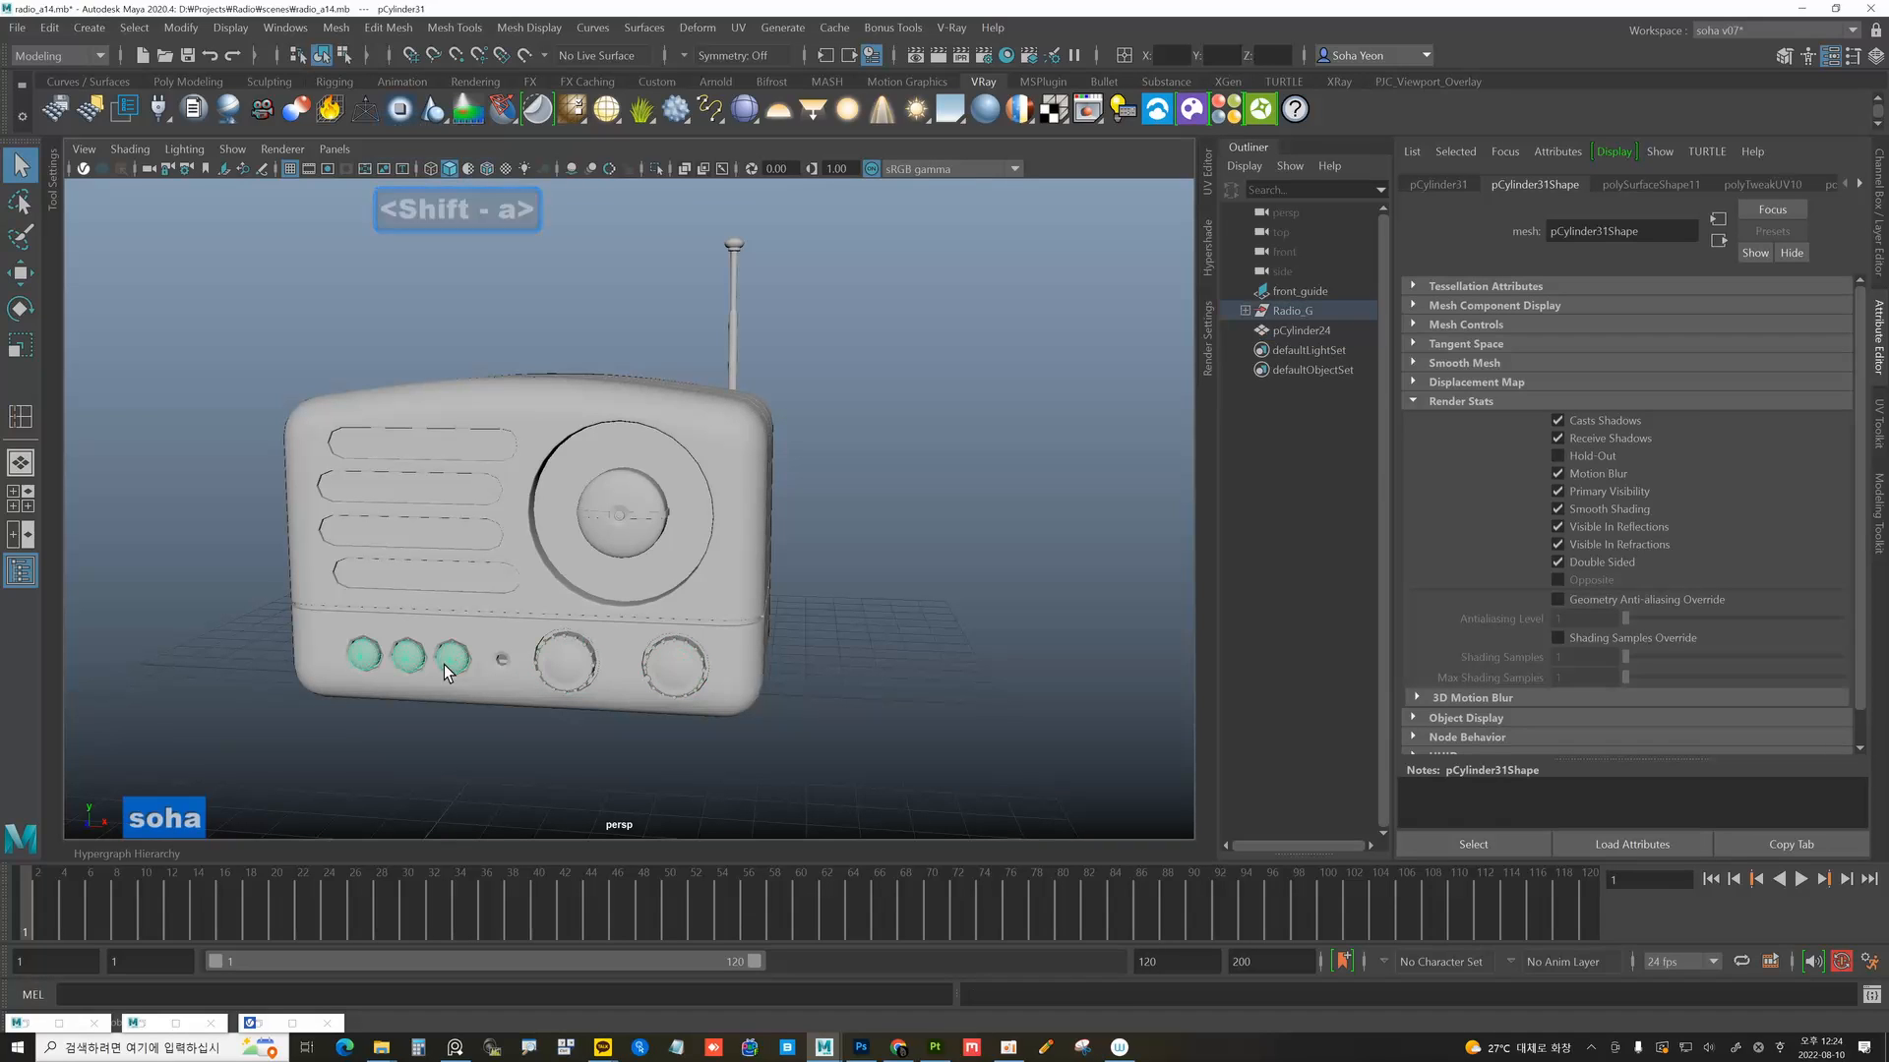
{"action": "left_click", "coordinate": [623, 541]}
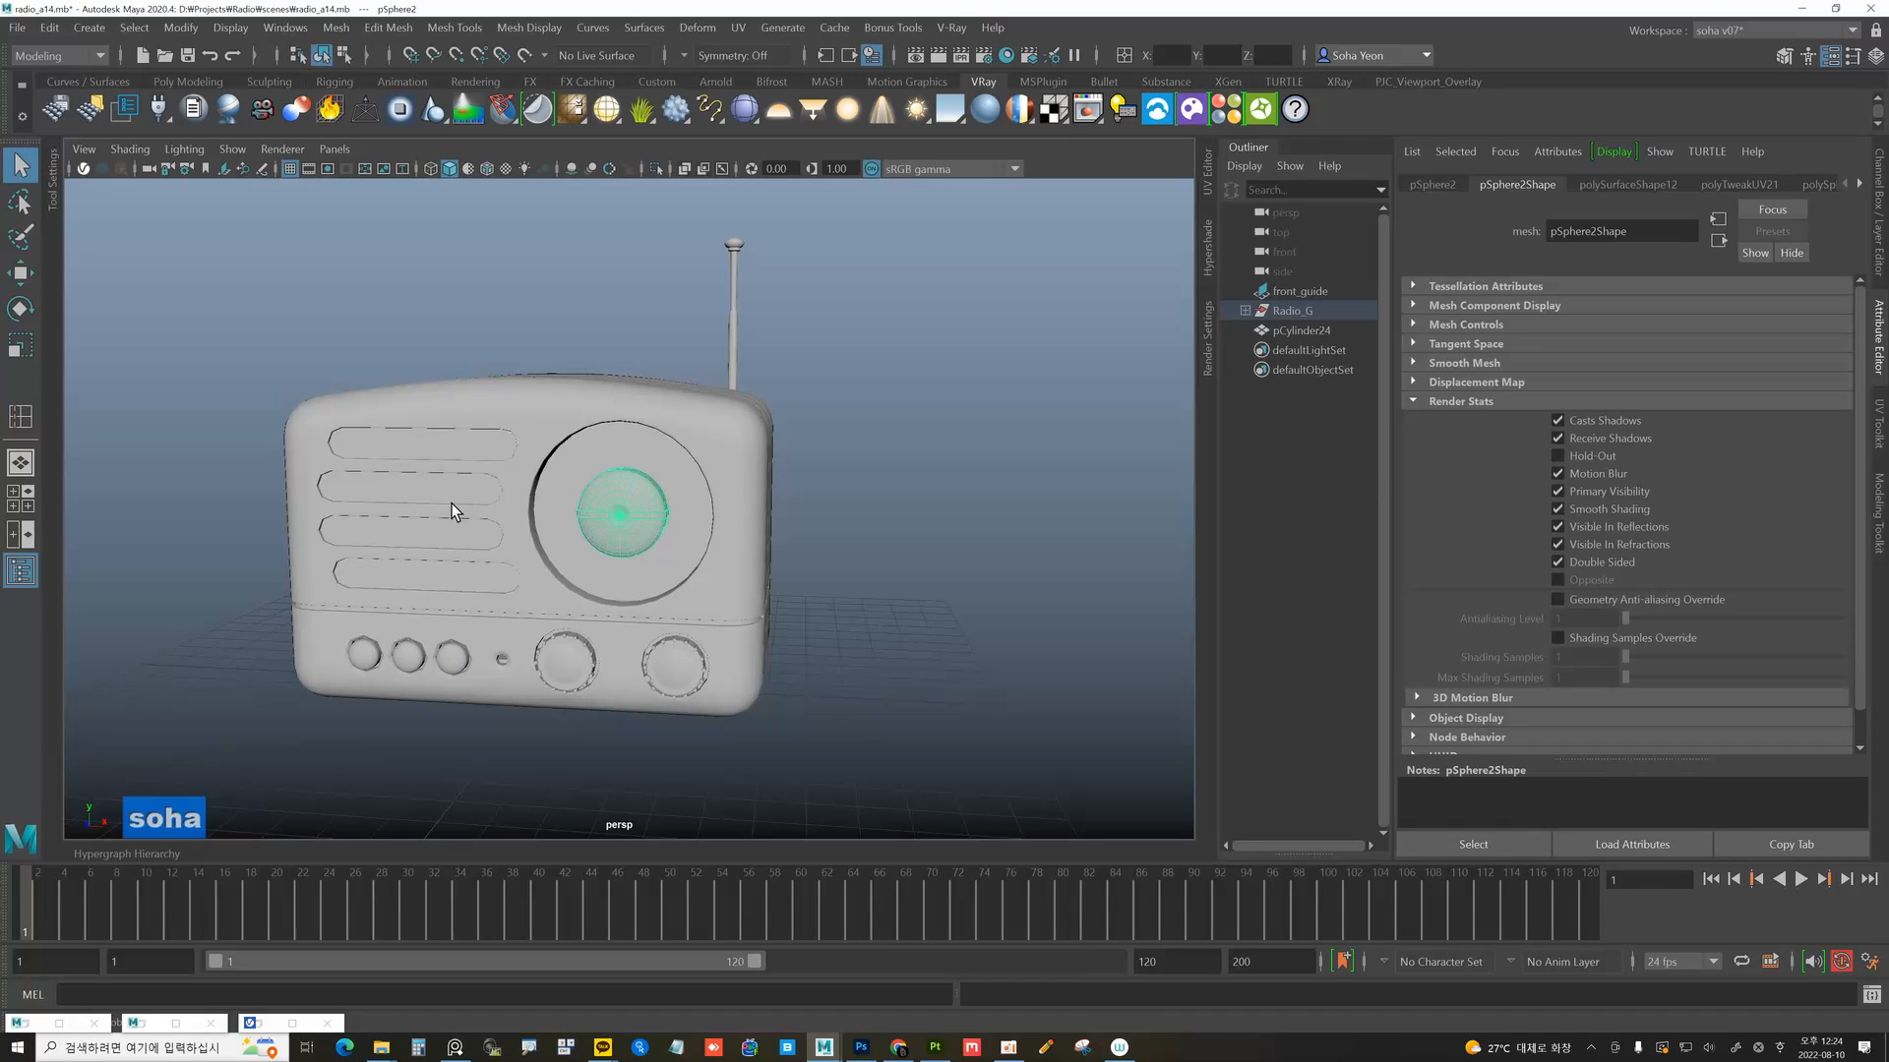
Parent the combined knob mesh under the Radio_G group and expand the group's hierarchy.
{"action": "left_click", "coordinate": [1309, 332]}
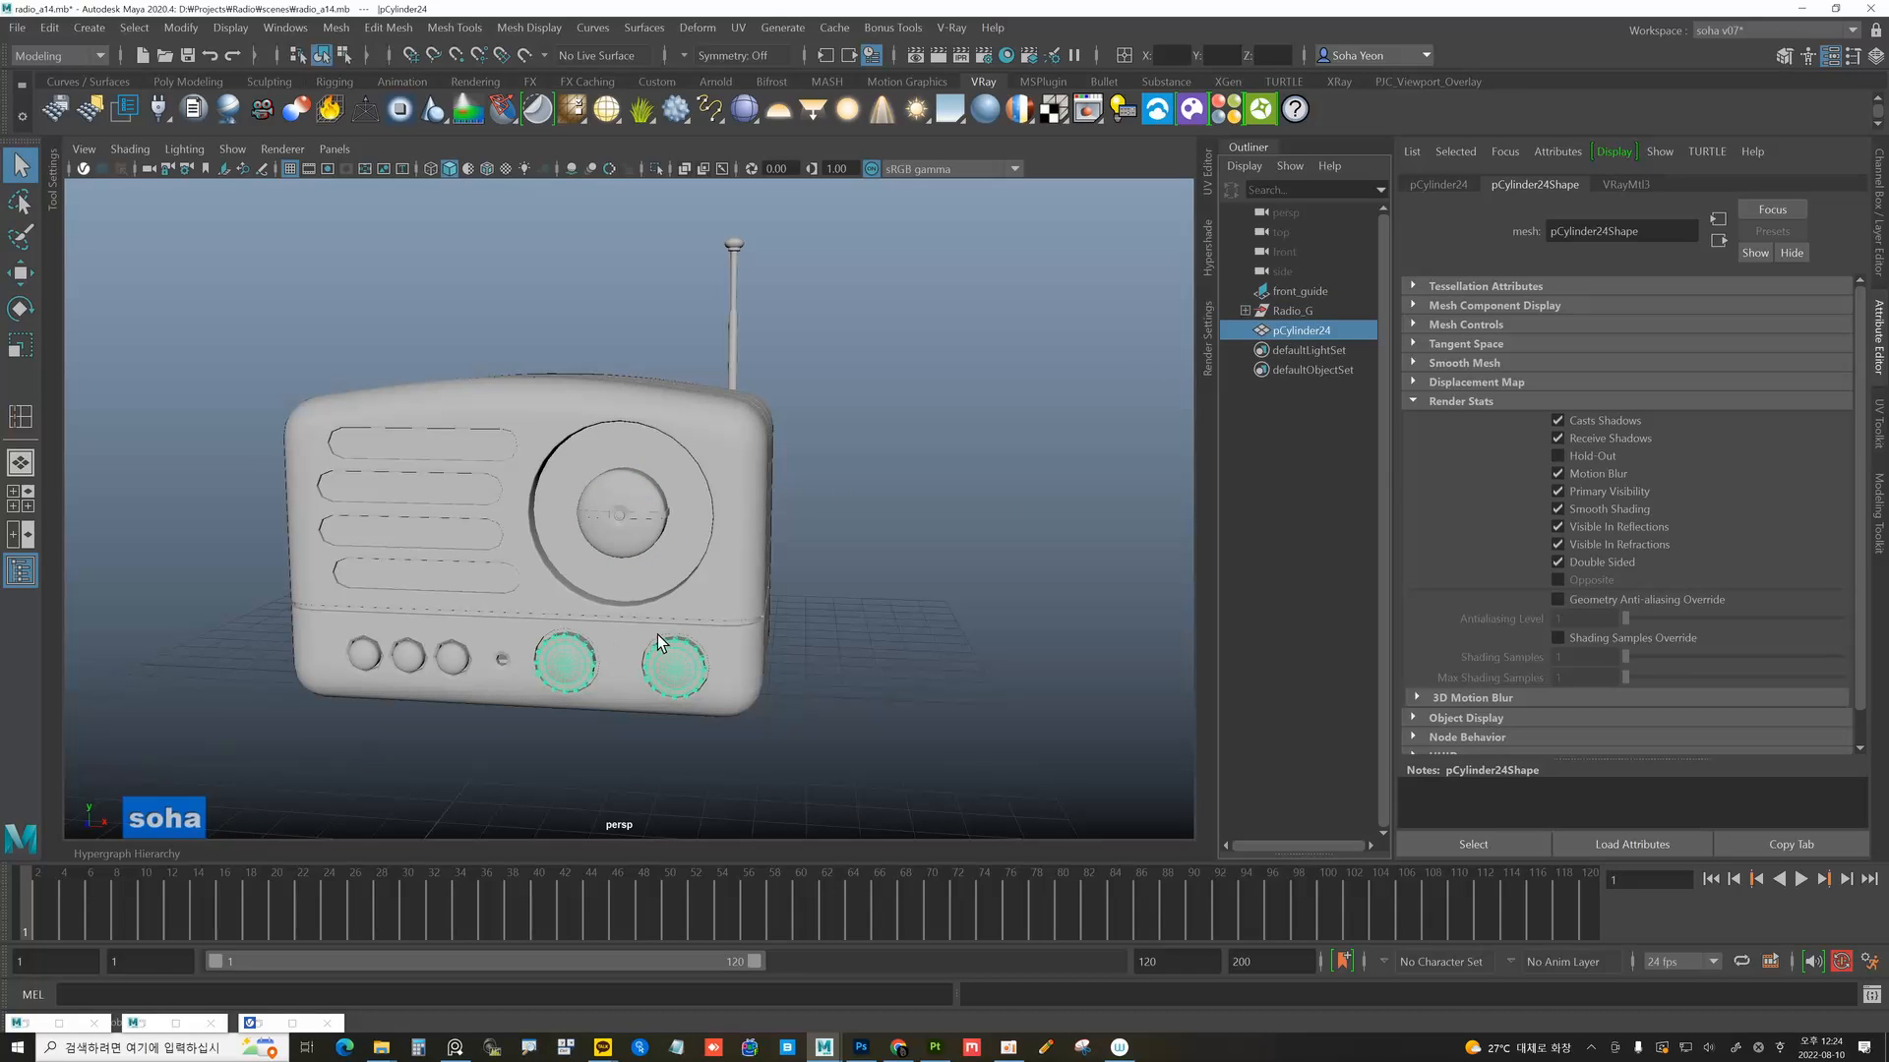
{"action": "left_click", "coordinate": [1292, 313], "text": "ctrl"}
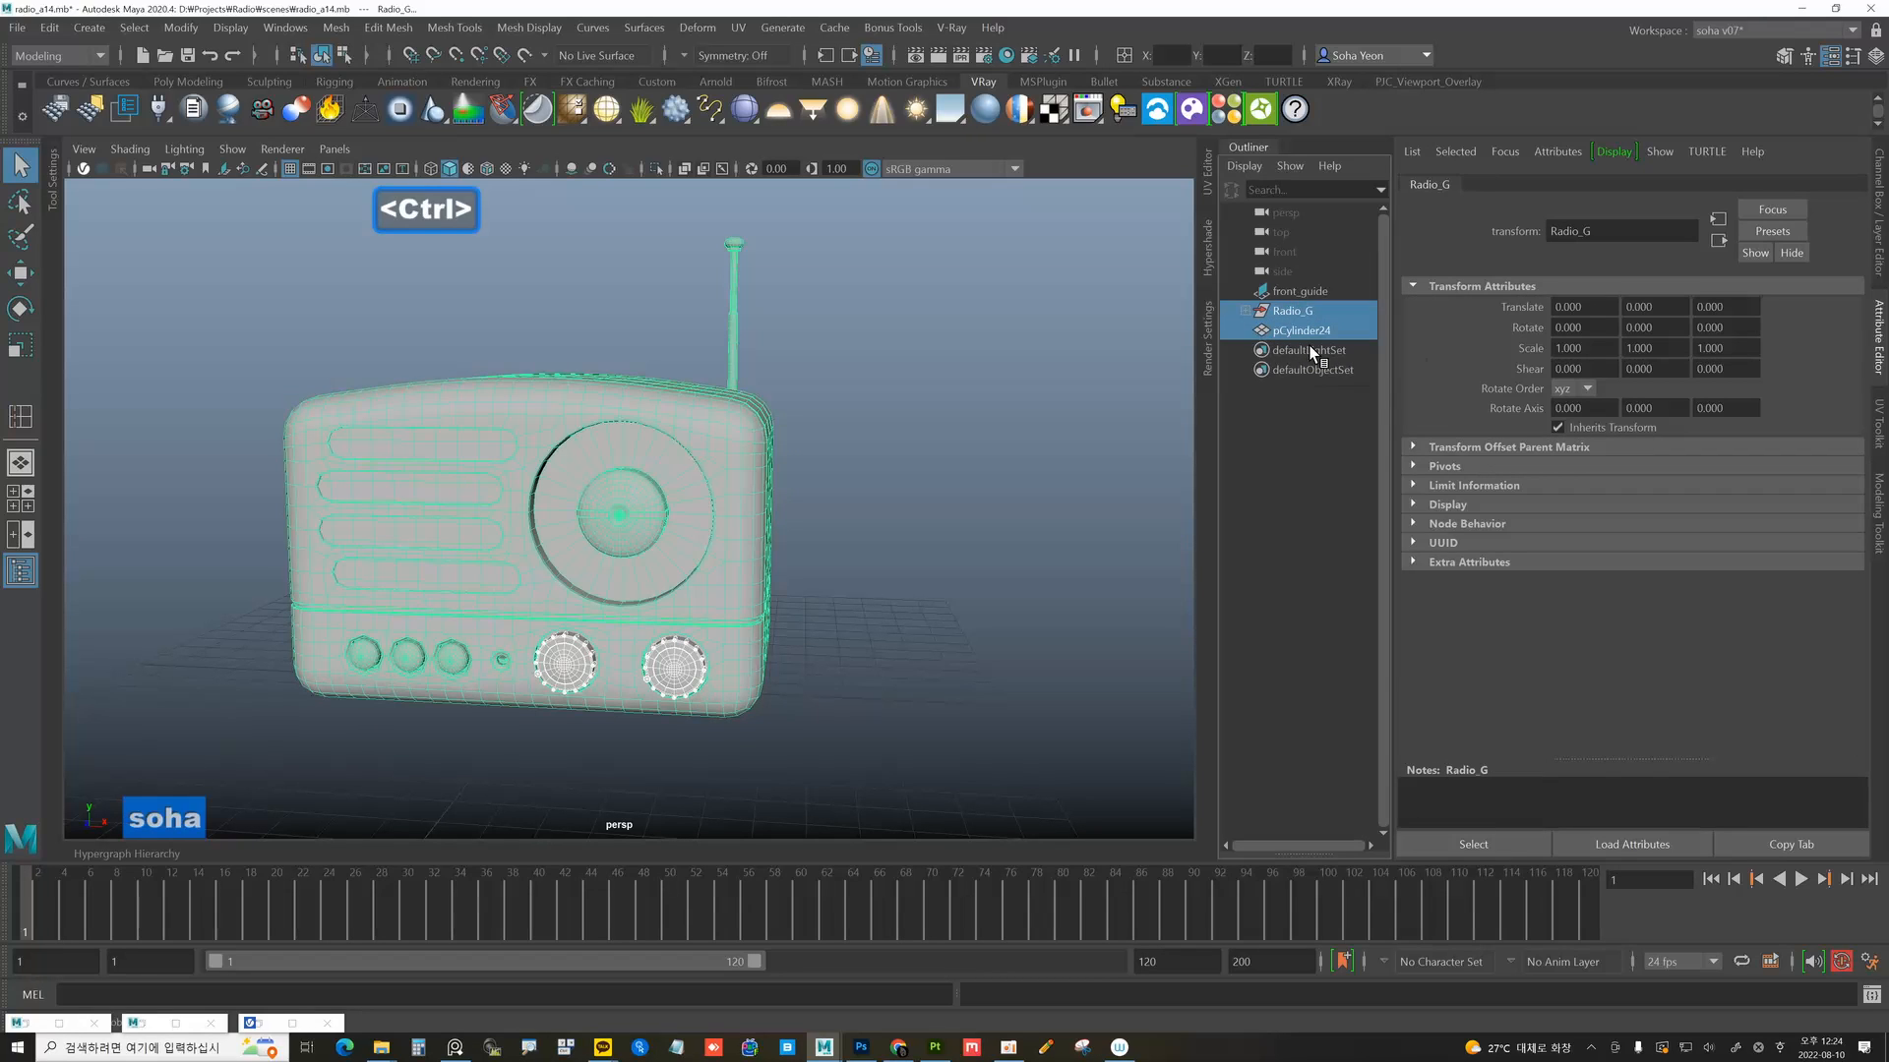
{"action": "key", "text": "p"}
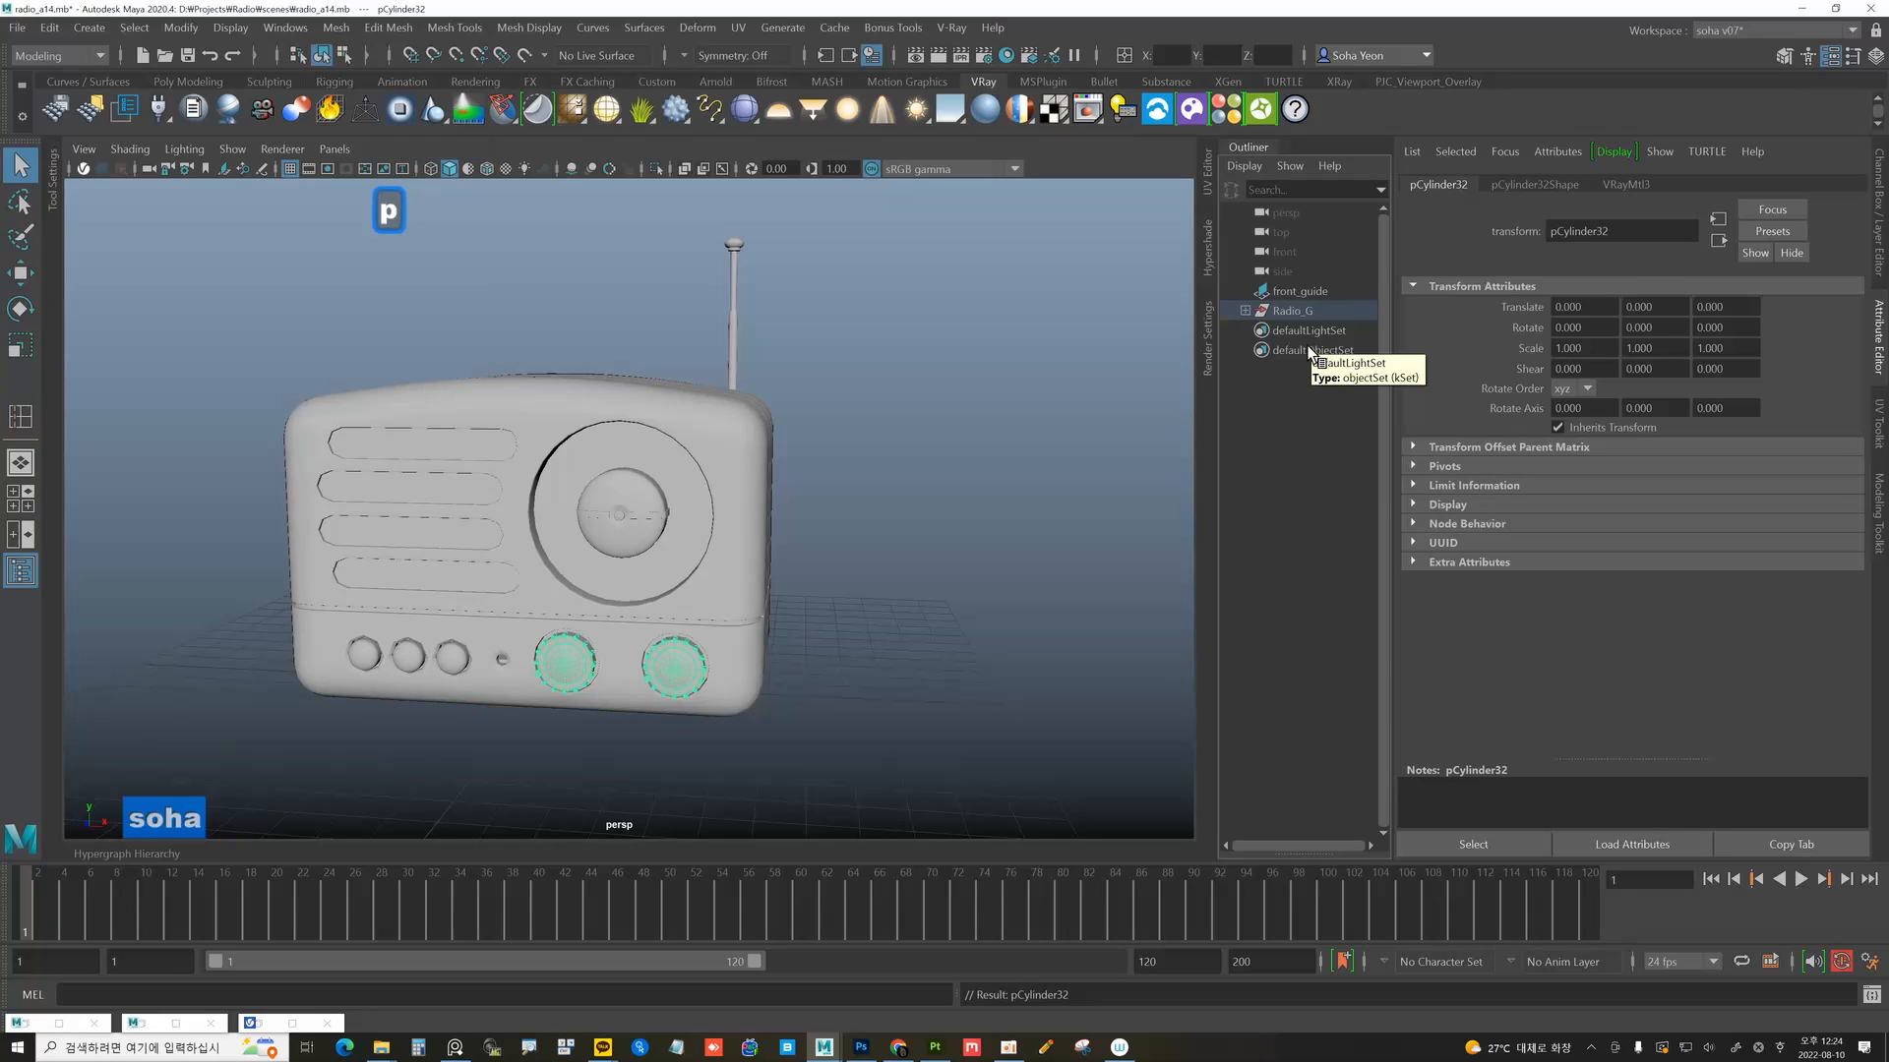
{"action": "left_click", "coordinate": [1244, 311]}
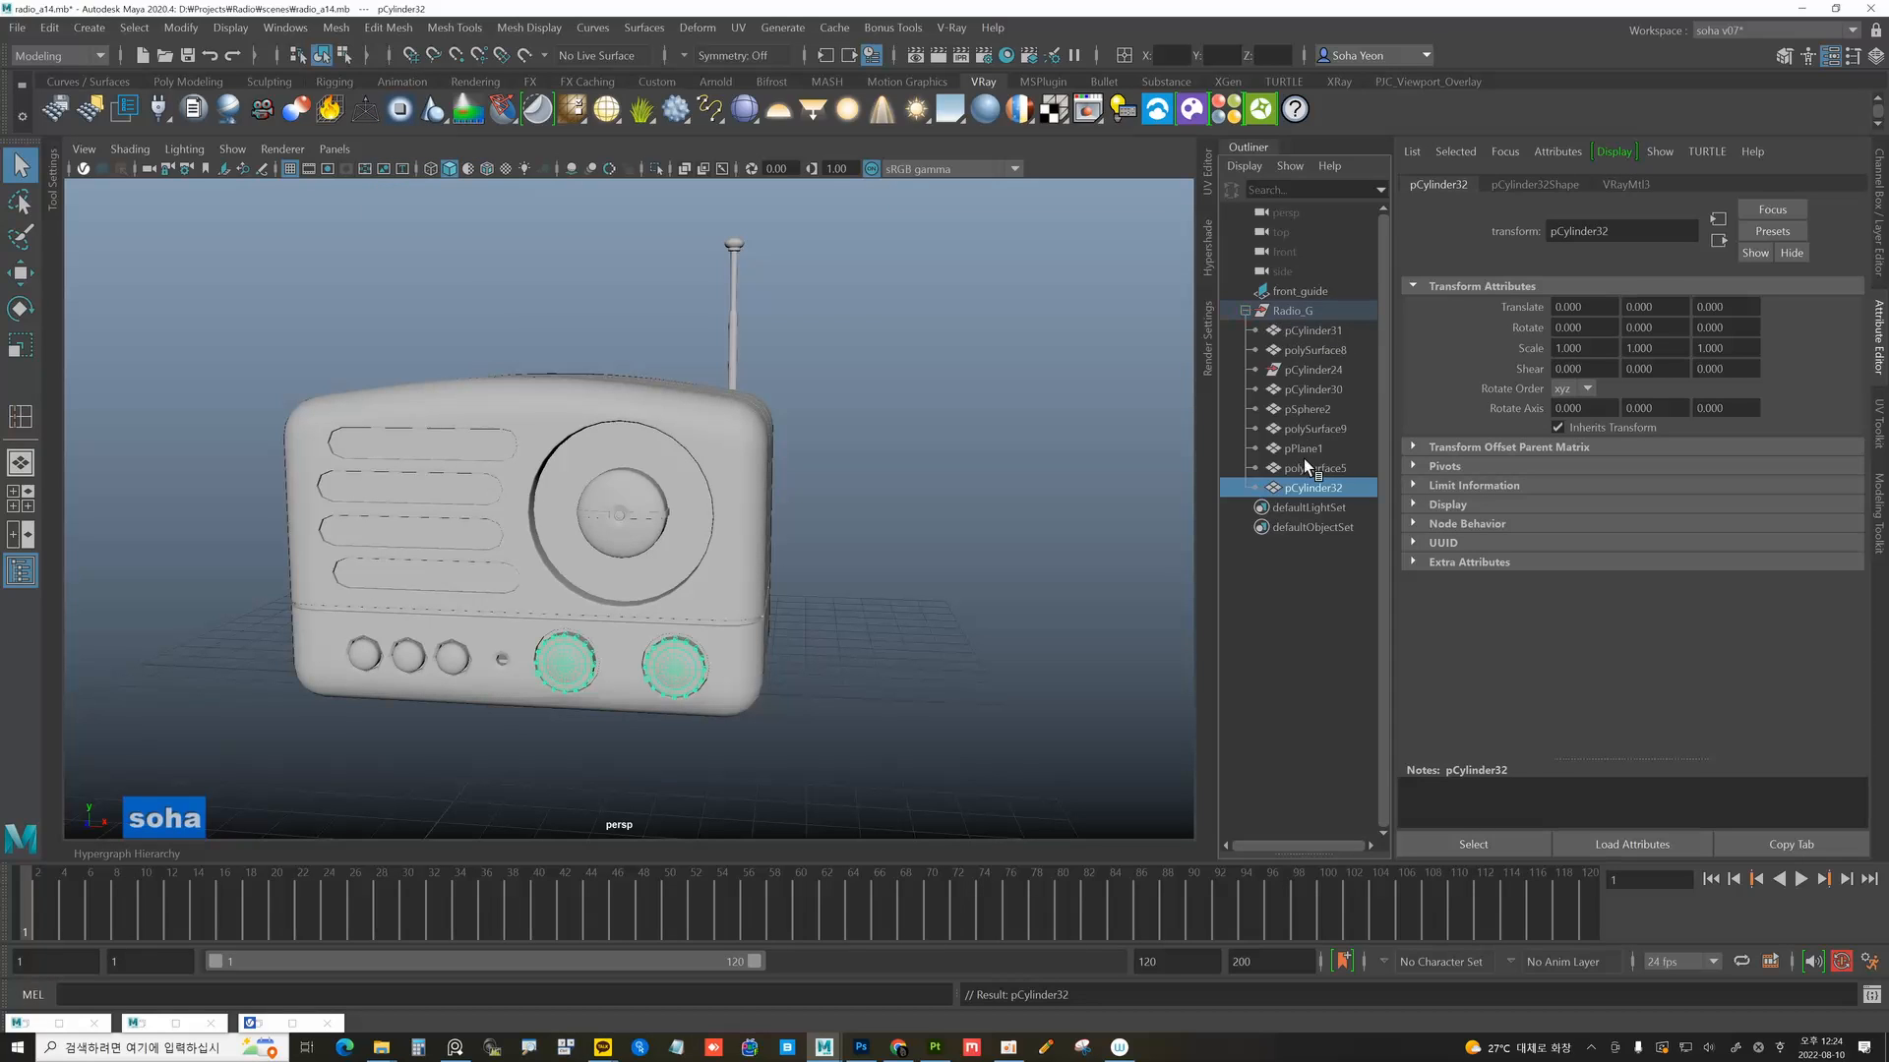
Examine in wireframe display which geometry each child node of Radio_G holds, including pCylinder24.
{"action": "left_click", "coordinate": [1302, 311]}
{"action": "left_click", "coordinate": [1310, 372]}
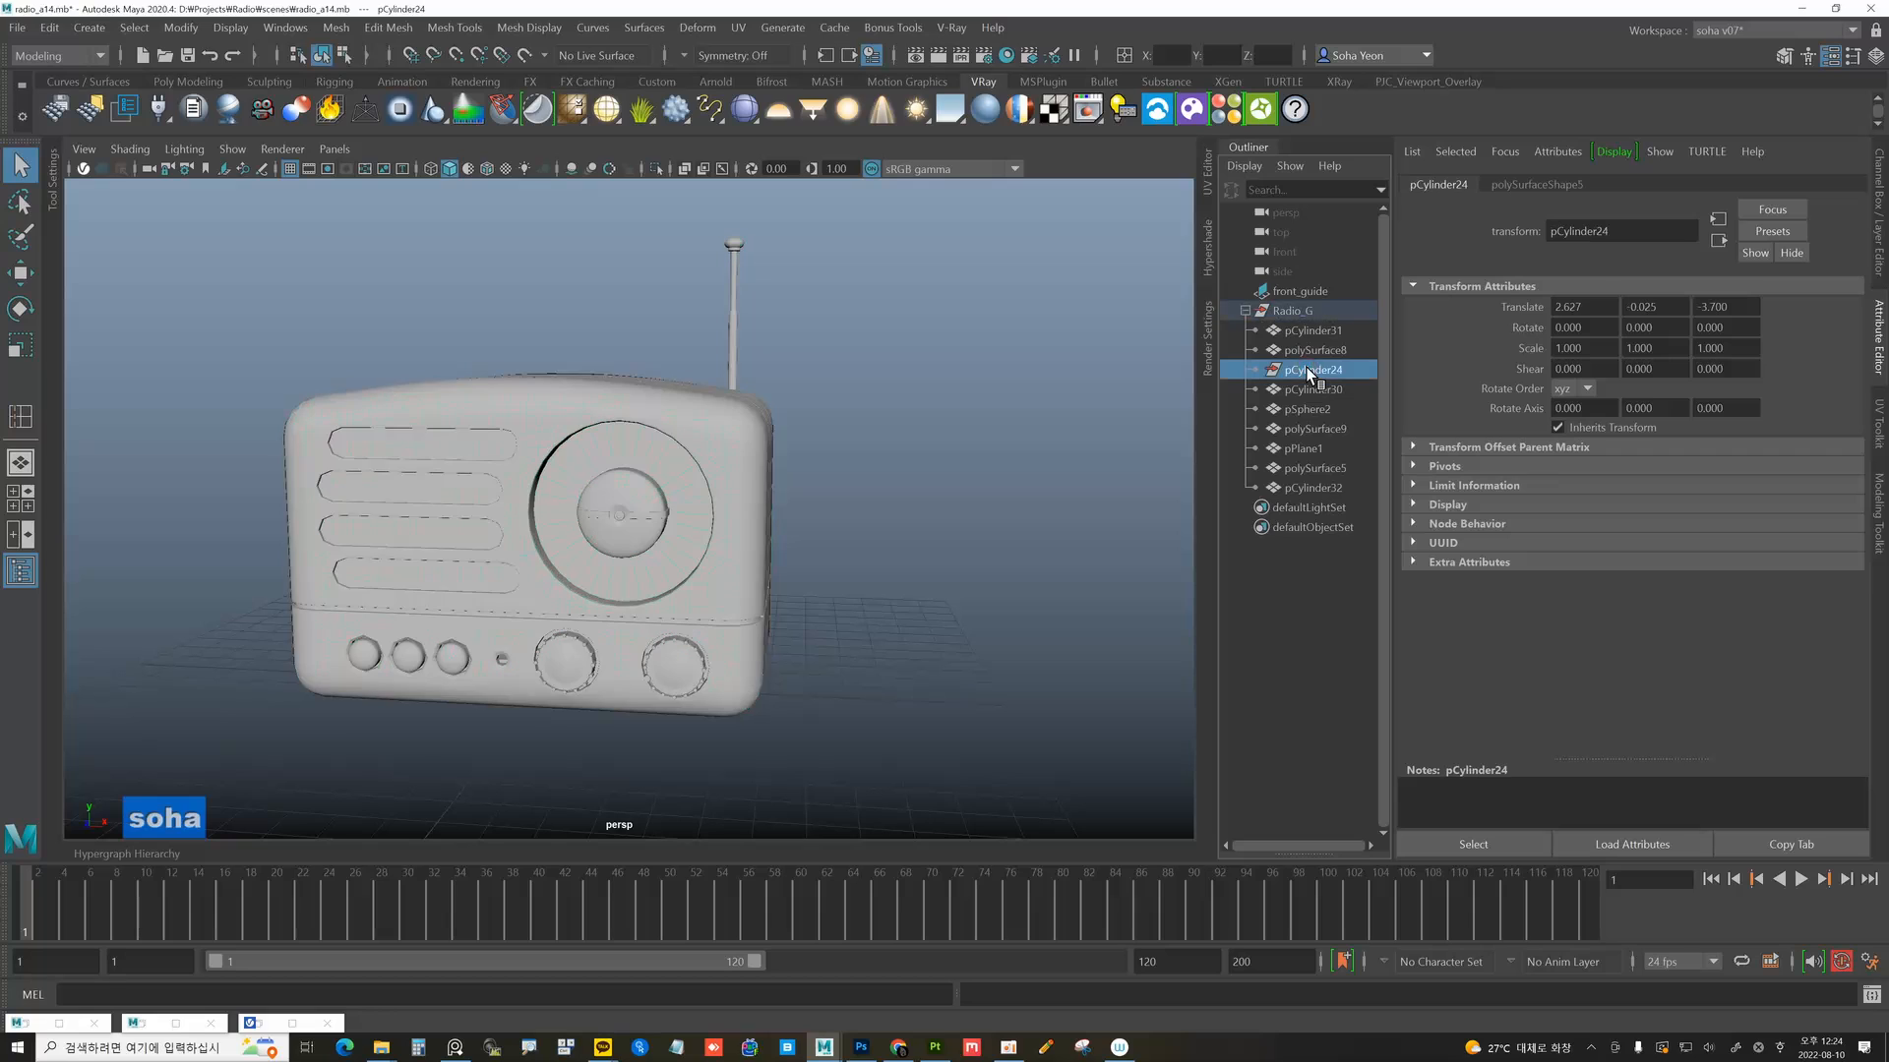
{"action": "left_click", "coordinate": [858, 466]}
{"action": "key", "text": "4"}
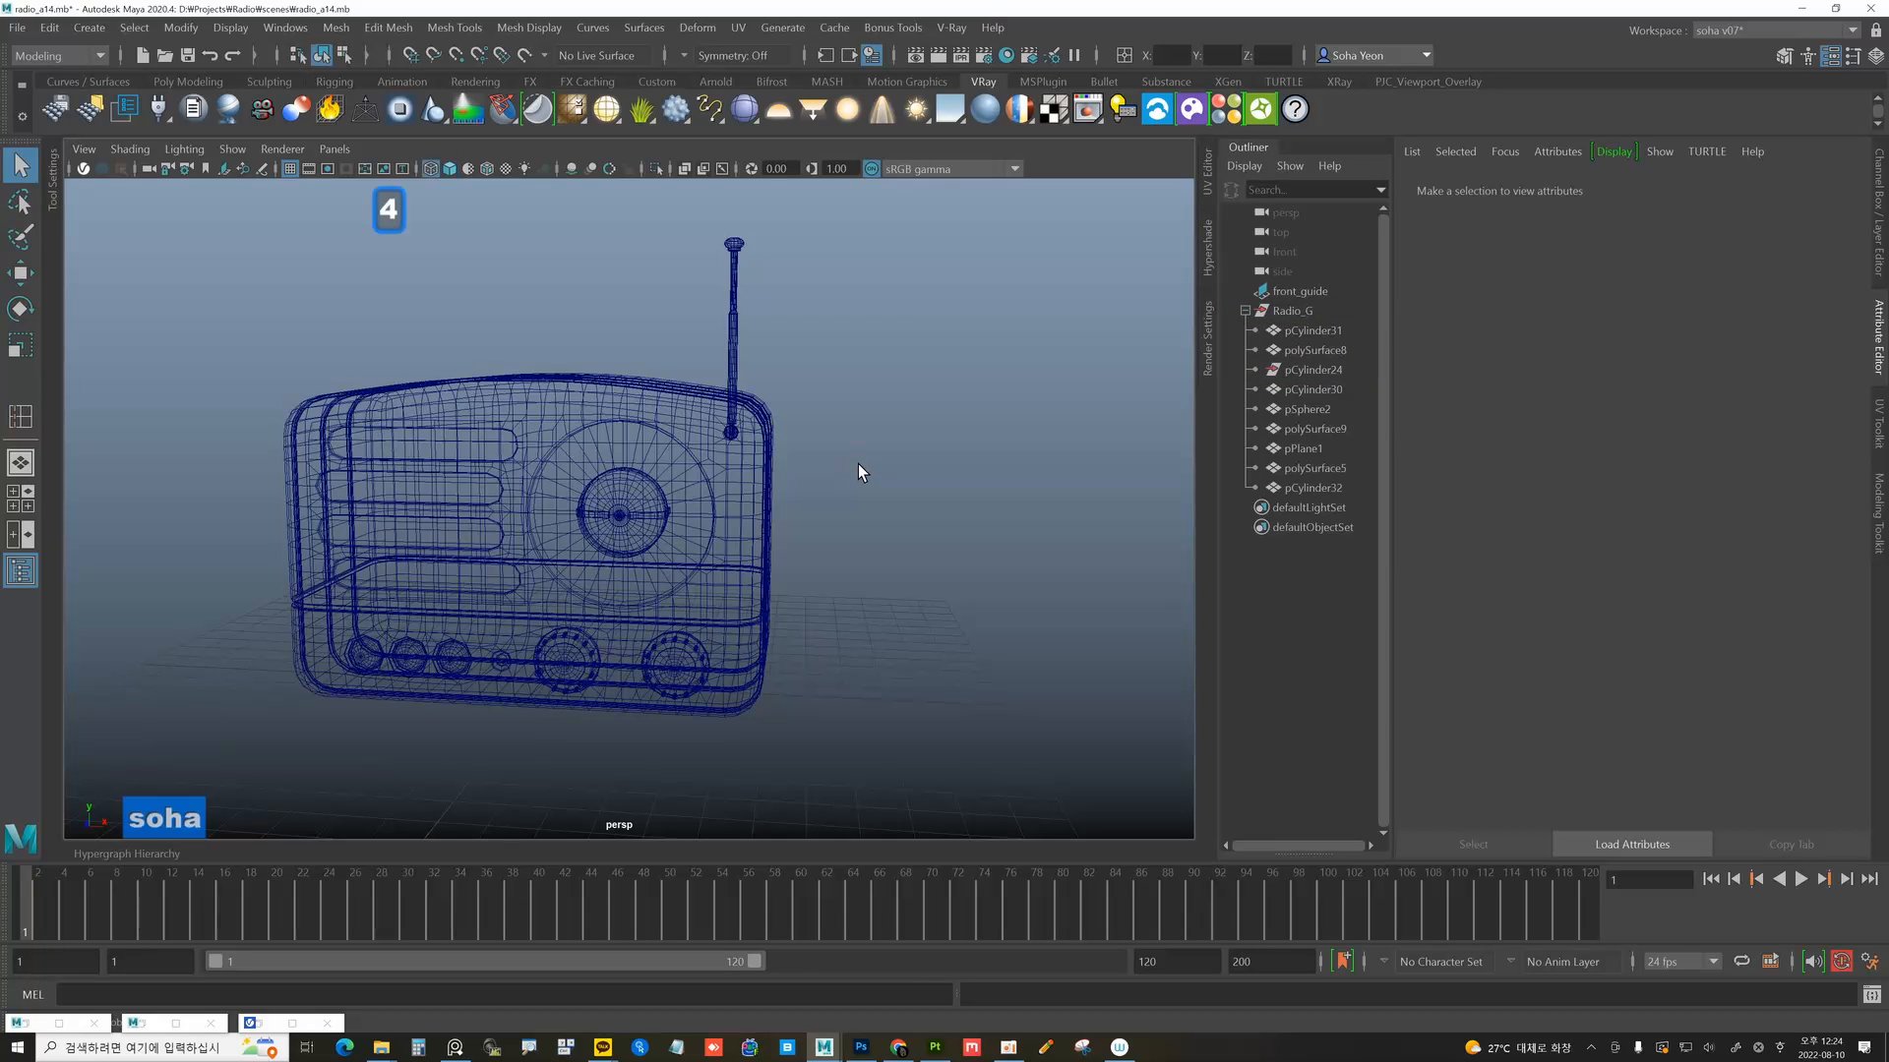
{"action": "left_click", "coordinate": [1318, 371]}
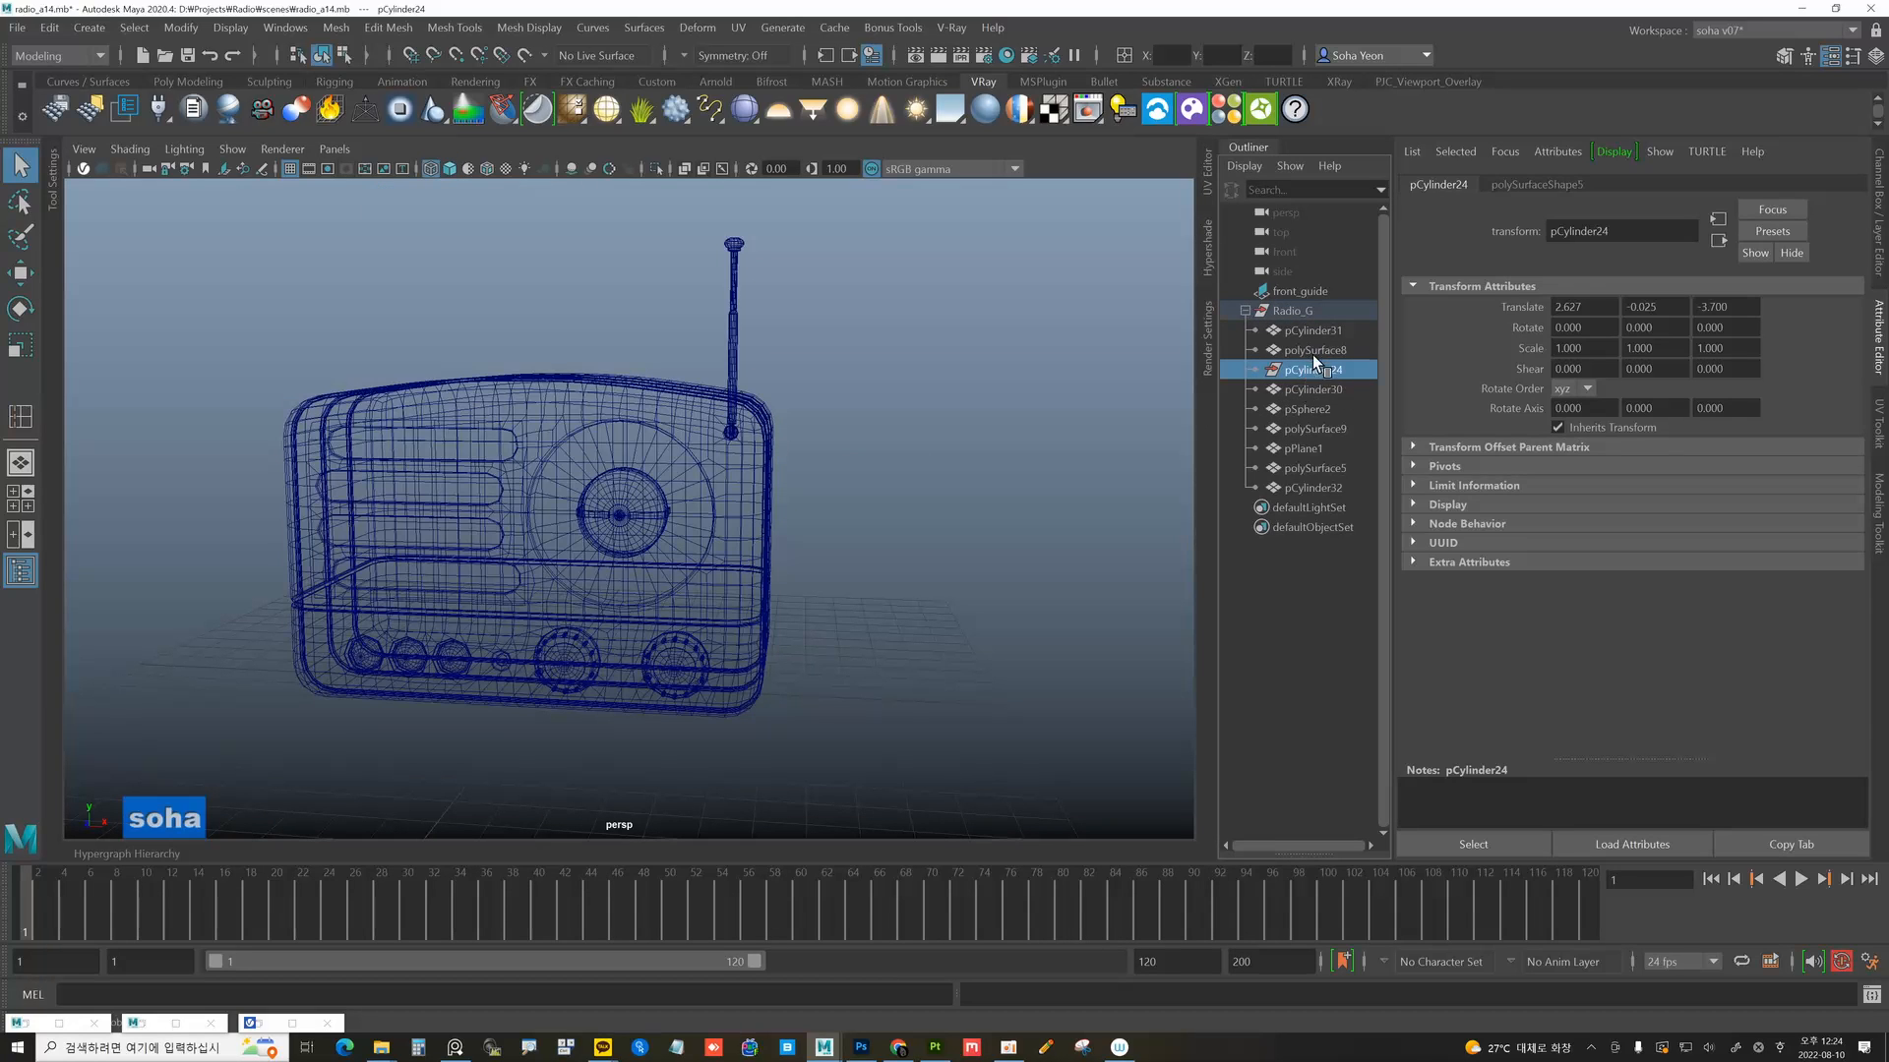
{"action": "left_click", "coordinate": [1315, 350]}
{"action": "left_click", "coordinate": [1318, 332]}
{"action": "left_click", "coordinate": [1321, 351]}
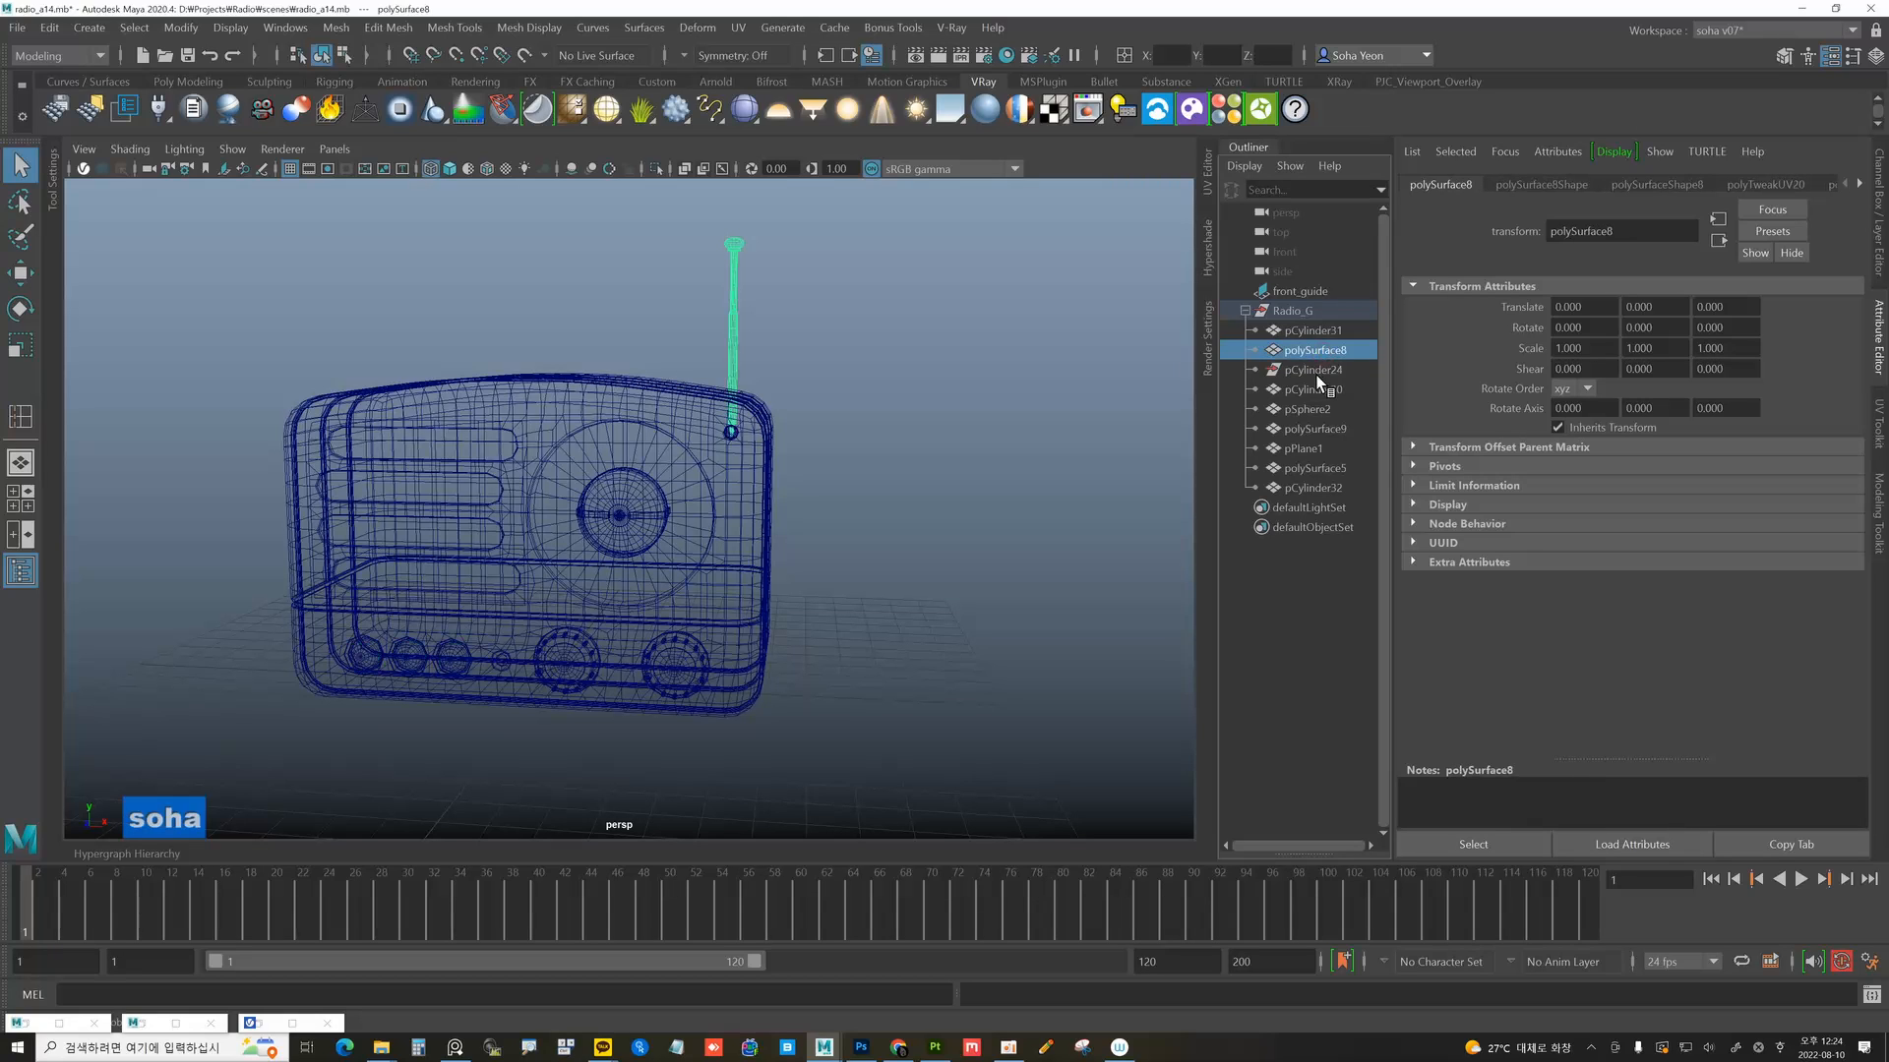
{"action": "left_click", "coordinate": [1314, 388]}
{"action": "left_click", "coordinate": [1310, 409]}
{"action": "left_click", "coordinate": [1309, 430]}
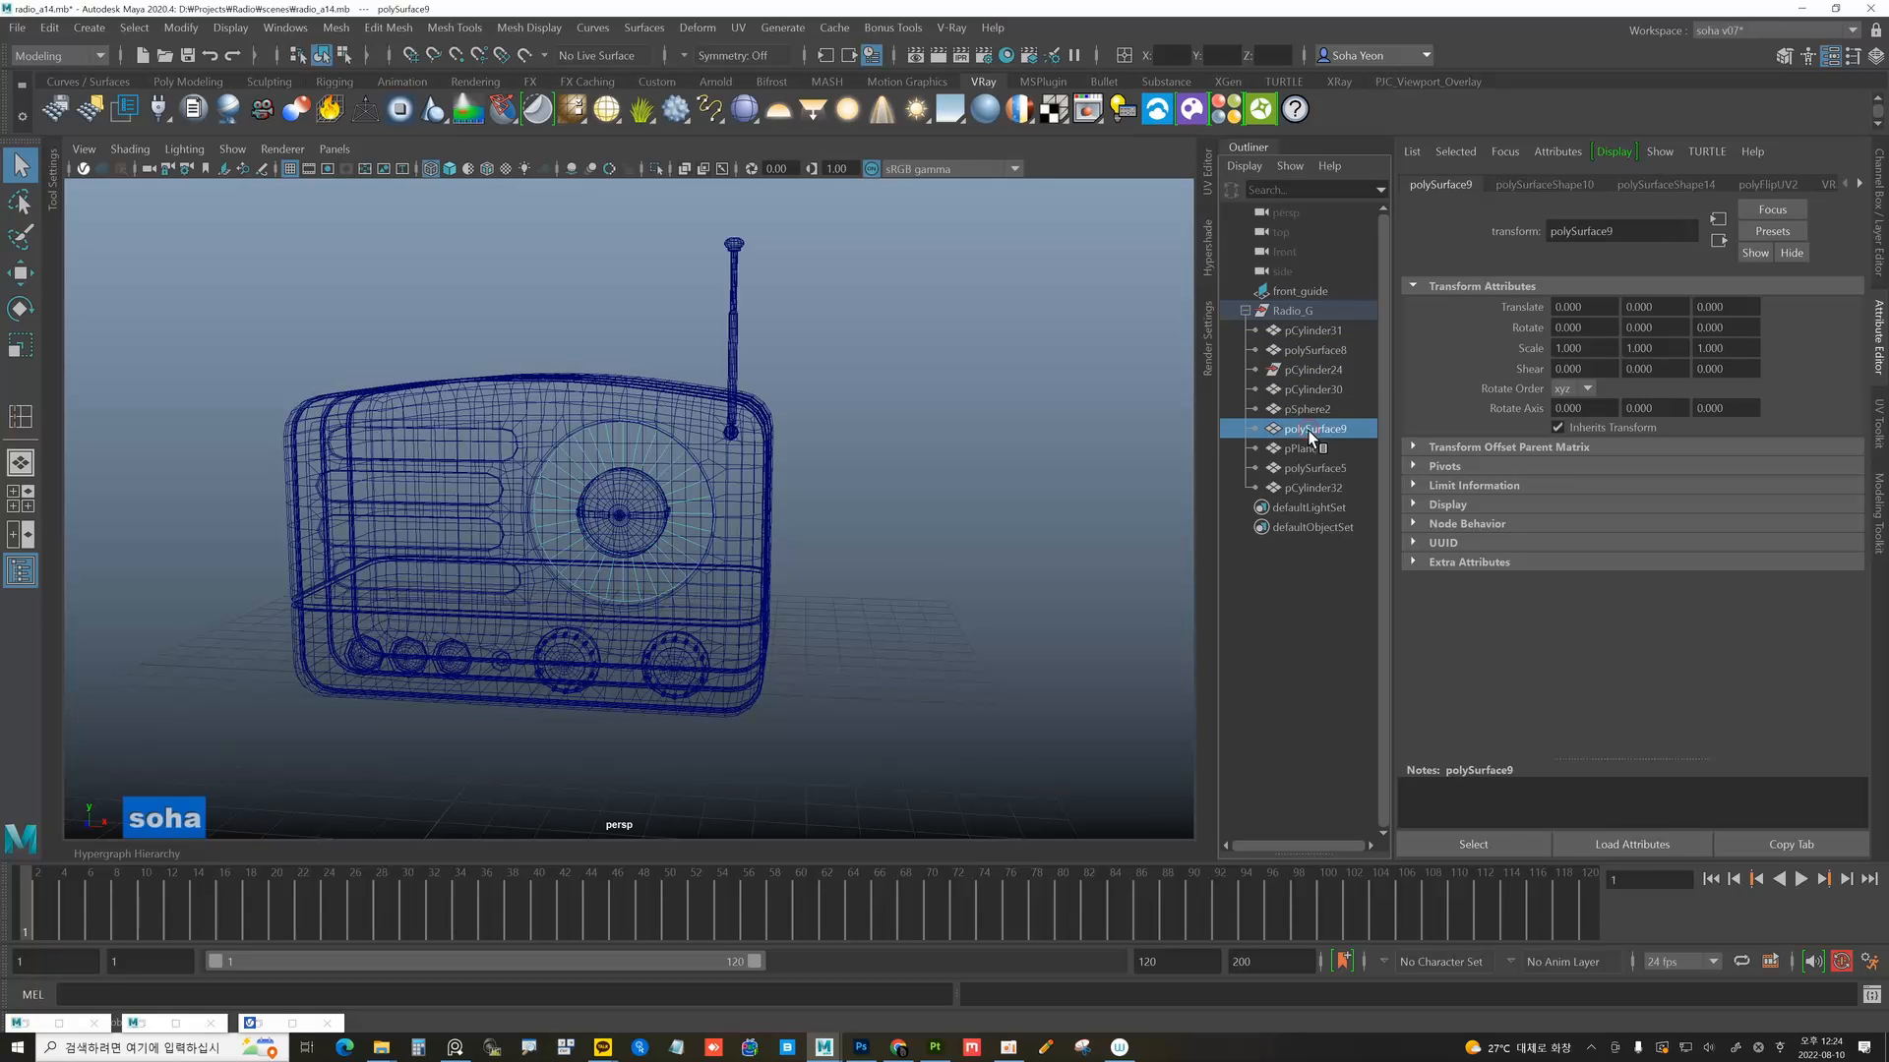
{"action": "left_click", "coordinate": [1316, 371]}
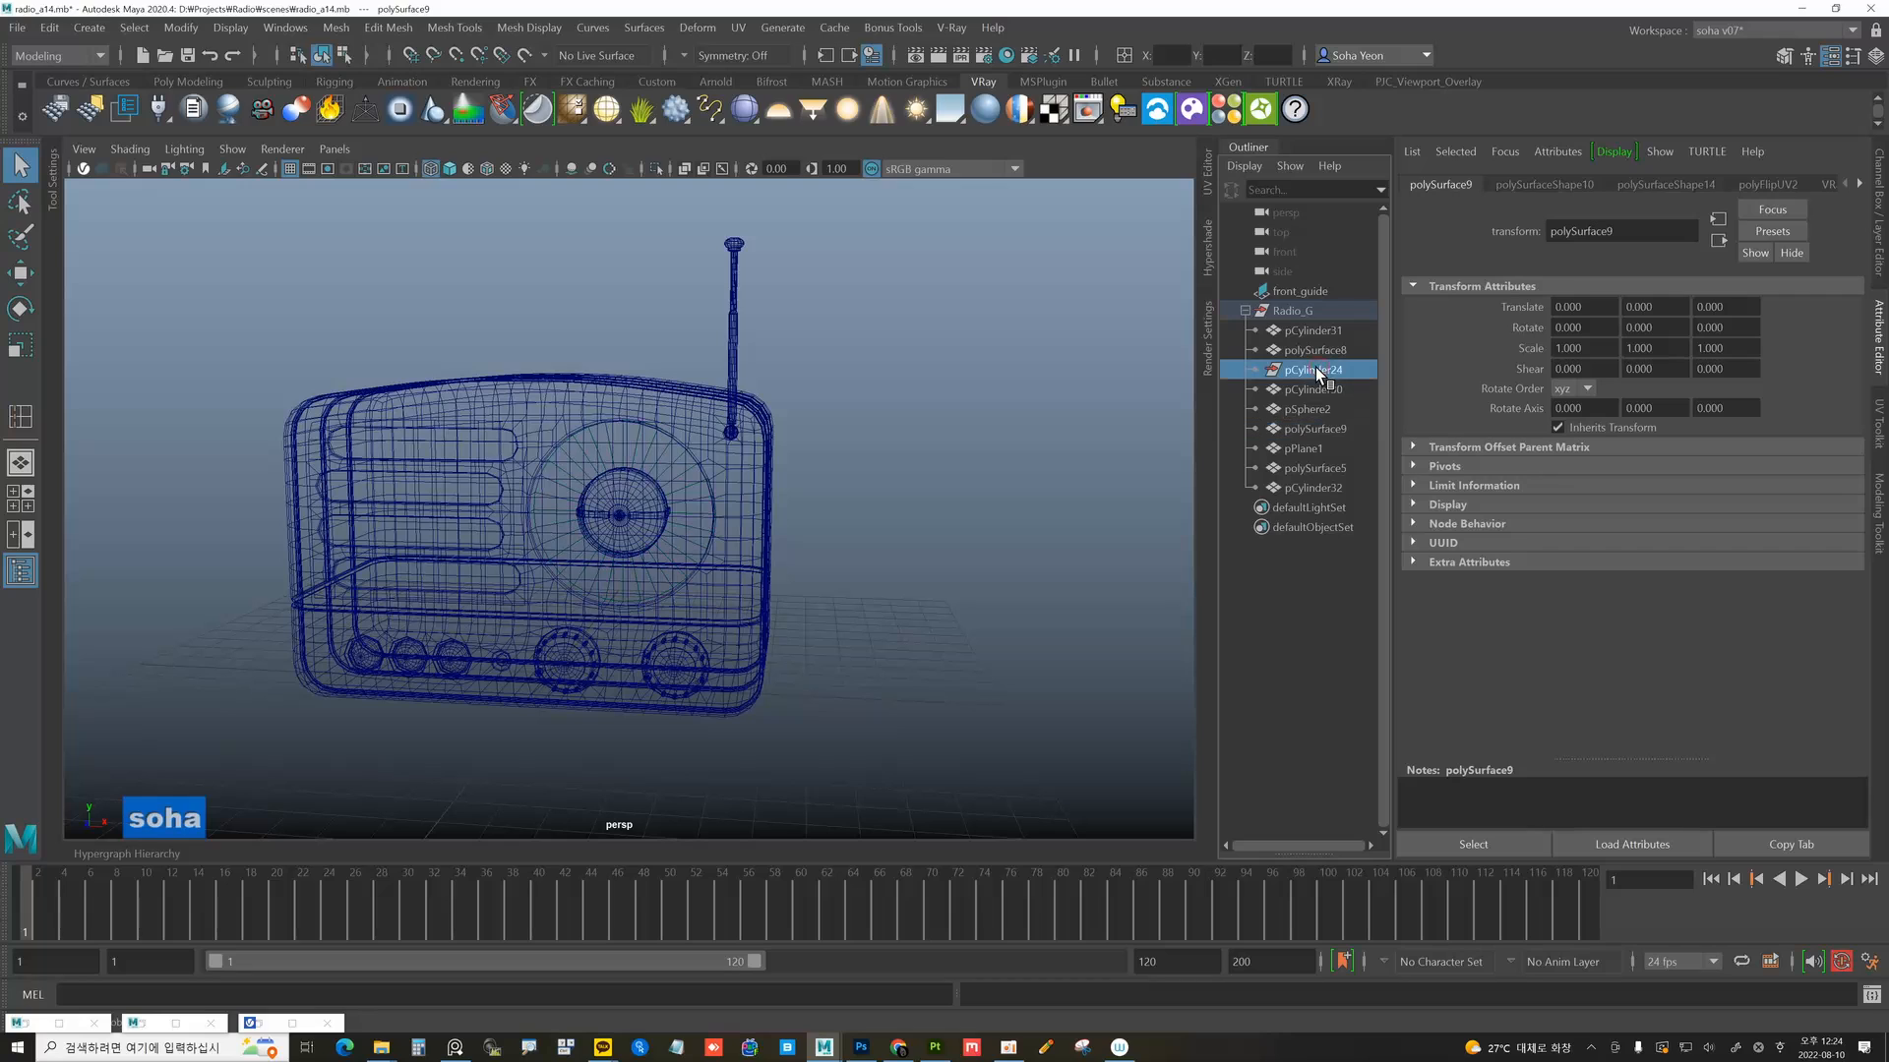
Delete the construction history of all radio meshes and remove the empty pCylinder24 node from Radio_G.
{"action": "left_click_drag", "start_coordinate": [245, 211], "coordinate": [895, 755]}
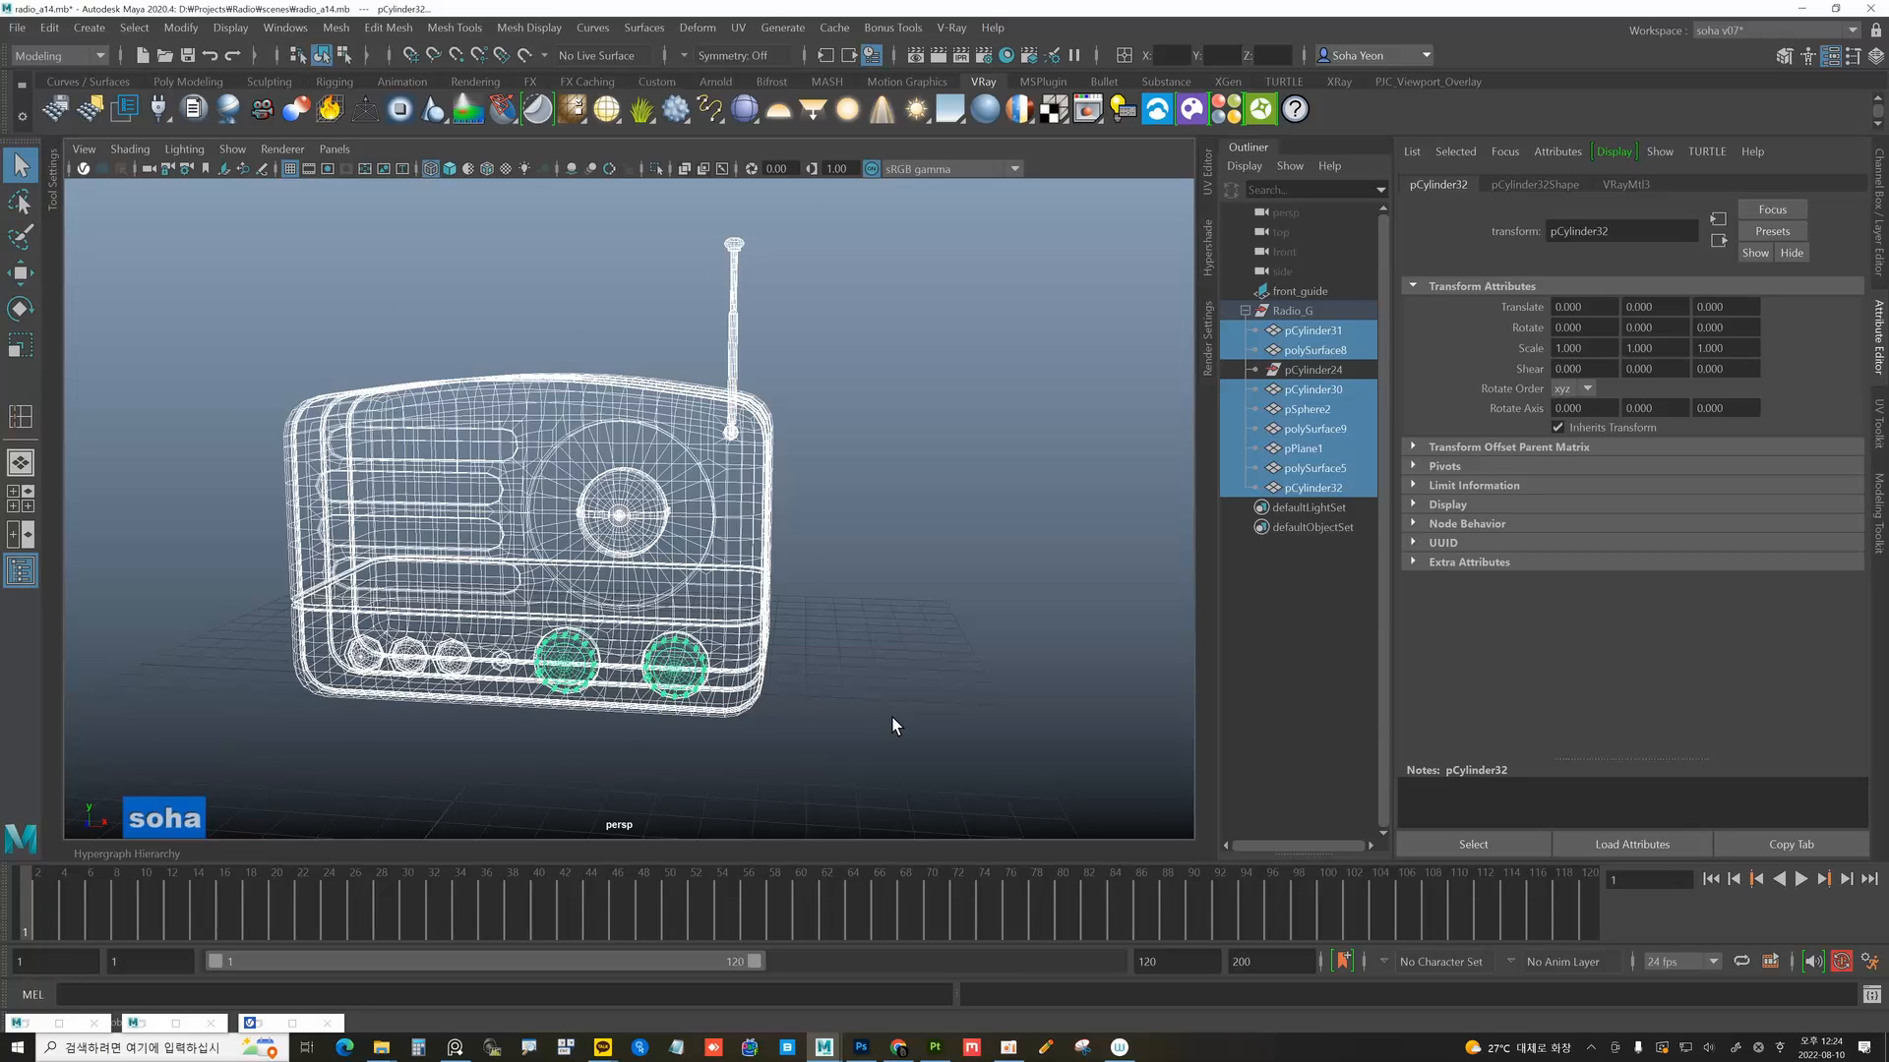
{"action": "key", "text": "alt+d"}
{"action": "left_click", "coordinate": [1308, 372]}
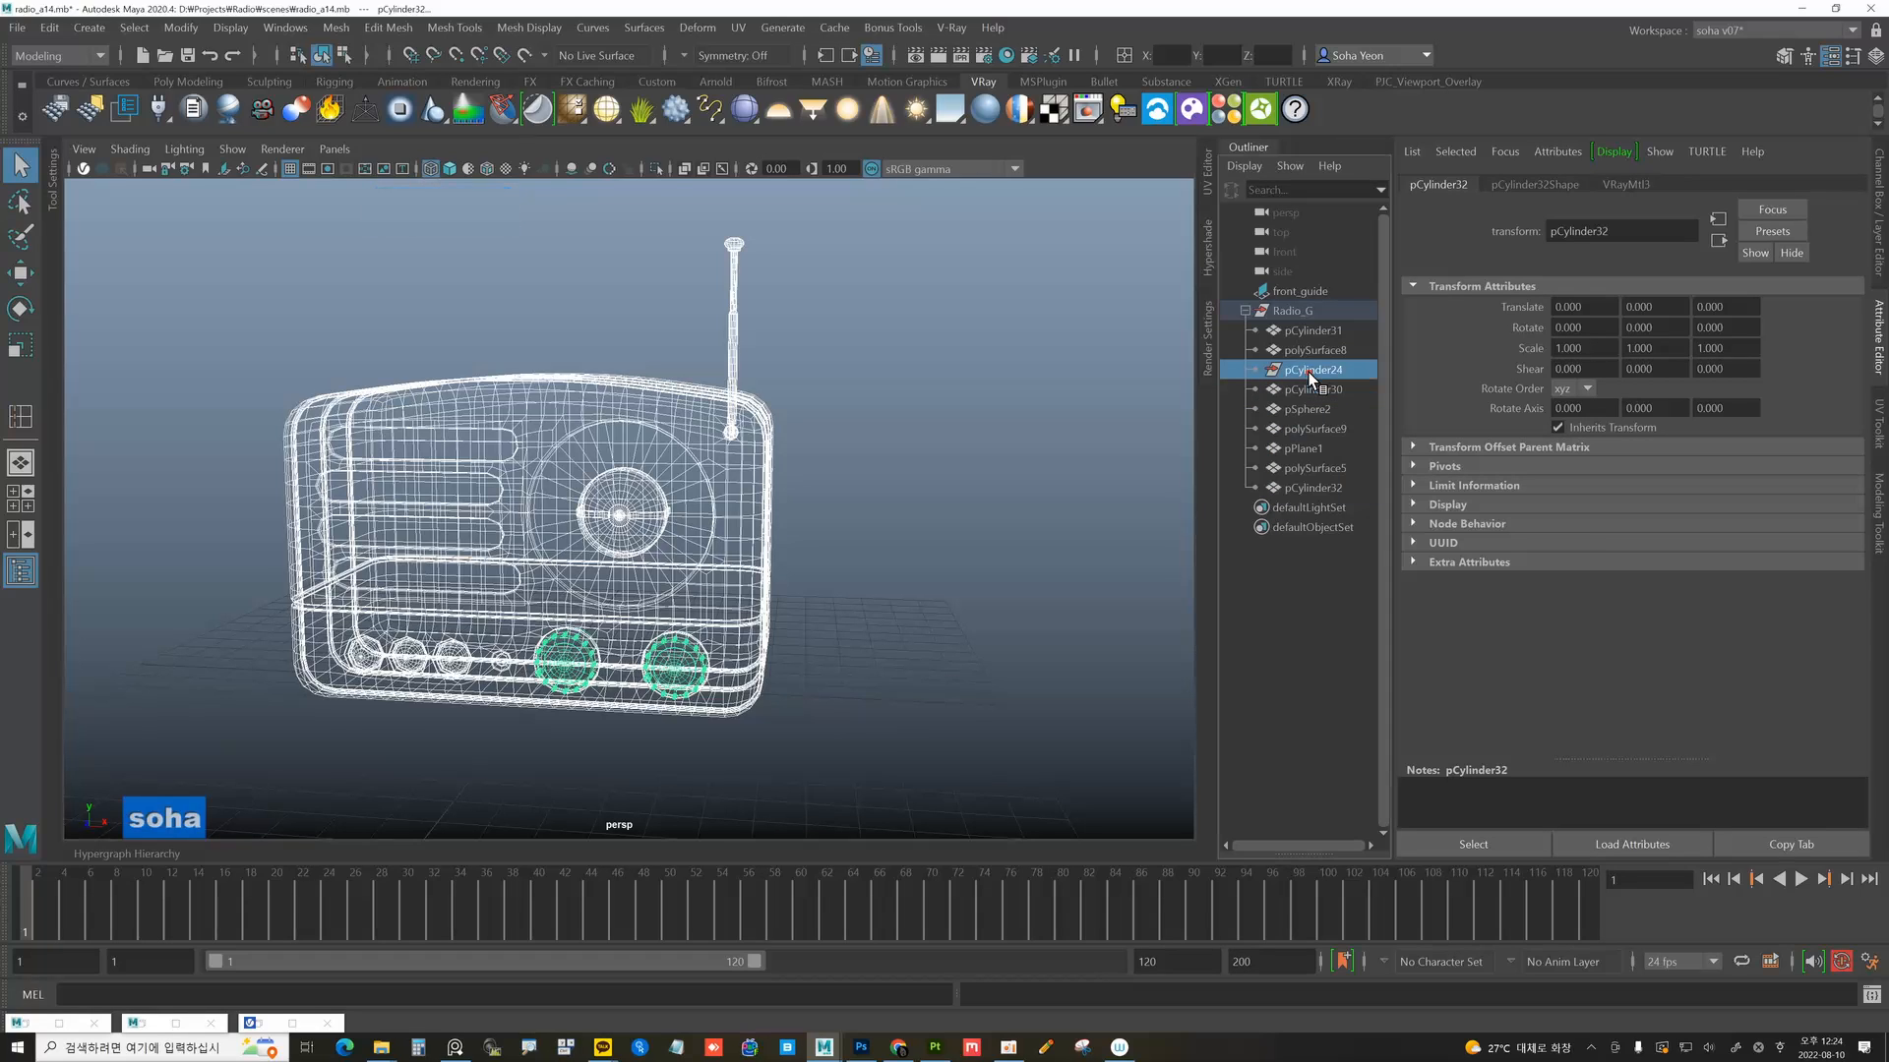
{"action": "key", "text": "Delete"}
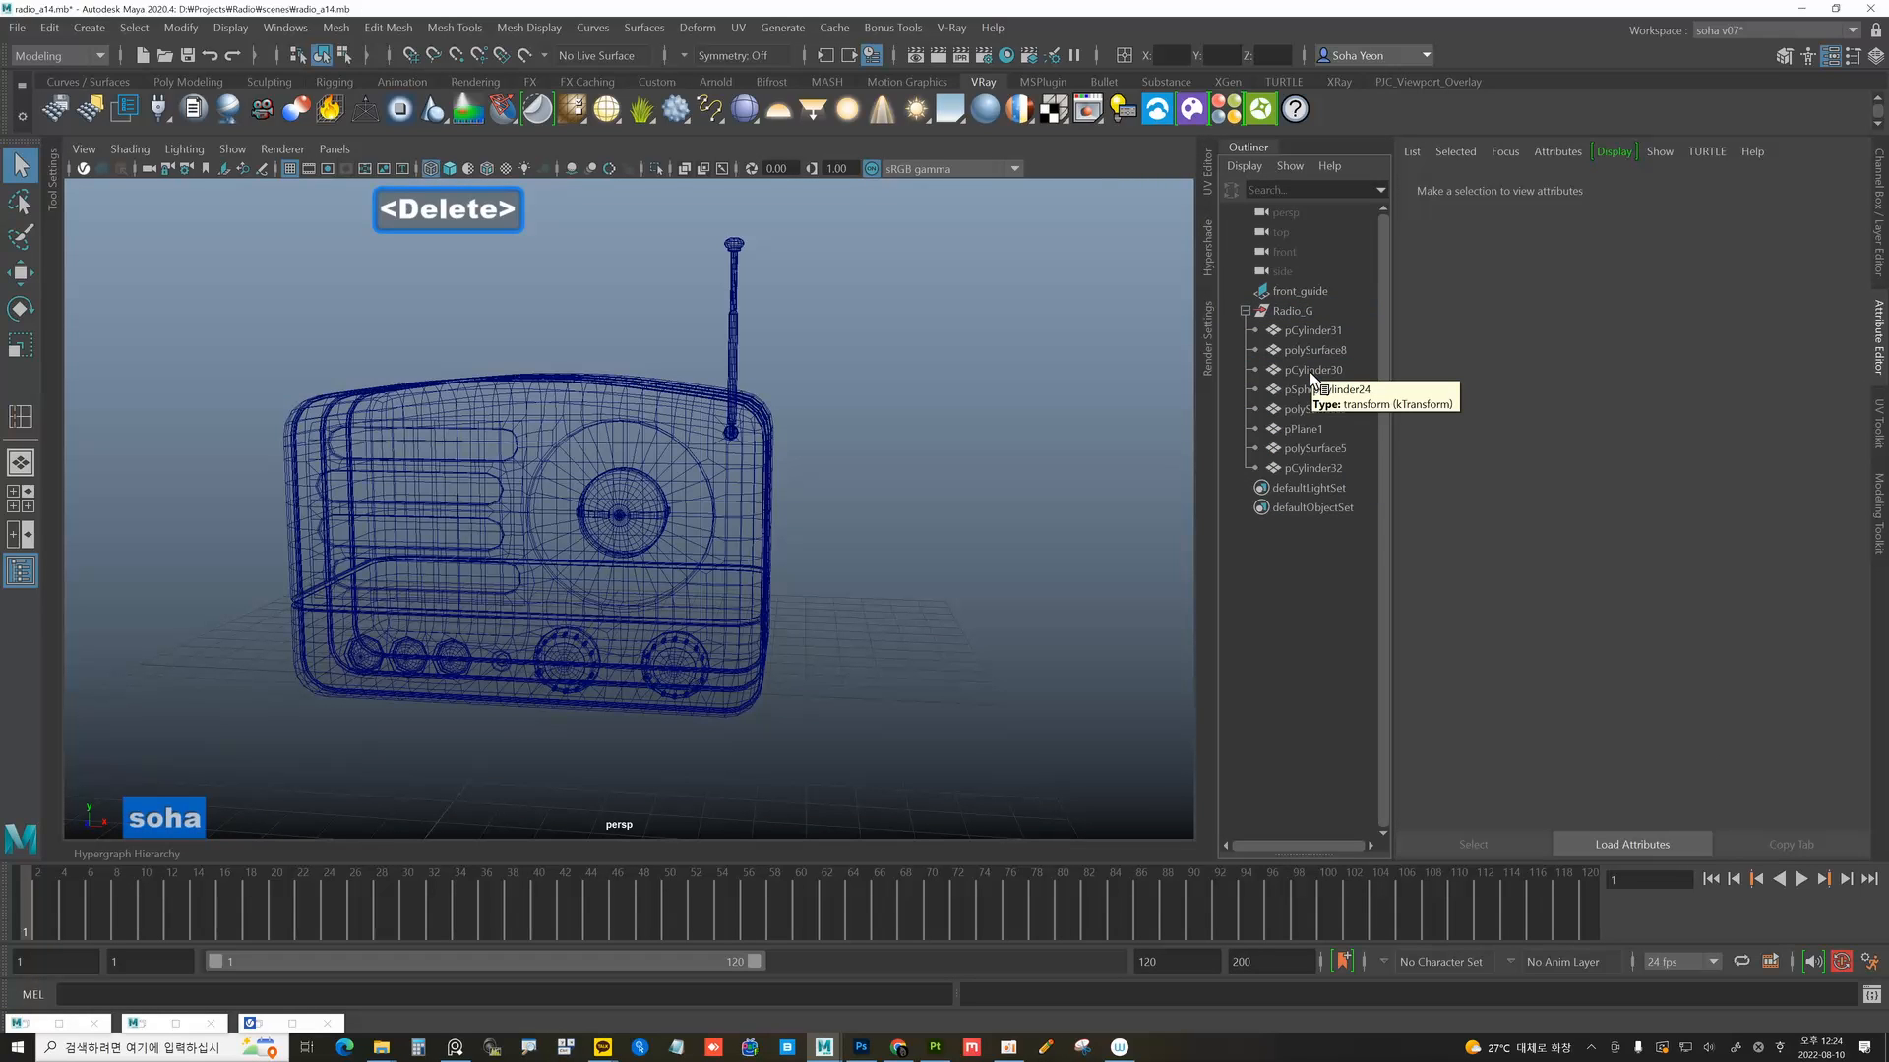
Check the remaining child nodes of Radio_G one by one against the wireframe geometry.
{"action": "left_click", "coordinate": [1316, 332]}
{"action": "left_click", "coordinate": [1316, 369]}
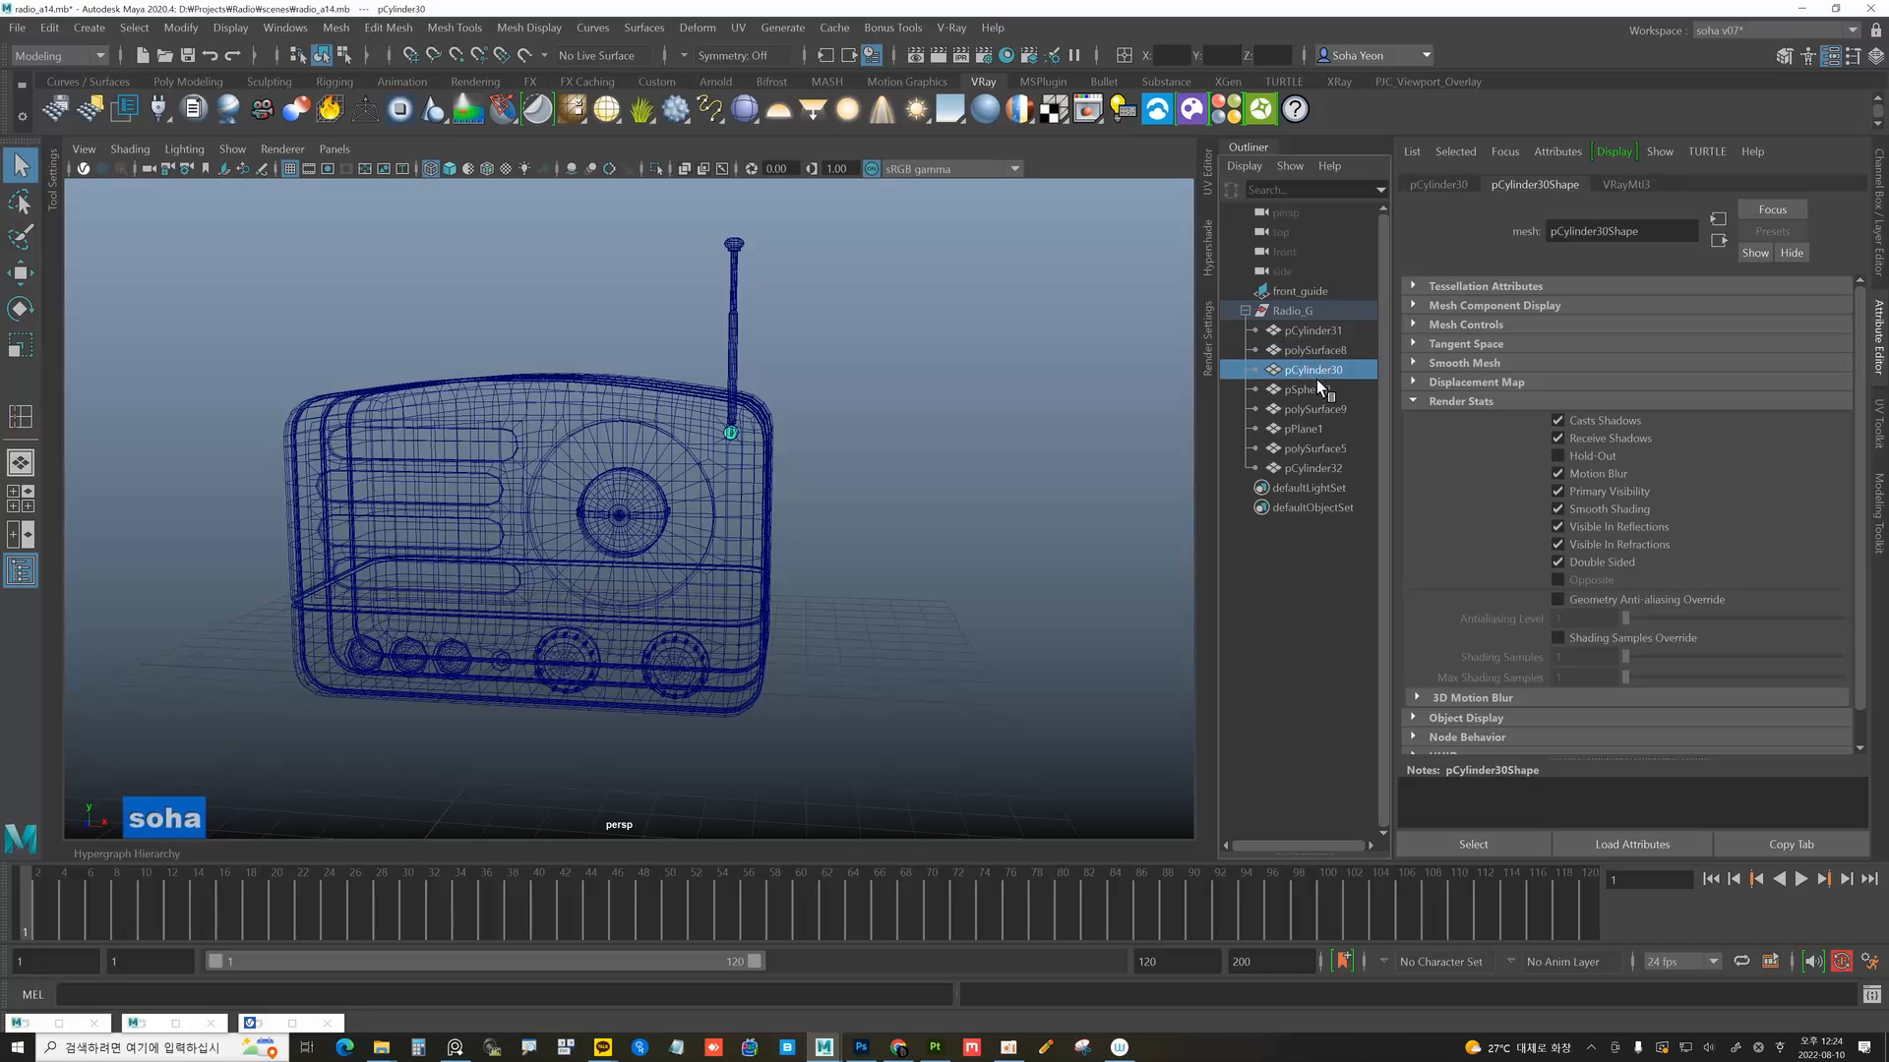
{"action": "left_click", "coordinate": [1316, 390]}
{"action": "left_click", "coordinate": [1318, 410]}
{"action": "left_click", "coordinate": [1318, 429]}
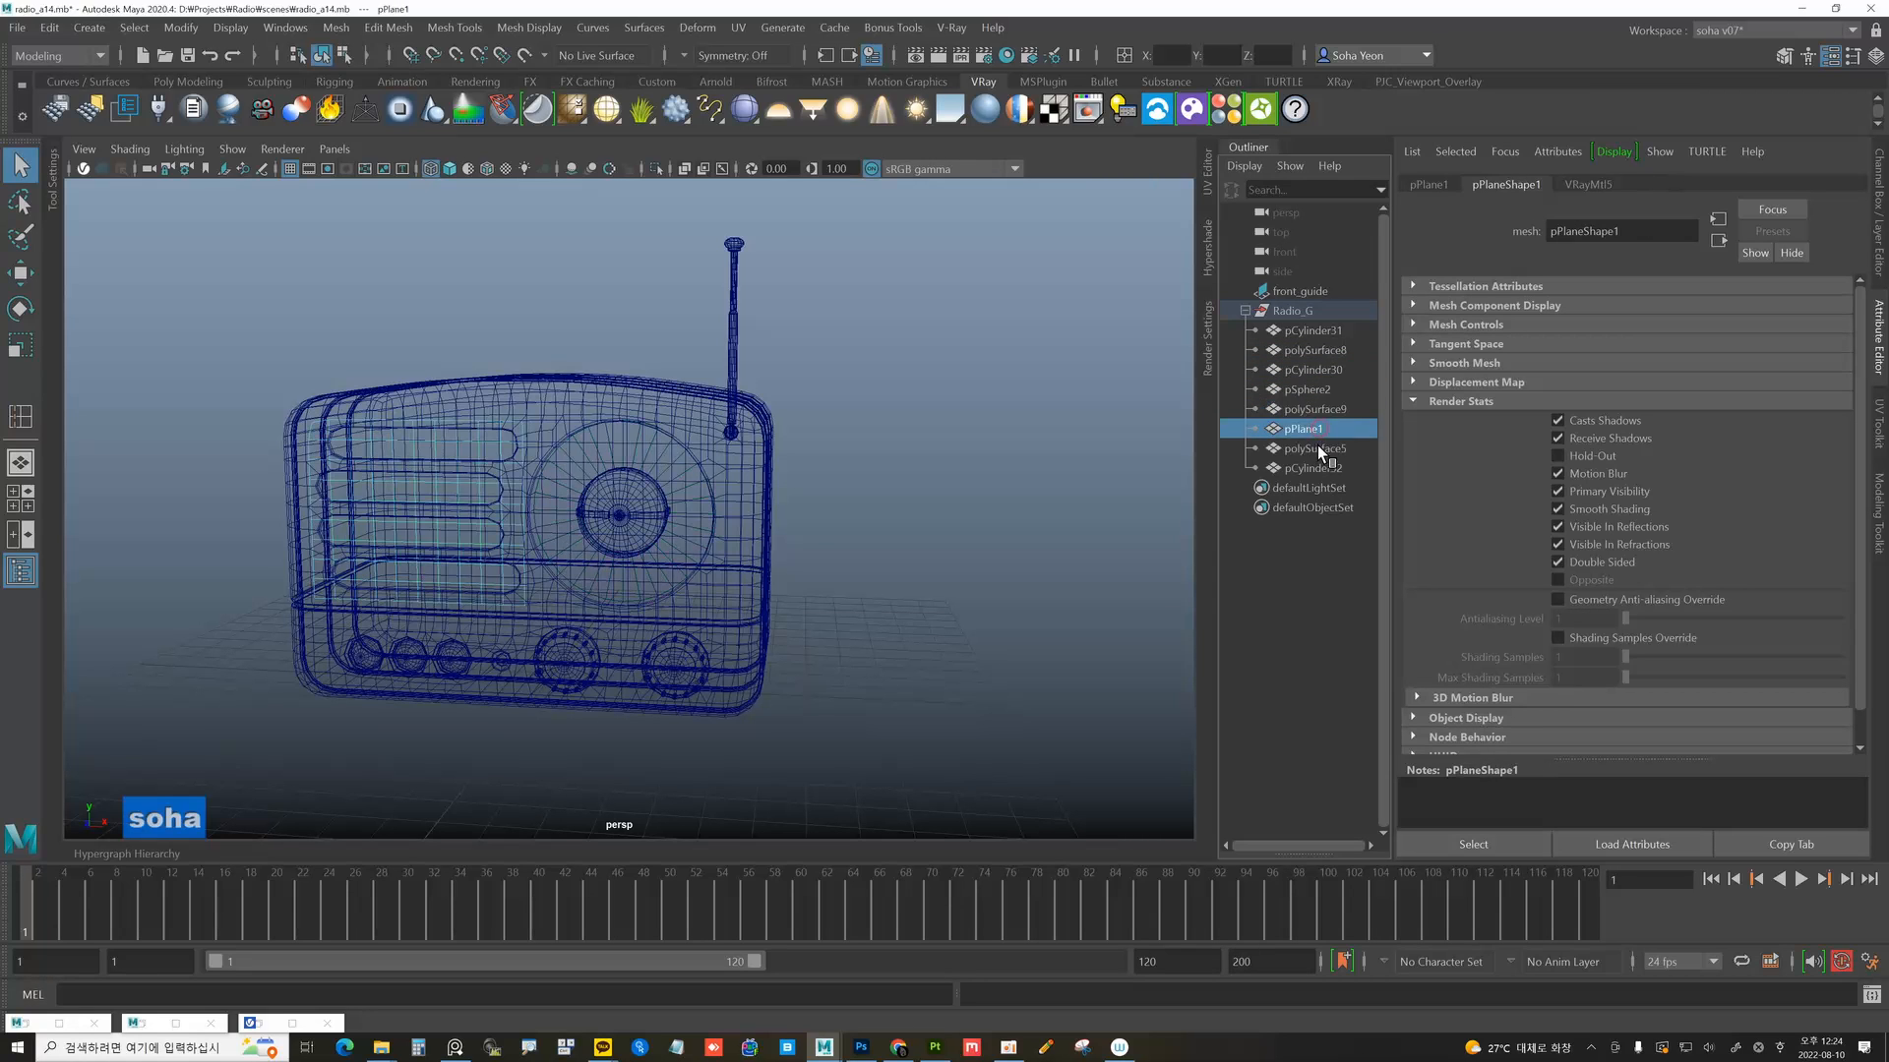
{"action": "left_click", "coordinate": [1319, 449]}
{"action": "left_click", "coordinate": [1318, 469]}
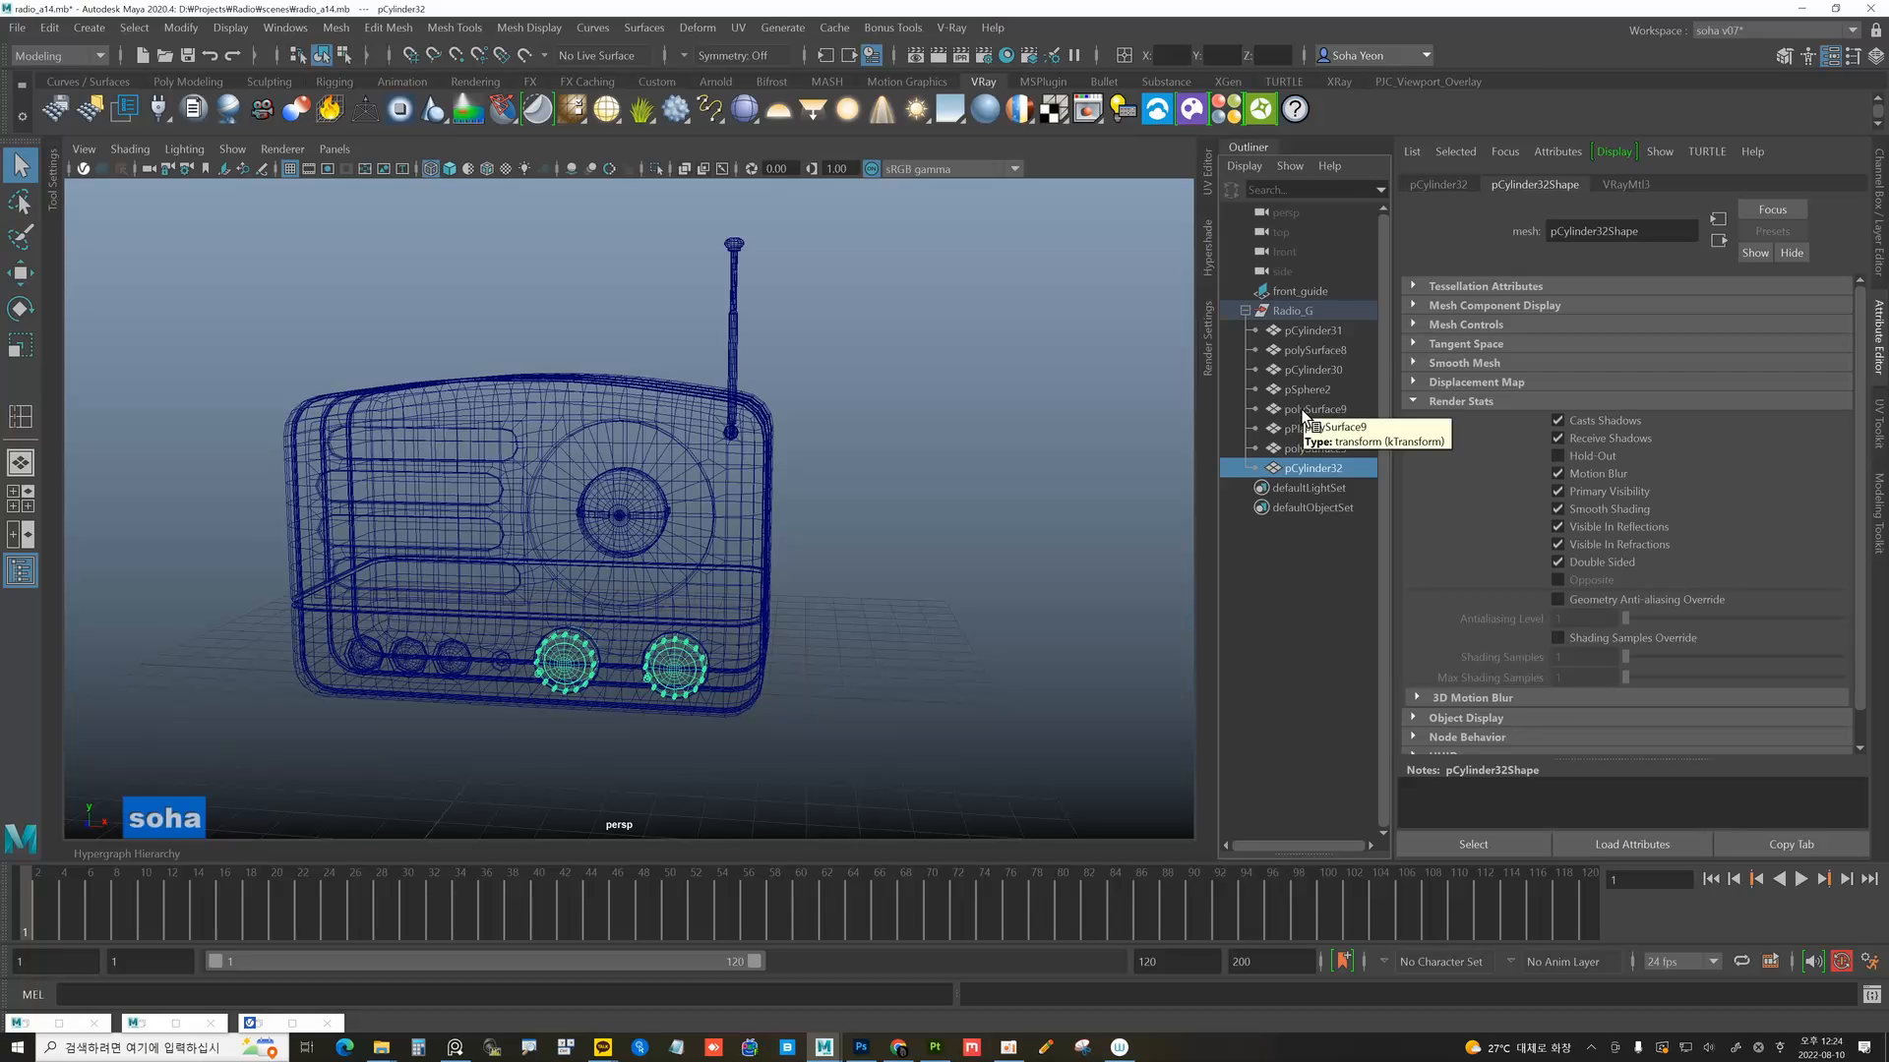
{"action": "left_click", "coordinate": [1308, 333]}
{"action": "left_click", "coordinate": [1314, 486]}
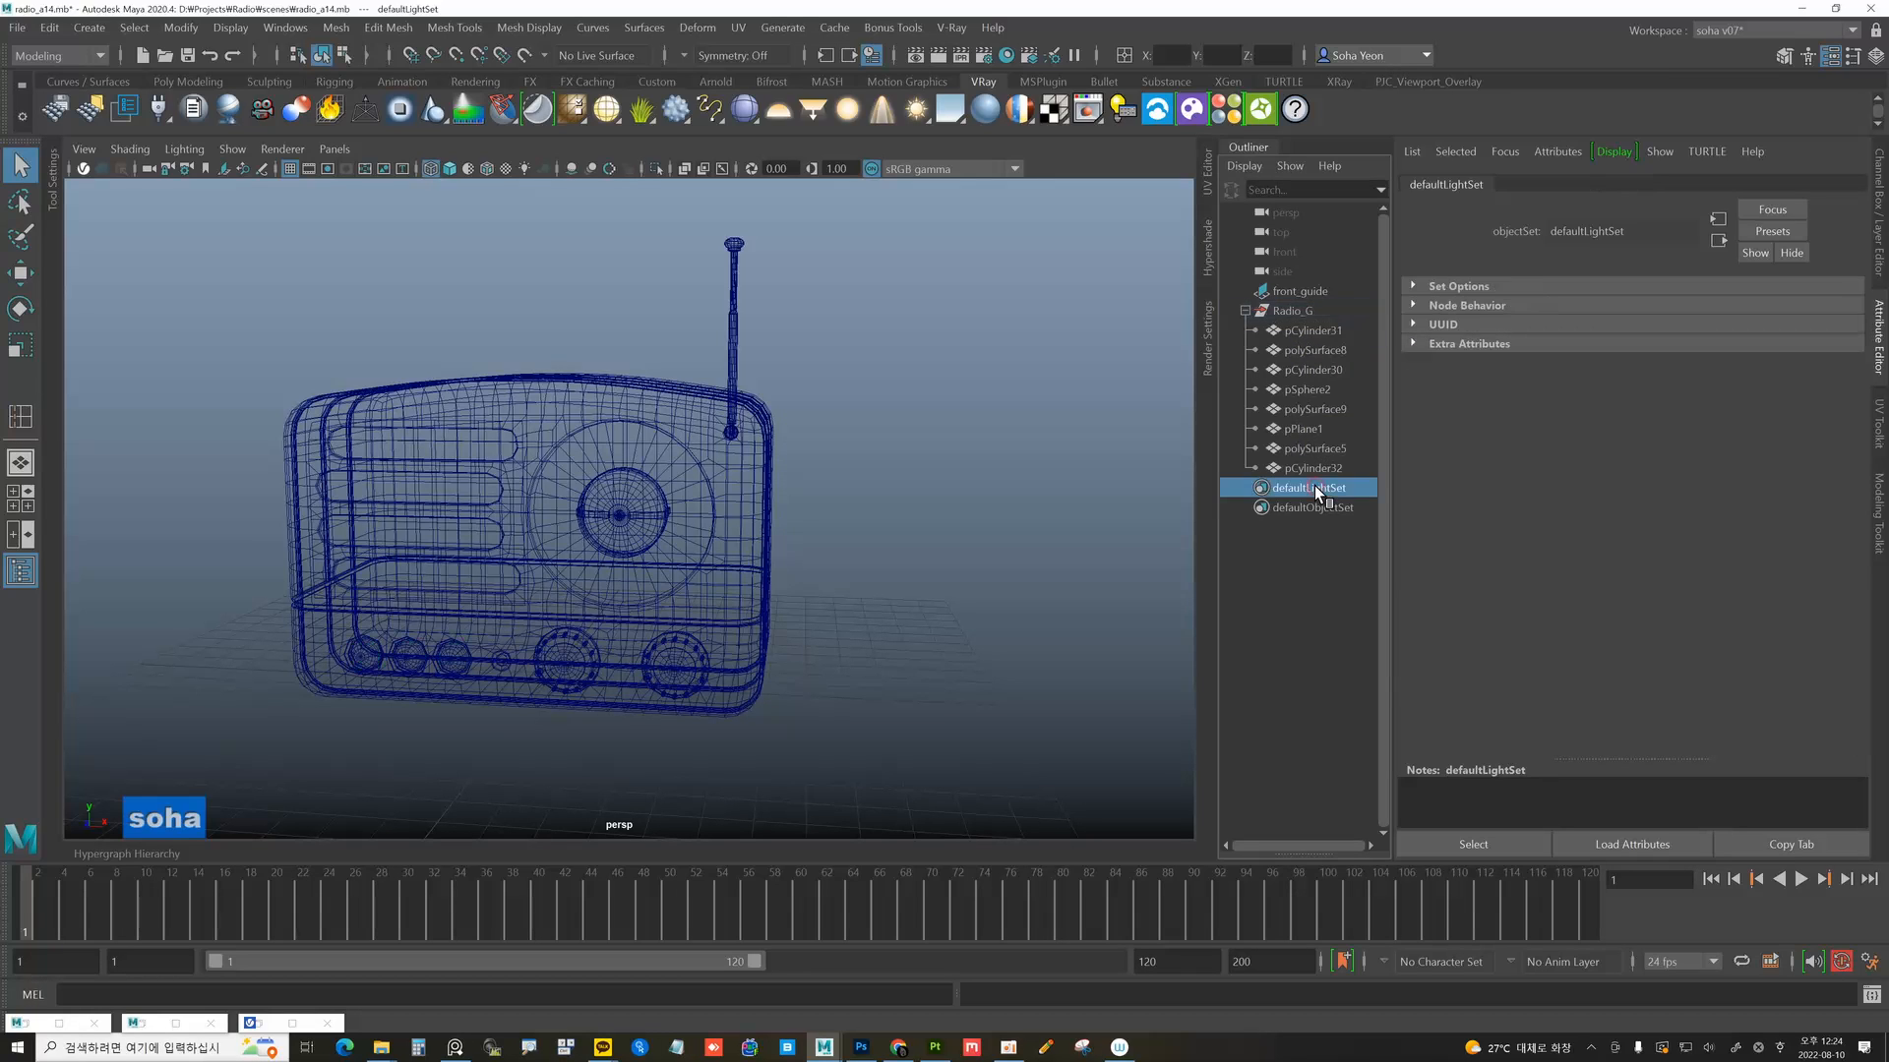
{"action": "left_click", "coordinate": [1314, 467]}
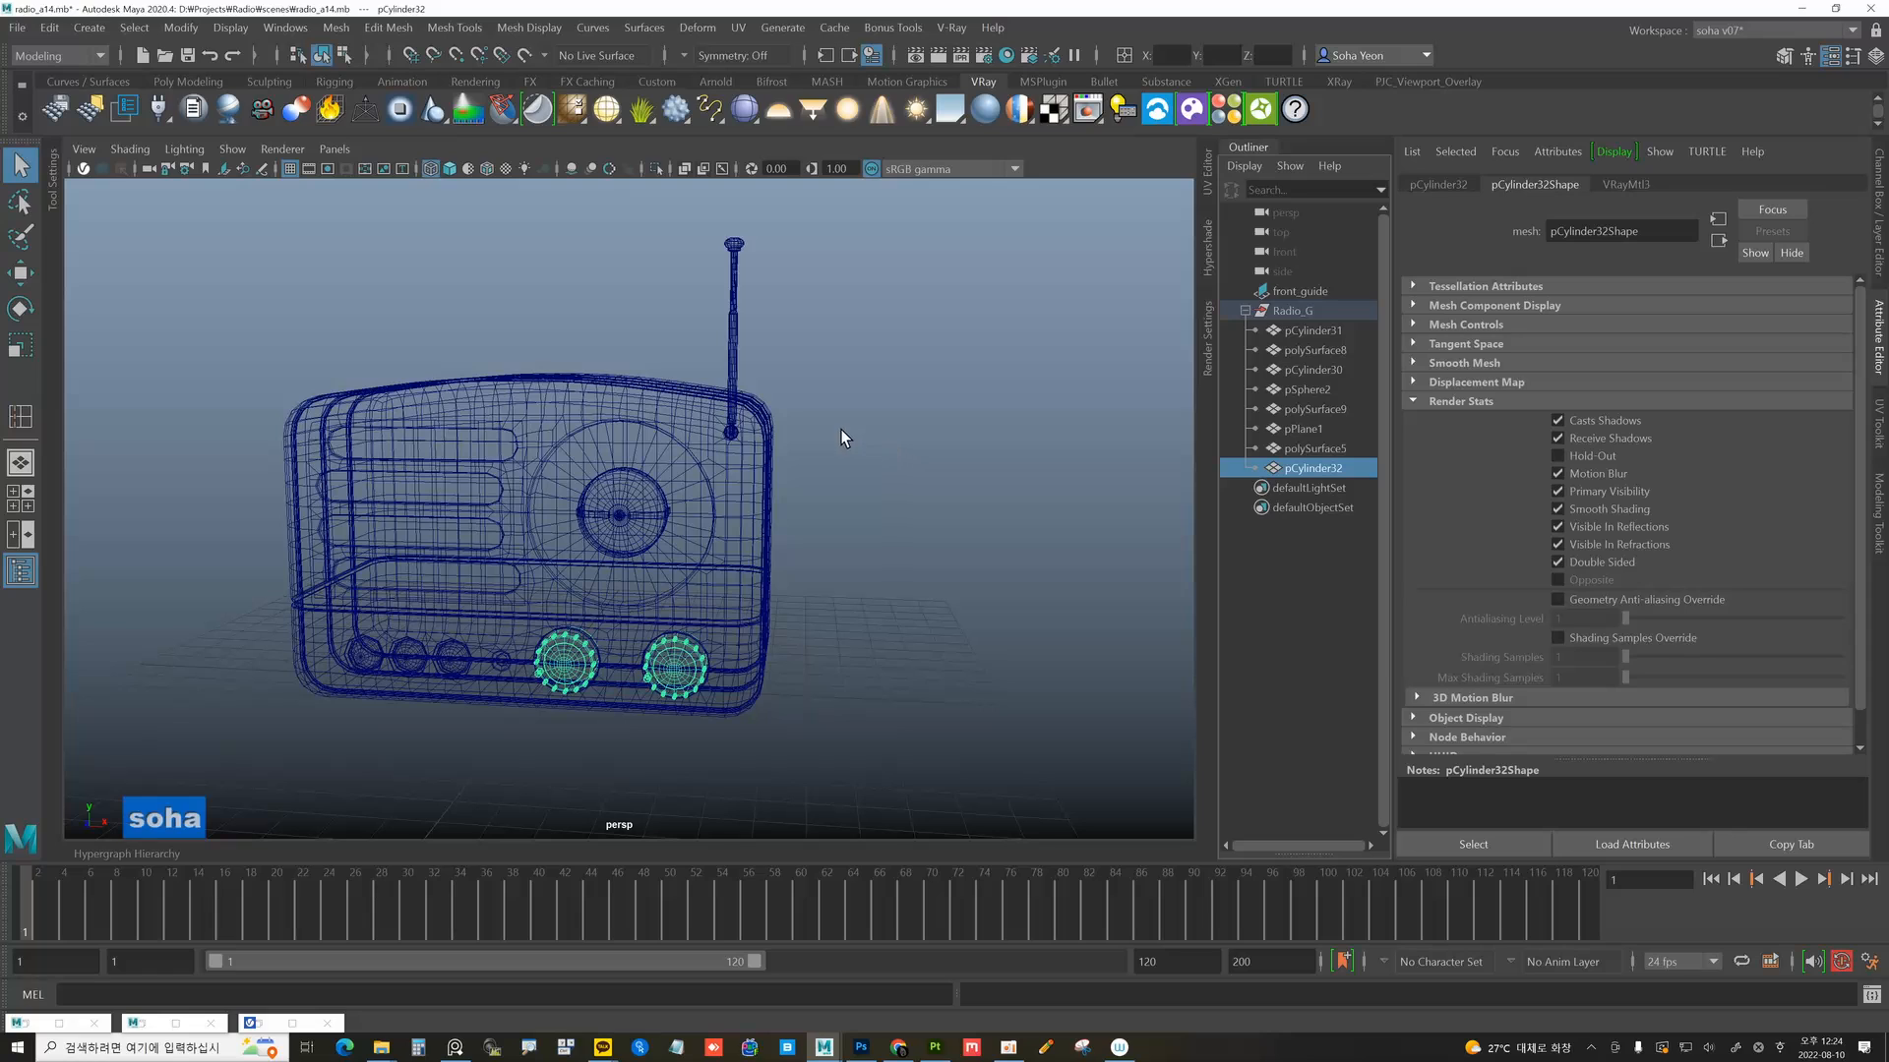
Save the scene as a new version named radio_a15.mb.
{"action": "left_click", "coordinate": [22, 30]}
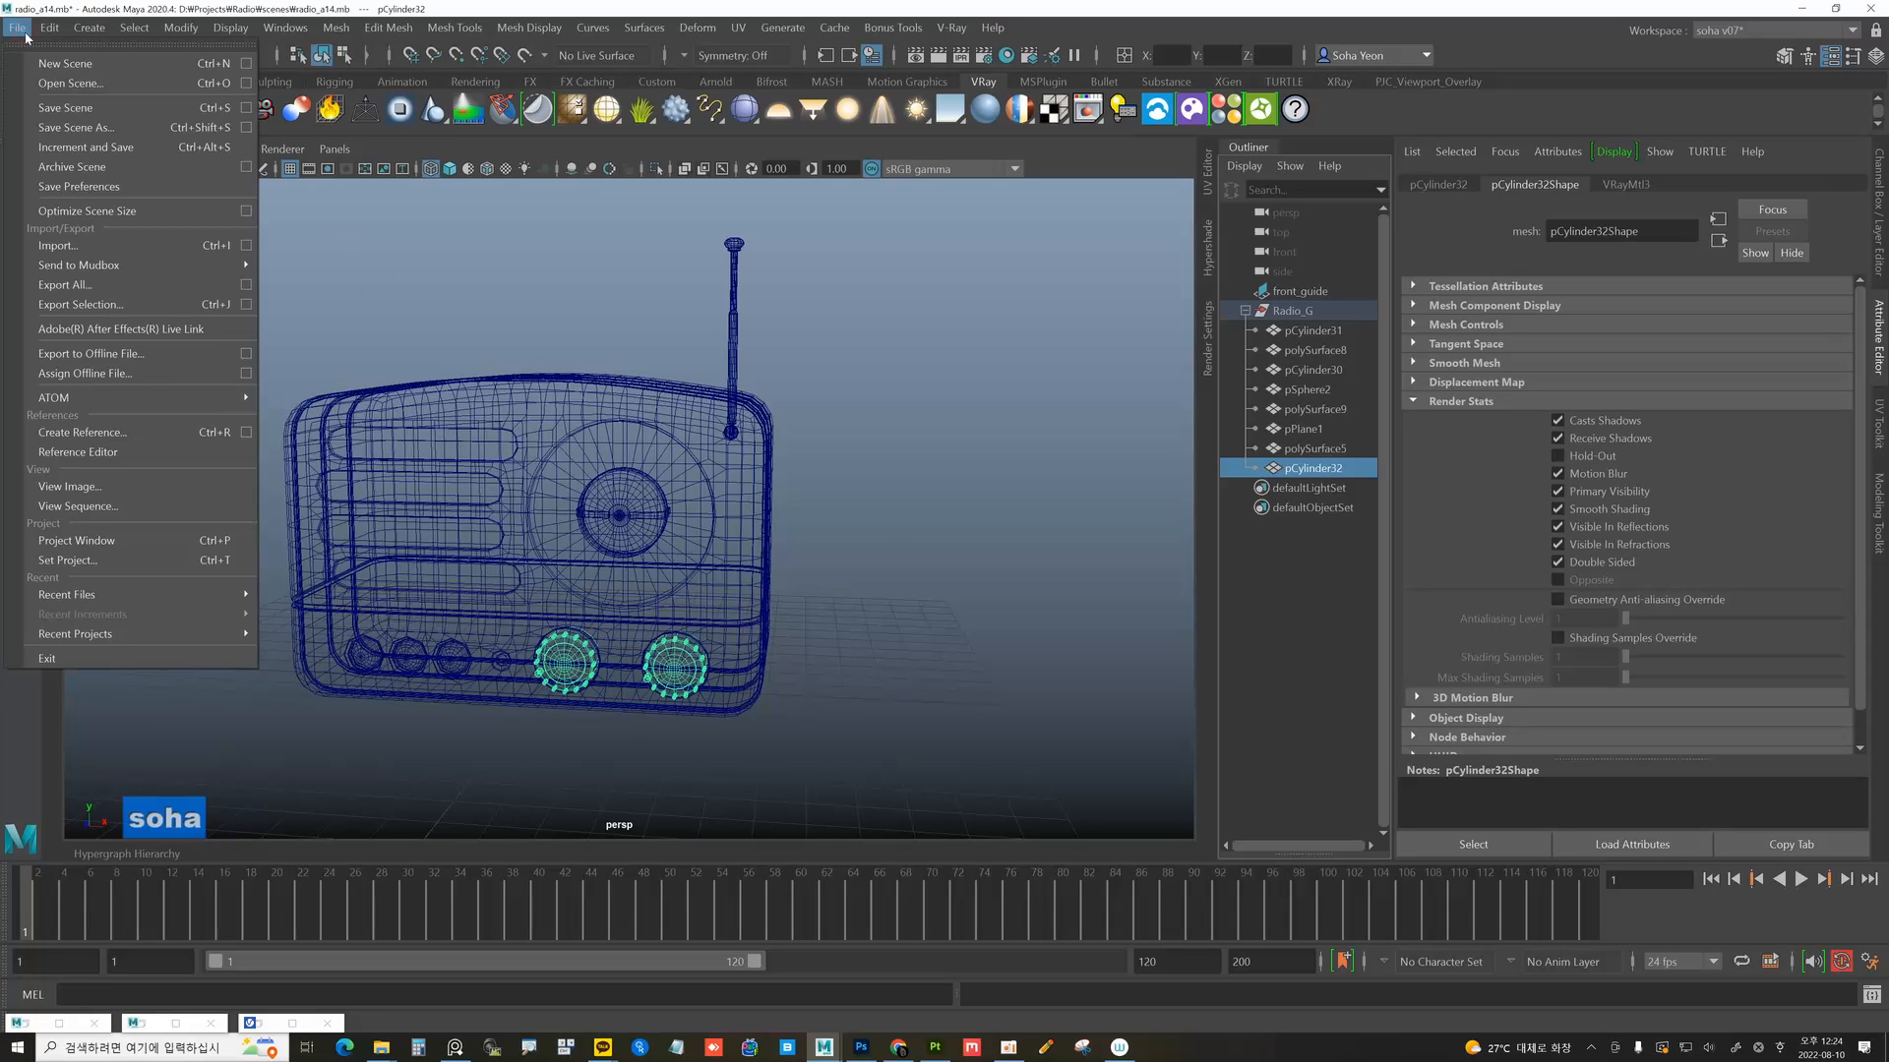
{"action": "left_click", "coordinate": [67, 129]}
{"action": "left_click", "coordinate": [334, 683]}
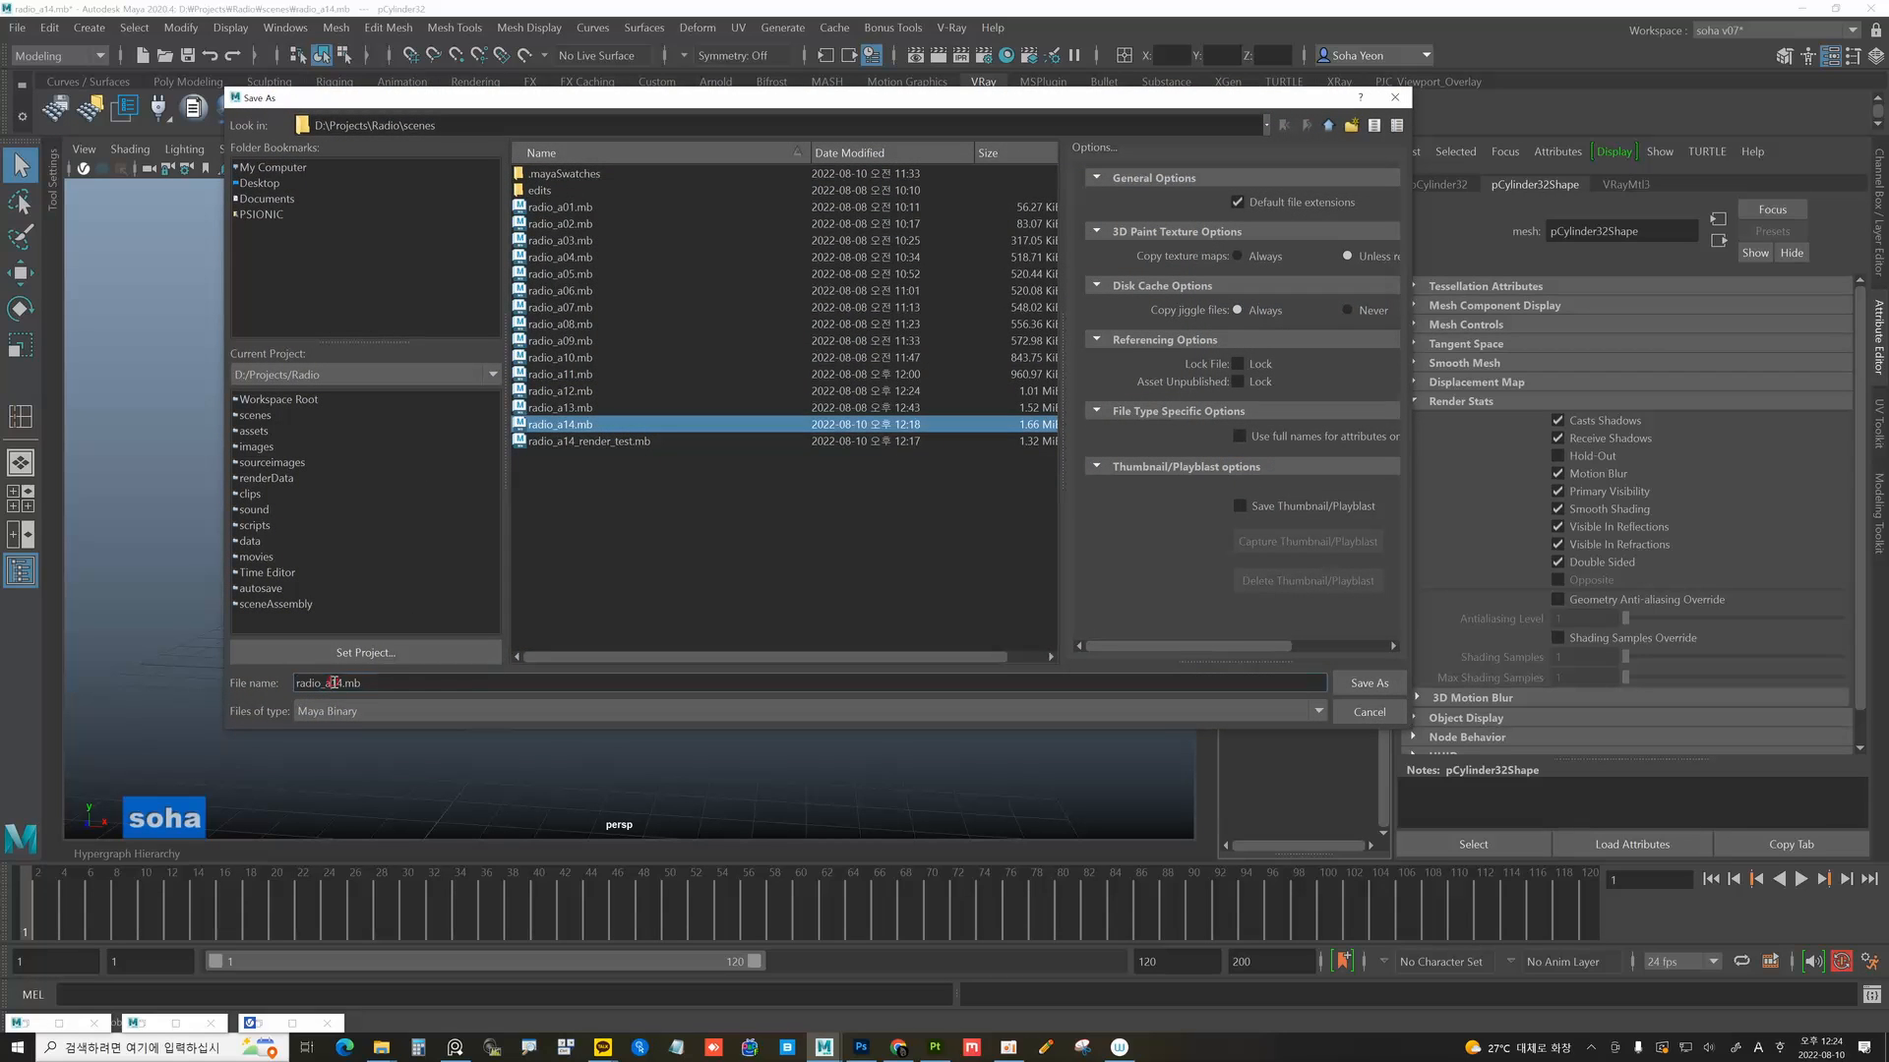
{"action": "key", "text": "Right"}
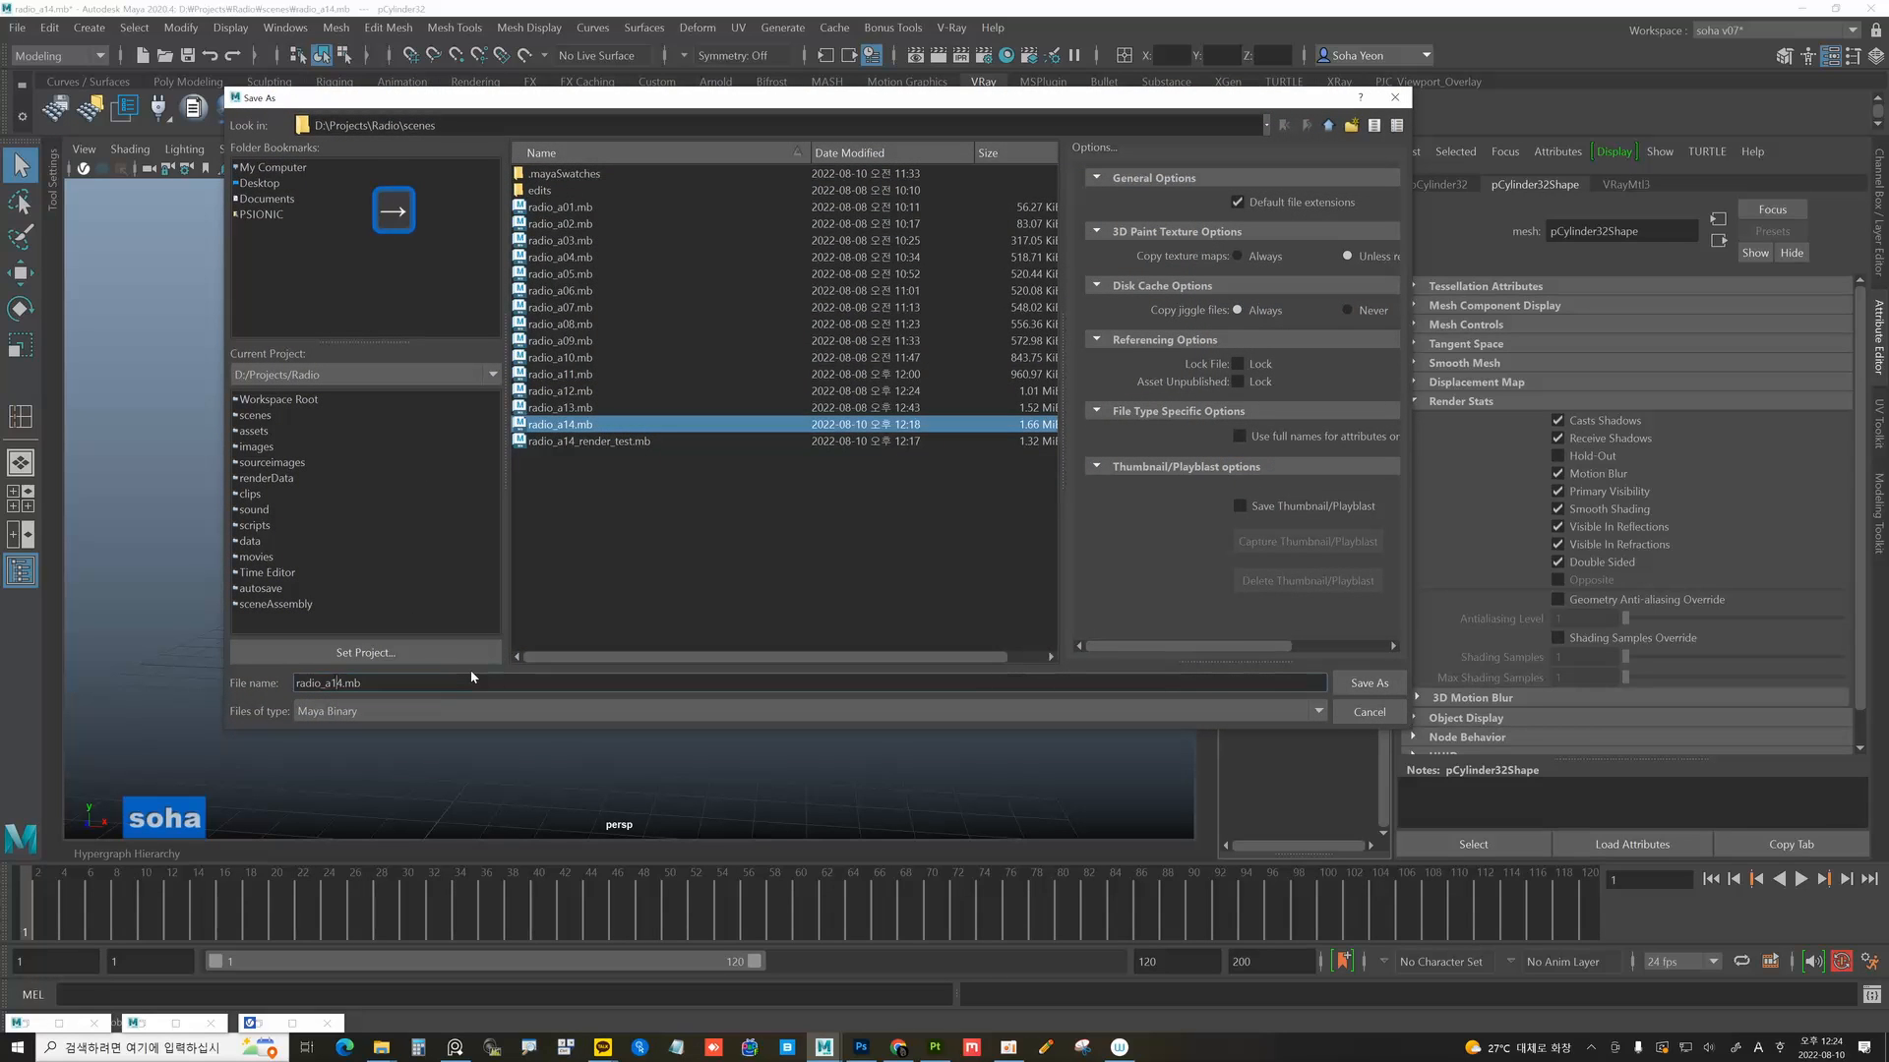
{"action": "key", "text": "Delete"}
{"action": "type", "text": "5"}
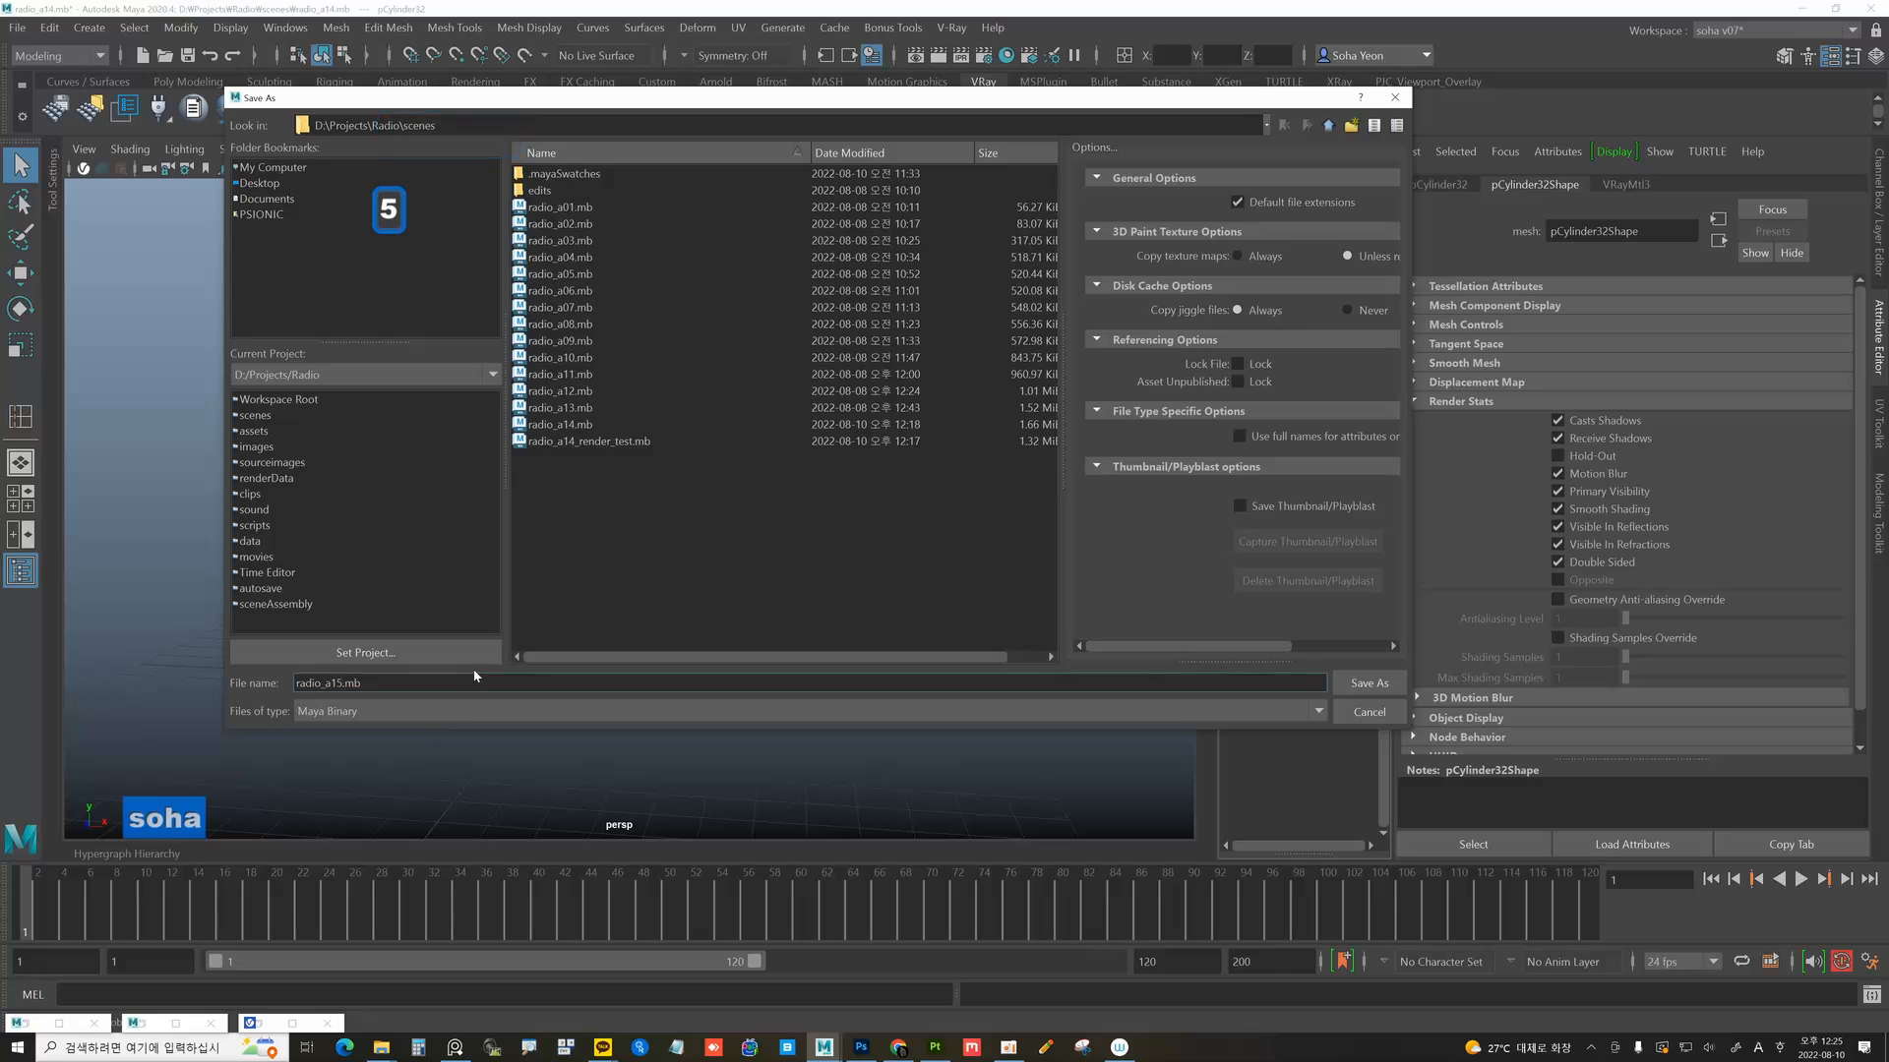
{"action": "left_click", "coordinate": [1358, 685]}
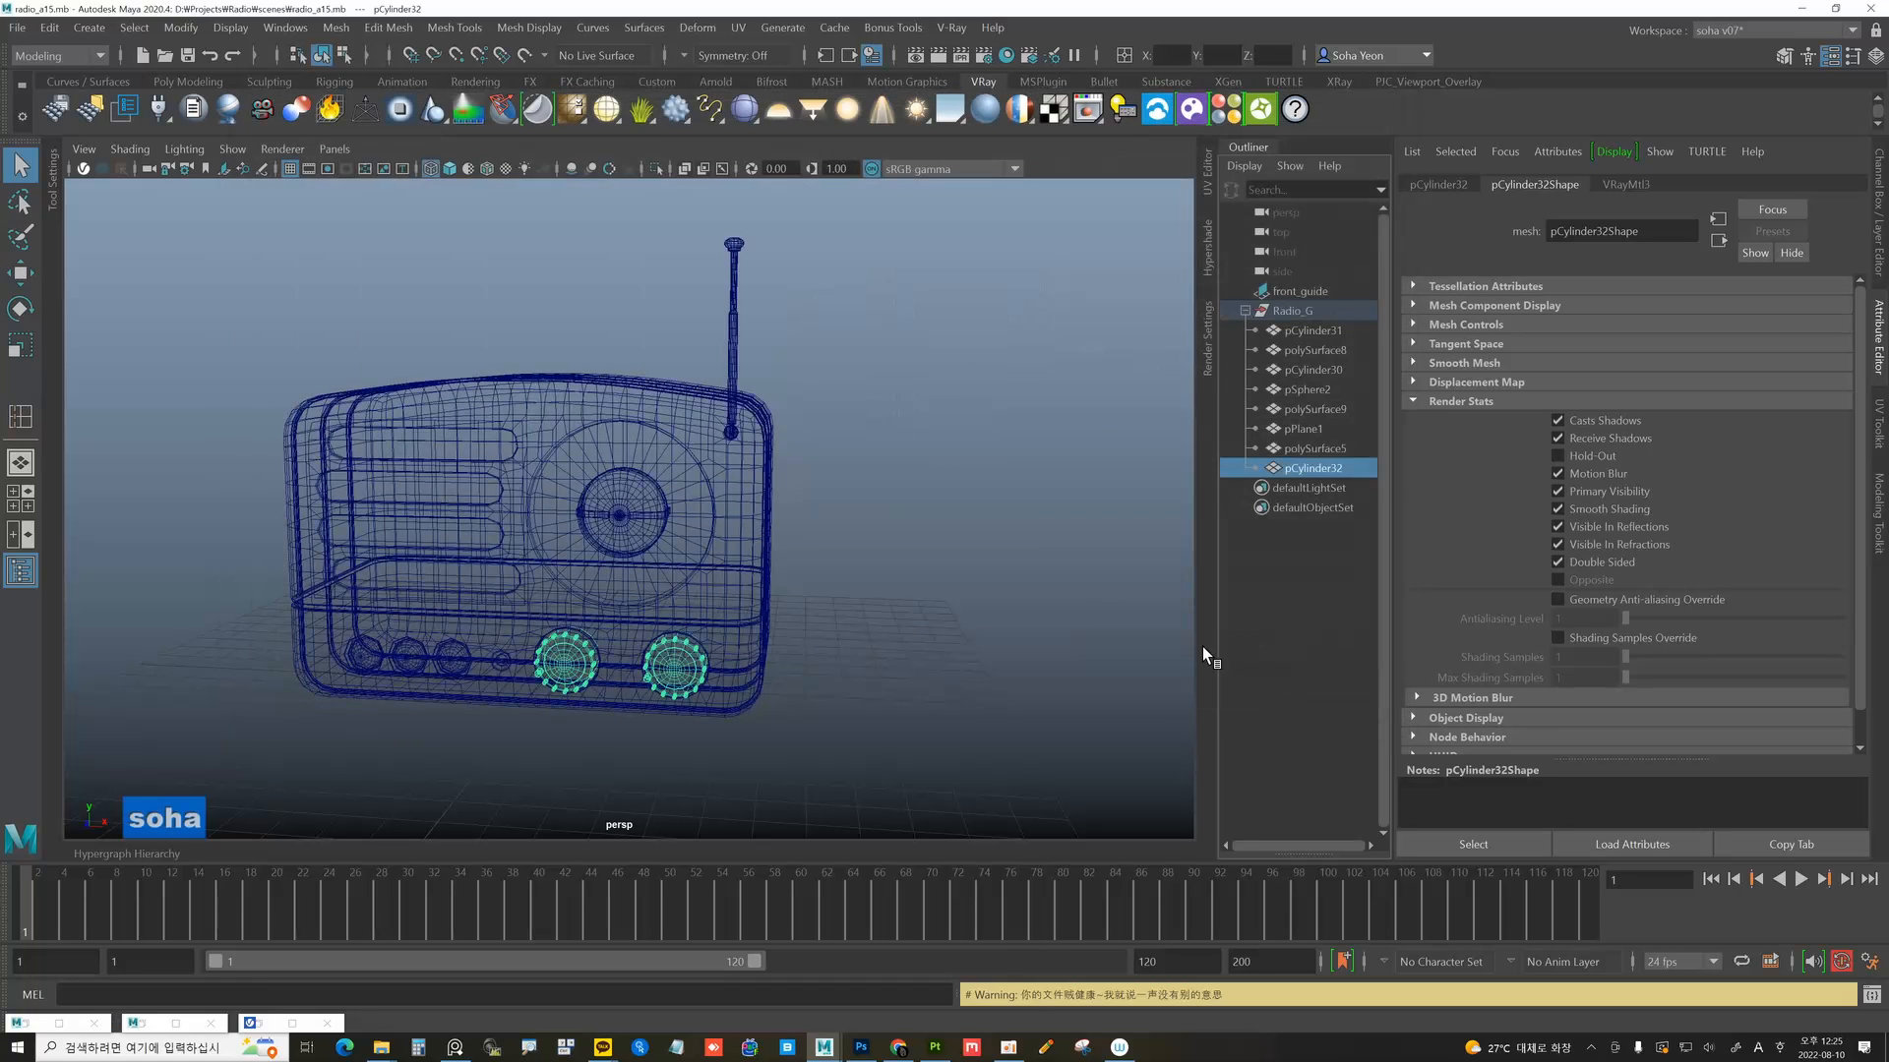
Return the viewport to shaded display and assign a new VRayMtl to the radio's main body.
{"action": "left_click", "coordinate": [913, 521]}
{"action": "left_click_drag", "start_coordinate": [652, 504], "coordinate": [665, 504], "text": "alt"}
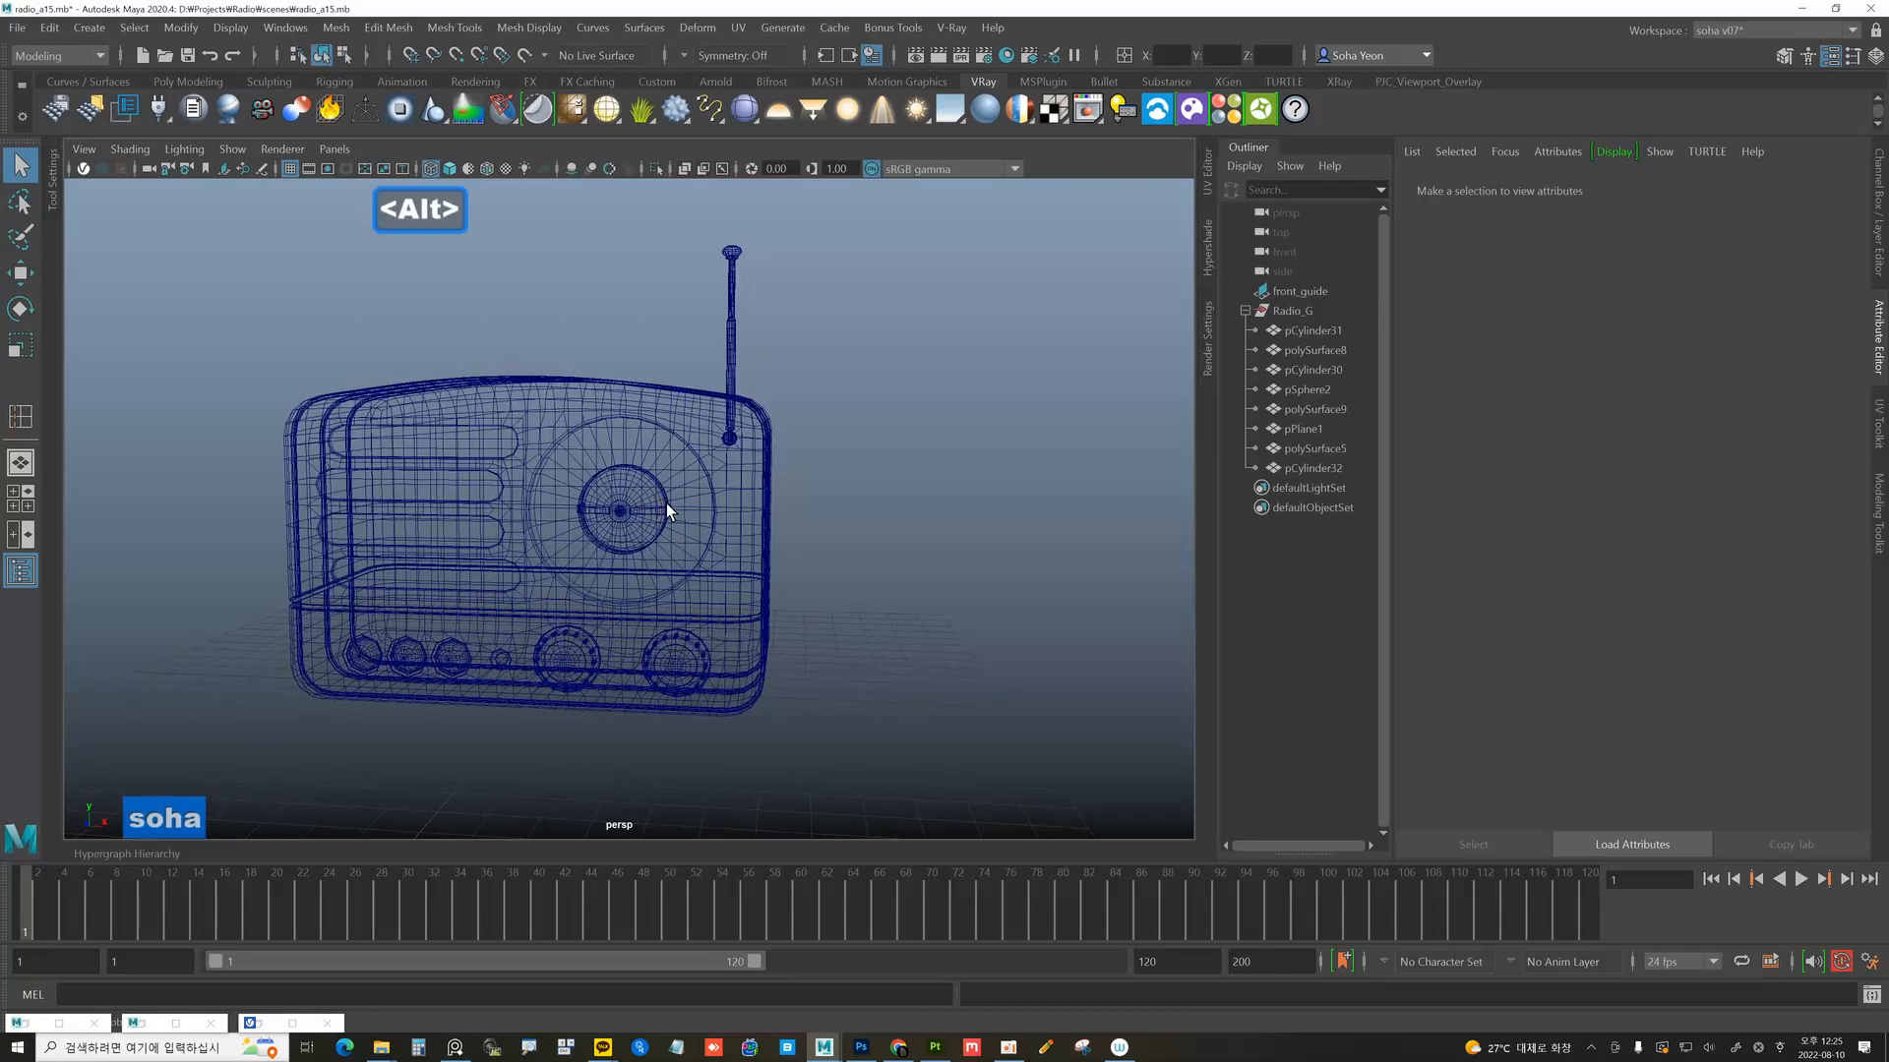
{"action": "key", "text": "alt+5"}
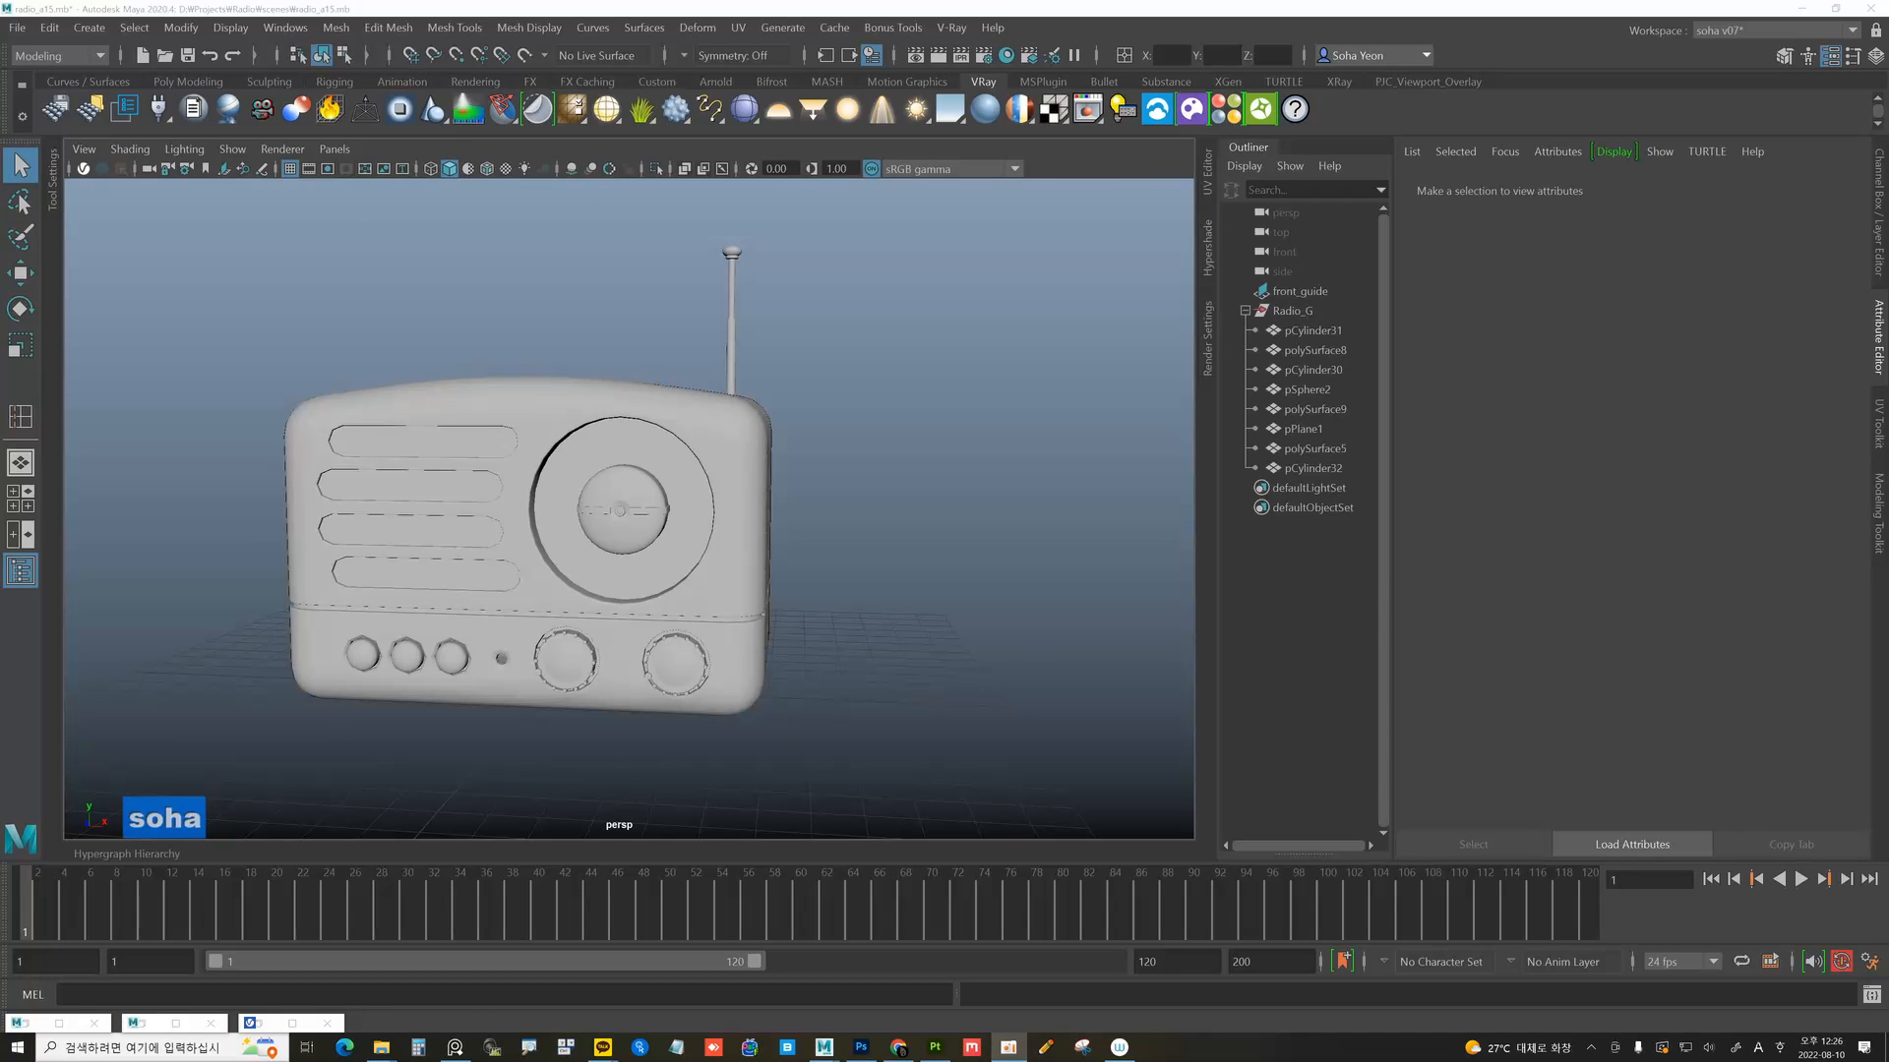
{"action": "mouse_move", "coordinate": [777, 451]}
{"action": "left_mouse_down", "text": "alt"}
{"action": "mouse_move", "coordinate": [683, 470]}
{"action": "mouse_move", "coordinate": [699, 450]}
{"action": "mouse_move", "coordinate": [746, 463]}
{"action": "mouse_move", "coordinate": [688, 455]}
{"action": "mouse_move", "coordinate": [753, 432]}
{"action": "left_mouse_up", "text": "alt"}
{"action": "left_click", "coordinate": [702, 457]}
{"action": "key", "text": "shift+v"}
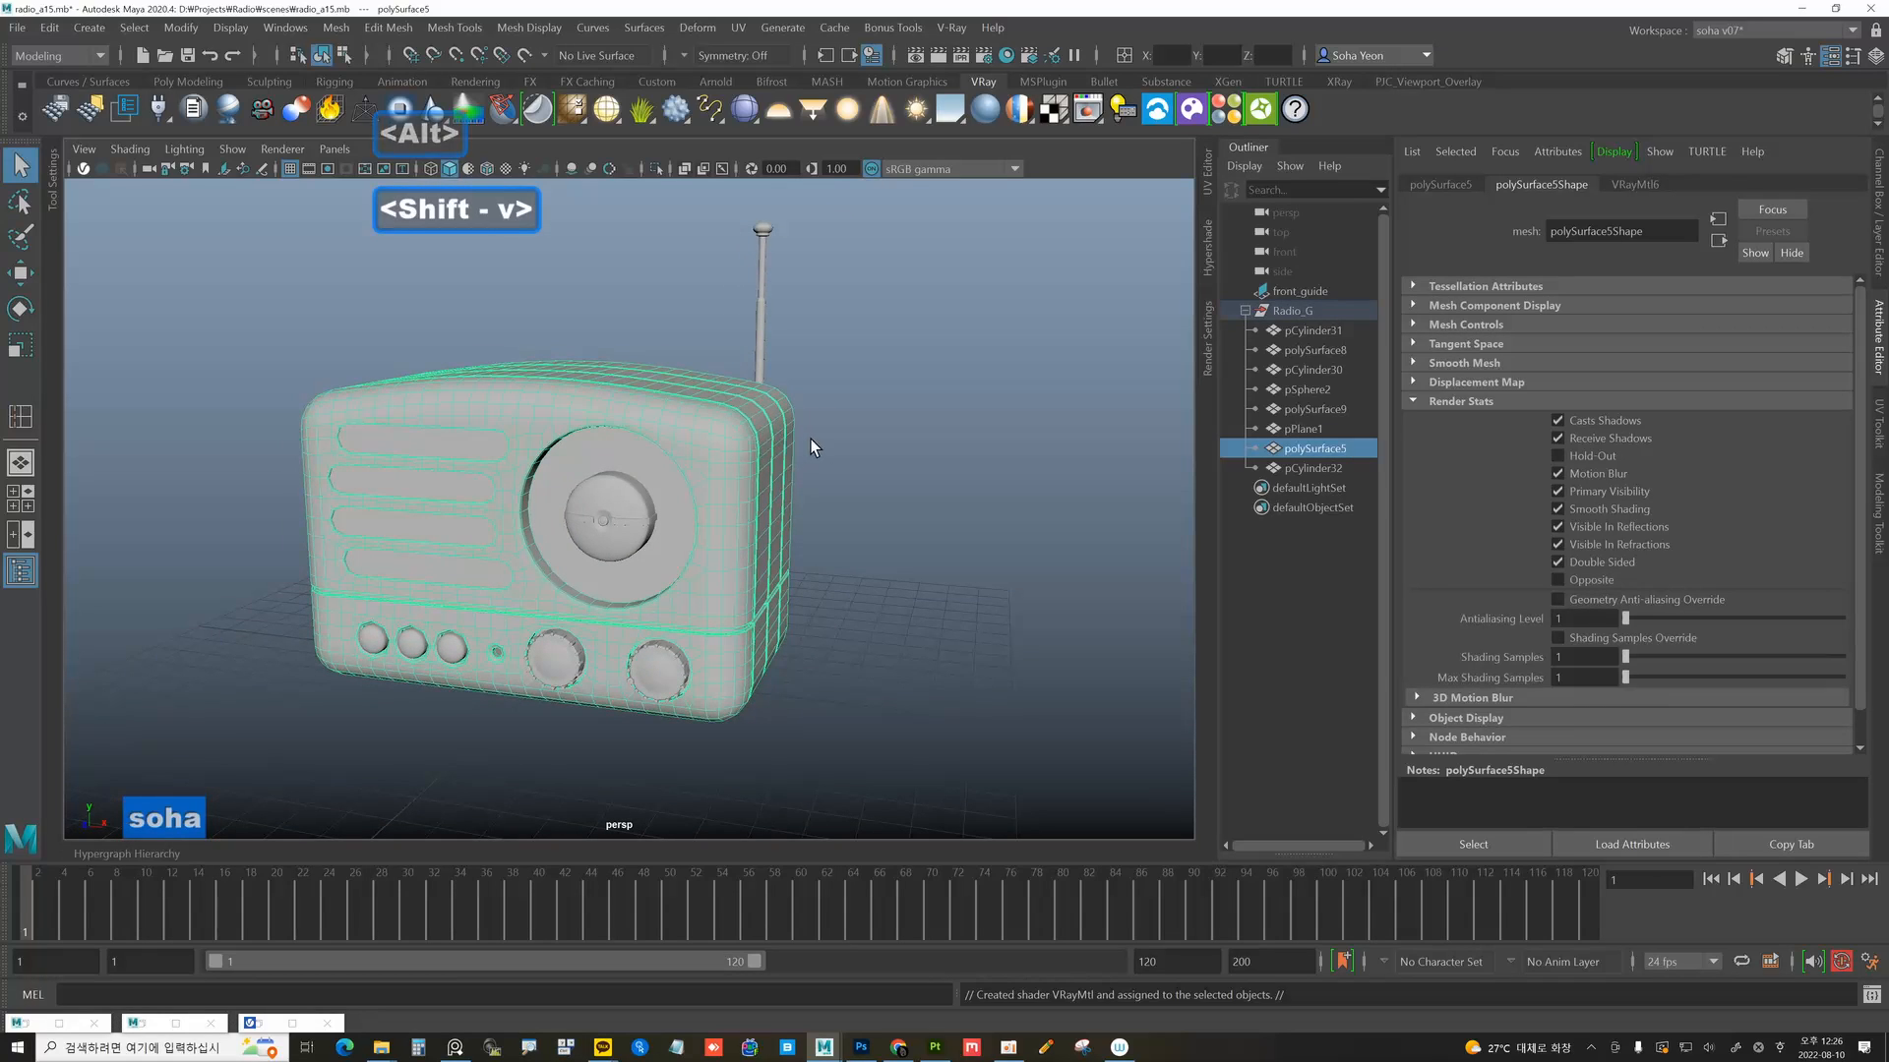
{"action": "left_click_drag", "start_coordinate": [773, 433], "coordinate": [784, 428], "text": "alt"}
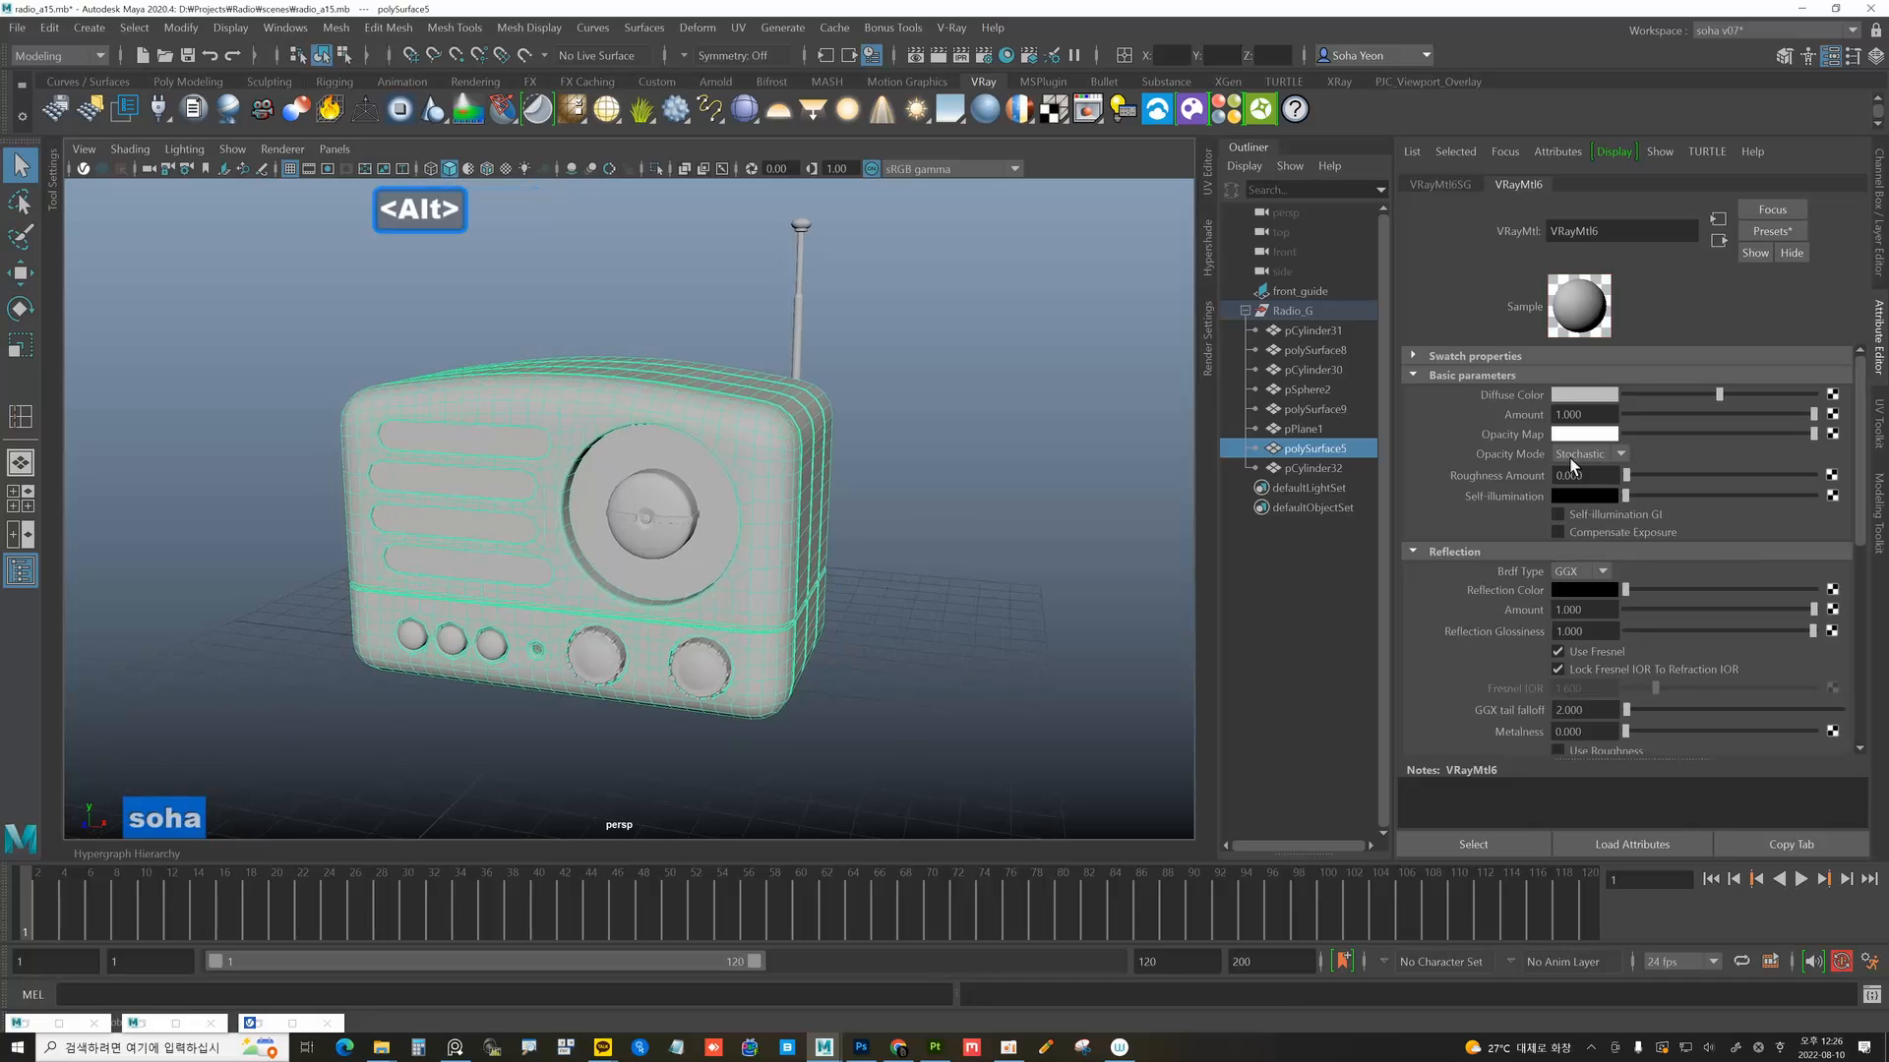
Set the body material's diffuse color to red with hue 360, saturation 0.960 and value 0.698.
{"action": "left_click", "coordinate": [1595, 403]}
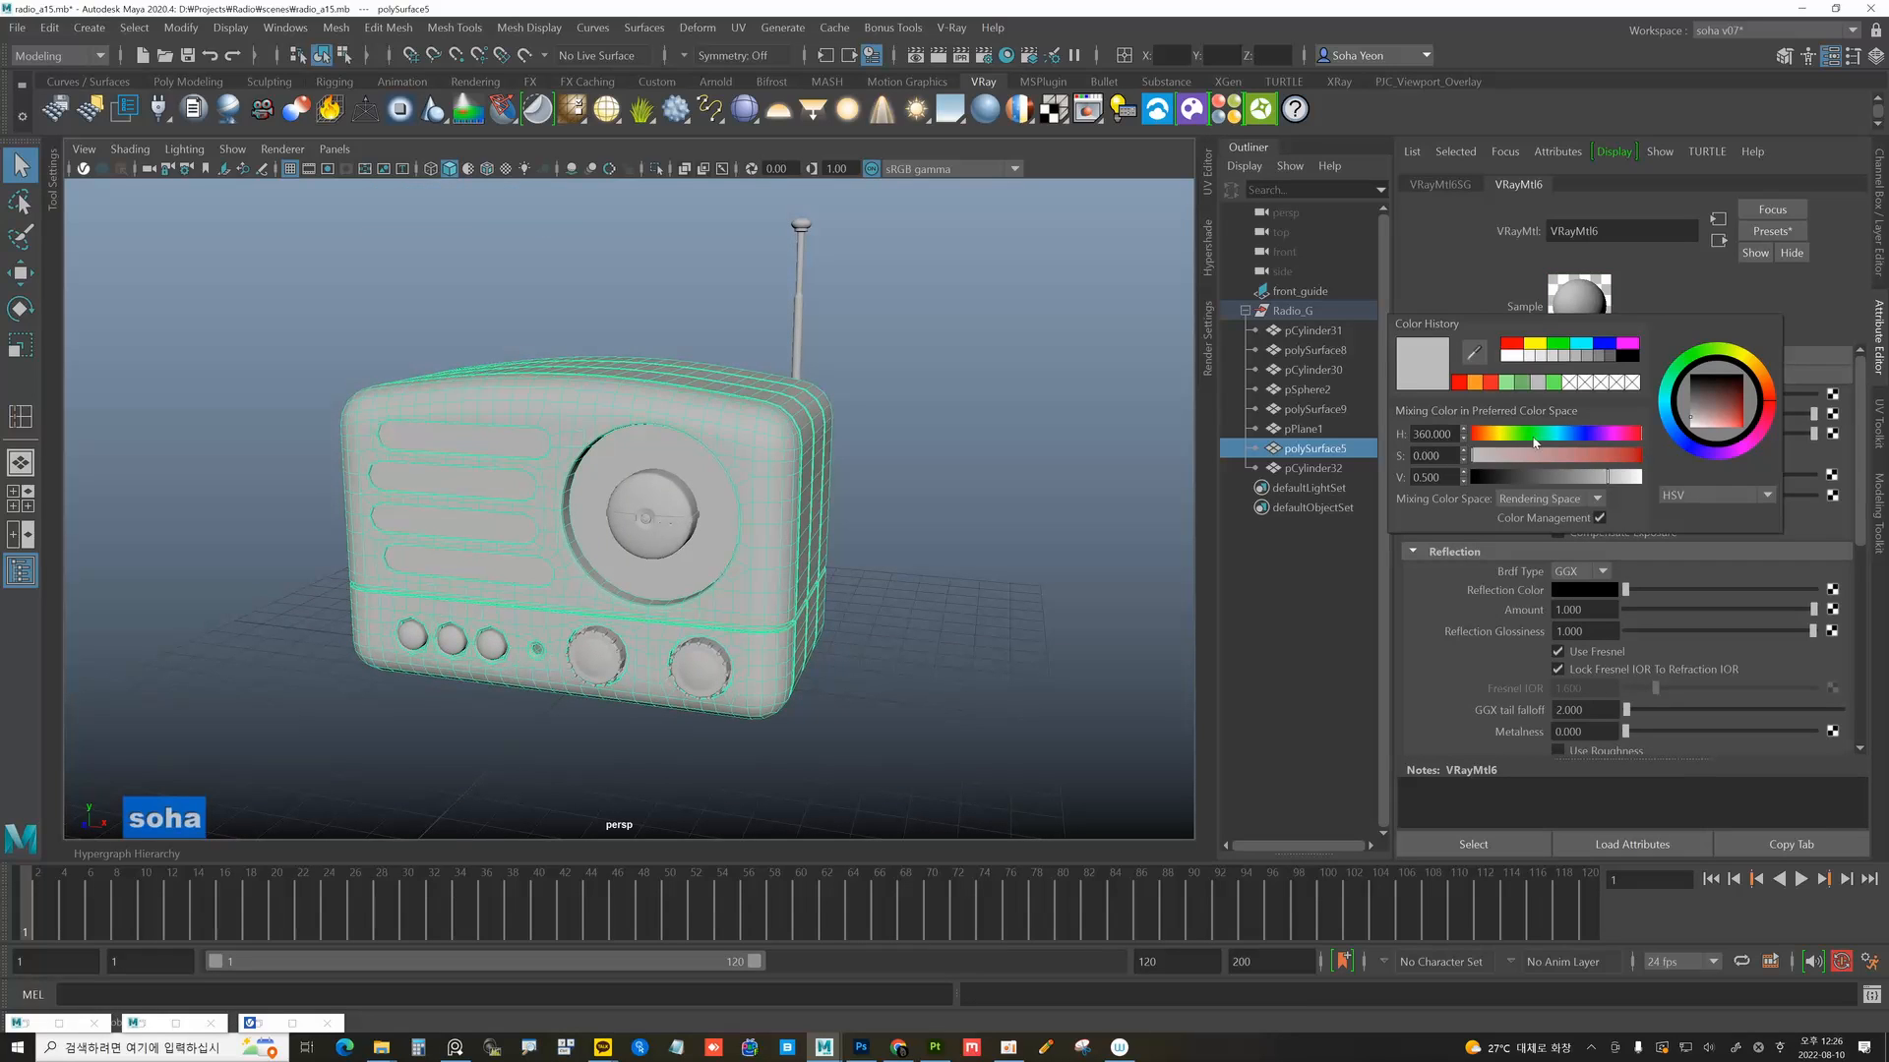
{"action": "left_click_drag", "start_coordinate": [1602, 457], "coordinate": [1627, 457]}
{"action": "left_click_drag", "start_coordinate": [1736, 407], "coordinate": [1735, 423]}
{"action": "left_click", "coordinate": [1636, 456]}
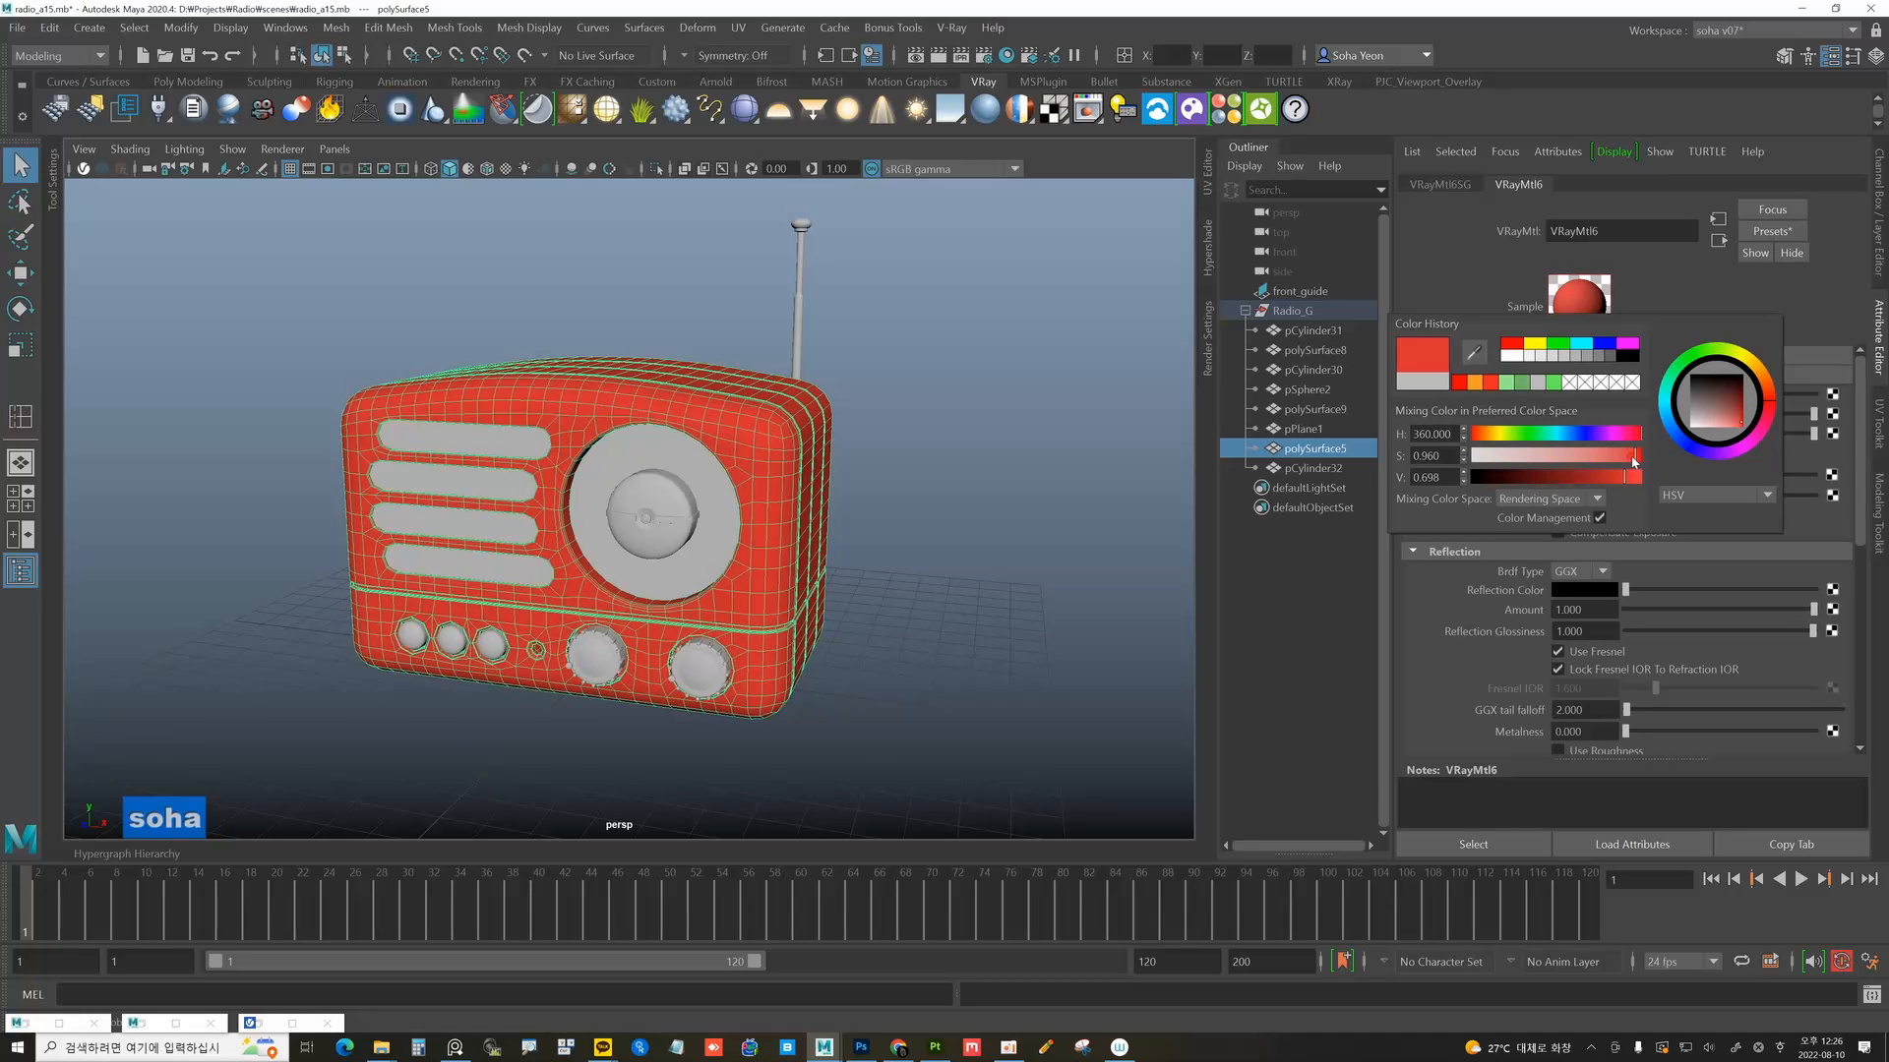
Darken the body material's red to value 0.596 and give it a white reflection color with reflection glossiness 0.947.
{"action": "left_click_drag", "start_coordinate": [1631, 481], "coordinate": [1617, 480]}
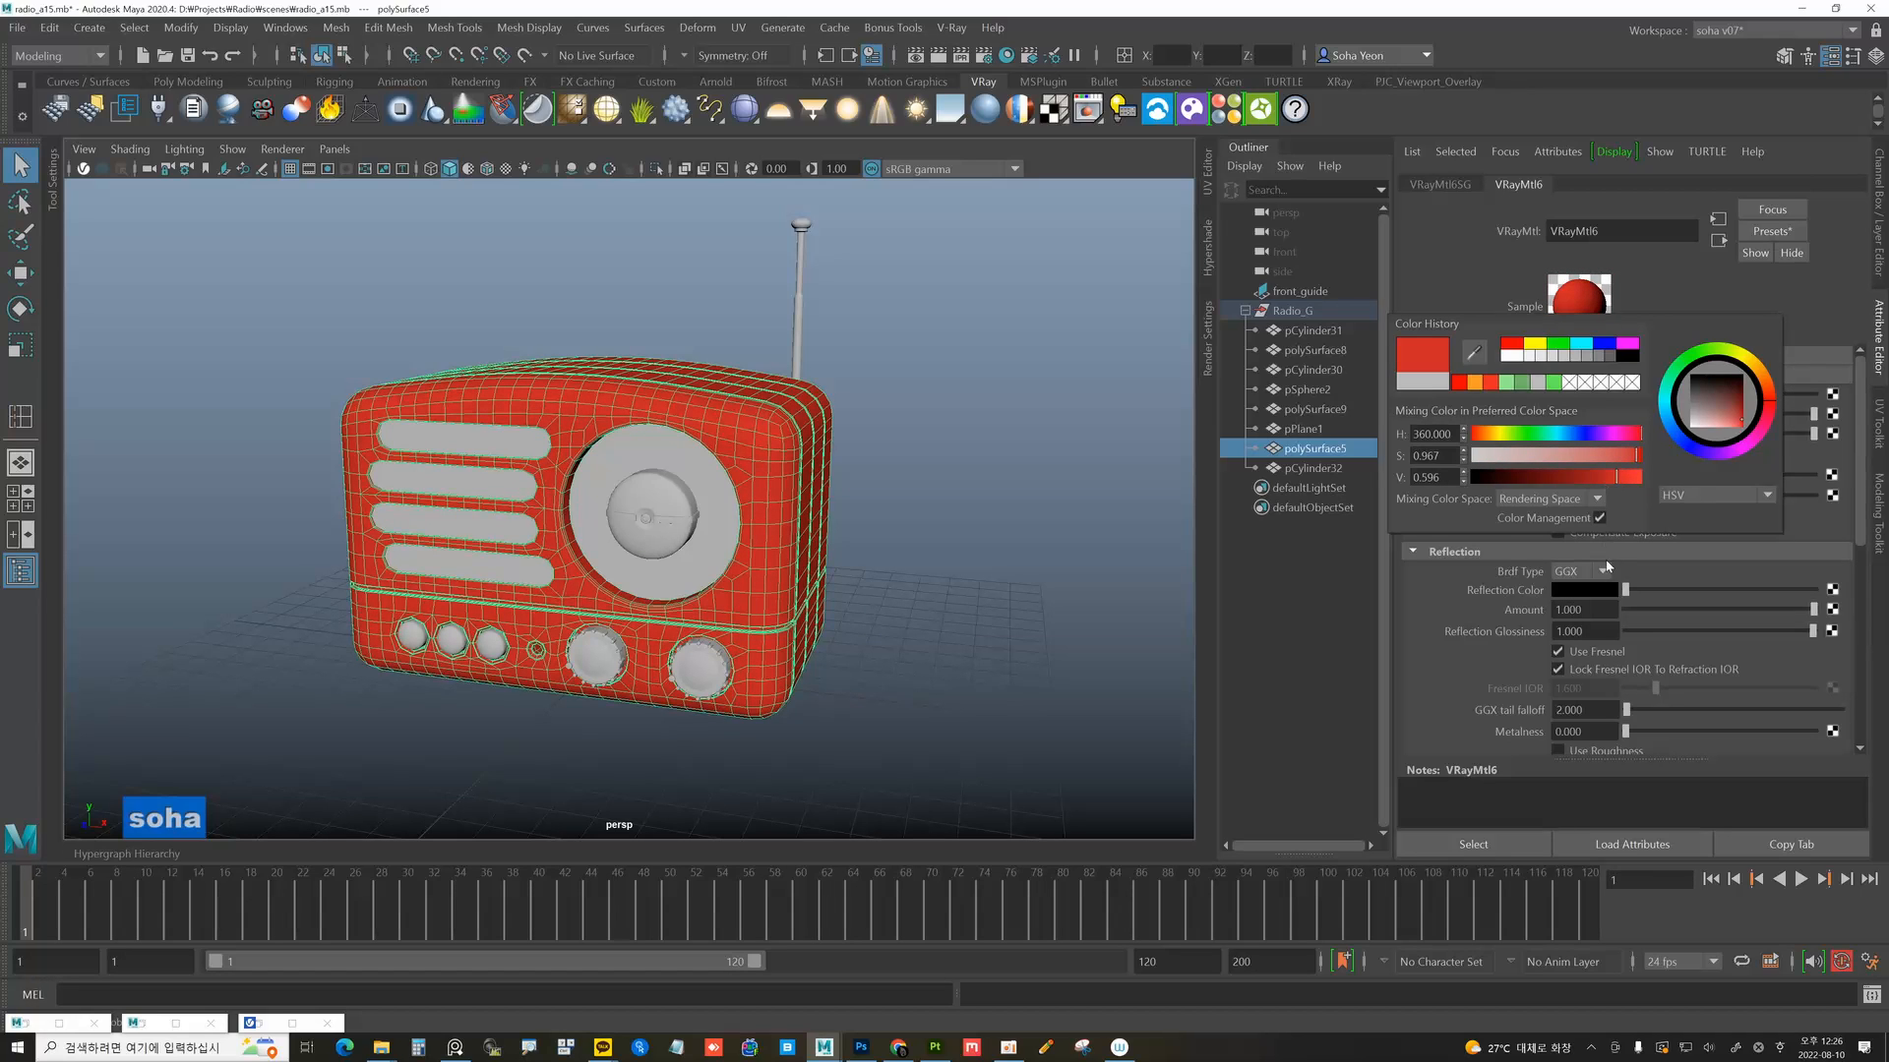
{"action": "left_click_drag", "start_coordinate": [1625, 587], "coordinate": [1802, 634]}
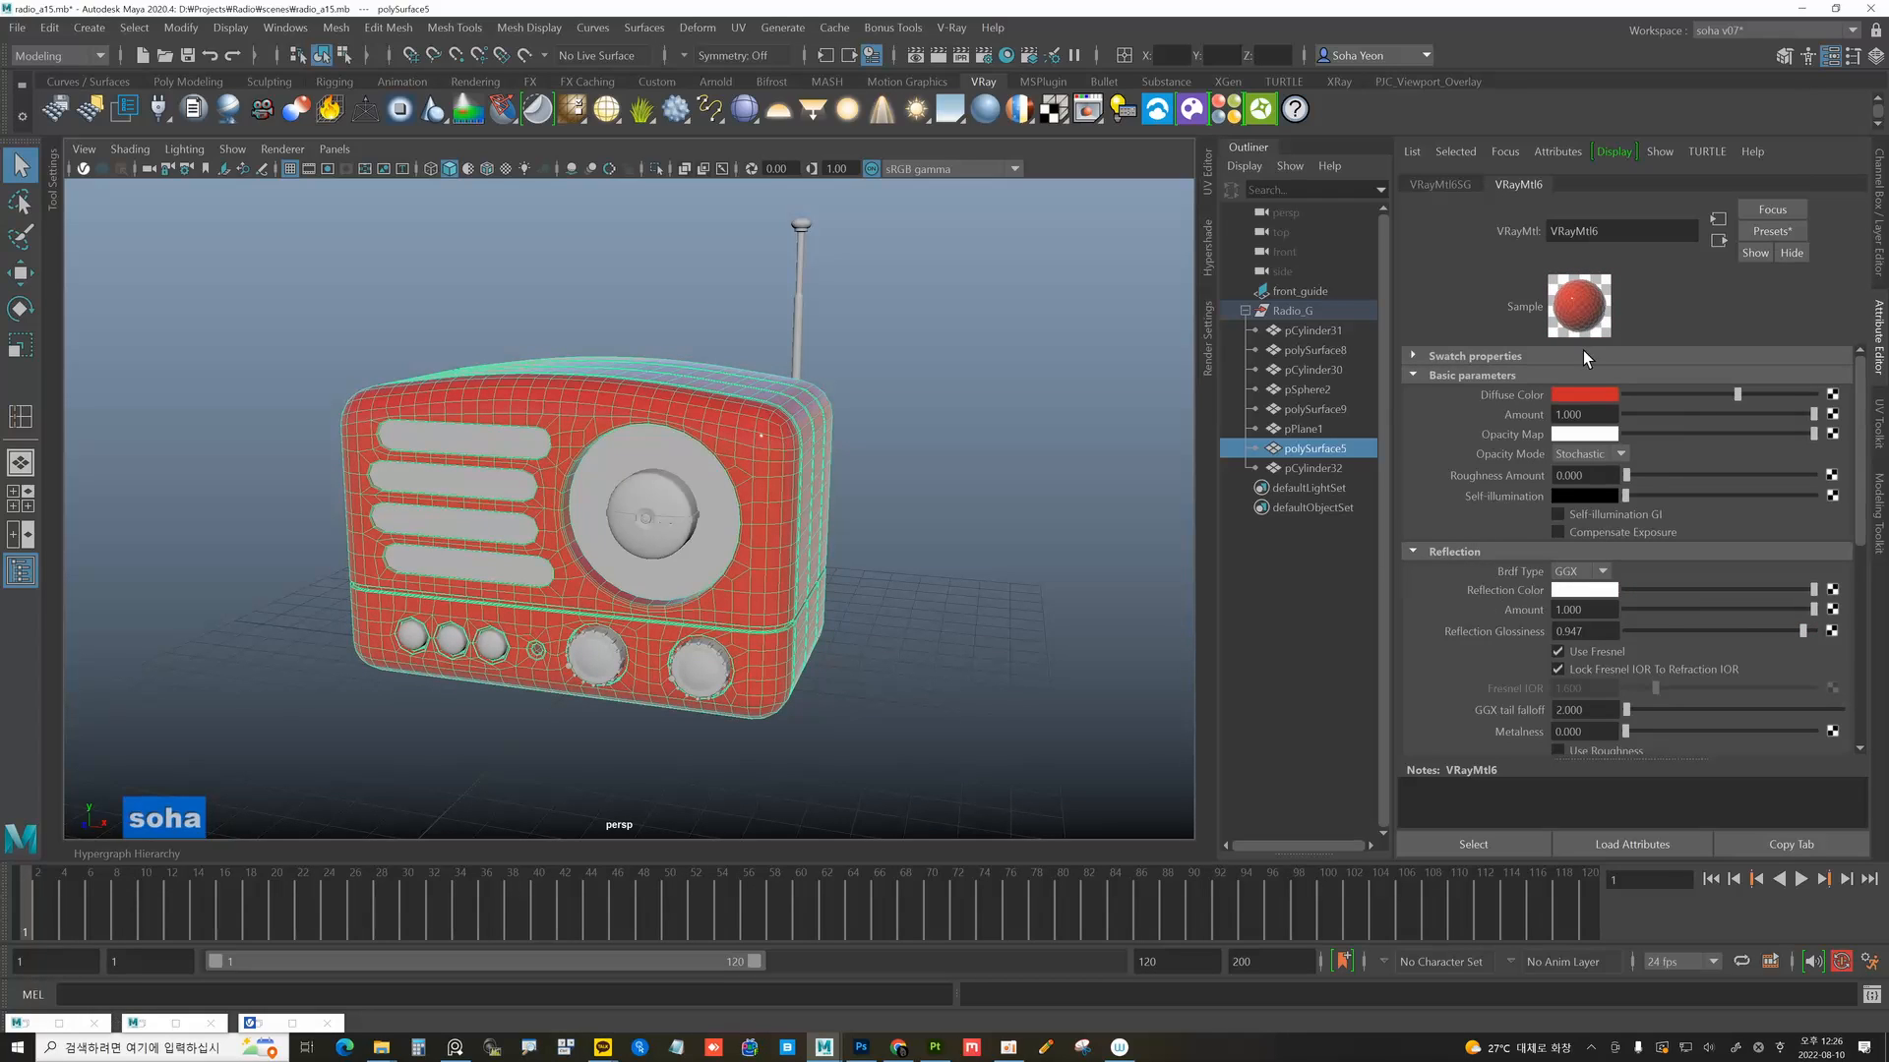
{"action": "left_click_drag", "start_coordinate": [987, 450], "coordinate": [894, 511], "text": "alt"}
{"action": "left_click", "coordinate": [939, 452]}
Rename the radio body's V-Ray material to body_red.
{"action": "left_click", "coordinate": [769, 472]}
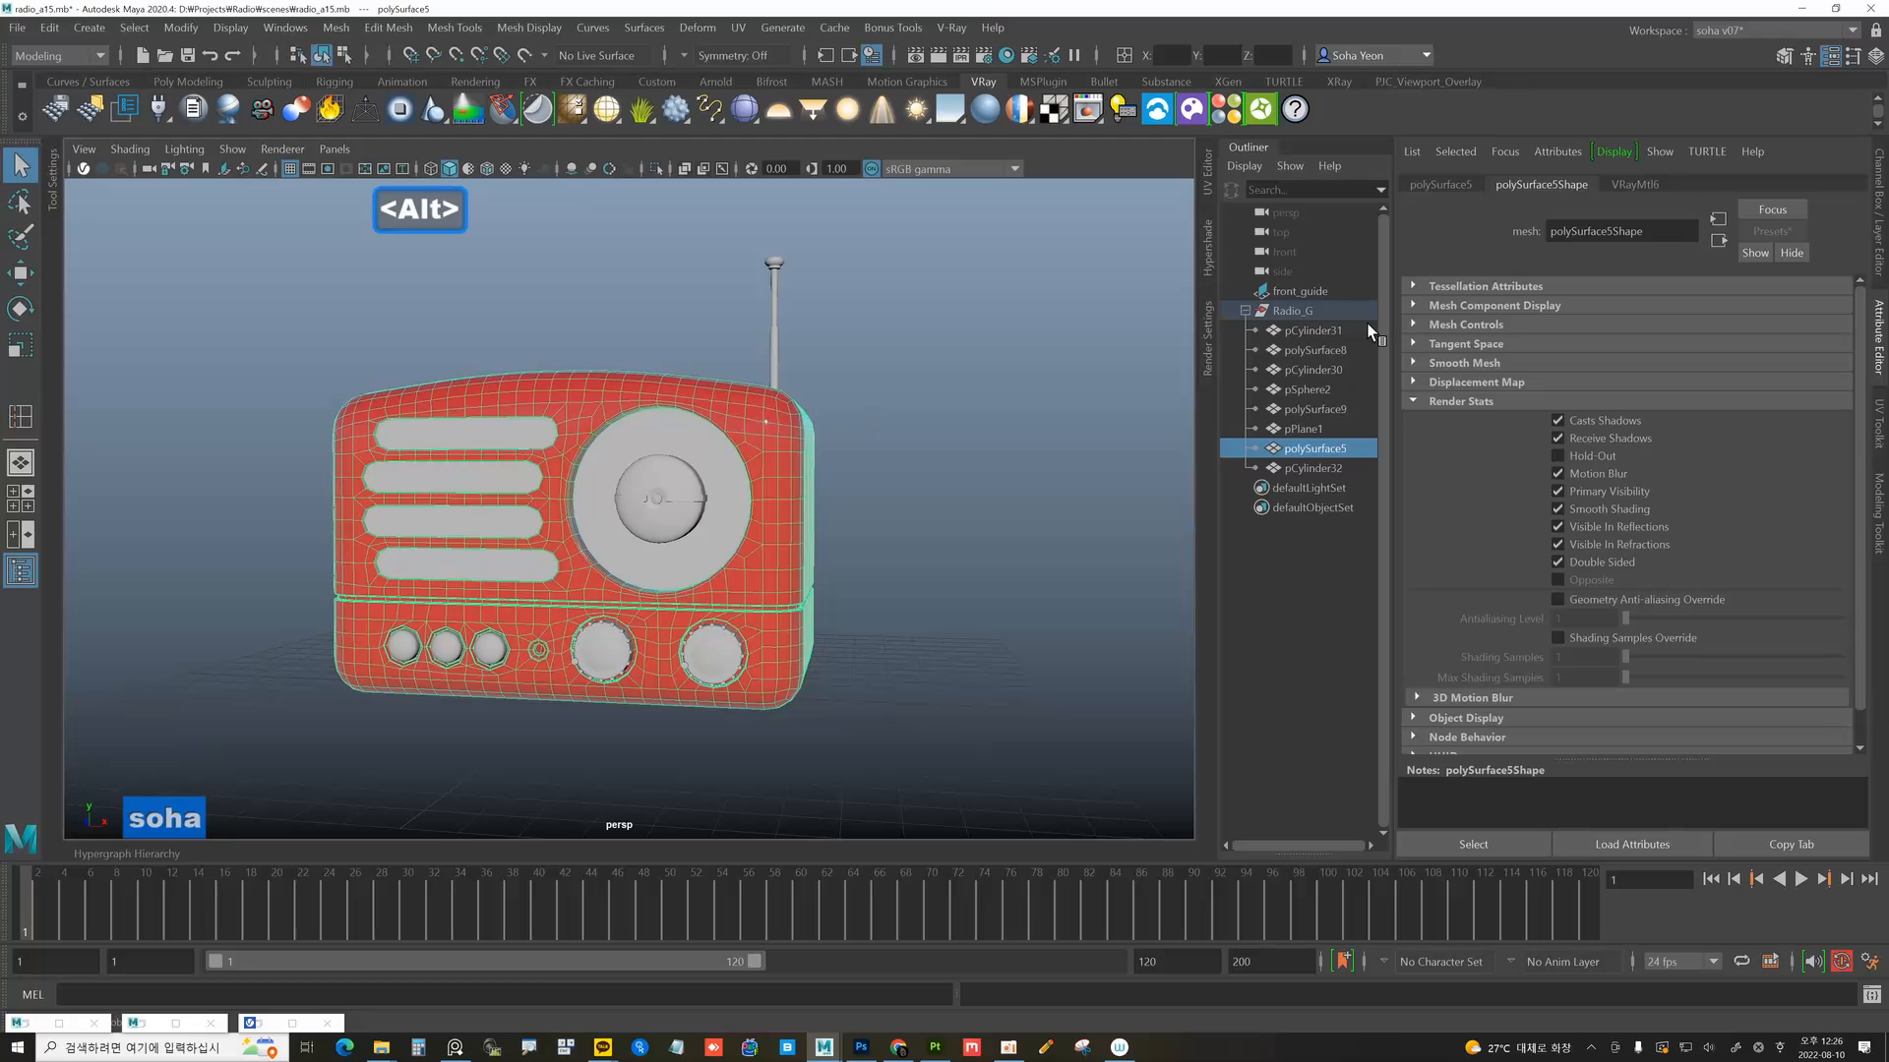
{"action": "left_click", "coordinate": [1638, 185]}
{"action": "double_click", "coordinate": [1634, 233]}
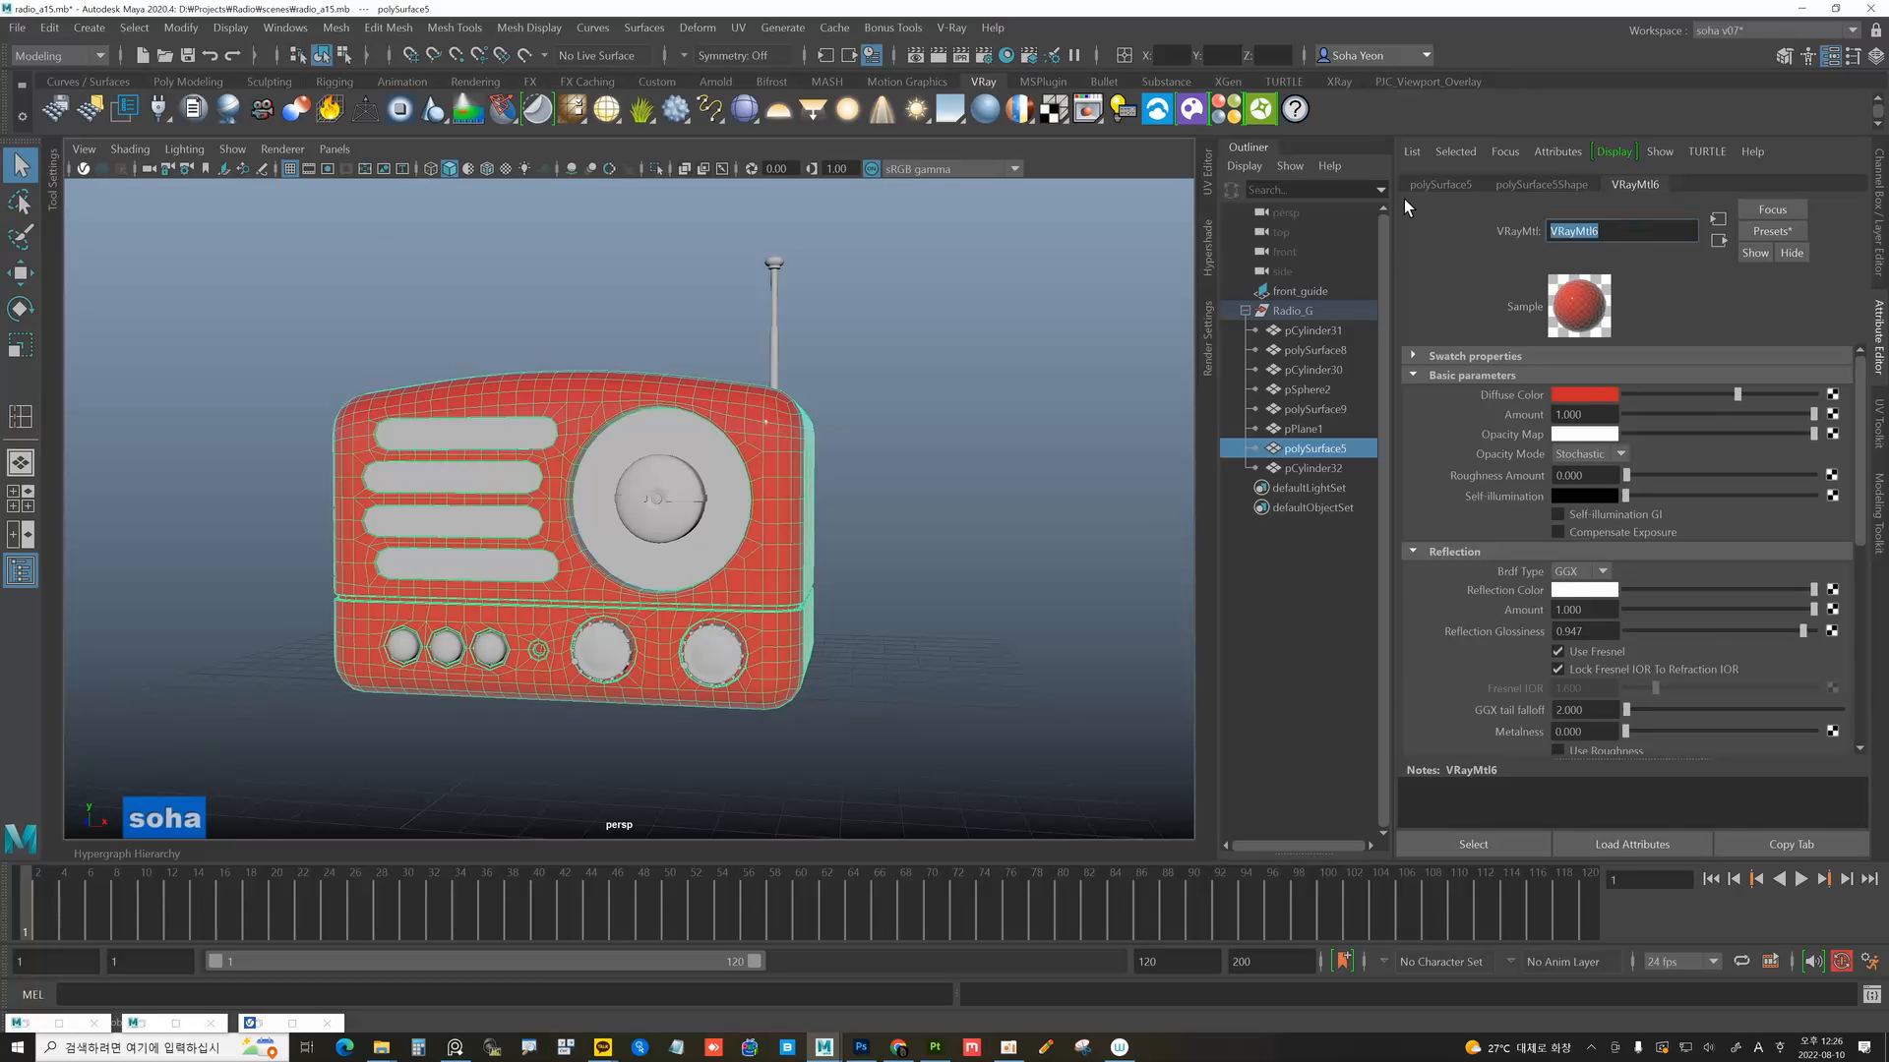
{"action": "type", "text": "body"}
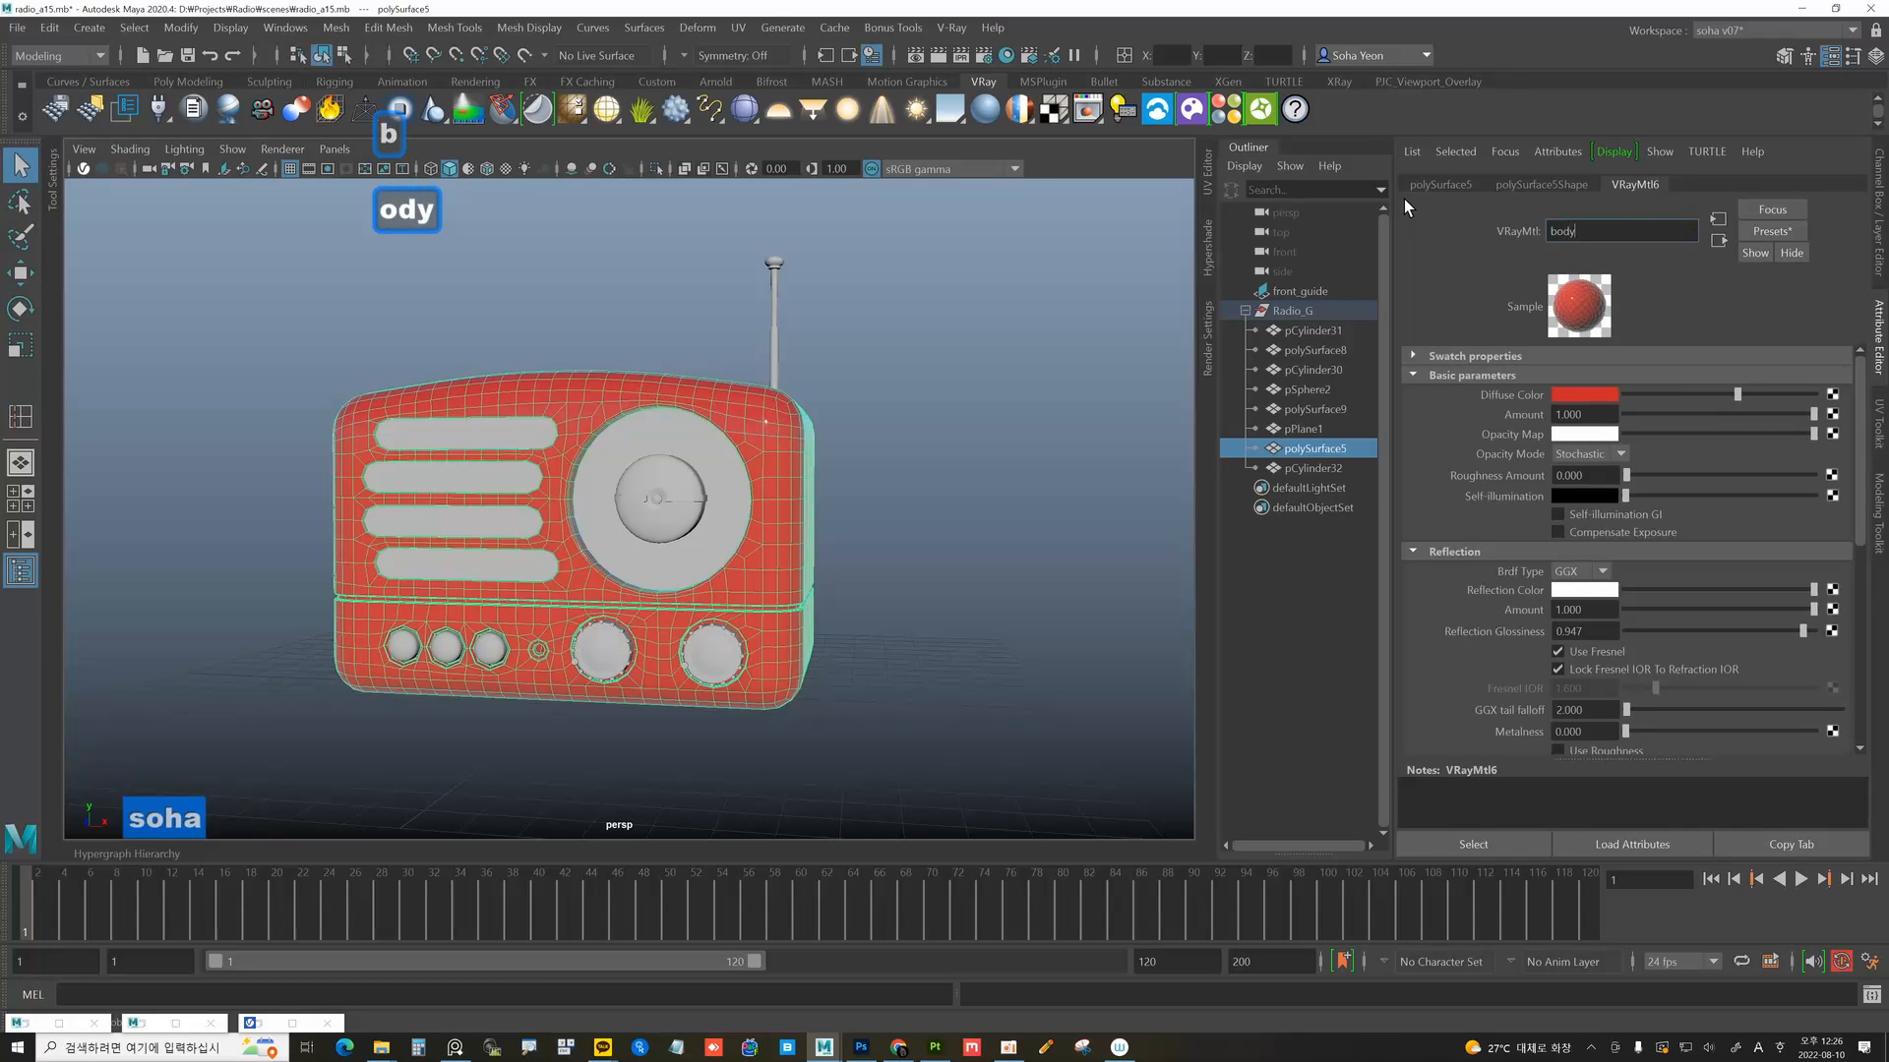
{"action": "type", "text": "_red"}
{"action": "key", "text": "Return"}
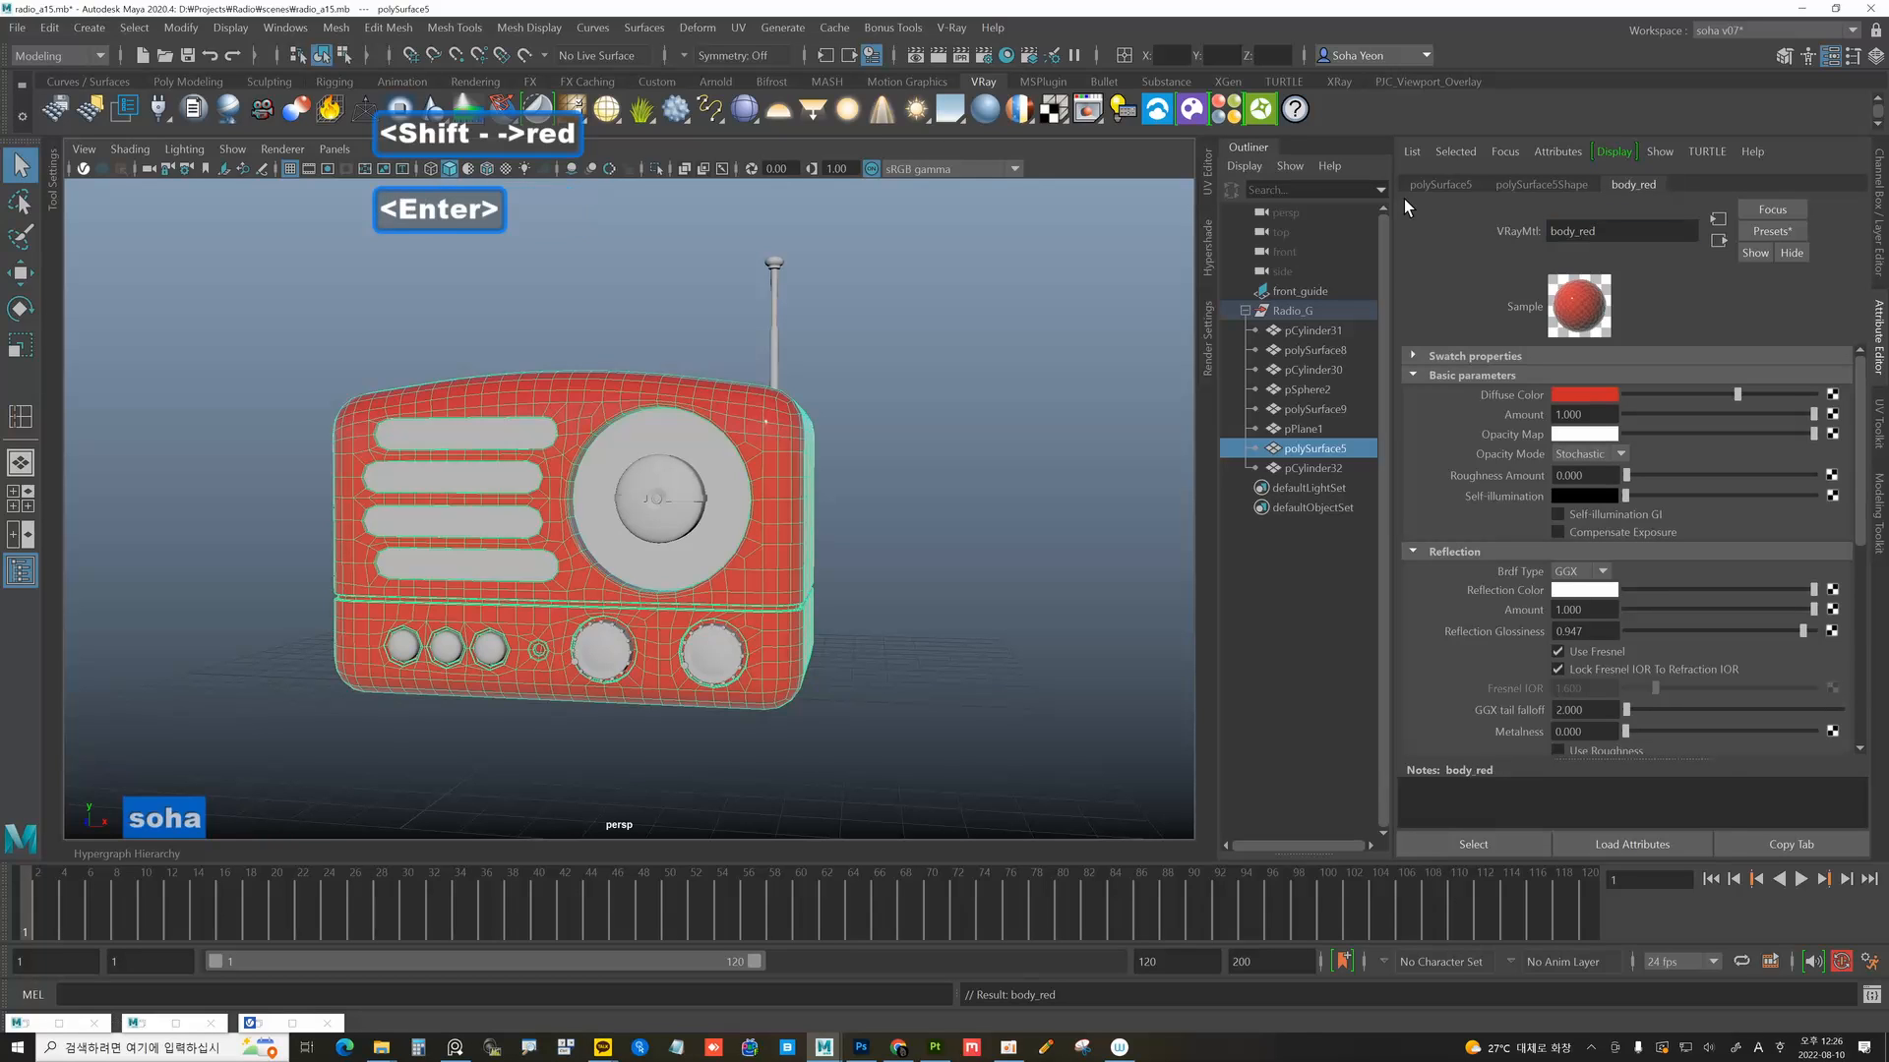
Assign a new VRayMtl to the radio's antenna and name the material antena_chrome.
{"action": "left_click_drag", "start_coordinate": [961, 352], "coordinate": [943, 364], "text": "alt"}
{"action": "left_click", "coordinate": [923, 370]}
{"action": "left_click_drag", "start_coordinate": [736, 241], "coordinate": [870, 344]}
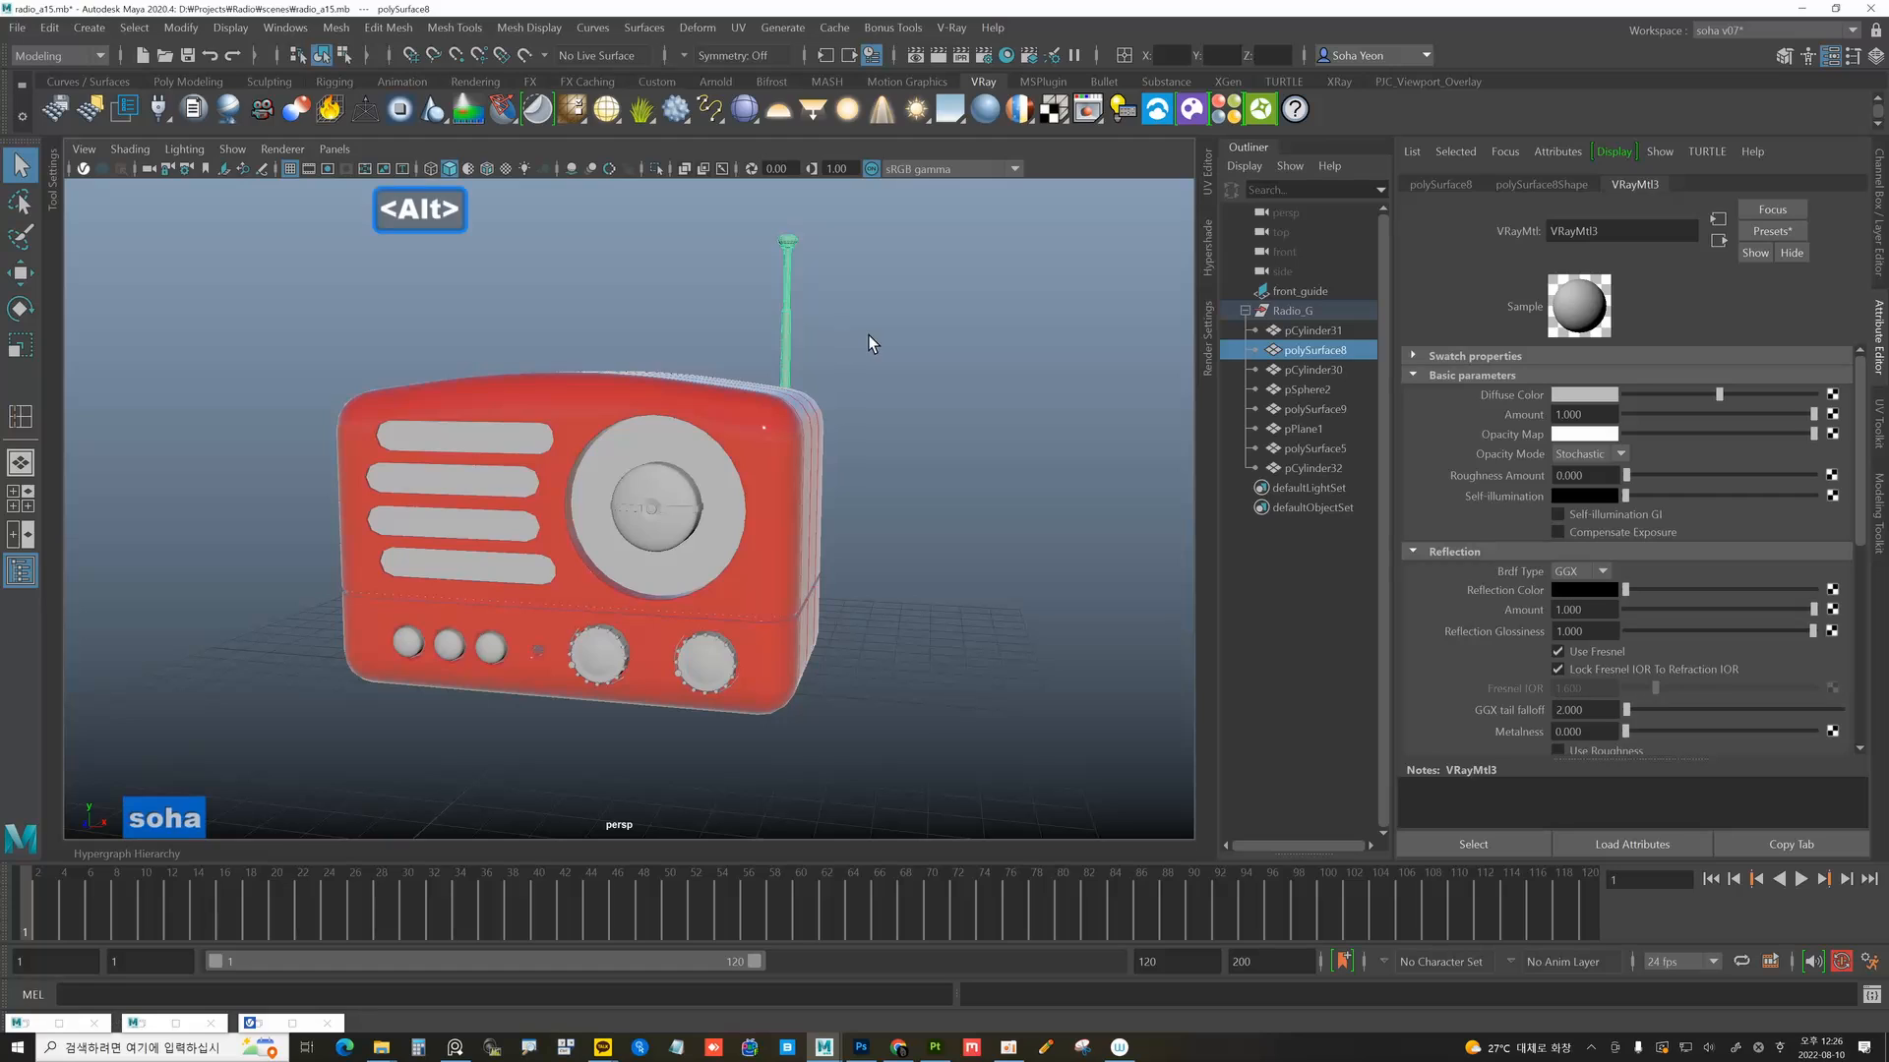
{"action": "key", "text": "shift+v"}
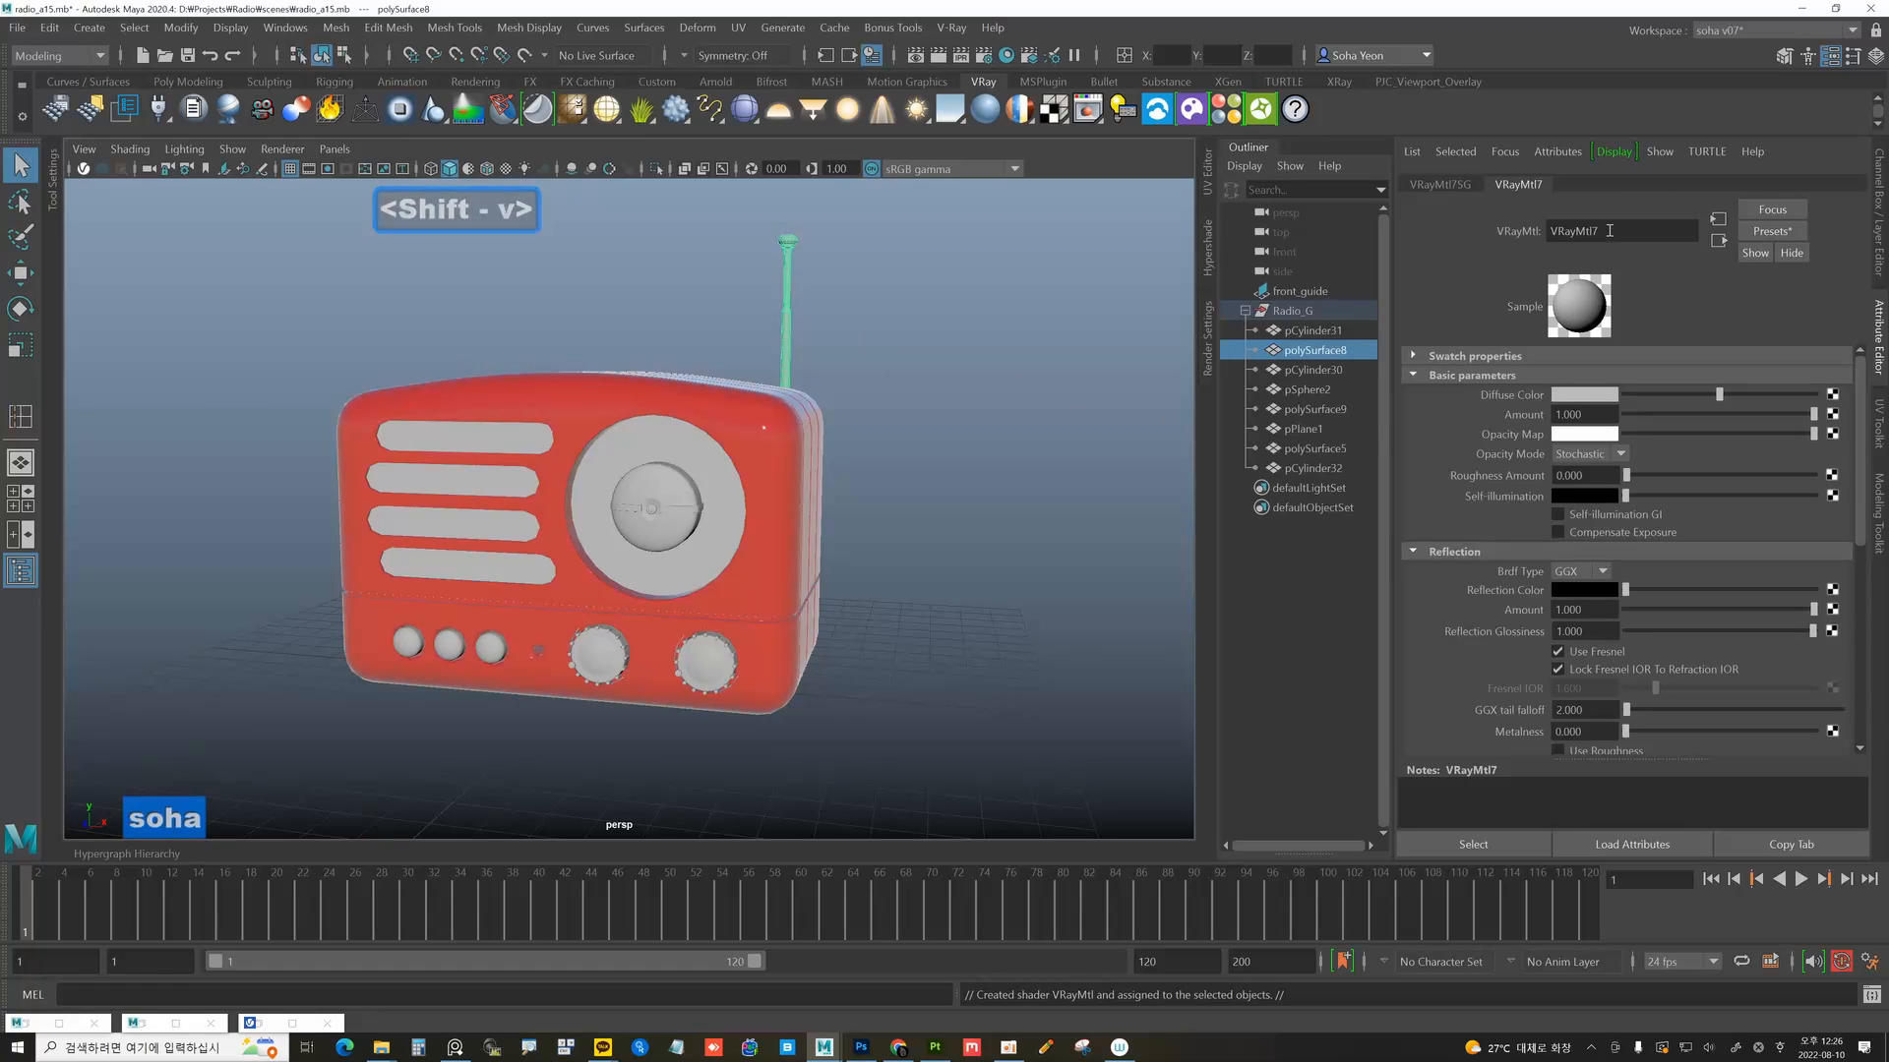
{"action": "type", "text": "c"}
{"action": "key", "text": "BackSpace"}
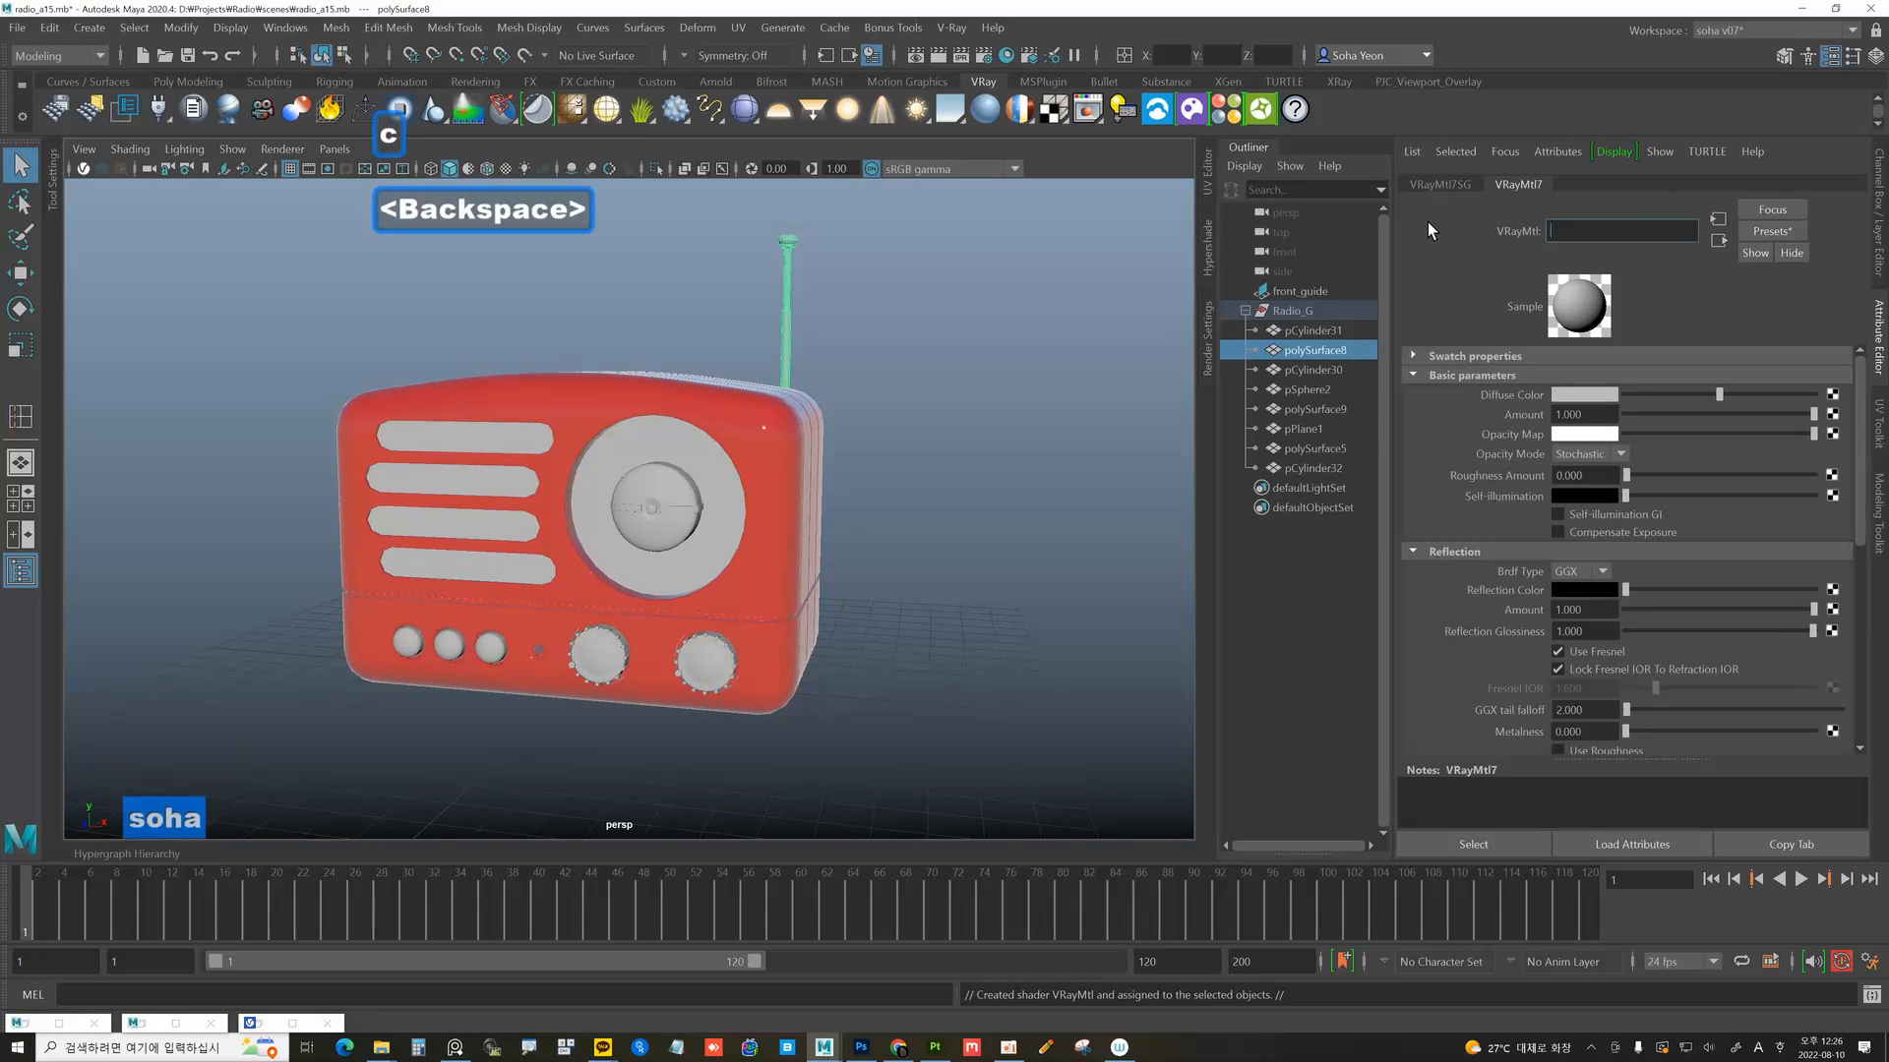
{"action": "type", "text": "antena"}
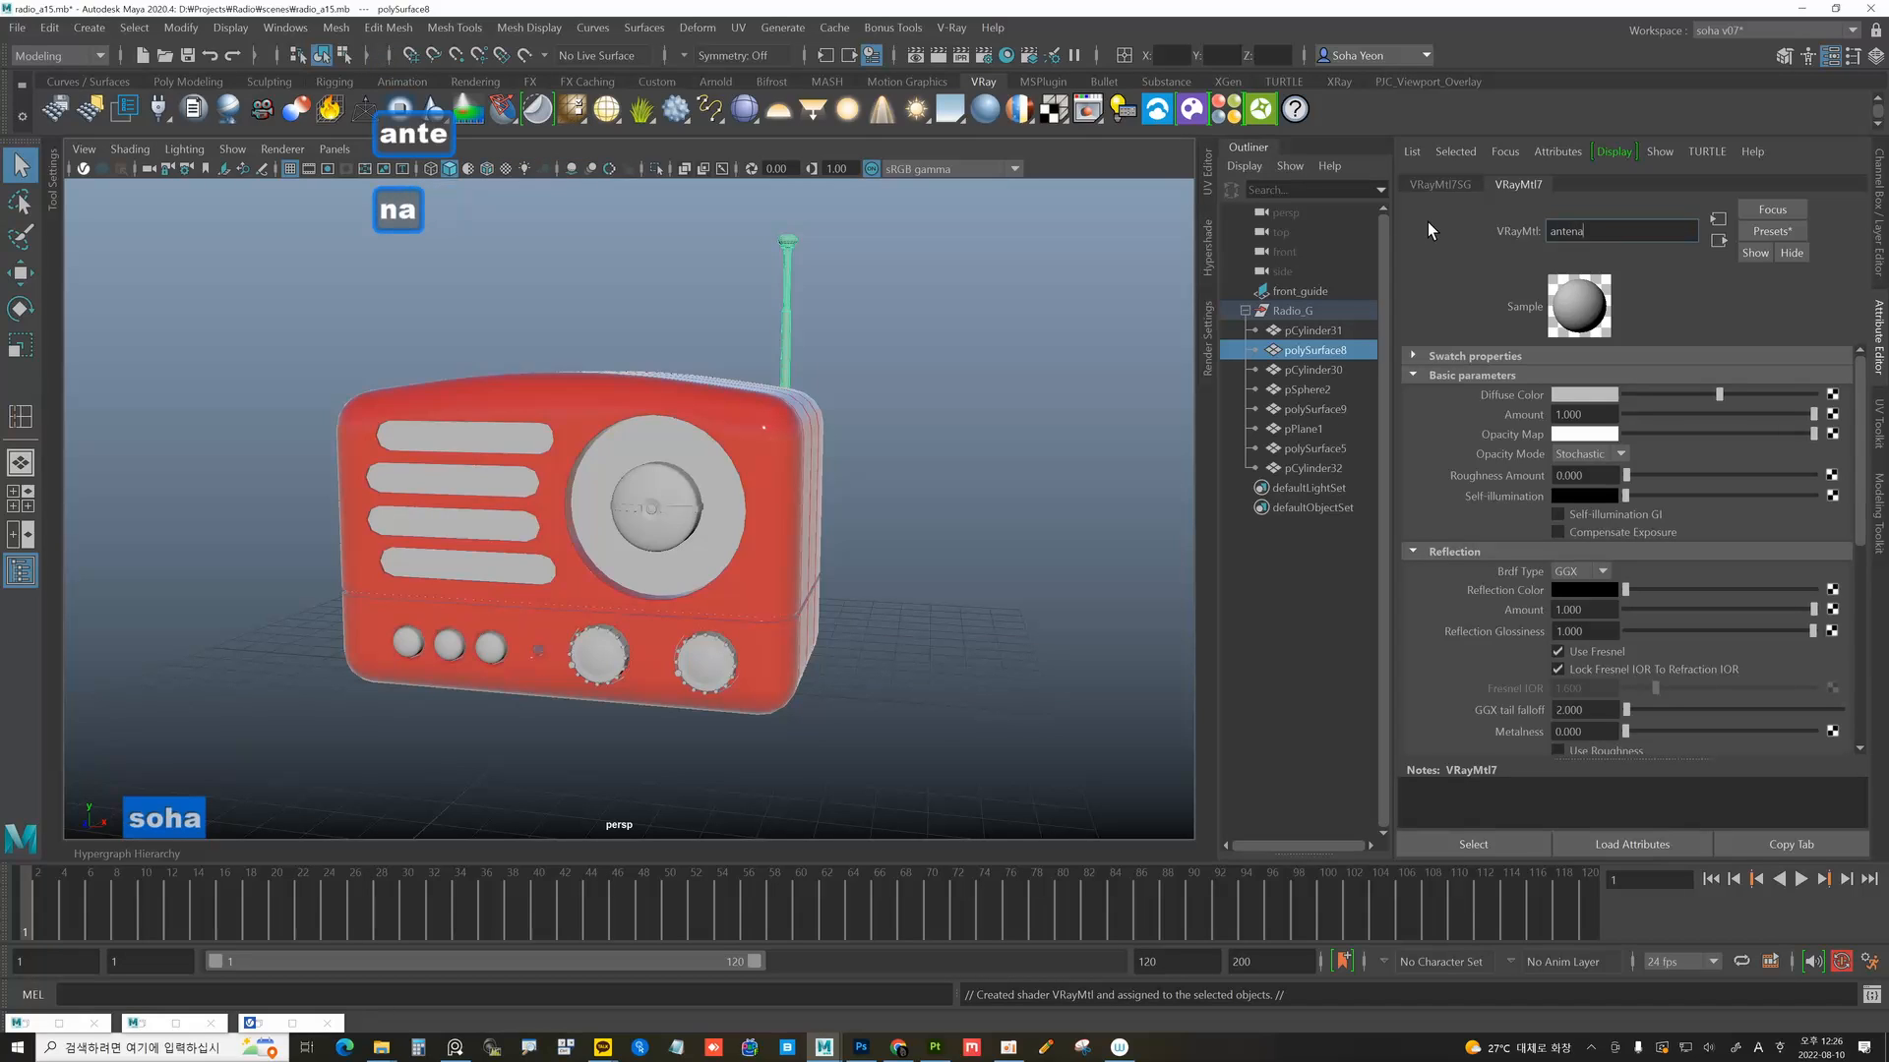
{"action": "type", "text": "_chrome"}
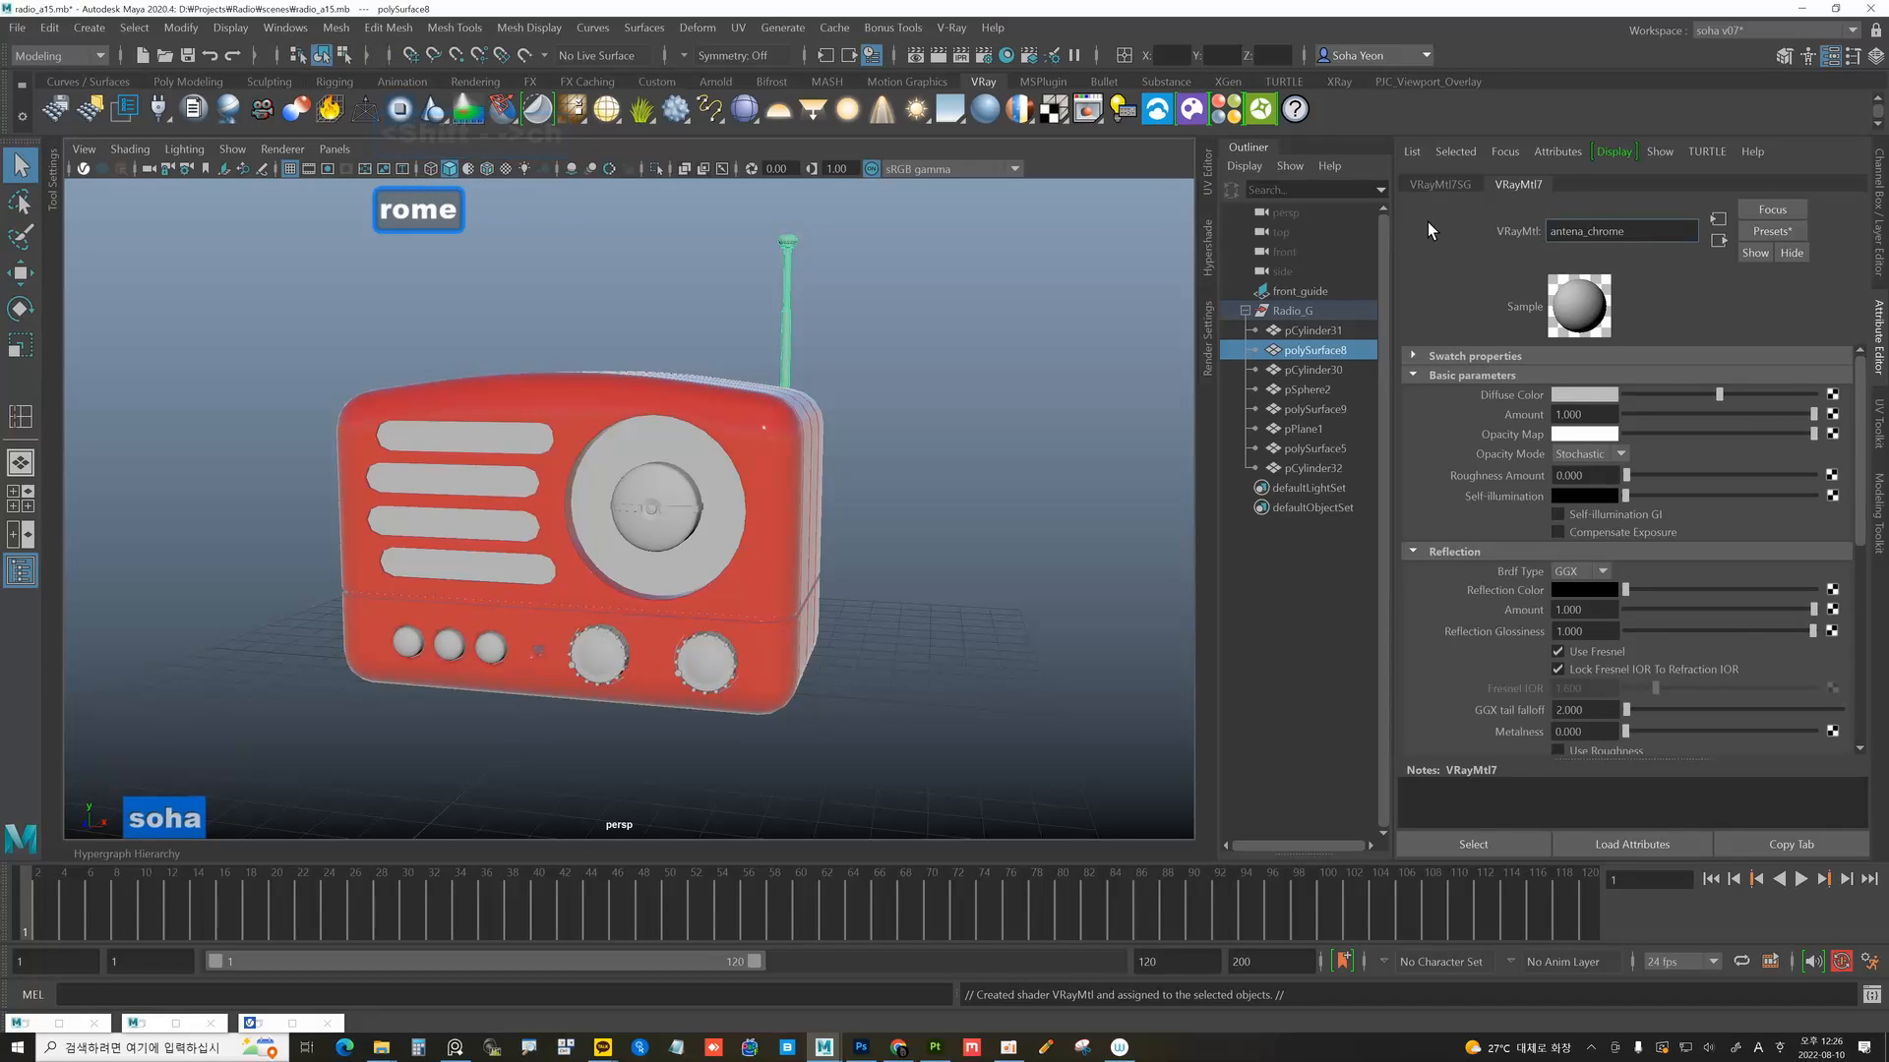
{"action": "key", "text": "Return"}
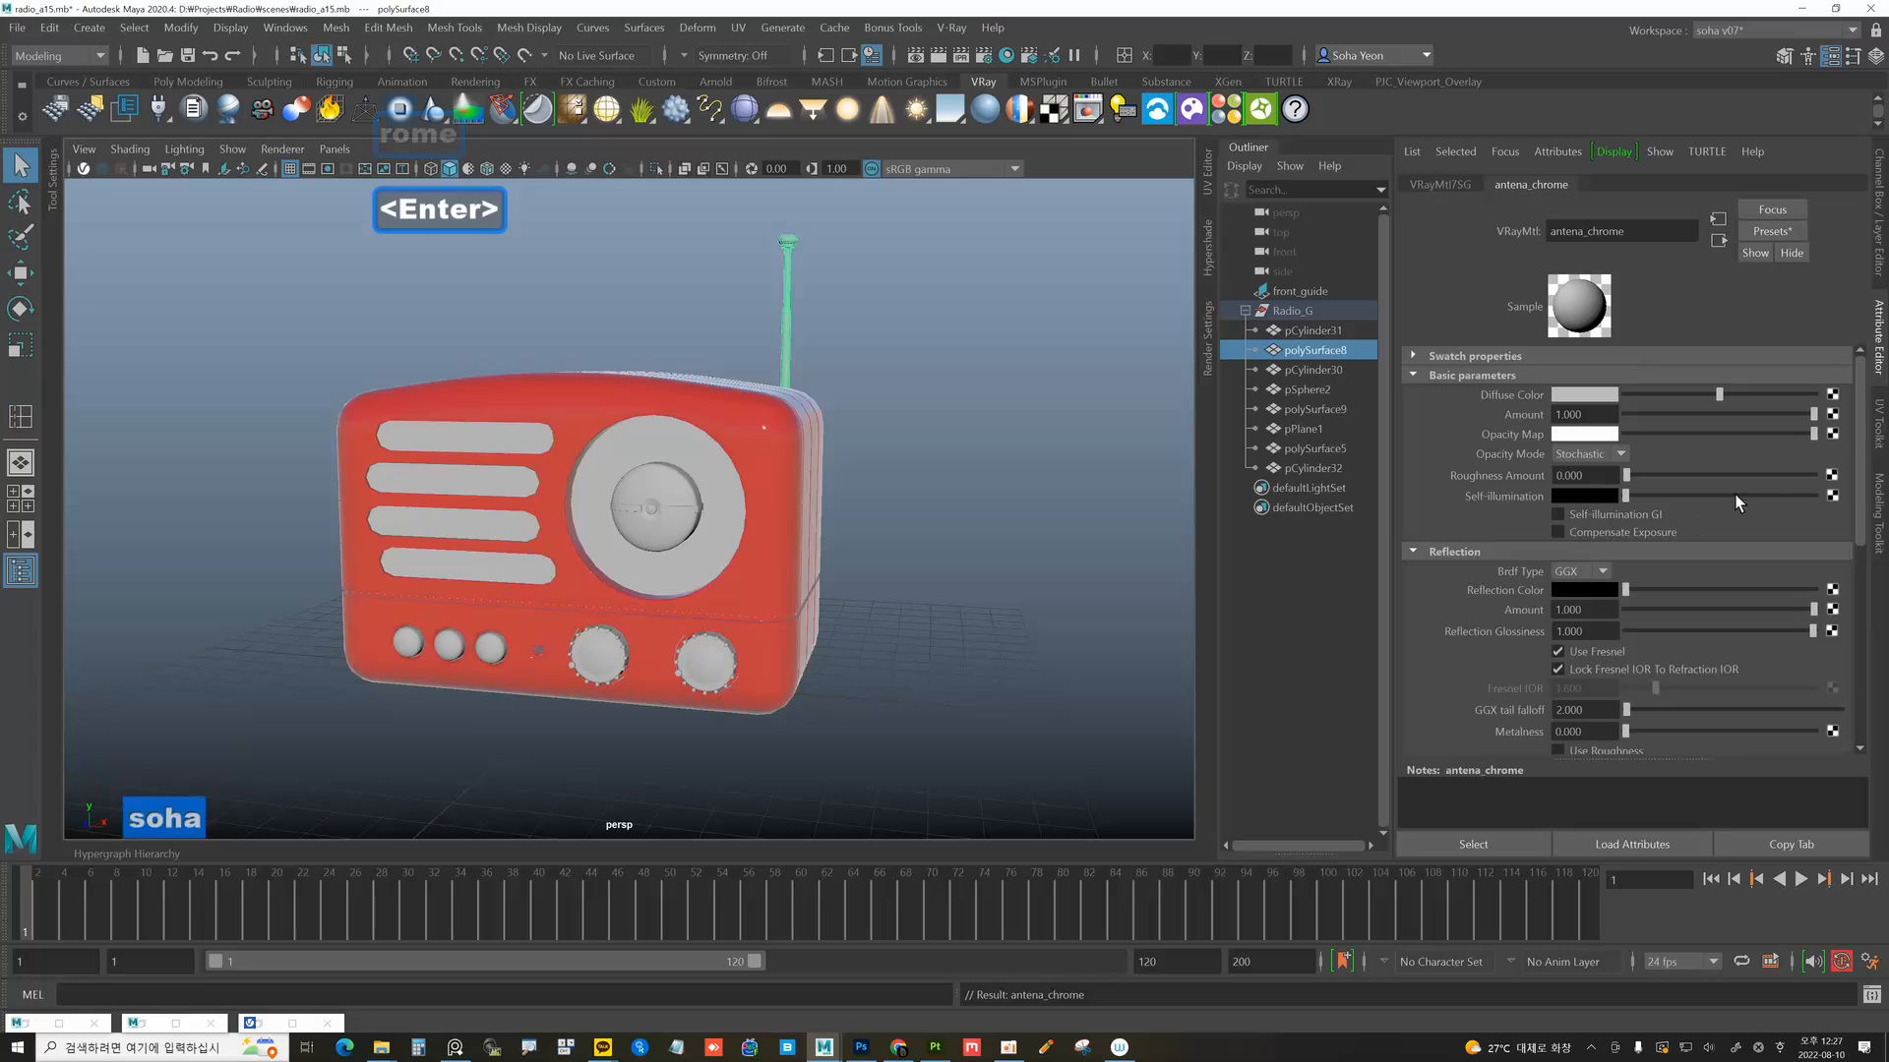
Give the antena_chrome material a white reflection color, reflection glossiness 0.939 and a high metalness.
{"action": "left_click_drag", "start_coordinate": [1626, 591], "coordinate": [1800, 632]}
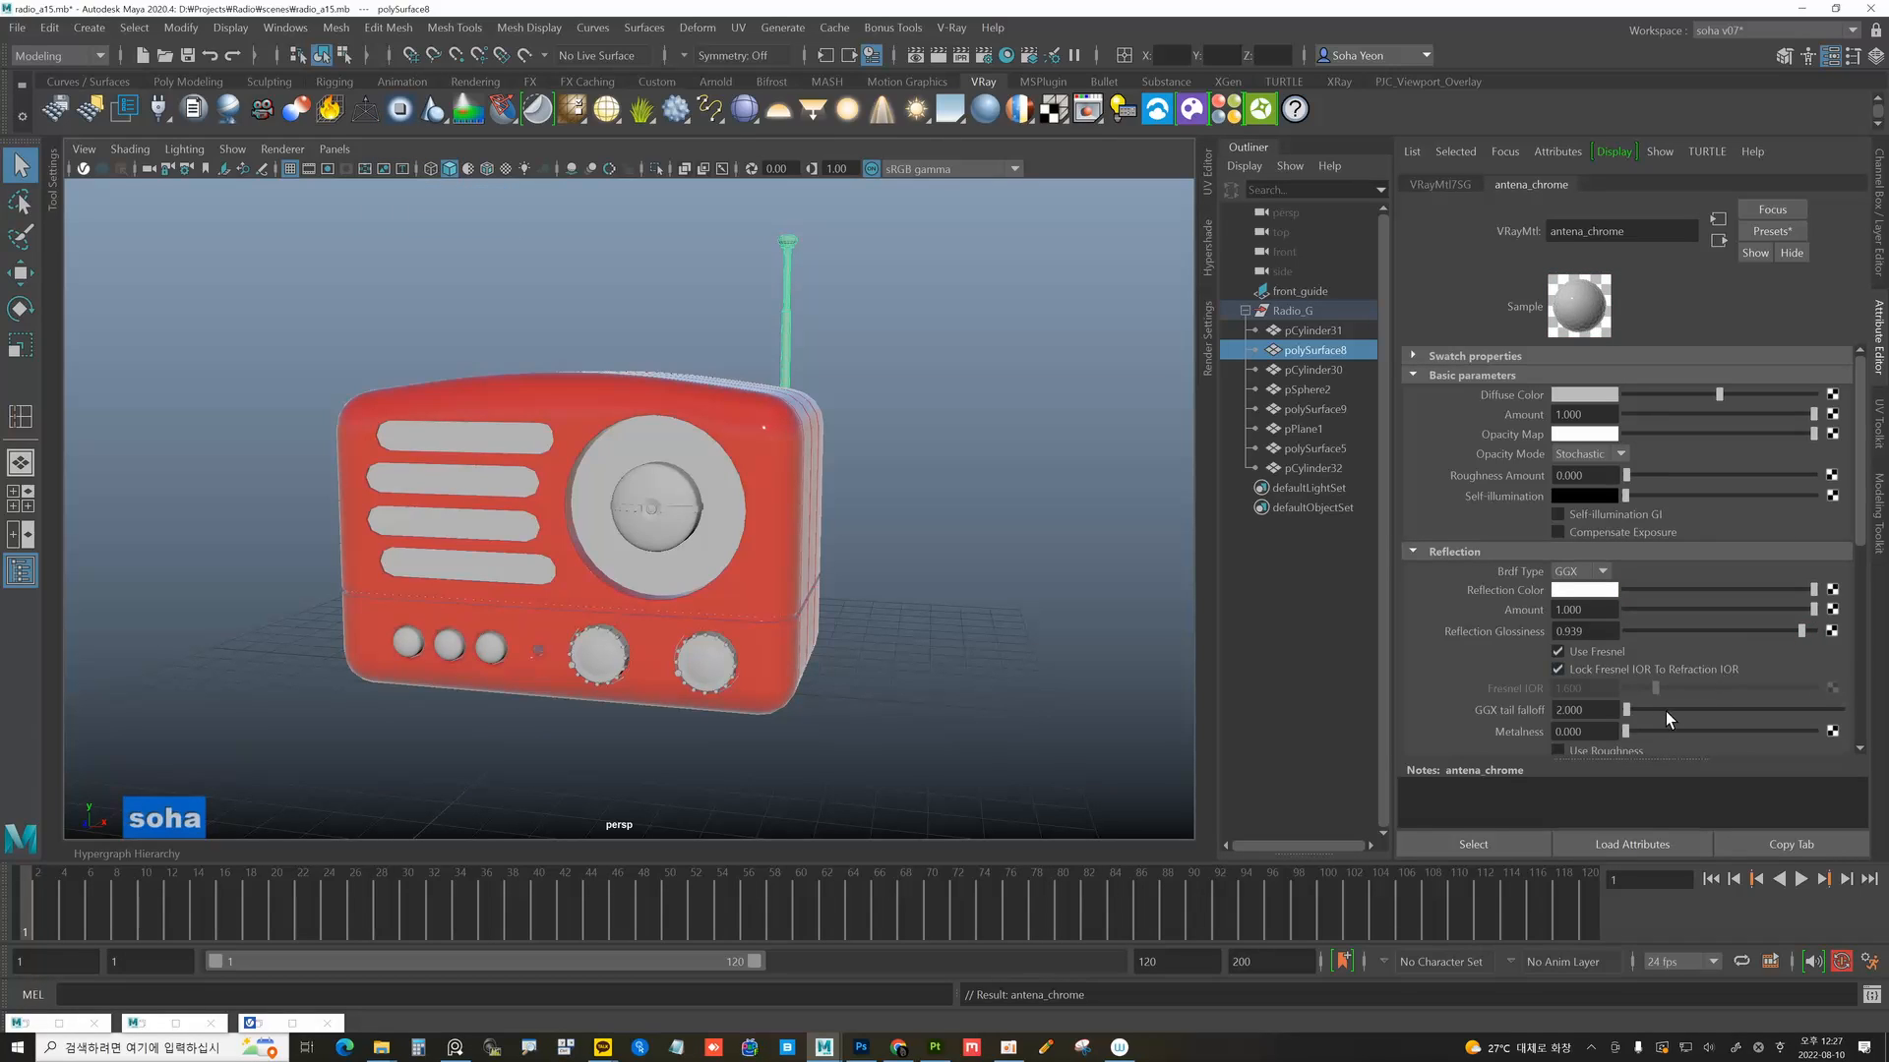
{"action": "left_click_drag", "start_coordinate": [1639, 732], "coordinate": [1805, 732]}
{"action": "left_click_drag", "start_coordinate": [962, 511], "coordinate": [915, 422], "text": "alt"}
{"action": "left_click", "coordinate": [919, 459]}
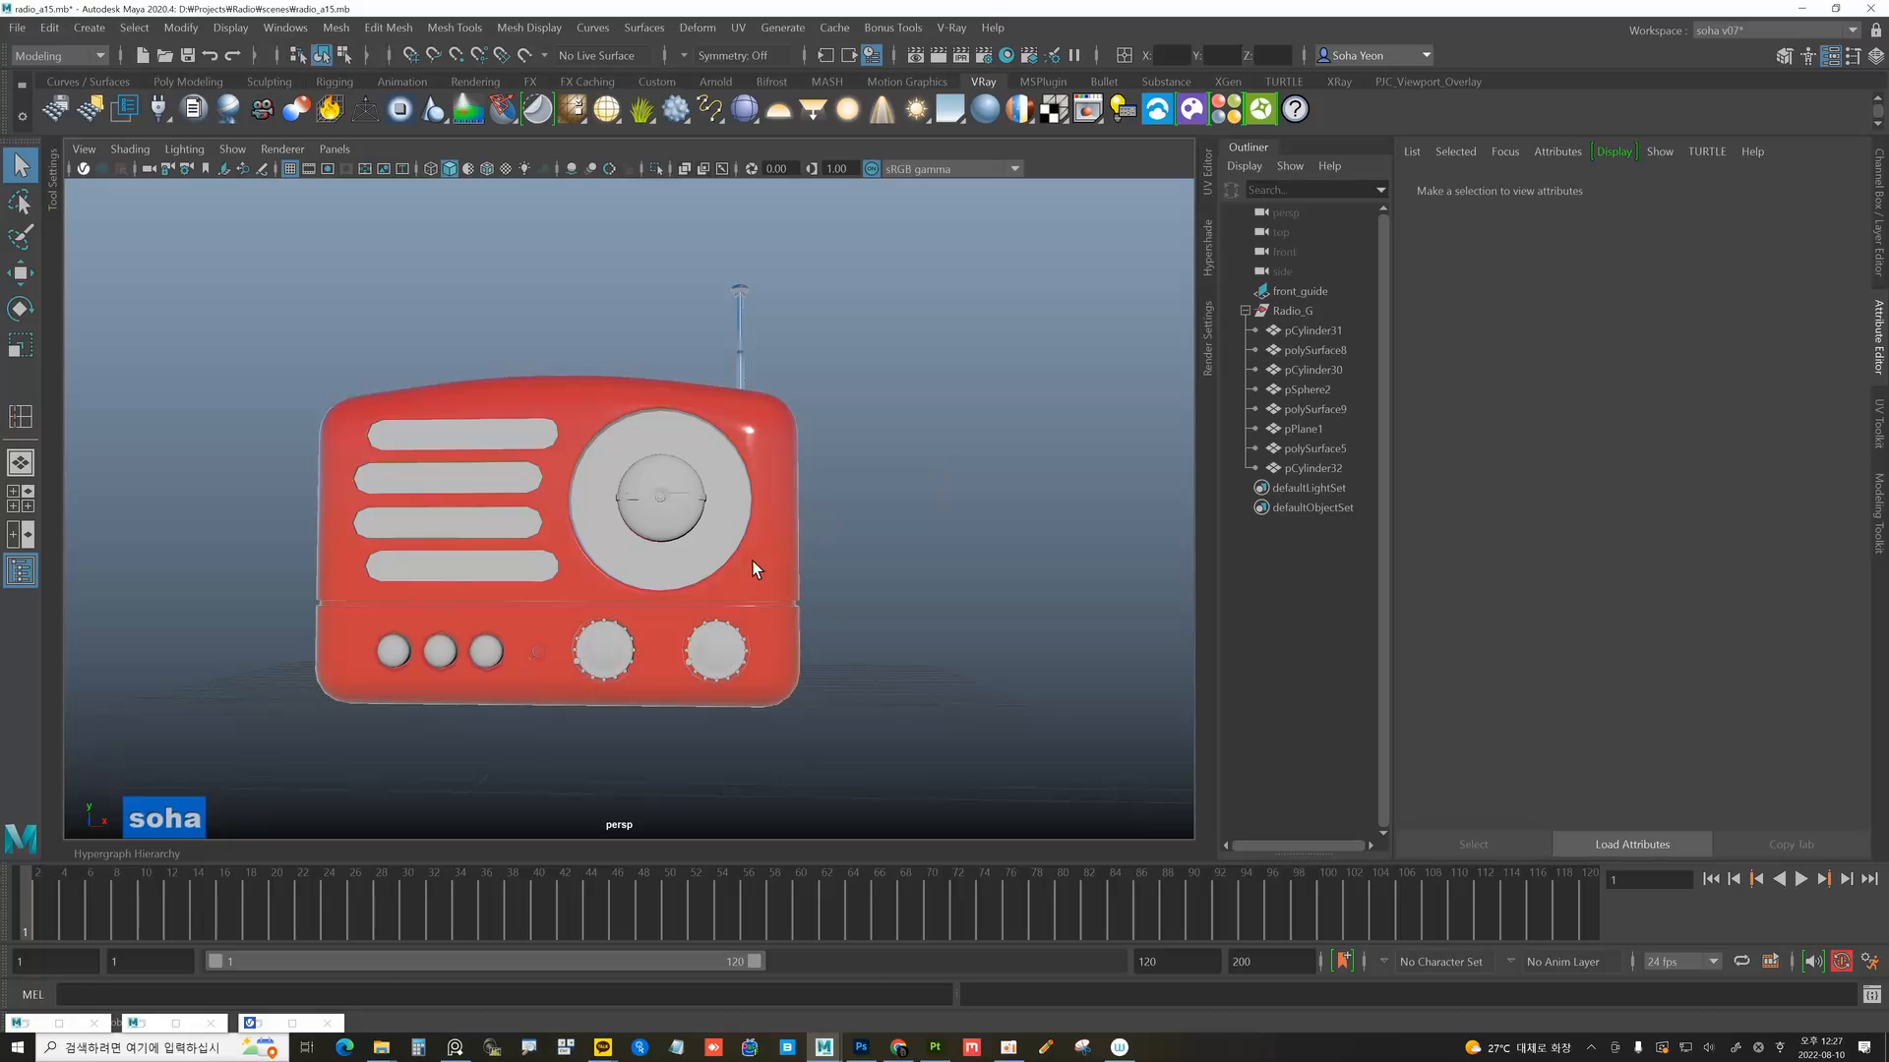
Assign a new VRayMtl to the three small round buttons on the radio's front and name it button.
{"action": "left_click", "coordinate": [393, 657]}
{"action": "left_click_drag", "start_coordinate": [521, 658], "coordinate": [533, 645], "text": "alt"}
{"action": "middle_click_drag", "start_coordinate": [533, 645], "coordinate": [558, 630], "text": "alt"}
{"action": "right_click_drag", "start_coordinate": [558, 630], "coordinate": [610, 625], "text": "alt"}
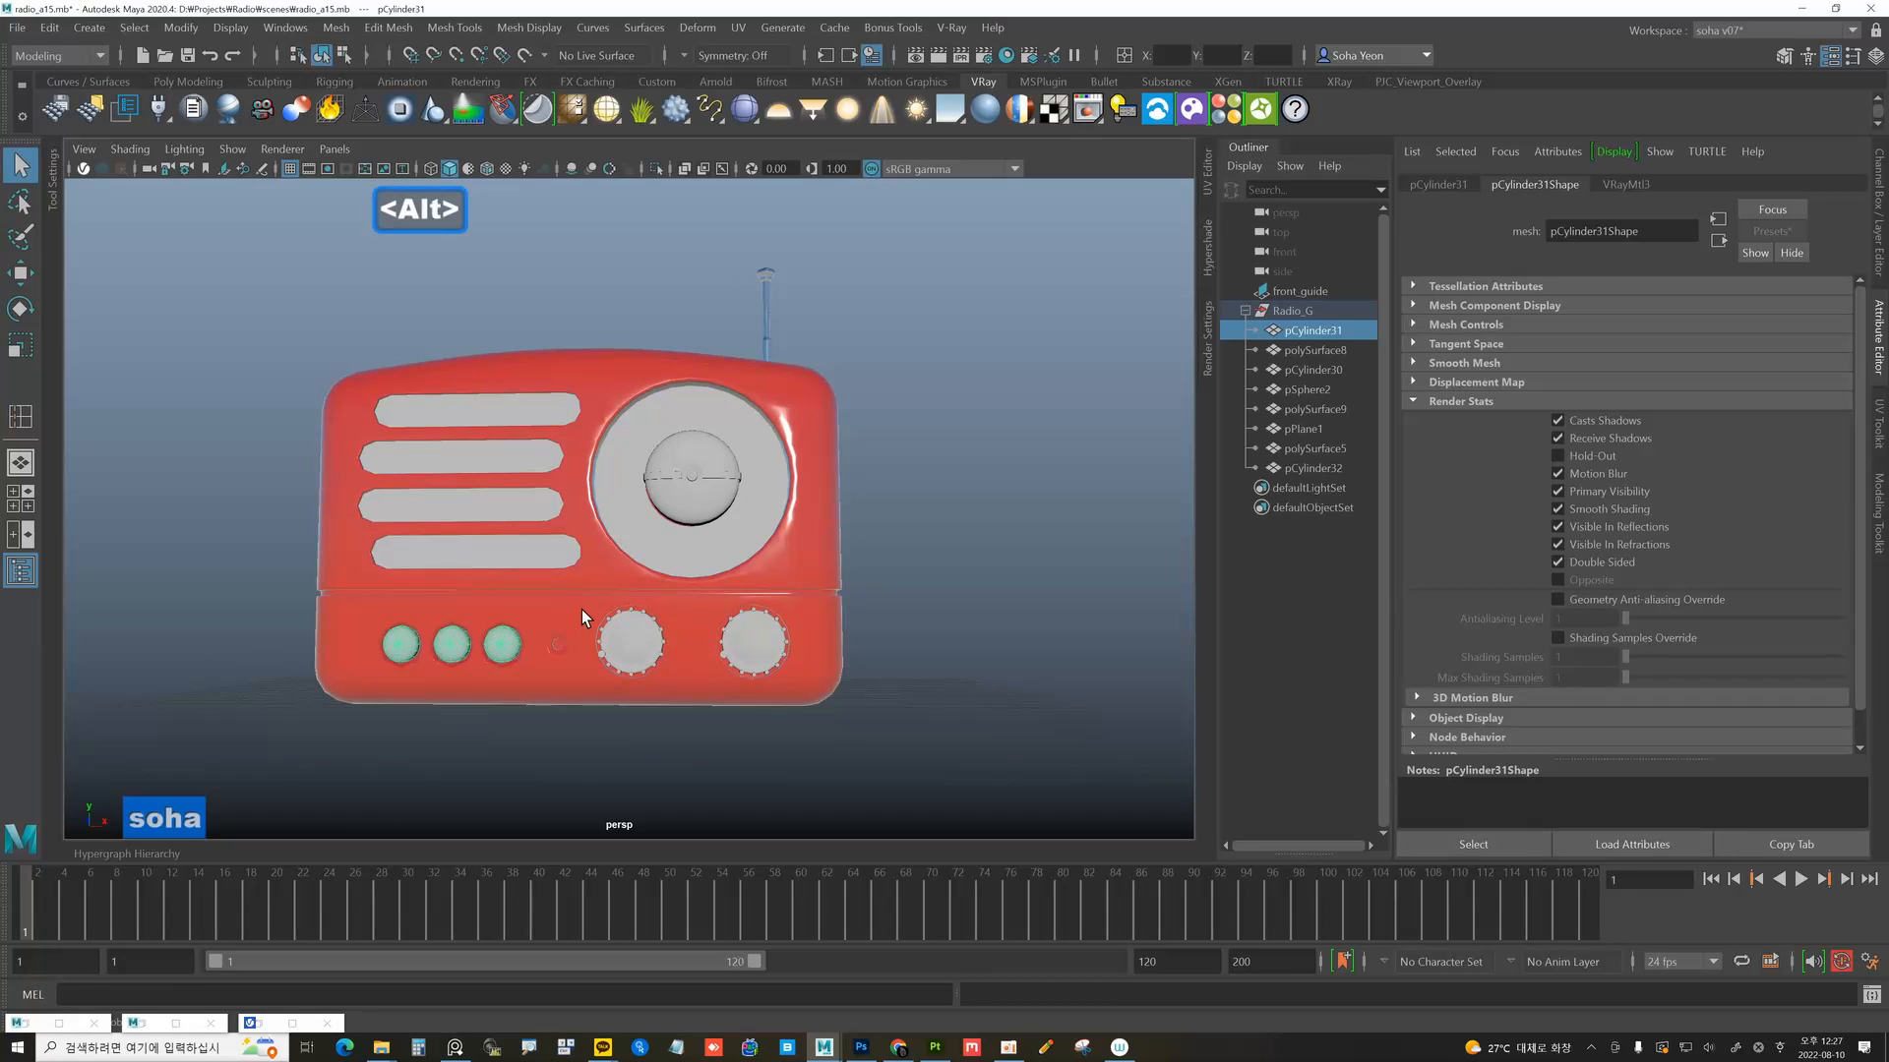
{"action": "key", "text": "shift+v"}
{"action": "left_click_drag", "start_coordinate": [838, 565], "coordinate": [801, 590], "text": "alt"}
{"action": "left_click_drag", "start_coordinate": [1082, 506], "coordinate": [791, 533], "text": "alt"}
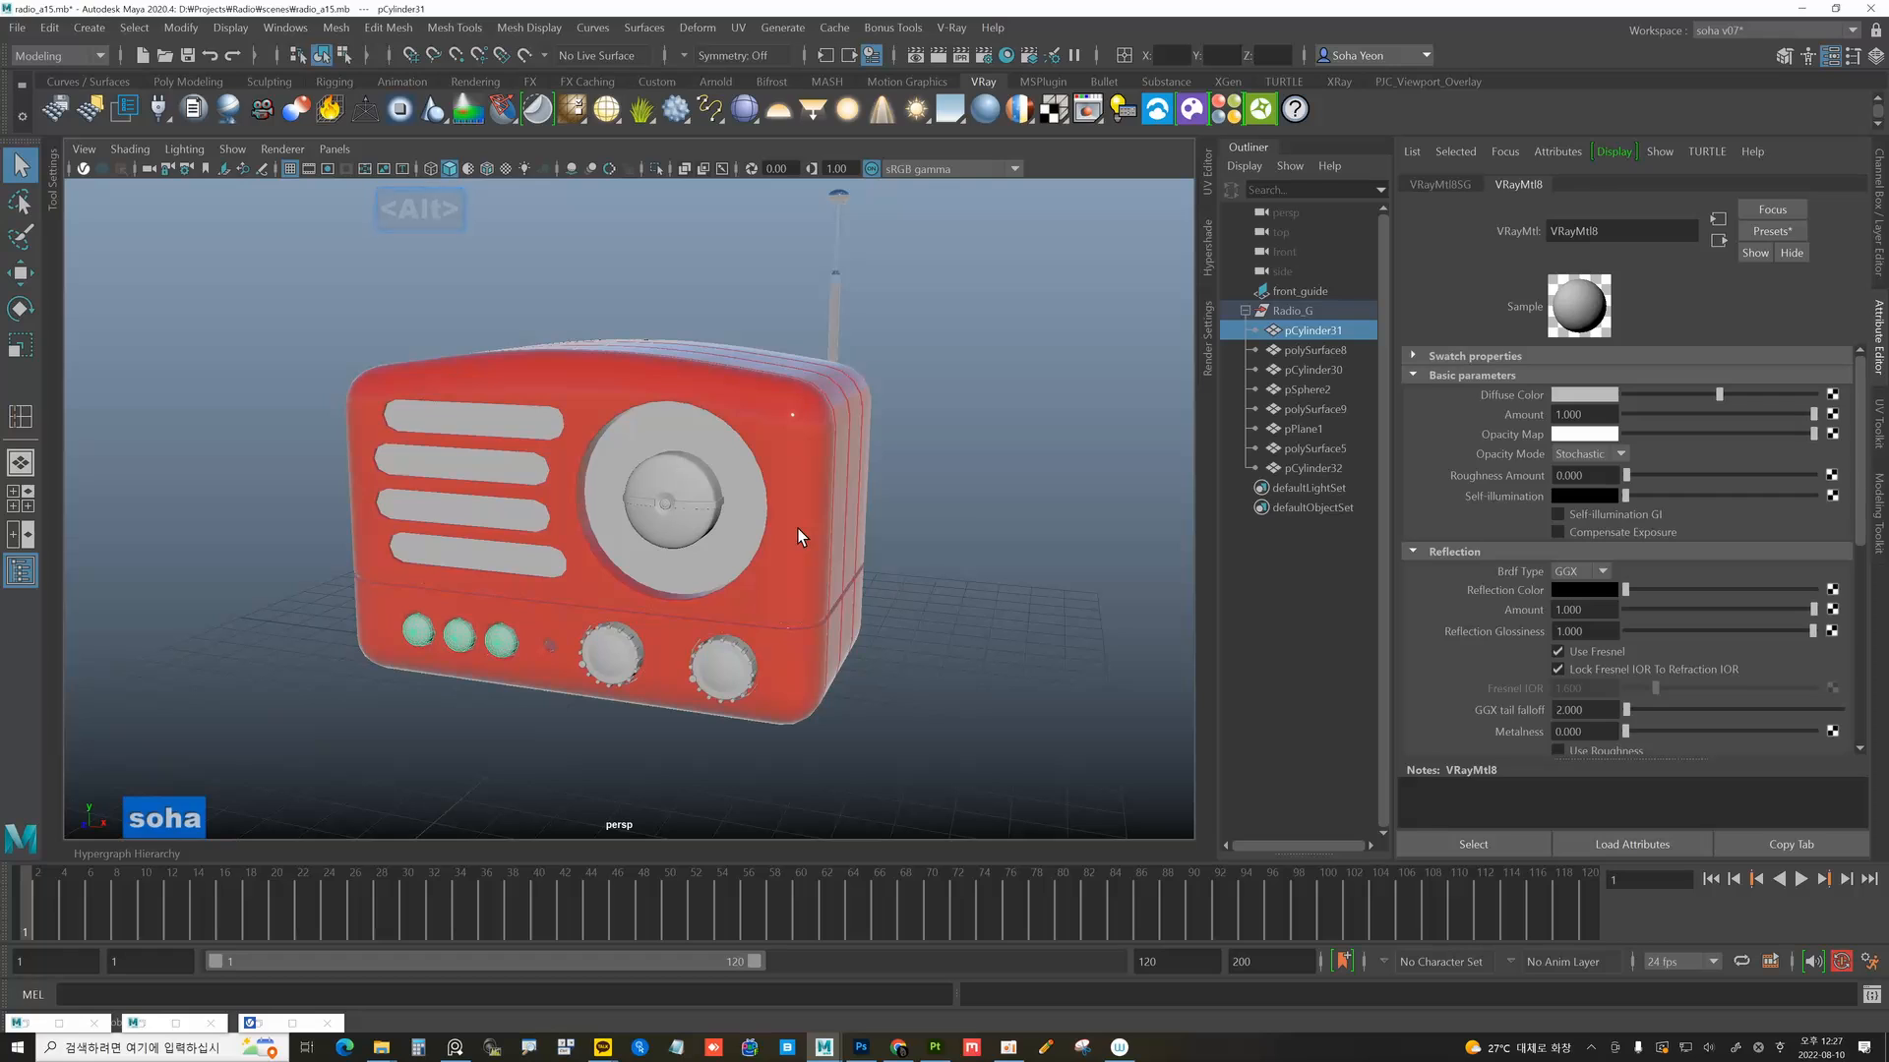
{"action": "key", "text": "shift+v"}
{"action": "double_click", "coordinate": [1609, 233]}
{"action": "type", "text": "button"}
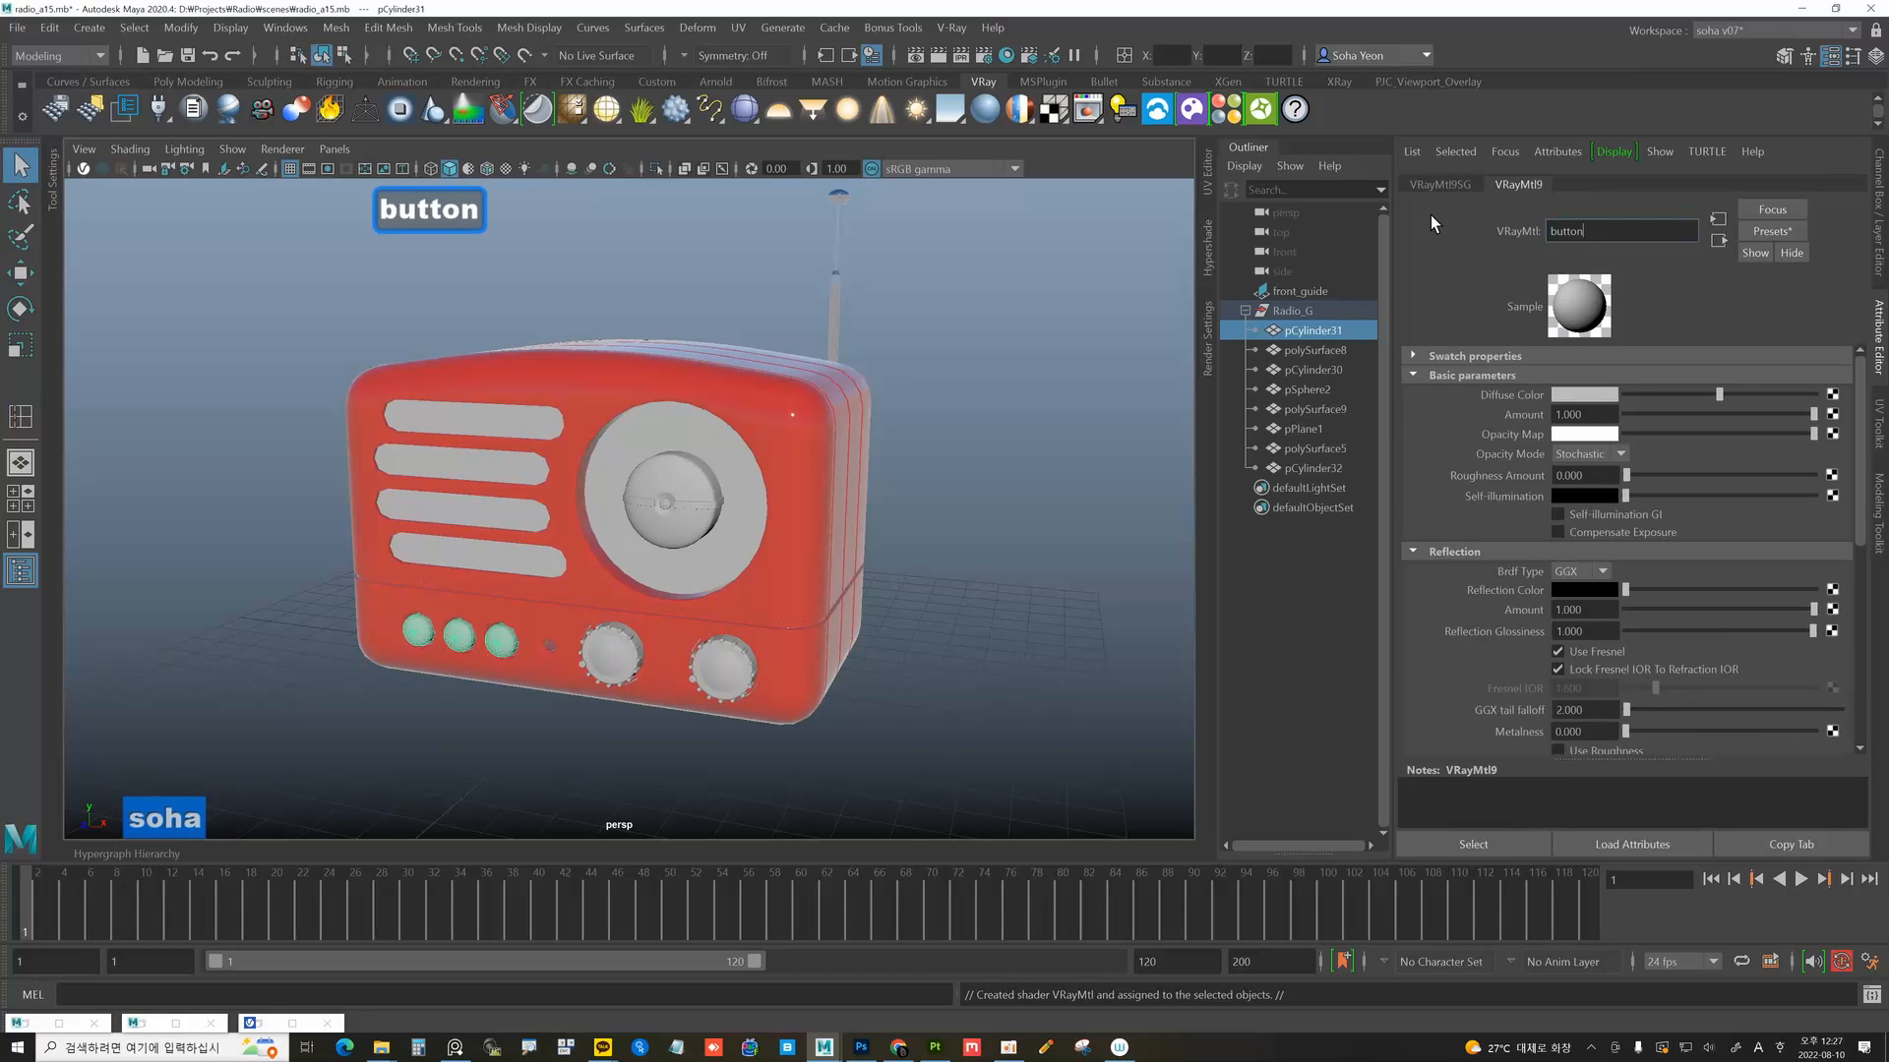
{"action": "key", "text": "Return"}
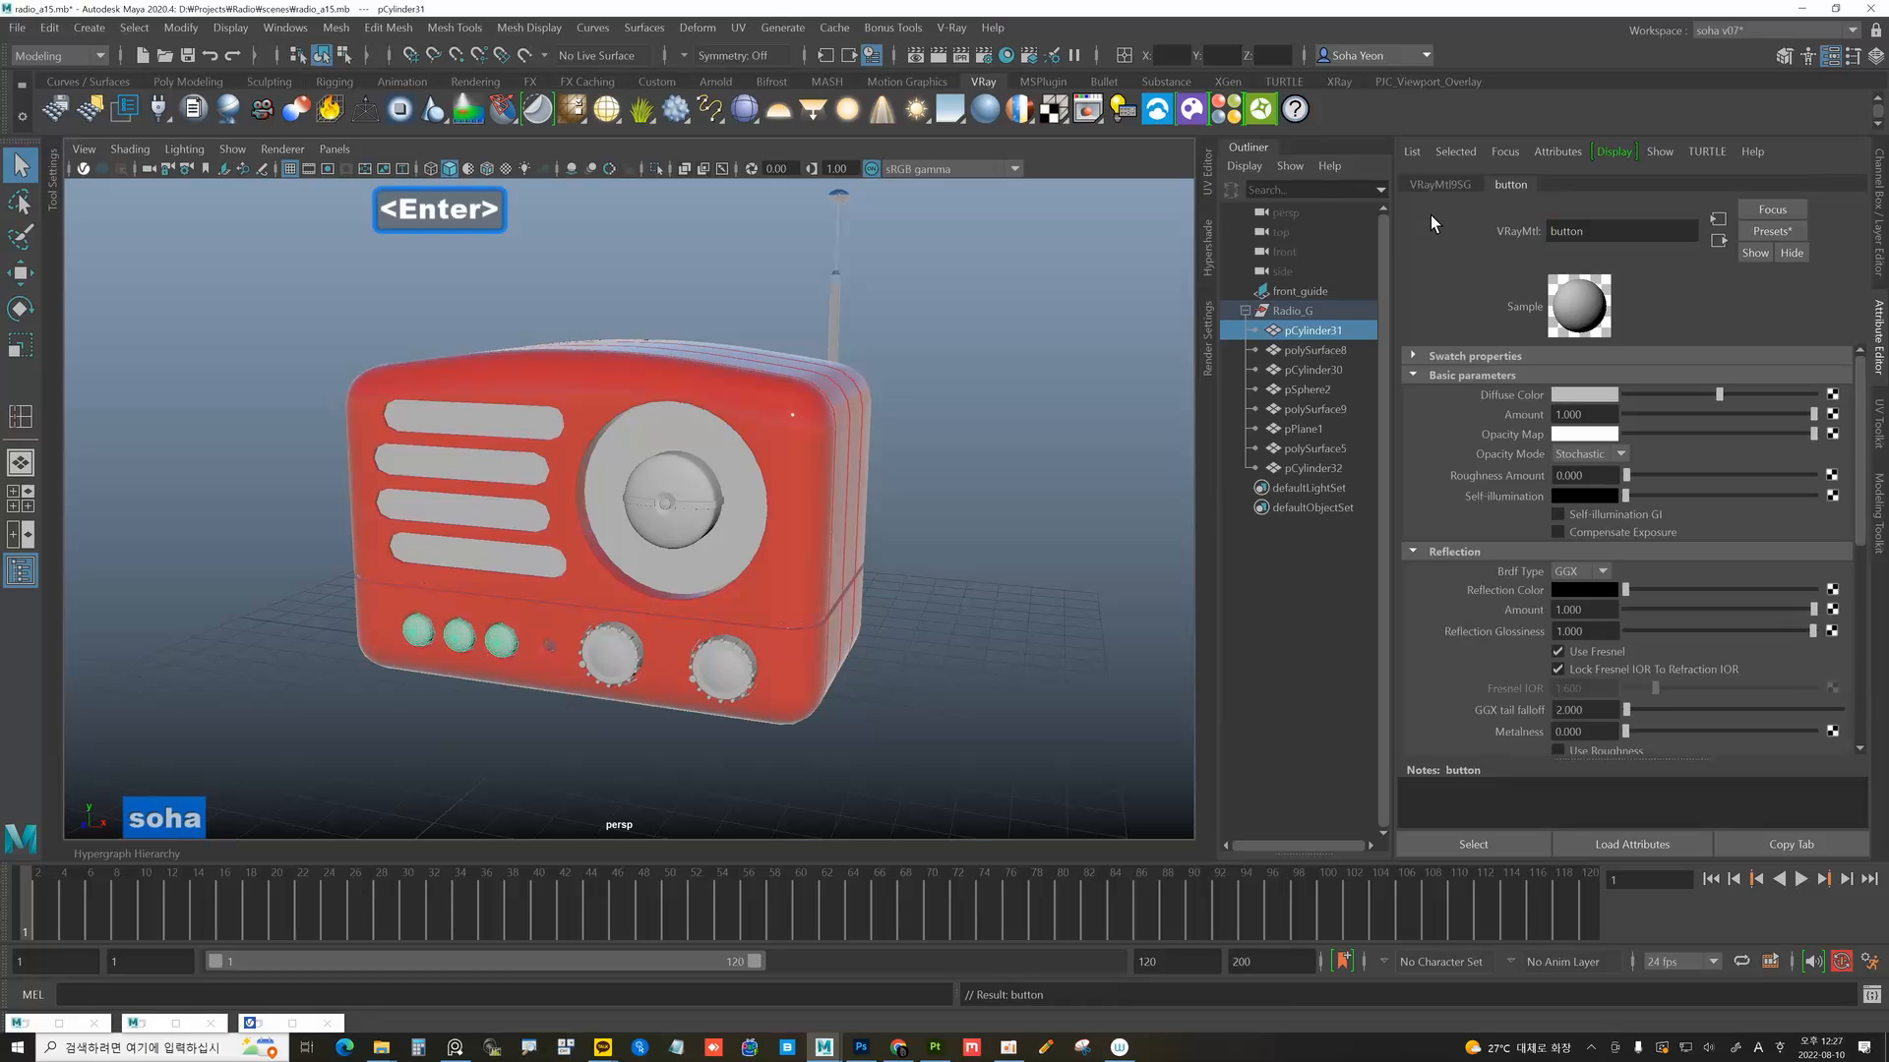
Give the button material a white reflection color, reflection glossiness 0.459 and a high metalness.
{"action": "left_click_drag", "start_coordinate": [1624, 589], "coordinate": [1806, 631]}
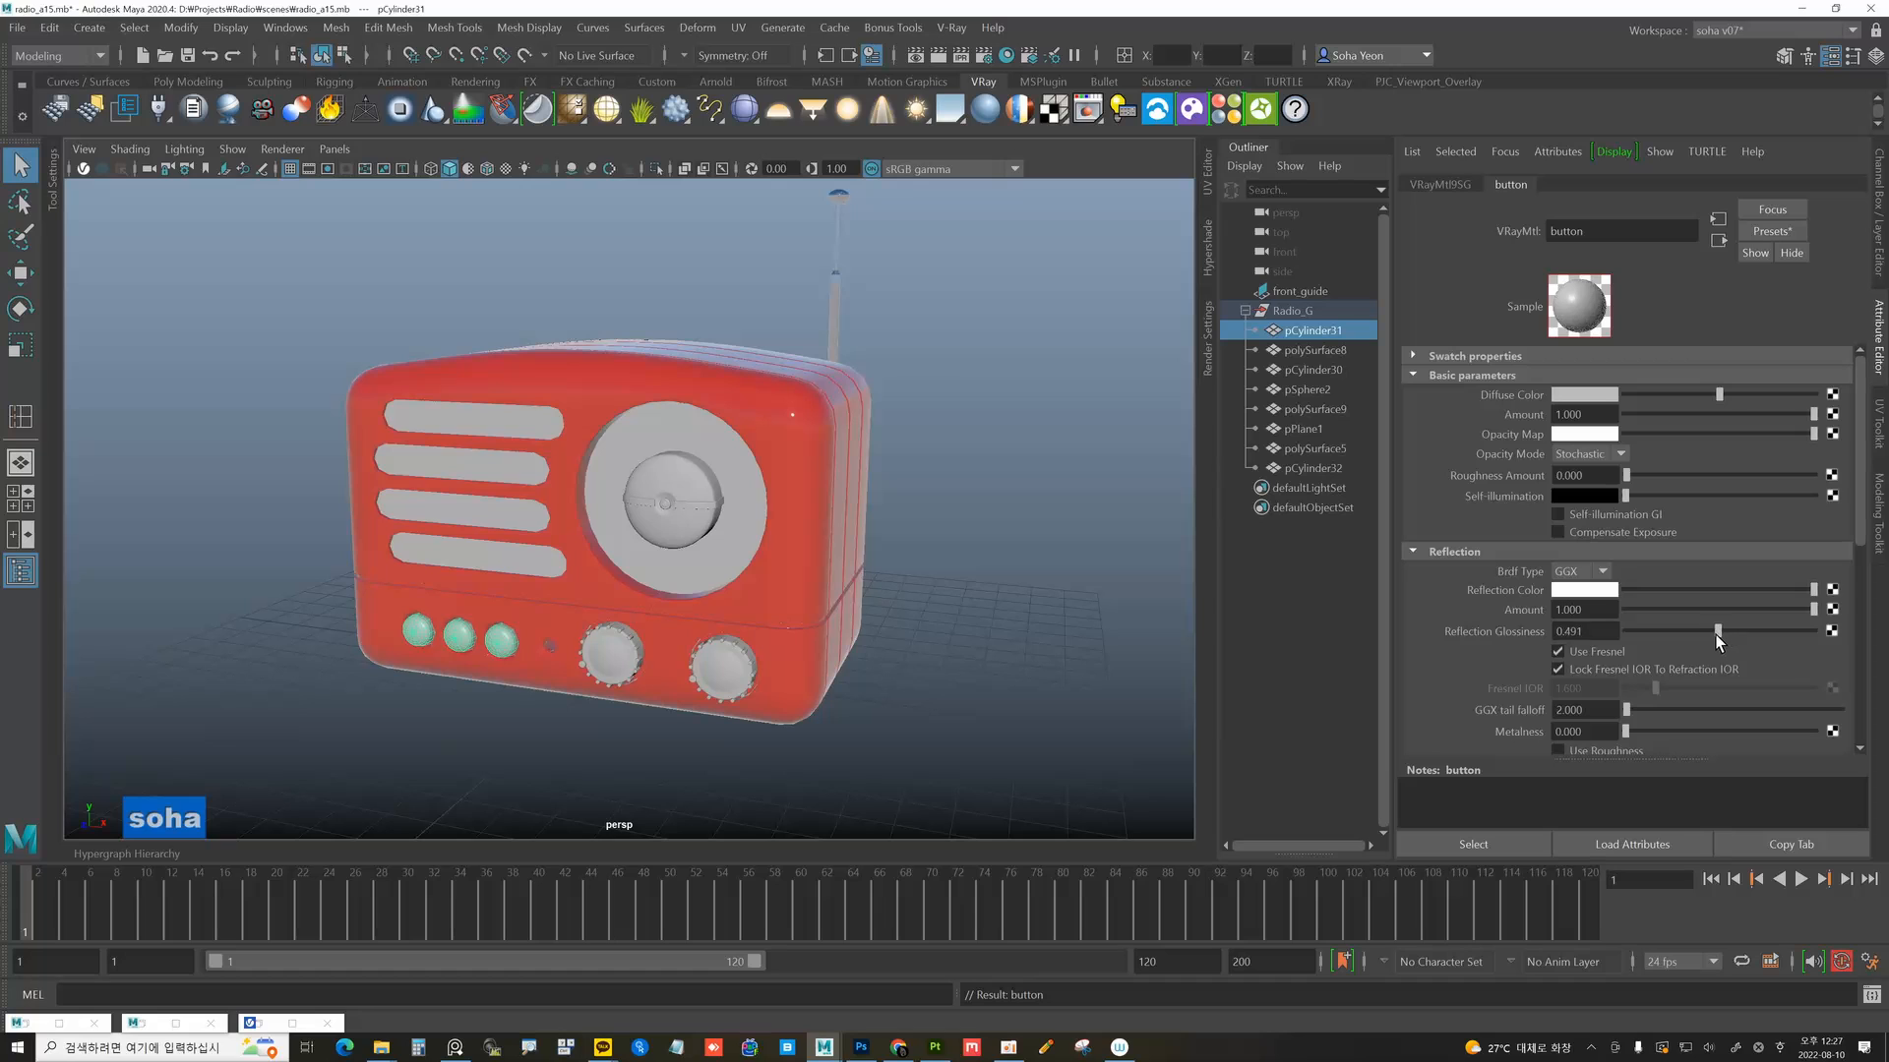
{"action": "left_click_drag", "start_coordinate": [1714, 635], "coordinate": [1712, 635]}
{"action": "left_click_drag", "start_coordinate": [1768, 731], "coordinate": [1815, 730]}
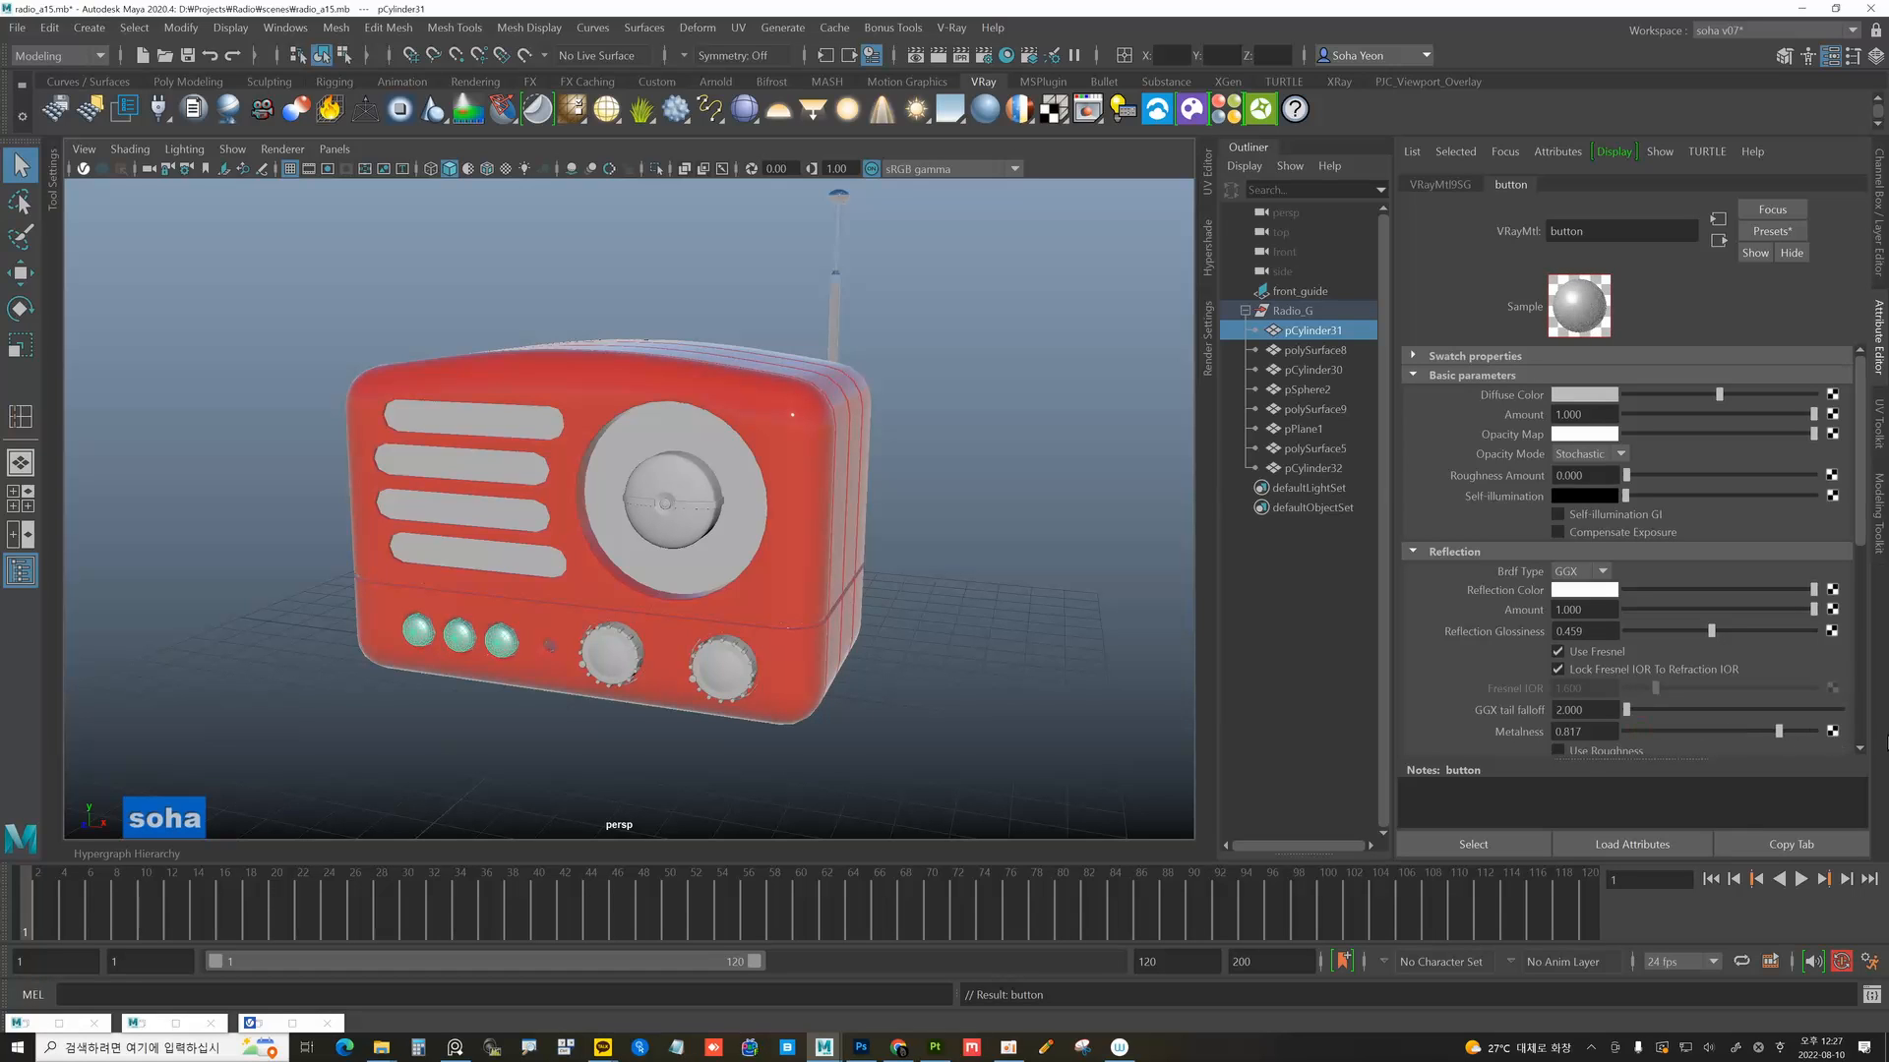
{"action": "left_click_drag", "start_coordinate": [1007, 627], "coordinate": [802, 547], "text": "alt"}
{"action": "left_click", "coordinate": [932, 541]}
Assign a new VRayMtl to the two ridged knobs on the radio's lower front and name it dial.
{"action": "left_click_drag", "start_coordinate": [531, 600], "coordinate": [623, 623], "text": "alt"}
{"action": "left_click_drag", "start_coordinate": [708, 531], "coordinate": [698, 633], "text": "alt"}
{"action": "left_click", "coordinate": [641, 656]}
{"action": "left_click_drag", "start_coordinate": [863, 663], "coordinate": [838, 602], "text": "alt"}
{"action": "key", "text": "shift+v"}
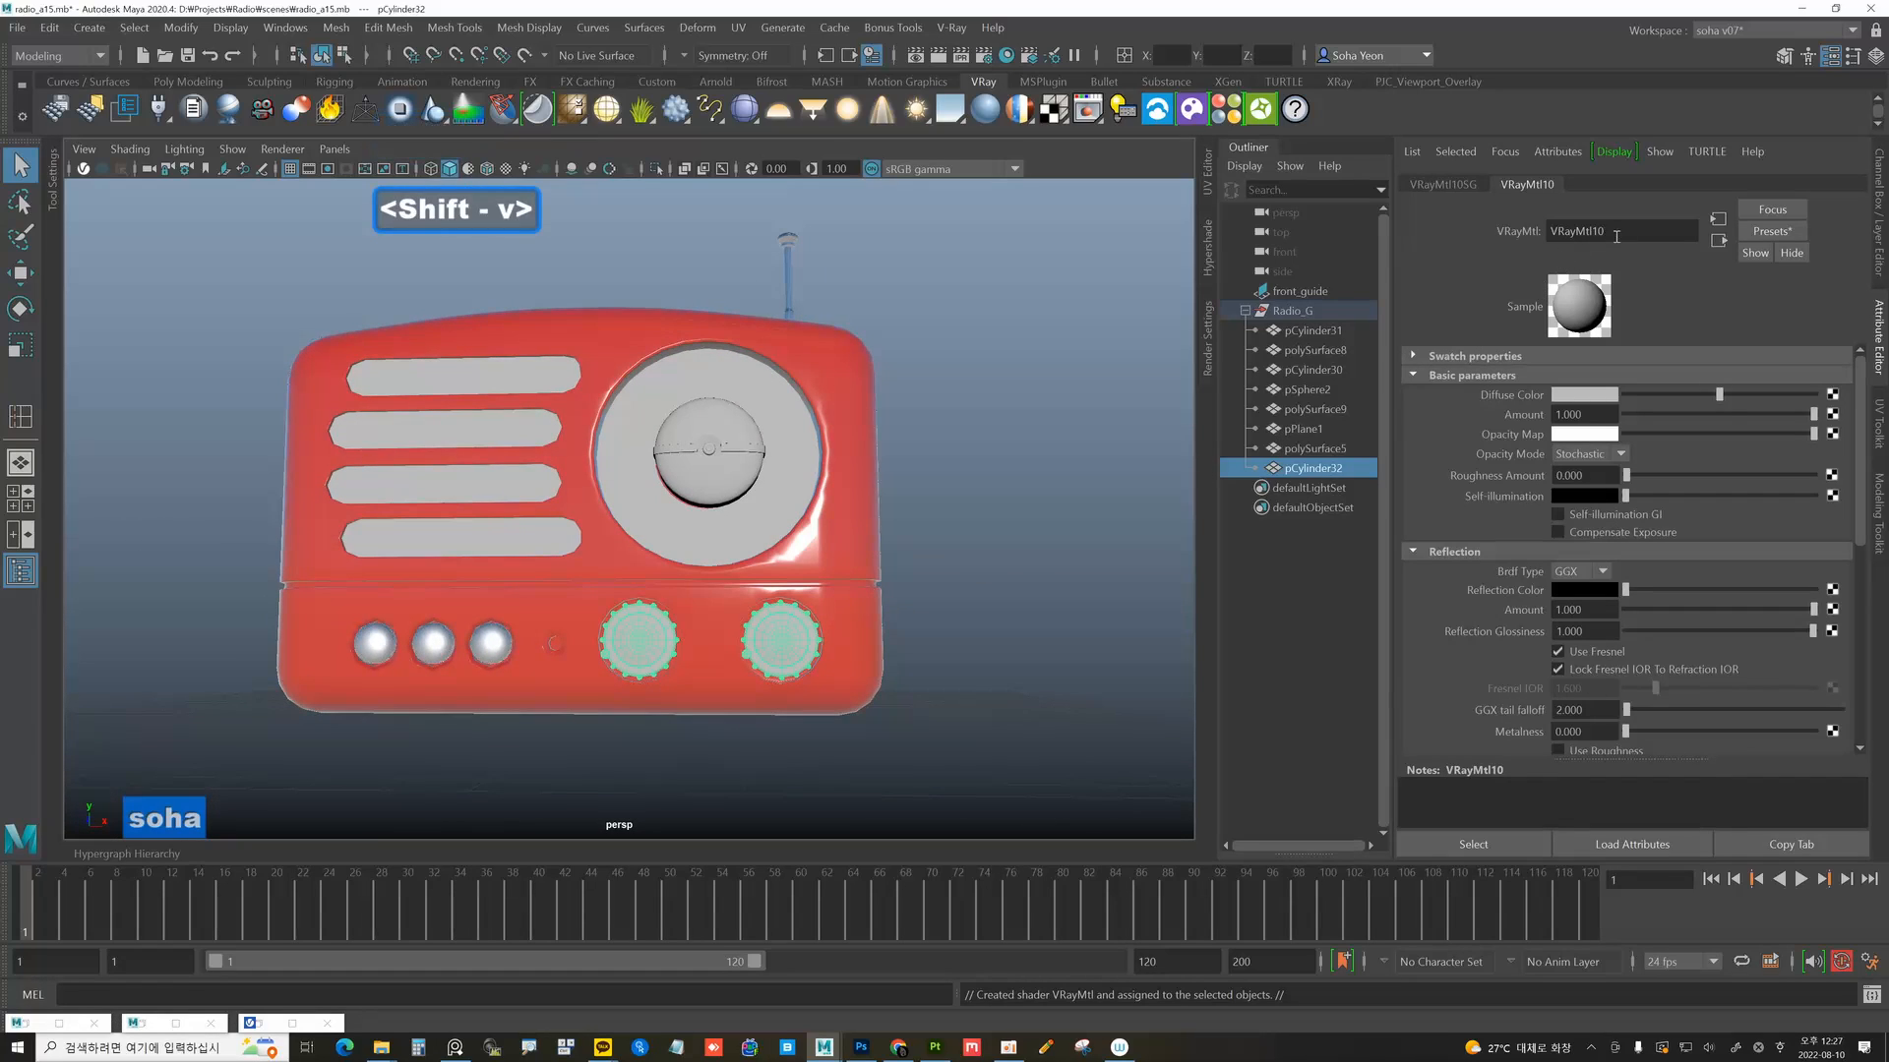
{"action": "type", "text": "dial"}
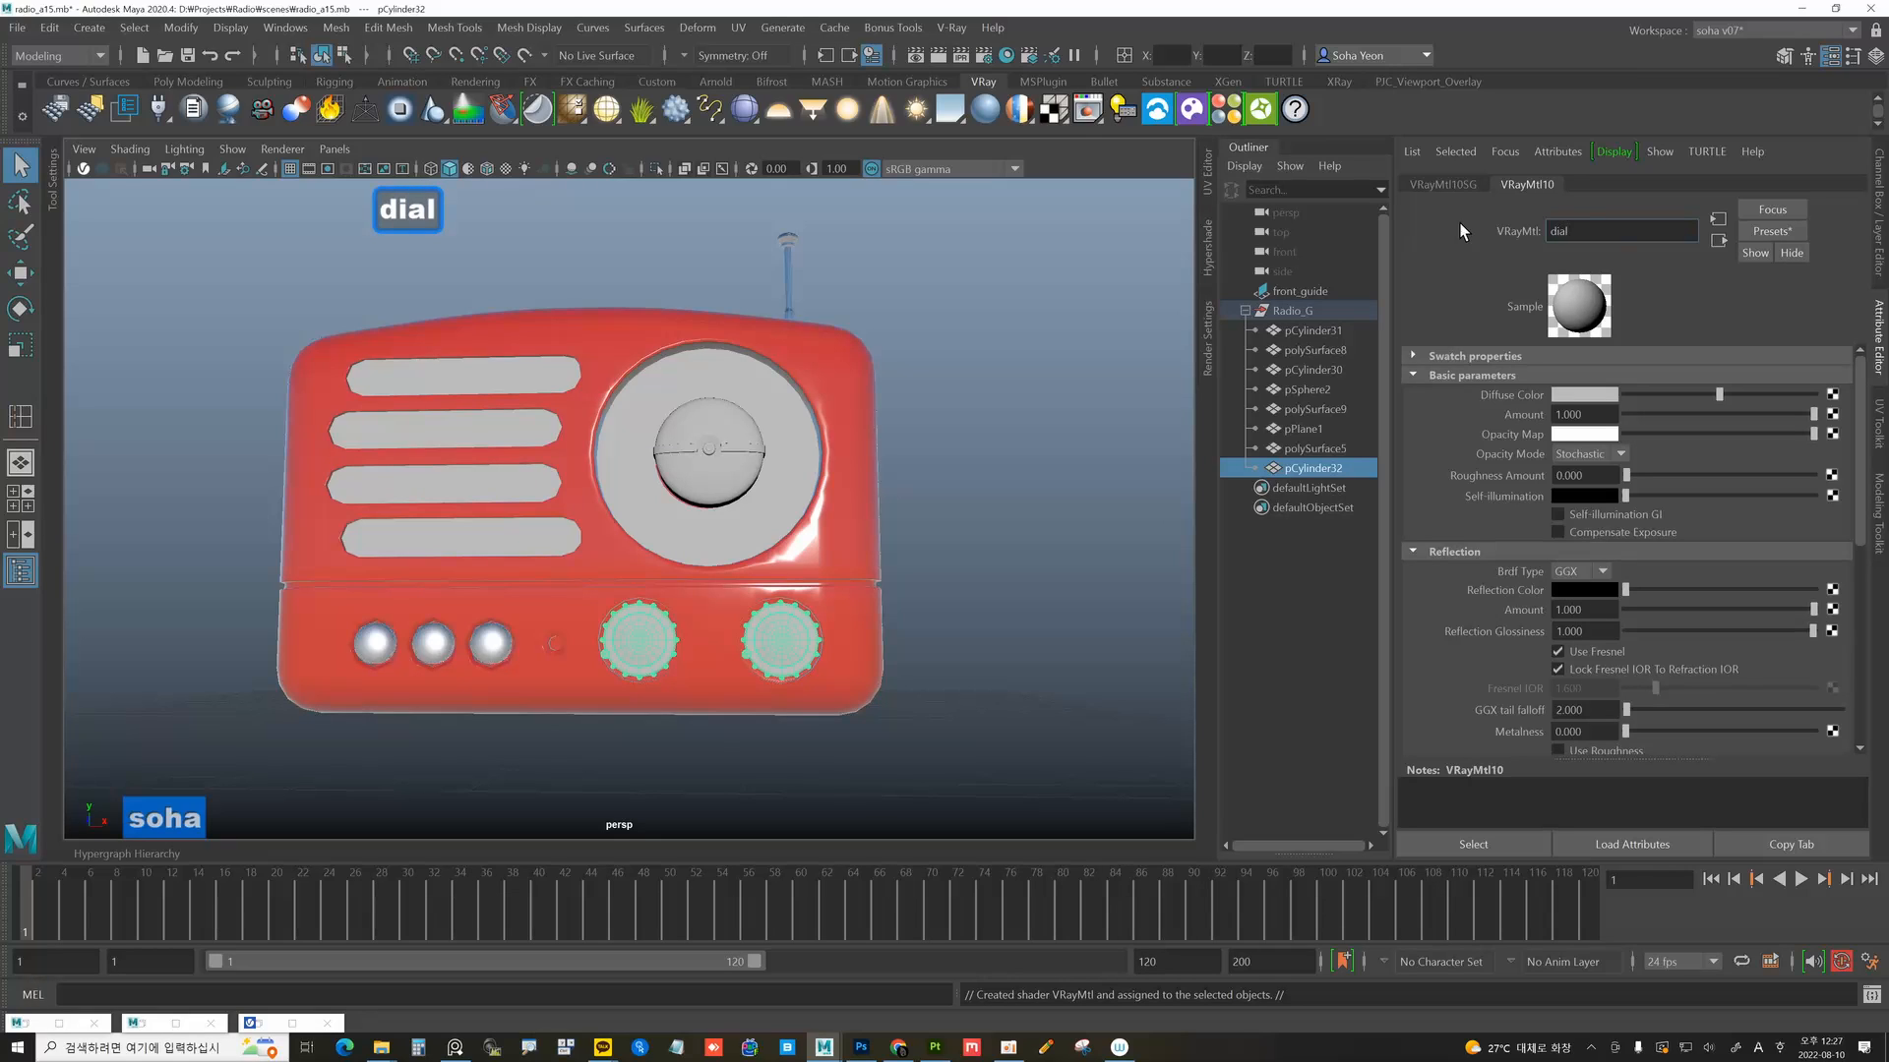
{"action": "key", "text": "Return"}
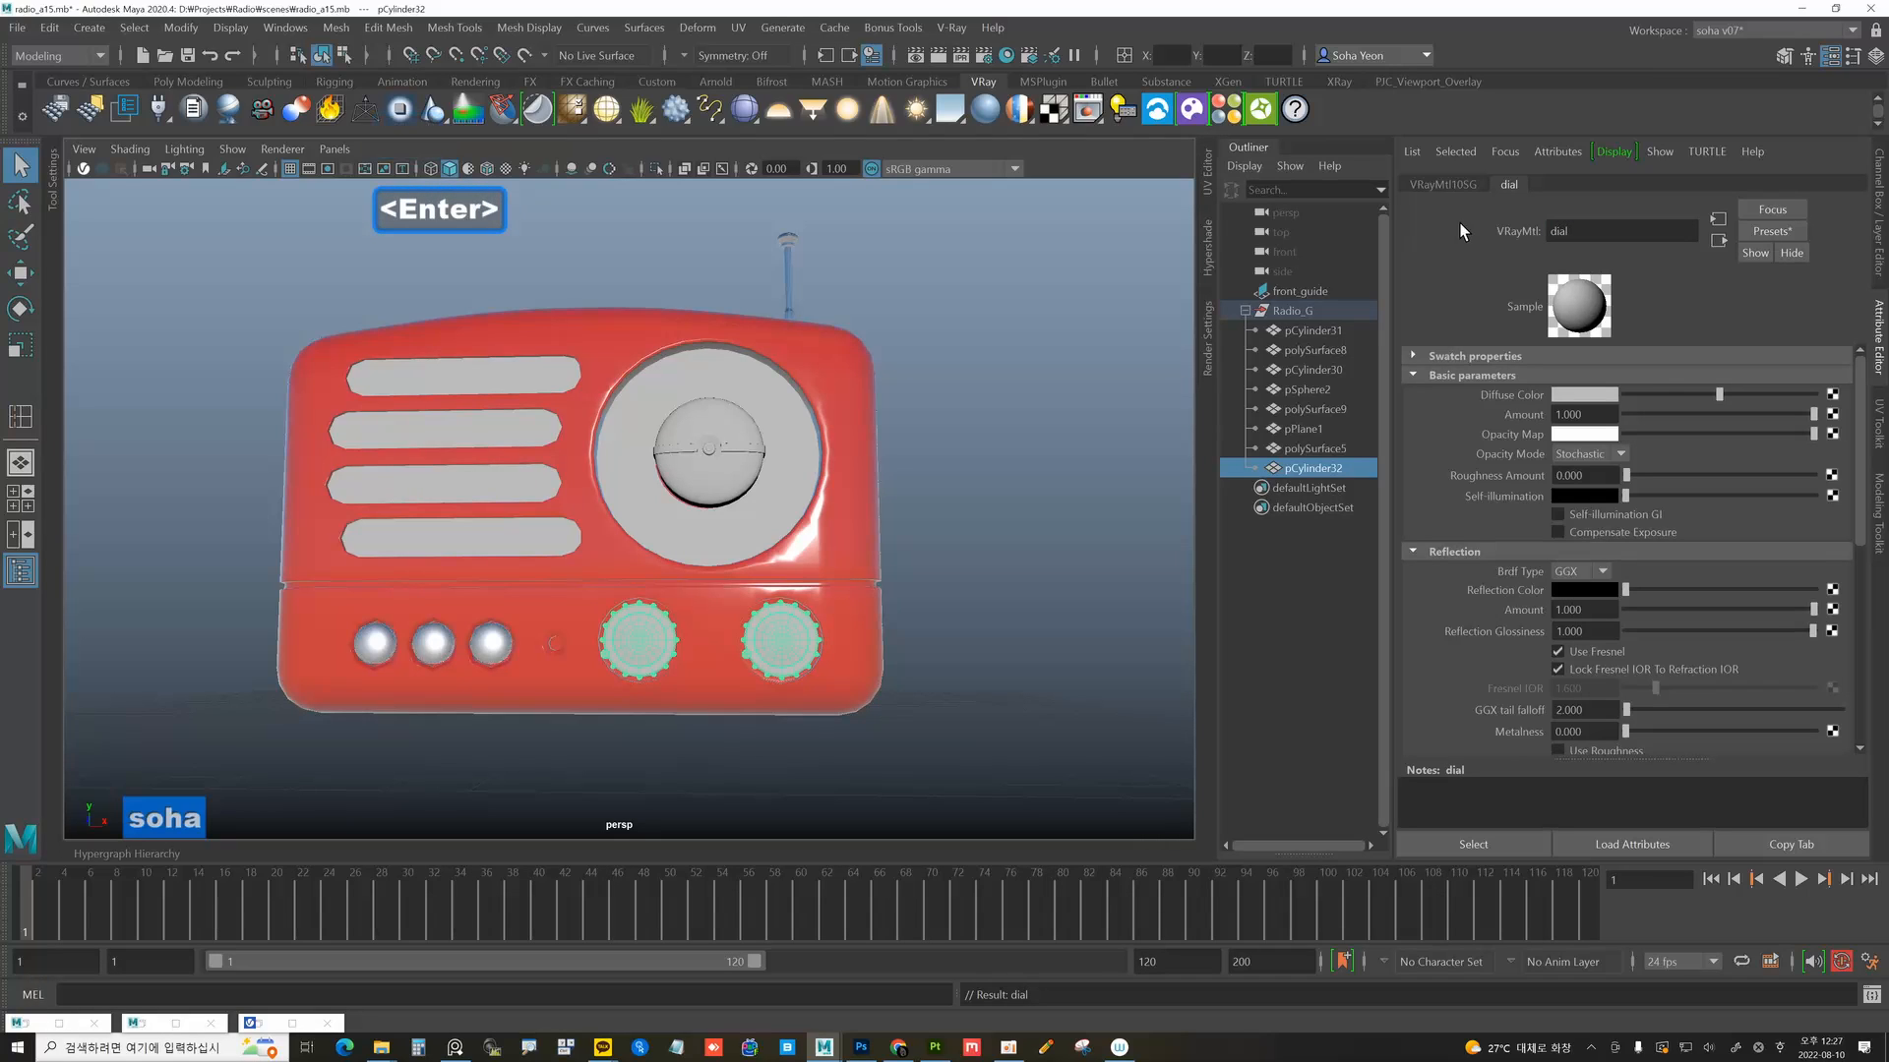
Give the dial material a white reflection color, reflection glossiness 0.715 and full metalness.
{"action": "left_click_drag", "start_coordinate": [1628, 591], "coordinate": [1759, 640]}
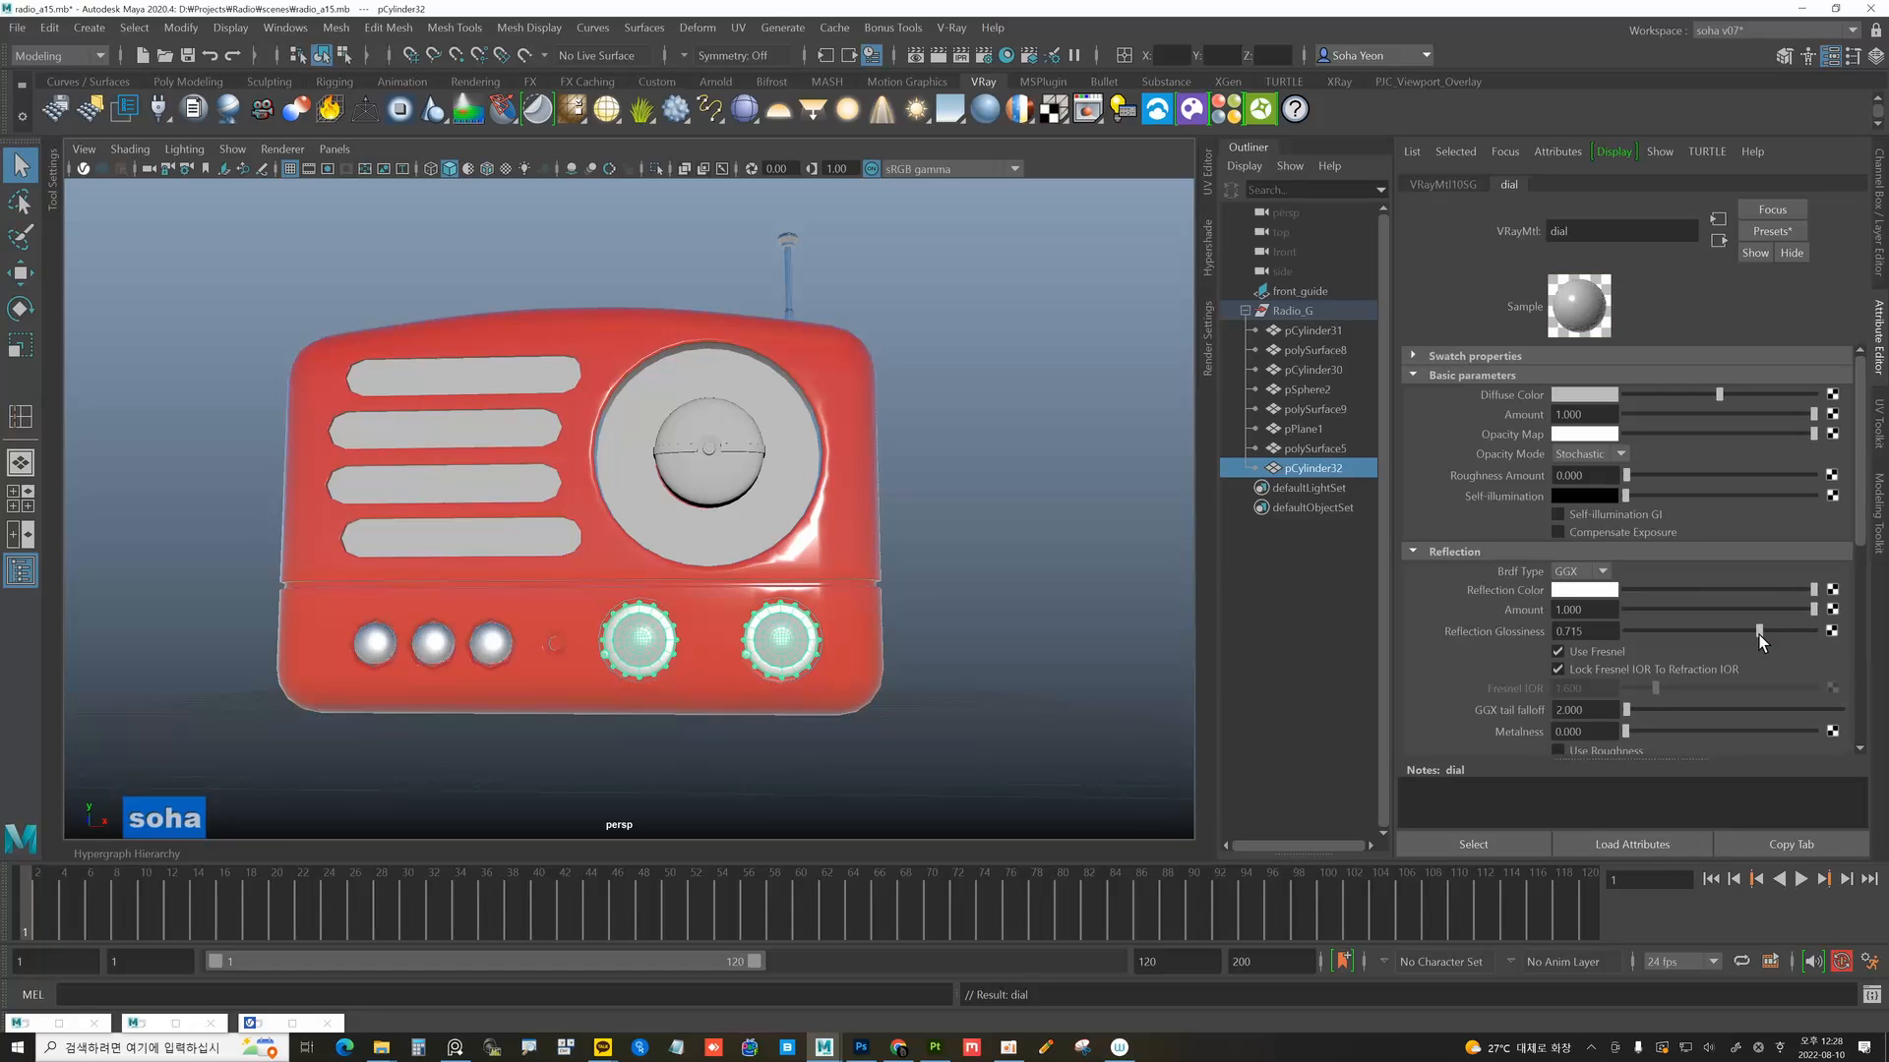
{"action": "left_click_drag", "start_coordinate": [1630, 732], "coordinate": [1844, 733]}
{"action": "left_click_drag", "start_coordinate": [1034, 586], "coordinate": [944, 493], "text": "alt"}
{"action": "left_click", "coordinate": [996, 555]}
Assign a new VRayMtl to the sphere in the center of the large round dial and name it fm_am.
{"action": "middle_click_drag", "start_coordinate": [945, 493], "coordinate": [965, 508], "text": "alt"}
{"action": "scroll", "coordinate": [871, 500], "scroll_direction": "up", "scroll_amount": 1}
{"action": "left_click", "coordinate": [762, 475]}
{"action": "left_click_drag", "start_coordinate": [761, 475], "coordinate": [793, 484], "text": "alt"}
{"action": "left_click_drag", "start_coordinate": [792, 489], "coordinate": [876, 476], "text": "alt"}
{"action": "key", "text": "shift+v"}
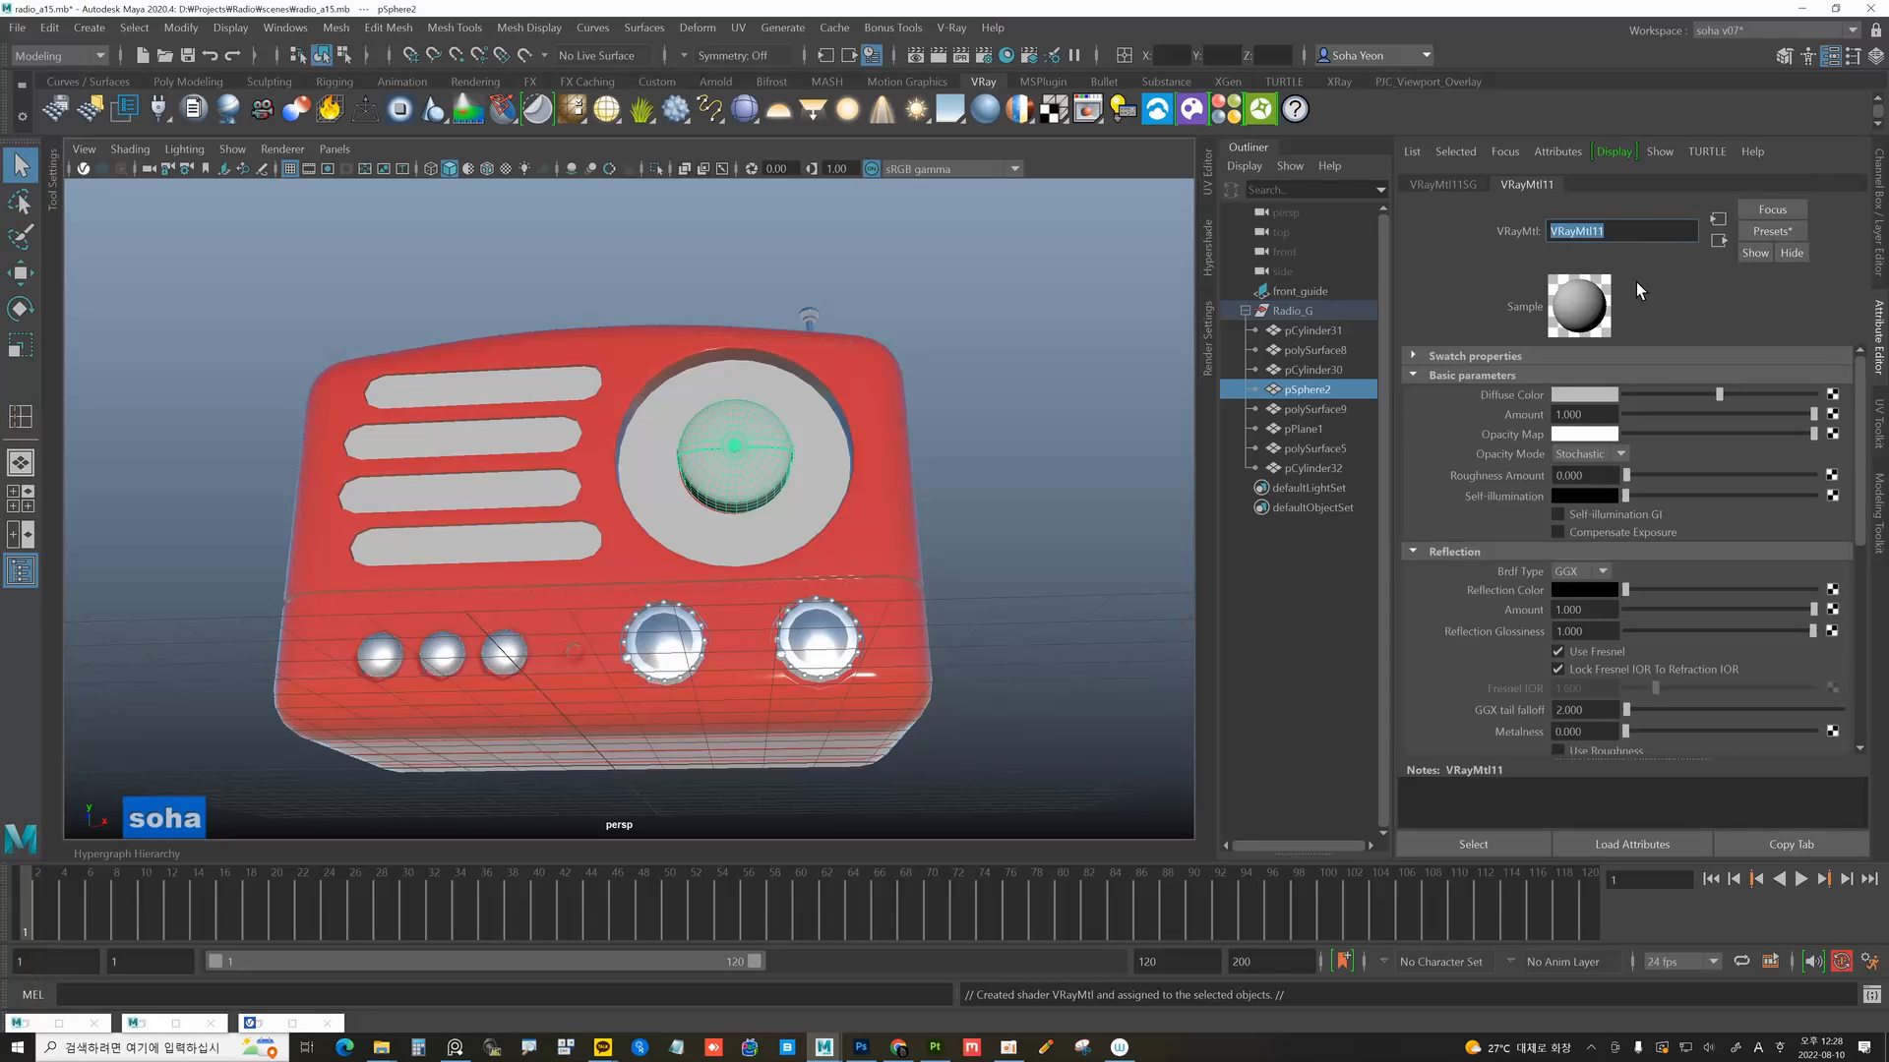
{"action": "type", "text": "fm_am"}
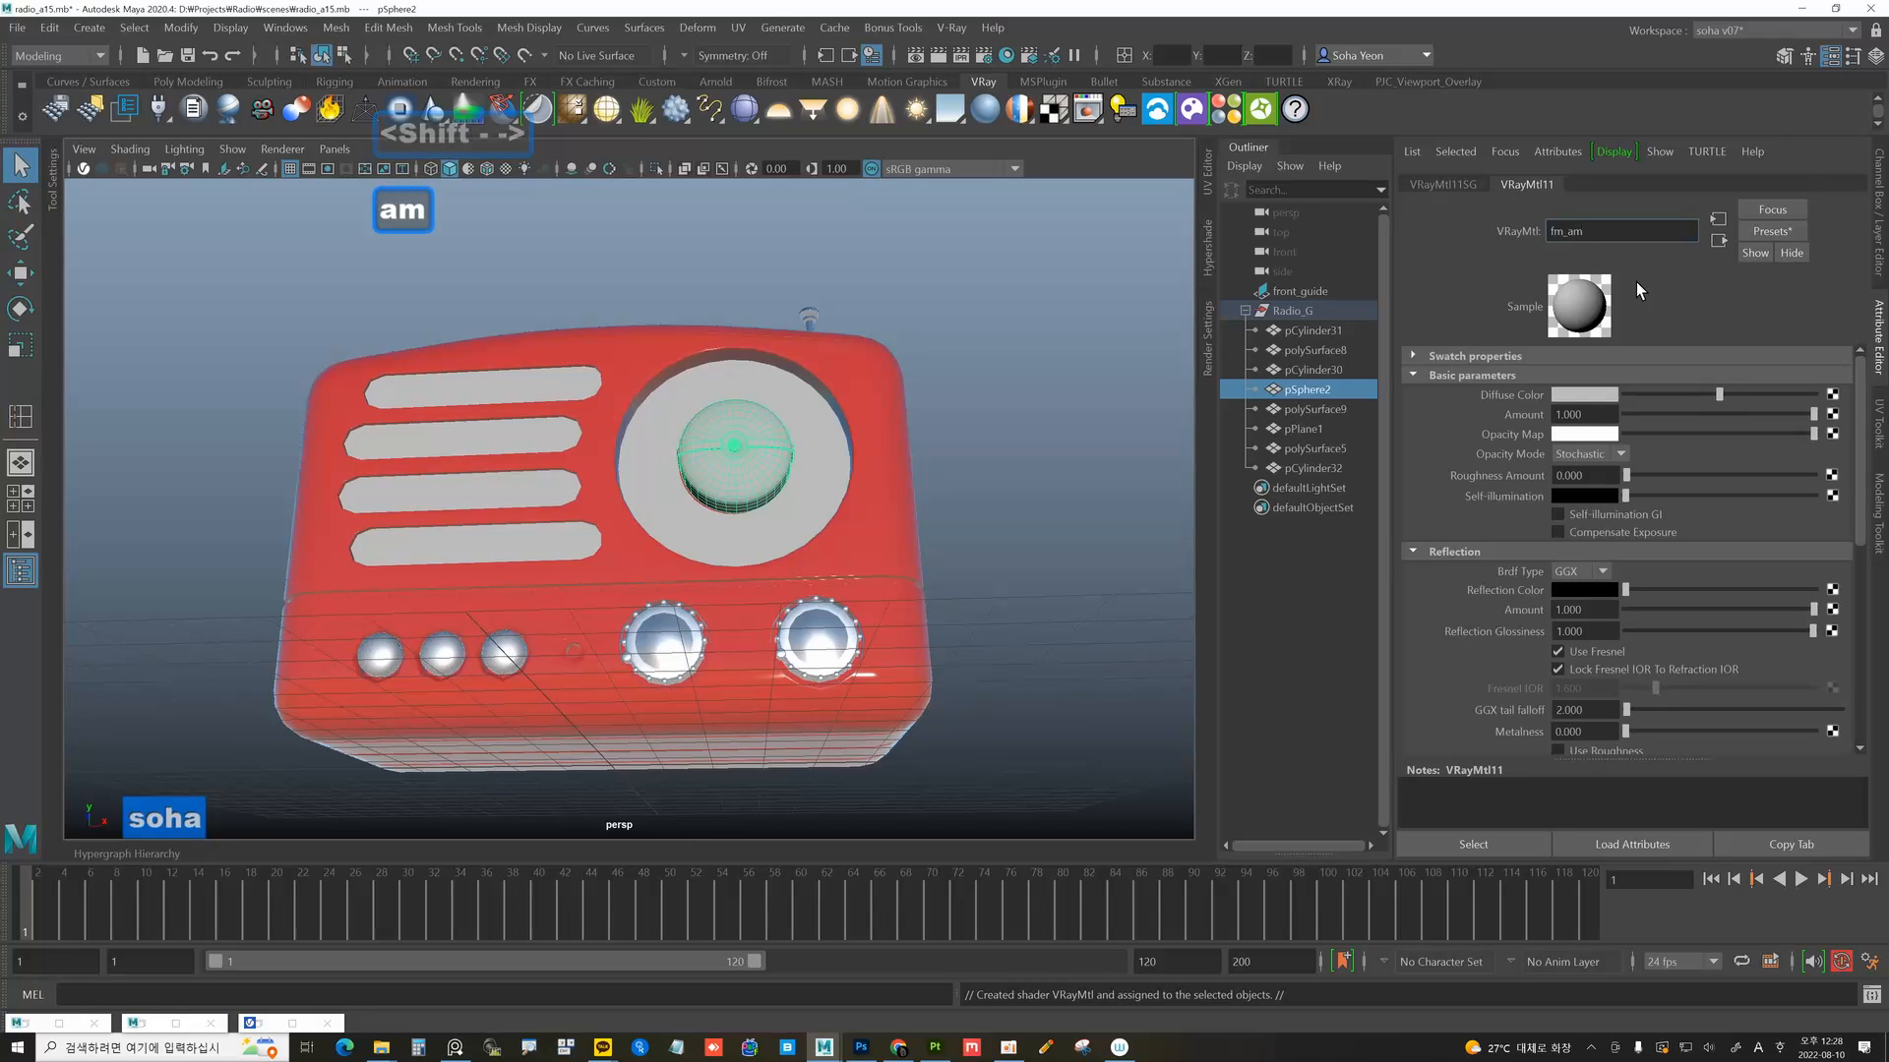
{"action": "key", "text": "Return"}
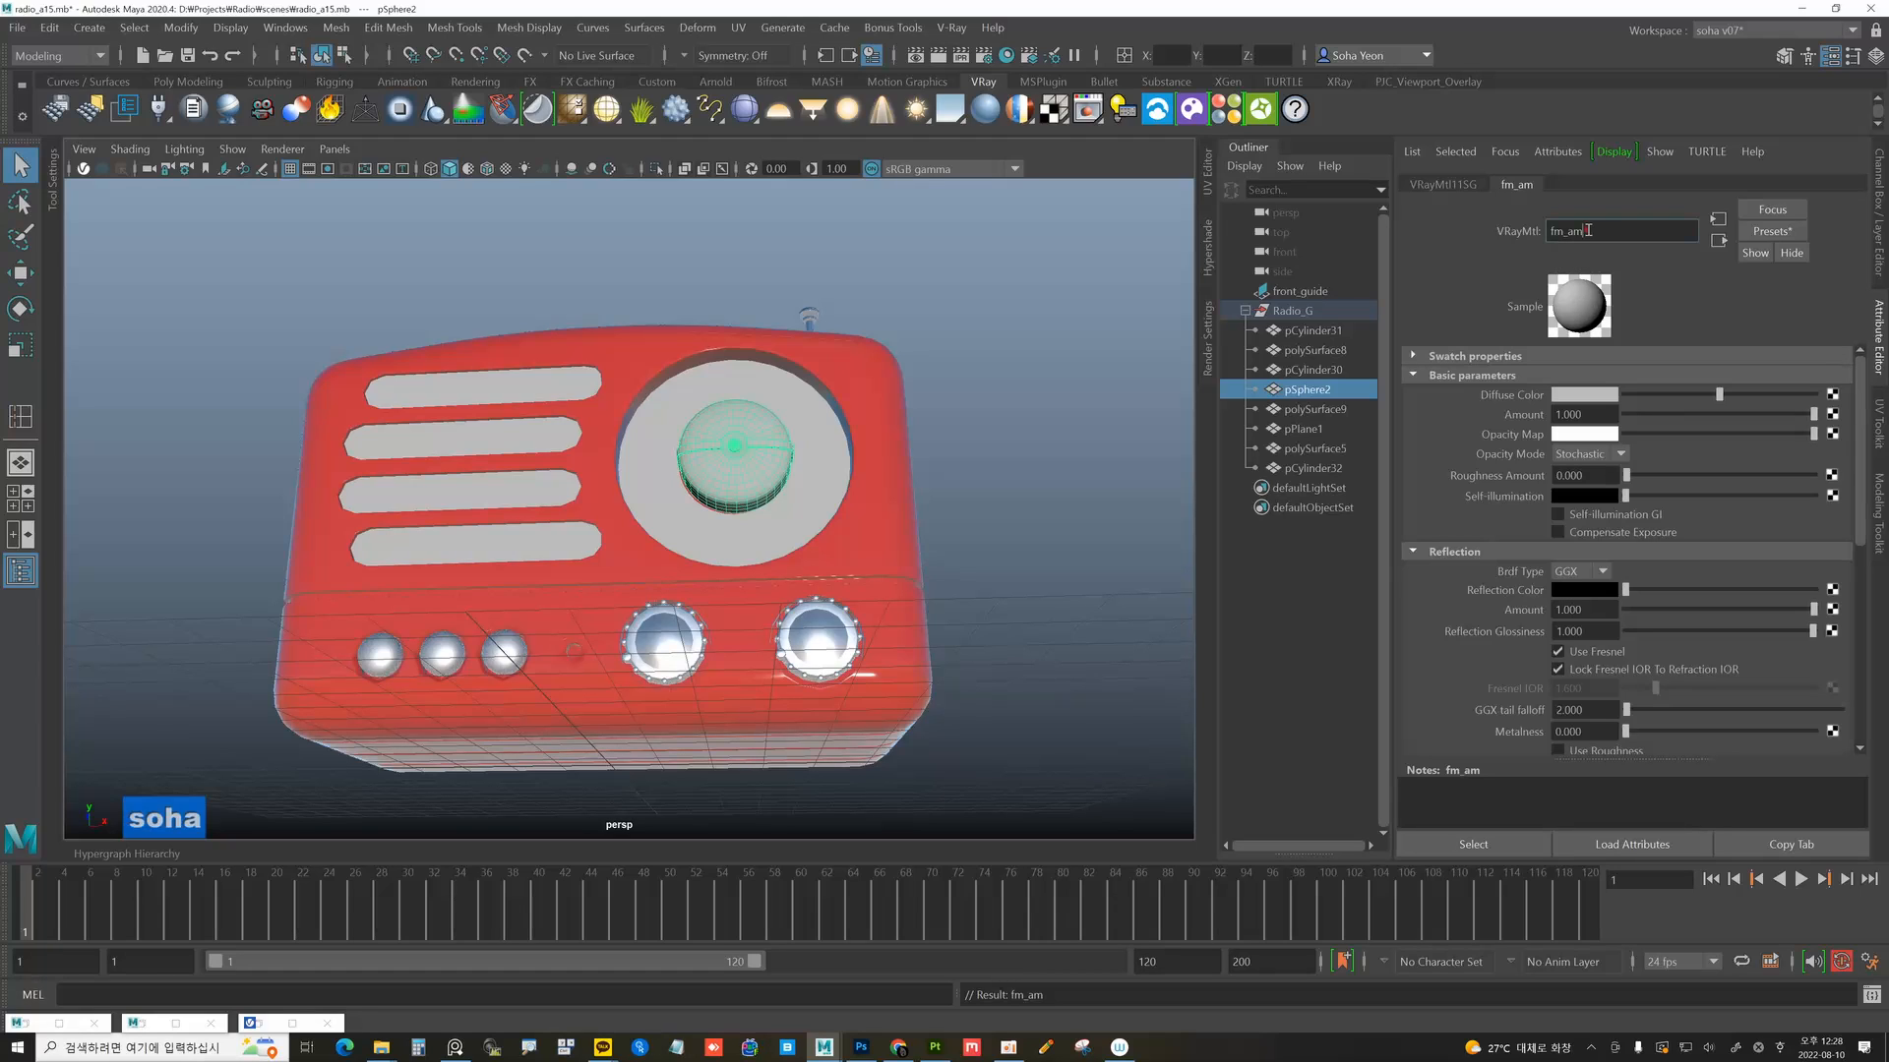
Rename the center sphere's material to hertz.
{"action": "type", "text": "her"}
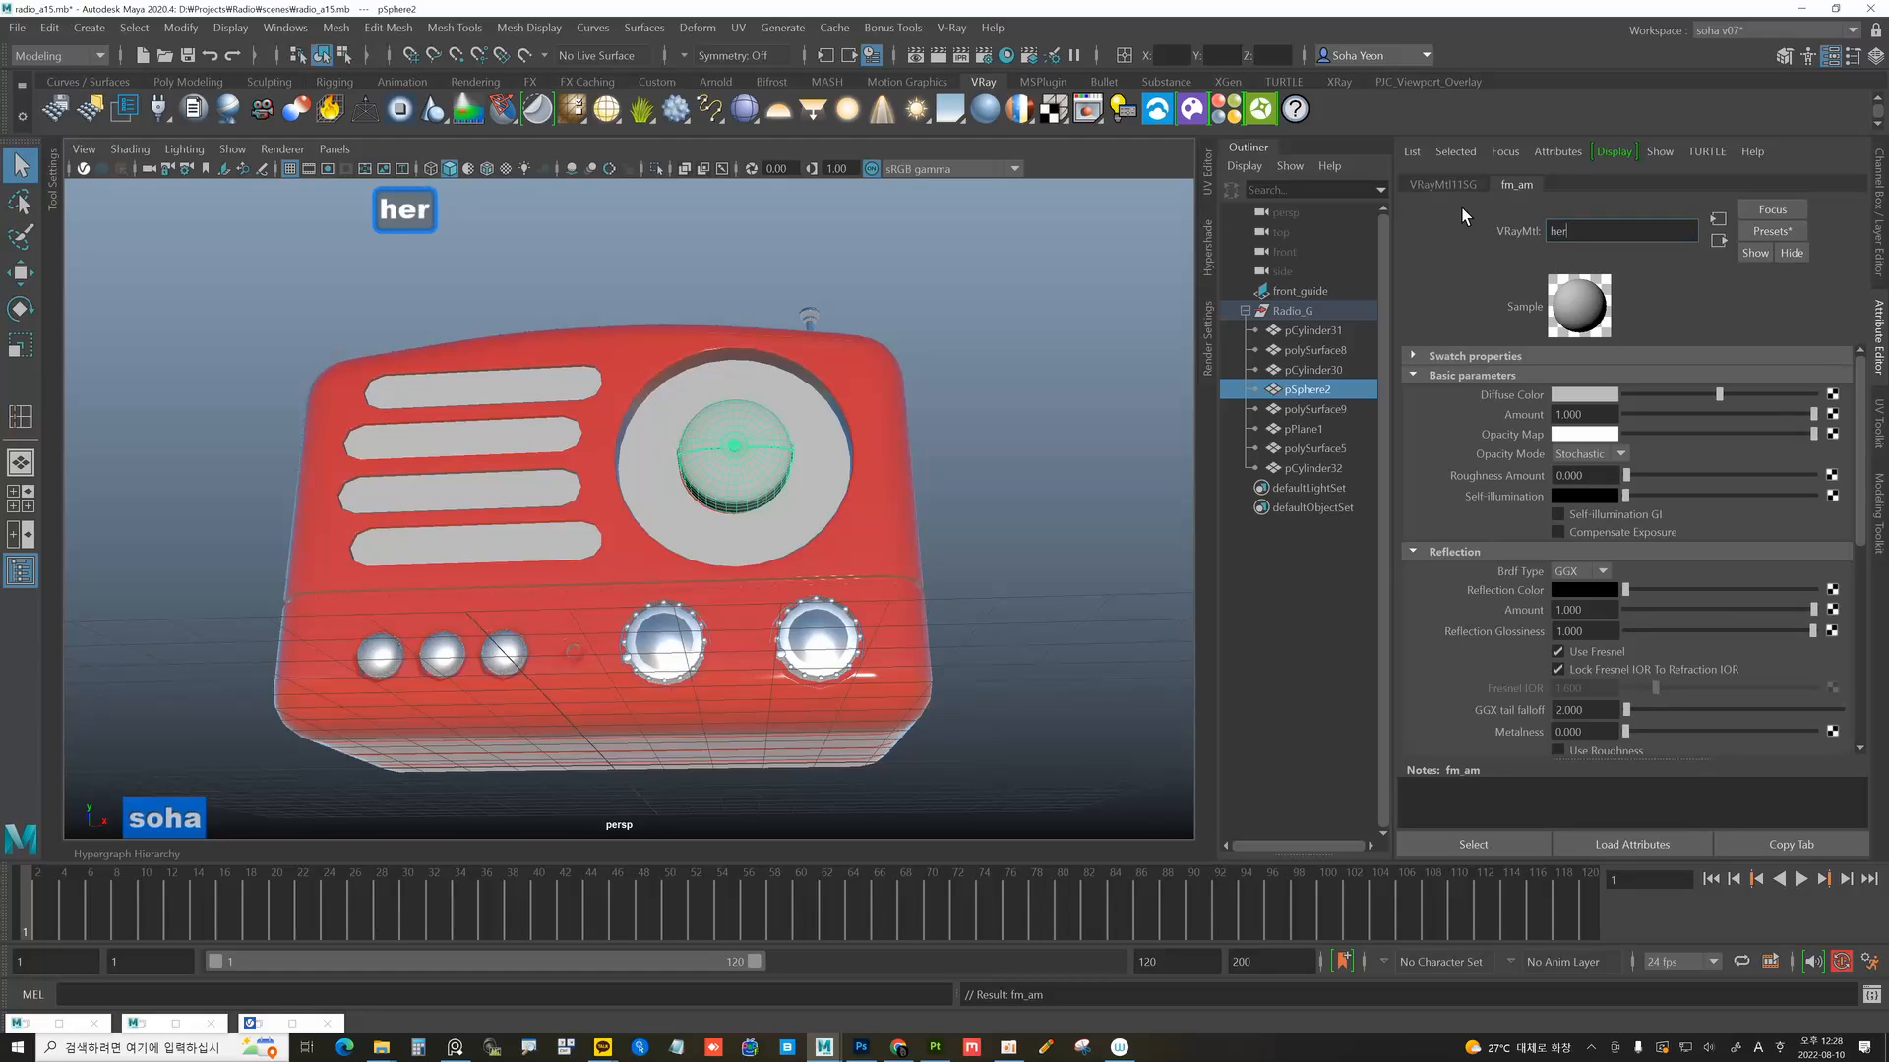
{"action": "type", "text": "tz"}
{"action": "key", "text": "Return"}
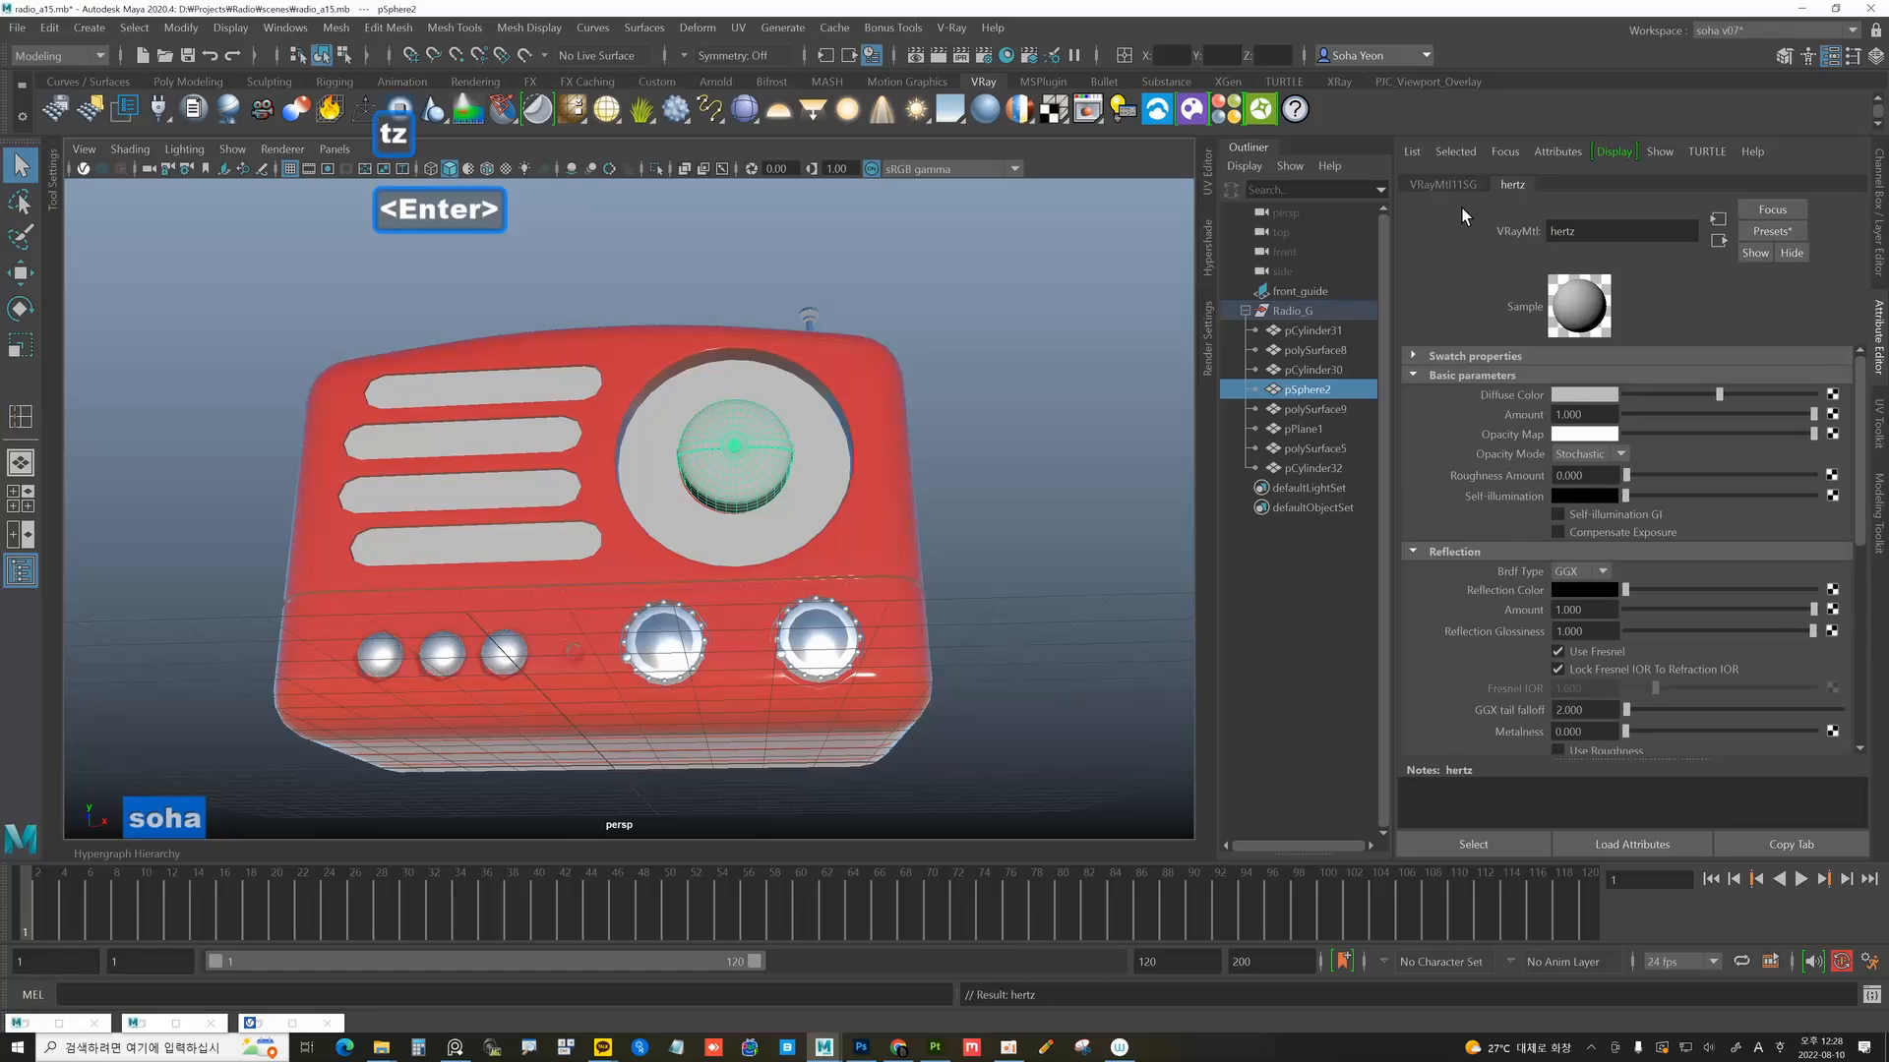
Replace the hertz material's settings with the metal_Gold preset and deselect the sphere.
{"action": "left_click", "coordinate": [1790, 228]}
{"action": "mouse_move", "coordinate": [1757, 681]}
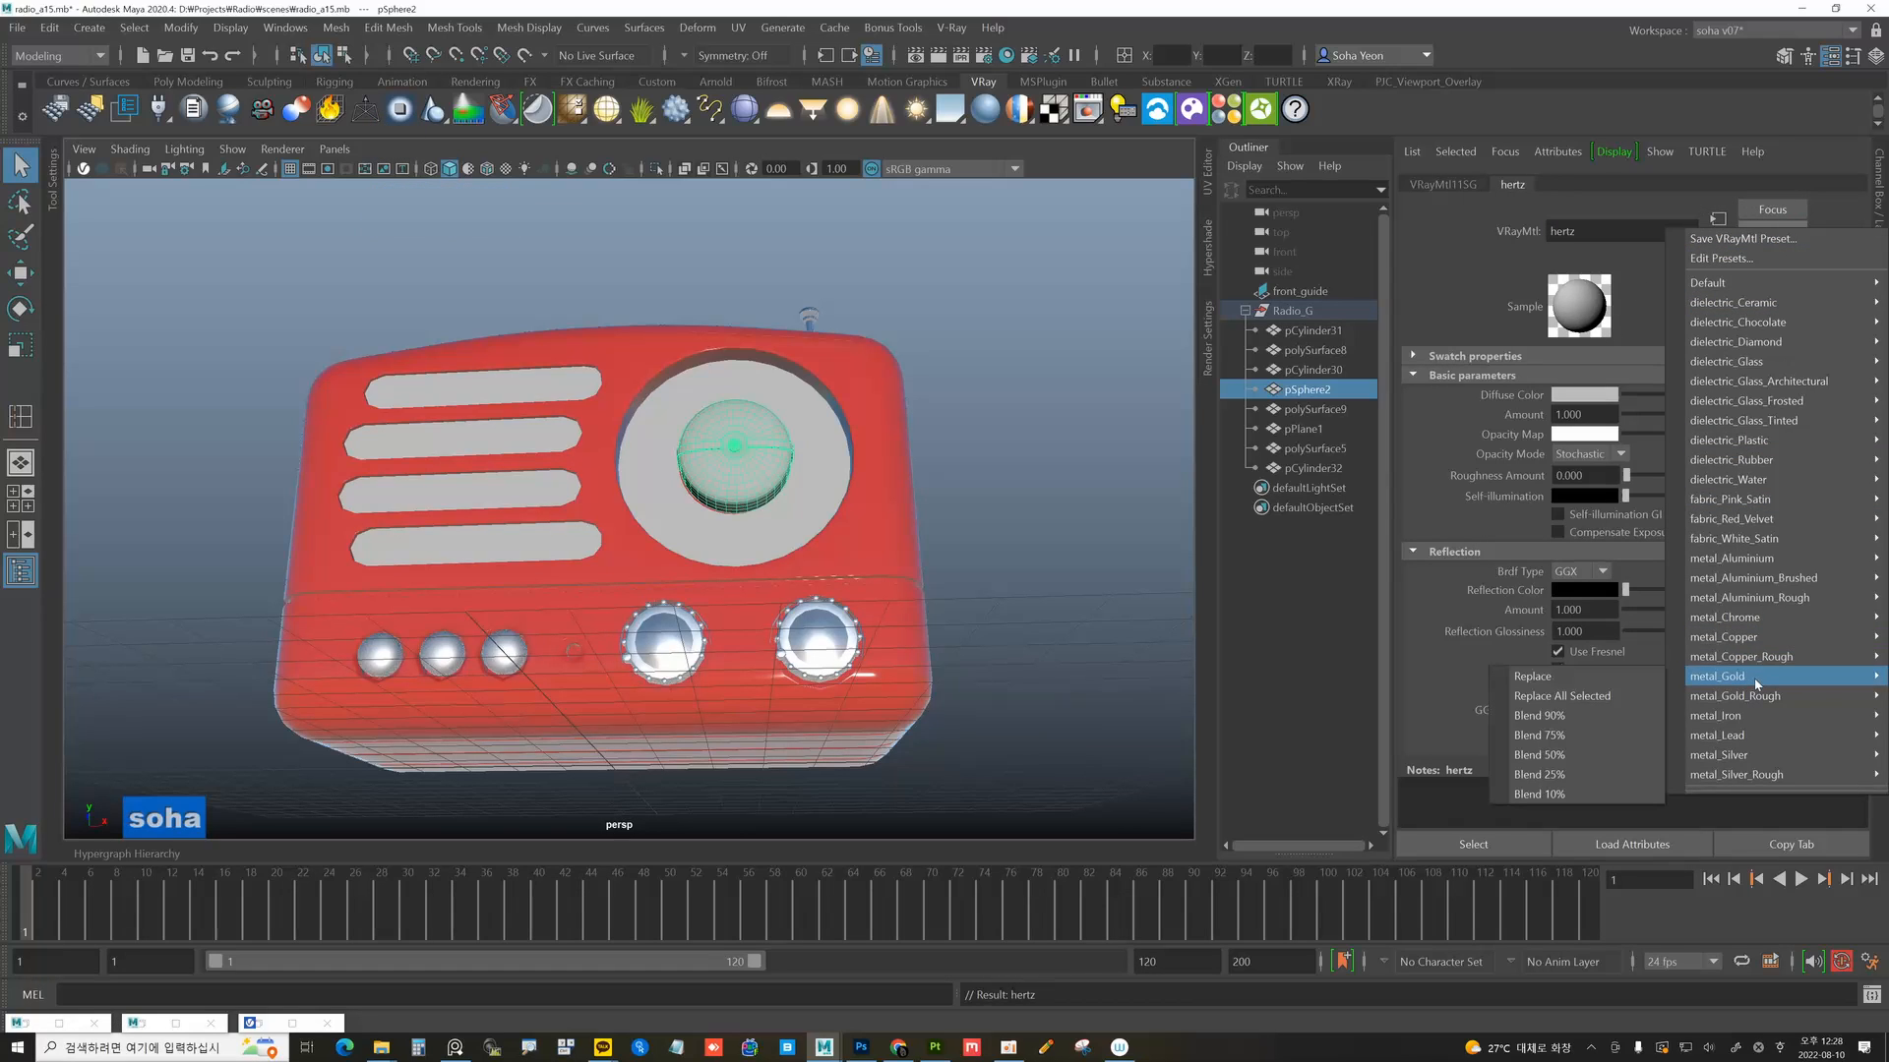
{"action": "left_click", "coordinate": [1581, 678]}
{"action": "left_click_drag", "start_coordinate": [1061, 513], "coordinate": [931, 516], "text": "alt"}
{"action": "left_click", "coordinate": [1060, 499]}
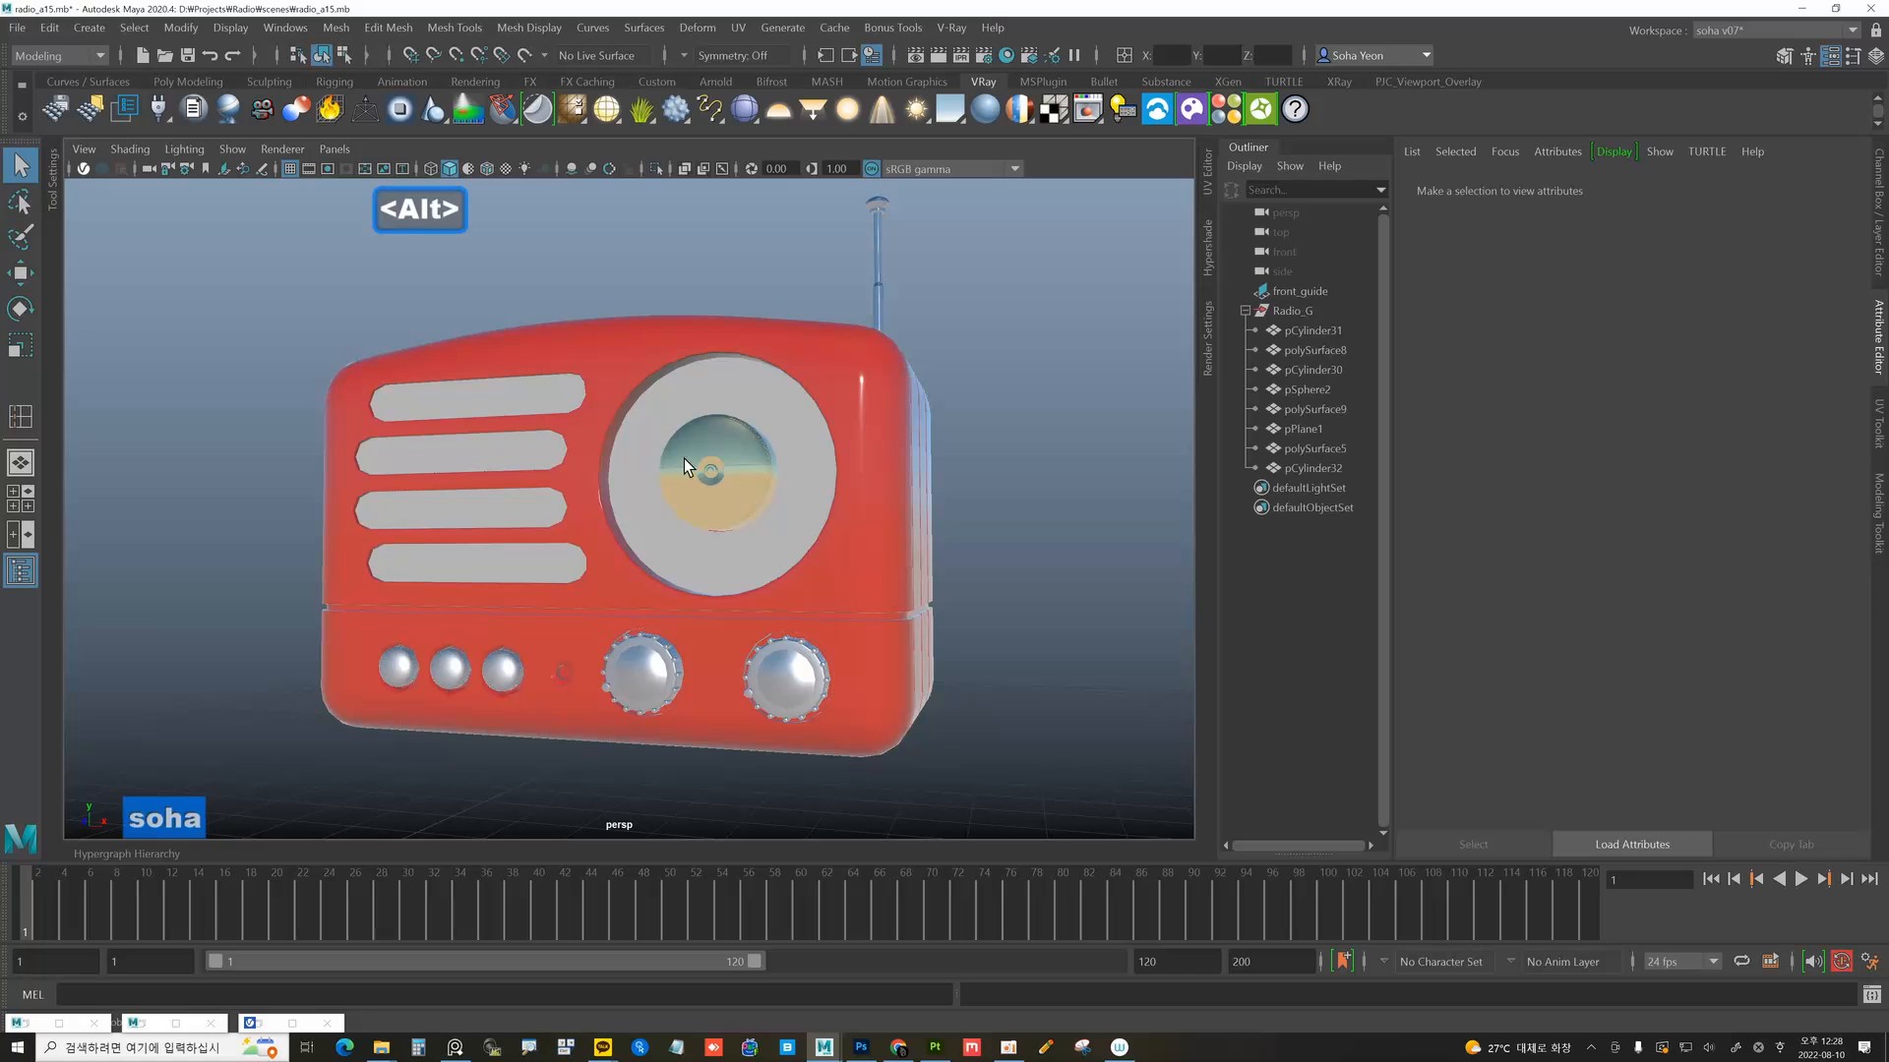
Save the scene as a new version named radio_a16.mb.
{"action": "left_click", "coordinate": [19, 29]}
{"action": "left_click", "coordinate": [59, 126]}
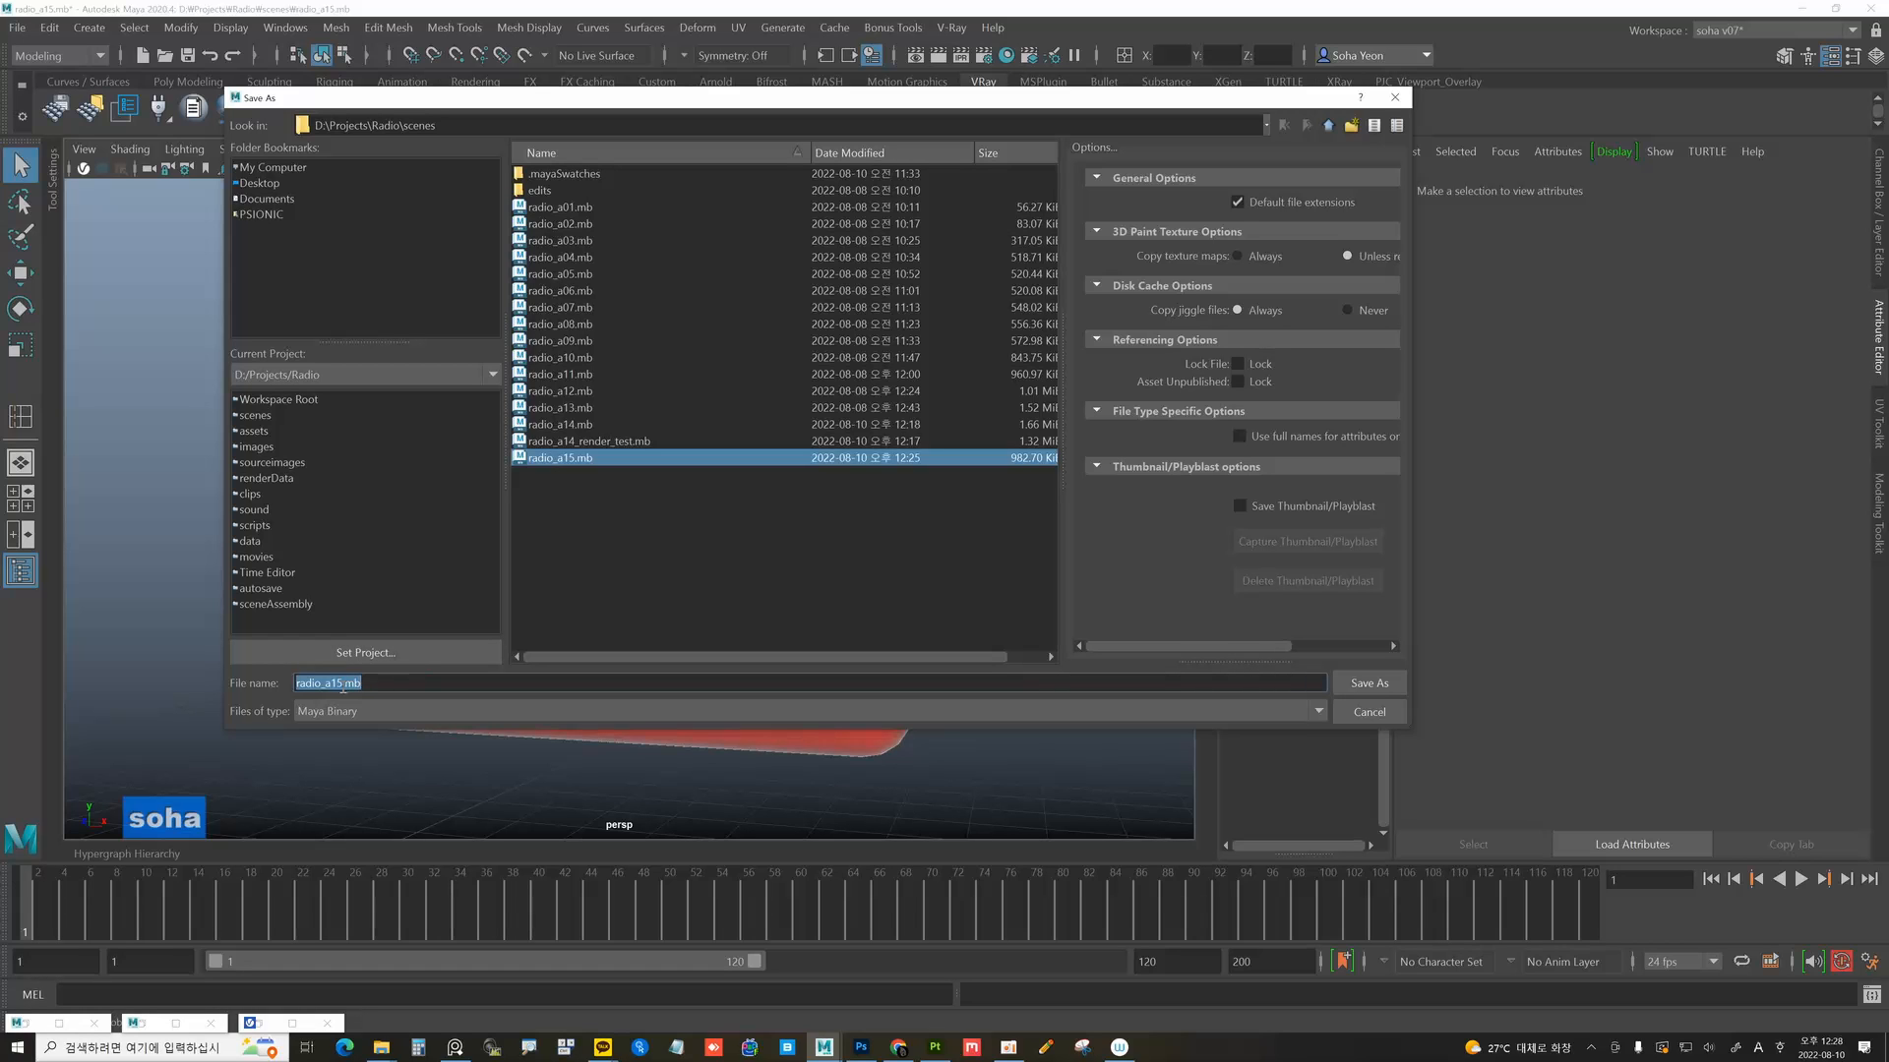
{"action": "key", "text": "Delete"}
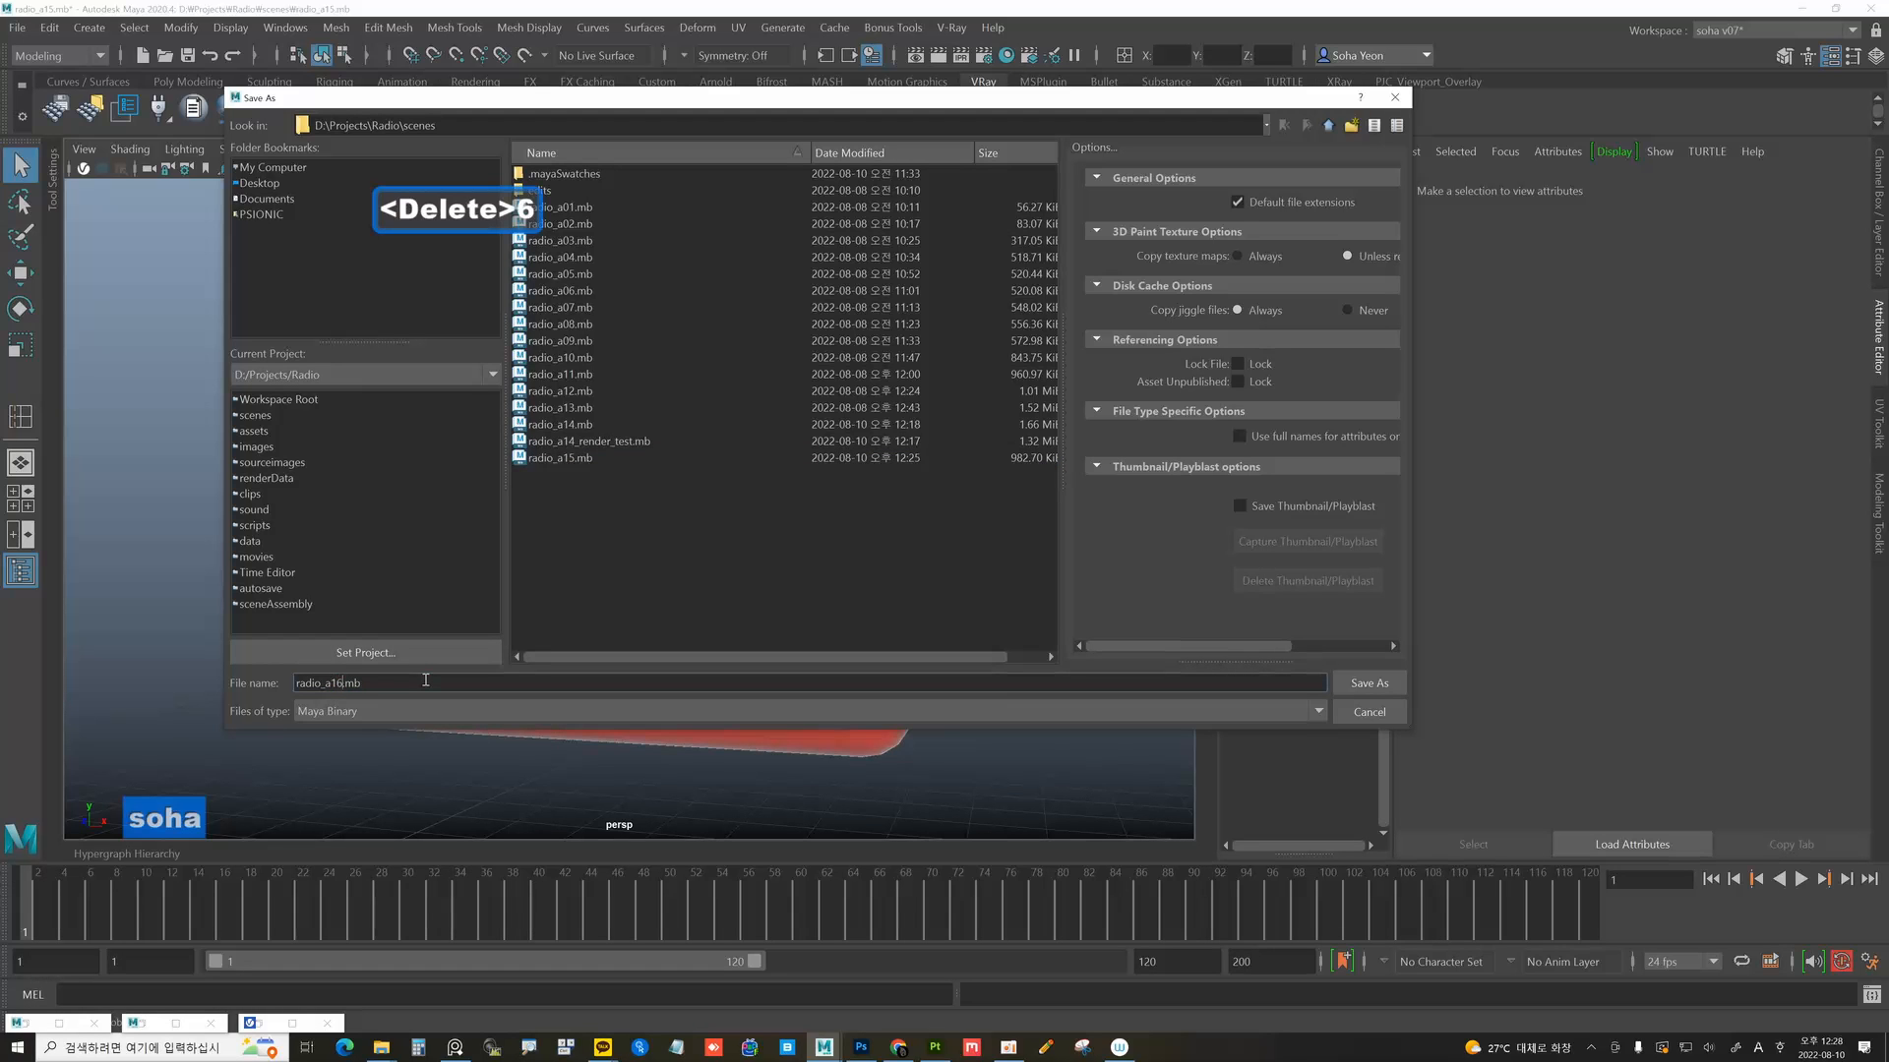
{"action": "type", "text": "6"}
{"action": "left_click", "coordinate": [1362, 683]}
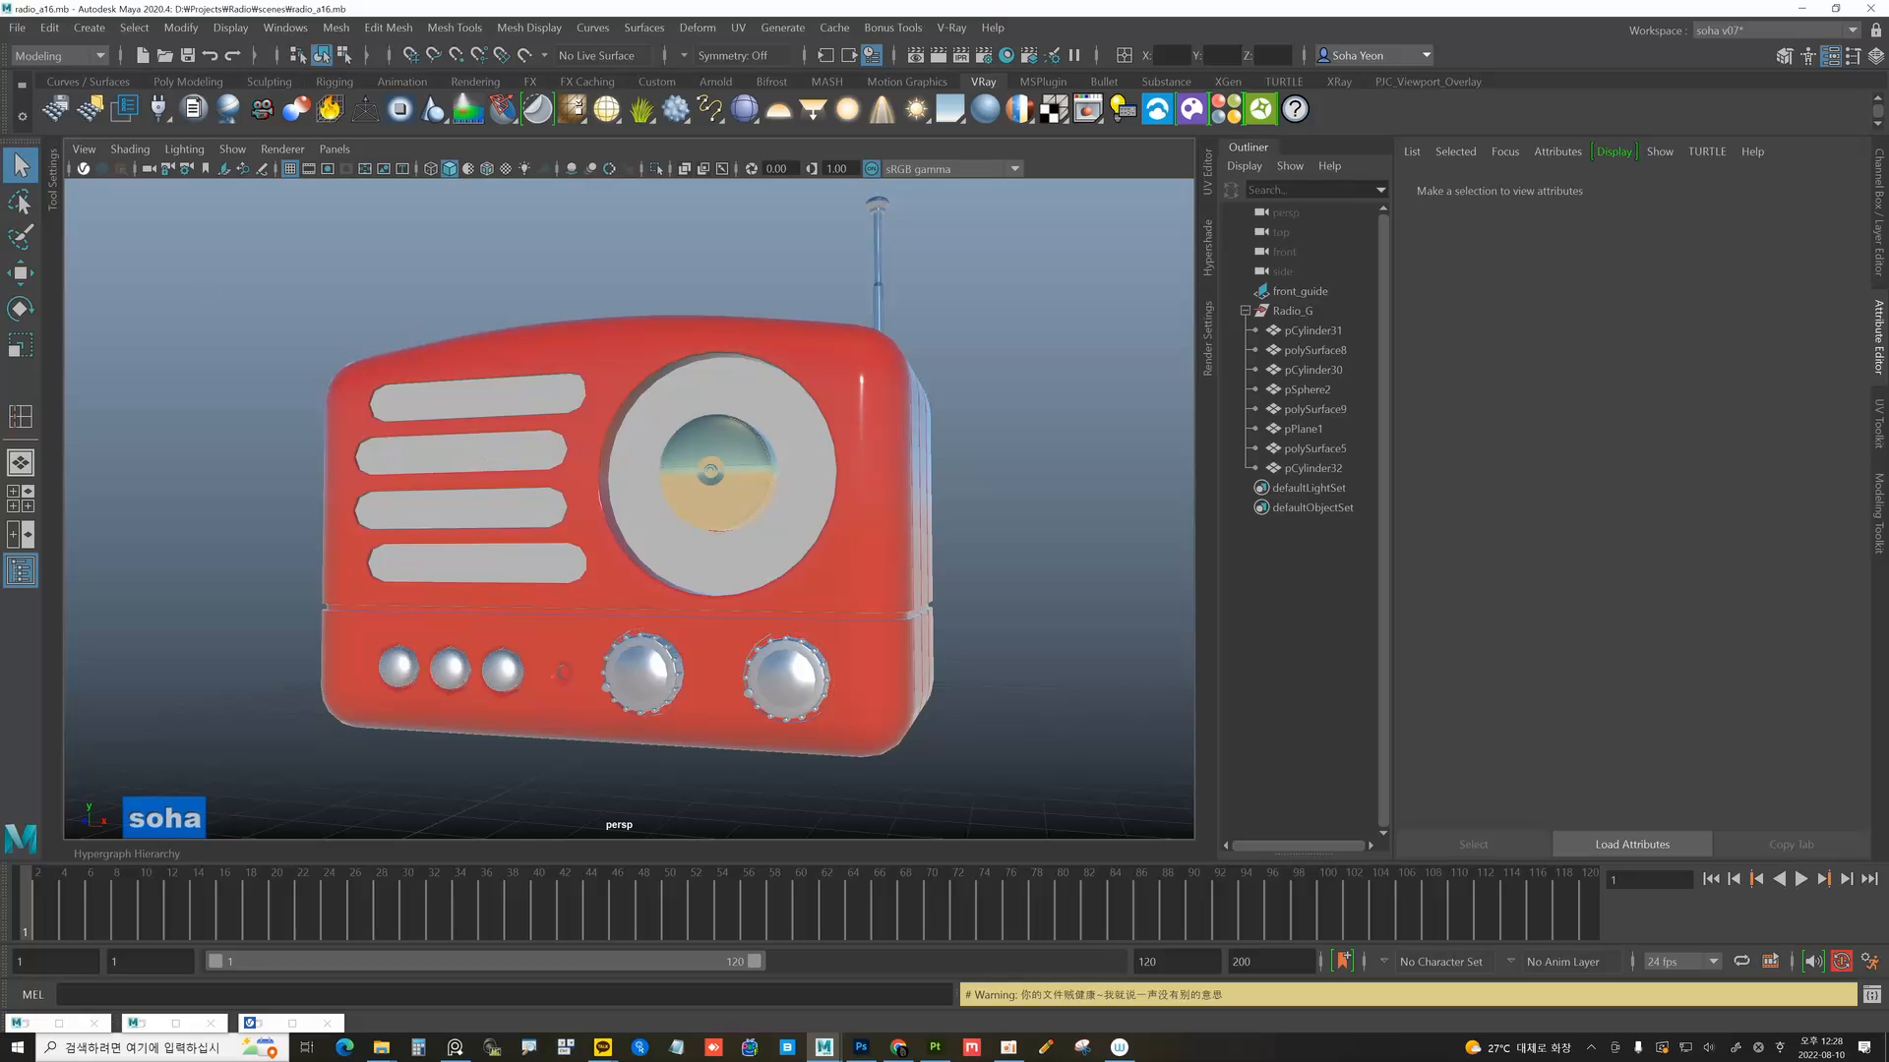
Create a polygon plane beneath the radio and scale it up uniformly into a large ground surface.
{"action": "left_click_drag", "start_coordinate": [682, 345], "coordinate": [549, 382], "text": "alt"}
{"action": "right_click_drag", "start_coordinate": [549, 382], "coordinate": [228, 469], "text": "alt"}
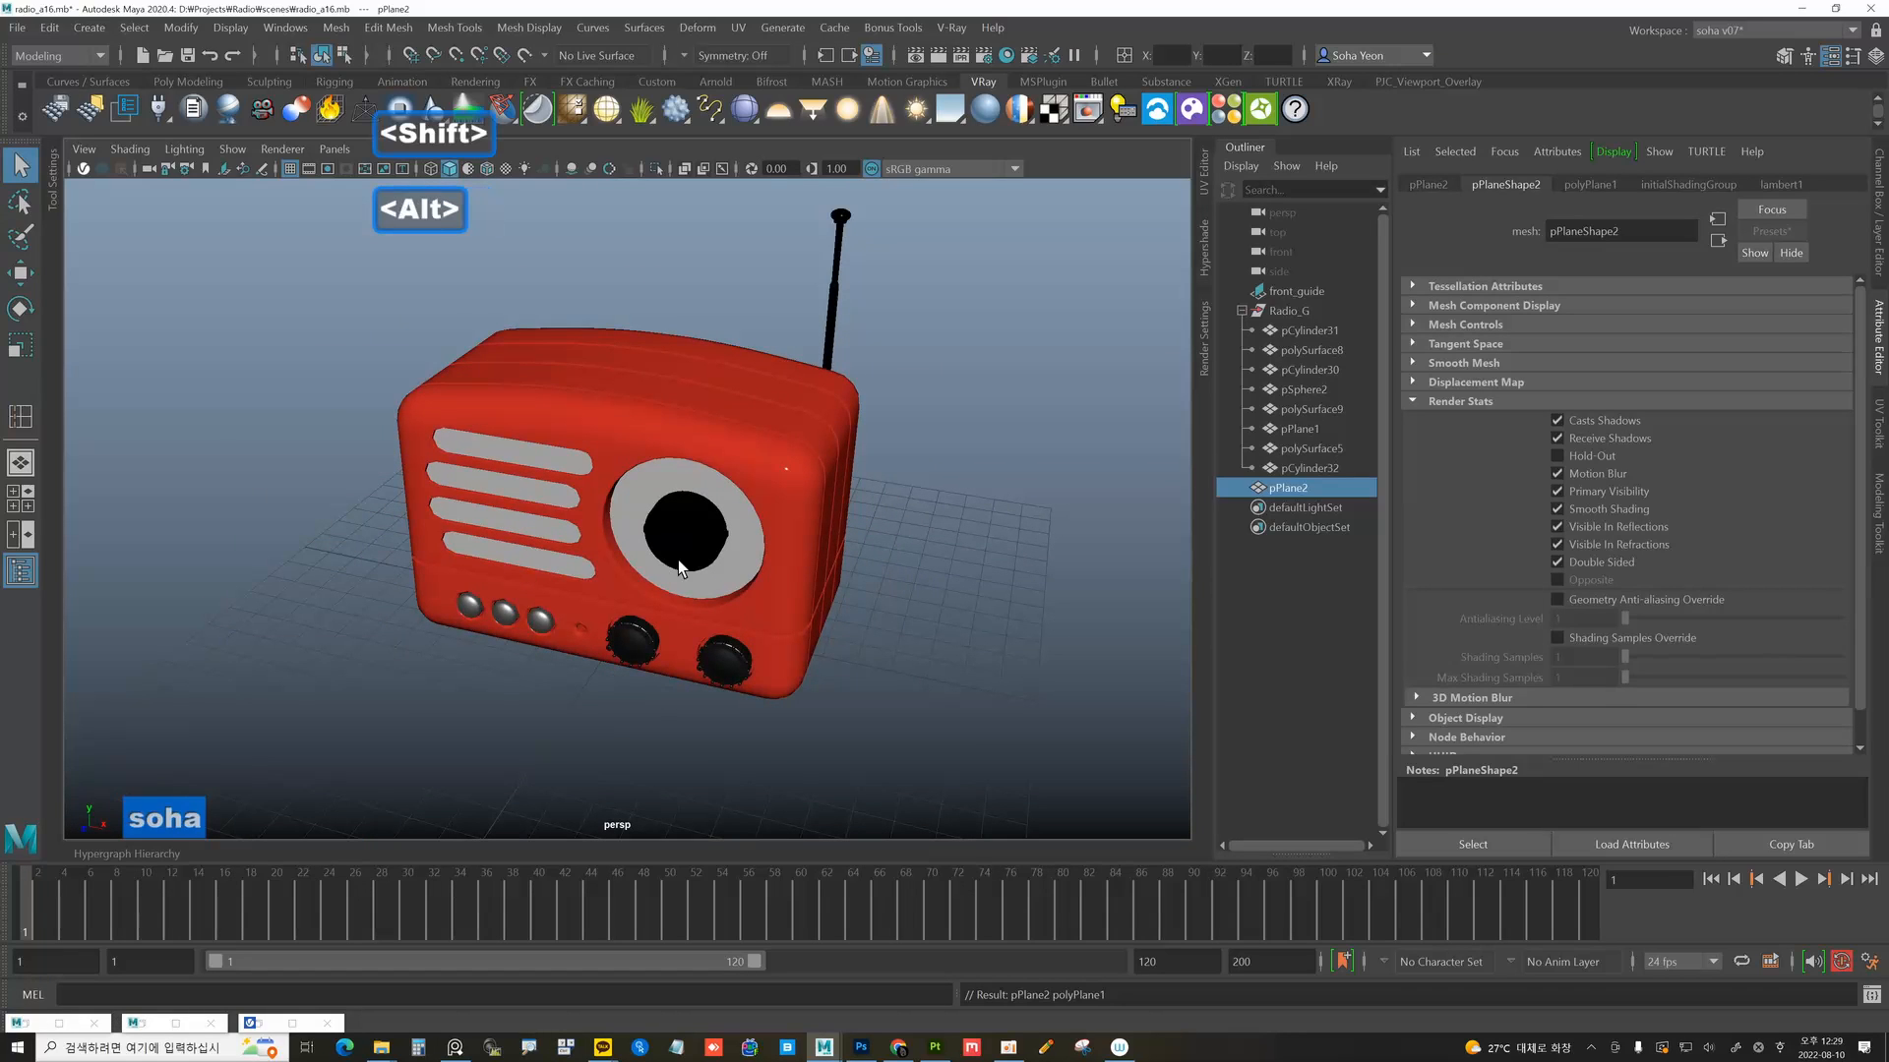
{"action": "key", "text": "r"}
{"action": "left_click_drag", "start_coordinate": [632, 616], "coordinate": [1377, 723]}
{"action": "scroll", "coordinate": [957, 649], "scroll_direction": "down", "scroll_amount": 1}
{"action": "right_click_drag", "start_coordinate": [957, 649], "coordinate": [665, 631], "text": "alt"}
{"action": "left_click_drag", "start_coordinate": [626, 587], "coordinate": [716, 607]}
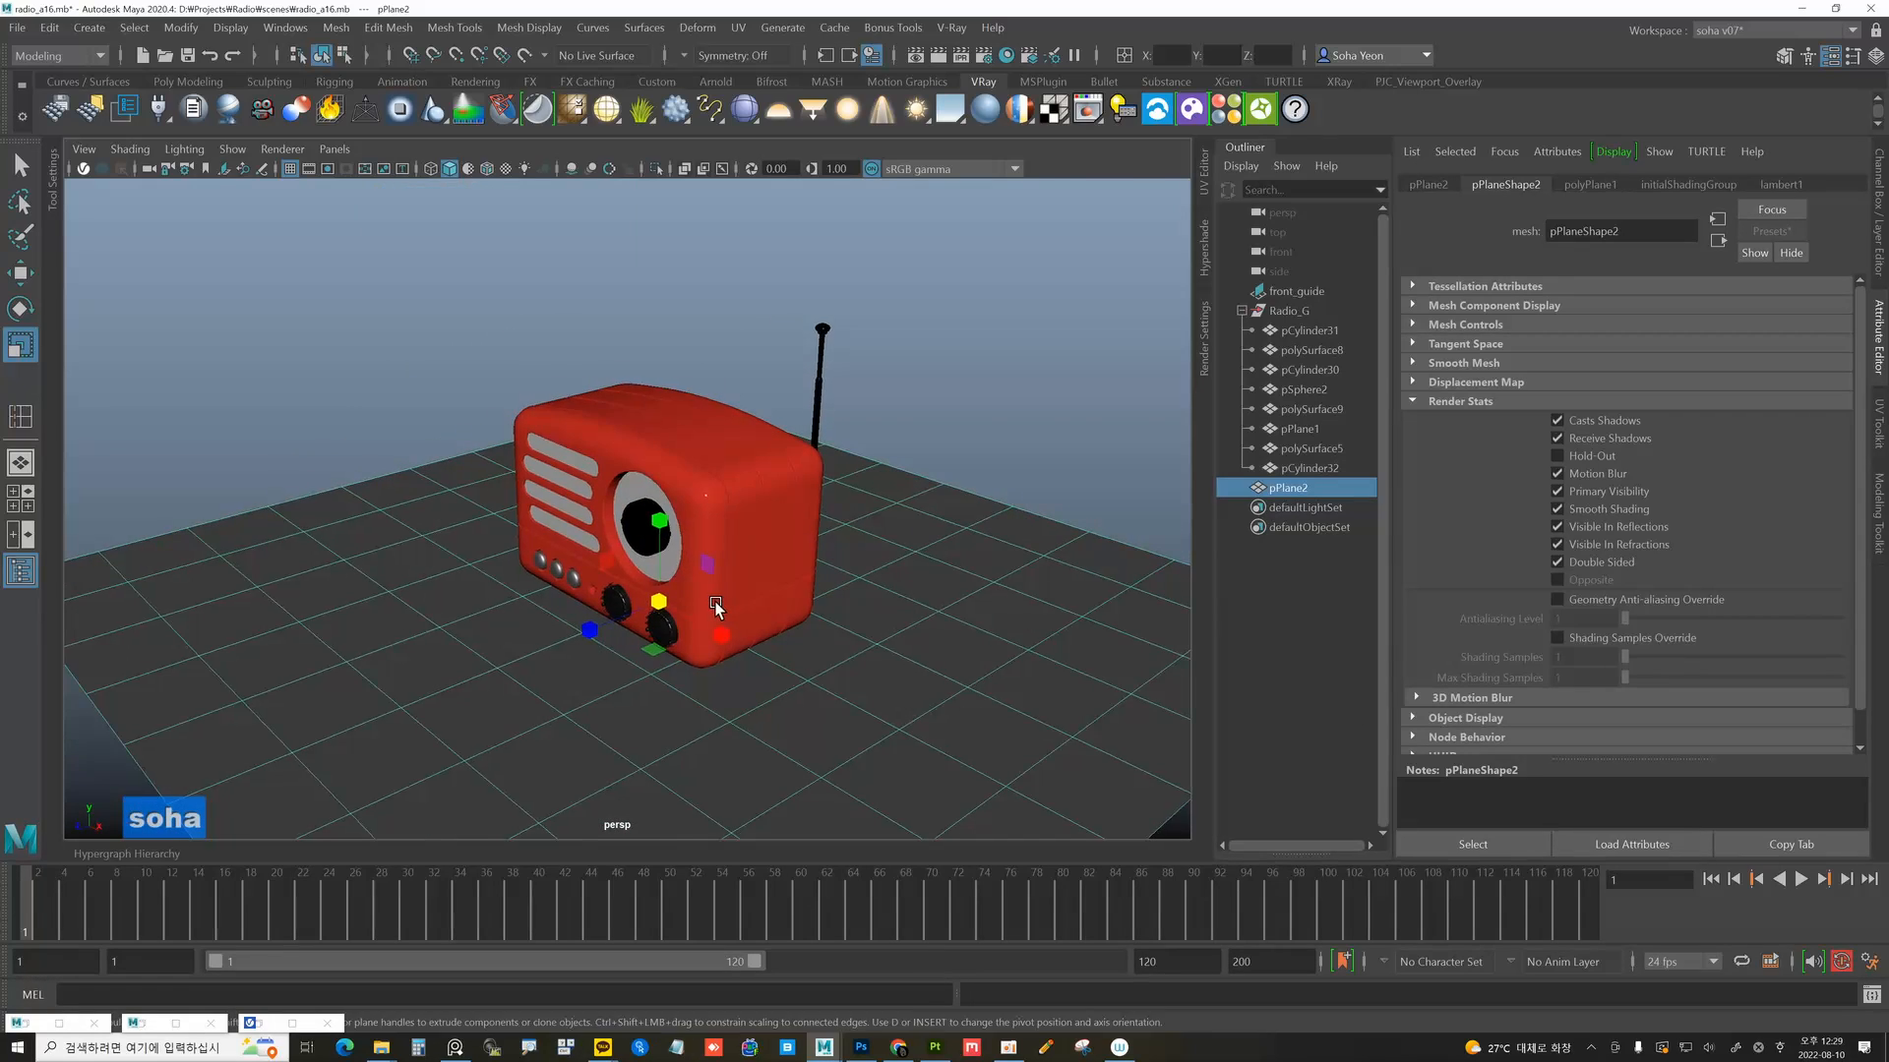
{"action": "left_click", "coordinate": [961, 415]}
{"action": "left_click_drag", "start_coordinate": [961, 415], "coordinate": [1143, 216], "text": "alt"}
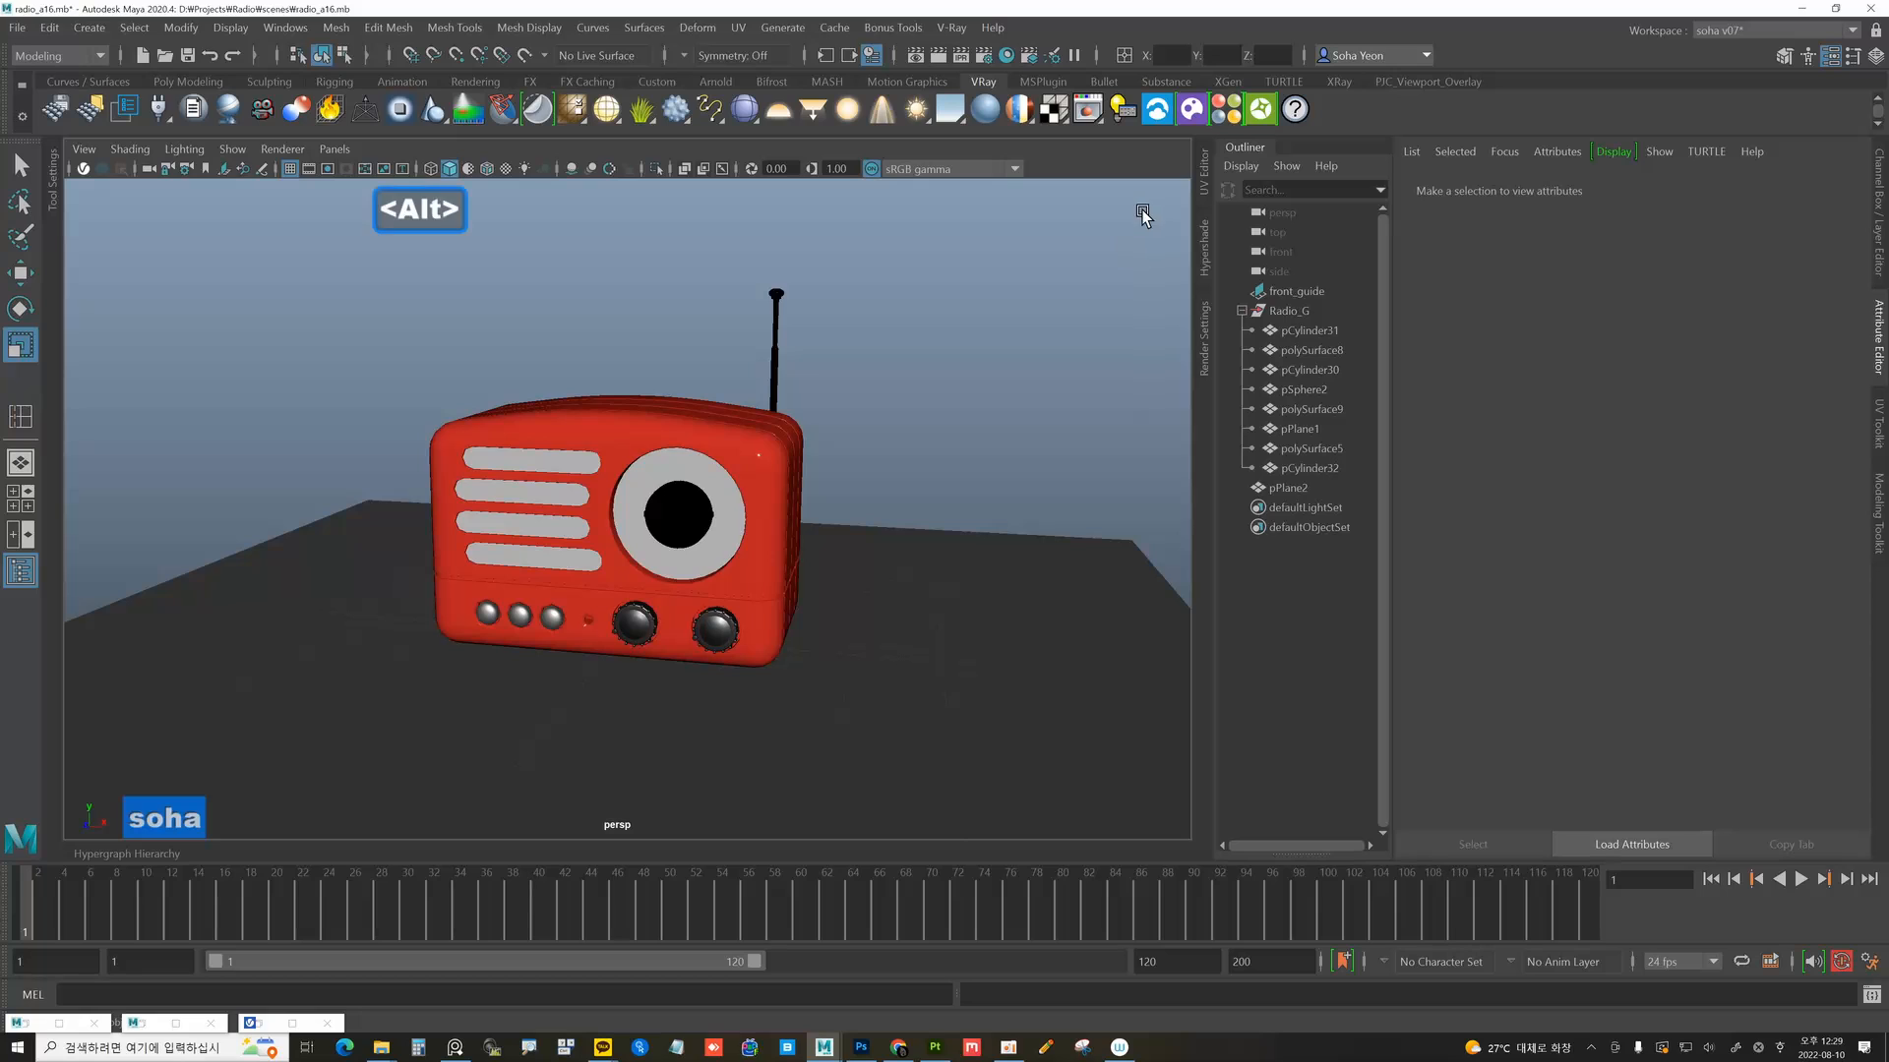
Open the Chaos Cosmos library and search the 3D Models / Accessories category for "book".
{"action": "left_click", "coordinate": [1190, 110]}
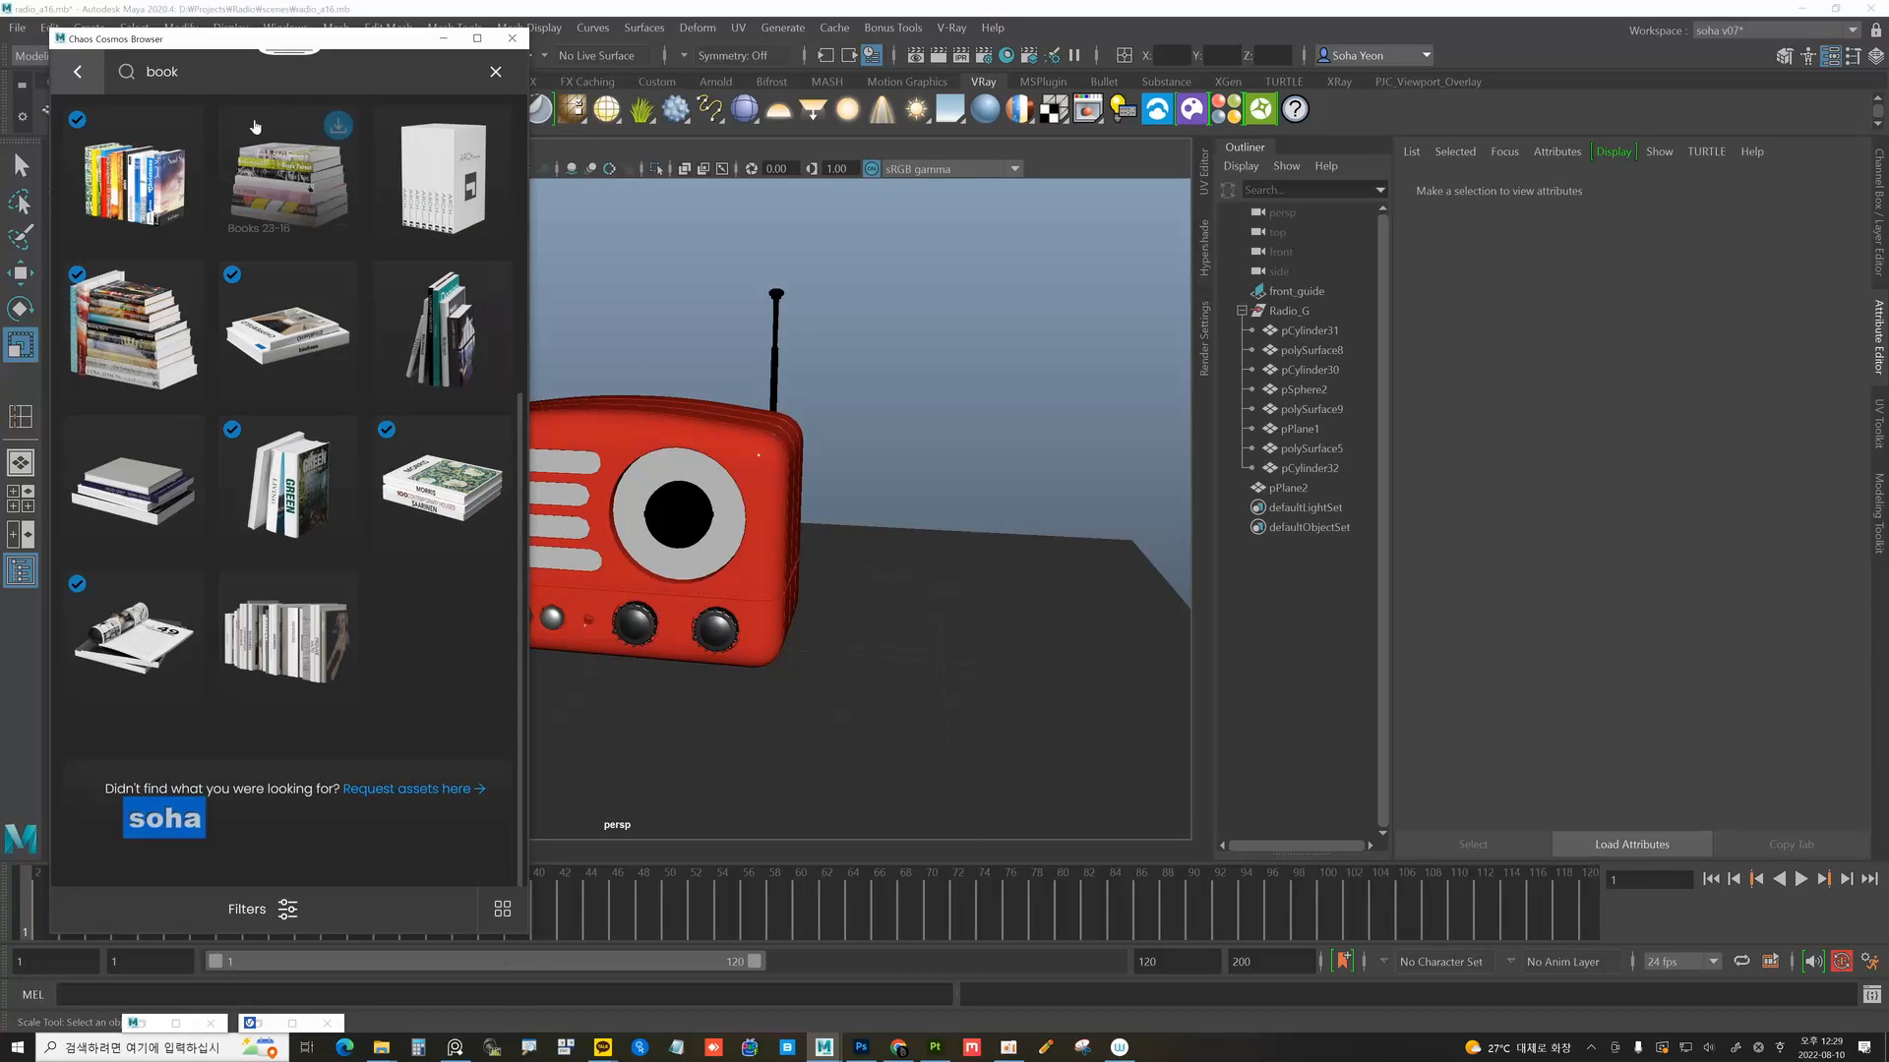
{"action": "left_click", "coordinate": [495, 75]}
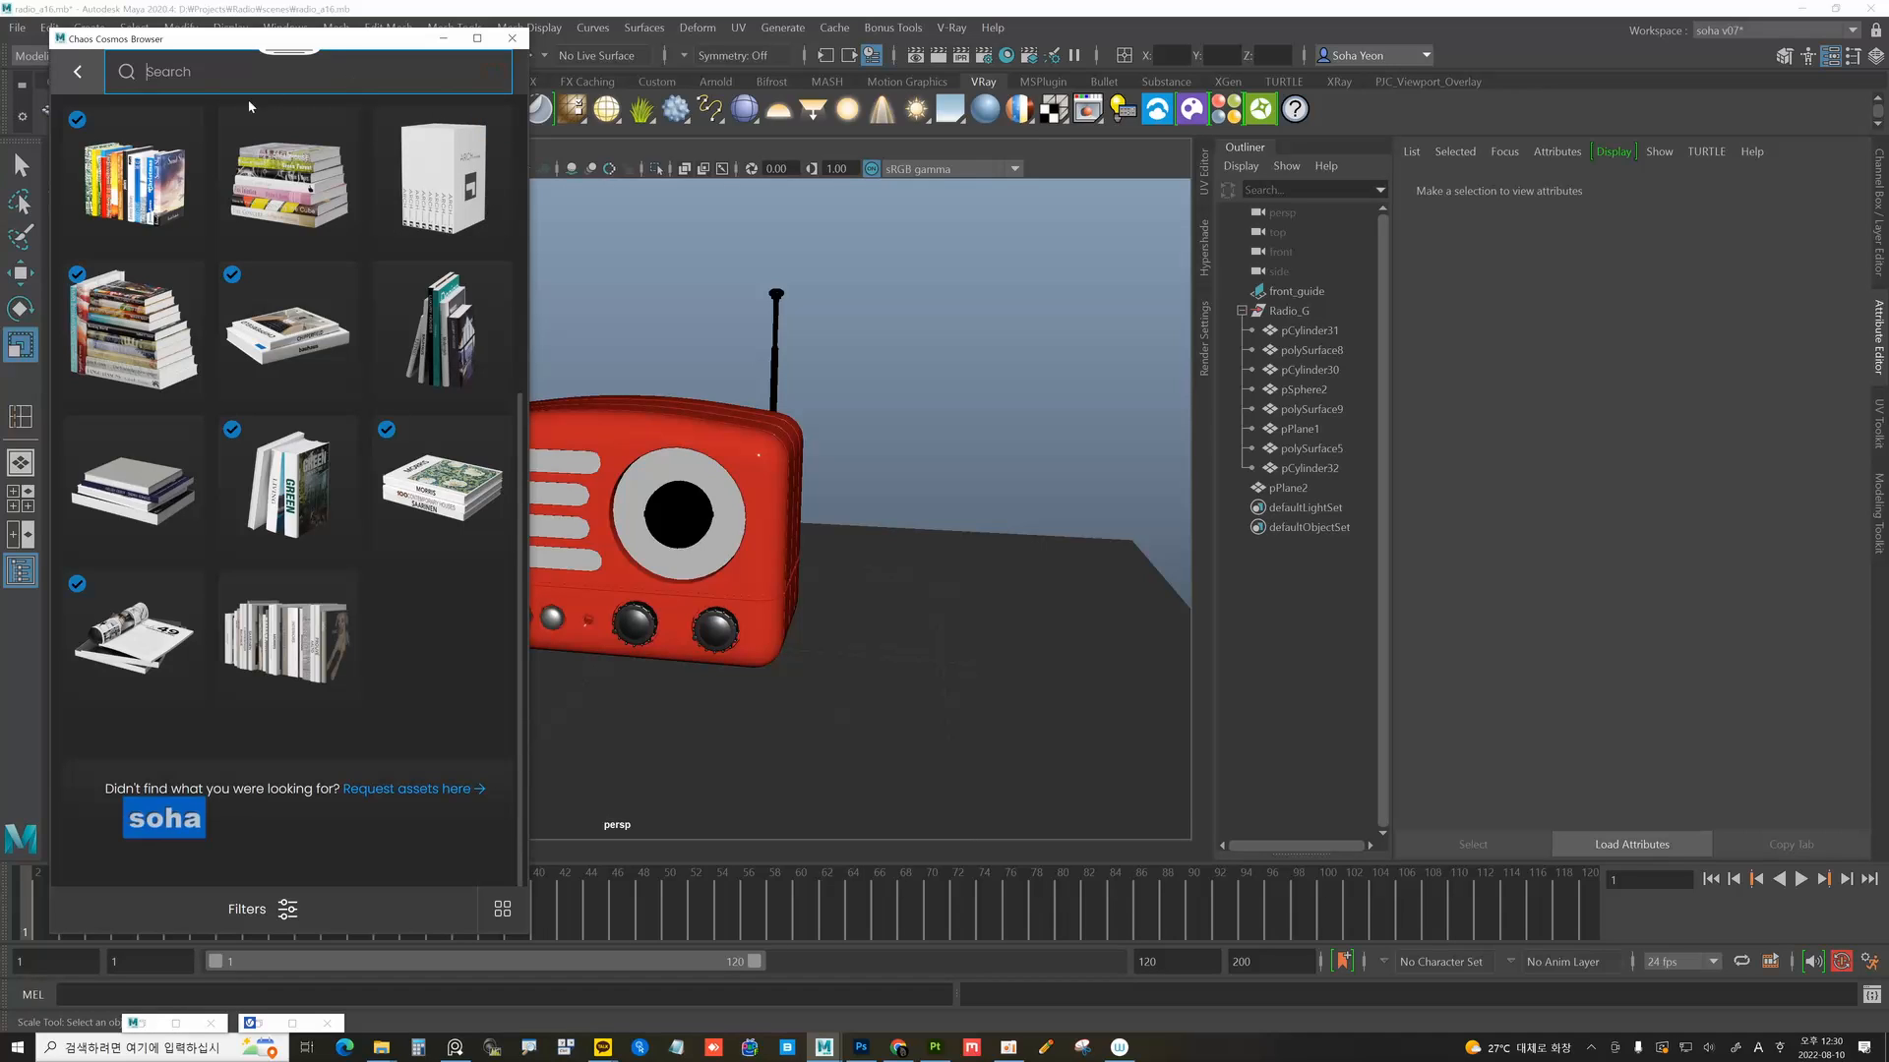
{"action": "left_click", "coordinate": [83, 75]}
{"action": "left_click", "coordinate": [323, 98]}
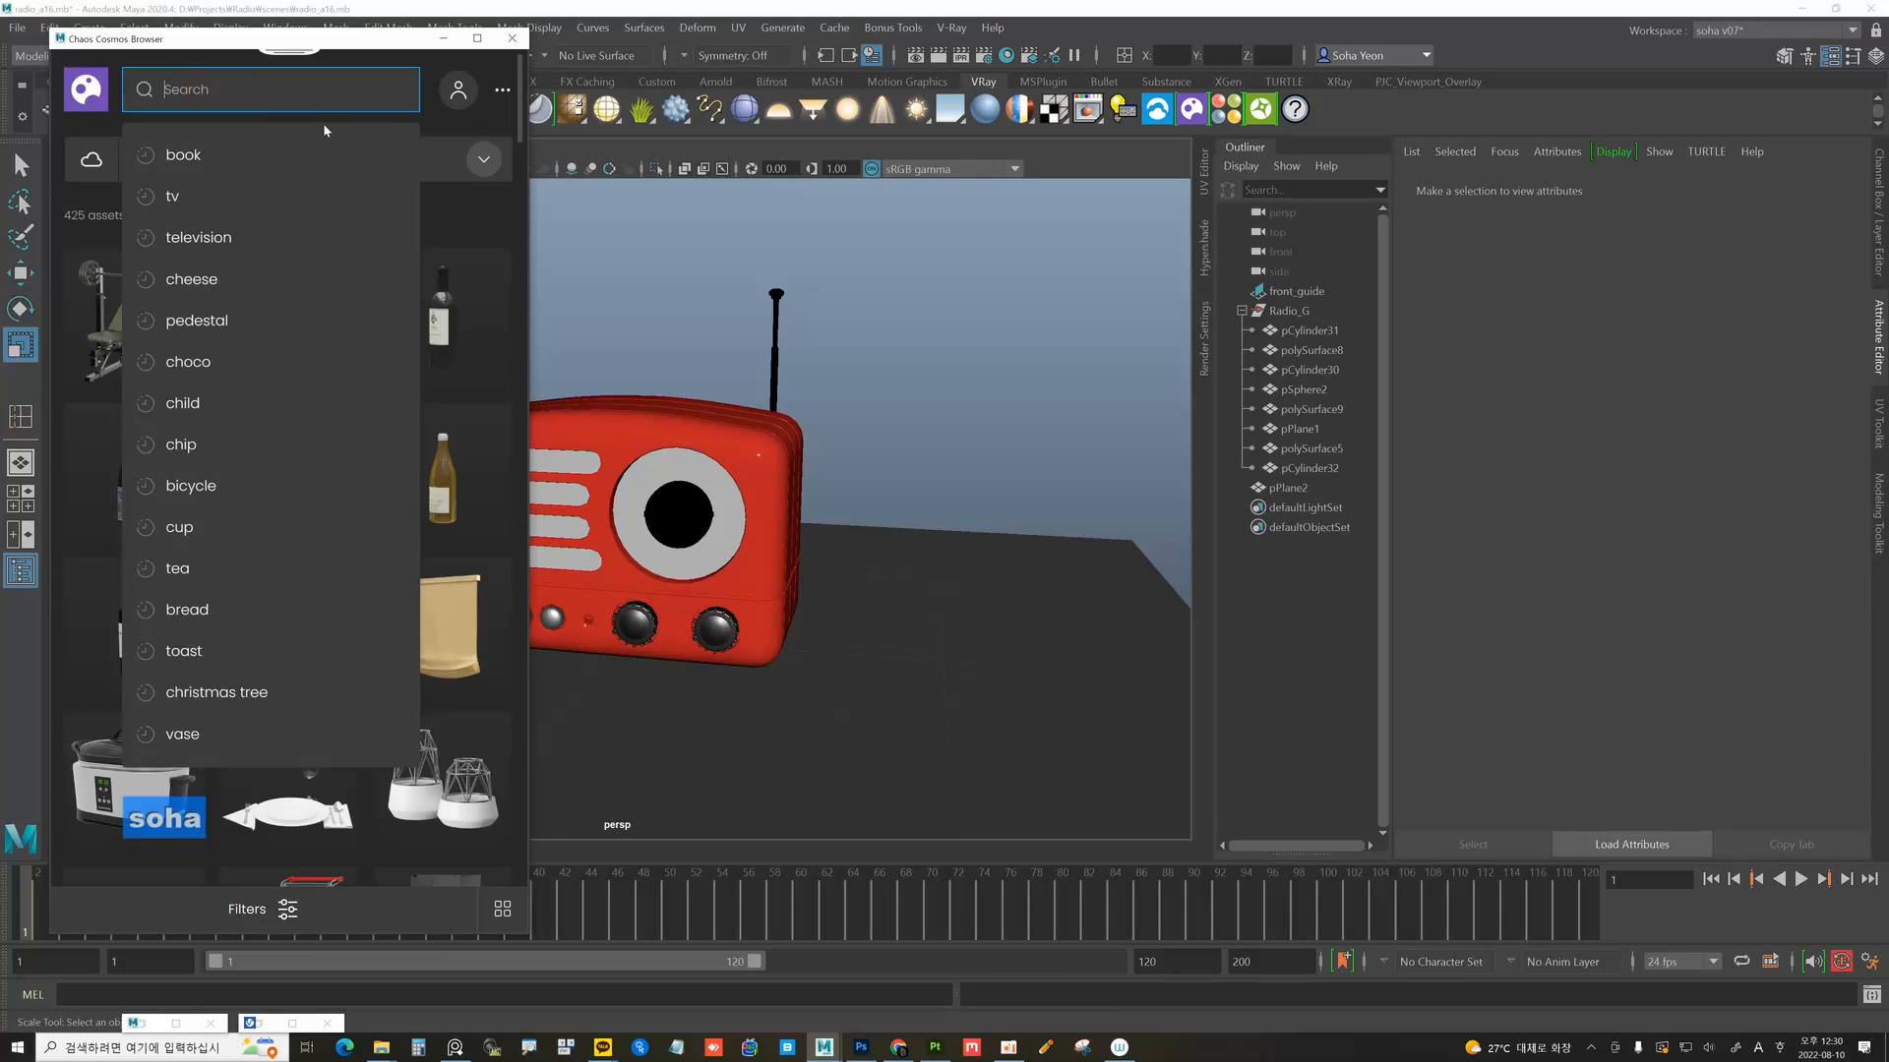
{"action": "type", "text": "book"}
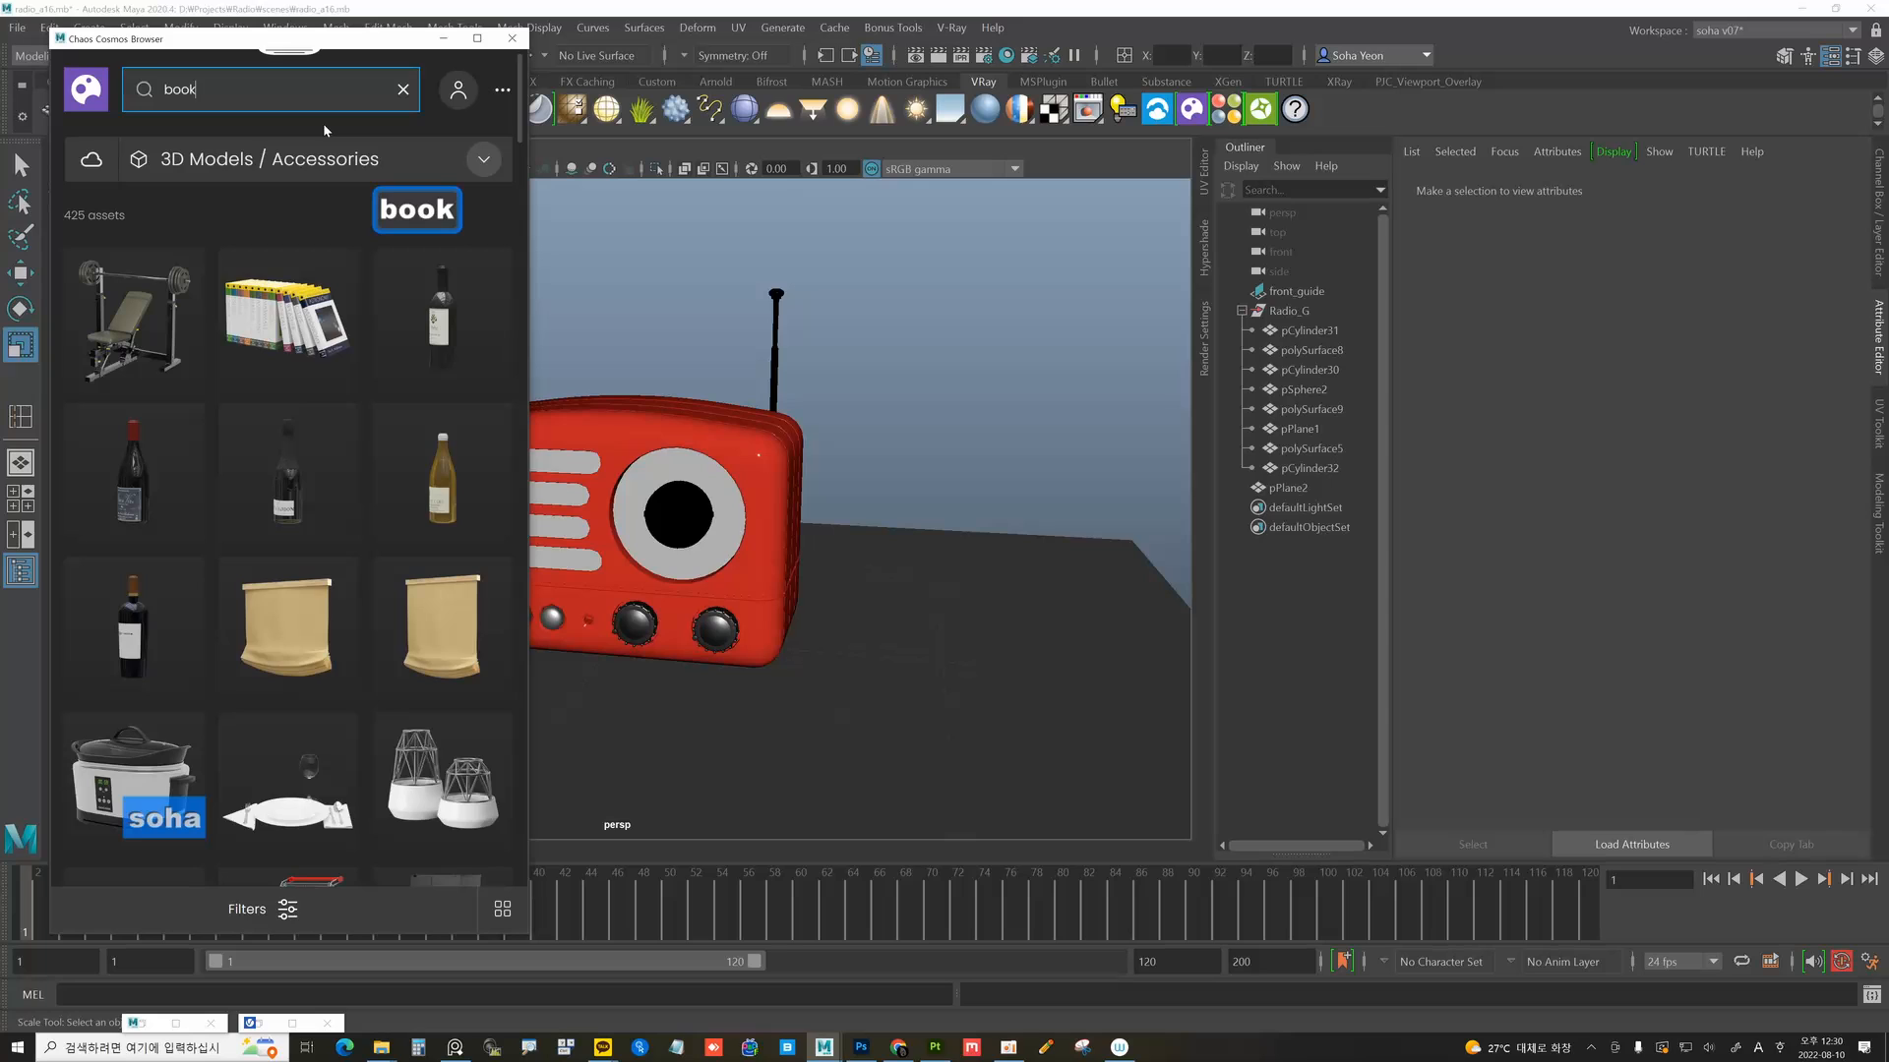
{"action": "key", "text": "Return"}
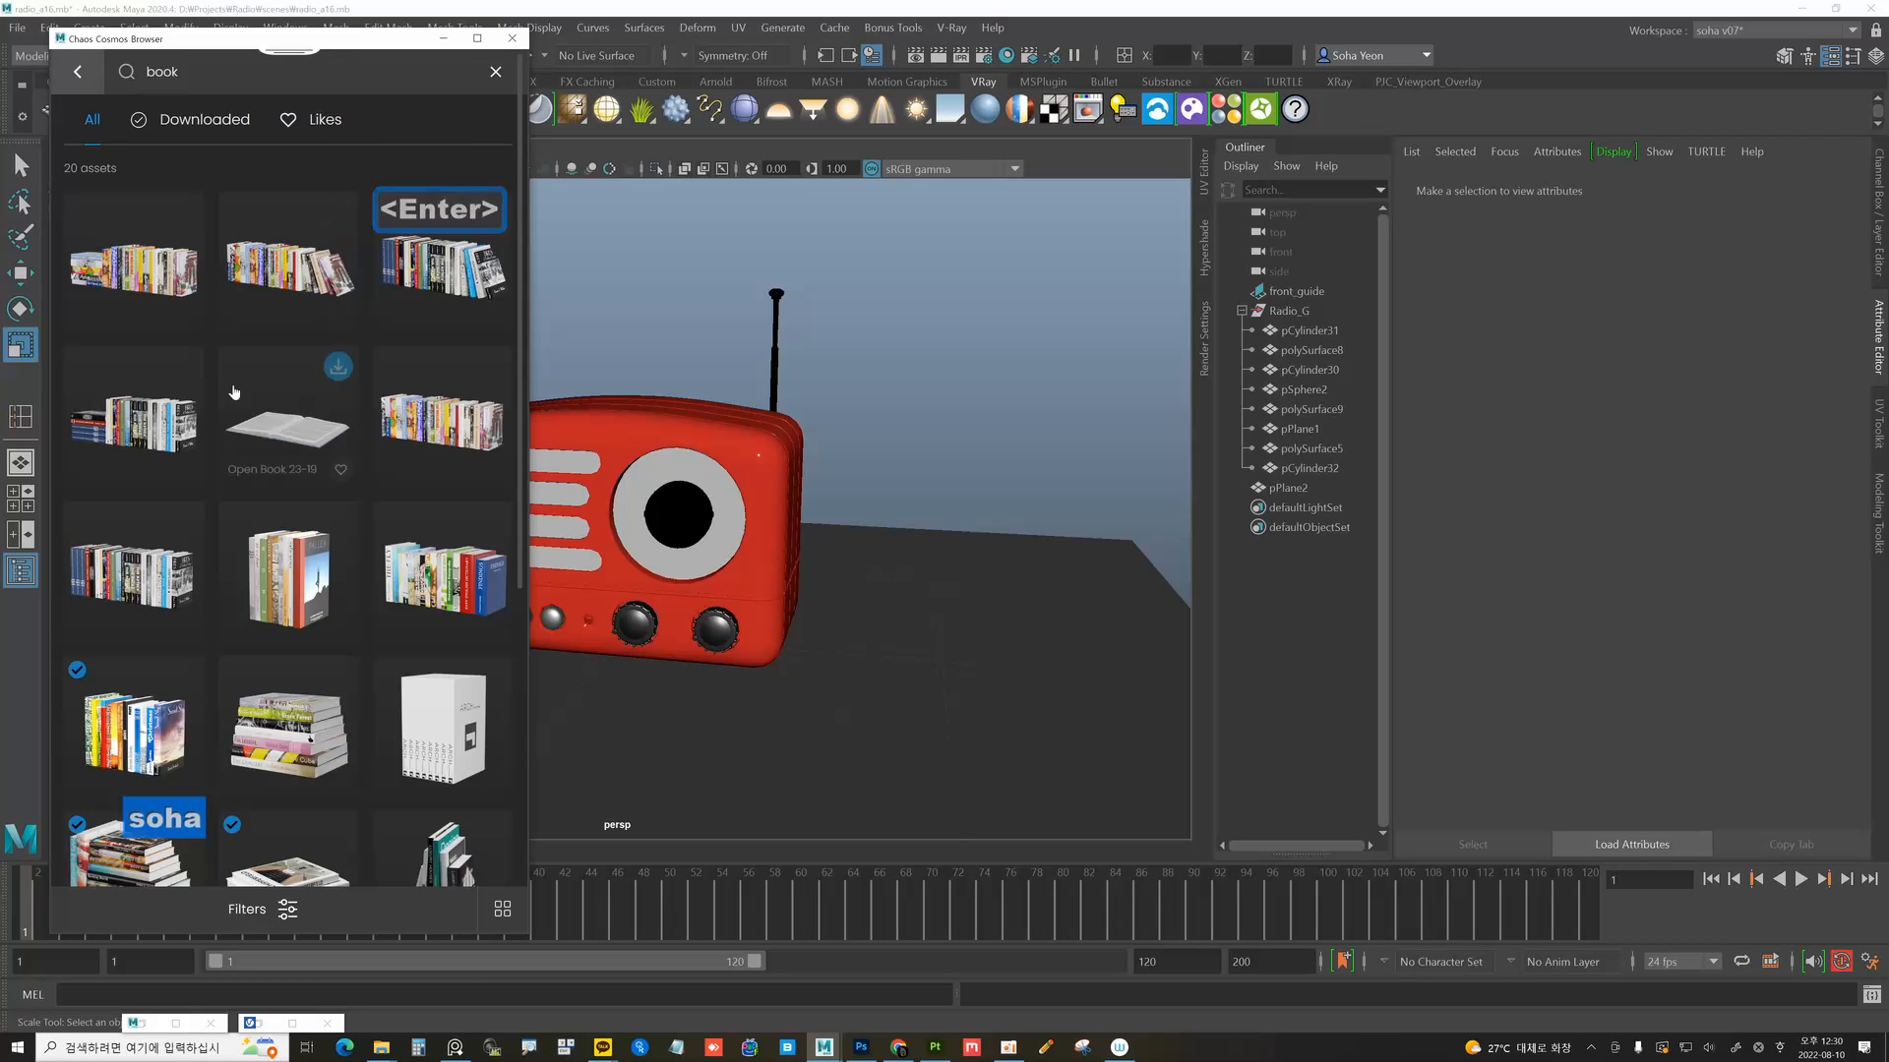
Import the Books 007 asset into the scene and close the Cosmos library.
{"action": "left_click_drag", "start_coordinate": [516, 339], "coordinate": [518, 610]}
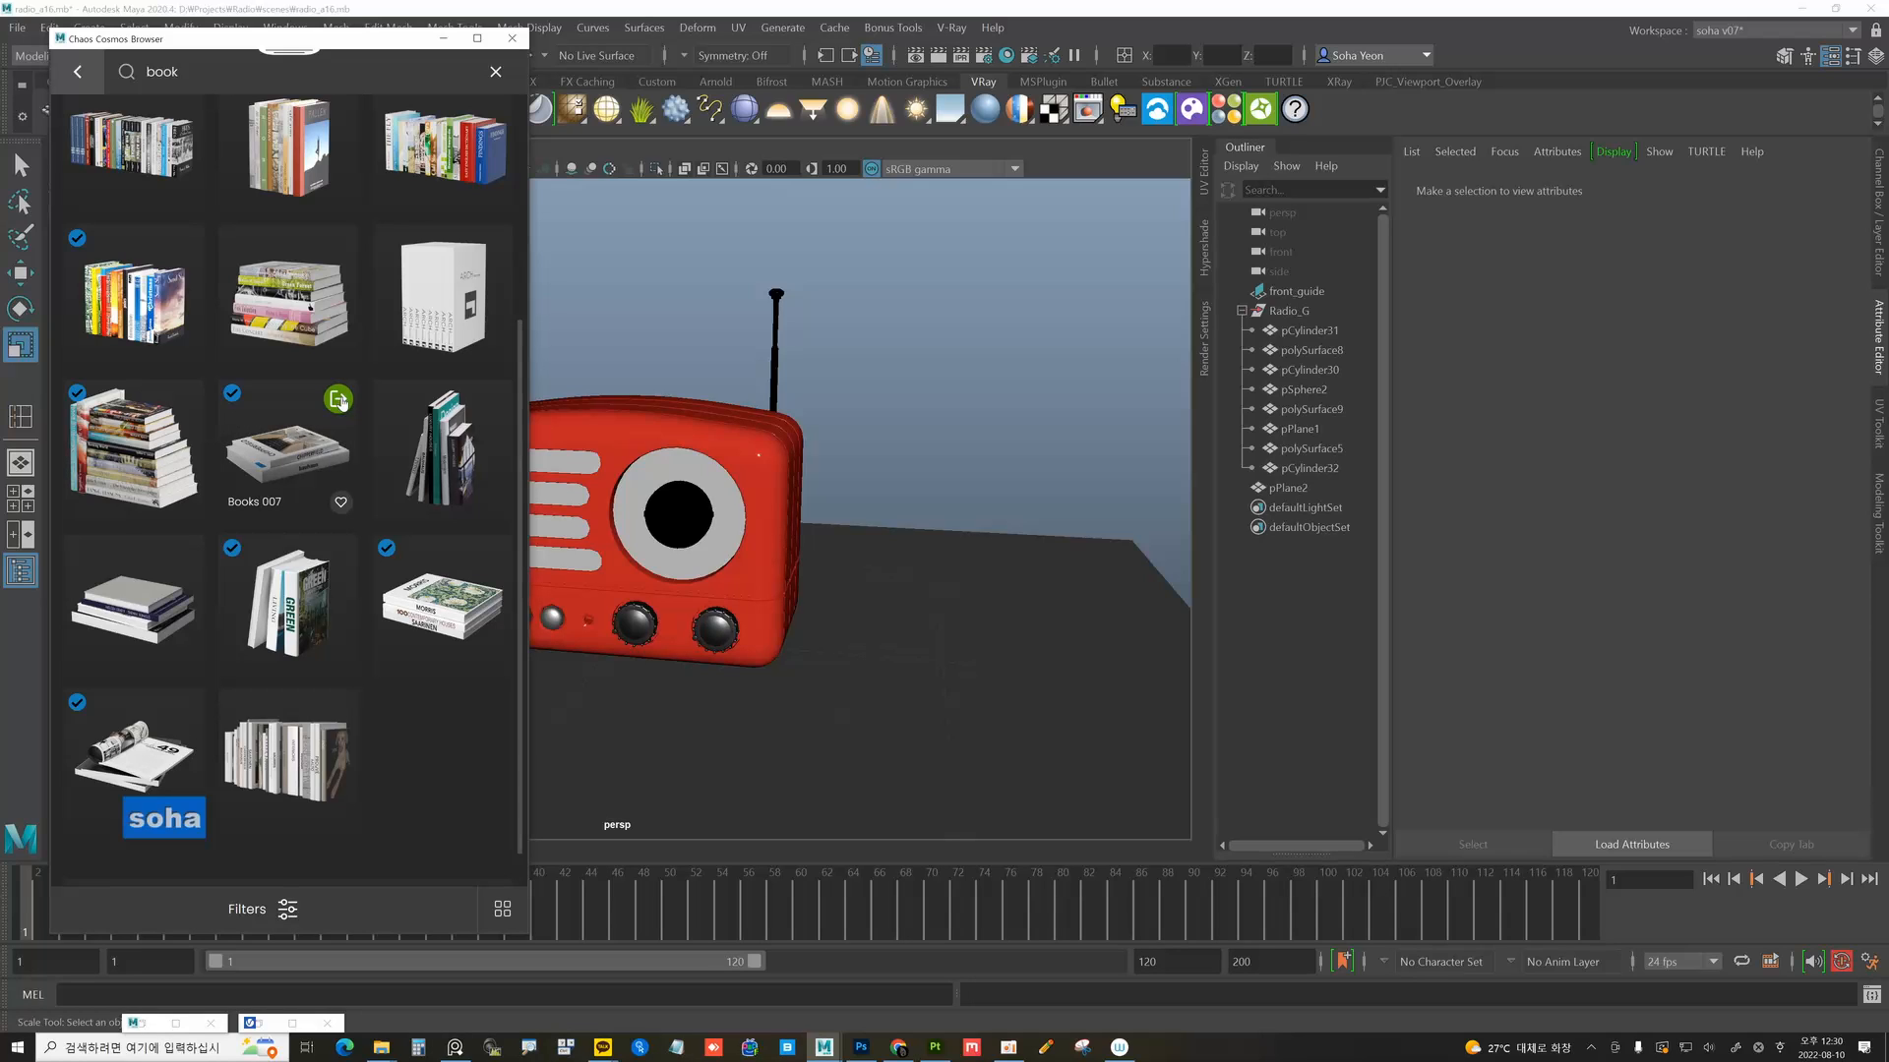
{"action": "left_click", "coordinate": [339, 401]}
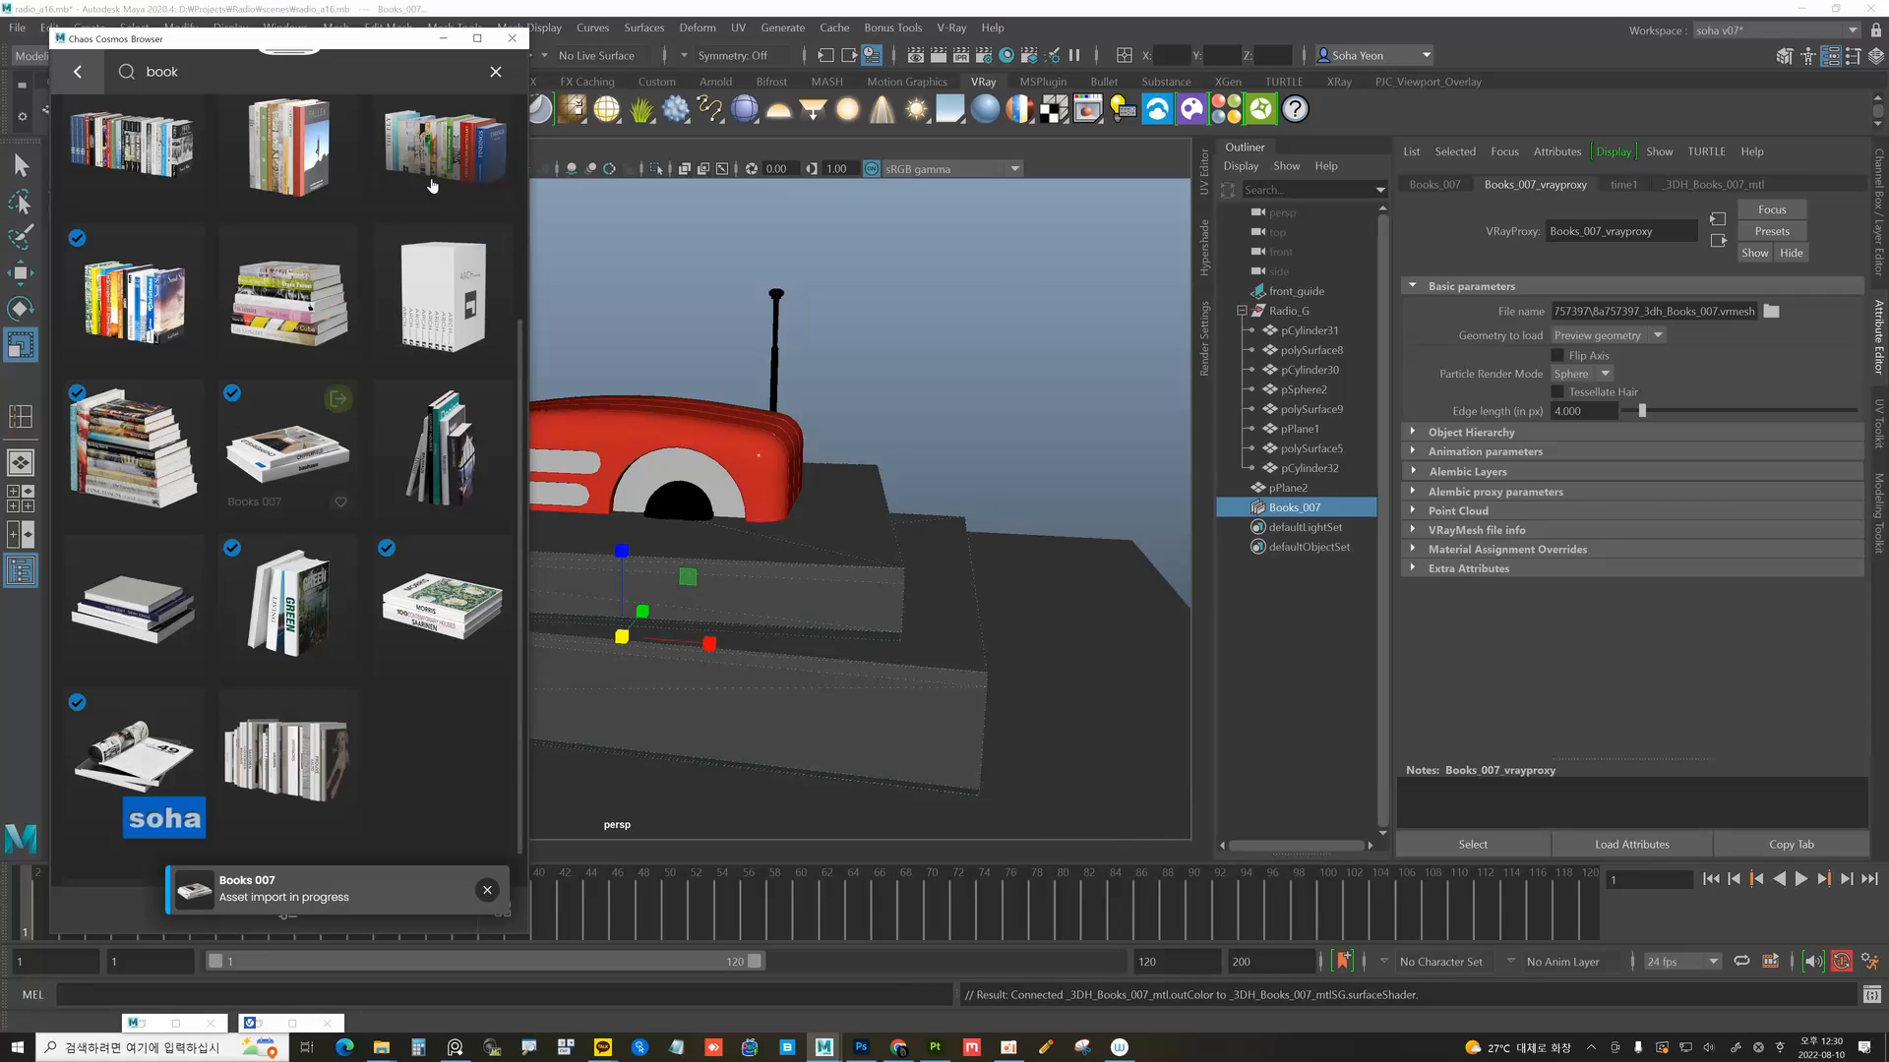
{"action": "left_click", "coordinate": [511, 37]}
{"action": "left_click_drag", "start_coordinate": [785, 471], "coordinate": [1078, 462], "text": "alt"}
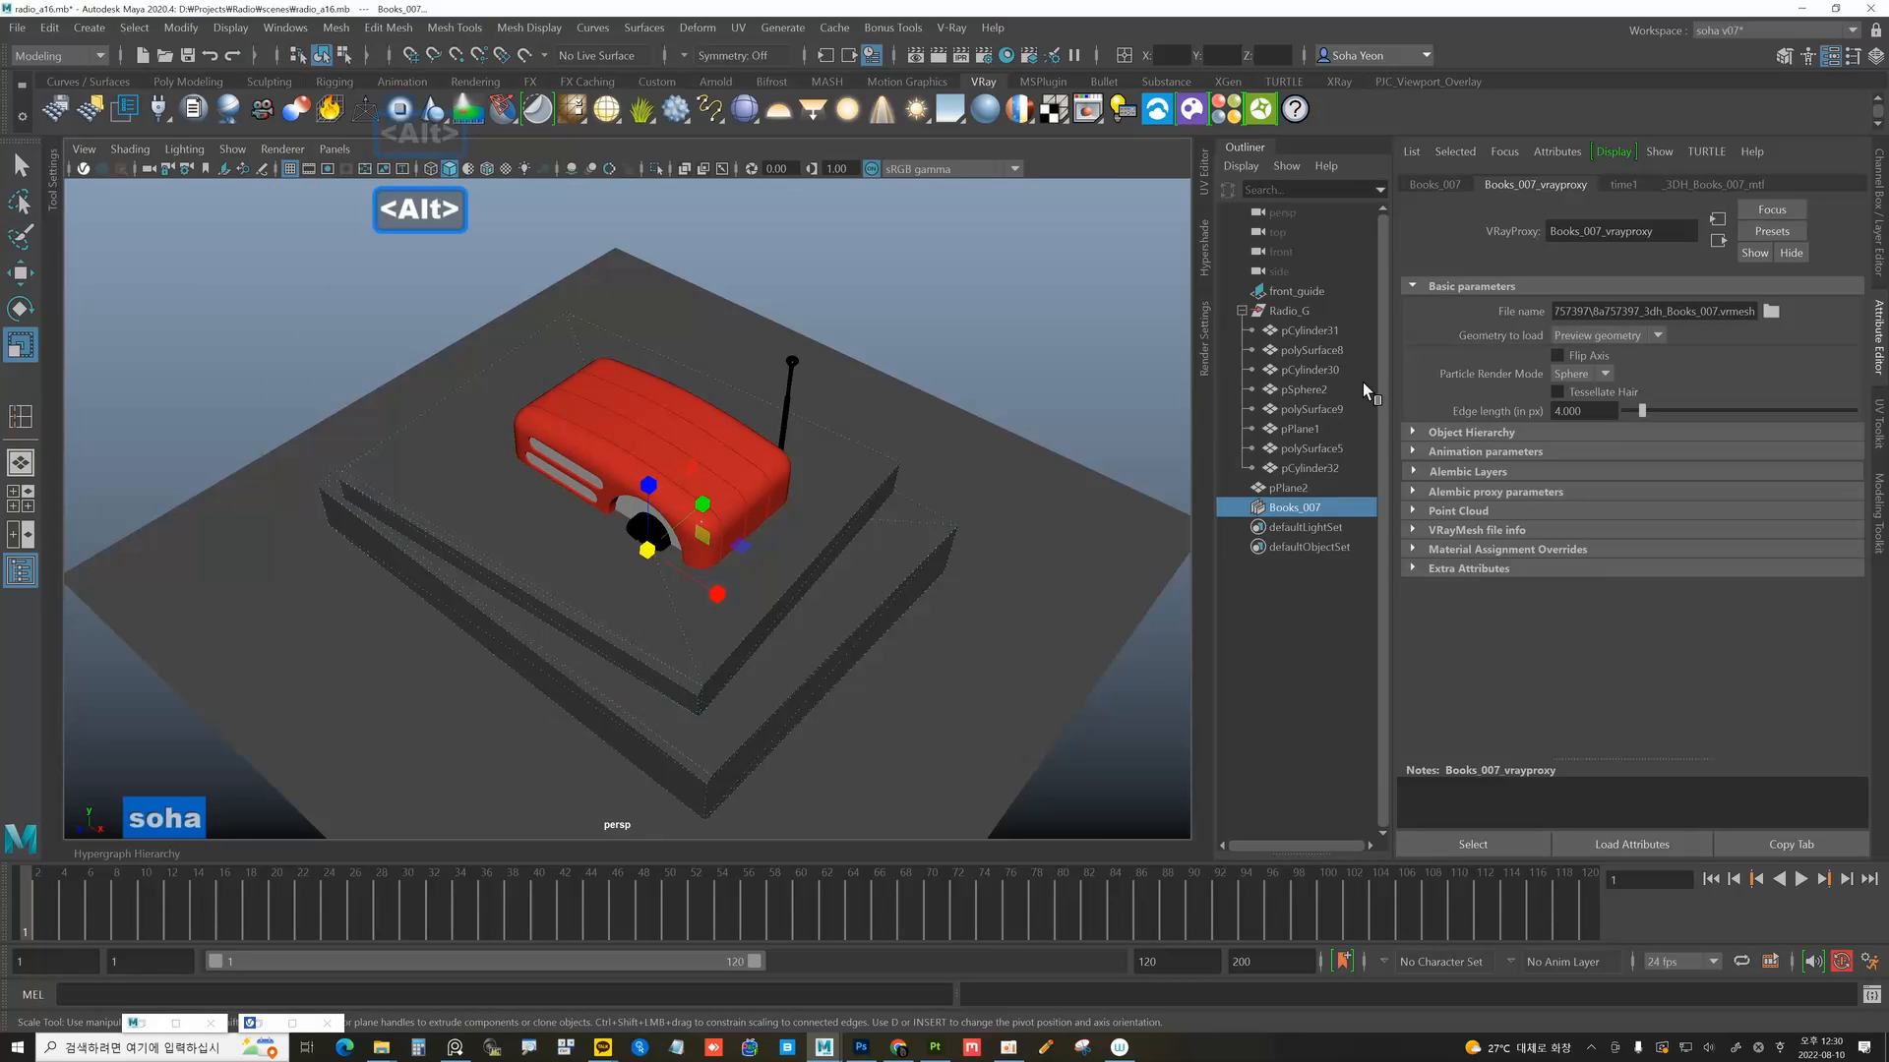
Raise the Radio_G group to about 5.98 in Y so it sits above the books.
{"action": "left_click", "coordinate": [1288, 312]}
{"action": "left_click_drag", "start_coordinate": [689, 491], "coordinate": [634, 391], "text": "alt"}
{"action": "key", "text": "w"}
{"action": "left_click_drag", "start_coordinate": [797, 438], "coordinate": [615, 421], "text": "alt"}
{"action": "key", "text": "e"}
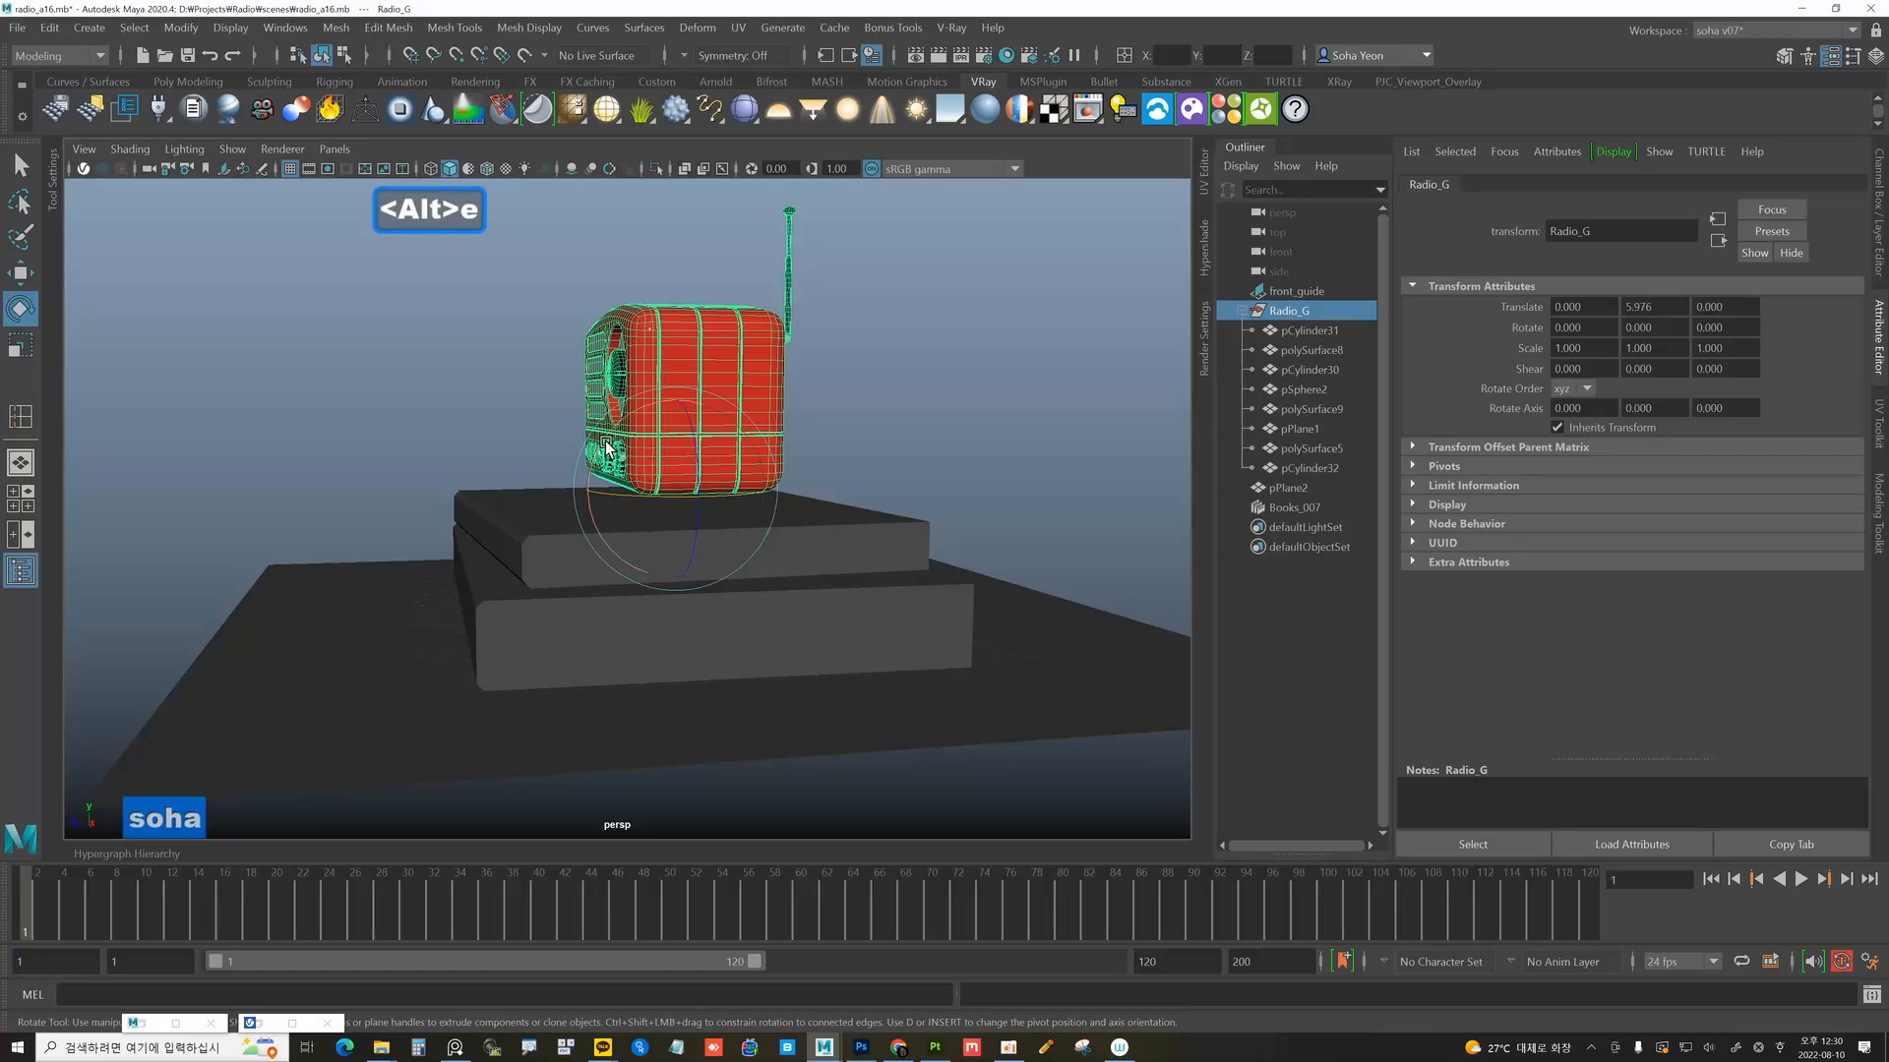
Rotate the Radio_G group 90 degrees about X onto its back and lower it onto the top book.
{"action": "key", "text": "j"}
{"action": "left_click_drag", "start_coordinate": [604, 440], "coordinate": [705, 492]}
{"action": "key", "text": "w"}
{"action": "mouse_move", "coordinate": [677, 393]}
{"action": "left_mouse_down"}
{"action": "mouse_move", "coordinate": [676, 317]}
{"action": "mouse_move", "coordinate": [741, 429]}
{"action": "mouse_move", "coordinate": [740, 543]}
{"action": "mouse_move", "coordinate": [710, 595]}
{"action": "left_mouse_up"}
Turn on wireframe over the shaded display and select the Books_007 stack.
{"action": "key", "text": "alt+shift+w"}
{"action": "right_click_drag", "start_coordinate": [748, 595], "coordinate": [846, 596], "text": "alt"}
{"action": "left_click", "coordinate": [701, 647]}
{"action": "left_click_drag", "start_coordinate": [772, 619], "coordinate": [742, 551], "text": "alt"}
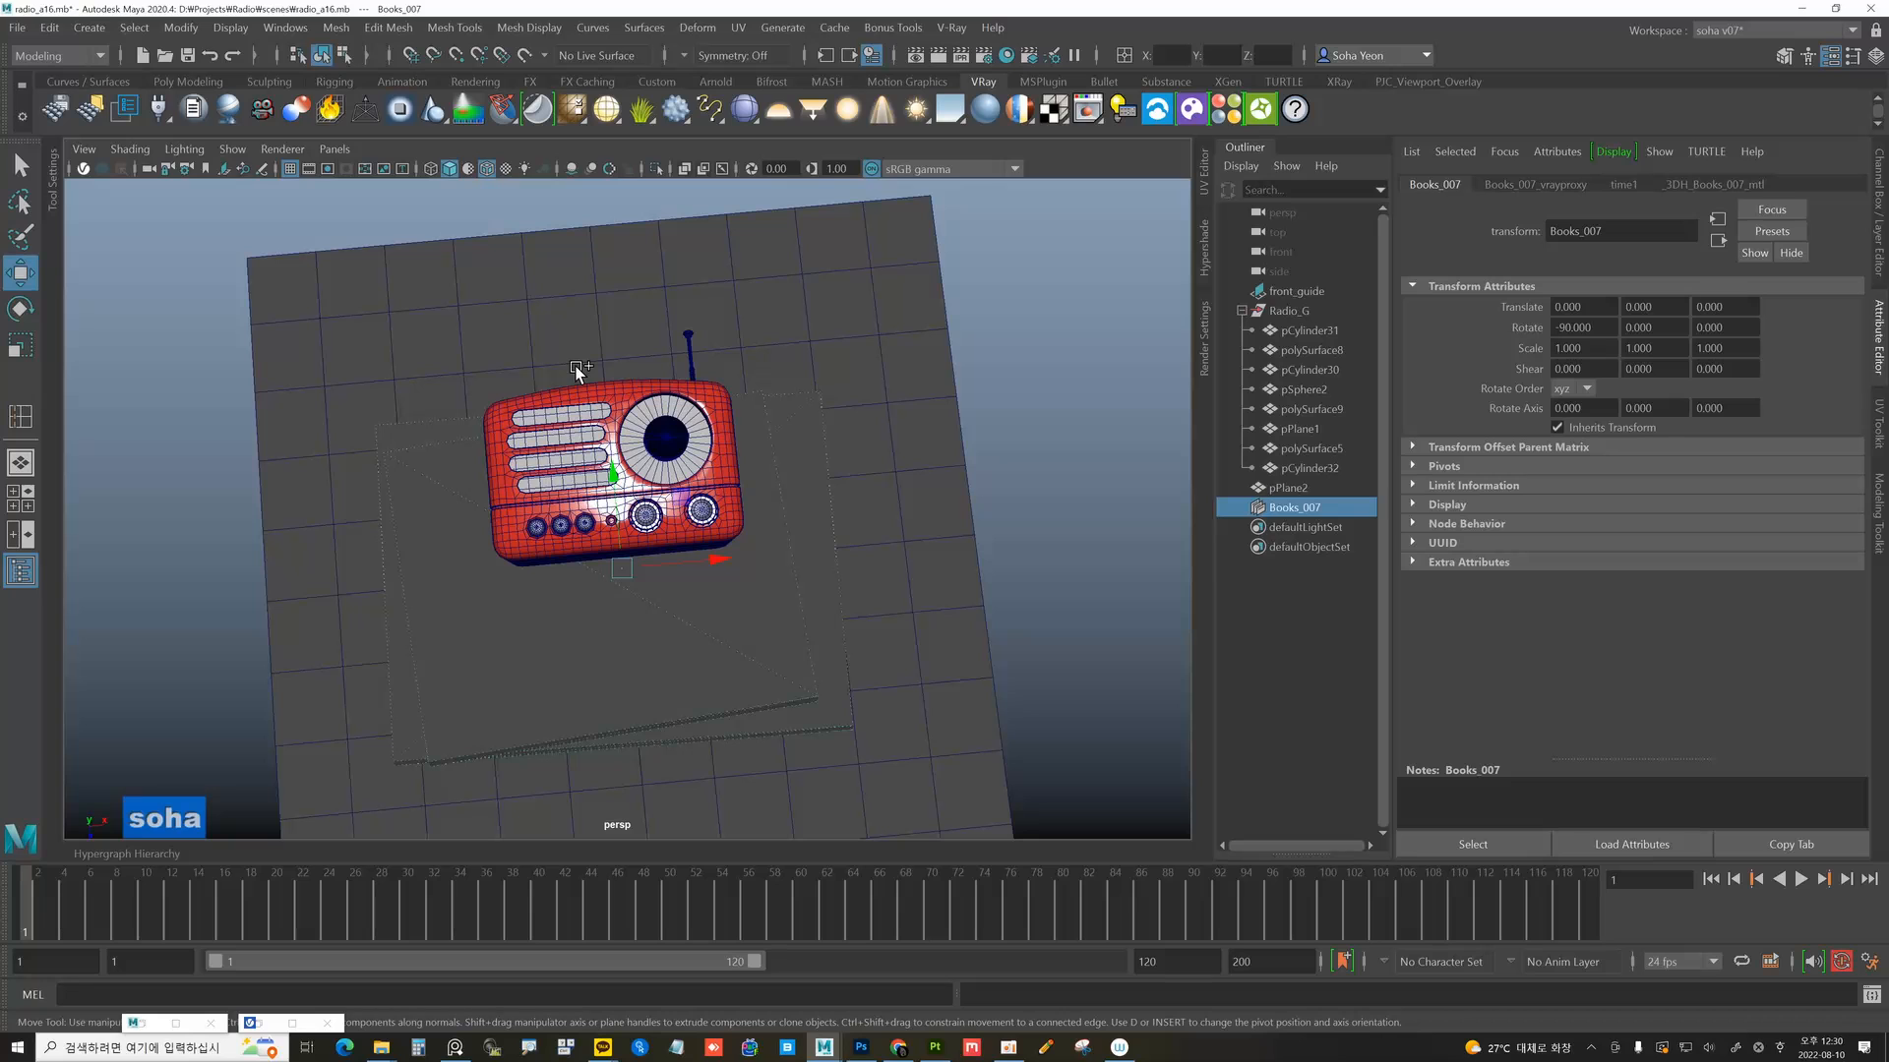
Create a camera, look through it and aim it down at the radio from above.
{"action": "key", "text": "ctrl+alt+shift+c"}
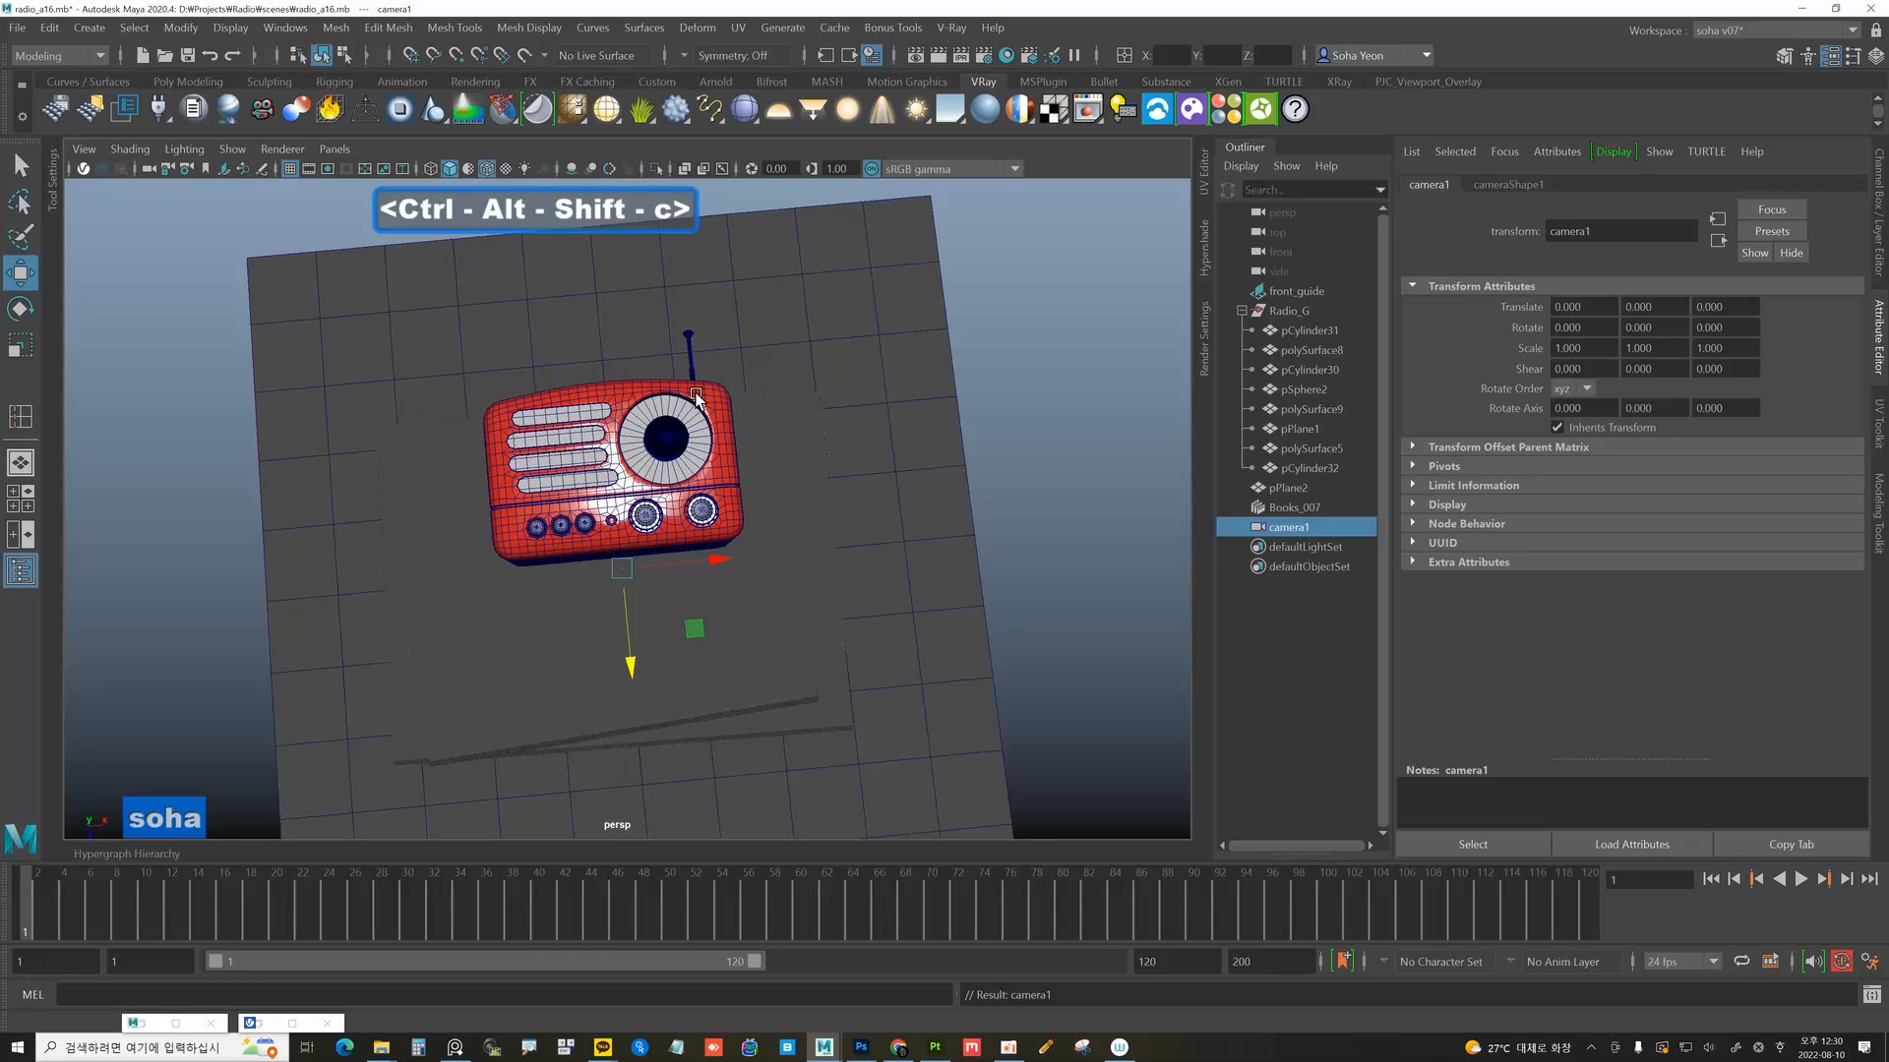
{"action": "left_click_drag", "start_coordinate": [830, 425], "coordinate": [752, 442], "text": "alt"}
{"action": "key", "text": "alt+shift+z"}
{"action": "scroll", "coordinate": [630, 428], "scroll_direction": "down", "scroll_amount": 8}
{"action": "left_click_drag", "start_coordinate": [636, 649], "coordinate": [672, 802], "text": "alt"}
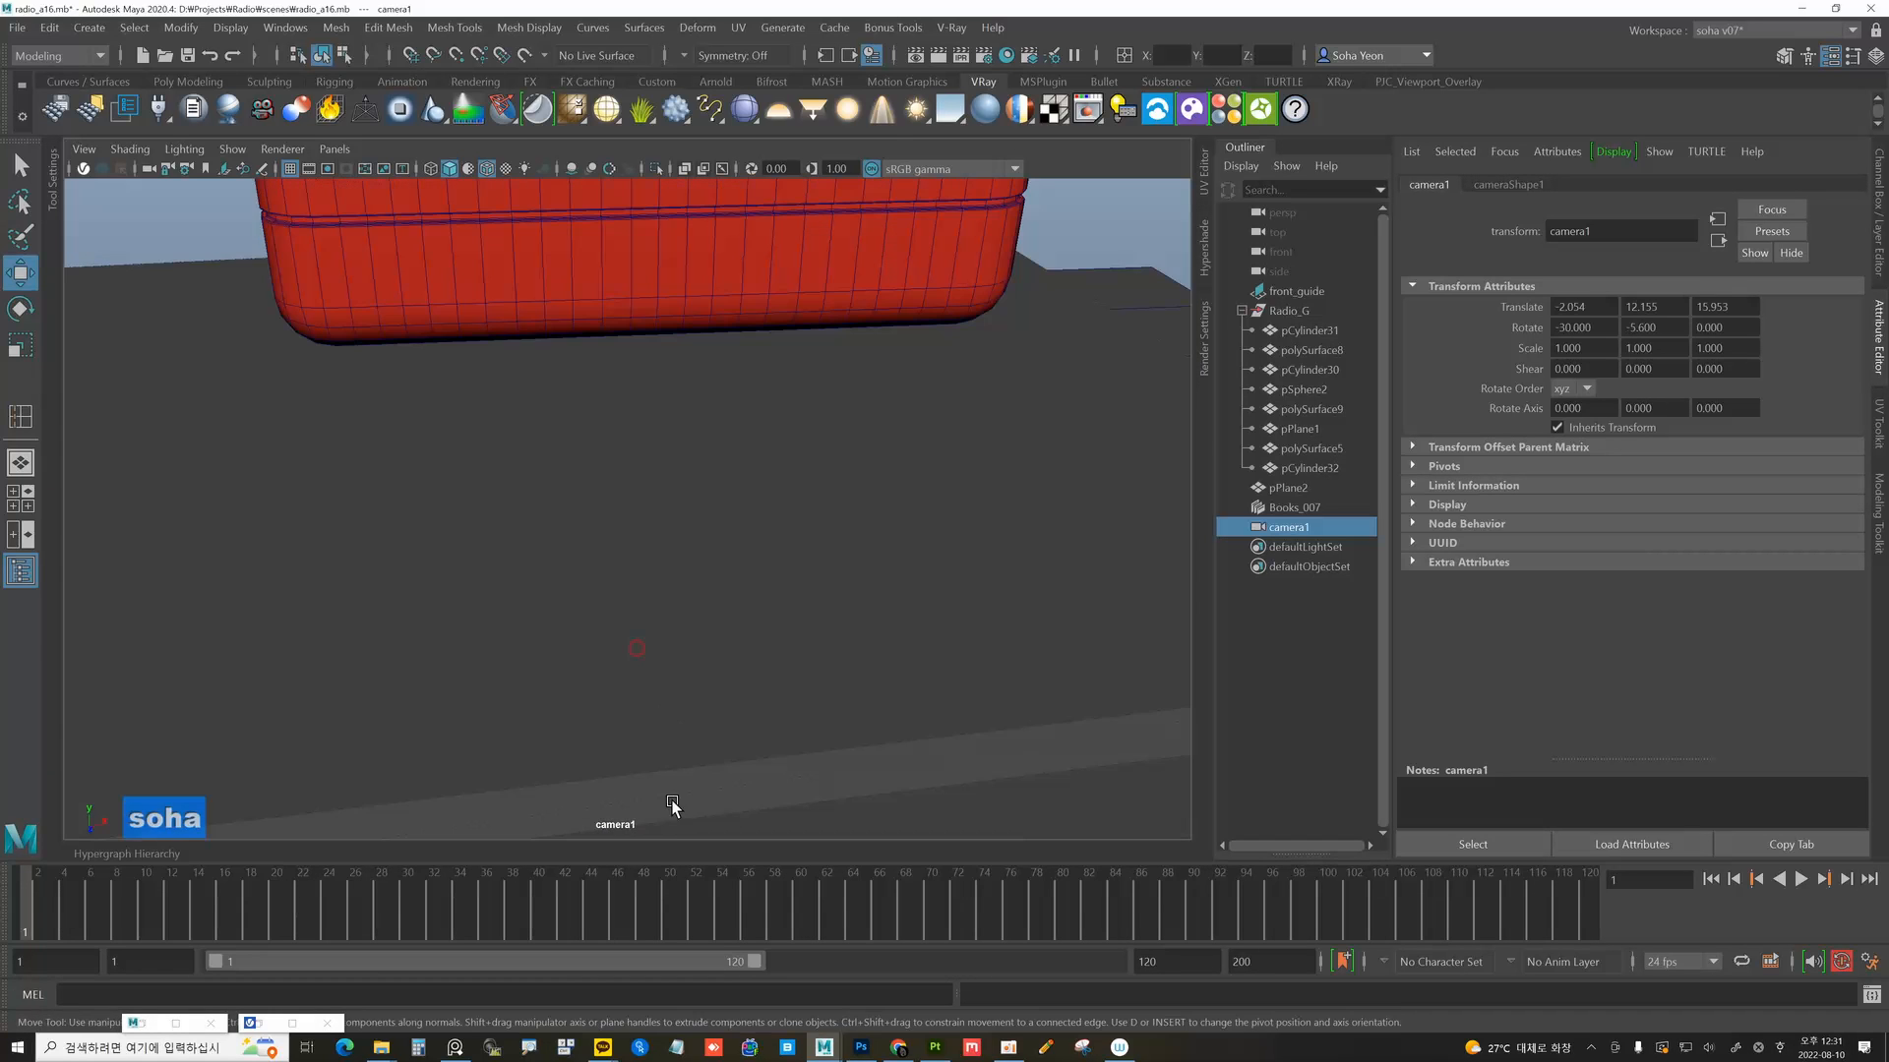
{"action": "right_click_drag", "start_coordinate": [737, 652], "coordinate": [648, 595], "text": "alt"}
{"action": "left_click_drag", "start_coordinate": [648, 595], "coordinate": [648, 781], "text": "alt"}
{"action": "right_click_drag", "start_coordinate": [724, 640], "coordinate": [647, 586], "text": "alt"}
{"action": "left_click_drag", "start_coordinate": [648, 588], "coordinate": [591, 698], "text": "alt"}
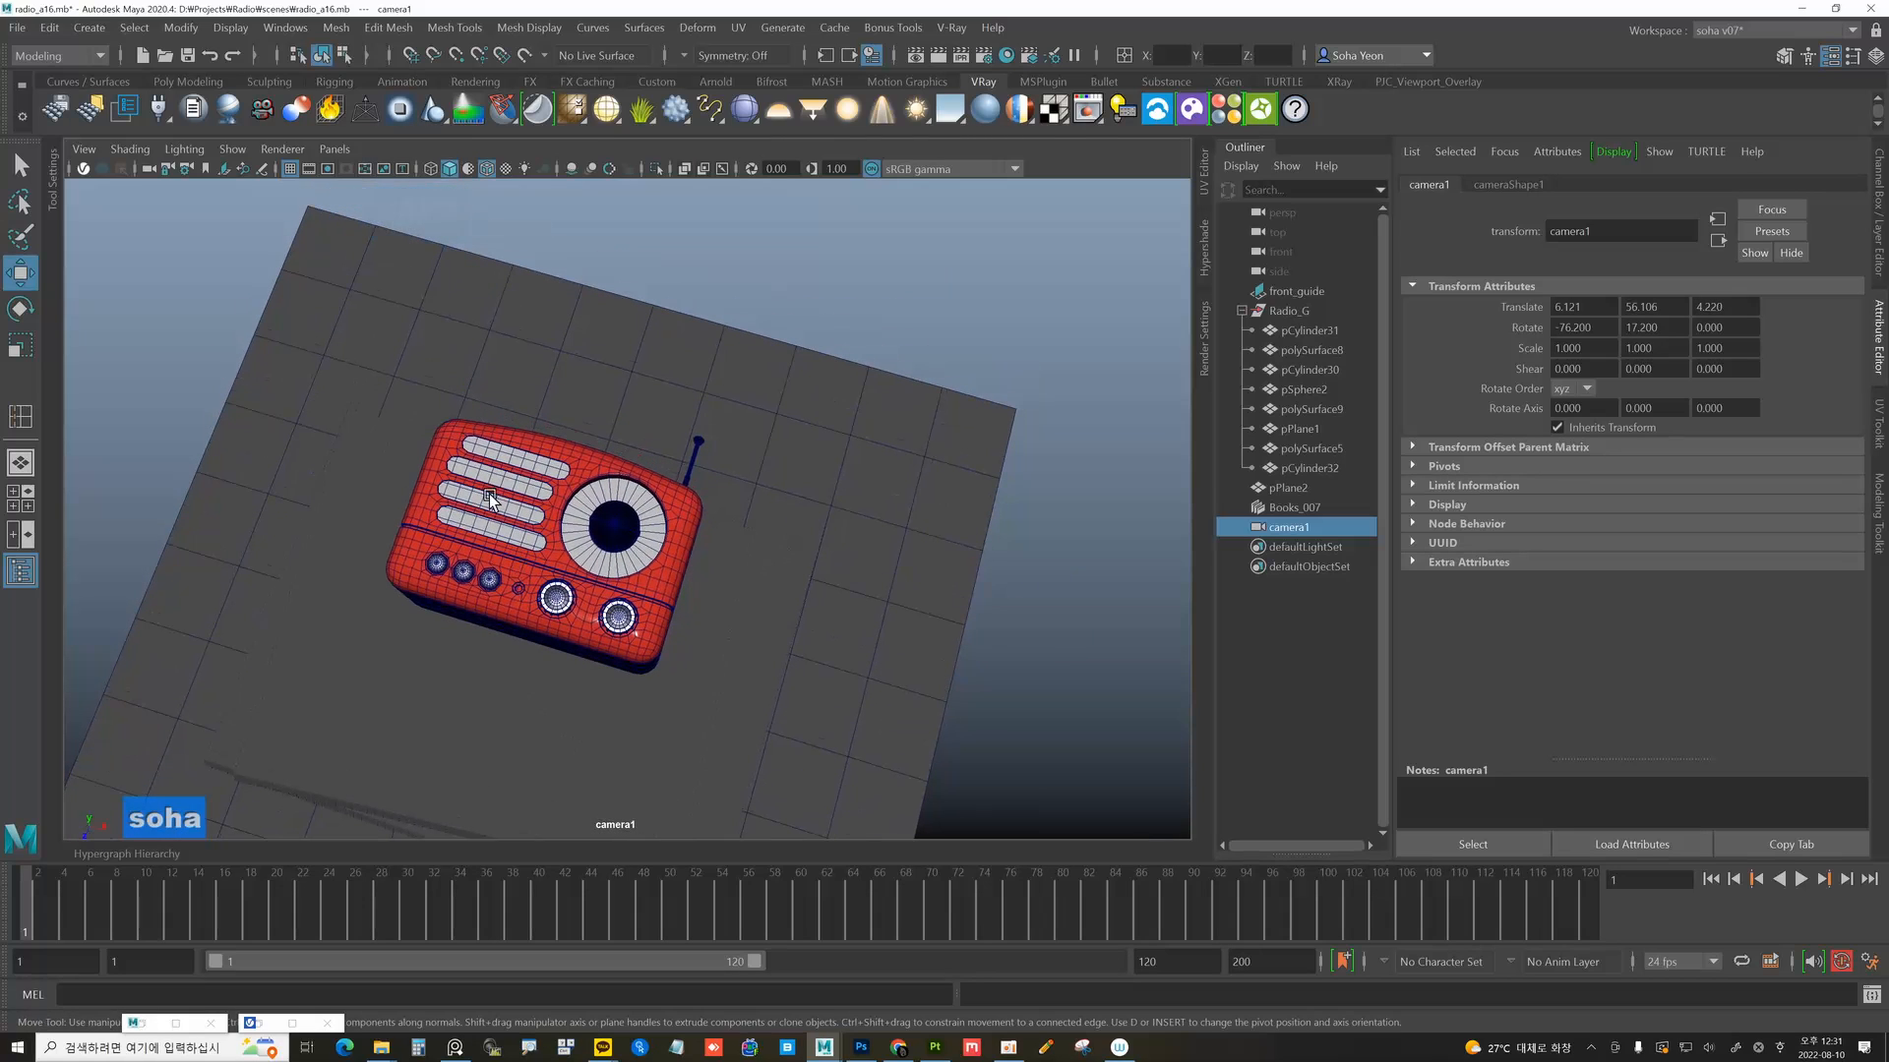
Display the camera's 1920 x 1080 resolution gate and reframe the shot closer on the radio.
{"action": "left_click", "coordinate": [320, 169]}
{"action": "left_click_drag", "start_coordinate": [551, 462], "coordinate": [669, 447], "text": "alt"}
{"action": "right_click_drag", "start_coordinate": [669, 447], "coordinate": [678, 445], "text": "alt"}
{"action": "middle_click_drag", "start_coordinate": [679, 445], "coordinate": [712, 437], "text": "alt"}
{"action": "right_click_drag", "start_coordinate": [712, 437], "coordinate": [737, 442], "text": "alt"}
Rotate Books_007 to about 21.9 degrees in Y and move it to about X 1.9, Z -0.77 beneath the radio.
{"action": "left_click", "coordinate": [380, 626]}
{"action": "key", "text": "e"}
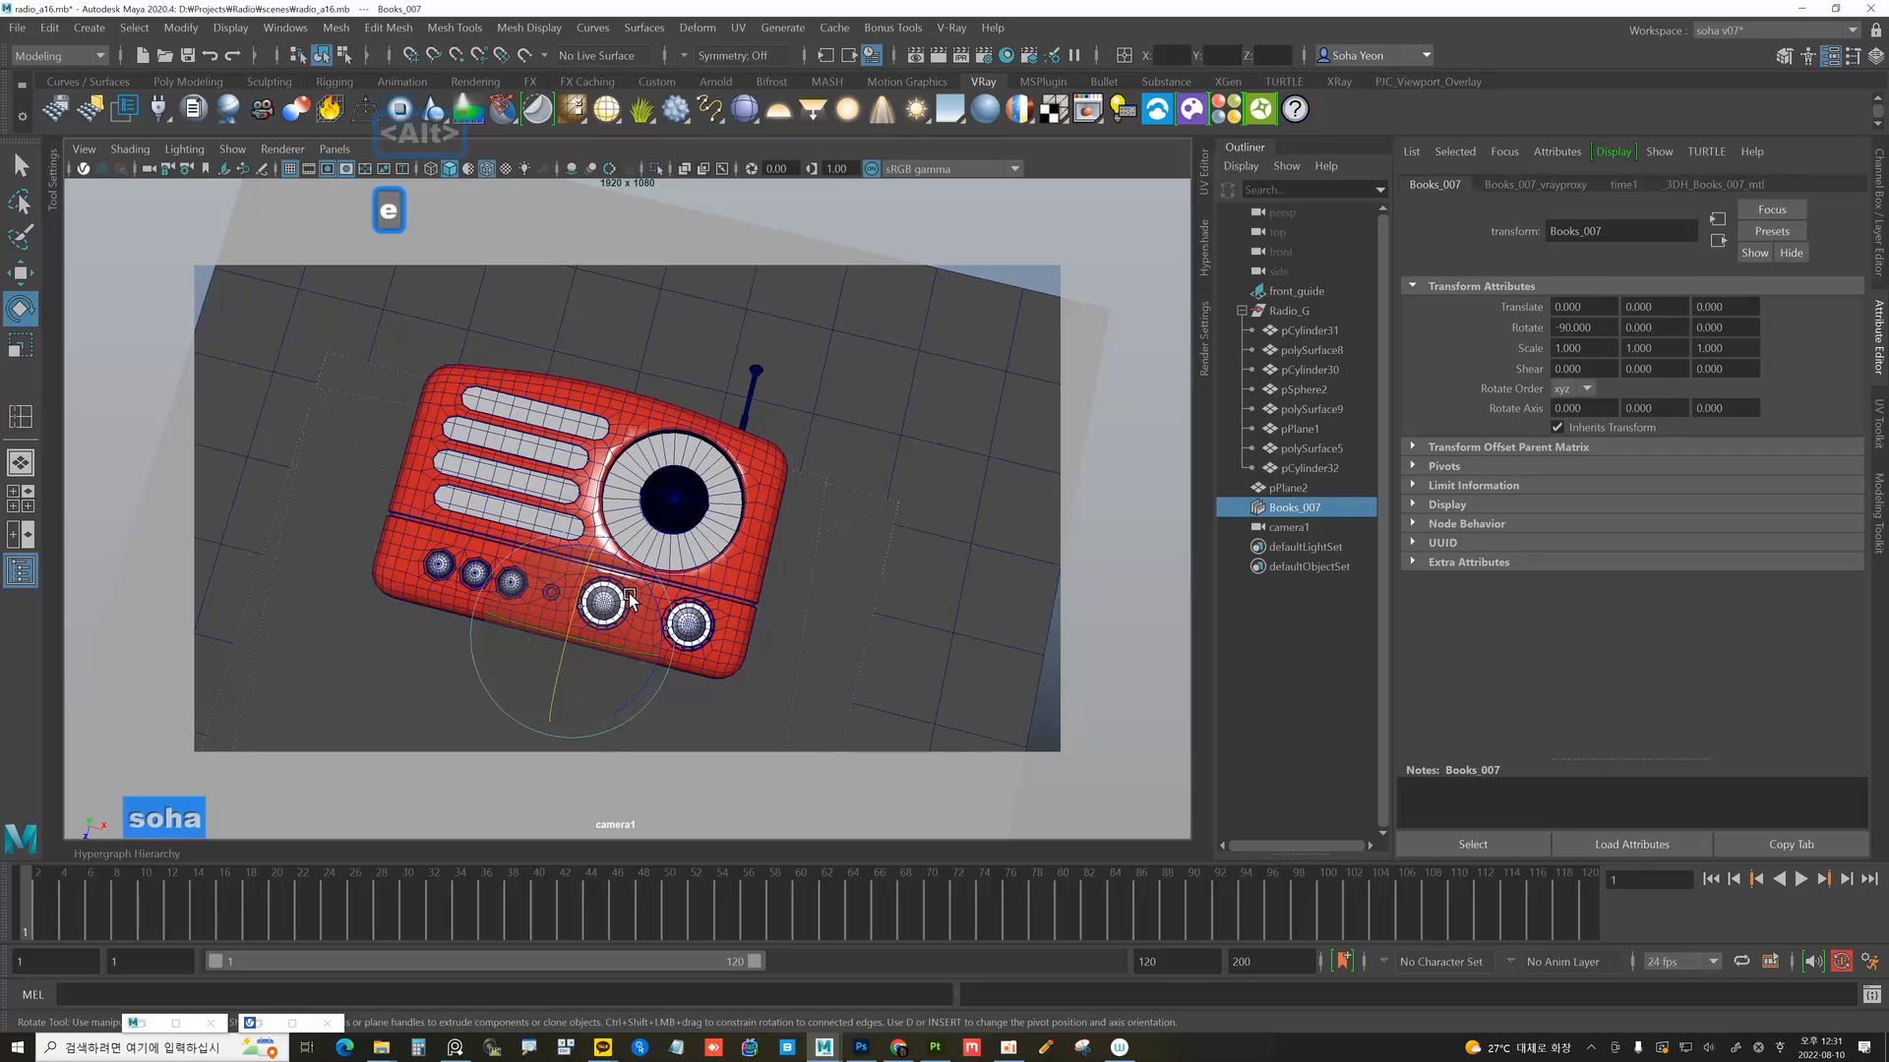
{"action": "left_click_drag", "start_coordinate": [625, 705], "coordinate": [637, 698]}
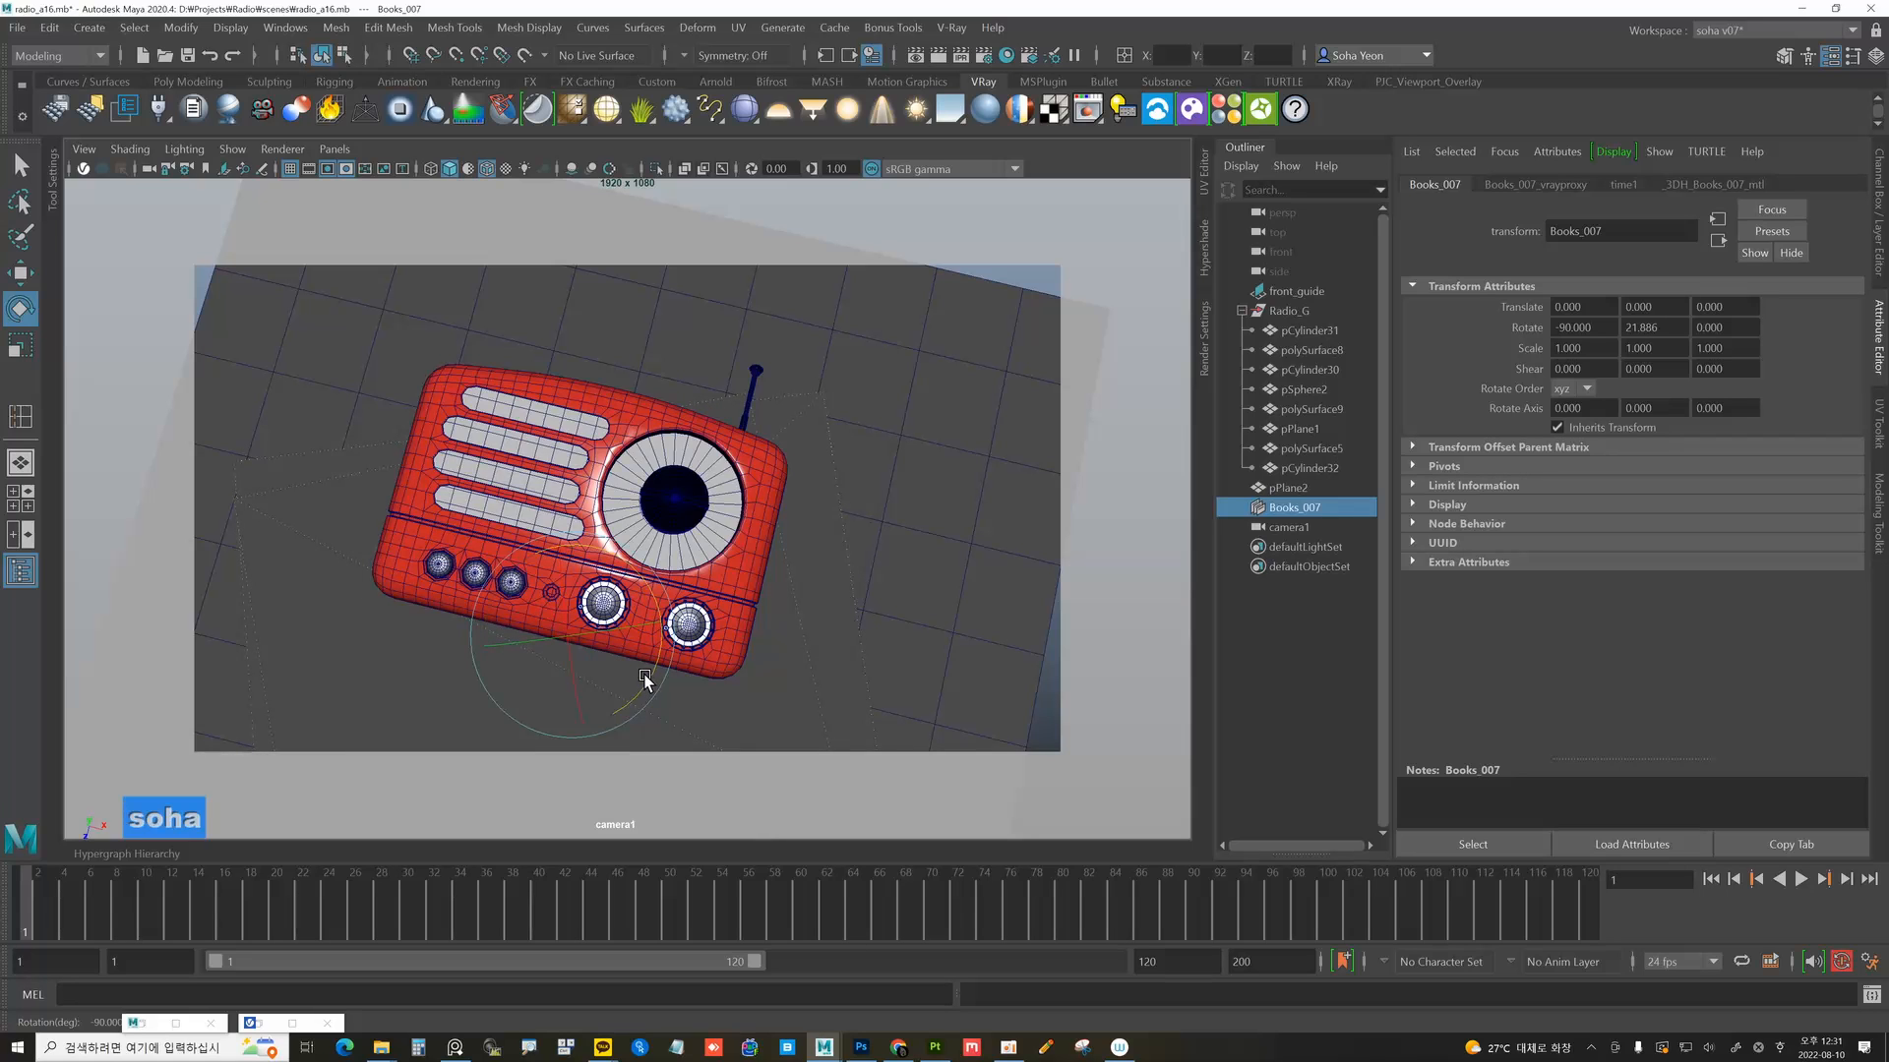
{"action": "key", "text": "w"}
{"action": "middle_click_drag", "start_coordinate": [782, 553], "coordinate": [719, 572], "text": "alt"}
{"action": "key", "text": "w"}
{"action": "left_click_drag", "start_coordinate": [619, 635], "coordinate": [633, 630]}
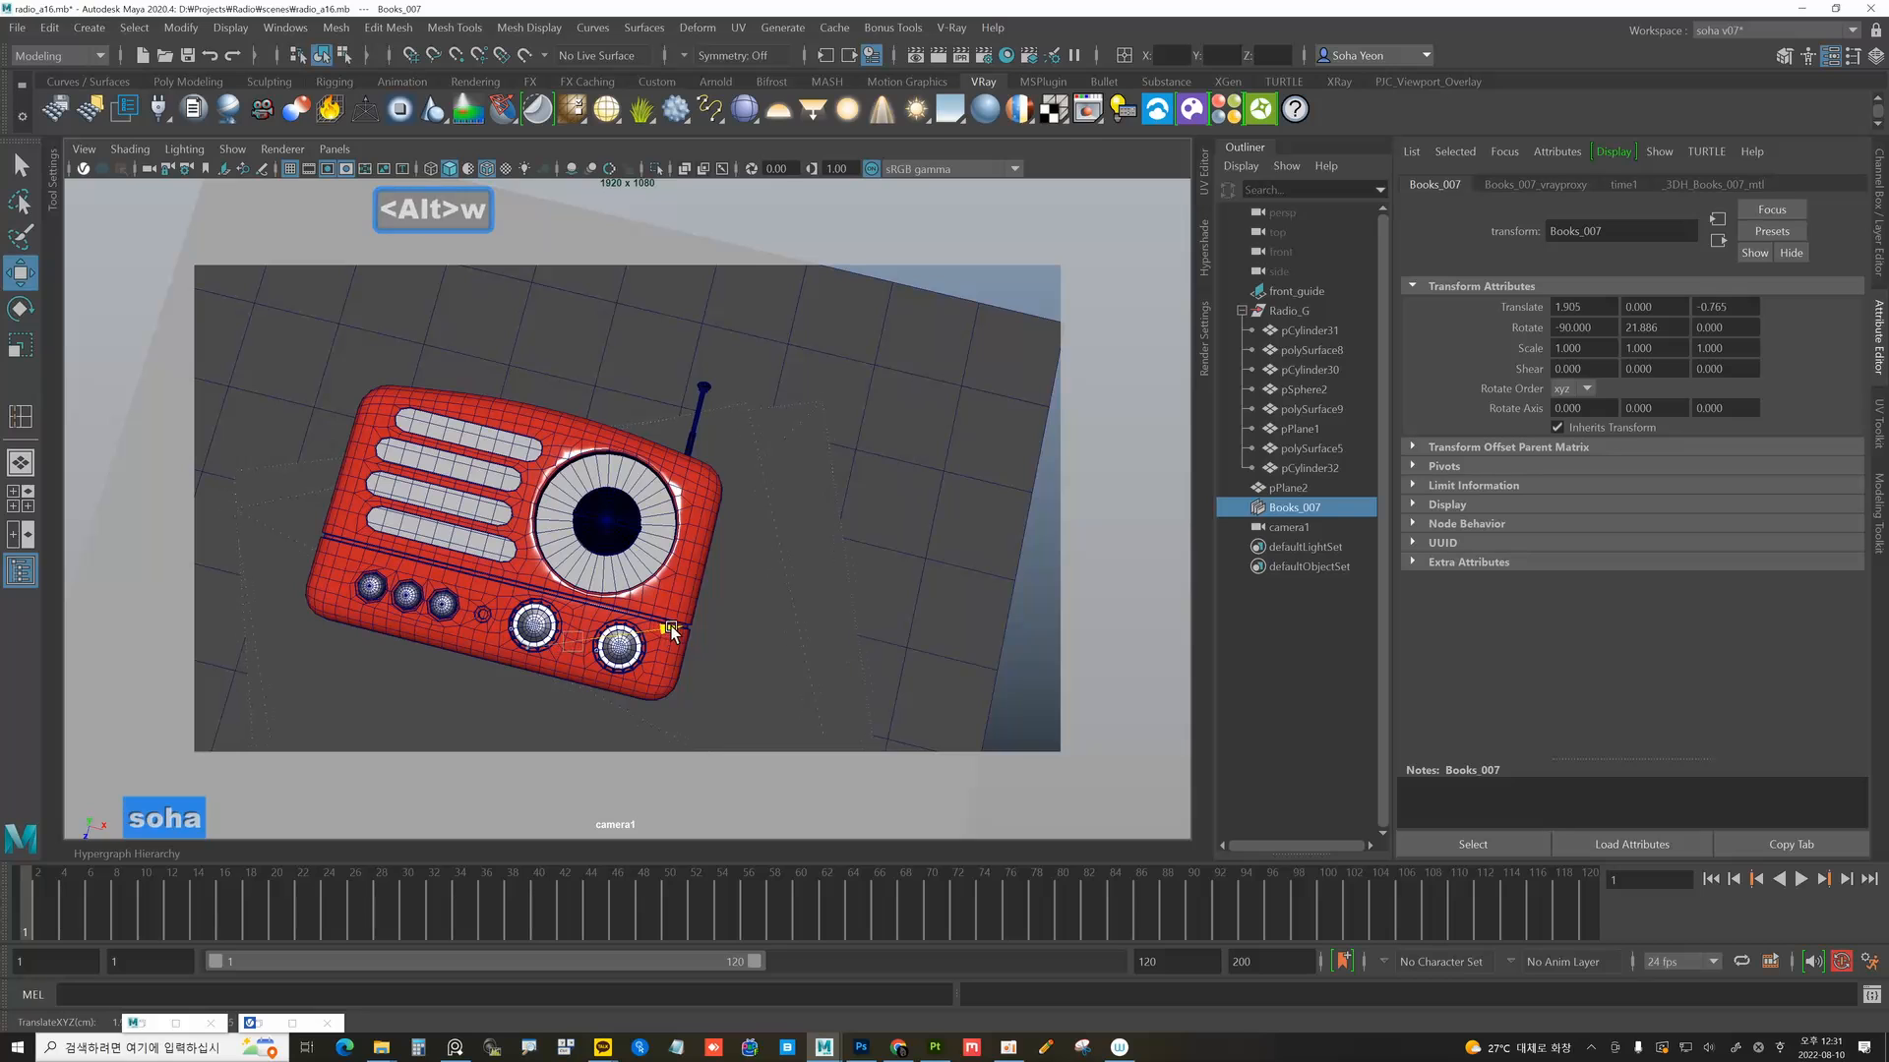
Scale pPlane2 uniformly to about 49.89 so the ground fills the camera frame, and slightly shift the framing.
{"action": "left_click", "coordinate": [919, 379]}
{"action": "key", "text": "r"}
{"action": "left_click_drag", "start_coordinate": [527, 646], "coordinate": [667, 687]}
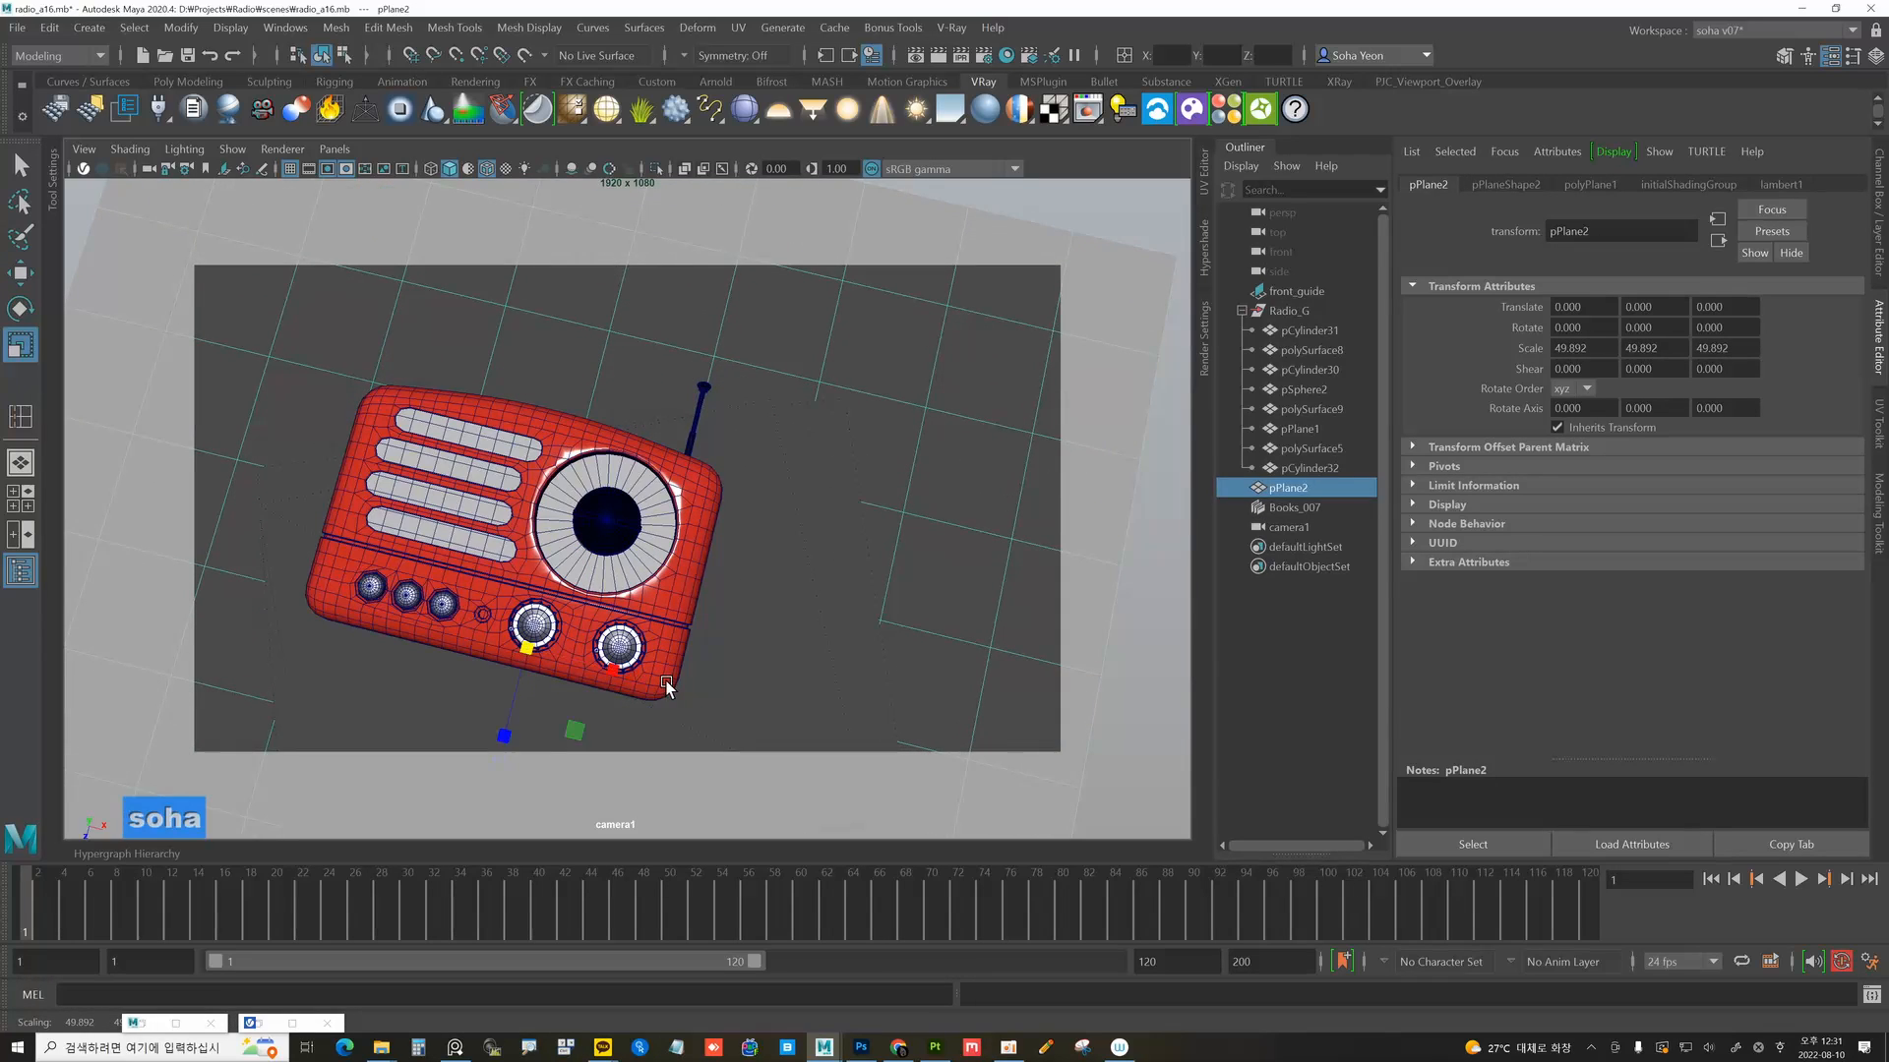
{"action": "middle_click_drag", "start_coordinate": [802, 593], "coordinate": [796, 593], "text": "alt"}
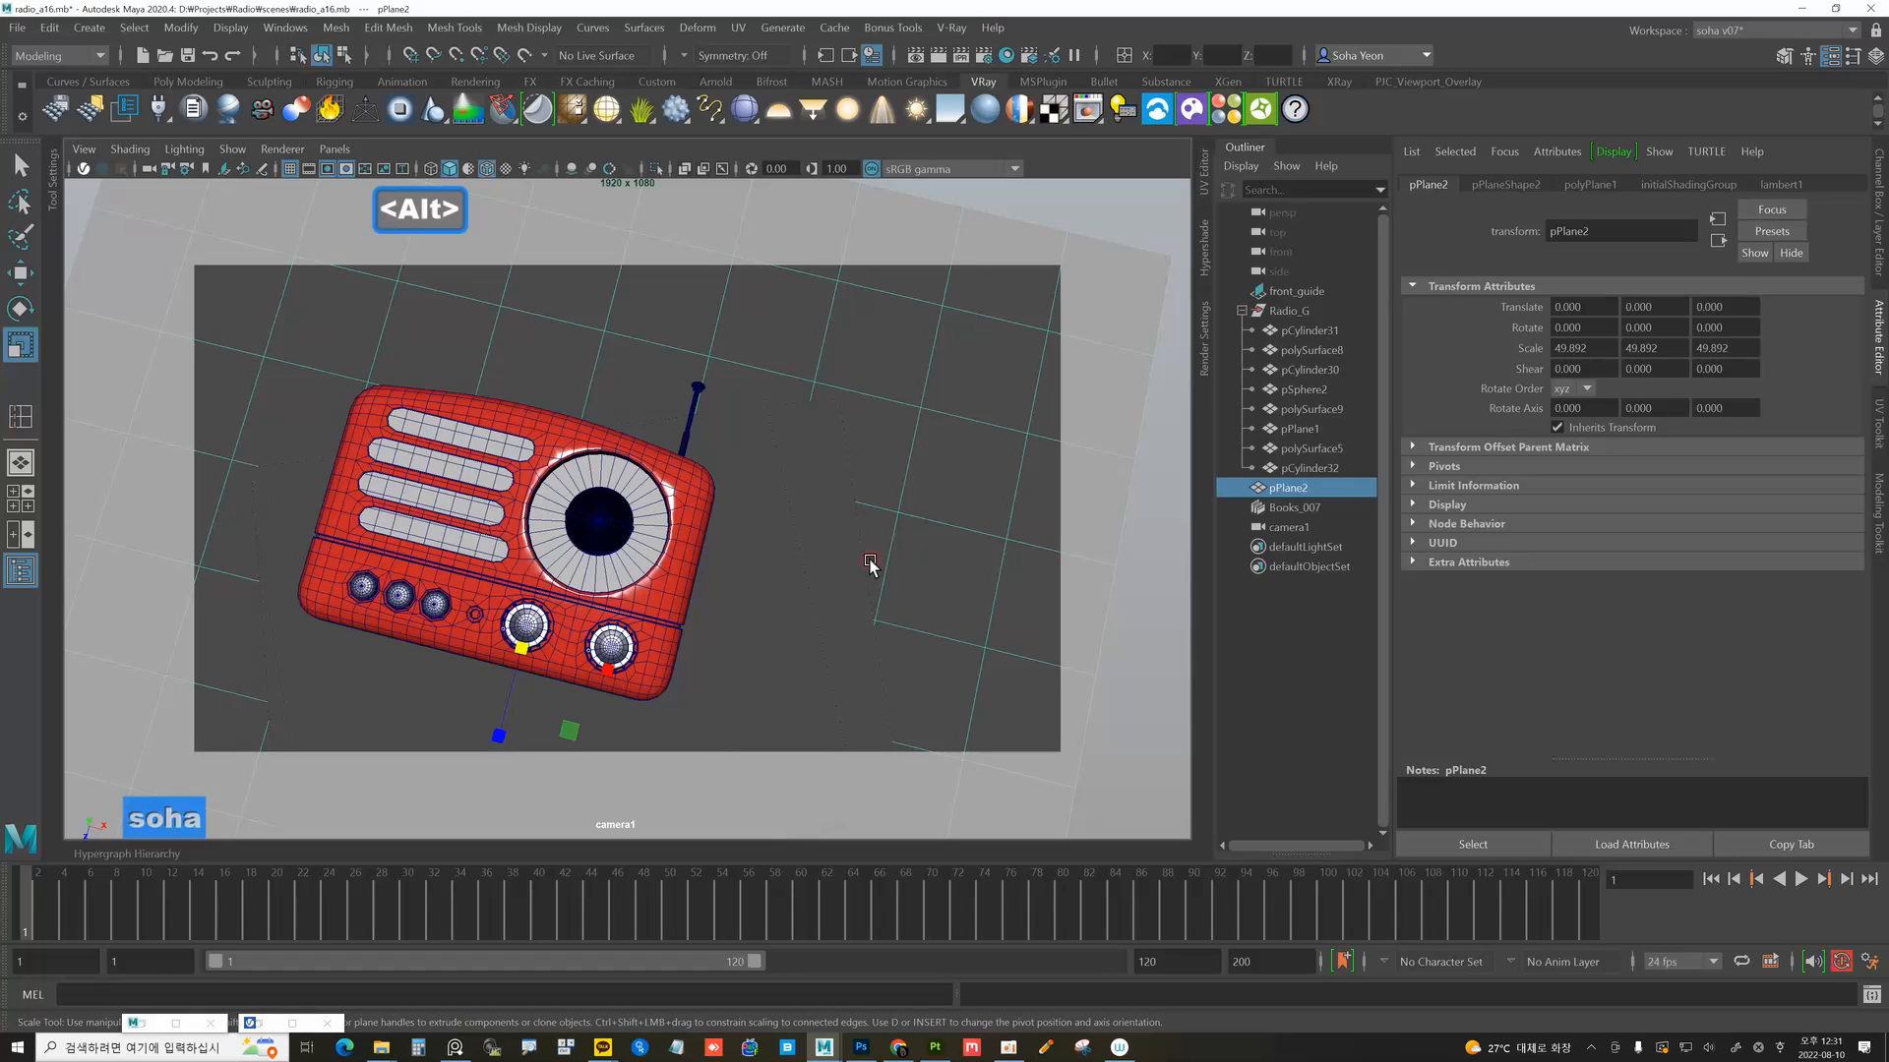
{"action": "left_click", "coordinate": [1296, 489]}
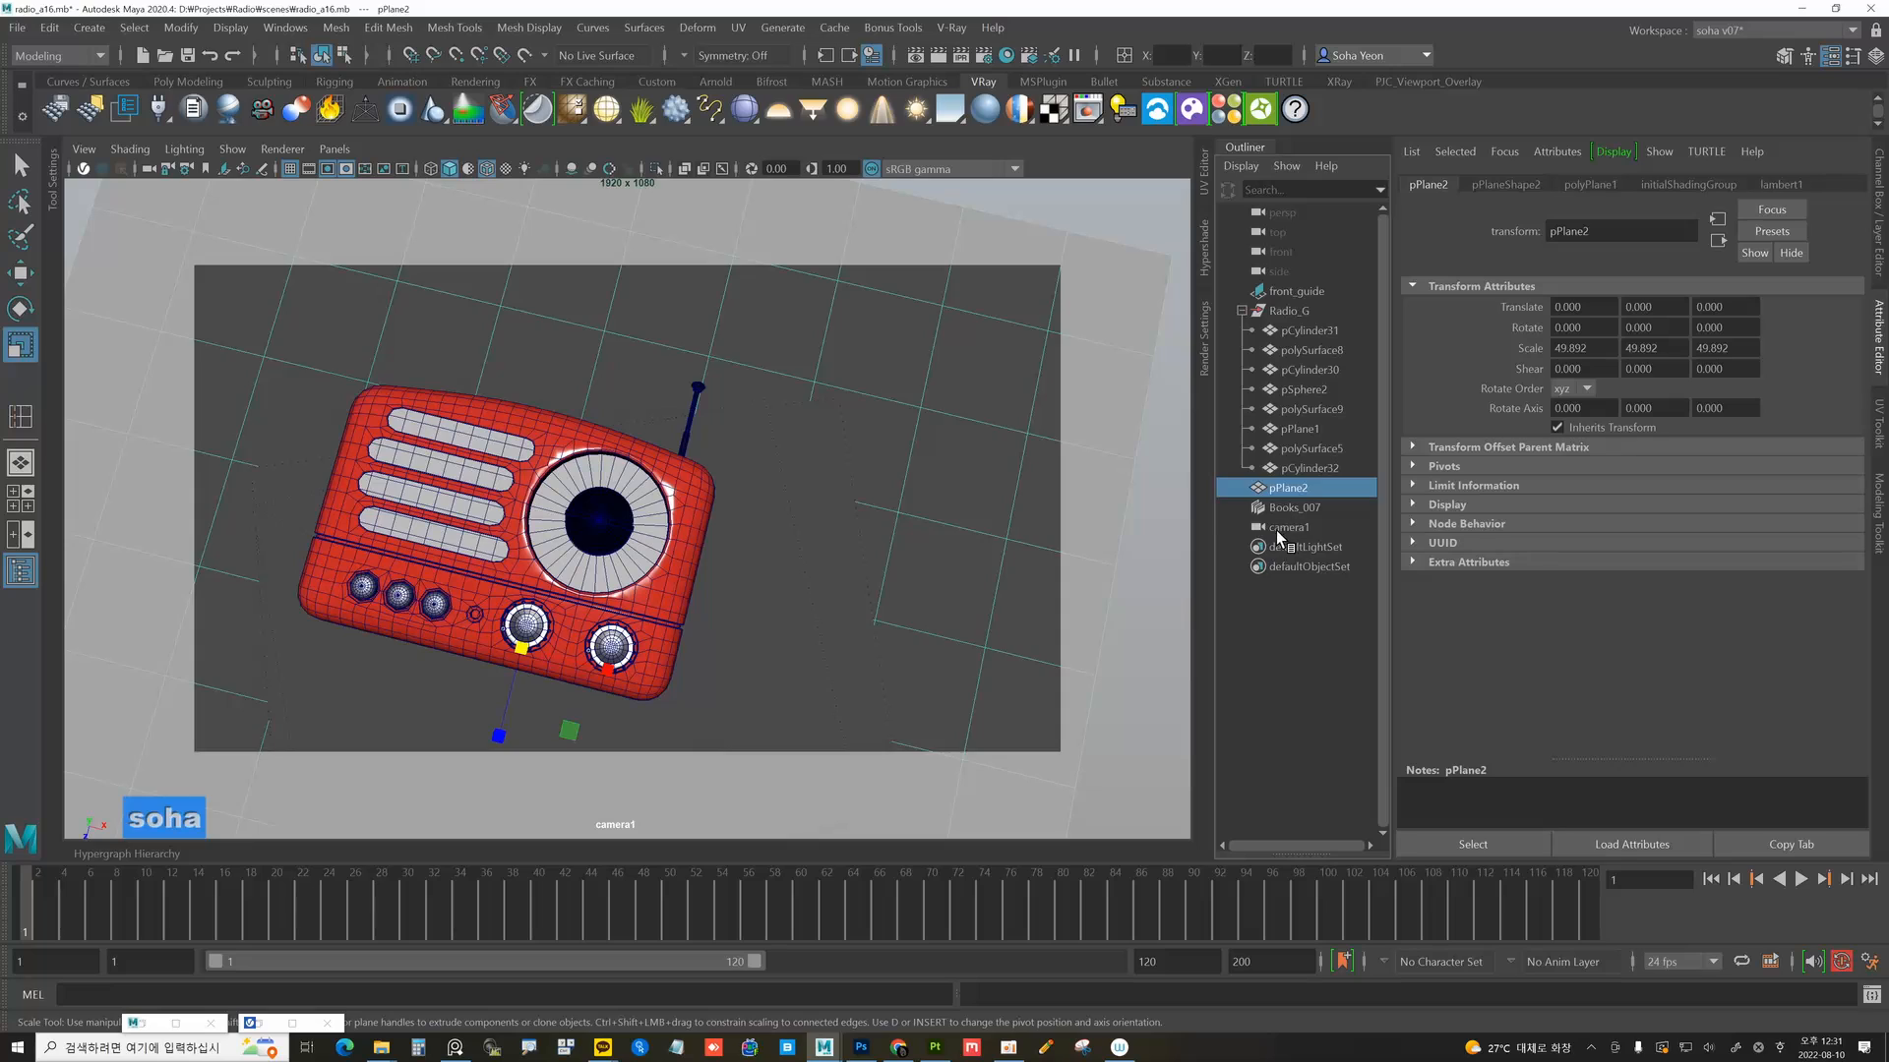
Rename camera1 as Render_Cam.
{"action": "double_click", "coordinate": [1276, 529]}
{"action": "type", "text": "RE"}
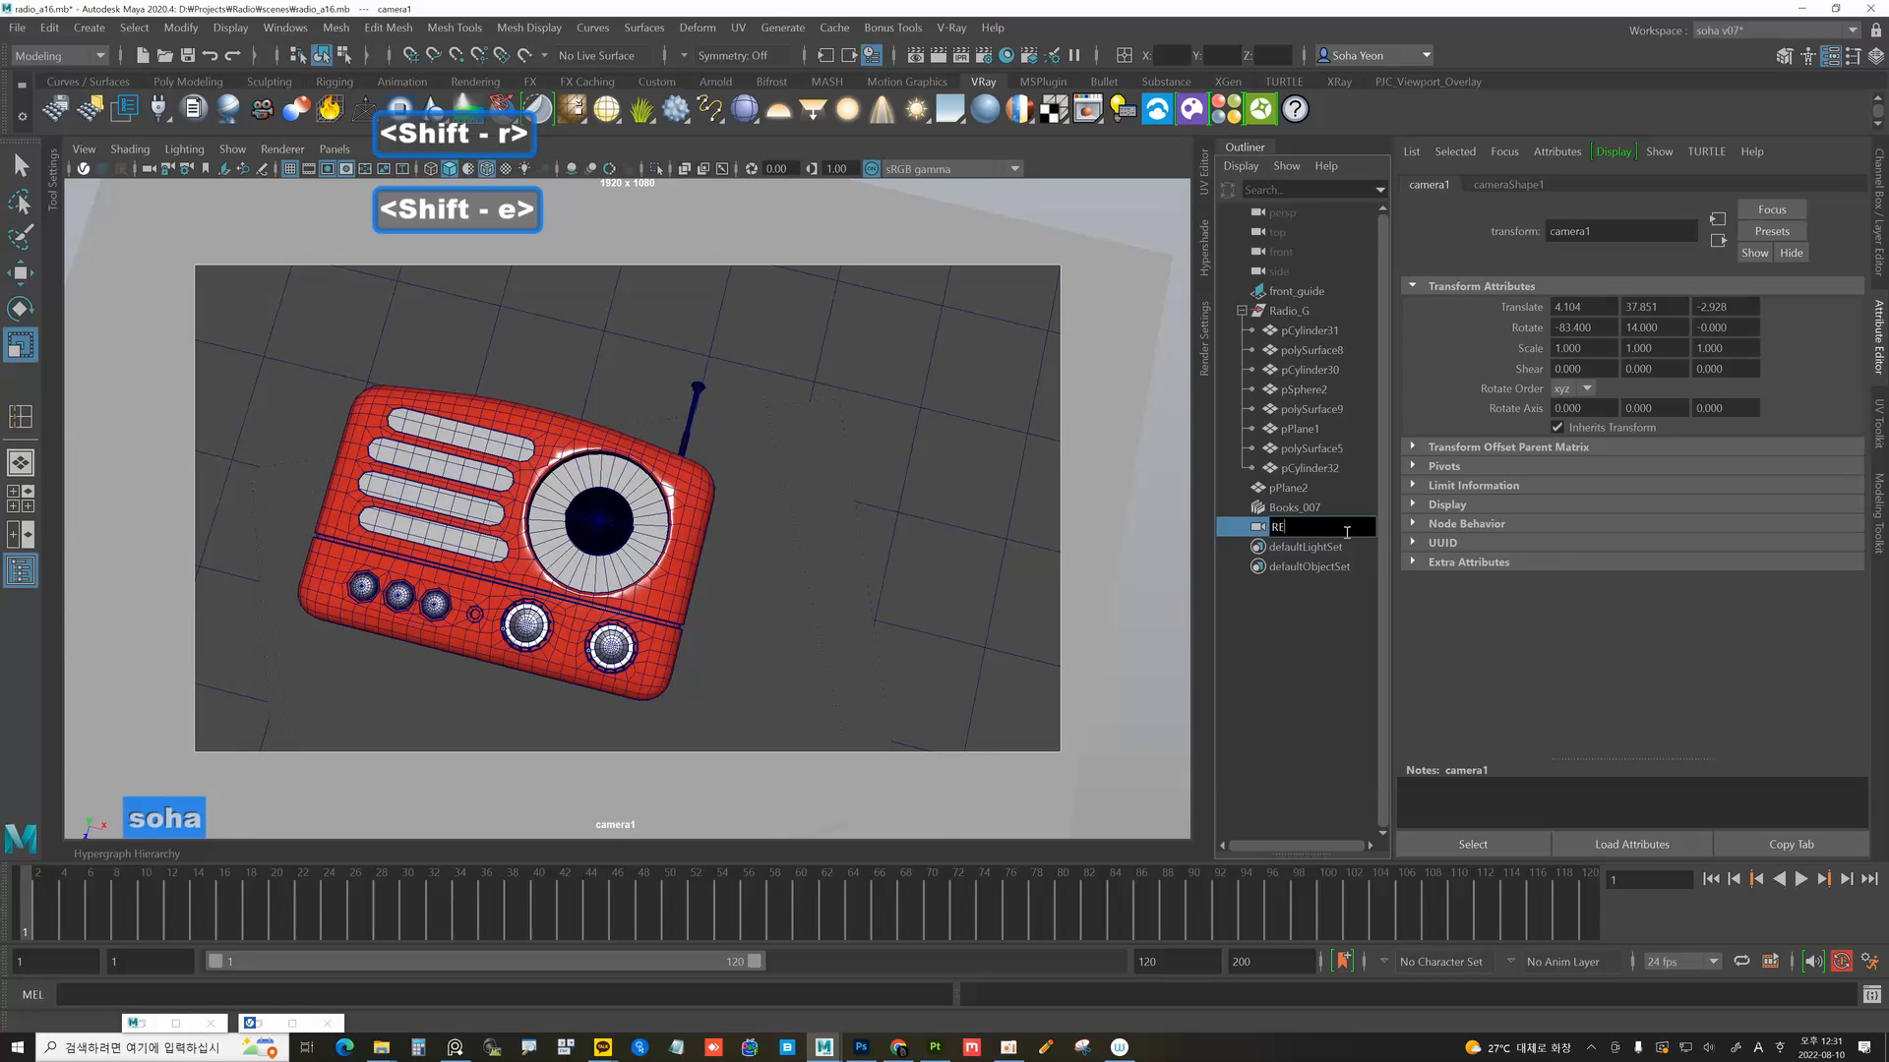
{"action": "key", "text": "BackSpace"}
{"action": "type", "text": "ender_Ca"}
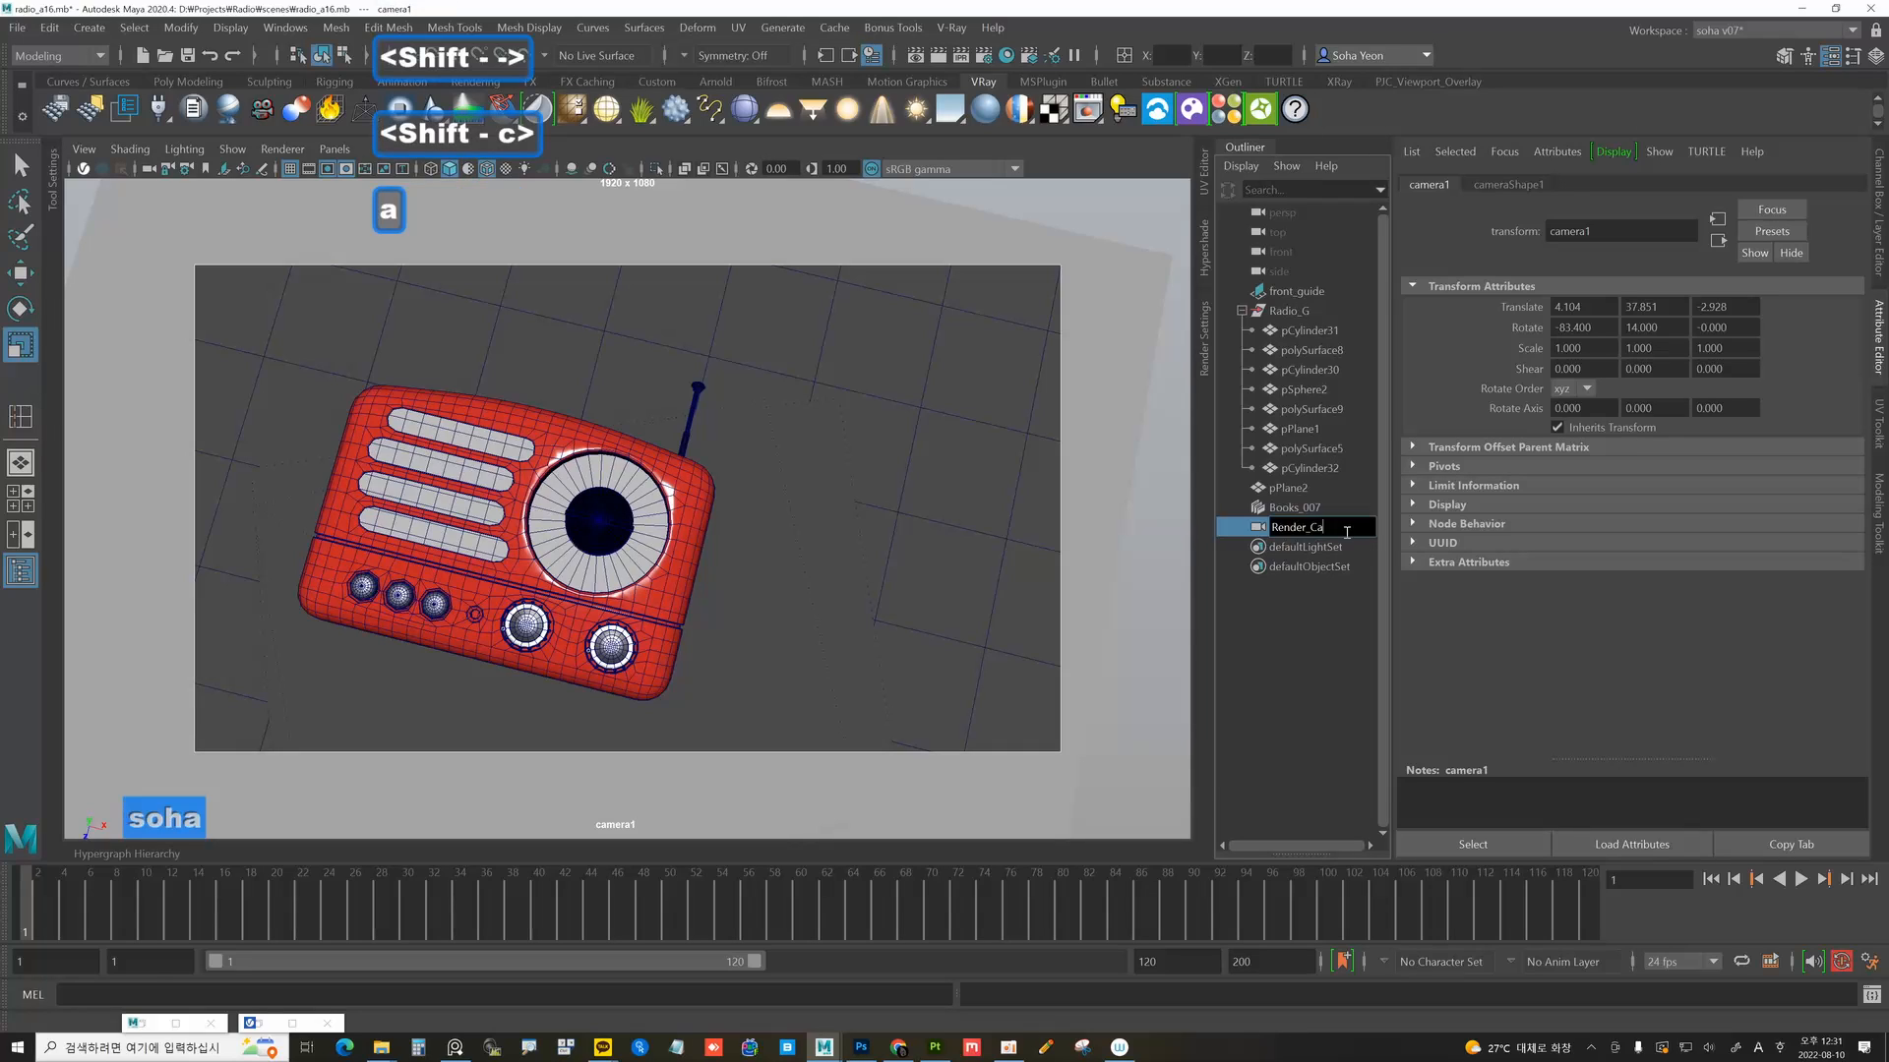
{"action": "type", "text": "m"}
{"action": "key", "text": "Return"}
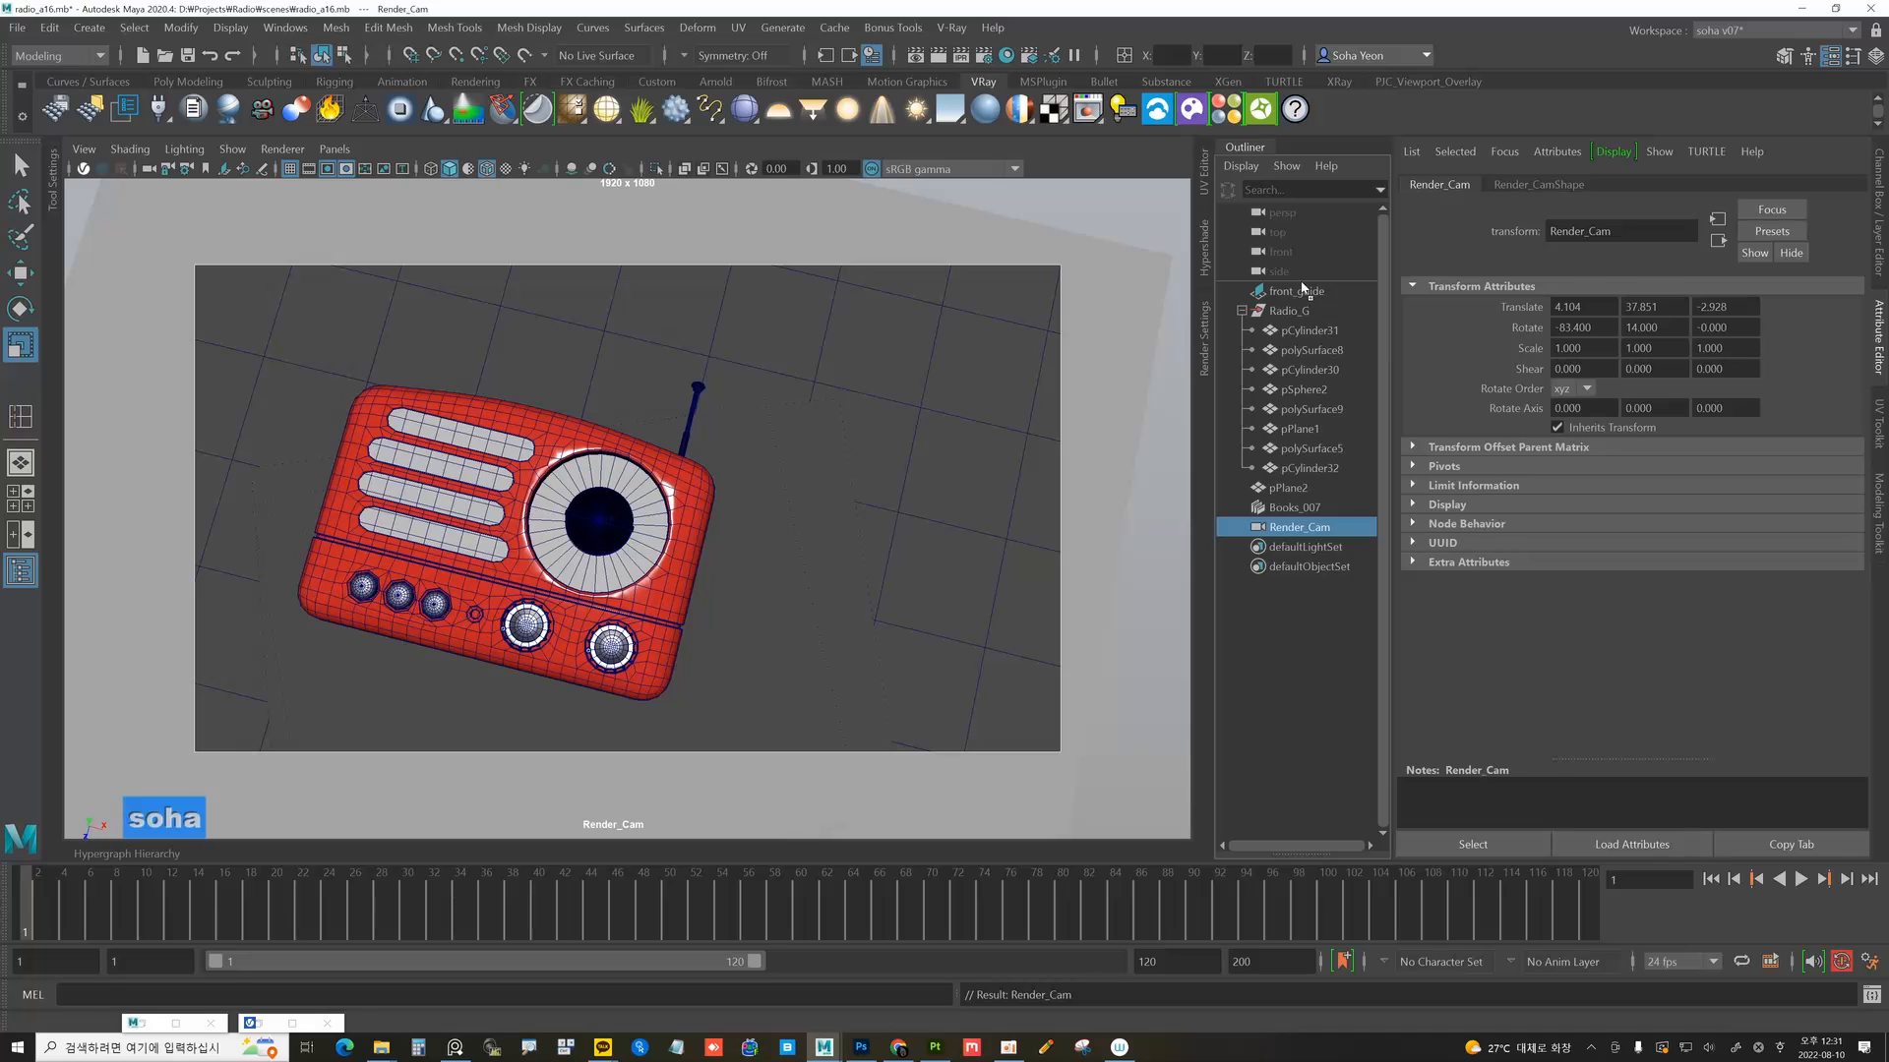
Reorder the scene list with Render_Cam above the Radio_G group and front_guide between pPlane2 and Books_007.
{"action": "middle_click_drag", "start_coordinate": [1302, 287], "coordinate": [1302, 286]}
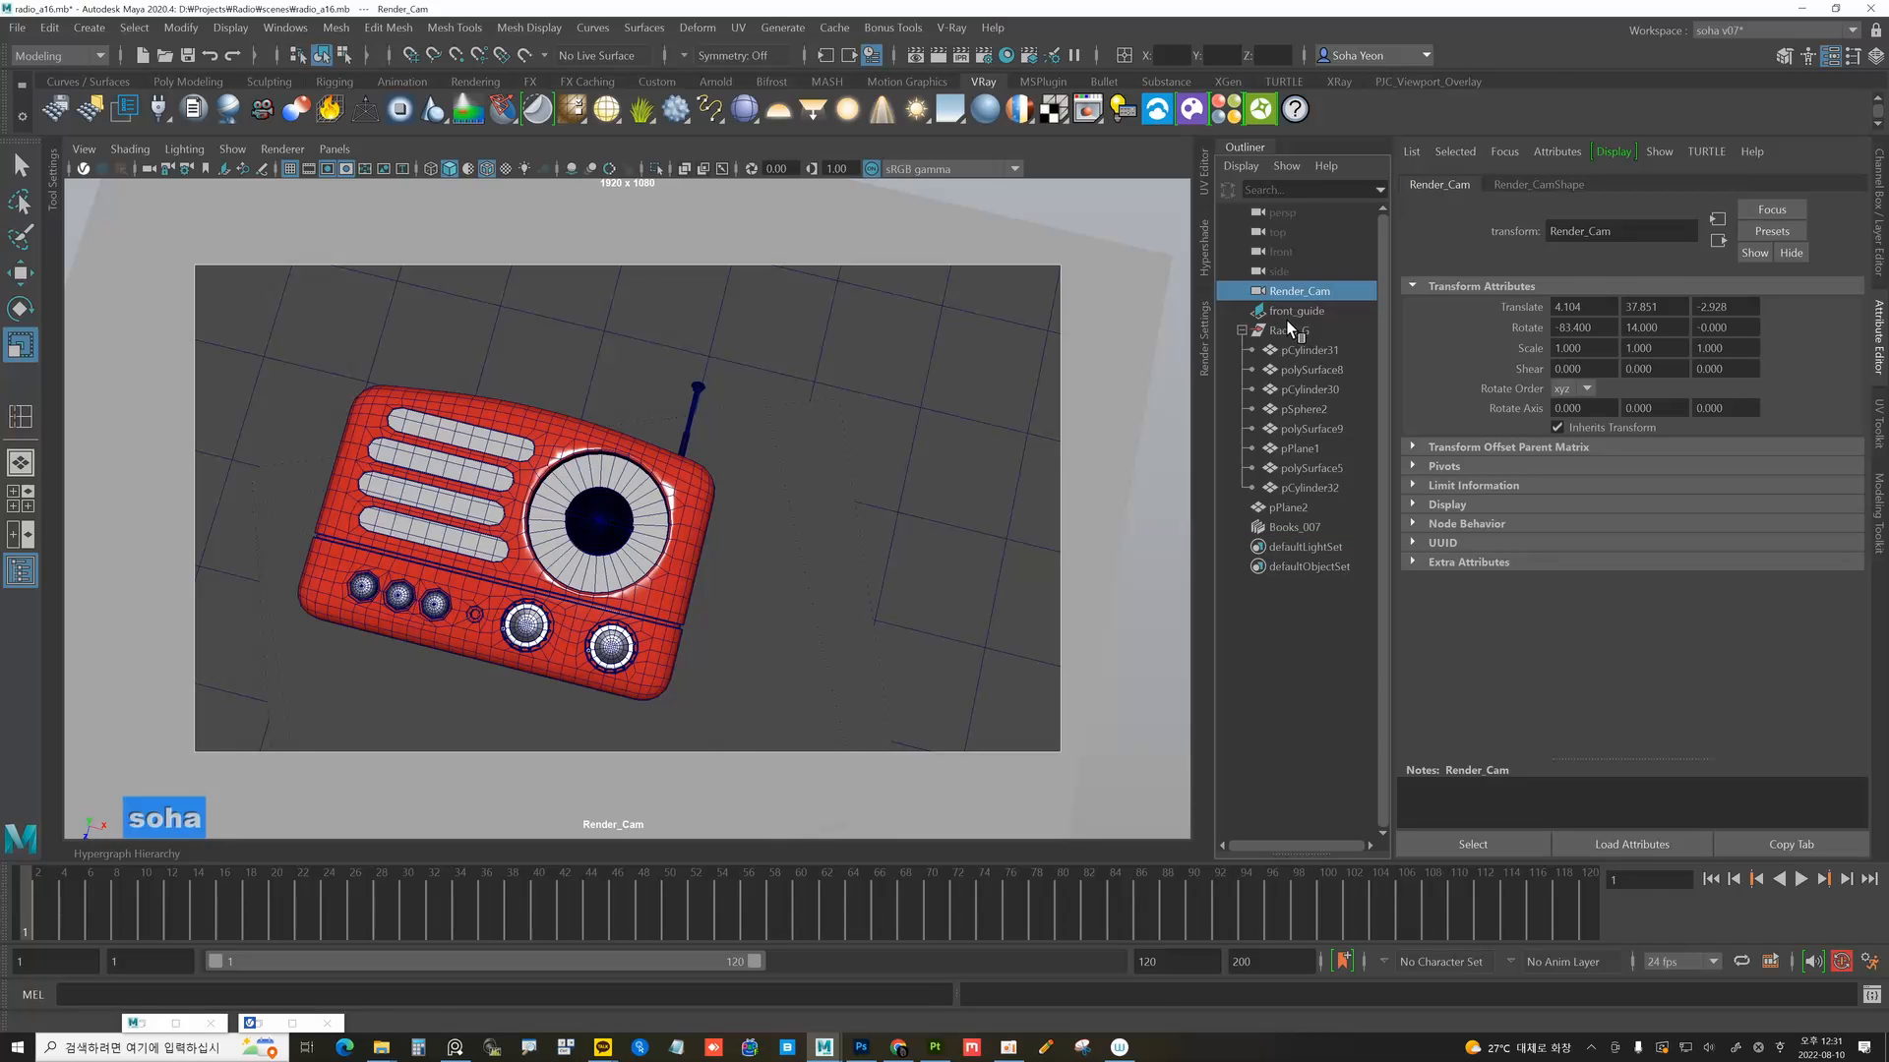
{"action": "left_click", "coordinate": [1284, 328]}
{"action": "left_click", "coordinate": [1303, 310]}
{"action": "middle_click_drag", "start_coordinate": [1304, 309], "coordinate": [1327, 517]}
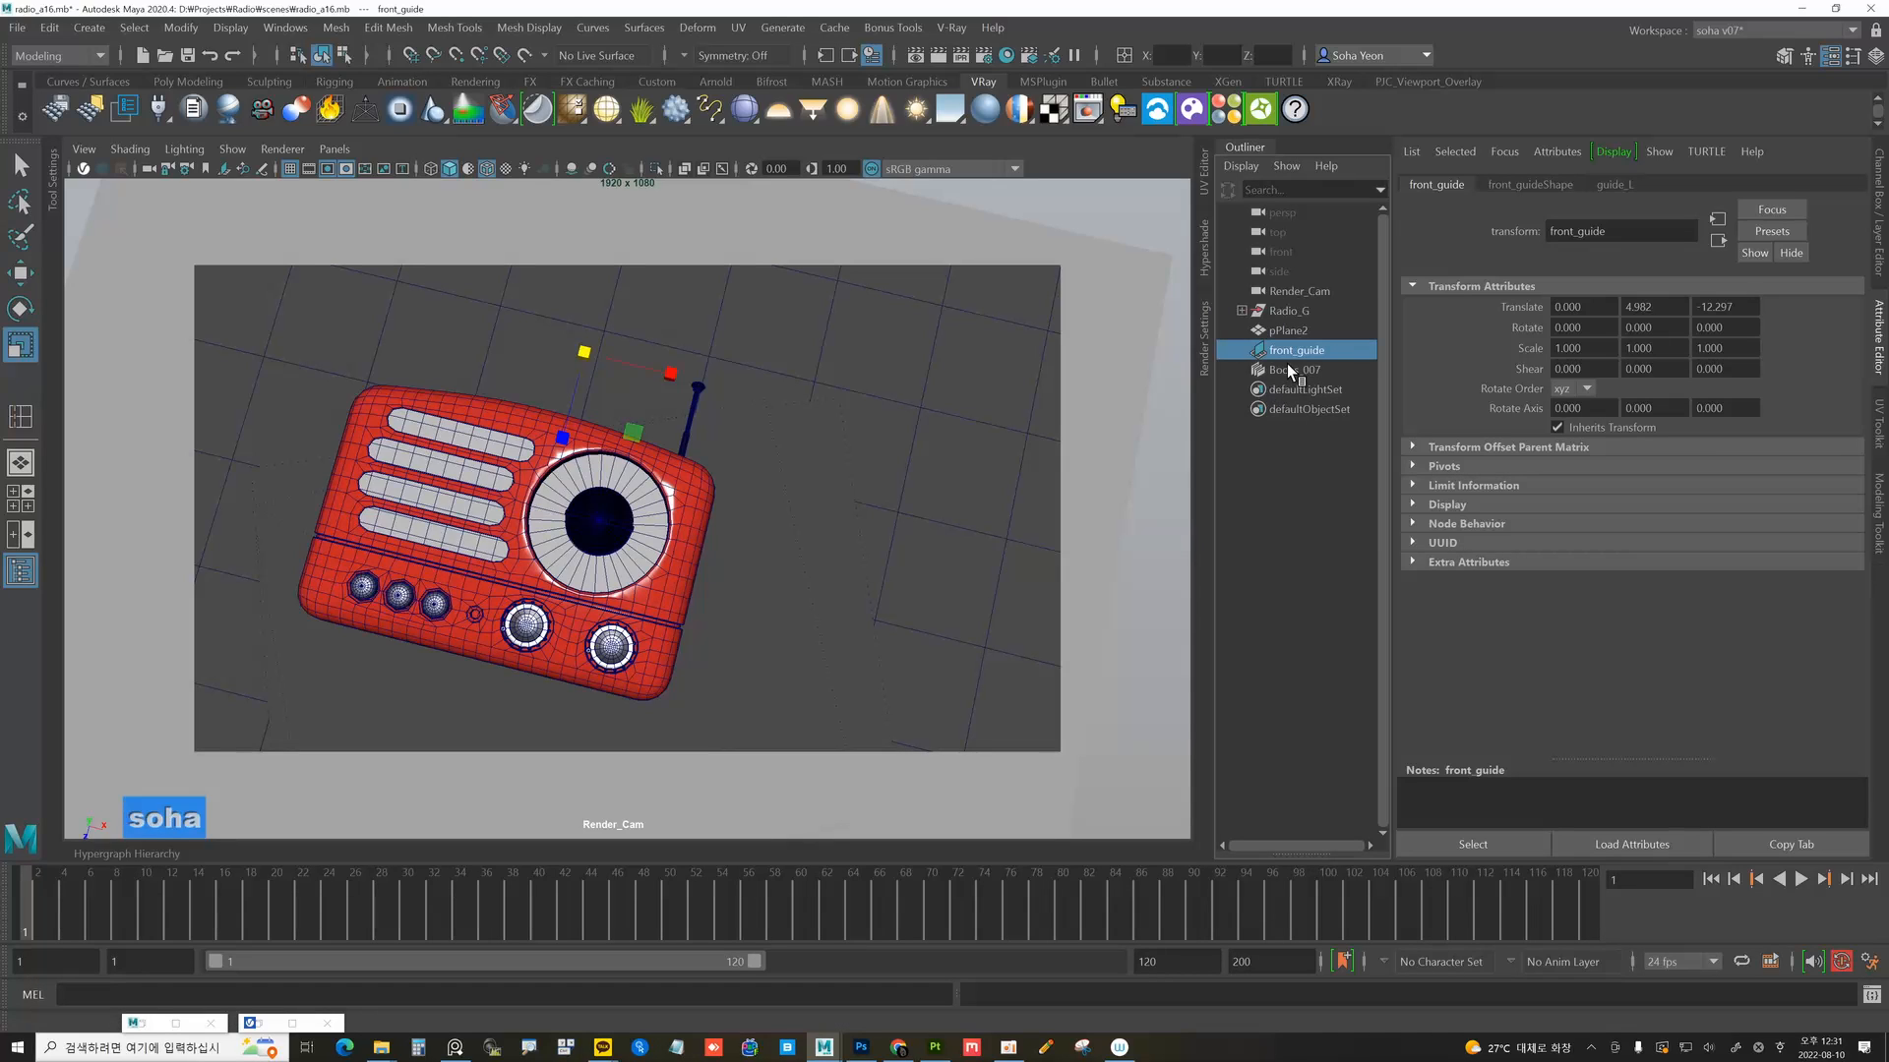
Group Radio_G and pPlane2, name the group Modeling_G and place it directly below Render_Cam in the scene list.
{"action": "left_click", "coordinate": [1282, 311]}
{"action": "left_click", "coordinate": [1291, 330], "text": "ctrl"}
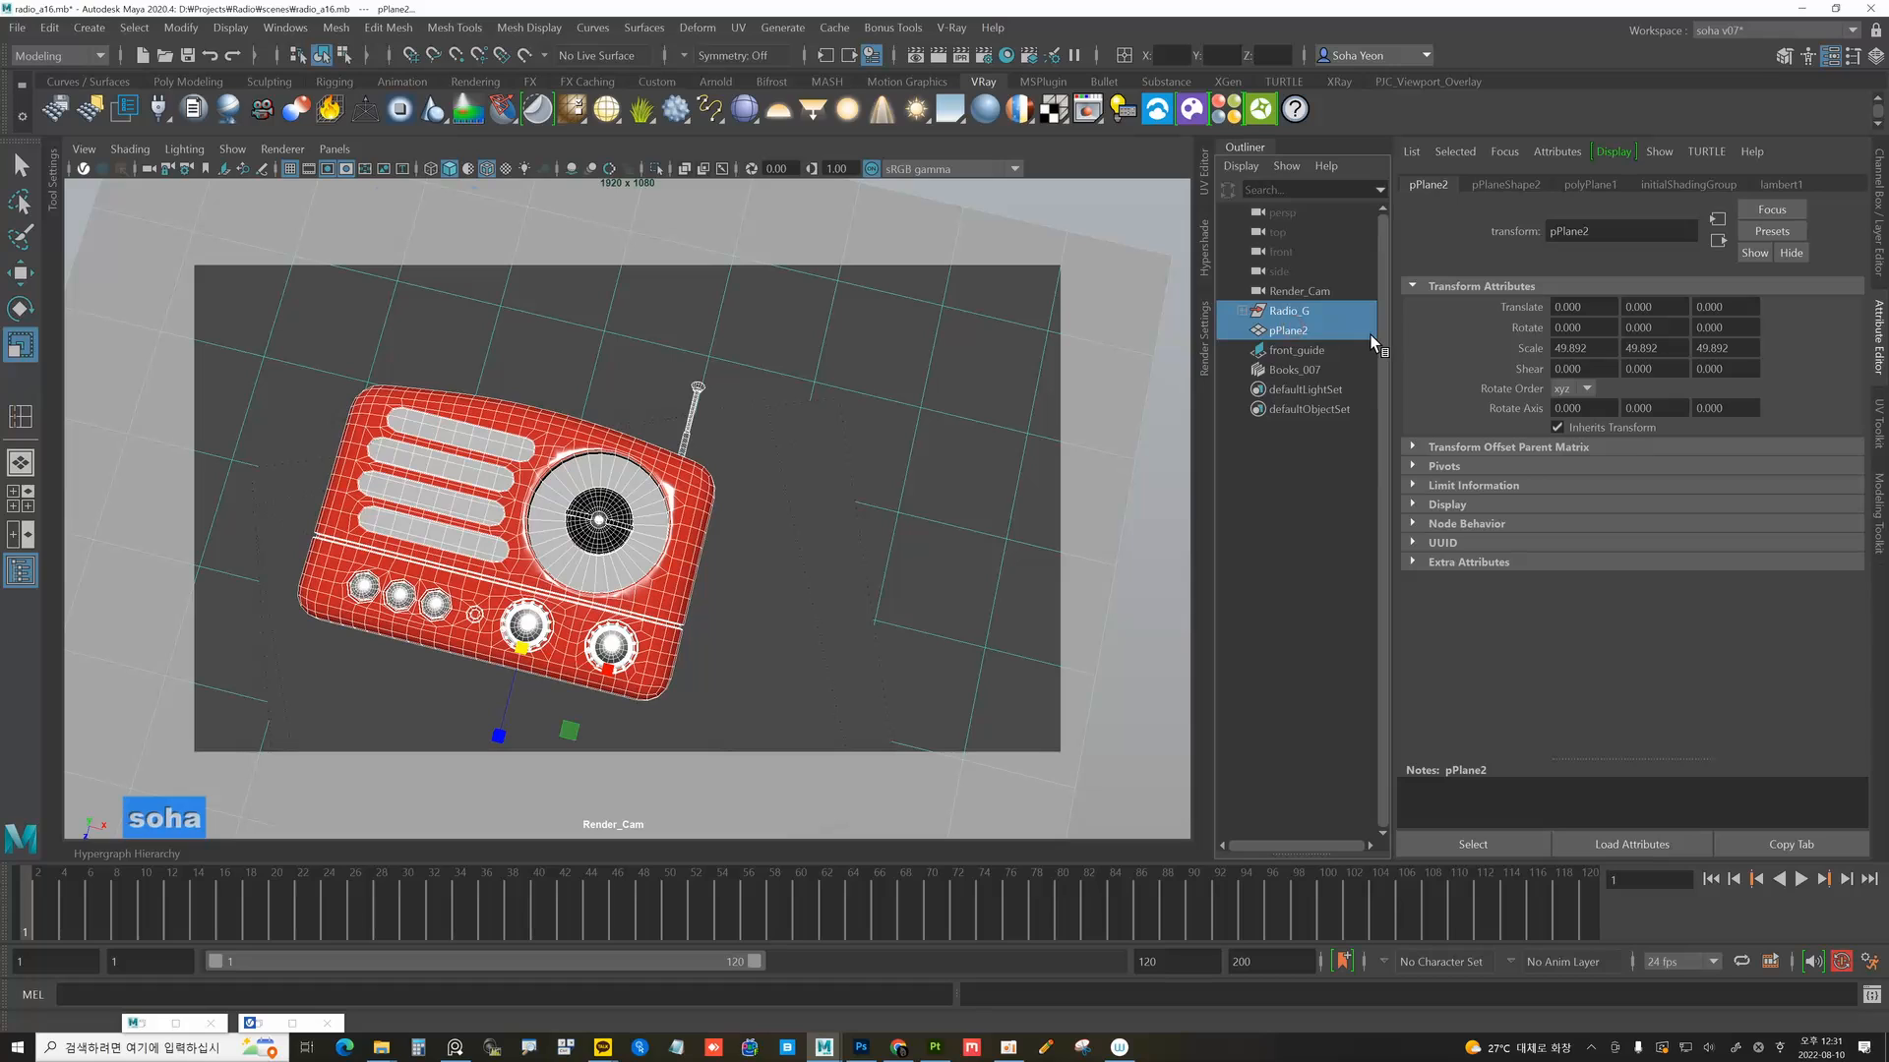
{"action": "key", "text": "ctrl+g"}
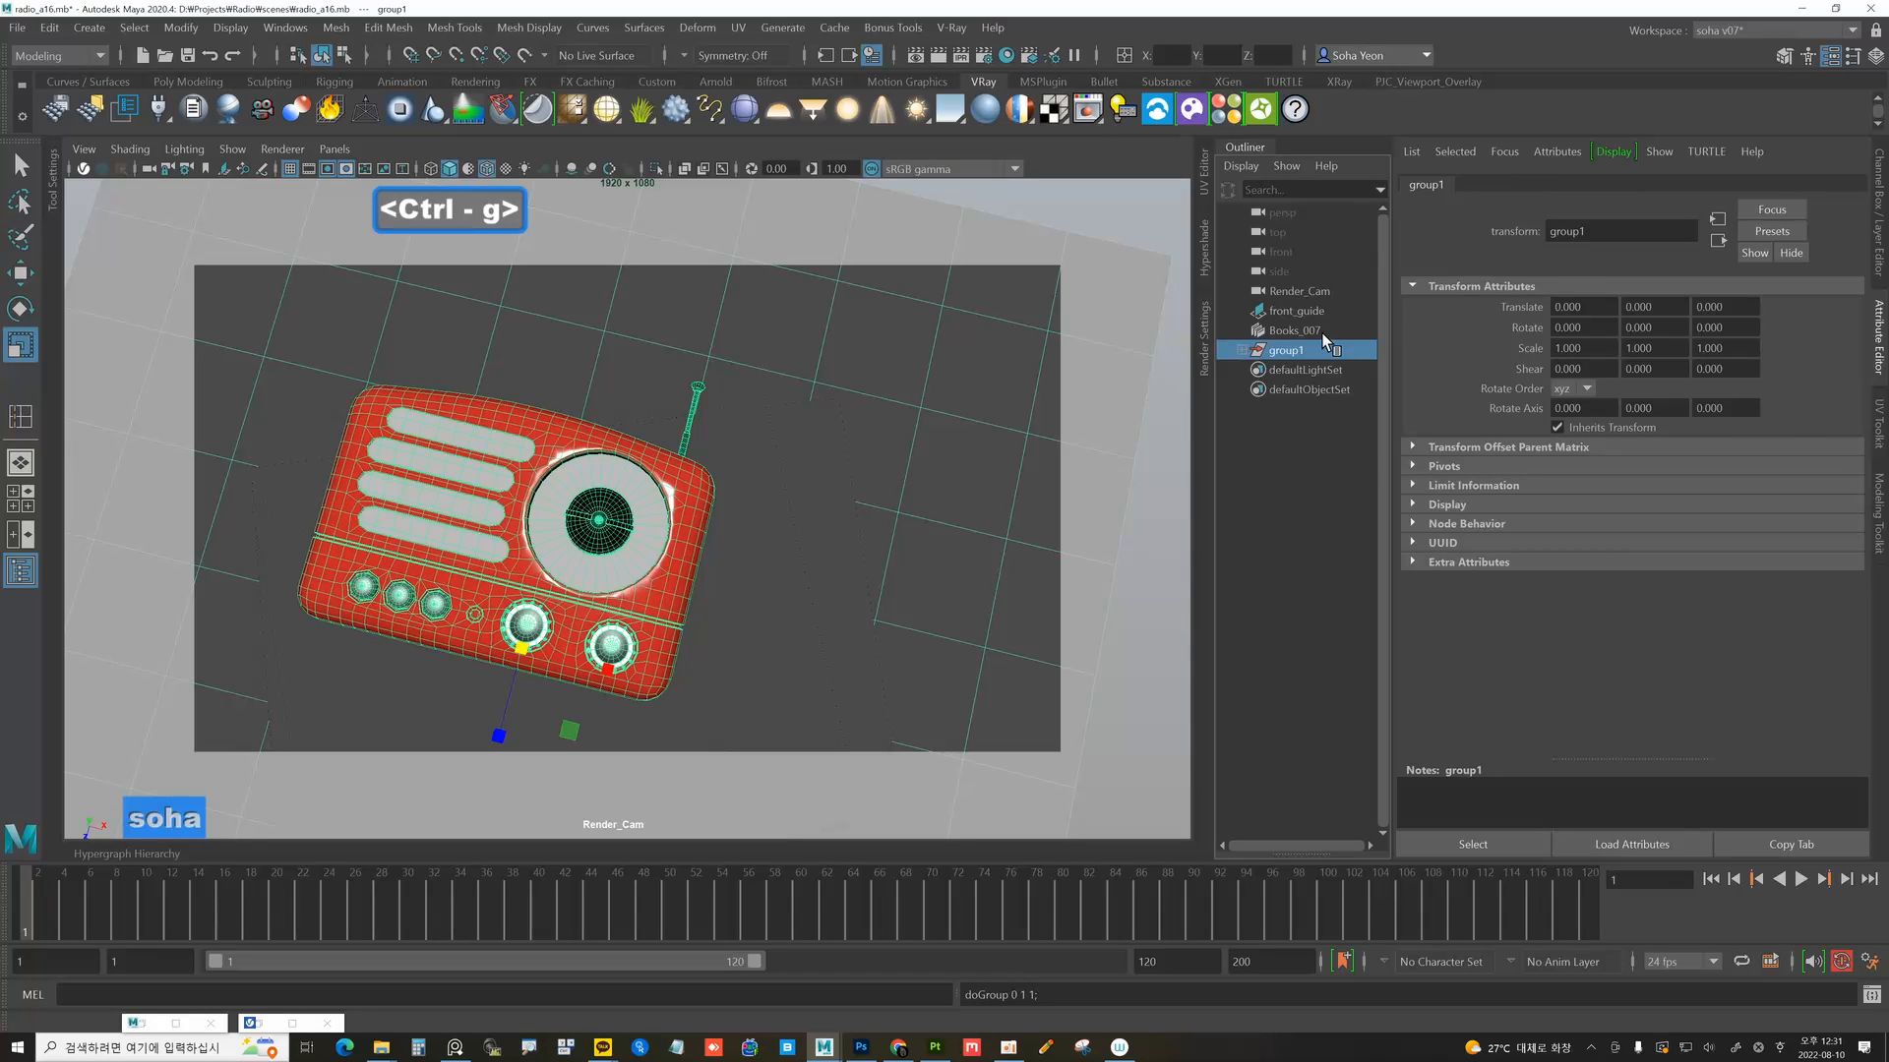
{"action": "double_click", "coordinate": [1284, 350]}
{"action": "type", "text": "M"}
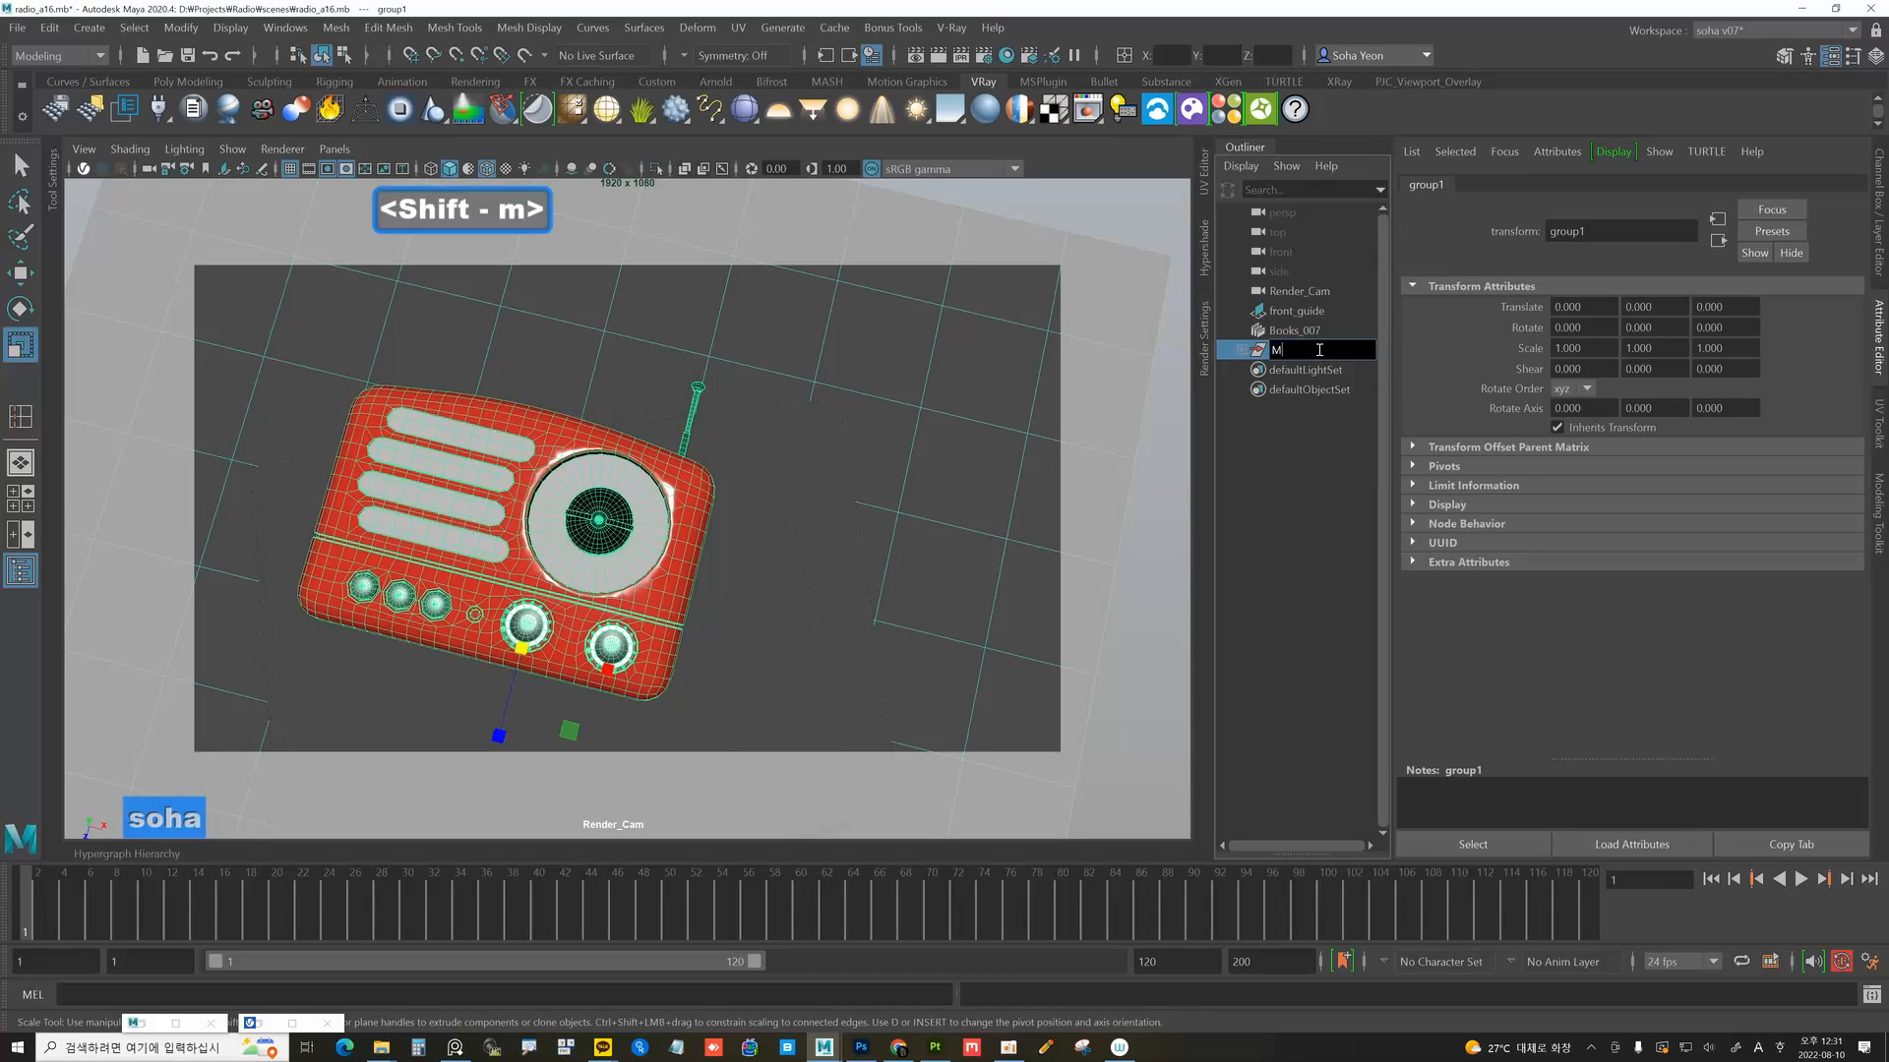
{"action": "type", "text": "odeling_G"}
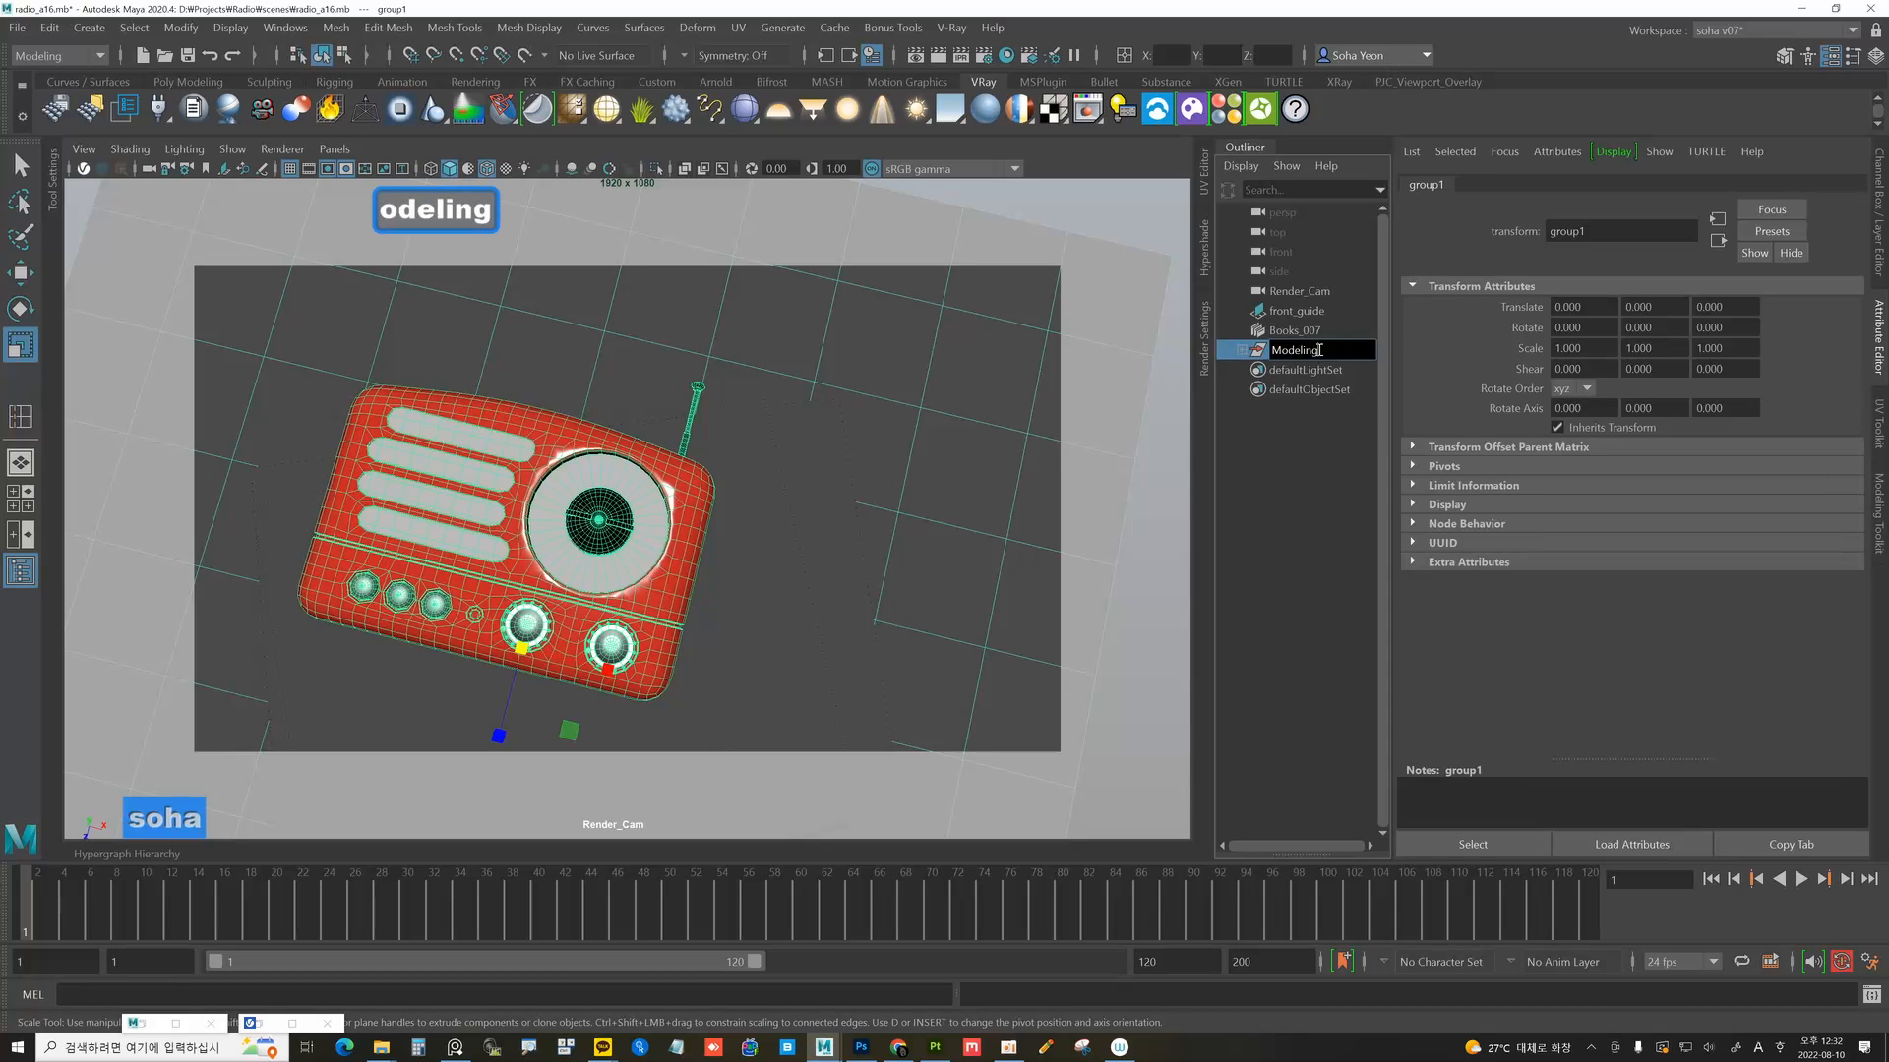
{"action": "key", "text": "Return"}
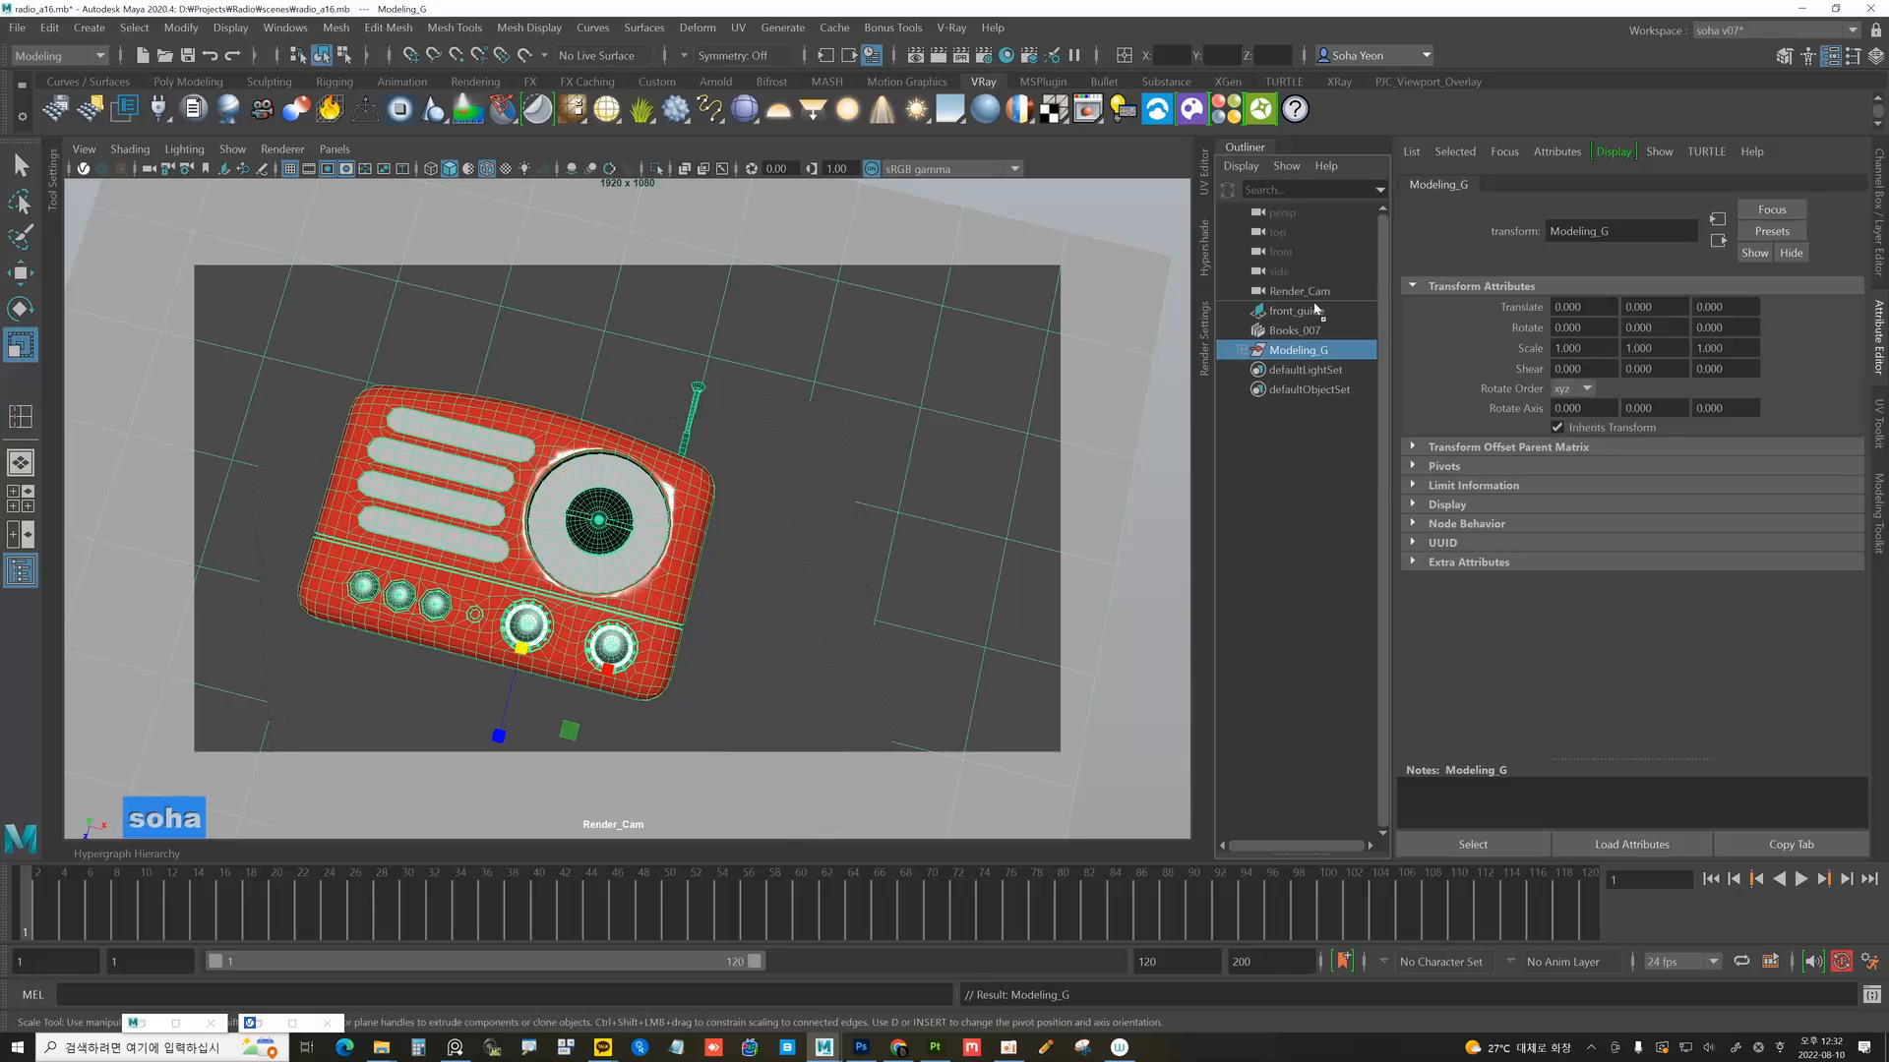
{"action": "left_click_drag", "start_coordinate": [1315, 309], "coordinate": [1326, 315]}
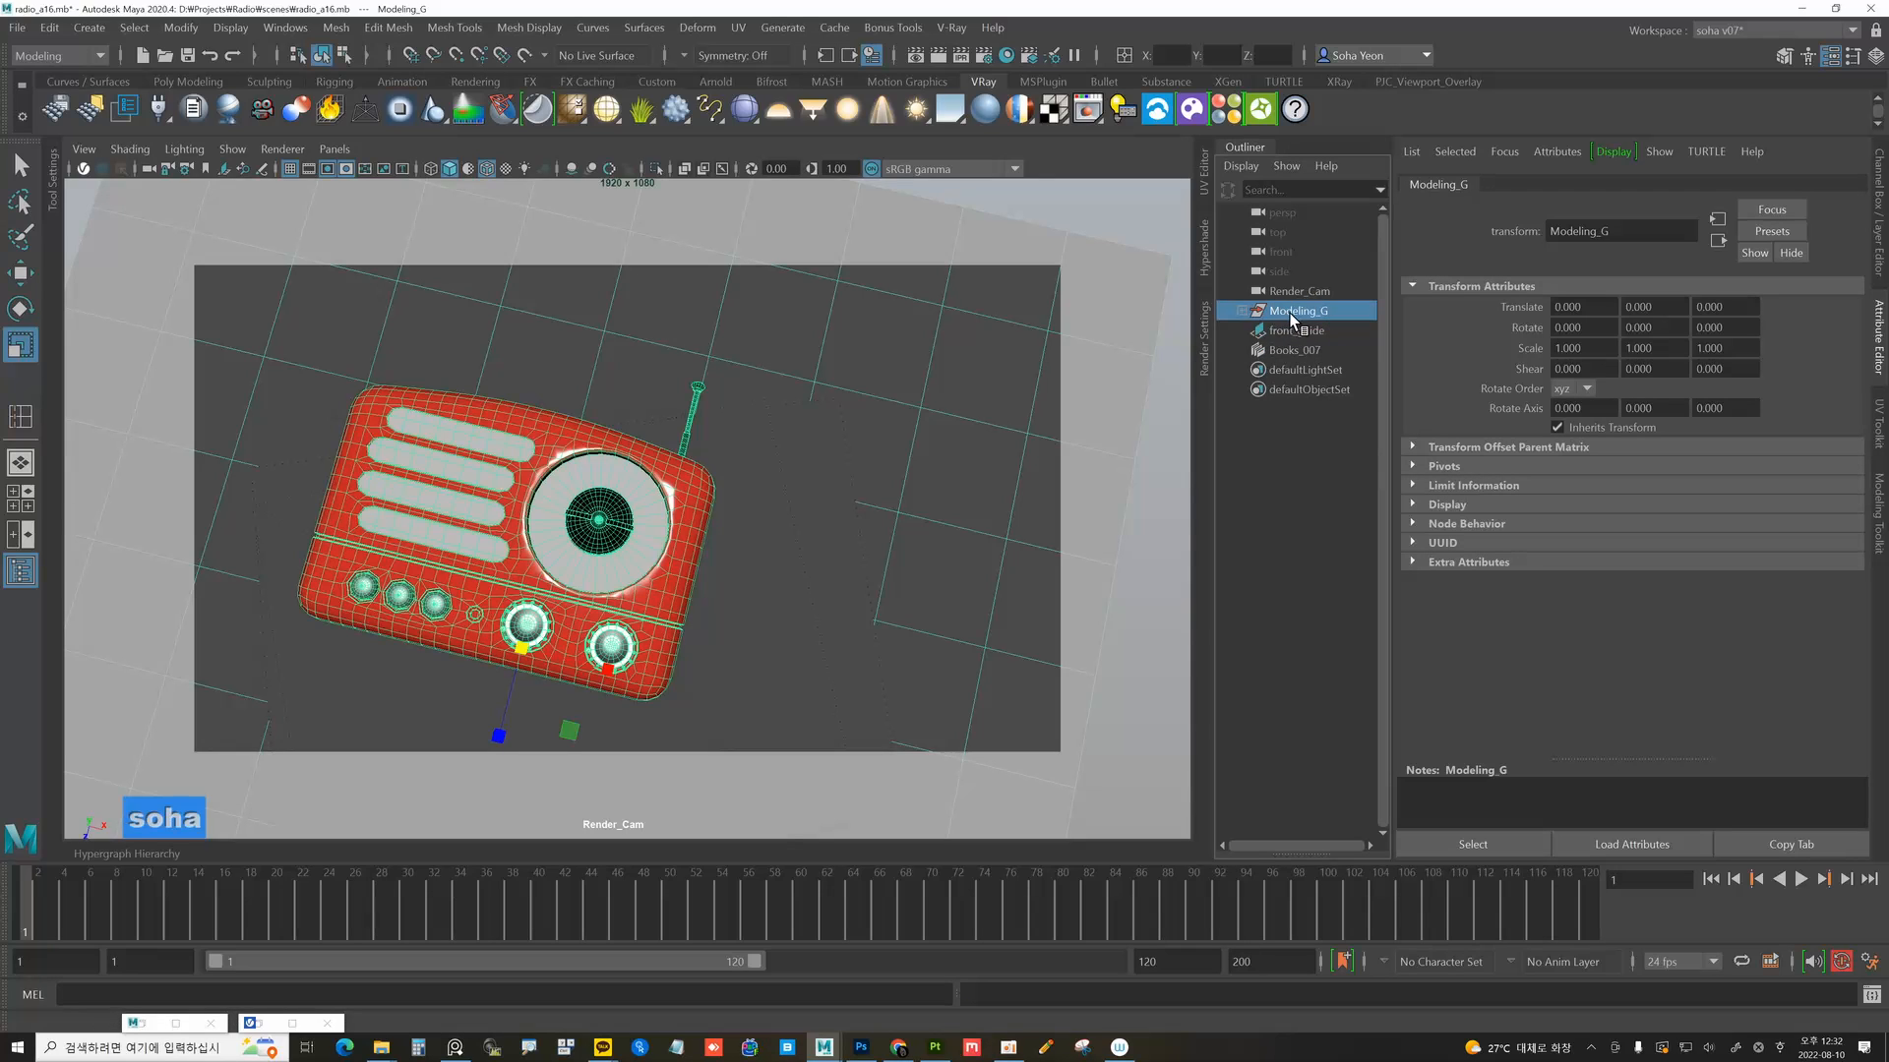
Rename pPlane2 inside the Modeling_G group as floor.
{"action": "left_click", "coordinate": [1243, 313]}
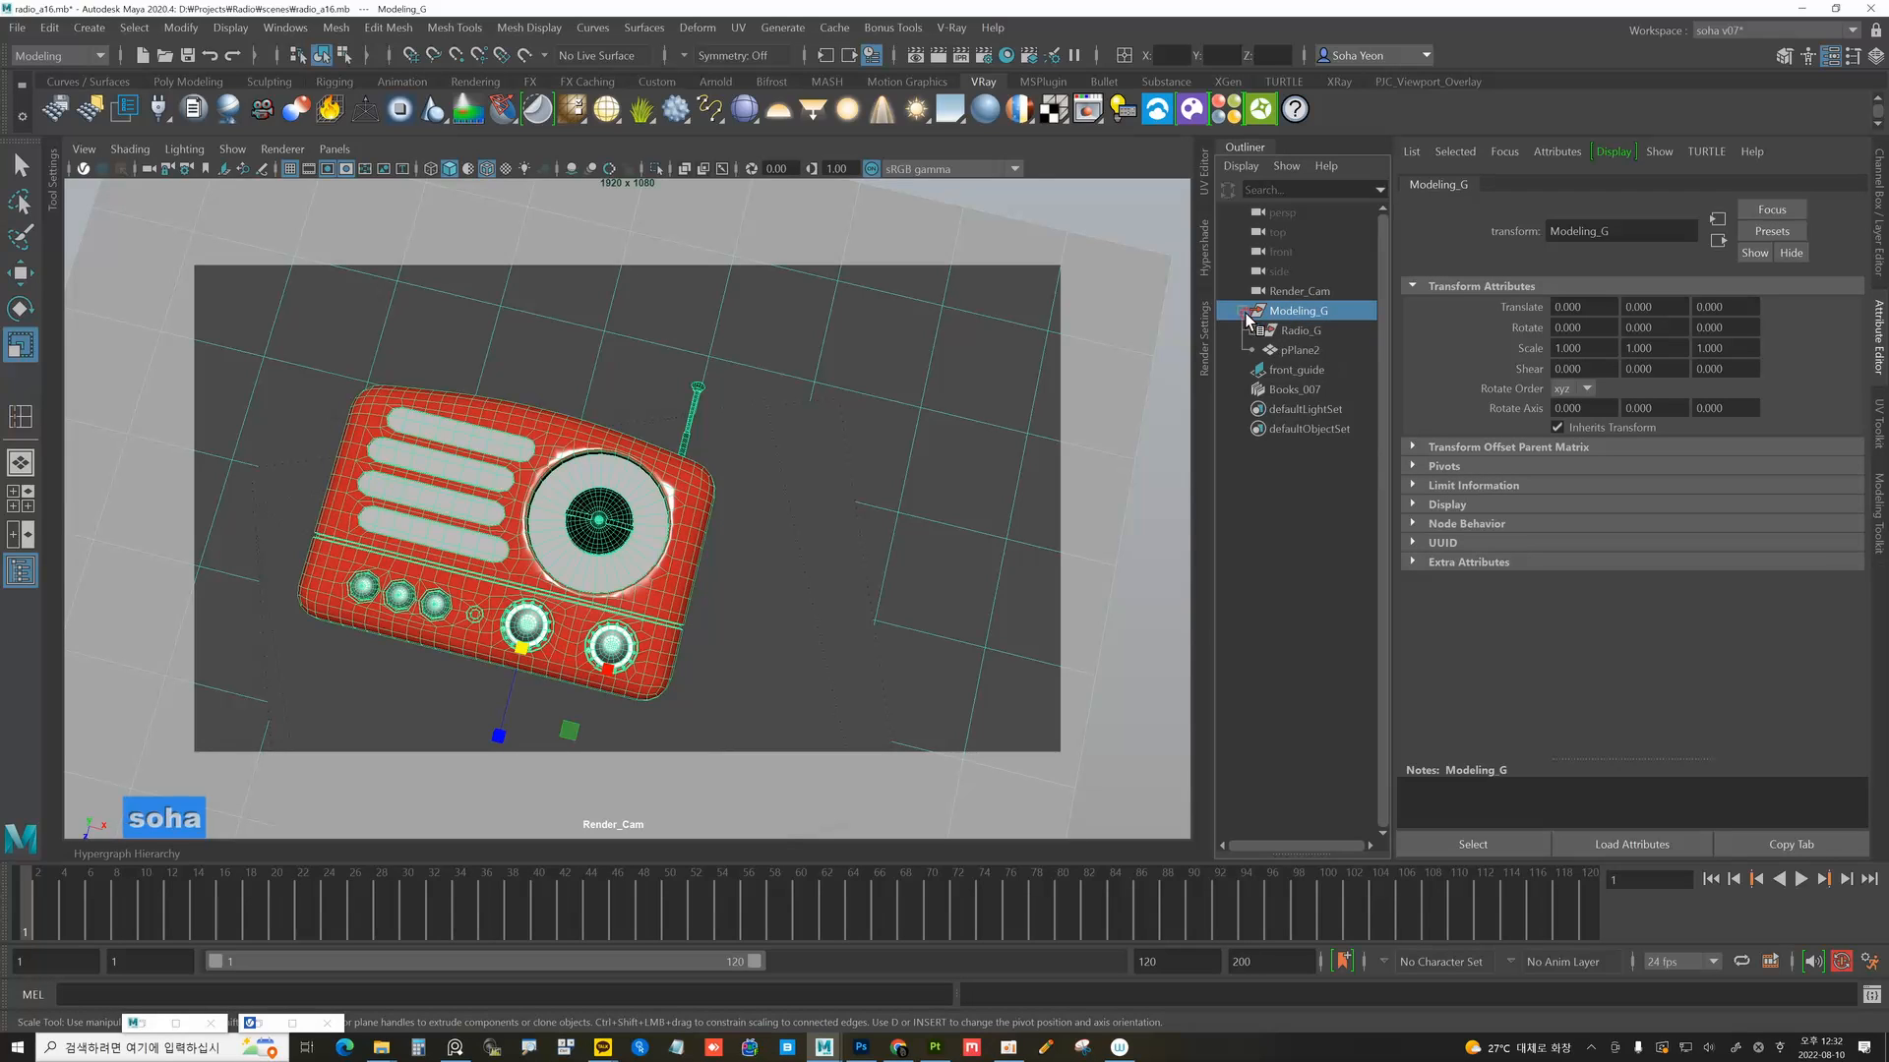
{"action": "double_click", "coordinate": [1306, 350]}
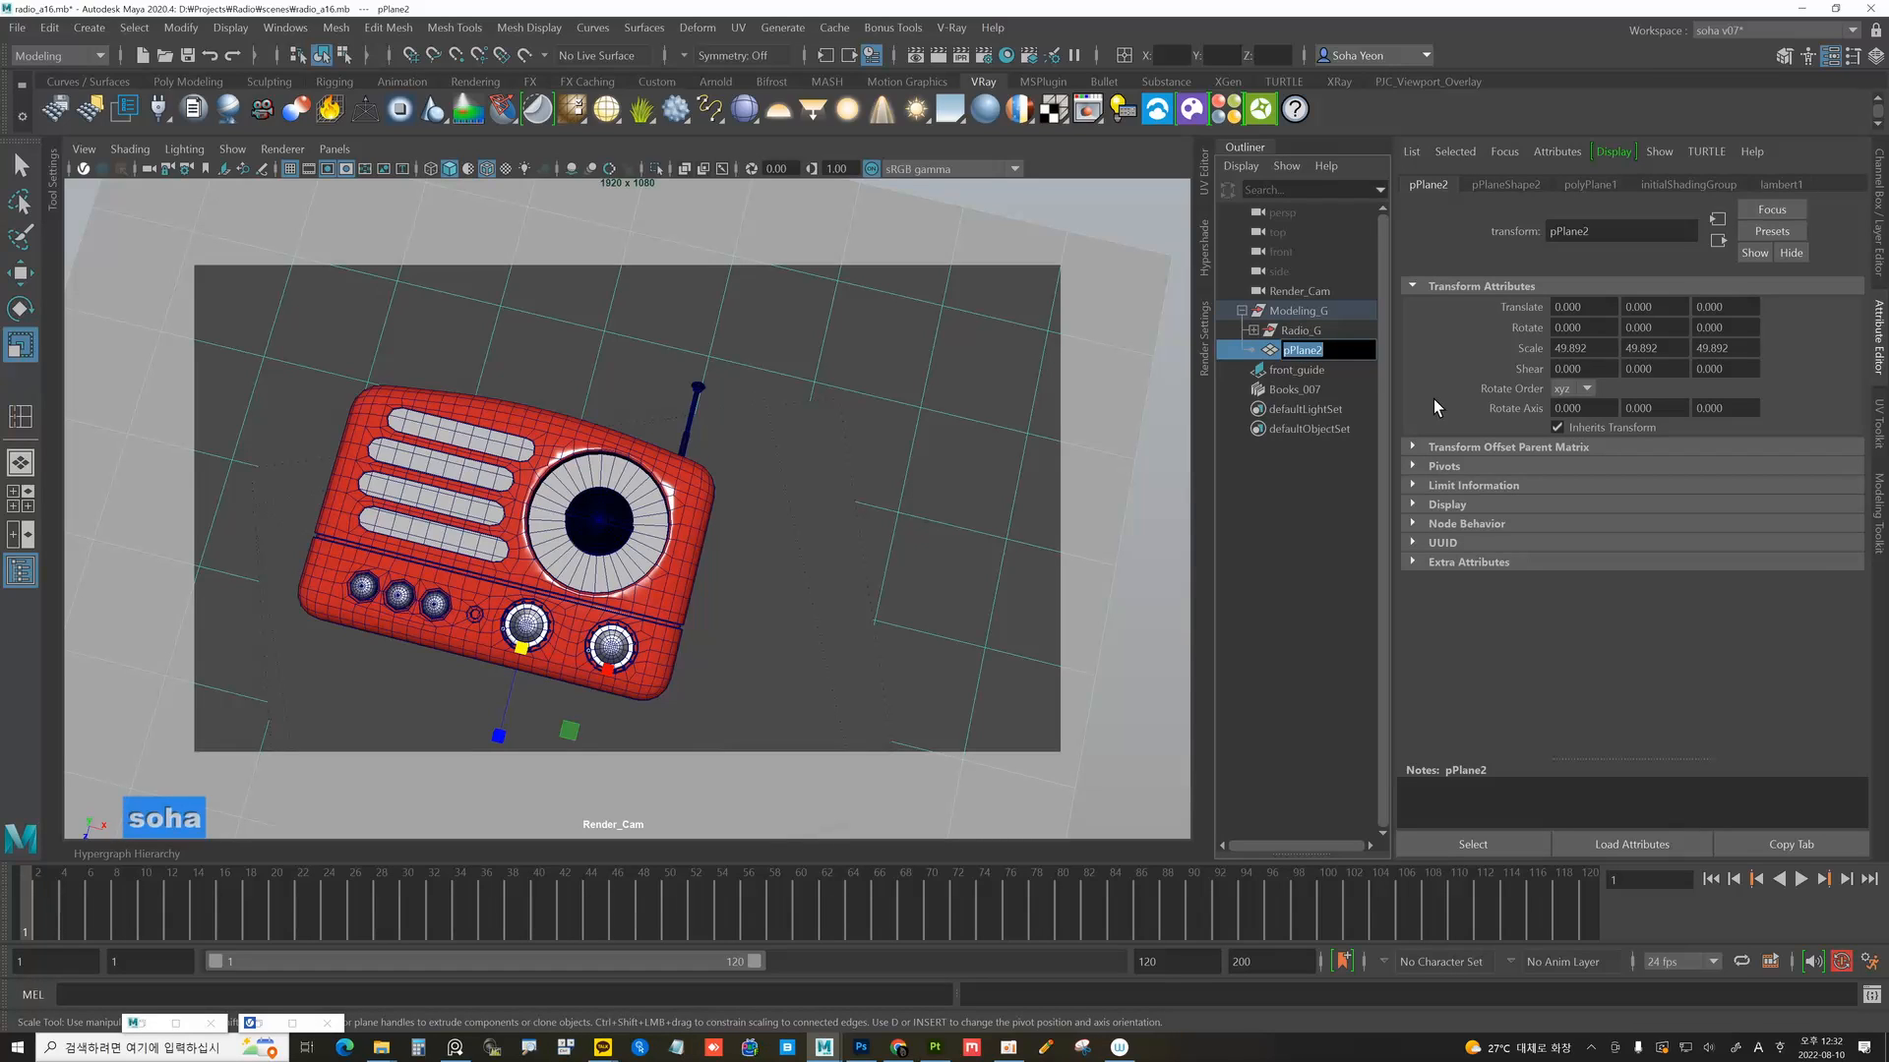
{"action": "type", "text": "f"}
{"action": "type", "text": "or"}
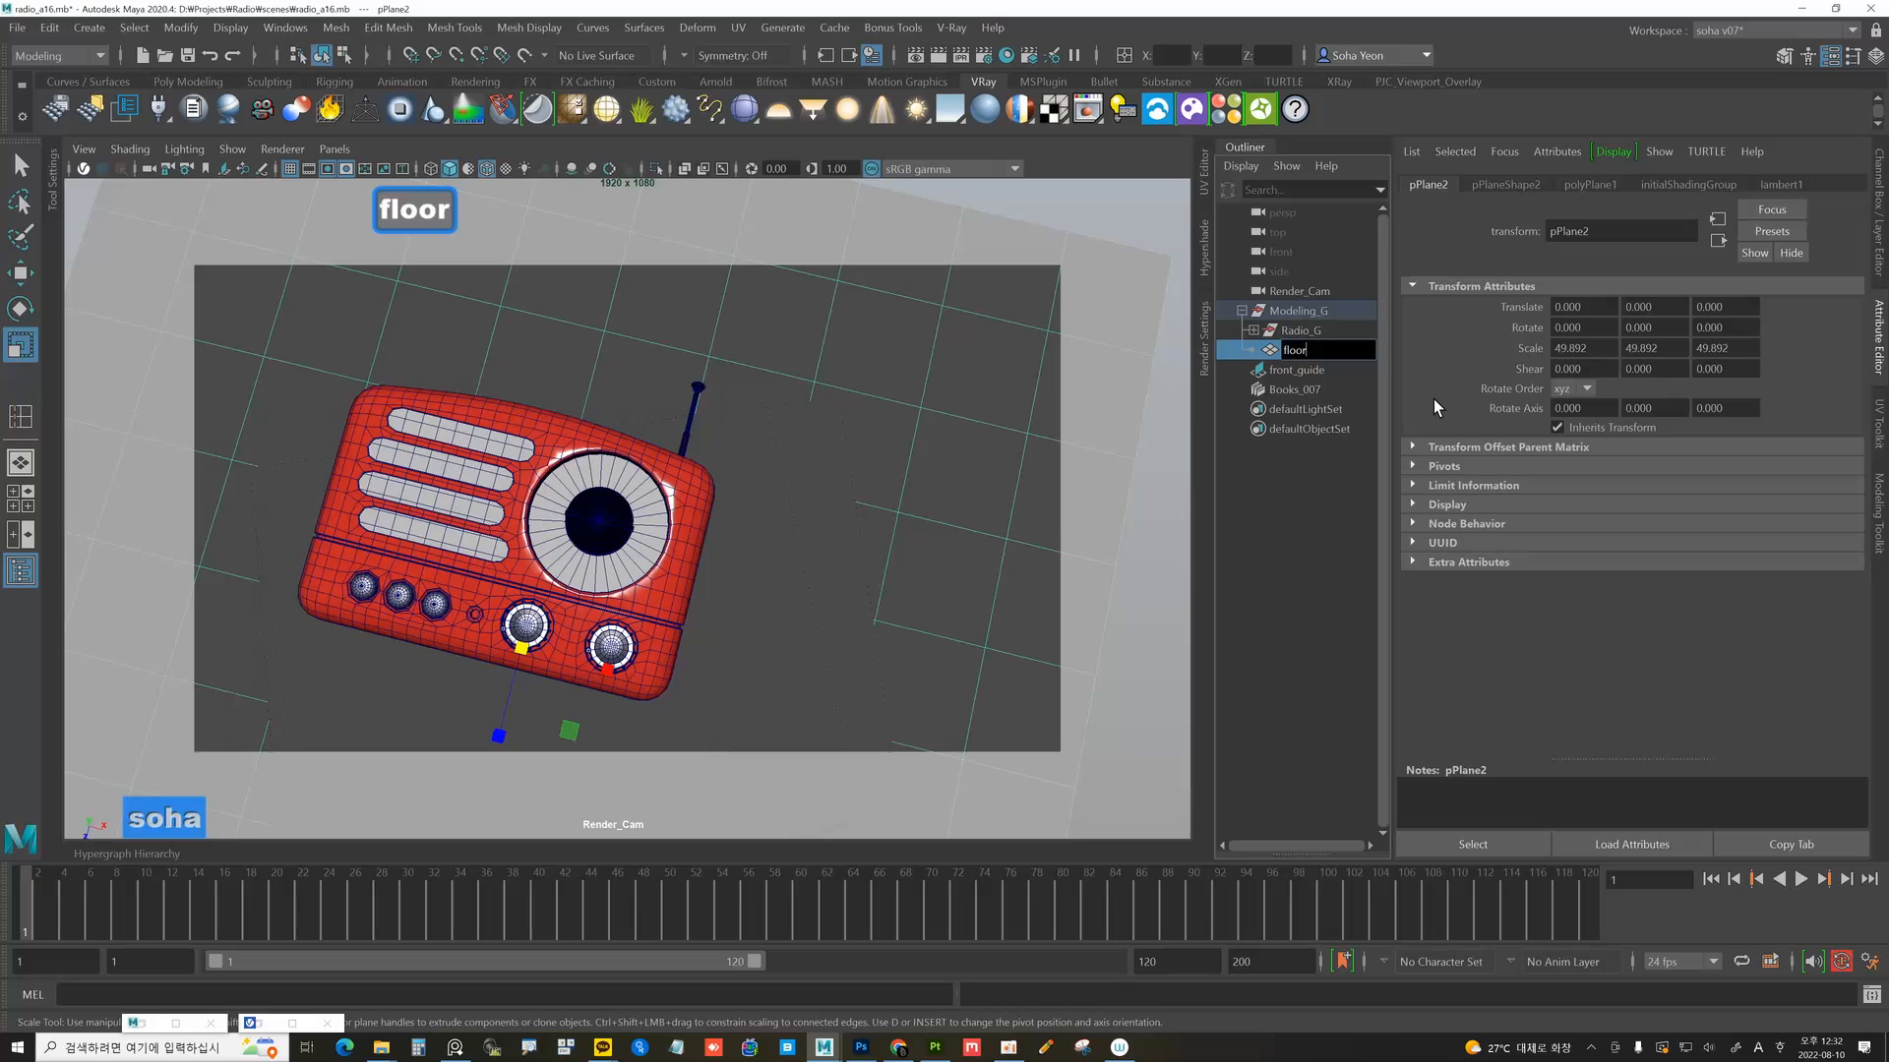
{"action": "key", "text": "Return"}
{"action": "left_click", "coordinate": [1296, 389]}
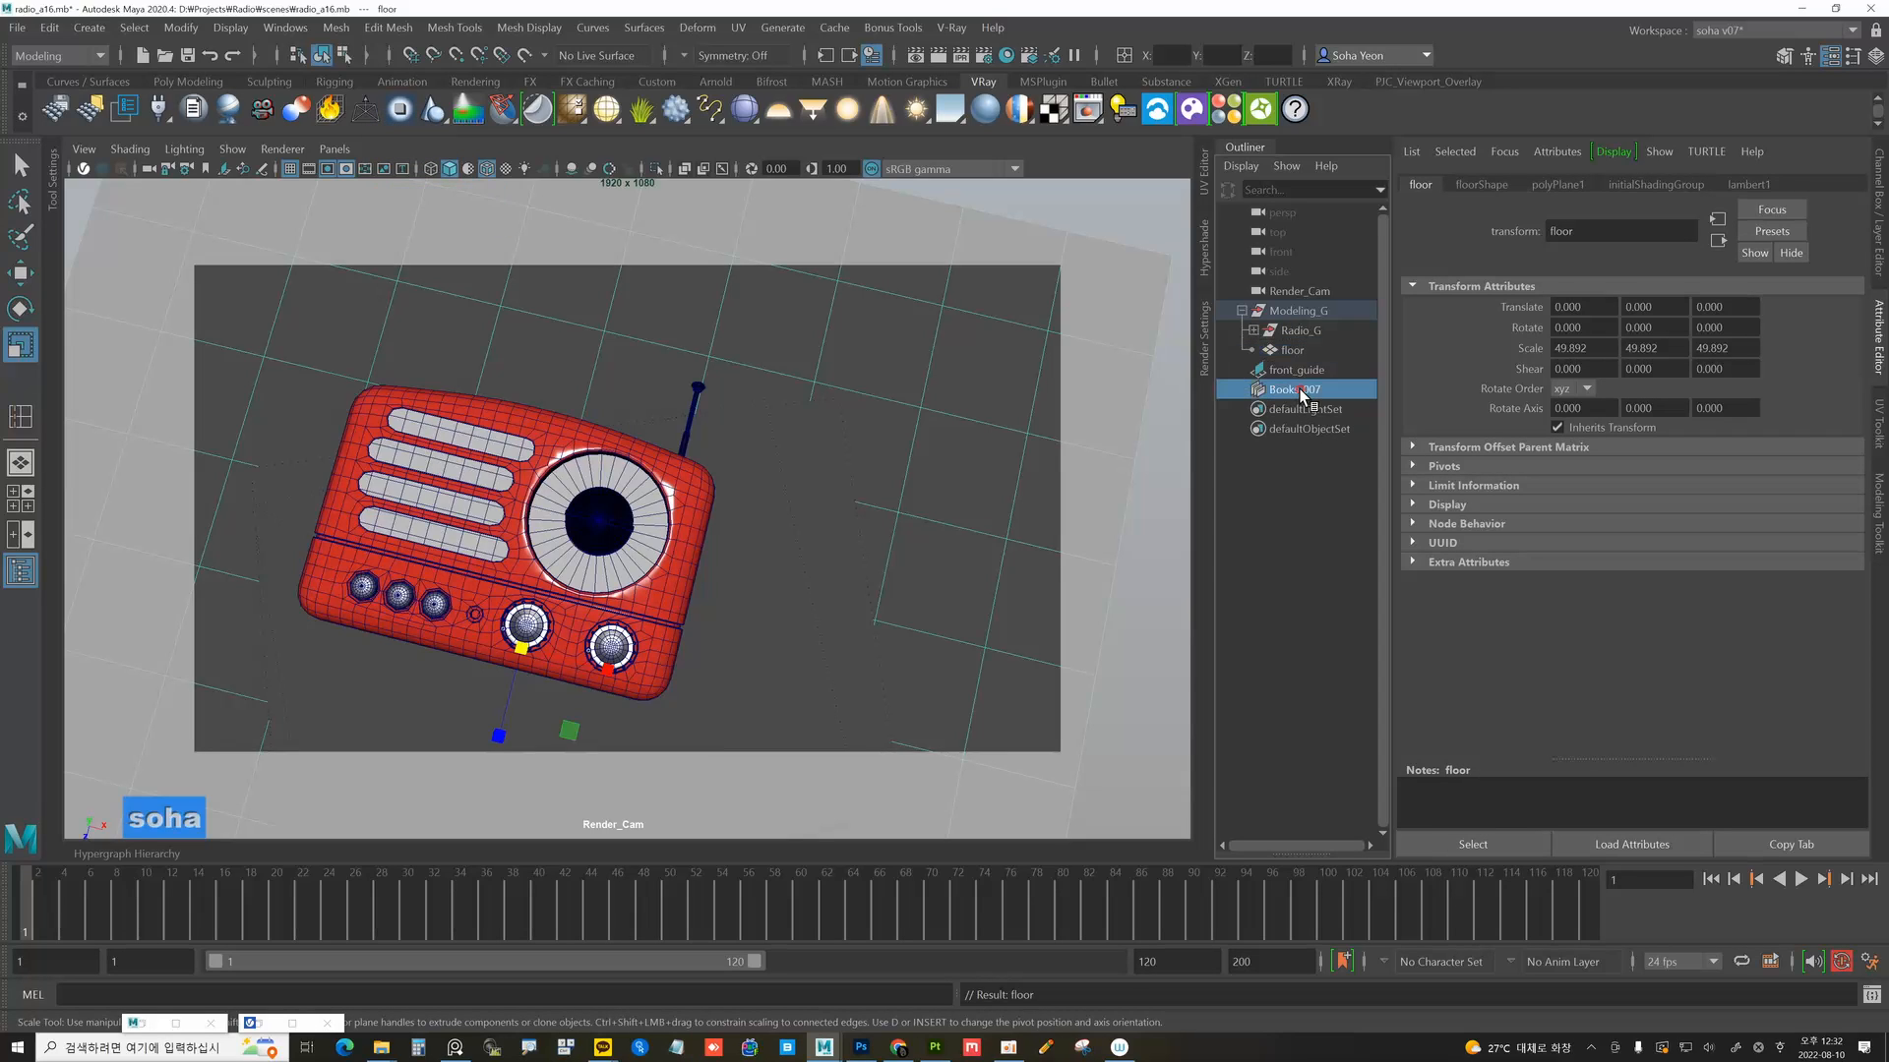
{"action": "left_click", "coordinate": [1293, 352]}
{"action": "left_click", "coordinate": [1291, 331]}
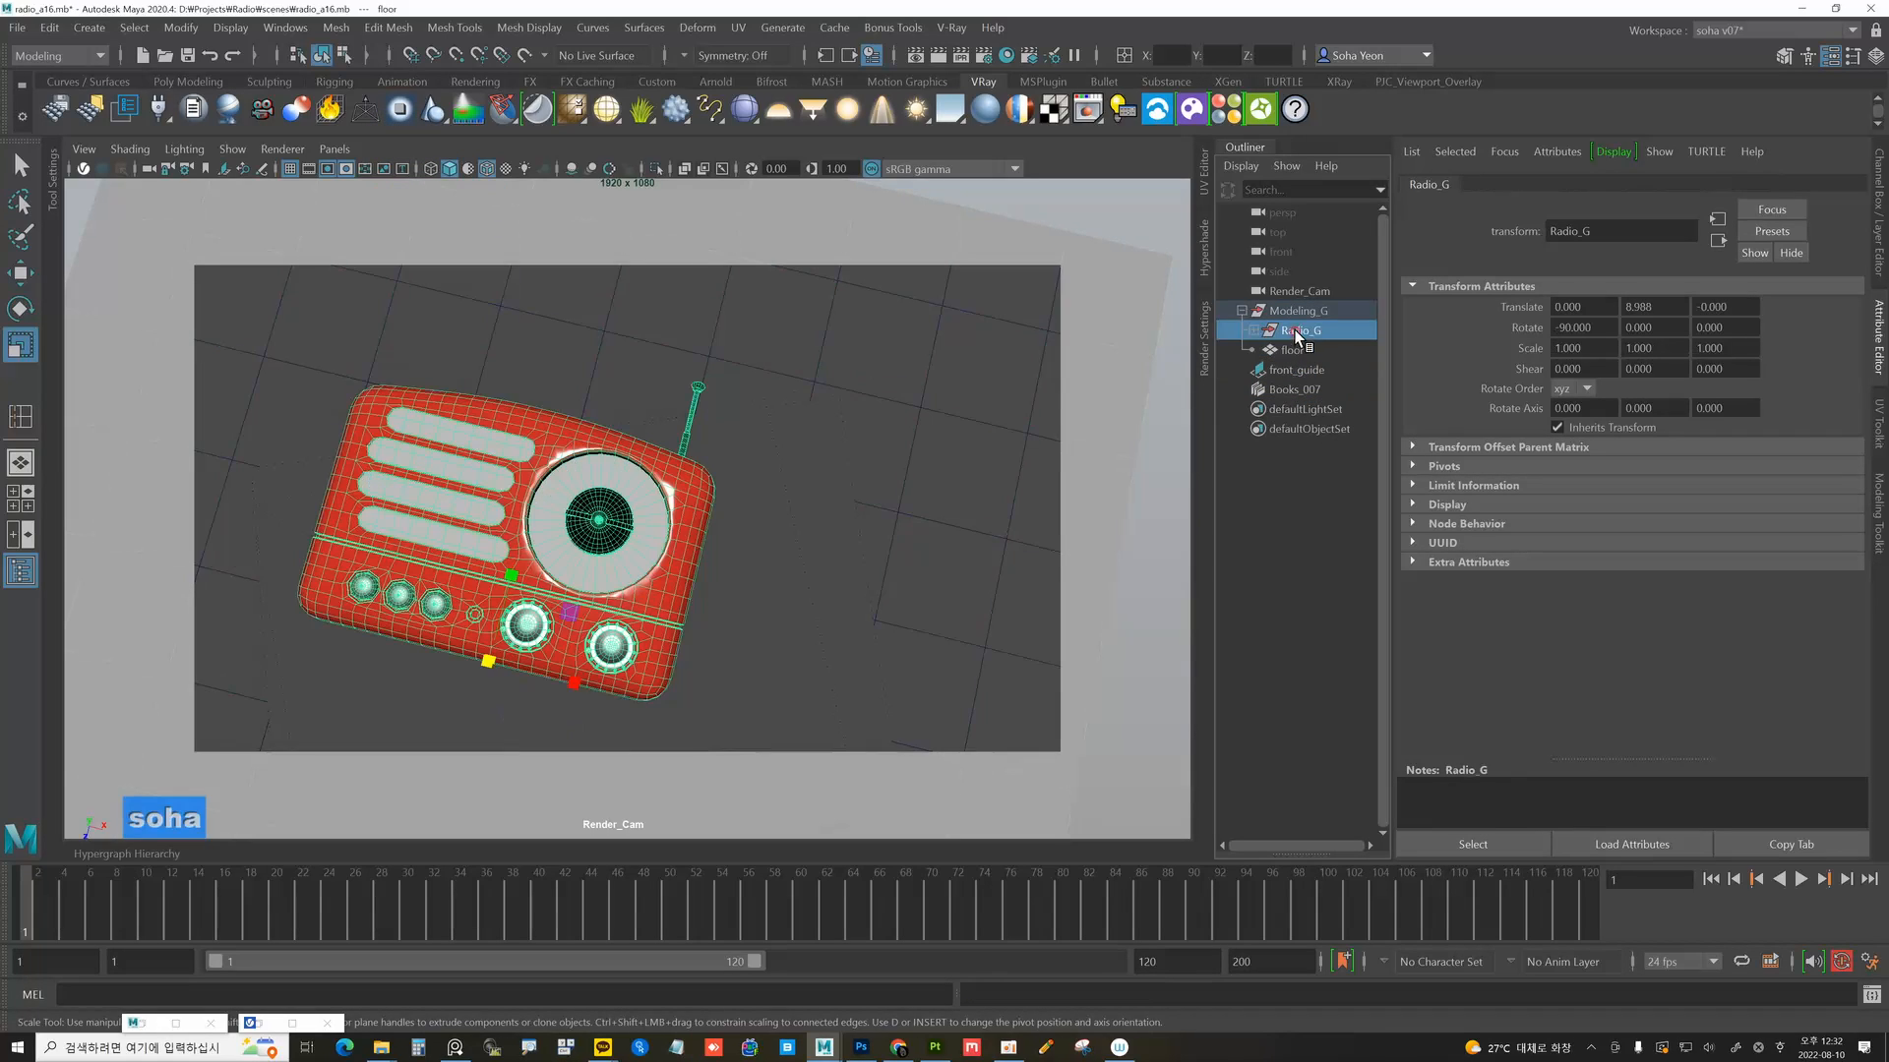
{"action": "left_click", "coordinate": [1289, 311]}
{"action": "left_click", "coordinate": [1296, 291]}
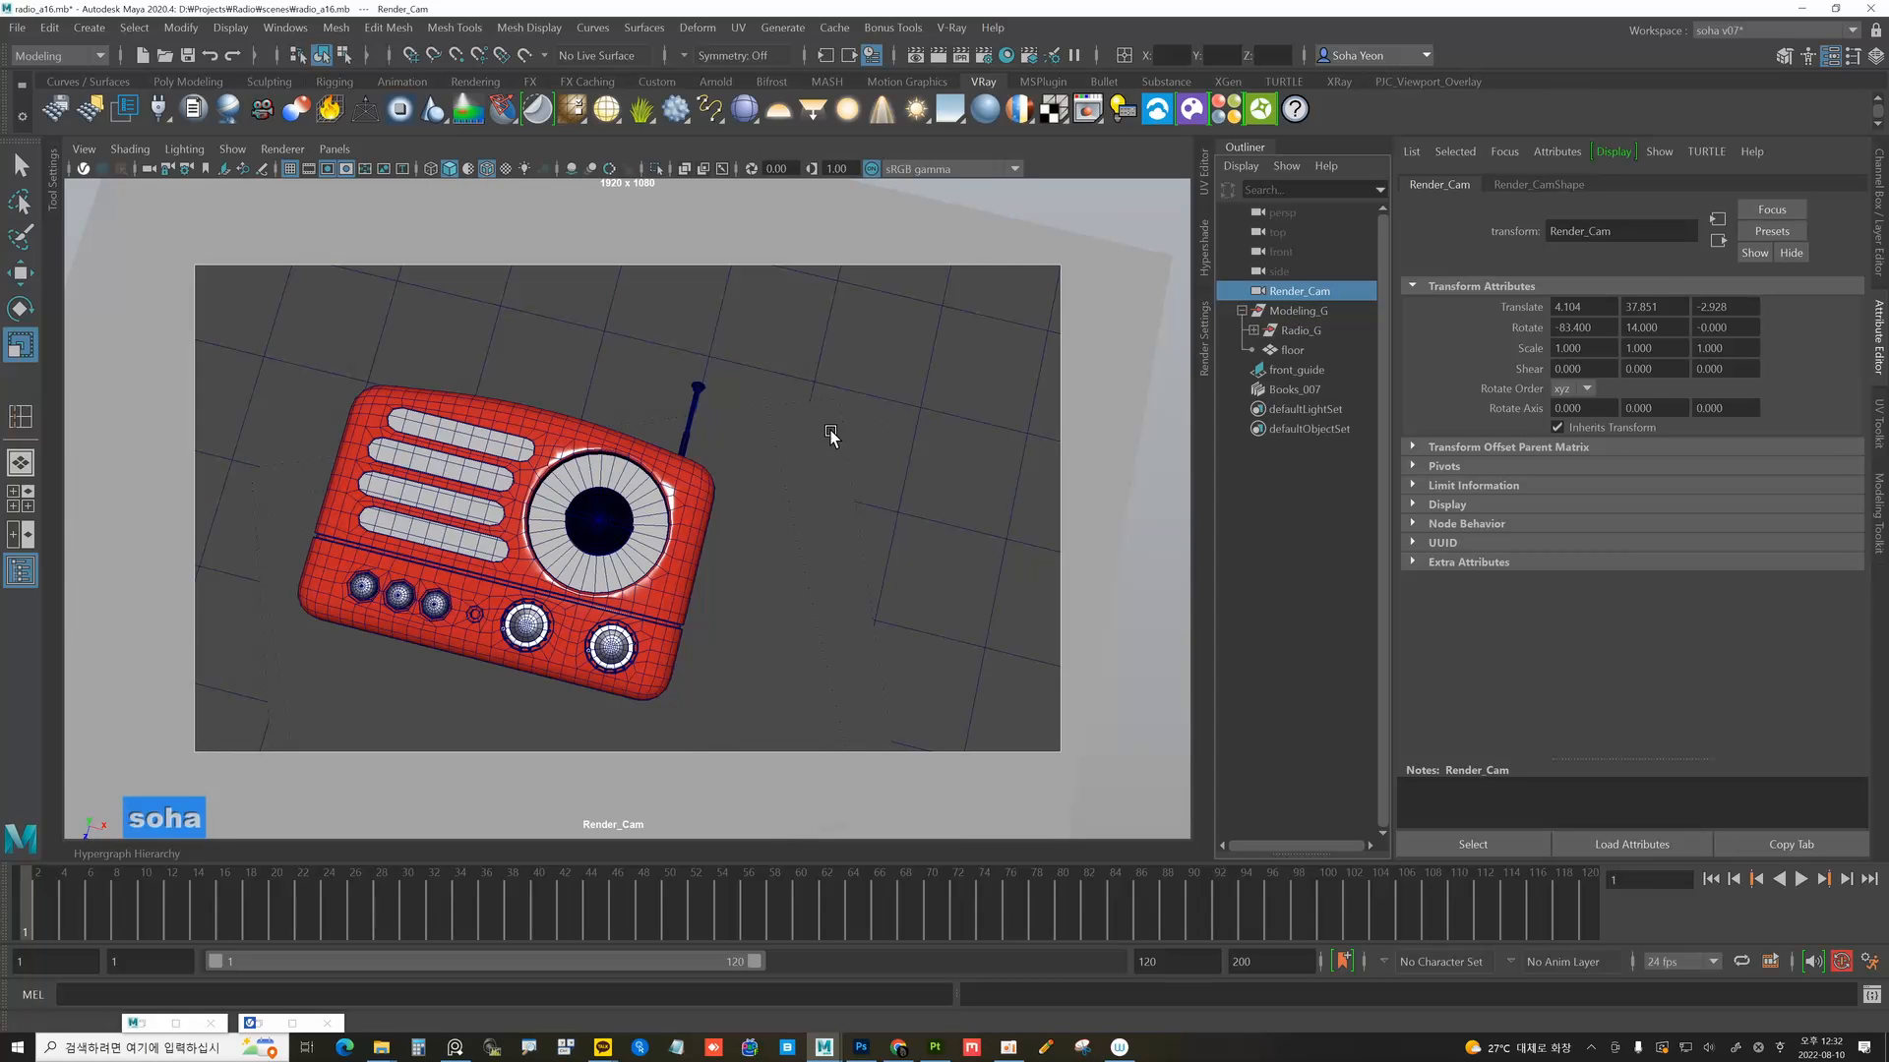
Switch to the perspective view and add a V-Ray Sun light to the scene.
{"action": "key", "text": "shift+alt+q"}
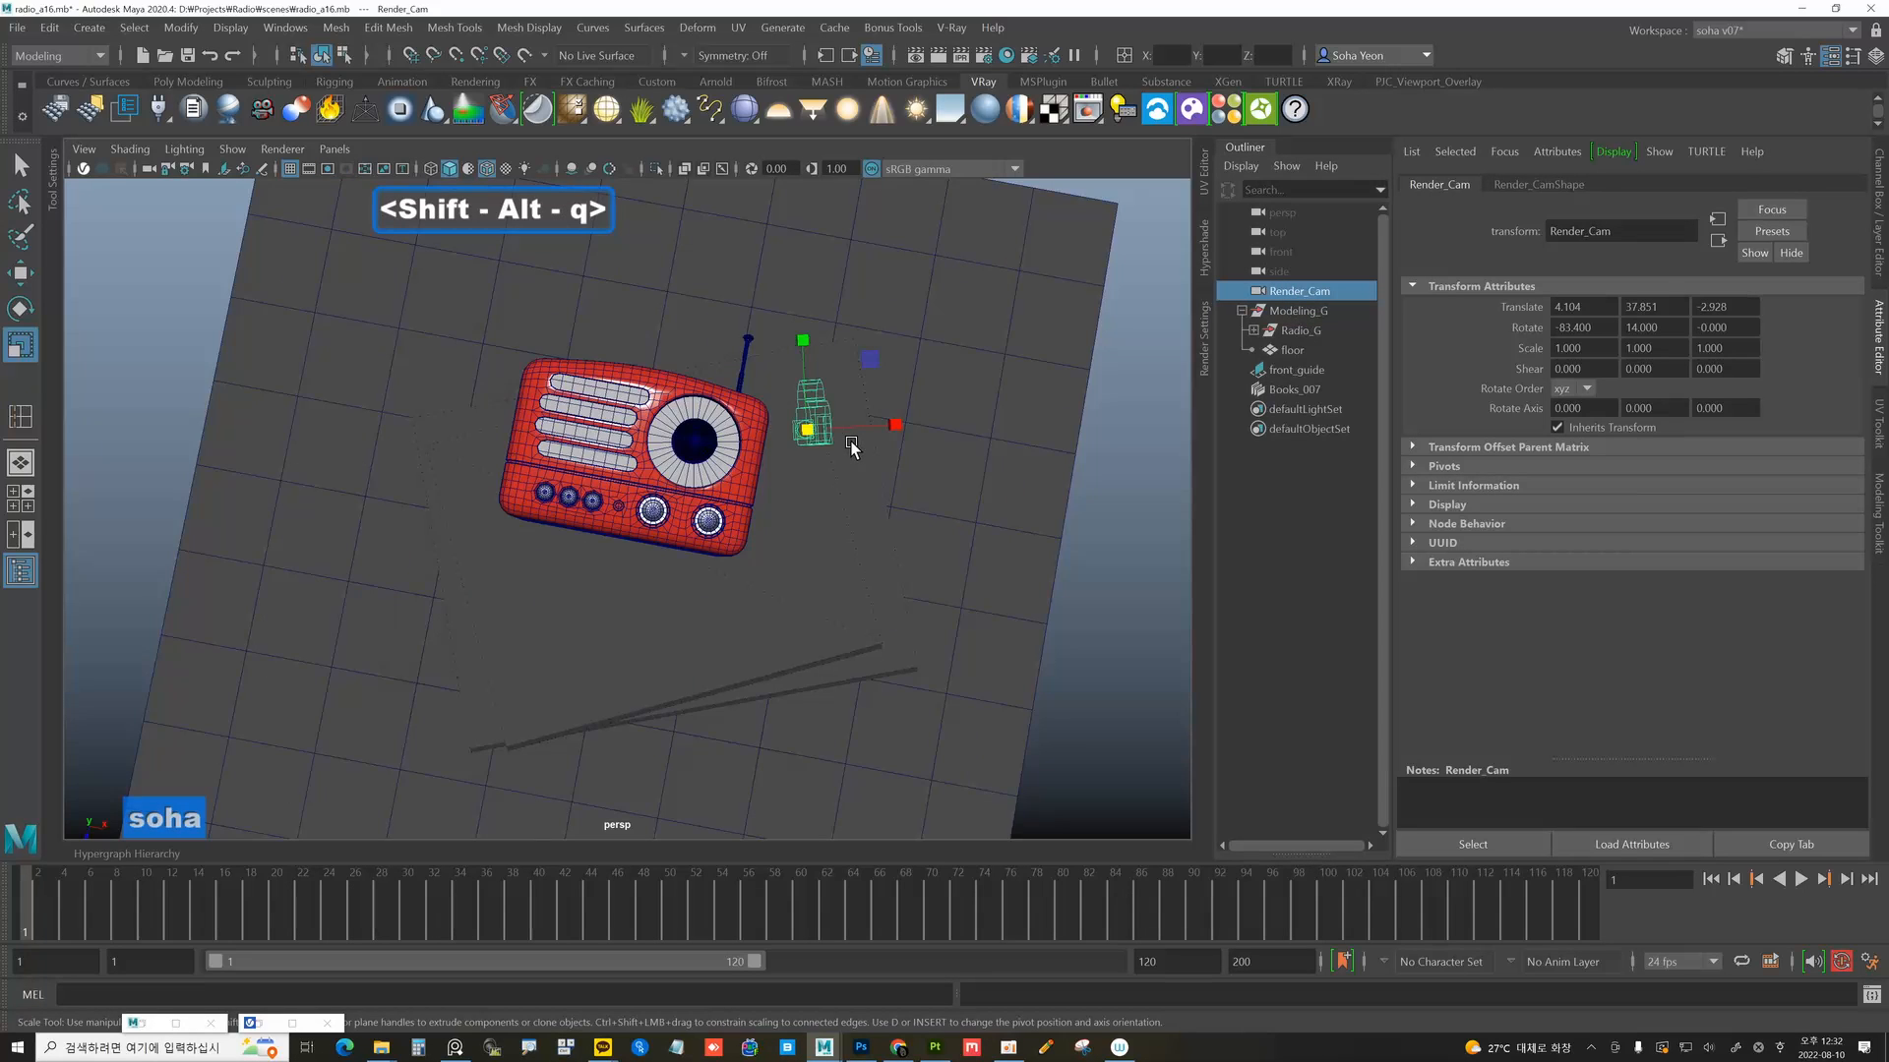
{"action": "left_click", "coordinate": [818, 413]}
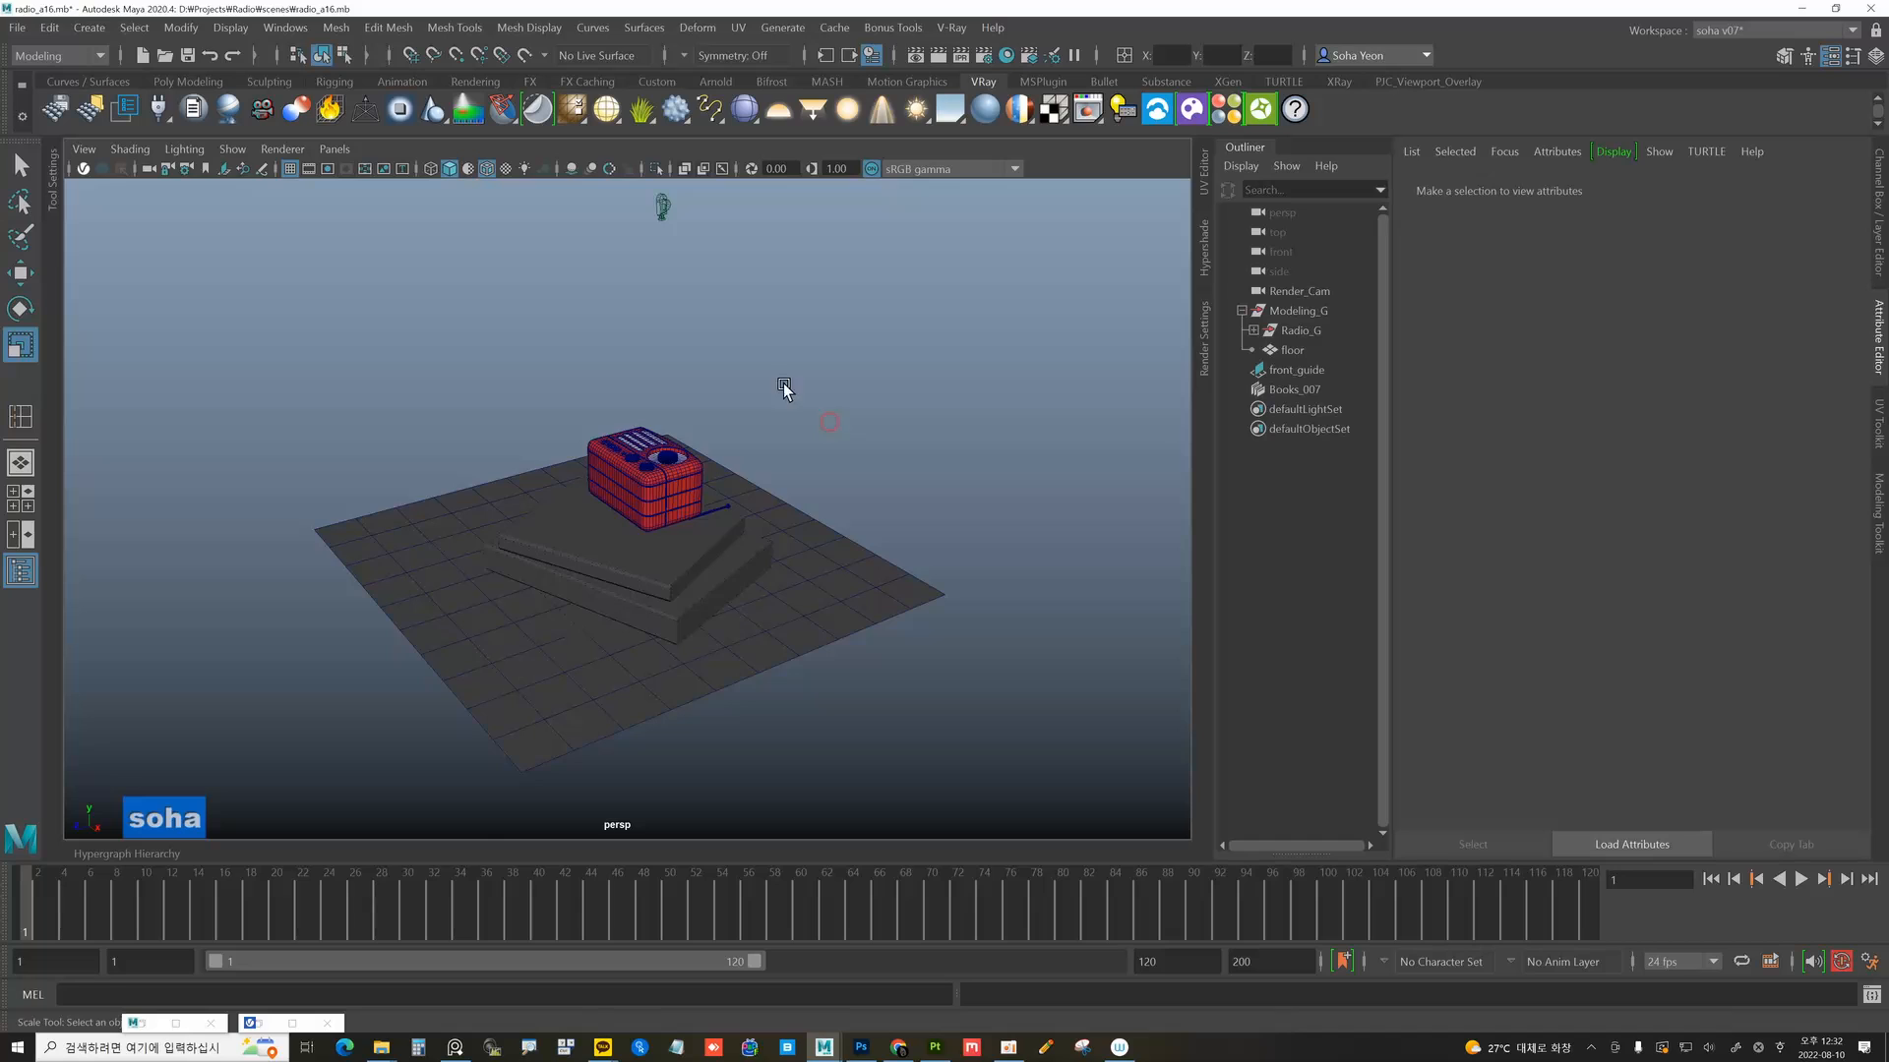
{"action": "middle_click_drag", "start_coordinate": [764, 378], "coordinate": [727, 439], "text": "alt"}
{"action": "left_click_drag", "start_coordinate": [726, 439], "coordinate": [669, 442], "text": "alt"}
{"action": "middle_click_drag", "start_coordinate": [683, 403], "coordinate": [686, 412], "text": "alt"}
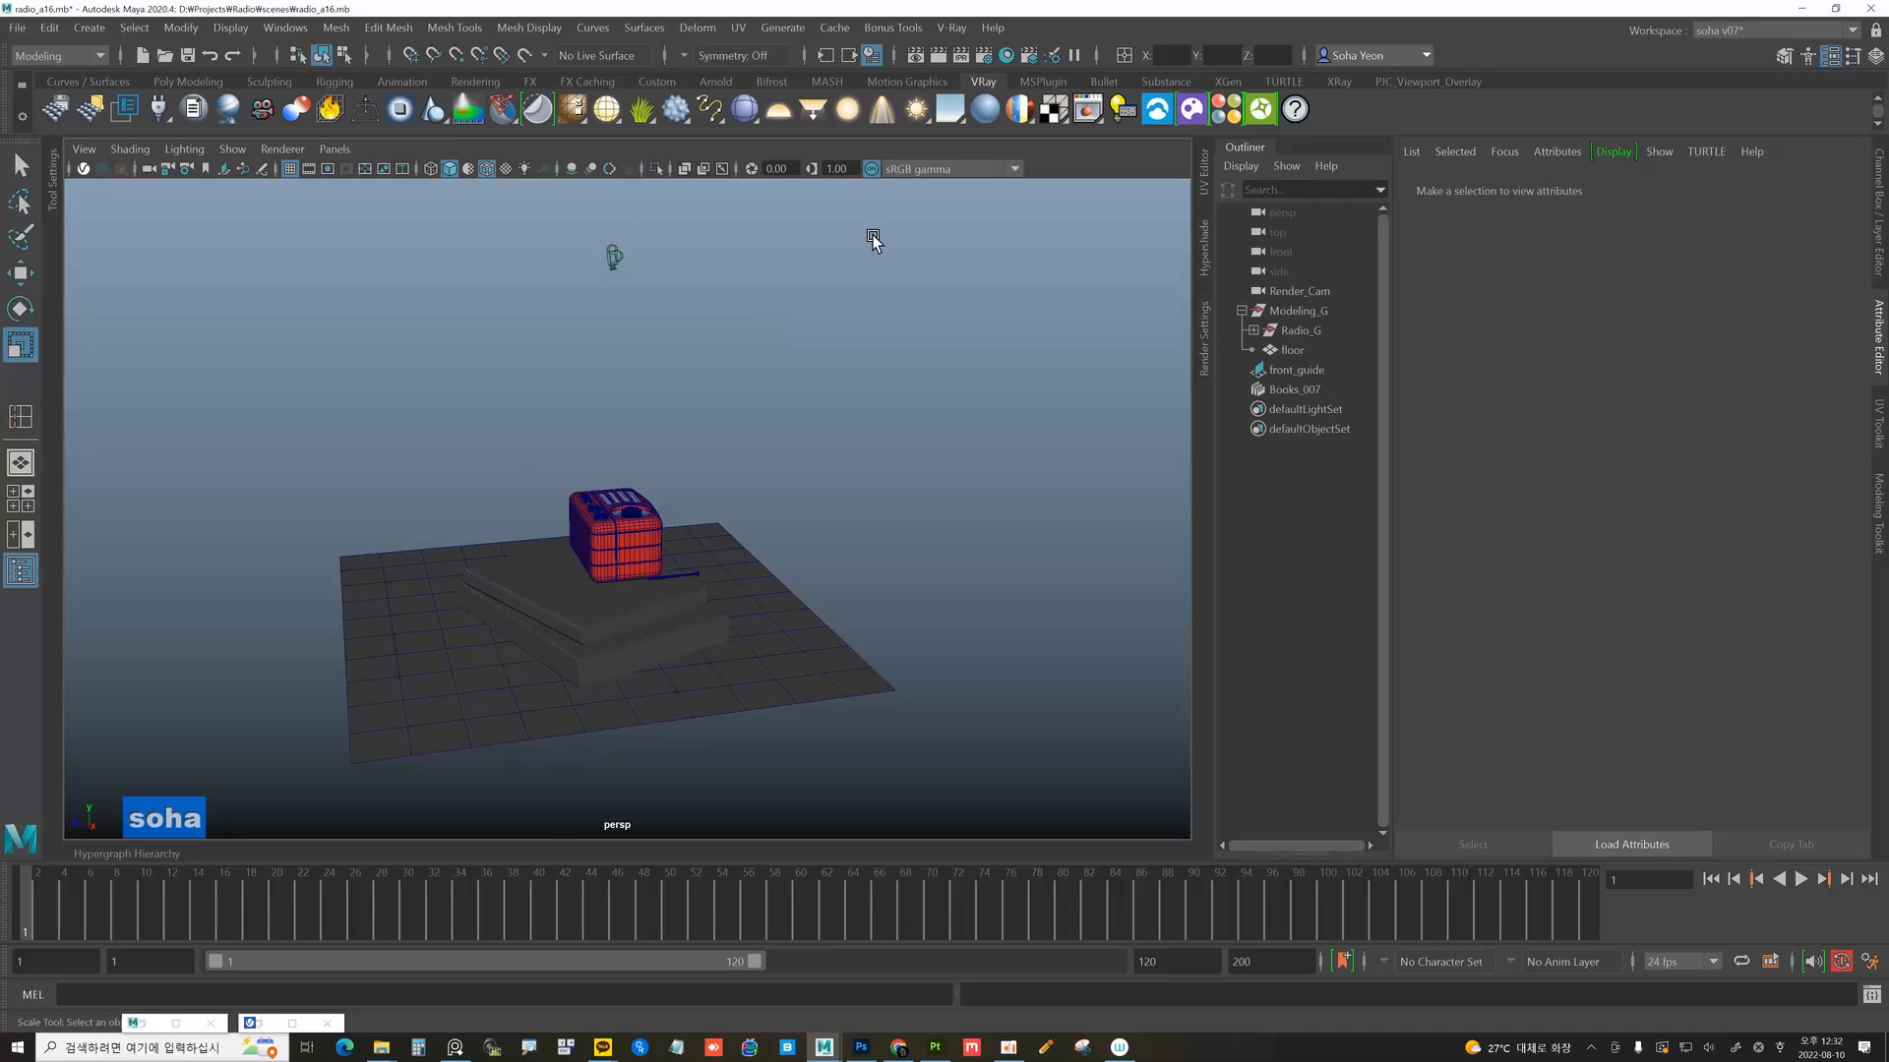
{"action": "left_click", "coordinate": [916, 108]}
{"action": "left_click_drag", "start_coordinate": [727, 492], "coordinate": [646, 534], "text": "alt"}
Set the Move tool to world axes and reposition the V-Ray sun toward the radio's upper-left side.
{"action": "key", "text": "alt+w"}
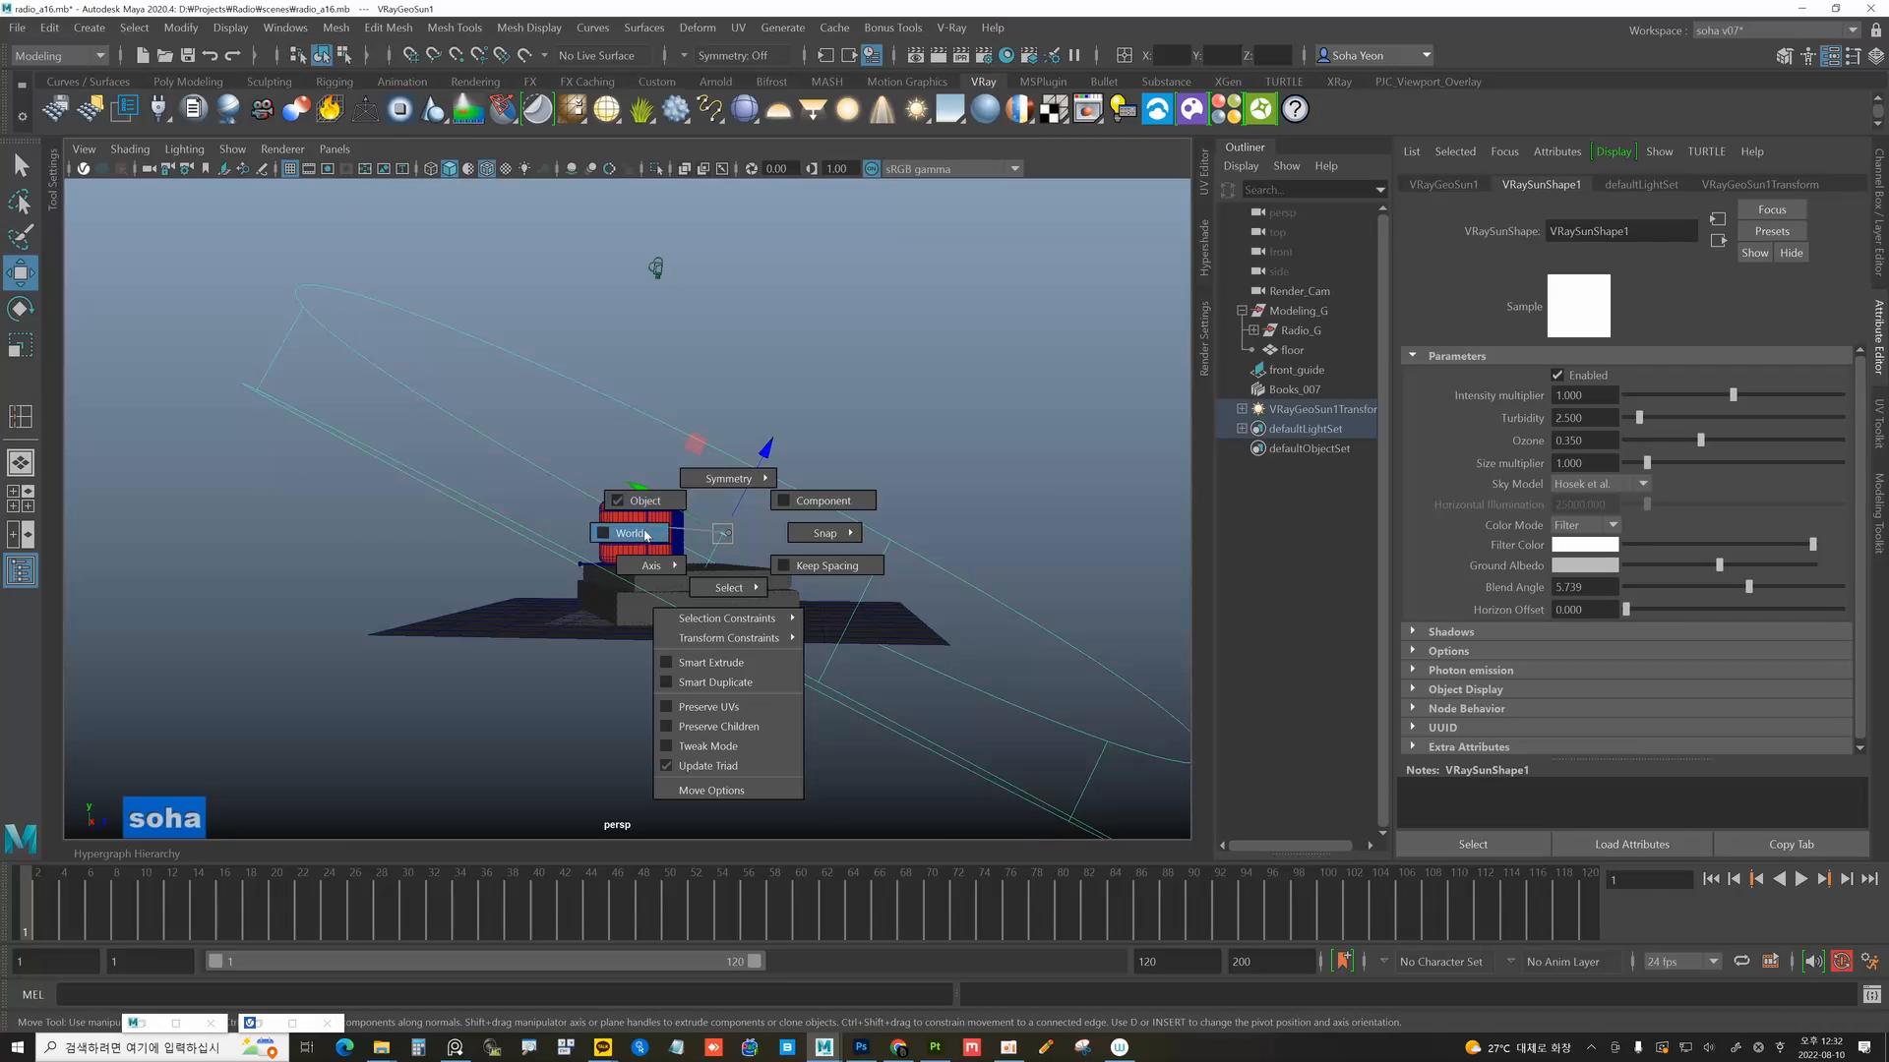
{"action": "right_click_drag", "start_coordinate": [636, 548], "coordinate": [636, 544], "text": "ctrl+shift"}
{"action": "left_click_drag", "start_coordinate": [795, 541], "coordinate": [792, 563], "text": "alt"}
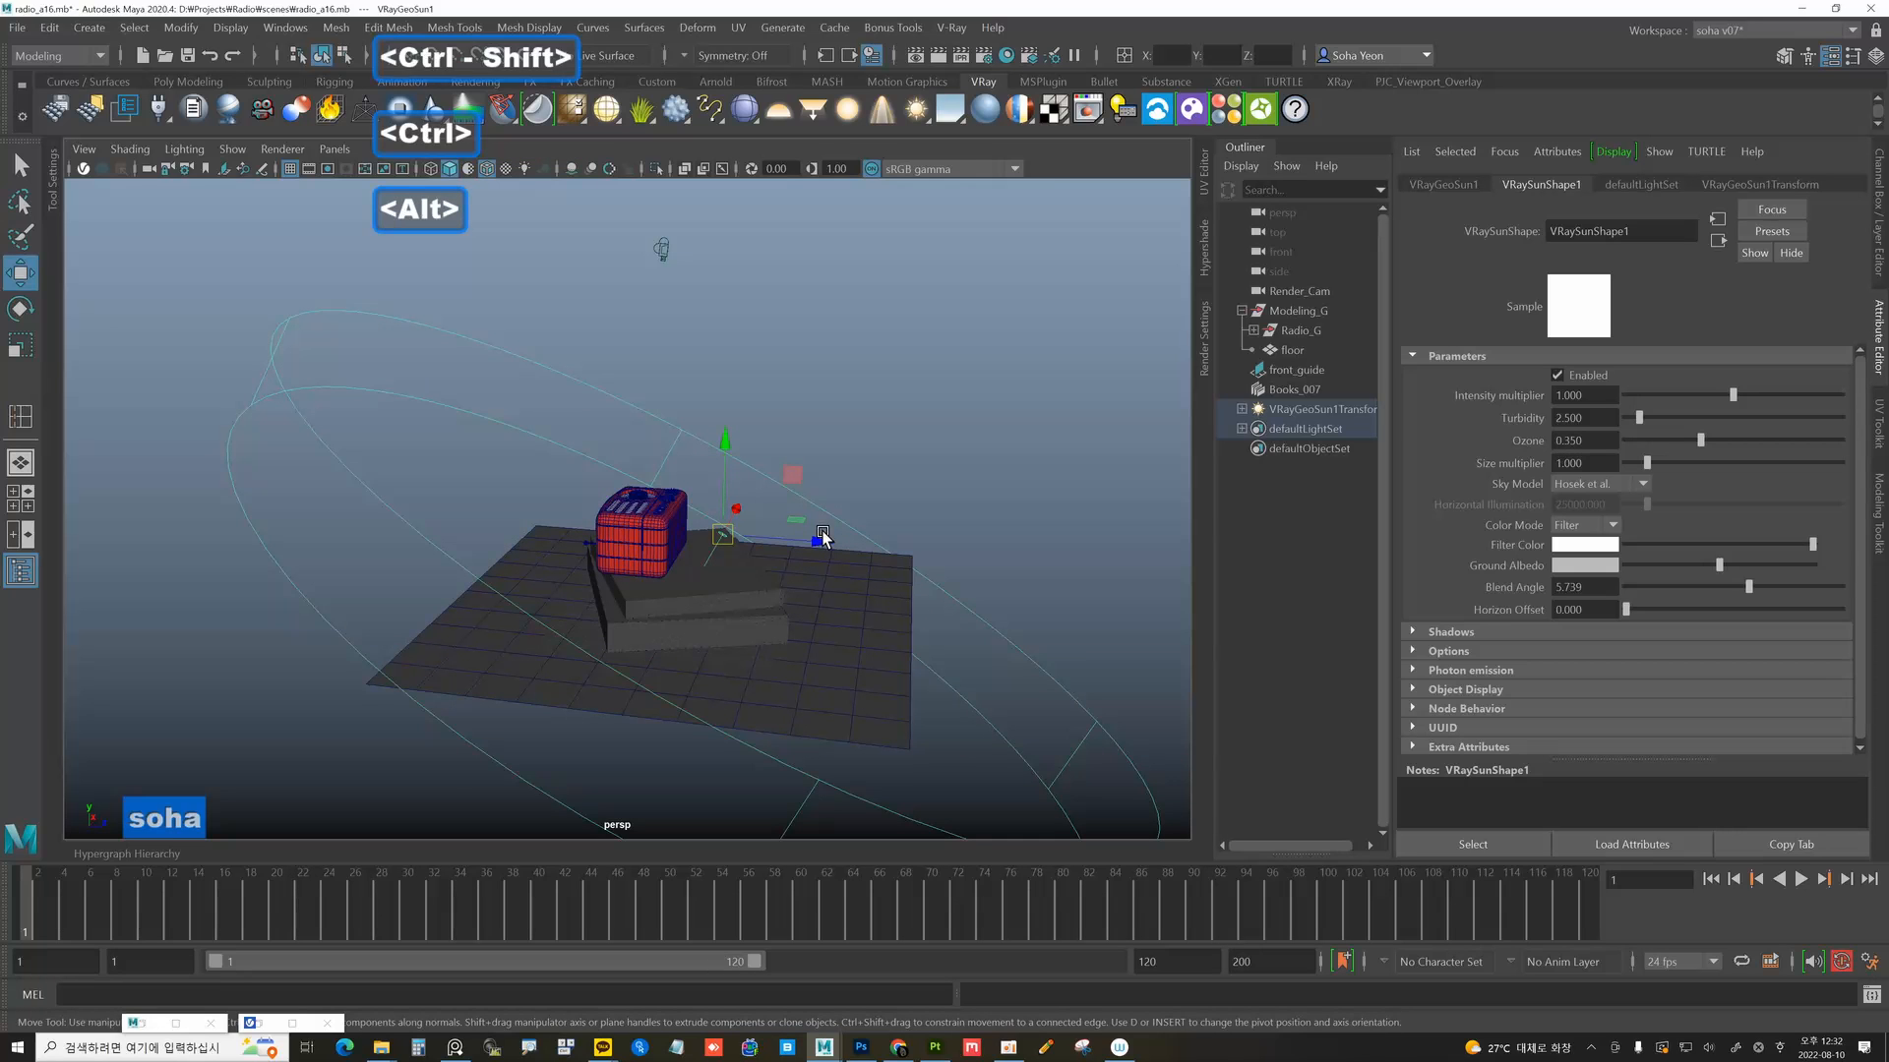
{"action": "left_click", "coordinate": [816, 537]}
{"action": "key", "text": "z"}
{"action": "left_click_drag", "start_coordinate": [823, 540], "coordinate": [705, 532]}
{"action": "left_click_drag", "start_coordinate": [765, 524], "coordinate": [640, 543], "text": "alt"}
{"action": "left_click_drag", "start_coordinate": [741, 459], "coordinate": [675, 413]}
{"action": "left_click_drag", "start_coordinate": [602, 472], "coordinate": [745, 406], "text": "alt"}
{"action": "middle_click_drag", "start_coordinate": [746, 405], "coordinate": [731, 401], "text": "alt"}
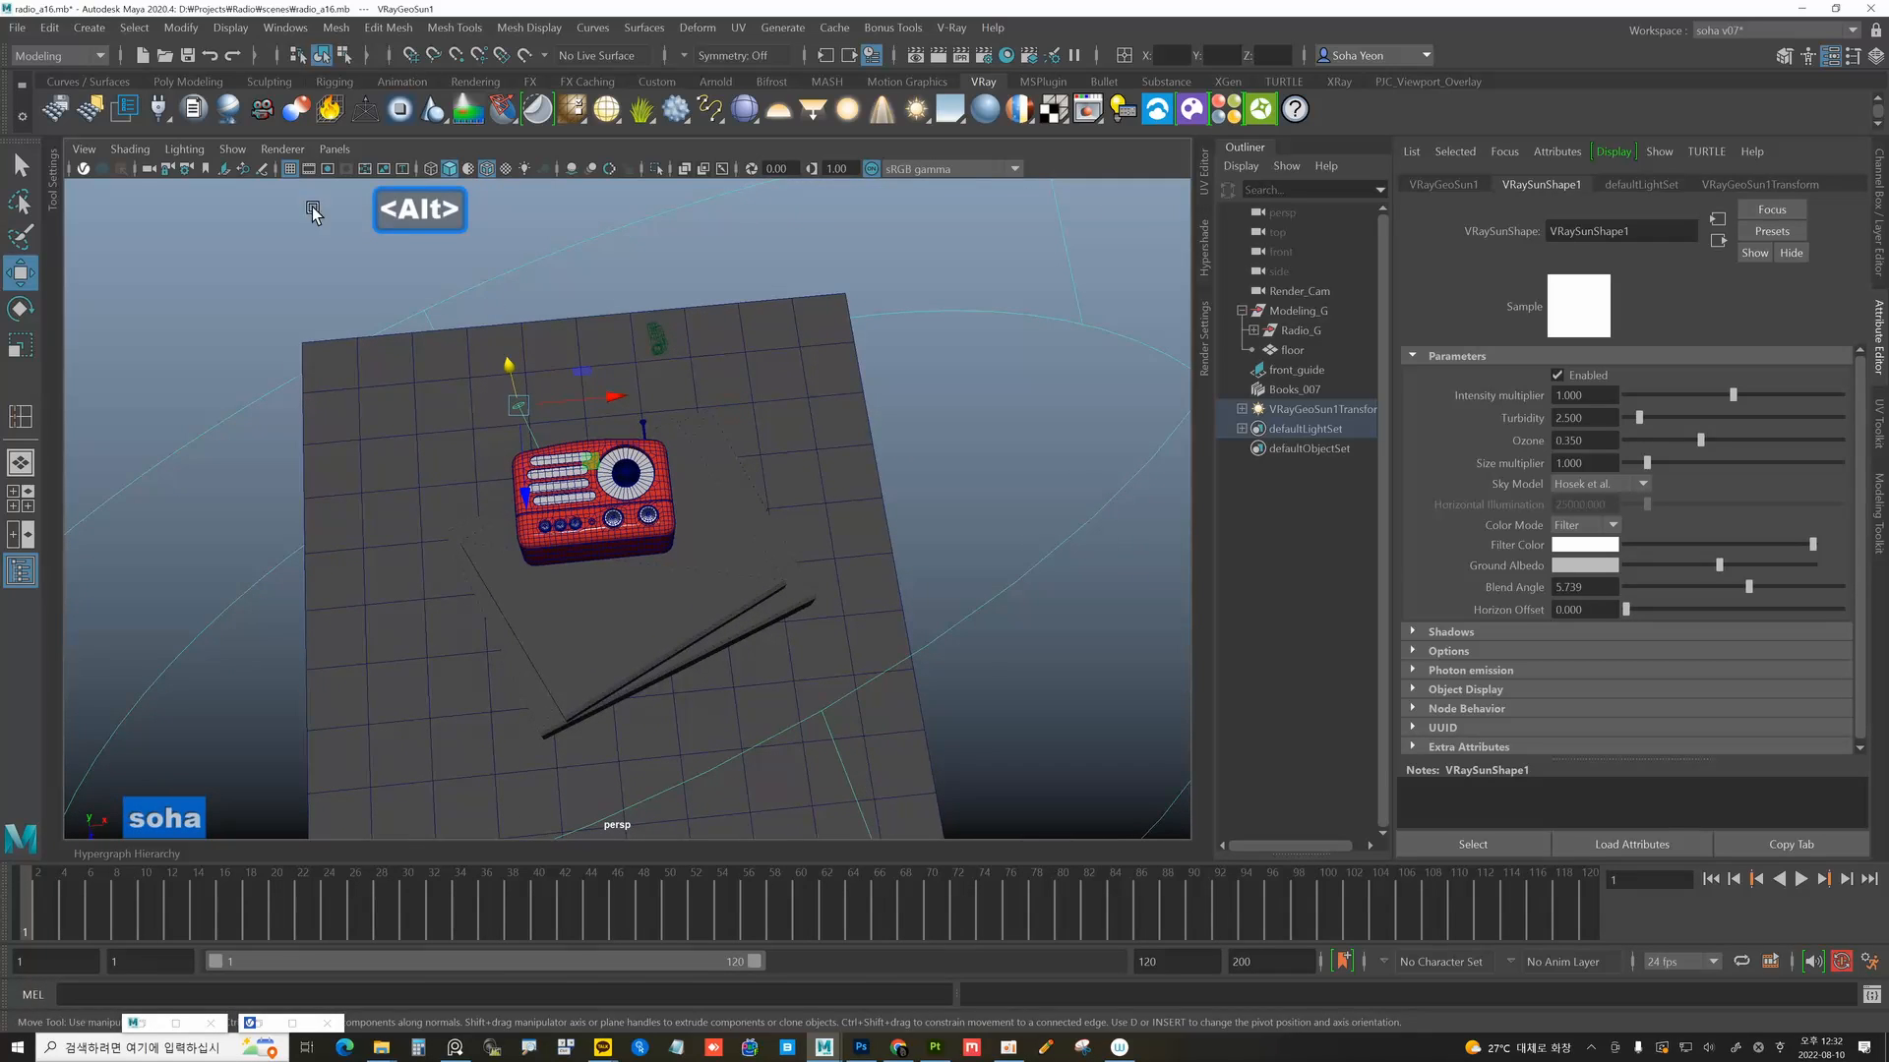
Save the scene as a new version named radio_a17.mb in the project's scenes folder.
{"action": "left_click", "coordinate": [18, 28]}
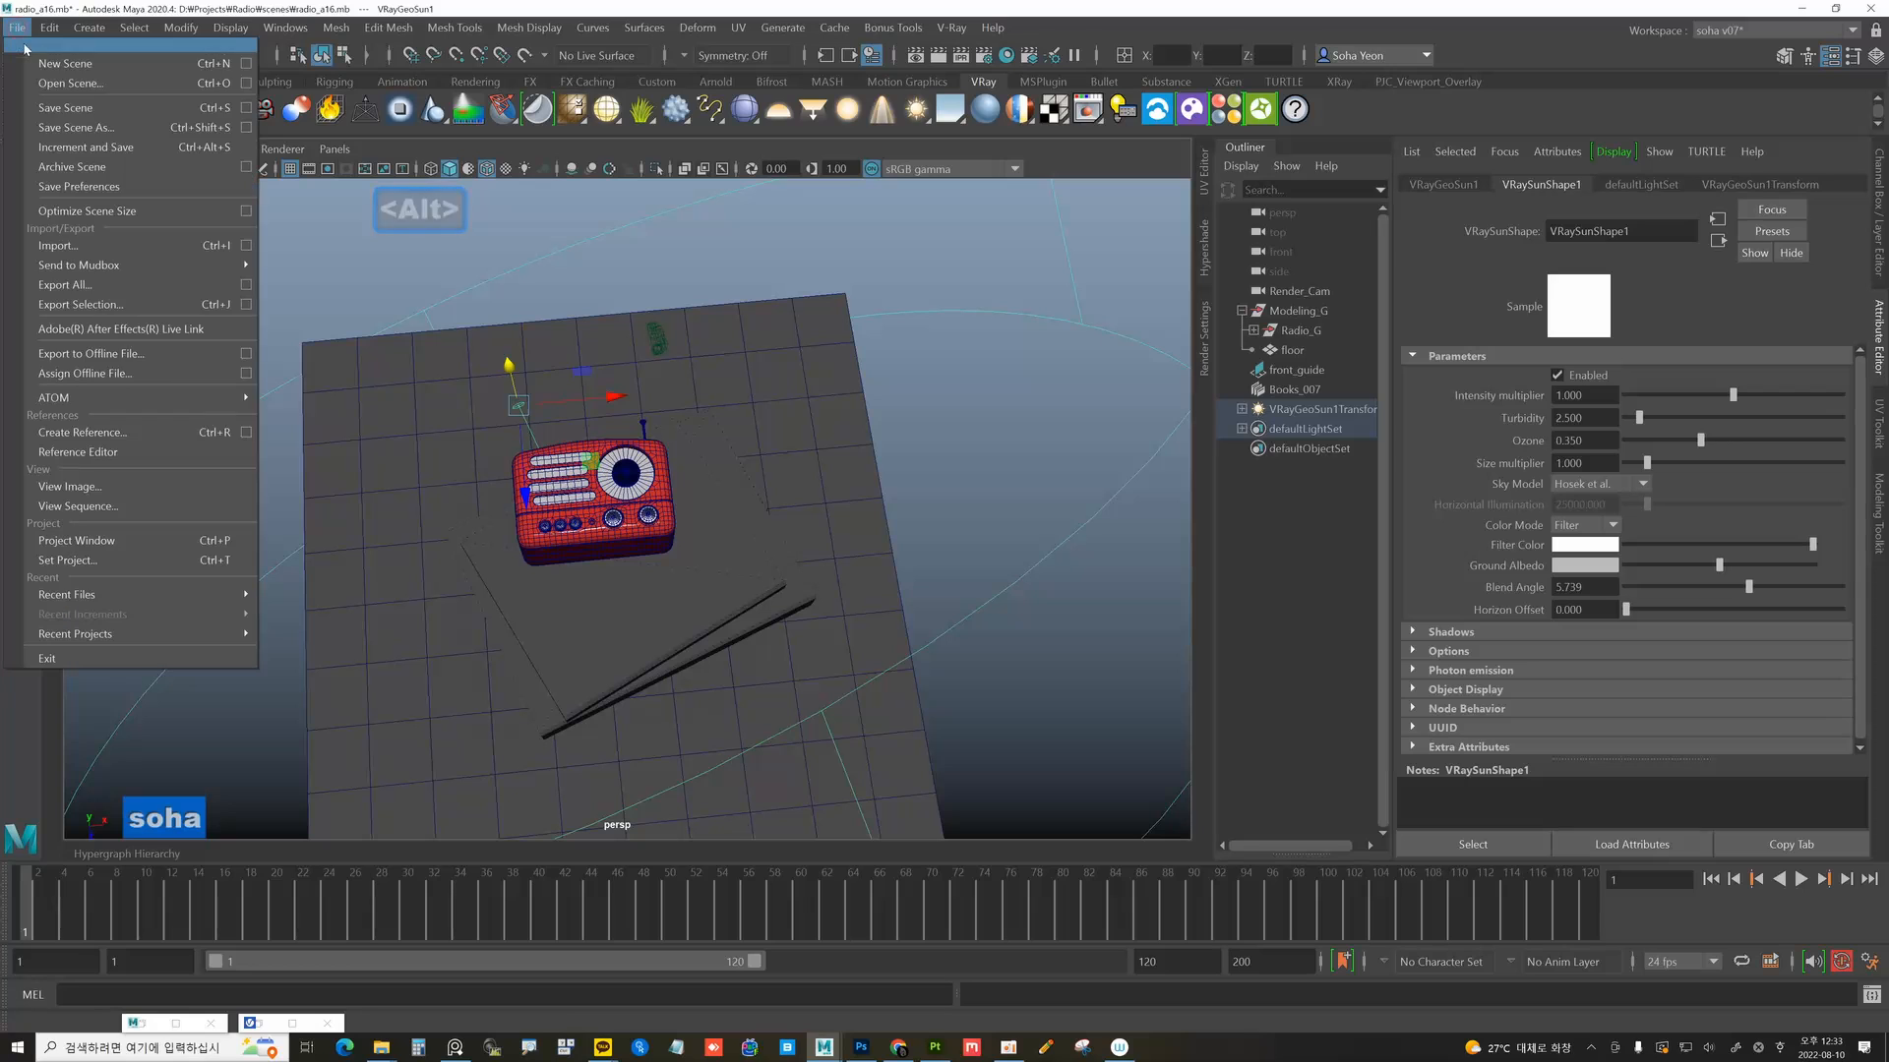
{"action": "left_click", "coordinate": [63, 127]}
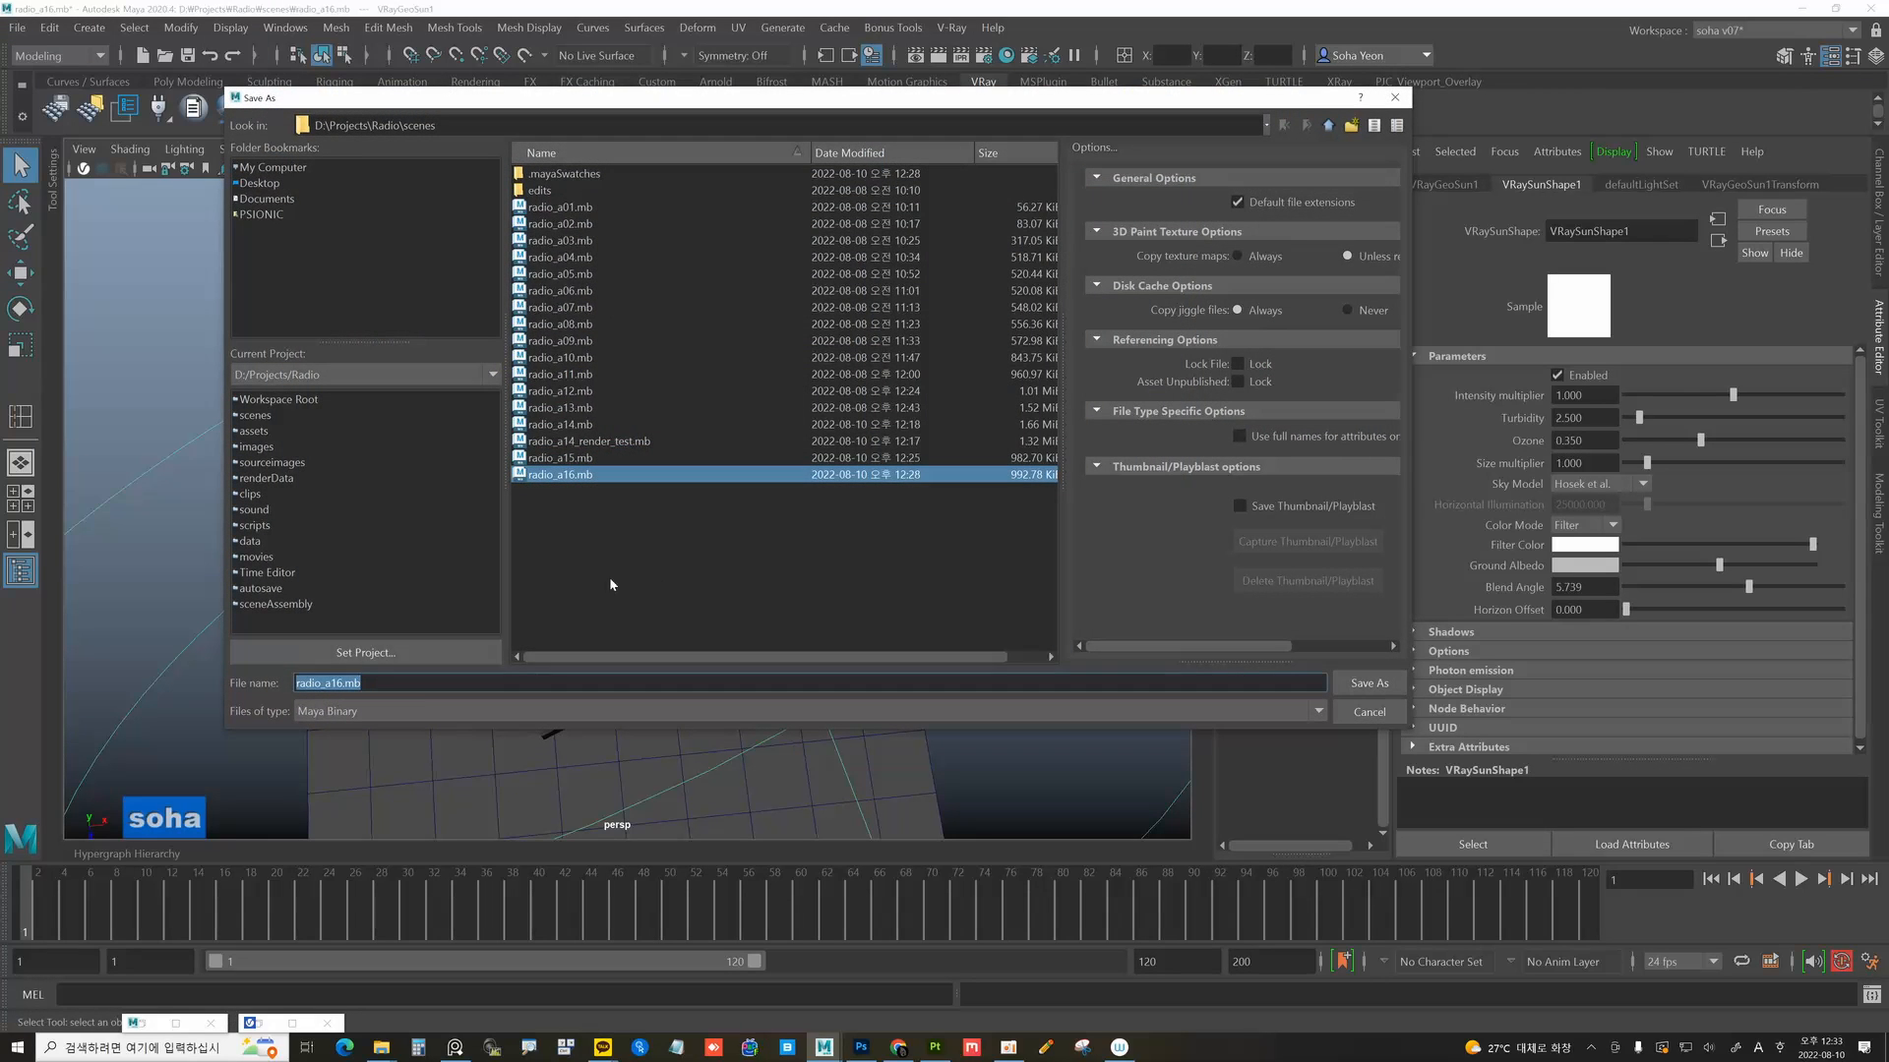
{"action": "left_click", "coordinate": [331, 683]}
{"action": "key", "text": "Delete"}
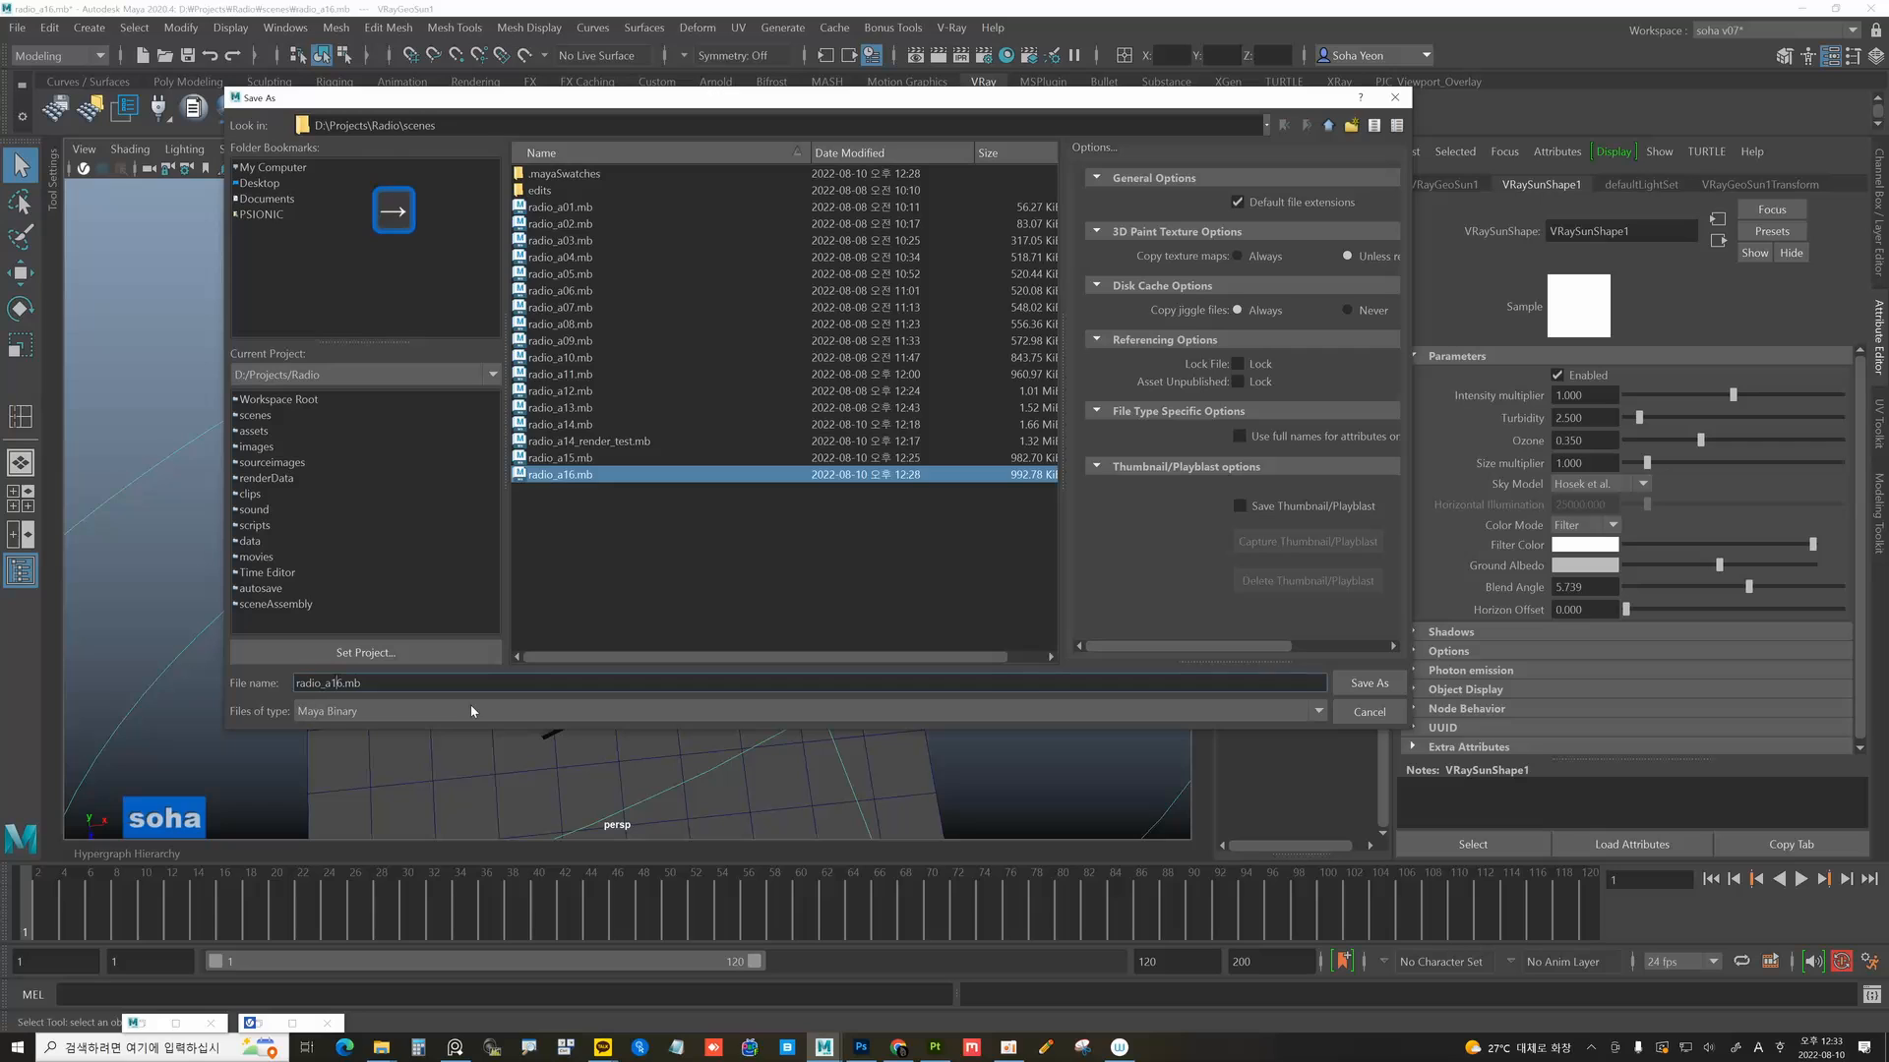
{"action": "type", "text": "7"}
{"action": "key", "text": "Return"}
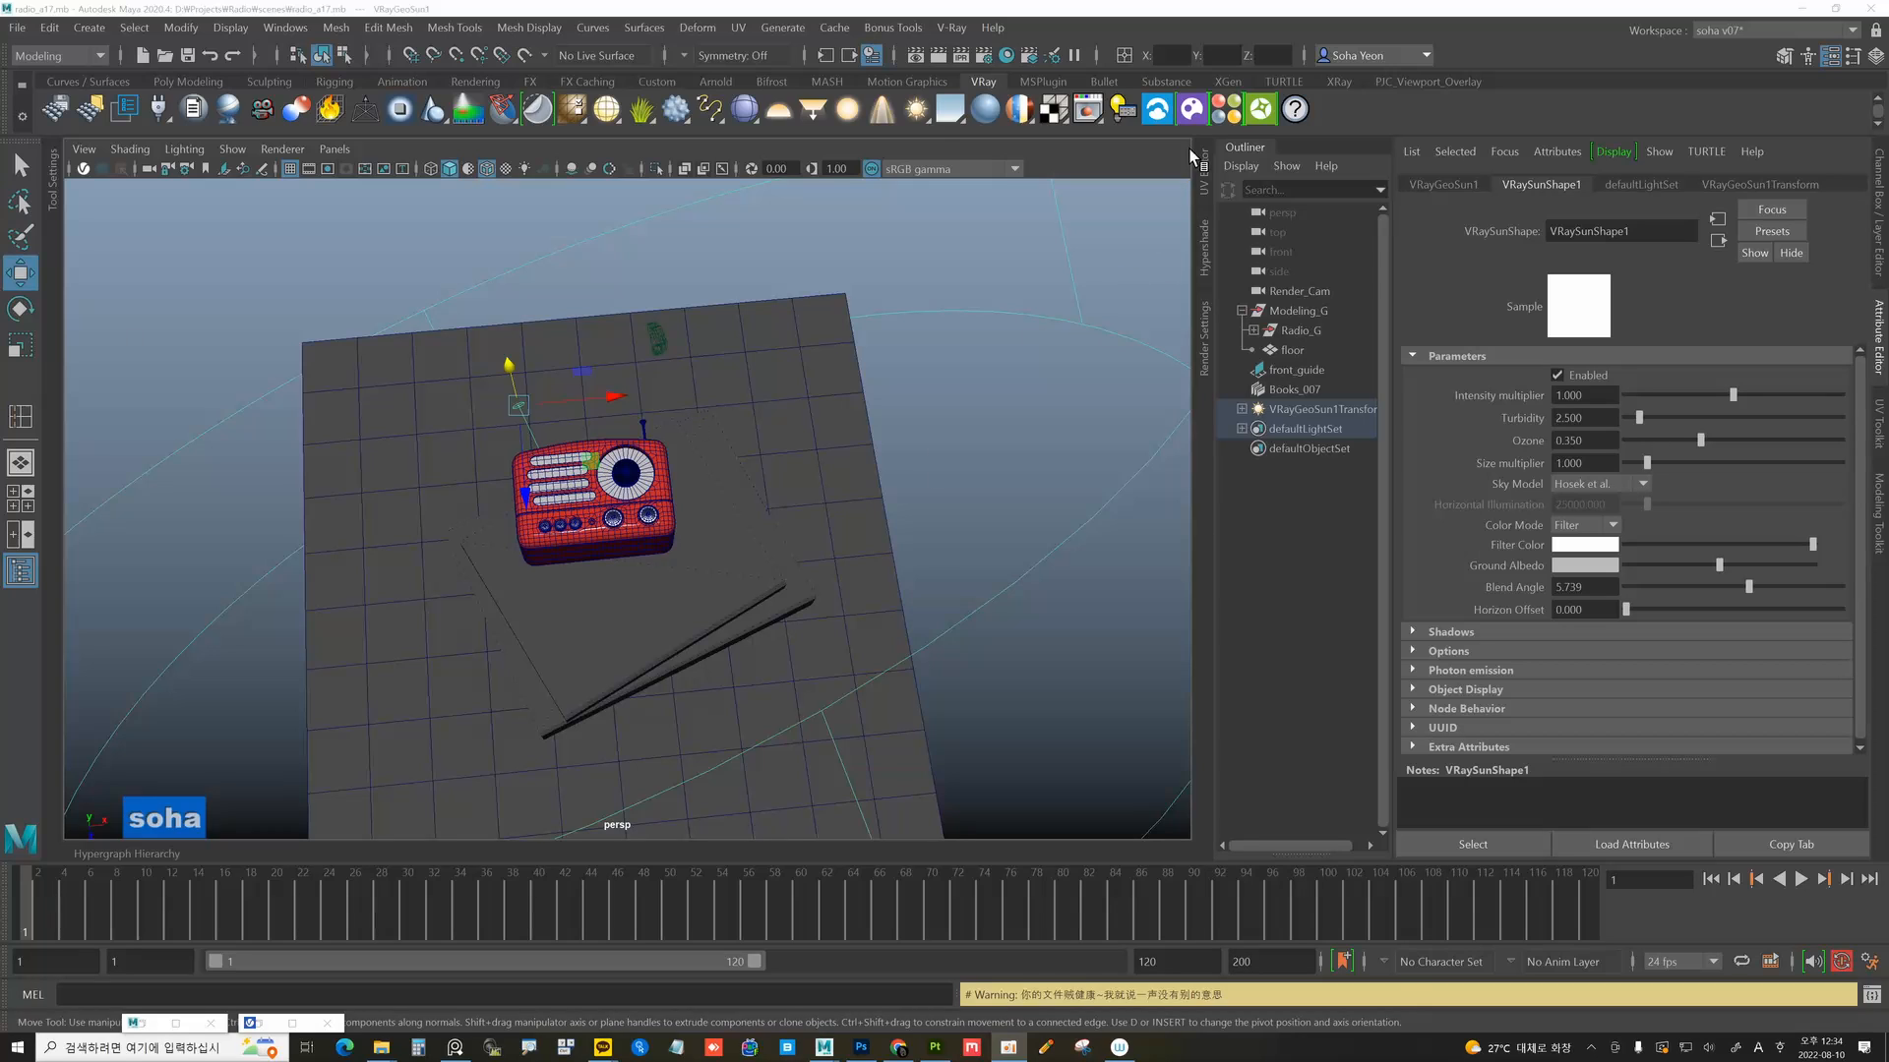
Open the V-Ray Frame Buffer and start an interactive render from the Render_Cam view.
{"action": "left_click", "coordinate": [1088, 106]}
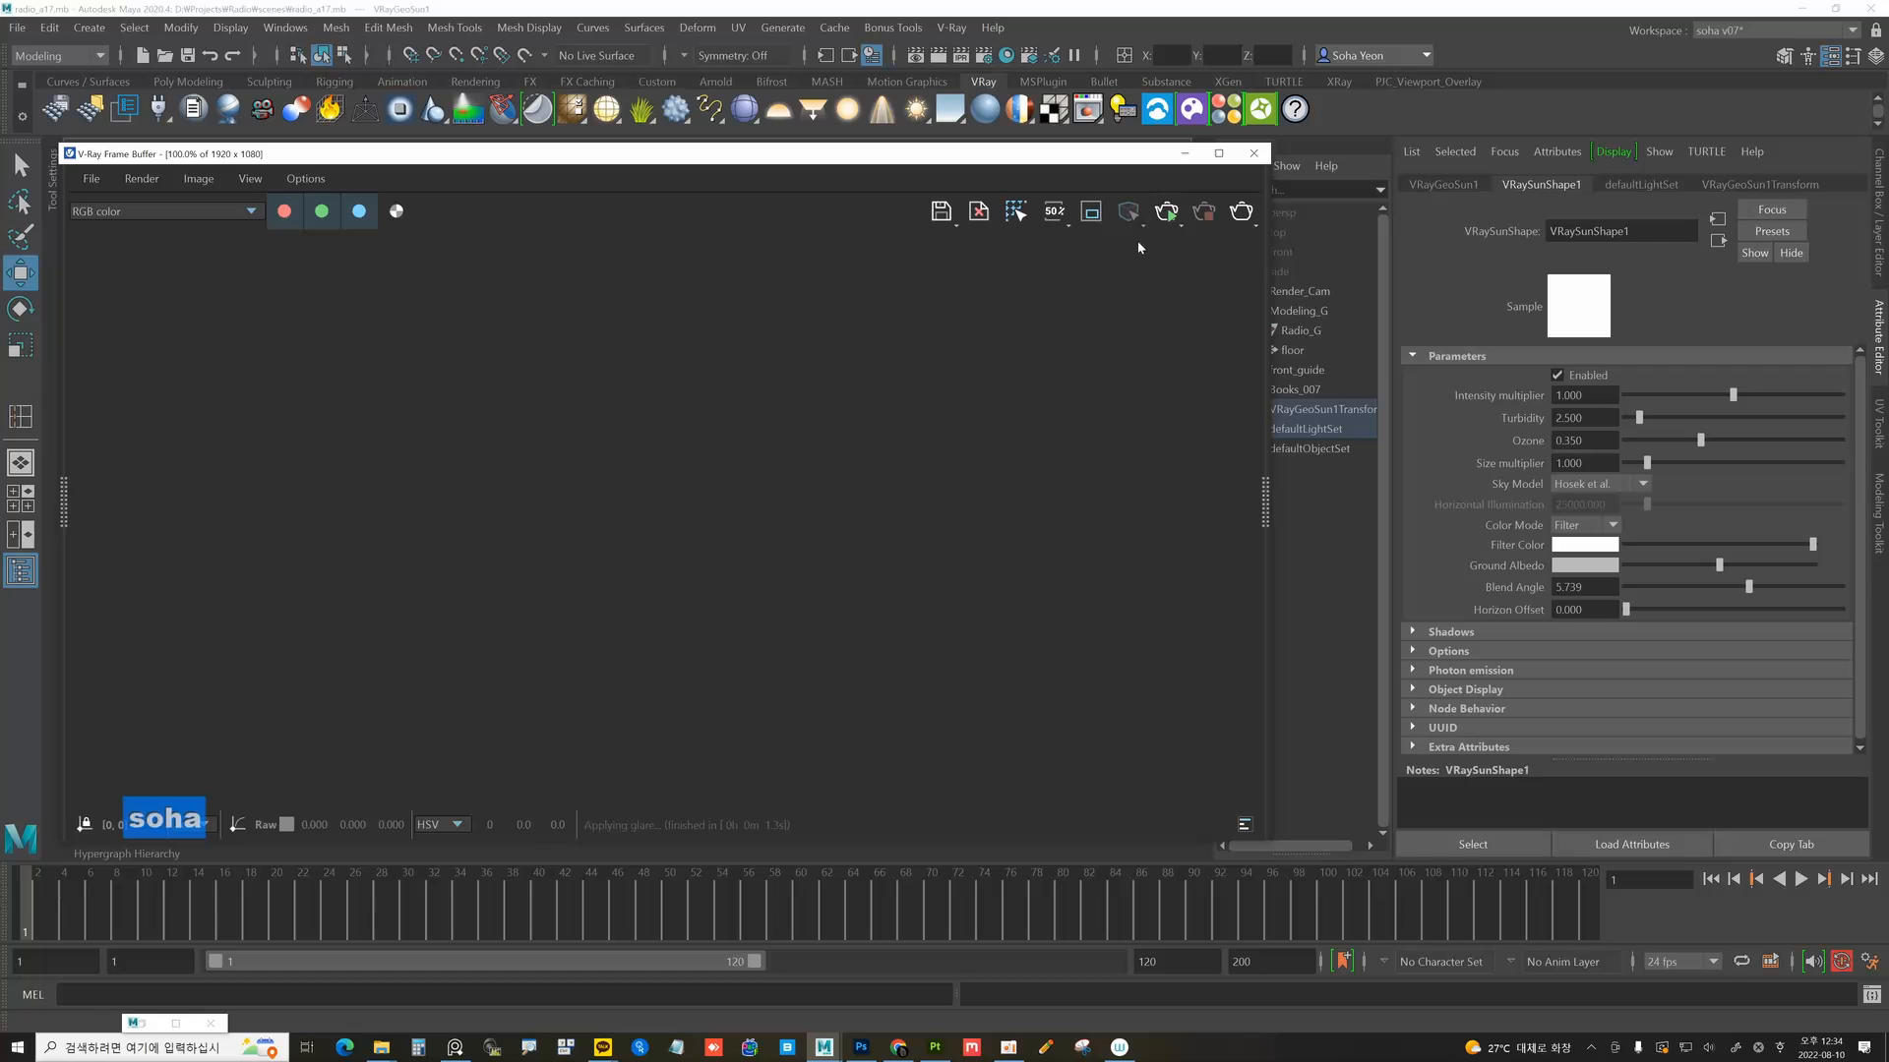
{"action": "left_click", "coordinate": [1164, 218]}
{"action": "left_click", "coordinate": [1175, 245]}
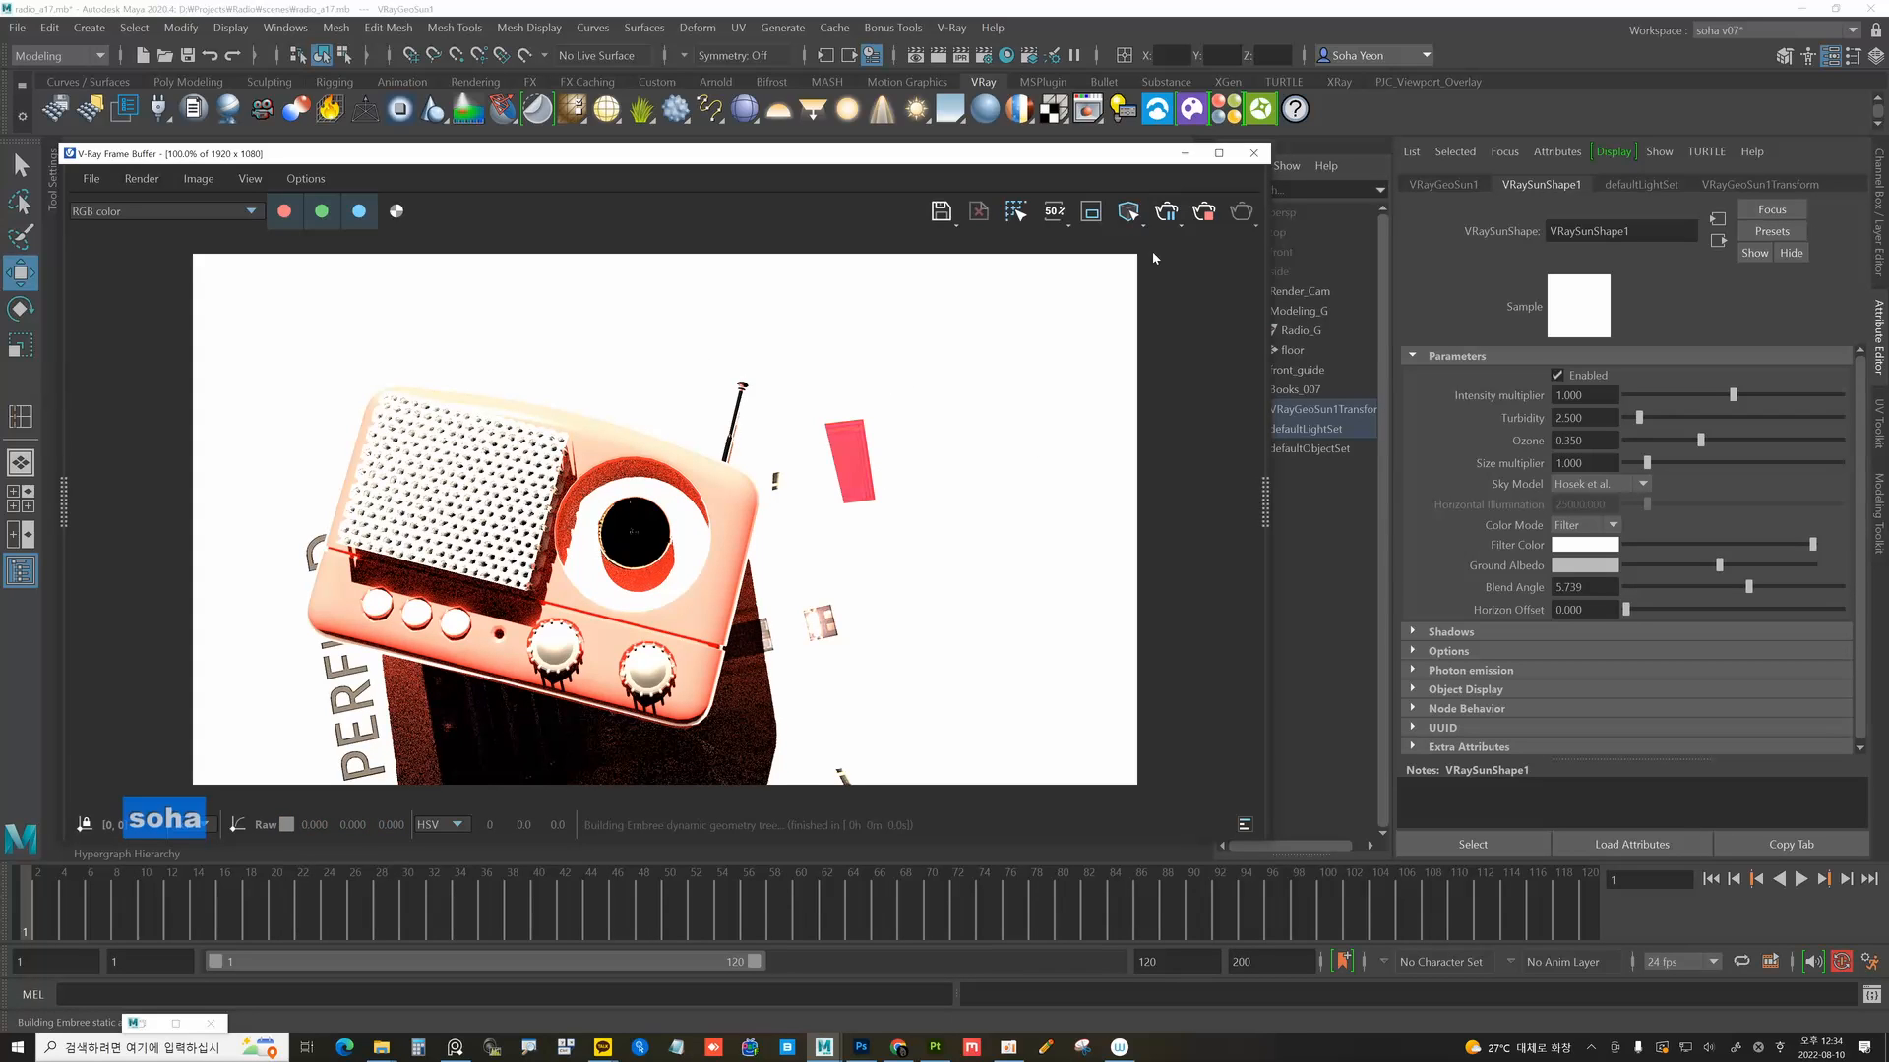
{"action": "left_click_drag", "start_coordinate": [1087, 166], "coordinate": [1074, 168]}
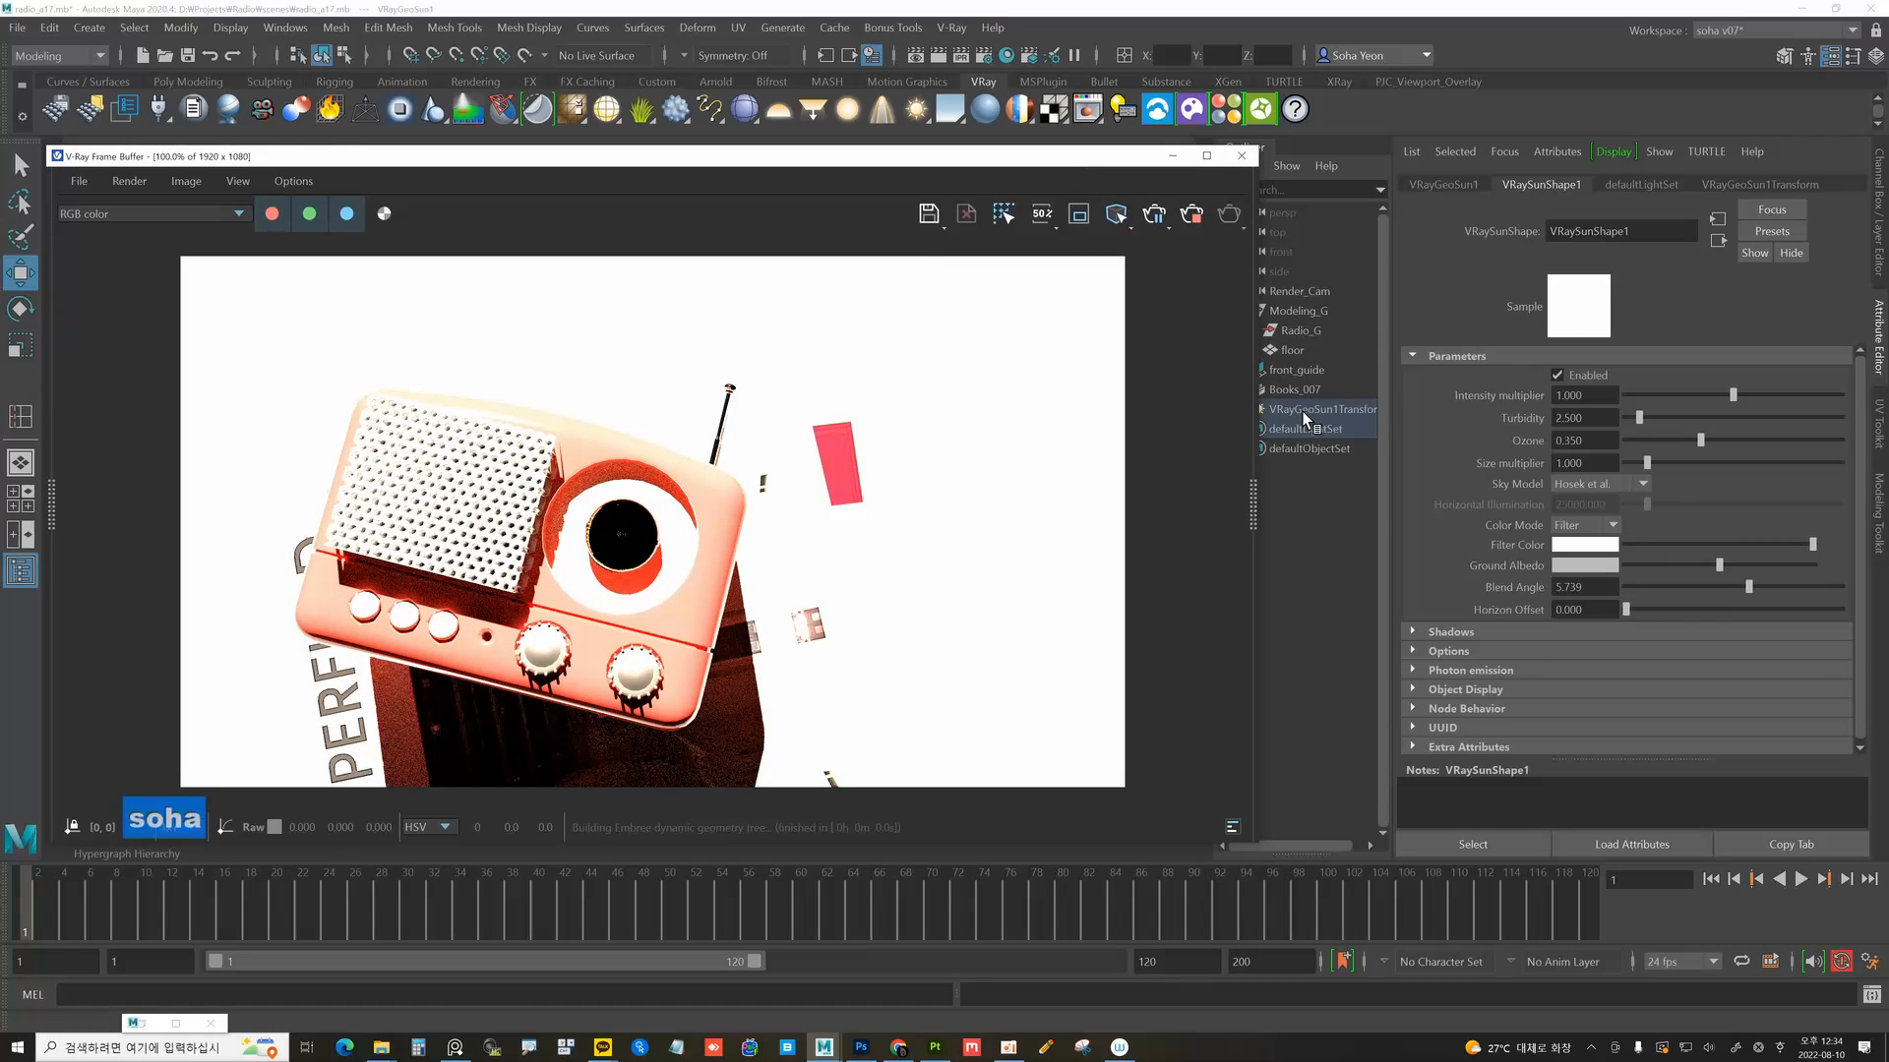
Add the V-Ray Physical camera attributes to Render_Cam's shape node.
{"action": "left_click", "coordinate": [1296, 292]}
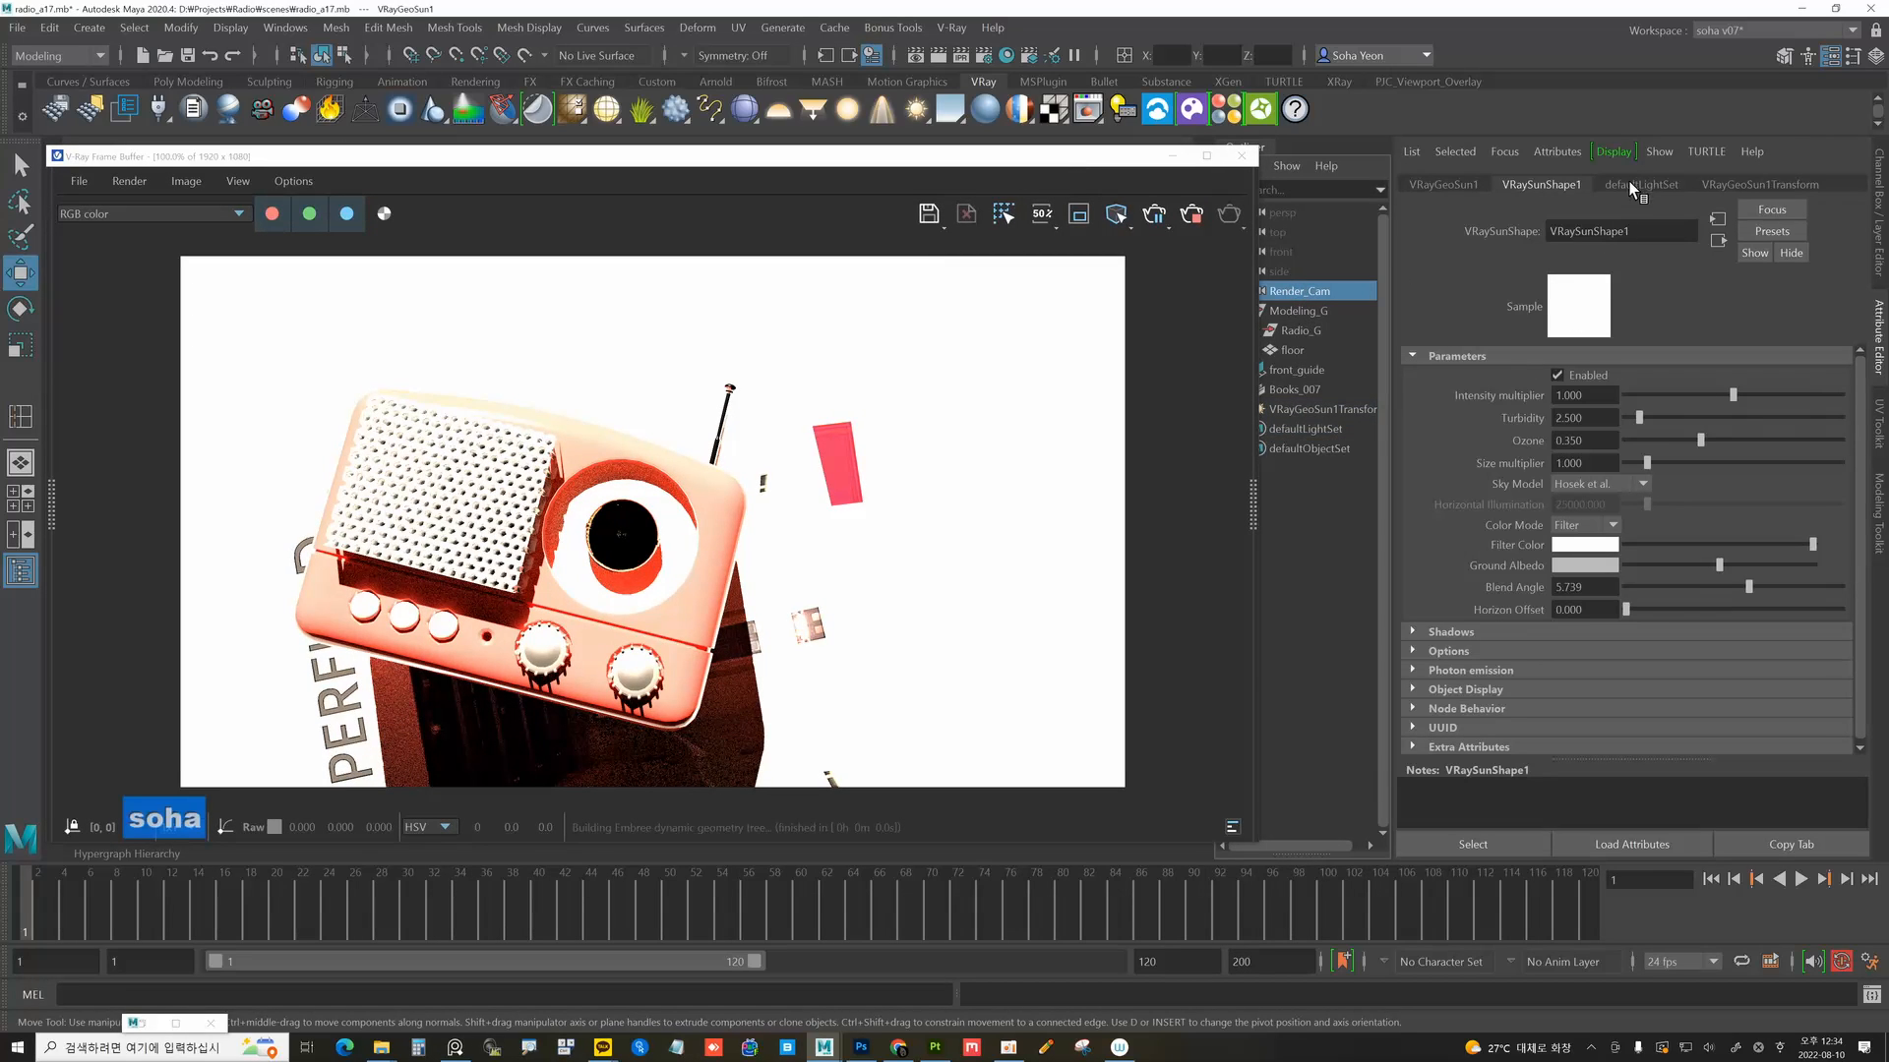
{"action": "left_click", "coordinate": [1544, 183]}
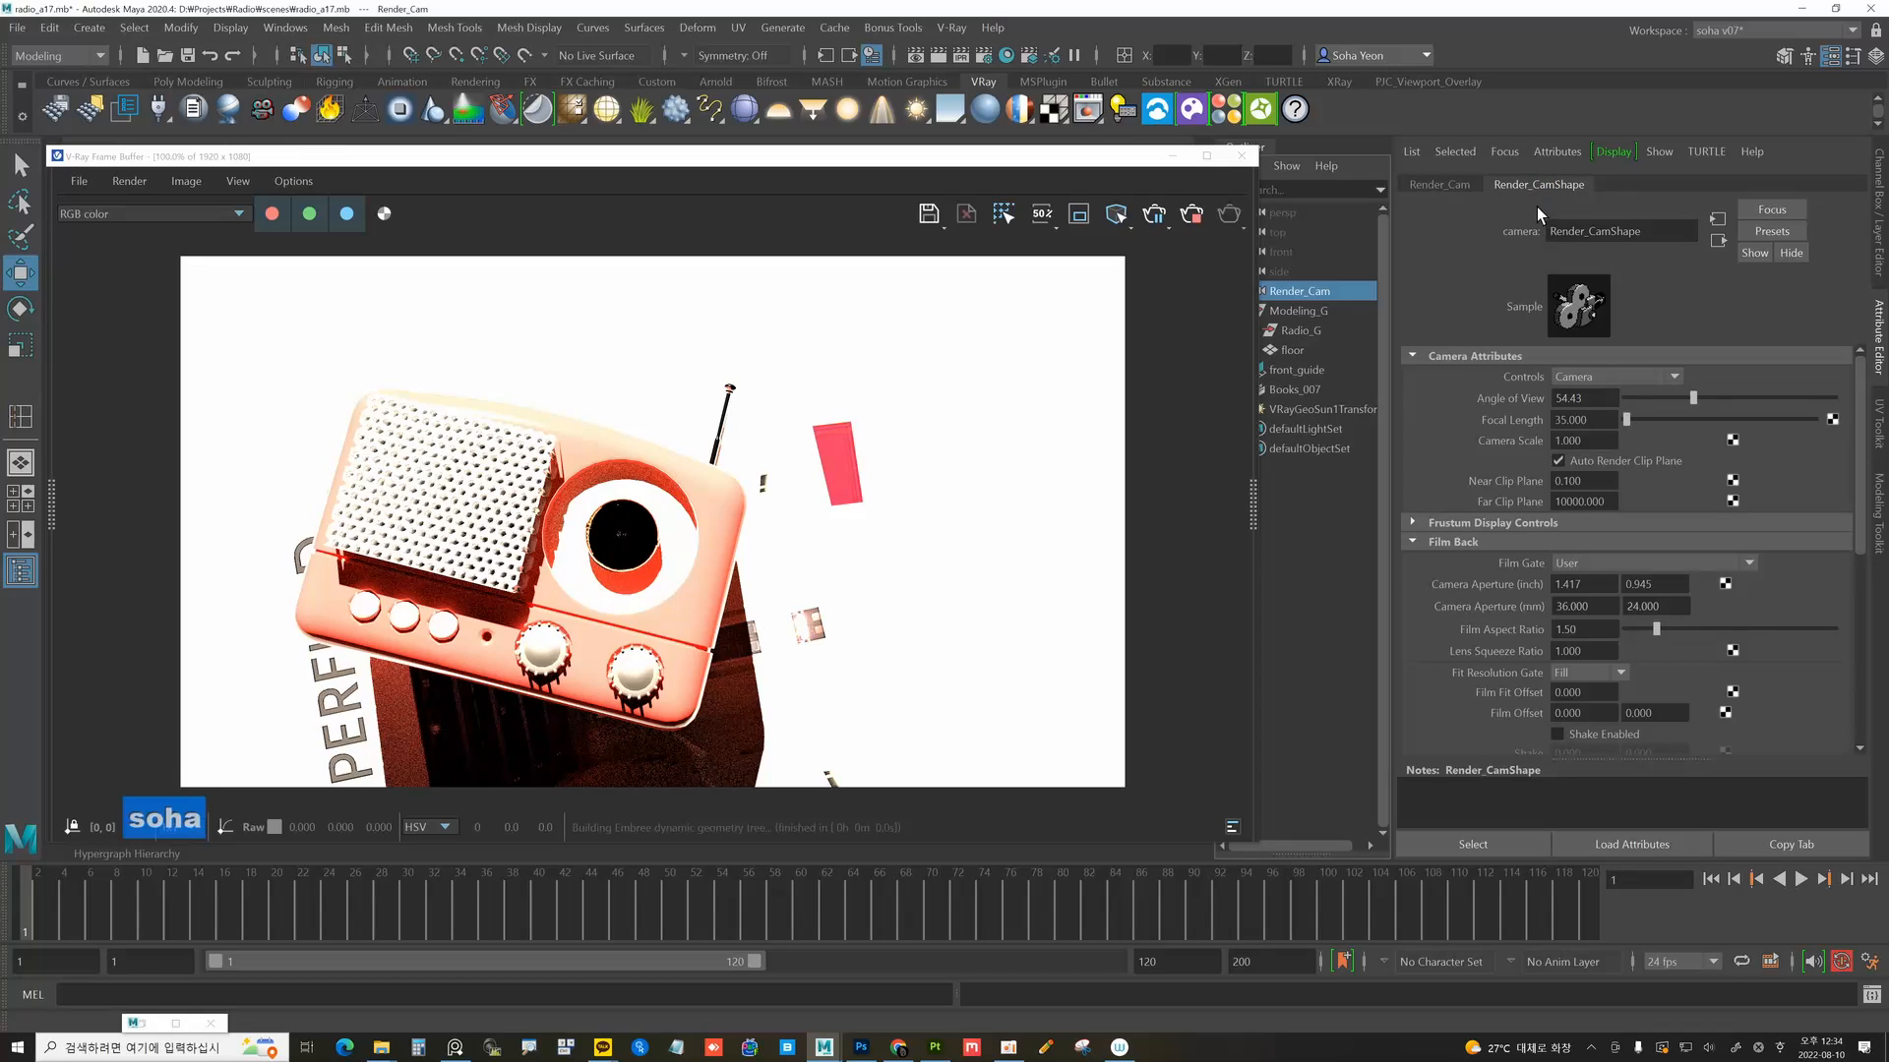
{"action": "left_click", "coordinate": [1557, 151]}
{"action": "mouse_move", "coordinate": [1581, 234]}
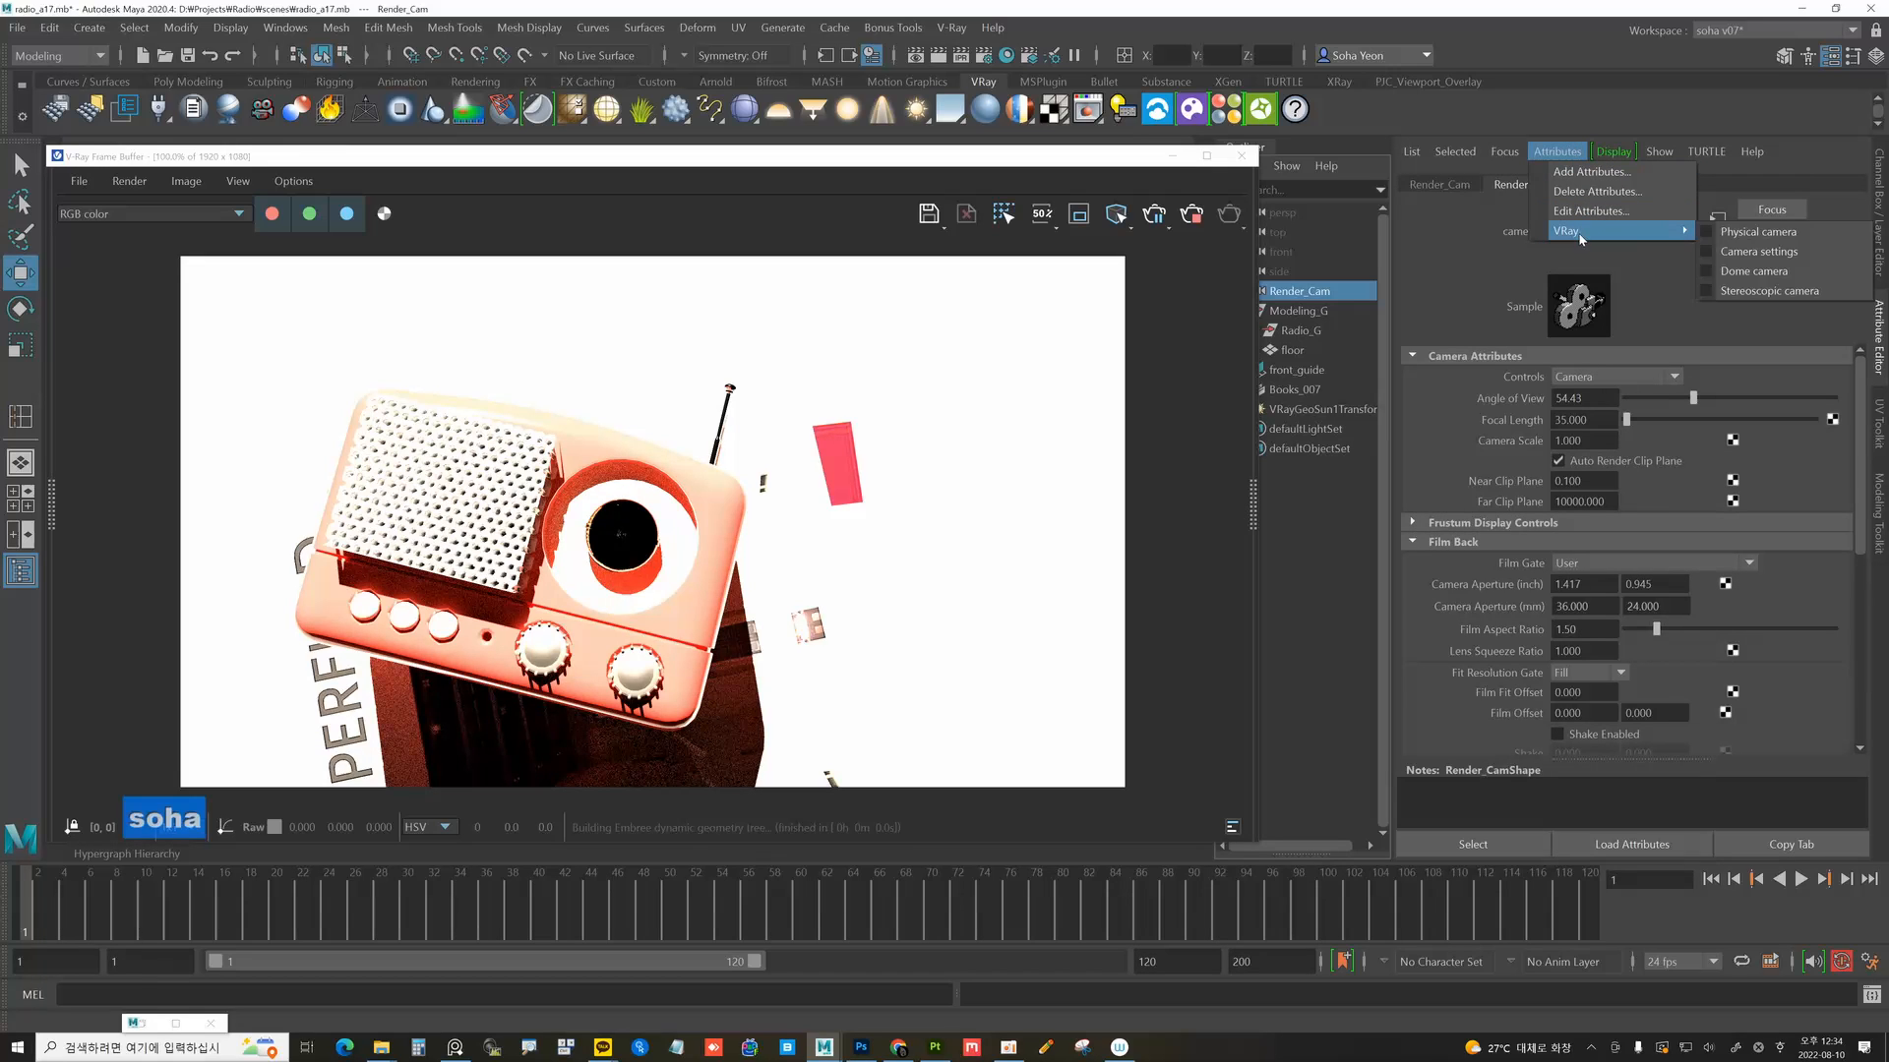
{"action": "left_click", "coordinate": [1712, 233]}
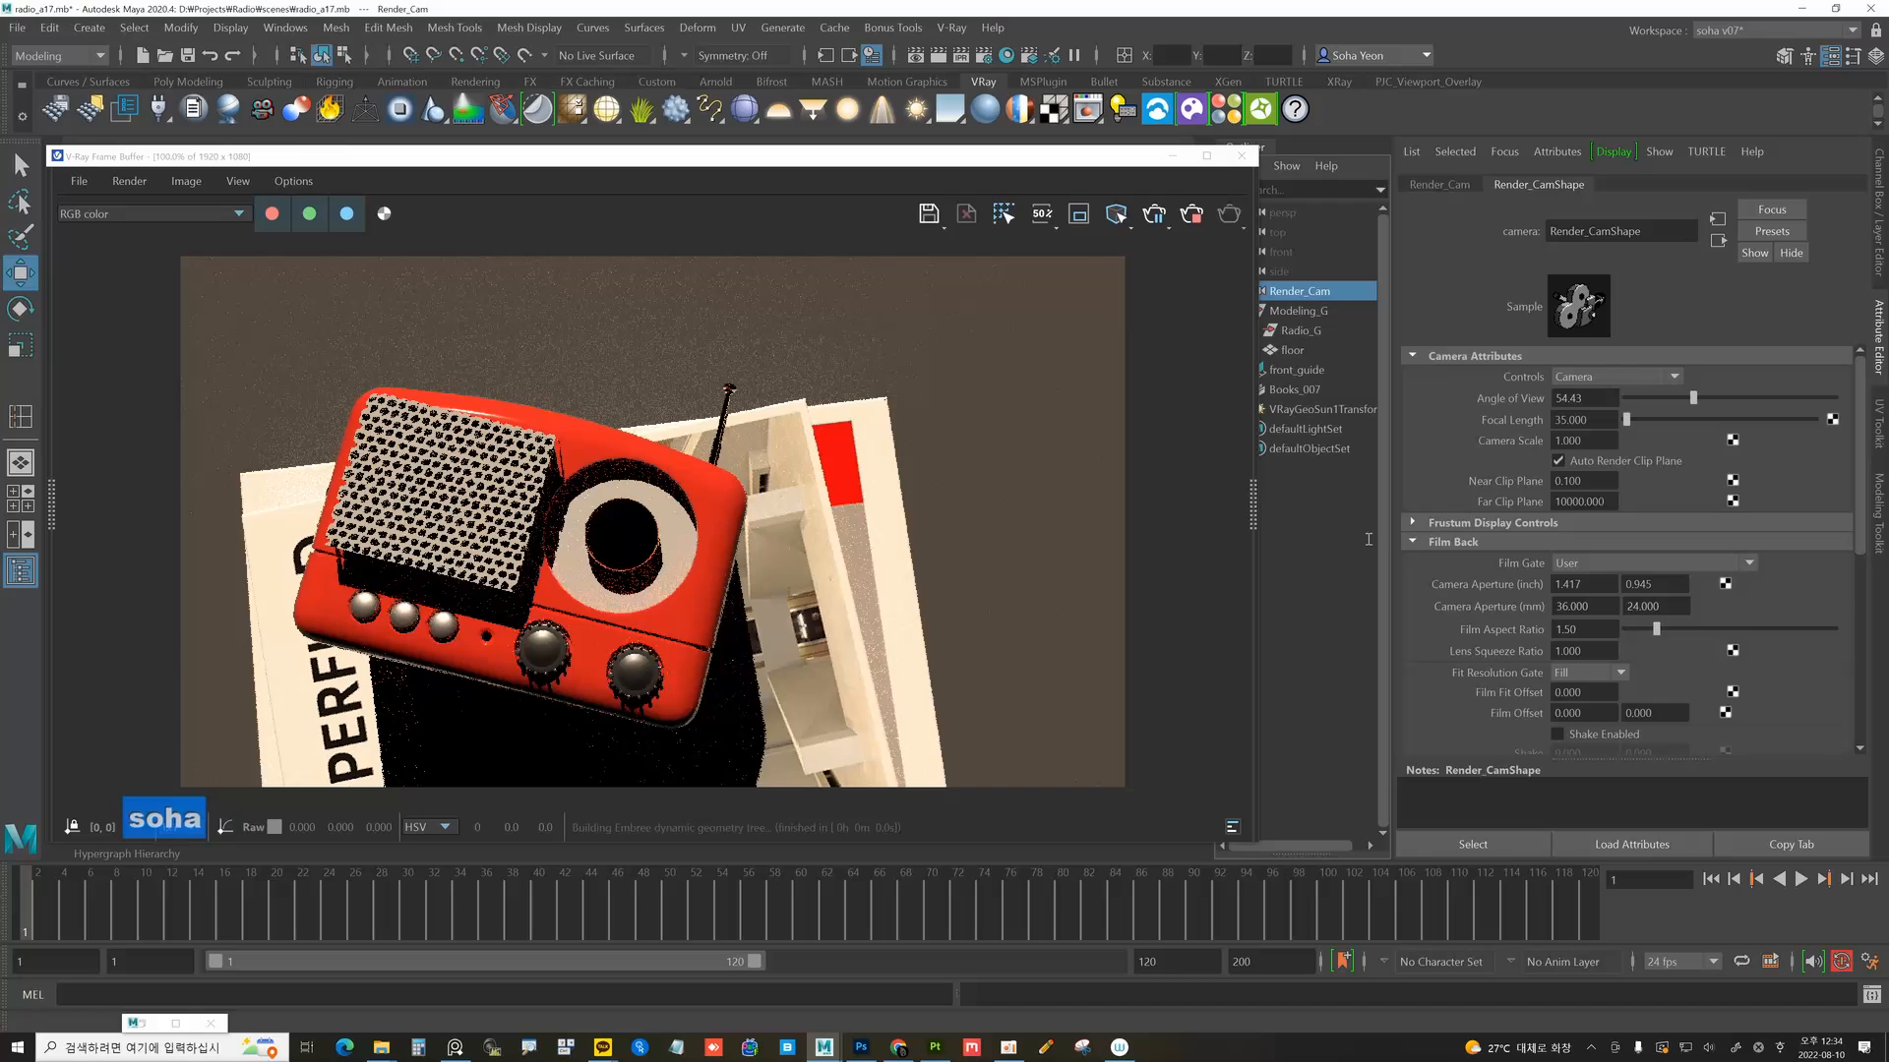
Set Render_Cam's exposure color correction to Exposure Value and lower the exposure value to 10.91.
{"action": "left_click", "coordinate": [1595, 540]}
{"action": "scroll", "coordinate": [1752, 527], "scroll_direction": "down", "scroll_amount": 1}
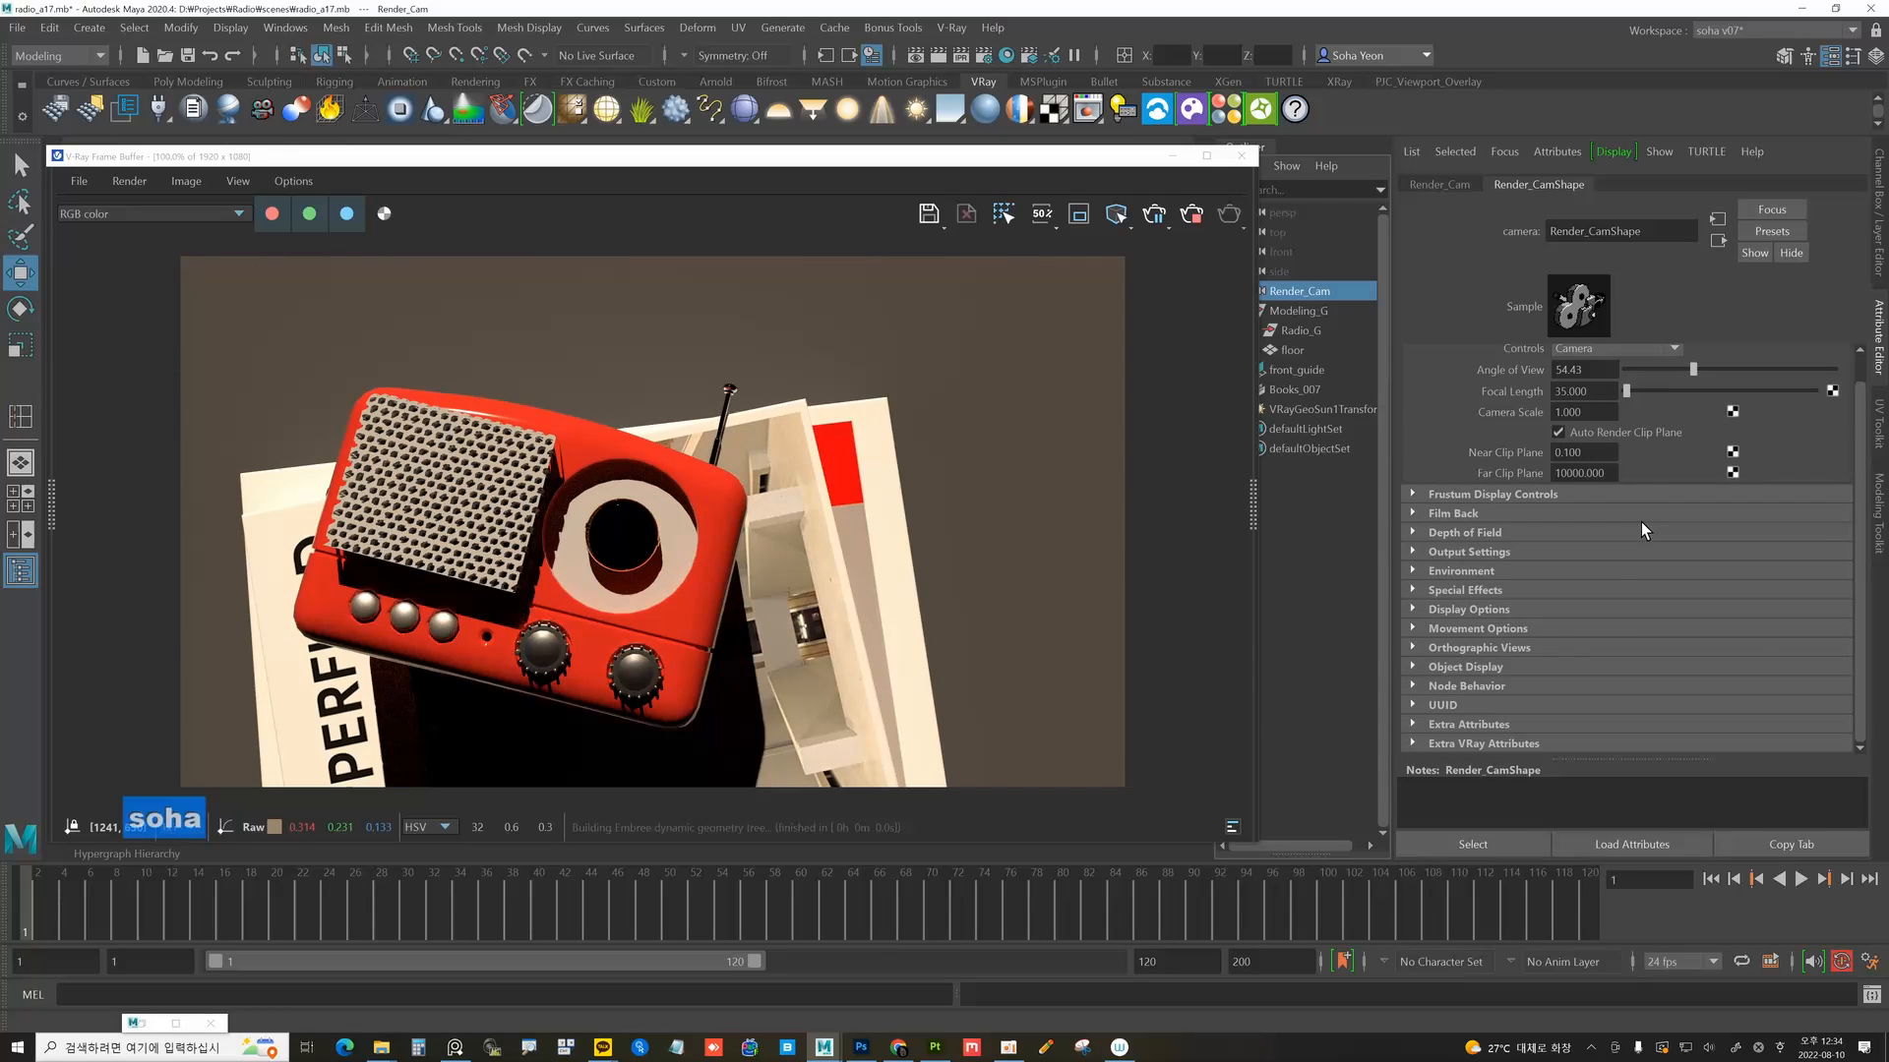
{"action": "left_click", "coordinate": [1482, 745]}
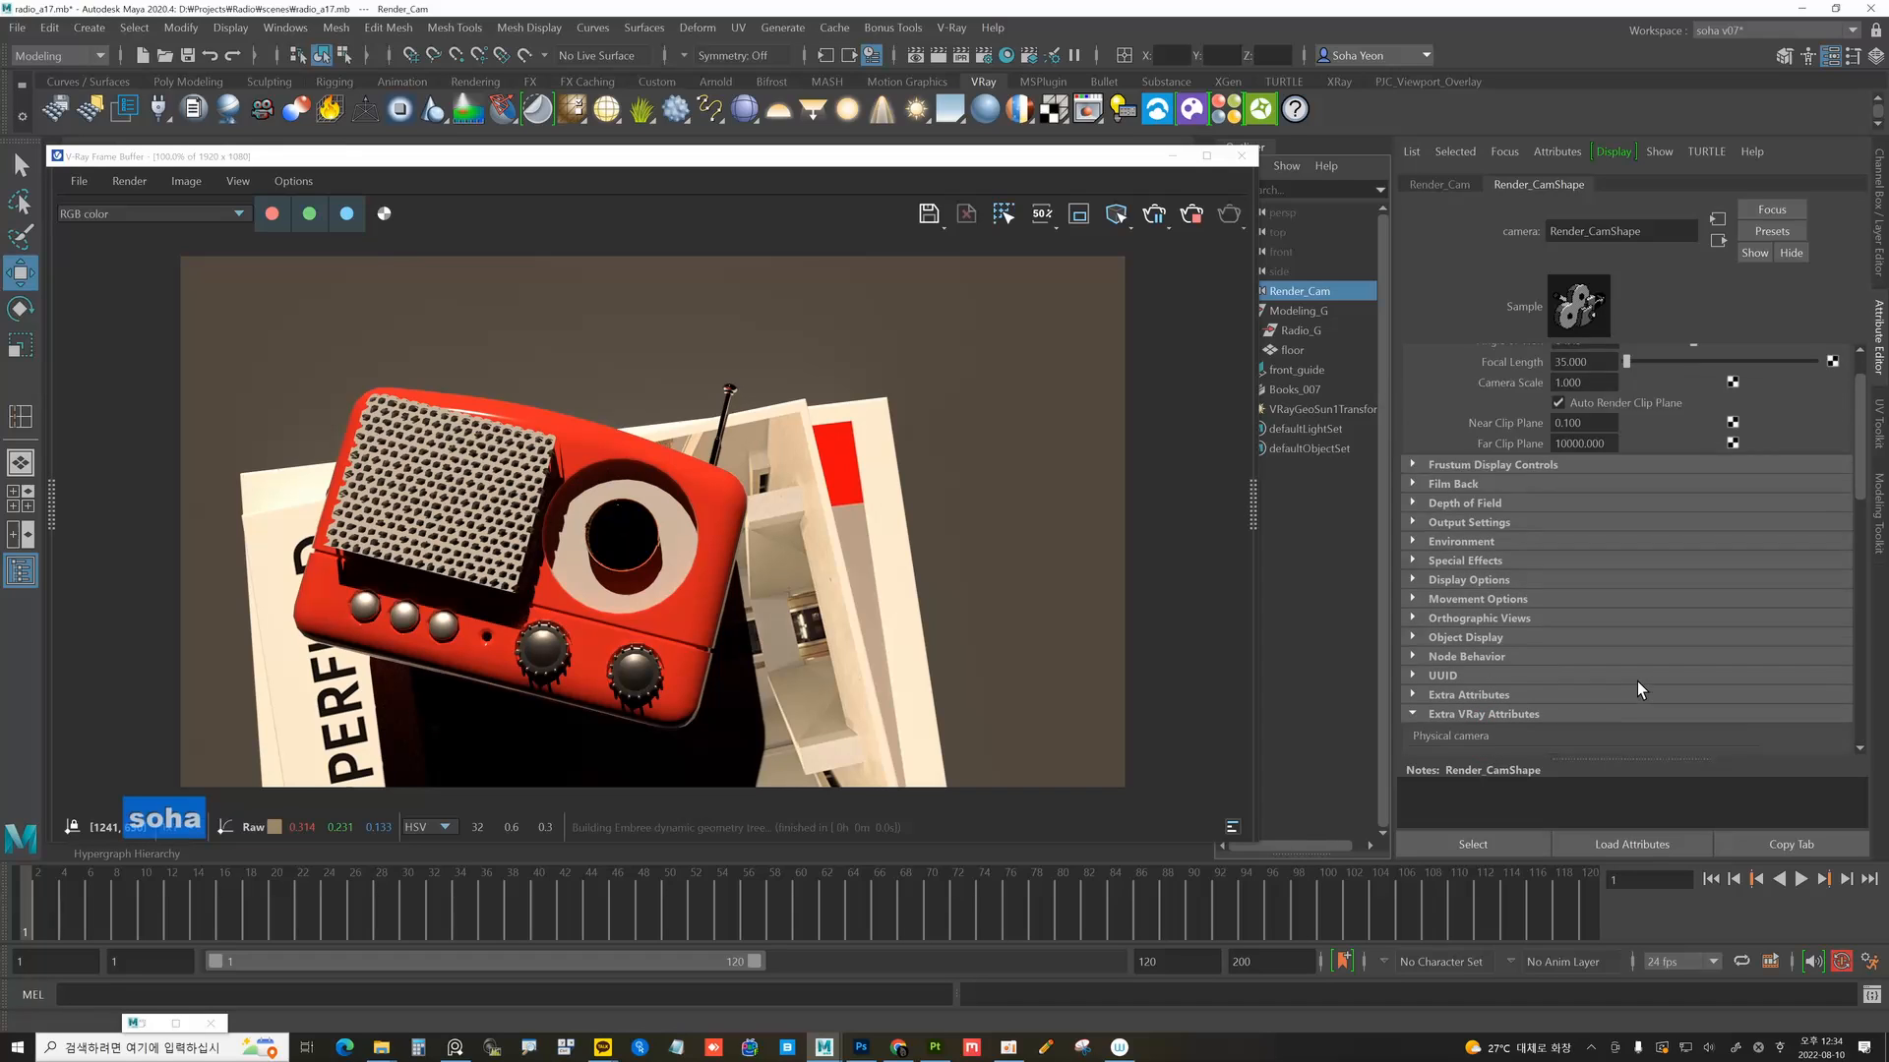
{"action": "scroll", "coordinate": [1639, 681], "scroll_direction": "down", "scroll_amount": 6}
{"action": "scroll", "coordinate": [1638, 680], "scroll_direction": "down", "scroll_amount": 5}
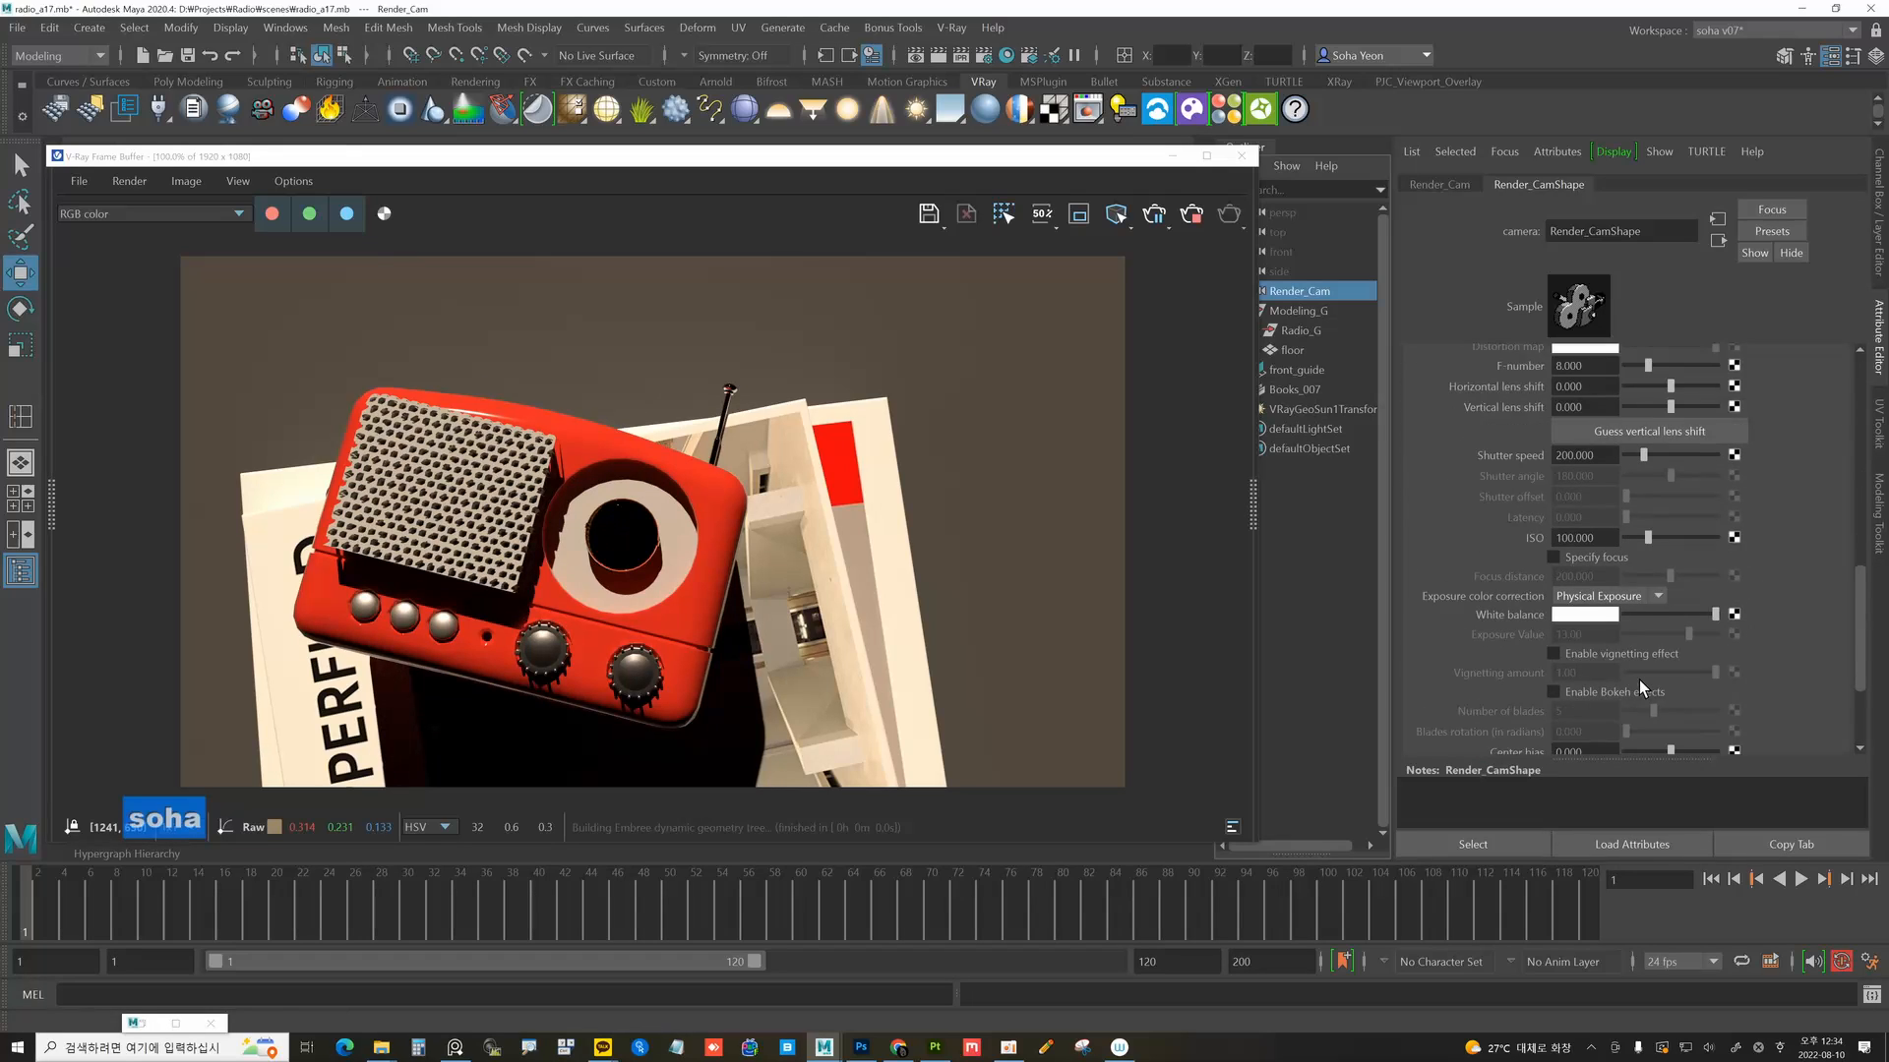
{"action": "left_click", "coordinate": [1600, 511]}
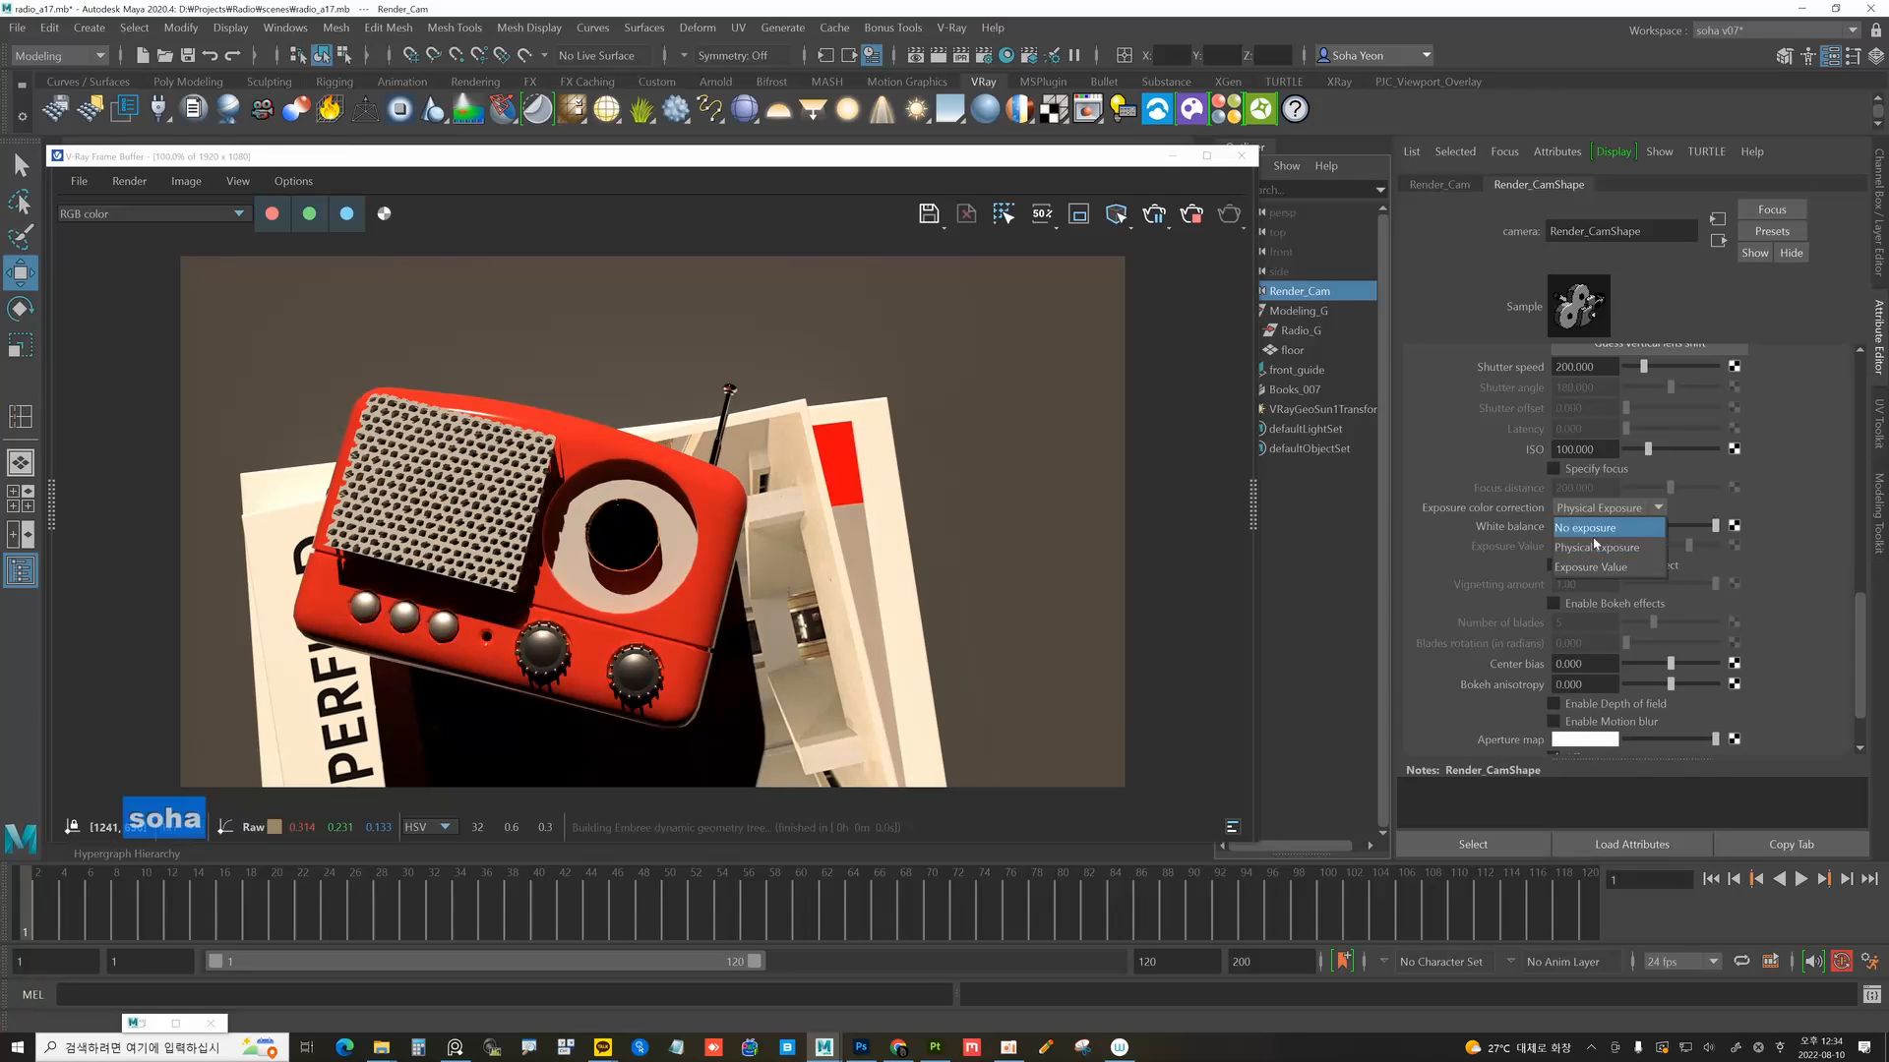
{"action": "left_click", "coordinate": [1591, 569]}
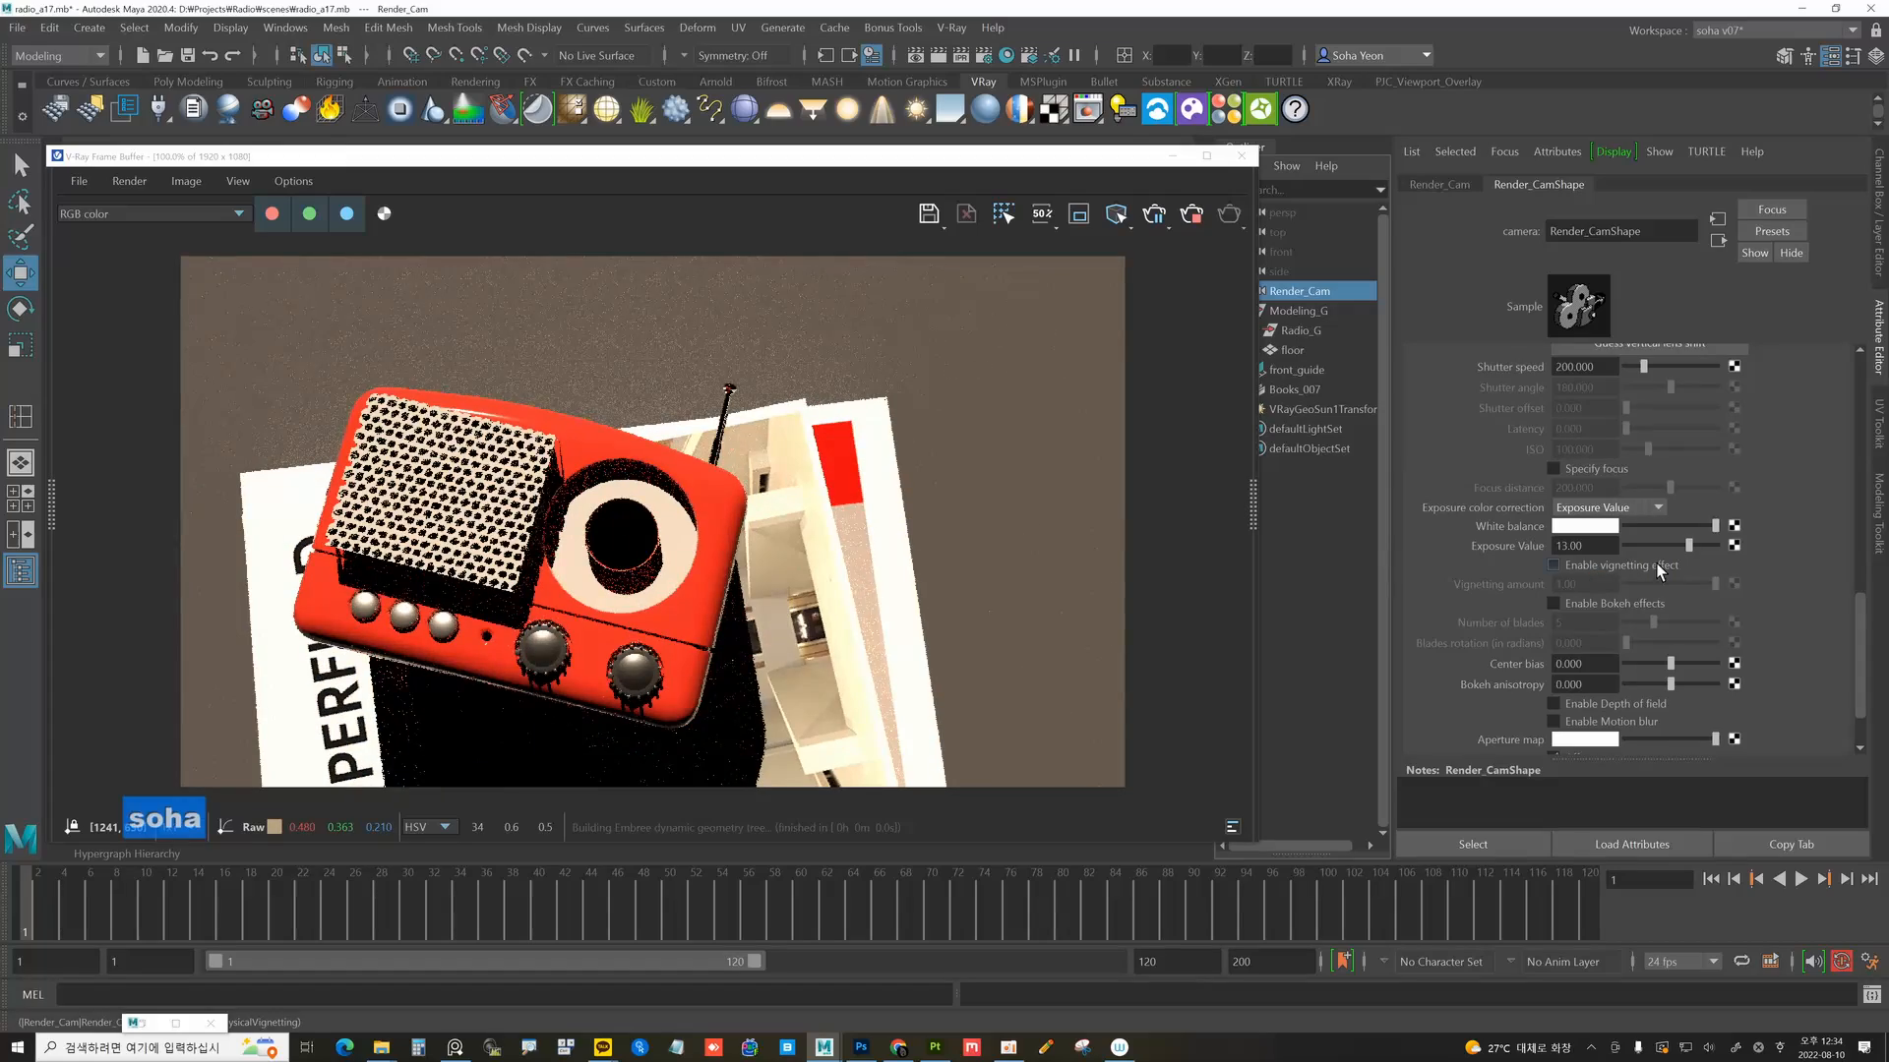
{"action": "left_click_drag", "start_coordinate": [1689, 546], "coordinate": [1681, 548]}
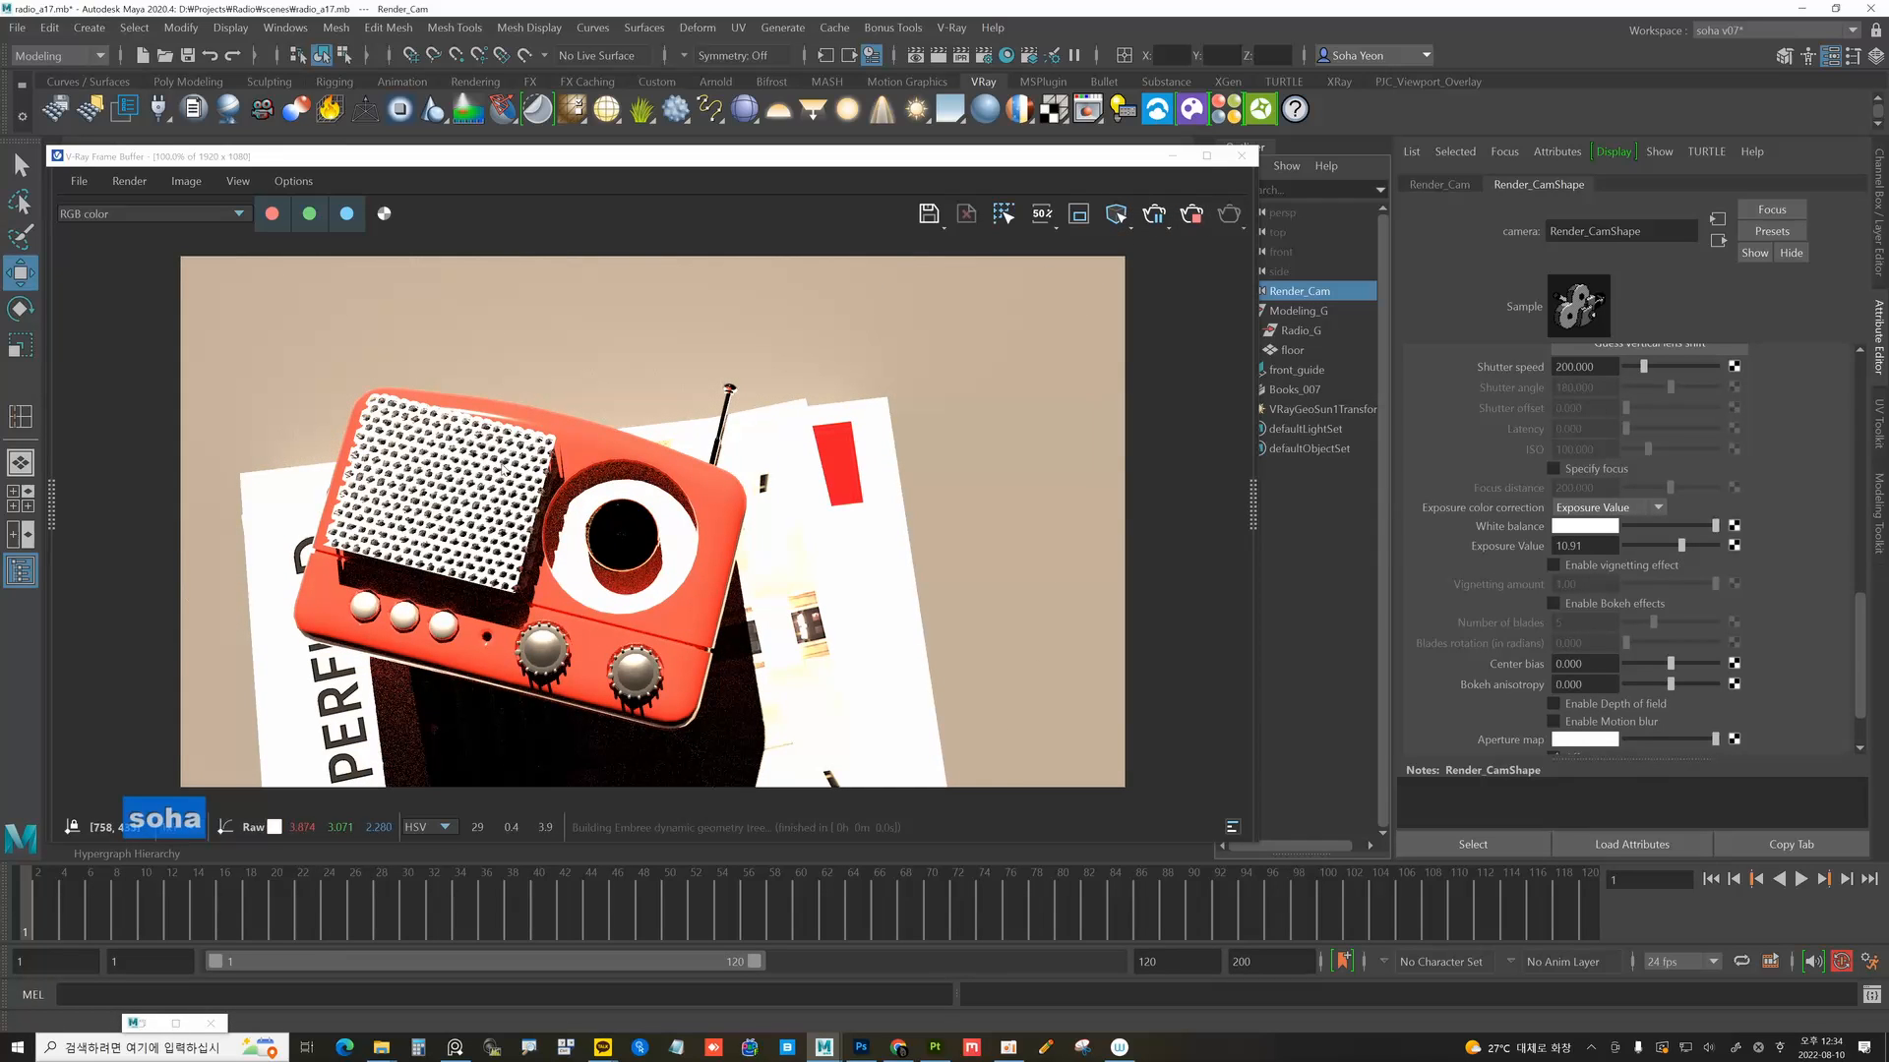
Stop the render, assign a new VRayMtl to the plane behind the radio's grille slots, and render again to check it.
{"action": "left_click", "coordinate": [1197, 221]}
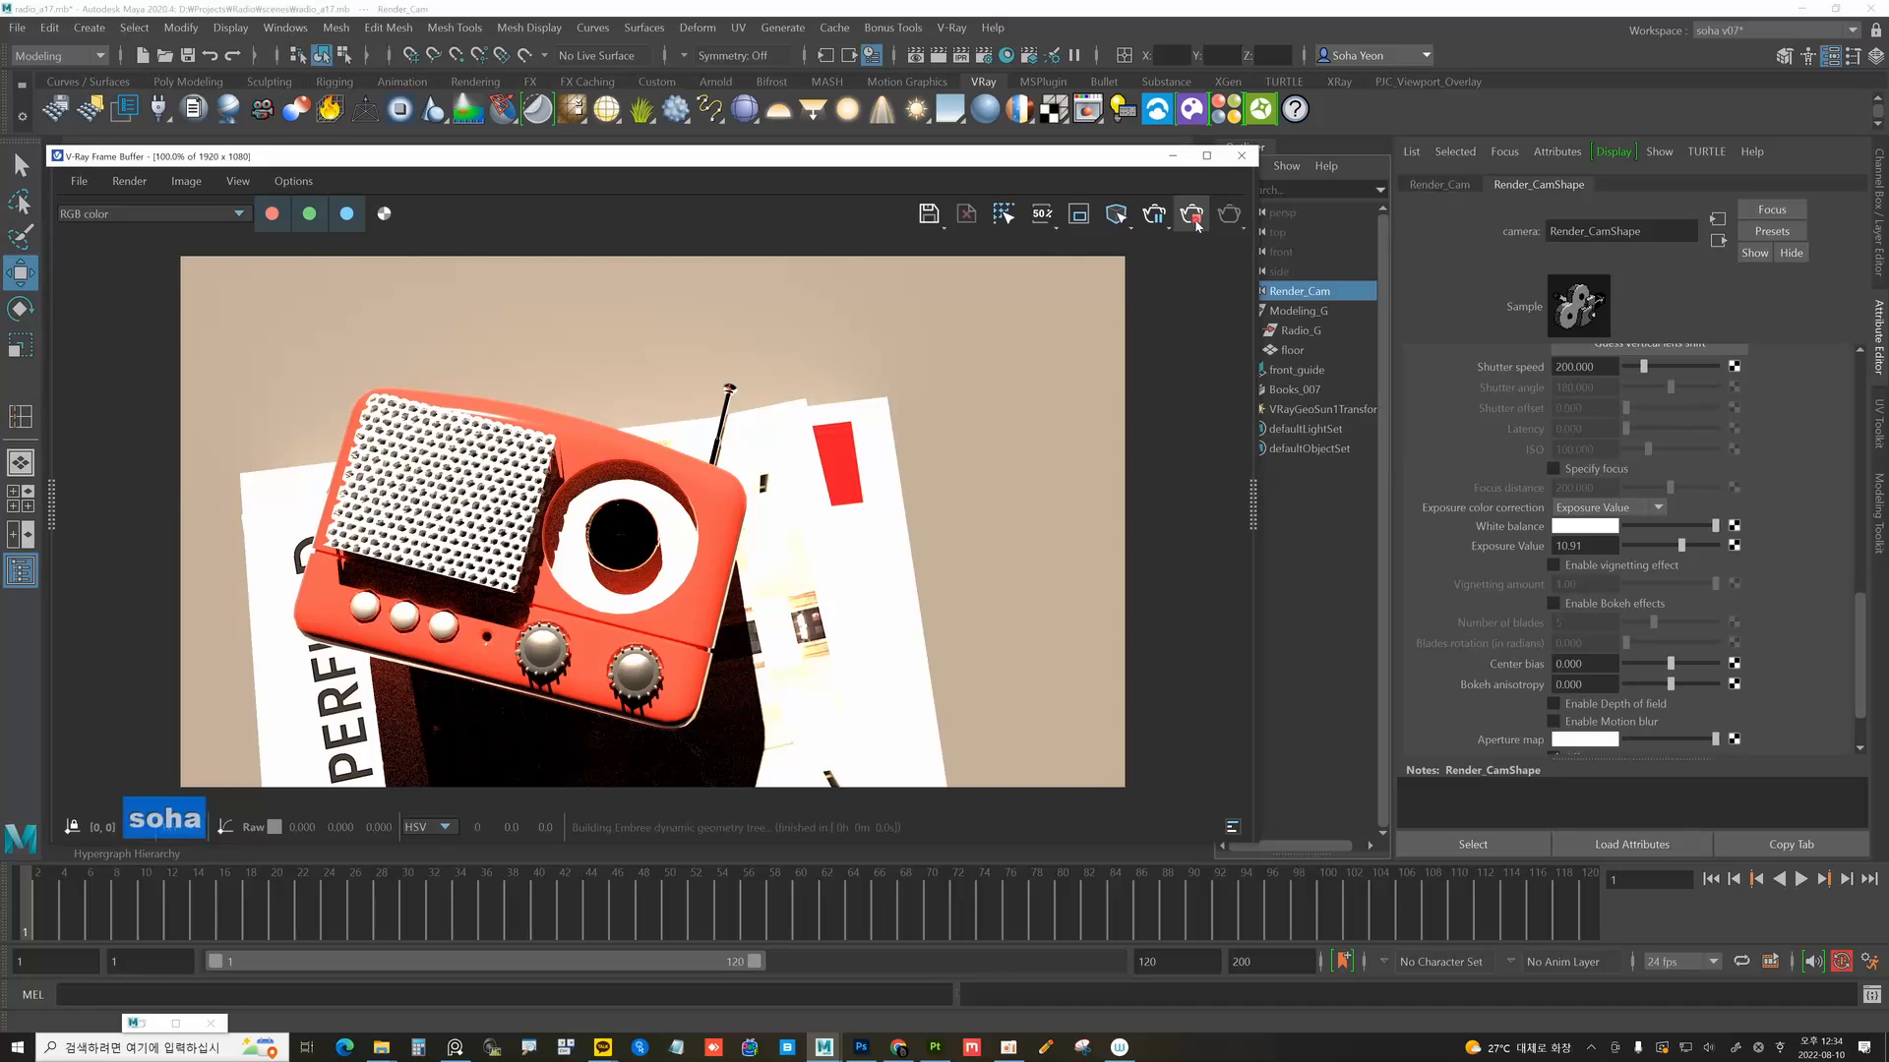
{"action": "left_click", "coordinate": [1172, 158]}
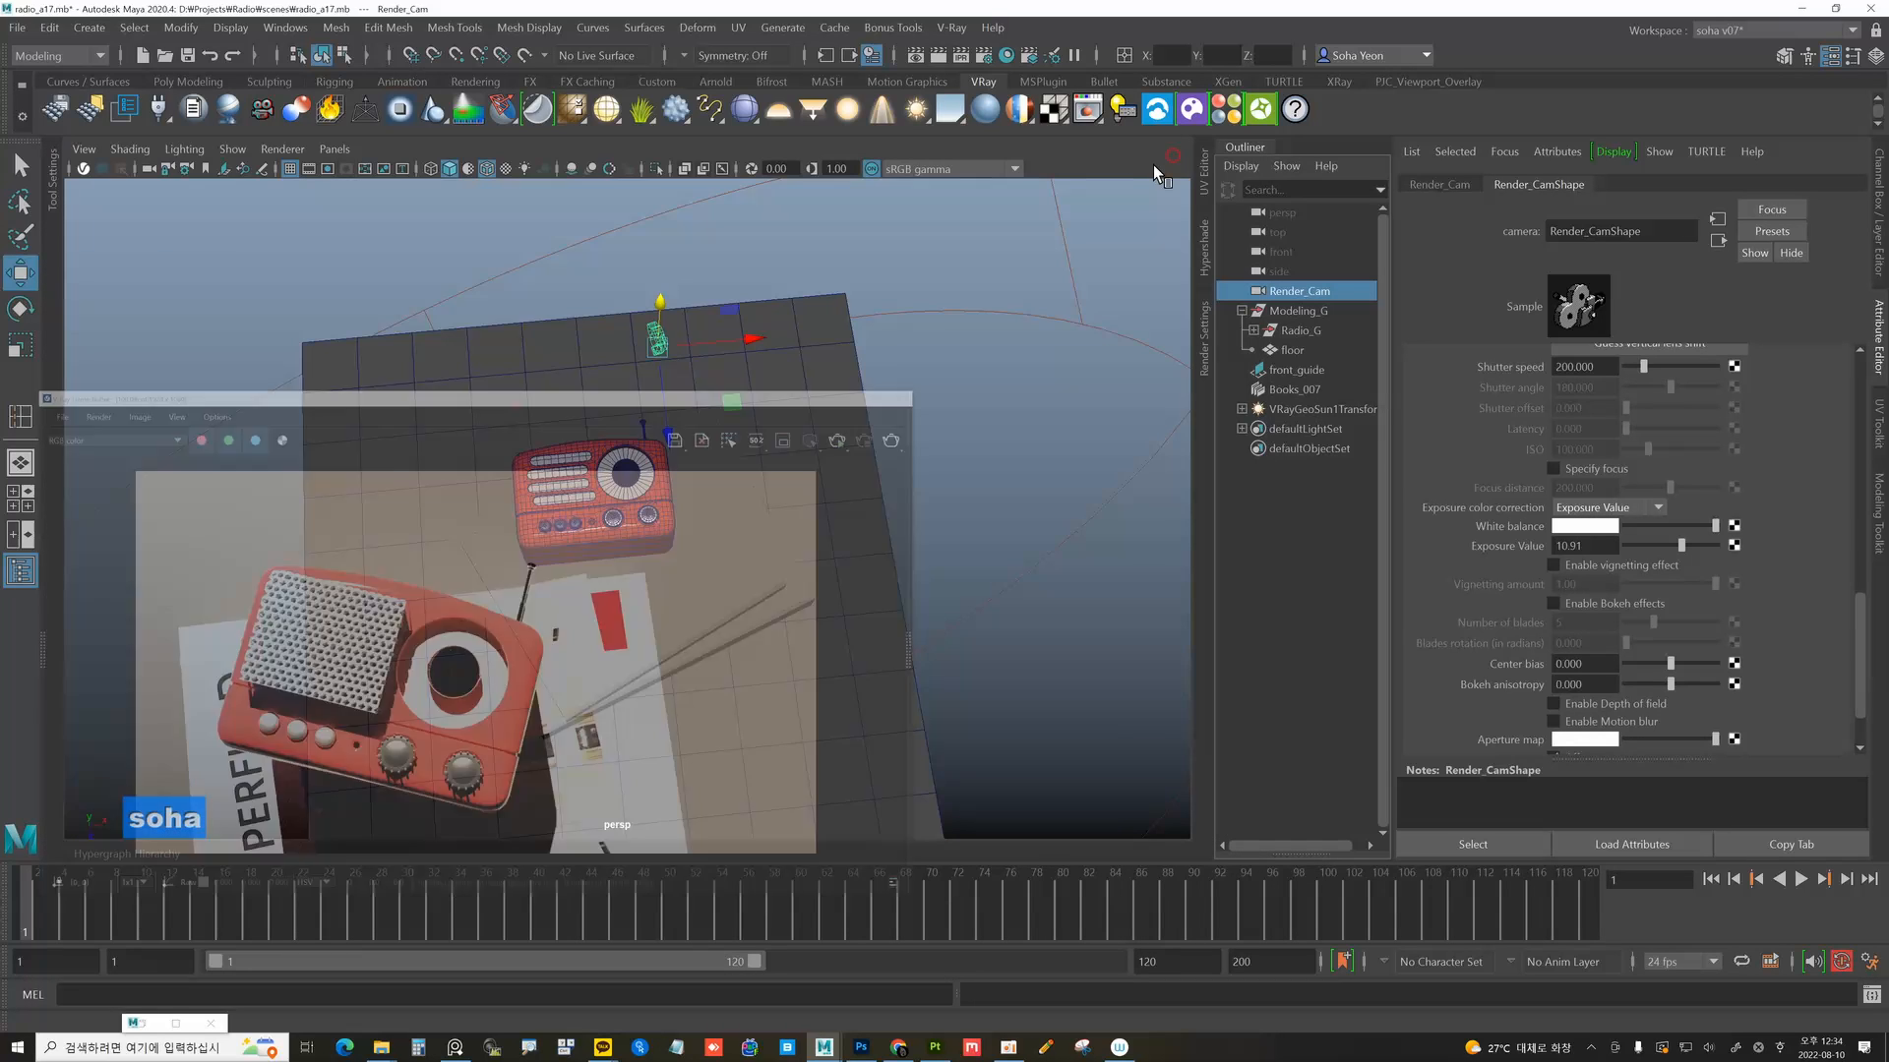
{"action": "left_click", "coordinate": [565, 479]}
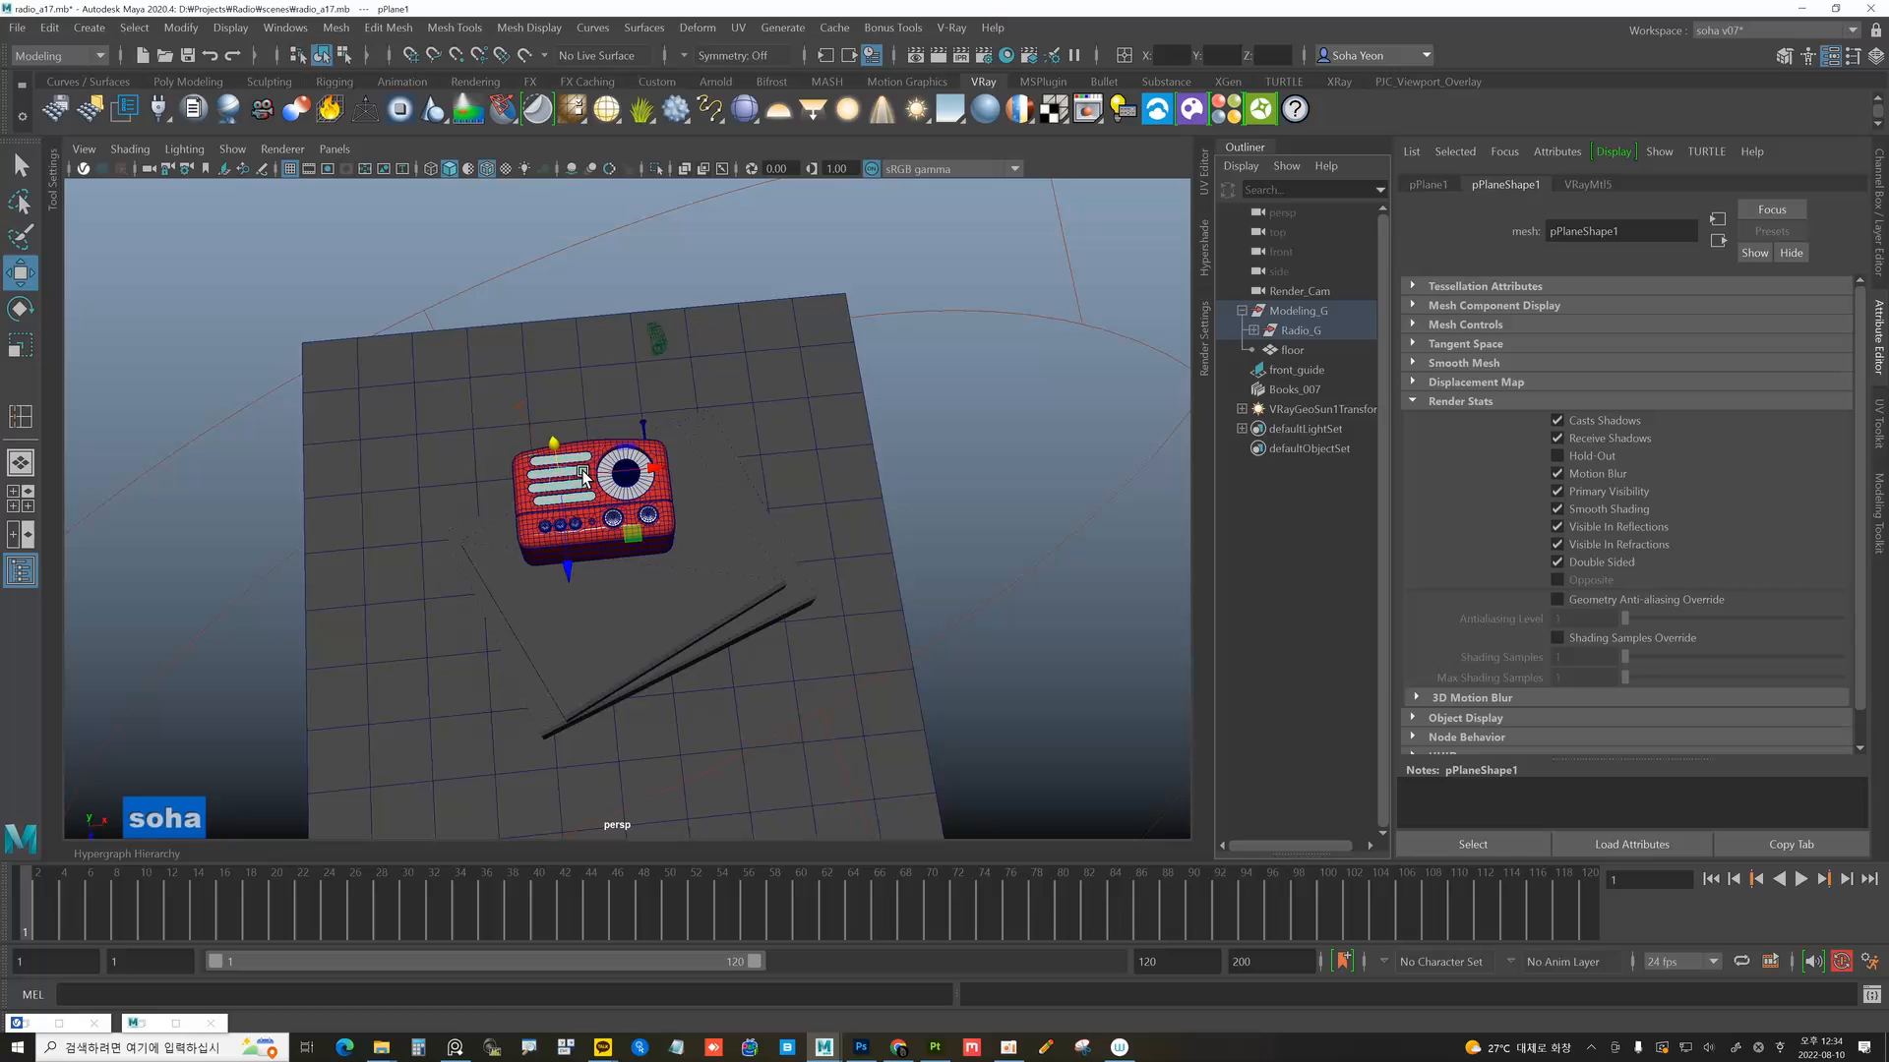
{"action": "key", "text": "shift+v"}
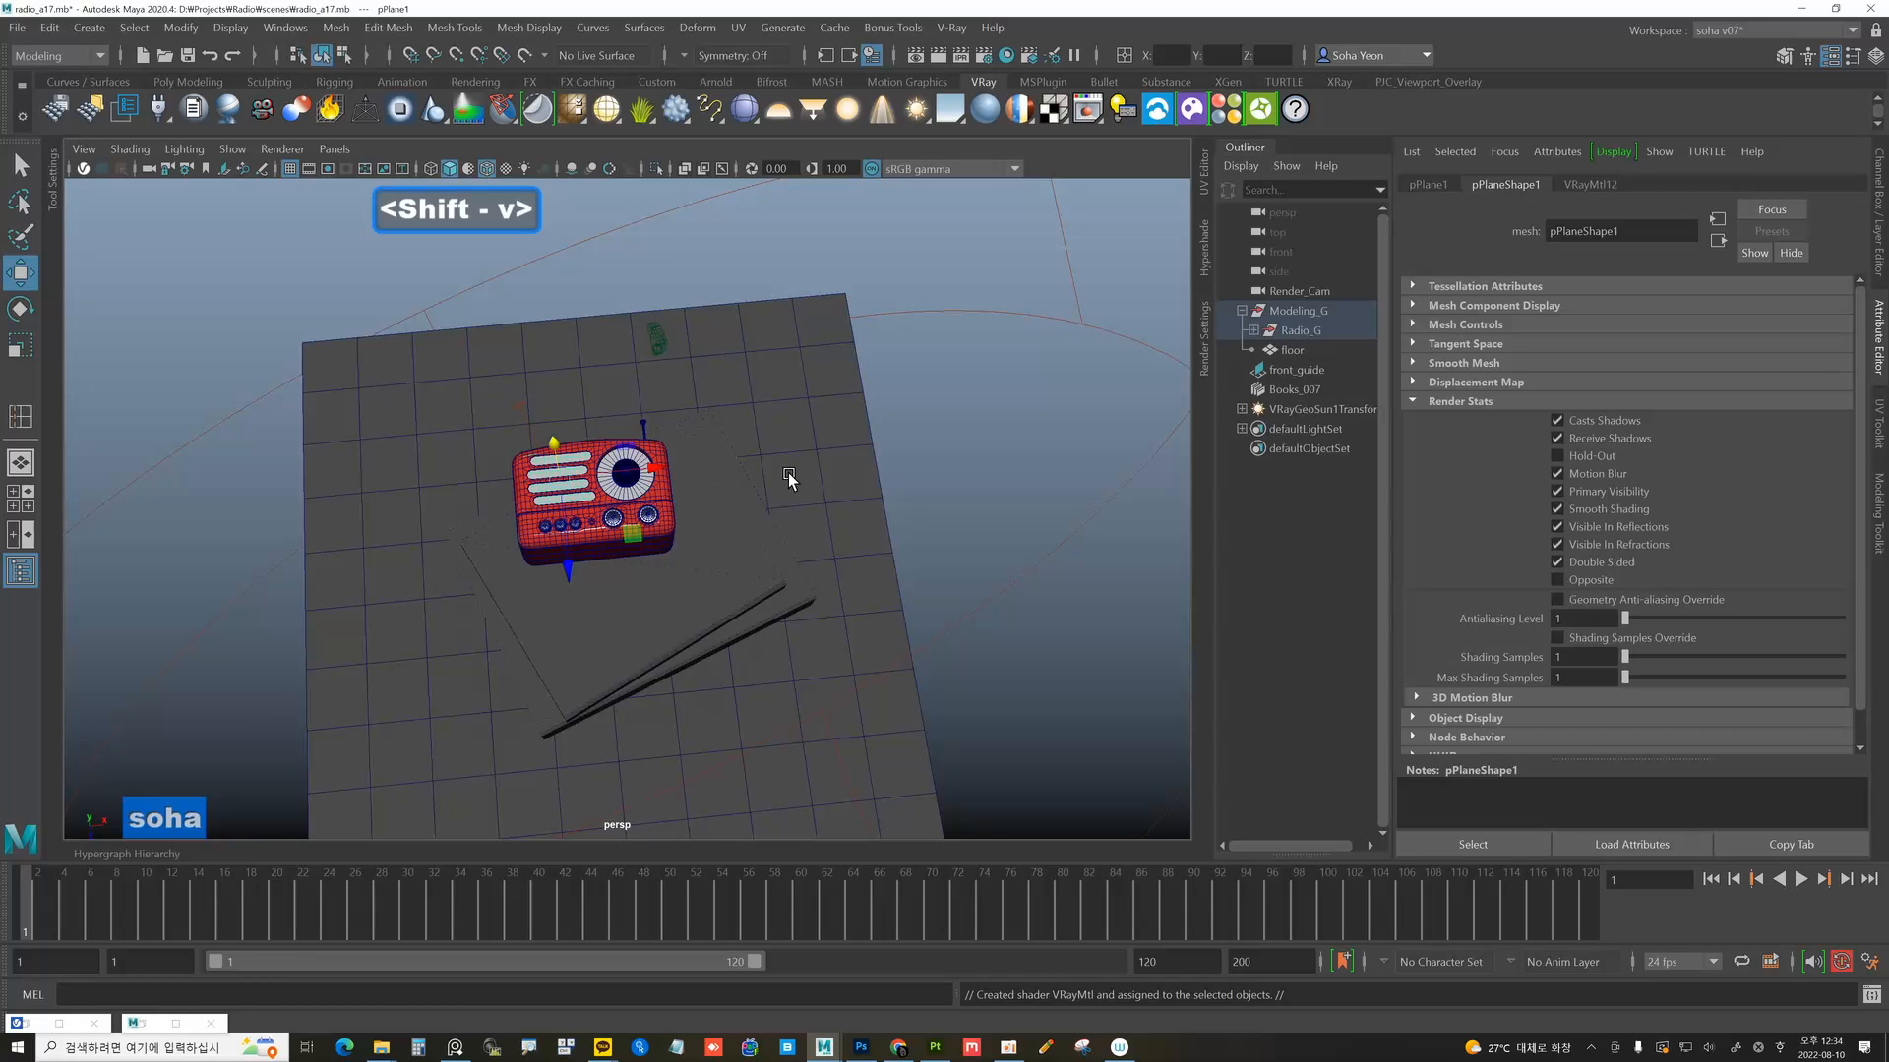
{"action": "key", "text": "shift+F1"}
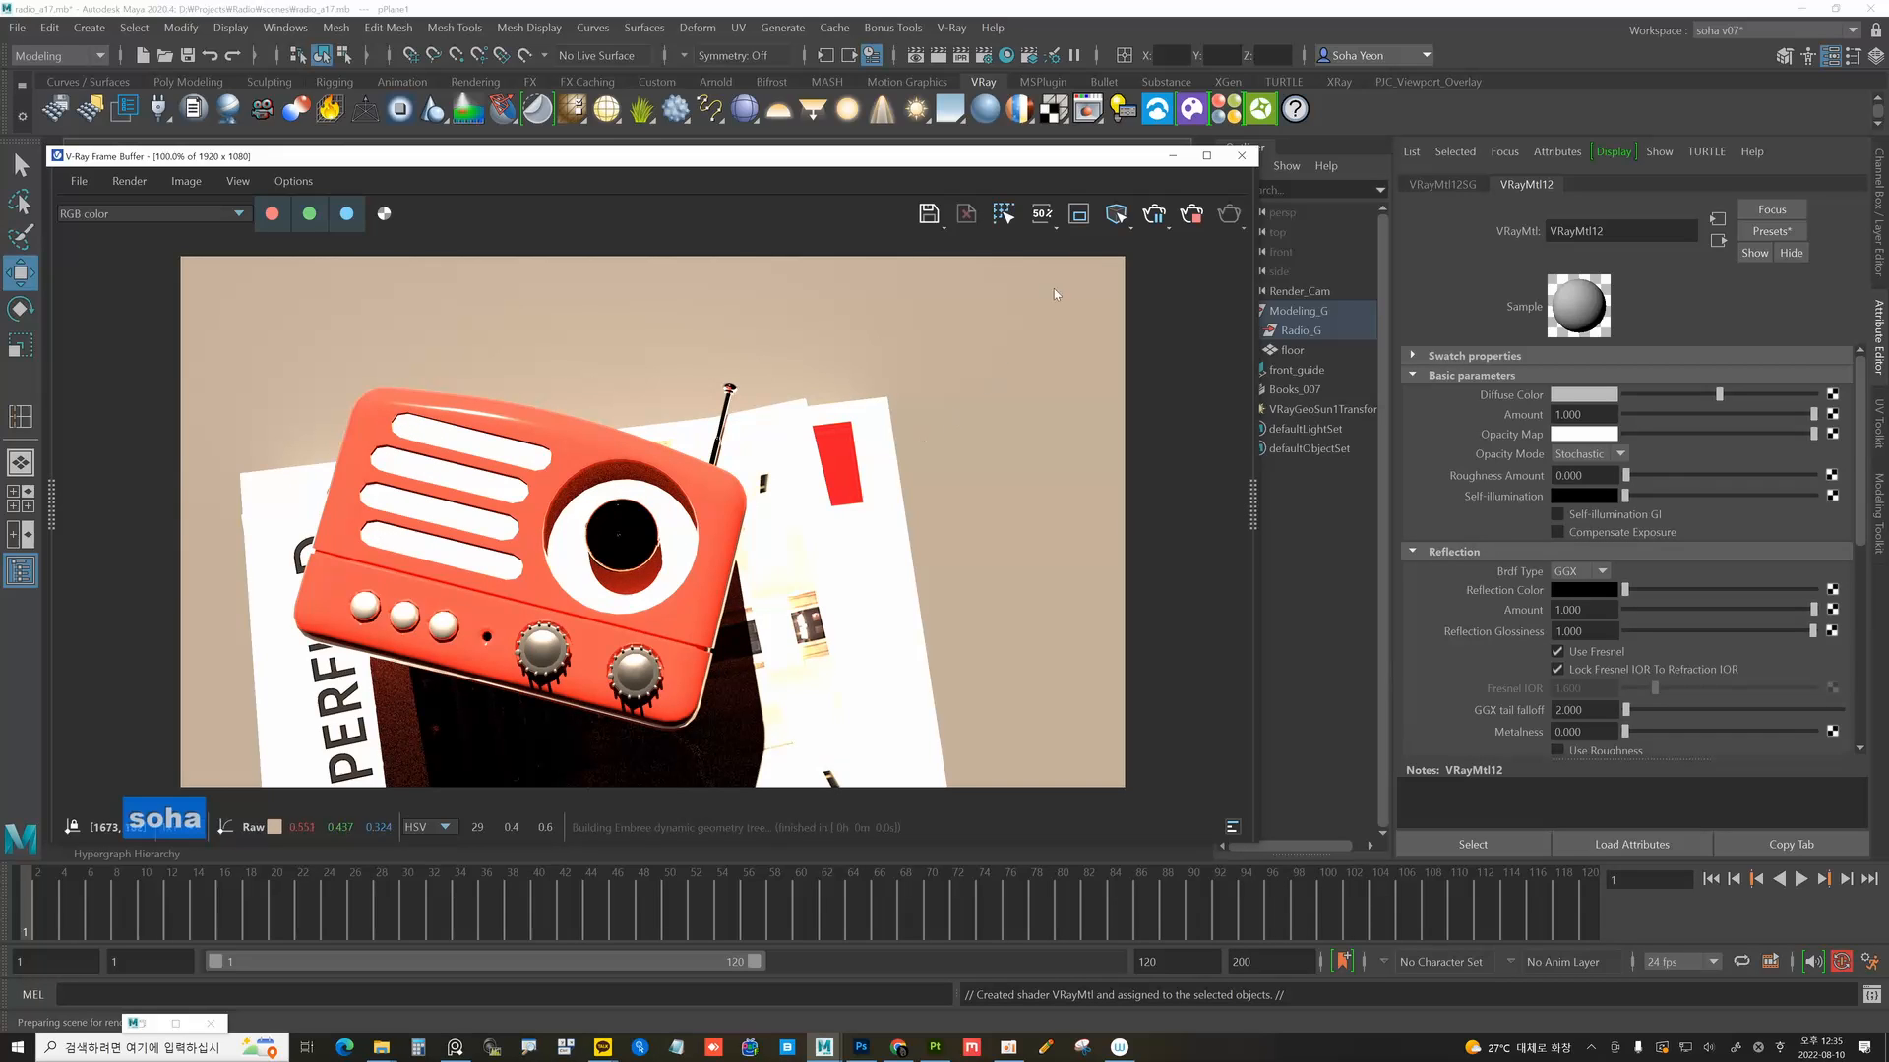
{"action": "left_click", "coordinate": [1171, 158]}
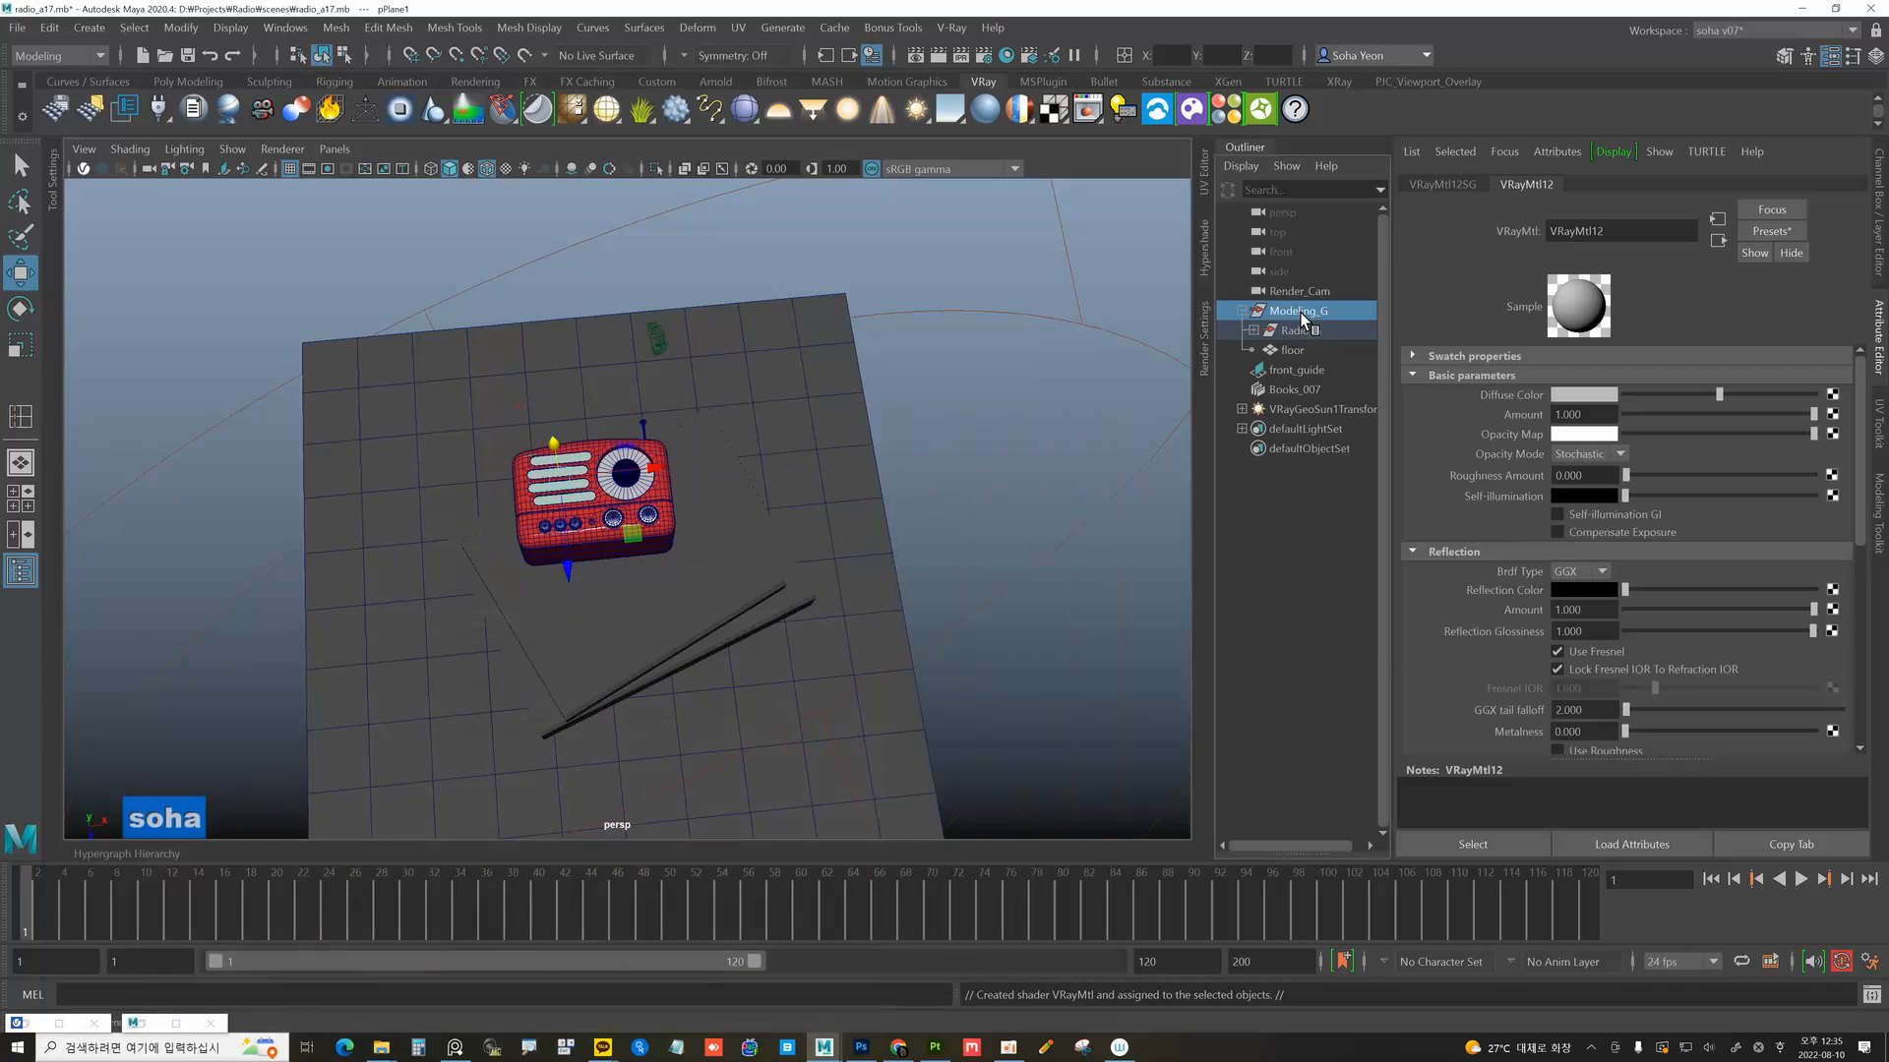
Create a V-Ray Displacement set for the Radio_G group inside Modeling_G.
{"action": "left_click", "coordinate": [1299, 311]}
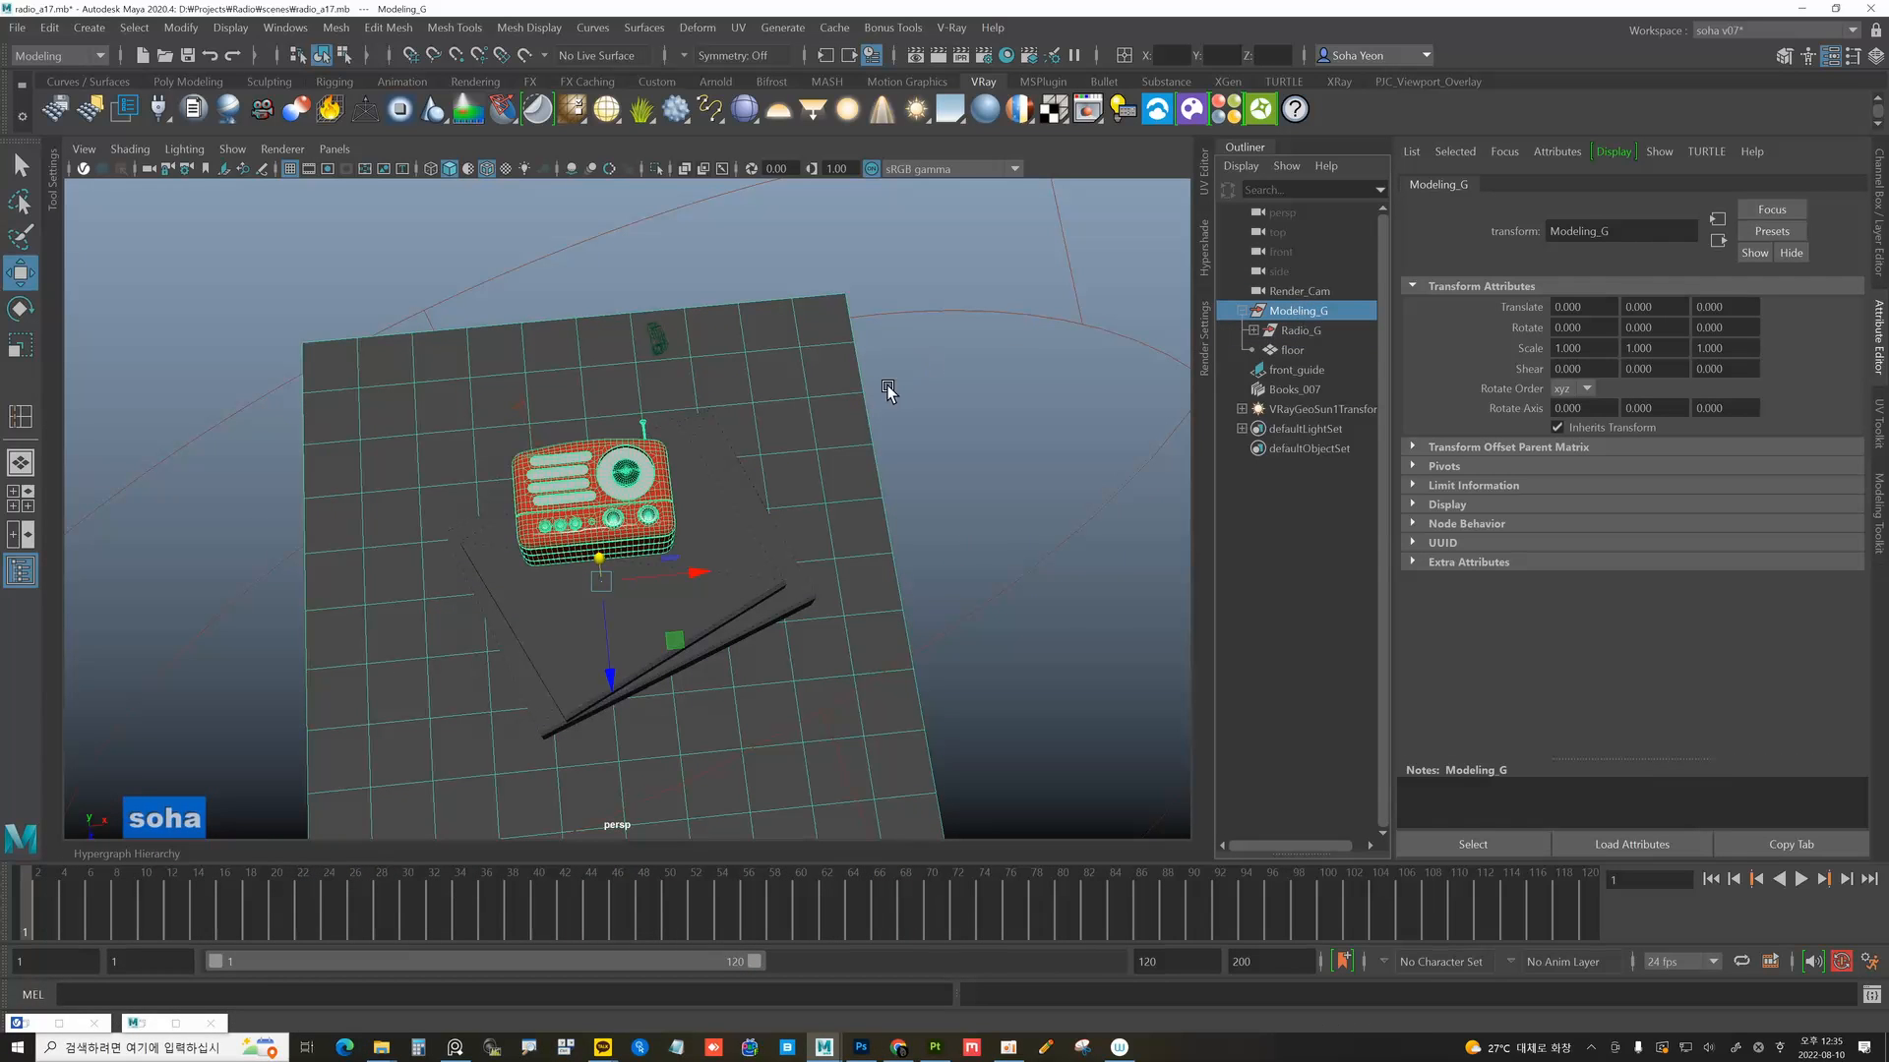
{"action": "left_click", "coordinate": [1288, 329]}
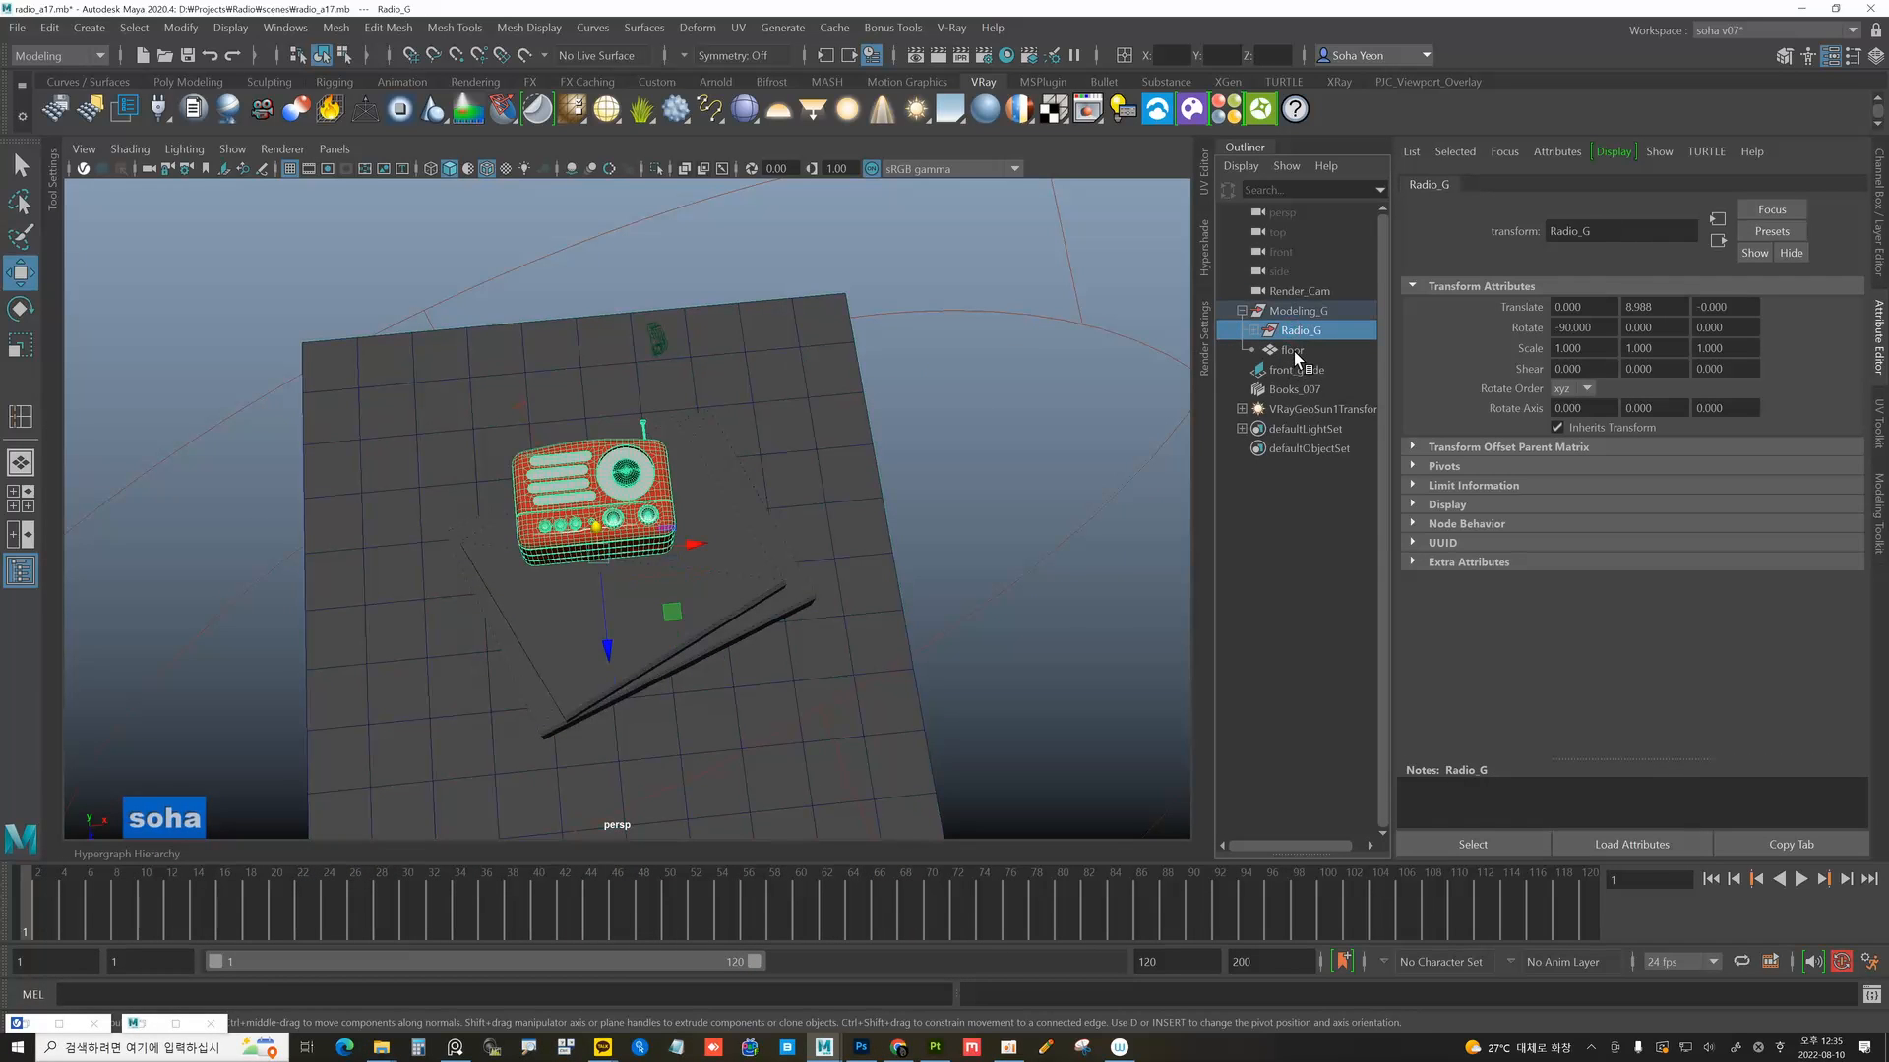
{"action": "left_click", "coordinate": [838, 366]}
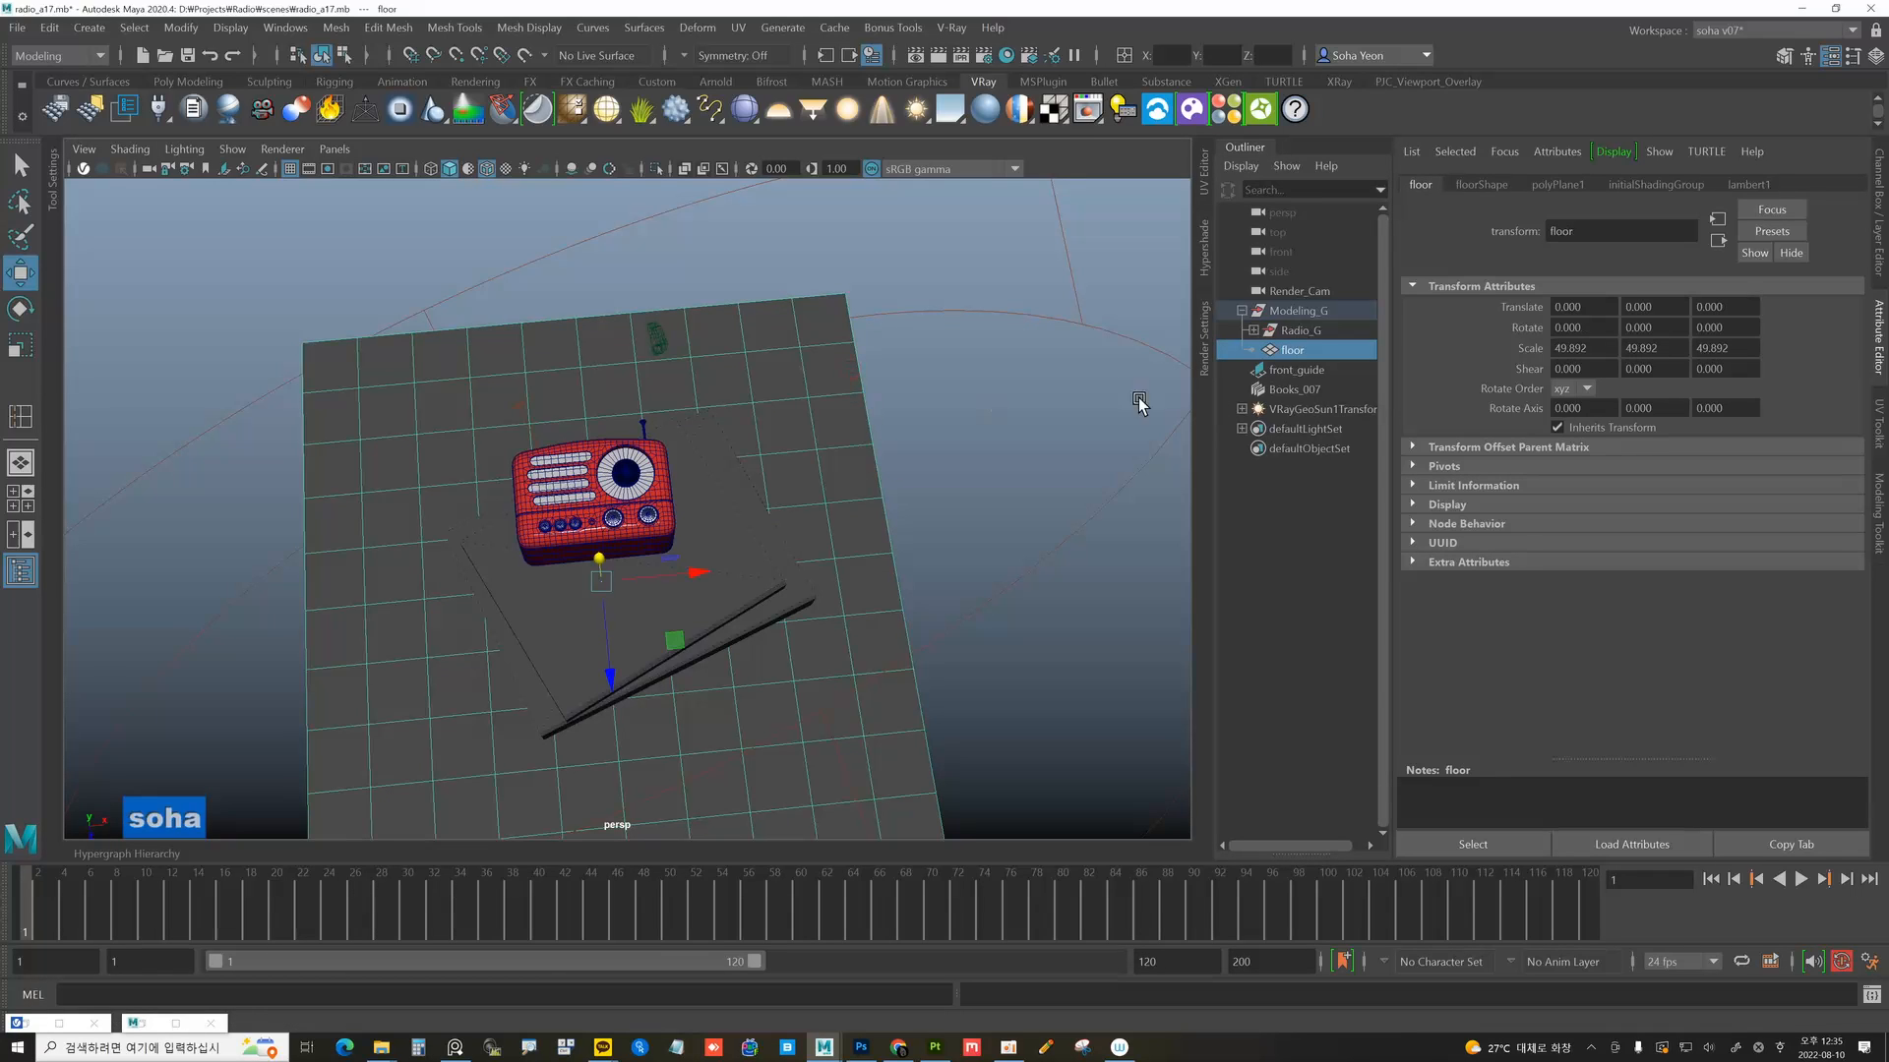
{"action": "left_click", "coordinate": [1298, 331]}
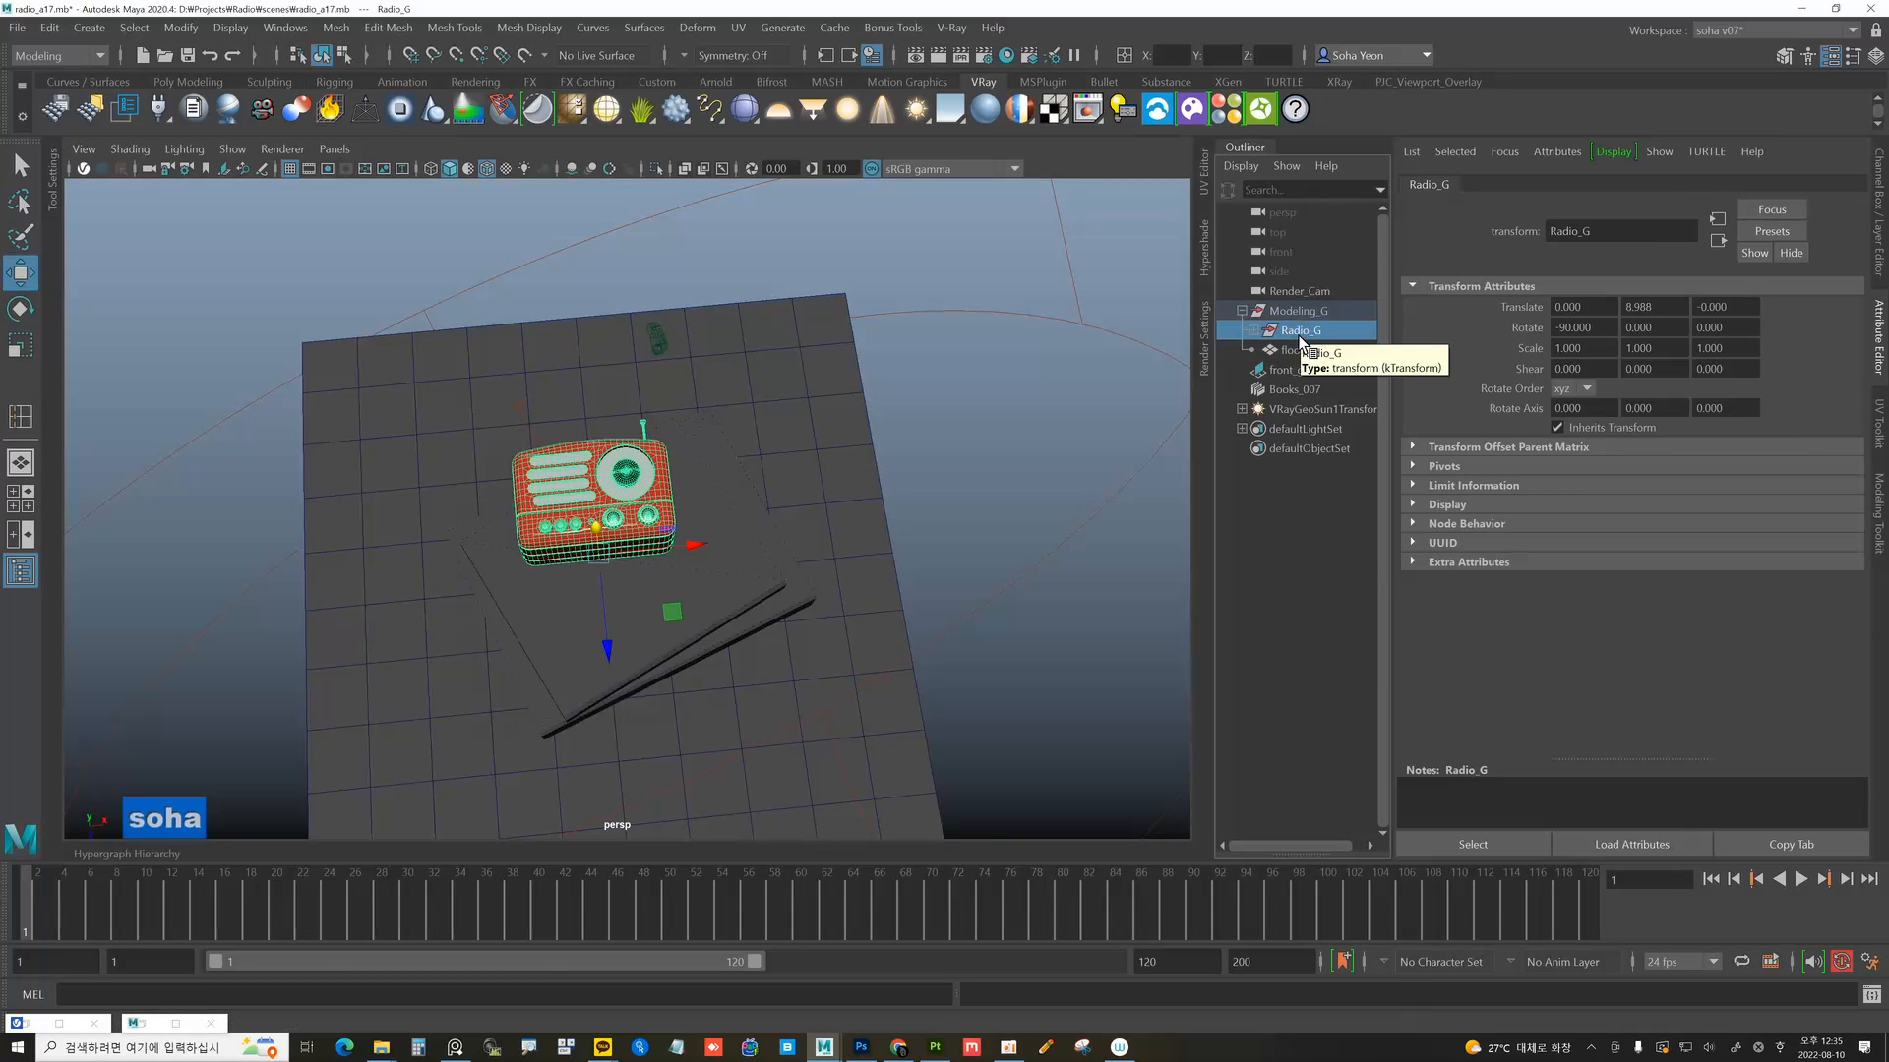
{"action": "left_click", "coordinate": [951, 28]}
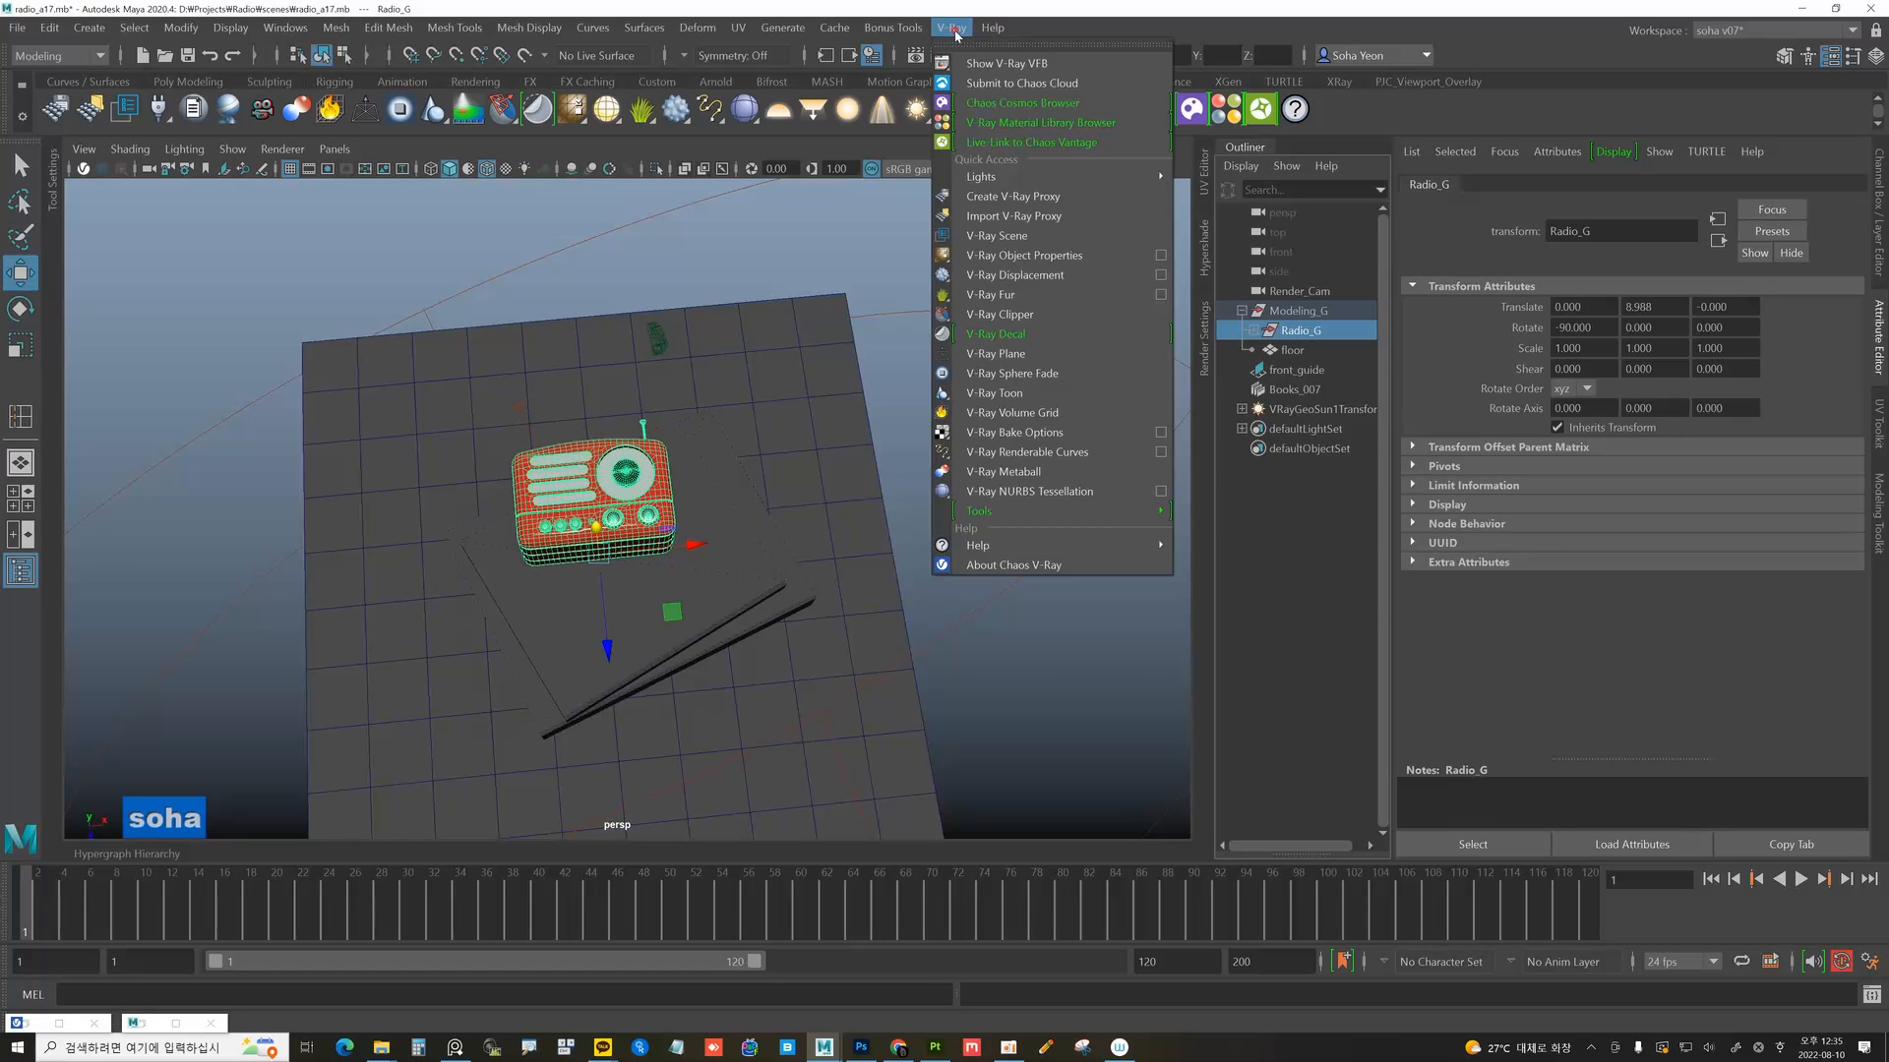
{"action": "left_click", "coordinate": [1038, 276]}
Rename the radio's V-Ray displacement set to subdiv.
{"action": "double_click", "coordinate": [1291, 469]}
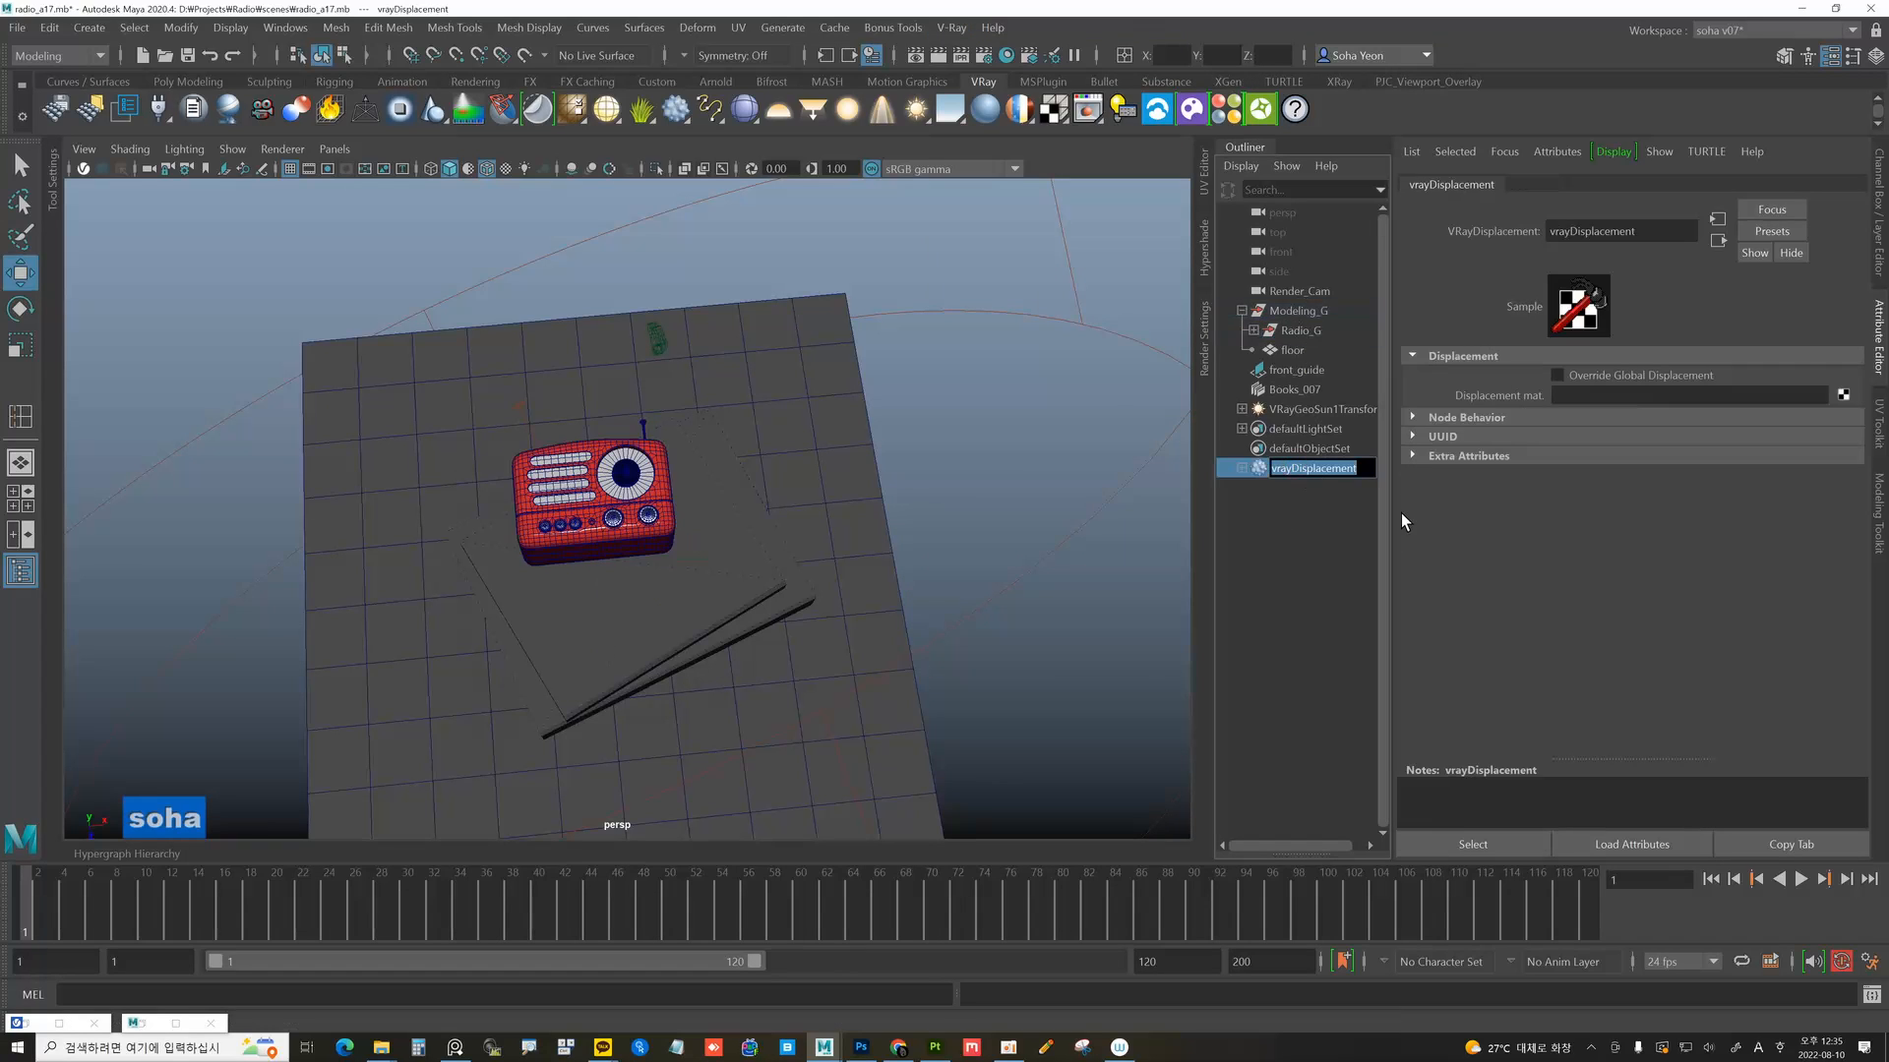
{"action": "type", "text": "sub"}
{"action": "type", "text": "d"}
{"action": "key", "text": "BackSpace"}
{"action": "type", "text": "bdiv"}
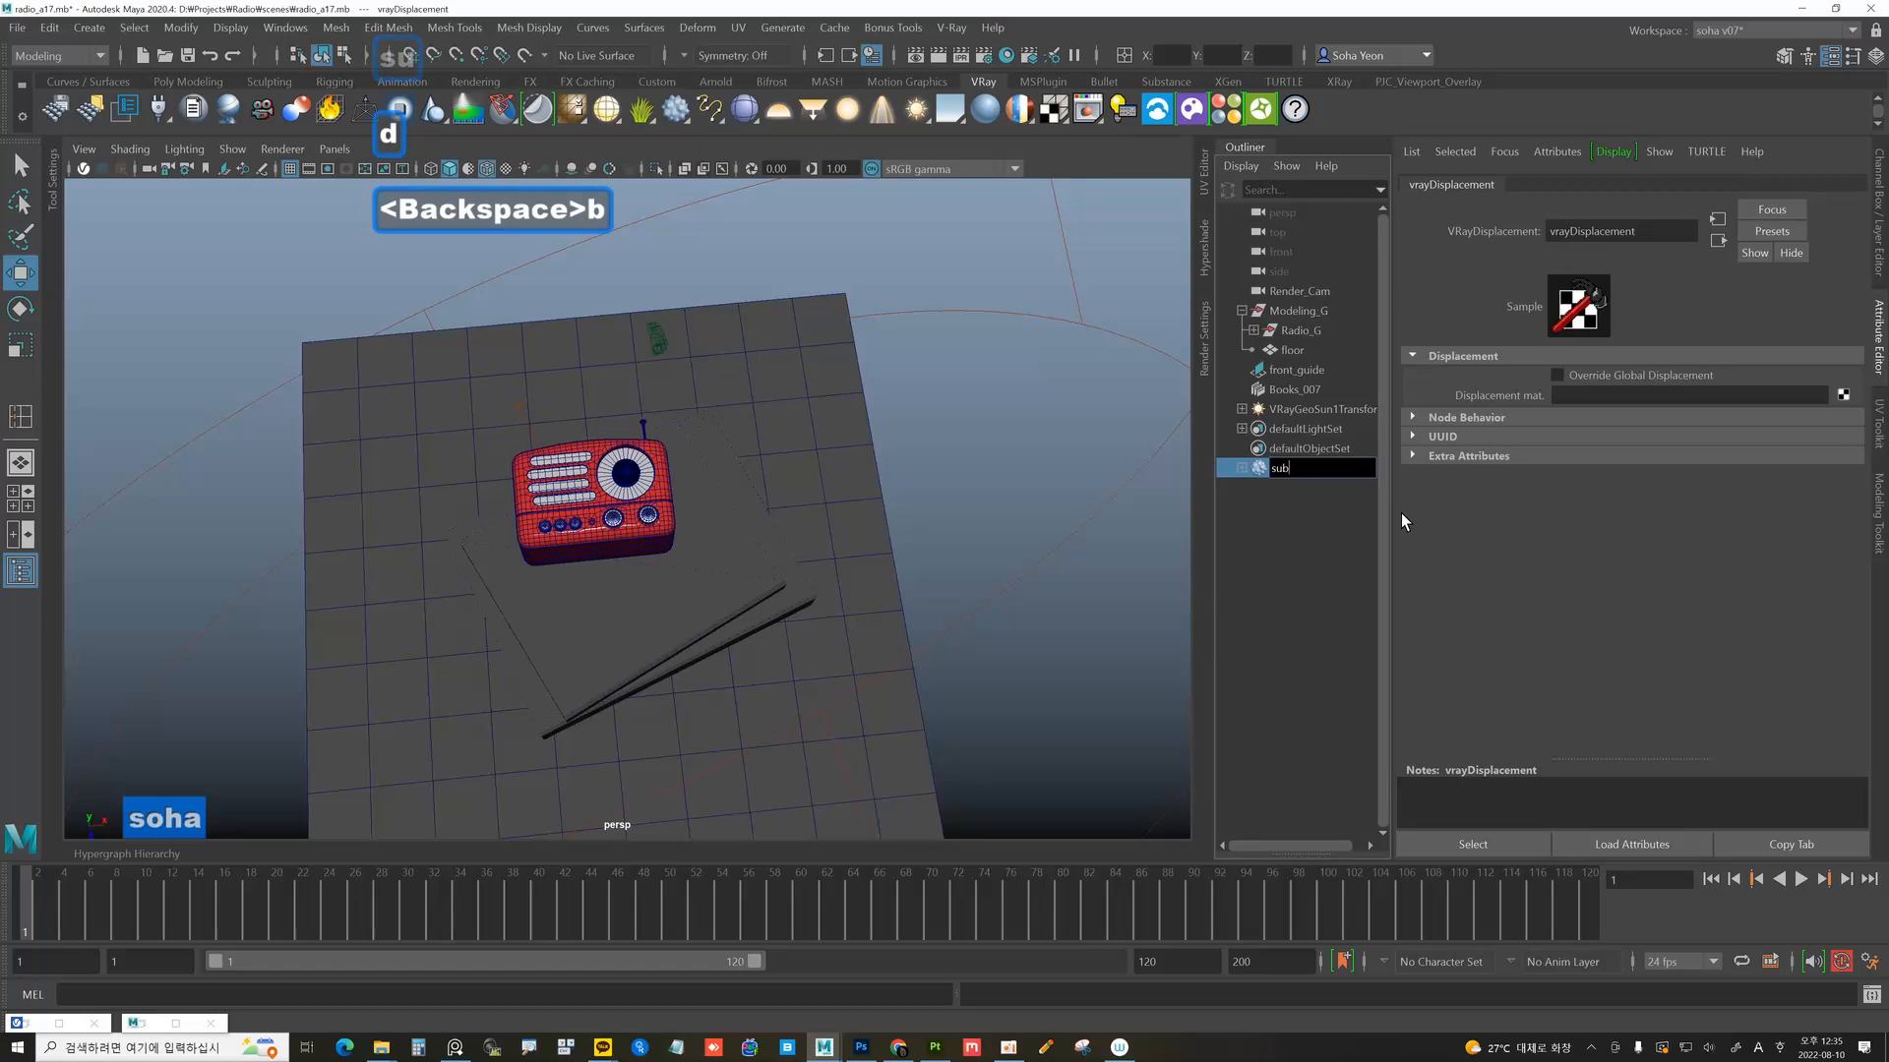
{"action": "key", "text": "Return"}
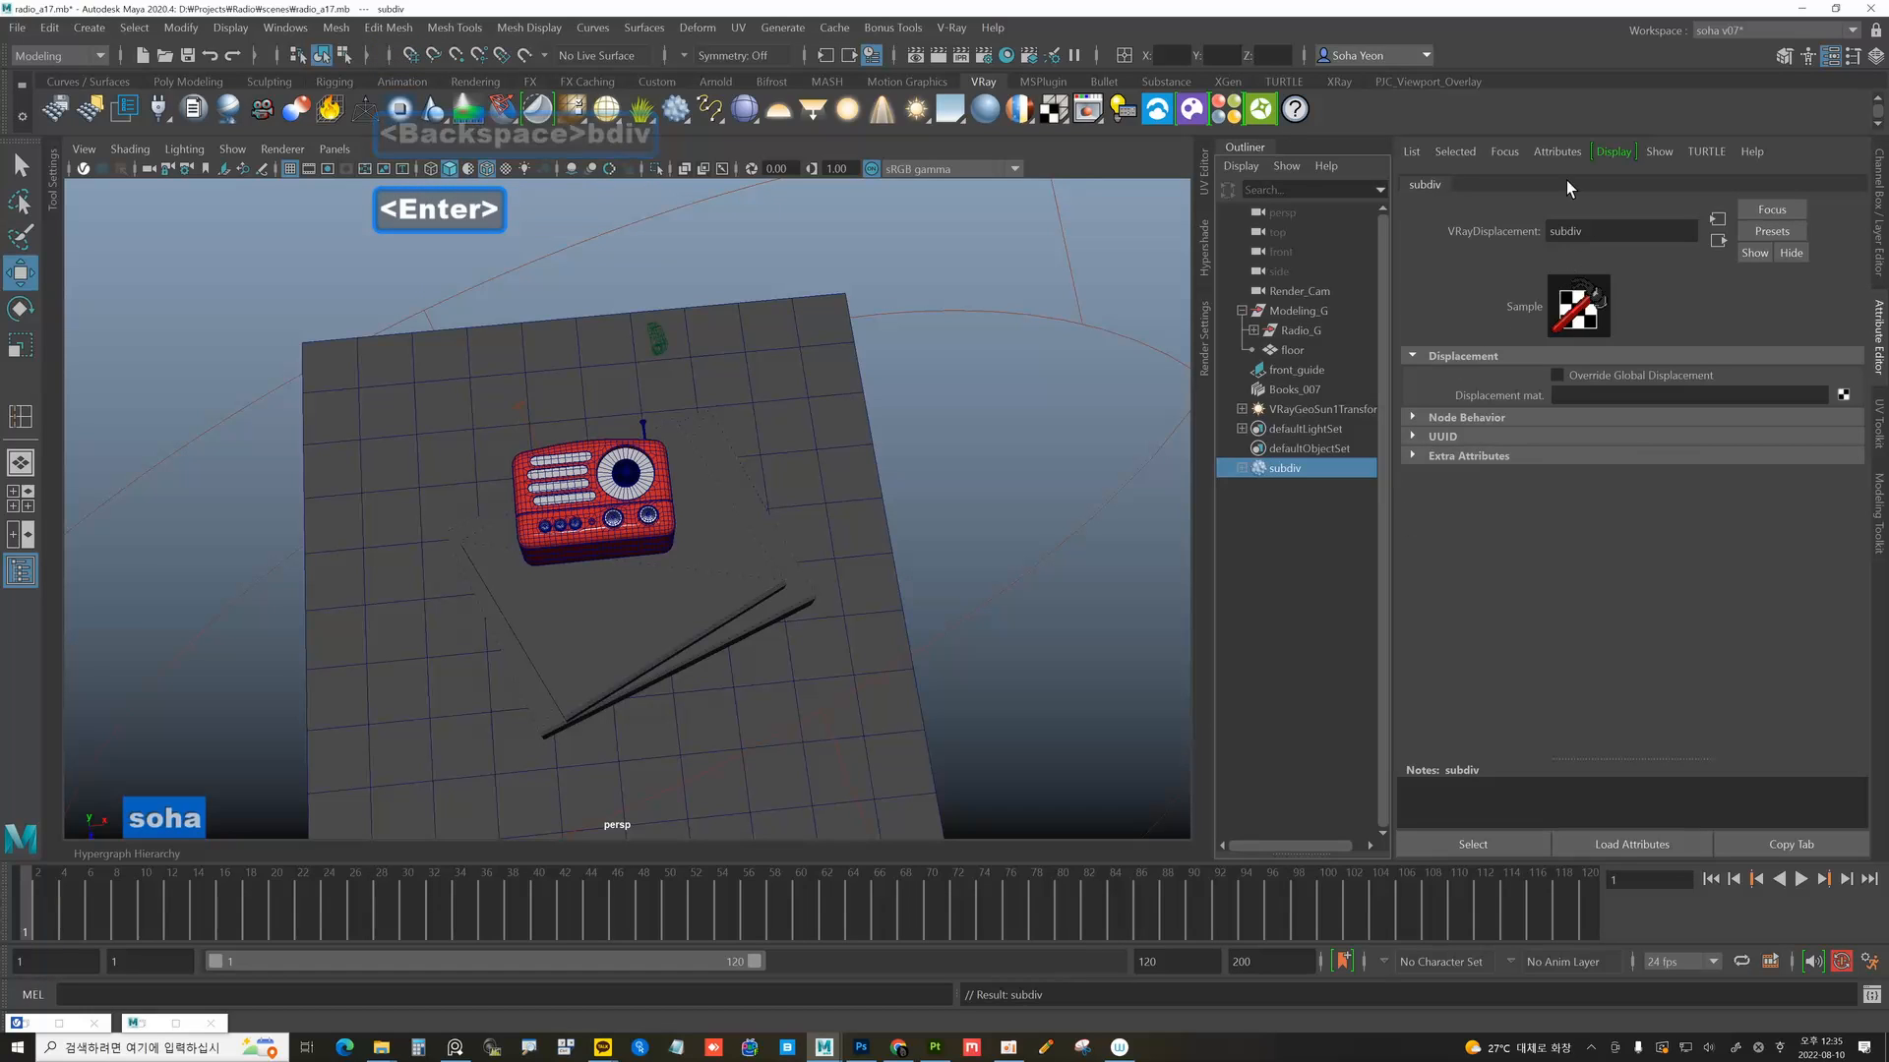
Add the V-Ray Subdivision and Displacement Quality and Subdivision attributes to the subdiv set and show its extra V-Ray attributes.
{"action": "left_click", "coordinate": [1557, 151]}
{"action": "mouse_move", "coordinate": [1623, 230]}
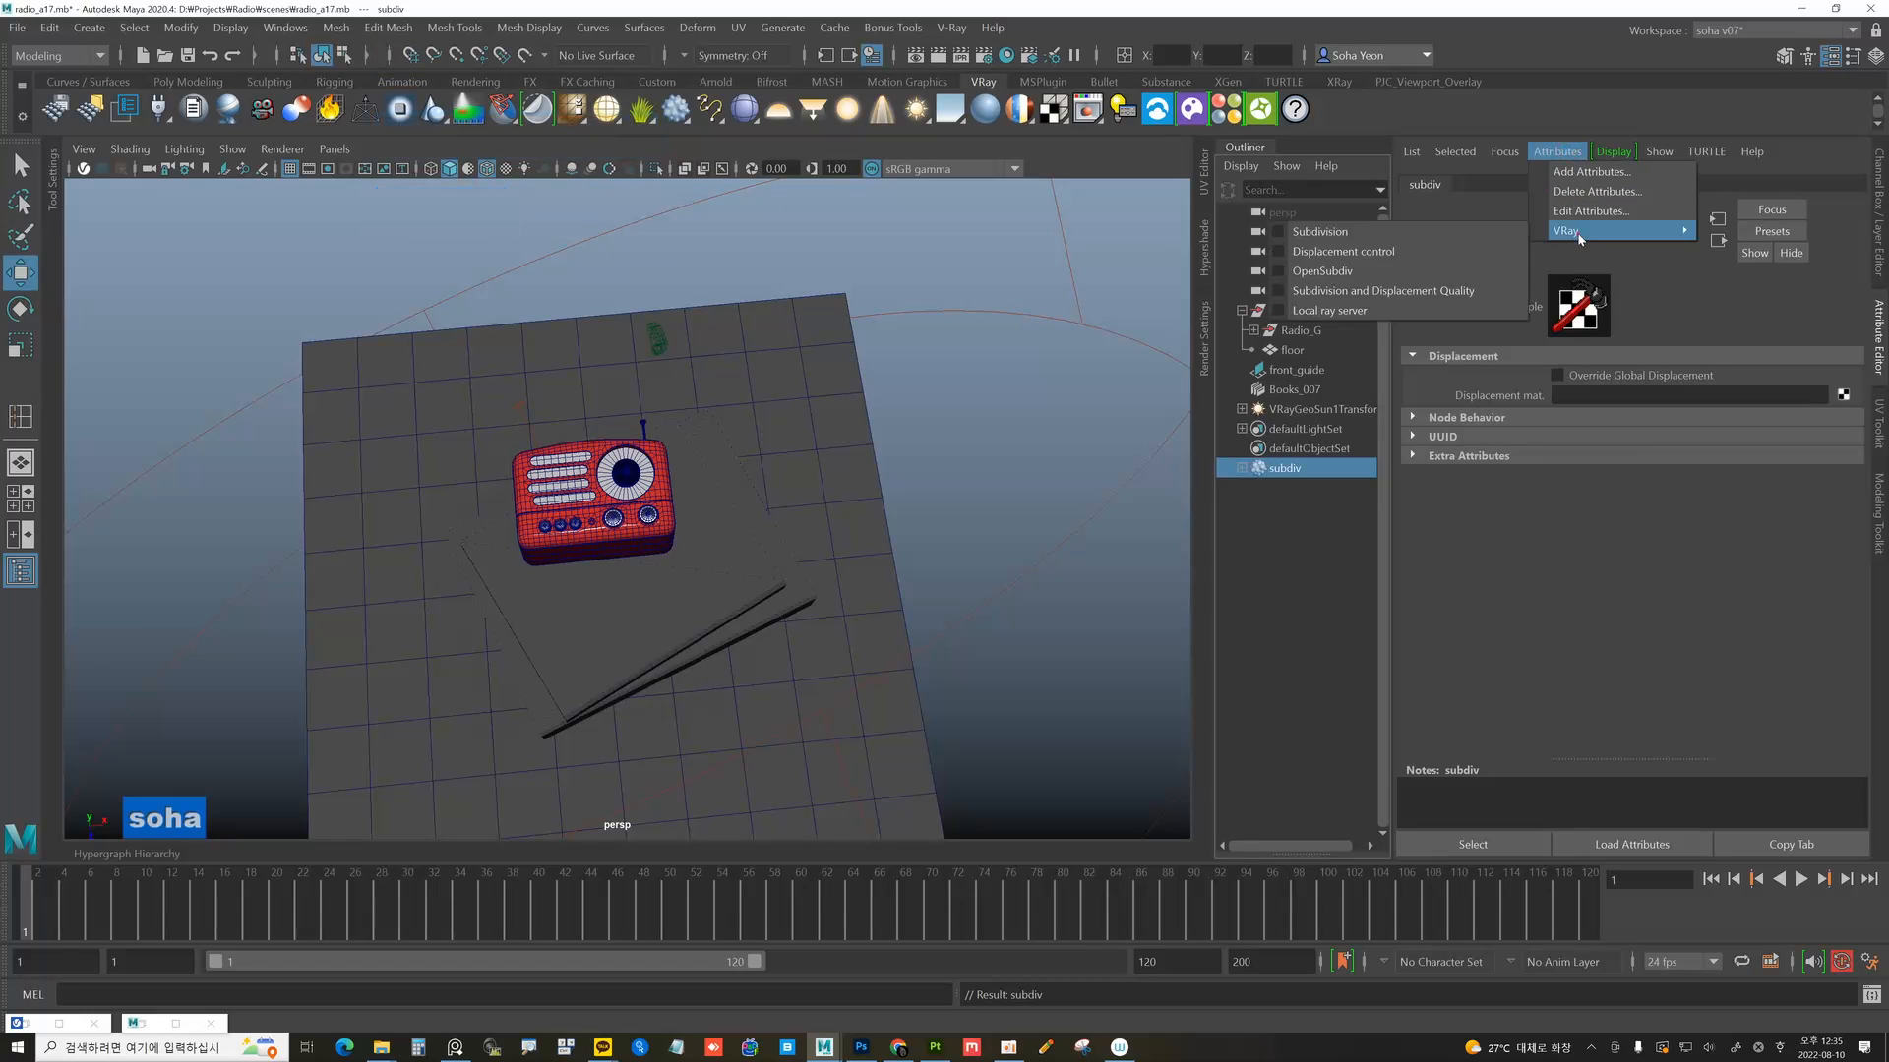
{"action": "left_click", "coordinate": [1455, 292]}
{"action": "left_click", "coordinate": [1557, 152]}
{"action": "mouse_move", "coordinate": [1582, 232]}
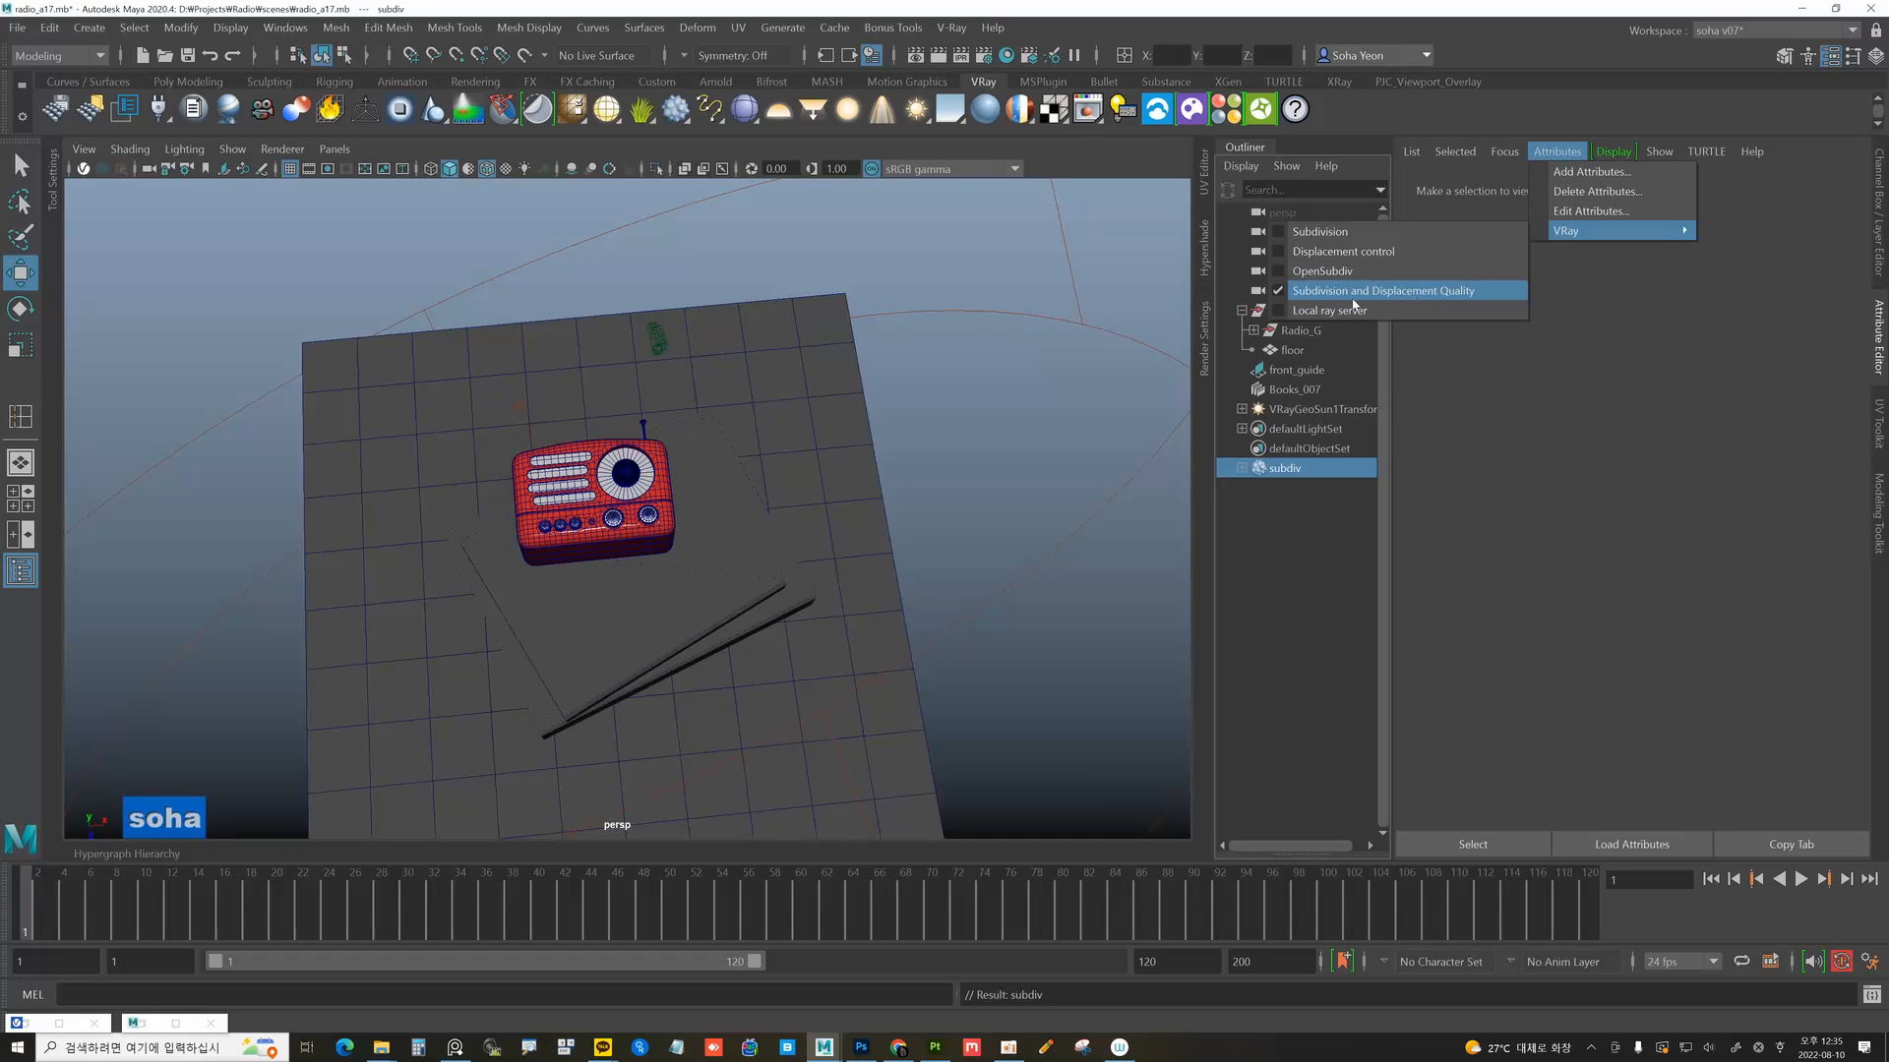
{"action": "left_click", "coordinate": [1280, 230]}
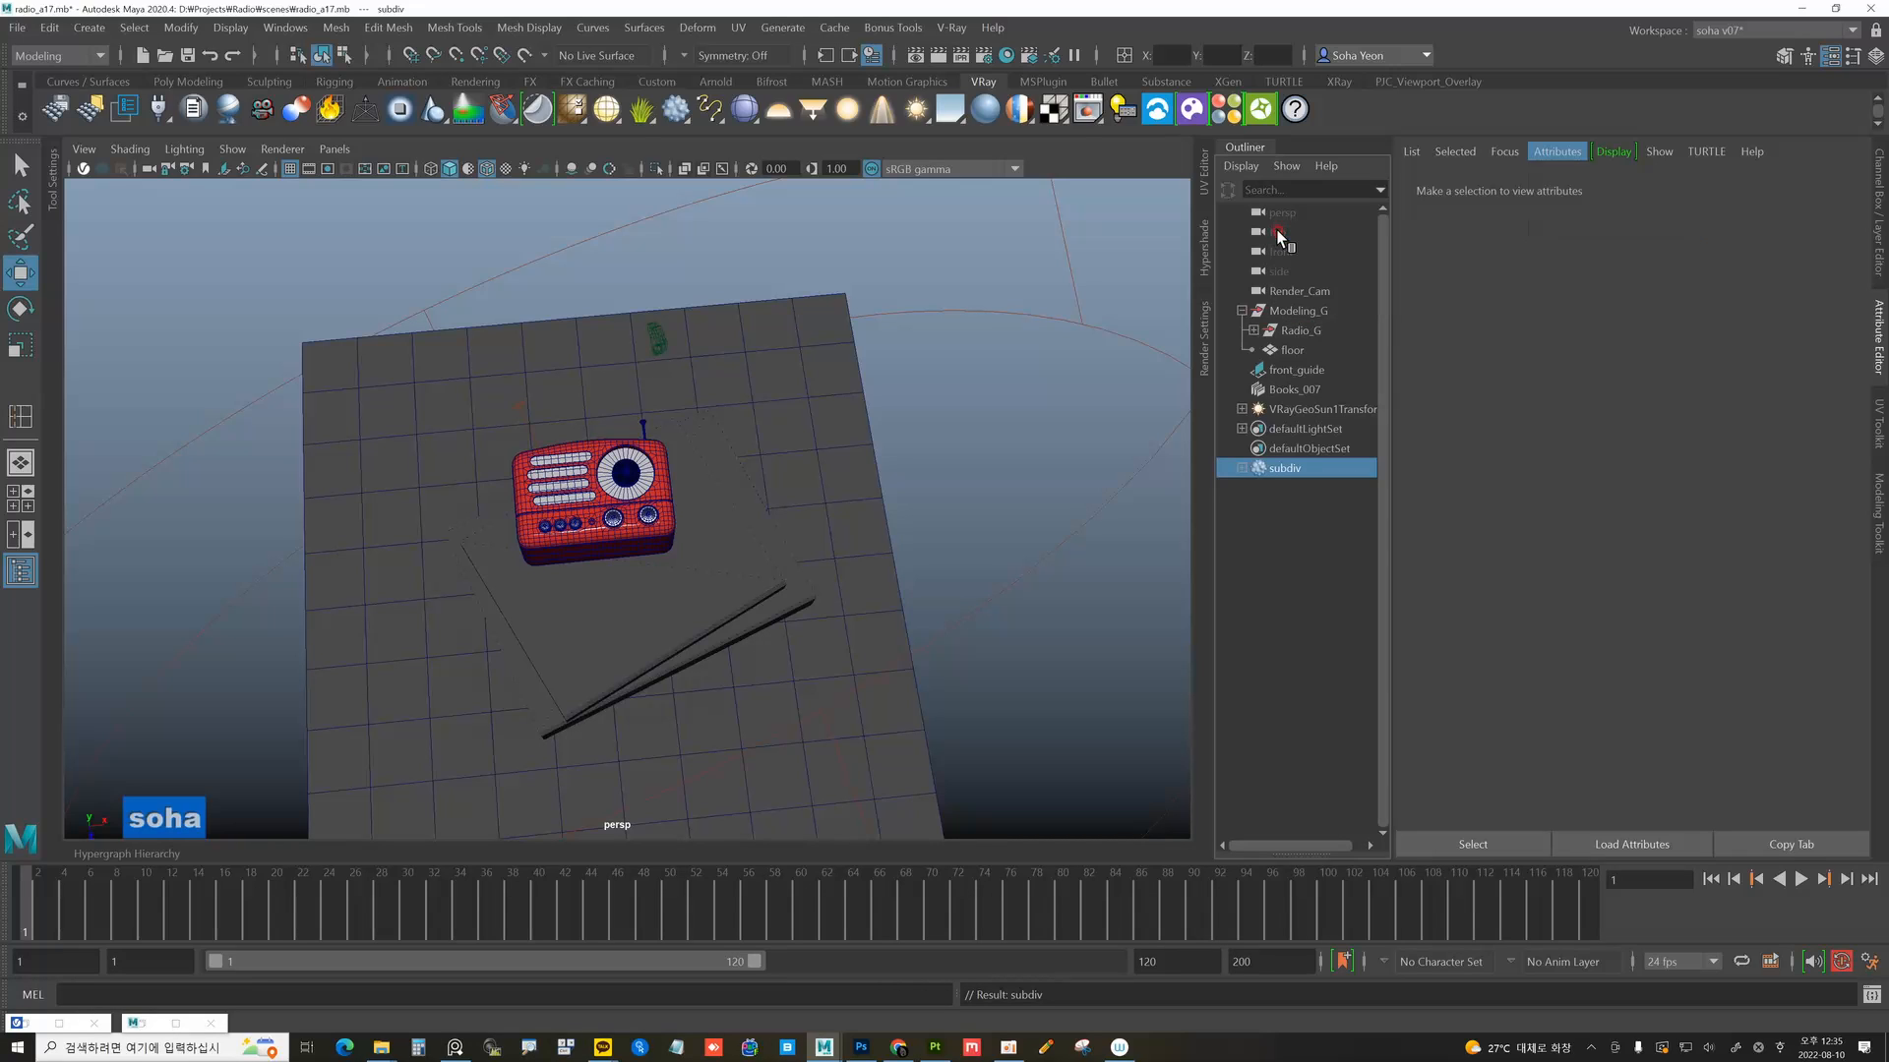
{"action": "left_click", "coordinate": [1560, 151]}
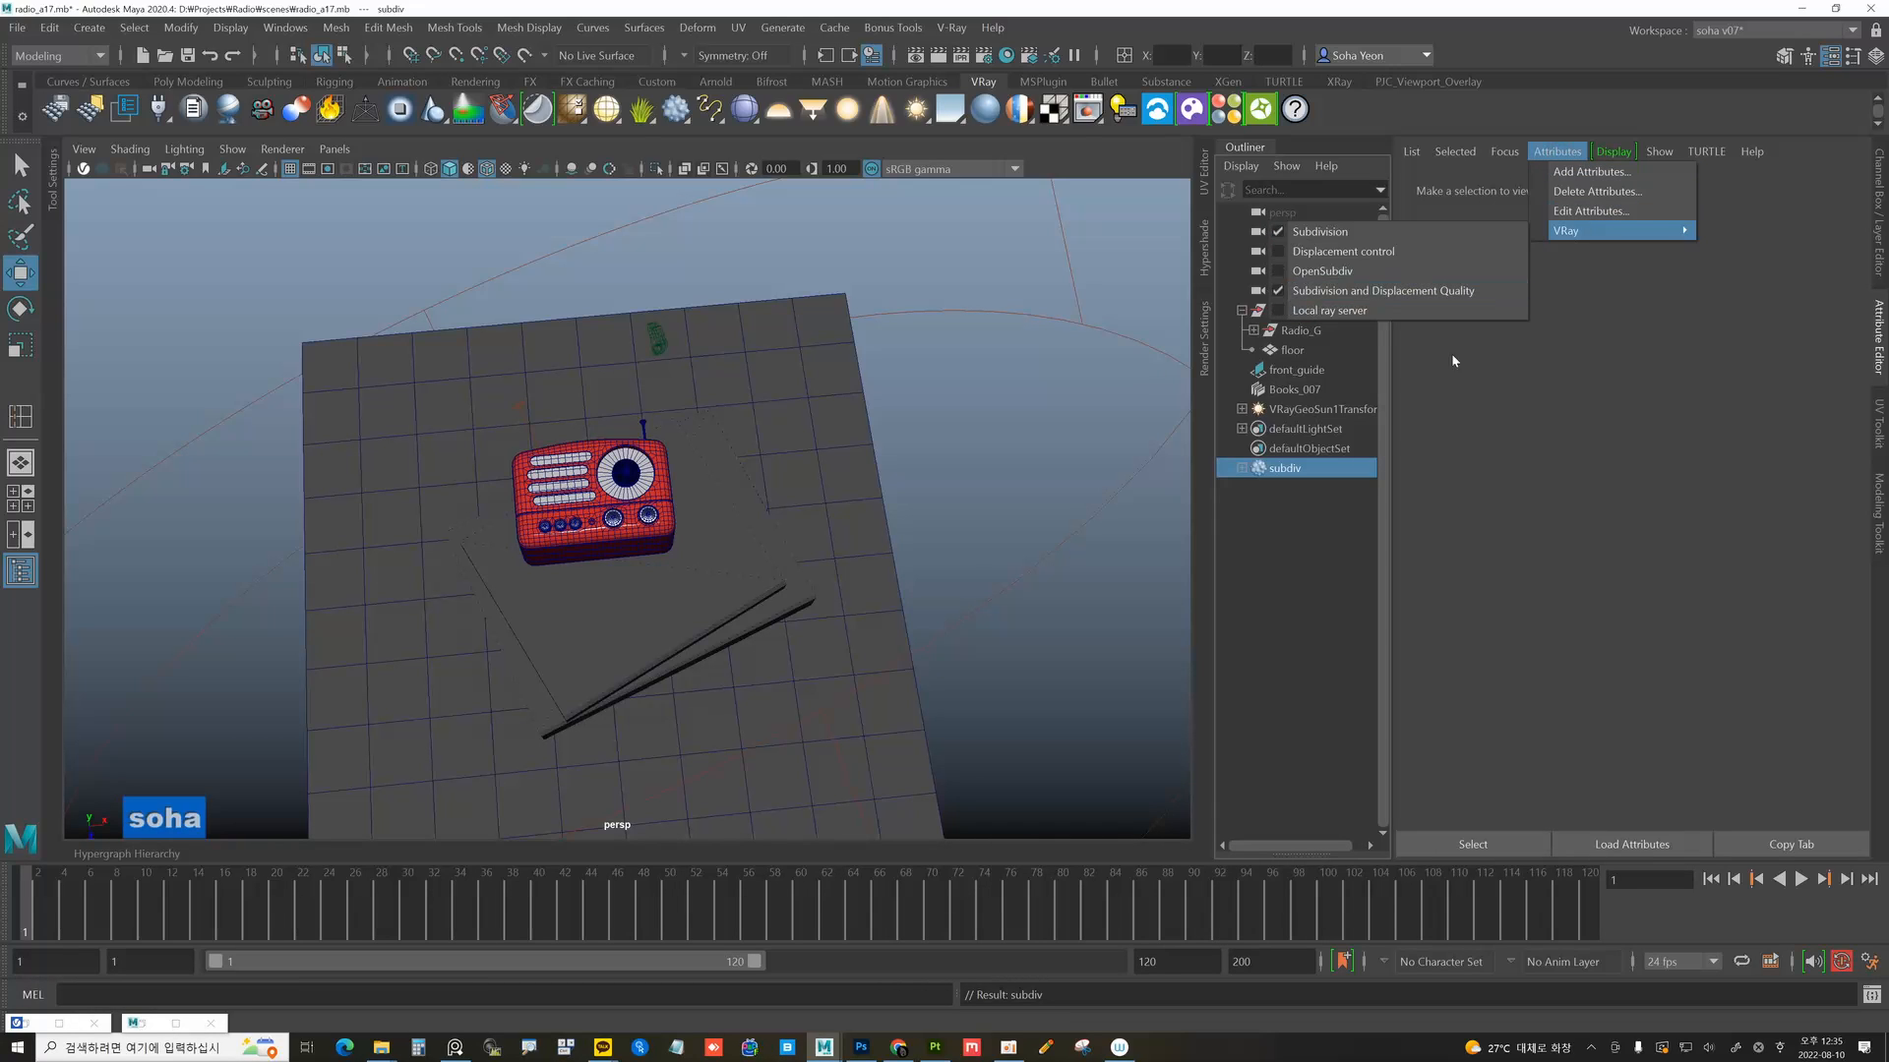
{"action": "left_click", "coordinate": [1255, 470]}
{"action": "left_click", "coordinate": [1456, 476]}
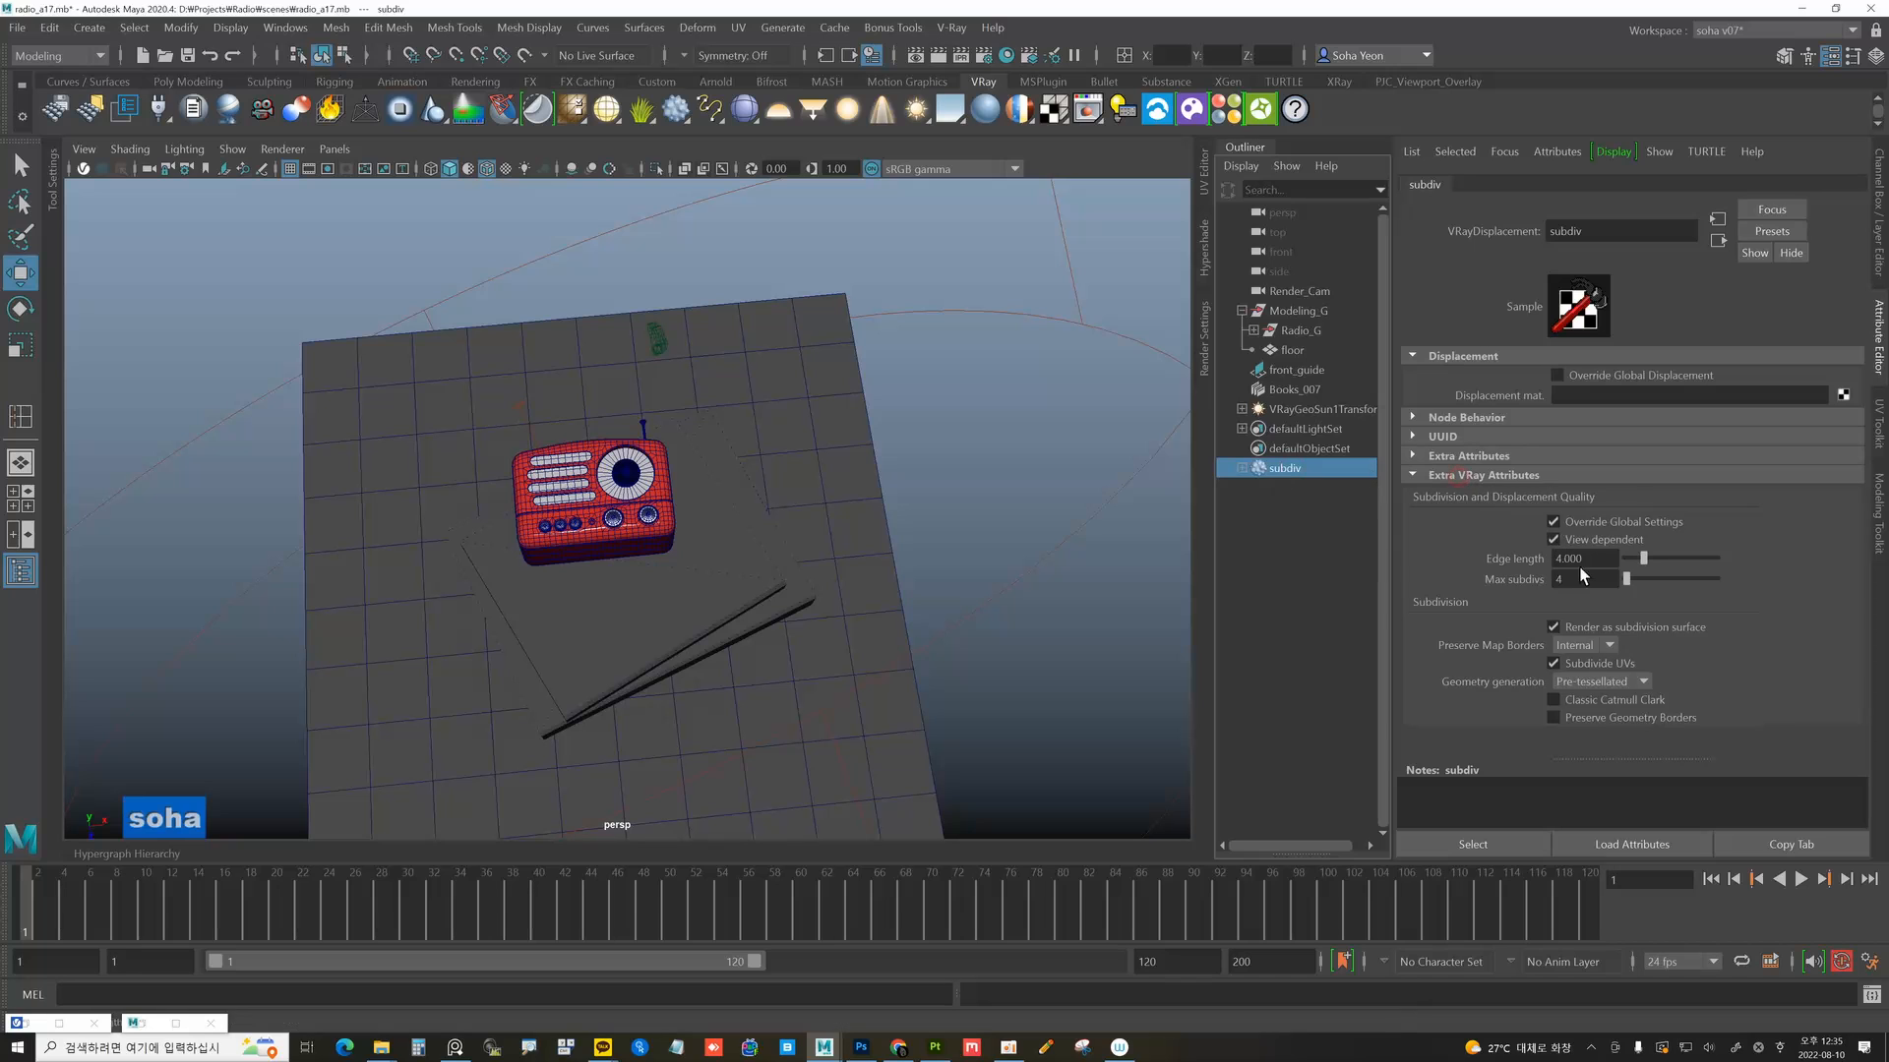
Render the scene in the V-Ray Frame Buffer to check the radio's subdivided surfaces, and minimize the buffer.
{"action": "left_click_drag", "start_coordinate": [694, 541], "coordinate": [663, 540], "text": "alt"}
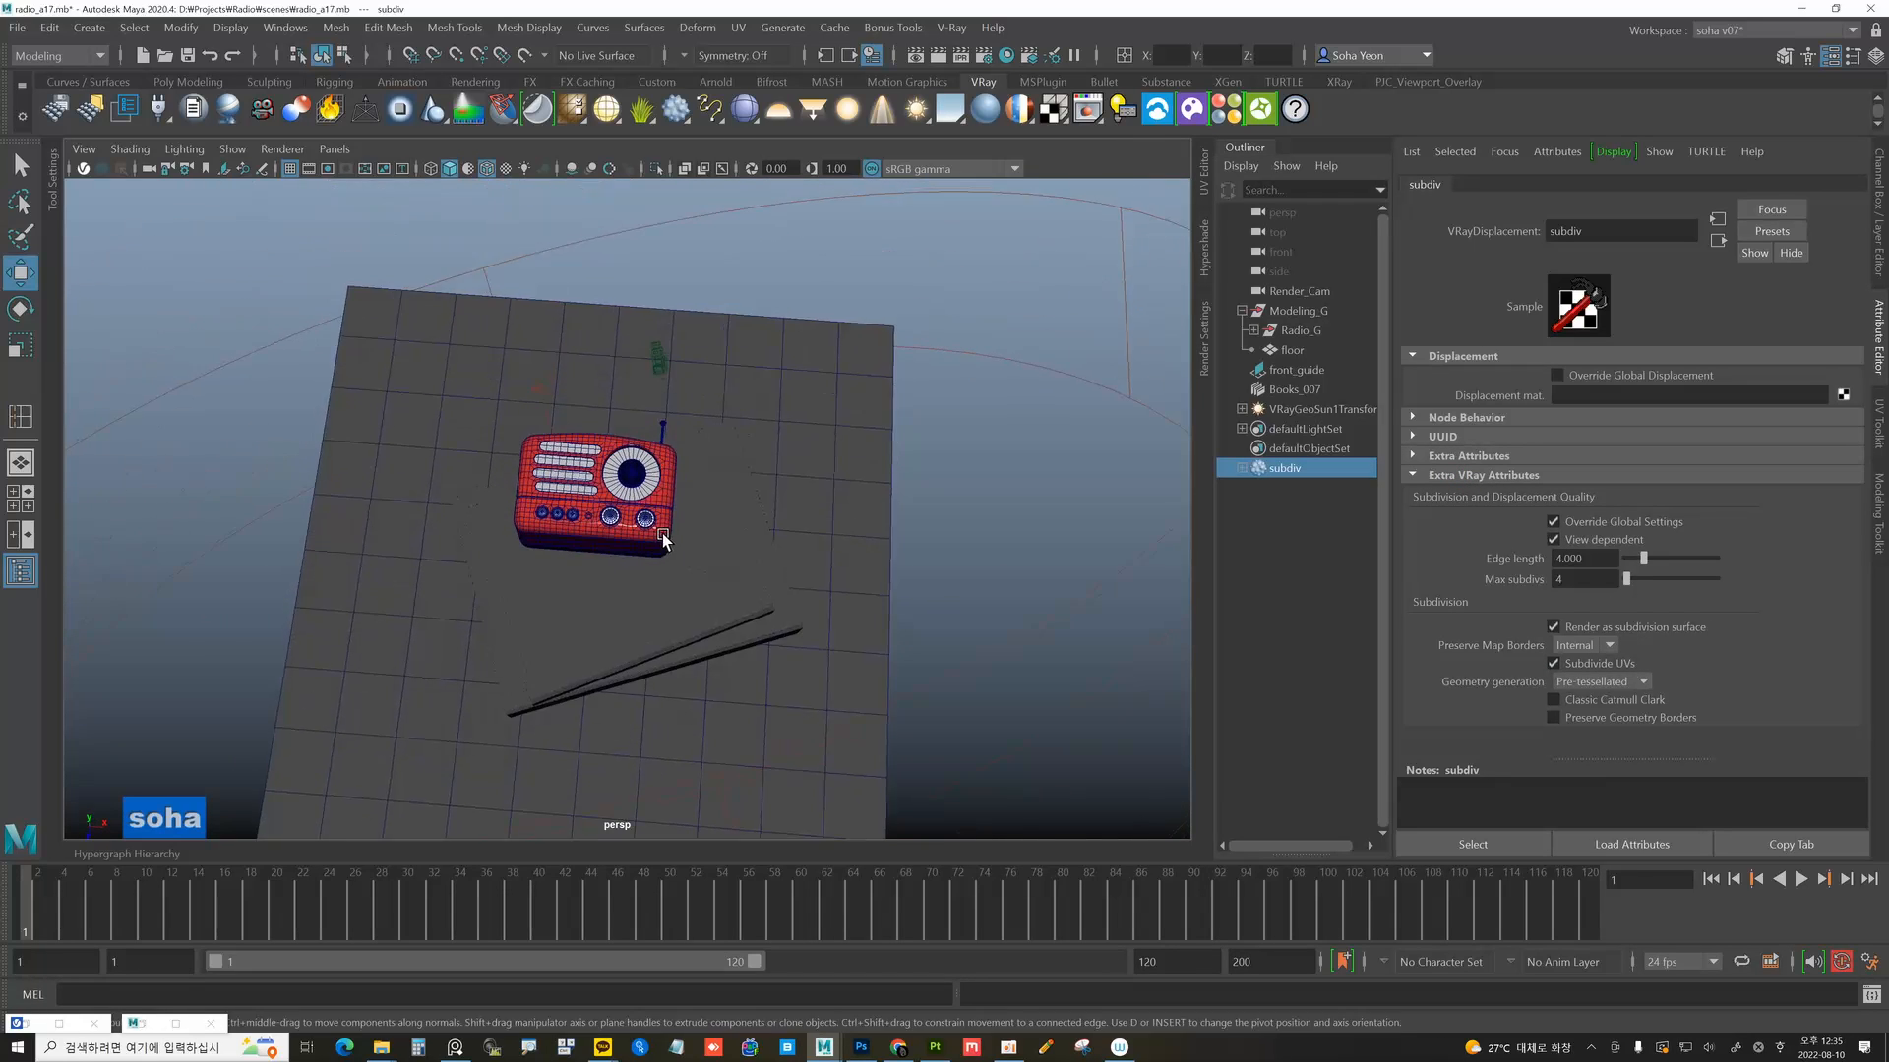
{"action": "right_click_drag", "start_coordinate": [663, 537], "coordinate": [704, 540], "text": "alt"}
{"action": "left_click_drag", "start_coordinate": [704, 540], "coordinate": [713, 537], "text": "alt"}
{"action": "right_click_drag", "start_coordinate": [713, 537], "coordinate": [808, 542], "text": "alt"}
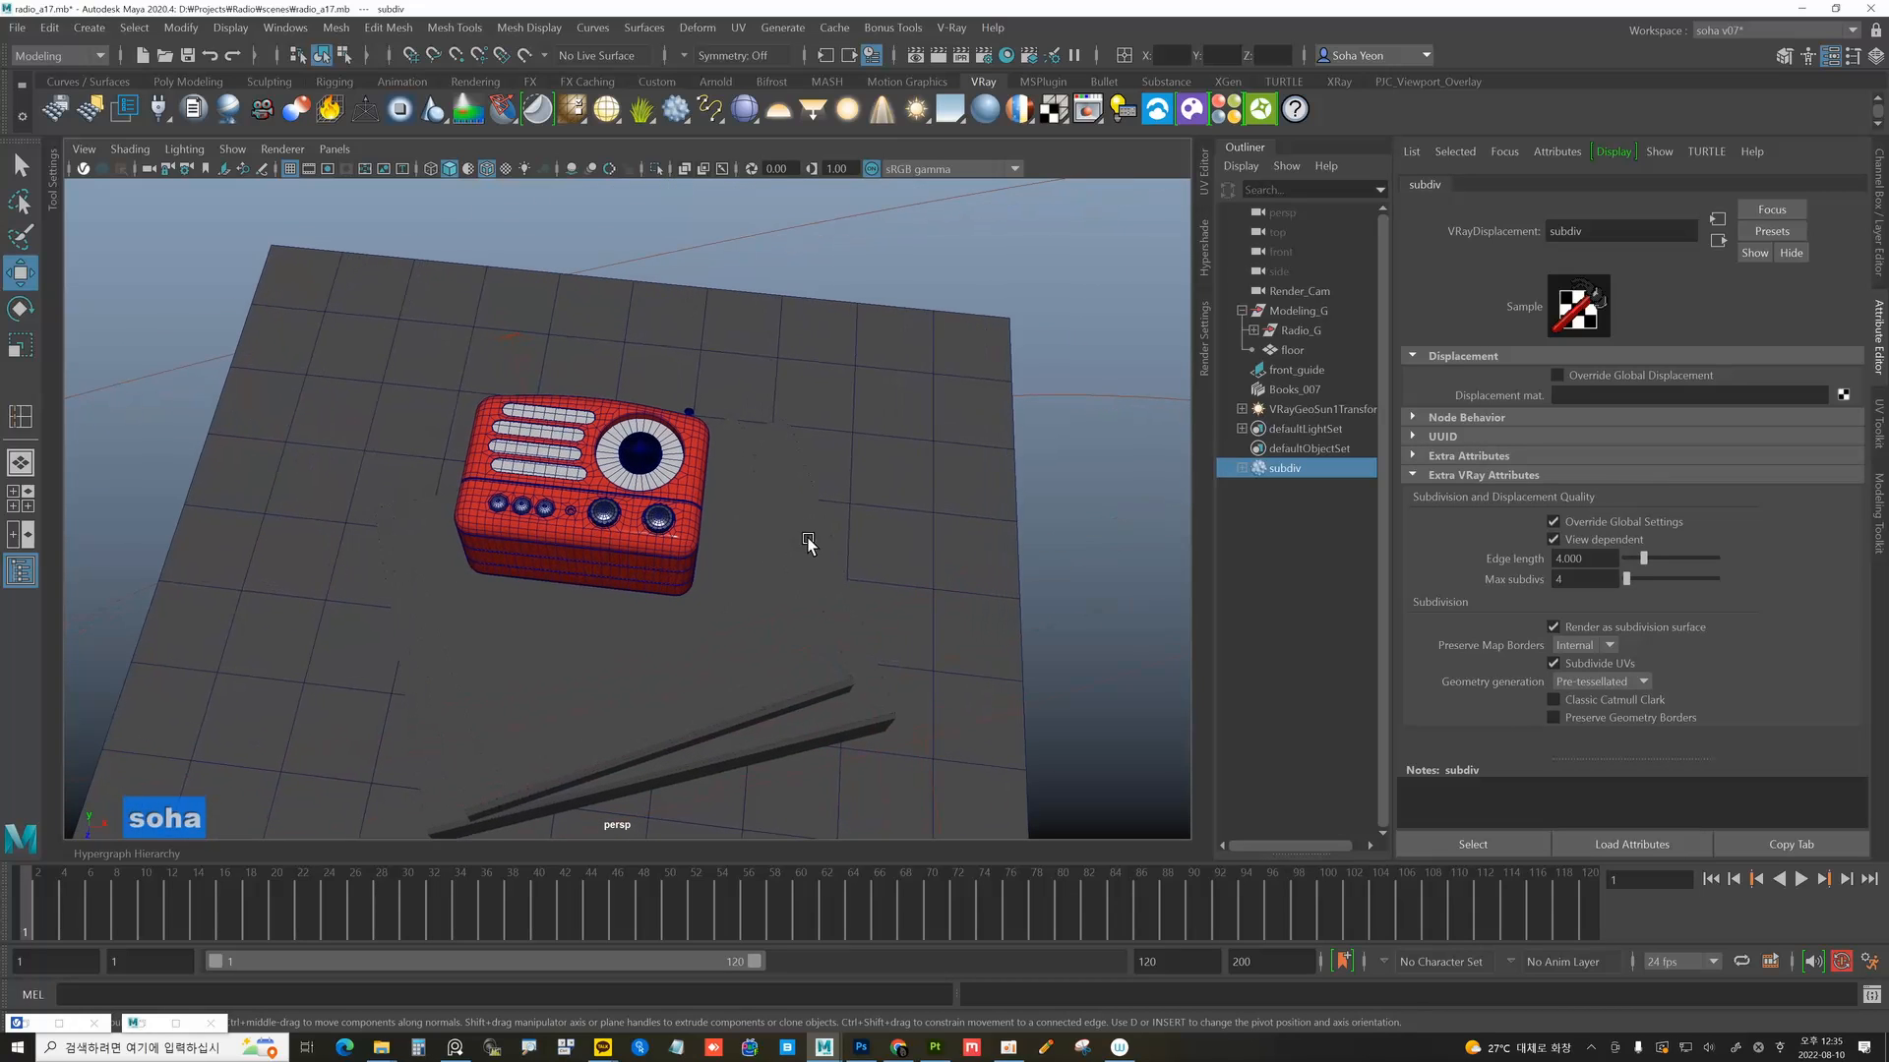
{"action": "left_click", "coordinate": [1088, 110]}
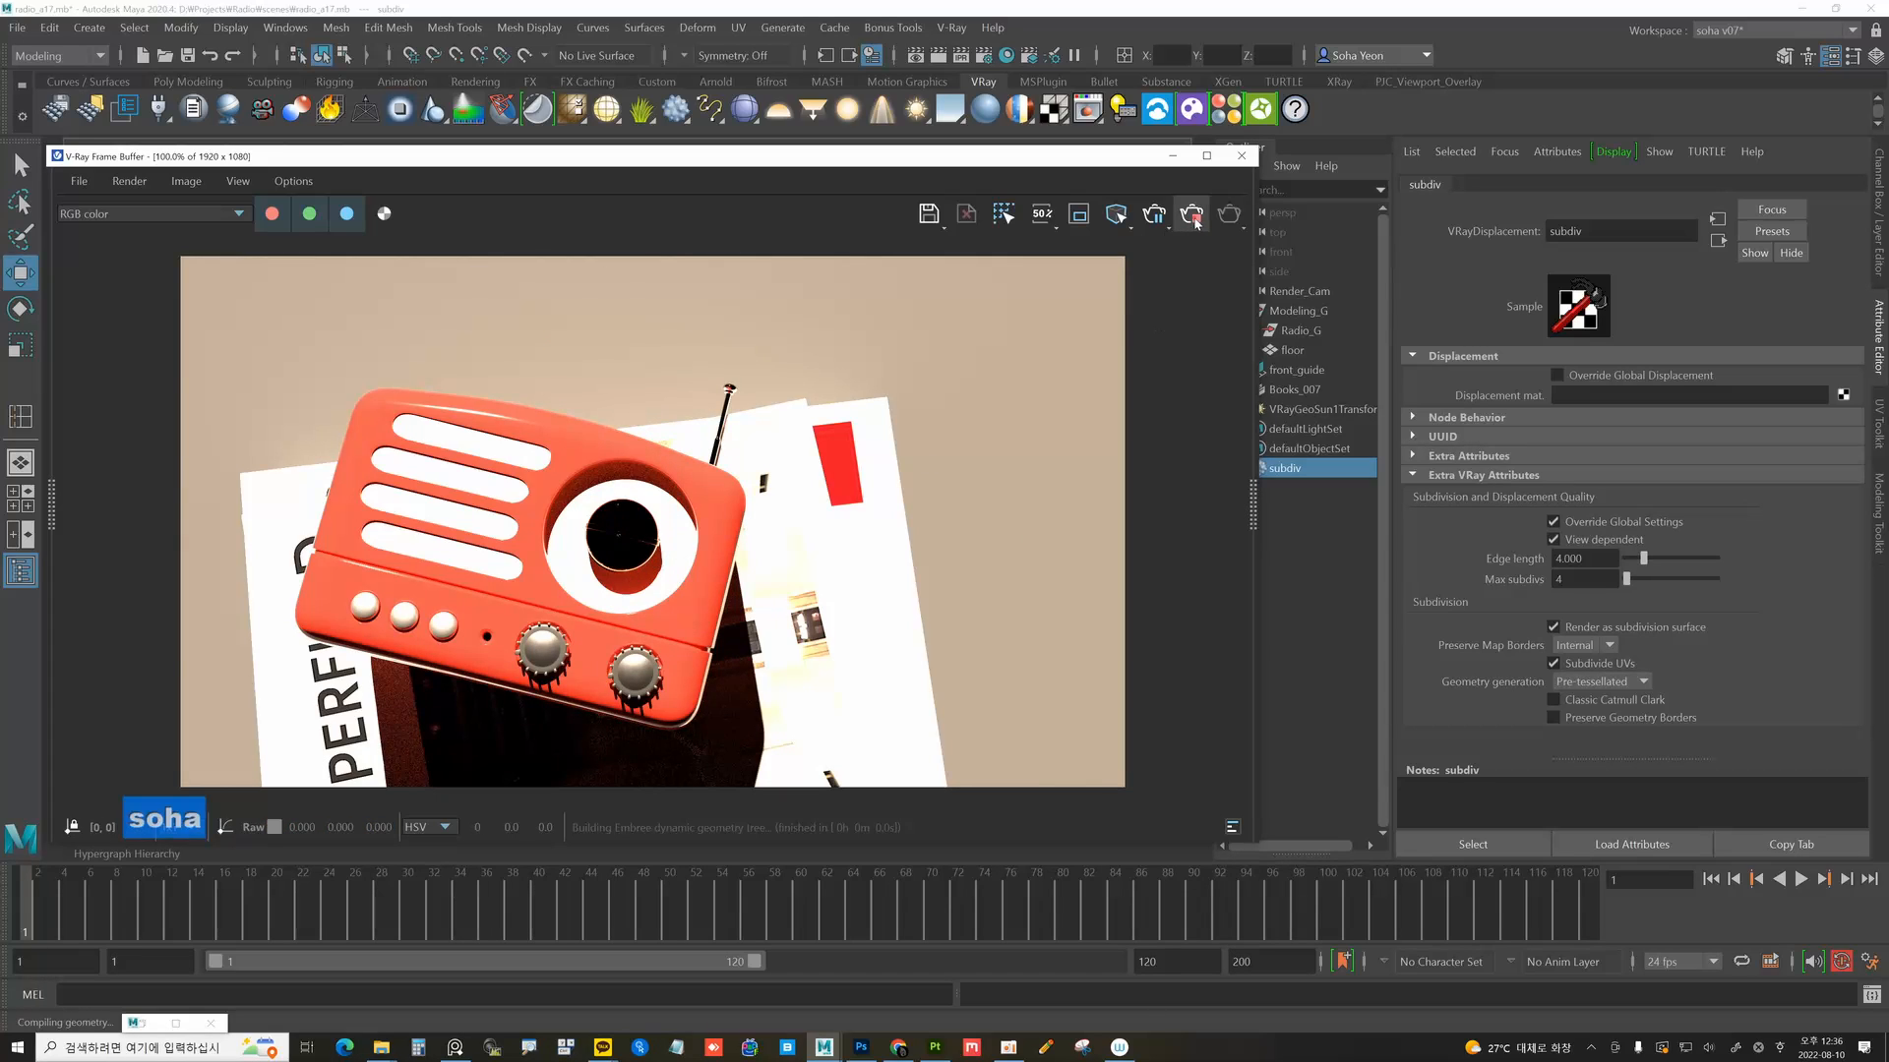
{"action": "left_click", "coordinate": [1175, 157]}
Create a V-Ray dome light and group it with the V-Ray sun under the name lighting_G.
{"action": "left_click", "coordinate": [1072, 405]}
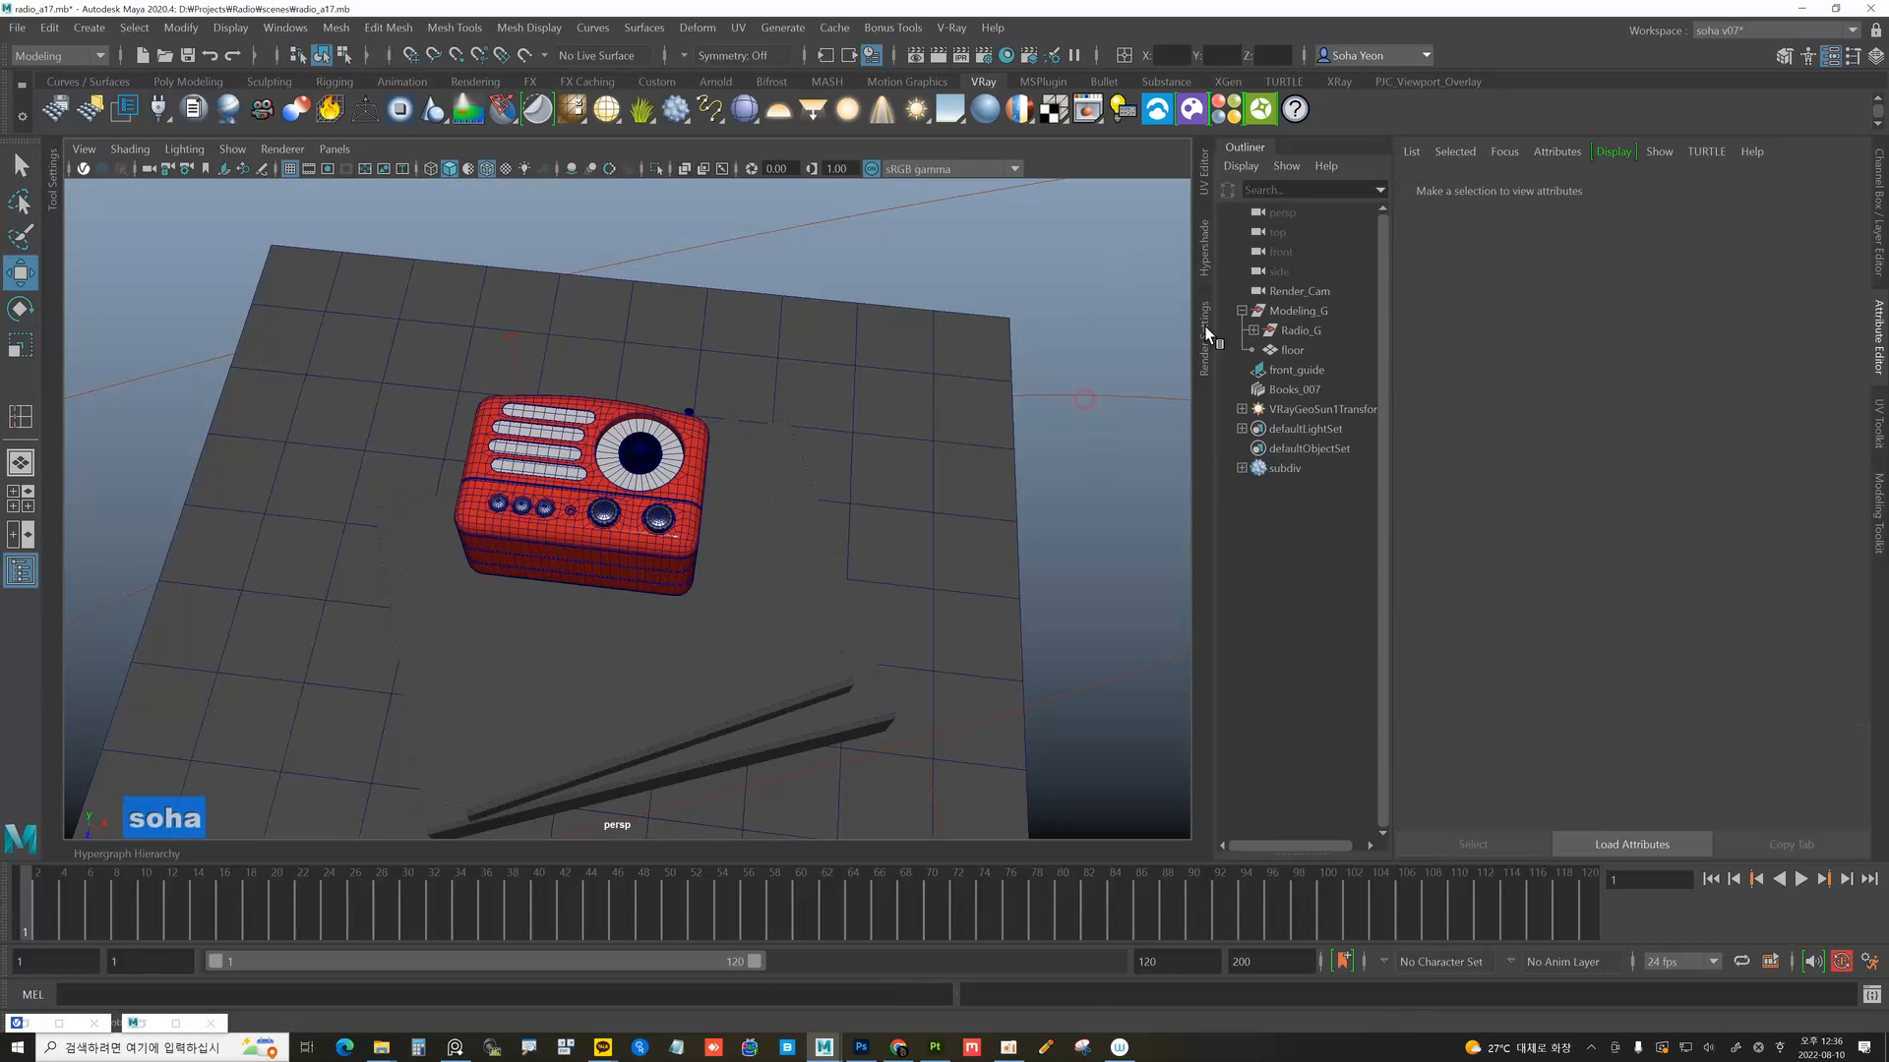
{"action": "left_click", "coordinate": [777, 110]}
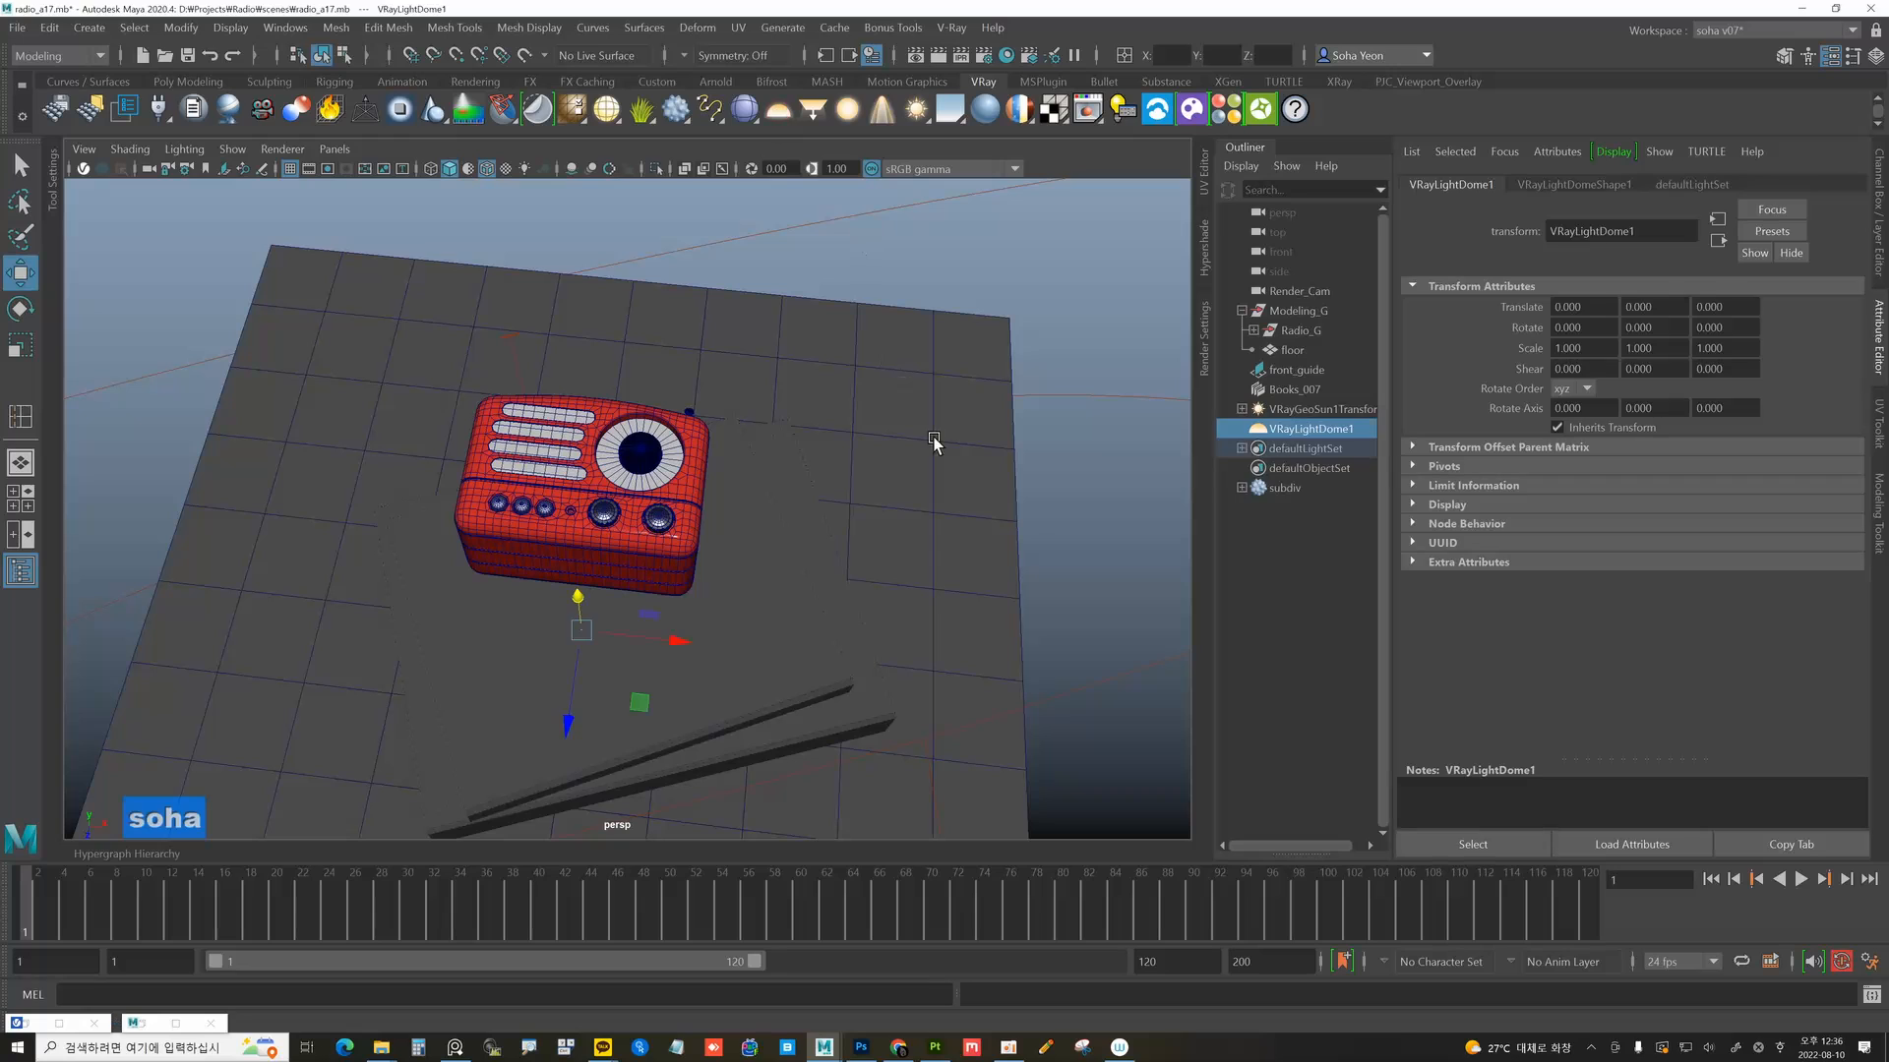
{"action": "left_click", "coordinate": [1306, 409], "text": "ctrl"}
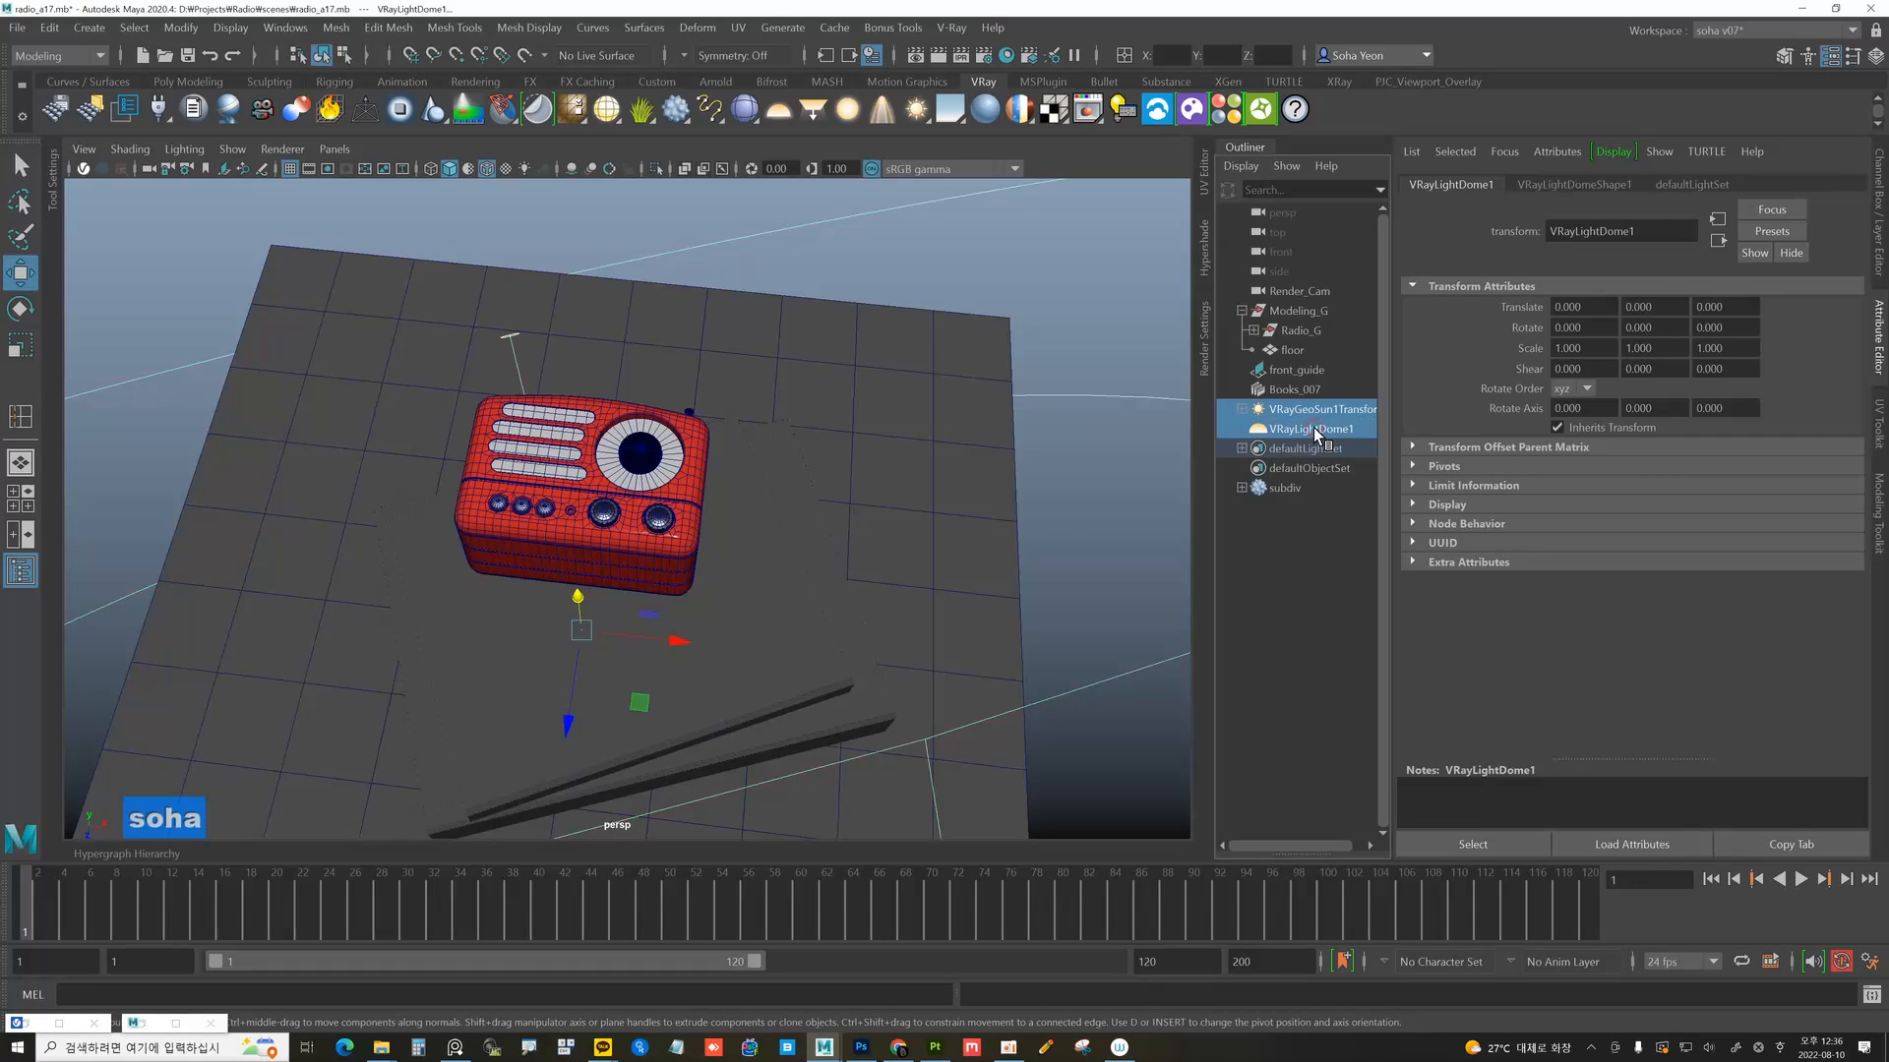
{"action": "key", "text": "ctrl"}
{"action": "key", "text": "ctrl+g"}
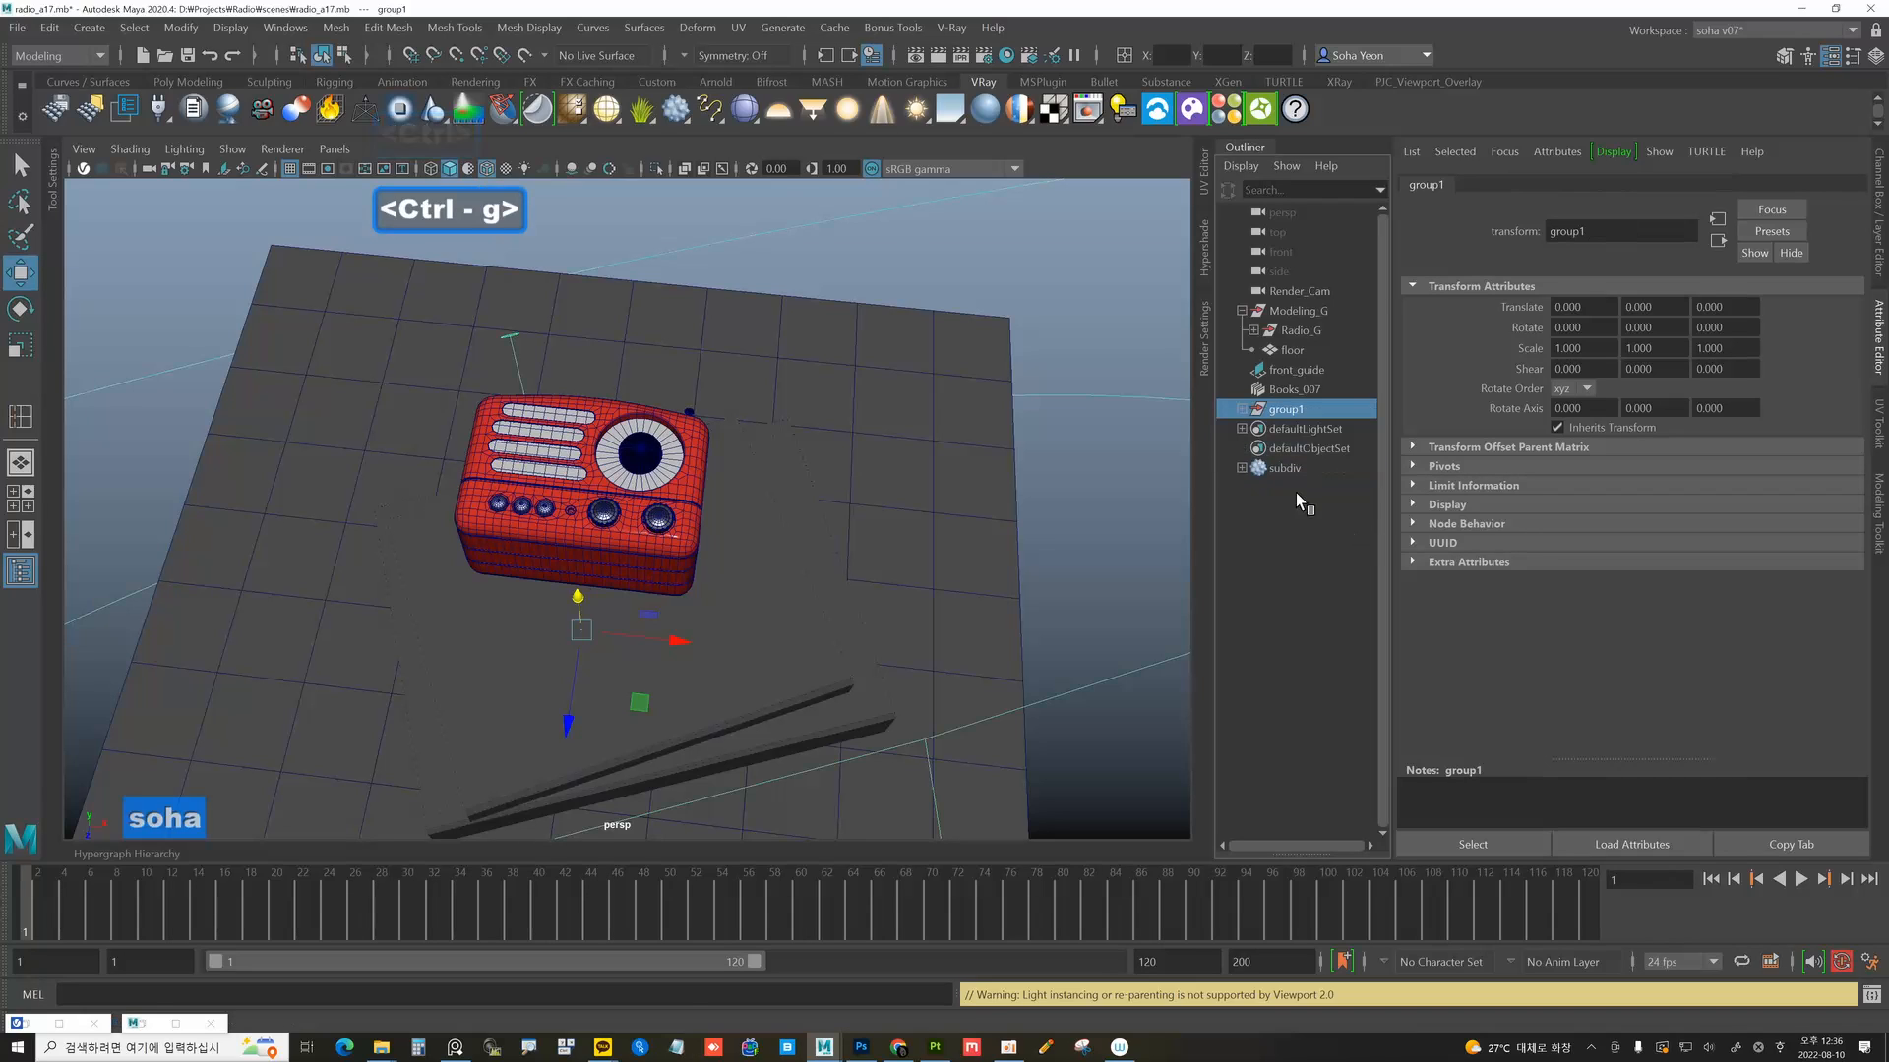
{"action": "double_click", "coordinate": [1288, 412]}
{"action": "type", "text": "lighting_G"}
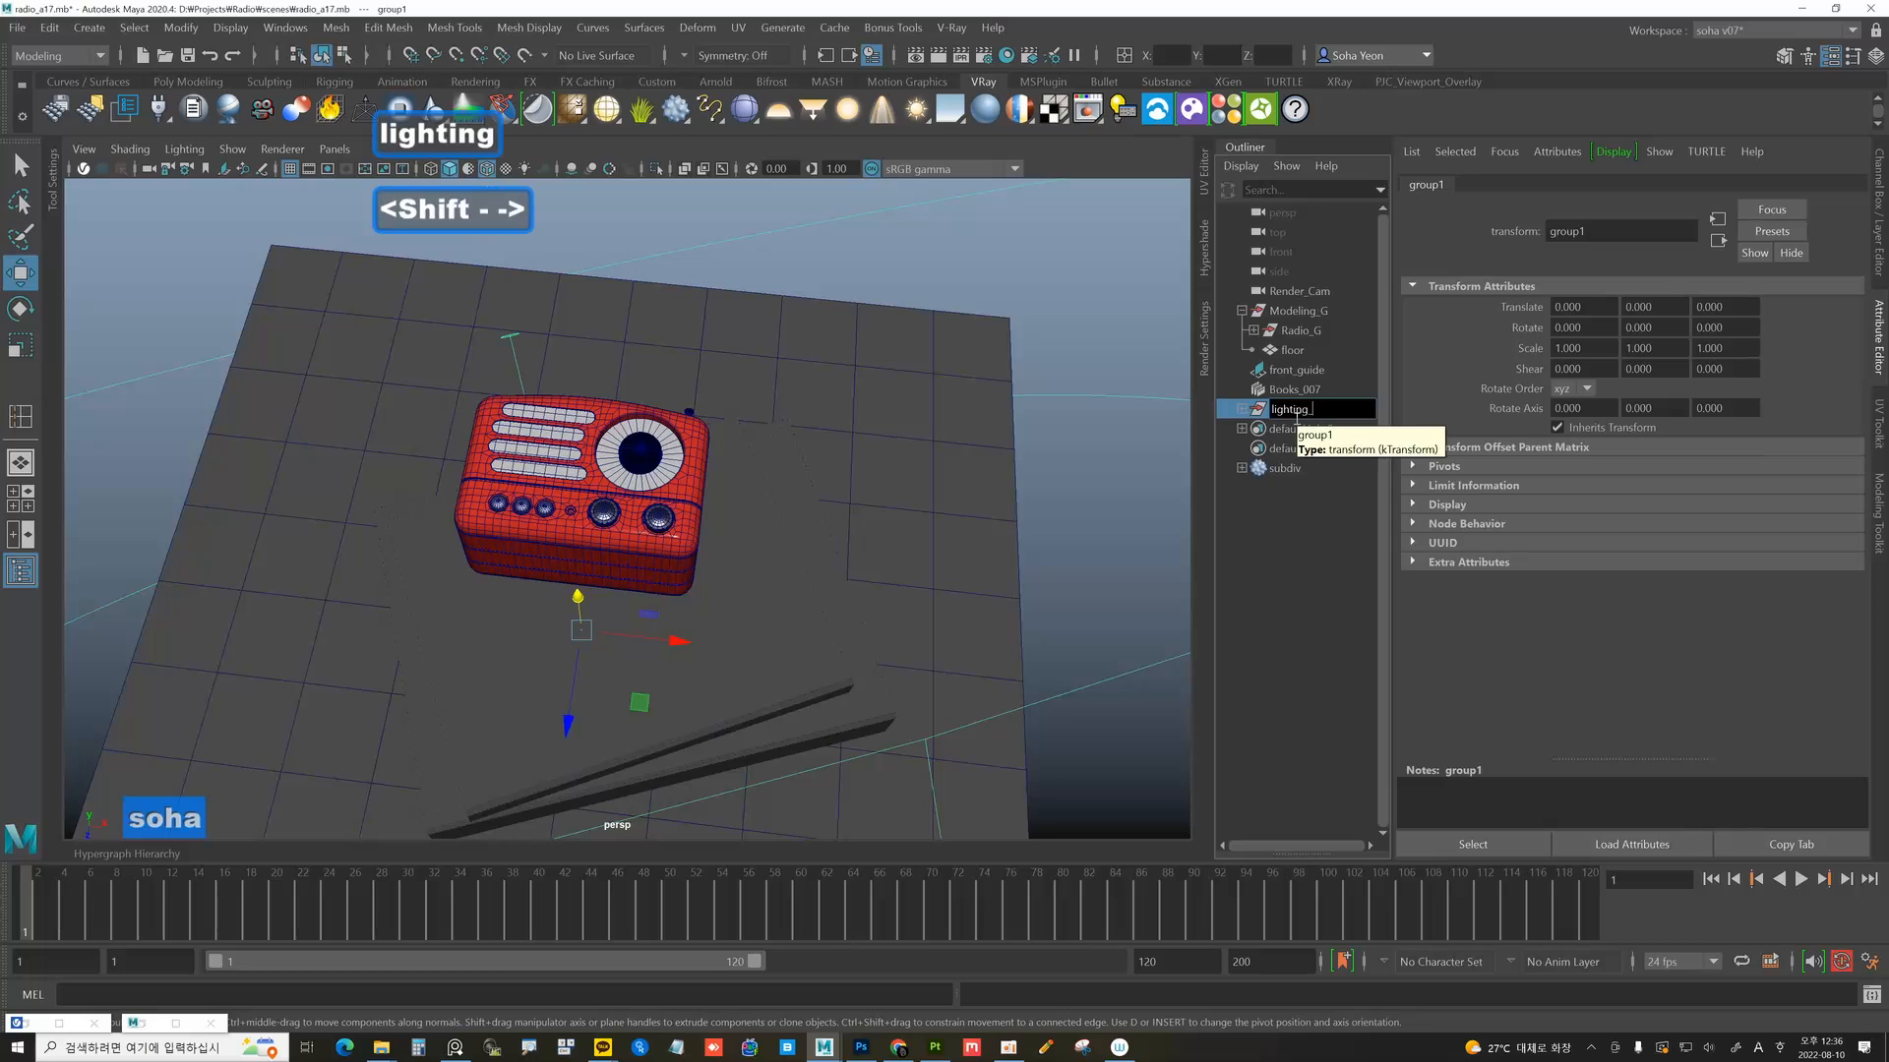
{"action": "key", "text": "Return"}
Rename the dome light inside lighting_G to env.
{"action": "left_click", "coordinate": [1241, 409]}
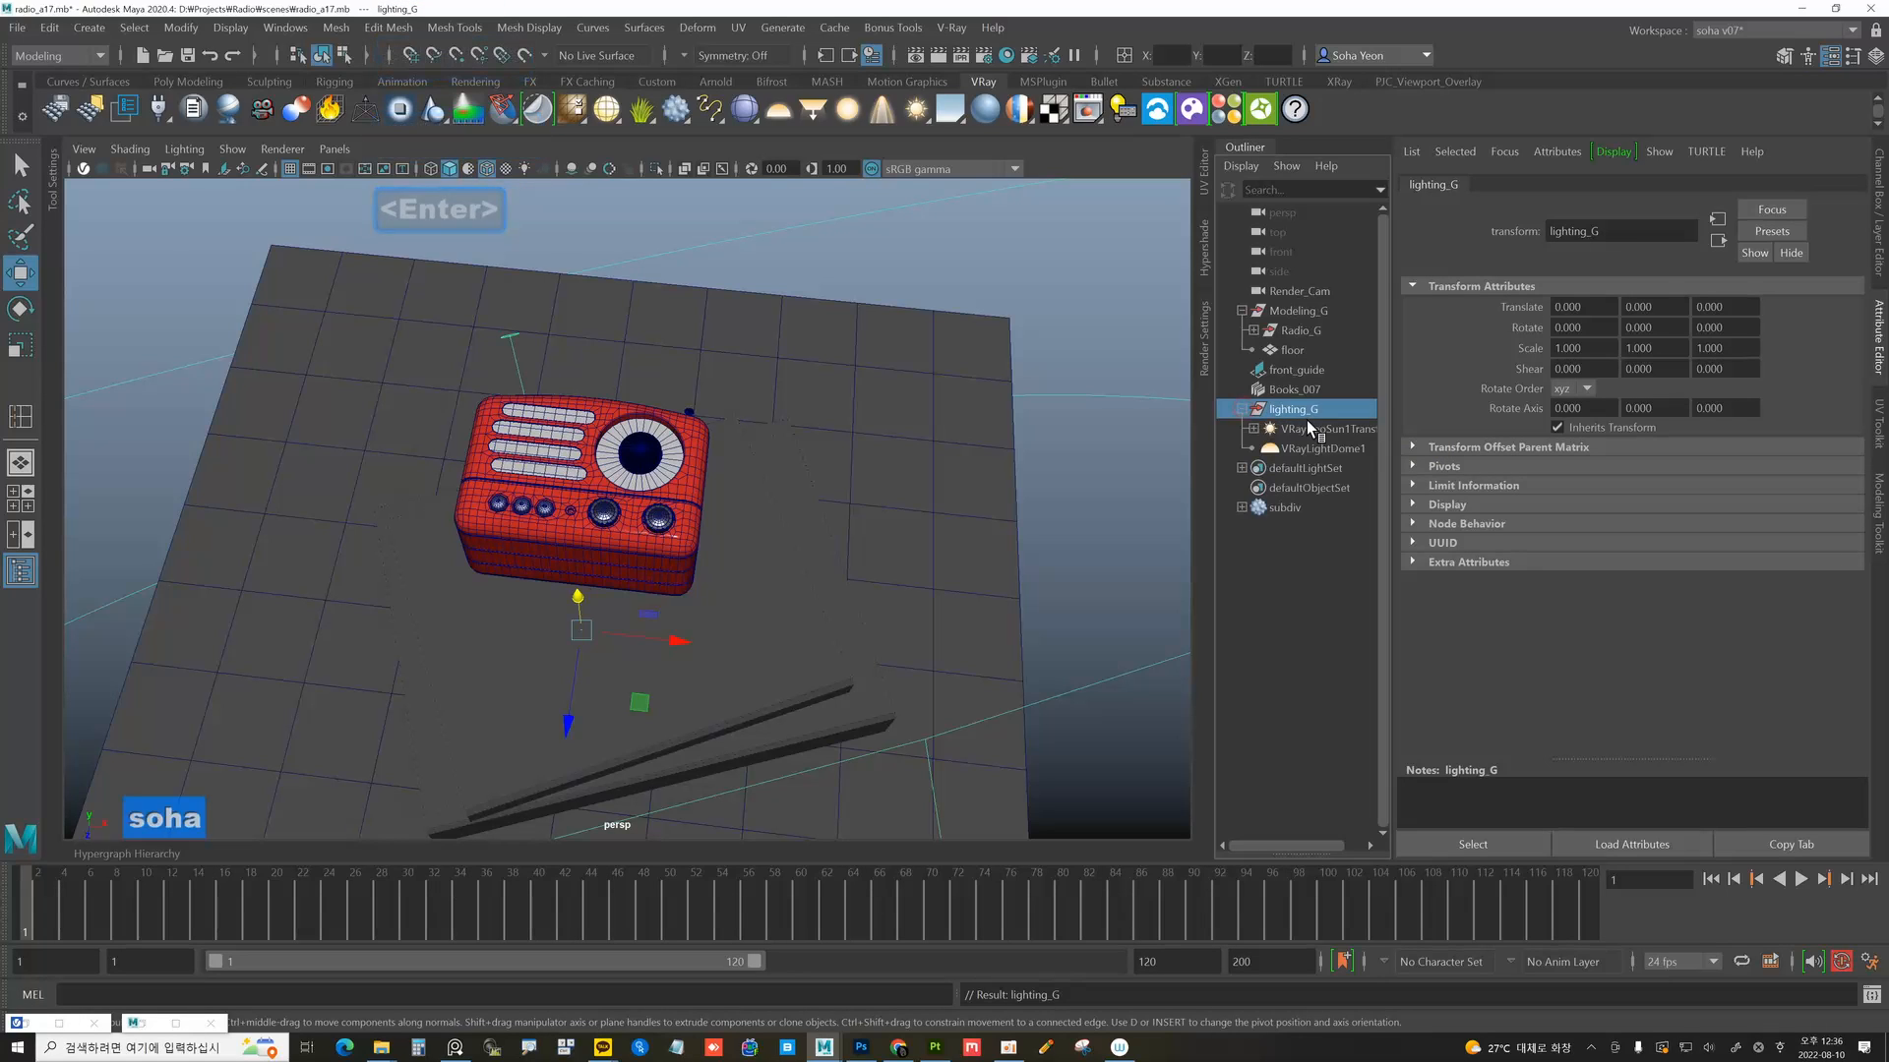
{"action": "left_click", "coordinate": [1318, 451]}
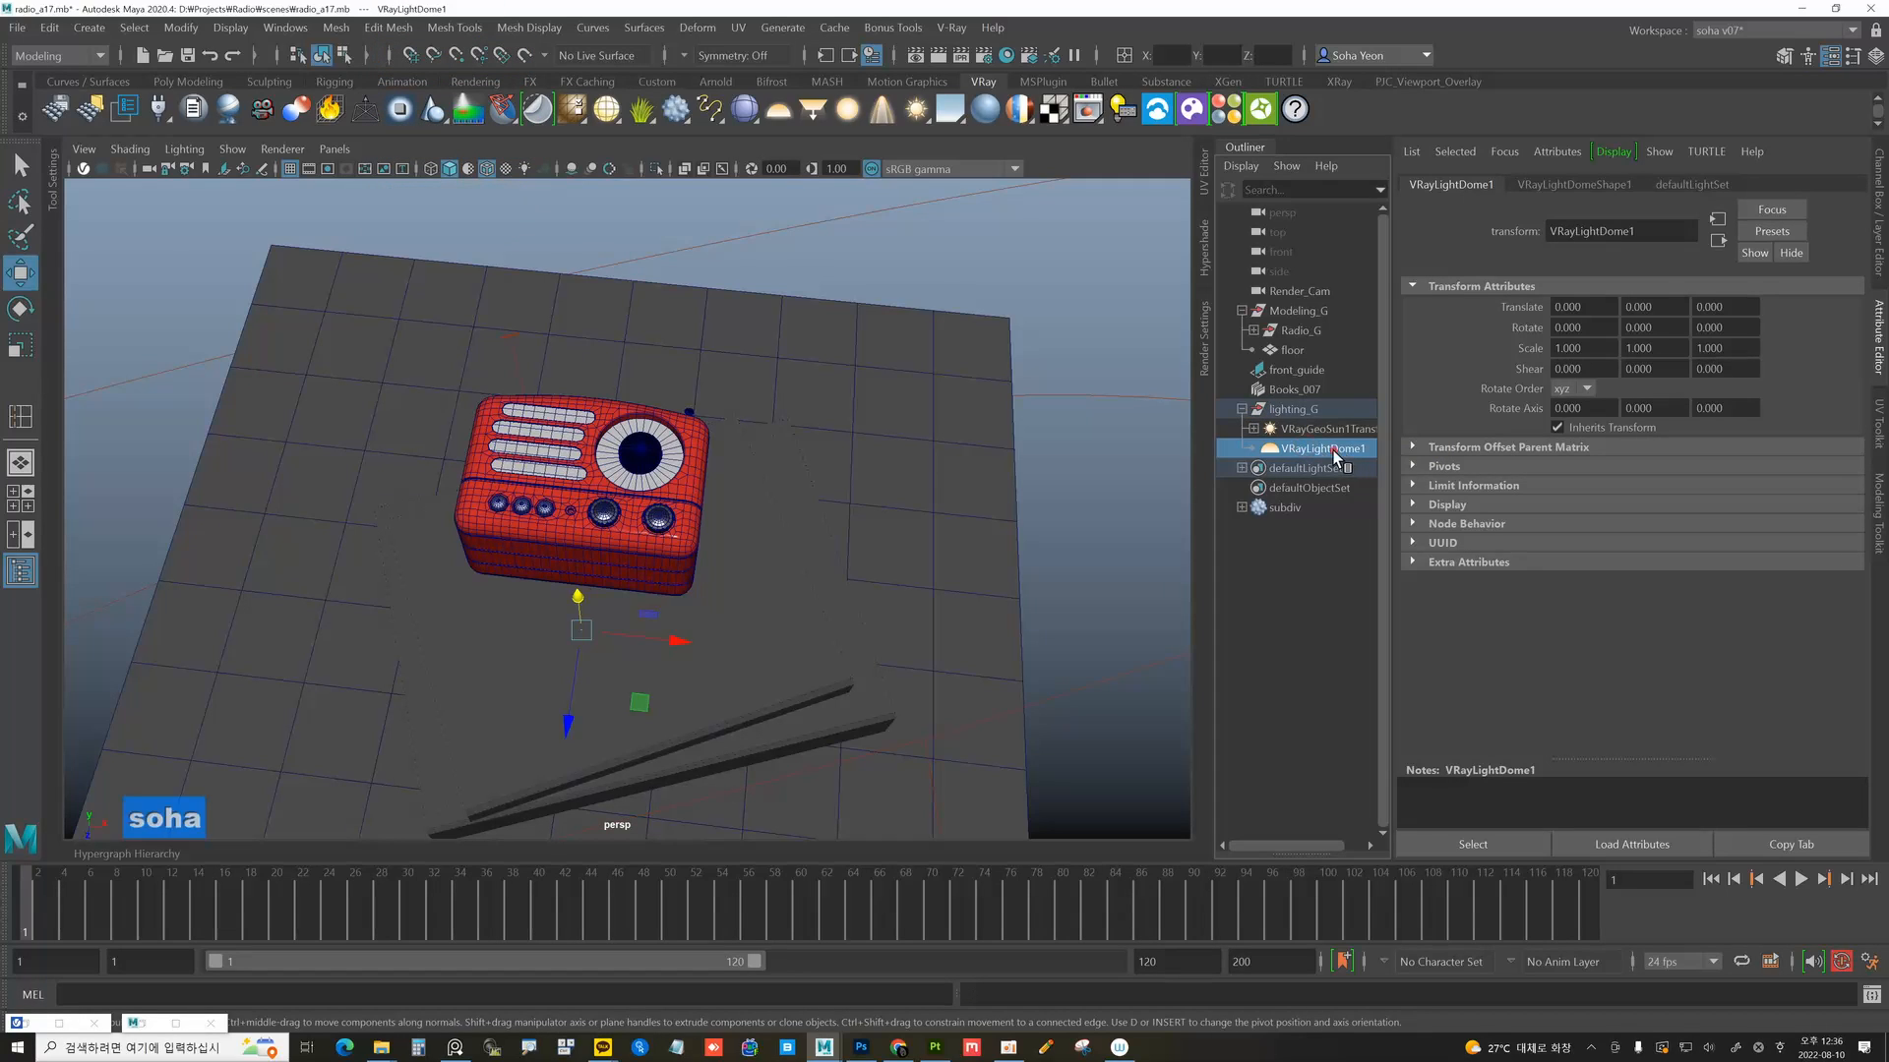
{"action": "double_click", "coordinate": [1344, 452]}
{"action": "type", "text": "env"}
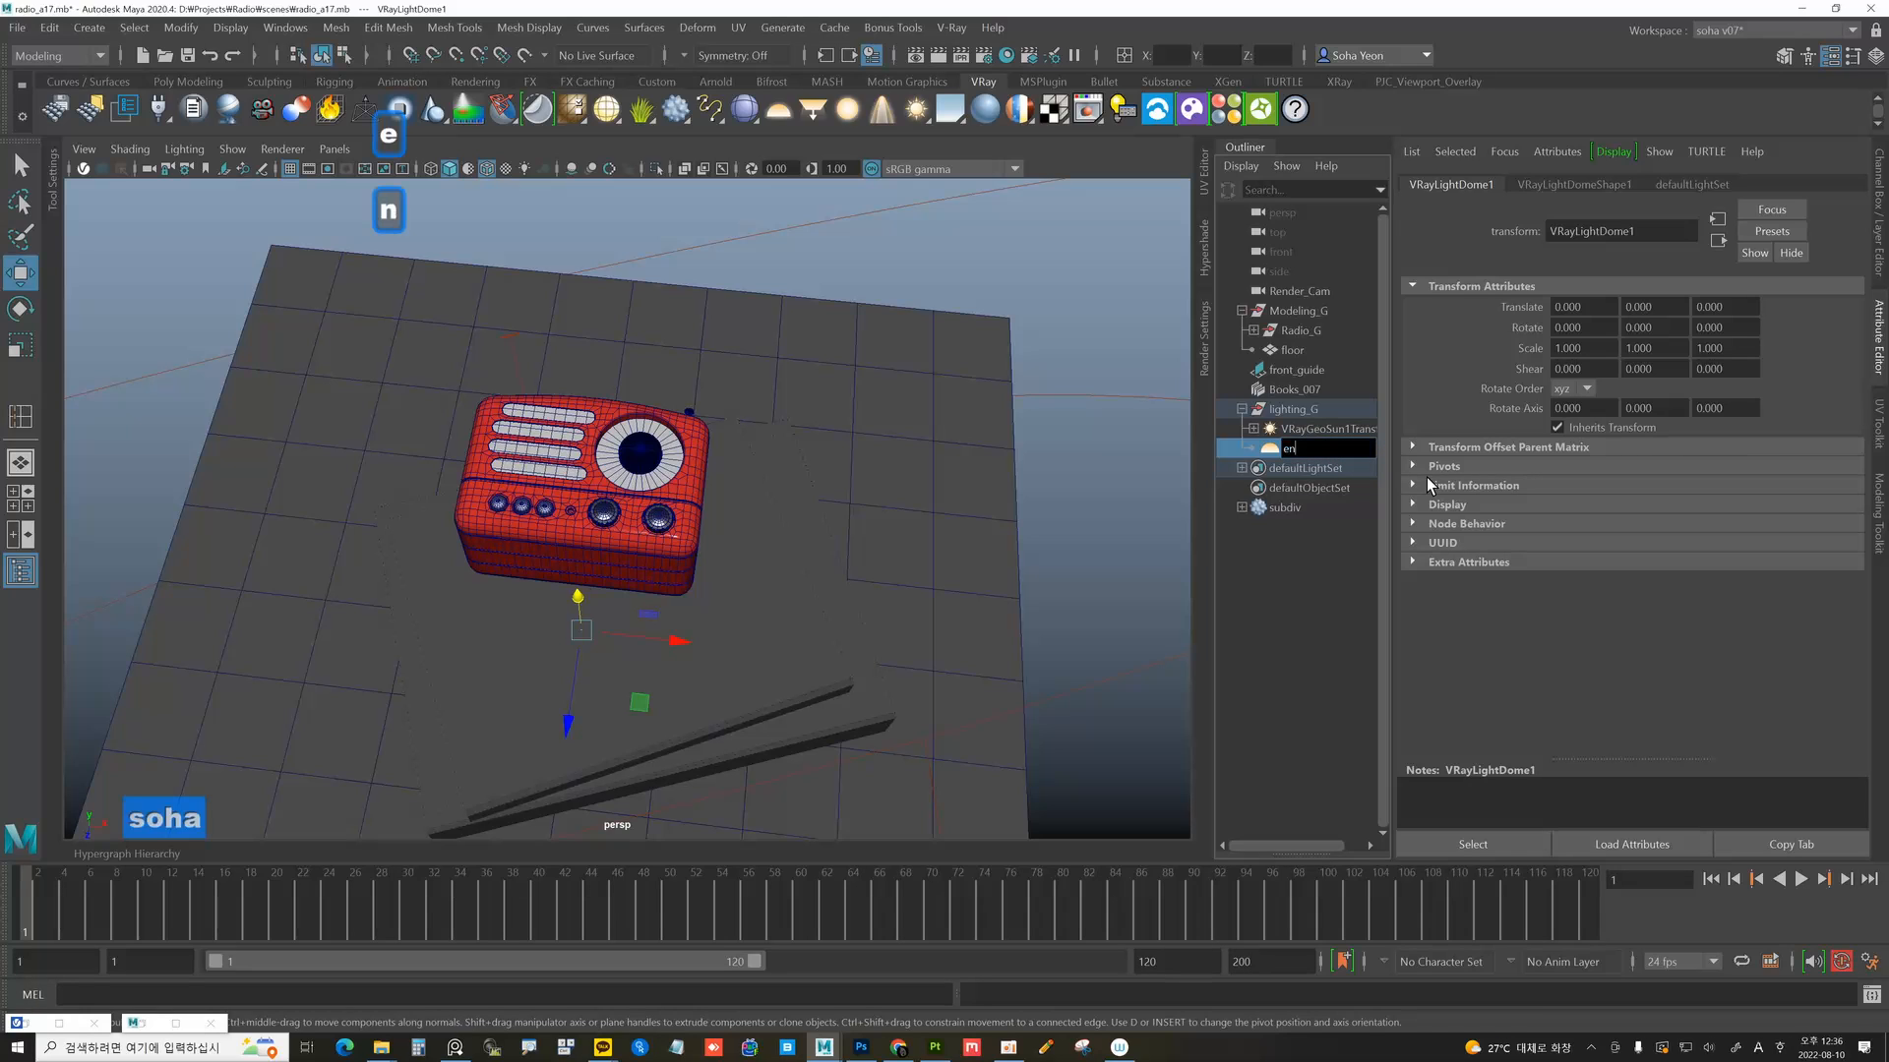
{"action": "key", "text": "Return"}
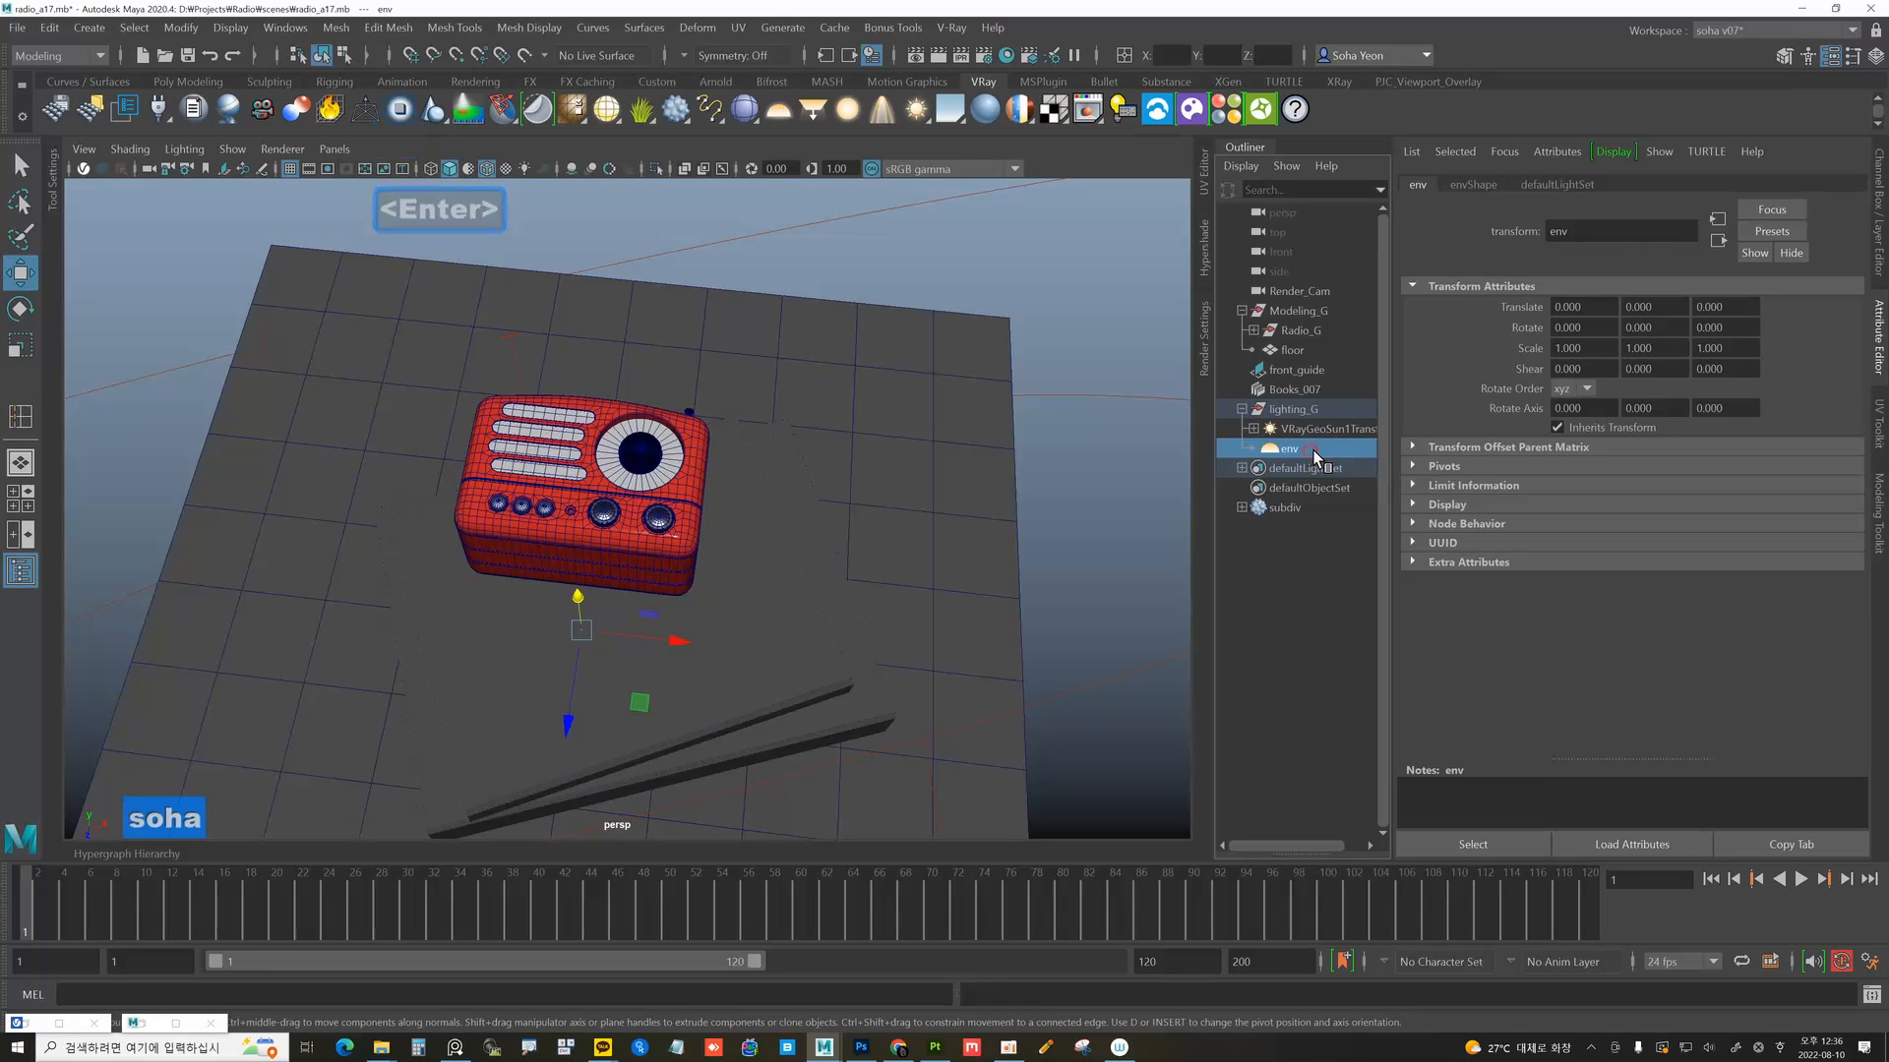
Enable the dome texture on the env light's shape node and connect a File texture to it.
{"action": "left_click", "coordinate": [1472, 185]}
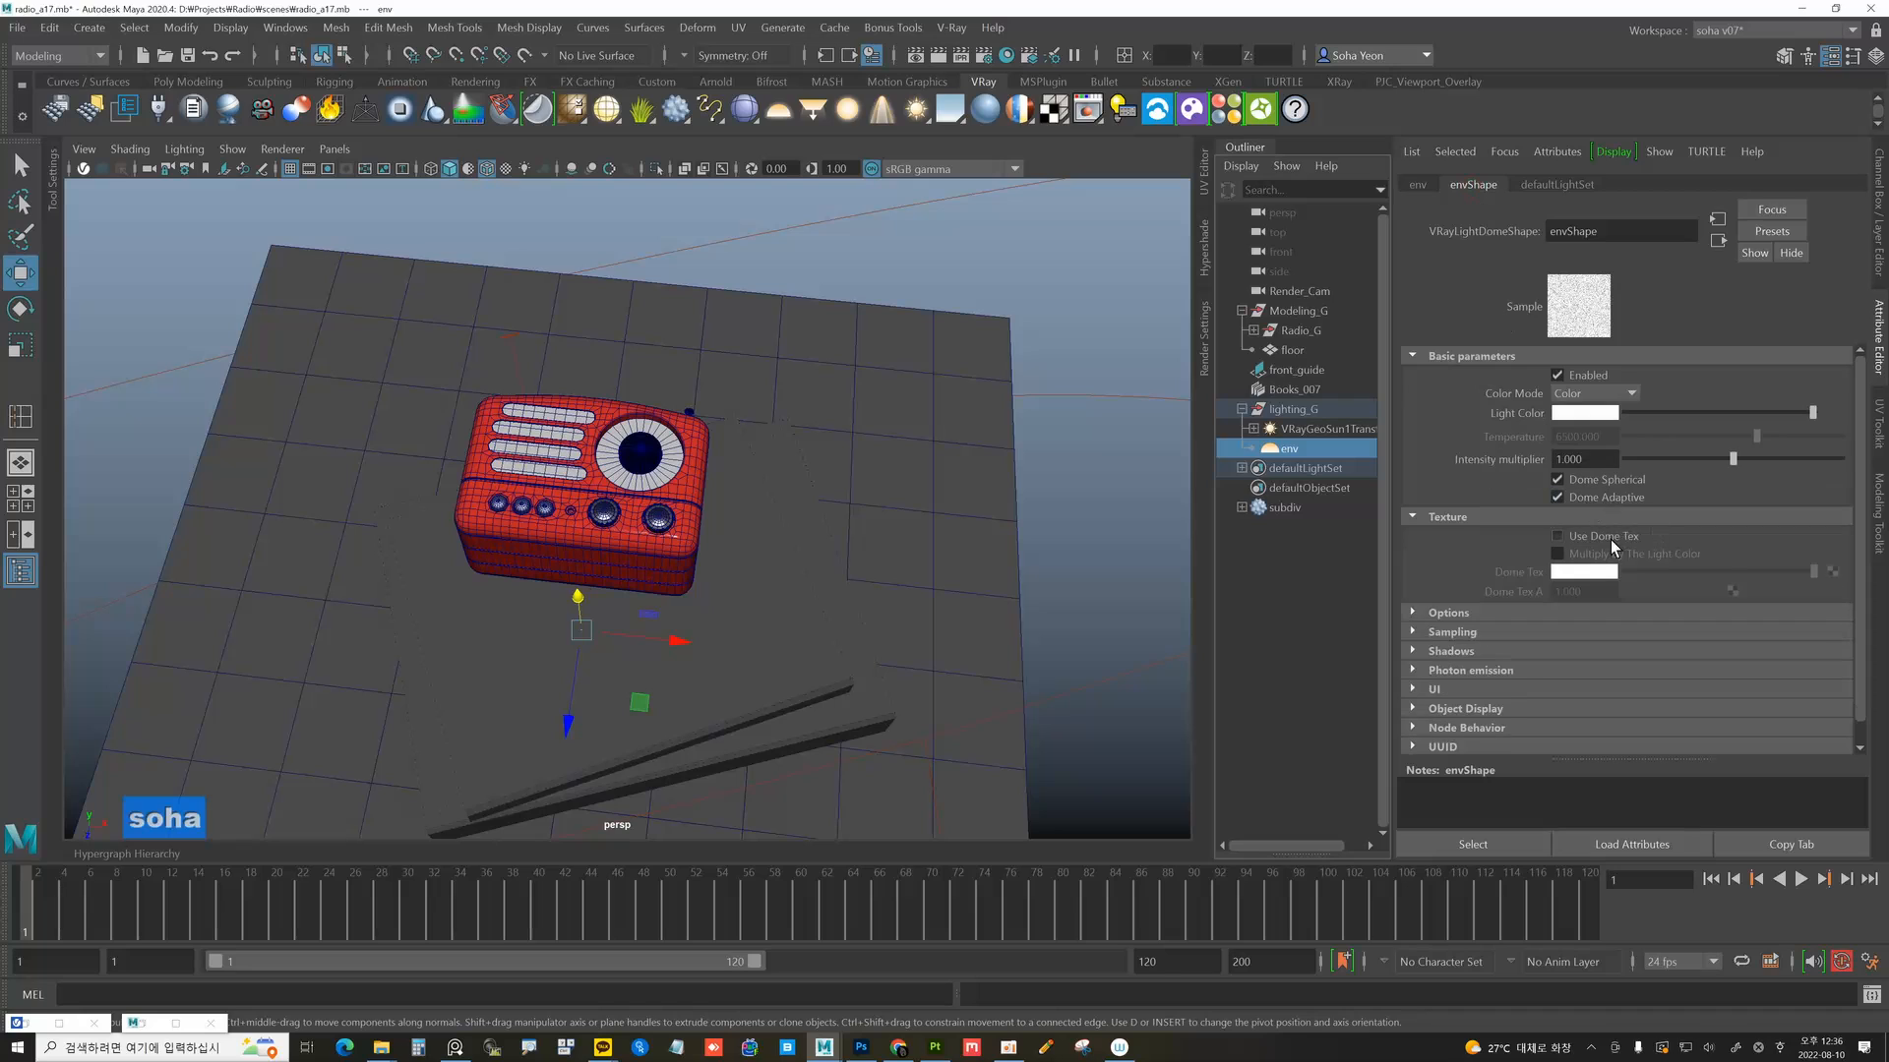
{"action": "left_click", "coordinate": [1637, 541]}
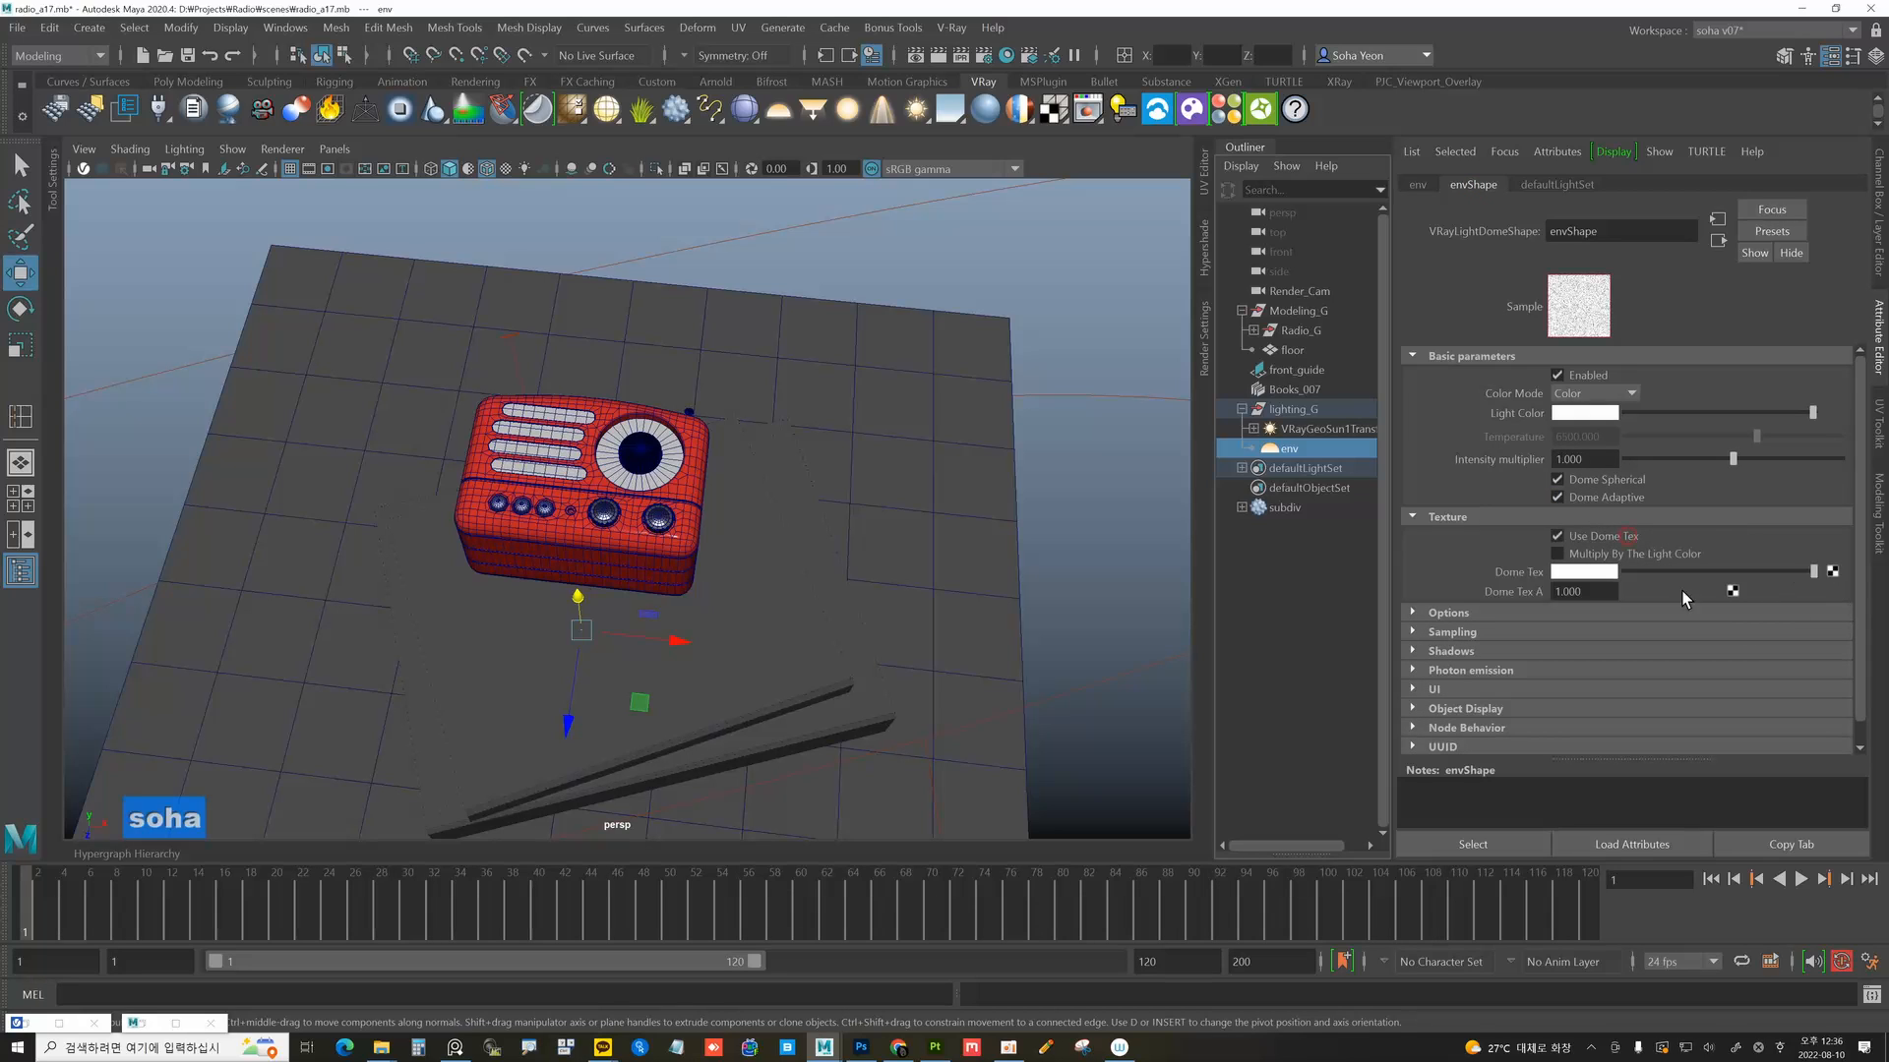
{"action": "left_click", "coordinate": [1832, 571]}
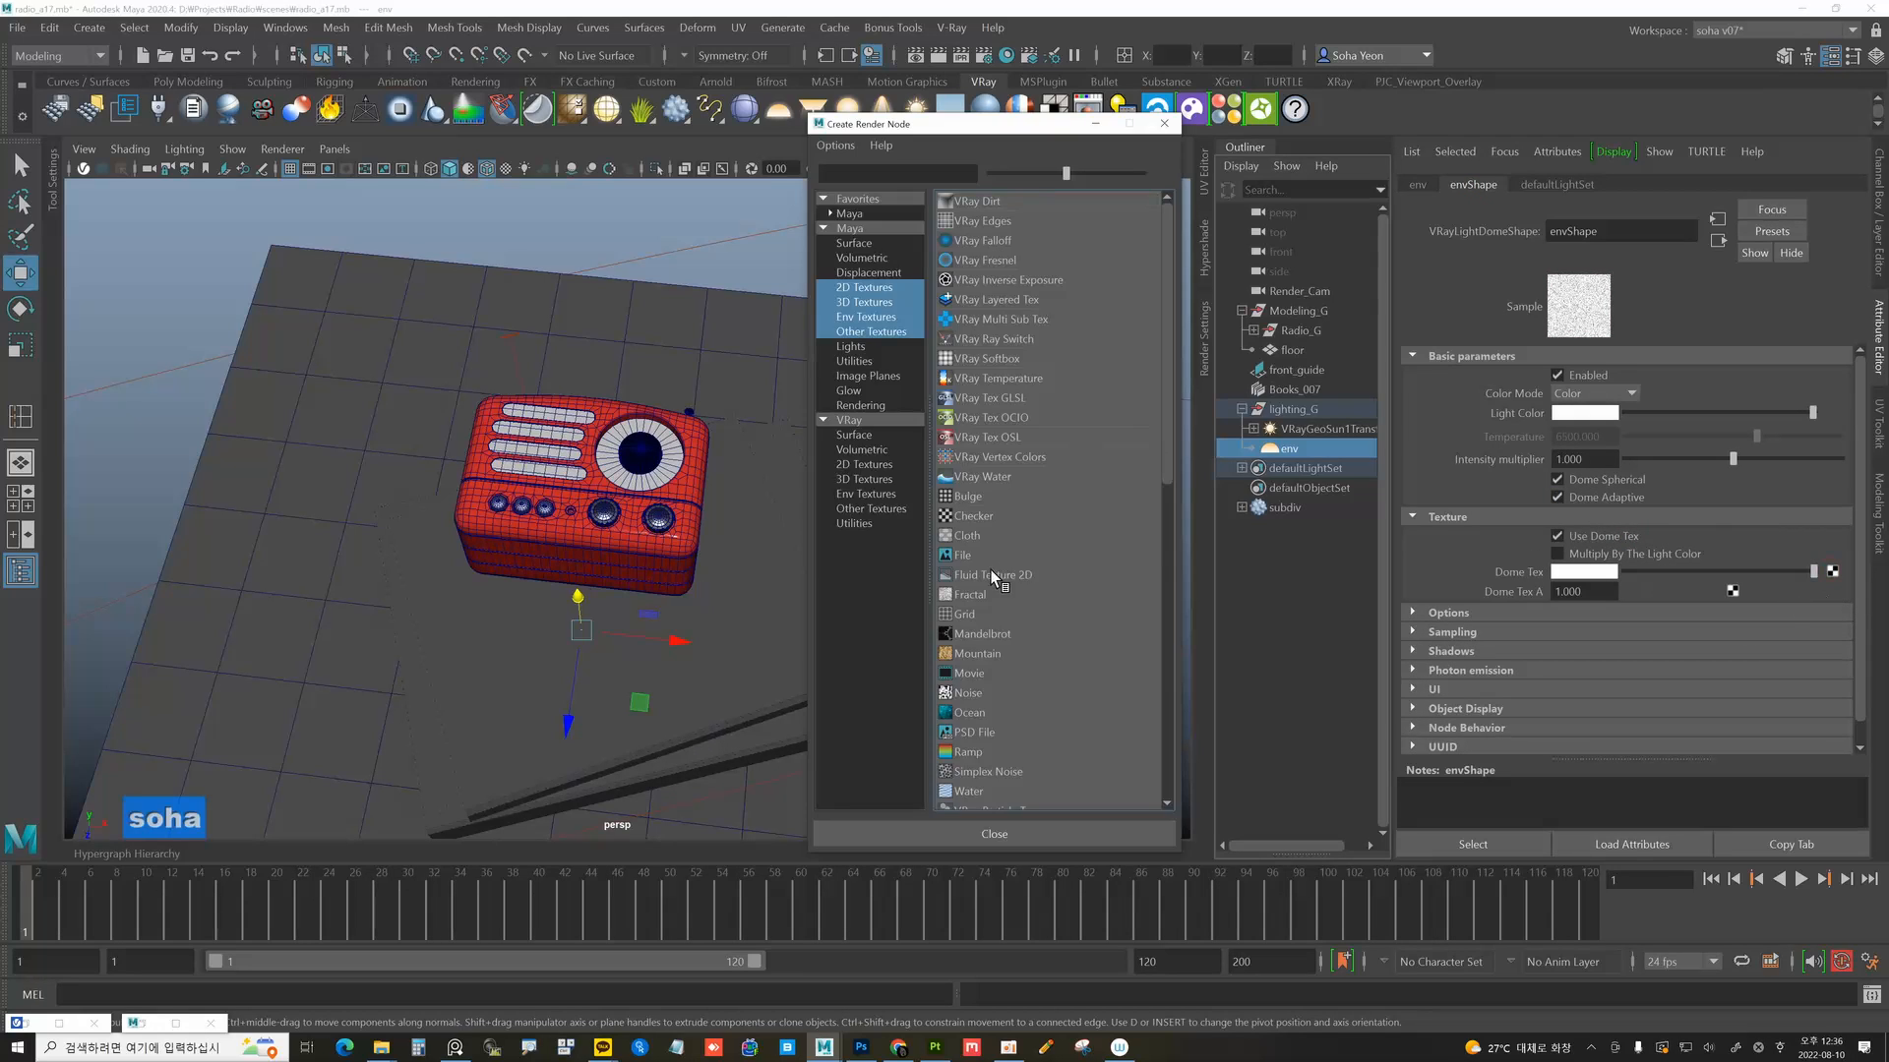
{"action": "left_click", "coordinate": [959, 555]}
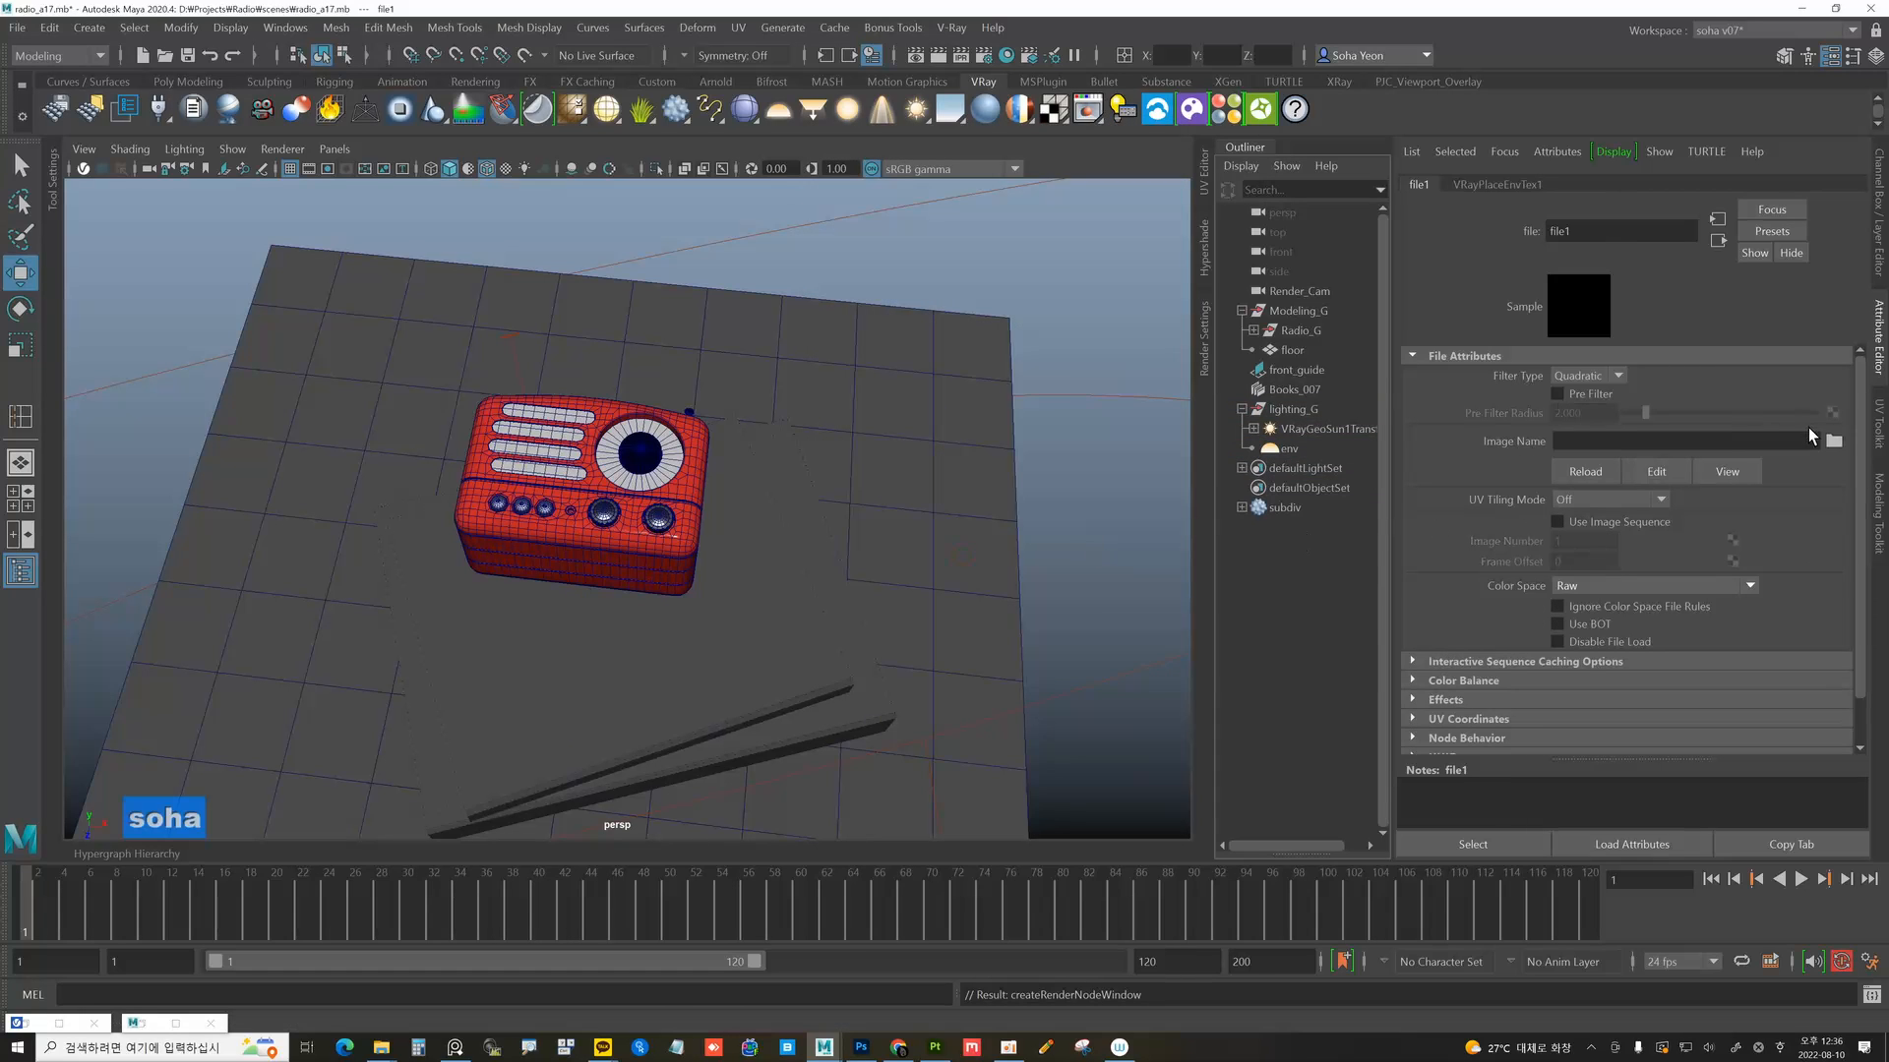
Load monbachtal_riverbank_4k.hdr from the a00_HDR outdoor folder as the image of the dome light's File texture.
{"action": "left_click", "coordinate": [1833, 442]}
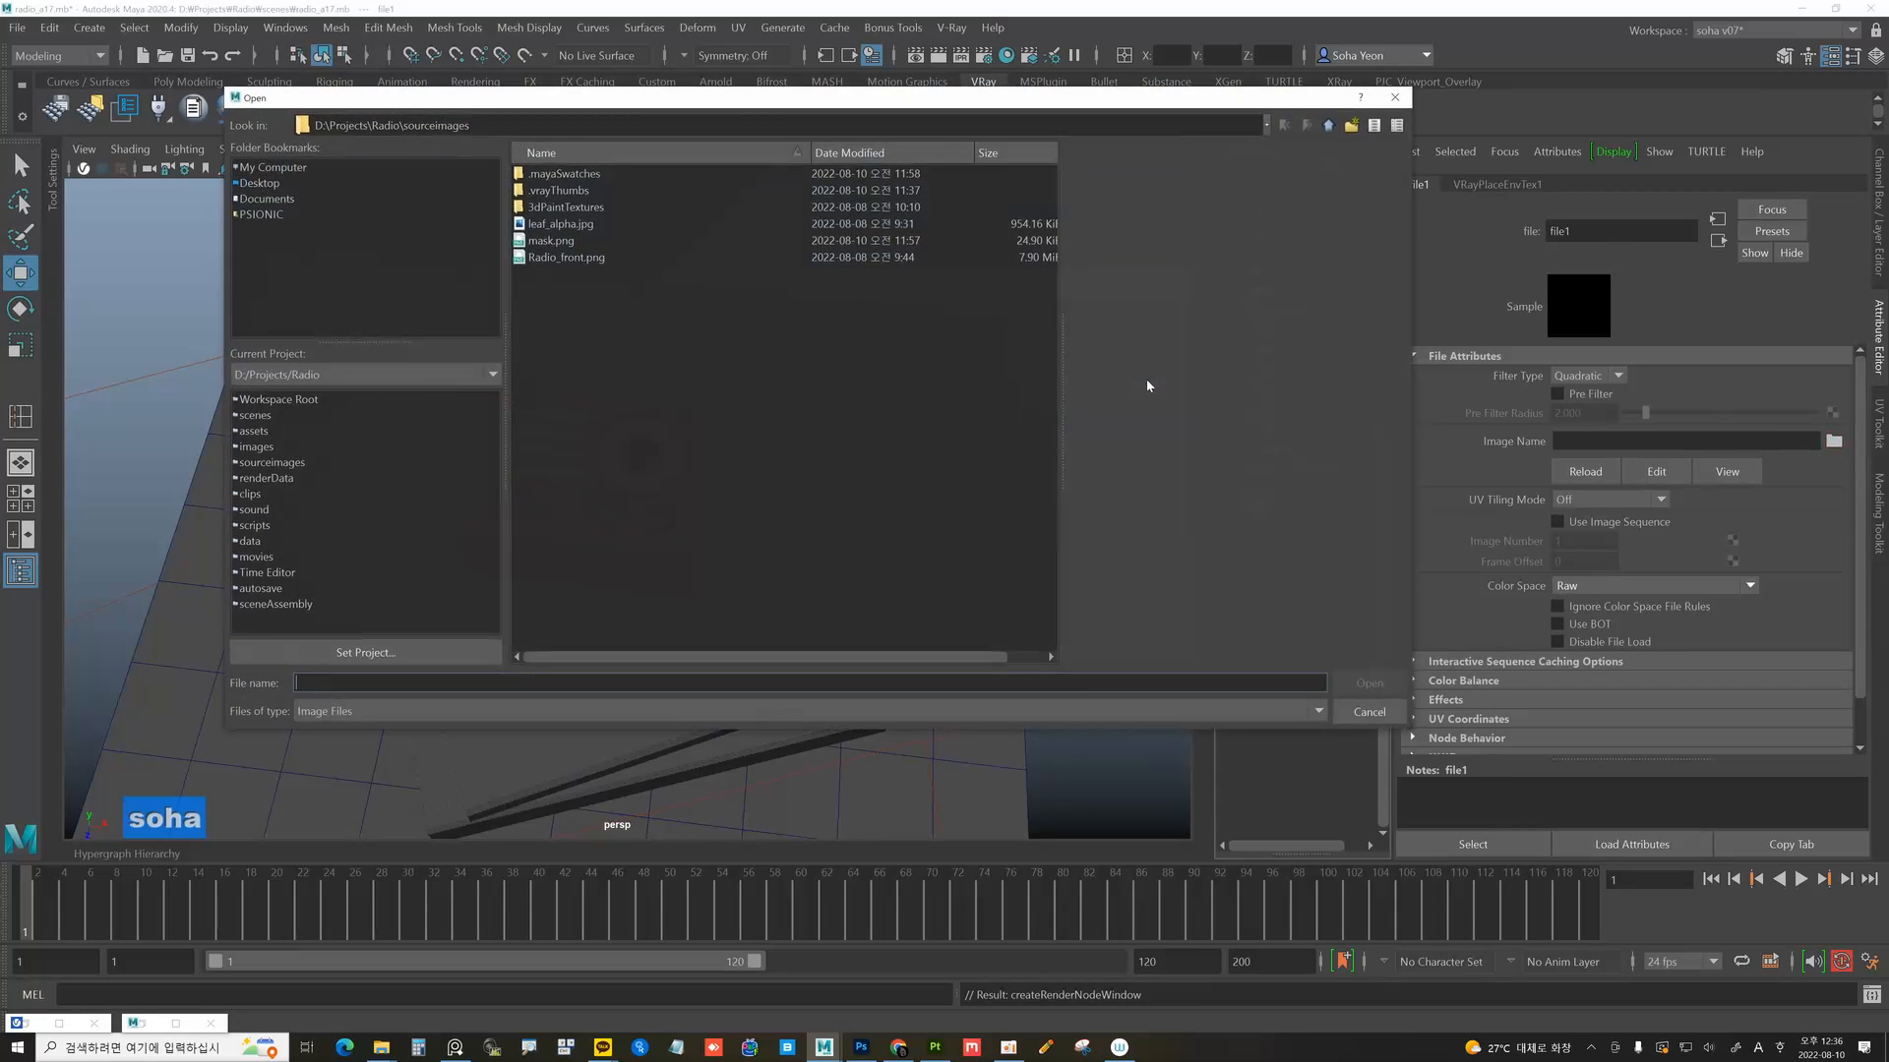
{"action": "left_click", "coordinate": [1328, 126]}
{"action": "left_click", "coordinate": [1328, 126]}
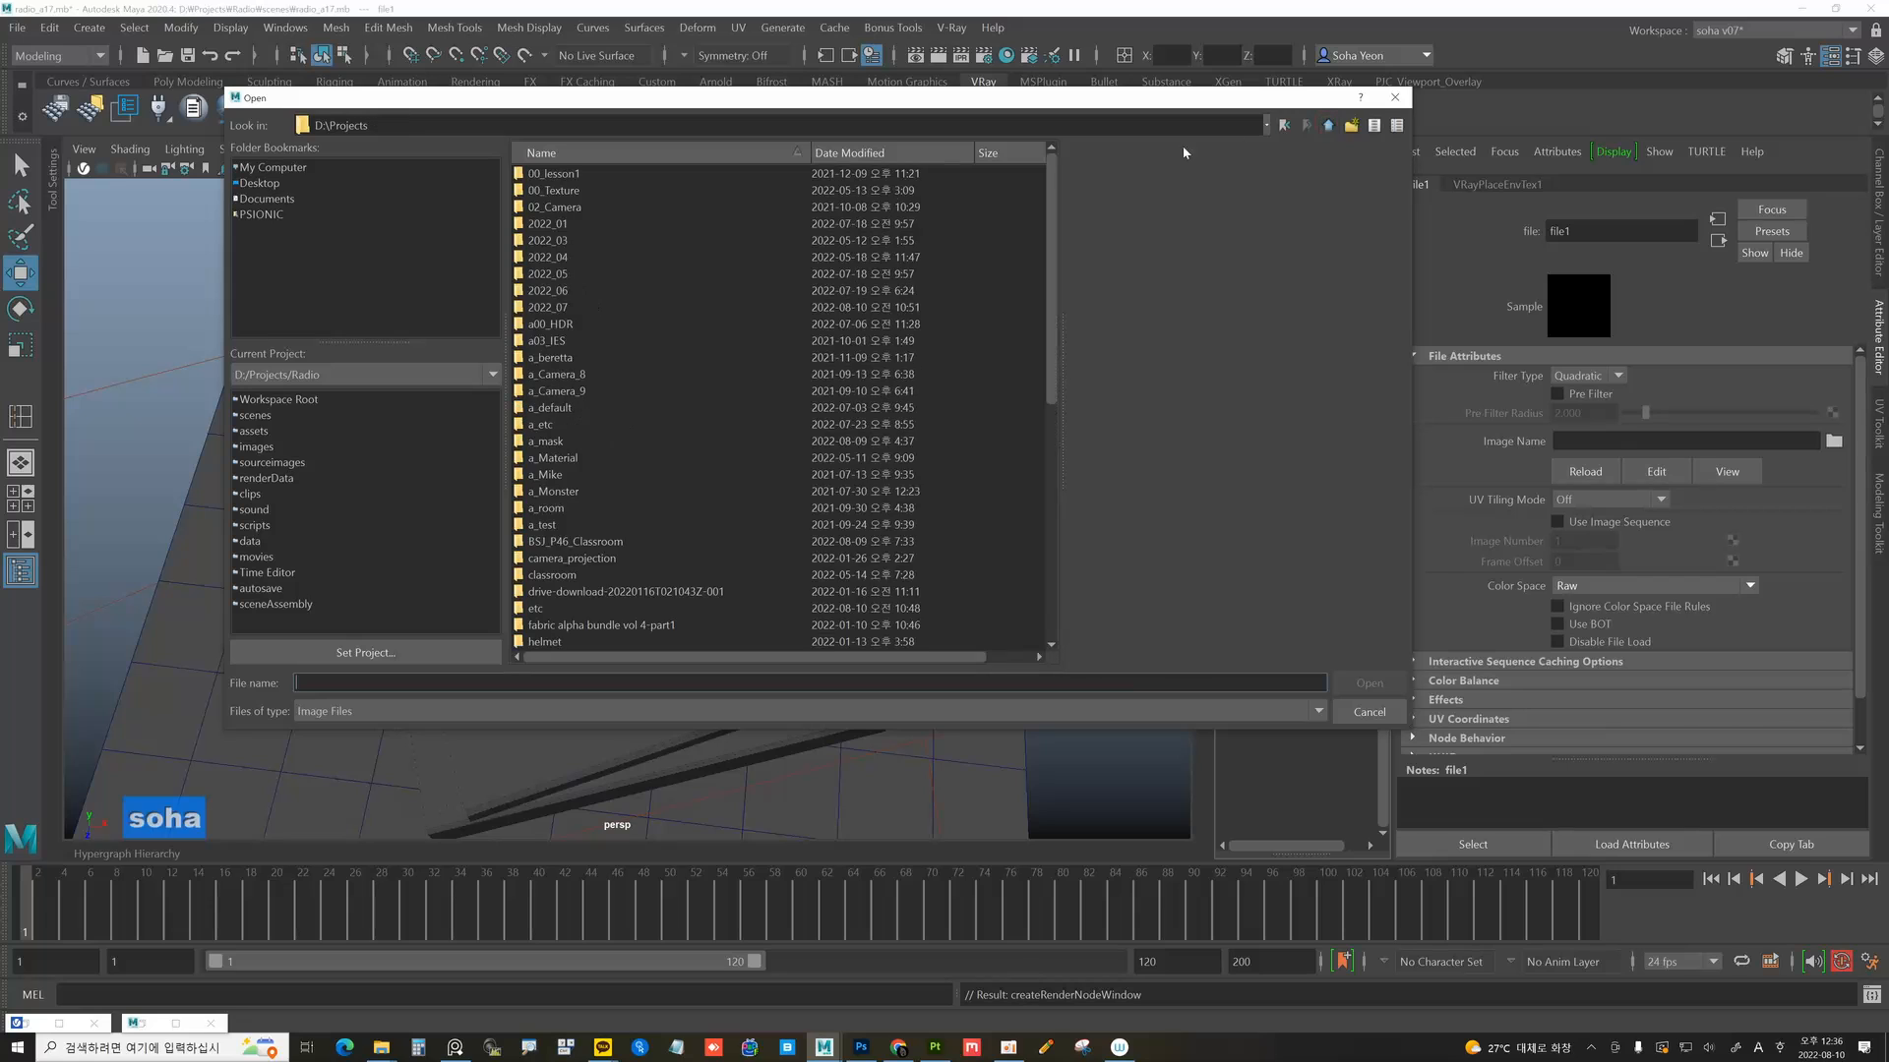
{"action": "double_click", "coordinate": [551, 324]}
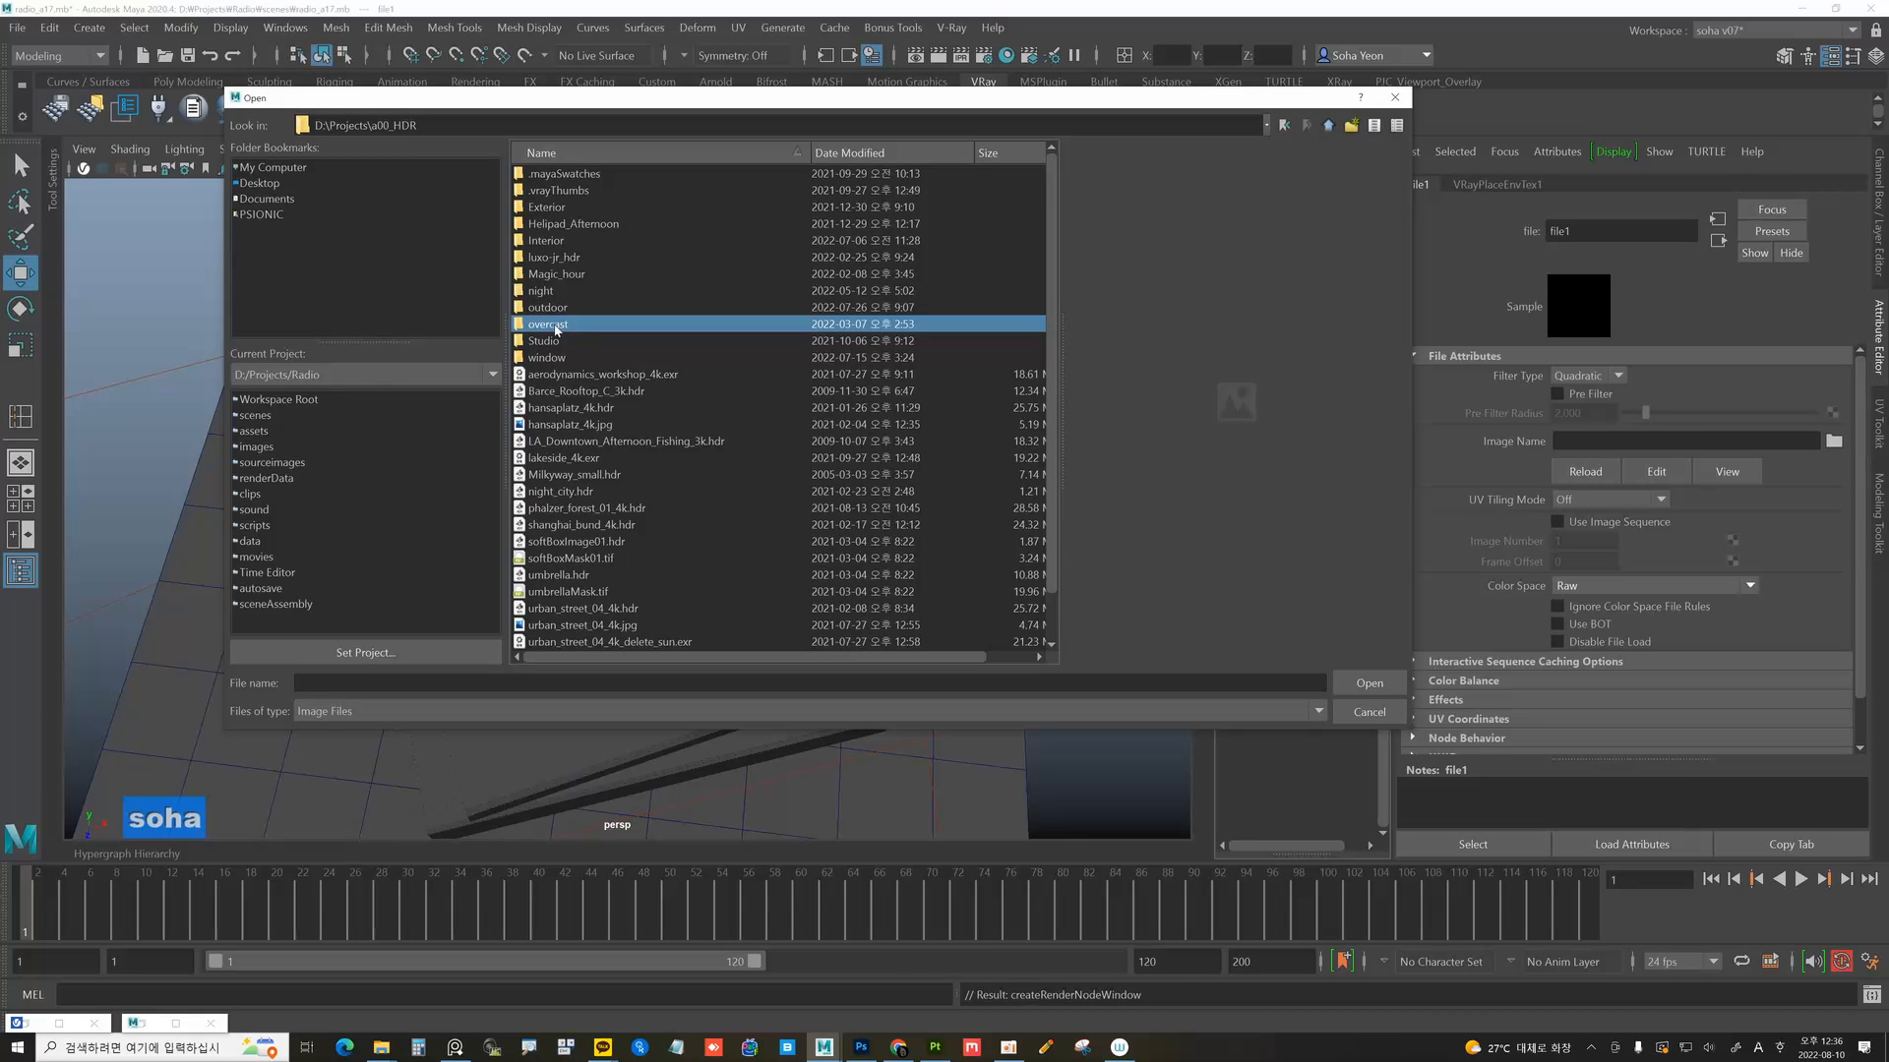
{"action": "double_click", "coordinate": [551, 308]}
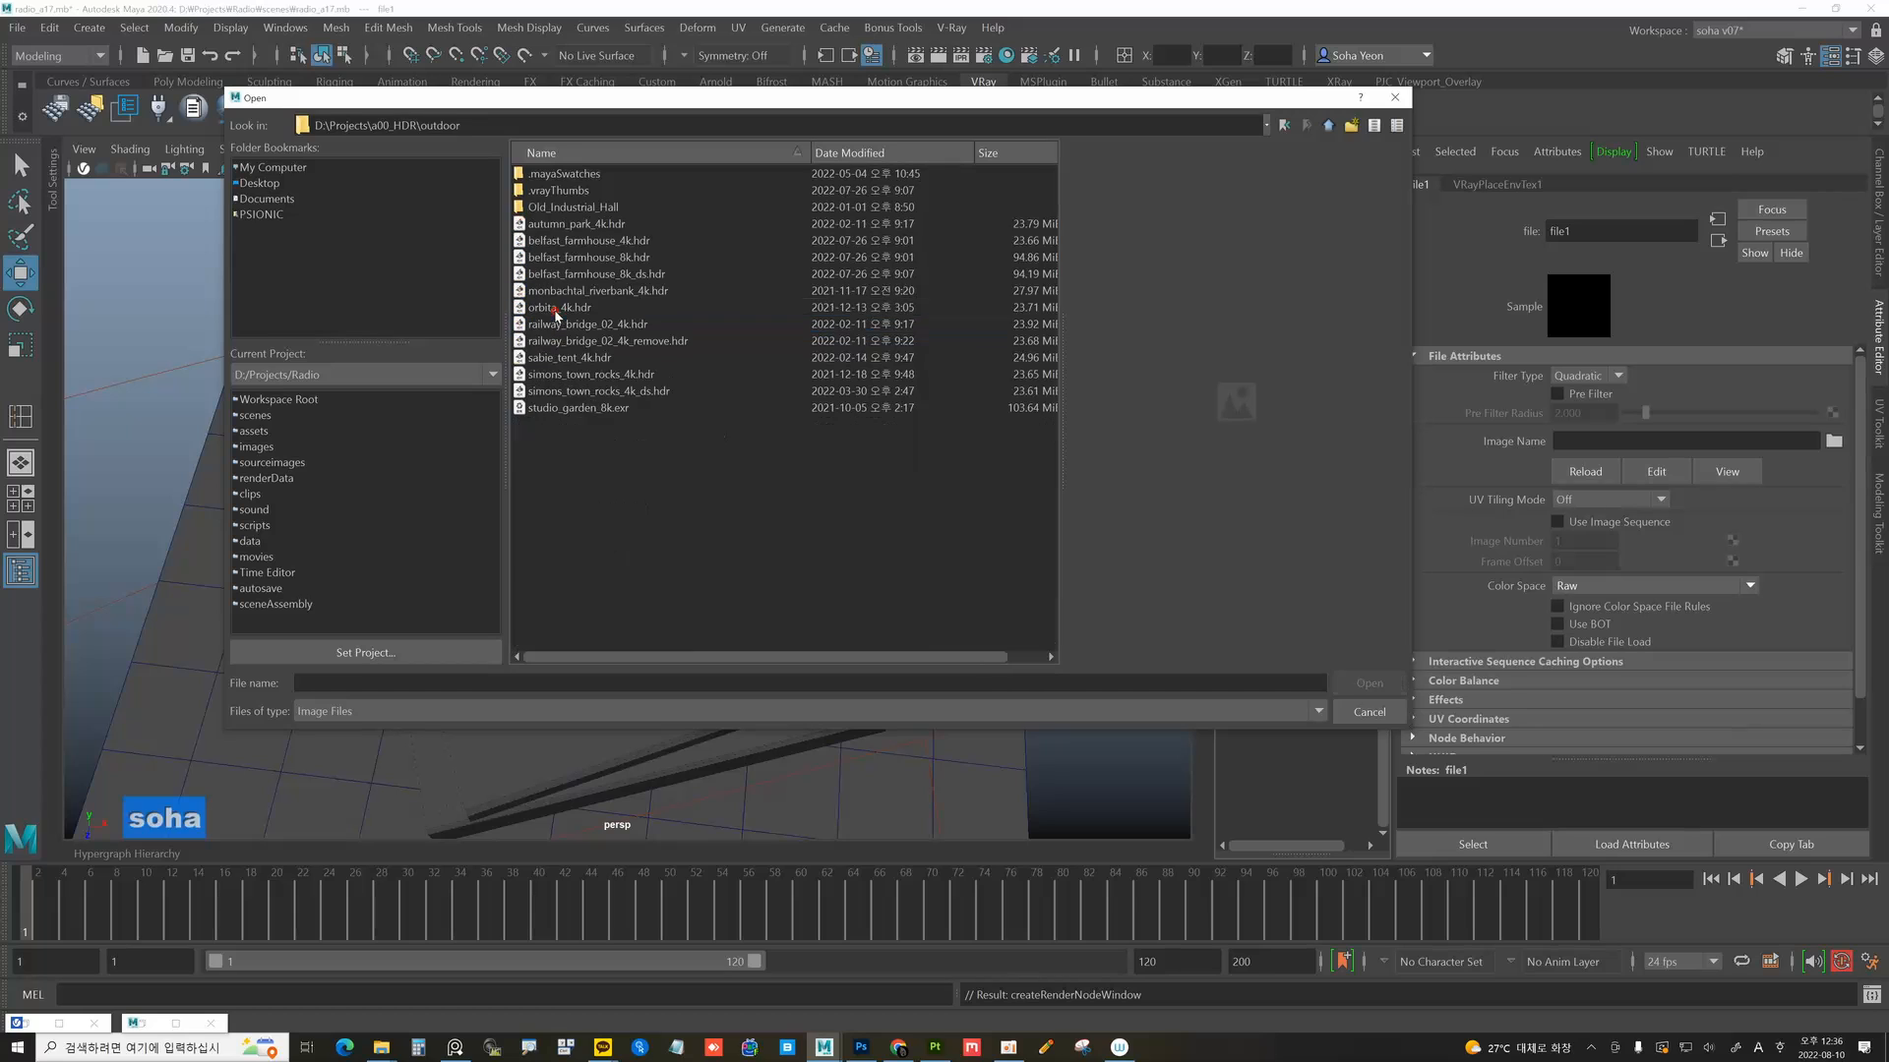
{"action": "left_click", "coordinate": [576, 226]}
{"action": "left_click", "coordinate": [578, 243]}
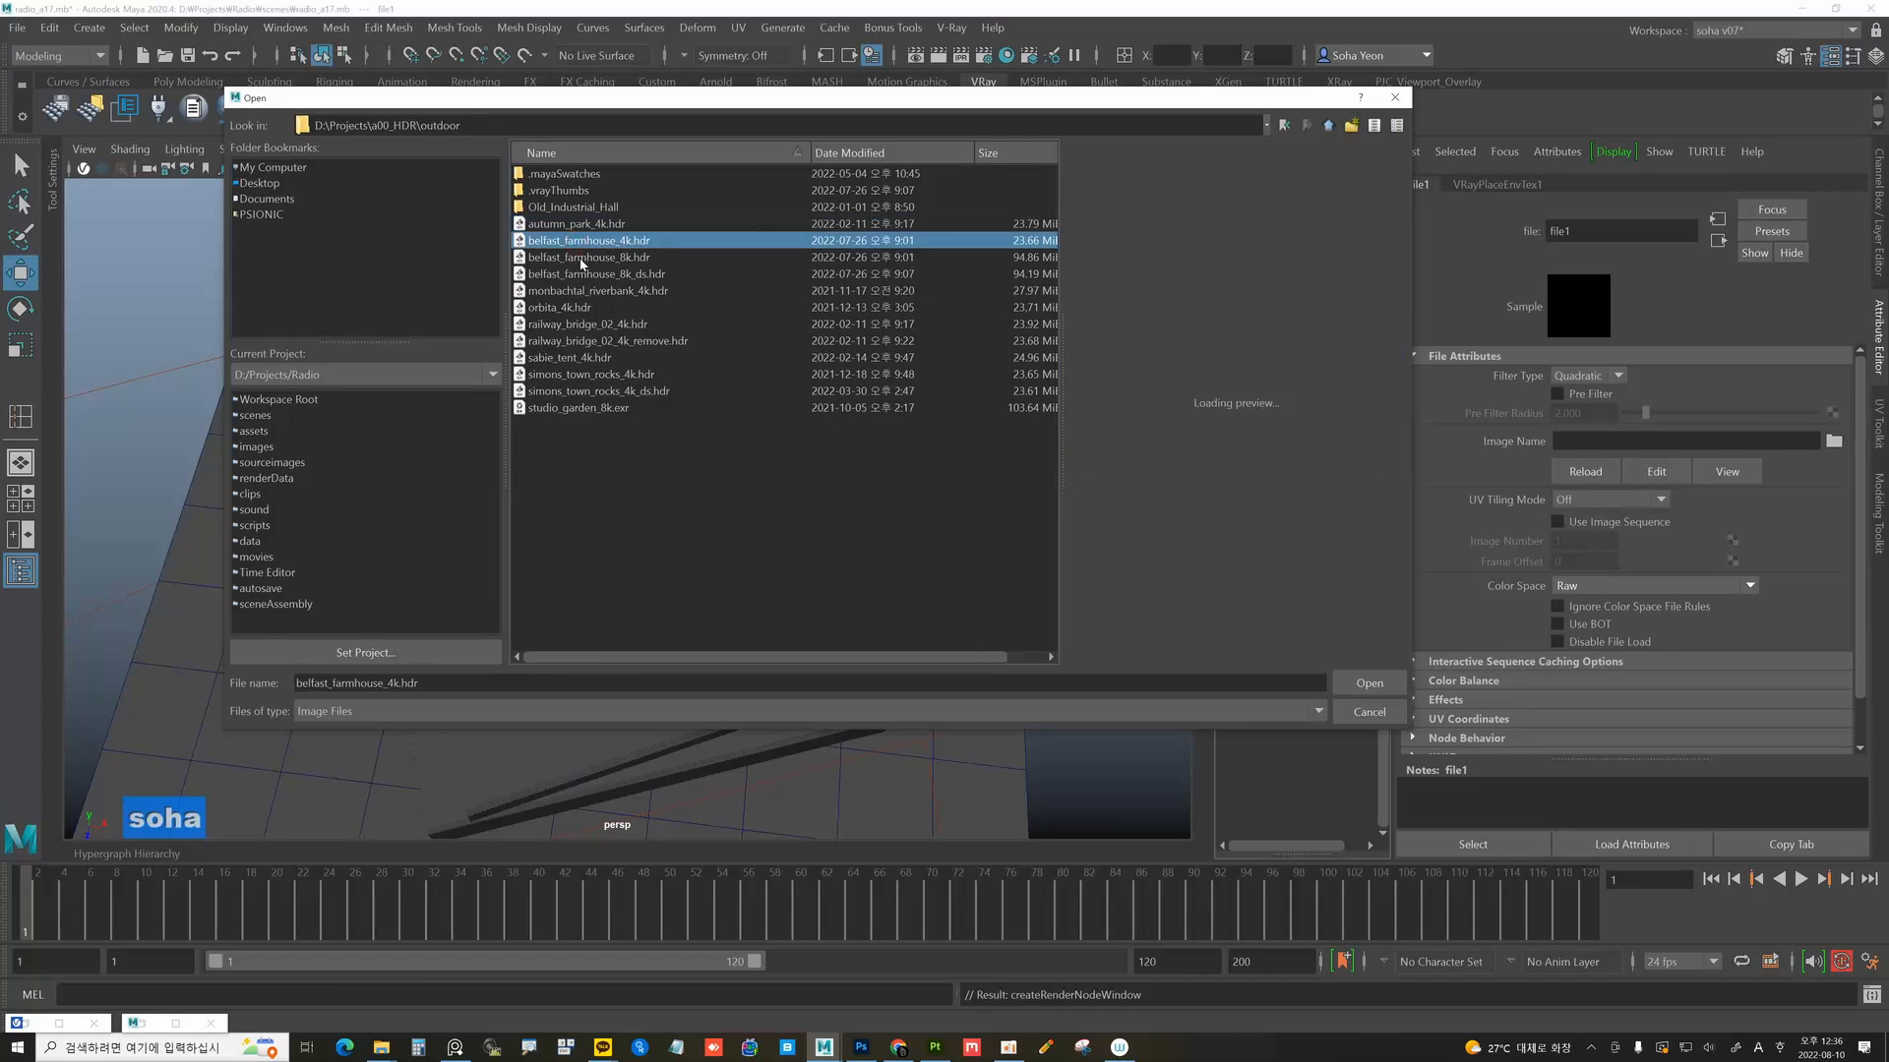
{"action": "left_click", "coordinate": [582, 257]}
{"action": "left_click", "coordinate": [584, 291]}
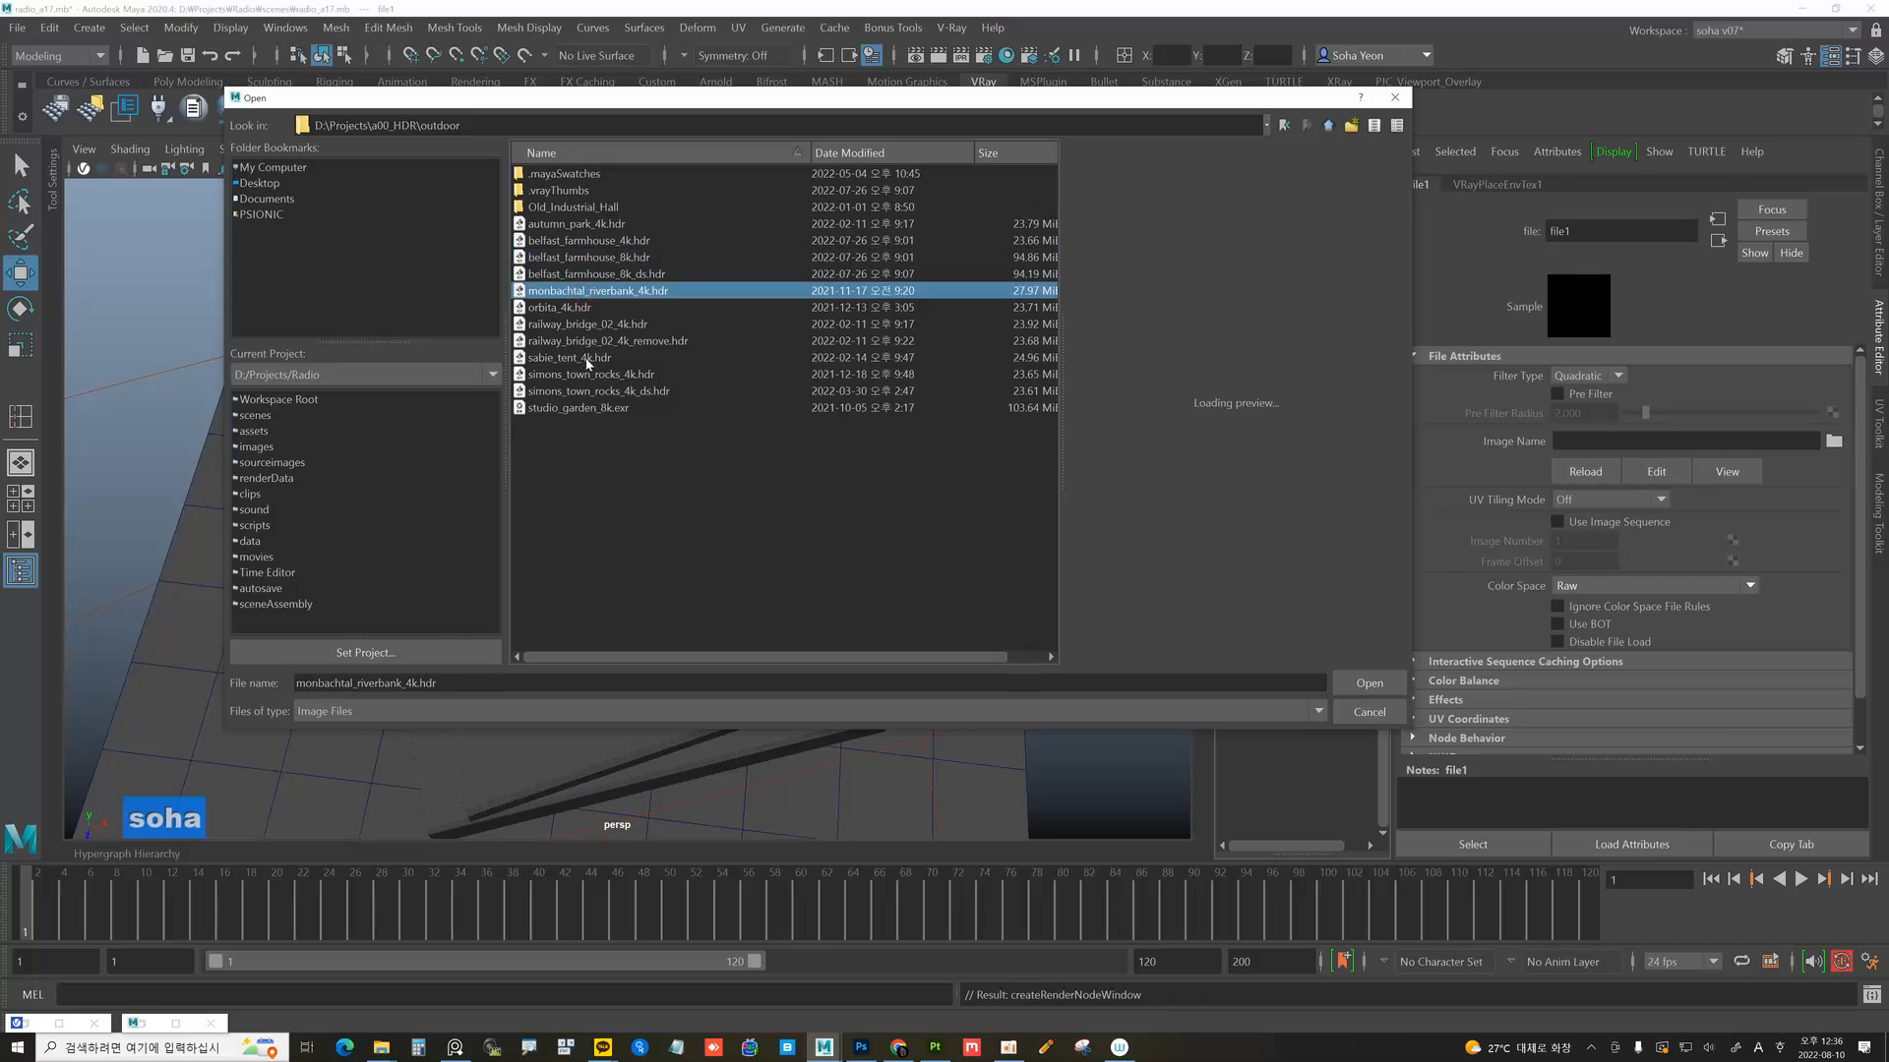
{"action": "left_click", "coordinate": [584, 374]}
{"action": "left_click", "coordinate": [581, 292]}
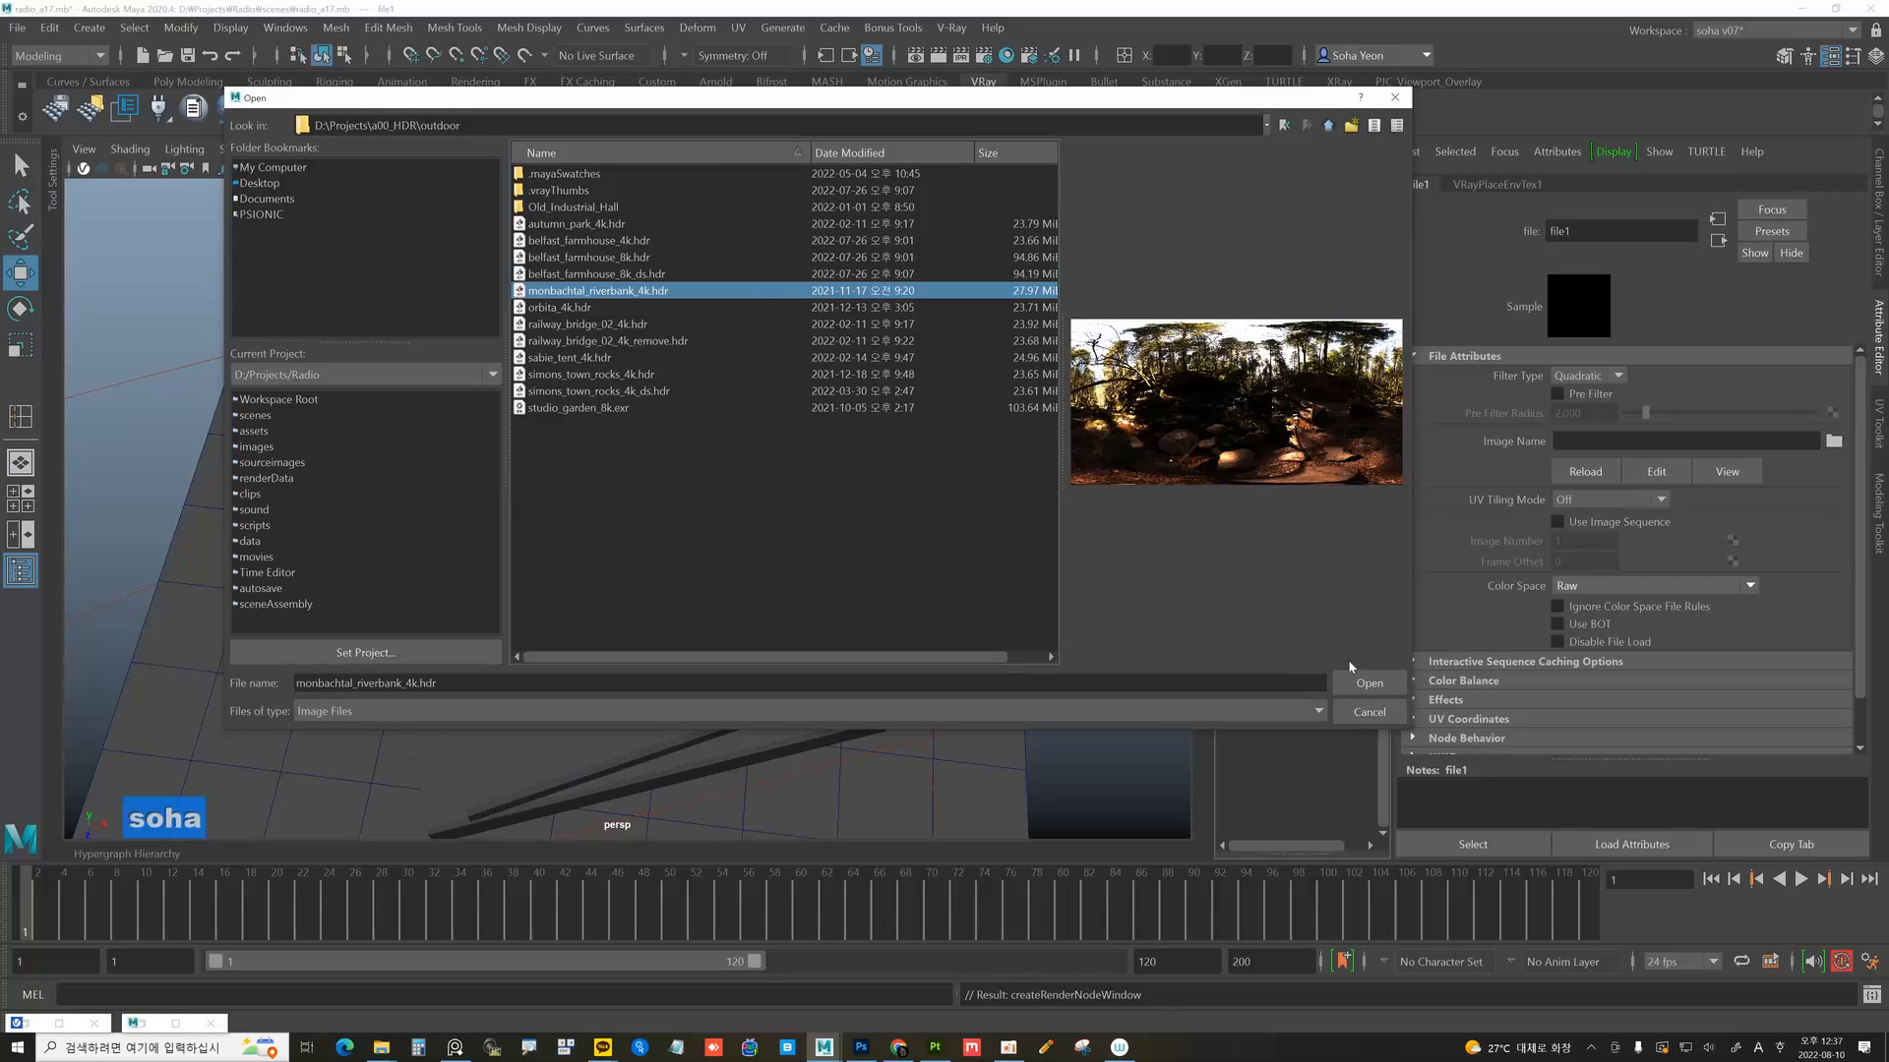
{"action": "left_click", "coordinate": [1371, 684]}
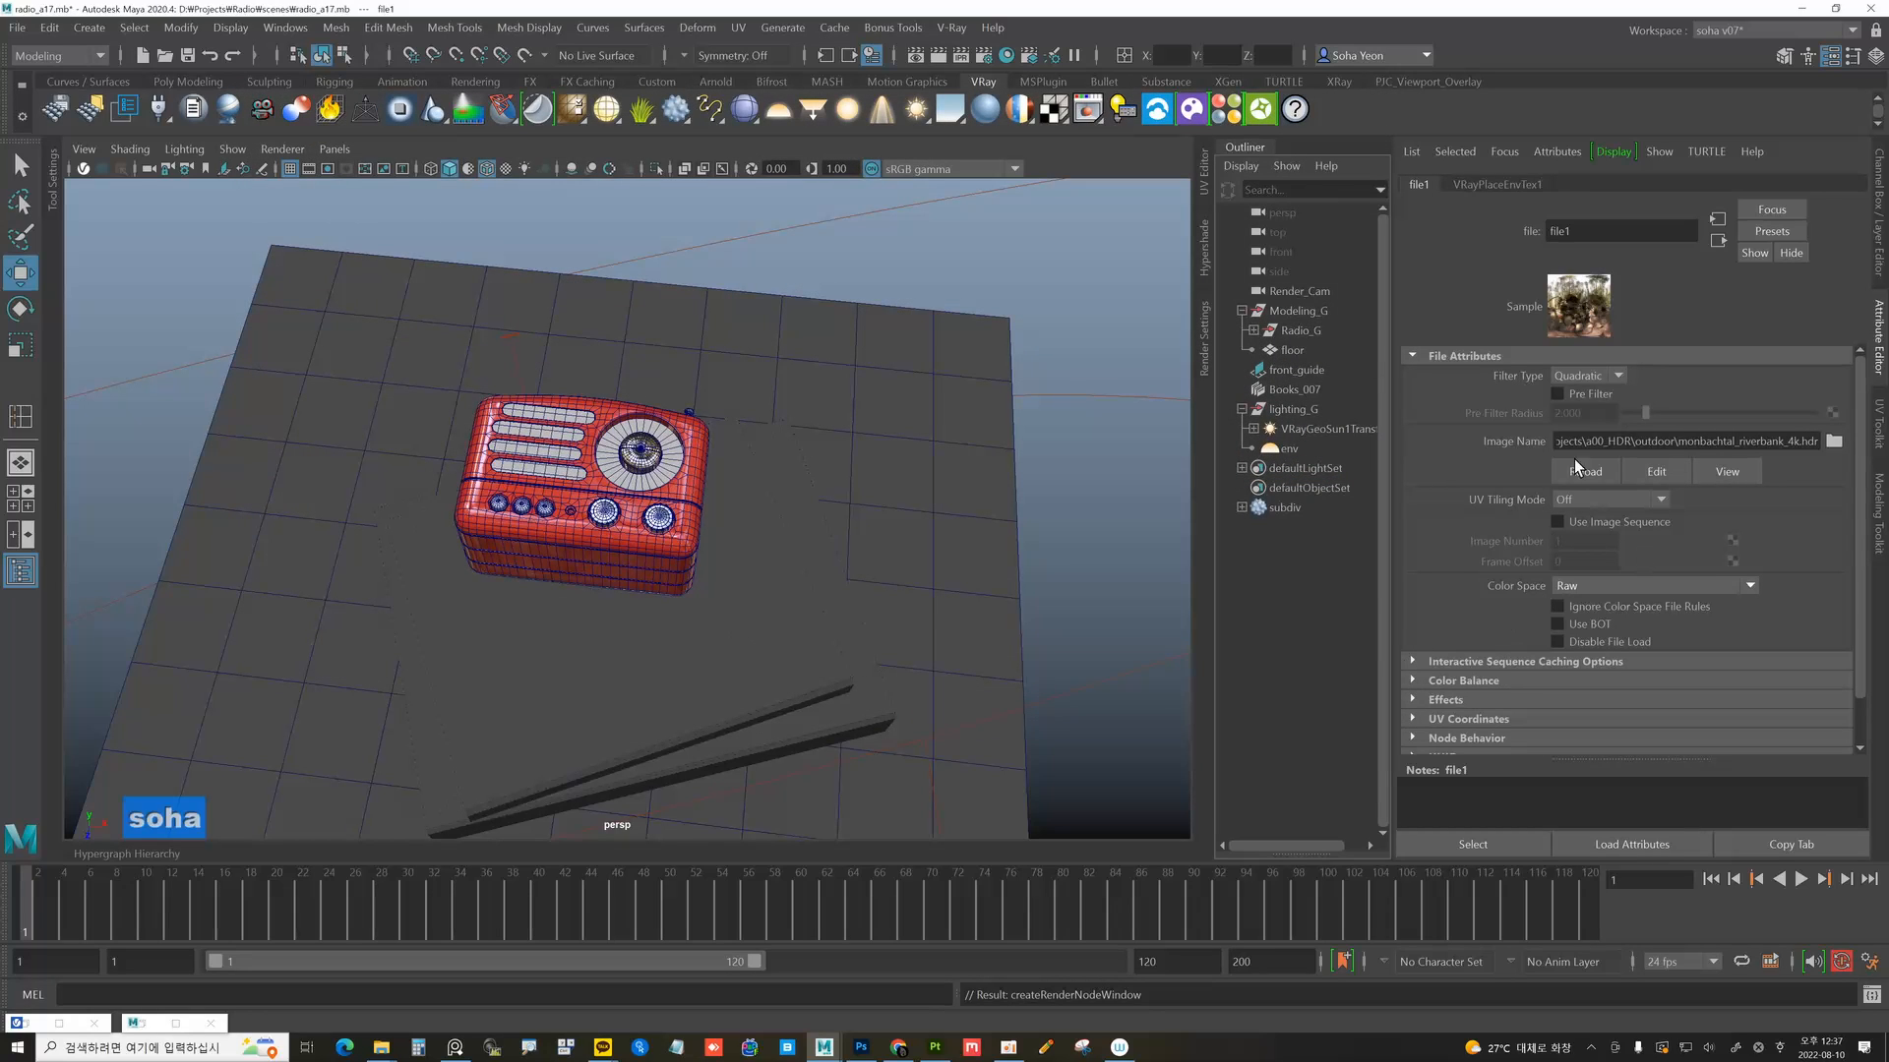
Set the env dome light's intensity multiplier to 20 and render the scene in the V-Ray Frame Buffer.
{"action": "left_click", "coordinate": [1718, 242]}
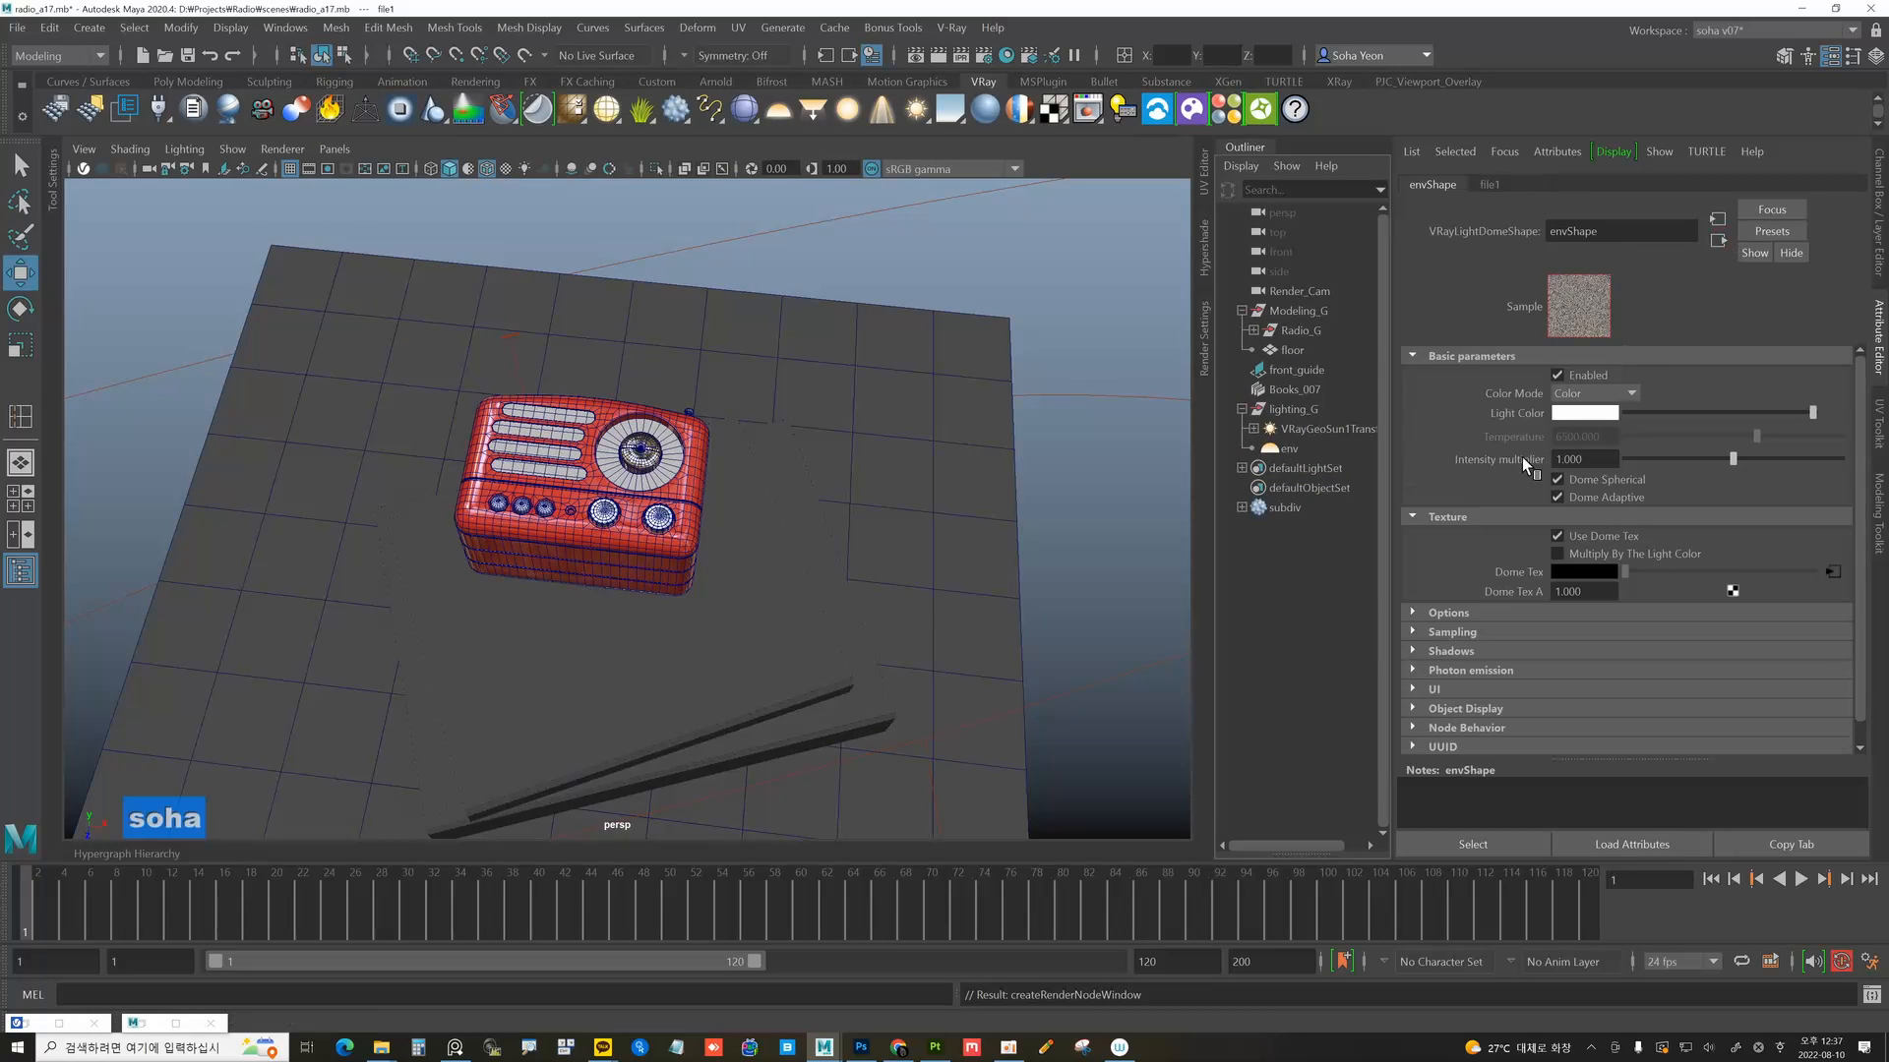
{"action": "left_click_drag", "start_coordinate": [1599, 461], "coordinate": [1479, 443]}
{"action": "type", "text": "20"}
{"action": "key", "text": "Return"}
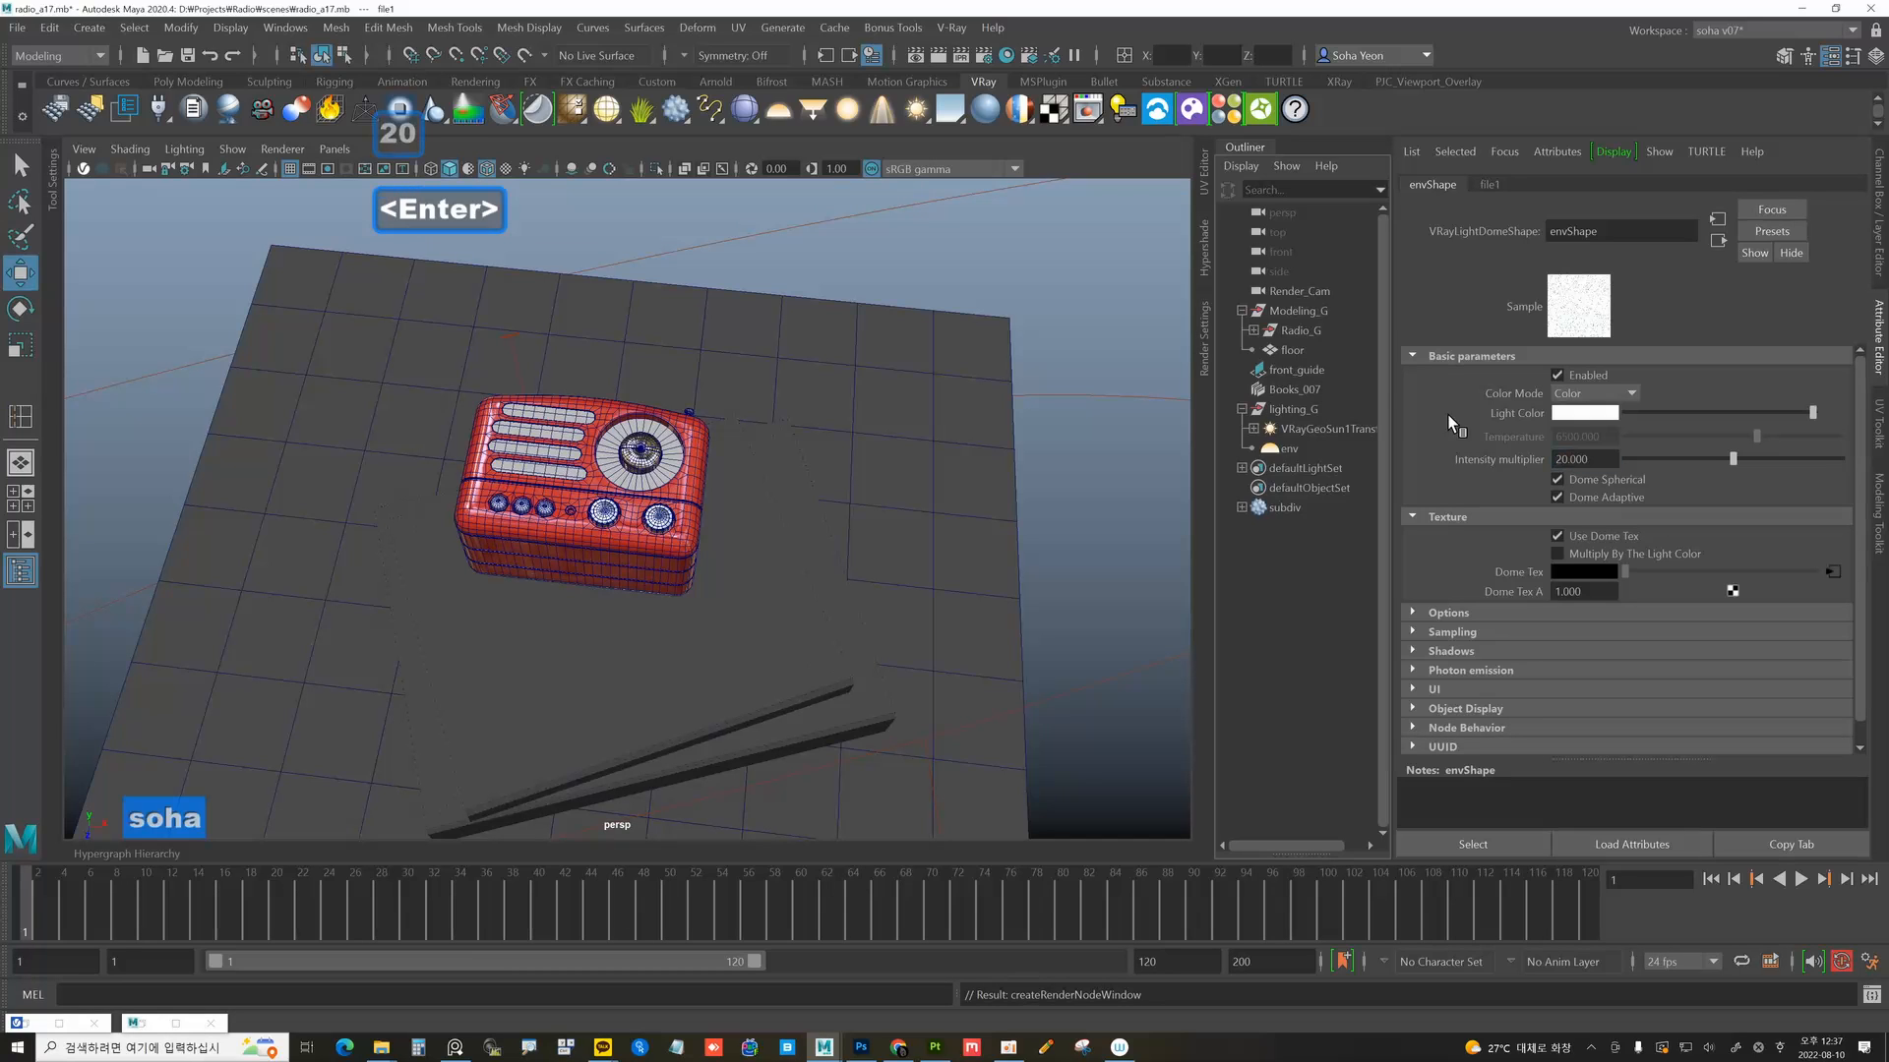
{"action": "key", "text": "shift+F1"}
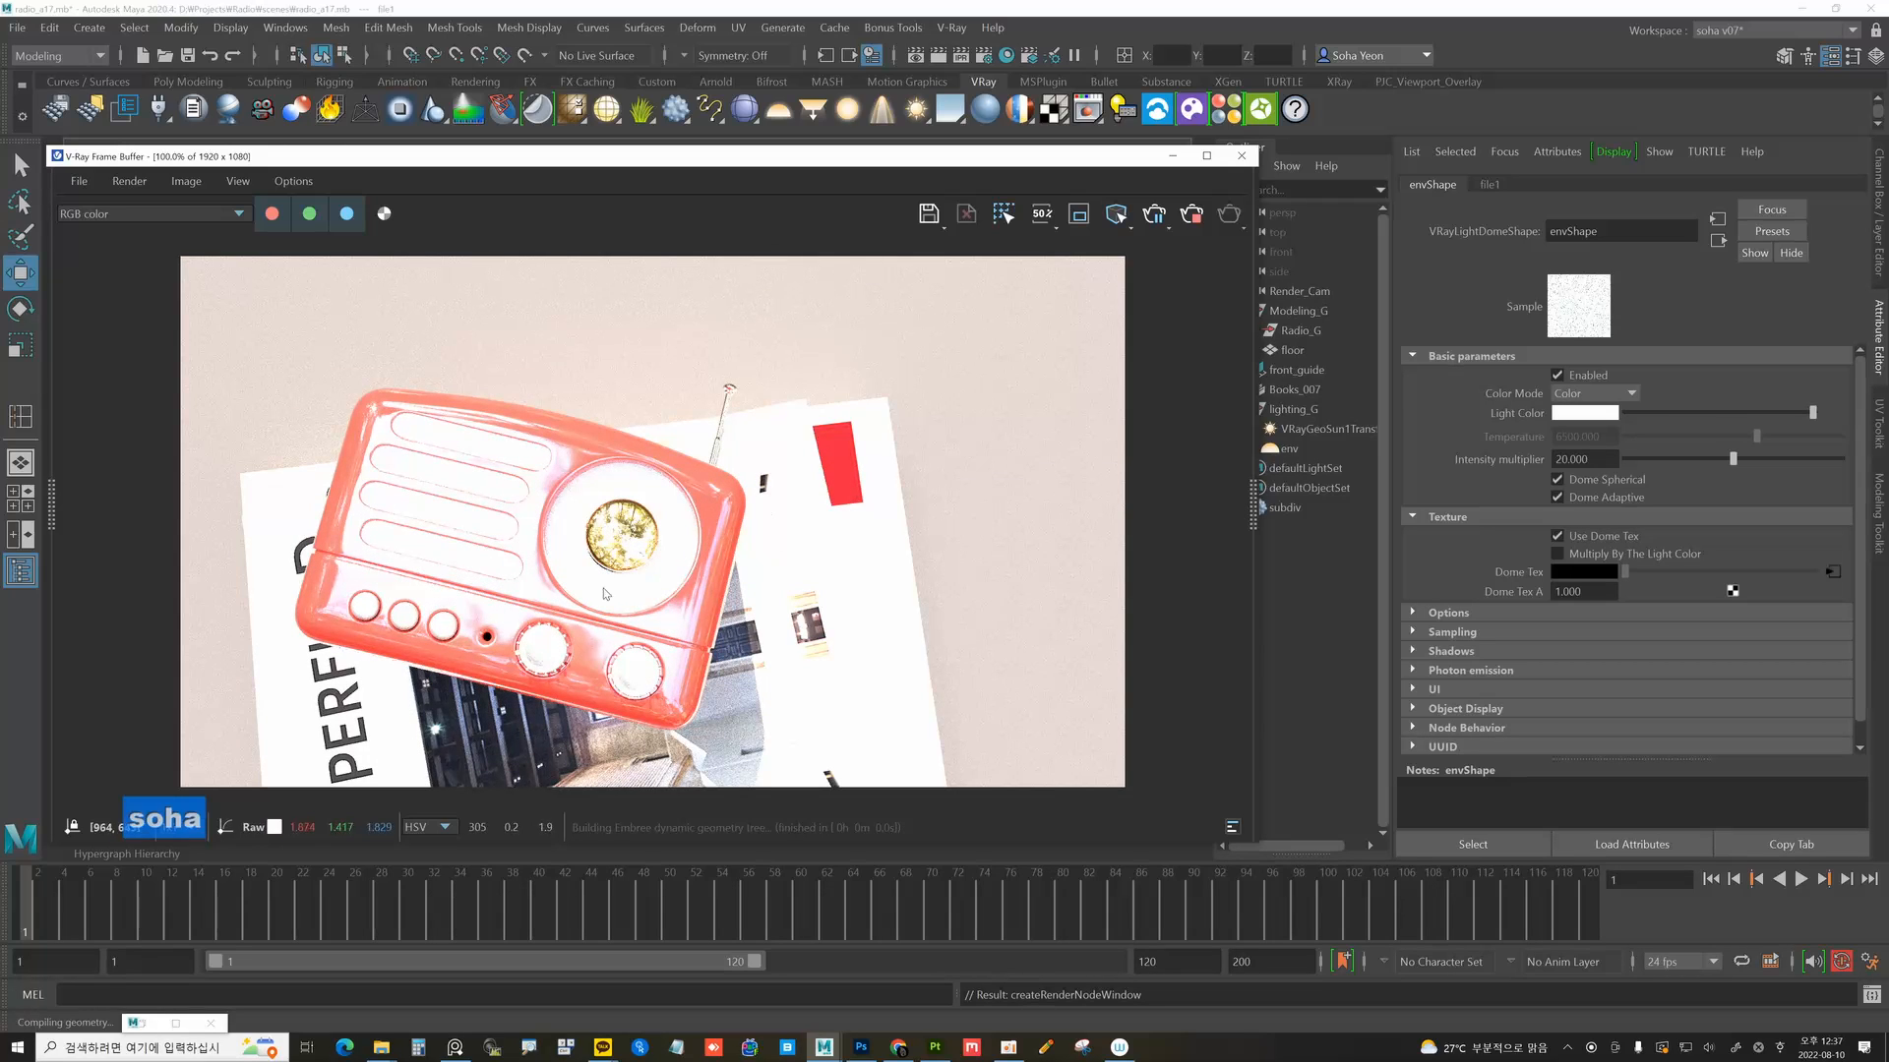
Adjust the exposure value in Render_Cam's extra V-Ray attributes to about 12.84 while checking the live render.
{"action": "left_click", "coordinate": [1297, 291]}
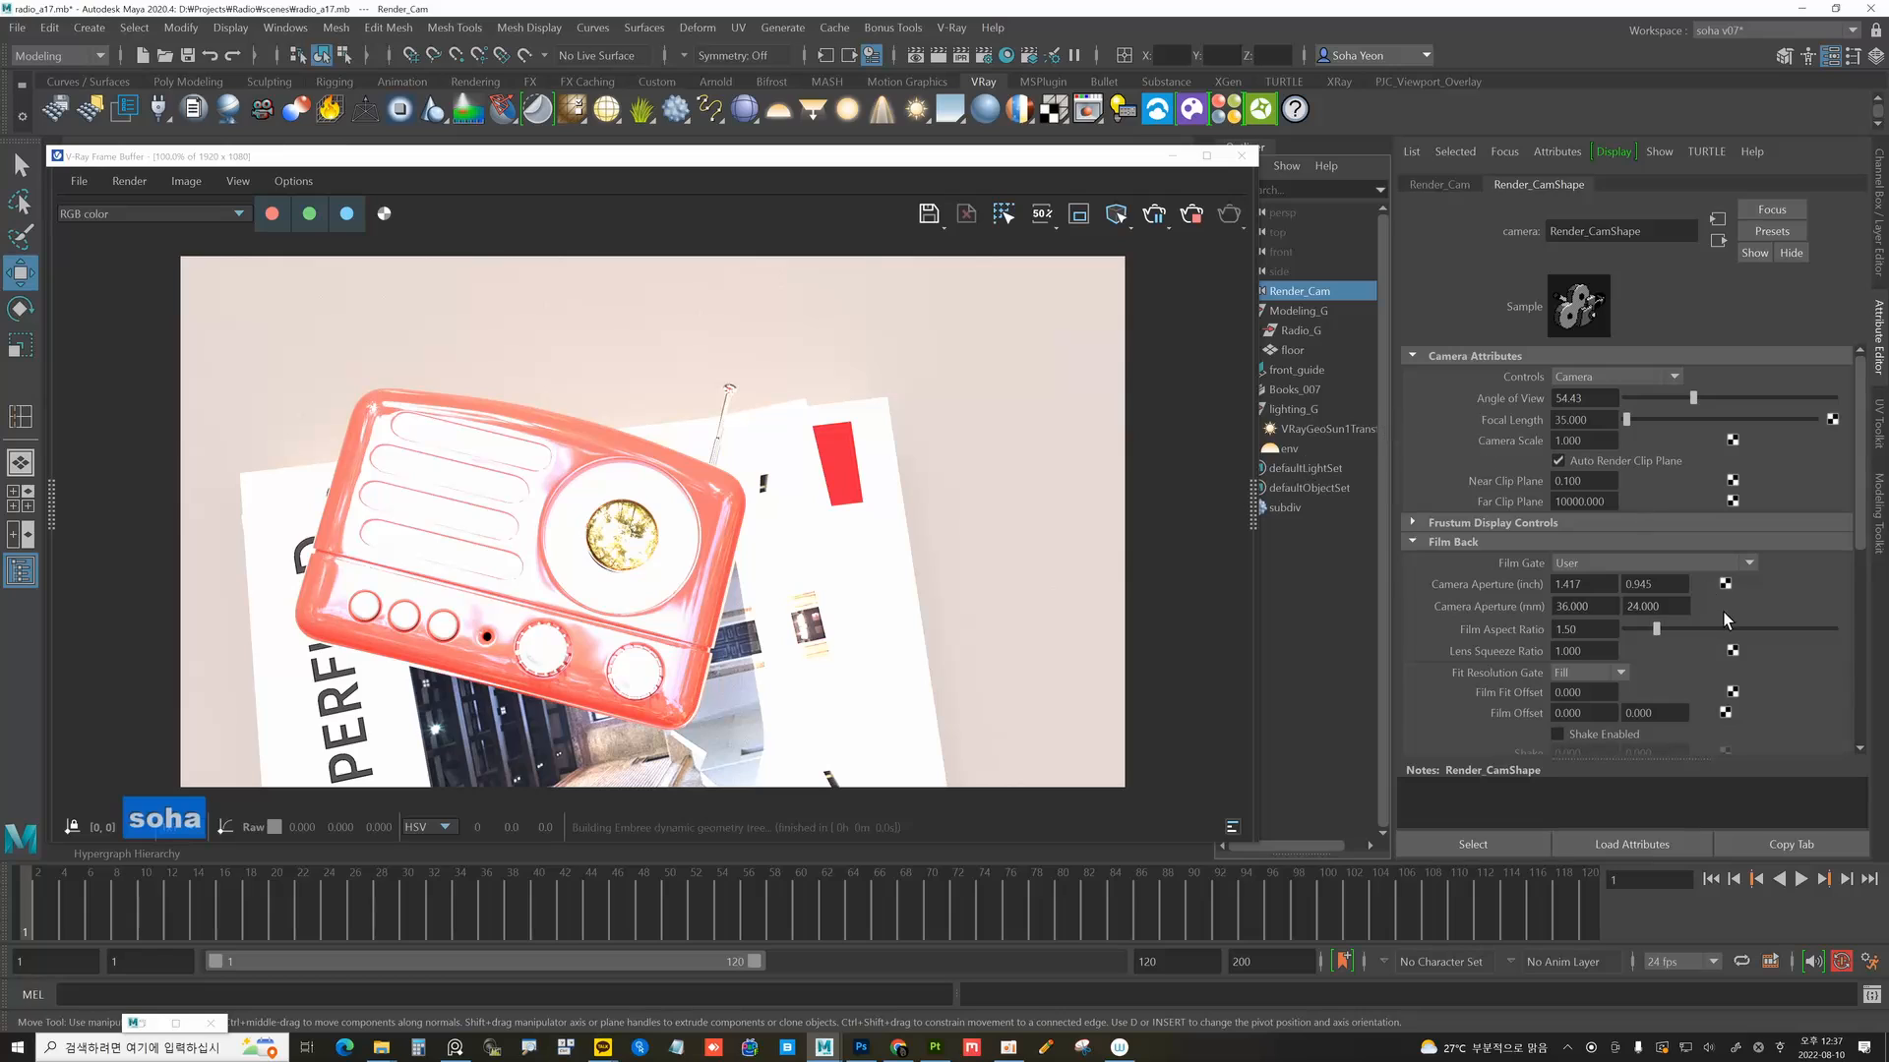
{"action": "scroll", "coordinate": [1715, 639], "scroll_direction": "down", "scroll_amount": 1}
{"action": "scroll", "coordinate": [1715, 639], "scroll_direction": "up", "scroll_amount": 1}
{"action": "scroll", "coordinate": [1627, 559], "scroll_direction": "down", "scroll_amount": 4}
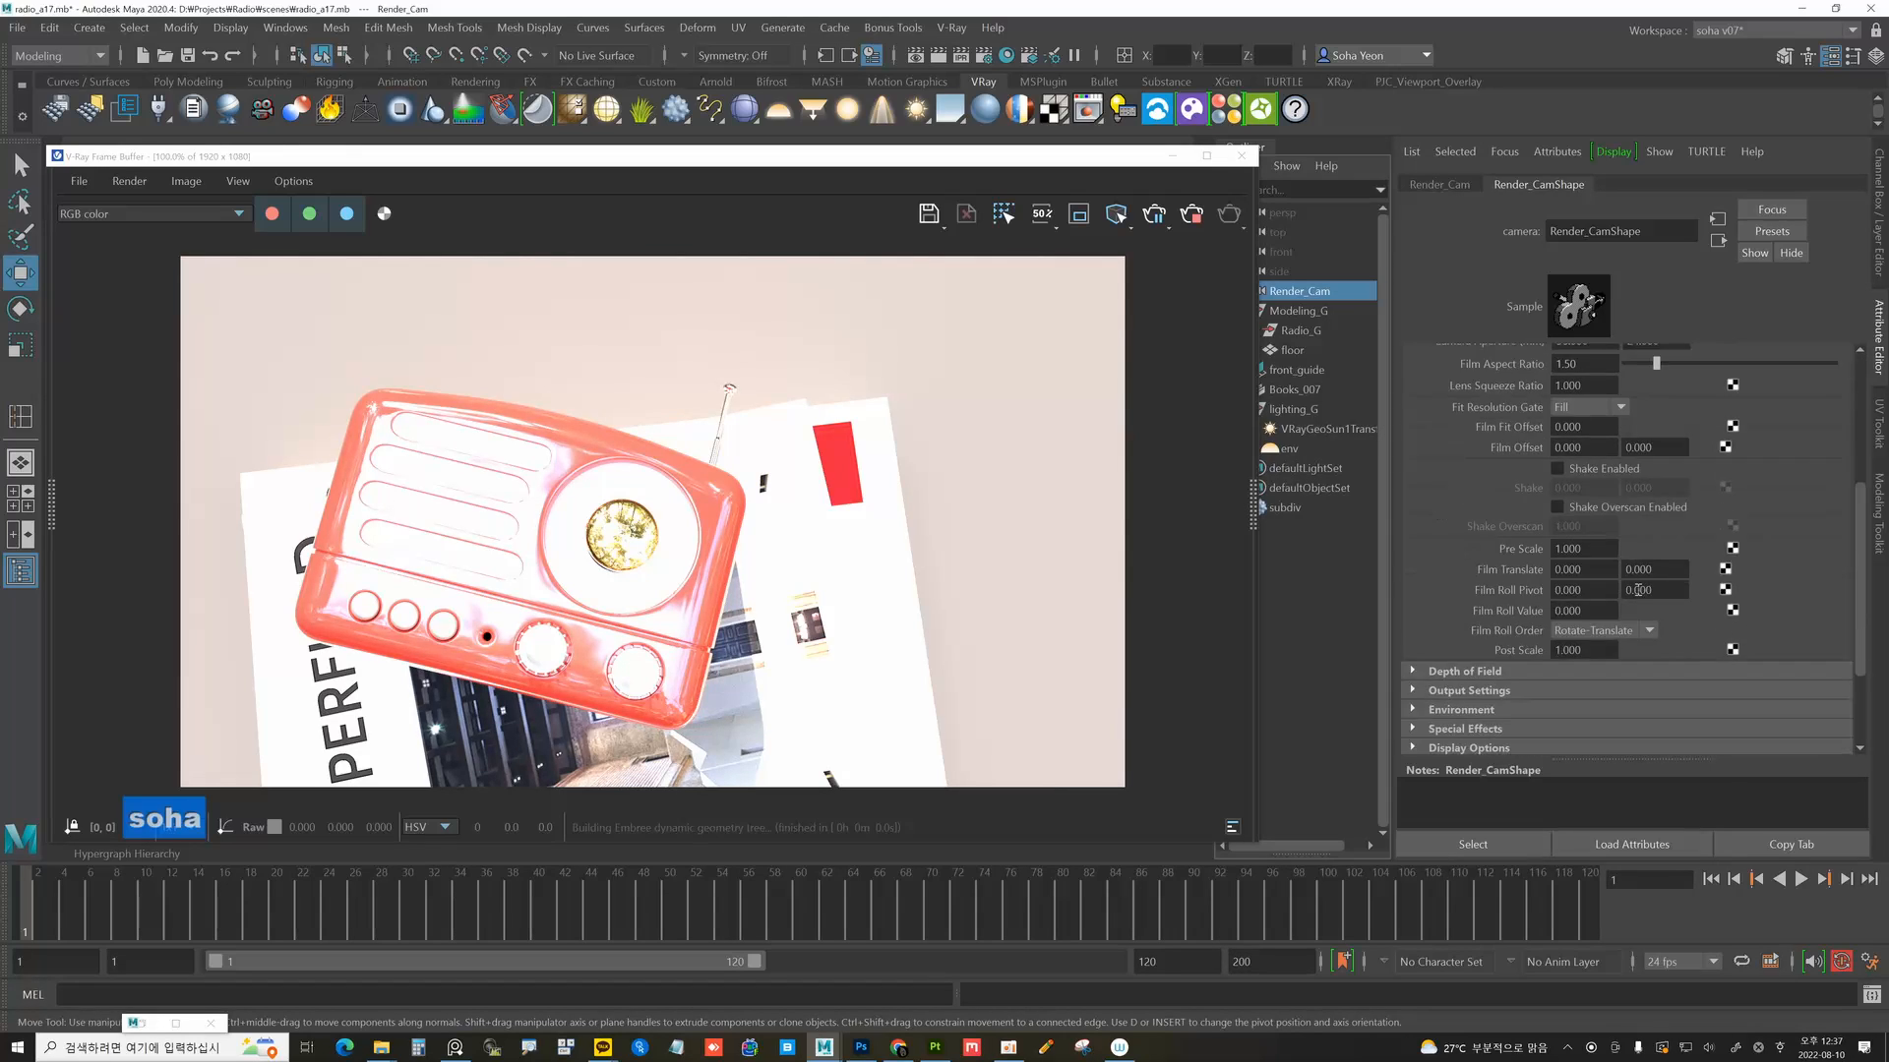
{"action": "scroll", "coordinate": [1594, 630], "scroll_direction": "down", "scroll_amount": 2}
{"action": "scroll", "coordinate": [1529, 716], "scroll_direction": "down", "scroll_amount": 1}
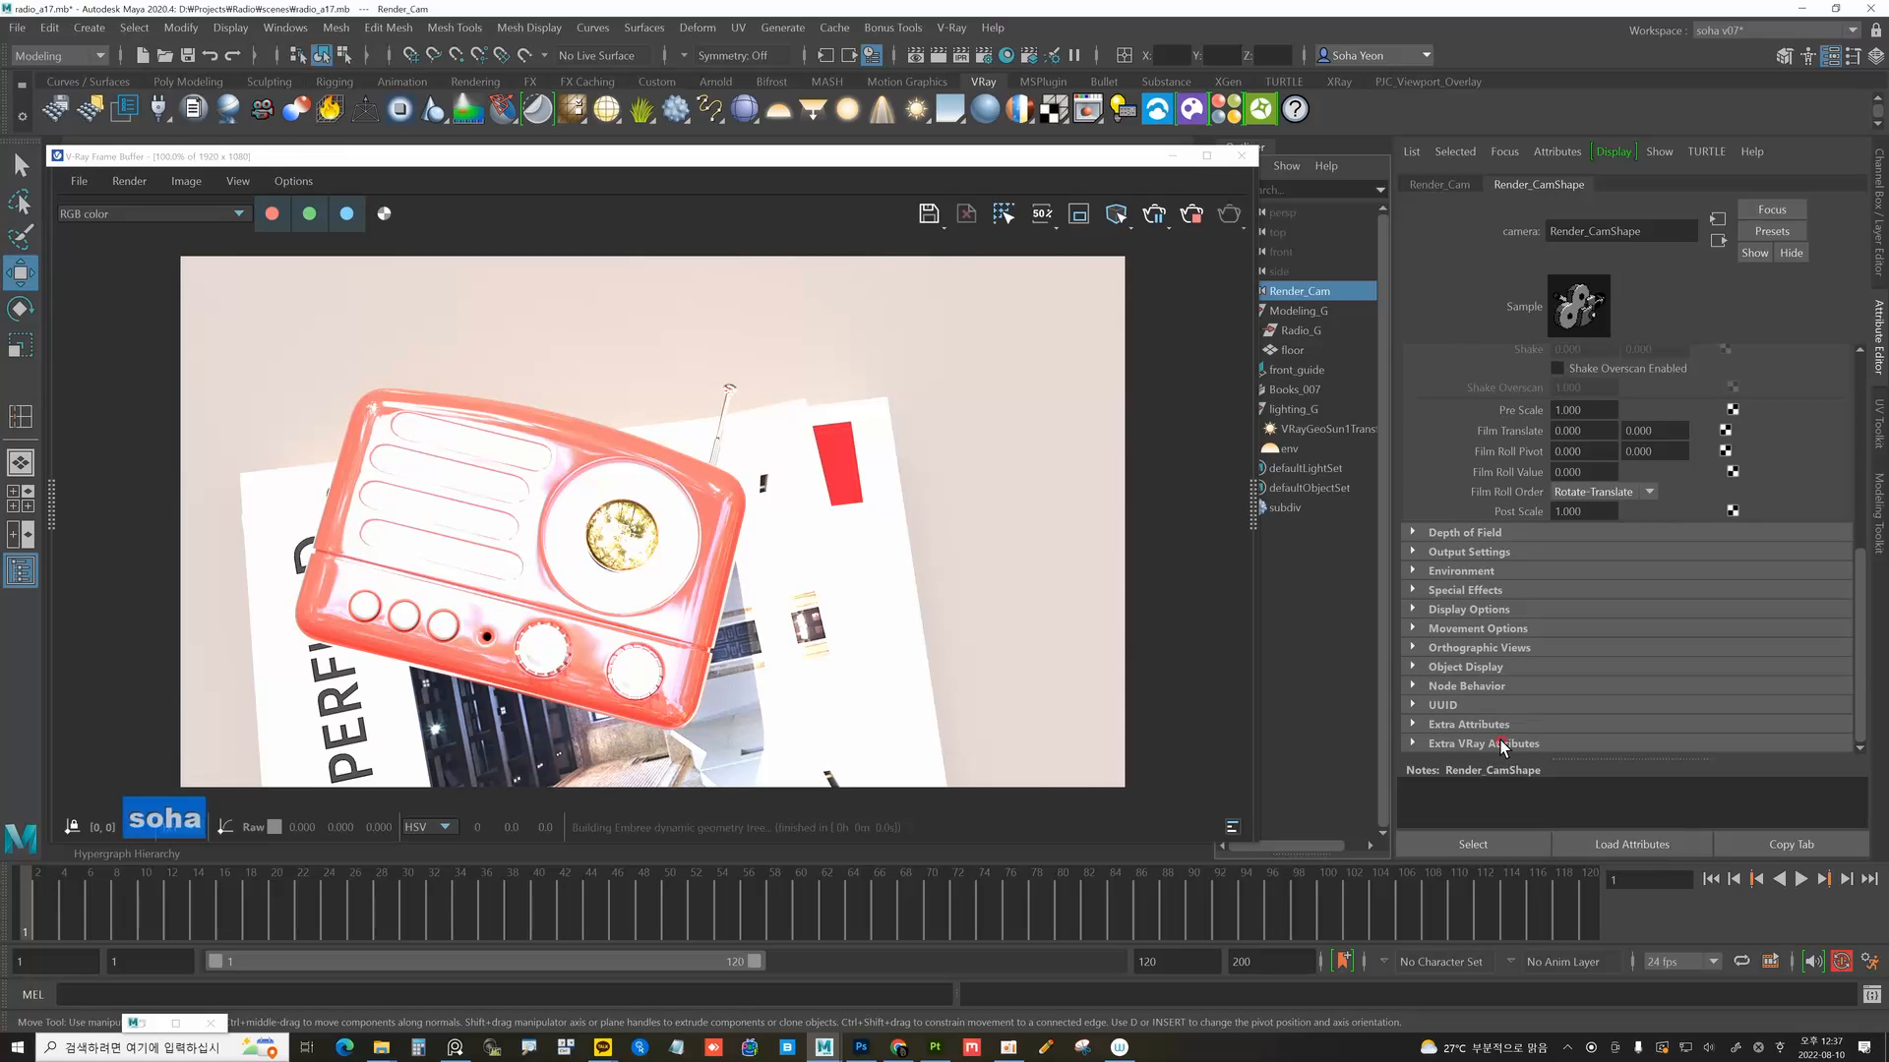
{"action": "left_click", "coordinate": [1501, 740]}
{"action": "scroll", "coordinate": [1602, 696], "scroll_direction": "down", "scroll_amount": 3}
{"action": "scroll", "coordinate": [1613, 703], "scroll_direction": "down", "scroll_amount": 5}
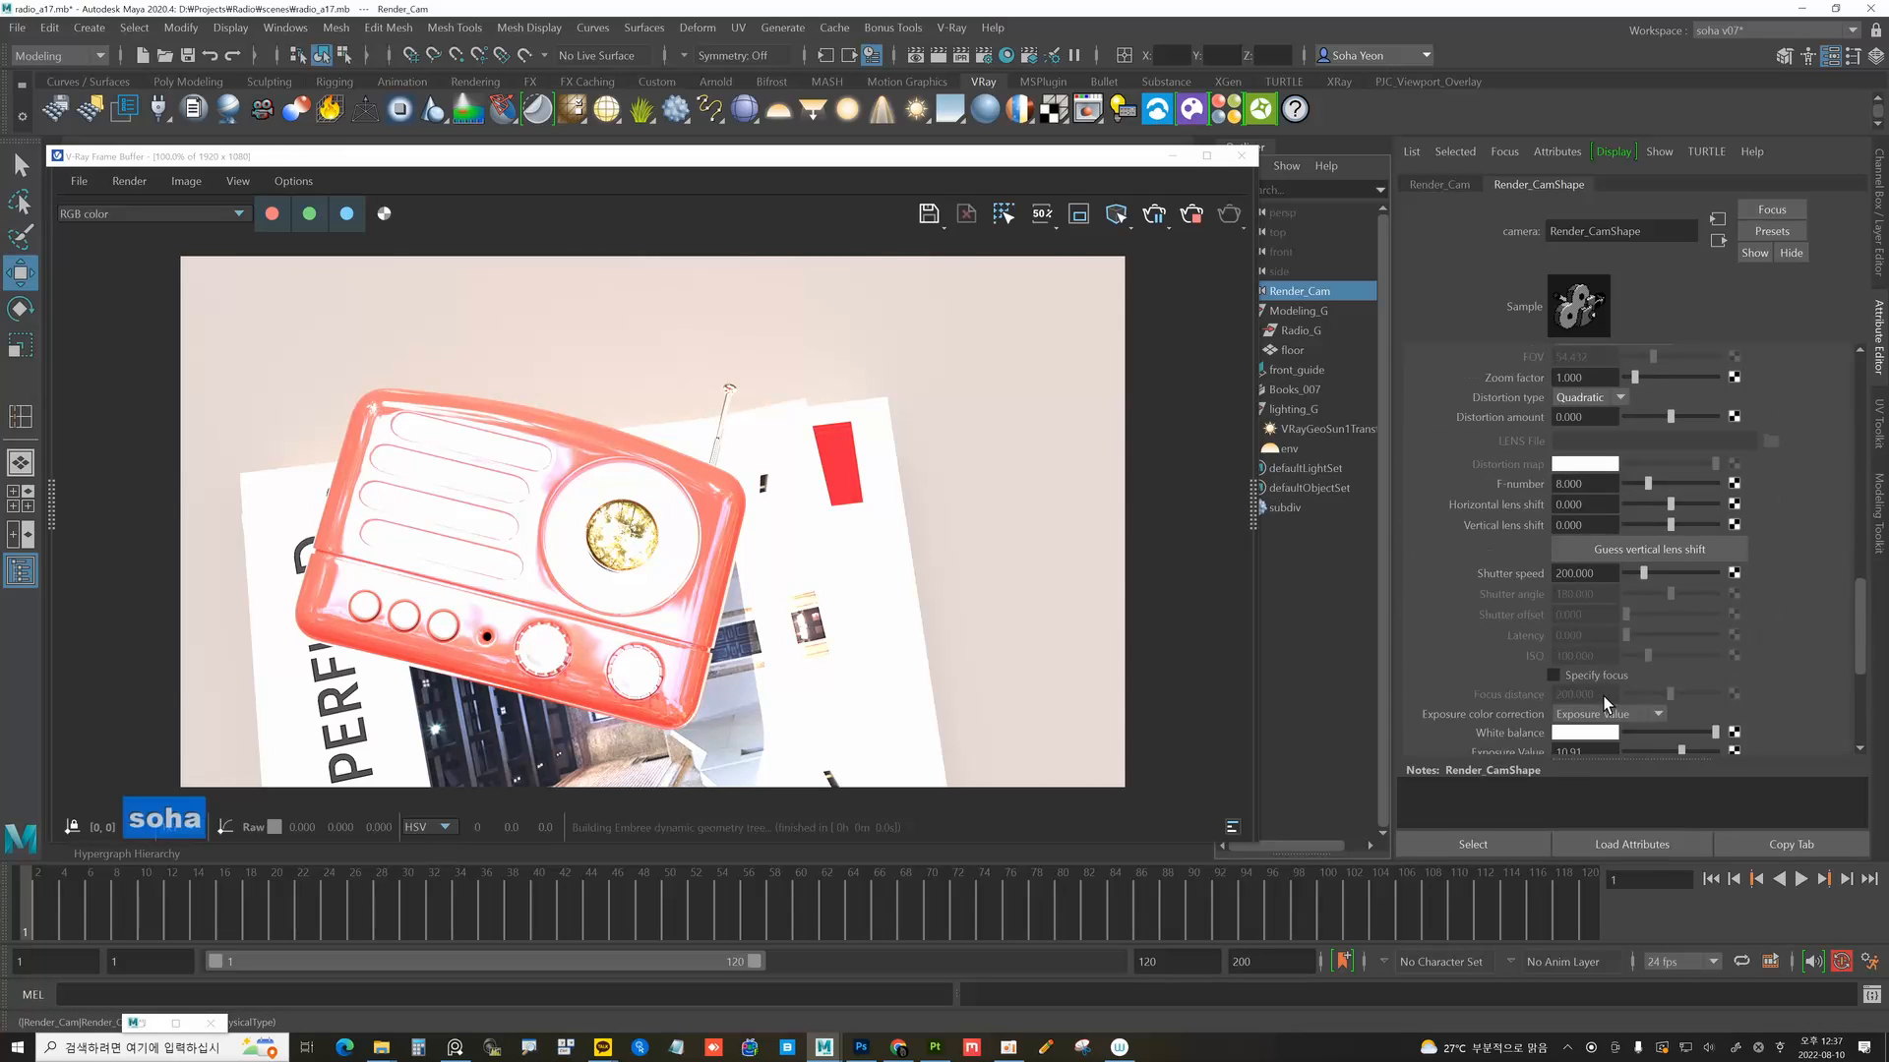
{"action": "left_click_drag", "start_coordinate": [1680, 722], "coordinate": [1686, 724]}
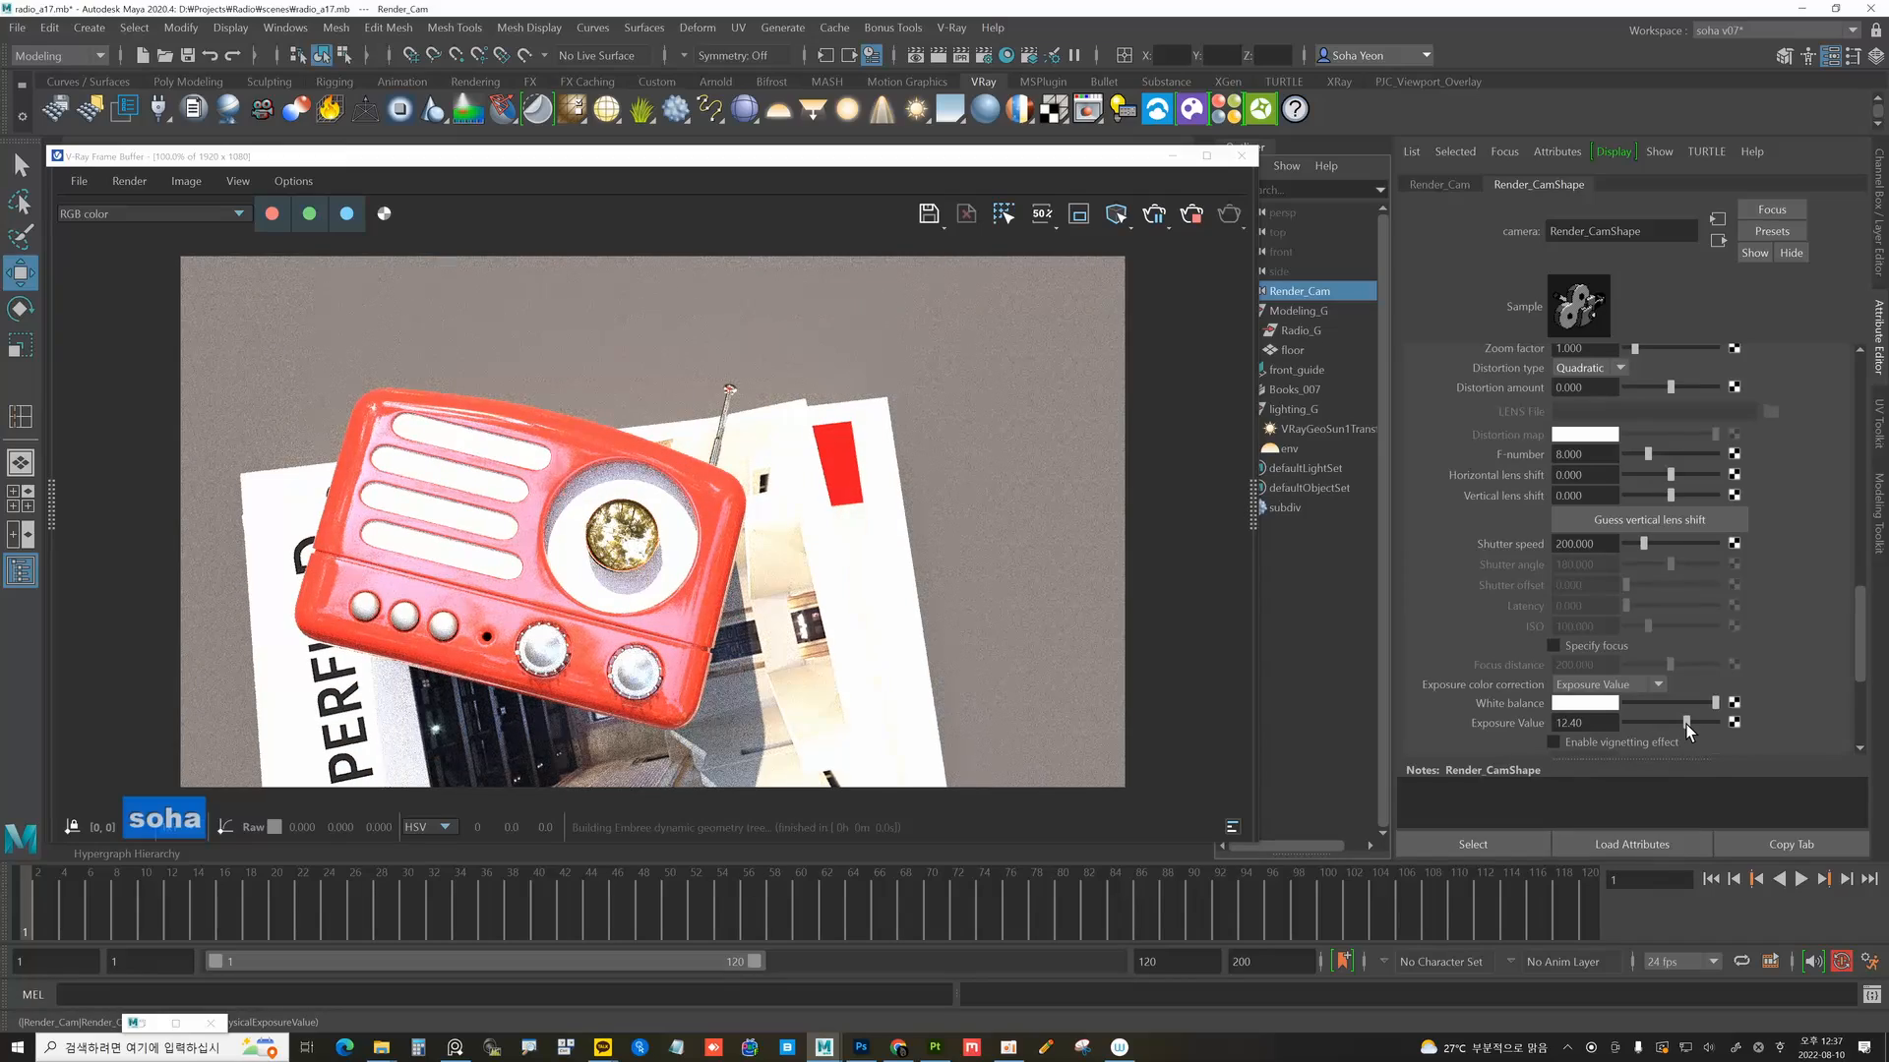
{"action": "left_click_drag", "start_coordinate": [1686, 724], "coordinate": [1692, 724]}
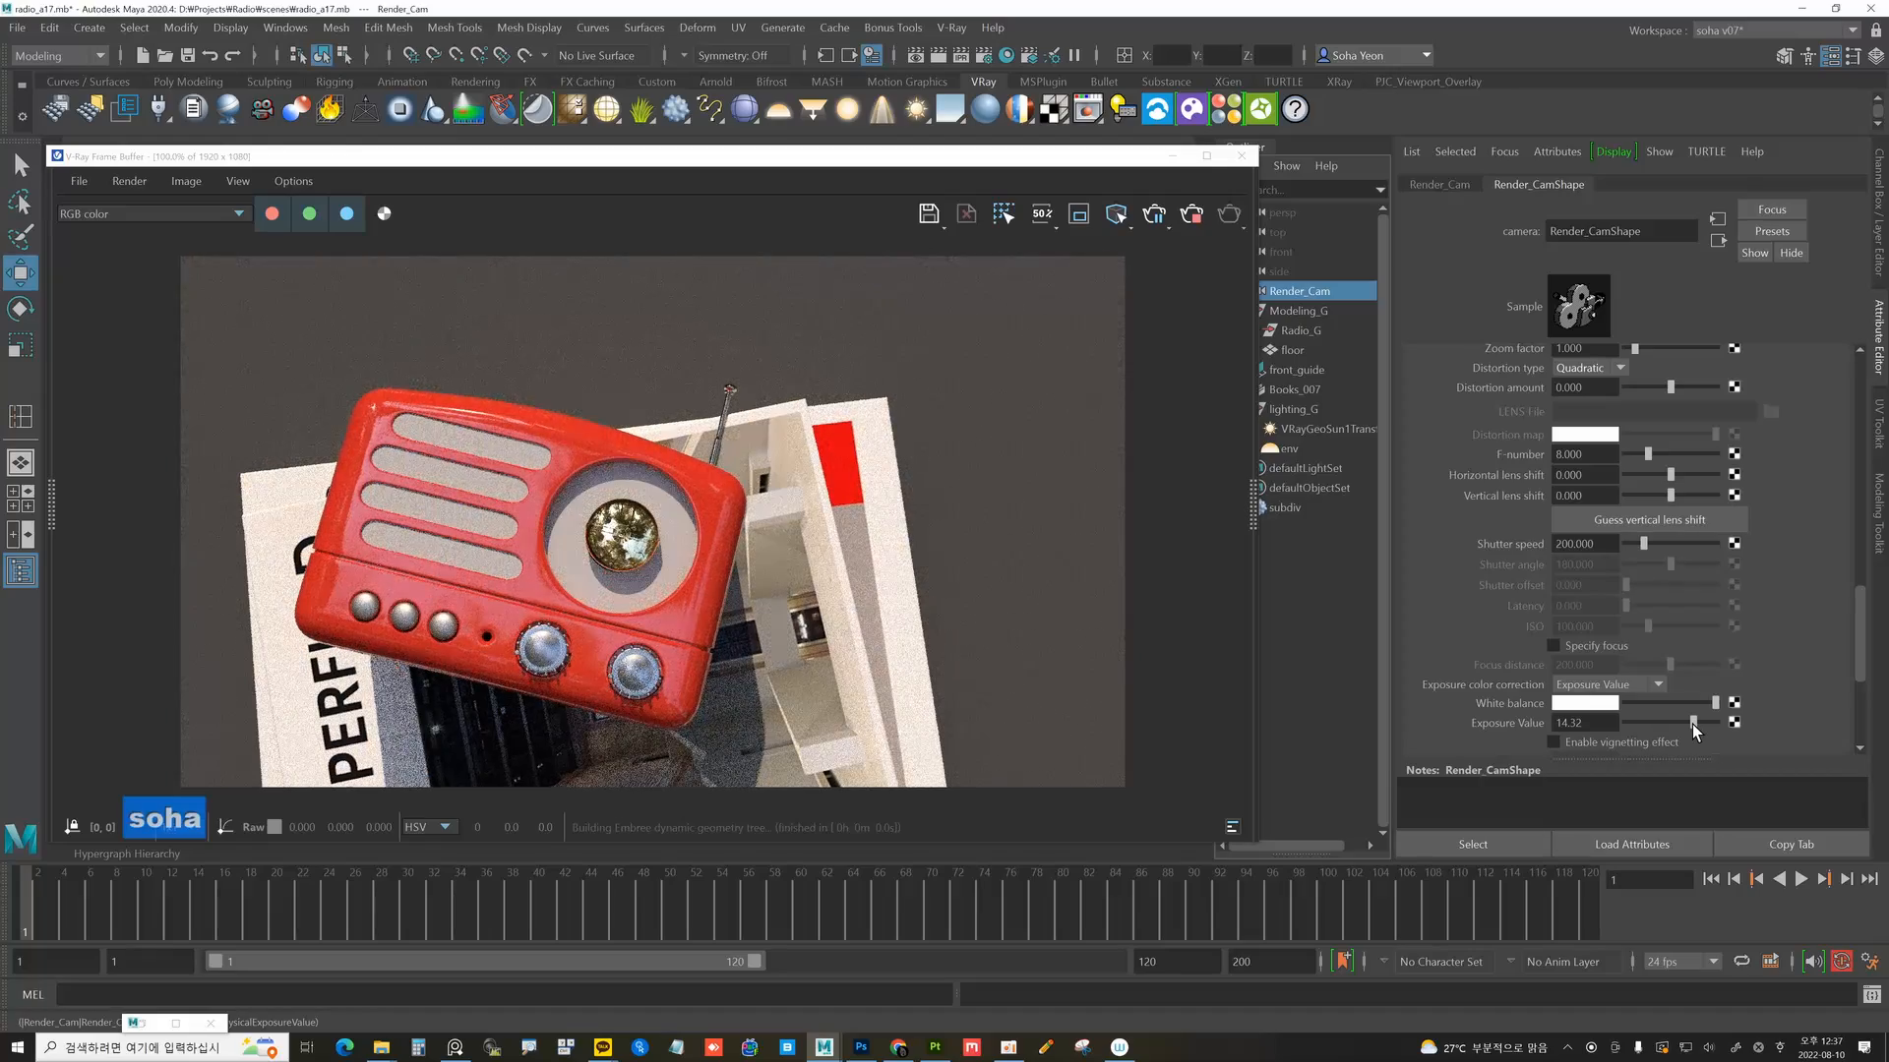
{"action": "left_click_drag", "start_coordinate": [1691, 724], "coordinate": [1686, 723]}
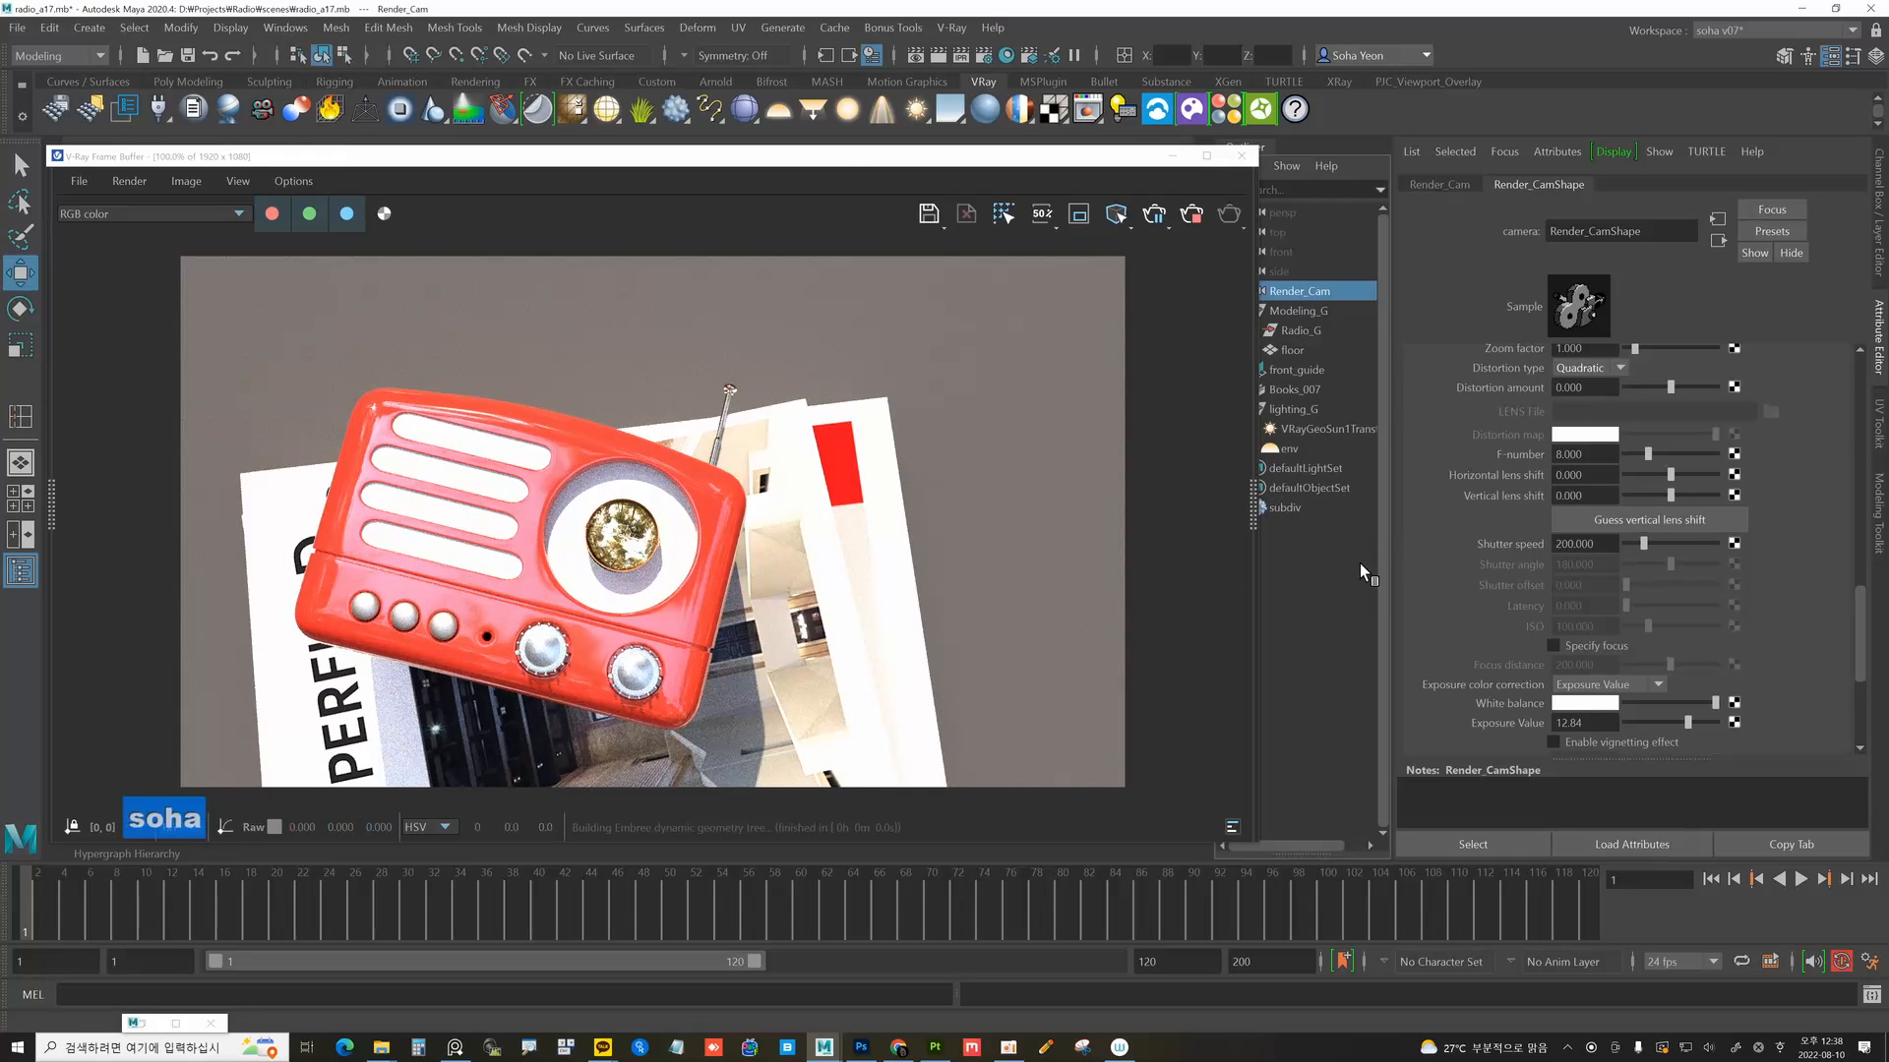
Assign a new V-Ray material to the floor plane and name it wood.
{"action": "left_click_drag", "start_coordinate": [853, 157], "coordinate": [889, 540]}
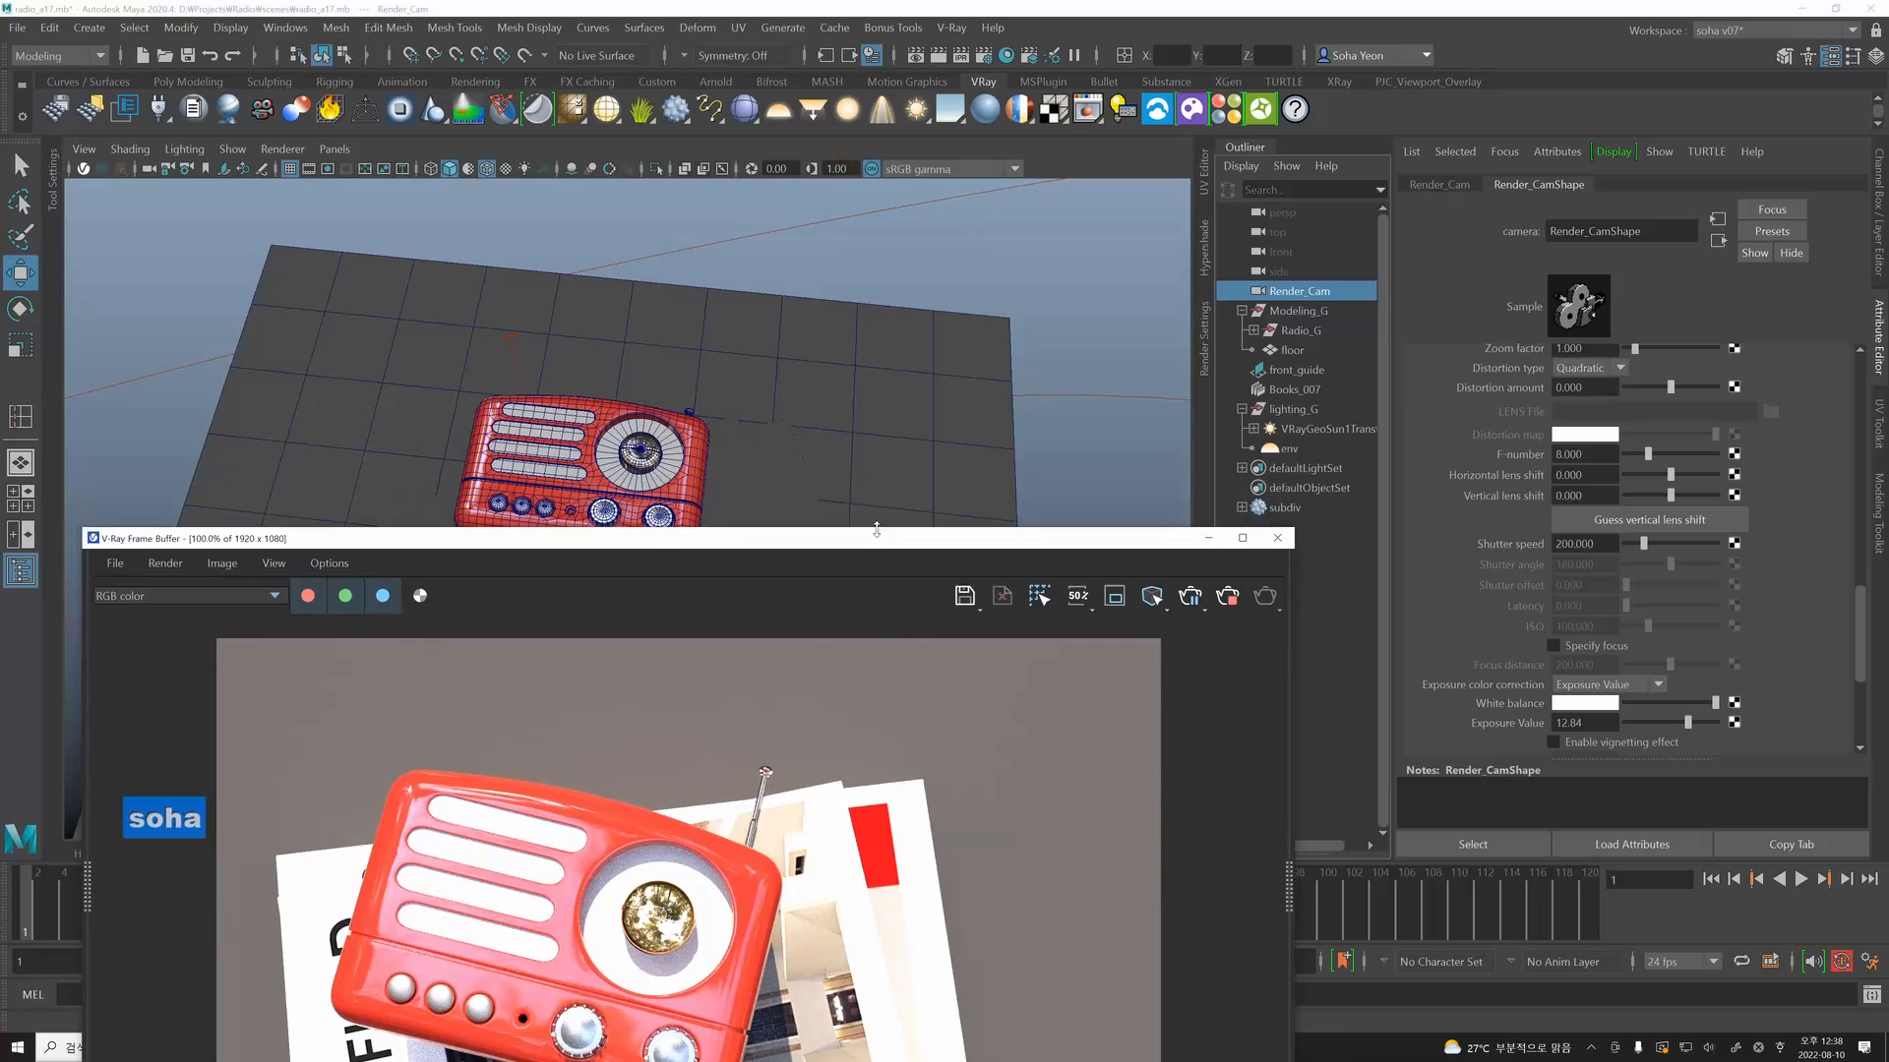
{"action": "left_click", "coordinate": [746, 362]}
{"action": "key", "text": "shift+v"}
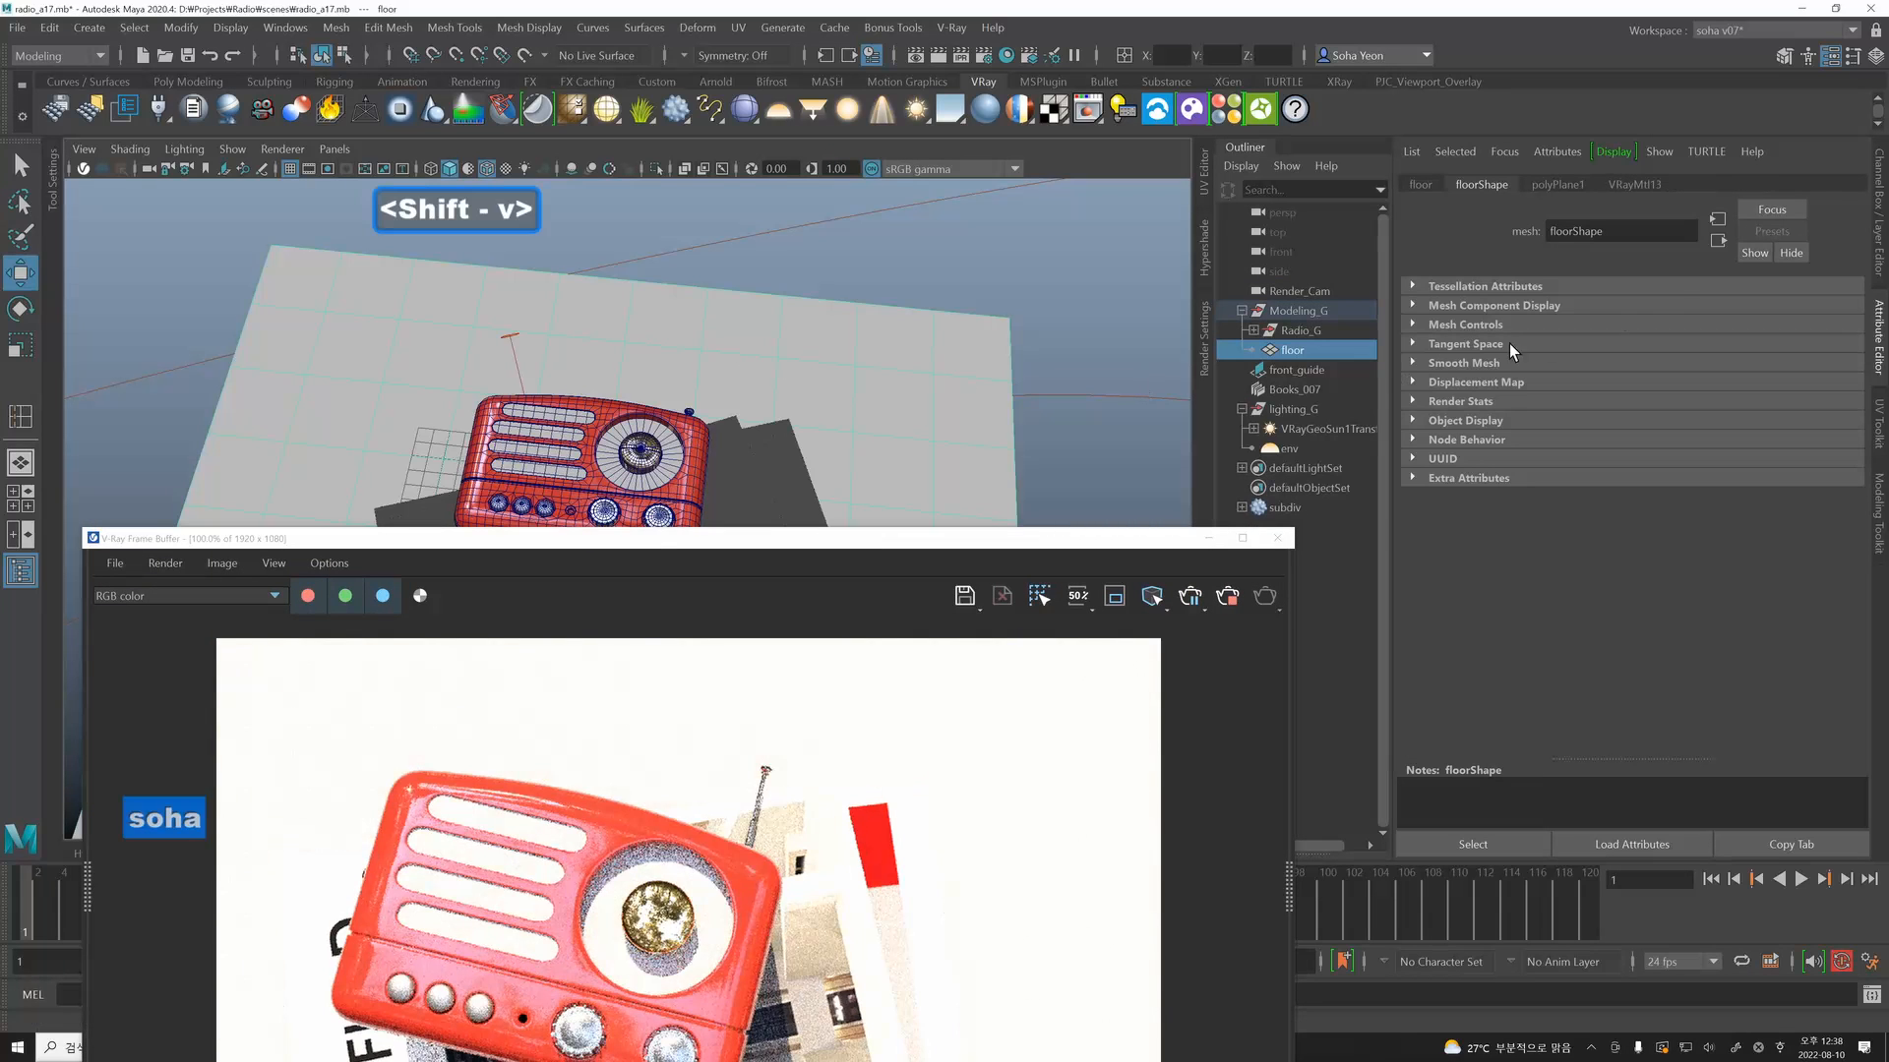
{"action": "left_click", "coordinate": [1635, 185]}
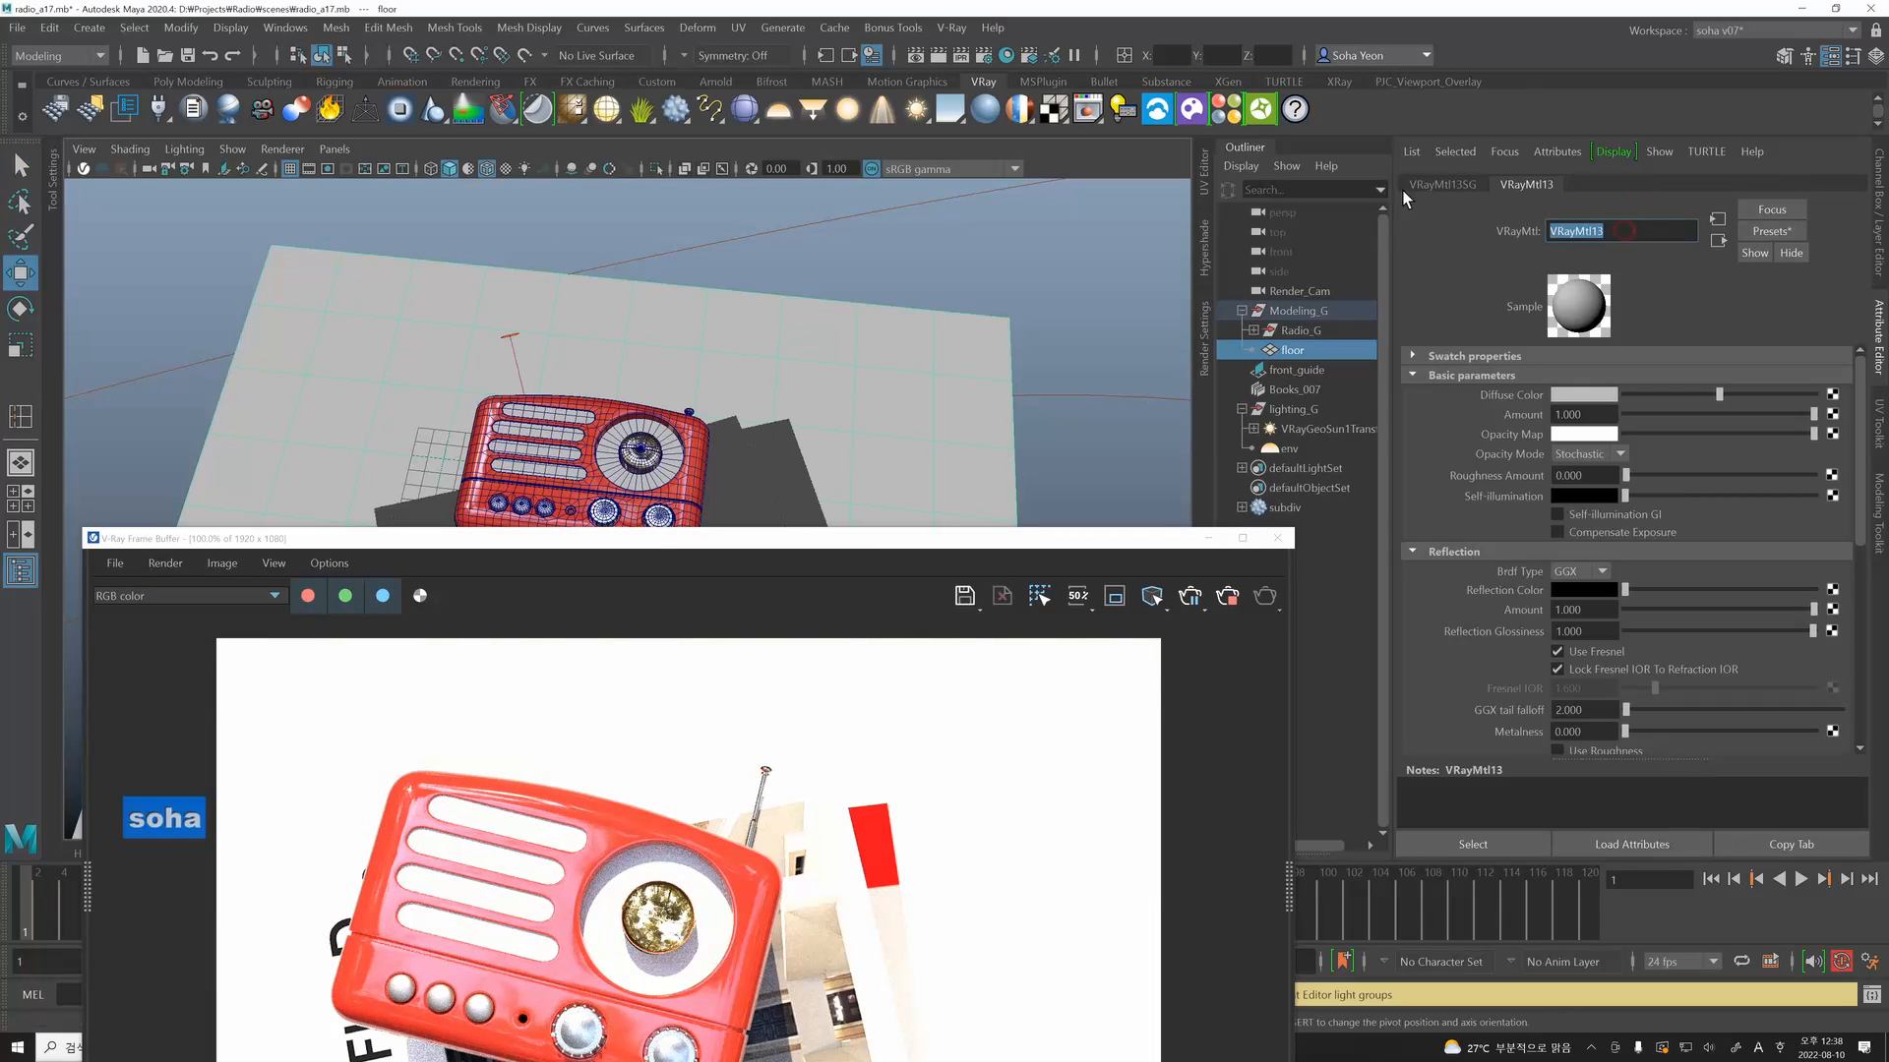
{"action": "type", "text": "wood"}
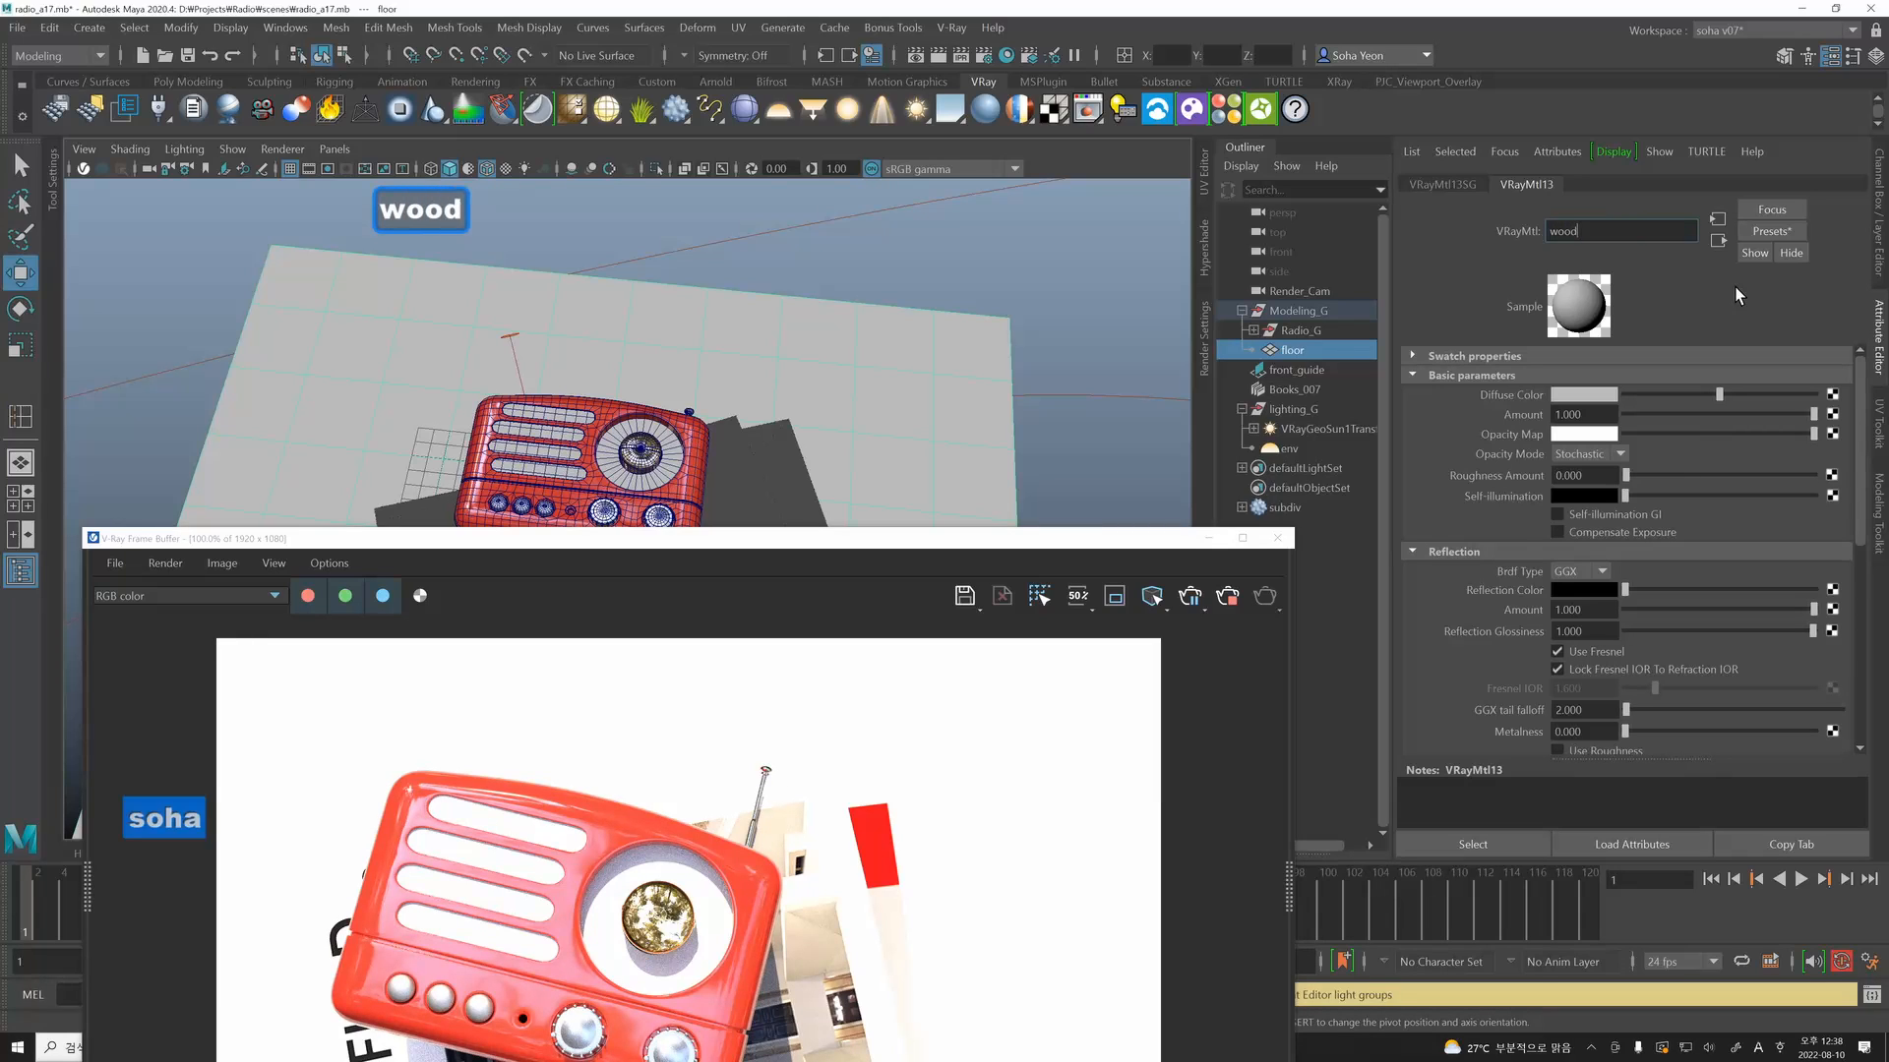
{"action": "key", "text": "Return"}
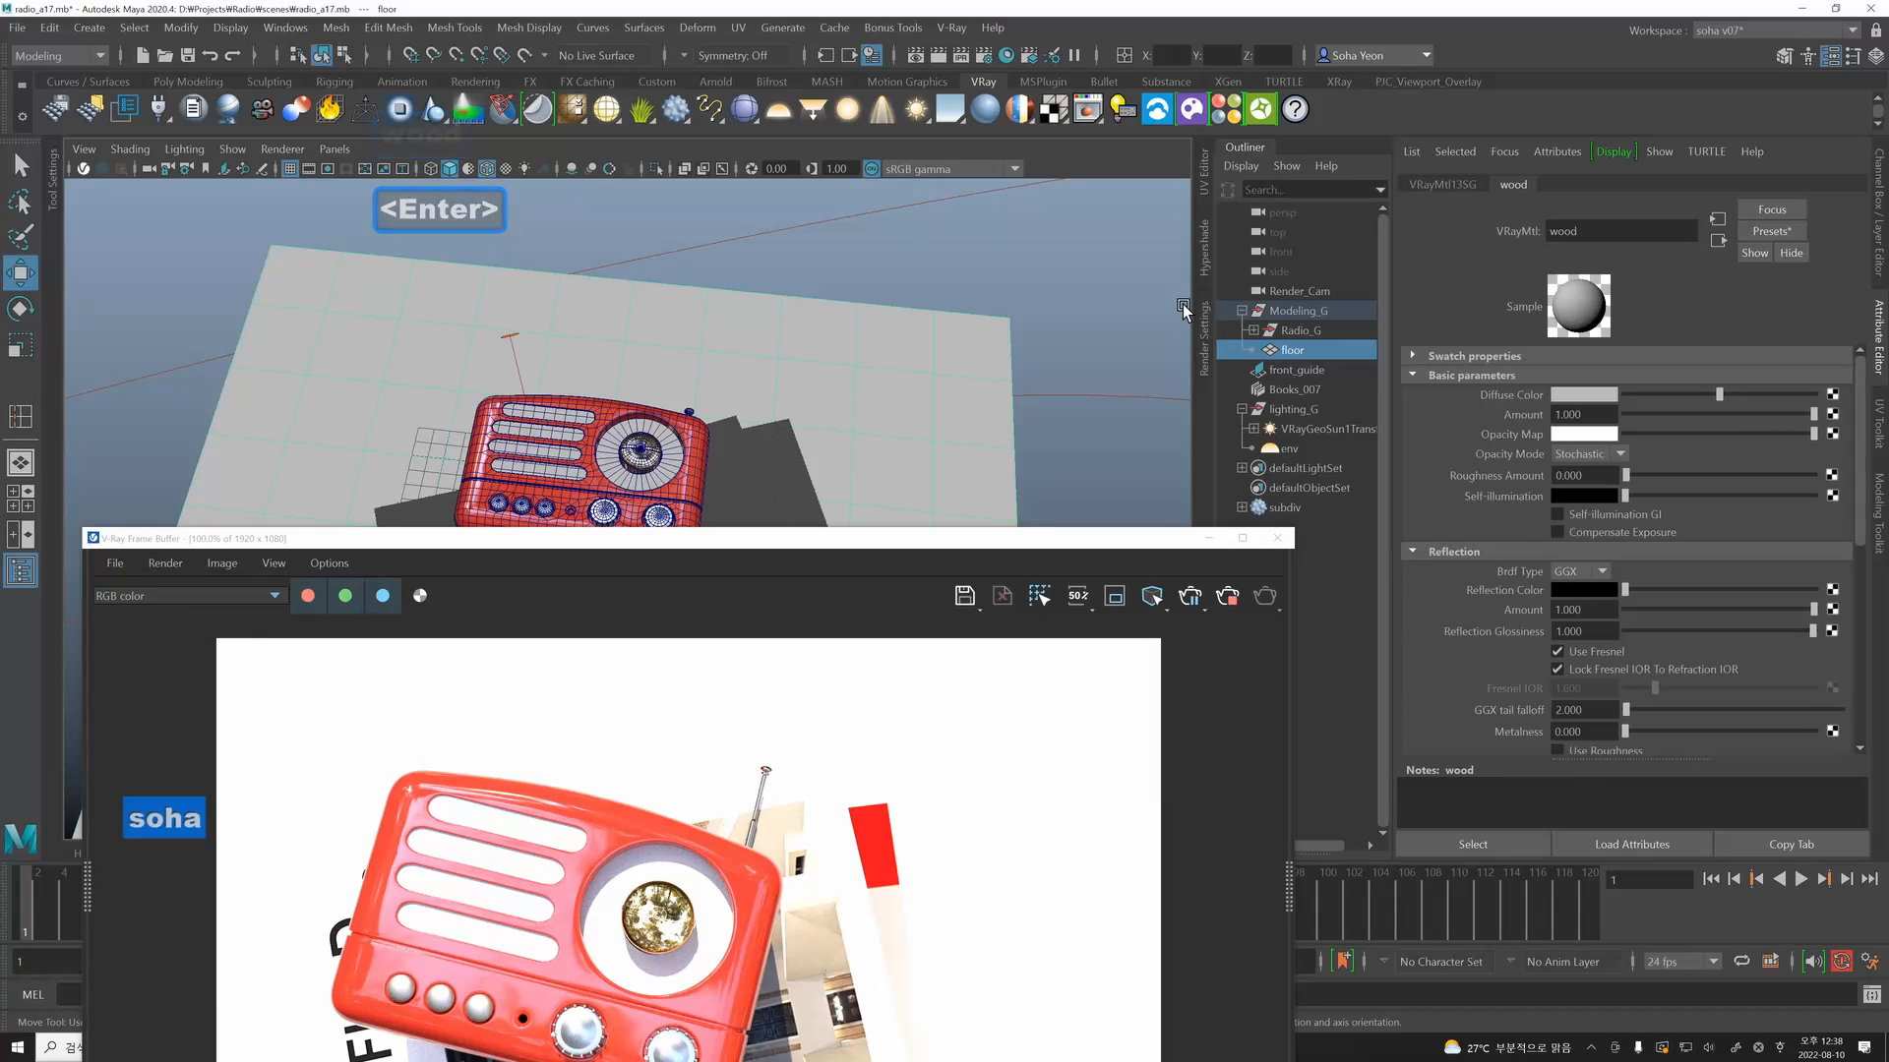
Apply the Plywood_C_50cm material from the V-Ray material library's Wood & Laminate category to the floor, and minimize the library.
{"action": "left_click", "coordinate": [927, 346]}
{"action": "left_click", "coordinate": [1226, 109]}
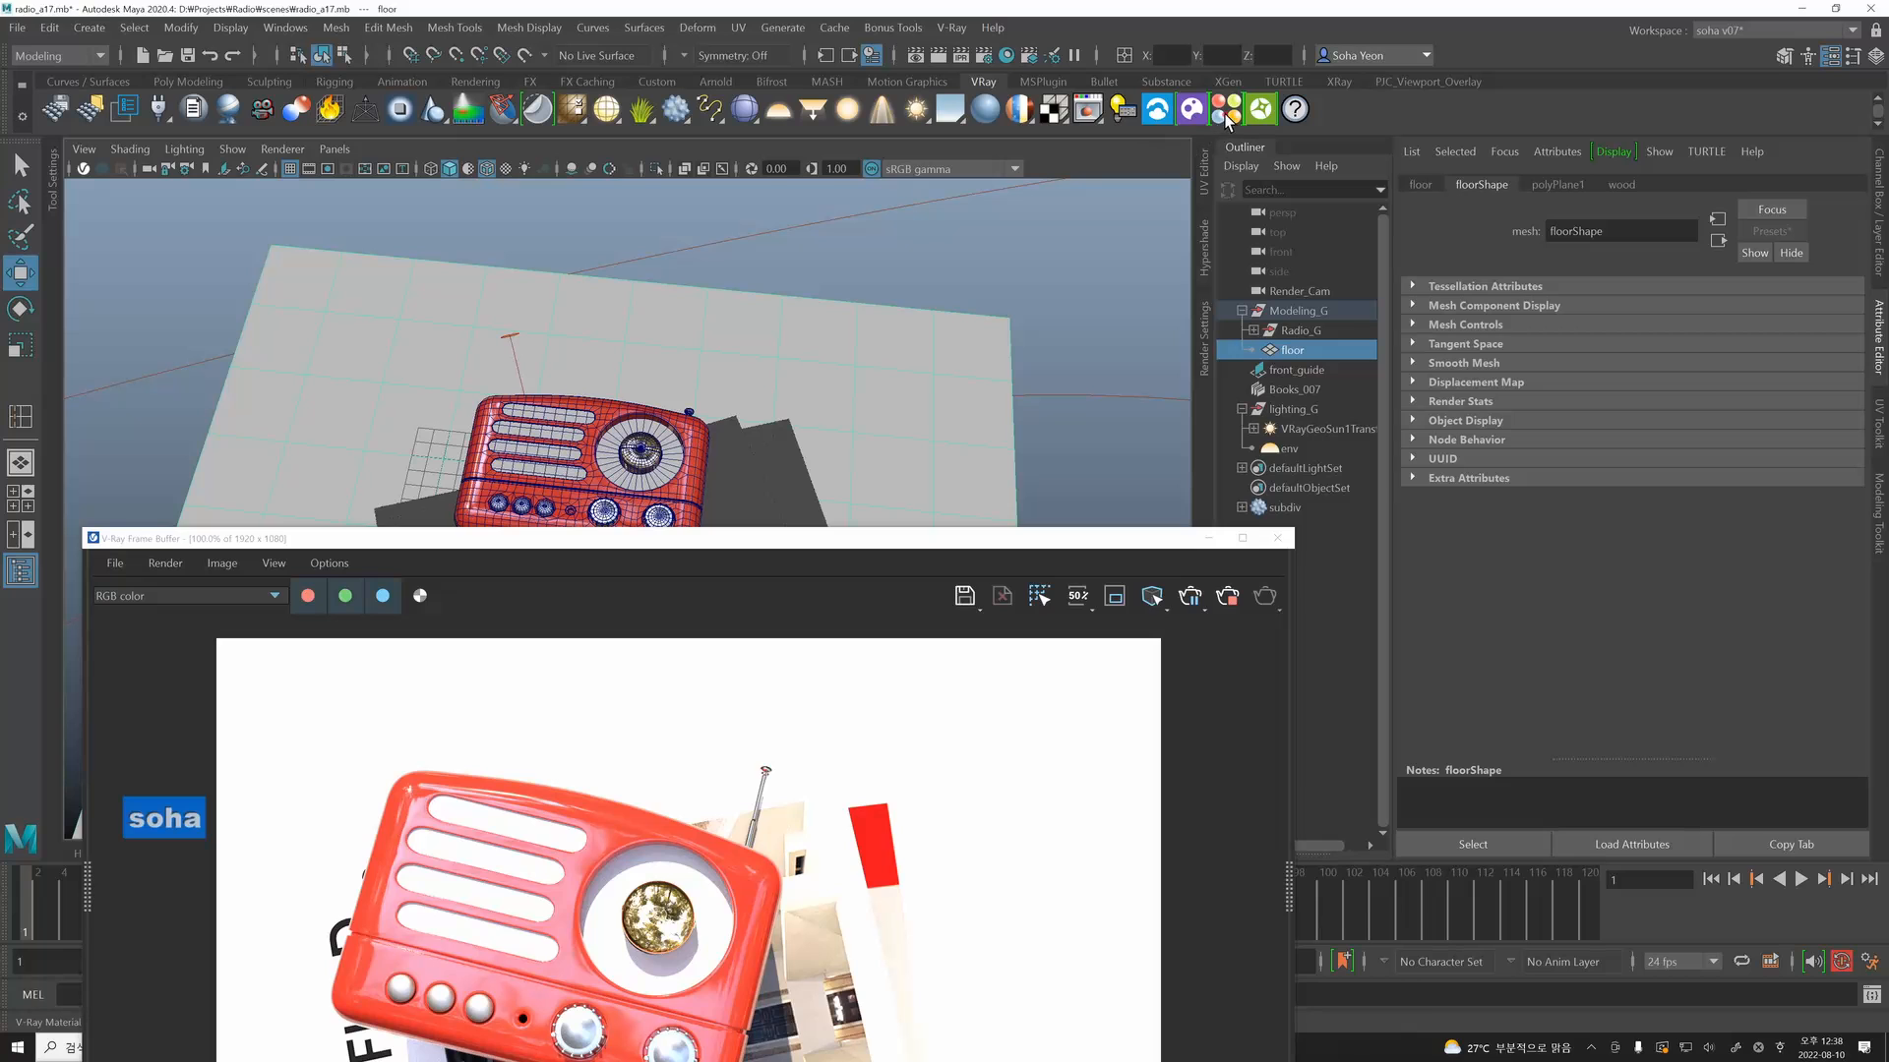
{"action": "left_click_drag", "start_coordinate": [1254, 847], "coordinate": [1339, 162]}
{"action": "scroll", "coordinate": [1330, 458], "scroll_direction": "down", "scroll_amount": 6}
{"action": "scroll", "coordinate": [1235, 482], "scroll_direction": "up", "scroll_amount": 3}
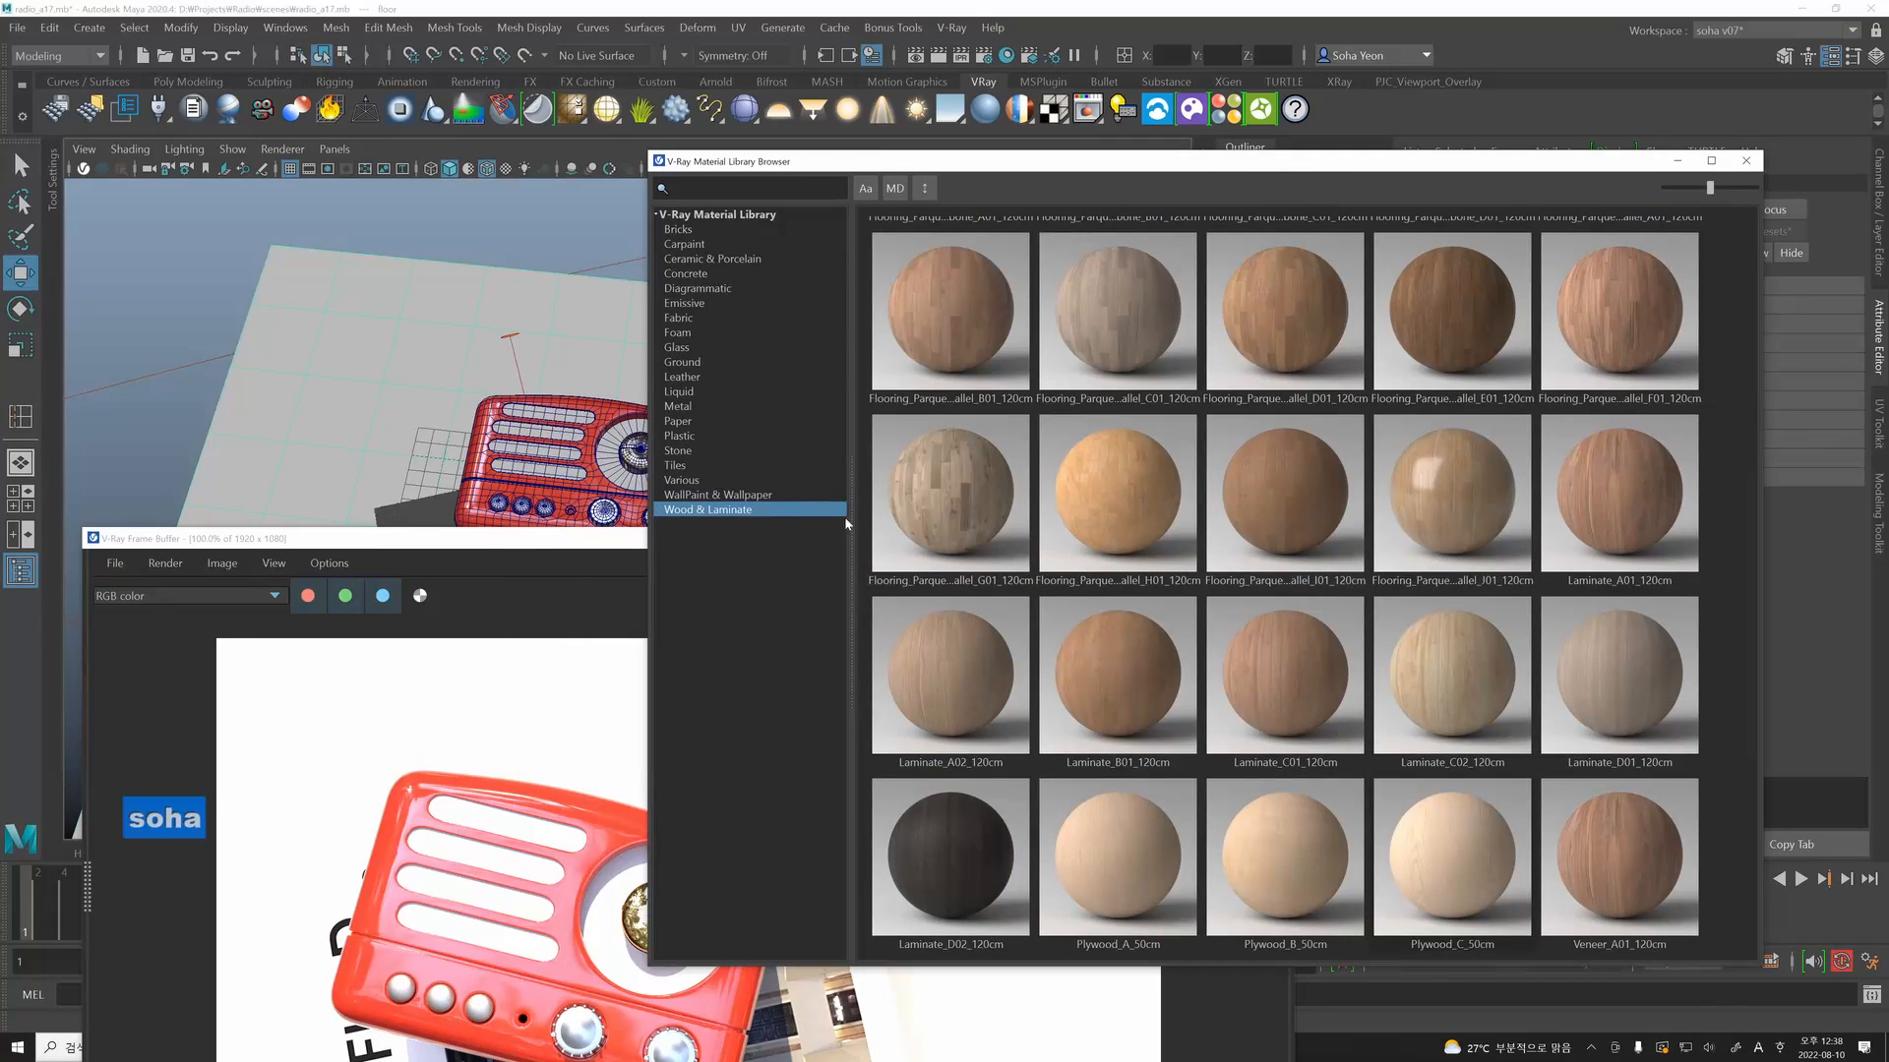
{"action": "left_click", "coordinate": [702, 503]}
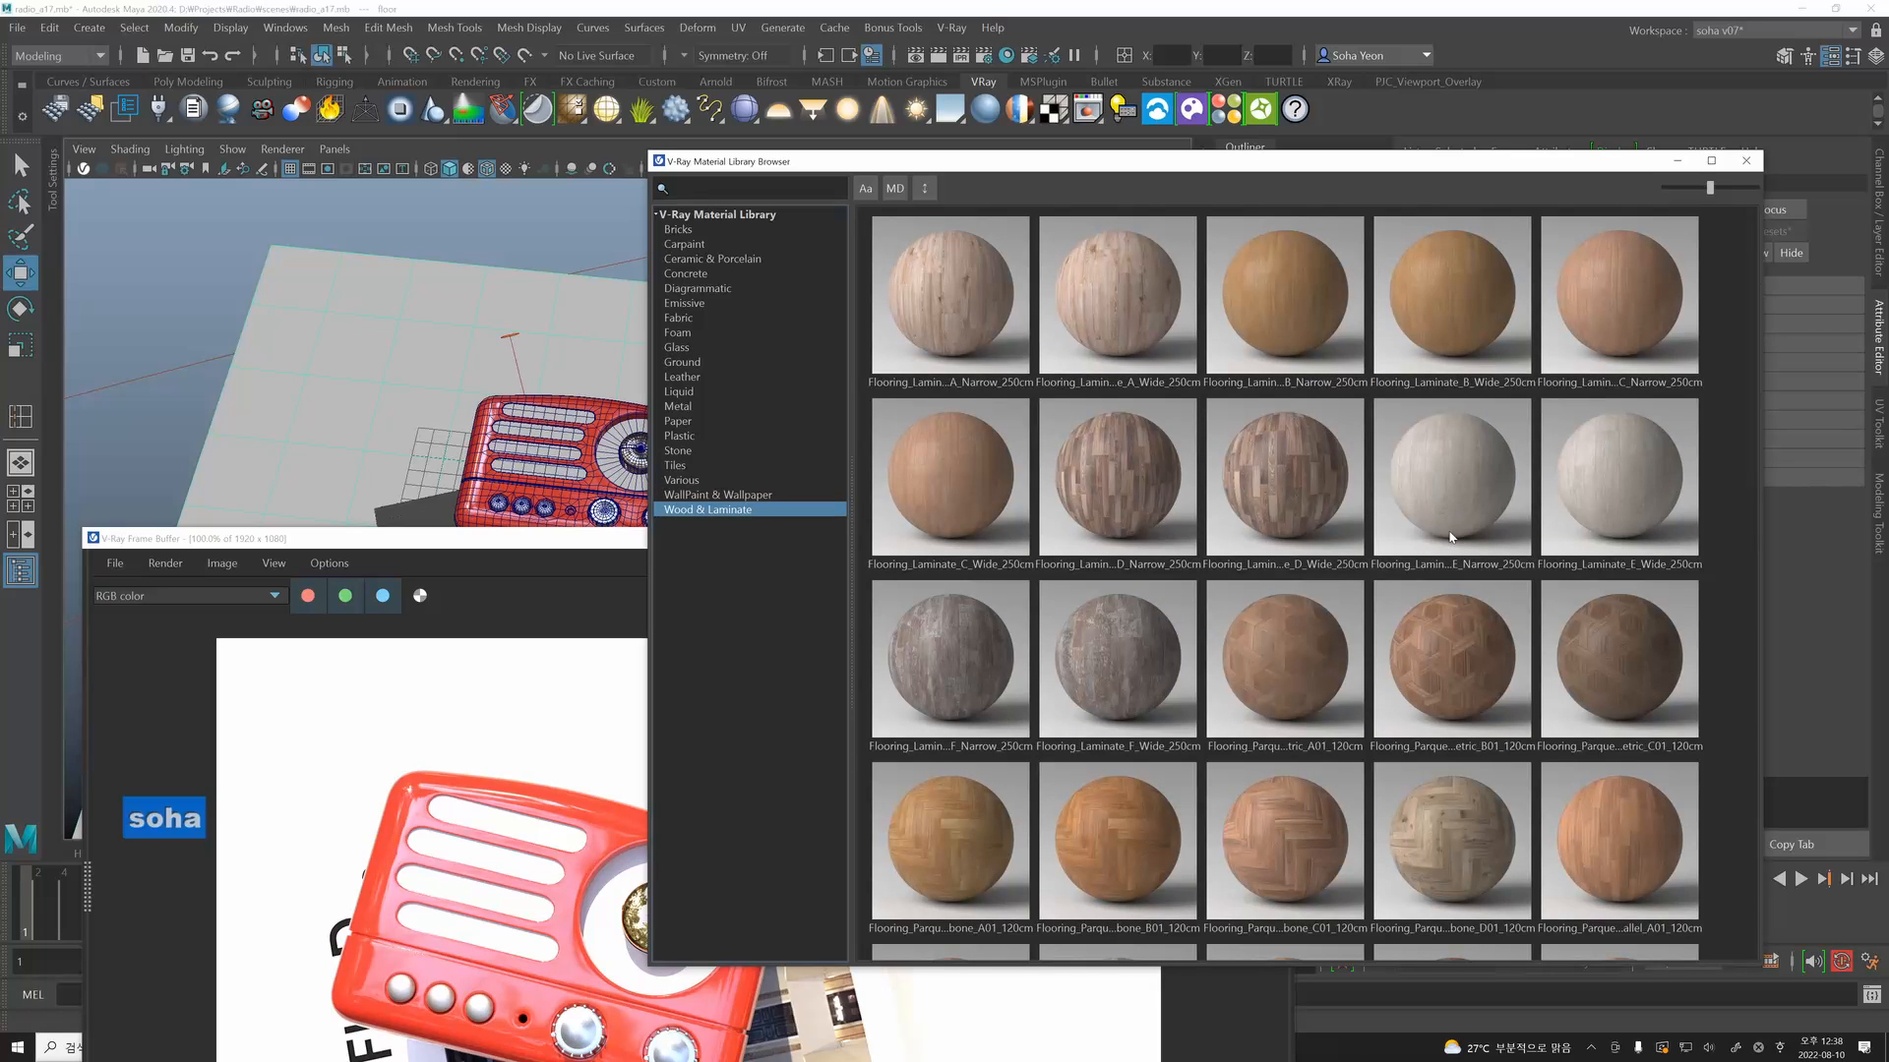
{"action": "scroll", "coordinate": [1450, 537], "scroll_direction": "down", "scroll_amount": 5}
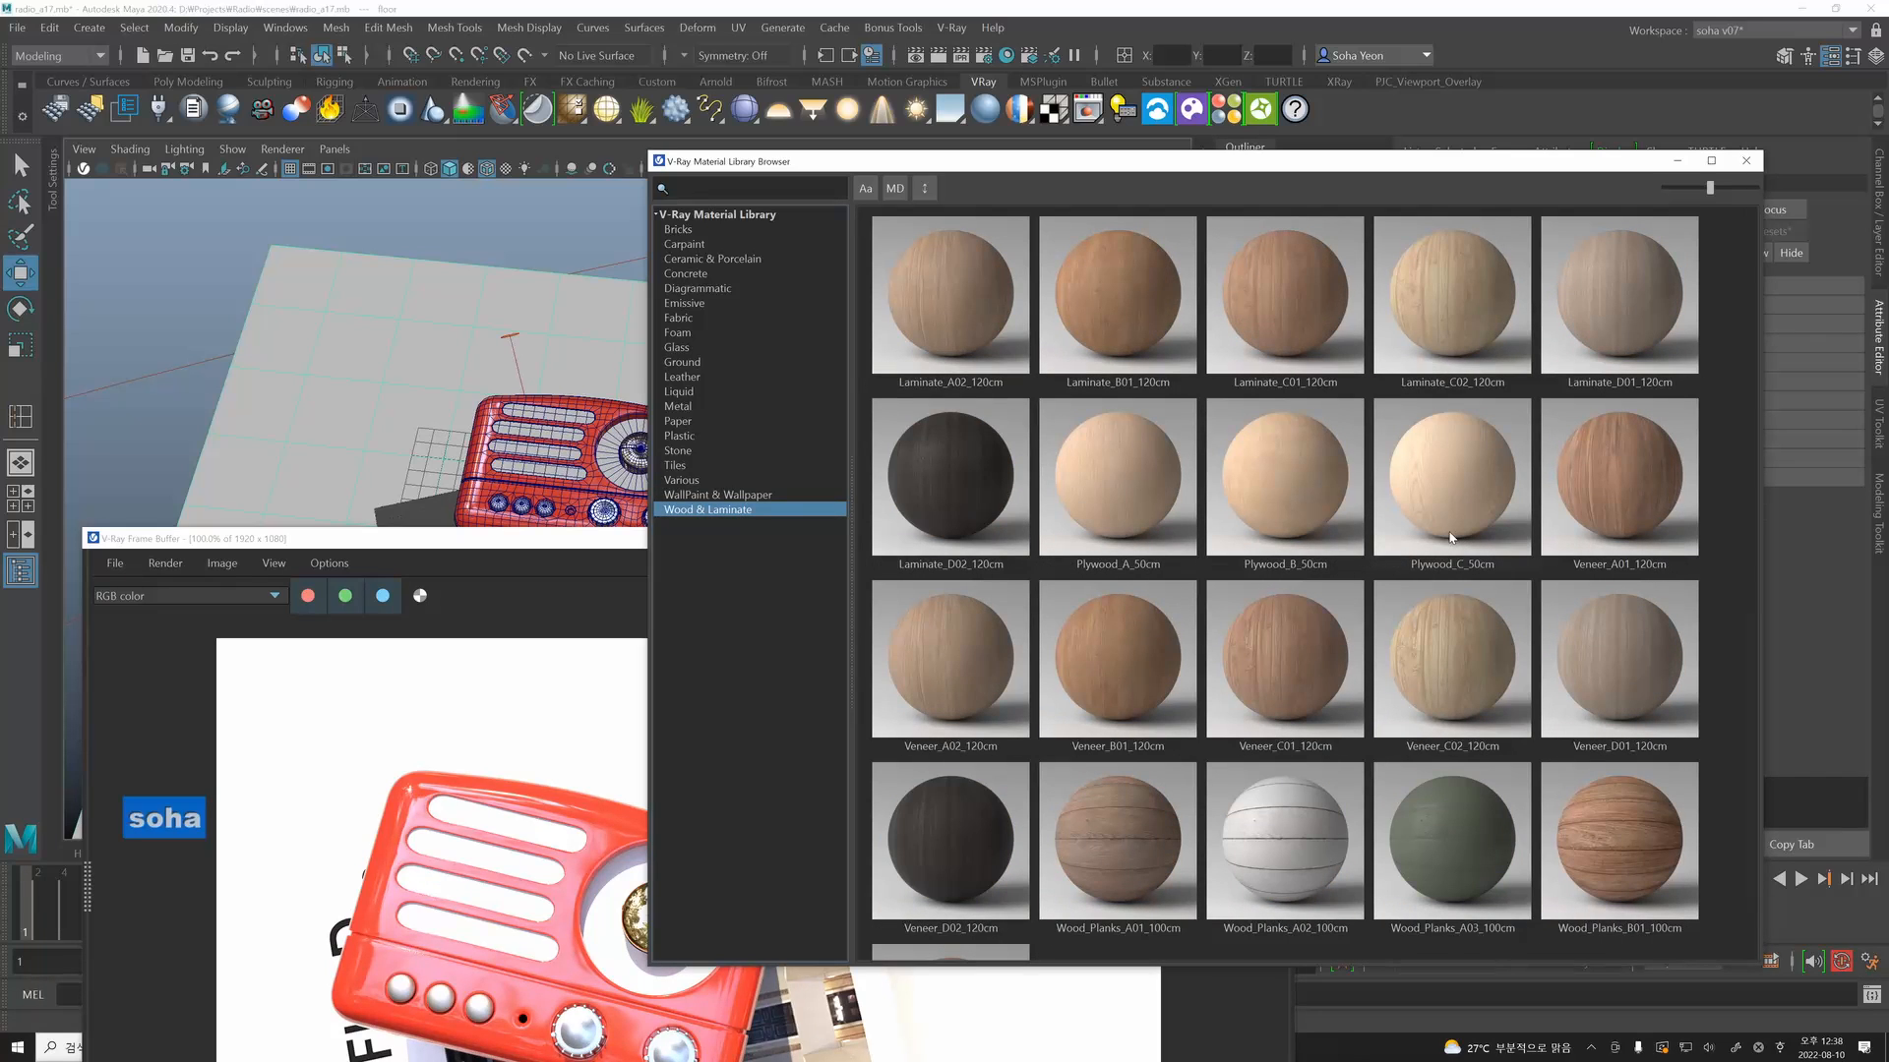
{"action": "scroll", "coordinate": [1449, 537], "scroll_direction": "down", "scroll_amount": 2}
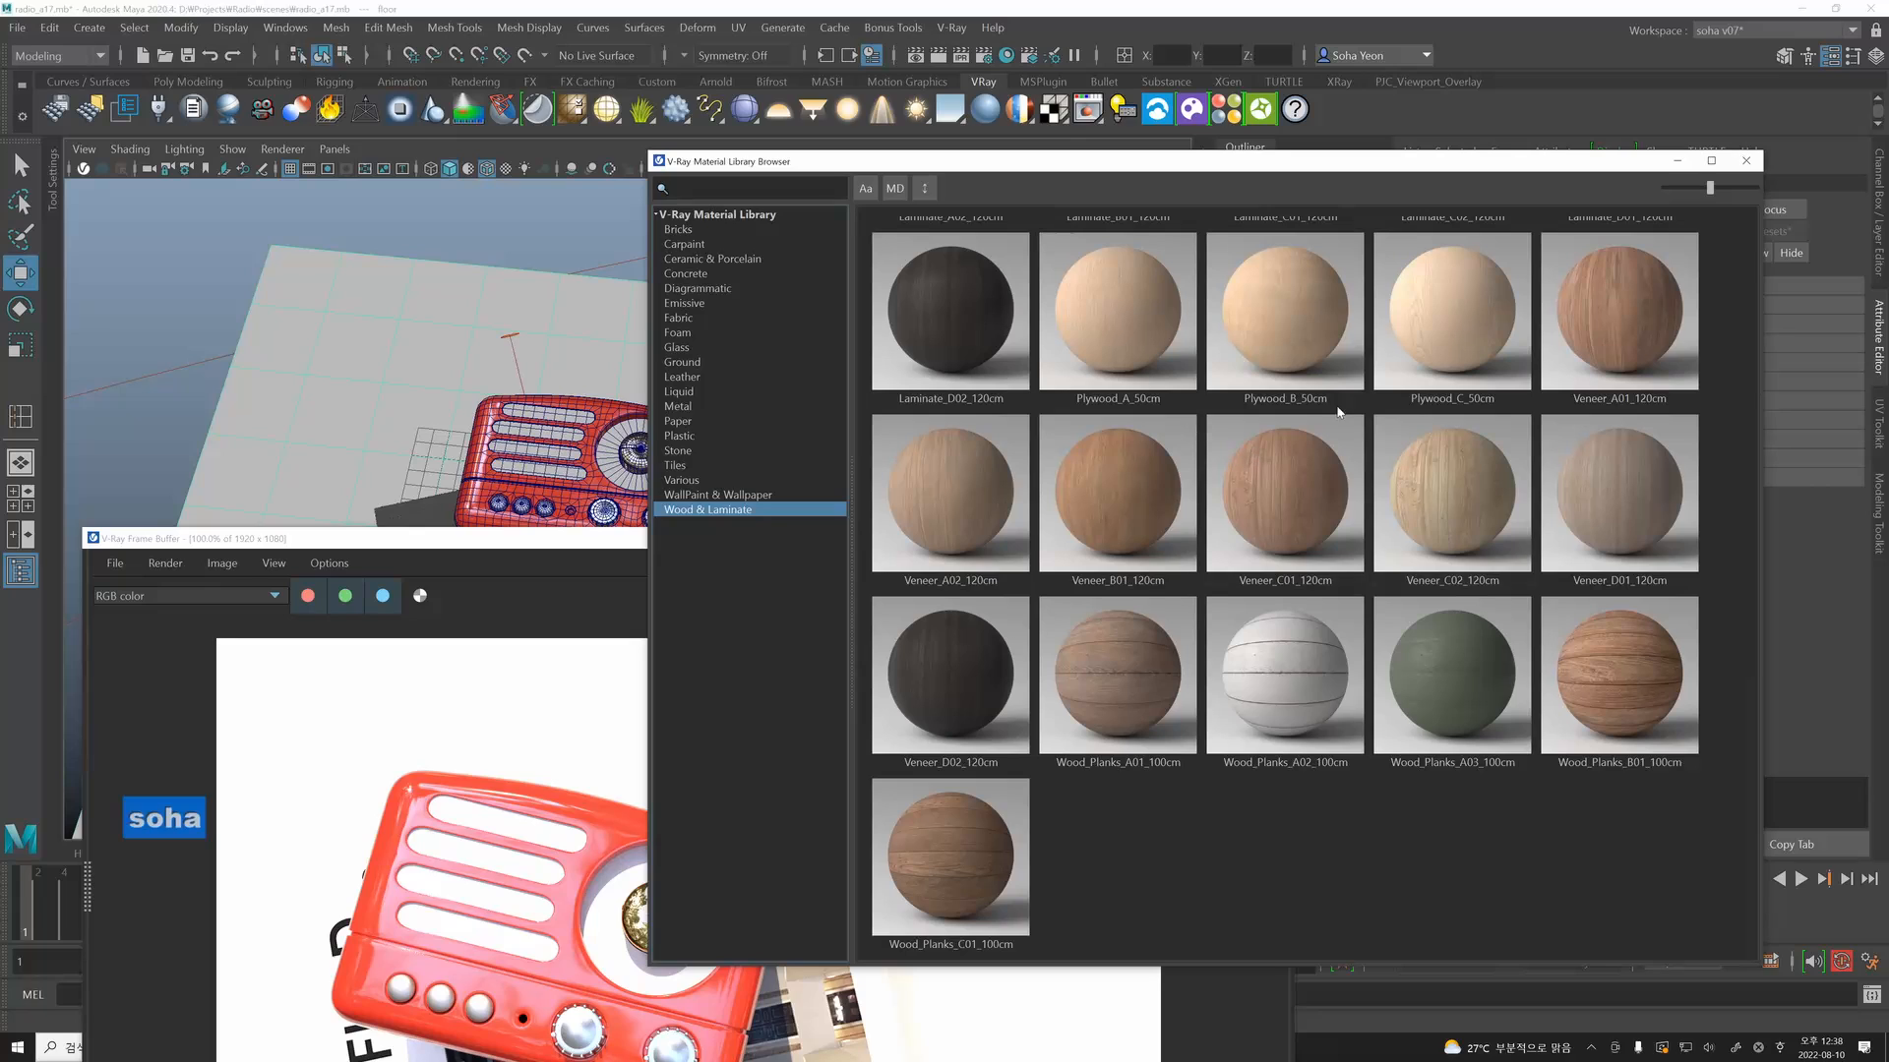
{"action": "left_click", "coordinate": [1463, 313]}
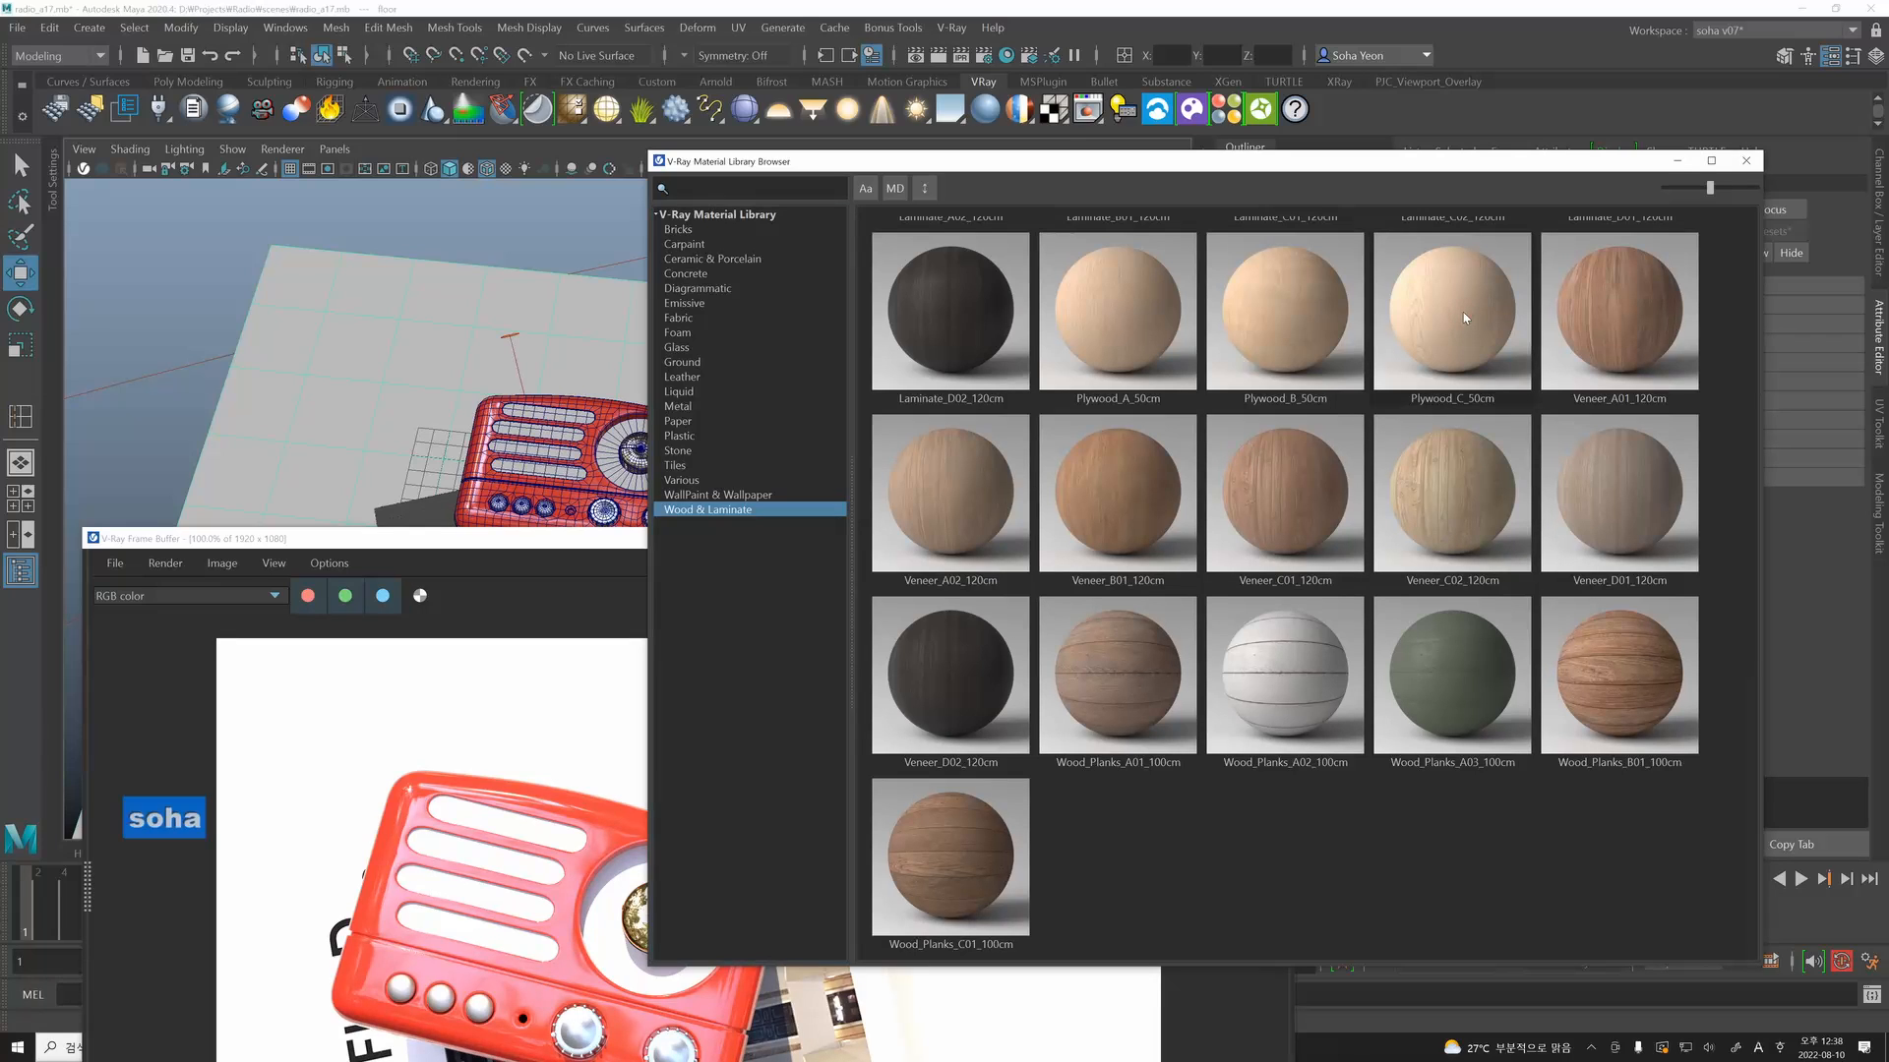
{"action": "left_click_drag", "start_coordinate": [1464, 313], "coordinate": [902, 298]}
{"action": "left_click_drag", "start_coordinate": [481, 326], "coordinate": [481, 328]}
{"action": "left_click_drag", "start_coordinate": [516, 541], "coordinate": [562, 200]}
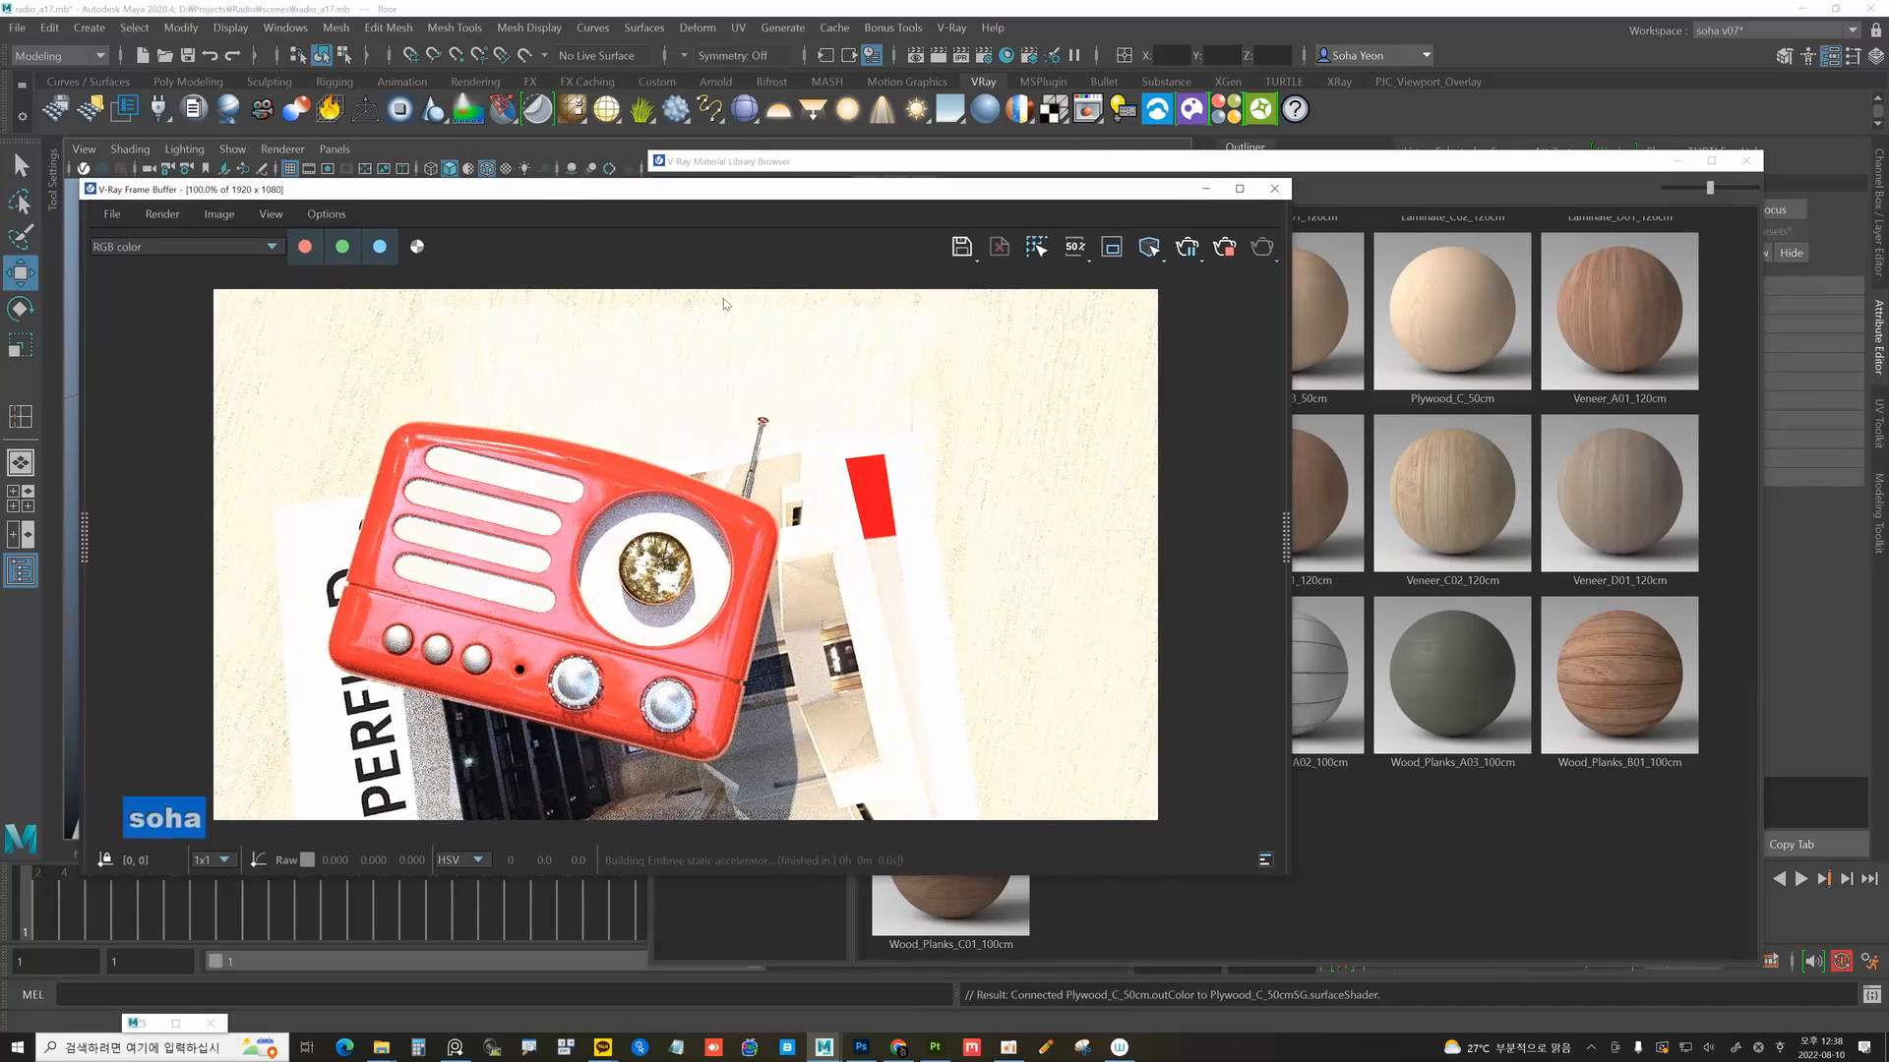
{"action": "left_click", "coordinate": [1677, 160]}
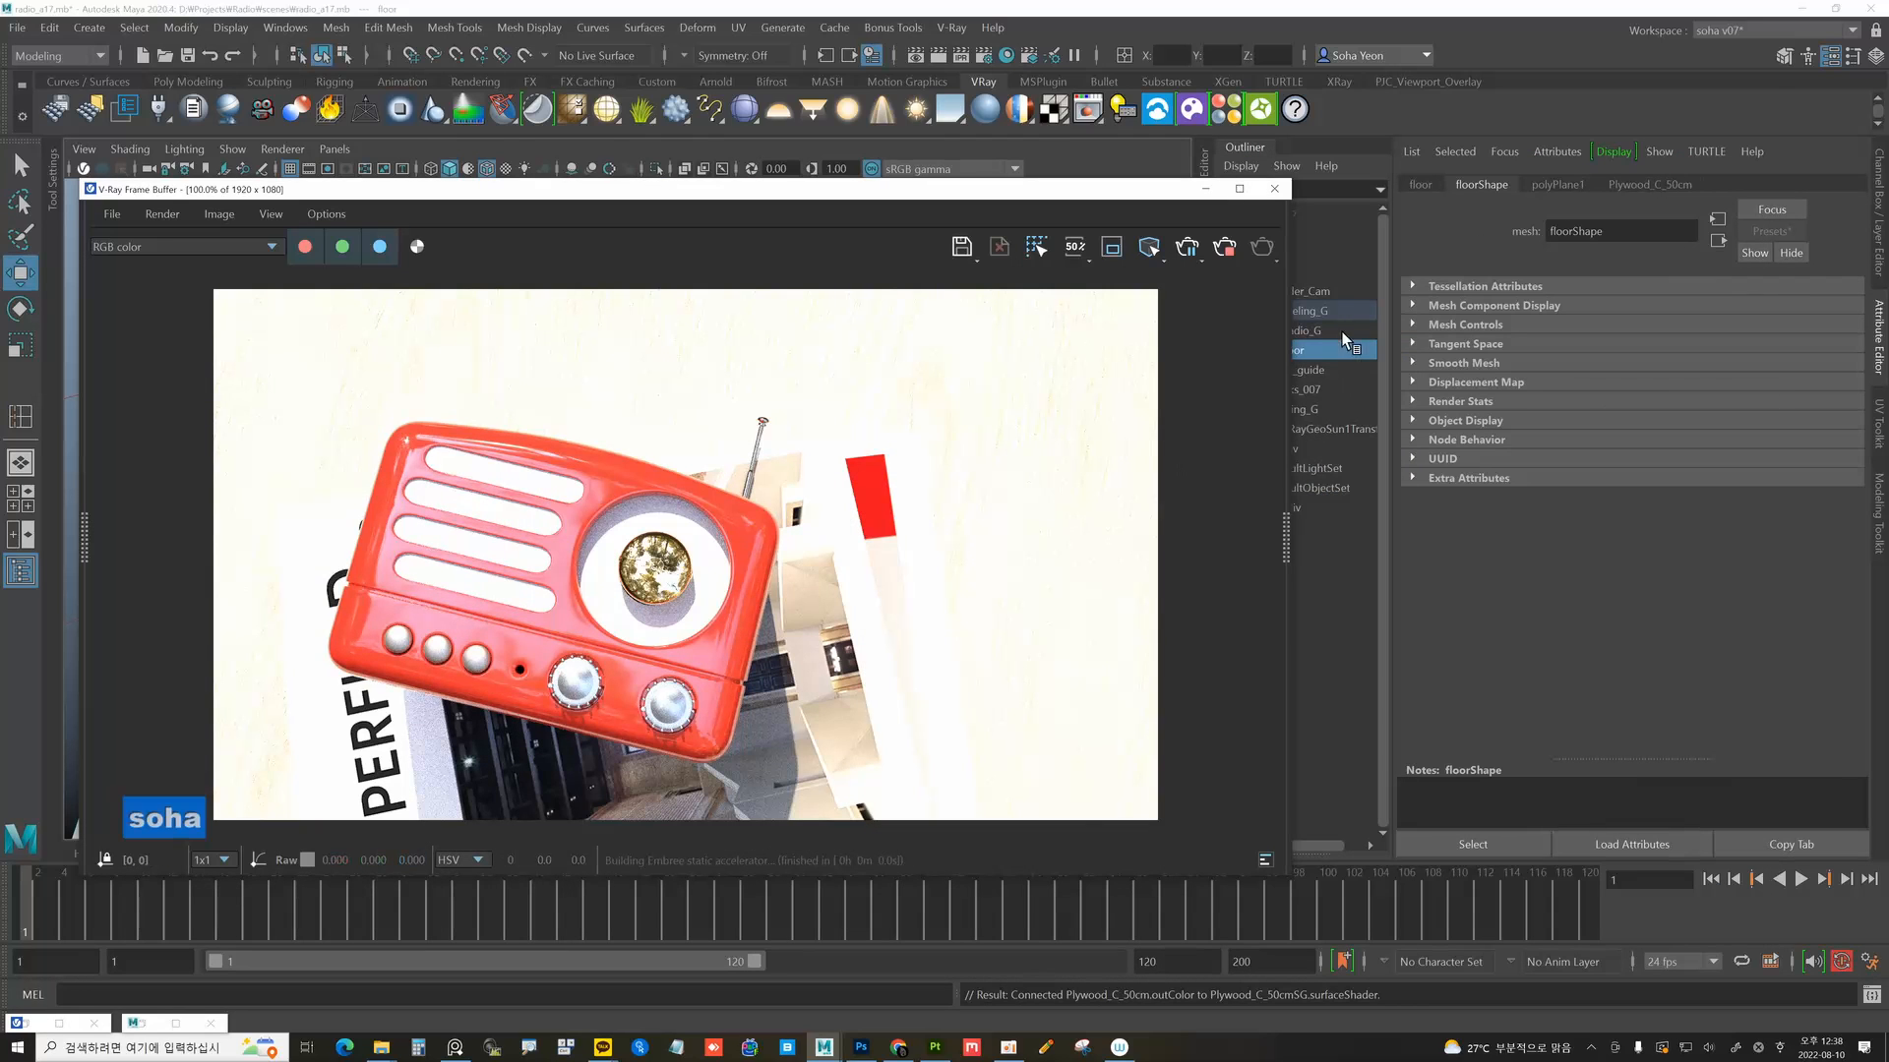
Raise Render_Cam's exposure value to about 13.73 and narrow the frame buffer window to uncover the Outliner.
{"action": "left_click", "coordinate": [1320, 291]}
{"action": "left_click_drag", "start_coordinate": [1124, 204], "coordinate": [1115, 179]}
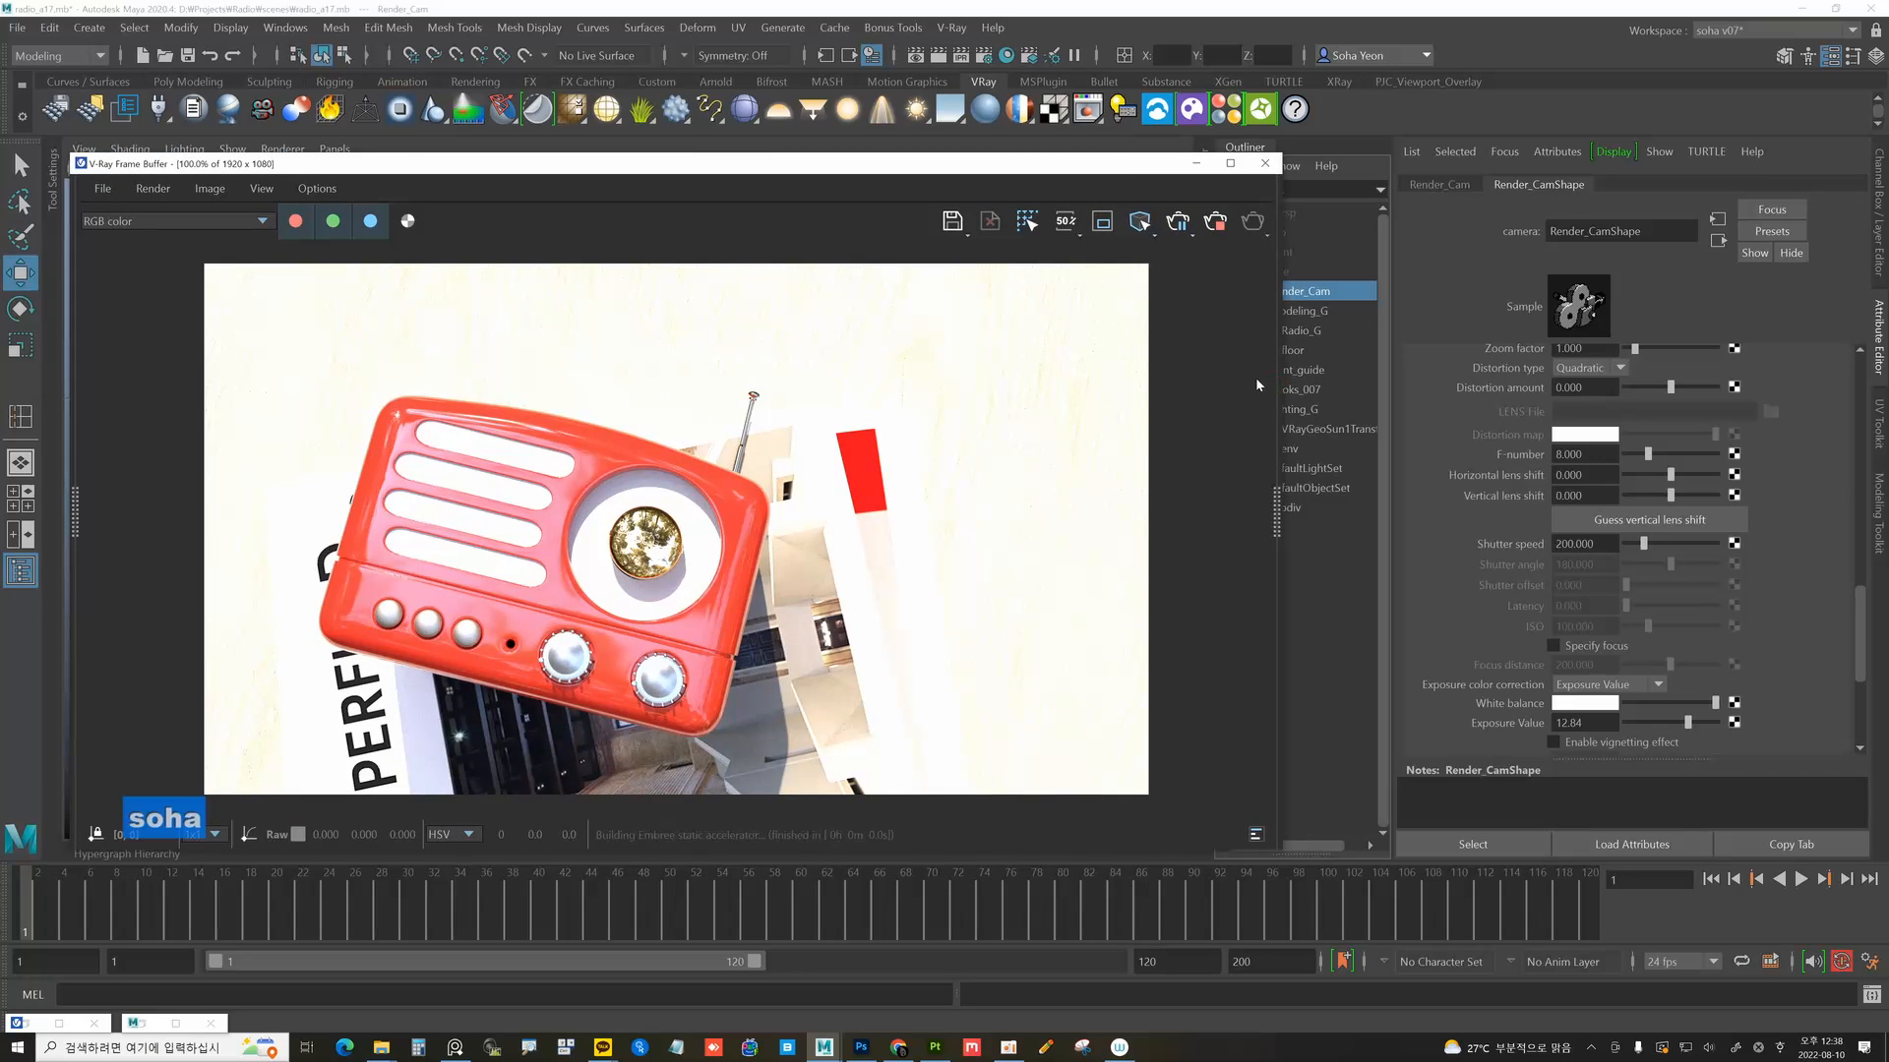
{"action": "left_click_drag", "start_coordinate": [1282, 379], "coordinate": [1210, 381]}
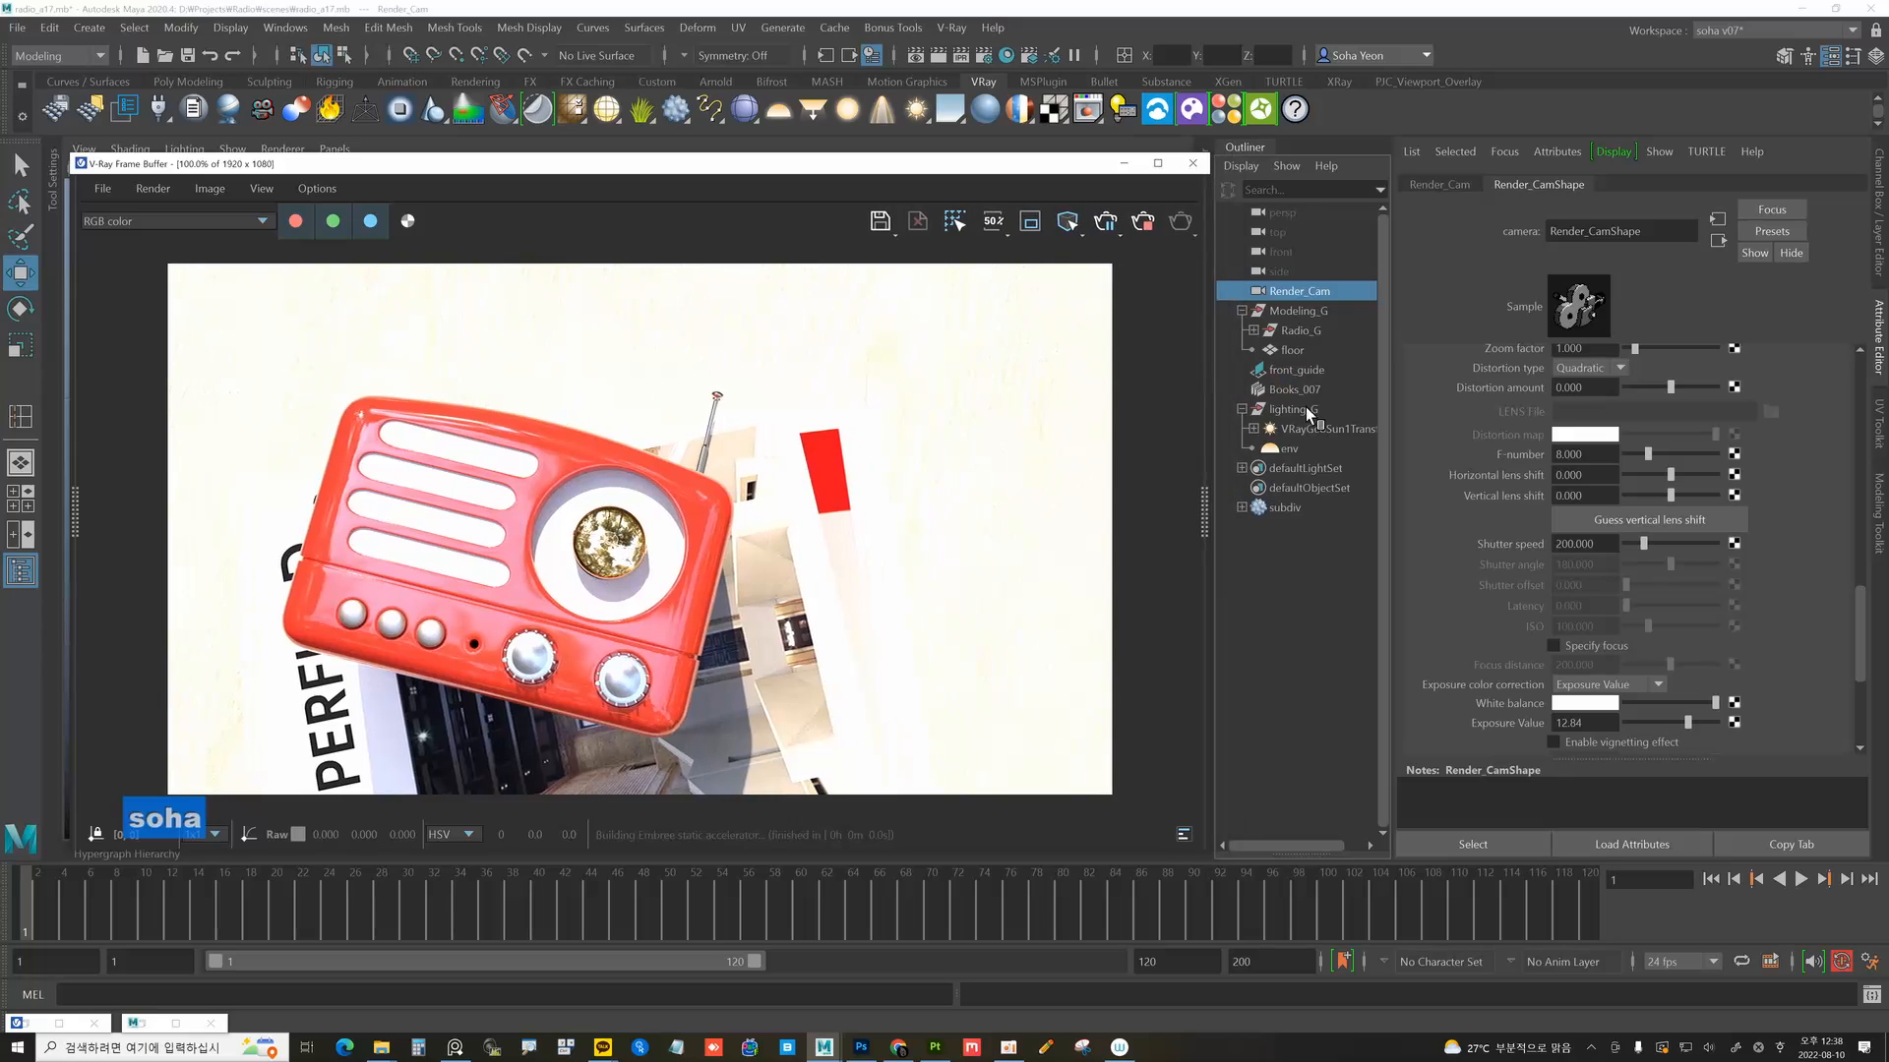
{"action": "left_click", "coordinate": [1689, 722]}
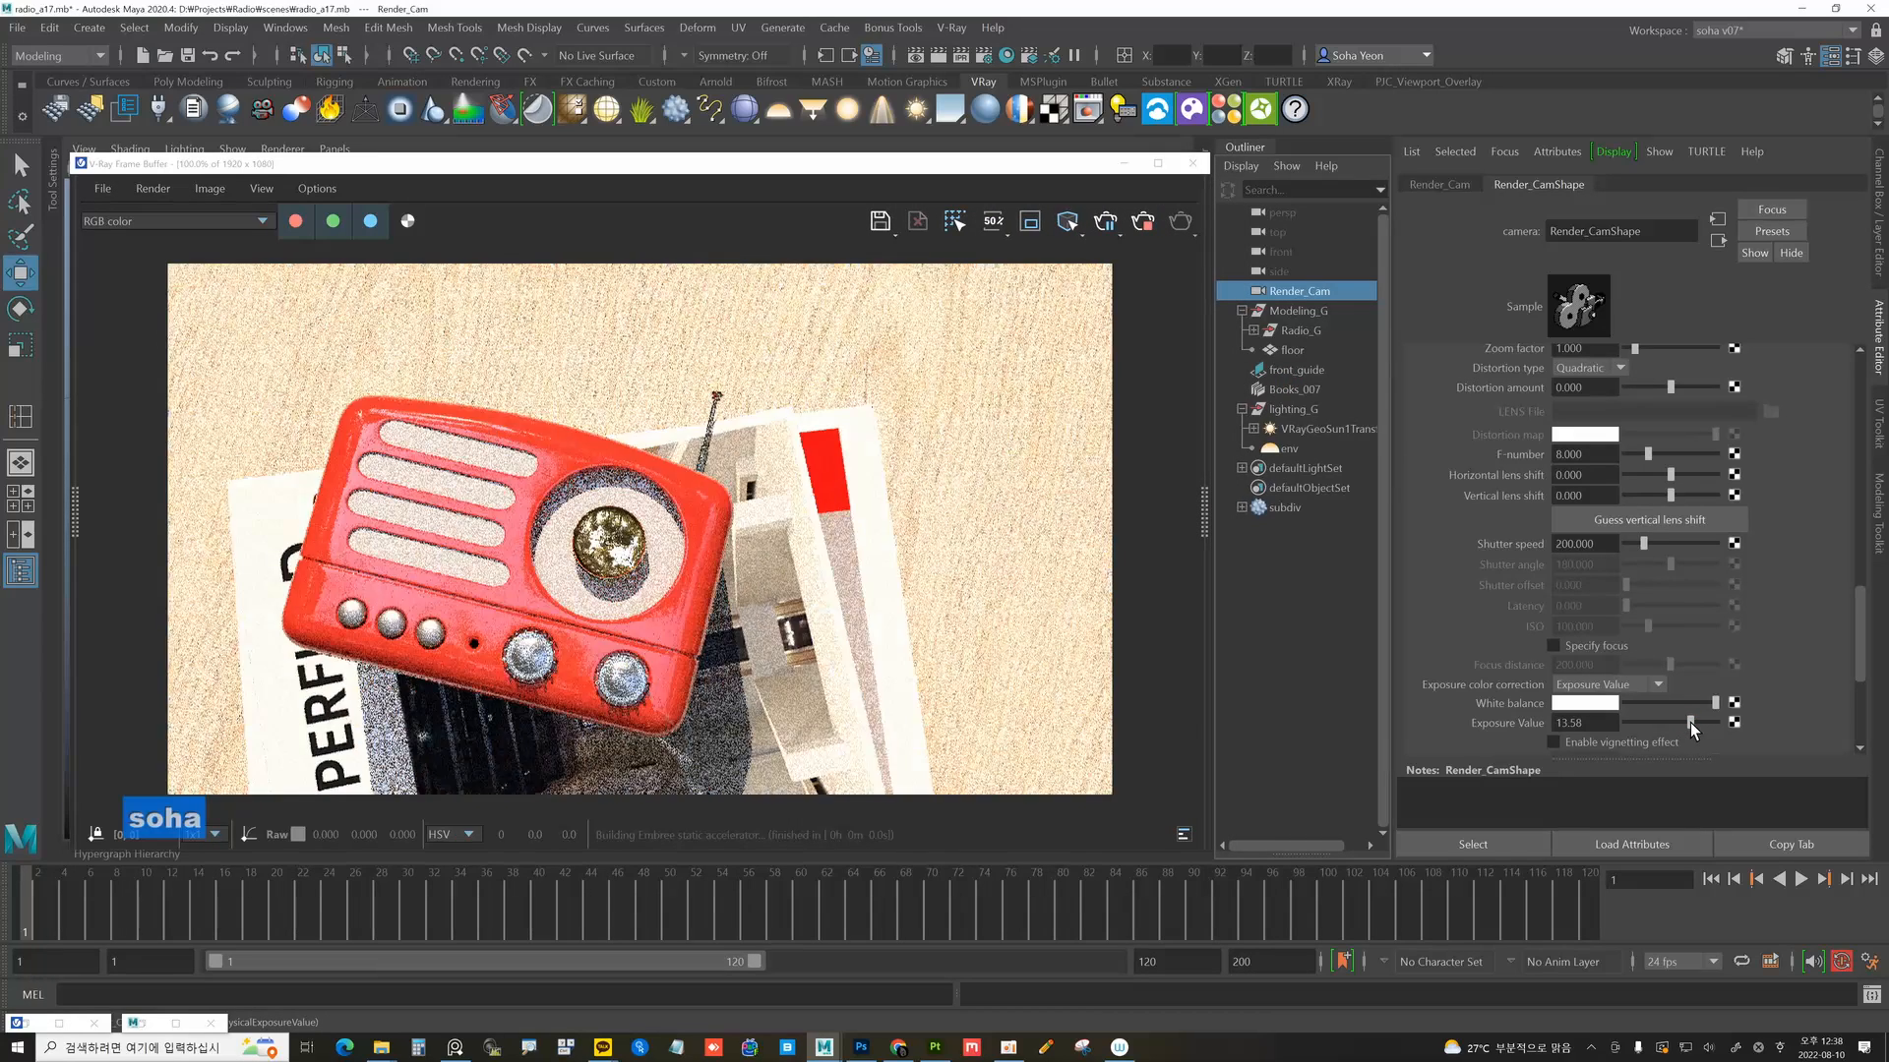
{"action": "left_click", "coordinate": [1690, 723]}
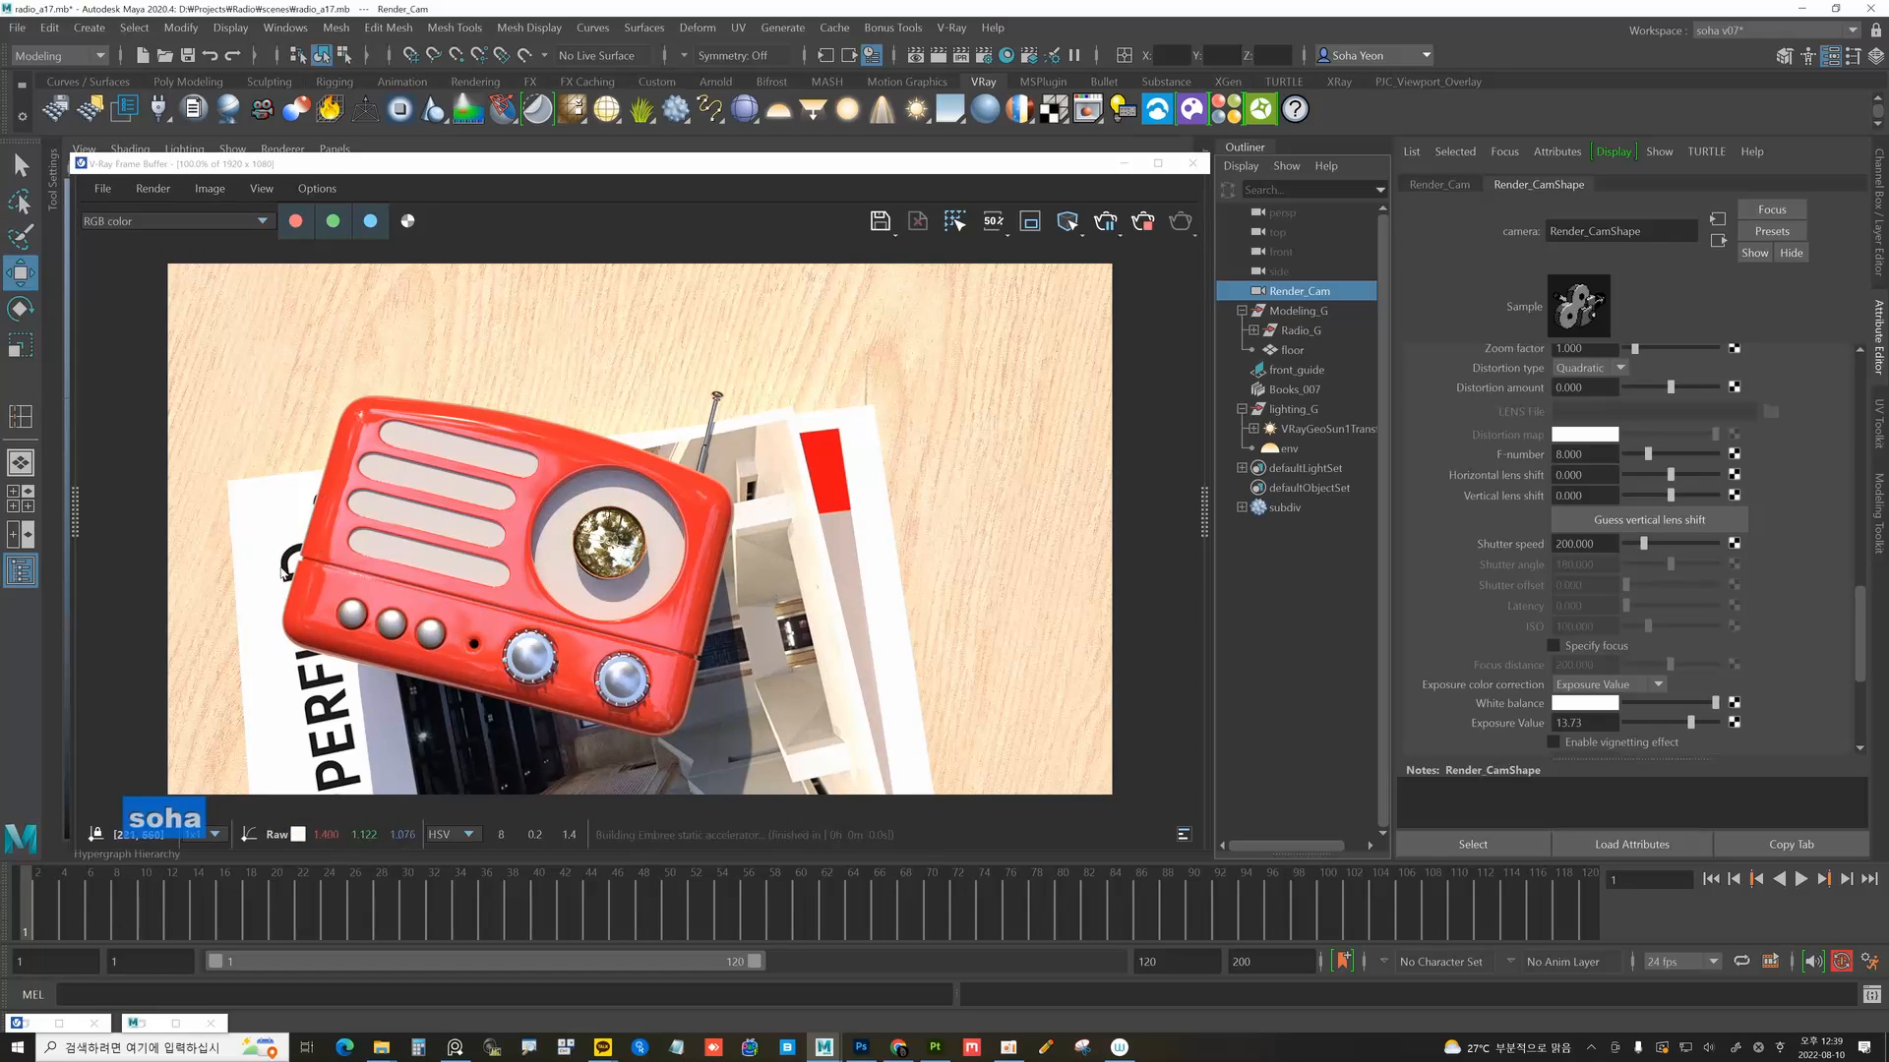
Reveal the frame buffer's layer stack and add a Filmic tonemap correction layer to the render.
{"action": "left_click", "coordinate": [1063, 511]}
{"action": "left_click", "coordinate": [1202, 511]}
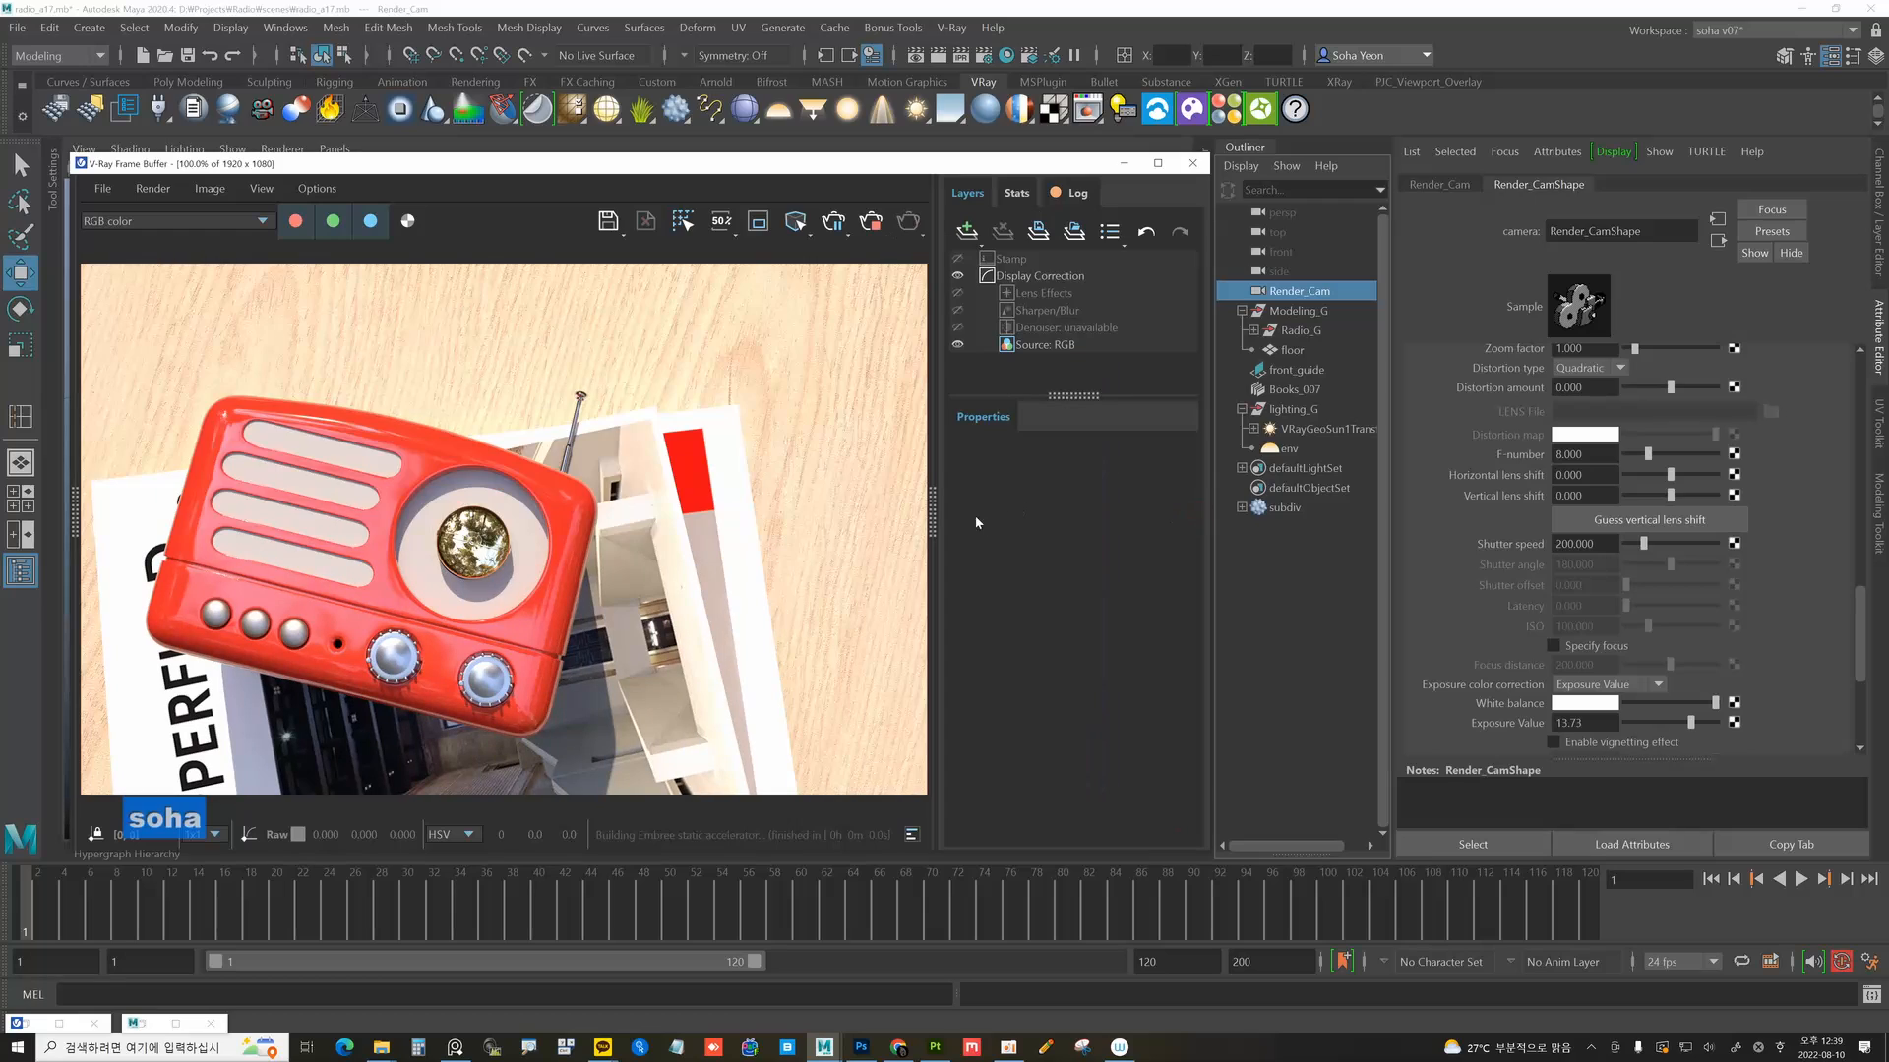
{"action": "left_click", "coordinate": [967, 233]}
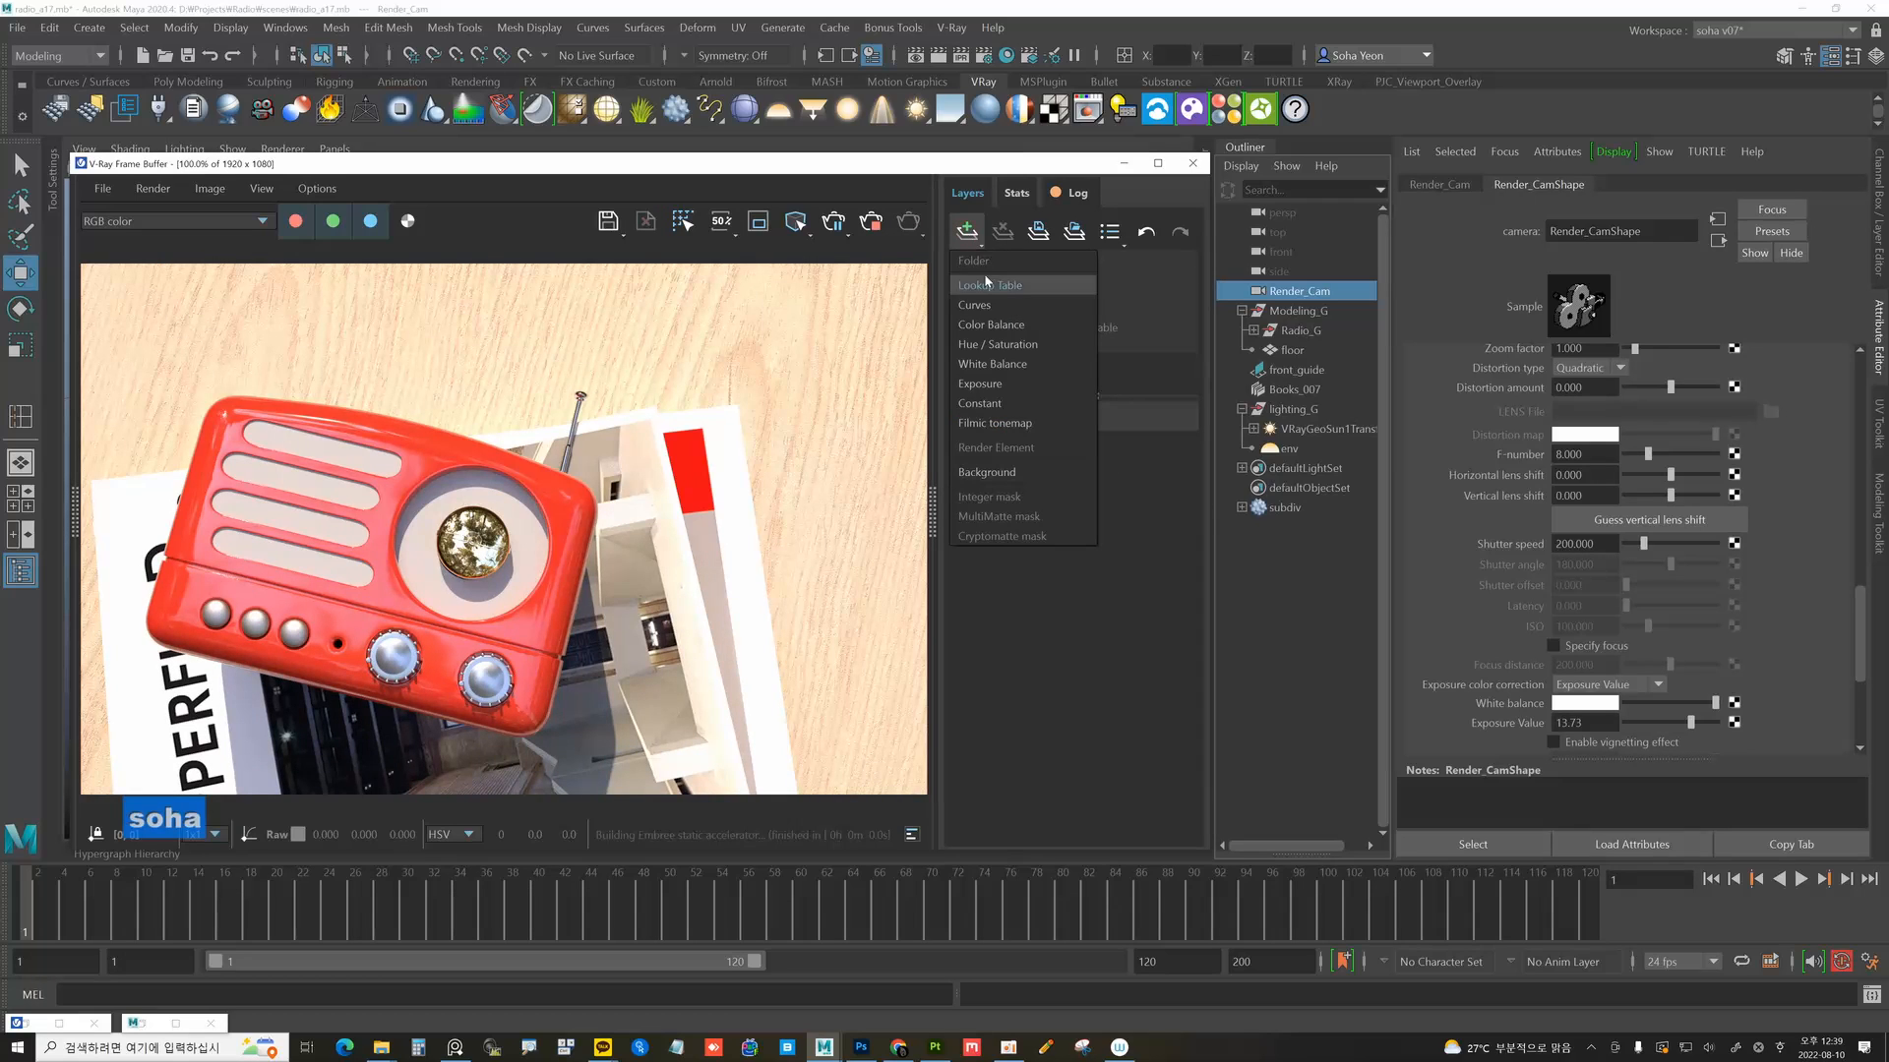
{"action": "left_click", "coordinate": [1012, 424]}
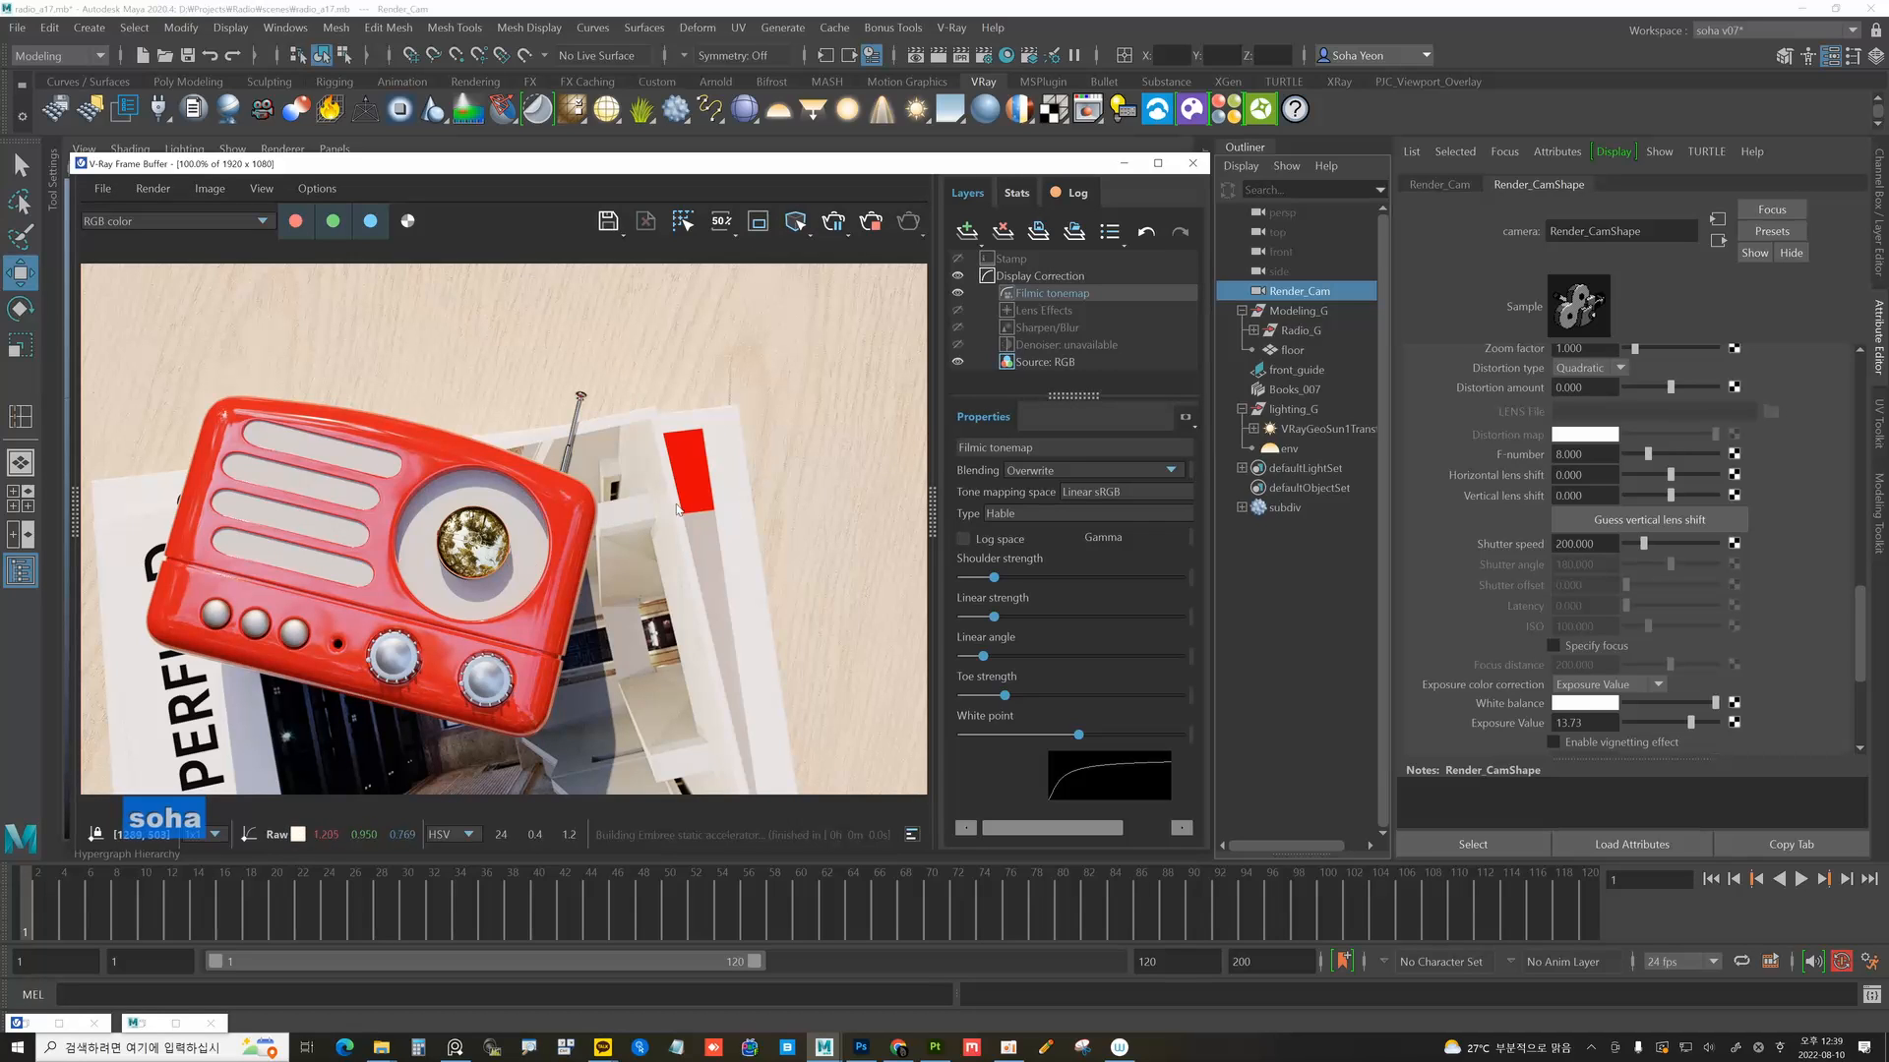
{"action": "scroll", "coordinate": [719, 526], "scroll_direction": "up", "scroll_amount": 2}
{"action": "scroll", "coordinate": [769, 504], "scroll_direction": "down", "scroll_amount": 2}
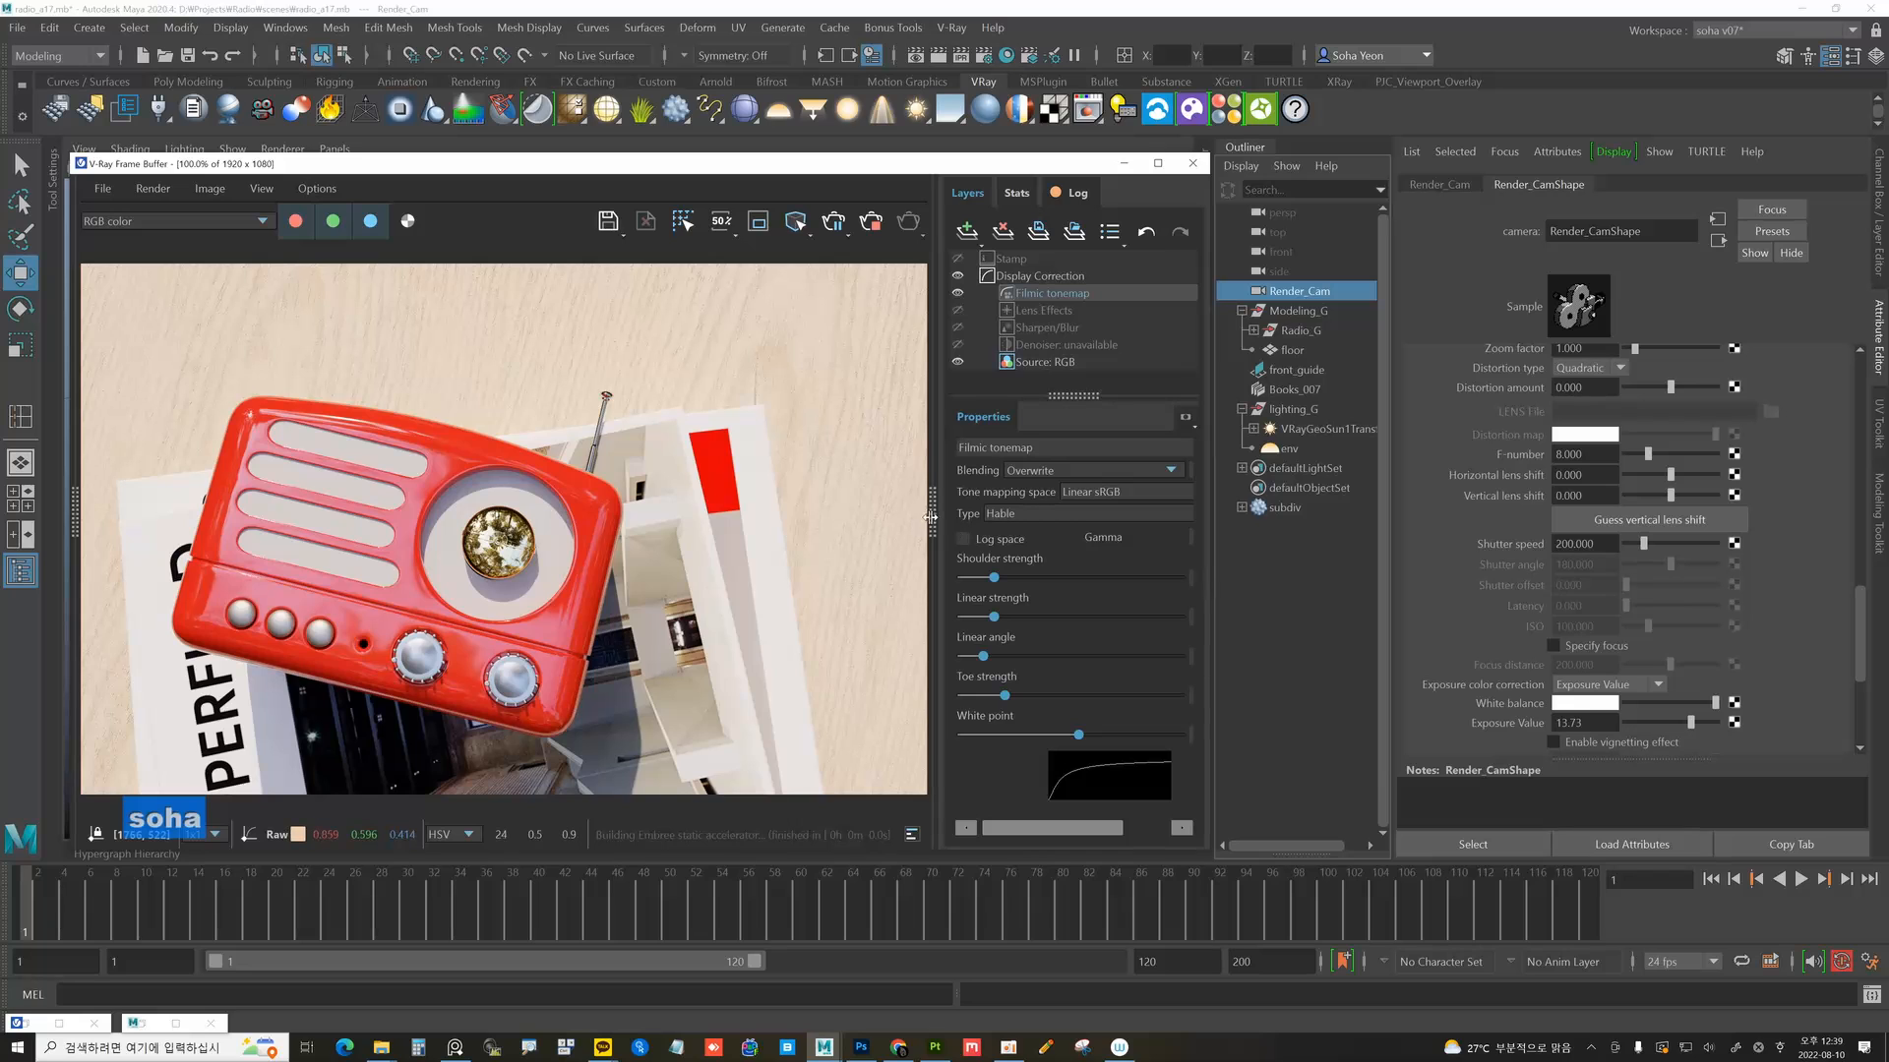
Widen the frame buffer's layer settings and compare the render with and without the Filmic tonemap.
{"action": "left_click_drag", "start_coordinate": [931, 521], "coordinate": [907, 519]}
{"action": "left_click", "coordinate": [934, 294]}
{"action": "left_click", "coordinate": [935, 294]}
{"action": "left_click", "coordinate": [934, 294]}
{"action": "left_click", "coordinate": [934, 294]}
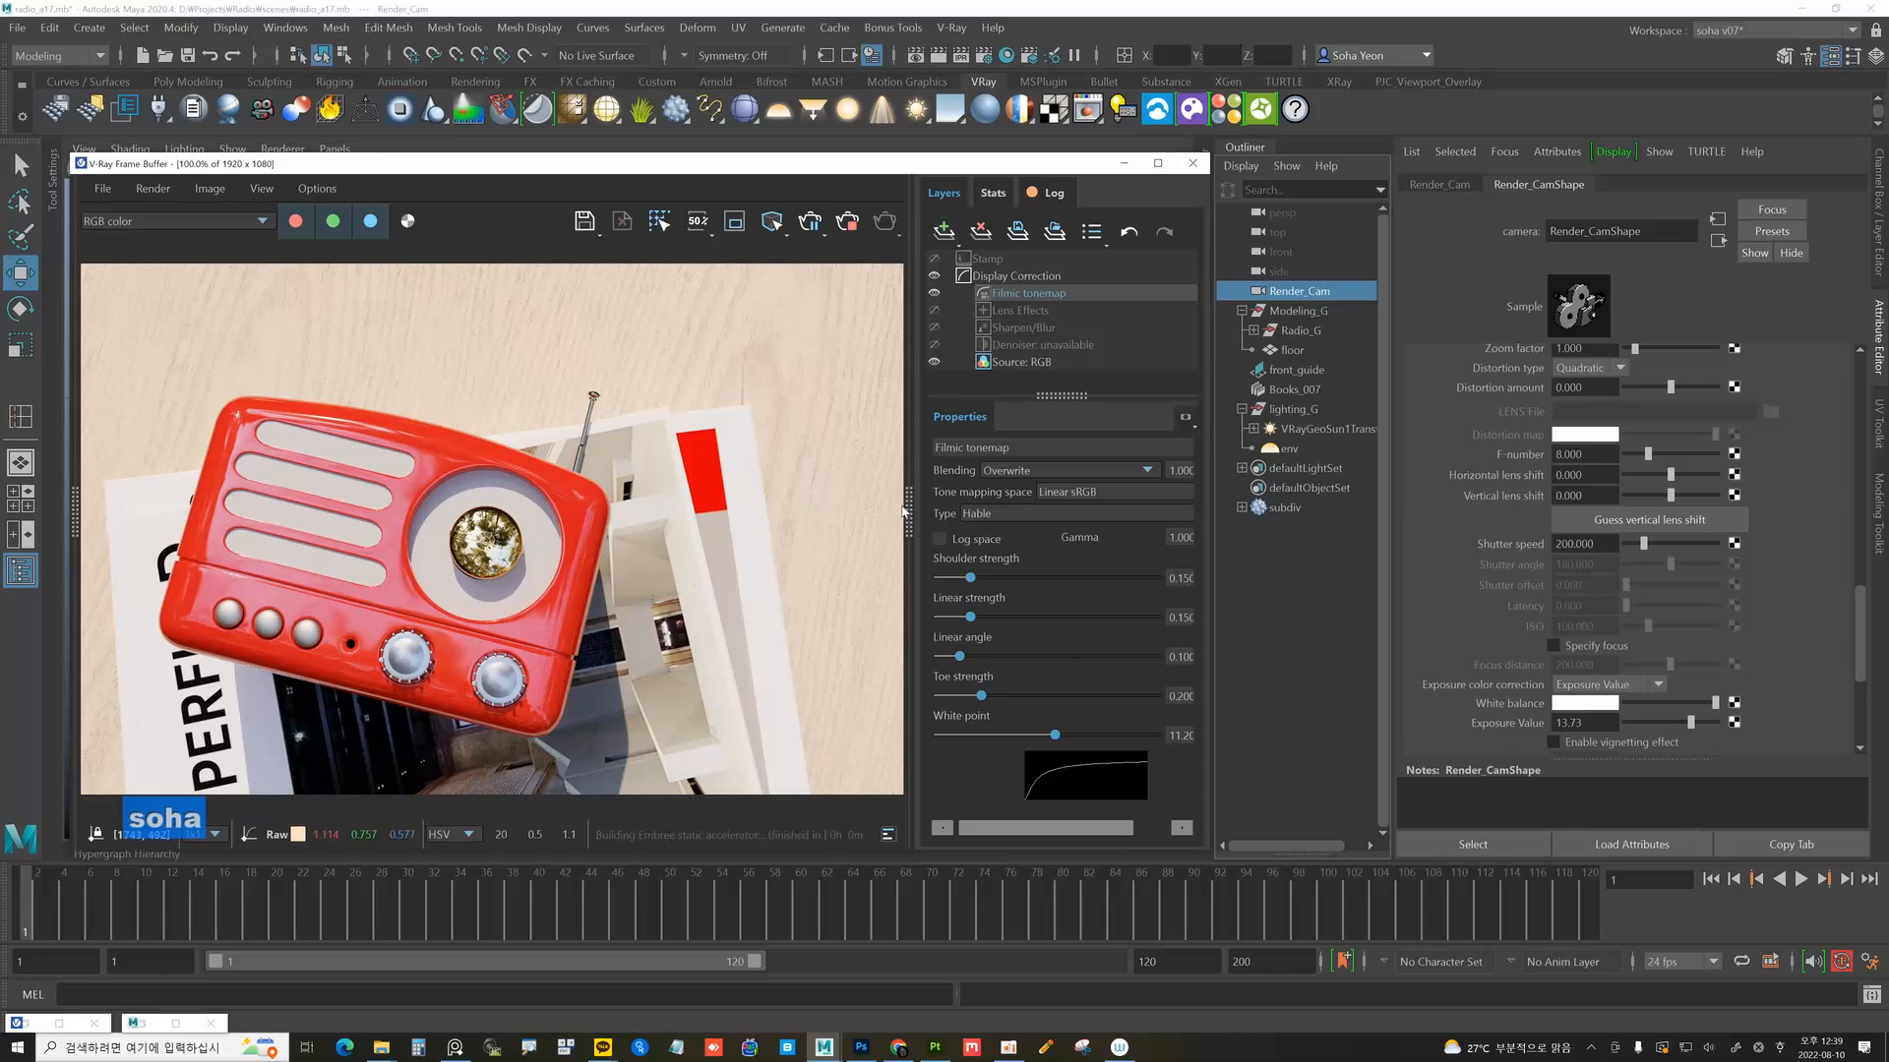
Adjust the Filmic tonemap to white point 20, shoulder strength about 0.171, linear strength 0.214, linear angle 0.054 and toe strength 0.203.
{"action": "mouse_move", "coordinate": [1056, 742]}
{"action": "left_mouse_down"}
{"action": "mouse_move", "coordinate": [1109, 740]}
{"action": "mouse_move", "coordinate": [1019, 738]}
{"action": "left_mouse_up"}
{"action": "mouse_move", "coordinate": [1141, 746]}
{"action": "left_mouse_down"}
{"action": "mouse_move", "coordinate": [1090, 740]}
{"action": "mouse_move", "coordinate": [1159, 738]}
{"action": "left_mouse_up"}
{"action": "left_click_drag", "start_coordinate": [969, 580], "coordinate": [1004, 576]}
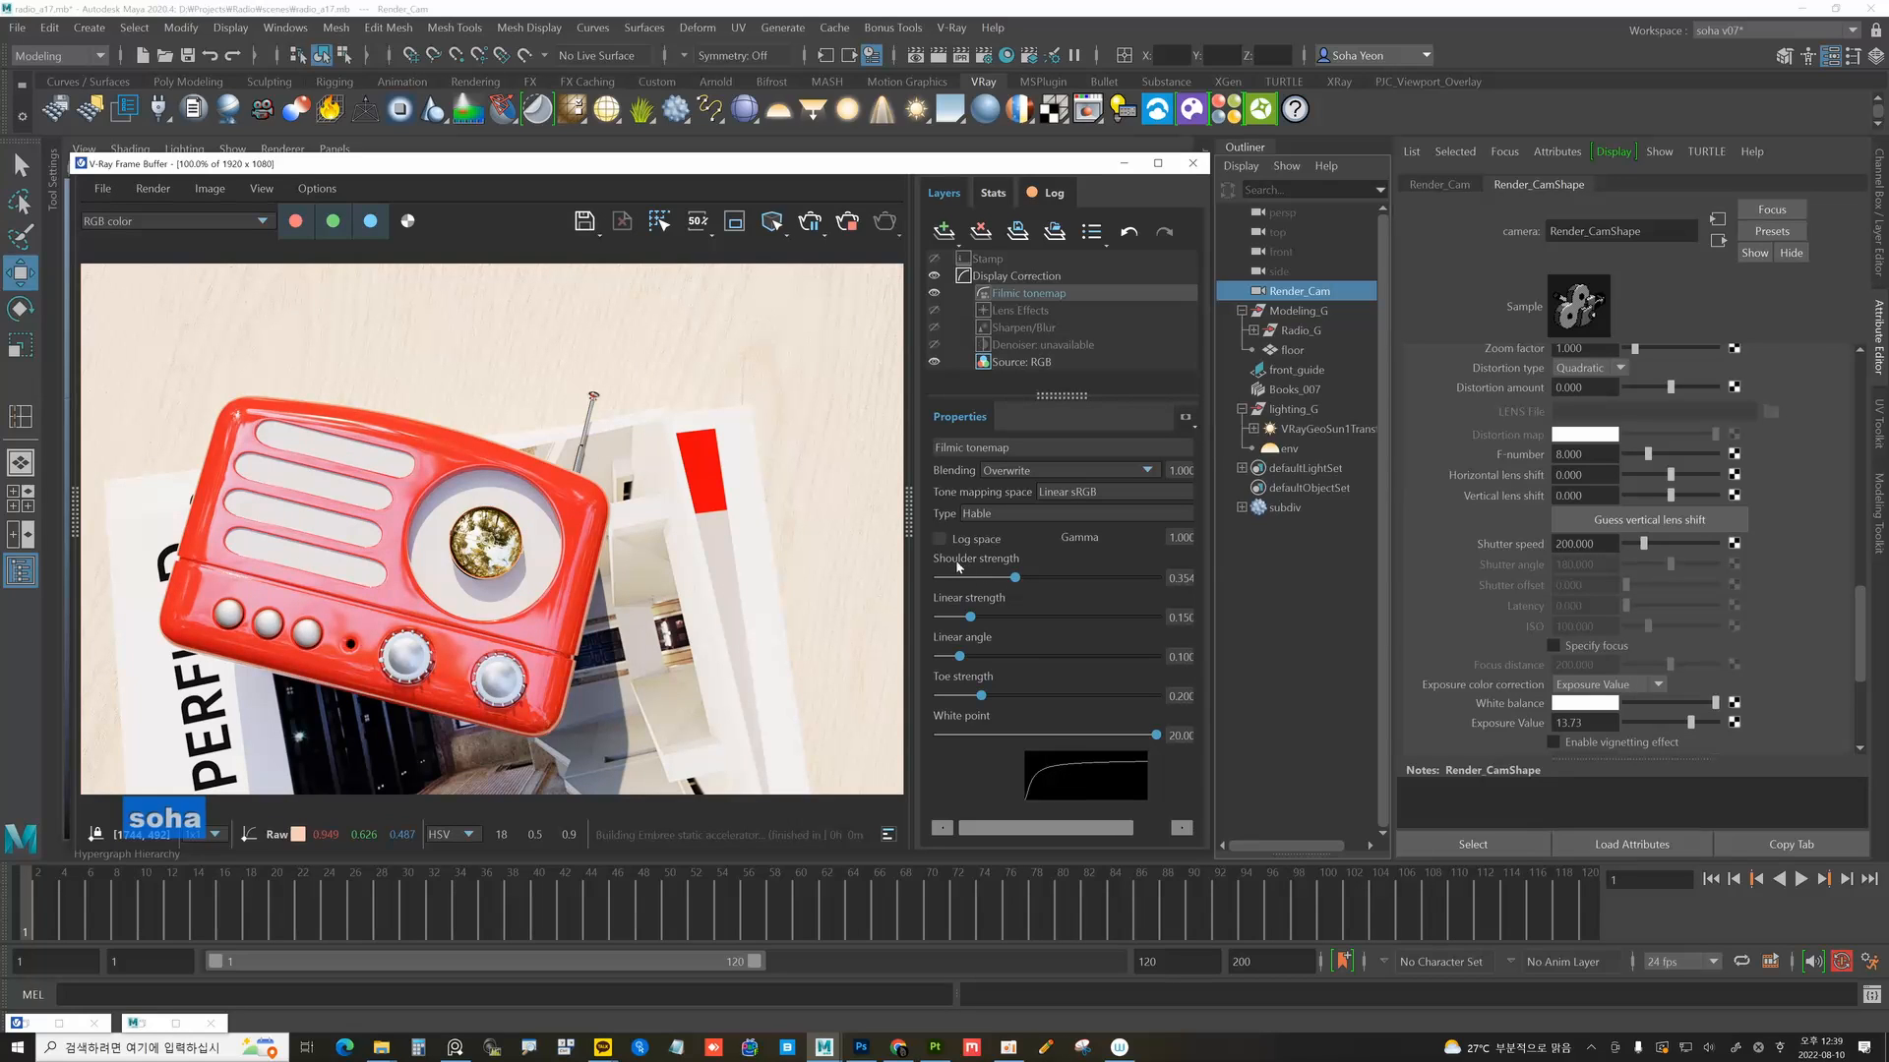
{"action": "left_click_drag", "start_coordinate": [1019, 581], "coordinate": [978, 577]}
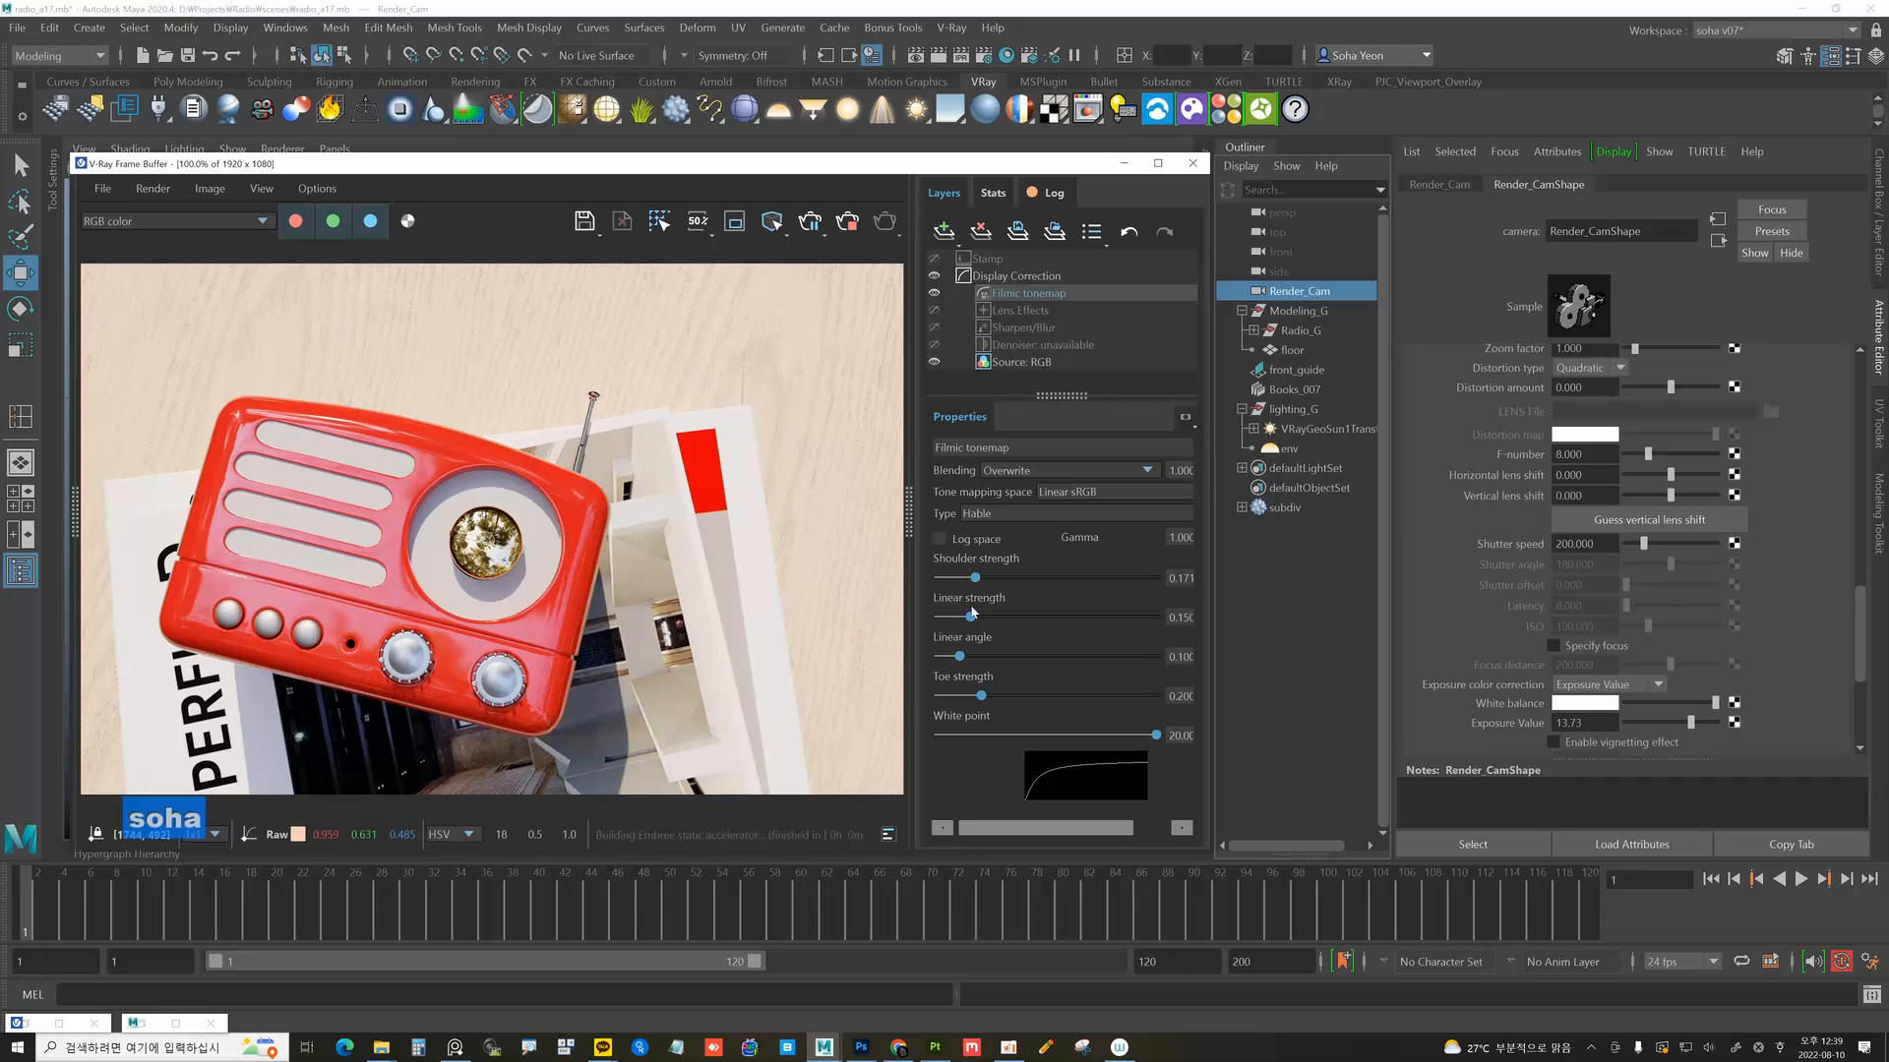
{"action": "left_click_drag", "start_coordinate": [970, 619], "coordinate": [984, 618]}
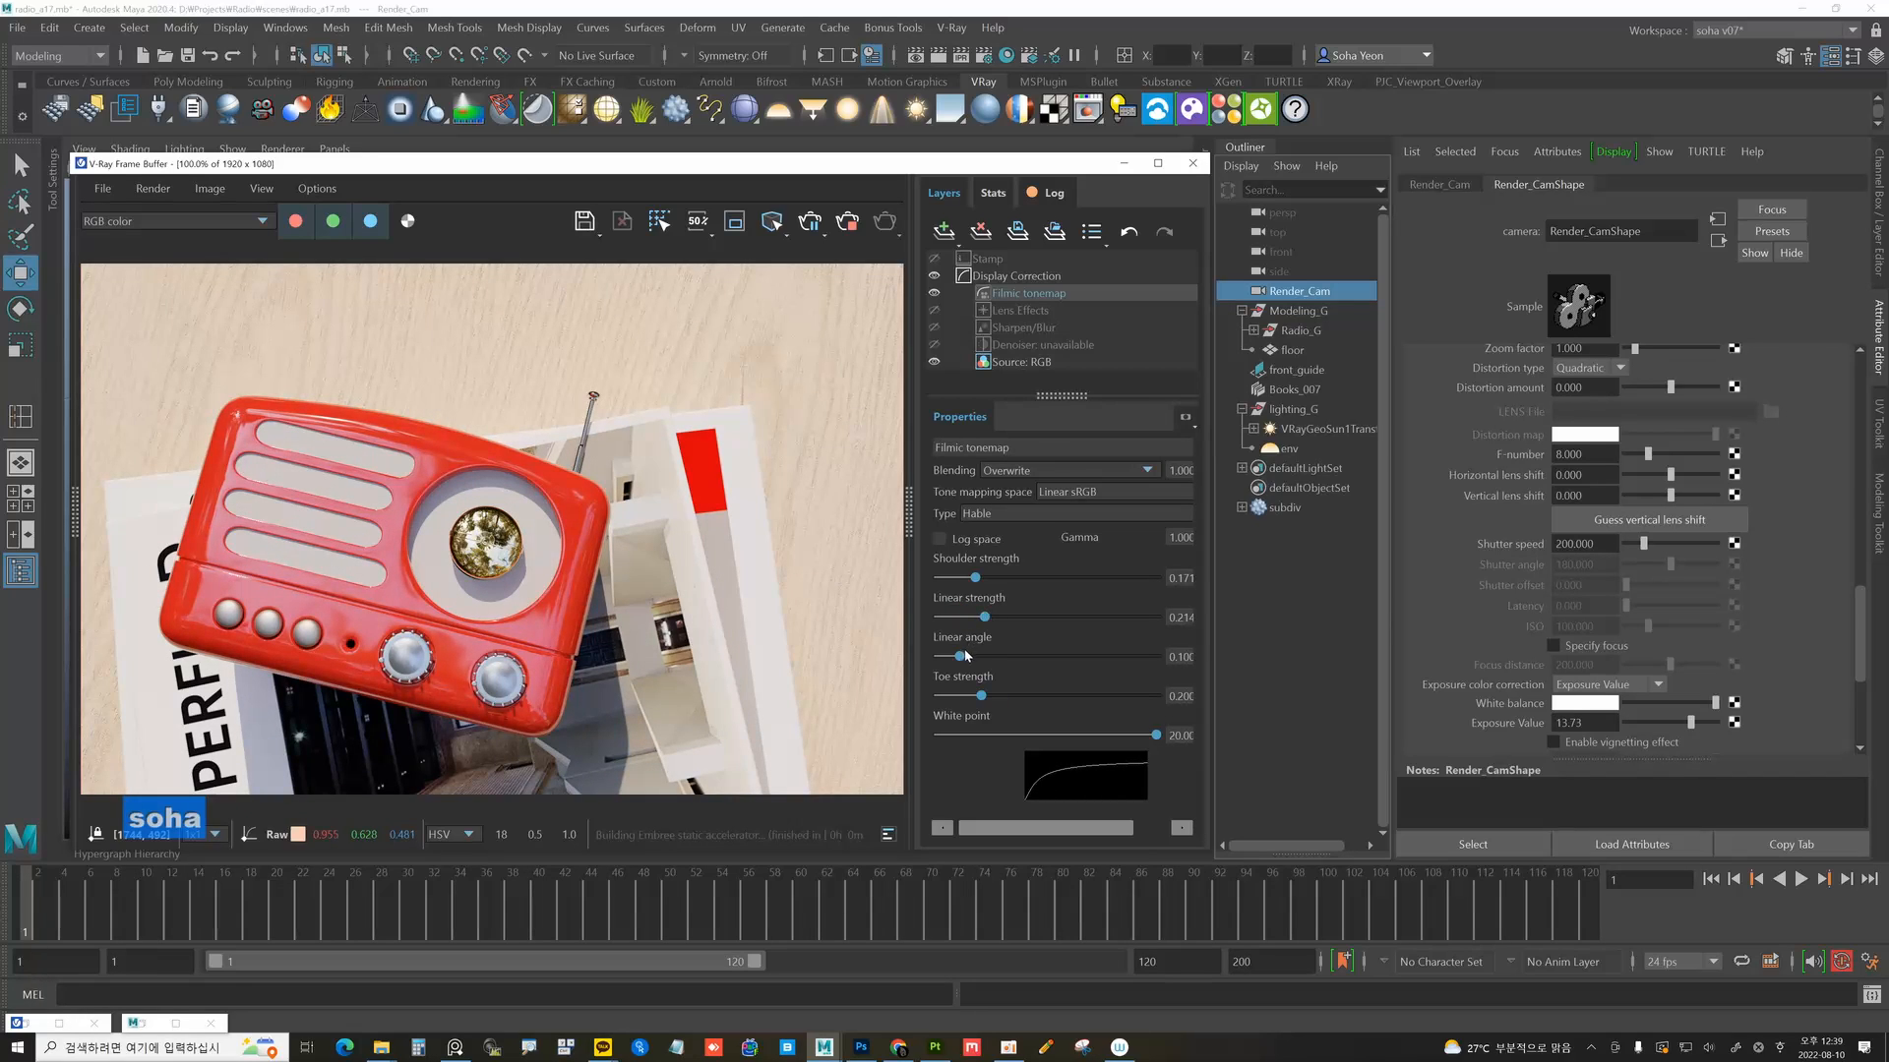
{"action": "left_click_drag", "start_coordinate": [979, 660], "coordinate": [951, 658]}
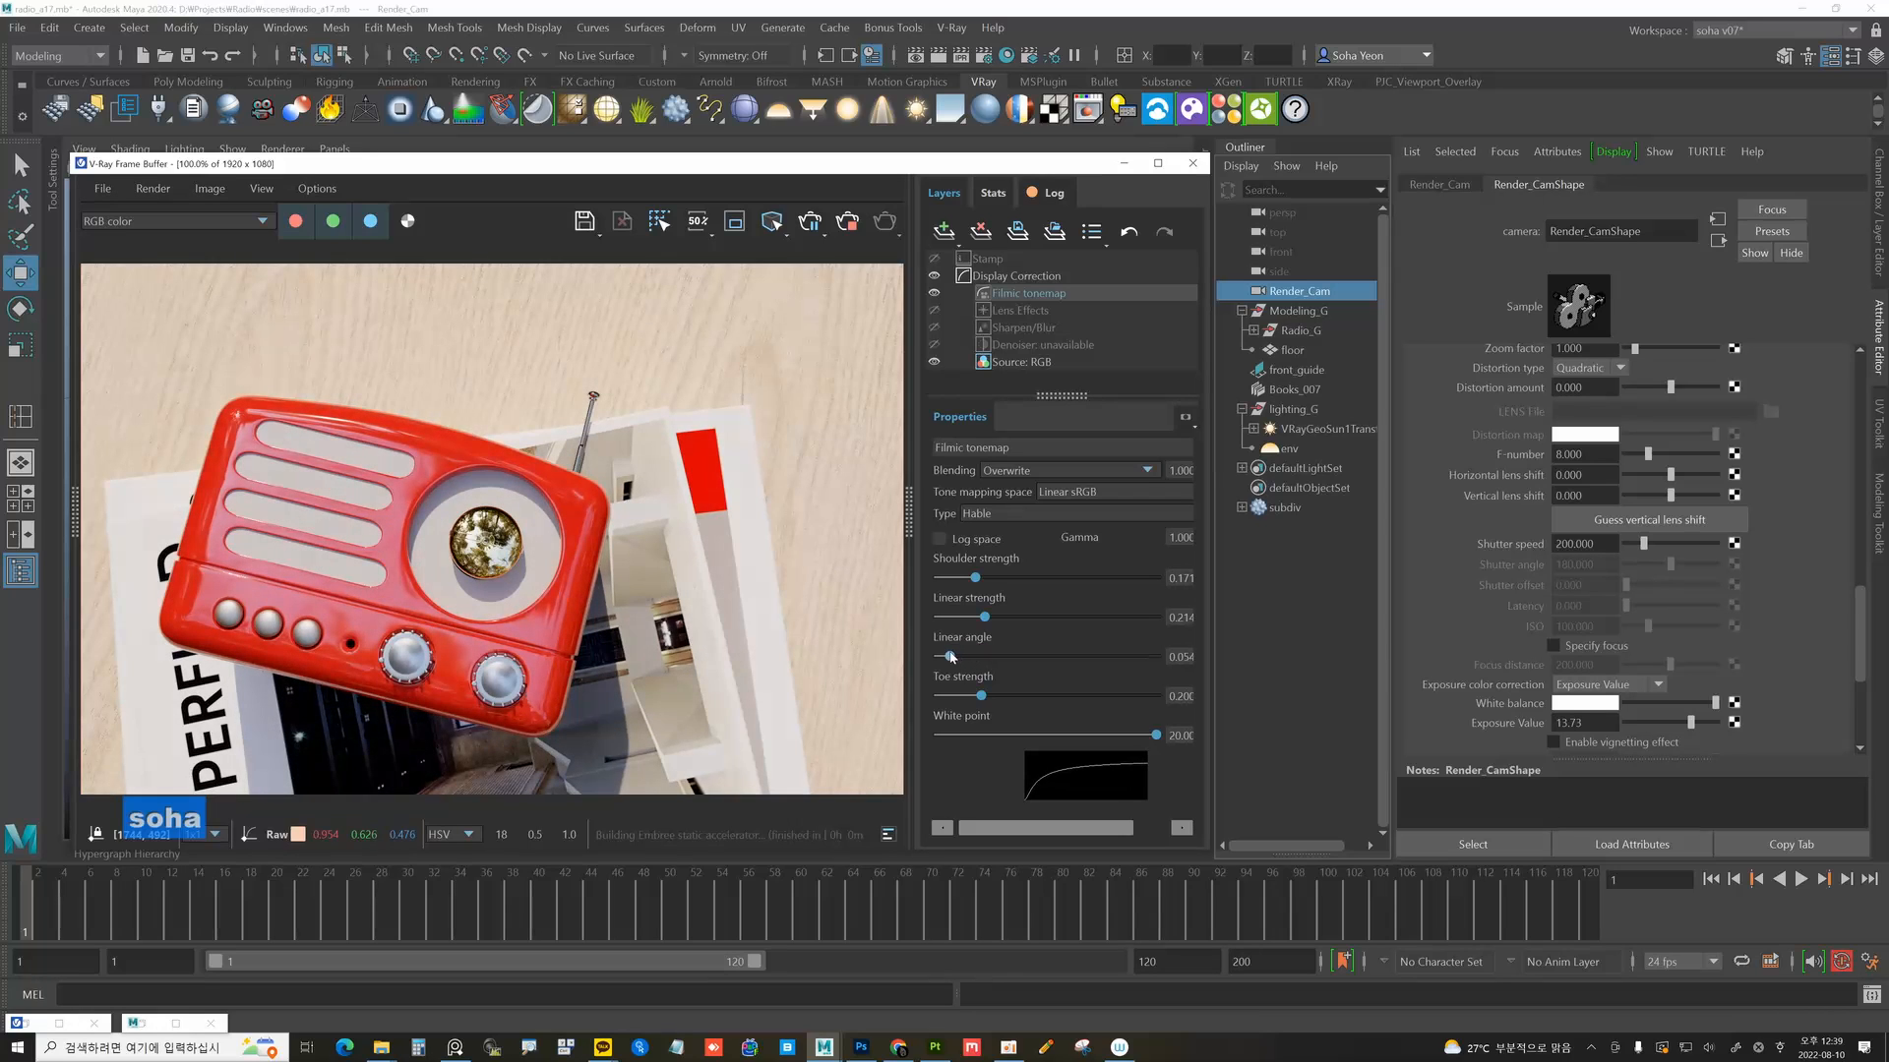
{"action": "left_click_drag", "start_coordinate": [982, 700], "coordinate": [982, 697]}
Compare the render with and without the Filmic tonemap, and raise its shoulder strength to about 0.26.
{"action": "left_click_drag", "start_coordinate": [629, 164], "coordinate": [696, 165]}
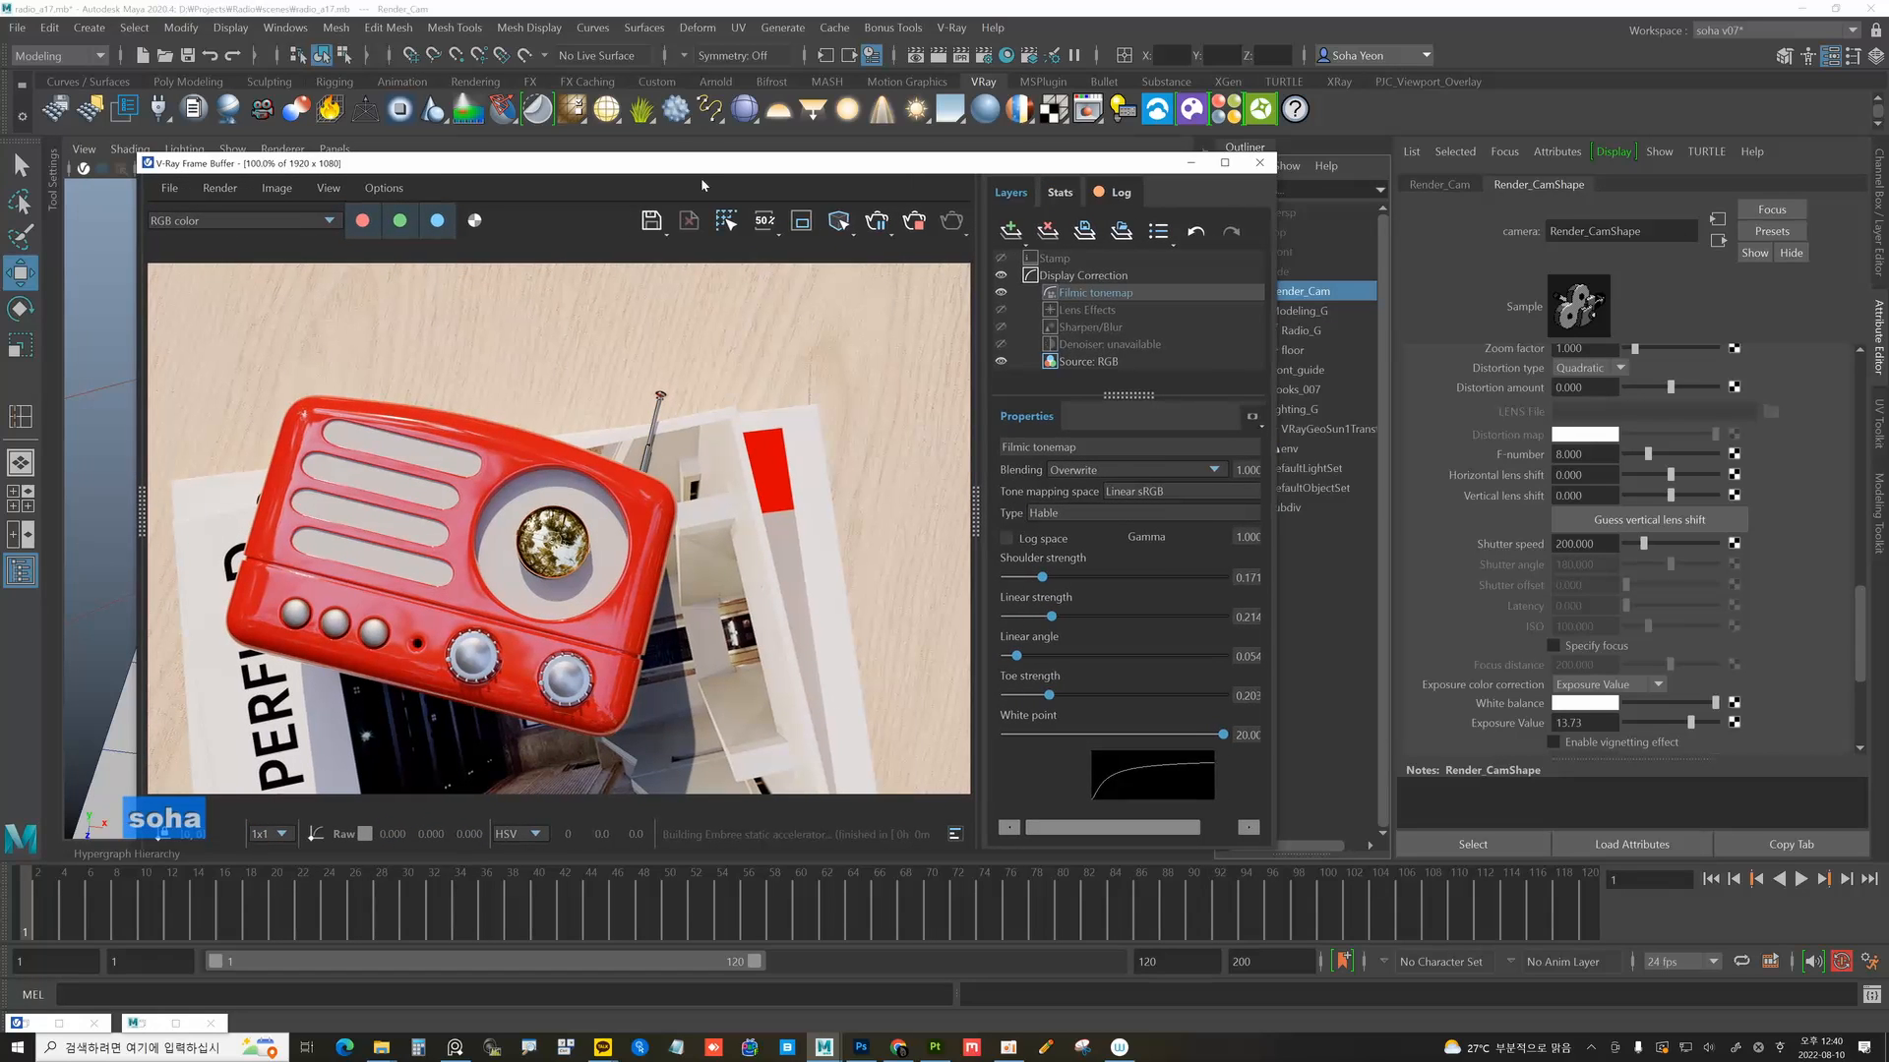
{"action": "left_click", "coordinate": [1001, 293]}
{"action": "left_click", "coordinate": [1001, 292]}
{"action": "left_click", "coordinate": [1001, 292]}
{"action": "left_click", "coordinate": [1001, 292]}
{"action": "left_click_drag", "start_coordinate": [1054, 580], "coordinate": [1063, 582]}
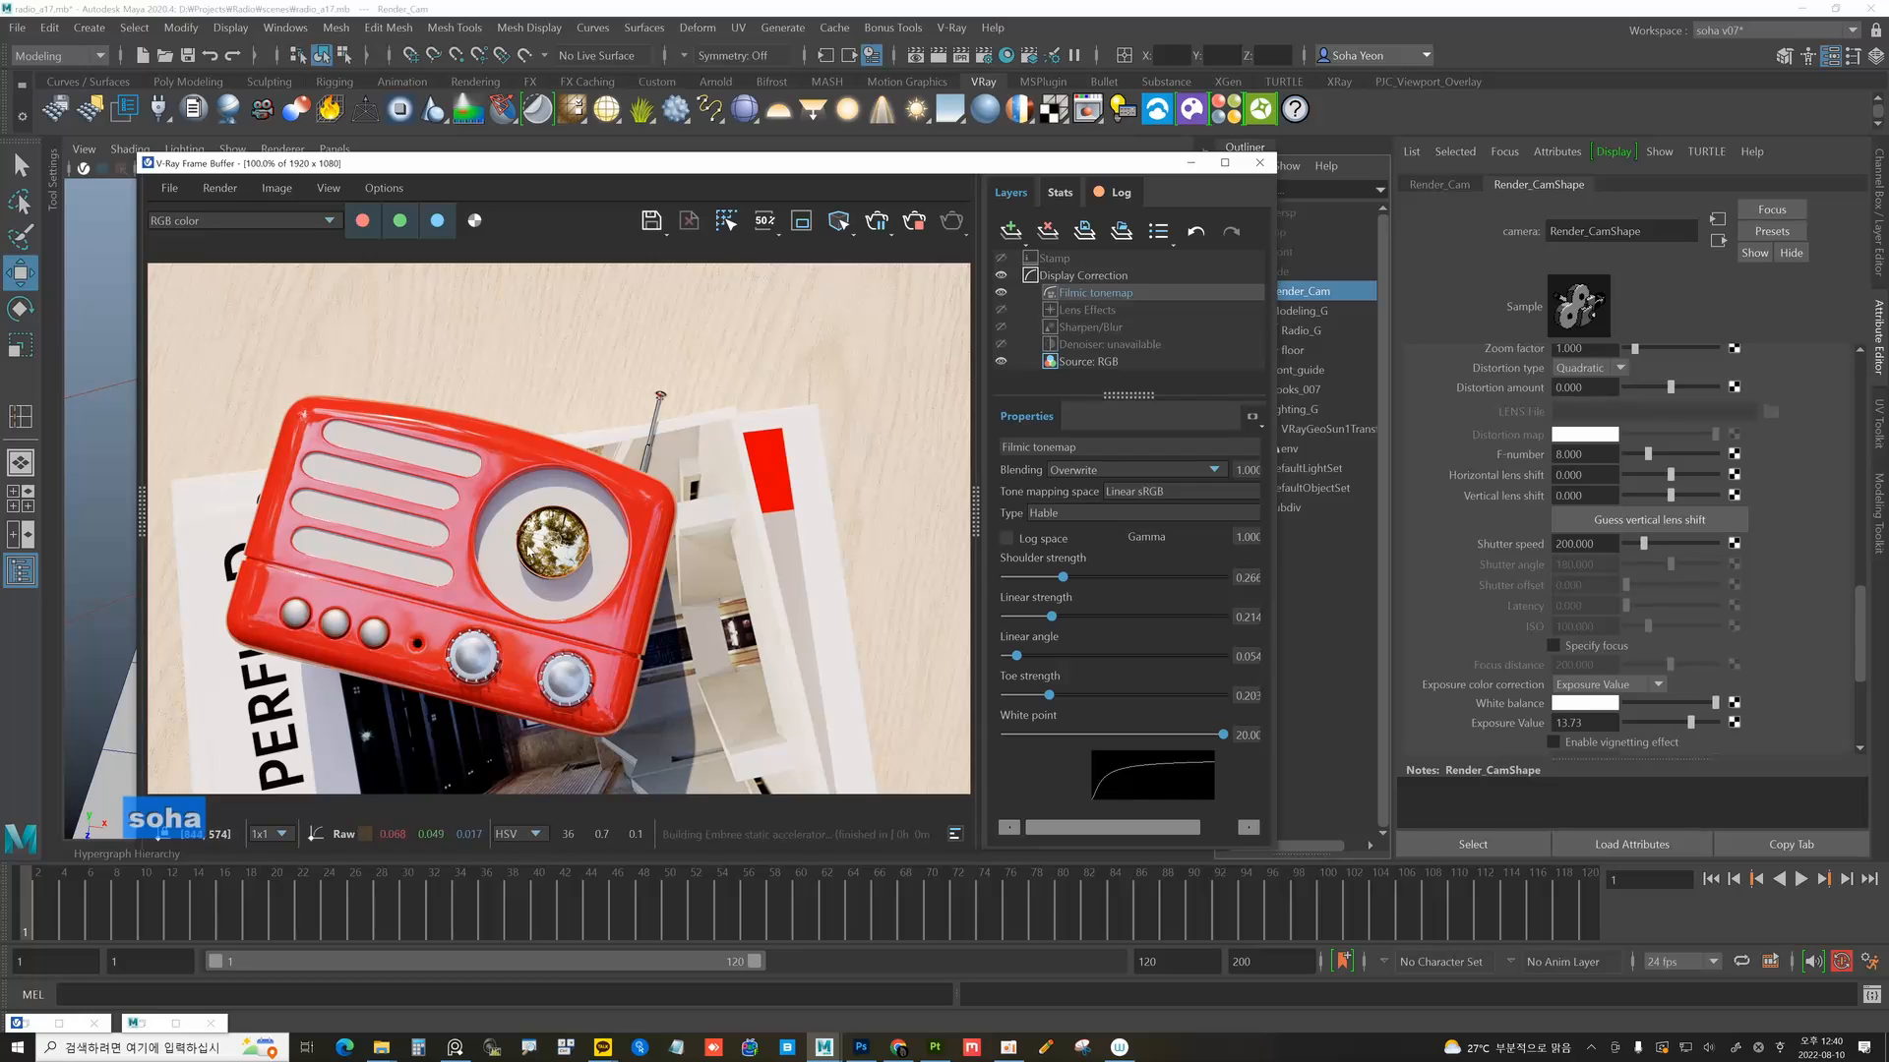
Inspect the metal knobs in the render, select a dial knob in the viewport, and show its dial material's anisotropy settings.
{"action": "scroll", "coordinate": [526, 559], "scroll_direction": "up", "scroll_amount": 1}
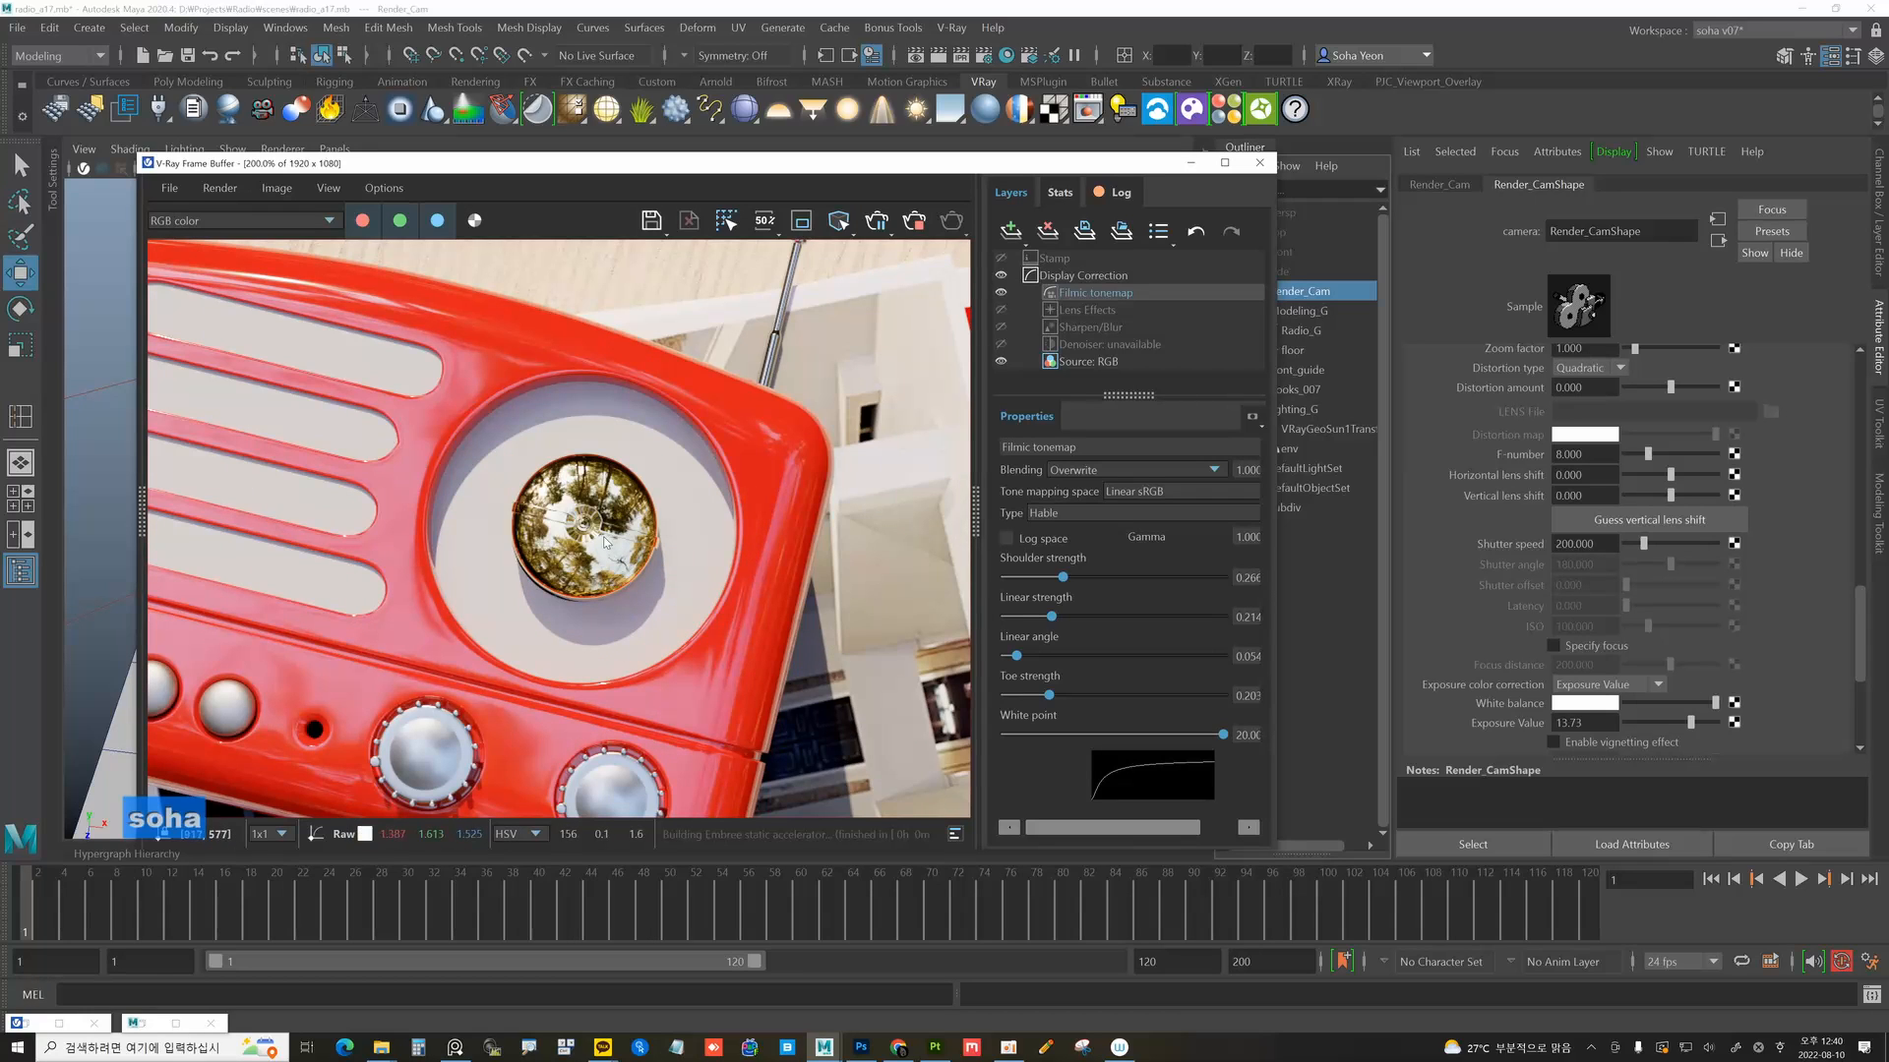
{"action": "scroll", "coordinate": [335, 634], "scroll_direction": "down", "scroll_amount": 1}
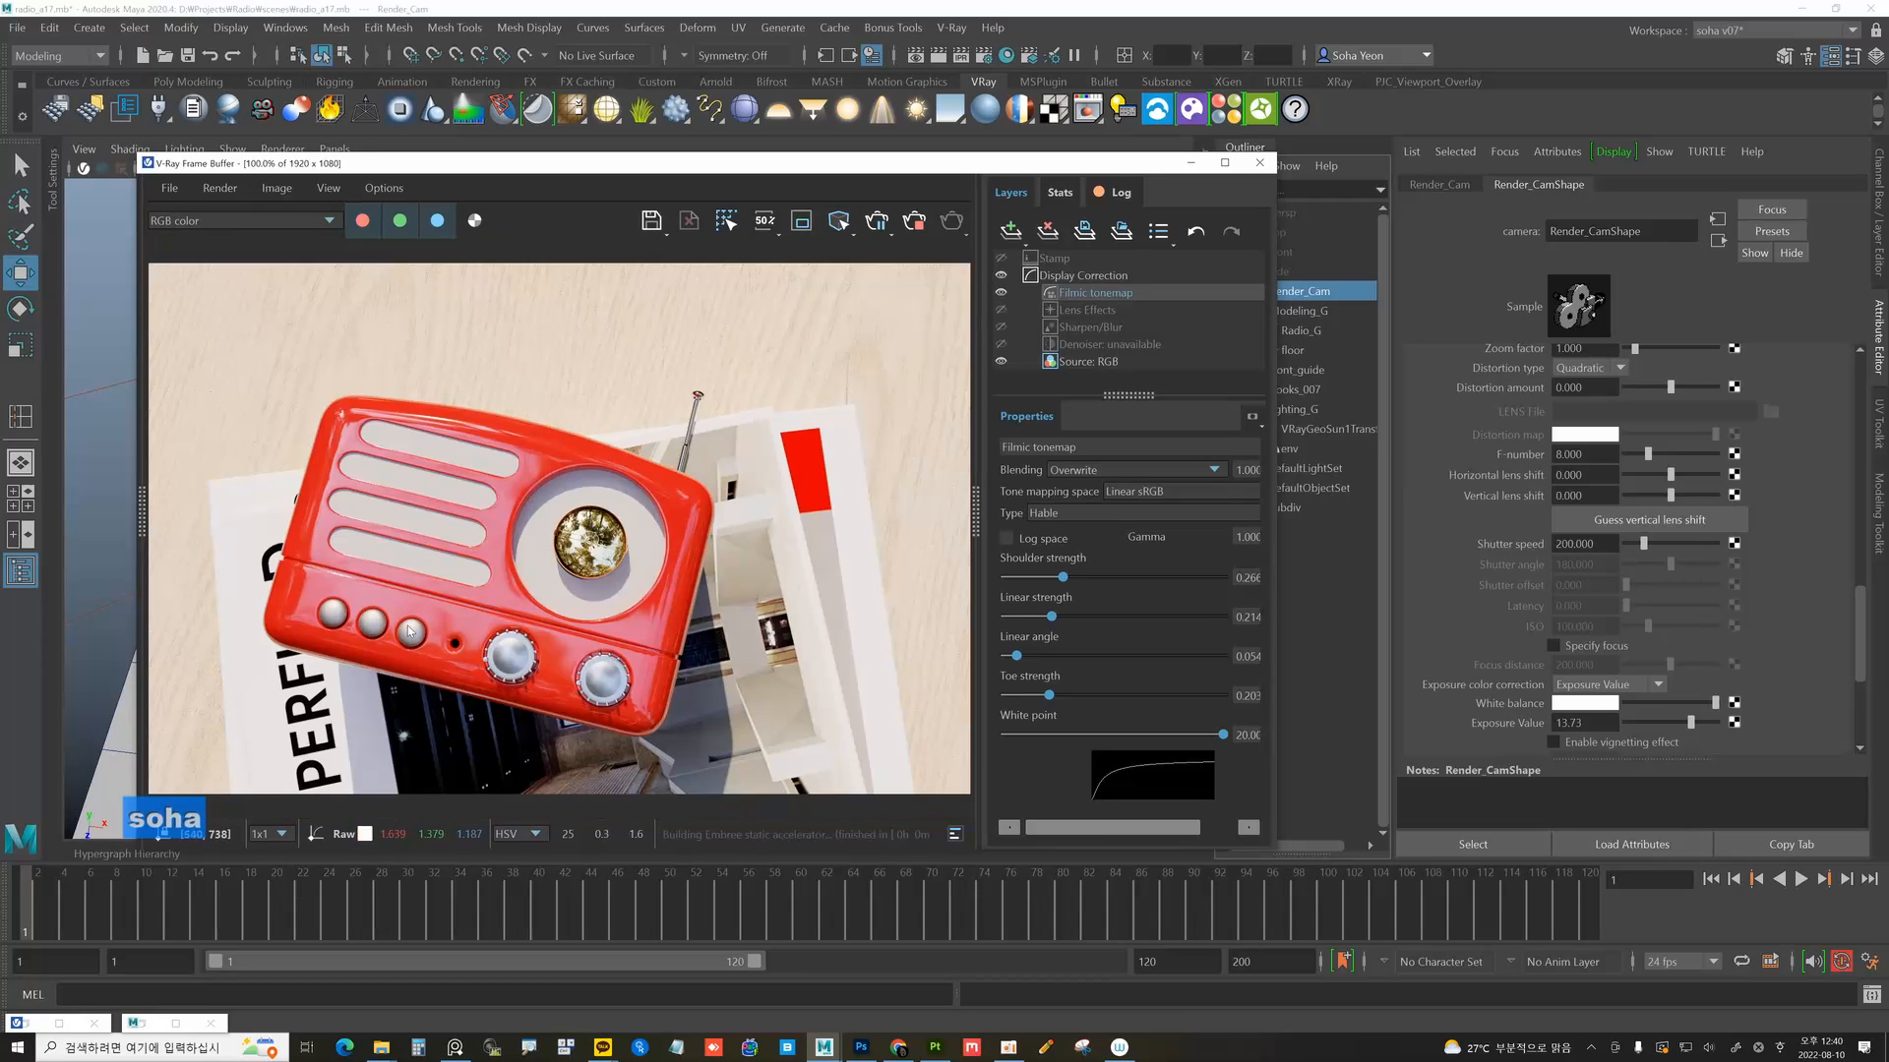
{"action": "scroll", "coordinate": [335, 634], "scroll_direction": "up", "scroll_amount": 1}
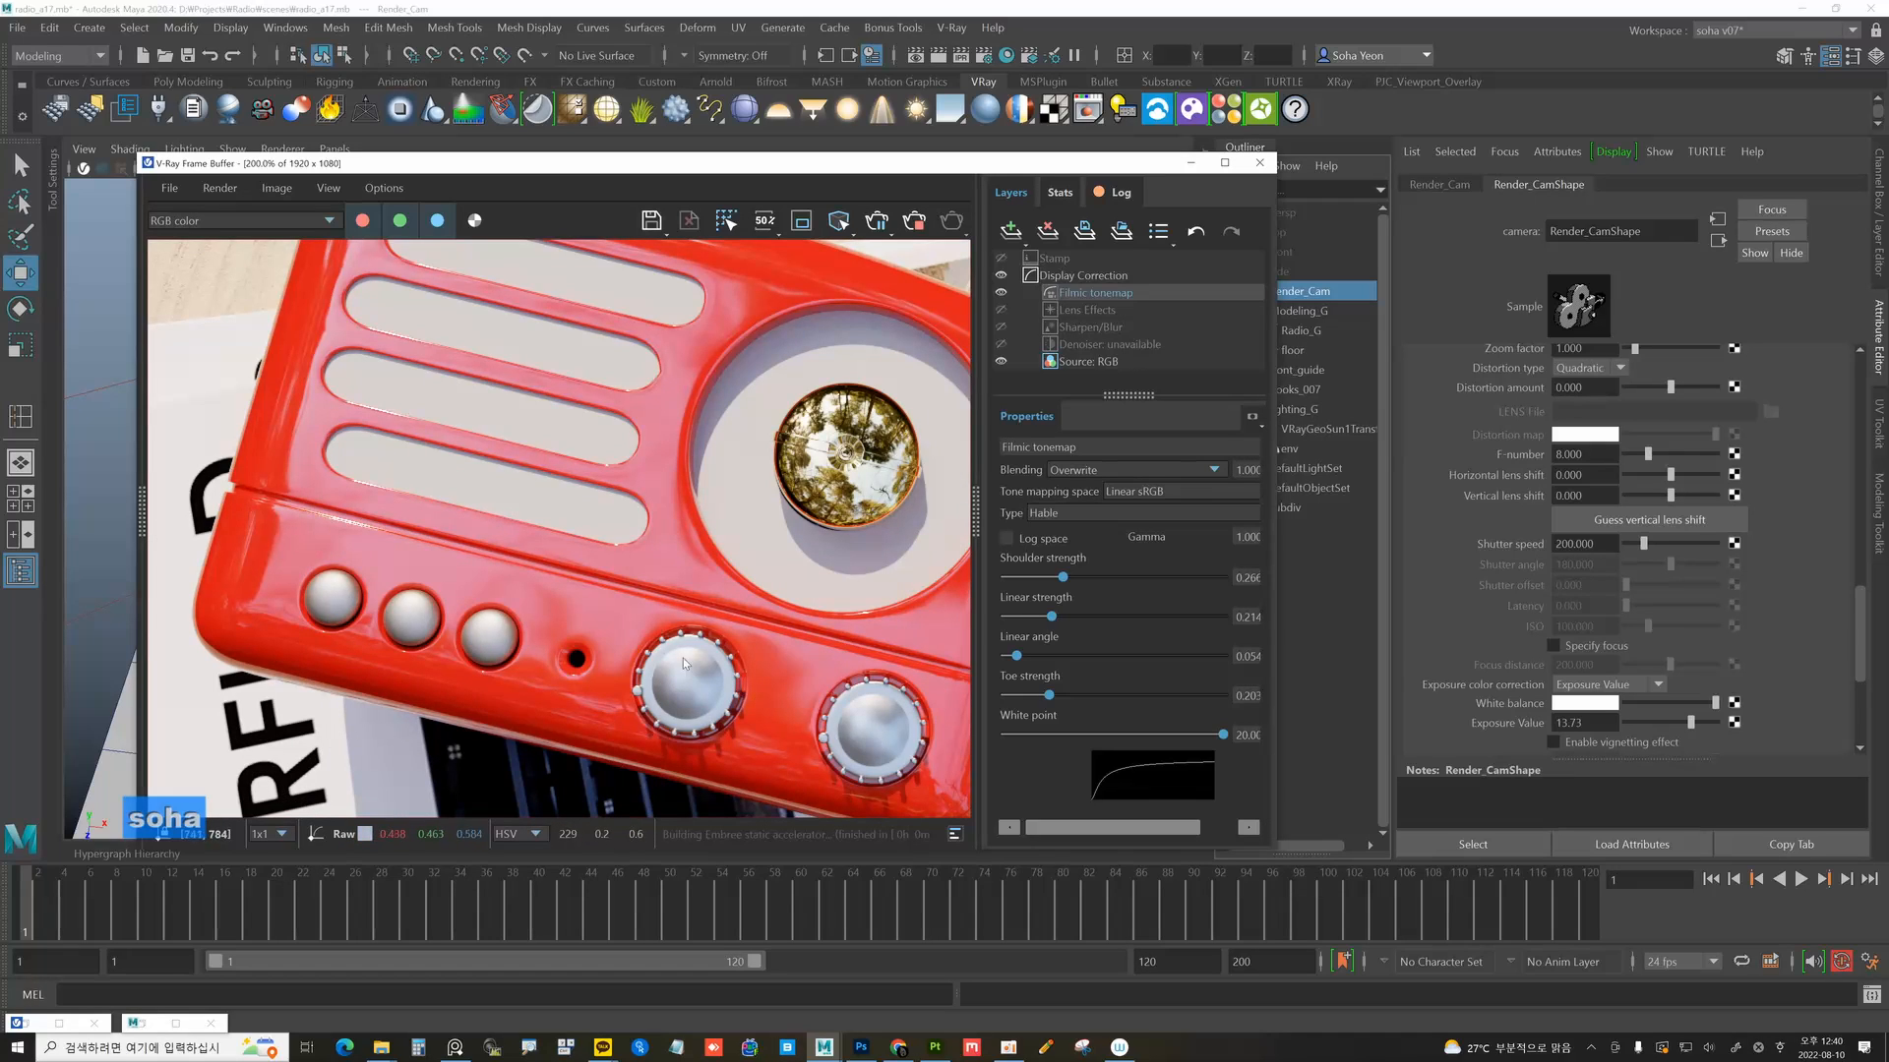
{"action": "left_click_drag", "start_coordinate": [942, 170], "coordinate": [836, 764]}
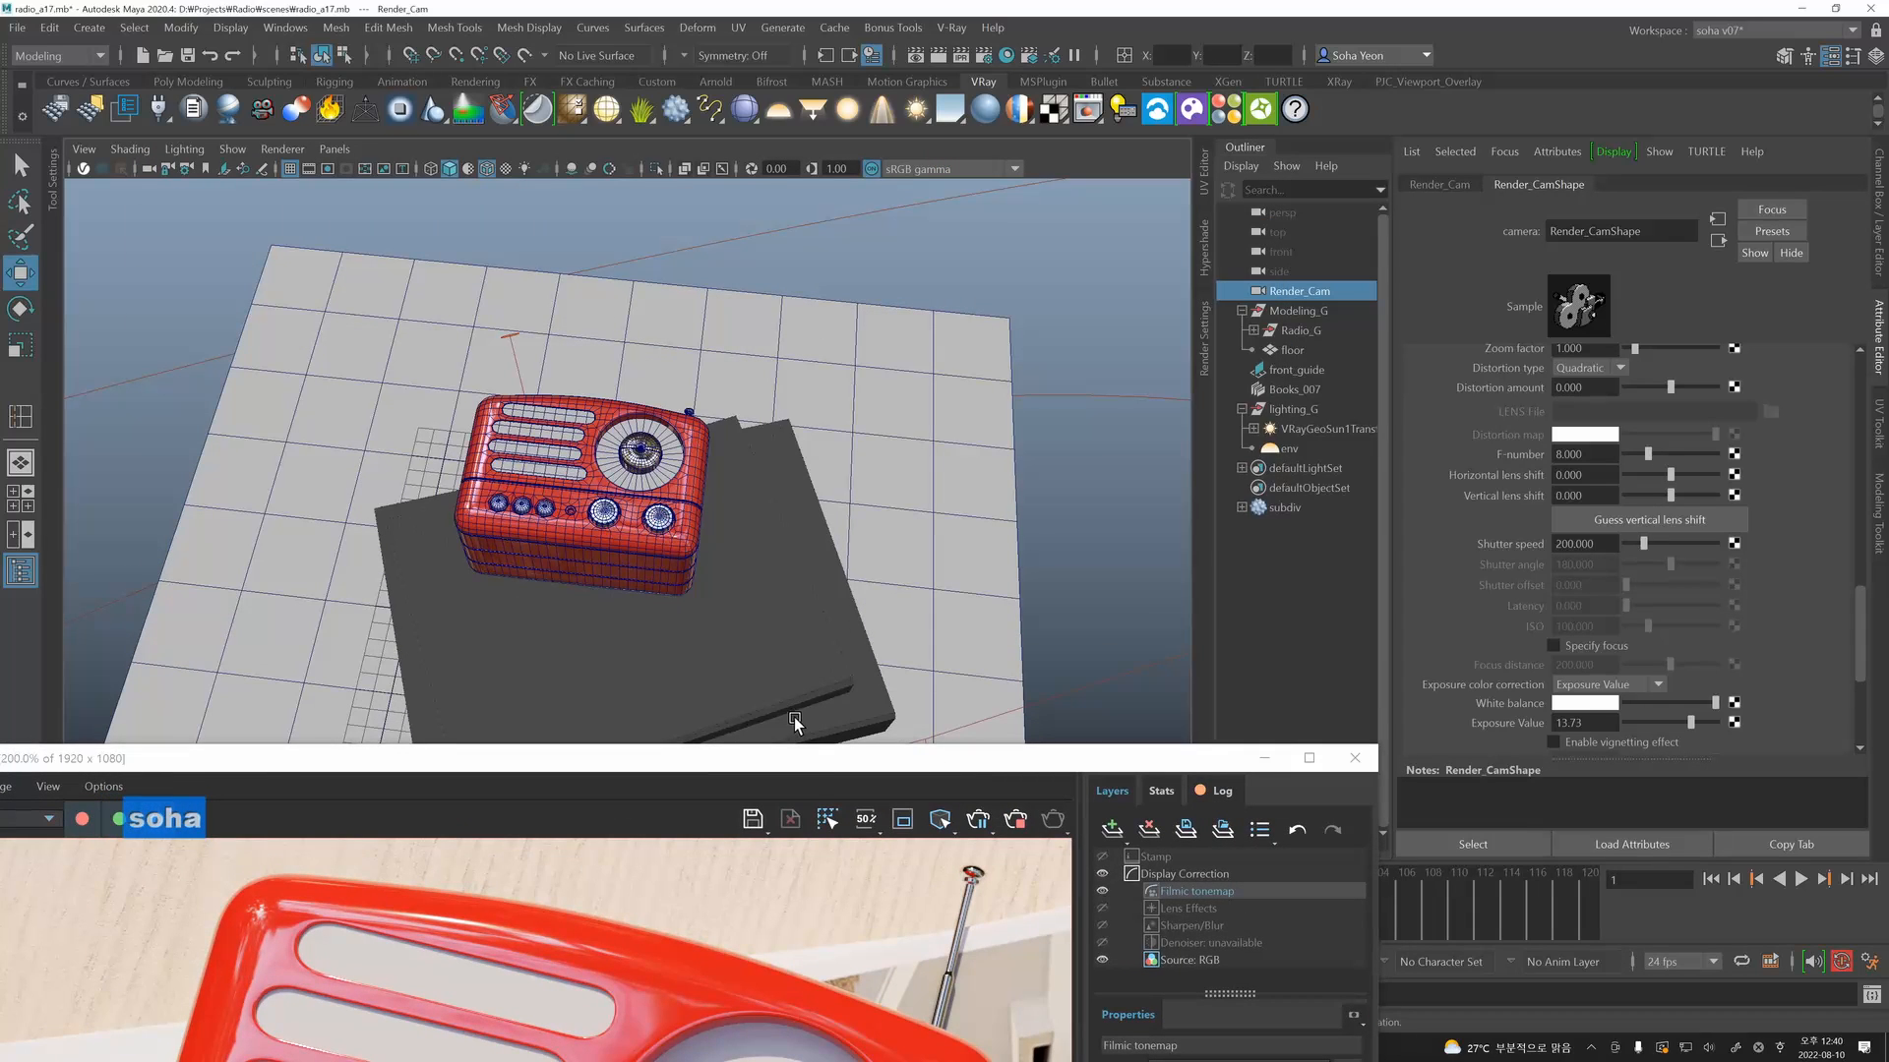
{"action": "left_click", "coordinate": [661, 527]}
{"action": "left_click_drag", "start_coordinate": [786, 763], "coordinate": [787, 184]}
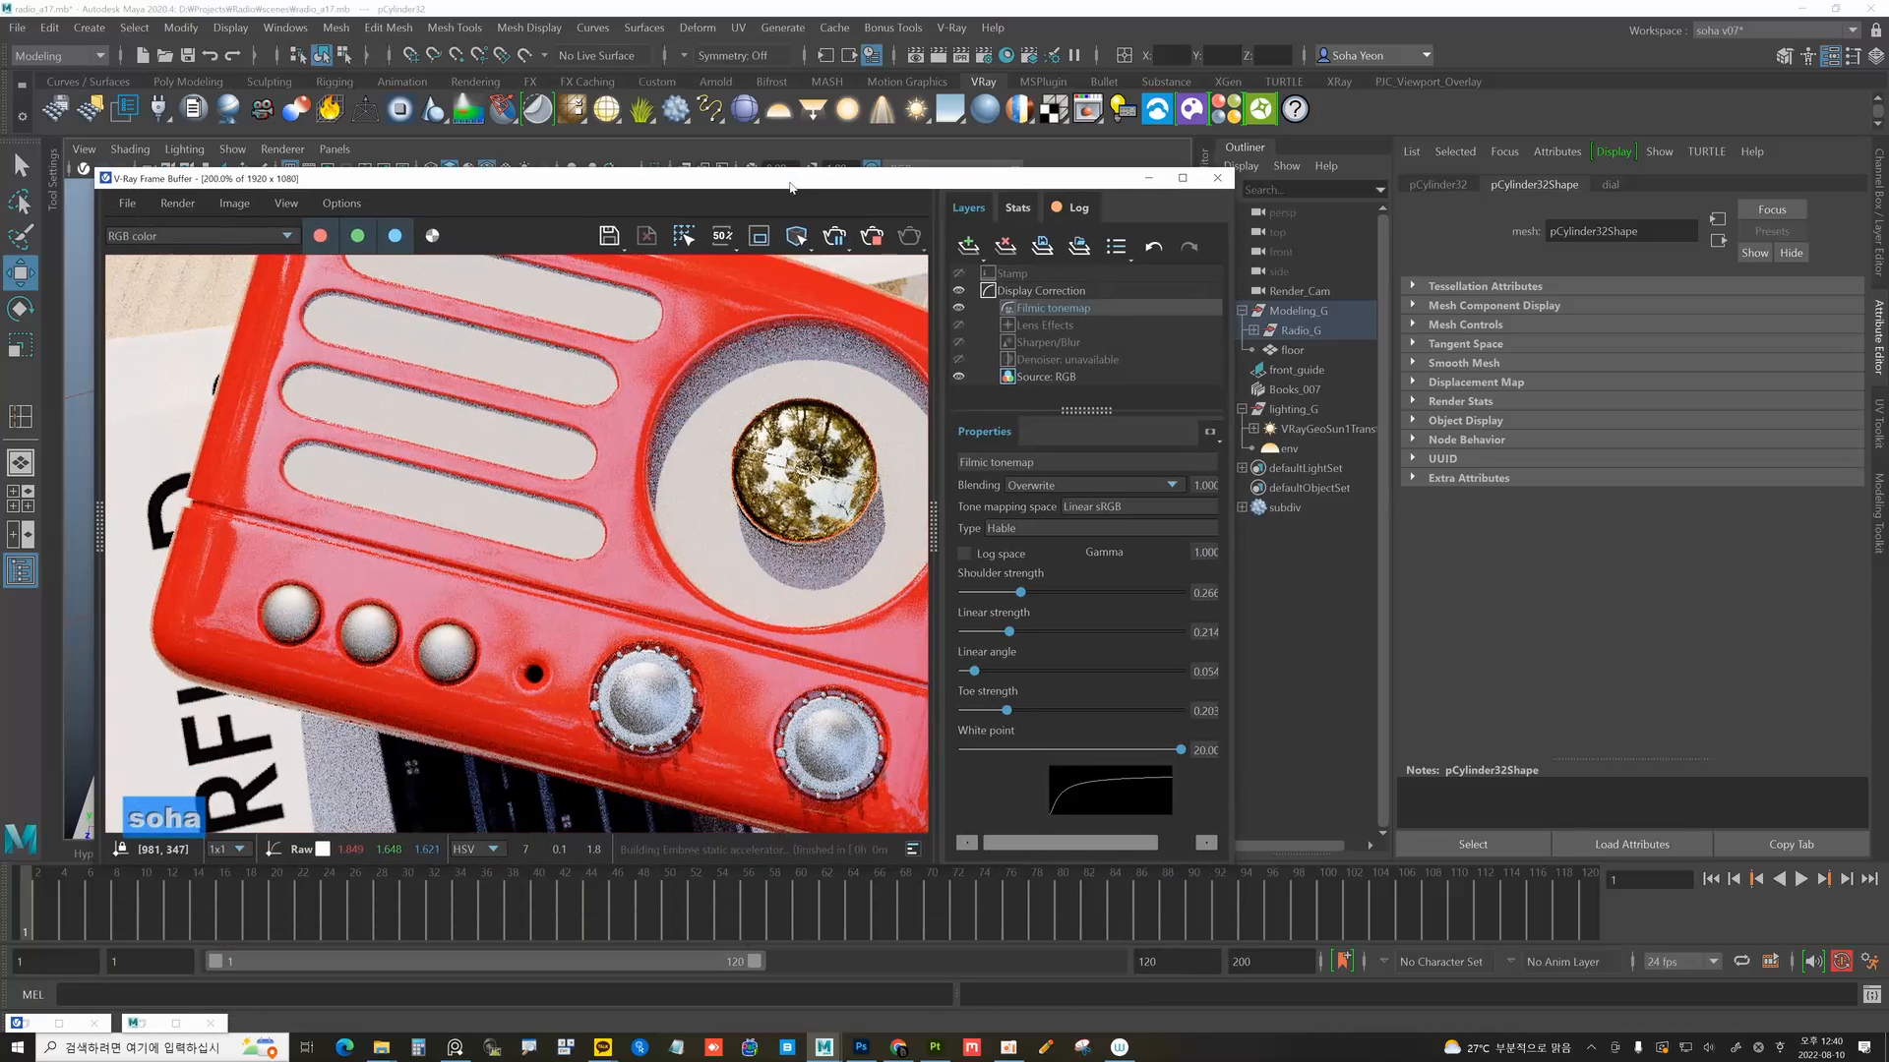
{"action": "left_click", "coordinate": [1612, 185]}
{"action": "scroll", "coordinate": [1605, 663], "scroll_direction": "down", "scroll_amount": 3}
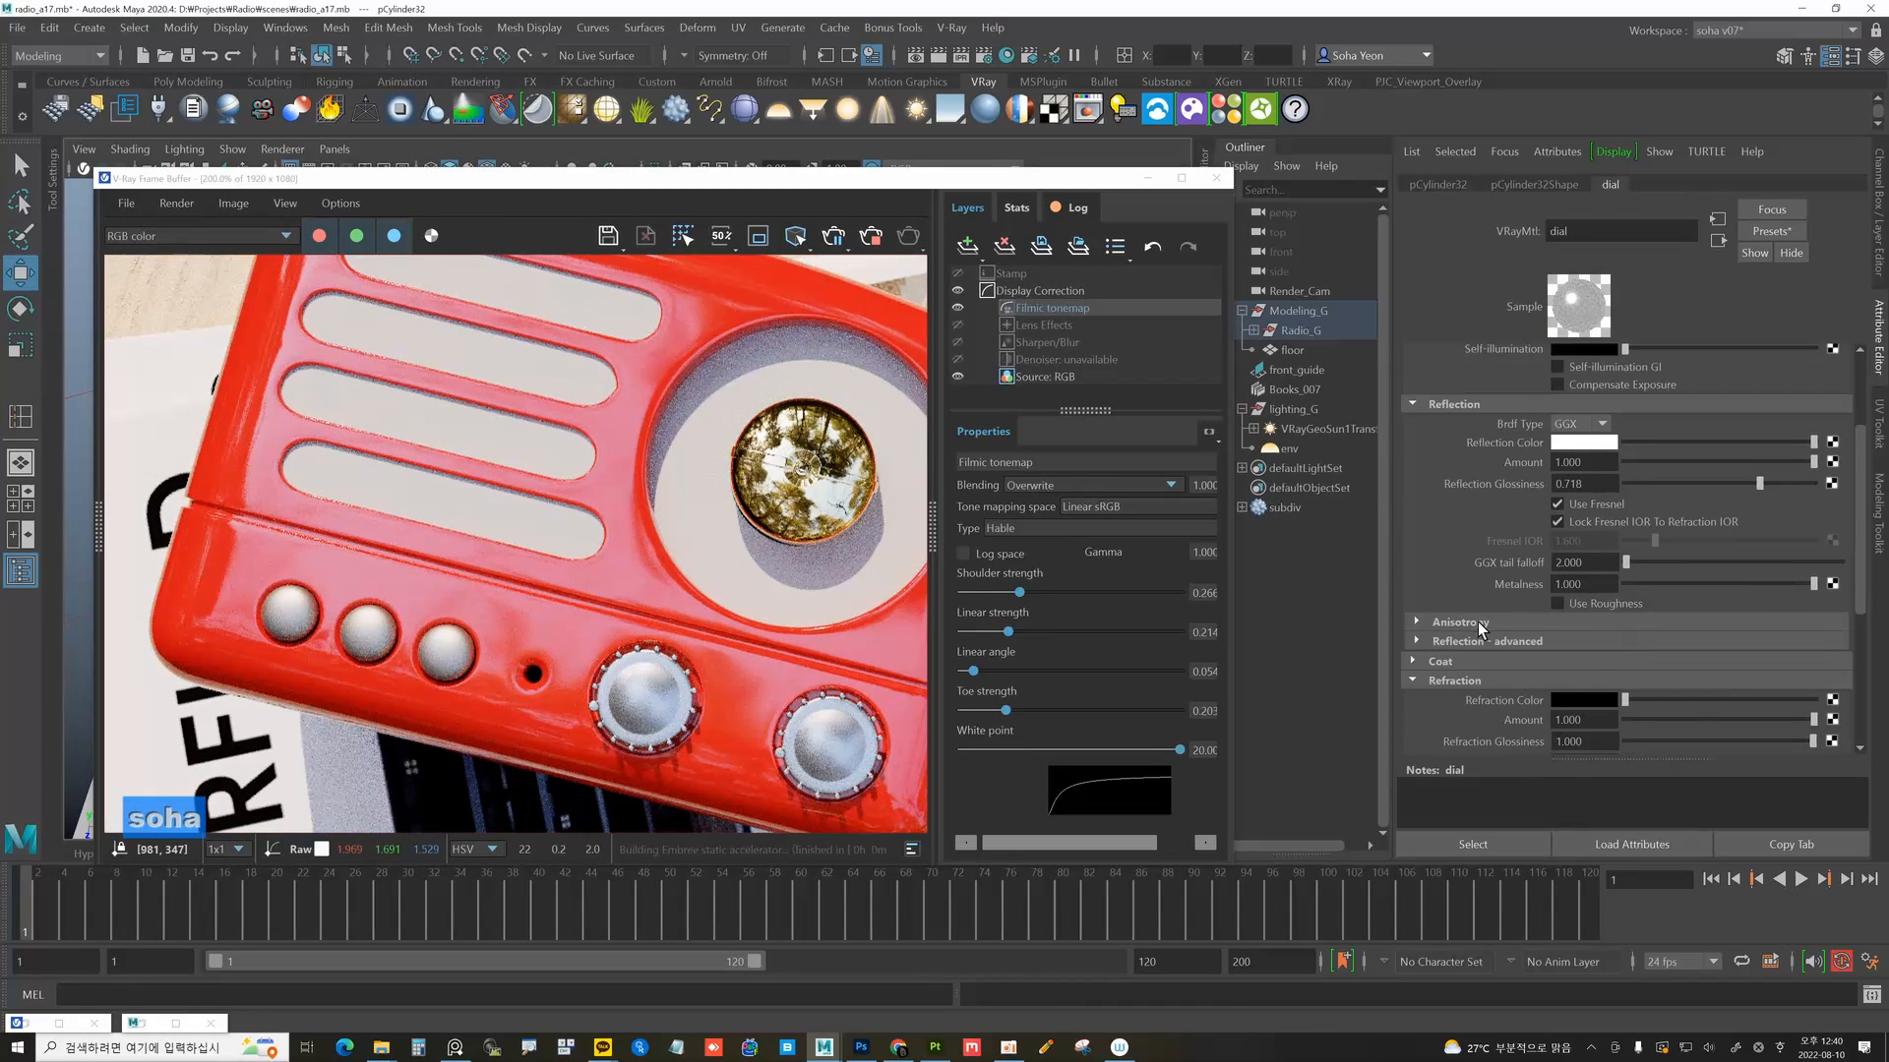
{"action": "left_click", "coordinate": [1470, 623]}
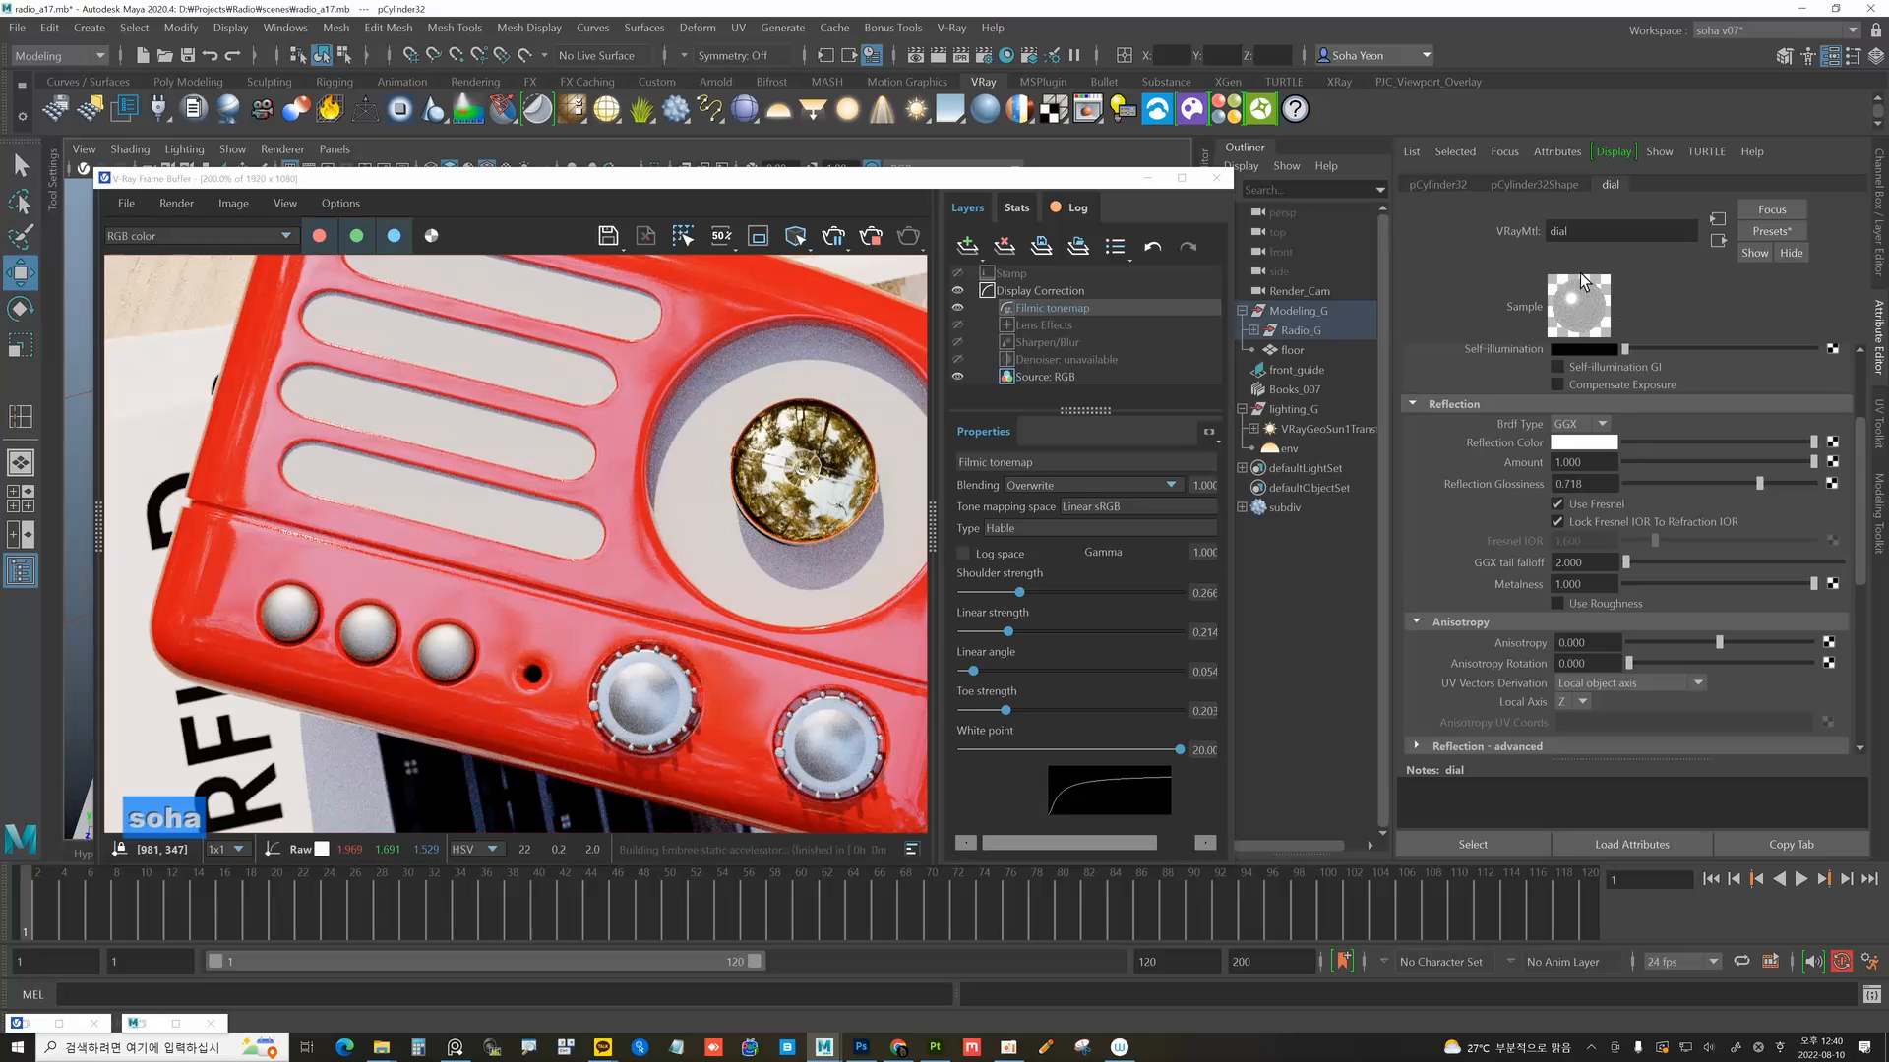
Set the dial material's anisotropy to about -0.696, trying a rotation of about 0.299 and returning it to 0.
{"action": "left_click_drag", "start_coordinate": [1717, 641], "coordinate": [1676, 640]}
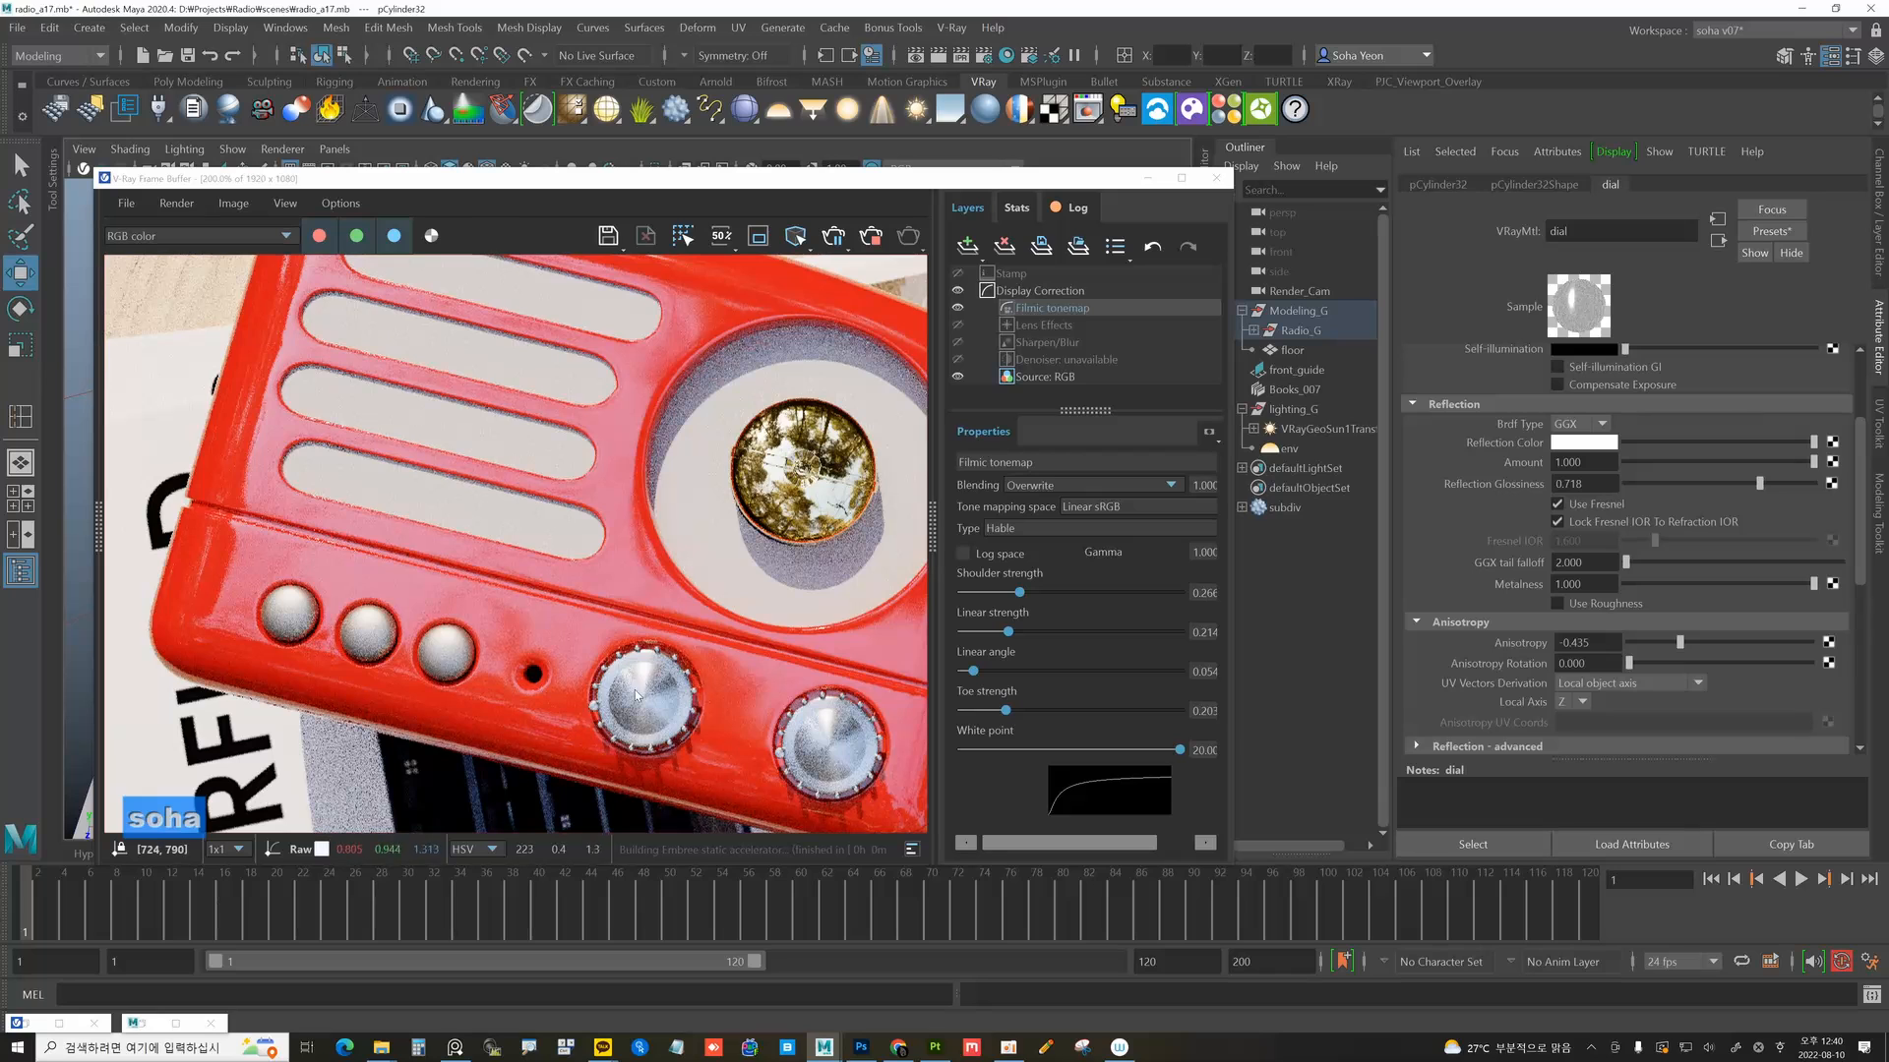
{"action": "left_click", "coordinate": [1634, 664]}
{"action": "left_click_drag", "start_coordinate": [1633, 666], "coordinate": [1682, 661]}
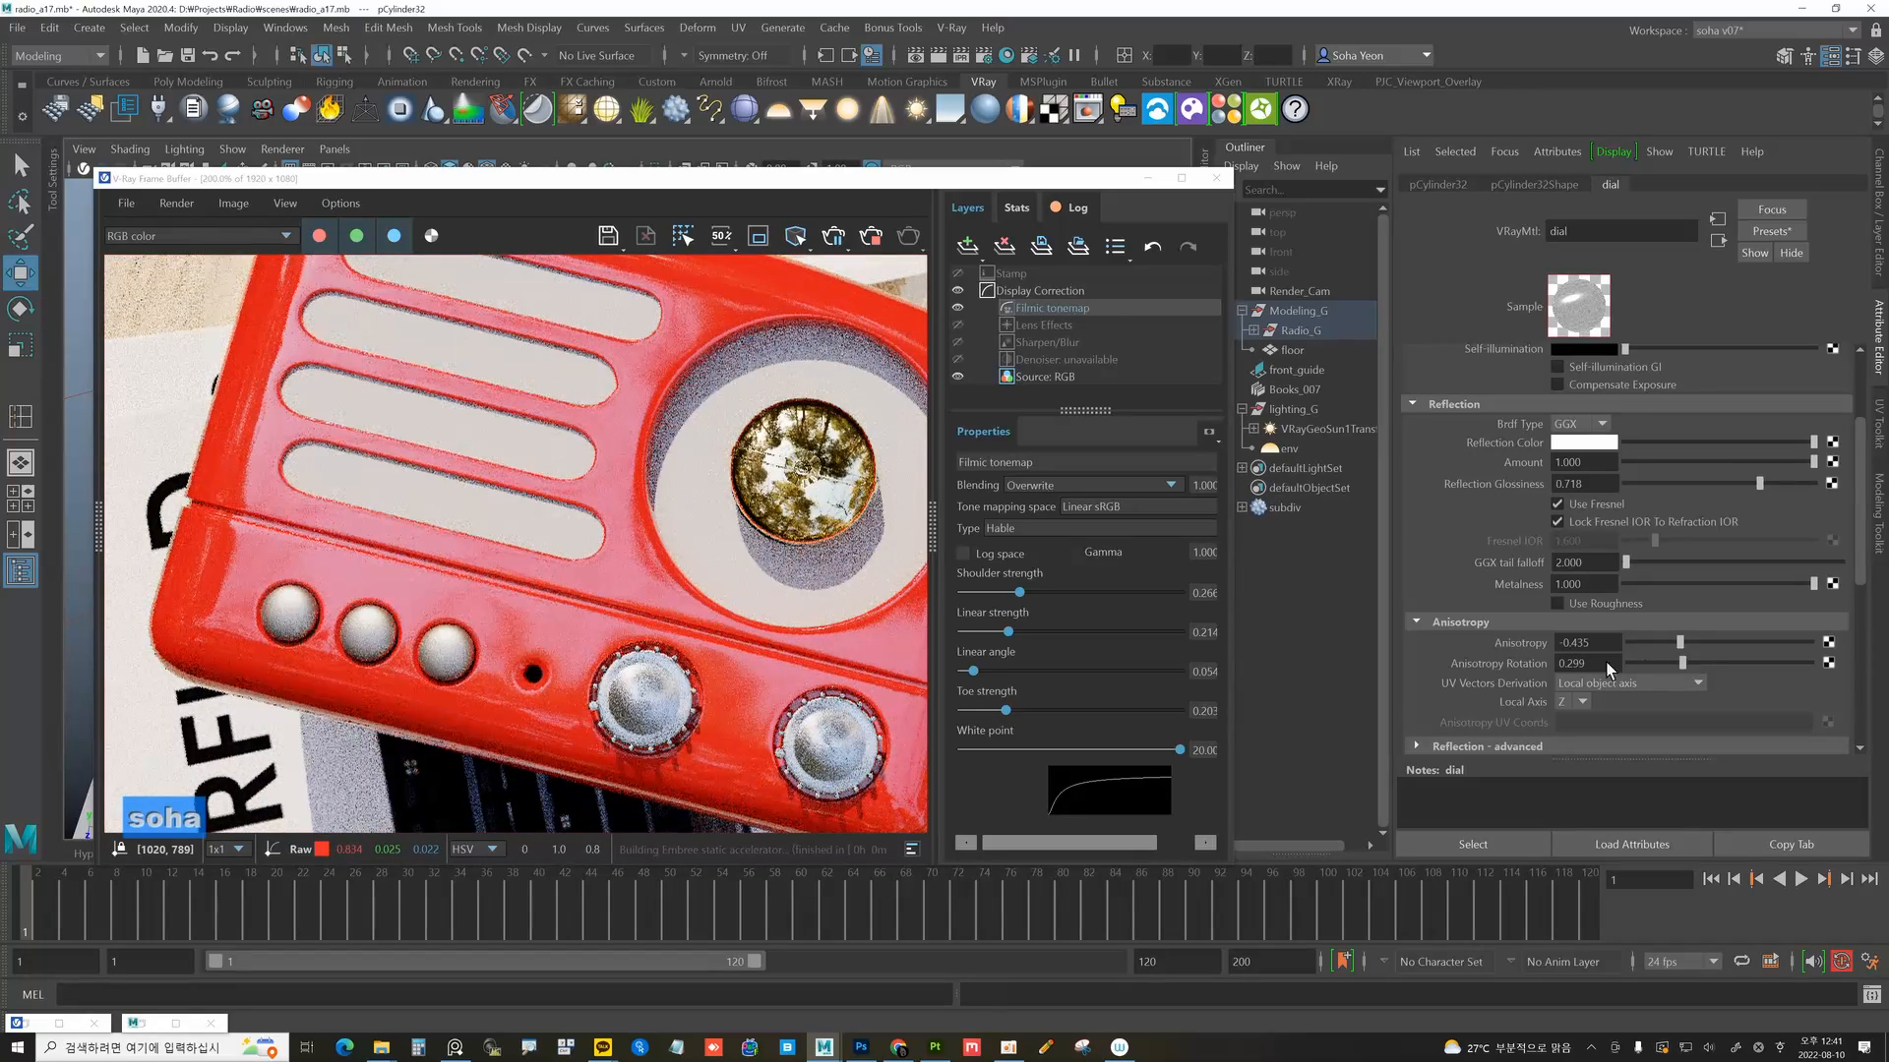
{"action": "left_click_drag", "start_coordinate": [1682, 661], "coordinate": [1625, 663]}
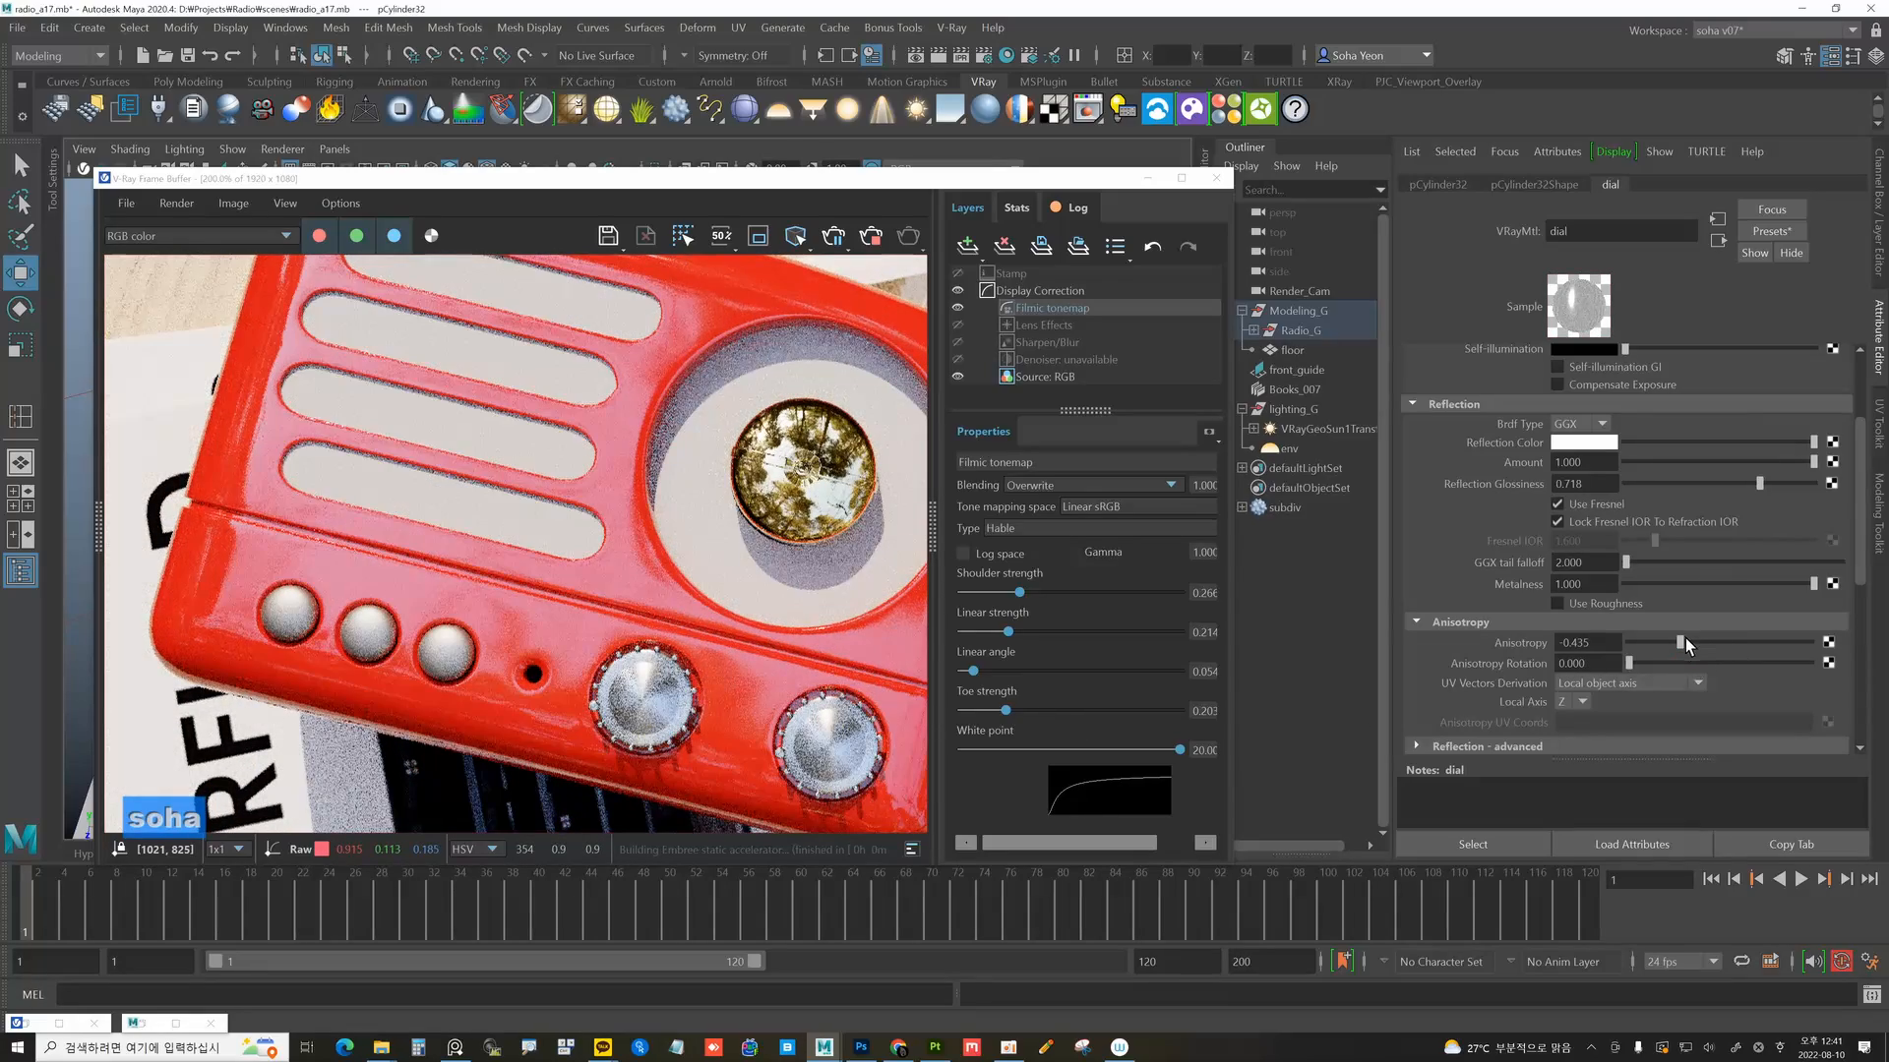
{"action": "left_click_drag", "start_coordinate": [1678, 643], "coordinate": [1655, 643]}
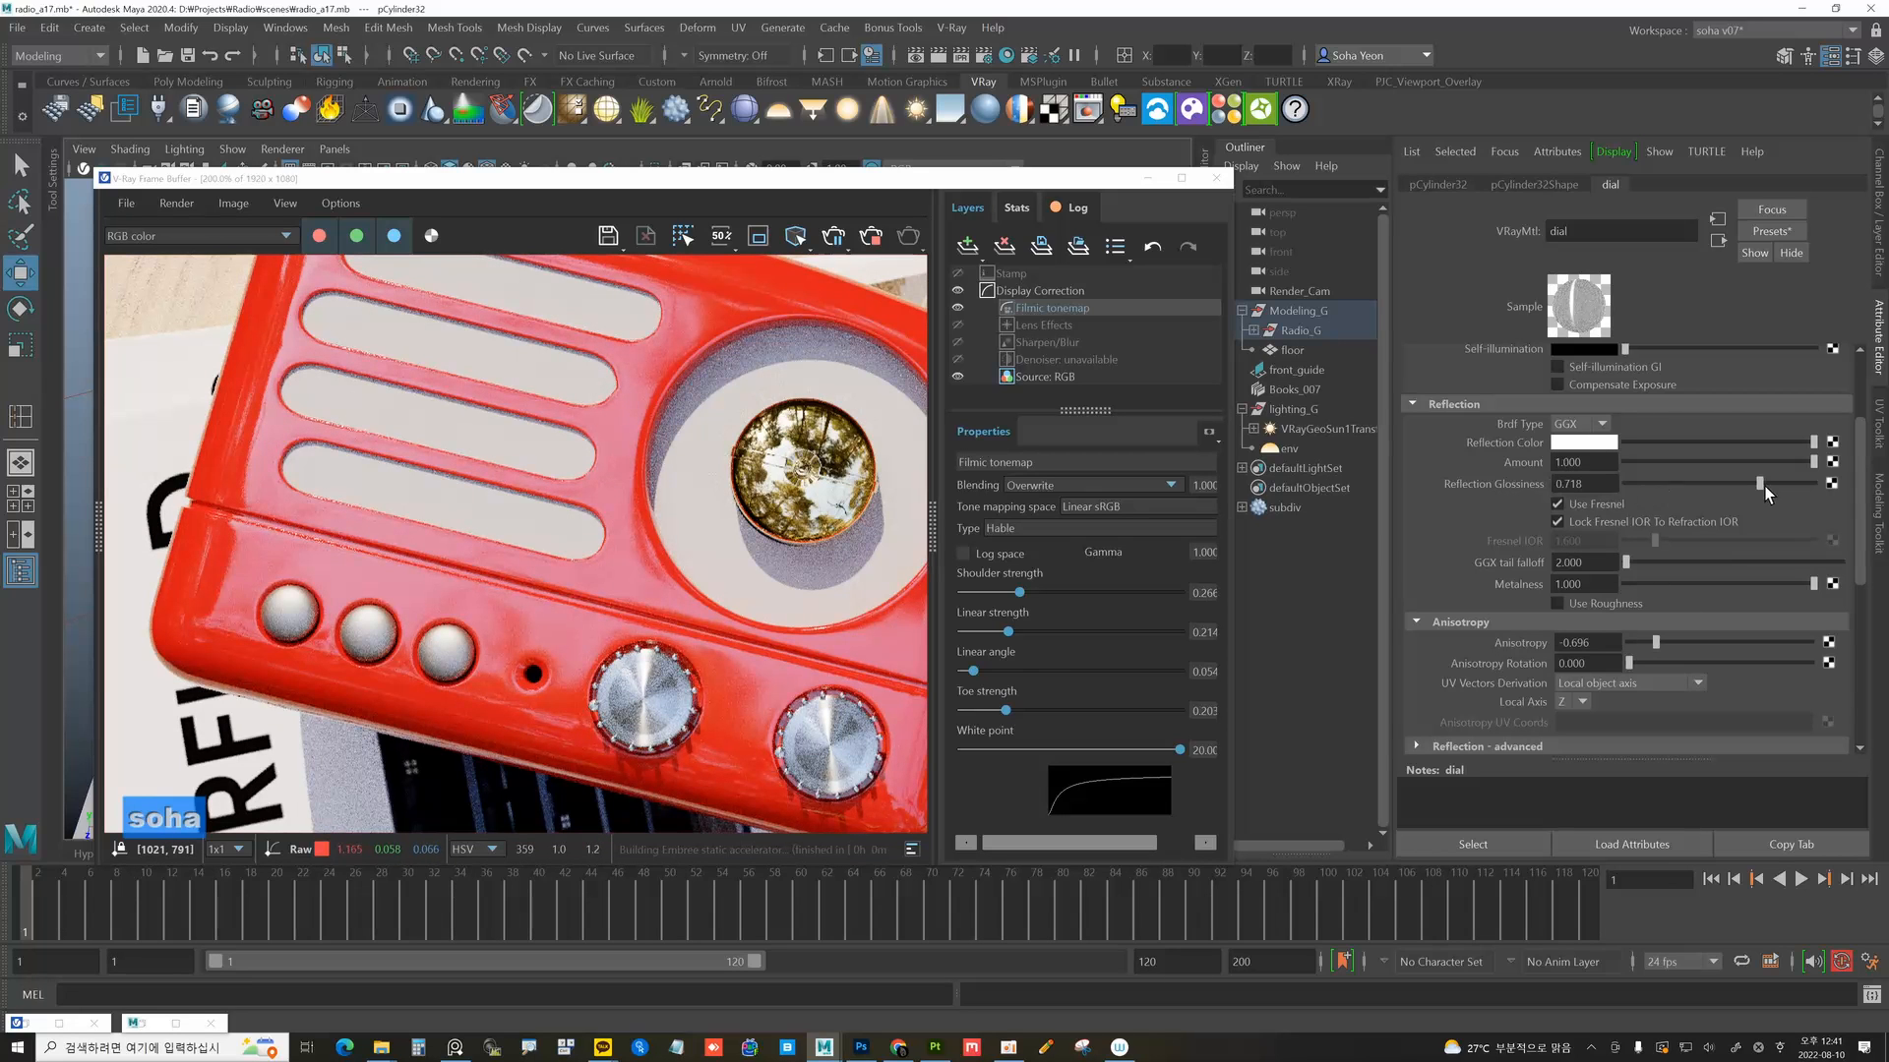
Try different reflection glossiness values on the dial material, settle on about 0.663, and check the knobs in the render.
{"action": "left_click_drag", "start_coordinate": [1761, 484], "coordinate": [1719, 482]}
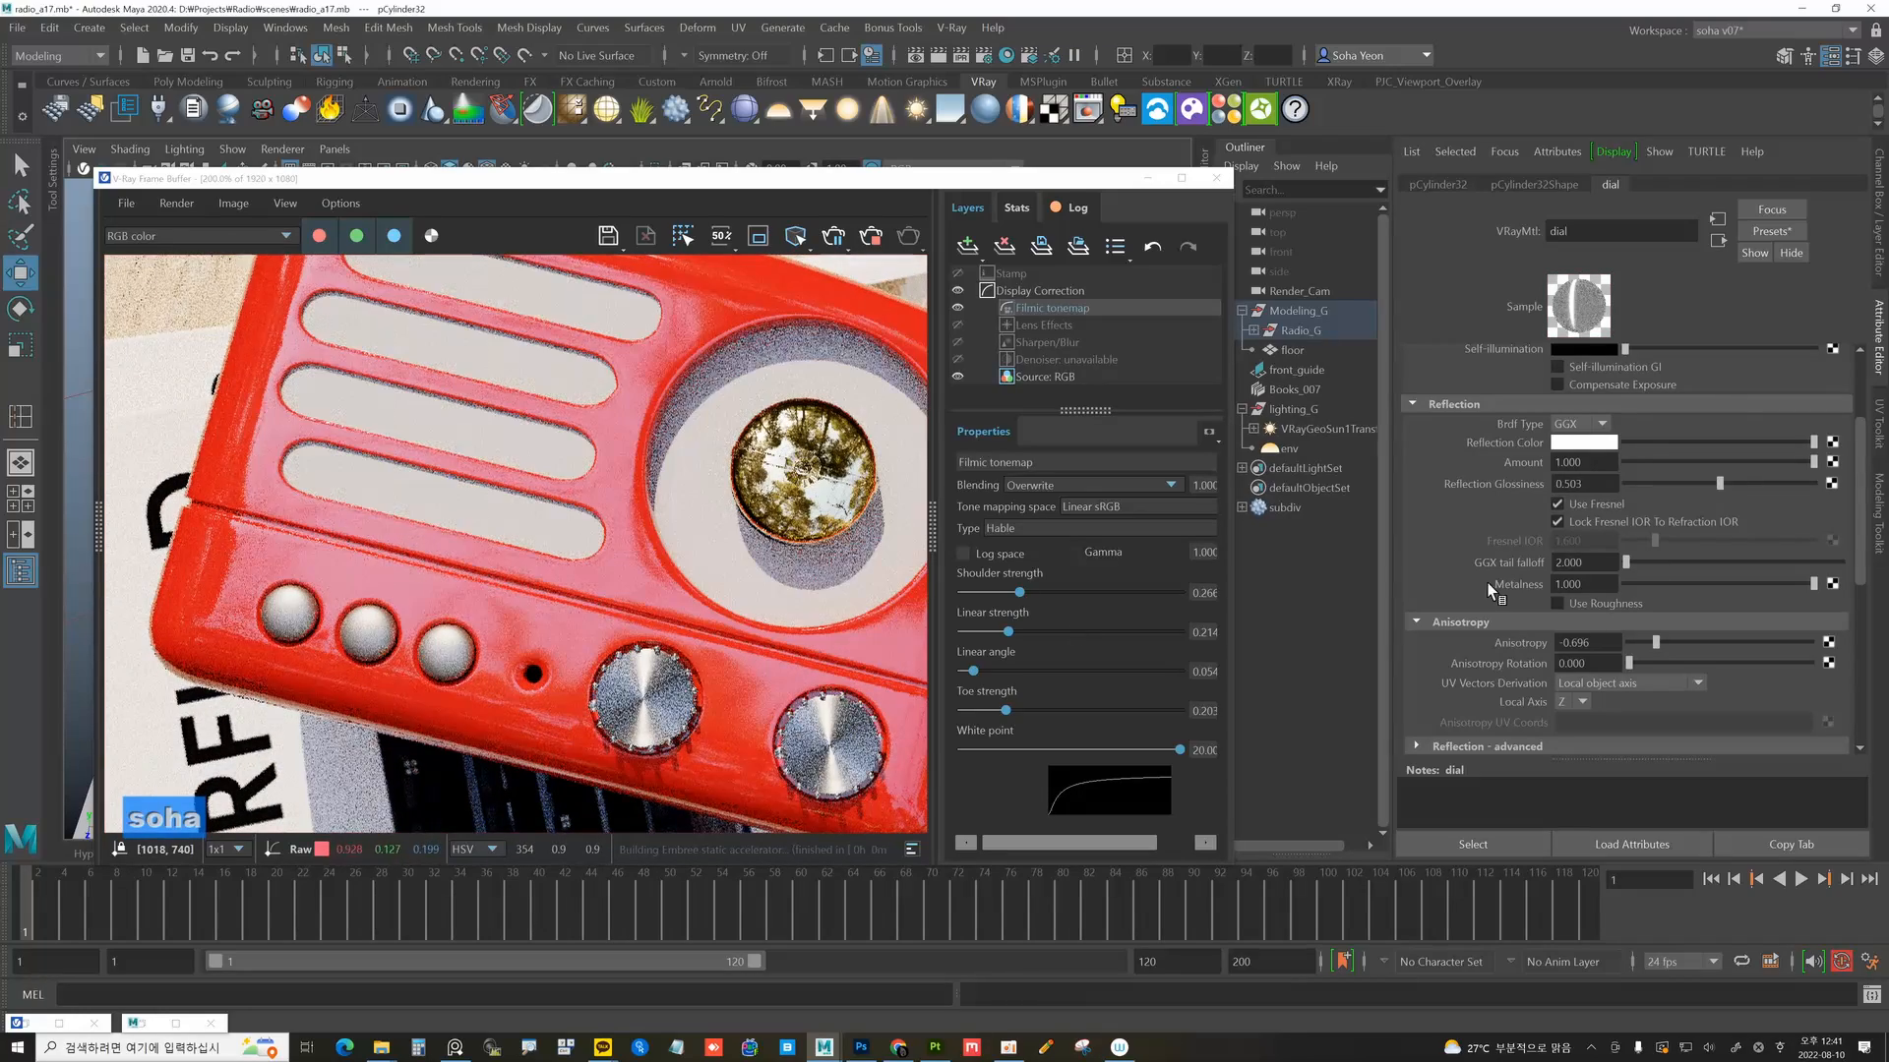
{"action": "left_click_drag", "start_coordinate": [1720, 483], "coordinate": [1798, 484]}
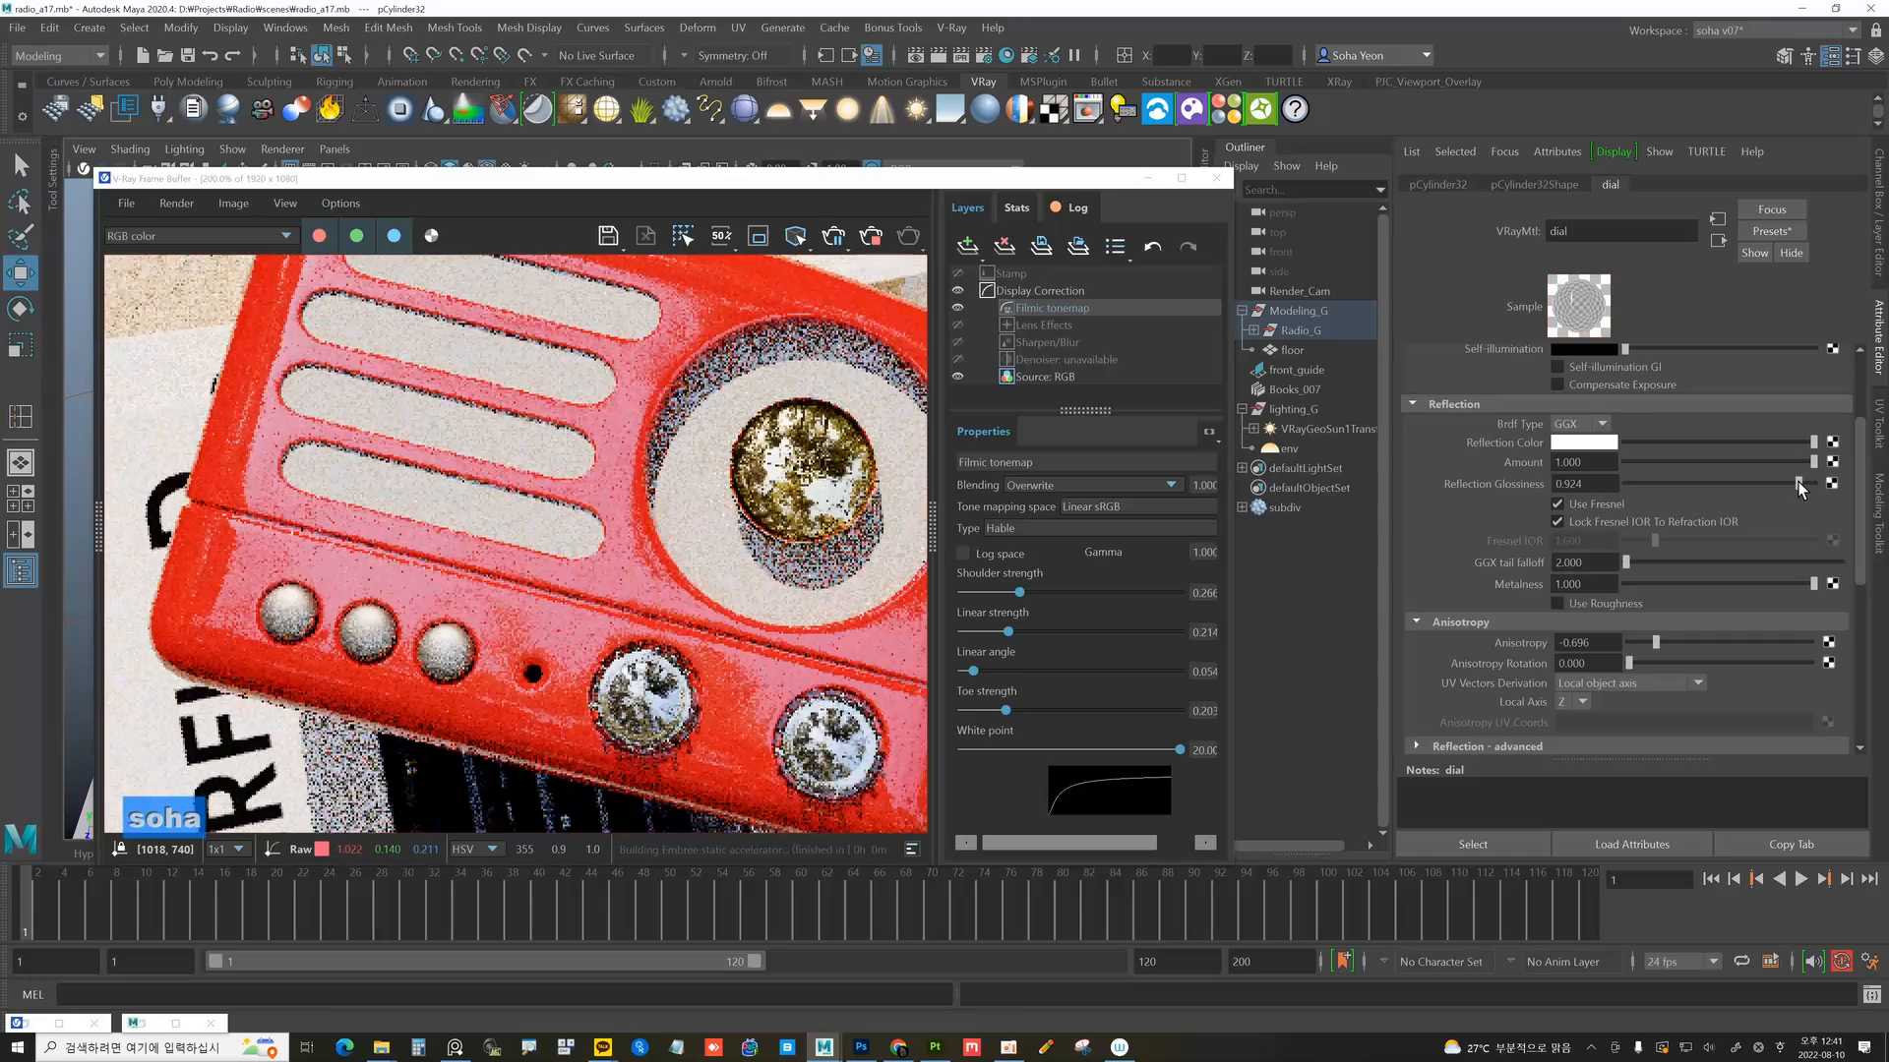
{"action": "left_click_drag", "start_coordinate": [1791, 482], "coordinate": [1749, 479]}
{"action": "scroll", "coordinate": [362, 641], "scroll_direction": "down", "scroll_amount": 1}
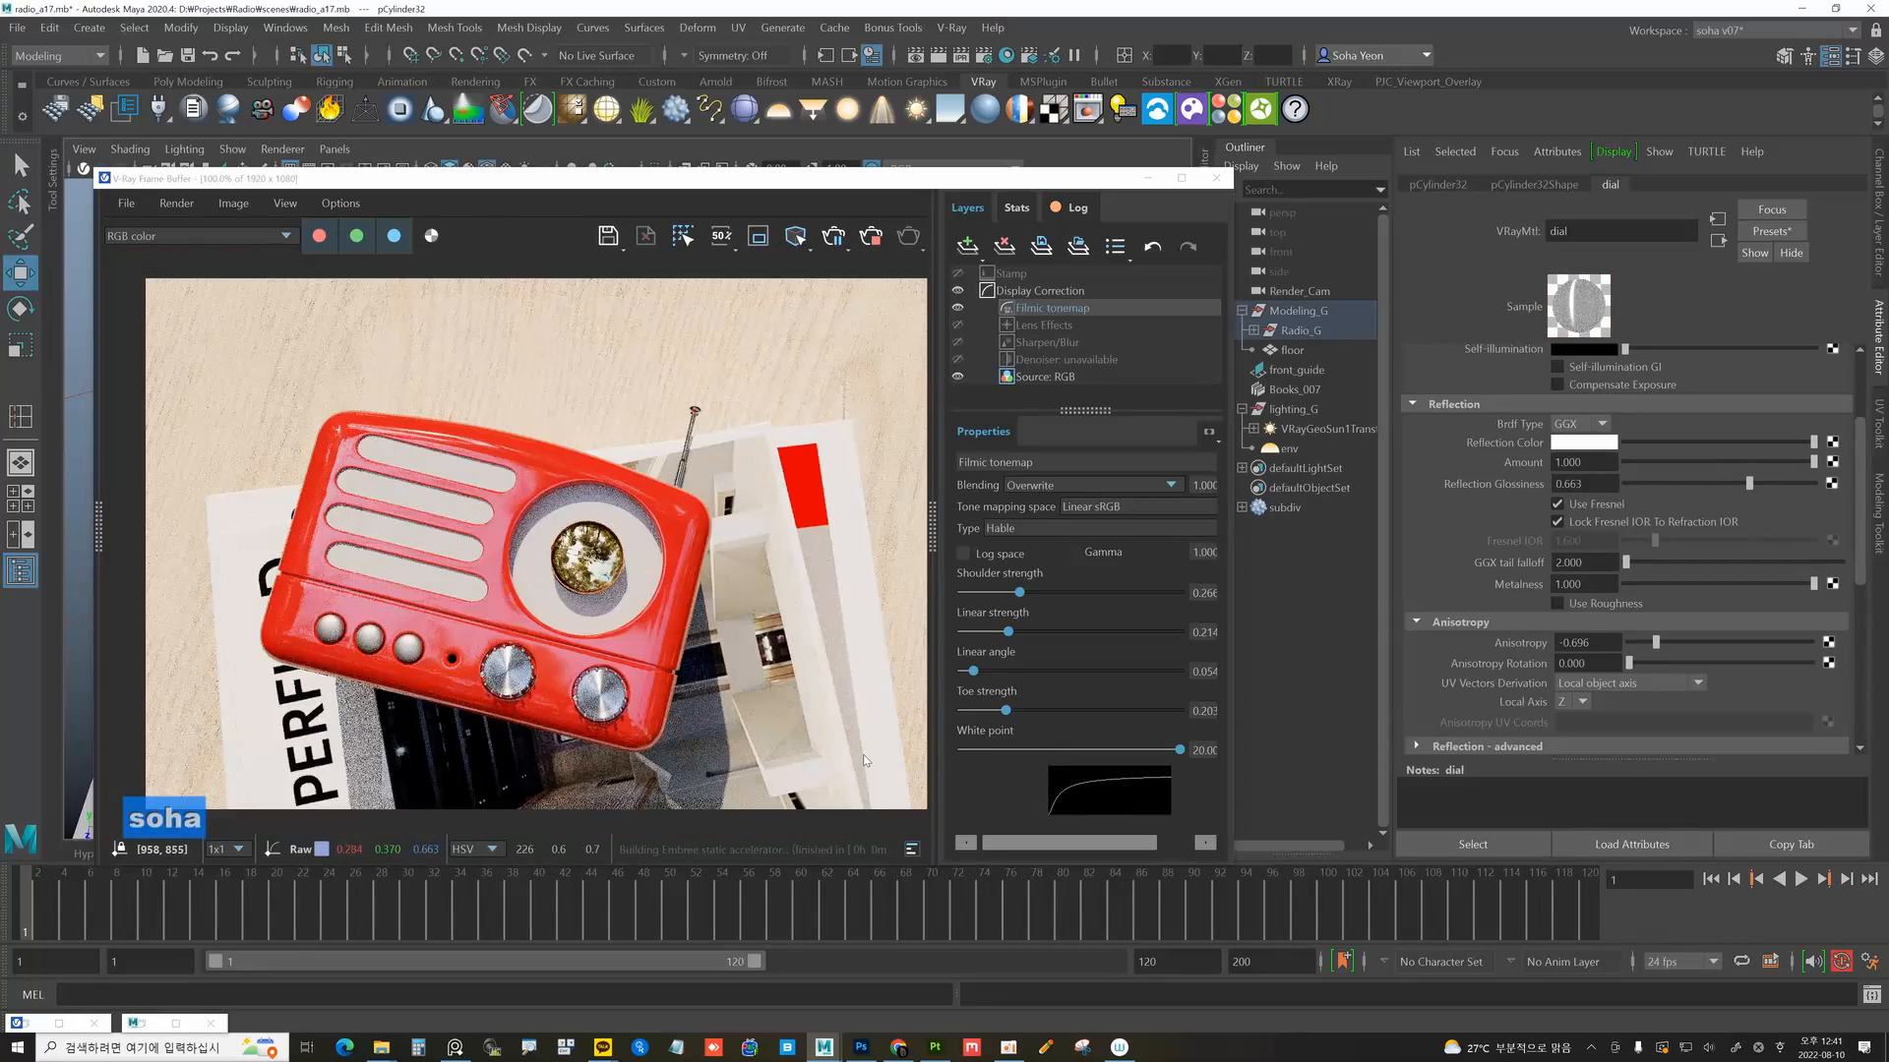
{"action": "scroll", "coordinate": [562, 727], "scroll_direction": "up", "scroll_amount": 1}
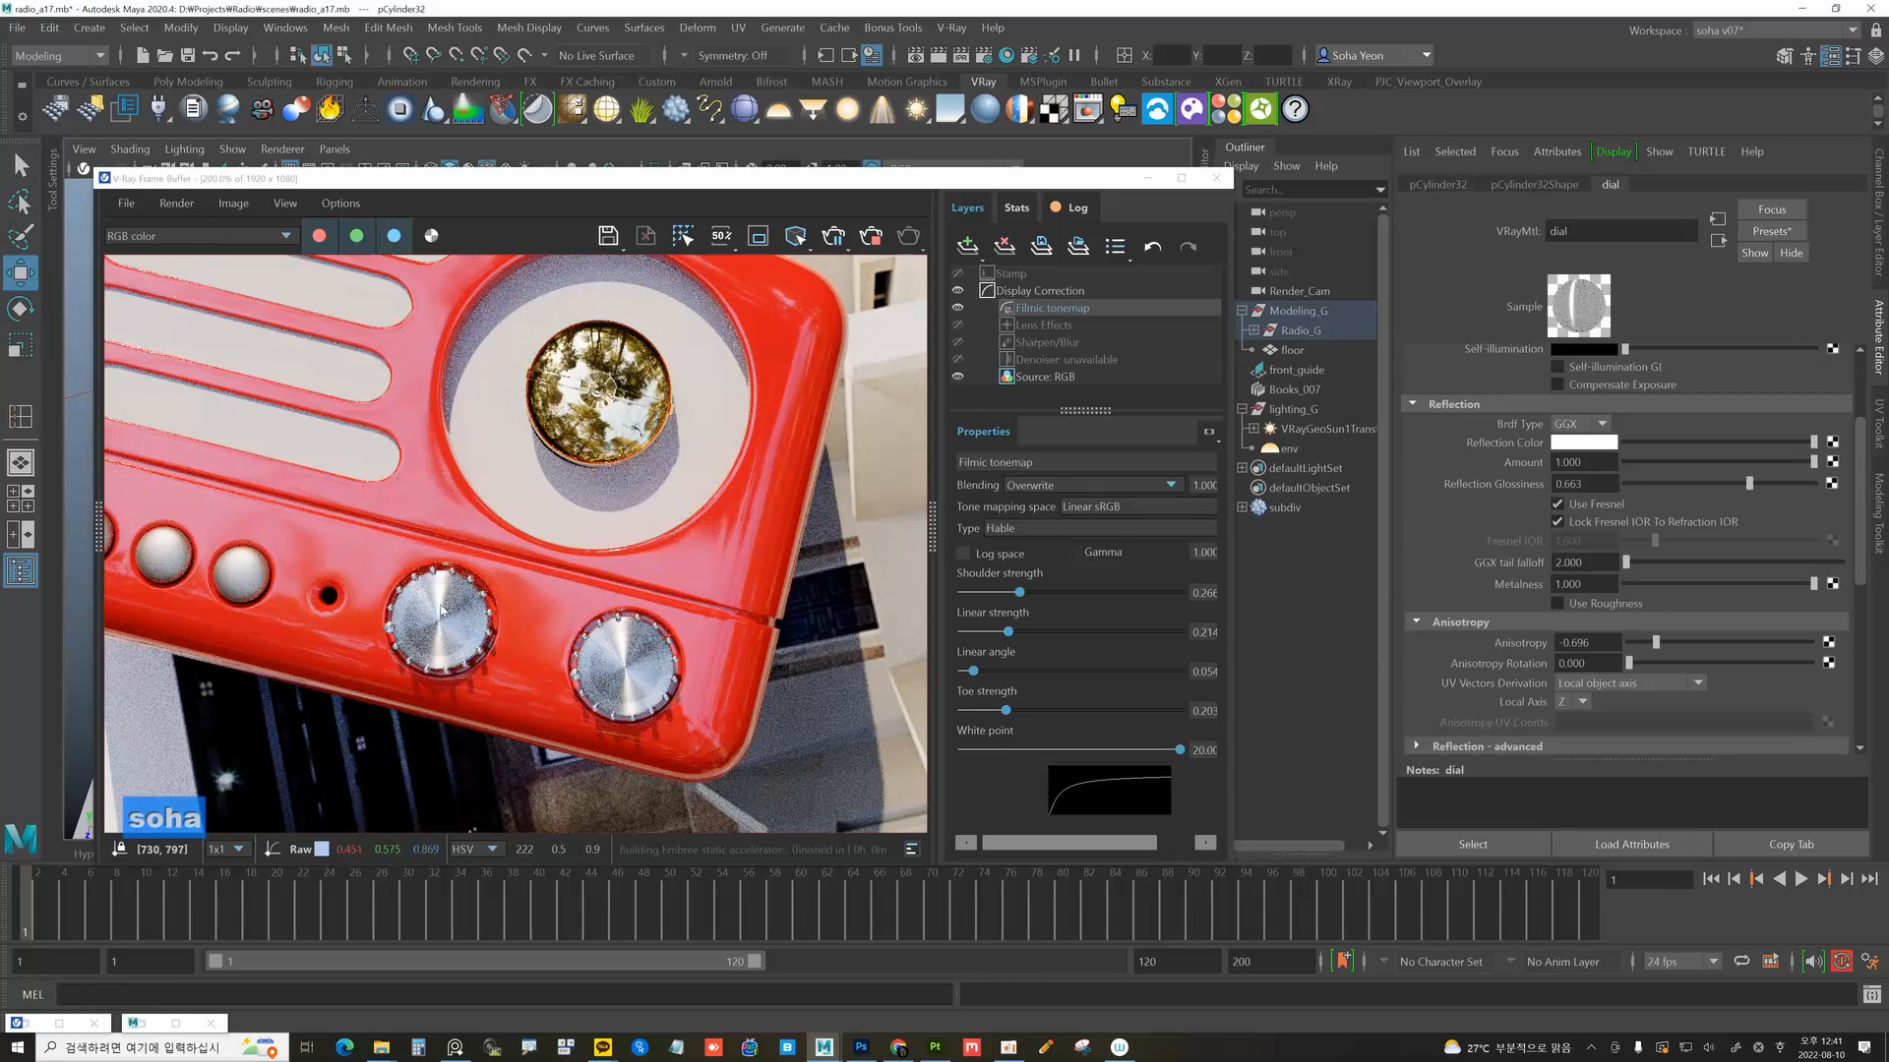
Try anisotropy rotations of about 0.774 and 0.171 on the dial material, and reset the rotation to 0.
{"action": "left_click_drag", "start_coordinate": [1633, 663], "coordinate": [1769, 663]}
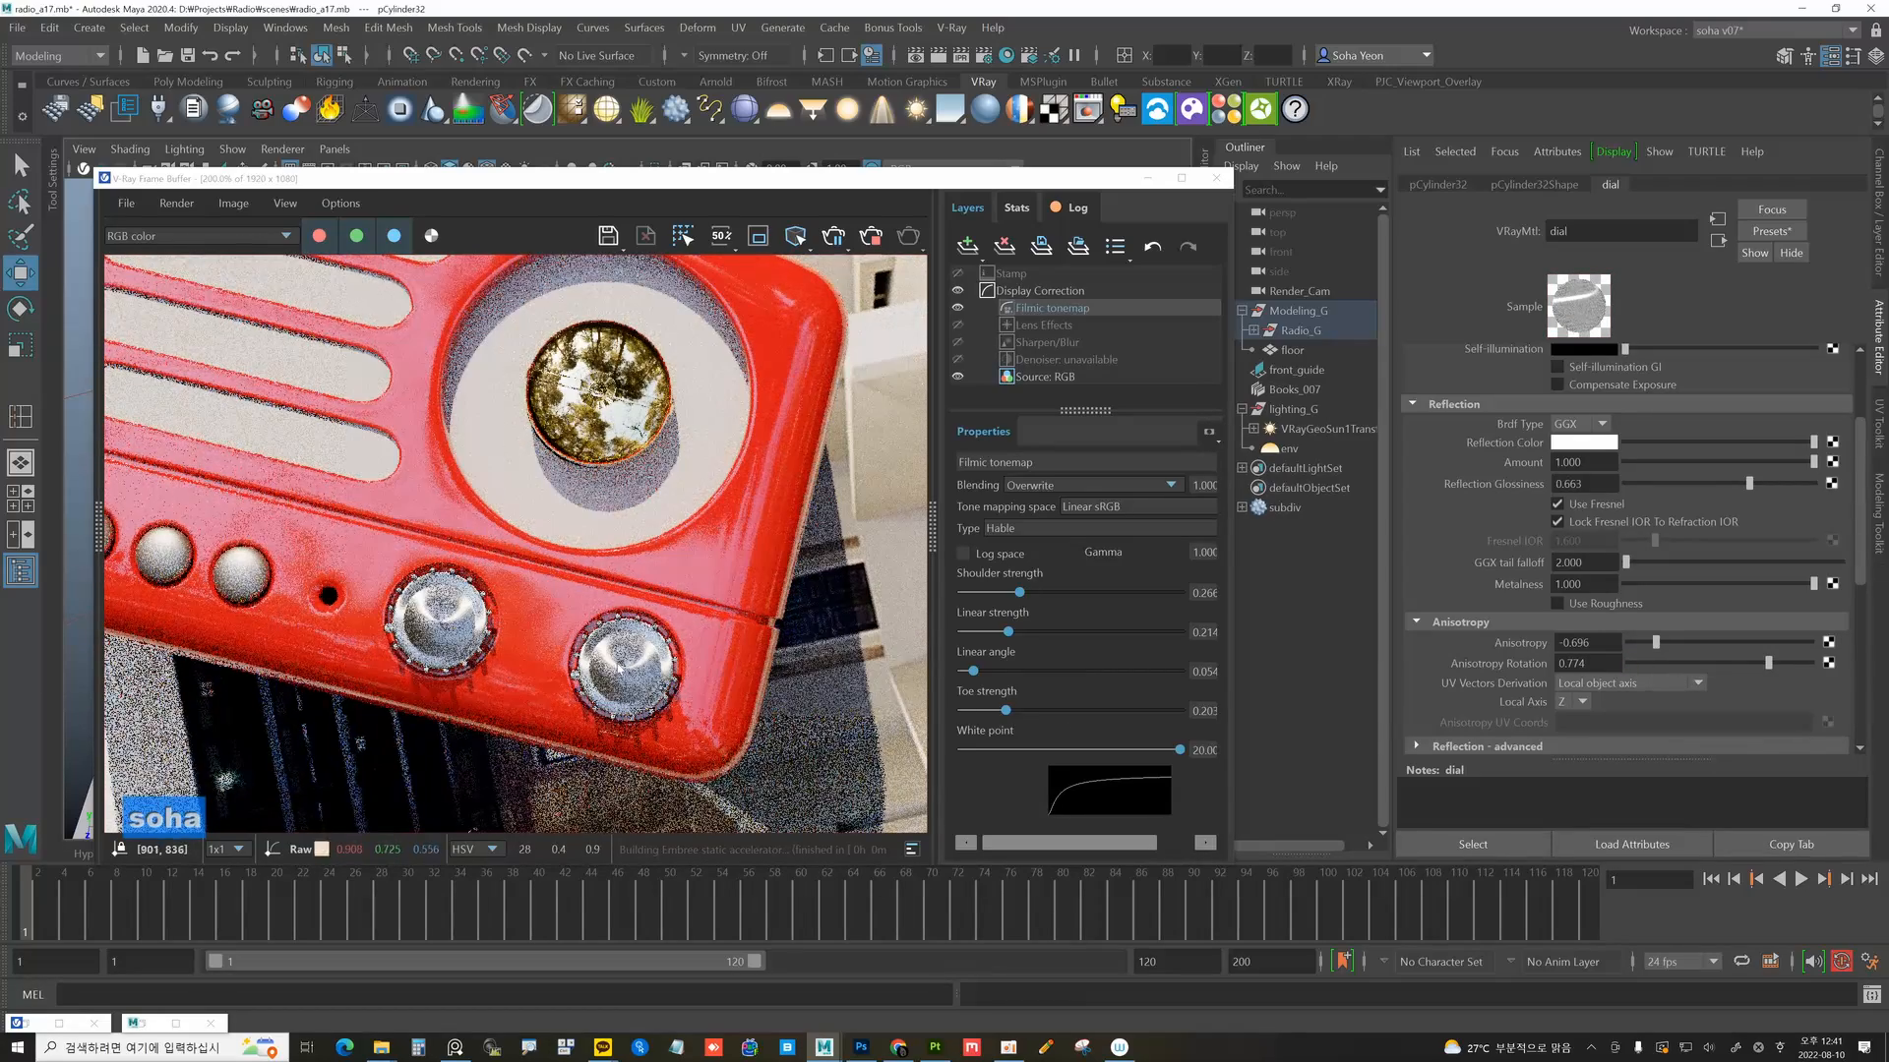
{"action": "left_click_drag", "start_coordinate": [1774, 663], "coordinate": [1661, 657]}
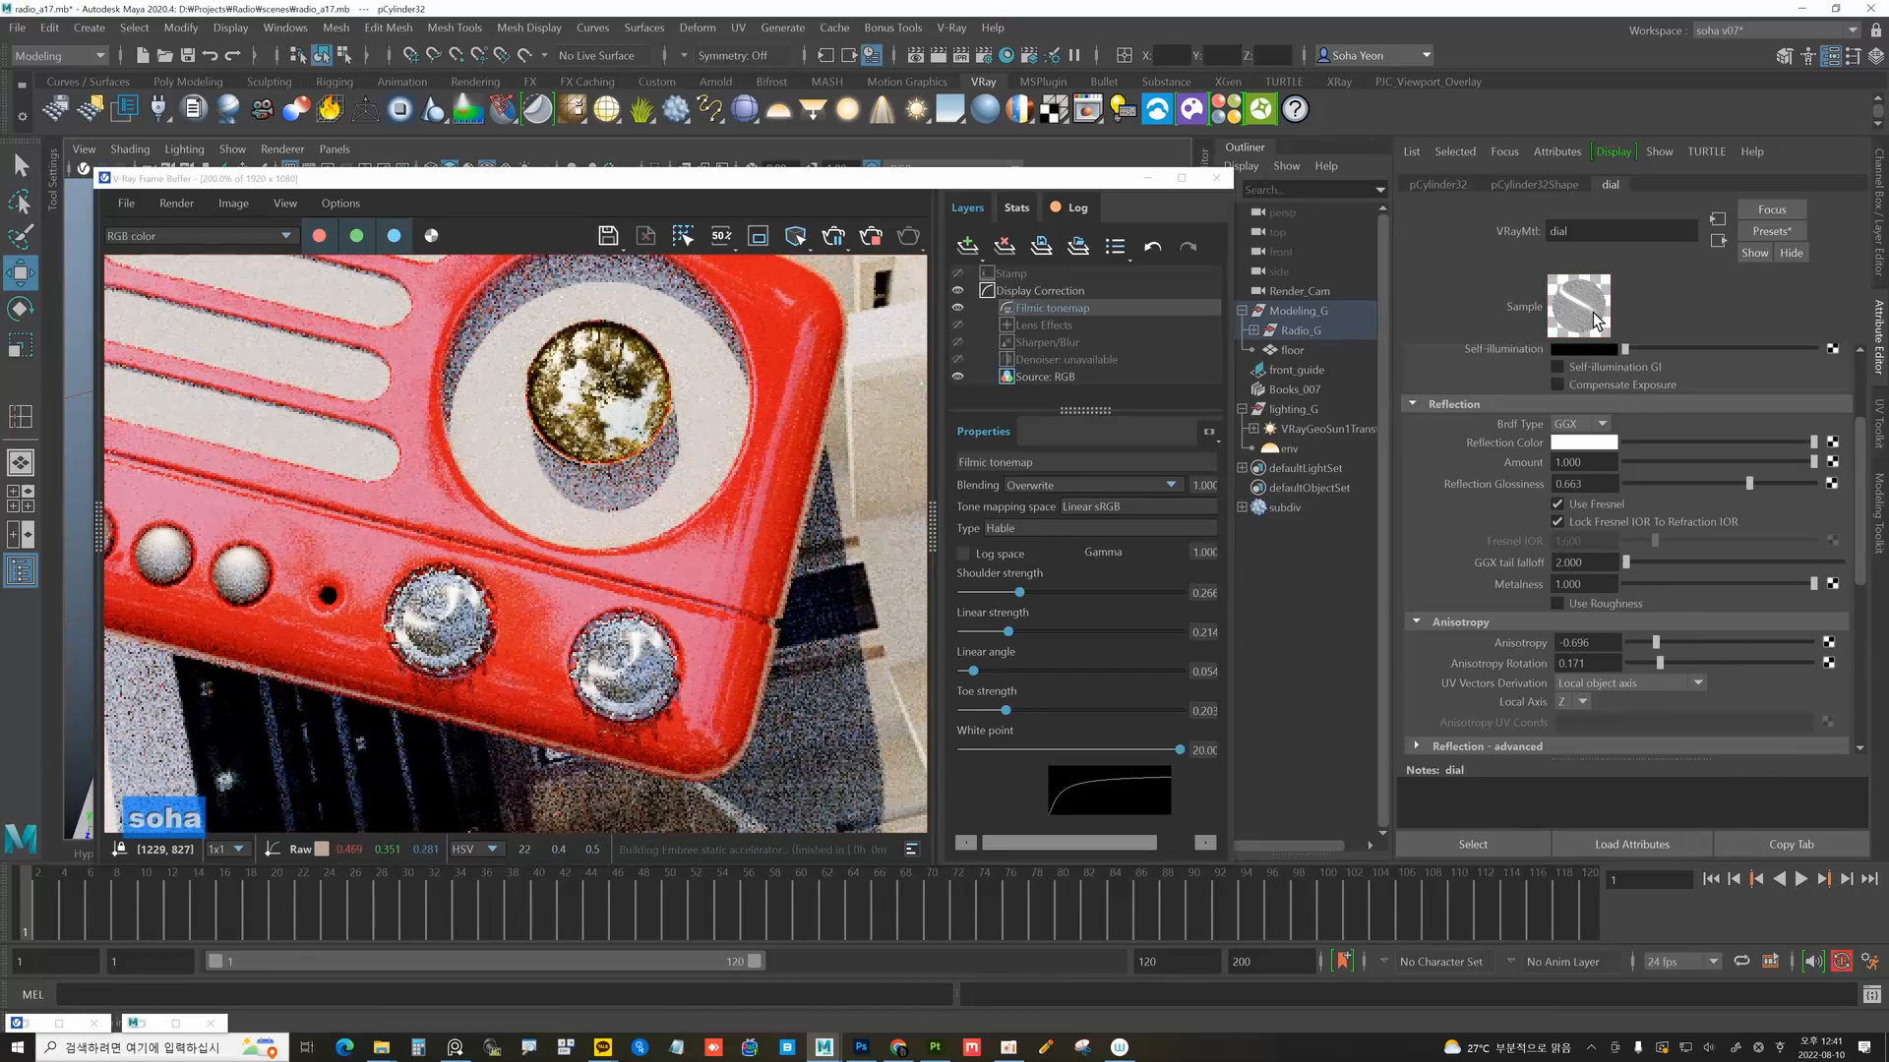
{"action": "left_click_drag", "start_coordinate": [1659, 664], "coordinate": [1623, 665]}
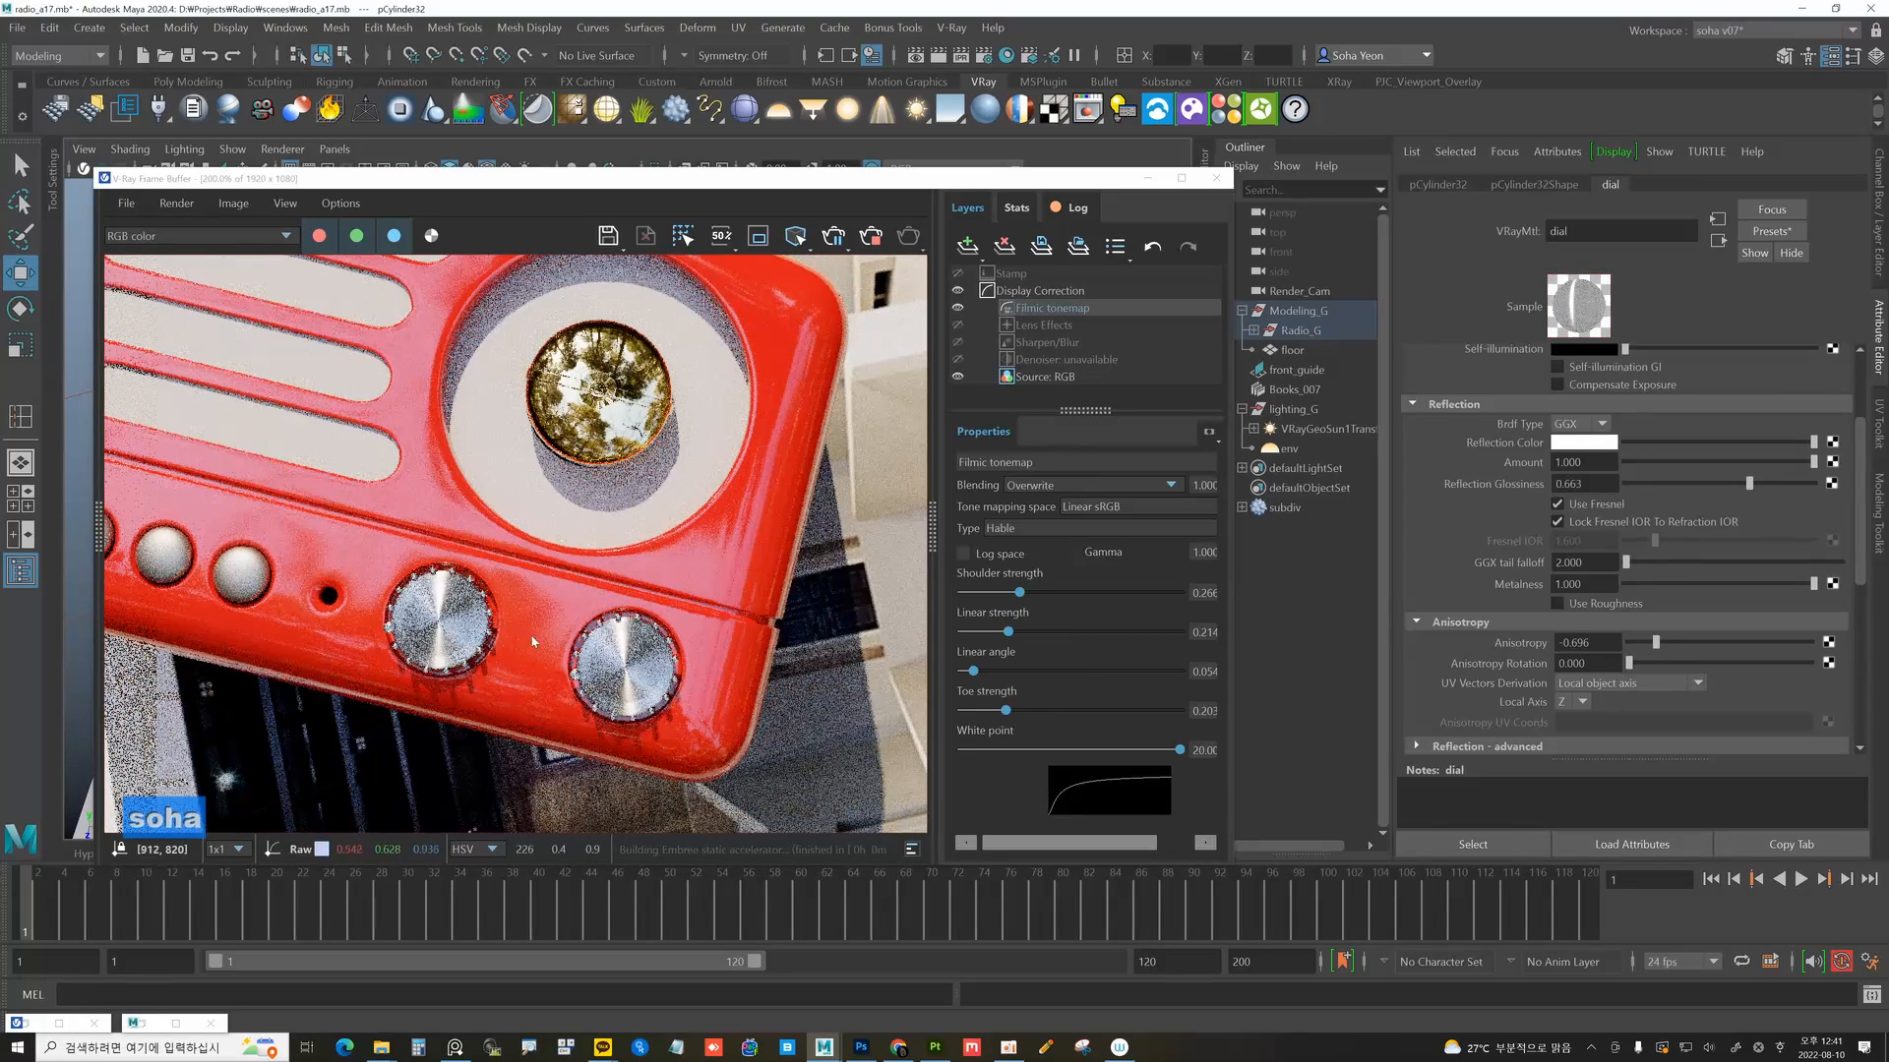
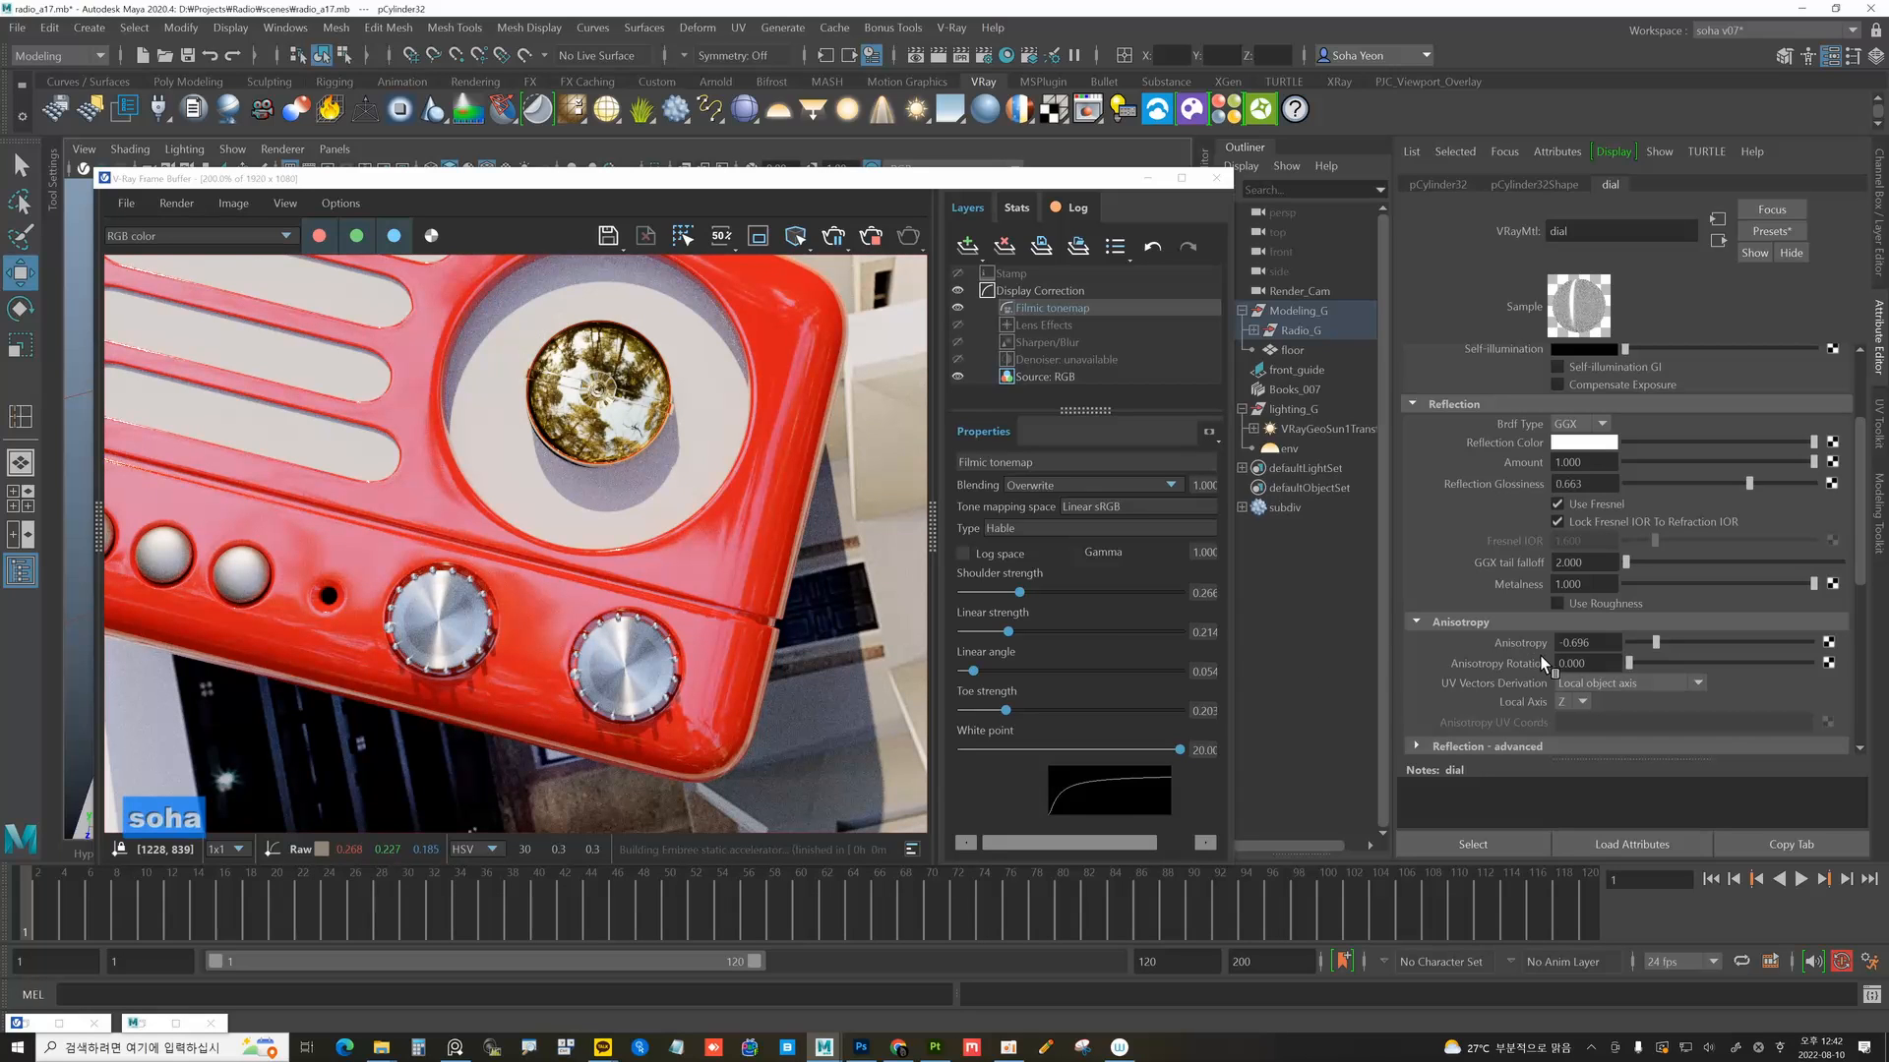
Review the whole radio render, move the frame buffer window aside, and stop the interactive render.
{"action": "scroll", "coordinate": [552, 496], "scroll_direction": "down", "scroll_amount": 1}
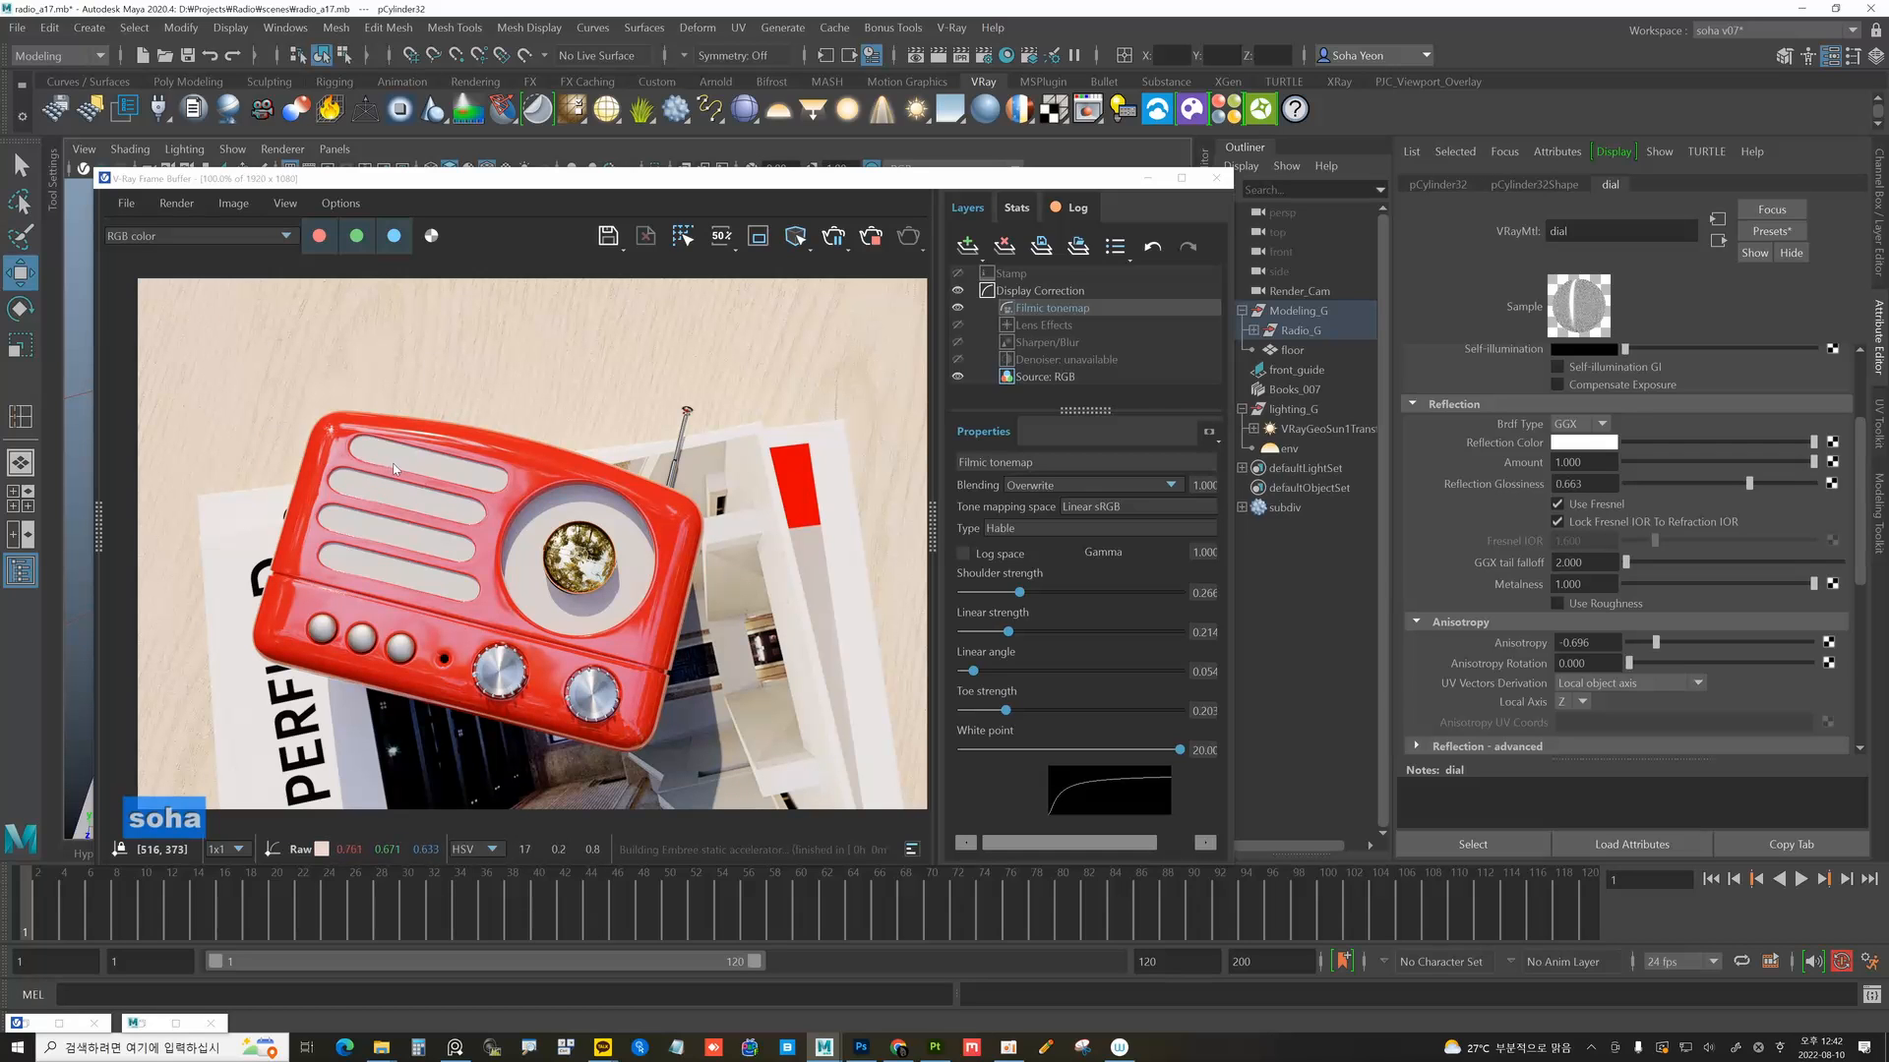
{"action": "left_click_drag", "start_coordinate": [964, 183], "coordinate": [1132, 146]}
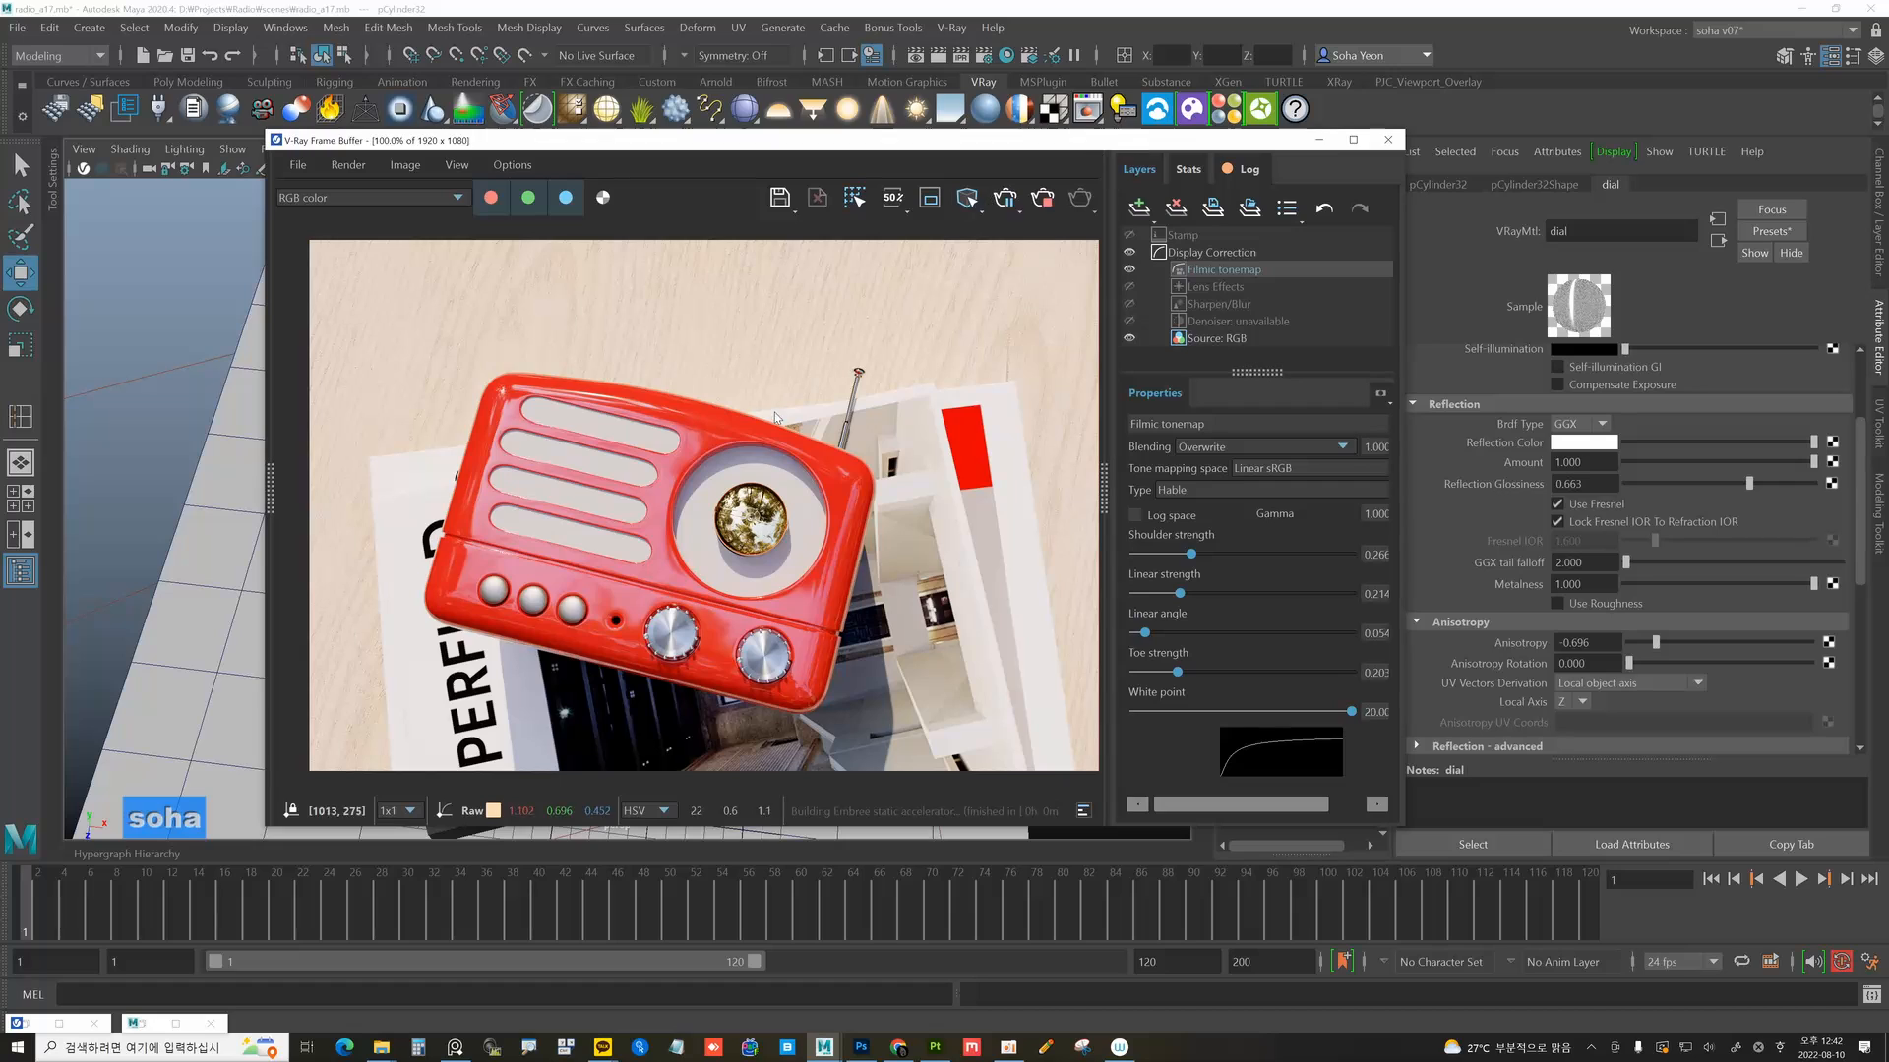
{"action": "left_click", "coordinate": [1056, 216]}
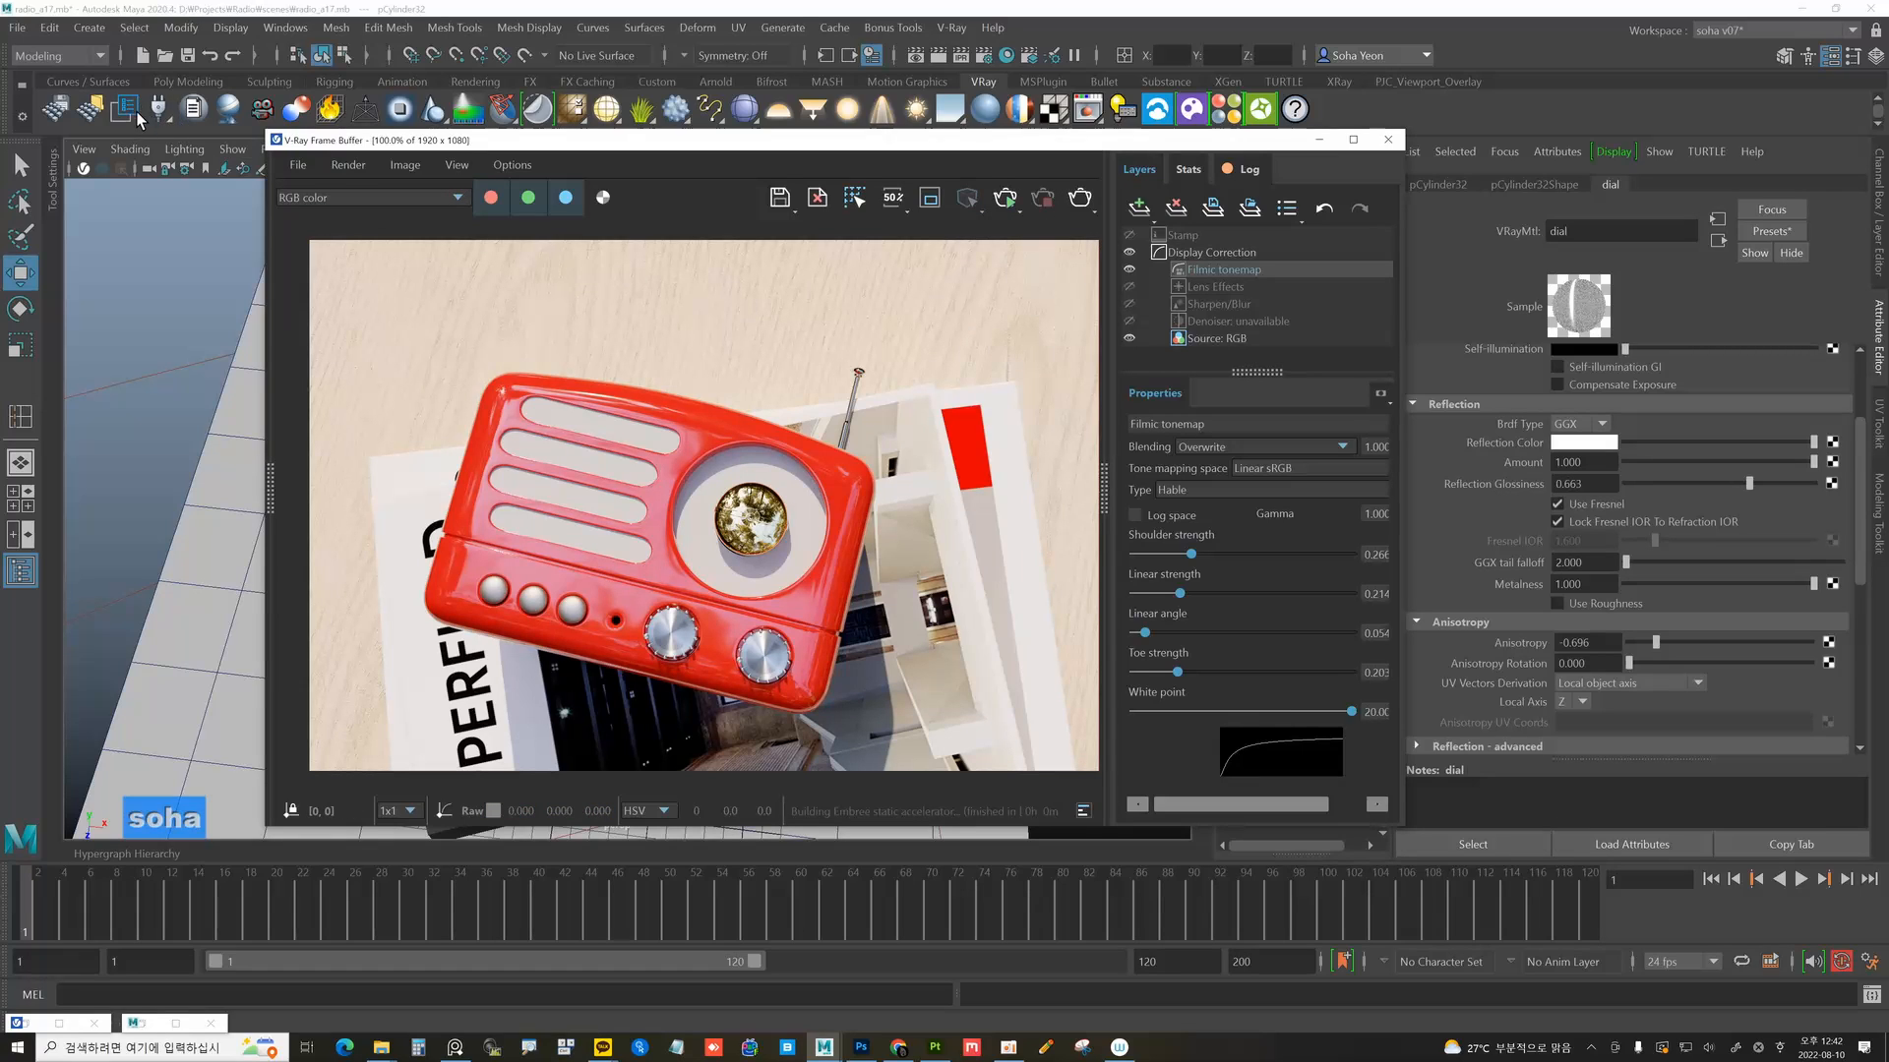
Save the scene under the new file name radio_a18.mb in the project's scenes folder.
{"action": "left_click", "coordinate": [18, 28]}
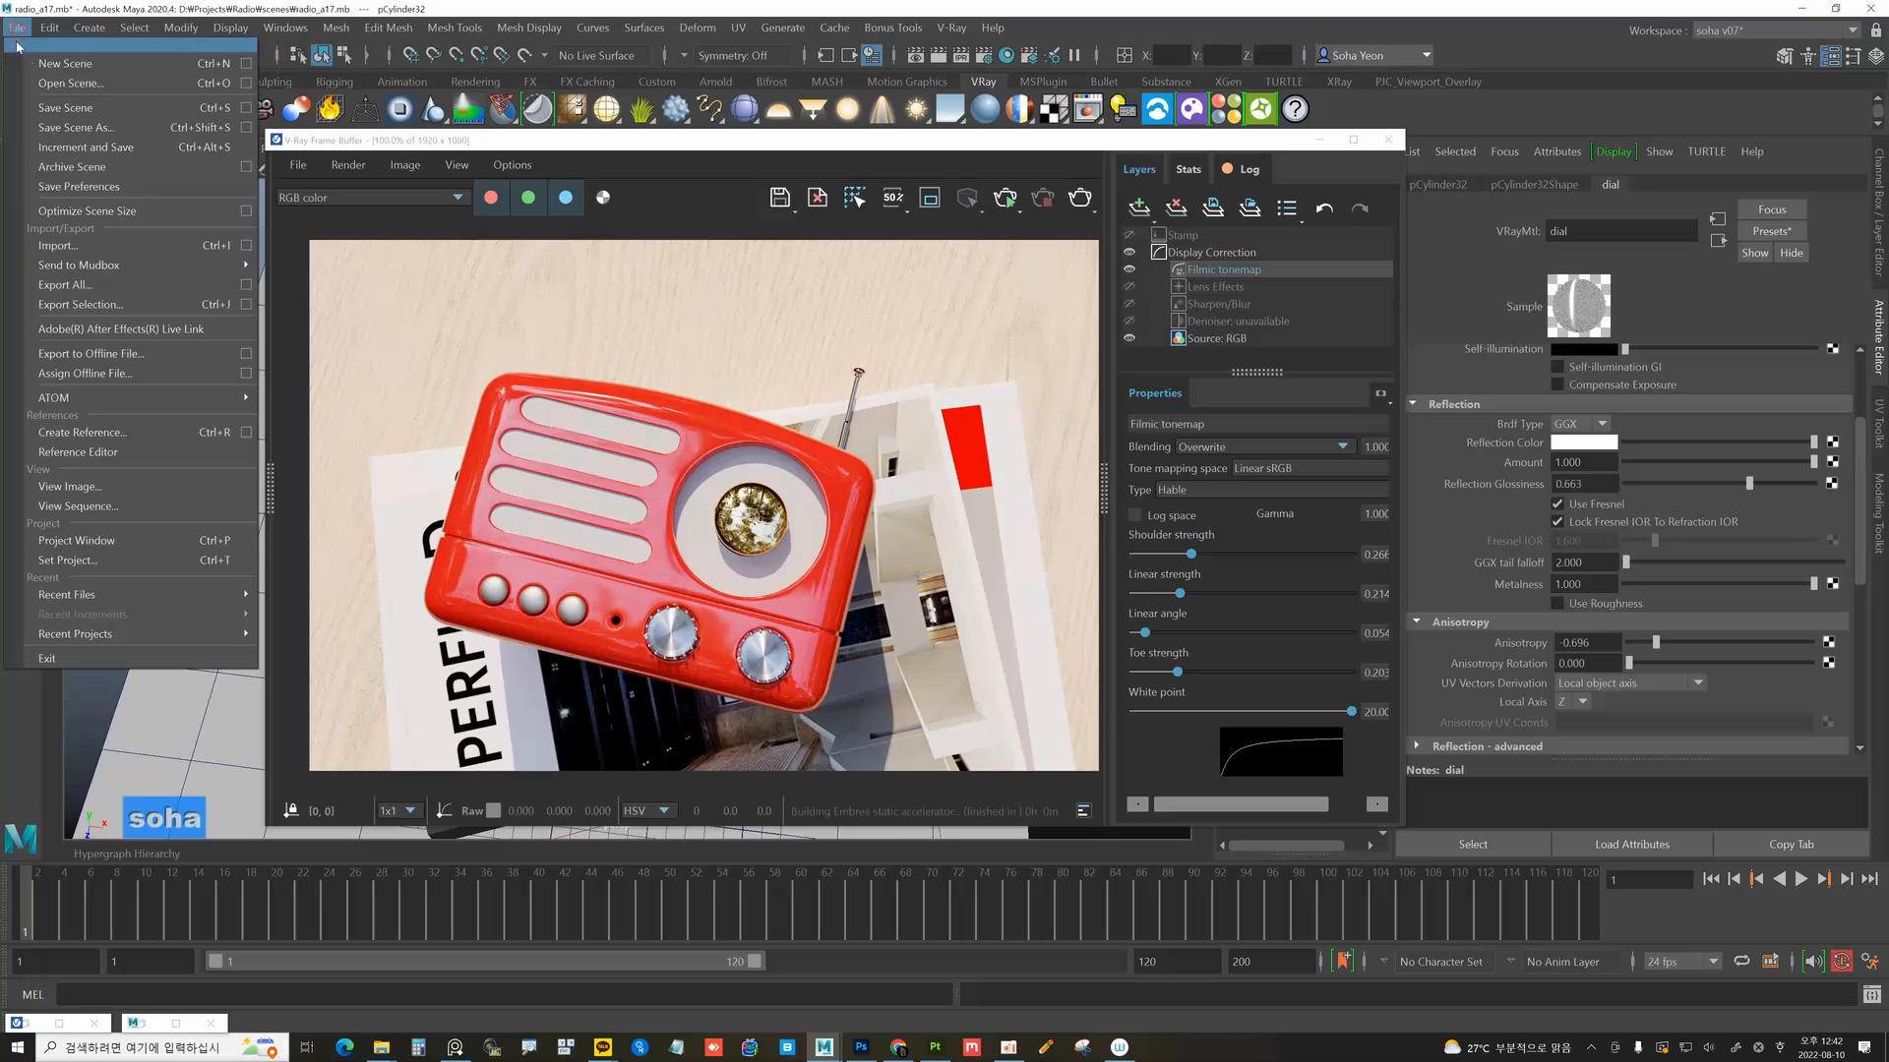
{"action": "left_click", "coordinate": [54, 129]}
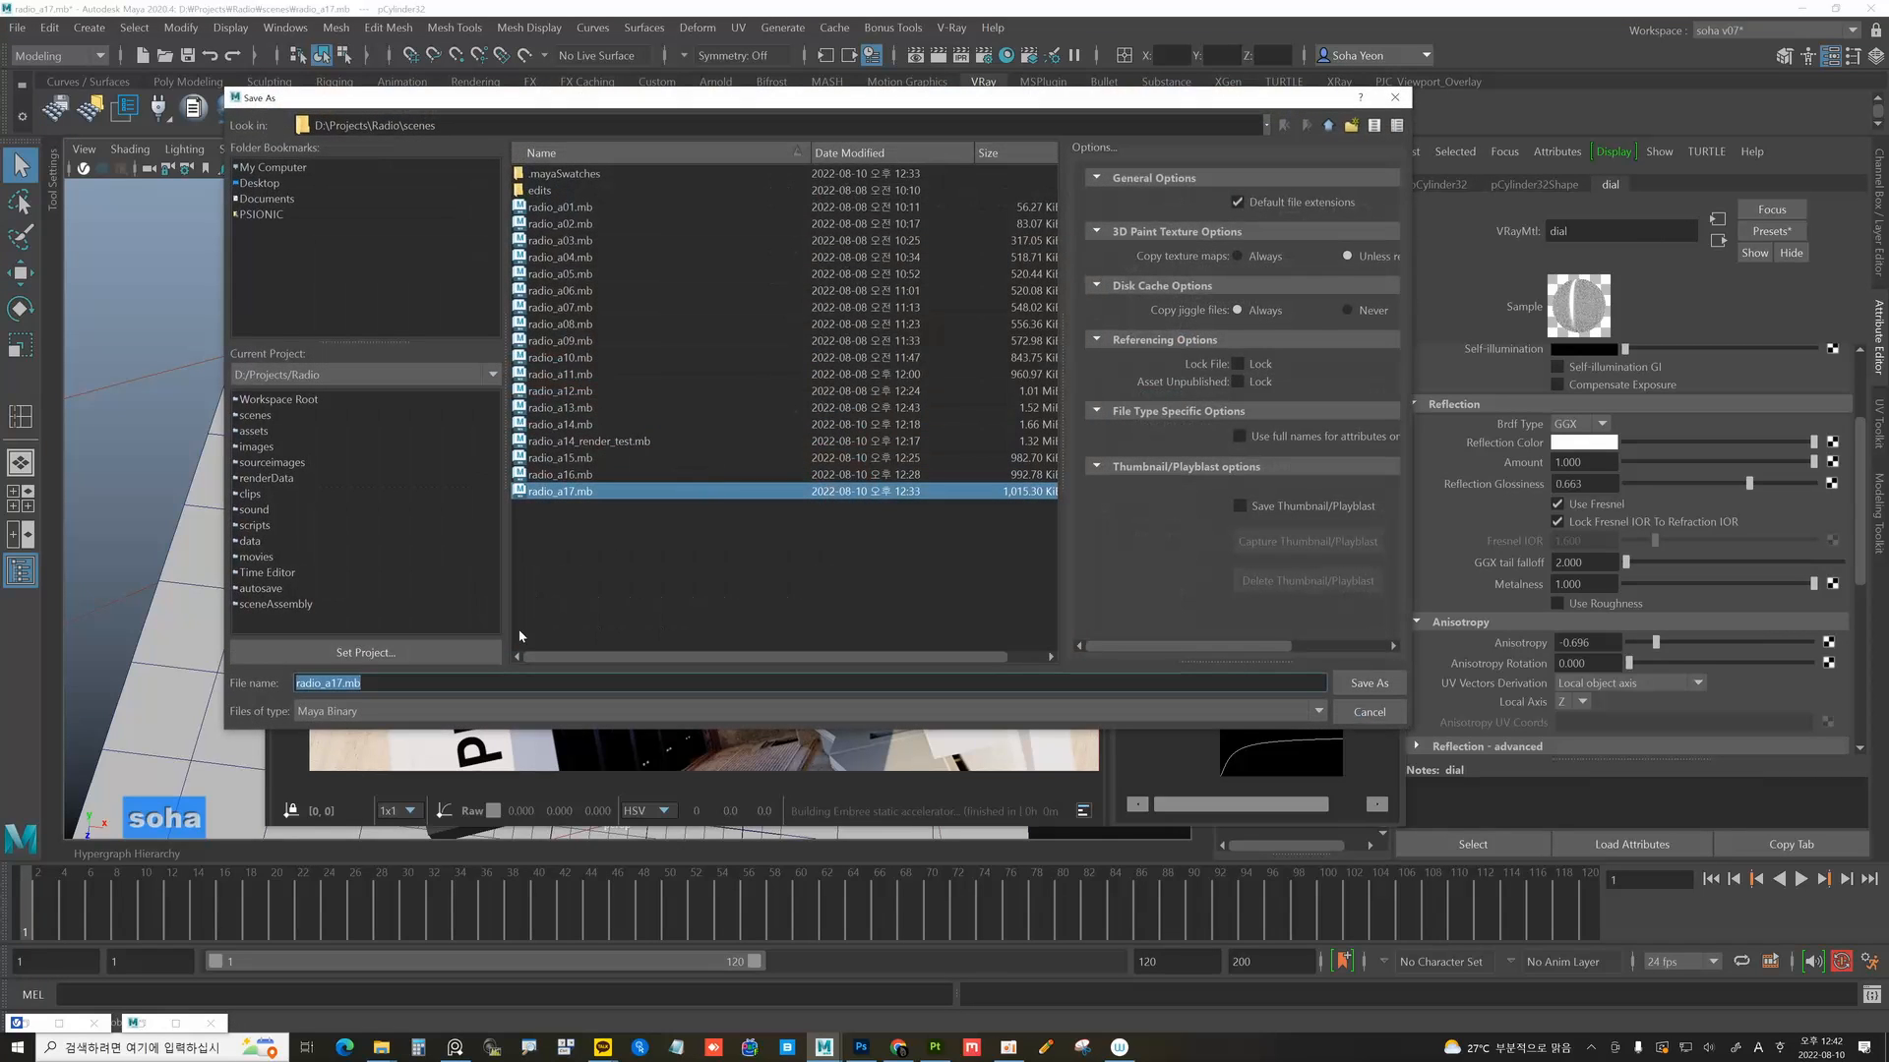
{"action": "left_click", "coordinate": [336, 681]}
{"action": "key", "text": "Delete"}
{"action": "type", "text": "8"}
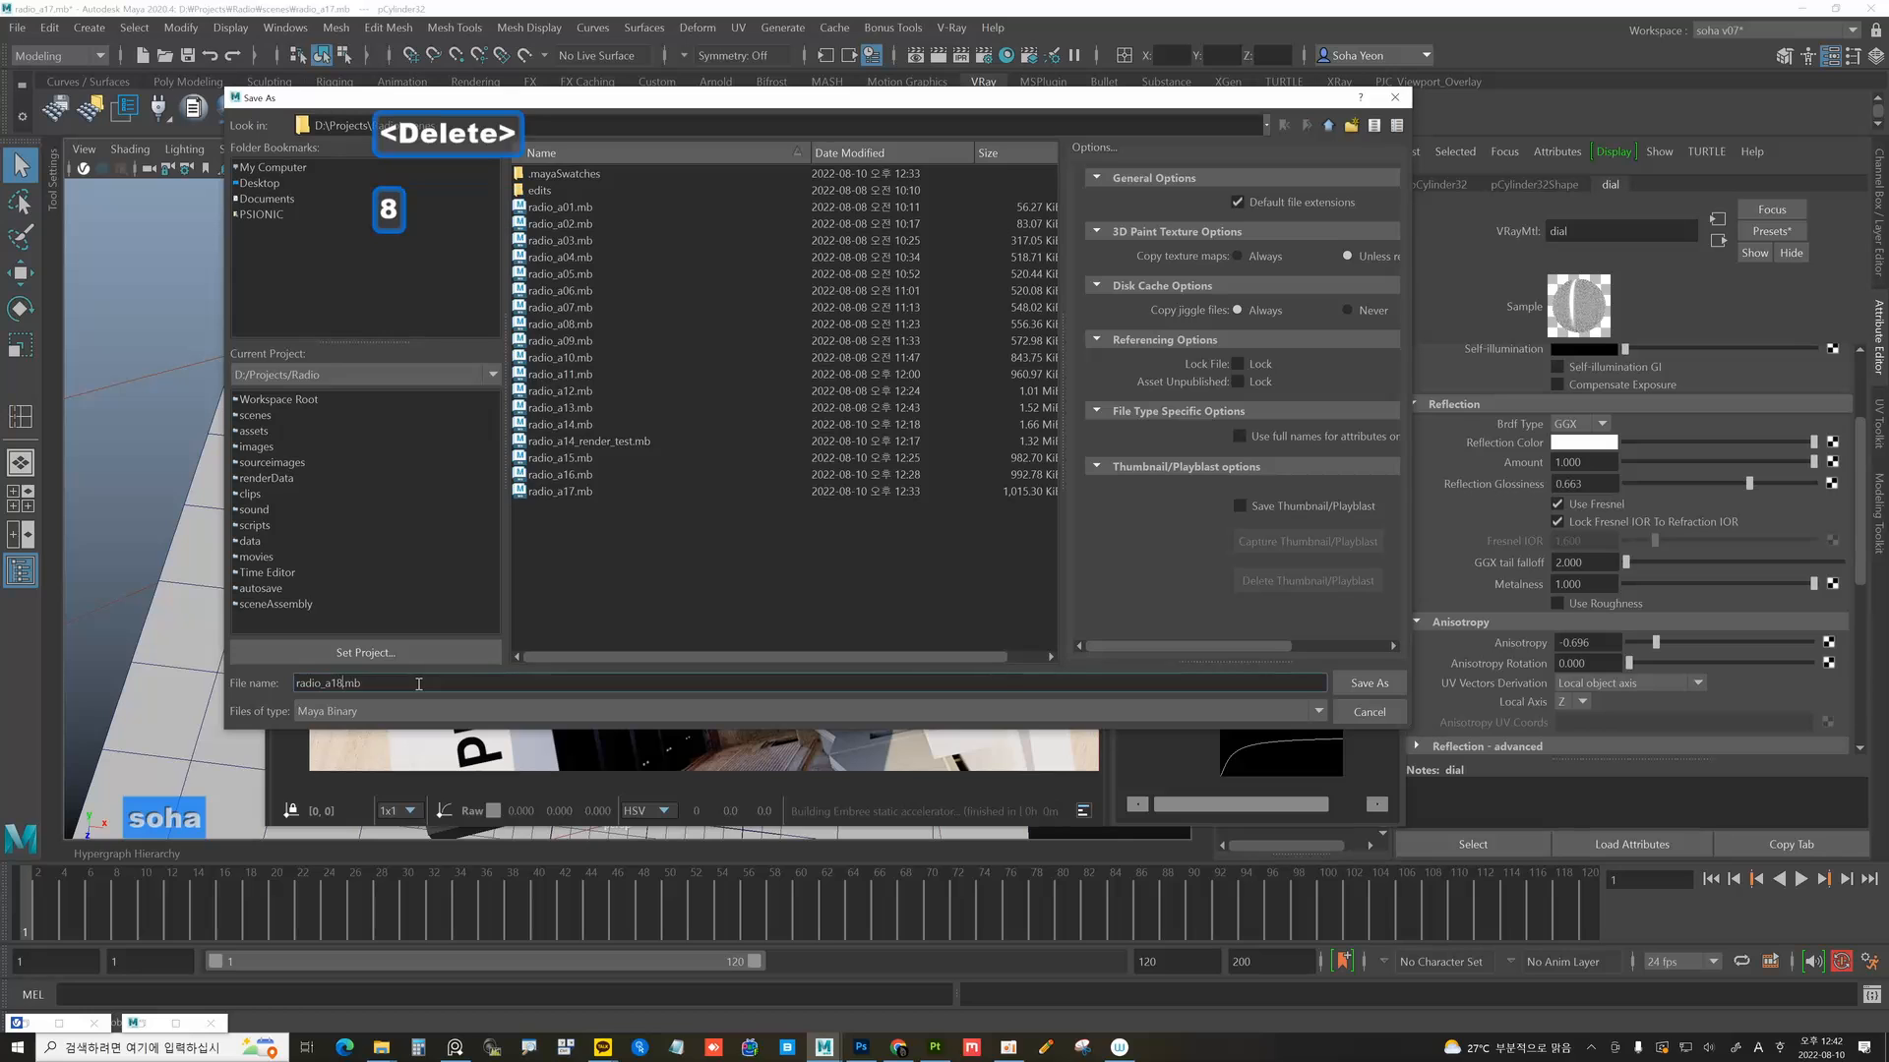
{"action": "left_click", "coordinate": [1377, 686]}
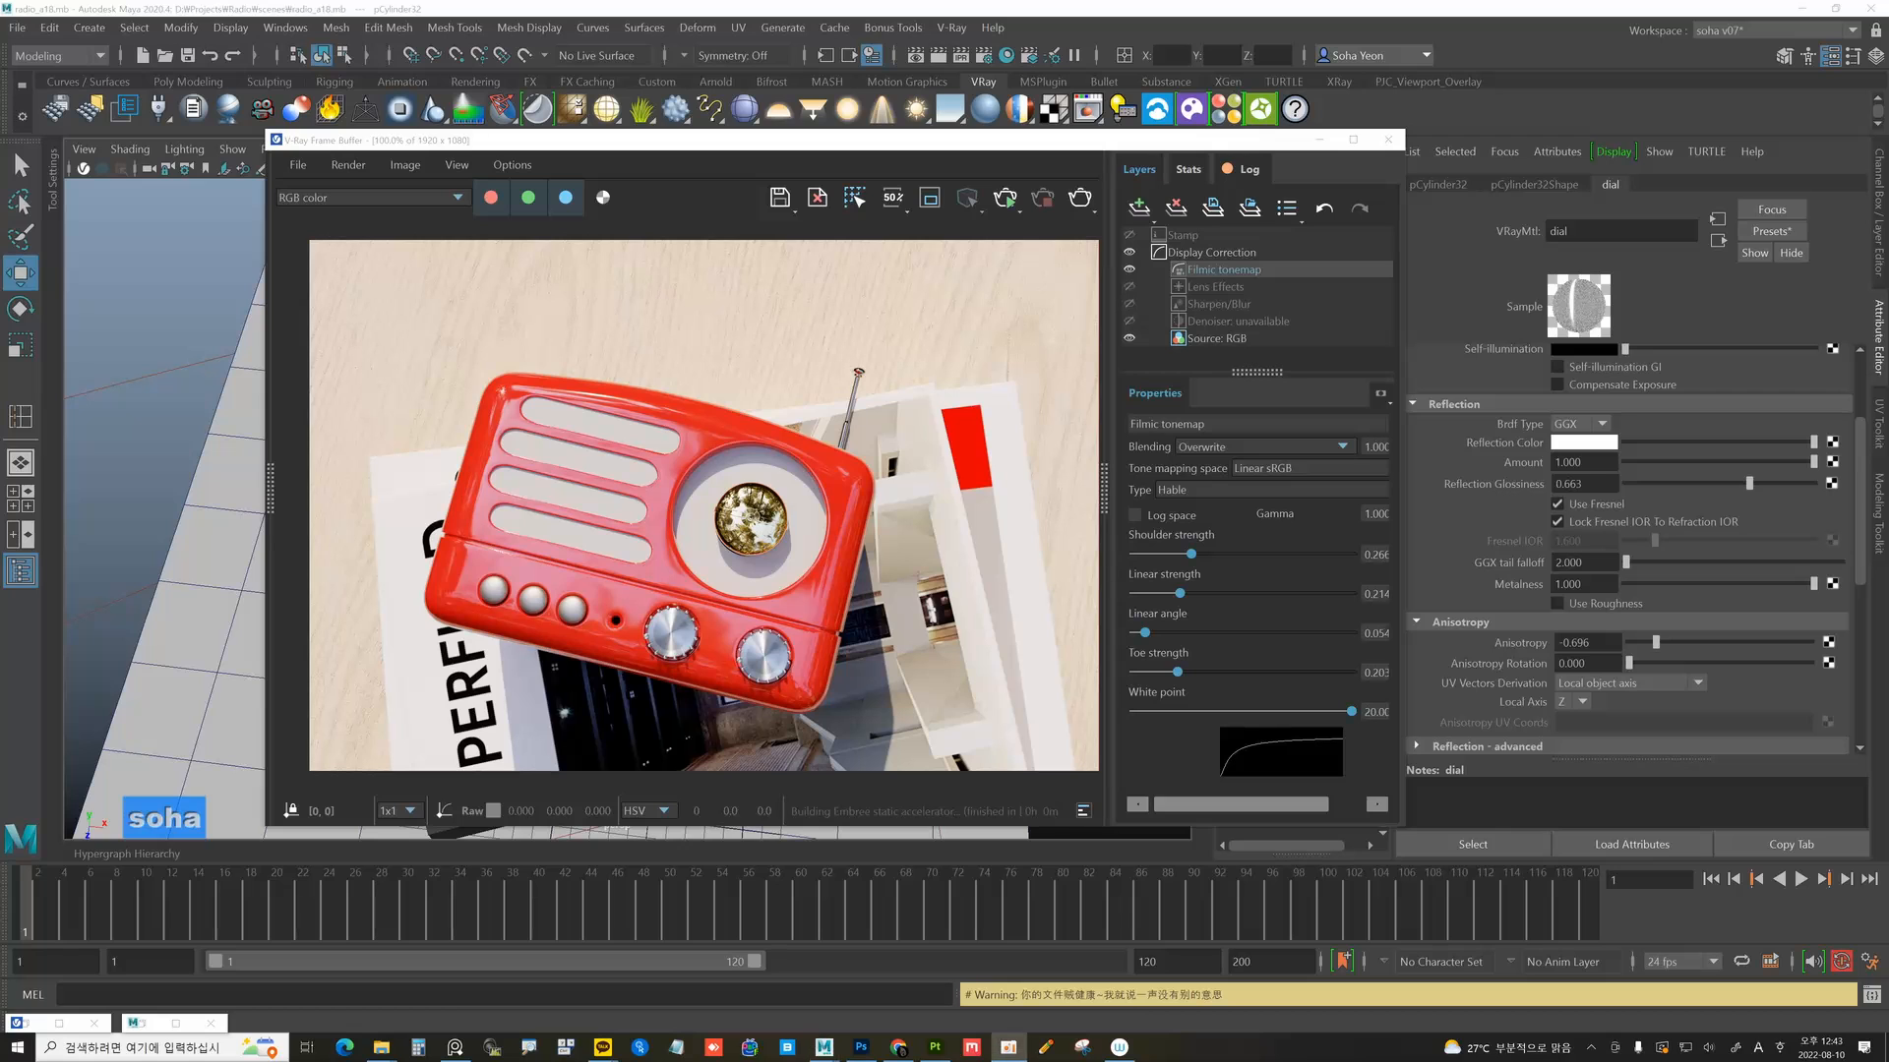
Assign a new V-Ray material to the speaker plane behind the radio's front slots.
{"action": "left_click_drag", "start_coordinate": [894, 140], "coordinate": [1020, 681]}
{"action": "left_click", "coordinate": [549, 444]}
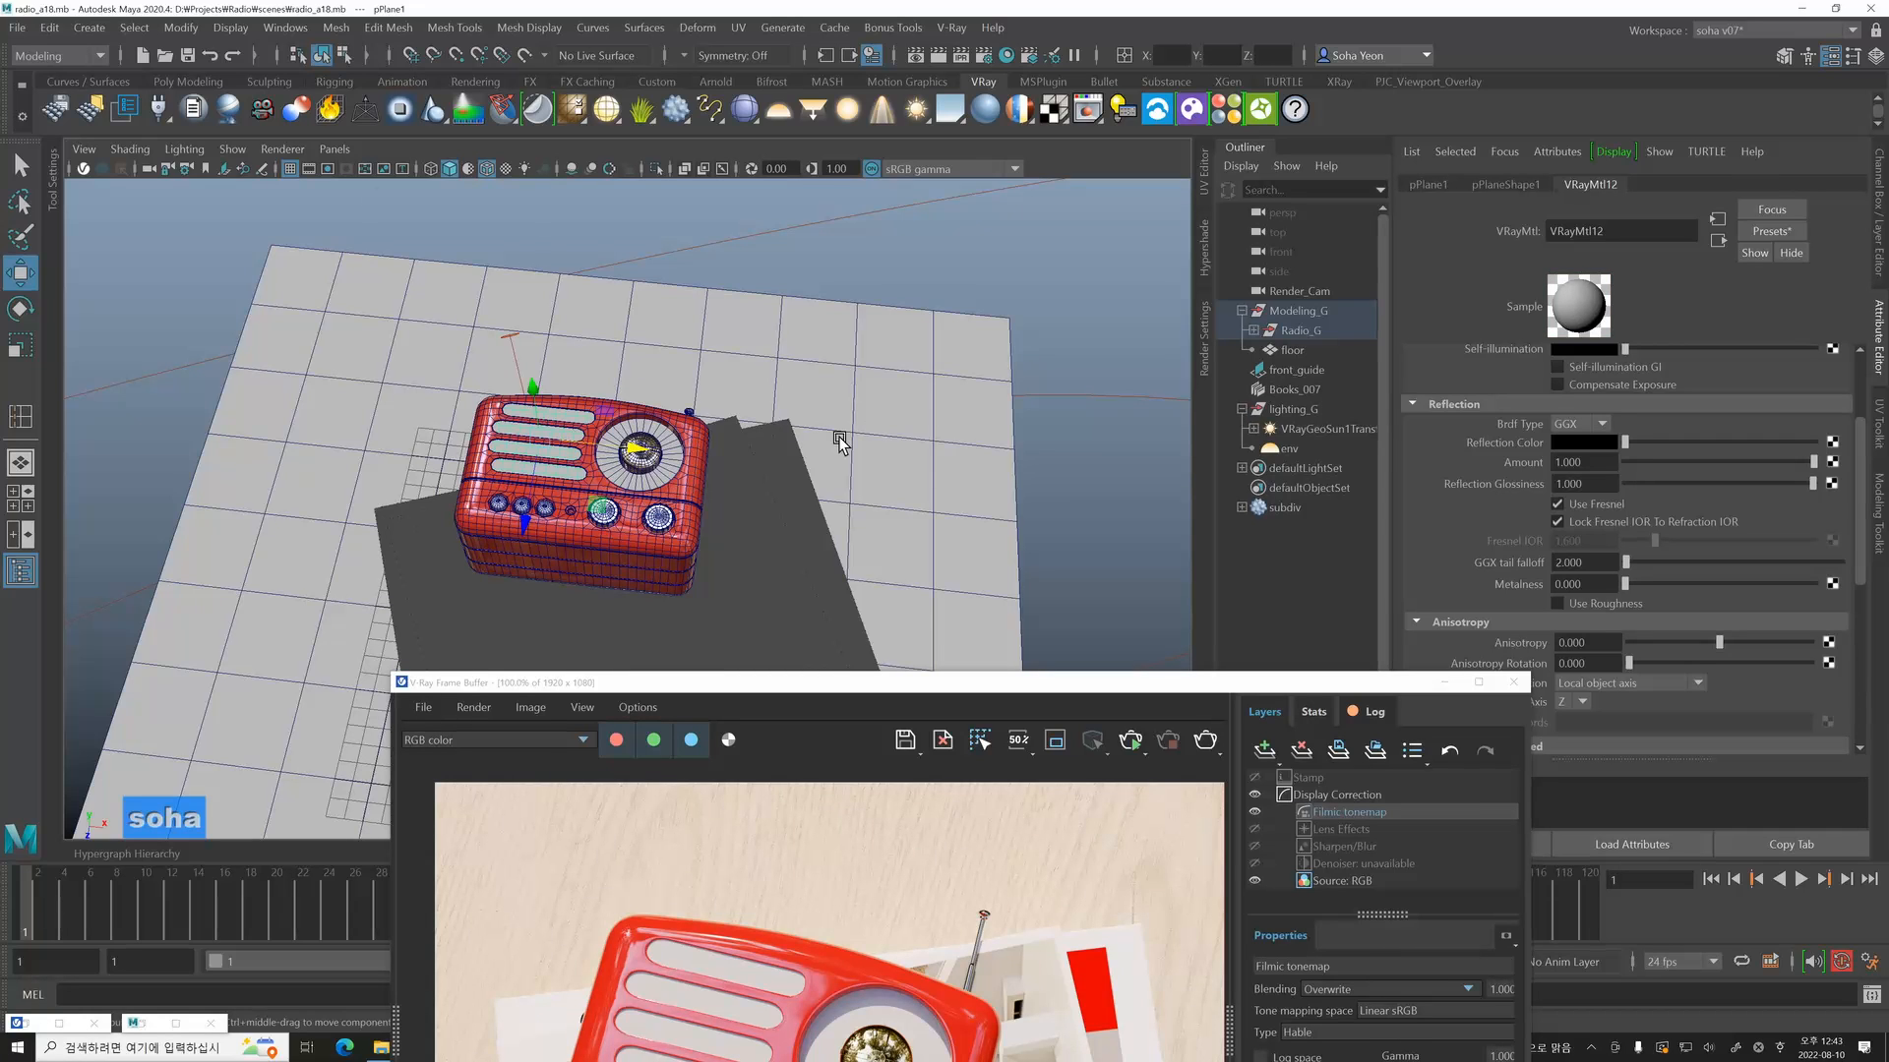
{"action": "key", "text": "shift+v"}
{"action": "left_click_drag", "start_coordinate": [1189, 680], "coordinate": [938, 143]}
Give the new material the recently used red diffuse, white reflection and about 0.818 glossiness, and preview it in an interactive render.
{"action": "scroll", "coordinate": [1733, 410], "scroll_direction": "up", "scroll_amount": 2}
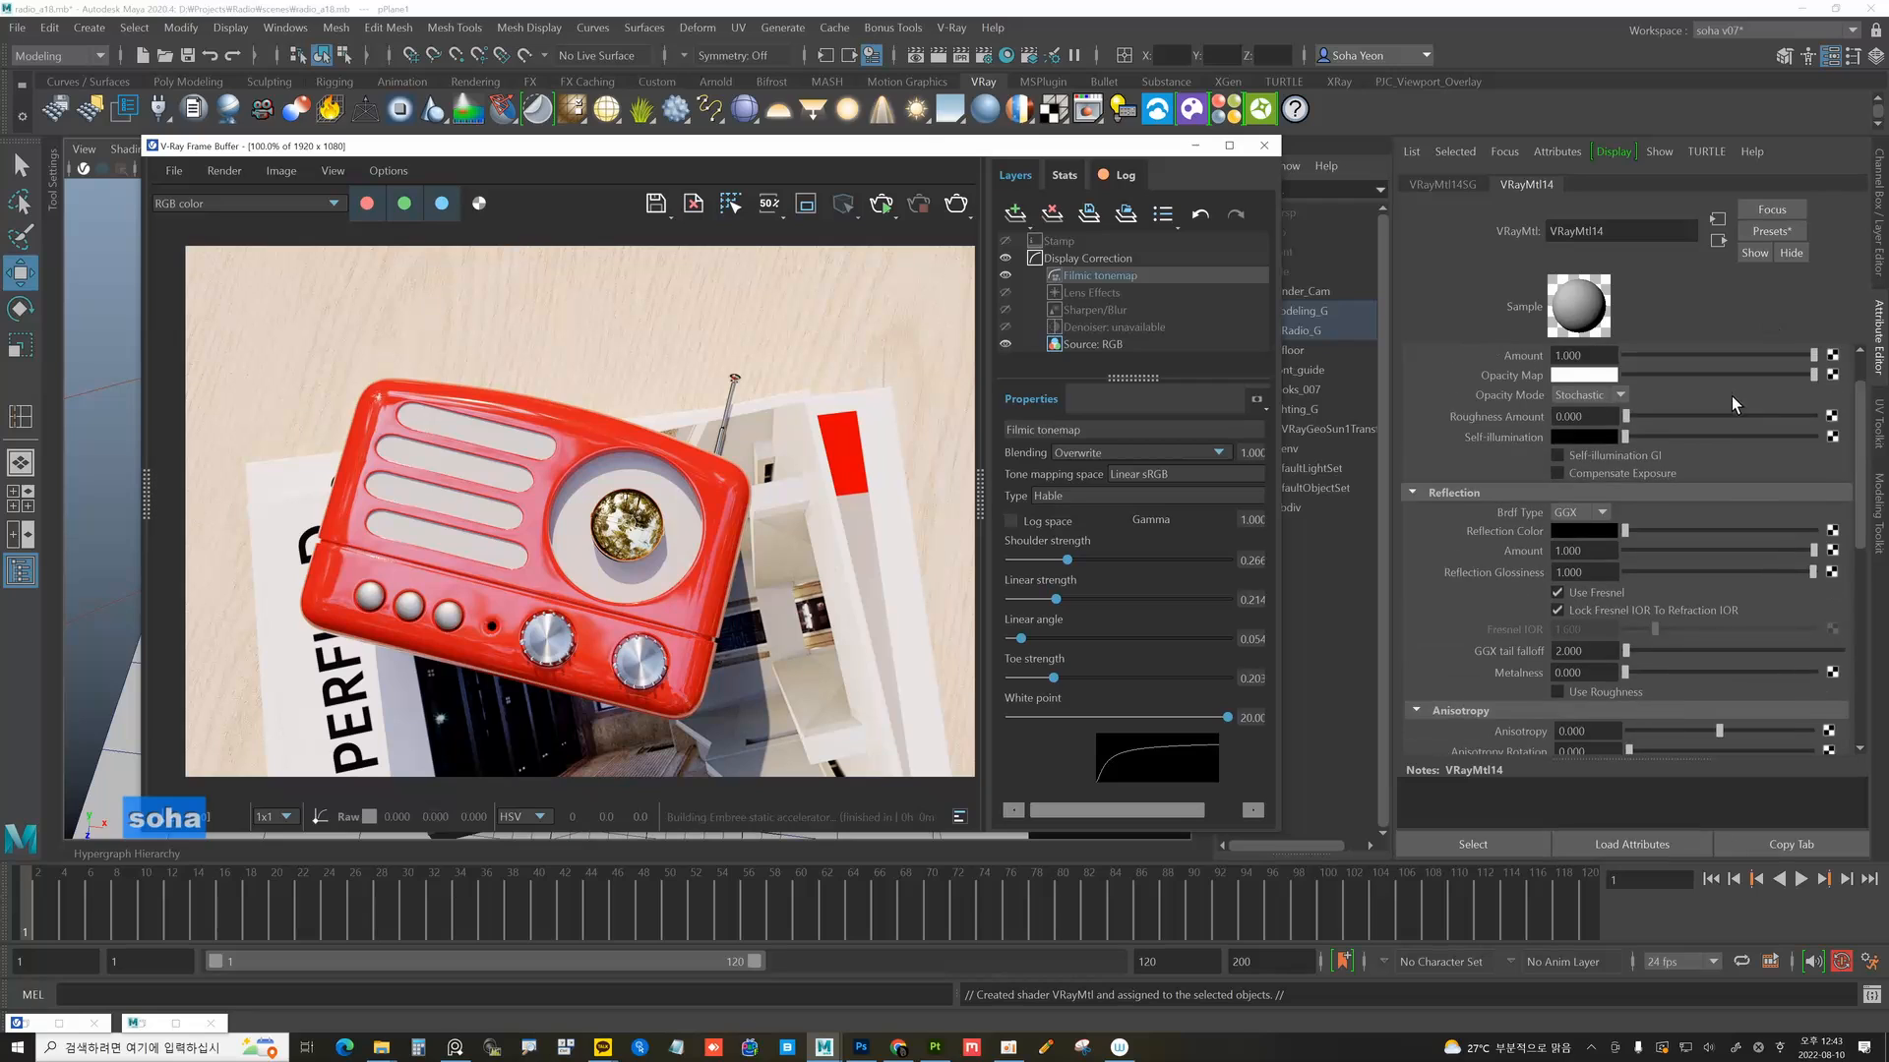
{"action": "scroll", "coordinate": [1734, 408], "scroll_direction": "up", "scroll_amount": 1}
{"action": "left_click", "coordinate": [1583, 395]}
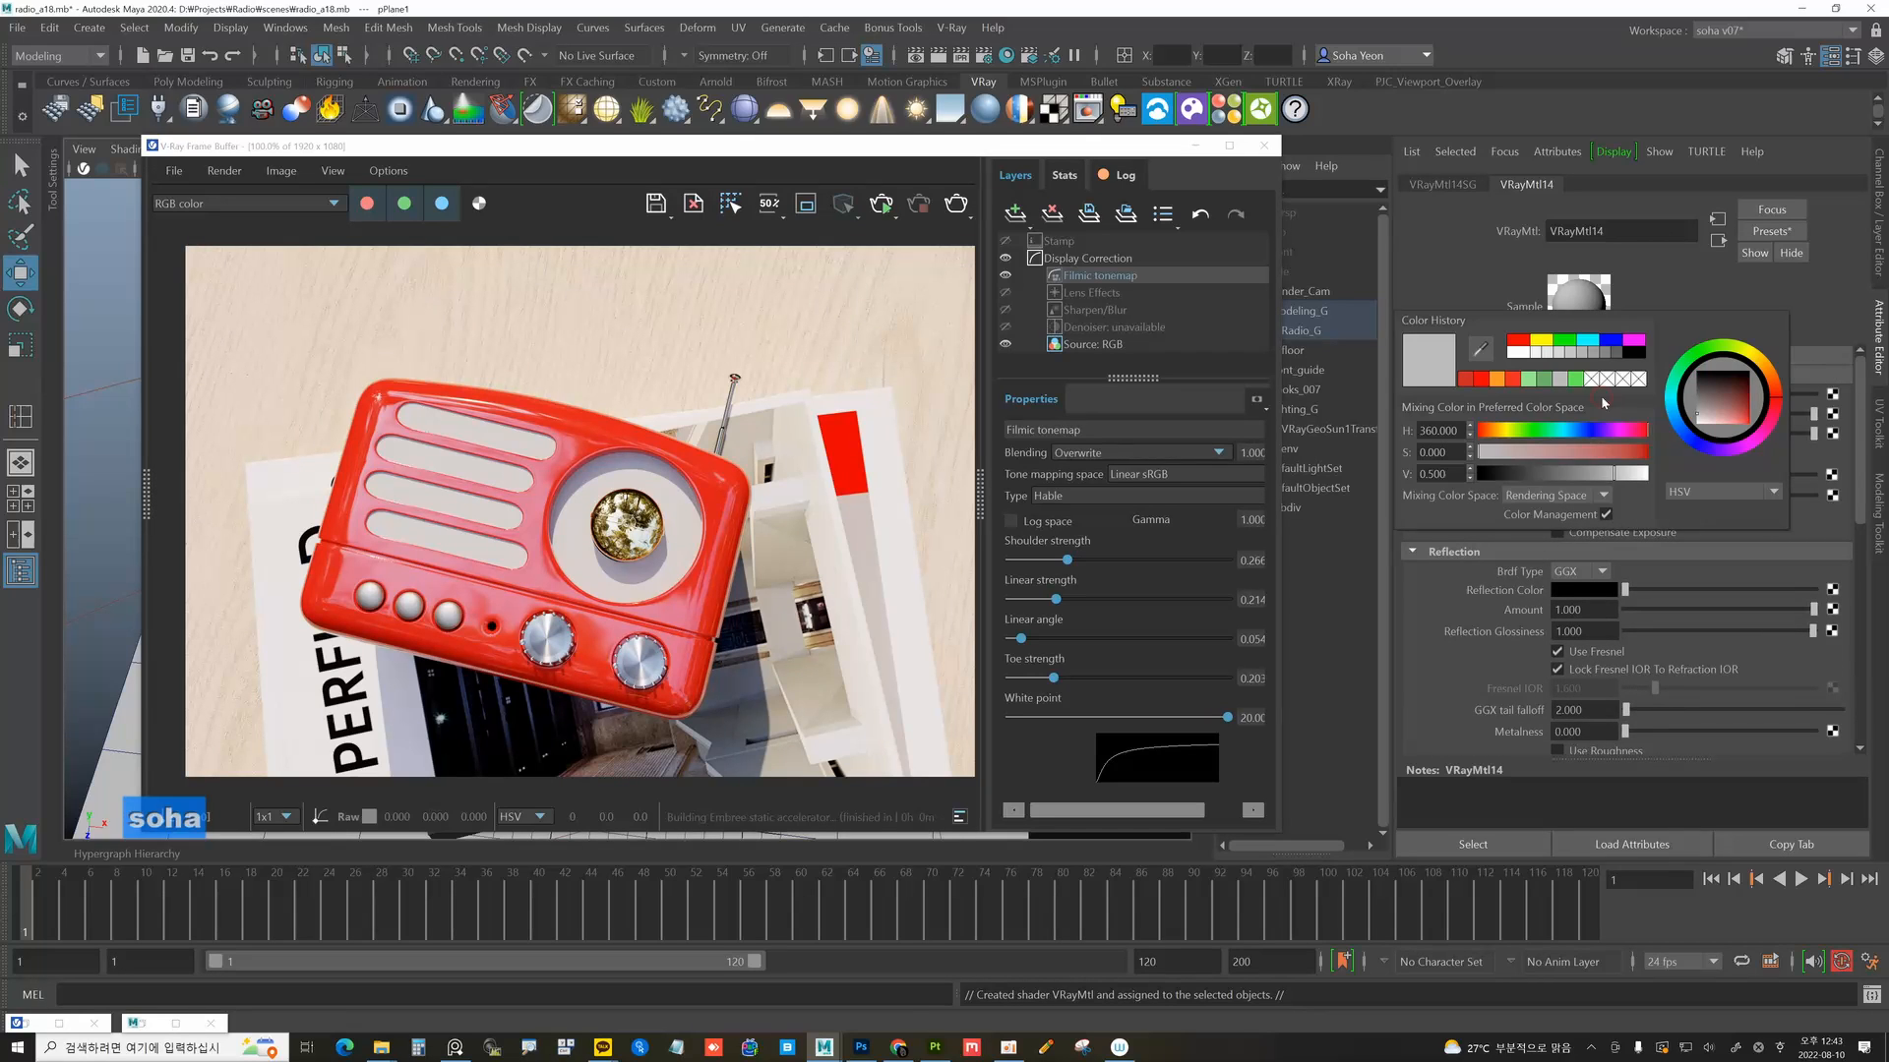
{"action": "left_click", "coordinate": [1466, 380]}
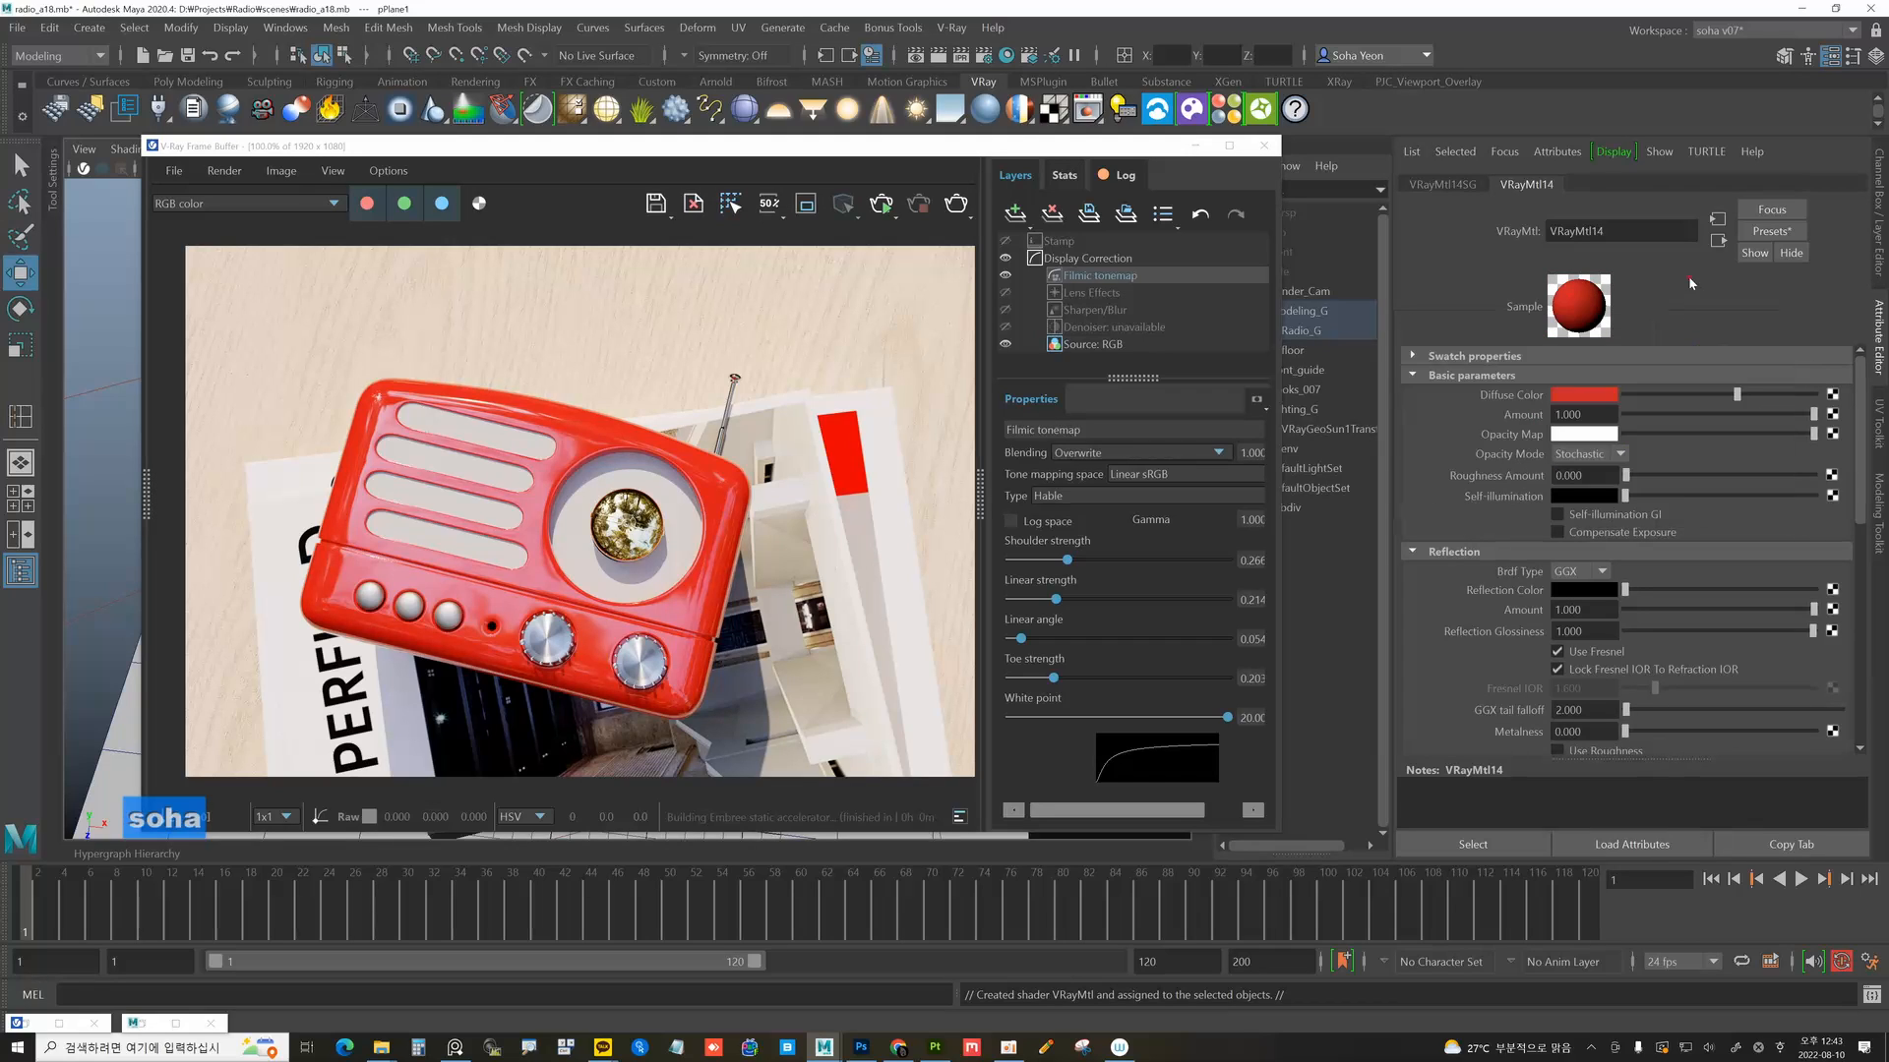
{"action": "left_click_drag", "start_coordinate": [1629, 595], "coordinate": [1781, 632]}
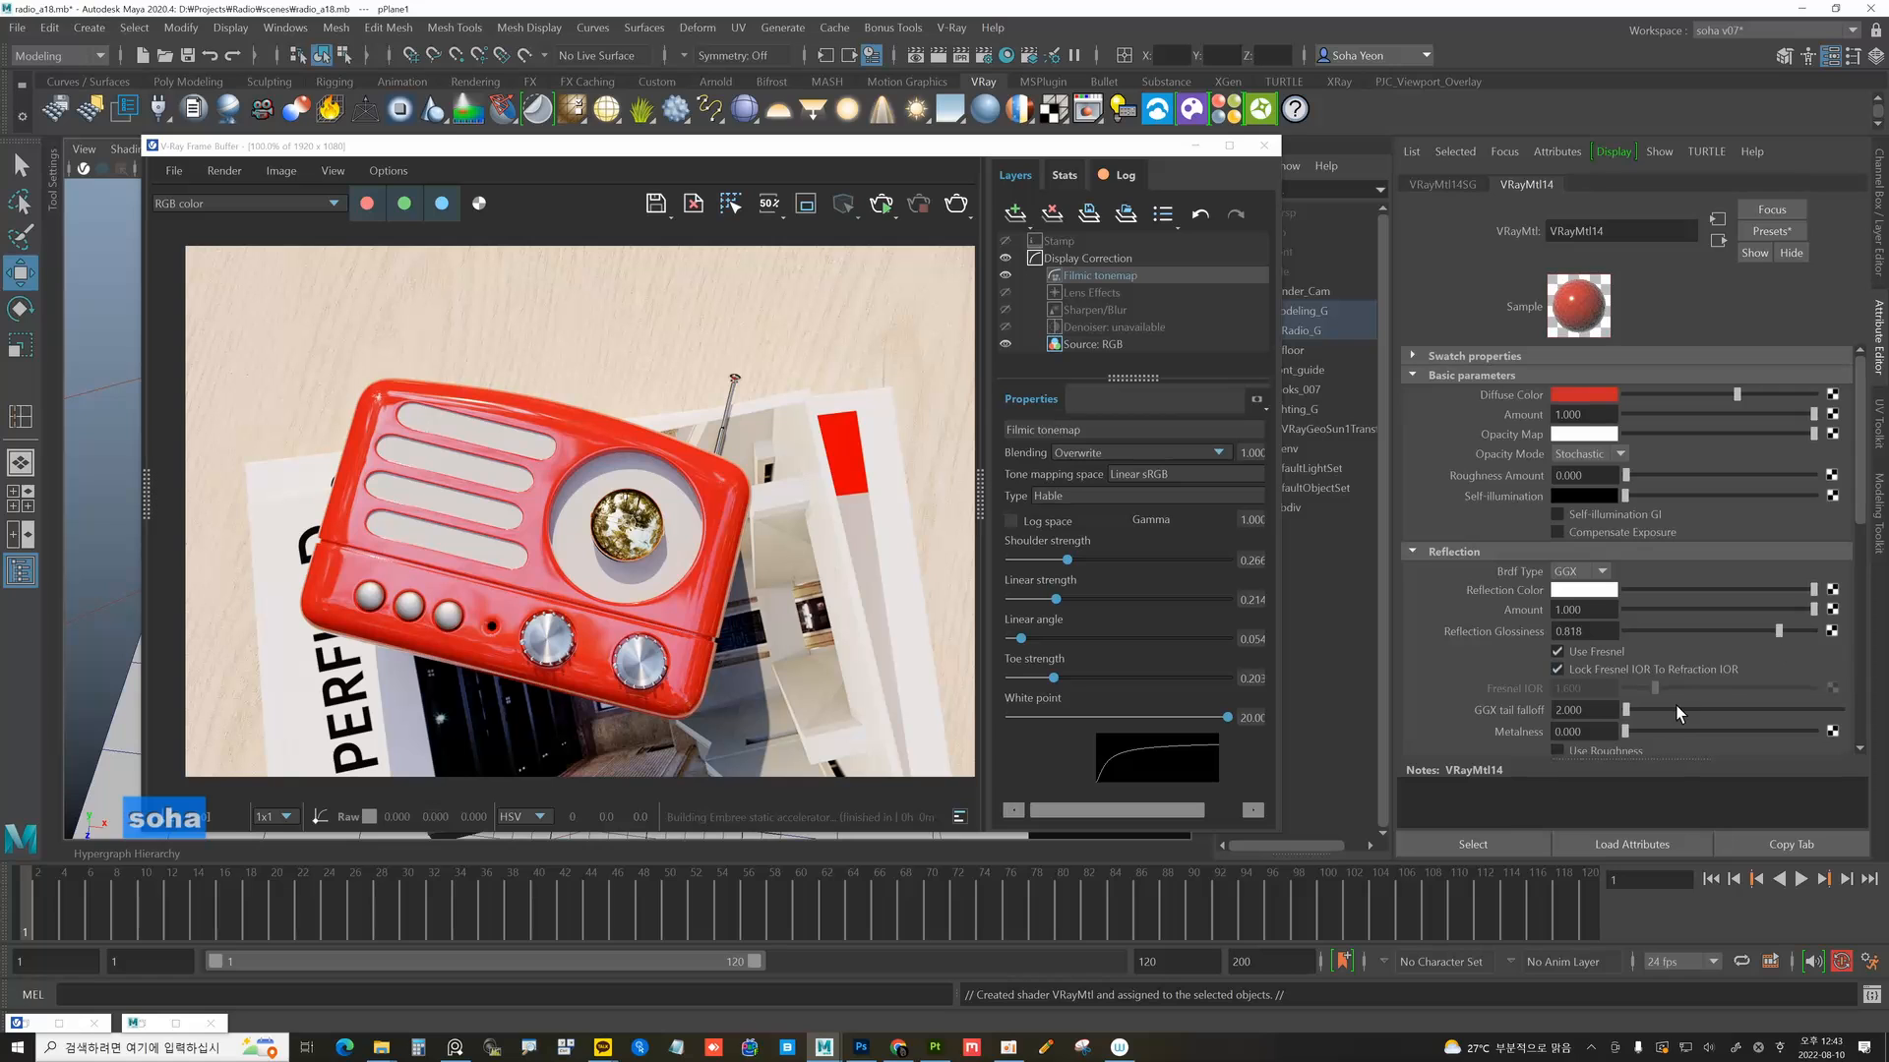
{"action": "left_click", "coordinate": [880, 205]}
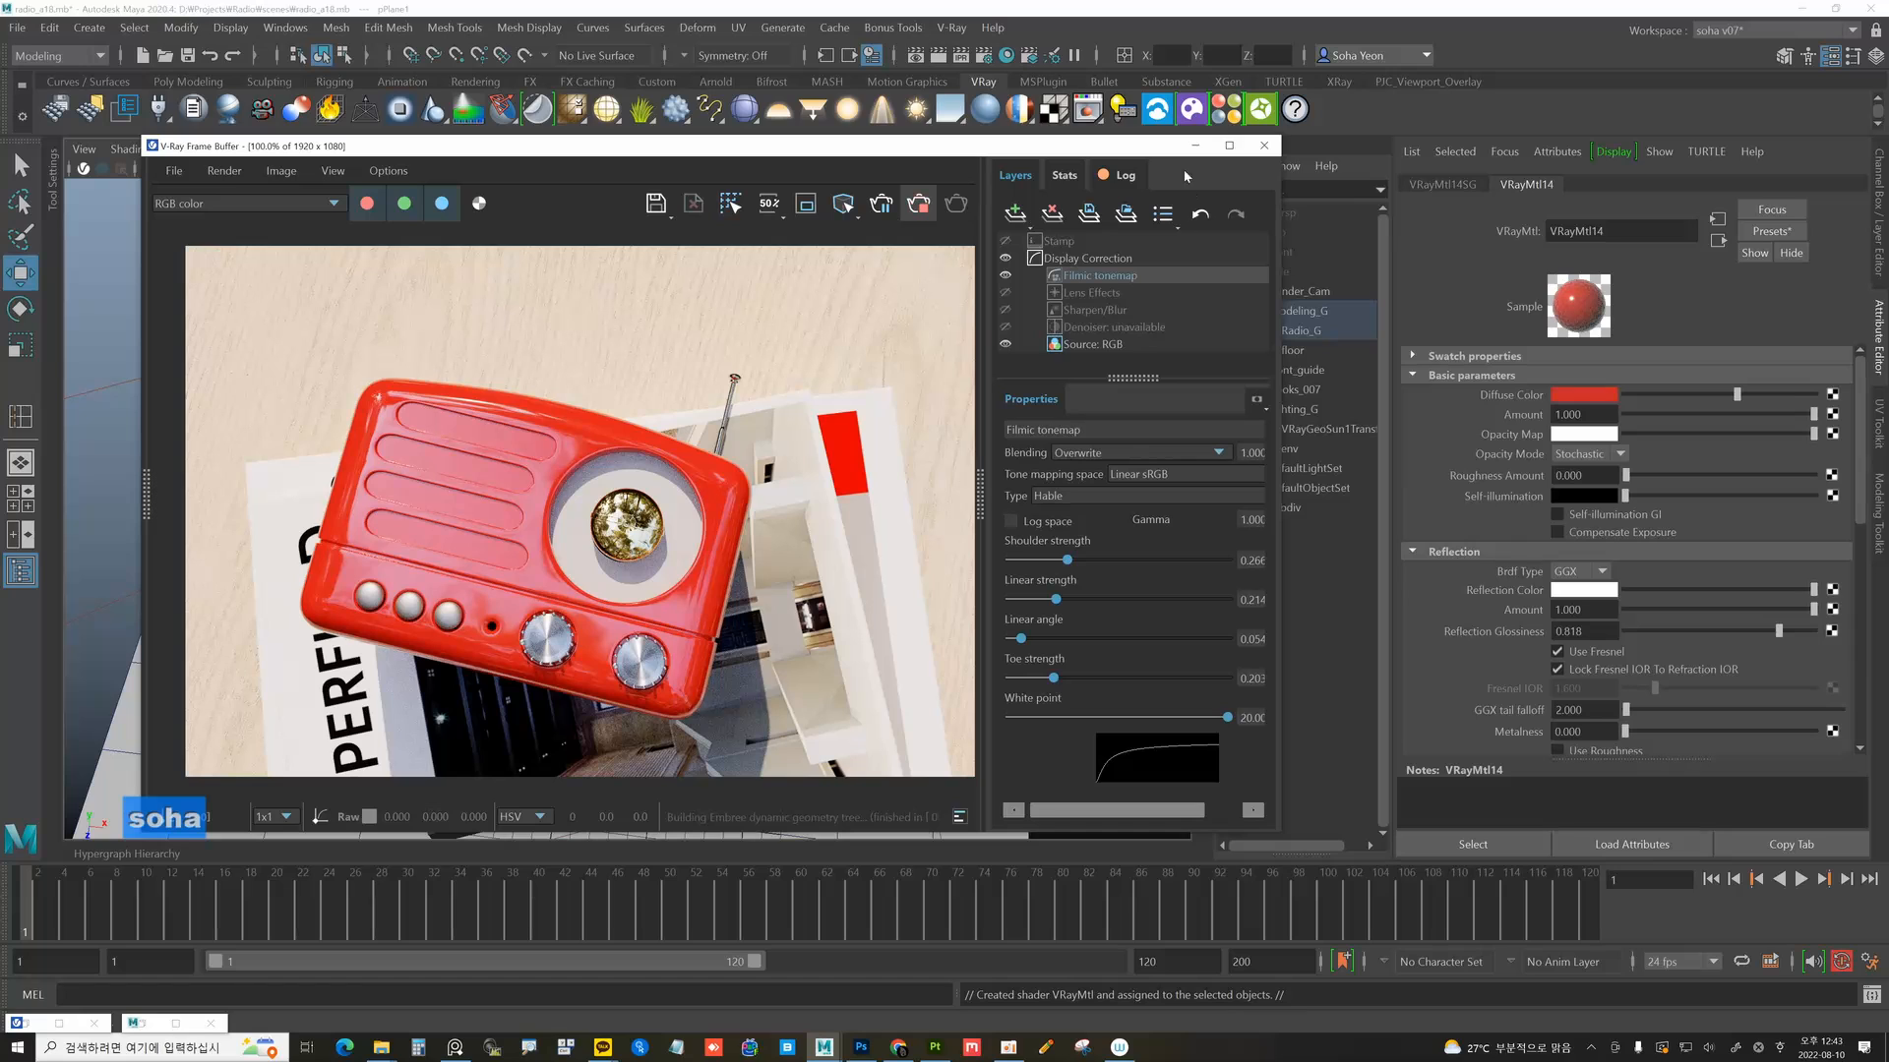
{"action": "left_click", "coordinate": [1196, 146]}
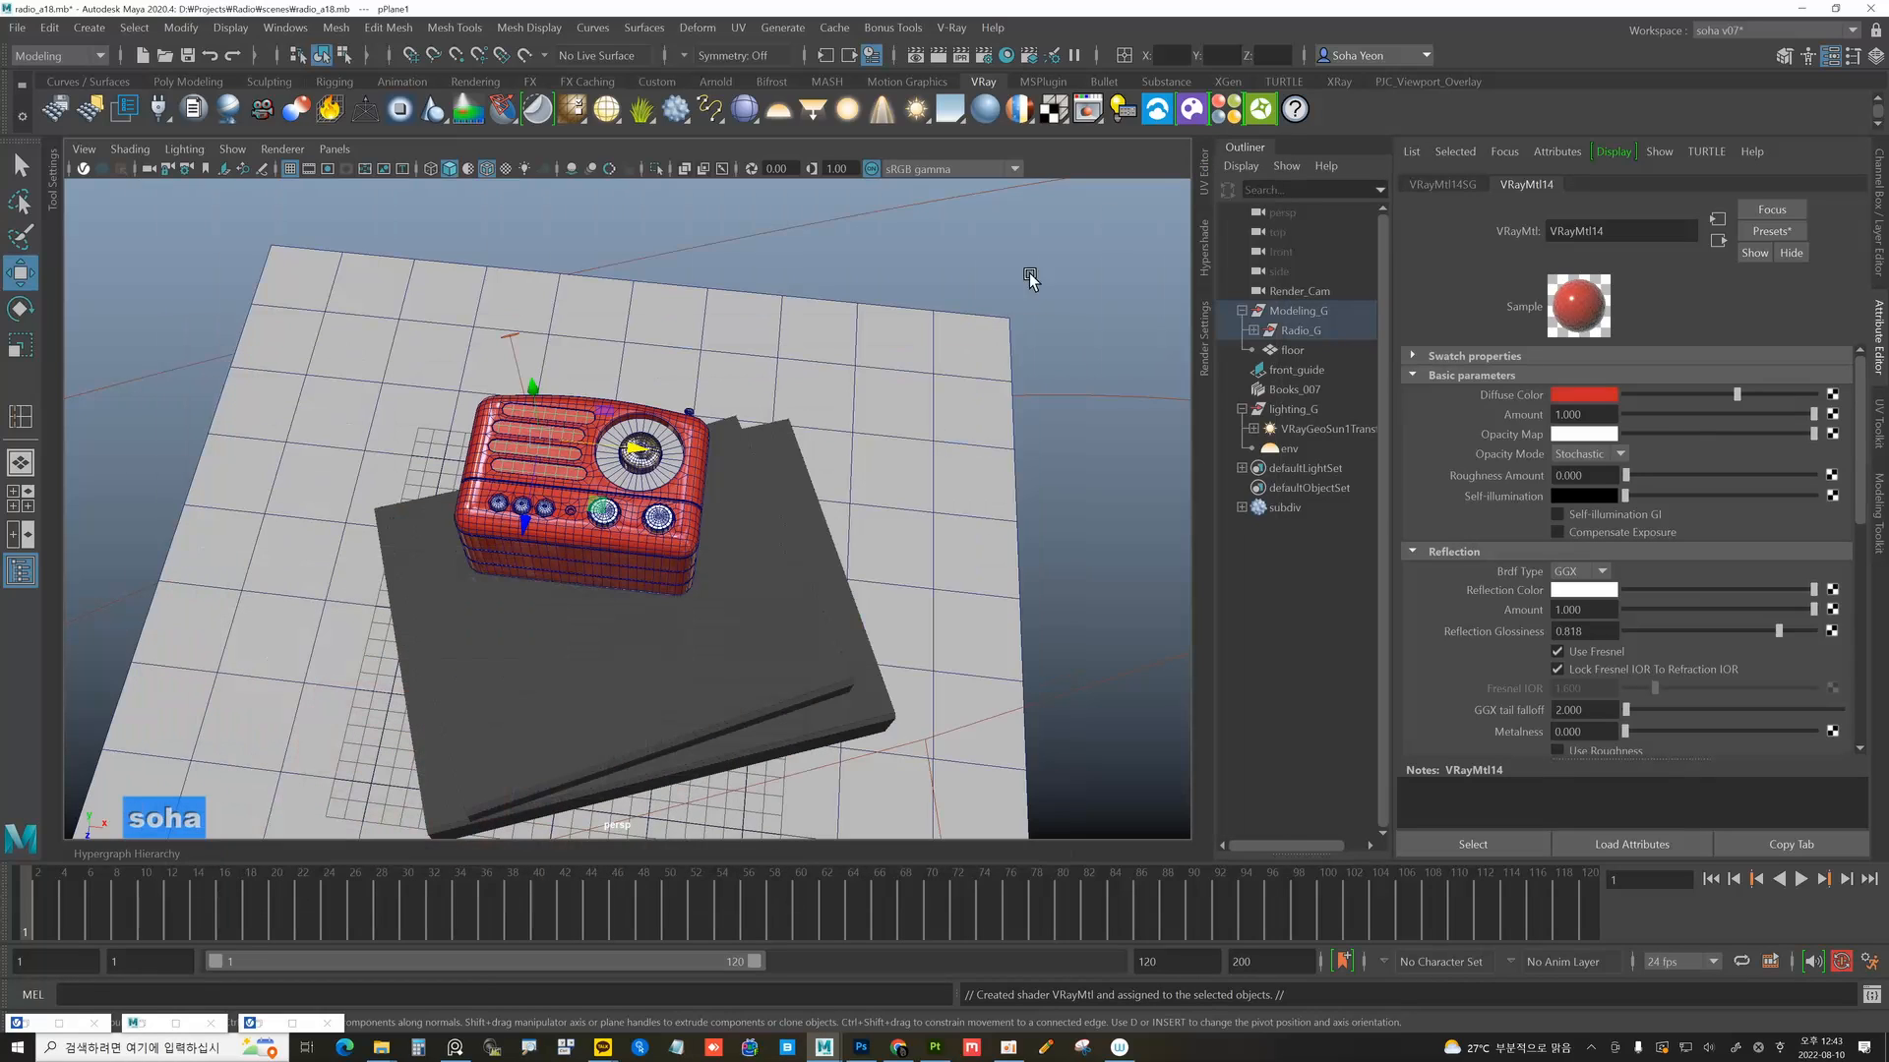
Graph the speaker plane's material network in Hypershade and rename the material red_hole.
{"action": "left_click", "coordinate": [1206, 223]}
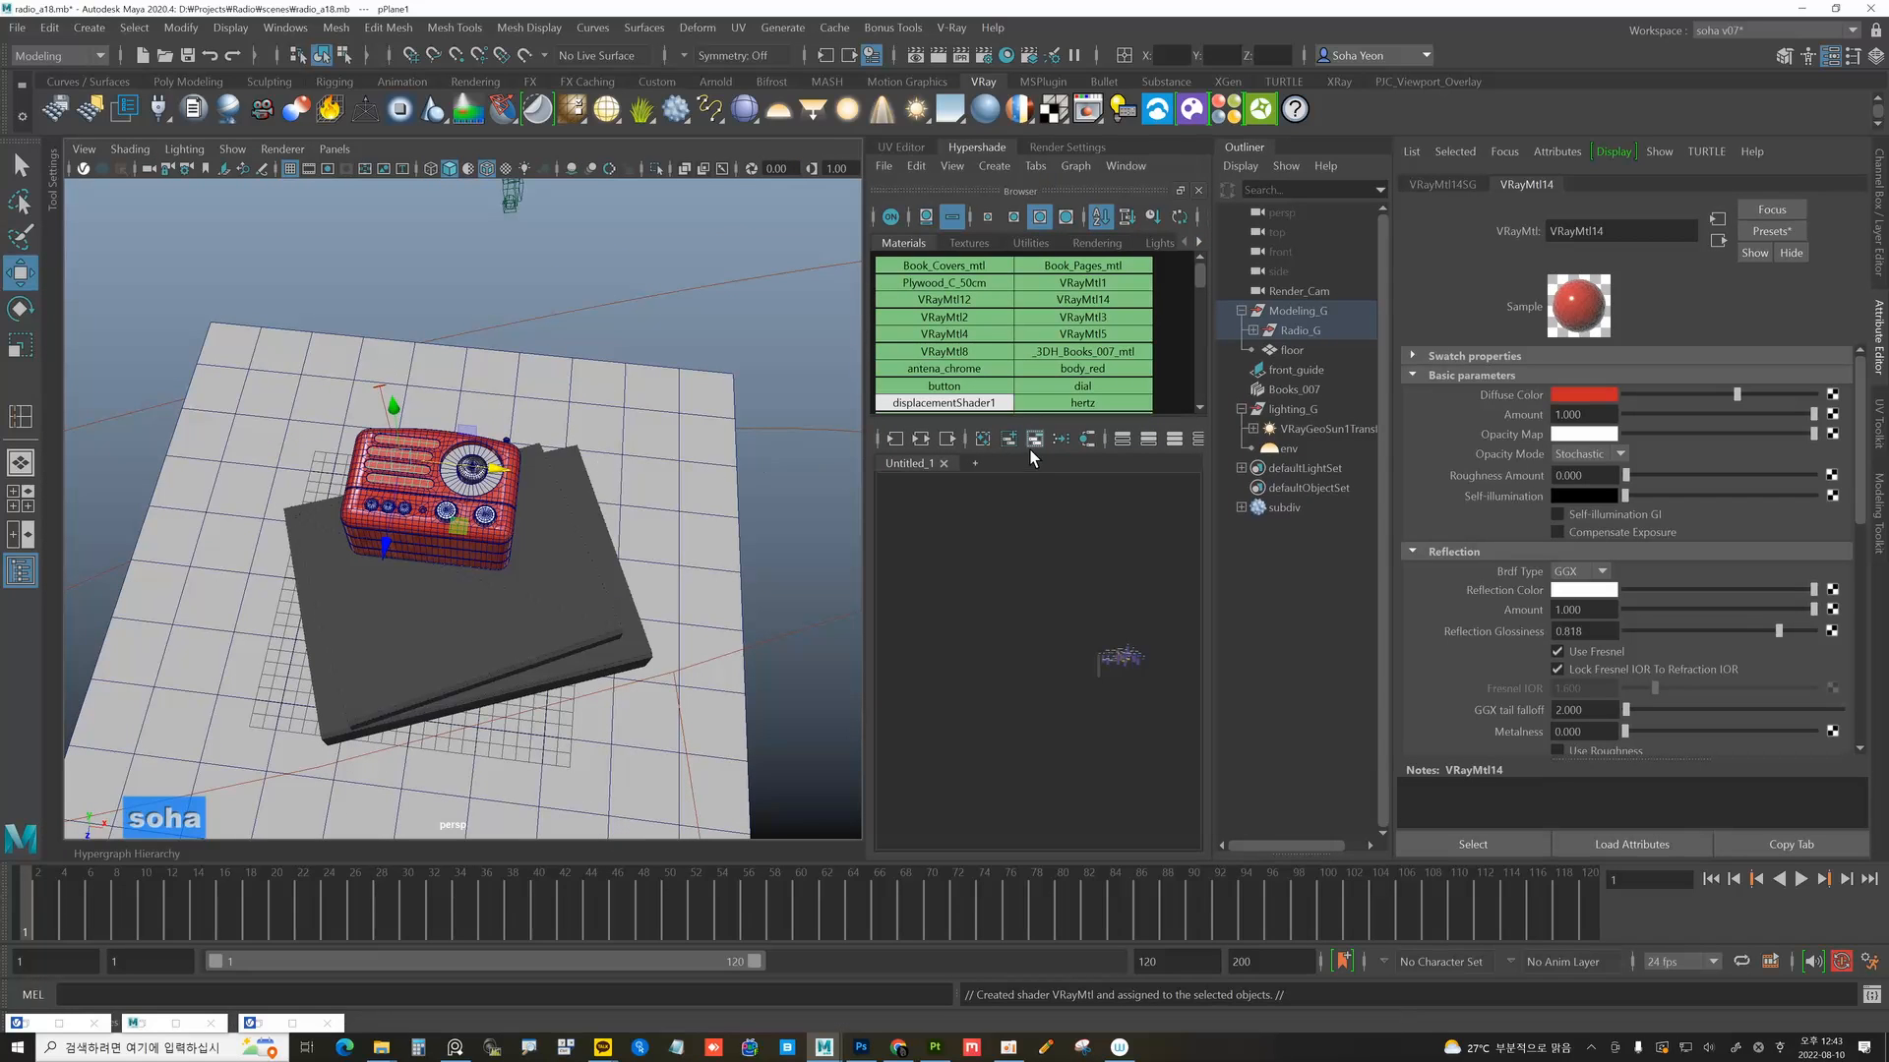
{"action": "left_click", "coordinate": [1059, 440]}
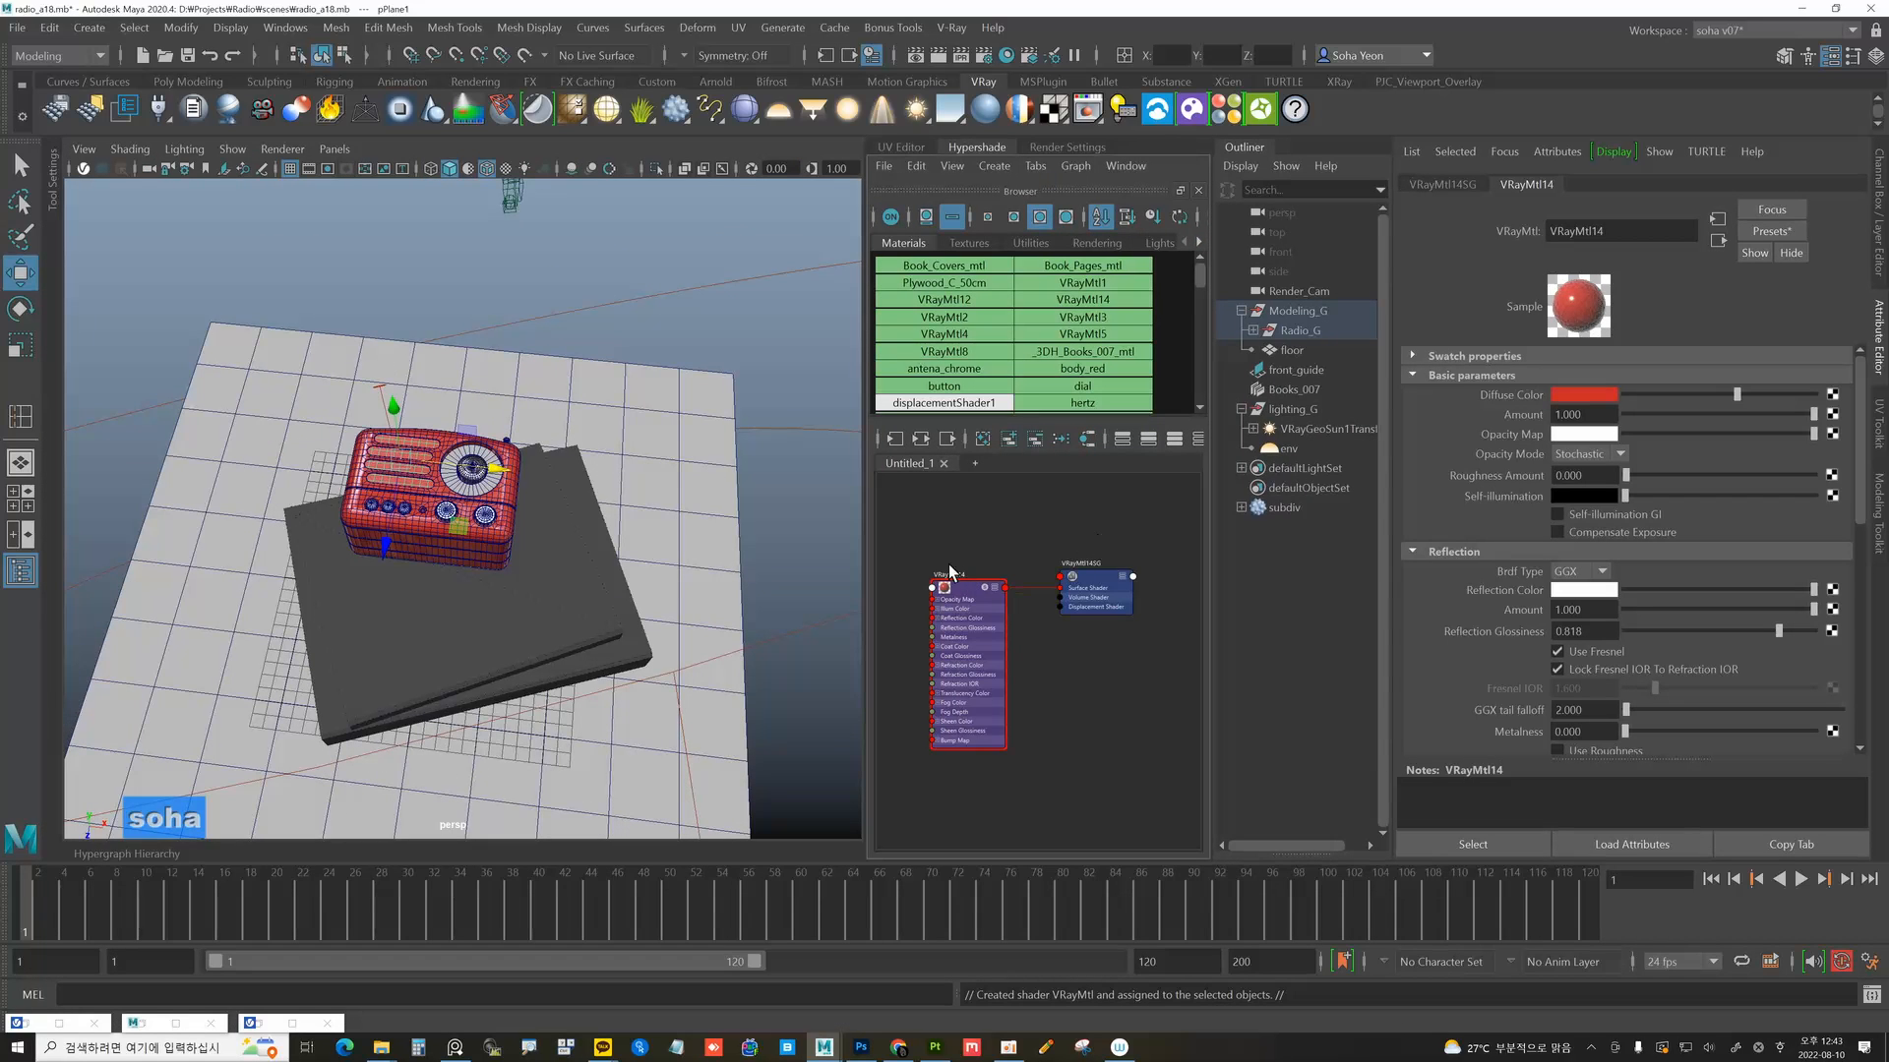
{"action": "scroll", "coordinate": [969, 580], "scroll_direction": "up", "scroll_amount": 6}
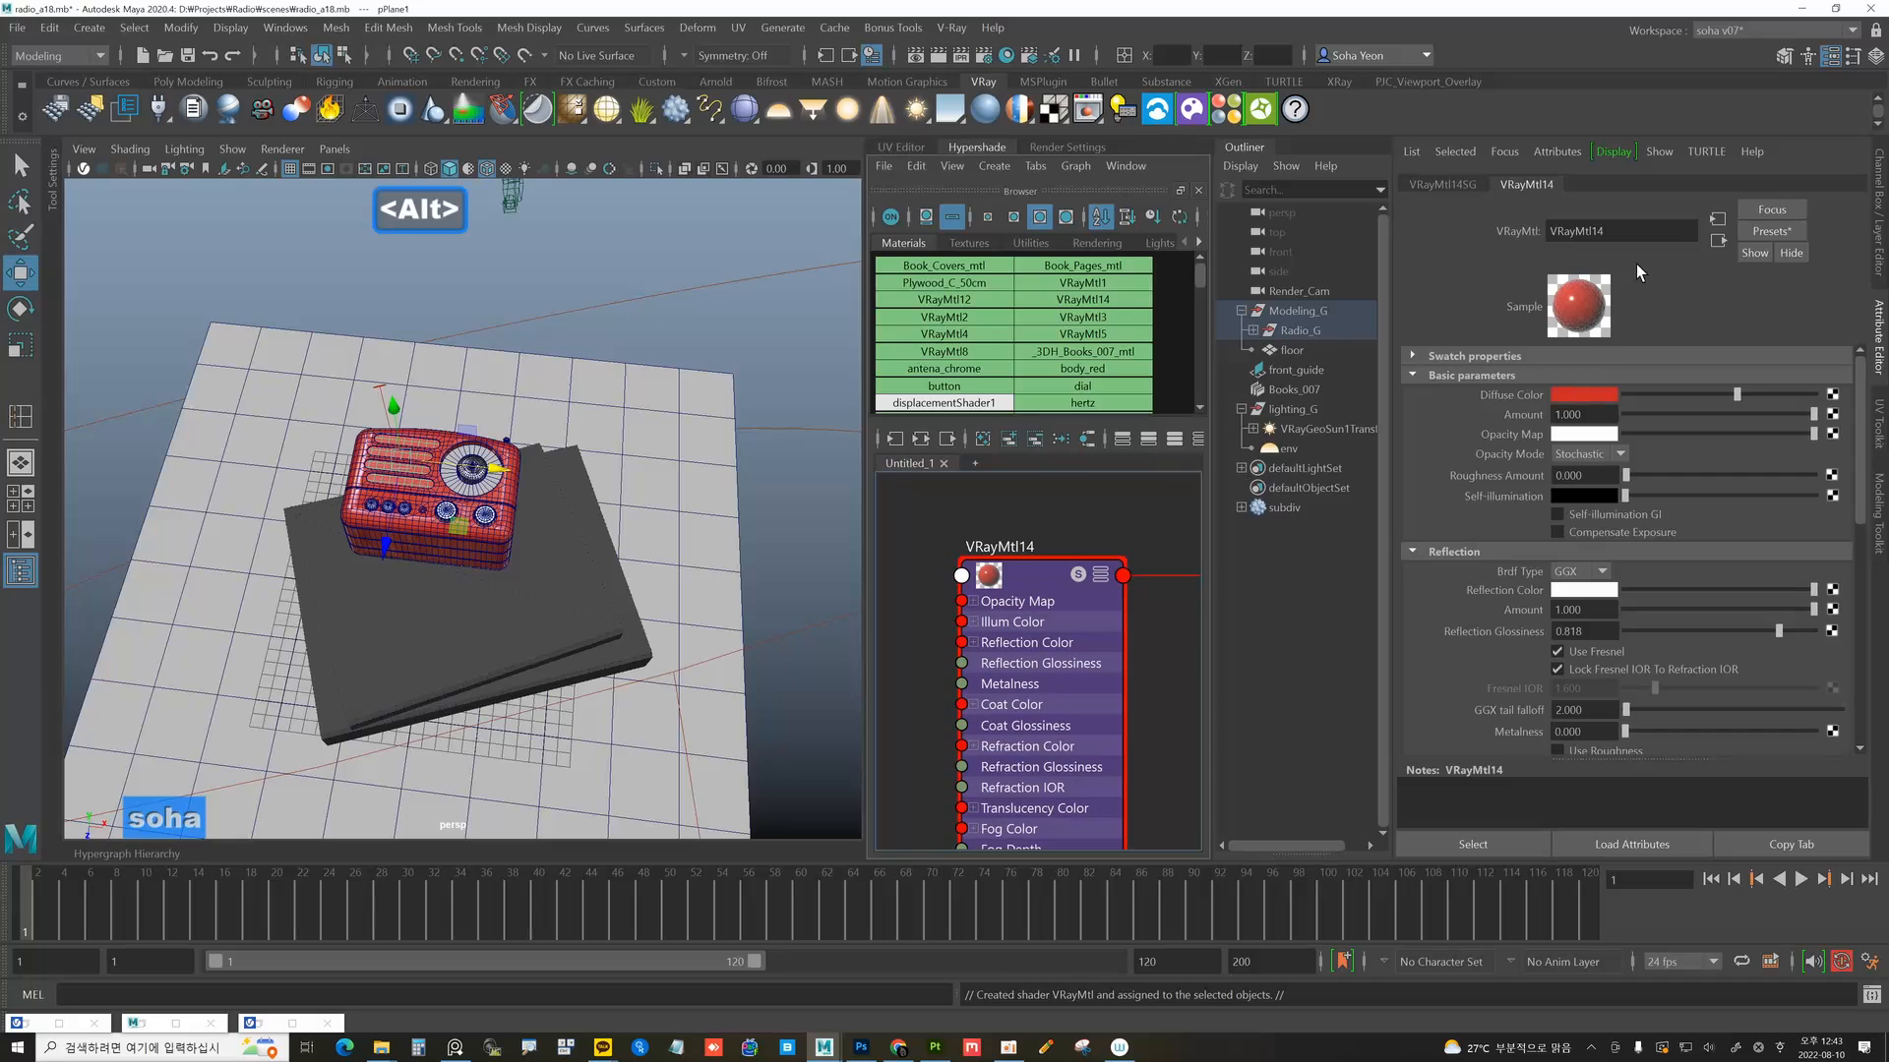
{"action": "double_click", "coordinate": [1631, 230]}
{"action": "type", "text": "r"}
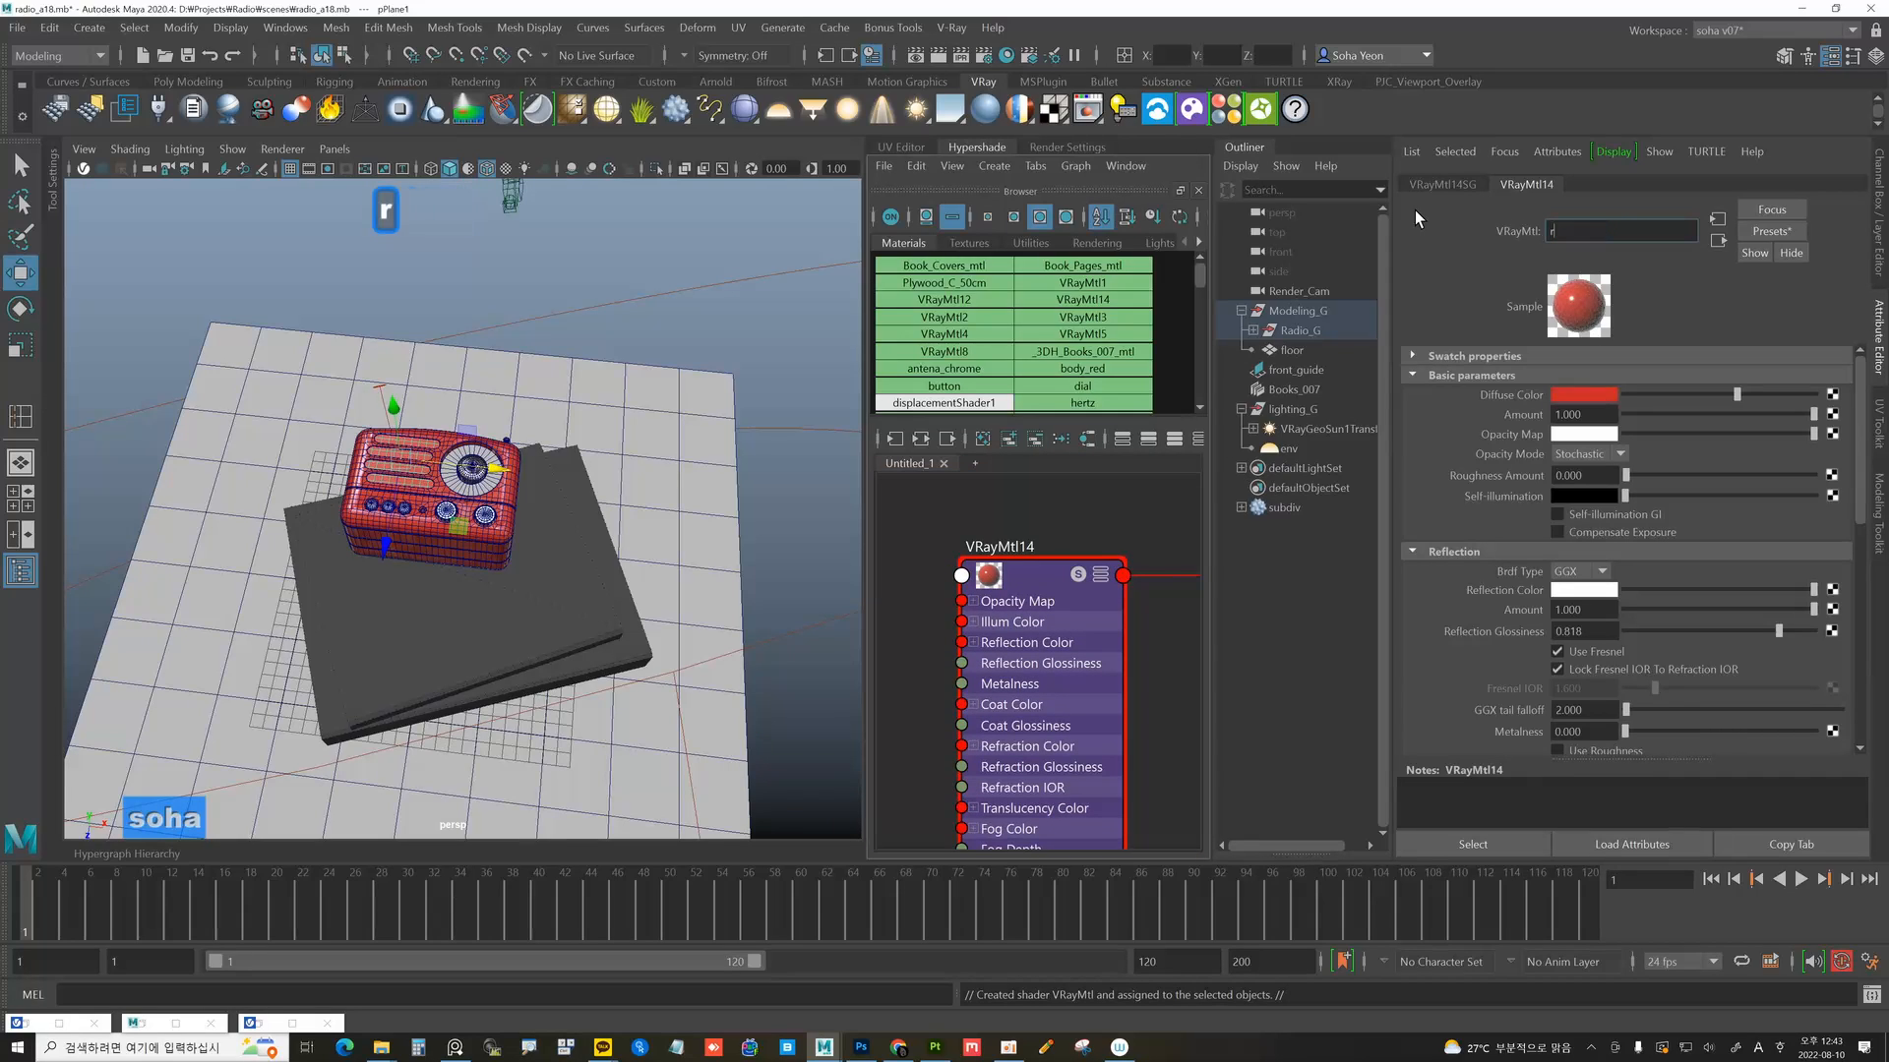
{"action": "type", "text": "ed_hole"}
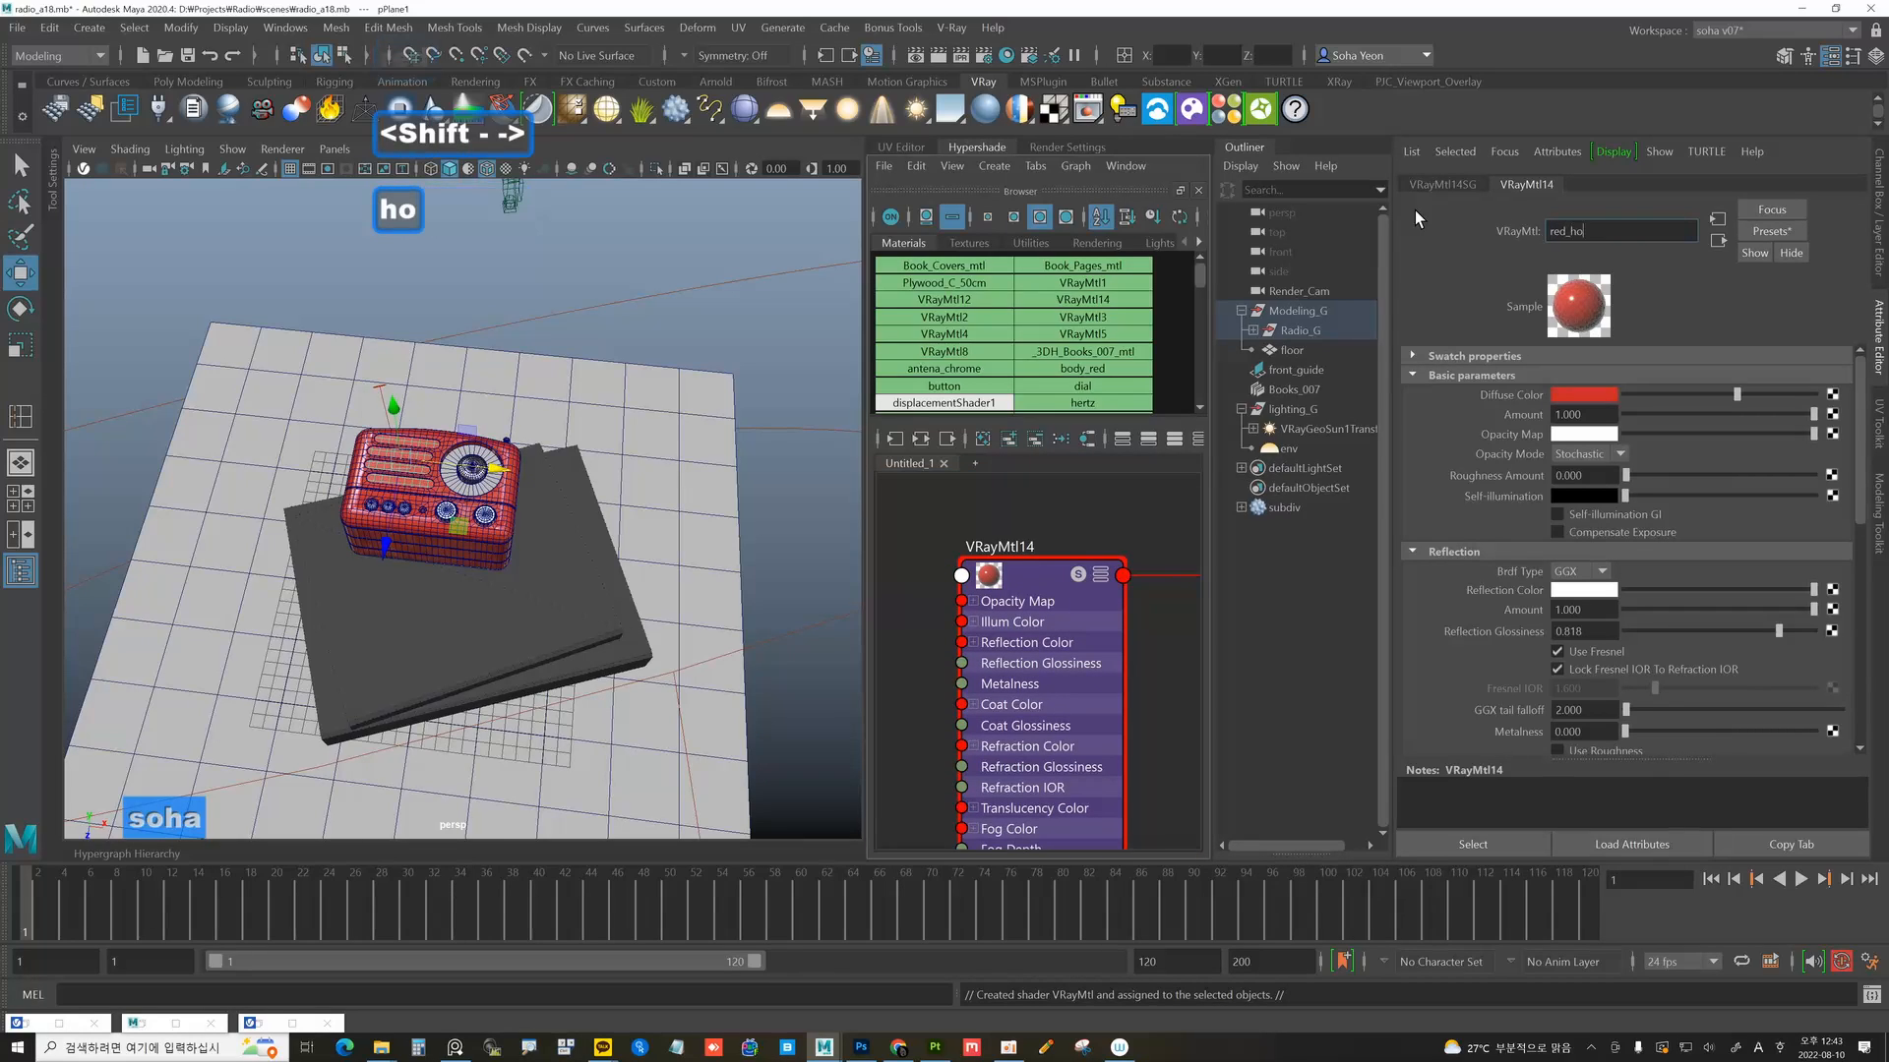
{"action": "key", "text": "Return"}
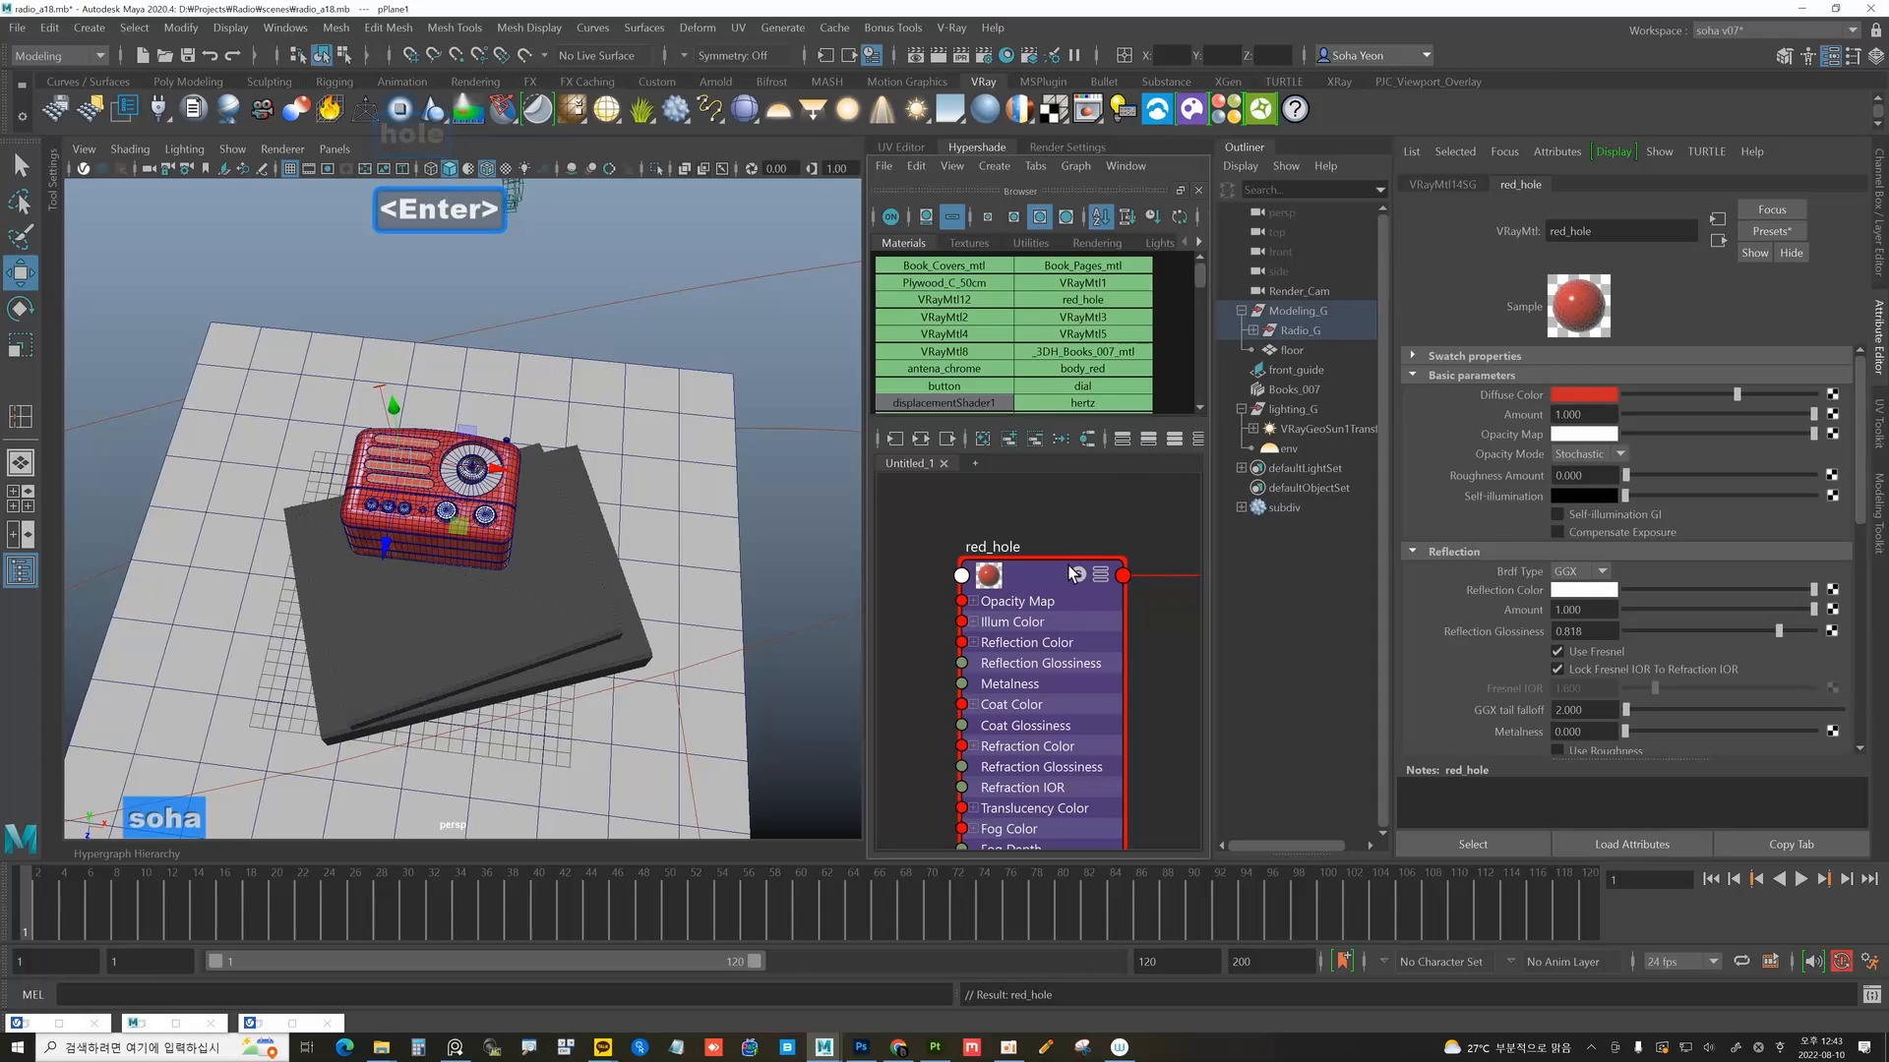
Add a Ramp texture to the displacement input of the red_hole shading group.
{"action": "scroll", "coordinate": [1025, 566], "scroll_direction": "down", "scroll_amount": 2}
{"action": "scroll", "coordinate": [1025, 566], "scroll_direction": "down", "scroll_amount": 3}
{"action": "key", "text": "alt"}
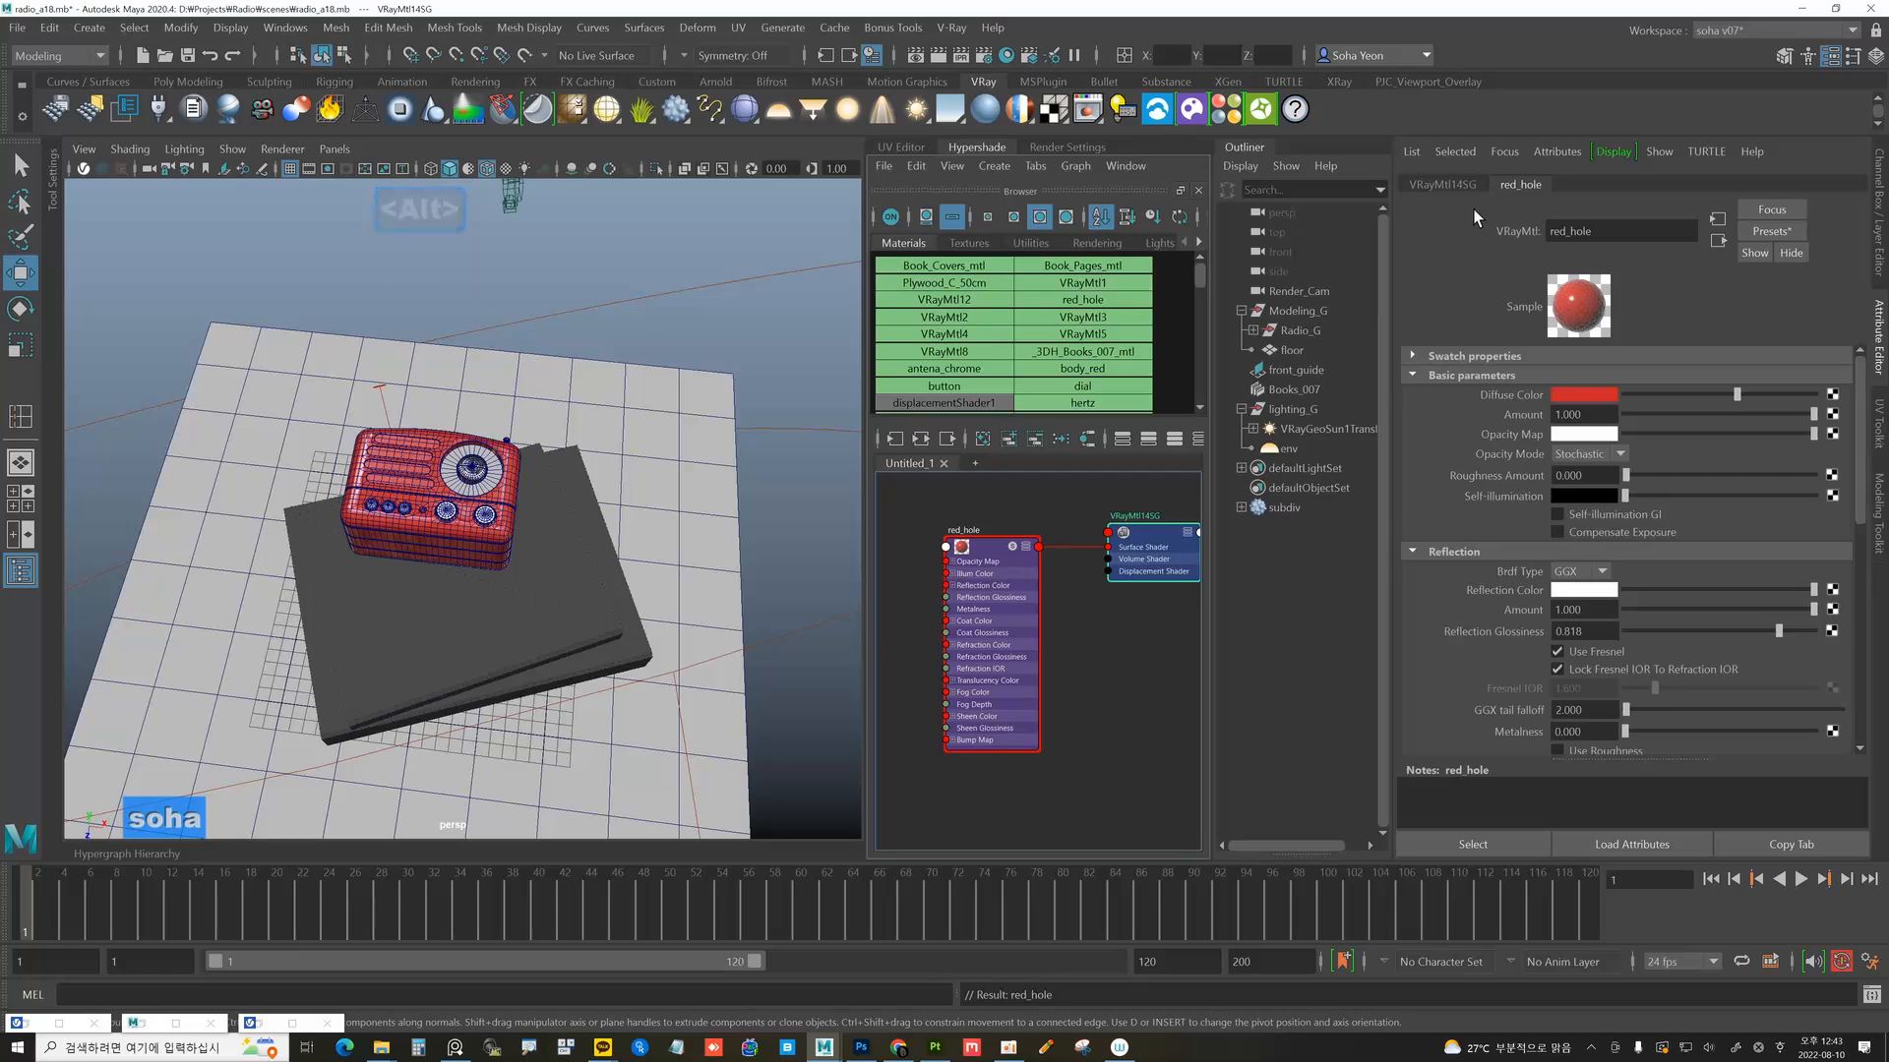
{"action": "left_click", "coordinate": [1461, 184]}
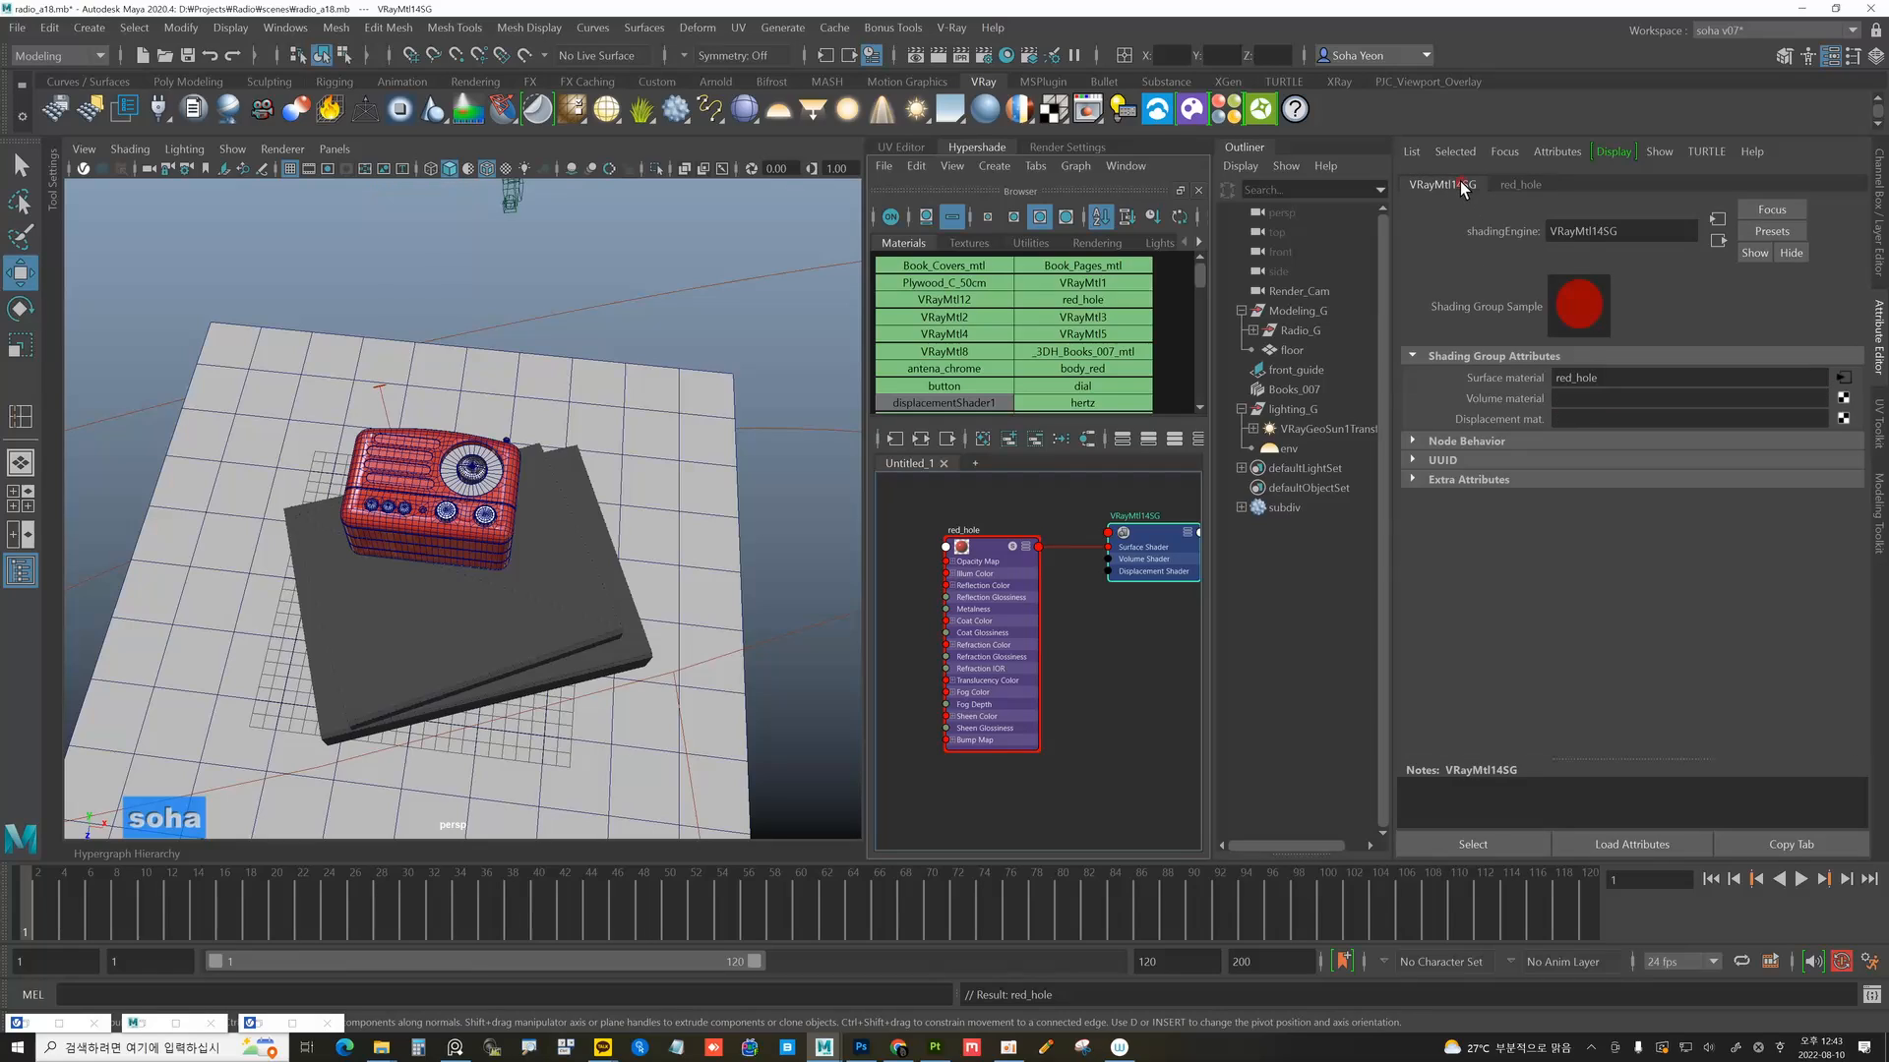
{"action": "left_click", "coordinate": [1843, 419]}
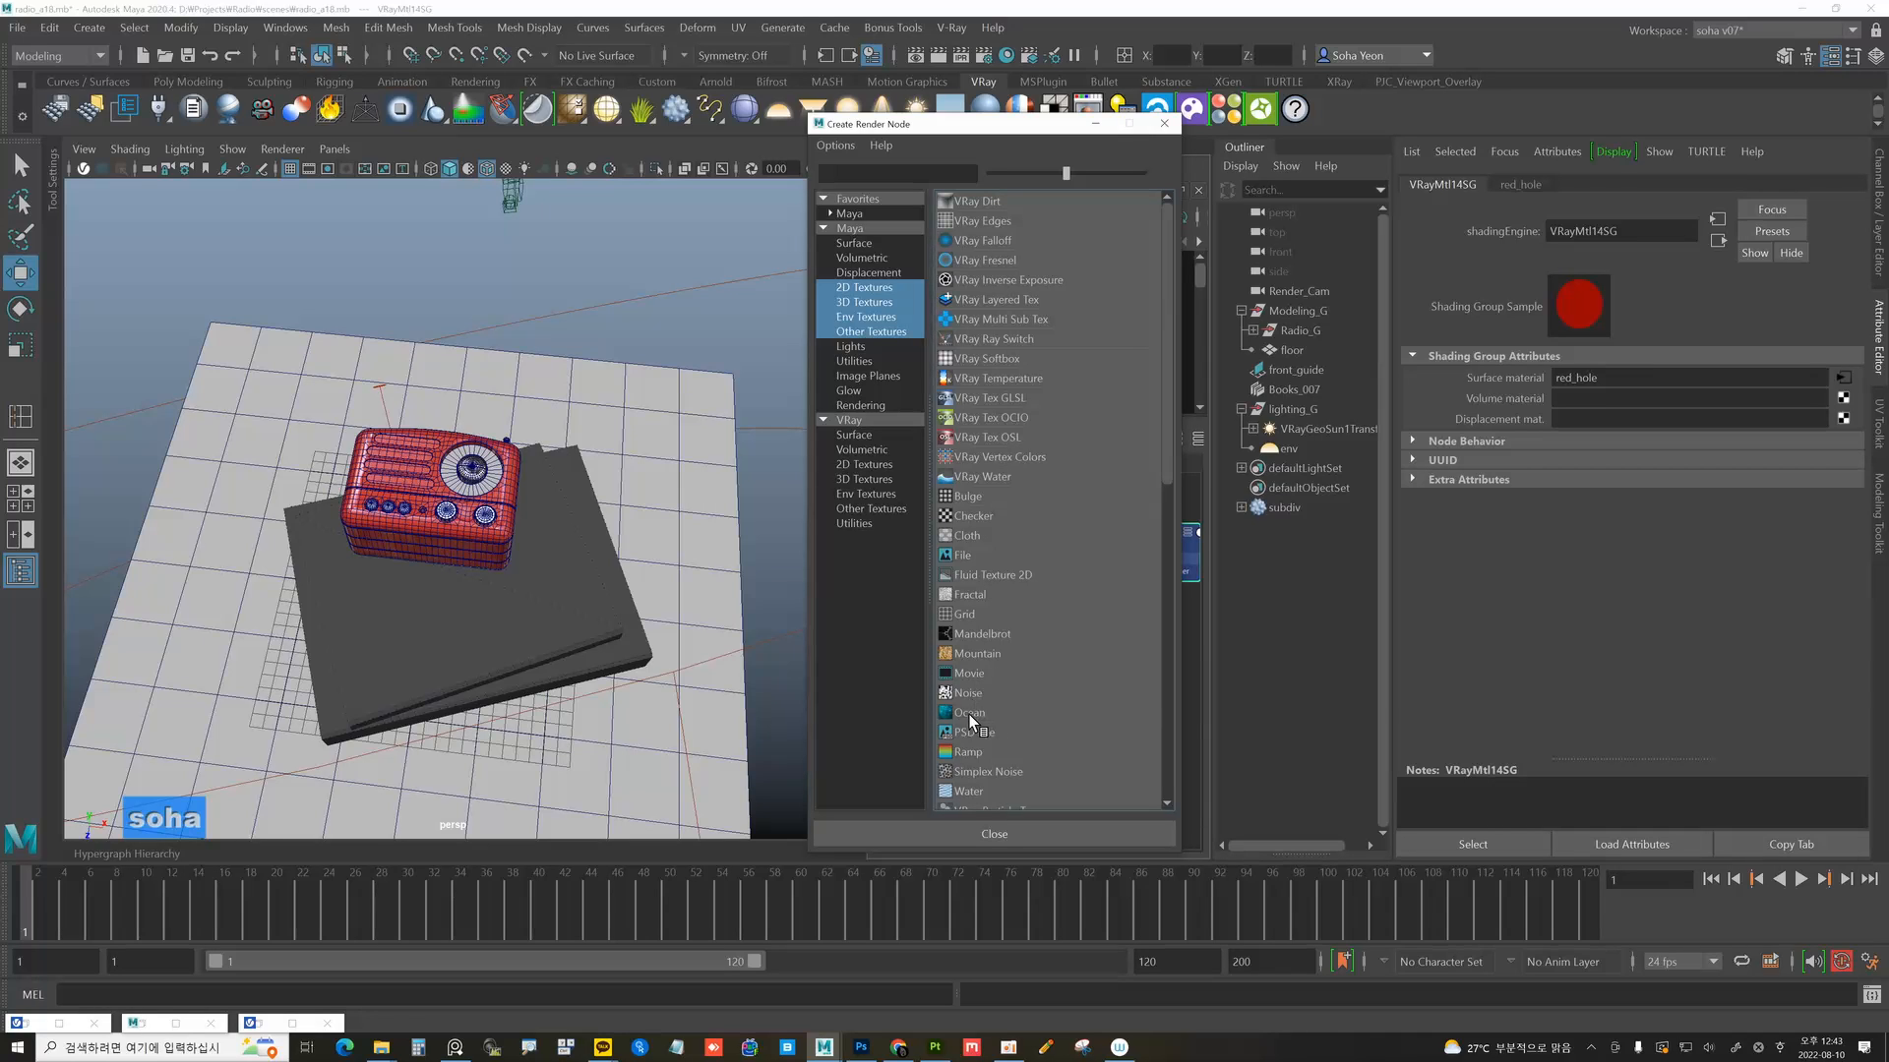
{"action": "left_click", "coordinate": [966, 754]}
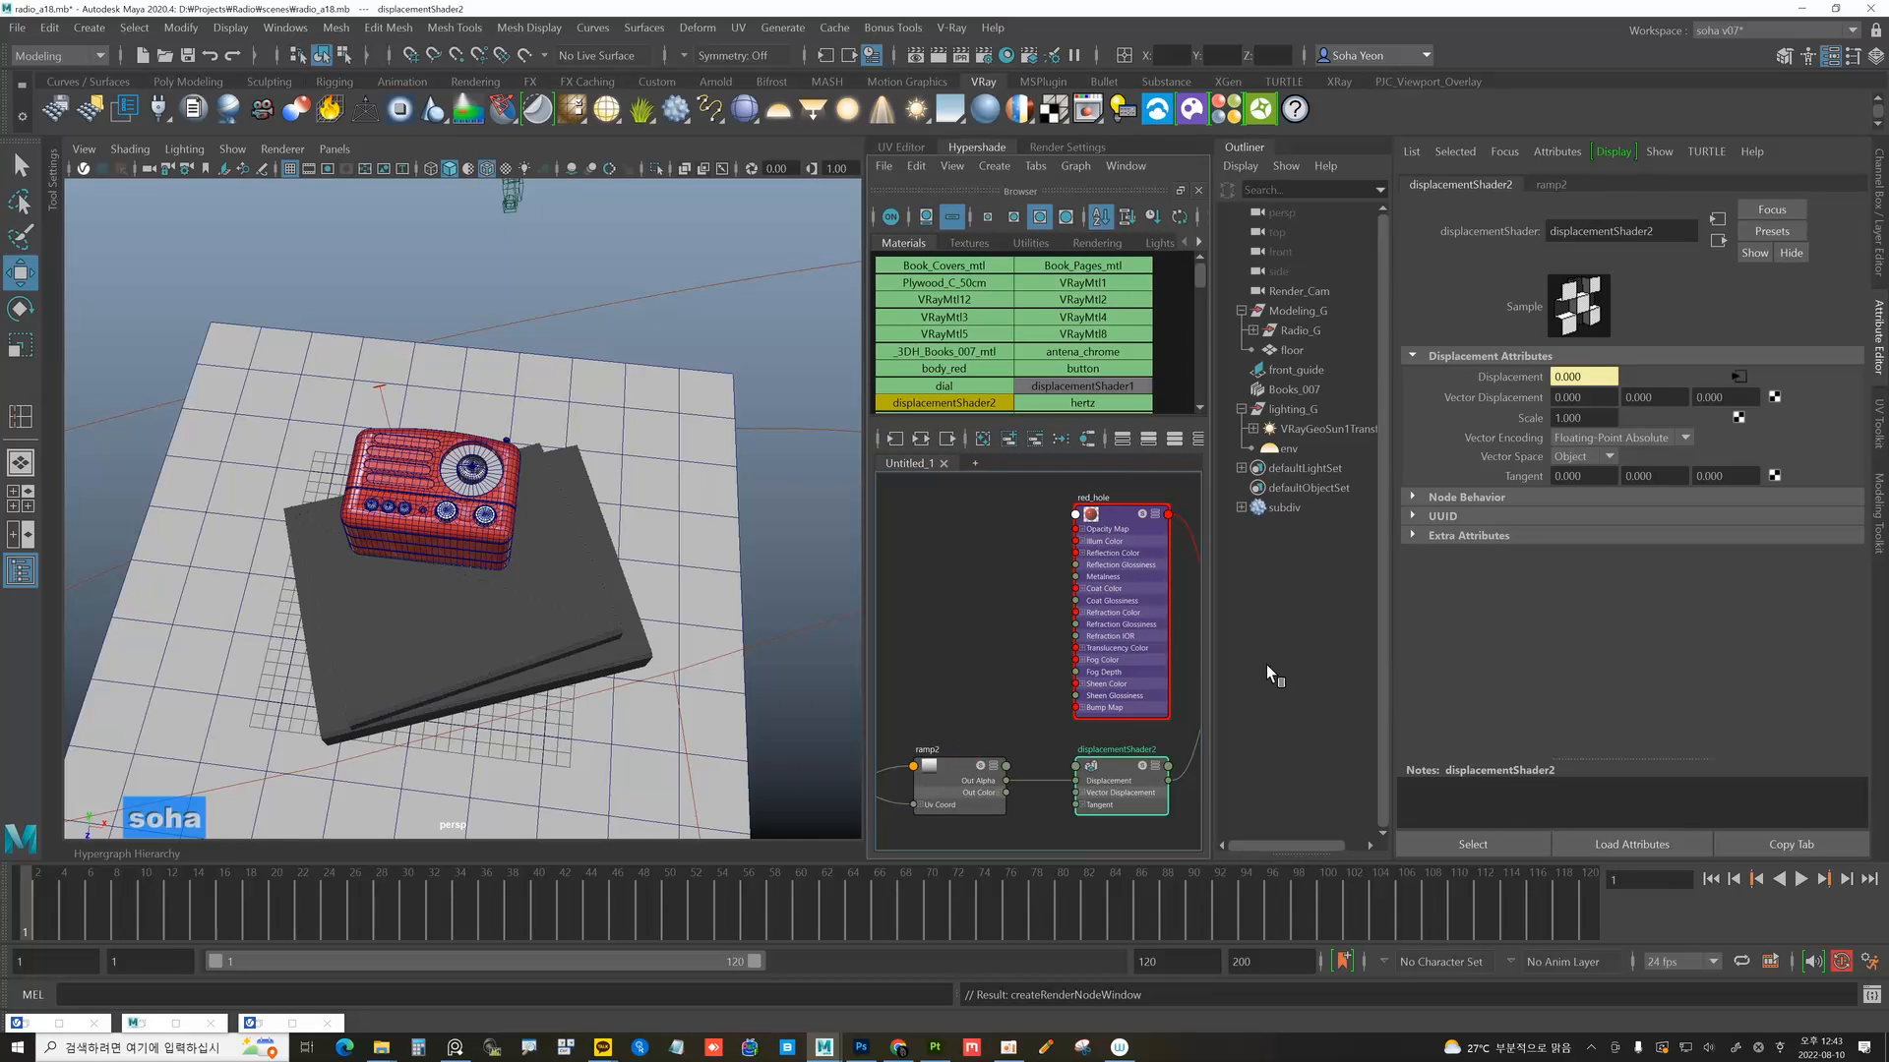
Make the displacement ramp a Circular Ramp with black at about 0.252 and white at about 0.364 for a hard-edged dot.
{"action": "left_click", "coordinate": [1552, 185]}
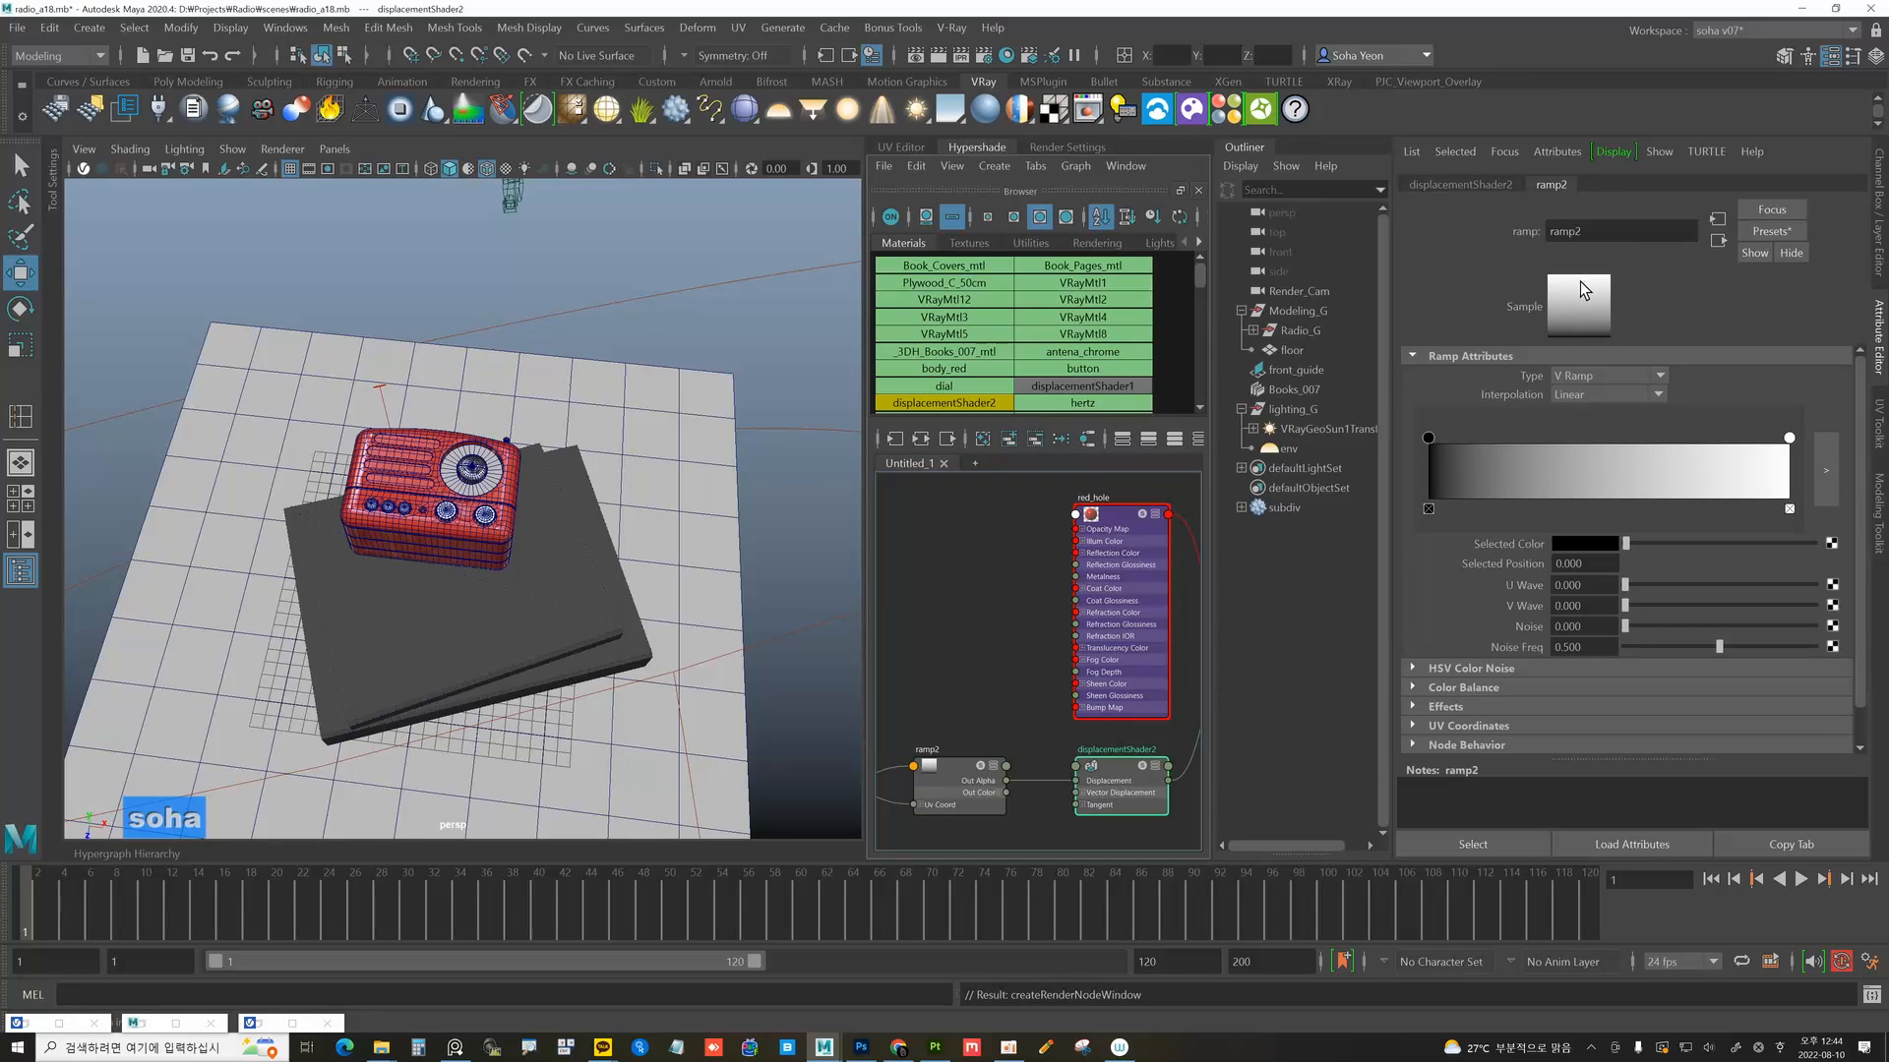
{"action": "left_click", "coordinate": [1594, 377]}
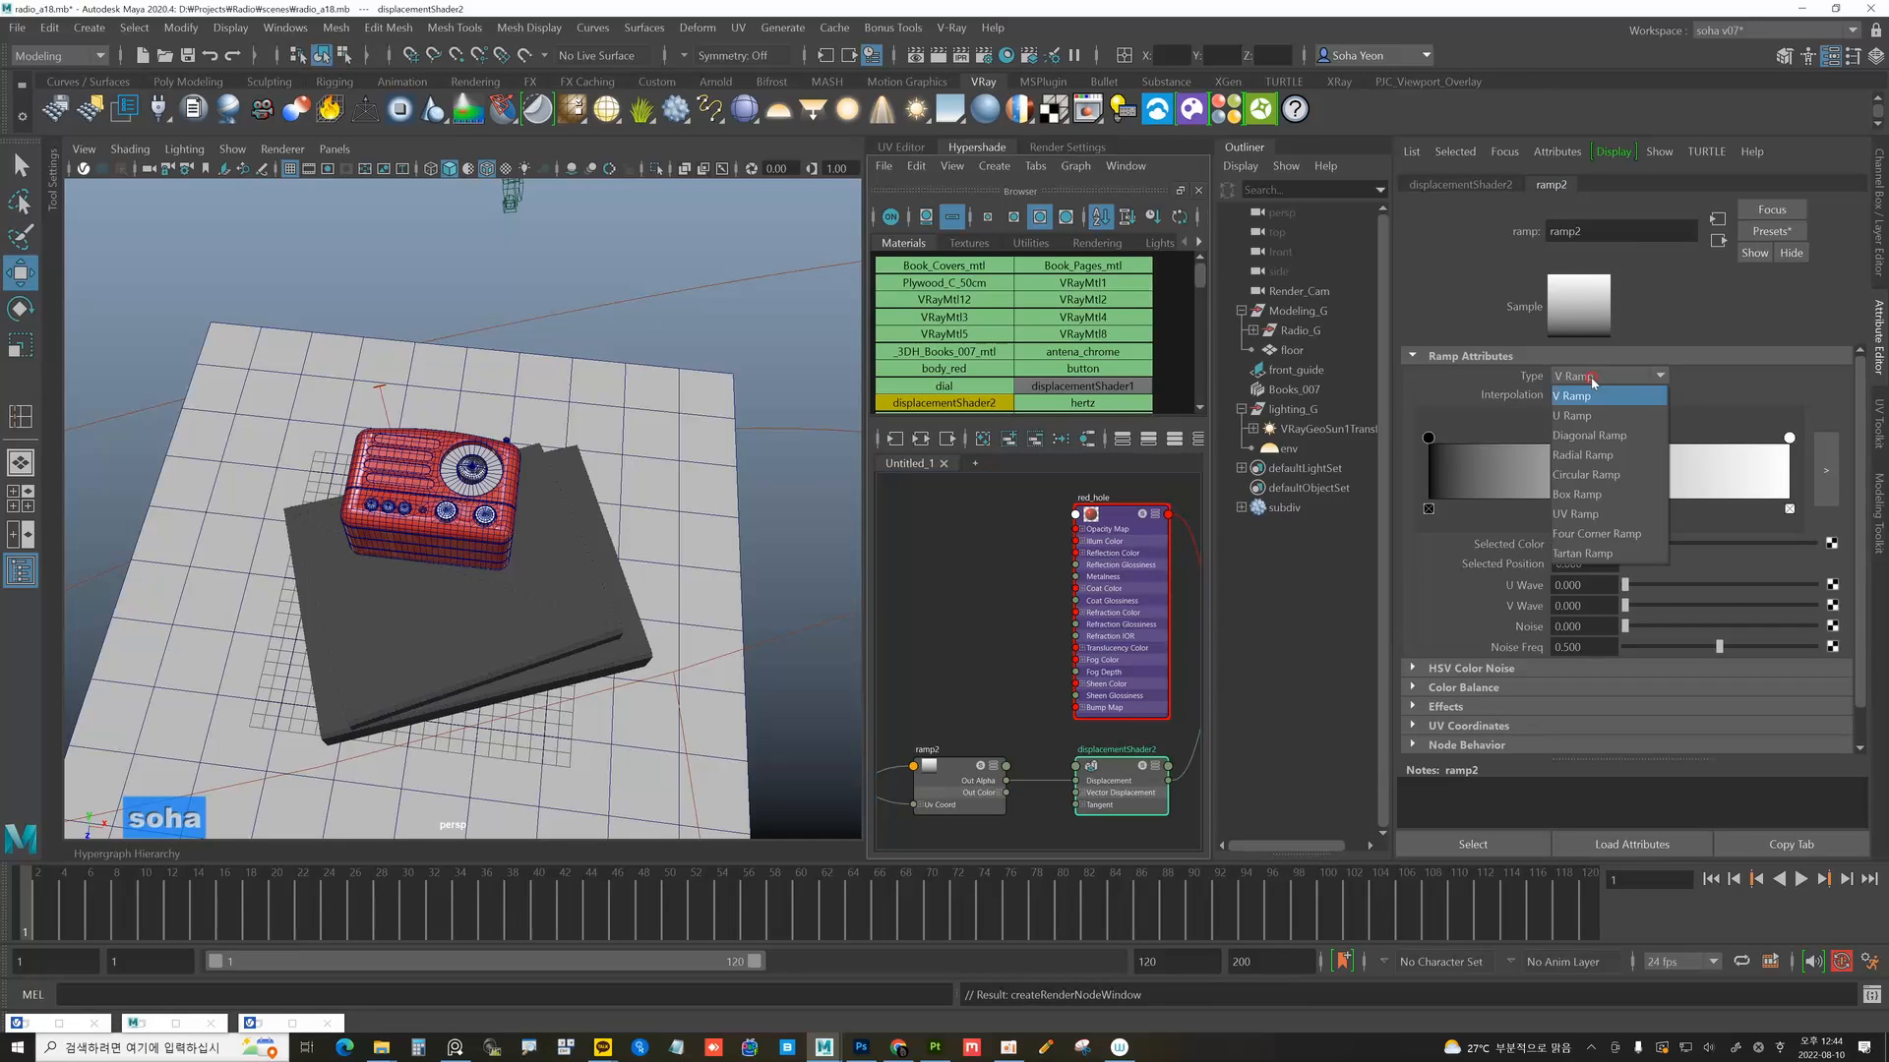
{"action": "left_click", "coordinate": [1590, 478]}
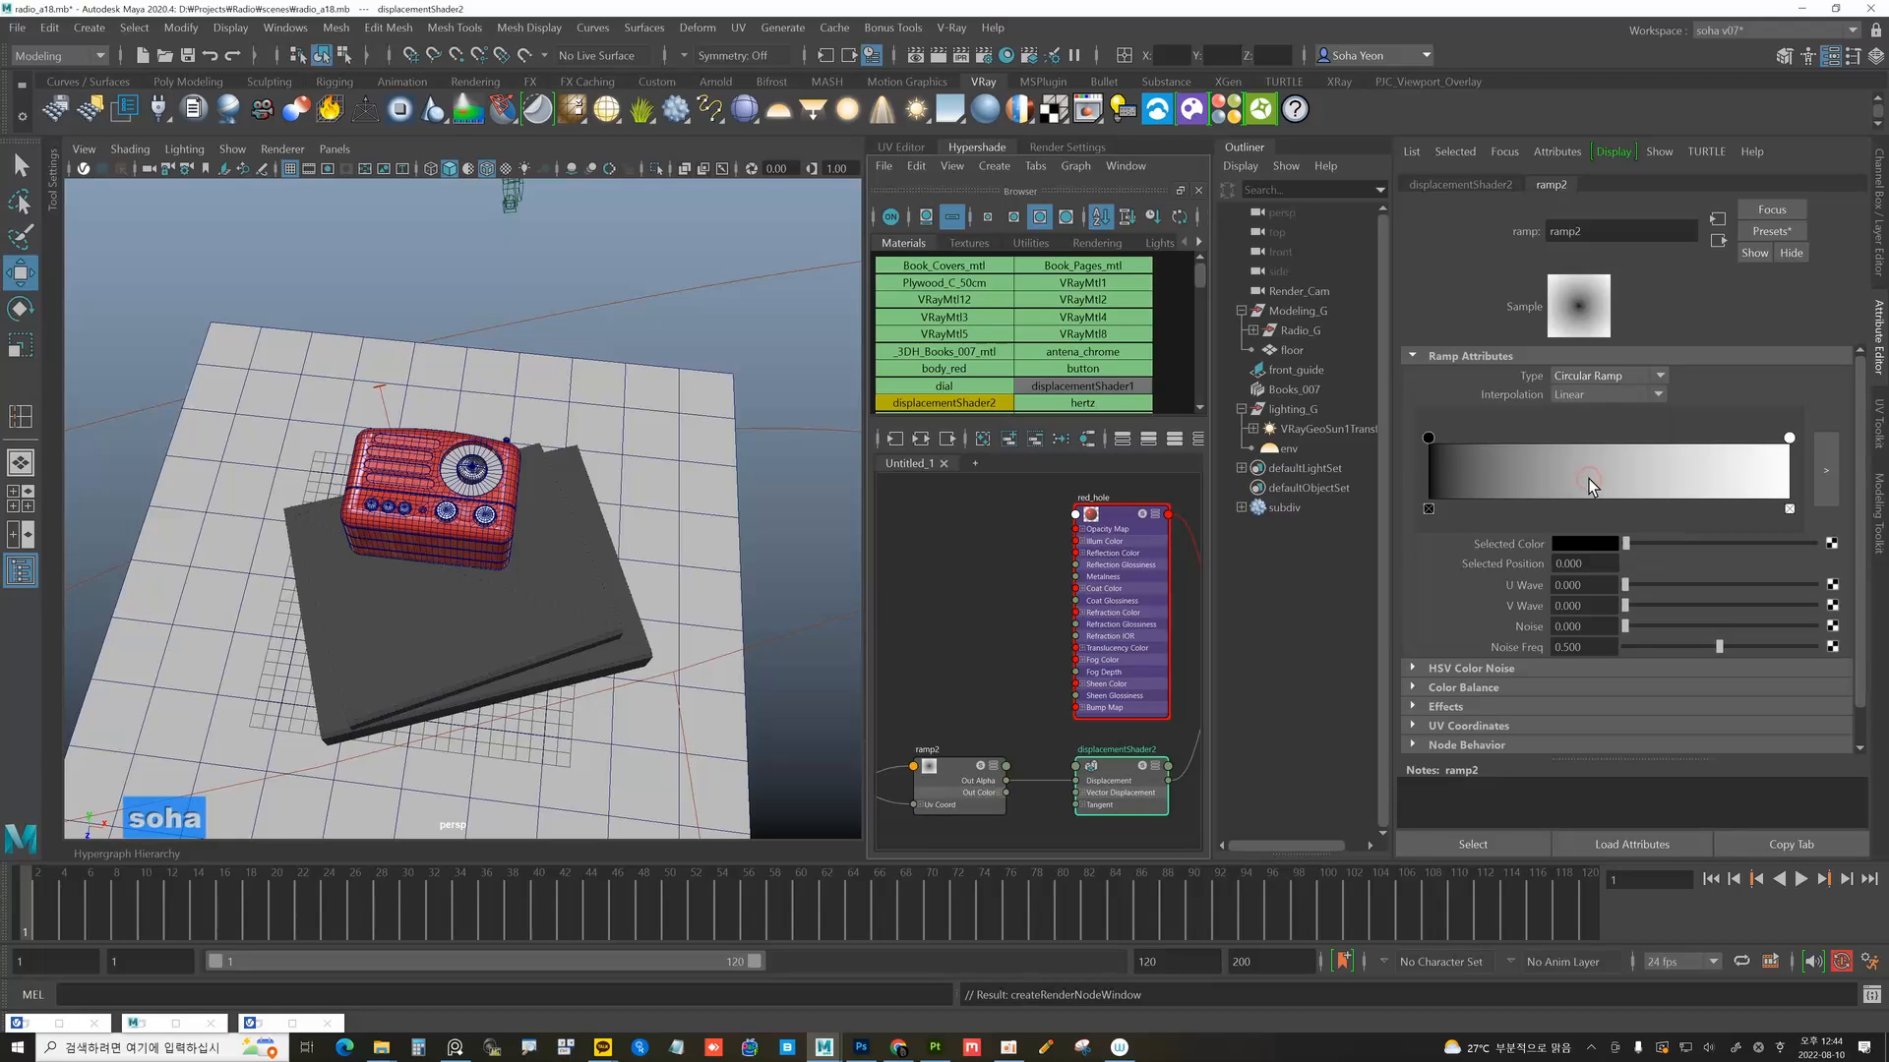
{"action": "left_click_drag", "start_coordinate": [1434, 447], "coordinate": [1522, 451]}
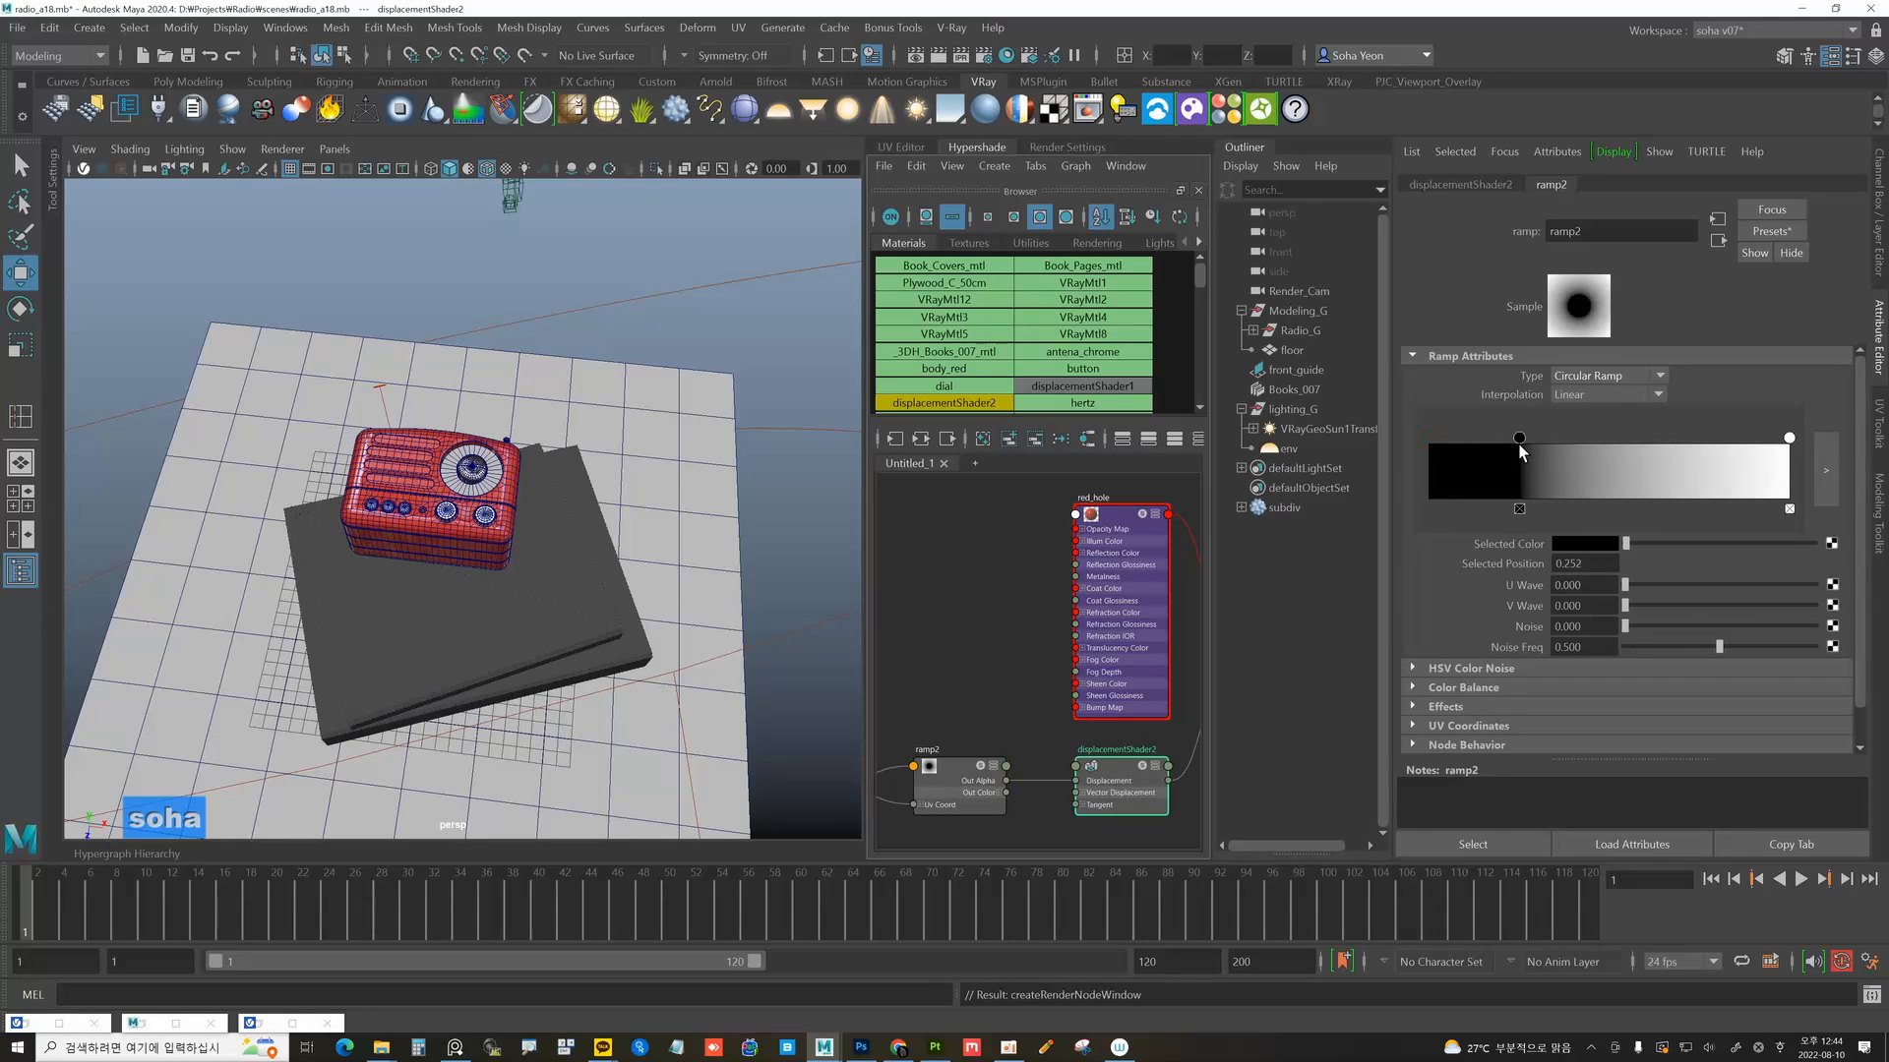
{"action": "left_click_drag", "start_coordinate": [1788, 443], "coordinate": [1562, 444]}
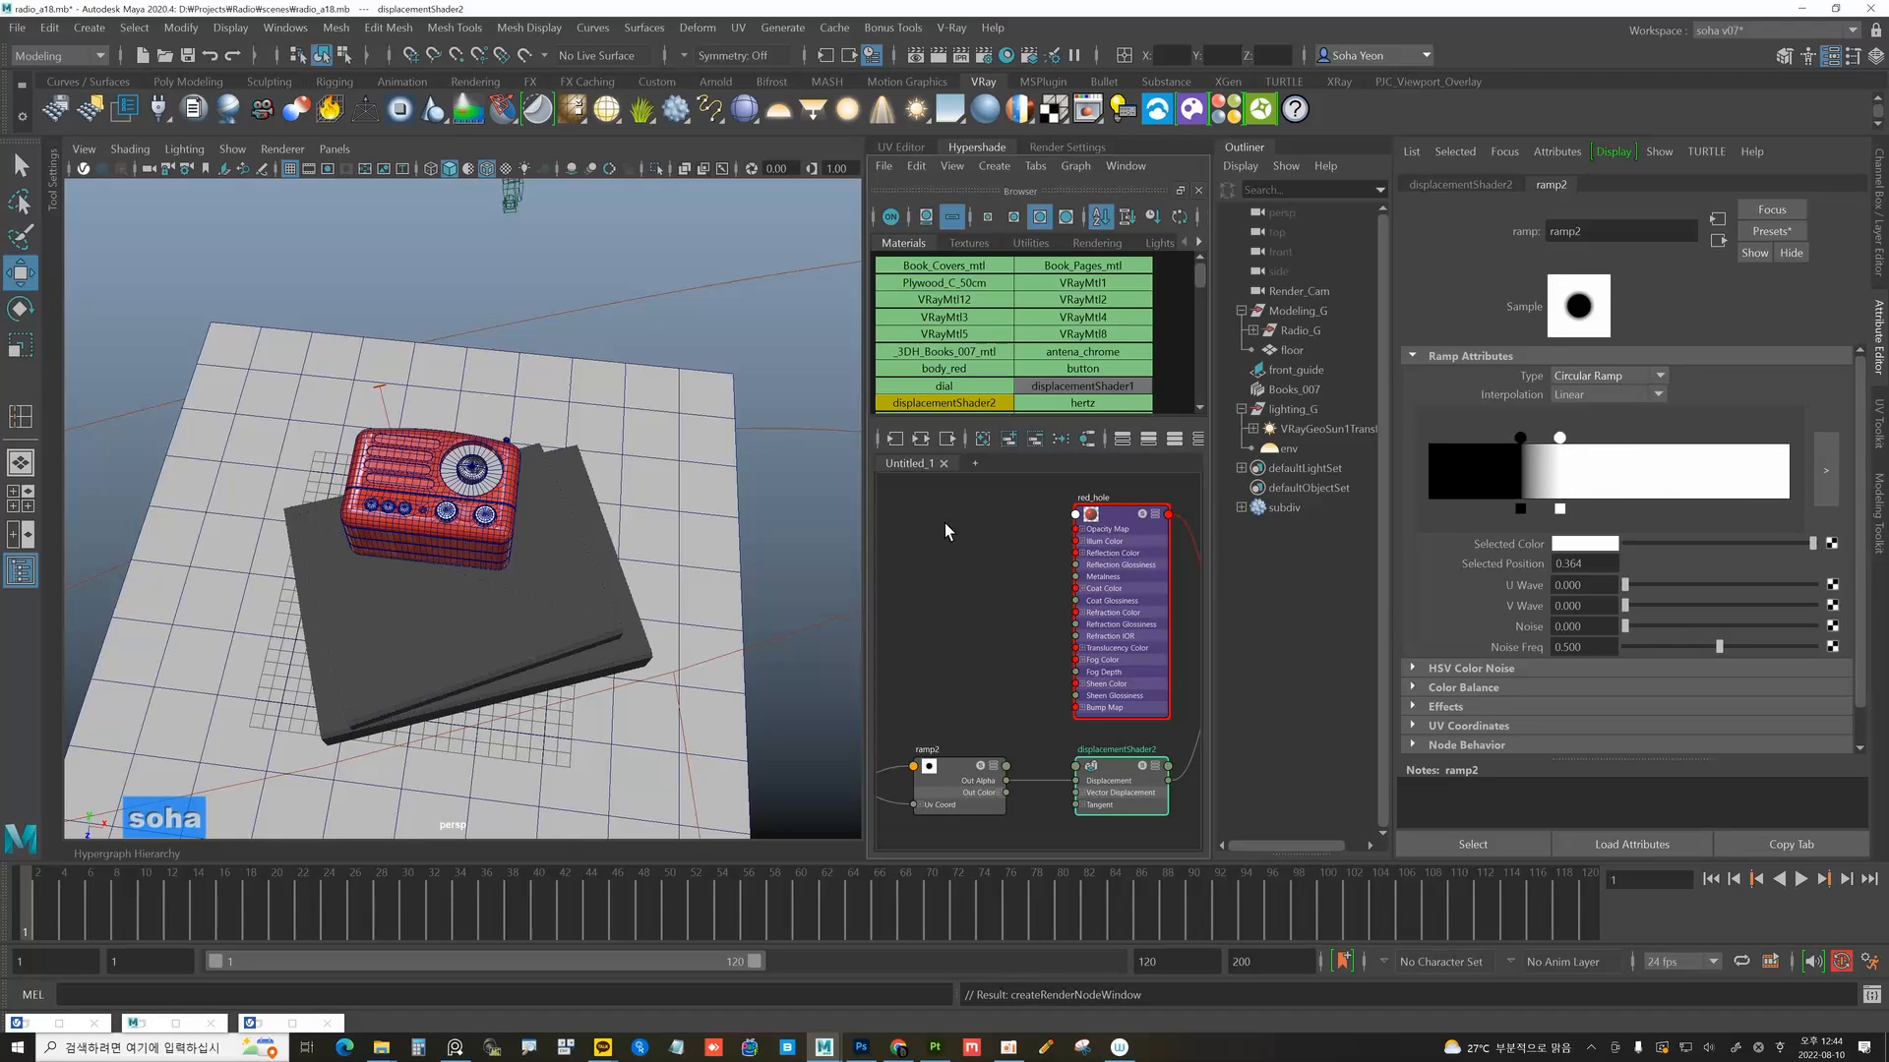
Isolate the speaker plane in the perspective view and frame it.
{"action": "middle_click_drag", "start_coordinate": [993, 564], "coordinate": [1006, 564], "text": "alt"}
{"action": "left_click", "coordinate": [1119, 521]}
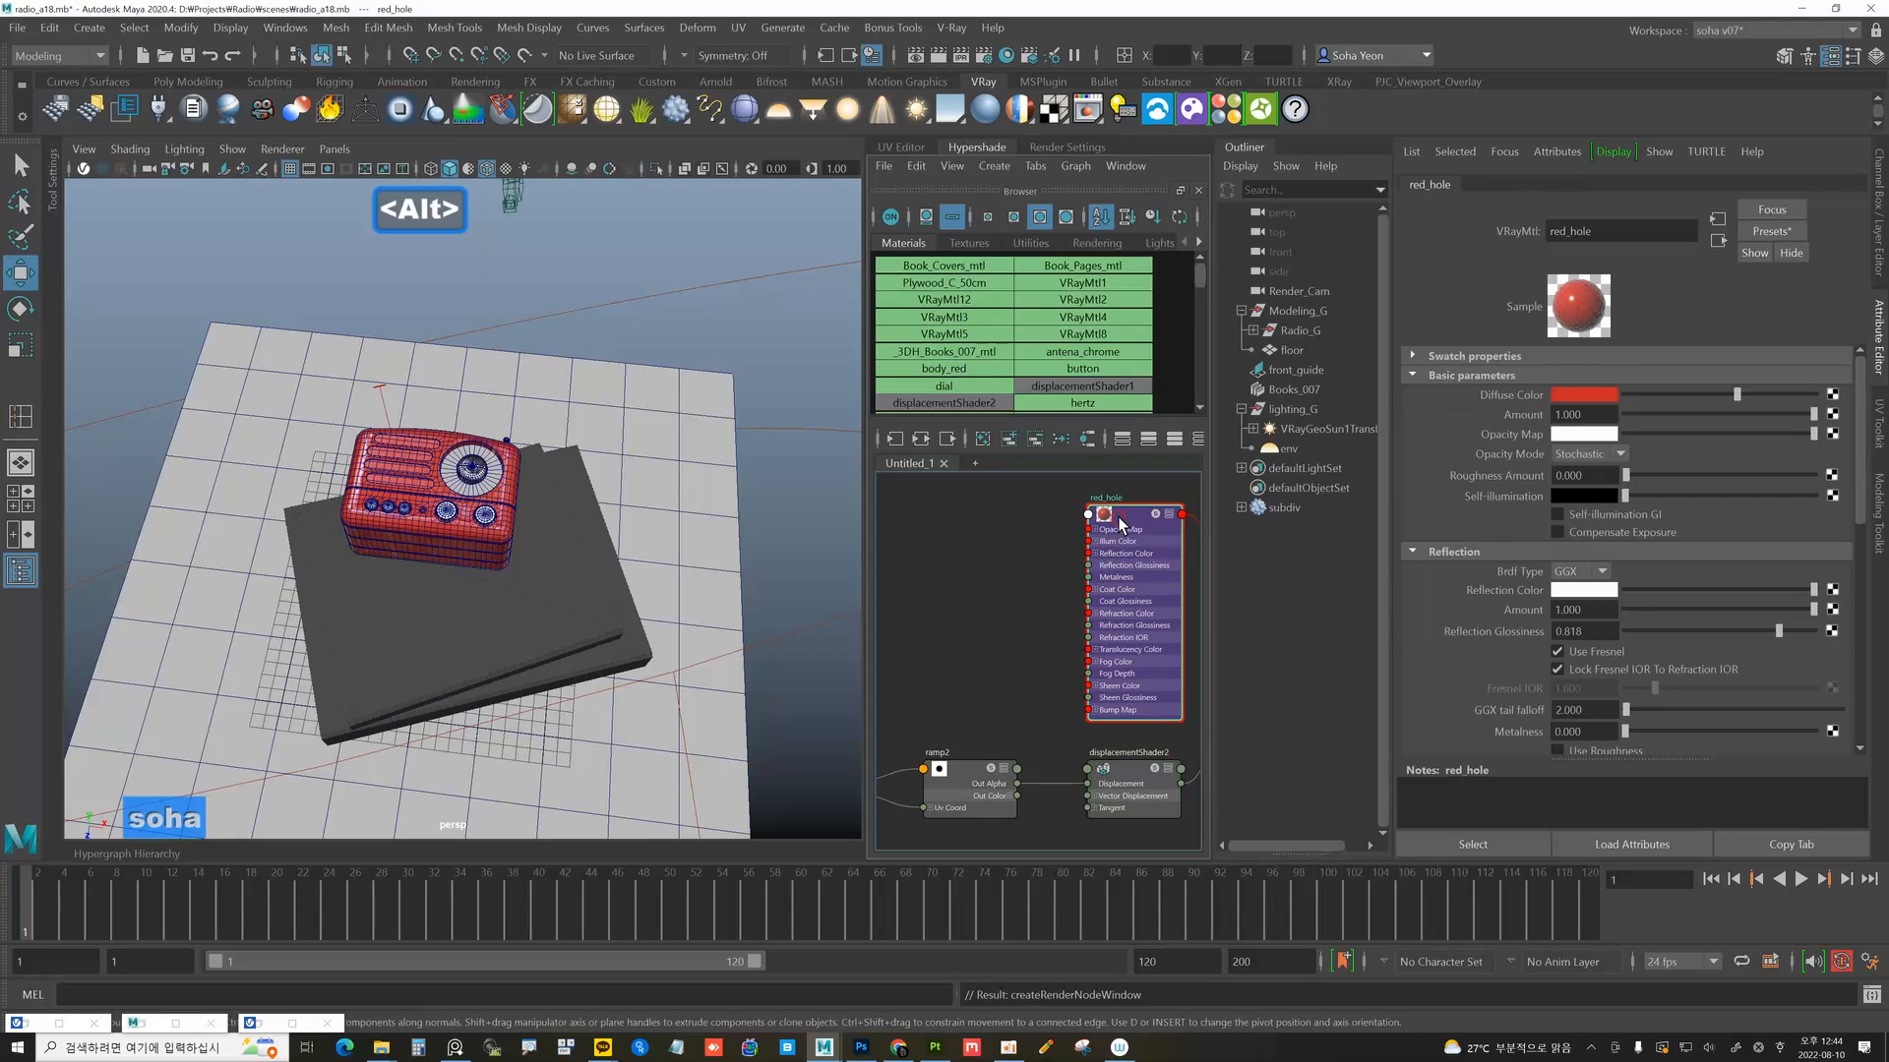
{"action": "left_click", "coordinate": [406, 470]}
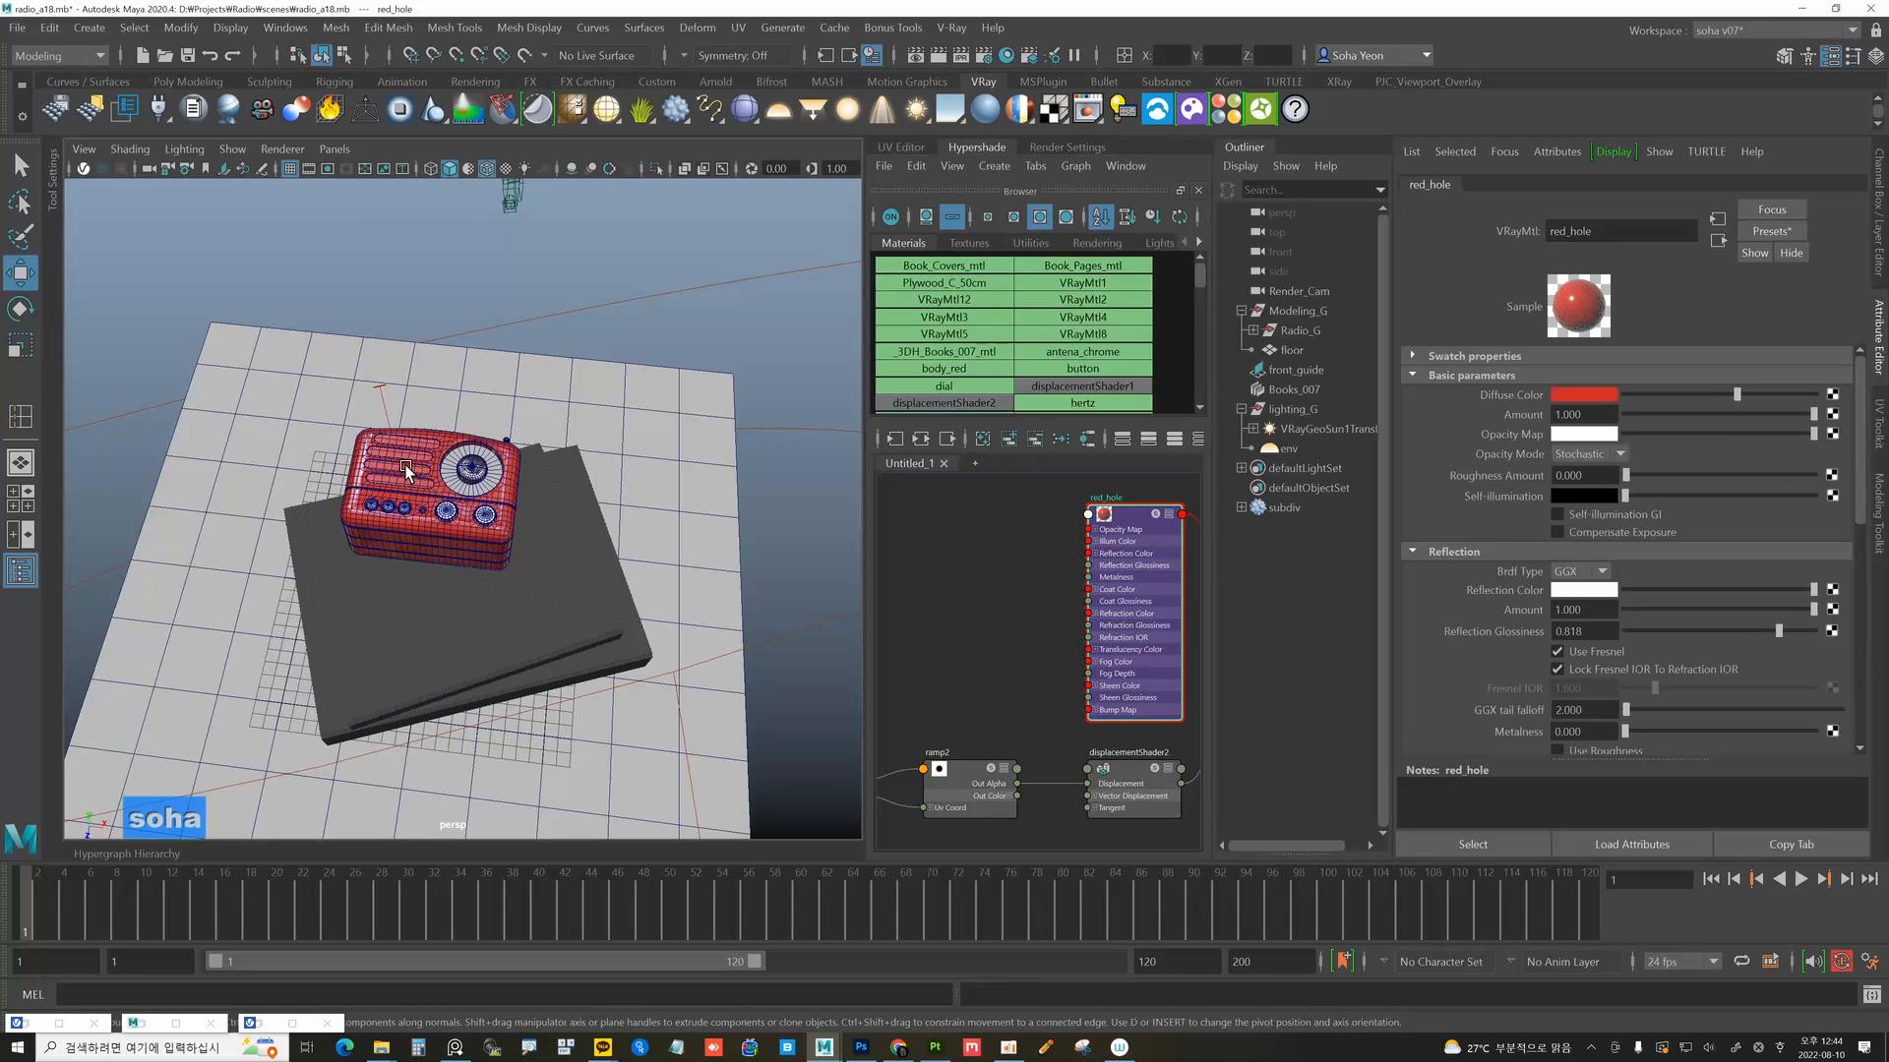
{"action": "key", "text": "alt+shift+a"}
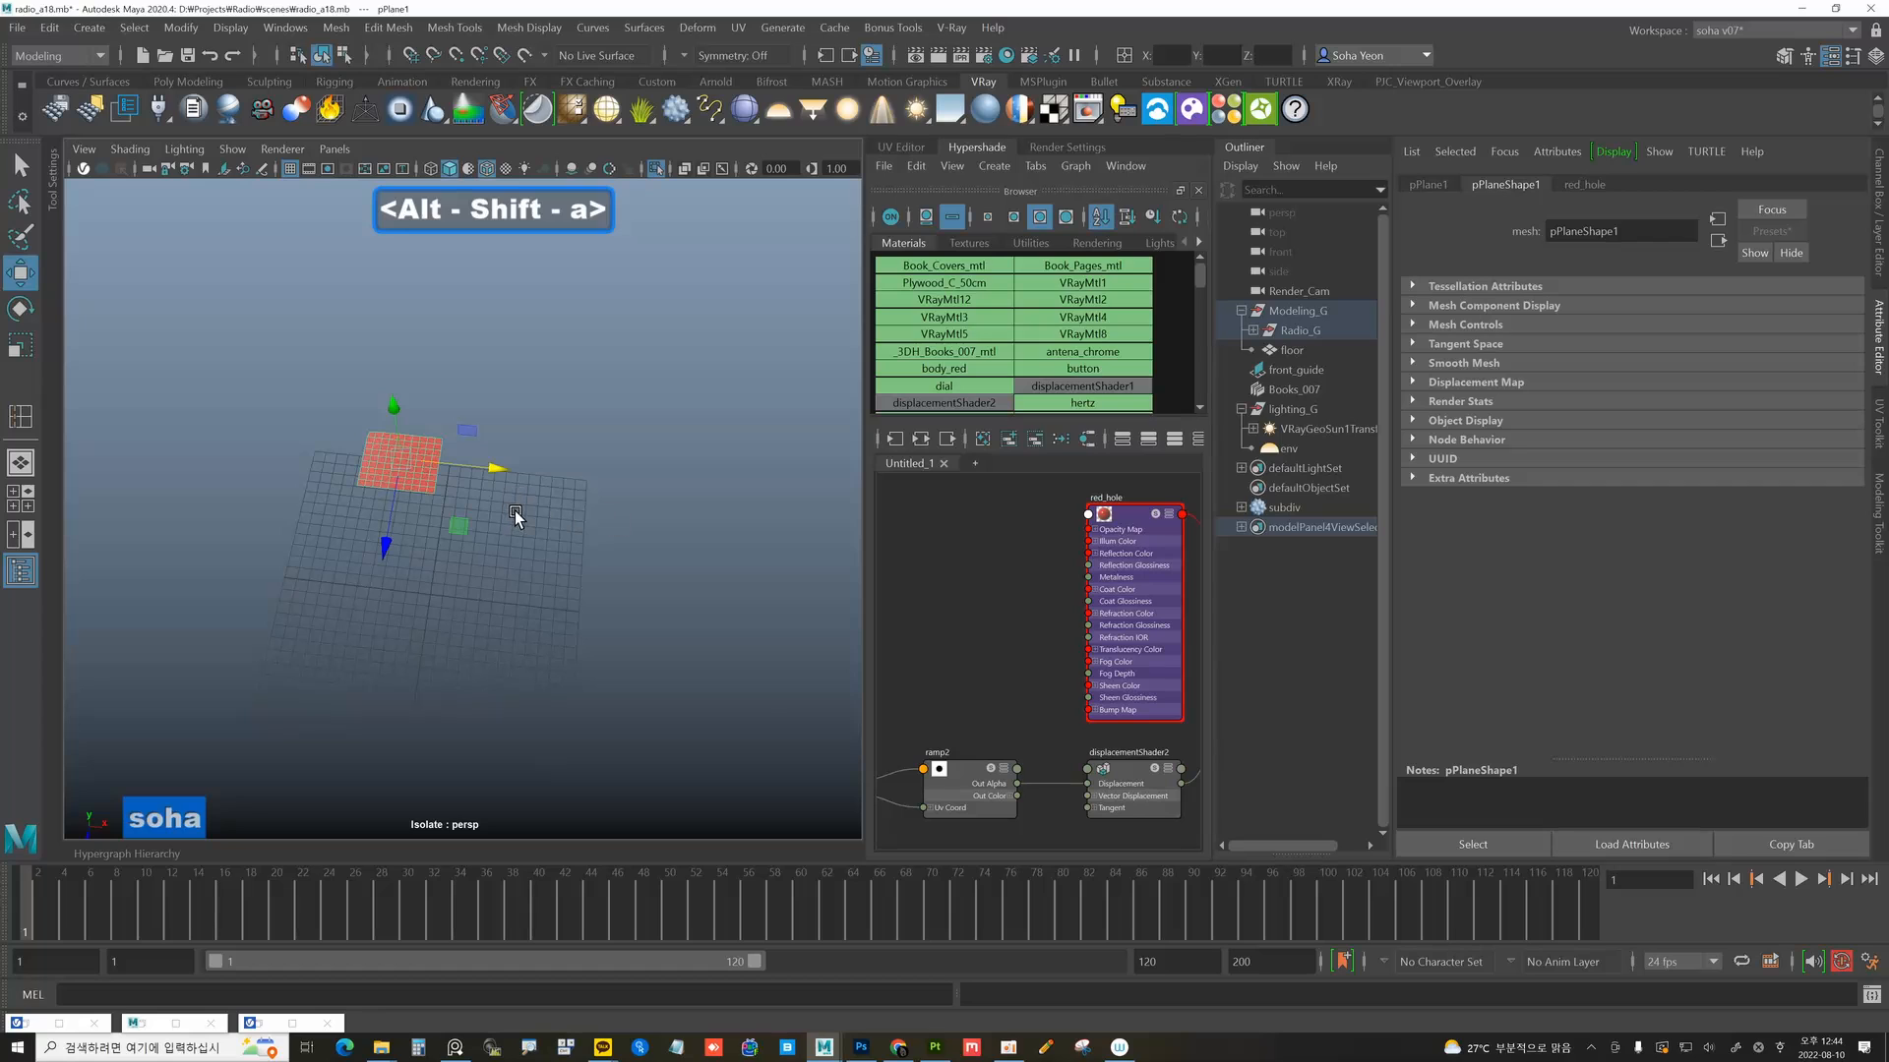
{"action": "key", "text": "f"}
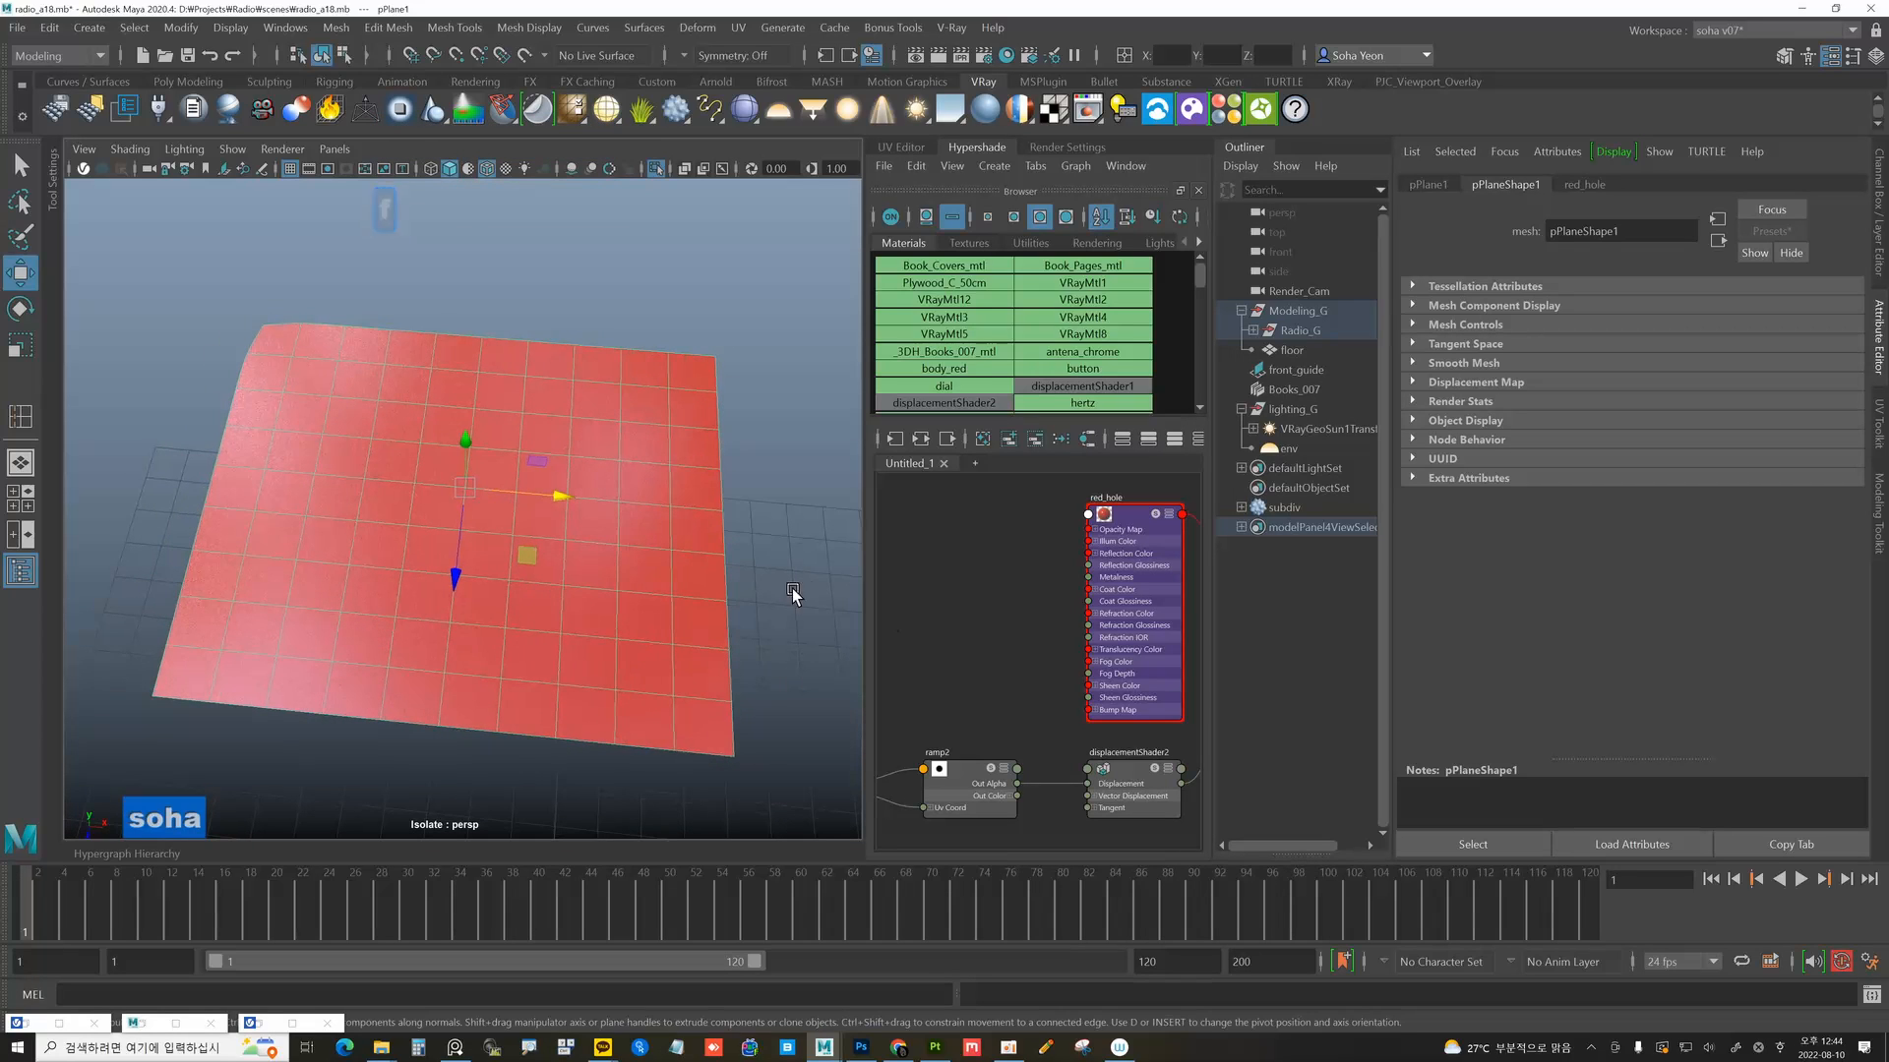
{"action": "key", "text": "alt"}
Connect the circular ramp to red_hole's diffuse color and preview the texture on the isolated speaker plane.
{"action": "left_click", "coordinate": [1131, 517]}
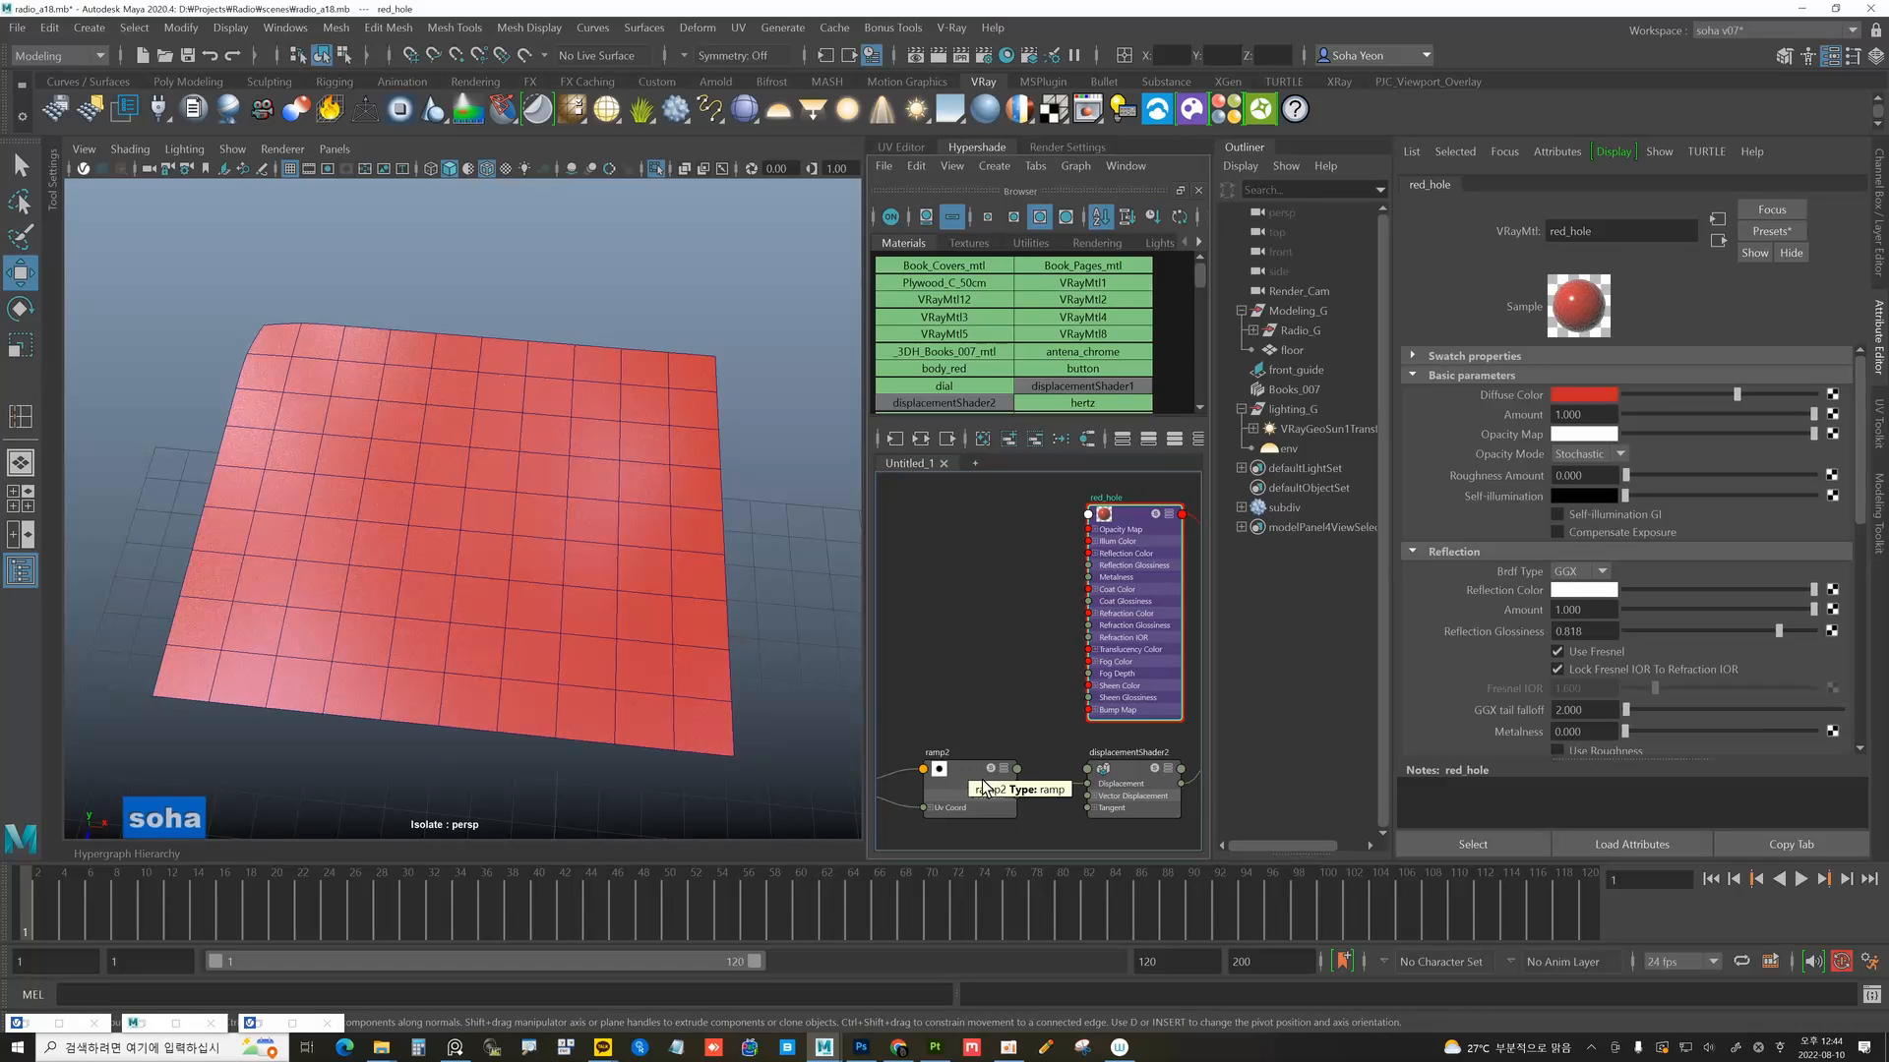
{"action": "middle_click_drag", "start_coordinate": [1456, 421], "coordinate": [1505, 395]}
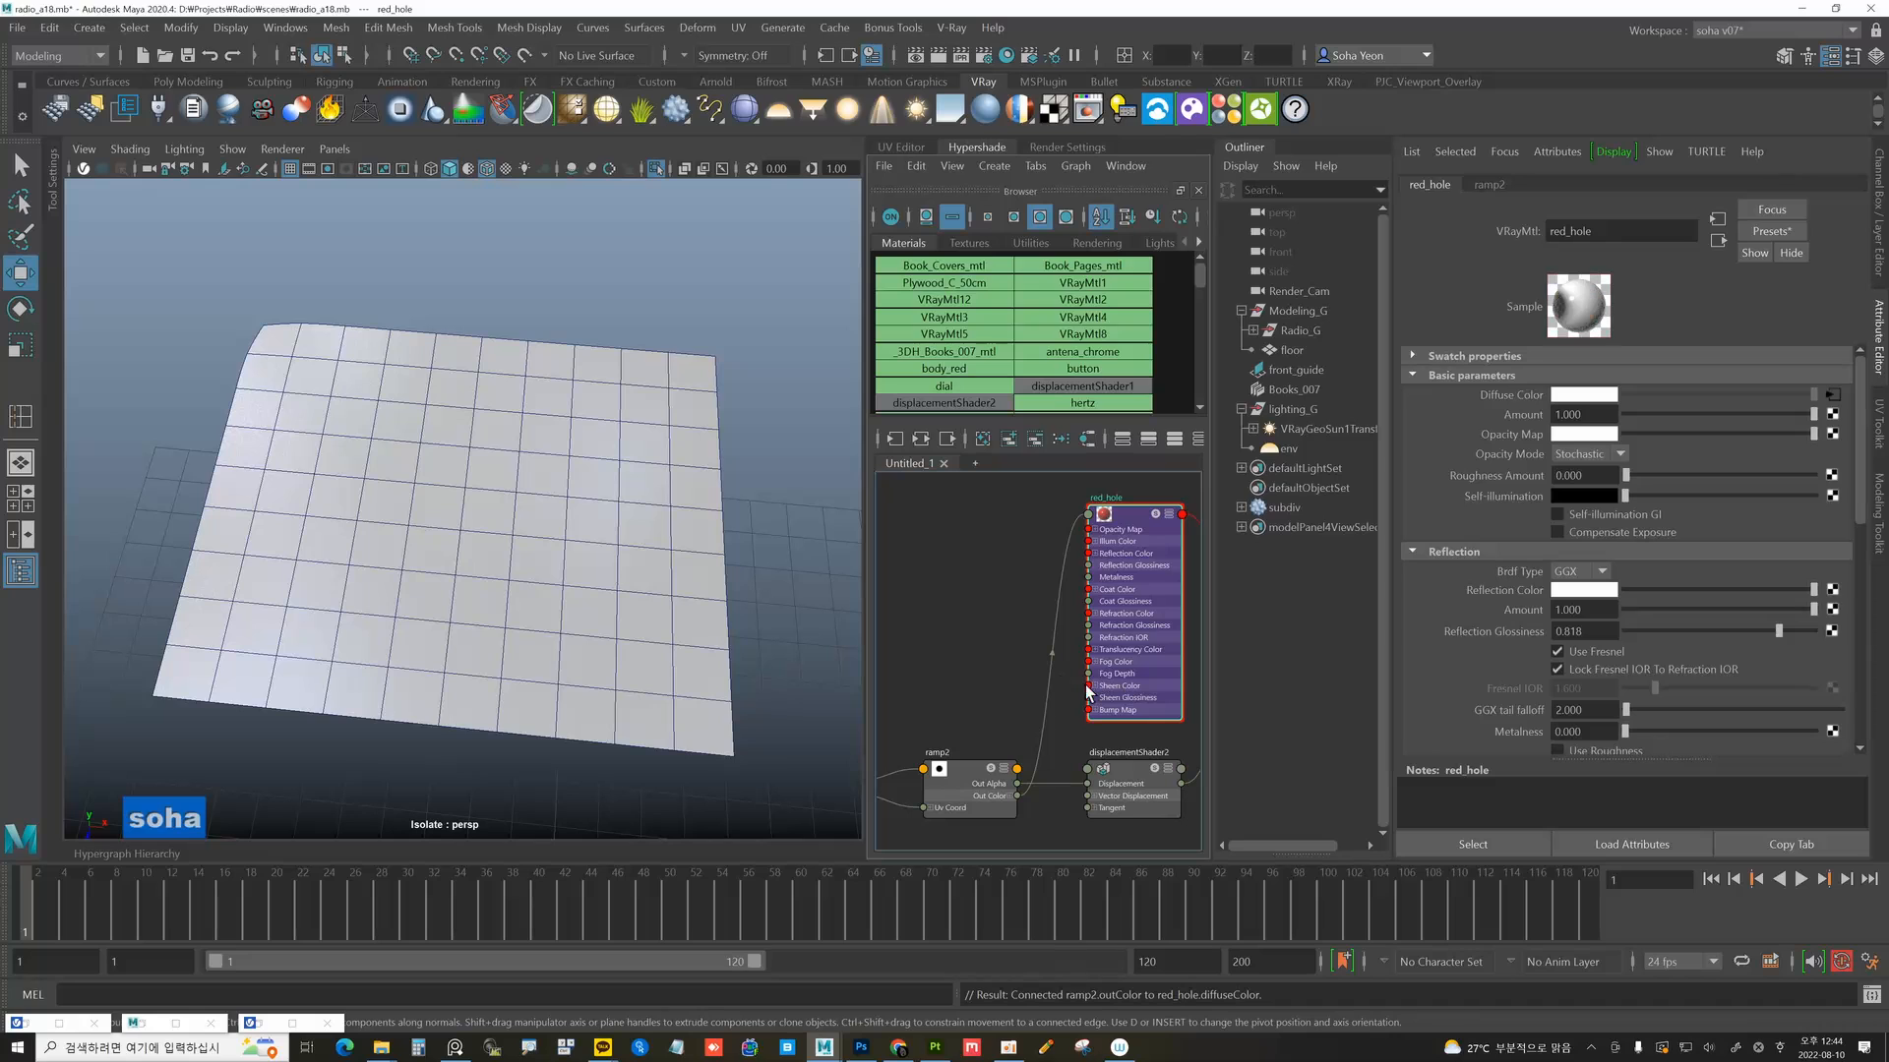
{"action": "left_click", "coordinate": [573, 586]}
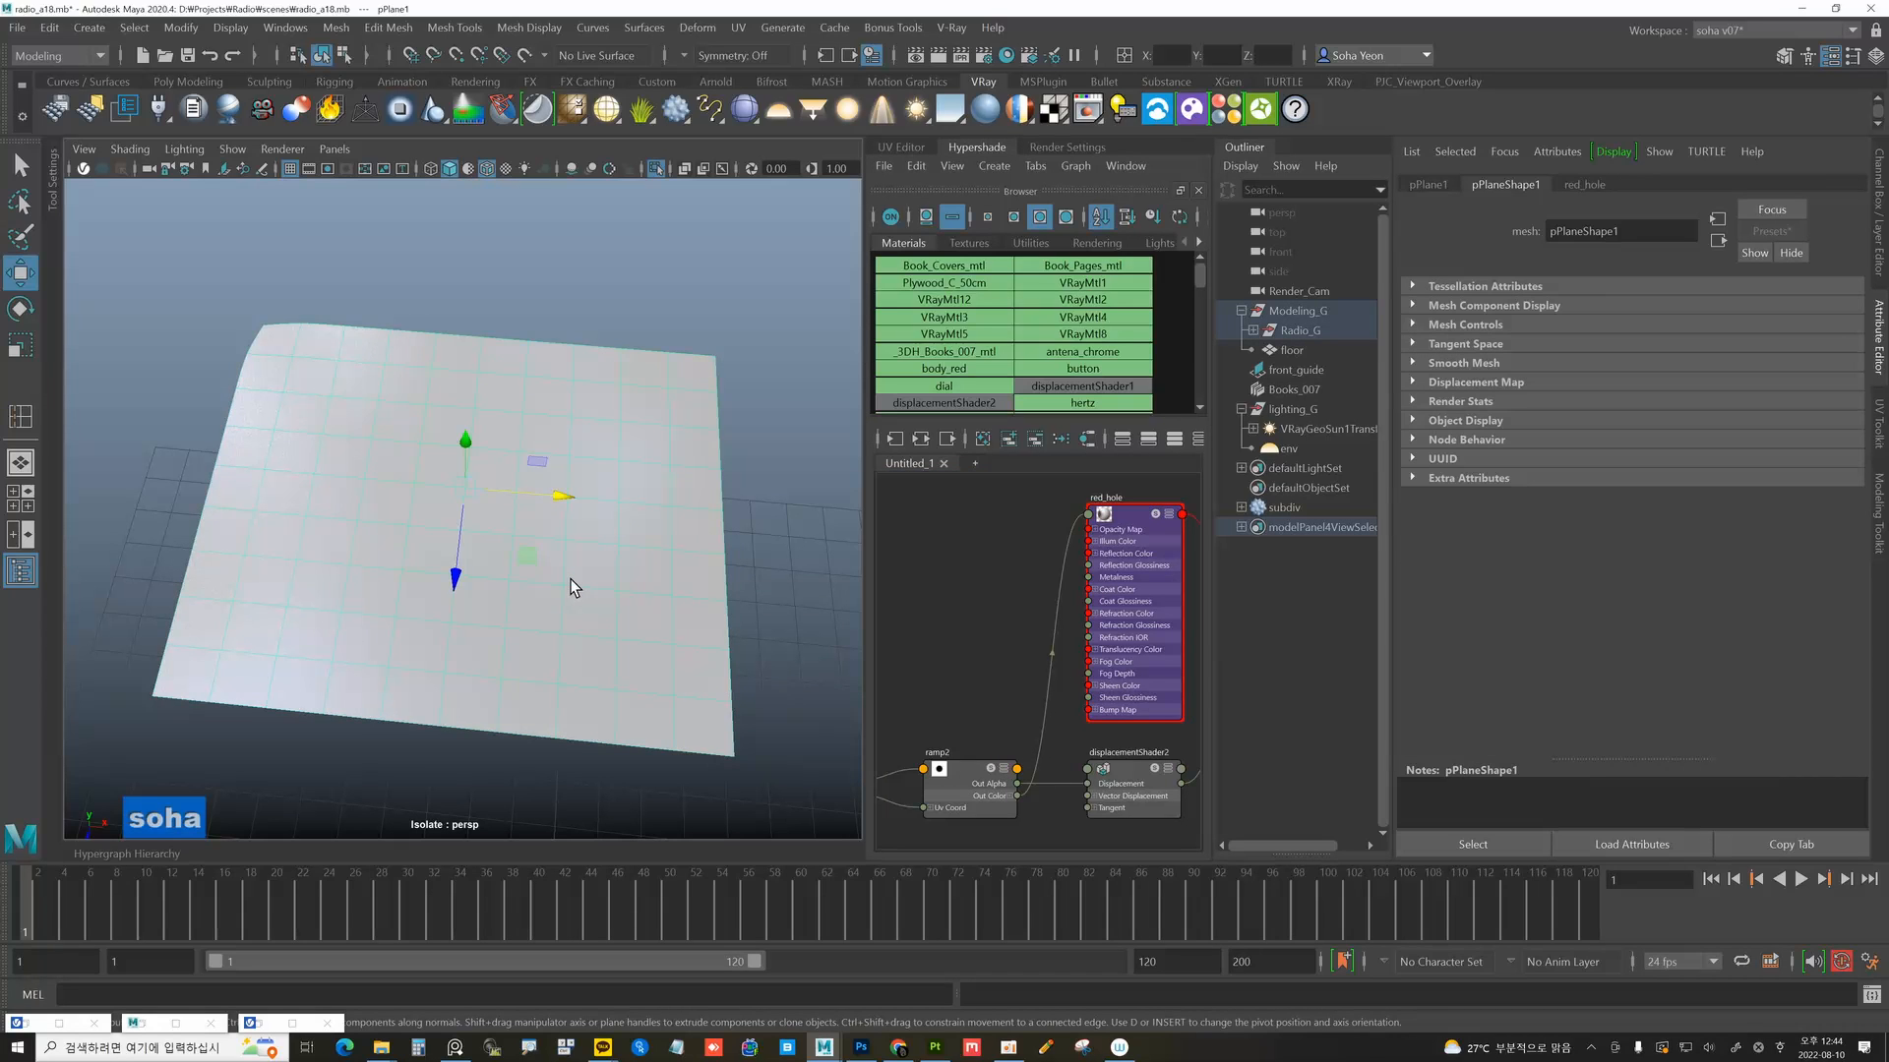
{"action": "key", "text": "6"}
{"action": "left_click", "coordinate": [763, 576]}
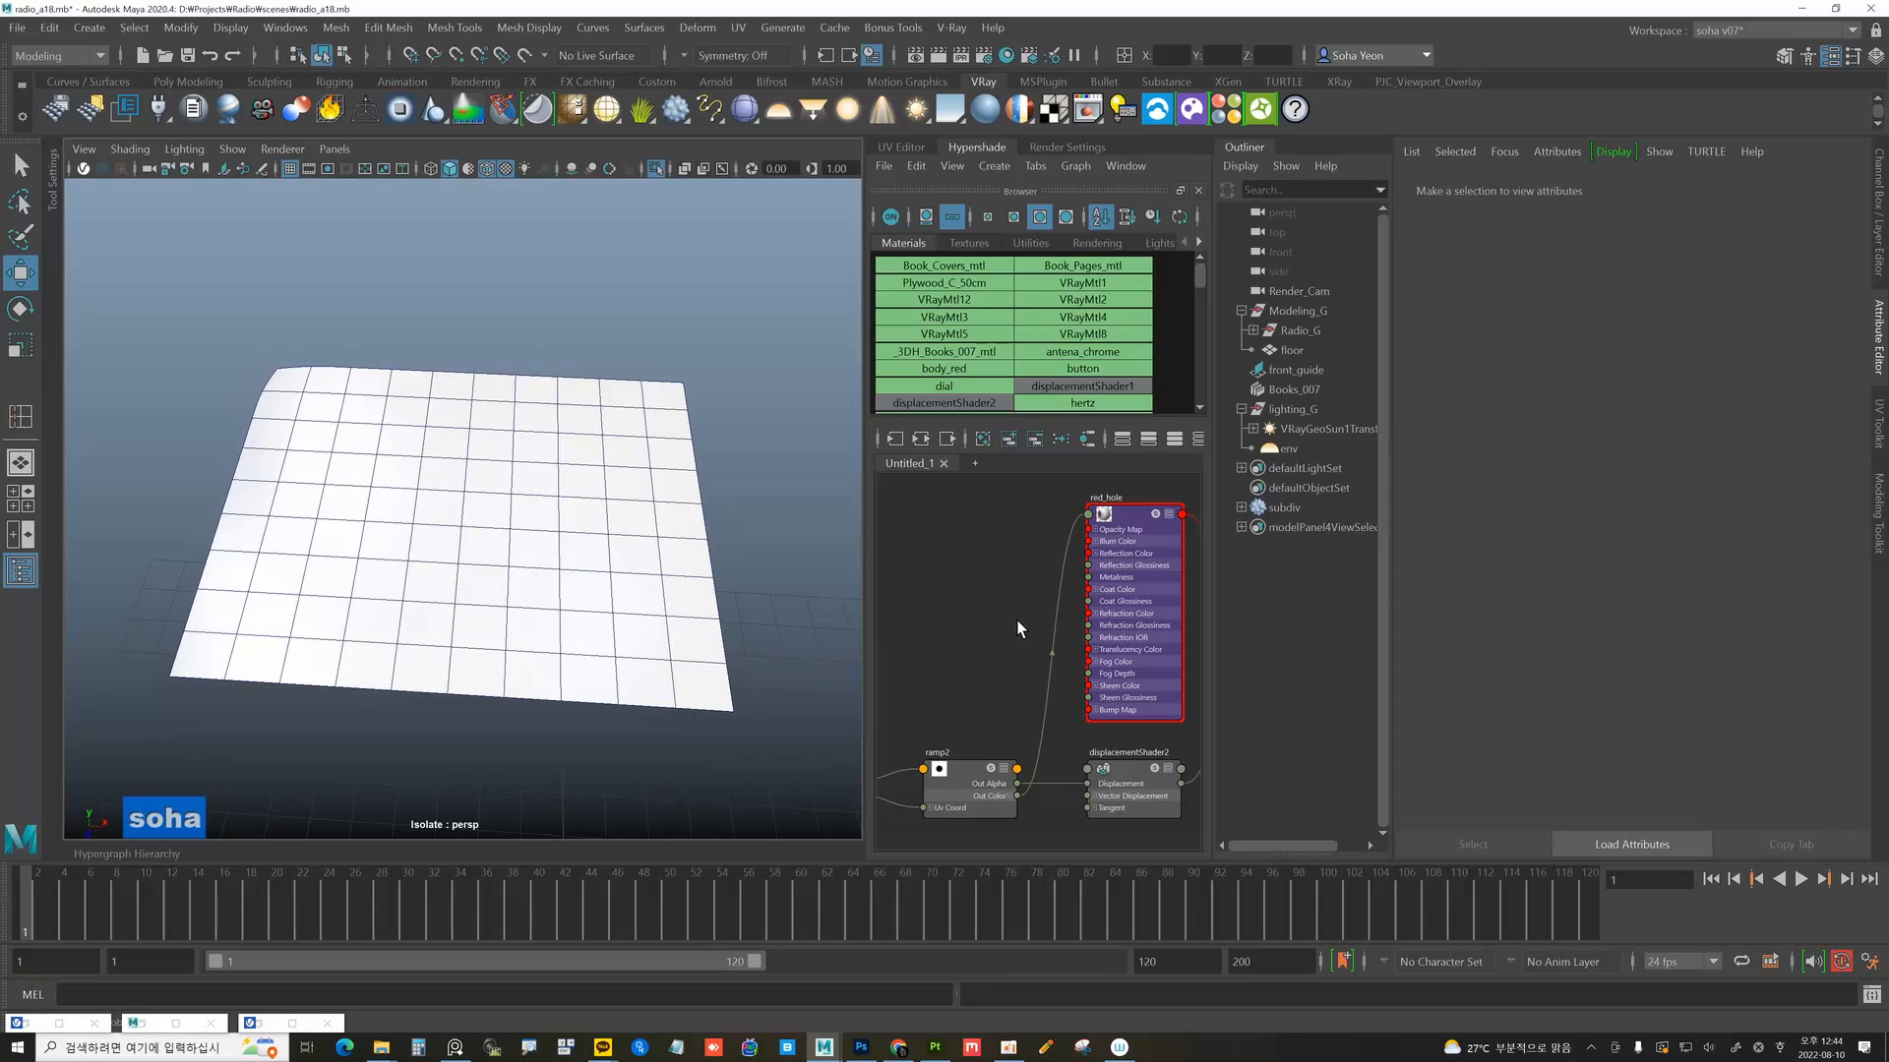
{"action": "key", "text": "alt"}
{"action": "left_click", "coordinate": [565, 522]}
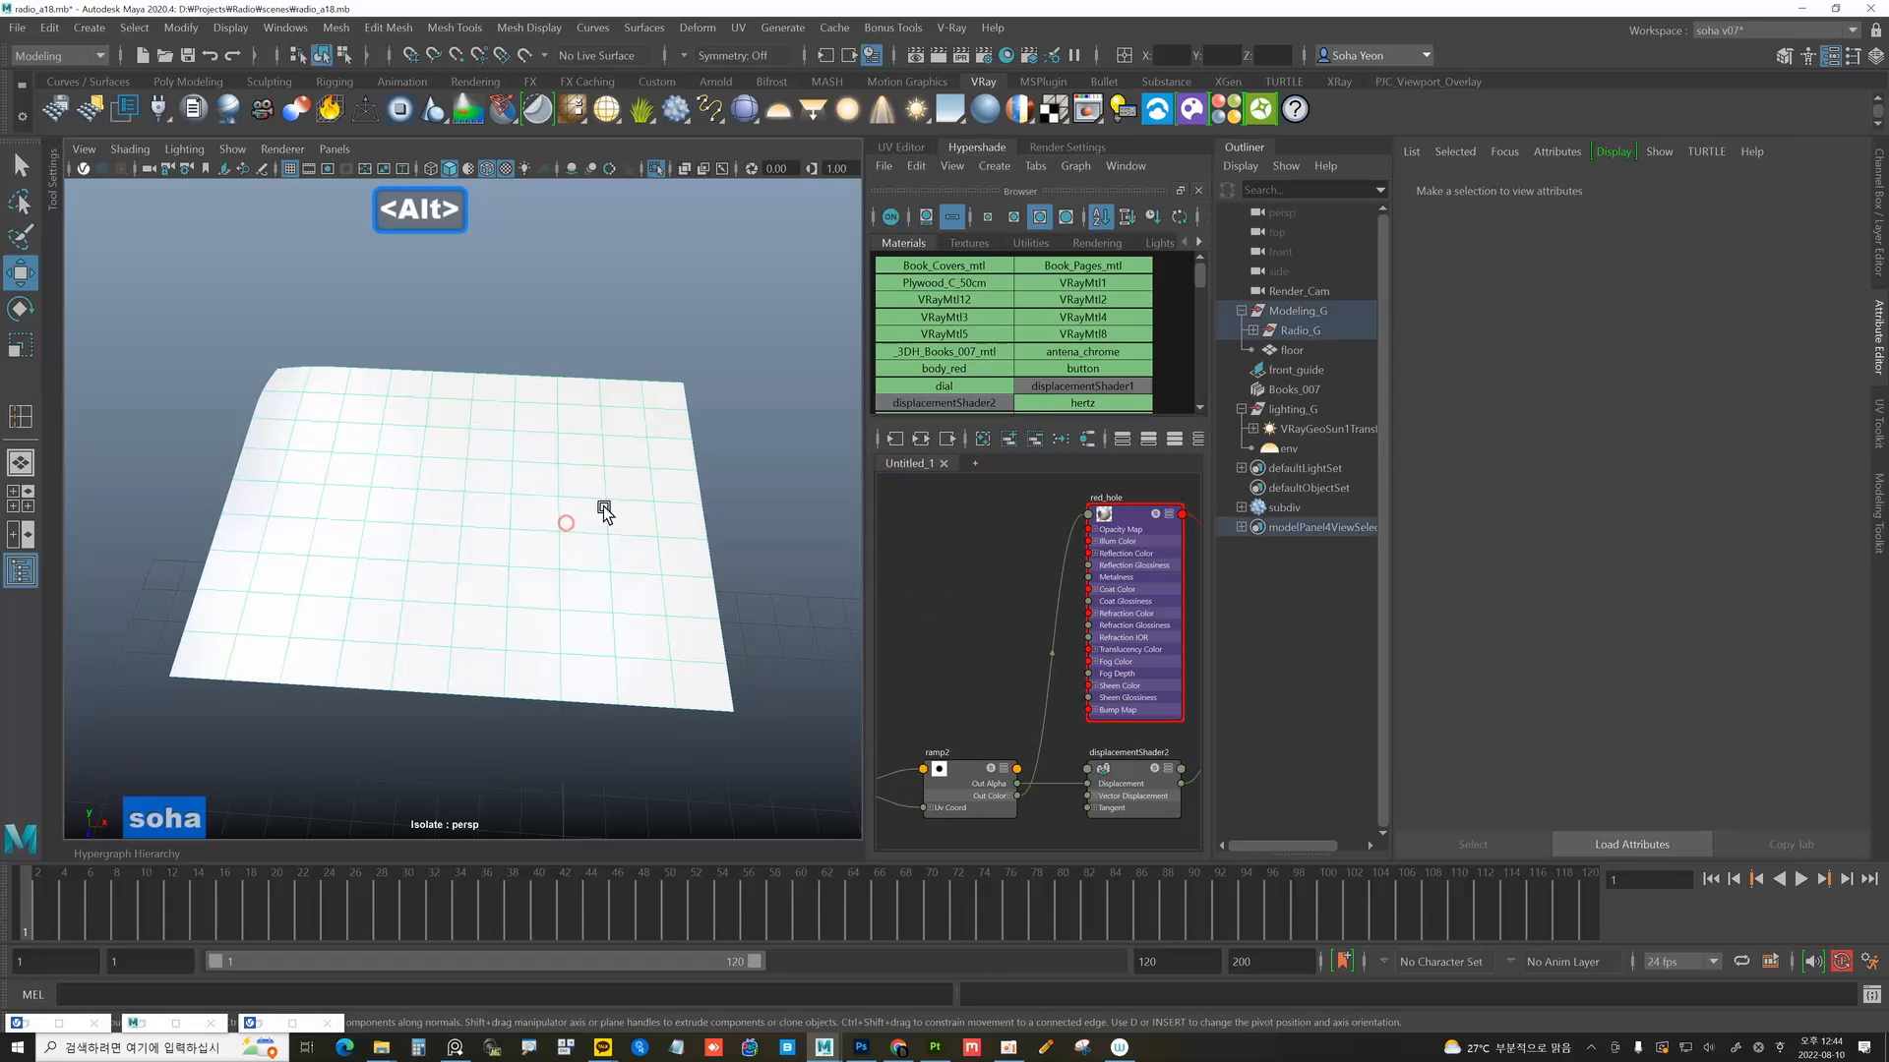
Examine the speaker plane's UV shell against the circular ramp texture in the UV Editor.
{"action": "left_click", "coordinate": [901, 148]}
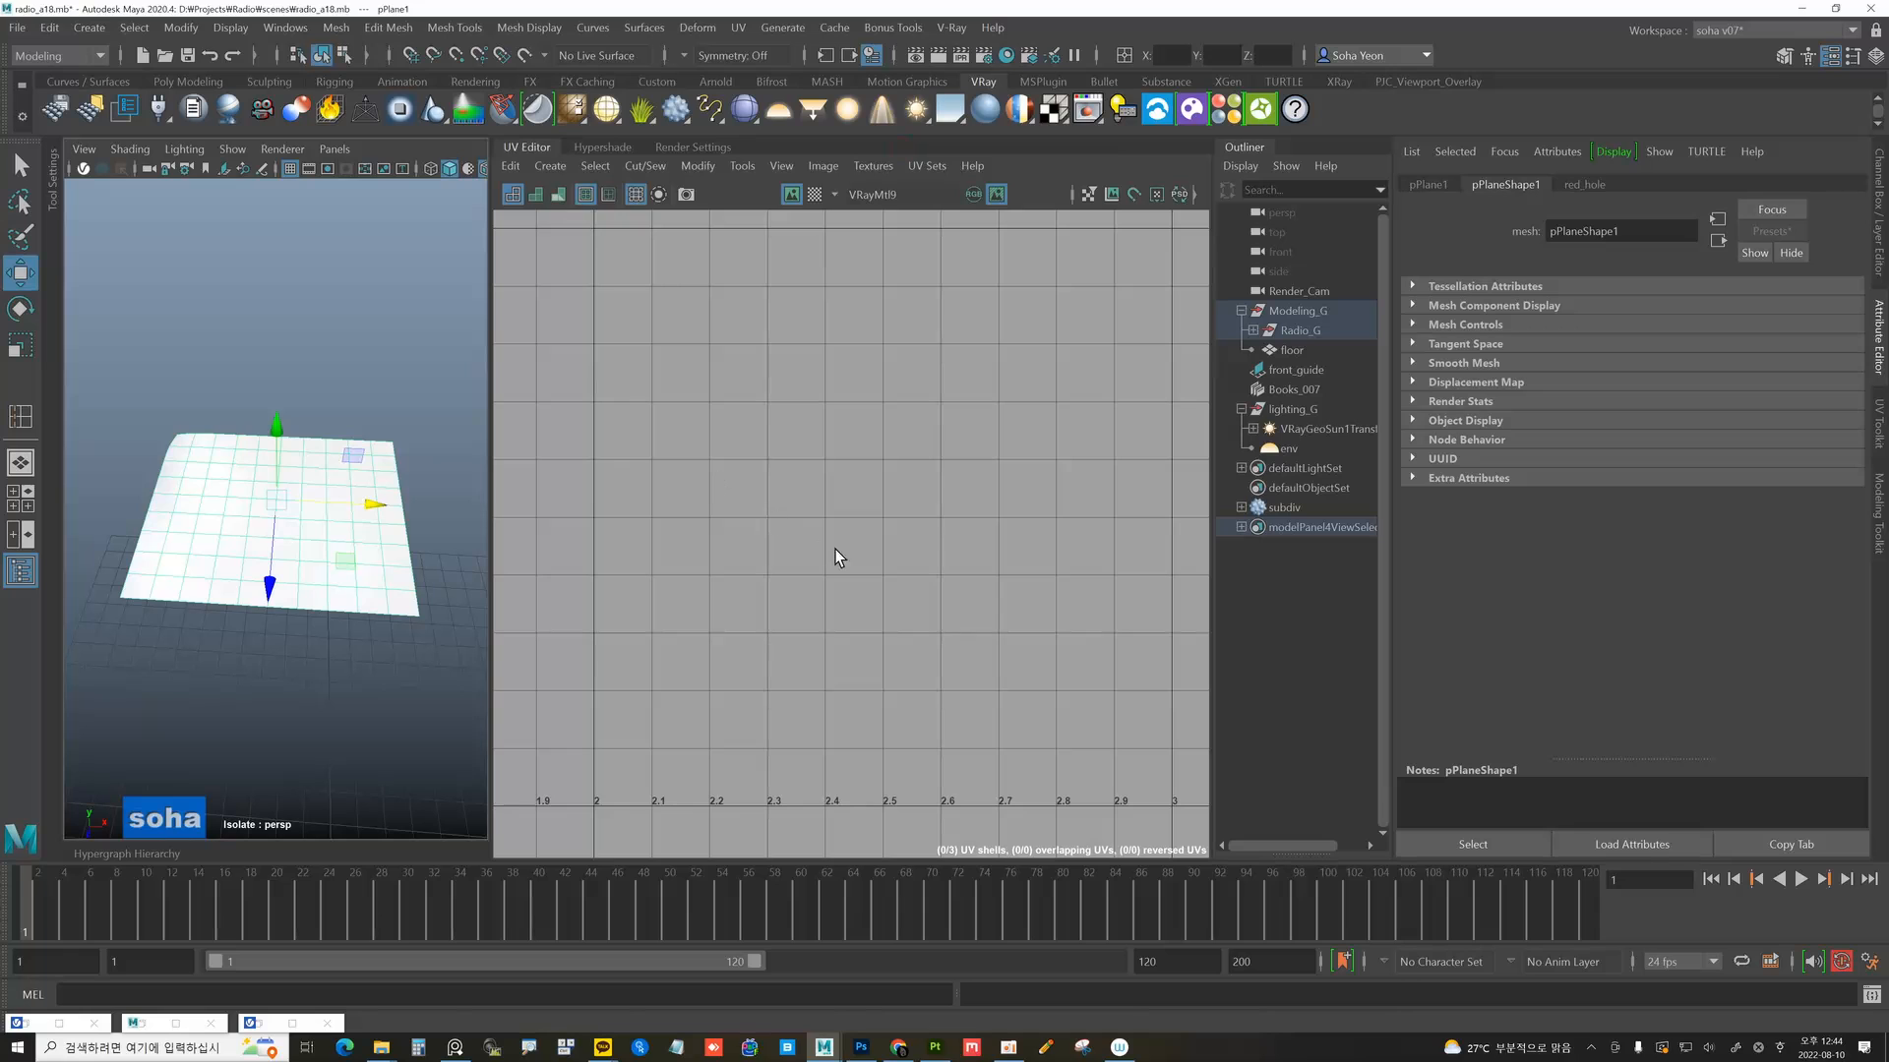
{"action": "key", "text": "alt"}
{"action": "left_click", "coordinate": [409, 404]}
{"action": "left_click", "coordinate": [309, 497]}
{"action": "scroll", "coordinate": [661, 537], "scroll_direction": "down", "scroll_amount": 6}
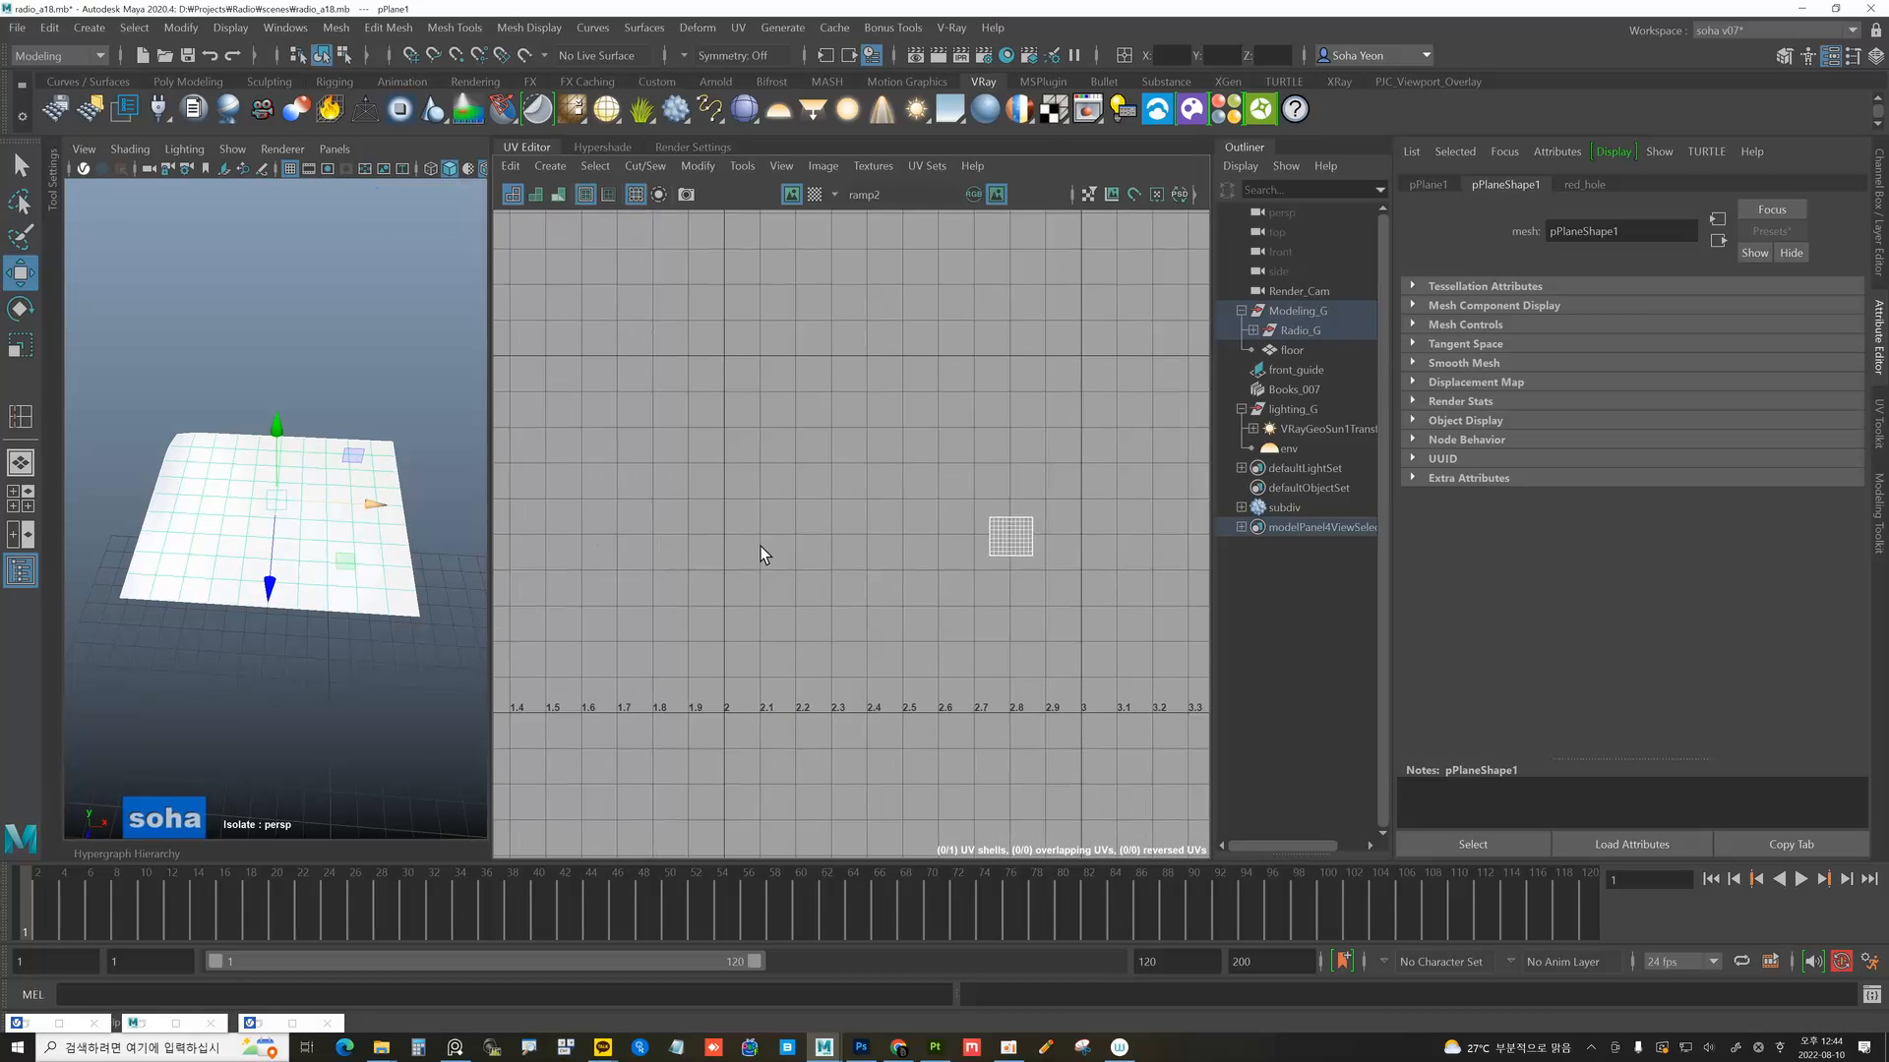
{"action": "scroll", "coordinate": [650, 545], "scroll_direction": "up", "scroll_amount": 1}
{"action": "middle_click_drag", "start_coordinate": [729, 525], "coordinate": [807, 518], "text": "alt"}
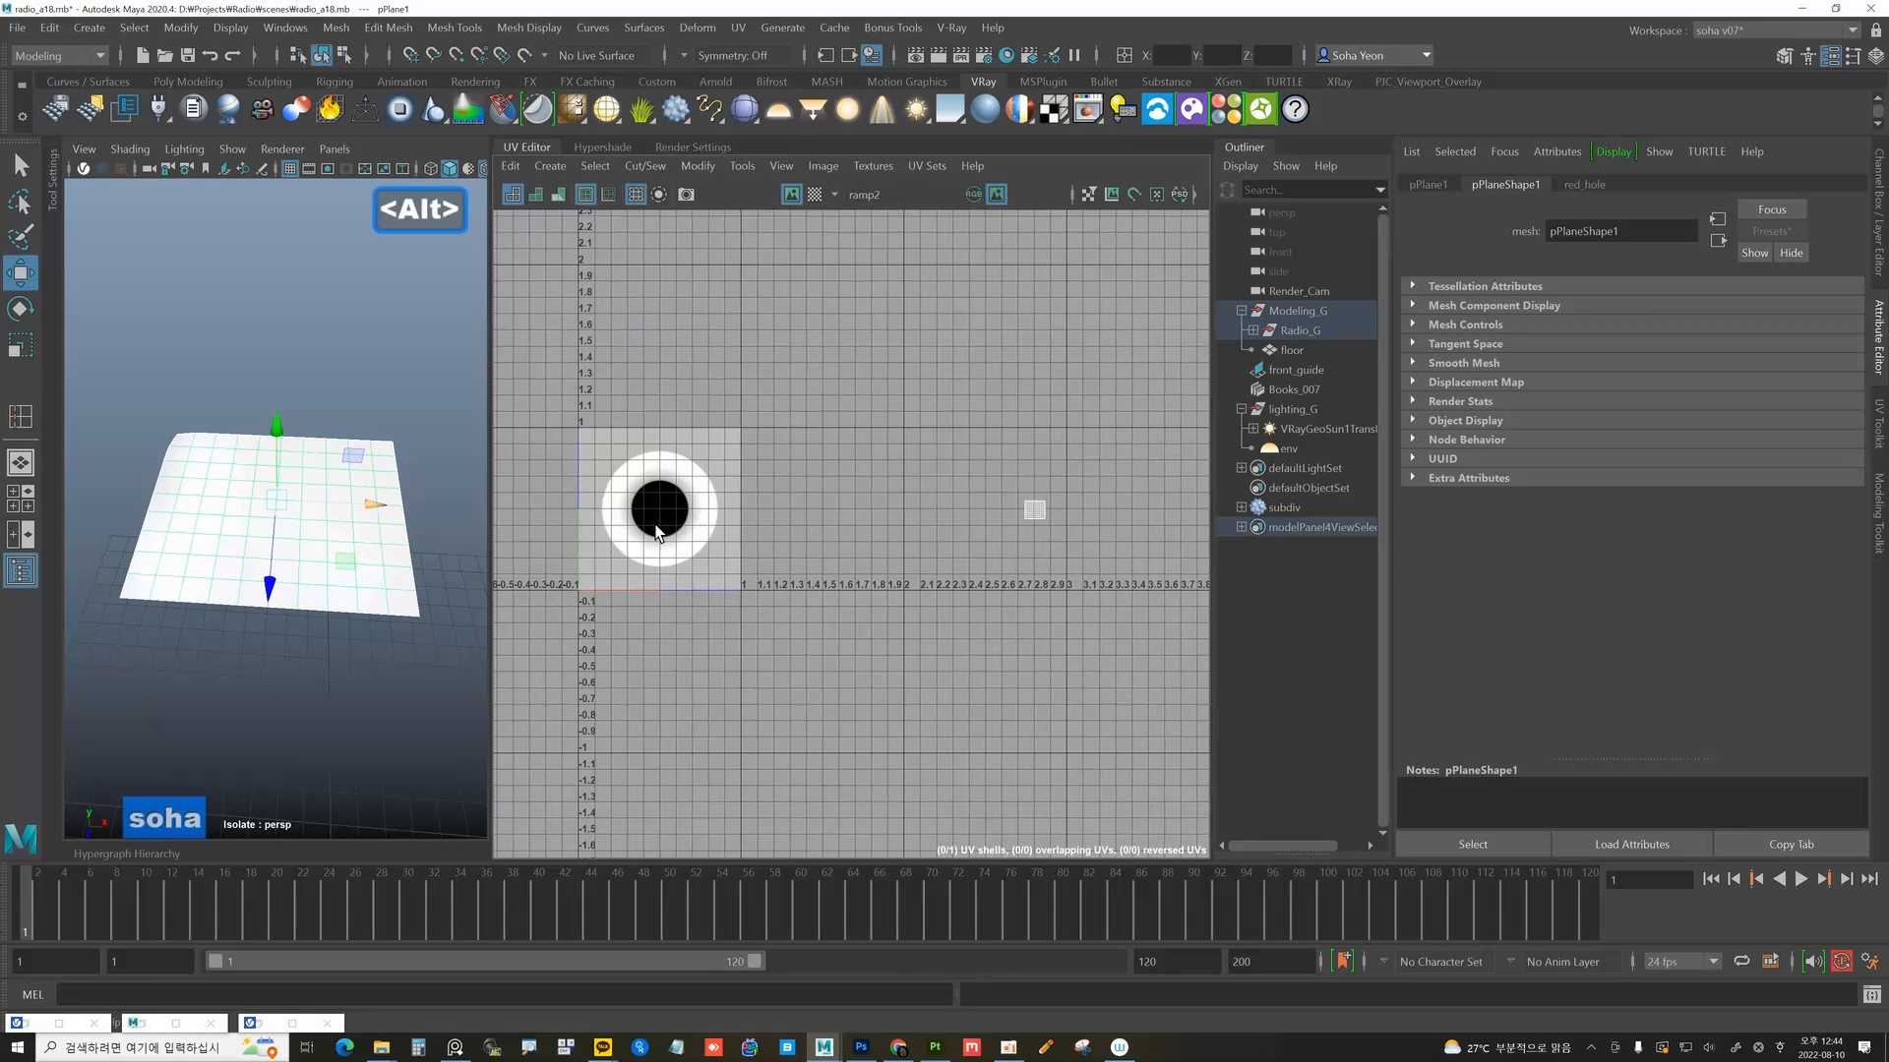
{"action": "right_click_drag", "start_coordinate": [981, 505], "coordinate": [1193, 543], "text": "alt"}
{"action": "middle_click_drag", "start_coordinate": [883, 499], "coordinate": [965, 487], "text": "alt"}
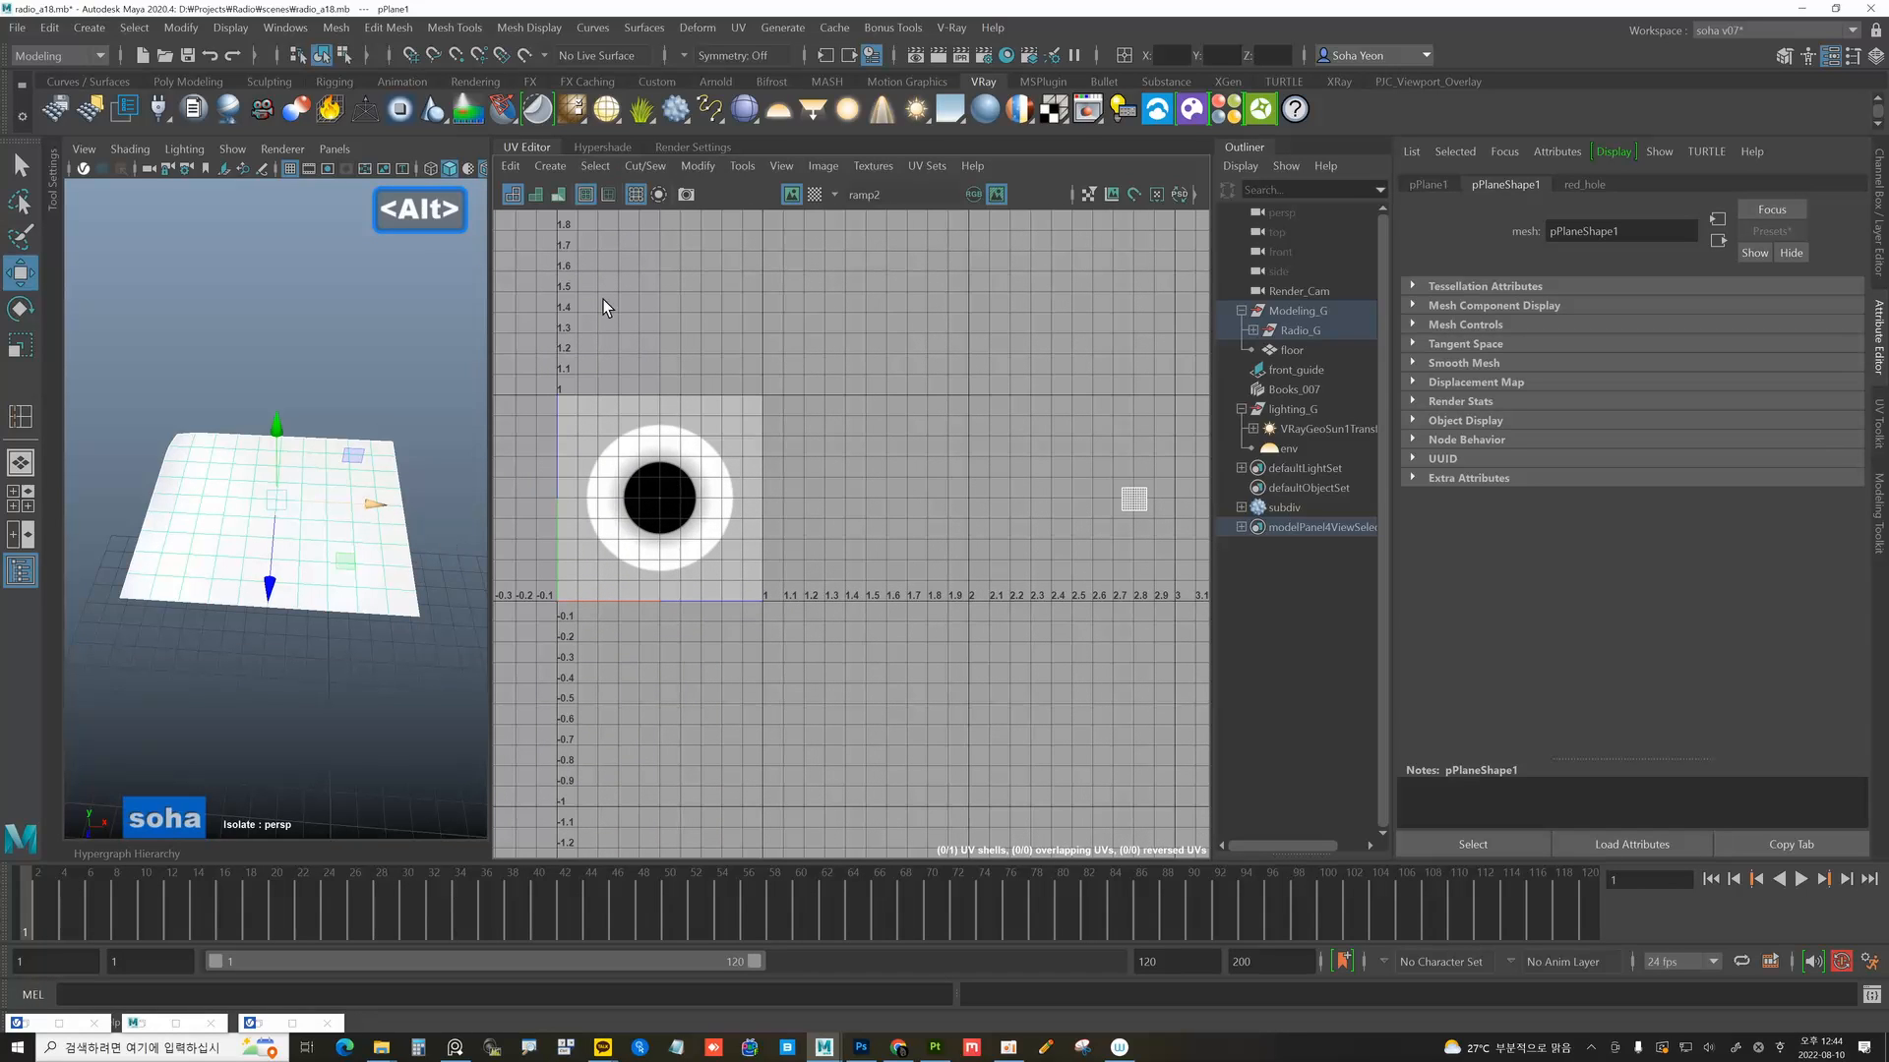
Set Repeat UV to 100 by 100 on the circular ramp's 2D placement node and enable Stagger.
{"action": "left_click", "coordinate": [590, 148]}
{"action": "left_click", "coordinate": [946, 688]}
{"action": "double_click", "coordinate": [1582, 522]}
{"action": "type", "text": "100"}
{"action": "key", "text": "Tab"}
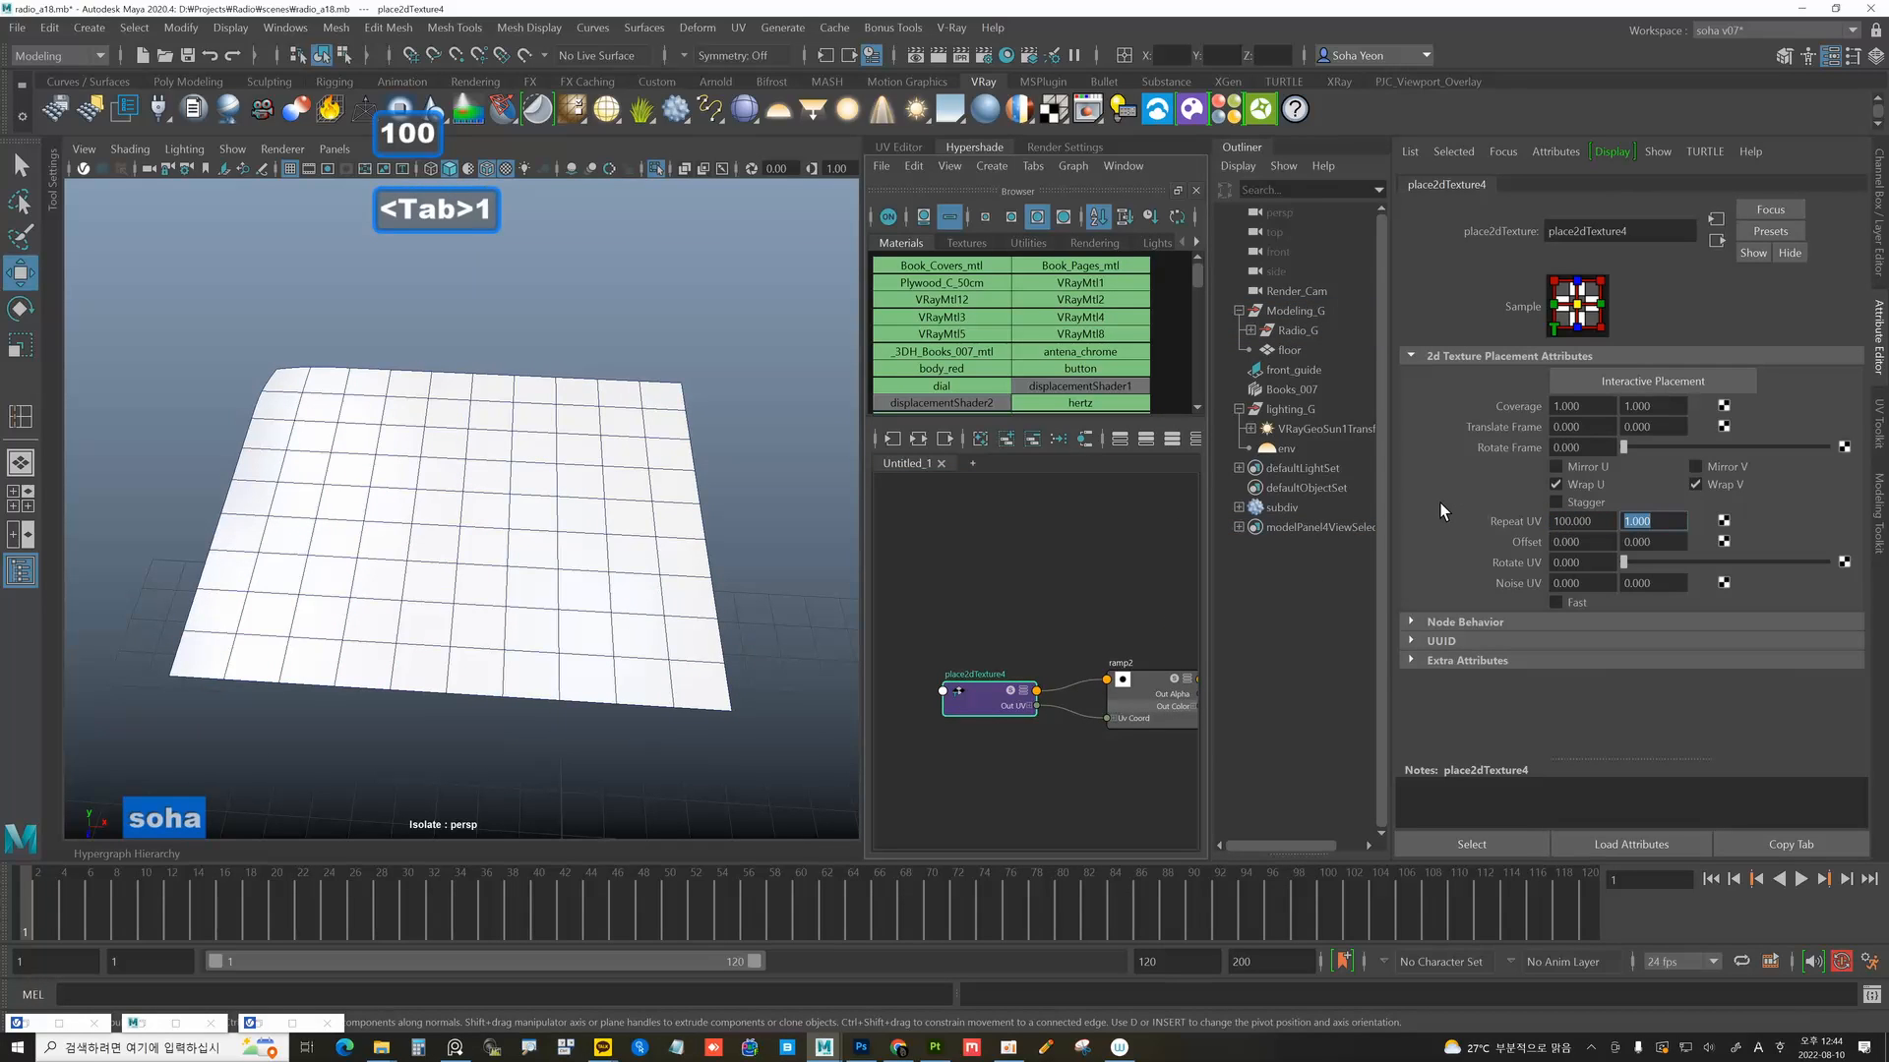
{"action": "type", "text": "100"}
{"action": "key", "text": "Return"}
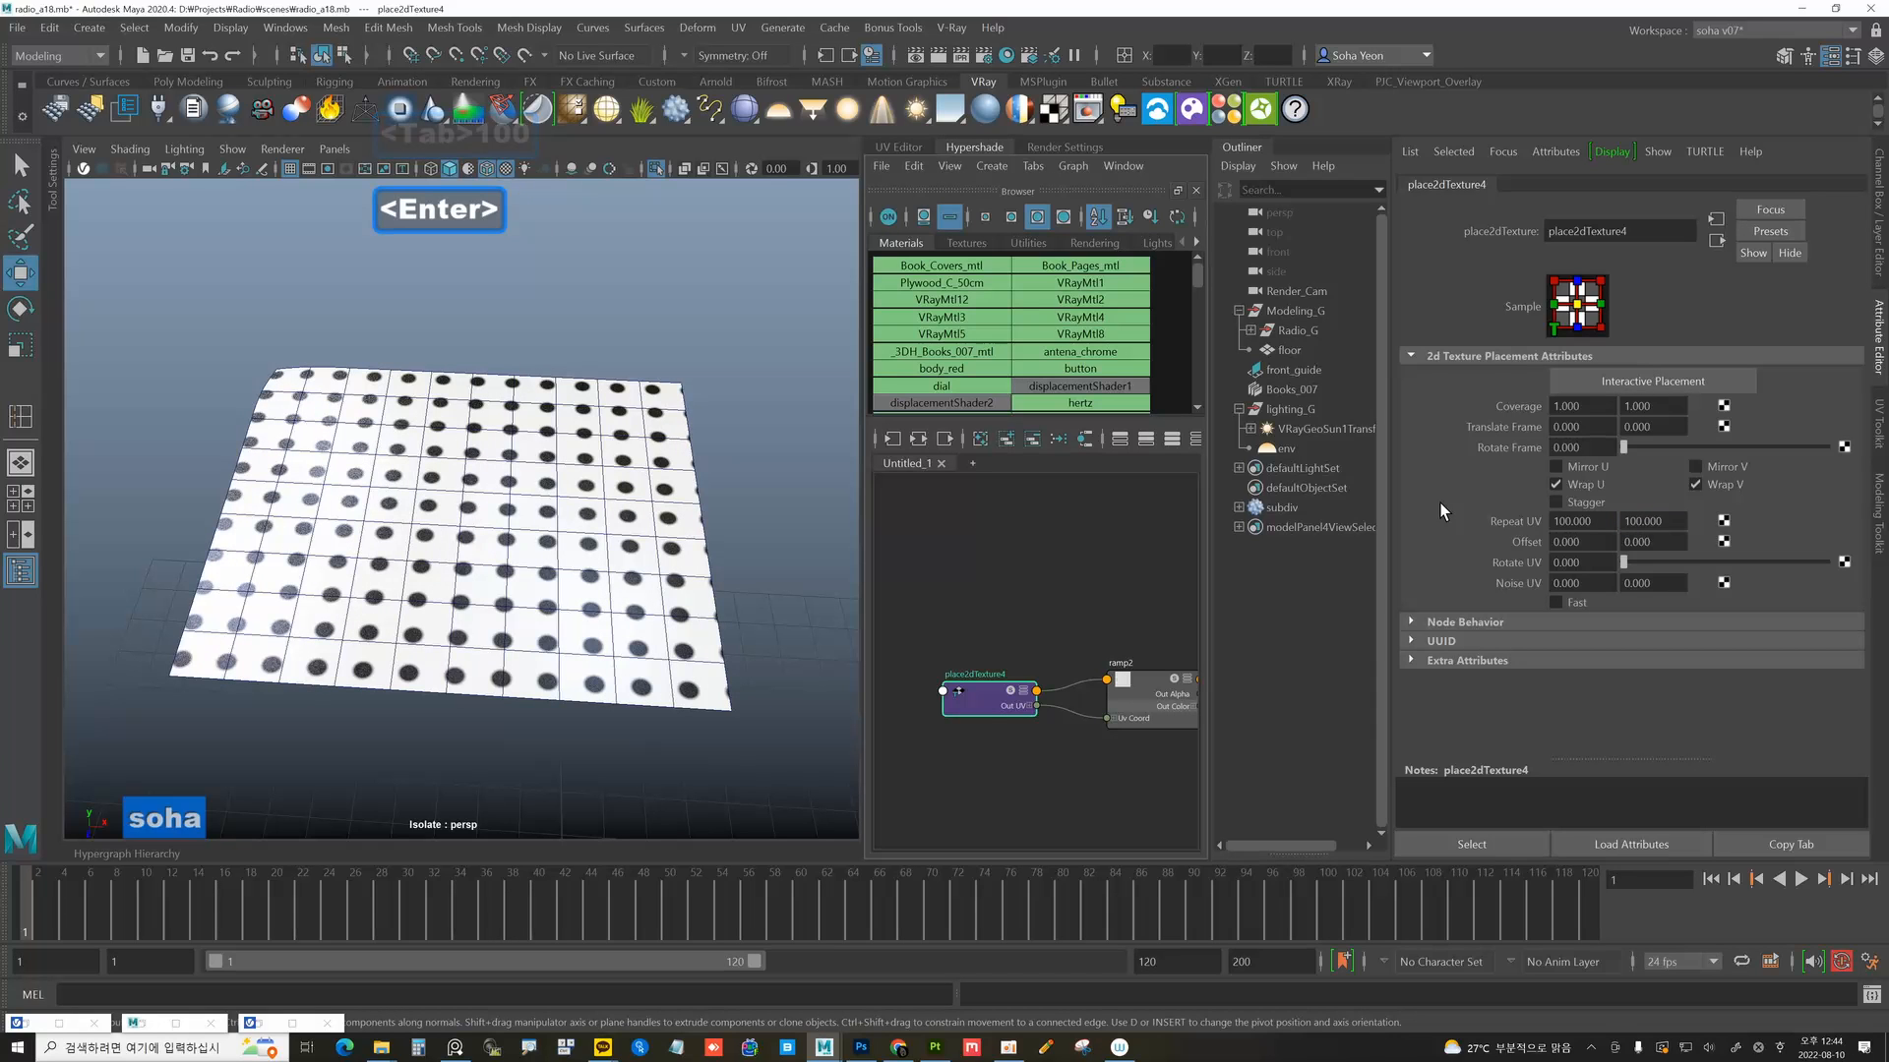
{"action": "left_click_drag", "start_coordinate": [662, 590], "coordinate": [619, 569], "text": "alt"}
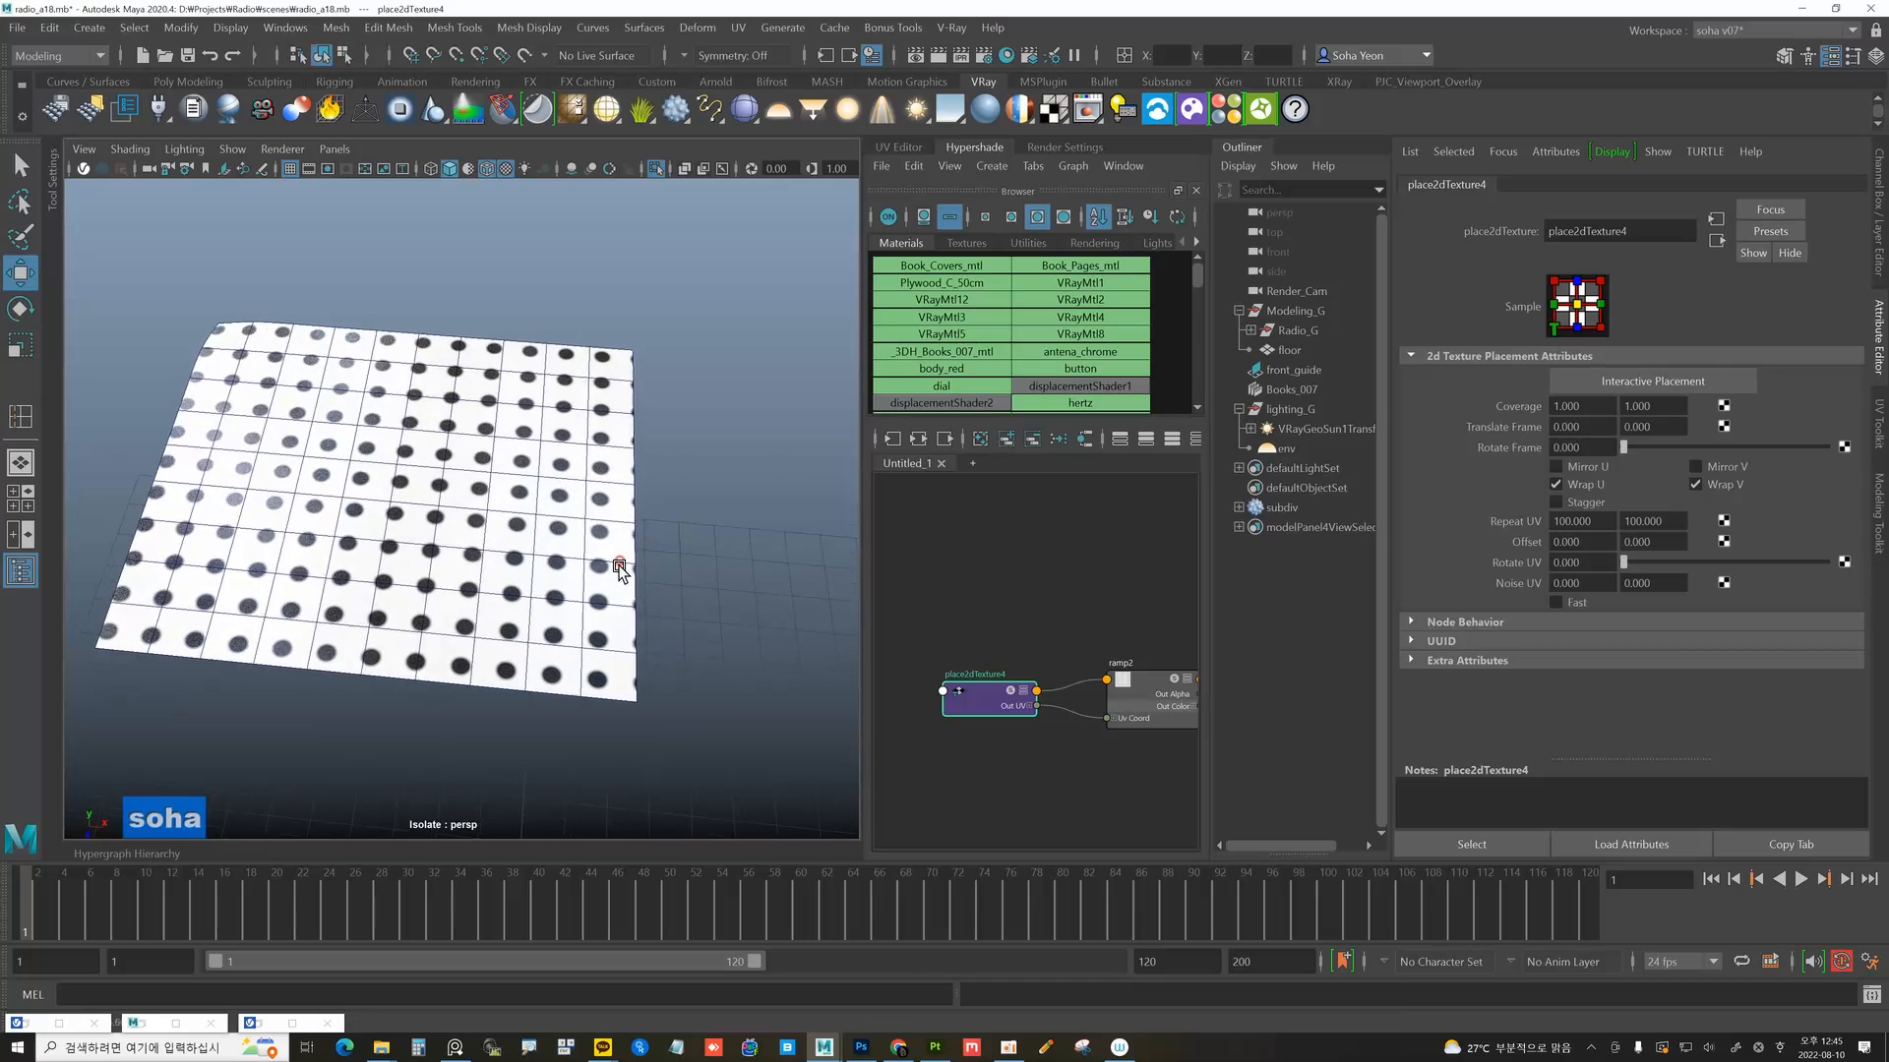
{"action": "left_click_drag", "start_coordinate": [489, 571], "coordinate": [451, 610], "text": "alt"}
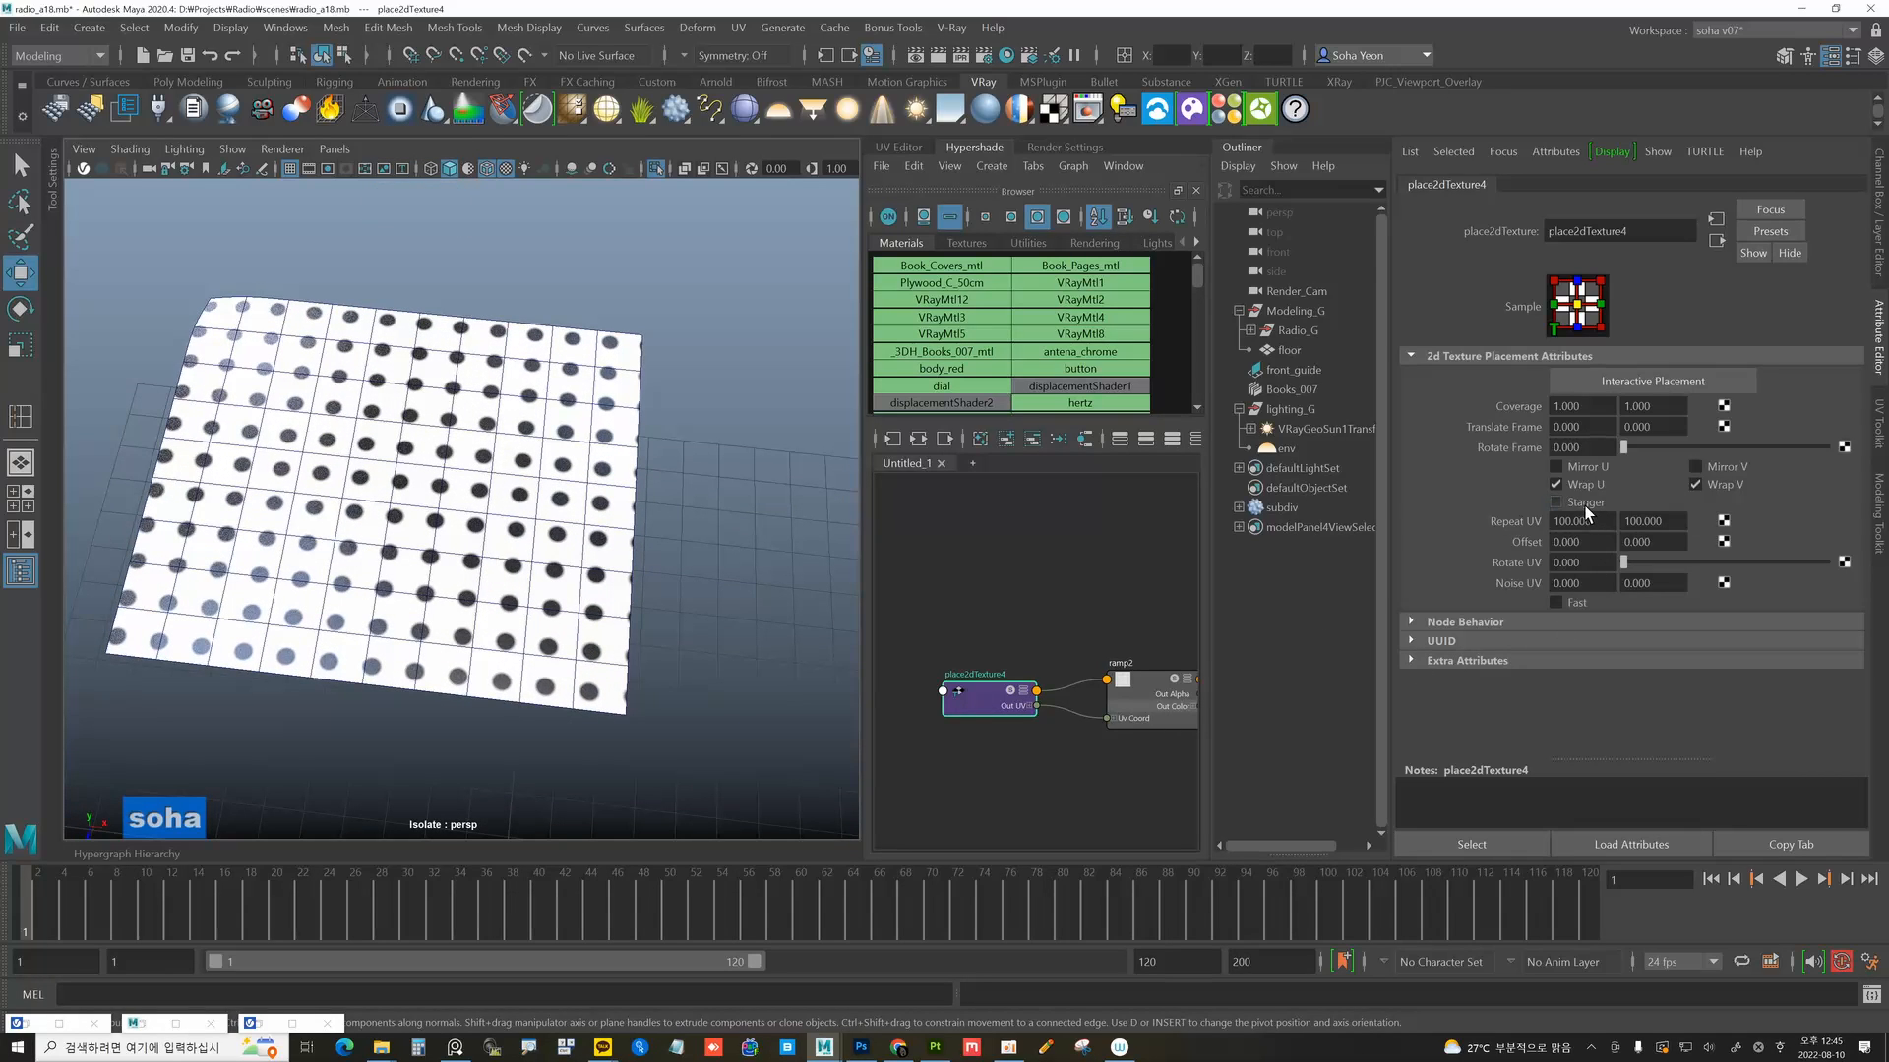
{"action": "left_click", "coordinate": [1556, 503]}
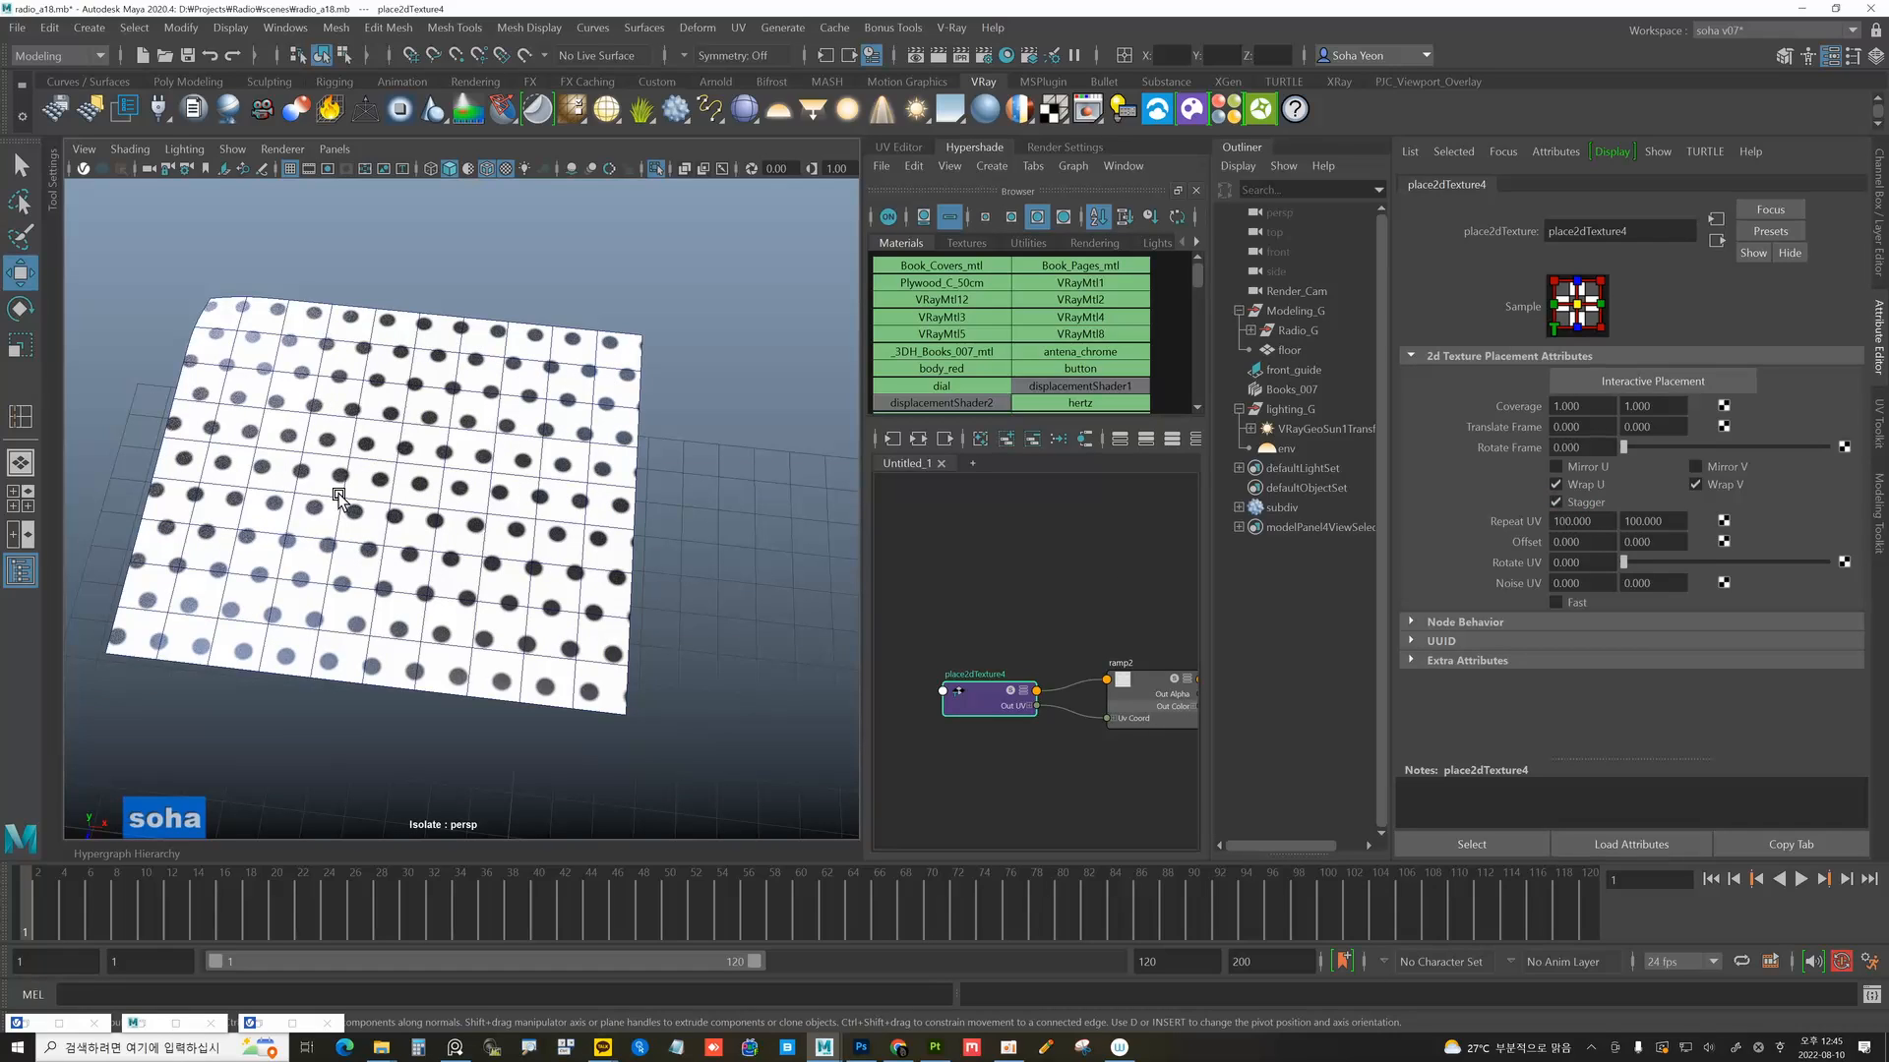
{"action": "mouse_move", "coordinate": [592, 485]}
{"action": "left_mouse_down", "text": "alt"}
{"action": "mouse_move", "coordinate": [514, 464]}
{"action": "mouse_move", "coordinate": [559, 479]}
{"action": "left_mouse_up", "text": "alt"}
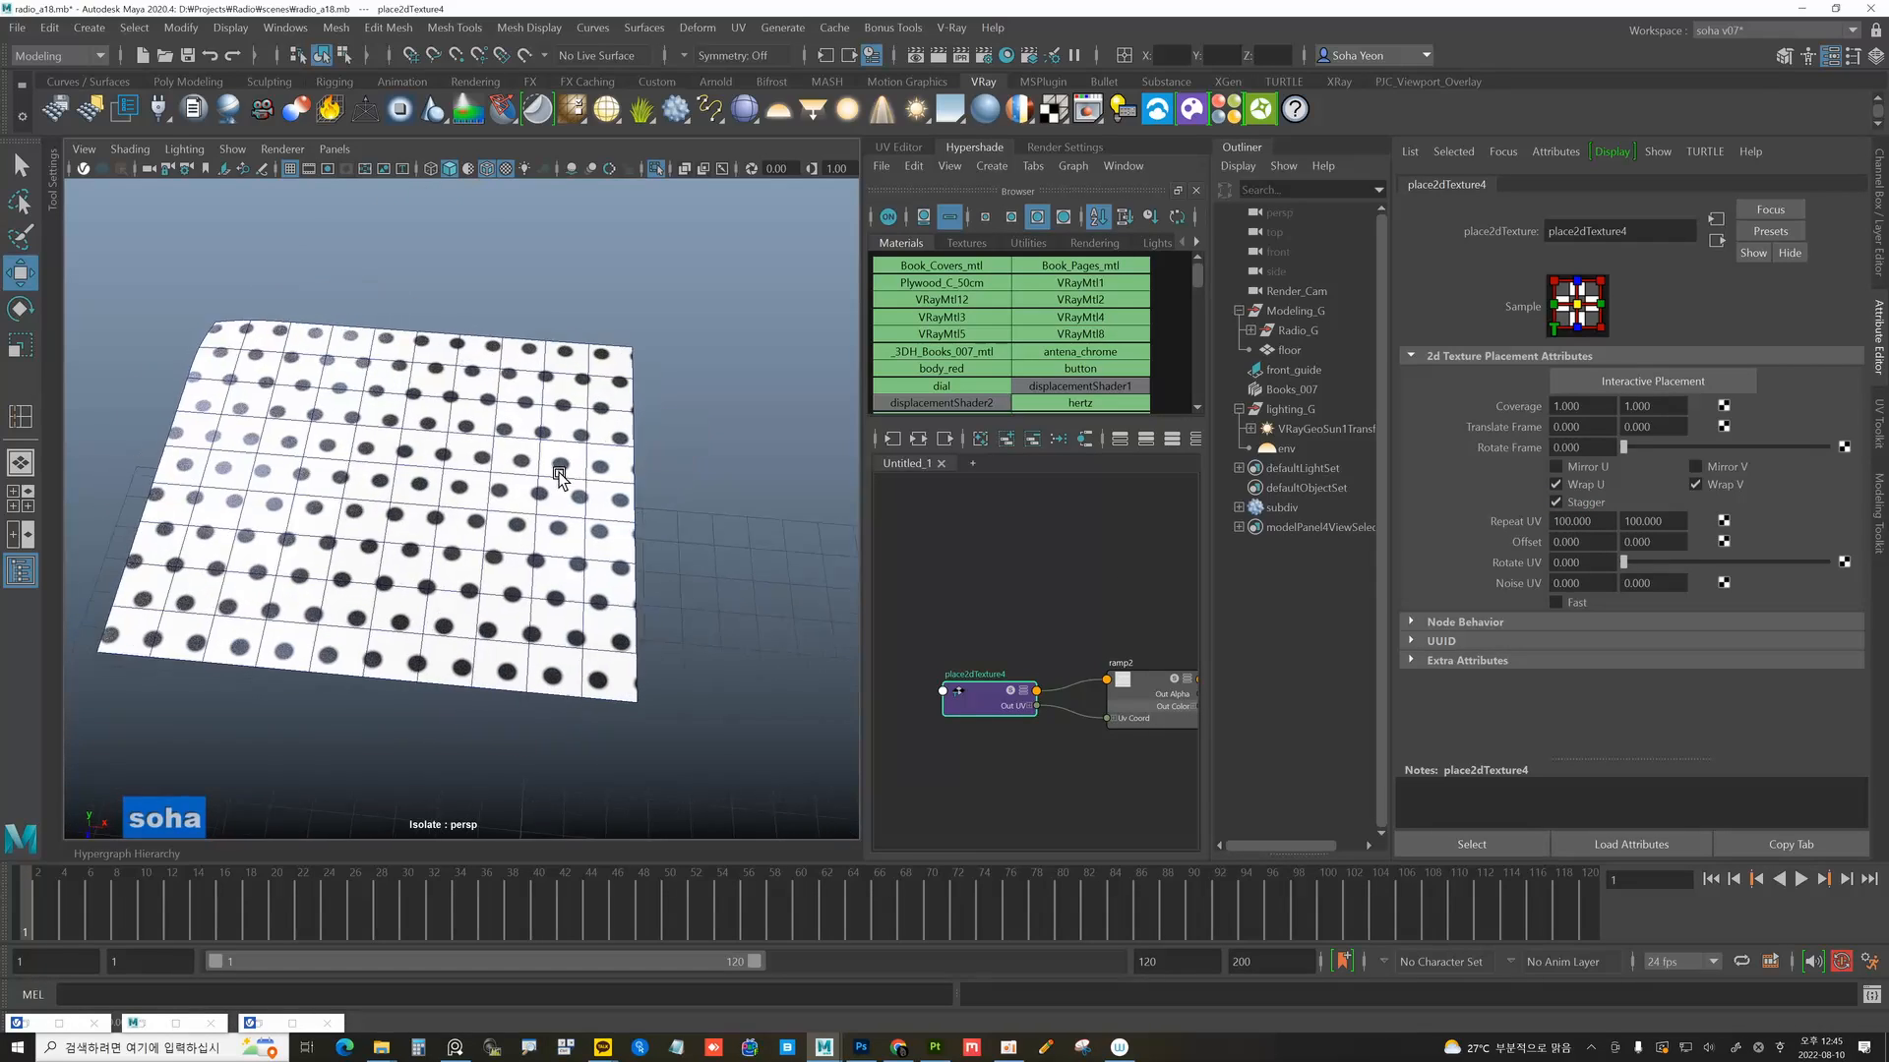
Exit the isolated view to show the whole radio and set the ramp's Repeat UV to 200 by 200.
{"action": "key", "text": "alt+shift+a"}
{"action": "left_click_drag", "start_coordinate": [565, 541], "coordinate": [503, 524], "text": "alt"}
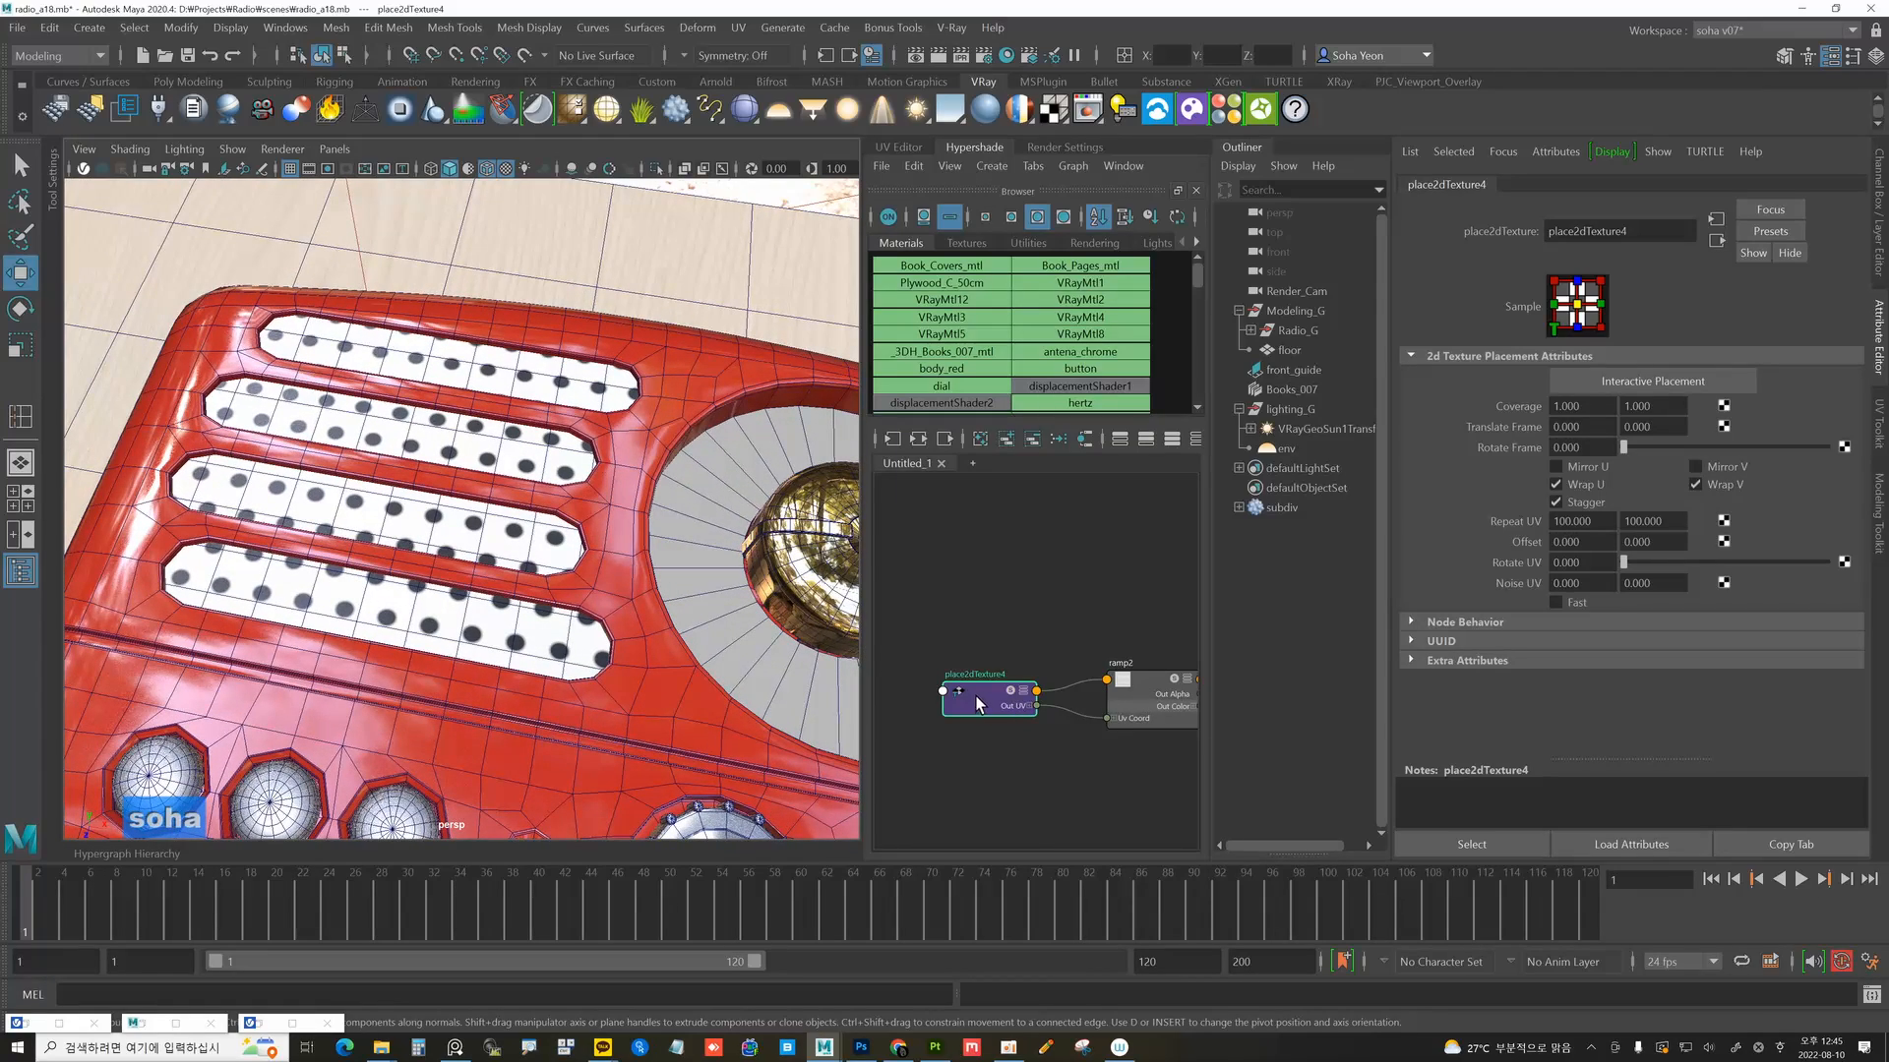
{"action": "left_click", "coordinate": [1593, 519]}
{"action": "type", "text": "200"}
{"action": "key", "text": "Tab"}
{"action": "type", "text": "200"}
{"action": "key", "text": "Return"}
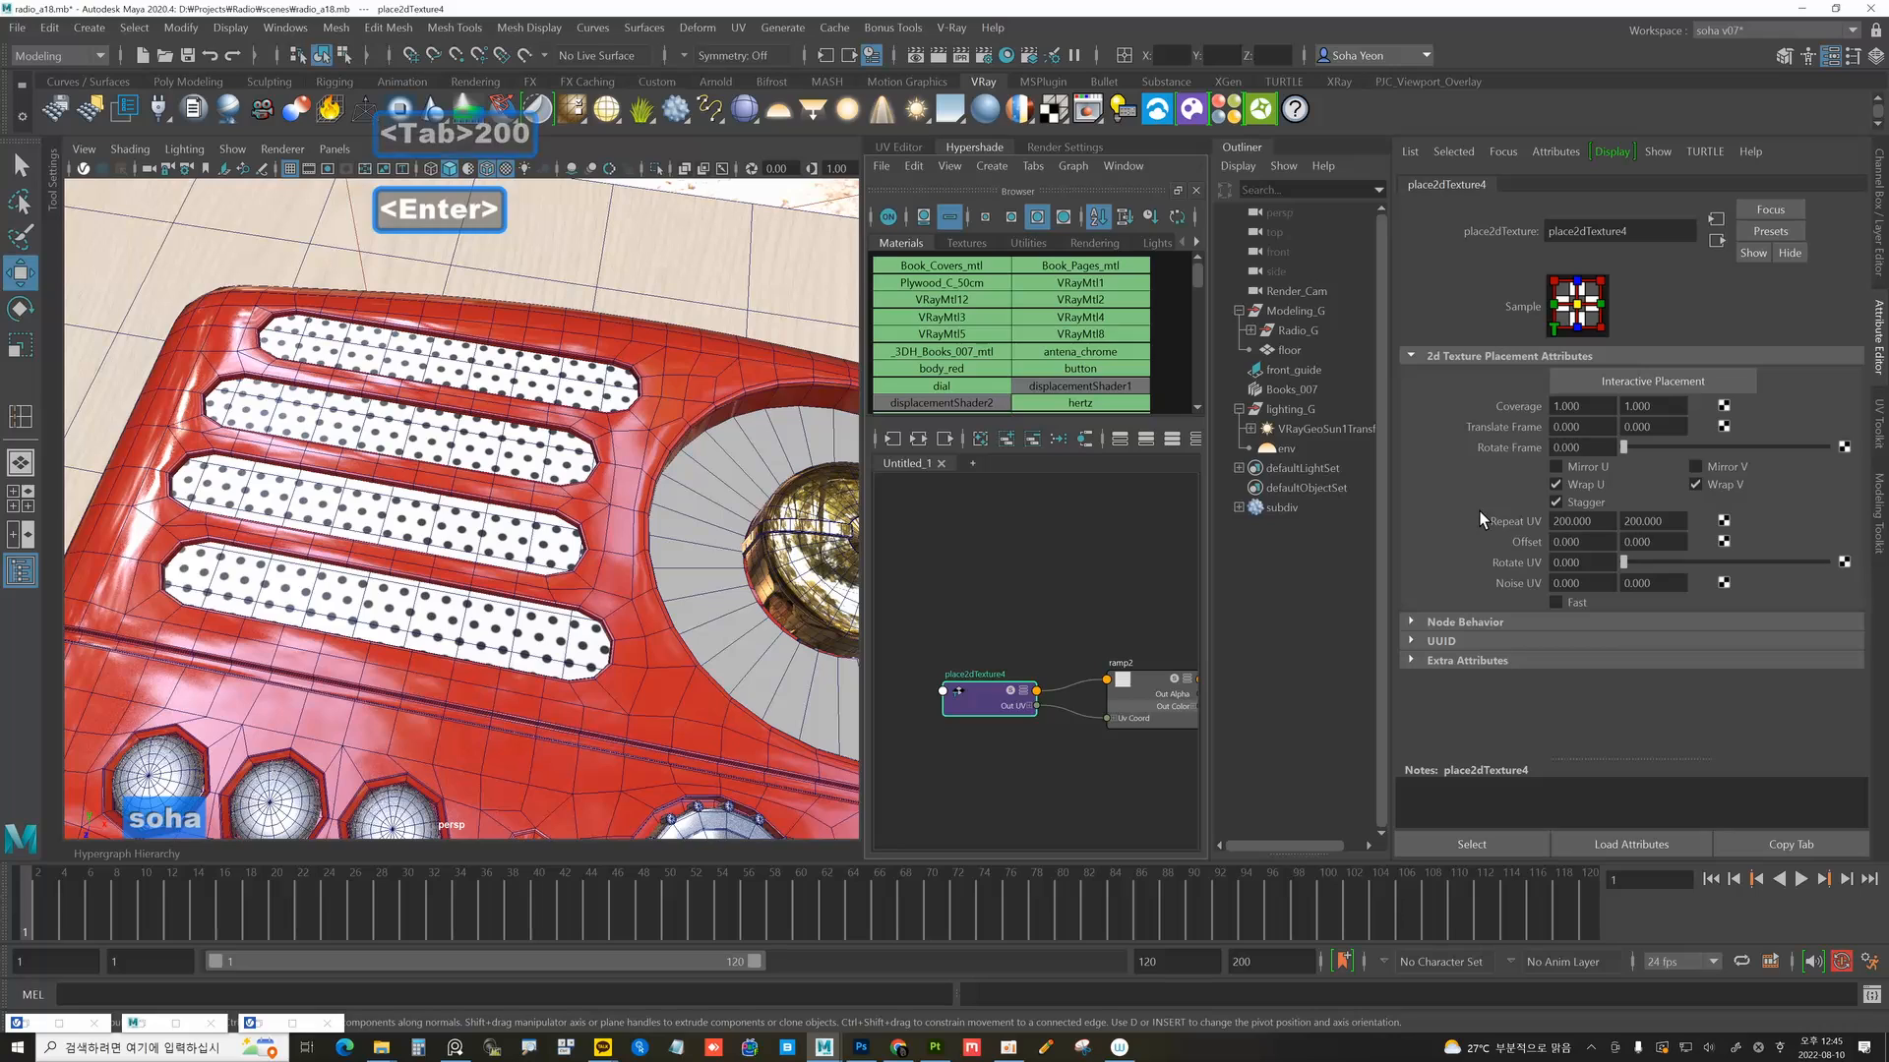
Set the ramp placement node's Repeat UV to 150 by 150.
{"action": "left_click", "coordinate": [1598, 525]}
{"action": "type", "text": "150"}
{"action": "key", "text": "Return"}
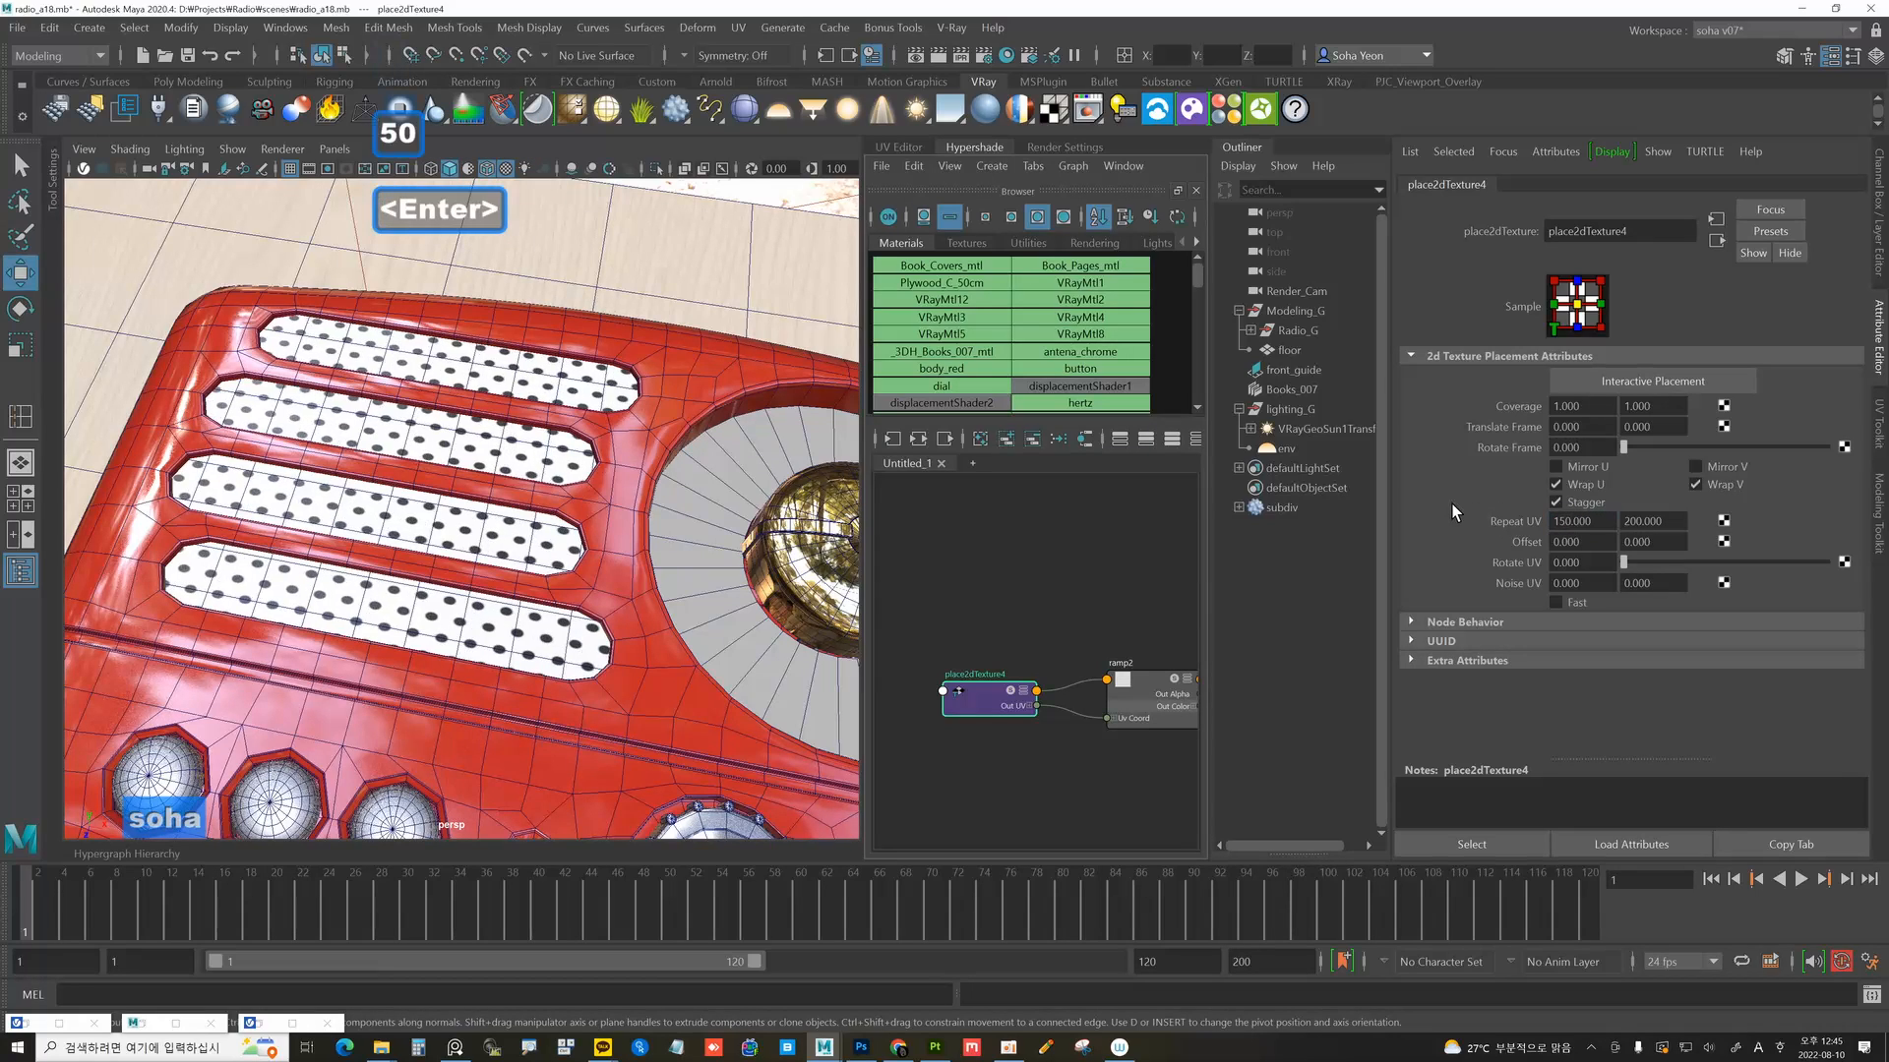
{"action": "left_click", "coordinate": [1652, 522]}
{"action": "type", "text": "150"}
{"action": "key", "text": "Return"}
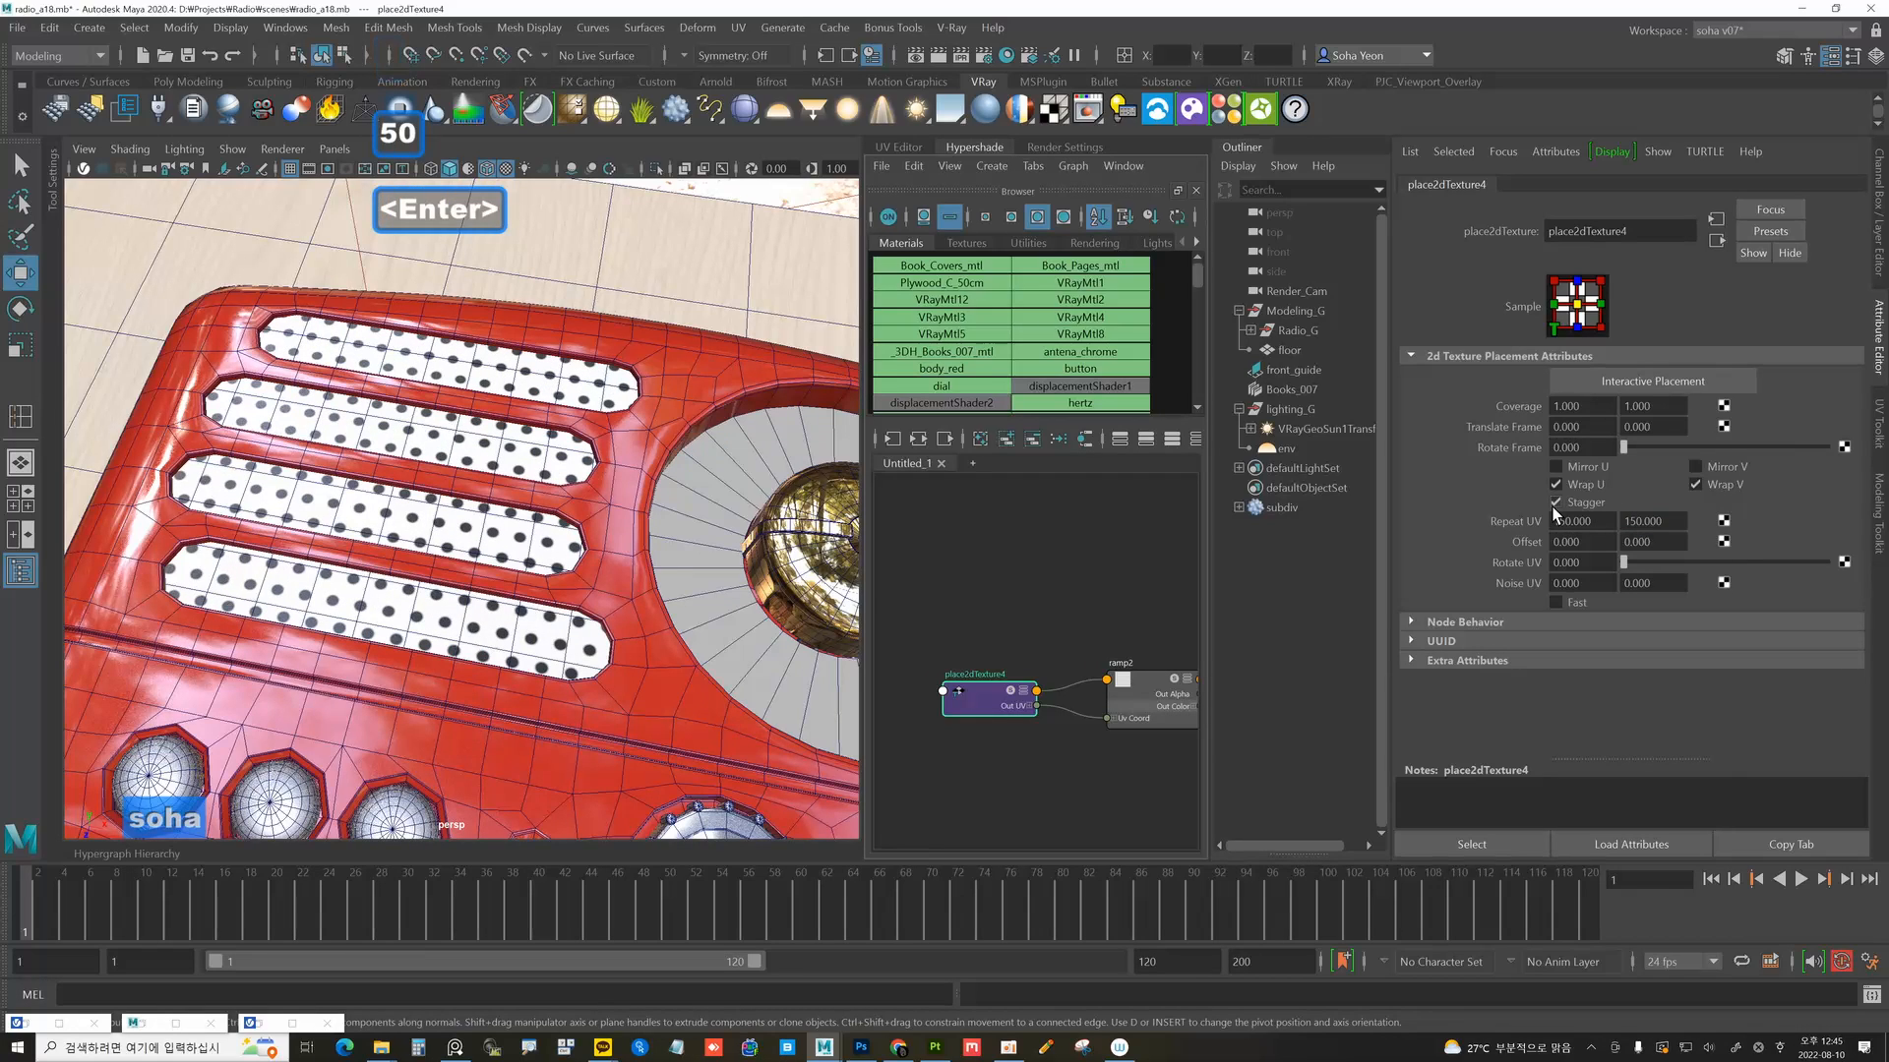
Disconnect the ramp's color output from red_hole's diffuse color.
{"action": "middle_click_drag", "start_coordinate": [1082, 611], "coordinate": [1021, 567], "text": "alt"}
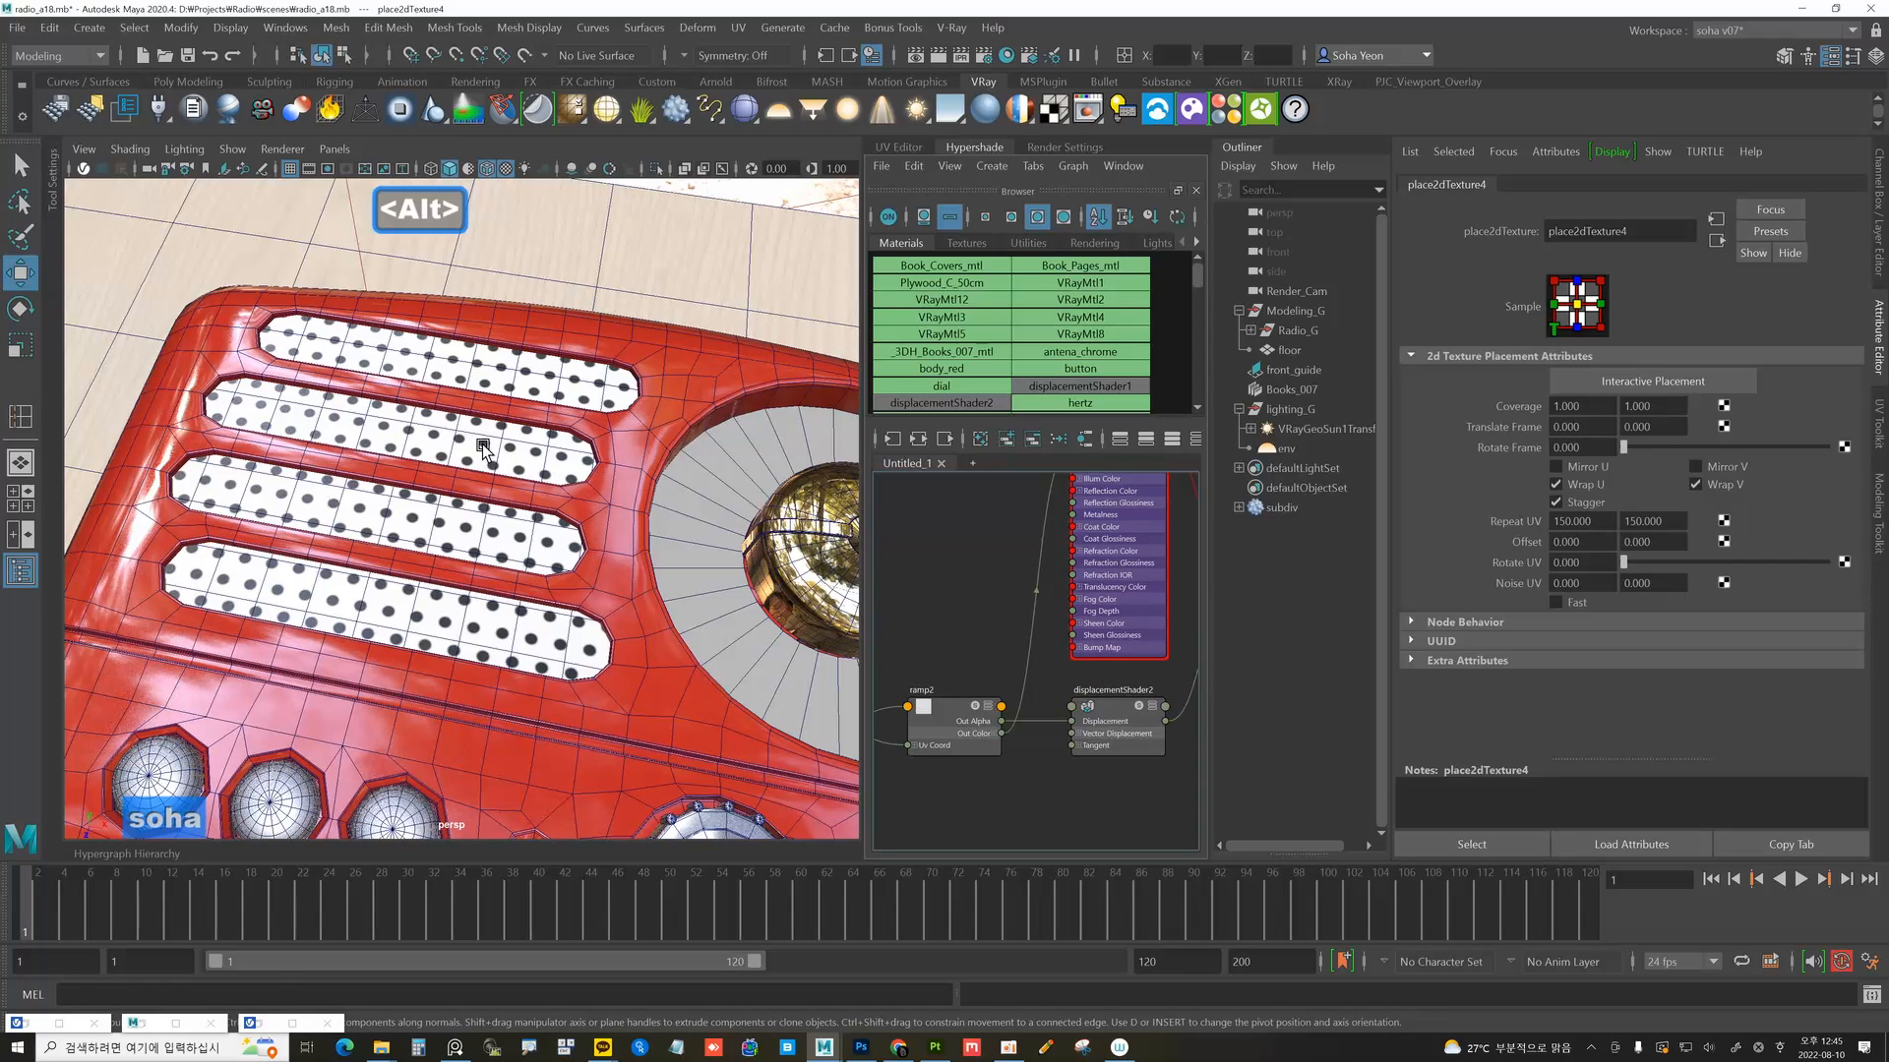
{"action": "left_click", "coordinate": [1044, 610]}
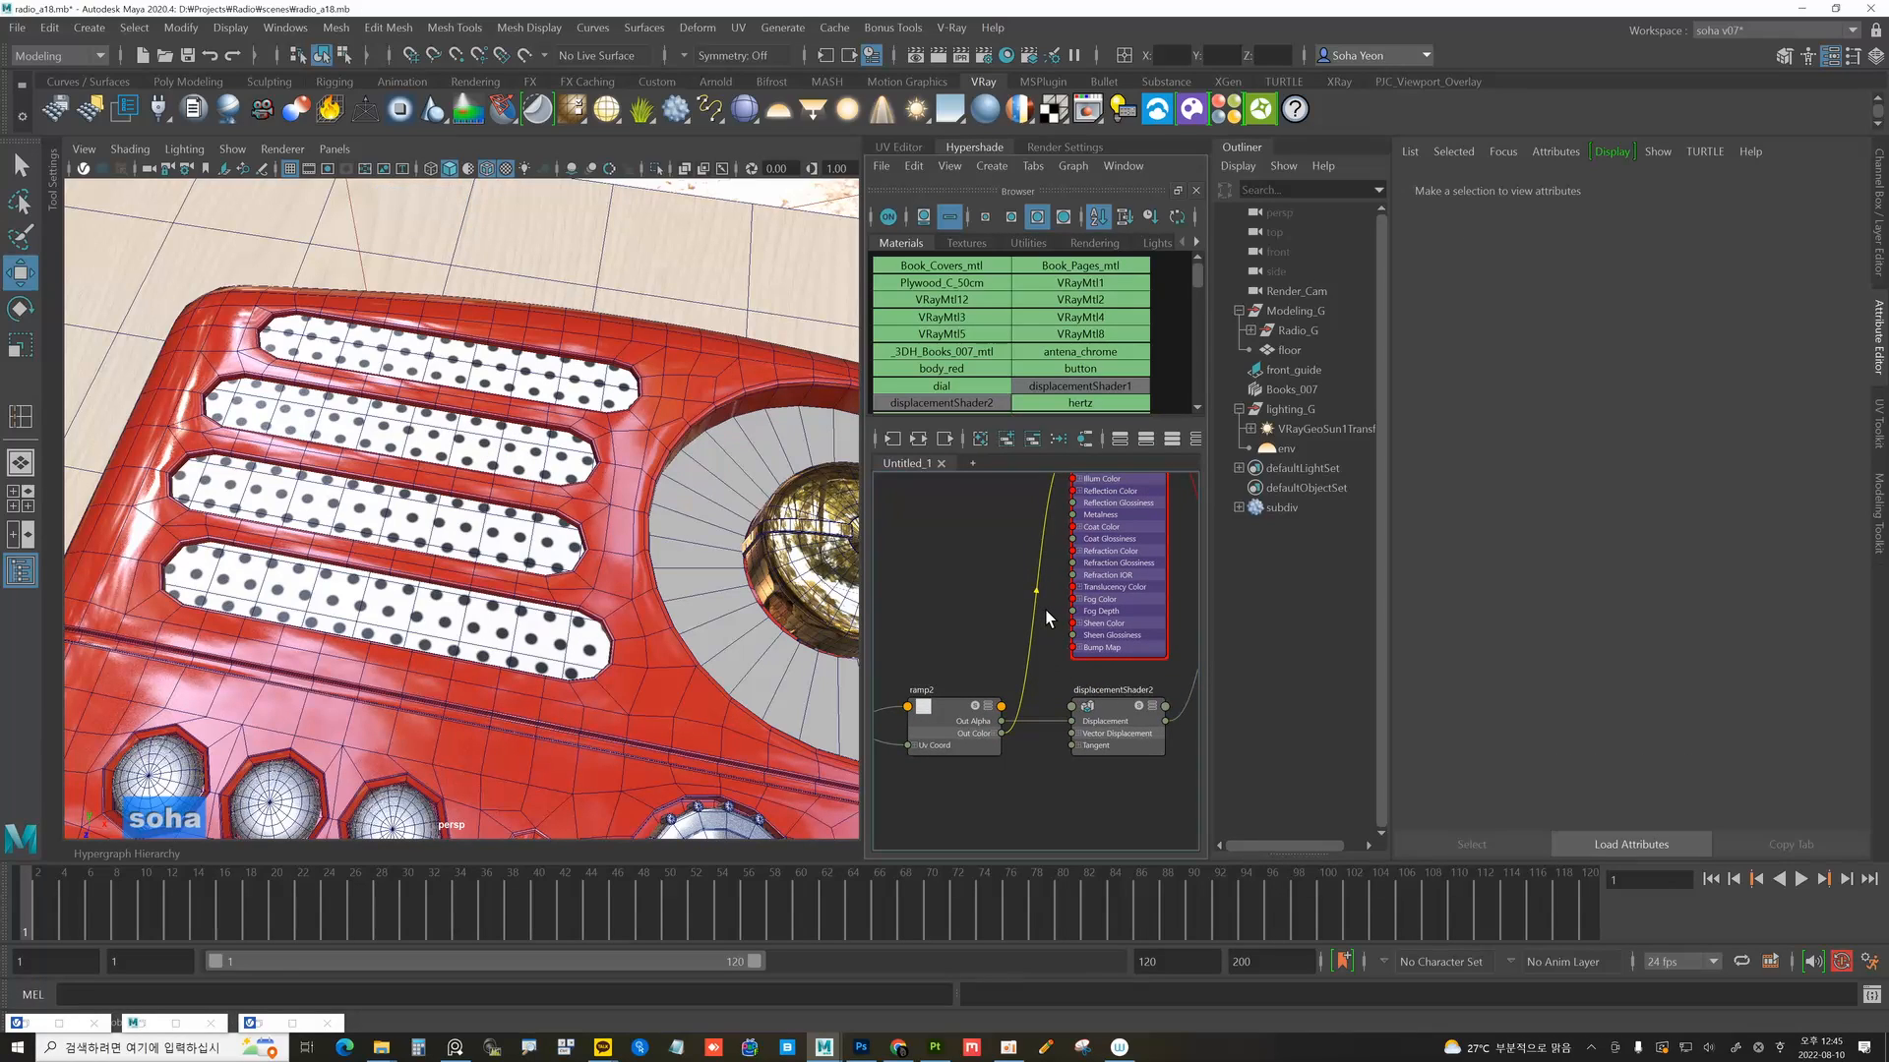
{"action": "key", "text": "Delete"}
Set red_hole's diffuse color to the first red in the color history.
{"action": "middle_click_drag", "start_coordinate": [1044, 610], "coordinate": [1007, 674], "text": "alt"}
{"action": "left_click", "coordinate": [1076, 543]}
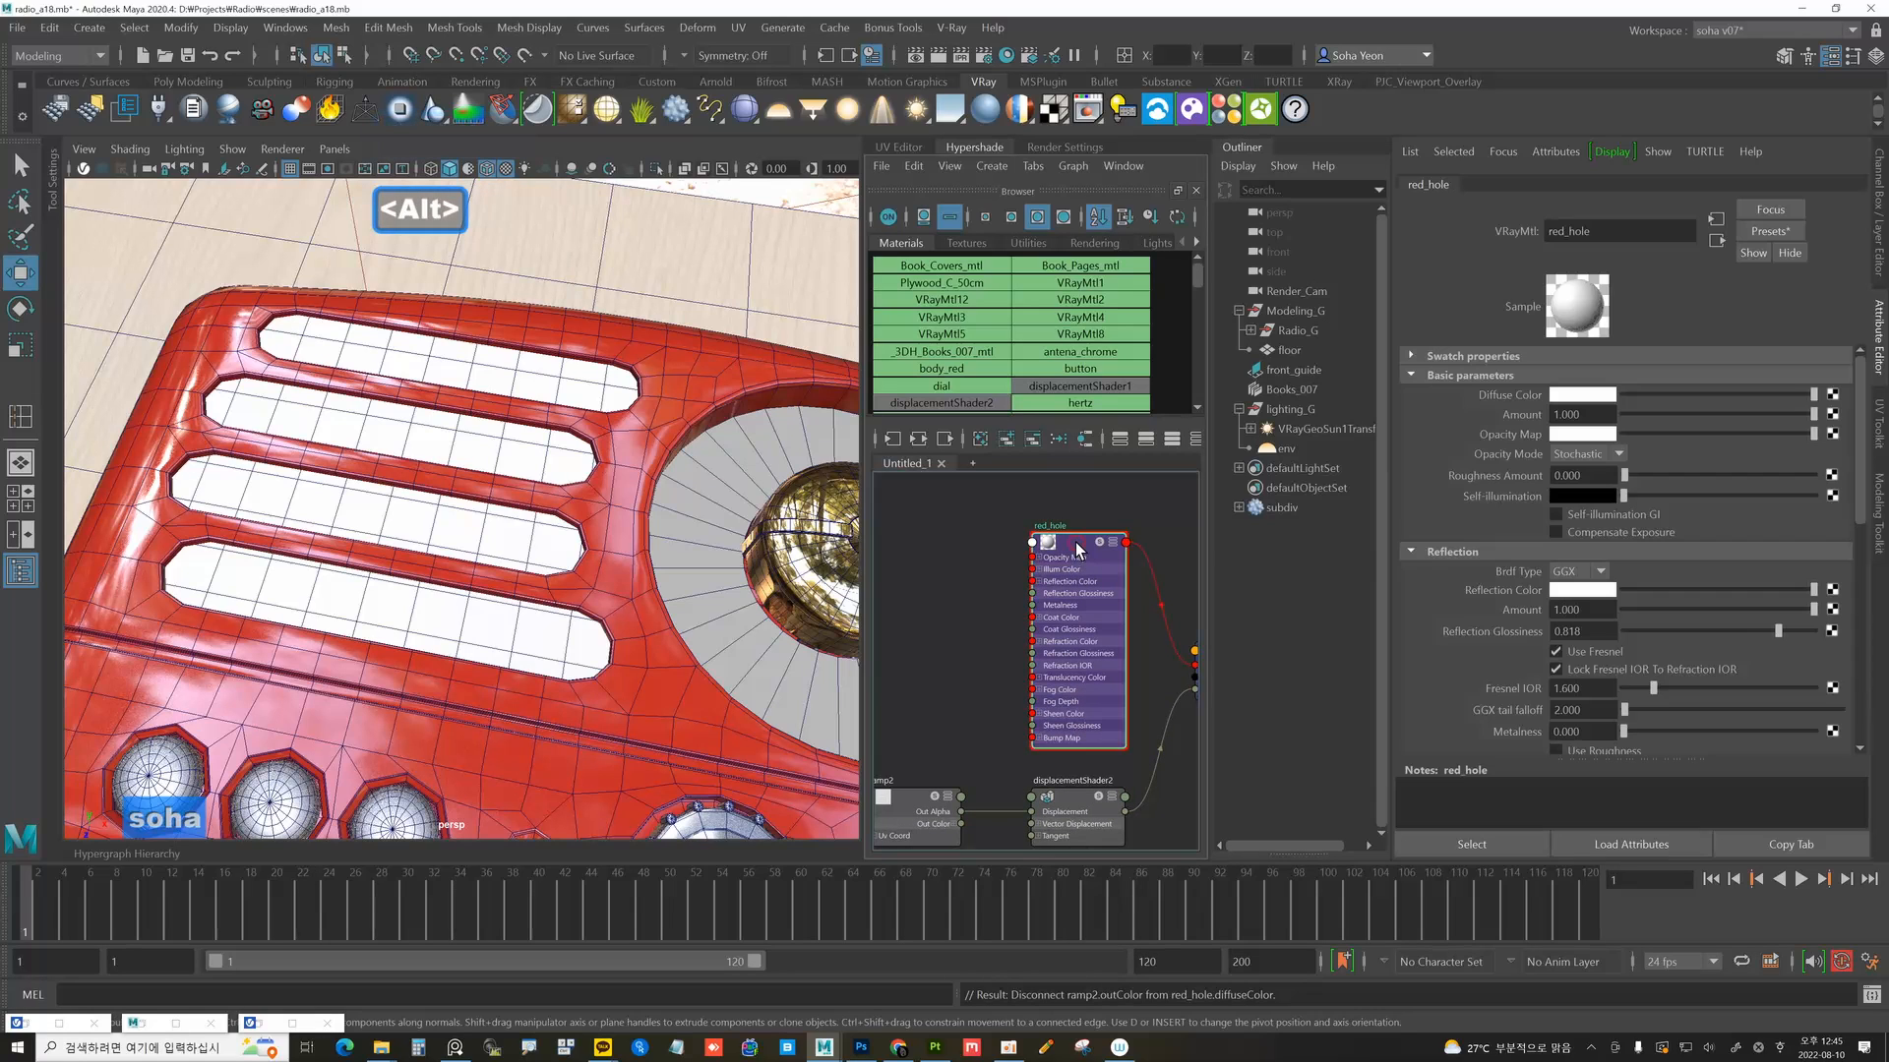
{"action": "left_click", "coordinate": [1572, 389]}
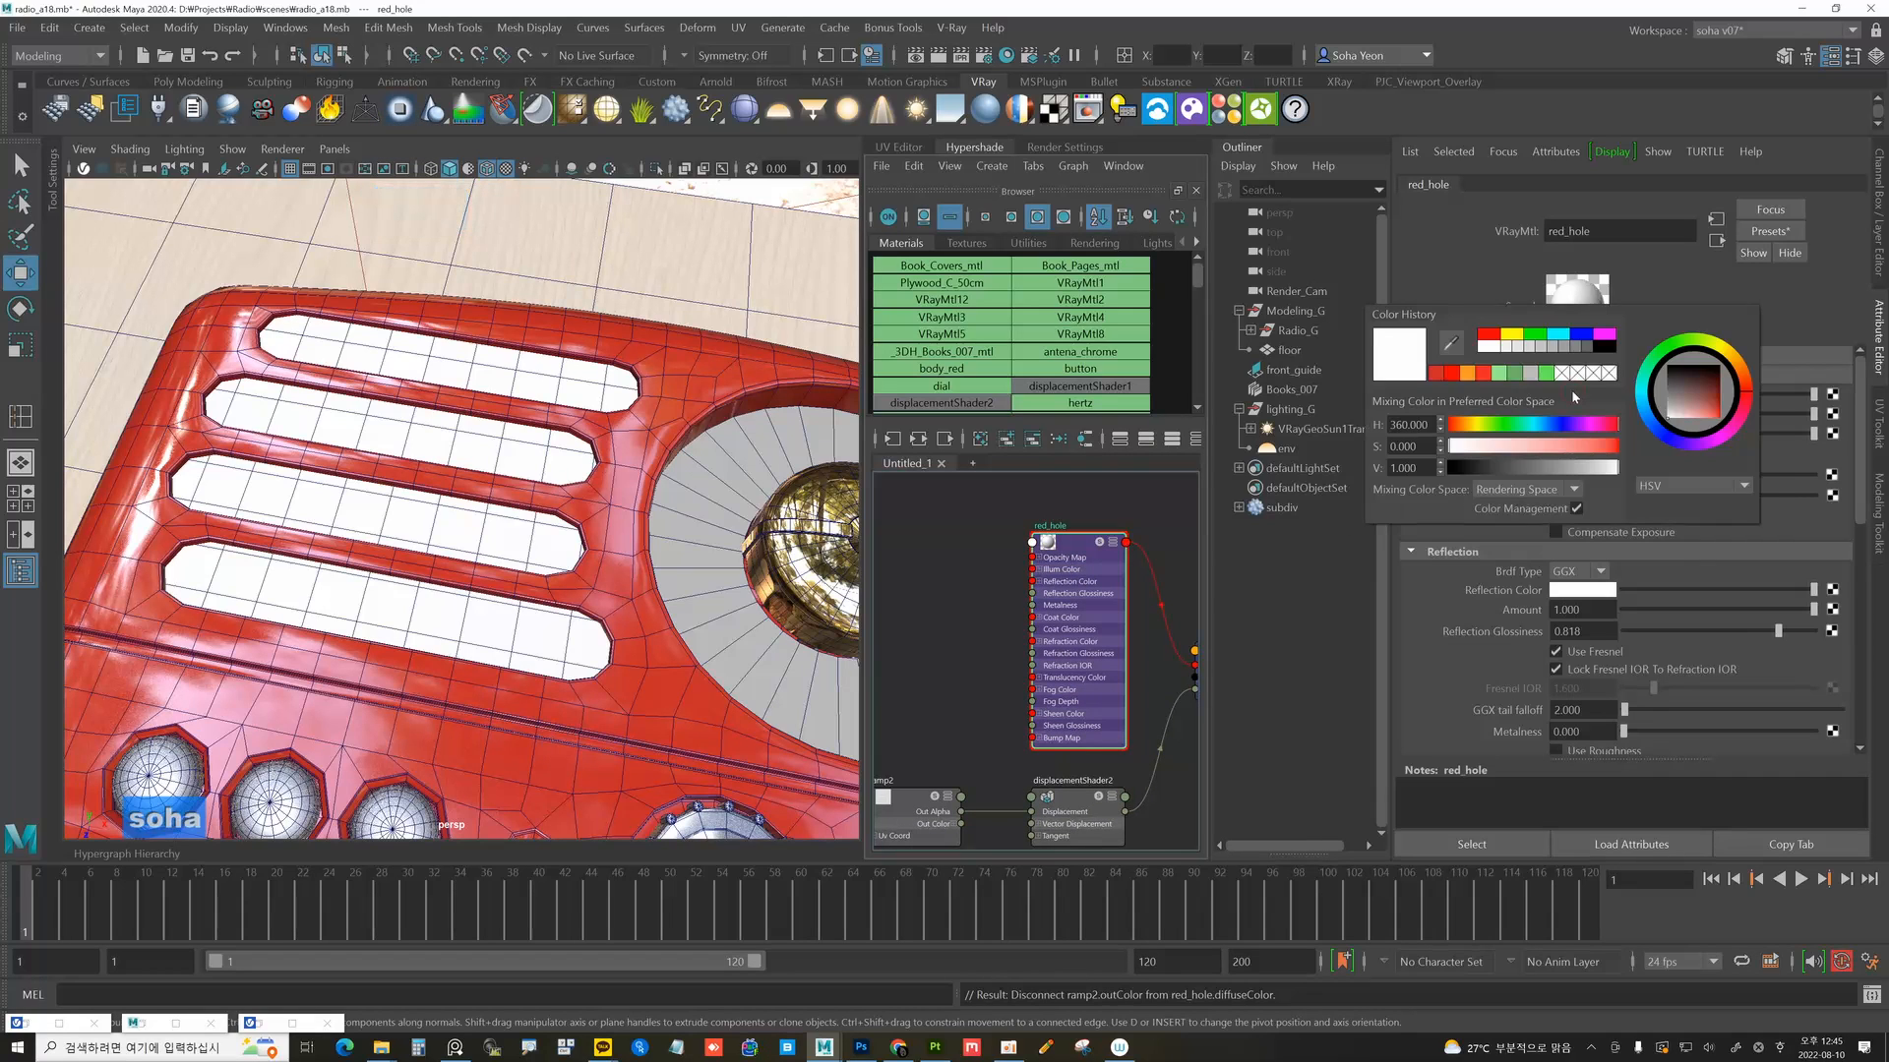
{"action": "left_click", "coordinate": [1437, 370]}
{"action": "left_click", "coordinate": [966, 535]}
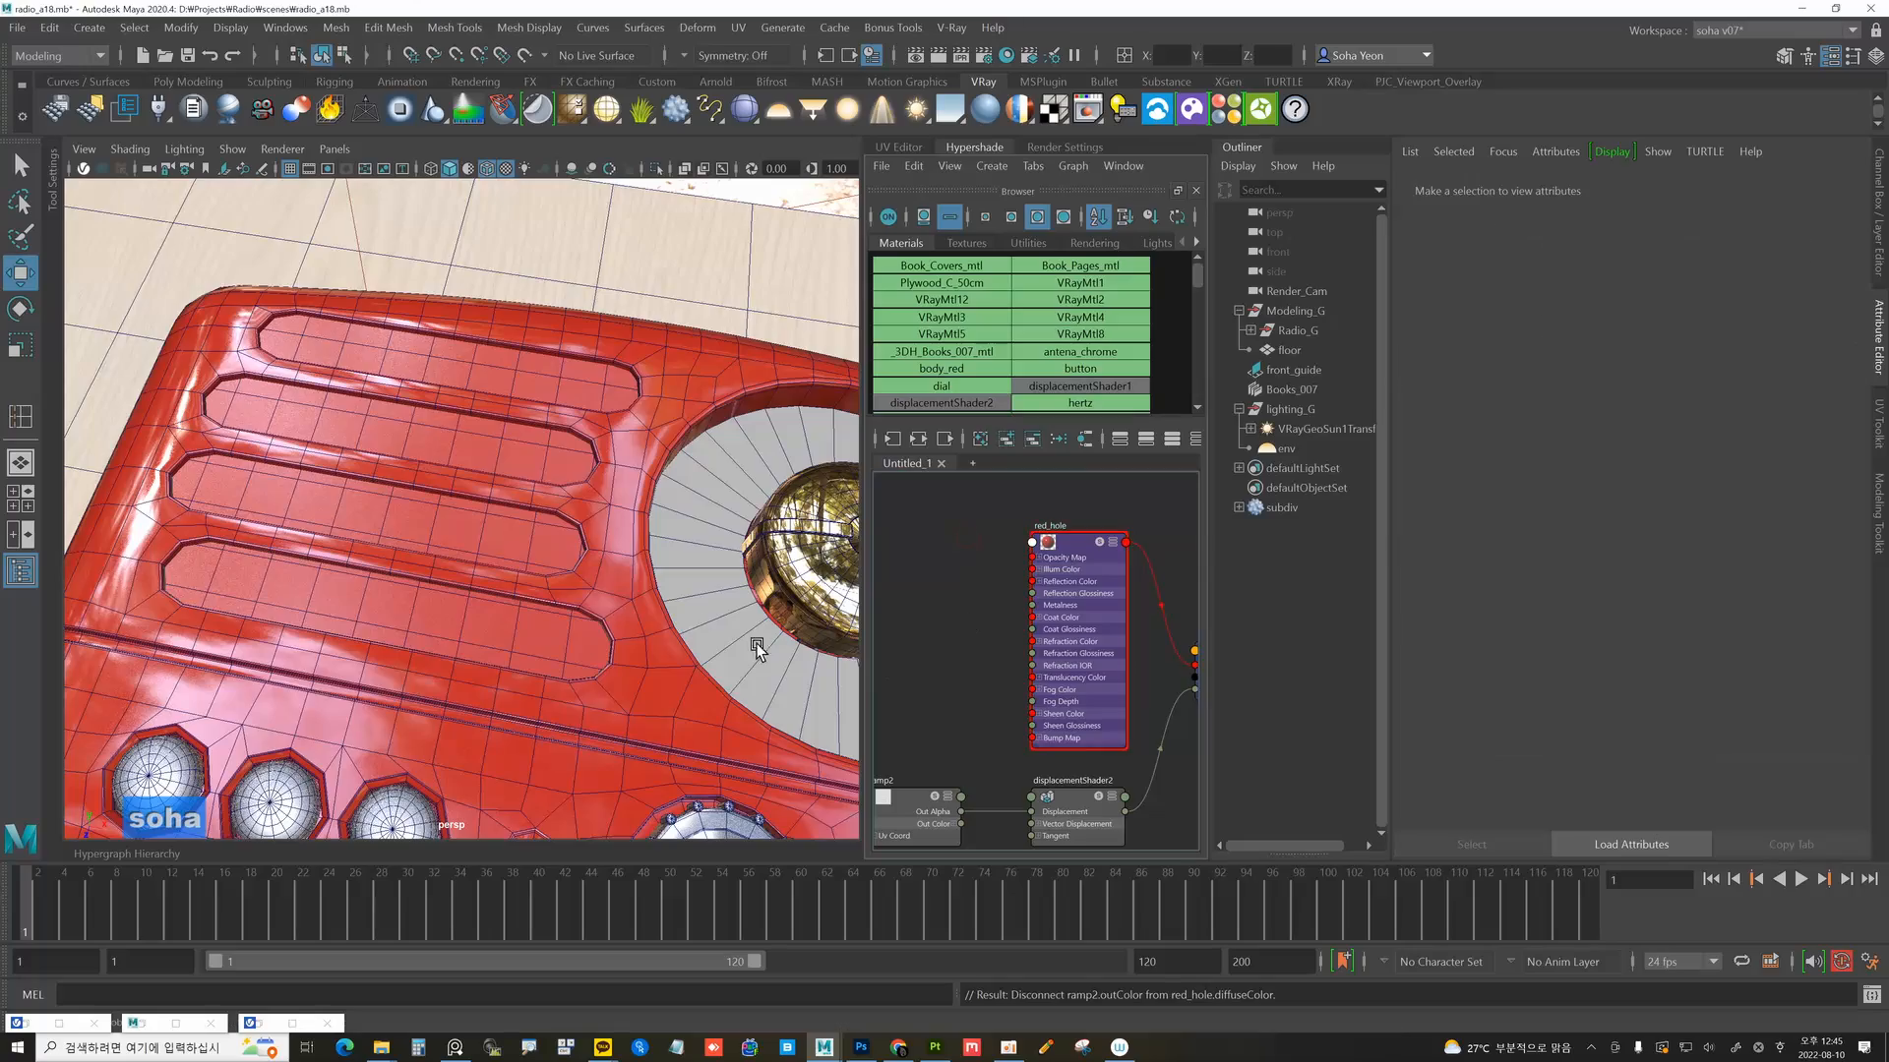
Create a V-Ray Displacement set for the speaker plane and rename it hole_dis.
{"action": "right_click_drag", "start_coordinate": [755, 645], "coordinate": [659, 613], "text": "alt"}
{"action": "left_click", "coordinate": [470, 529]}
{"action": "left_click_drag", "start_coordinate": [494, 541], "coordinate": [555, 547], "text": "alt"}
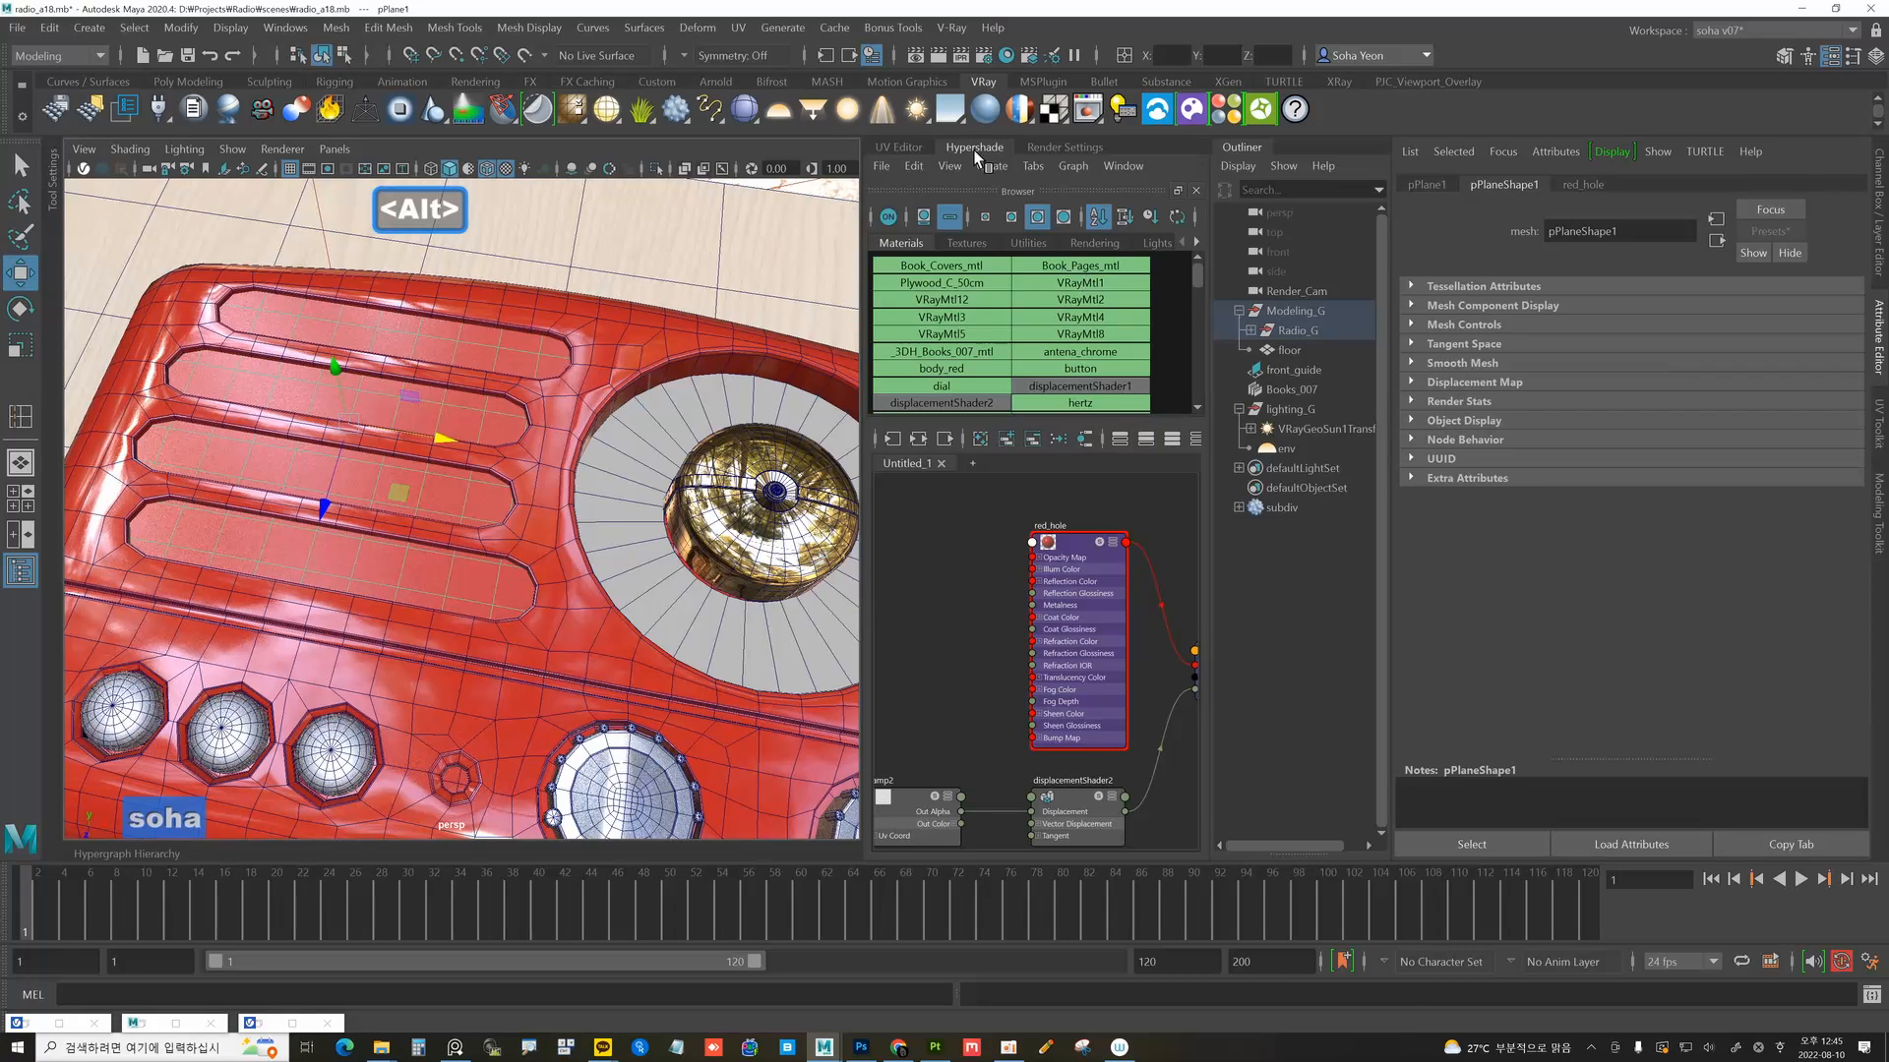
{"action": "left_click", "coordinate": [948, 27]}
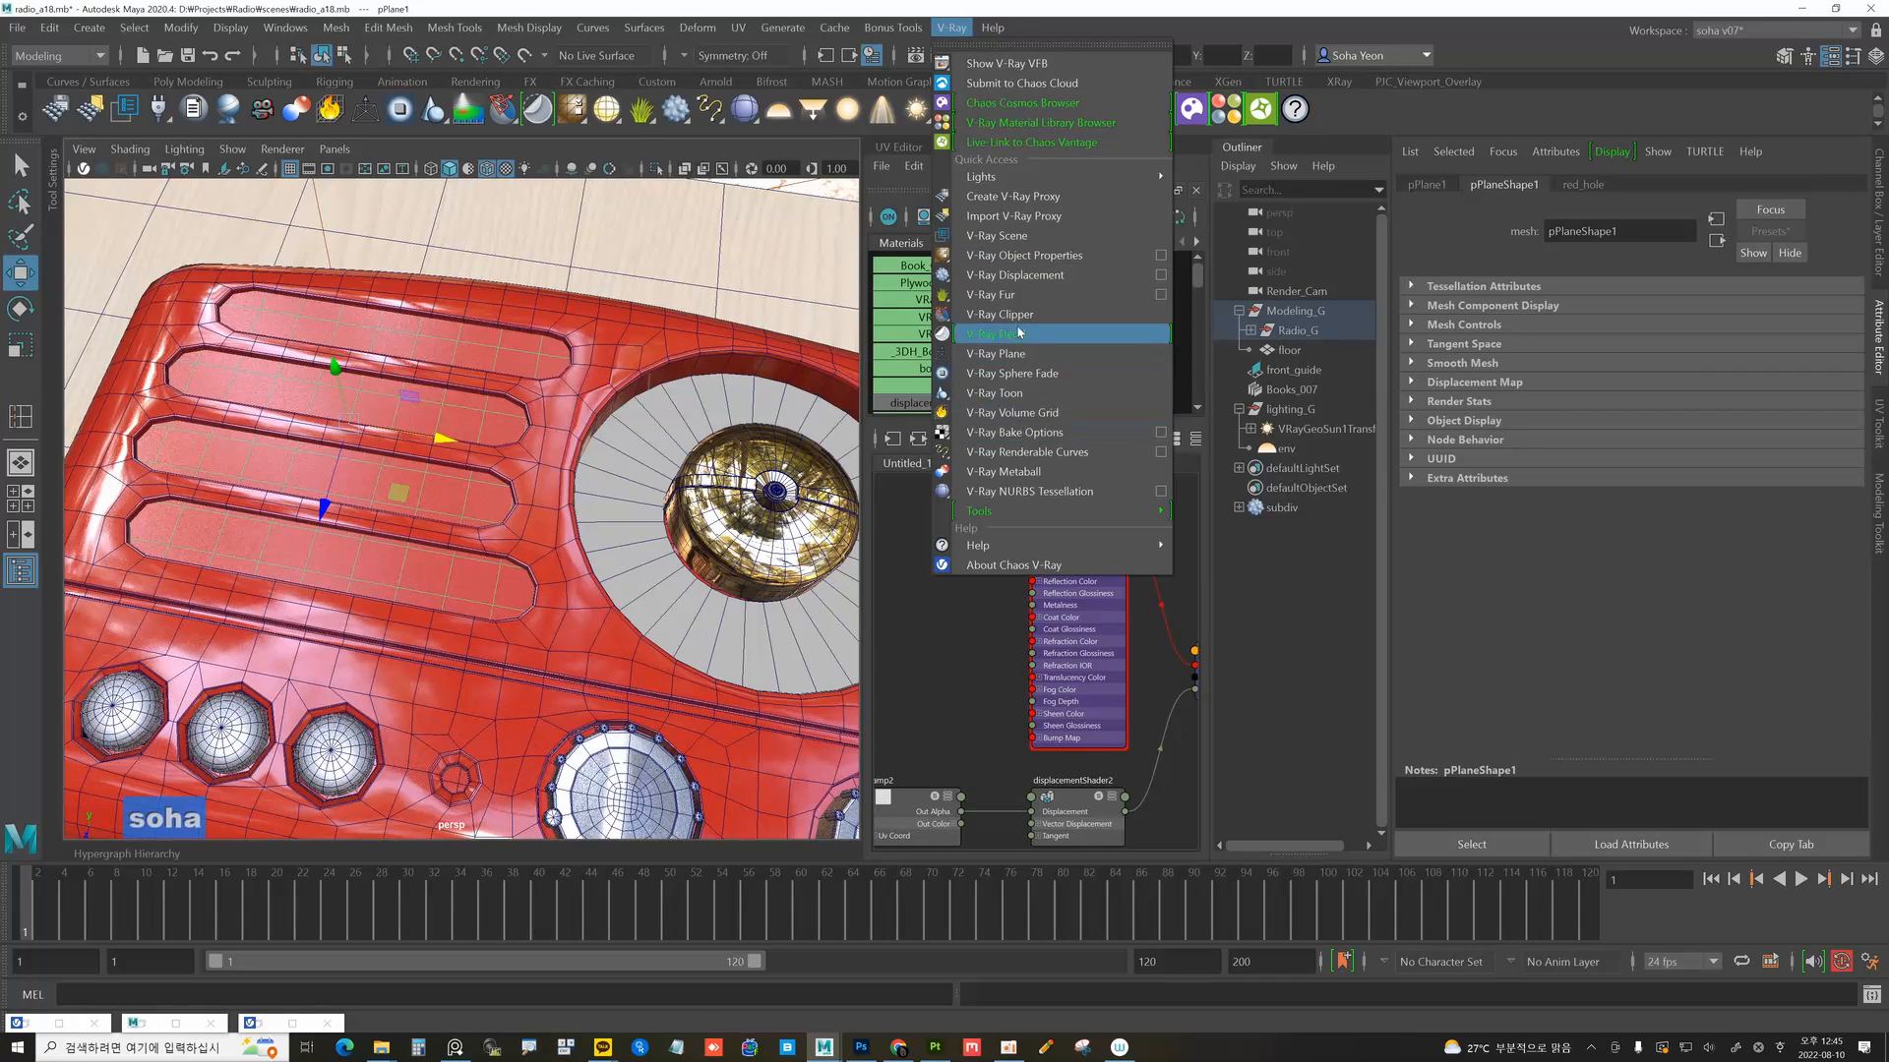
{"action": "left_click", "coordinate": [1013, 274]}
{"action": "double_click", "coordinate": [1301, 525]}
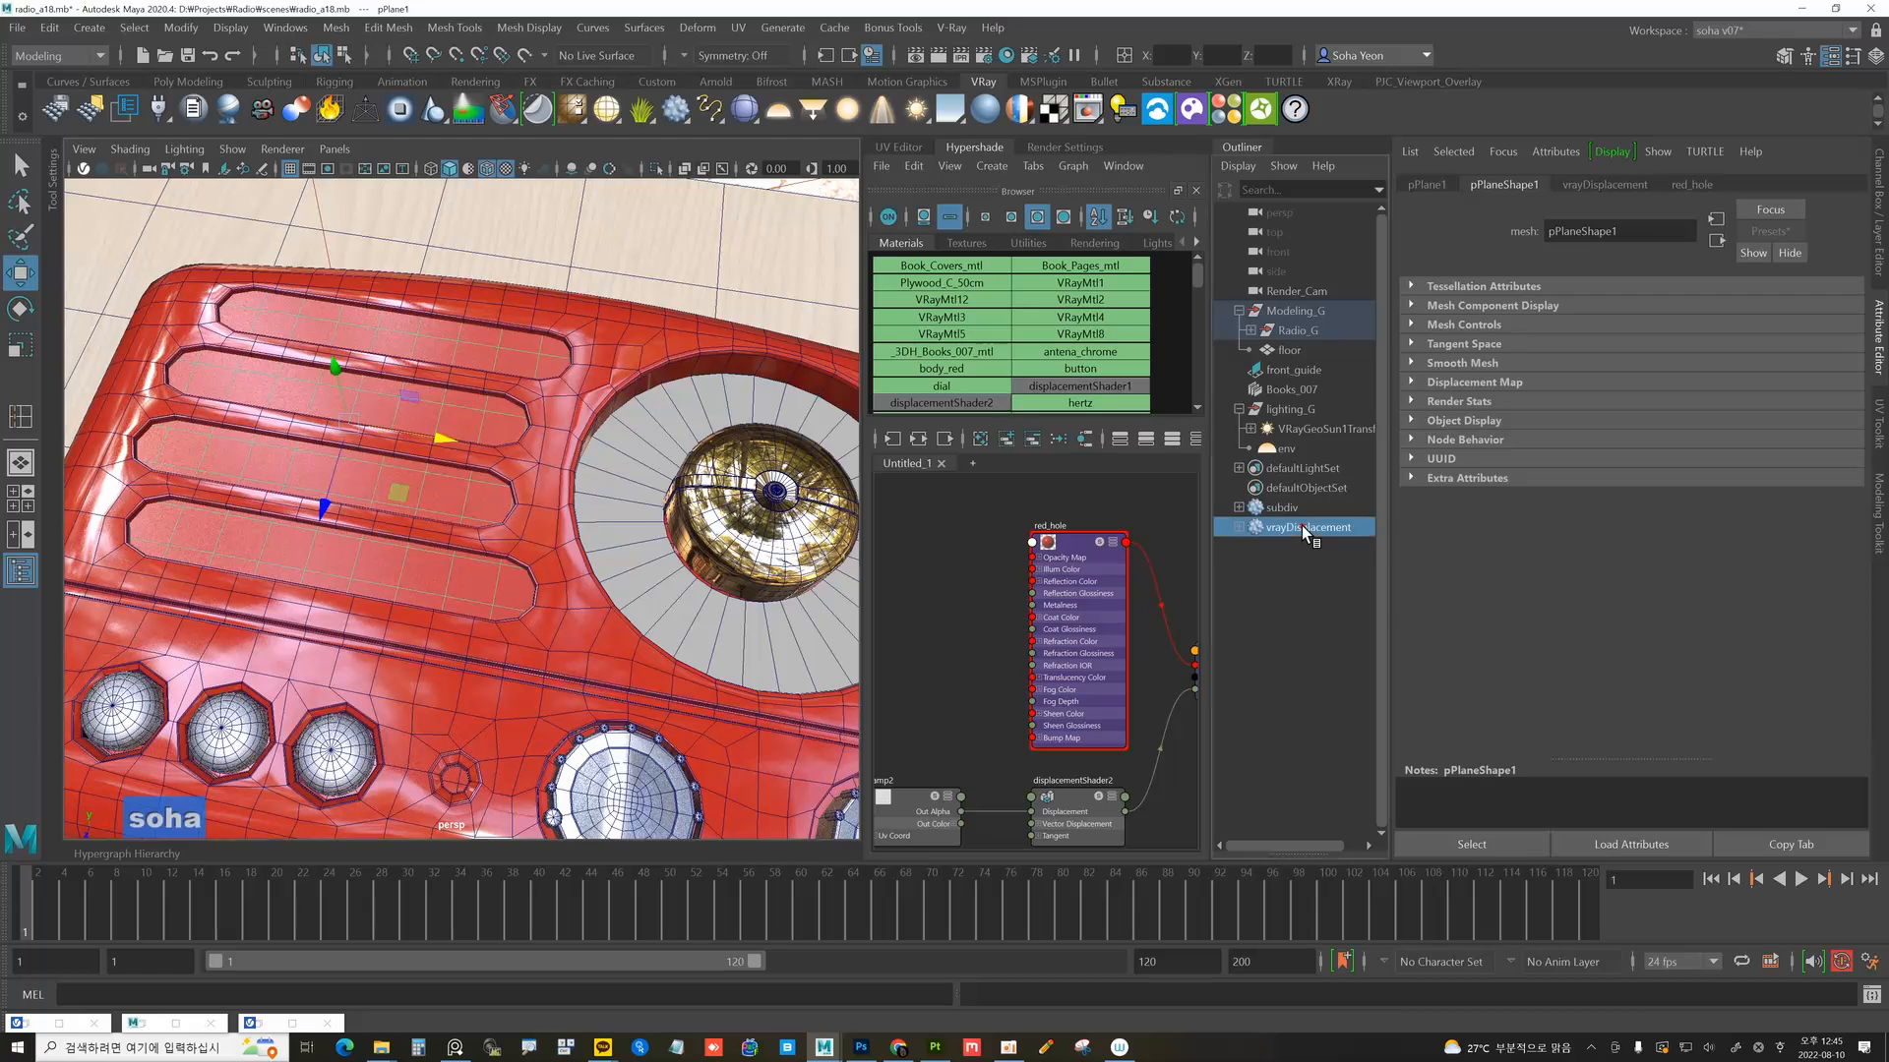
{"action": "type", "text": "hol"}
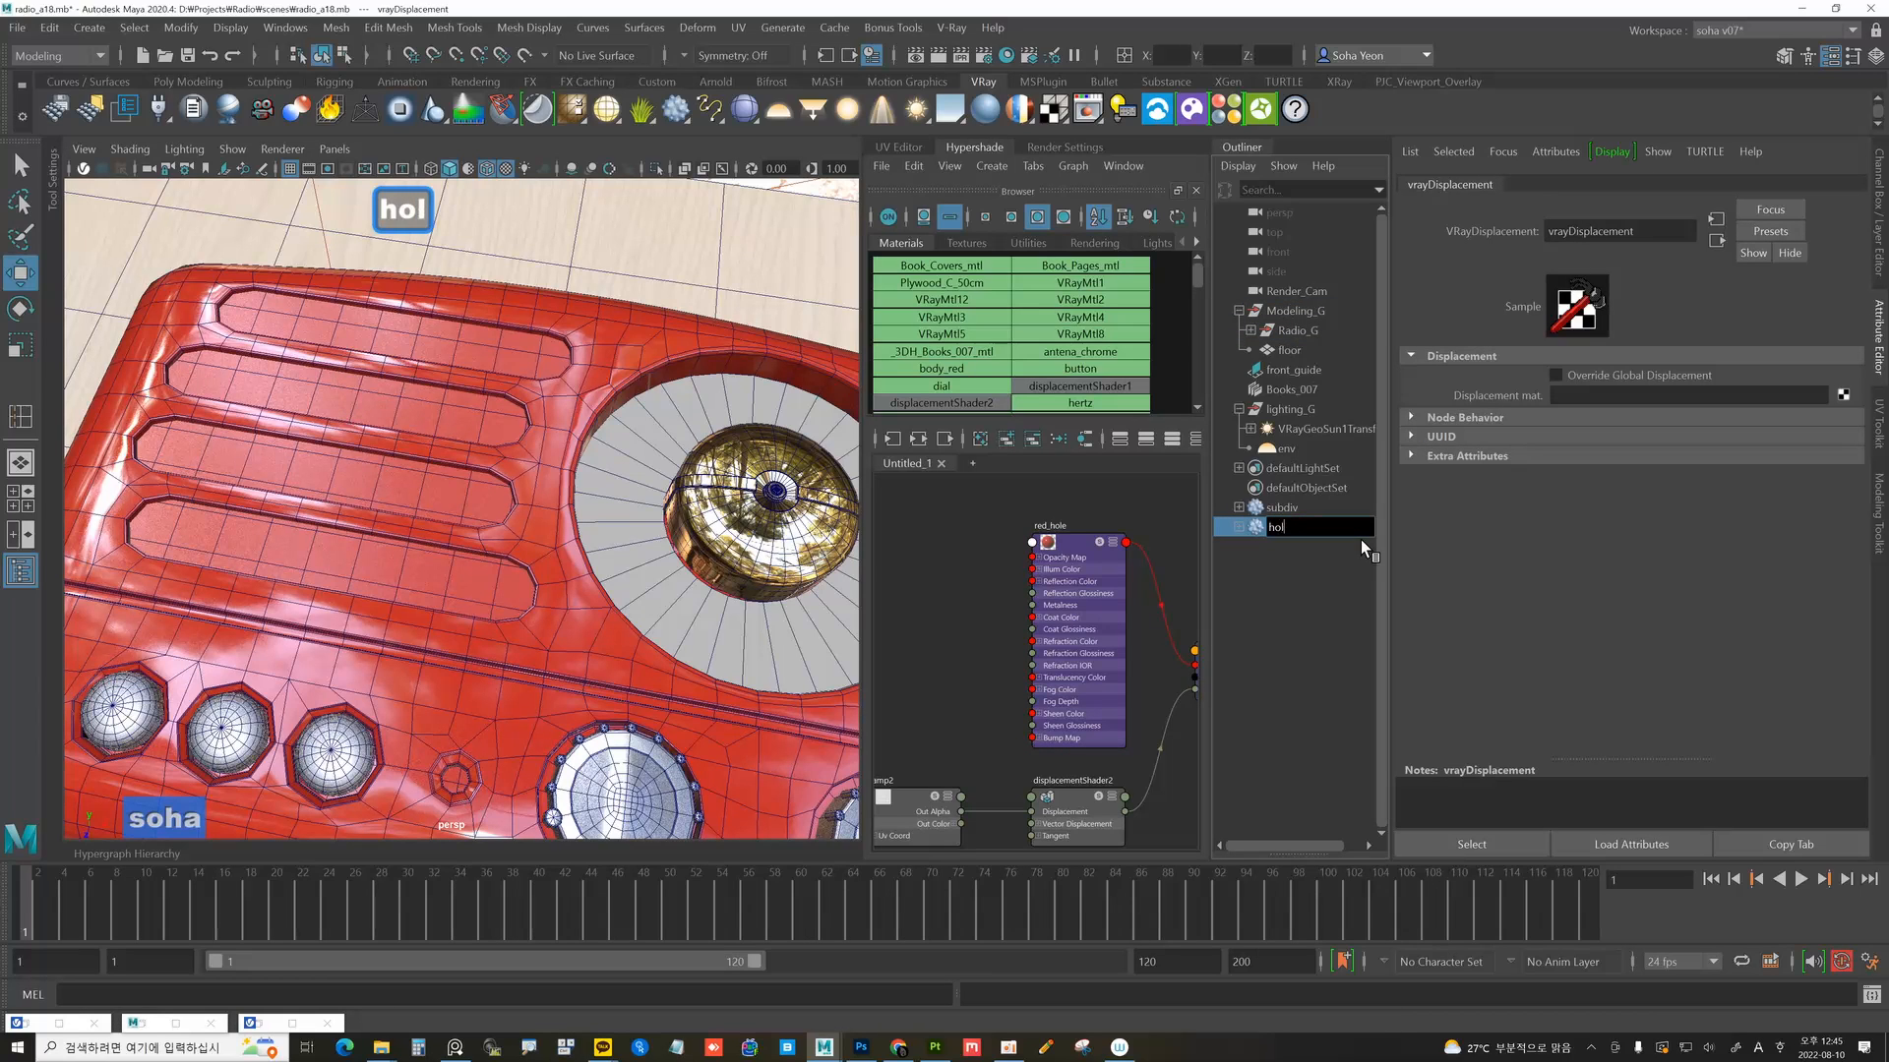
{"action": "type", "text": "e_dis"}
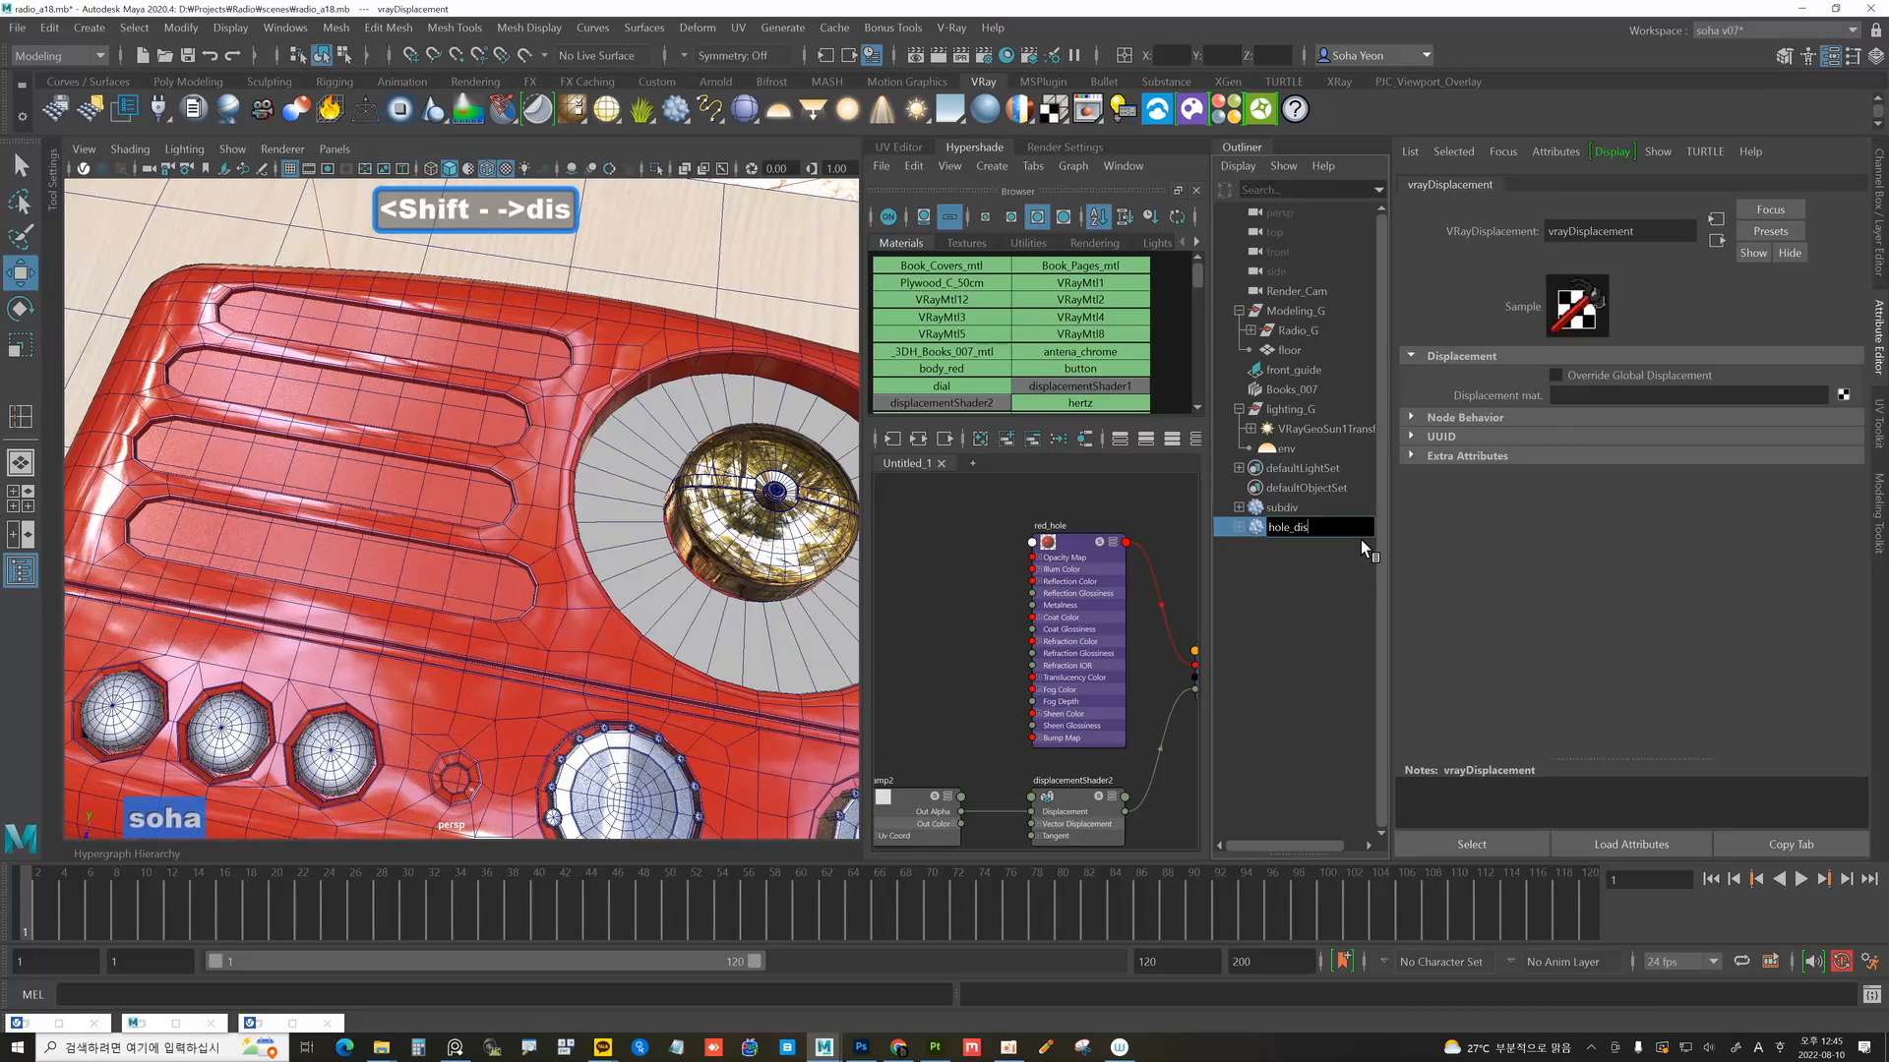
{"action": "key", "text": "Return"}
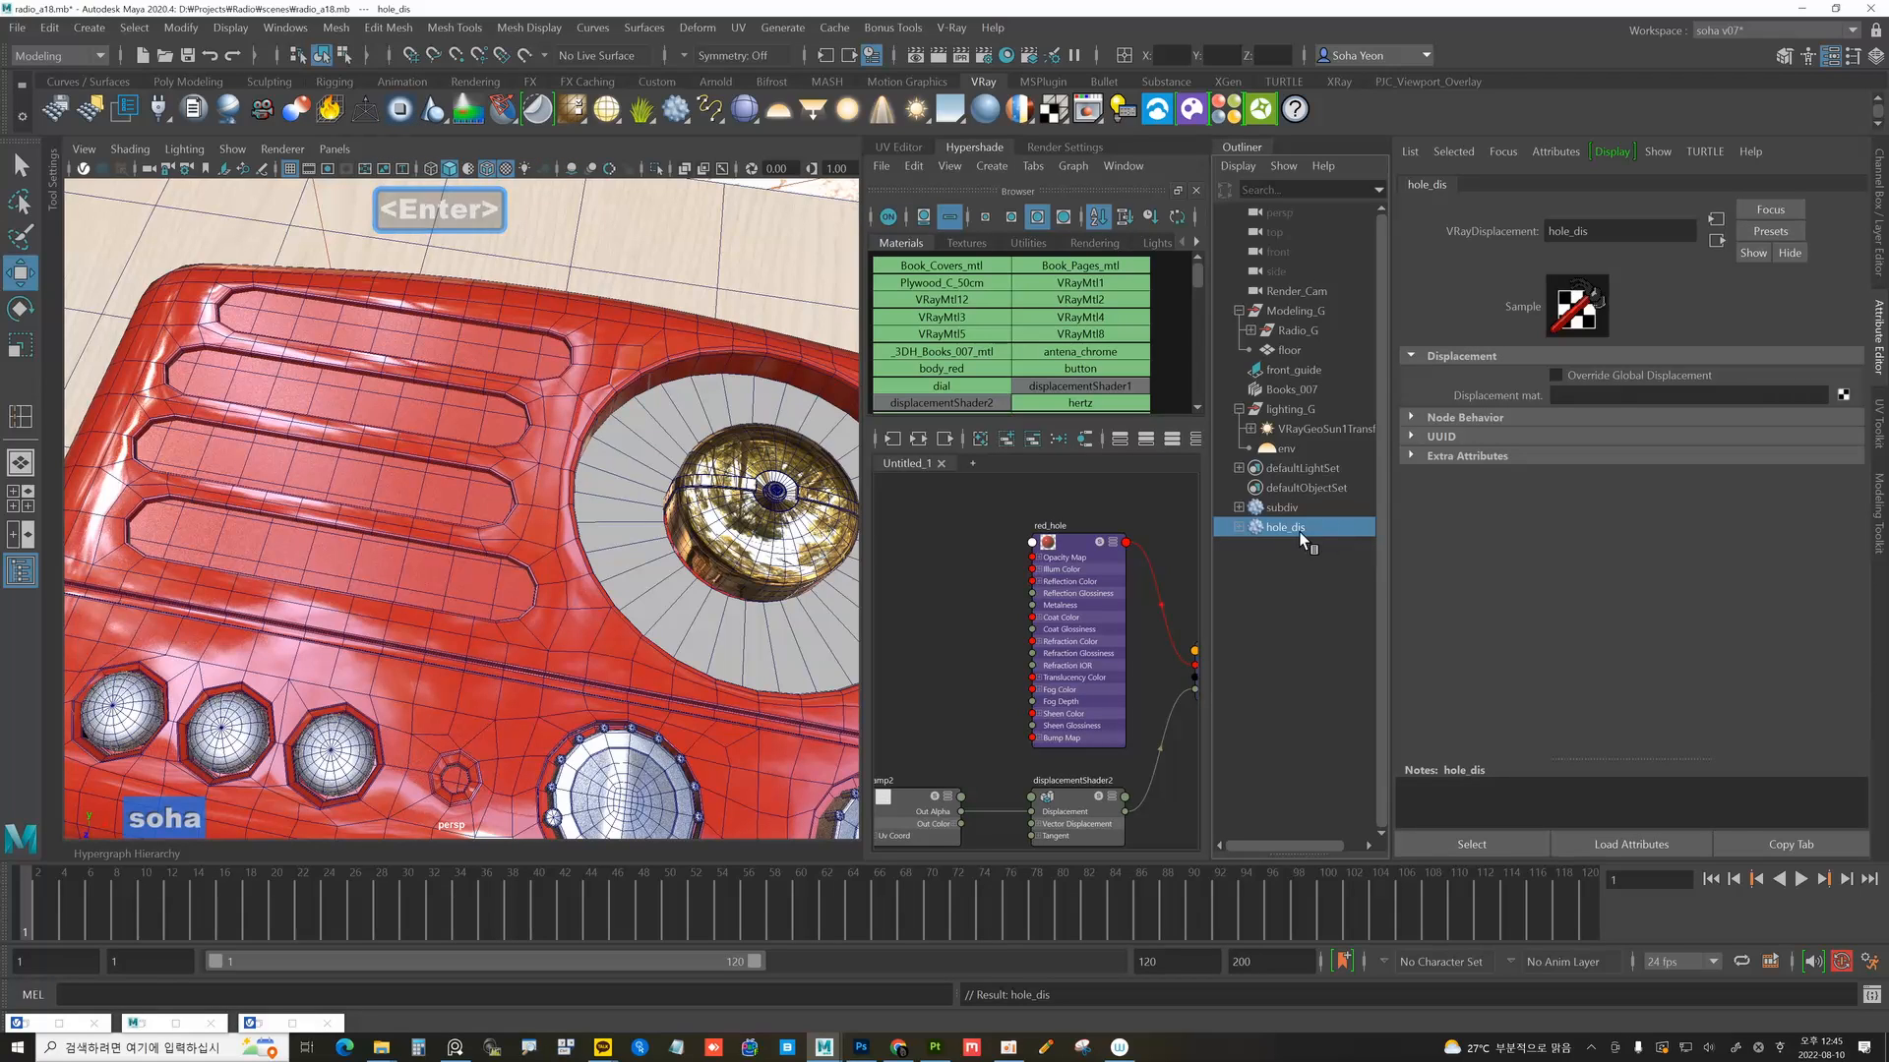
Add the V-Ray Subdivision and Displacement Quality and Displacement control attributes to hole_dis.
{"action": "left_click", "coordinate": [1556, 150]}
{"action": "mouse_move", "coordinate": [1585, 236]}
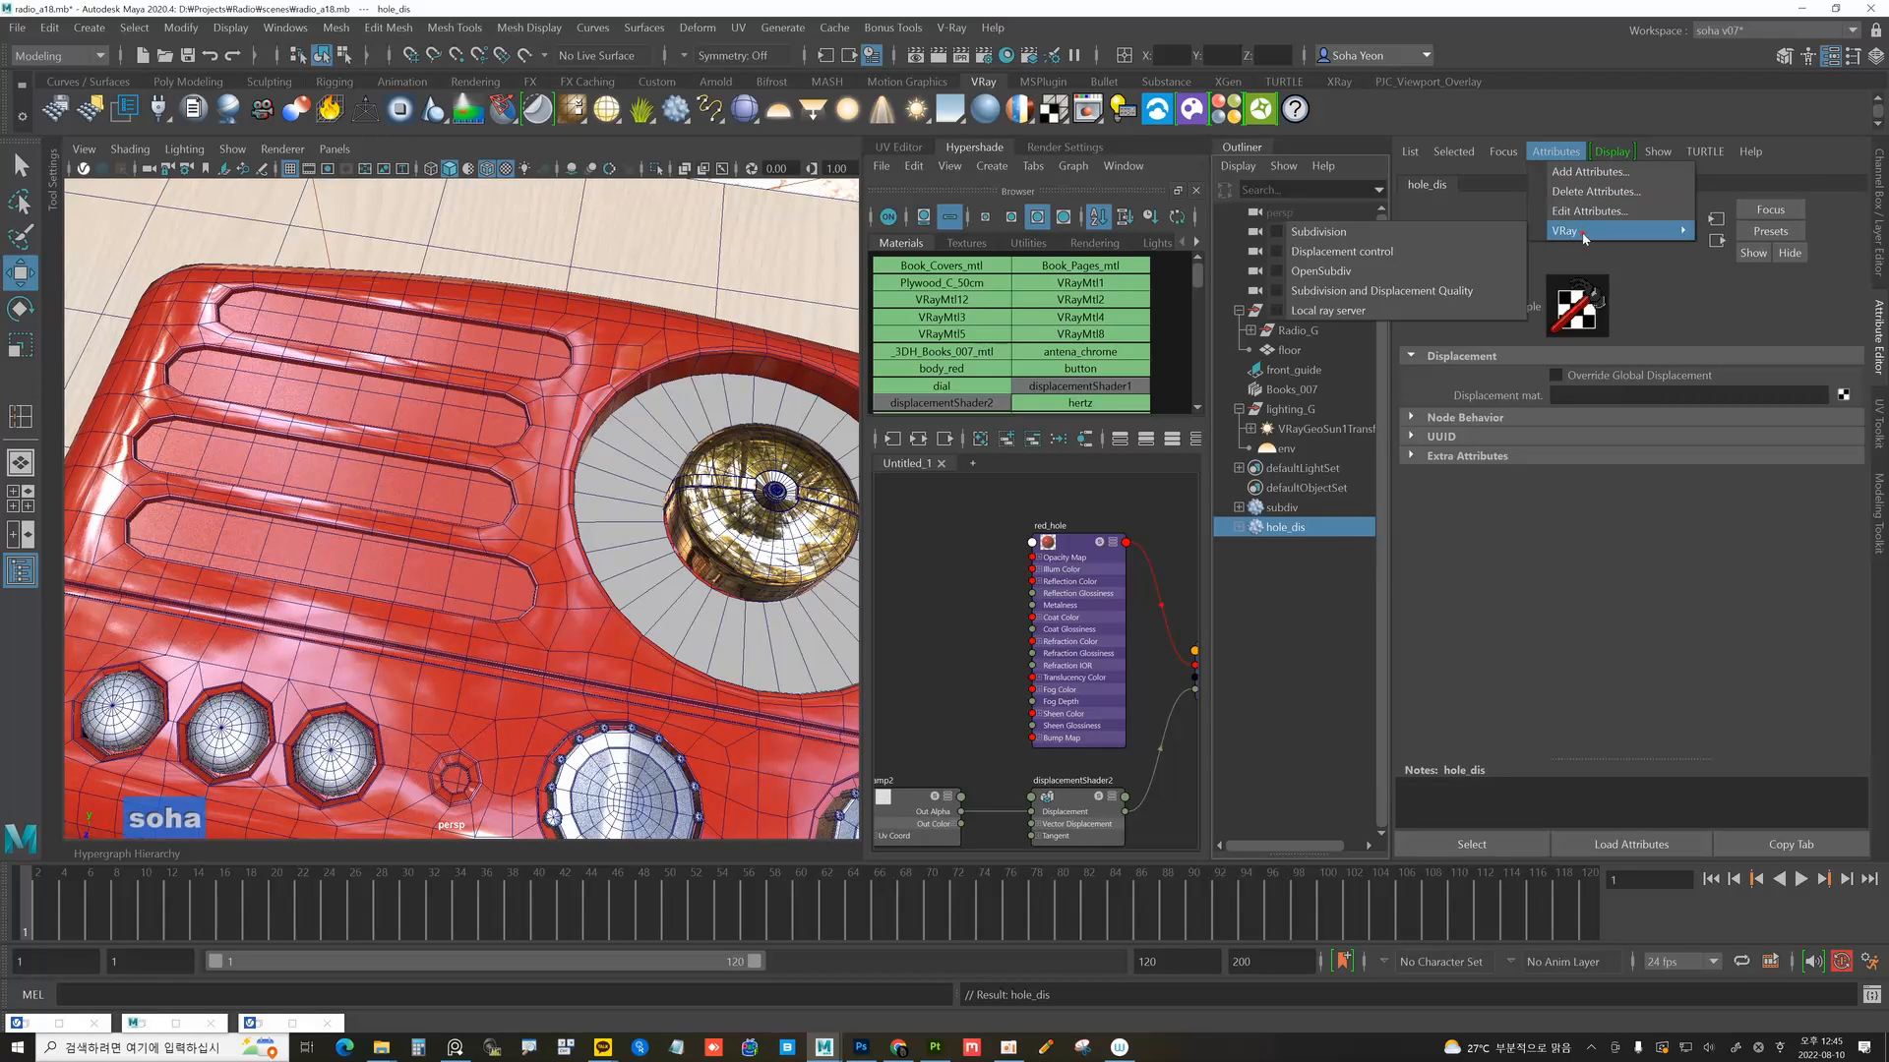
{"action": "left_click", "coordinate": [1380, 292]}
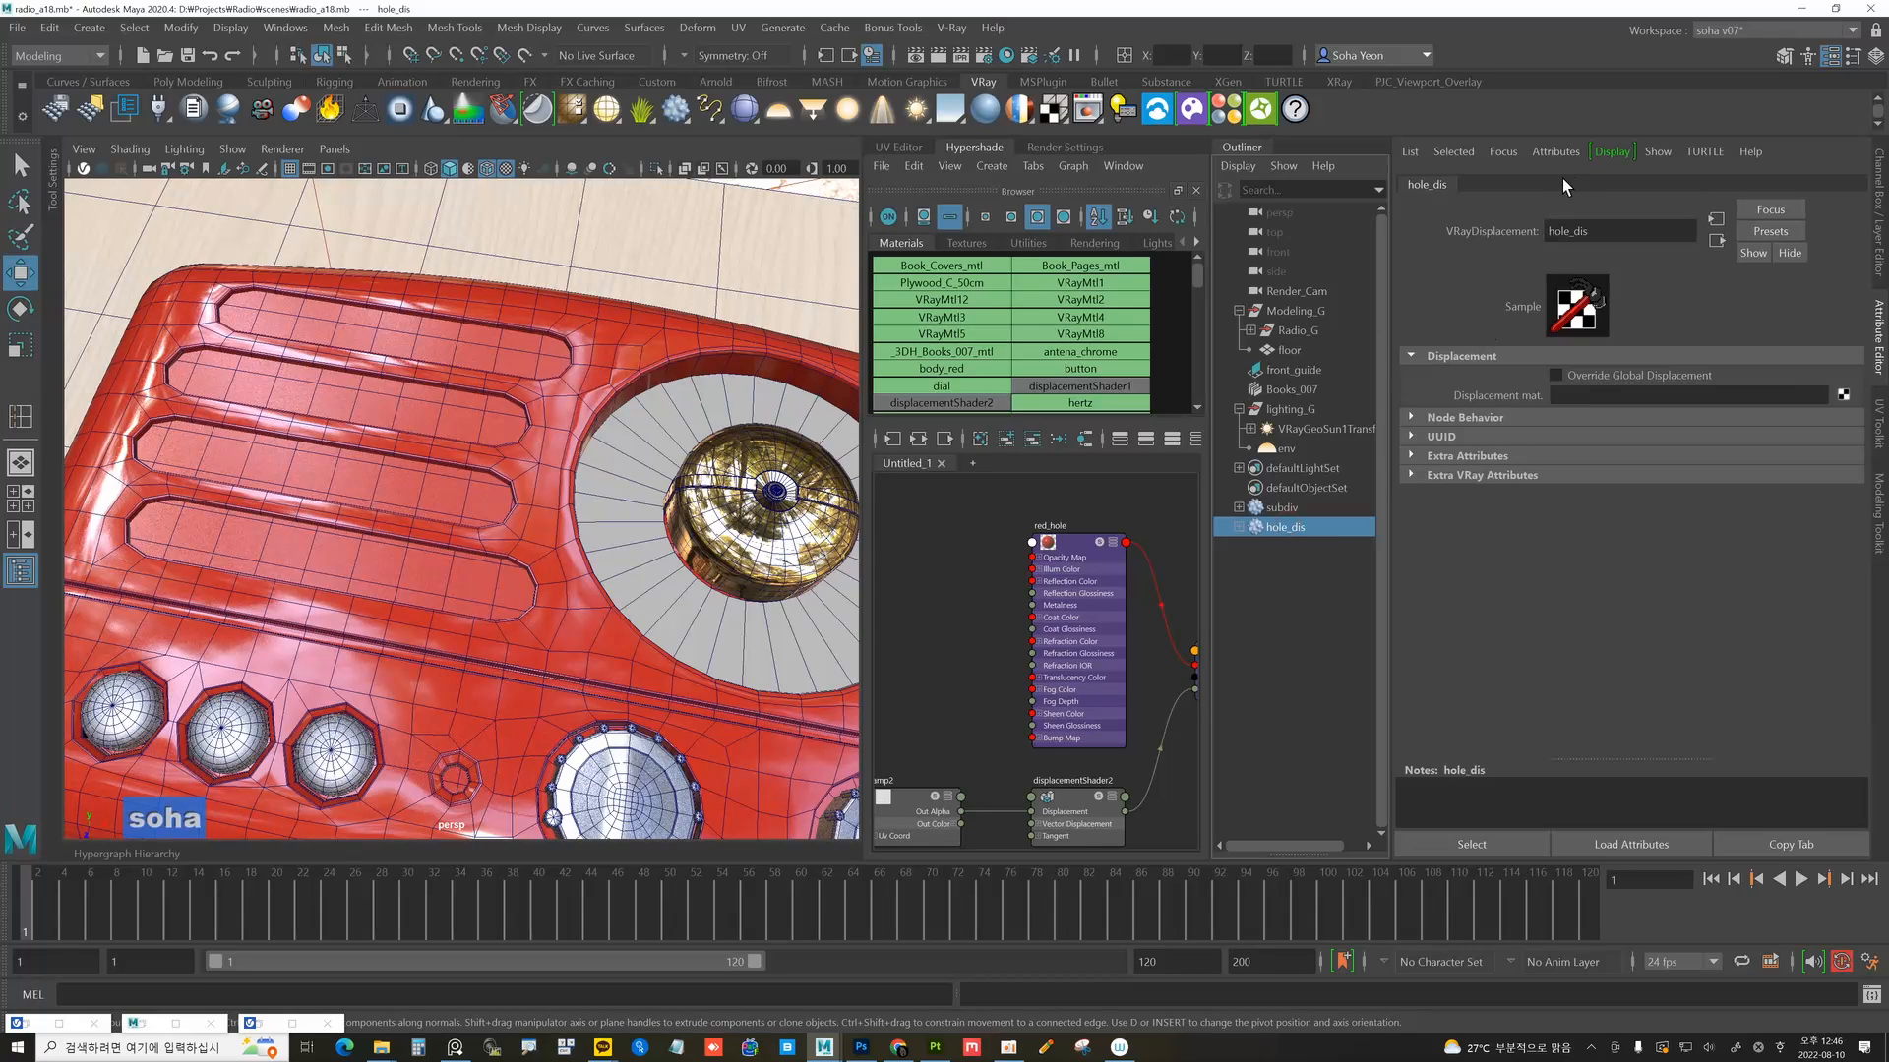
{"action": "left_click", "coordinate": [1556, 150]}
{"action": "mouse_move", "coordinate": [1662, 230]}
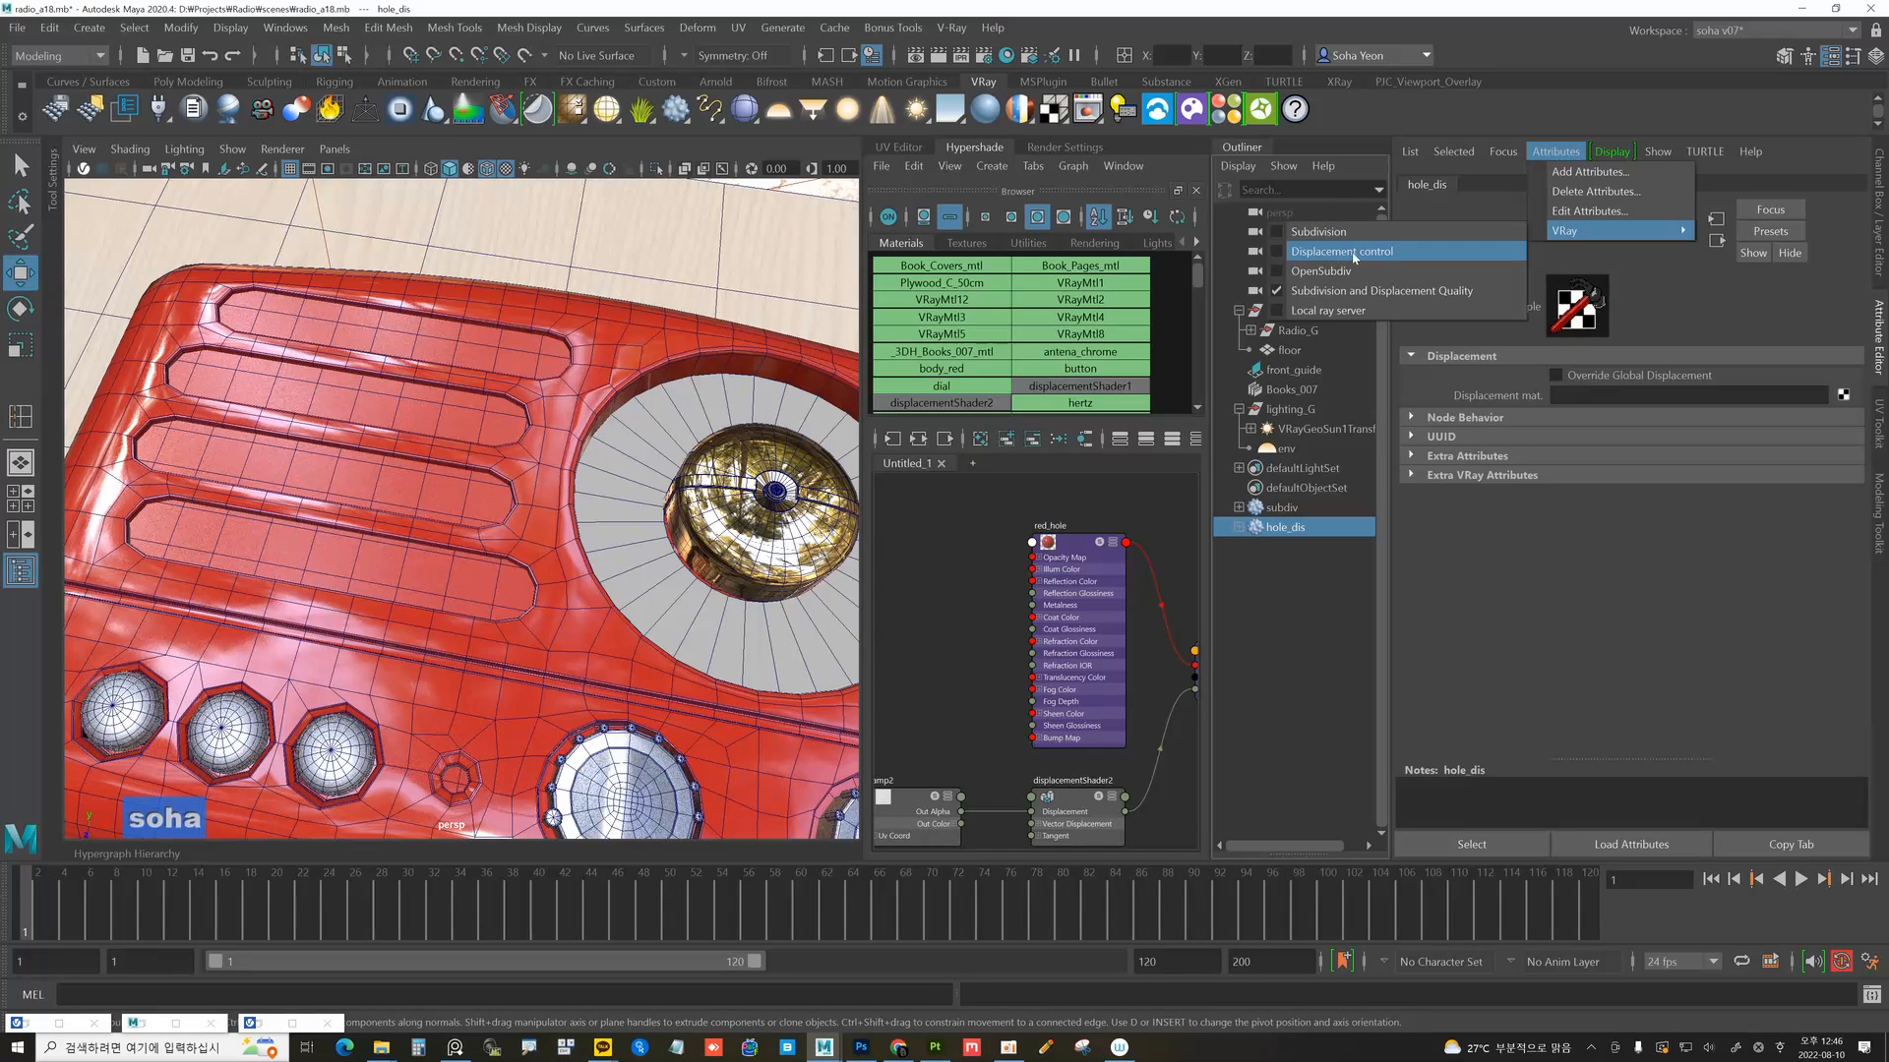
{"action": "left_click", "coordinate": [1279, 252]}
Set hole_dis's edge length to 1 and max subdivs to 20, and compare its settings with the subdiv set.
{"action": "left_click", "coordinate": [1466, 477]}
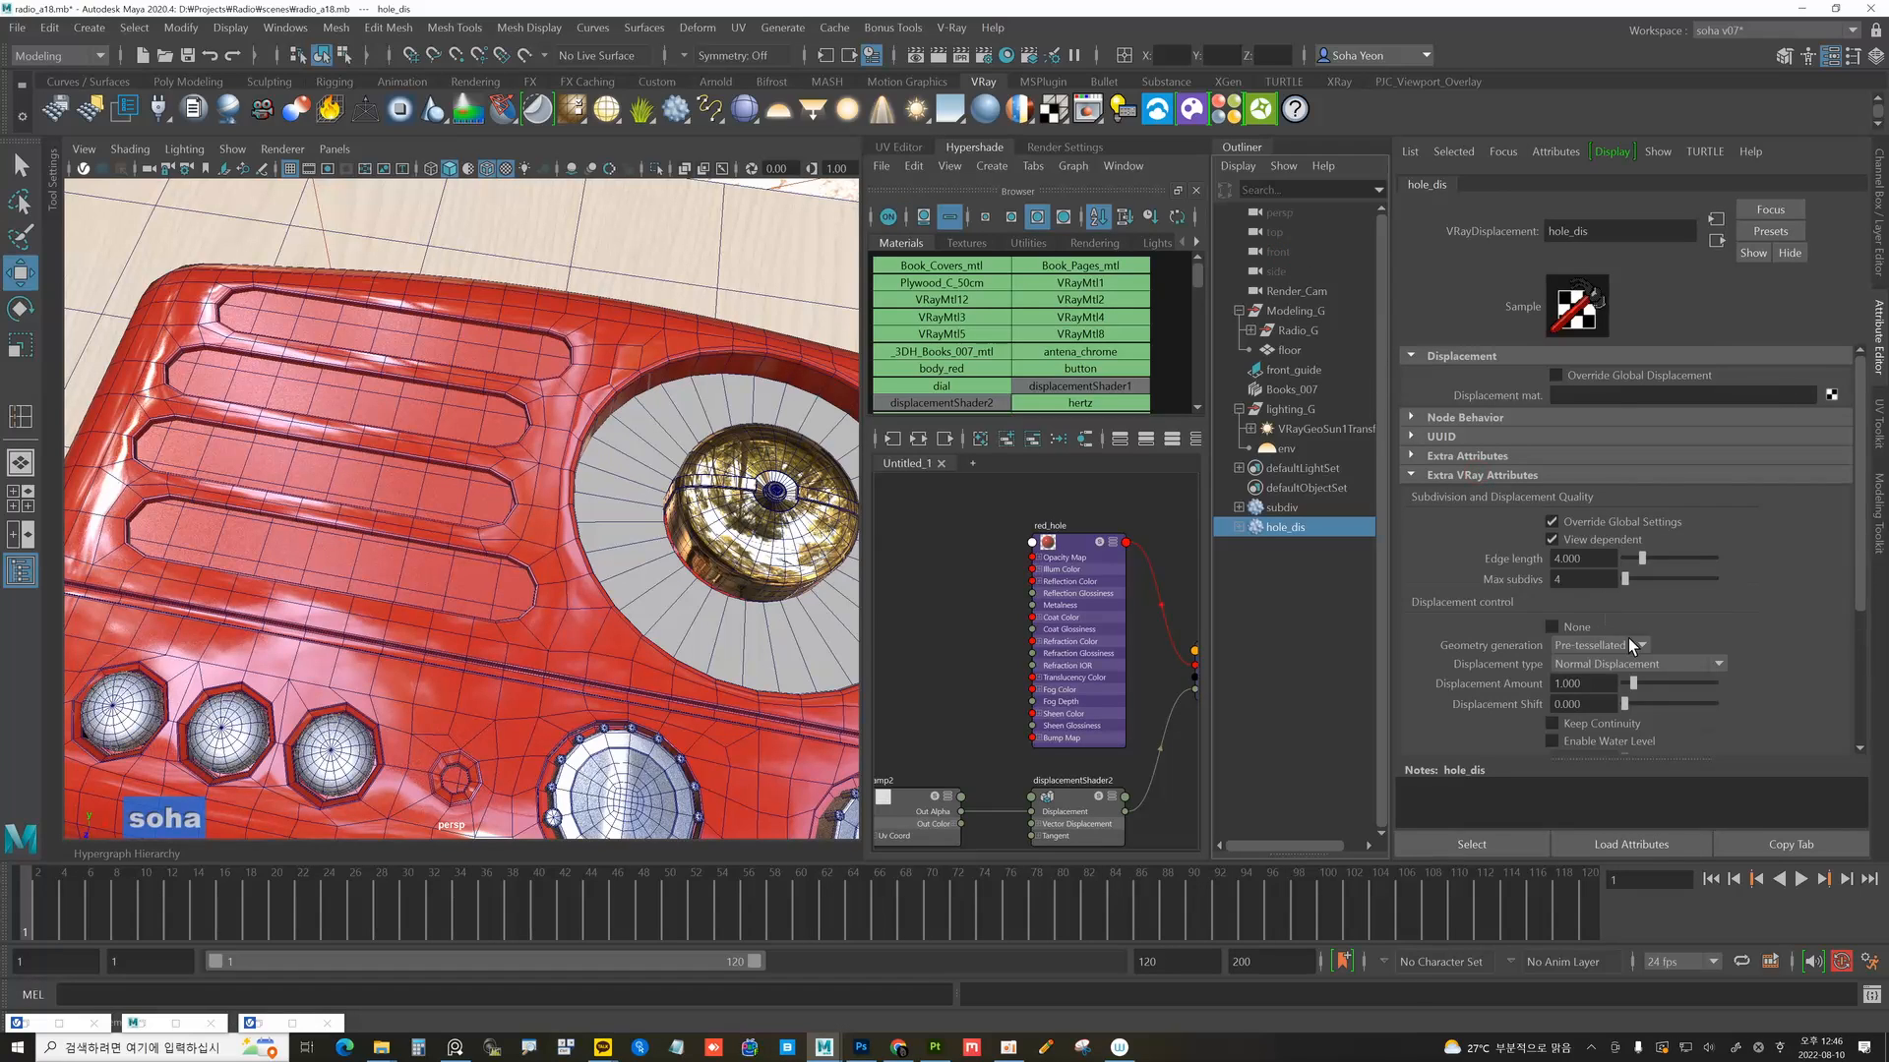
{"action": "scroll", "coordinate": [1628, 644], "scroll_direction": "down", "scroll_amount": 1}
{"action": "double_click", "coordinate": [1577, 530]}
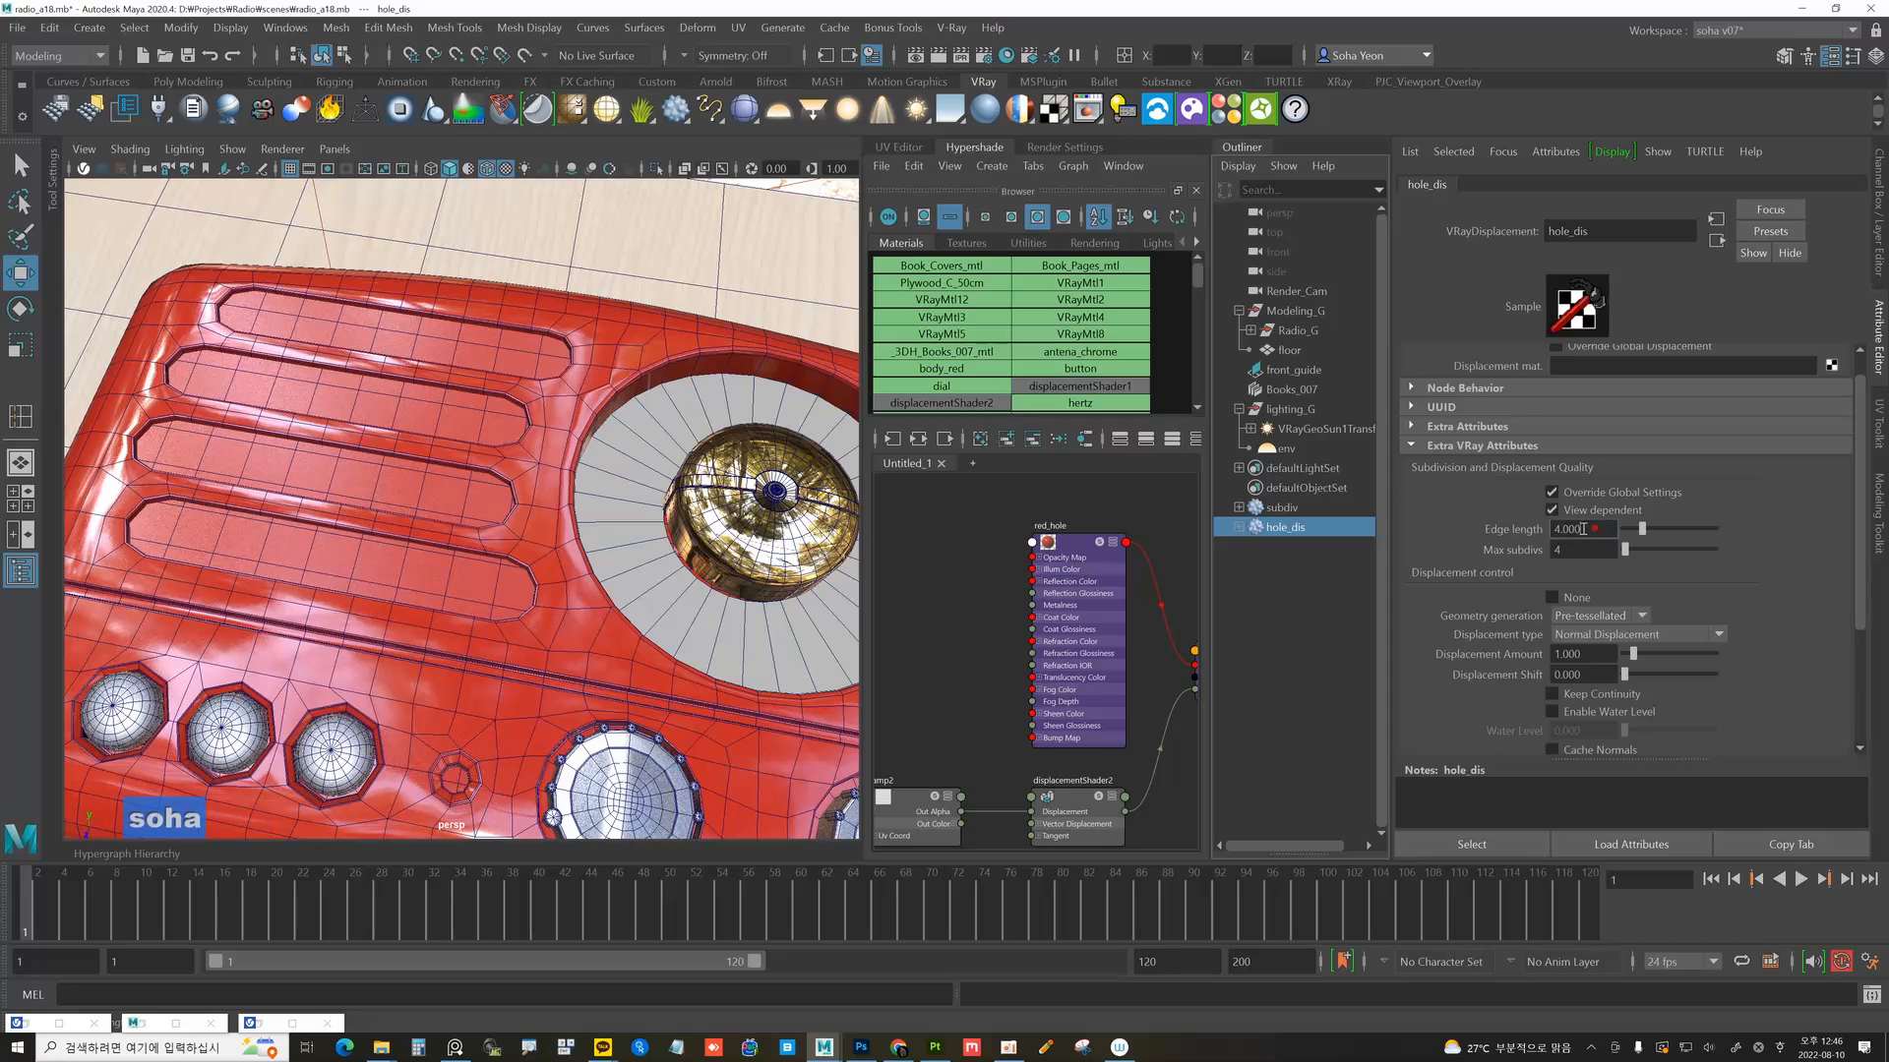
{"action": "type", "text": "1"}
{"action": "key", "text": "Tab"}
{"action": "type", "text": "20"}
{"action": "key", "text": "Return"}
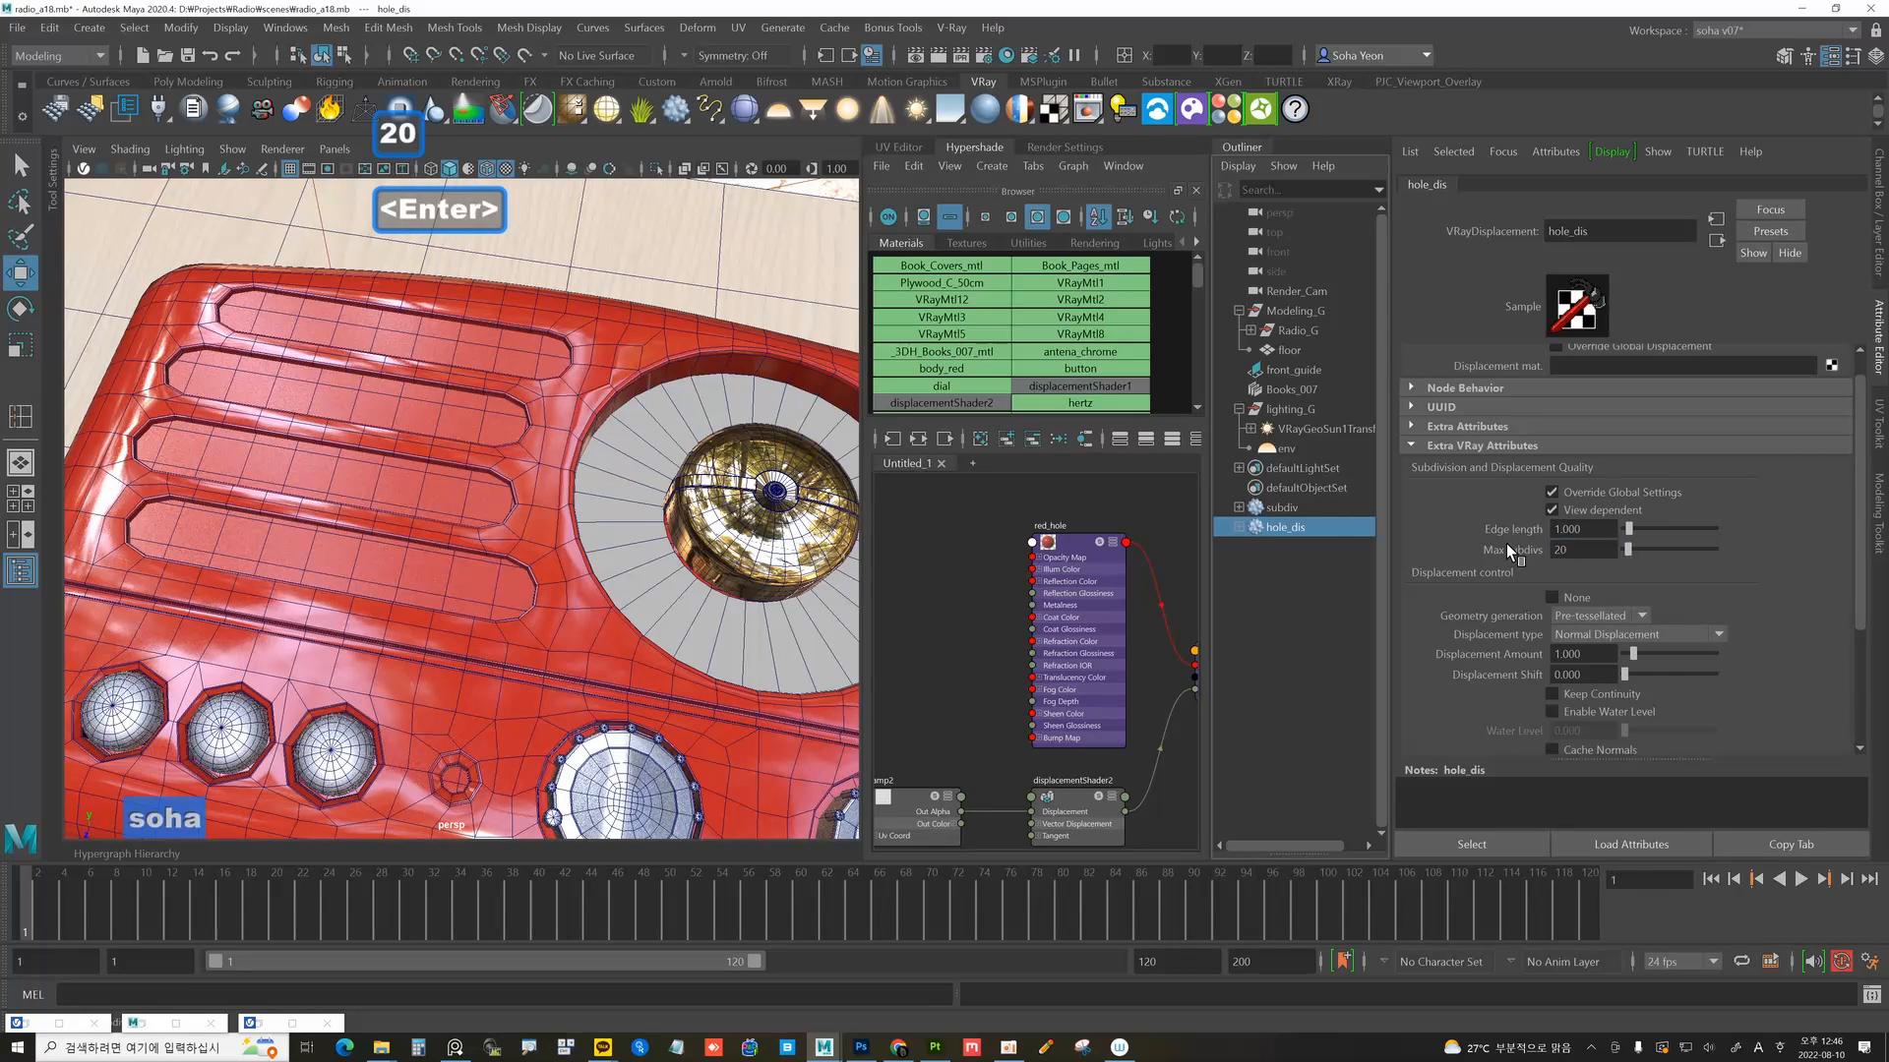
{"action": "left_click", "coordinate": [1296, 507]}
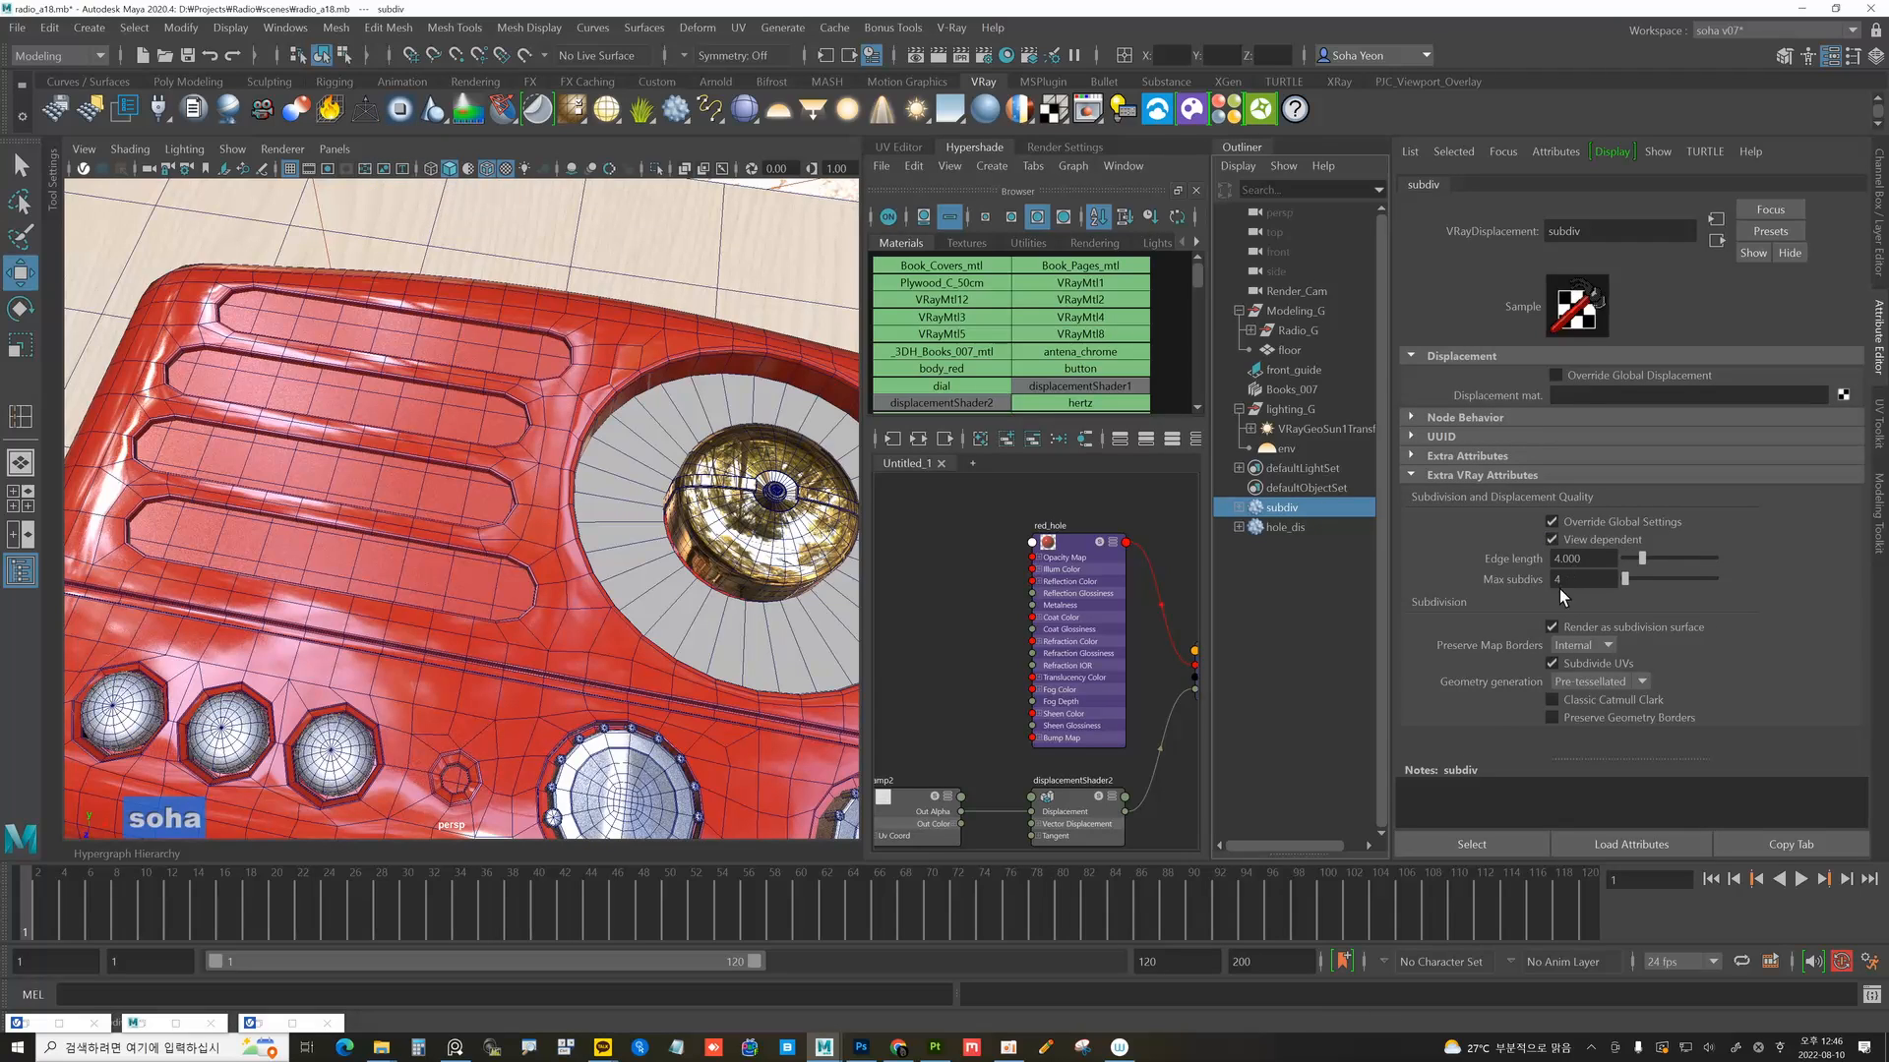
{"action": "left_click", "coordinate": [1288, 529]}
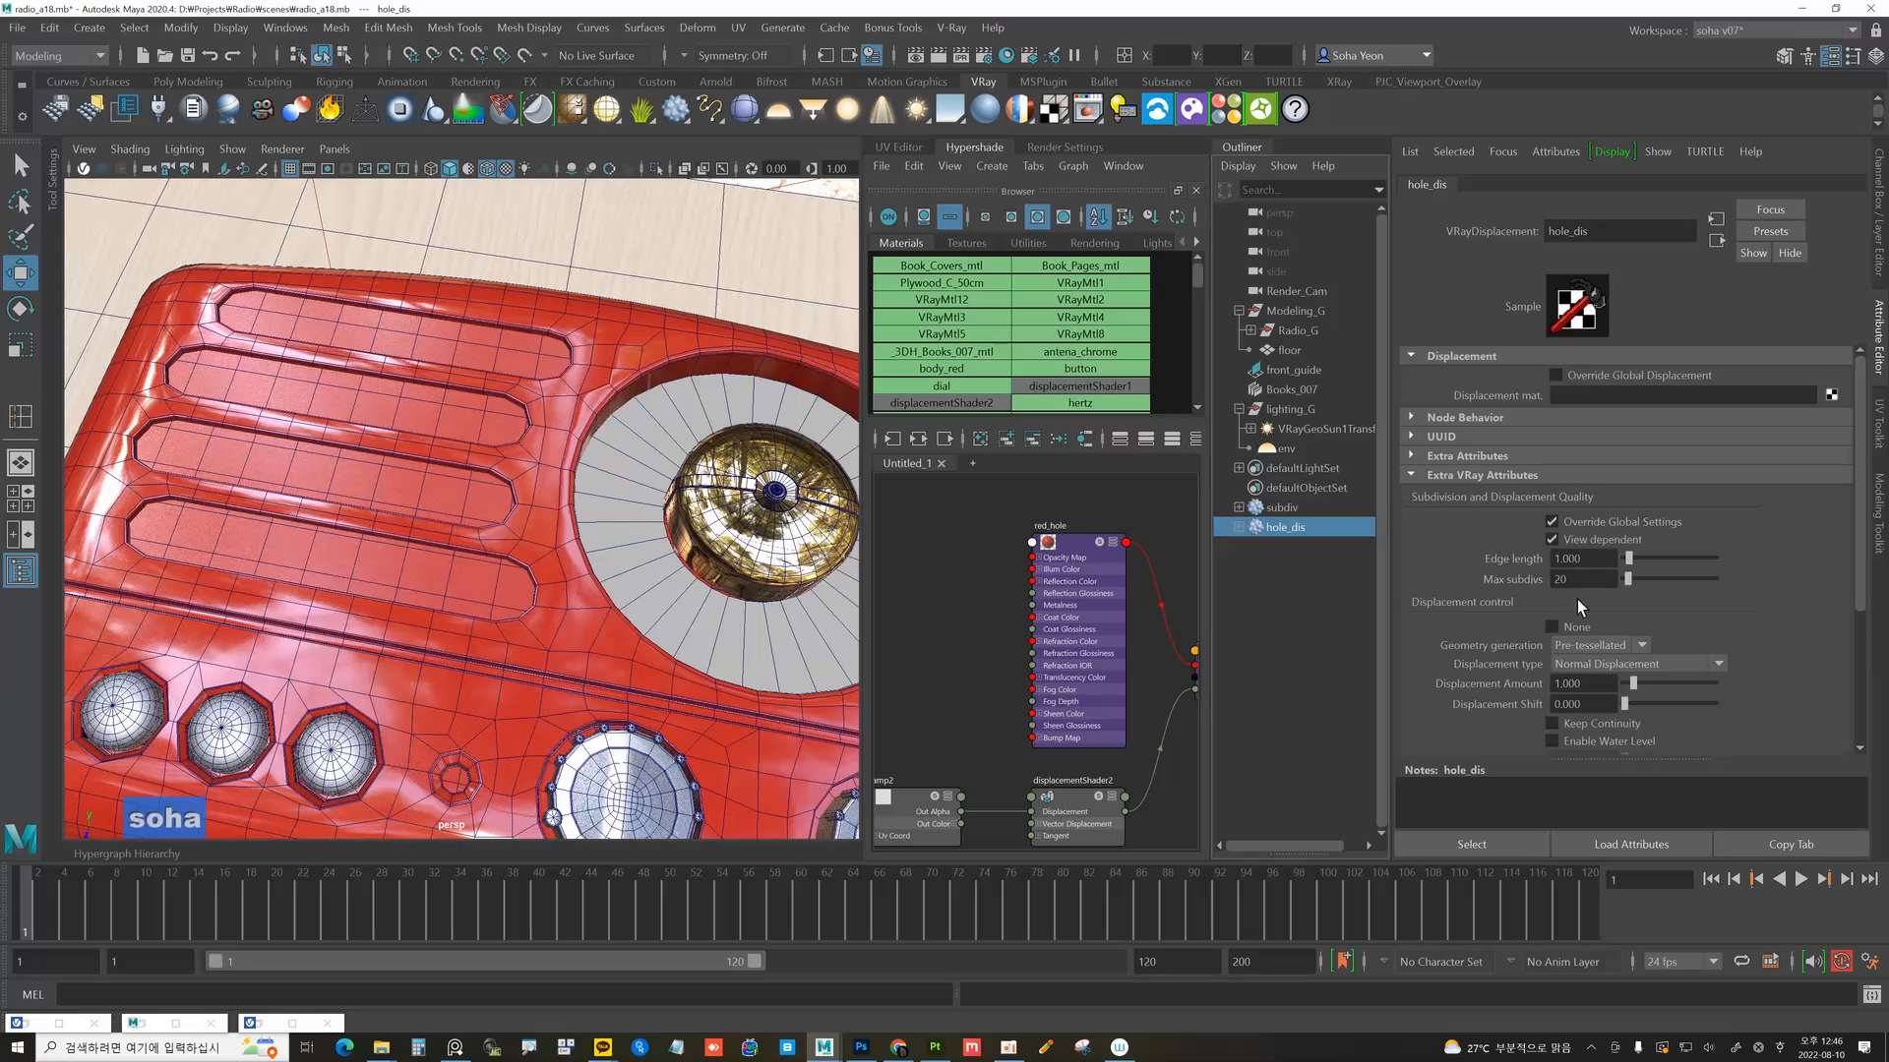
Set the hole_dis displacement amount to 0.1 and its displacement shift to -0.05.
{"action": "scroll", "coordinate": [1578, 605], "scroll_direction": "down", "scroll_amount": 1}
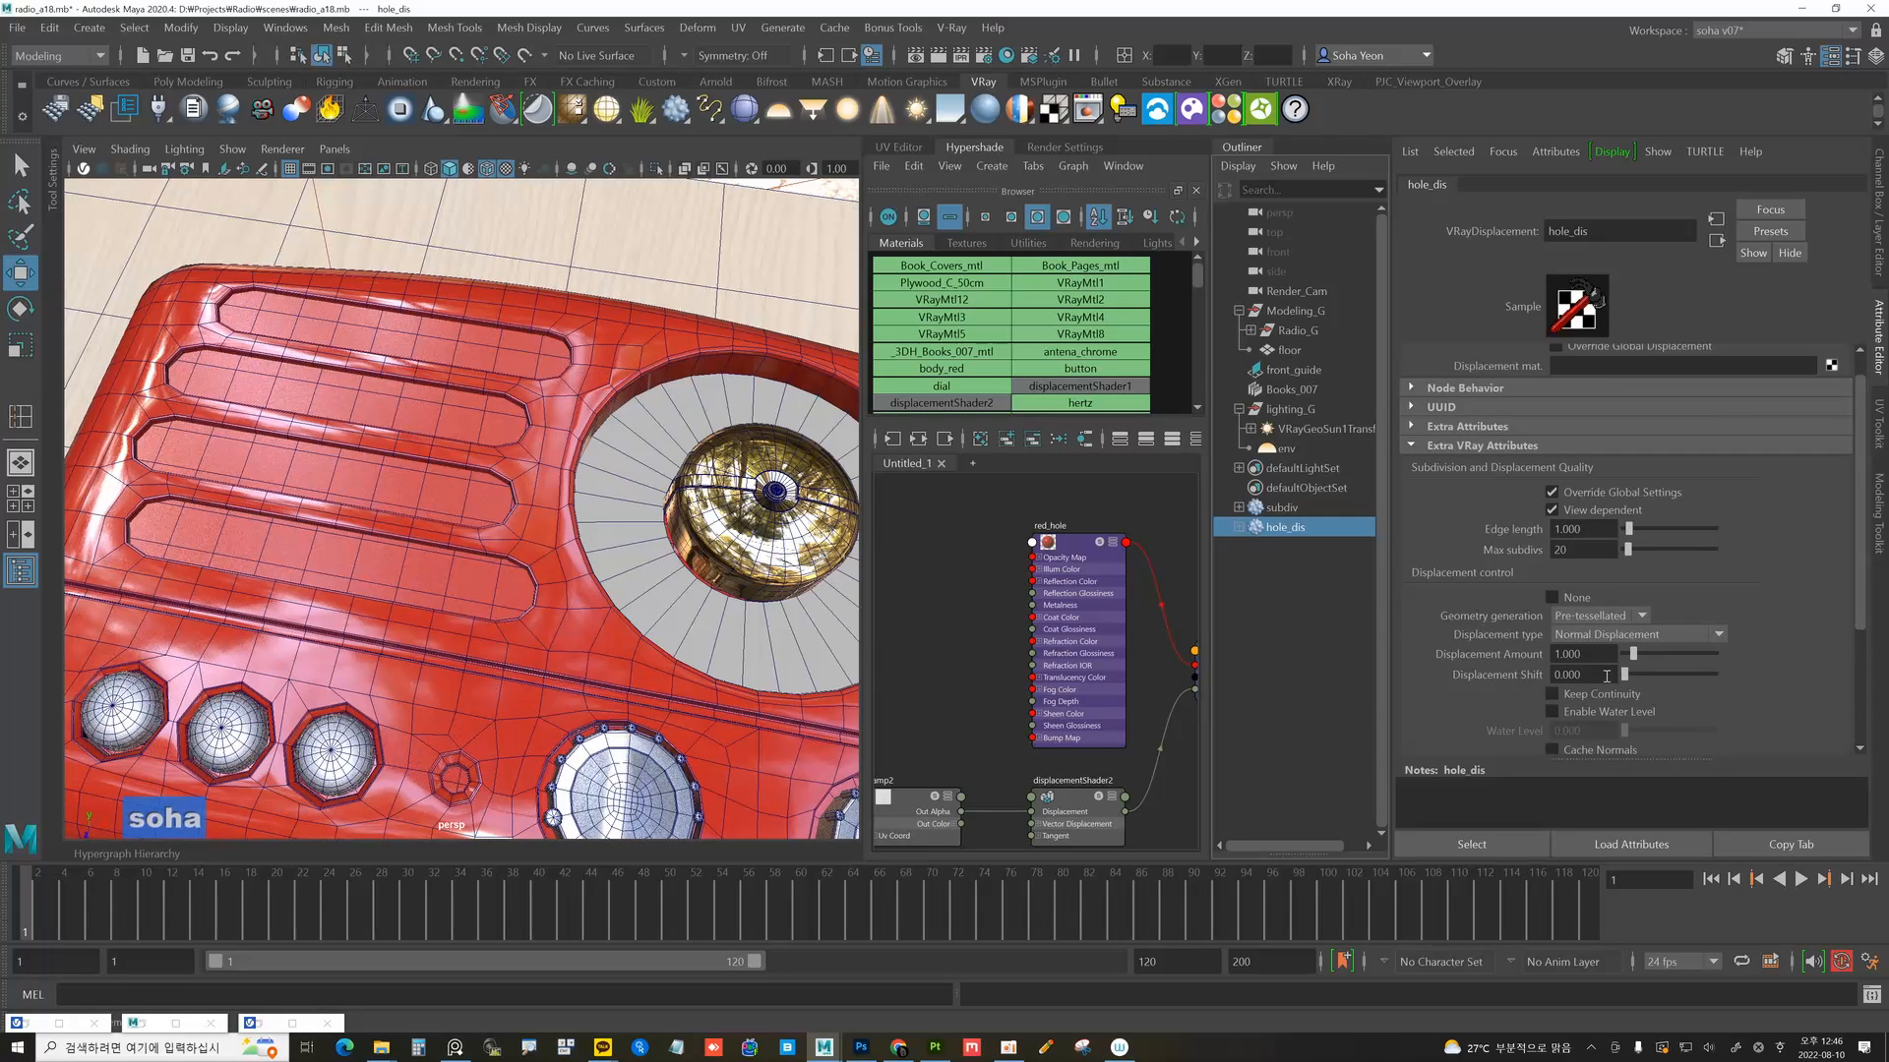
{"action": "left_click", "coordinate": [1588, 651]}
{"action": "type", "text": "0."}
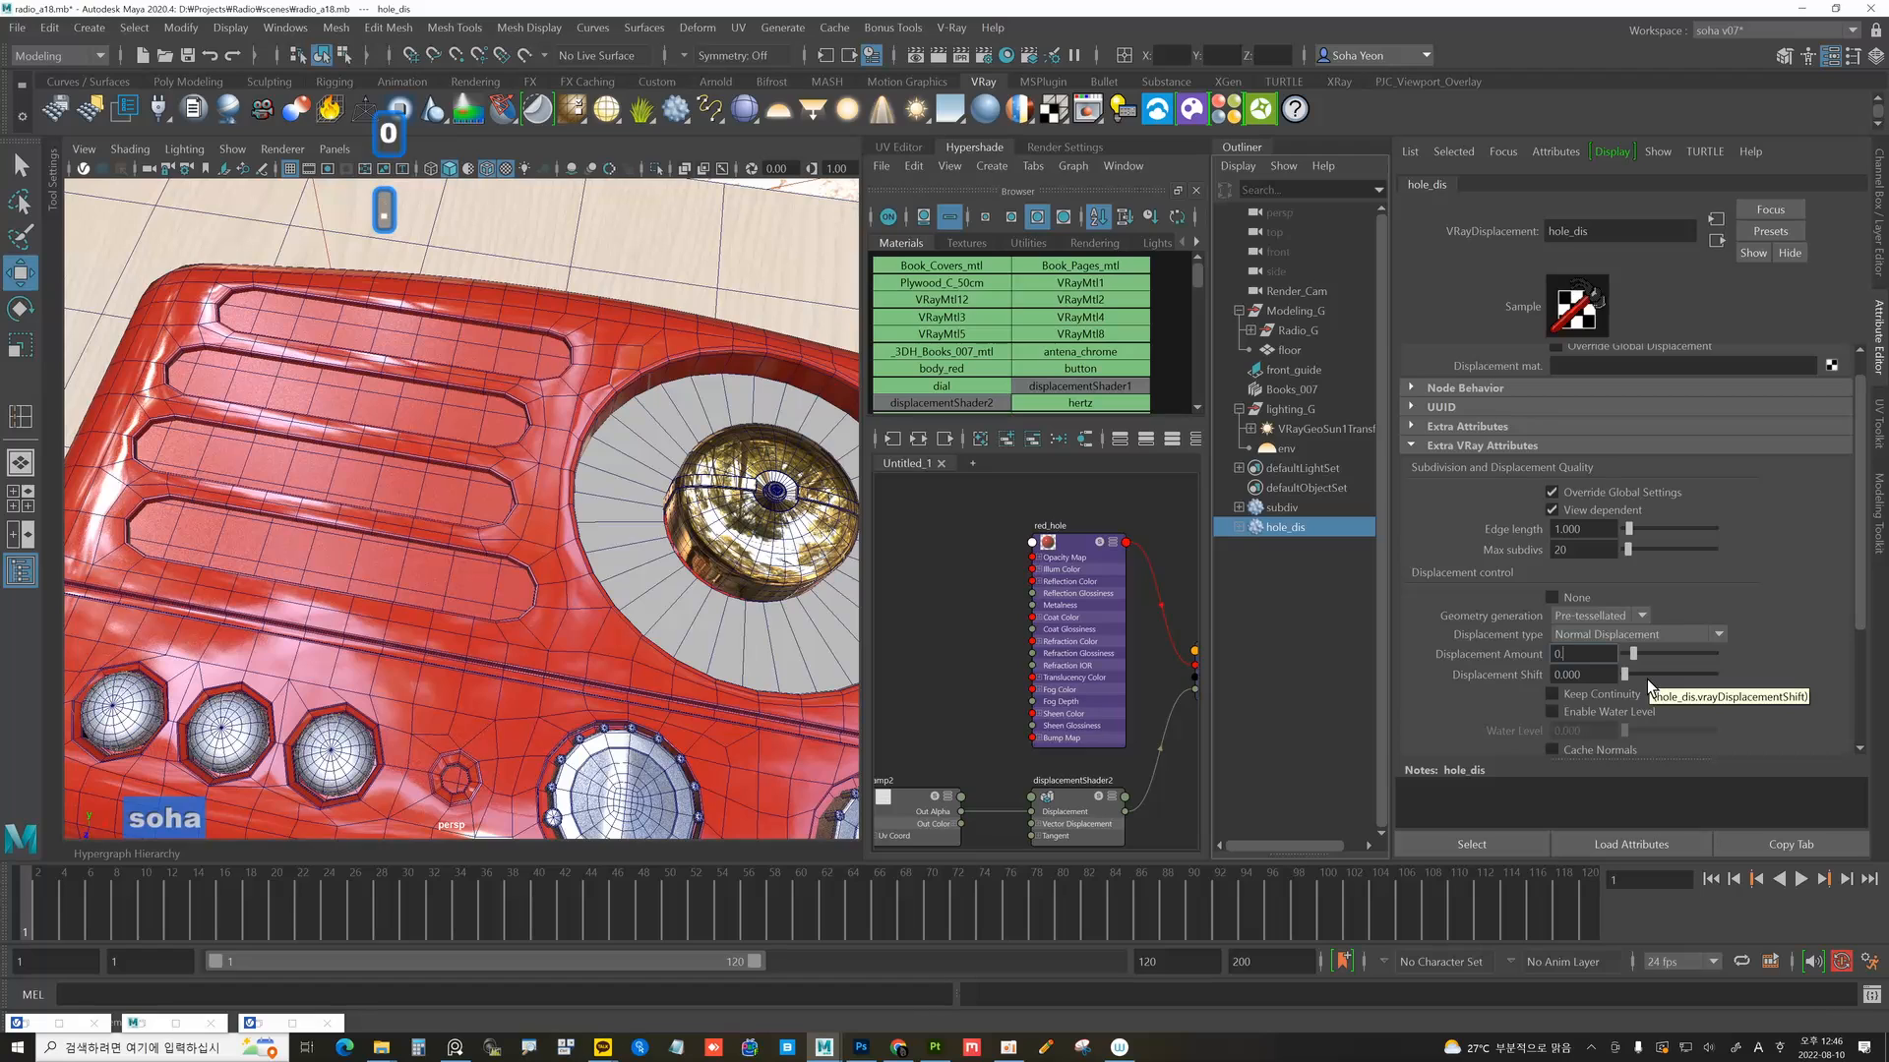
{"action": "type", "text": "1"}
{"action": "key", "text": "Return"}
{"action": "left_click", "coordinate": [1589, 675]}
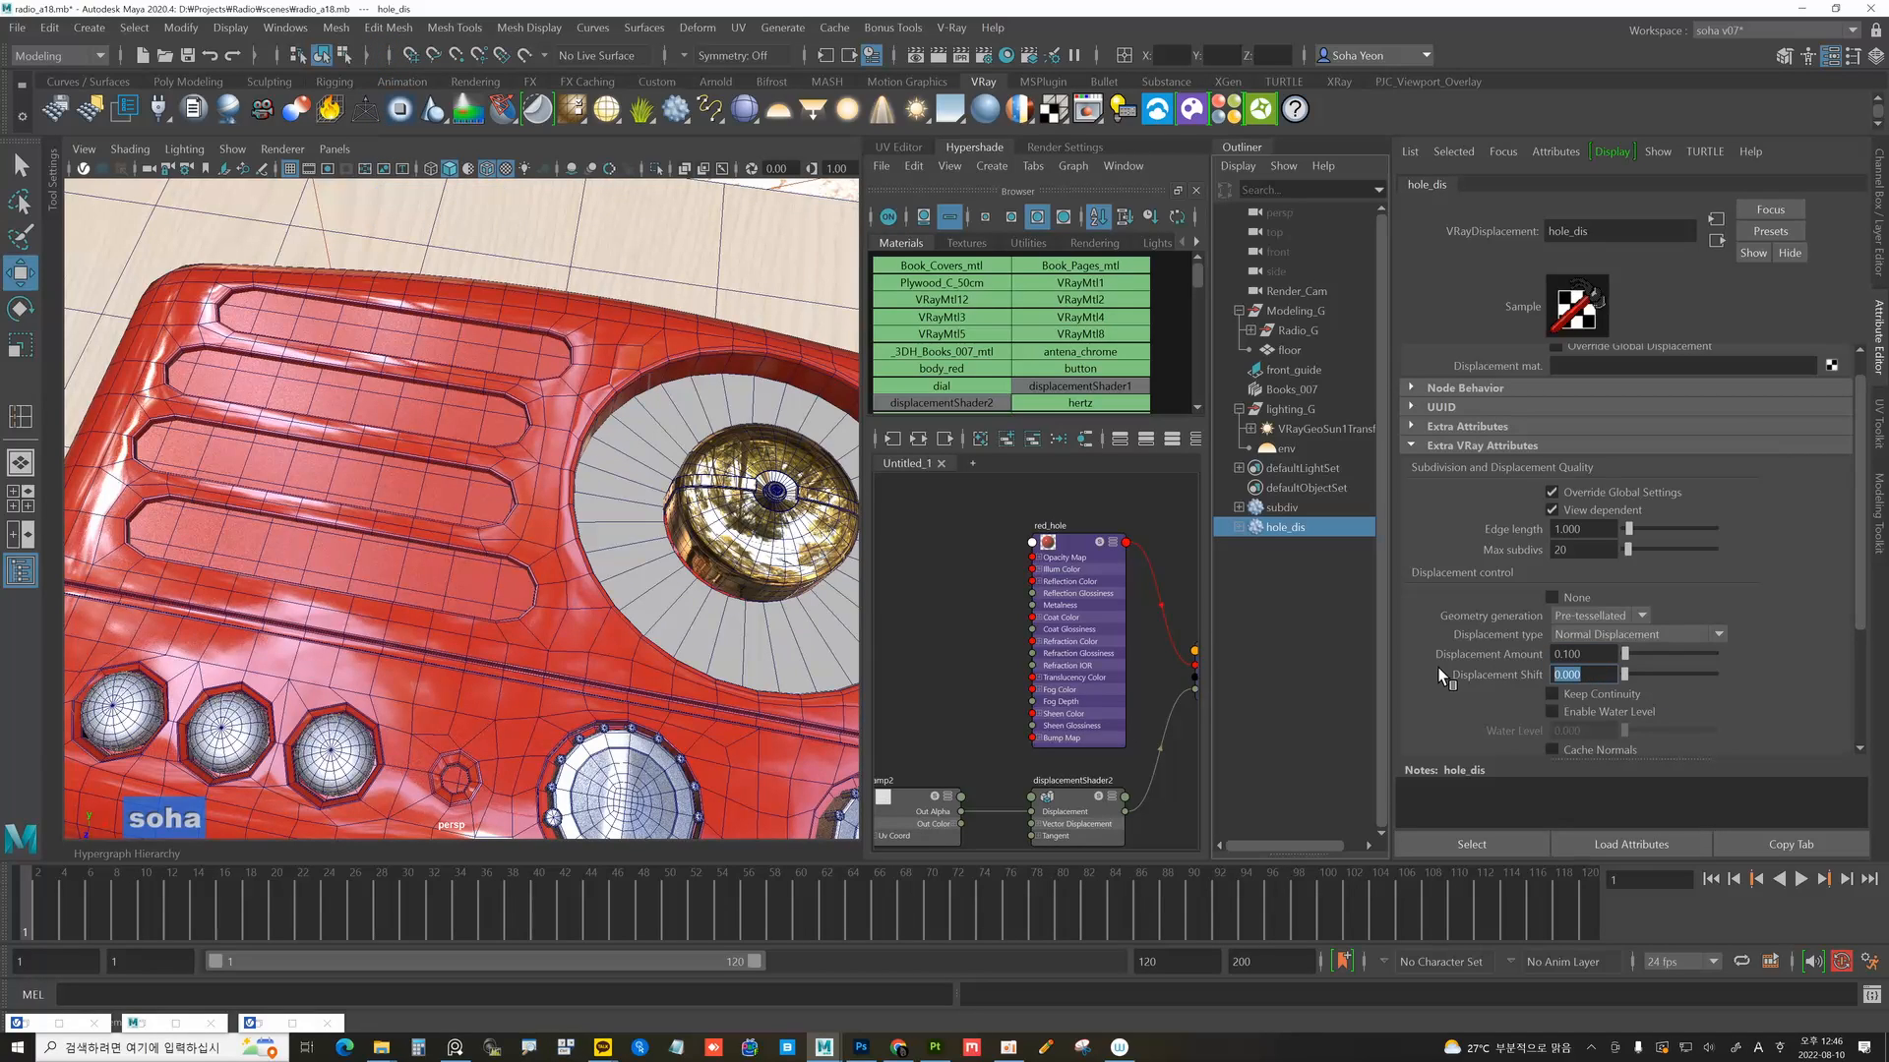
{"action": "type", "text": "-0.05"}
{"action": "key", "text": "Return"}
Render a region over the radio's speaker slots in the V-Ray Frame Buffer and examine the holes up close.
{"action": "key", "text": "alt"}
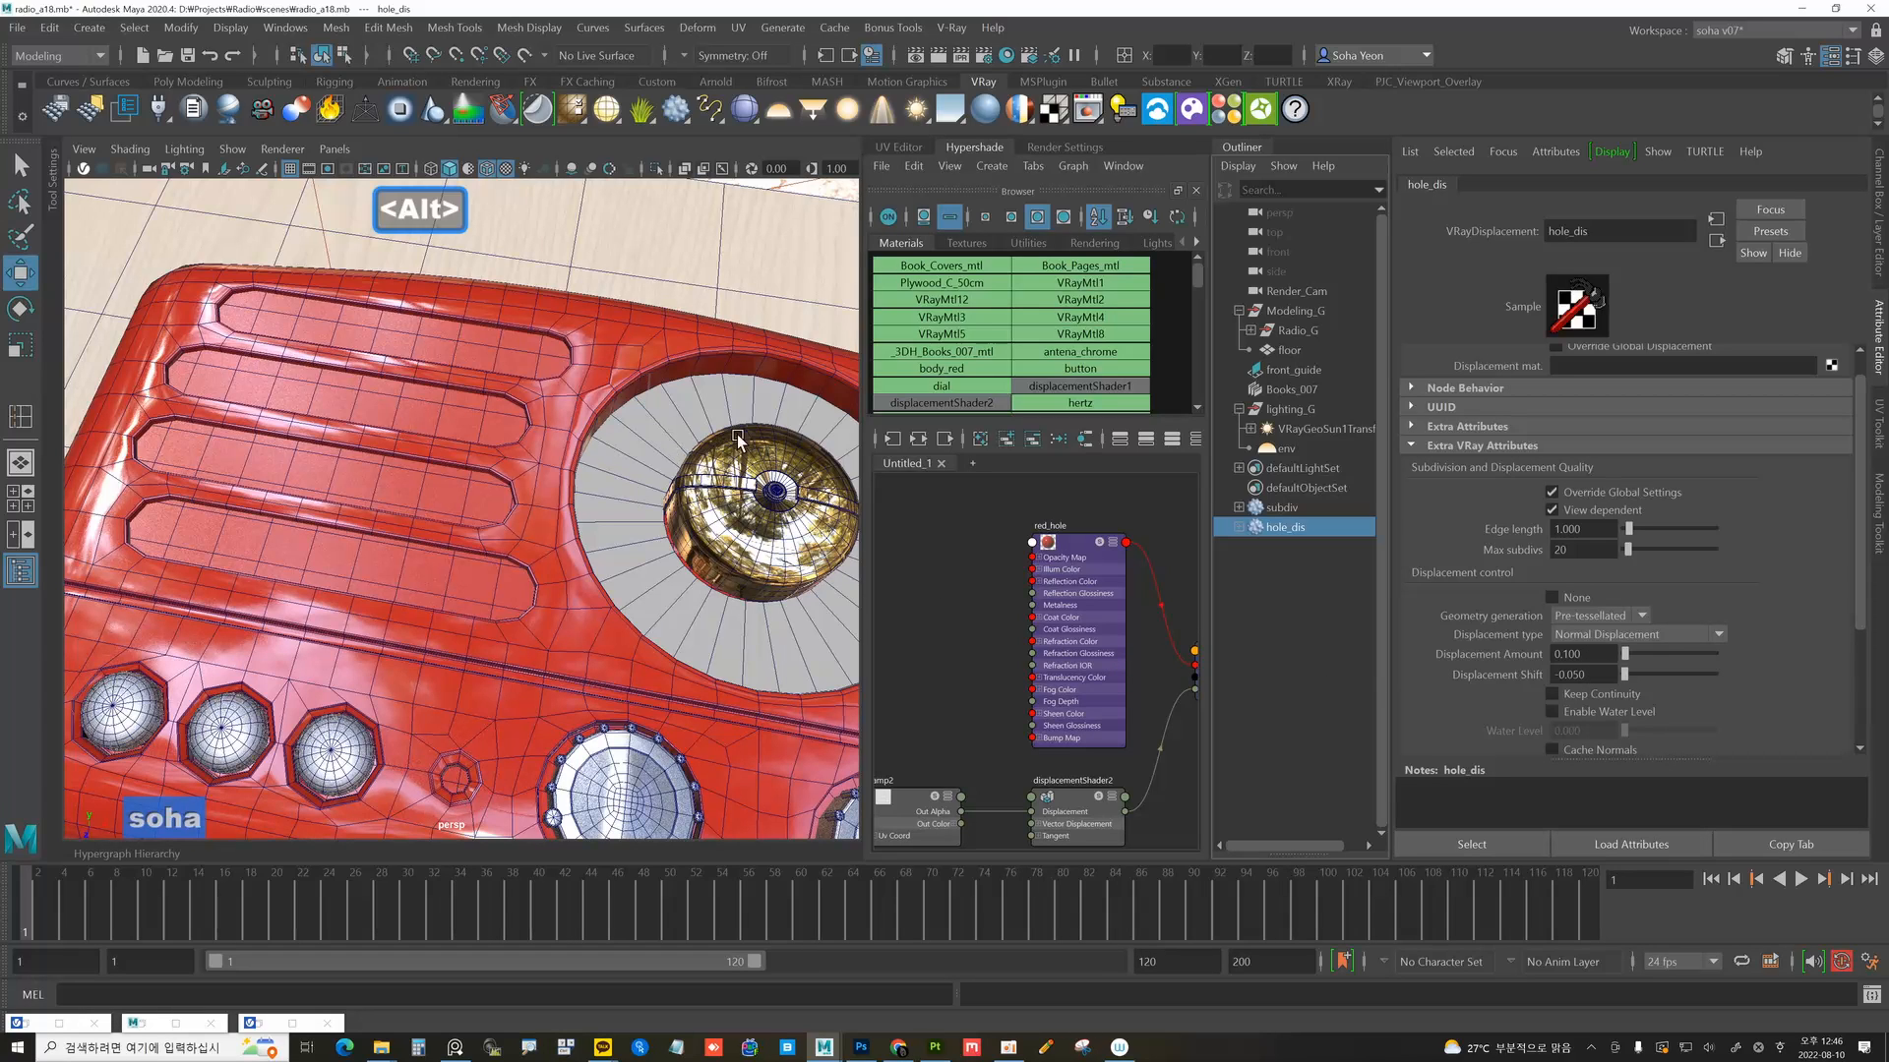
{"action": "left_click", "coordinate": [1087, 109]}
{"action": "left_click", "coordinate": [805, 203]}
{"action": "left_click_drag", "start_coordinate": [333, 372], "coordinate": [560, 583]}
{"action": "left_click", "coordinate": [882, 204]}
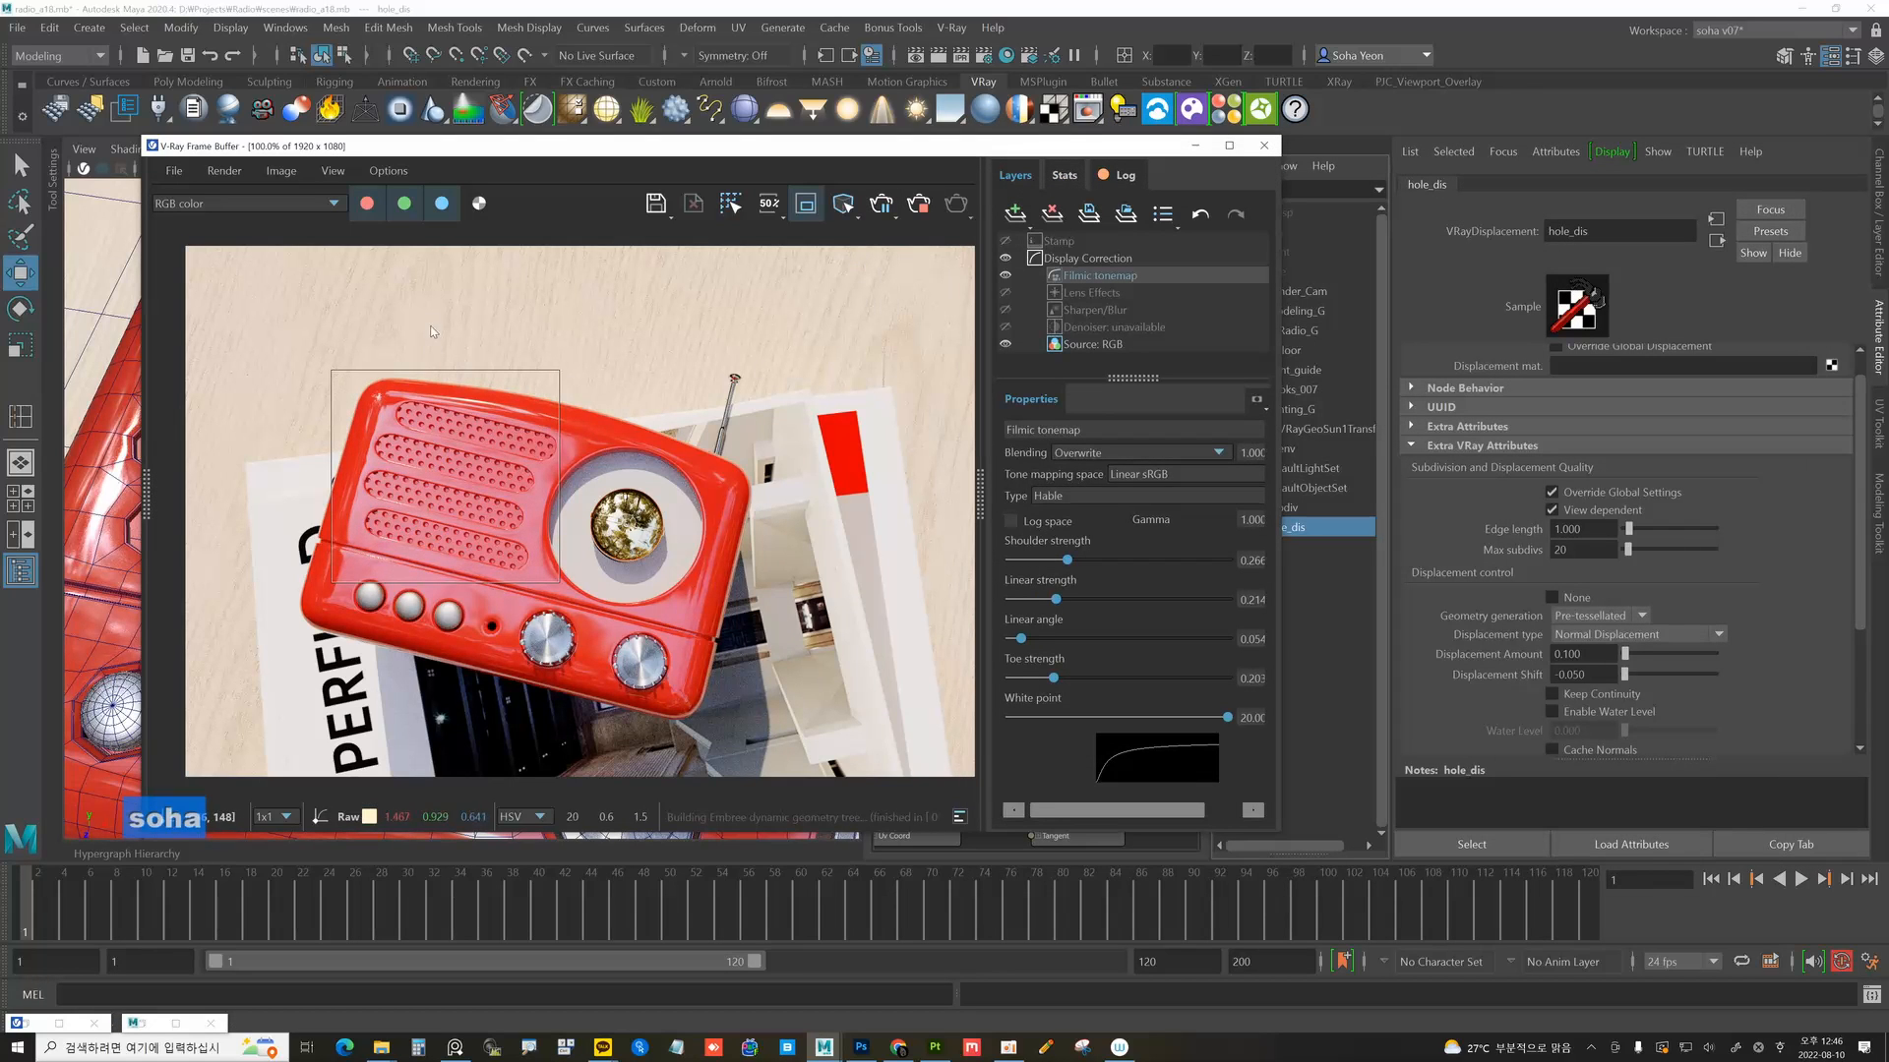
{"action": "scroll", "coordinate": [469, 479], "scroll_direction": "up", "scroll_amount": 1}
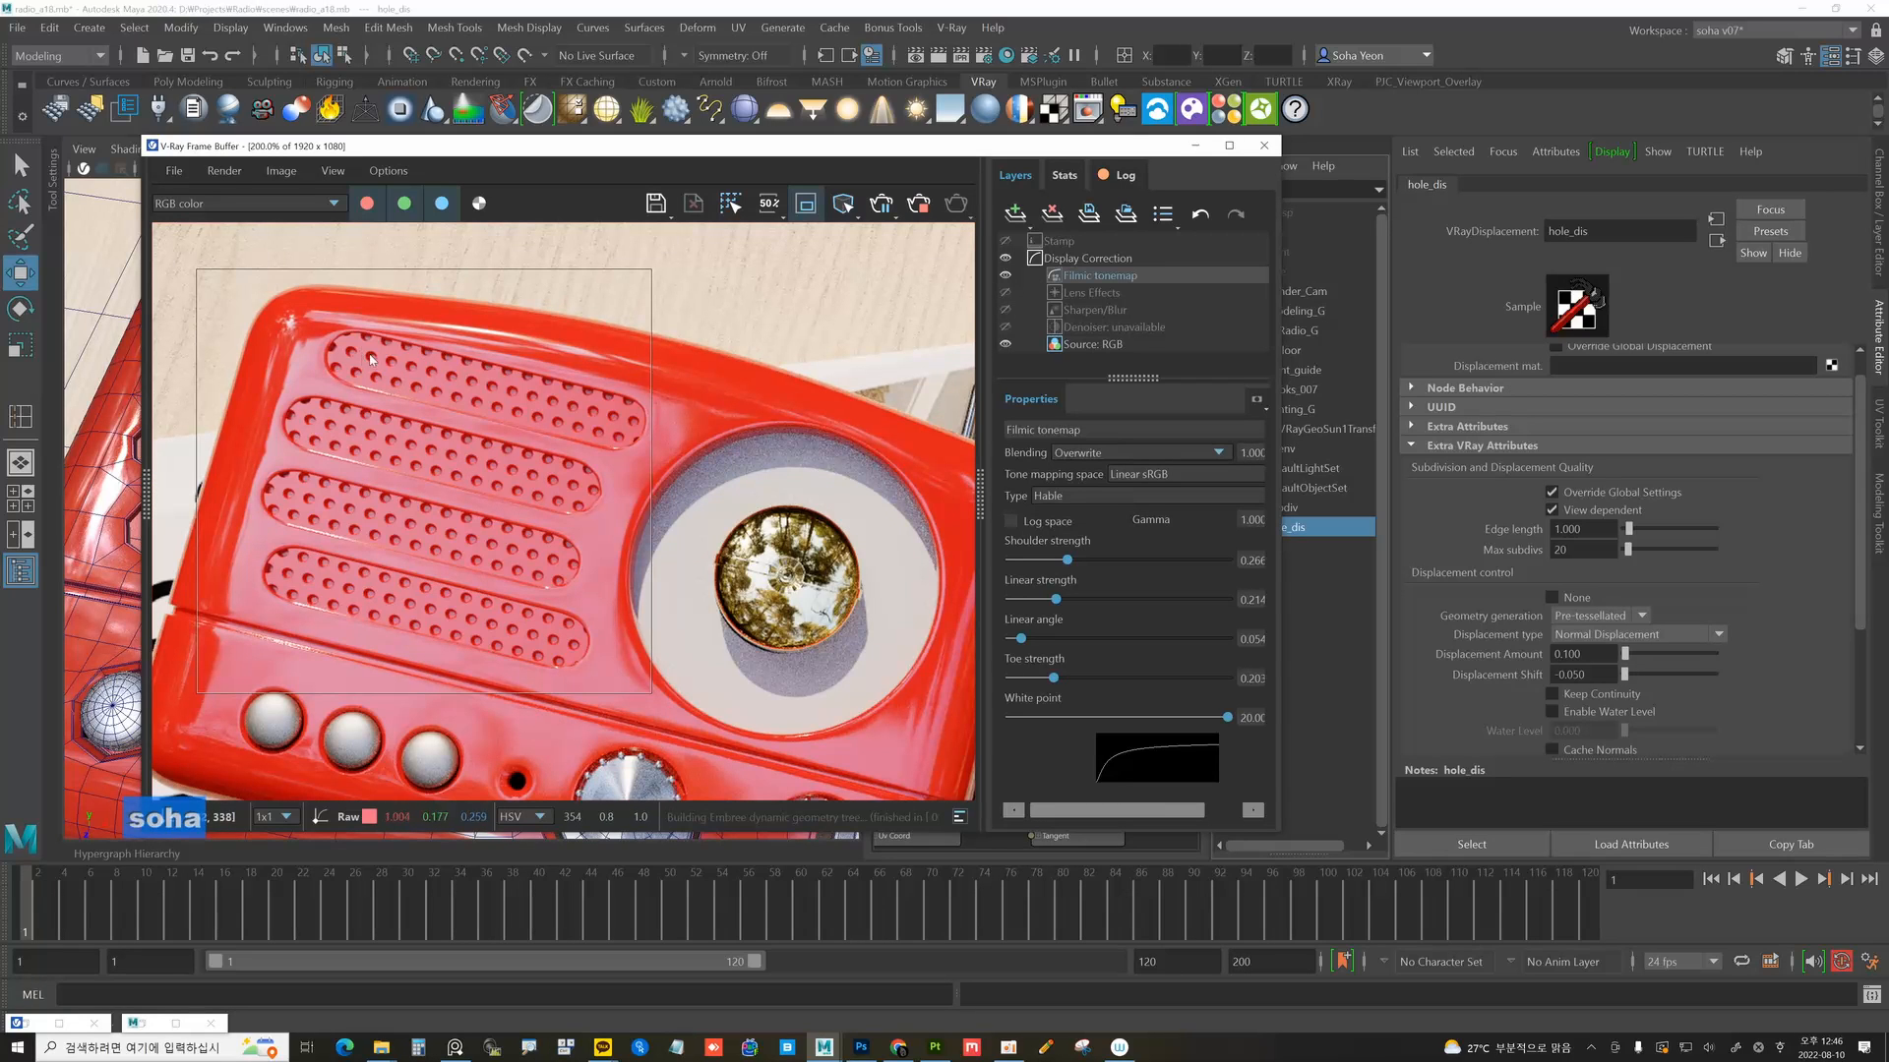
{"action": "scroll", "coordinate": [325, 522], "scroll_direction": "up", "scroll_amount": 1}
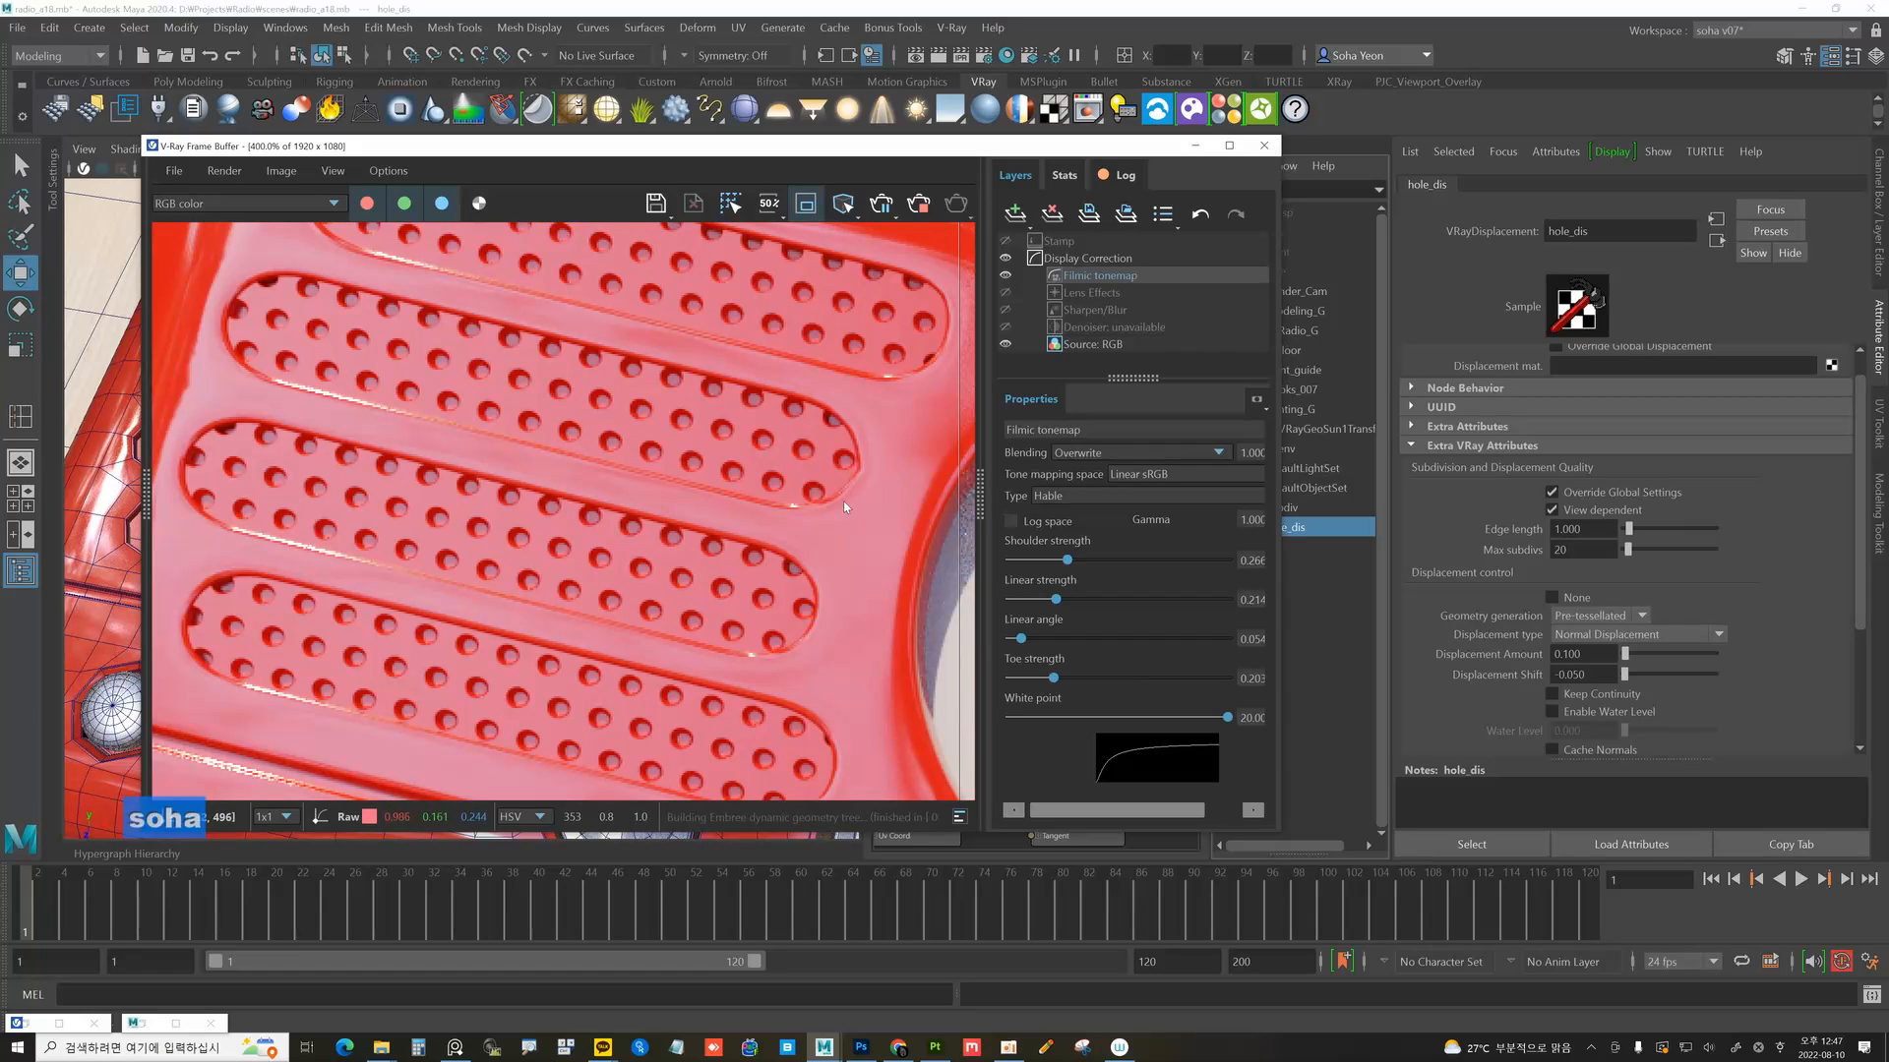
Enable the water level for the hole_dis displacement and set it to 0.02.
{"action": "scroll", "coordinate": [1623, 698], "scroll_direction": "down", "scroll_amount": 1}
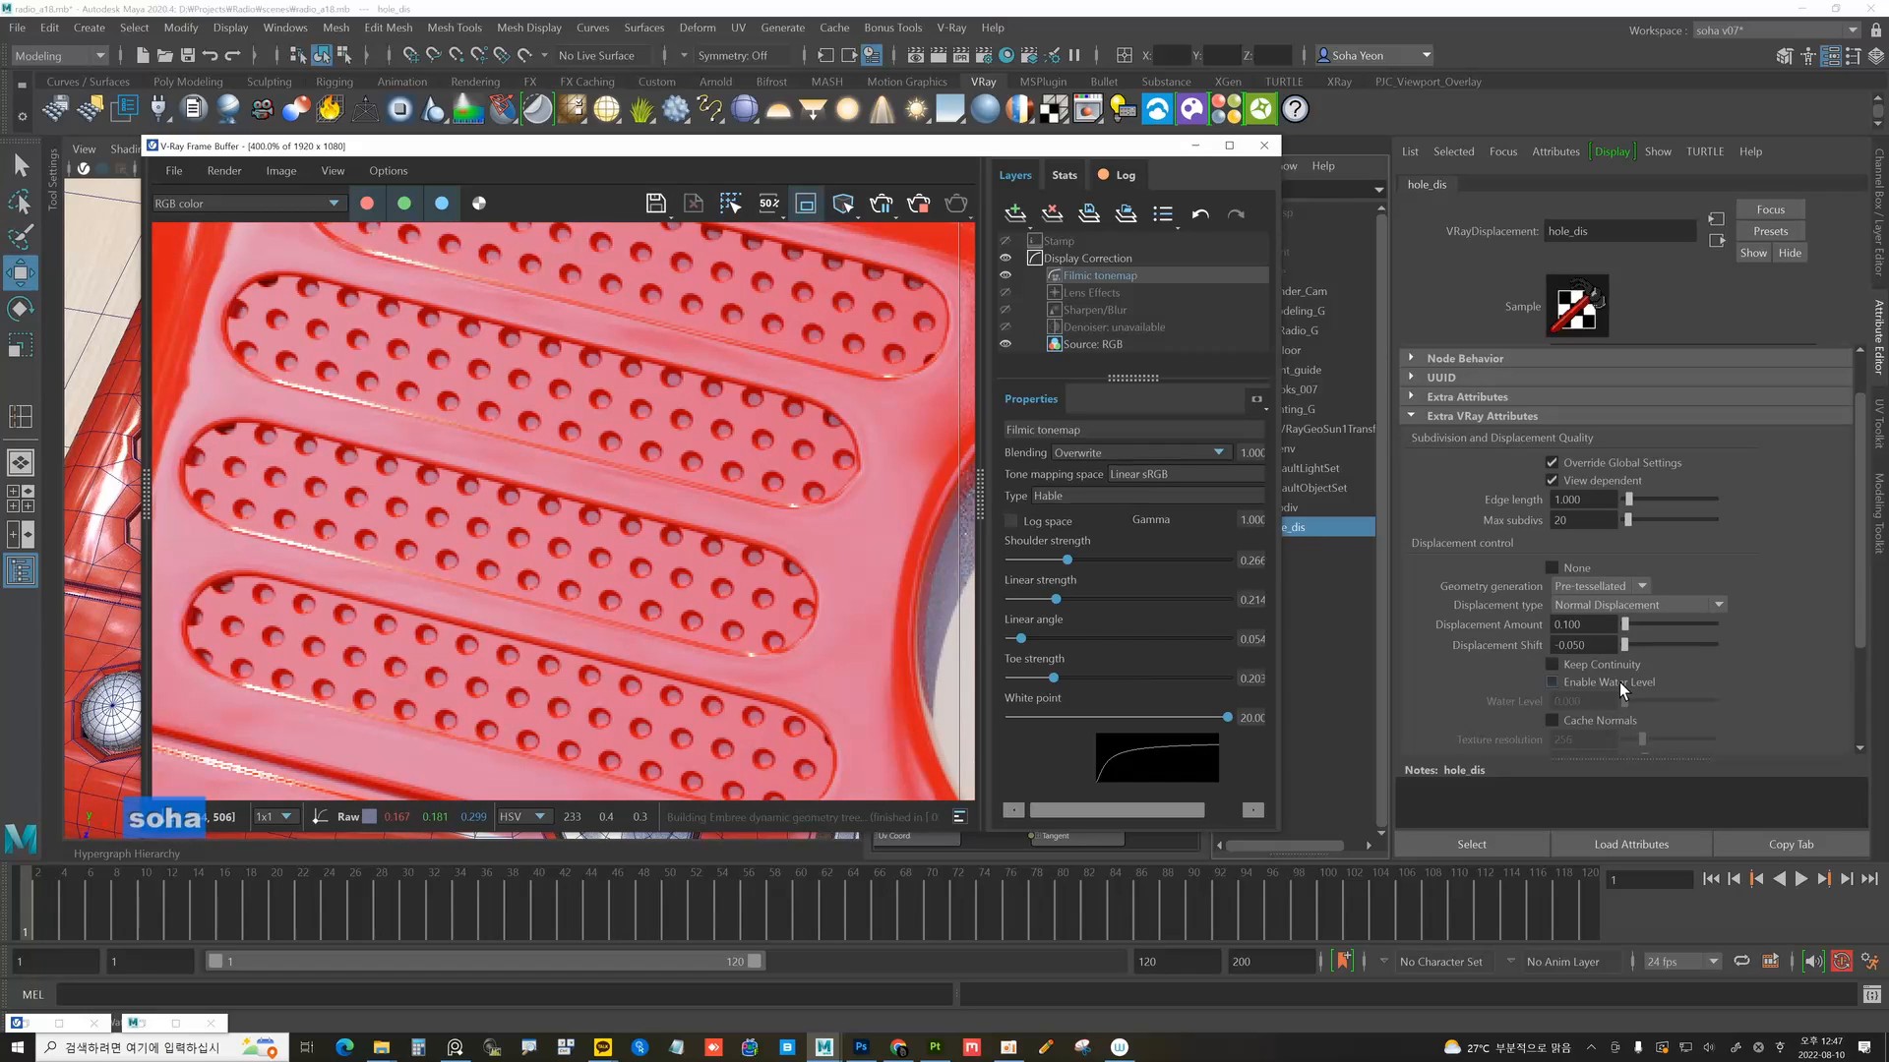
{"action": "left_click", "coordinate": [1619, 681]}
{"action": "left_click", "coordinate": [1589, 702]}
{"action": "type", "text": "0.02"}
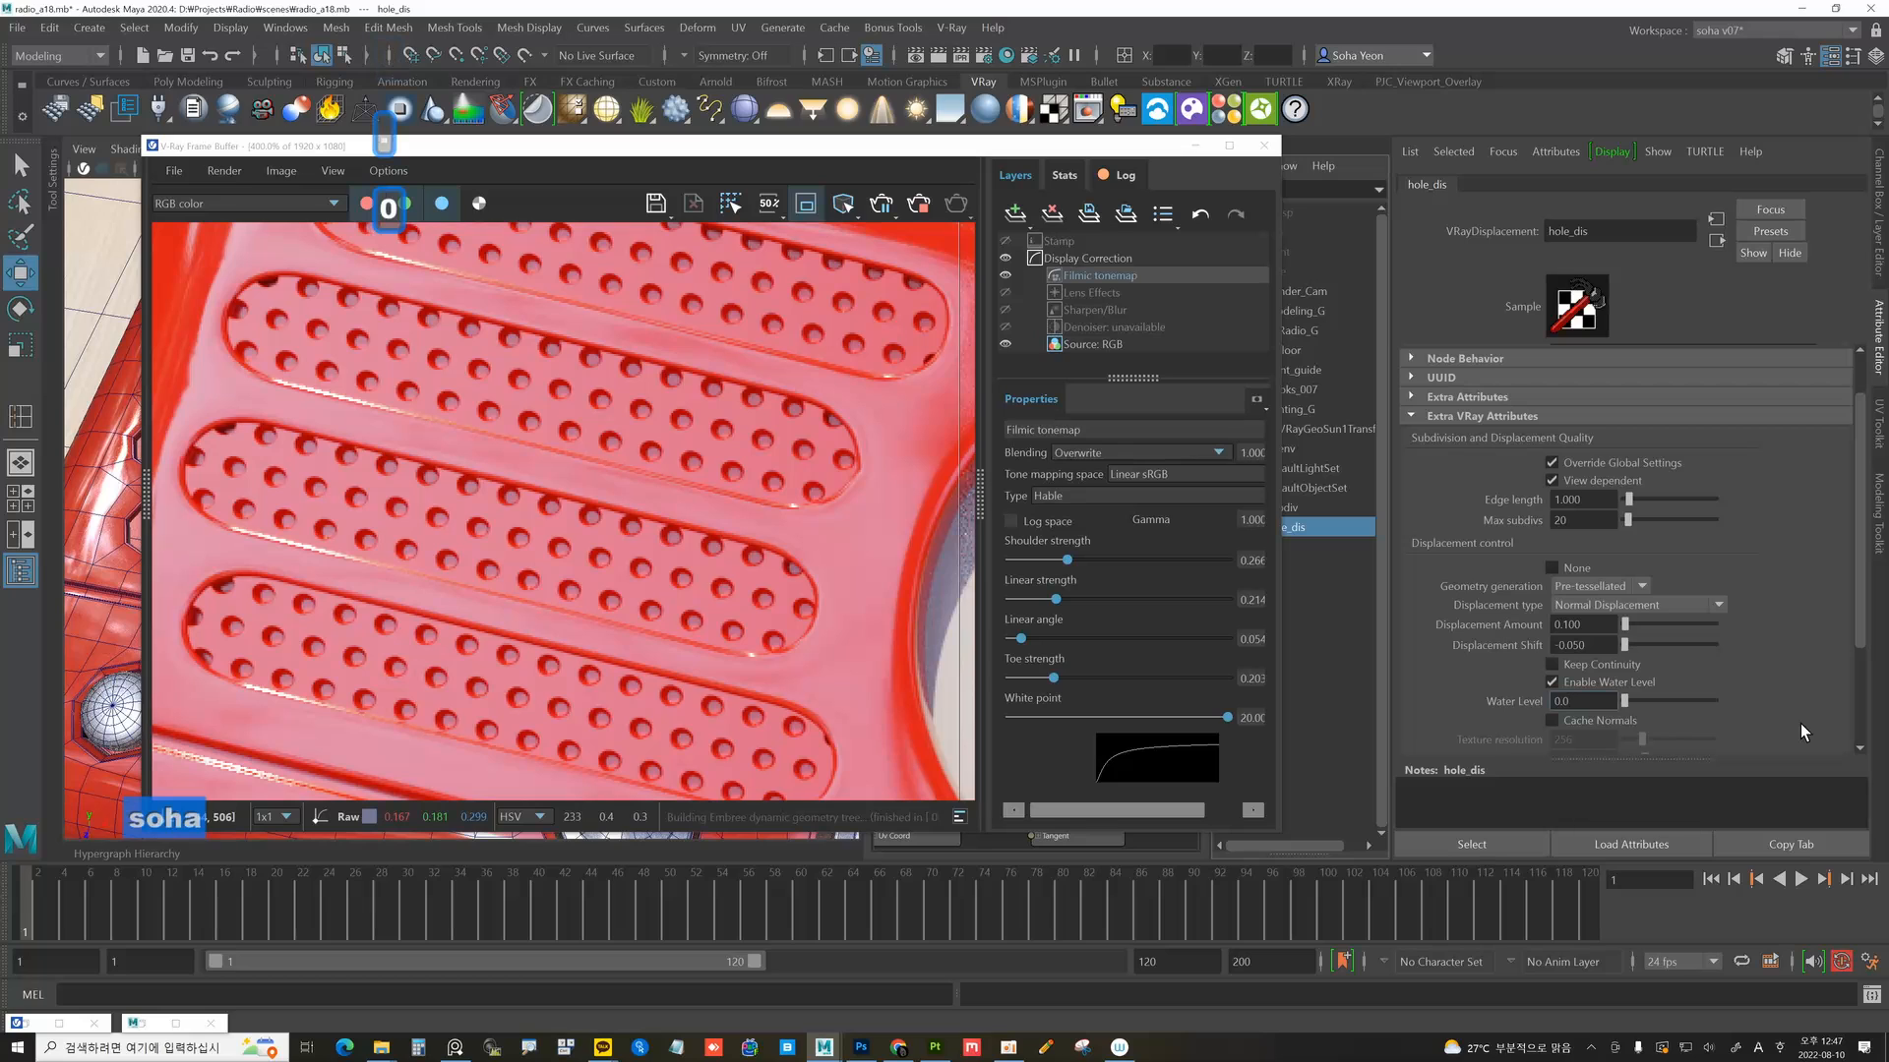
{"action": "key", "text": "Return"}
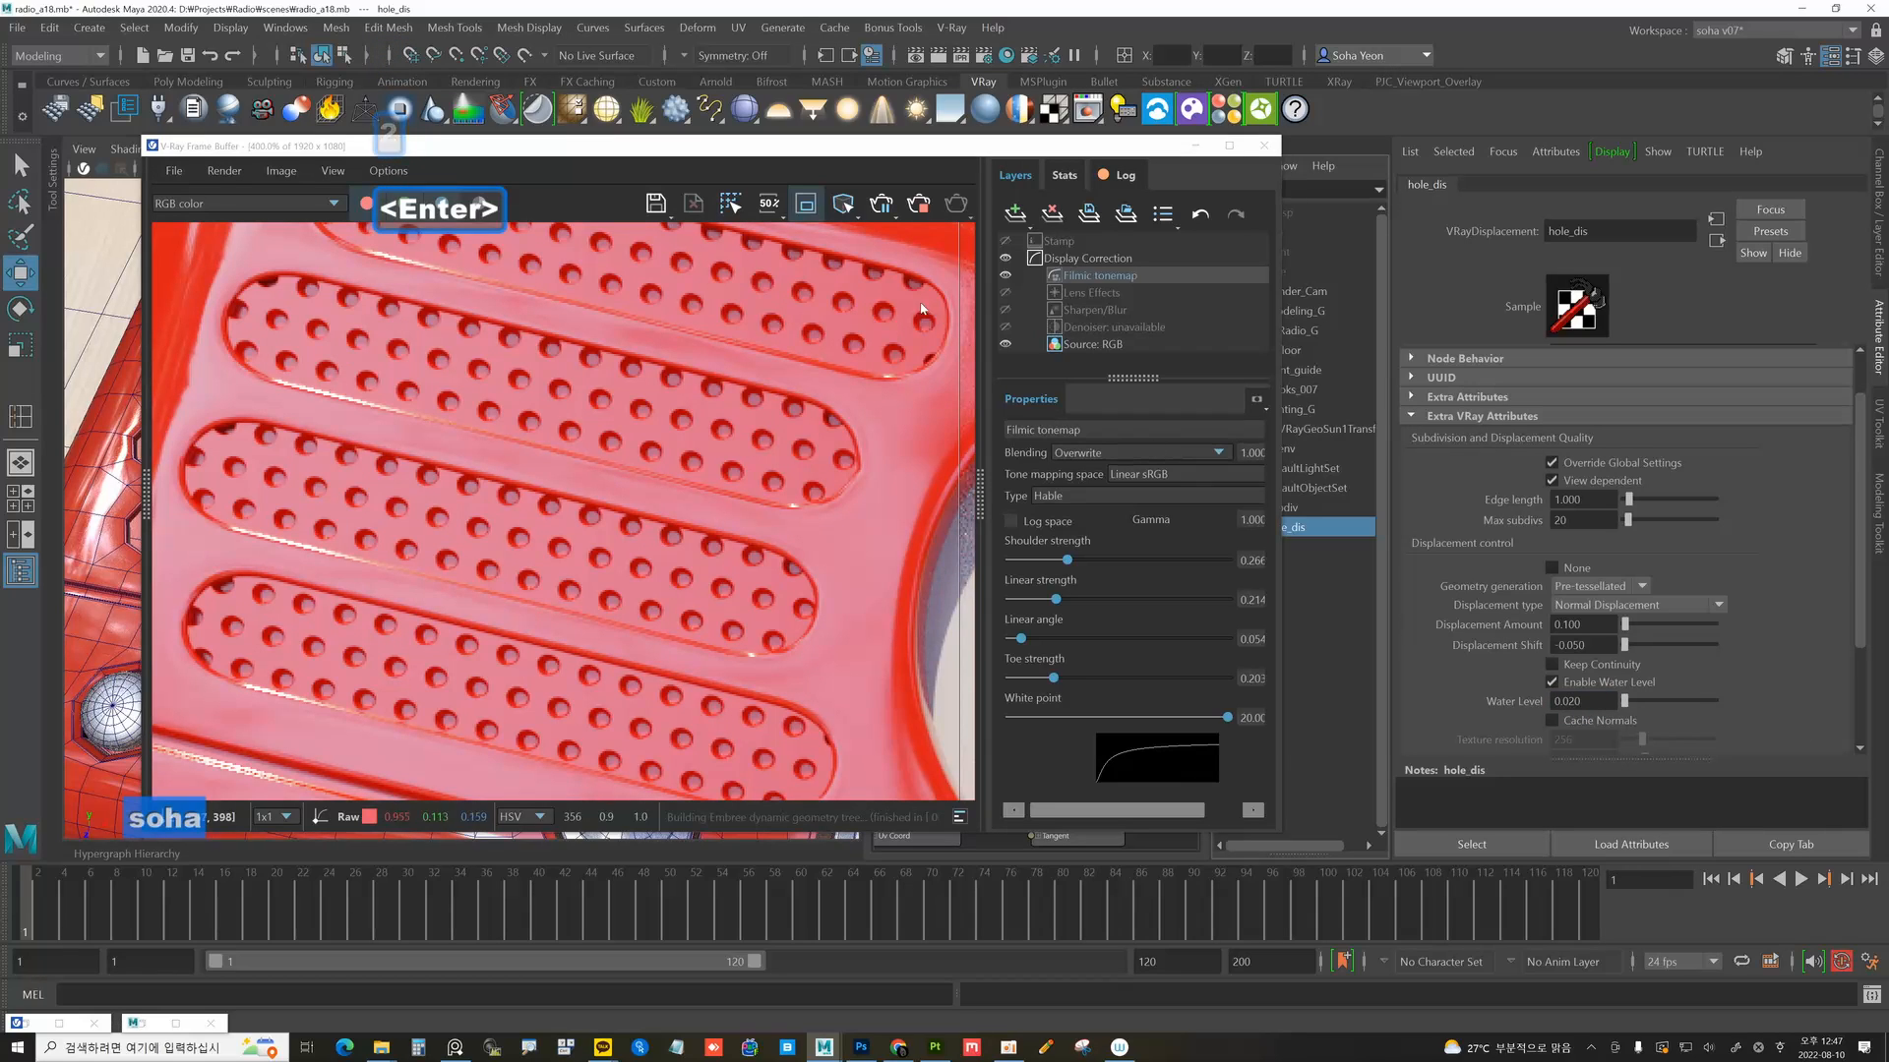
Re-render the speaker slot region, examine the holes, and minimize the frame buffer.
{"action": "left_click", "coordinate": [914, 213]}
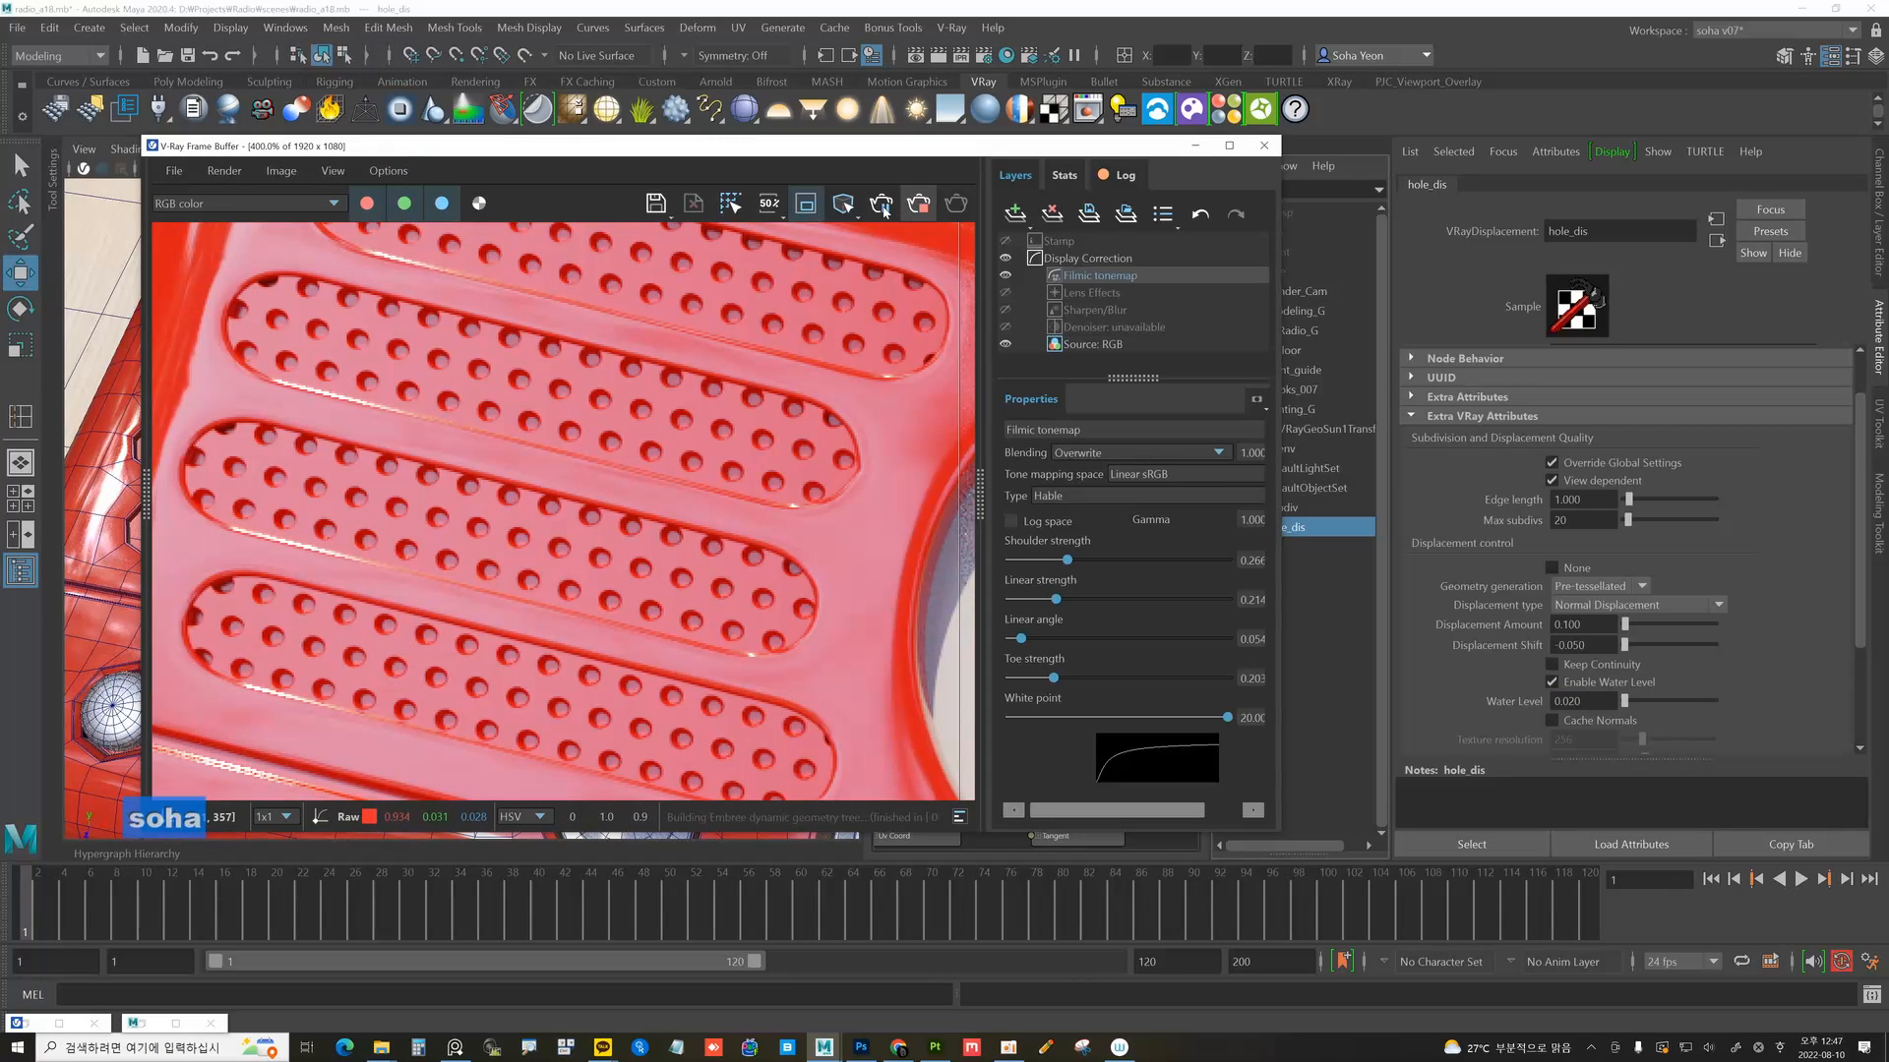
{"action": "left_click", "coordinate": [882, 208]}
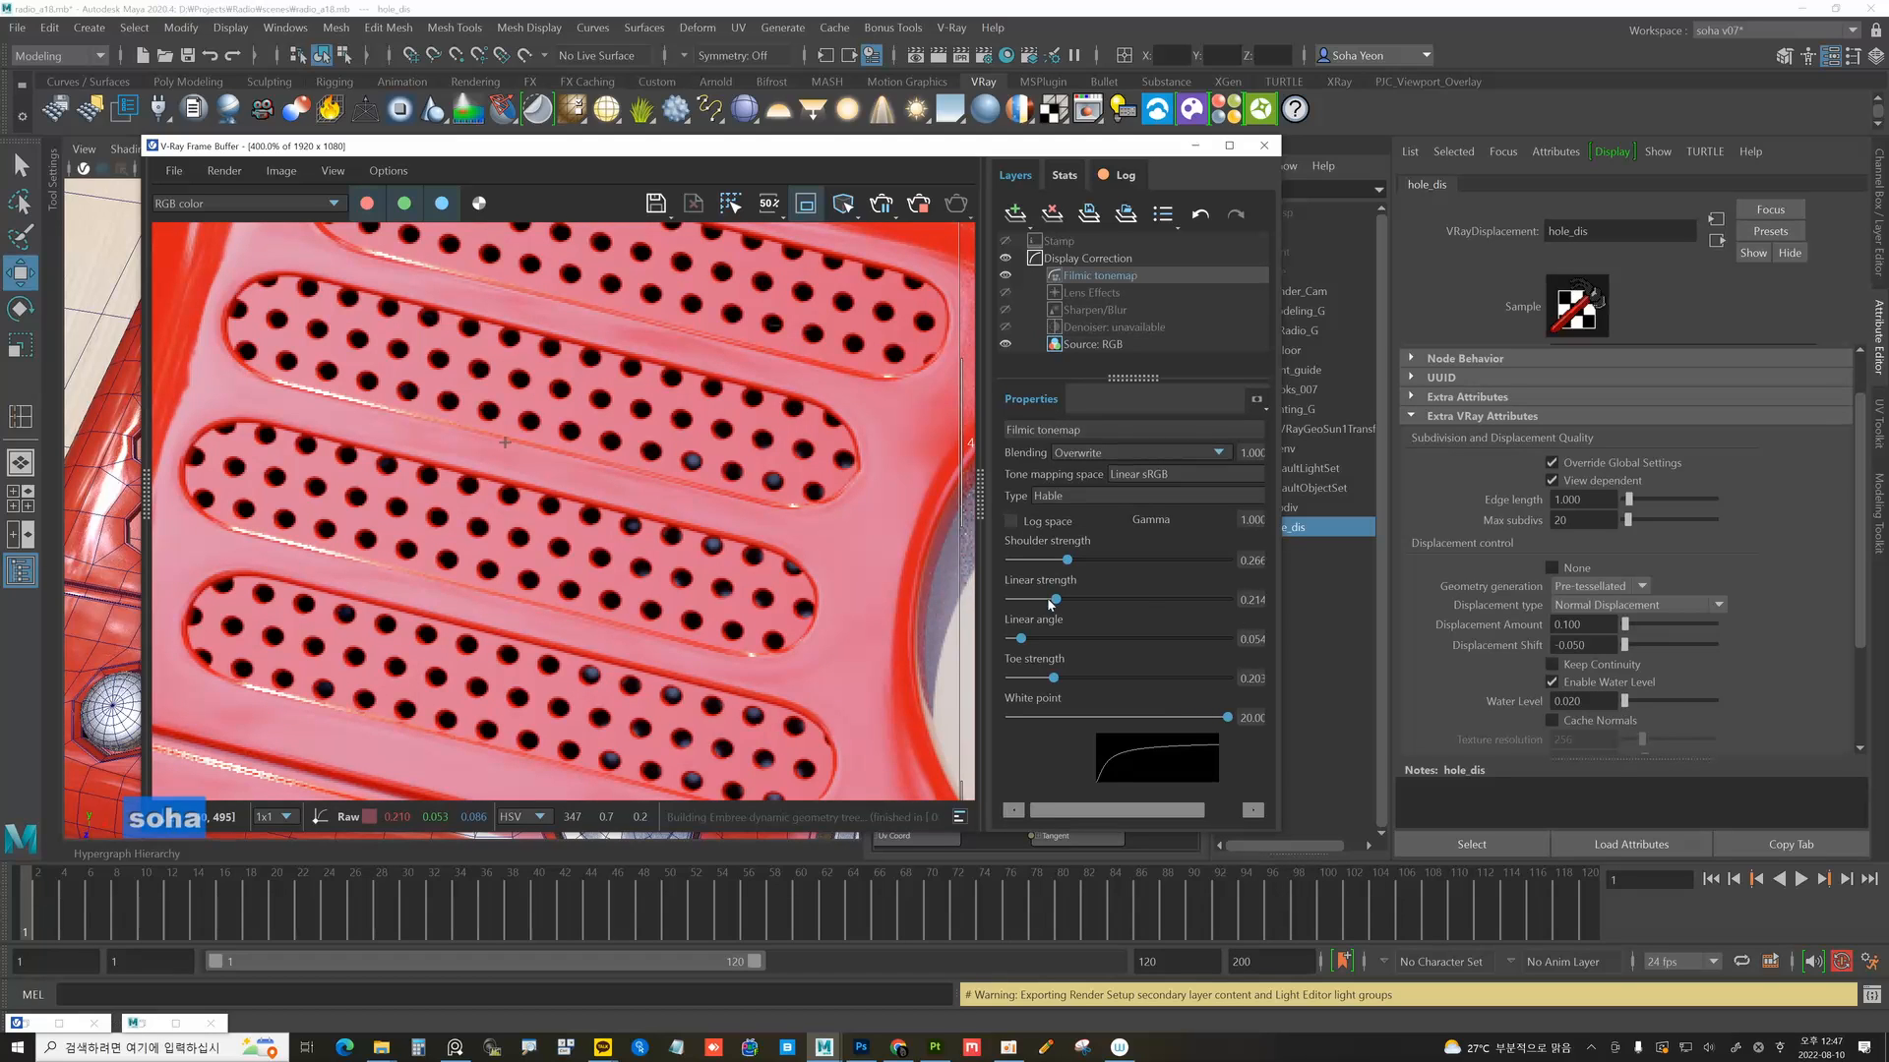
{"action": "scroll", "coordinate": [740, 588], "scroll_direction": "down", "scroll_amount": 1}
{"action": "scroll", "coordinate": [720, 510], "scroll_direction": "down", "scroll_amount": 1}
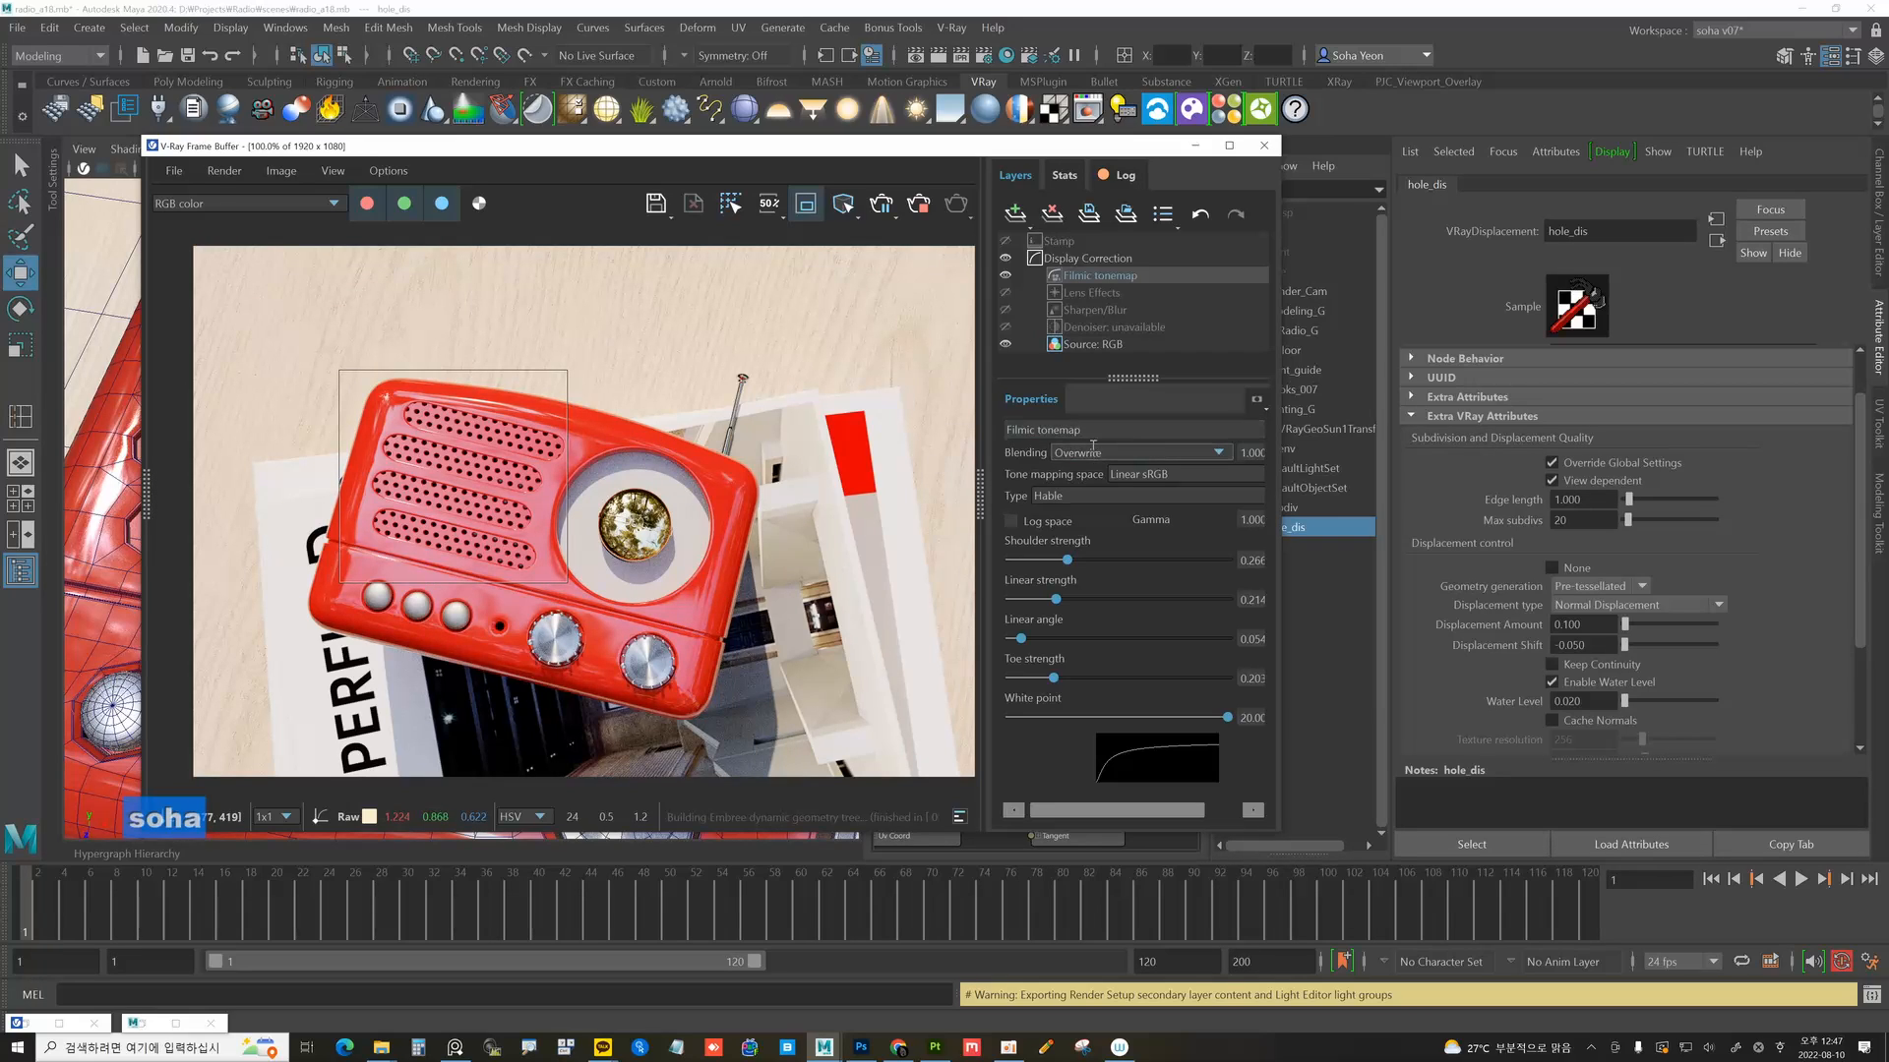
{"action": "left_click", "coordinate": [1195, 146]}
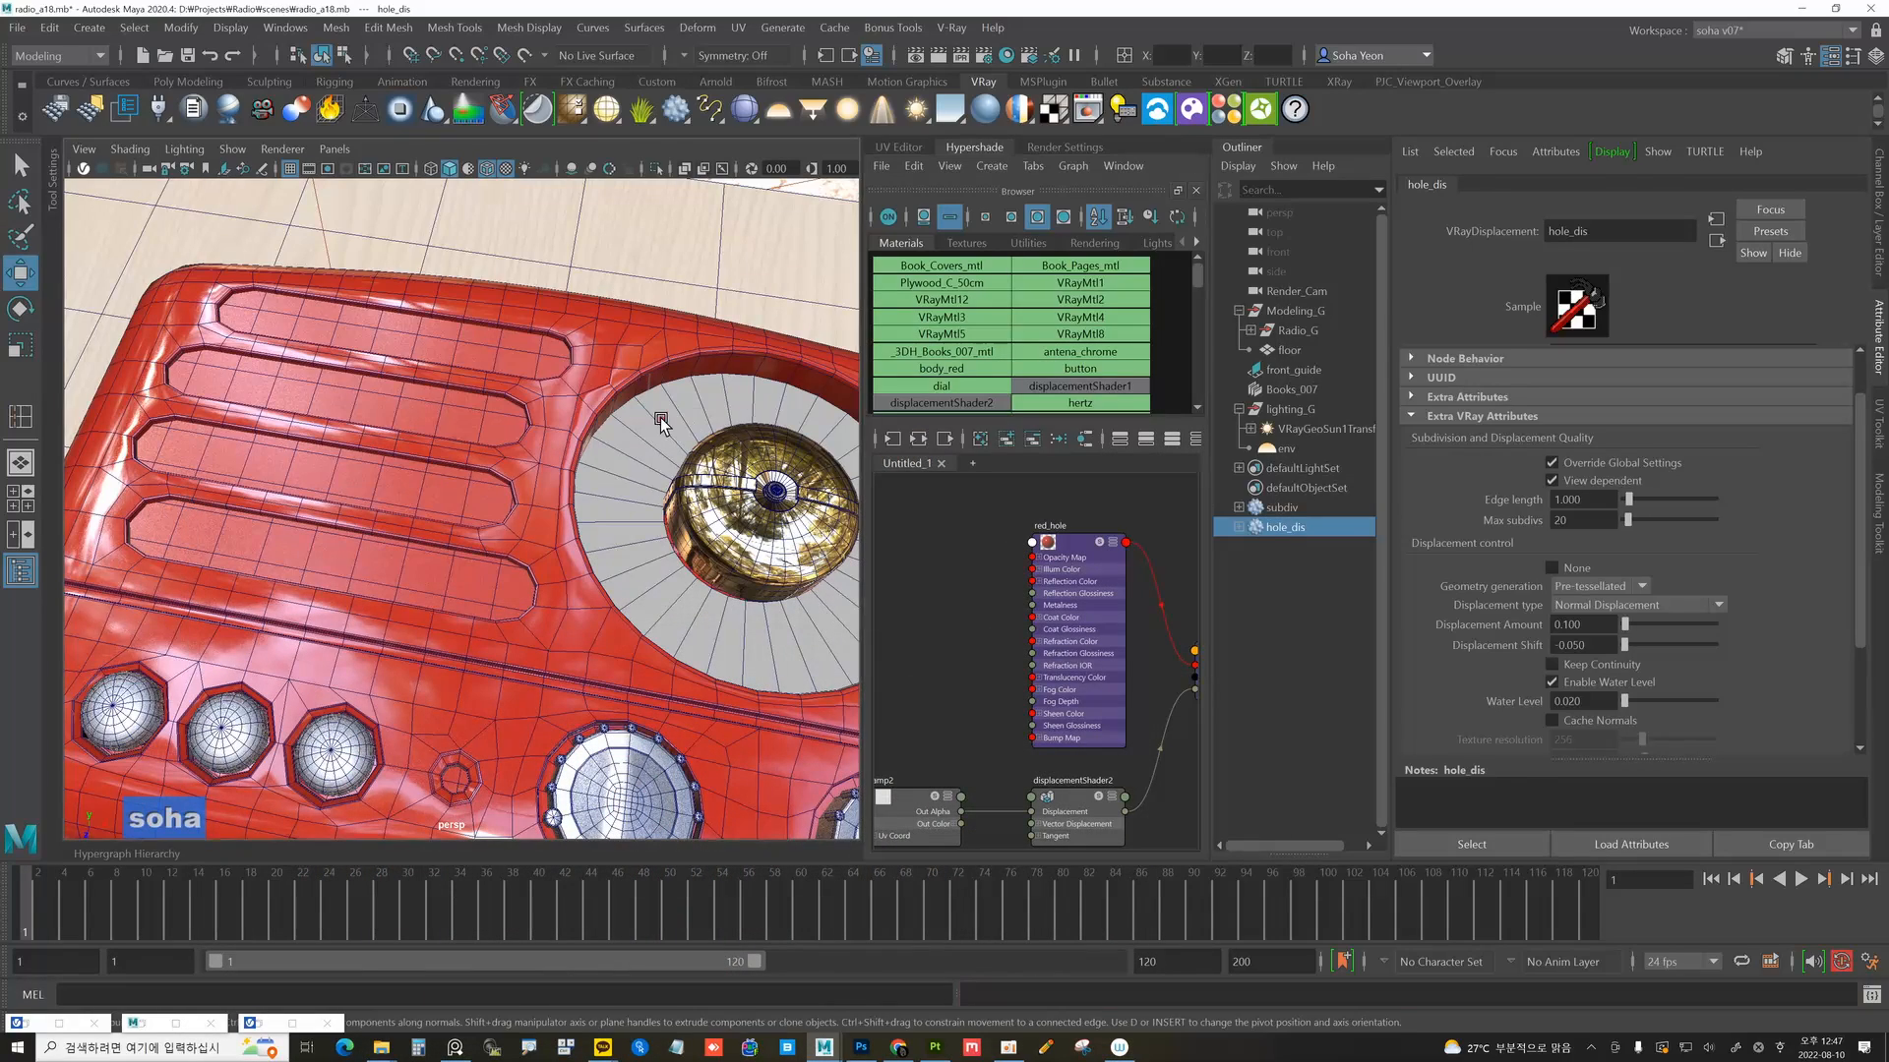
Assign a new VRayMtl material to the flat ring around the gold dial and name it inner.
{"action": "left_click", "coordinate": [736, 404]}
{"action": "right_click_drag", "start_coordinate": [688, 401], "coordinate": [642, 387], "text": "alt"}
{"action": "key", "text": "shift+v"}
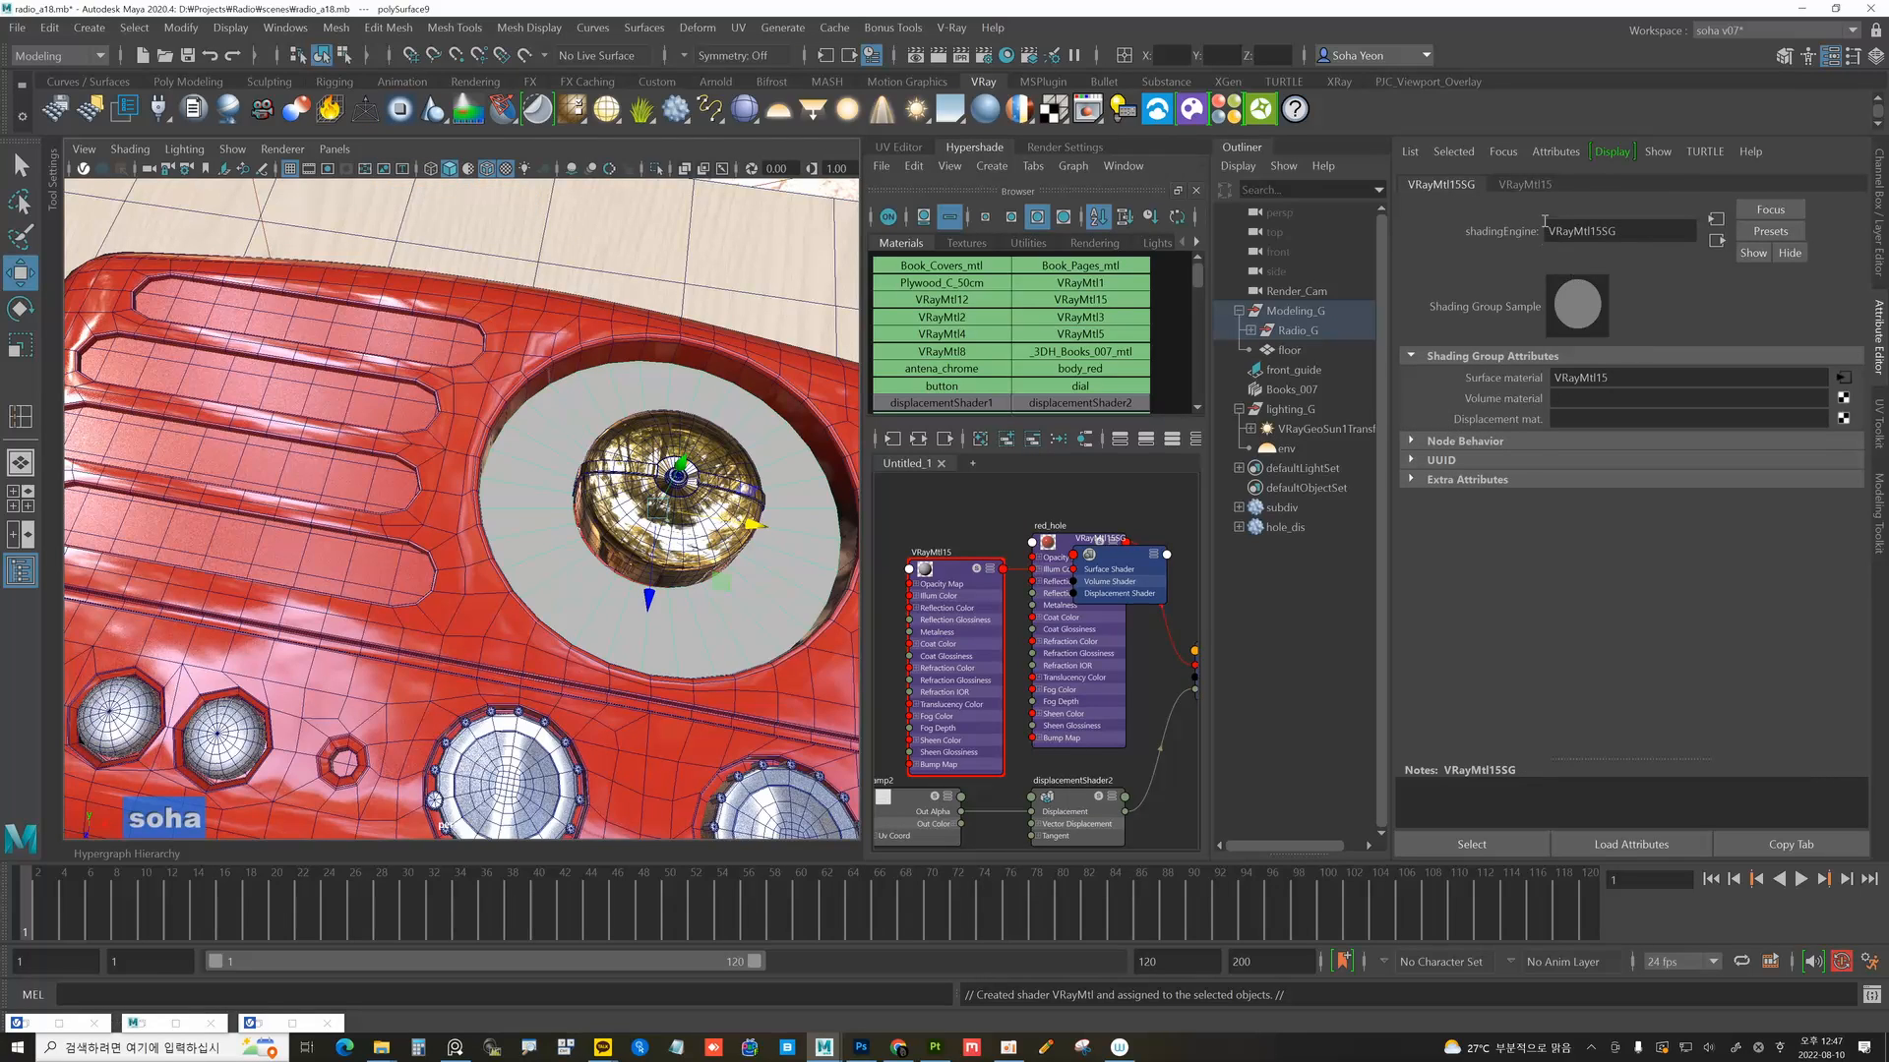
{"action": "left_click", "coordinate": [1528, 185]}
{"action": "left_click_drag", "start_coordinate": [1623, 237], "coordinate": [1570, 230]}
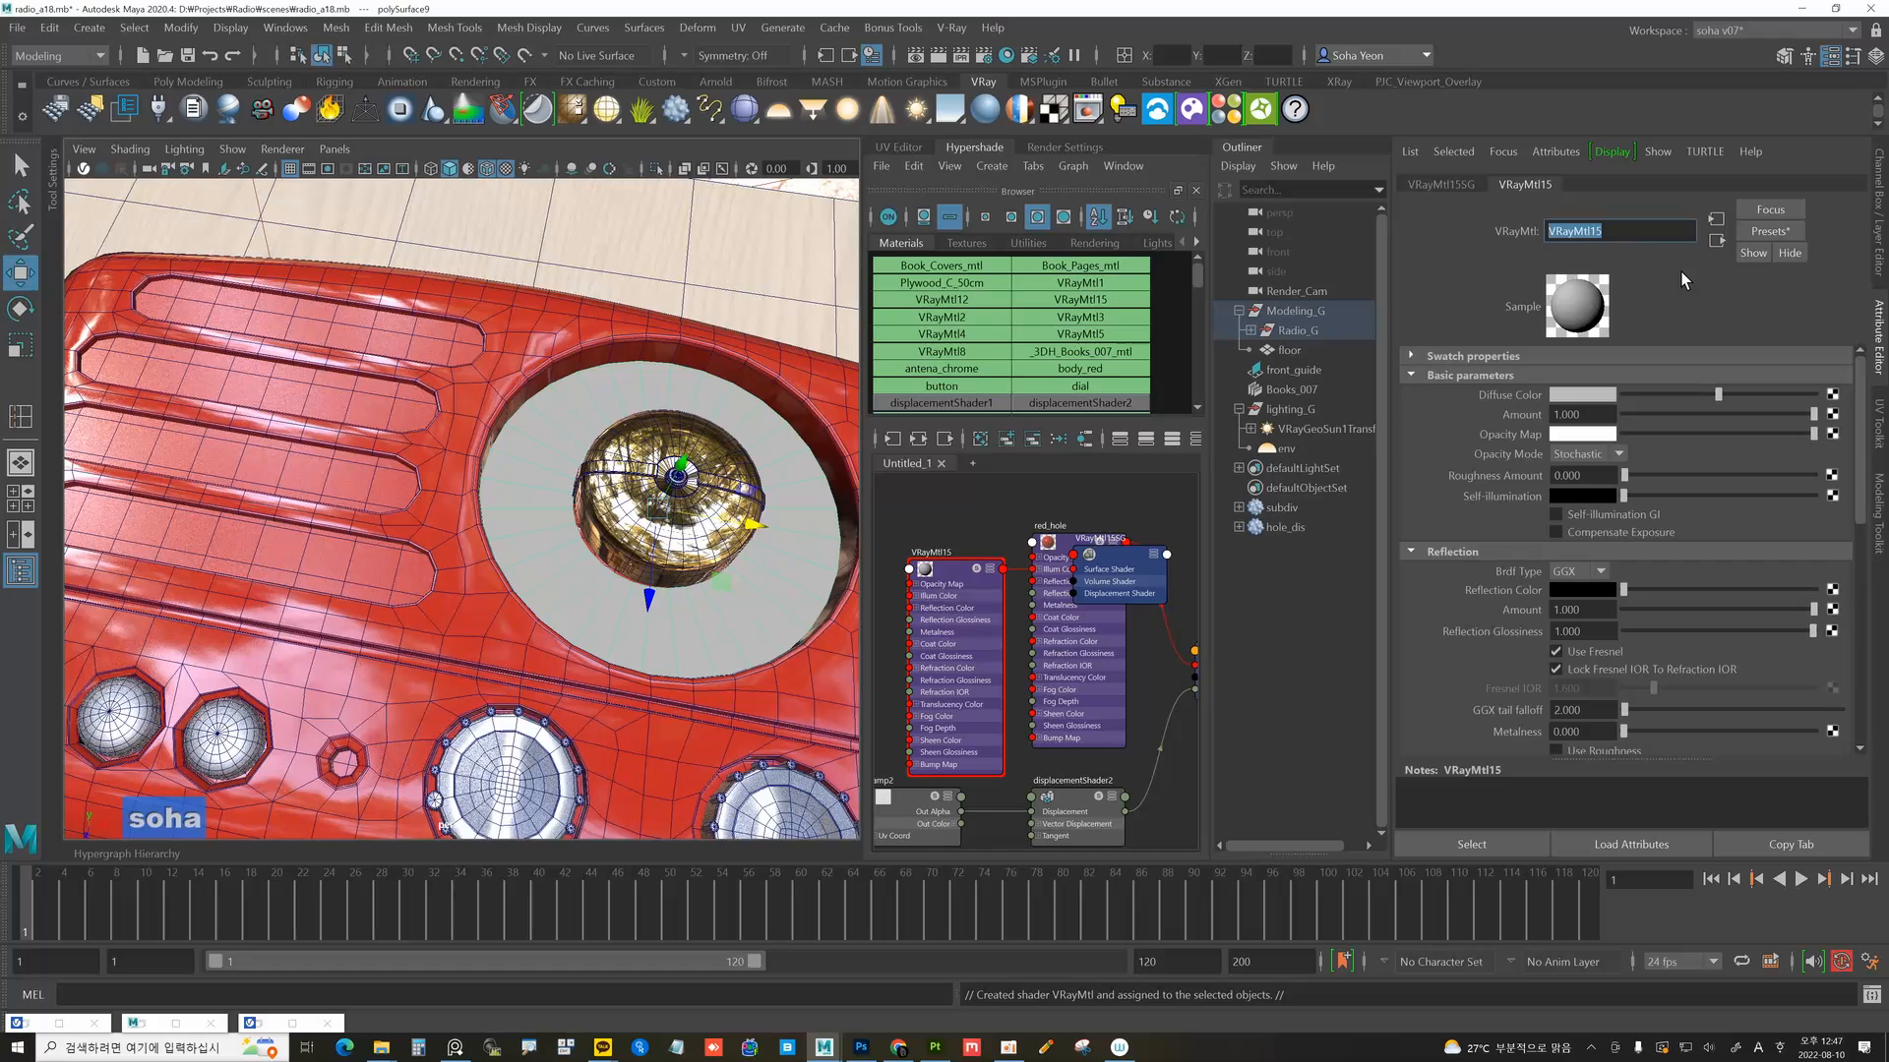
{"action": "type", "text": "inner"}
{"action": "key", "text": "Return"}
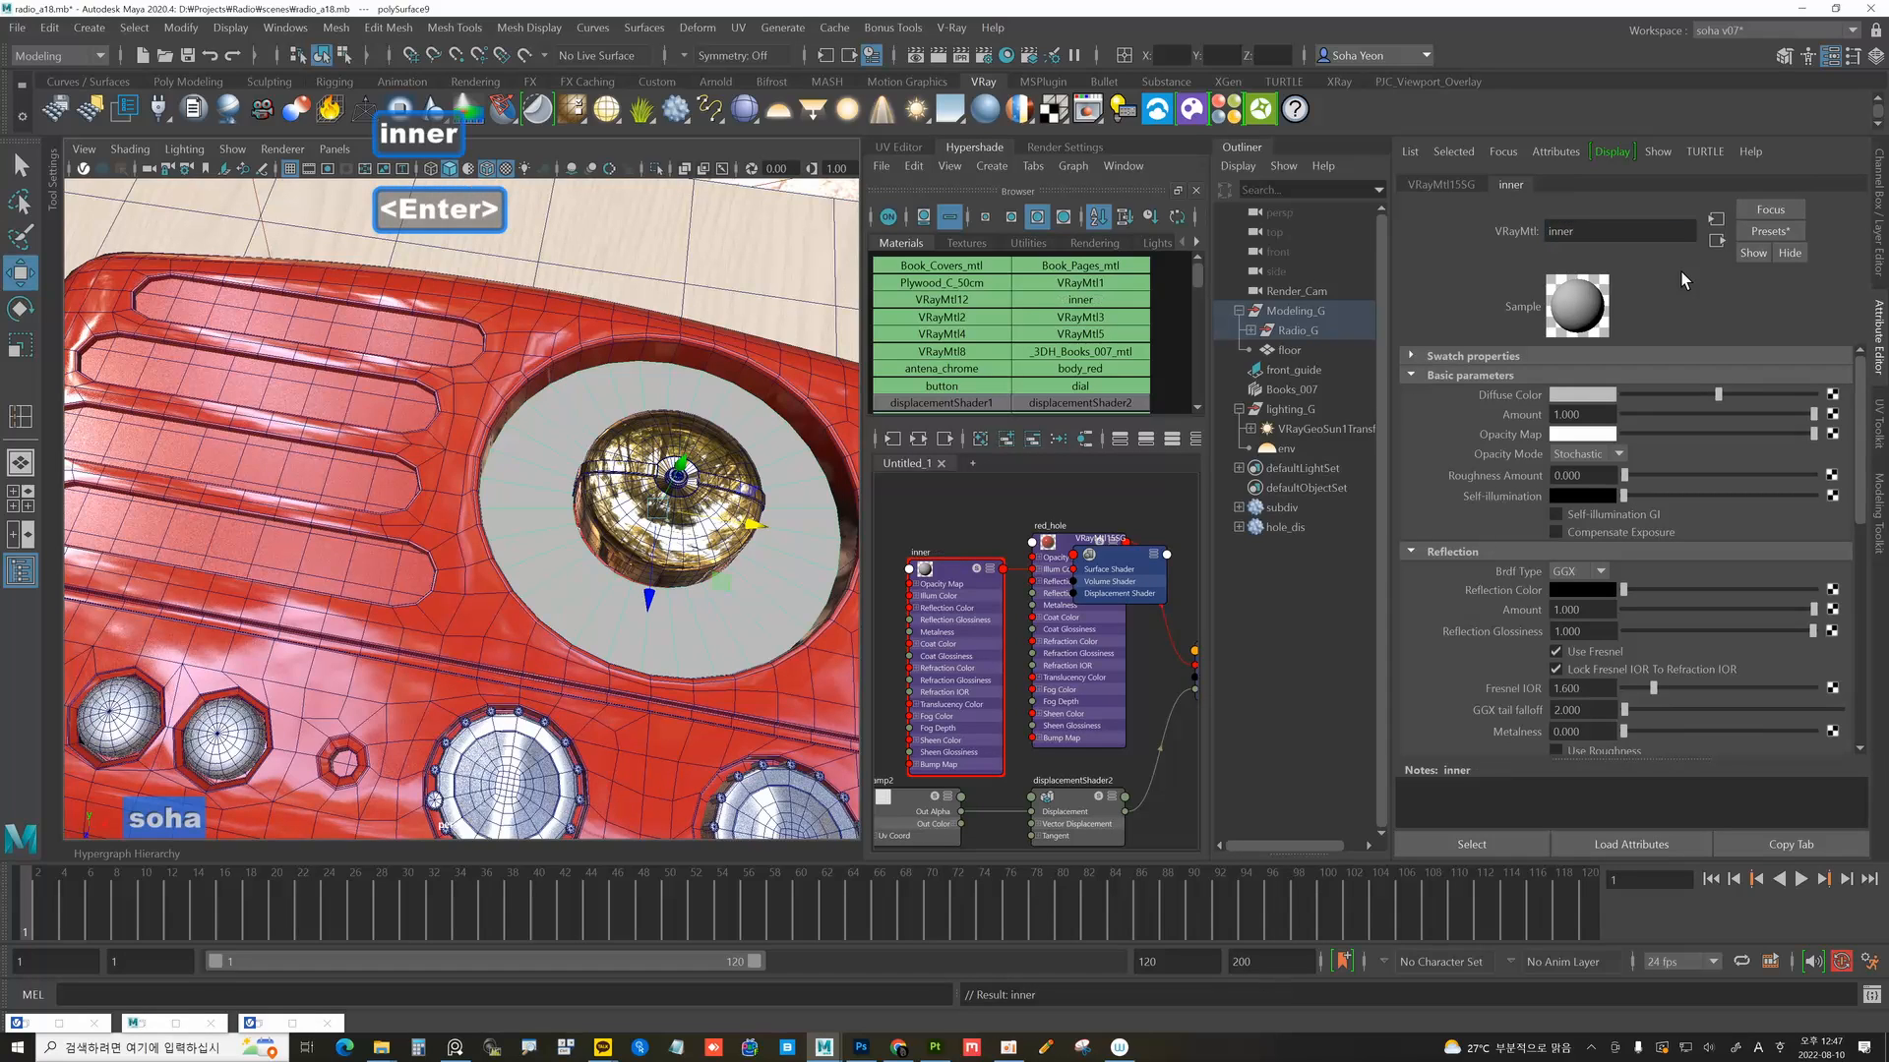
Connect a File texture using Radio_front.png to the inner material's diffuse color.
{"action": "left_click", "coordinate": [1831, 394]}
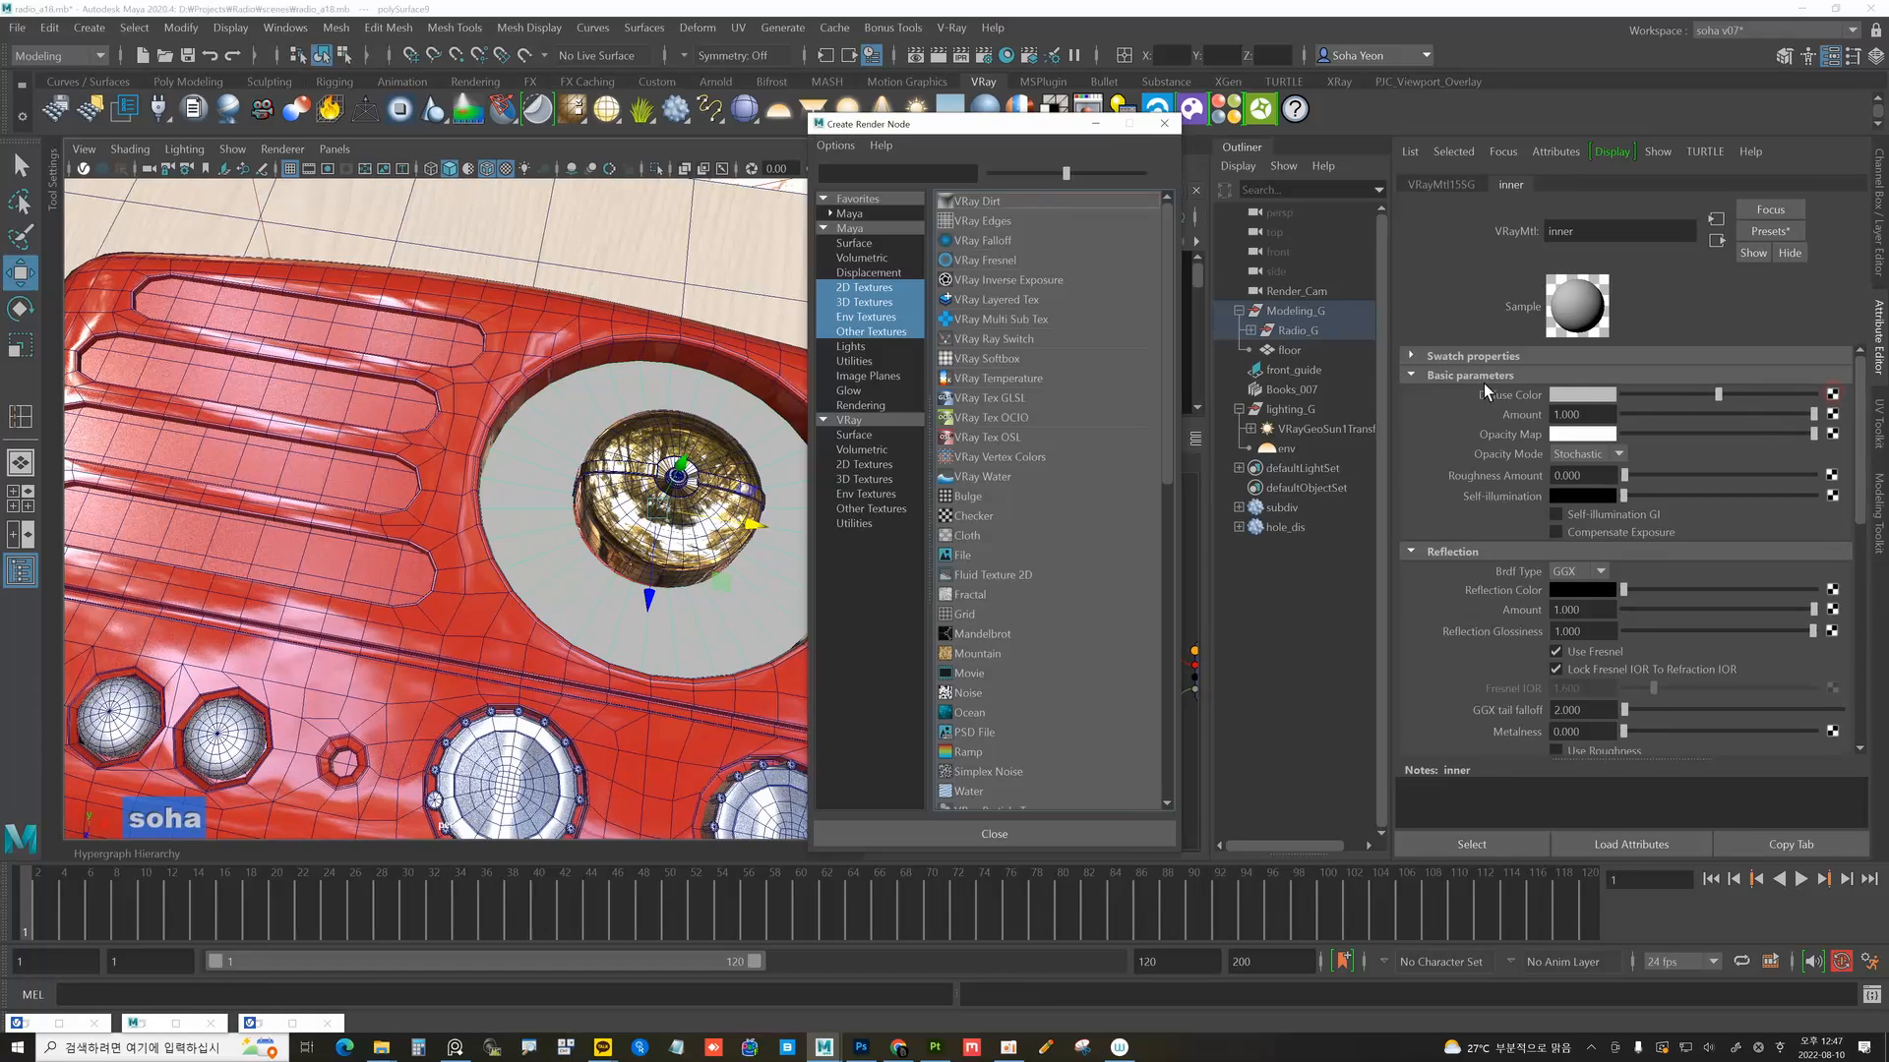
{"action": "left_click", "coordinate": [963, 556]}
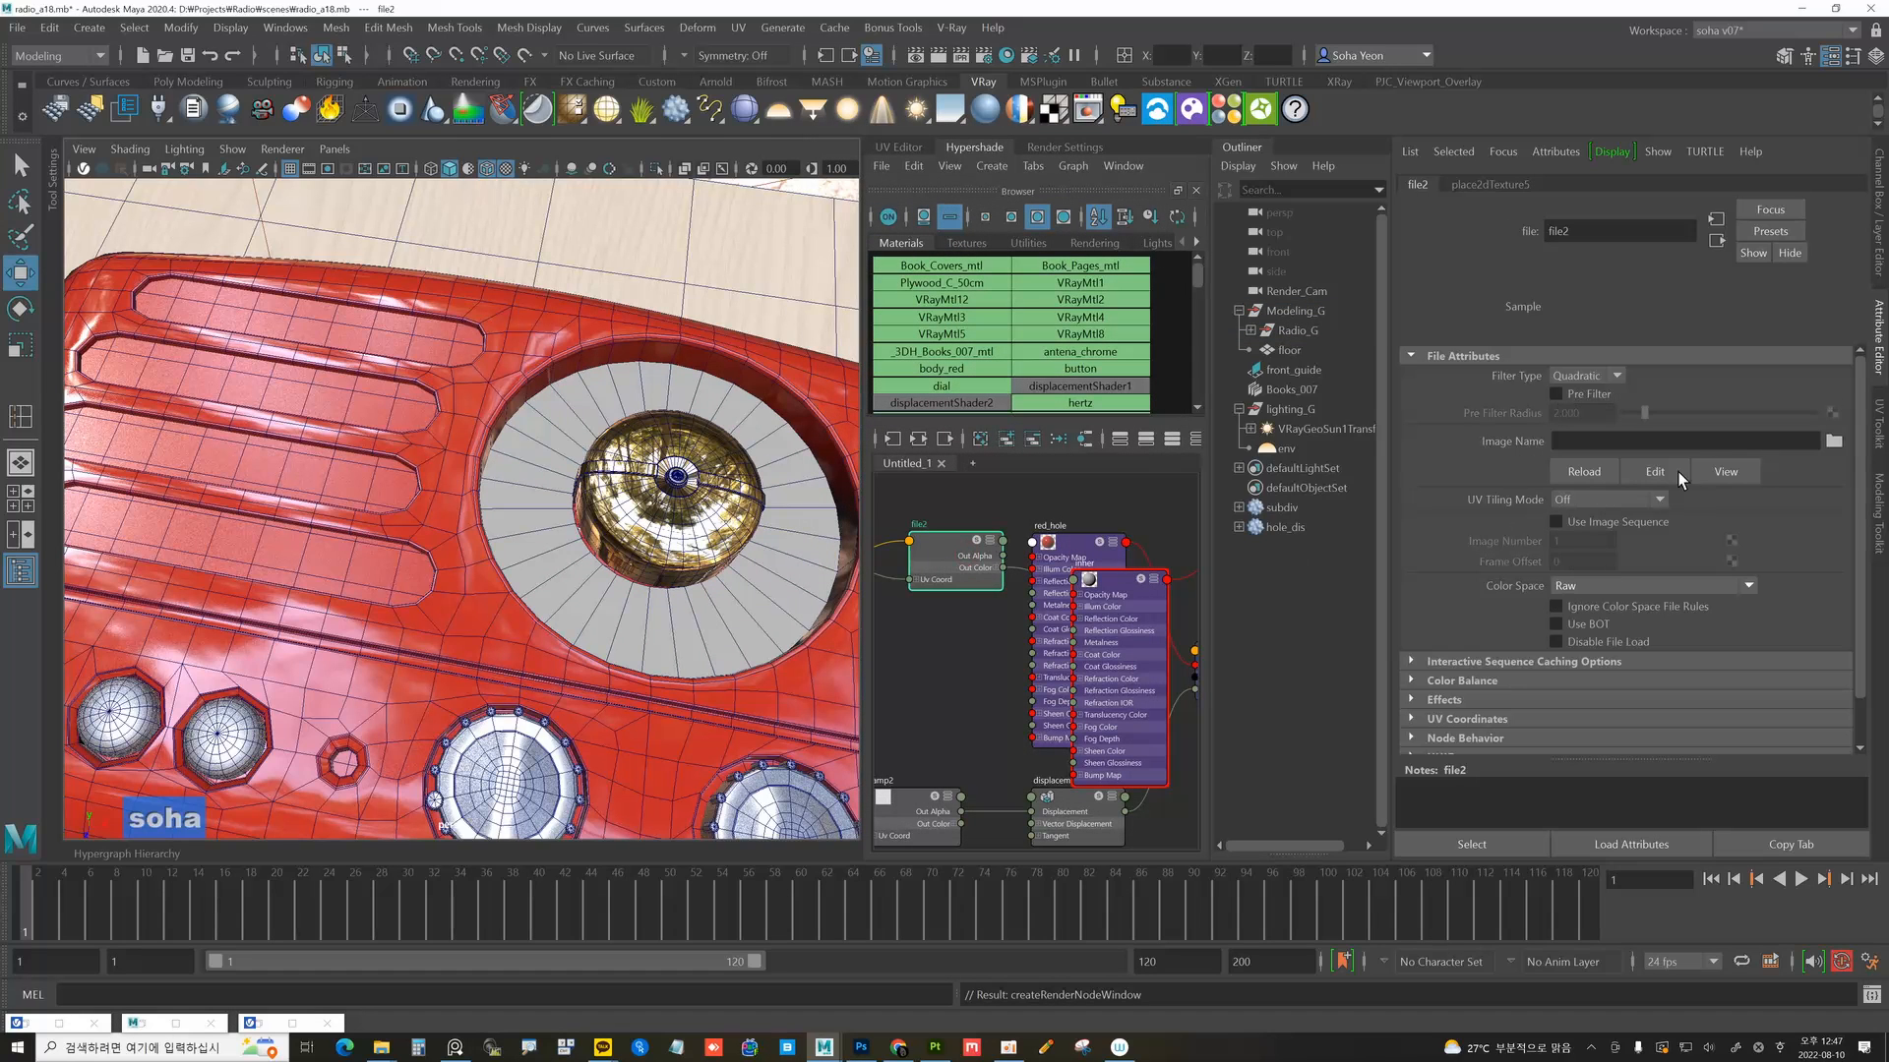
{"action": "left_click", "coordinate": [1833, 442]}
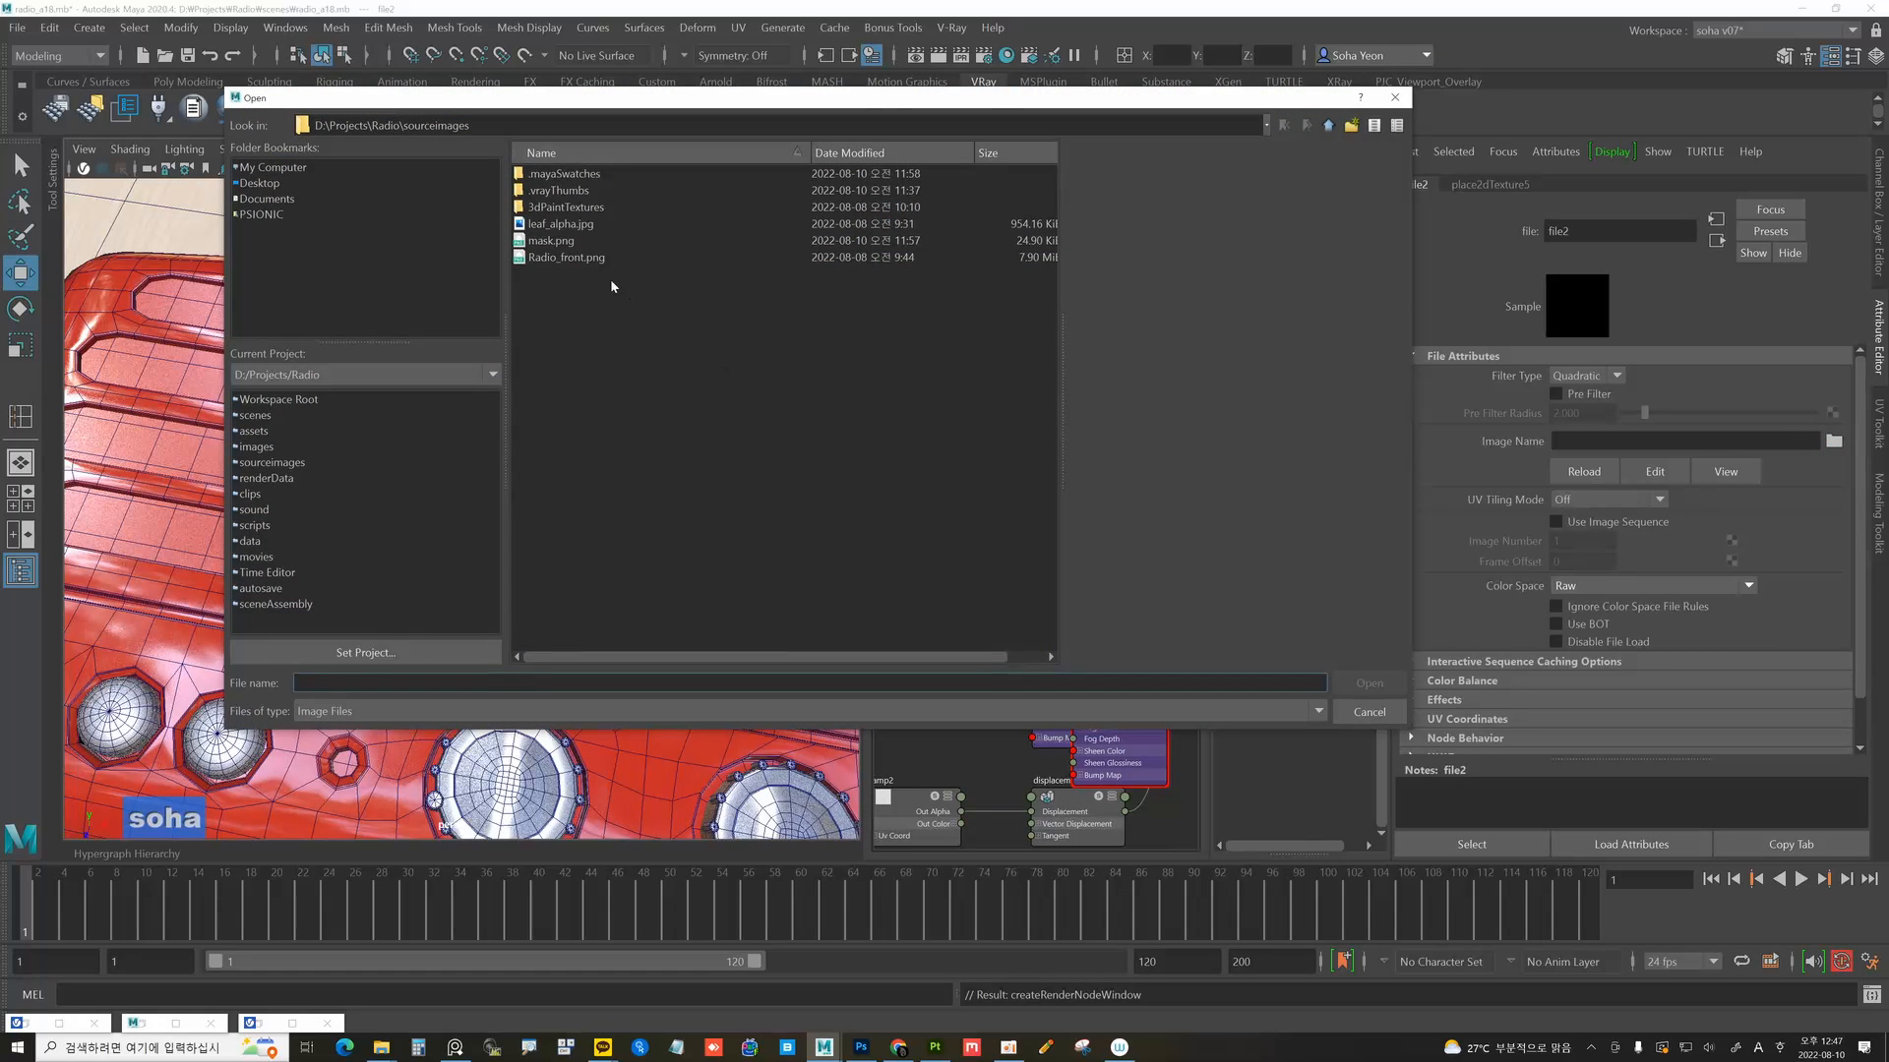
{"action": "left_click", "coordinate": [556, 258]}
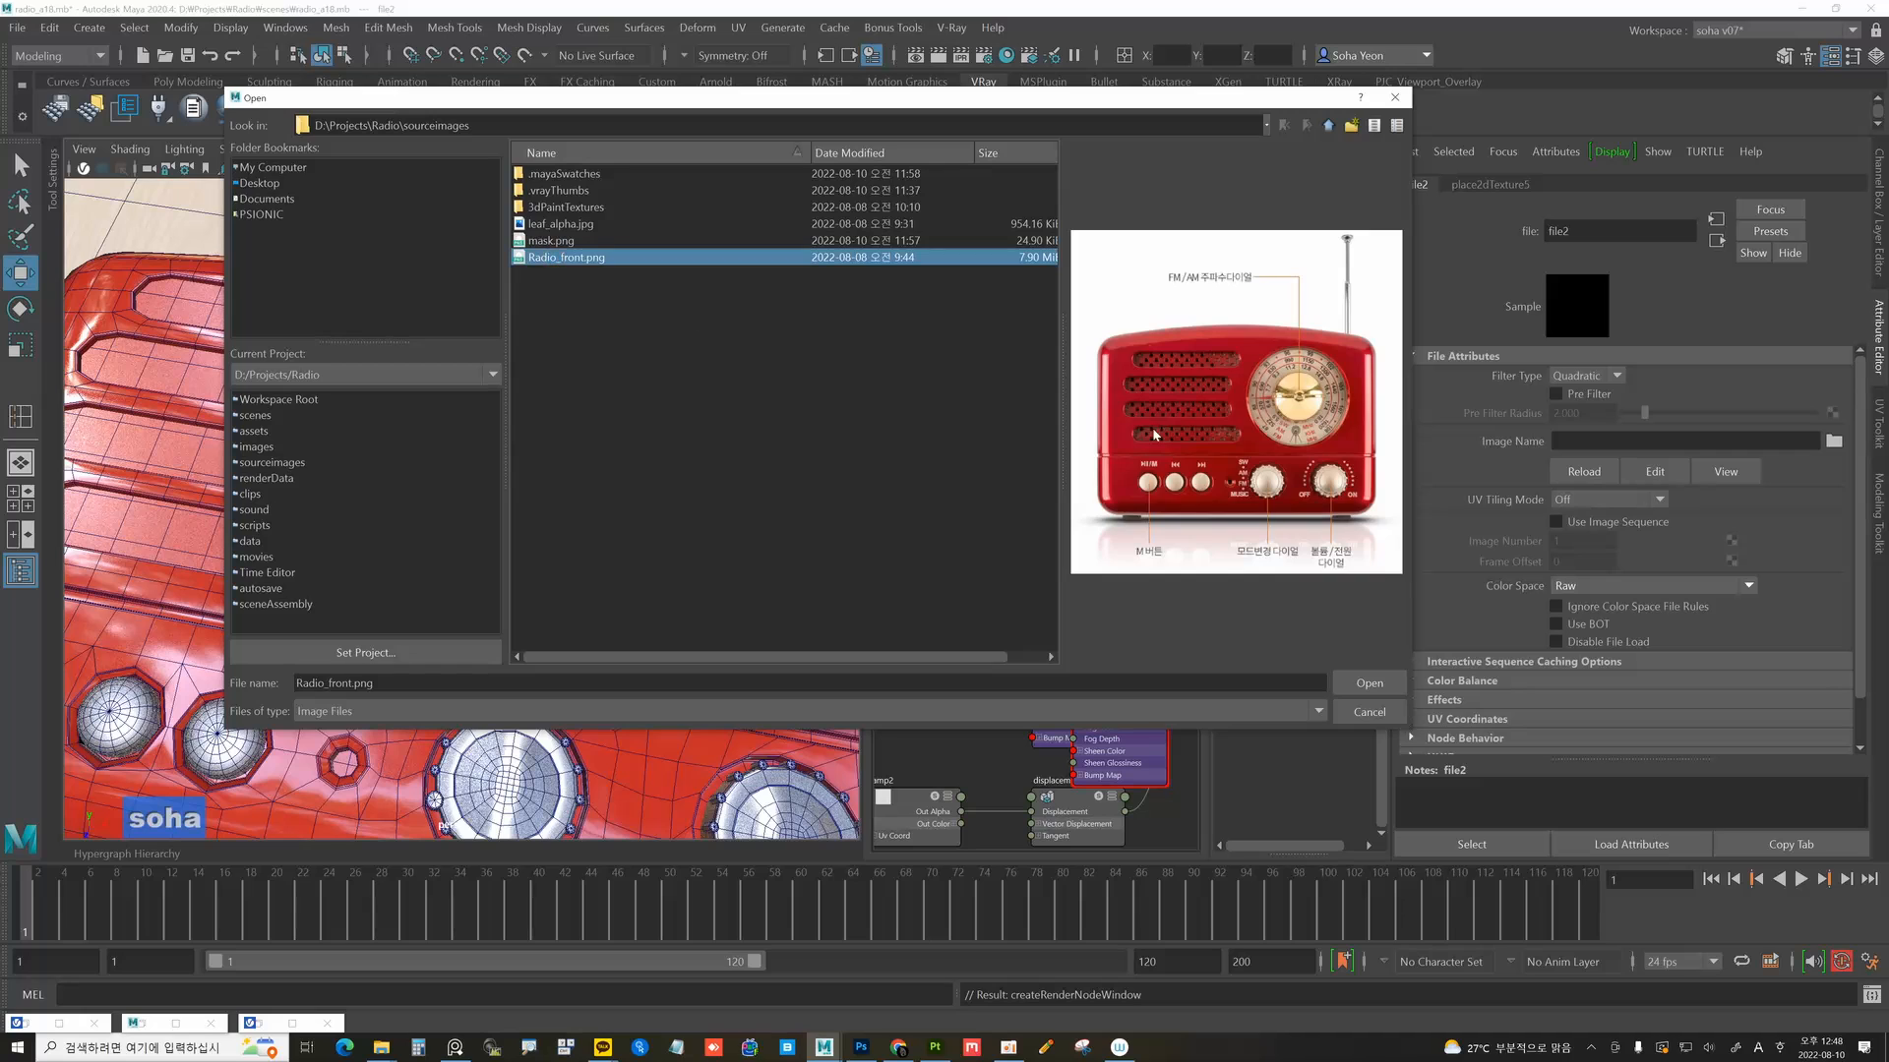
{"action": "left_click", "coordinate": [1367, 683]}
Isolate the dial ring in the viewport and show its UVs in the UV Editor.
{"action": "left_click_drag", "start_coordinate": [735, 437], "coordinate": [800, 343], "text": "alt"}
{"action": "left_click", "coordinate": [669, 438]}
{"action": "key", "text": "alt+shift+a"}
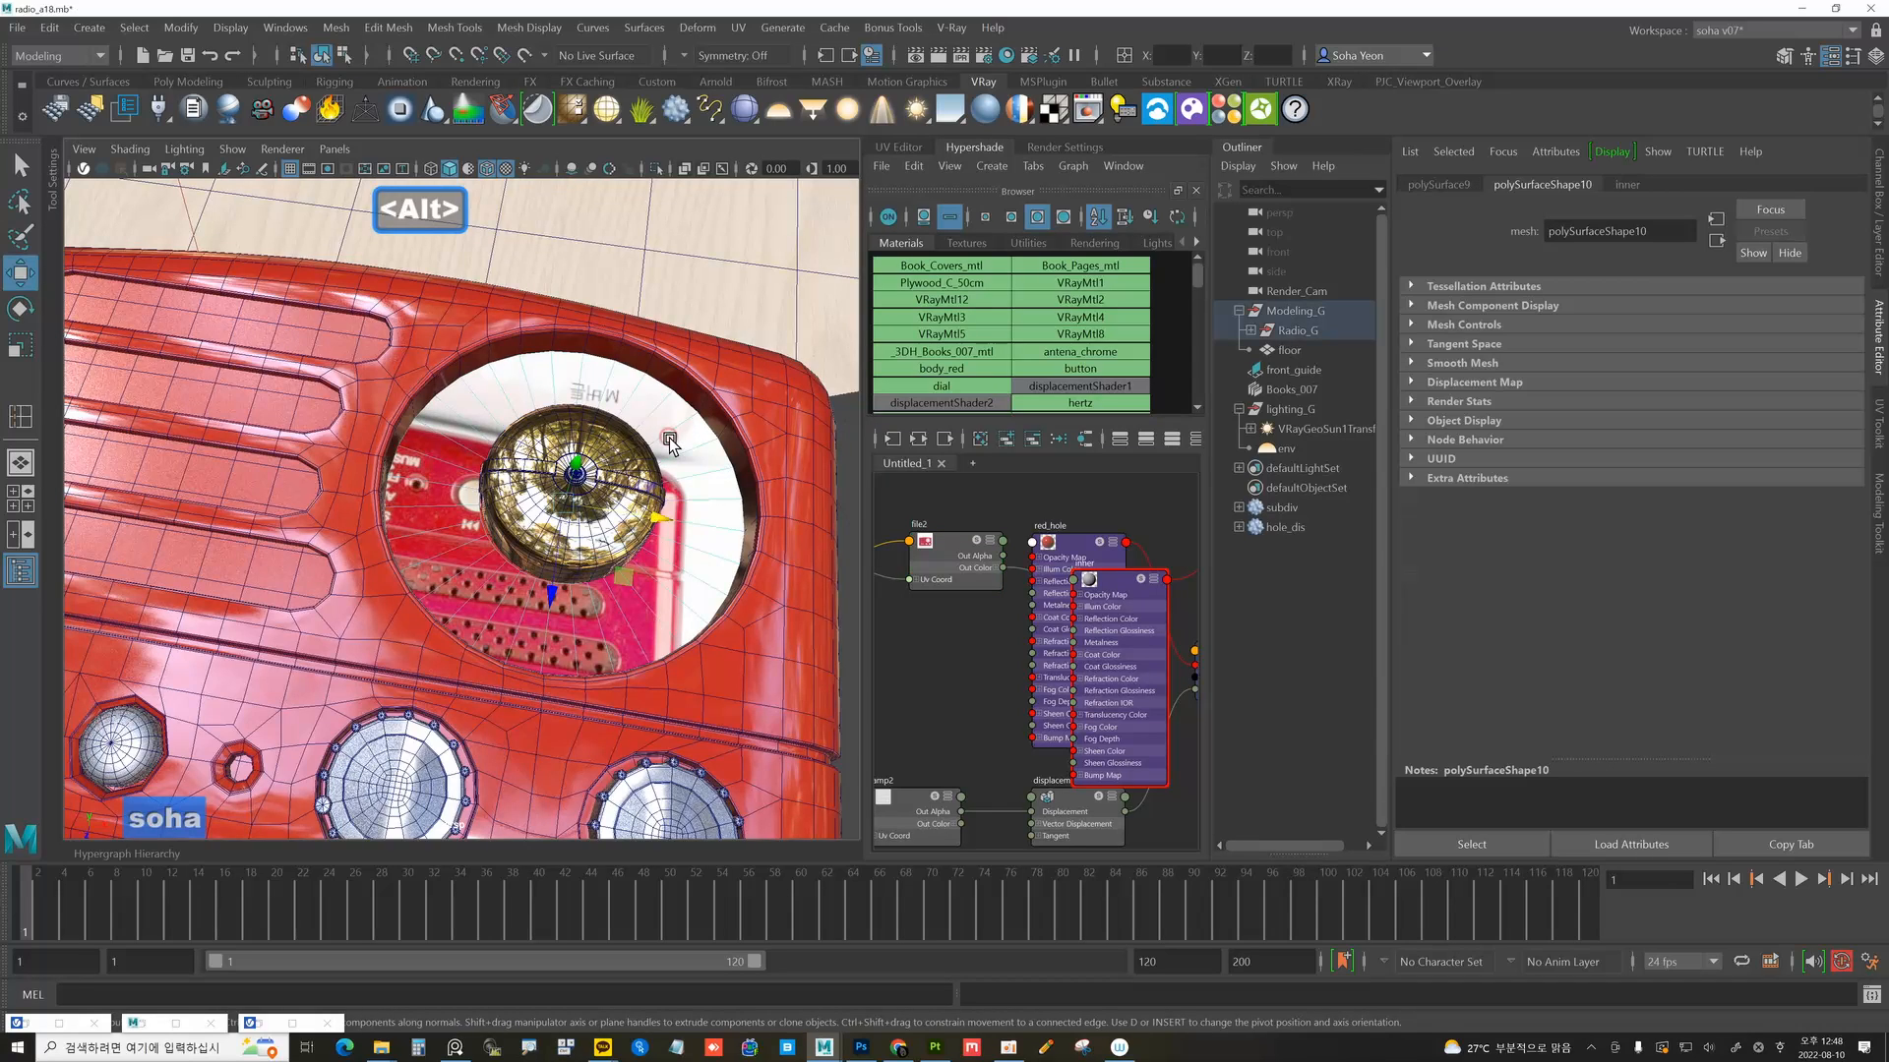
{"action": "left_click", "coordinate": [898, 146]}
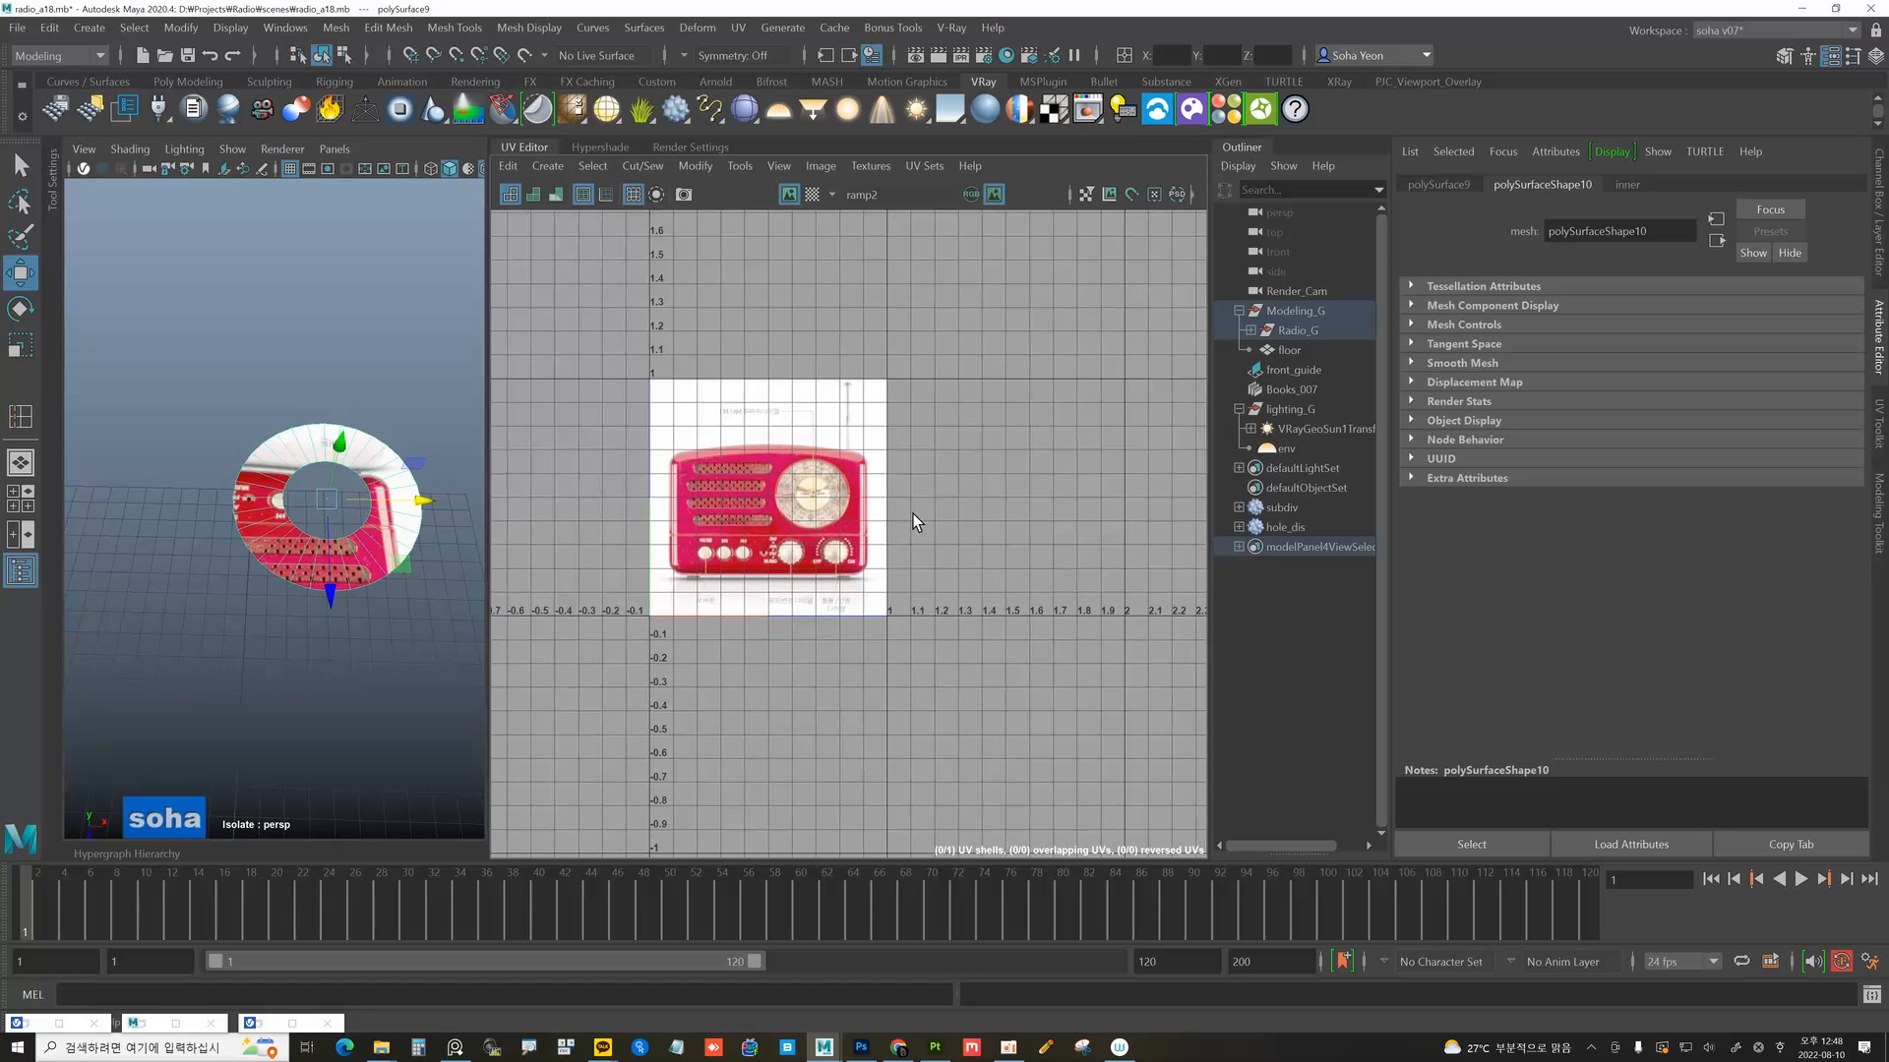
Set the color space of the inner material's diffuse texture file to sRGB.
{"action": "left_click", "coordinate": [1626, 186]}
{"action": "left_click", "coordinate": [1833, 396]}
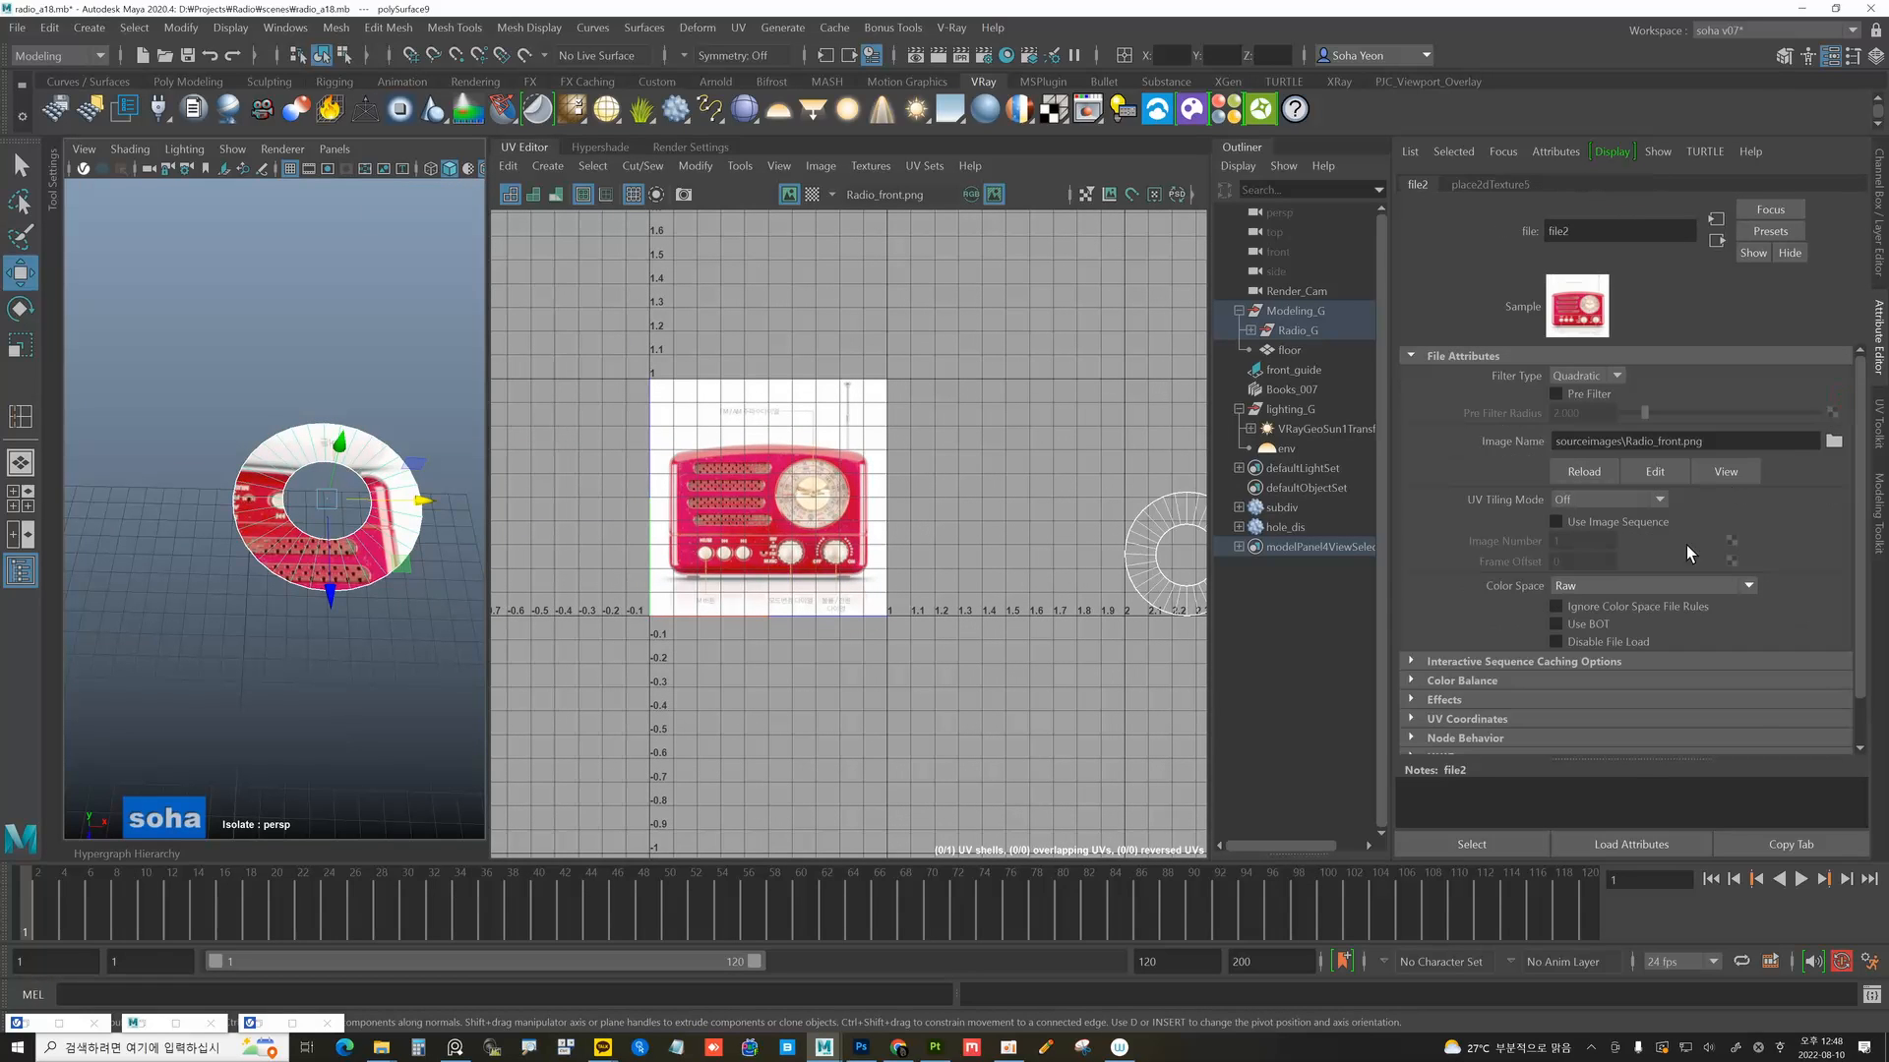
{"action": "left_click", "coordinate": [1603, 586]}
{"action": "left_click", "coordinate": [1579, 770]}
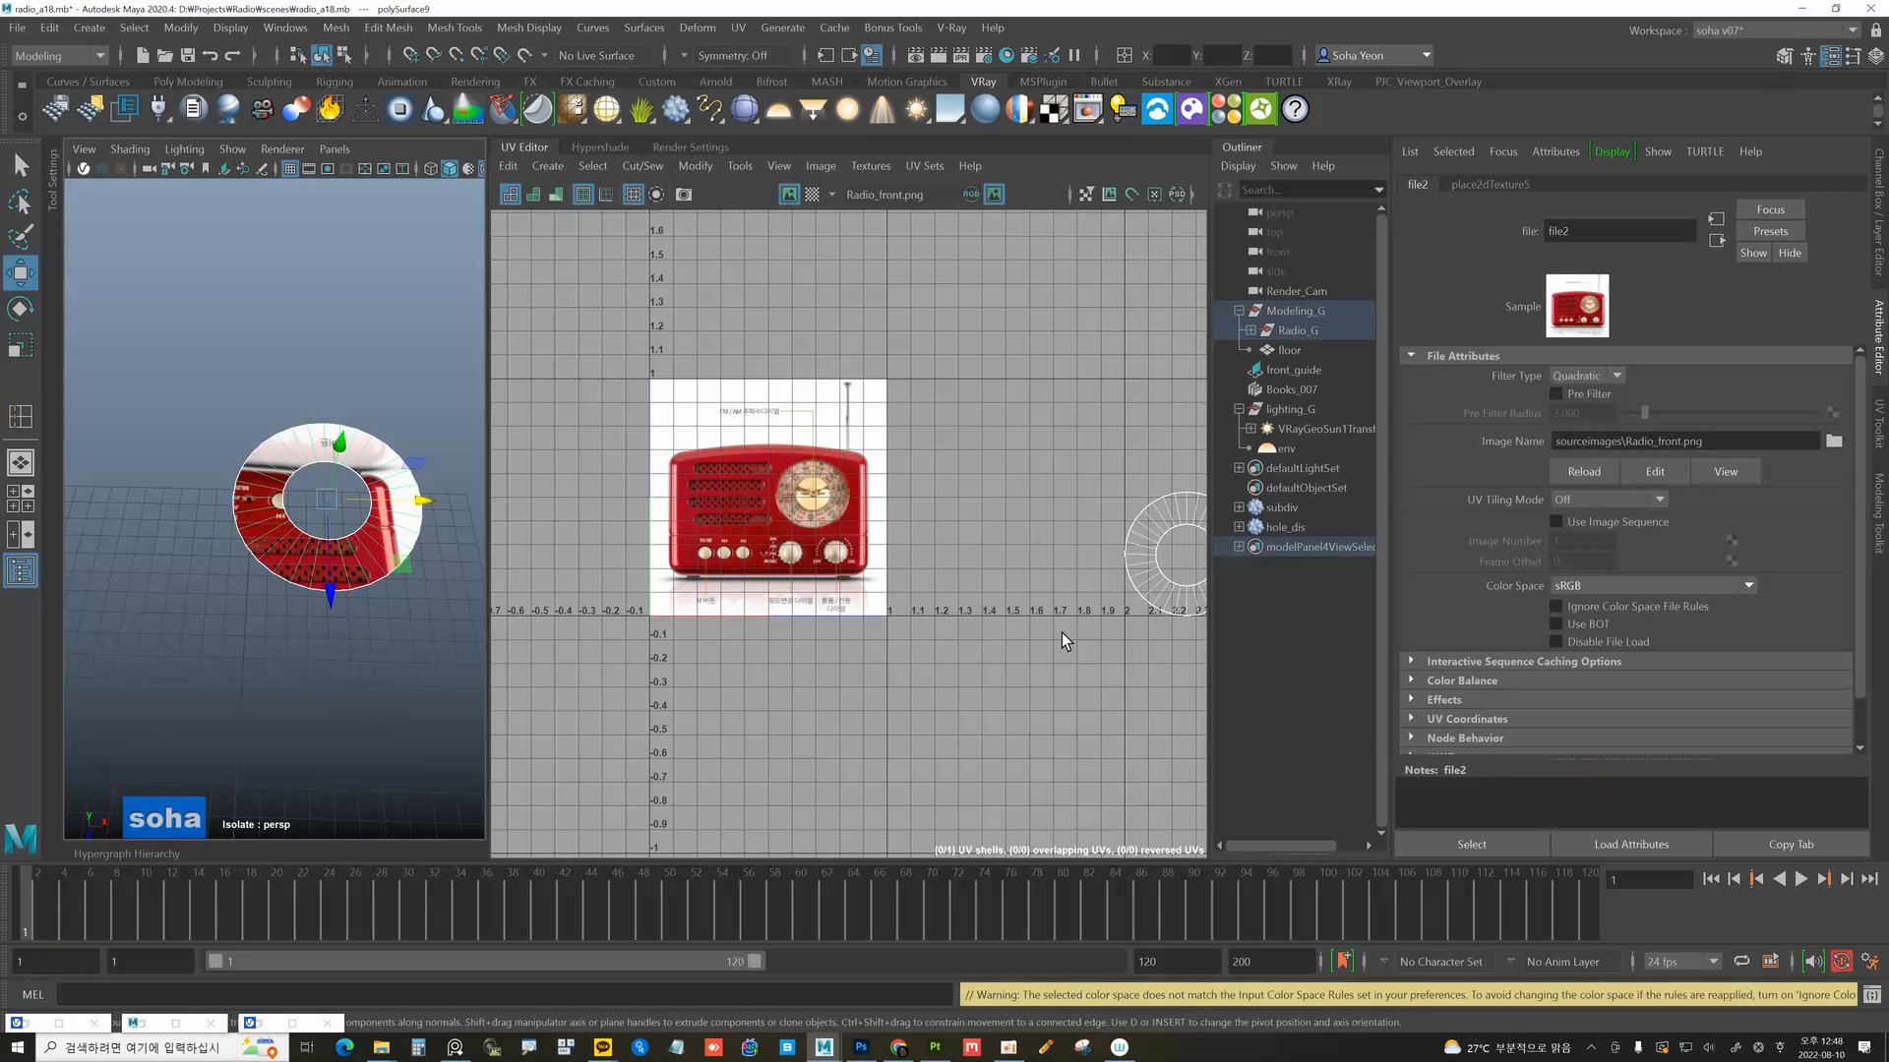
Select all UVs of the dial ring and rotate them 180 degrees.
{"action": "key", "text": "f"}
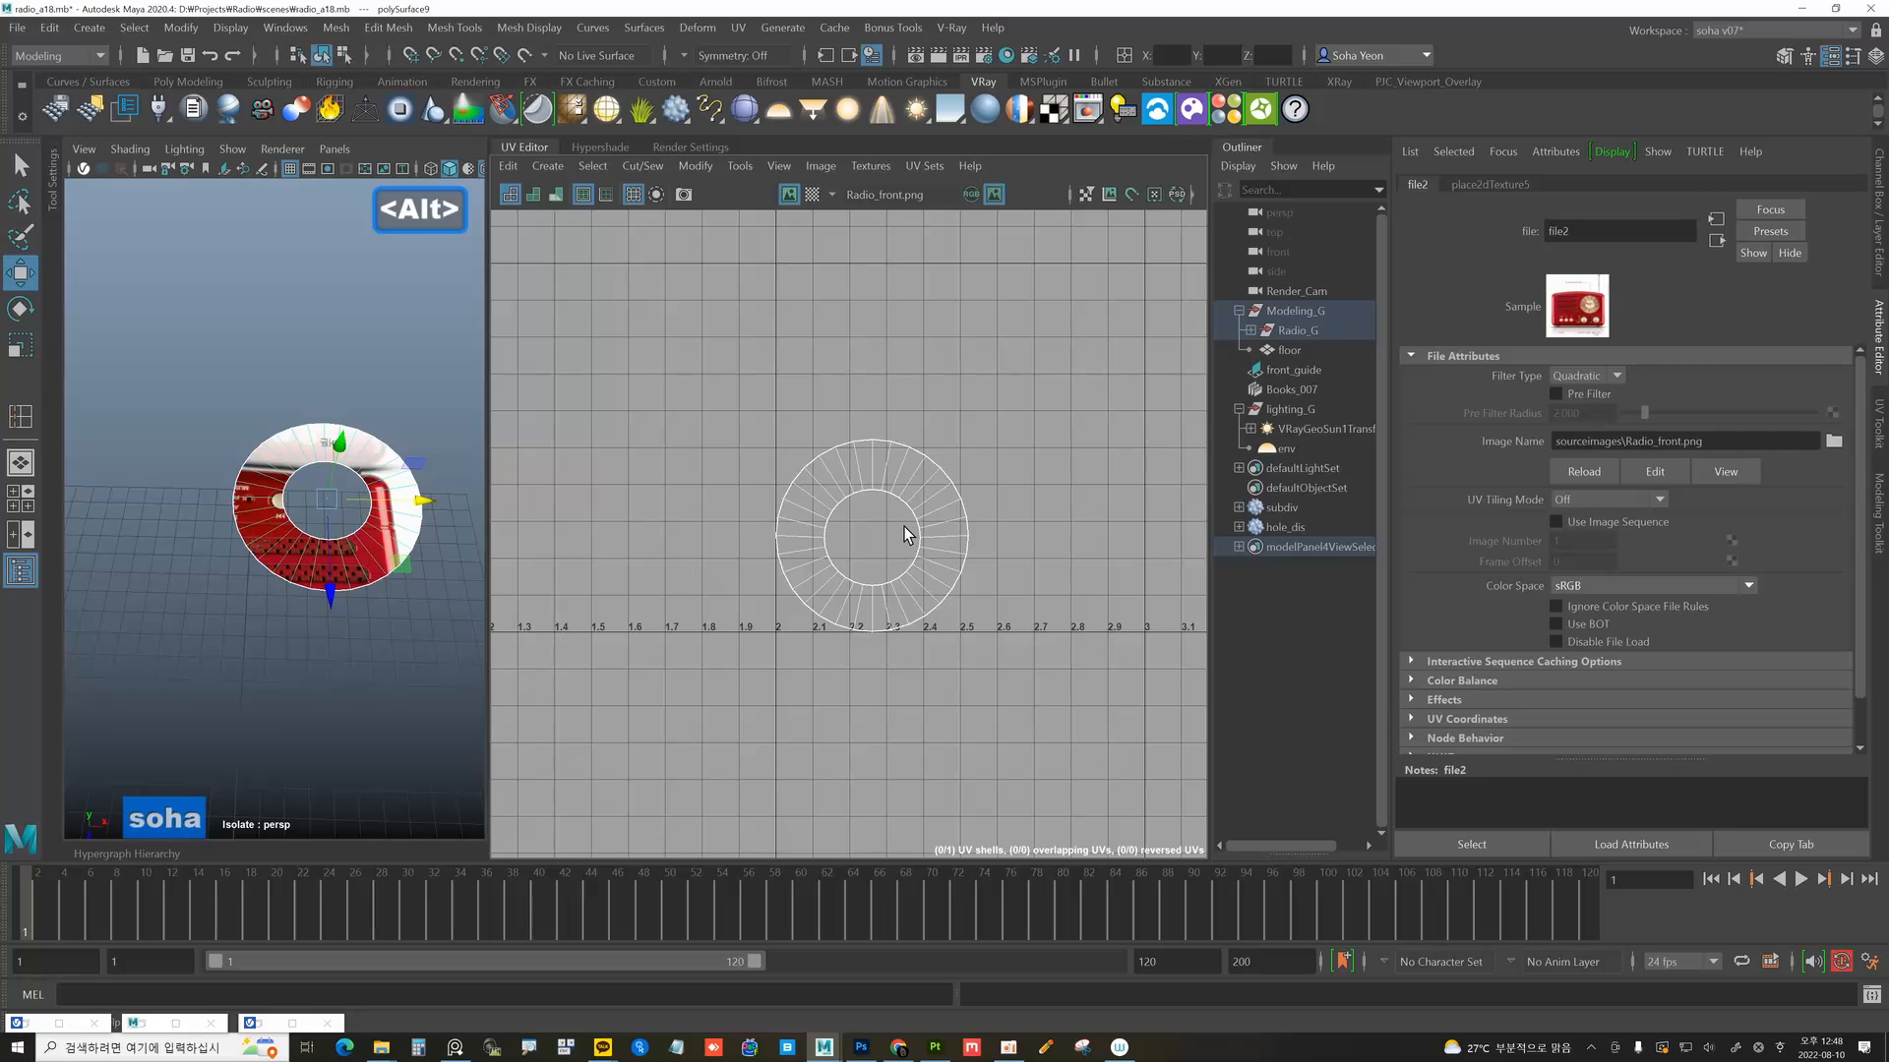
{"action": "key", "text": "alt+4"}
{"action": "left_click_drag", "start_coordinate": [717, 379], "coordinate": [998, 699]}
{"action": "scroll", "coordinate": [957, 624], "scroll_direction": "up", "scroll_amount": 5}
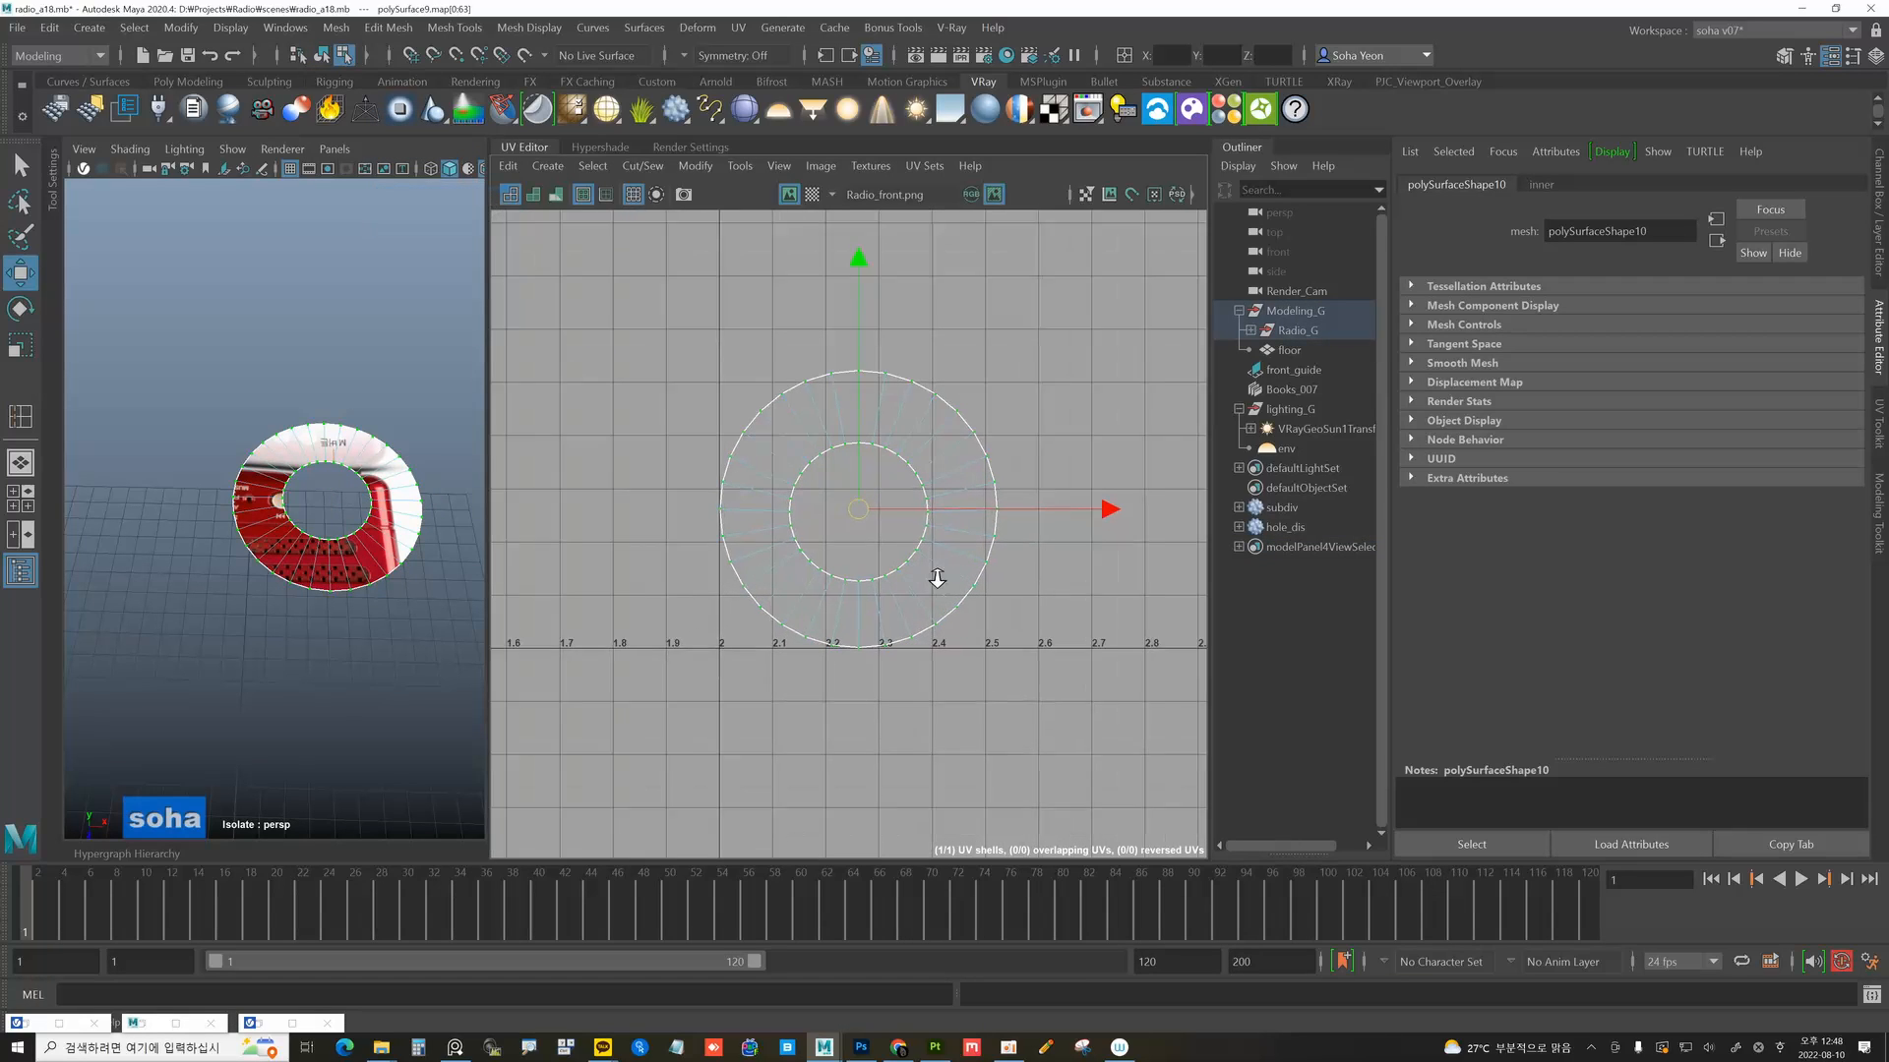
{"action": "key", "text": "c"}
{"action": "key", "text": "c"}
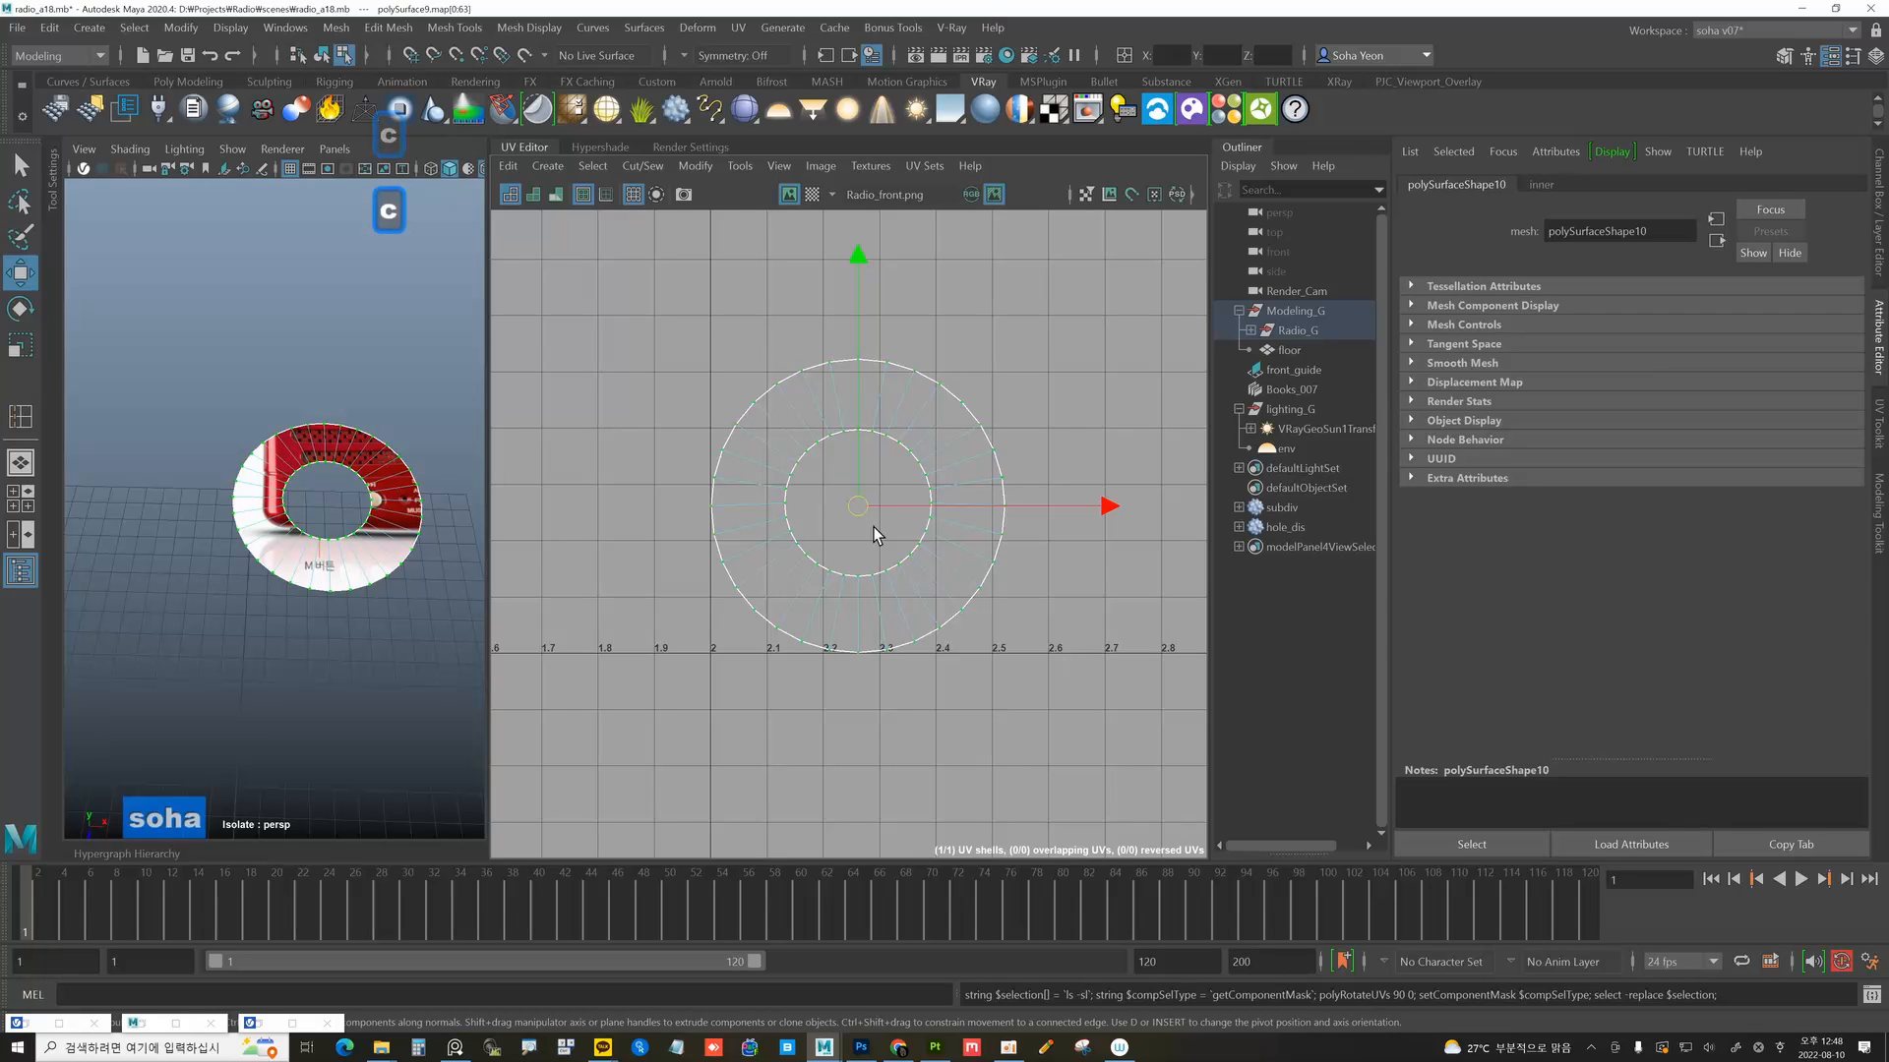
Move the ring's UV shell so the radio dial artwork falls on the ring.
{"action": "middle_click_drag", "start_coordinate": [904, 539], "coordinate": [835, 608], "text": "alt"}
{"action": "scroll", "coordinate": [831, 590], "scroll_direction": "down", "scroll_amount": 2}
{"action": "left_click_drag", "start_coordinate": [804, 565], "coordinate": [924, 466]}
Scale the ring's UV shell down uniformly so the dial artwork fills most of the ring.
{"action": "key", "text": "r"}
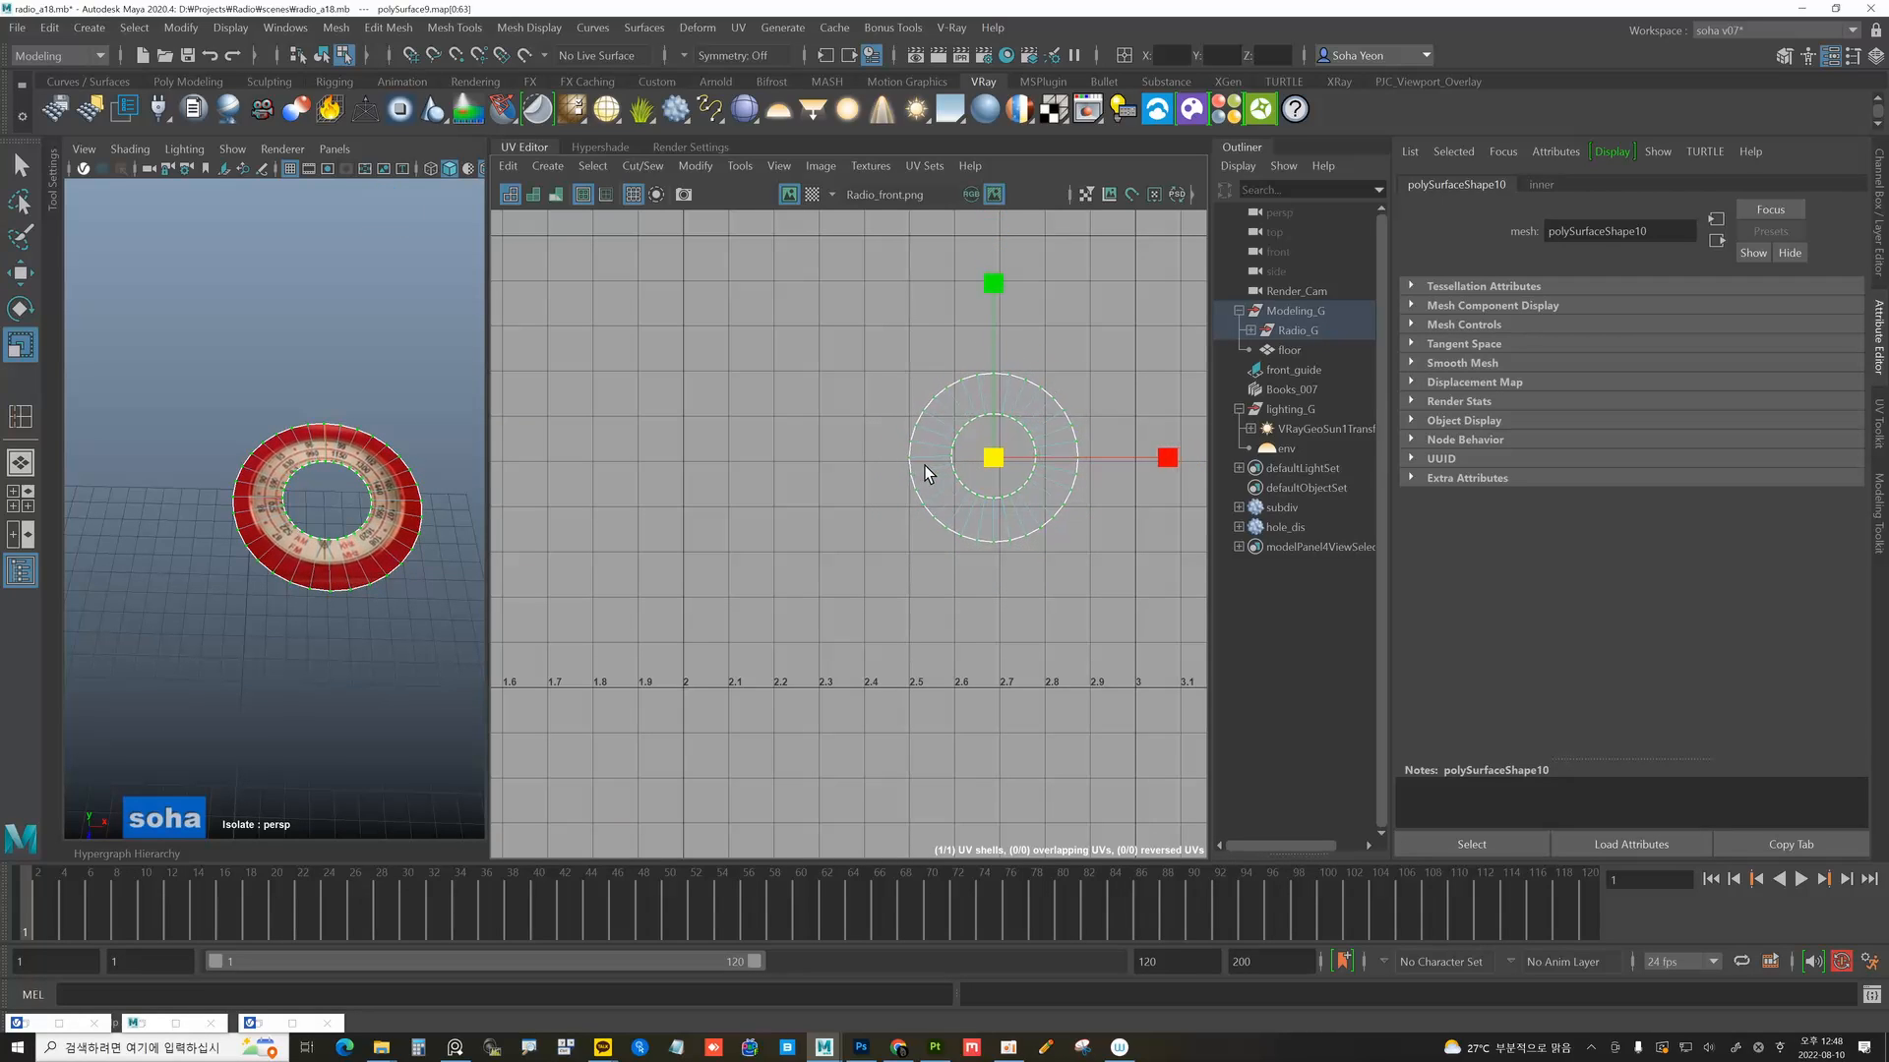
{"action": "mouse_move", "coordinate": [344, 537]}
{"action": "left_mouse_down", "text": "alt"}
{"action": "mouse_move", "coordinate": [352, 565]}
{"action": "mouse_move", "coordinate": [335, 539]}
{"action": "left_mouse_up", "text": "alt"}
{"action": "right_click_drag", "start_coordinate": [334, 539], "coordinate": [394, 545], "text": "alt"}
{"action": "middle_click_drag", "start_coordinate": [393, 545], "coordinate": [328, 555], "text": "alt"}
{"action": "left_click_drag", "start_coordinate": [326, 549], "coordinate": [337, 543], "text": "alt"}
{"action": "left_click_drag", "start_coordinate": [995, 458], "coordinate": [954, 469]}
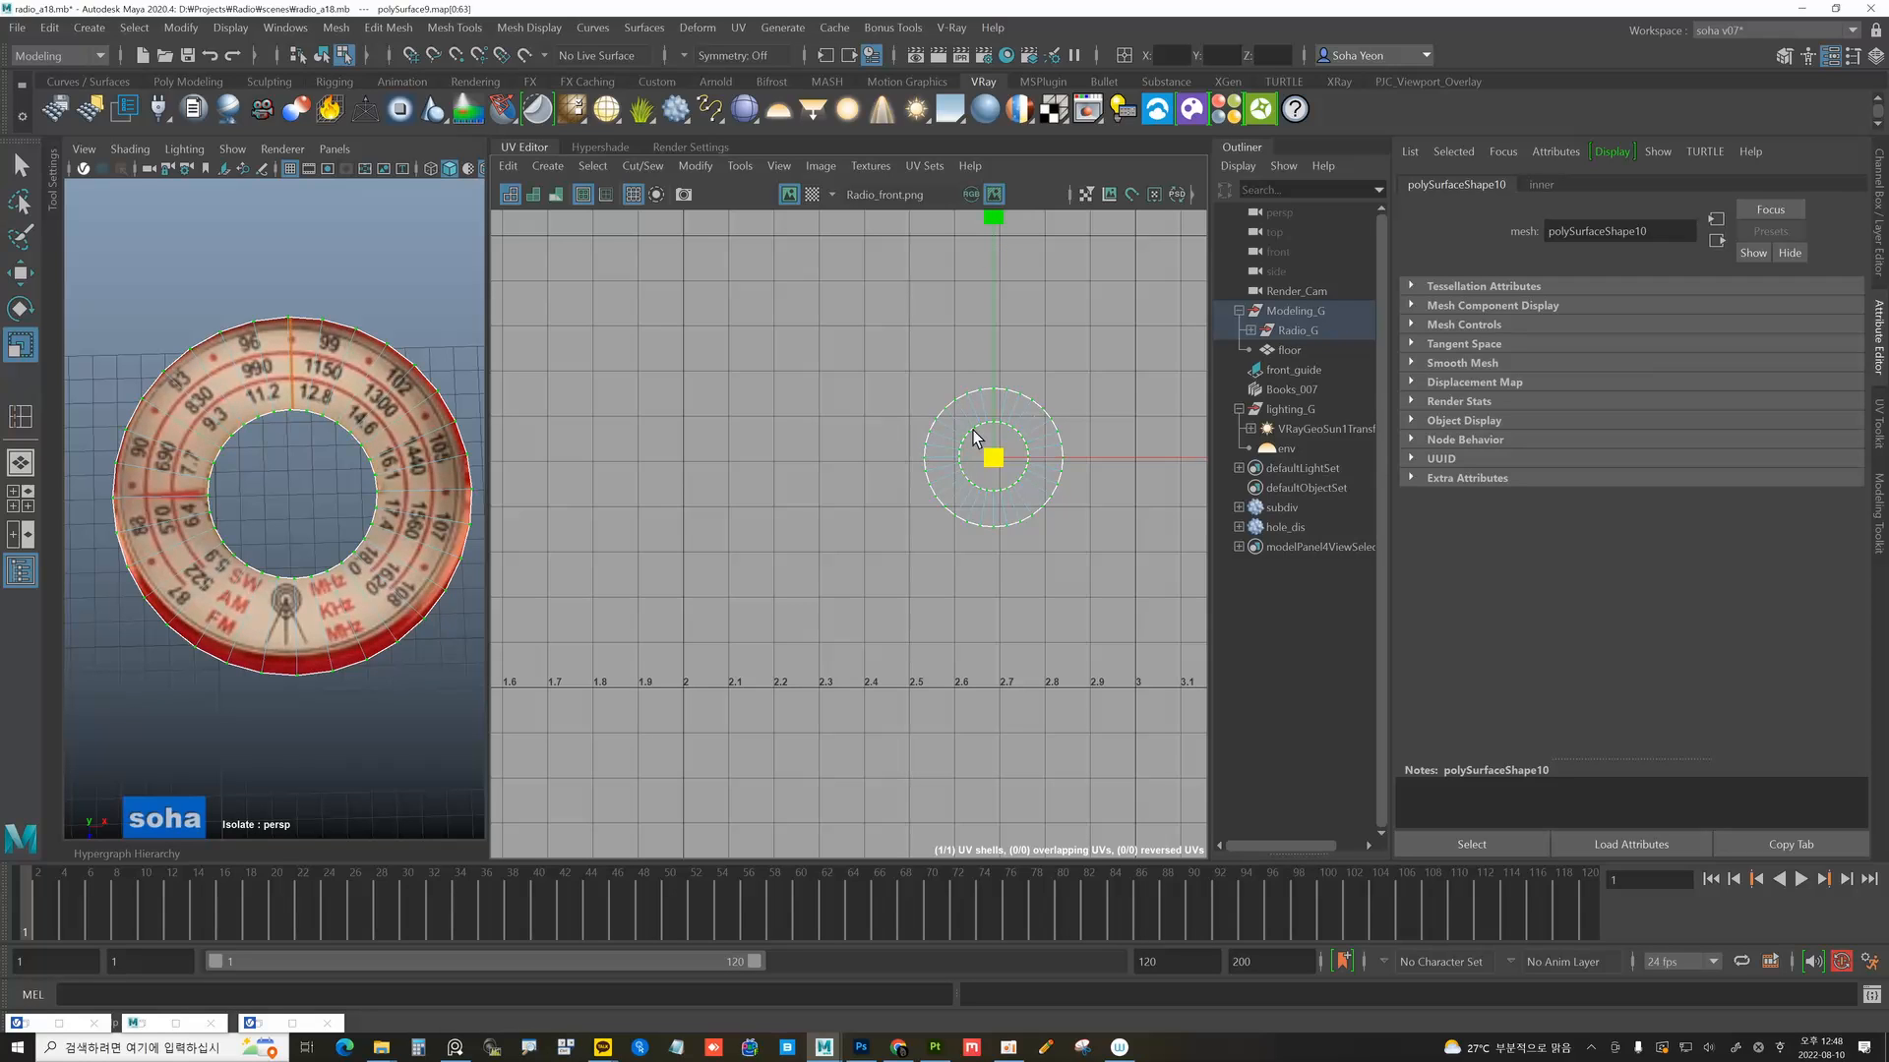
Nudge the UV shell vertically and horizontally to center the dial artwork on the ring.
{"action": "key", "text": "w"}
{"action": "middle_click_drag", "start_coordinate": [1042, 346], "coordinate": [1005, 374], "text": "alt"}
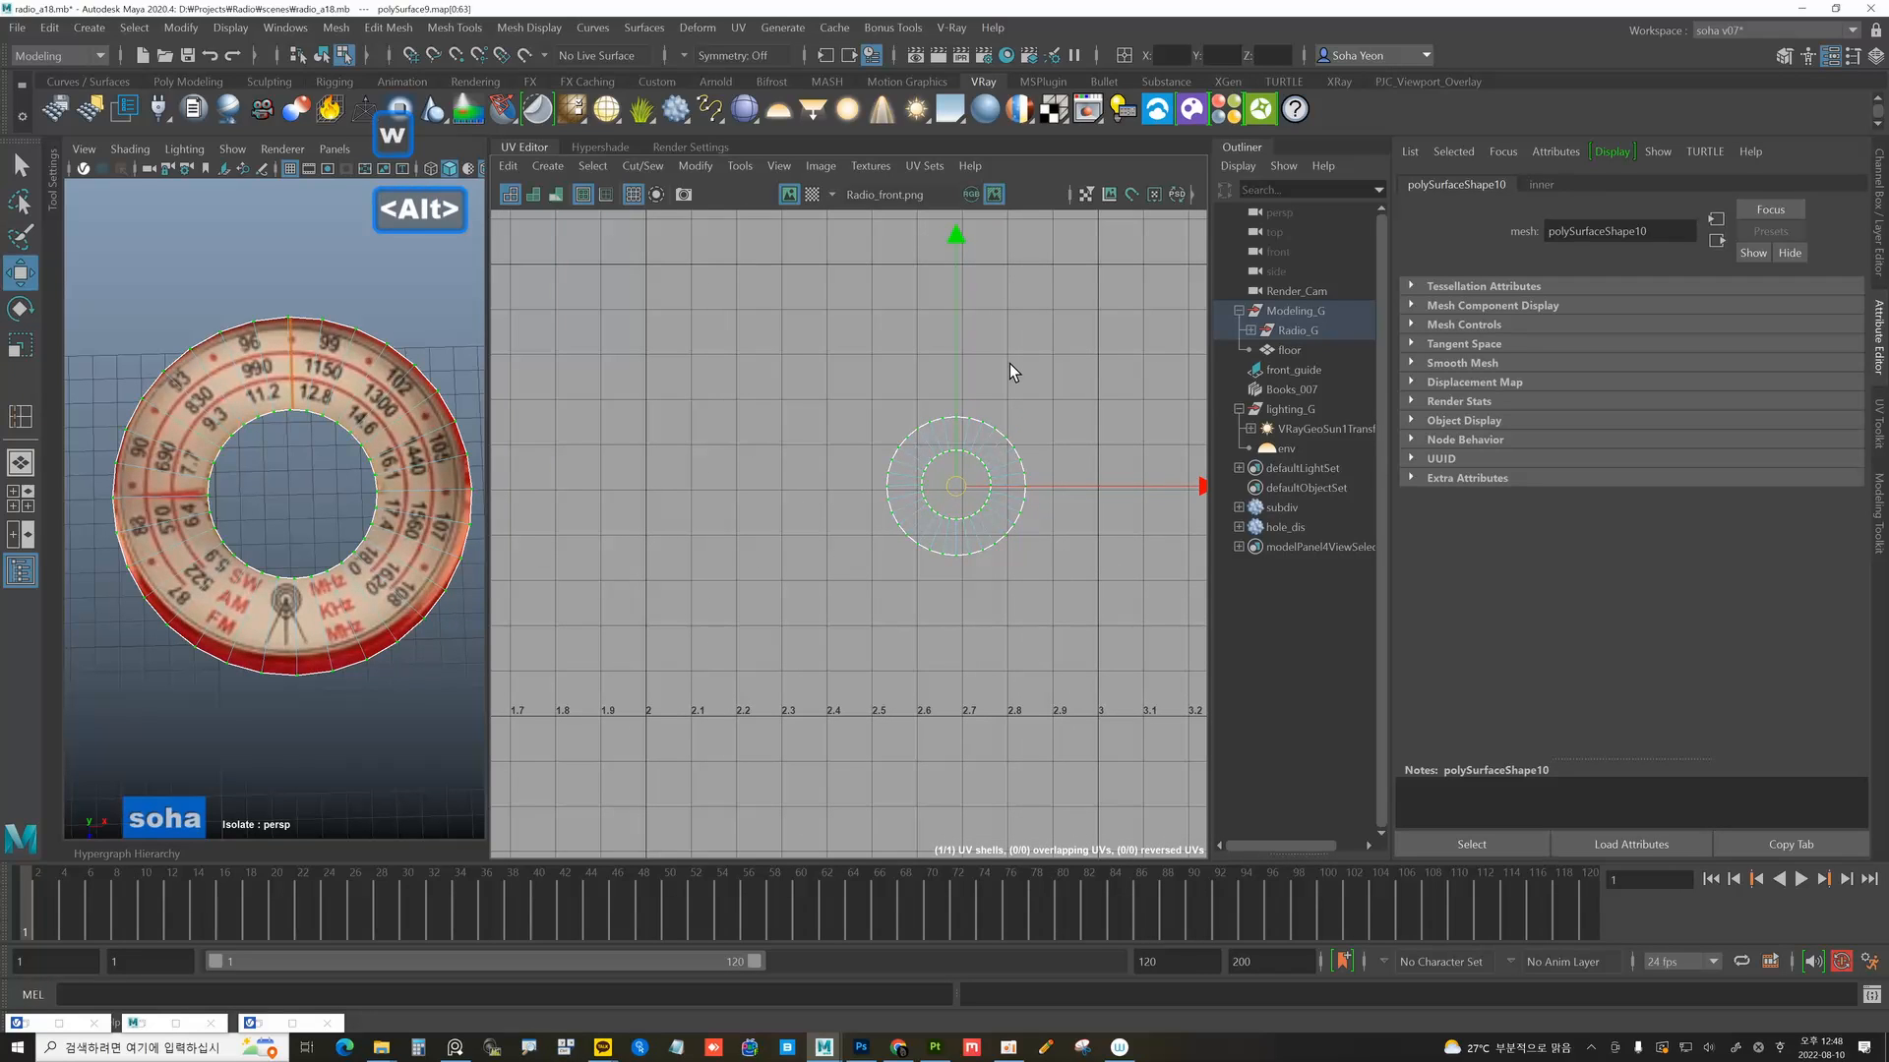
{"action": "key", "text": "minus"}
{"action": "left_click_drag", "start_coordinate": [952, 355], "coordinate": [955, 360]}
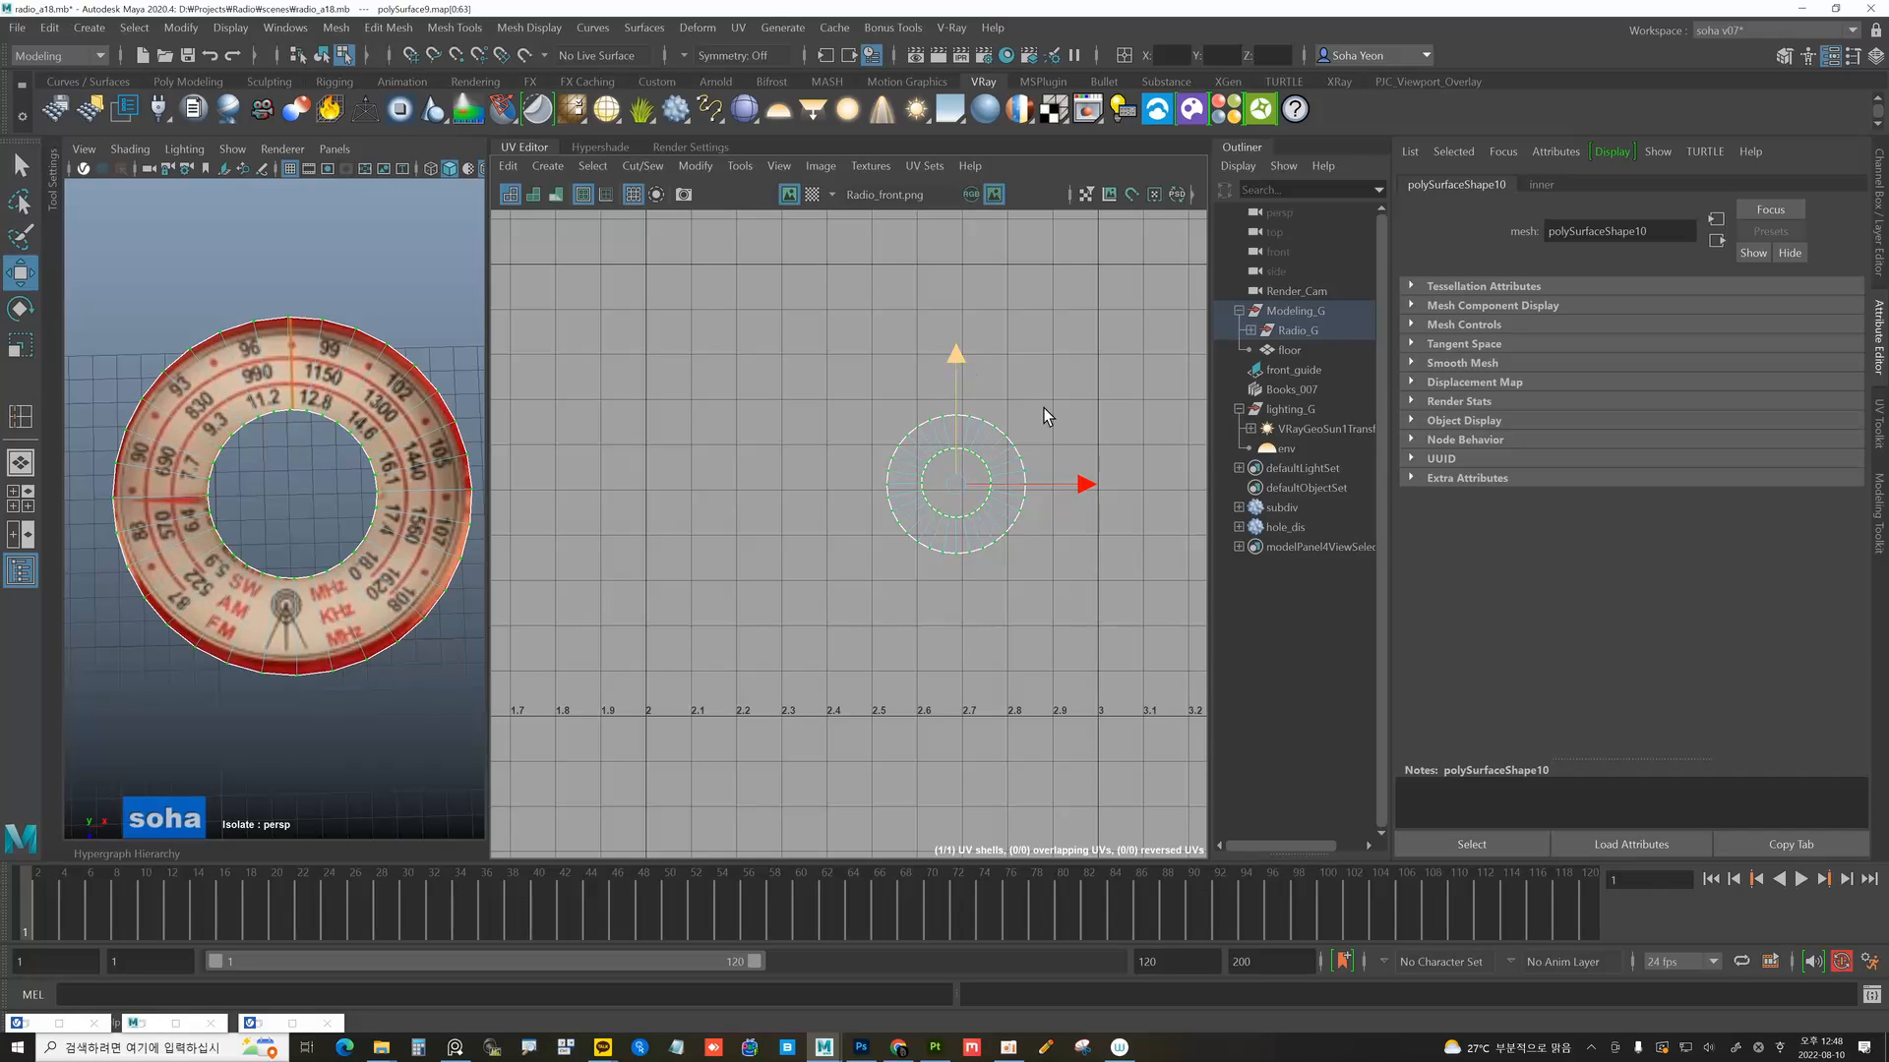
{"action": "left_click_drag", "start_coordinate": [1087, 483], "coordinate": [1084, 484]}
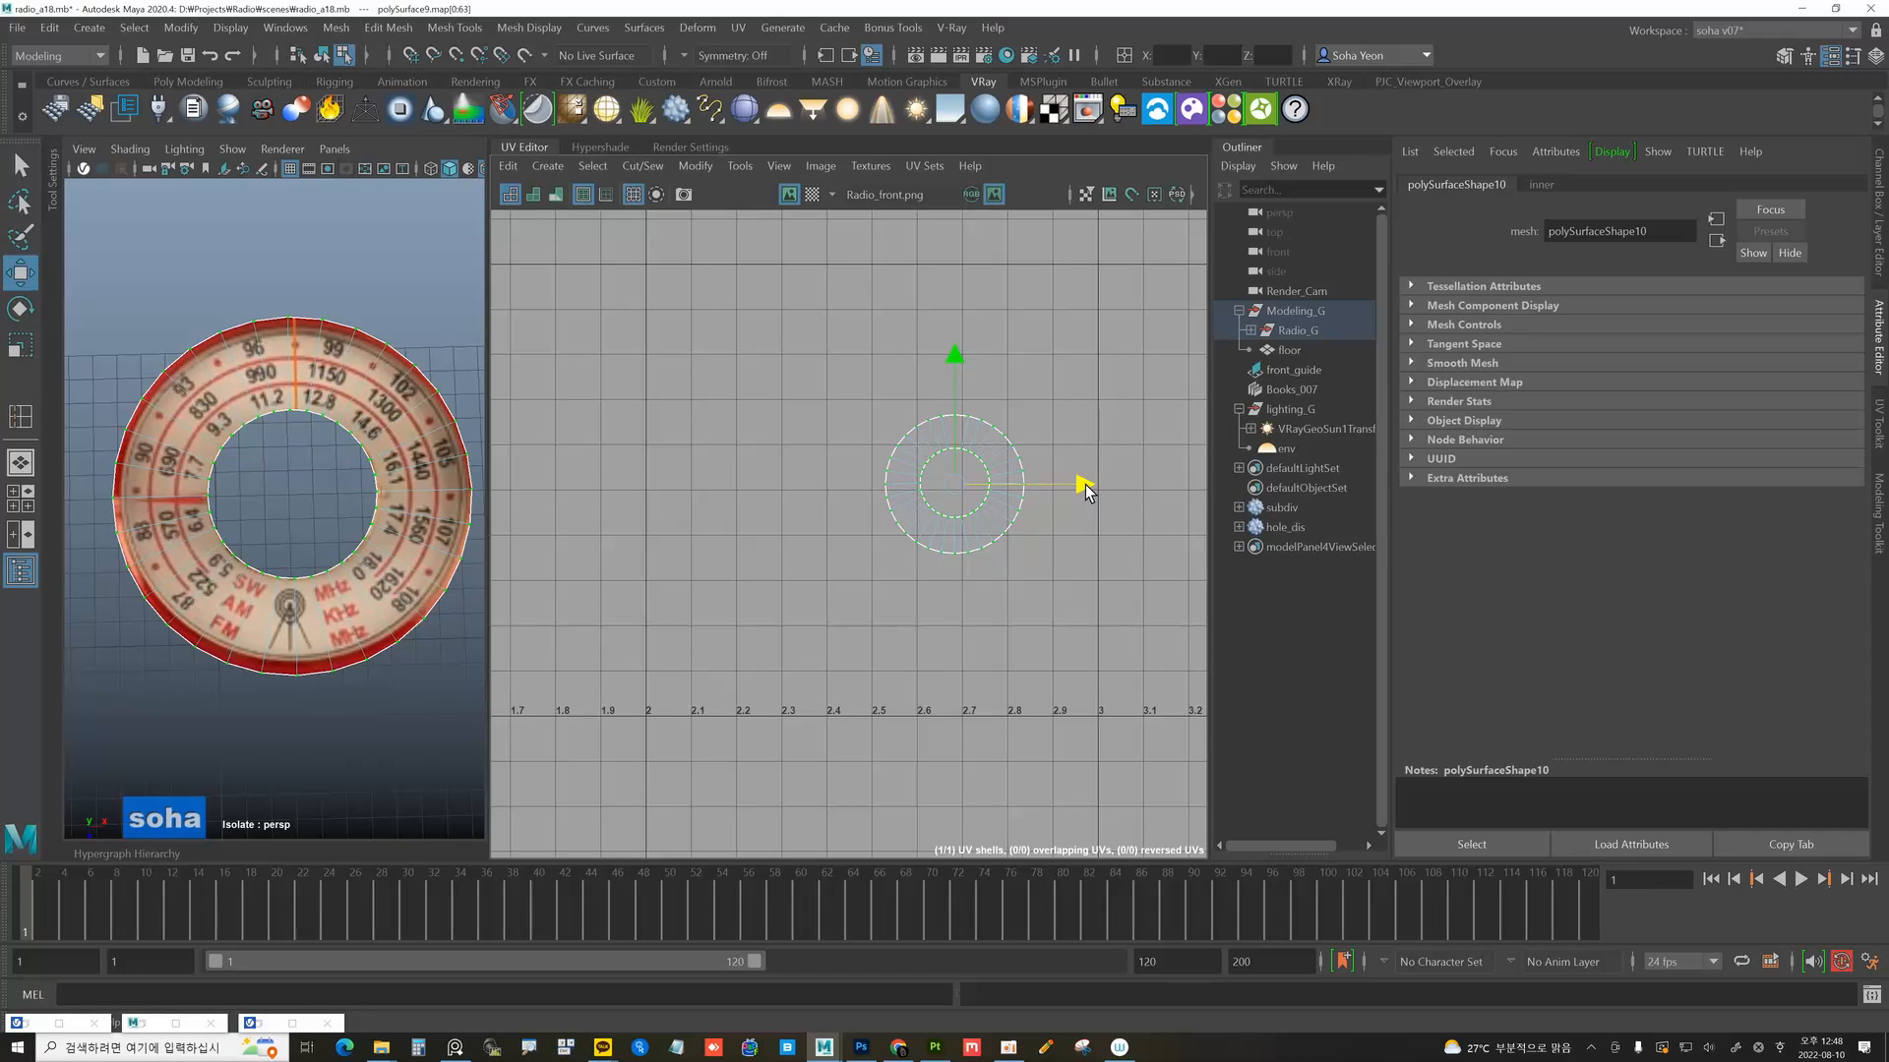
Shrink the UV shell slightly further to remove the red border from the ring's outer edge.
{"action": "key", "text": "r"}
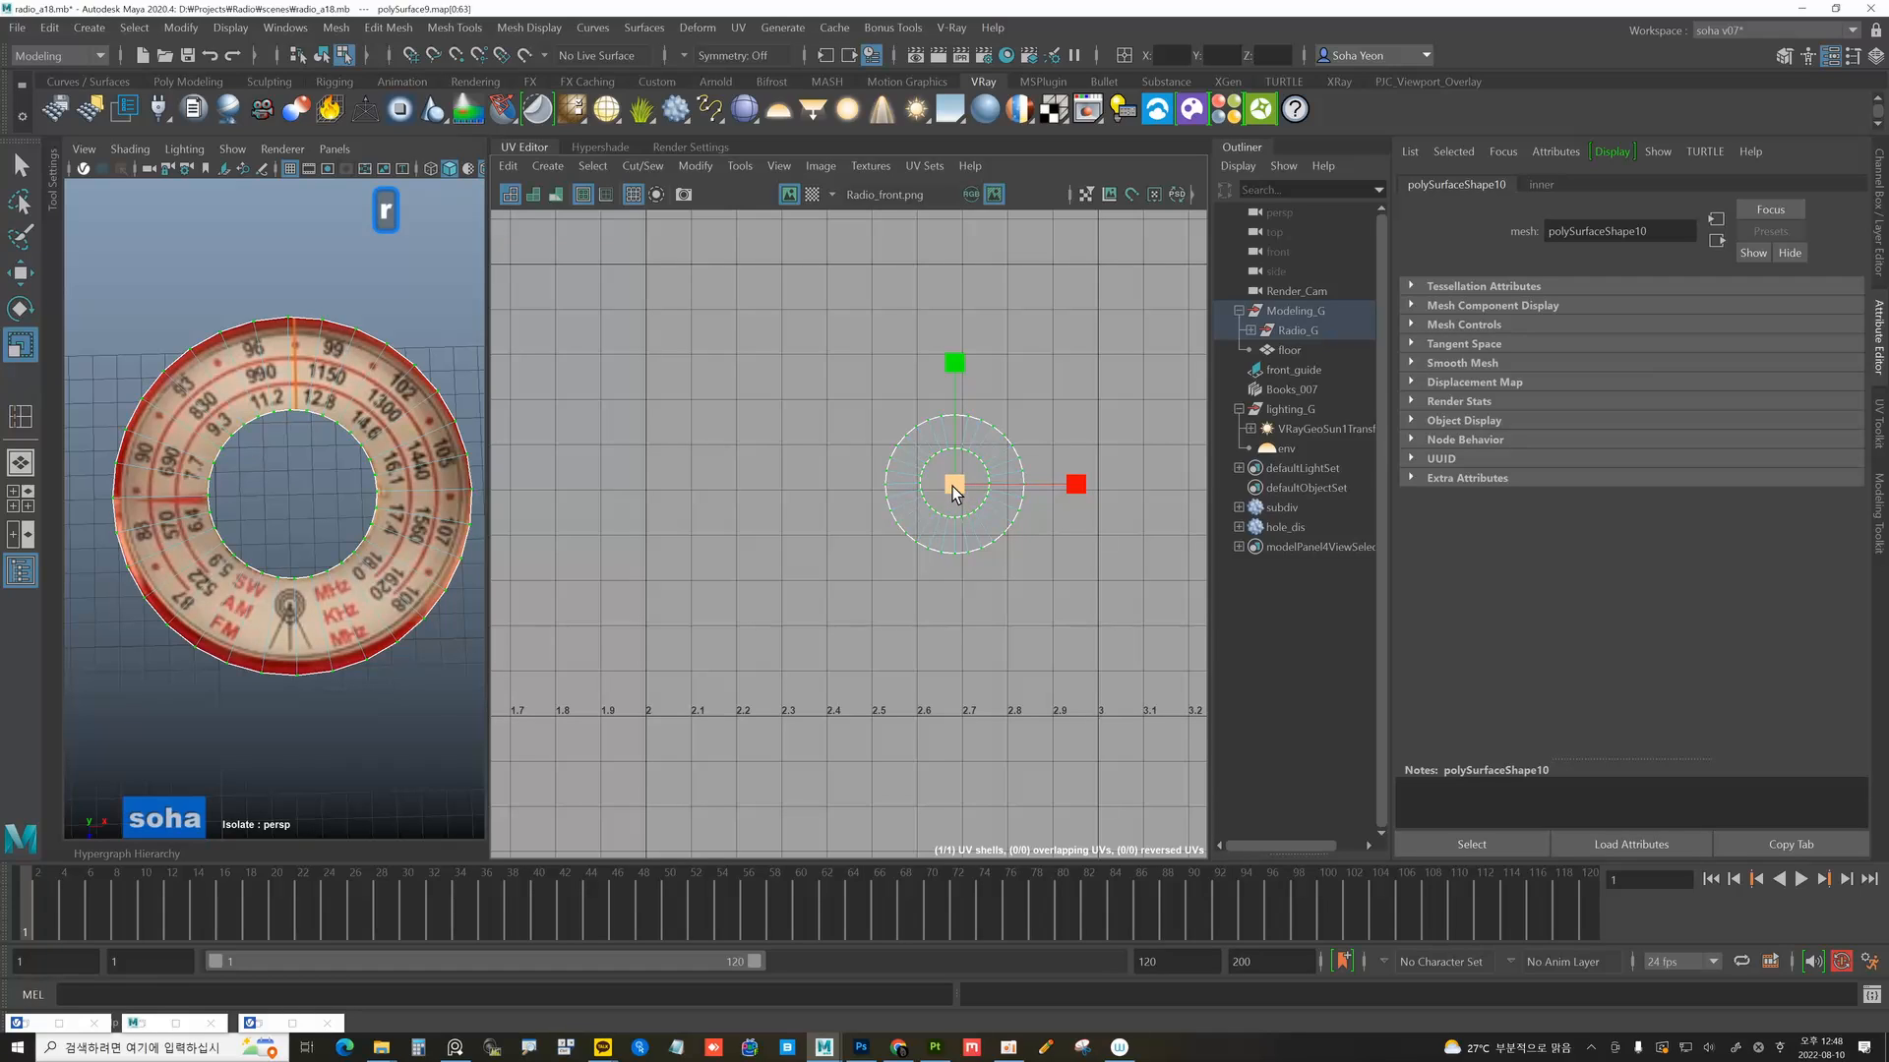
{"action": "left_click_drag", "start_coordinate": [953, 483], "coordinate": [968, 482]}
{"action": "scroll", "coordinate": [1033, 480], "scroll_direction": "up", "scroll_amount": 5}
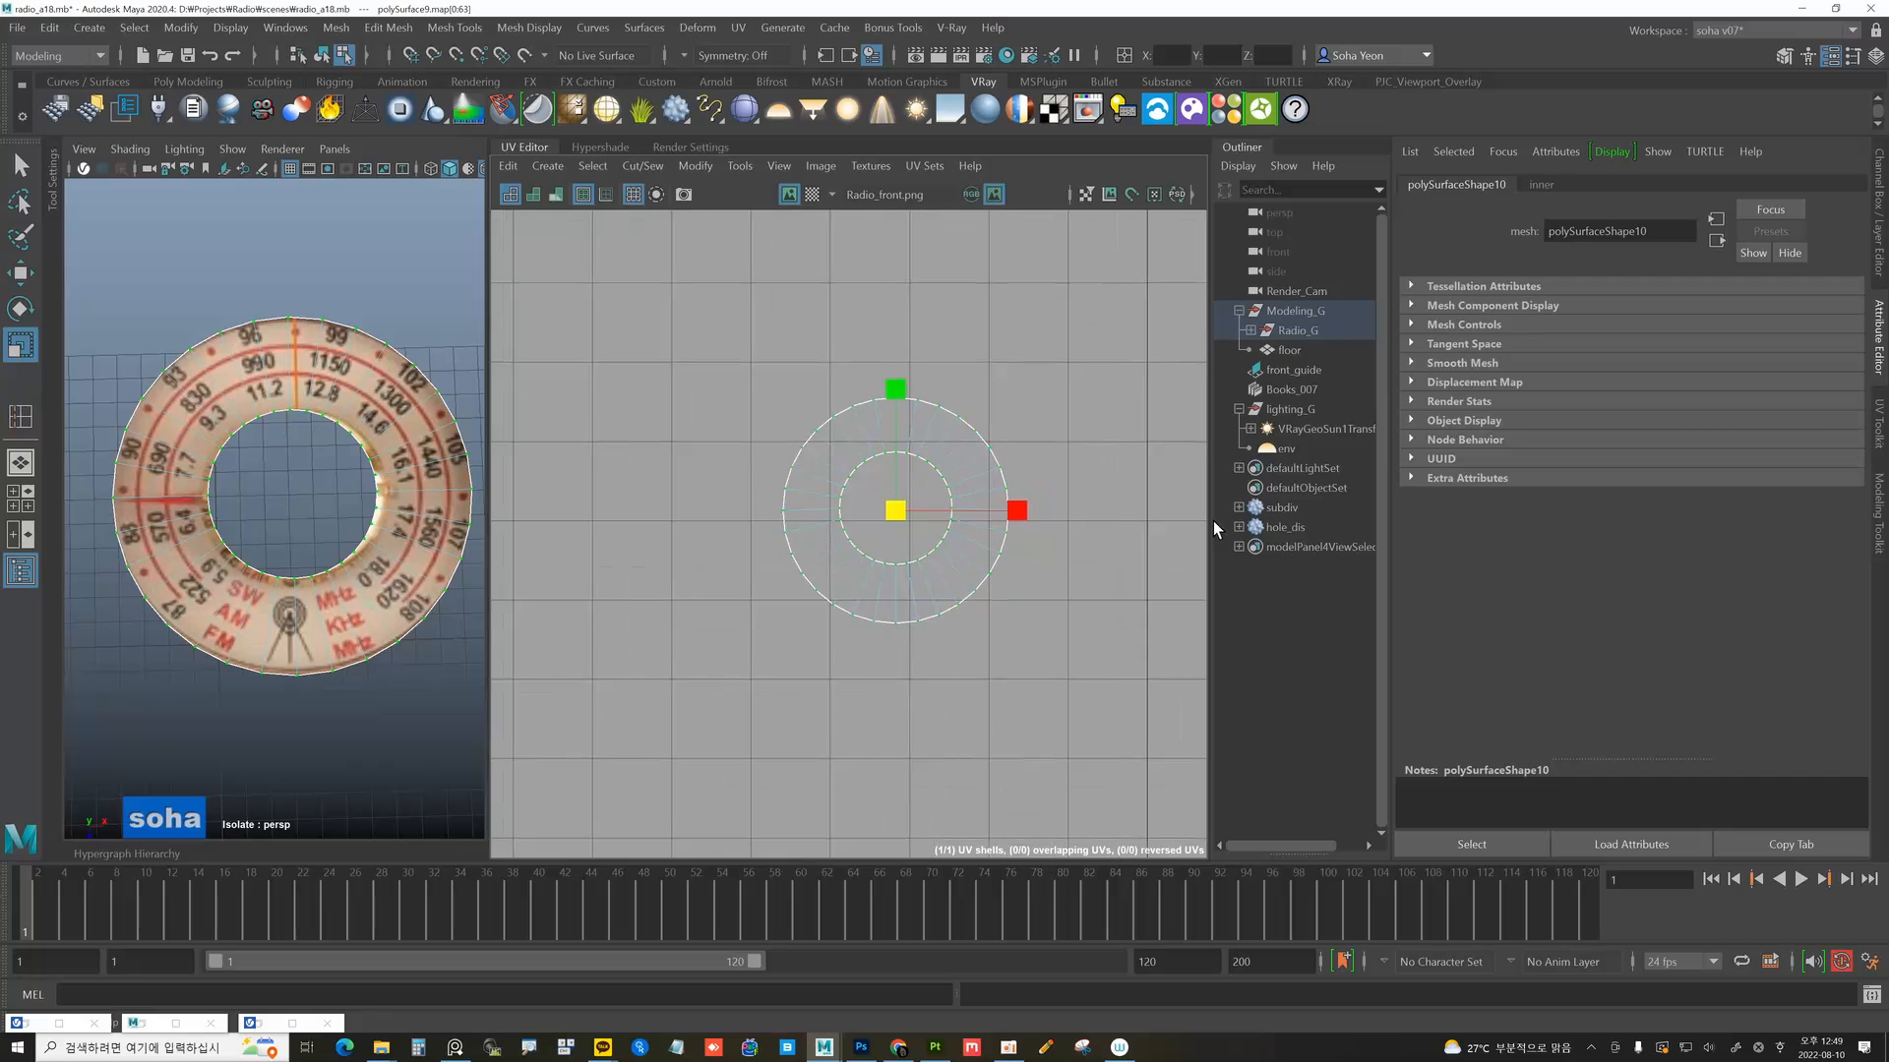
Select the inner edge loop of the ring's UV shell and nudge it to sit centered within the outer circle.
{"action": "scroll", "coordinate": [1000, 459], "scroll_direction": "up", "scroll_amount": 2}
{"action": "middle_click_drag", "start_coordinate": [925, 435], "coordinate": [953, 467], "text": "alt"}
{"action": "key", "text": "alt+2"}
{"action": "double_click", "coordinate": [892, 409]}
{"action": "key", "text": "w"}
{"action": "left_click_drag", "start_coordinate": [1090, 494], "coordinate": [1090, 490]}
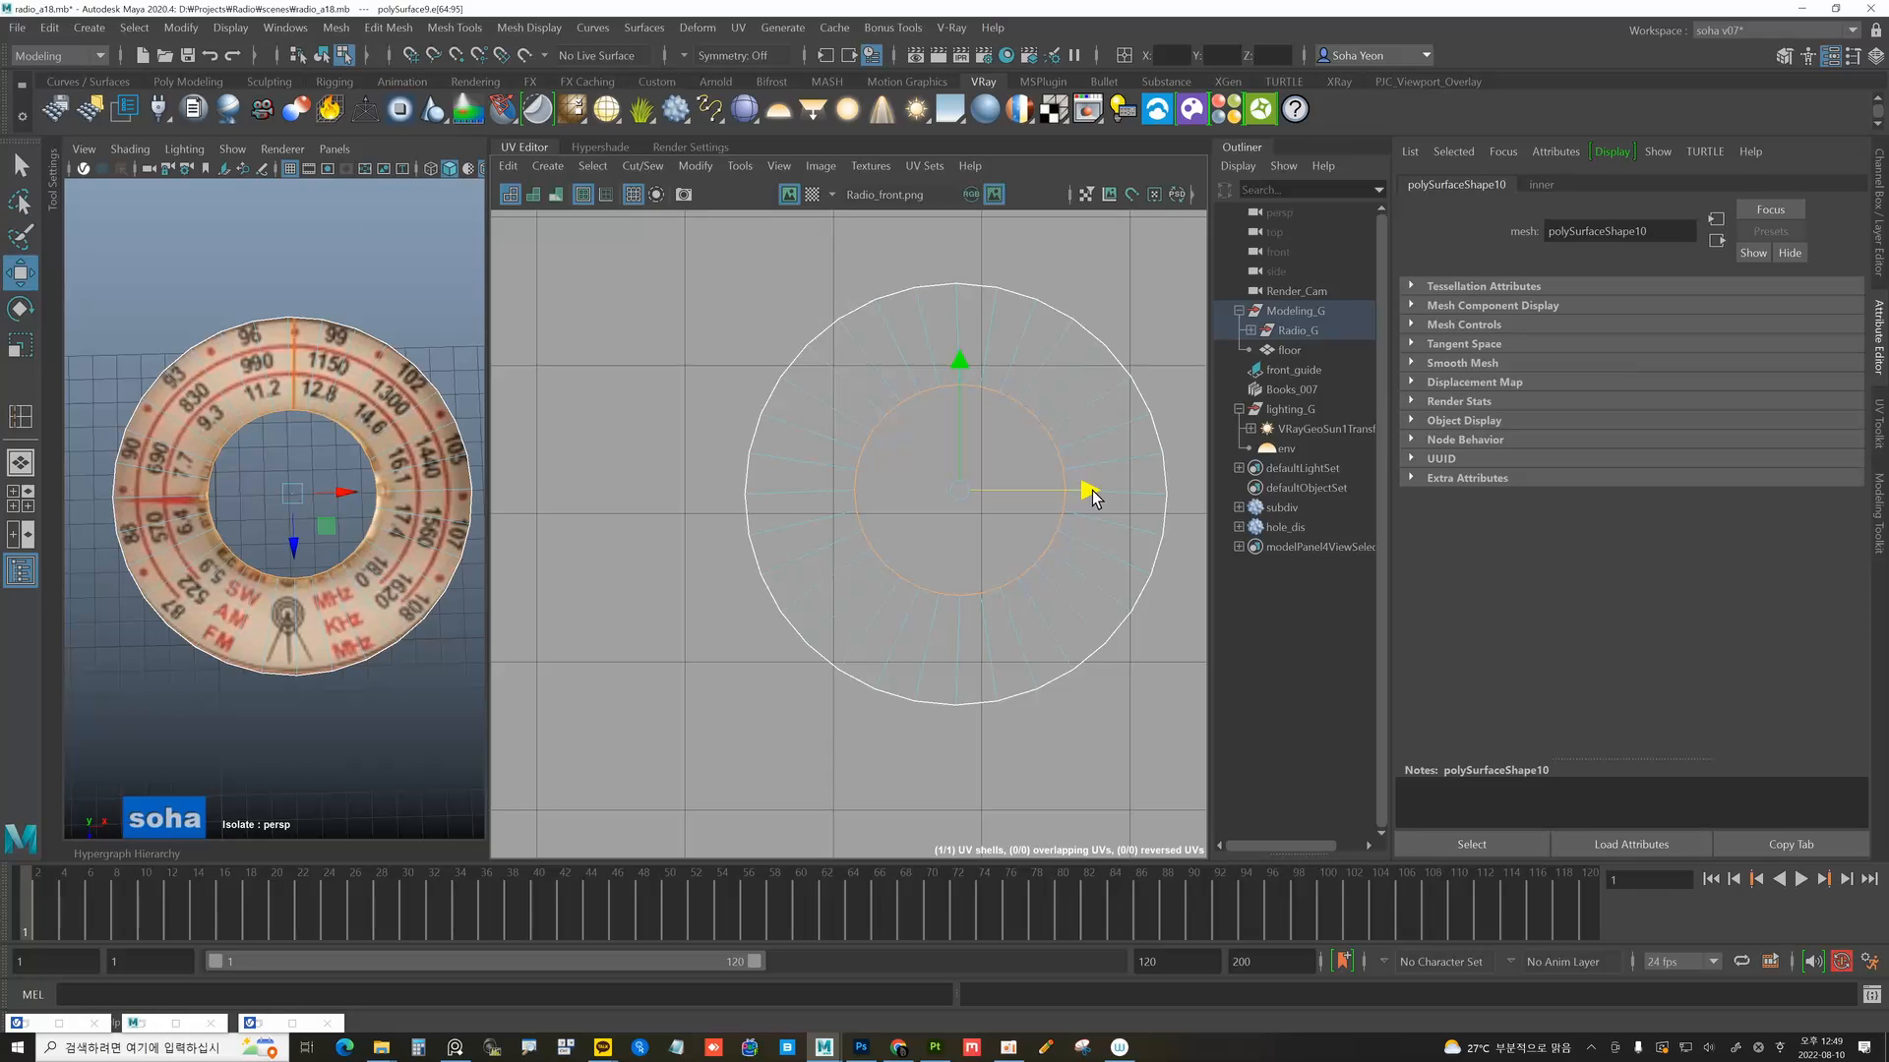
{"action": "left_click", "coordinate": [958, 362]}
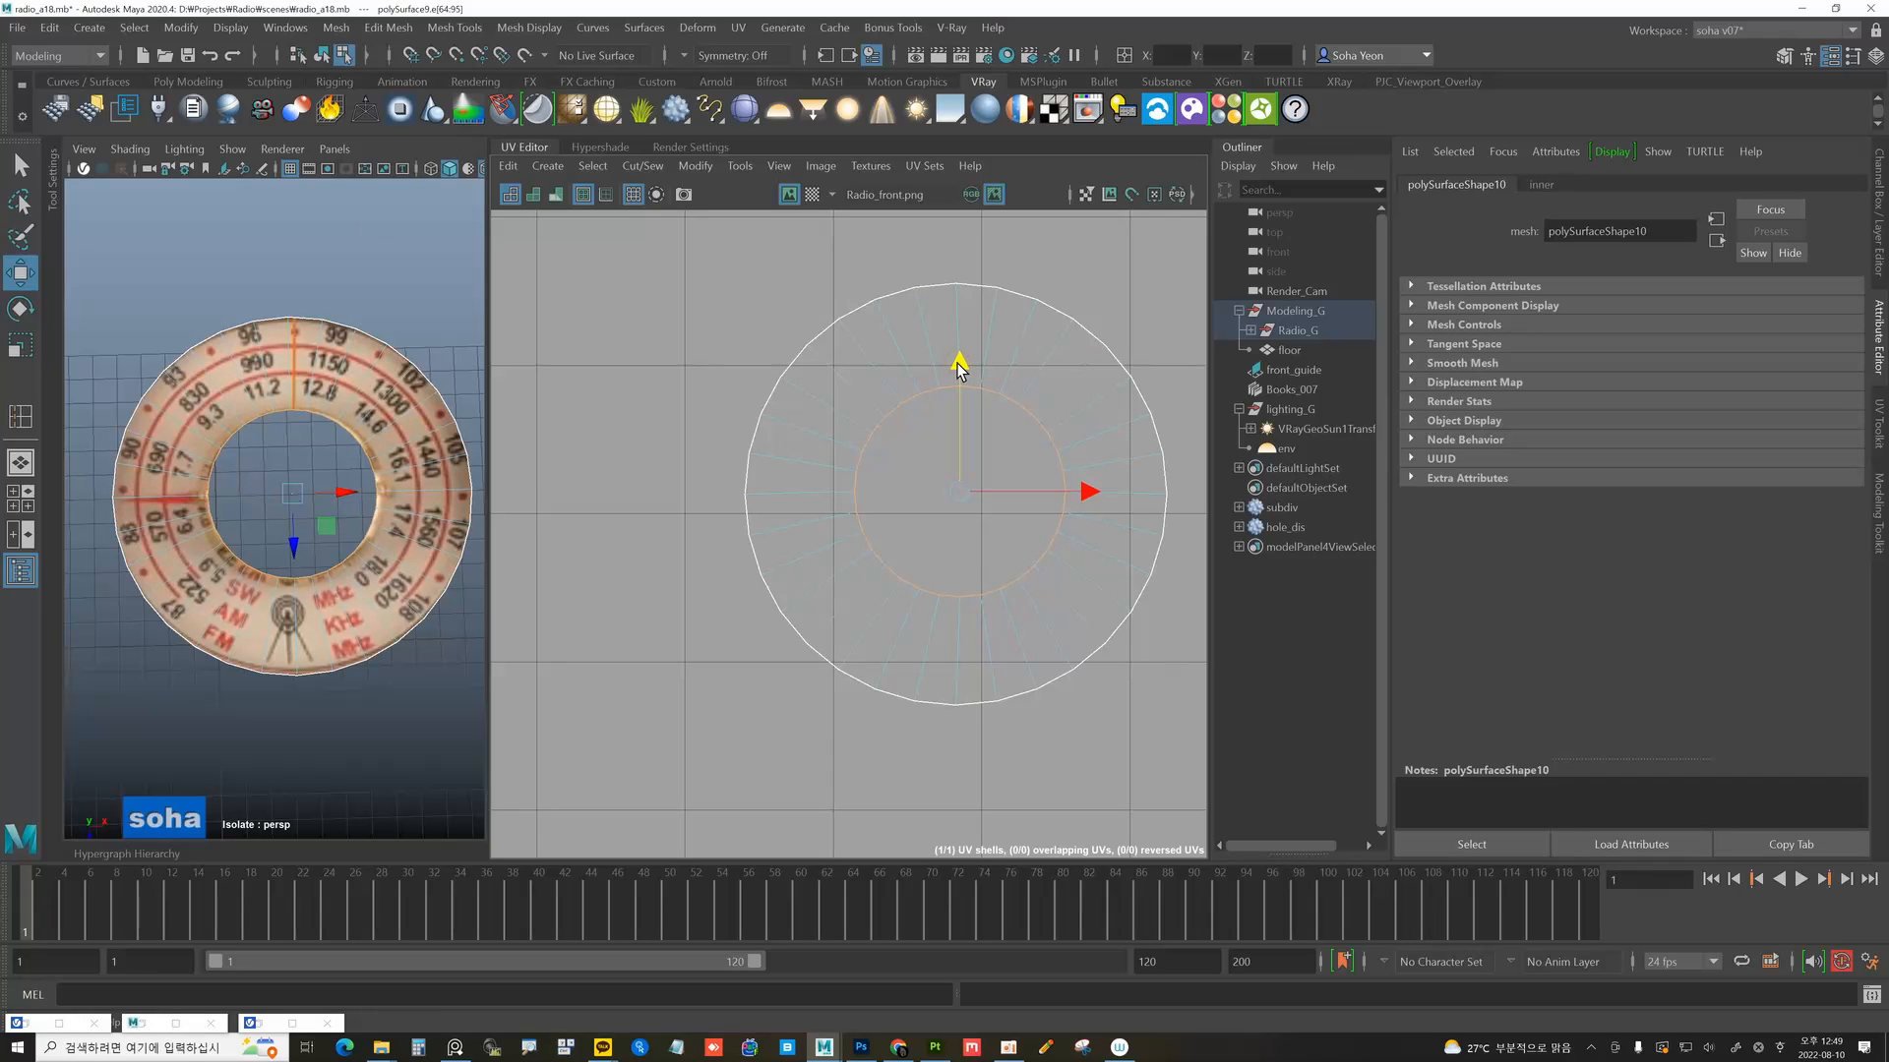
{"action": "left_click_drag", "start_coordinate": [1079, 489], "coordinate": [1088, 492]}
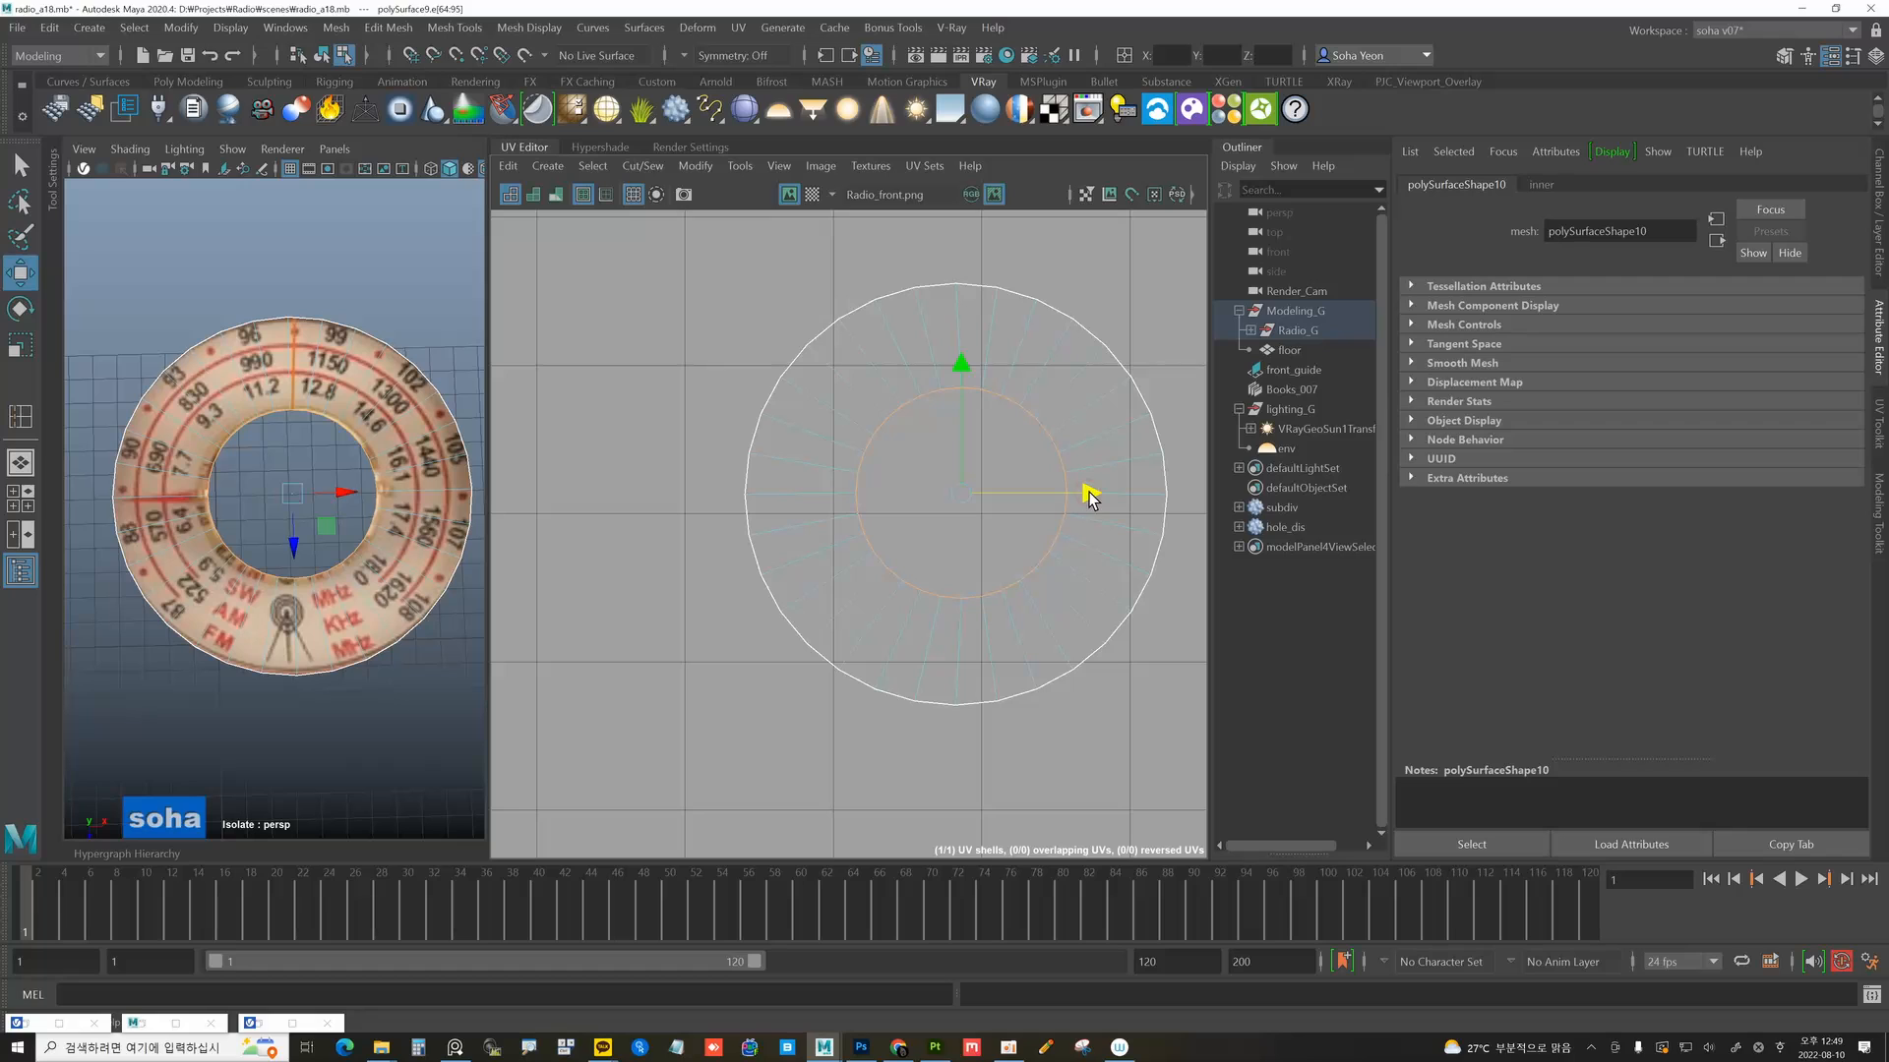
Scale the inner UV edge loop up slightly, then exit isolation to show the whole radio.
{"action": "key", "text": "r"}
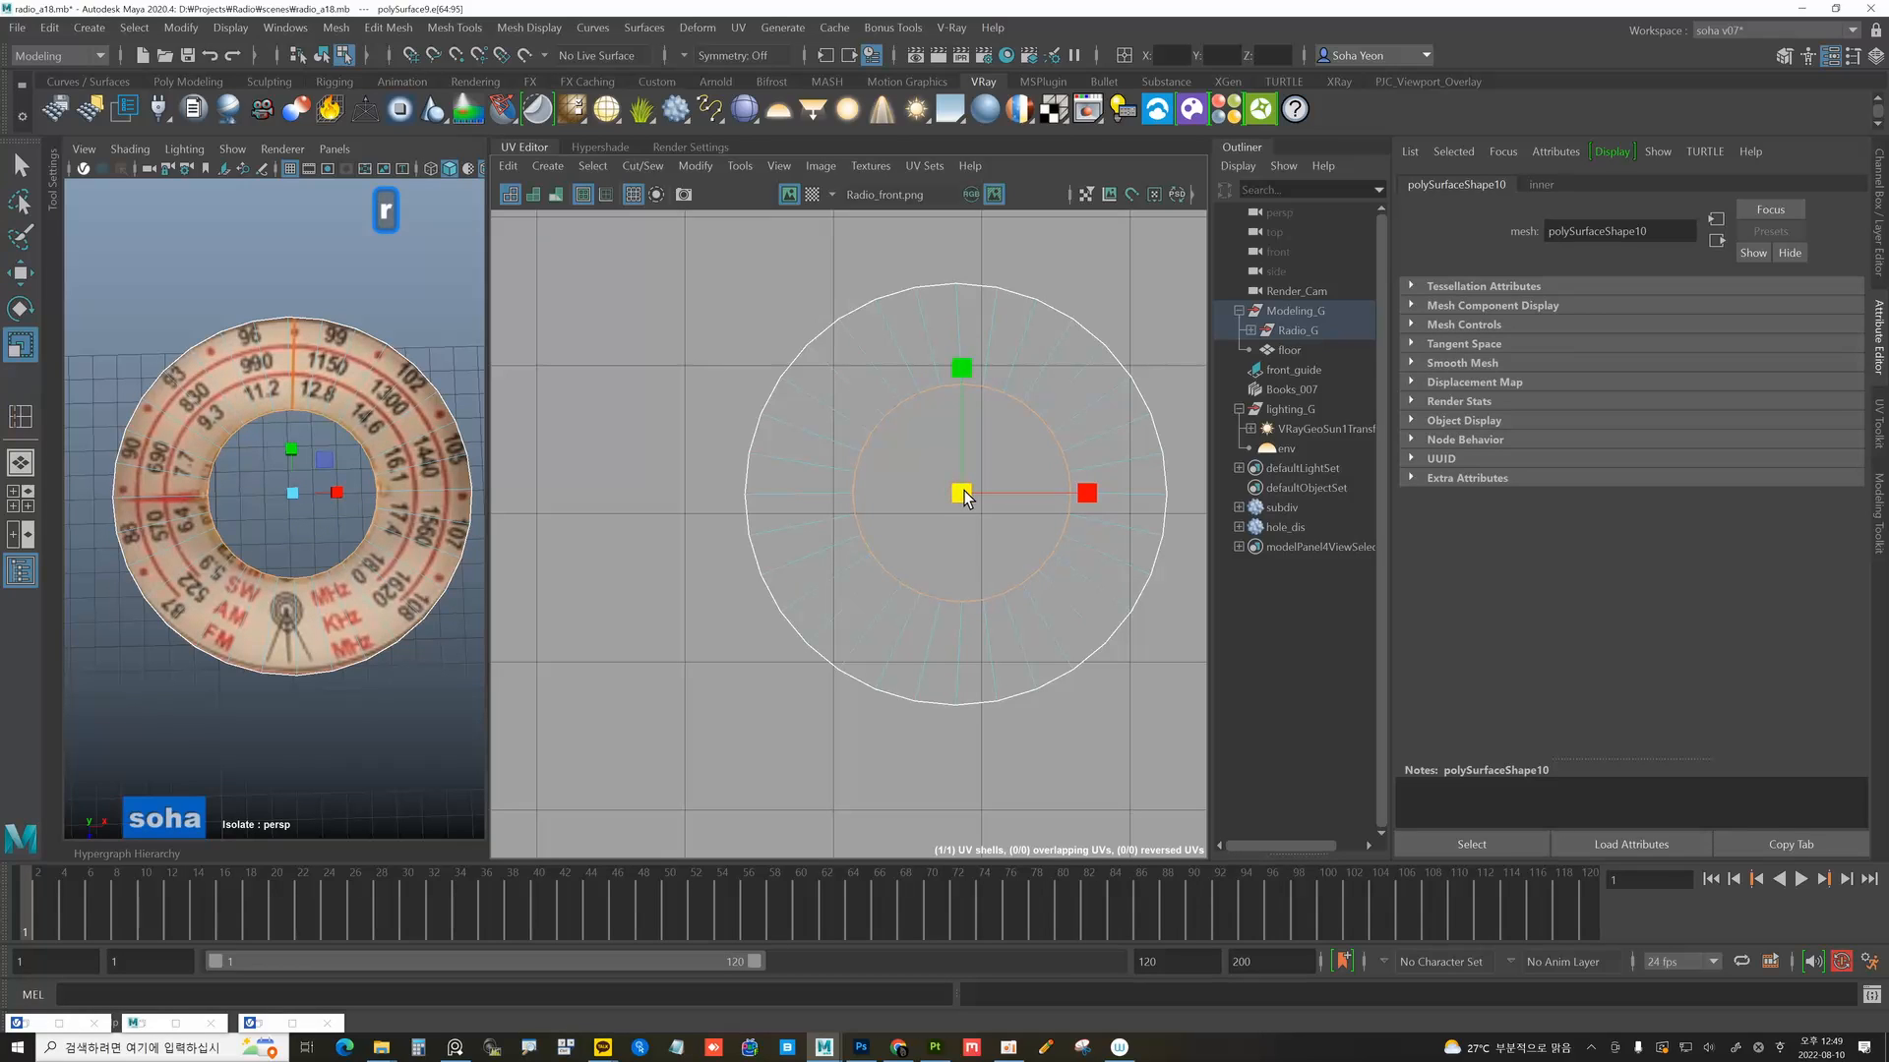
{"action": "left_click_drag", "start_coordinate": [965, 496], "coordinate": [970, 499]}
{"action": "right_click_drag", "start_coordinate": [392, 427], "coordinate": [339, 452], "text": "alt"}
{"action": "key", "text": "alt+grave"}
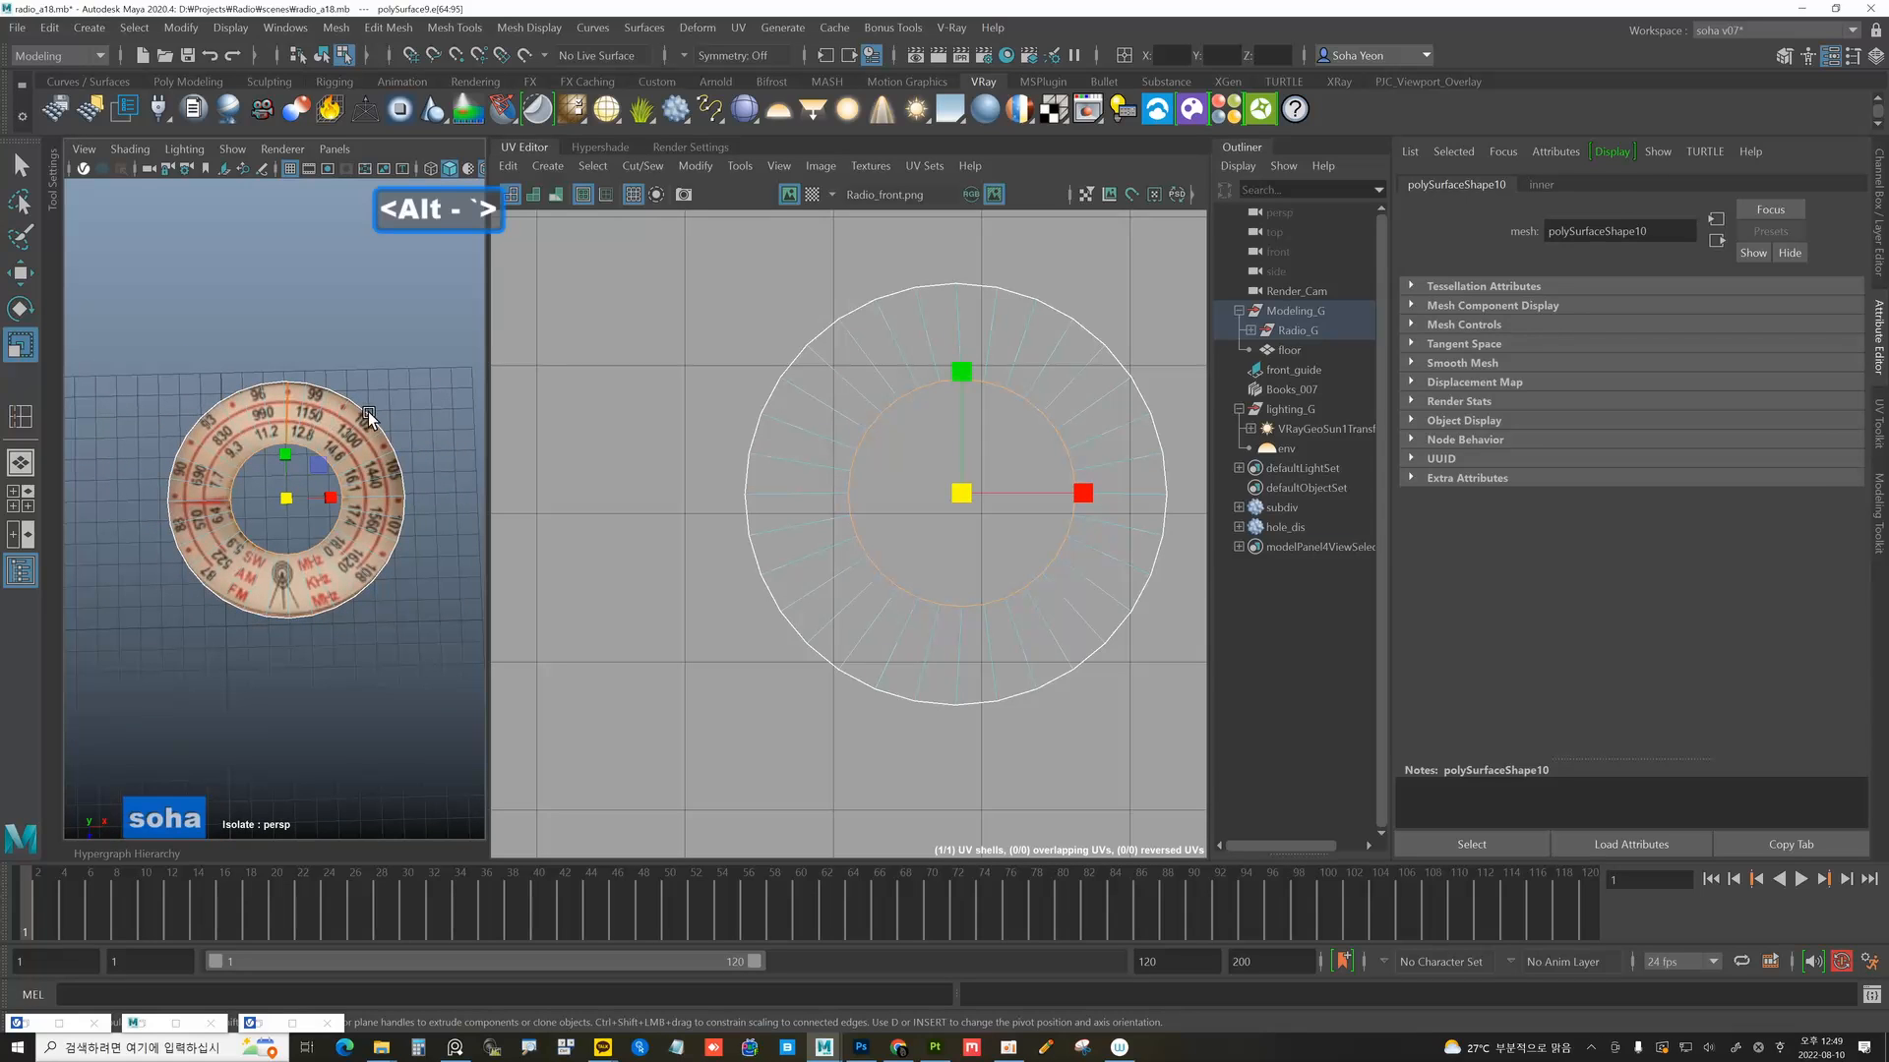
{"action": "left_click", "coordinate": [398, 372]}
{"action": "right_click_drag", "start_coordinate": [399, 371], "coordinate": [357, 406], "text": "alt"}
{"action": "key", "text": "alt+shift+a"}
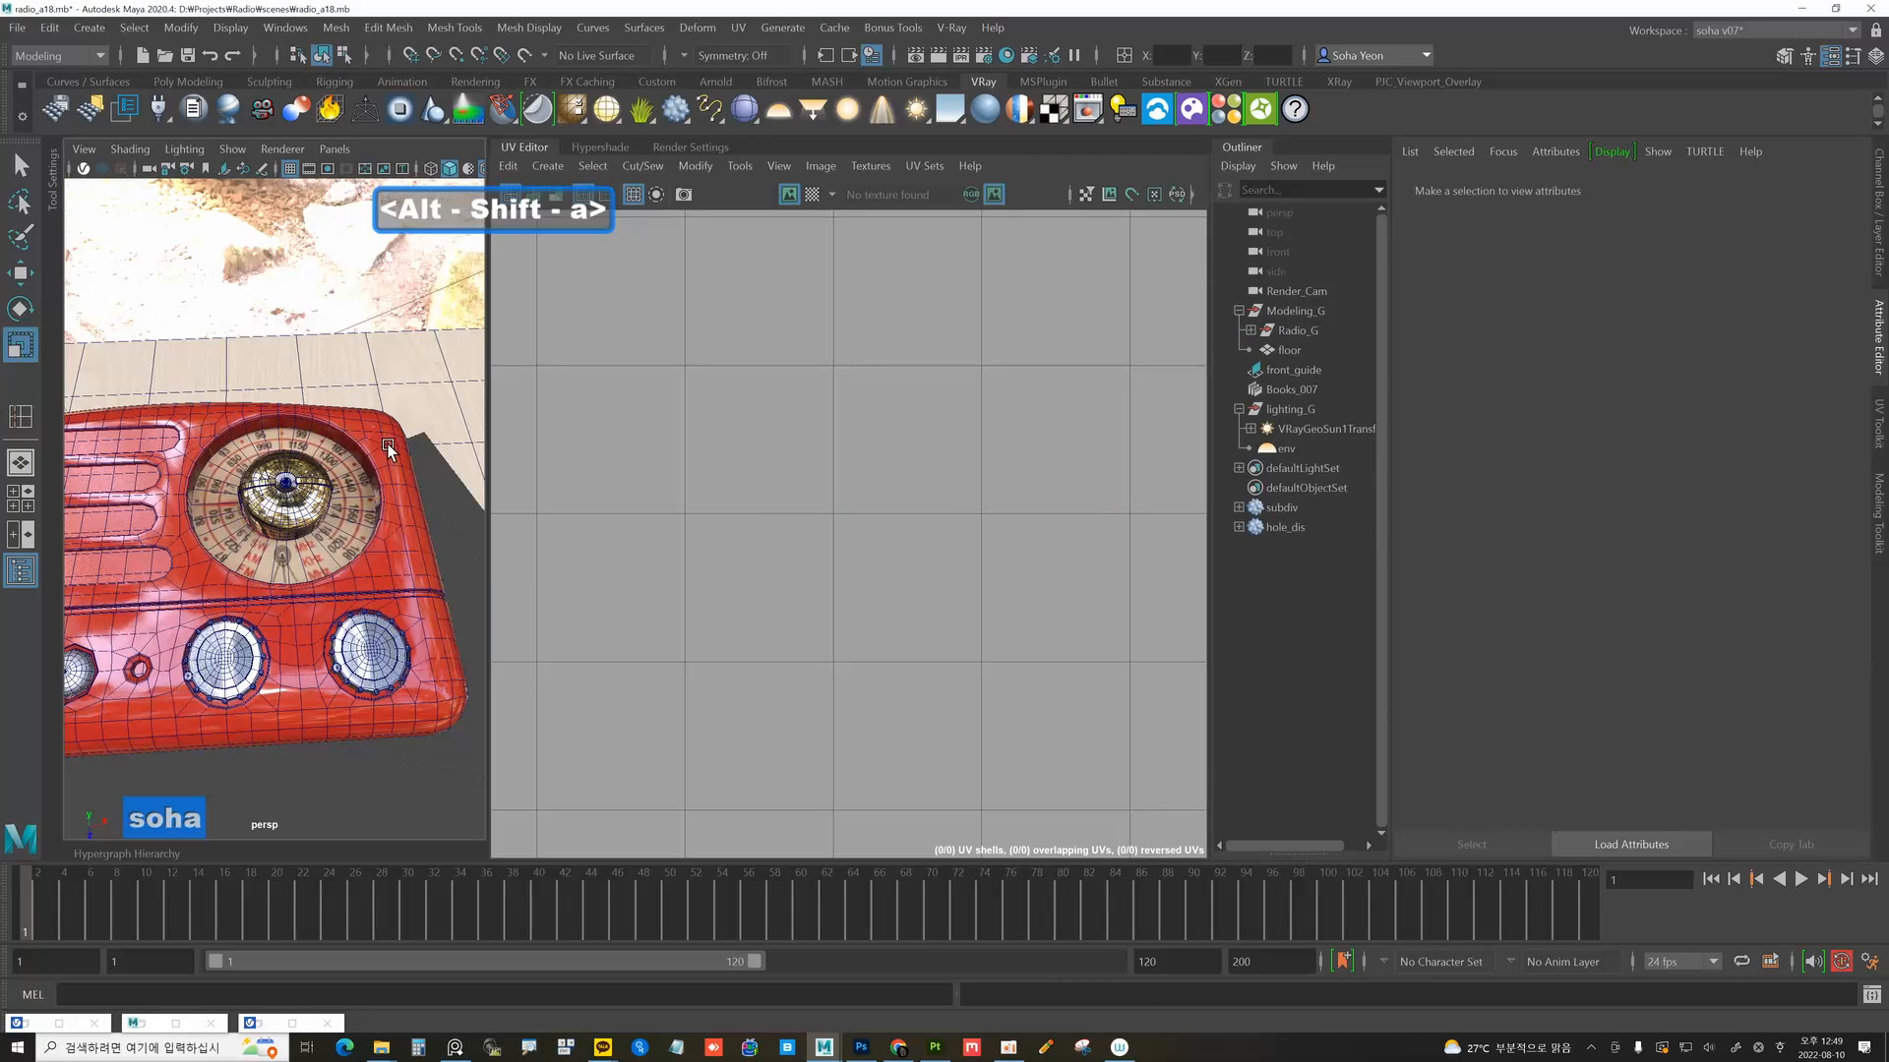
Turn off the wireframe overlay, collapse the UV Editor and select the dial ring on the radio.
{"action": "left_click", "coordinate": [255, 327]}
{"action": "mouse_move", "coordinate": [303, 431]}
{"action": "left_mouse_down", "text": "alt"}
{"action": "mouse_move", "coordinate": [291, 421]}
{"action": "mouse_move", "coordinate": [346, 450]}
{"action": "mouse_move", "coordinate": [280, 398]}
{"action": "mouse_move", "coordinate": [320, 423]}
{"action": "left_mouse_up", "text": "alt"}
{"action": "key", "text": "alt+shift+w"}
{"action": "left_click", "coordinate": [536, 148]}
{"action": "scroll", "coordinate": [493, 433], "scroll_direction": "down", "scroll_amount": 3}
{"action": "left_click_drag", "start_coordinate": [469, 435], "coordinate": [501, 525], "text": "alt"}
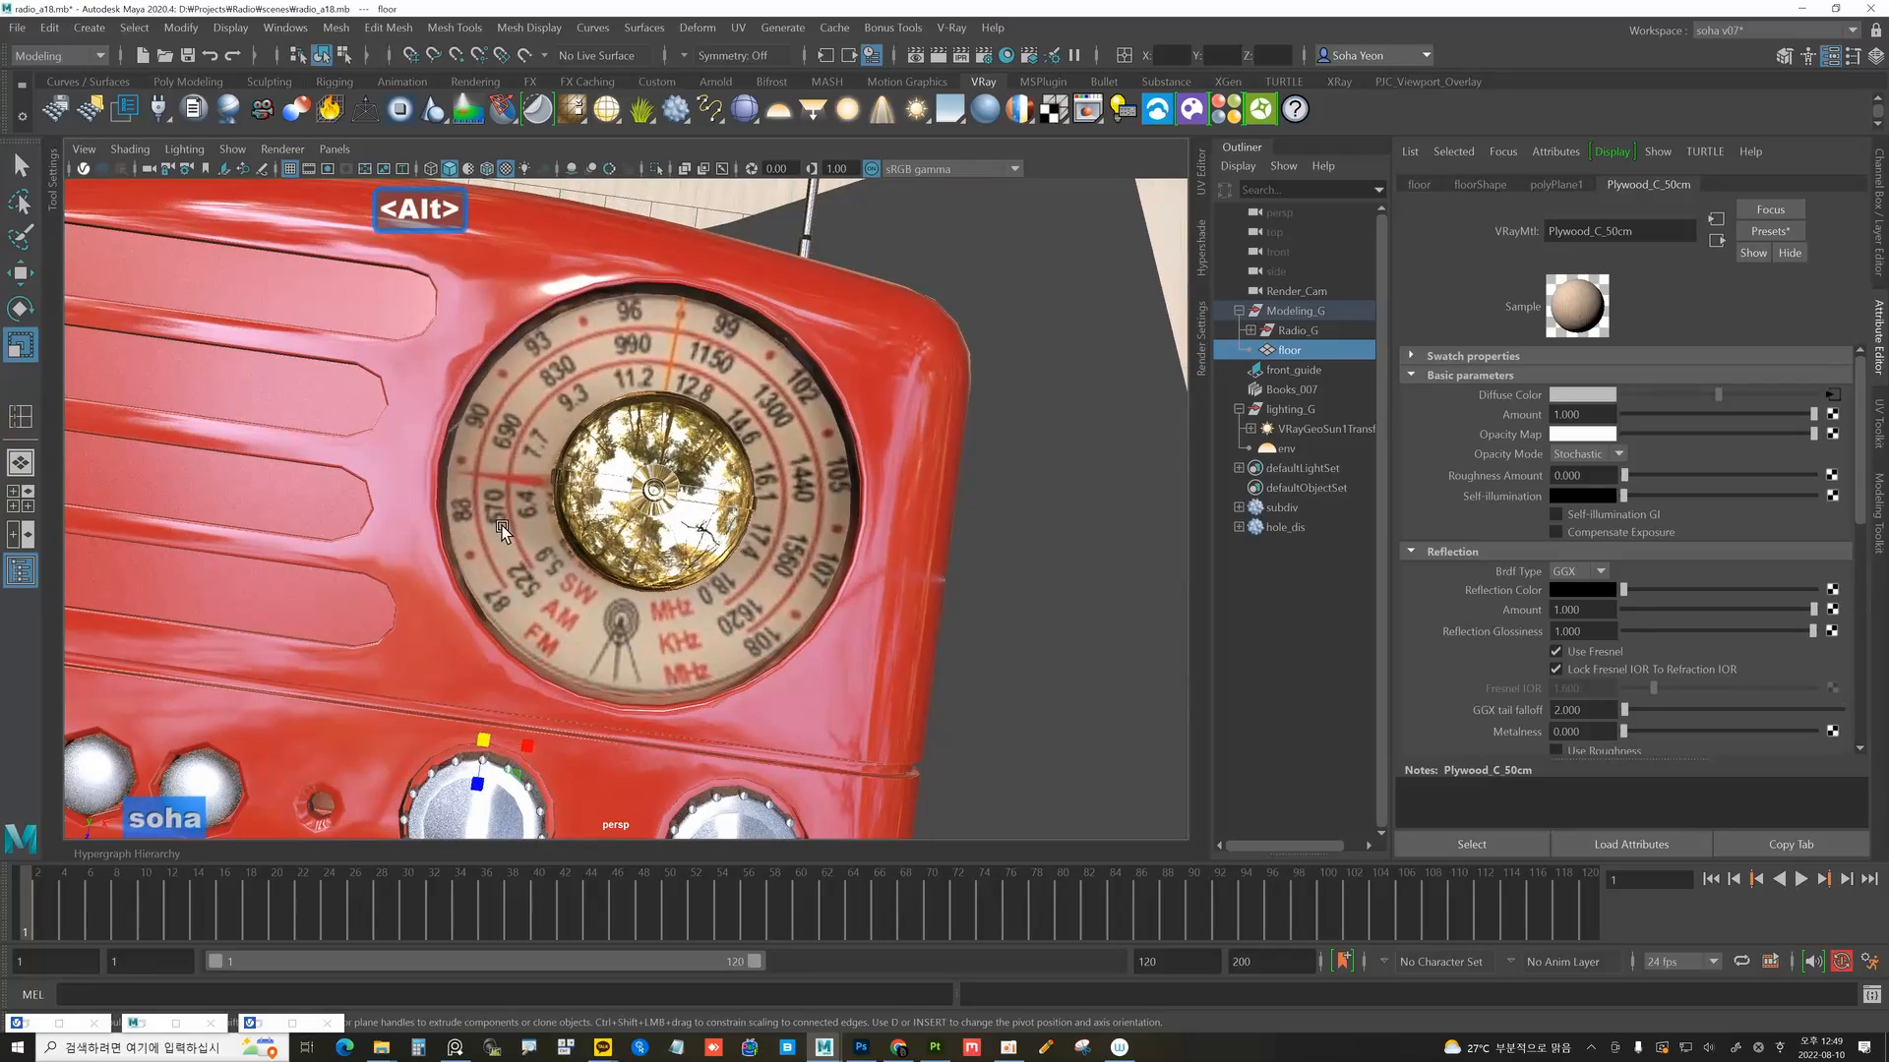
{"action": "left_click", "coordinate": [533, 539]}
{"action": "scroll", "coordinate": [671, 559], "scroll_direction": "down", "scroll_amount": 3}
{"action": "left_click_drag", "start_coordinate": [664, 549], "coordinate": [712, 436], "text": "alt"}
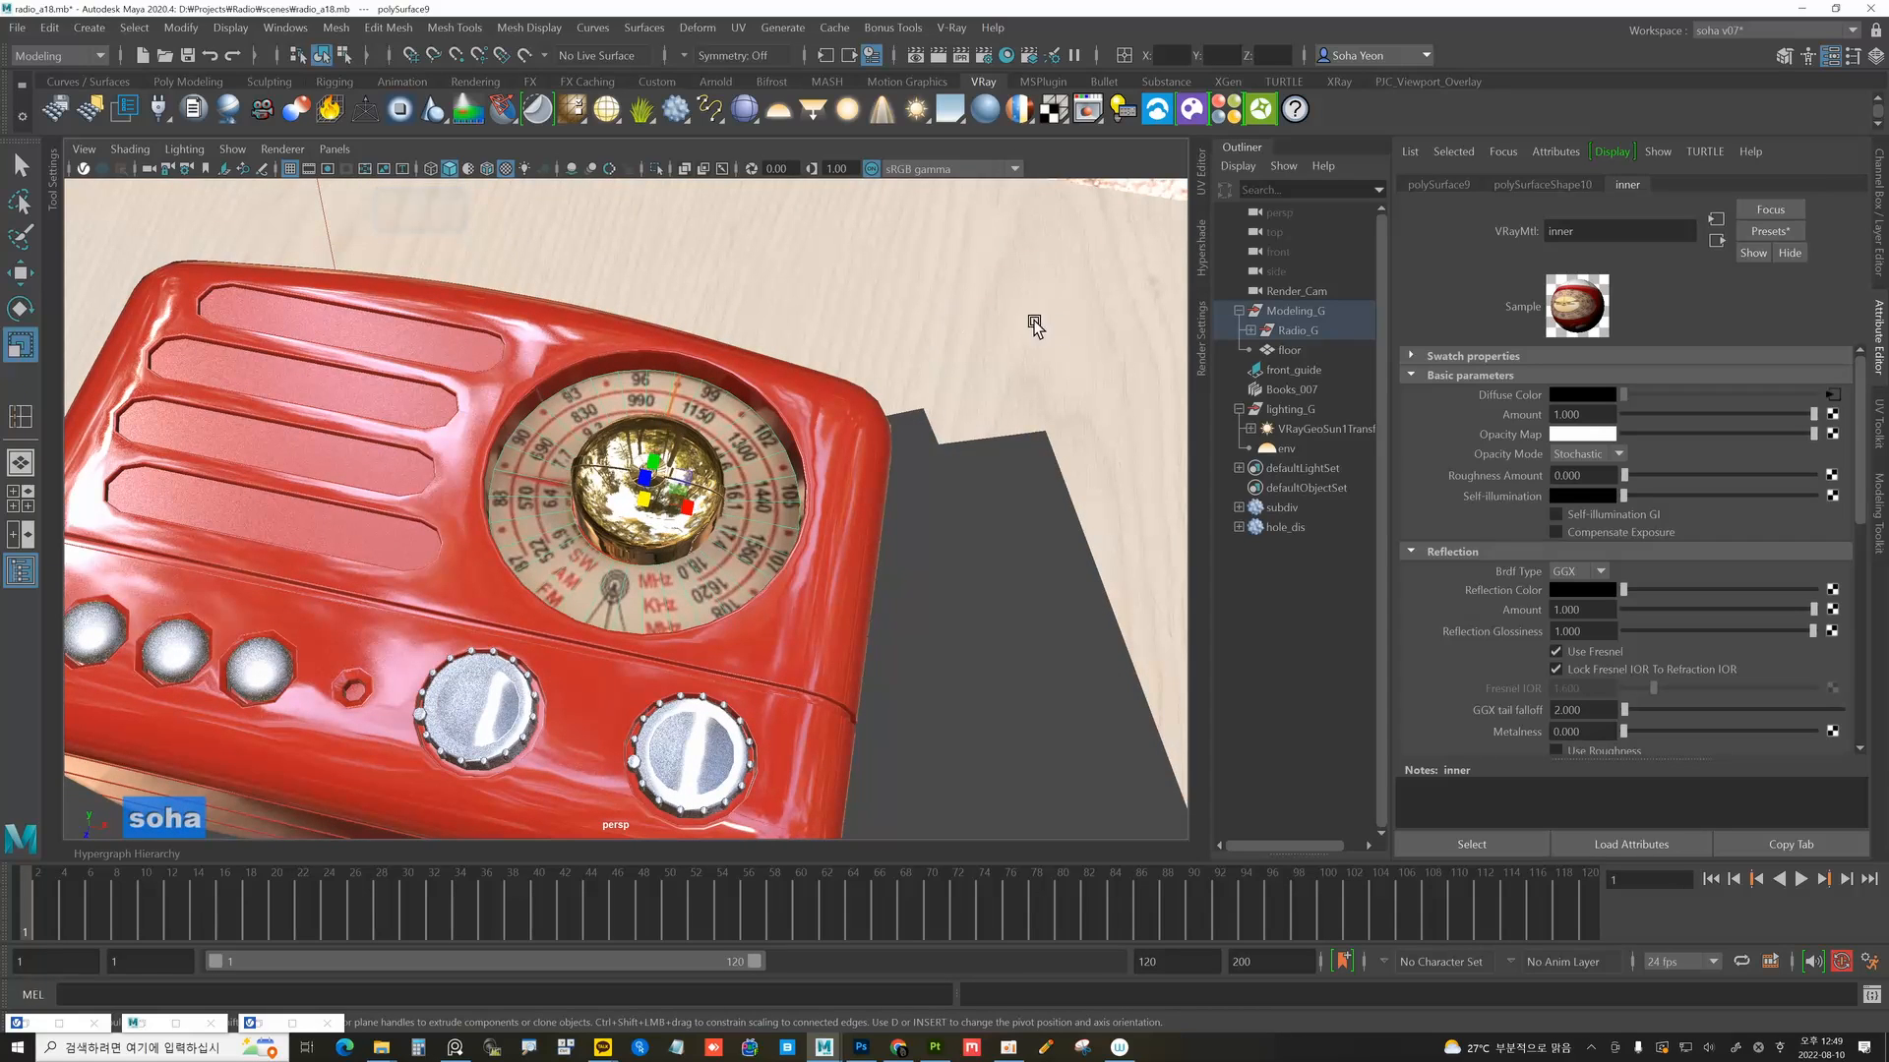
Open the V-Ray Frame Buffer and turn off region rendering.
{"action": "key", "text": "shift"}
{"action": "left_click", "coordinate": [1089, 111], "text": "shift"}
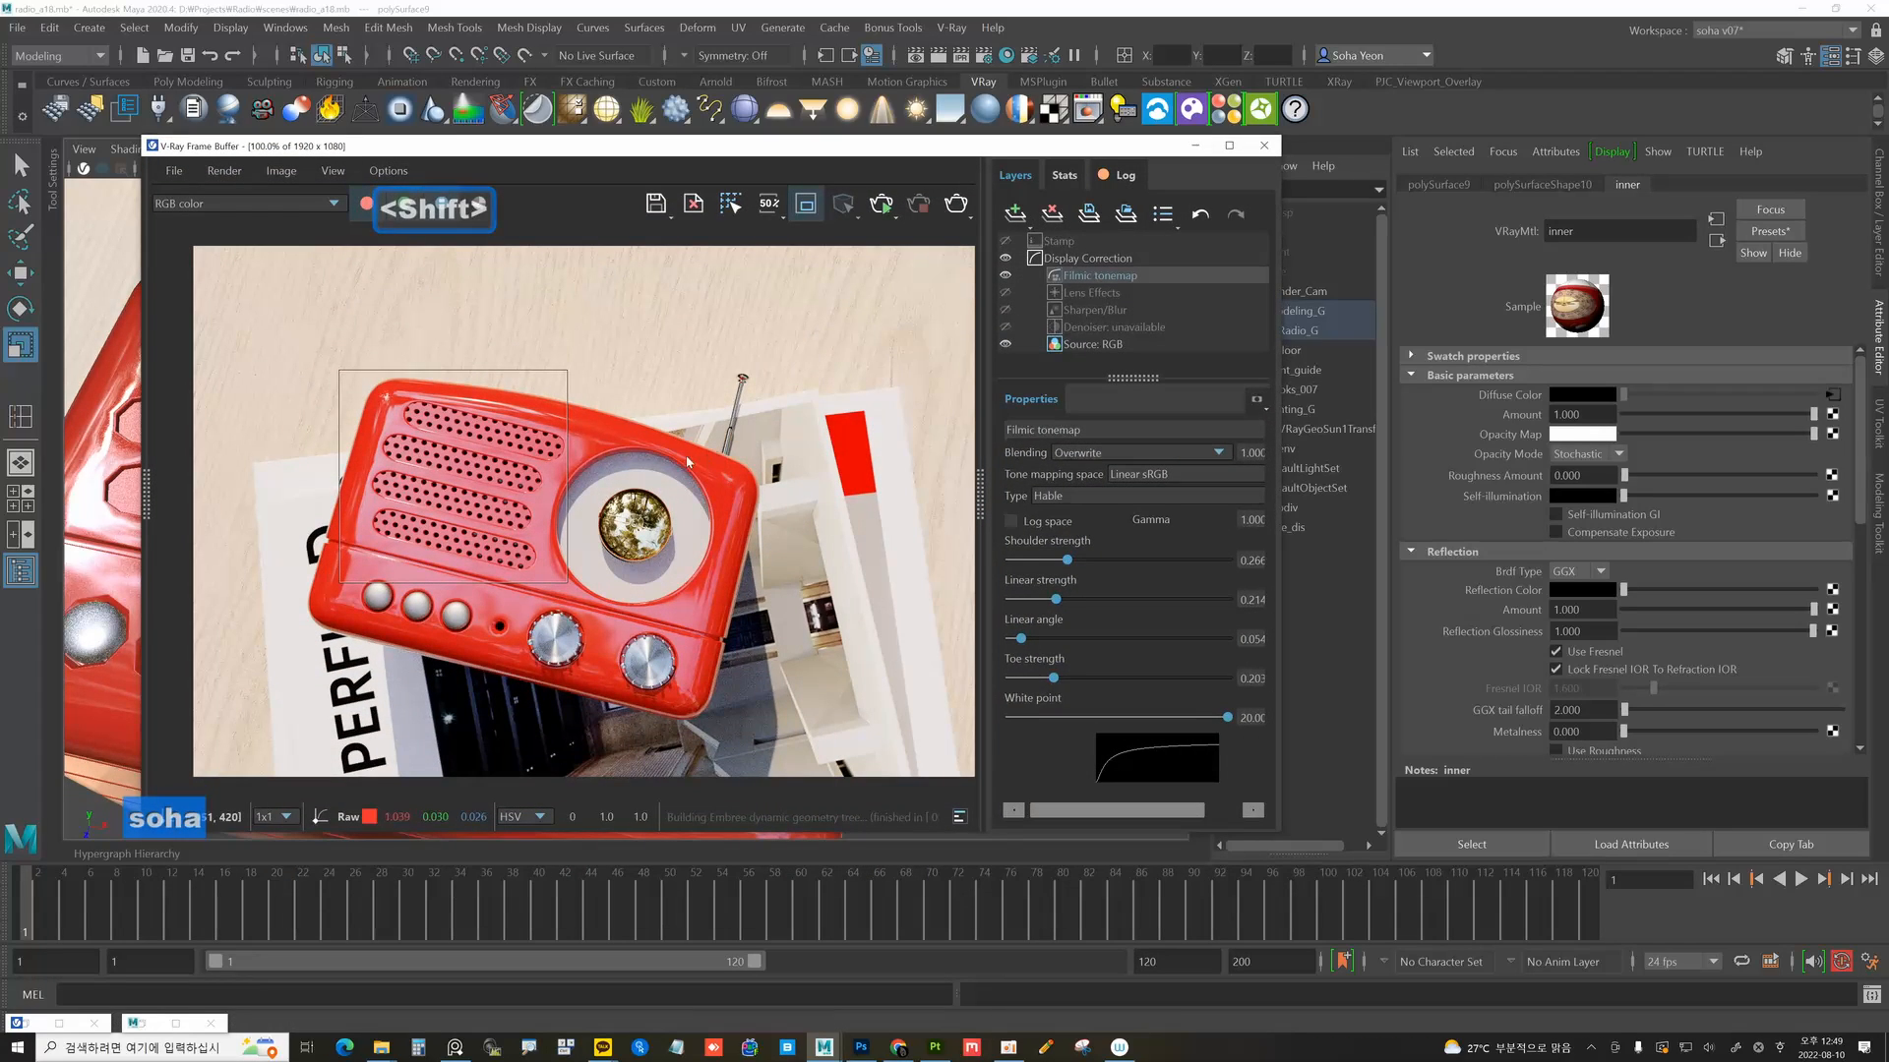
{"action": "left_click", "coordinate": [805, 216]}
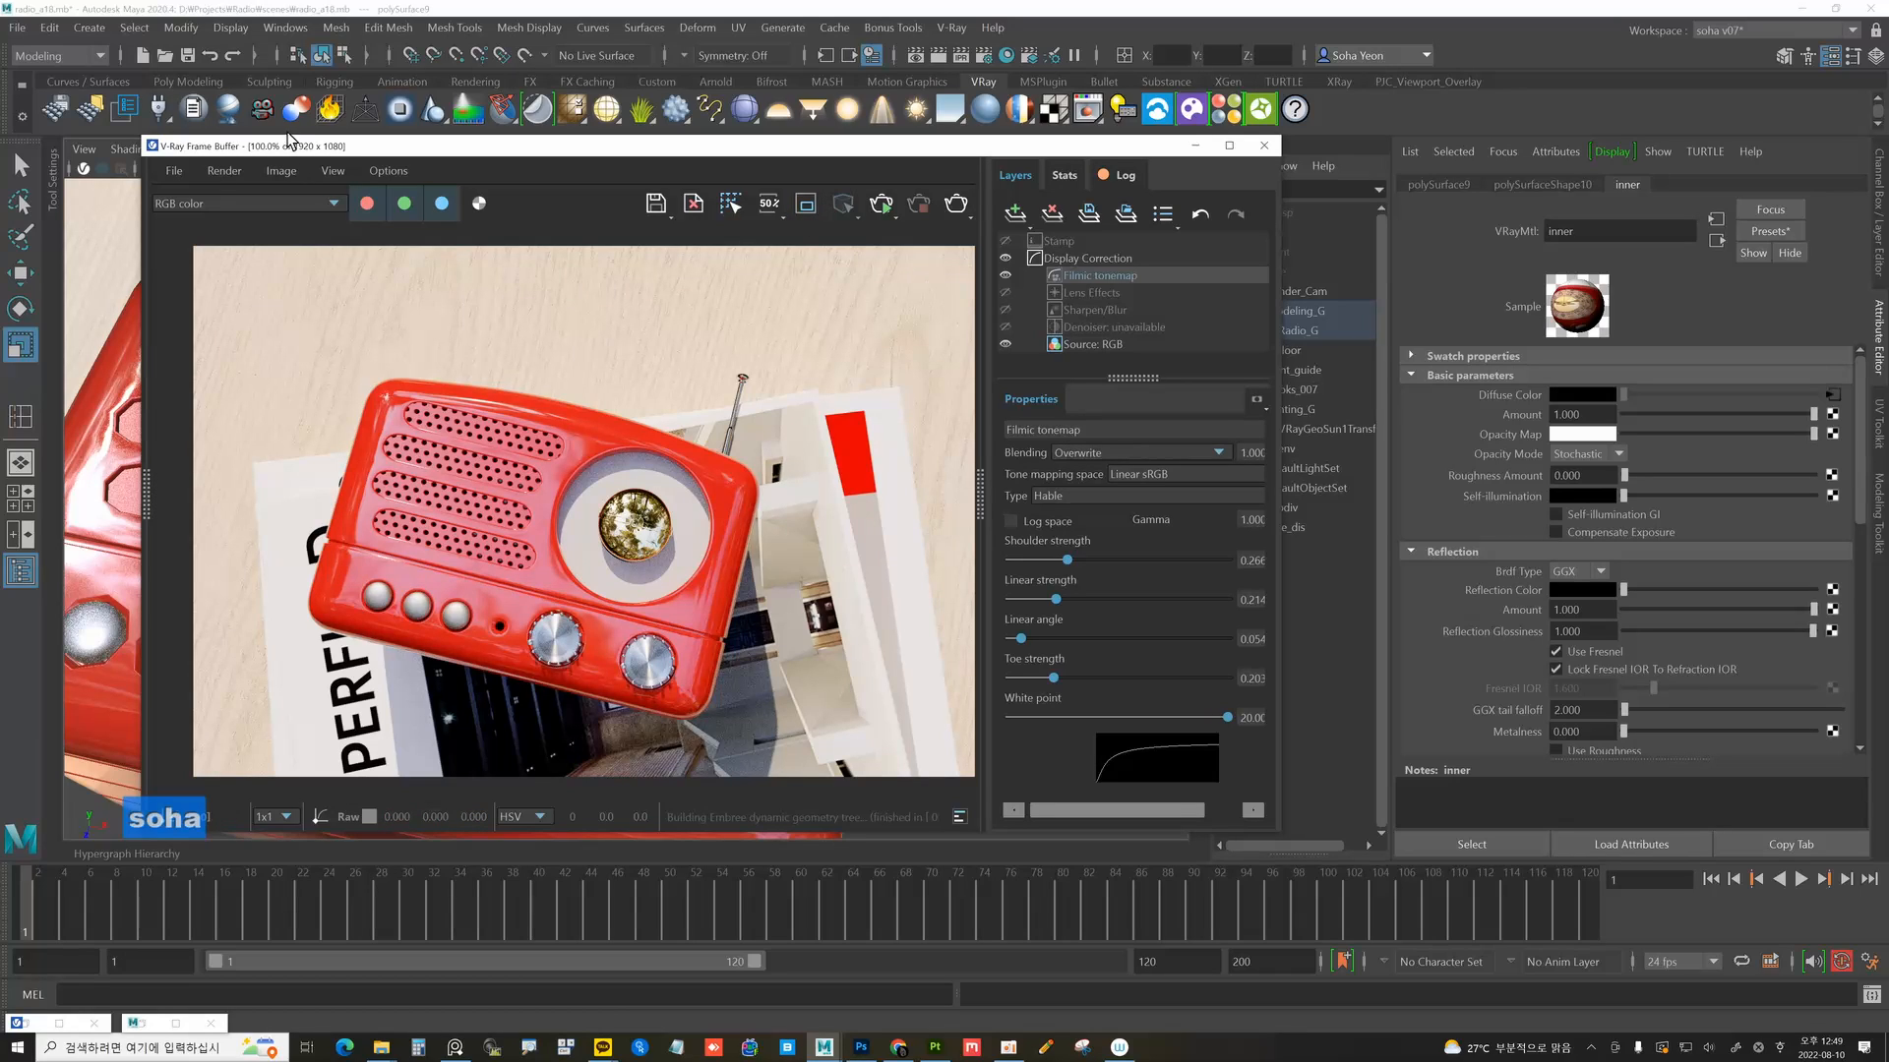
{"action": "left_click", "coordinate": [891, 215]}
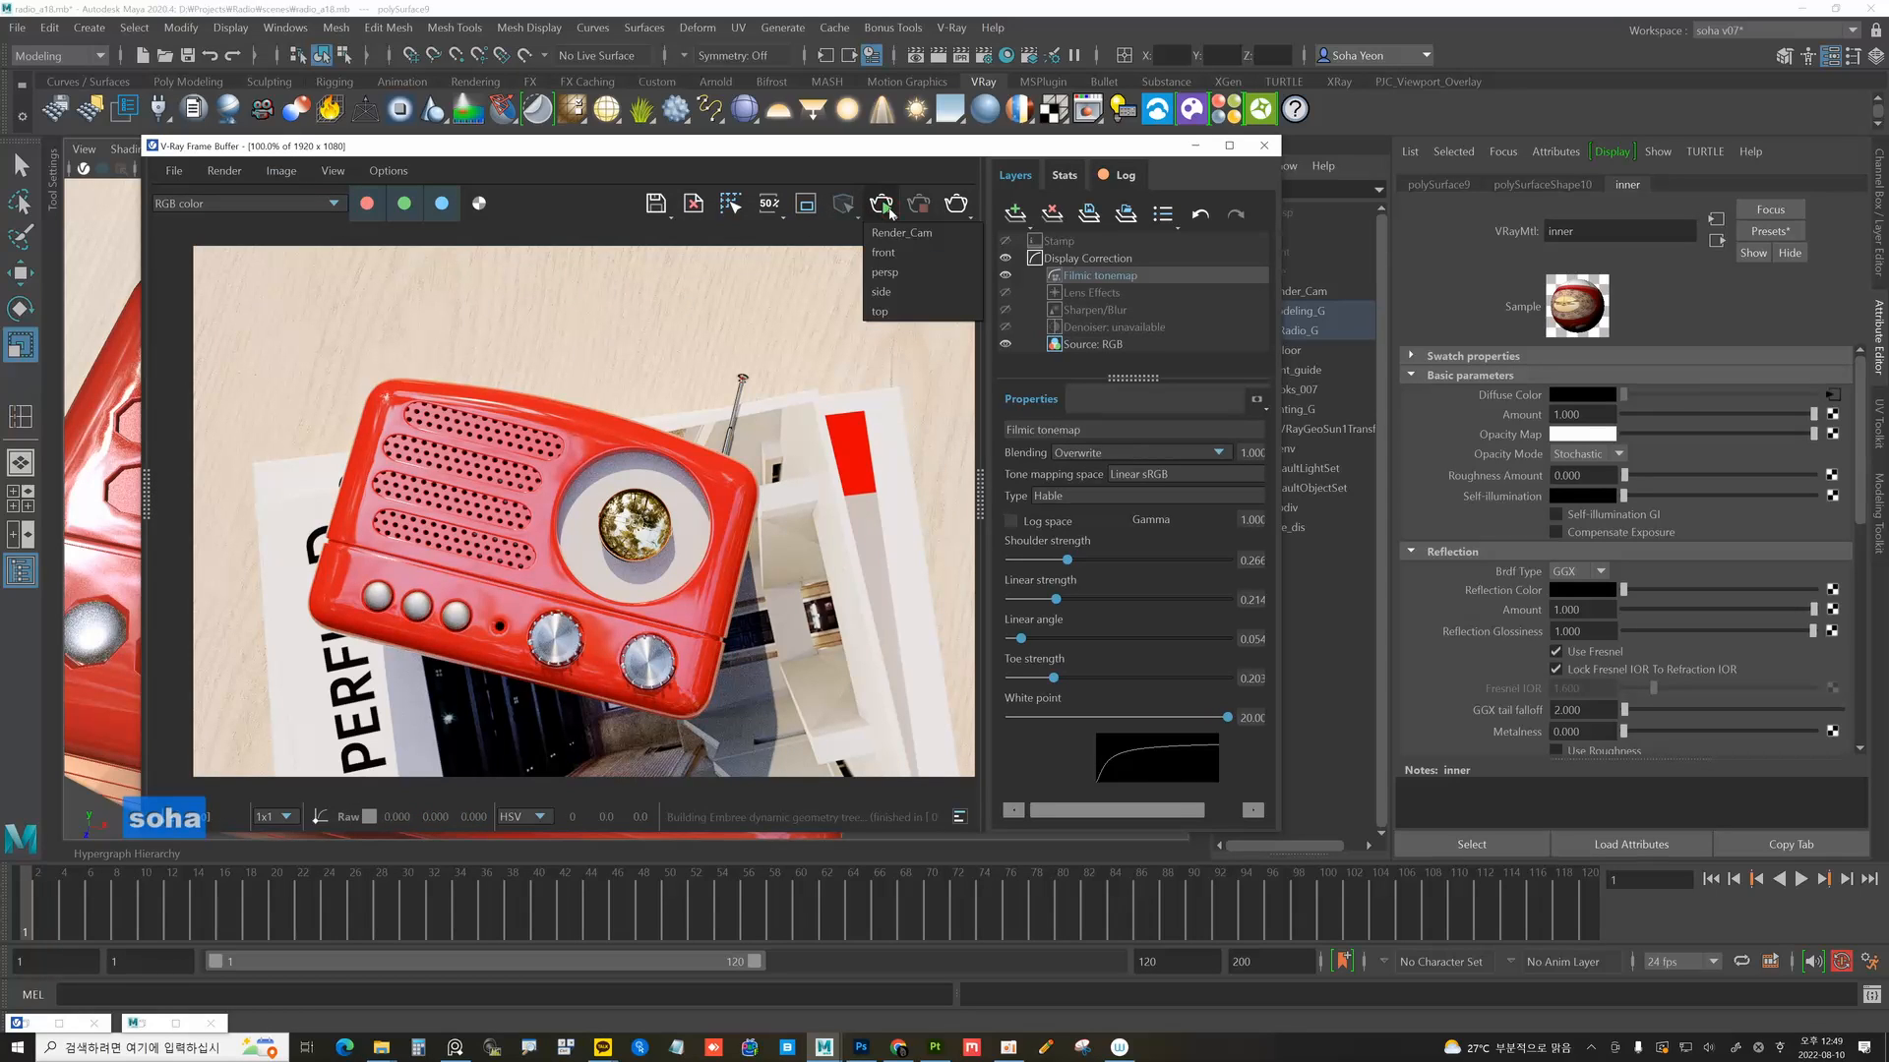
Save the scene under the new file name radio_a19.mb.
{"action": "left_click", "coordinate": [18, 28]}
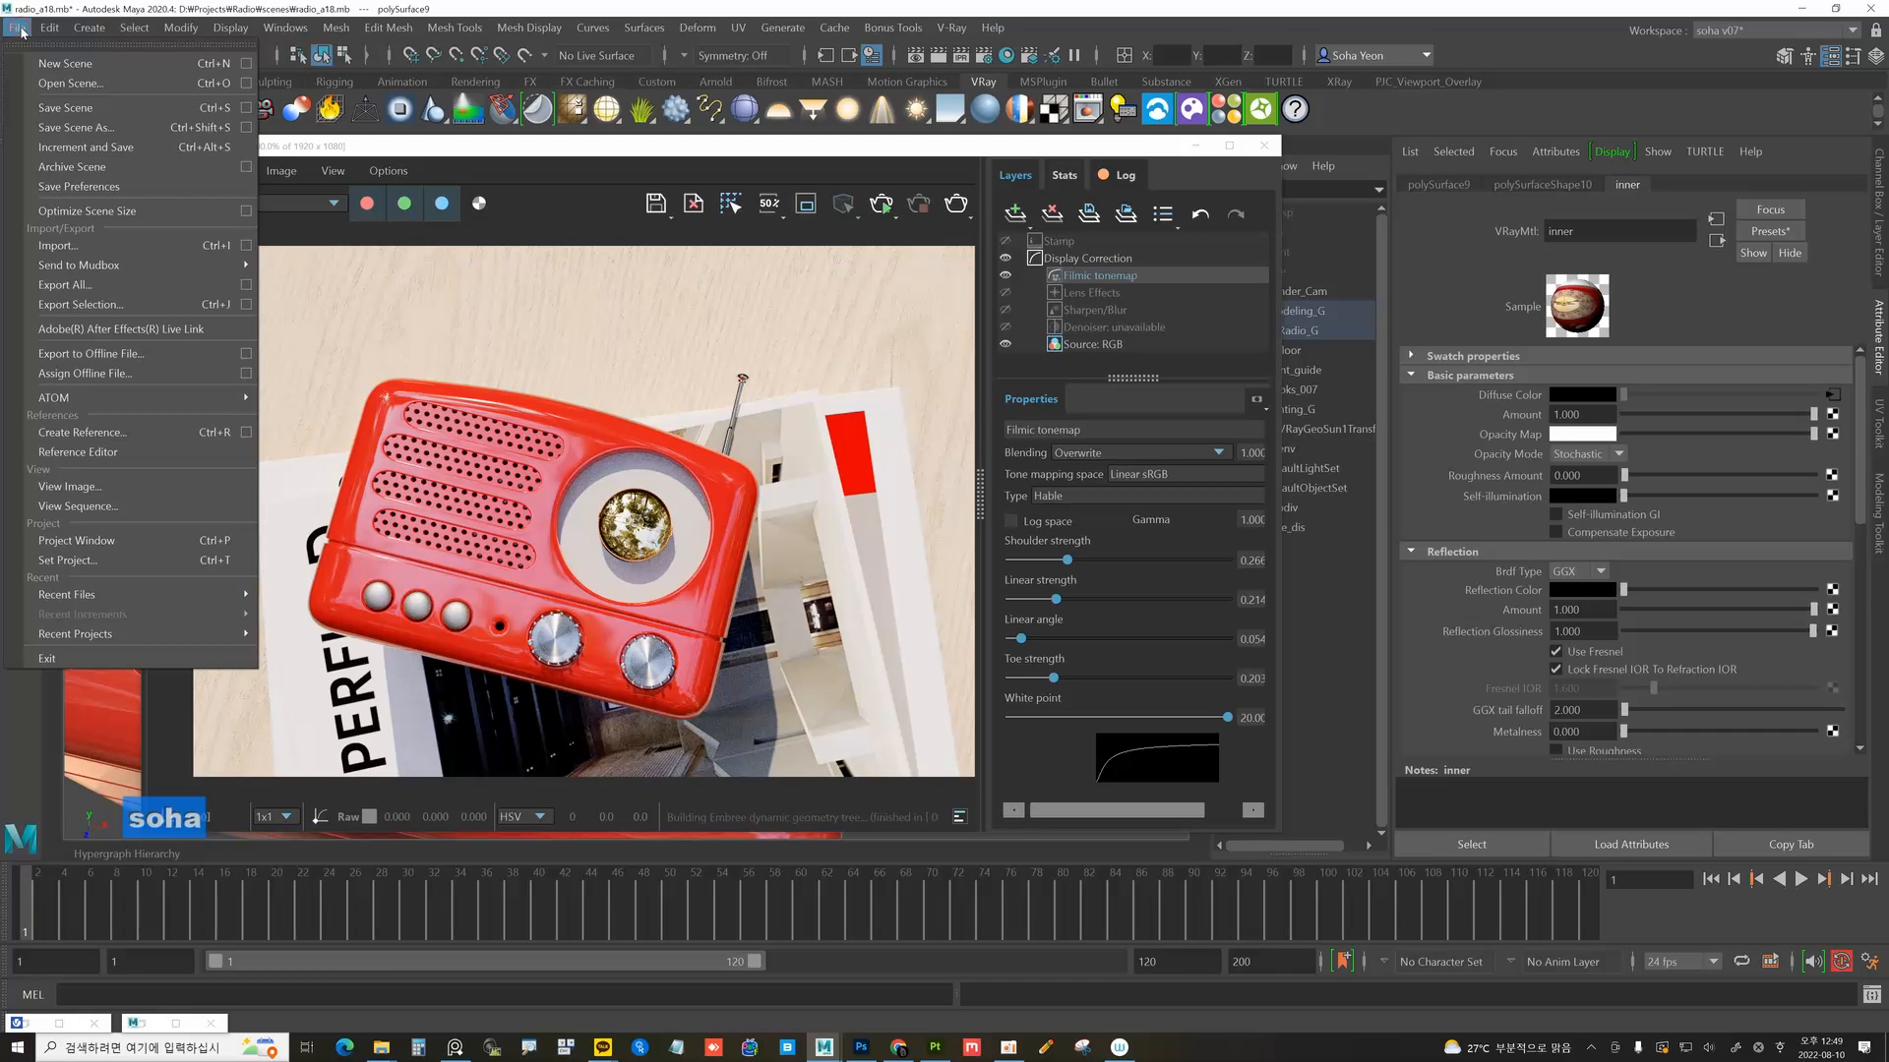
{"action": "left_click", "coordinate": [40, 126]}
{"action": "left_click", "coordinate": [448, 682]}
{"action": "key", "text": "Delete"}
{"action": "type", "text": "9"}
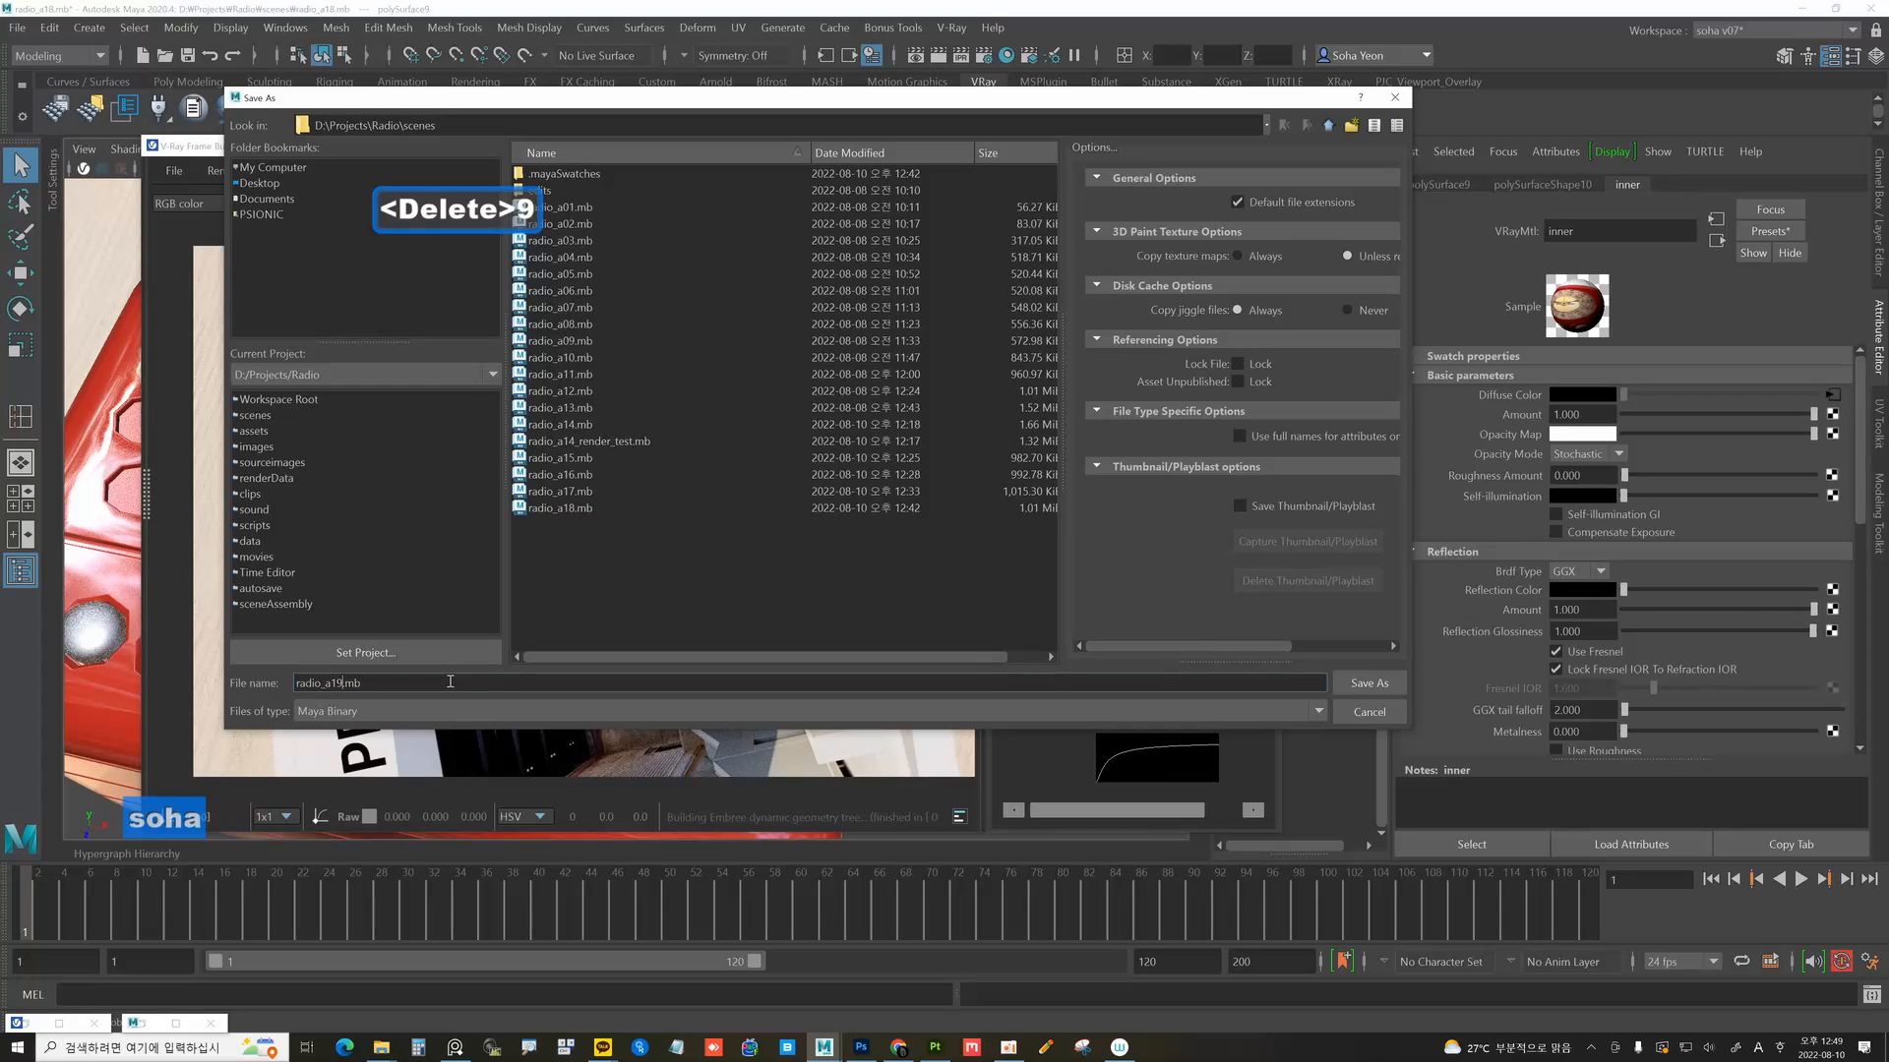
{"action": "left_click", "coordinate": [1368, 682]}
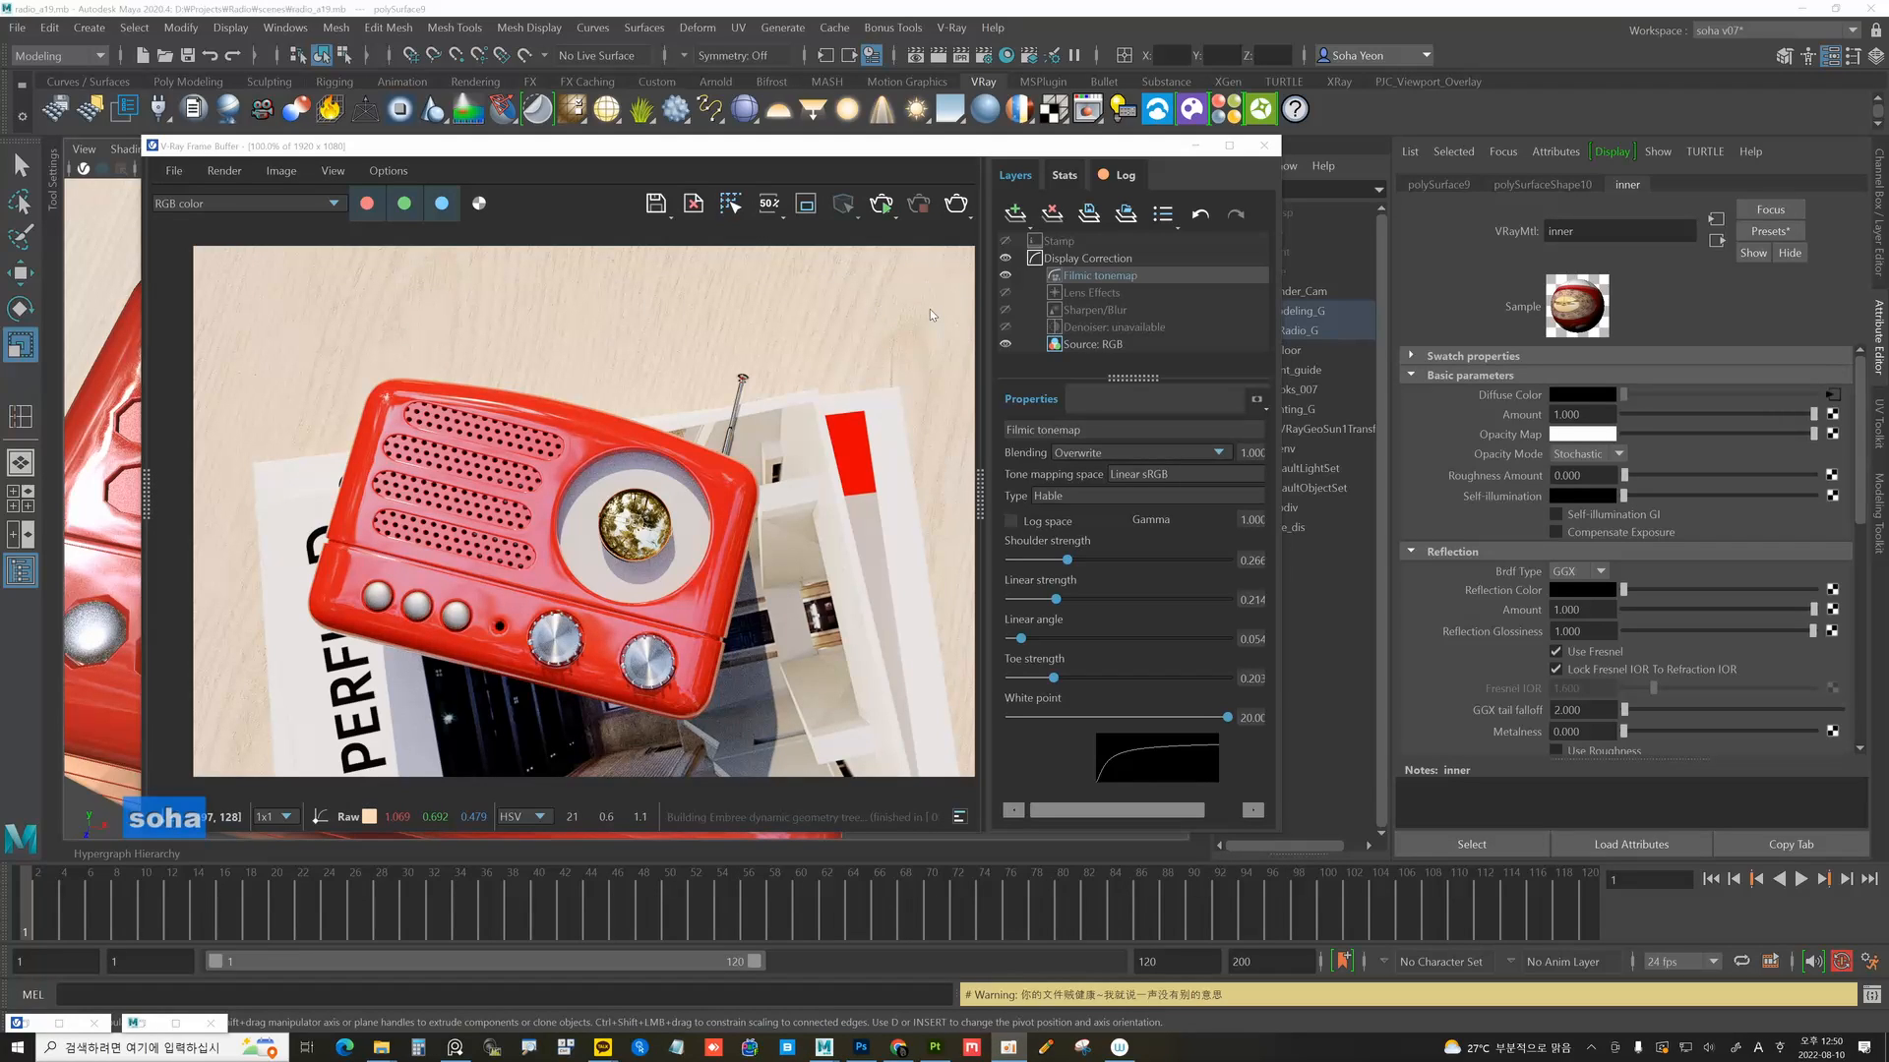
Run an interactive render to check the textured dial, then stop it and minimize the frame buffer.
{"action": "left_click", "coordinate": [883, 204]}
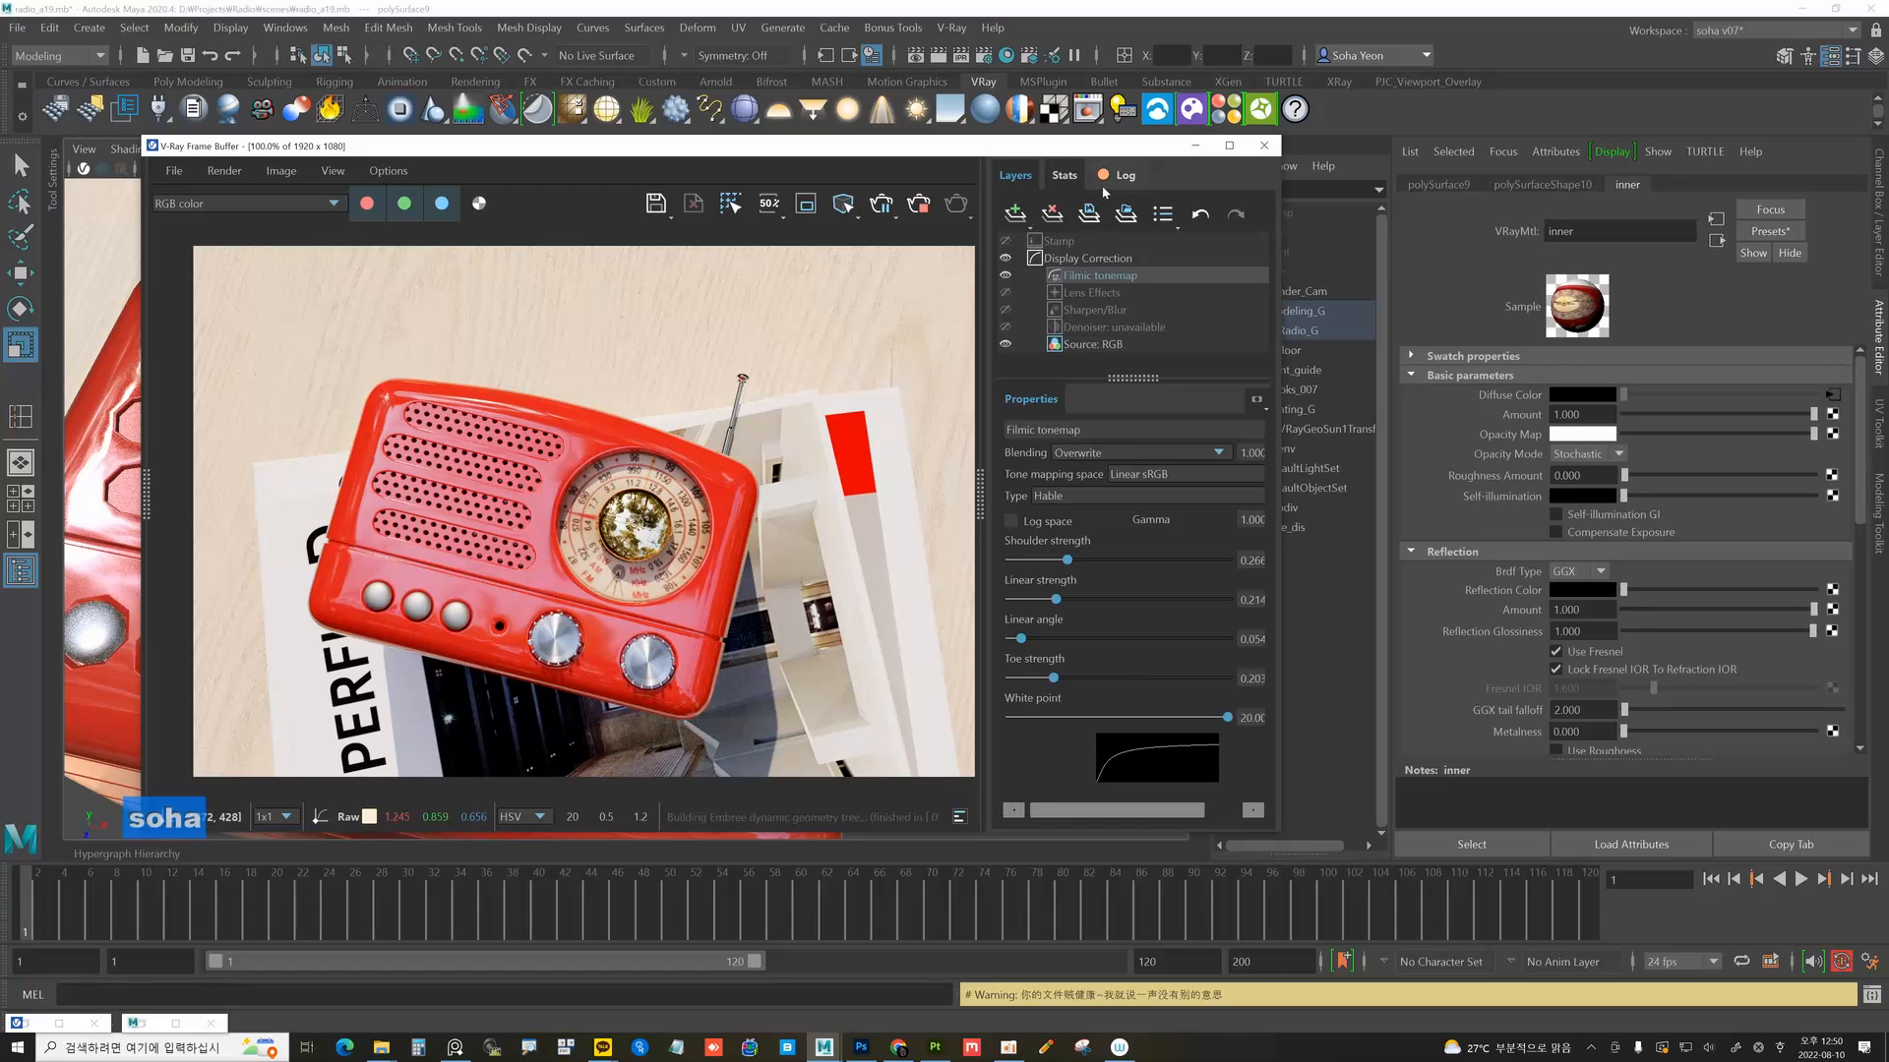
{"action": "left_click", "coordinate": [915, 210]}
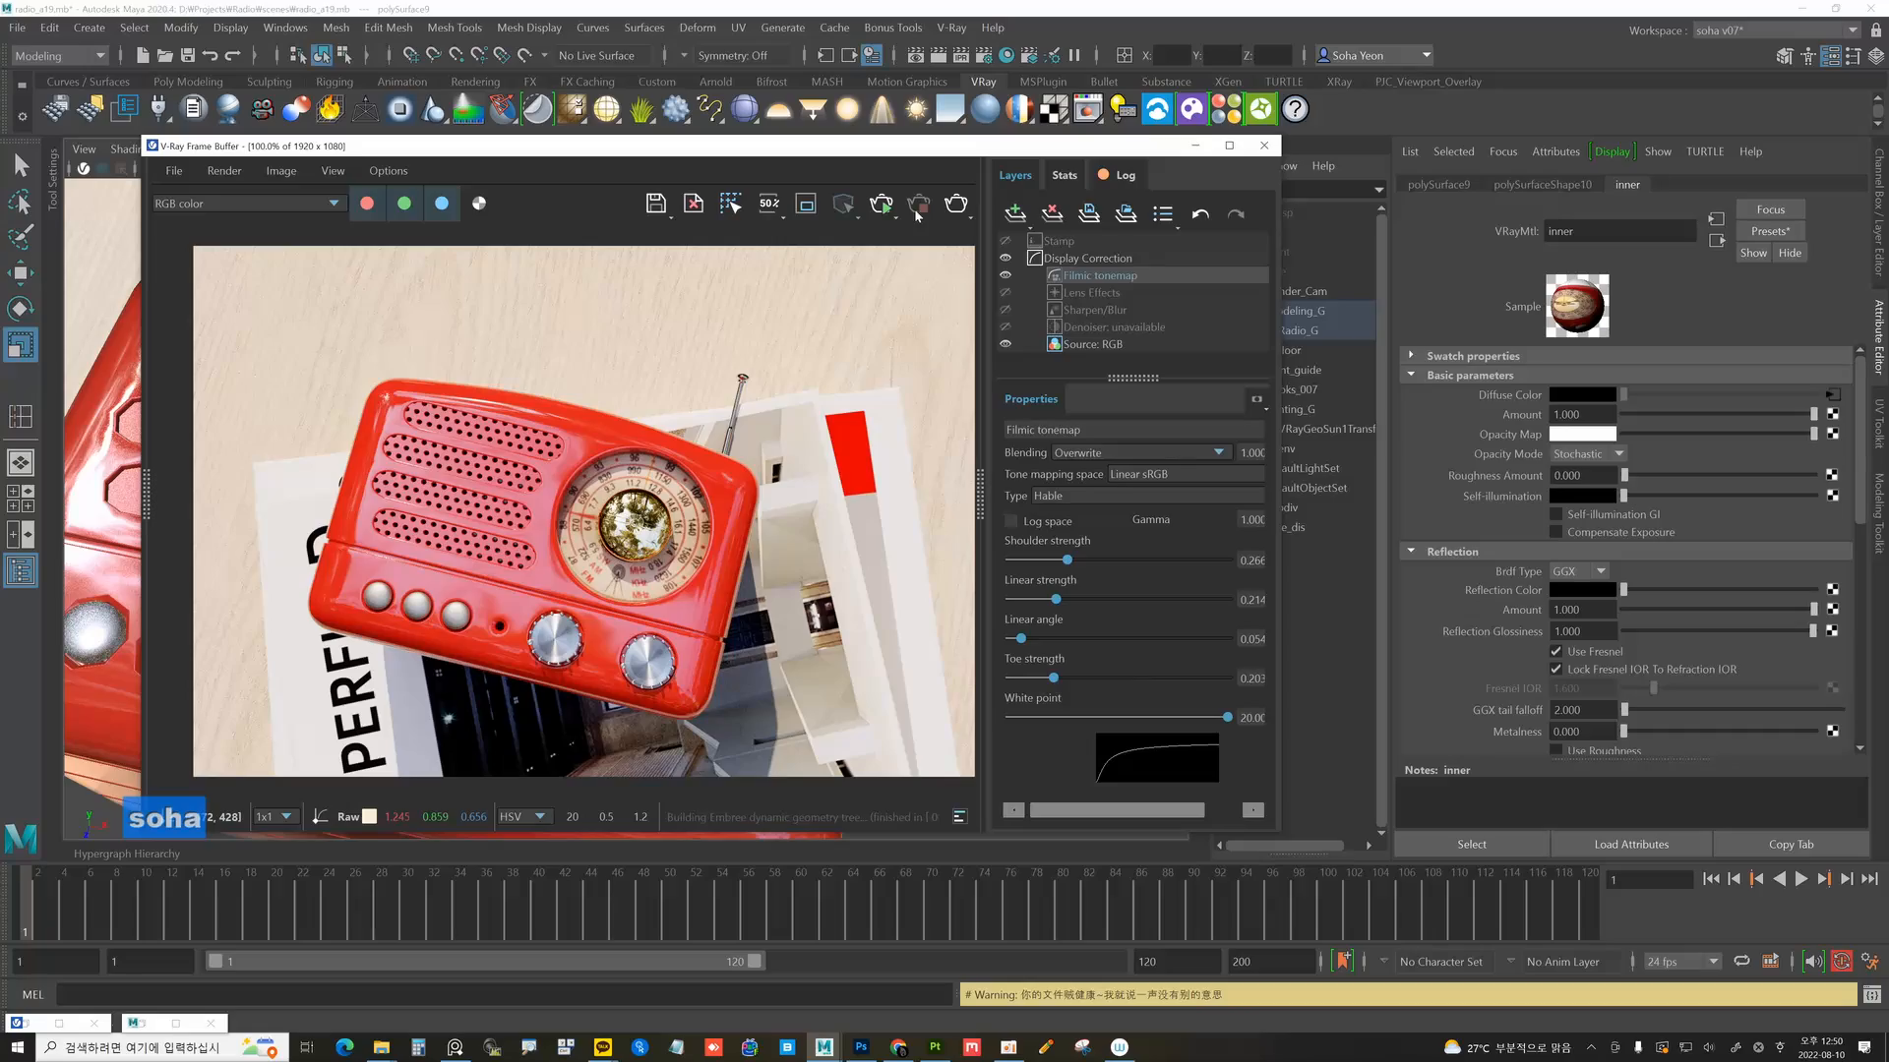
{"action": "left_click", "coordinate": [1194, 147]}
Duplicate the dial ring and raise the copy slightly above the original.
{"action": "left_click_drag", "start_coordinate": [728, 354], "coordinate": [811, 409], "text": "alt"}
{"action": "left_click_drag", "start_coordinate": [476, 531], "coordinate": [654, 499], "text": "alt"}
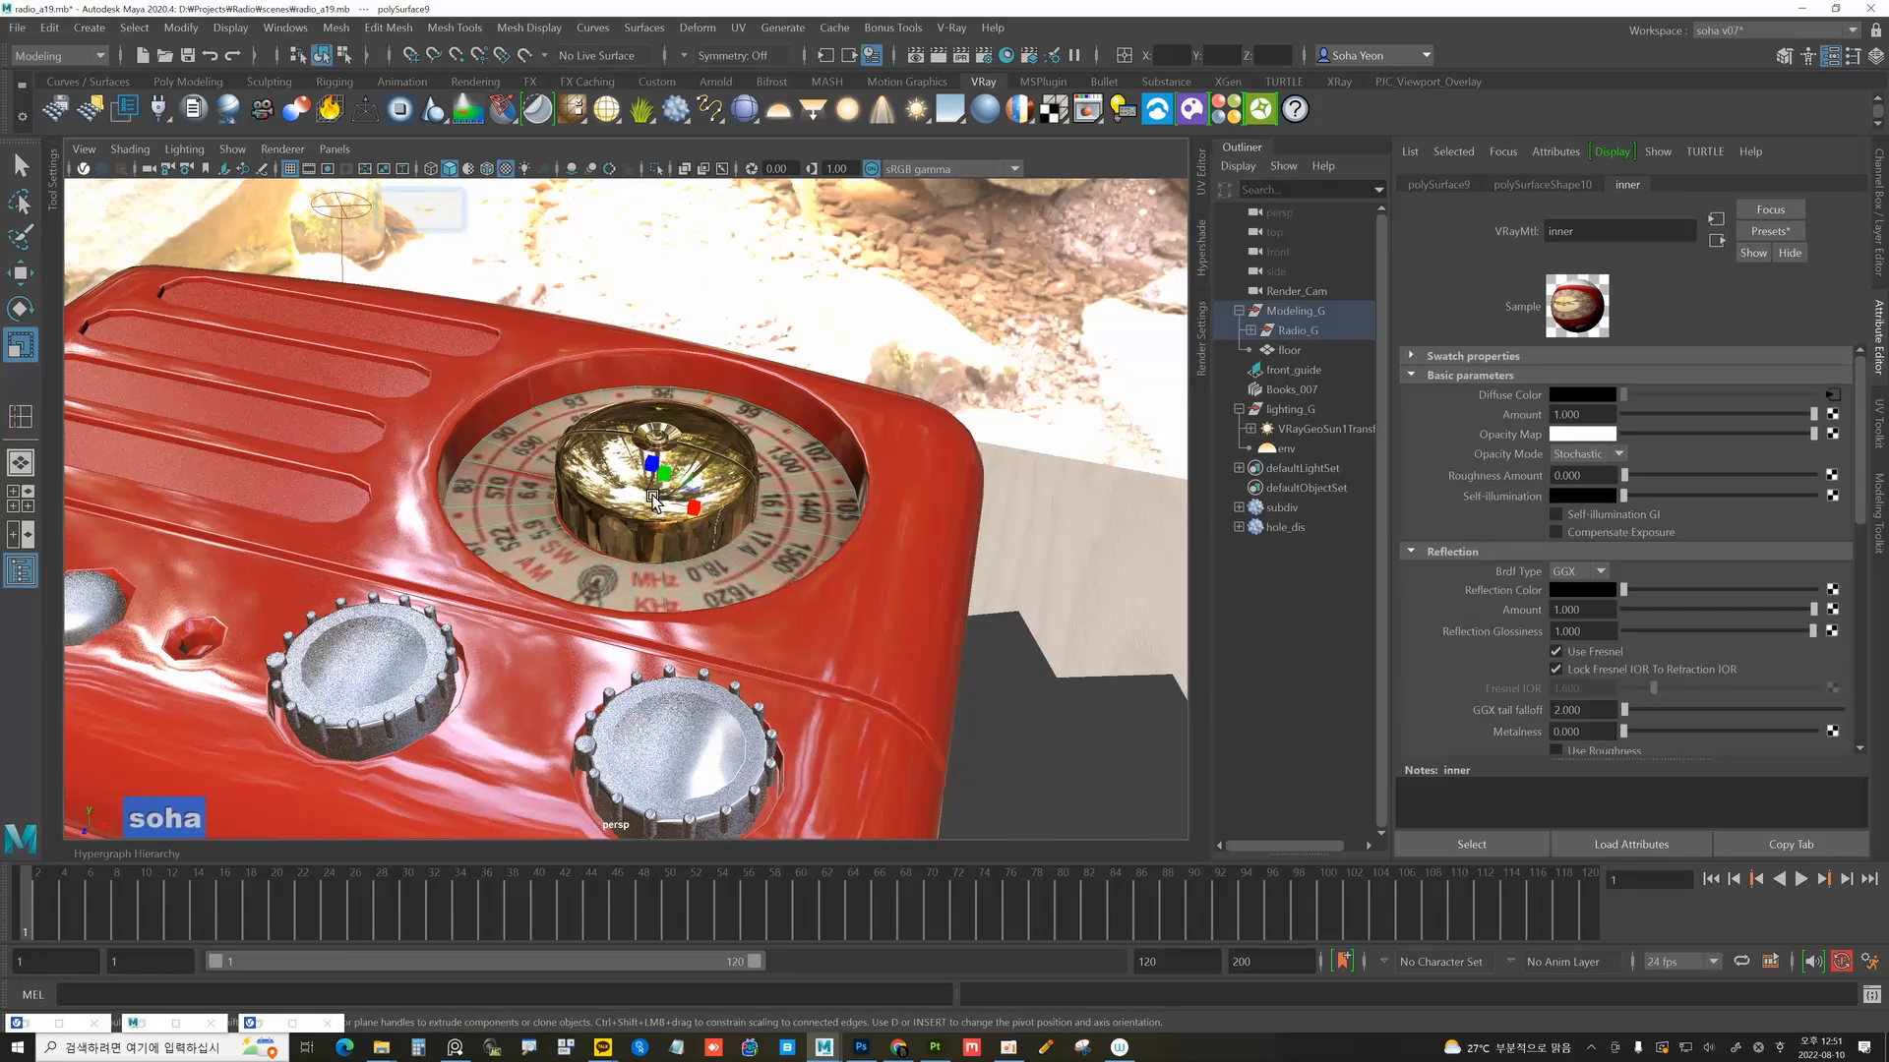
{"action": "key", "text": "ctrl+d"}
{"action": "left_click_drag", "start_coordinate": [685, 509], "coordinate": [649, 457], "text": "alt"}
{"action": "key", "text": "w"}
{"action": "key", "text": "equal"}
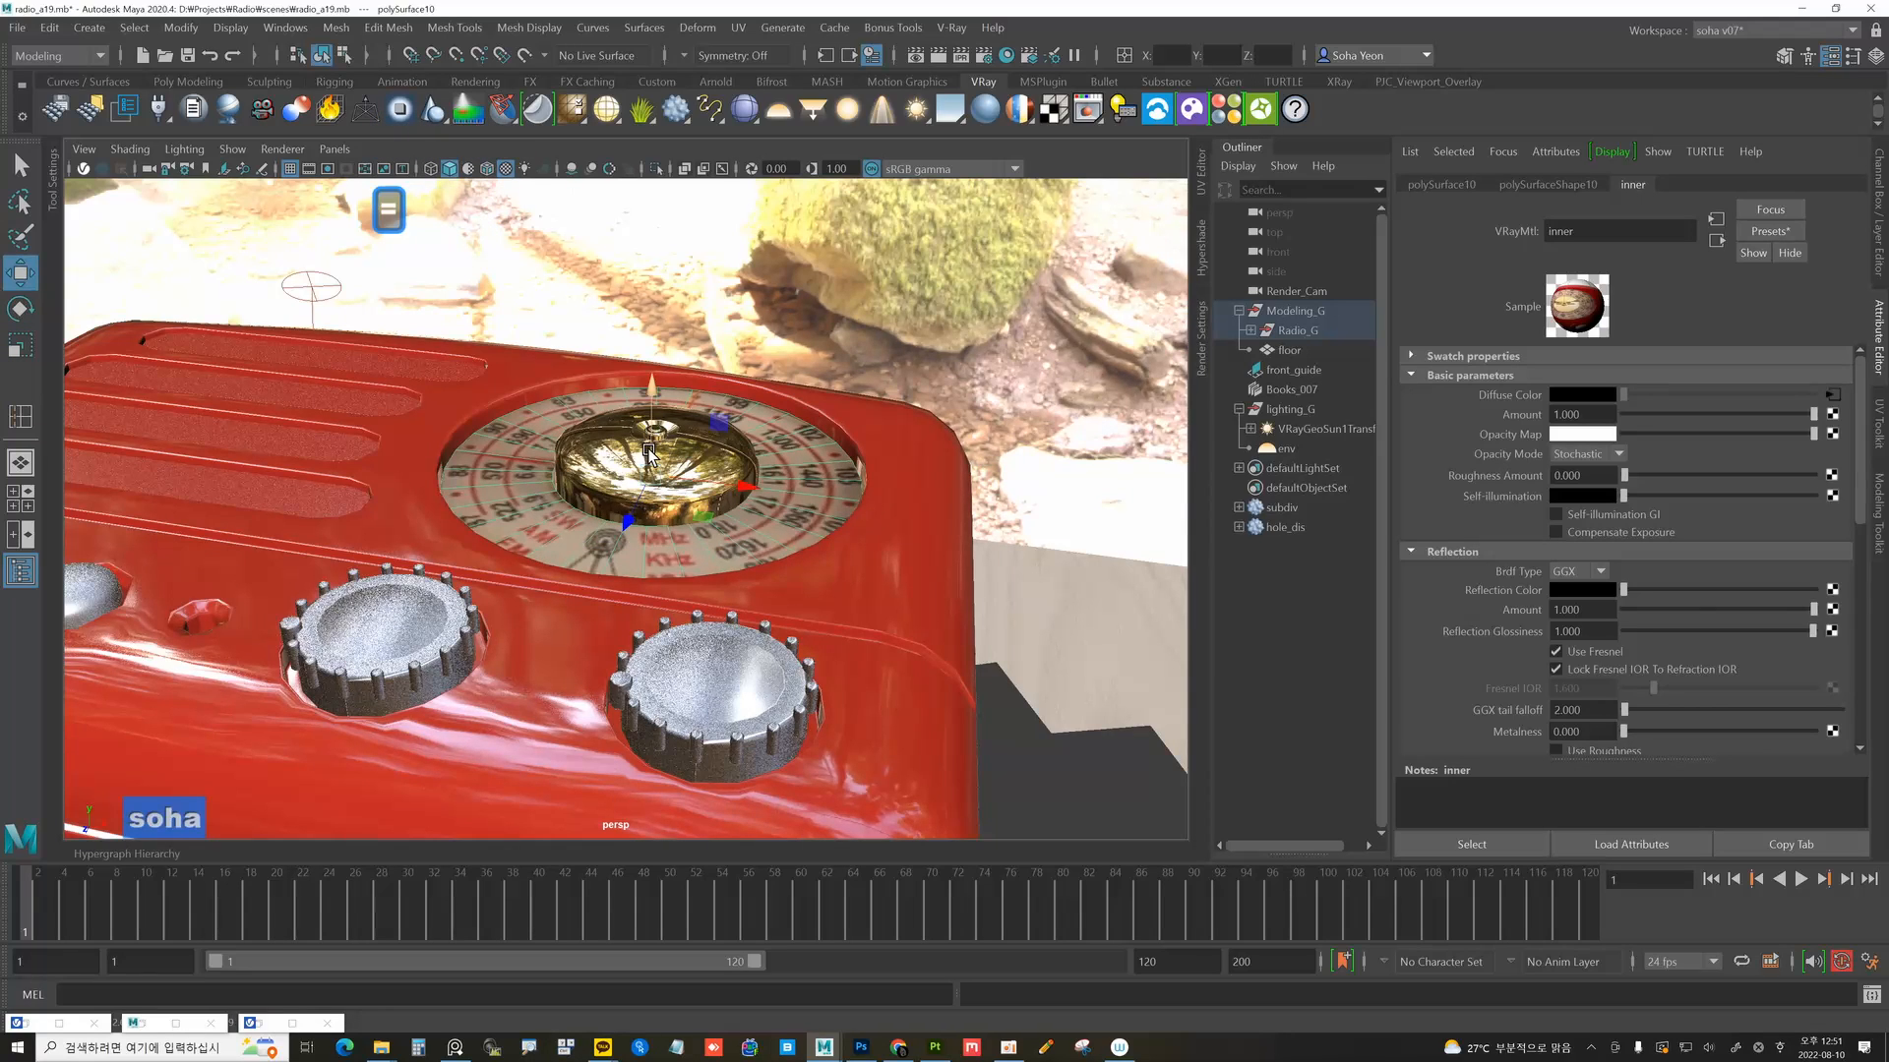
{"action": "left_click_drag", "start_coordinate": [652, 405], "coordinate": [648, 386]}
Isolate the duplicated ring and extrude its faces into a thin solid disc with a center hole.
{"action": "key", "text": "alt+shift+a"}
{"action": "mouse_move", "coordinate": [610, 463]}
{"action": "left_mouse_down", "text": "alt"}
{"action": "mouse_move", "coordinate": [610, 532]}
{"action": "mouse_move", "coordinate": [611, 413]}
{"action": "mouse_move", "coordinate": [623, 476]}
{"action": "left_mouse_up", "text": "alt"}
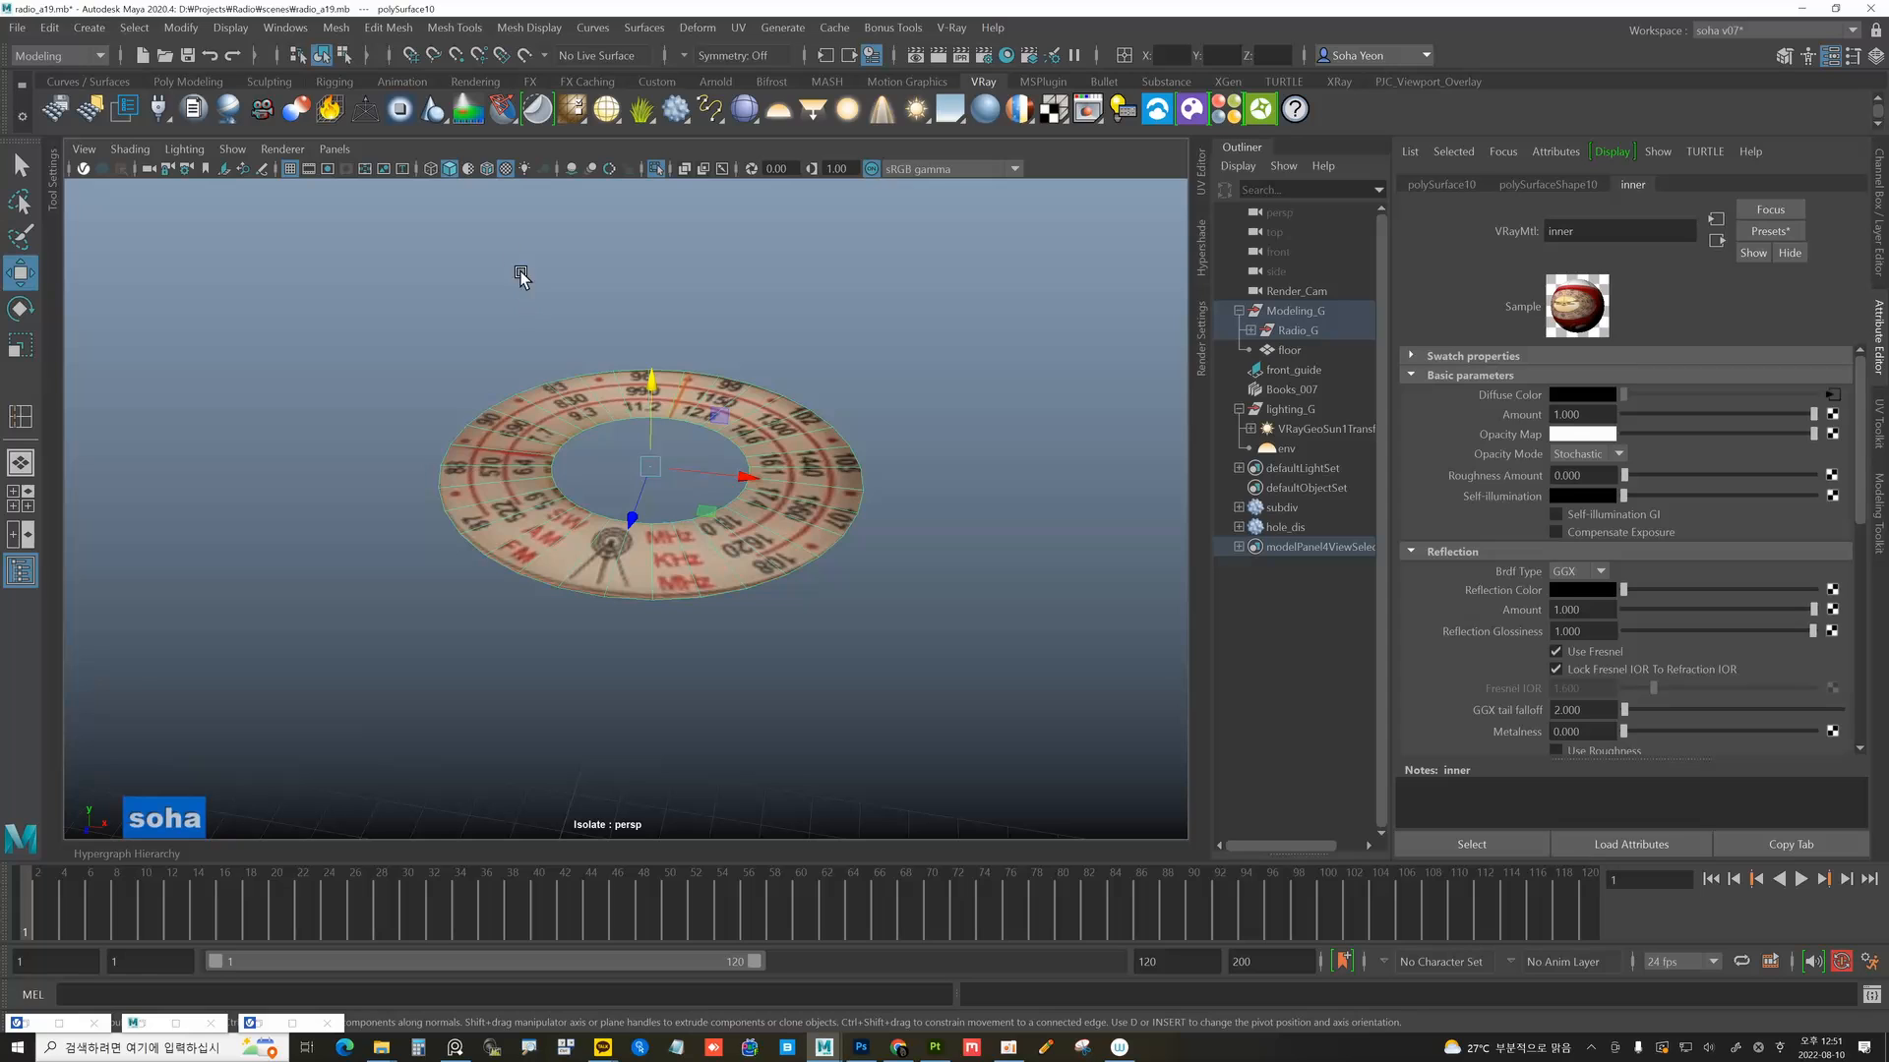
{"action": "left_click", "coordinate": [470, 170]}
{"action": "mouse_move", "coordinate": [544, 278]}
{"action": "left_mouse_down", "text": "alt"}
{"action": "mouse_move", "coordinate": [691, 354]}
{"action": "mouse_move", "coordinate": [679, 293]}
{"action": "mouse_move", "coordinate": [744, 418]}
{"action": "mouse_move", "coordinate": [665, 450]}
{"action": "mouse_move", "coordinate": [645, 516]}
{"action": "mouse_move", "coordinate": [548, 481]}
{"action": "left_mouse_up", "text": "alt"}
{"action": "key", "text": "alt+w"}
{"action": "left_click_drag", "start_coordinate": [674, 522], "coordinate": [577, 510], "text": "alt"}
{"action": "key", "text": "alt+grave"}
{"action": "scroll", "coordinate": [687, 481], "scroll_direction": "down", "scroll_amount": 1}
{"action": "right_click_drag", "start_coordinate": [577, 510], "coordinate": [586, 498], "text": "alt"}
{"action": "middle_click_drag", "start_coordinate": [586, 498], "coordinate": [591, 500], "text": "alt"}
{"action": "right_click_drag", "start_coordinate": [592, 501], "coordinate": [665, 528], "text": "alt"}
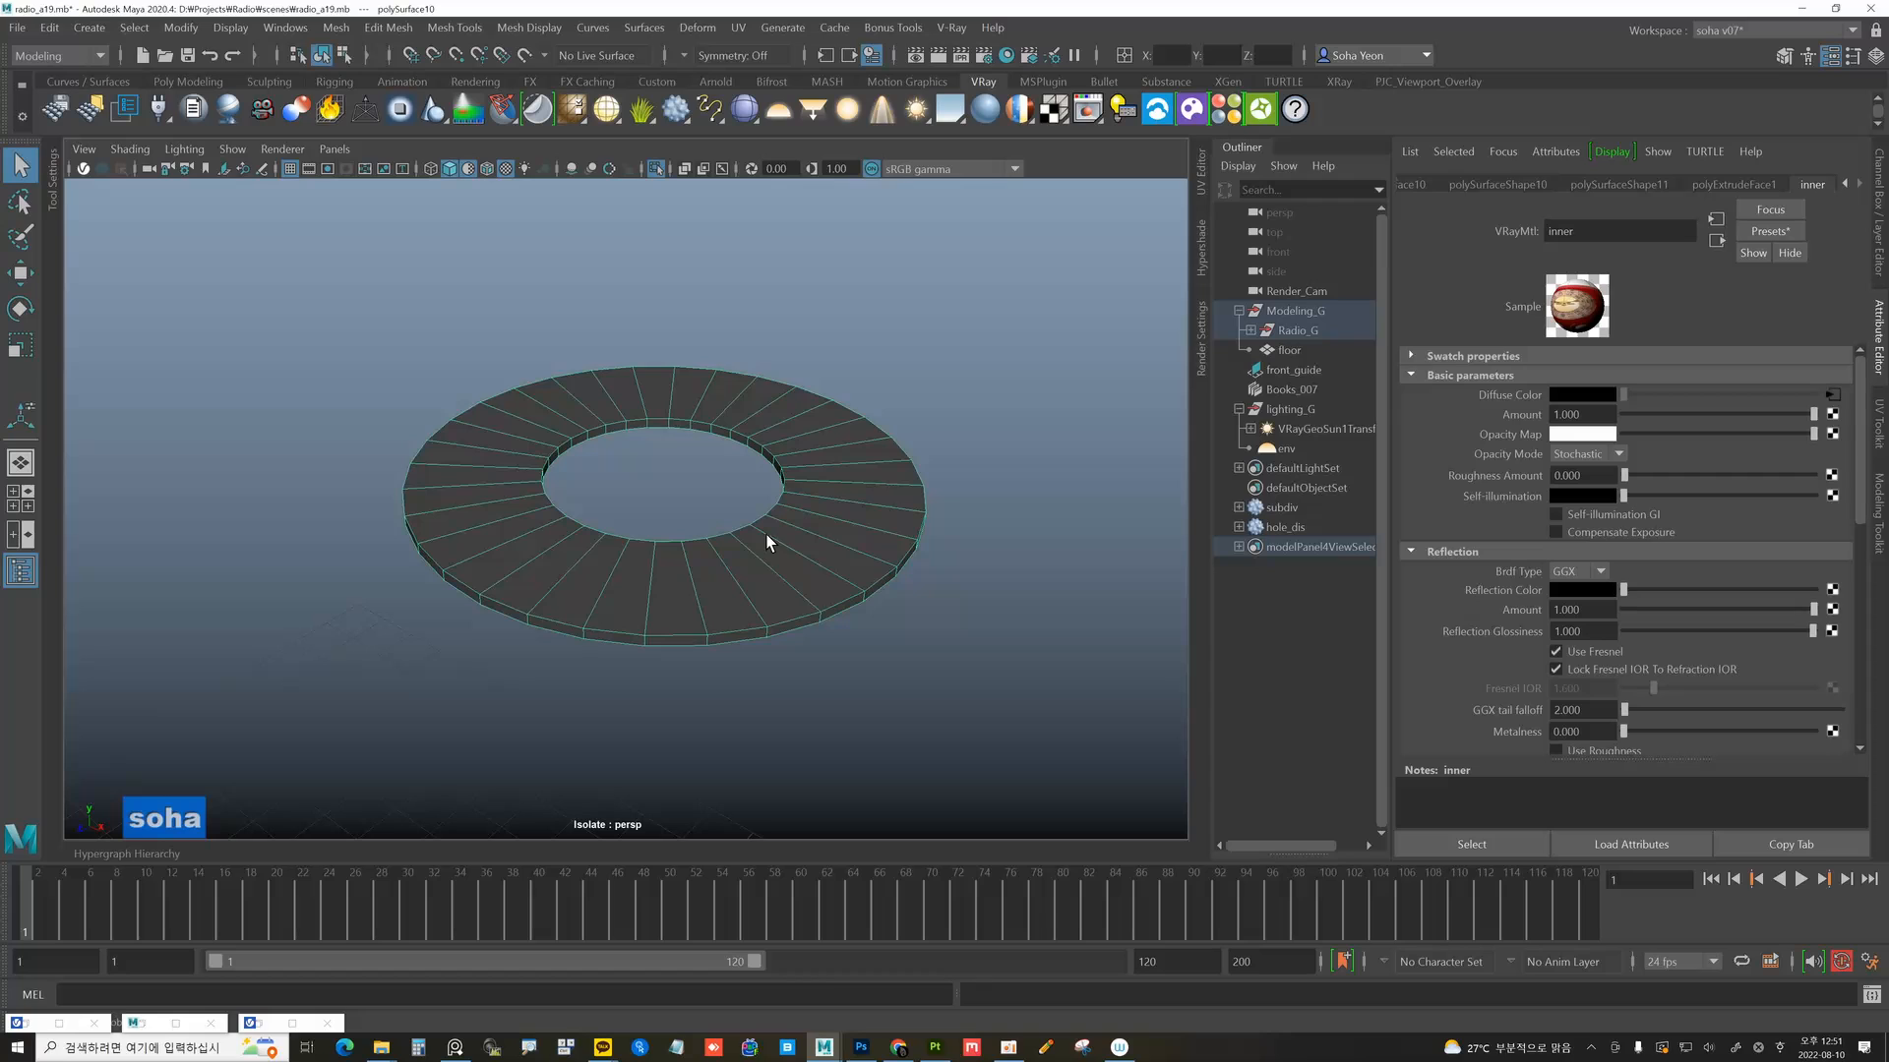
Assign a new VRayMtl to the extruded ring and name the material glass.
{"action": "mouse_move", "coordinate": [683, 548]}
{"action": "left_mouse_down", "text": "alt"}
{"action": "mouse_move", "coordinate": [540, 552]}
{"action": "mouse_move", "coordinate": [694, 548]}
{"action": "left_mouse_up", "text": "alt"}
{"action": "key", "text": "shift+v"}
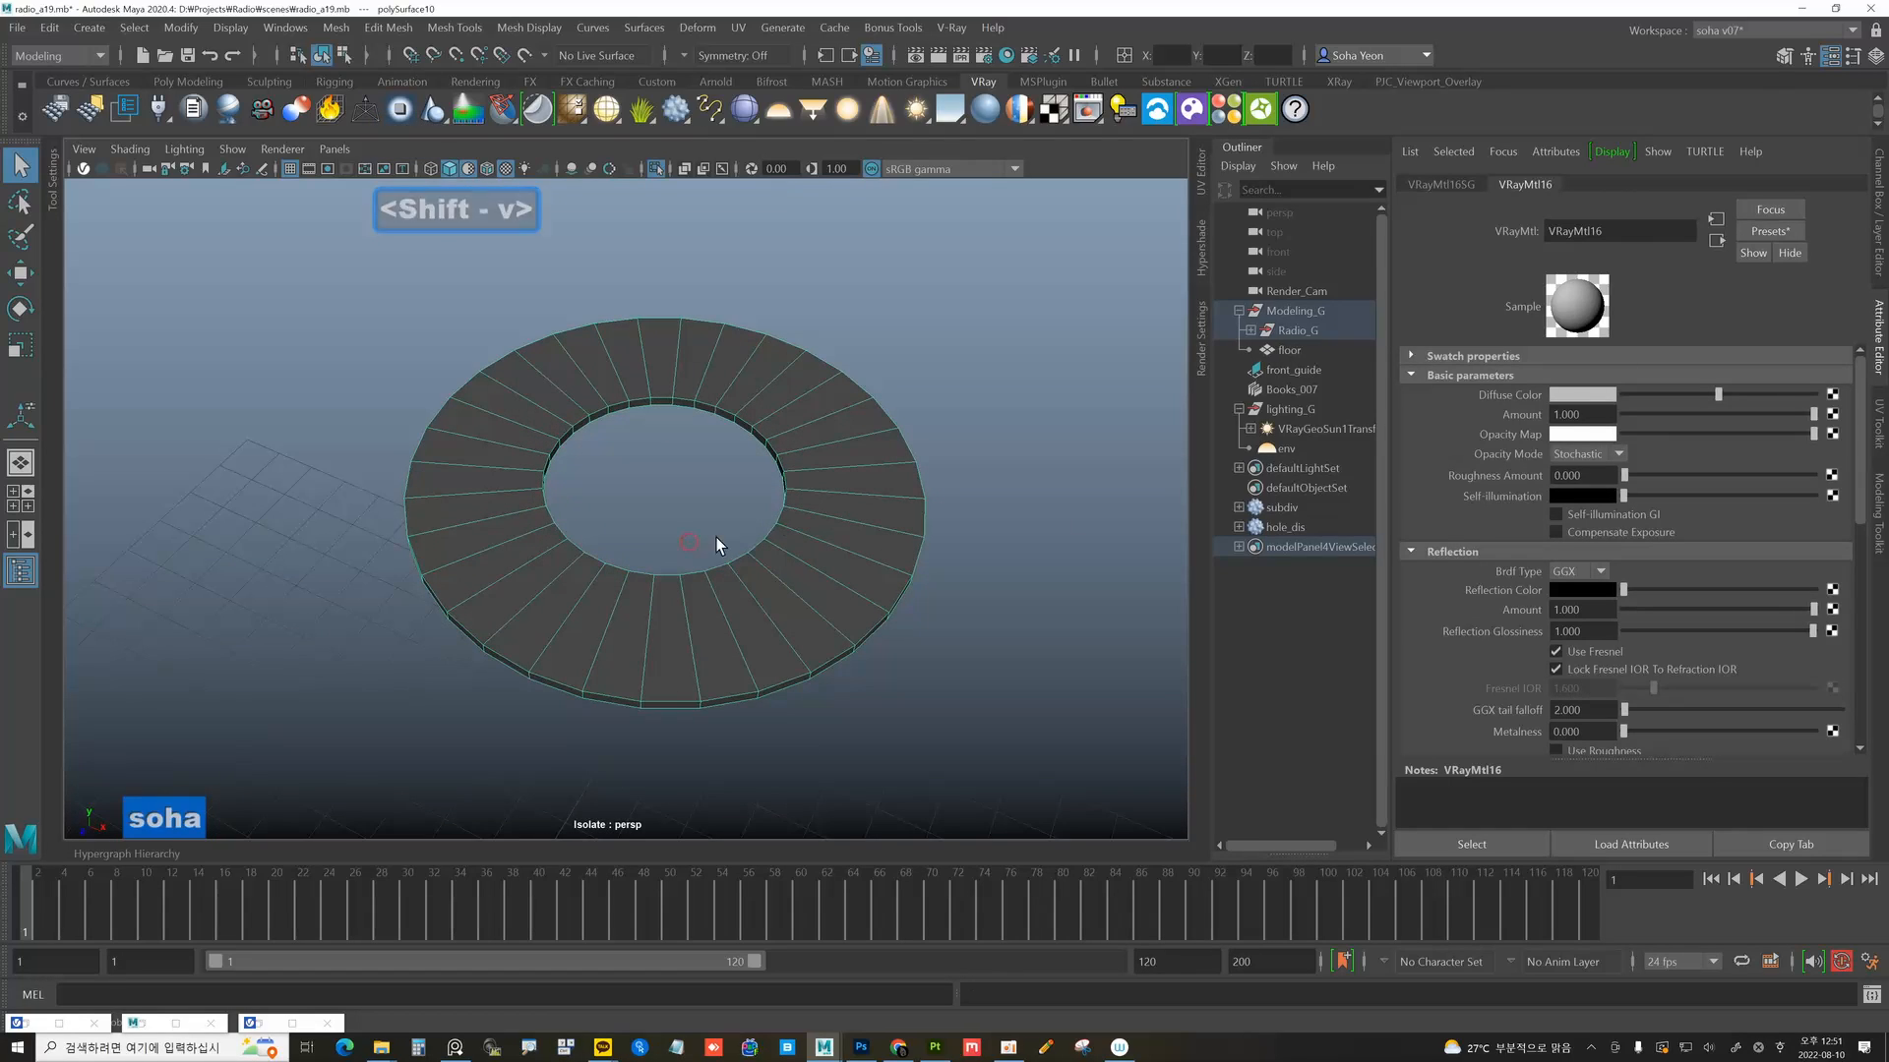
{"action": "double_click", "coordinate": [1633, 231]}
{"action": "type", "text": "glass"}
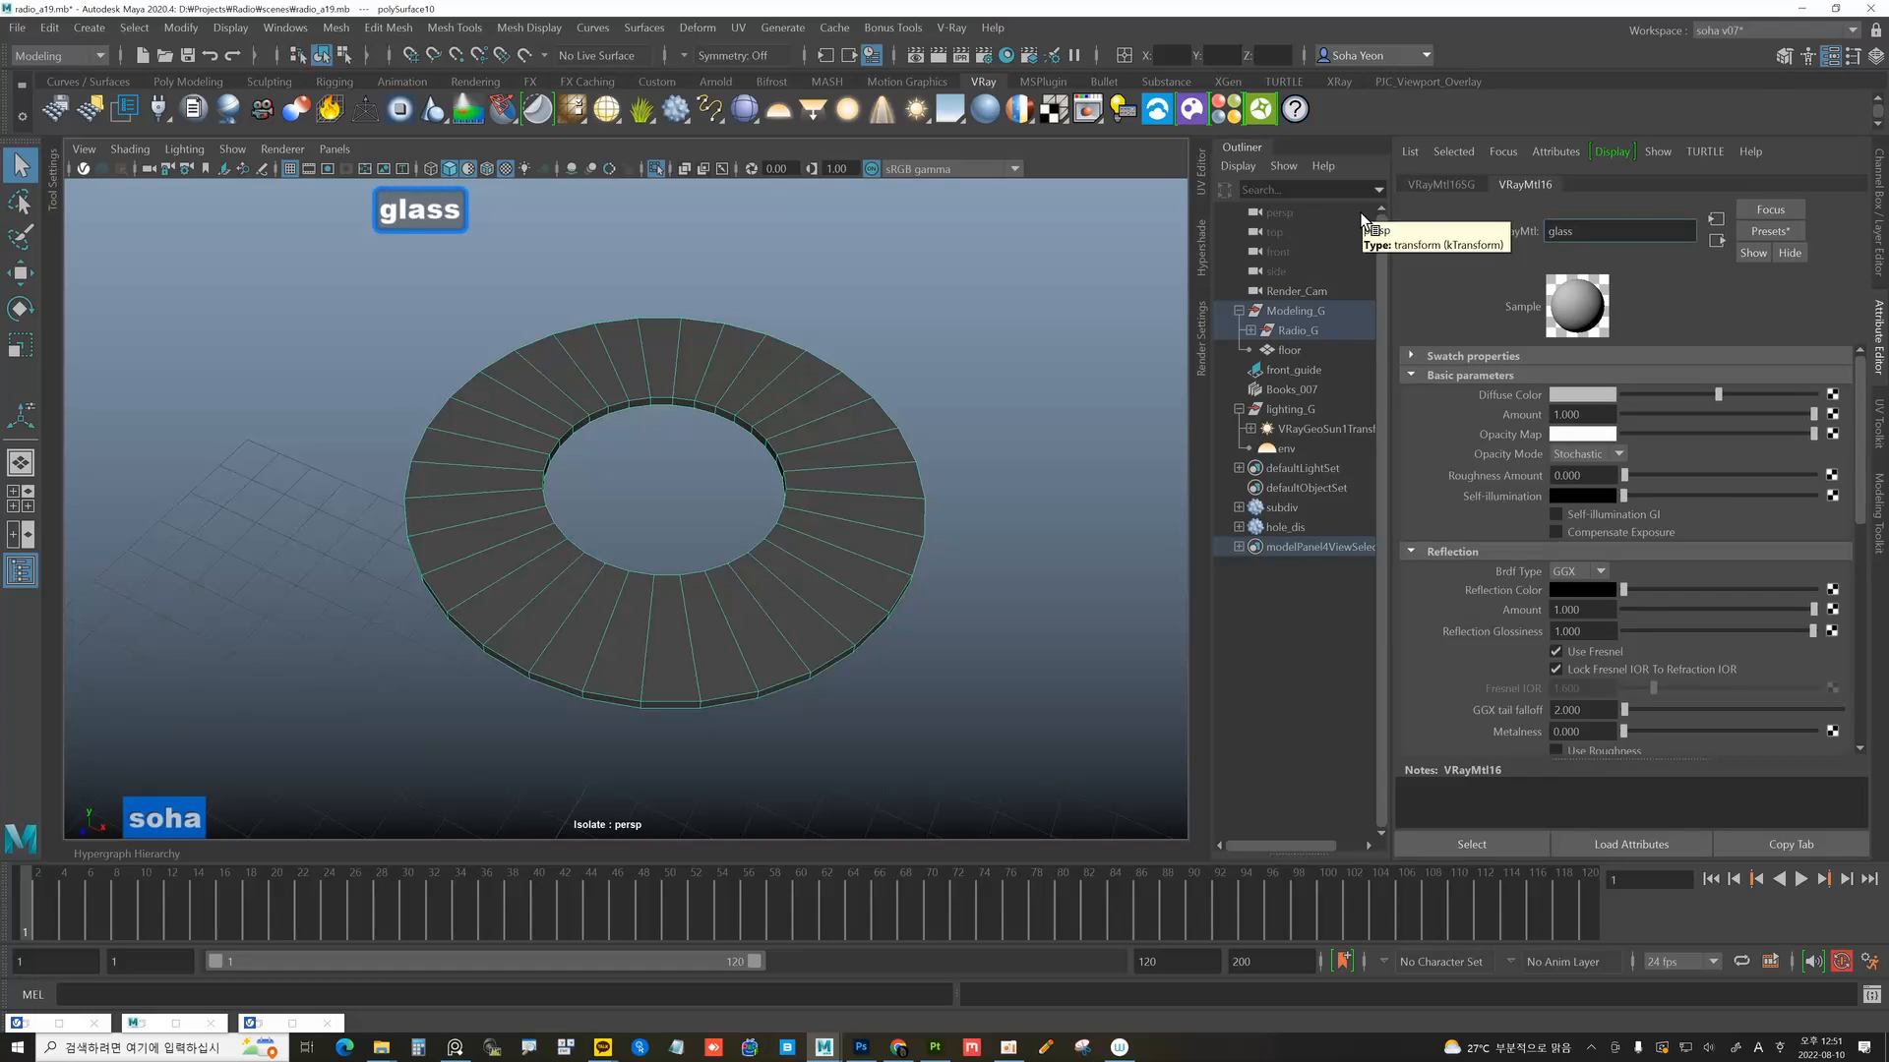
{"action": "key", "text": "Return"}
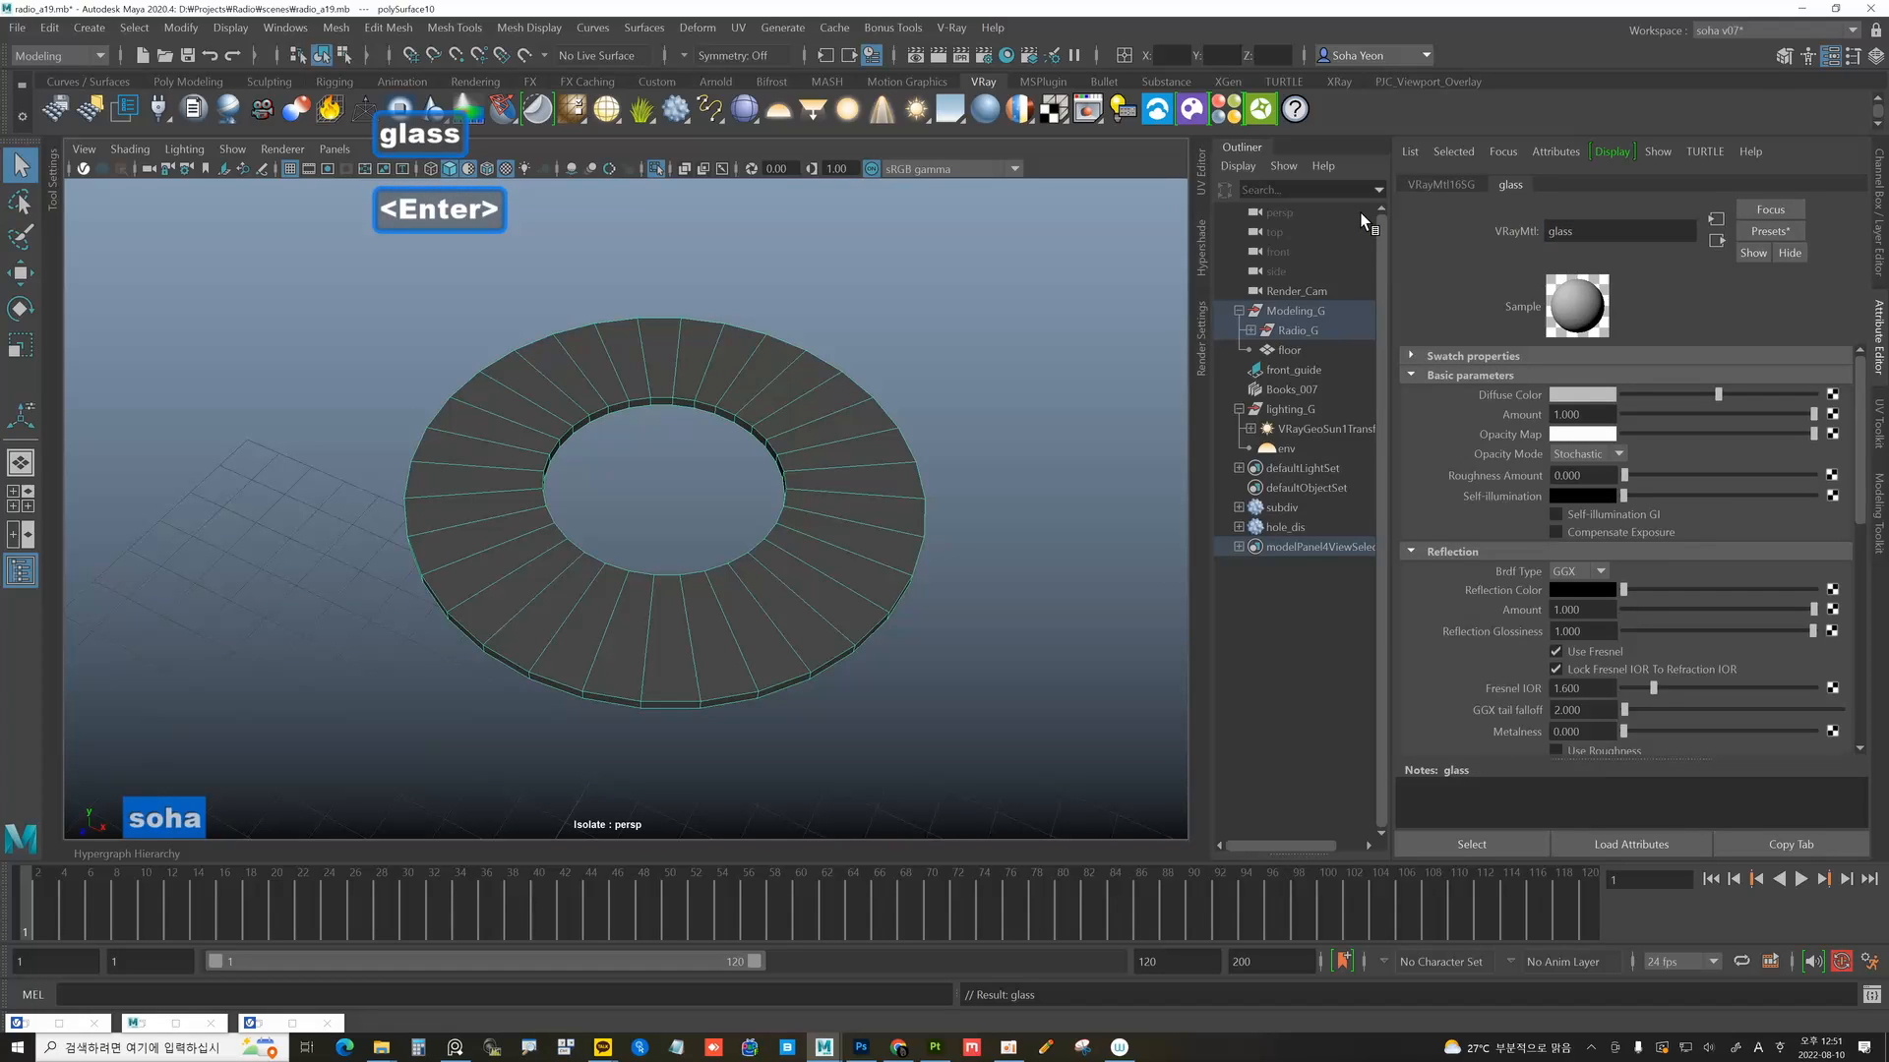
Set the glass material's reflection color to white, reflection glossiness to 0.916 and refraction color to white.
{"action": "left_click_drag", "start_coordinate": [1638, 587], "coordinate": [1813, 589]}
{"action": "left_click", "coordinate": [1808, 630]}
{"action": "scroll", "coordinate": [1707, 636], "scroll_direction": "down", "scroll_amount": 5}
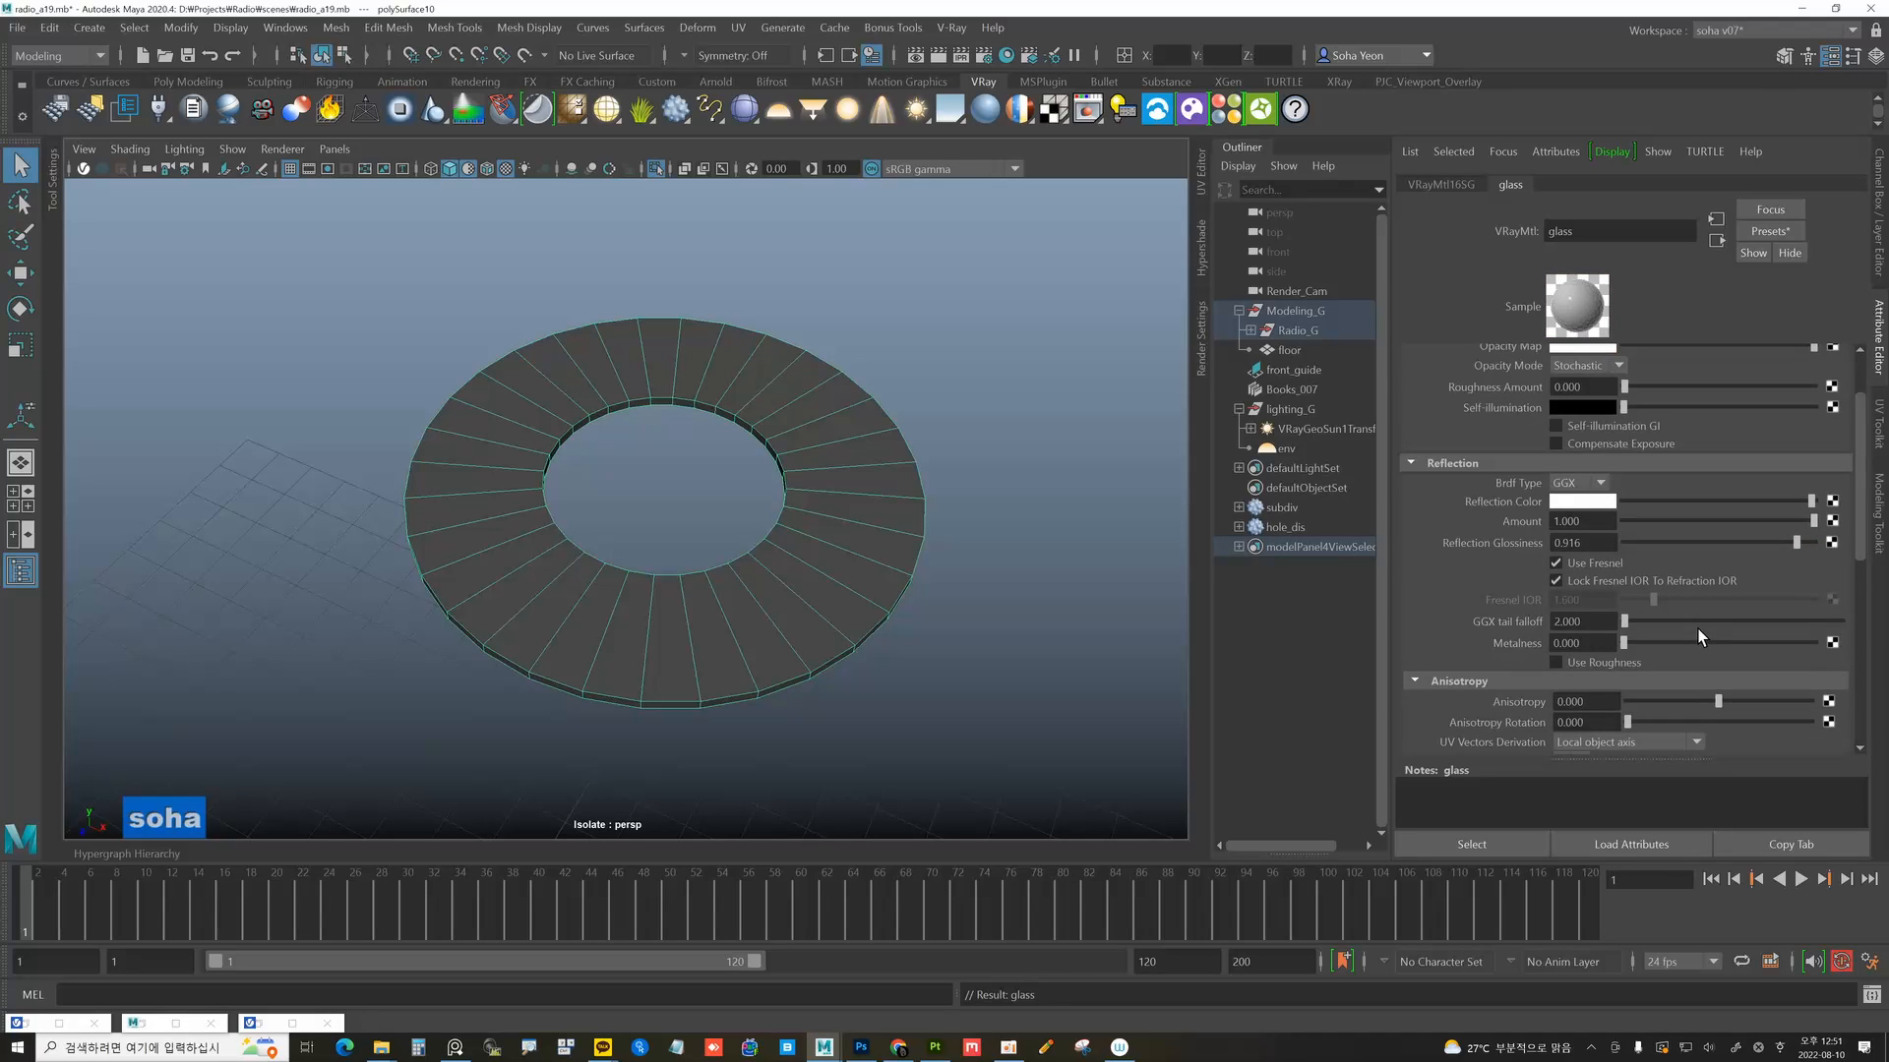
{"action": "scroll", "coordinate": [1598, 657], "scroll_direction": "down", "scroll_amount": 2}
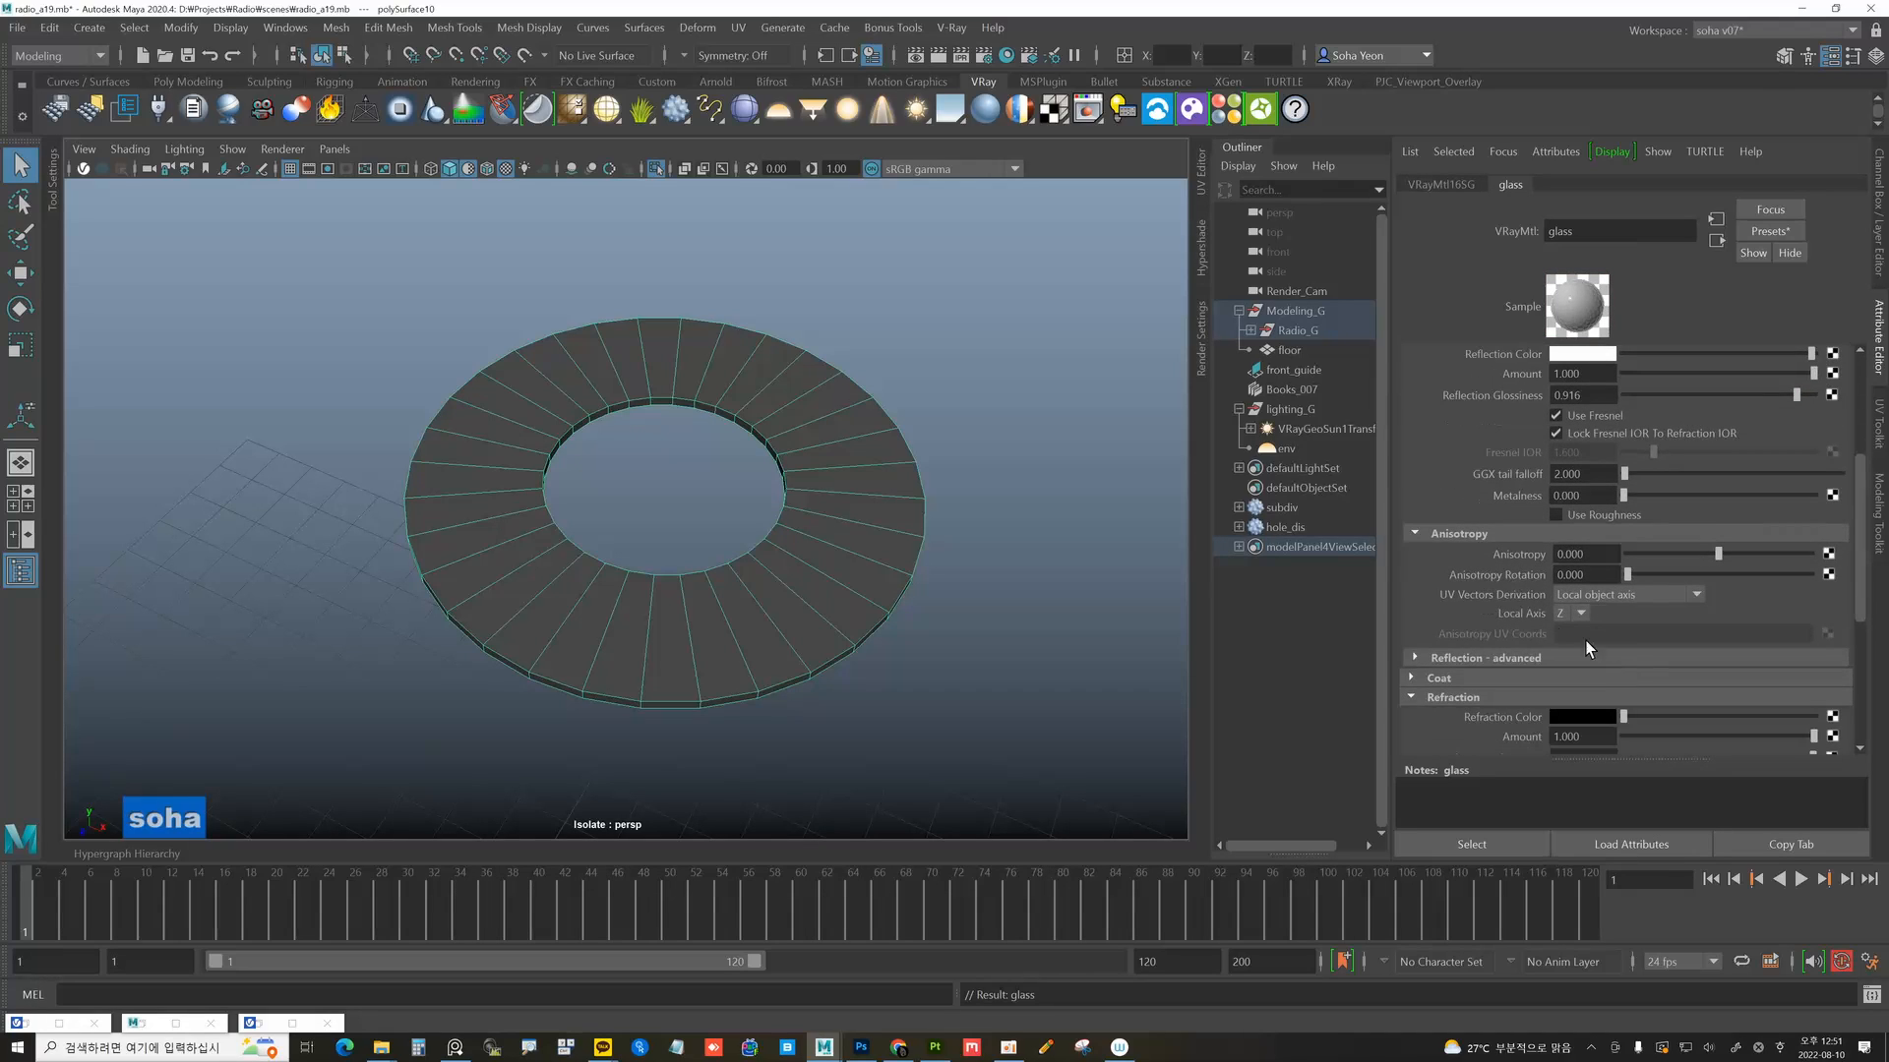
{"action": "left_click", "coordinate": [1488, 536]}
{"action": "left_click_drag", "start_coordinate": [1630, 615], "coordinate": [1814, 611]}
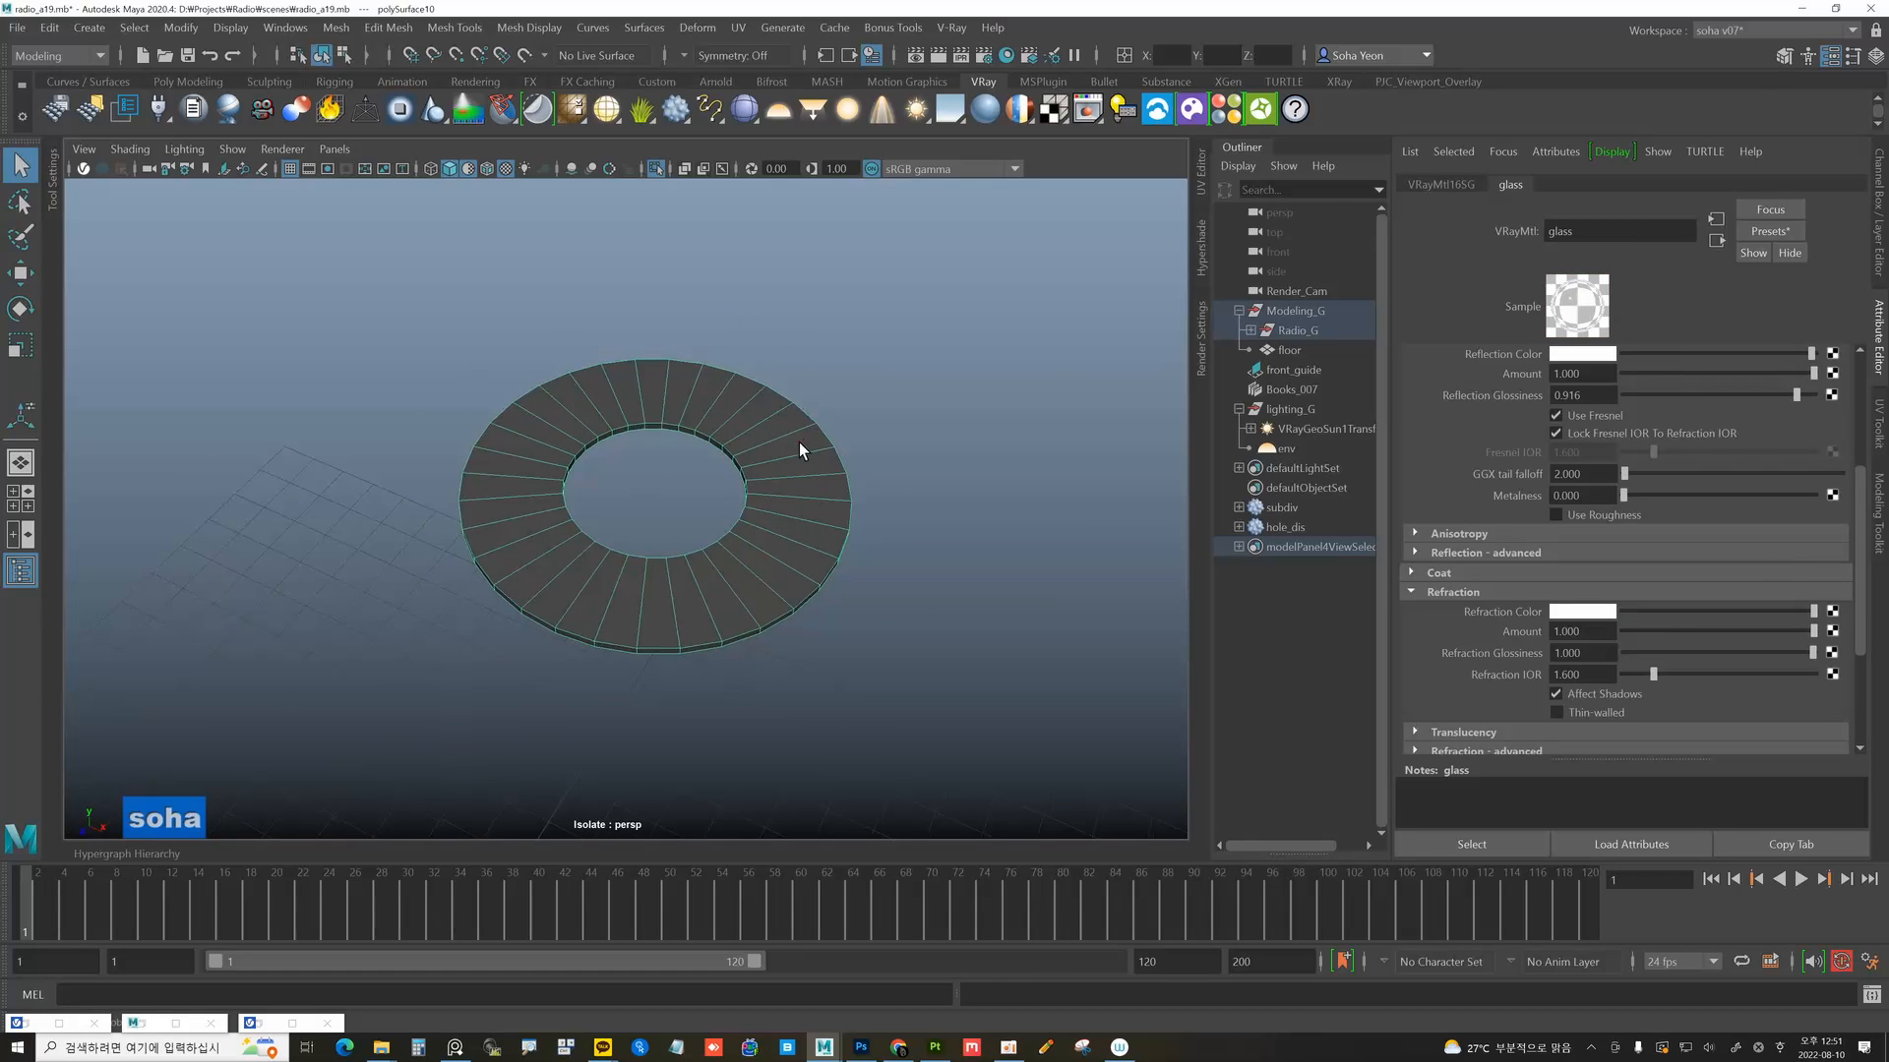
Exit isolation and view the glass ring in place over the radio's dial.
{"action": "key", "text": "alt+shift+a"}
{"action": "left_click_drag", "start_coordinate": [838, 451], "coordinate": [752, 453], "text": "alt"}
{"action": "key", "text": "w"}
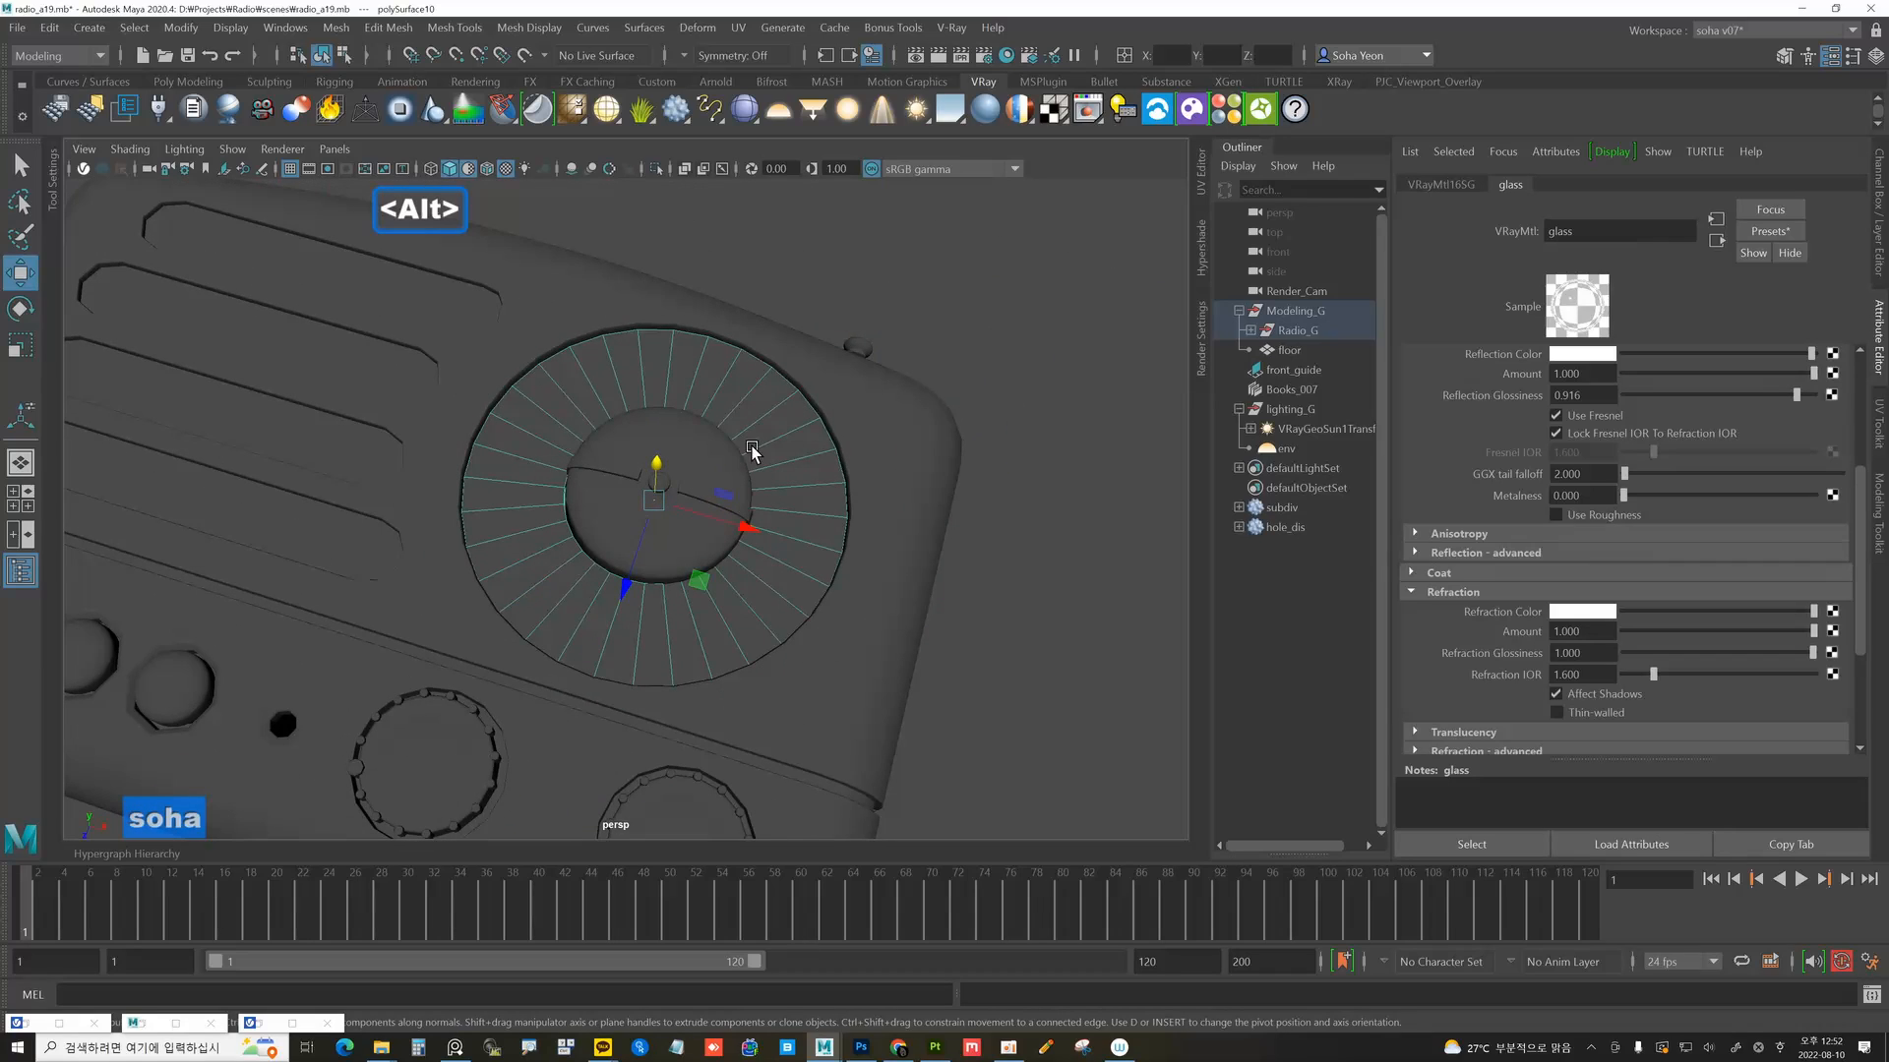
Render the radio interactively and examine the glass ring over the dial up close and at full view.
{"action": "left_click", "coordinate": [1087, 108]}
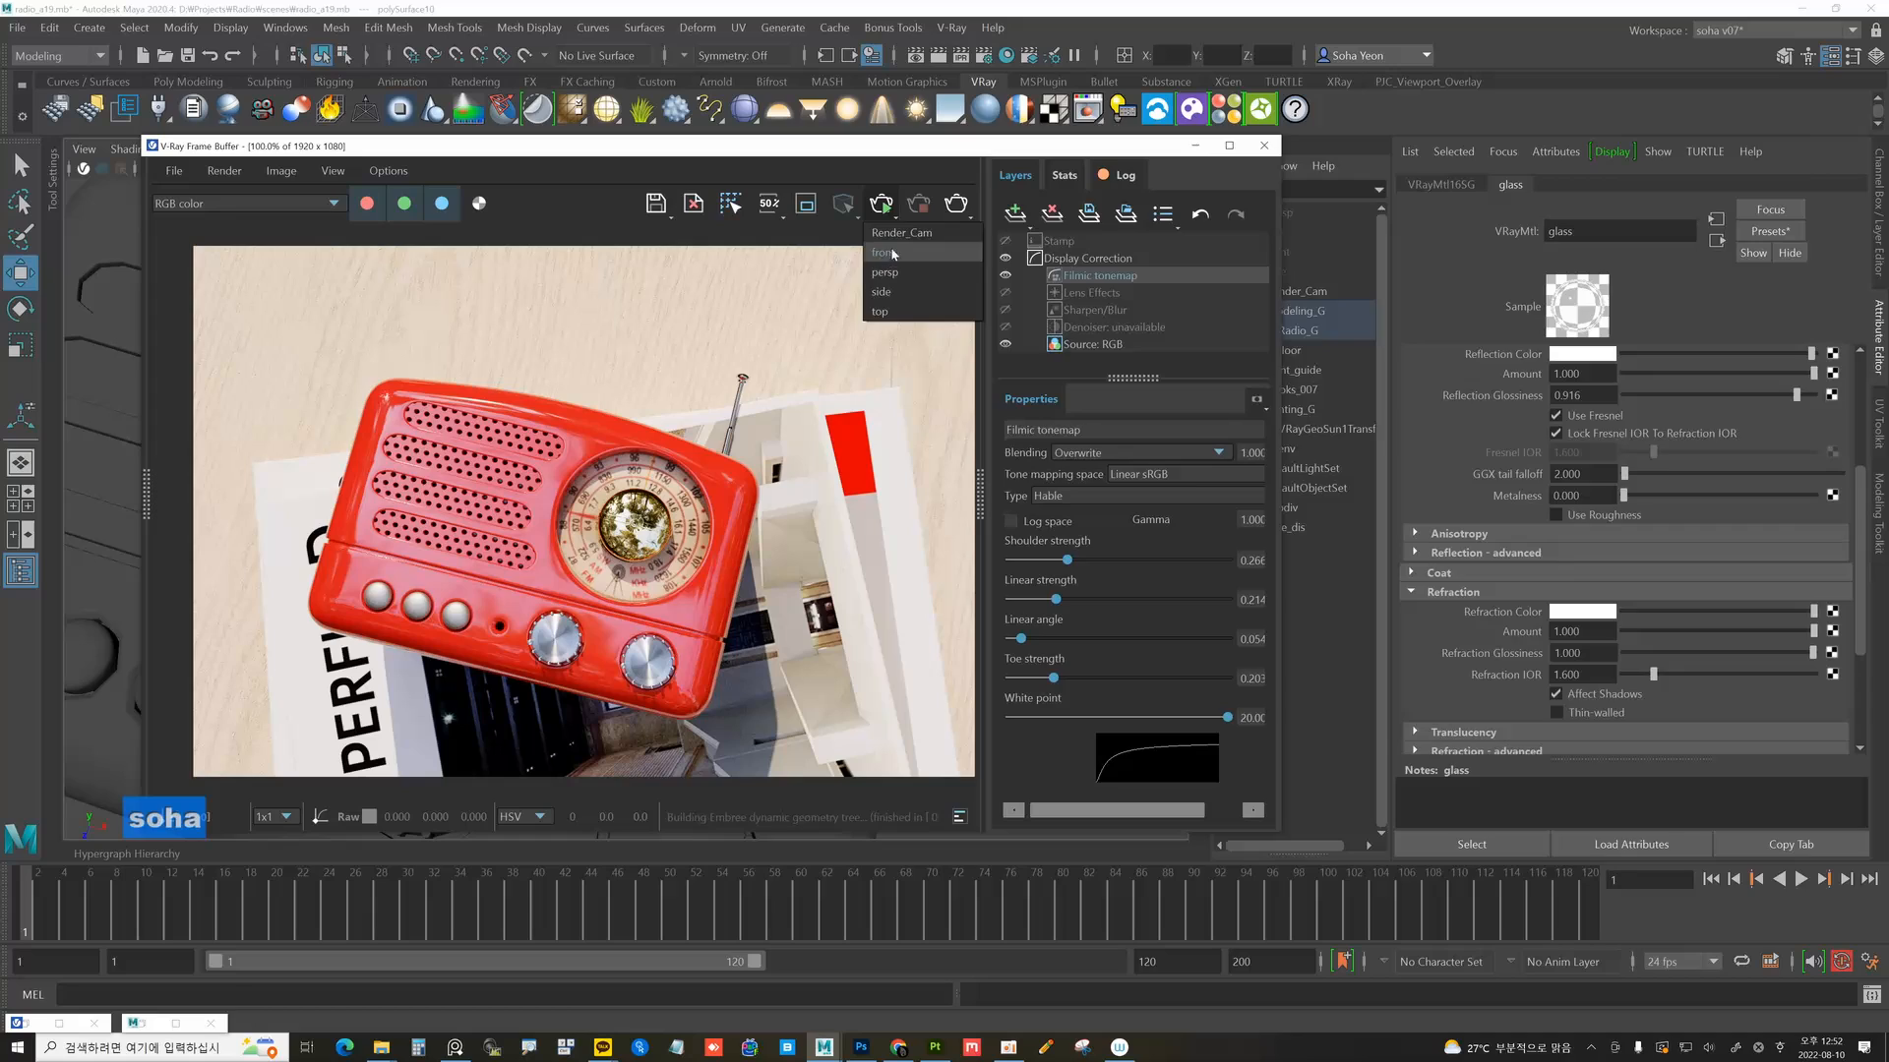
{"action": "left_click", "coordinate": [881, 205]}
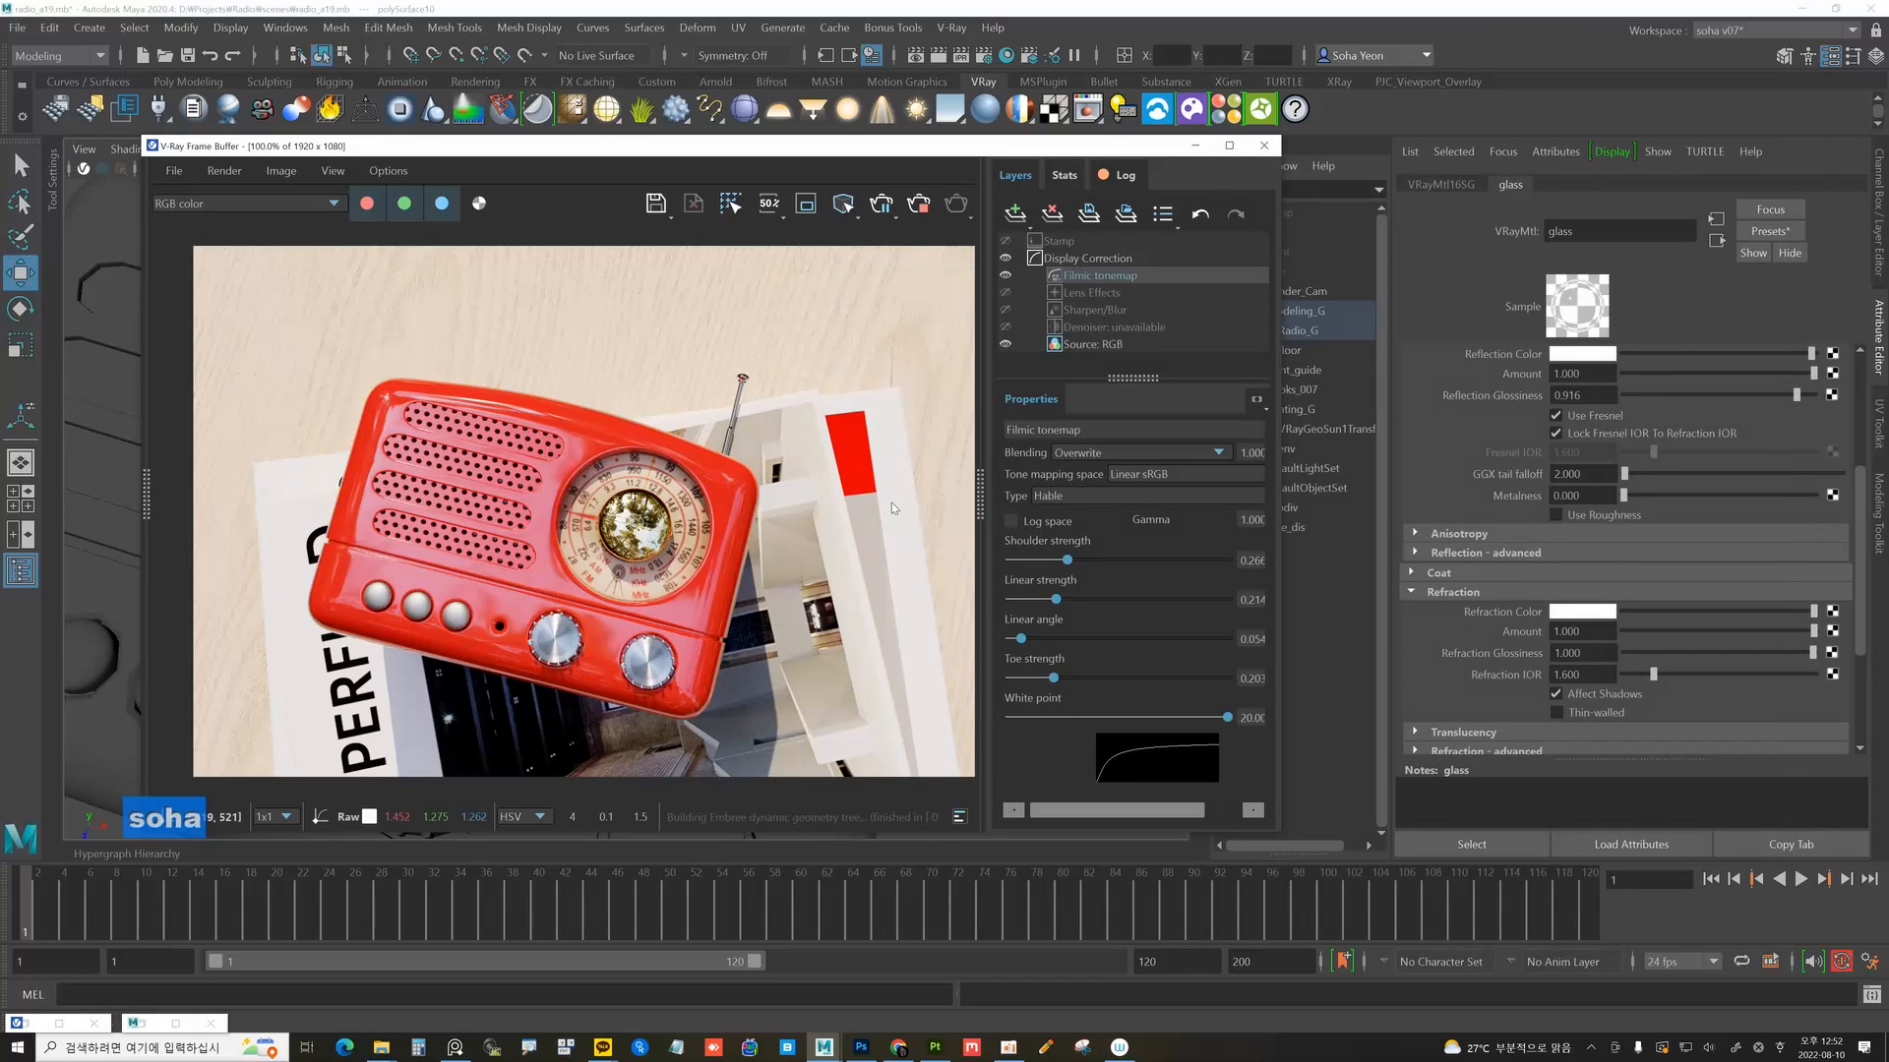
{"action": "scroll", "coordinate": [610, 477], "scroll_direction": "up", "scroll_amount": 1}
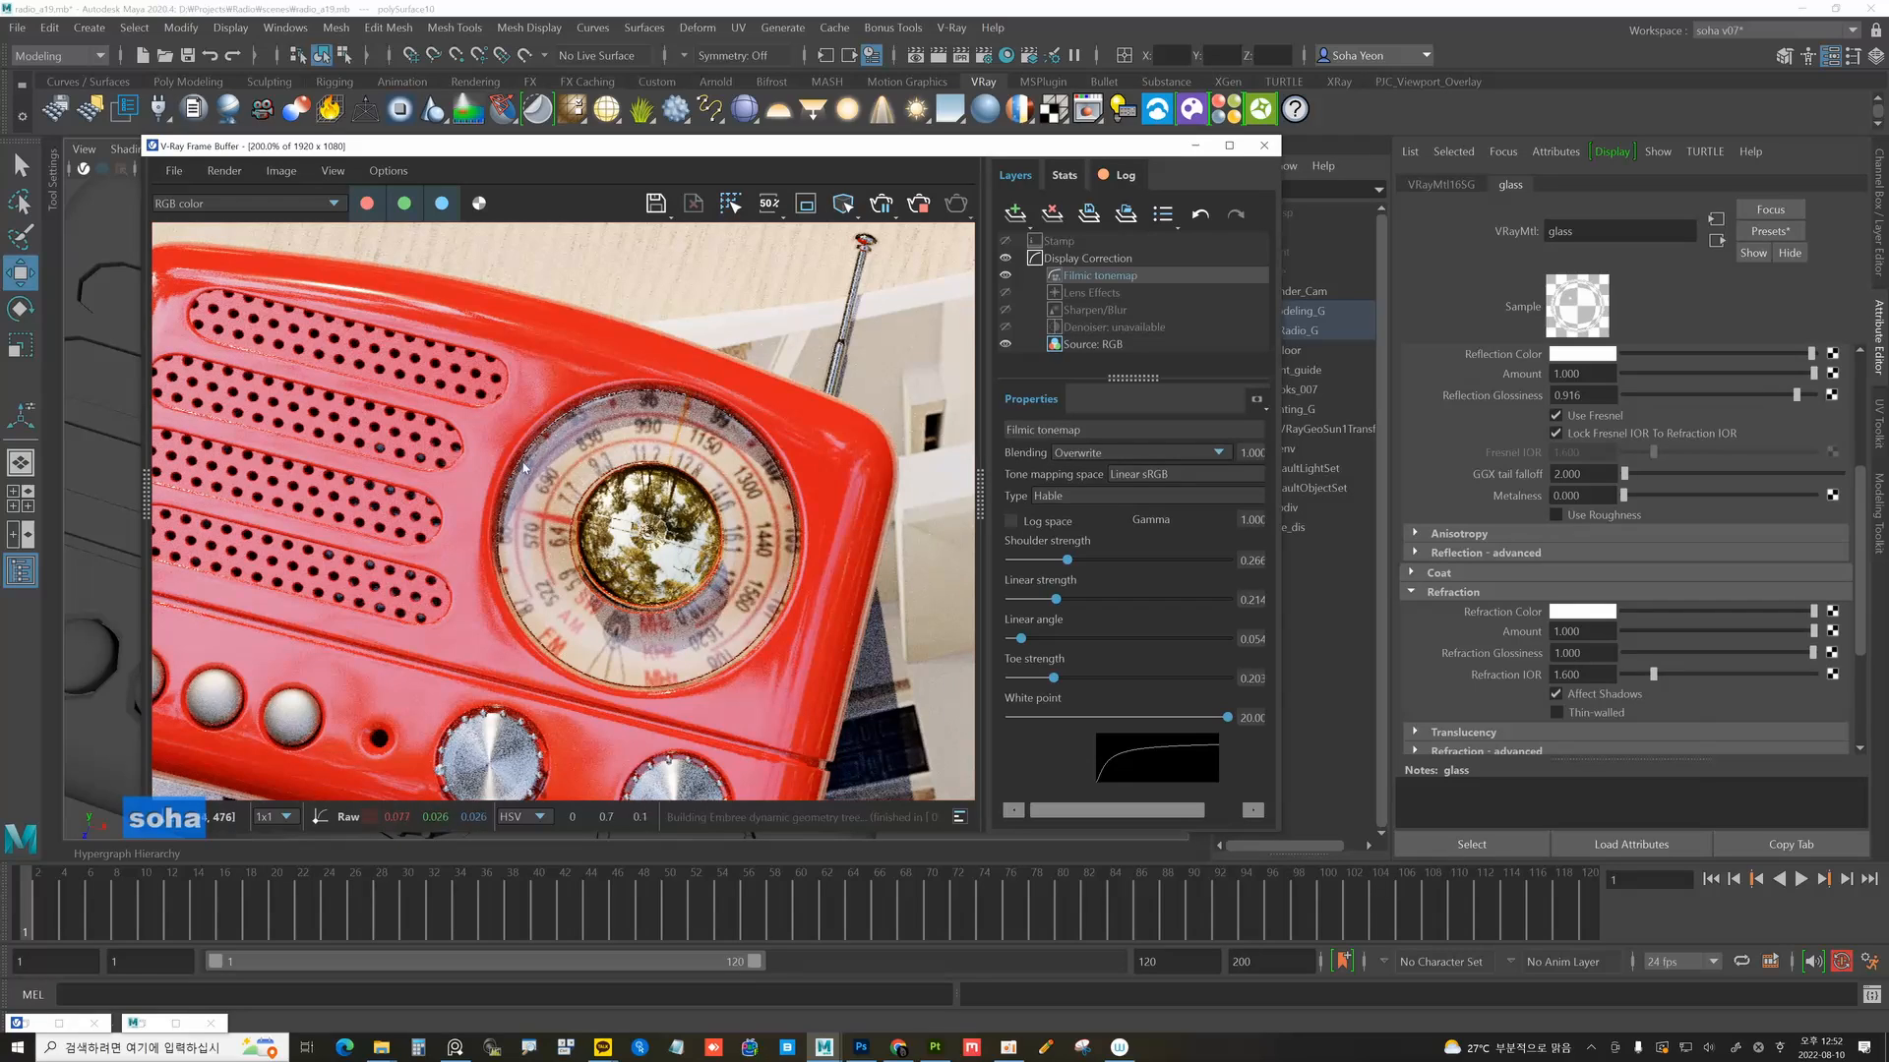
{"action": "scroll", "coordinate": [657, 655], "scroll_direction": "down", "scroll_amount": 1}
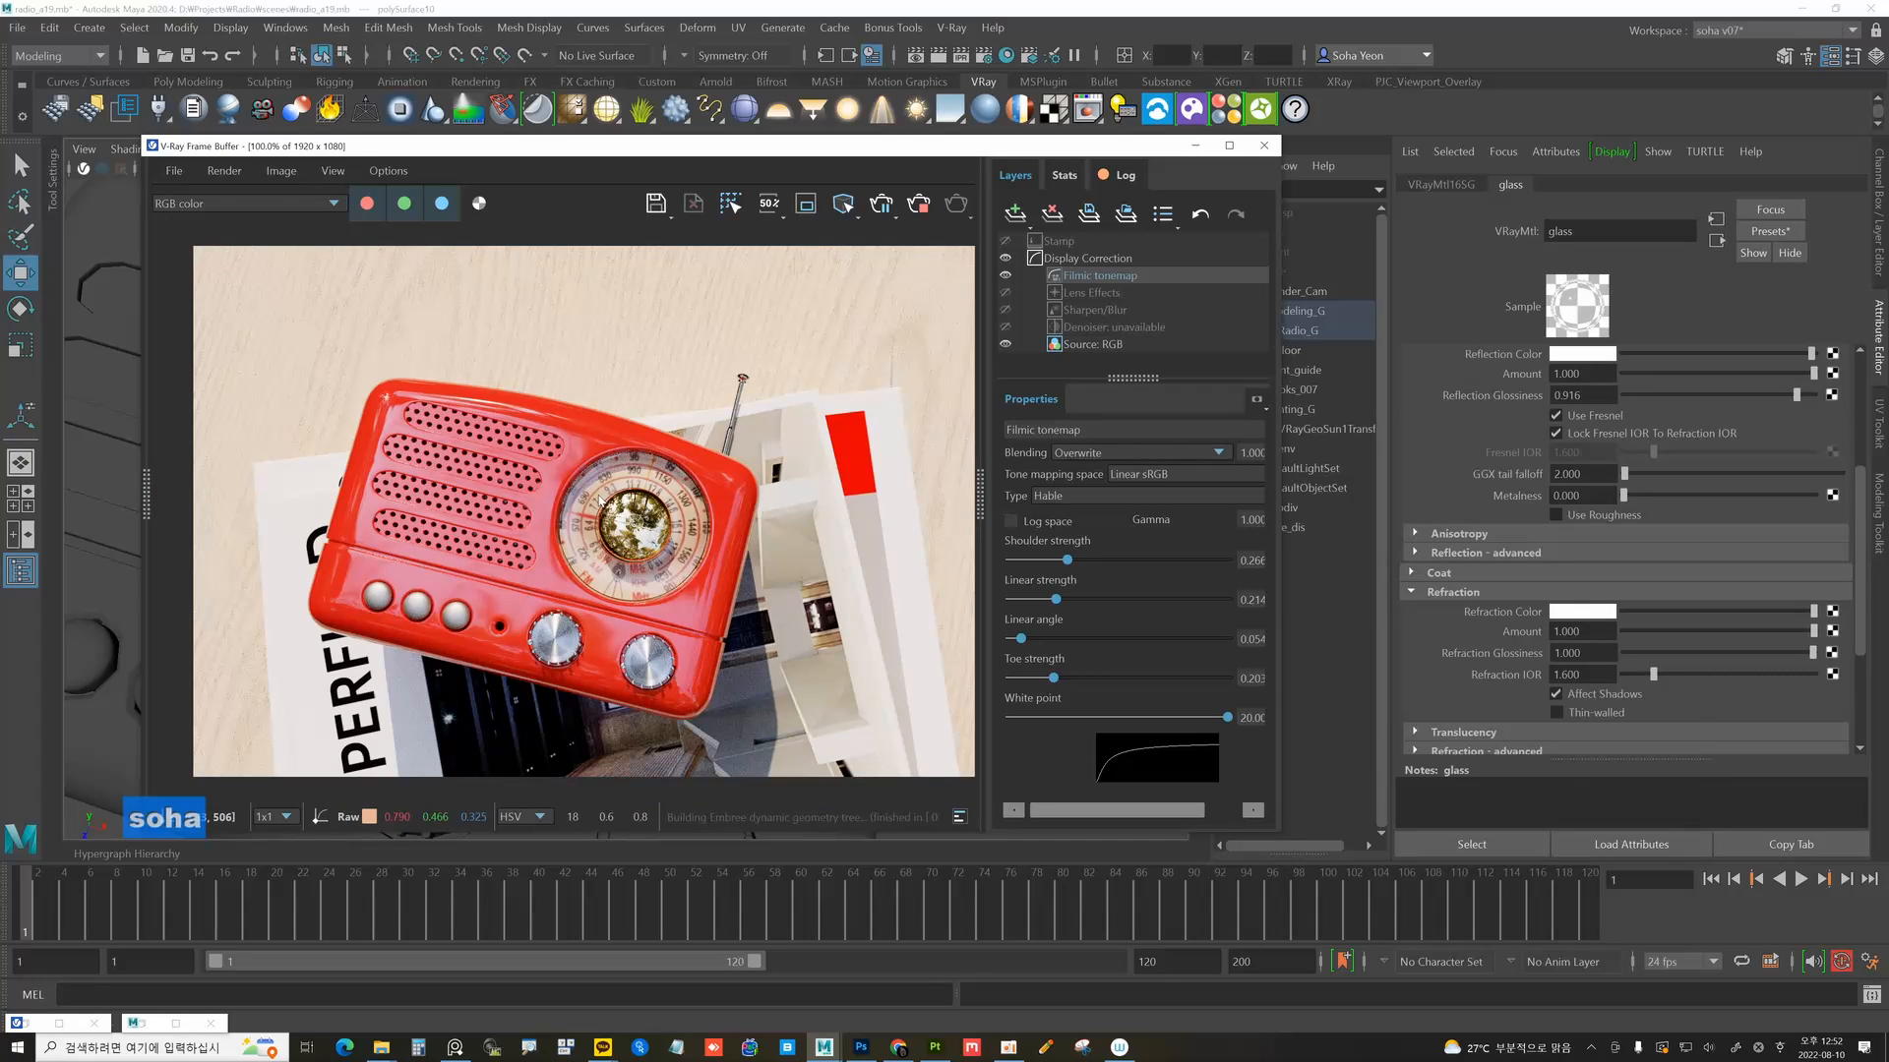
{"action": "scroll", "coordinate": [603, 556], "scroll_direction": "up", "scroll_amount": 1}
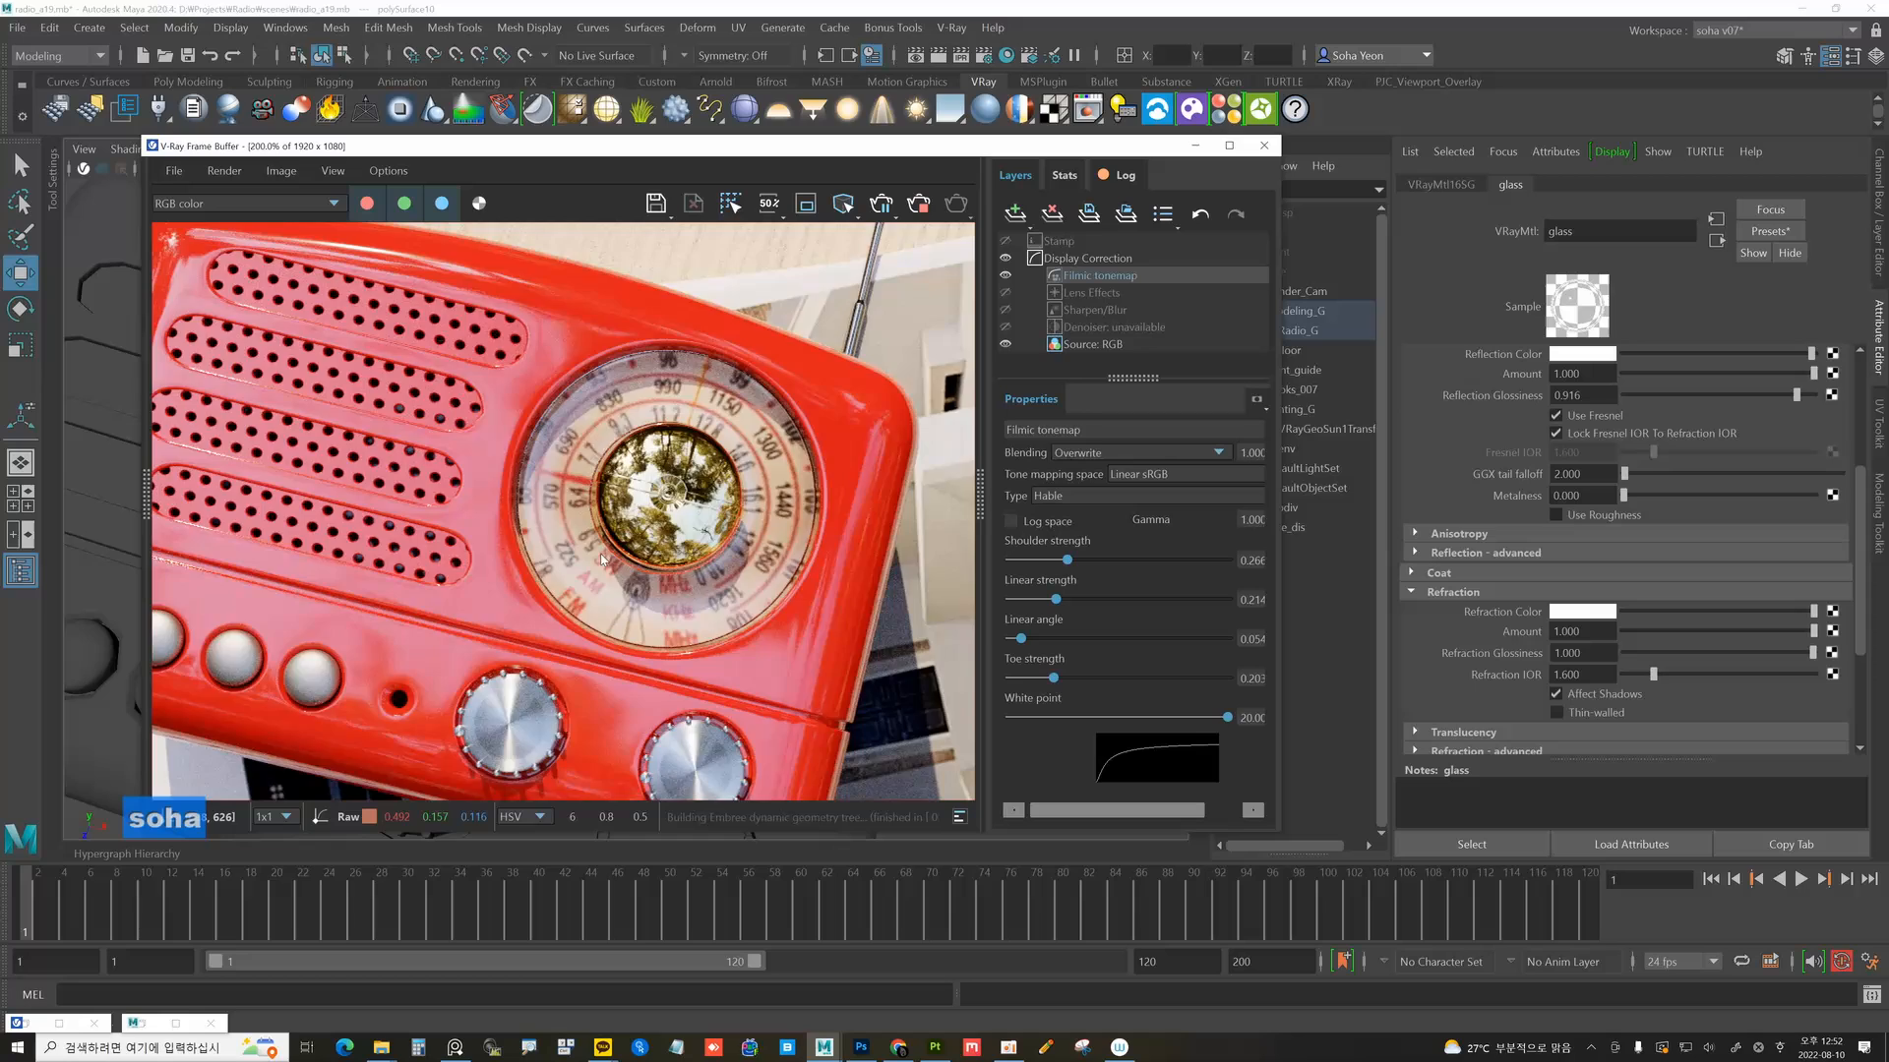
{"action": "scroll", "coordinate": [603, 559], "scroll_direction": "down", "scroll_amount": 1}
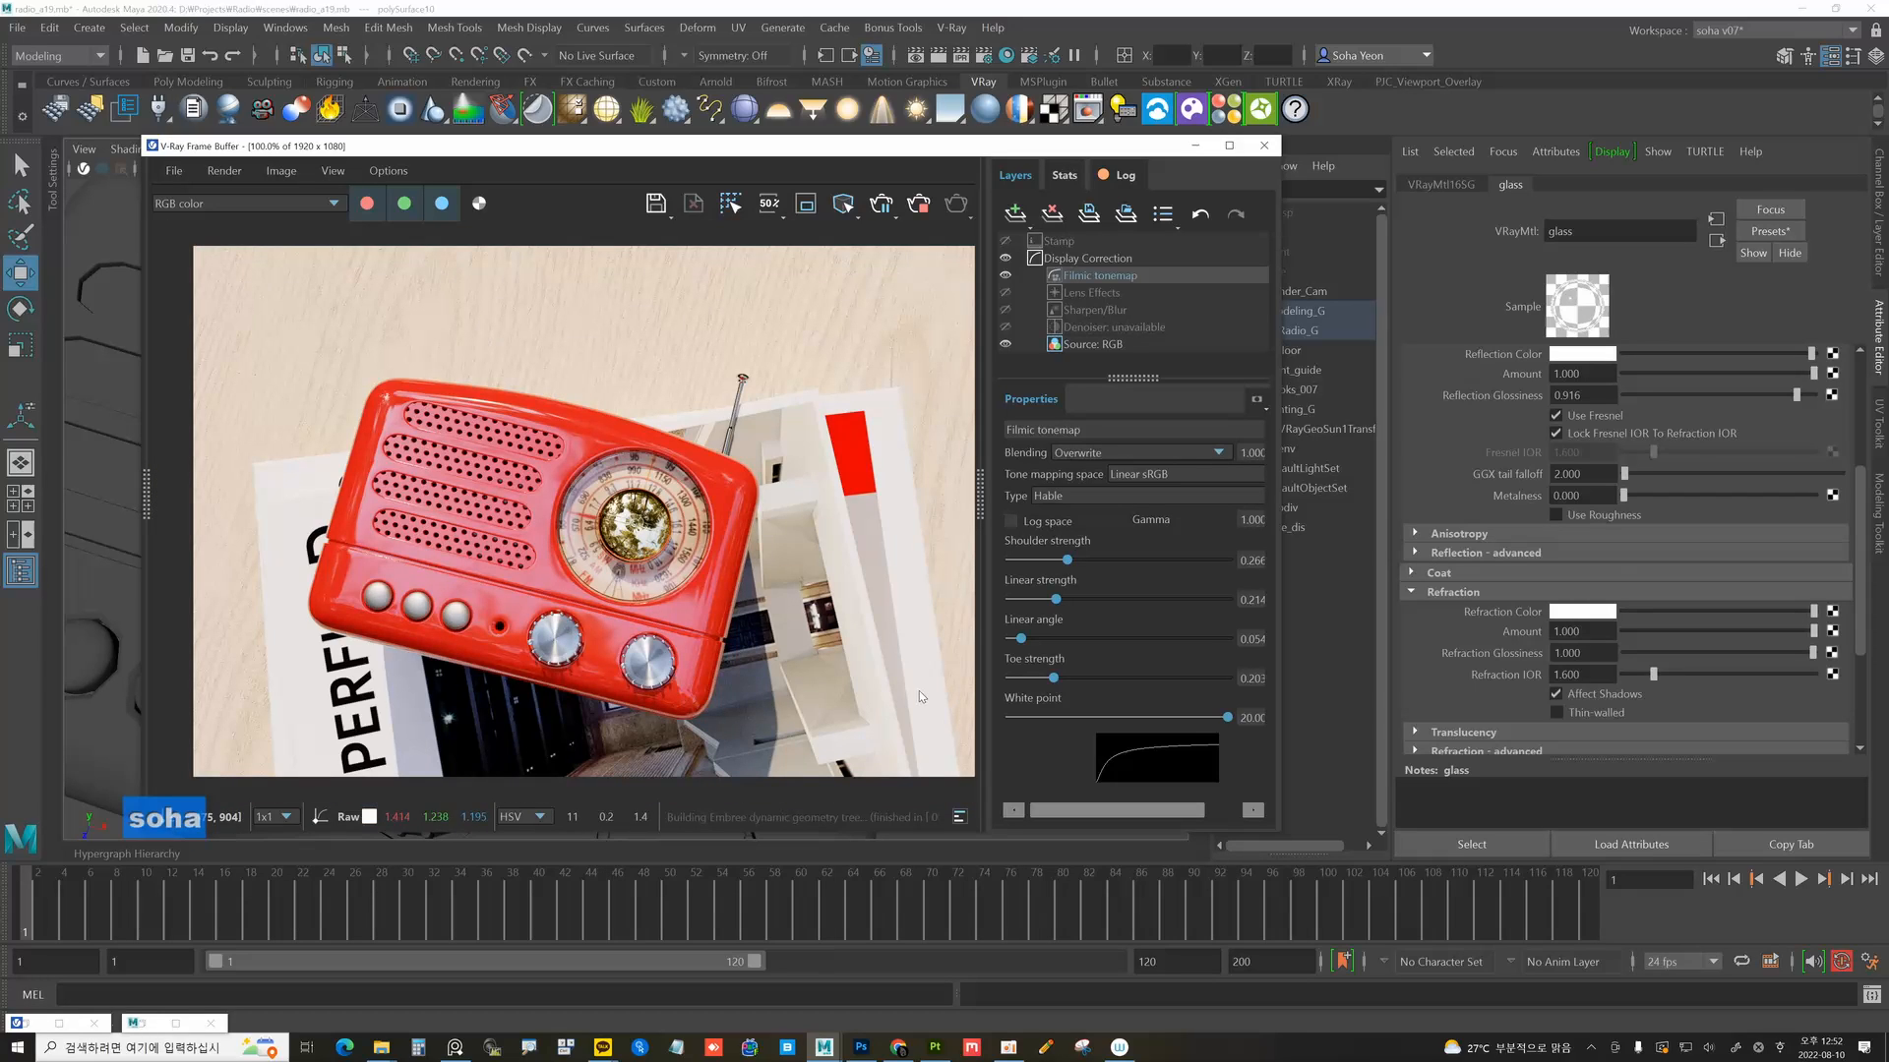
Minimize the frame buffer and add a V-Ray Decal to the scene.
{"action": "left_click", "coordinate": [1196, 150]}
{"action": "right_click_drag", "start_coordinate": [998, 360], "coordinate": [682, 358], "text": "alt"}
{"action": "left_click_drag", "start_coordinate": [683, 359], "coordinate": [635, 335], "text": "alt"}
{"action": "key", "text": "alt"}
{"action": "left_click", "coordinate": [953, 29]}
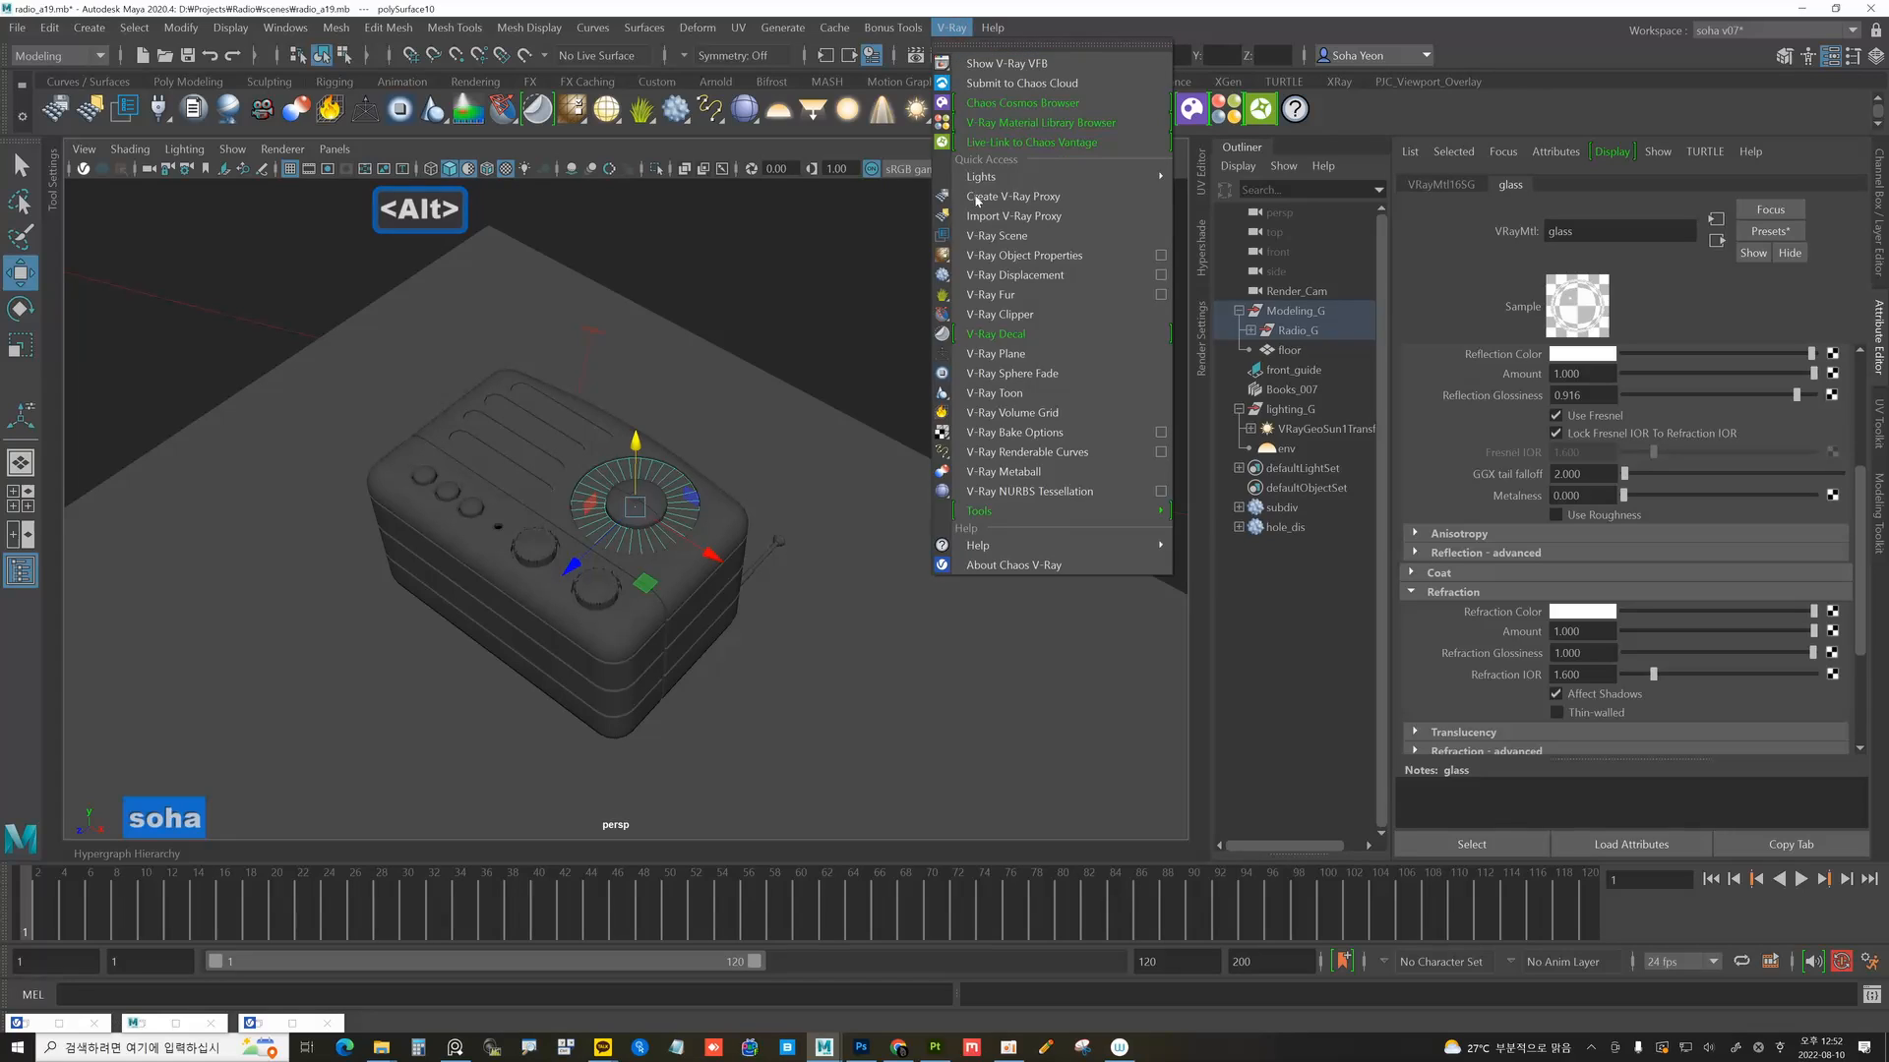
{"action": "left_click", "coordinate": [1025, 334]}
{"action": "left_click_drag", "start_coordinate": [826, 363], "coordinate": [623, 446], "text": "alt"}
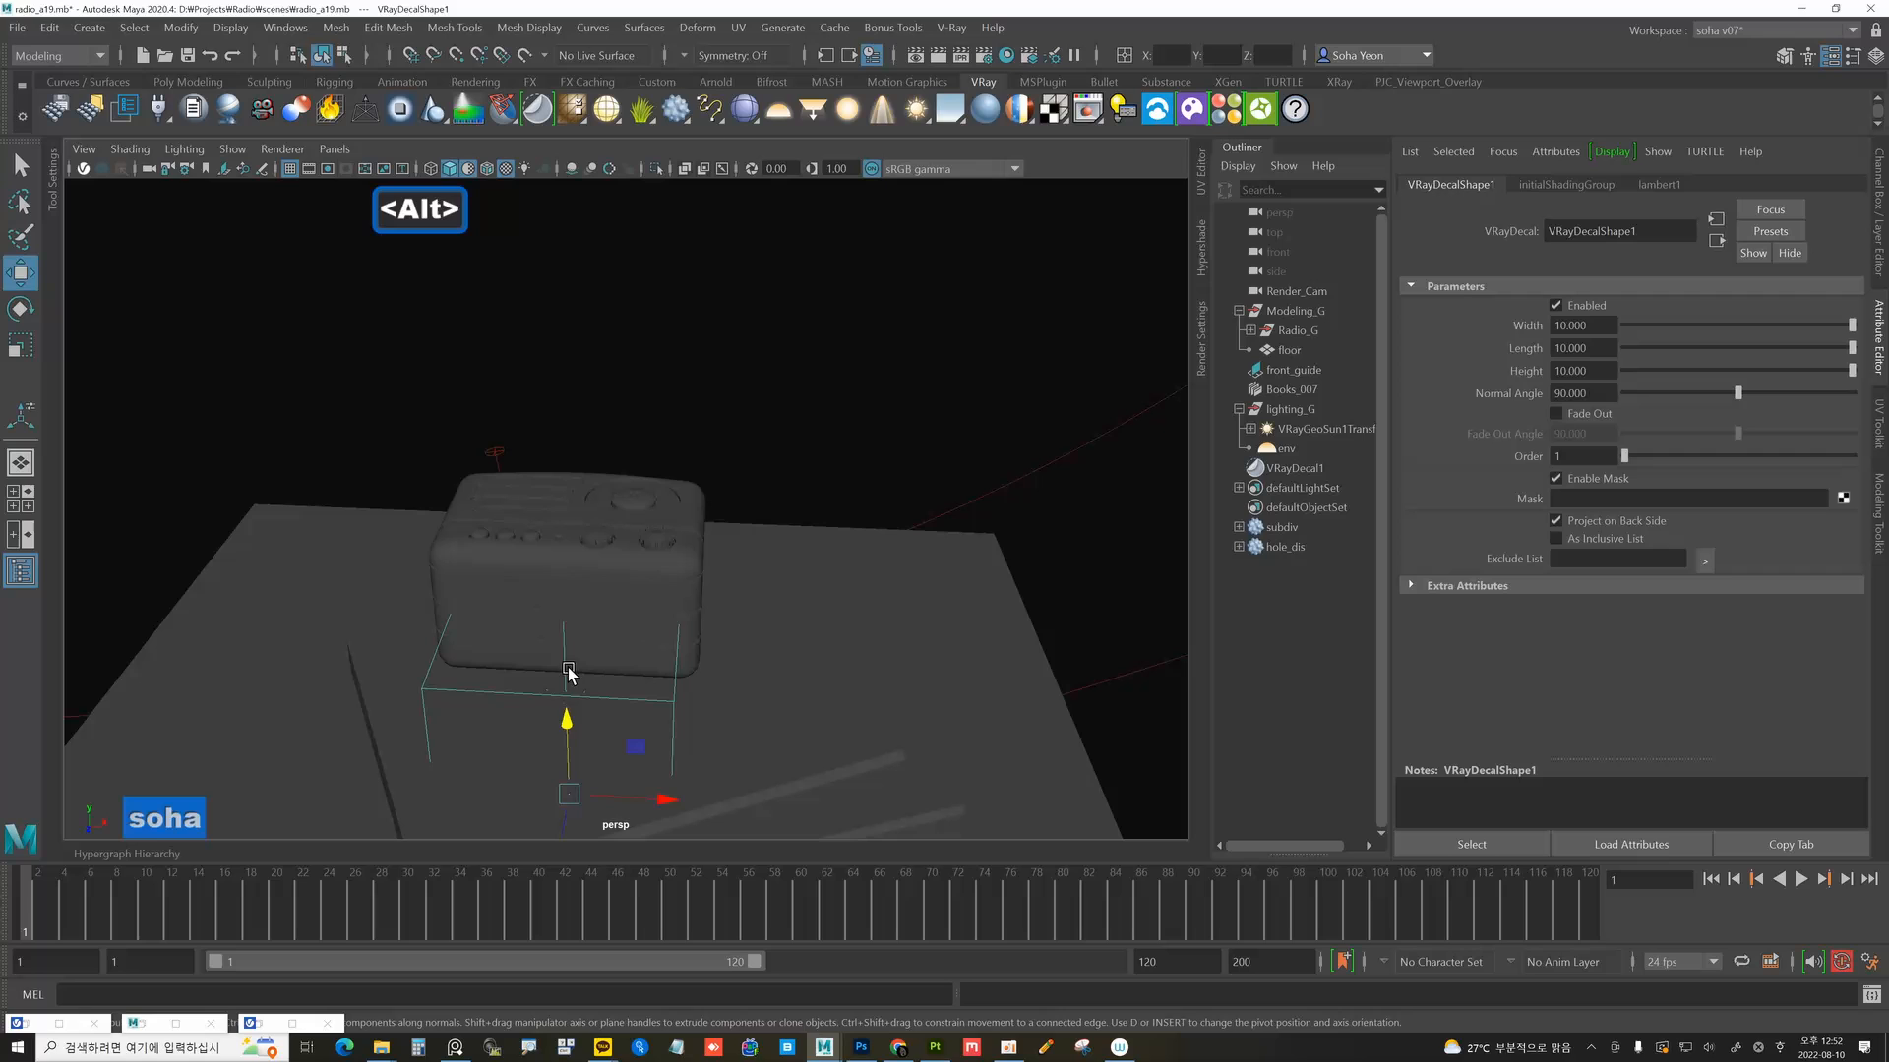
Raise the decal above the radio's top and assign it a new V-Ray material named text.
{"action": "left_click_drag", "start_coordinate": [569, 717], "coordinate": [620, 535]}
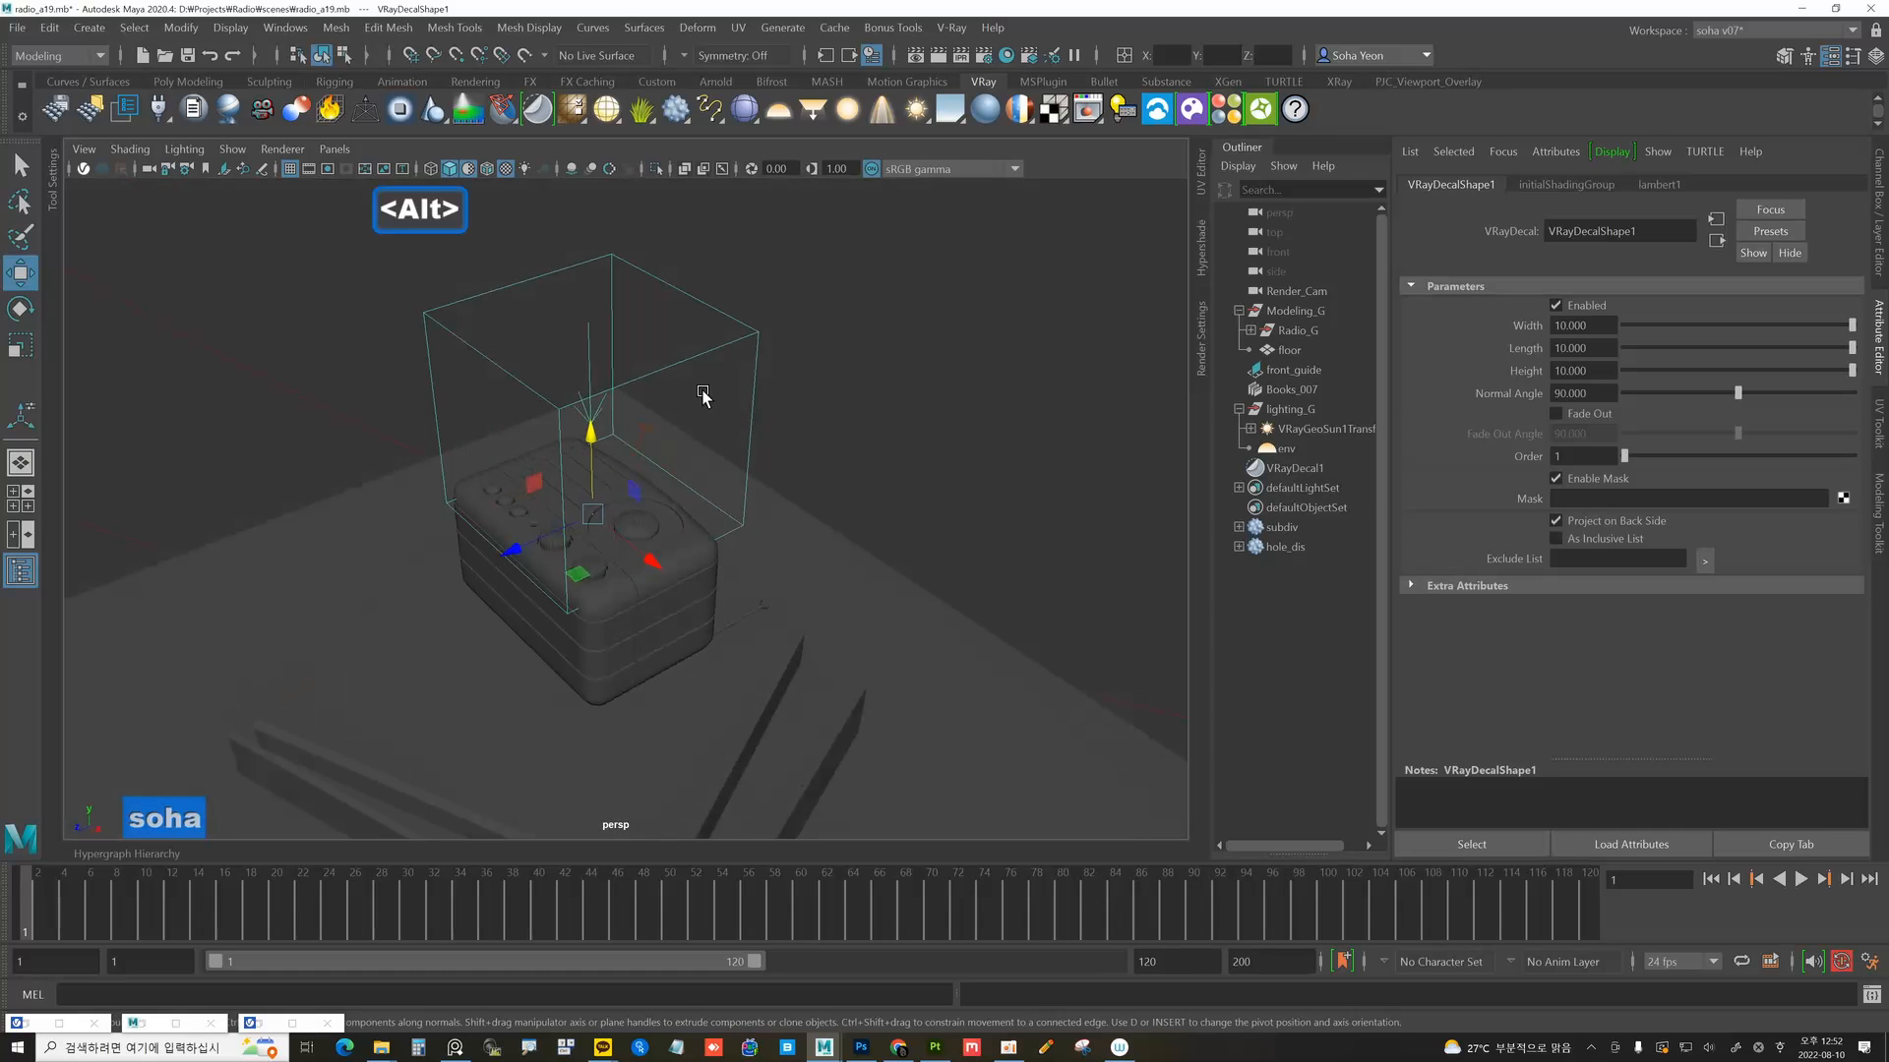
{"action": "key", "text": "shift+v"}
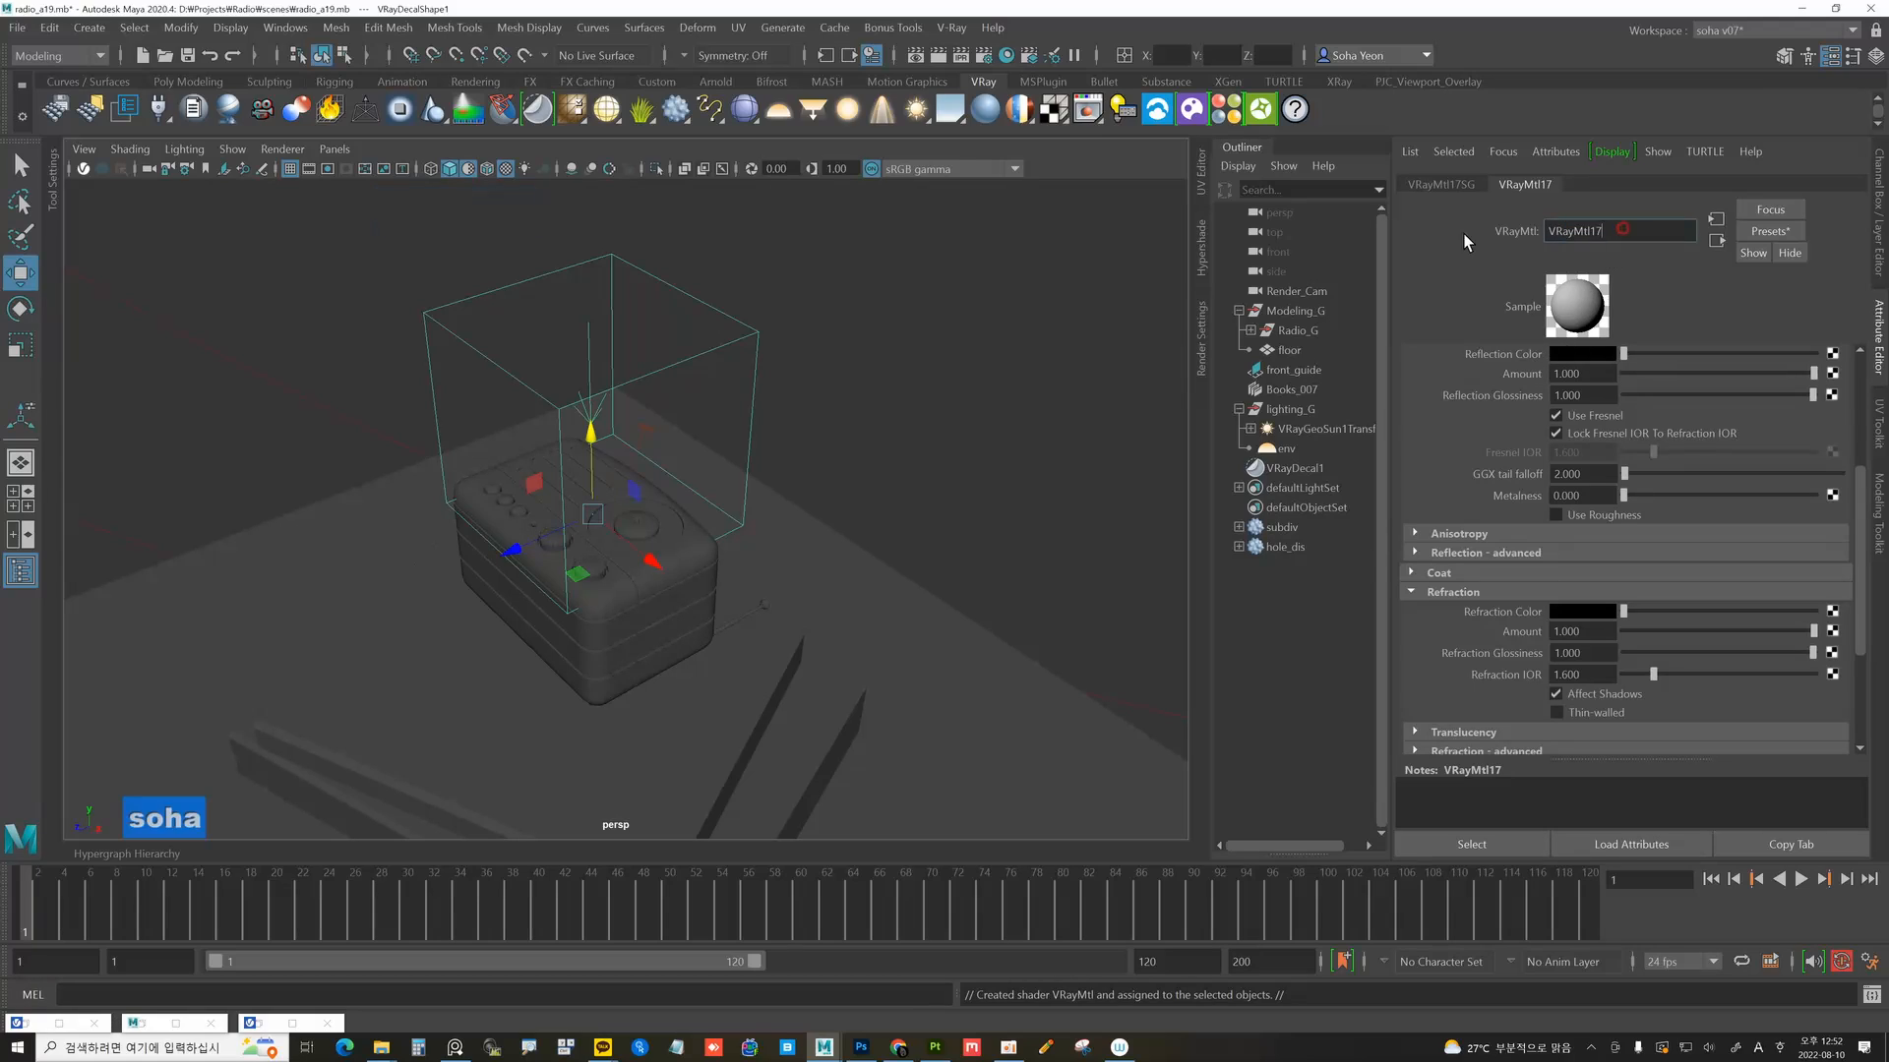
{"action": "type", "text": "t"}
{"action": "key", "text": "shift+Home"}
{"action": "key", "text": "Delete"}
{"action": "type", "text": "text"}
{"action": "key", "text": "Return"}
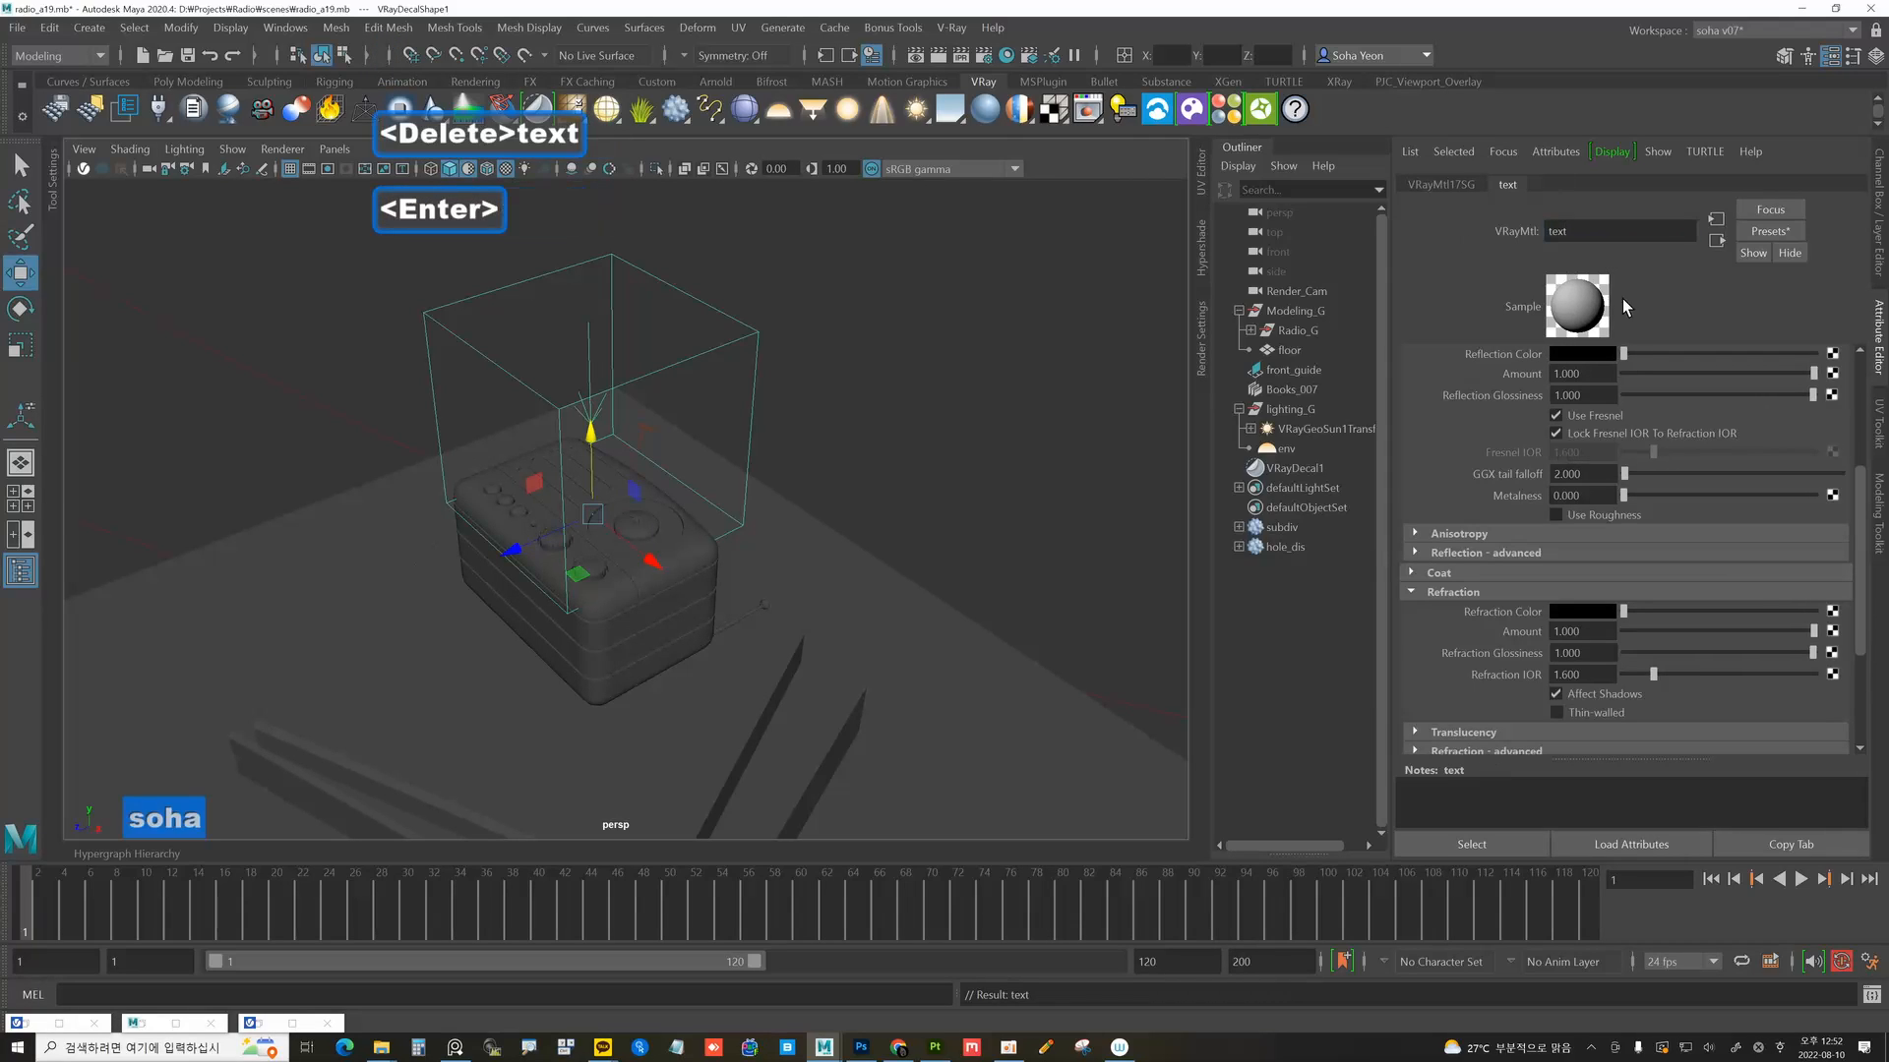
Set the text material's diffuse color to white and bring up the V-Ray frame buffer.
{"action": "scroll", "coordinate": [1761, 396], "scroll_direction": "up", "scroll_amount": 5}
{"action": "left_click_drag", "start_coordinate": [1725, 393], "coordinate": [1819, 394]}
{"action": "left_click_drag", "start_coordinate": [977, 473], "coordinate": [1052, 256], "text": "alt"}
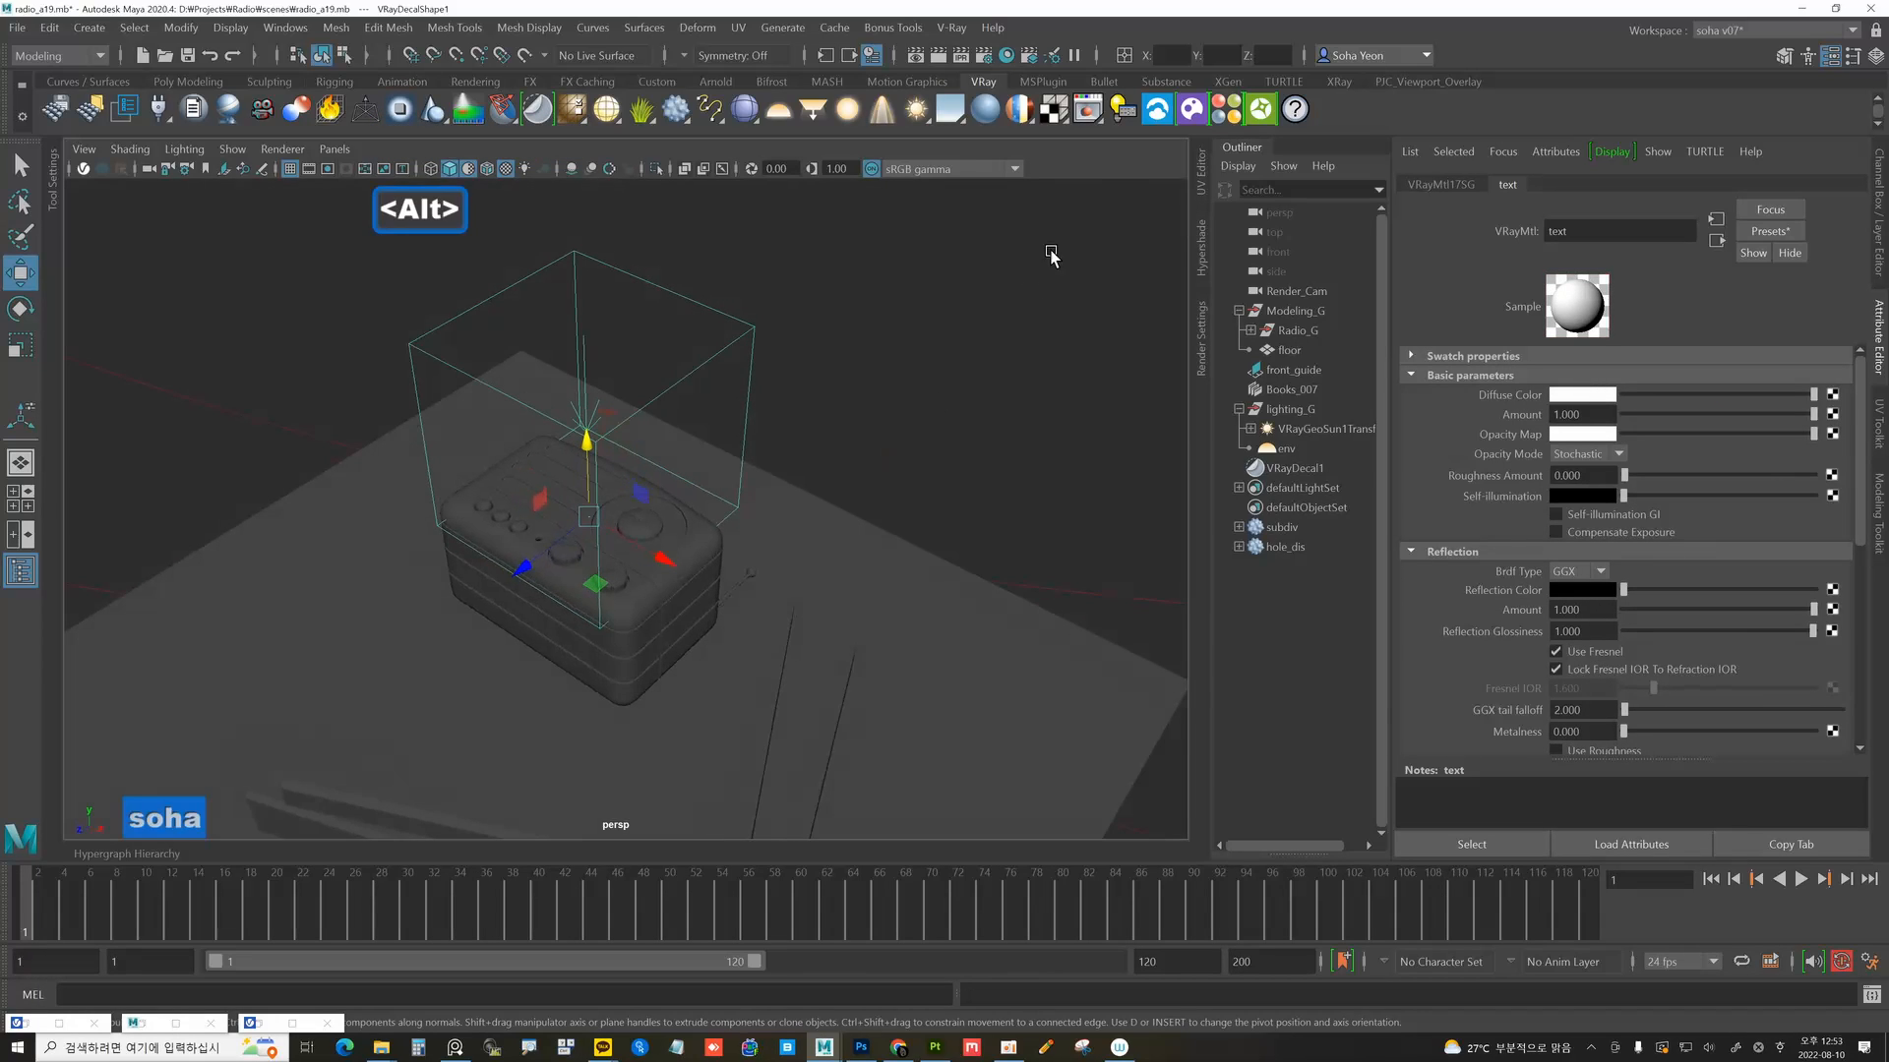
{"action": "left_click", "coordinate": [1085, 112]}
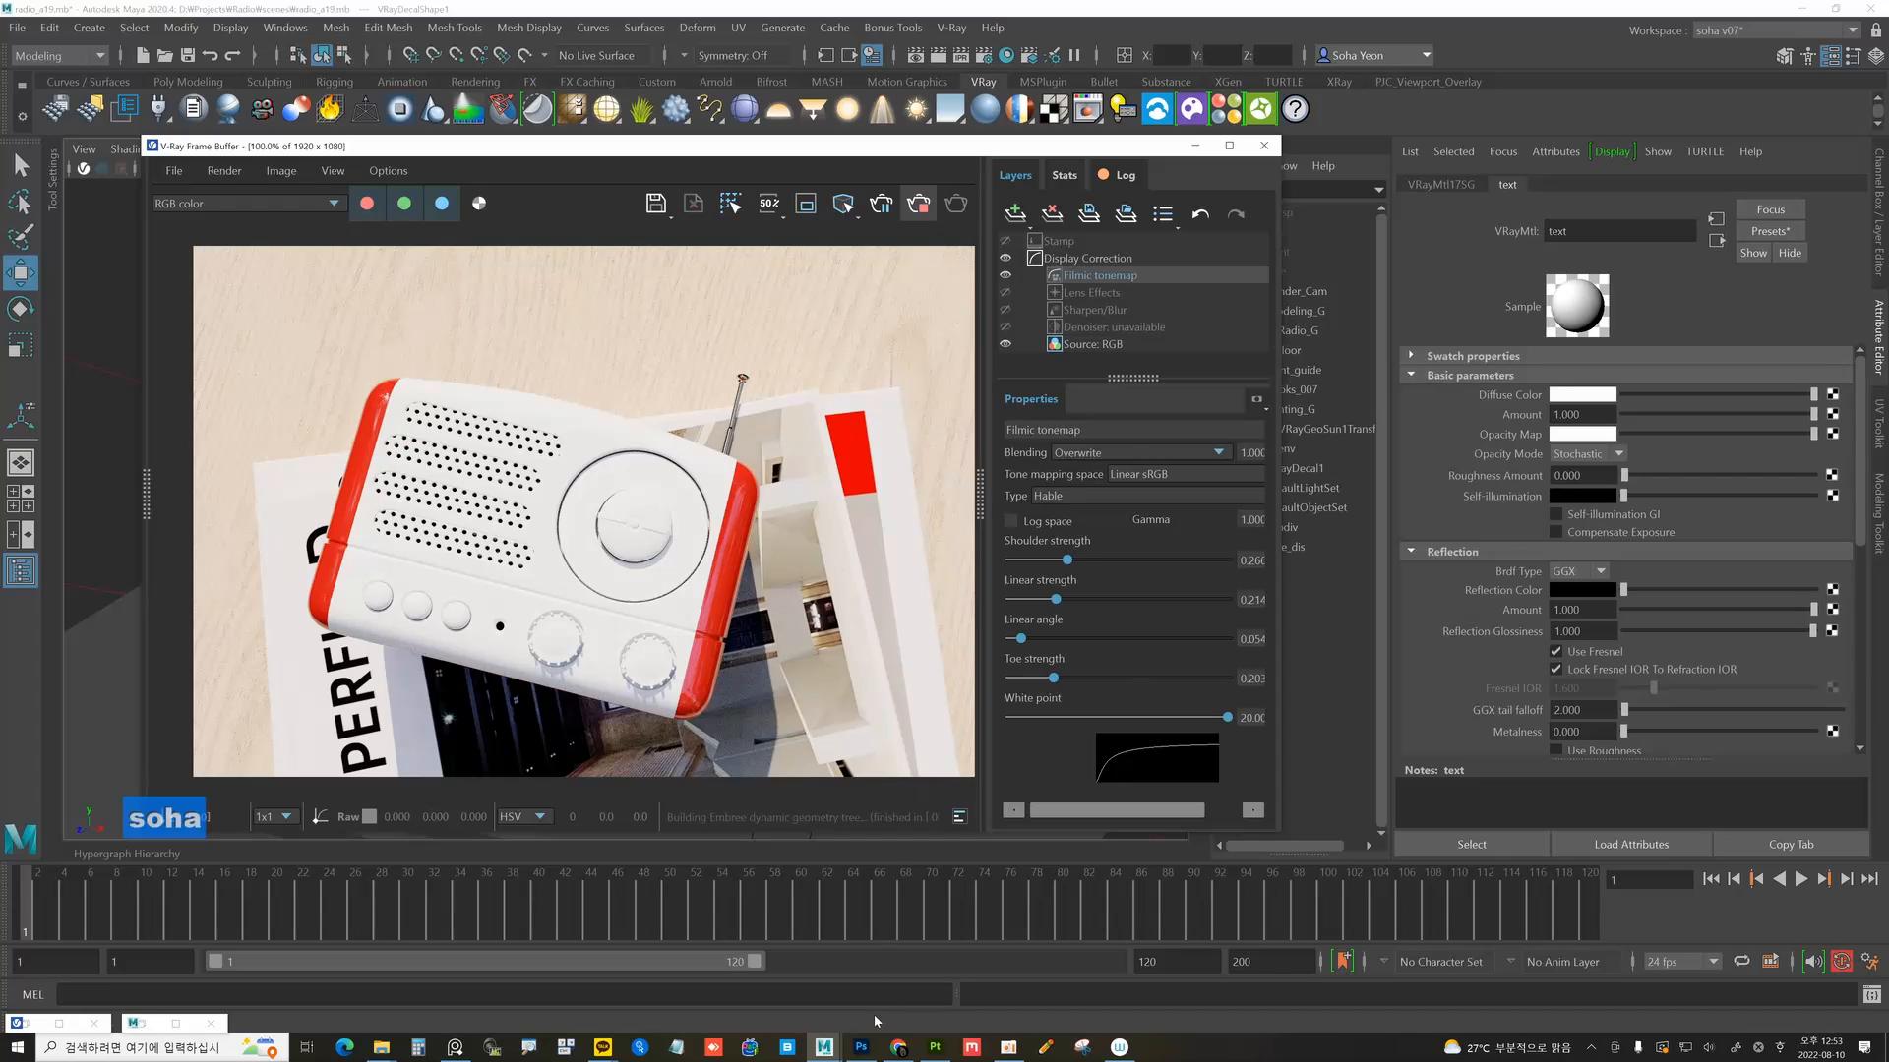
Switch to Photoshop, close the edited Radio_front.png without saving and reopen the original from the sourceimages folder.
{"action": "left_click", "coordinate": [860, 1047]}
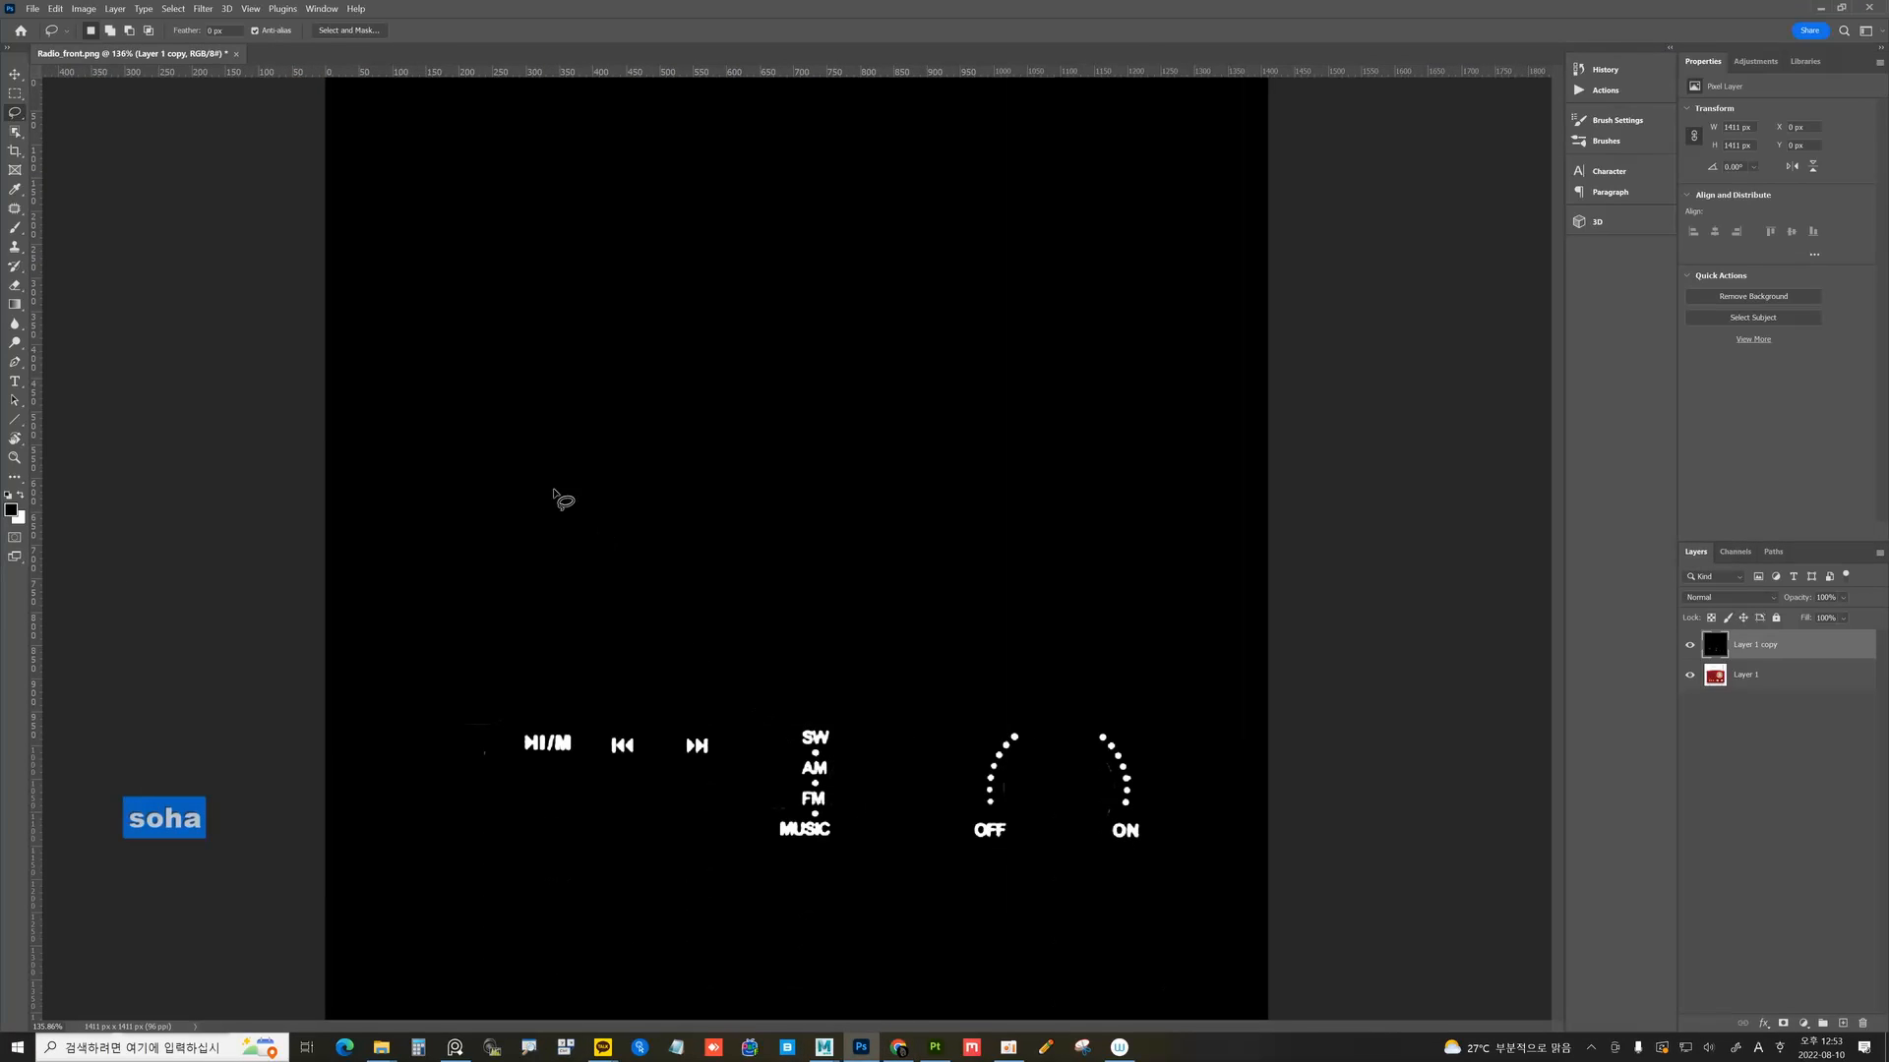
{"action": "left_click", "coordinate": [1690, 647]}
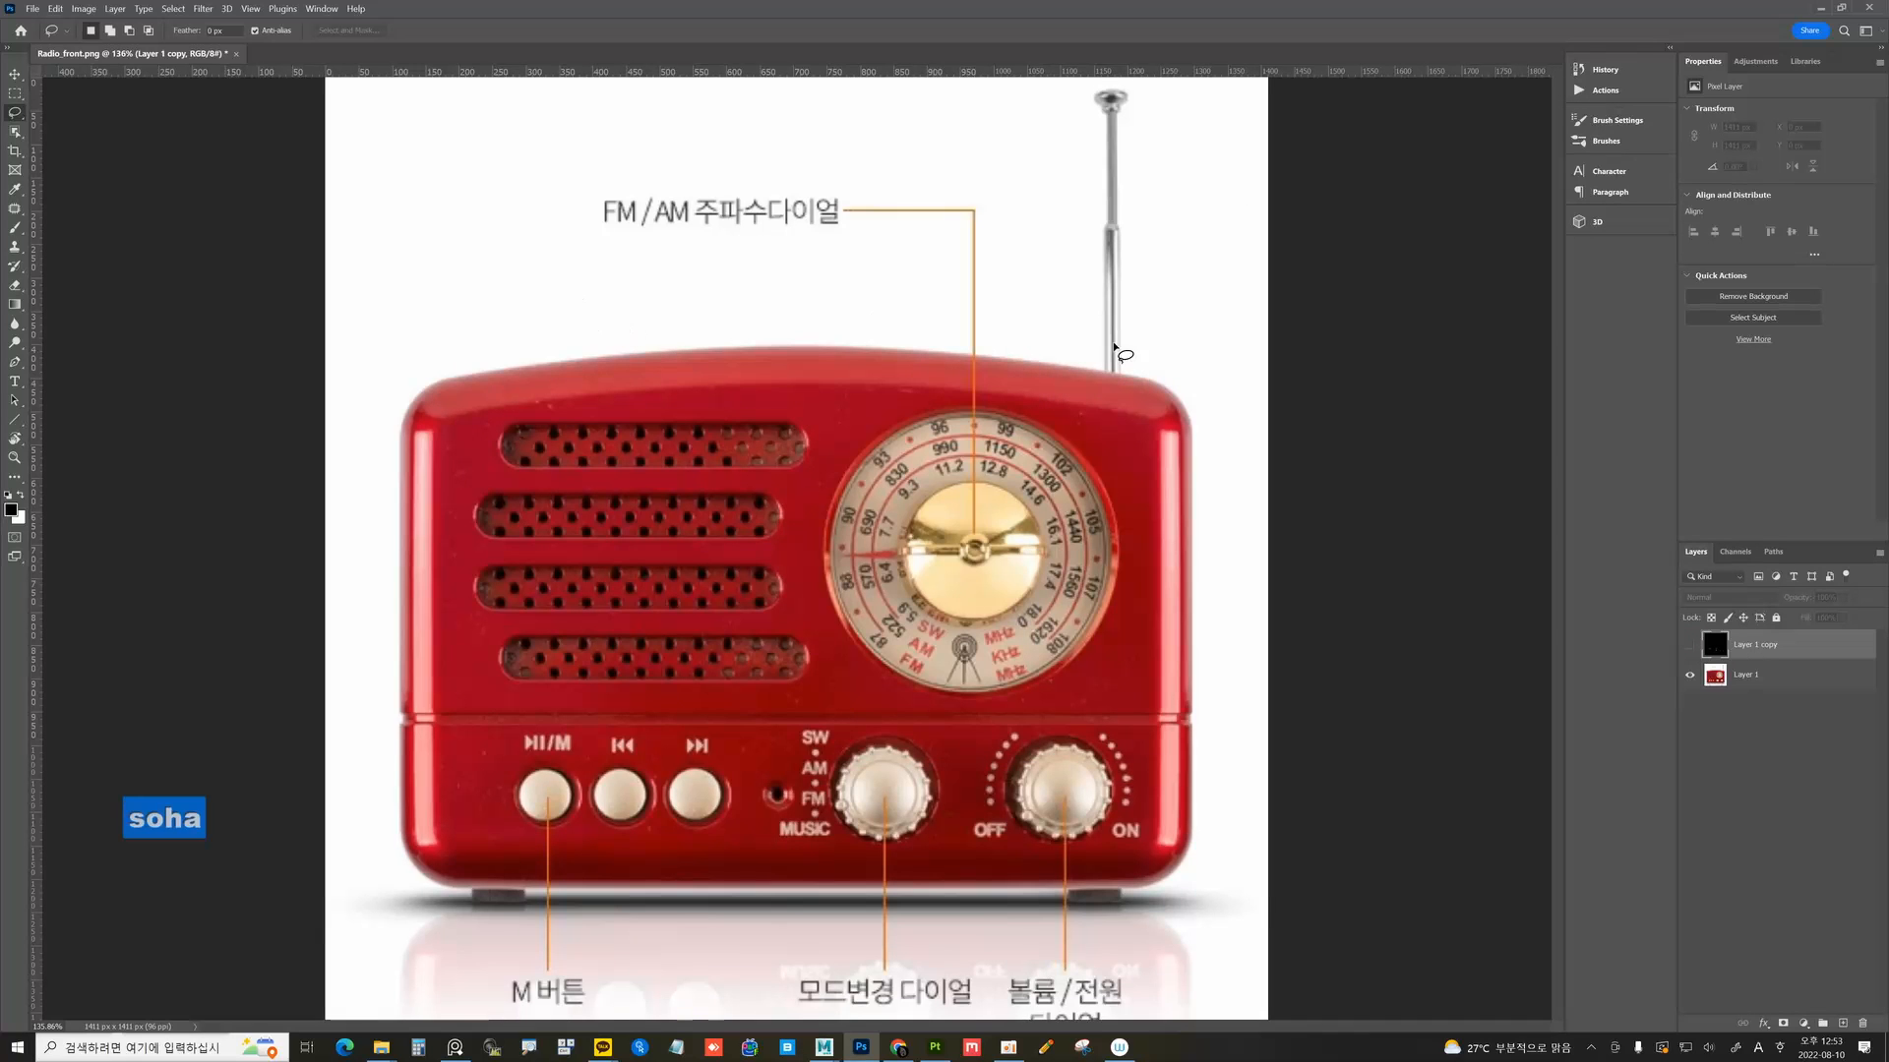
{"action": "left_click", "coordinate": [236, 54]}
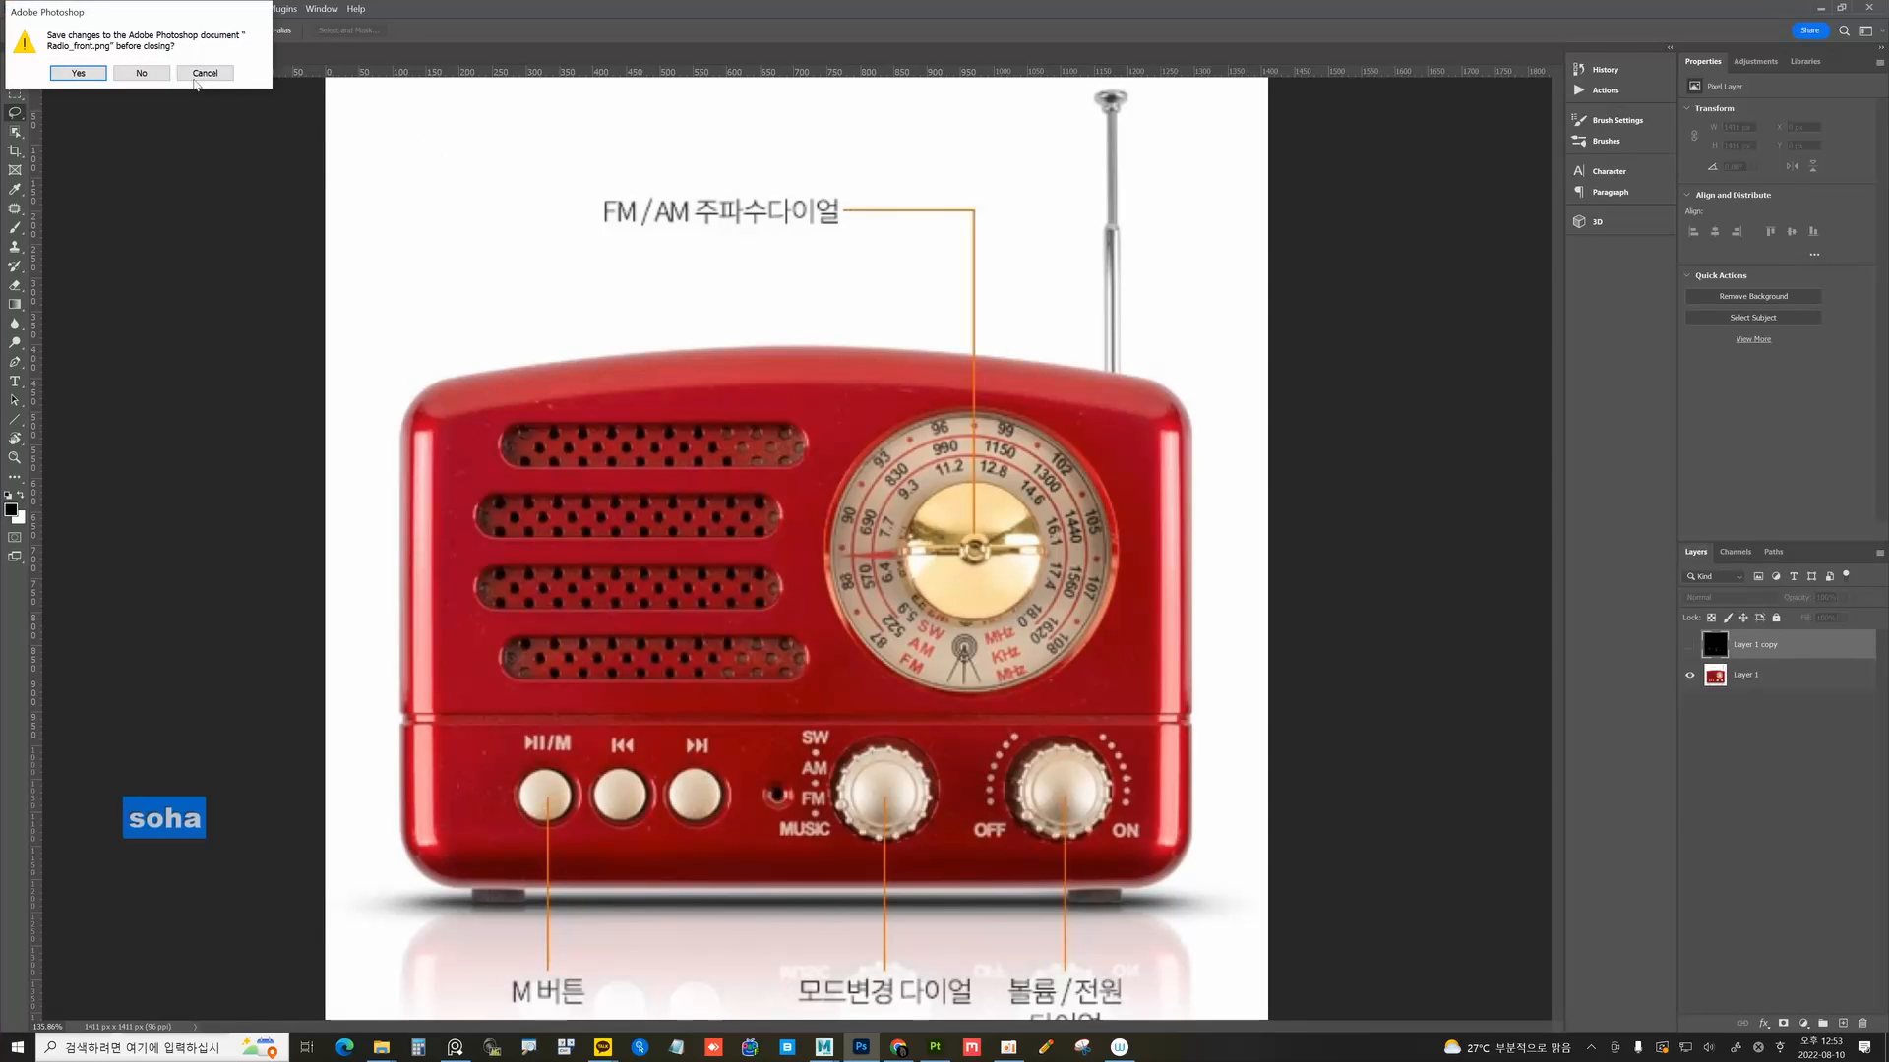
{"action": "left_click", "coordinate": [141, 74]}
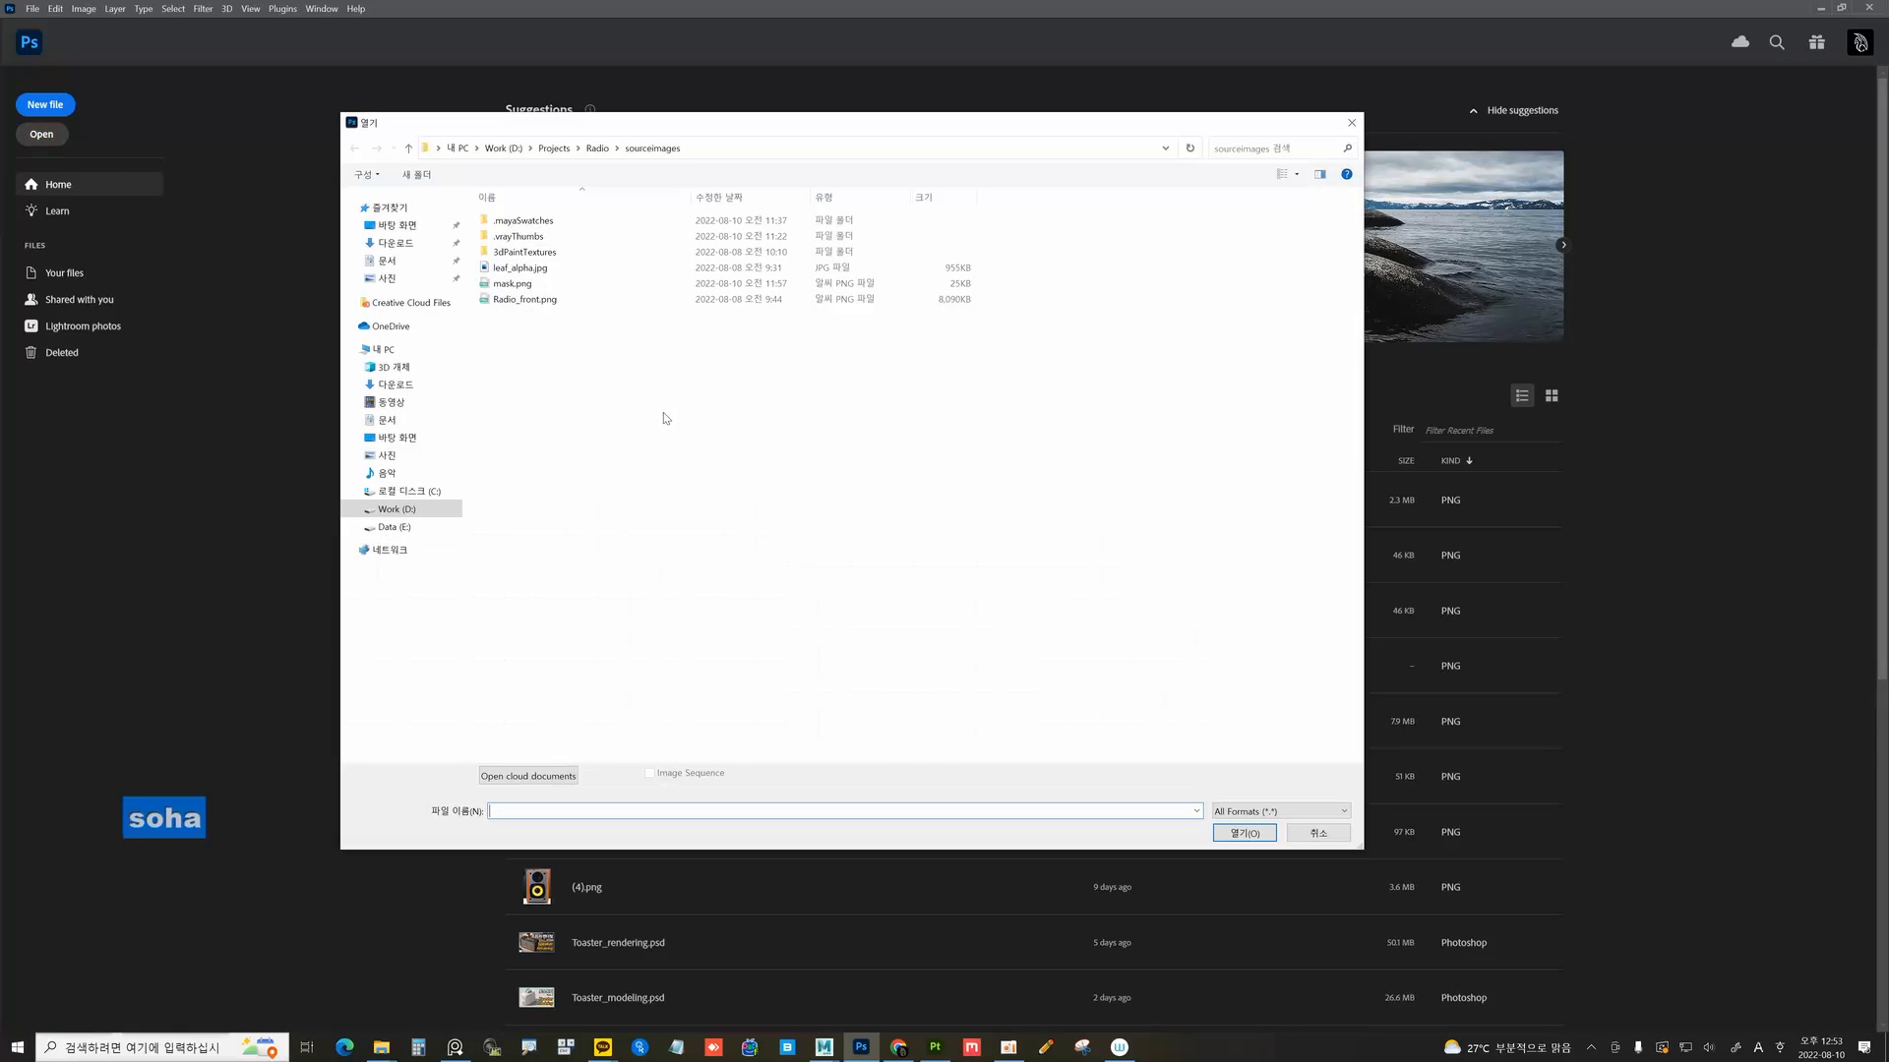
{"action": "left_click", "coordinate": [526, 300]}
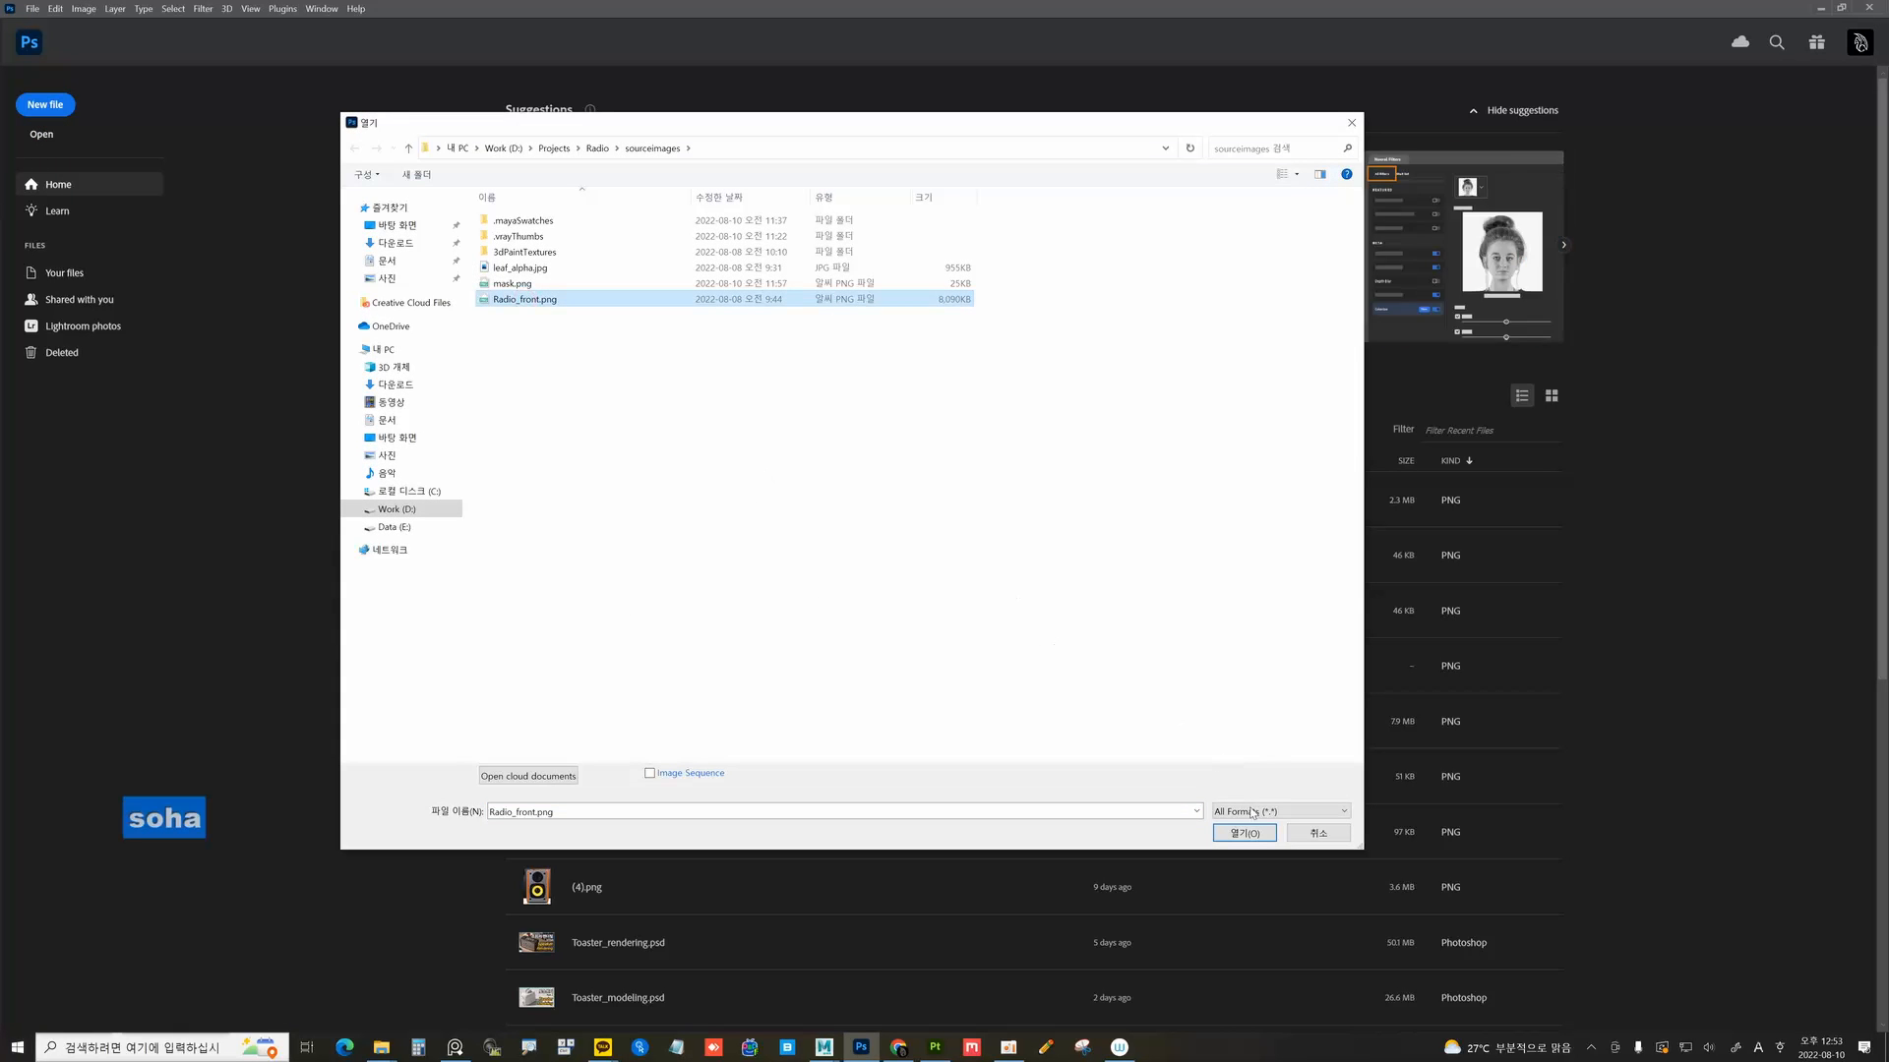
{"action": "left_click", "coordinate": [1251, 839]}
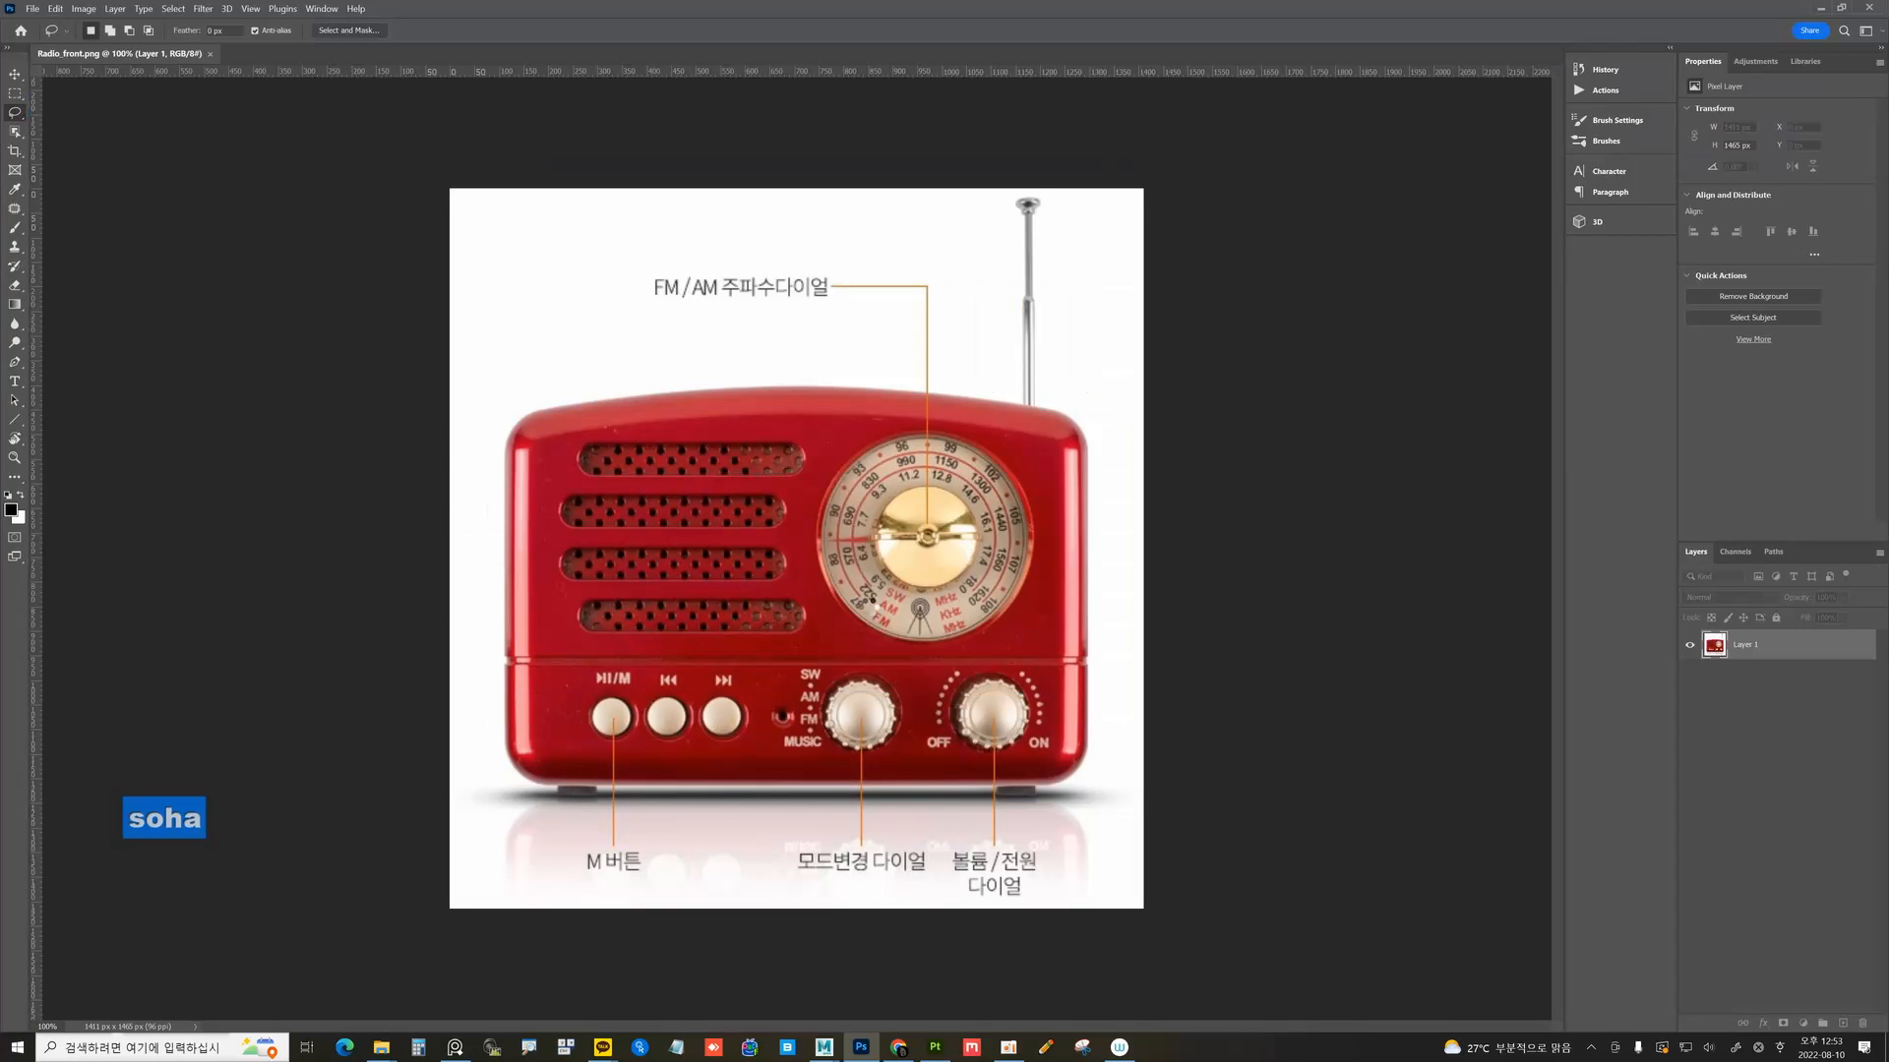
Crop the radio image to a full-width square marquee selection starting at its upper edge.
{"action": "left_click", "coordinate": [17, 95]}
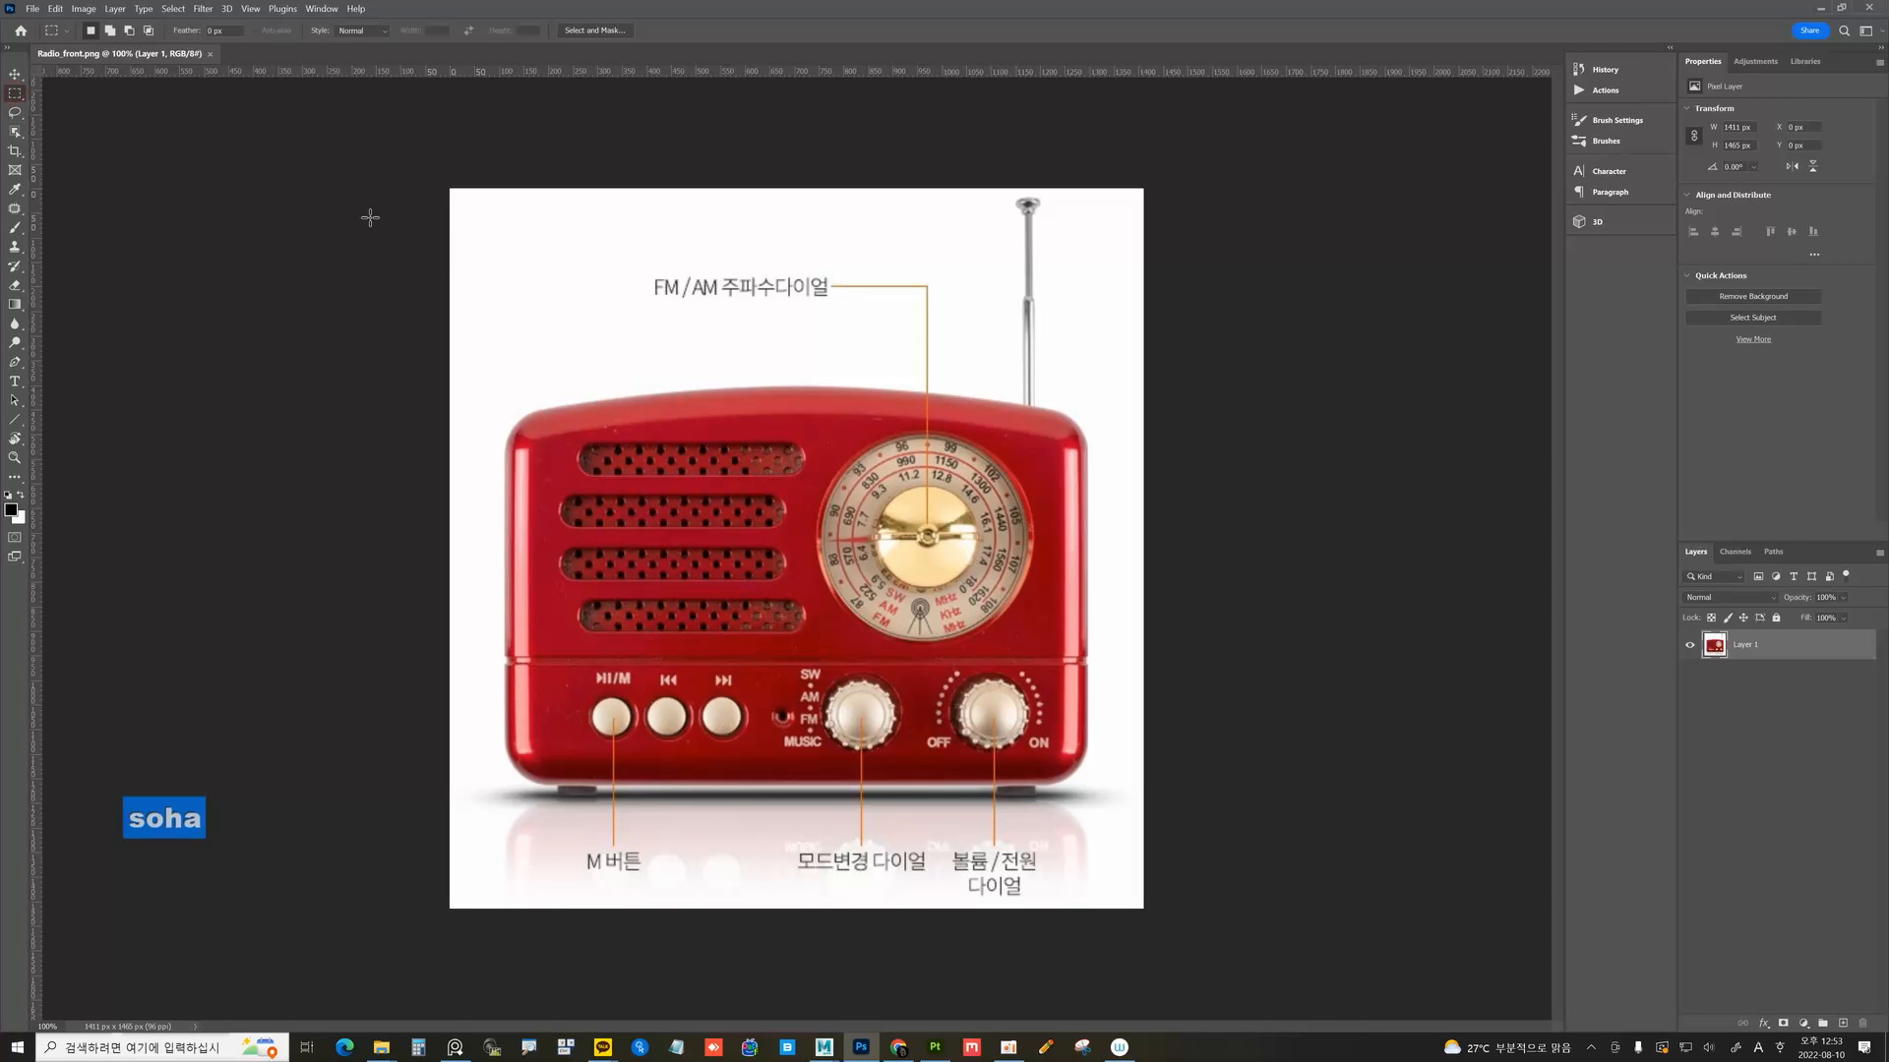
{"action": "left_click_drag", "start_coordinate": [445, 185], "coordinate": [1438, 908], "text": "shift"}
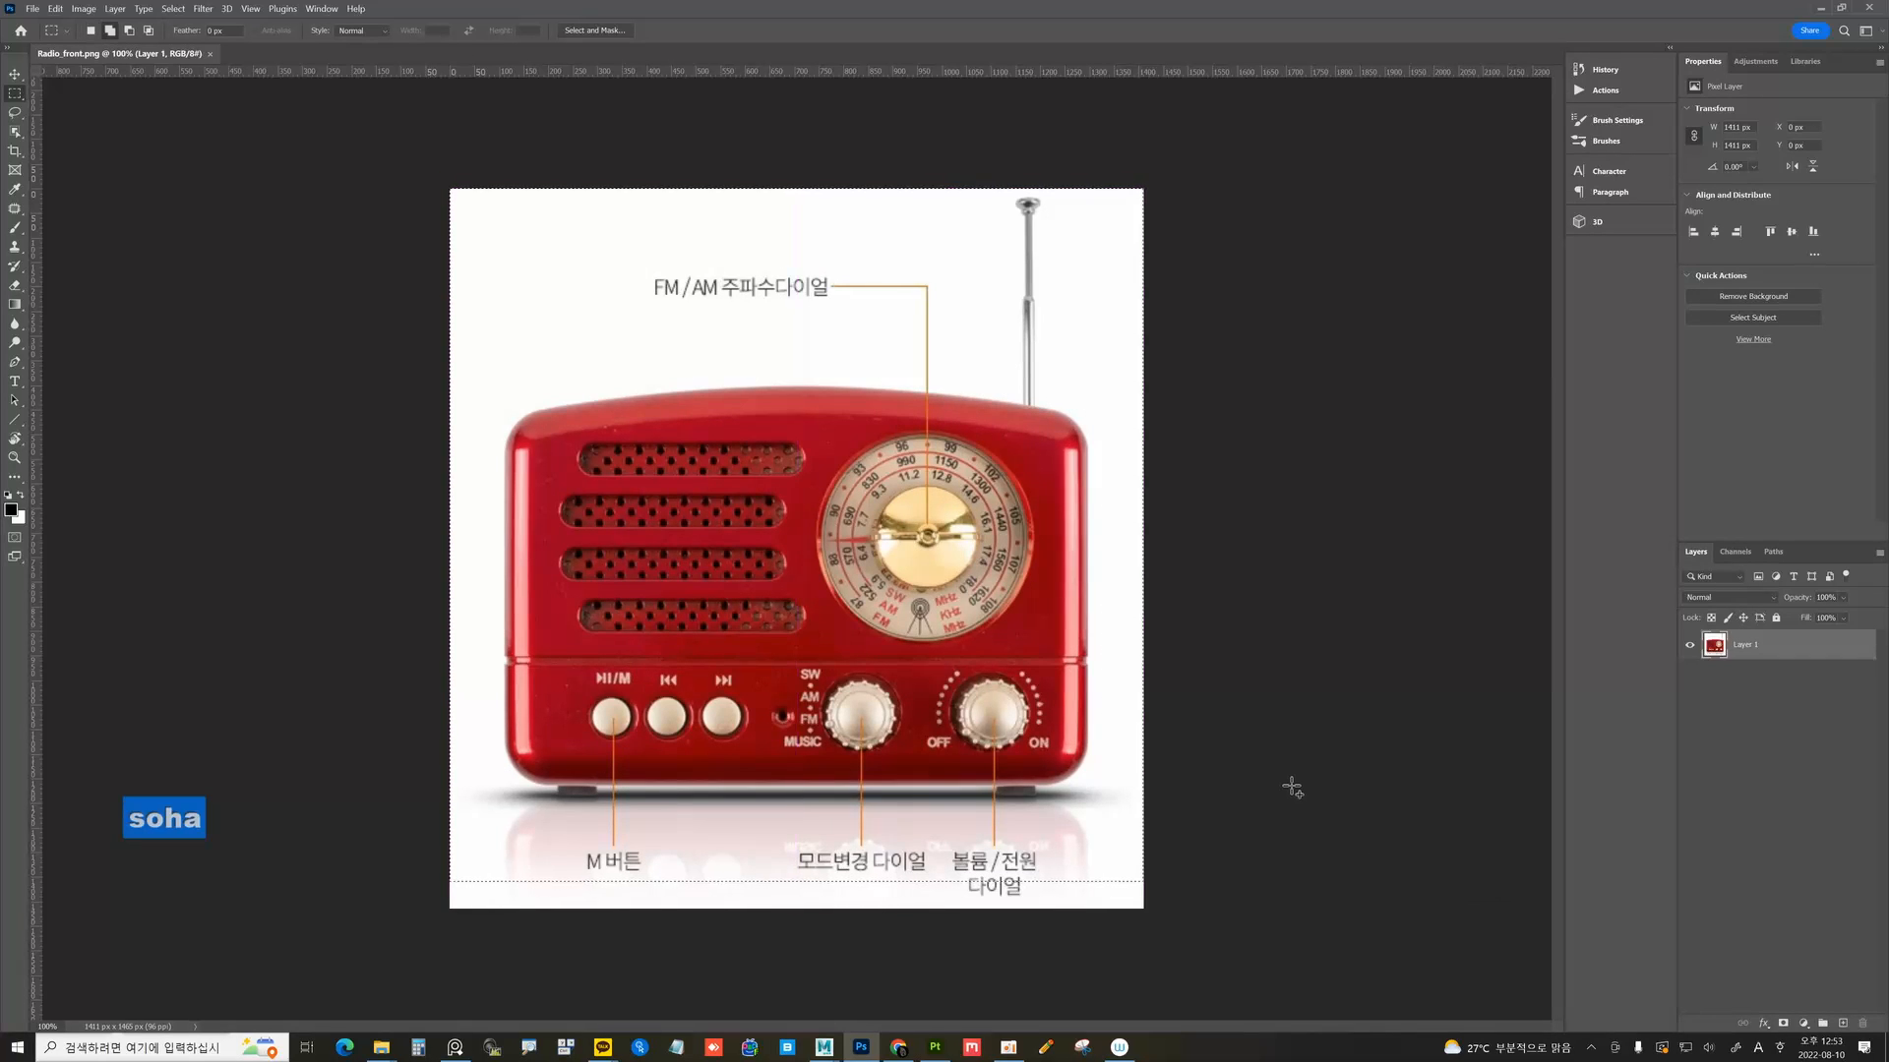
{"action": "key", "text": "shift"}
{"action": "left_click", "coordinate": [83, 8]}
{"action": "left_click", "coordinate": [95, 150]}
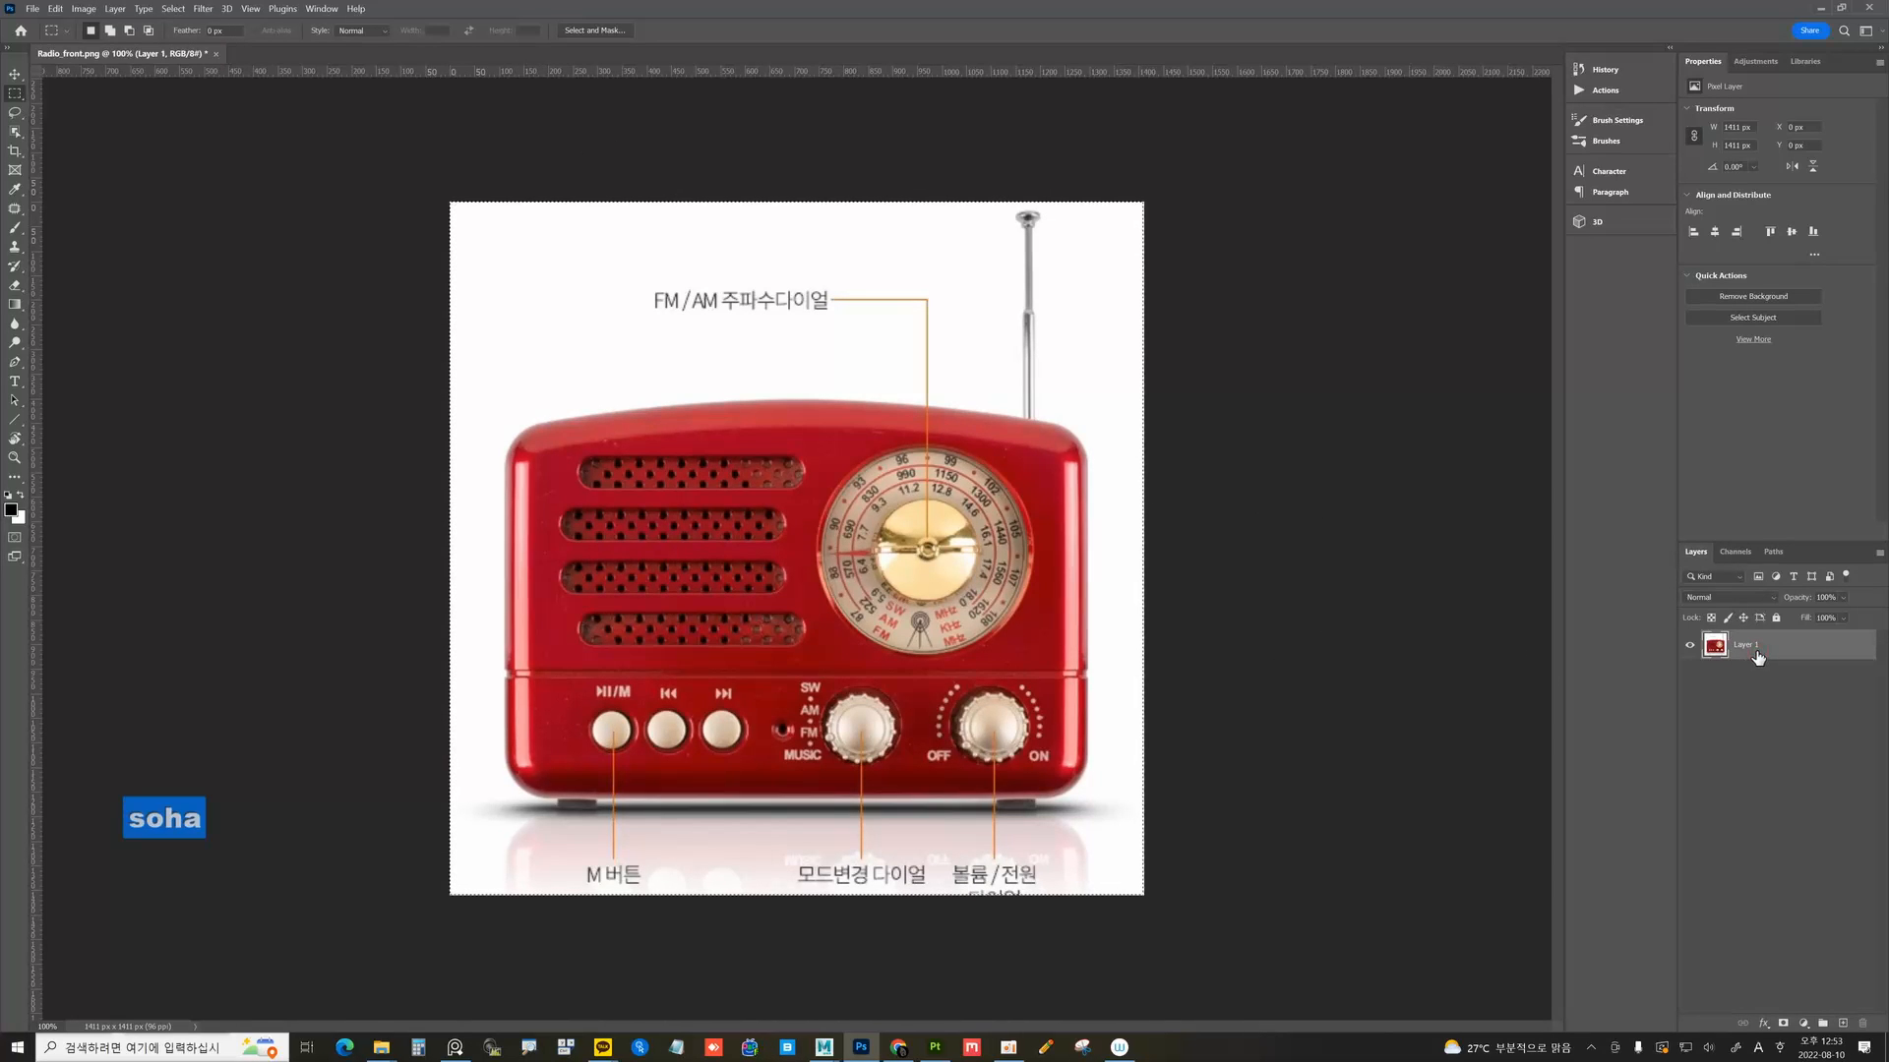
Duplicate the radio layer and fully desaturate the copy with Hue/Saturation.
{"action": "key", "text": "ctrl+j"}
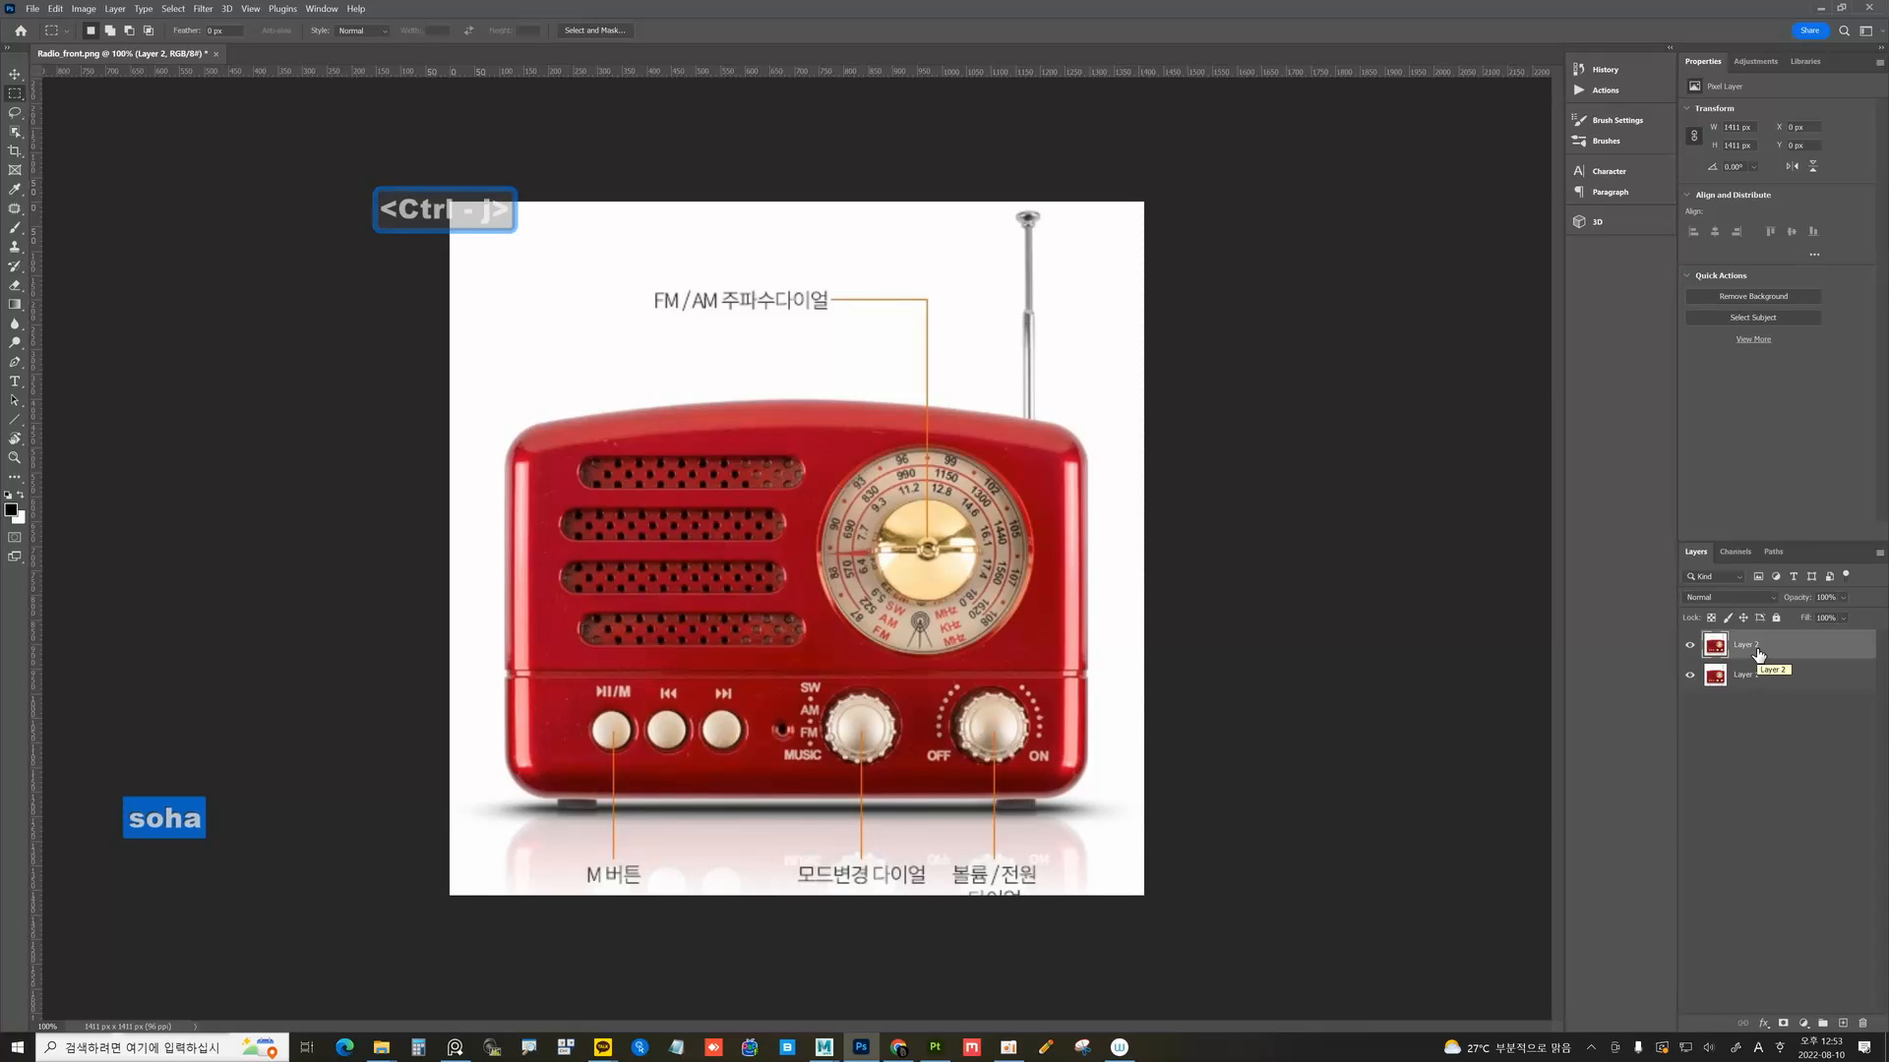
{"action": "key", "text": "ctrl+u"}
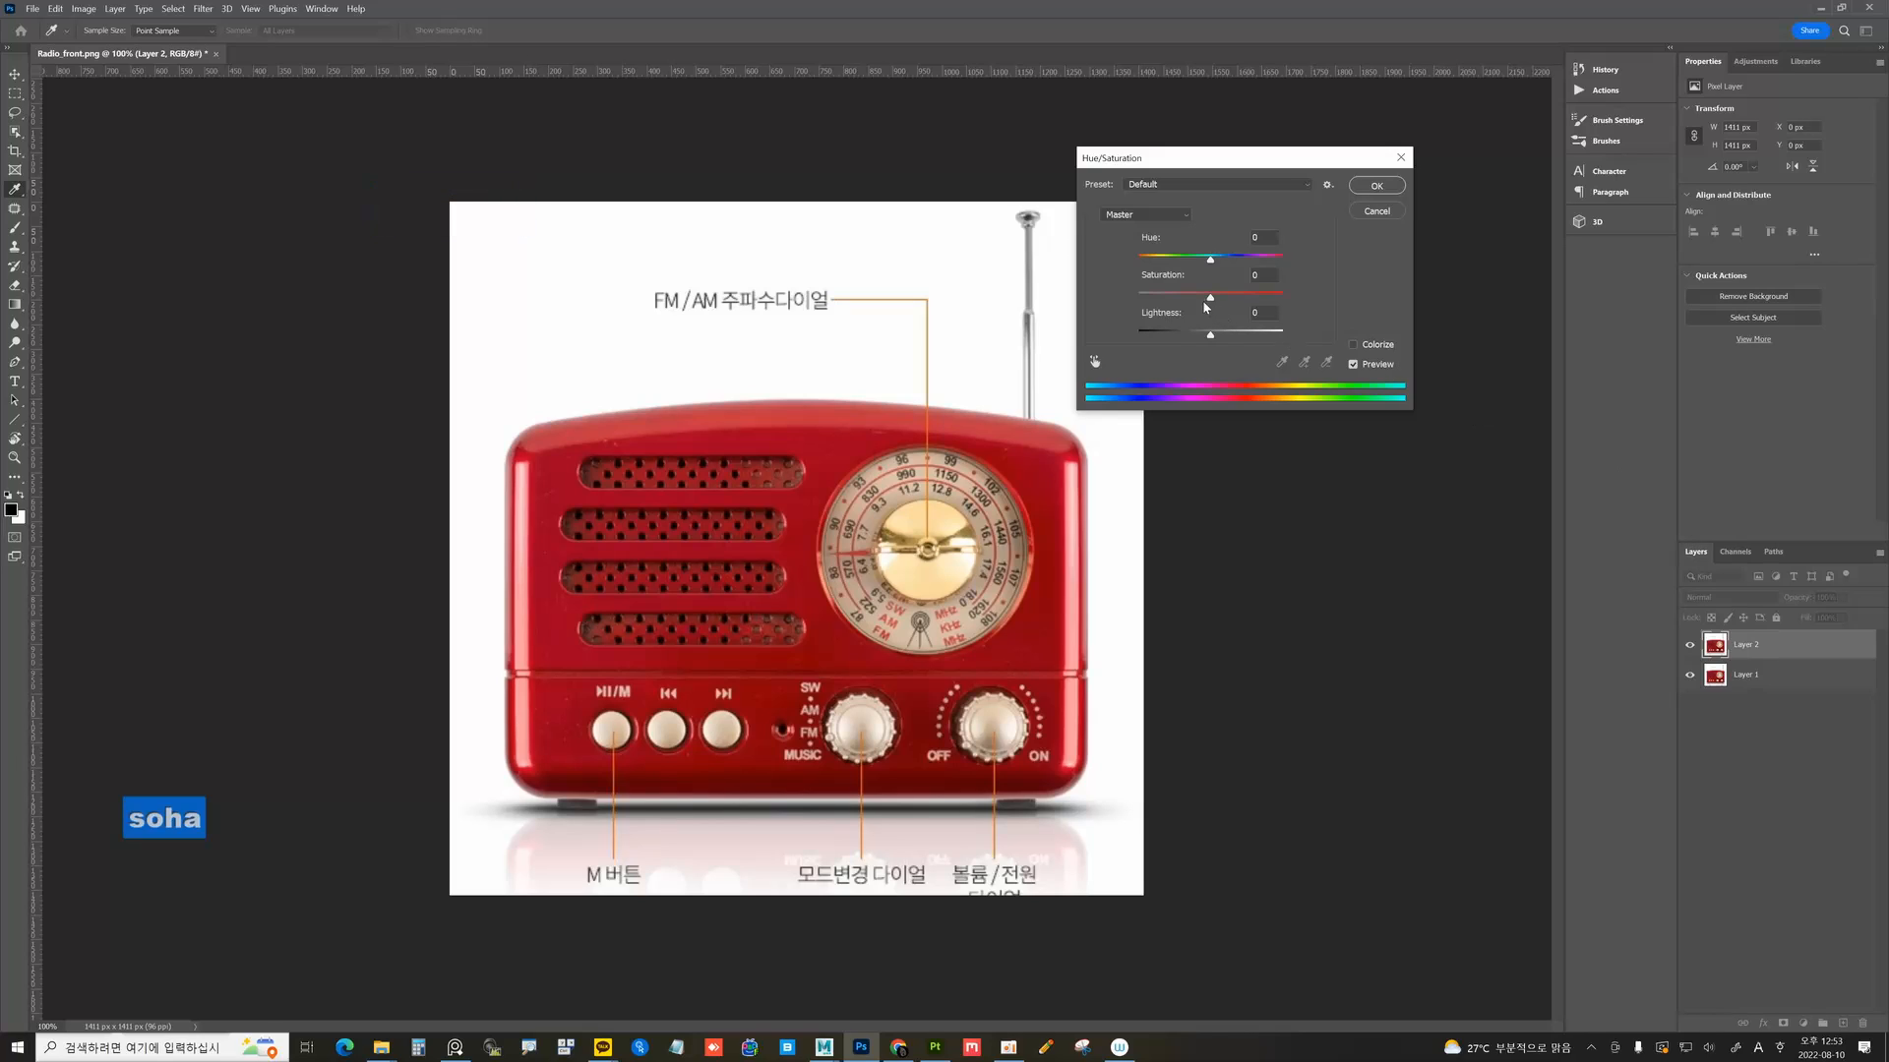
{"action": "left_click_drag", "start_coordinate": [1210, 300], "coordinate": [1112, 287]}
{"action": "left_click", "coordinate": [1377, 189]}
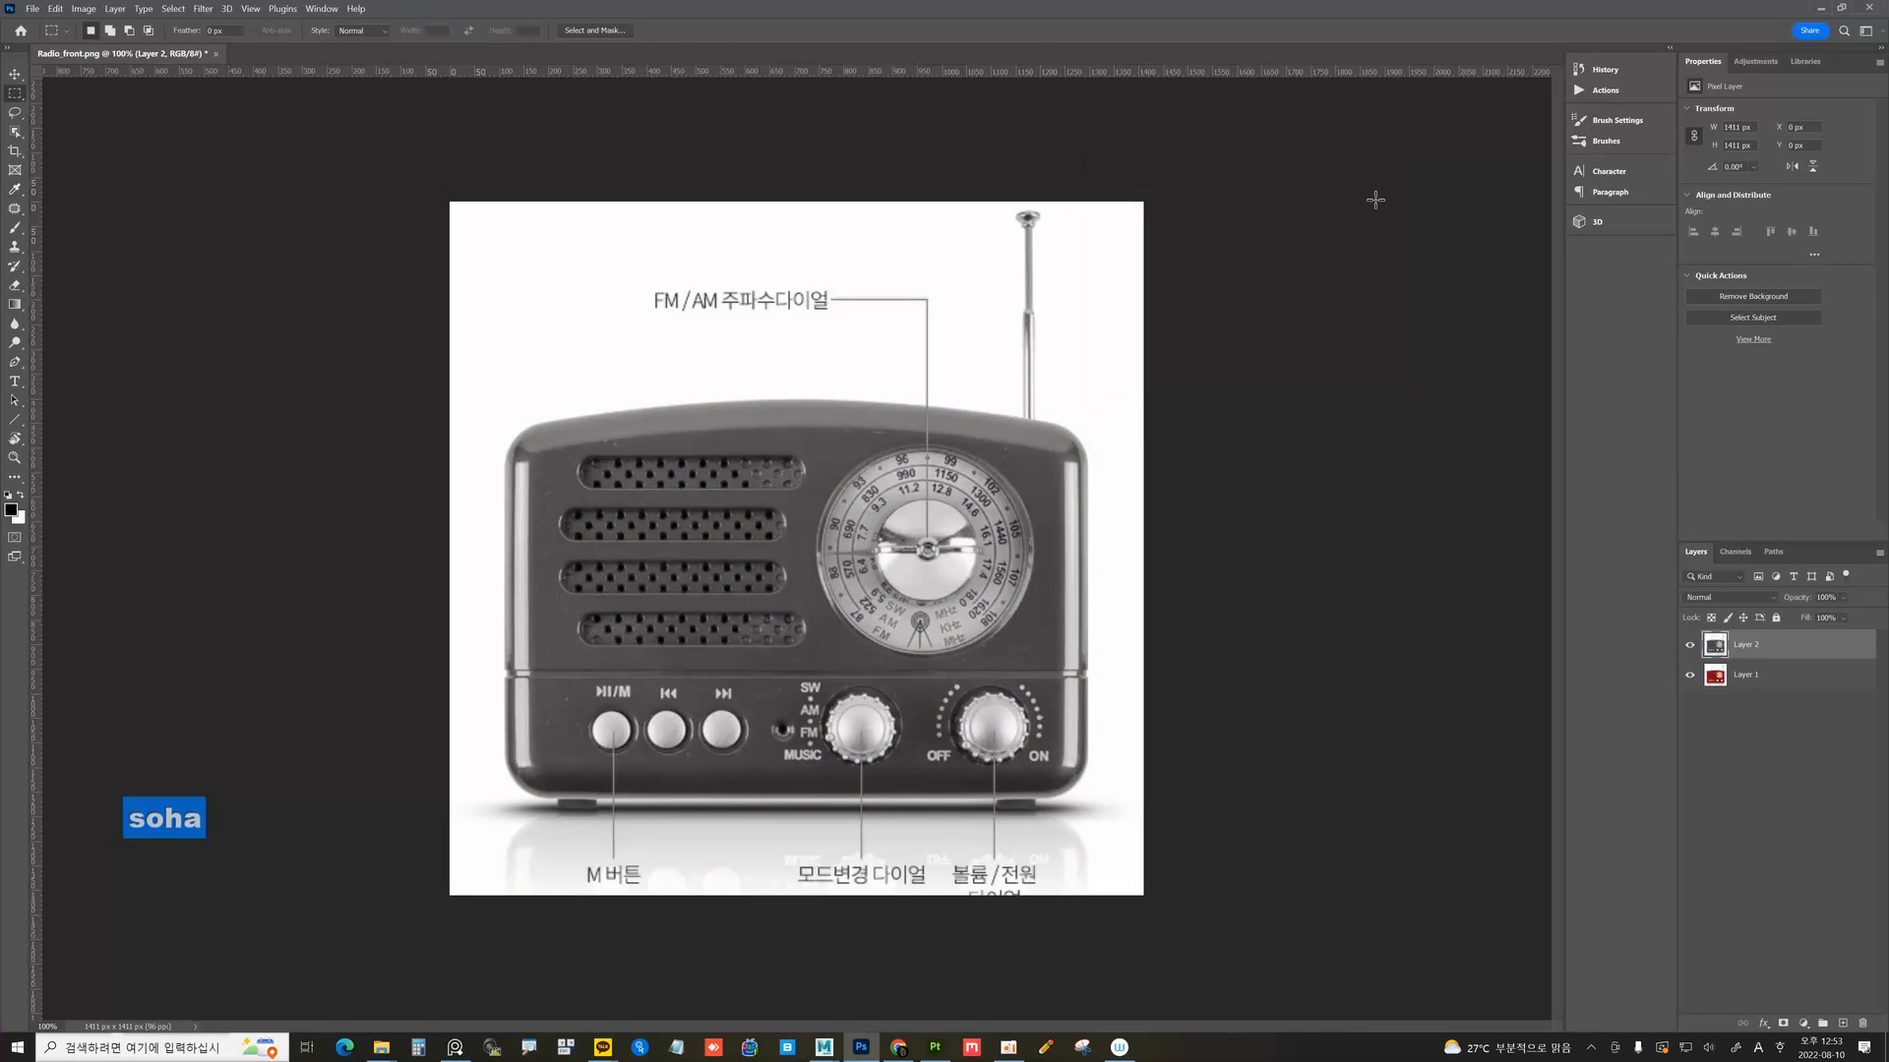
Raise the copy's contrast with Levels, setting the black input to 91 and the white input to 169.
{"action": "key", "text": "ctrl+l"}
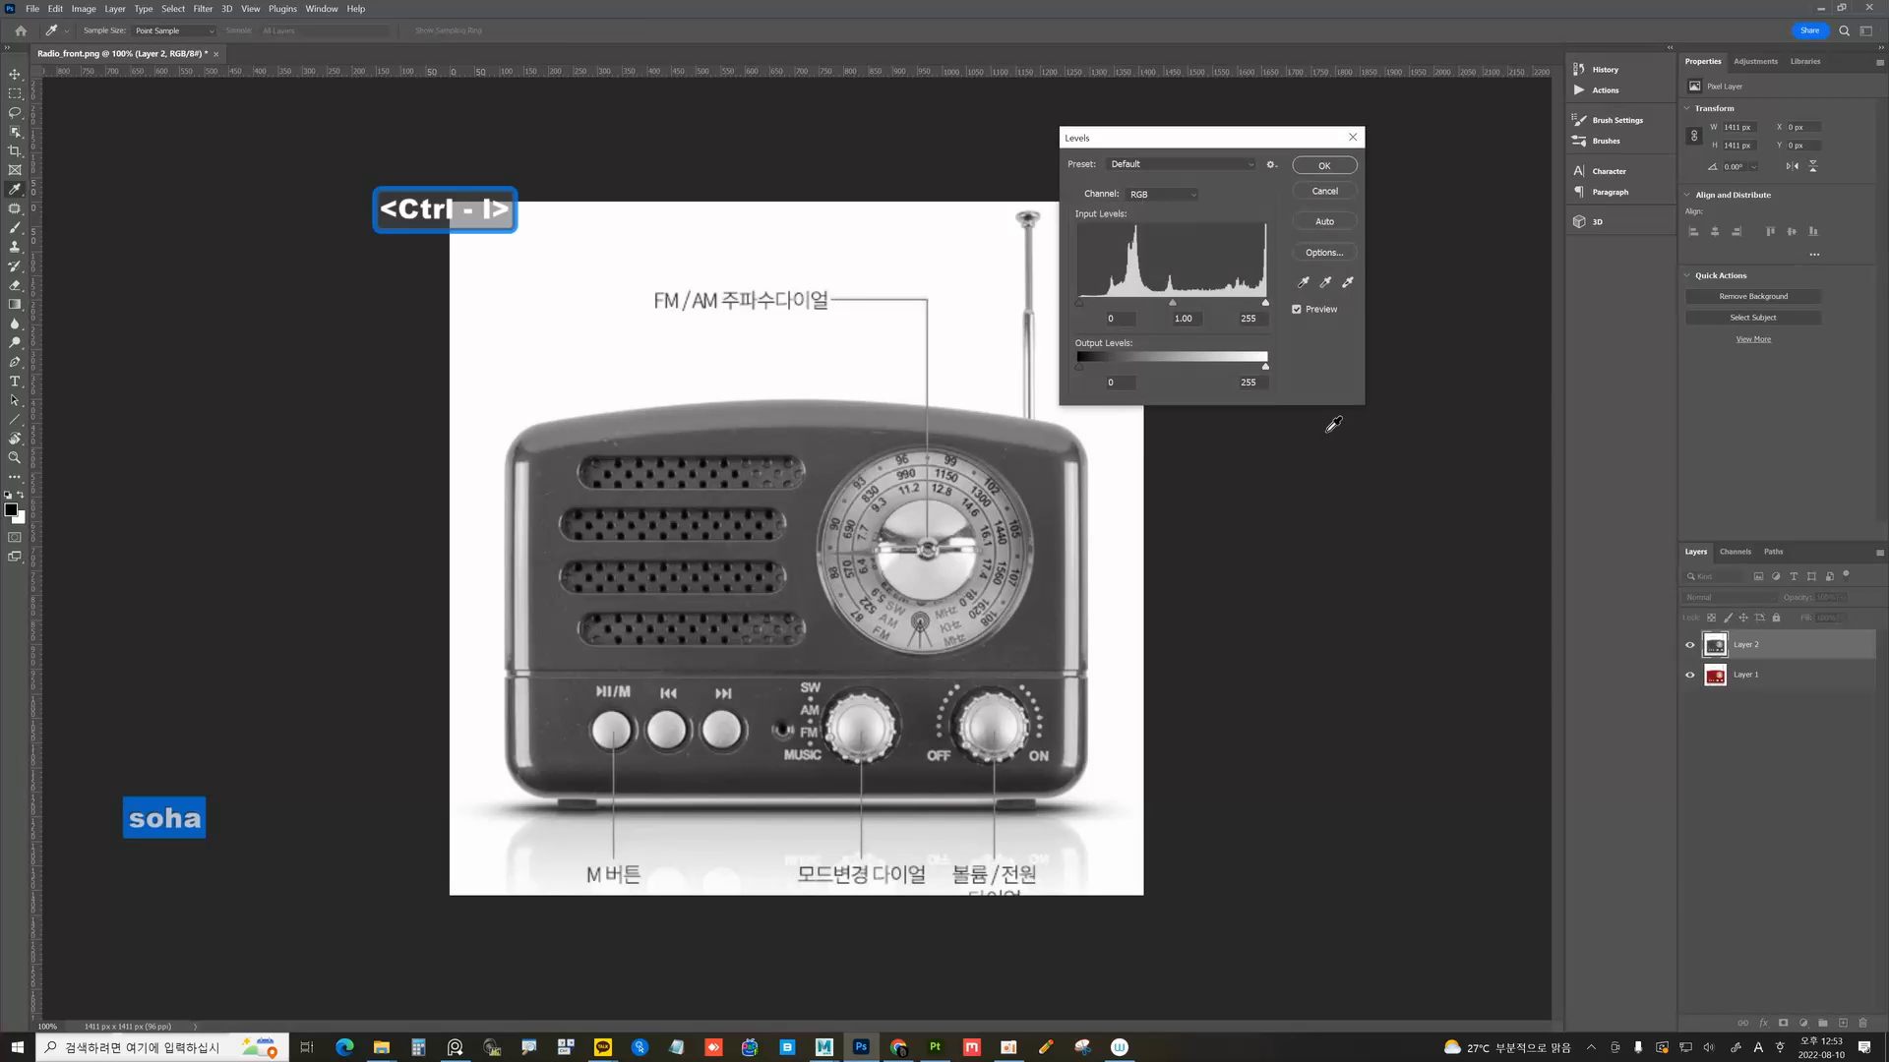
{"action": "left_click_drag", "start_coordinate": [1096, 308], "coordinate": [1119, 307]}
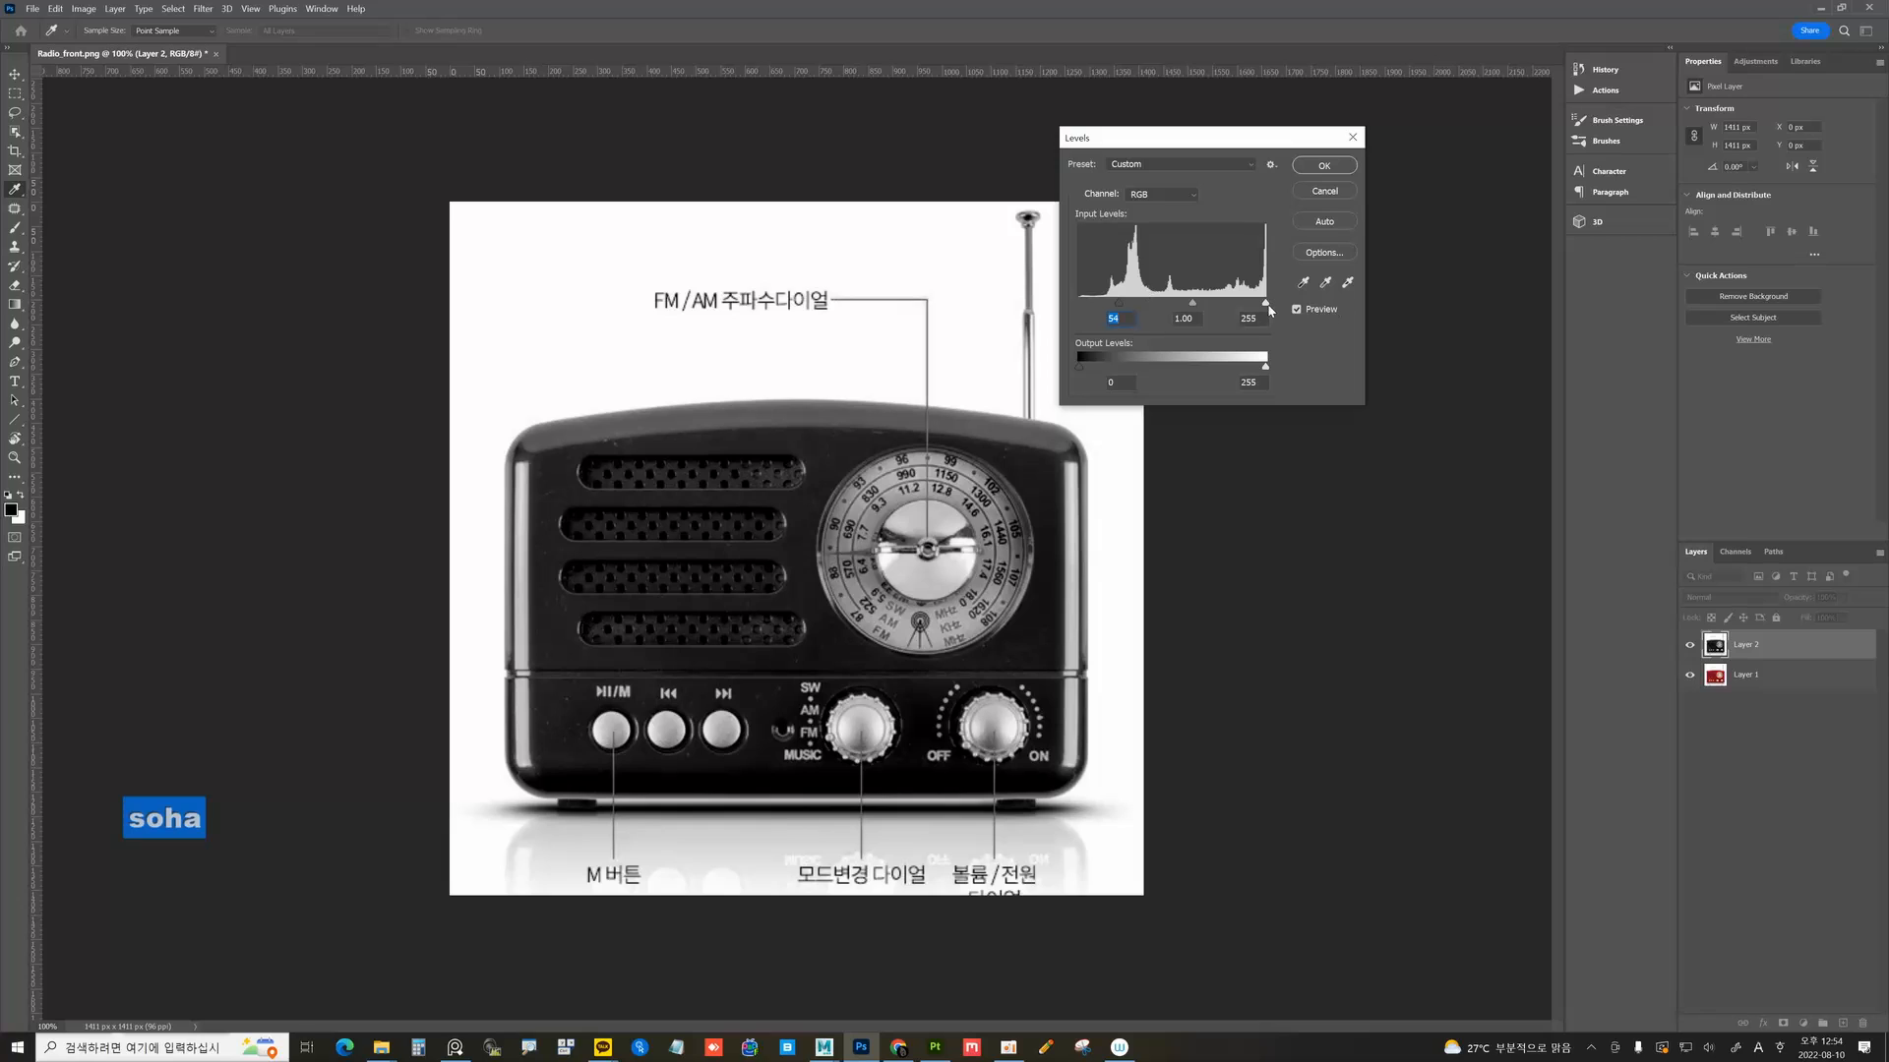
{"action": "left_click_drag", "start_coordinate": [1264, 307], "coordinate": [1255, 307]}
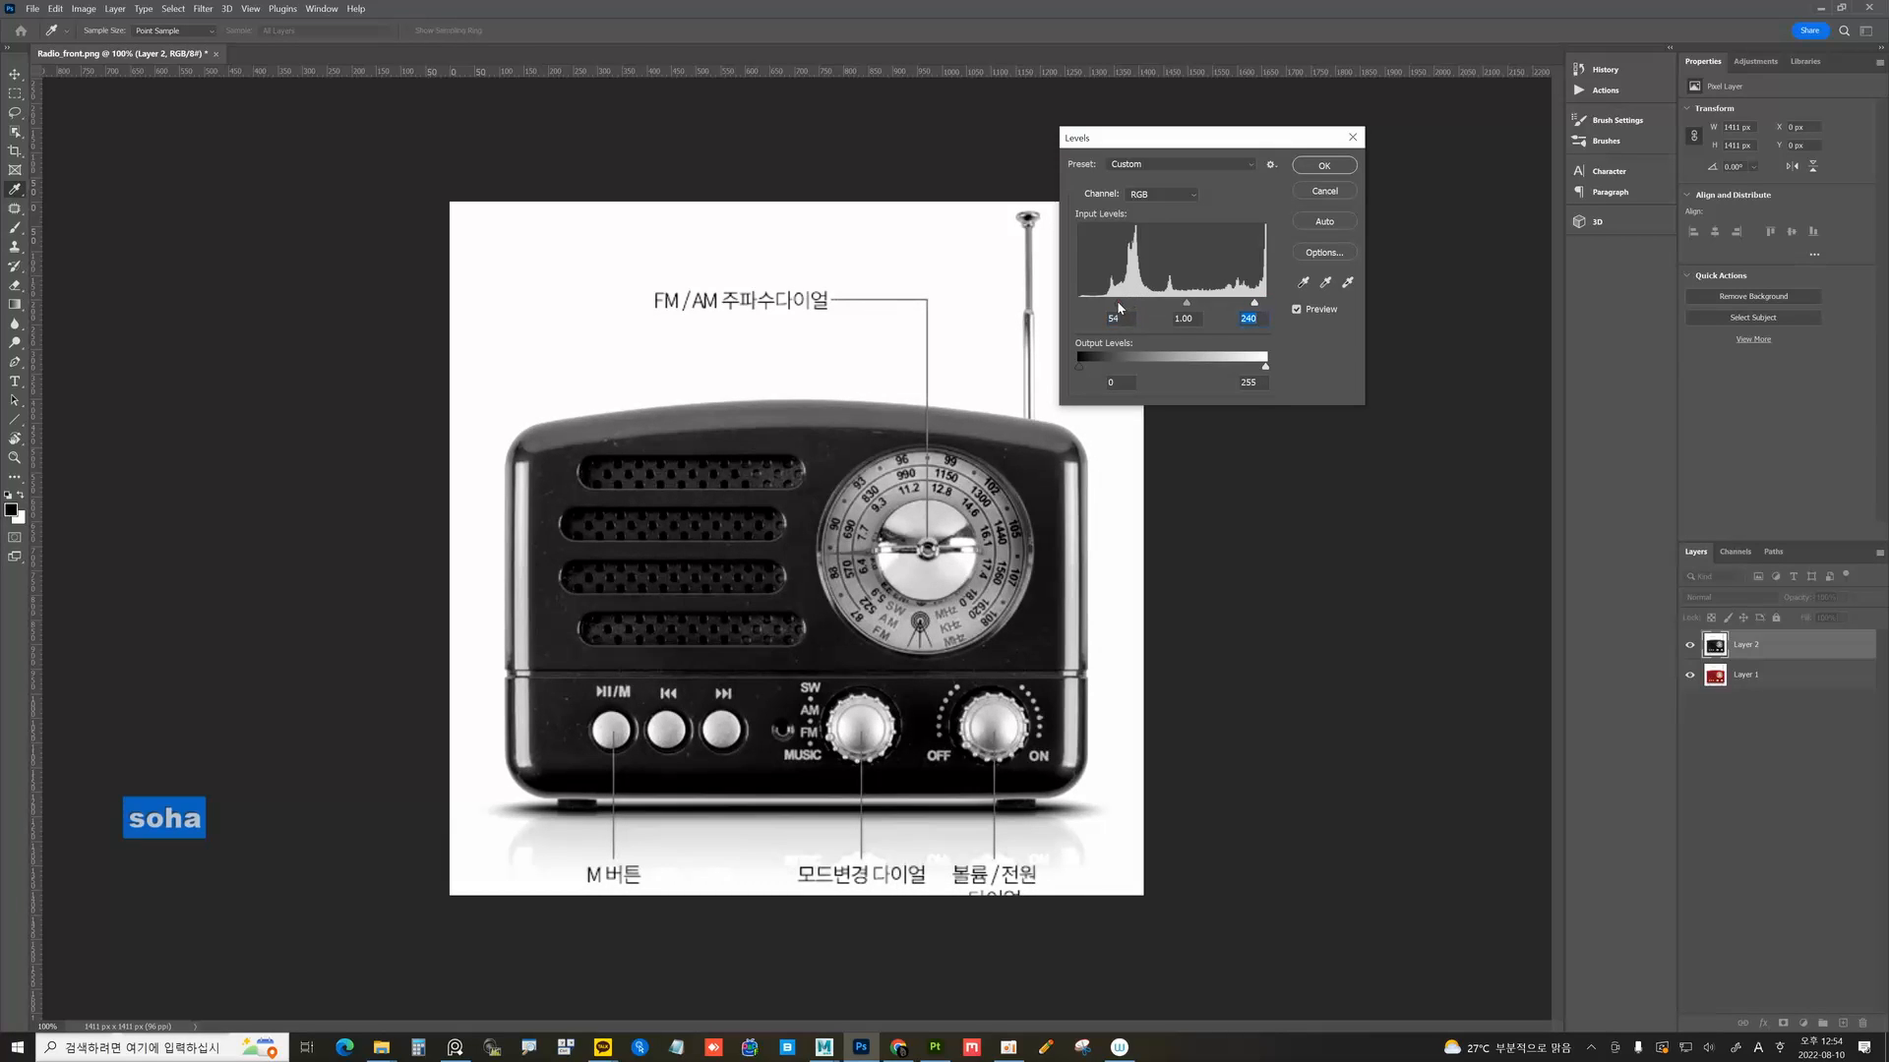
{"action": "left_click_drag", "start_coordinate": [1119, 308], "coordinate": [1145, 306]}
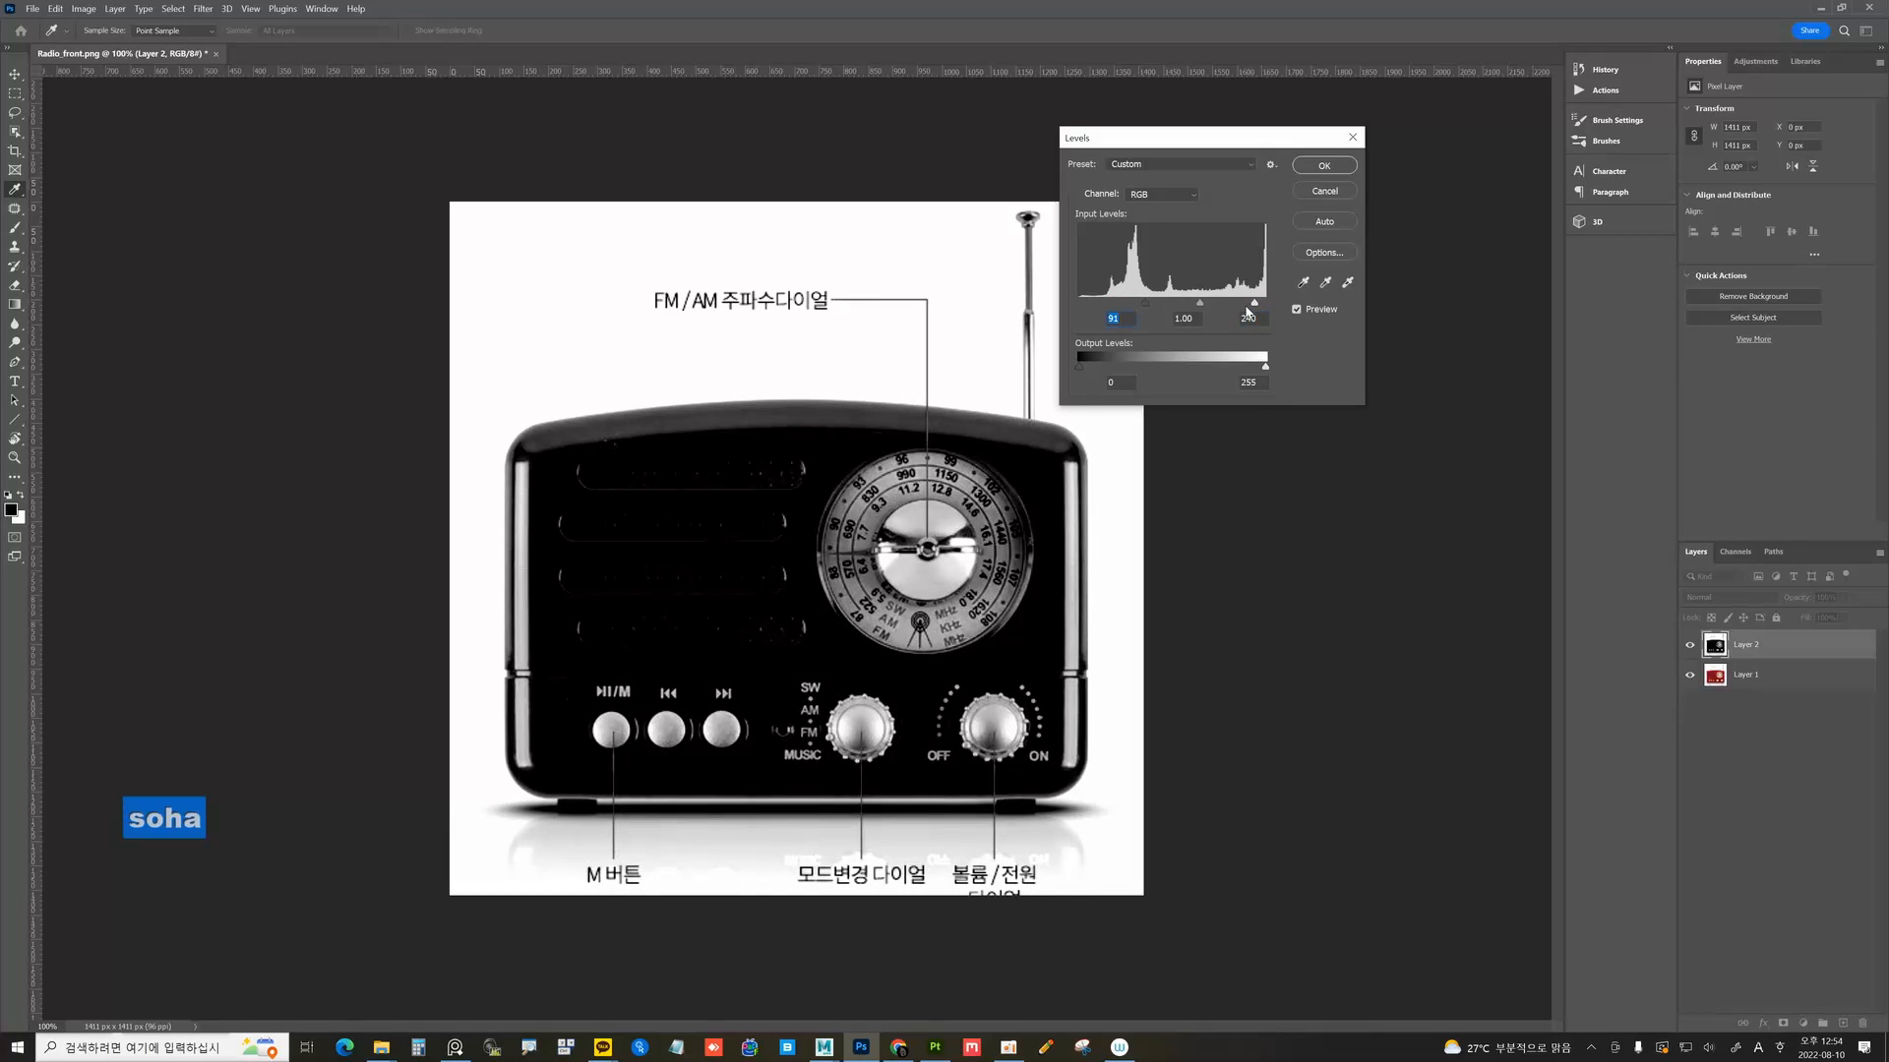
{"action": "left_click_drag", "start_coordinate": [1243, 306], "coordinate": [1205, 301]}
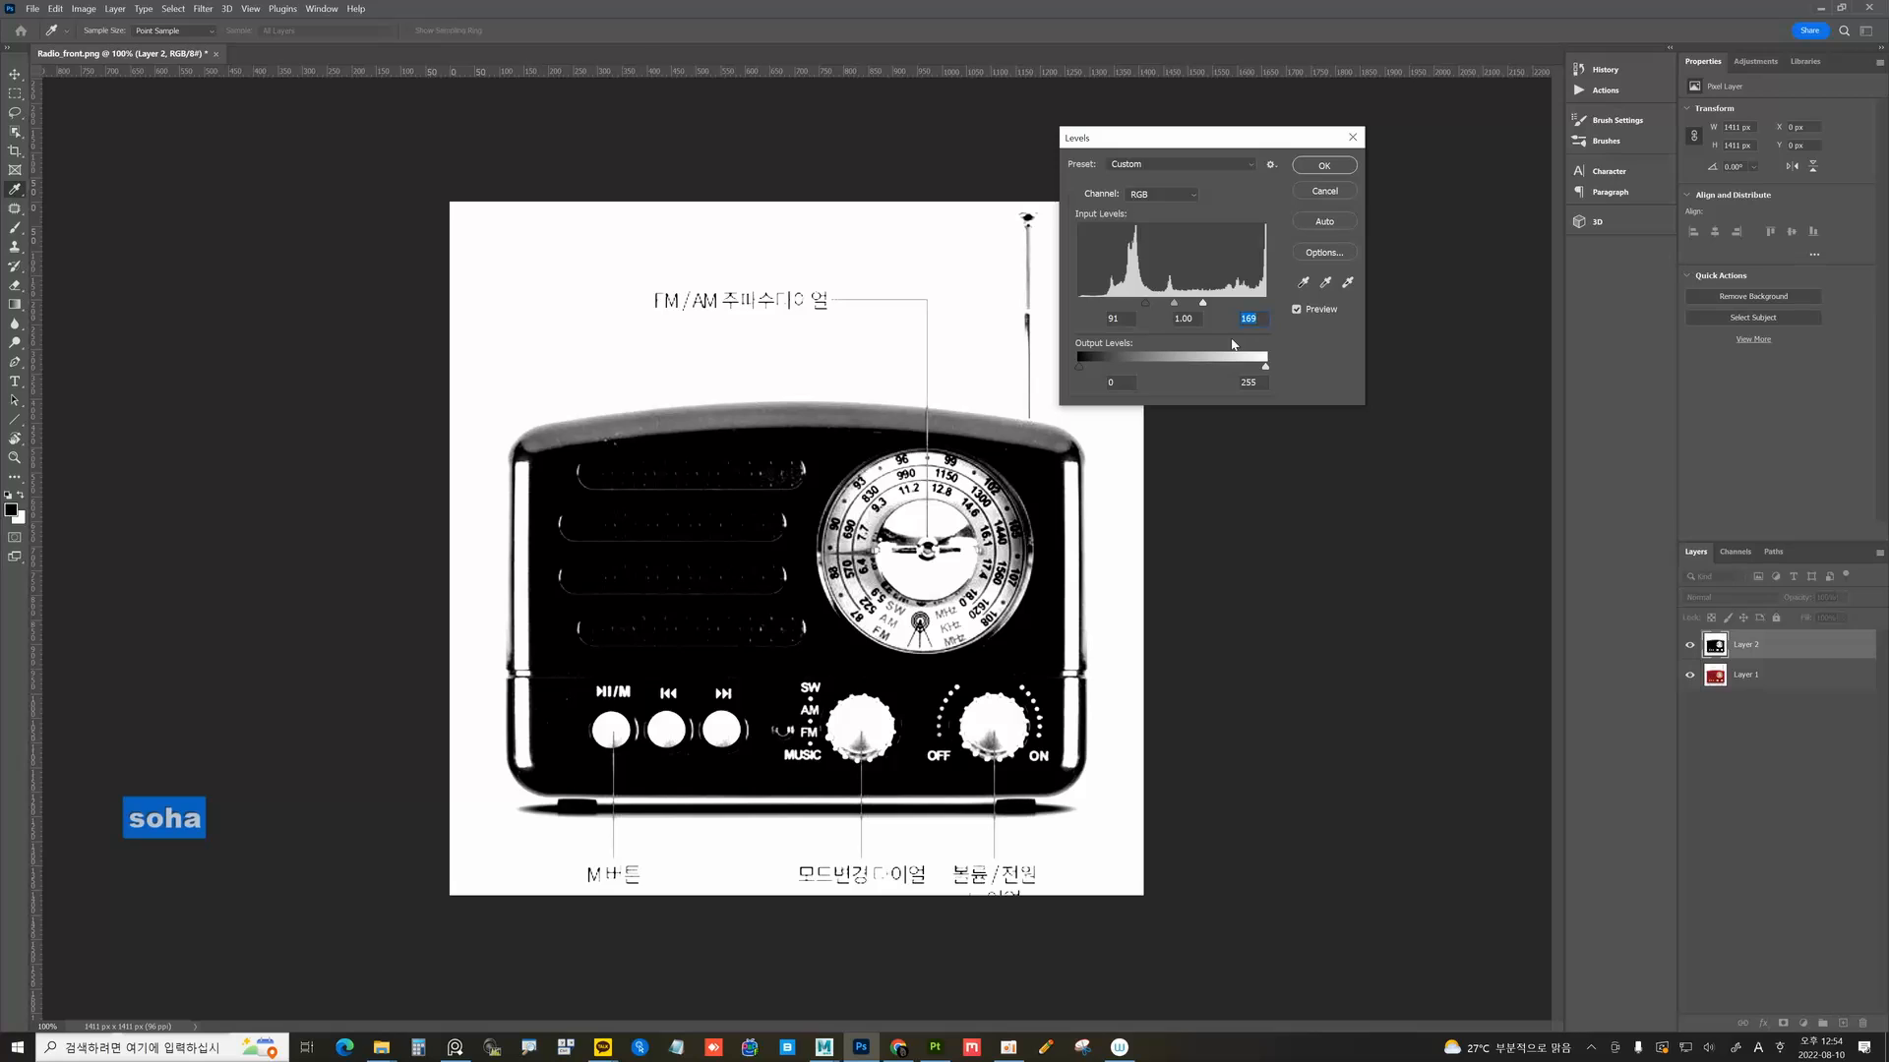
{"action": "left_click", "coordinate": [1324, 167]}
Select everything outside the strip of button and knob labels with added rectangular marquees and fill it with black (000000).
{"action": "key", "text": "m"}
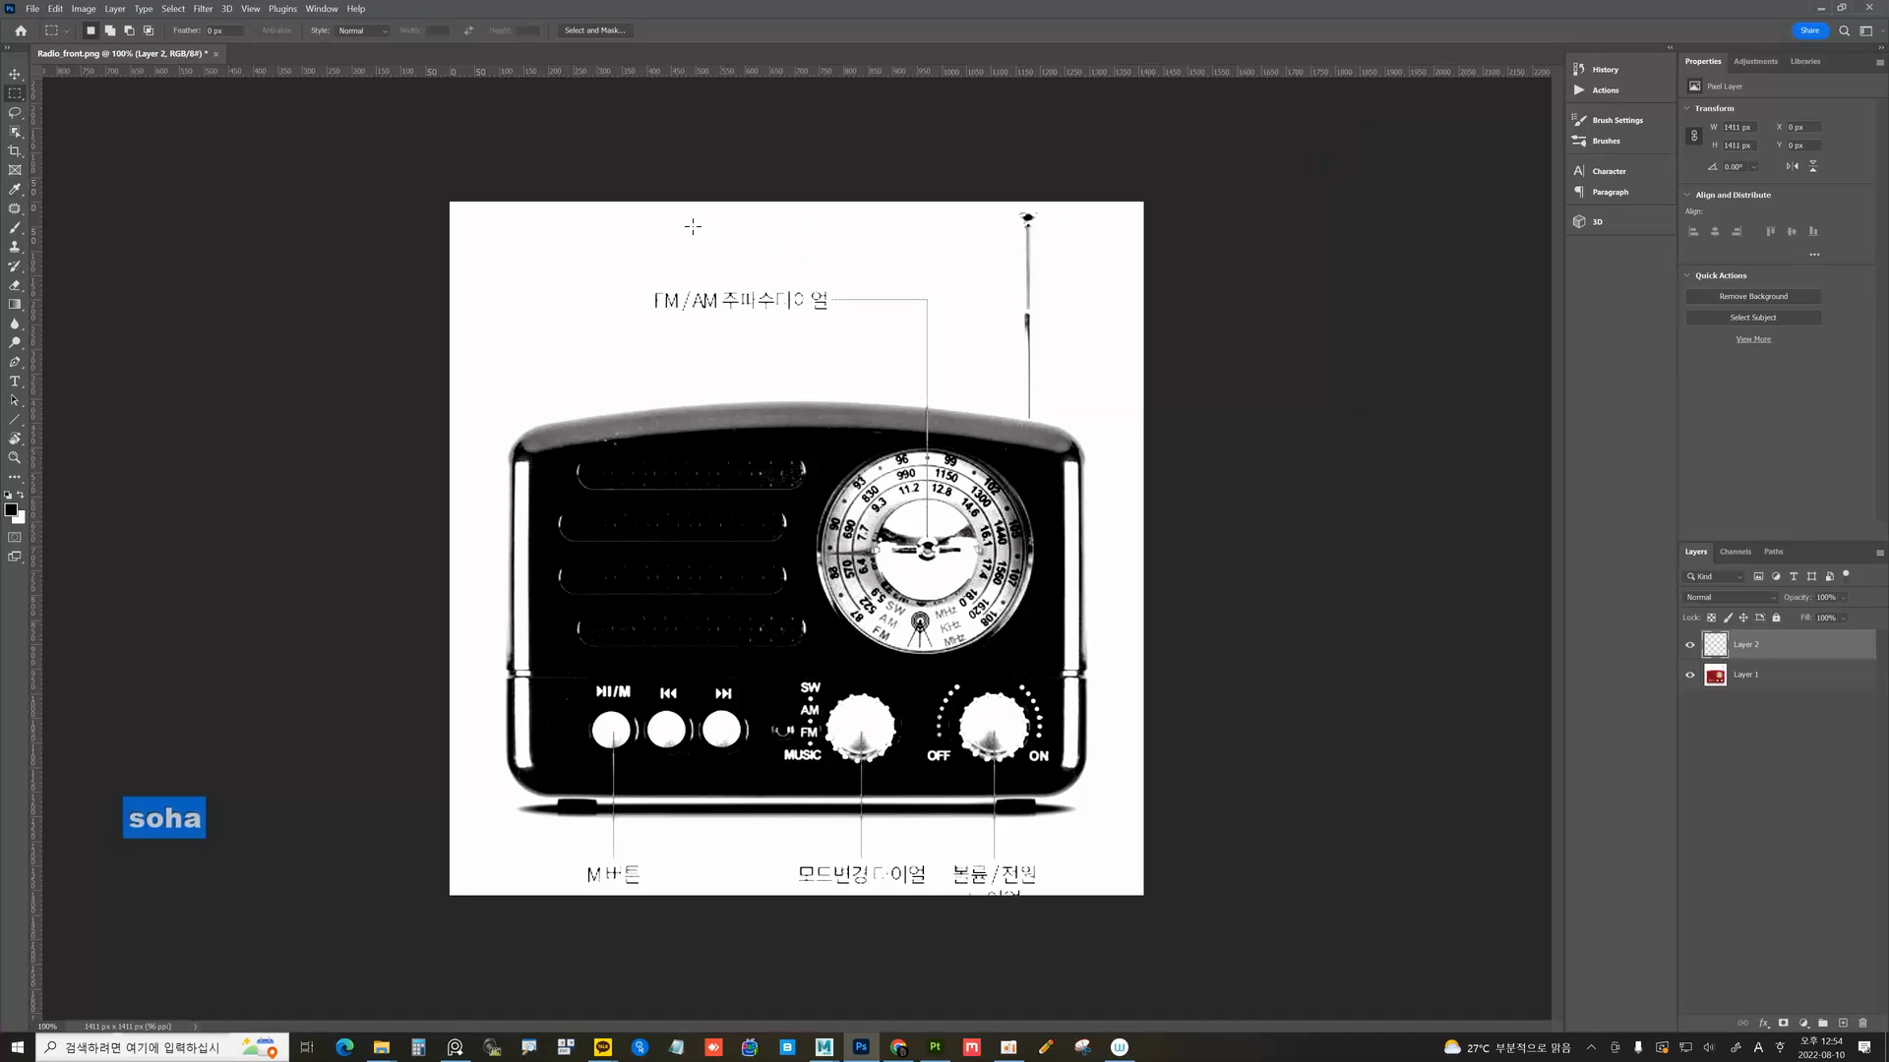
{"action": "left_click_drag", "start_coordinate": [435, 170], "coordinate": [1209, 668]}
{"action": "left_click_drag", "start_coordinate": [1210, 900], "coordinate": [421, 762], "text": "shift"}
{"action": "left_click_drag", "start_coordinate": [436, 656], "coordinate": [762, 799], "text": "shift"}
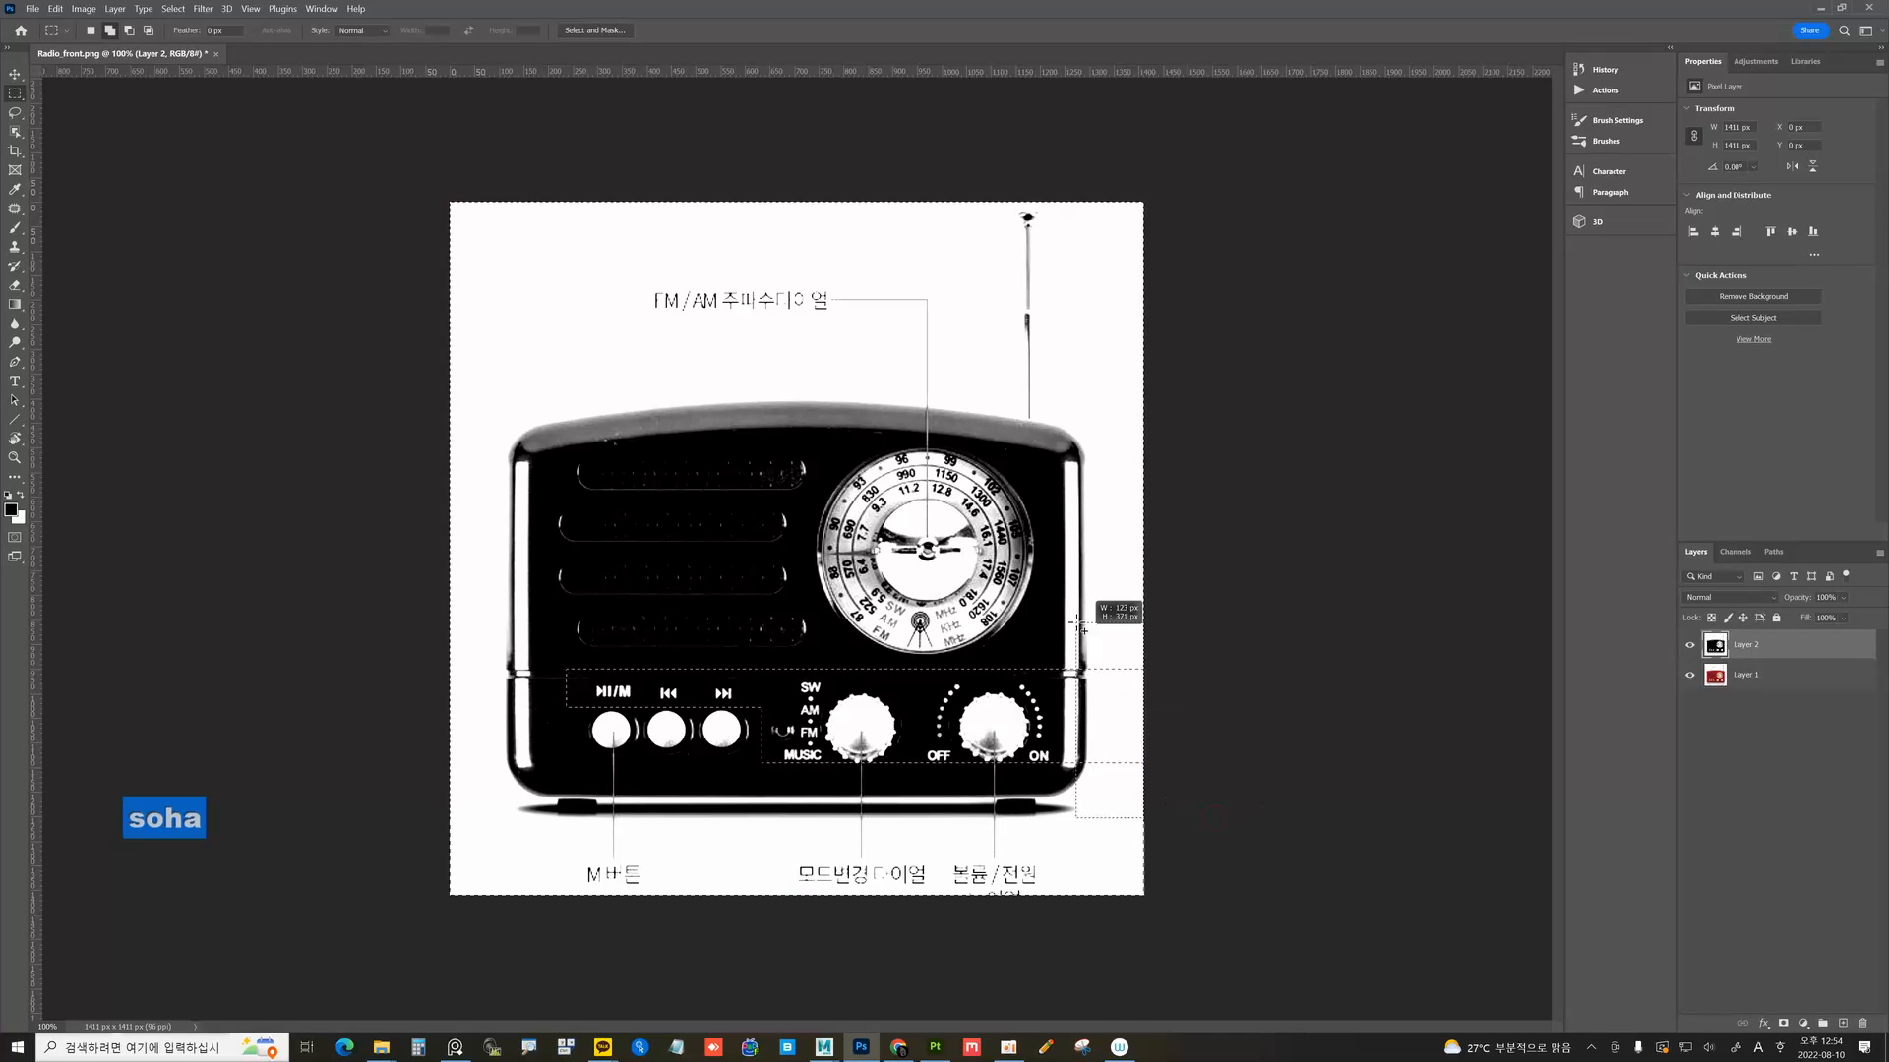
{"action": "left_click_drag", "start_coordinate": [1143, 802], "coordinate": [1060, 630], "text": "shift"}
{"action": "key", "text": "shift"}
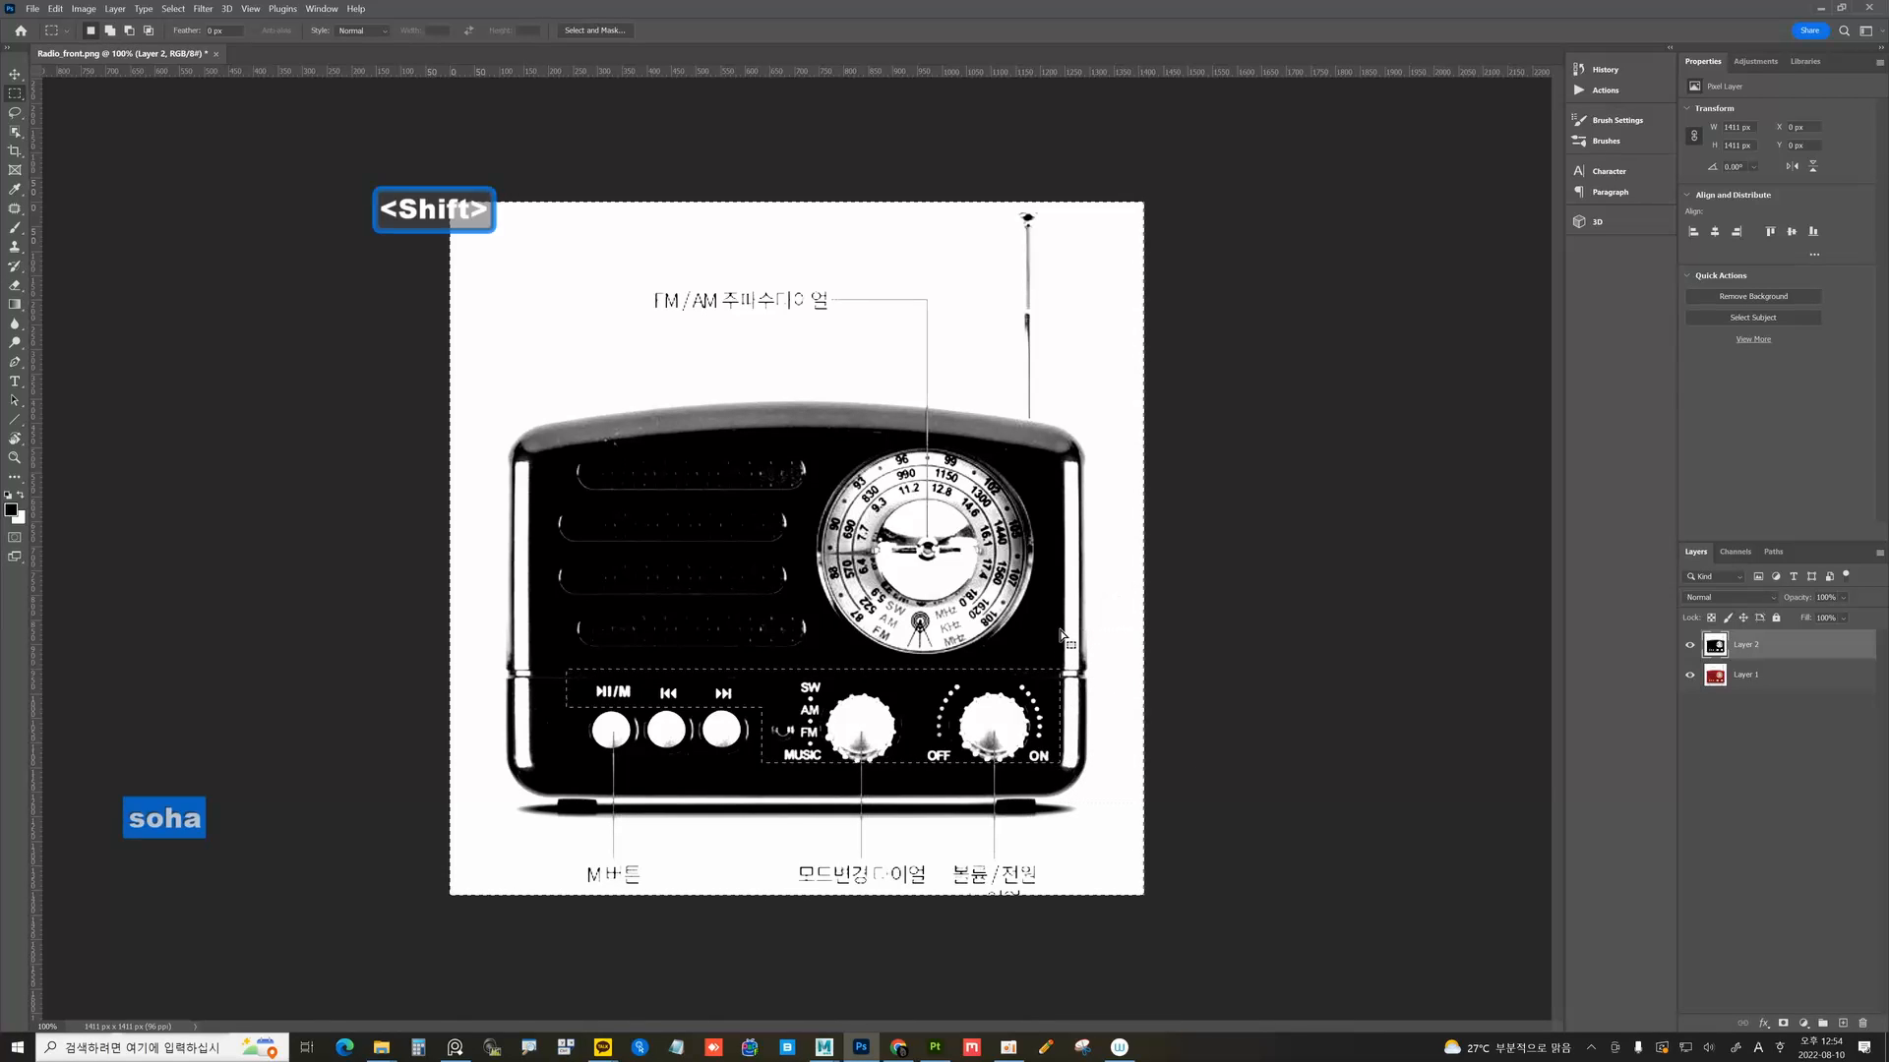
{"action": "key", "text": "i"}
{"action": "left_click", "coordinate": [11, 509]}
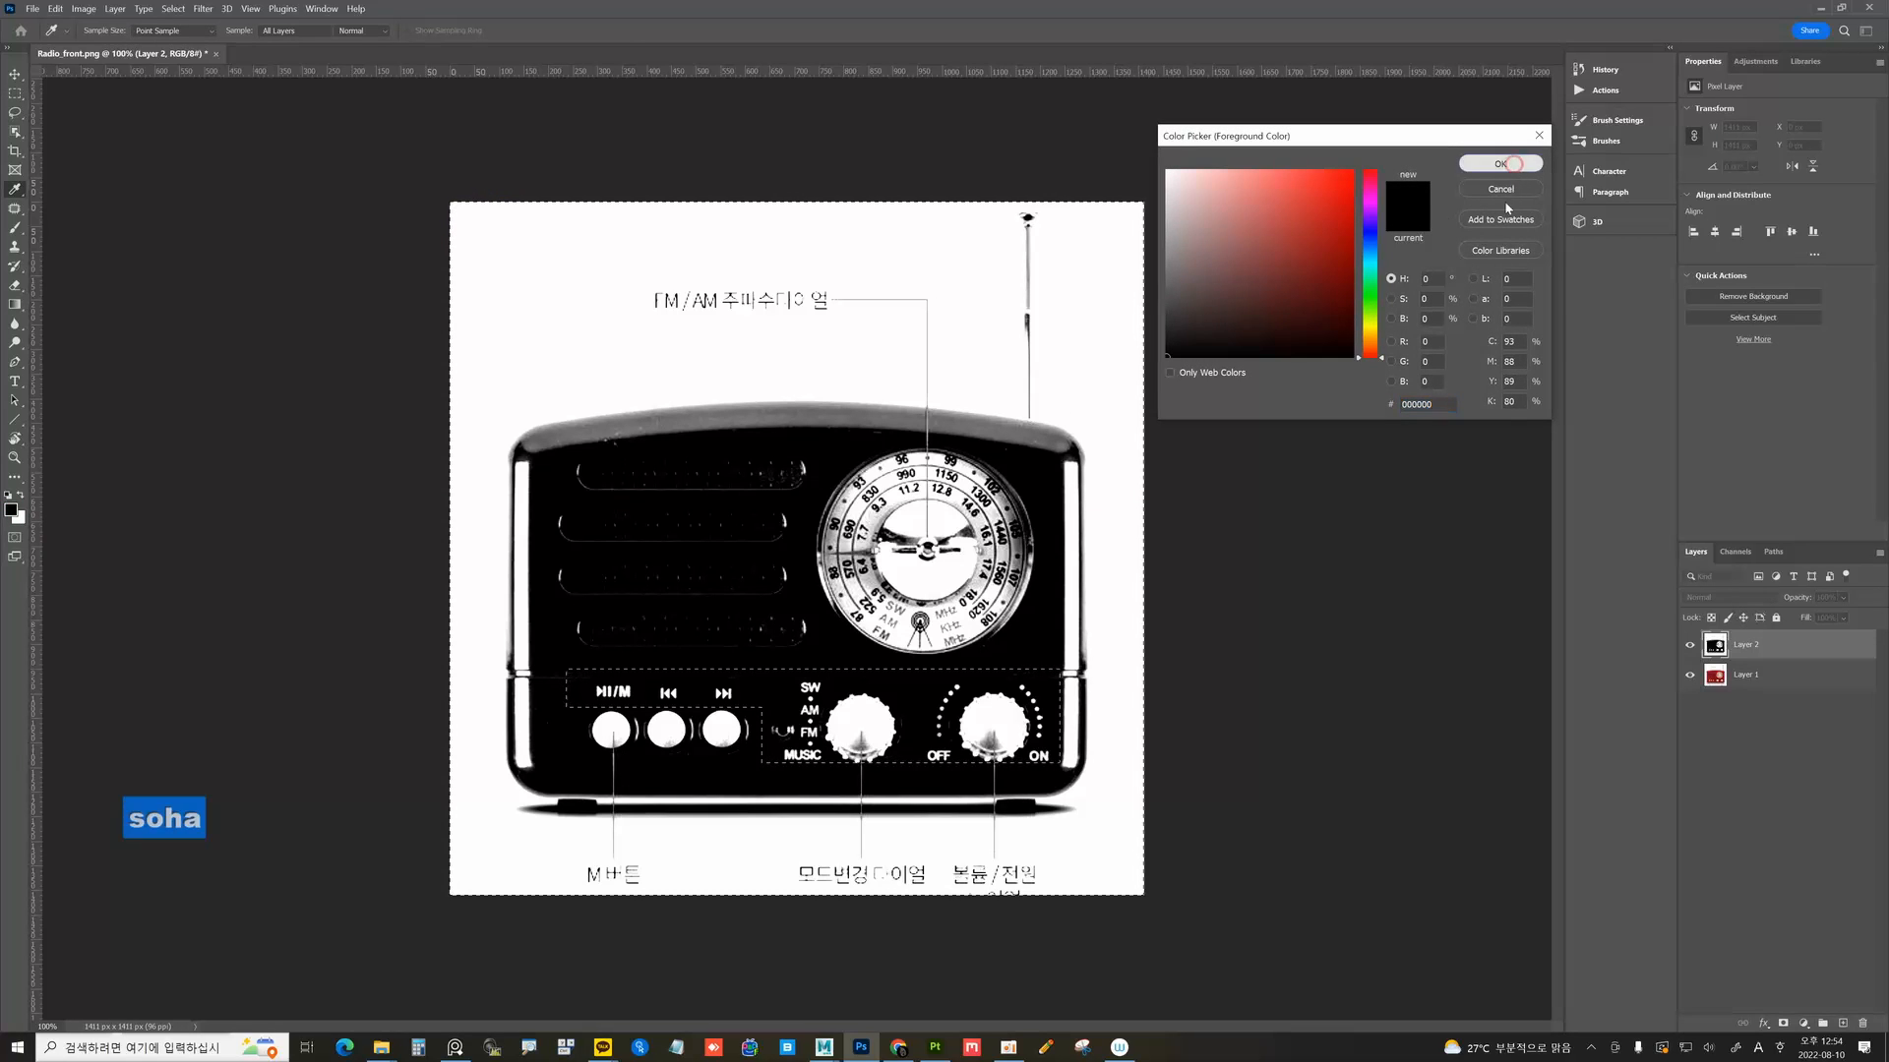
{"action": "left_click", "coordinate": [1500, 163]}
{"action": "key", "text": "m"}
{"action": "key", "text": "alt+Delete"}
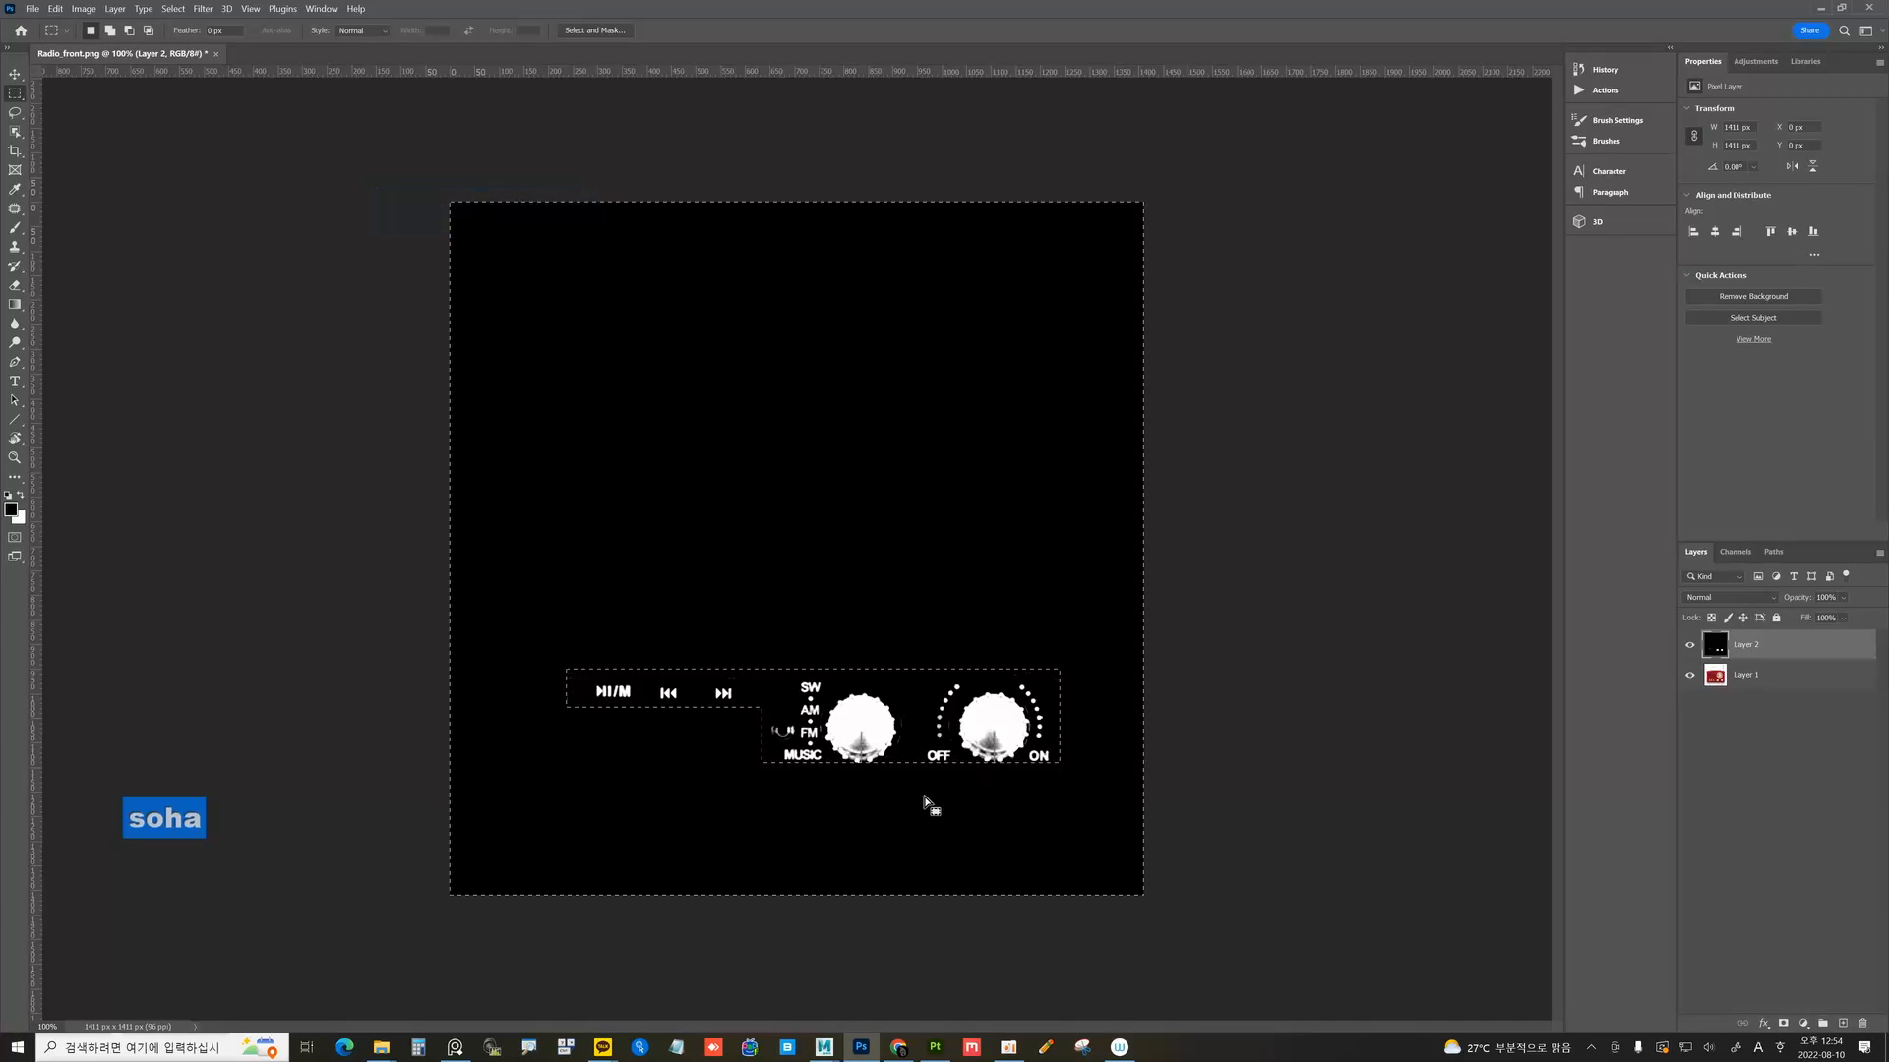
Black out the mode knob beside the SW/AM/FM labels and the stray jack marks next to FM.
{"action": "left_click", "coordinate": [857, 657]}
{"action": "left_click_drag", "start_coordinate": [910, 779], "coordinate": [824, 666]}
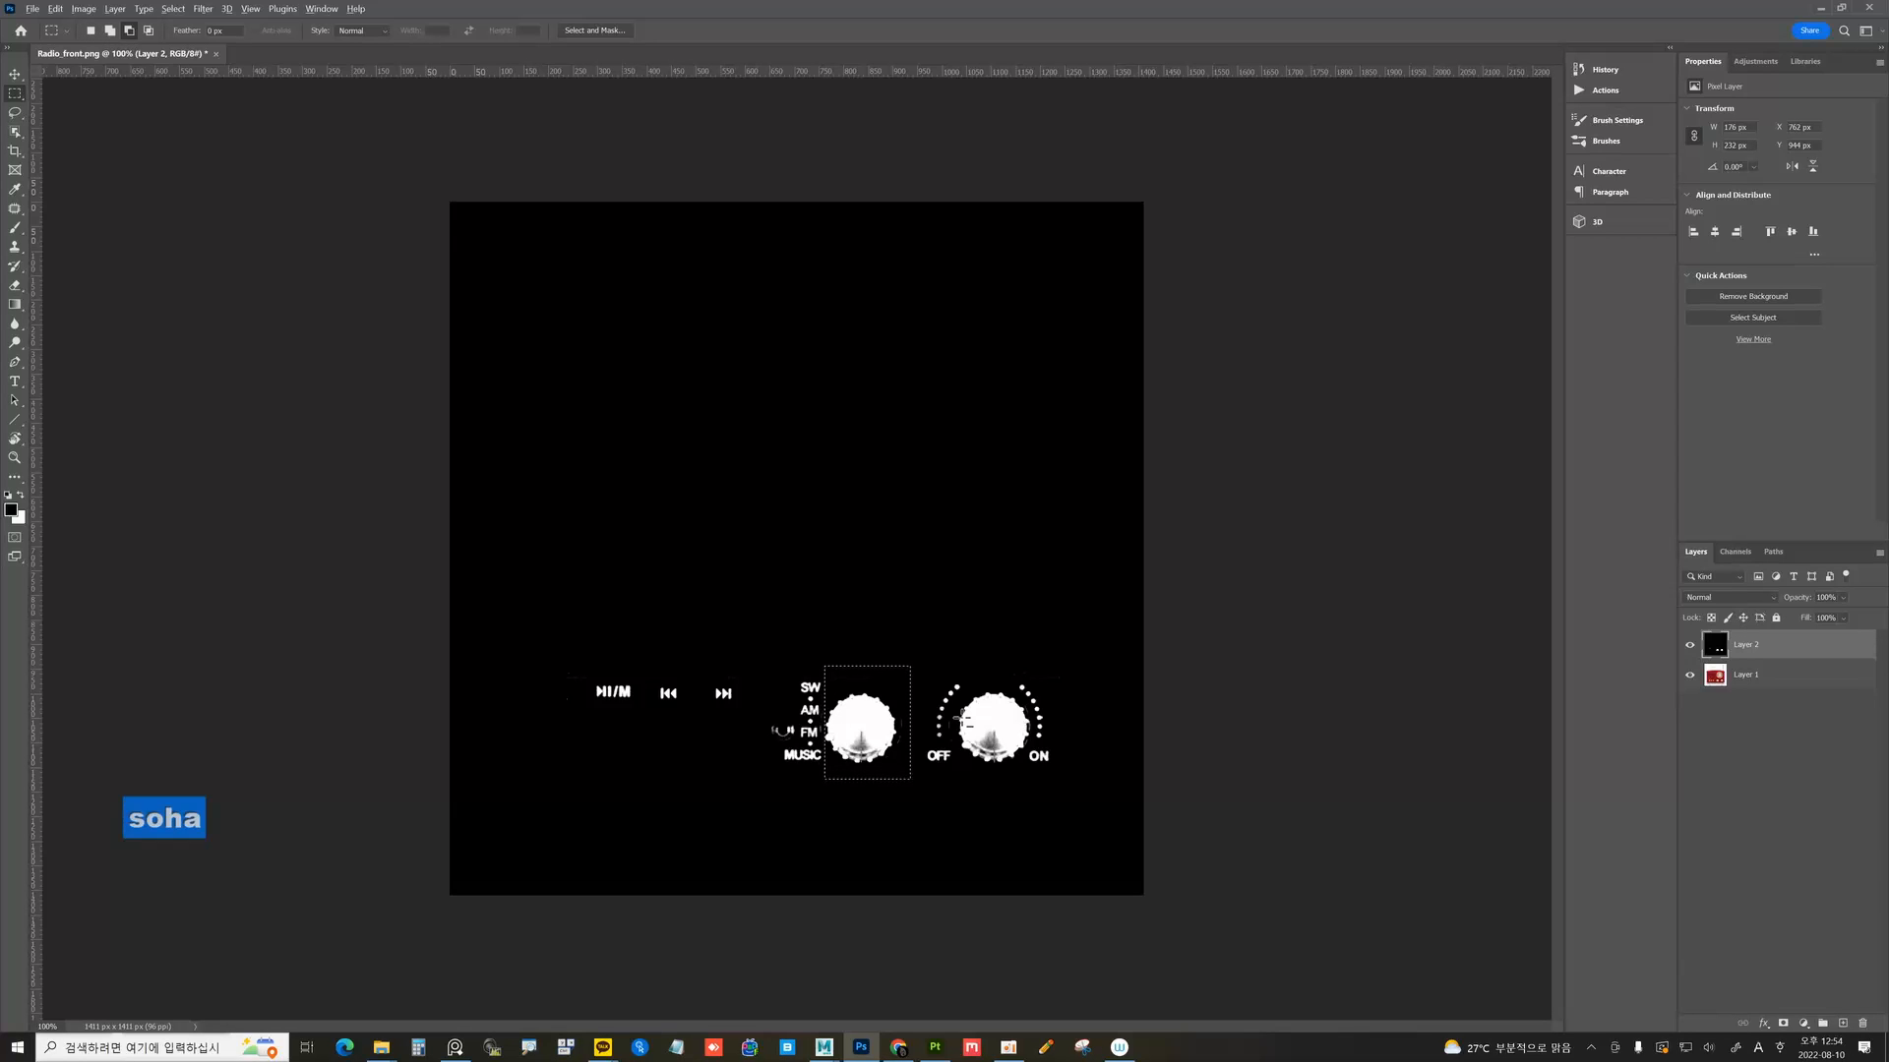
{"action": "key", "text": "alt+Delete"}
{"action": "left_click", "coordinate": [877, 816]}
{"action": "left_click_drag", "start_coordinate": [770, 720], "coordinate": [795, 739]}
{"action": "key", "text": "alt+Delete"}
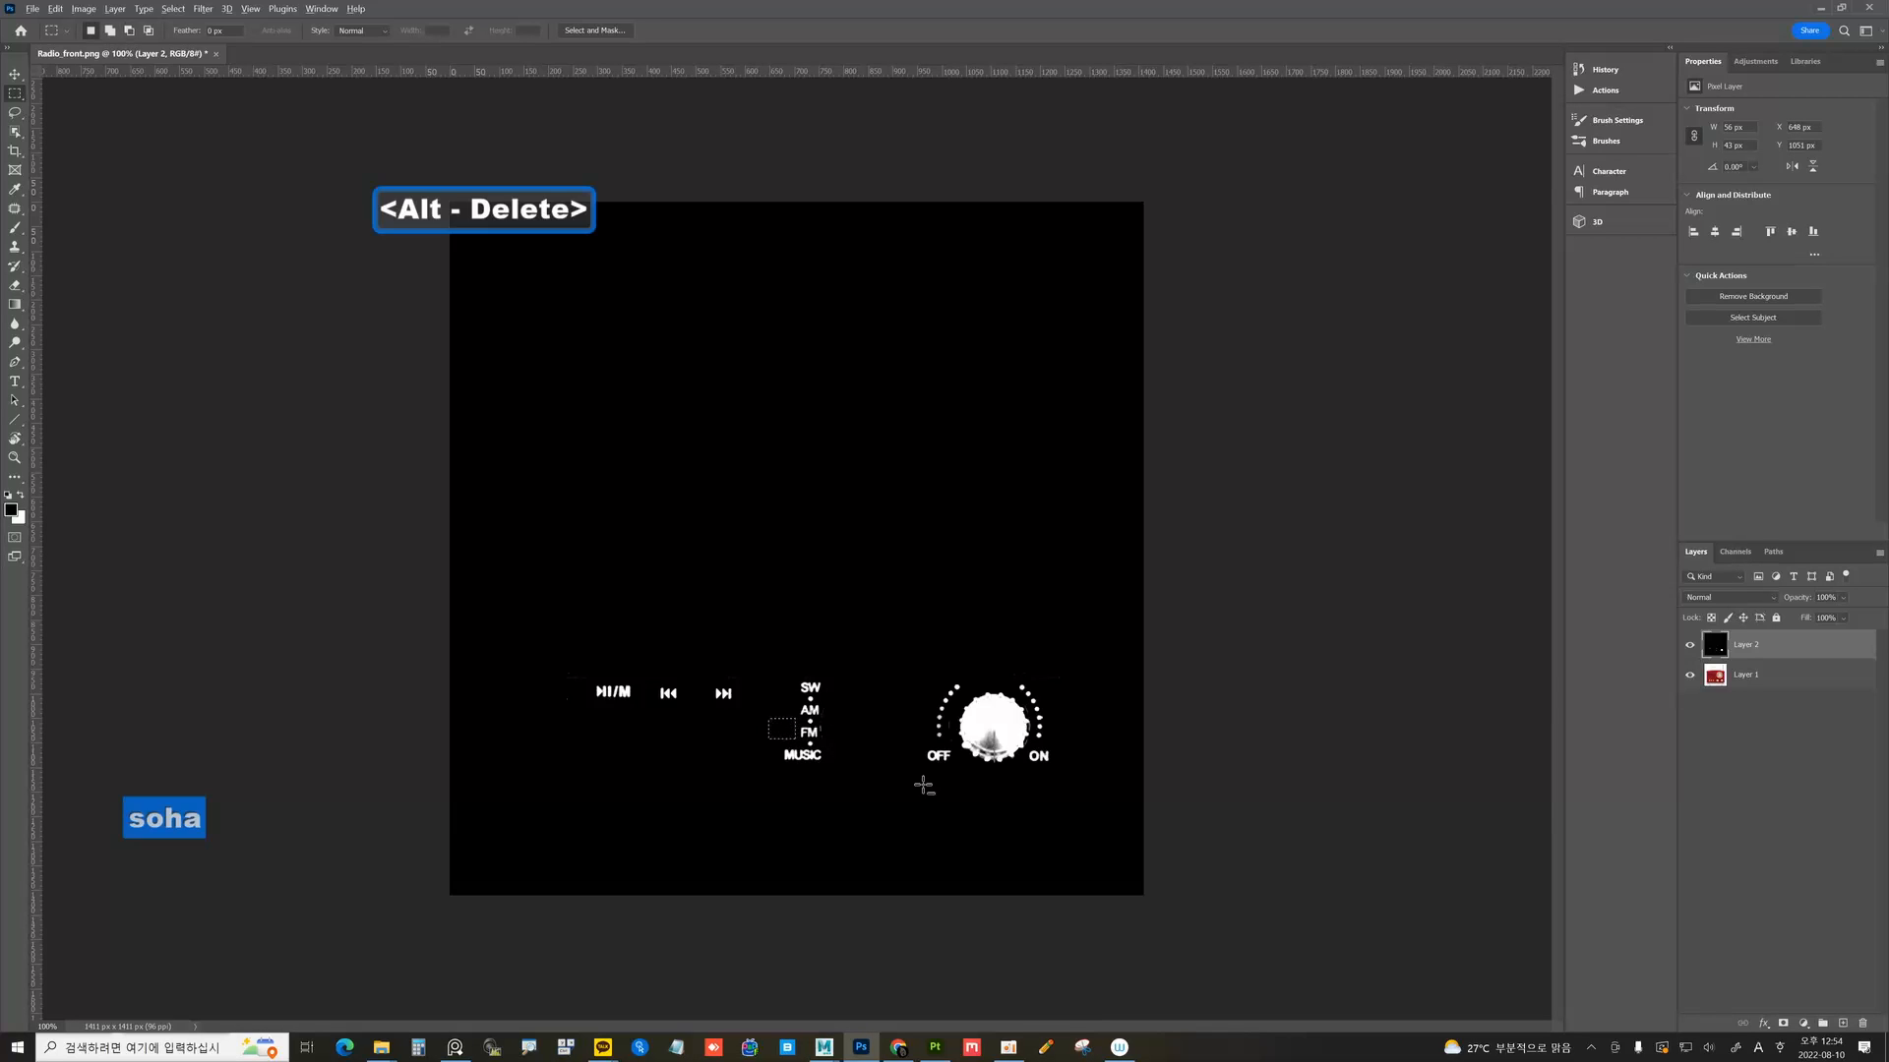
{"action": "left_click", "coordinate": [960, 783]}
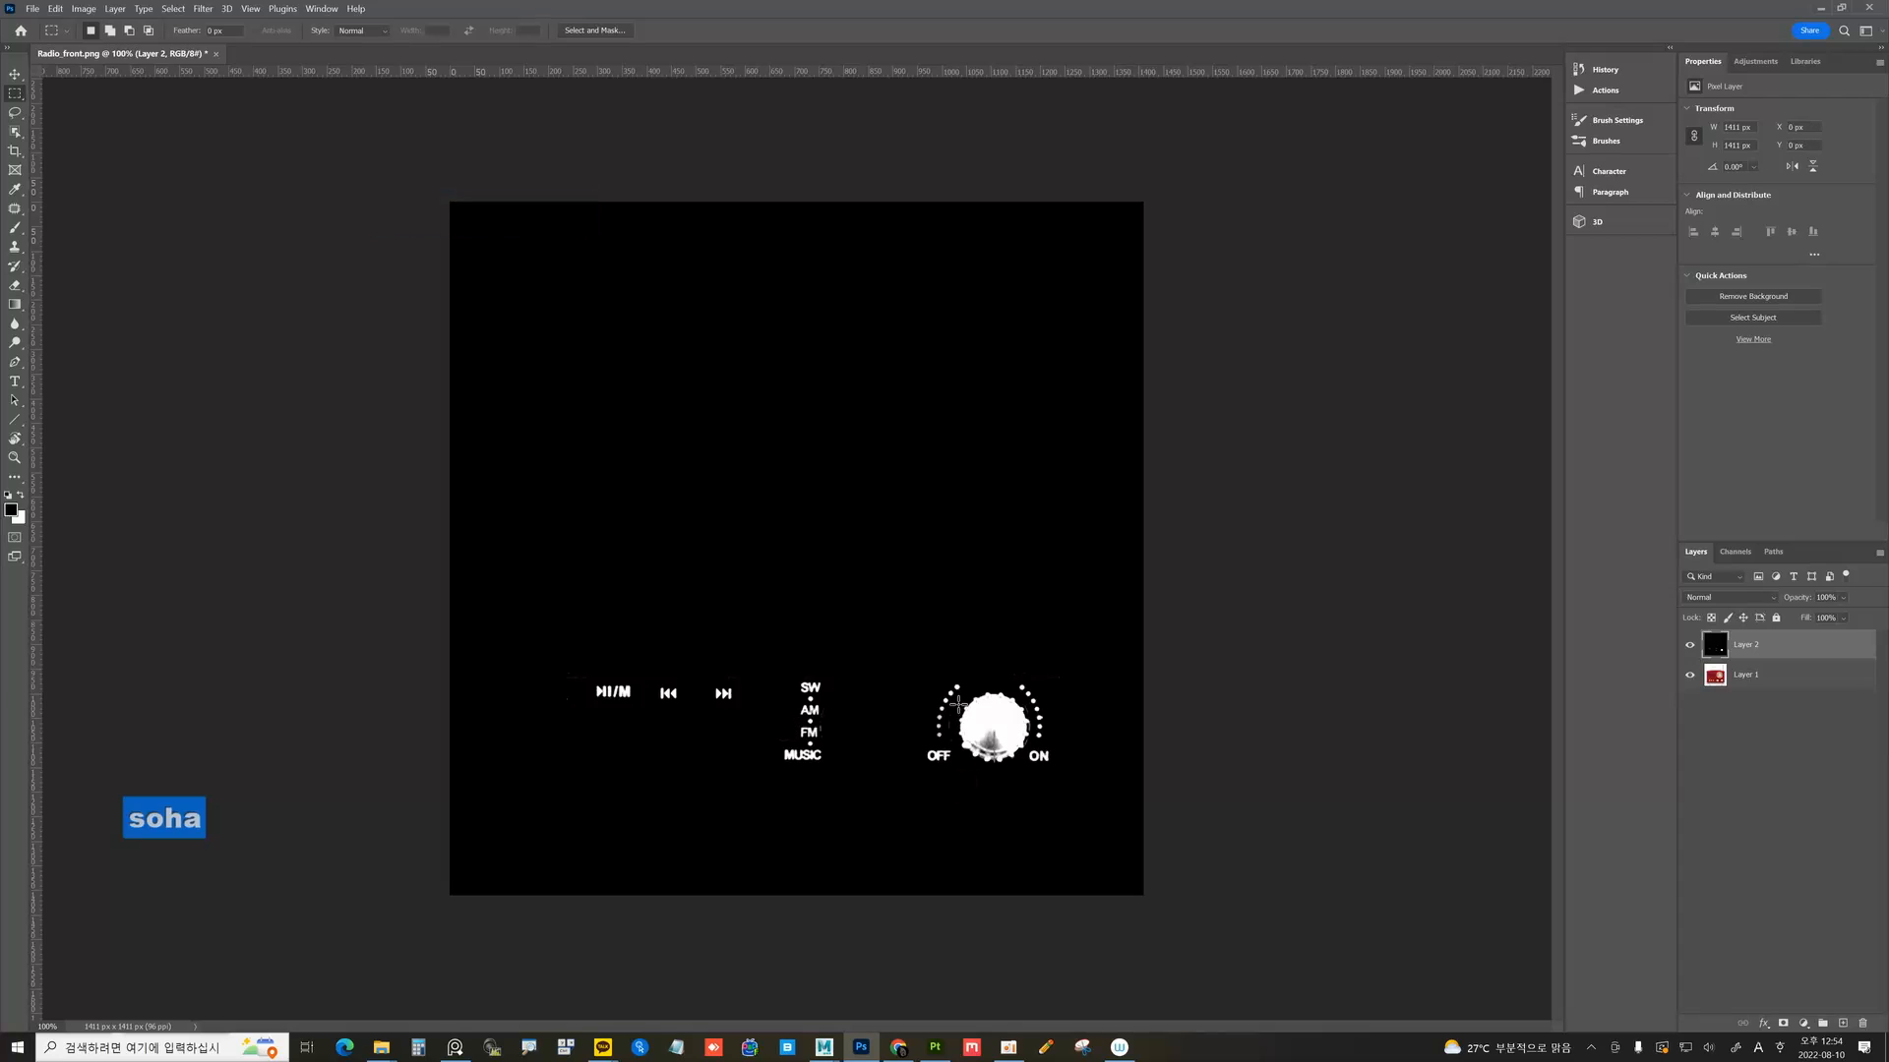
Outline the volume knob between OFF and ON with the Lasso, keeping its dots outside, and fill it with black.
{"action": "left_click", "coordinate": [17, 113]}
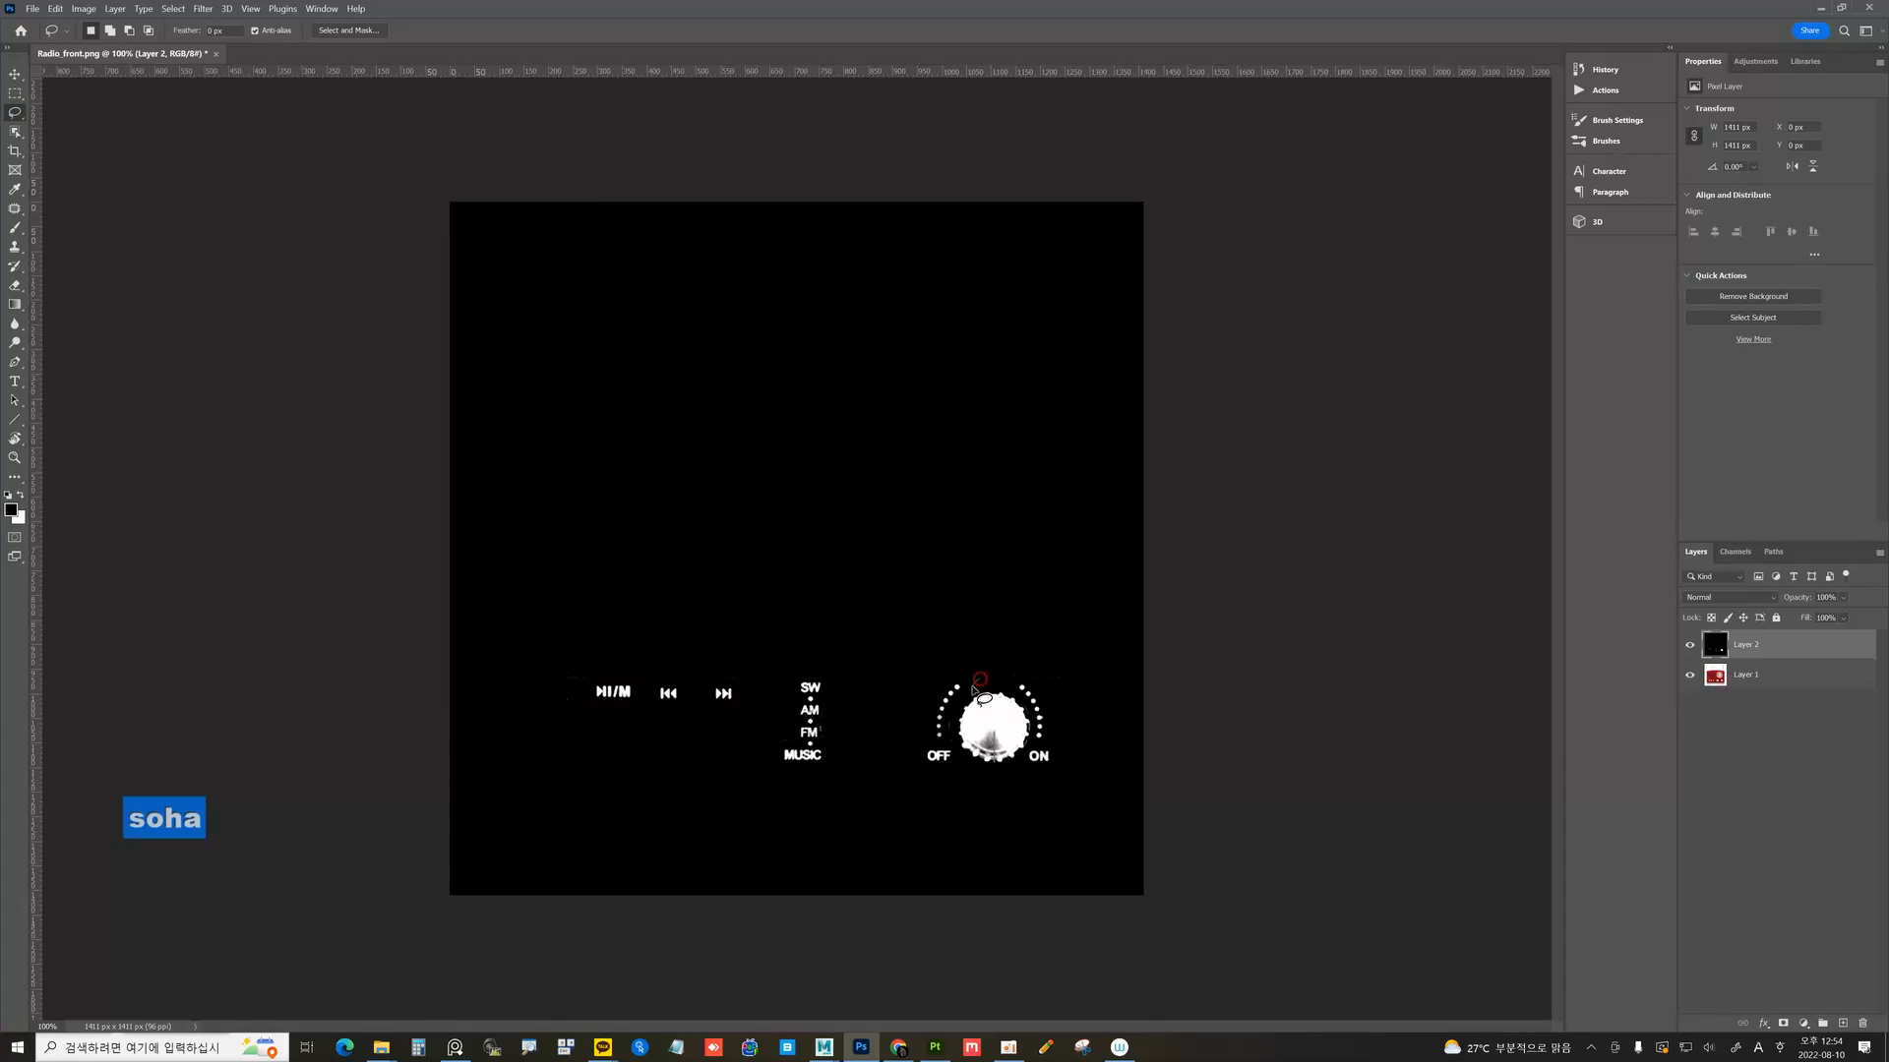
{"action": "left_click_drag", "start_coordinate": [961, 757], "coordinate": [1004, 782]}
{"action": "left_click_drag", "start_coordinate": [979, 684], "coordinate": [992, 677]}
{"action": "key", "text": "alt+Delete"}
{"action": "key", "text": "ctrl+d"}
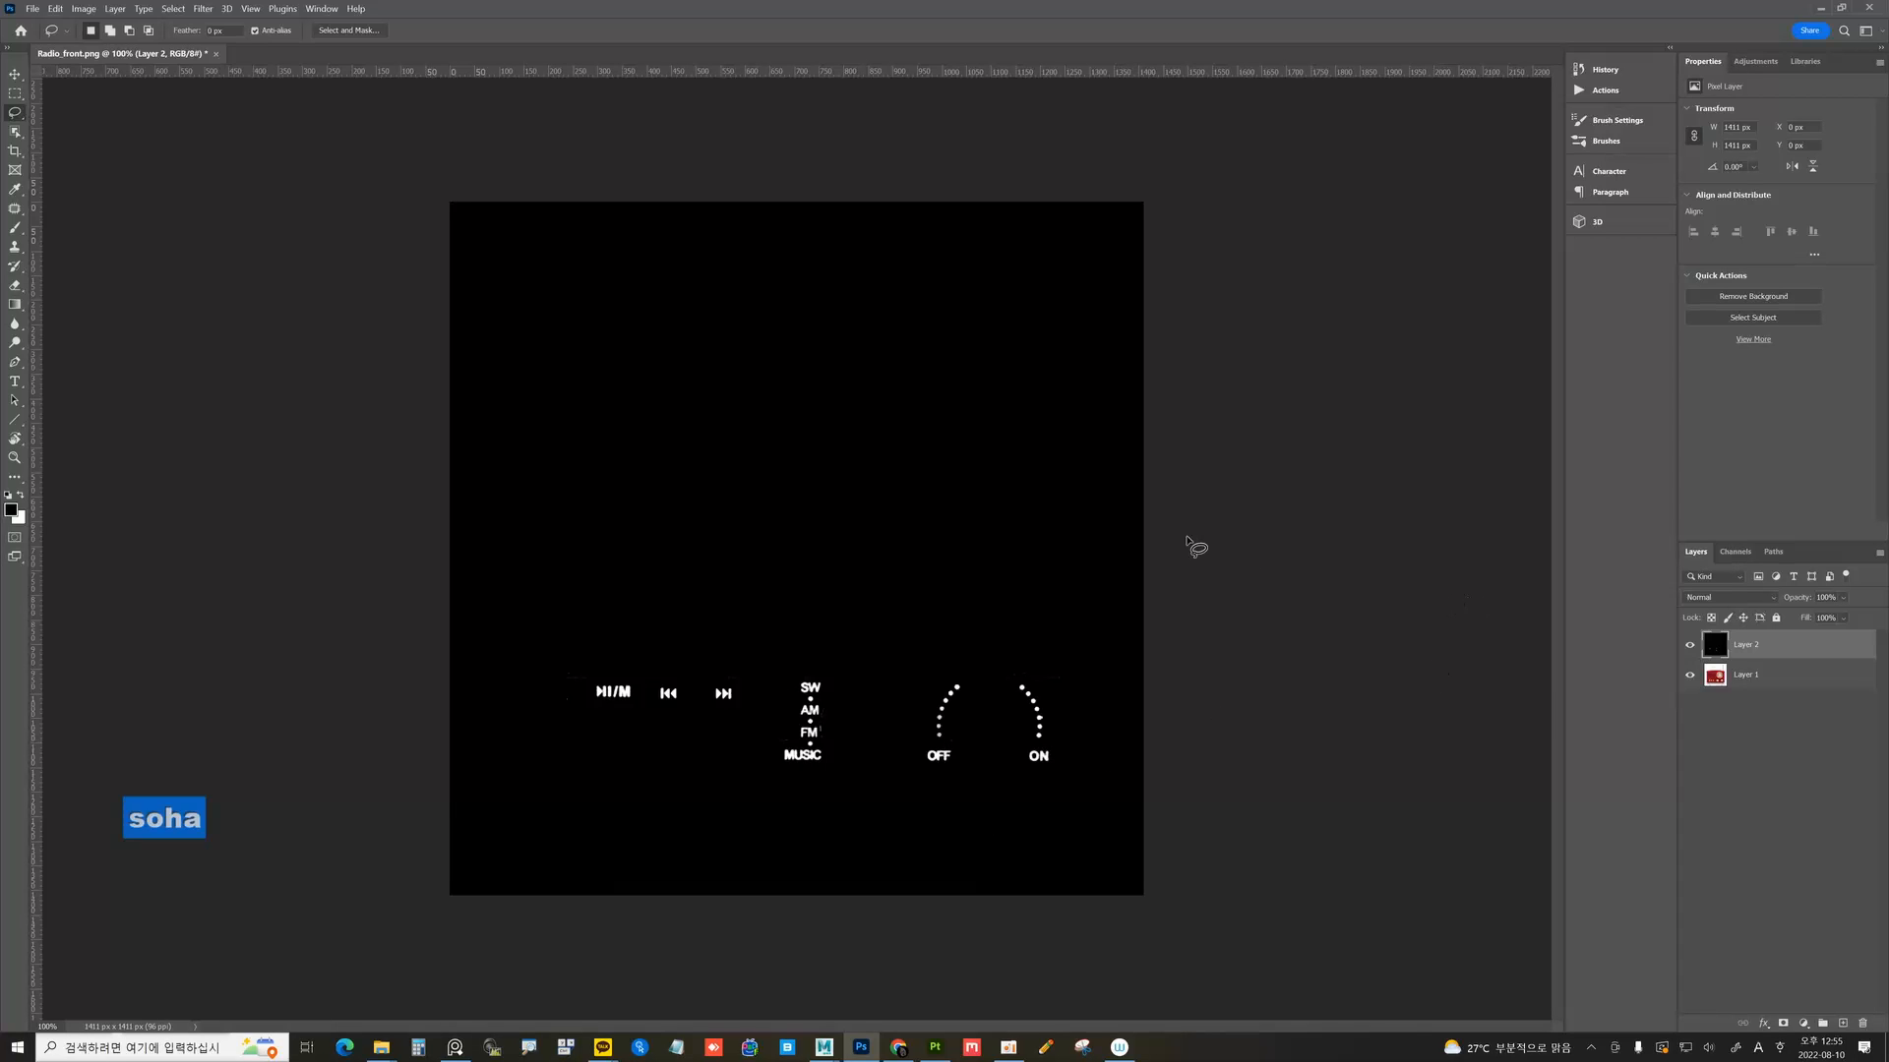
Save a copy of the finished label mask as text_mask in PNG format in the sourceimages folder.
{"action": "key", "text": "ctrl+alt+s"}
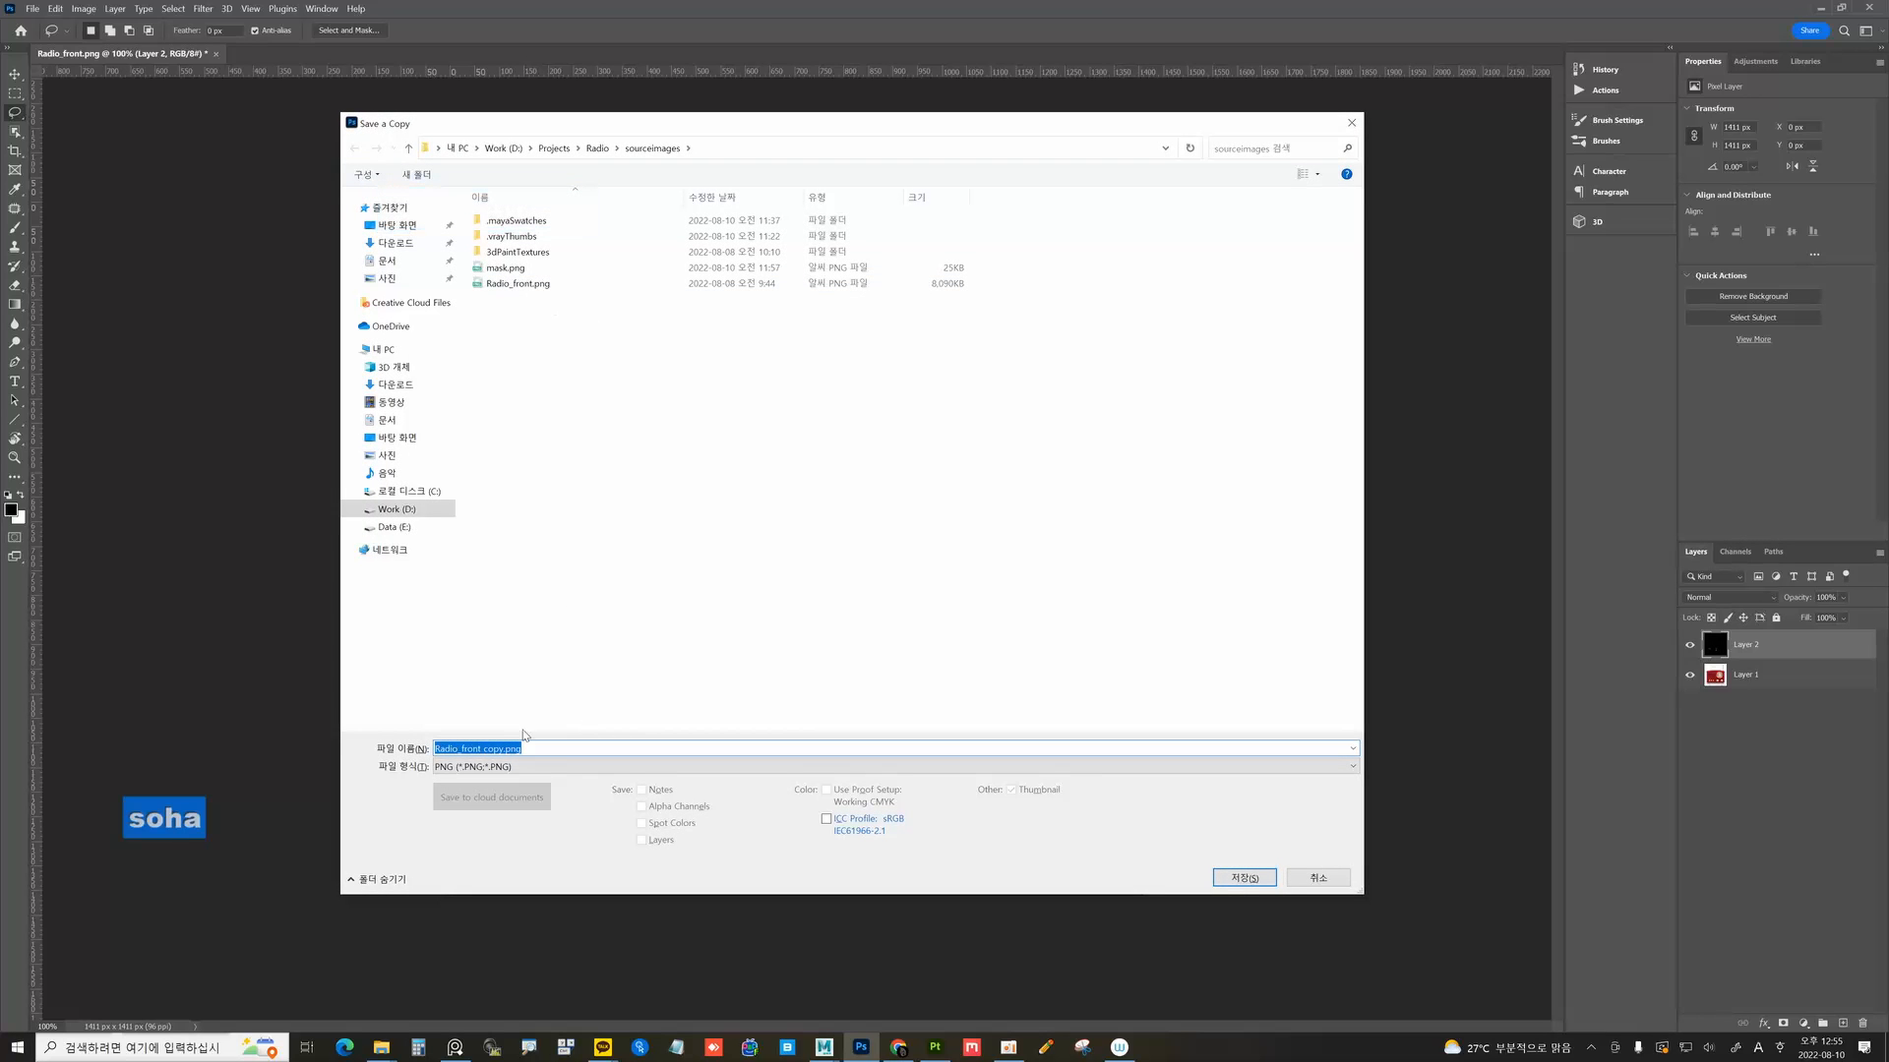
{"action": "type", "text": "tex"}
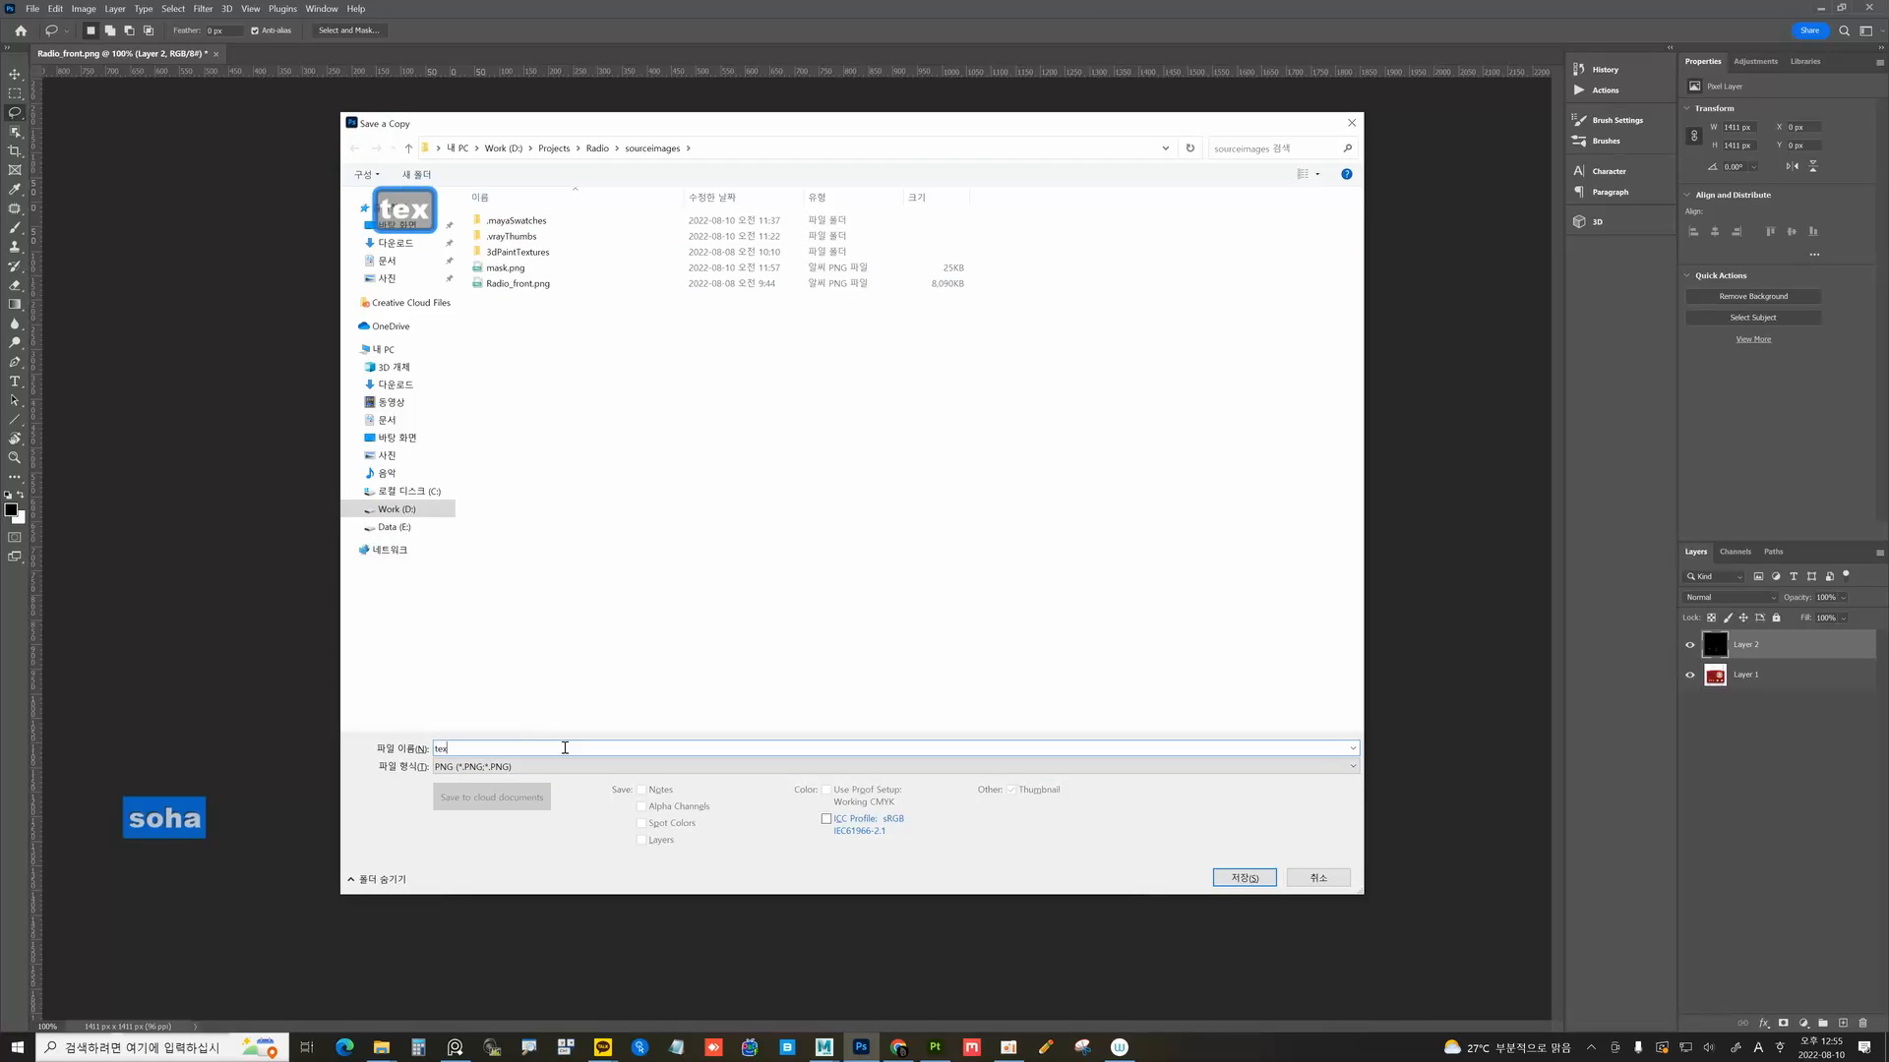
{"action": "type", "text": "t_mask"}
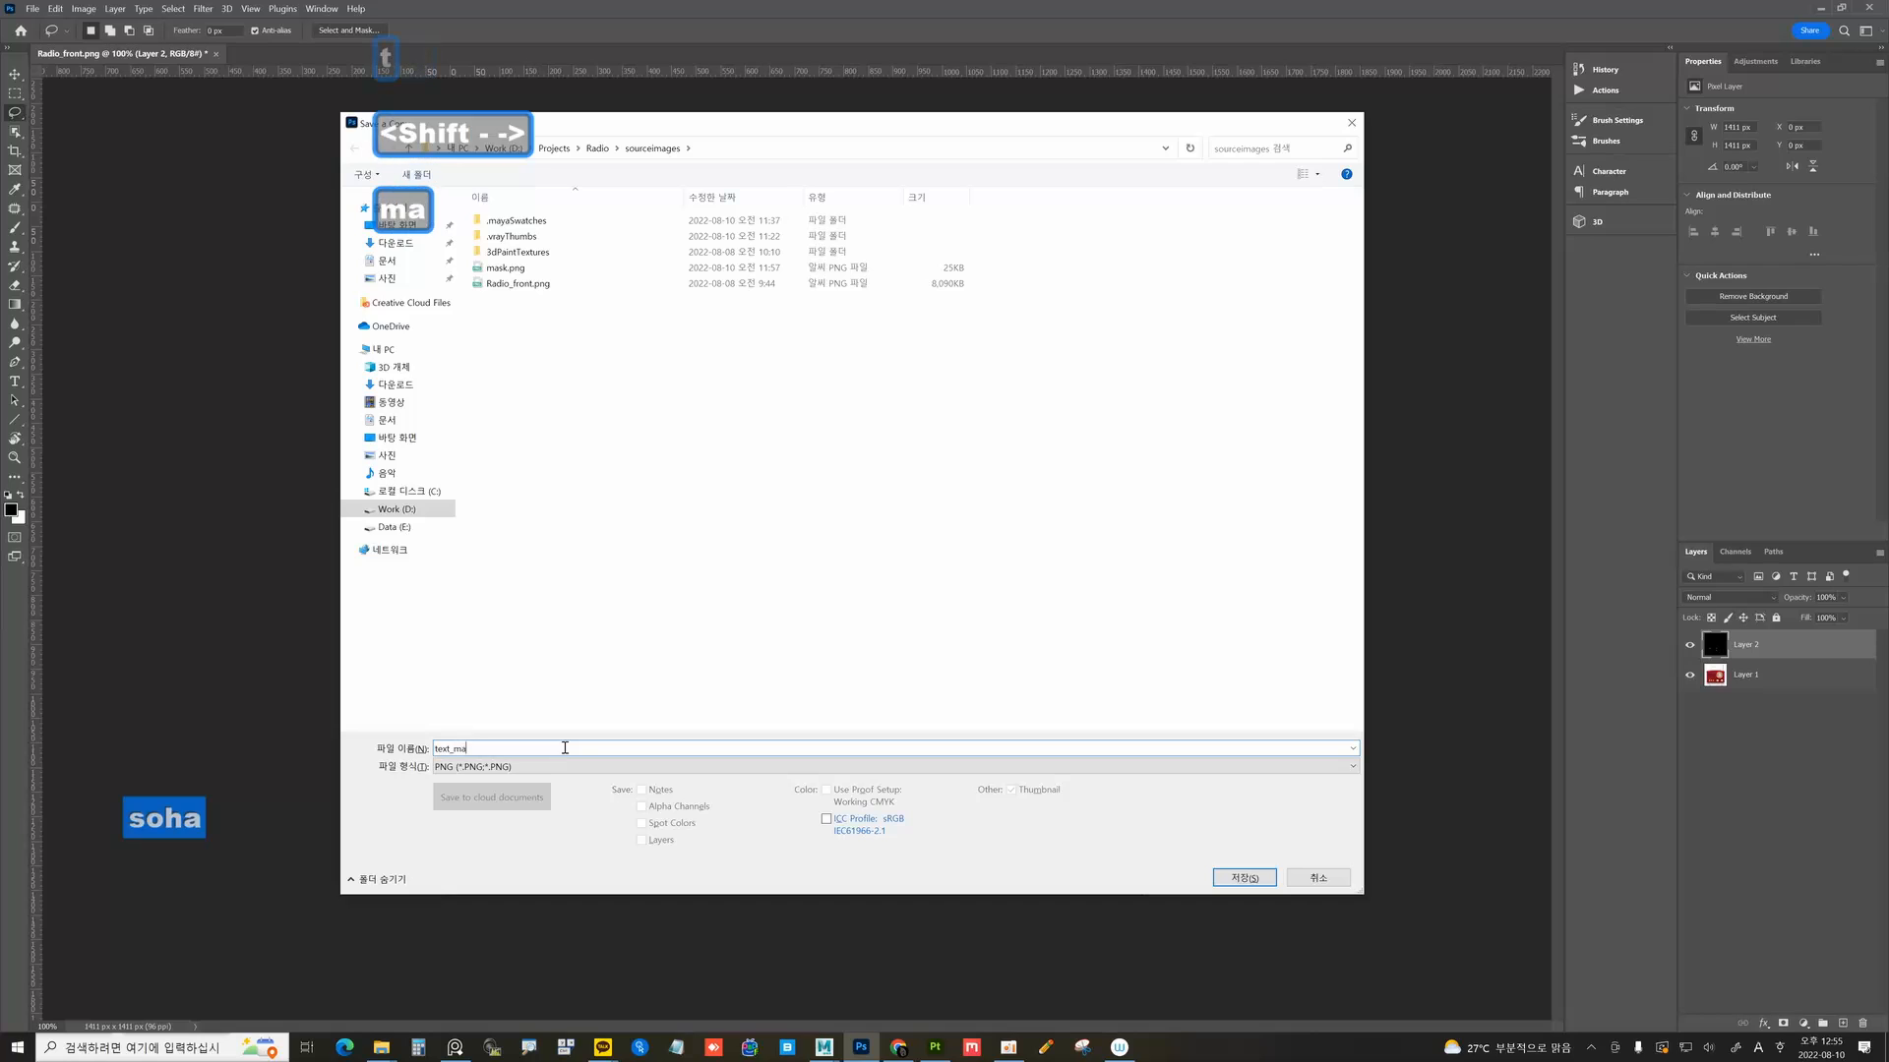
{"action": "left_click", "coordinate": [1246, 877]}
{"action": "left_click", "coordinate": [1043, 324]}
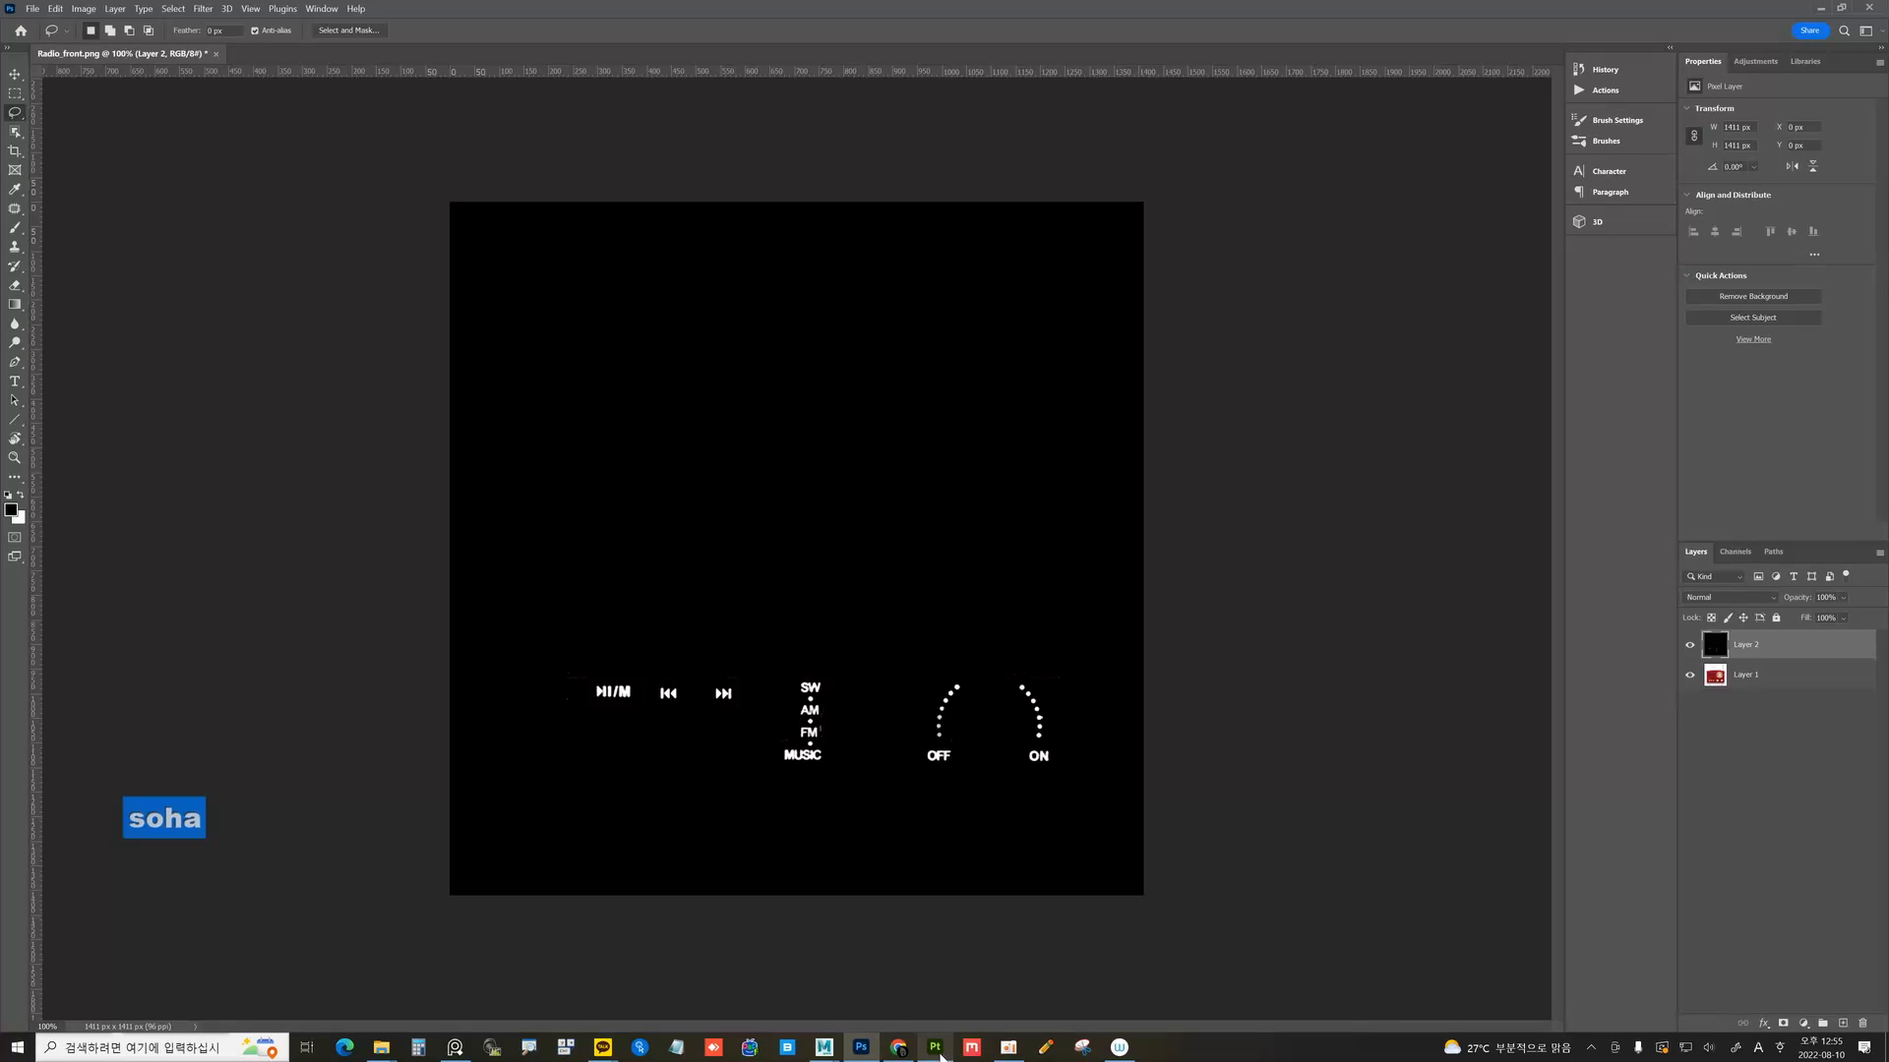
Switch to Maya and connect a new File texture to the mask of VRayDecal1.
{"action": "mouse_move", "coordinate": [825, 1046]}
{"action": "left_click", "coordinate": [809, 986]}
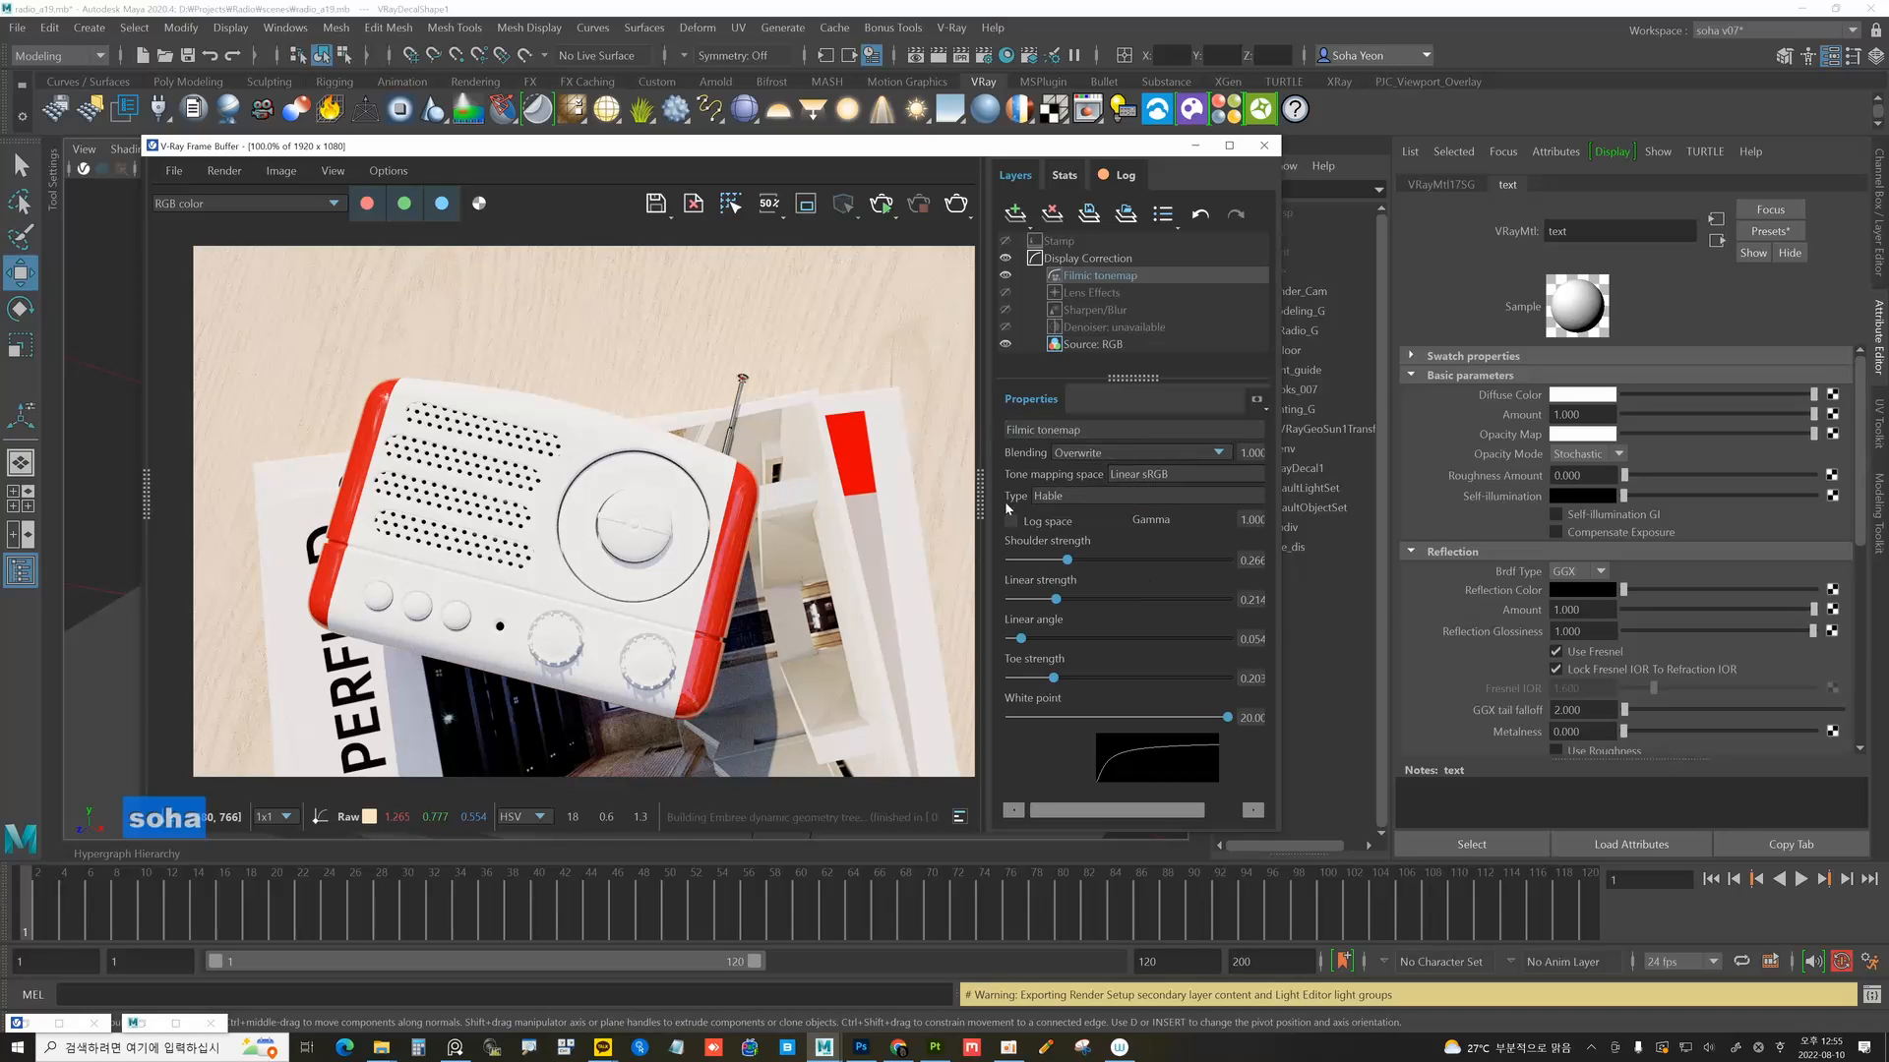
{"action": "left_click_drag", "start_coordinate": [981, 498], "coordinate": [954, 460]}
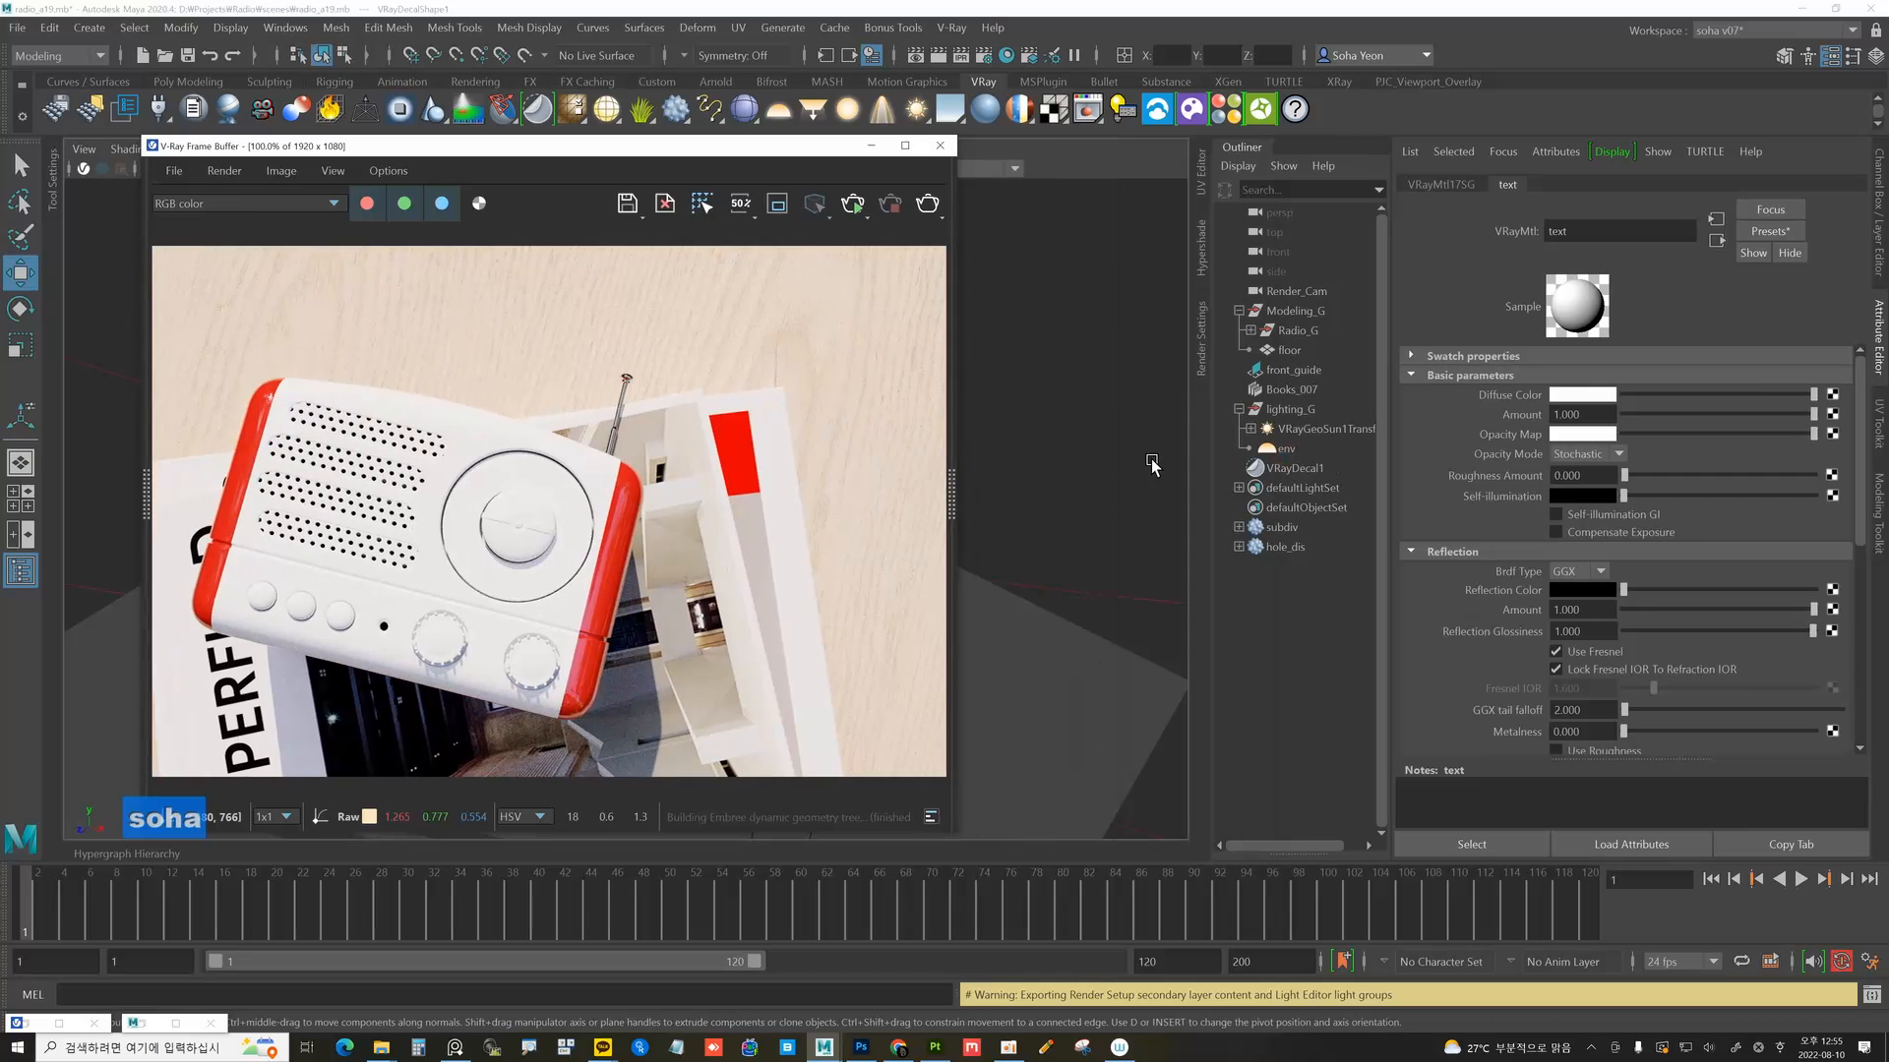
{"action": "left_click", "coordinate": [1288, 470]}
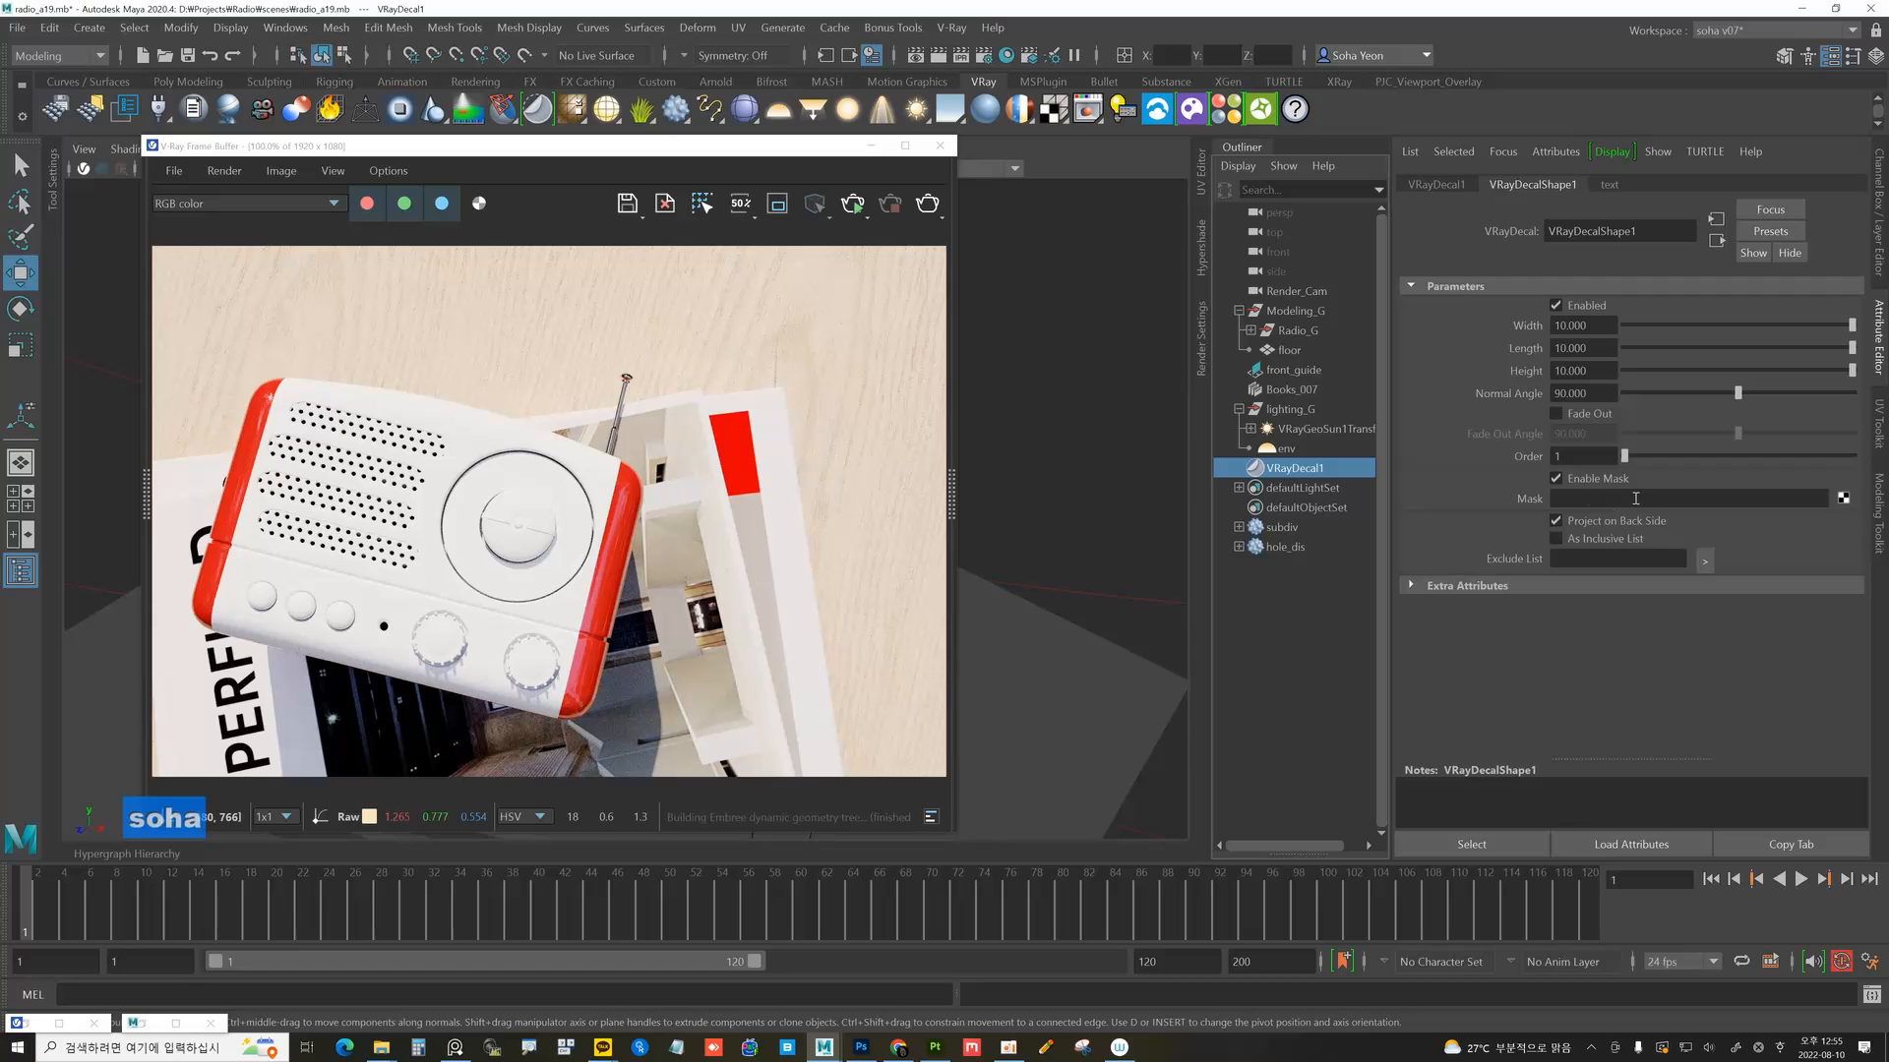
{"action": "left_click", "coordinate": [1842, 500]}
{"action": "left_click", "coordinate": [966, 556]}
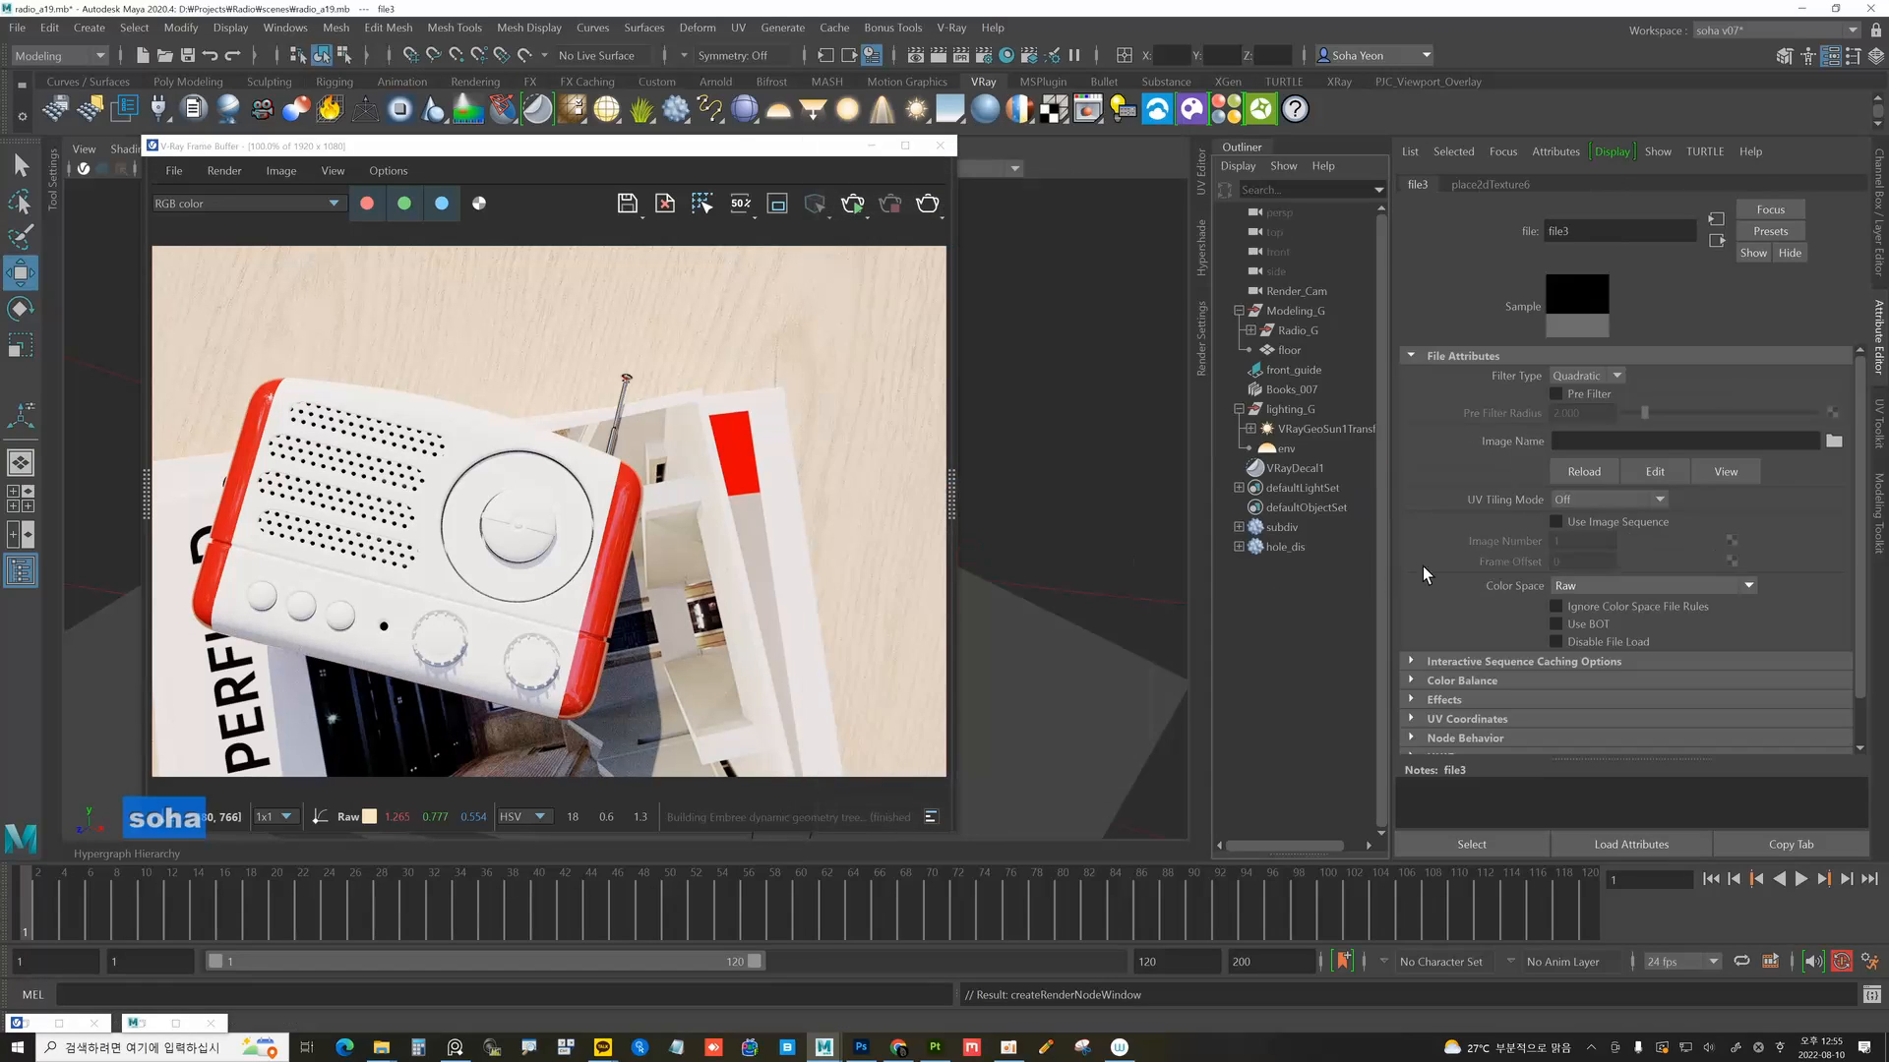
Load text_mask.png into the decal mask's File texture and start the interactive render.
{"action": "left_click", "coordinate": [1834, 442]}
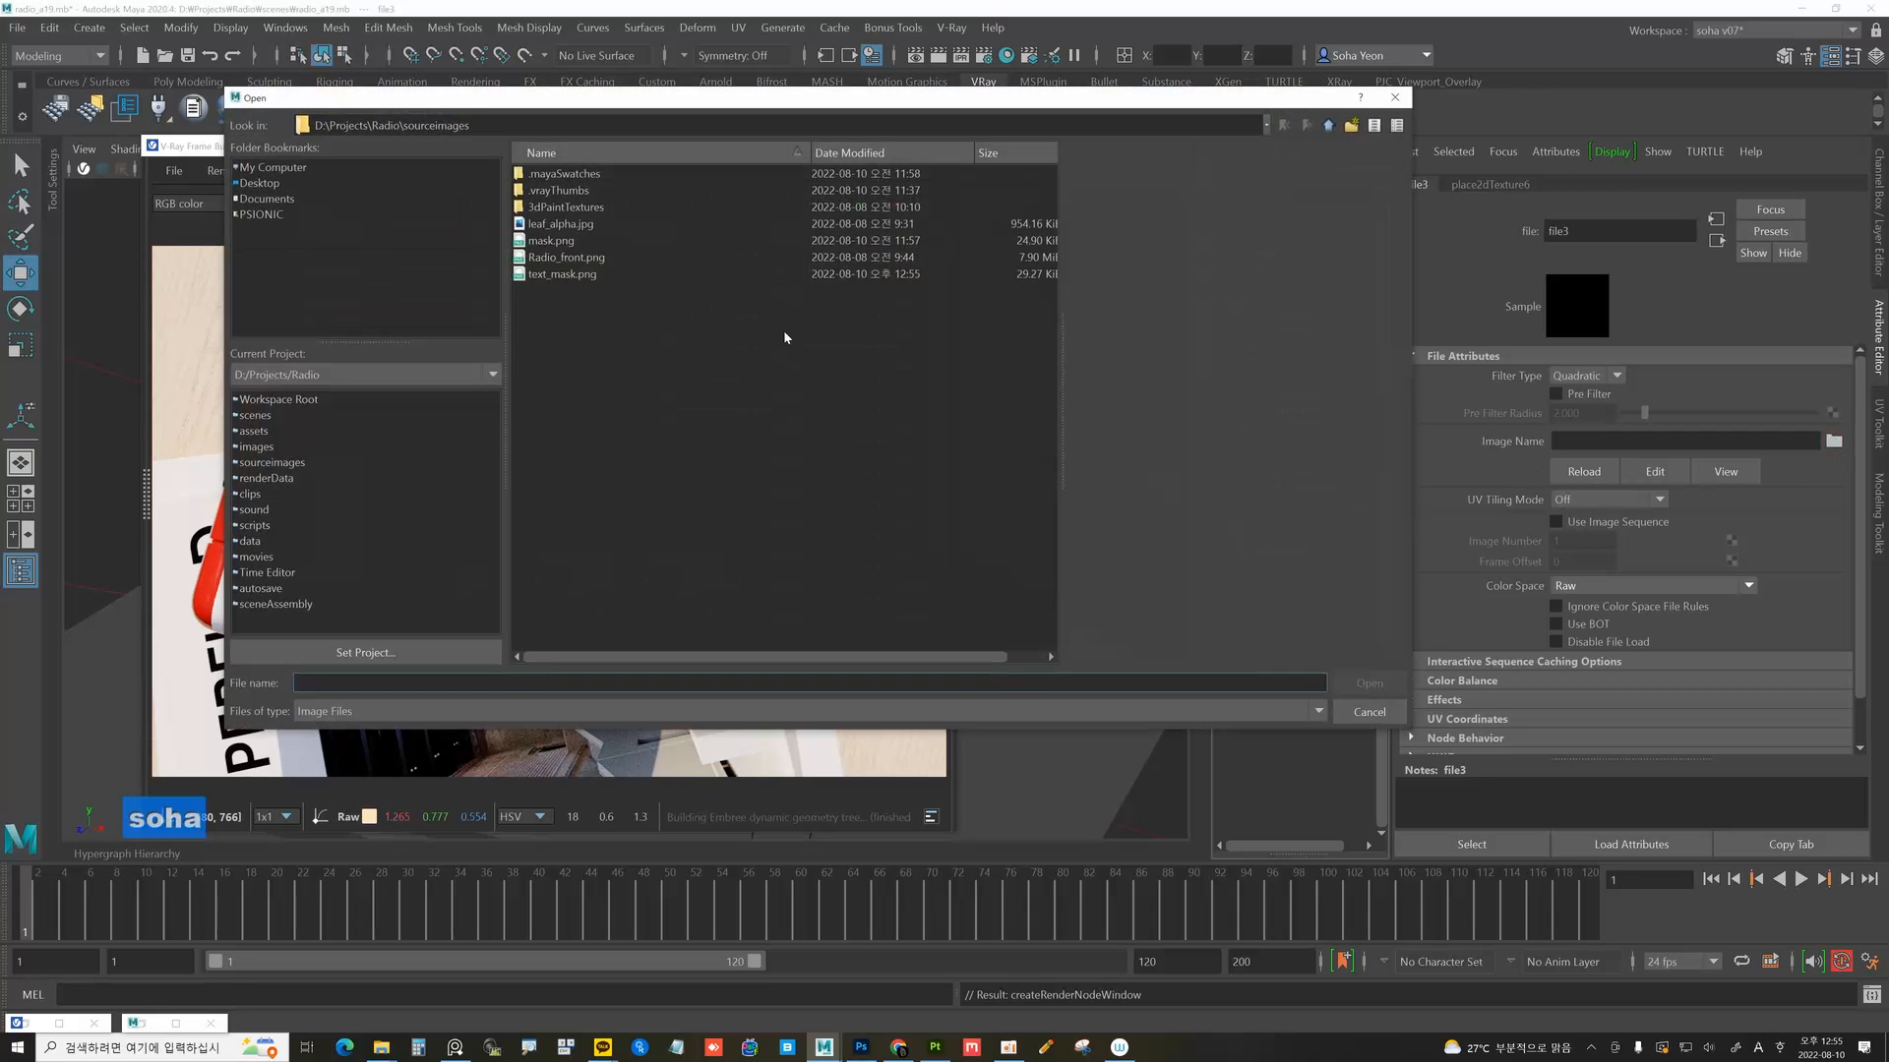
{"action": "left_click", "coordinate": [568, 275]}
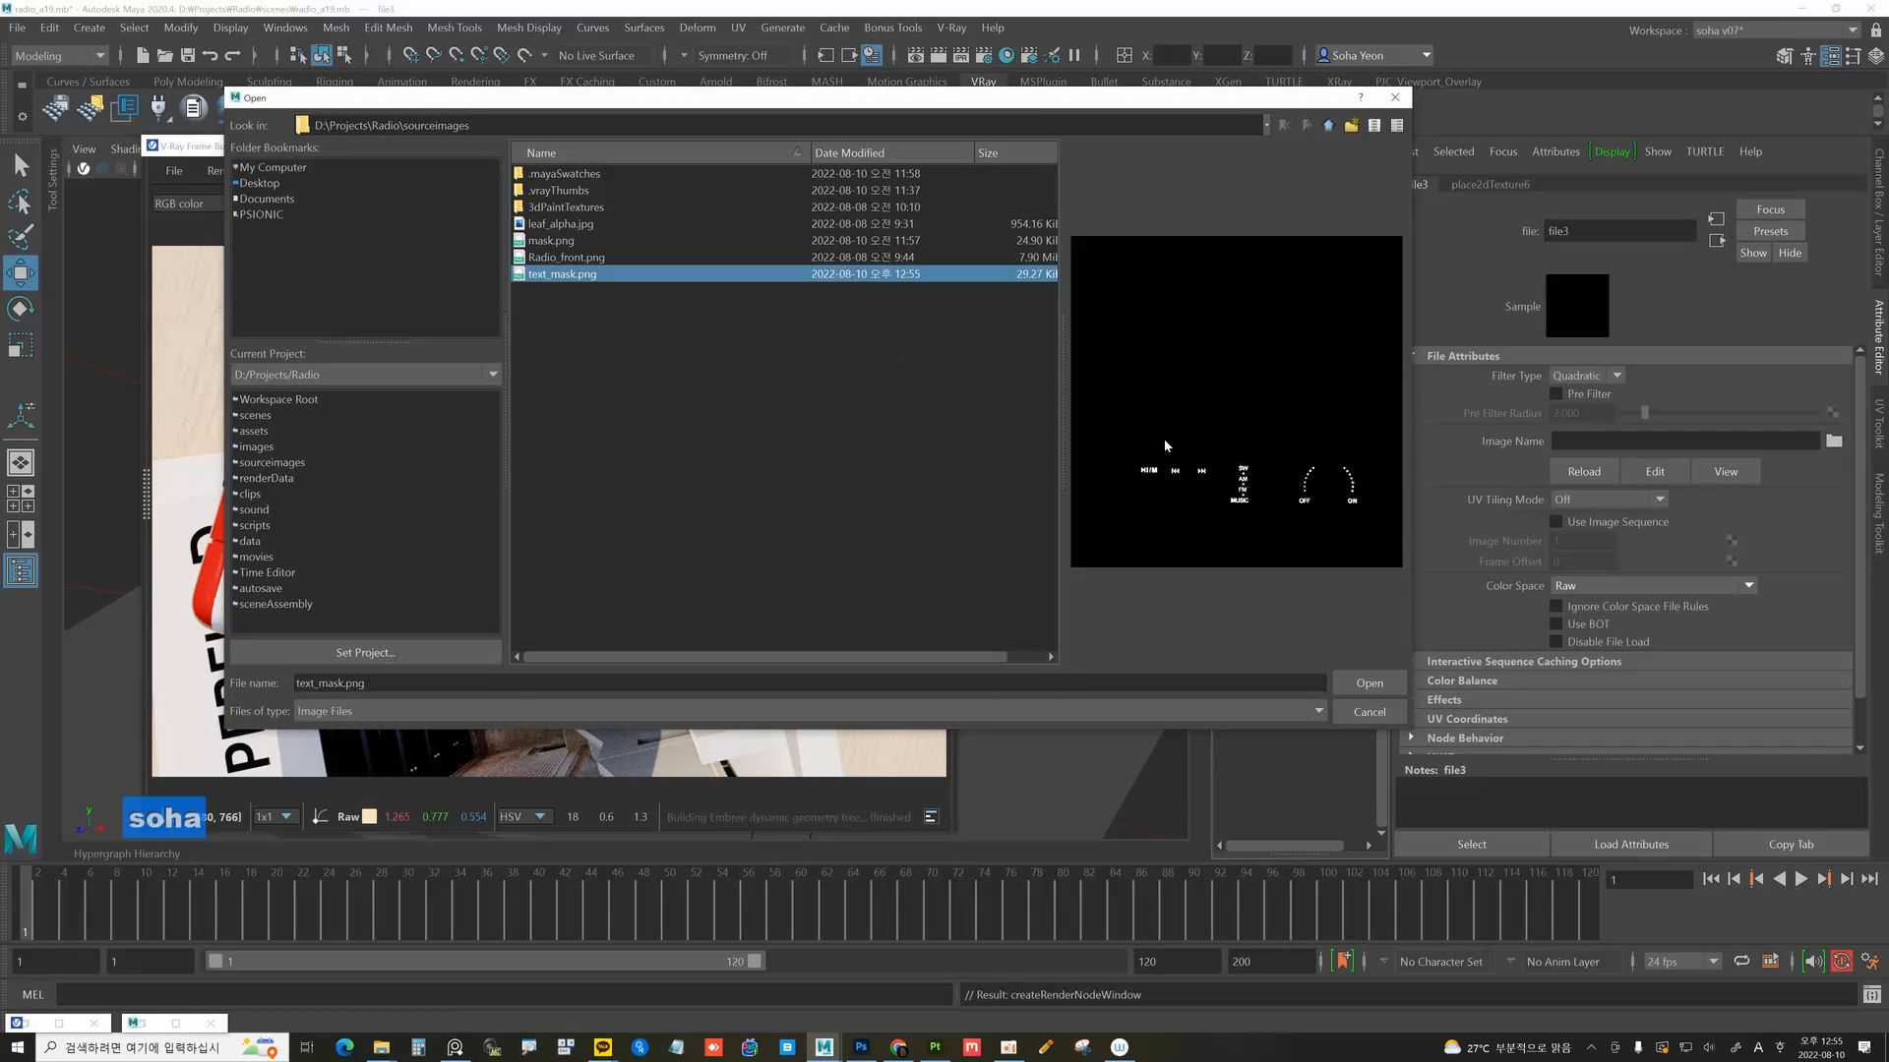
{"action": "left_click", "coordinate": [1369, 683]}
{"action": "left_click", "coordinate": [889, 203]}
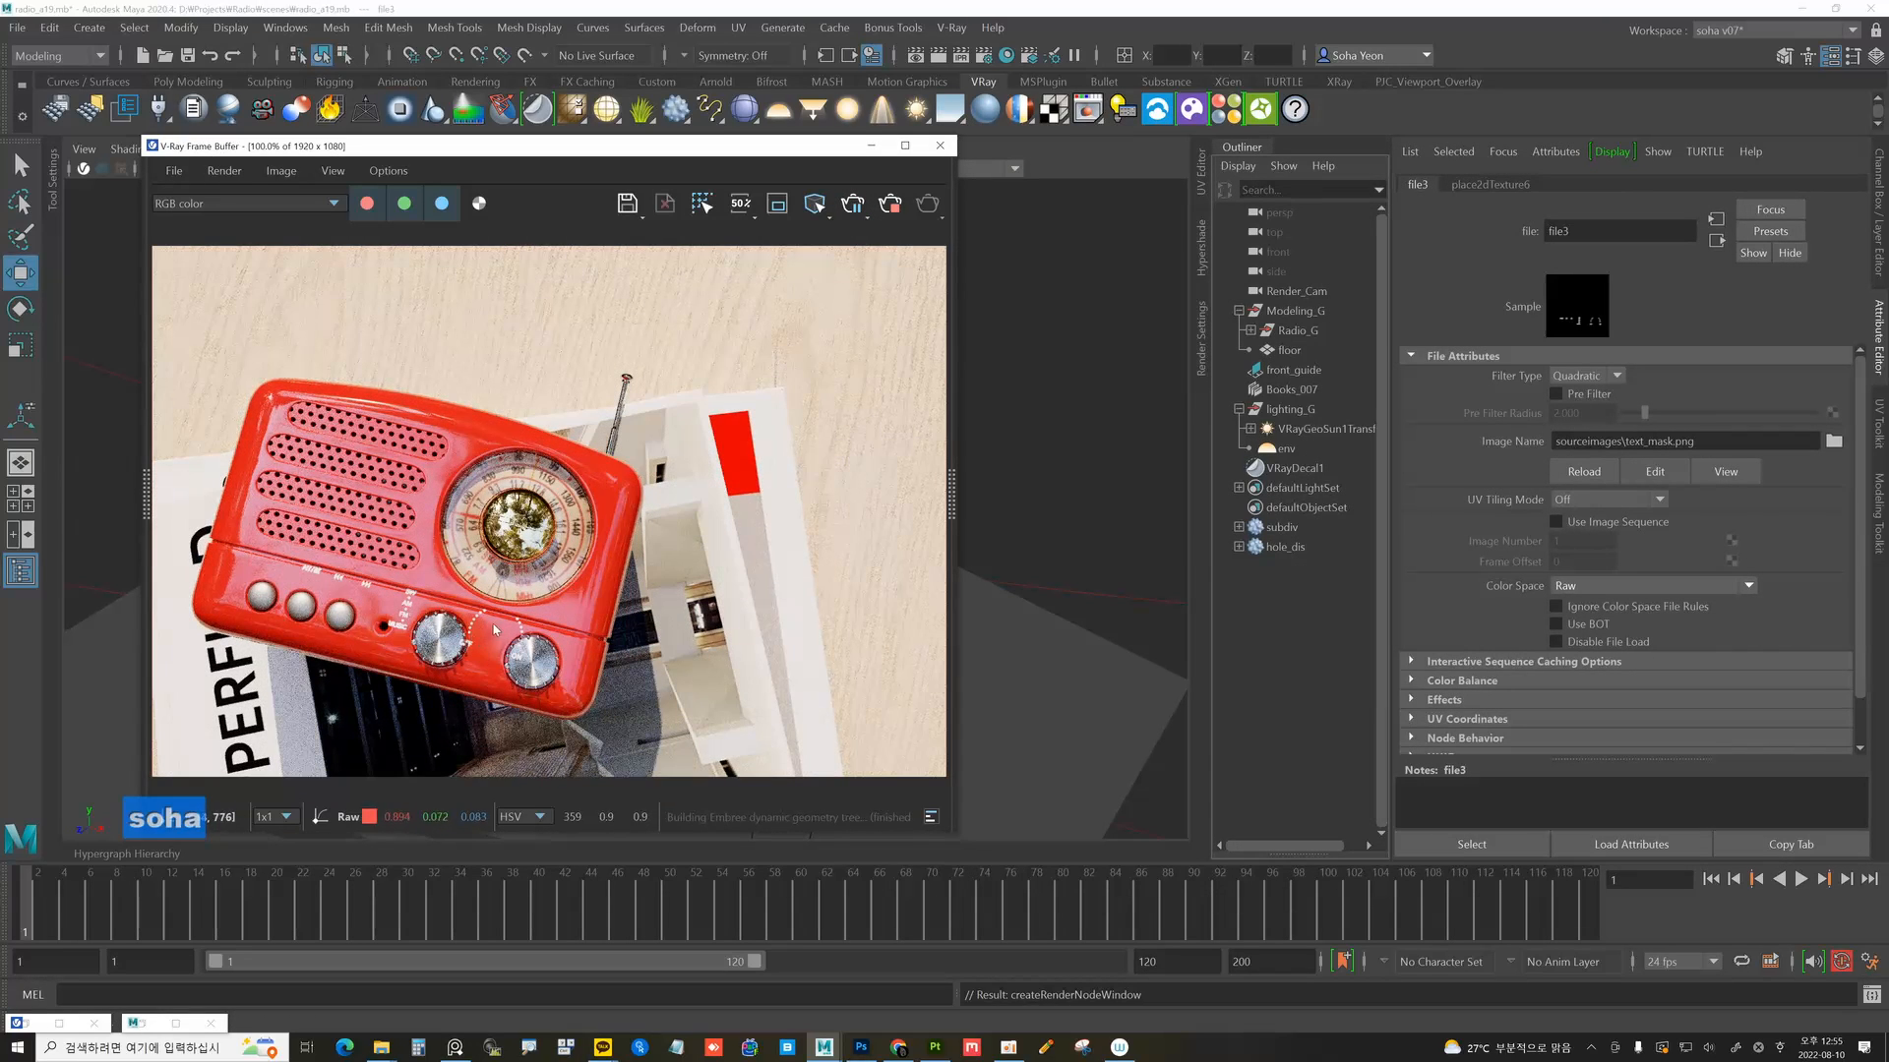
Select the decal beside the live render and move it along its depth axis to line the labels up with the radio's controls.
{"action": "left_click_drag", "start_coordinate": [640, 161], "coordinate": [1252, 152]}
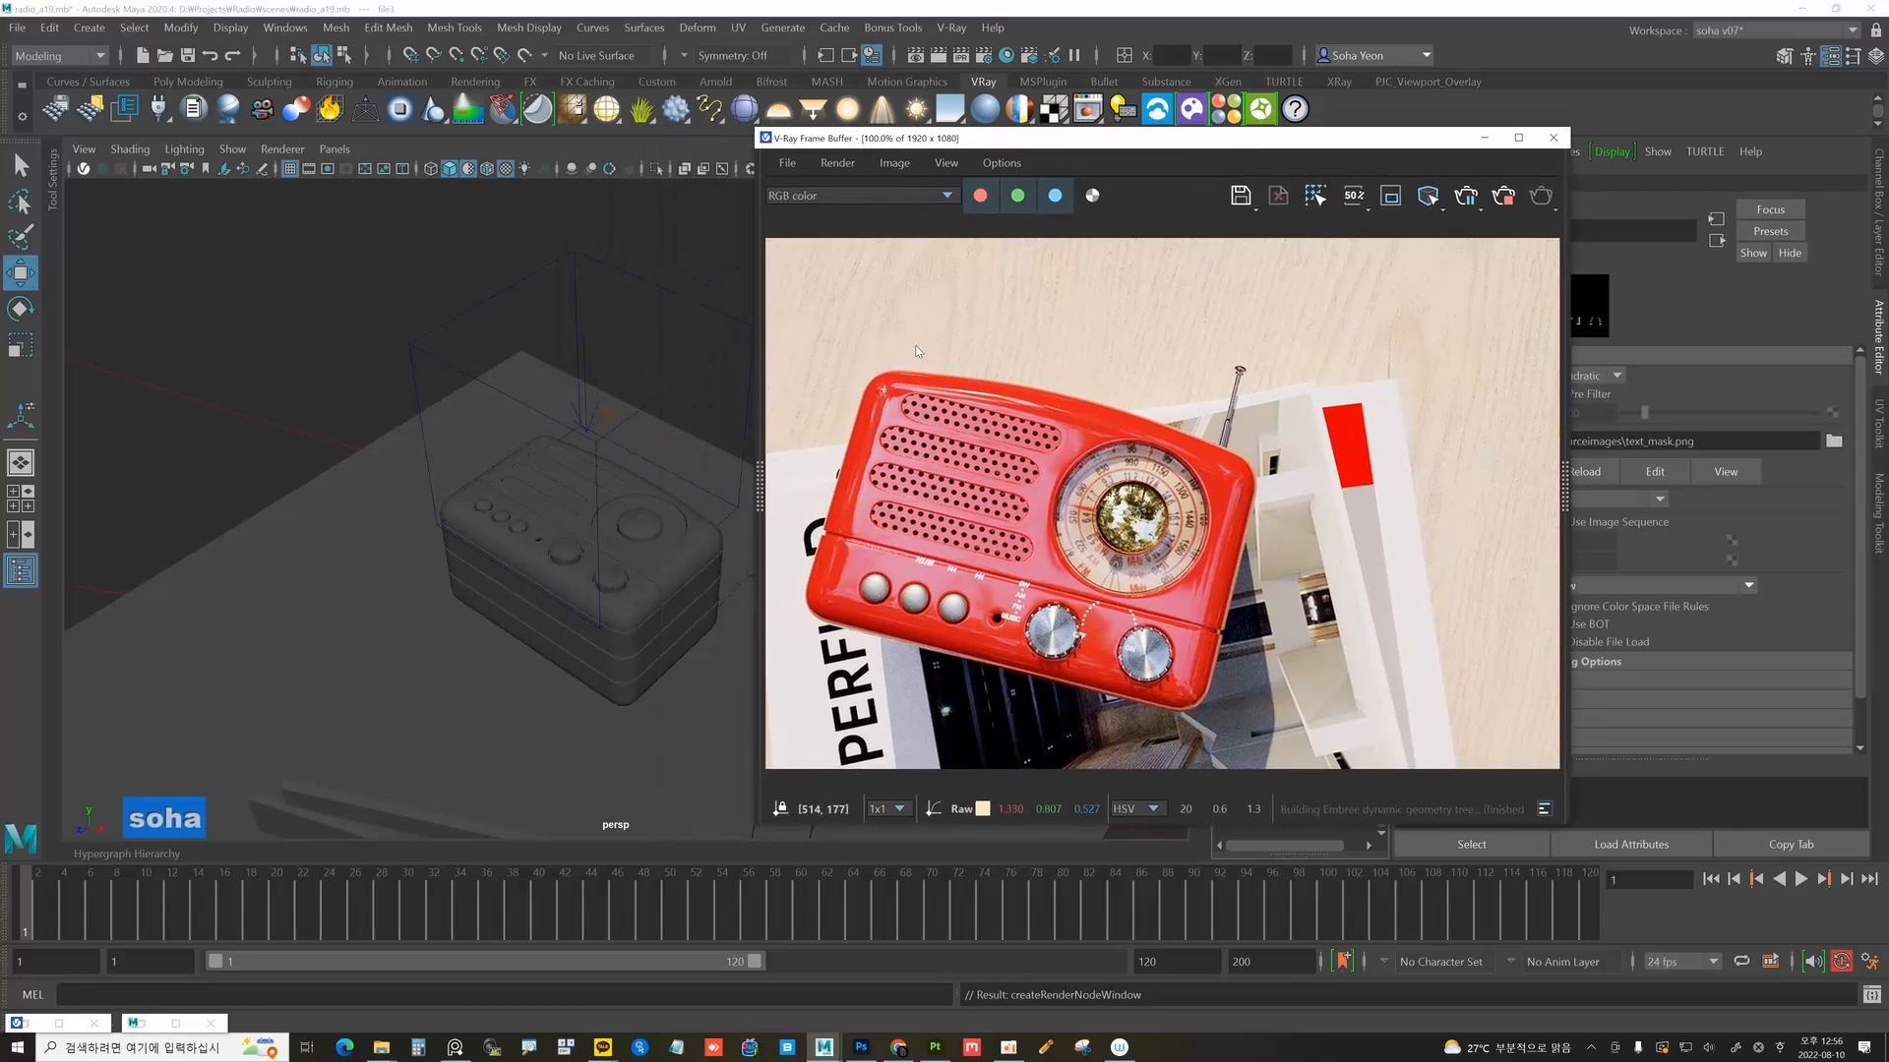
{"action": "left_click", "coordinate": [533, 405]}
{"action": "left_click", "coordinate": [533, 407]}
{"action": "middle_click_drag", "start_coordinate": [605, 443], "coordinate": [544, 444], "text": "alt"}
{"action": "left_click_drag", "start_coordinate": [467, 571], "coordinate": [605, 585]}
{"action": "key", "text": "r"}
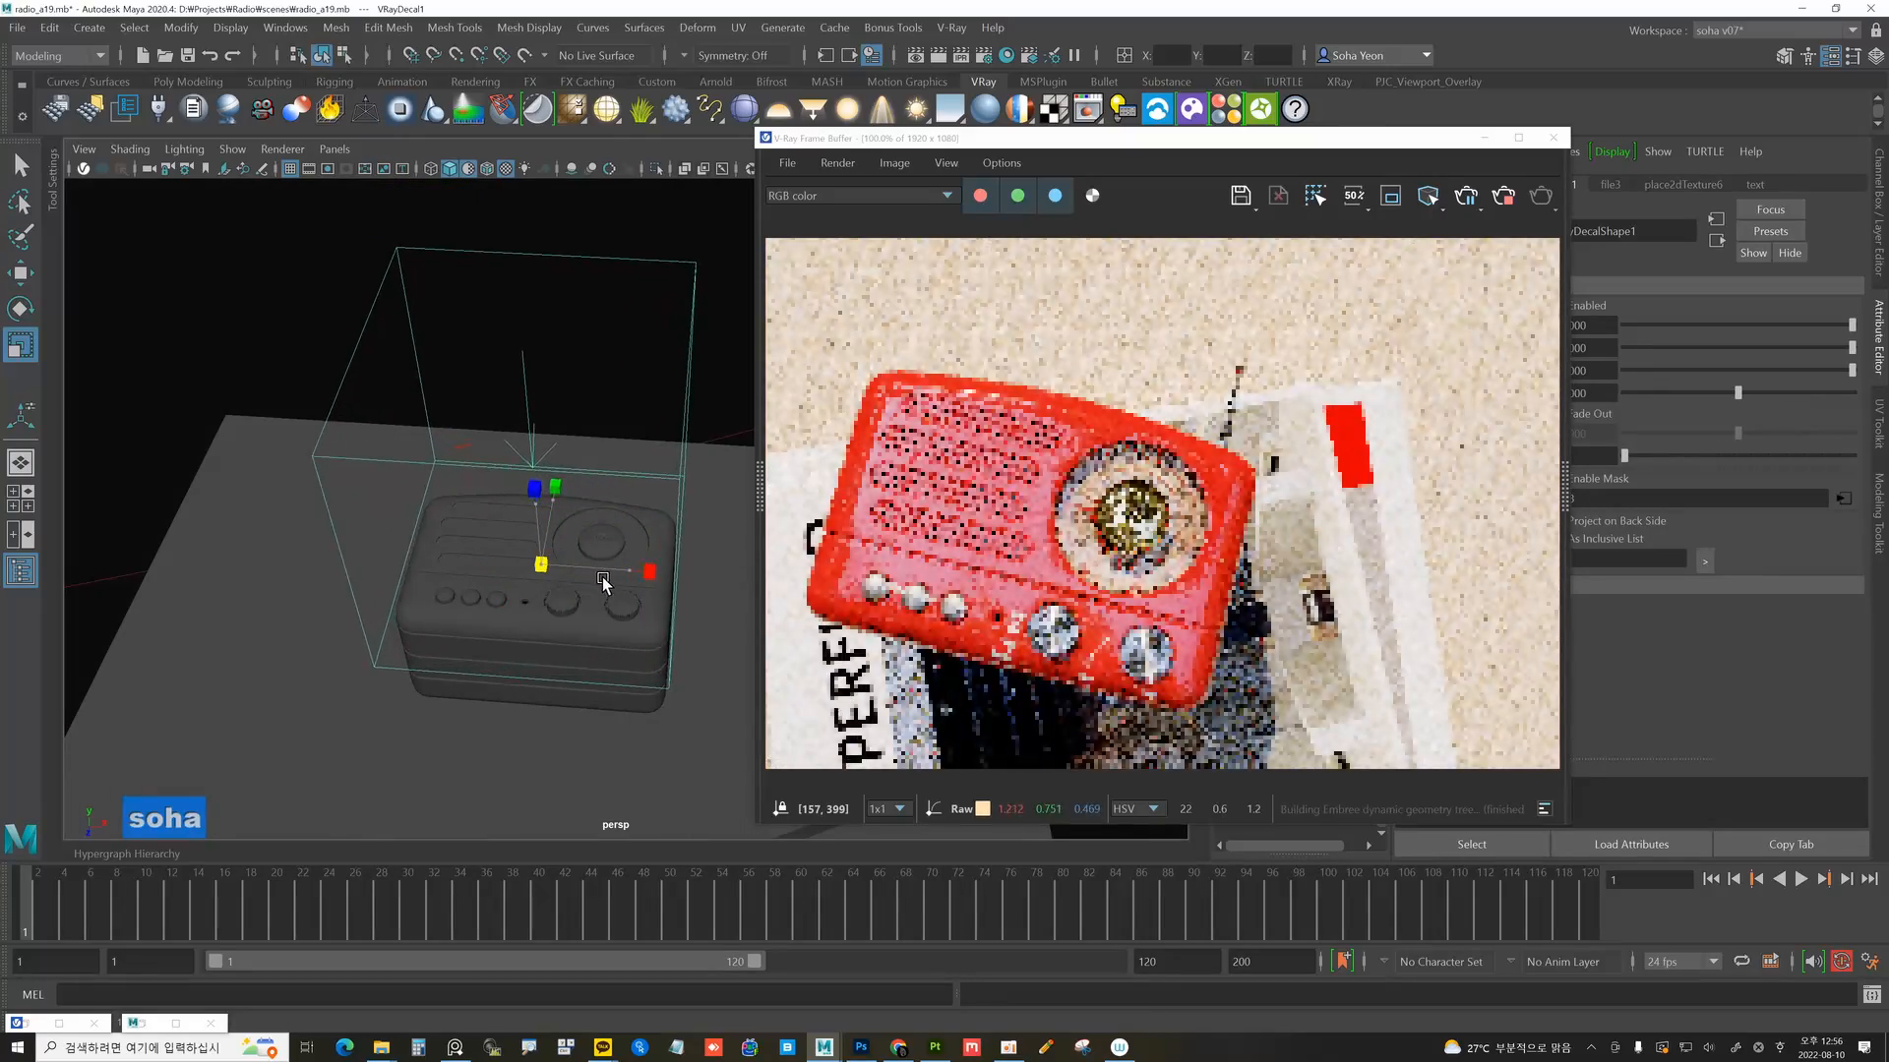
{"action": "key", "text": "w"}
{"action": "left_click_drag", "start_coordinate": [522, 642], "coordinate": [532, 637]}
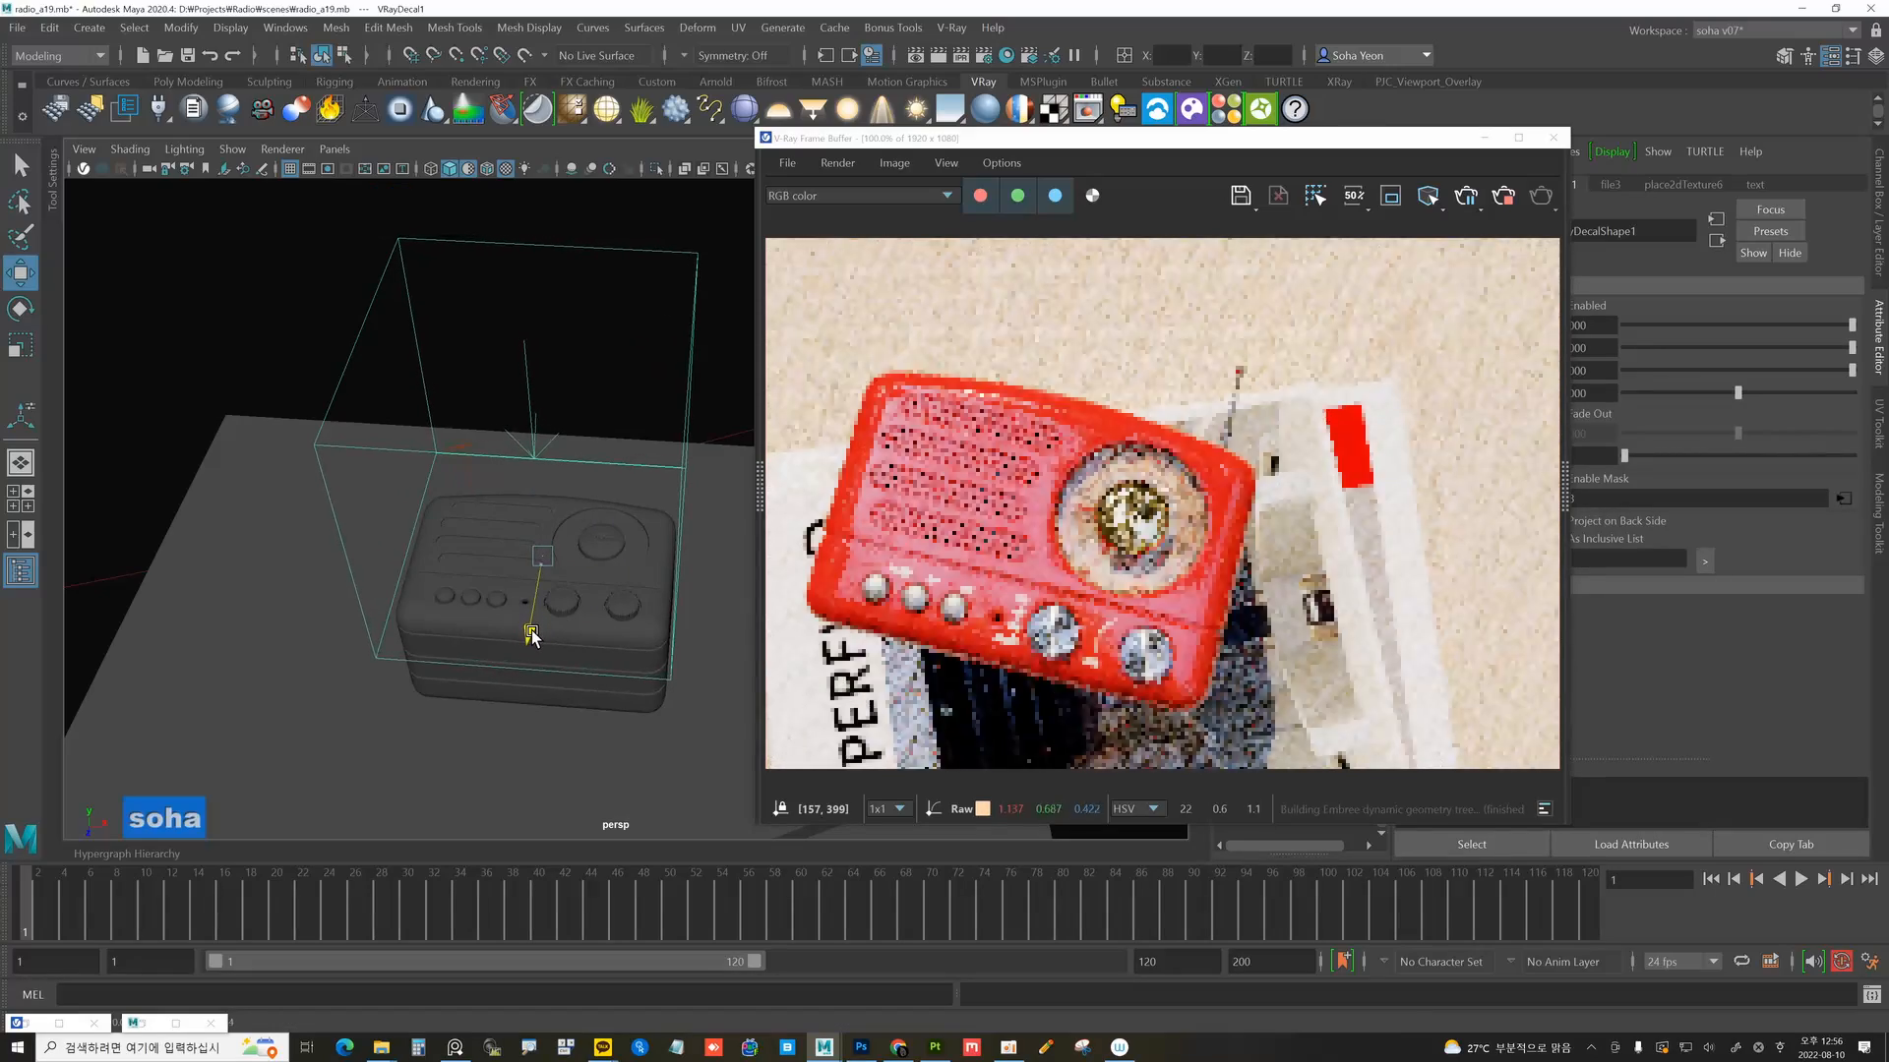
Shift the decal slightly in depth and scale it up uniformly so the label spacing fits the buttons and knobs.
{"action": "key", "text": "r"}
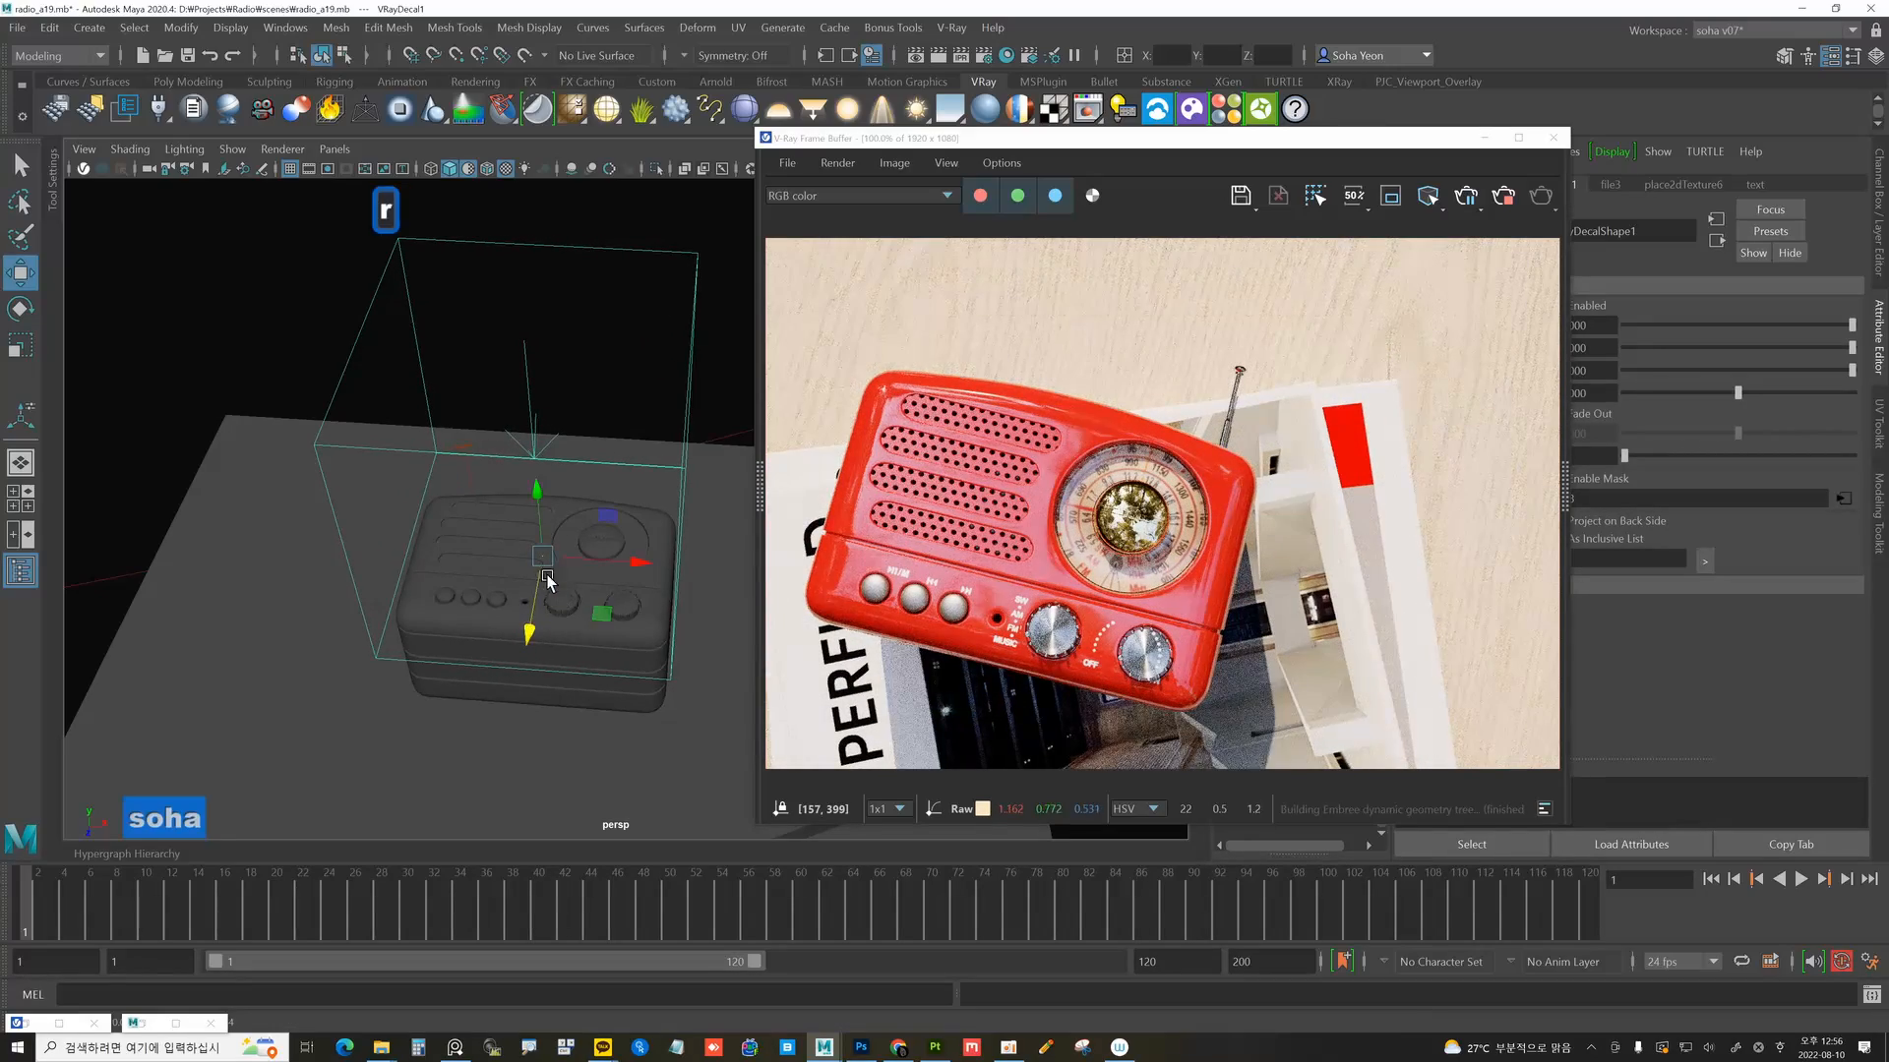
{"action": "left_click_drag", "start_coordinate": [541, 557], "coordinate": [520, 631]}
{"action": "key", "text": "w"}
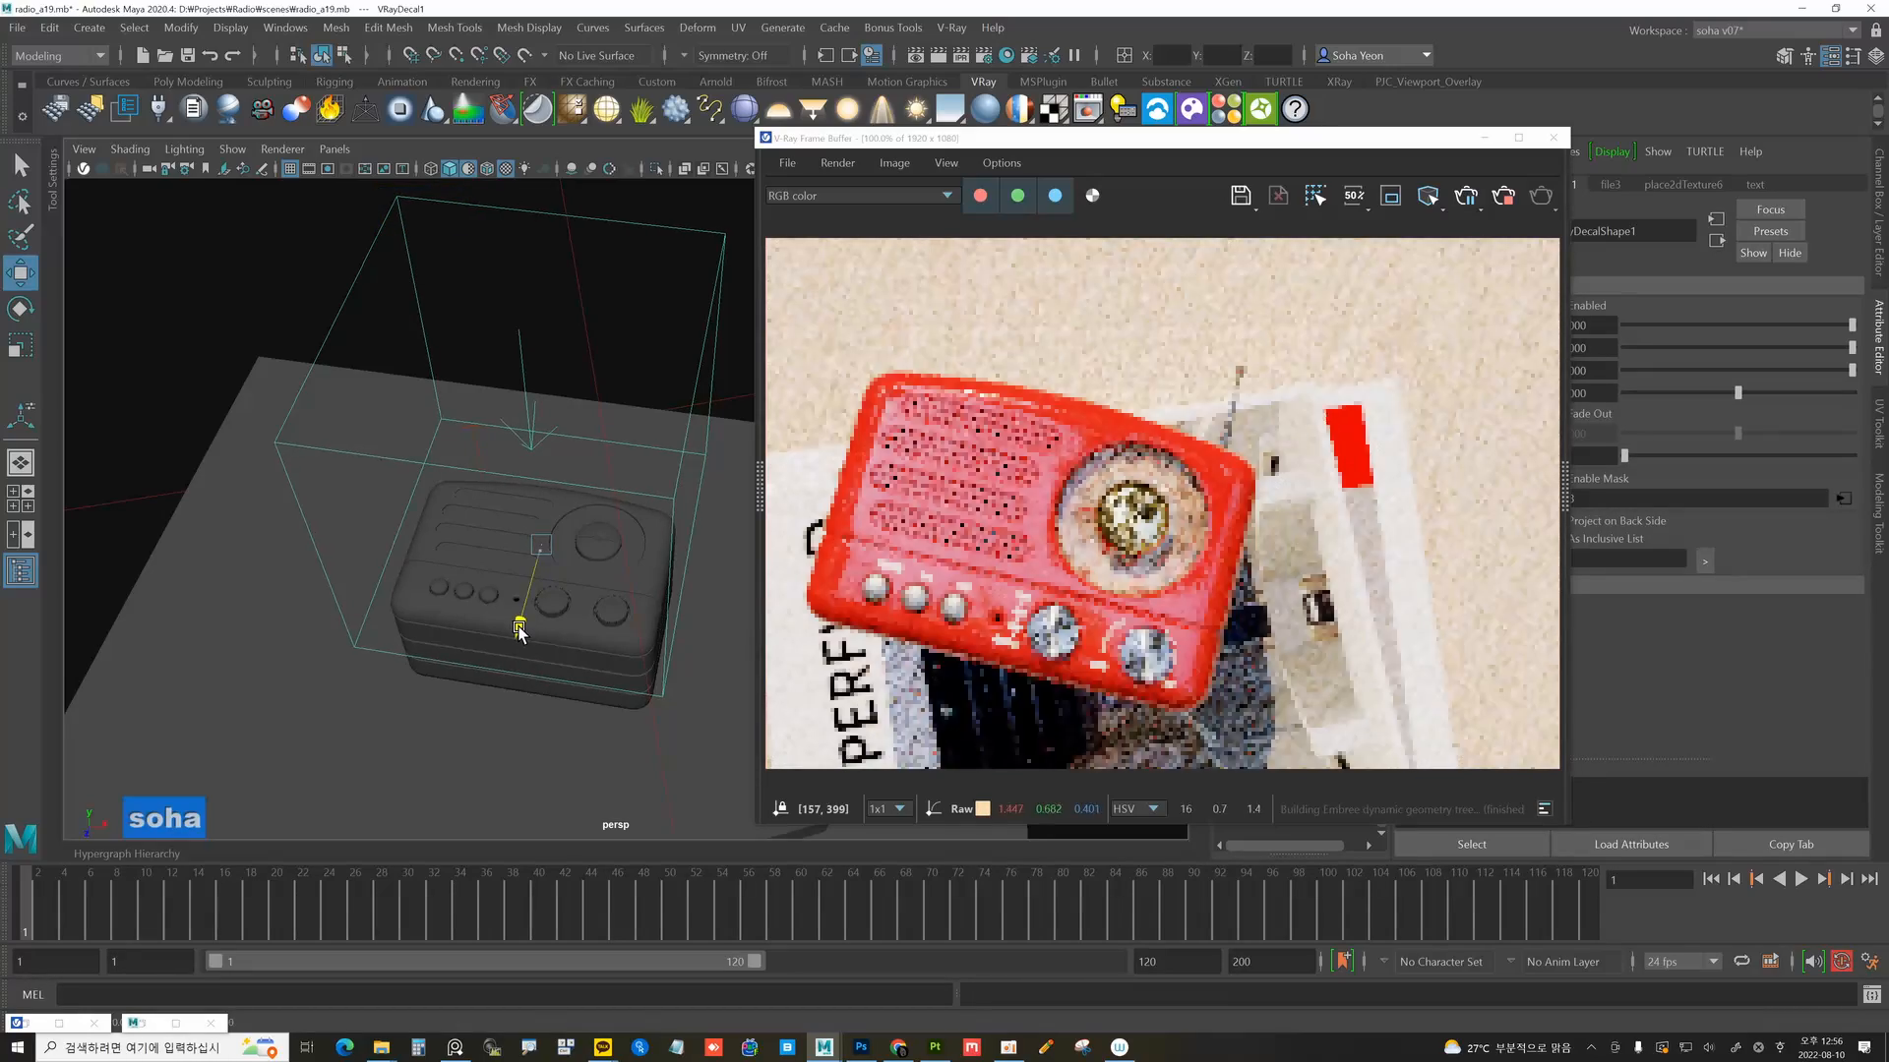
{"action": "key", "text": "r"}
{"action": "left_click_drag", "start_coordinate": [541, 553], "coordinate": [550, 559]}
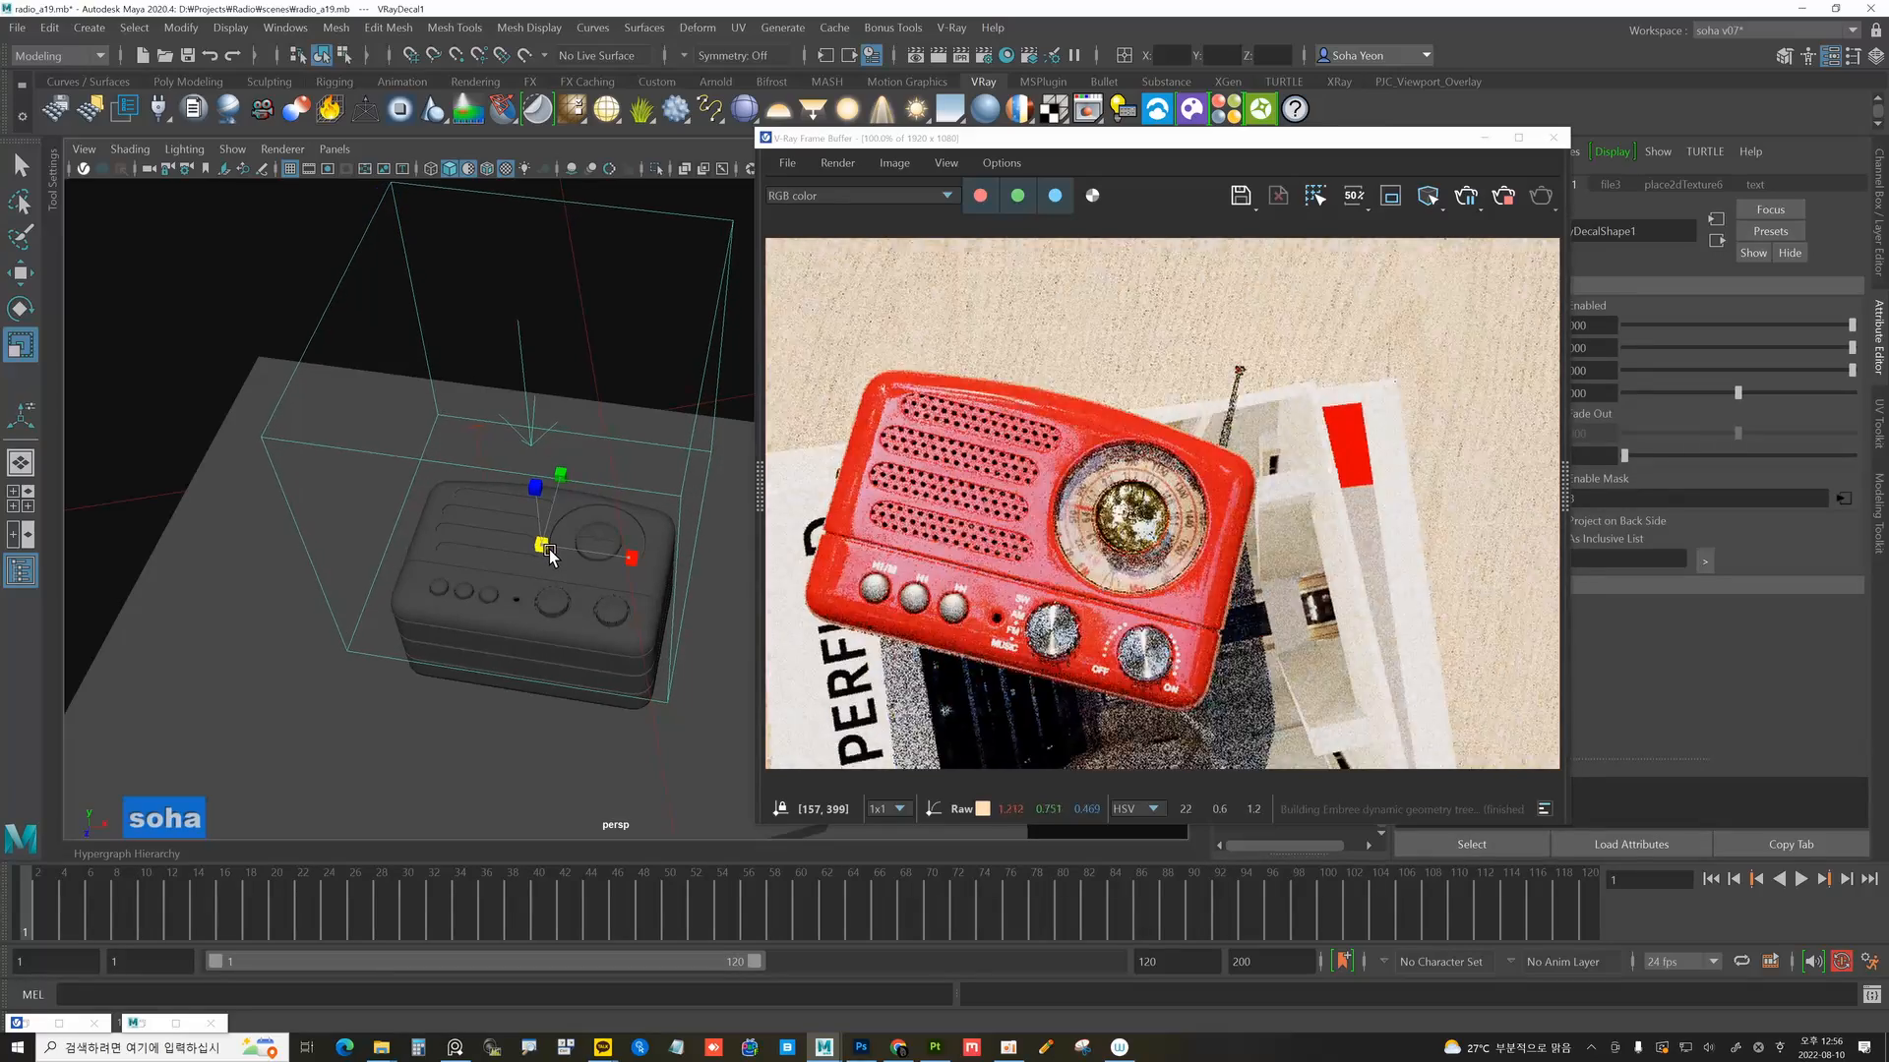
Fine-tune the decal's sideways and depth position and enlarge it slightly to centre the dots around the volume knob.
{"action": "key", "text": "w"}
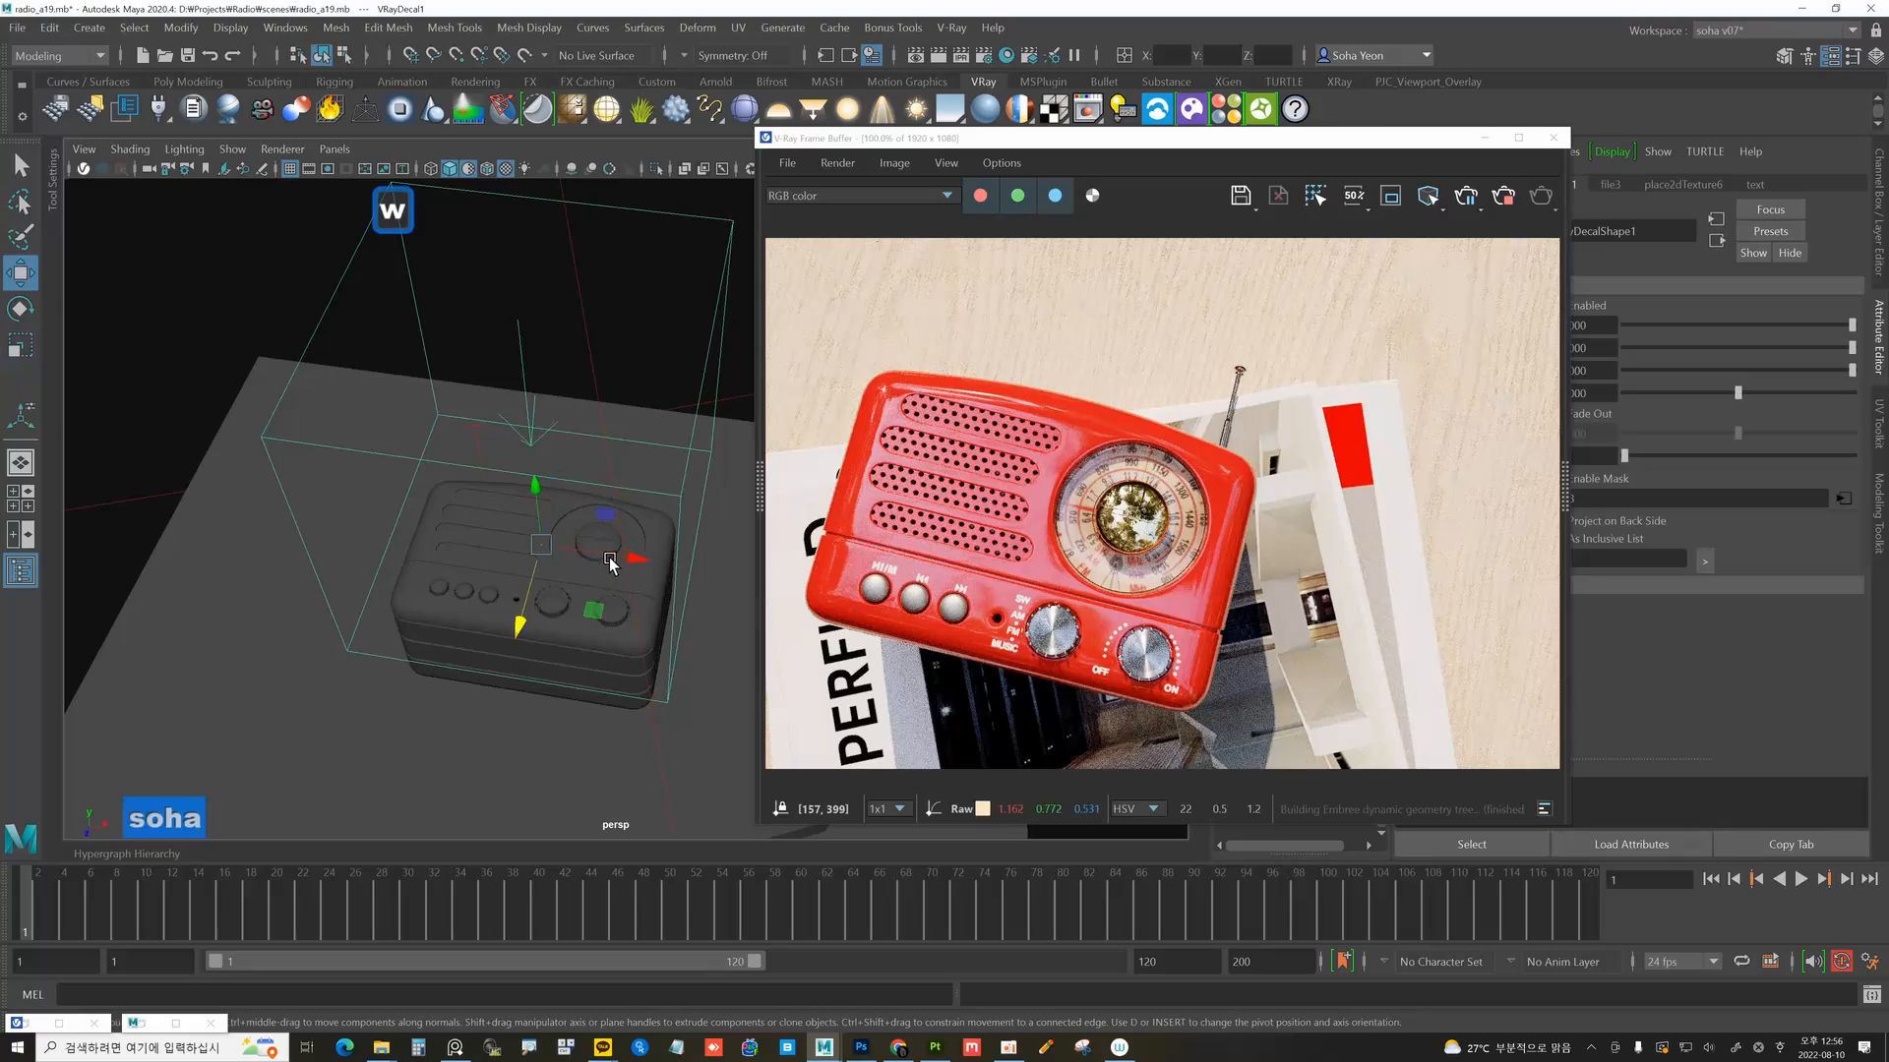
{"action": "left_click_drag", "start_coordinate": [625, 556], "coordinate": [623, 561]}
{"action": "left_click_drag", "start_coordinate": [518, 628], "coordinate": [519, 625]}
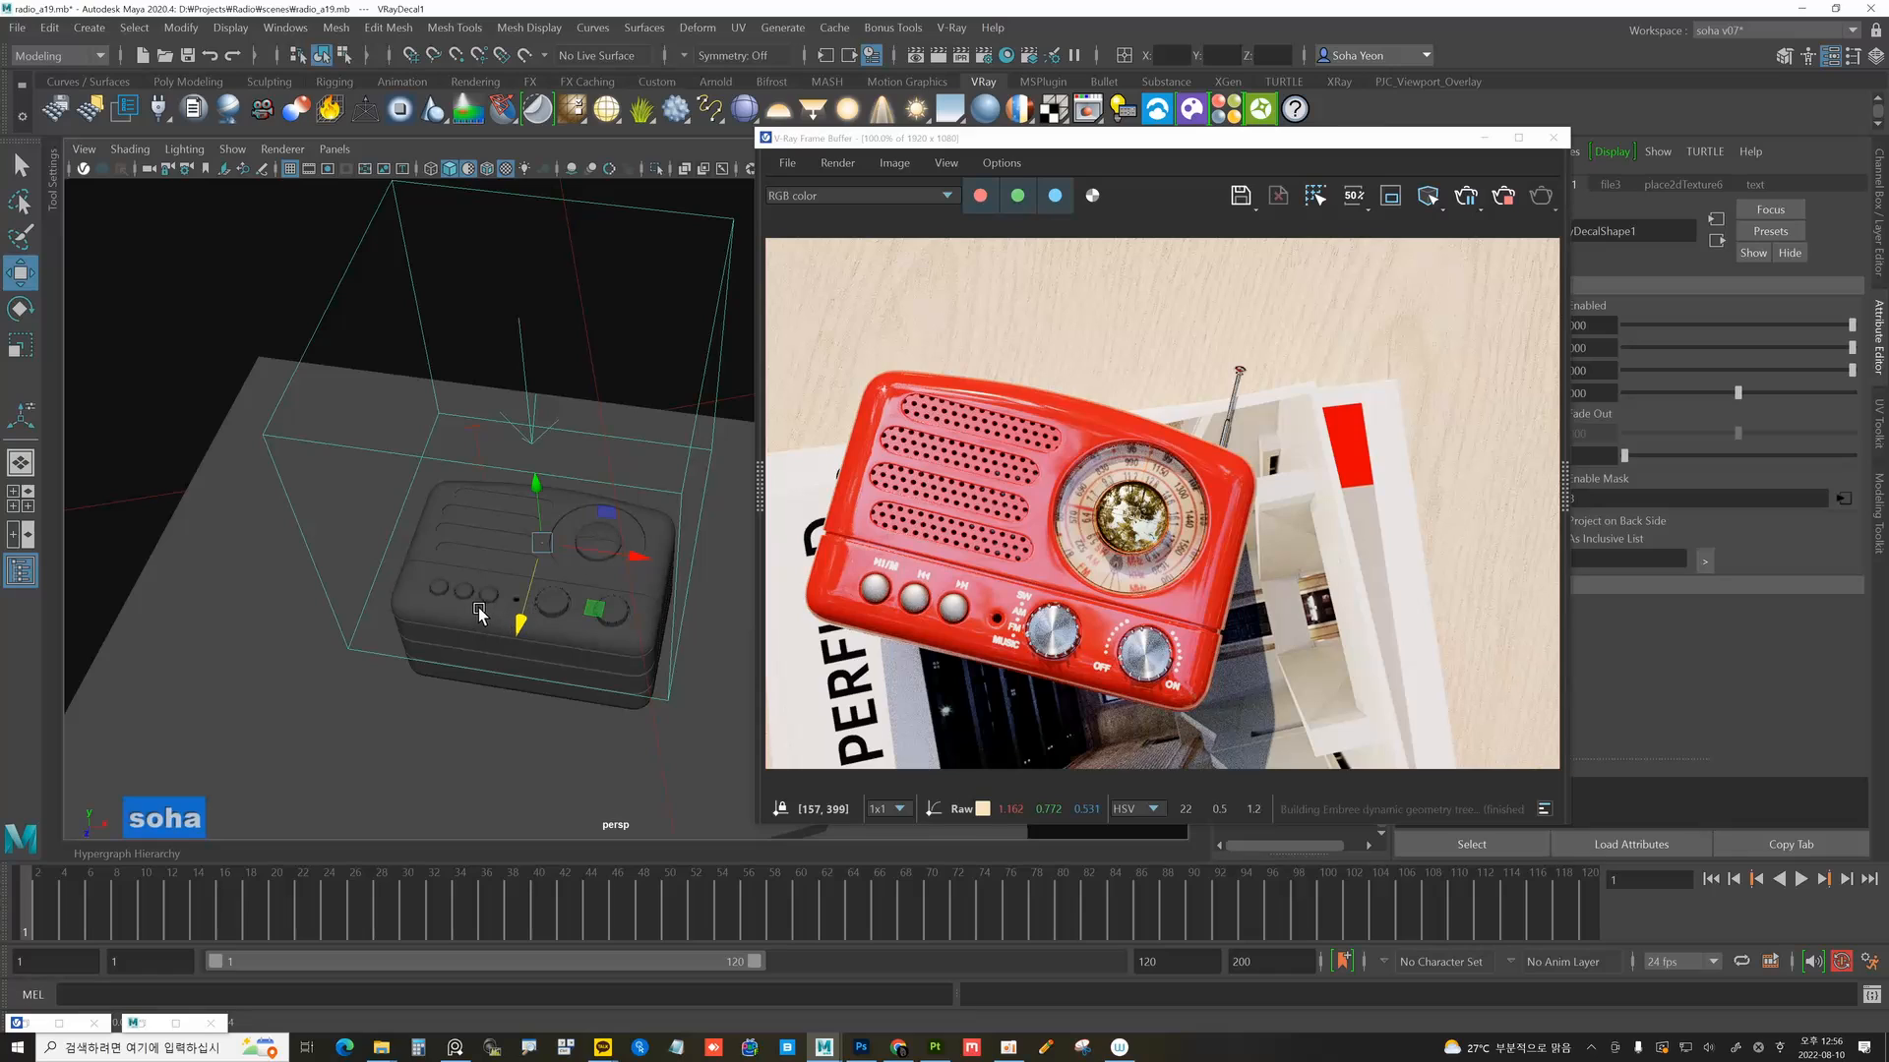
{"action": "key", "text": "r"}
{"action": "left_click_drag", "start_coordinate": [540, 547], "coordinate": [547, 552]}
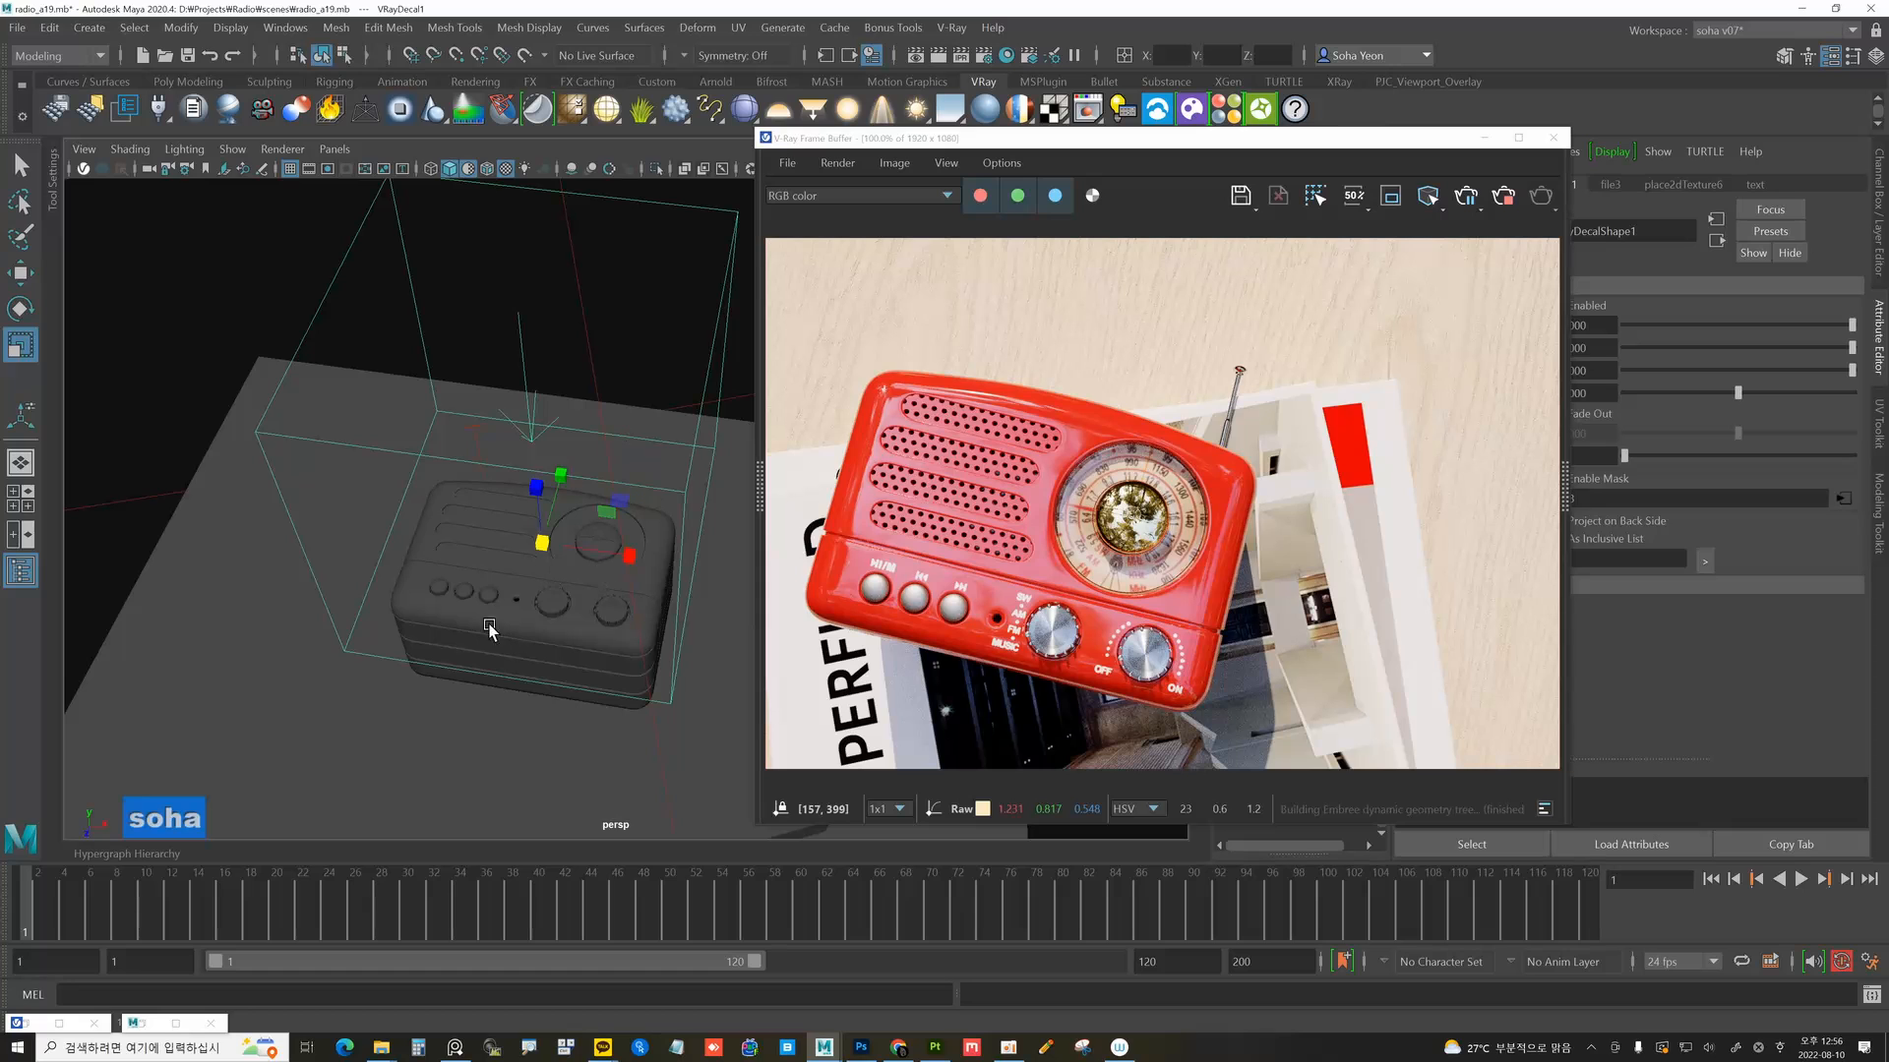
Select the radio's main housing mesh and rename its transform as body.
{"action": "mouse_move", "coordinate": [563, 605]}
{"action": "left_mouse_down", "text": "alt"}
{"action": "mouse_move", "coordinate": [550, 595]}
{"action": "mouse_move", "coordinate": [591, 602]}
{"action": "left_mouse_up", "text": "alt"}
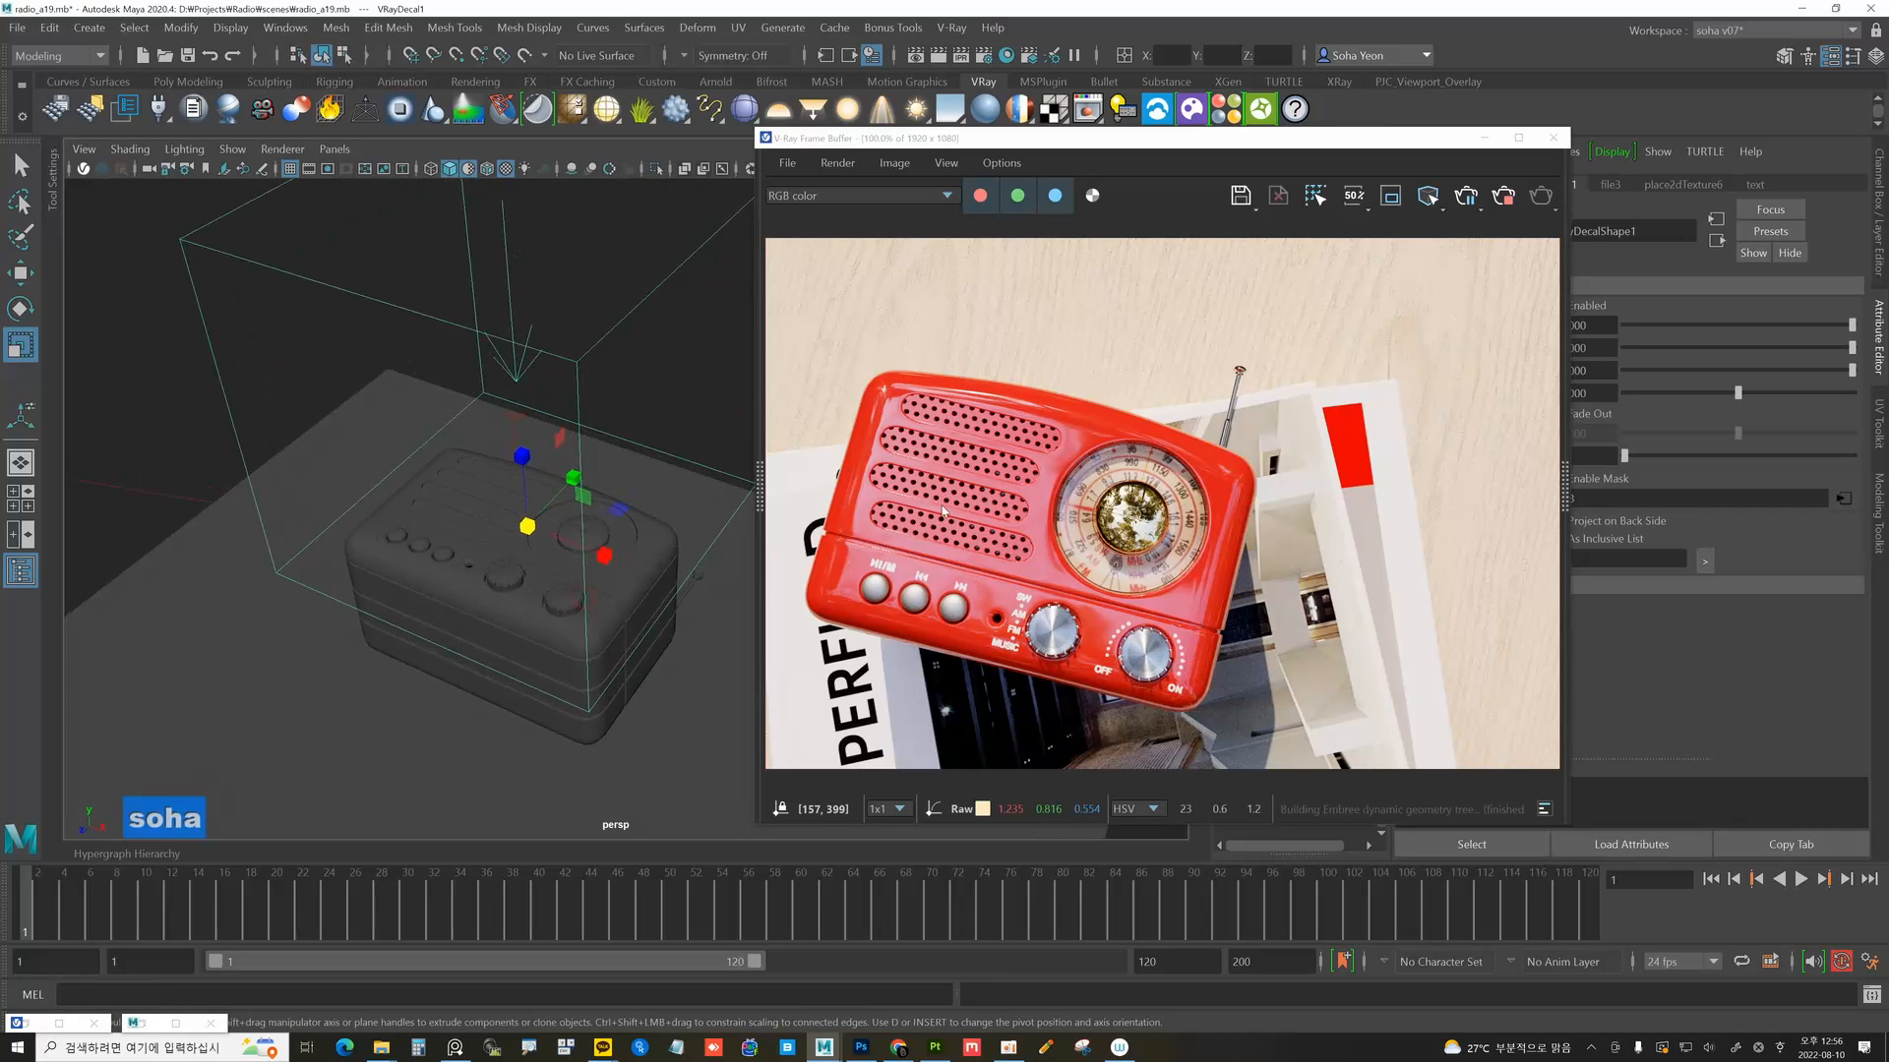
{"action": "left_click_drag", "start_coordinate": [1082, 138], "coordinate": [965, 132]}
{"action": "left_click_drag", "start_coordinate": [470, 493], "coordinate": [476, 404], "text": "alt"}
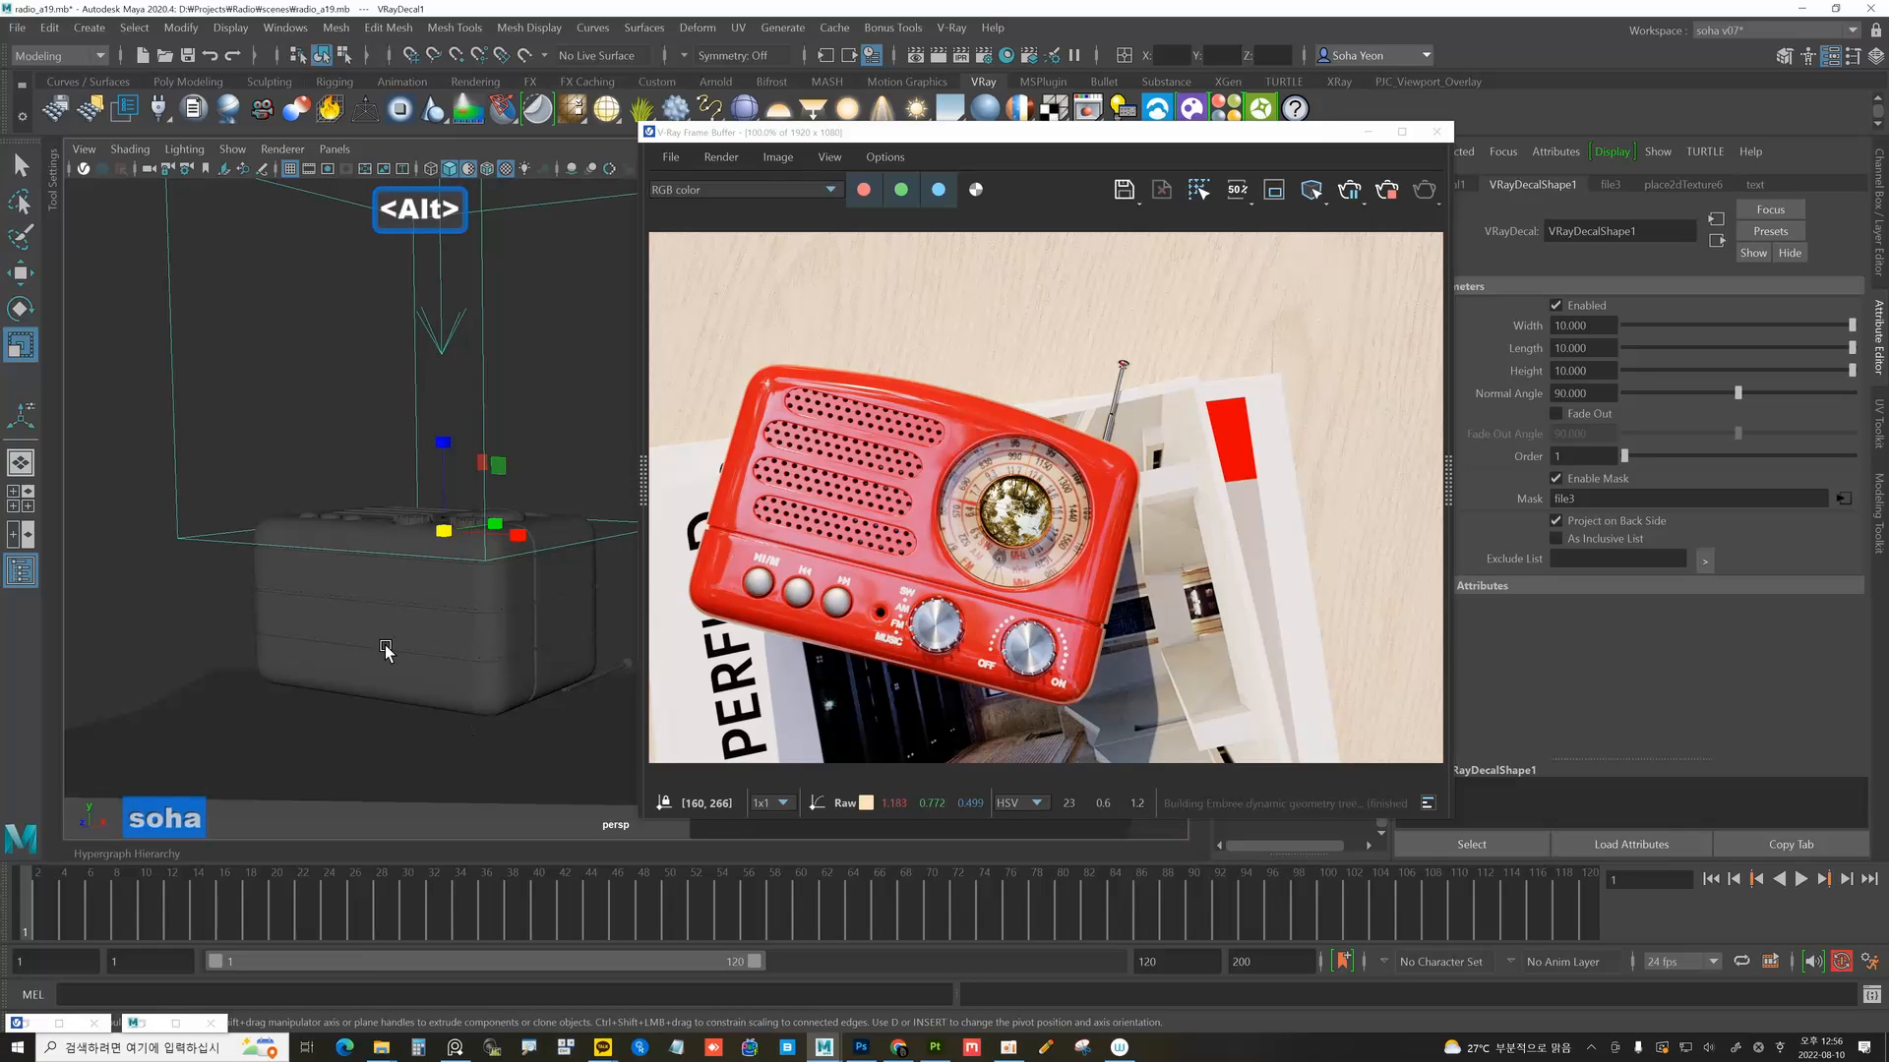
{"action": "left_click_drag", "start_coordinate": [441, 677], "coordinate": [515, 604], "text": "alt"}
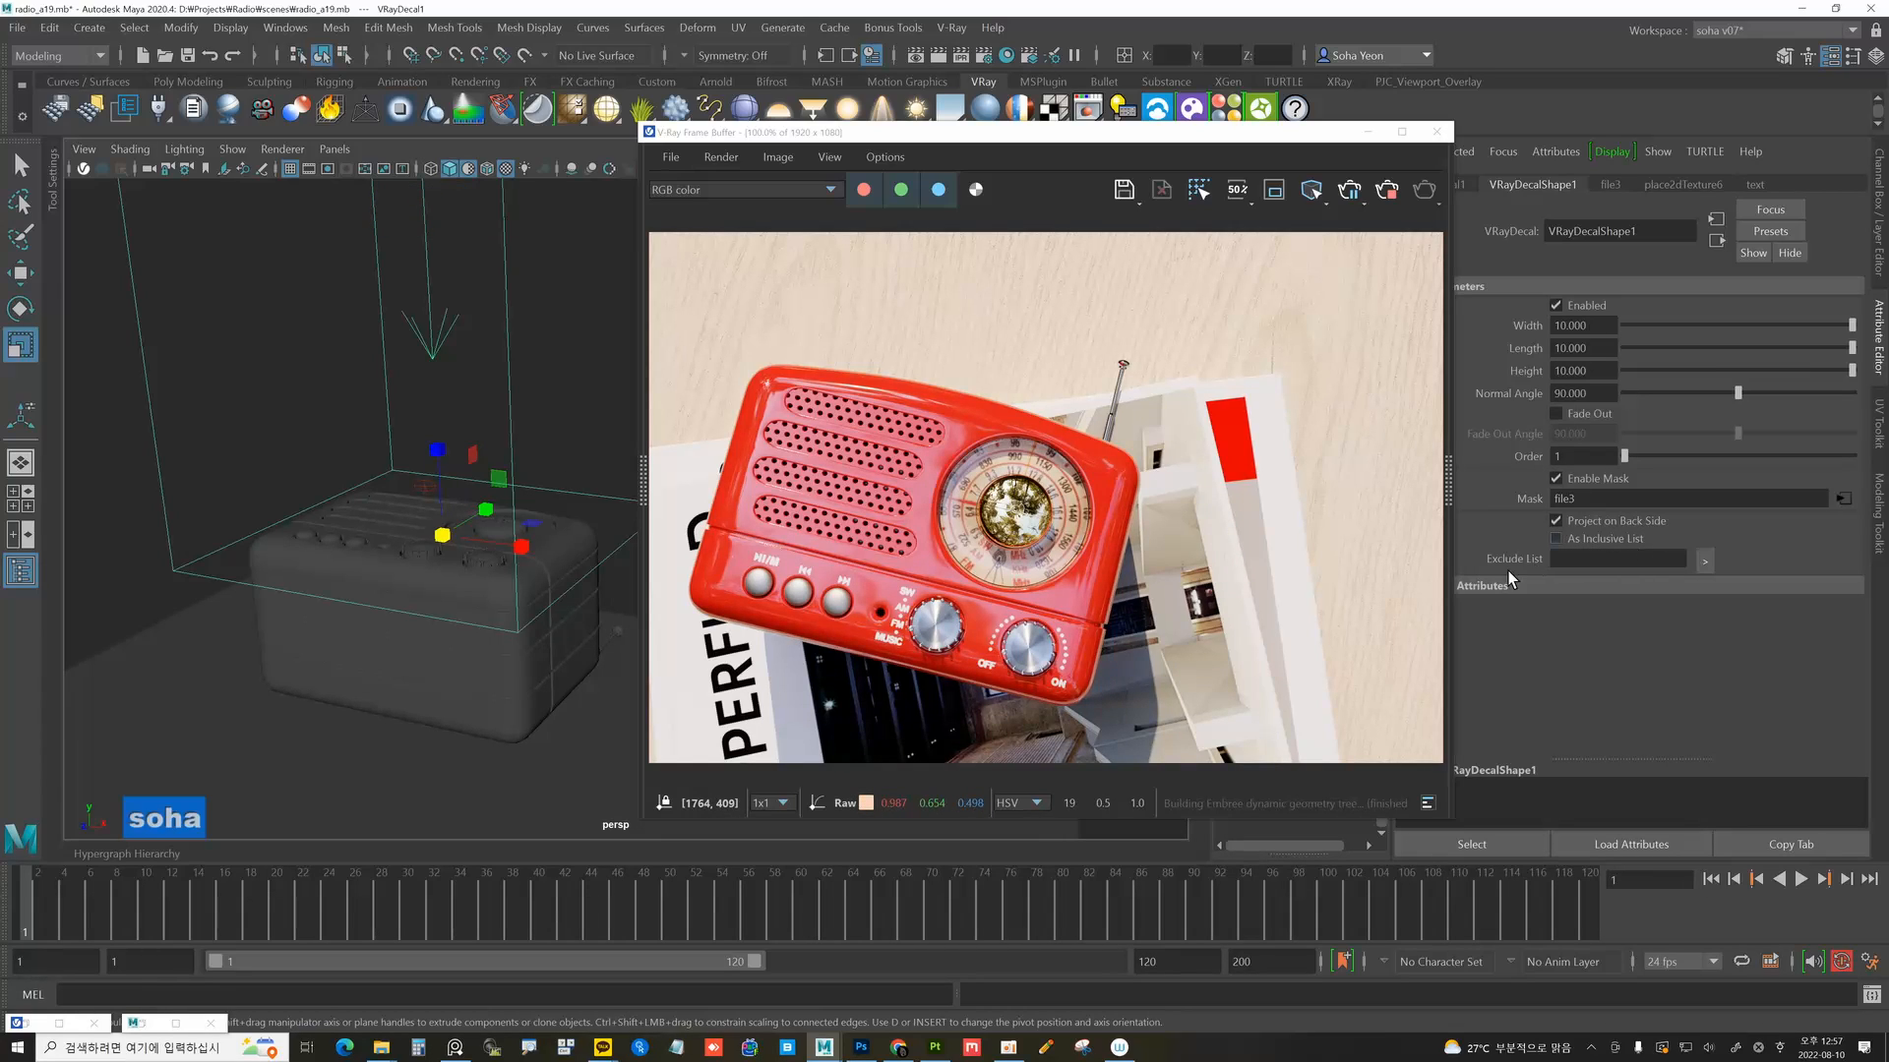
{"action": "left_click", "coordinate": [465, 600]}
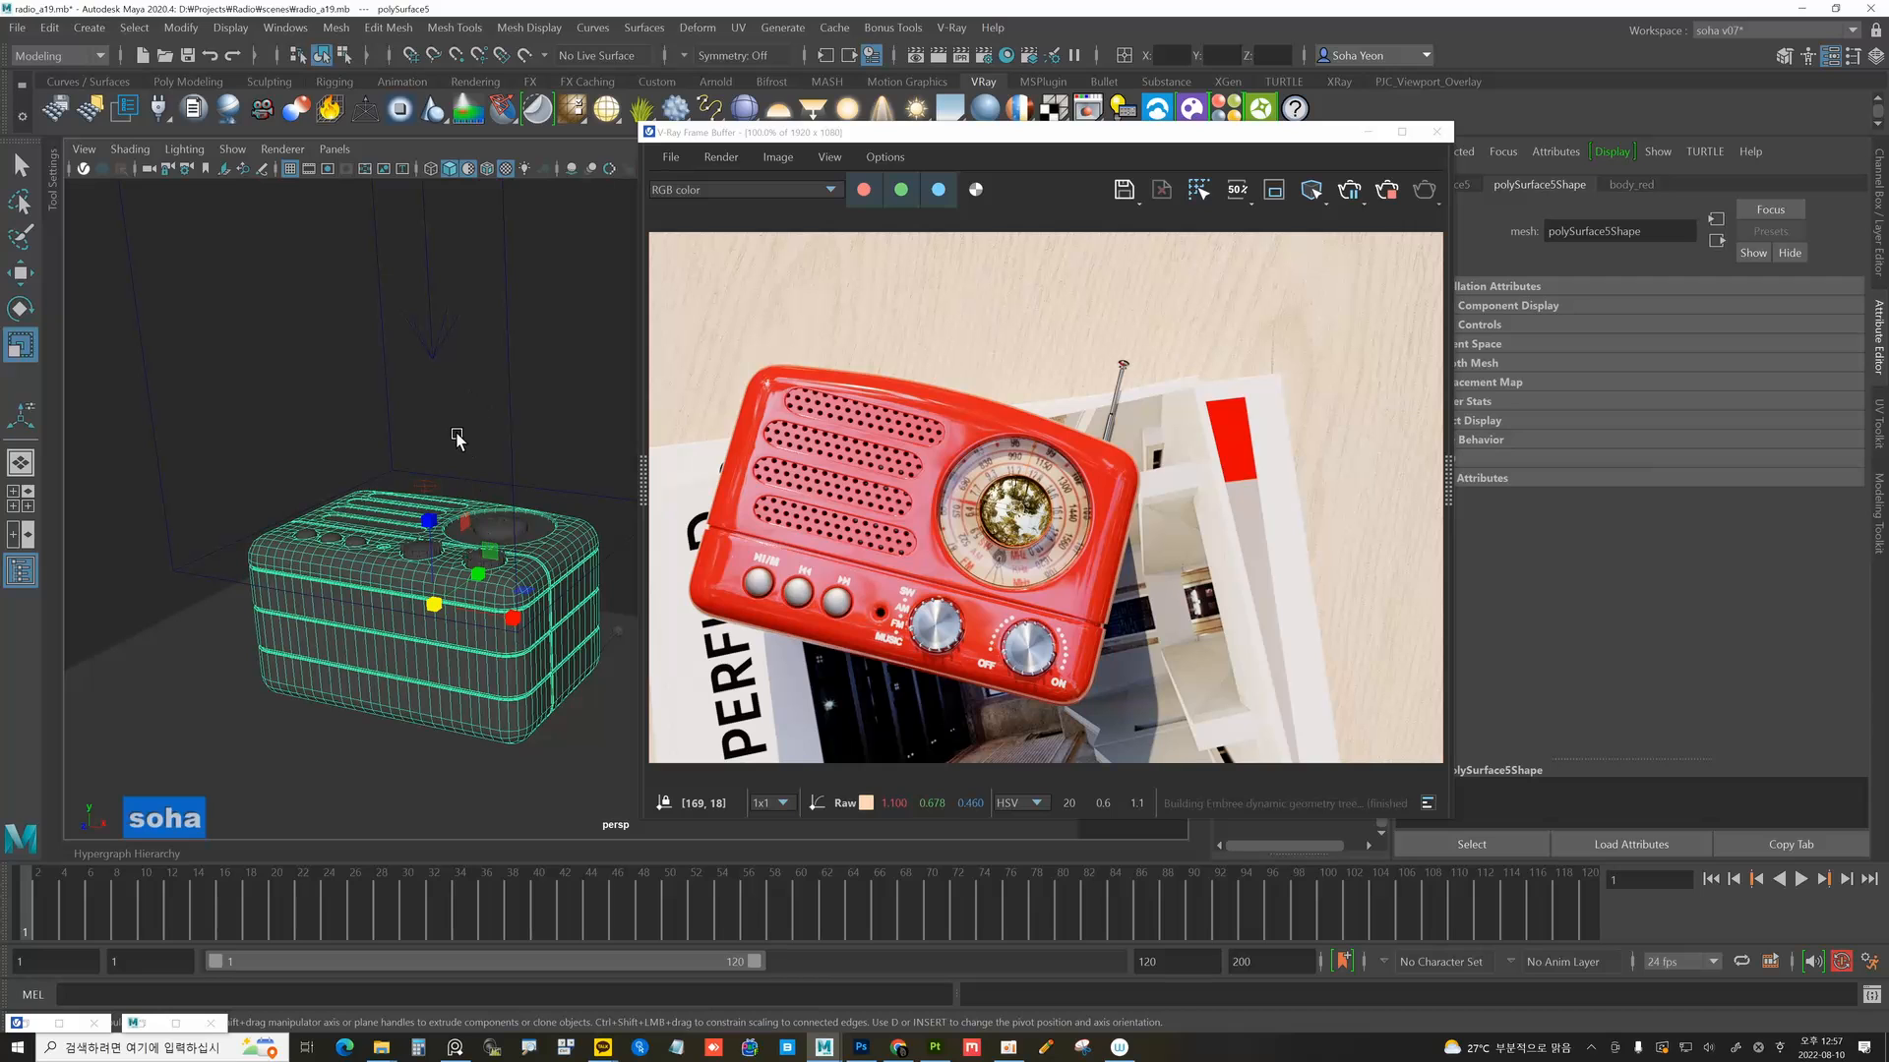
{"action": "left_click_drag", "start_coordinate": [1044, 138], "coordinate": [915, 454]}
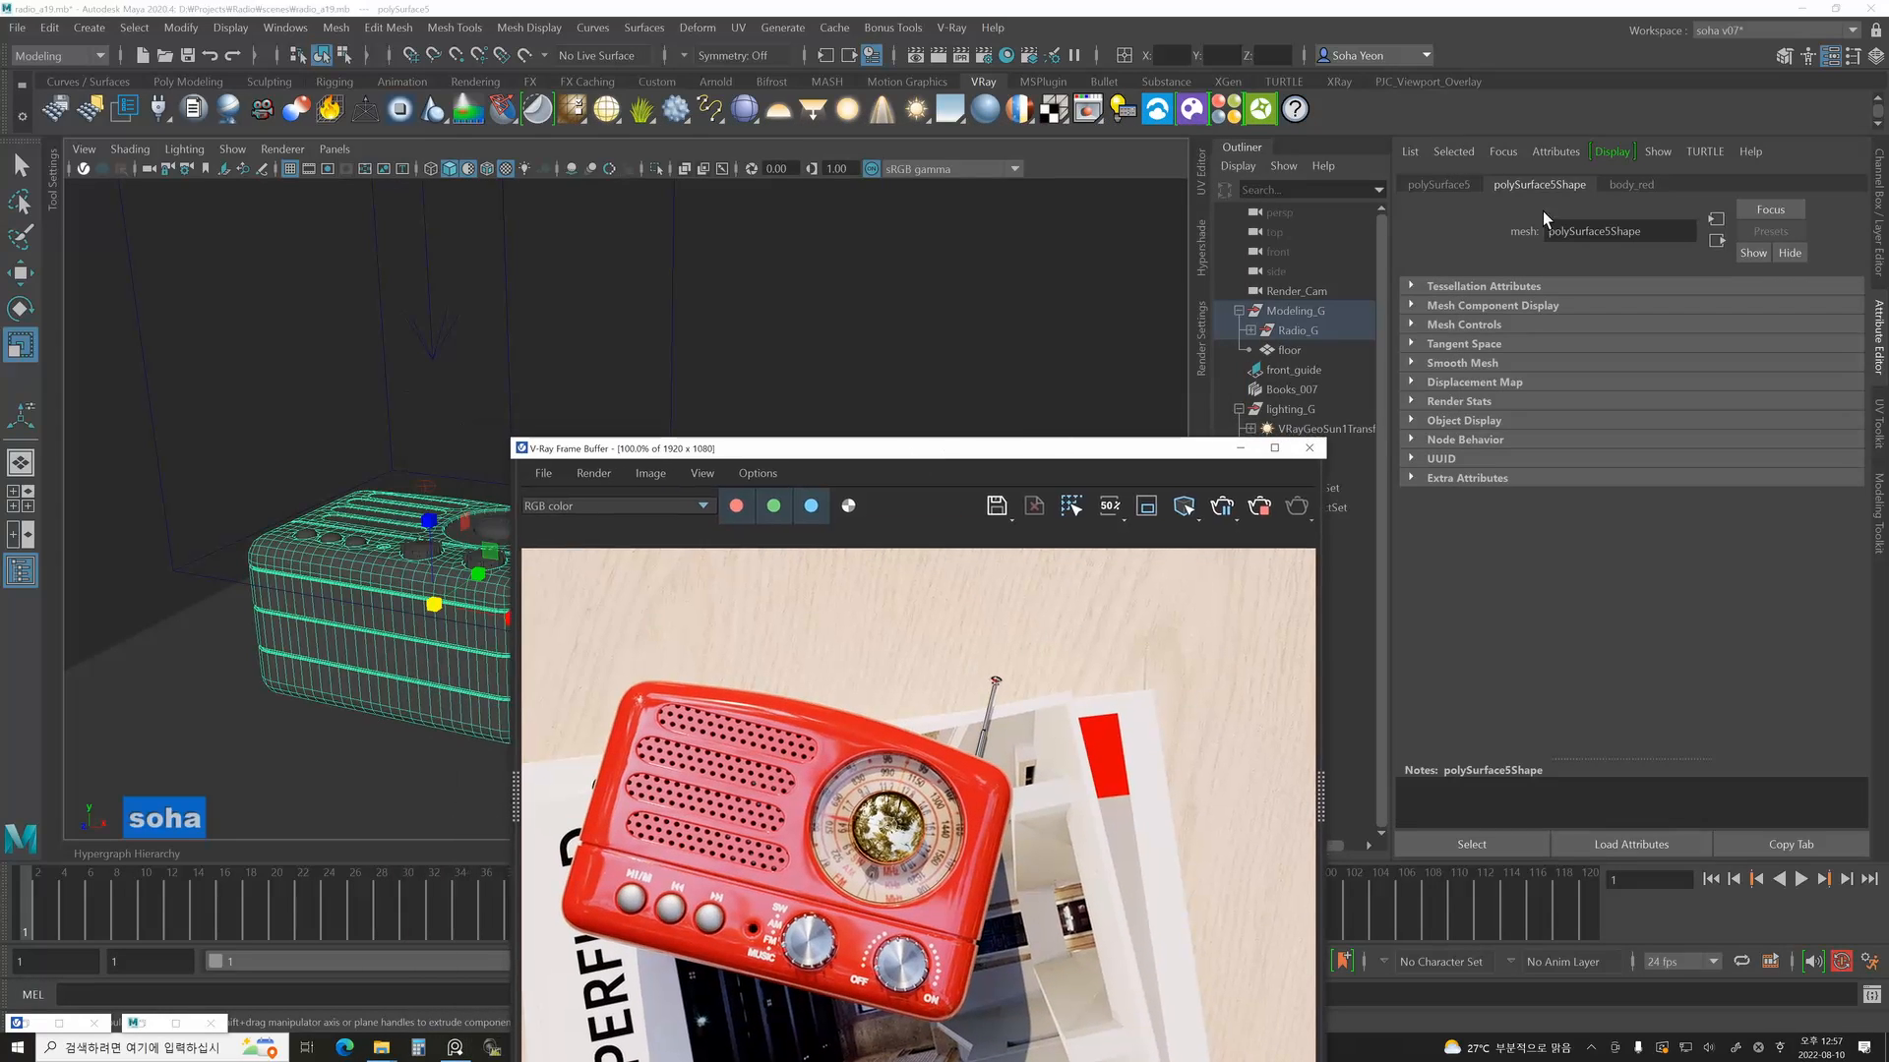
{"action": "left_click", "coordinate": [1439, 185]}
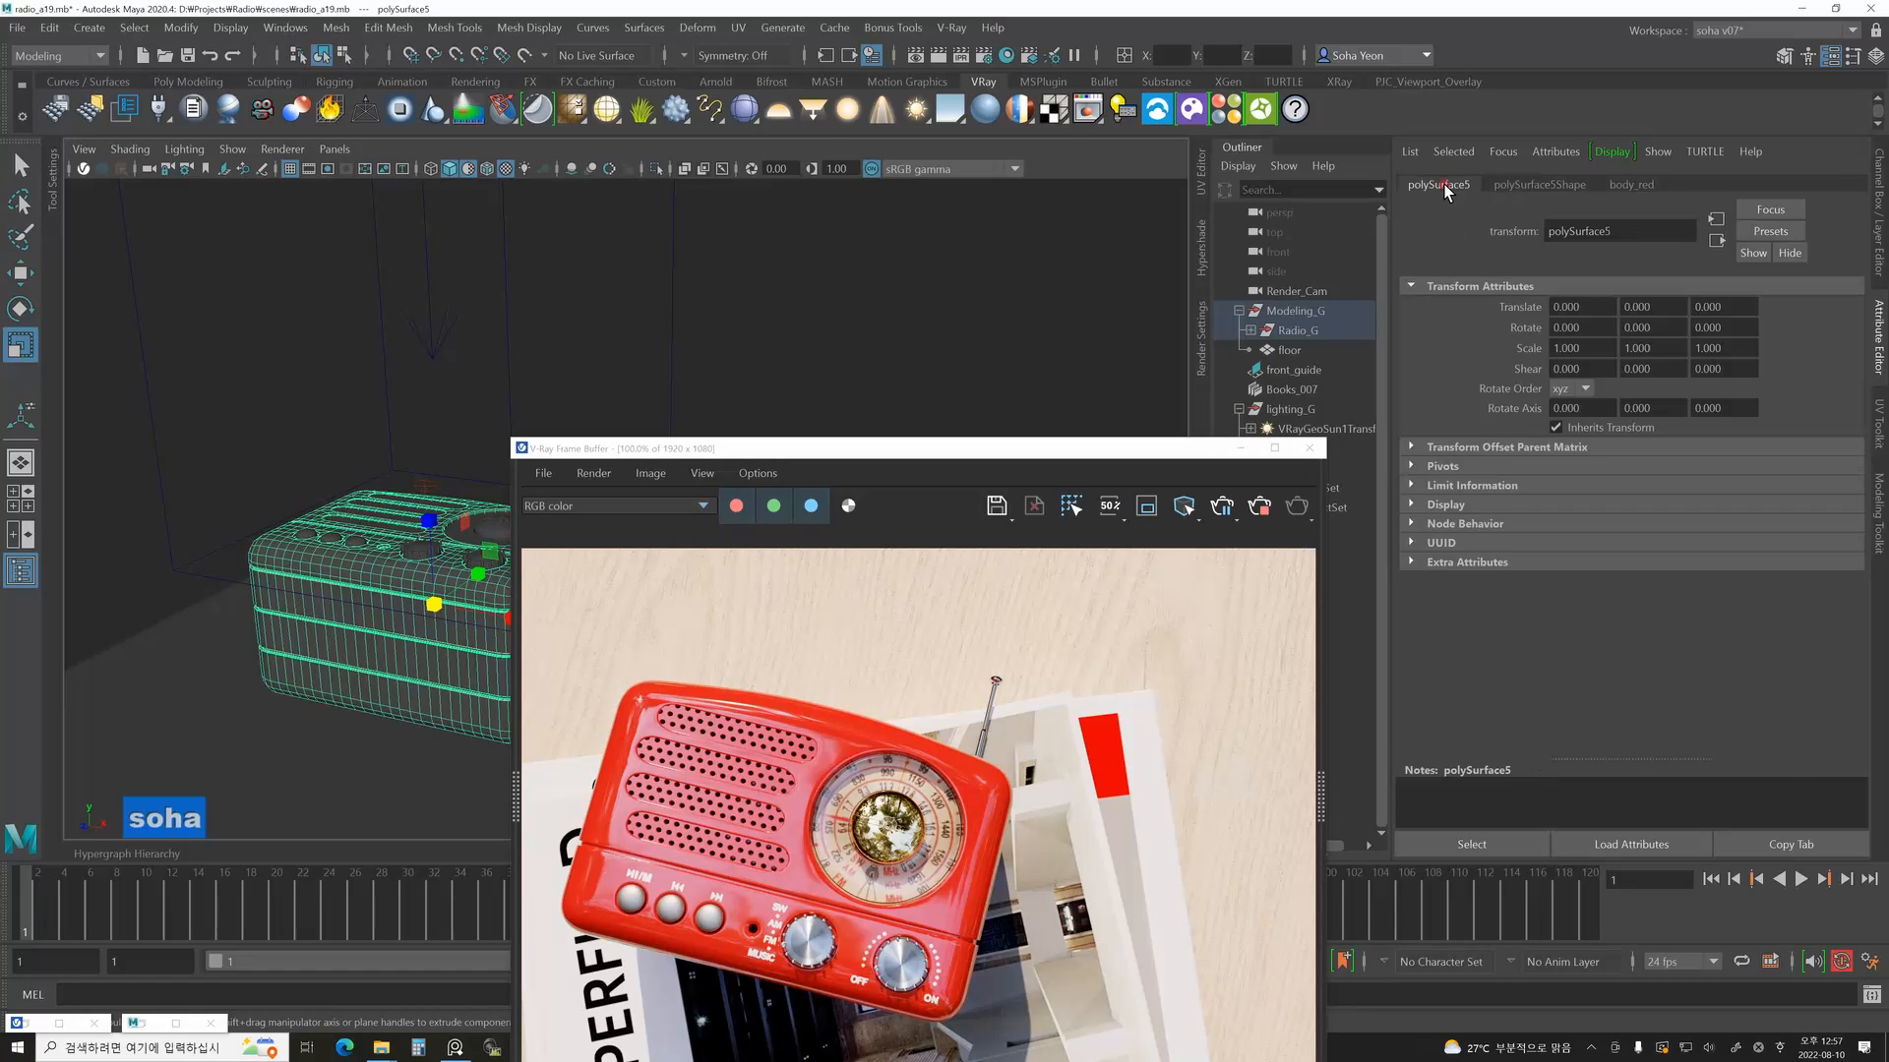
{"action": "double_click", "coordinate": [1630, 229]}
{"action": "type", "text": "body"}
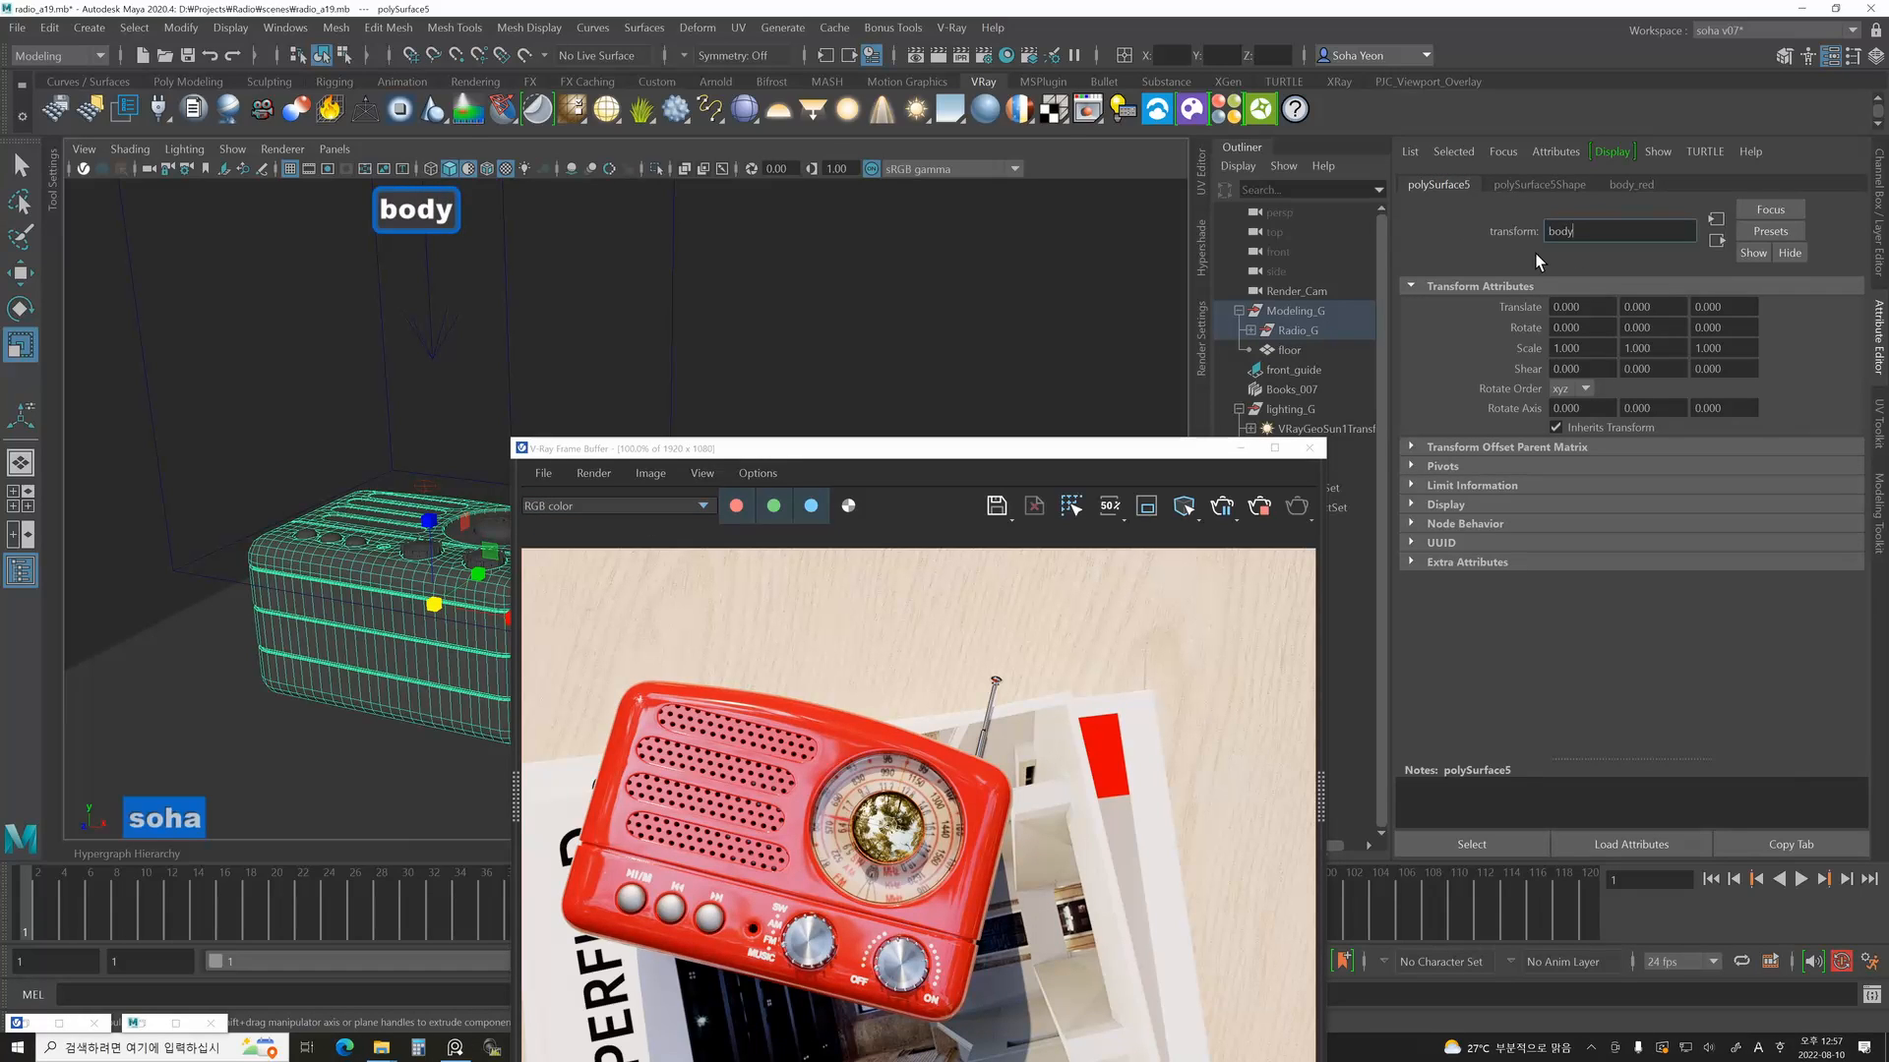
{"action": "key", "text": "Return"}
Turn on As Inclusive List for VRayDecal1 and create its exclude-list set for editing.
{"action": "left_click_drag", "start_coordinate": [1095, 450], "coordinate": [950, 200]}
{"action": "left_click", "coordinate": [1304, 471]}
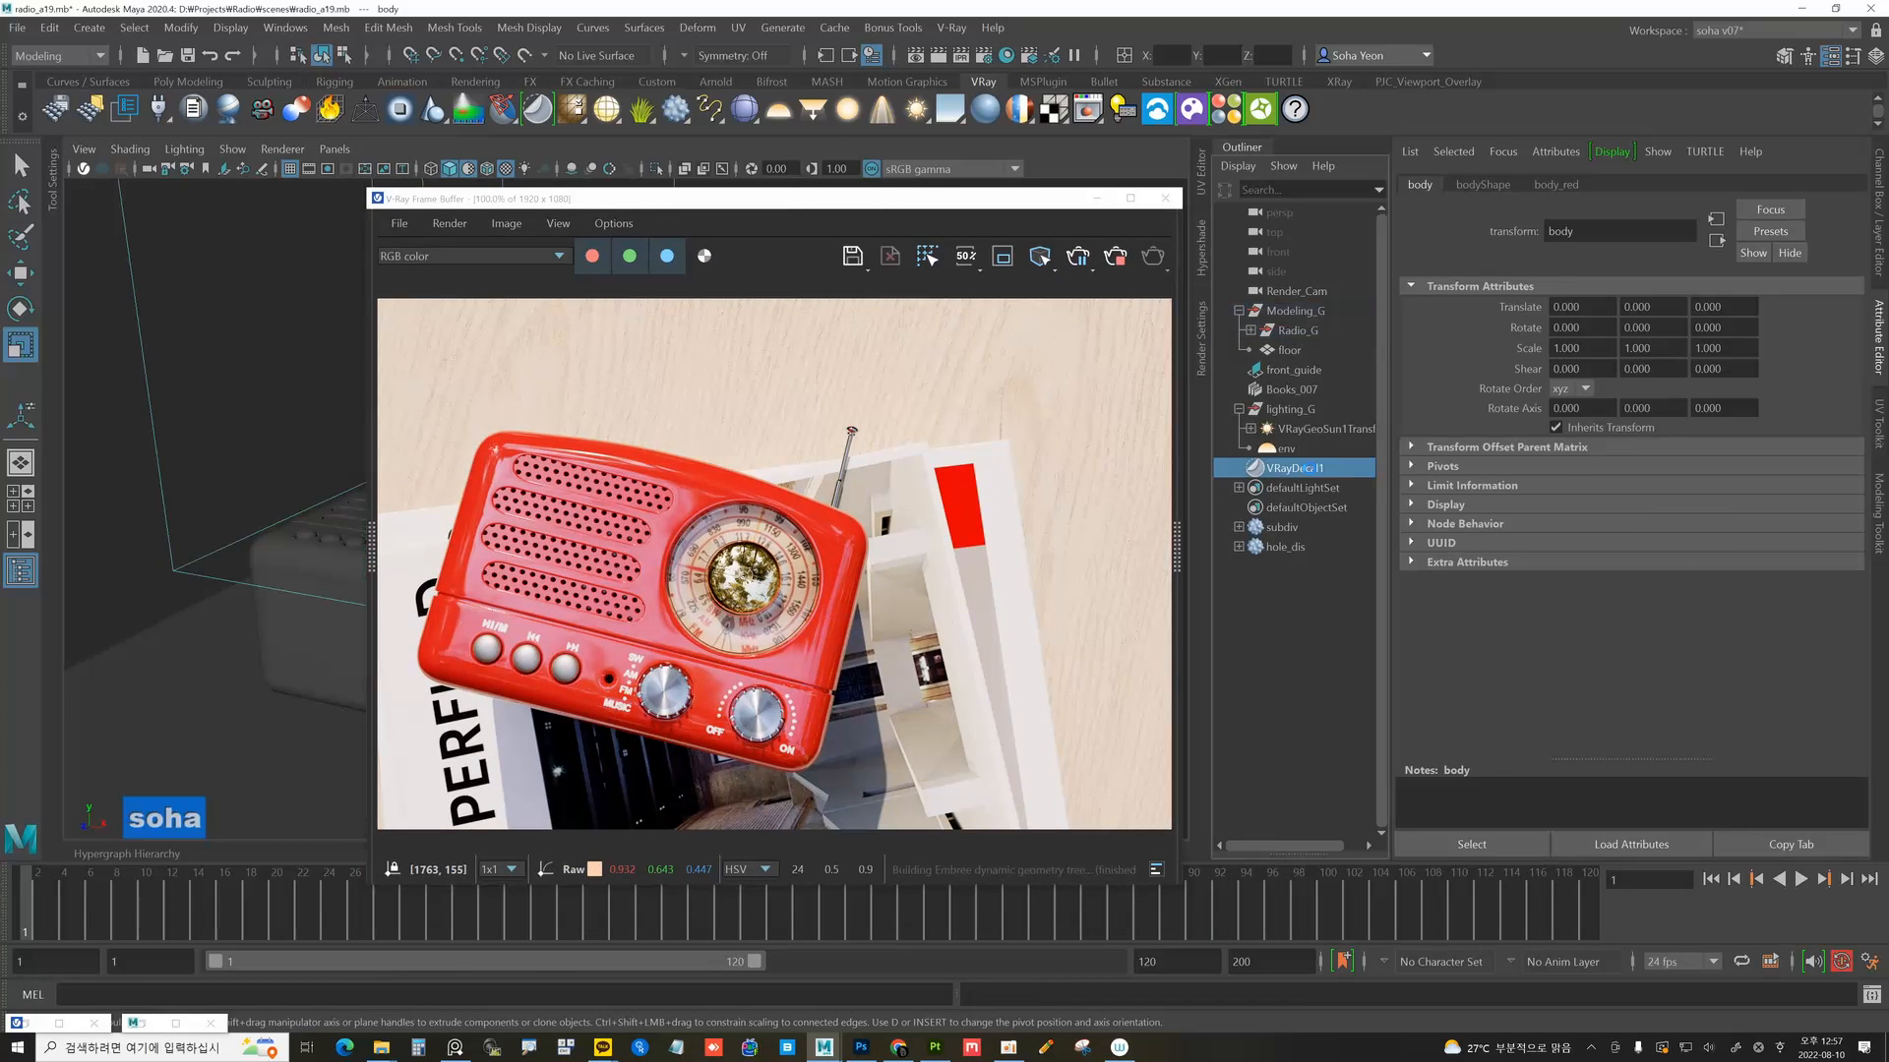
{"action": "left_click", "coordinate": [1534, 184]}
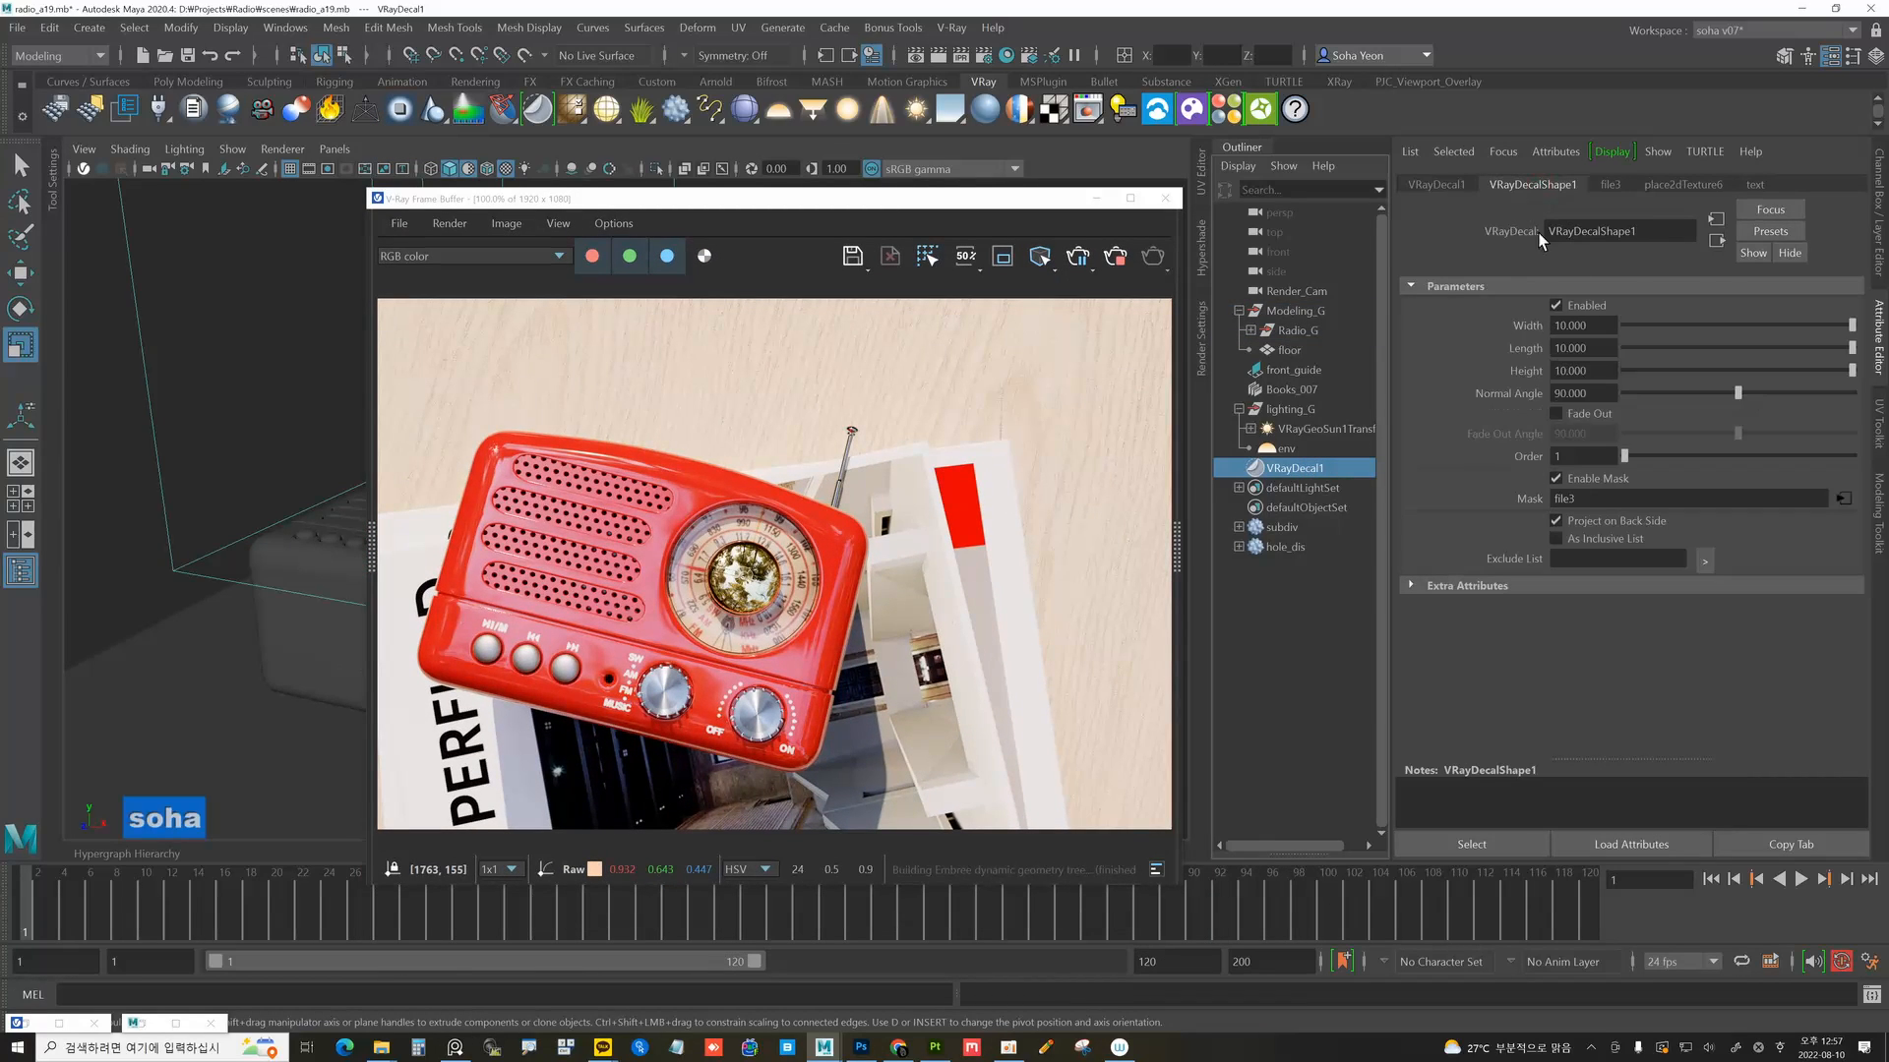
{"action": "left_click", "coordinate": [1555, 539]}
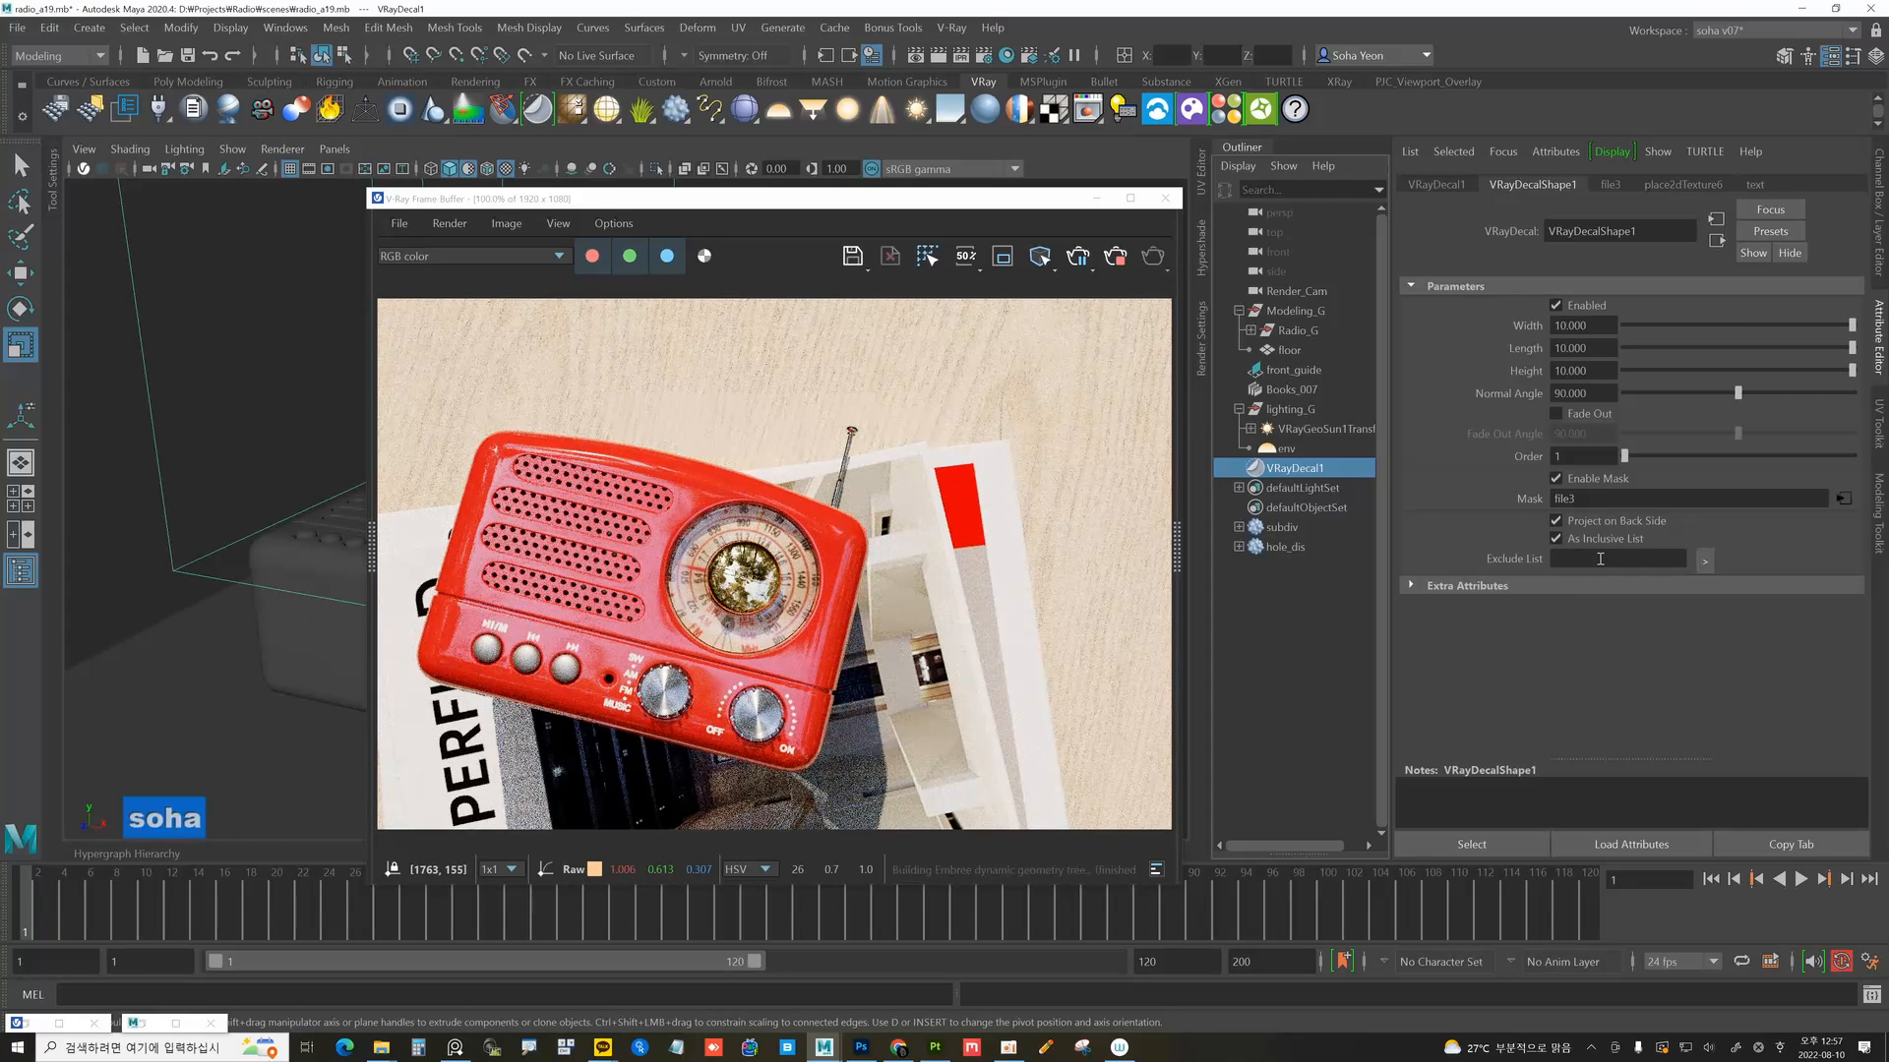
{"action": "left_click", "coordinate": [1703, 558]}
Add the body mesh from Radio_G to the ExcludeVRayDecal1 set and refresh the interactive render.
{"action": "left_click", "coordinate": [239, 354]}
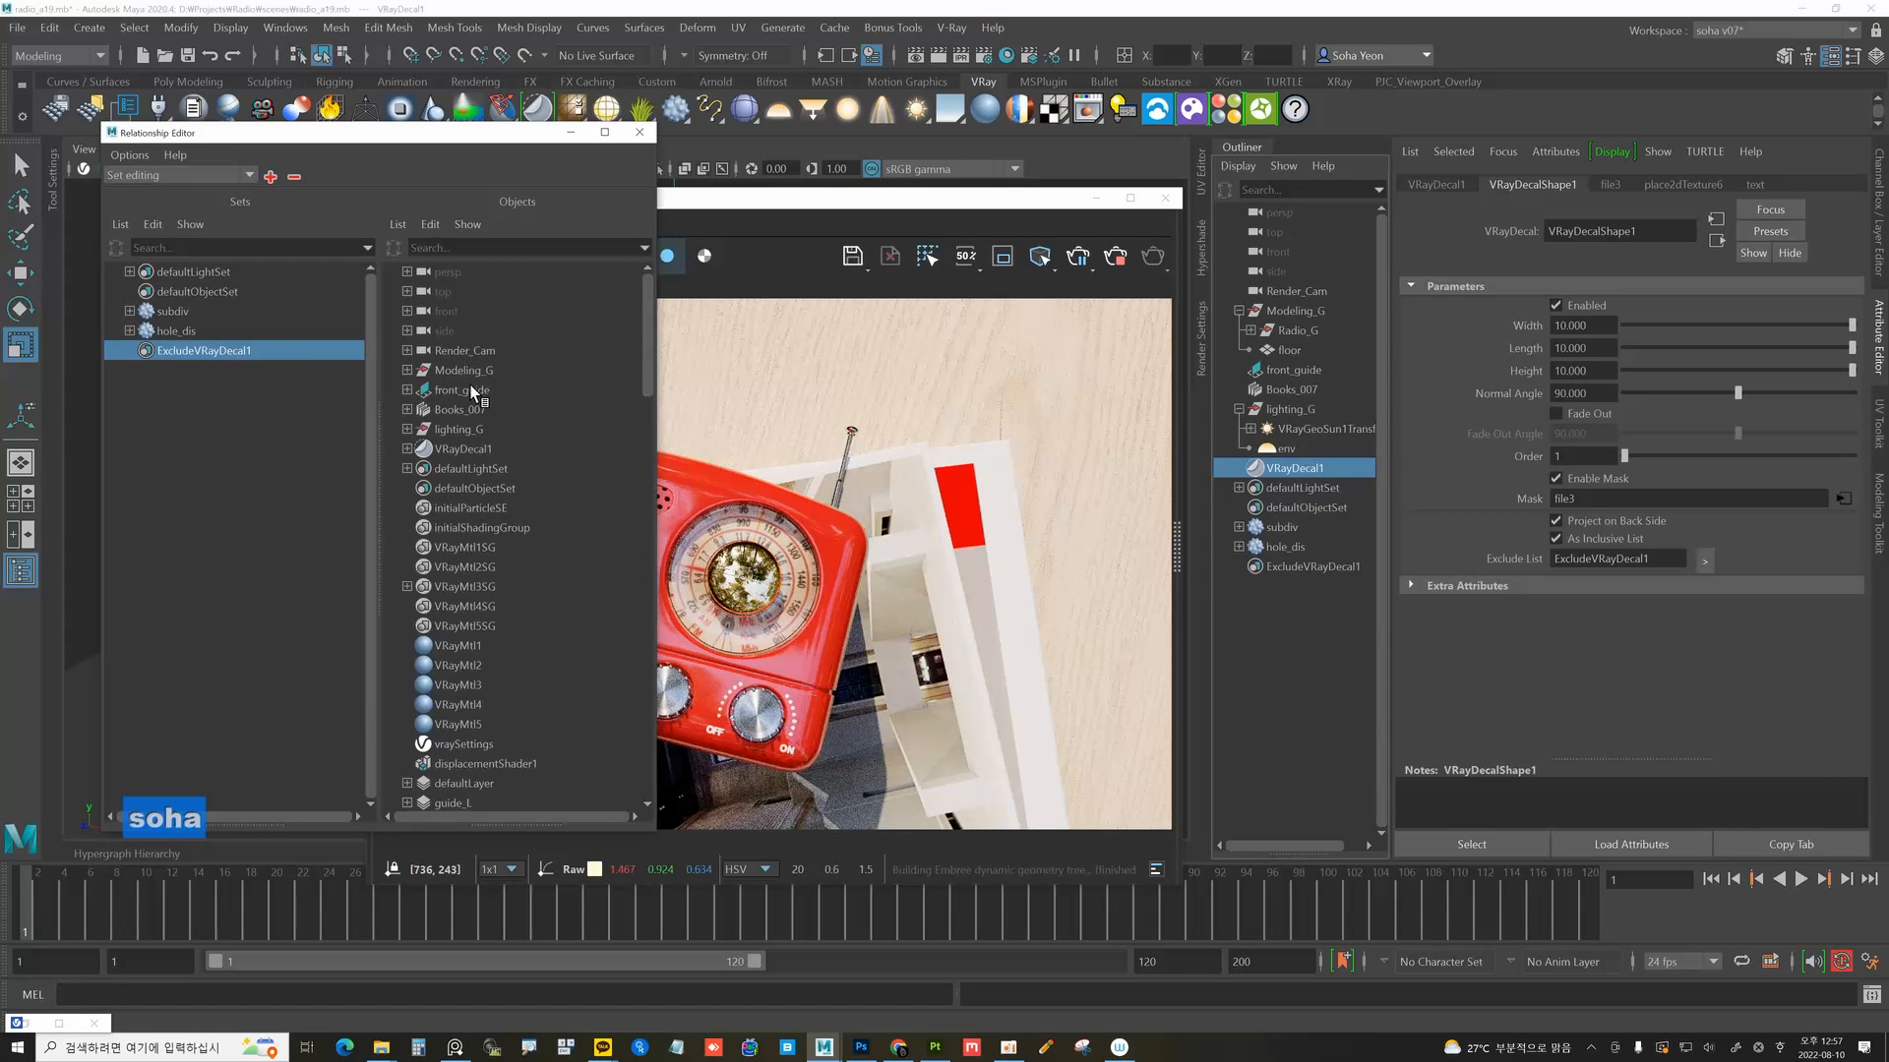
{"action": "left_click", "coordinate": [406, 370]}
{"action": "left_click", "coordinate": [418, 390]}
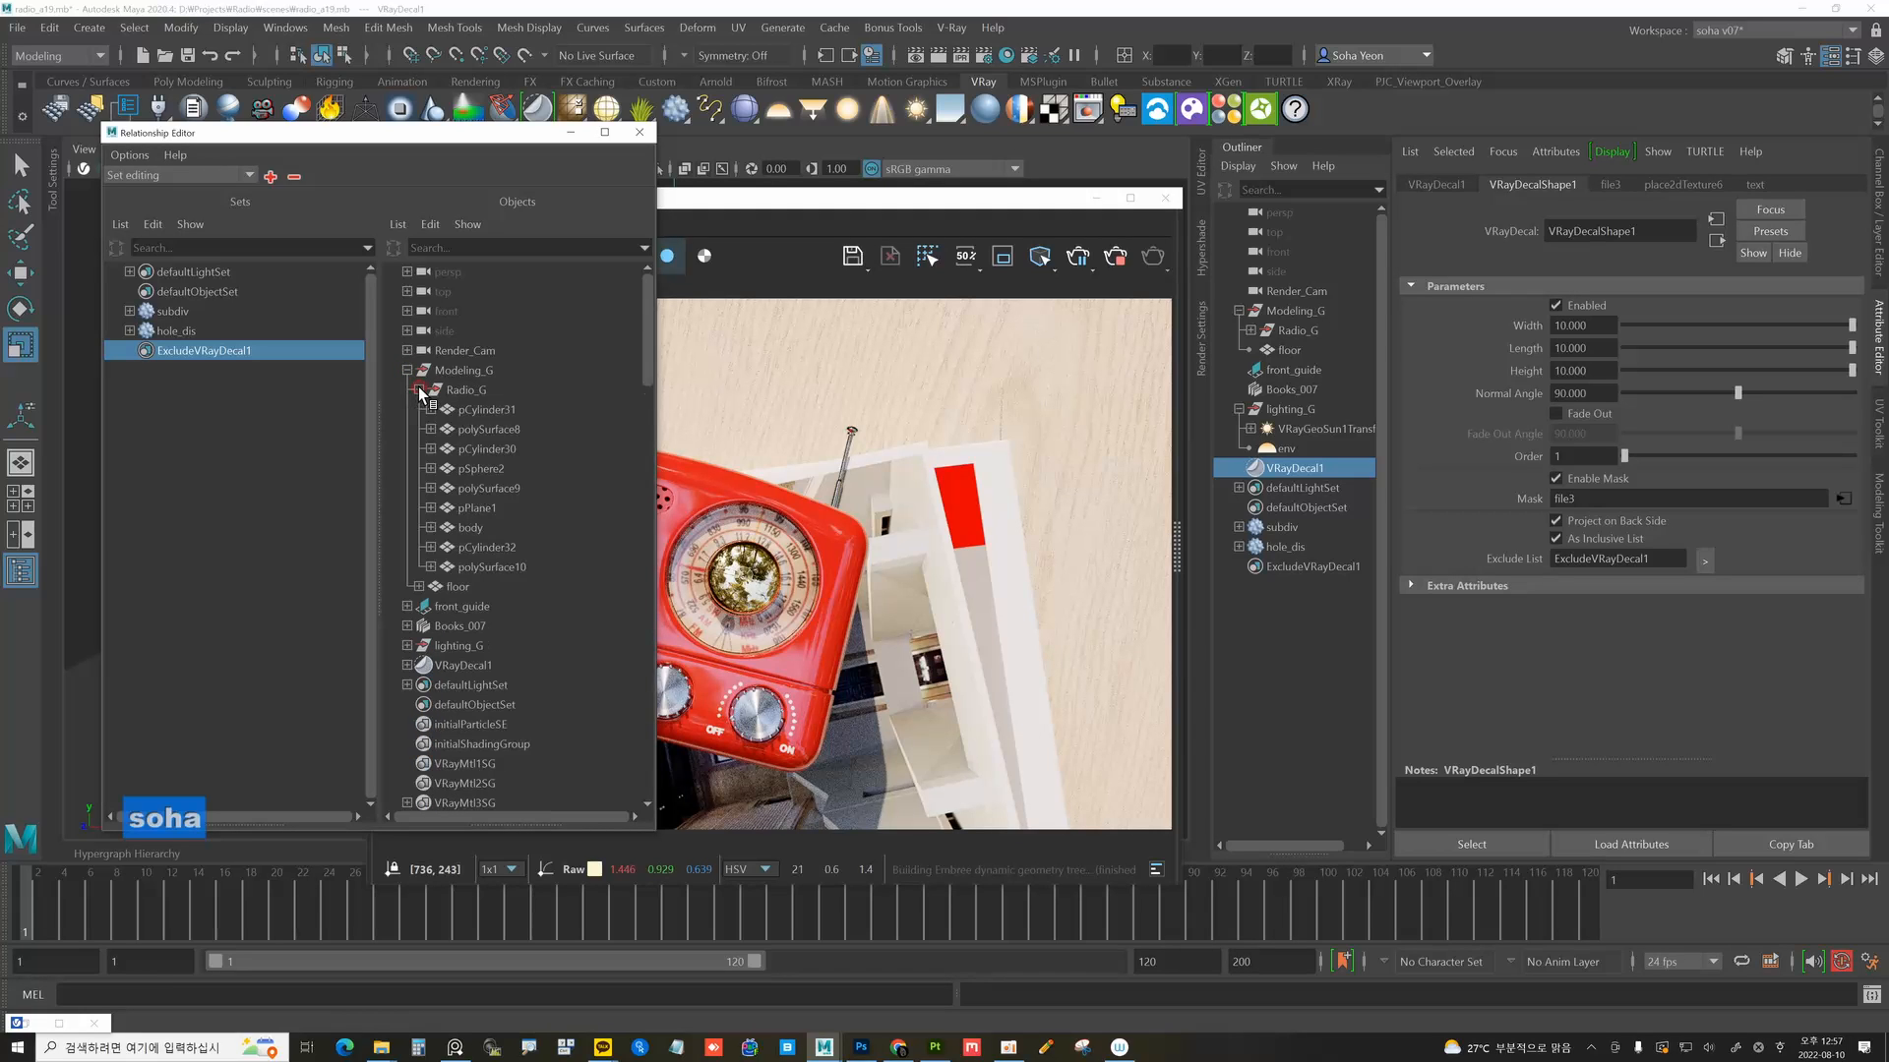
{"action": "left_click", "coordinate": [470, 528]}
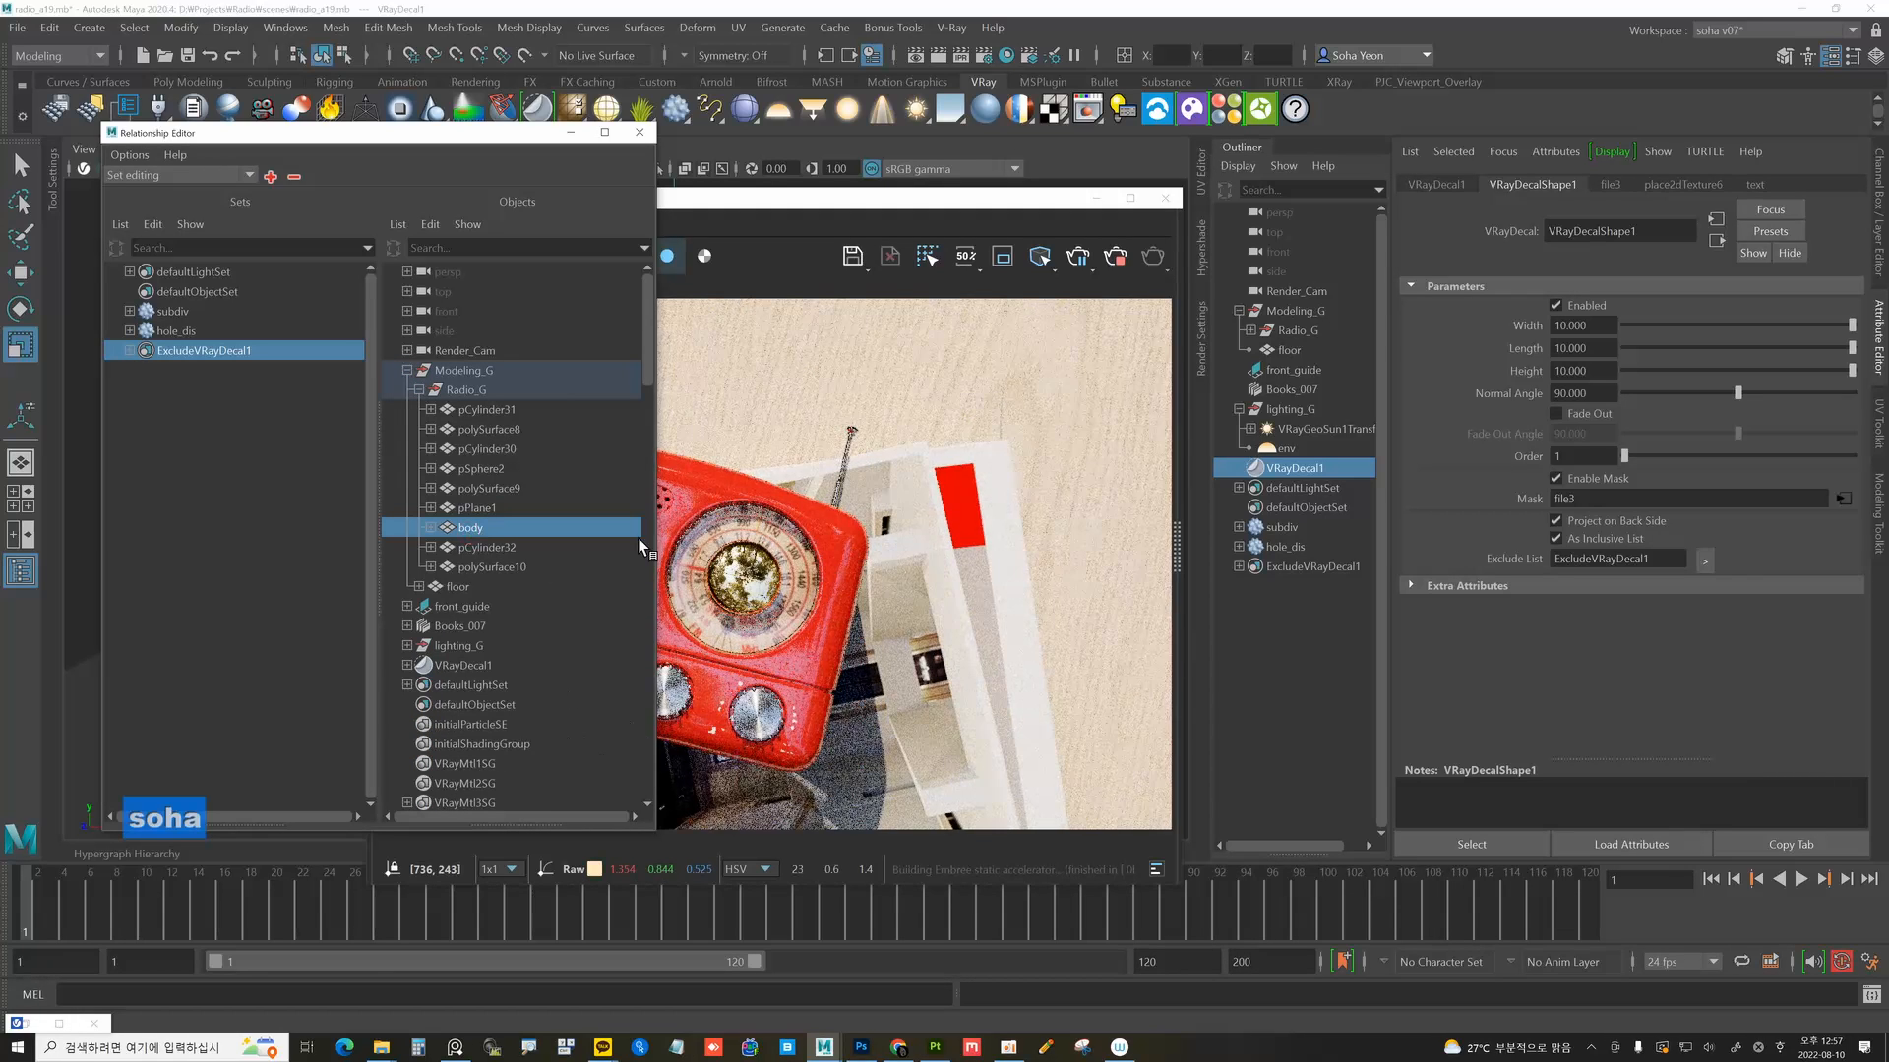
{"action": "left_click", "coordinate": [642, 134]}
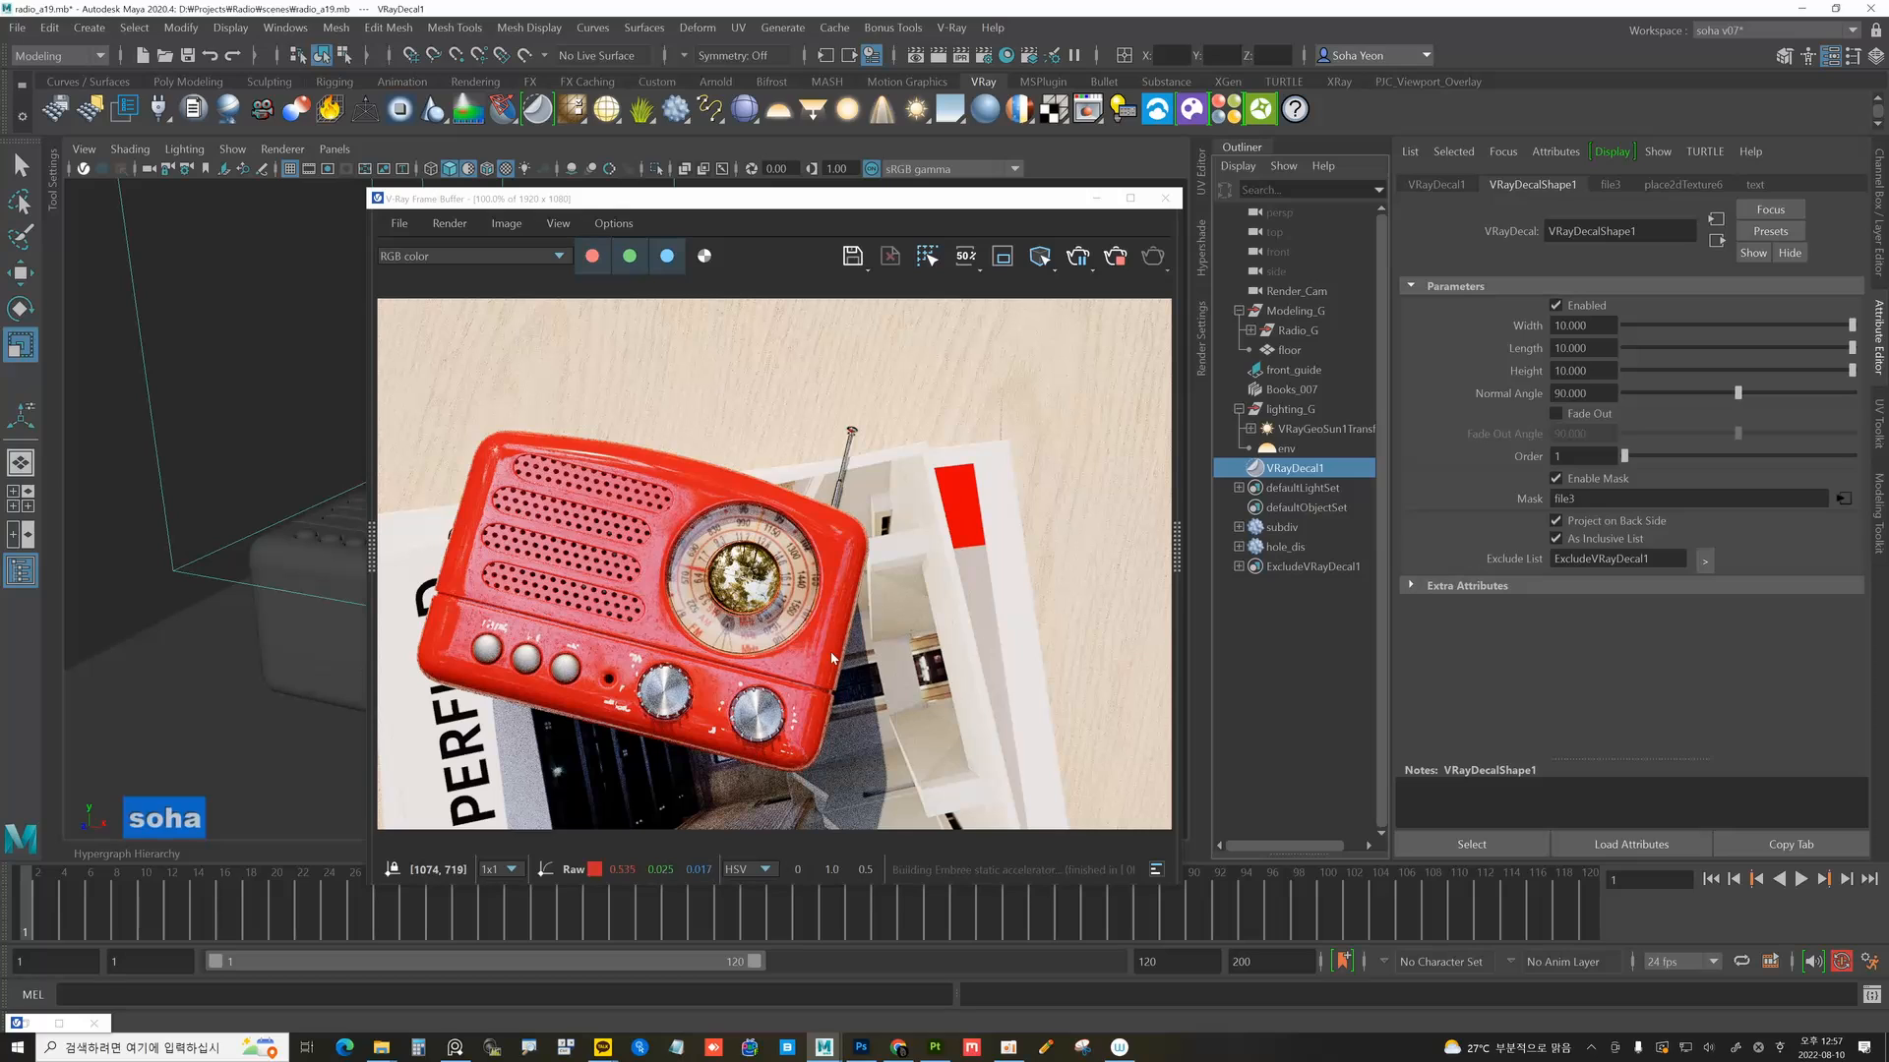
{"action": "left_click", "coordinate": [1079, 258]}
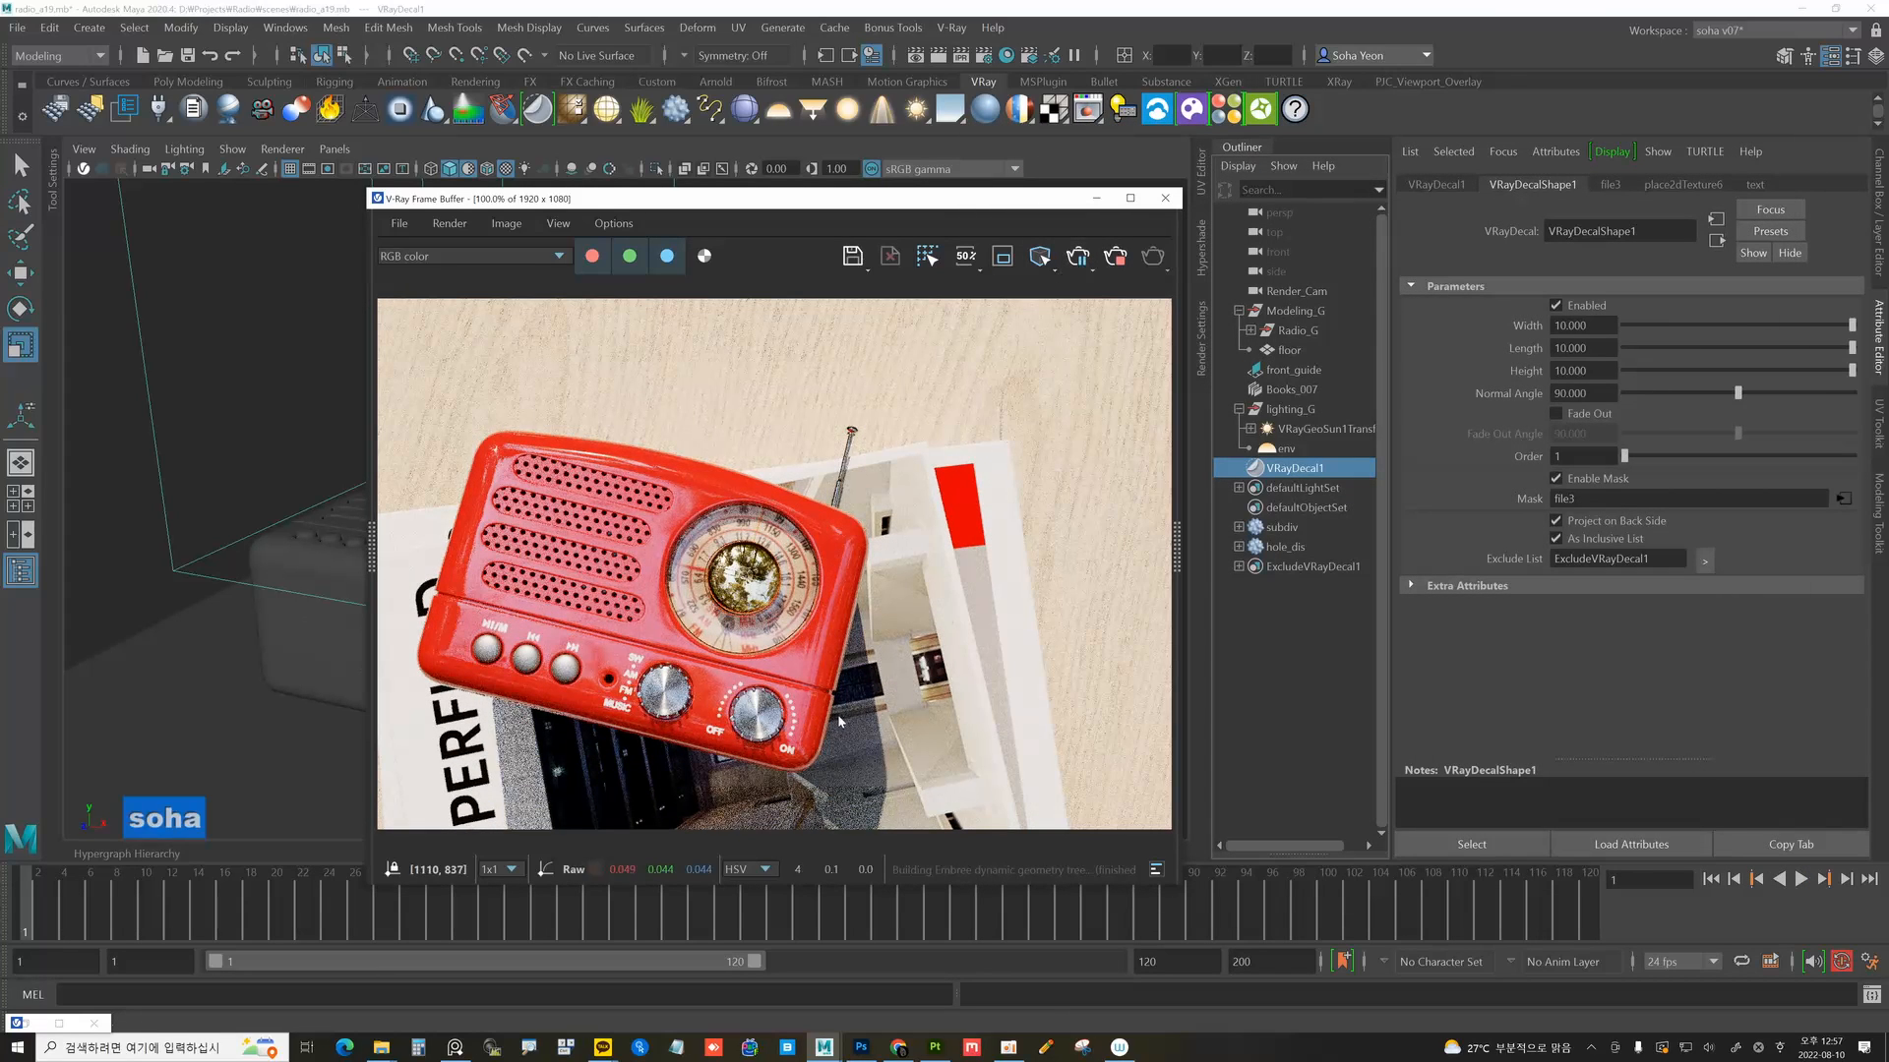
{"action": "left_click_drag", "start_coordinate": [898, 206], "coordinate": [1285, 153]}
{"action": "left_click", "coordinate": [554, 452]}
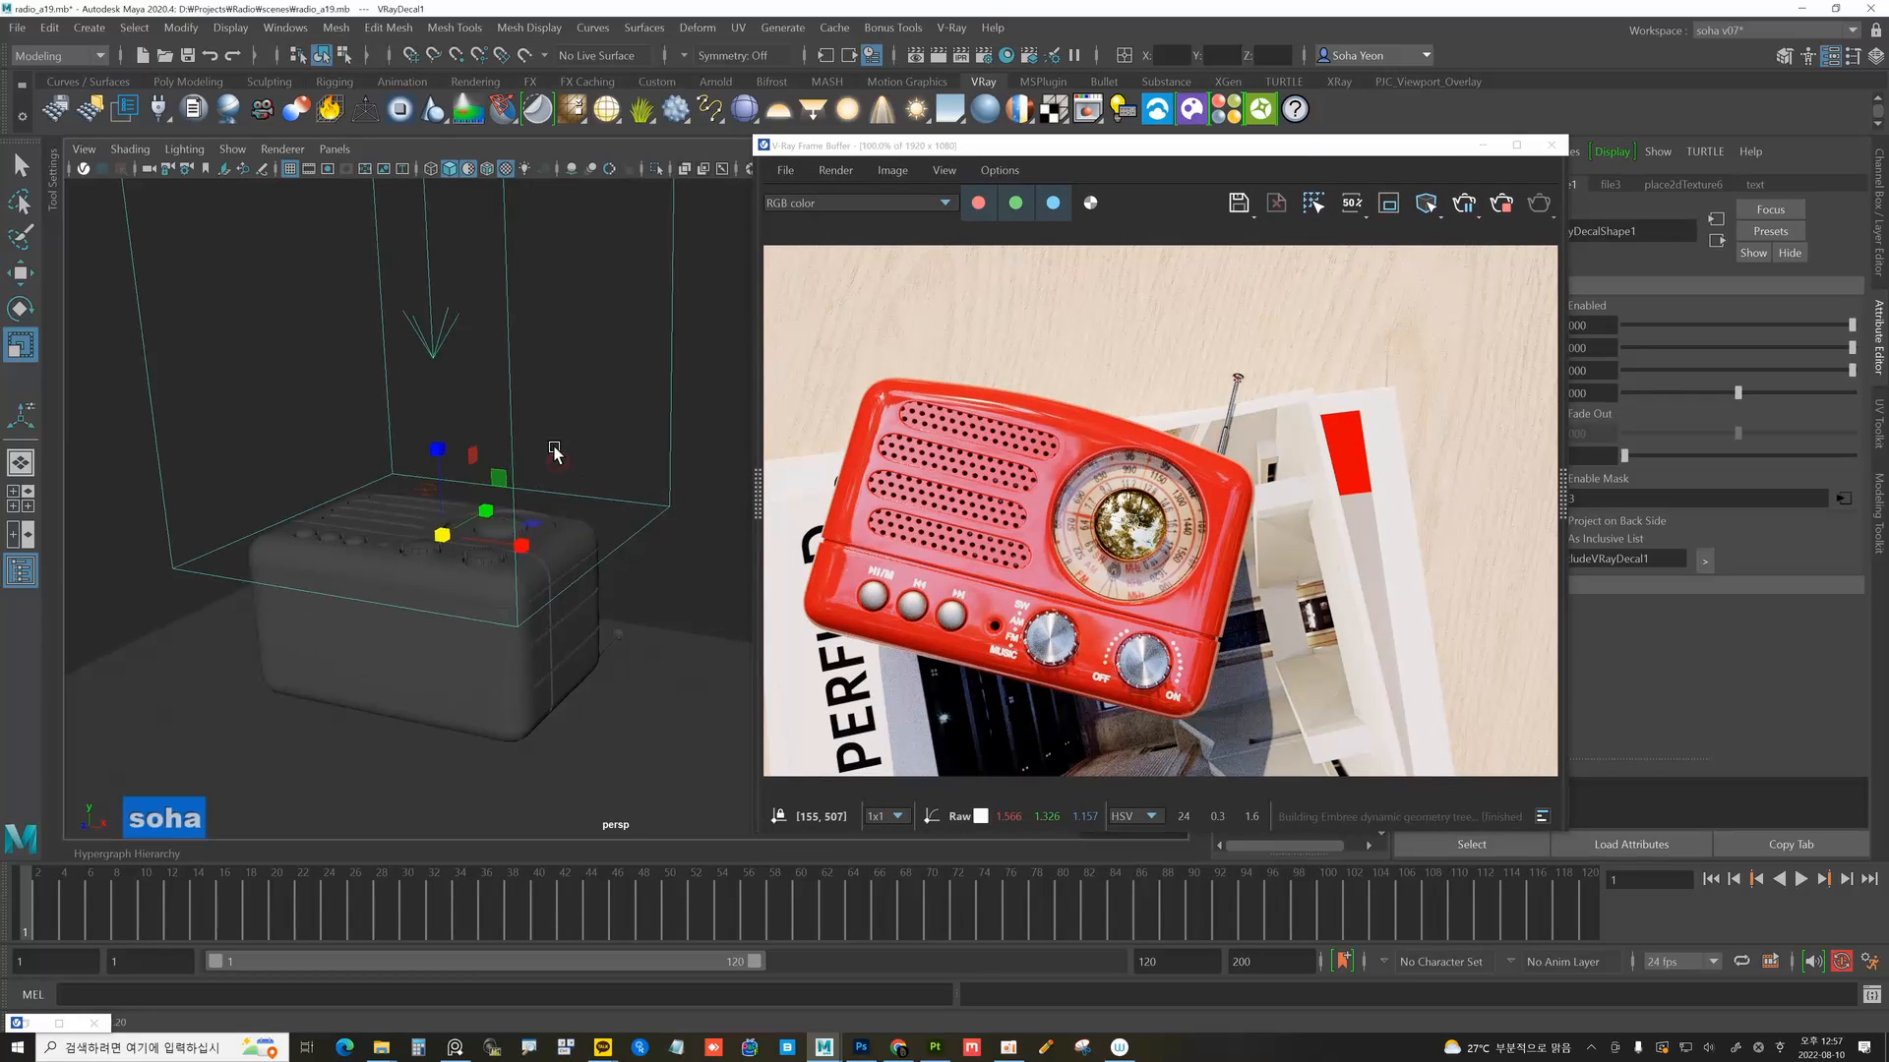
{"action": "left_click_drag", "start_coordinate": [512, 437], "coordinate": [587, 529], "text": "alt"}
{"action": "left_click", "coordinate": [586, 529]}
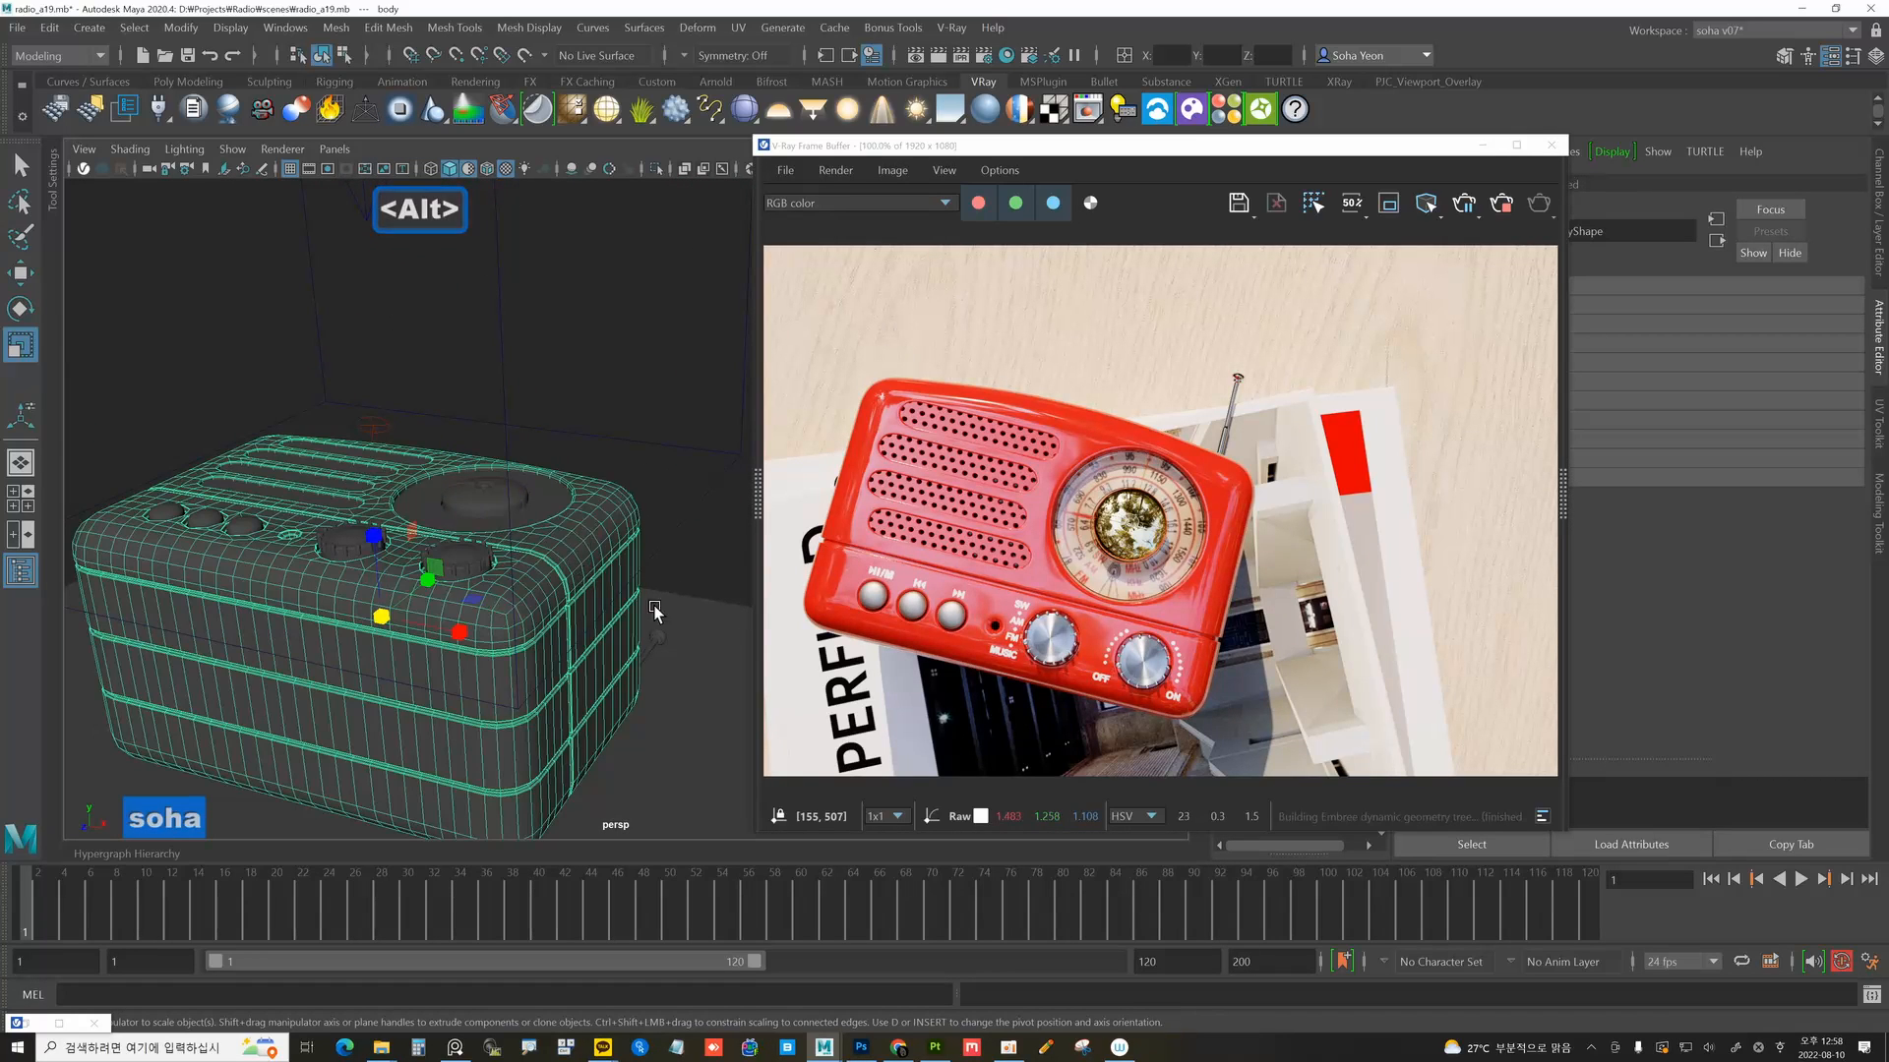
{"action": "left_click_drag", "start_coordinate": [549, 538], "coordinate": [612, 513], "text": "alt"}
{"action": "scroll", "coordinate": [1202, 501], "scroll_direction": "down", "scroll_amount": 1}
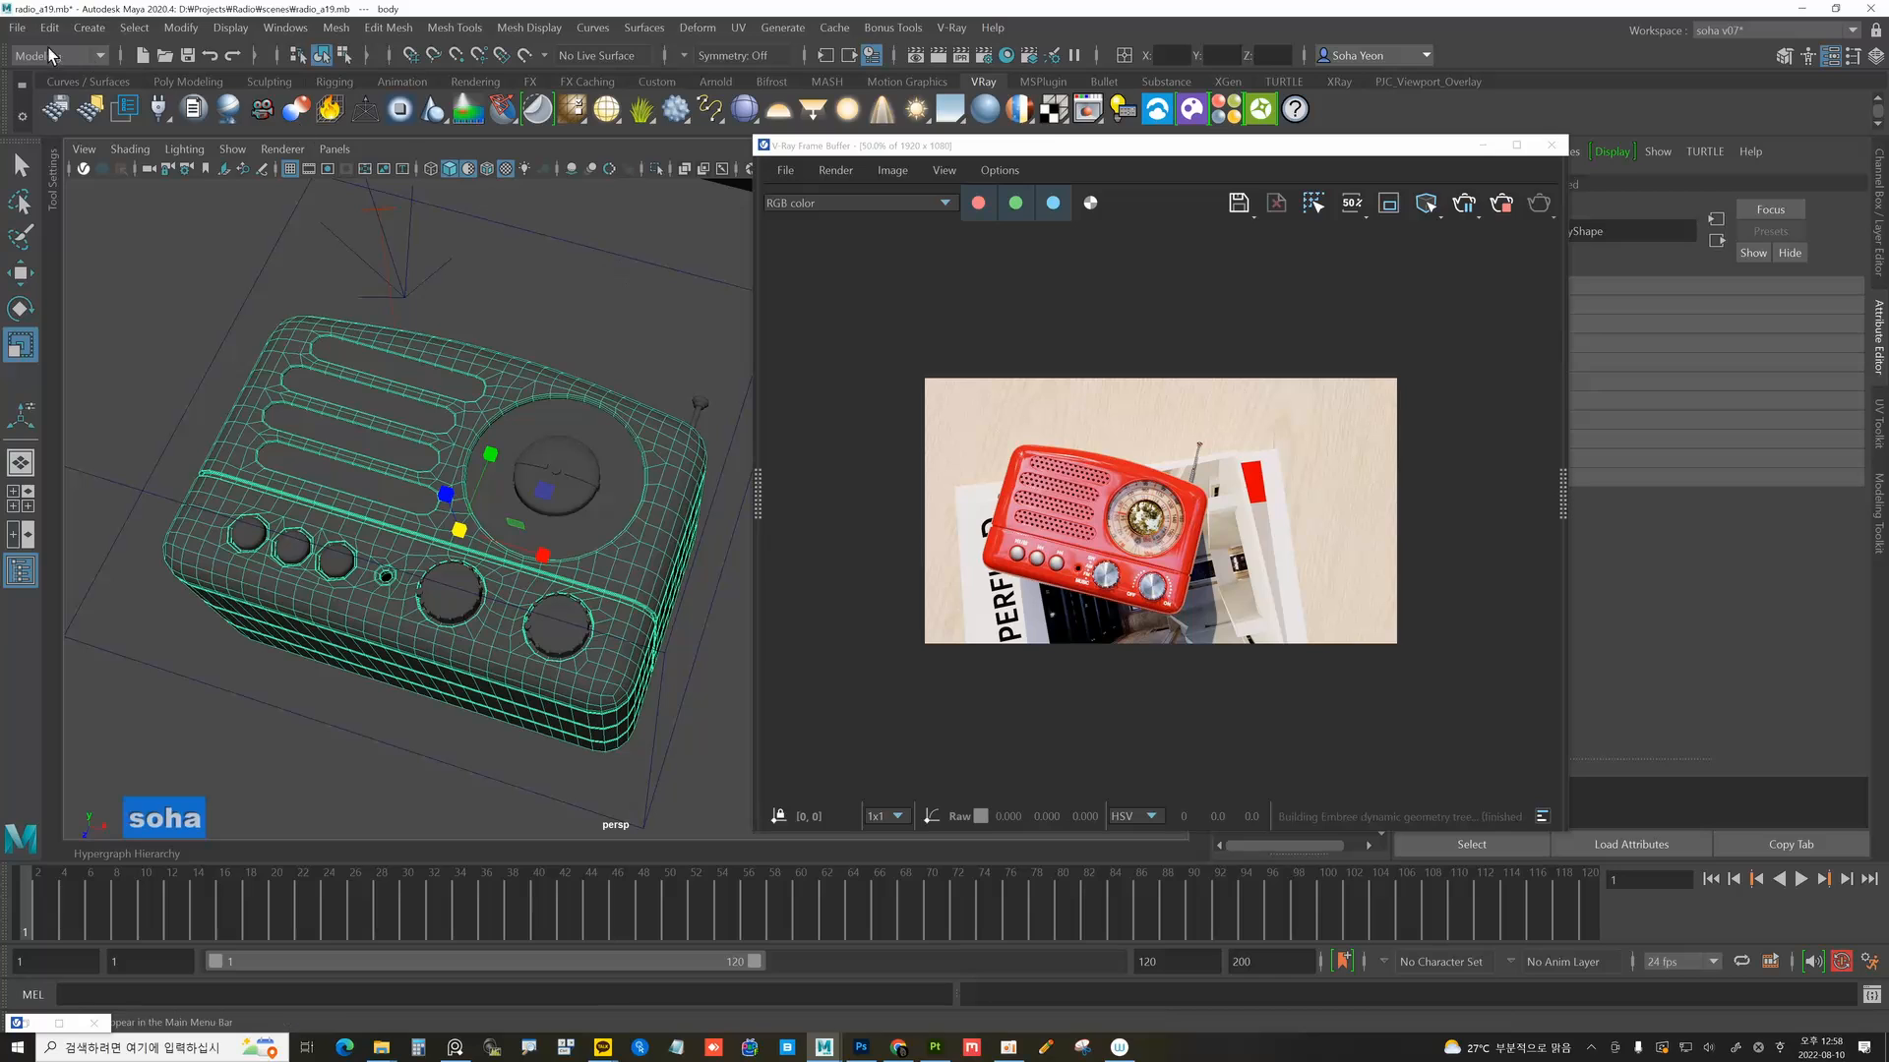
Save the scene as a new version named radio_a20.mb.
{"action": "left_click", "coordinate": [19, 27]}
{"action": "left_click", "coordinate": [98, 128]}
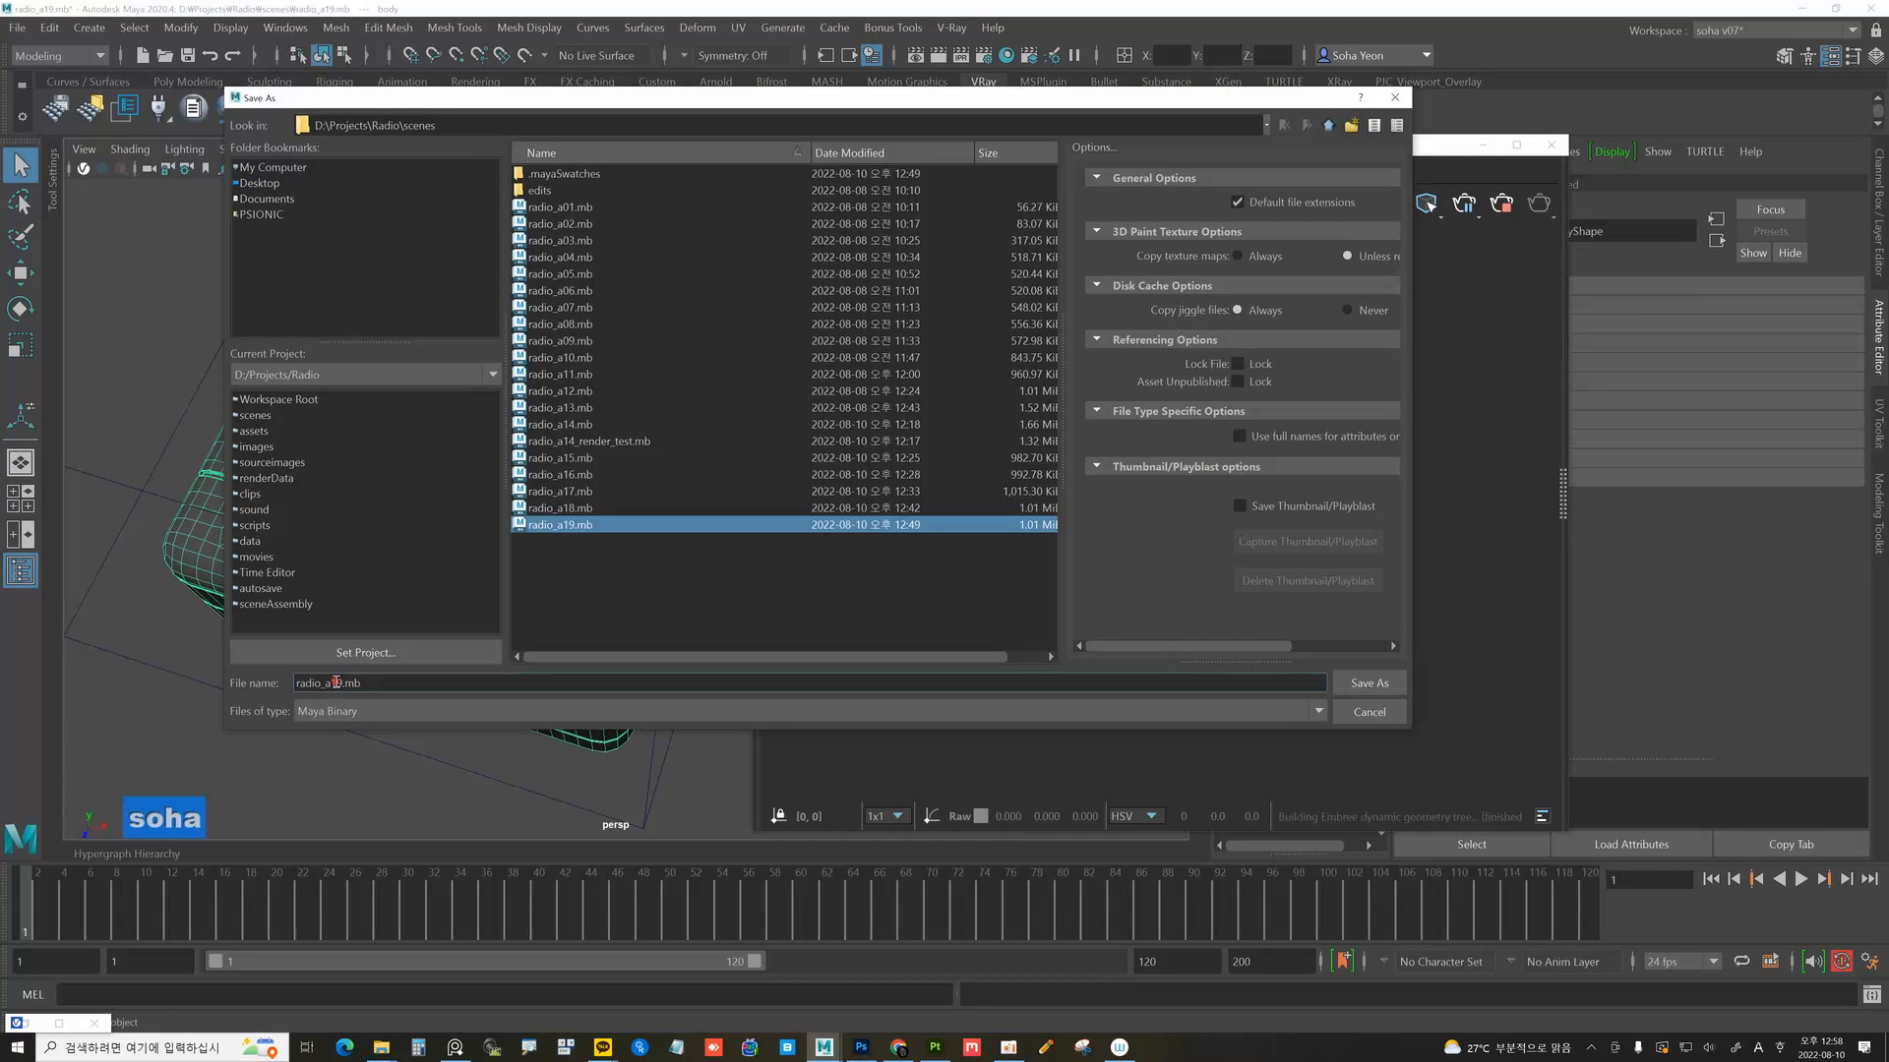
{"action": "key", "text": "Delete"}
{"action": "key", "text": "Delete"}
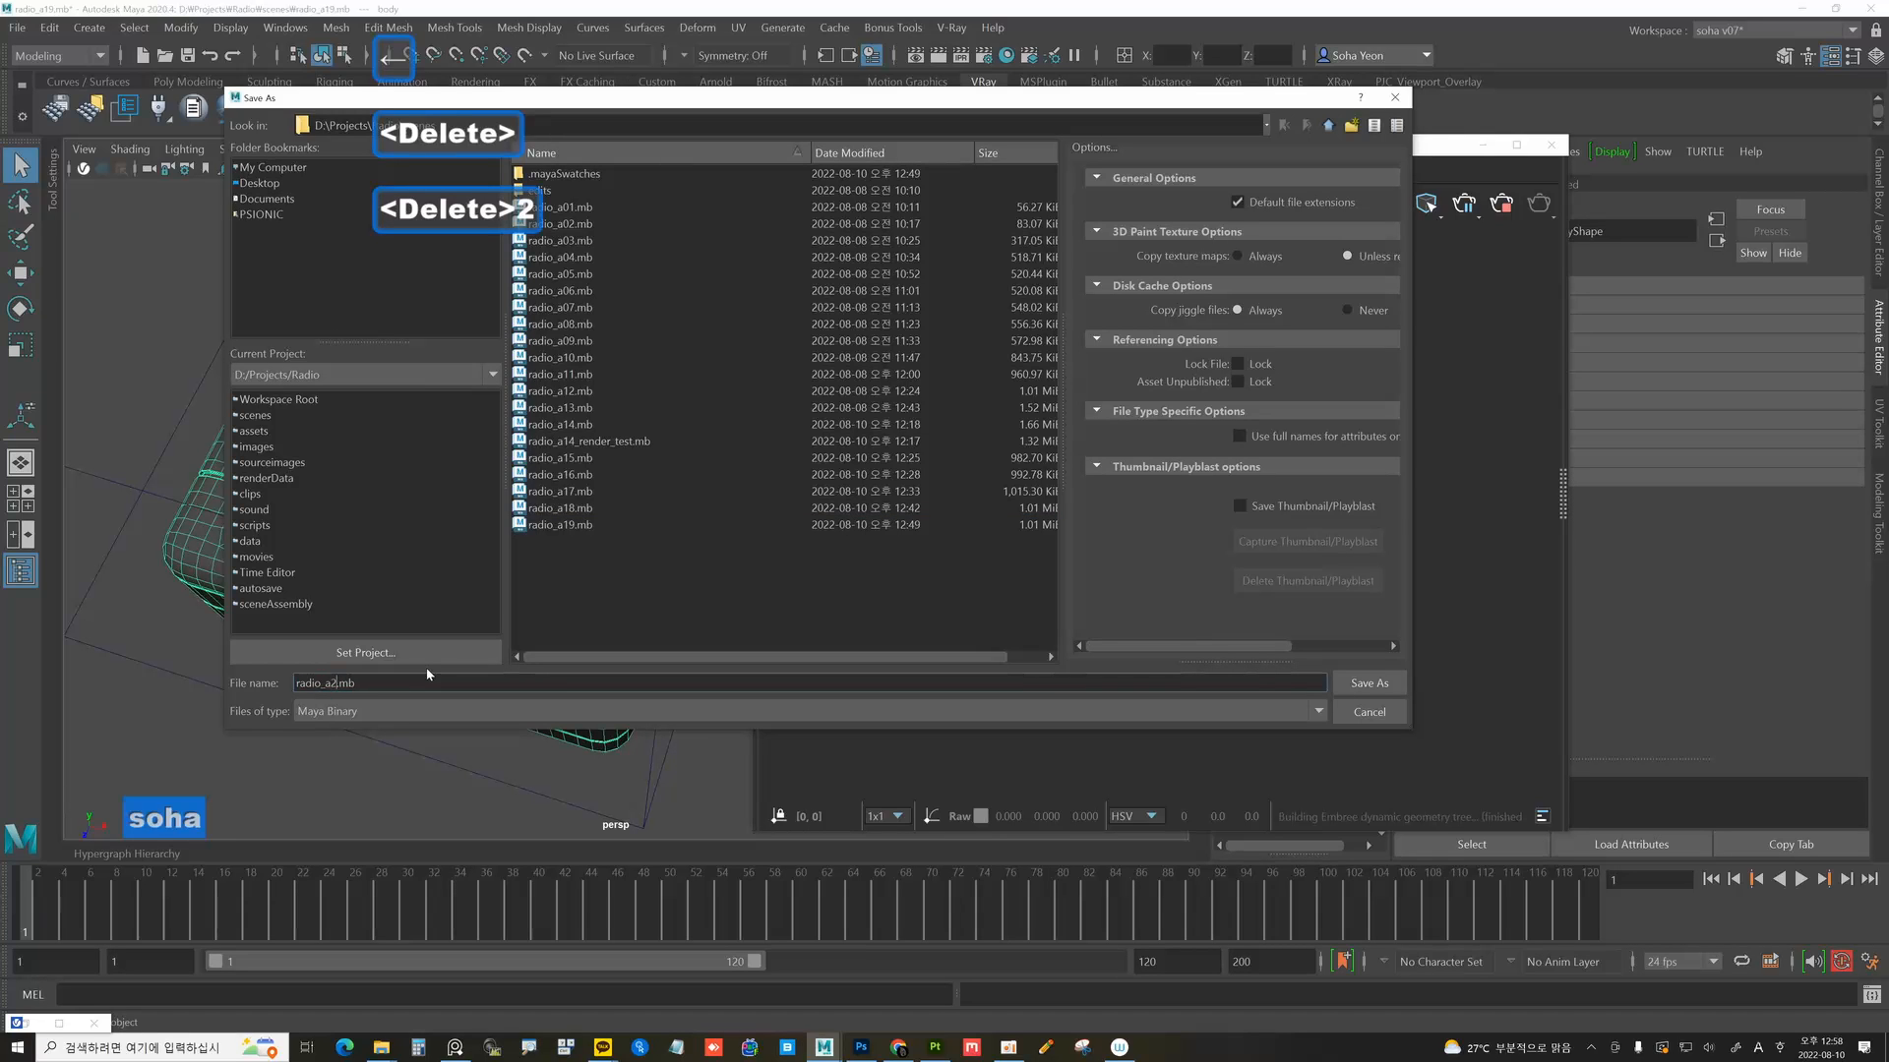
{"action": "left_click", "coordinate": [1369, 683]}
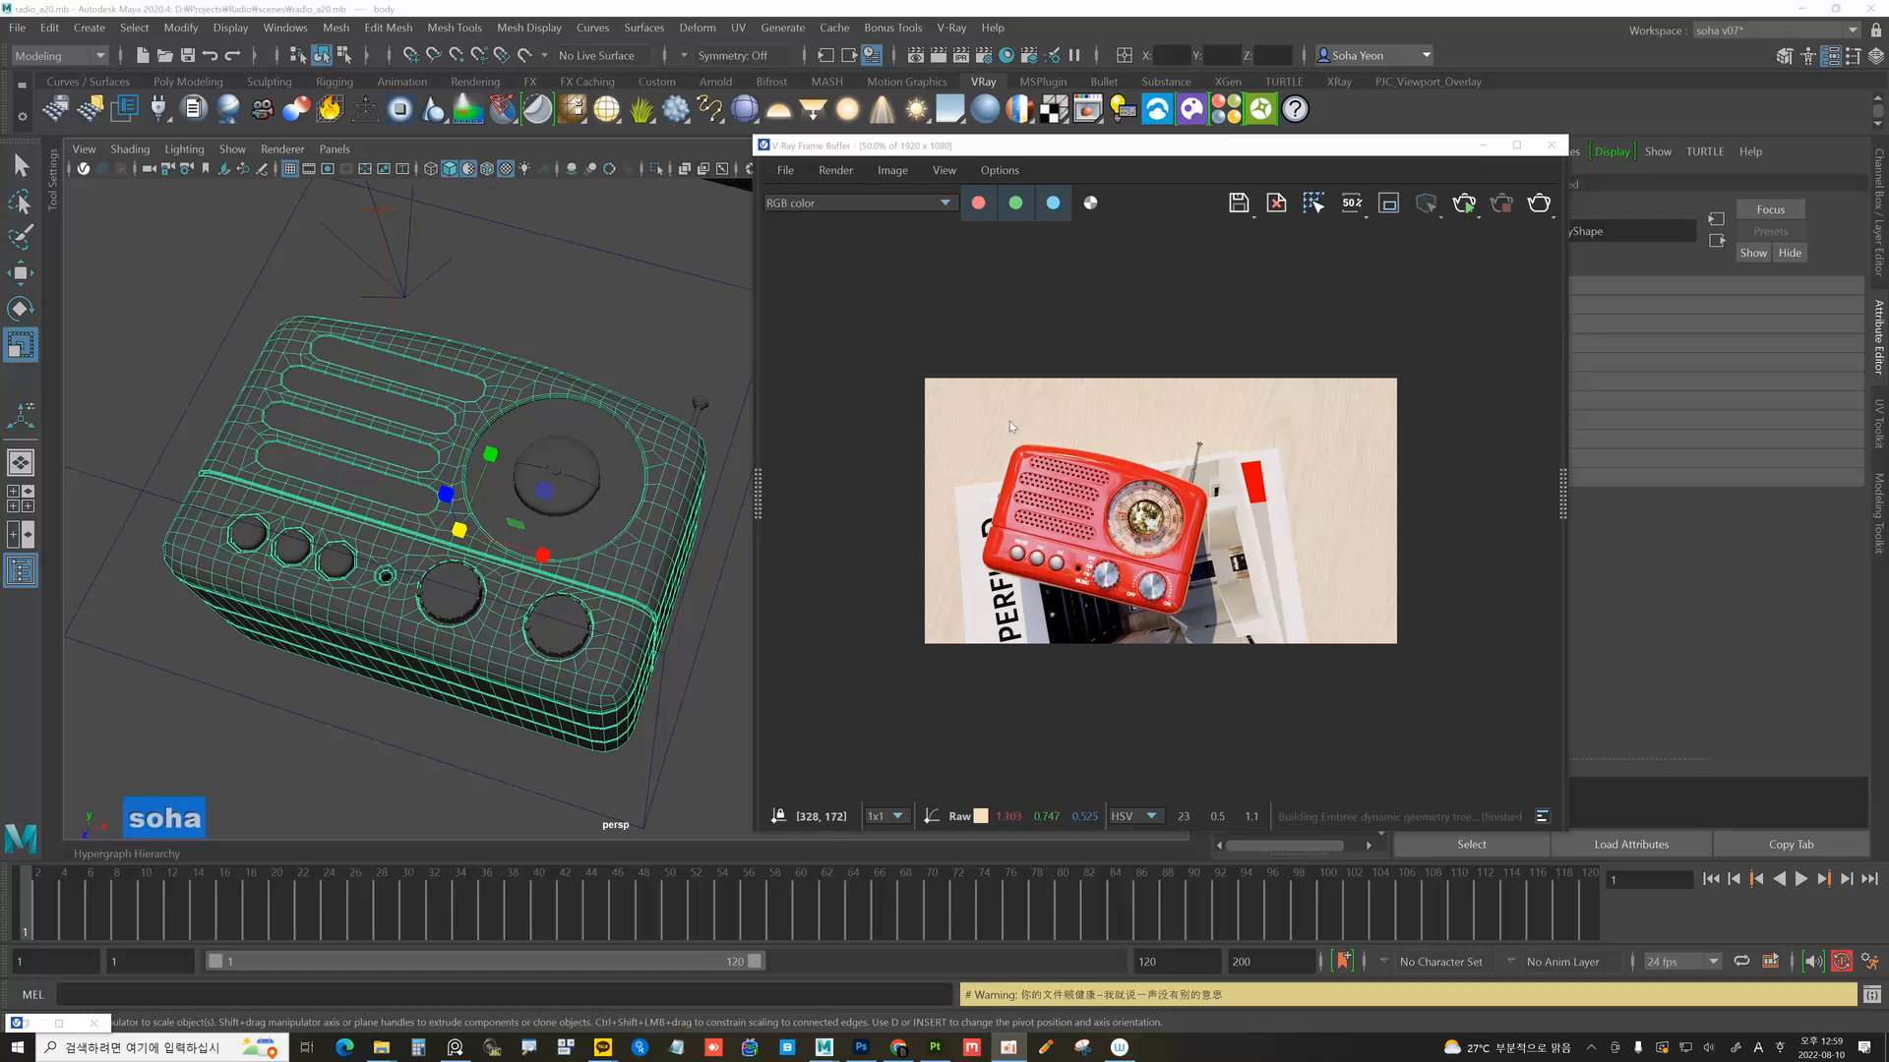
Minimise the V-Ray Frame Buffer, switch the viewport to wireframe and create a polygon plane at the grid's centre.
{"action": "scroll", "coordinate": [1160, 532], "scroll_direction": "up", "scroll_amount": 1}
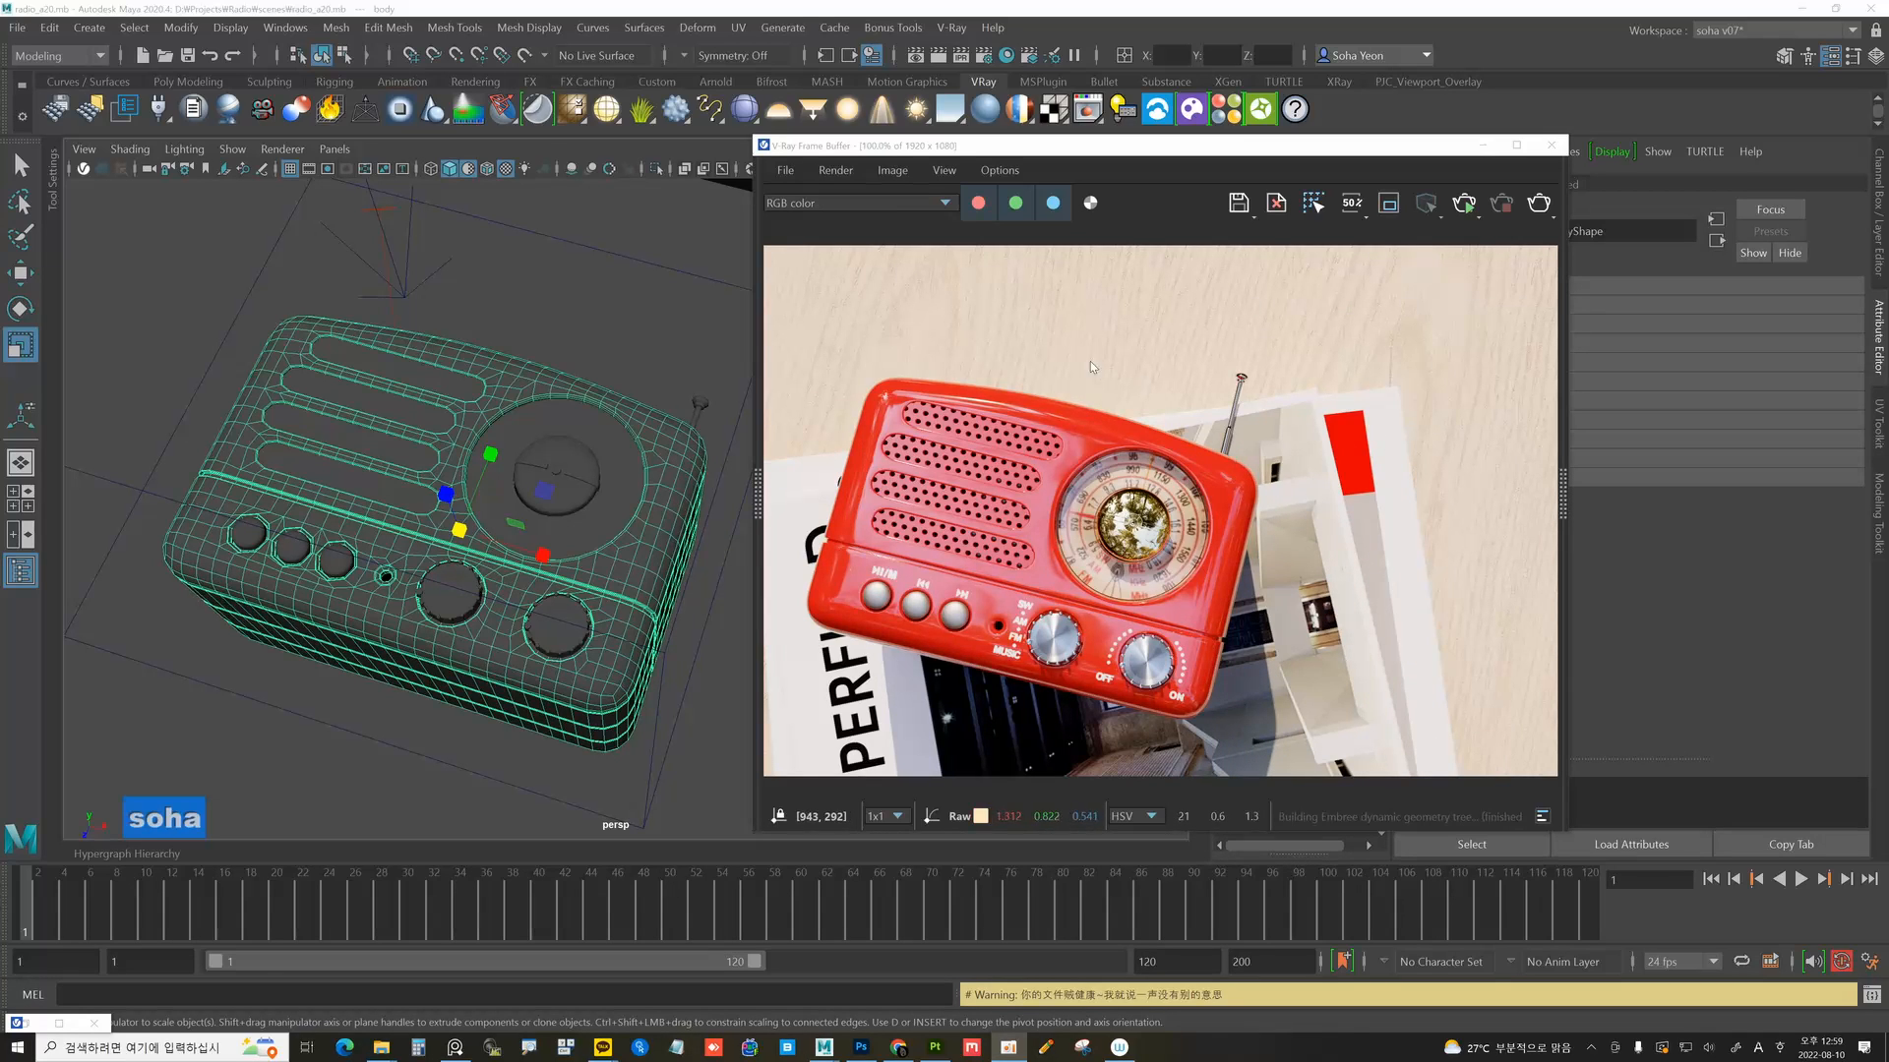
{"action": "scroll", "coordinate": [1267, 400], "scroll_direction": "down", "scroll_amount": 1}
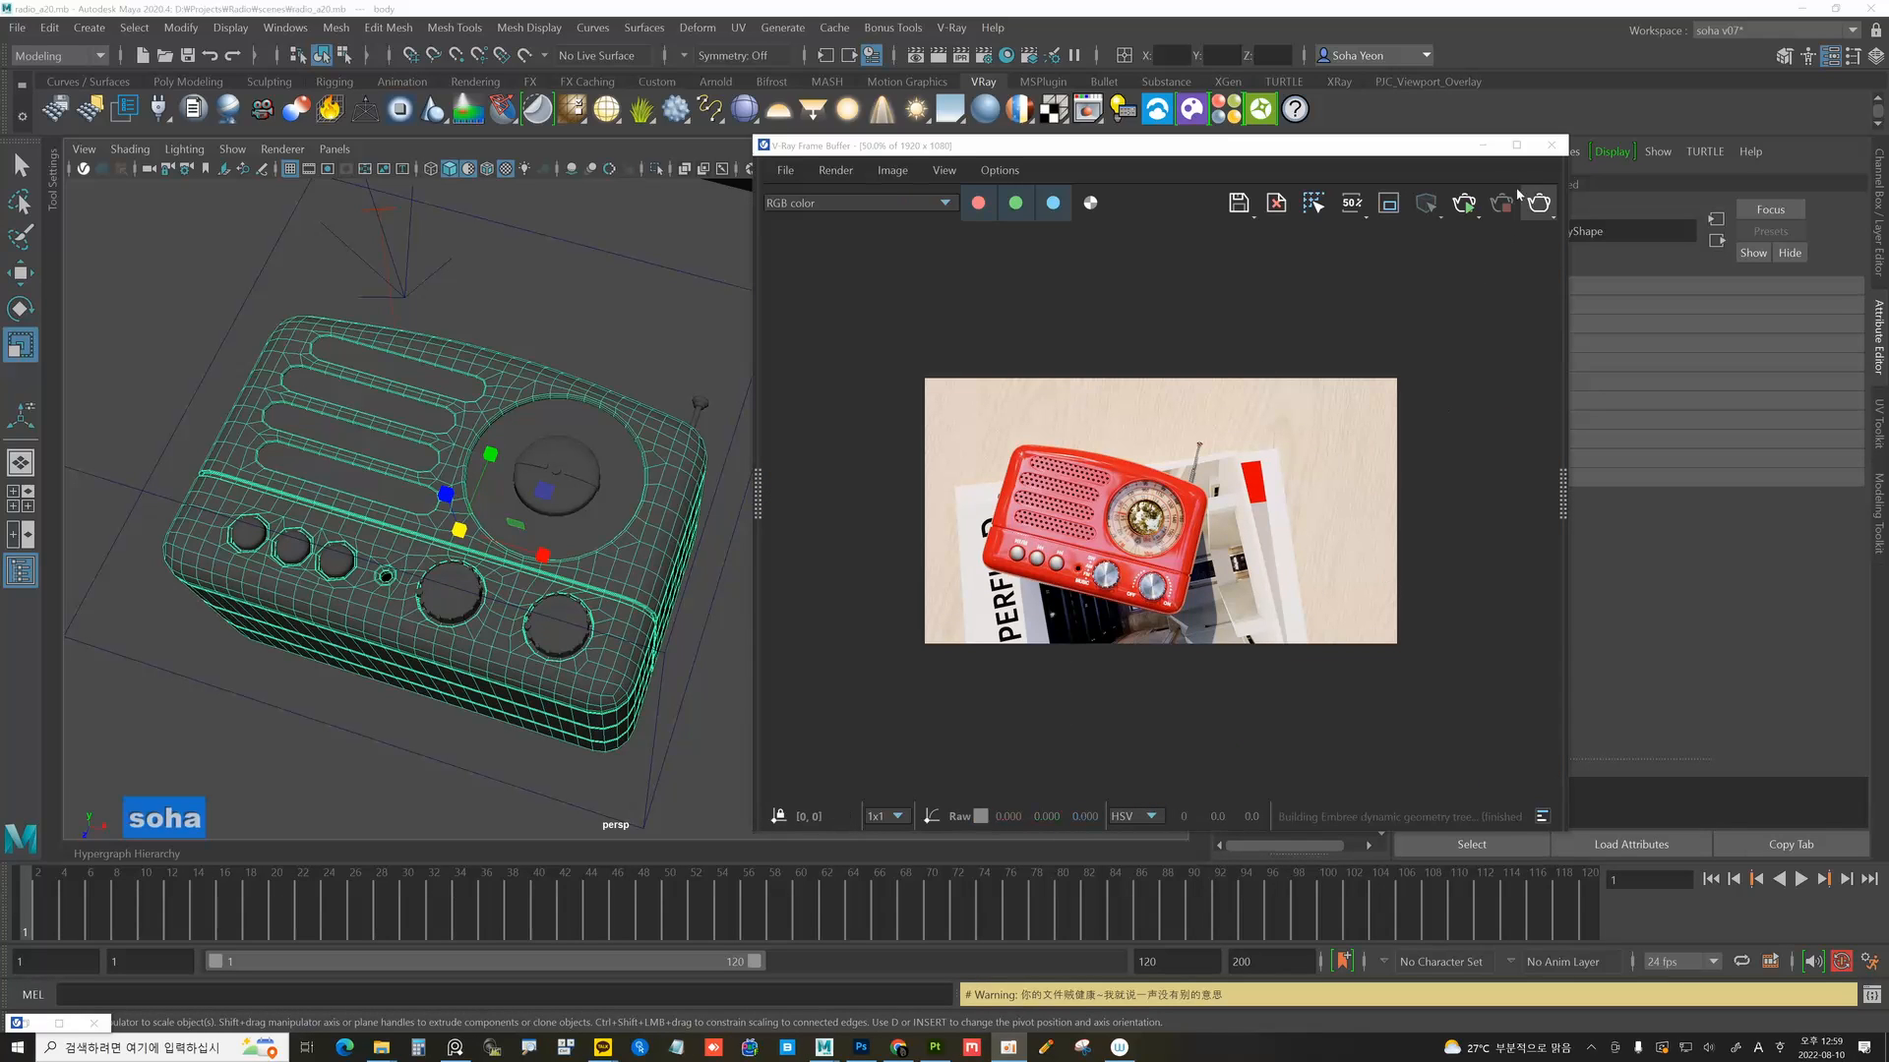
{"action": "left_click", "coordinate": [1482, 145]}
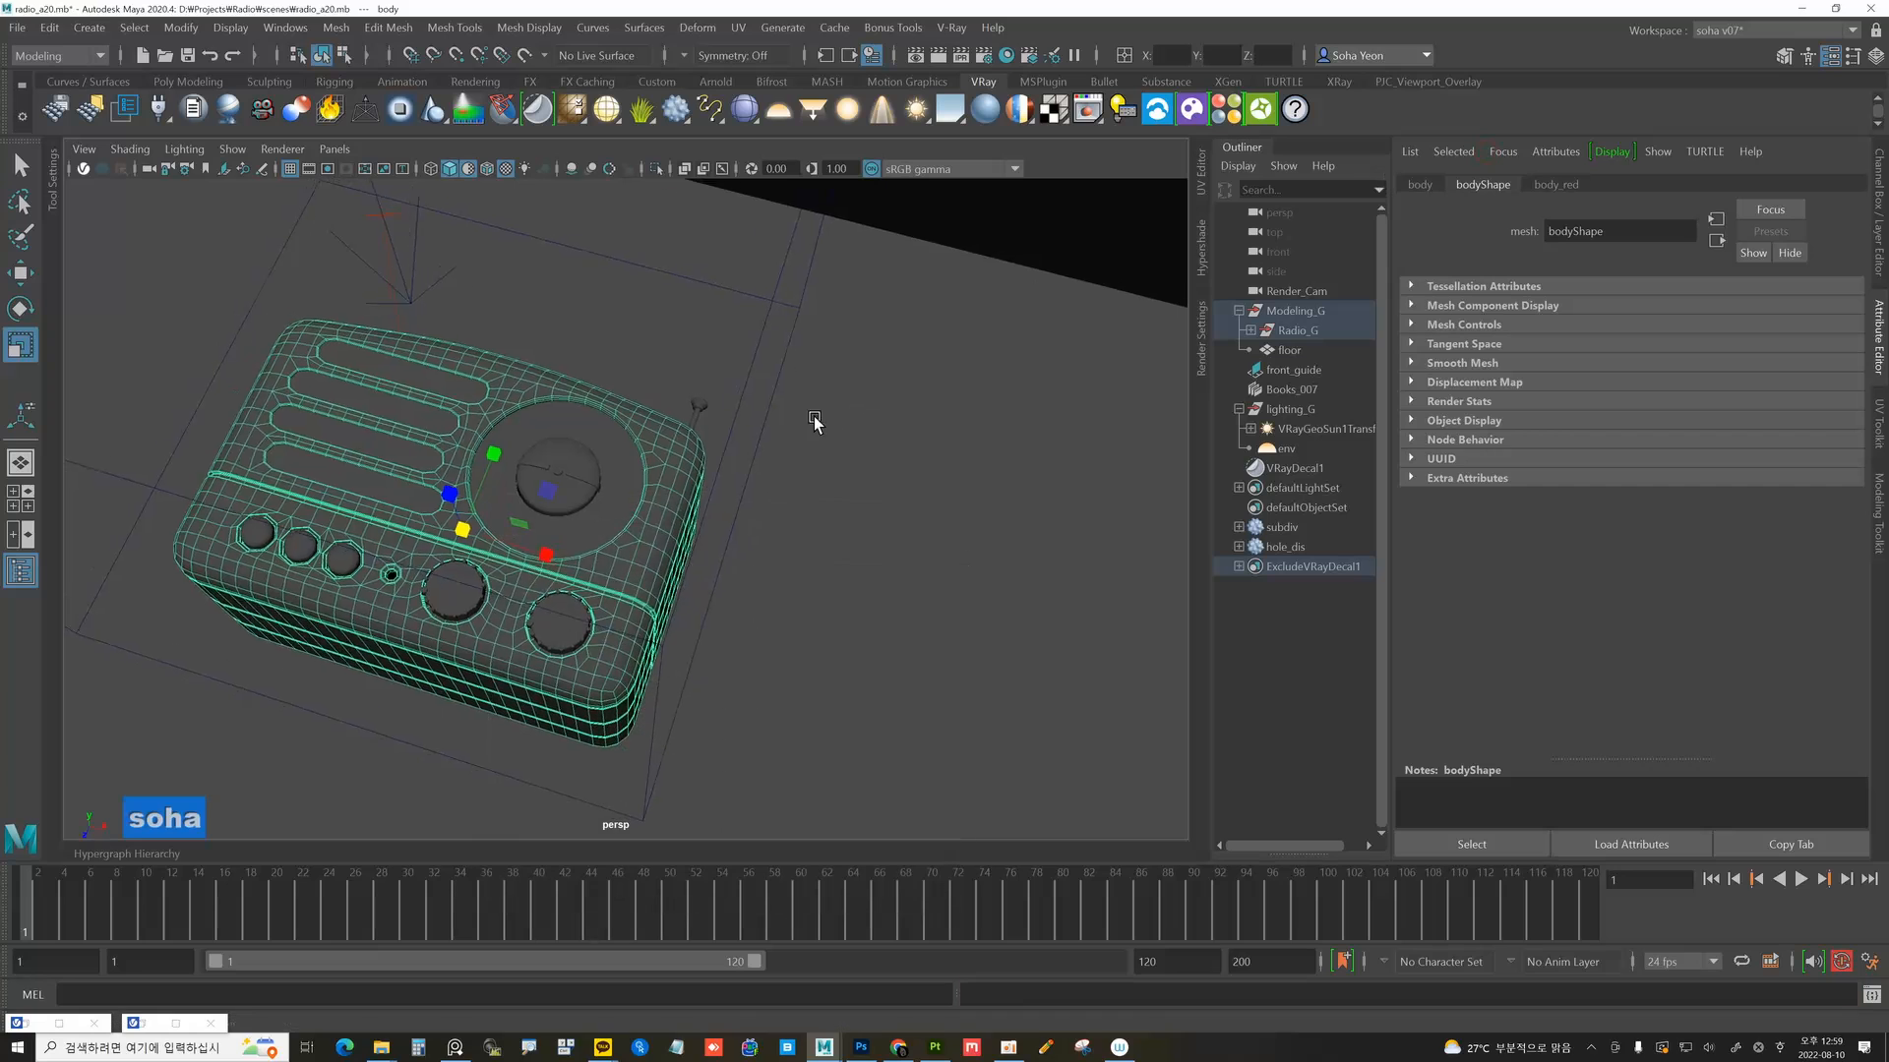
{"action": "scroll", "coordinate": [641, 392], "scroll_direction": "down", "scroll_amount": 5}
{"action": "key", "text": "4"}
{"action": "left_click_drag", "start_coordinate": [772, 550], "coordinate": [720, 451], "text": "alt"}
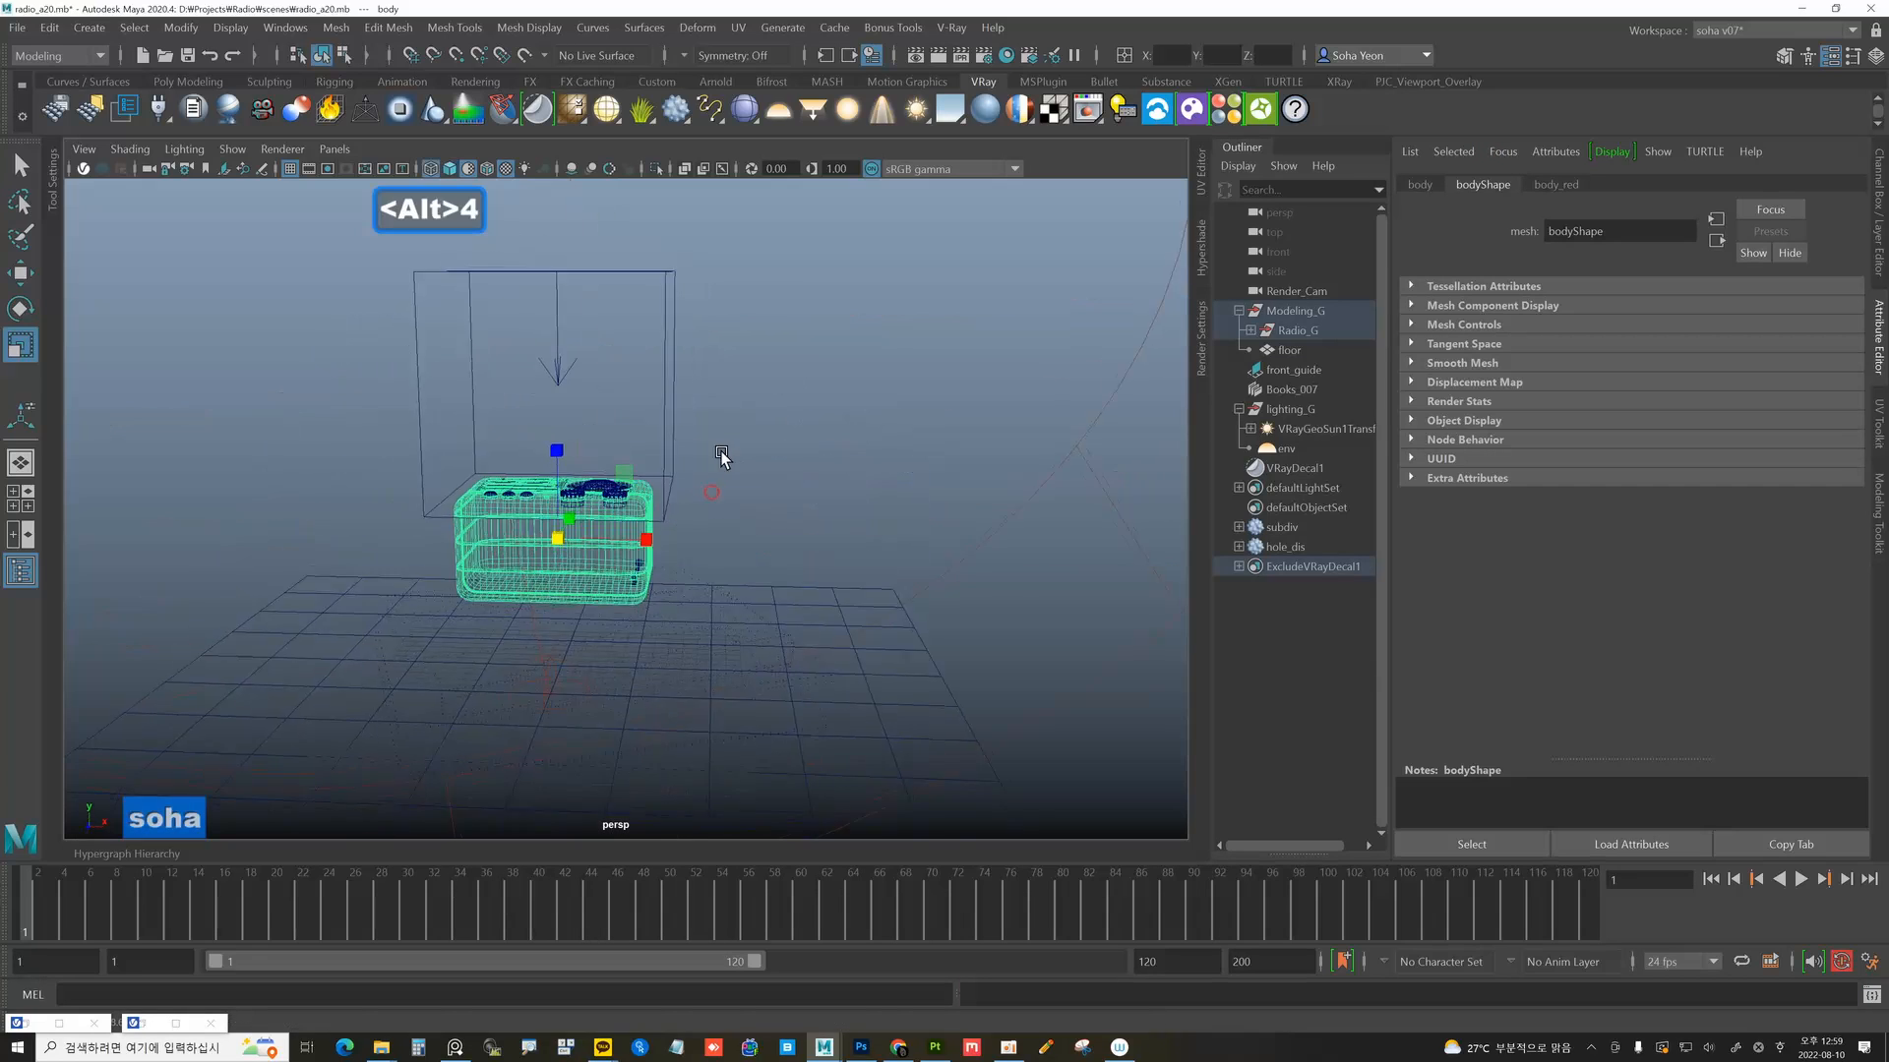
{"action": "scroll", "coordinate": [730, 423], "scroll_direction": "down", "scroll_amount": 4}
{"action": "left_click", "coordinate": [770, 352]}
{"action": "left_click_drag", "start_coordinate": [830, 372], "coordinate": [780, 354], "text": "alt"}
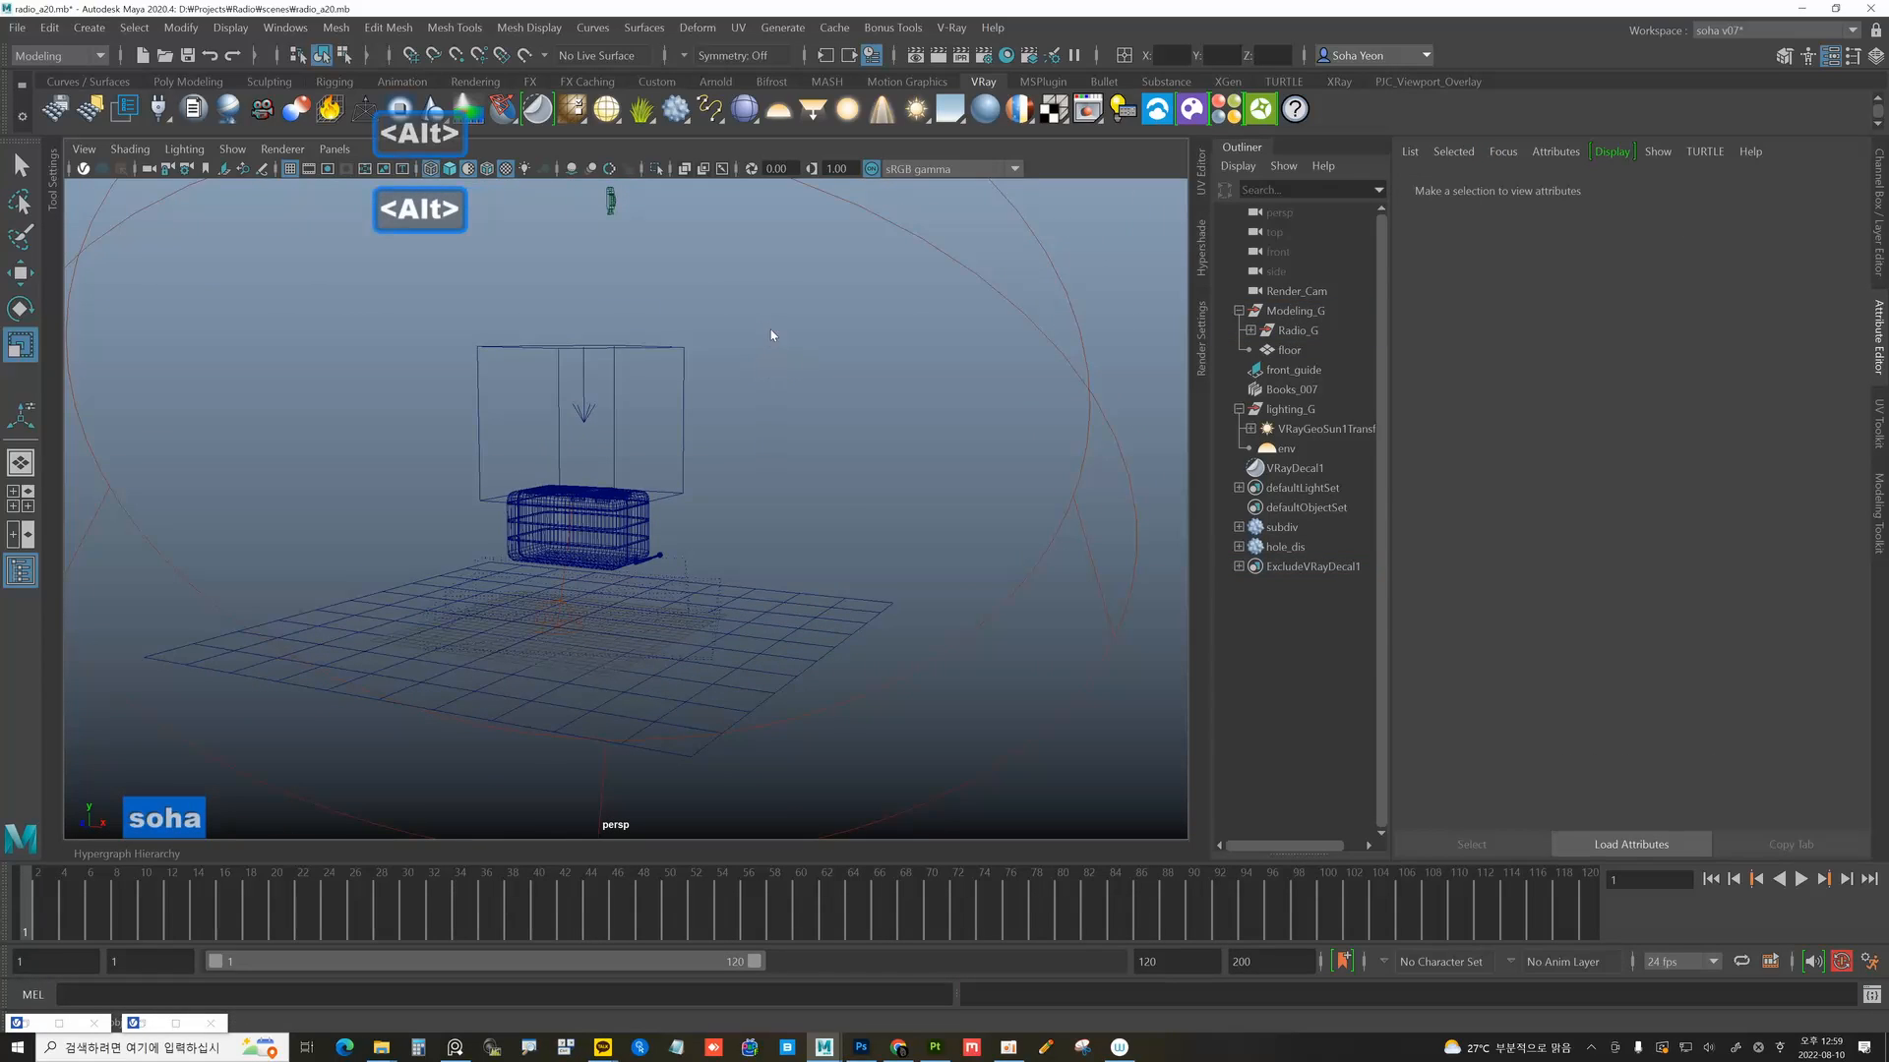
{"action": "right_click", "coordinate": [772, 334], "text": "shift"}
{"action": "left_click", "coordinate": [685, 298]}
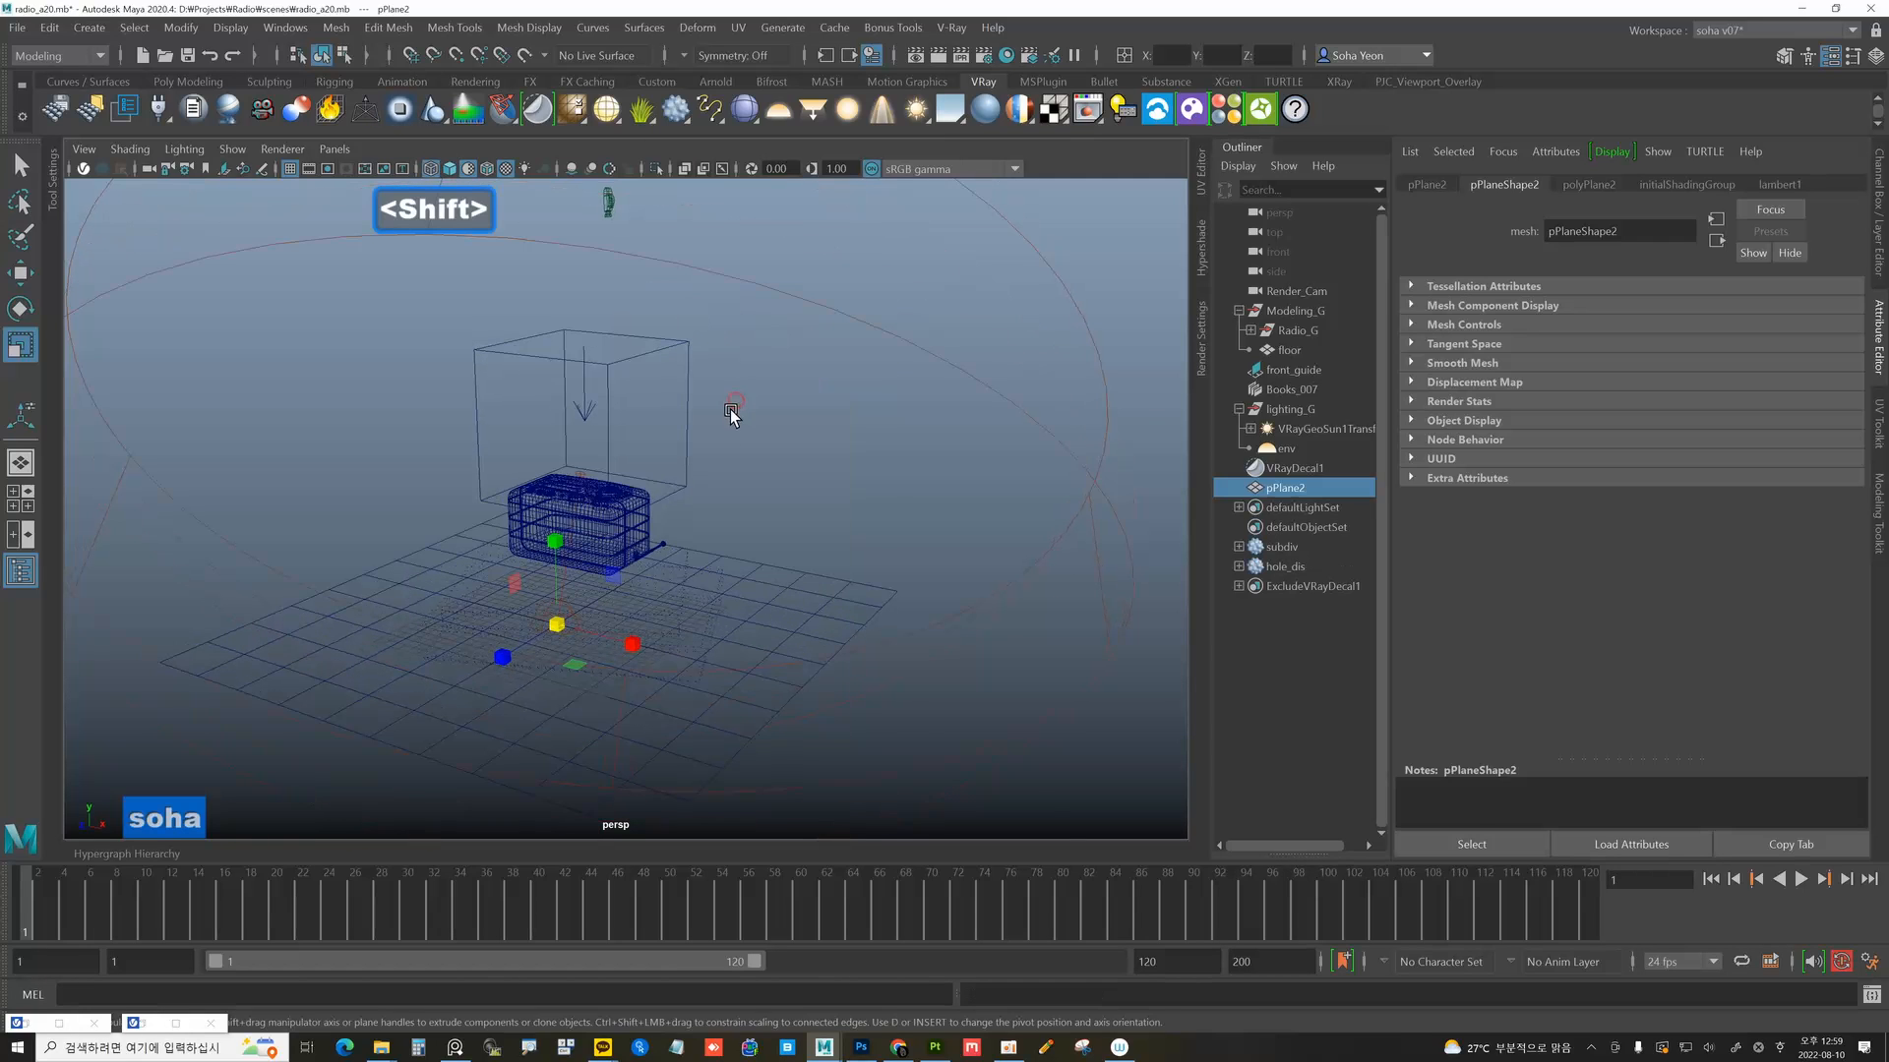
Enlarge the new plane and place it horizontally above the radio, offset to one side.
{"action": "key", "text": "alt+w"}
{"action": "left_click_drag", "start_coordinate": [555, 511], "coordinate": [748, 449]}
{"action": "key", "text": "alt+r"}
{"action": "key", "text": "w"}
{"action": "left_click_drag", "start_coordinate": [770, 529], "coordinate": [670, 384], "text": "alt"}
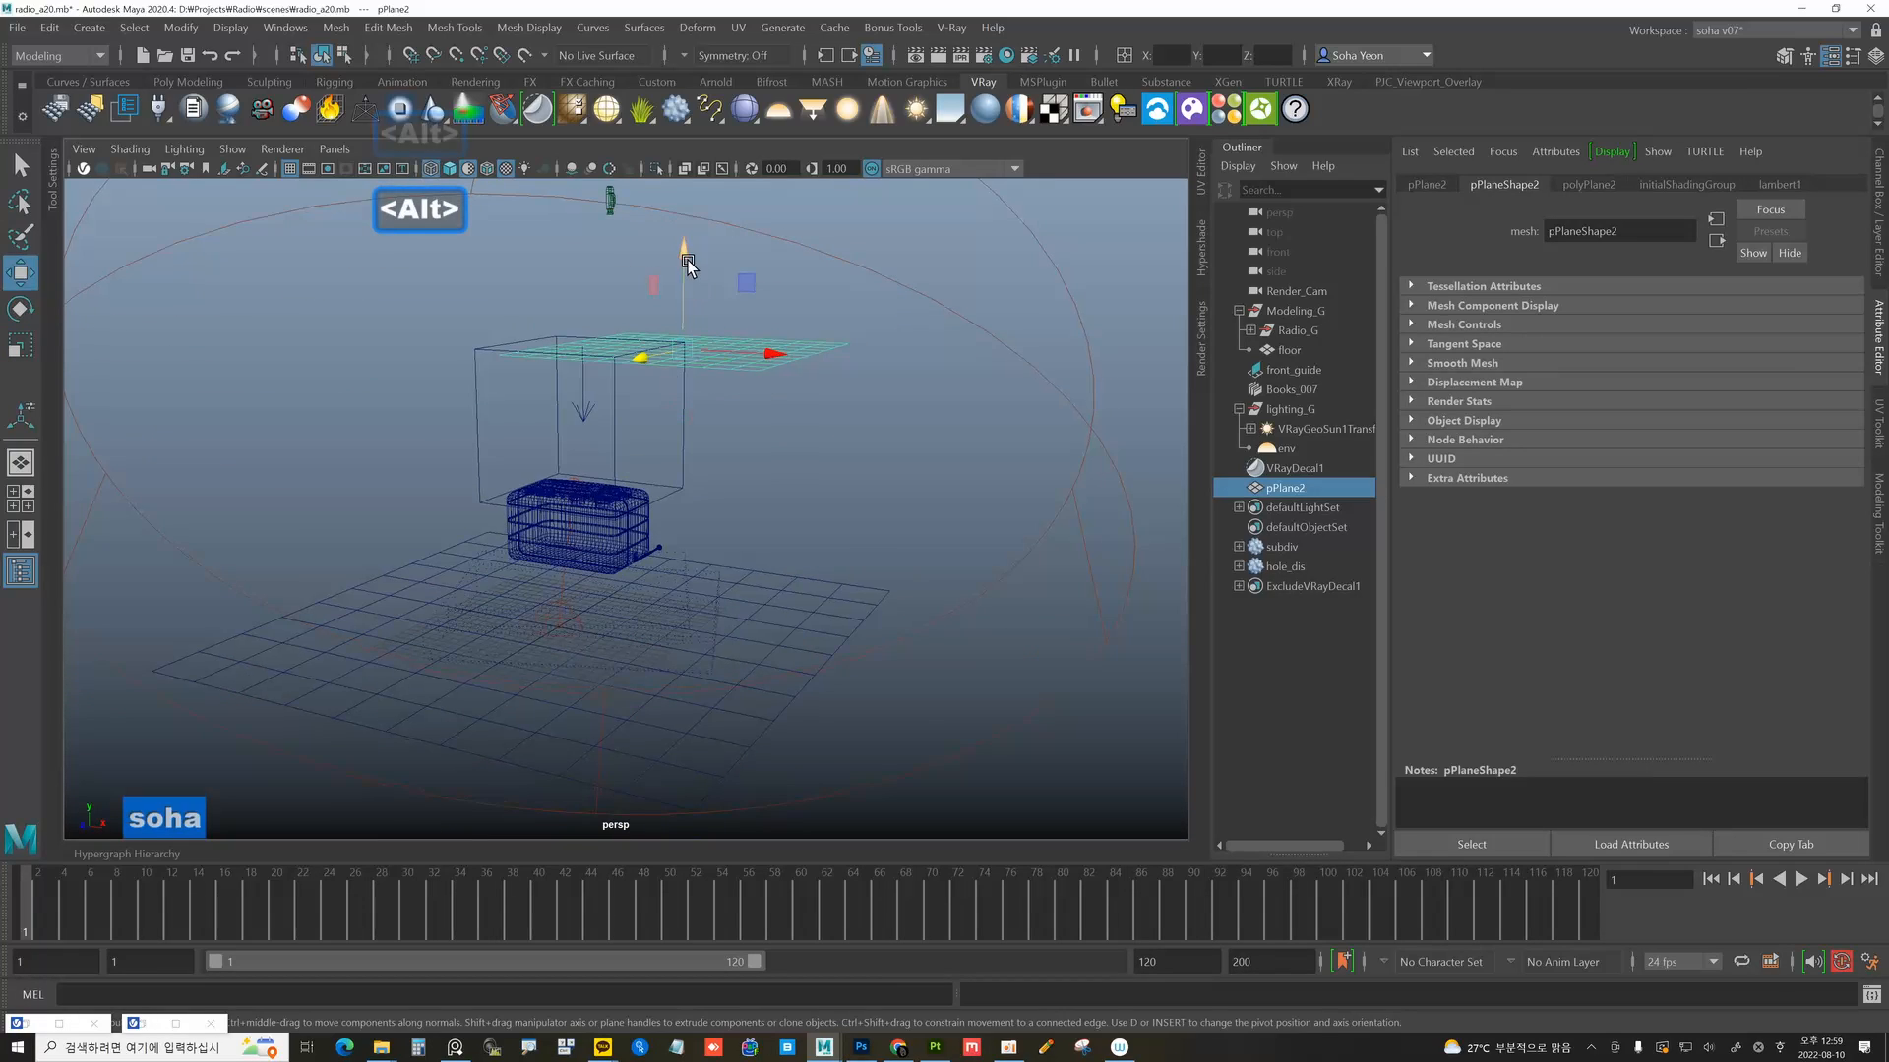
{"action": "left_click_drag", "start_coordinate": [687, 257], "coordinate": [781, 403]}
Assign a new VRayMtl to the plane and name the material leaf.
{"action": "key", "text": "shift+v"}
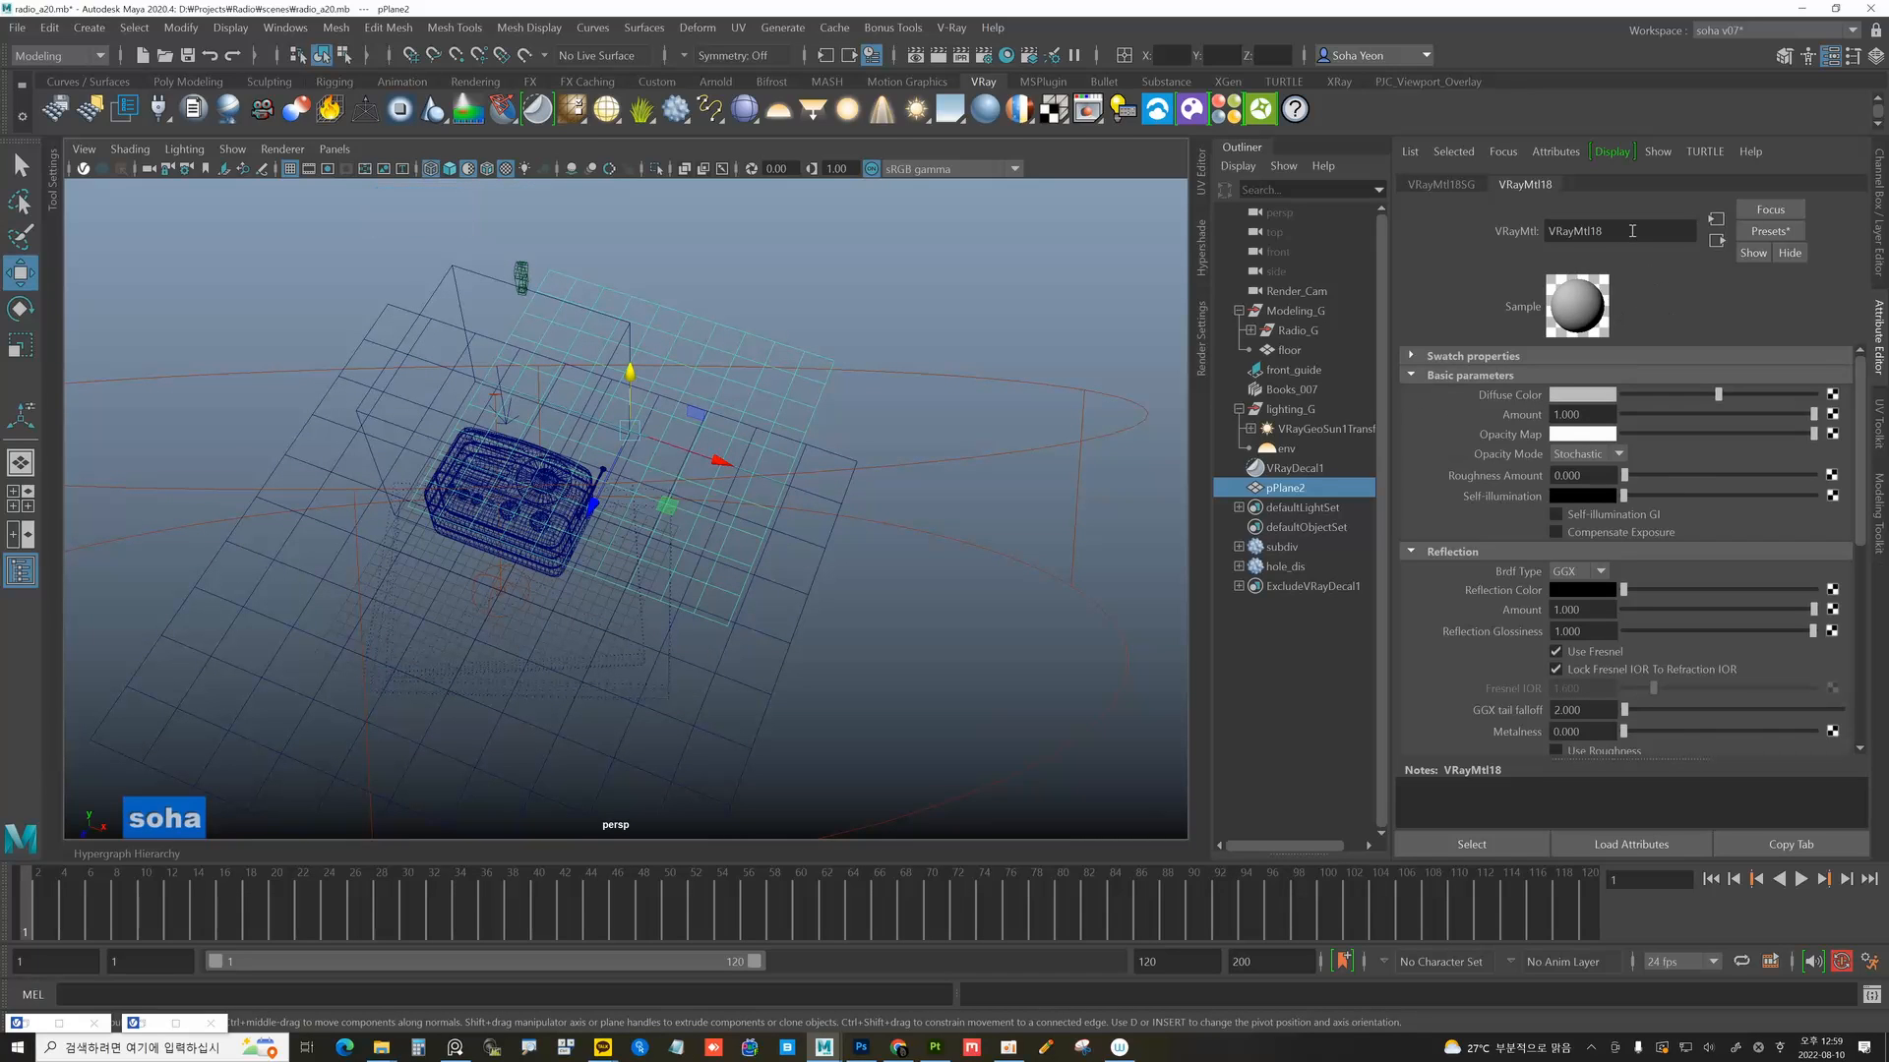
{"action": "key", "text": "BackSpace"}
{"action": "type", "text": "lea"}
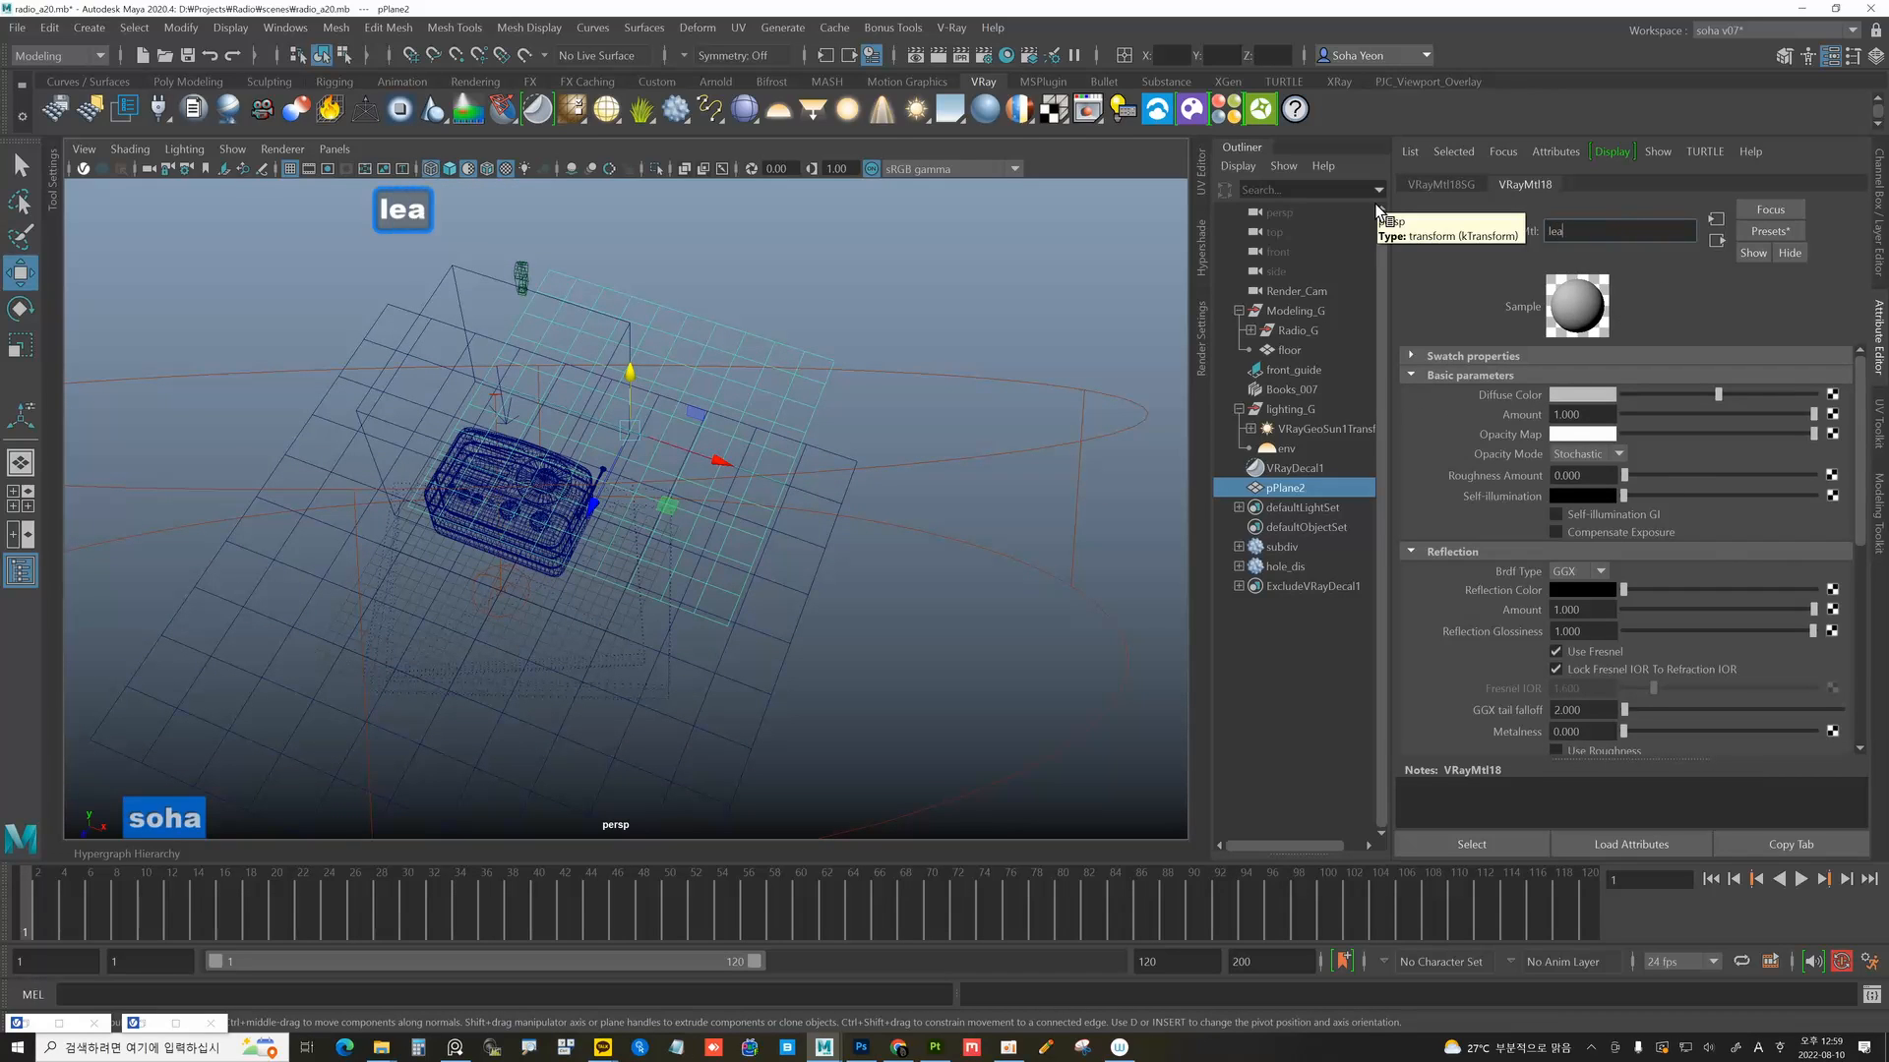
{"action": "type", "text": "r"}
{"action": "key", "text": "BackSpace"}
{"action": "type", "text": "f"}
{"action": "key", "text": "Return"}
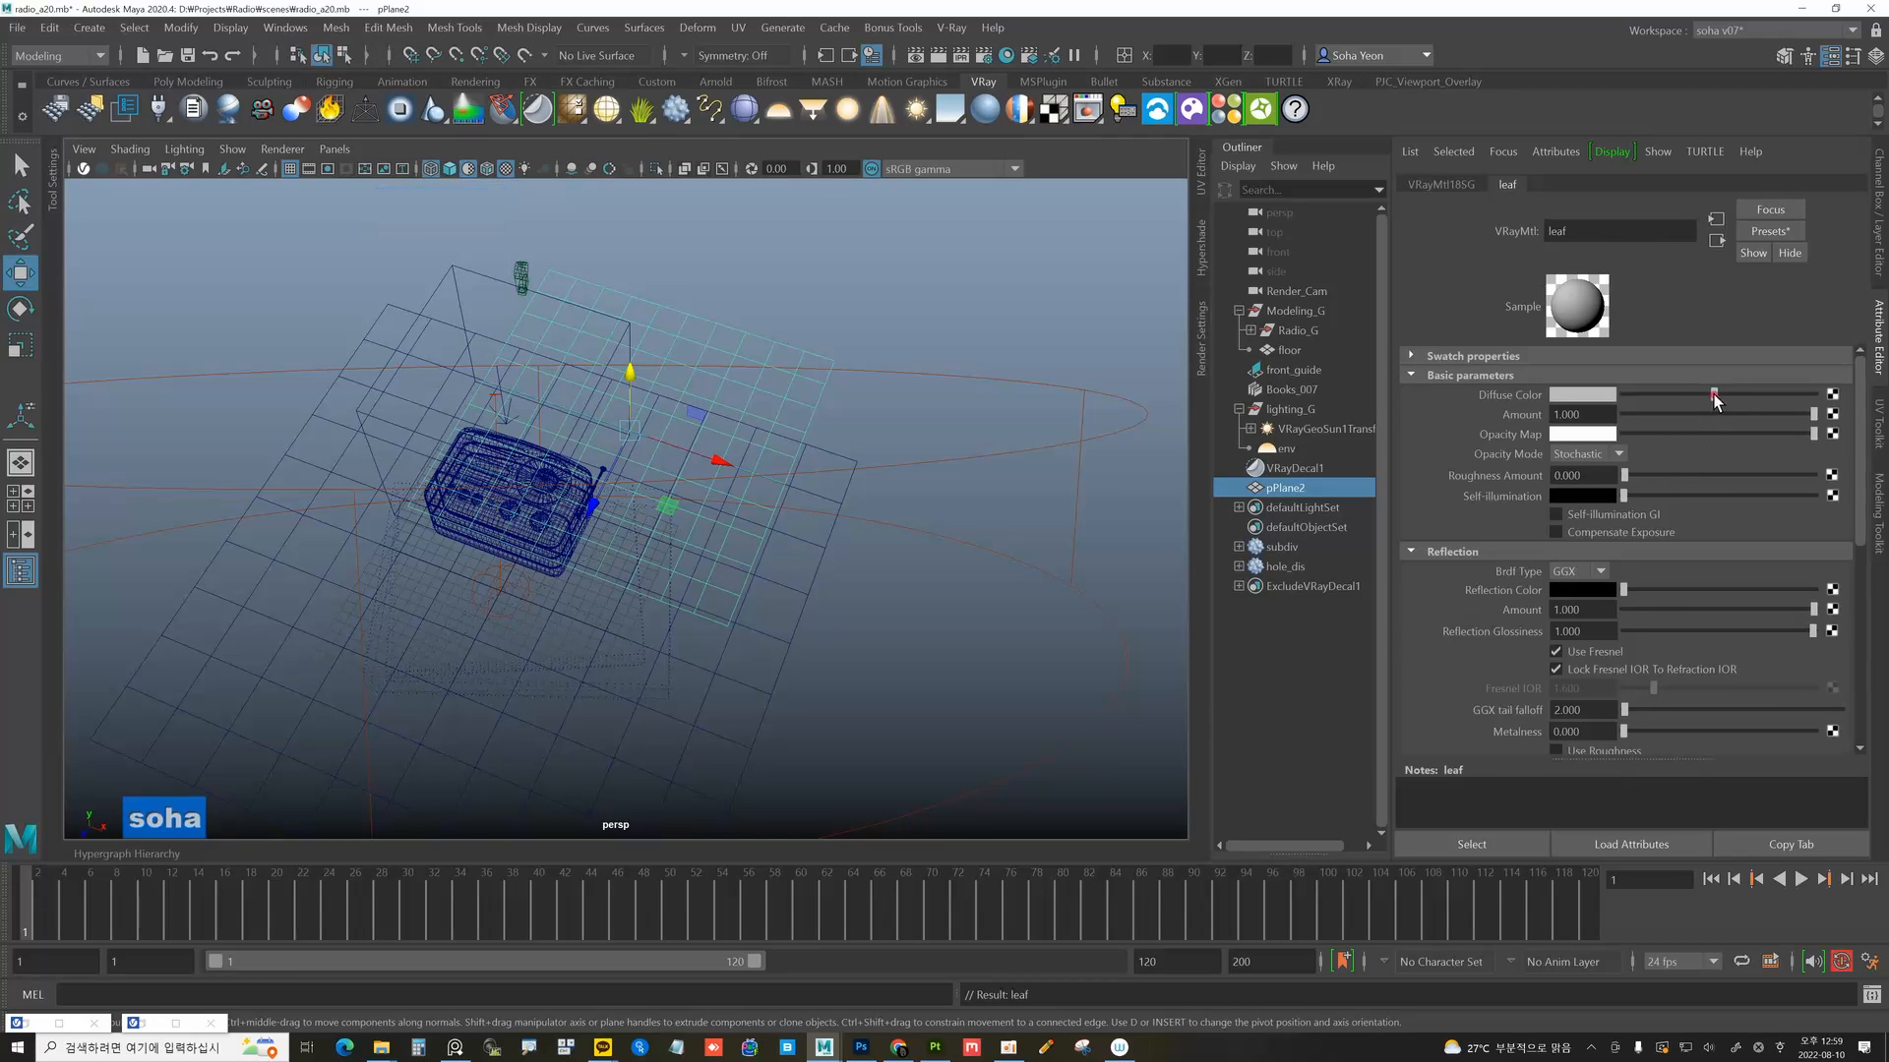
Set the leaf material's diffuse color to black and load leaf_alpha.jpg as a file texture in its Opacity Map.
{"action": "left_click_drag", "start_coordinate": [1638, 392], "coordinate": [1620, 393]}
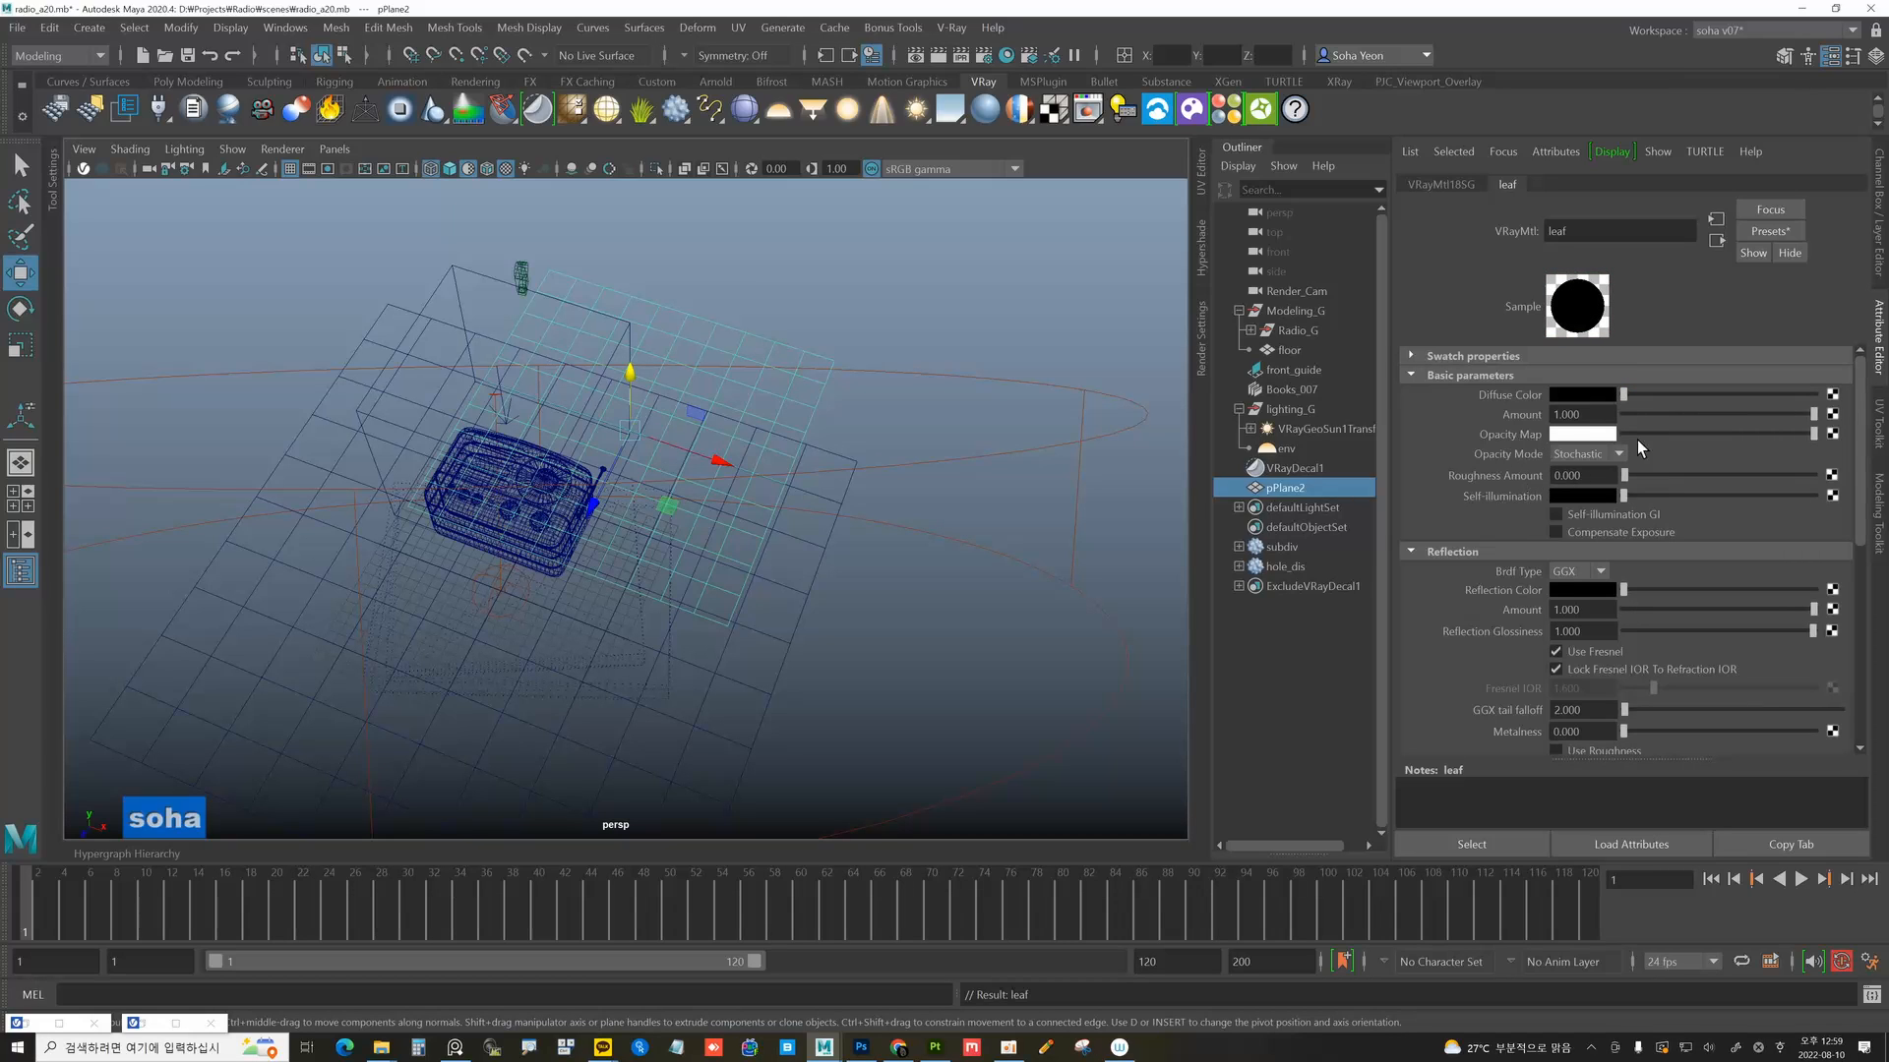
{"action": "left_click", "coordinate": [1831, 434]}
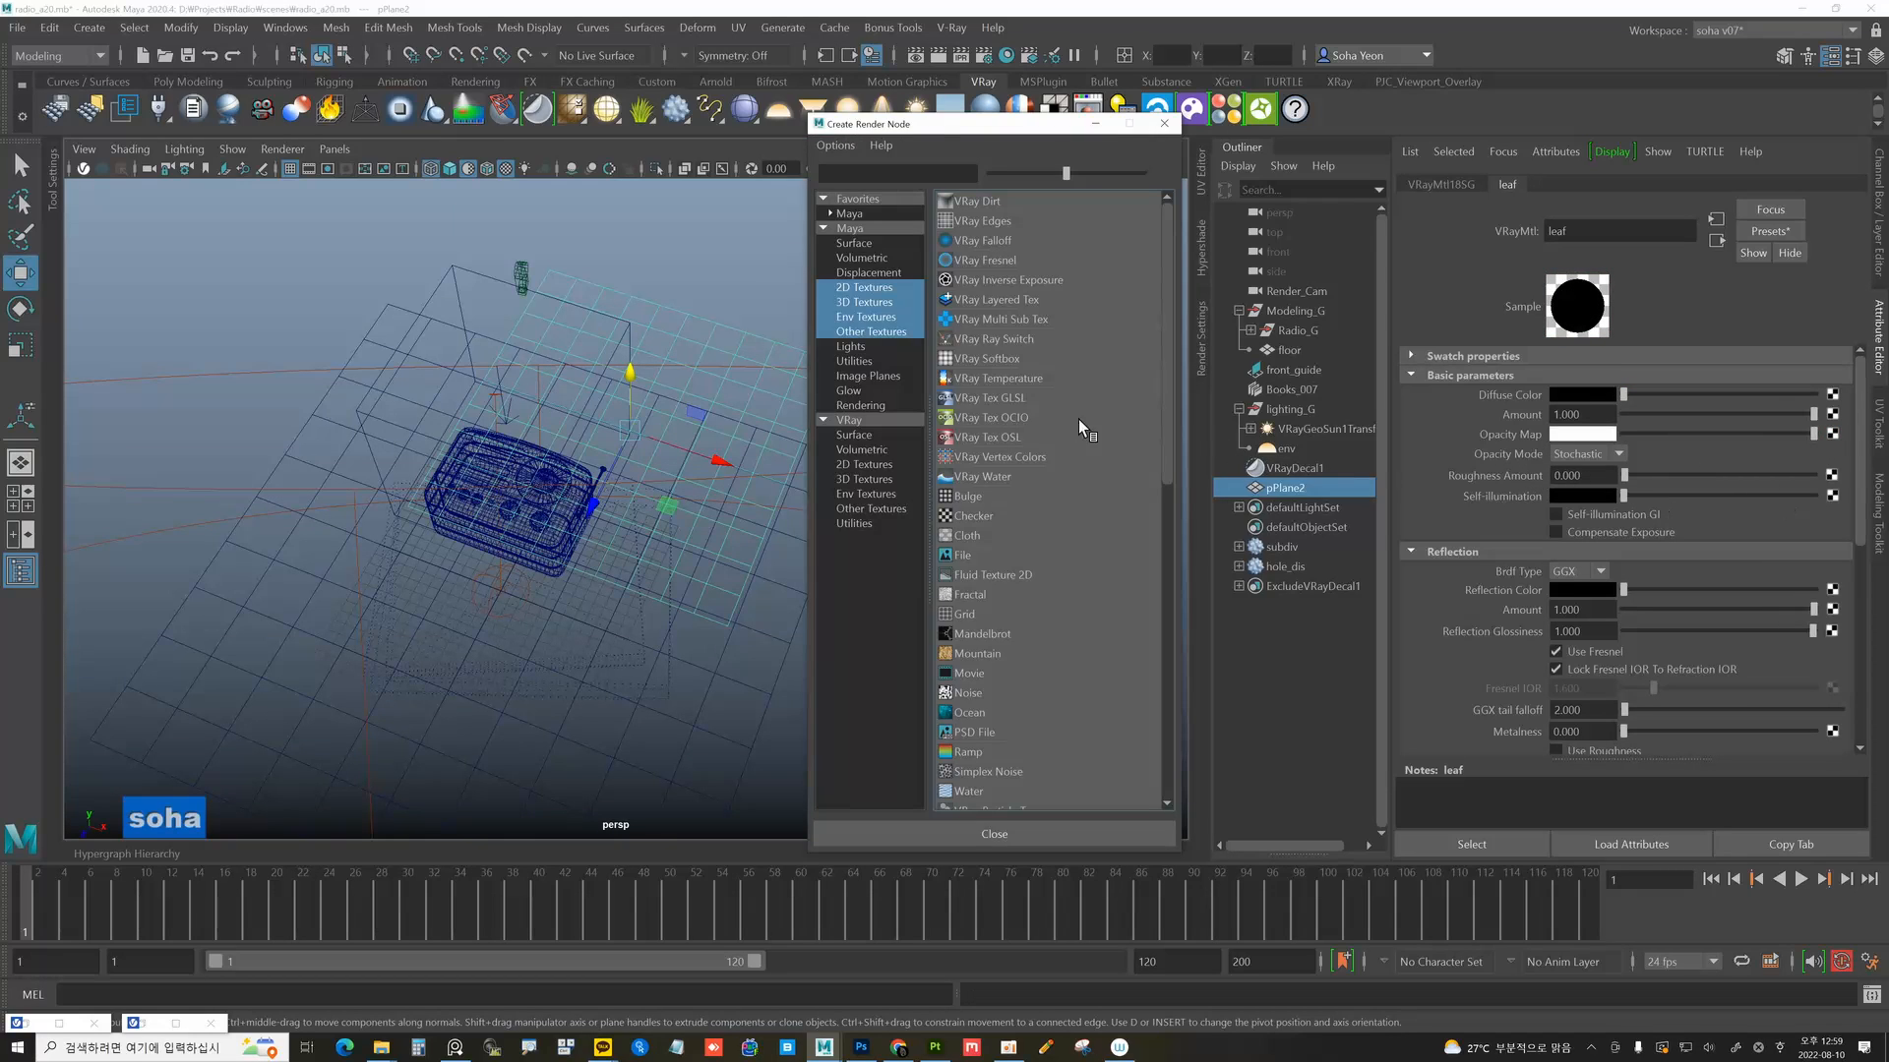
{"action": "left_click", "coordinate": [965, 553]}
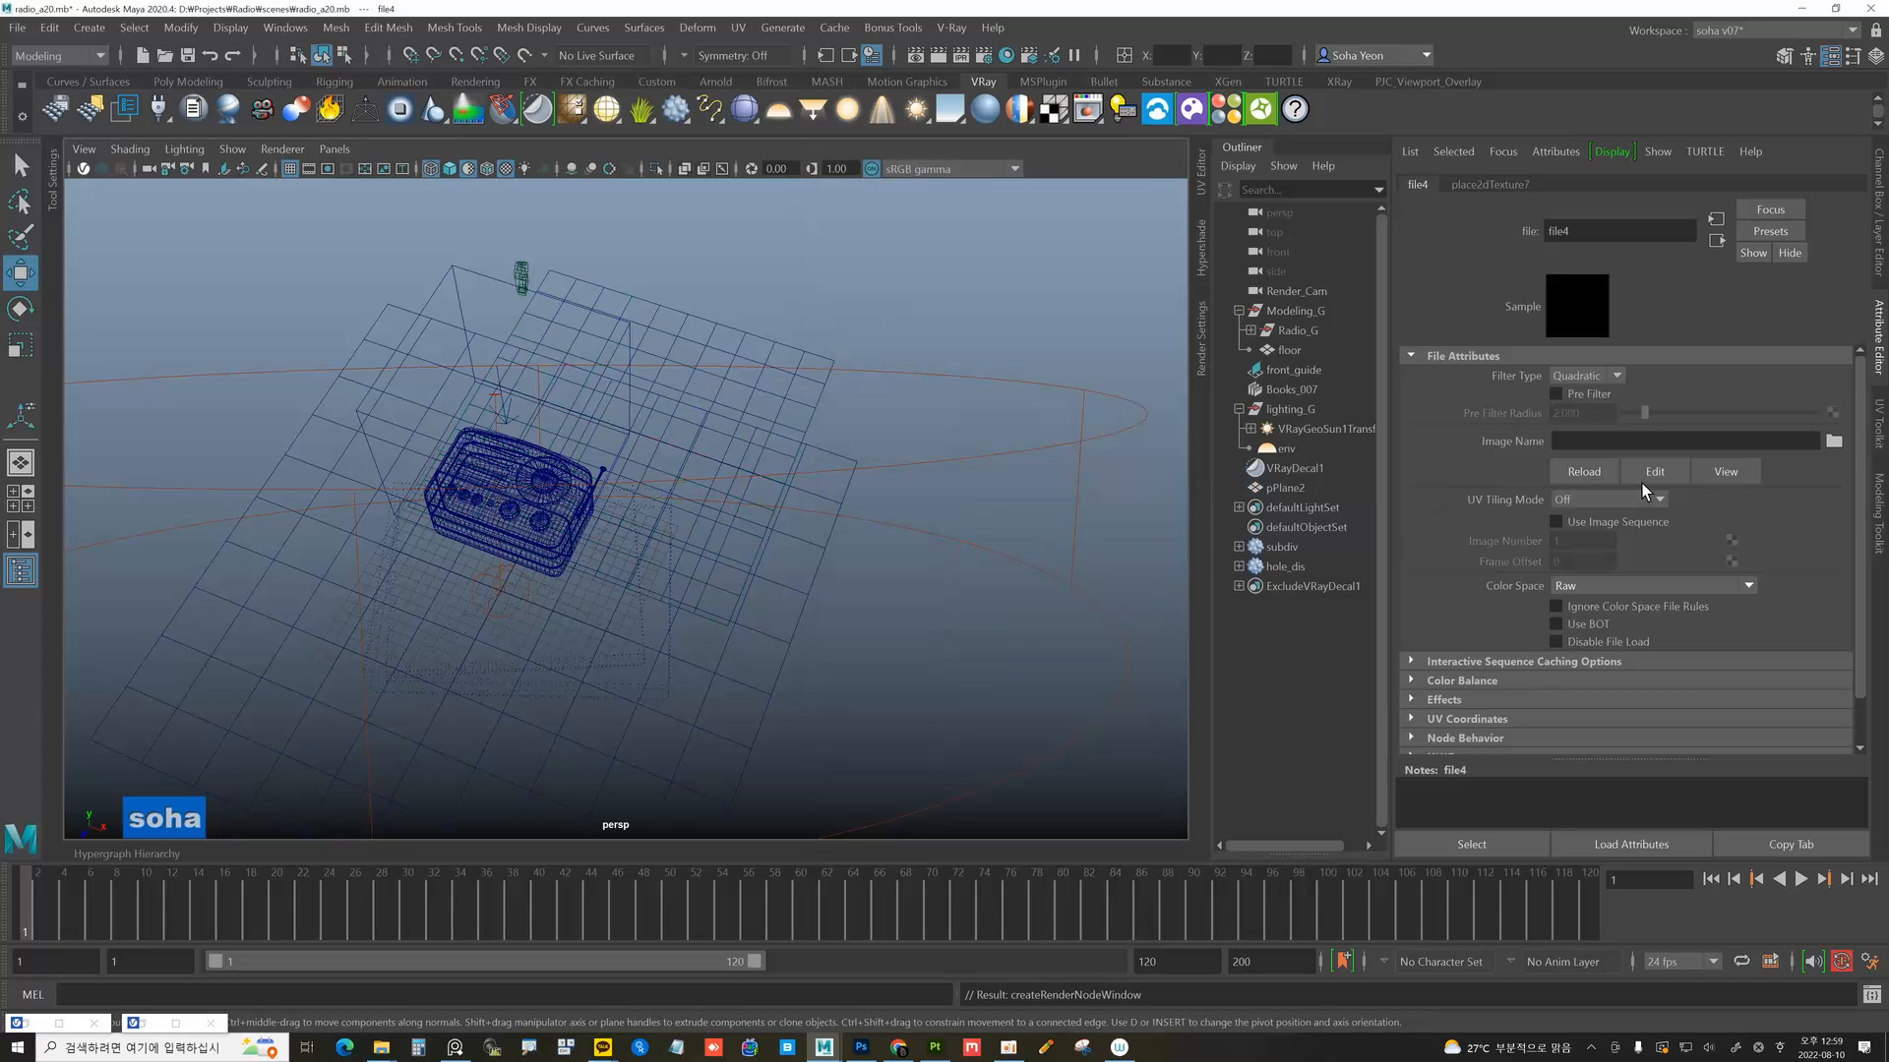
{"action": "left_click", "coordinate": [1833, 441]}
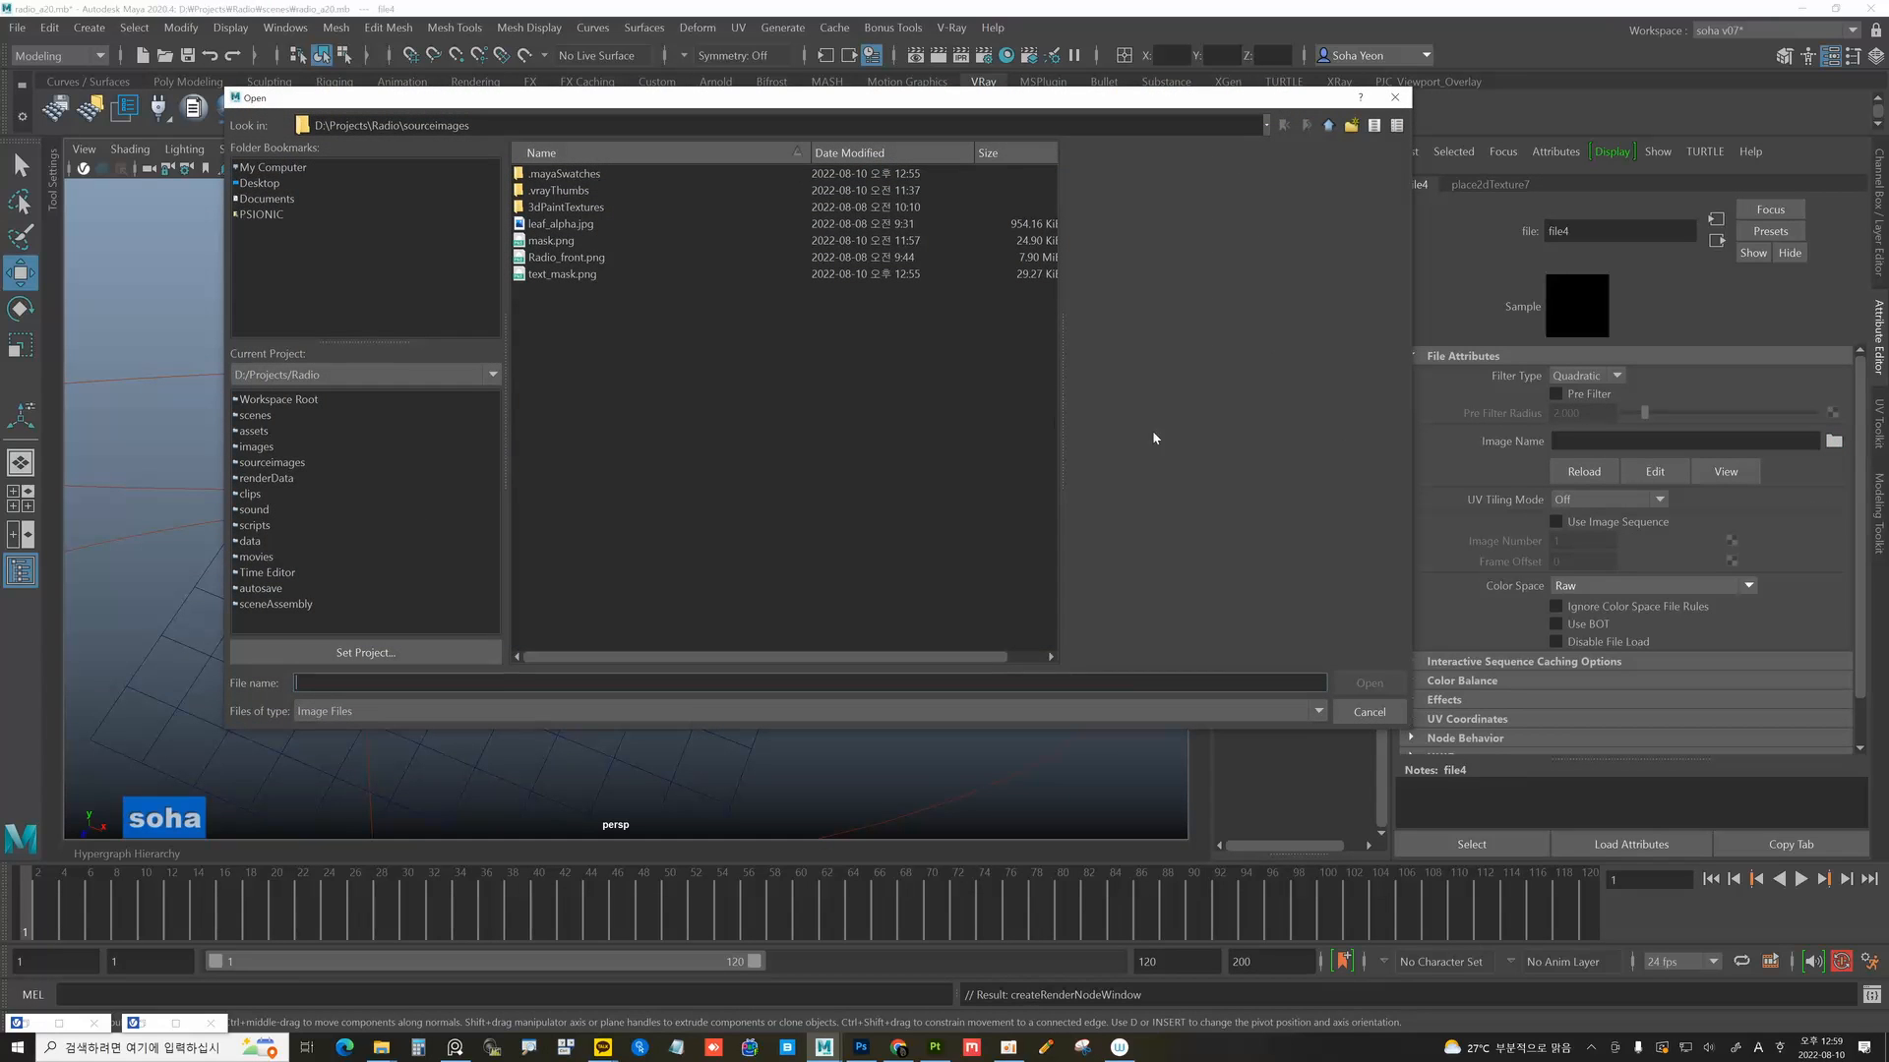
{"action": "left_click", "coordinate": [563, 226]}
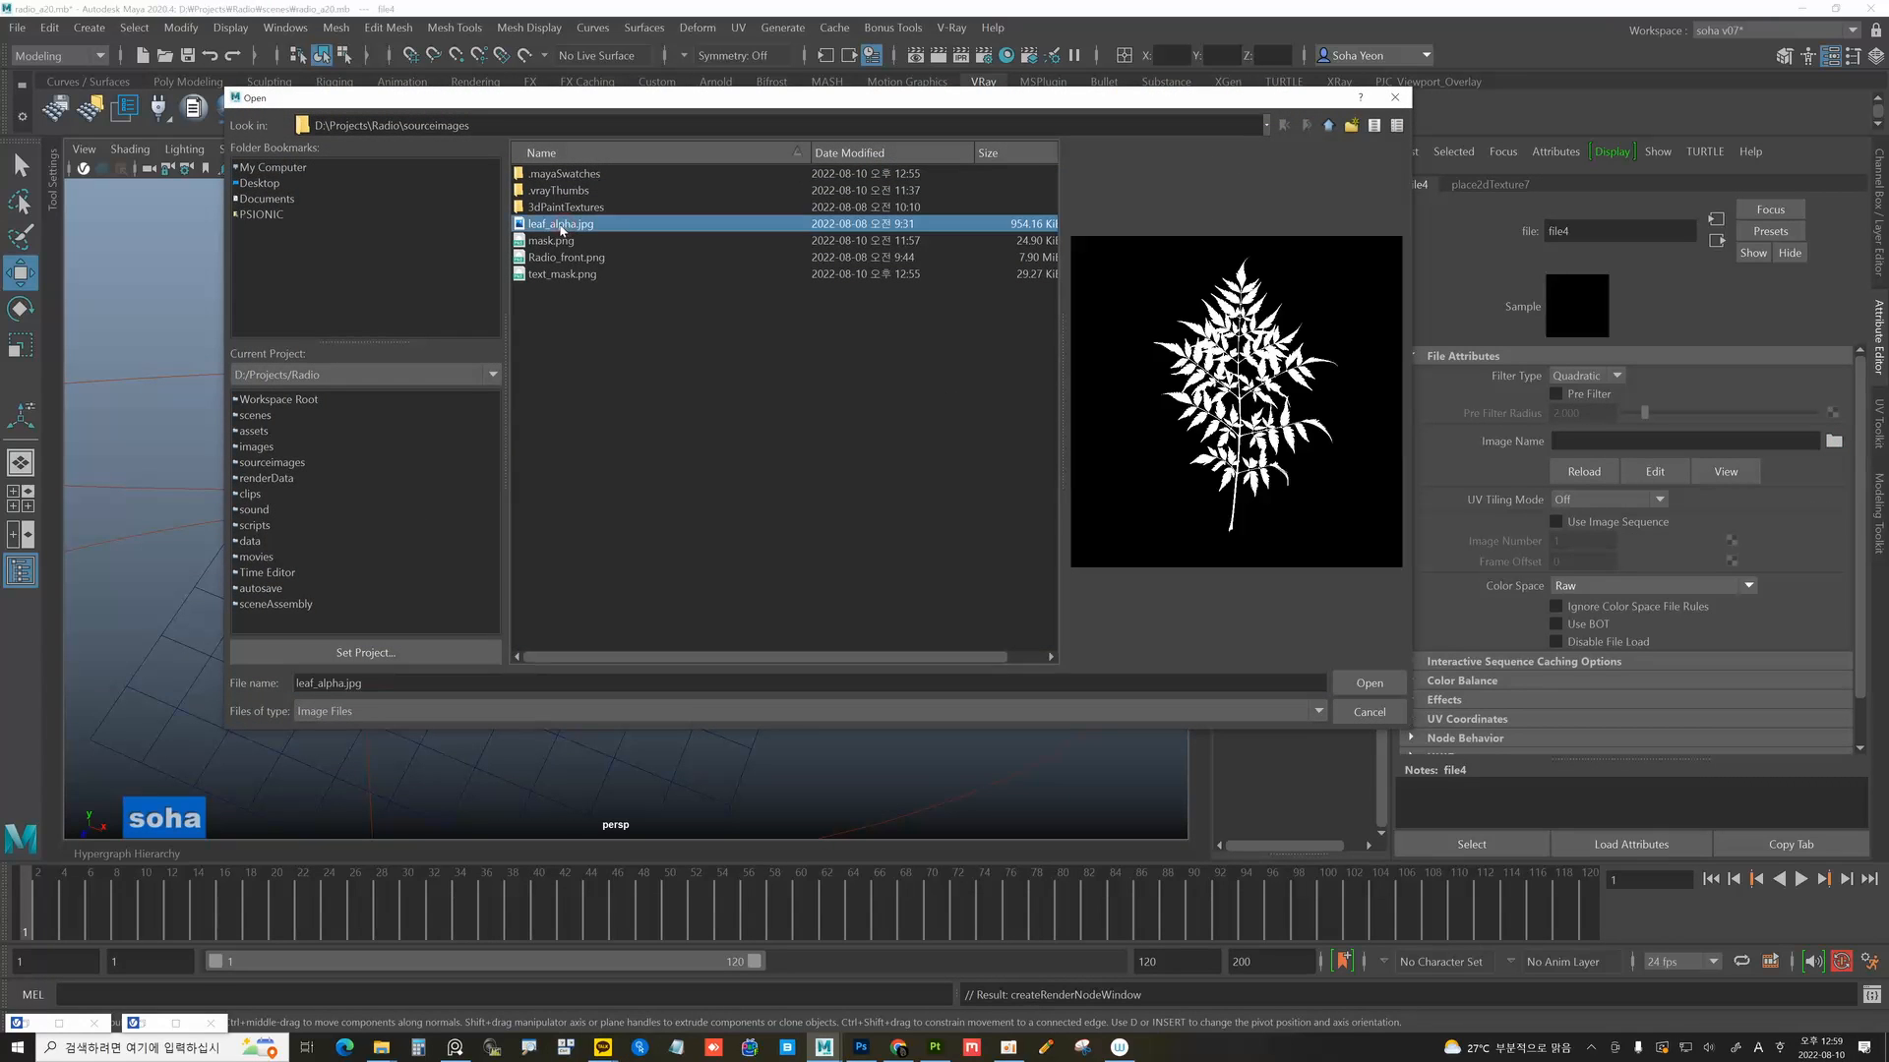
{"action": "left_click", "coordinate": [1365, 684]}
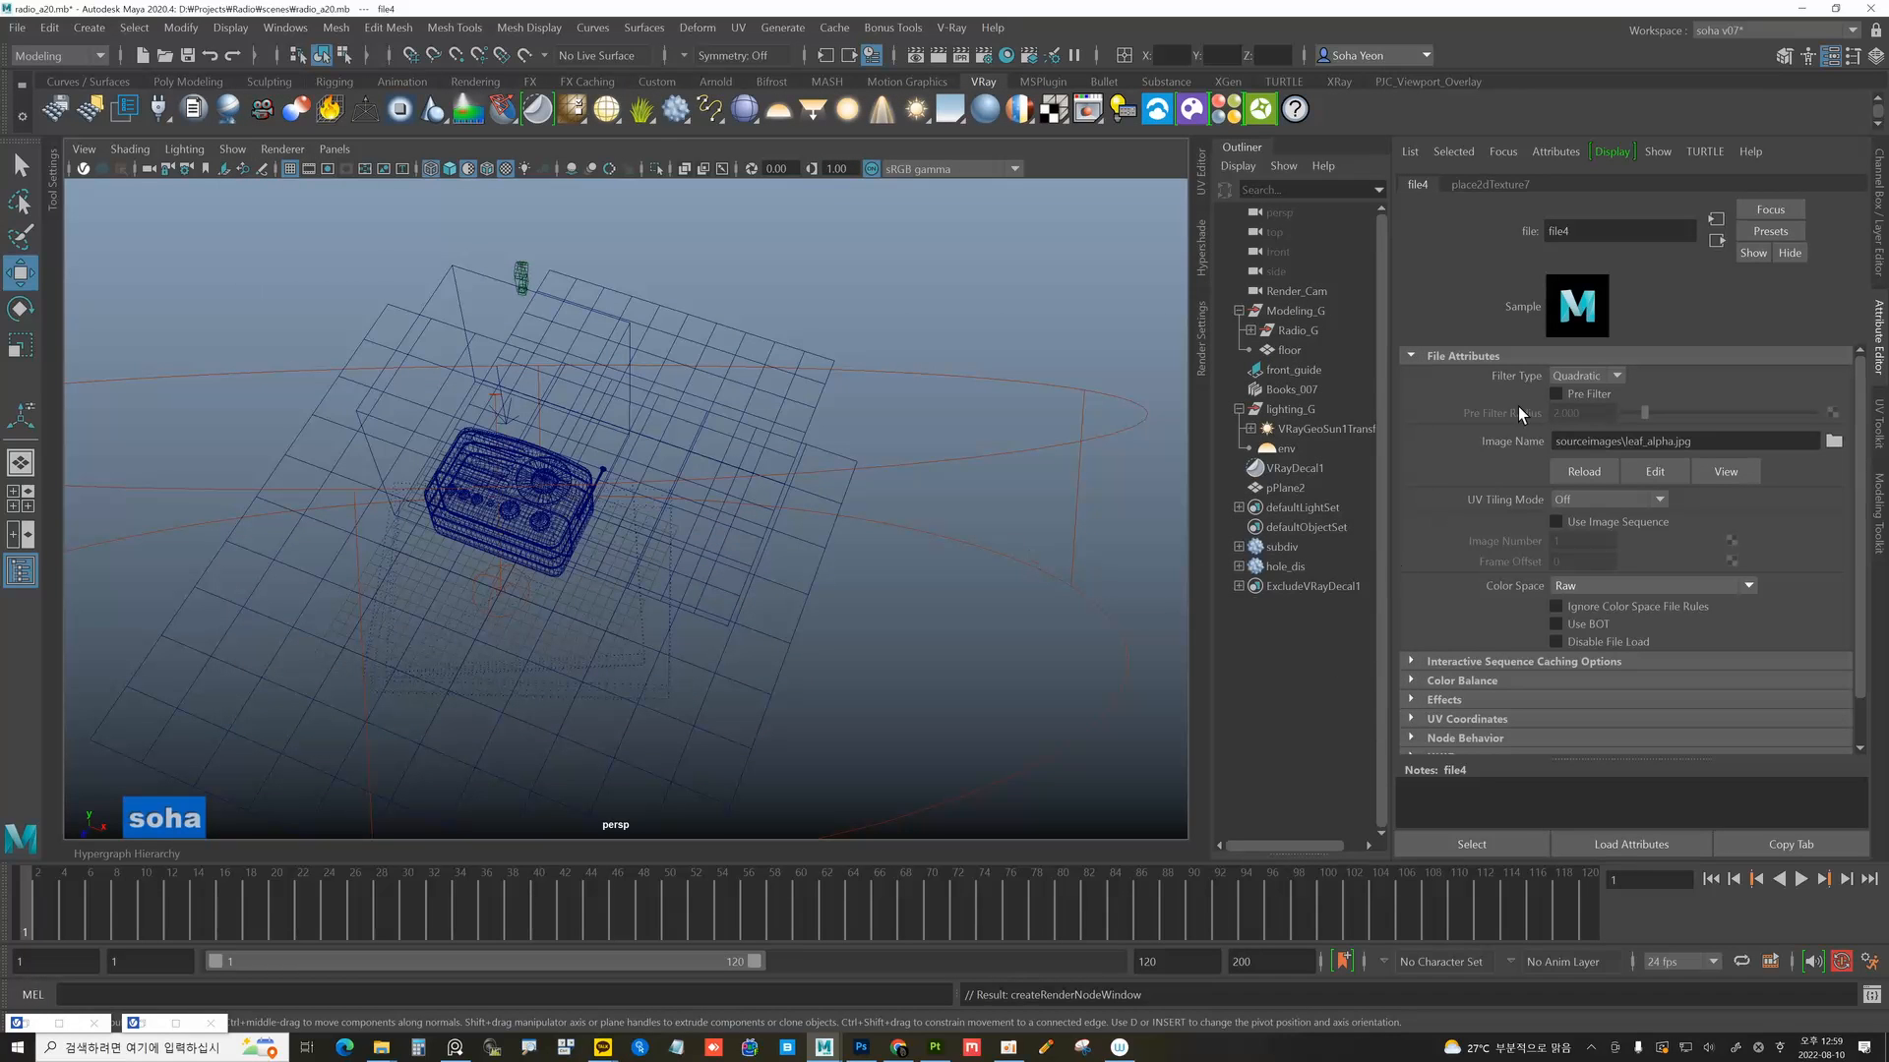
{"action": "left_click", "coordinate": [1716, 242]}
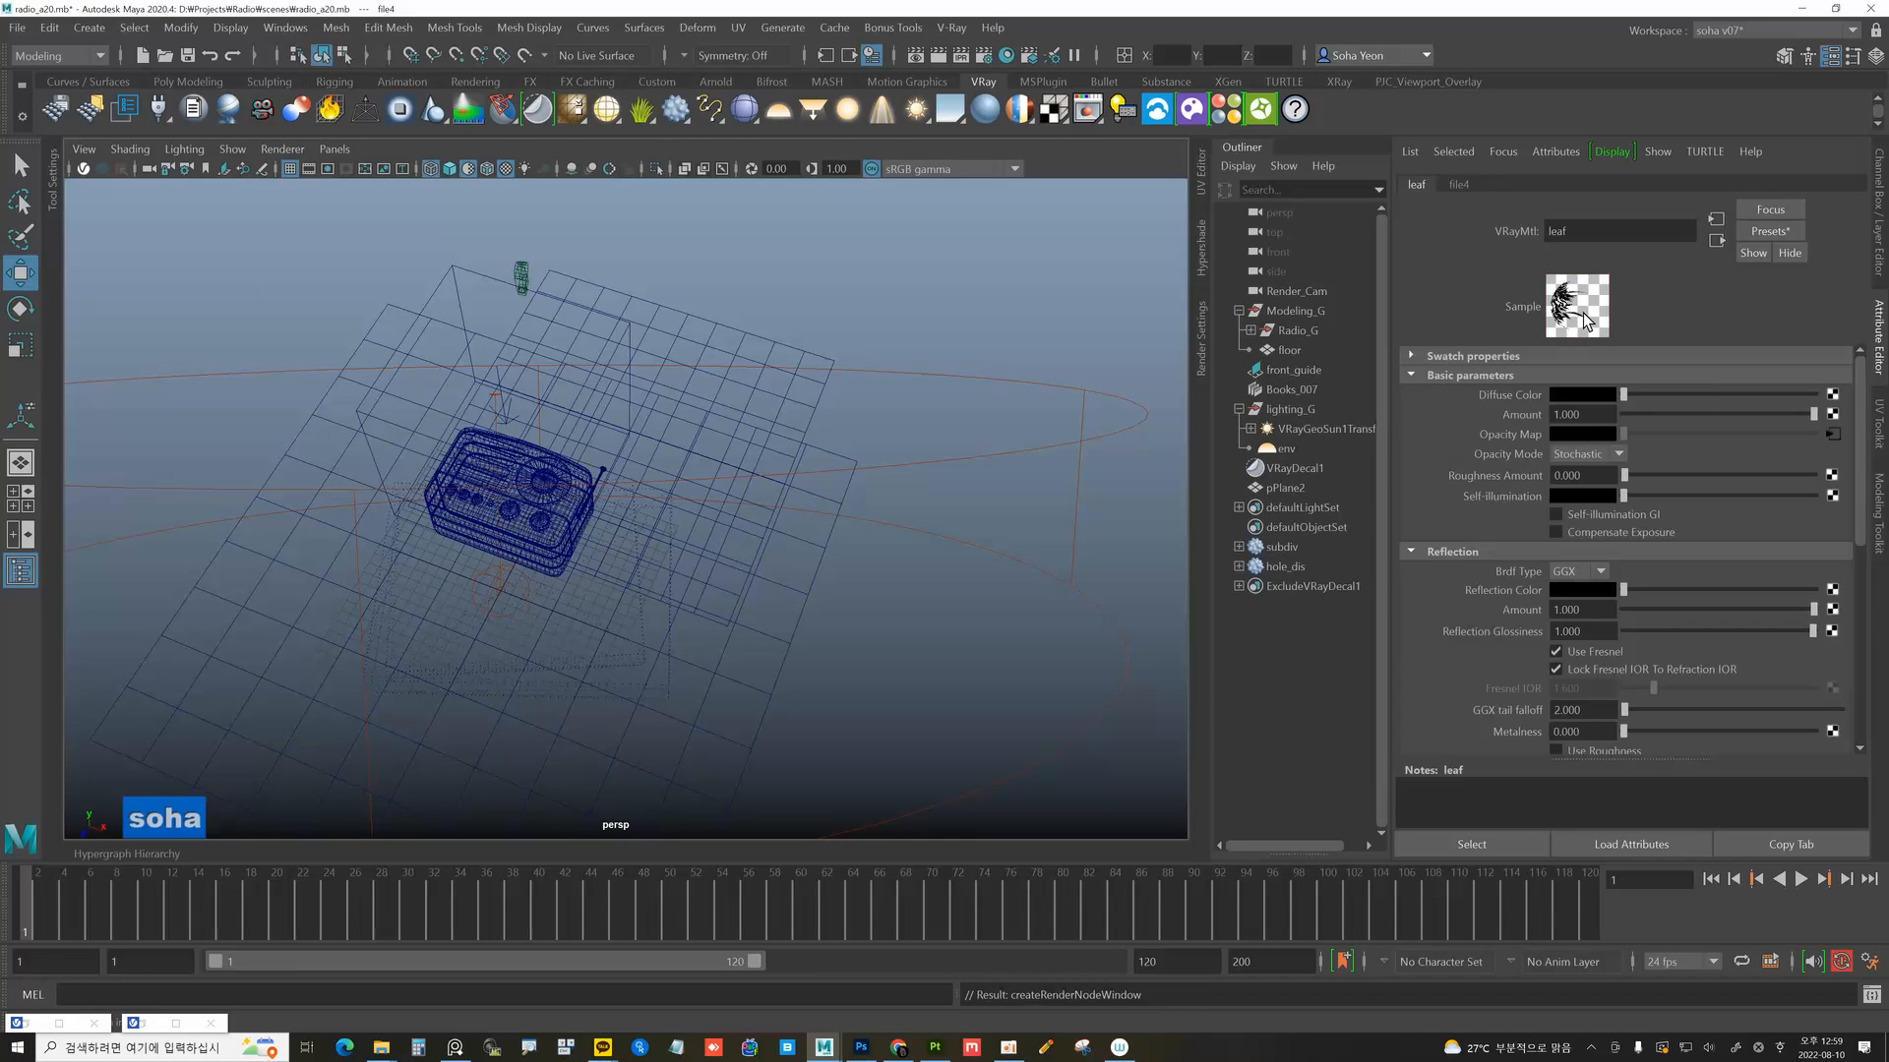
Select the leaf plane and start an interactive V-Ray render in the frame buffer.
{"action": "left_click_drag", "start_coordinate": [876, 501], "coordinate": [793, 439], "text": "alt"}
{"action": "left_click", "coordinate": [769, 364]}
{"action": "left_click_drag", "start_coordinate": [769, 364], "coordinate": [657, 409], "text": "alt"}
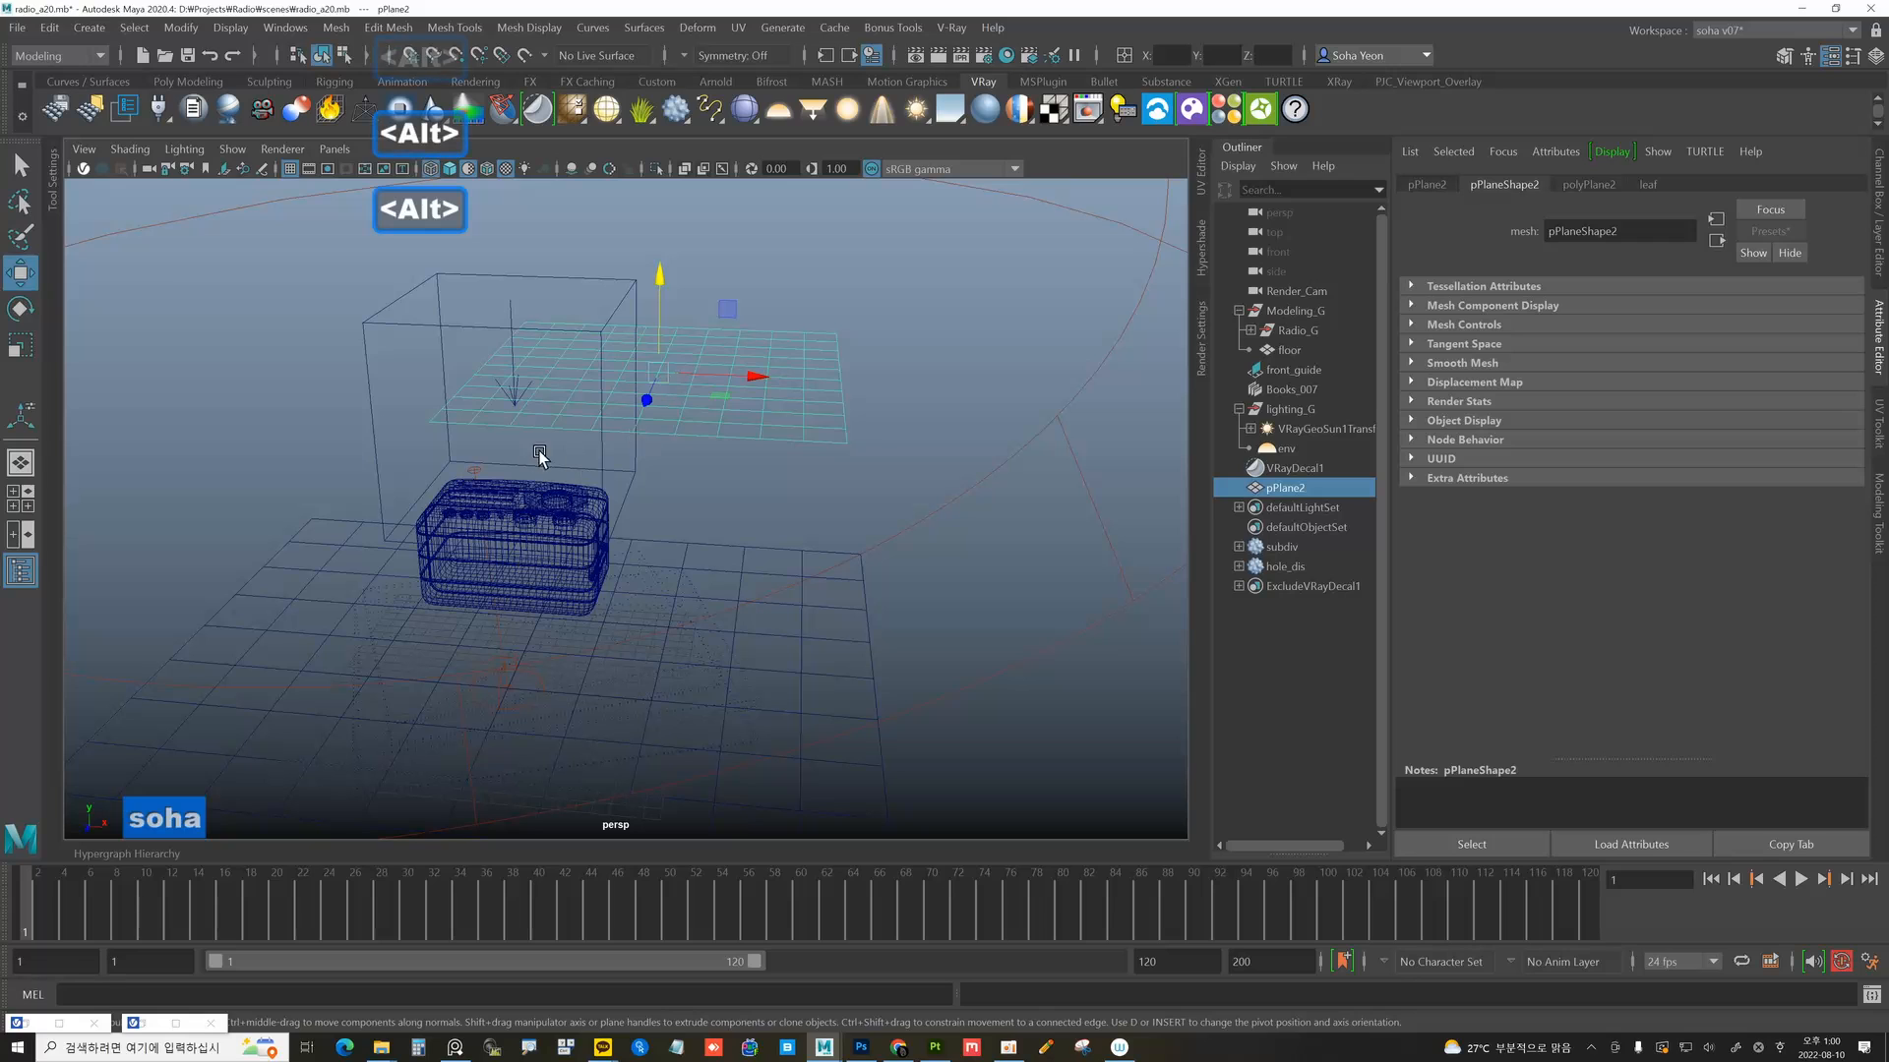
{"action": "key", "text": "shift+F1"}
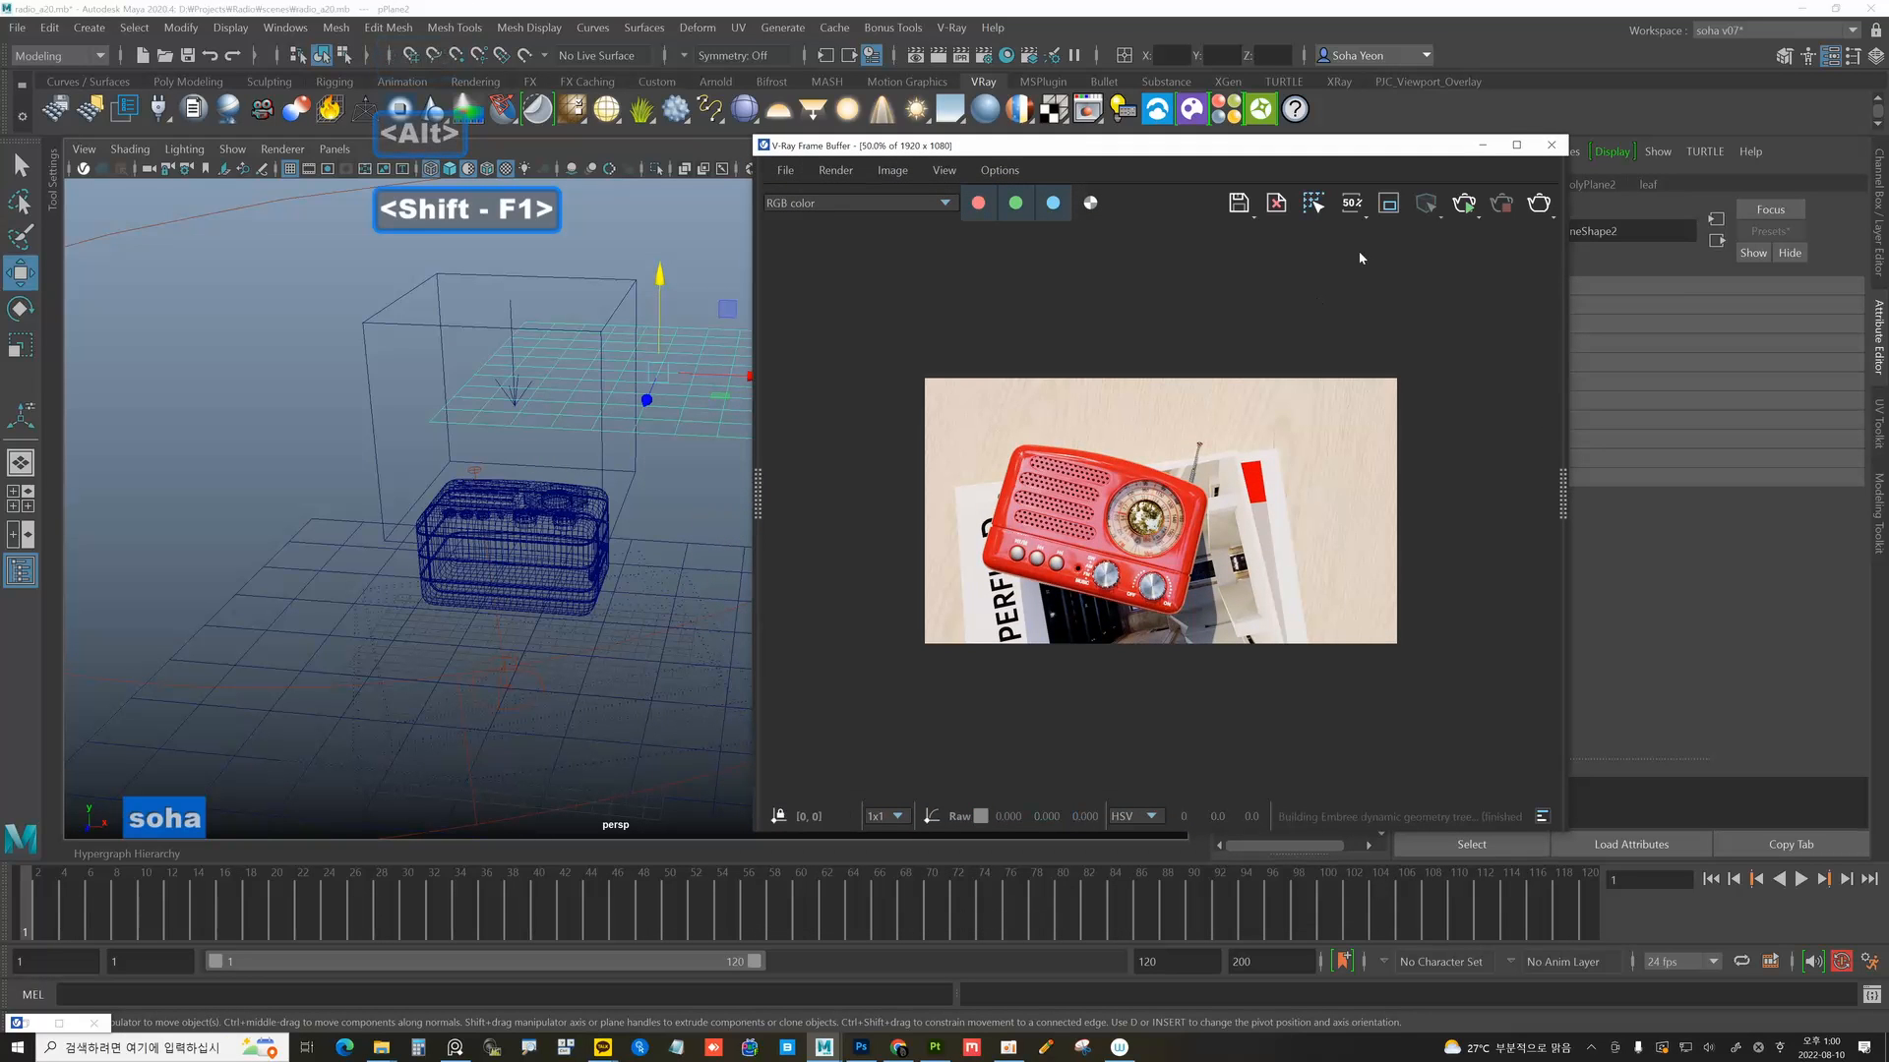
{"action": "left_click", "coordinate": [1465, 204]}
{"action": "left_click", "coordinate": [1472, 233]}
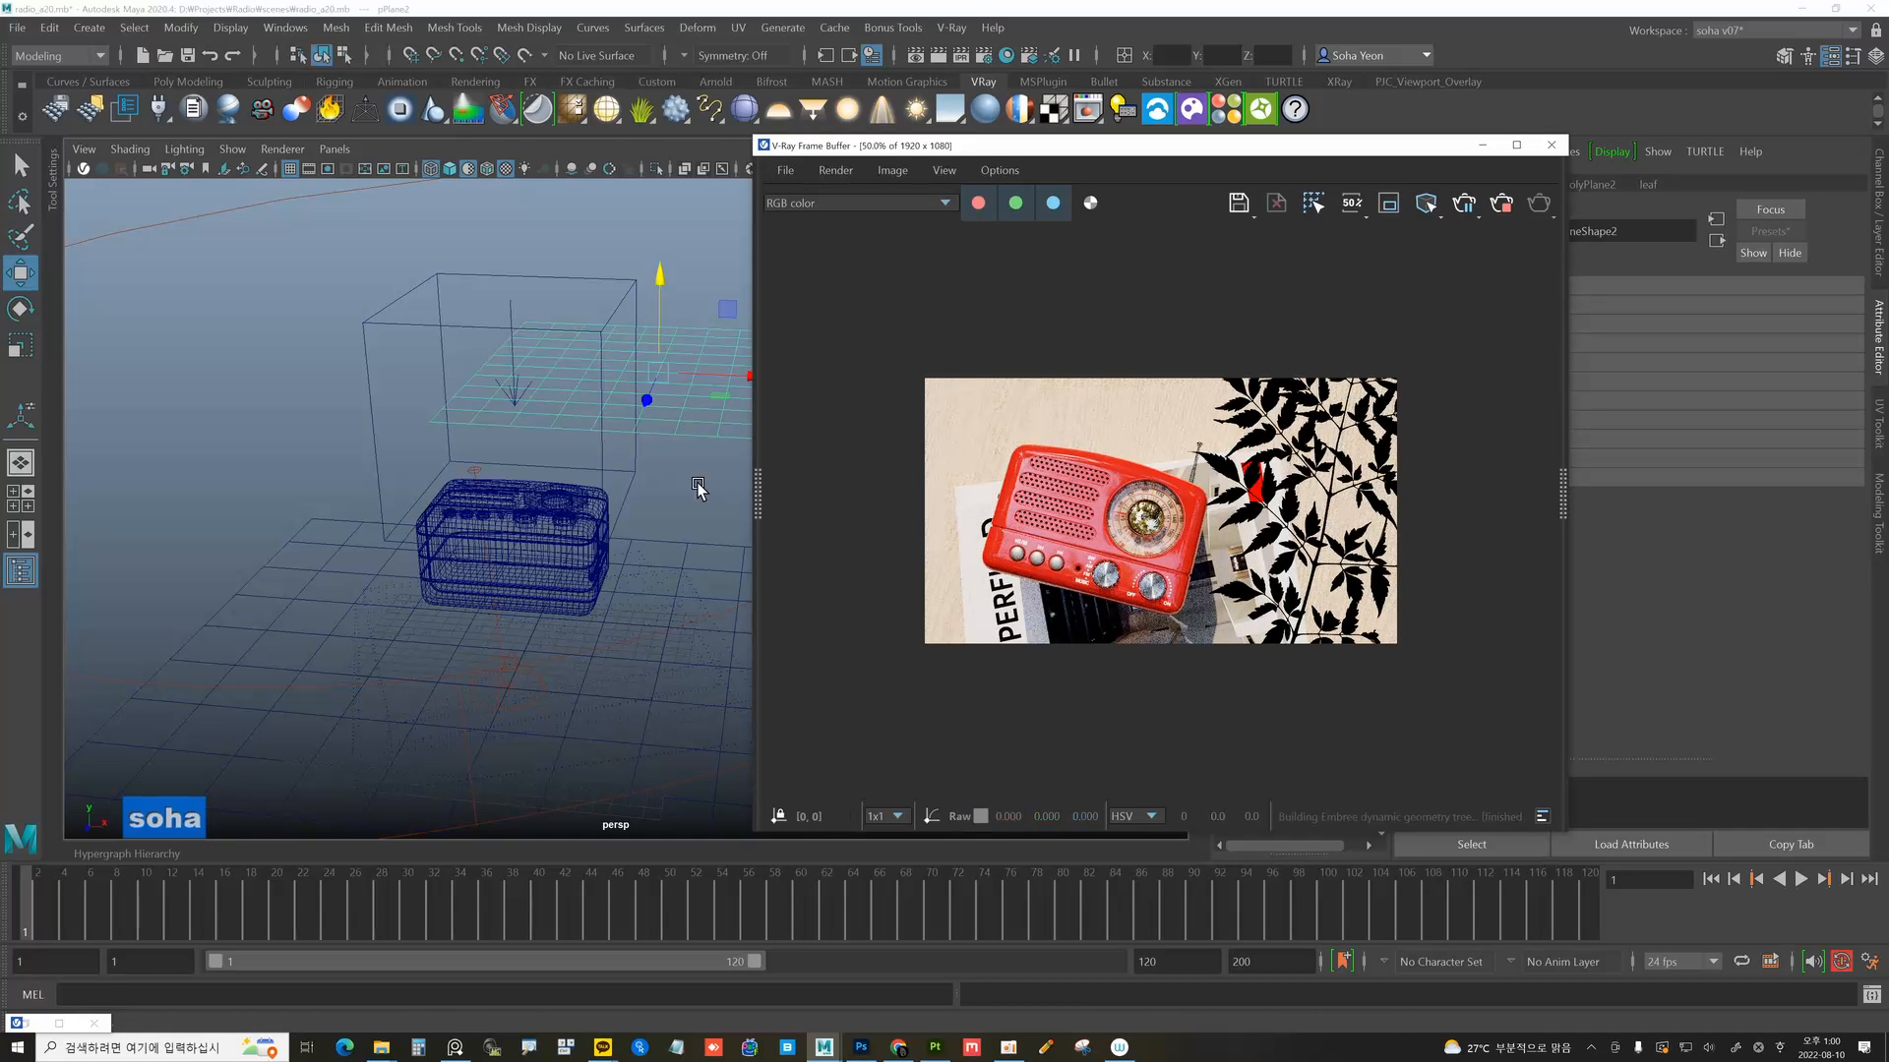
Move the leaf plane close above the radio so its leaves overhang the upper-left part of the speaker grille.
{"action": "left_click_drag", "start_coordinate": [661, 440], "coordinate": [608, 482], "text": "alt"}
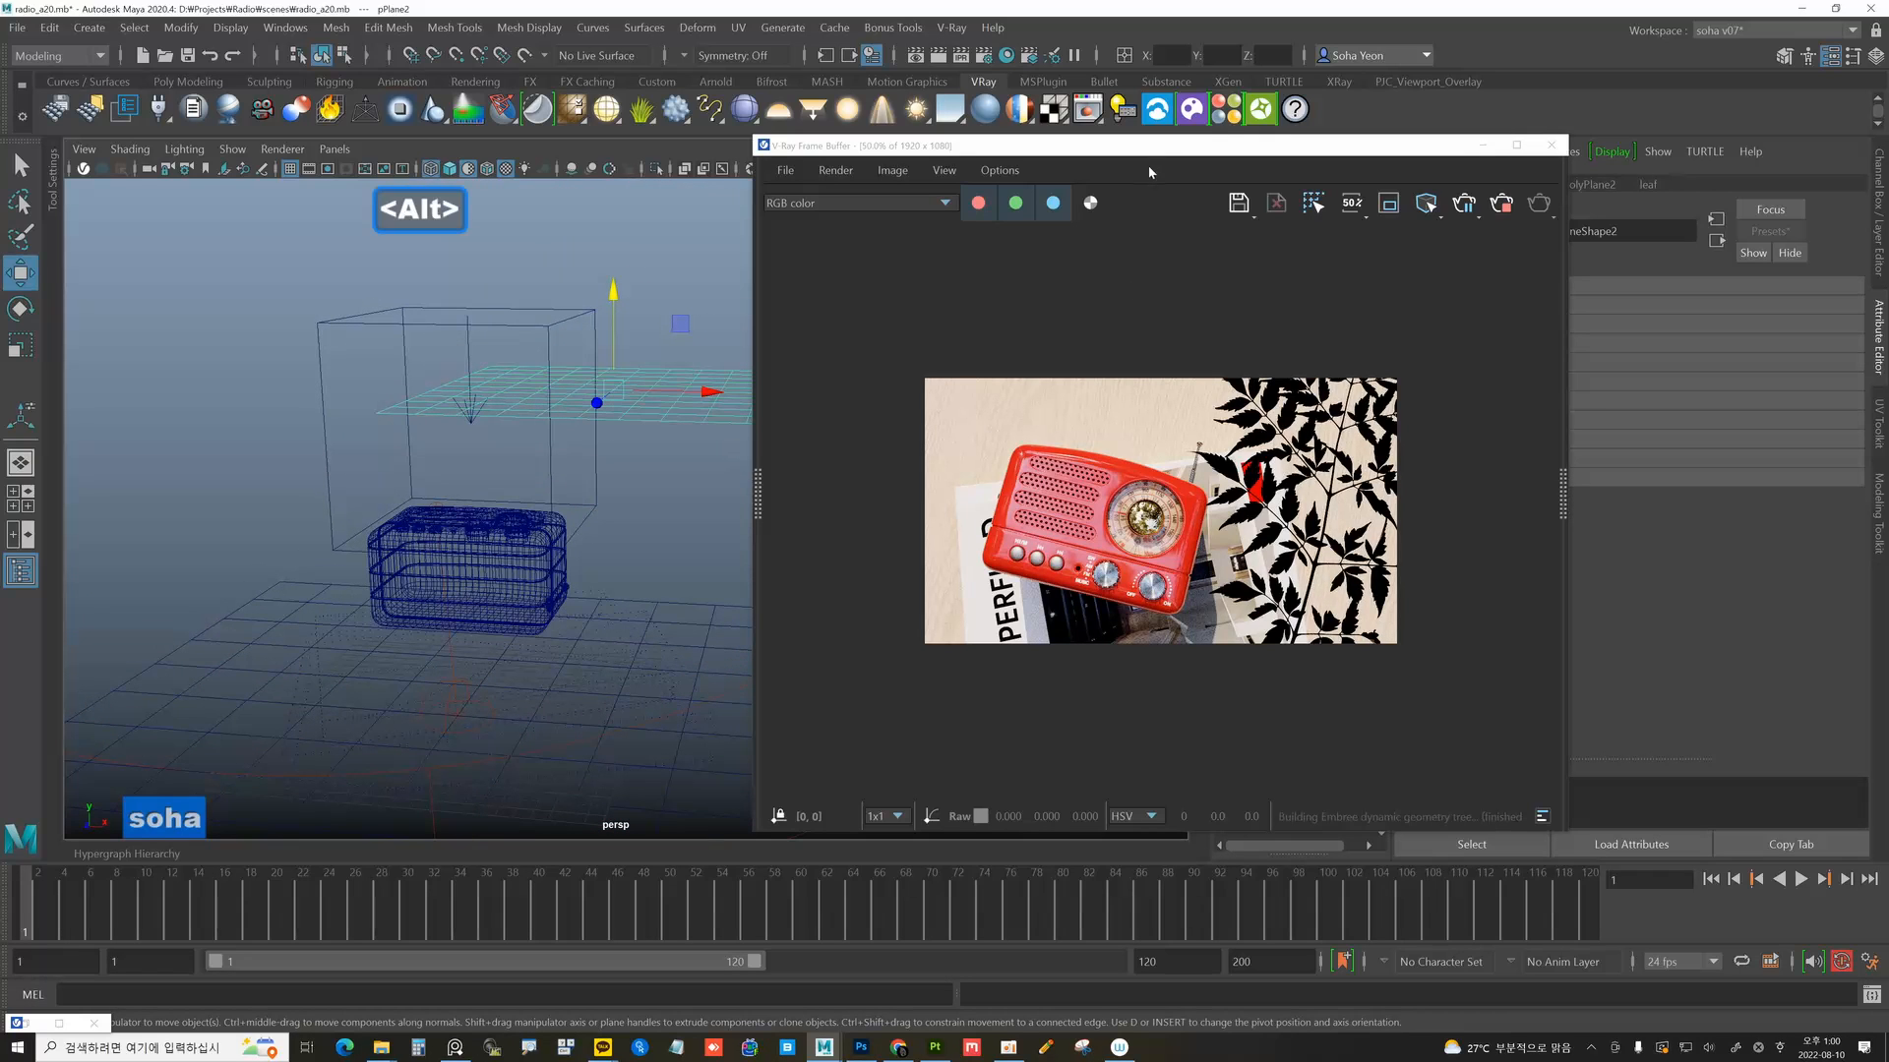
{"action": "mouse_move", "coordinate": [1144, 150]}
{"action": "left_mouse_down"}
{"action": "mouse_move", "coordinate": [1001, 120]}
{"action": "mouse_move", "coordinate": [1125, 142]}
{"action": "left_mouse_up"}
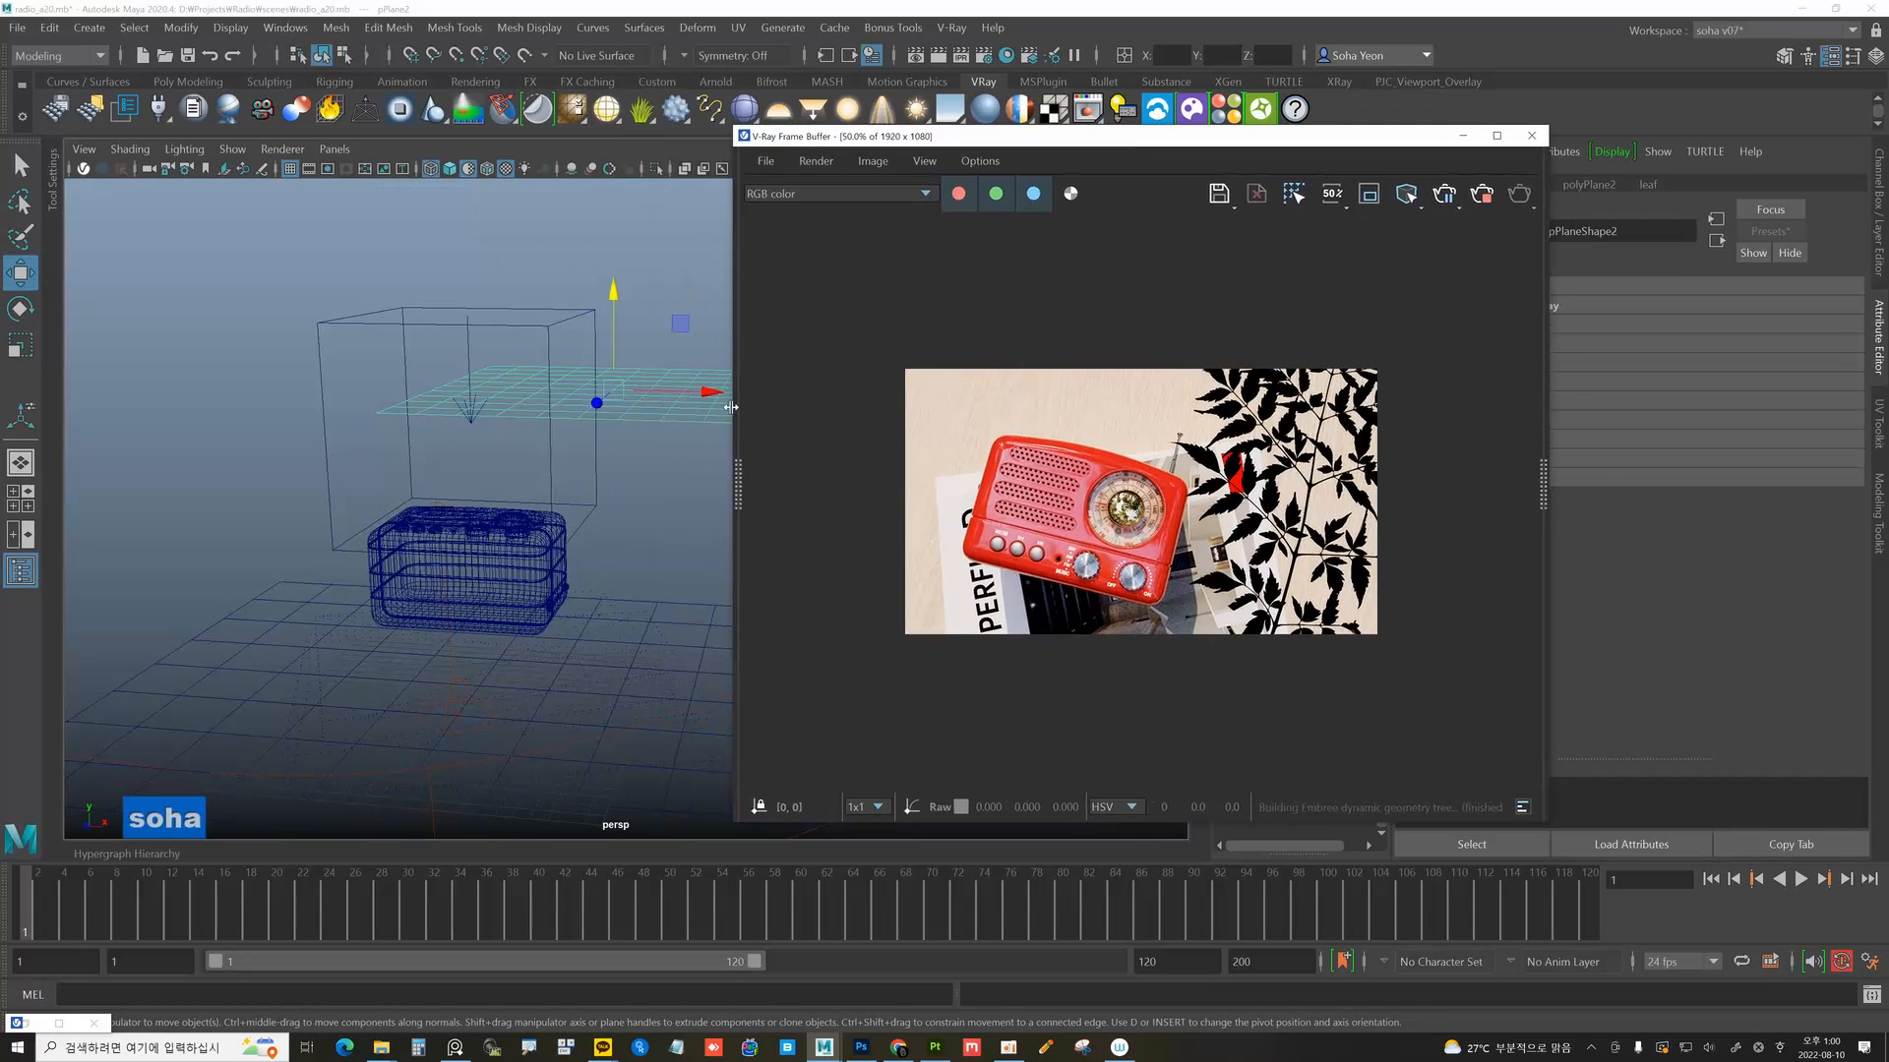
{"action": "left_click_drag", "start_coordinate": [706, 395], "coordinate": [596, 411]}
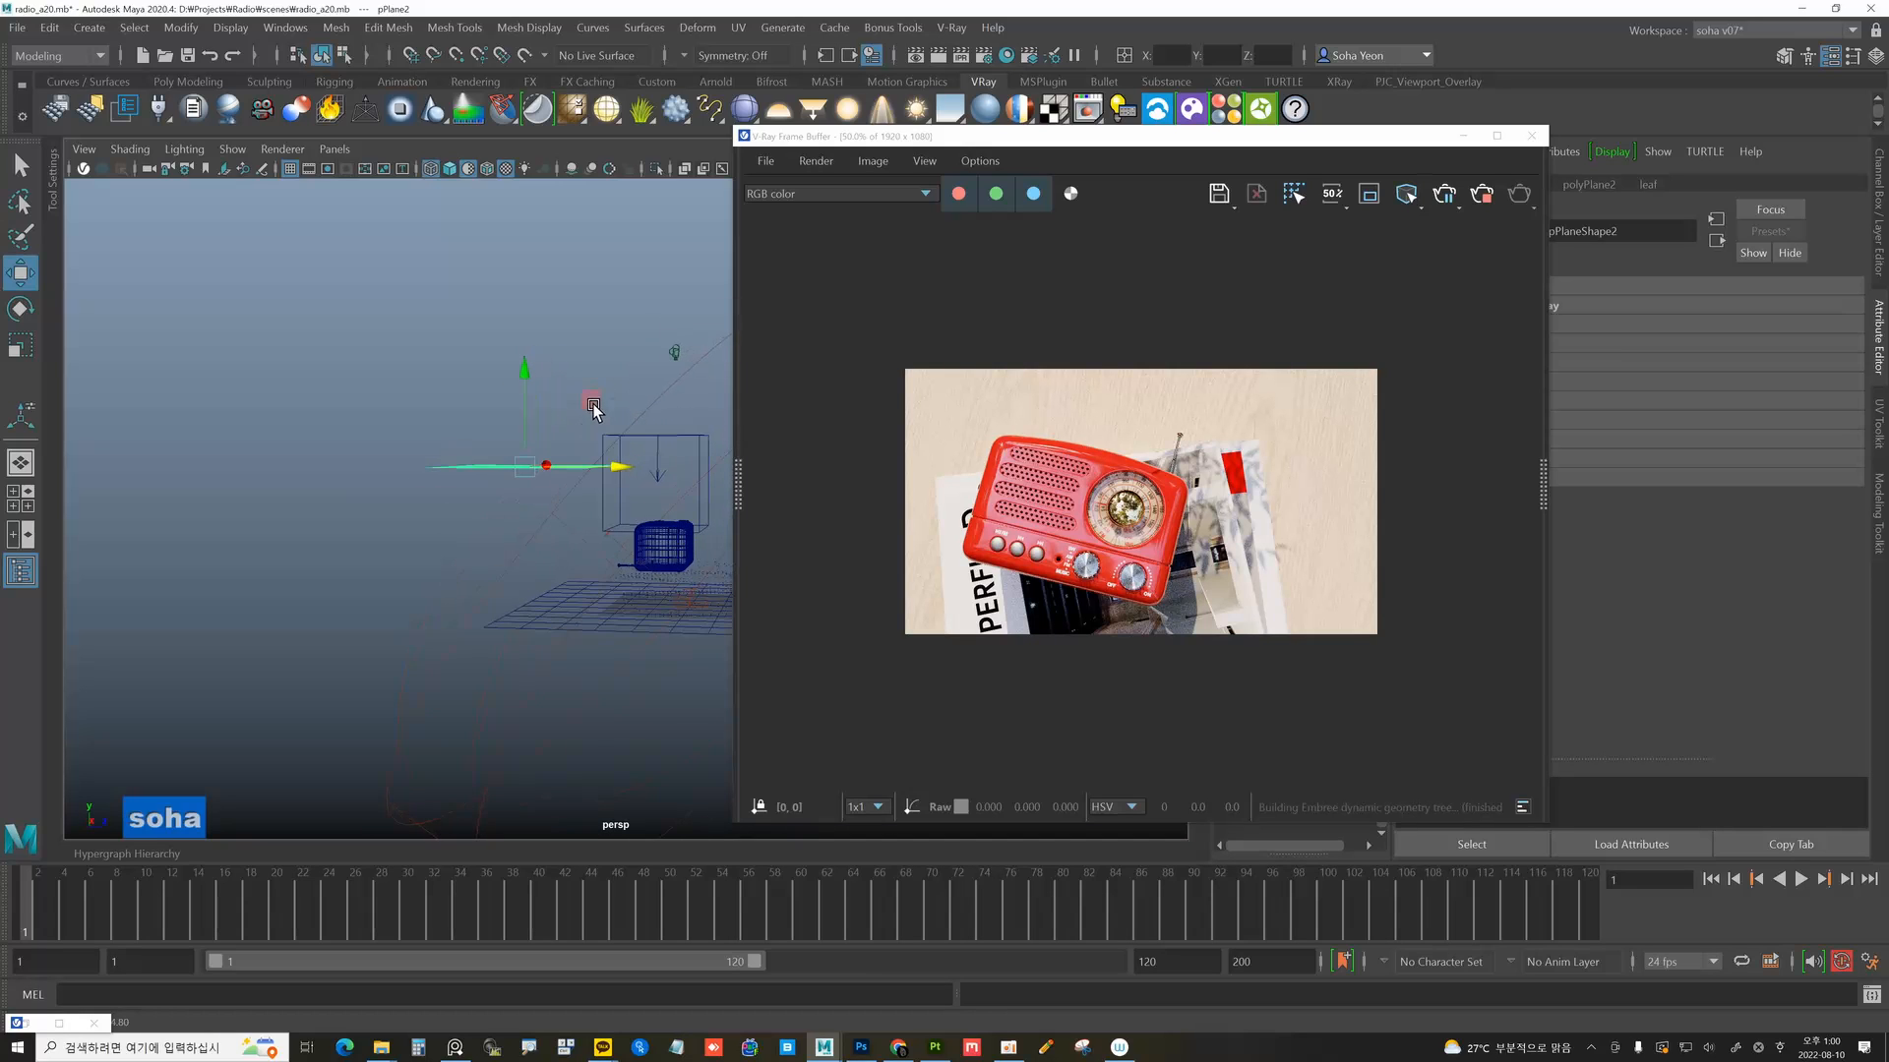
{"action": "left_click_drag", "start_coordinate": [607, 504], "coordinate": [563, 574], "text": "alt"}
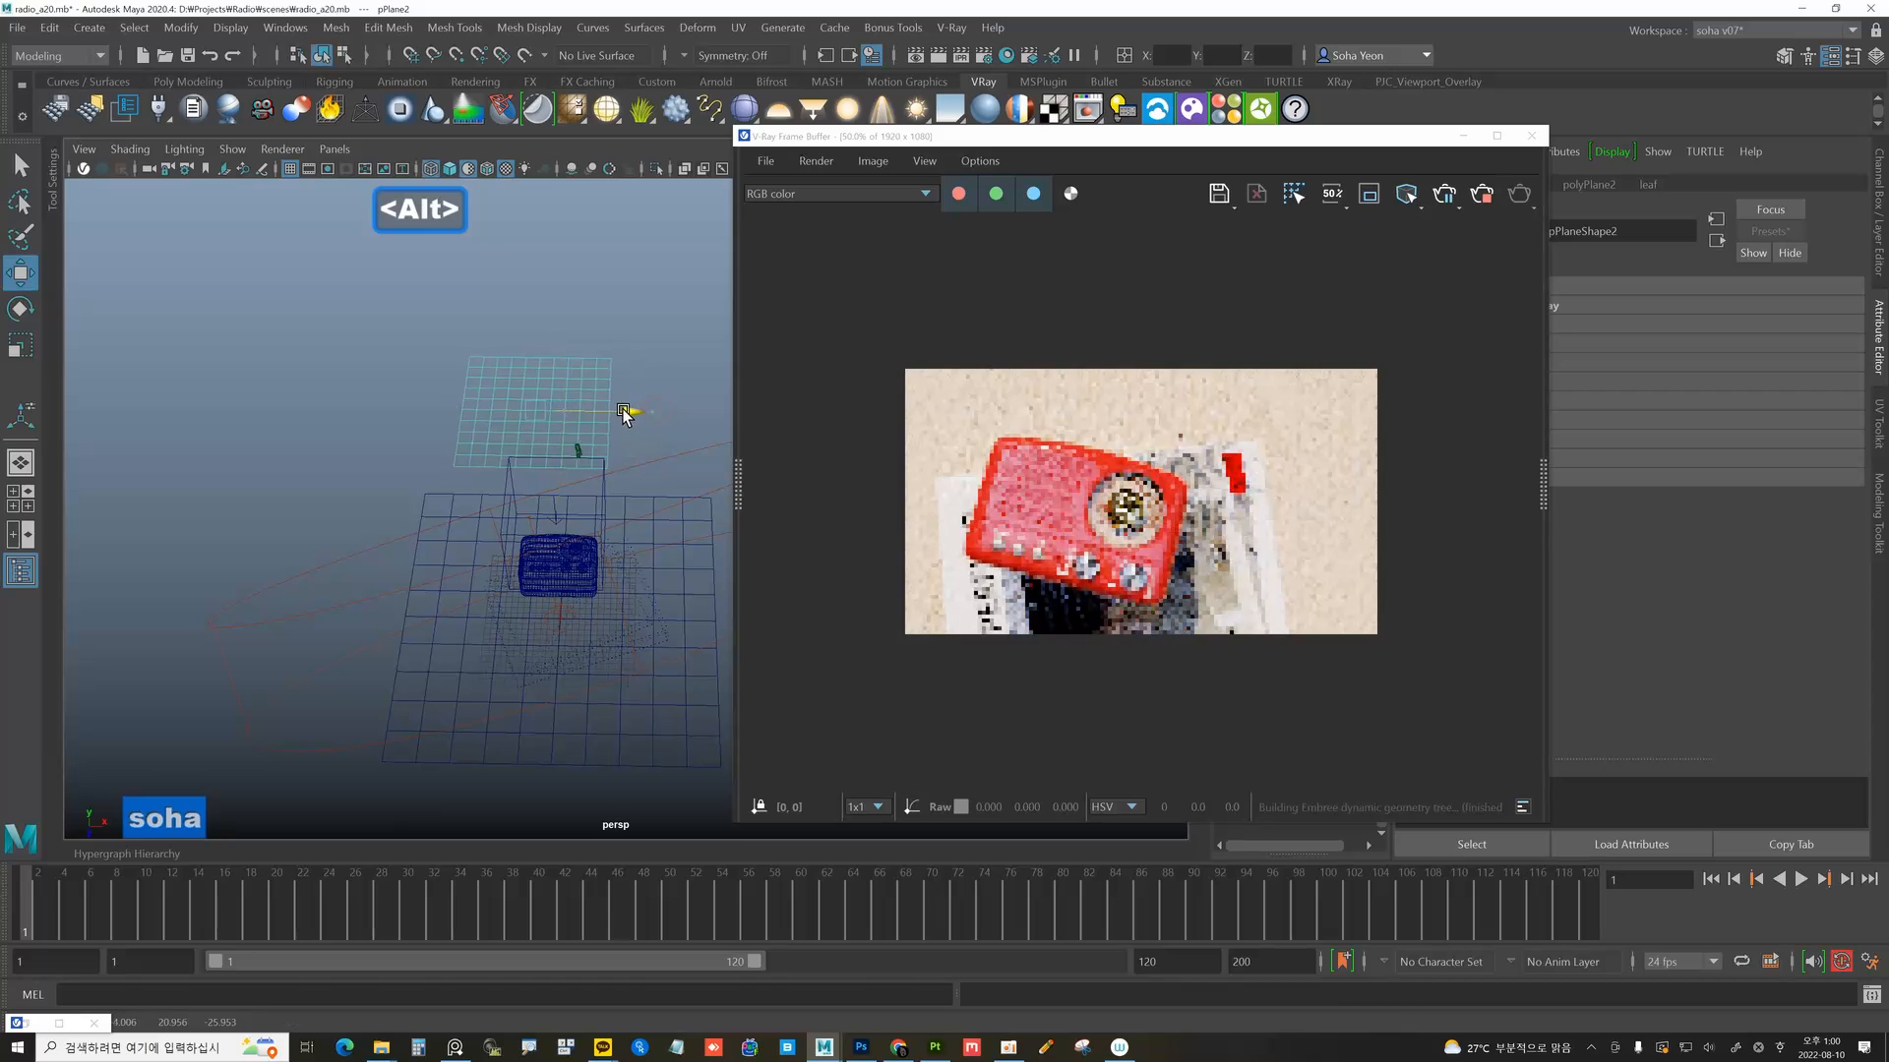
{"action": "left_click_drag", "start_coordinate": [620, 409], "coordinate": [591, 463], "text": "alt"}
{"action": "middle_click_drag", "start_coordinate": [626, 484], "coordinate": [551, 504], "text": "alt"}
{"action": "right_click_drag", "start_coordinate": [551, 504], "coordinate": [588, 501], "text": "alt"}
{"action": "left_click_drag", "start_coordinate": [617, 492], "coordinate": [624, 426]}
{"action": "left_click_drag", "start_coordinate": [536, 520], "coordinate": [497, 446]}
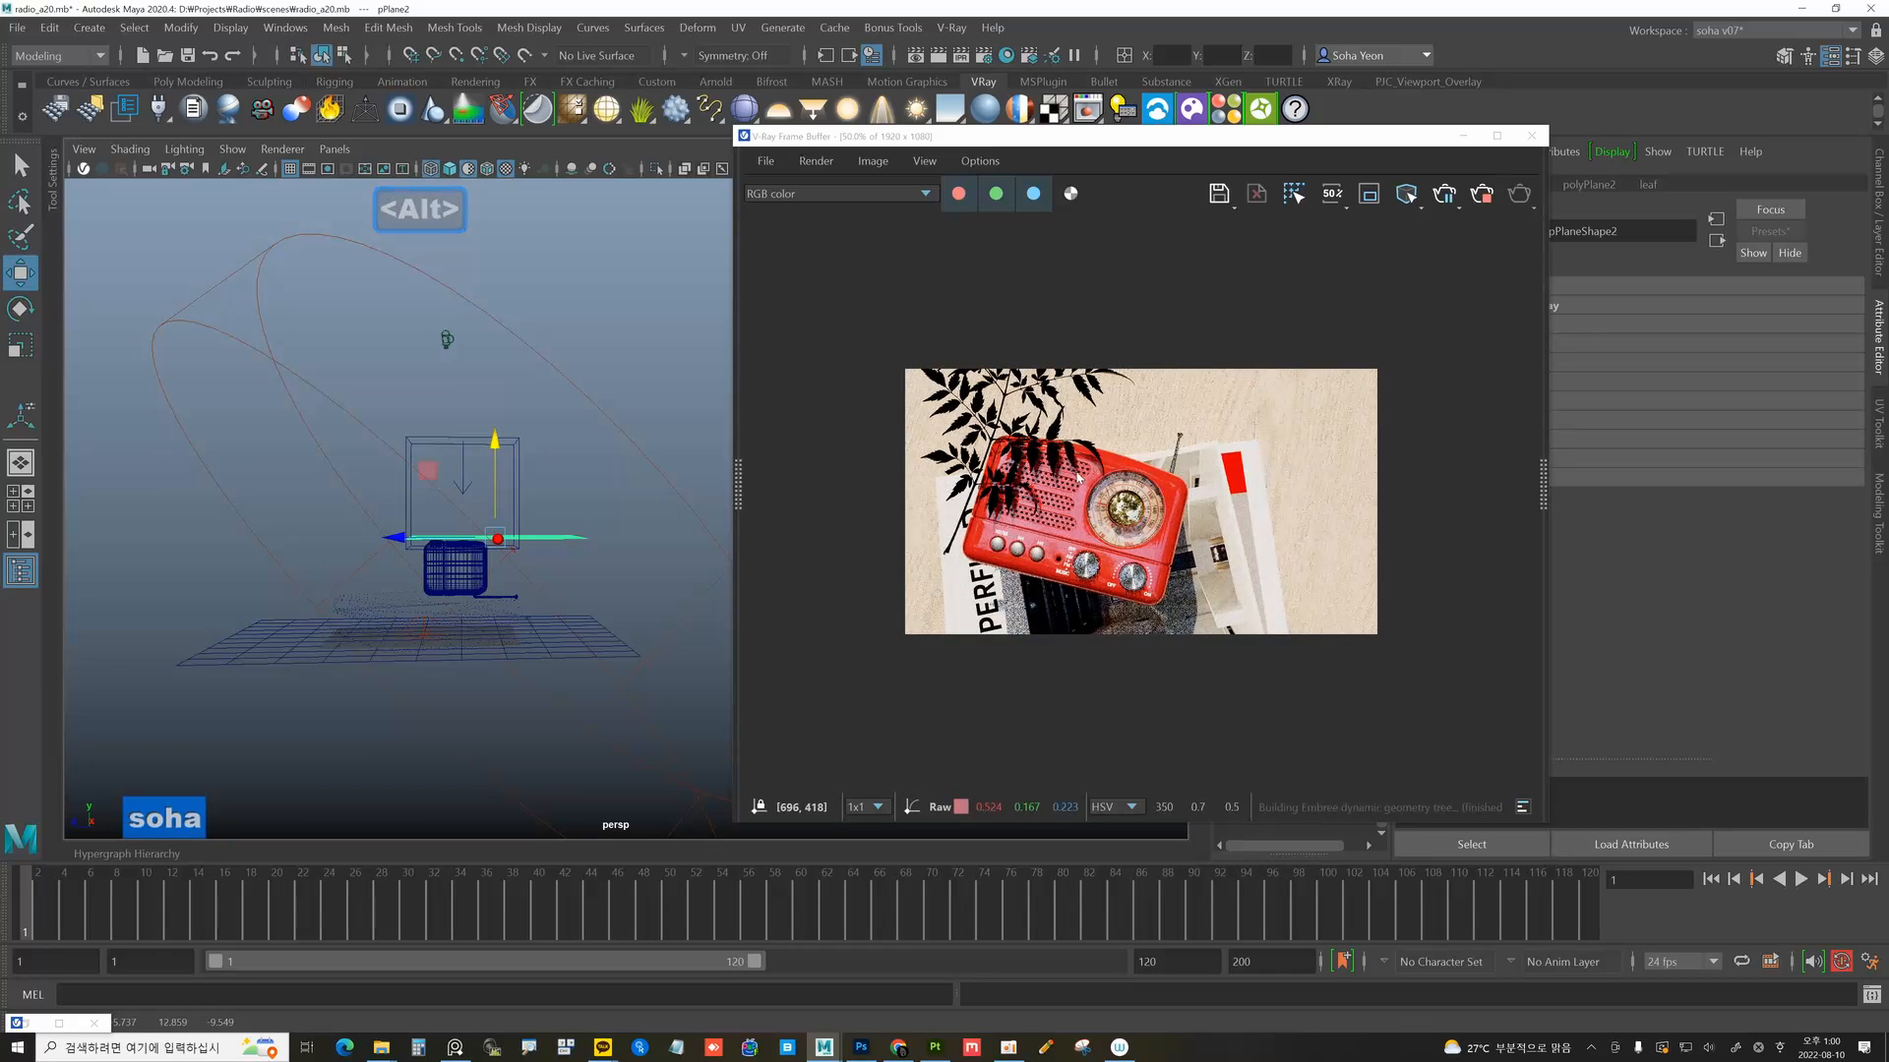
Turn off Primary Visibility in the leaf plane's Render Stats so only its shadows fall on the radio.
{"action": "scroll", "coordinate": [1076, 490], "scroll_direction": "up", "scroll_amount": 2}
{"action": "left_click_drag", "start_coordinate": [561, 413], "coordinate": [531, 522], "text": "alt"}
{"action": "key", "text": "alt"}
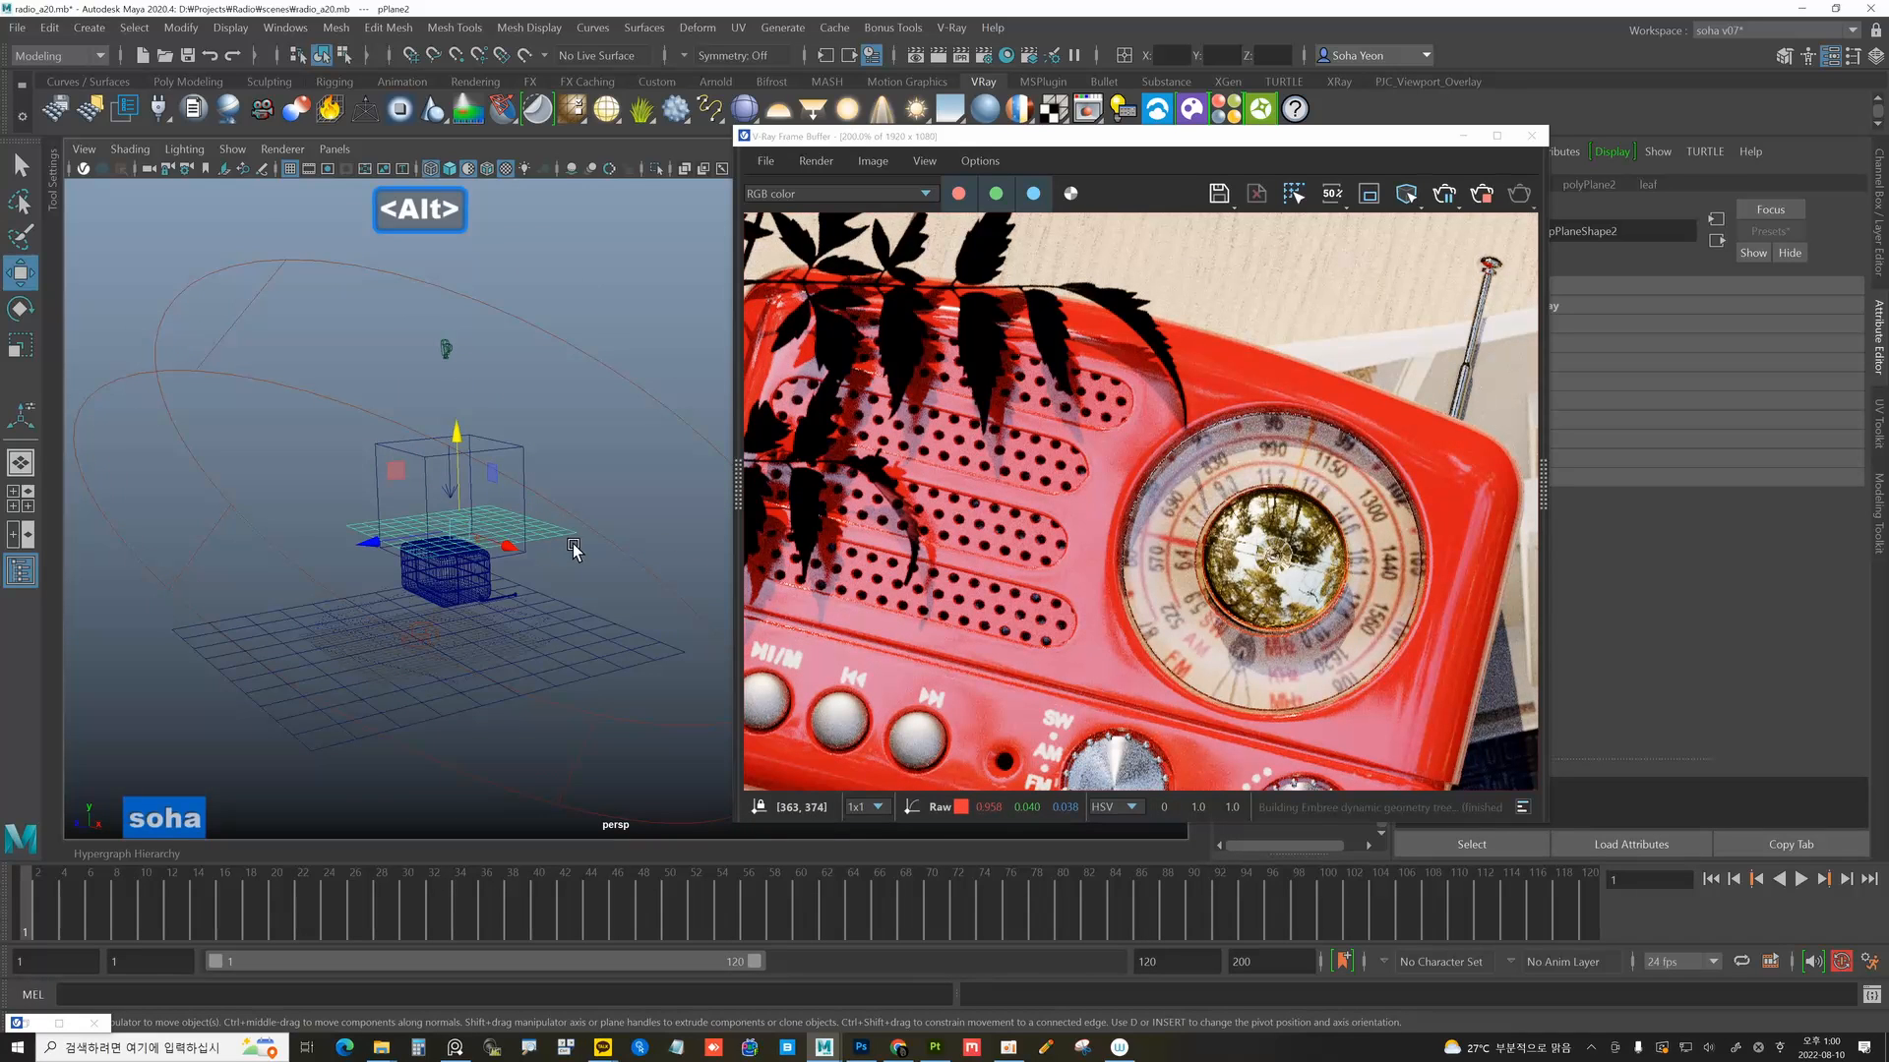
{"action": "left_click_drag", "start_coordinate": [944, 136], "coordinate": [665, 114]}
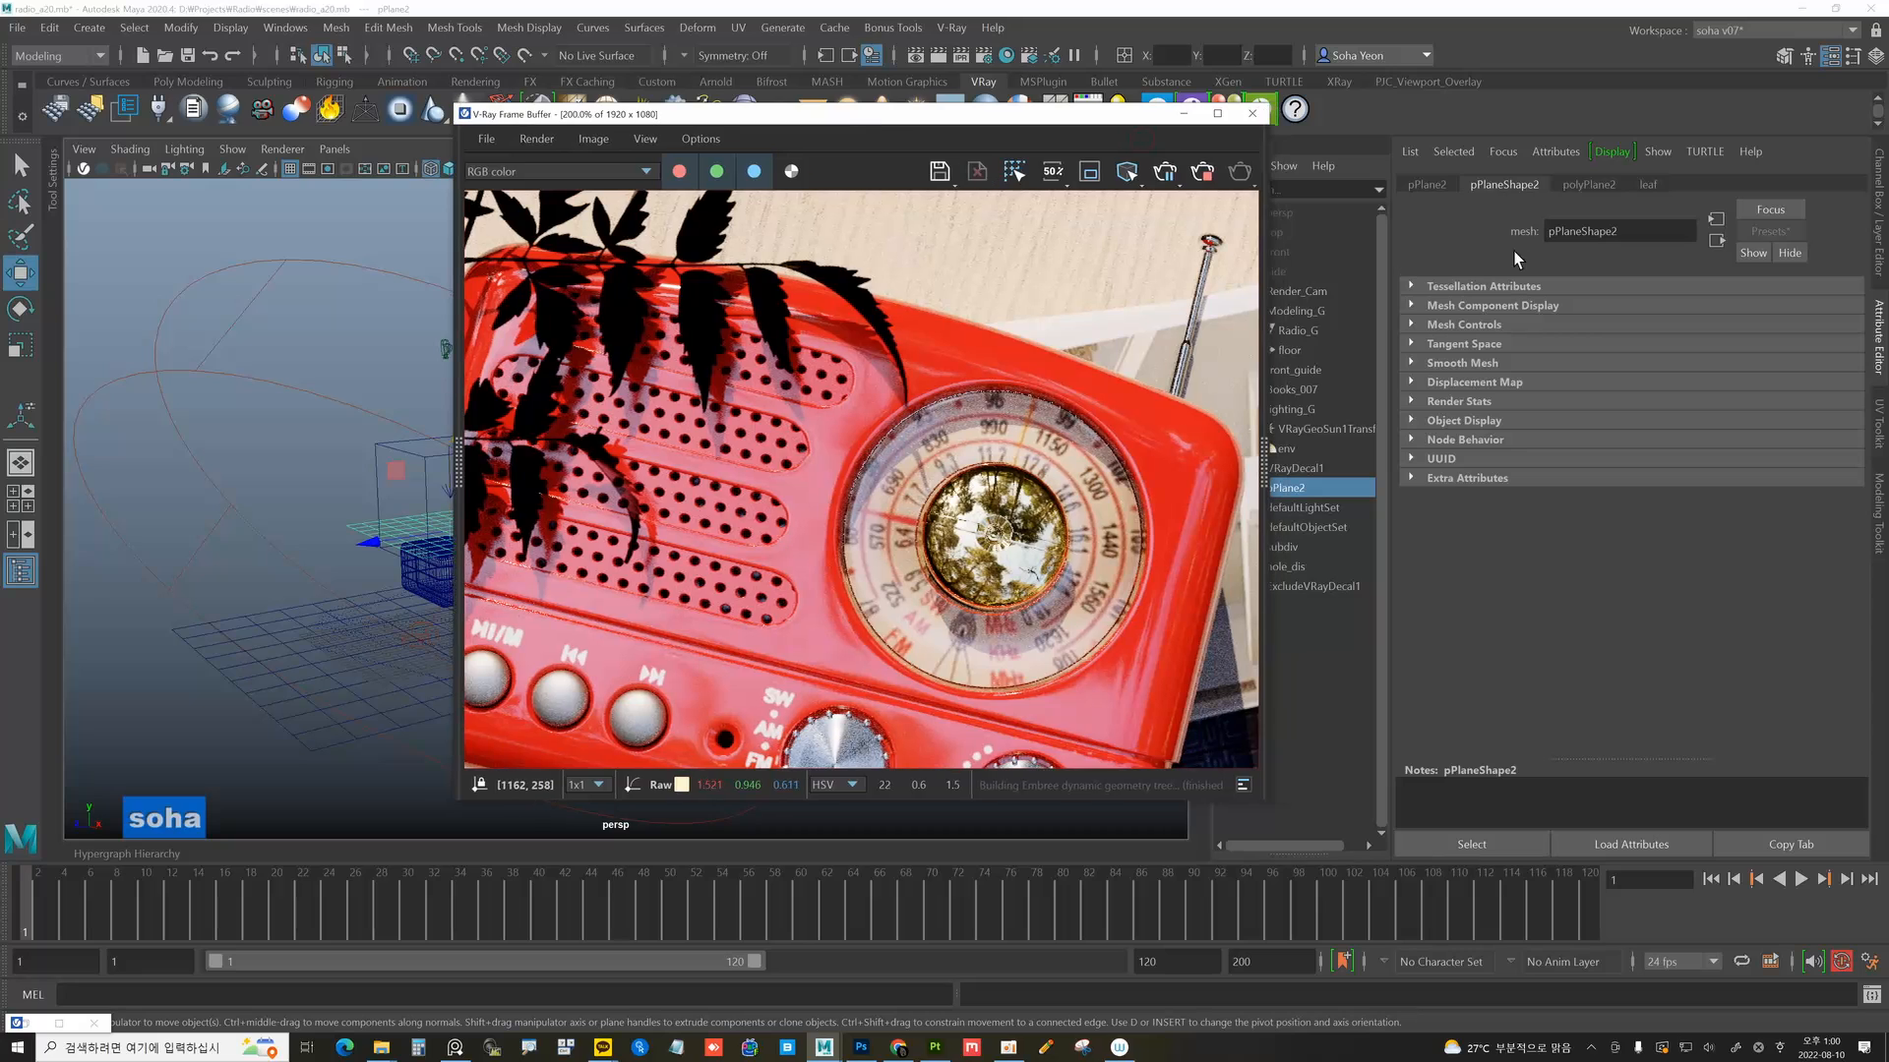
{"action": "left_click", "coordinate": [1468, 401]}
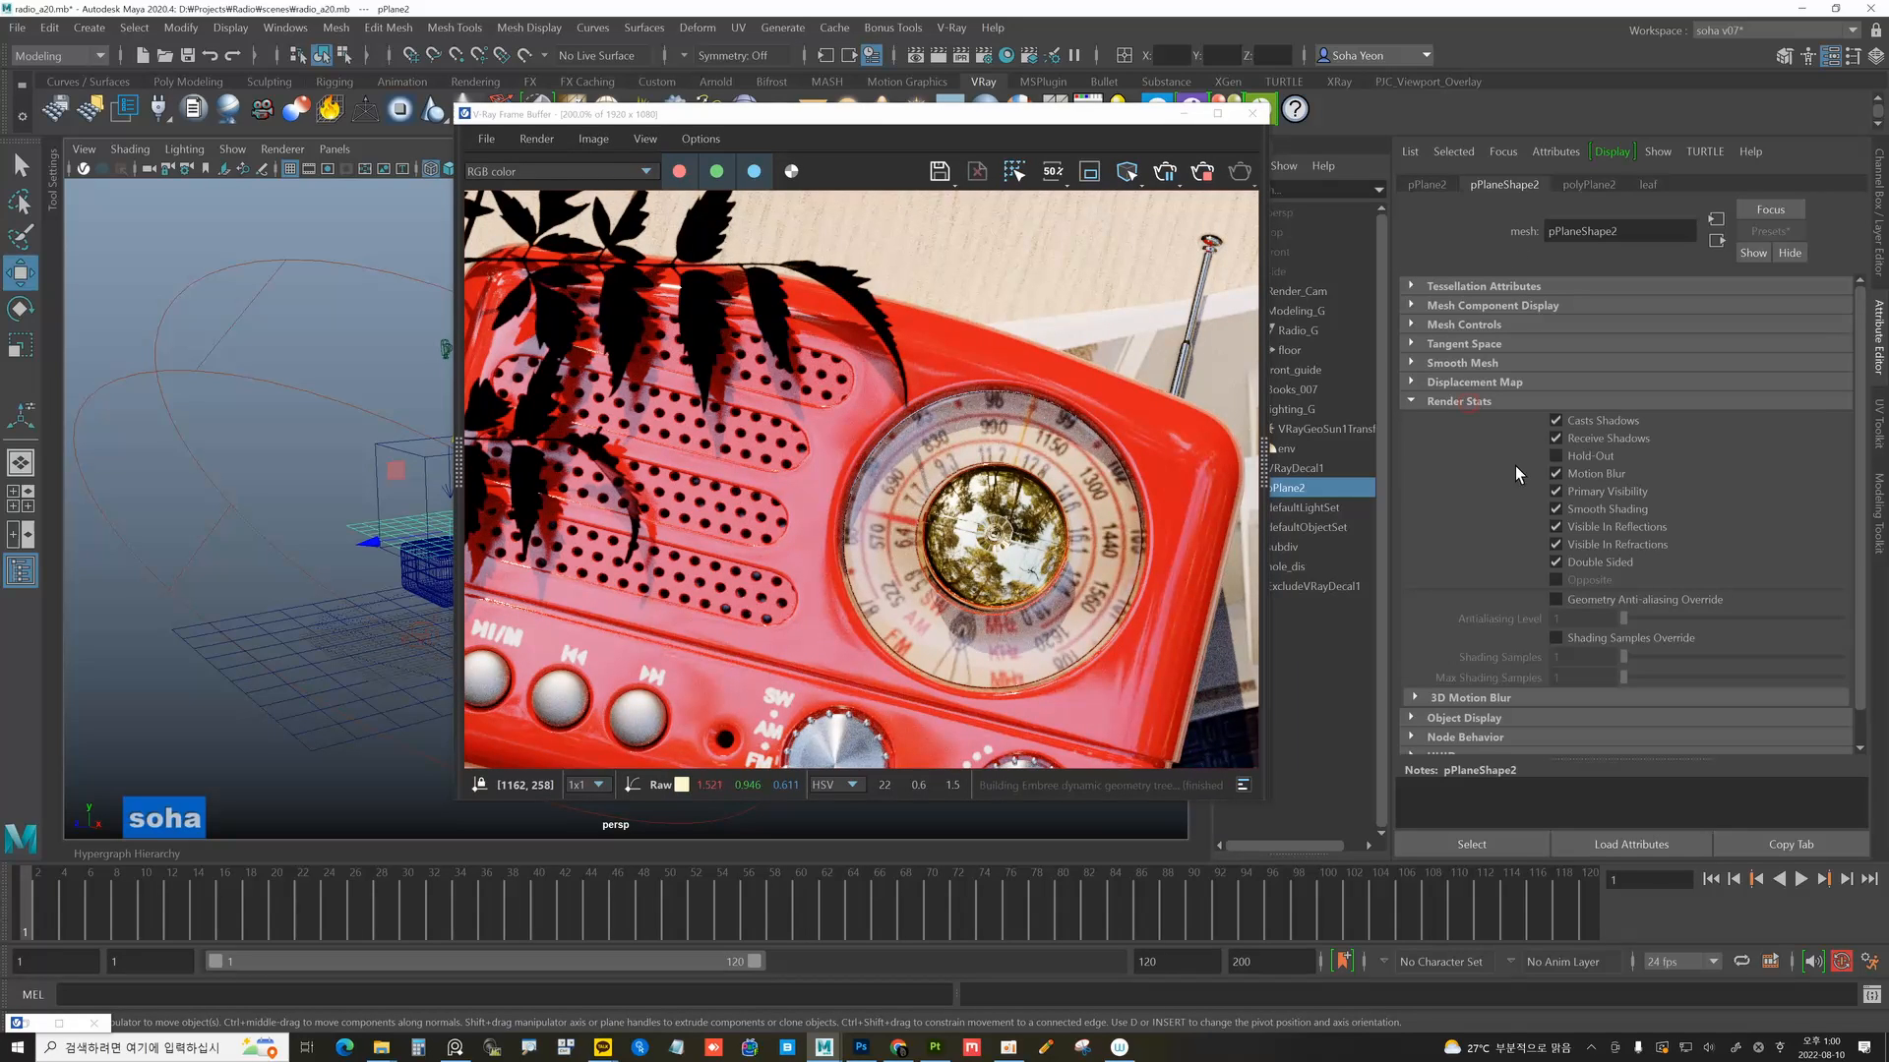
{"action": "left_click", "coordinate": [1605, 492]}
{"action": "left_click_drag", "start_coordinate": [898, 120], "coordinate": [1261, 127]}
{"action": "left_click_drag", "start_coordinate": [482, 421], "coordinate": [562, 481], "text": "alt"}
{"action": "scroll", "coordinate": [1185, 512], "scroll_direction": "down", "scroll_amount": 1}
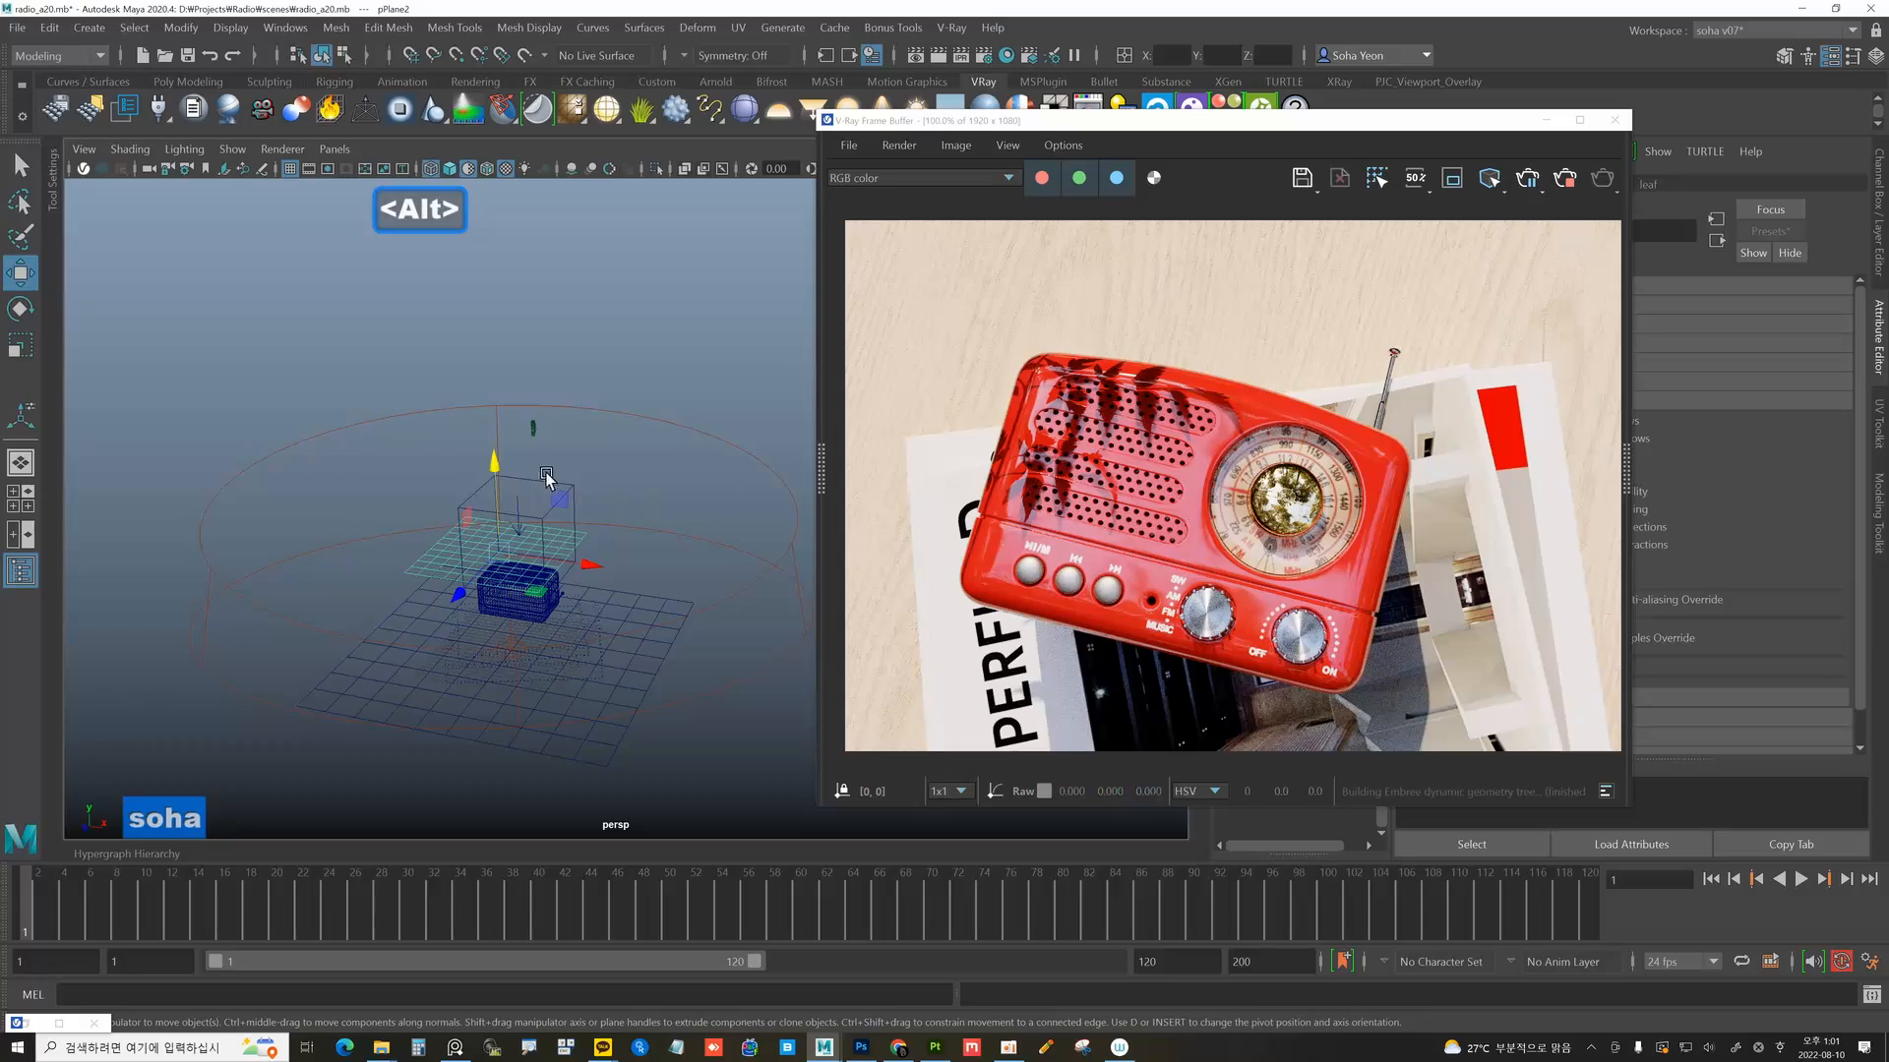
Move the leaf plane away from the radio so its shadow falls over the open magazine and tabletop.
{"action": "left_click_drag", "start_coordinate": [502, 462], "coordinate": [686, 527]}
{"action": "key", "text": "e"}
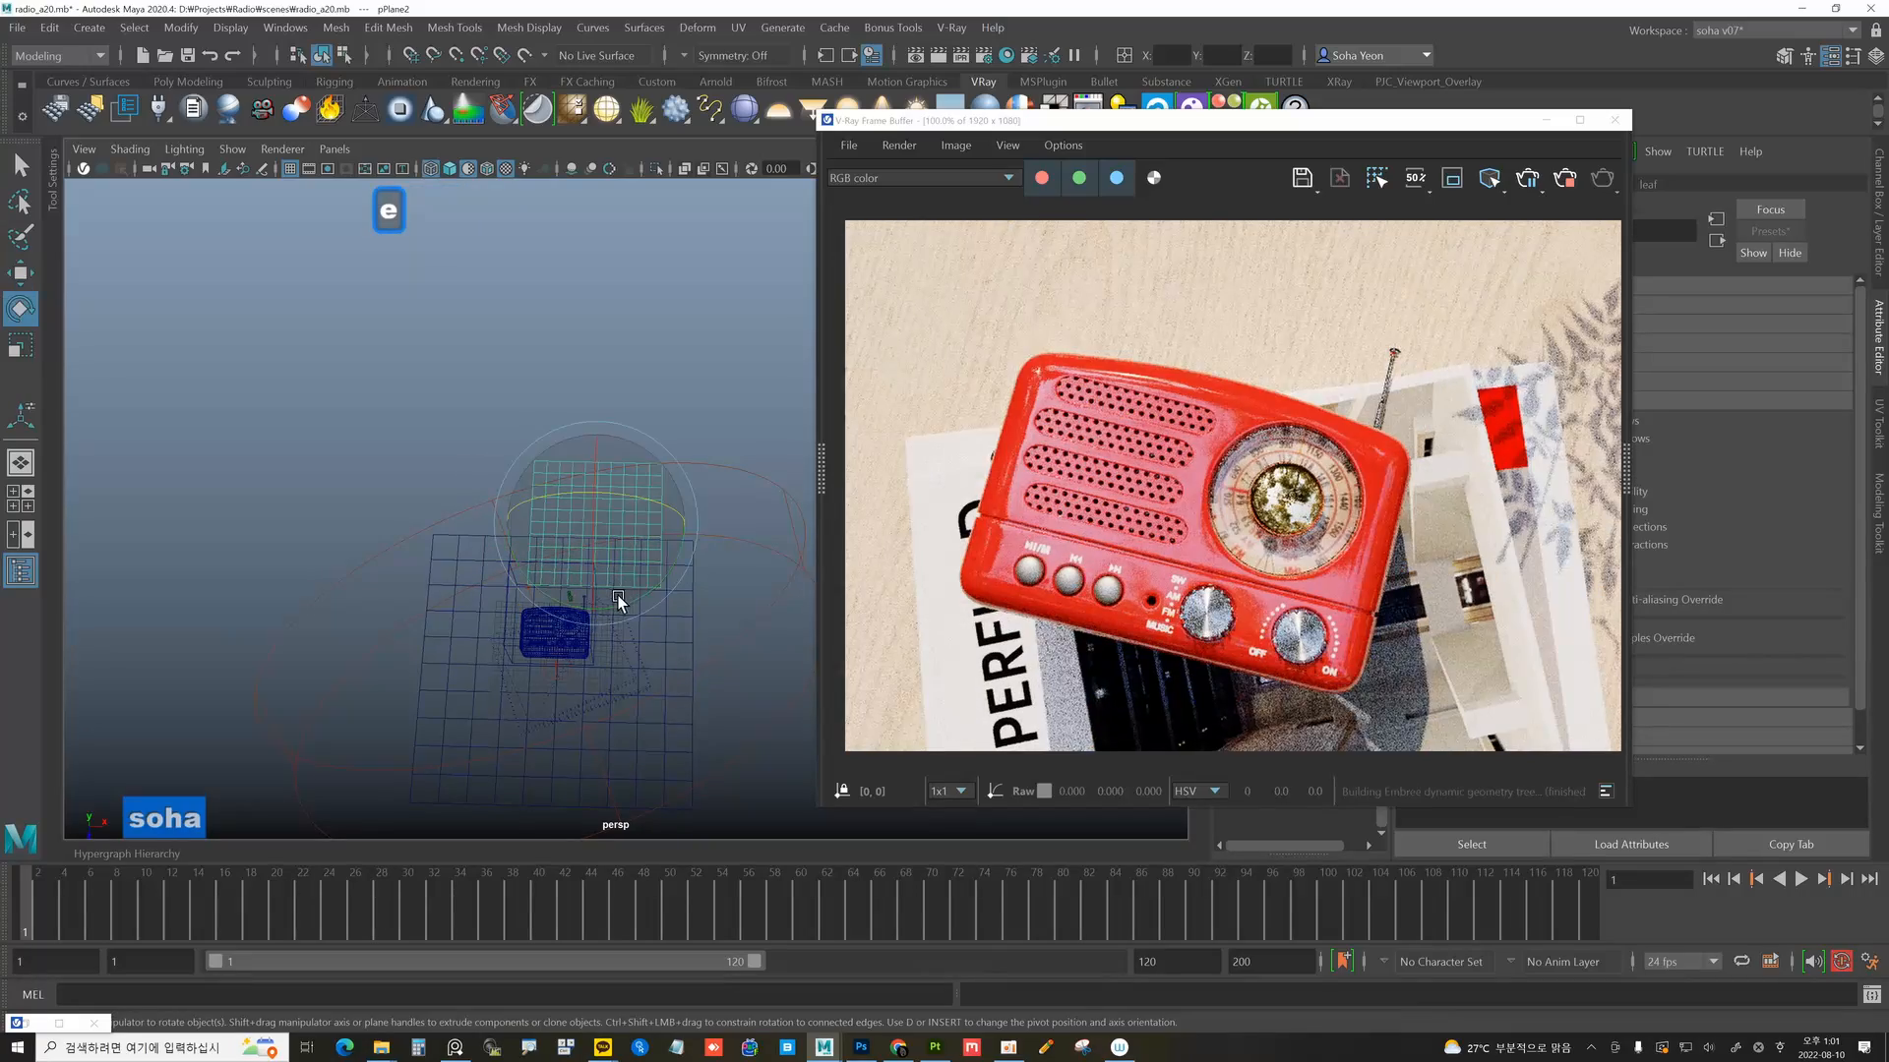
{"action": "left_click_drag", "start_coordinate": [627, 603], "coordinate": [616, 529]}
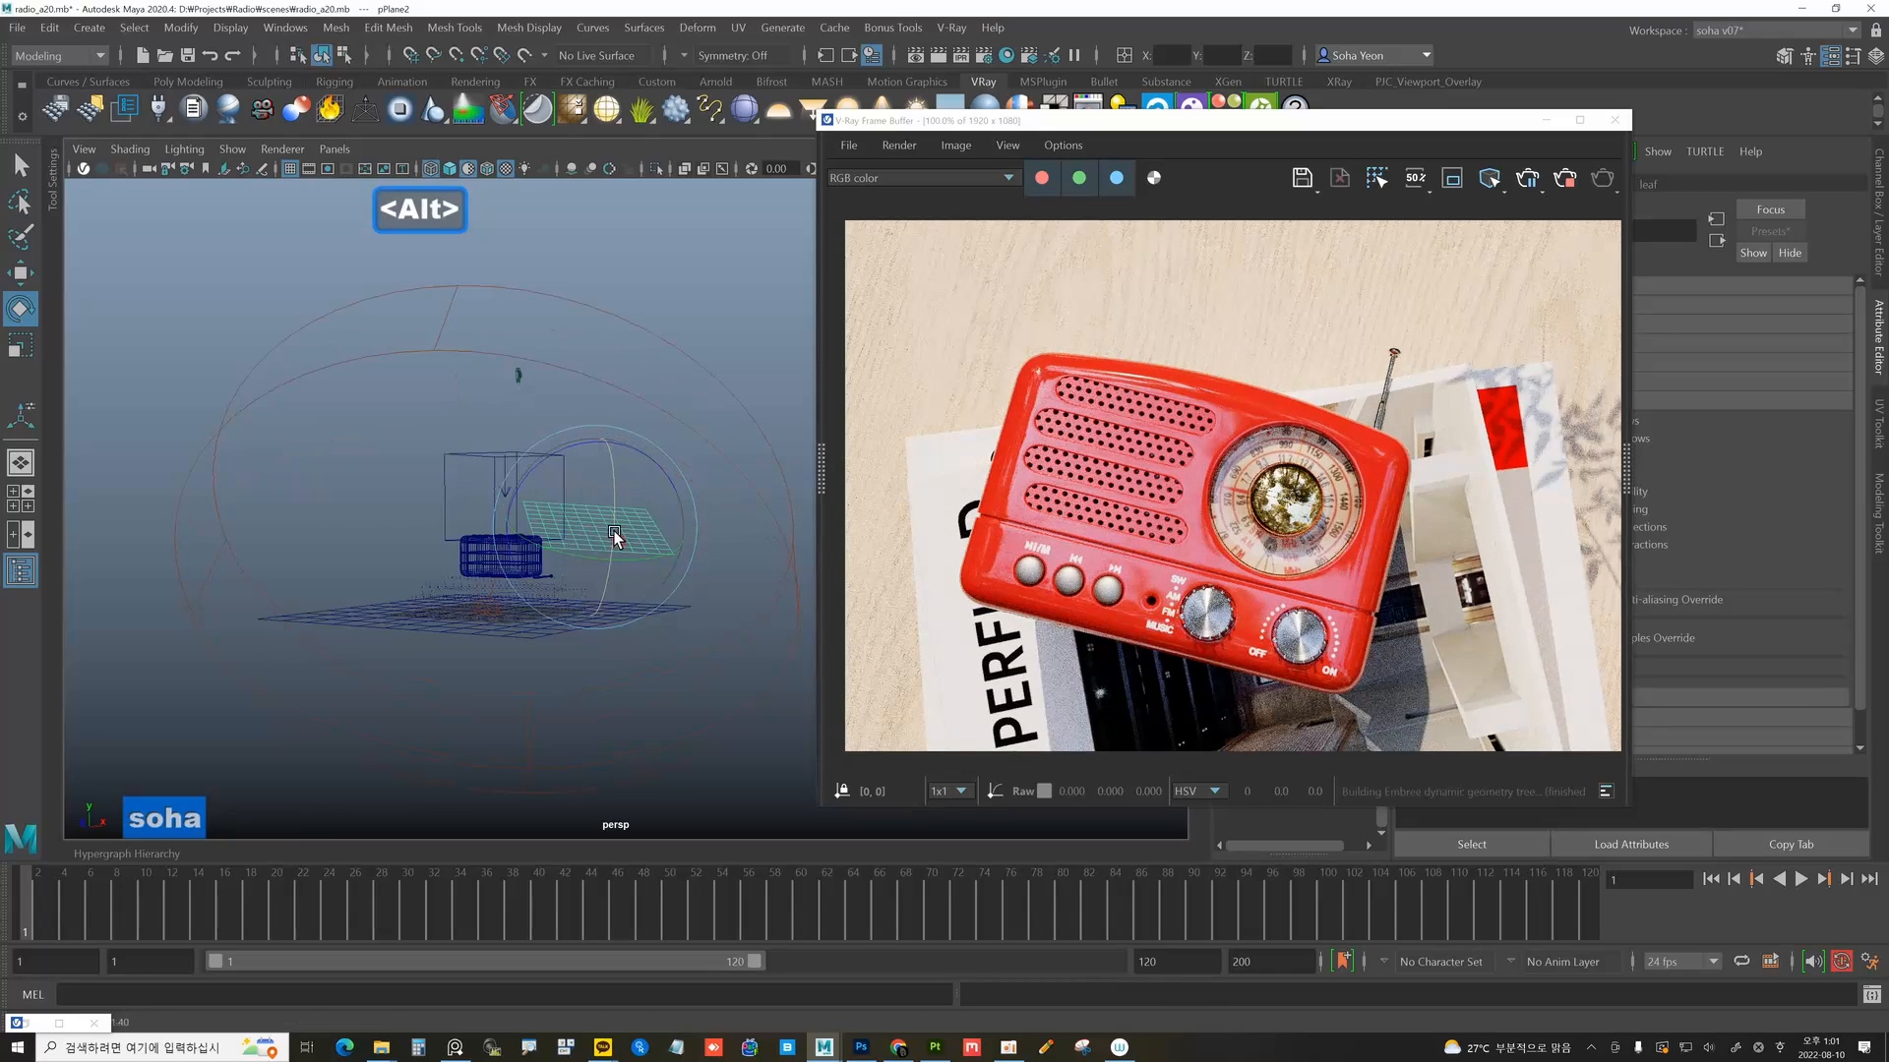
{"action": "key", "text": "ctrl+z"}
{"action": "key", "text": "ctrl+z"}
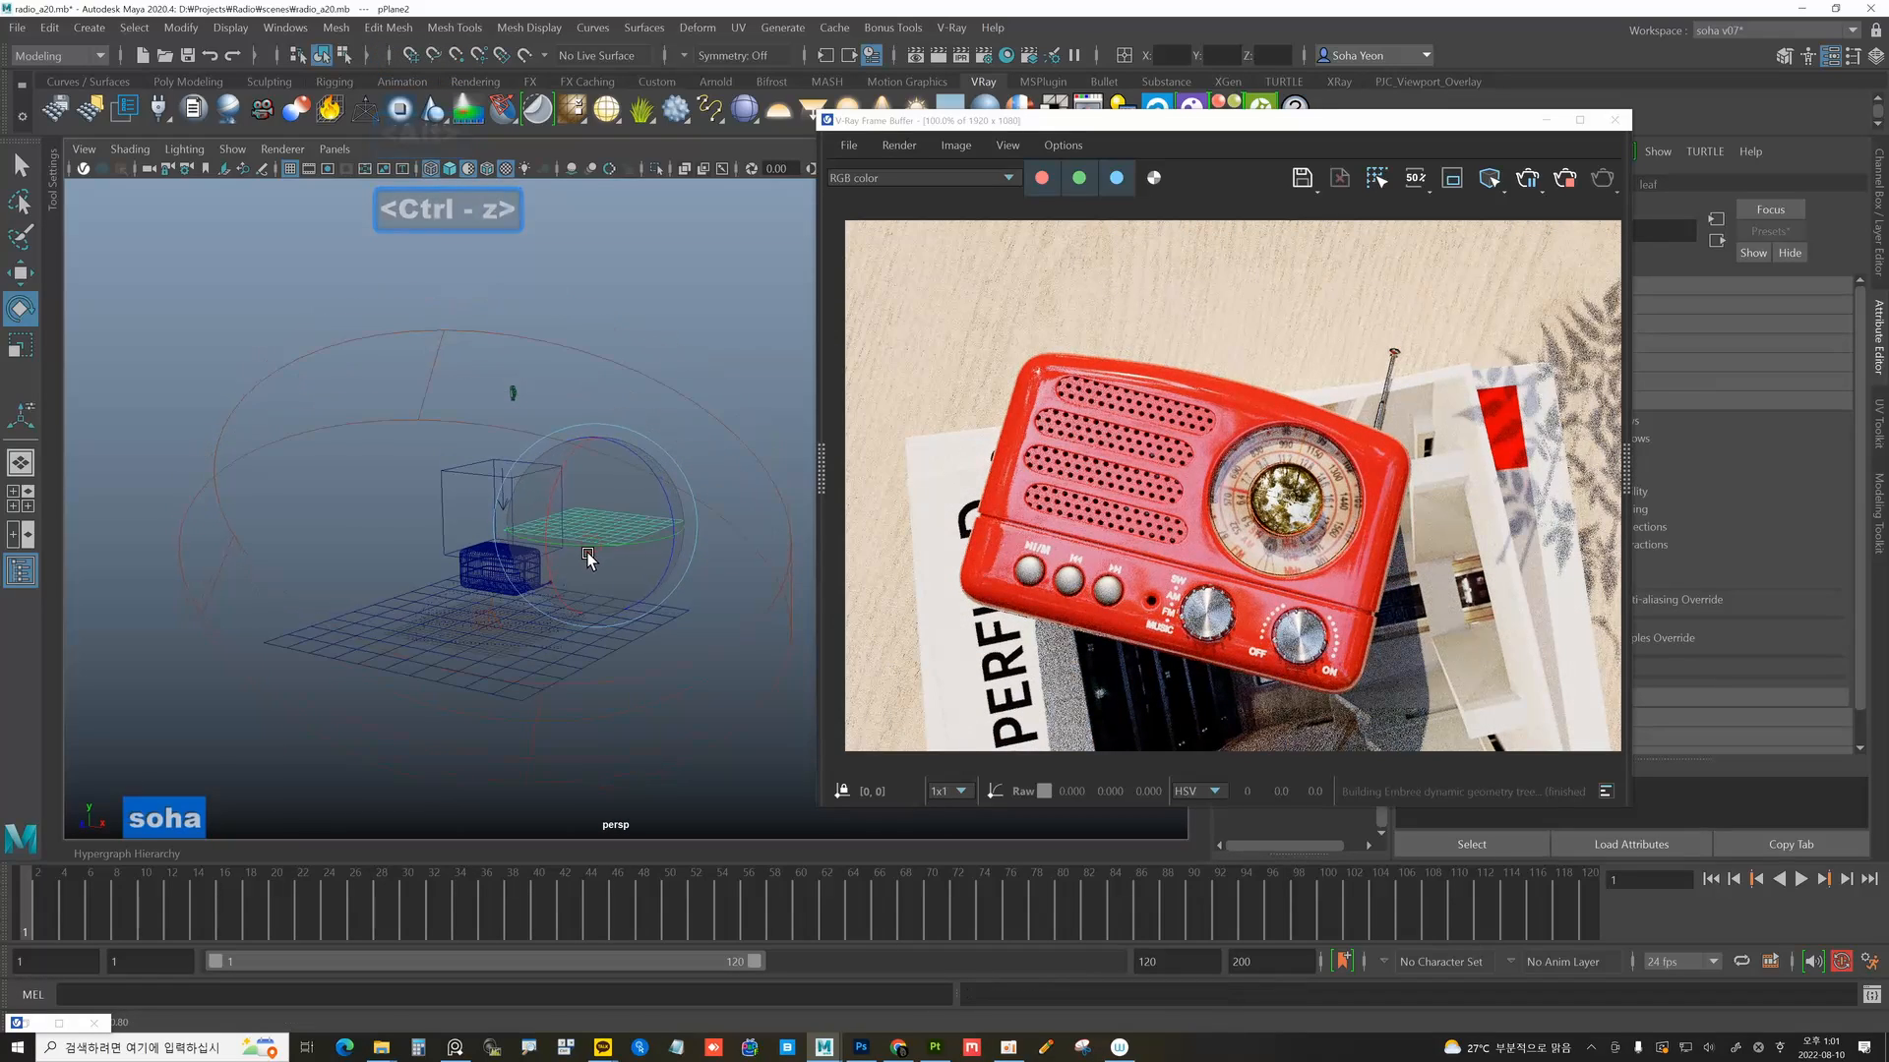
Scale up the leaf plane and raise it to a height of about 25.2 above the radio.
{"action": "mouse_move", "coordinate": [587, 548]}
{"action": "left_mouse_down"}
{"action": "mouse_move", "coordinate": [636, 537]}
{"action": "mouse_move", "coordinate": [636, 566]}
{"action": "mouse_move", "coordinate": [547, 521]}
{"action": "mouse_move", "coordinate": [498, 527]}
{"action": "mouse_move", "coordinate": [590, 559]}
{"action": "left_mouse_up"}
{"action": "key", "text": "r"}
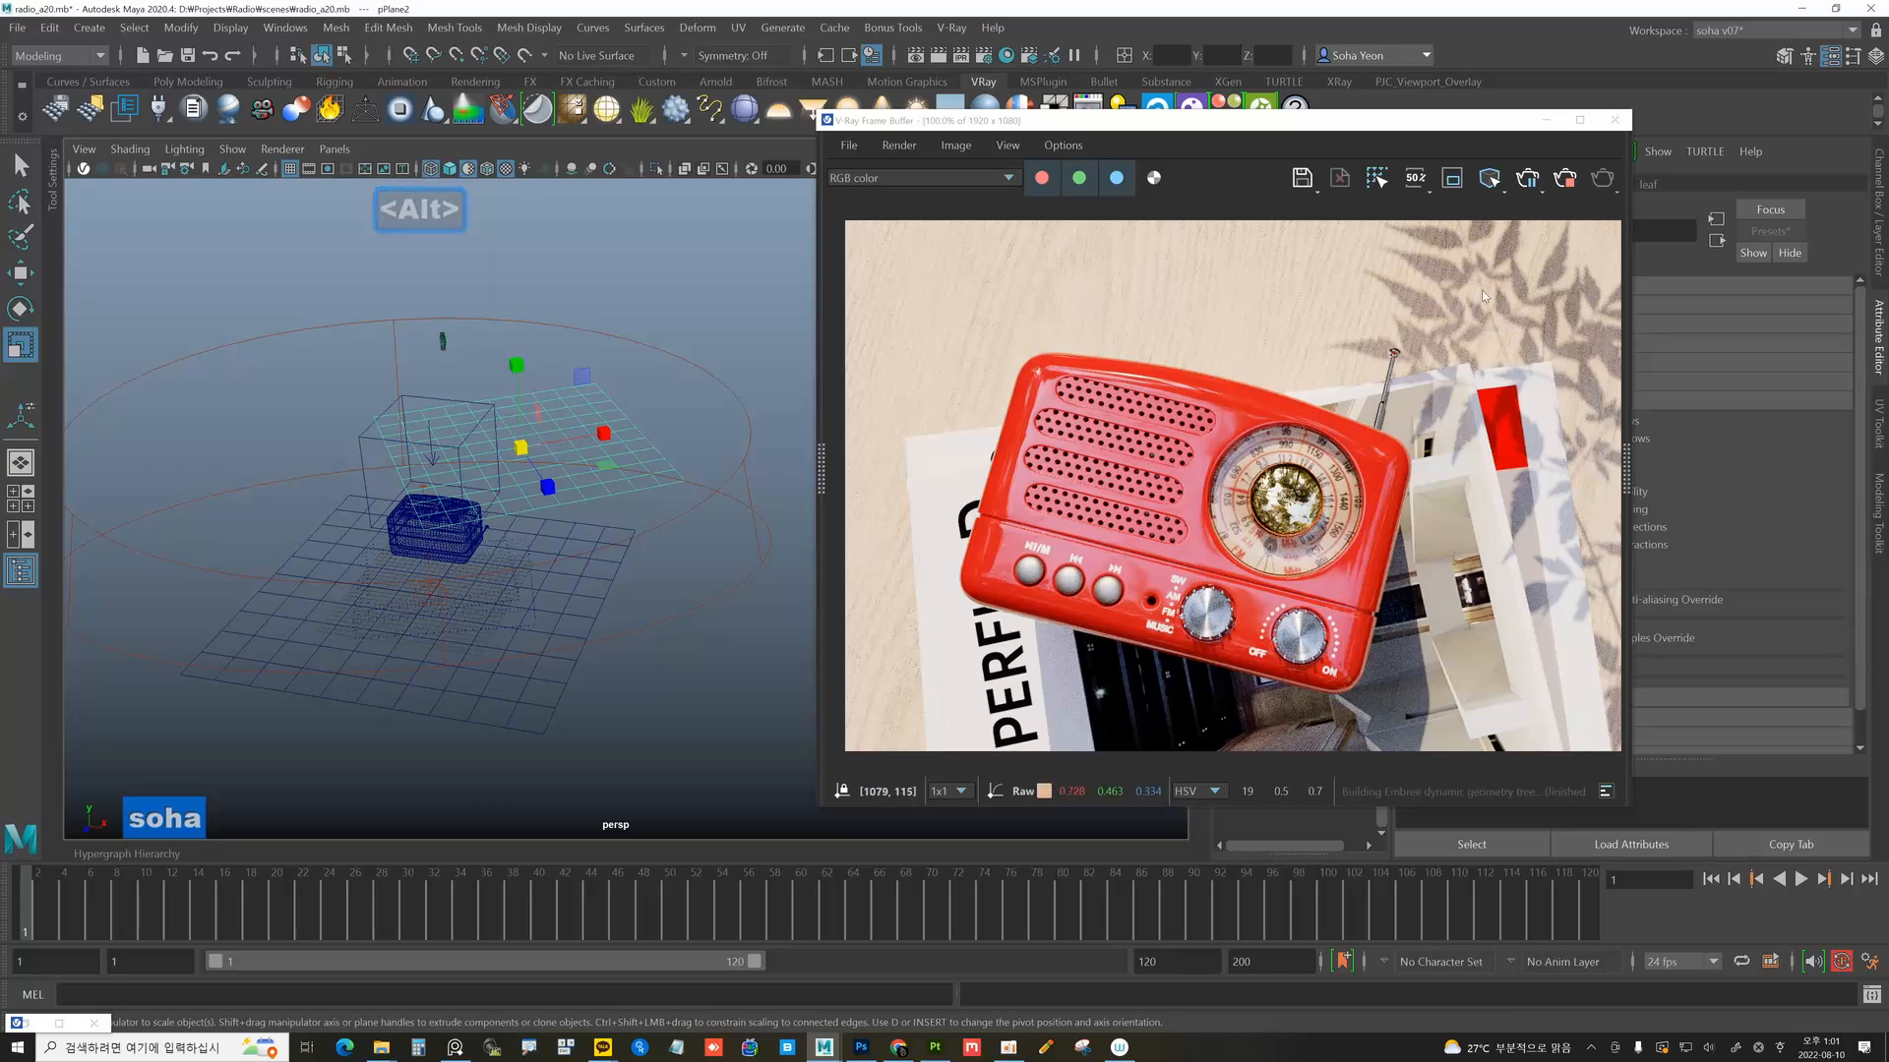
{"action": "left_click_drag", "start_coordinate": [795, 451], "coordinate": [786, 444], "text": "alt"}
{"action": "left_click_drag", "start_coordinate": [520, 364], "coordinate": [526, 300]}
{"action": "scroll", "coordinate": [1469, 512], "scroll_direction": "up", "scroll_amount": 2}
{"action": "left_click_drag", "start_coordinate": [453, 489], "coordinate": [537, 472], "text": "alt"}
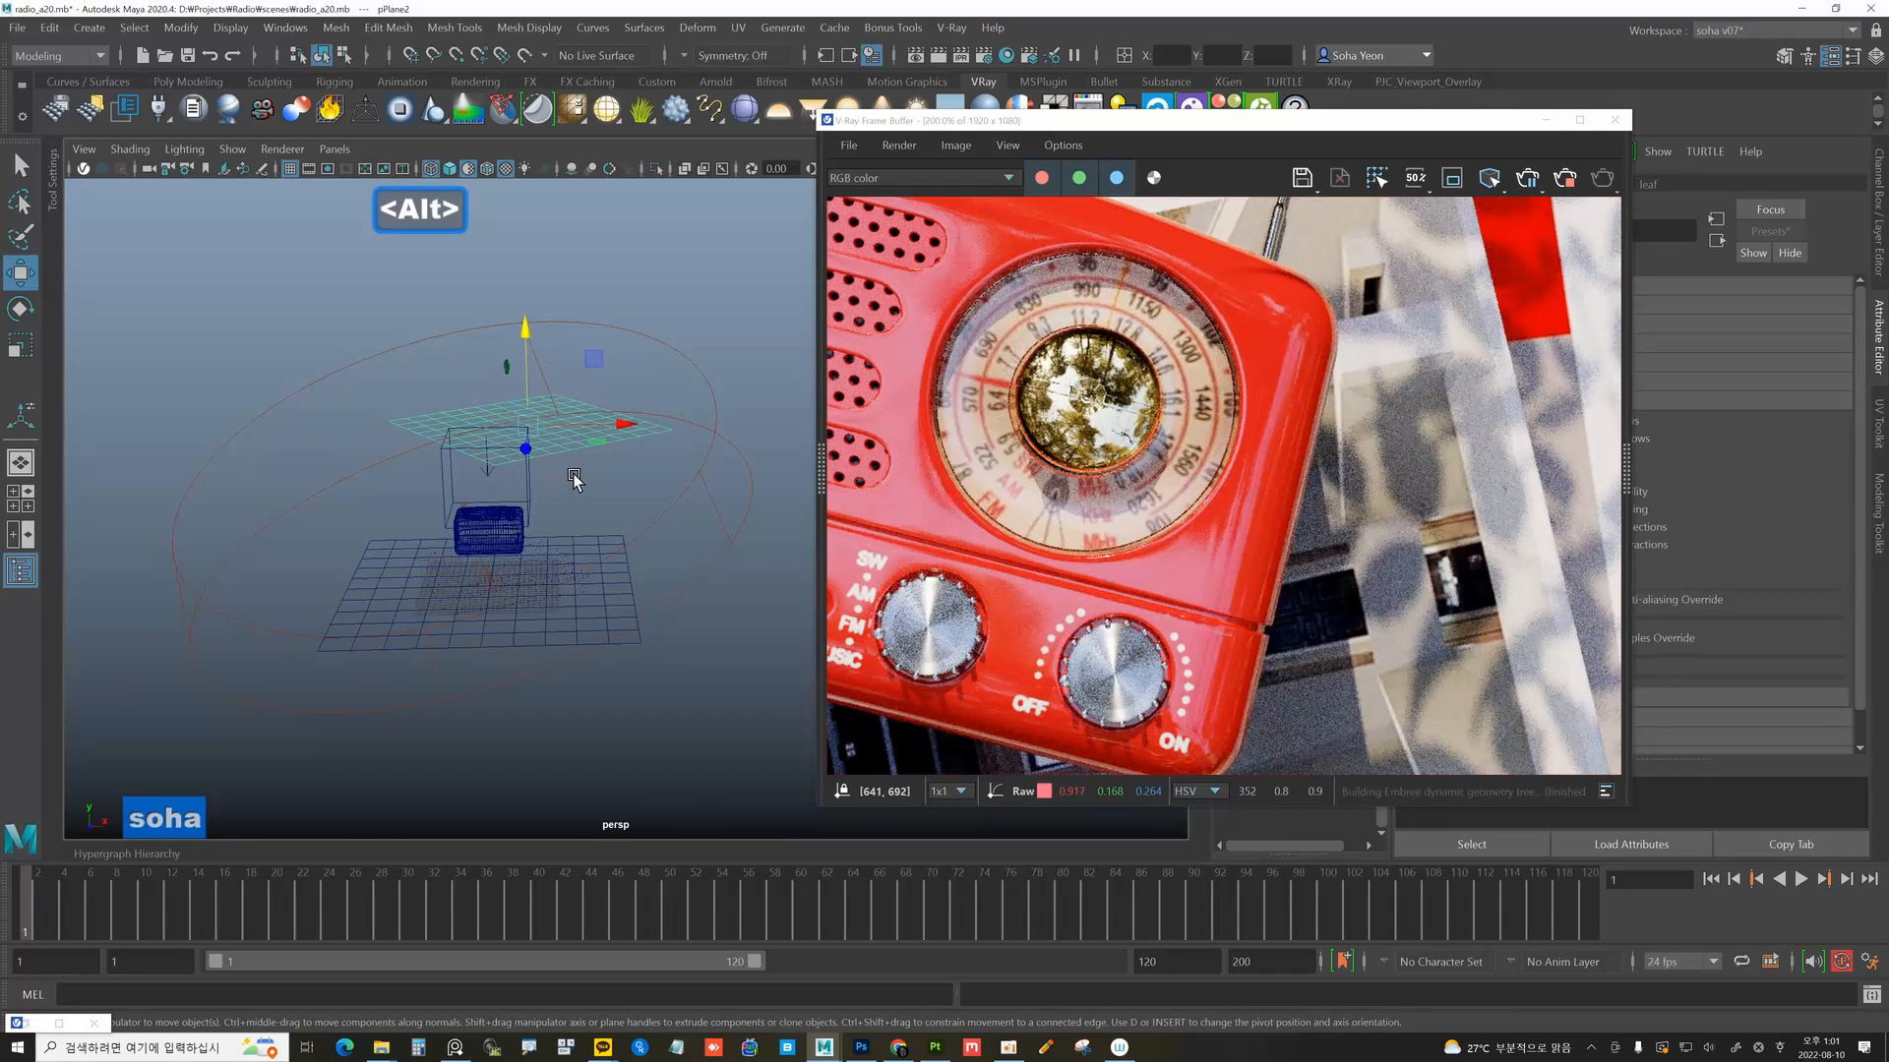
{"action": "left_click_drag", "start_coordinate": [526, 346], "coordinate": [523, 335]}
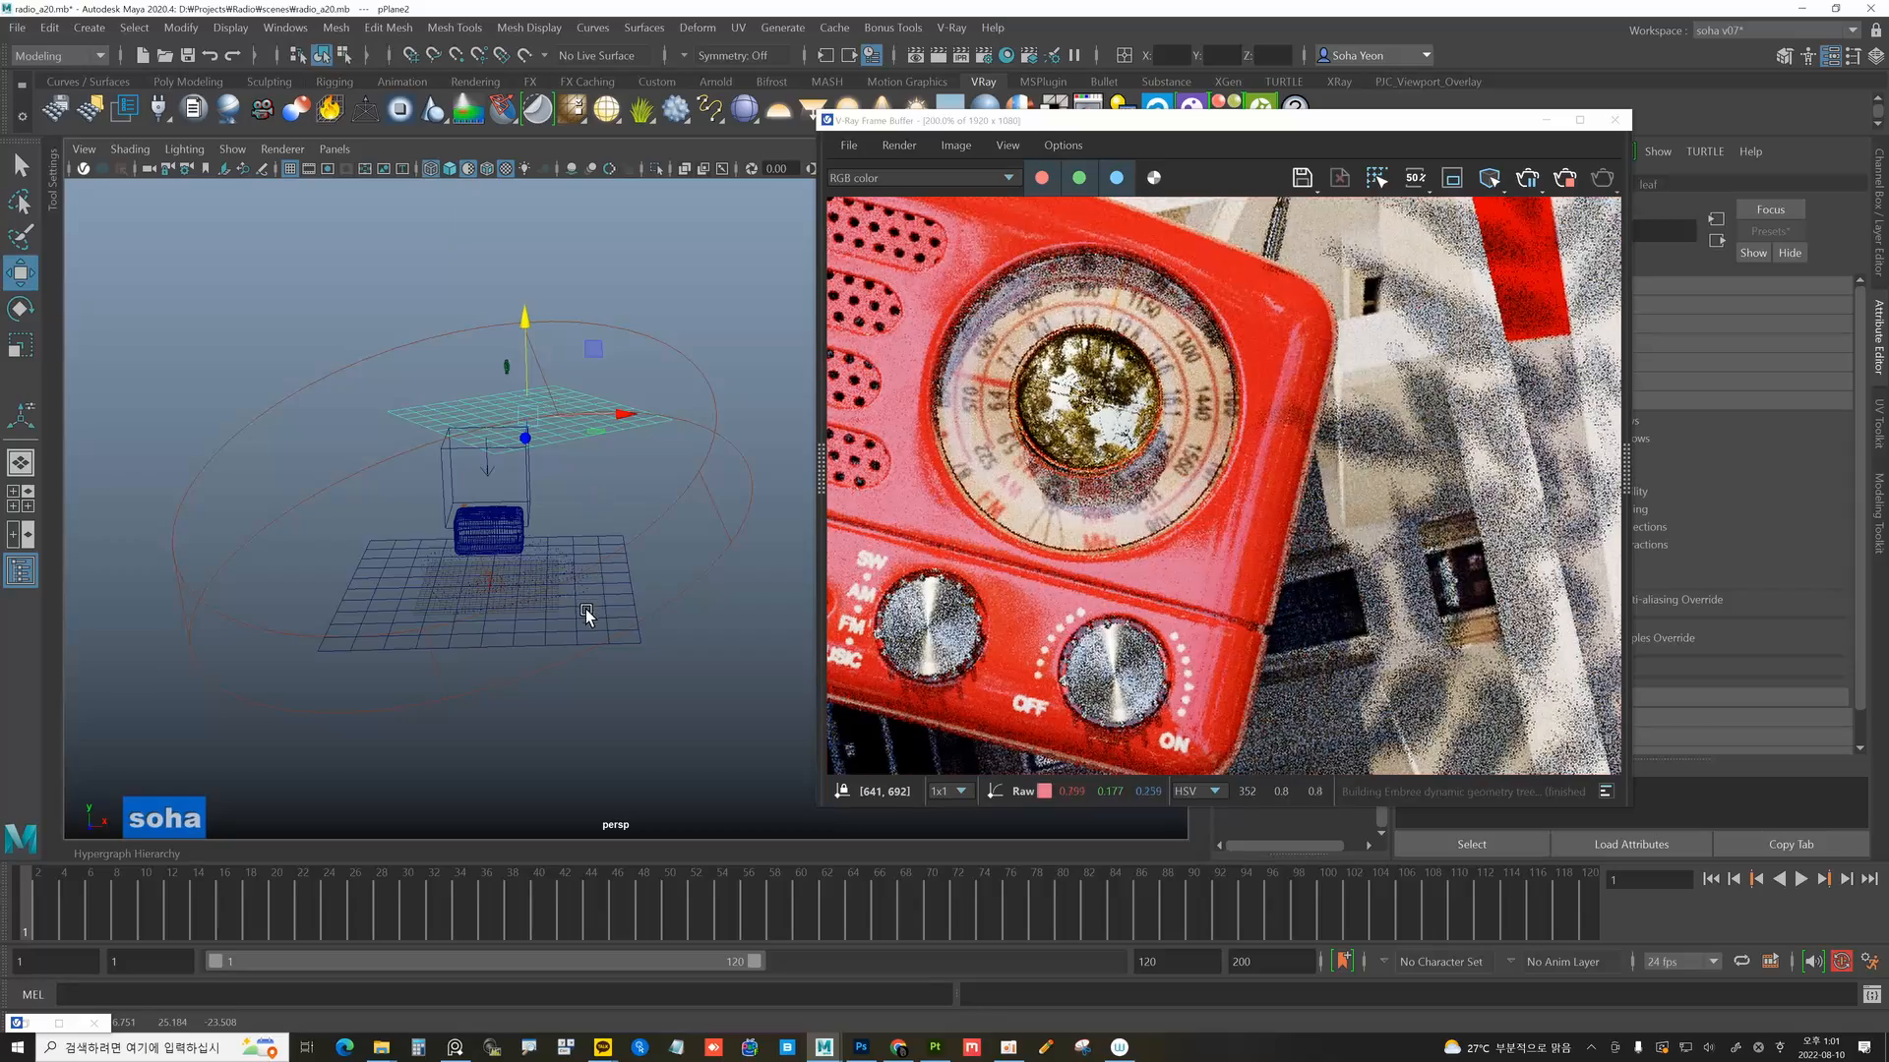
Lower the leaf plane to a height of about 13.9 and shift it back to about Z -29.6.
{"action": "left_click_drag", "start_coordinate": [617, 549], "coordinate": [581, 499], "text": "alt"}
{"action": "left_click_drag", "start_coordinate": [531, 320], "coordinate": [536, 378]}
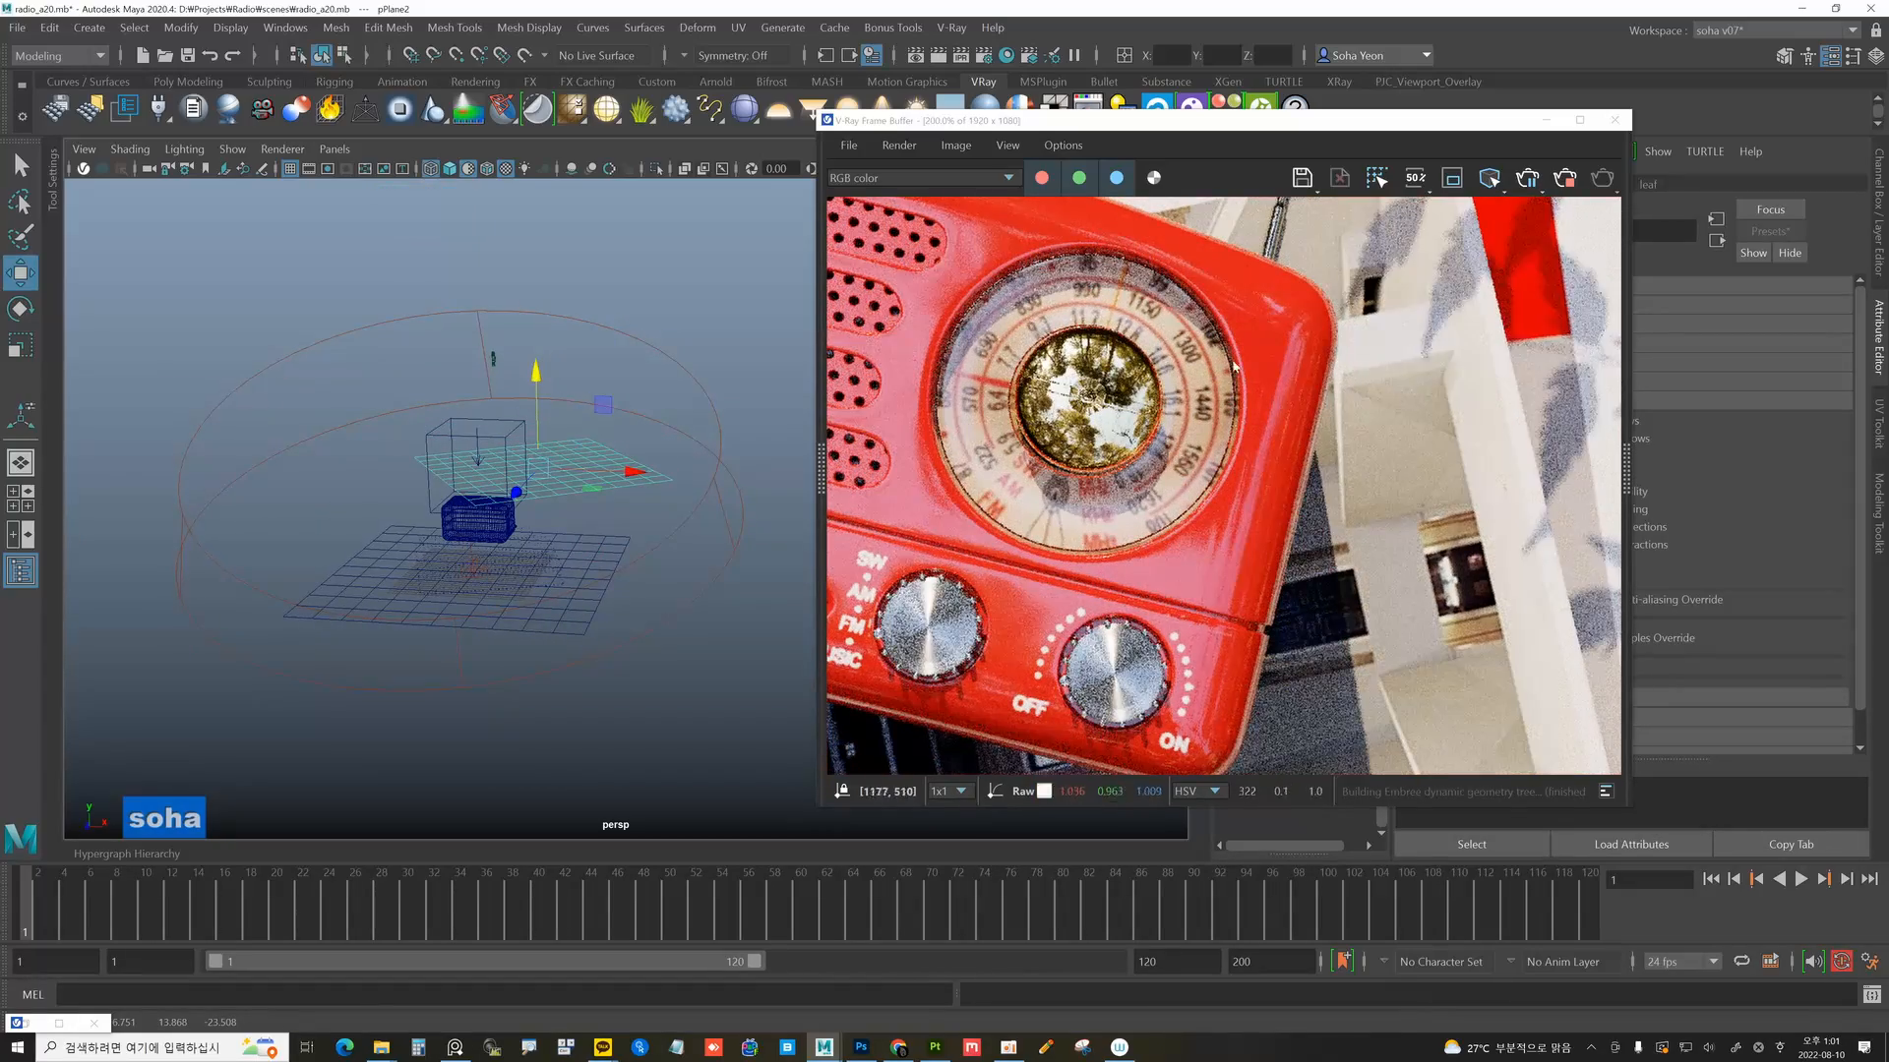
{"action": "left_click_drag", "start_coordinate": [574, 469], "coordinate": [590, 553], "text": "alt"}
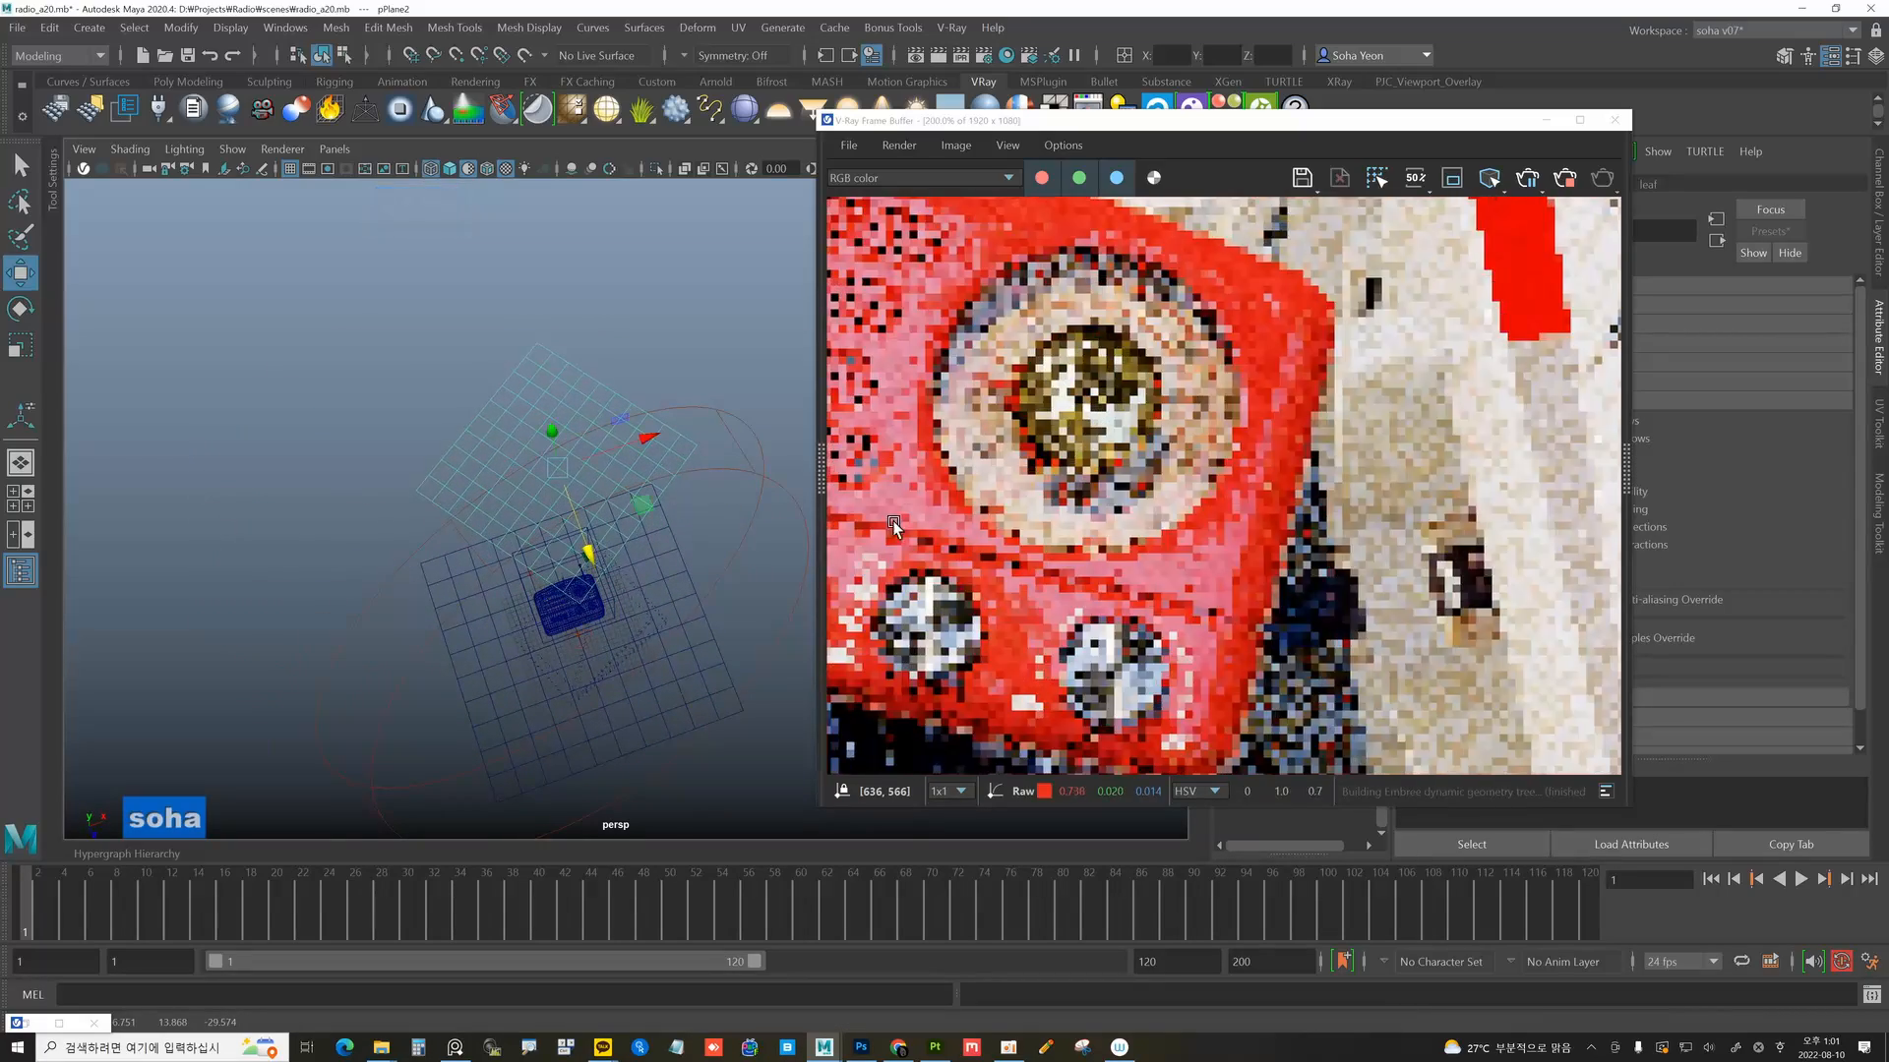
{"action": "scroll", "coordinate": [1259, 449], "scroll_direction": "down", "scroll_amount": 2}
{"action": "scroll", "coordinate": [680, 463], "scroll_direction": "up", "scroll_amount": 1}
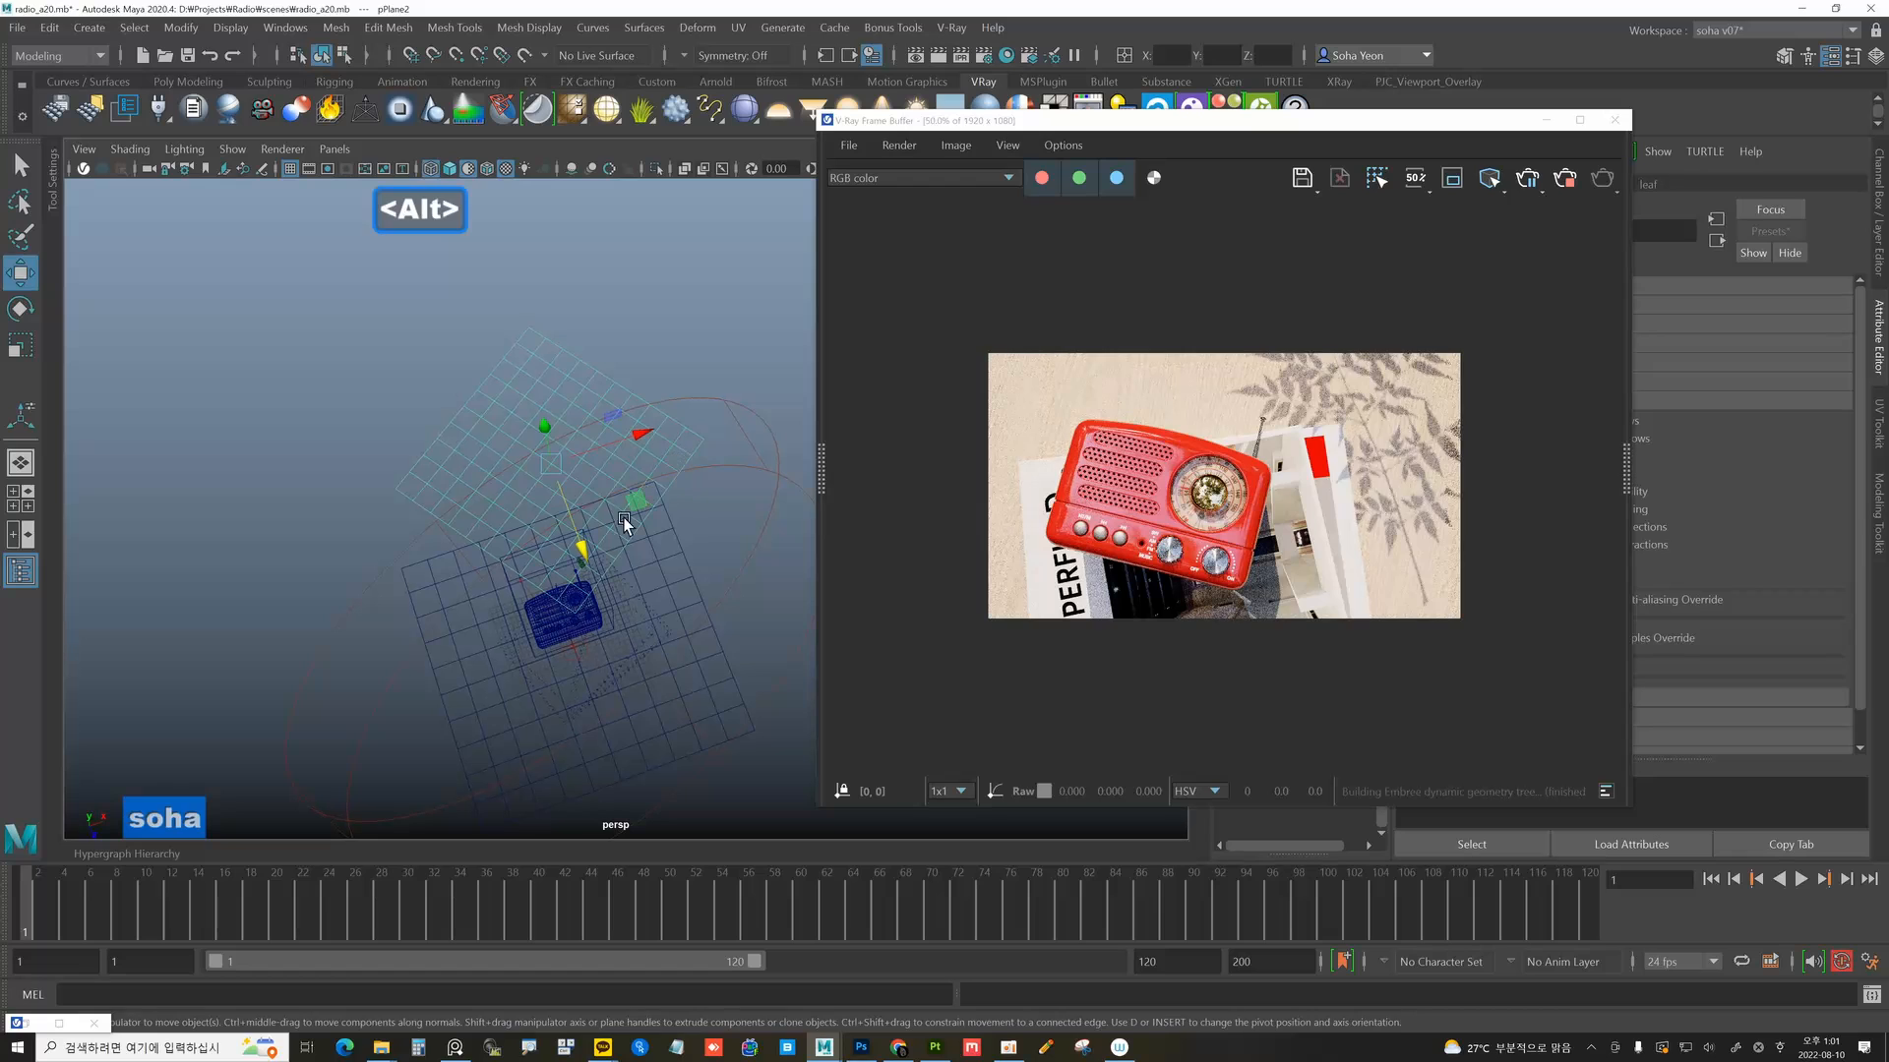
Rotate the leaf plane to about 109° around its vertical axis and reposition it so its shadow enters from the render's upper edge.
{"action": "left_click_drag", "start_coordinate": [559, 541], "coordinate": [665, 511]}
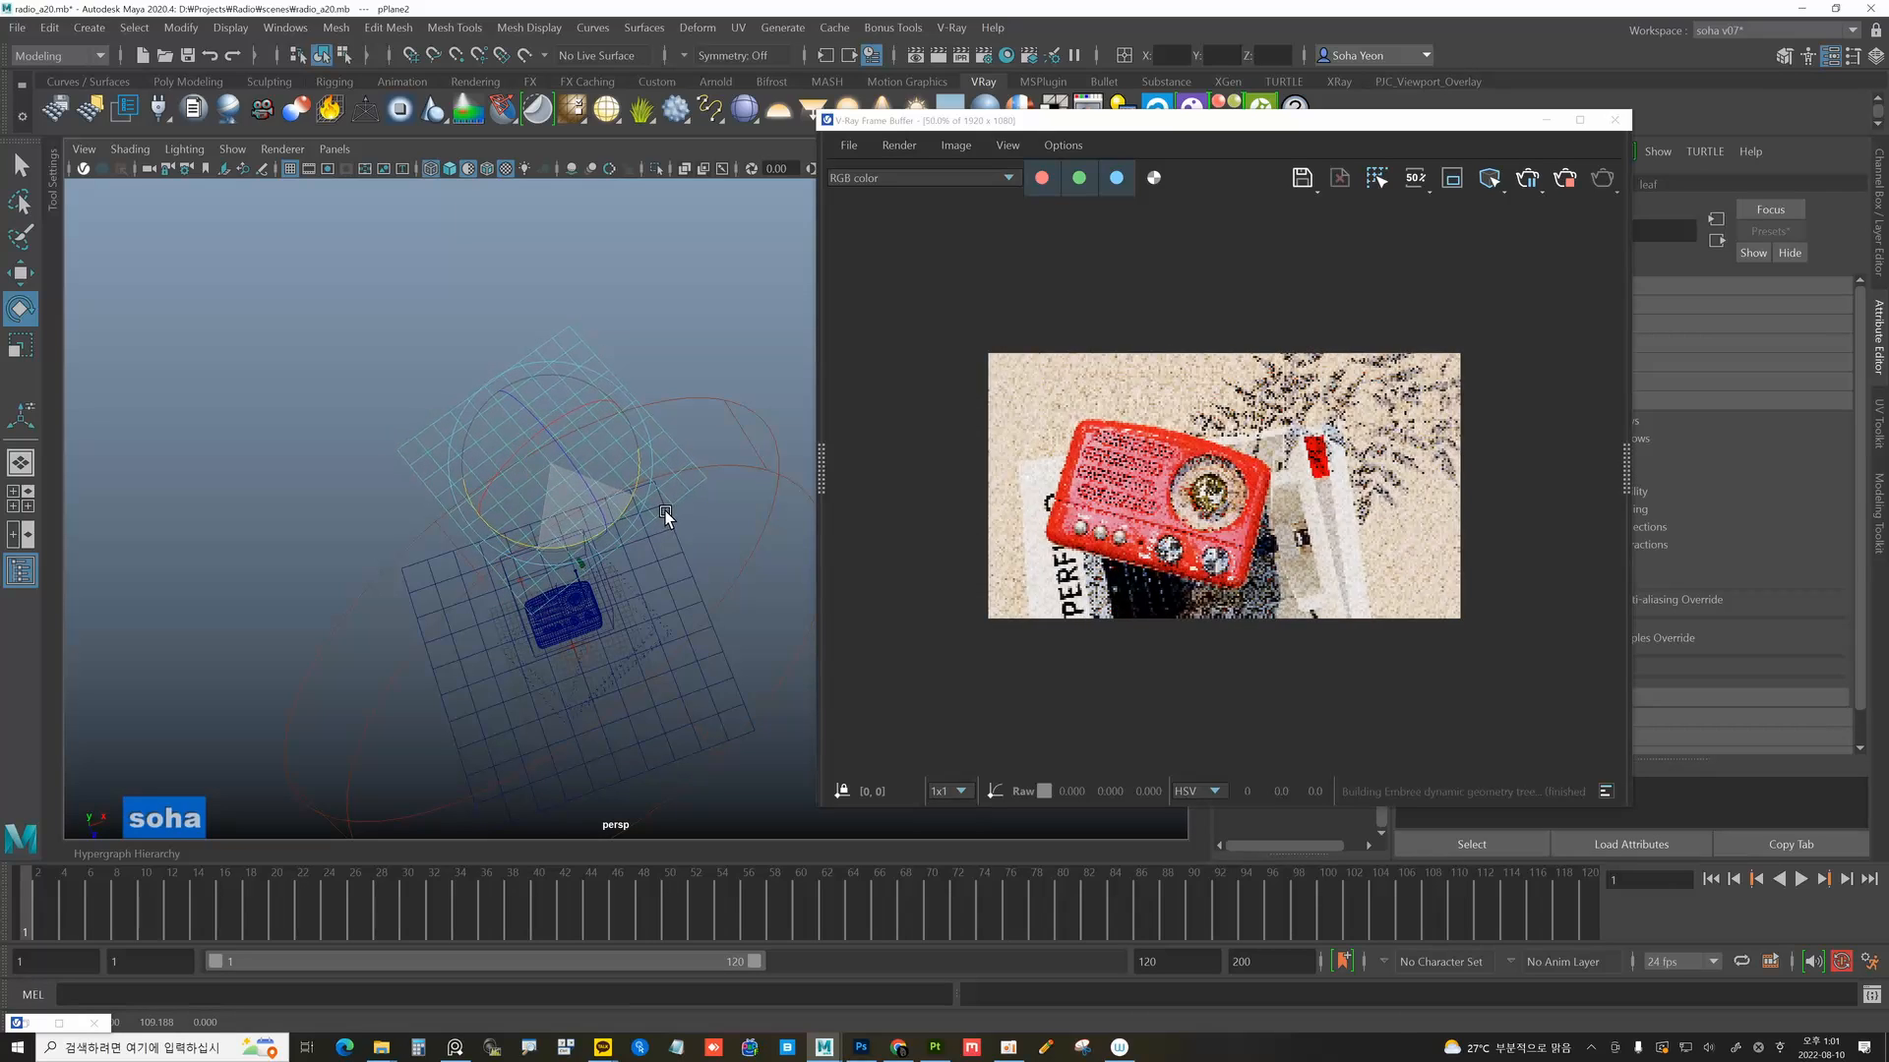
{"action": "key", "text": "w"}
{"action": "left_click_drag", "start_coordinate": [581, 557], "coordinate": [612, 499]}
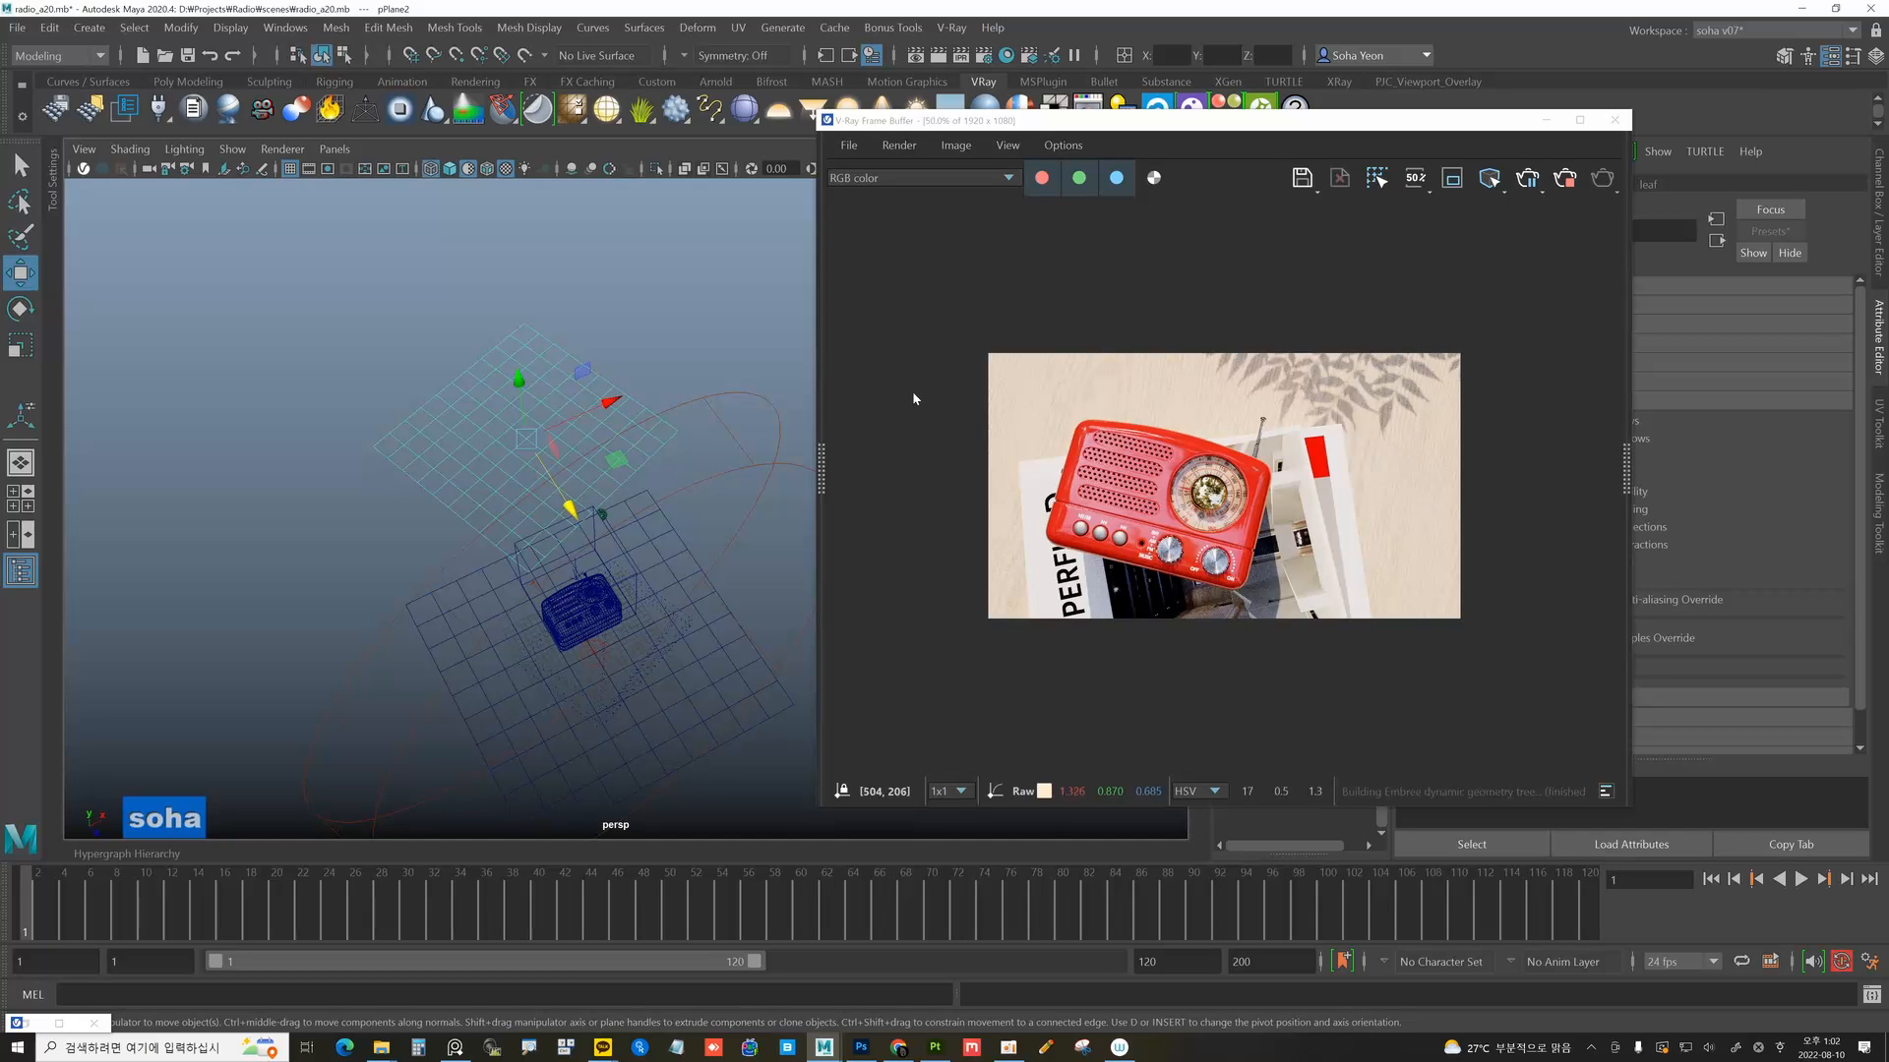
Duplicate the leaf plane, move the copy sideways and forward, and rotate it to about 67° around its vertical axis.
{"action": "left_click_drag", "start_coordinate": [607, 495], "coordinate": [591, 494], "text": "alt"}
{"action": "key", "text": "ctrl+d"}
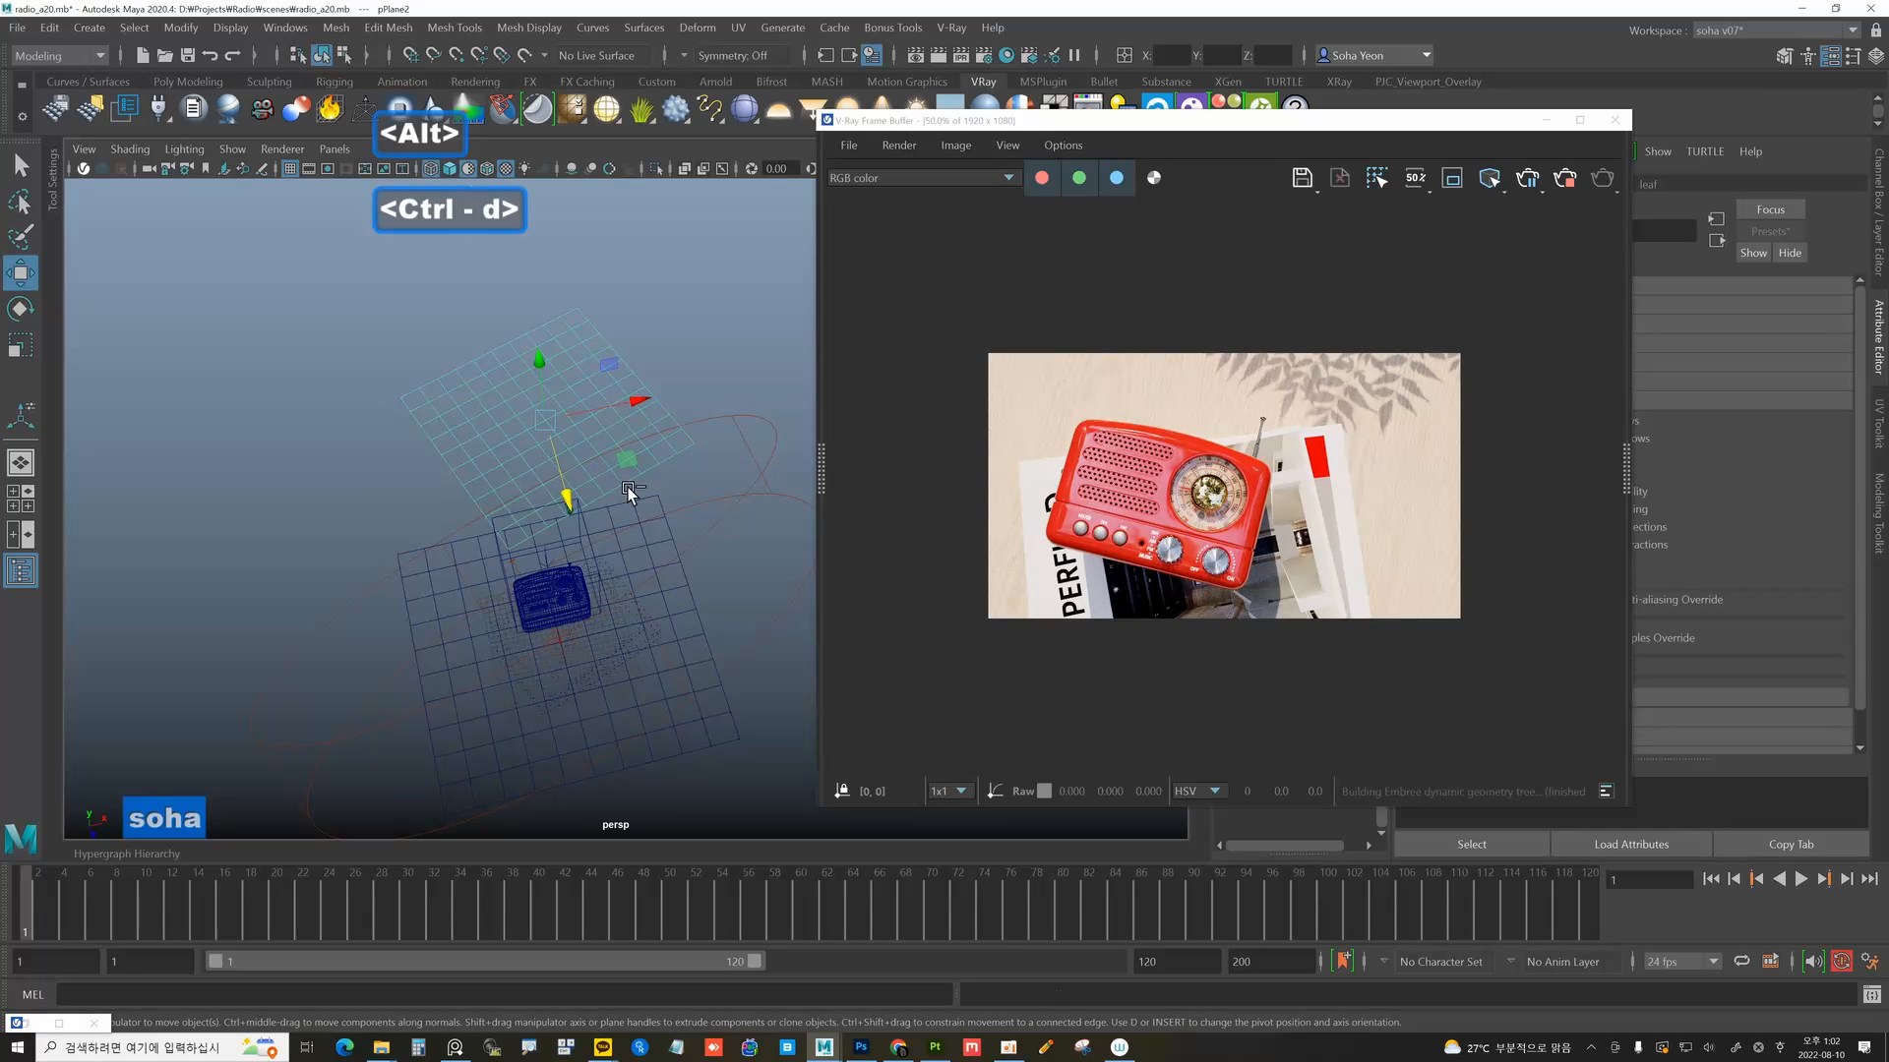
{"action": "left_click_drag", "start_coordinate": [648, 401], "coordinate": [714, 391]}
{"action": "left_click_drag", "start_coordinate": [639, 485], "coordinate": [643, 555]}
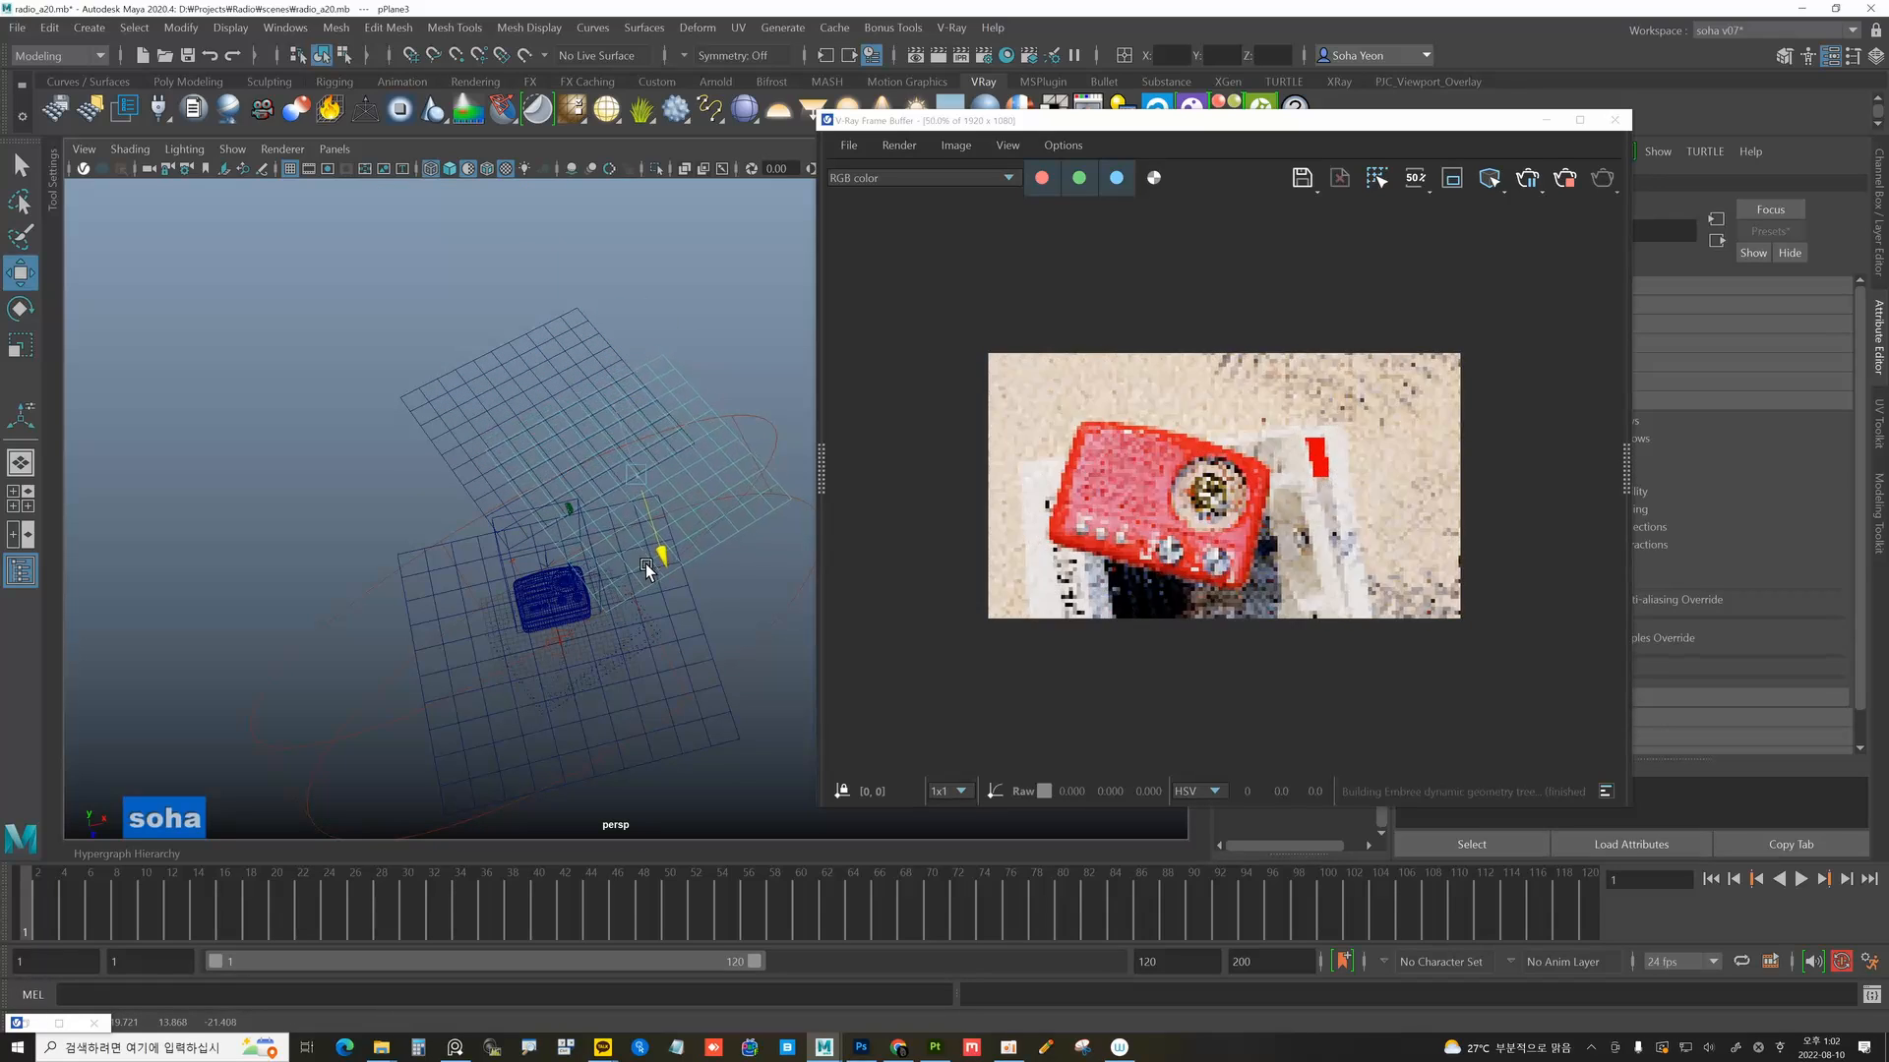
{"action": "key", "text": "e"}
{"action": "left_click_drag", "start_coordinate": [674, 532], "coordinate": [583, 519]}
Raise the copied leaf plane to a height of about 24.5 and scale it up.
{"action": "scroll", "coordinate": [1437, 488], "scroll_direction": "up", "scroll_amount": 2}
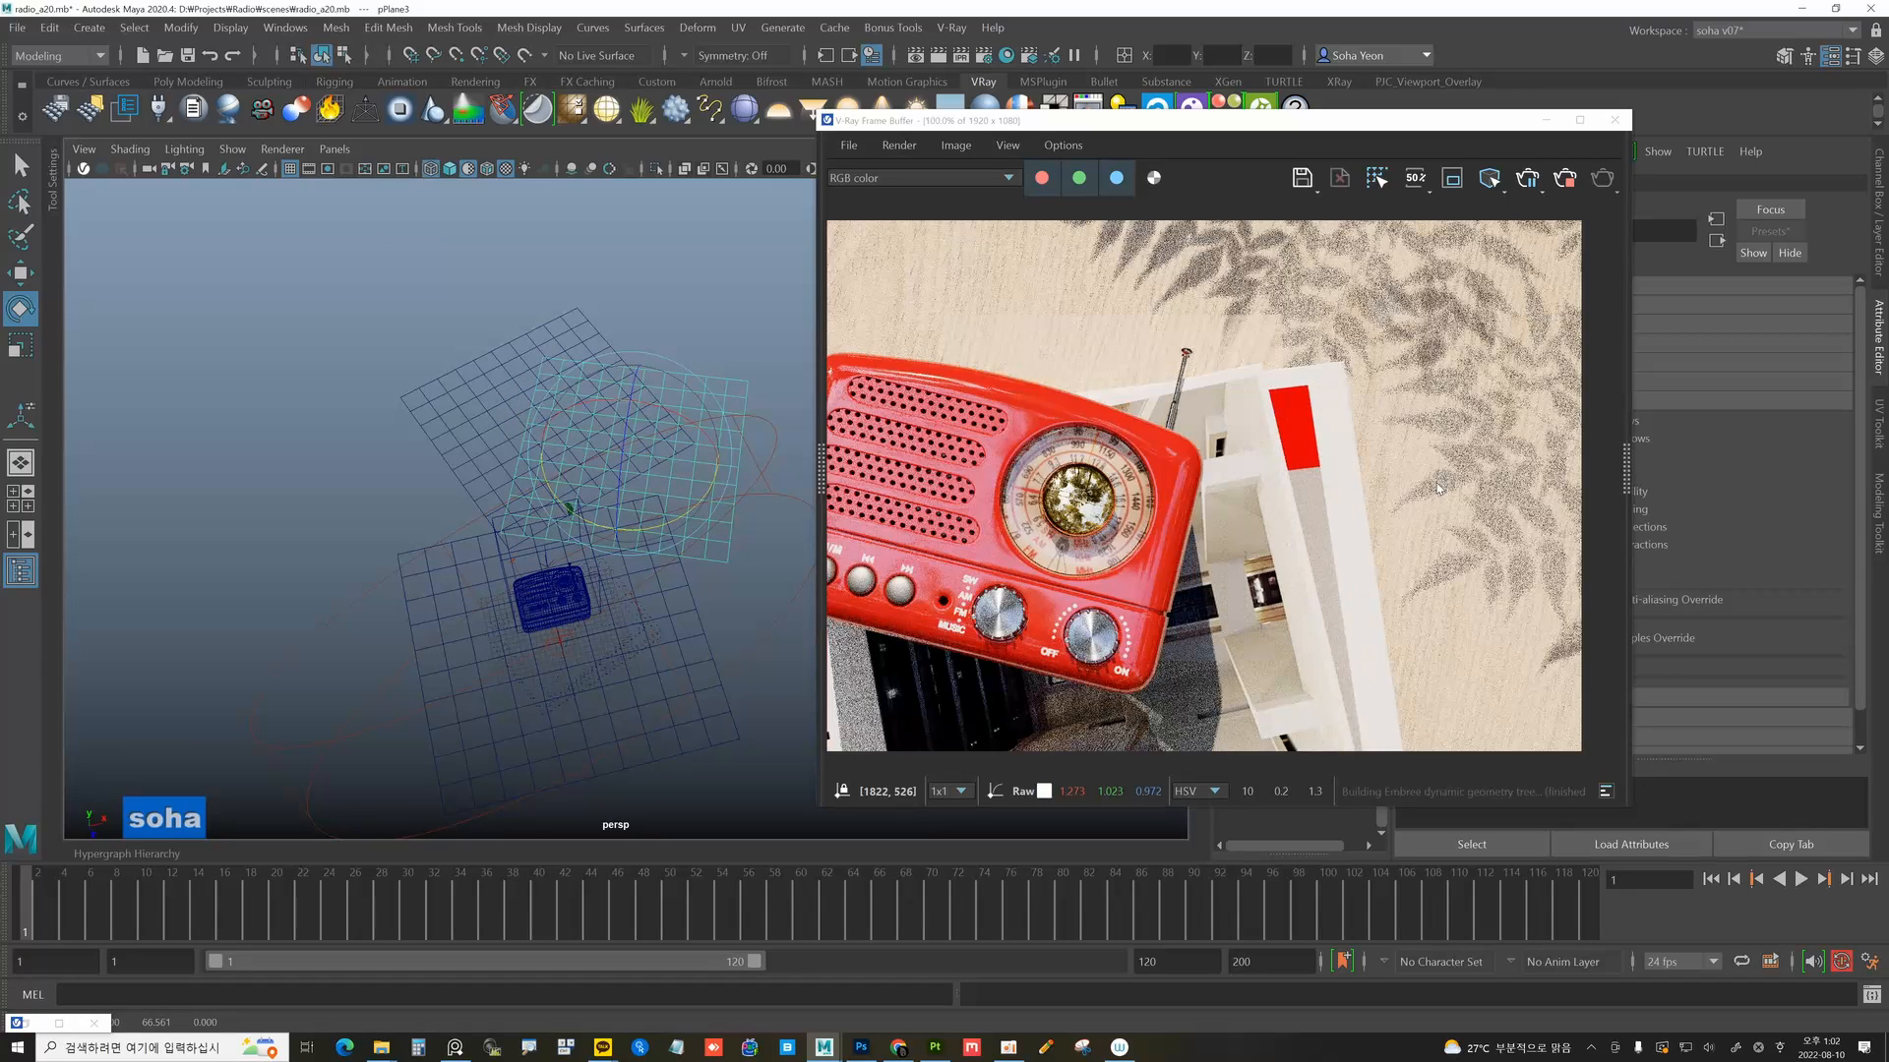
{"action": "left_click_drag", "start_coordinate": [688, 493], "coordinate": [597, 328], "text": "alt"}
{"action": "key", "text": "w"}
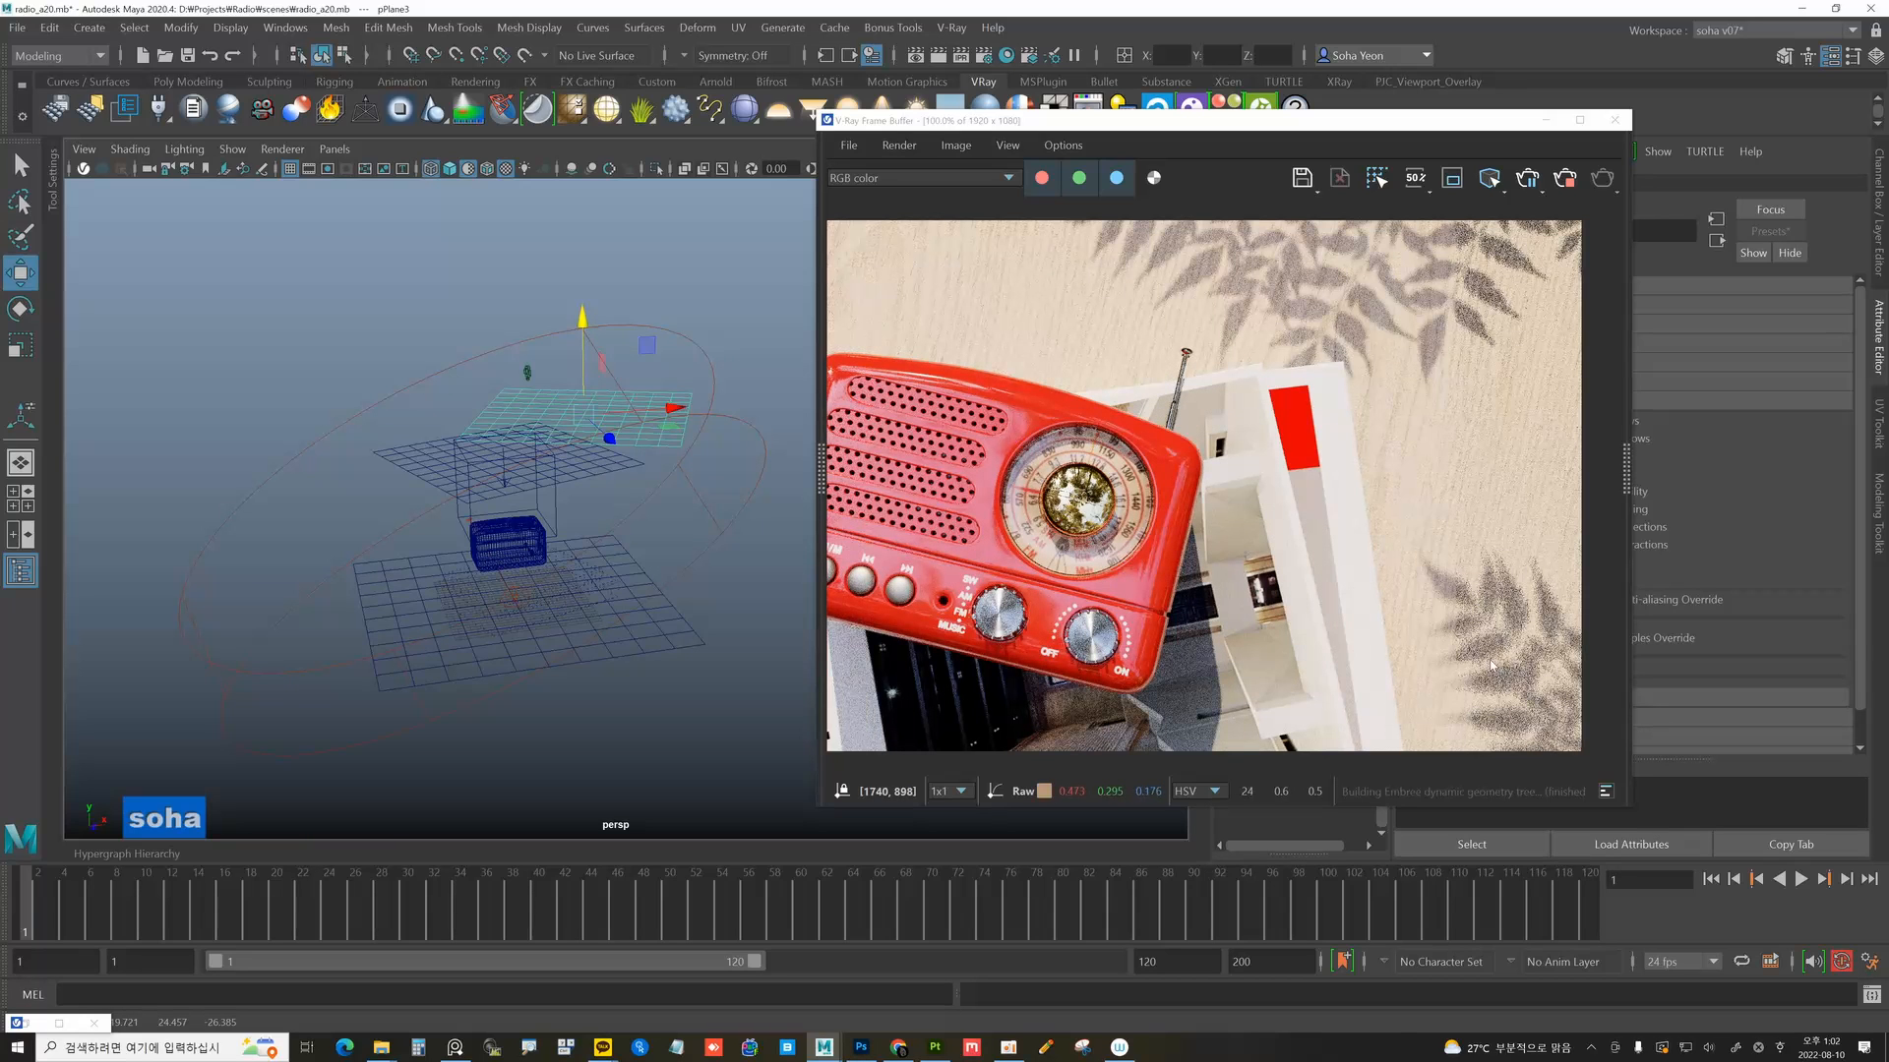
{"action": "left_click_drag", "start_coordinate": [648, 494], "coordinate": [584, 454], "text": "alt"}
{"action": "key", "text": "r"}
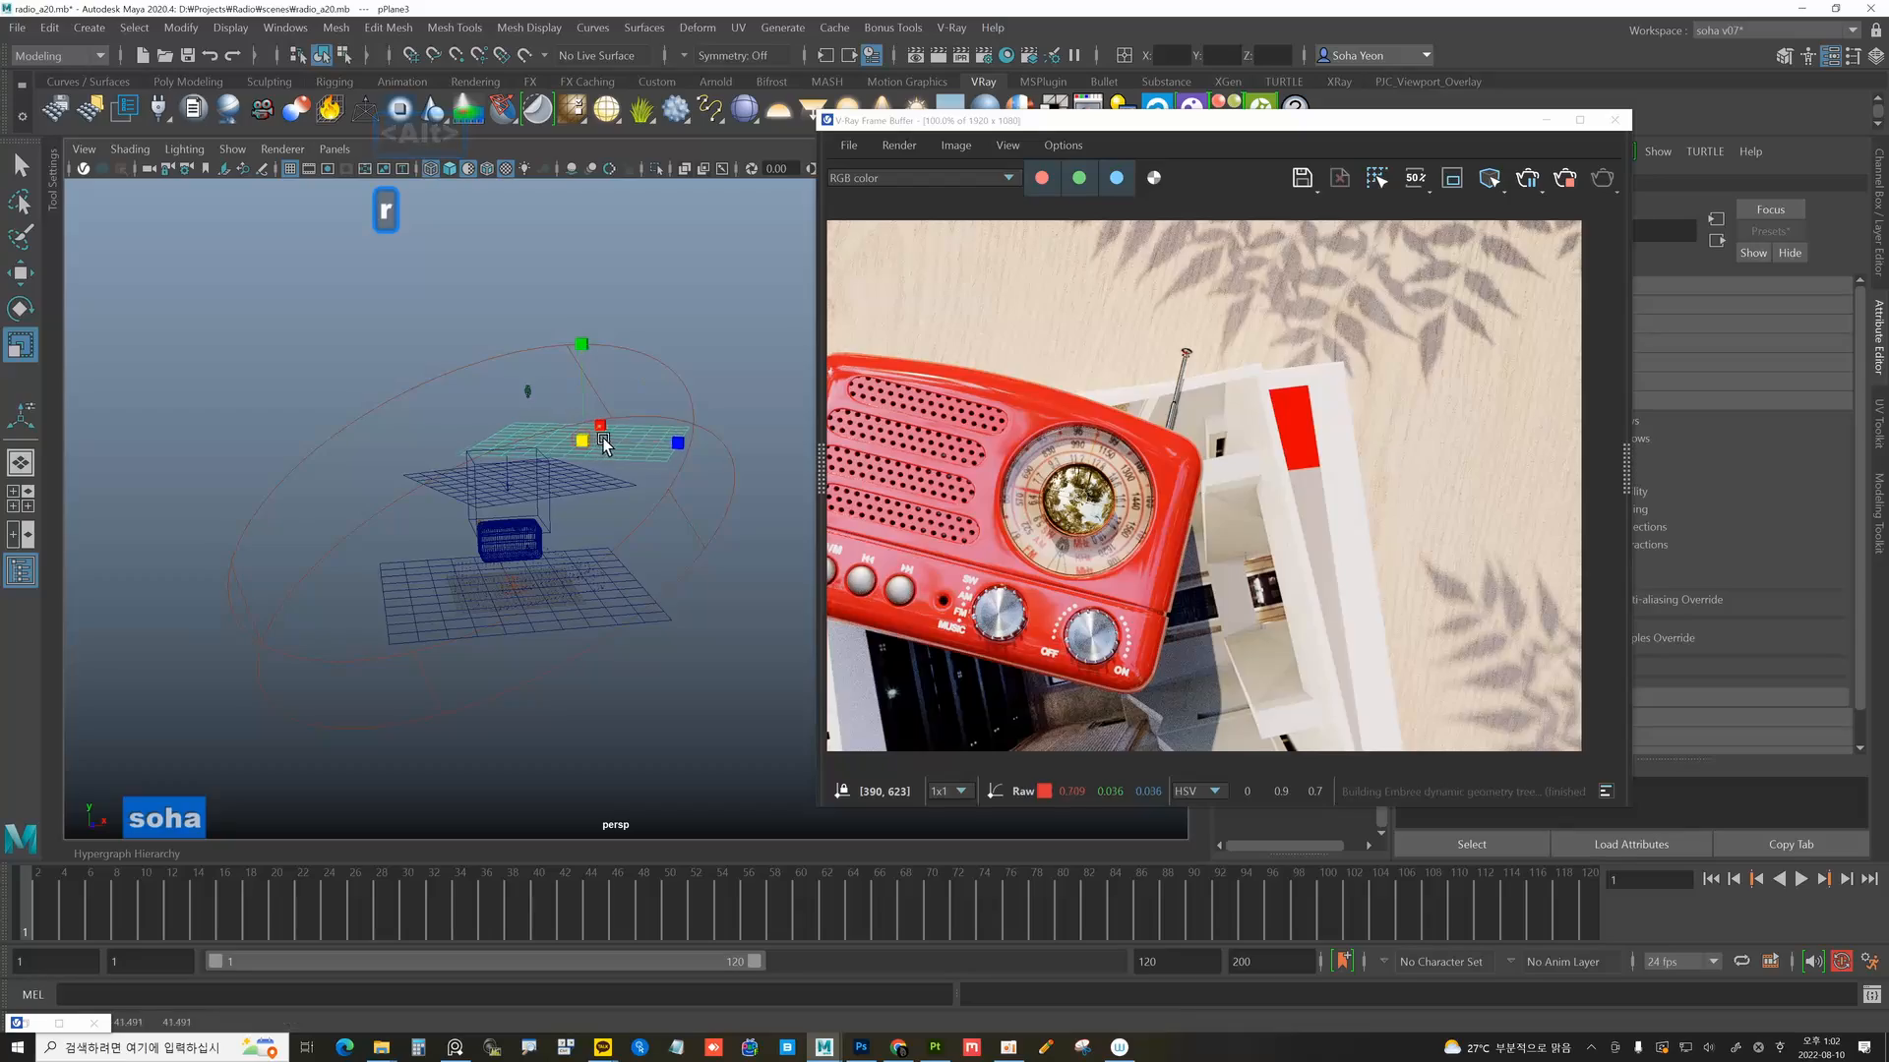
Move the enlarged leaf plane copy up to a height of about 62.7 and back to about Z -65.0.
{"action": "key", "text": "w"}
{"action": "left_click_drag", "start_coordinate": [587, 381], "coordinate": [604, 447]}
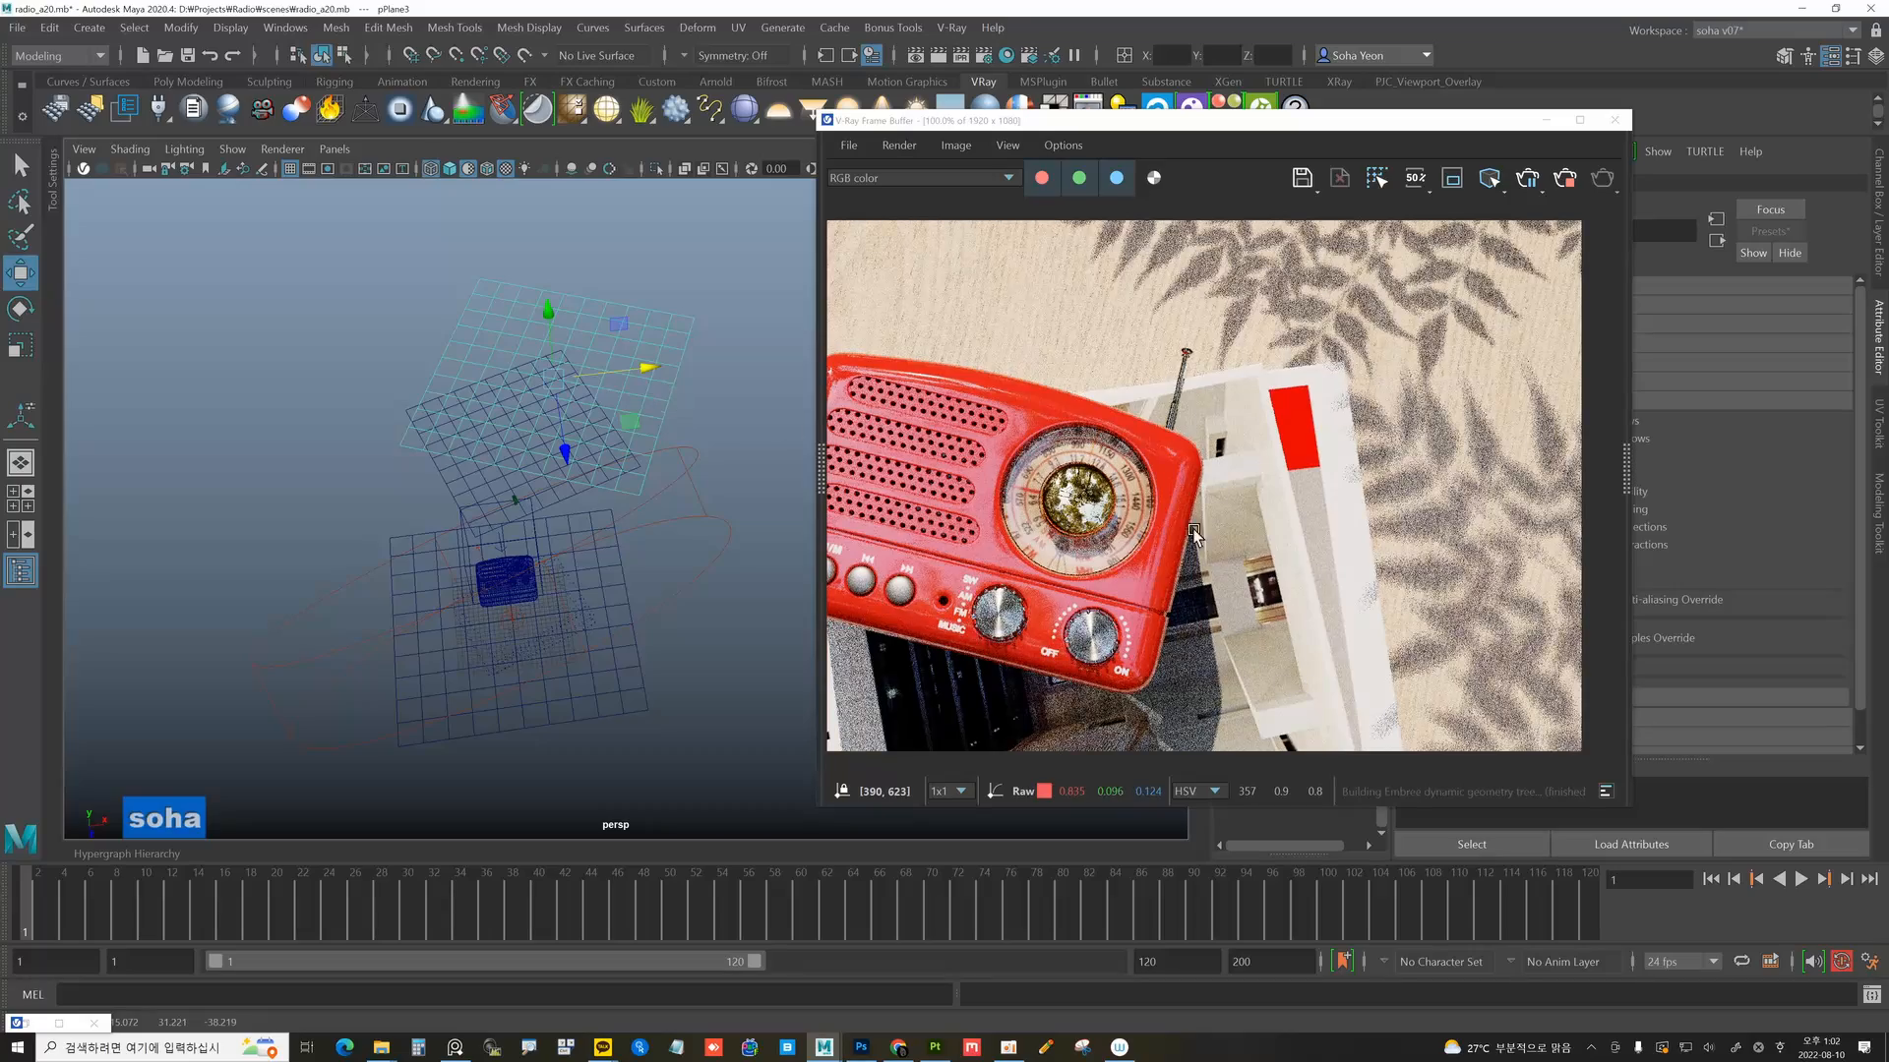
{"action": "left_click_drag", "start_coordinate": [661, 495], "coordinate": [594, 394], "text": "alt"}
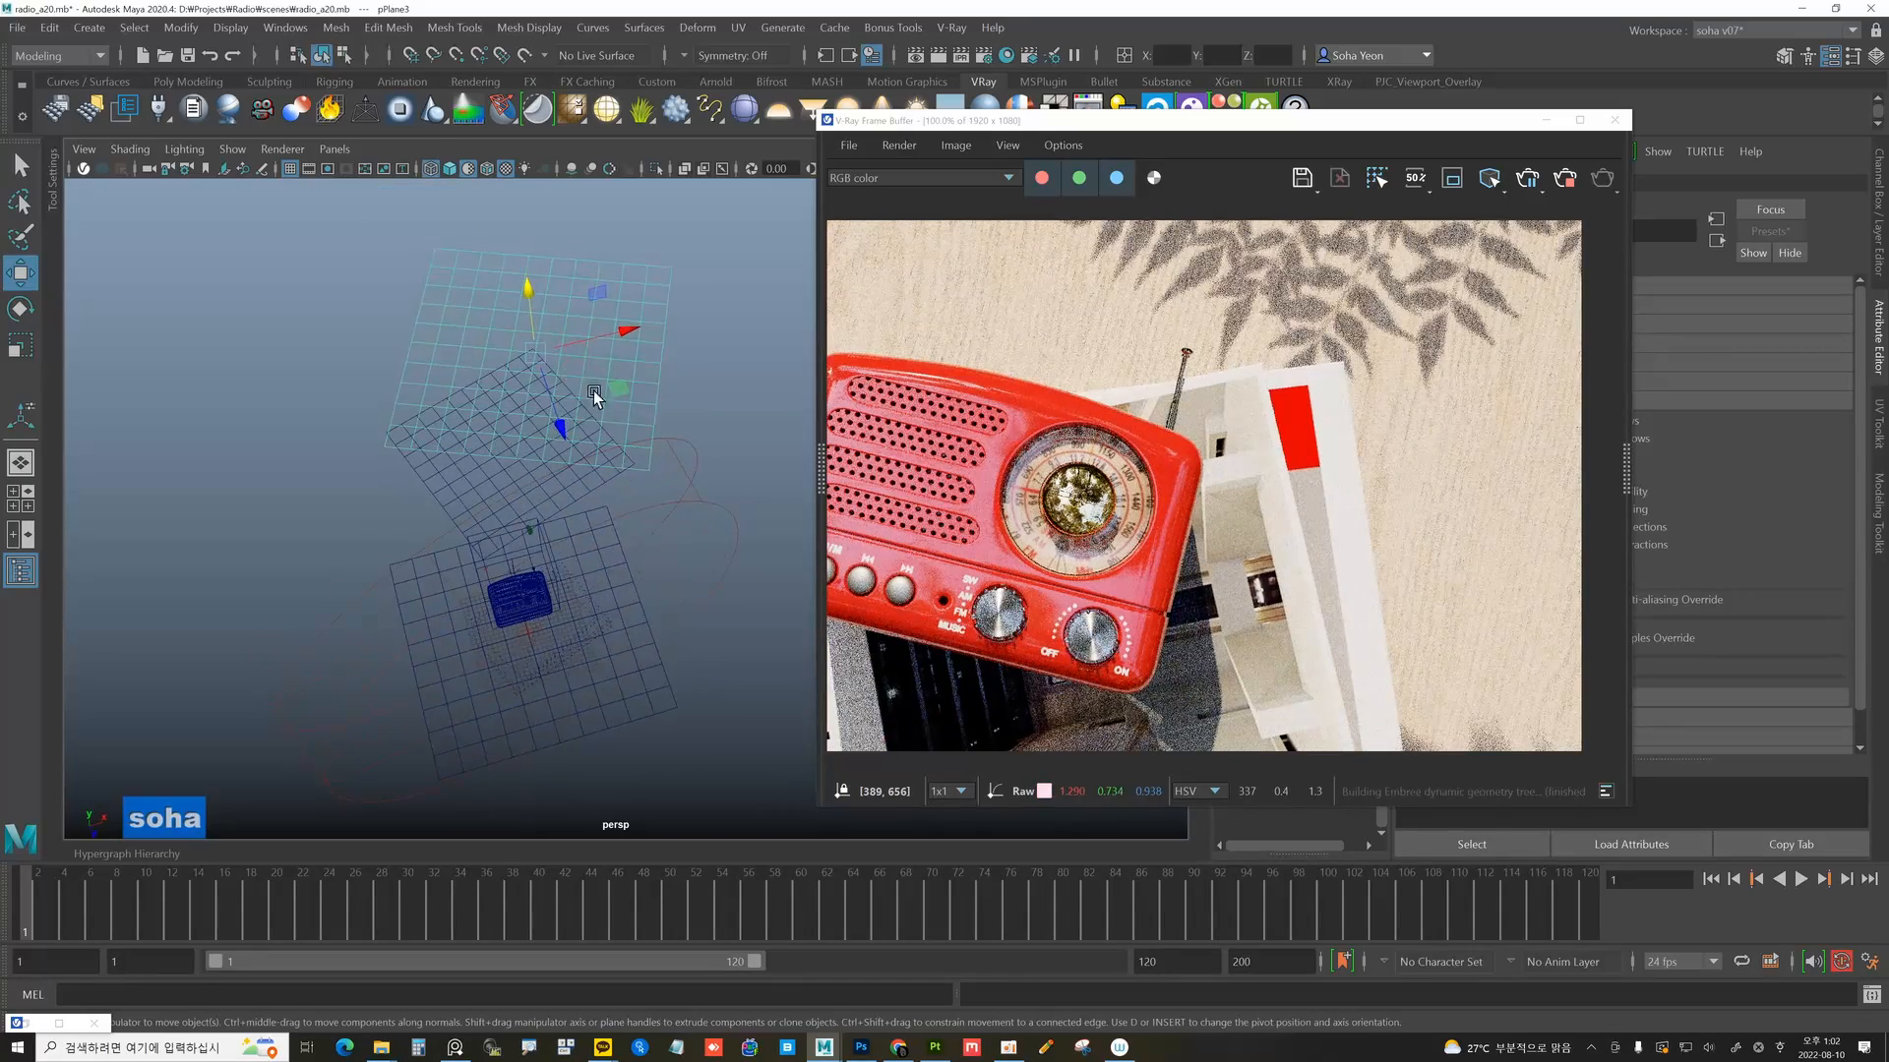
{"action": "middle_click_drag", "start_coordinate": [619, 393], "coordinate": [562, 332]}
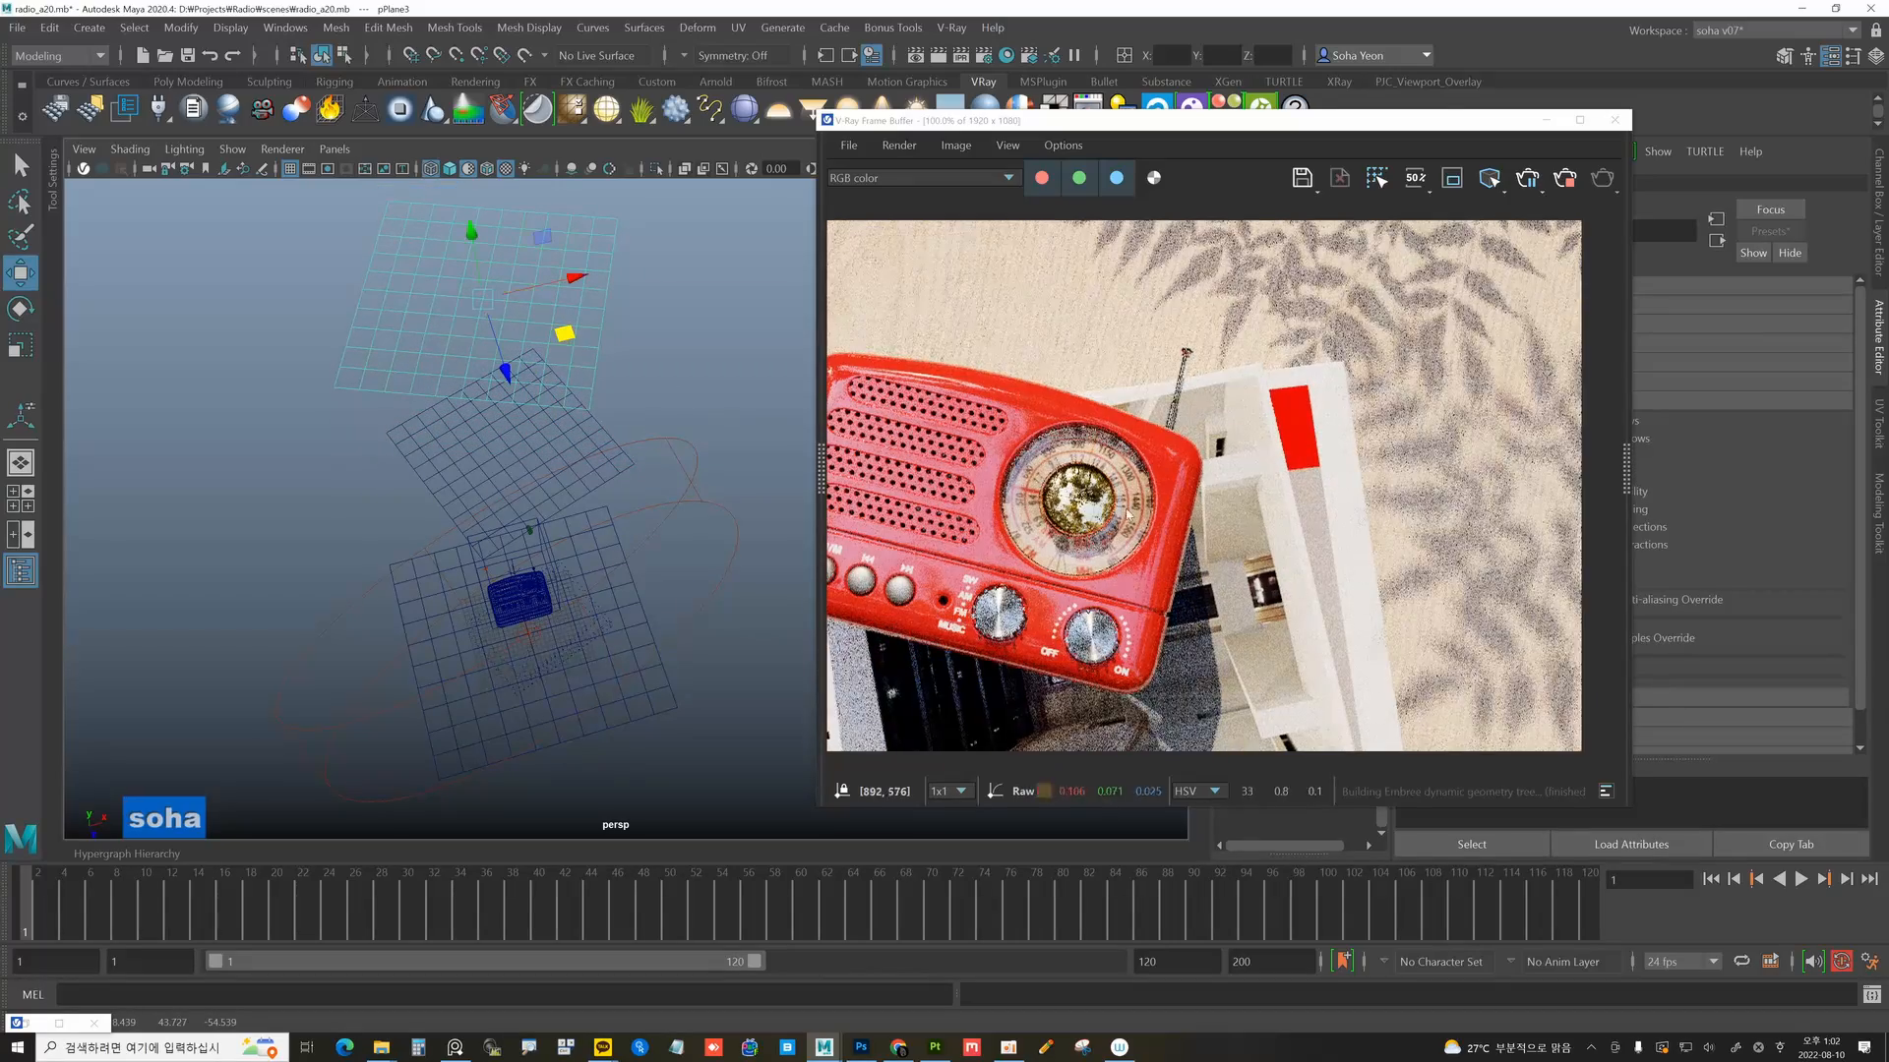
{"action": "left_click_drag", "start_coordinate": [637, 416], "coordinate": [597, 354], "text": "alt"}
{"action": "middle_click_drag", "start_coordinate": [597, 356], "coordinate": [539, 330]}
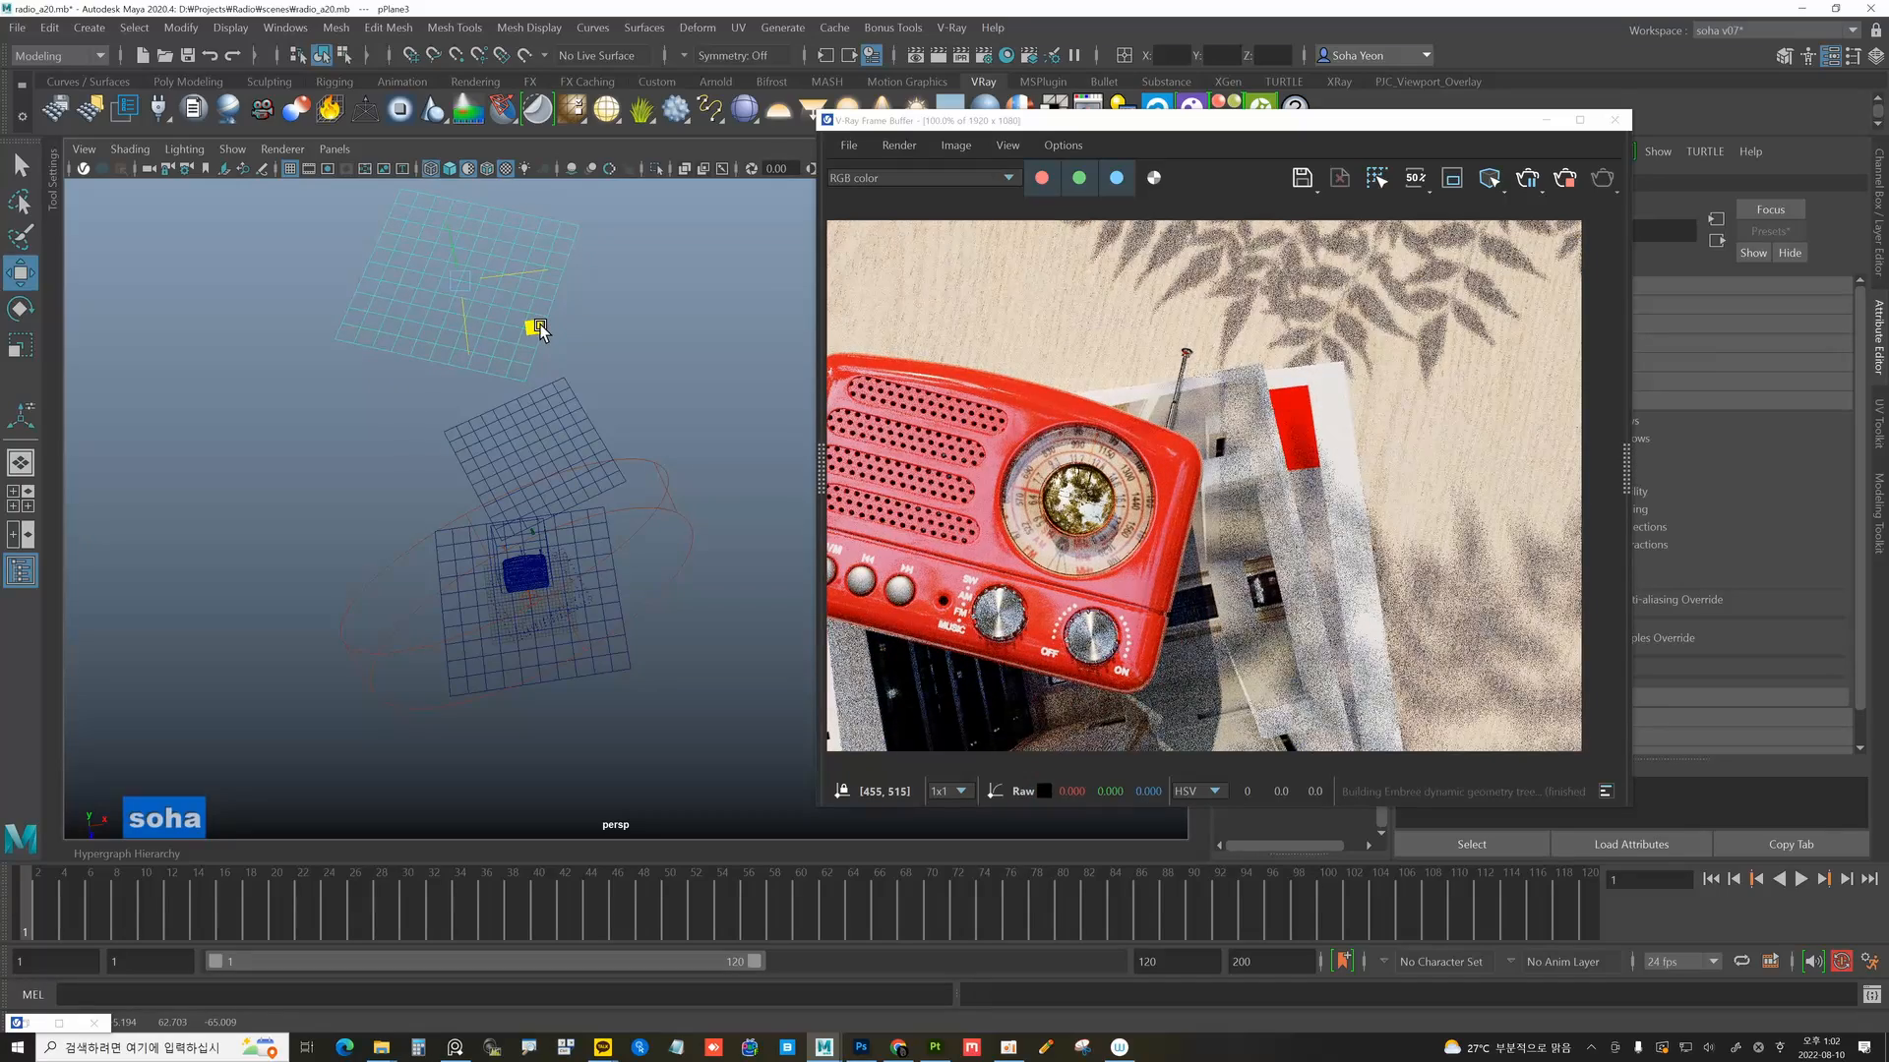
Shift the raised leaf plane copy slightly sideways and rotate it around its vertical axis.
{"action": "key", "text": "alt"}
{"action": "middle_click_drag", "start_coordinate": [609, 481], "coordinate": [606, 501], "text": "alt"}
{"action": "left_click_drag", "start_coordinate": [551, 287], "coordinate": [560, 283]}
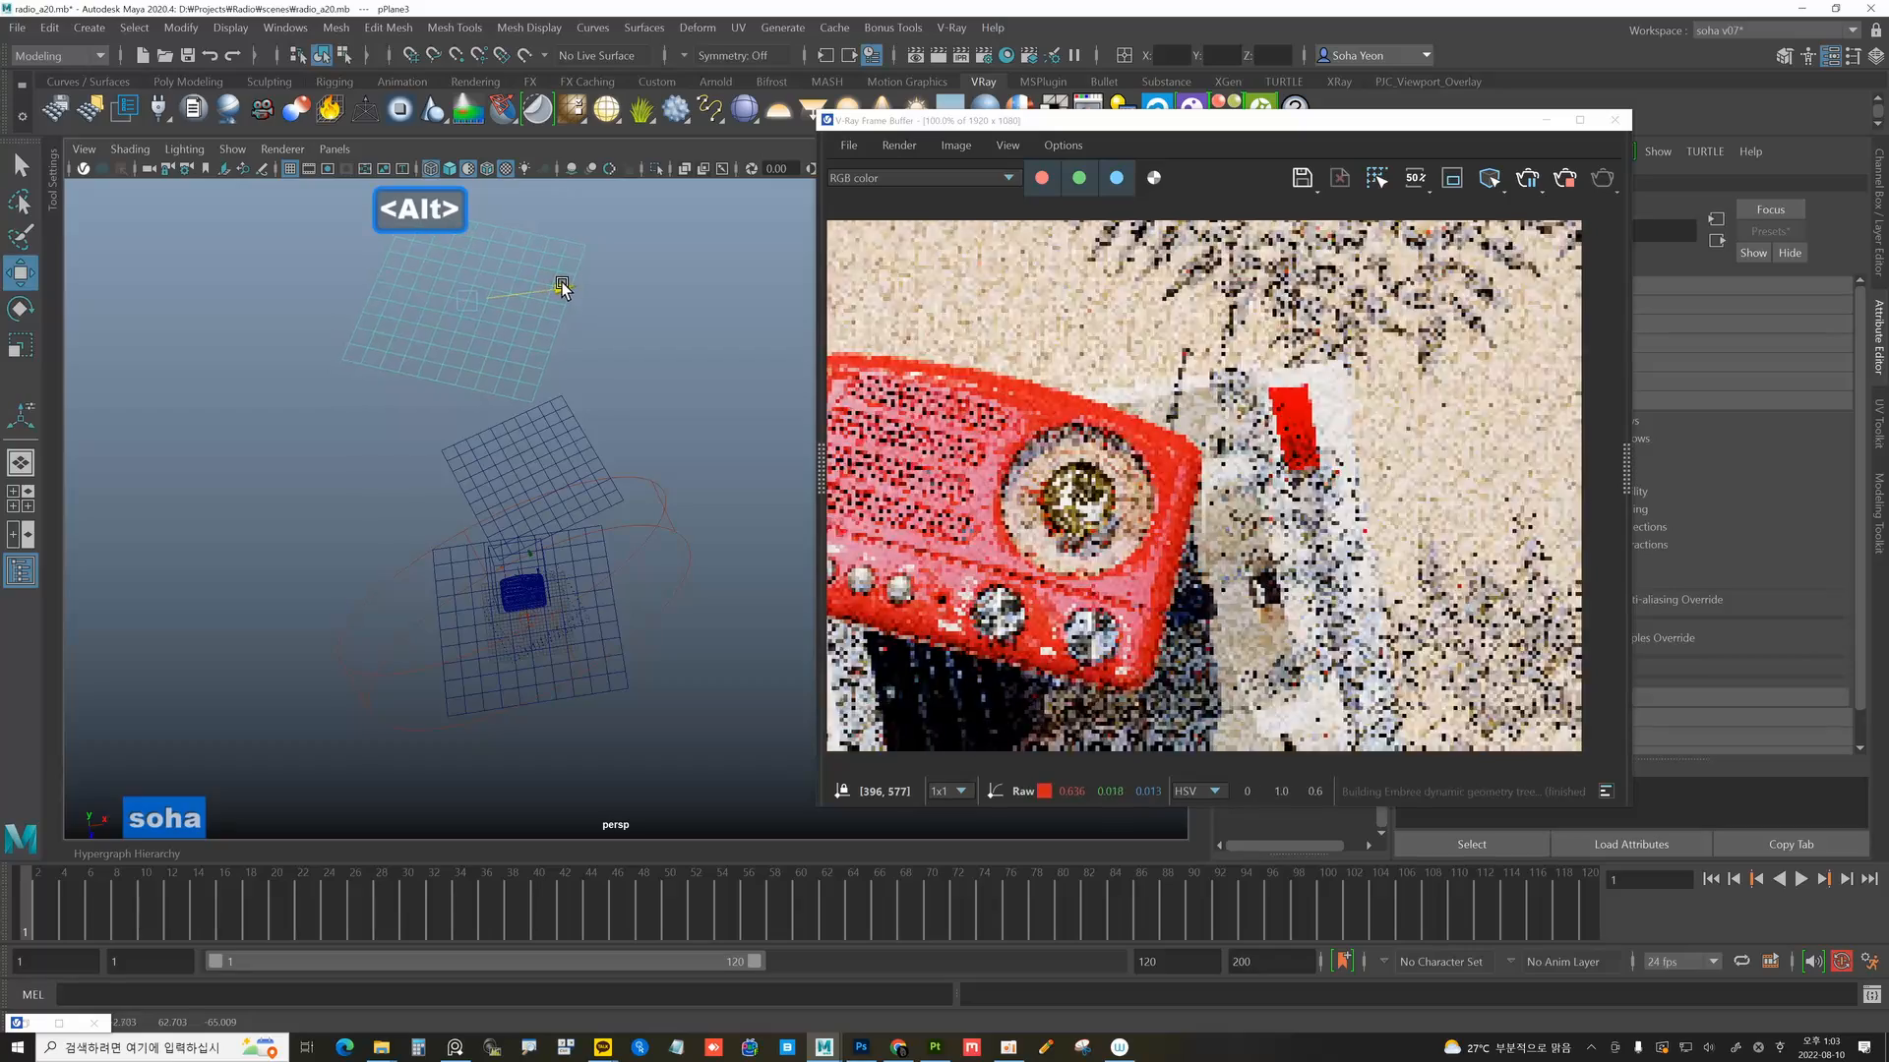
{"action": "key", "text": "e"}
{"action": "left_click_drag", "start_coordinate": [507, 368], "coordinate": [471, 377]}
Duplicate the raised leaf plane, lift the new copy to a height of about 71.9, and offset it horizontally.
{"action": "key", "text": "w"}
{"action": "mouse_move", "coordinate": [574, 434]}
{"action": "left_mouse_down", "text": "alt"}
{"action": "mouse_move", "coordinate": [548, 387]}
{"action": "mouse_move", "coordinate": [563, 460]}
{"action": "mouse_move", "coordinate": [596, 453]}
{"action": "mouse_move", "coordinate": [587, 402]}
{"action": "left_mouse_up", "text": "alt"}
{"action": "left_click_drag", "start_coordinate": [474, 263], "coordinate": [471, 232]}
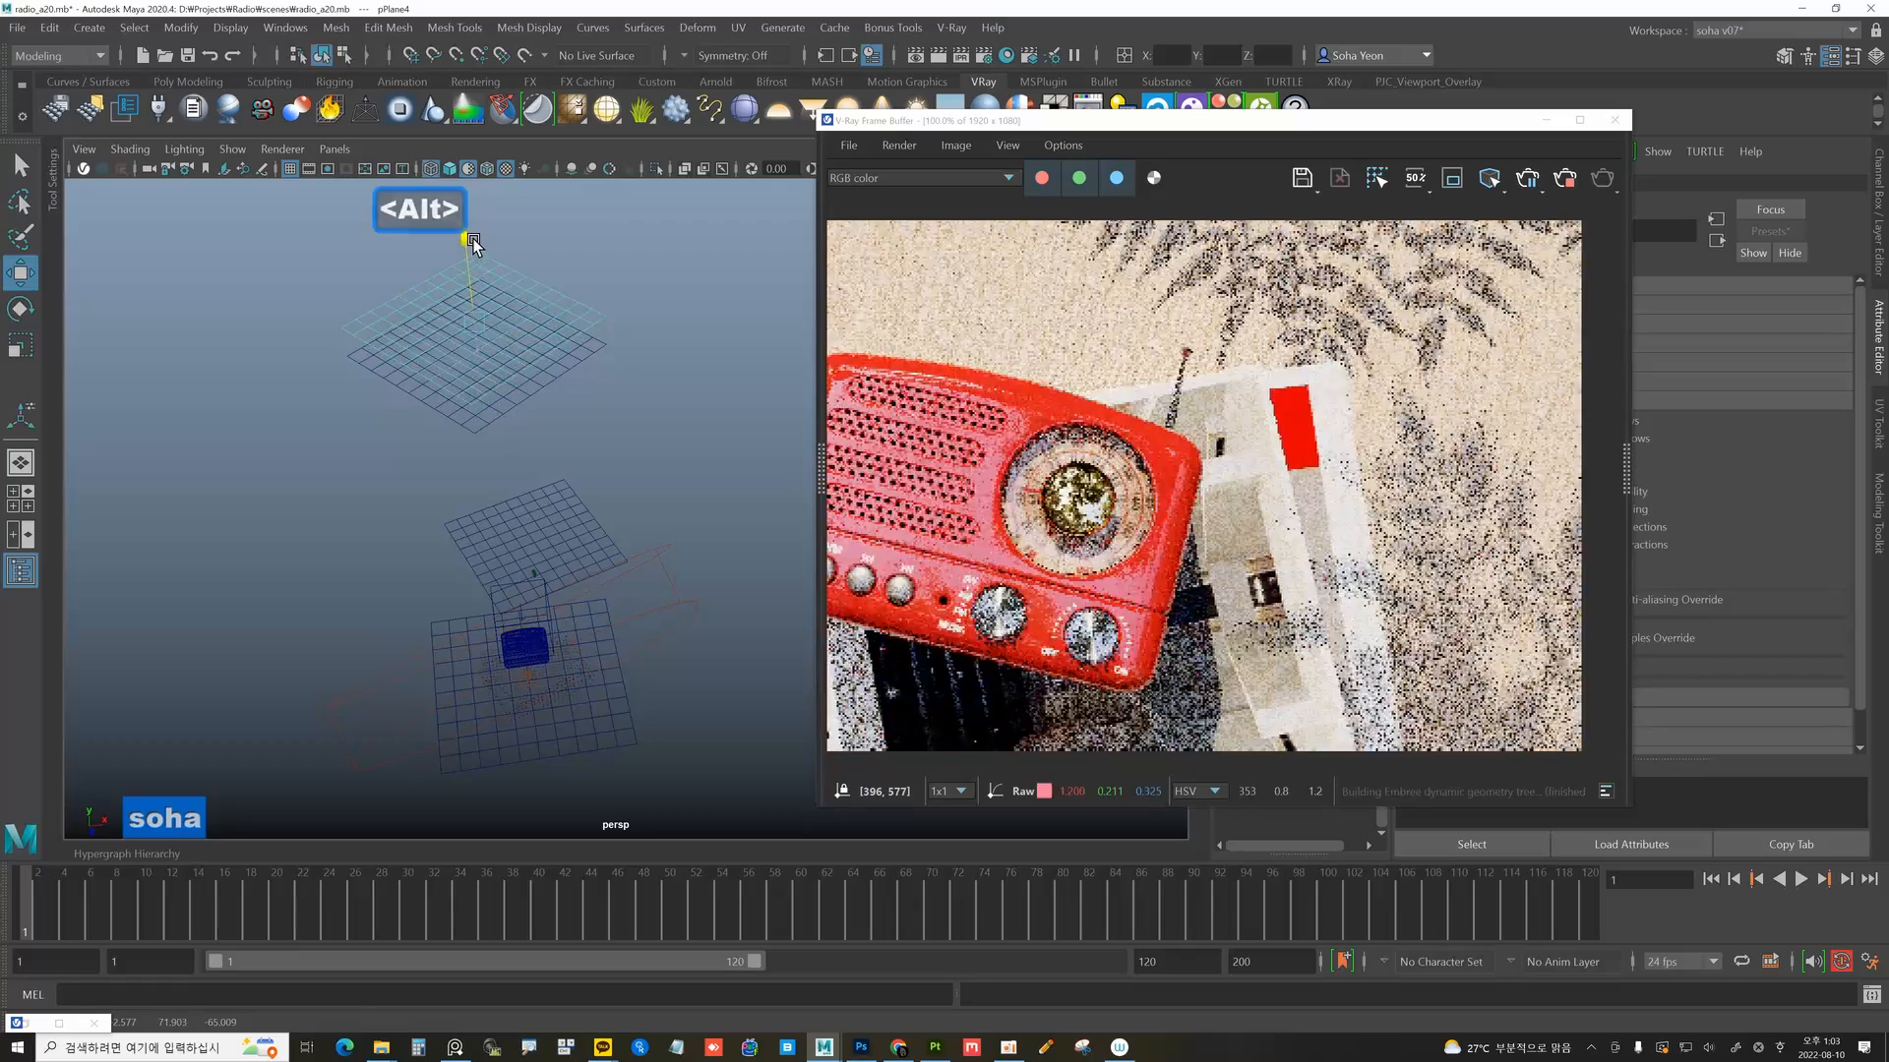
{"action": "left_click_drag", "start_coordinate": [567, 309], "coordinate": [507, 280]}
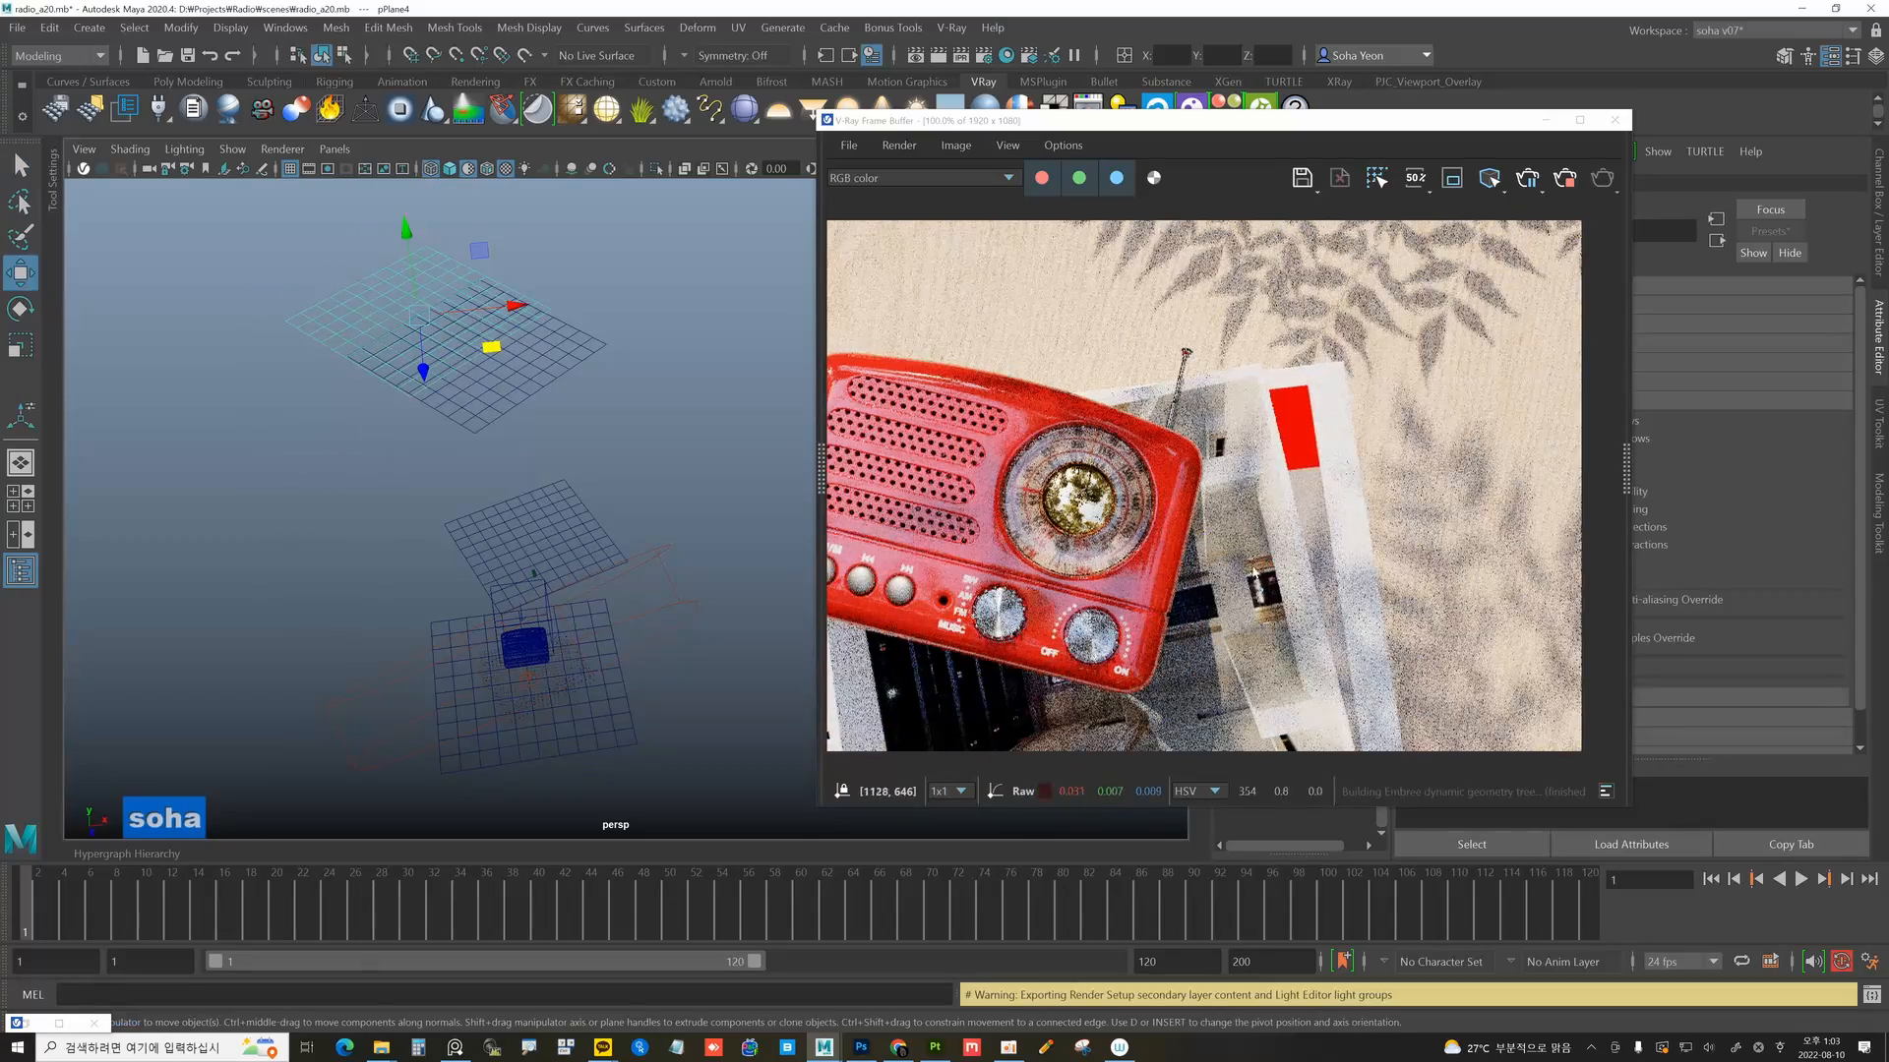
Move the newest leaf plane to a height of about 76.1 and Z -94.5, and rotate it to about 49° around its vertical axis.
{"action": "left_click_drag", "start_coordinate": [518, 449], "coordinate": [515, 323], "text": "alt"}
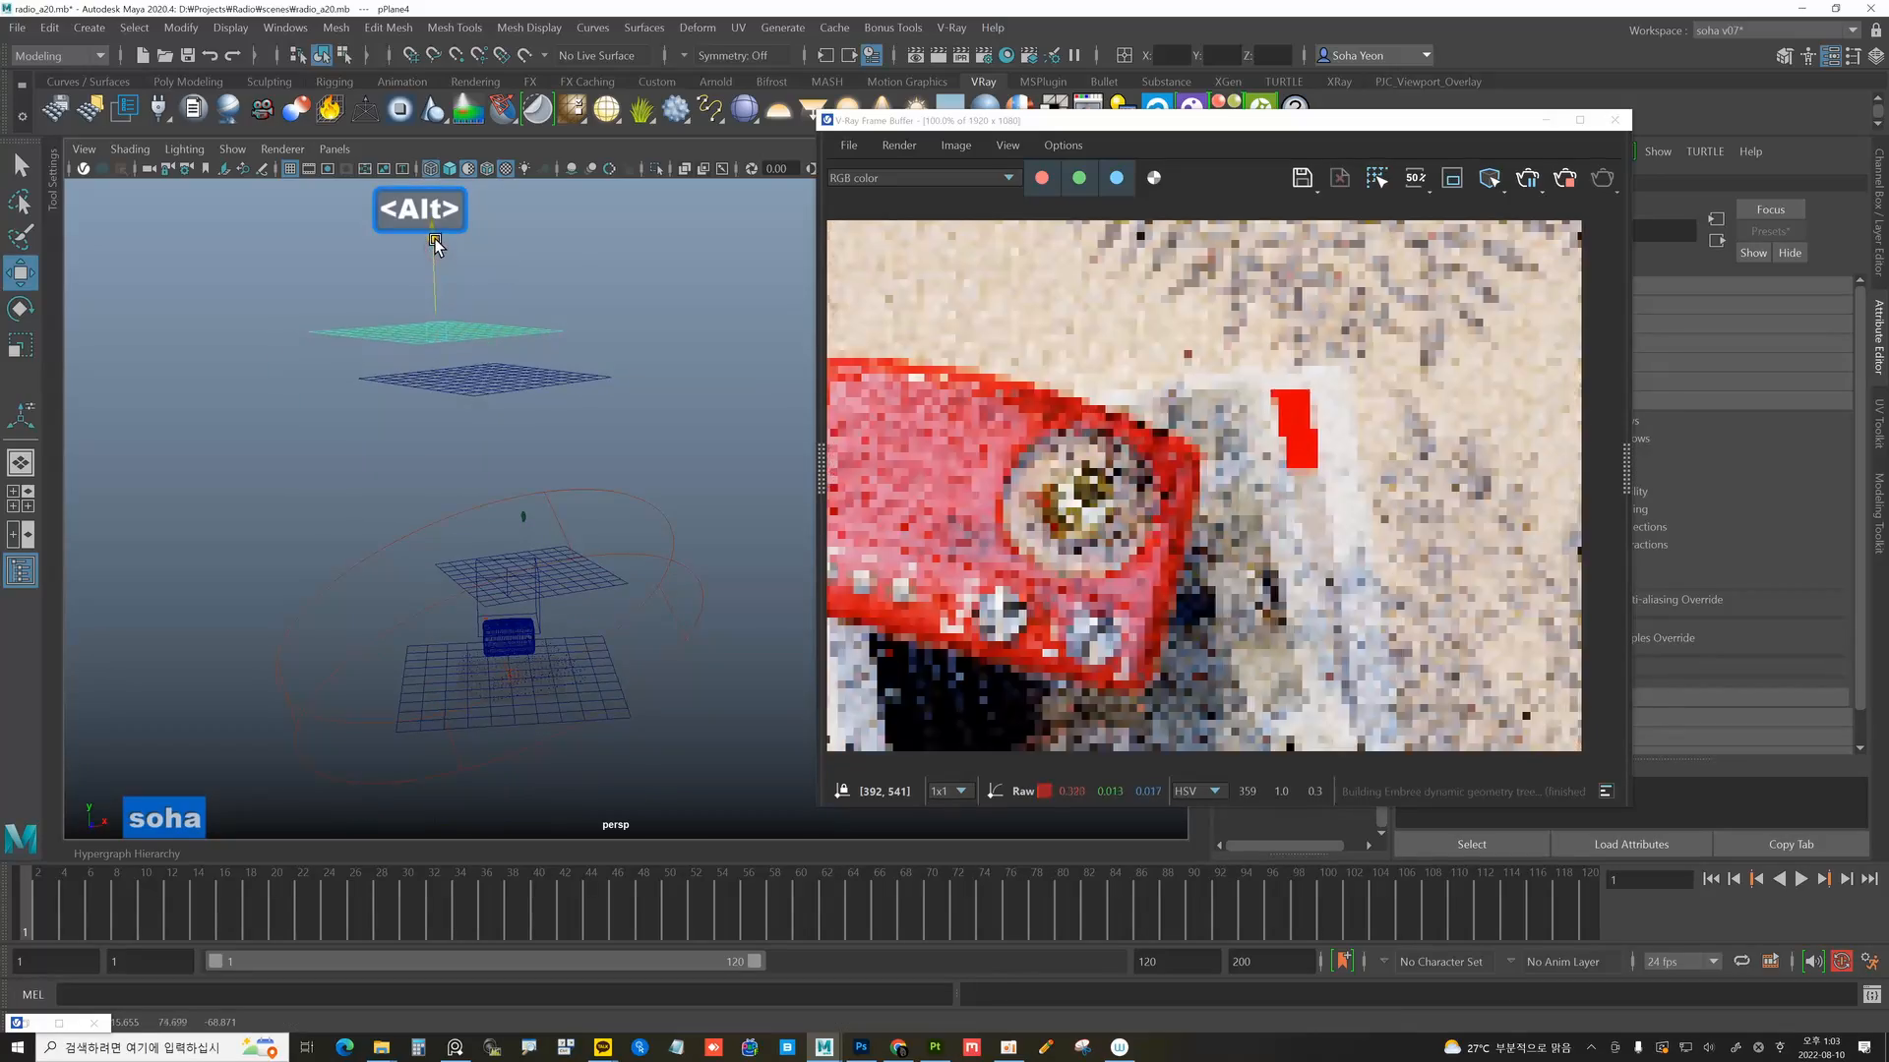
{"action": "left_click_drag", "start_coordinate": [436, 243], "coordinate": [493, 386], "text": "alt"}
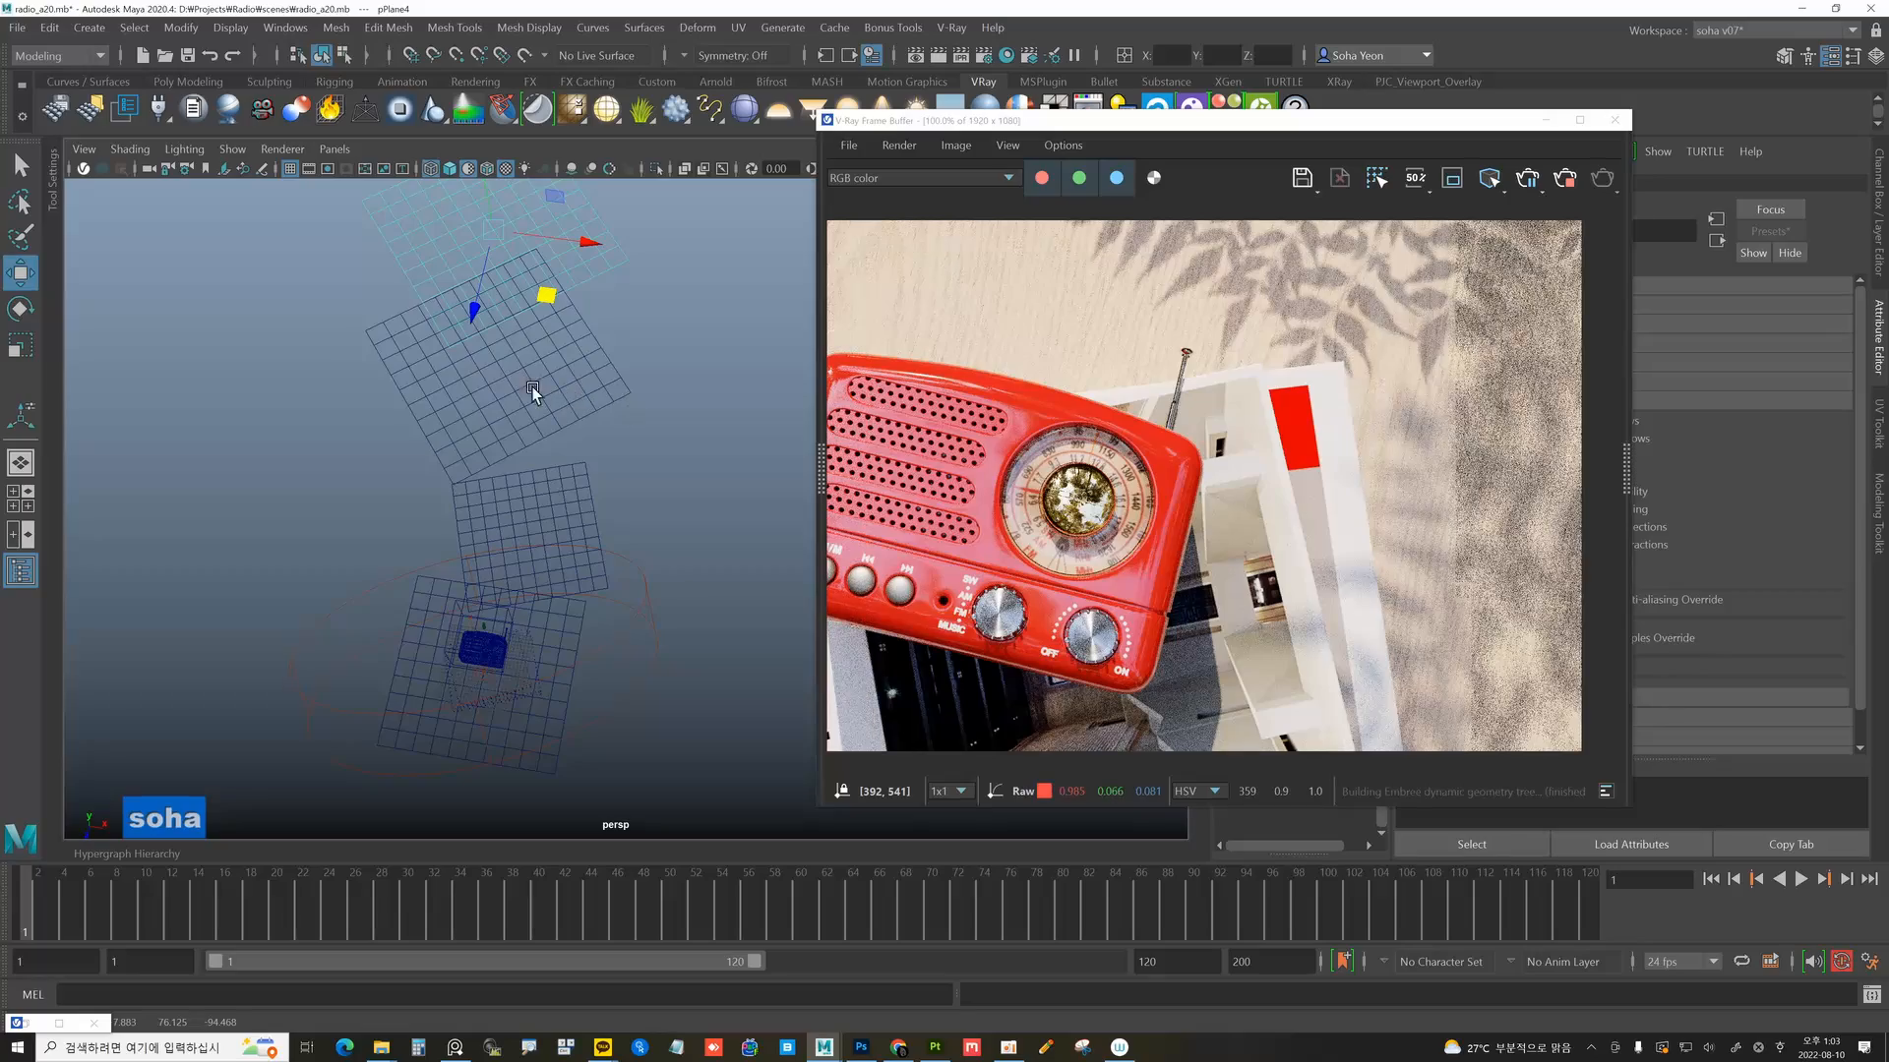
{"action": "key", "text": "e"}
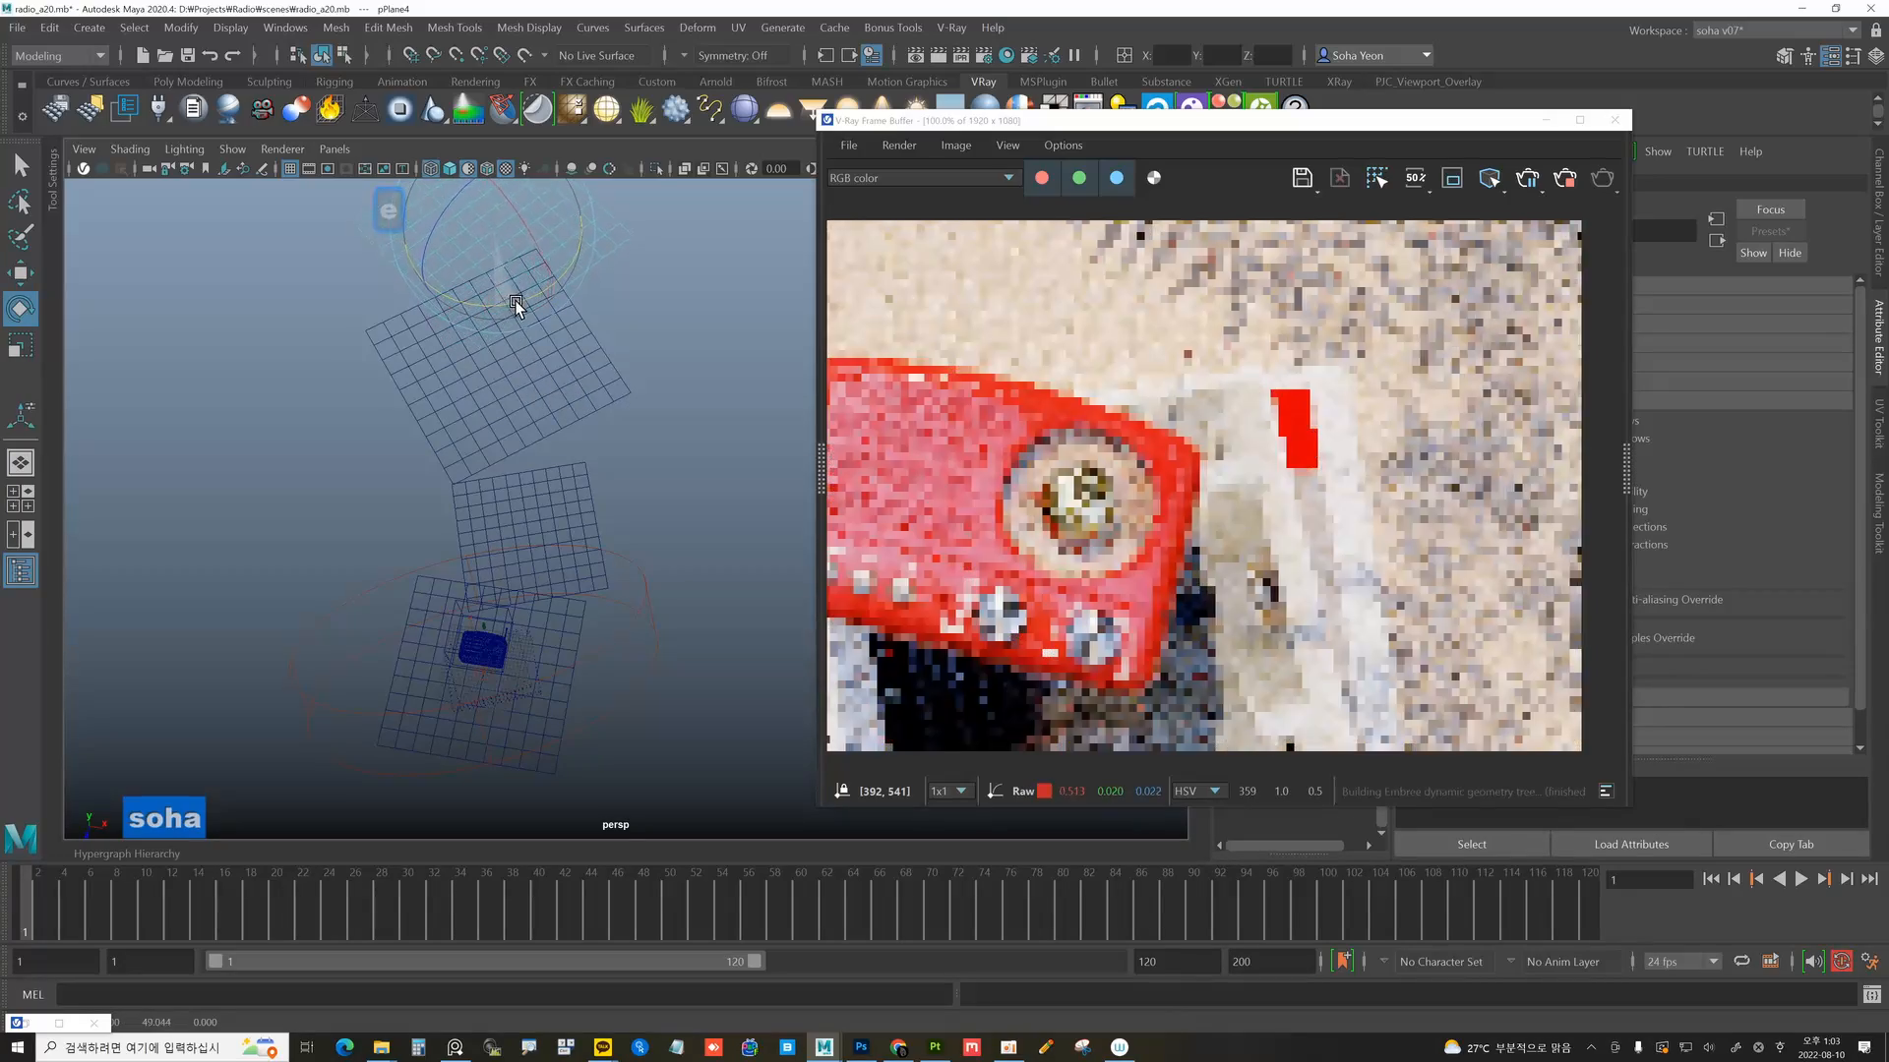
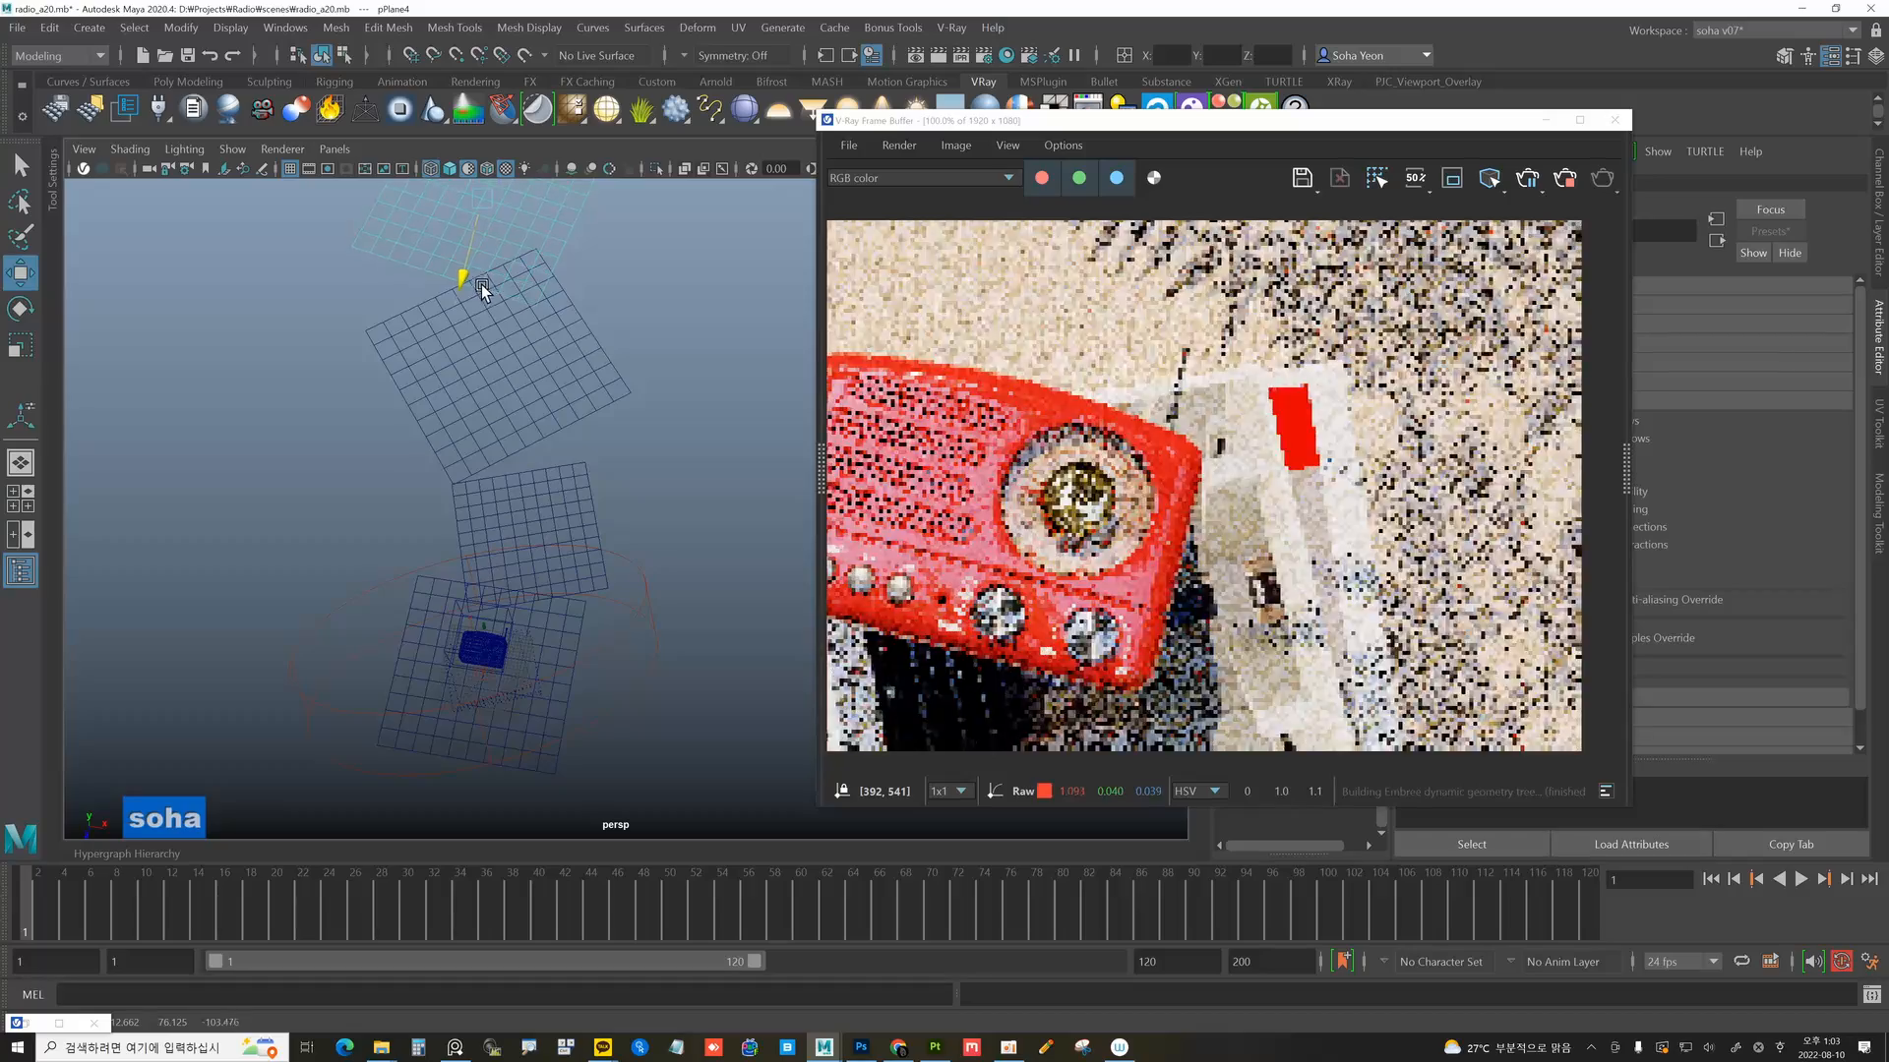
Duplicate the rearmost leaf plane and offset the copy sideways and slightly below it, with the viewport shaded.
{"action": "left_click_drag", "start_coordinate": [481, 292], "coordinate": [533, 391], "text": "alt"}
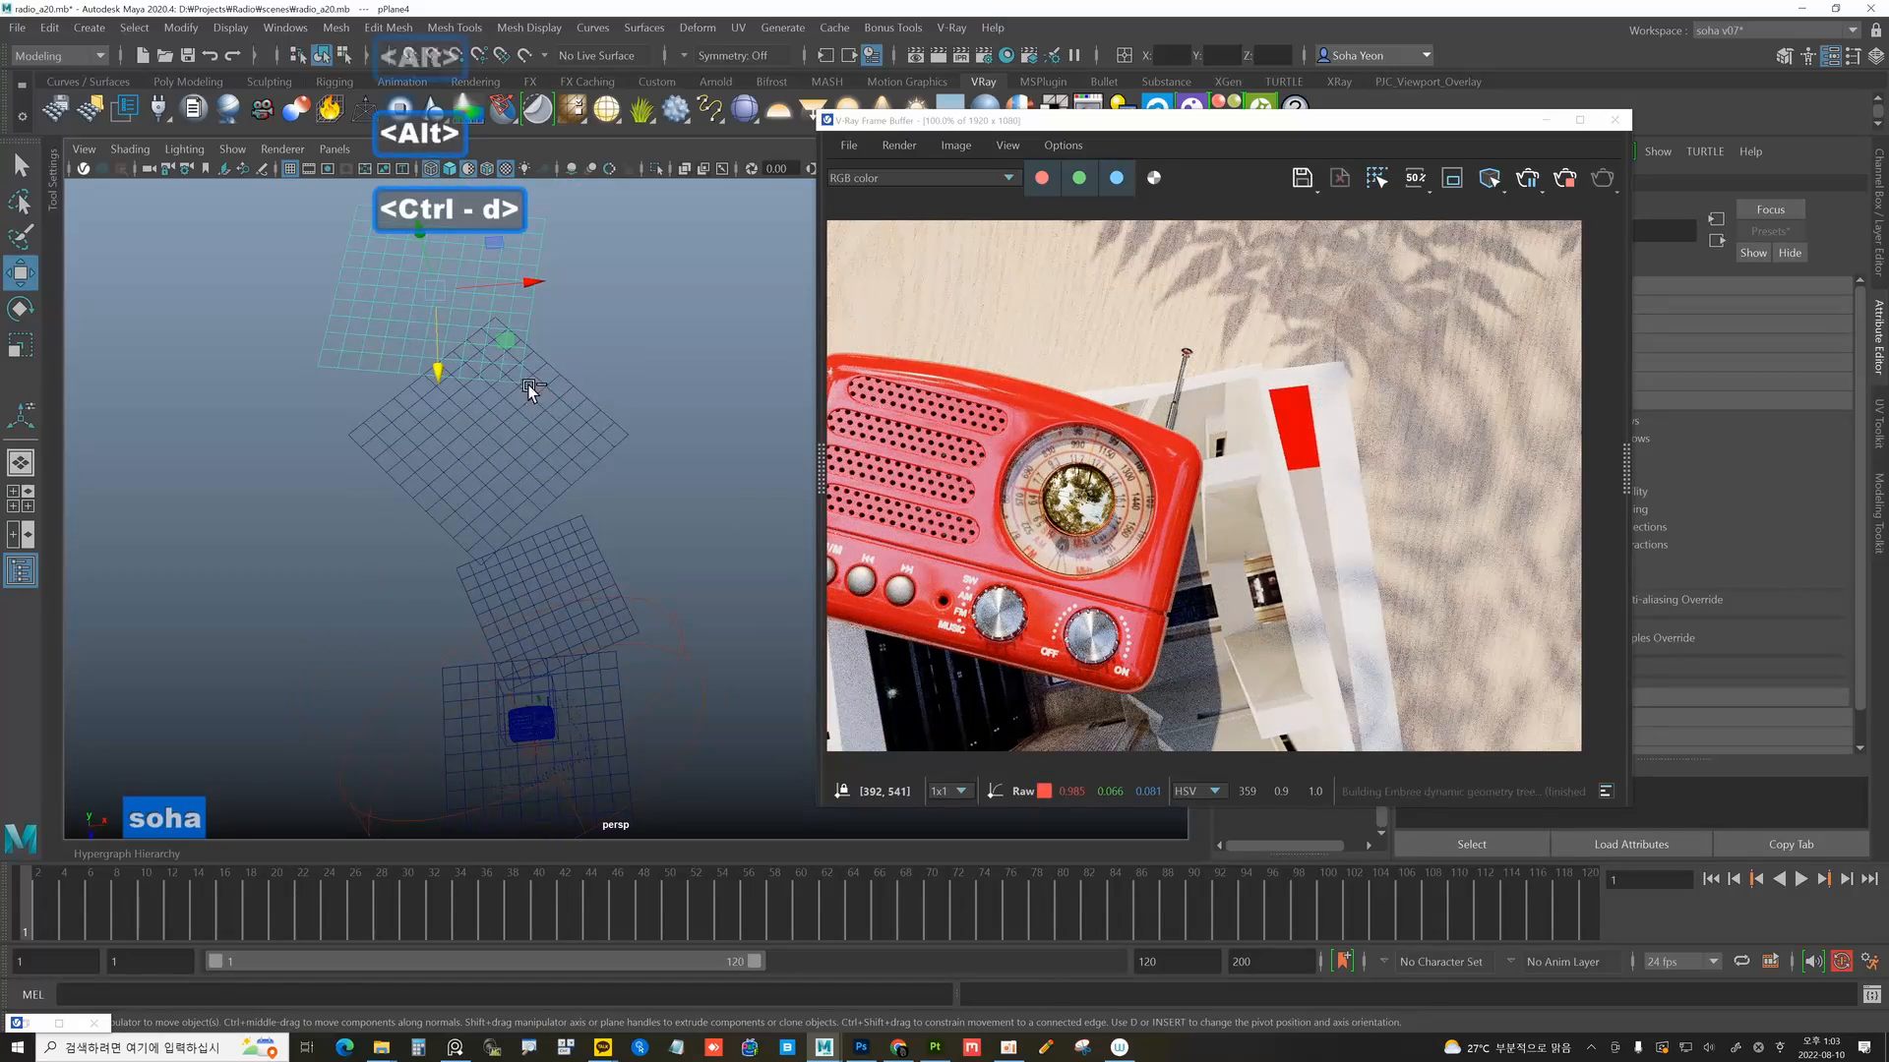
{"action": "left_click_drag", "start_coordinate": [529, 287], "coordinate": [577, 309]}
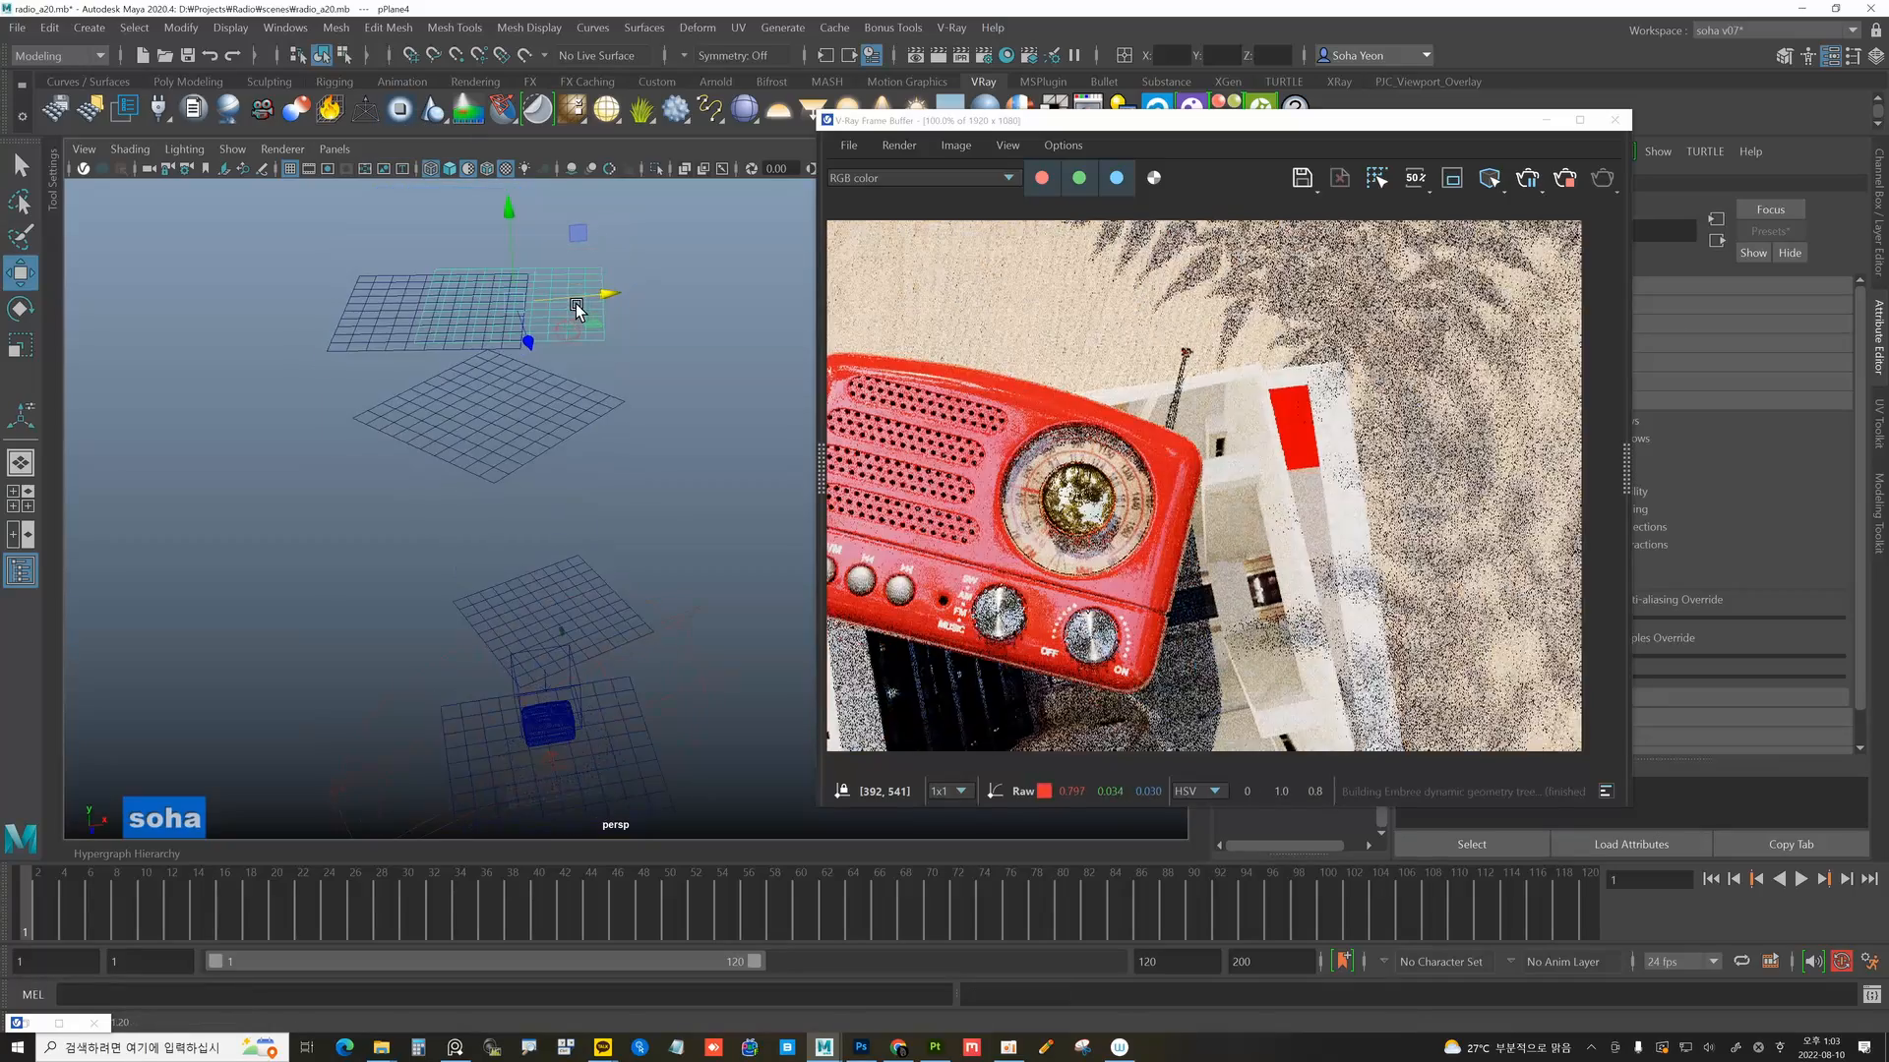
{"action": "left_click_drag", "start_coordinate": [516, 229], "coordinate": [509, 226]}
{"action": "left_click_drag", "start_coordinate": [598, 346], "coordinate": [596, 334], "text": "alt"}
{"action": "key", "text": "5"}
{"action": "mouse_move", "coordinate": [605, 410]}
{"action": "left_mouse_down", "text": "alt"}
{"action": "mouse_move", "coordinate": [593, 470]}
{"action": "mouse_move", "coordinate": [611, 409]}
{"action": "mouse_move", "coordinate": [641, 510]}
{"action": "mouse_move", "coordinate": [393, 508]}
{"action": "left_mouse_up", "text": "alt"}
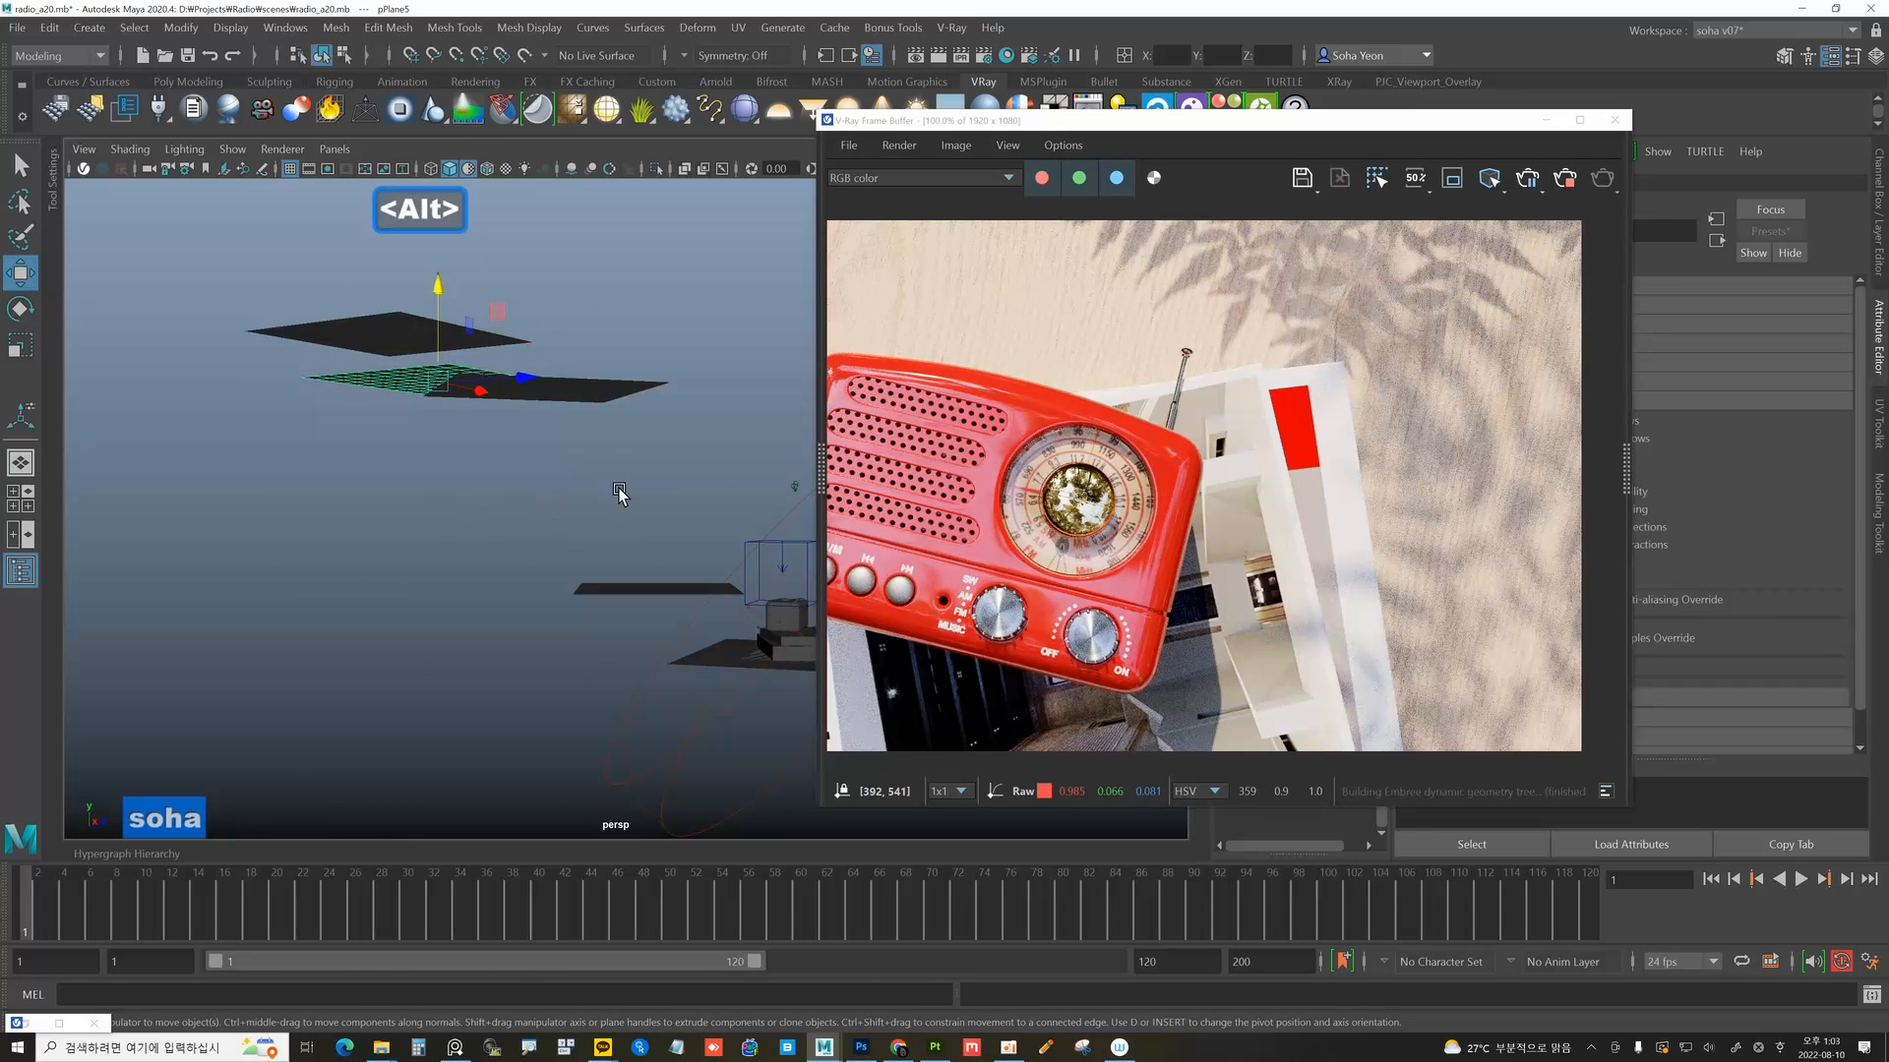
Rotate the lowered leaf plane copy to about 65° around its vertical axis and view the whole render.
{"action": "left_click_drag", "start_coordinate": [537, 467], "coordinate": [539, 385], "text": "alt"}
{"action": "key", "text": "e"}
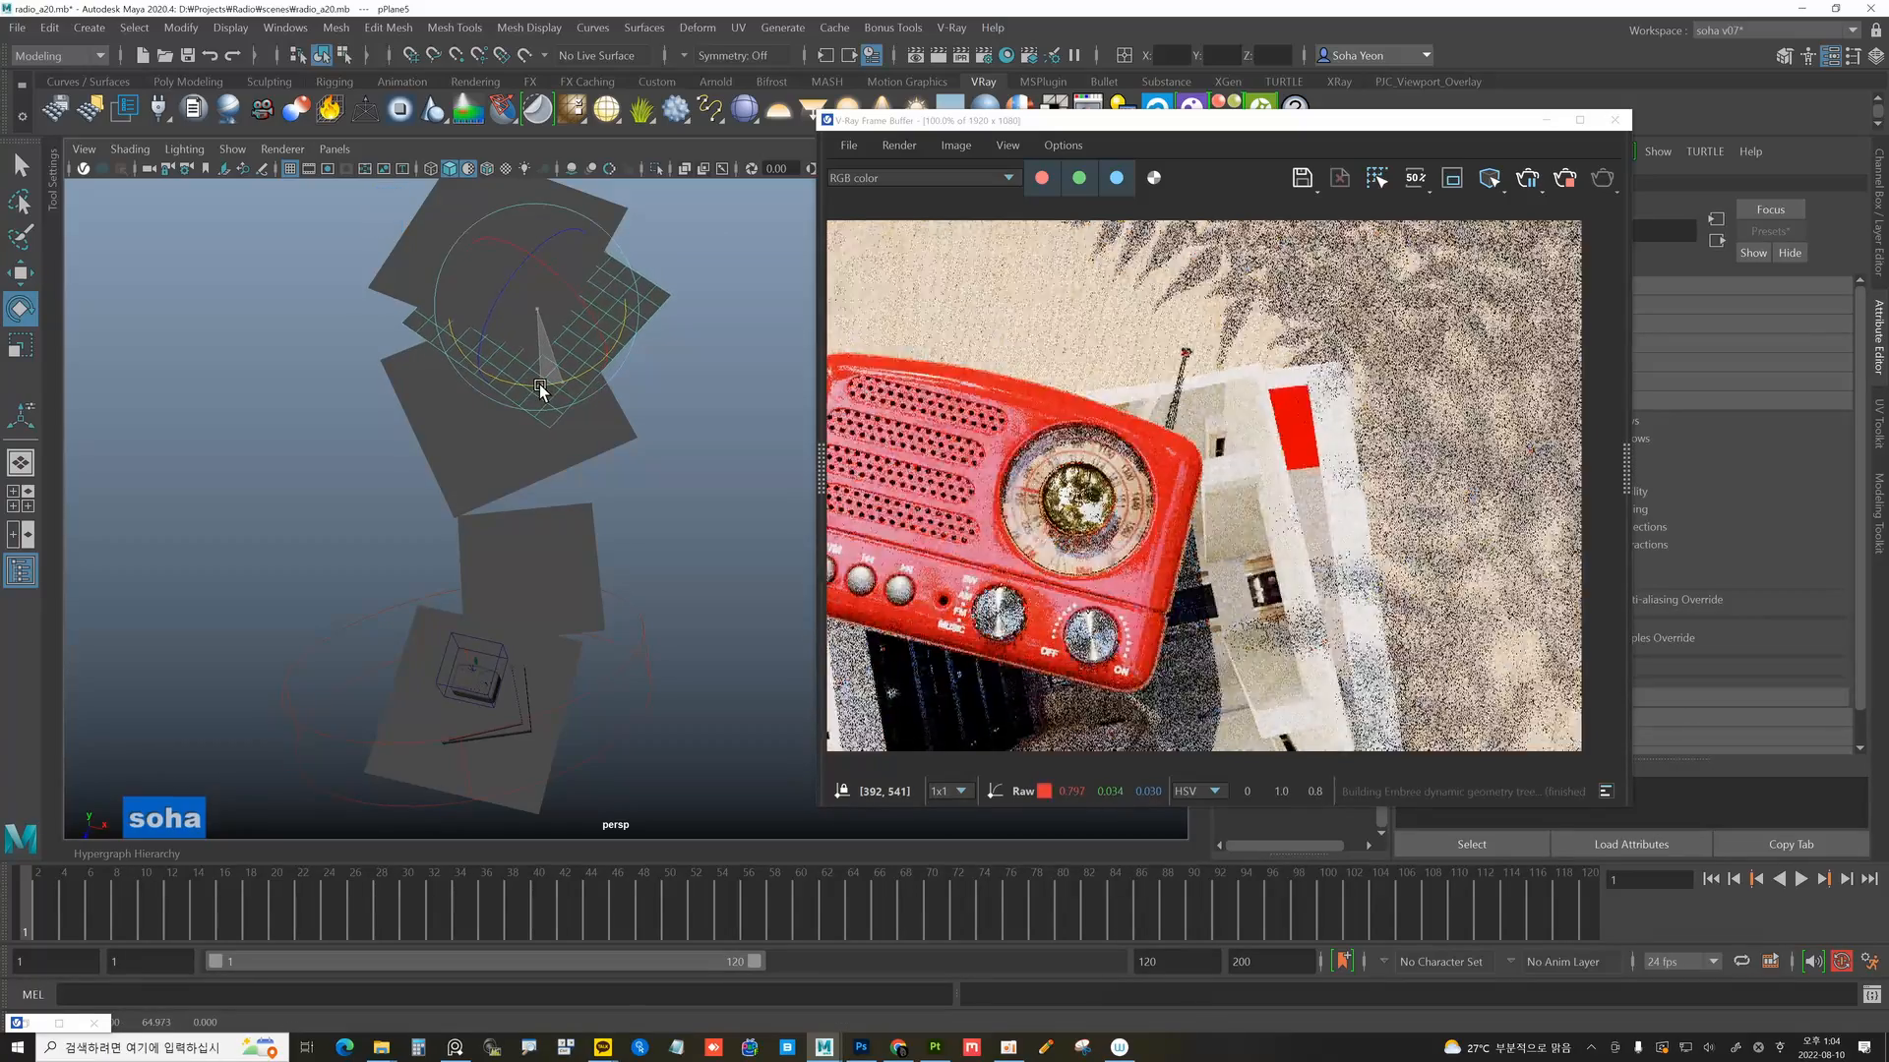
{"action": "scroll", "coordinate": [1221, 445], "scroll_direction": "down", "scroll_amount": 1}
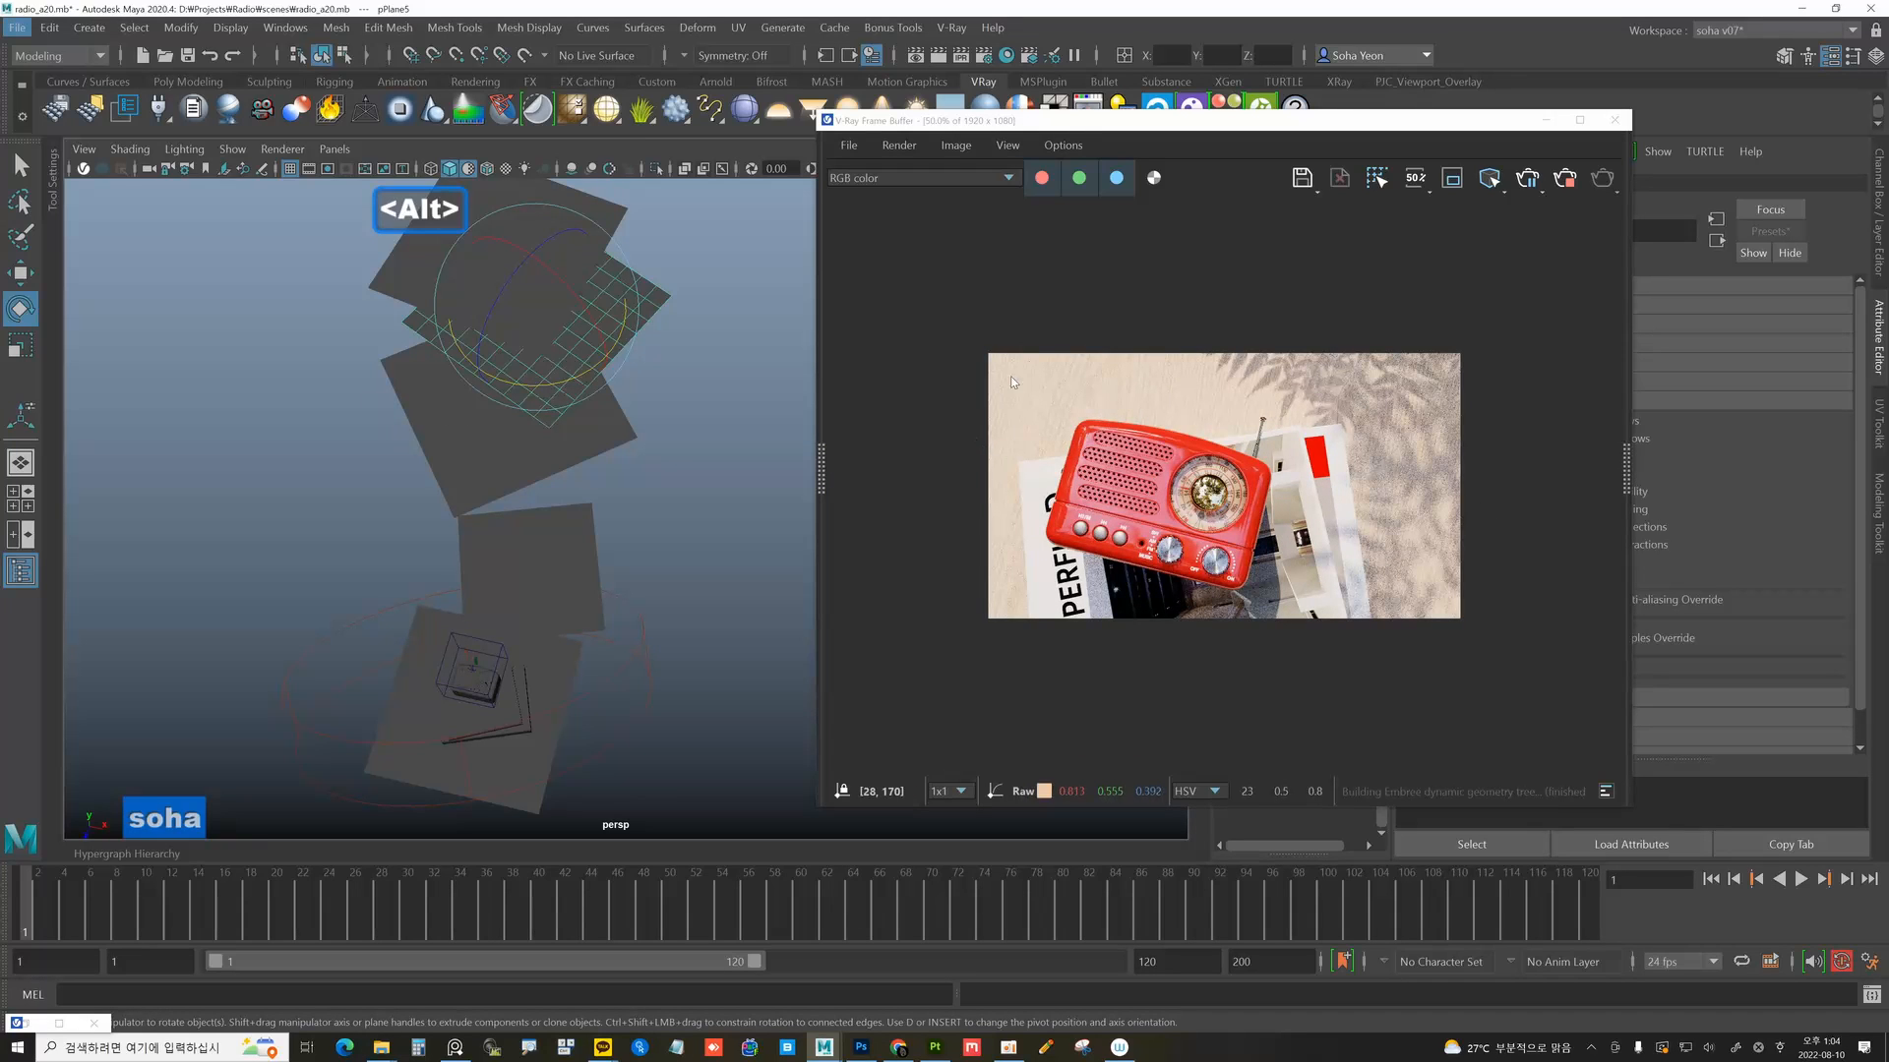
Duplicate the newest leaf plane in the upper cluster, lower the copy to a height of about 26.4, and offset it toward the radio.
{"action": "left_click_drag", "start_coordinate": [449, 425], "coordinate": [529, 456], "text": "alt"}
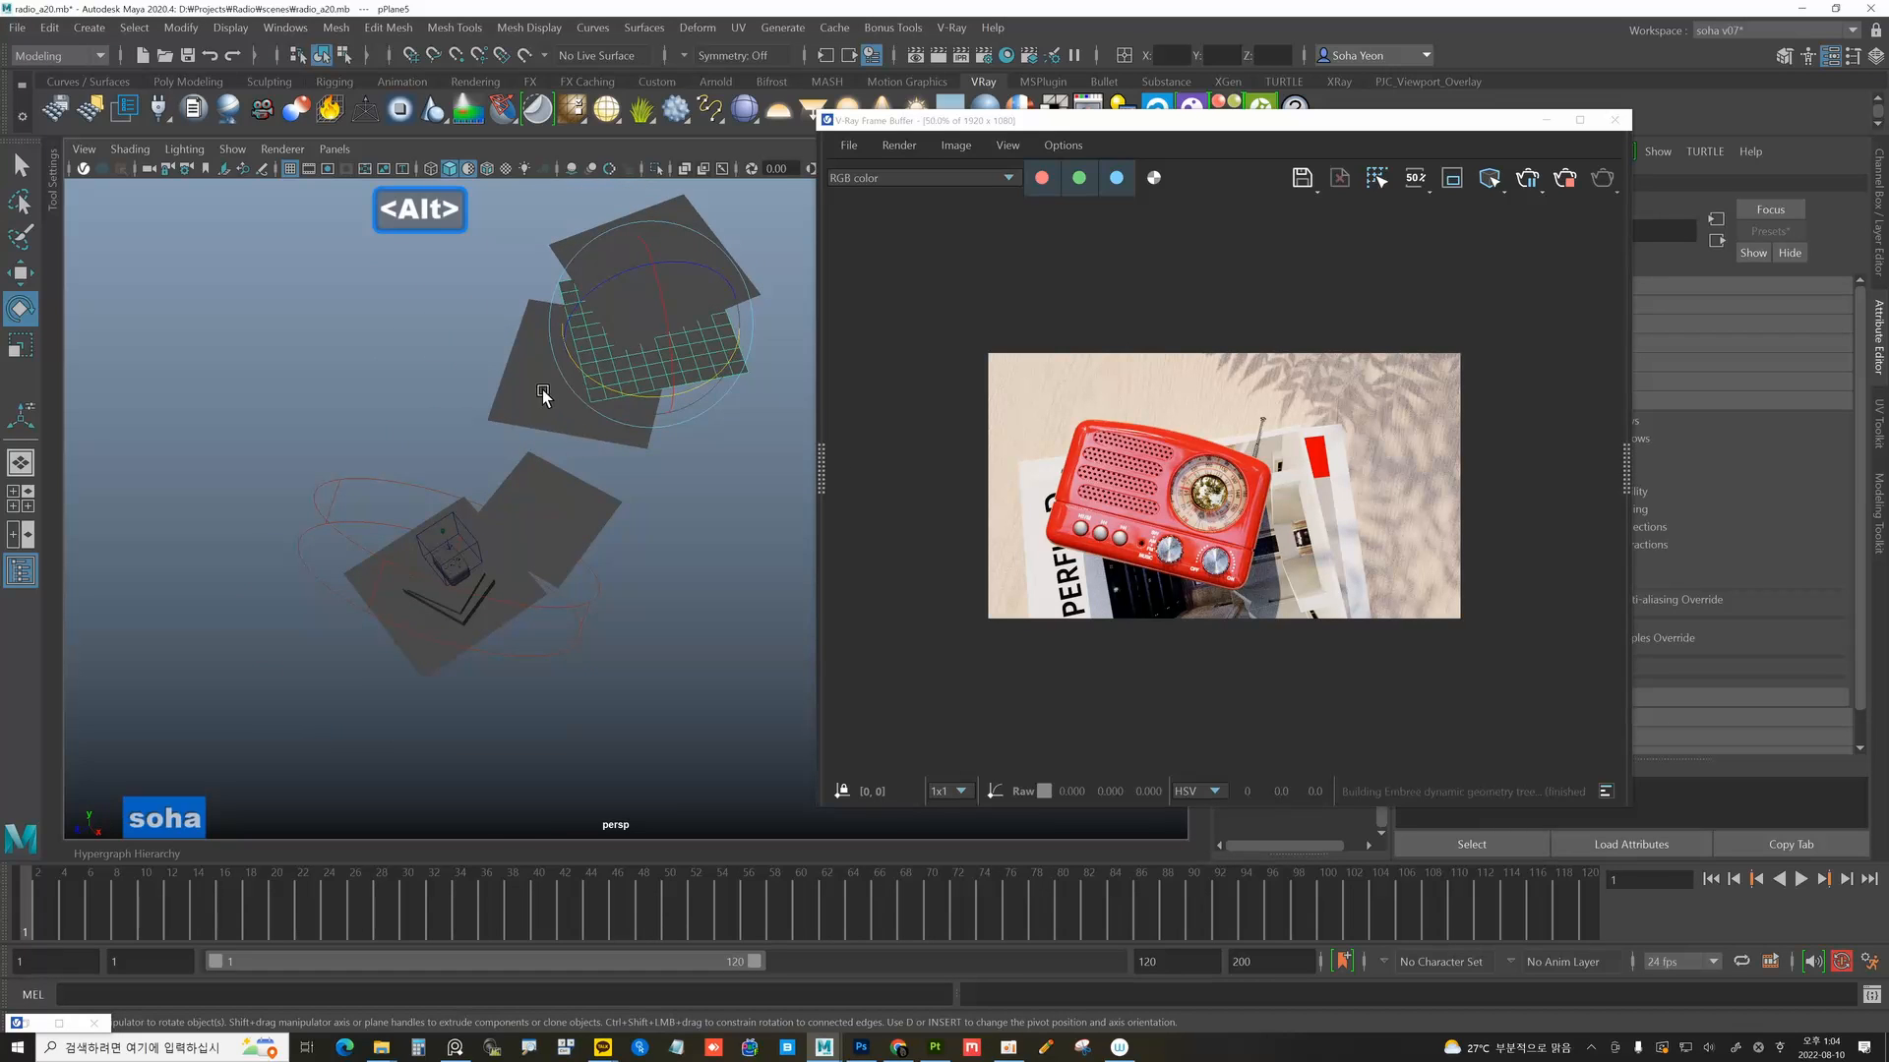
{"action": "left_click_drag", "start_coordinate": [706, 322], "coordinate": [683, 322], "text": "alt"}
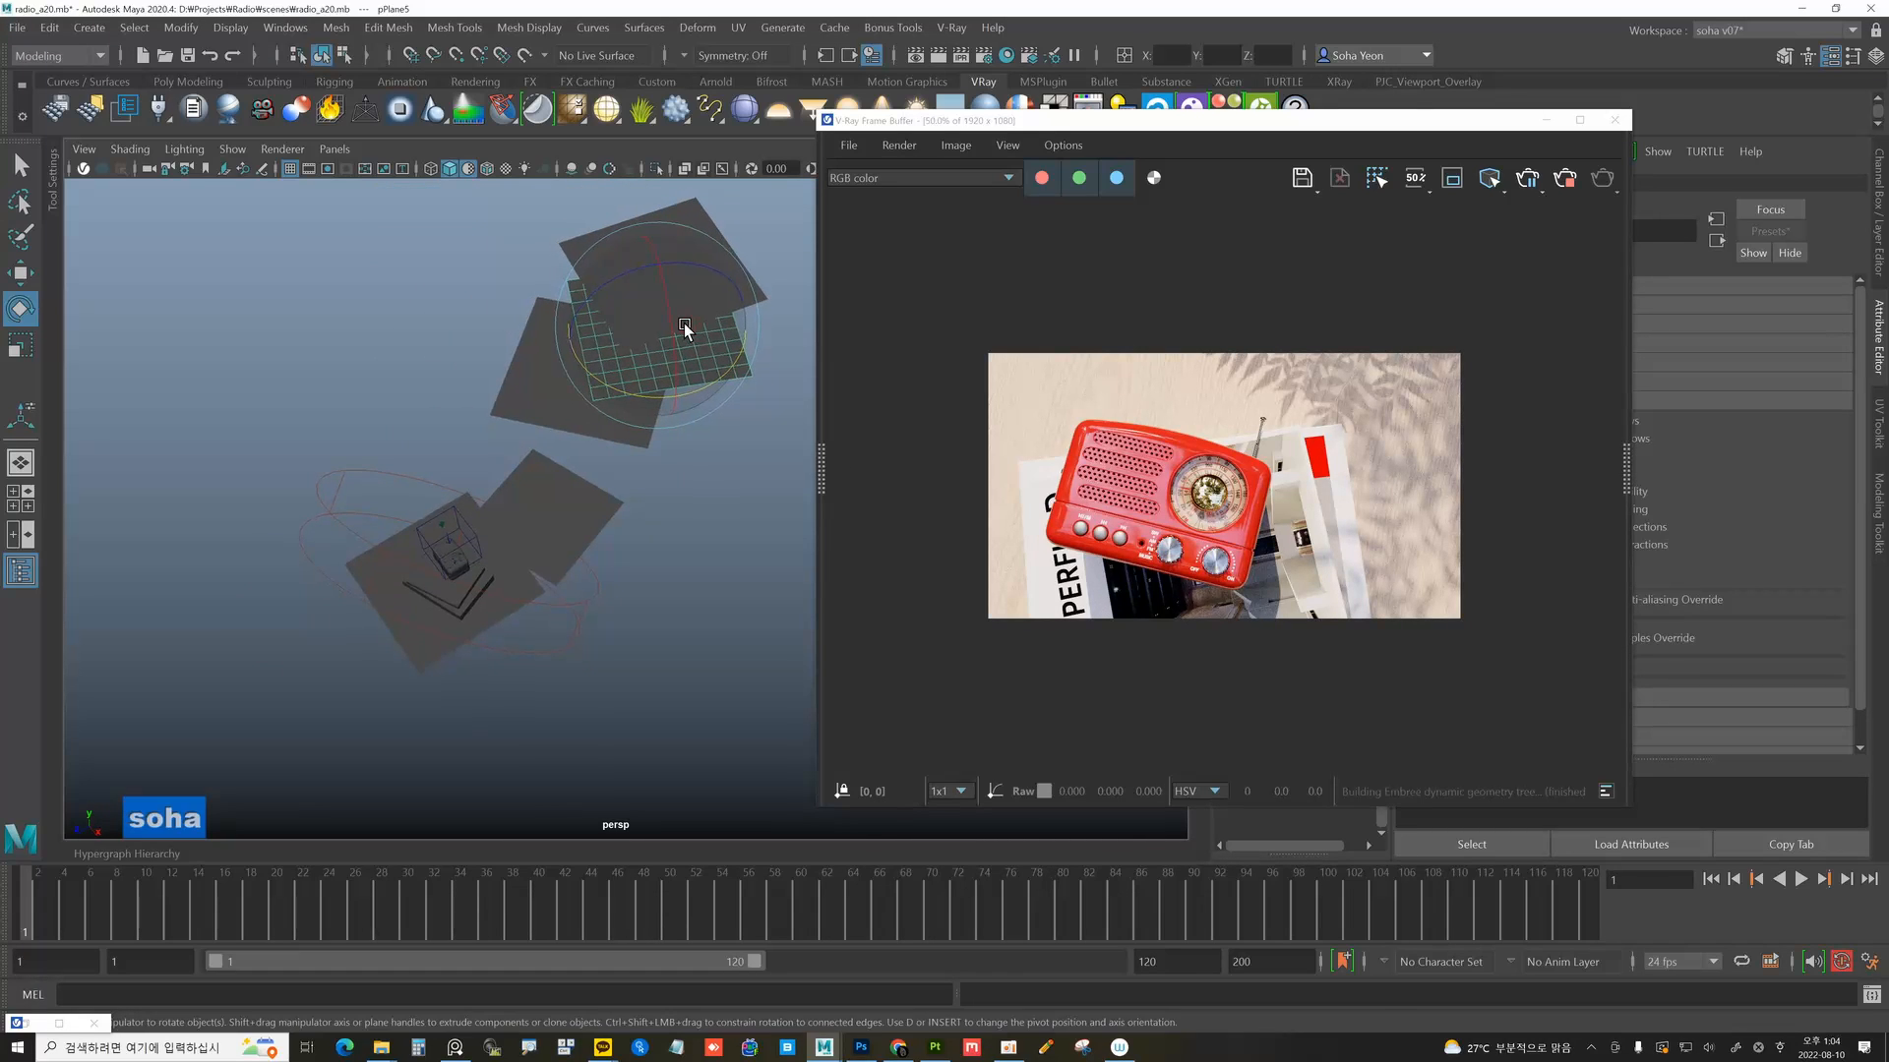
{"action": "key", "text": "alt+w"}
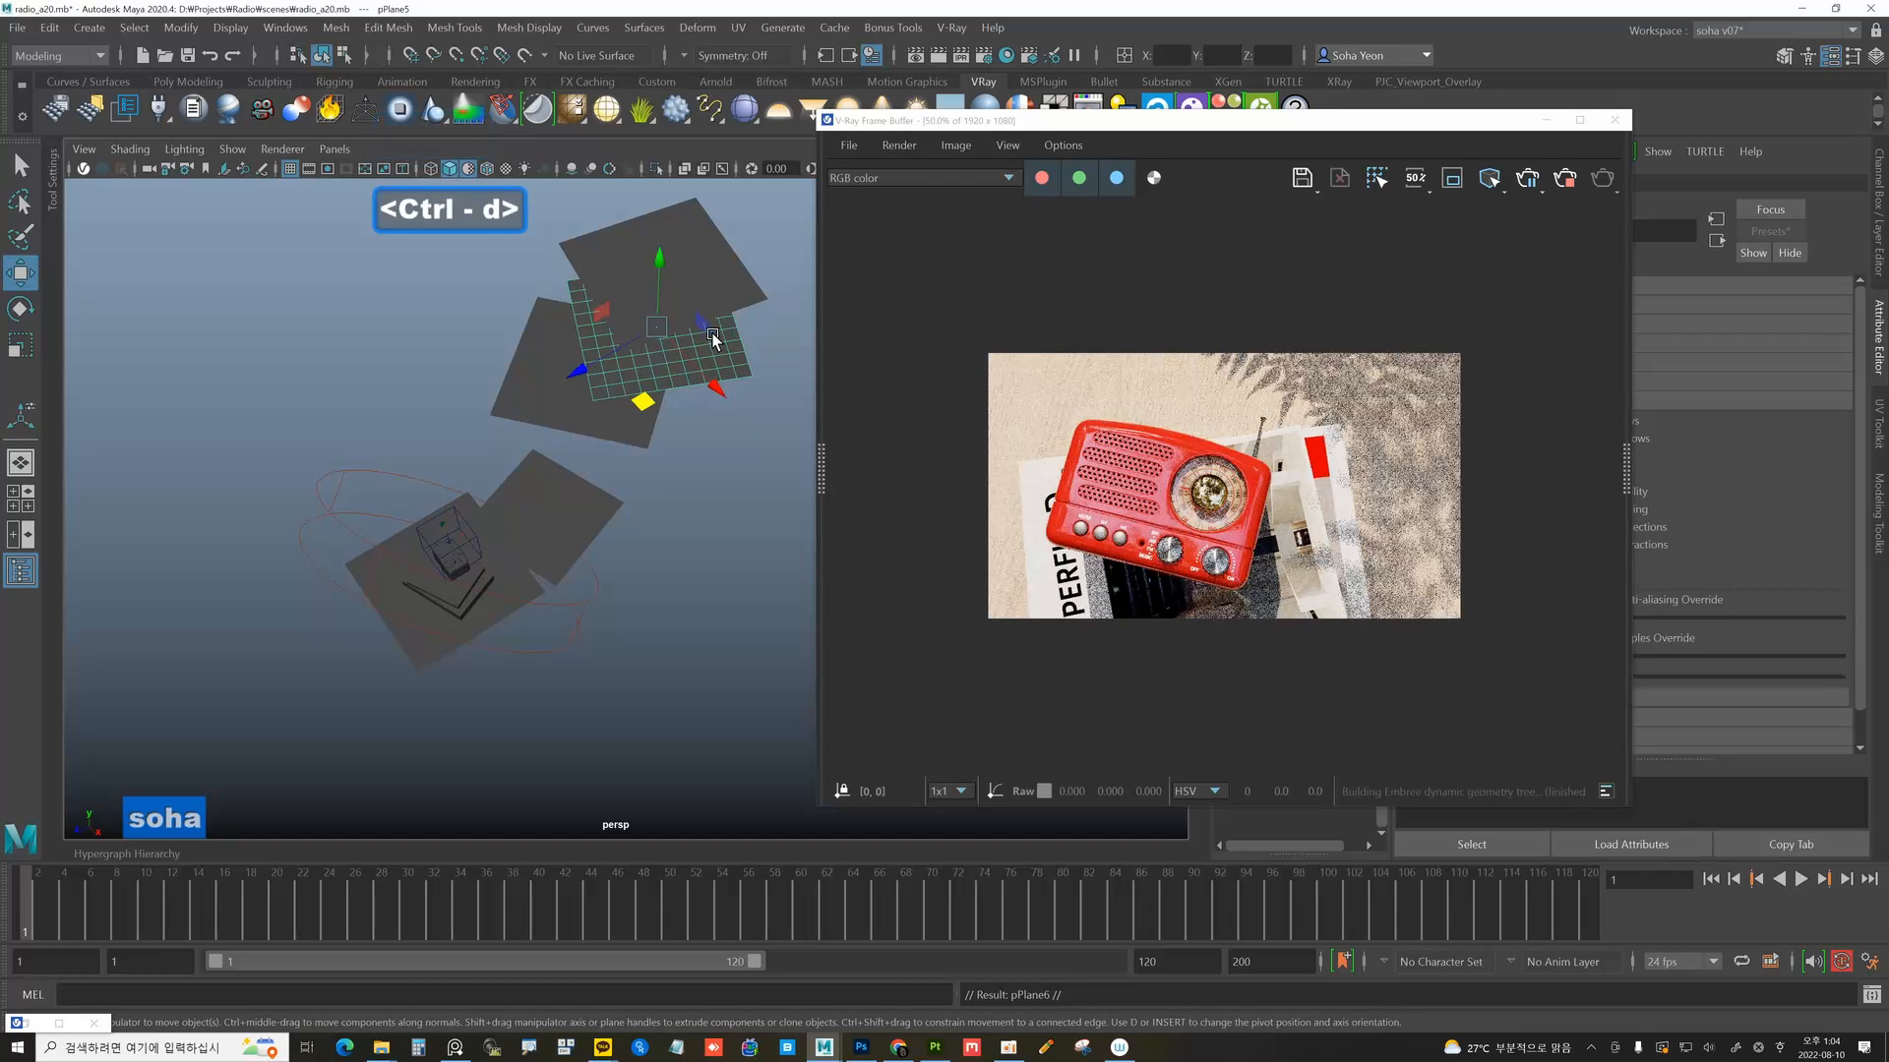
{"action": "left_click_drag", "start_coordinate": [575, 369], "coordinate": [415, 405]}
{"action": "left_click_drag", "start_coordinate": [581, 467], "coordinate": [432, 599]}
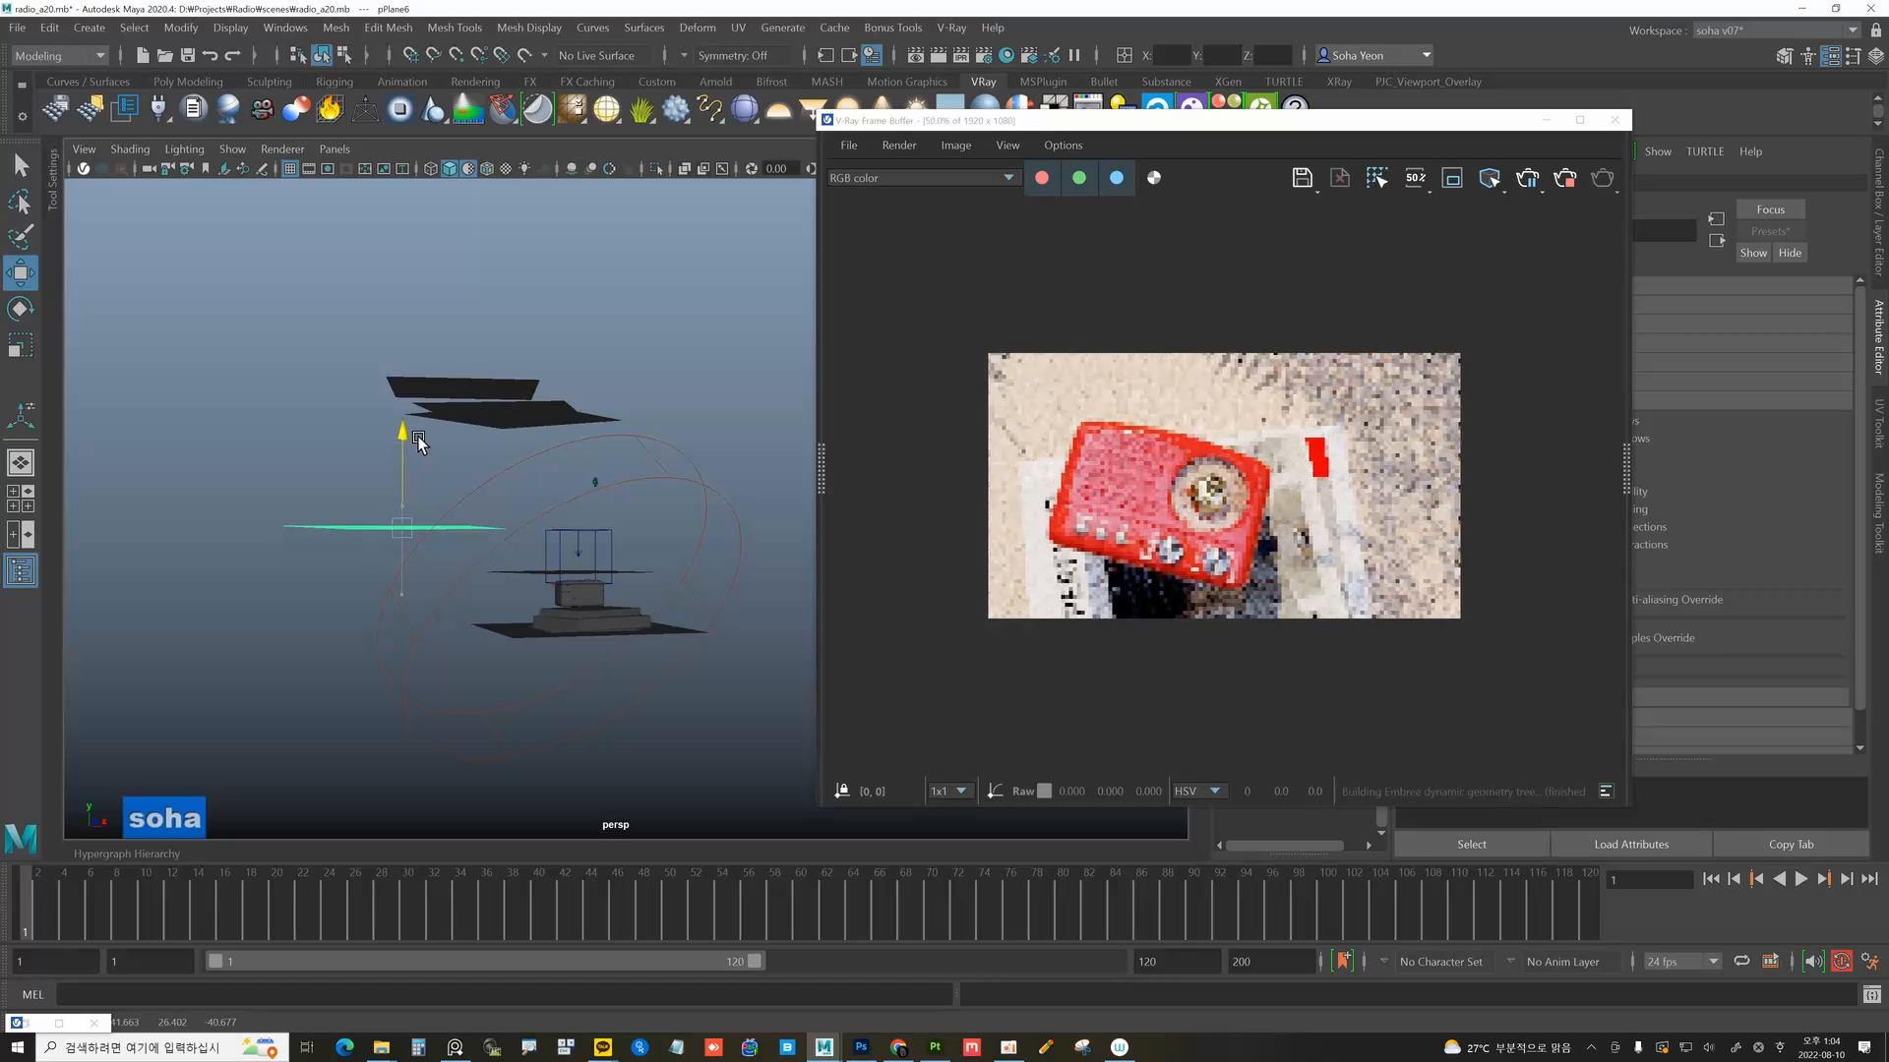
{"action": "left_click_drag", "start_coordinate": [557, 534], "coordinate": [467, 588], "text": "alt"}
{"action": "left_click_drag", "start_coordinate": [518, 476], "coordinate": [535, 486], "text": "alt"}
{"action": "middle_click_drag", "start_coordinate": [657, 524], "coordinate": [753, 552], "text": "alt"}
{"action": "right_click_drag", "start_coordinate": [753, 553], "coordinate": [791, 562], "text": "alt"}
{"action": "left_click_drag", "start_coordinate": [602, 523], "coordinate": [635, 532], "text": "alt"}
{"action": "middle_click_drag", "start_coordinate": [640, 526], "coordinate": [690, 500], "text": "alt"}
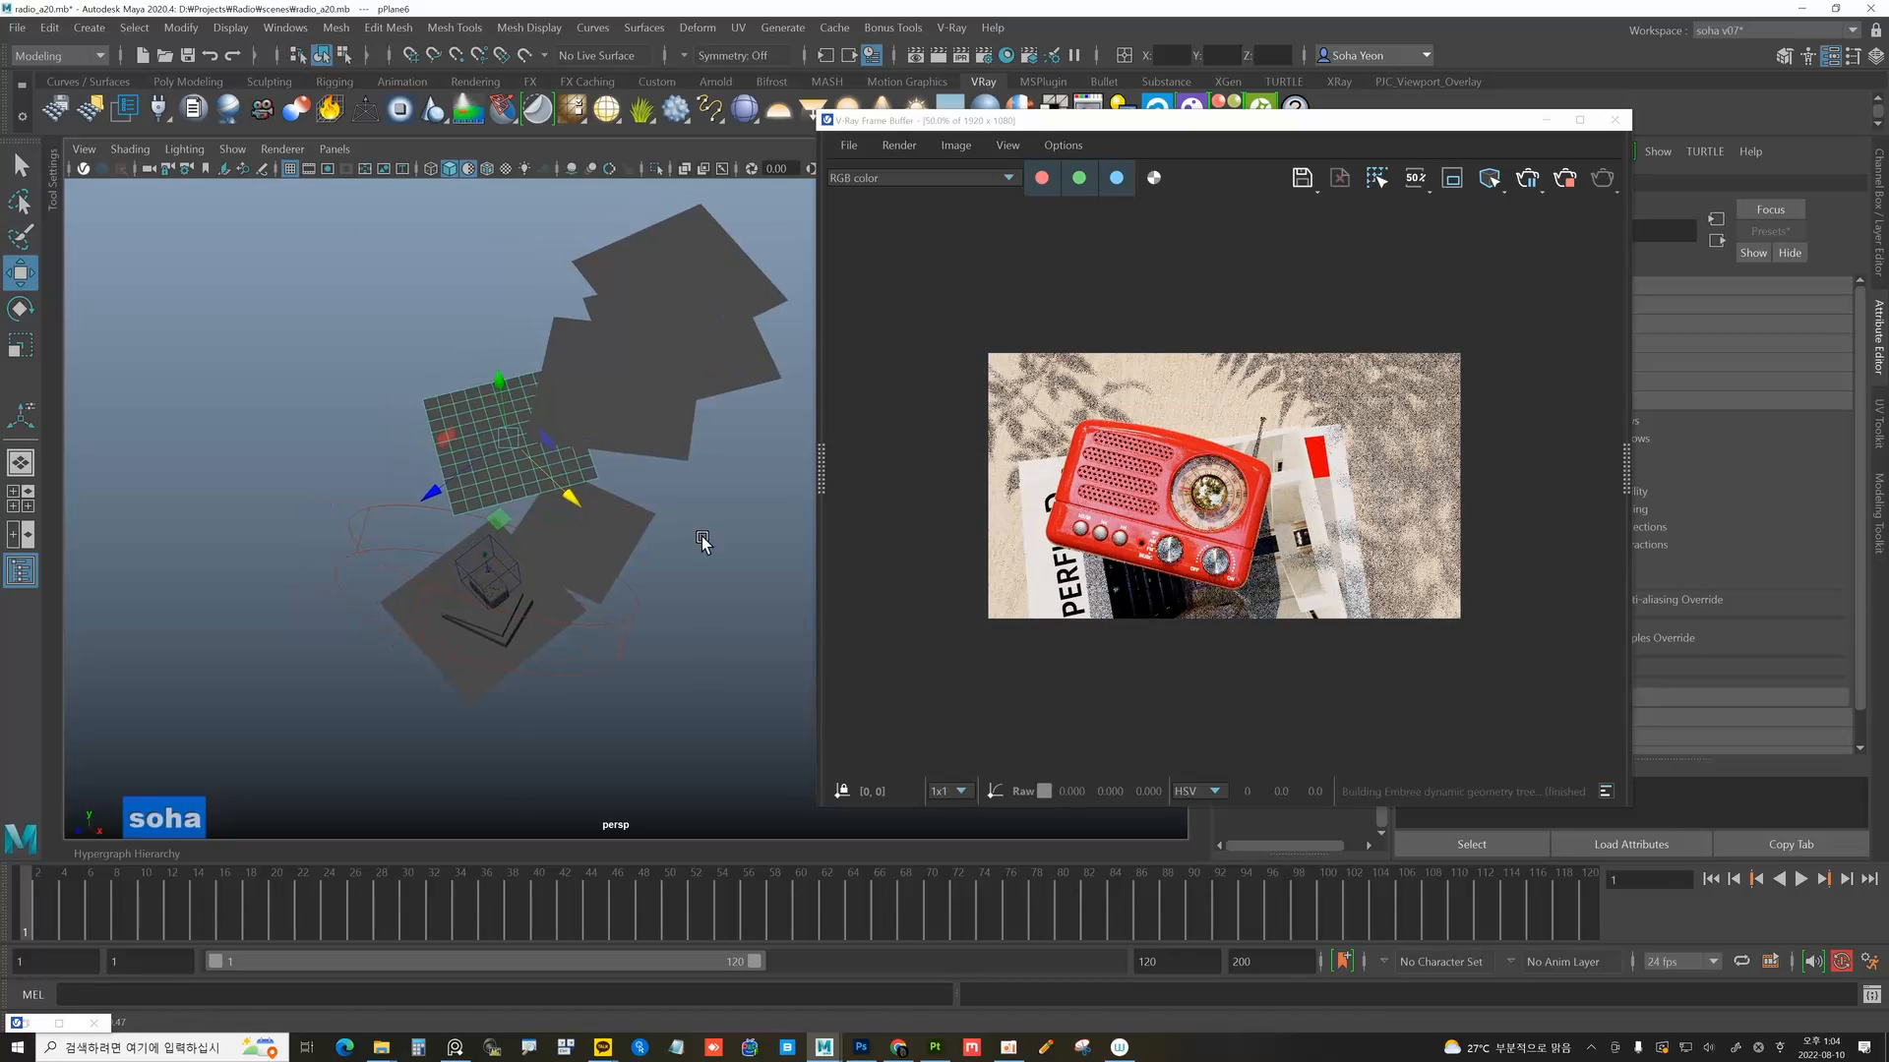
{"action": "left_click_drag", "start_coordinate": [690, 505], "coordinate": [697, 506], "text": "alt"}
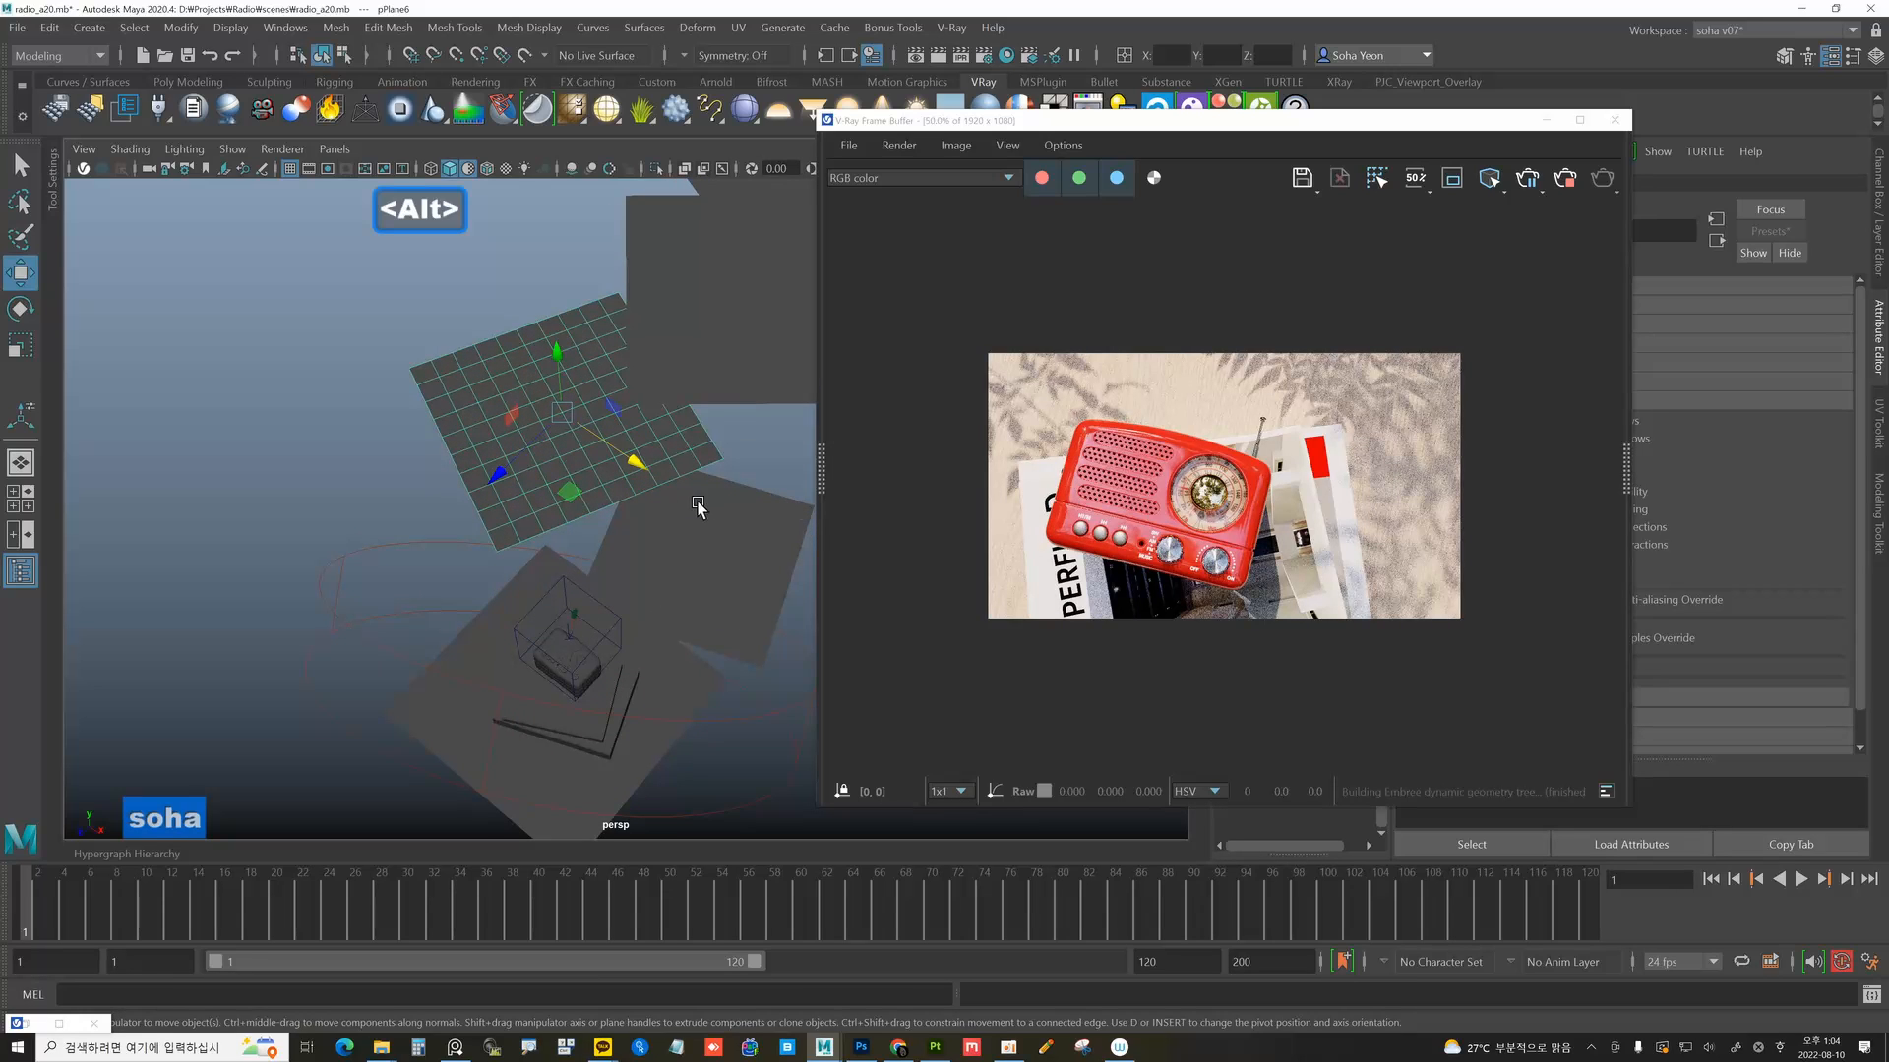
Rotate the new leaf plane copy to about 76° around its vertical axis and raise it to a height of about 73.9.
{"action": "left_click_drag", "start_coordinate": [546, 487], "coordinate": [283, 448]}
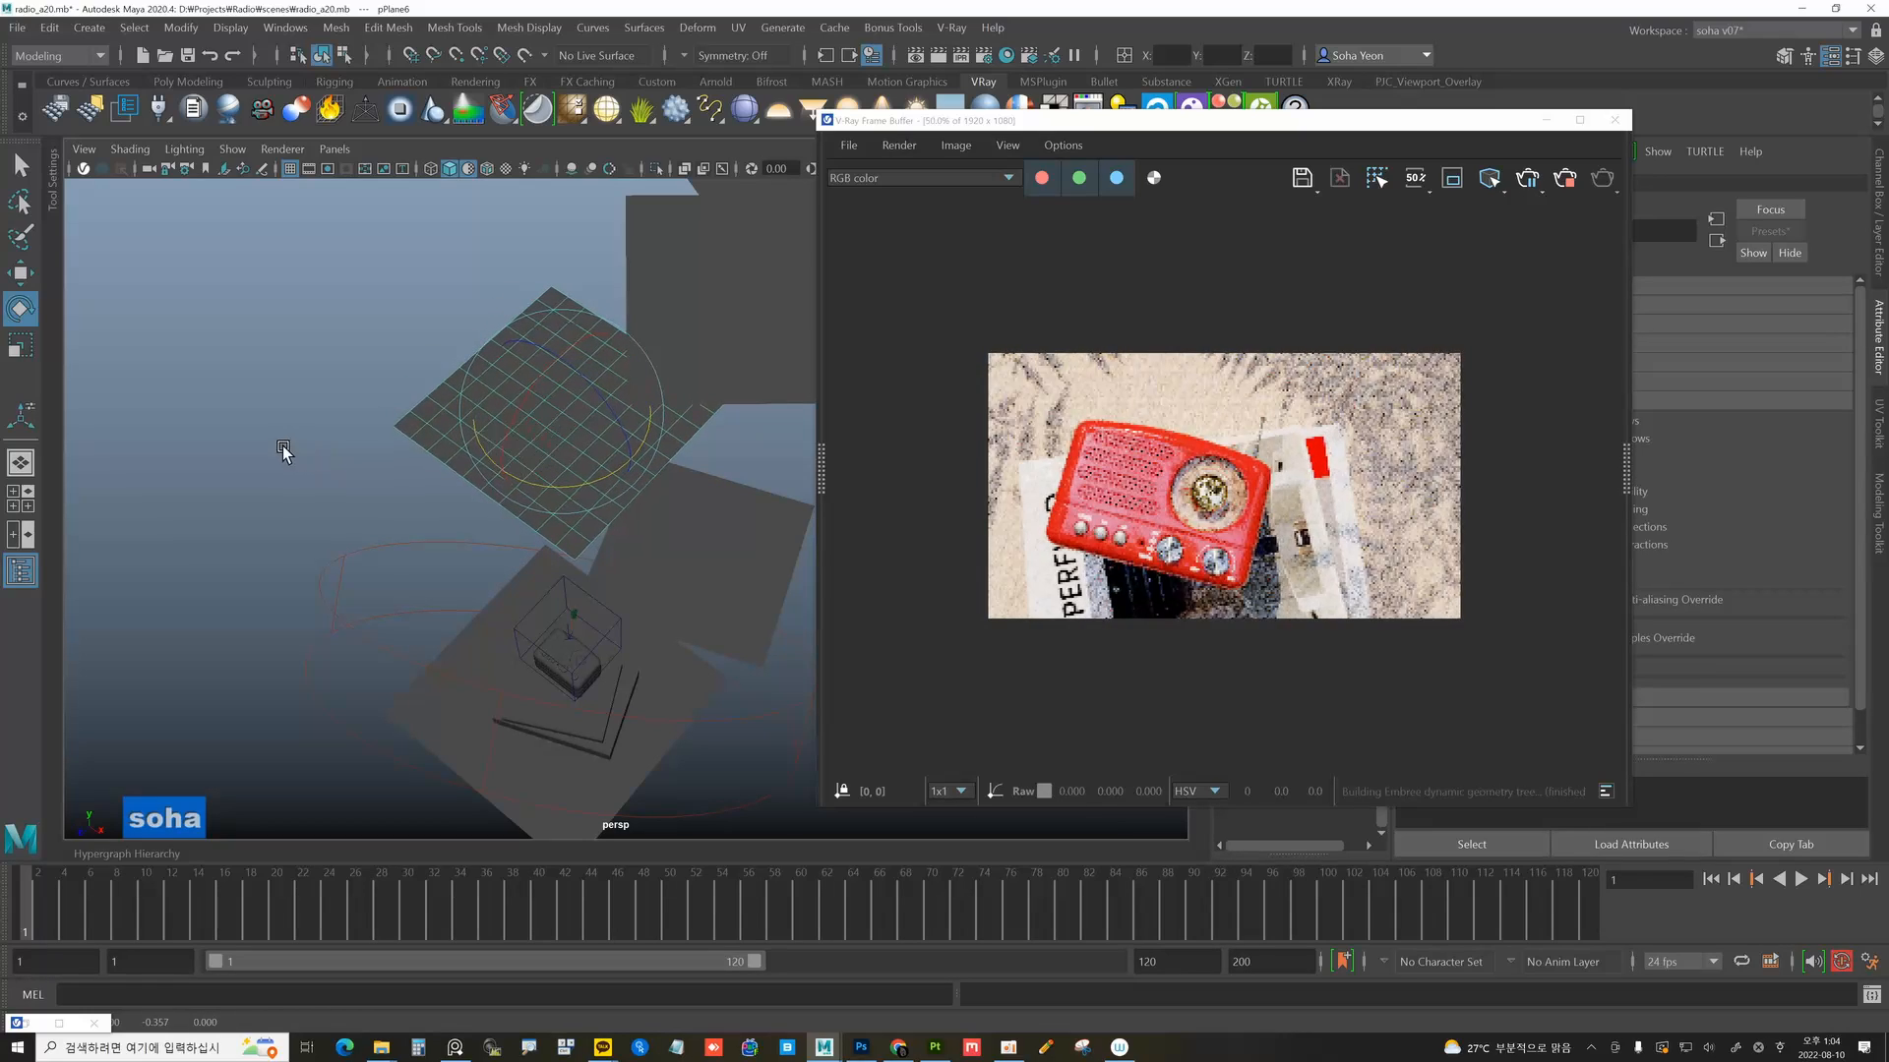
{"action": "left_click_drag", "start_coordinate": [591, 484], "coordinate": [471, 479]}
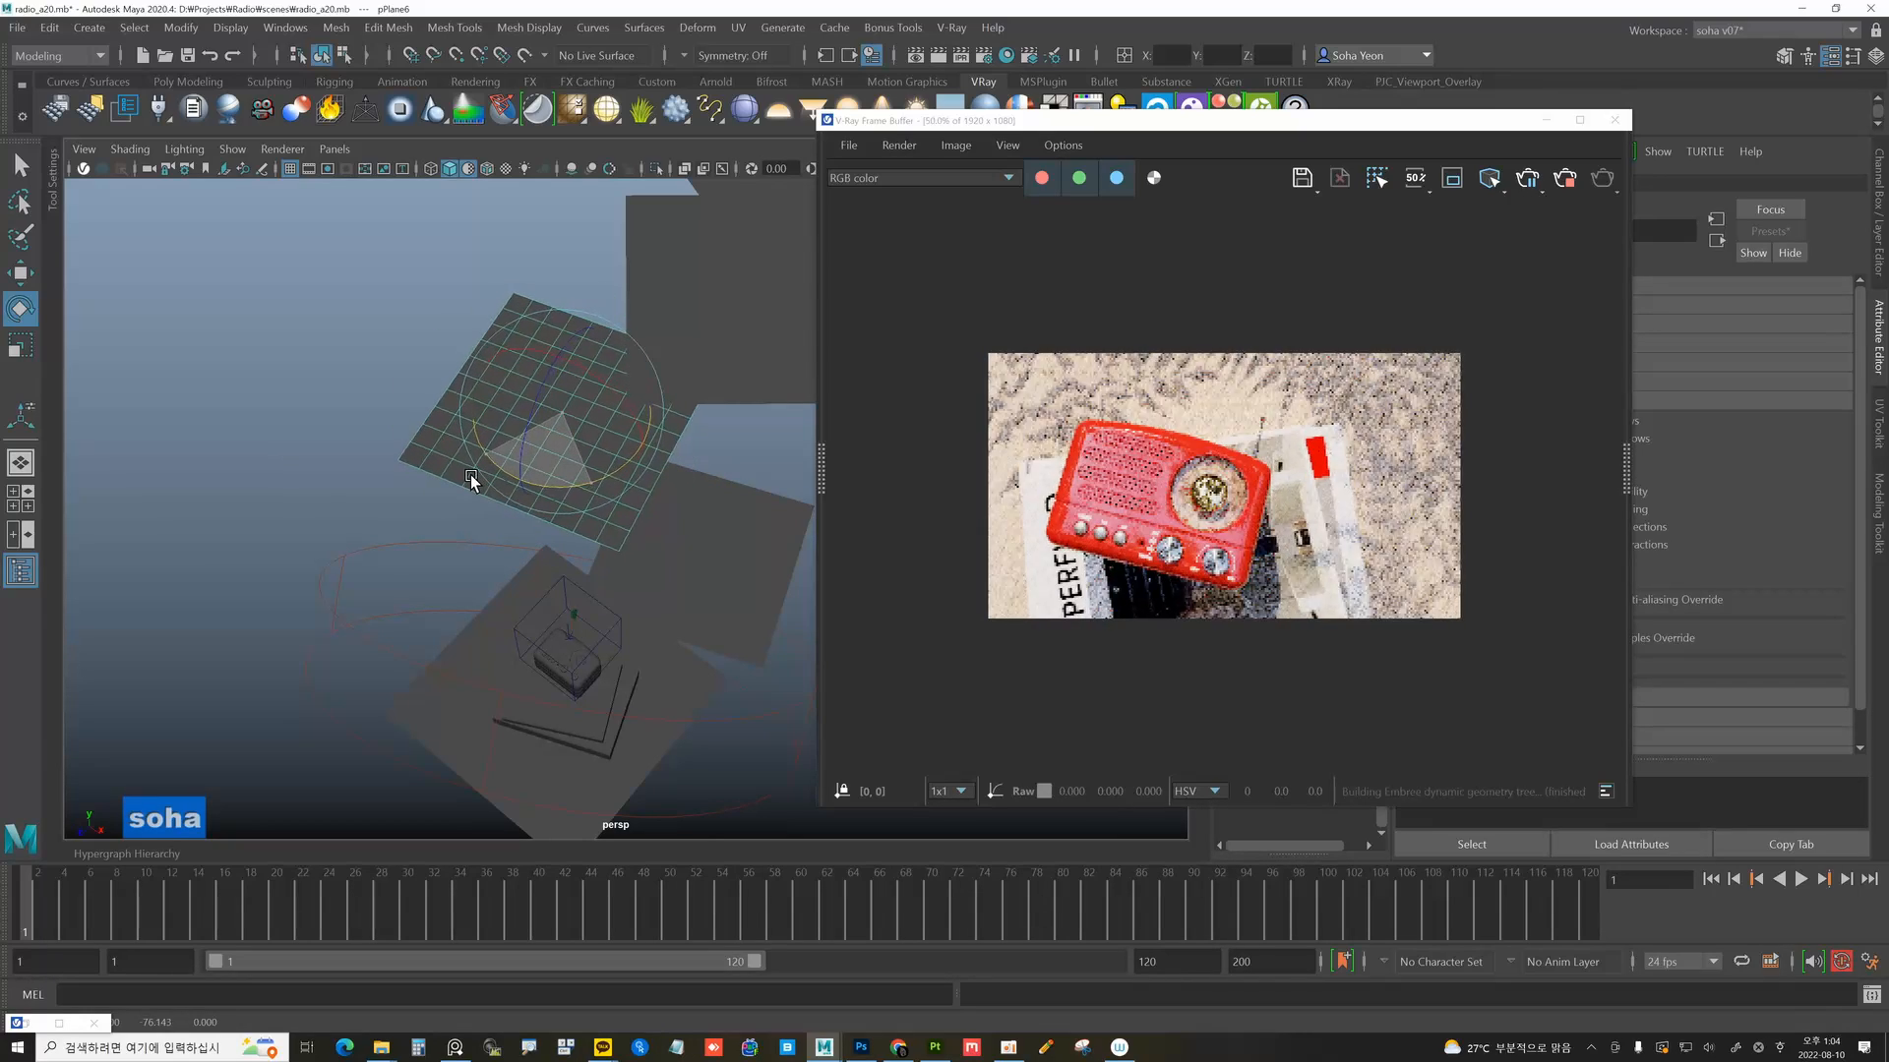
{"action": "key", "text": "w"}
{"action": "mouse_move", "coordinate": [535, 409]}
{"action": "left_mouse_down", "text": "alt"}
{"action": "mouse_move", "coordinate": [594, 400]}
{"action": "mouse_move", "coordinate": [550, 401]}
{"action": "left_mouse_up", "text": "alt"}
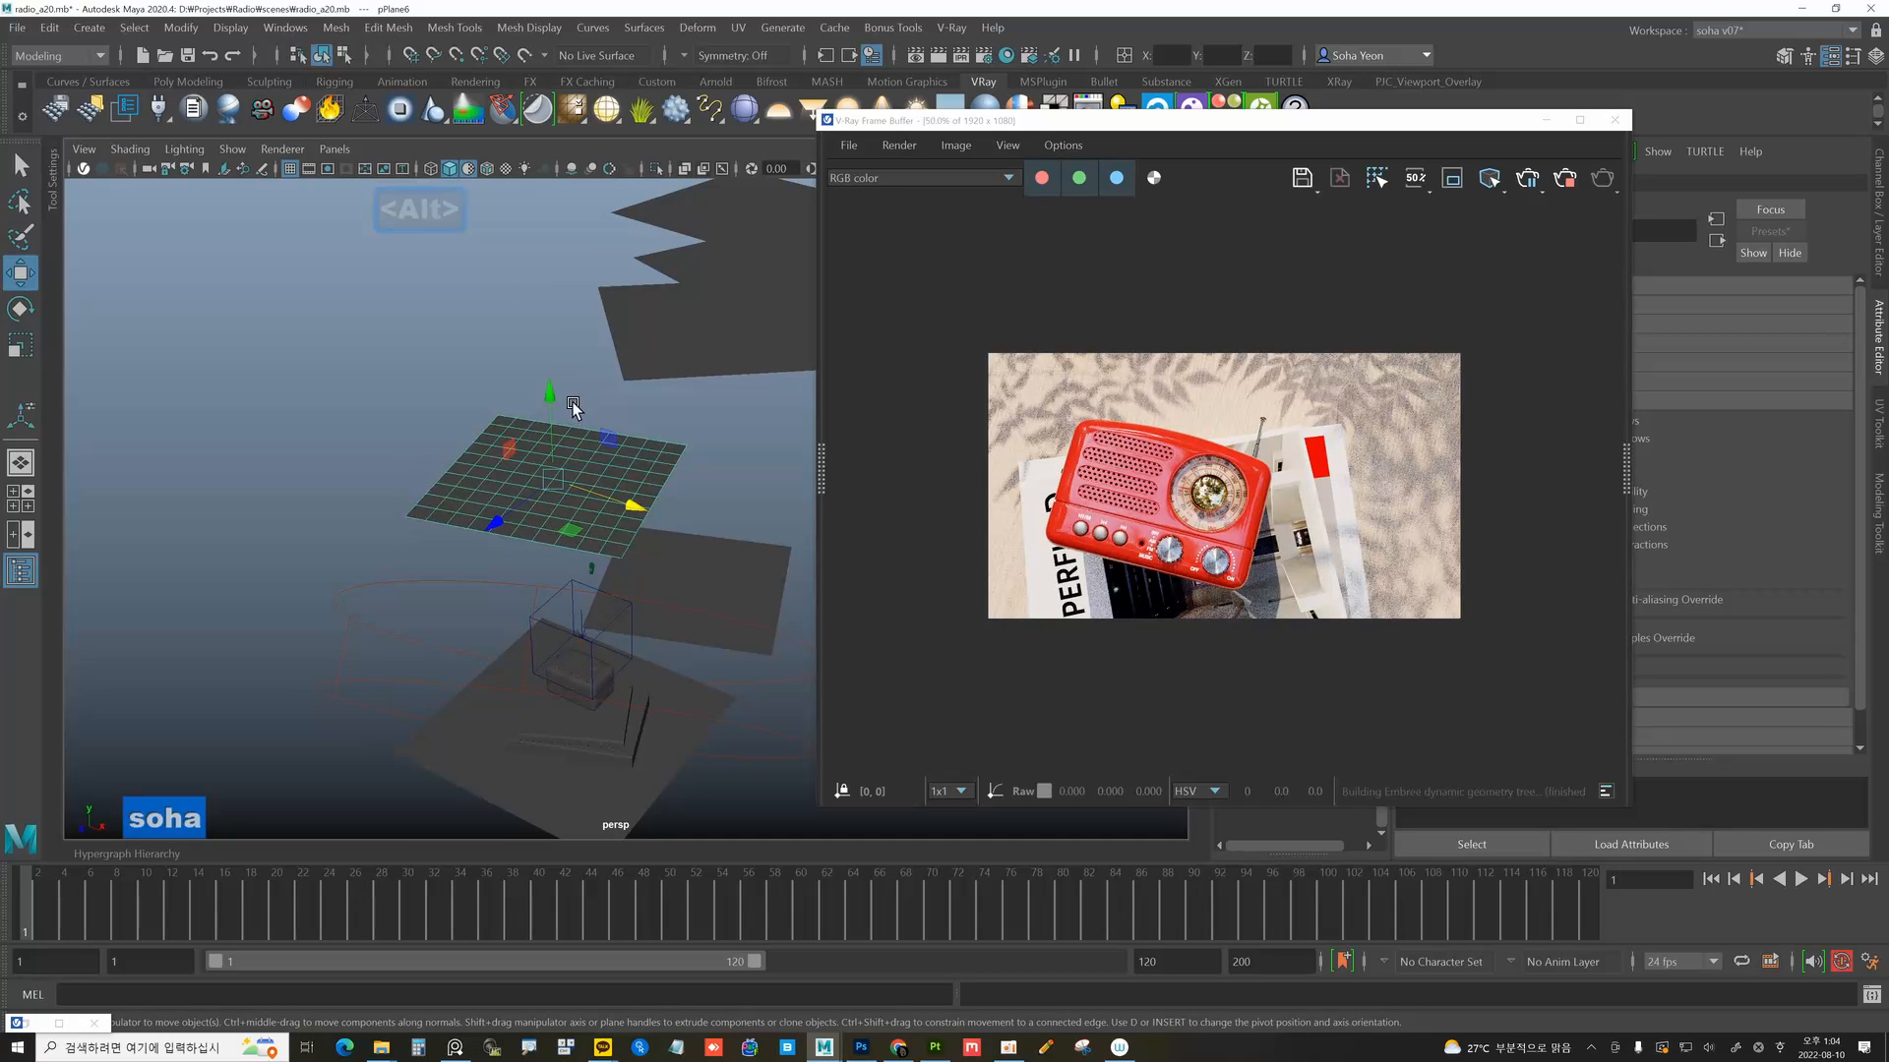
{"action": "mouse_move", "coordinate": [549, 395]}
{"action": "left_mouse_down"}
{"action": "mouse_move", "coordinate": [550, 309]}
{"action": "mouse_move", "coordinate": [533, 440]}
{"action": "mouse_move", "coordinate": [548, 338]}
{"action": "mouse_move", "coordinate": [553, 442]}
{"action": "mouse_move", "coordinate": [540, 401]}
{"action": "mouse_move", "coordinate": [603, 464]}
{"action": "mouse_move", "coordinate": [584, 472]}
{"action": "mouse_move", "coordinate": [580, 416]}
{"action": "left_mouse_up"}
{"action": "left_click_drag", "start_coordinate": [558, 350], "coordinate": [564, 306]}
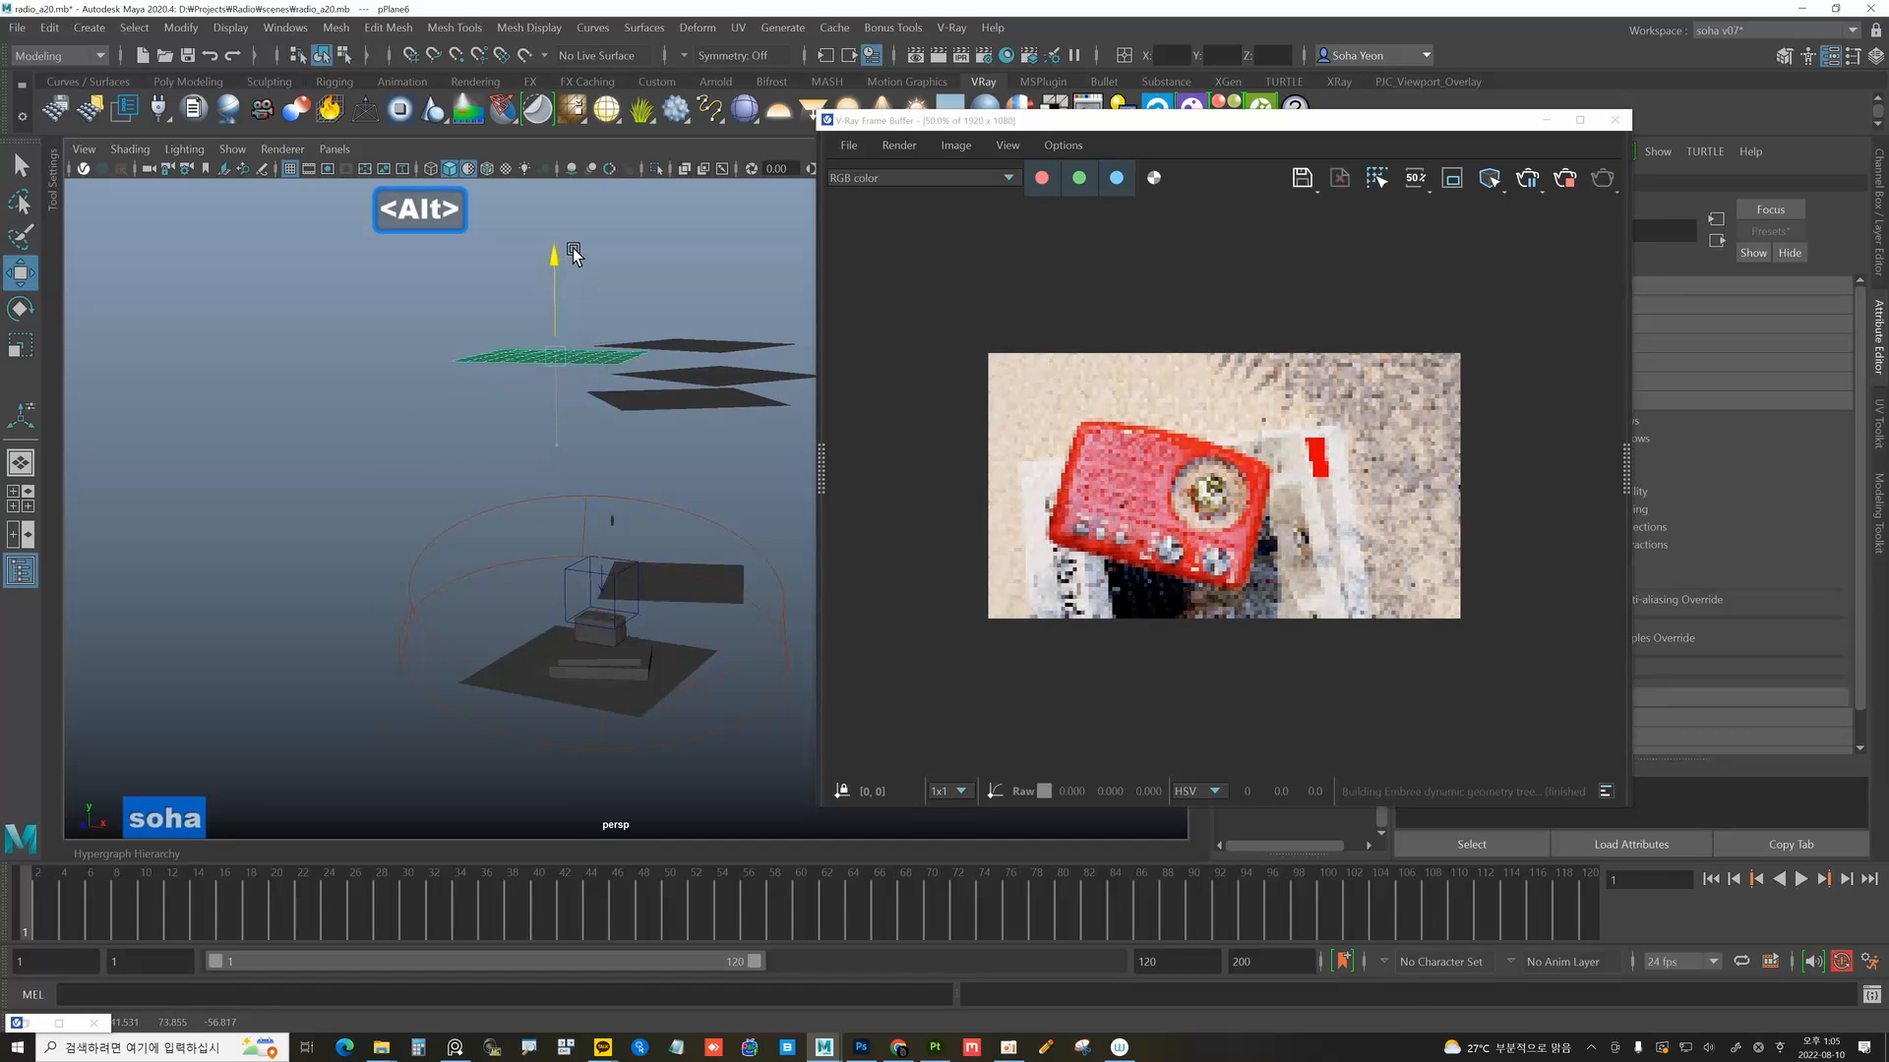
Undo the latest moves of the raised leaf plane and reposition it at a height of about 64.2 and Z -76.7.
{"action": "left_click_drag", "start_coordinate": [580, 238], "coordinate": [509, 352], "text": "alt"}
{"action": "key", "text": "ctrl+z"}
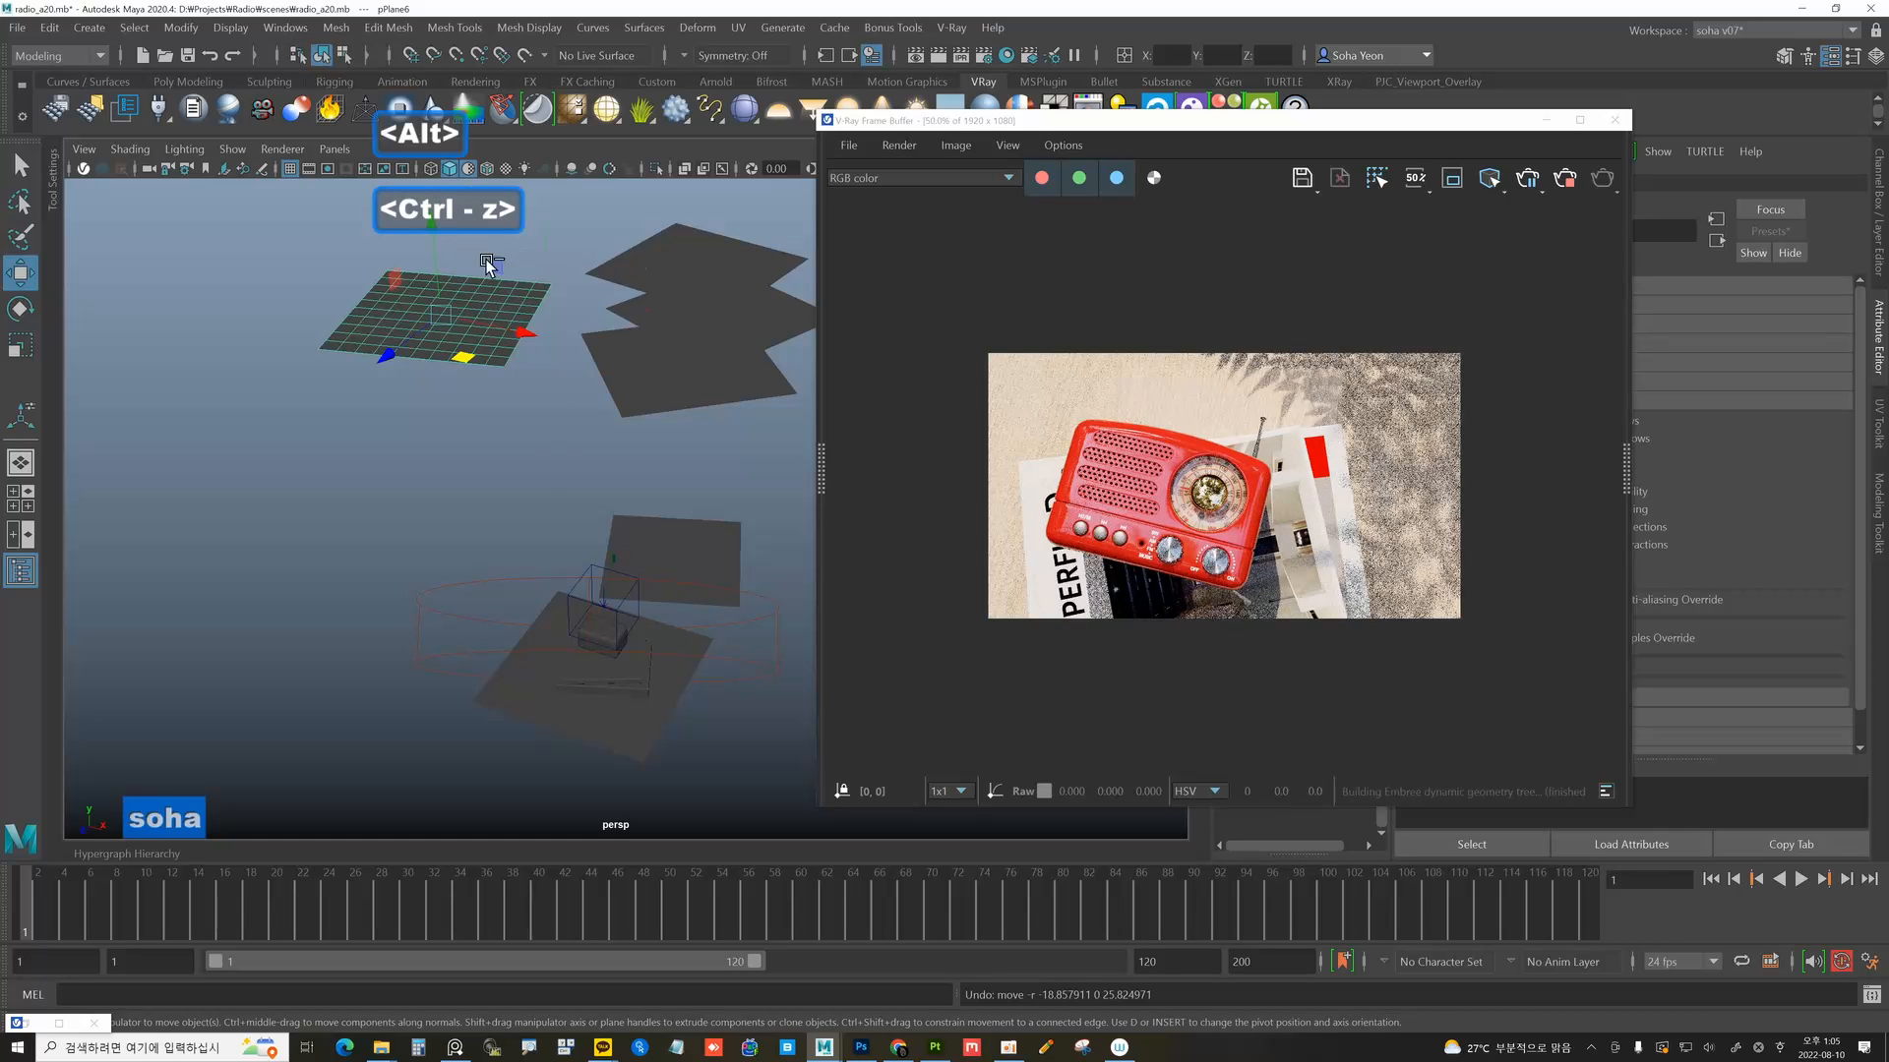
{"action": "key", "text": "ctrl+z"}
{"action": "left_click_drag", "start_coordinate": [548, 308], "coordinate": [553, 287]}
{"action": "left_click_drag", "start_coordinate": [583, 425], "coordinate": [559, 397]}
{"action": "left_click_drag", "start_coordinate": [523, 273], "coordinate": [532, 229]}
{"action": "left_click_drag", "start_coordinate": [566, 366], "coordinate": [561, 354]}
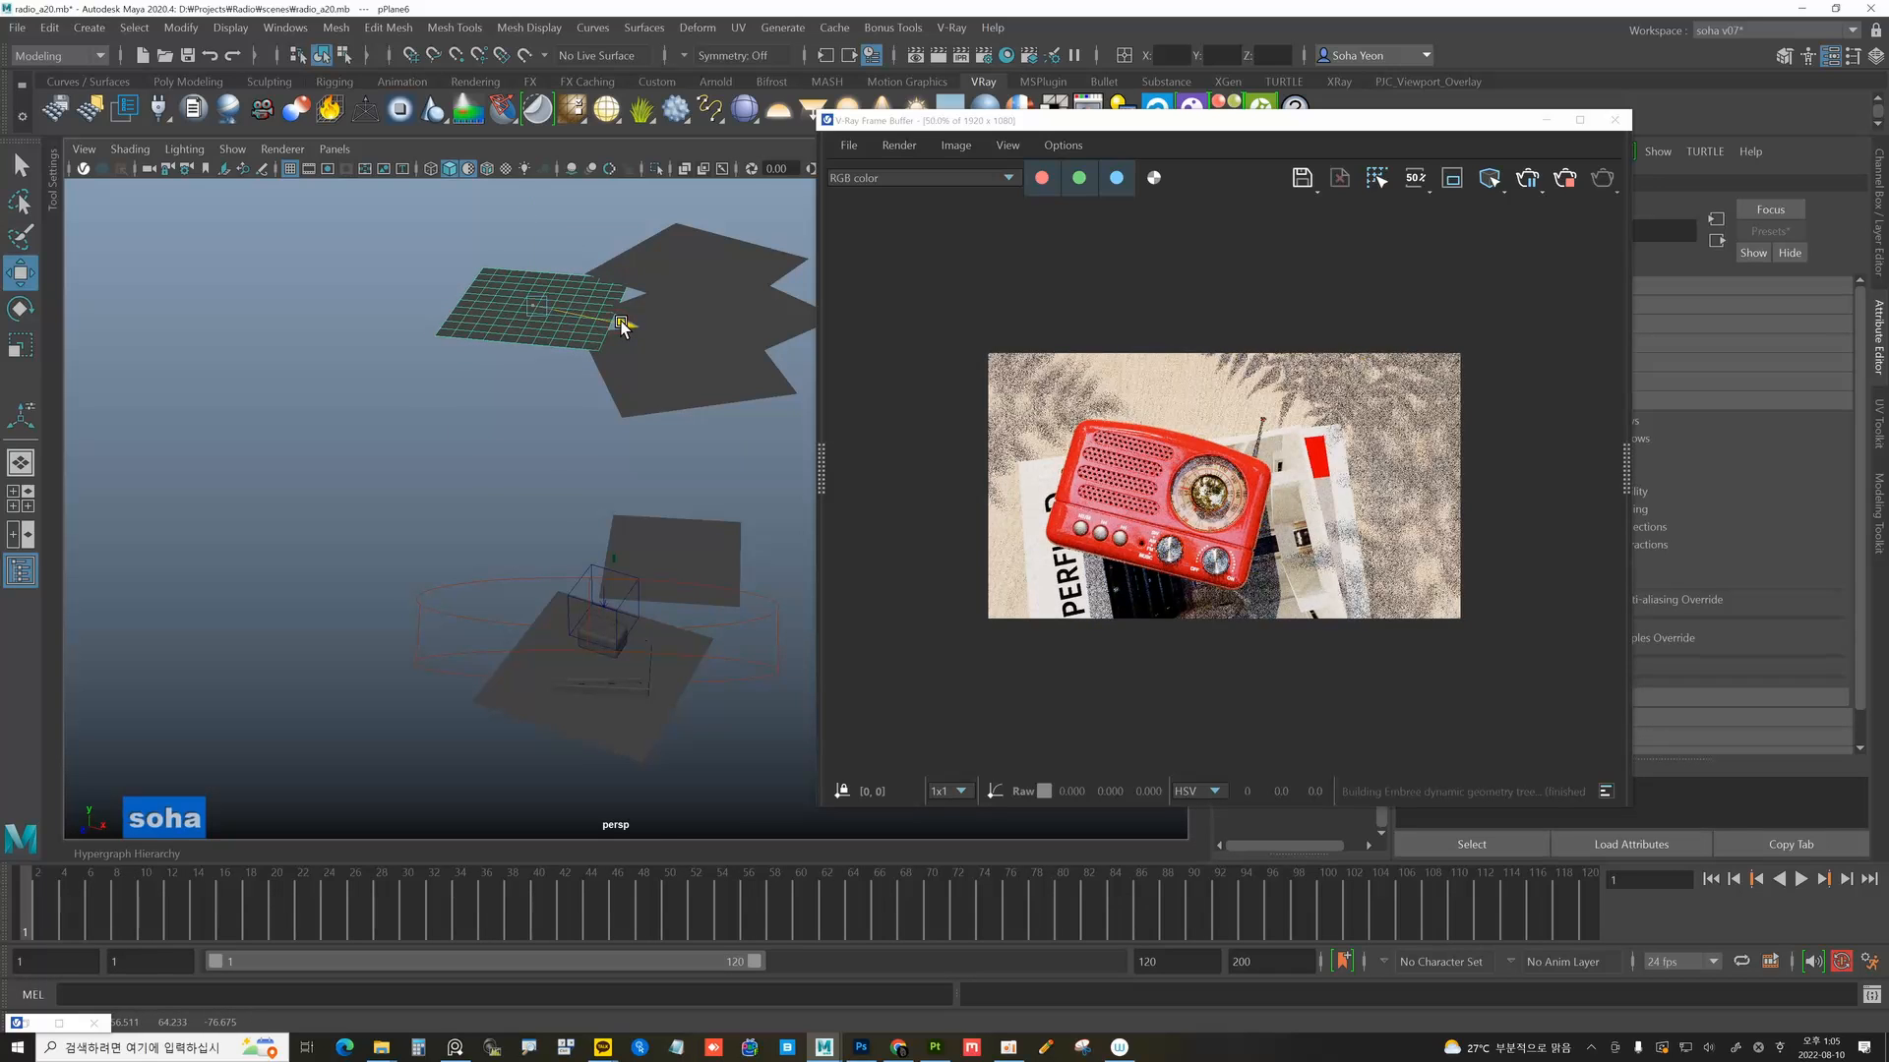
Enlarge the render for a closer check and raise the selected leaf plane to a height of about 67.8.
{"action": "left_click_drag", "start_coordinate": [584, 355], "coordinate": [566, 423], "text": "alt"}
{"action": "scroll", "coordinate": [1087, 417], "scroll_direction": "up", "scroll_amount": 2}
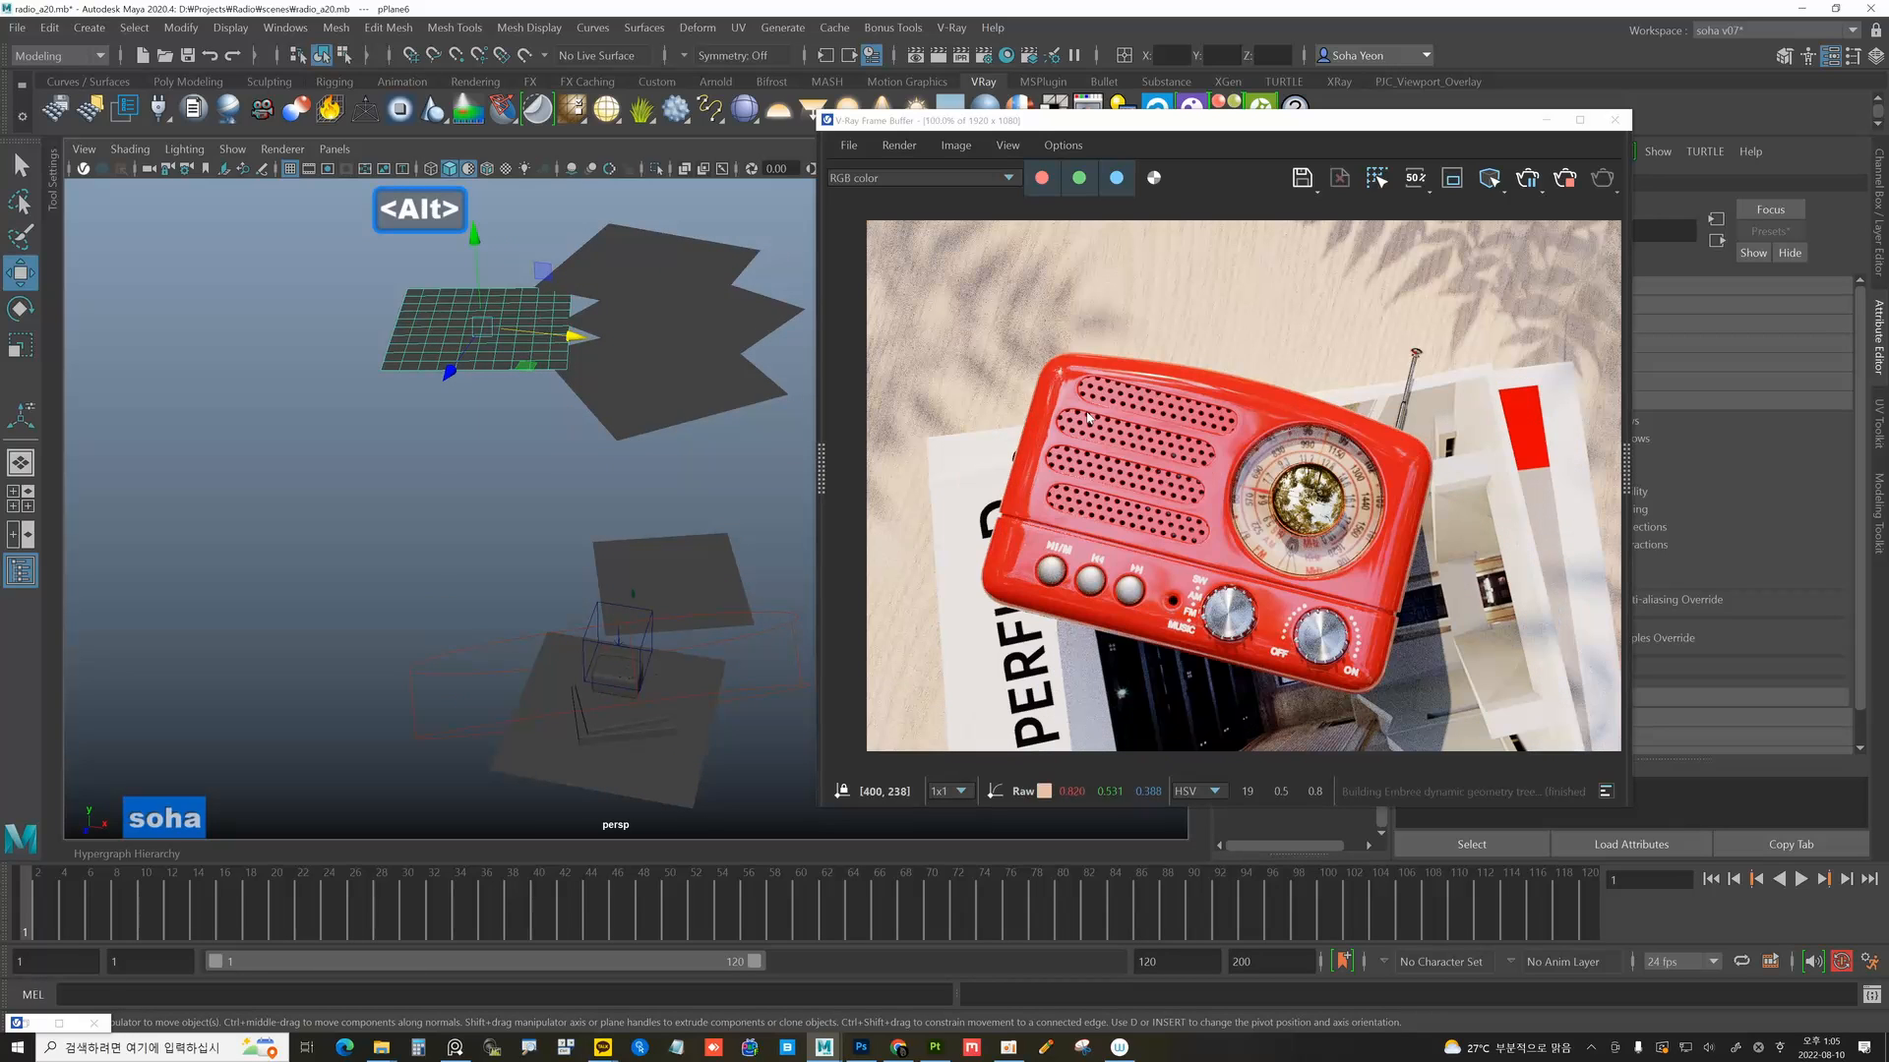
{"action": "left_click_drag", "start_coordinate": [582, 423], "coordinate": [518, 437], "text": "alt"}
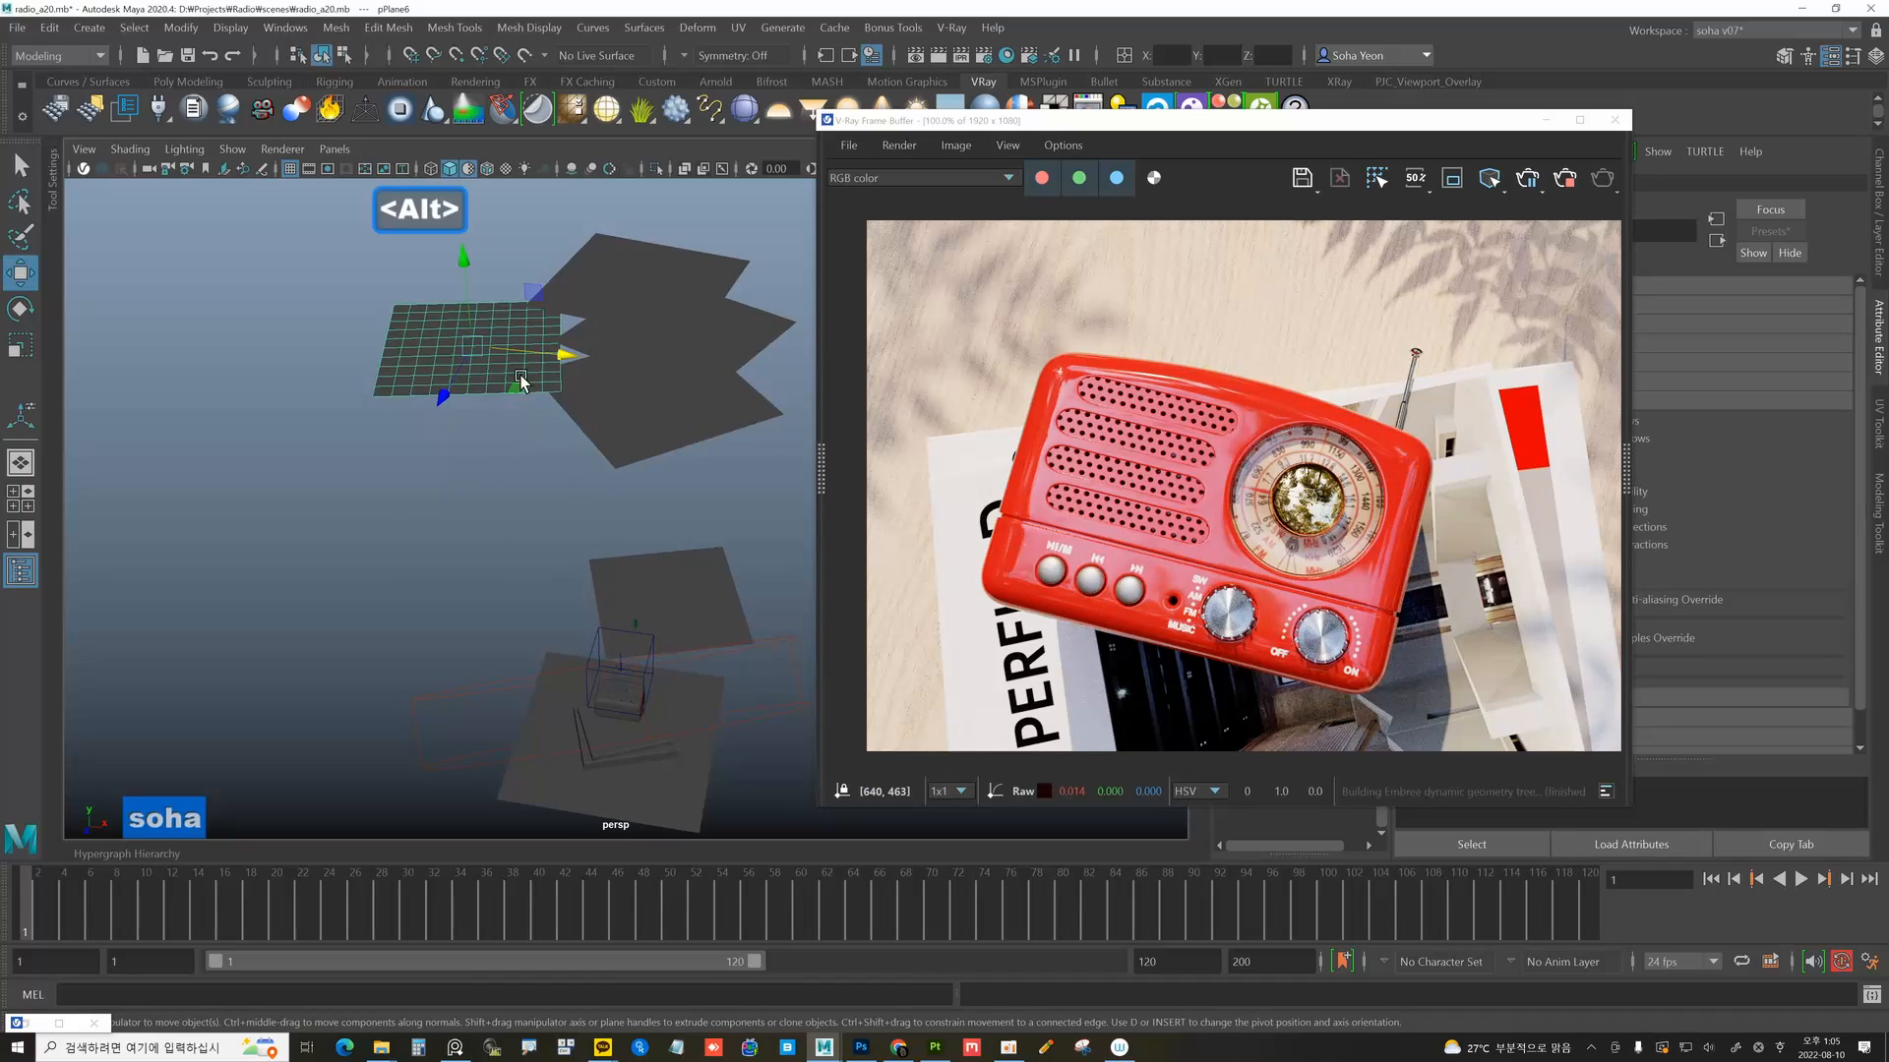
{"action": "left_click_drag", "start_coordinate": [458, 258], "coordinate": [464, 253]}
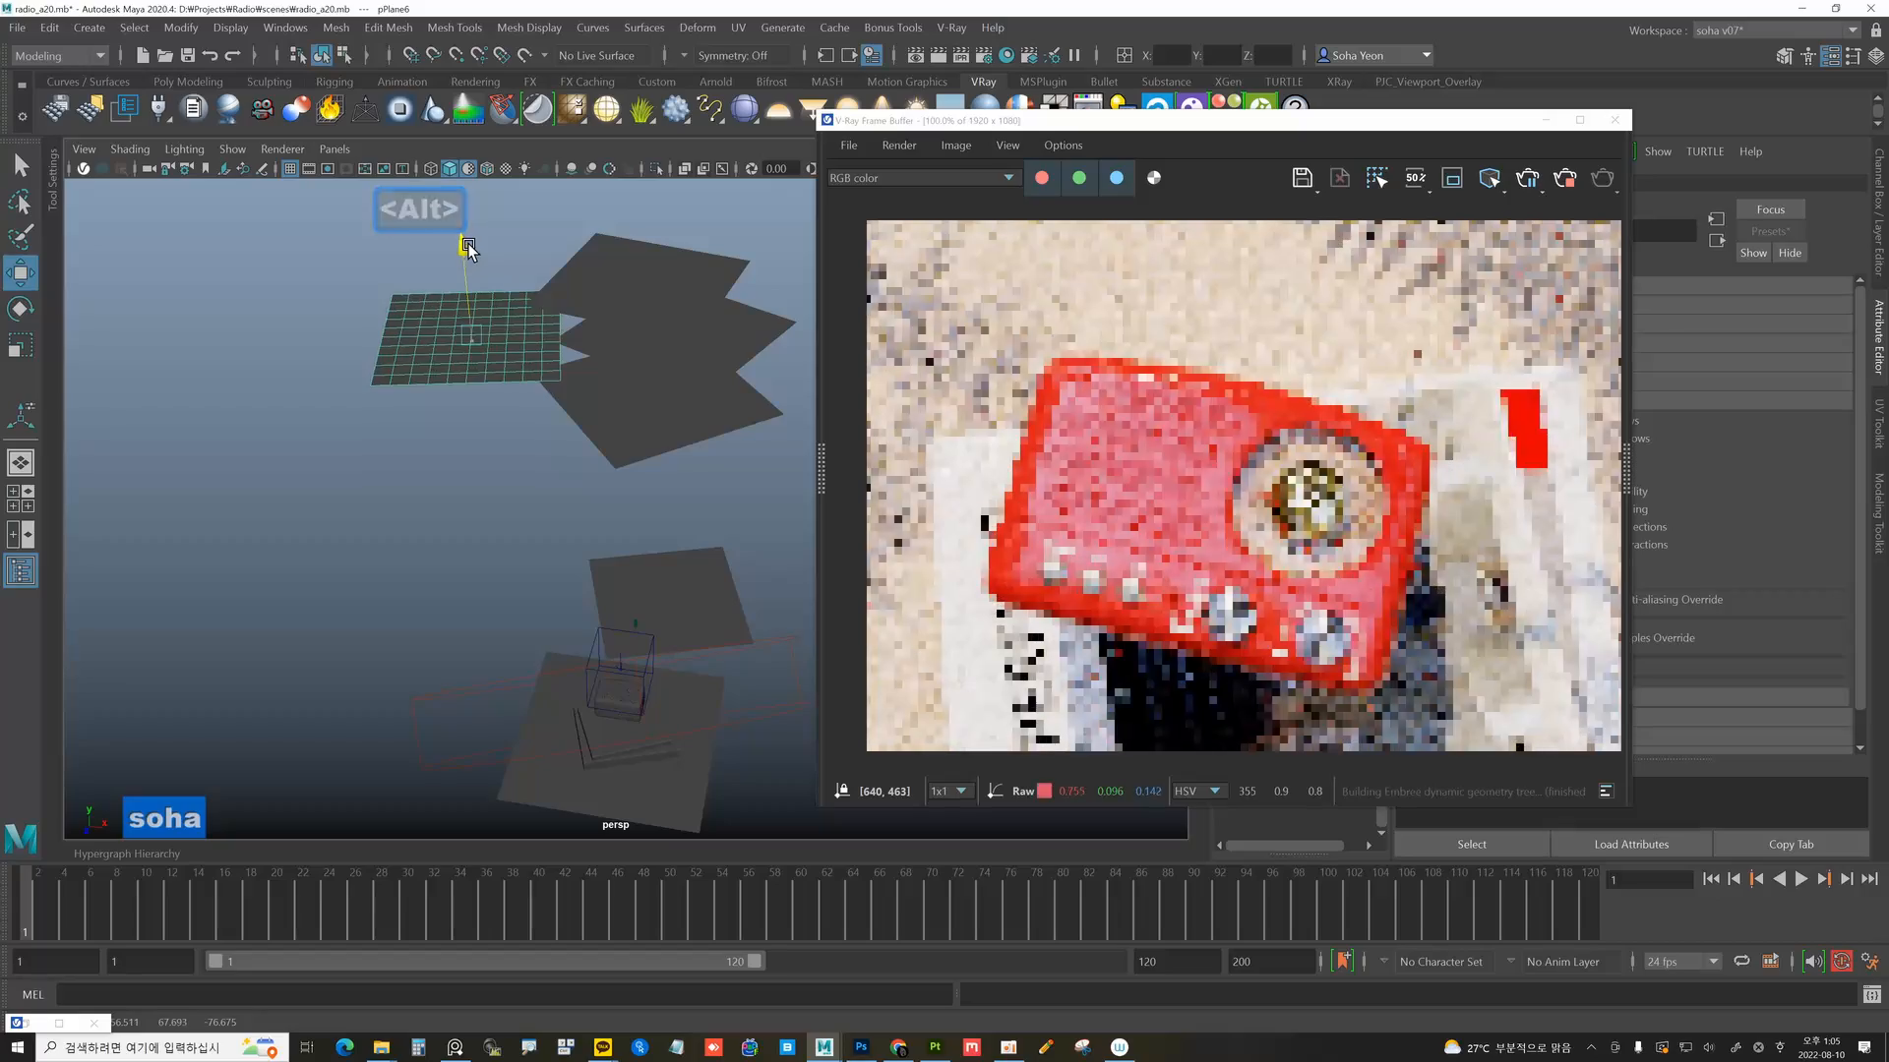
{"action": "left_click_drag", "start_coordinate": [565, 330], "coordinate": [557, 380], "text": "alt"}
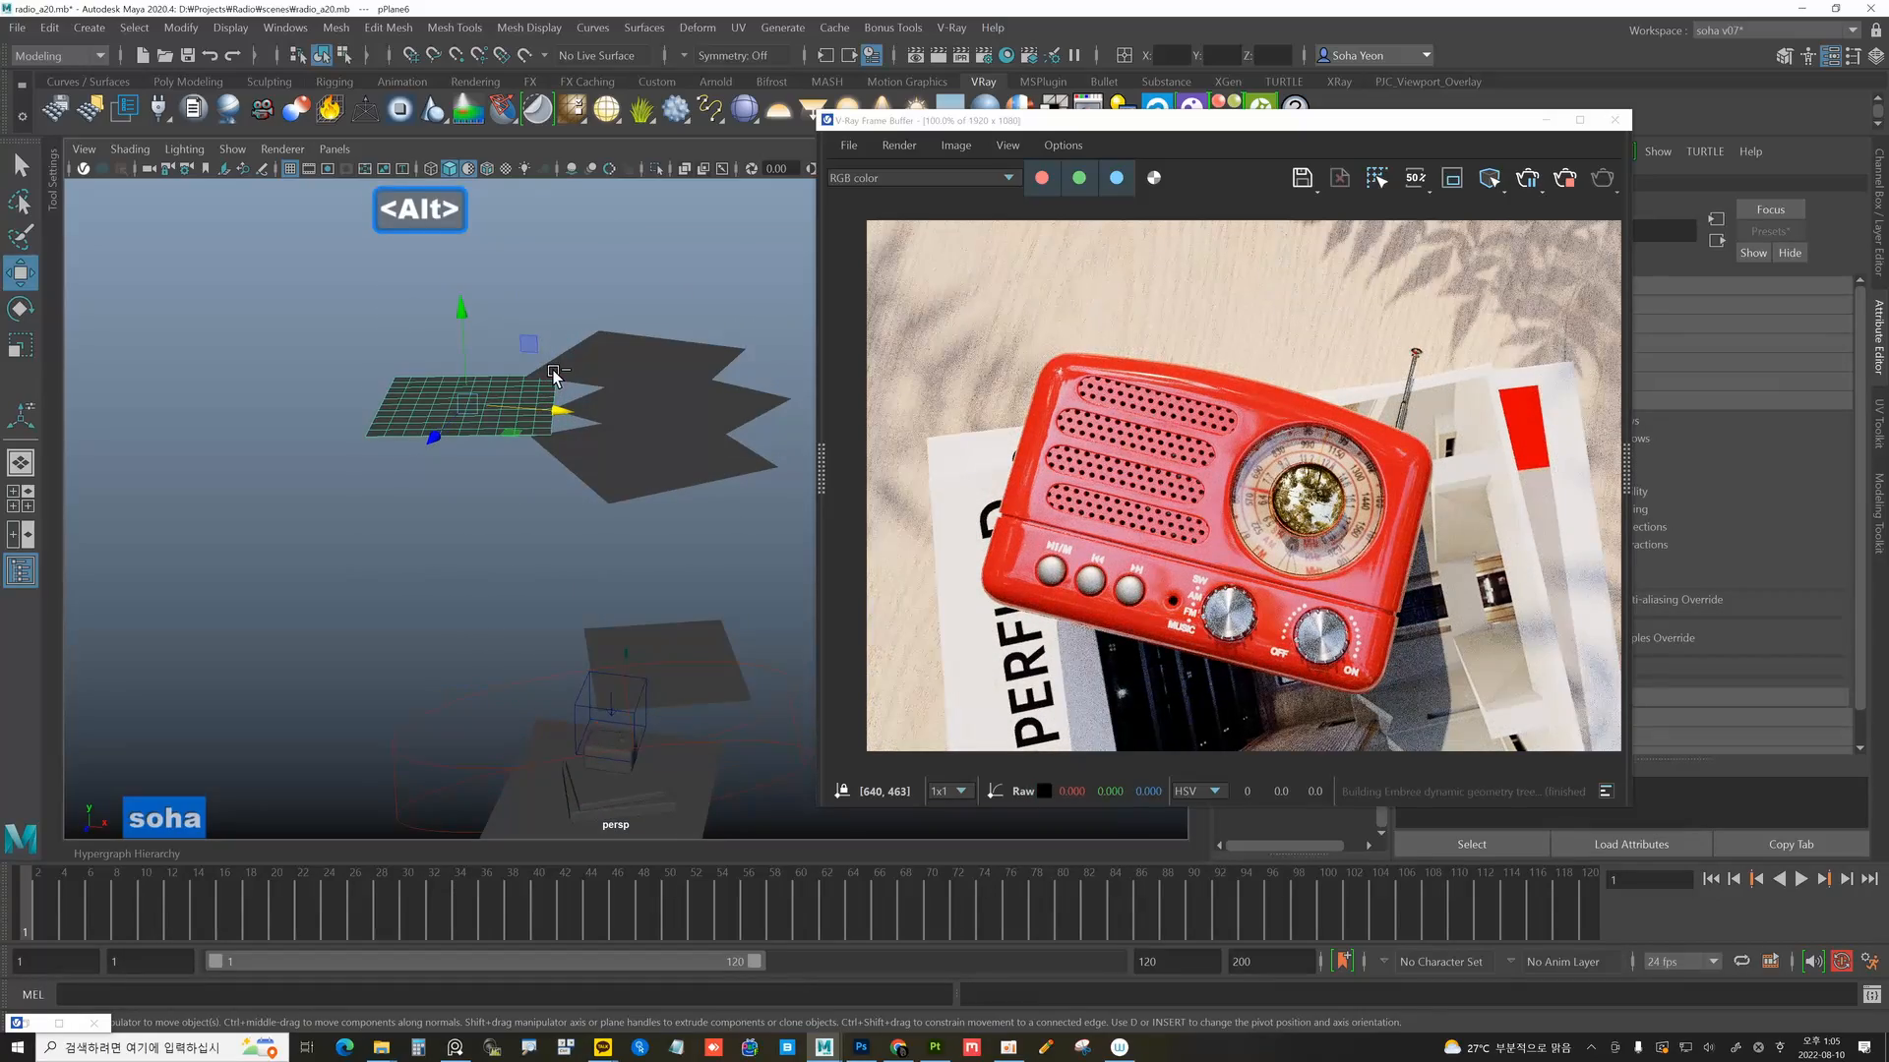
Duplicate the raised leaf plane, offset the copy backward, and lower both planes together, placing the copy at a height of about 61.9 and Z -83.4.
{"action": "key", "text": "ctrl+d"}
{"action": "left_click_drag", "start_coordinate": [557, 380], "coordinate": [608, 420]}
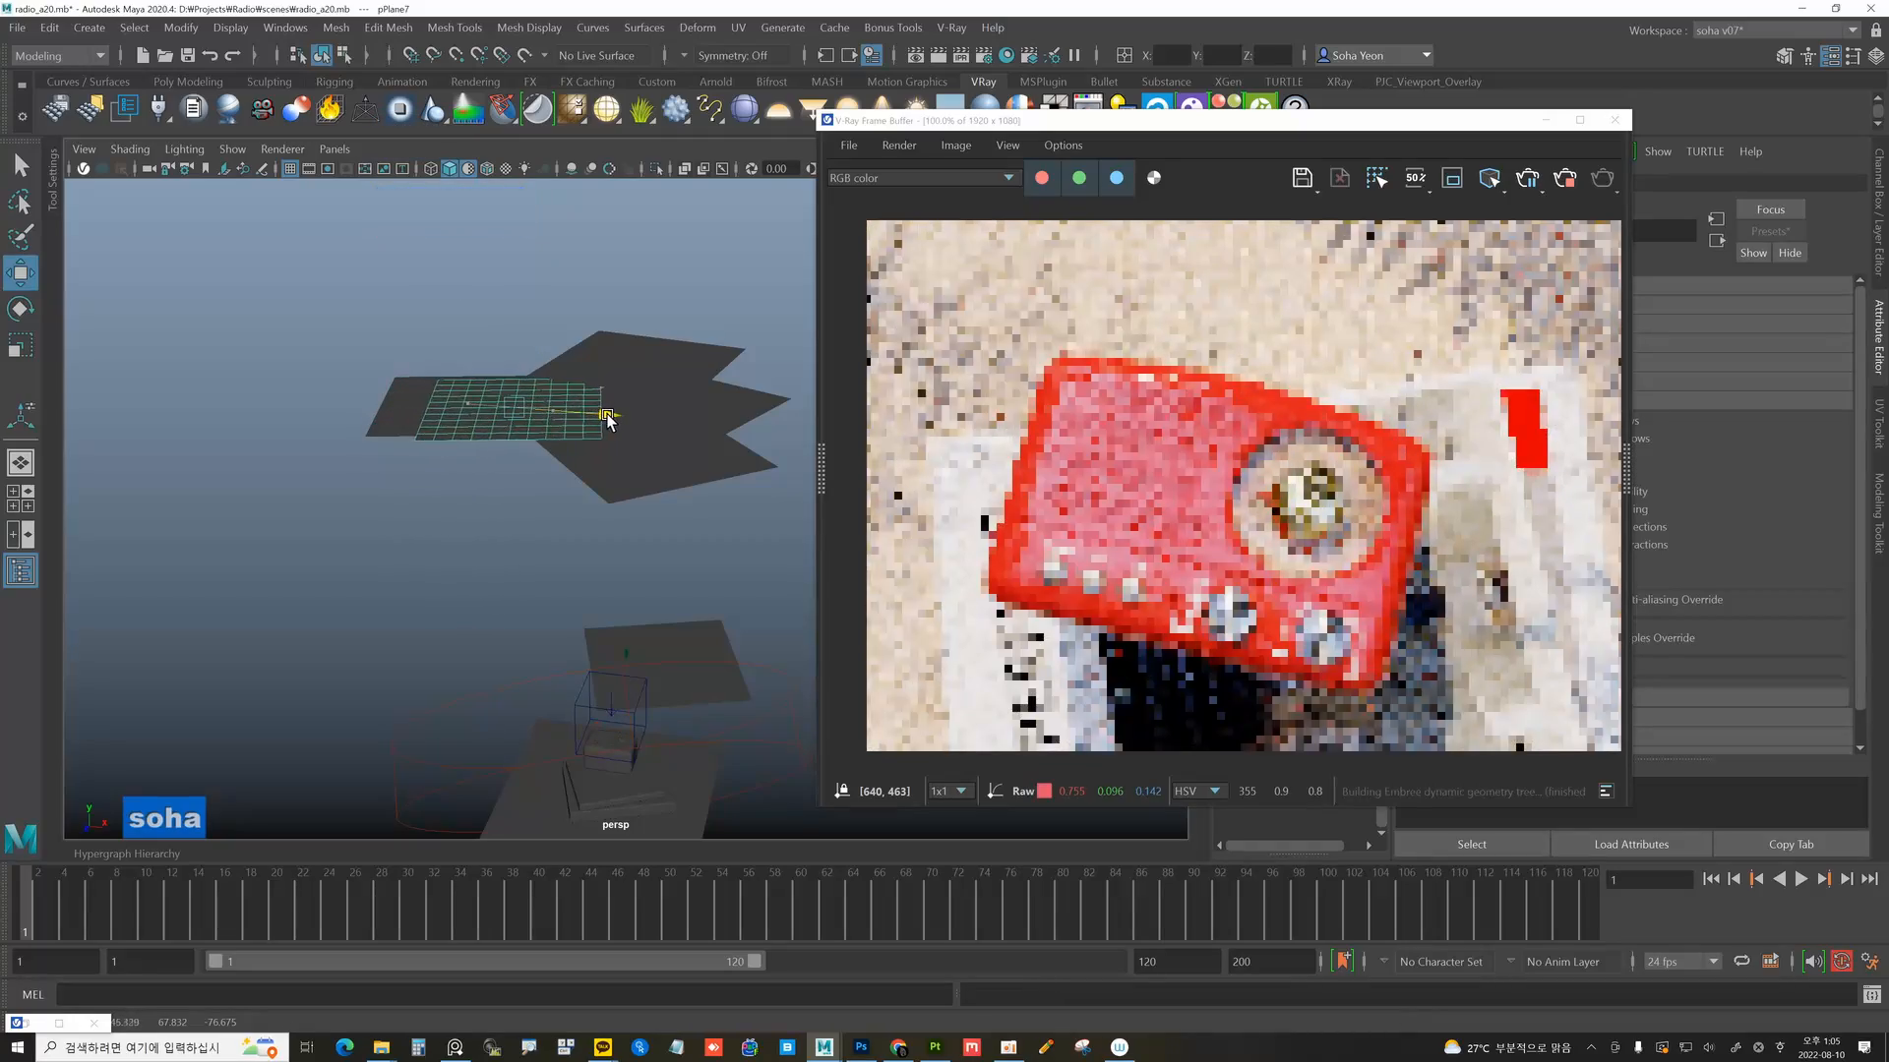
{"action": "left_click_drag", "start_coordinate": [493, 453], "coordinate": [512, 420]}
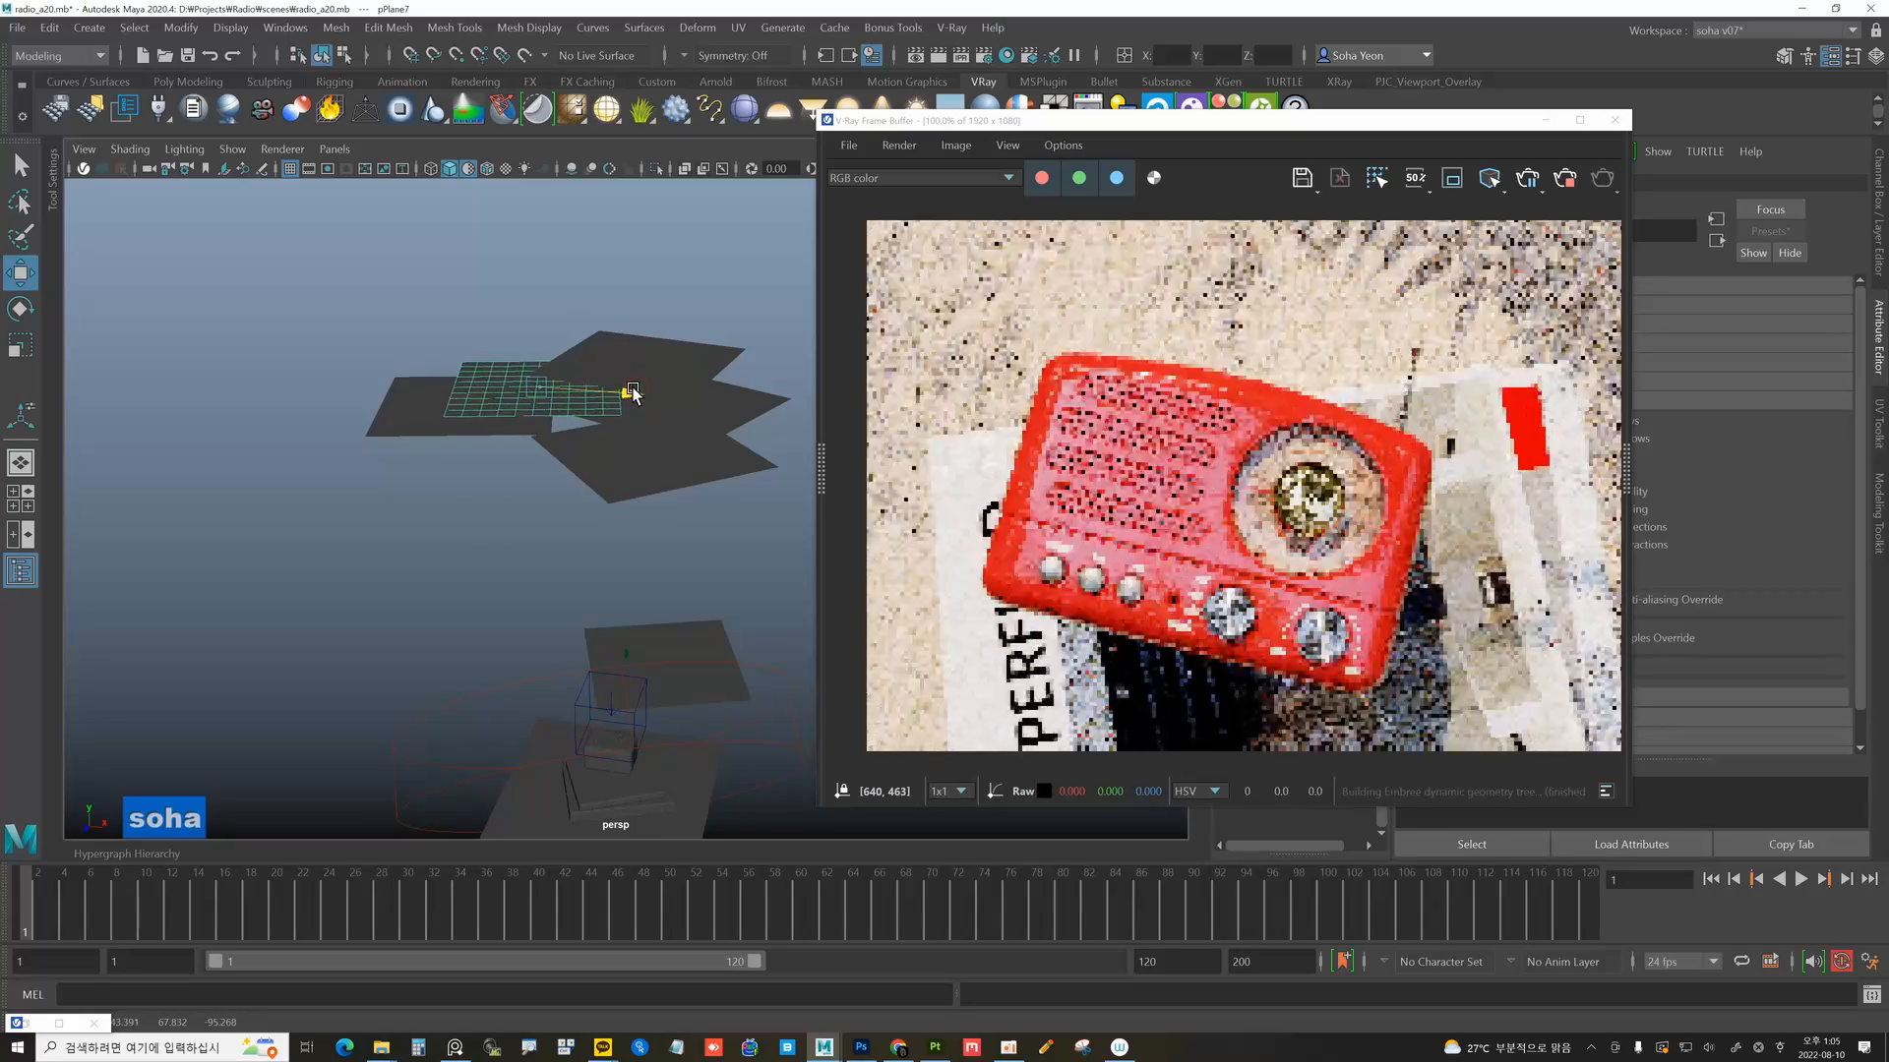
{"action": "mouse_move", "coordinate": [635, 394]}
{"action": "left_mouse_down"}
{"action": "mouse_move", "coordinate": [596, 390]}
{"action": "mouse_move", "coordinate": [612, 391]}
{"action": "left_mouse_up"}
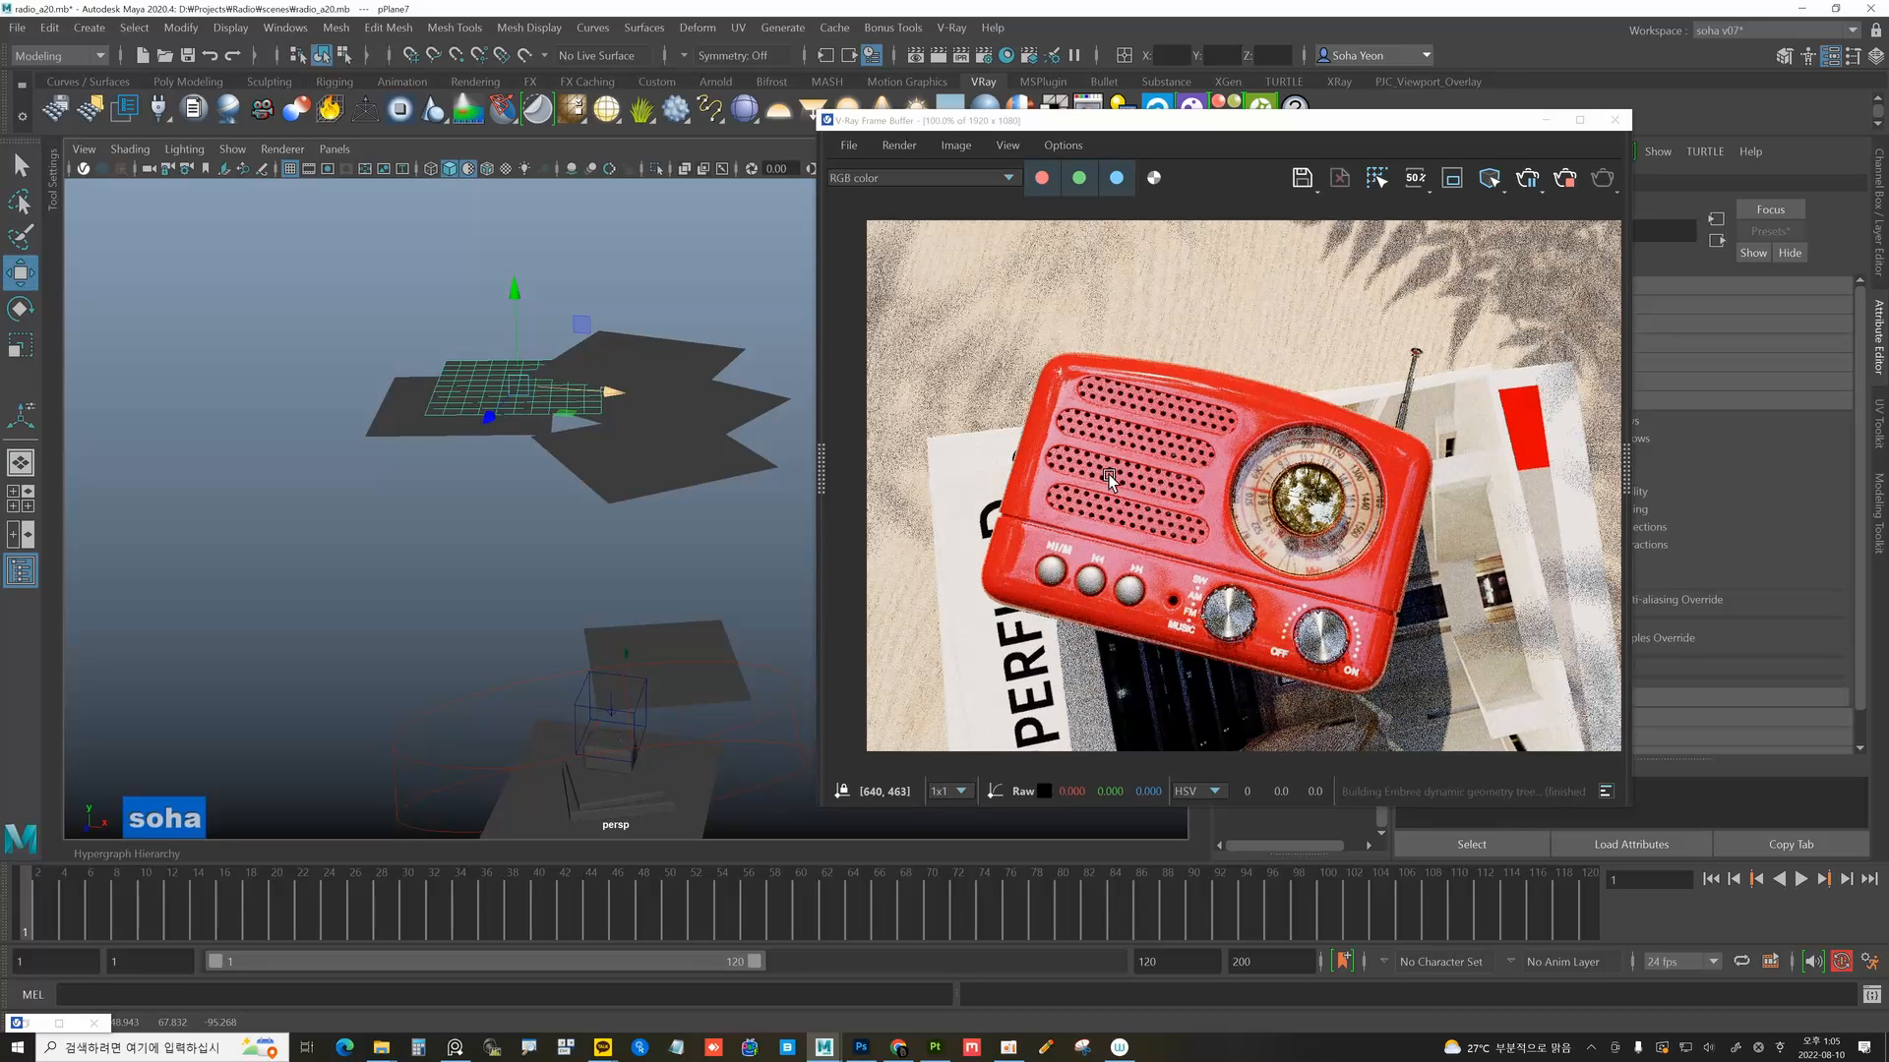
{"action": "scroll", "coordinate": [1492, 330], "scroll_direction": "down", "scroll_amount": 1}
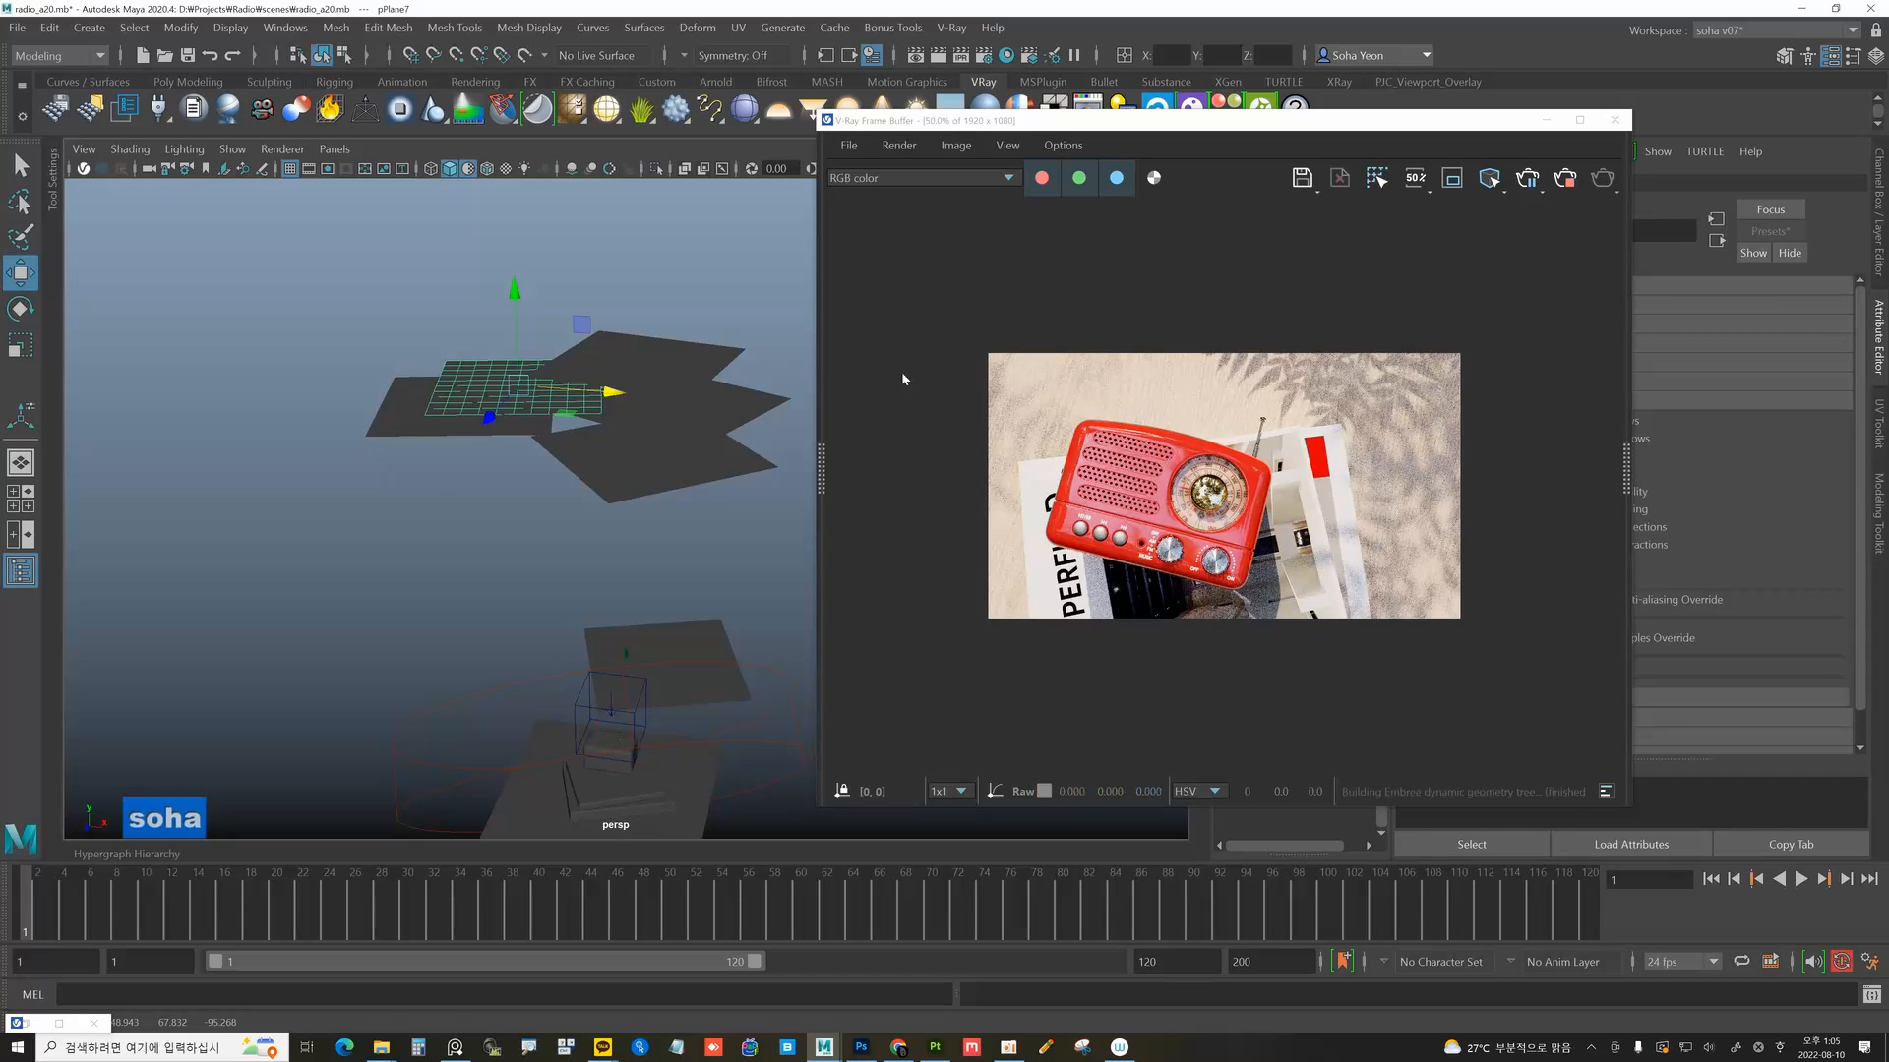
{"action": "left_click_drag", "start_coordinate": [439, 403], "coordinate": [572, 418]}
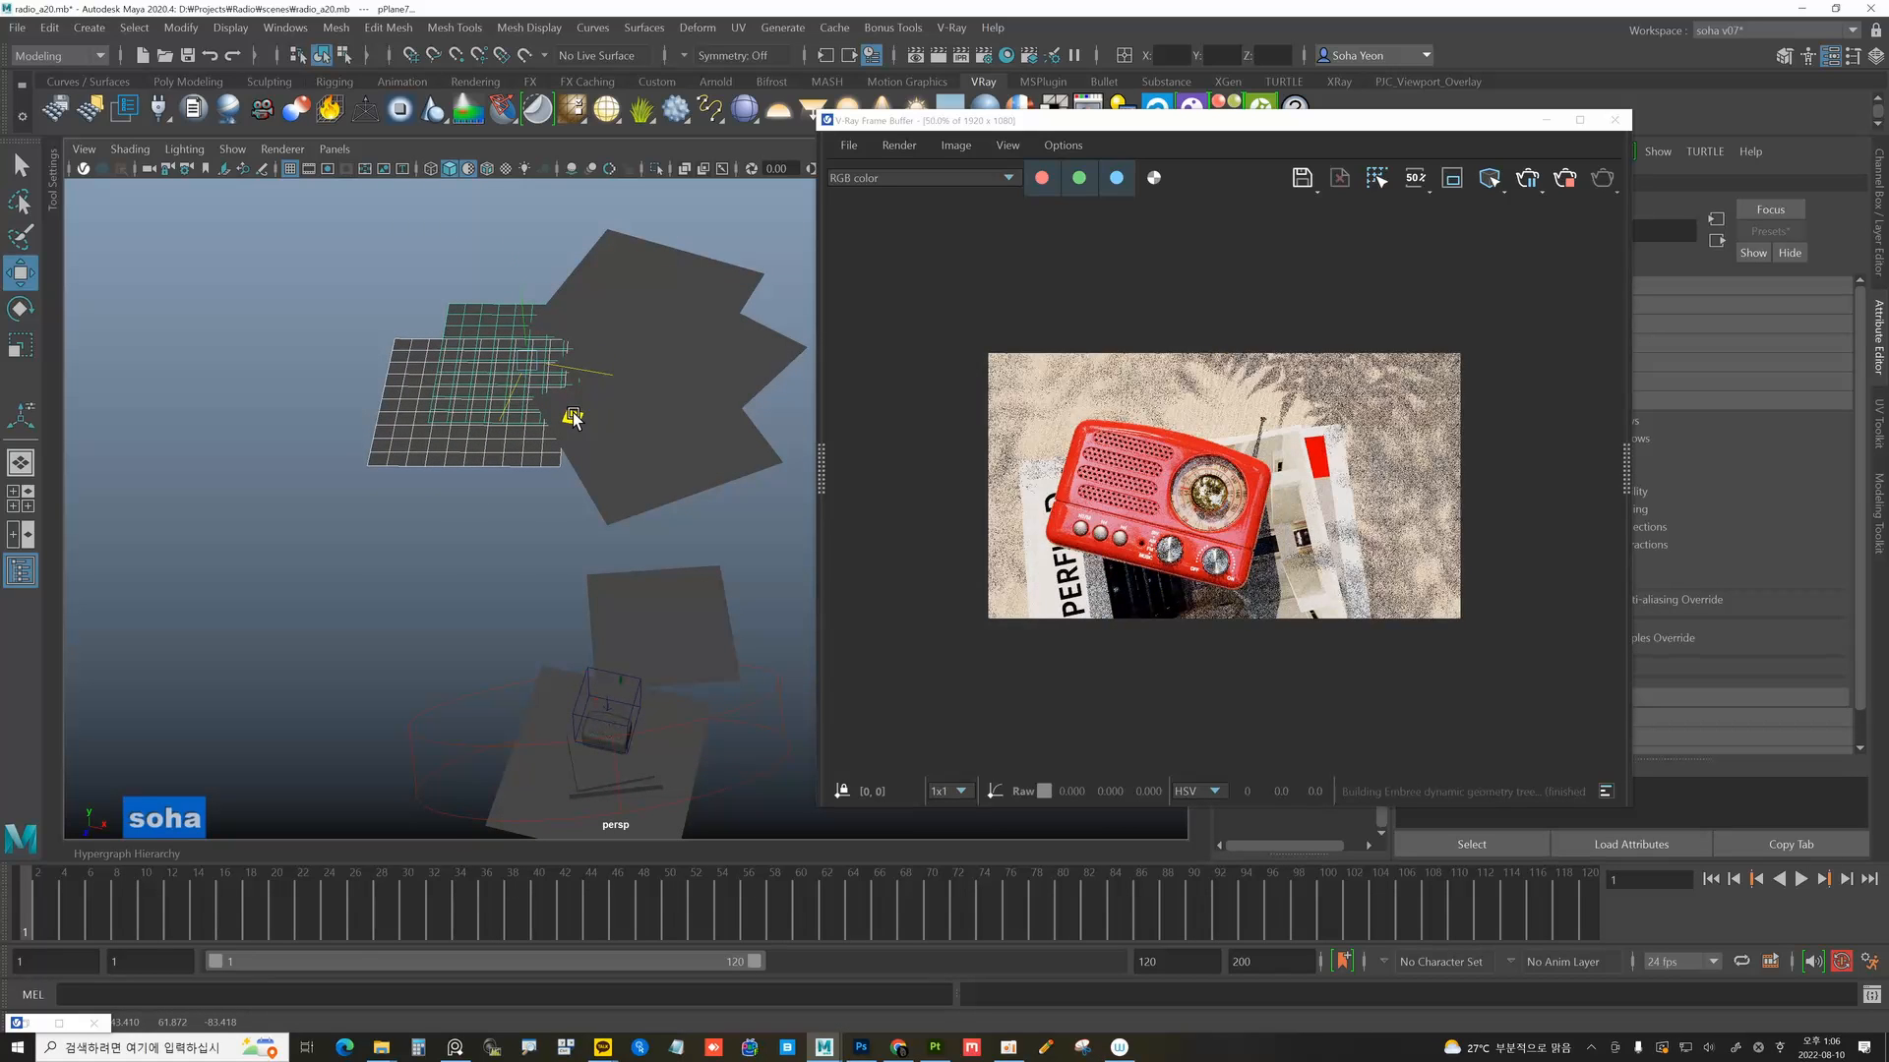
Lower the front plane of the pair to a height of about 54.1 and Z -64.8, and rotate it around its vertical axis.
{"action": "left_click", "coordinate": [428, 417], "text": "ctrl"}
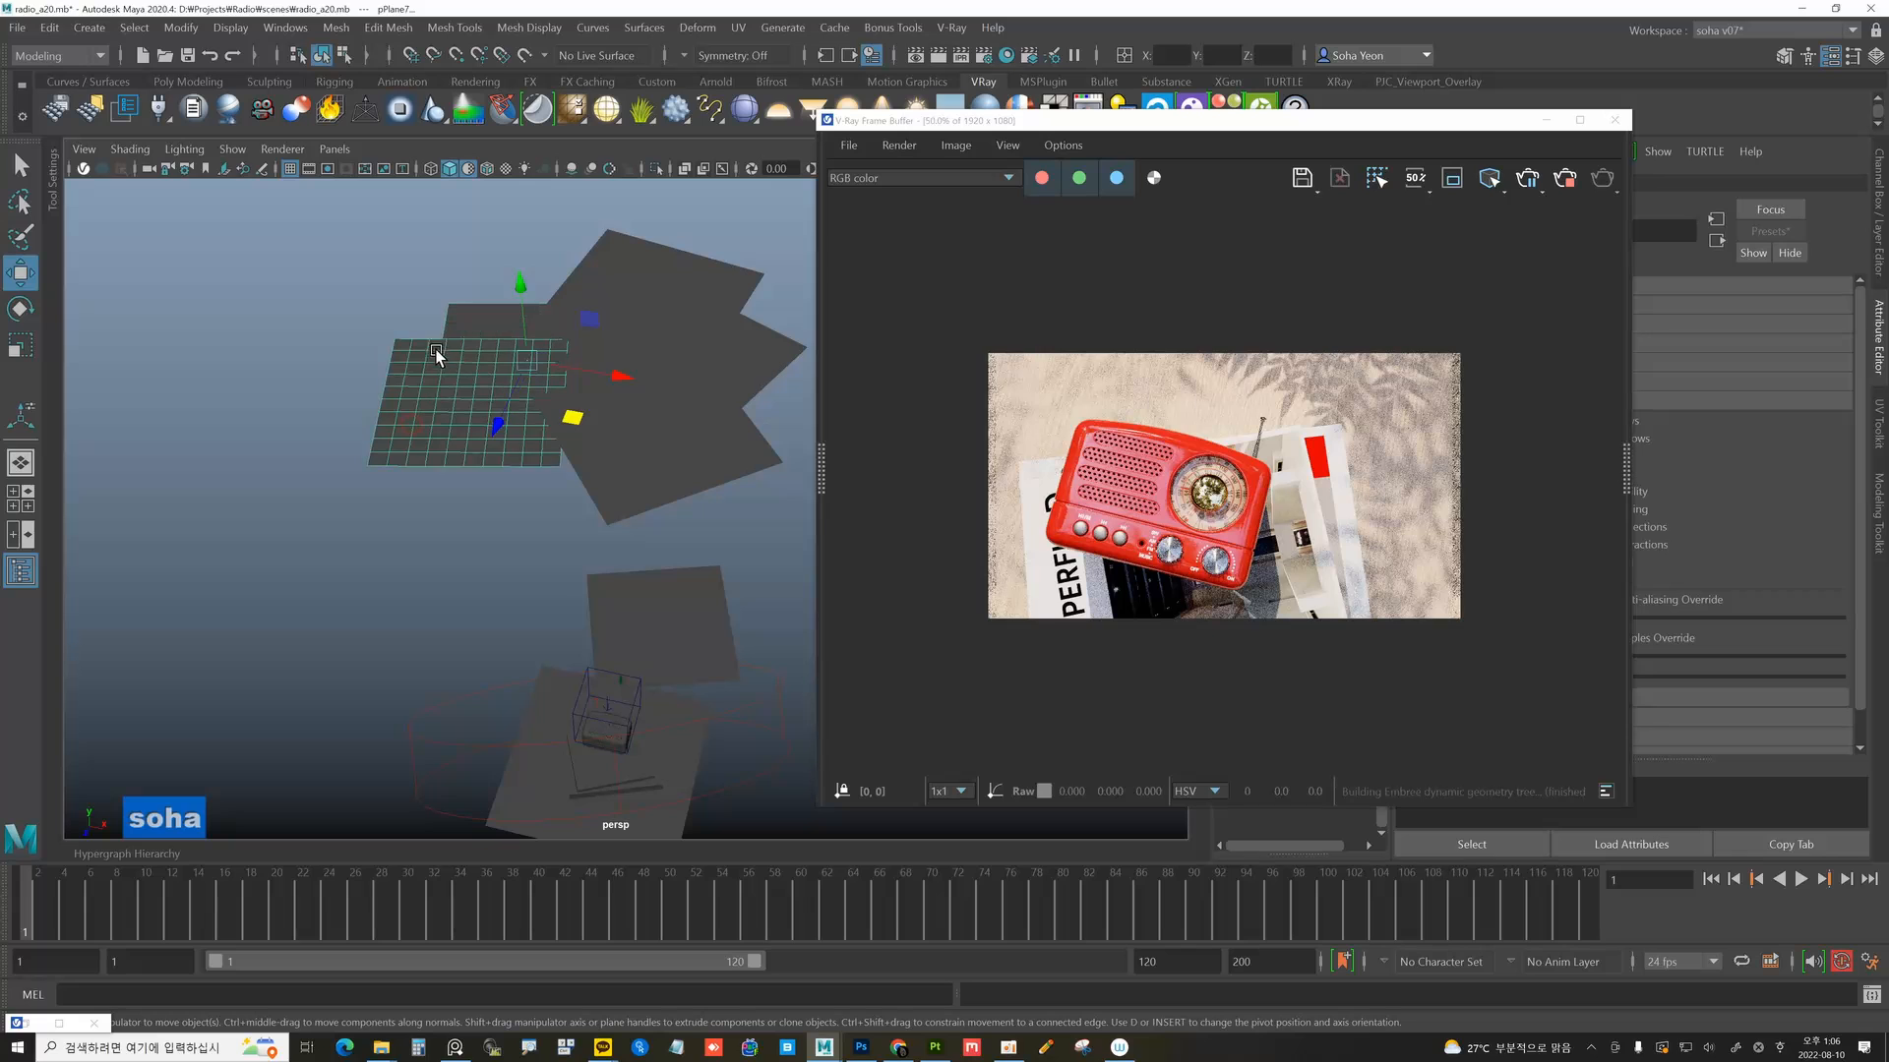
{"action": "left_click_drag", "start_coordinate": [460, 328], "coordinate": [465, 353]}
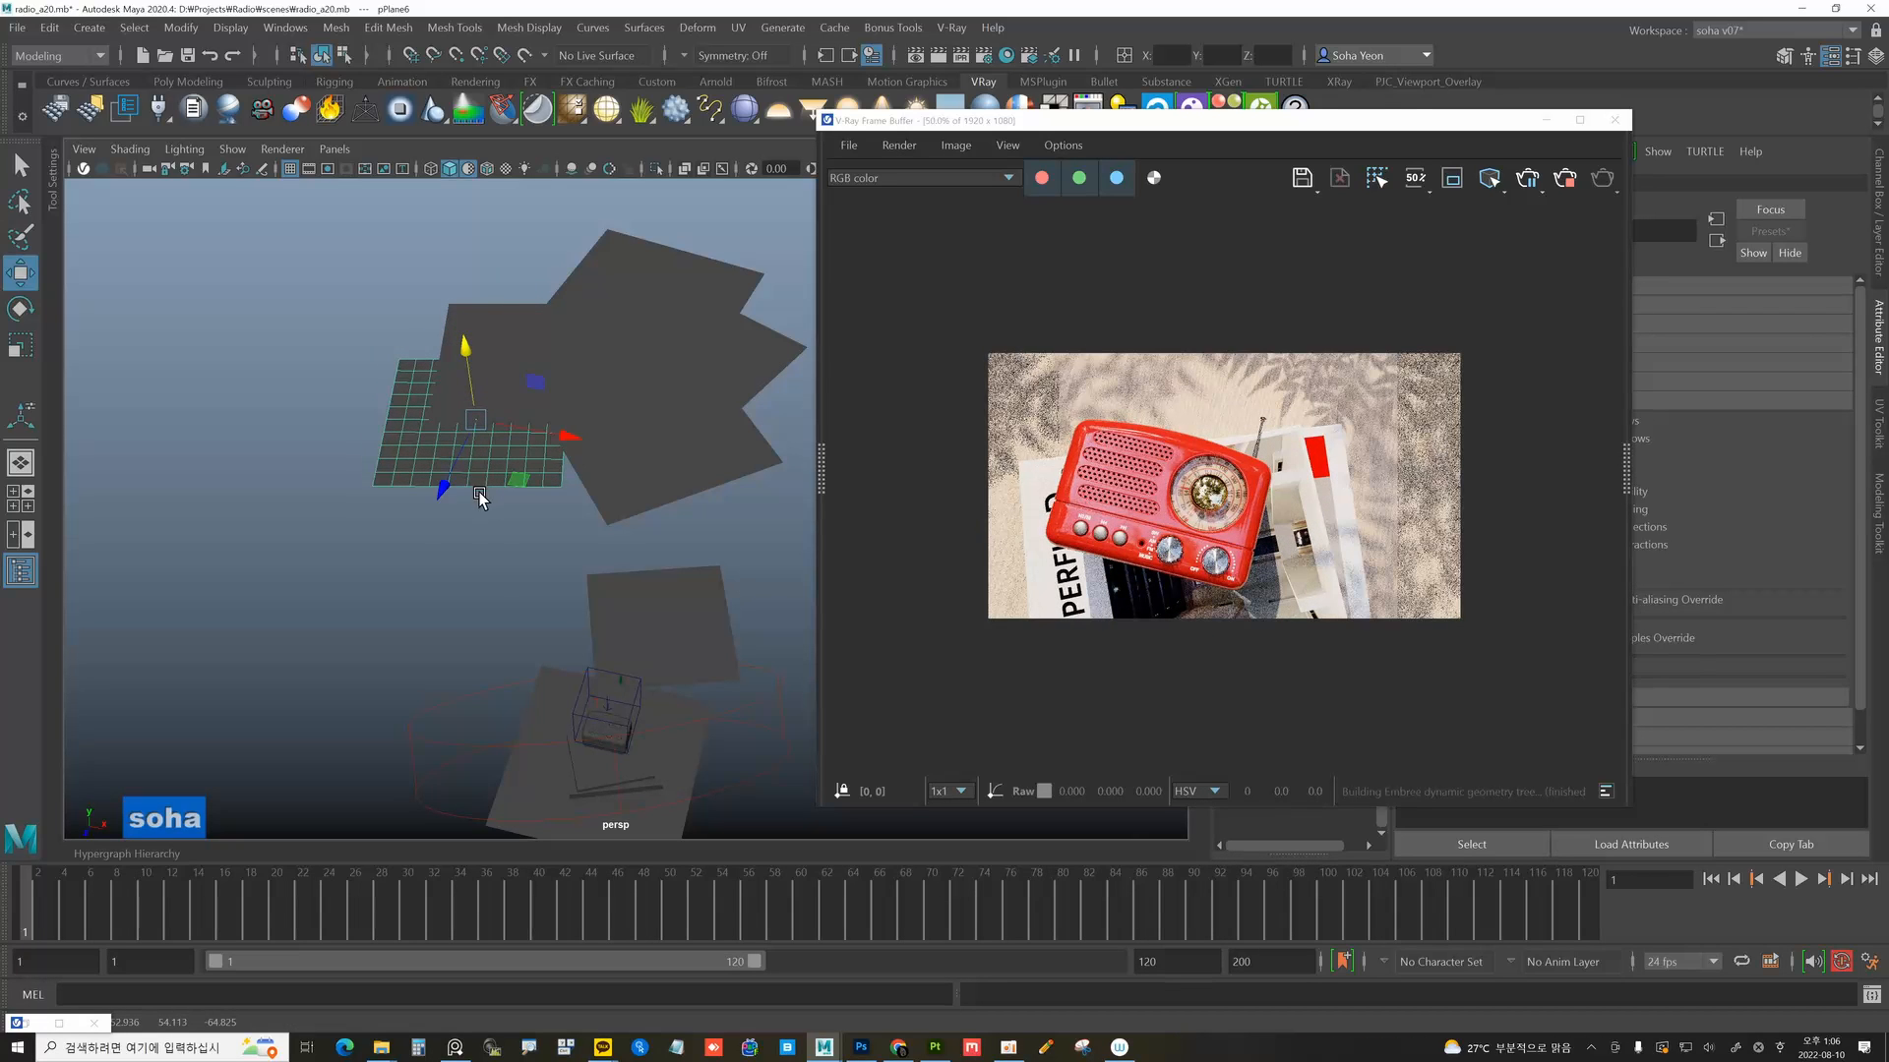
{"action": "key", "text": "e"}
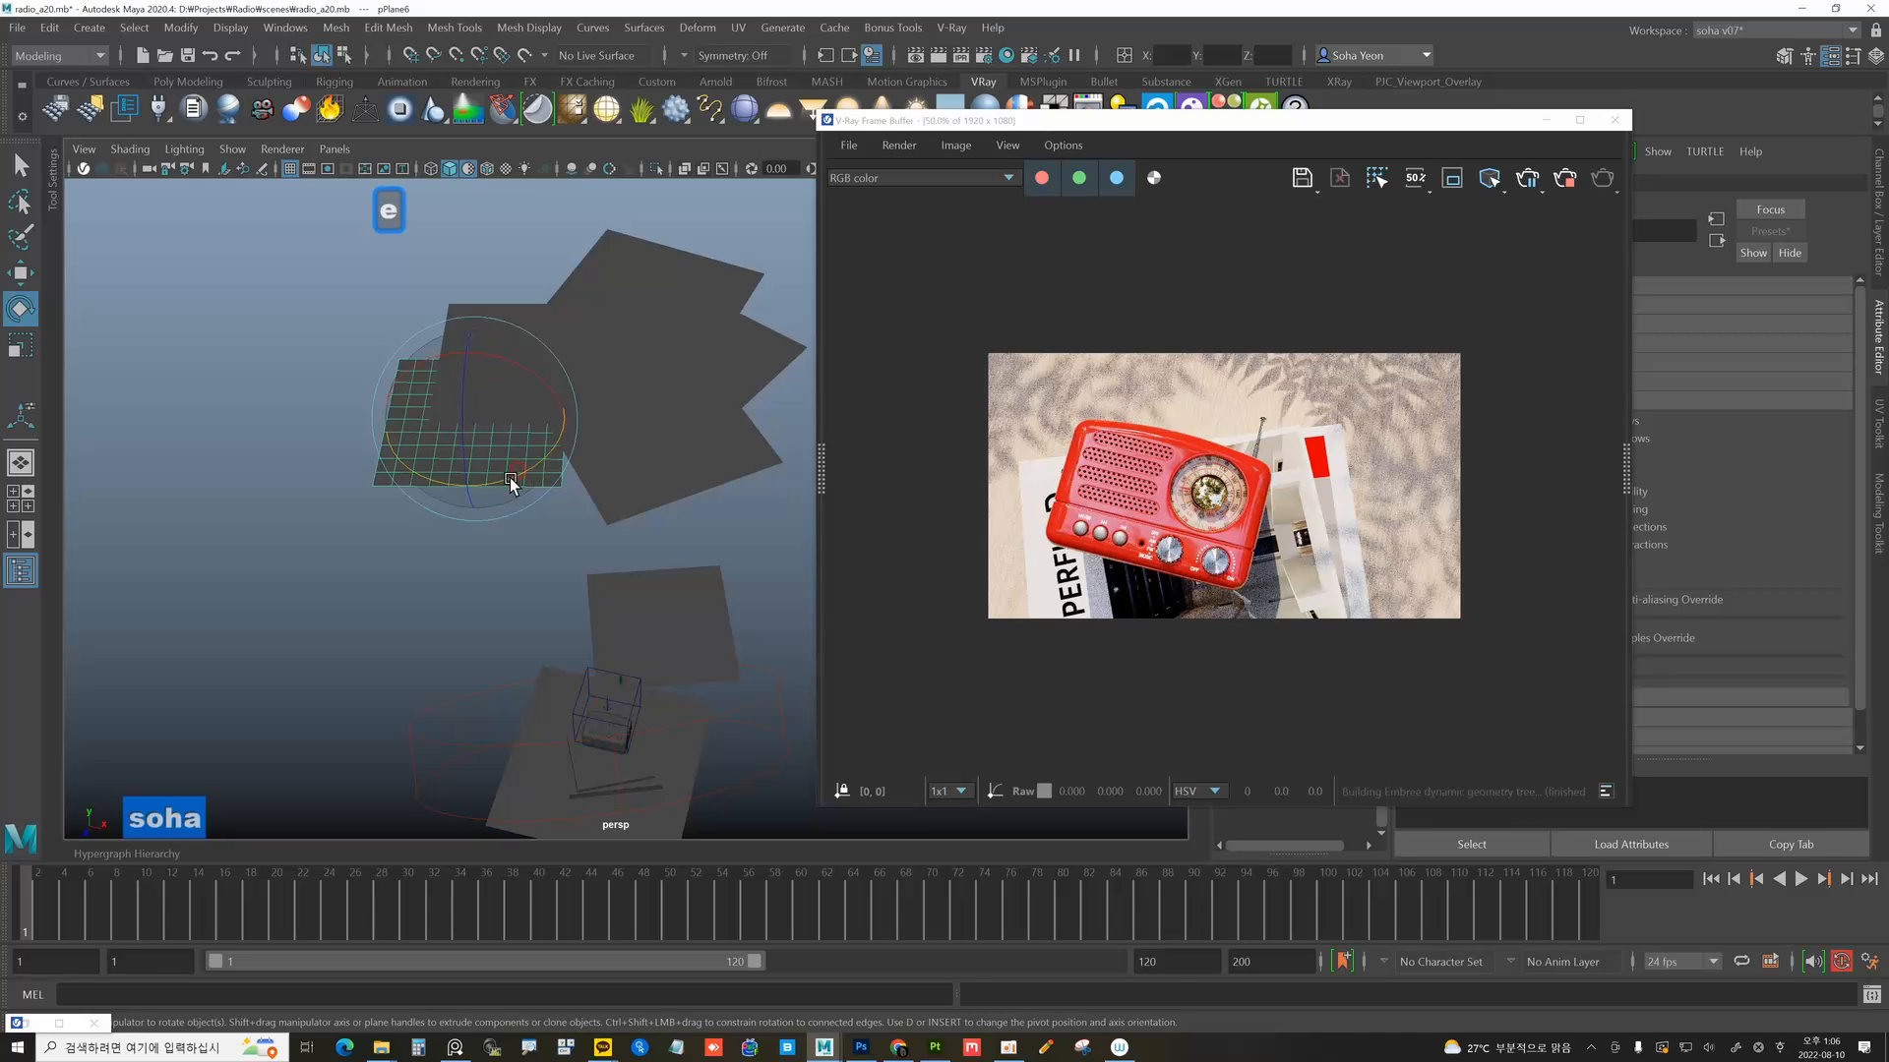
{"action": "left_click_drag", "start_coordinate": [508, 479], "coordinate": [497, 486]}
{"action": "key", "text": "w"}
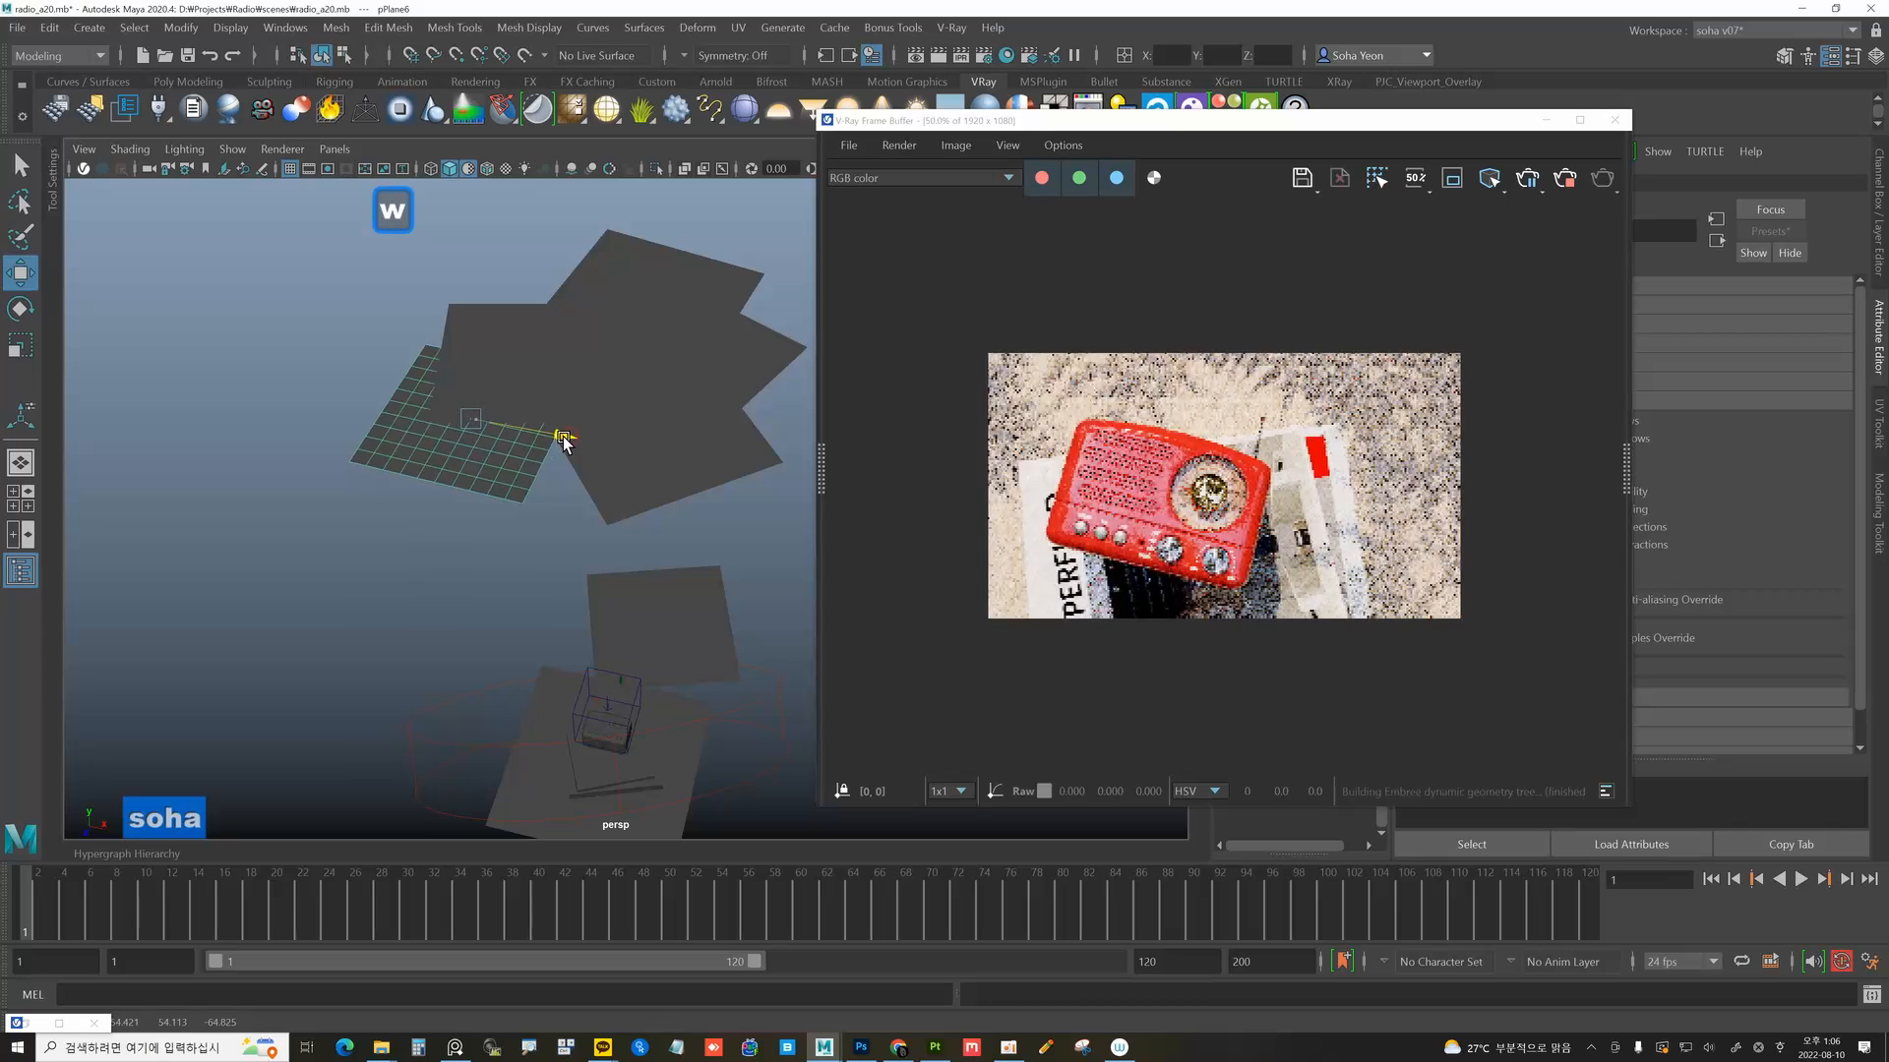
Shift the rear plane of the pair sideways, rotate it around its vertical axis to Z about -82.7, and enlarge the render.
{"action": "left_click_drag", "start_coordinate": [536, 395], "coordinate": [590, 371]}
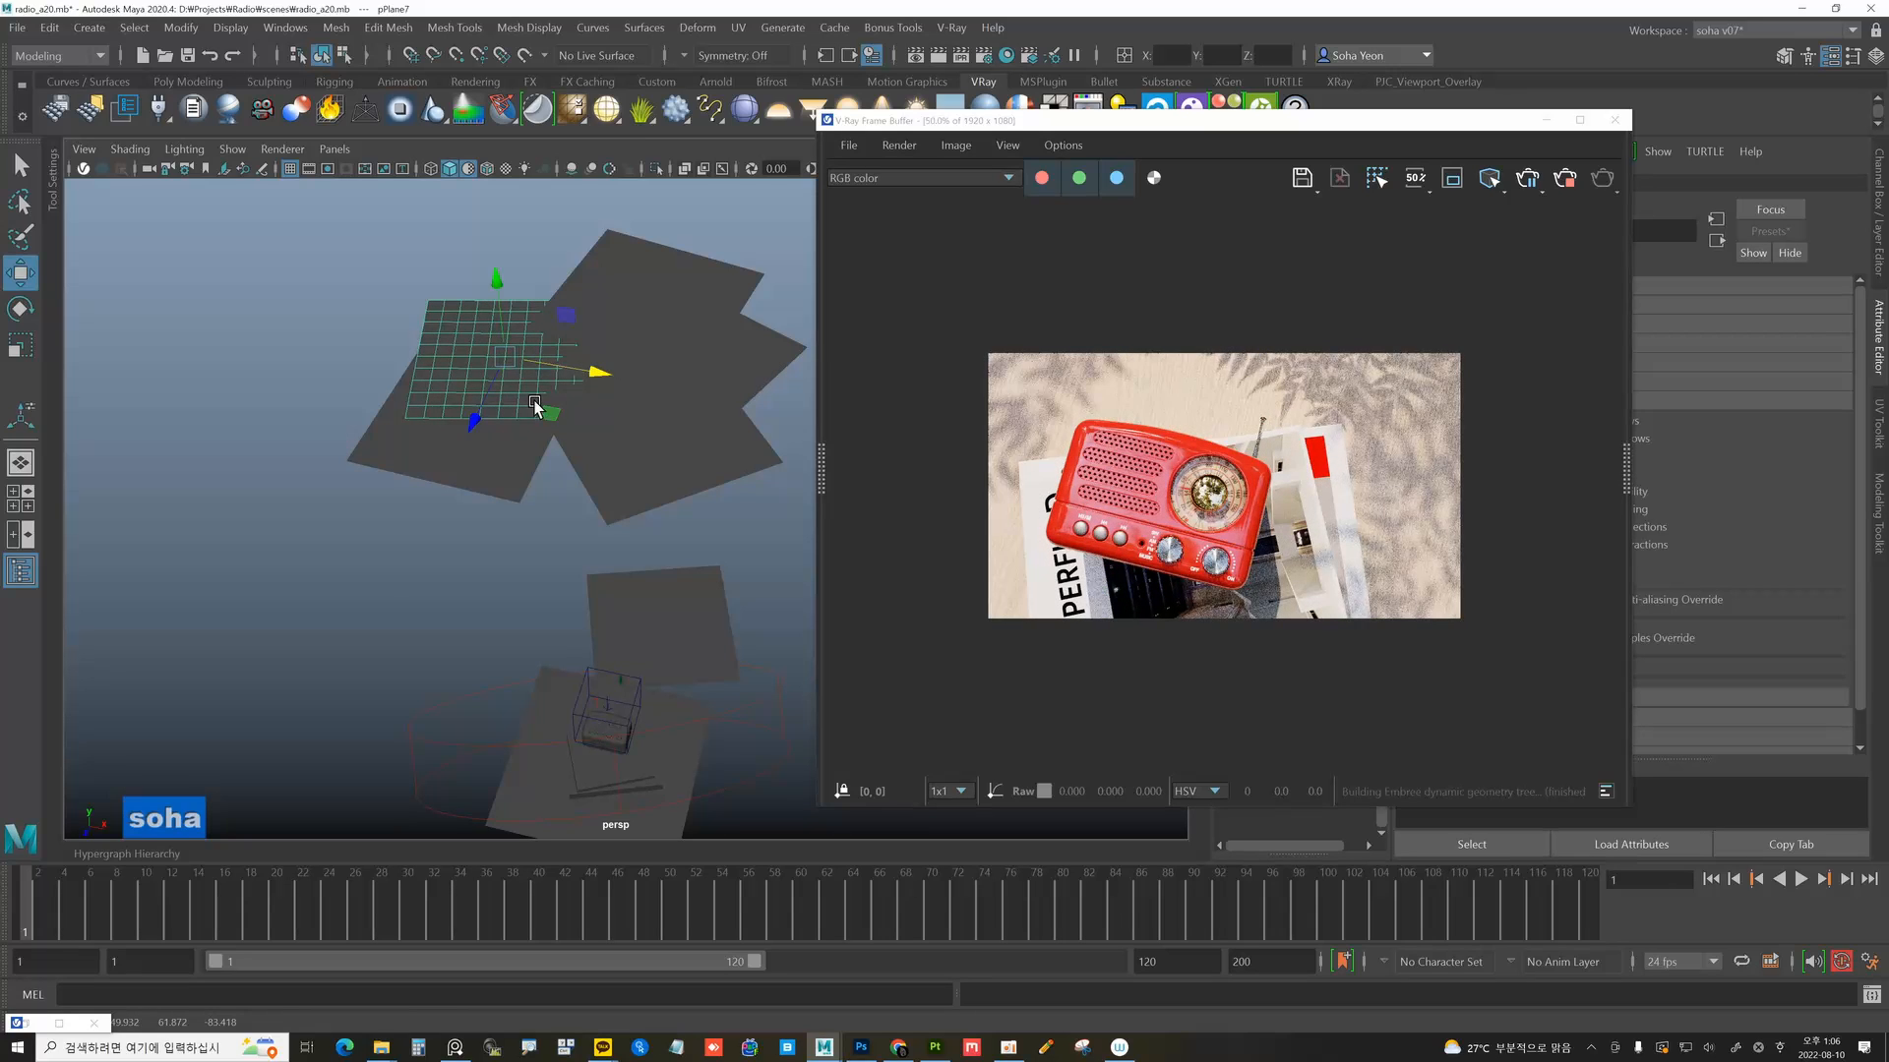
{"action": "key", "text": "e"}
{"action": "left_click_drag", "start_coordinate": [506, 417], "coordinate": [553, 419]}
{"action": "key", "text": "w"}
{"action": "scroll", "coordinate": [1153, 504], "scroll_direction": "up", "scroll_amount": 2}
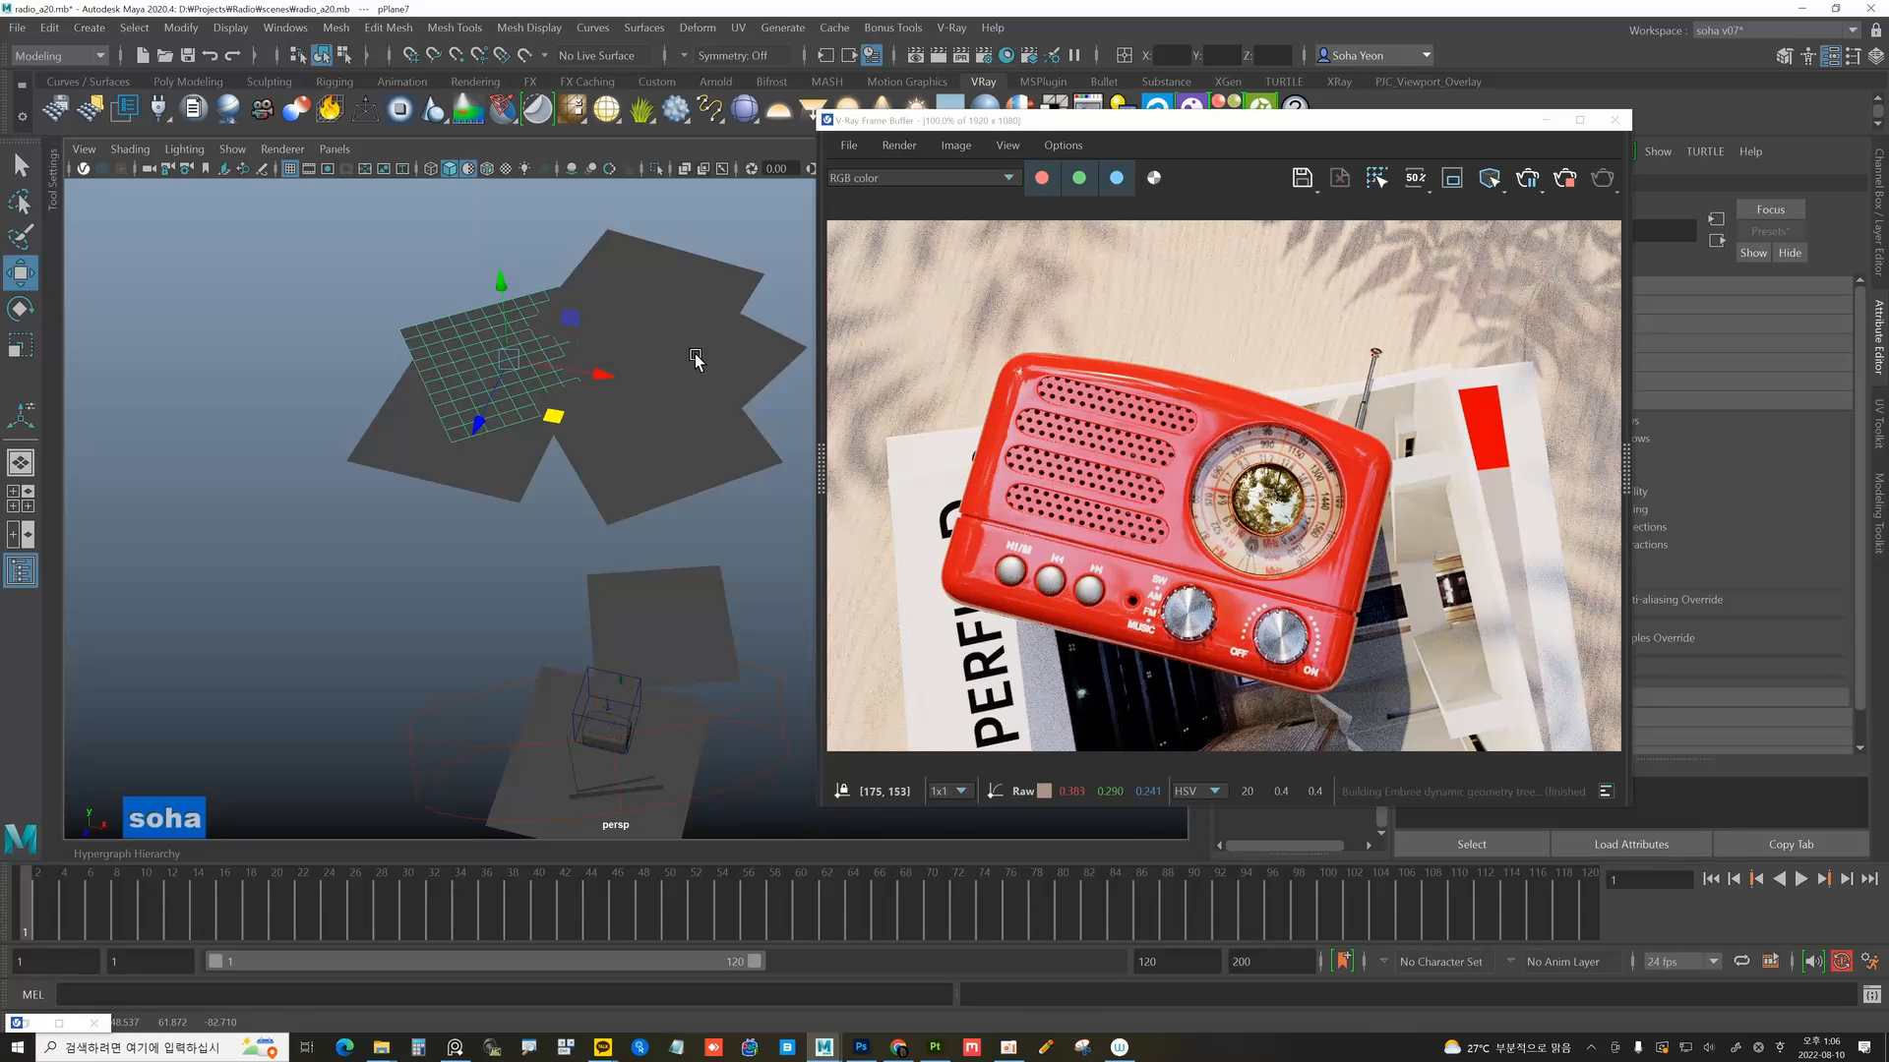
Duplicate the lowest leaf plane, place the copy beside it at a height of about 21.1 and Z -31.8, and rotate it to about 124° vertically.
{"action": "left_click_drag", "start_coordinate": [638, 468], "coordinate": [528, 602], "text": "alt"}
{"action": "left_click", "coordinate": [637, 559]}
{"action": "key", "text": "ctrl+d"}
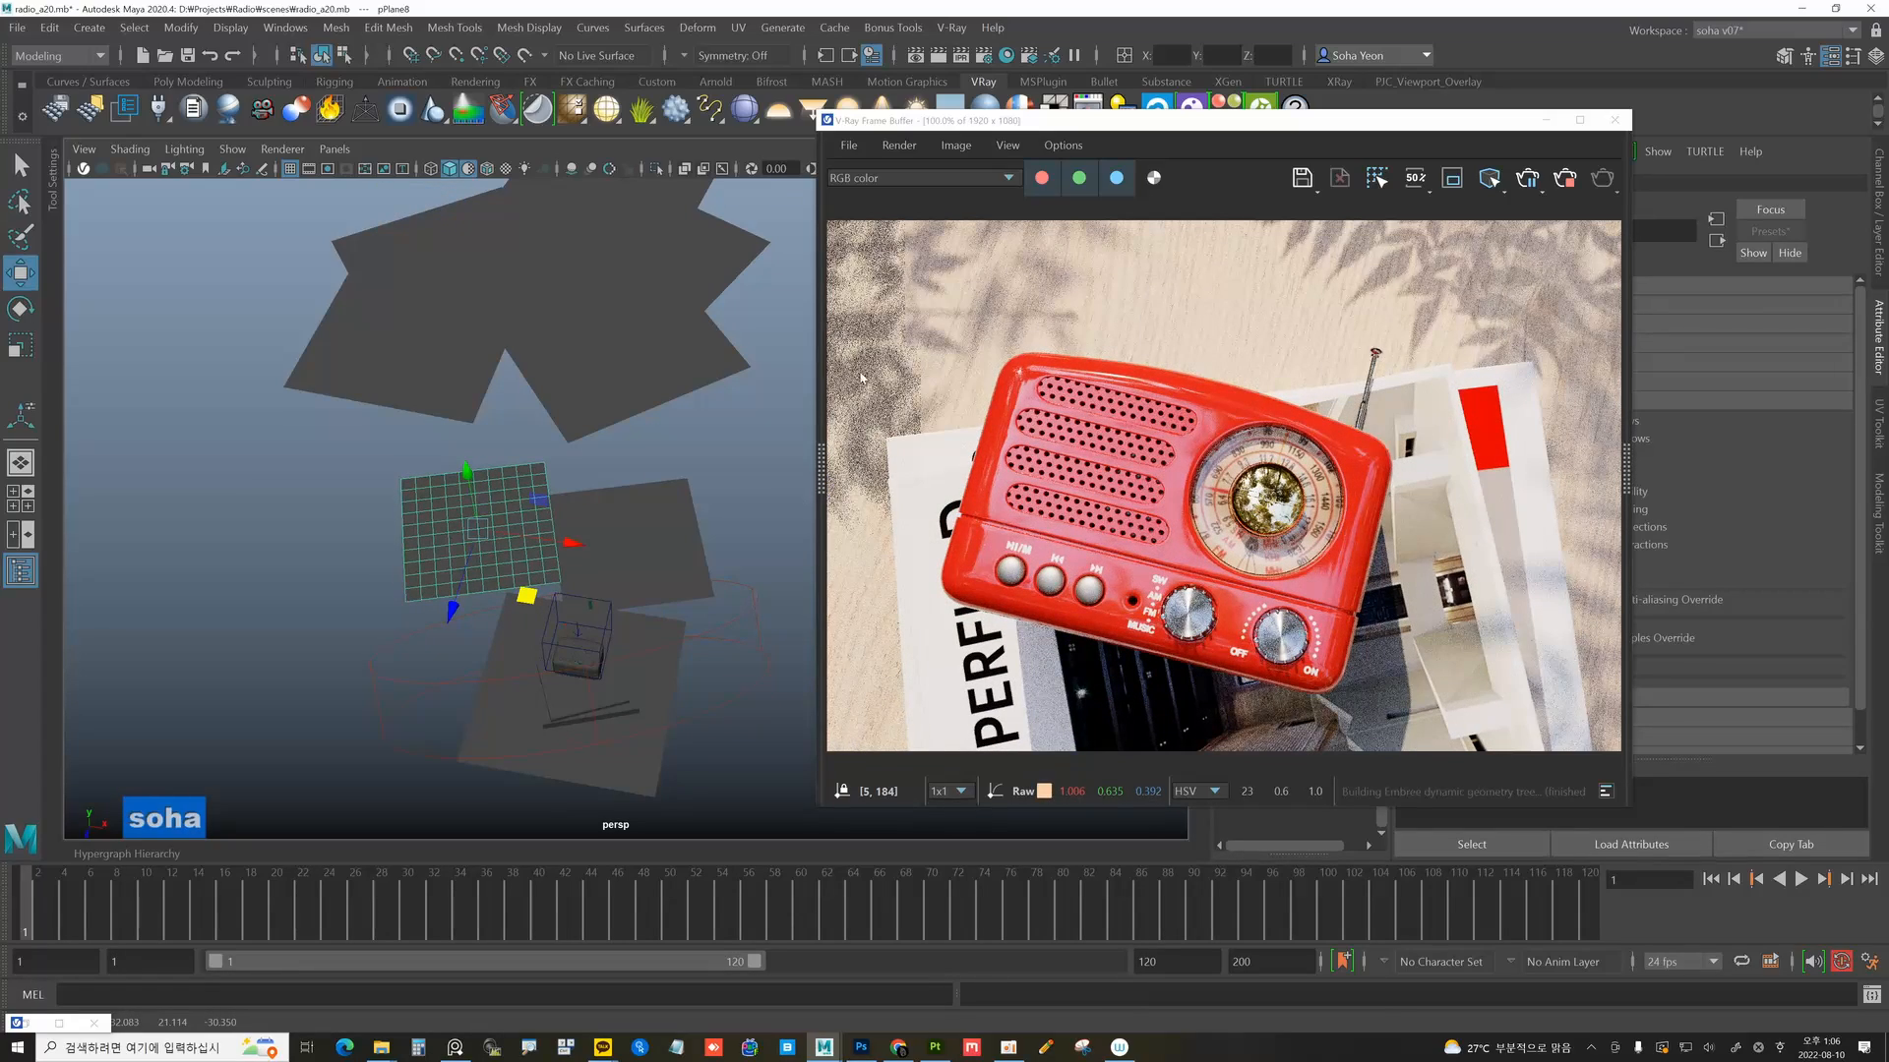
{"action": "left_click_drag", "start_coordinate": [457, 607], "coordinate": [454, 605]}
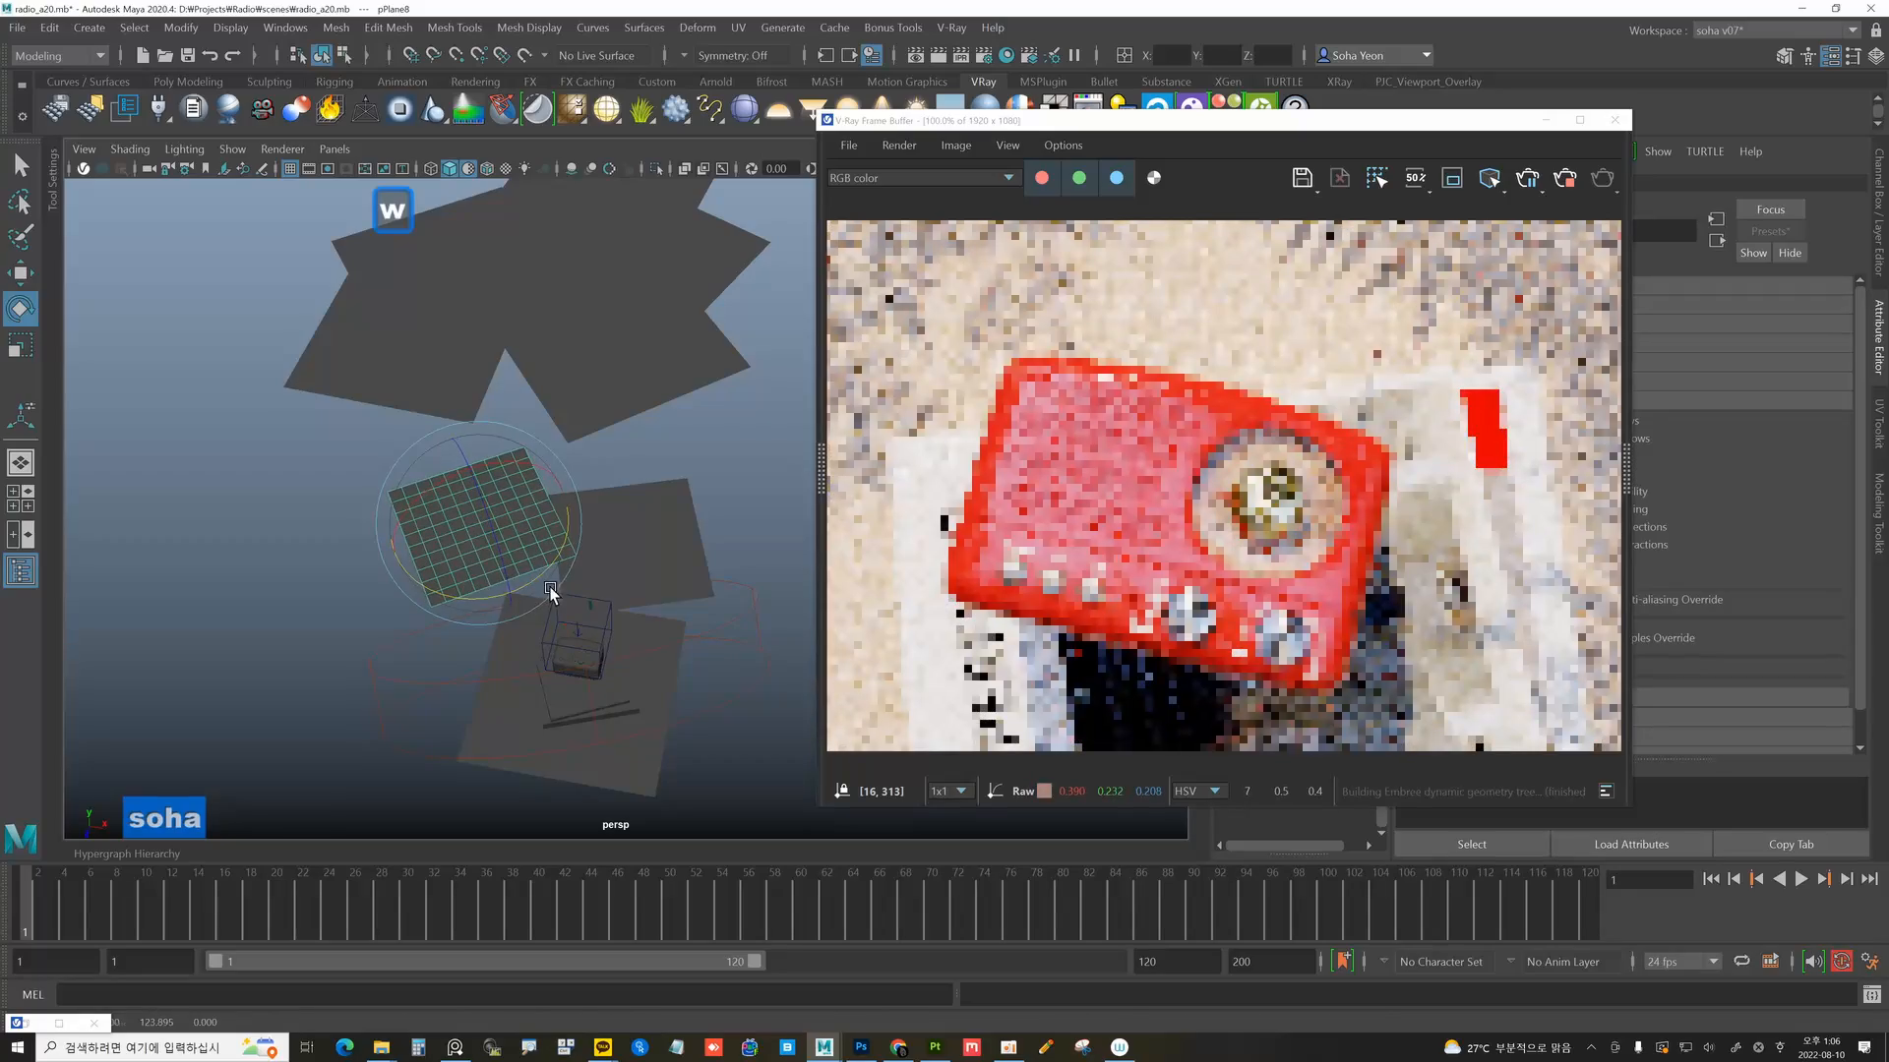
{"action": "key", "text": "w"}
{"action": "left_click_drag", "start_coordinate": [548, 590], "coordinate": [531, 596]}
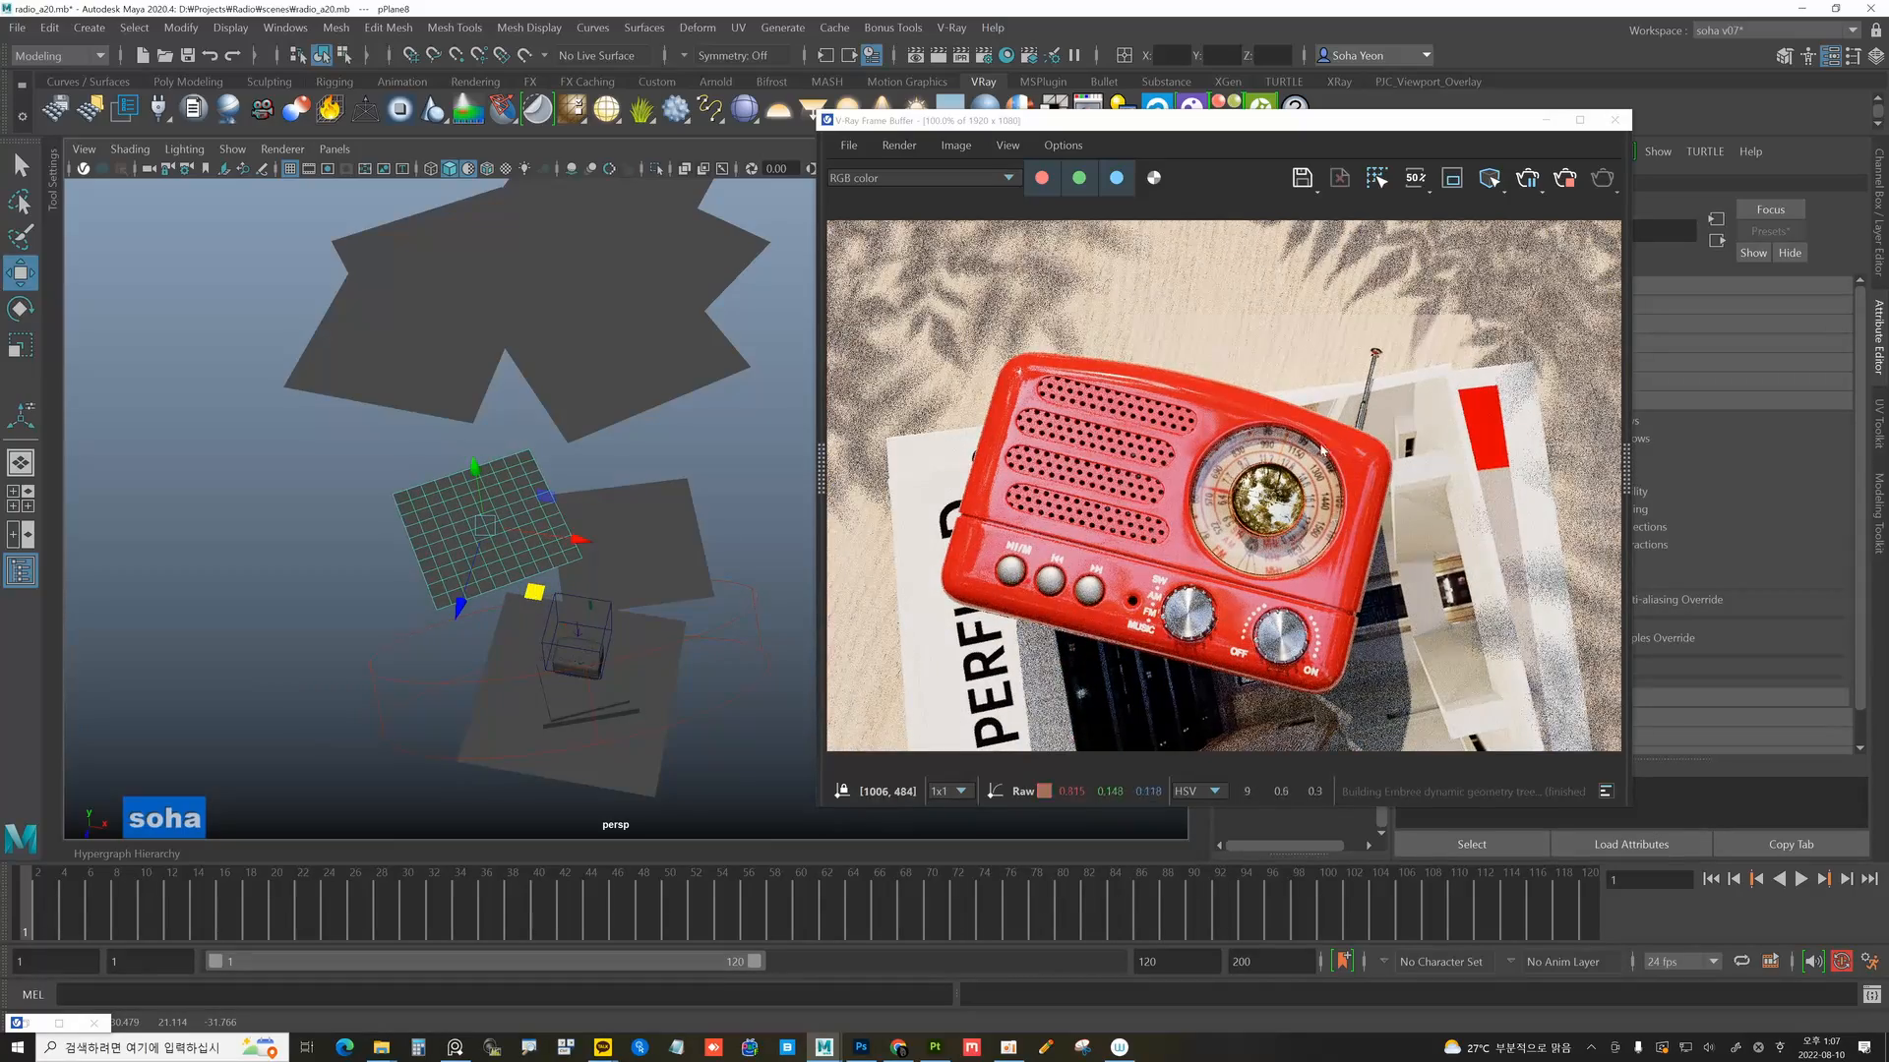
Select the Books_007 stack under the radio and rotate it around its vertical axis so the CHIPPERFIELD cover shows beside the radio.
{"action": "left_click_drag", "start_coordinate": [1158, 120], "coordinate": [1048, 105]}
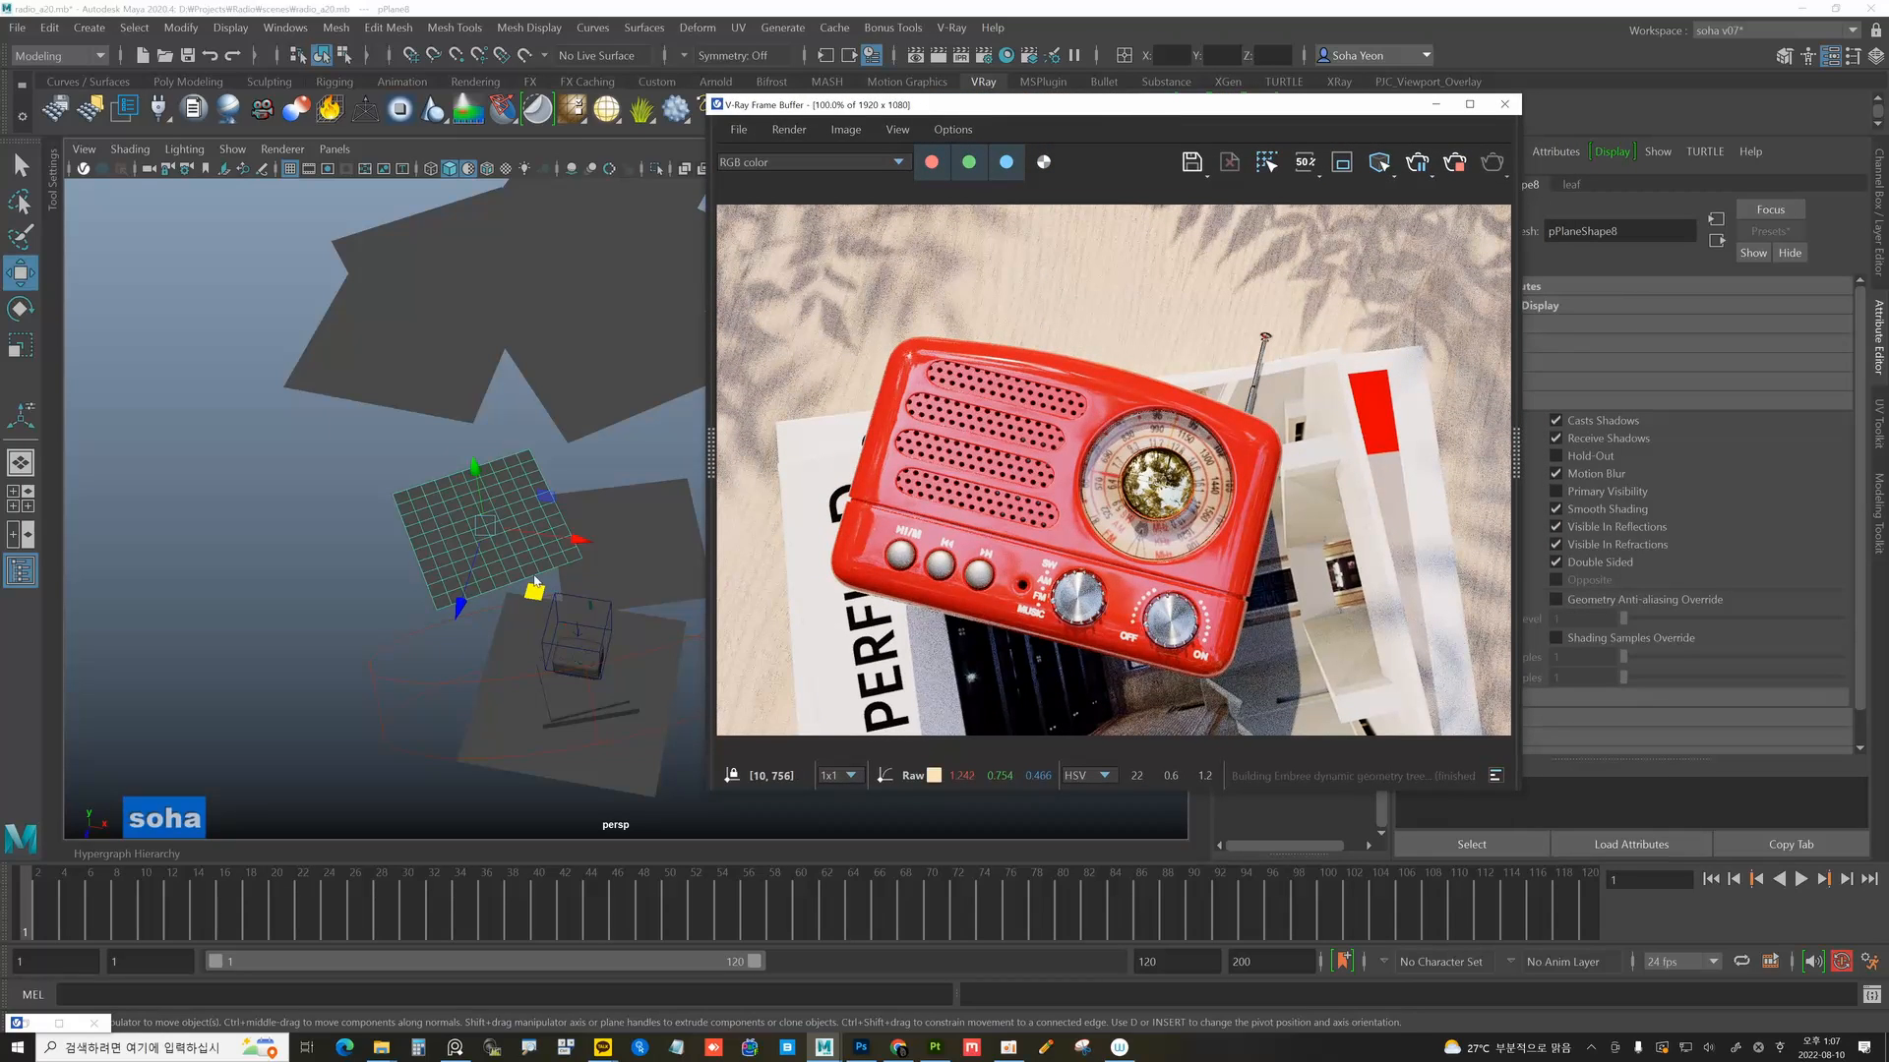
{"action": "scroll", "coordinate": [534, 583], "scroll_direction": "down", "scroll_amount": 1}
{"action": "middle_click_drag", "start_coordinate": [678, 588], "coordinate": [620, 556], "text": "alt"}
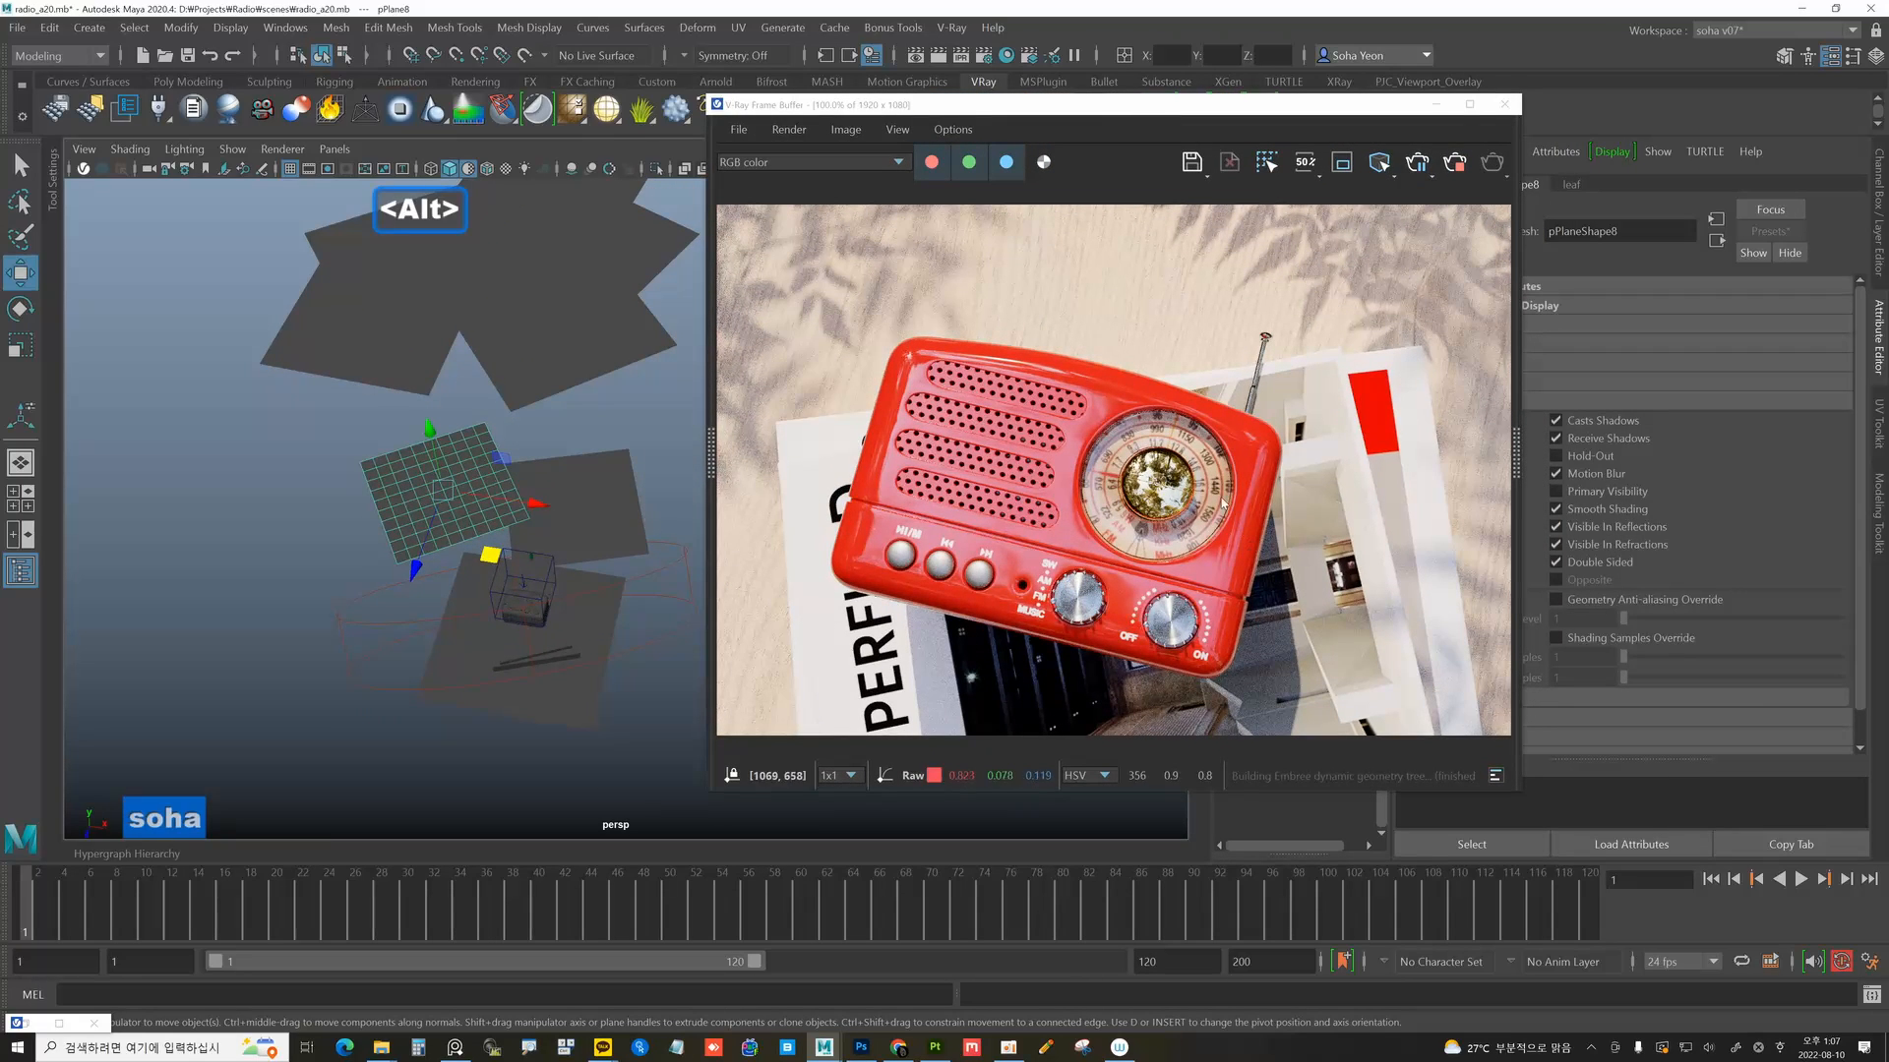
{"action": "middle_click_drag", "start_coordinate": [547, 621], "coordinate": [553, 546], "text": "alt"}
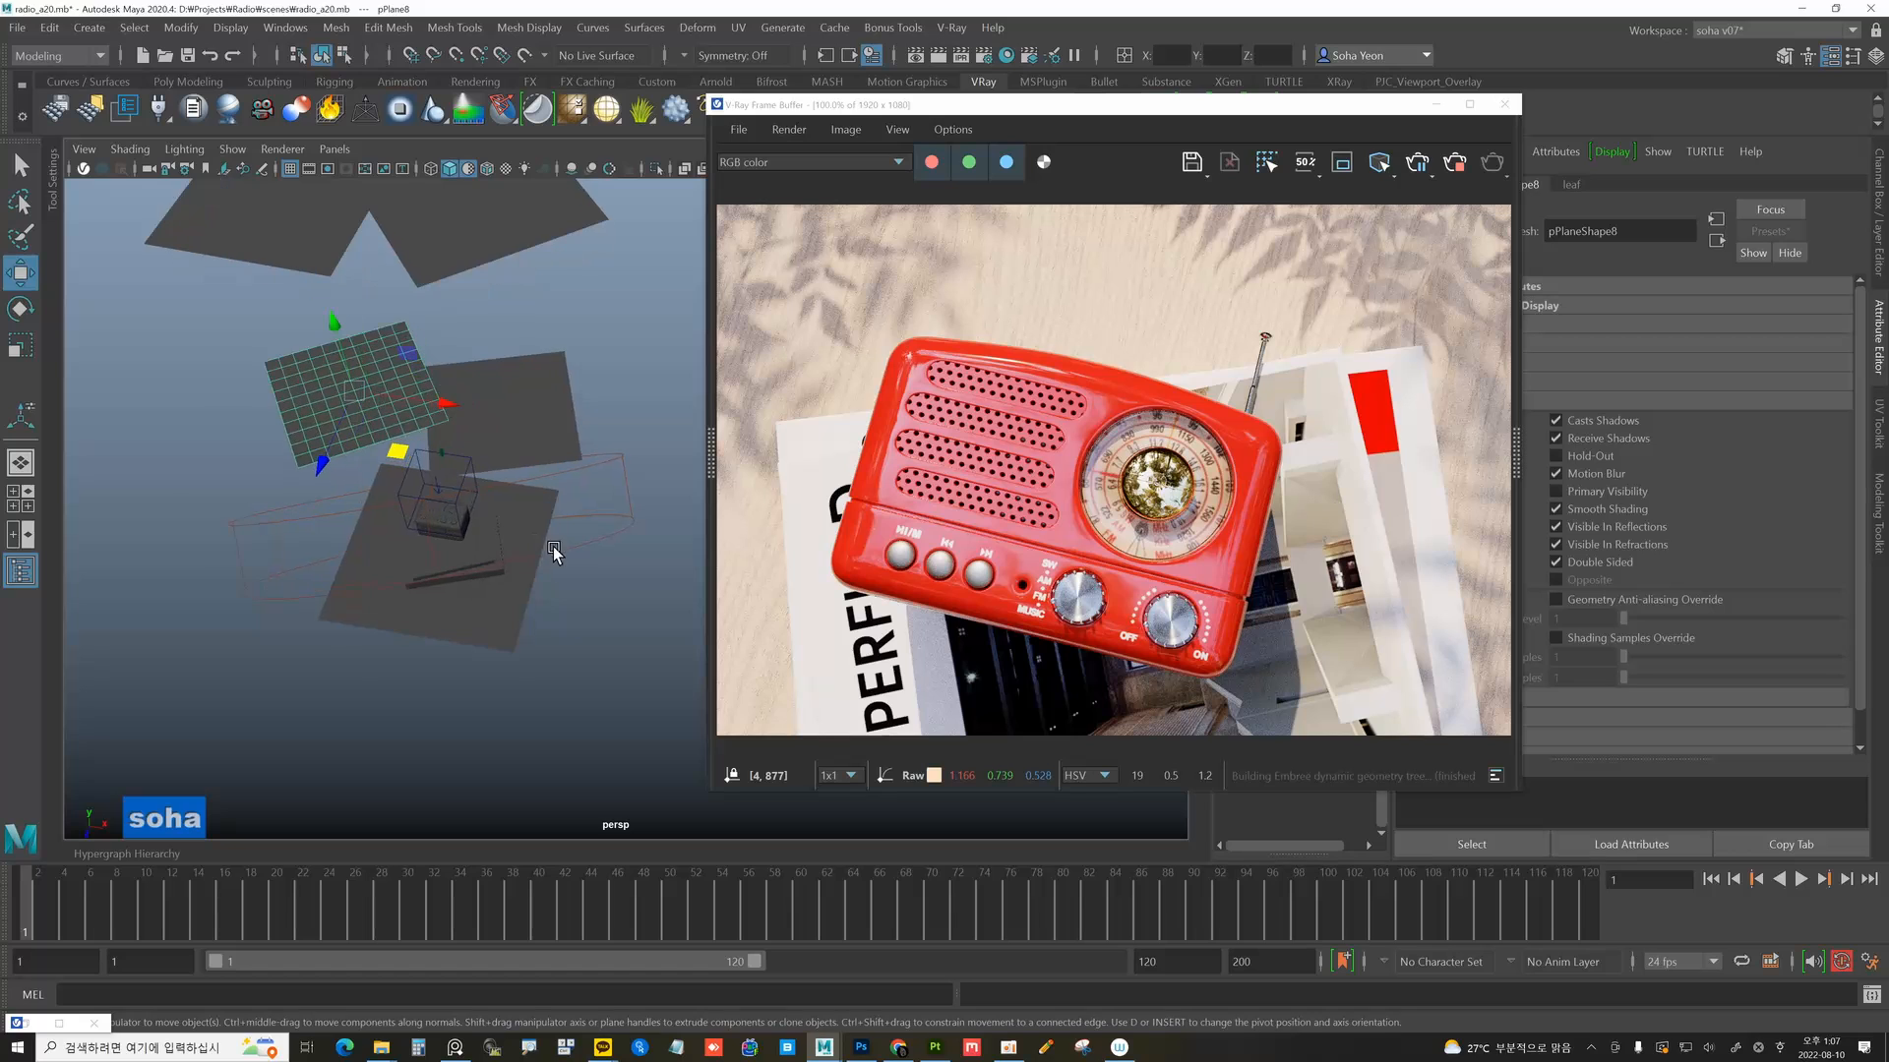
{"action": "left_click_drag", "start_coordinate": [476, 544], "coordinate": [446, 531], "text": "alt"}
{"action": "middle_click_drag", "start_coordinate": [447, 531], "coordinate": [552, 522], "text": "alt"}
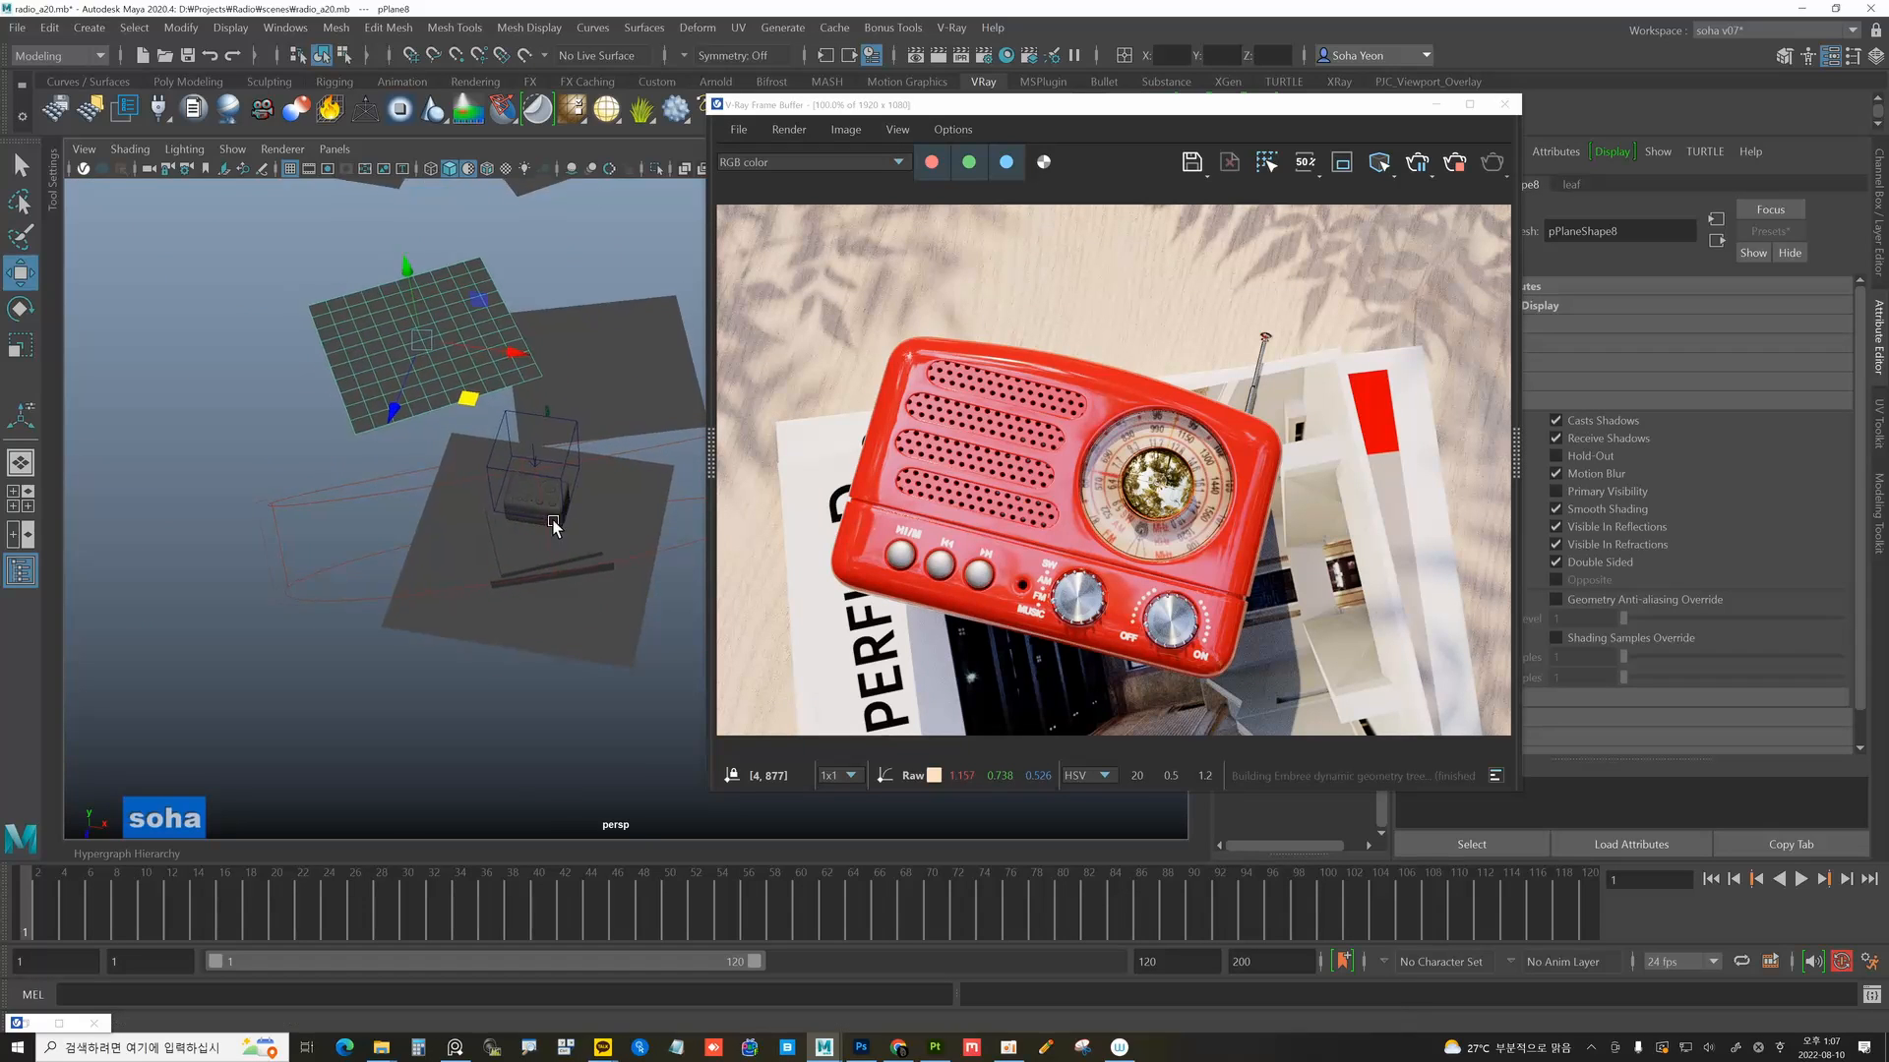
{"action": "scroll", "coordinate": [552, 522], "scroll_direction": "up", "scroll_amount": 4}
{"action": "left_click_drag", "start_coordinate": [603, 577], "coordinate": [528, 531], "text": "alt"}
{"action": "left_click", "coordinate": [532, 586]}
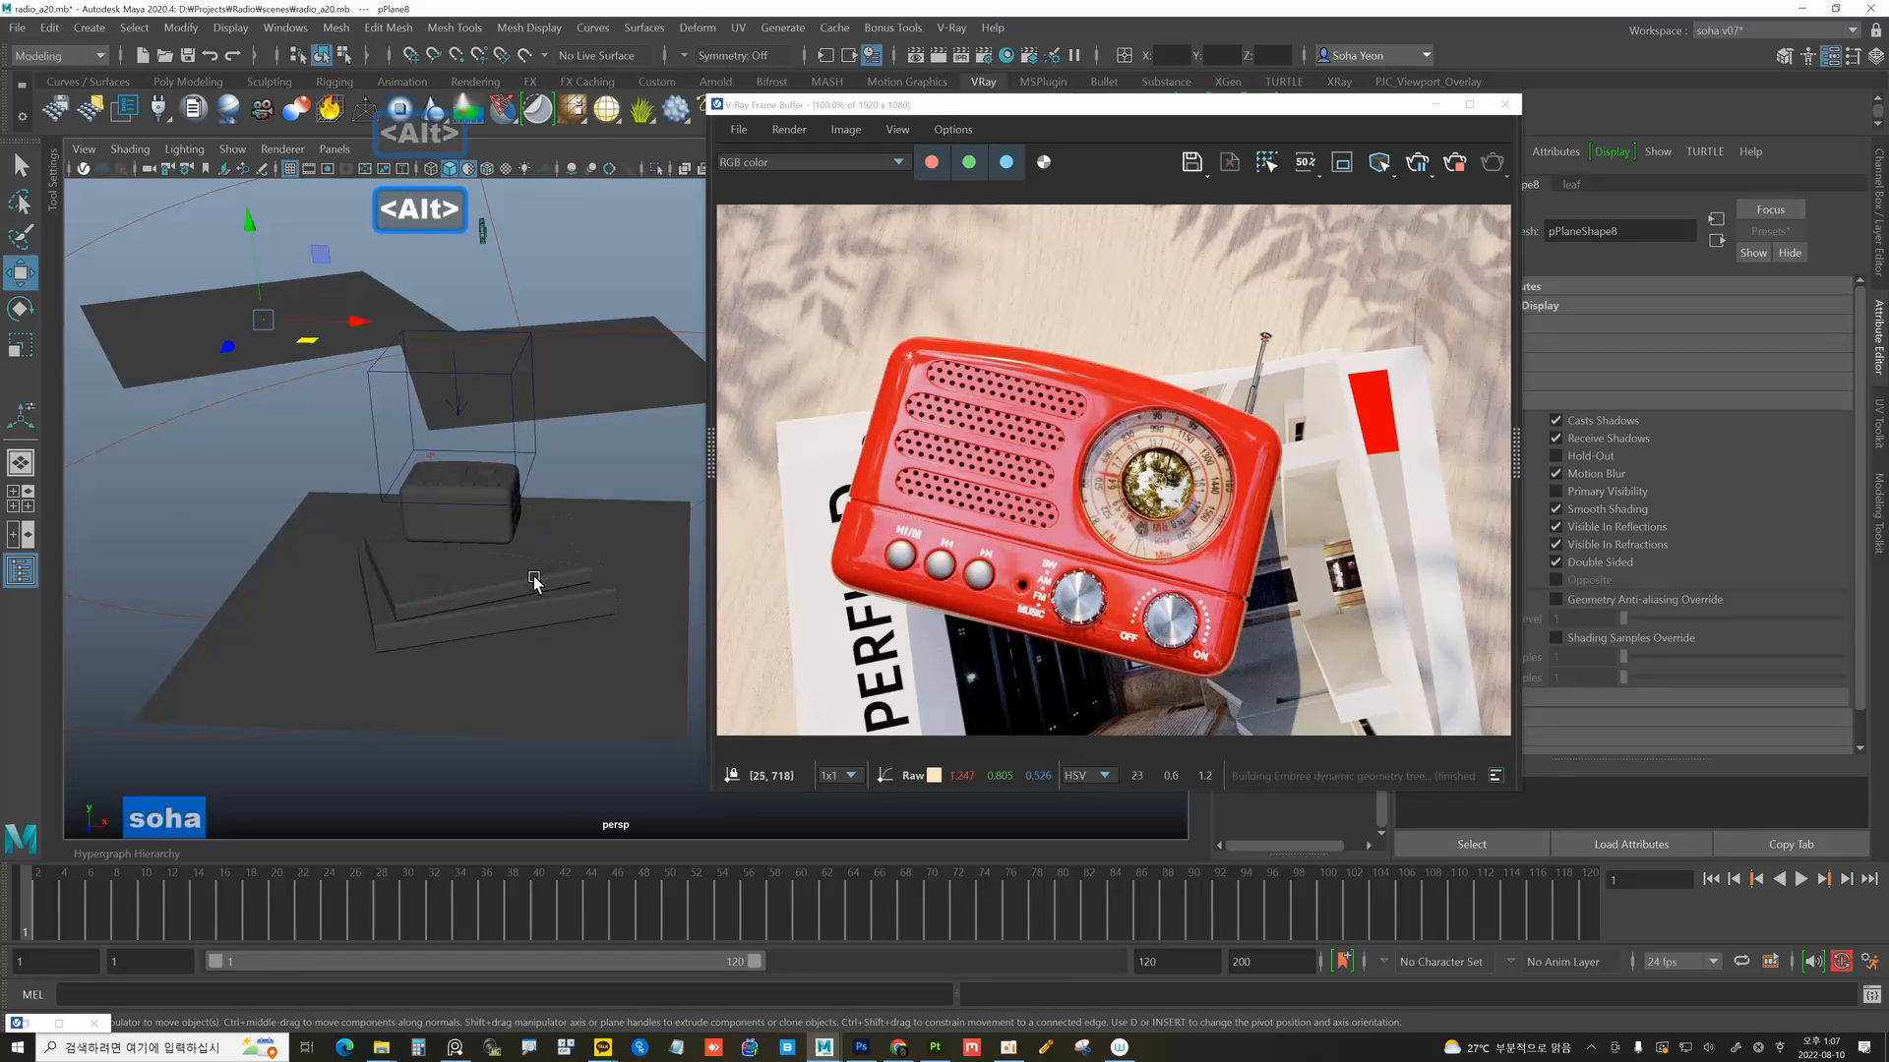
{"action": "left_click_drag", "start_coordinate": [564, 602], "coordinate": [568, 593], "text": "alt"}
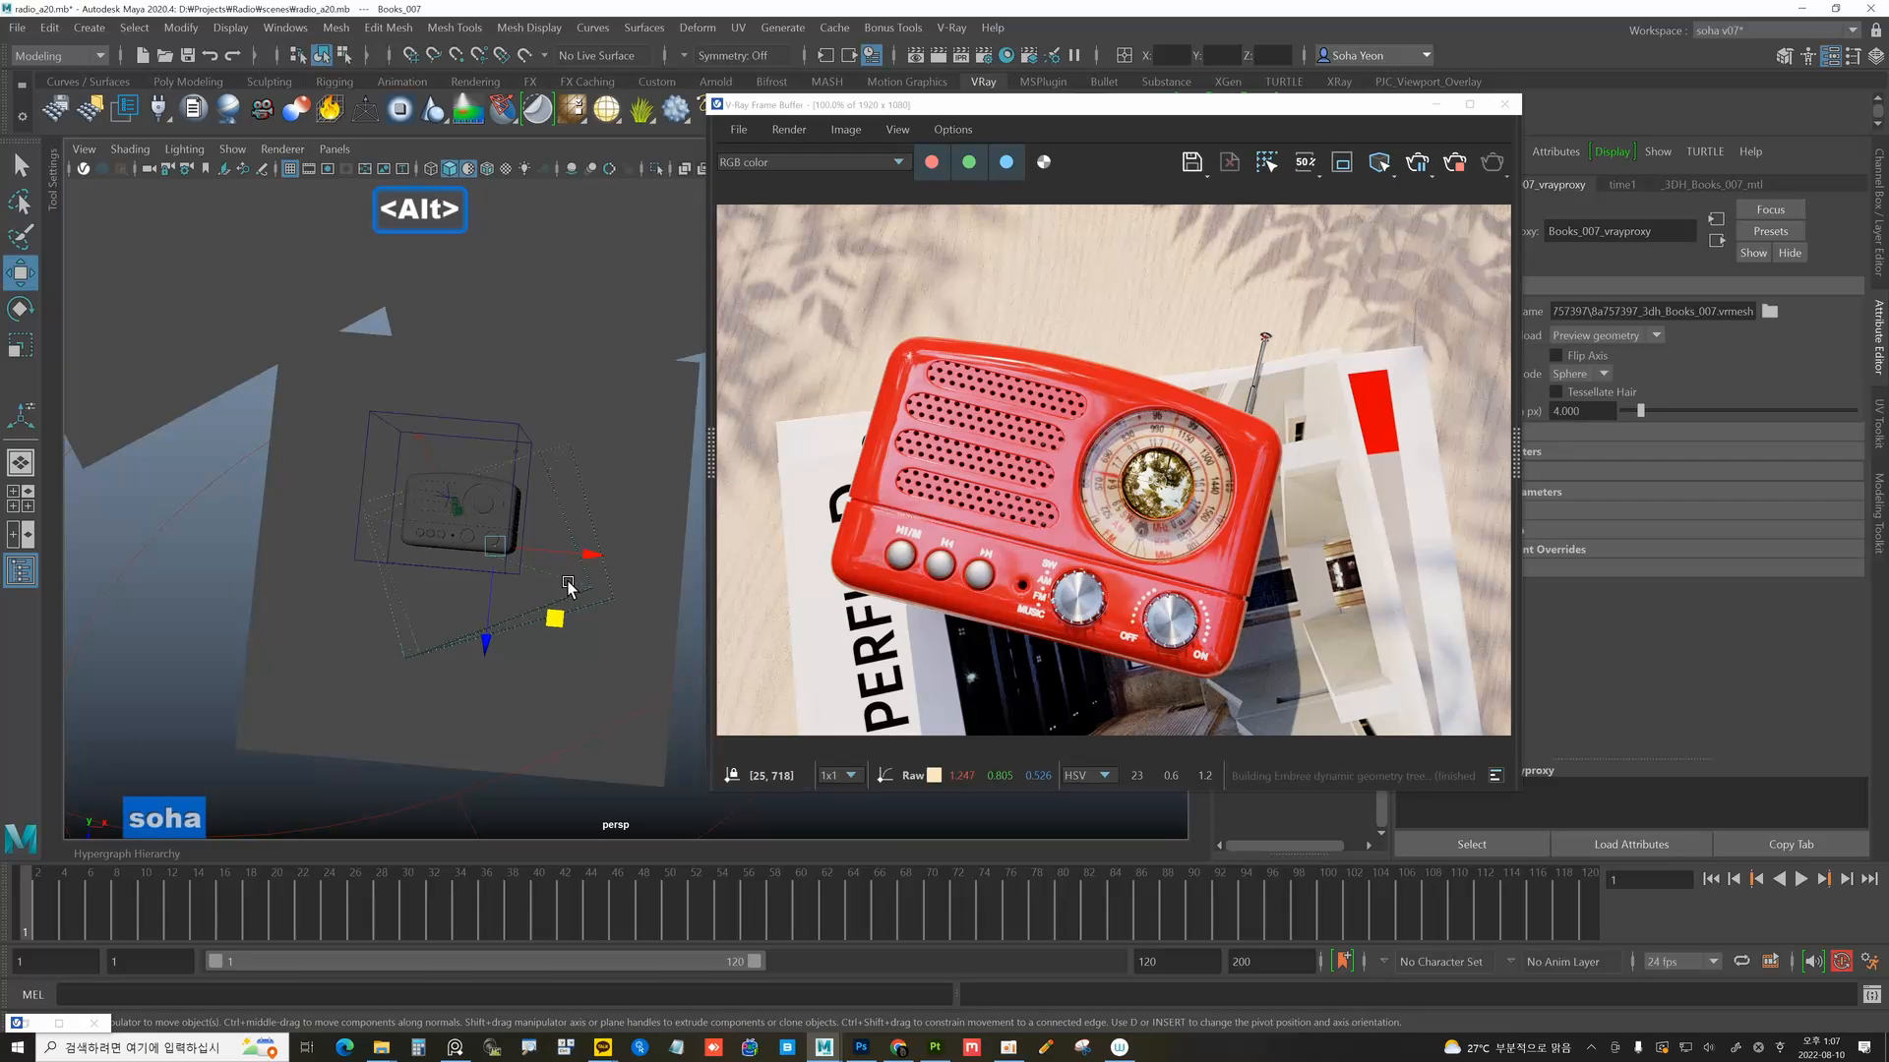
{"action": "key", "text": "e"}
{"action": "left_click_drag", "start_coordinate": [581, 509], "coordinate": [455, 613]}
{"action": "key", "text": "w"}
{"action": "middle_click_drag", "start_coordinate": [423, 560], "coordinate": [405, 578], "text": "alt"}
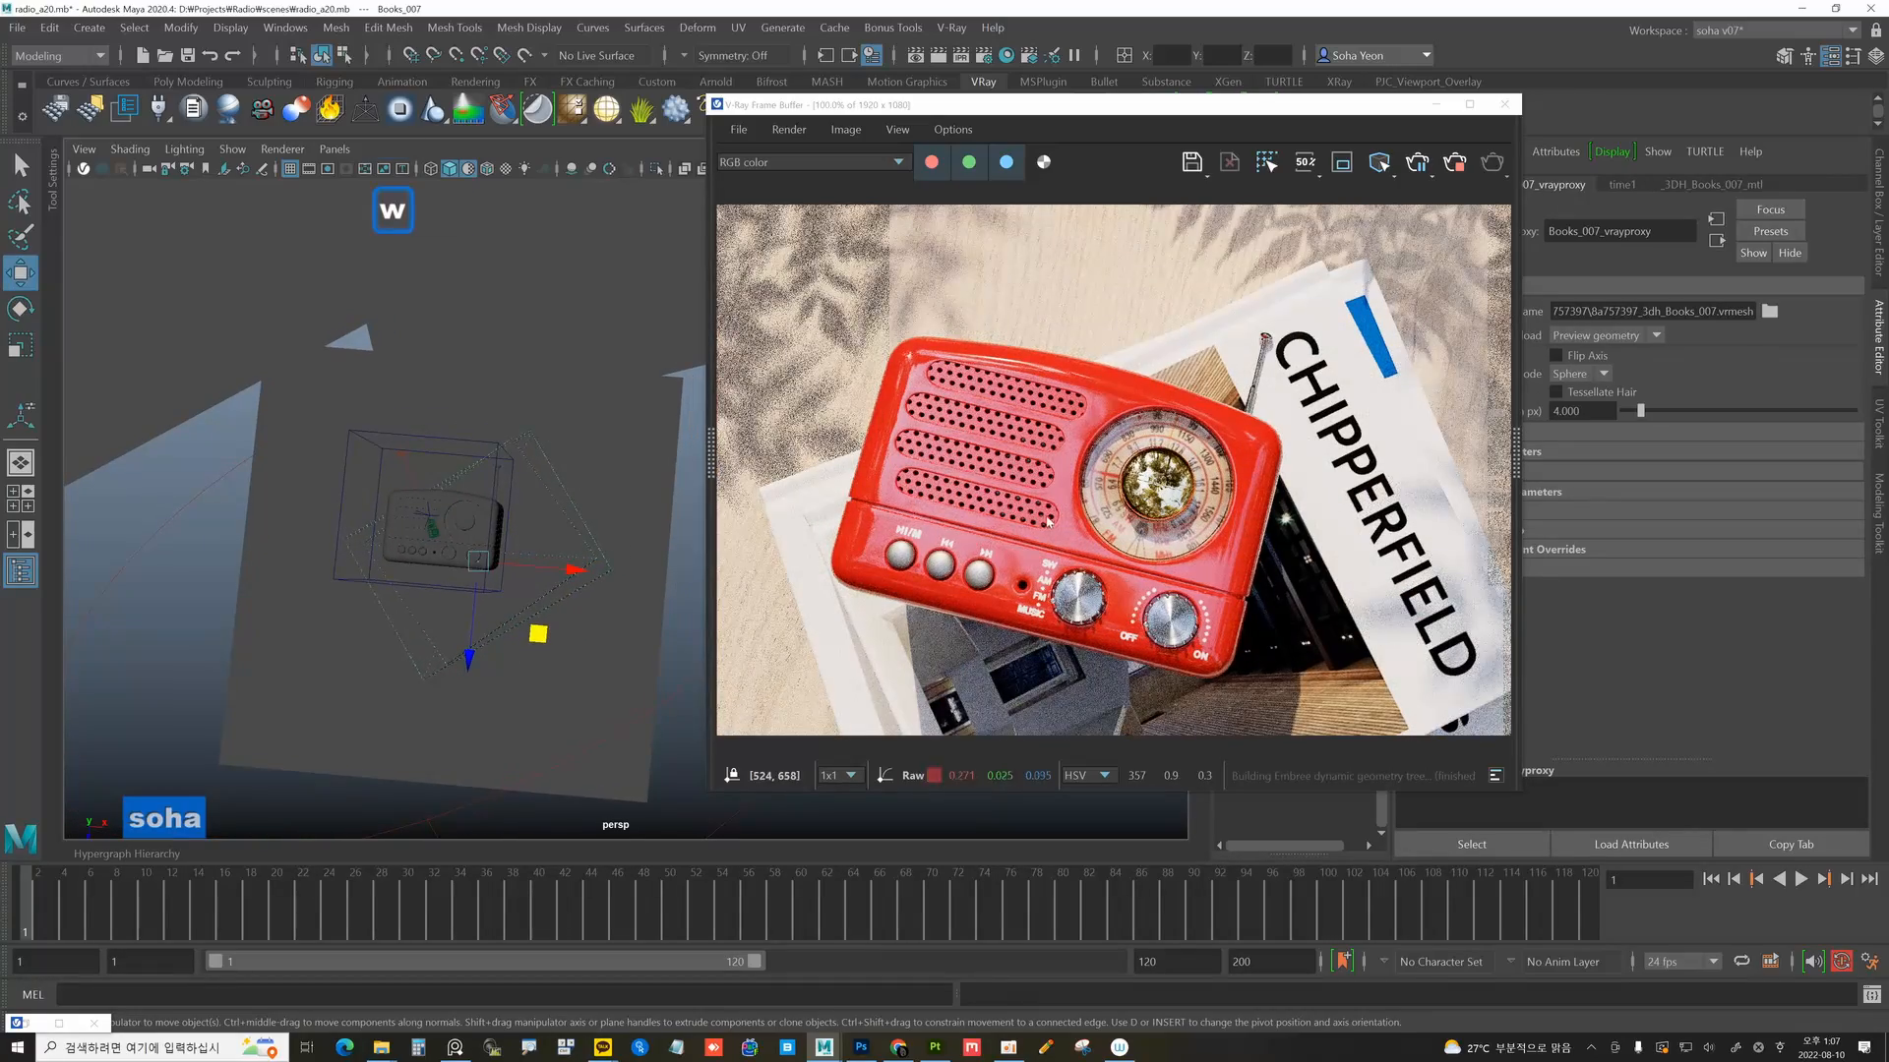
{"action": "scroll", "coordinate": [1050, 522], "scroll_direction": "down", "scroll_amount": 1}
{"action": "scroll", "coordinate": [1050, 522], "scroll_direction": "up", "scroll_amount": 1}
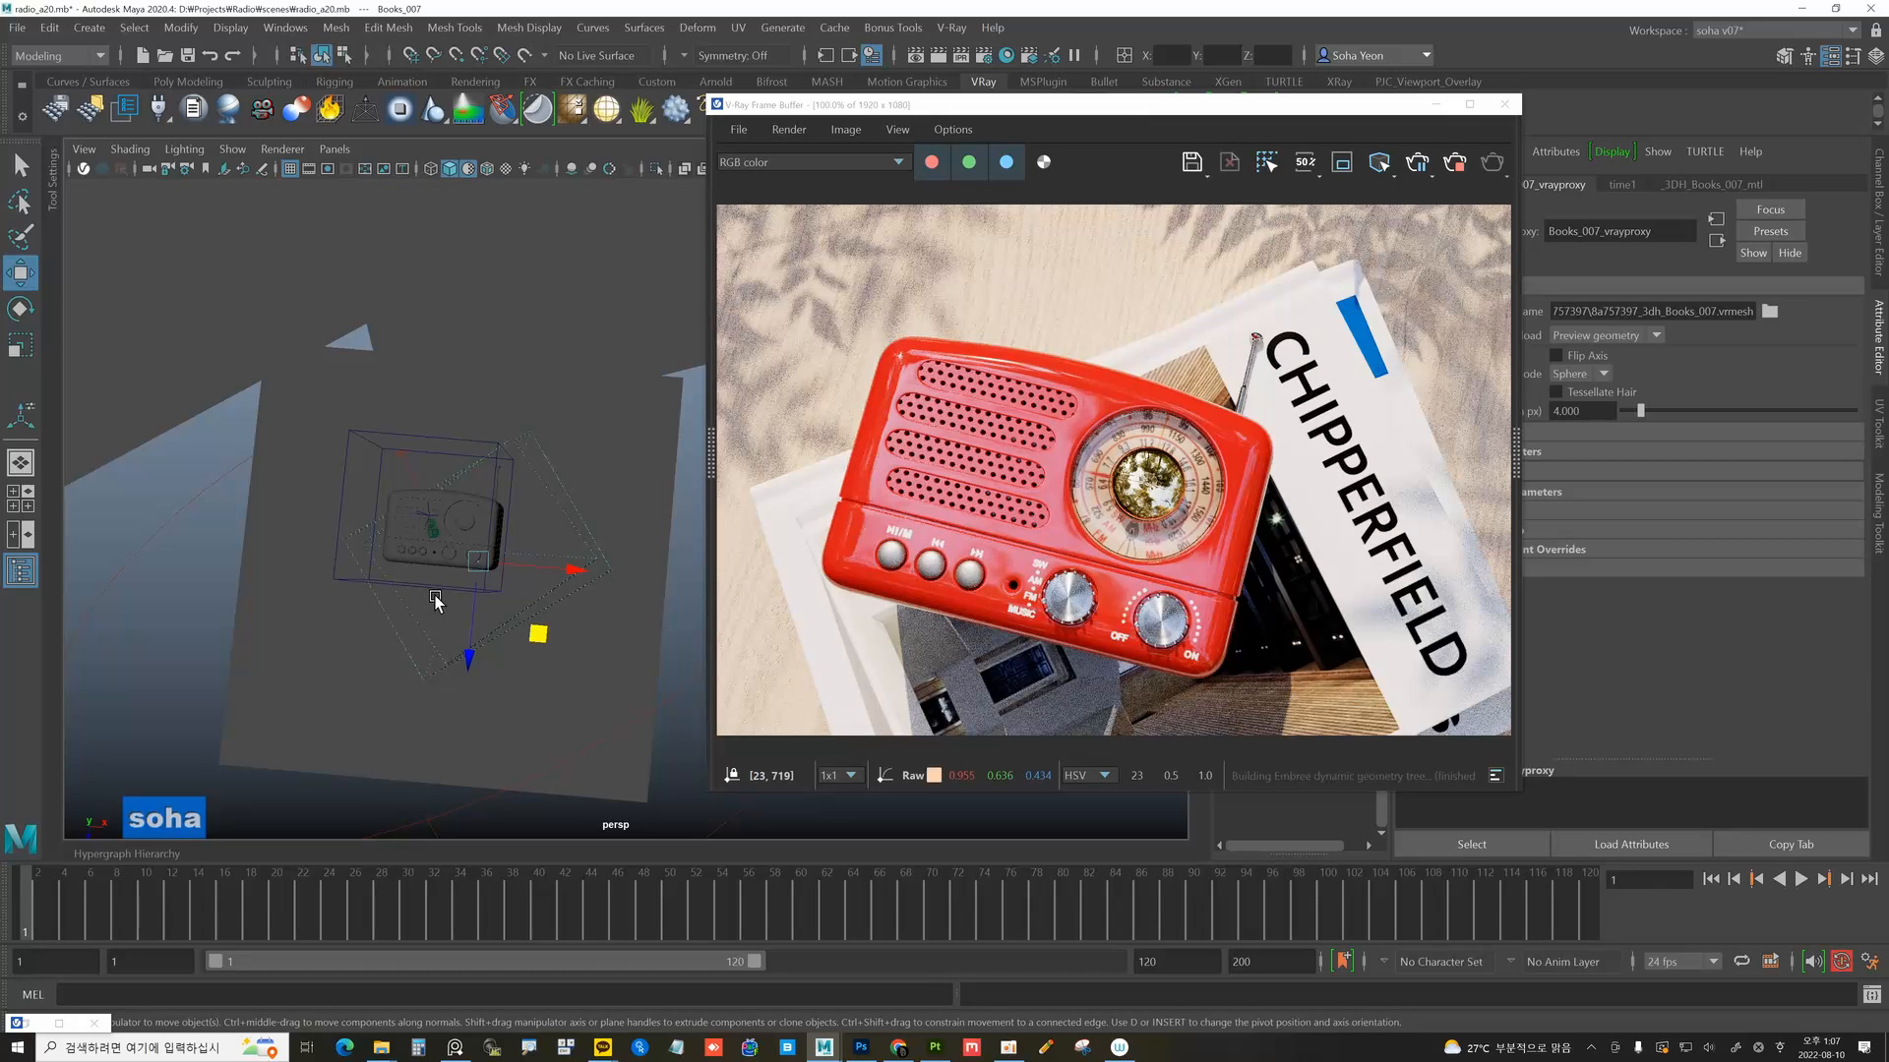
Look through Render_Cam and adjust its framing so the radio sits slightly further left and lower in the shot.
{"action": "middle_click_drag", "start_coordinate": [555, 544], "coordinate": [519, 540], "text": "alt"}
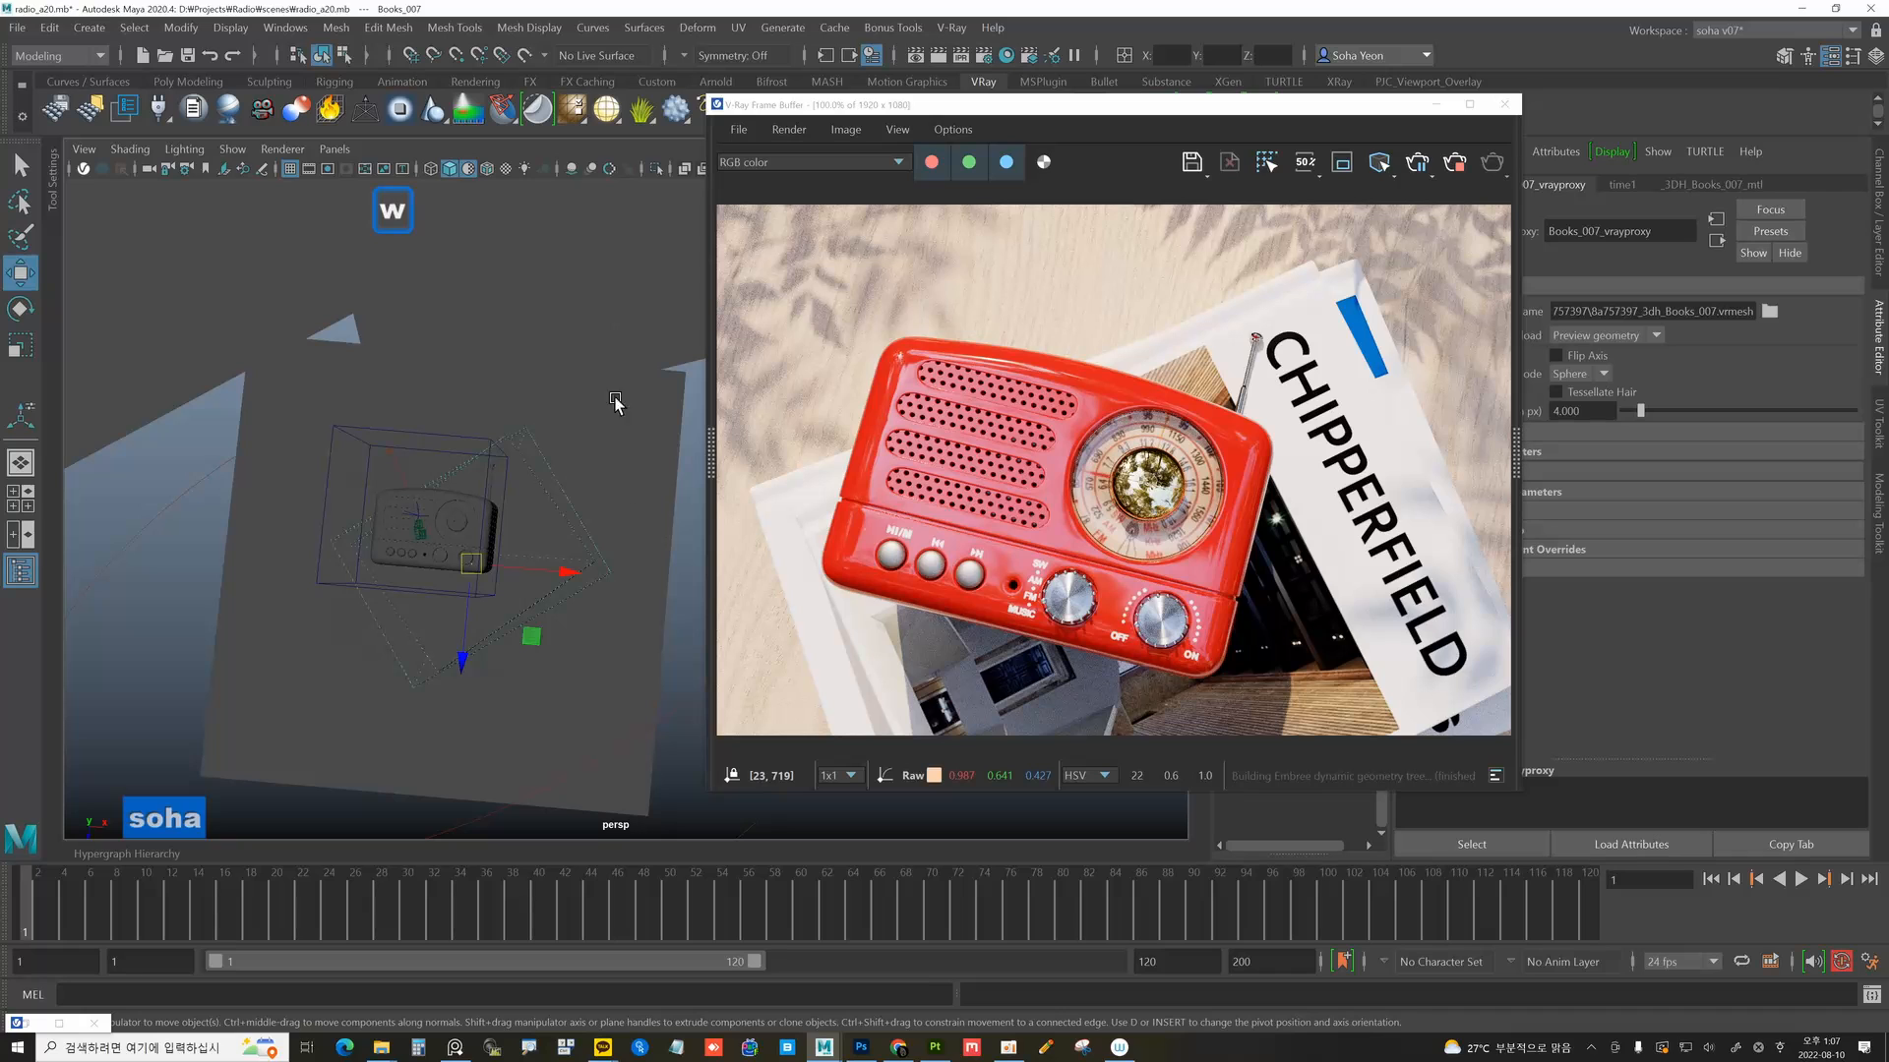
{"action": "left_click", "coordinate": [344, 152]}
{"action": "mouse_move", "coordinate": [347, 170]}
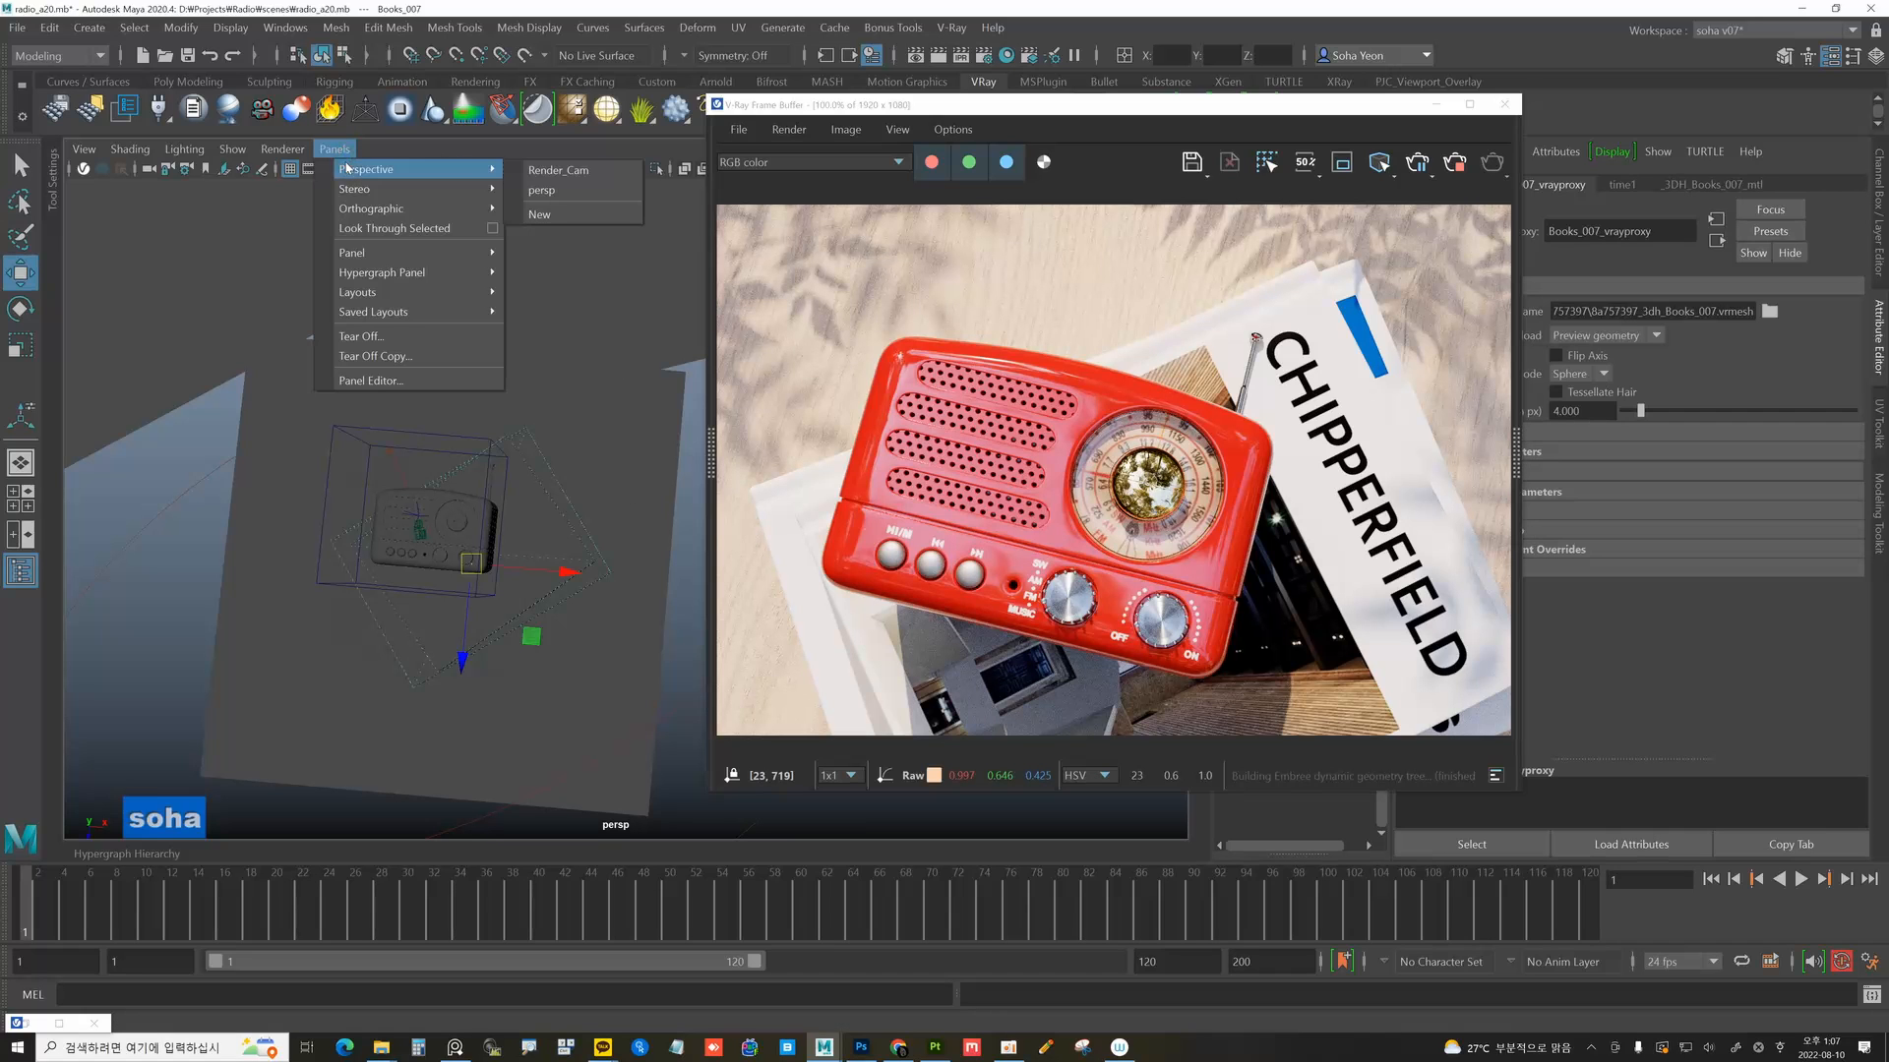
{"action": "left_click", "coordinate": [550, 172]}
{"action": "left_click_drag", "start_coordinate": [549, 479], "coordinate": [518, 485], "text": "alt"}
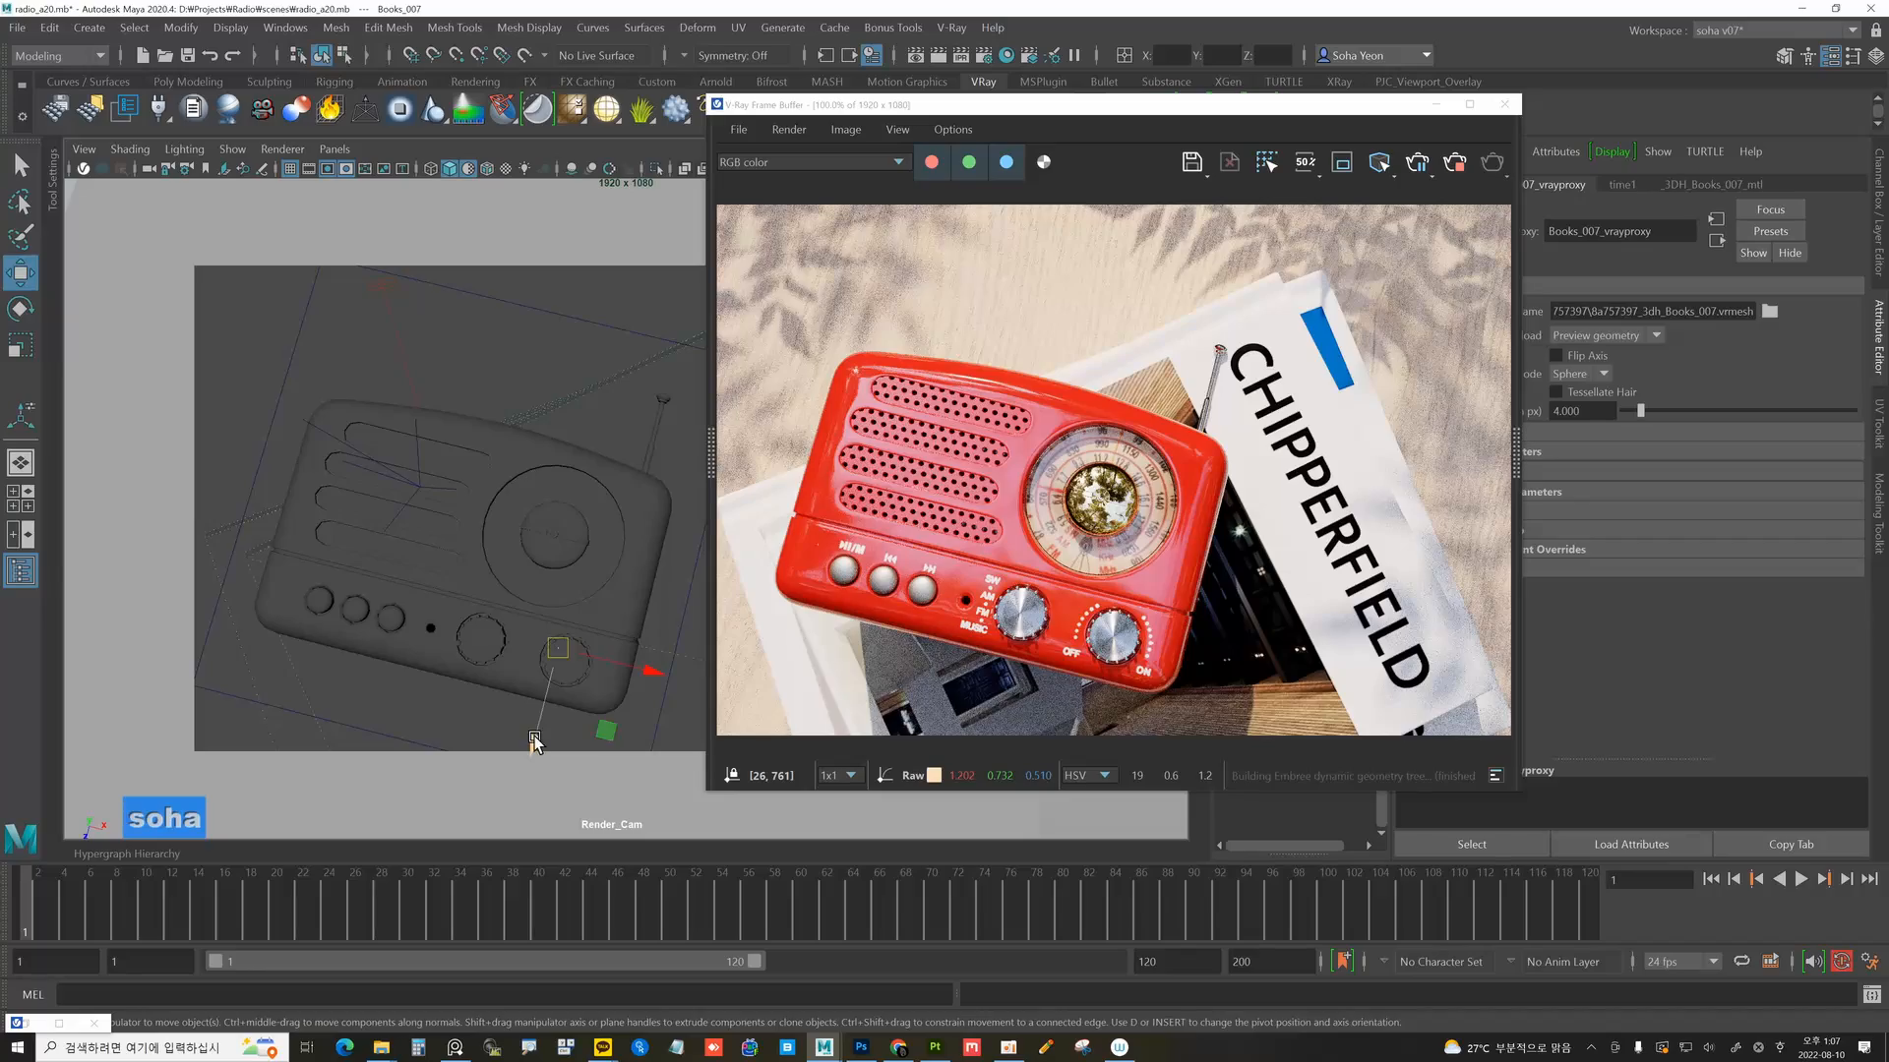
Nudge the Books_007 stack slightly down and to the left in the camera view to refine its placement under the radio.
{"action": "left_click_drag", "start_coordinate": [536, 743], "coordinate": [539, 753]}
{"action": "left_click_drag", "start_coordinate": [649, 682], "coordinate": [639, 679]}
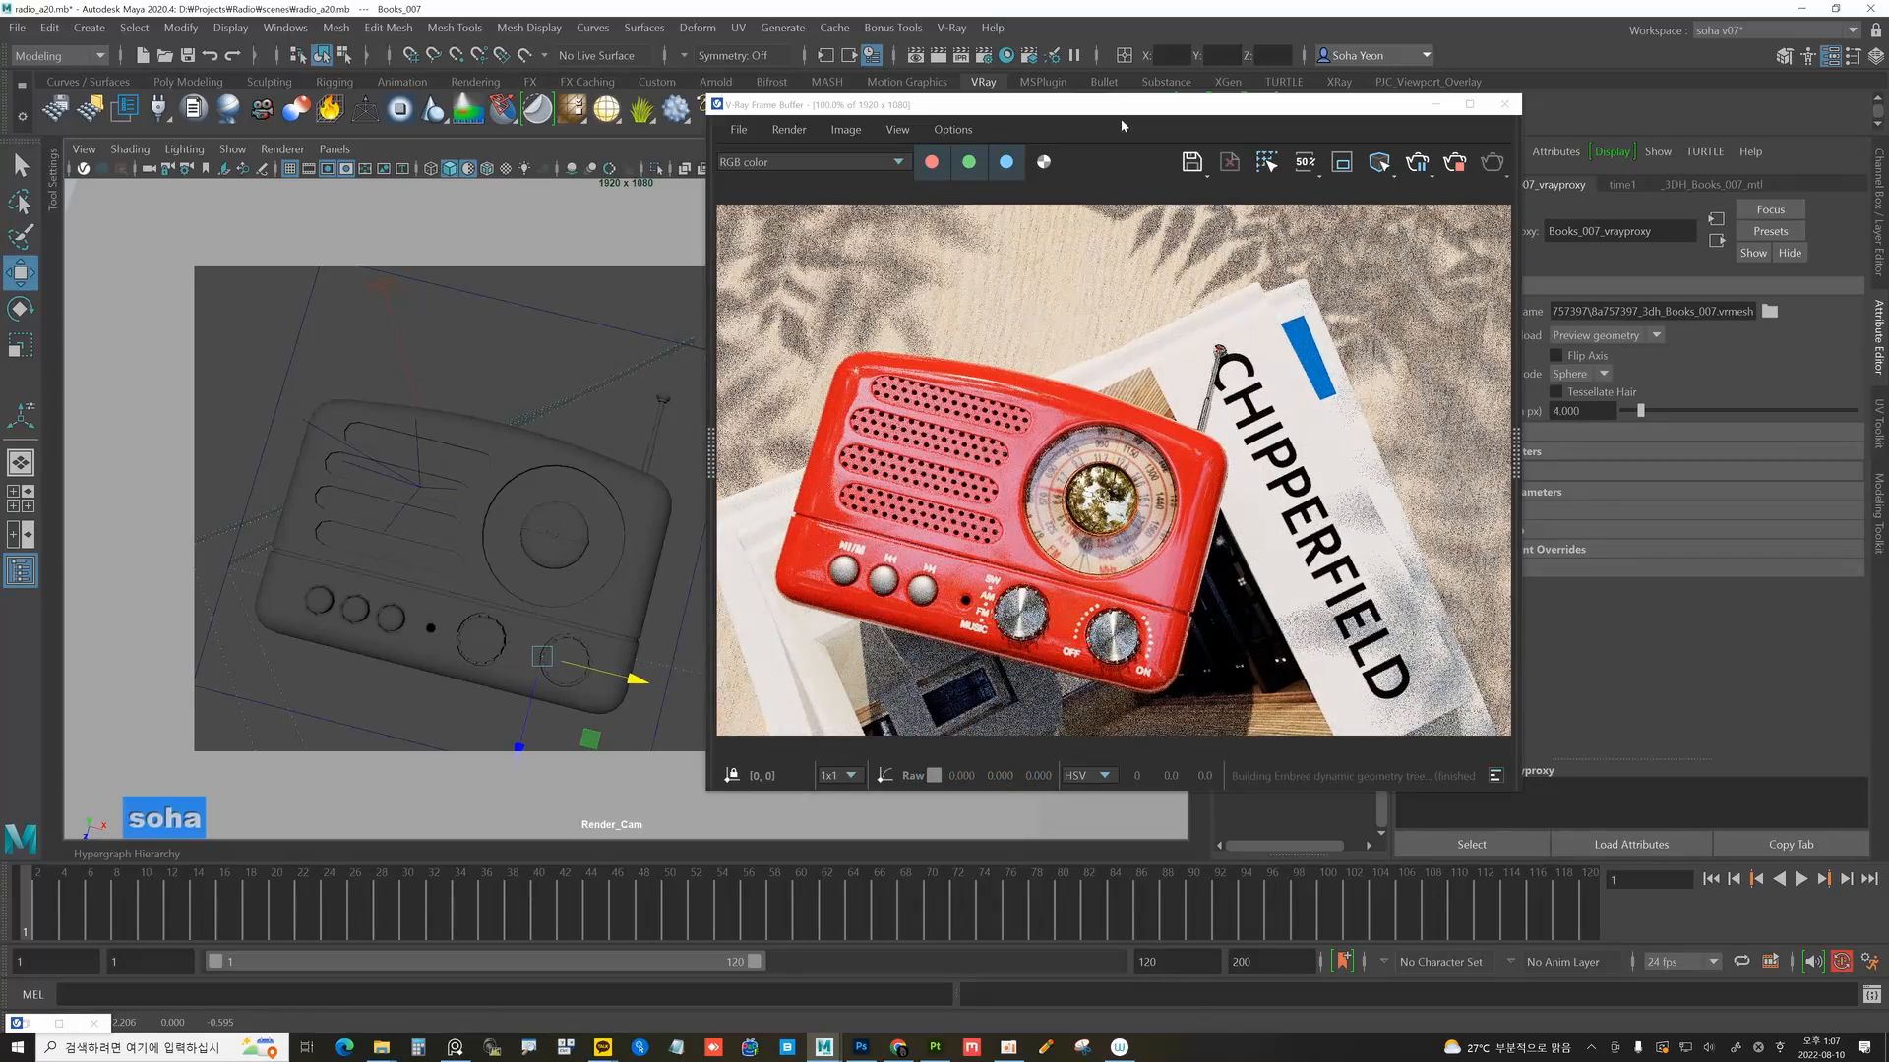
{"action": "left_click_drag", "start_coordinate": [1115, 105], "coordinate": [835, 82]}
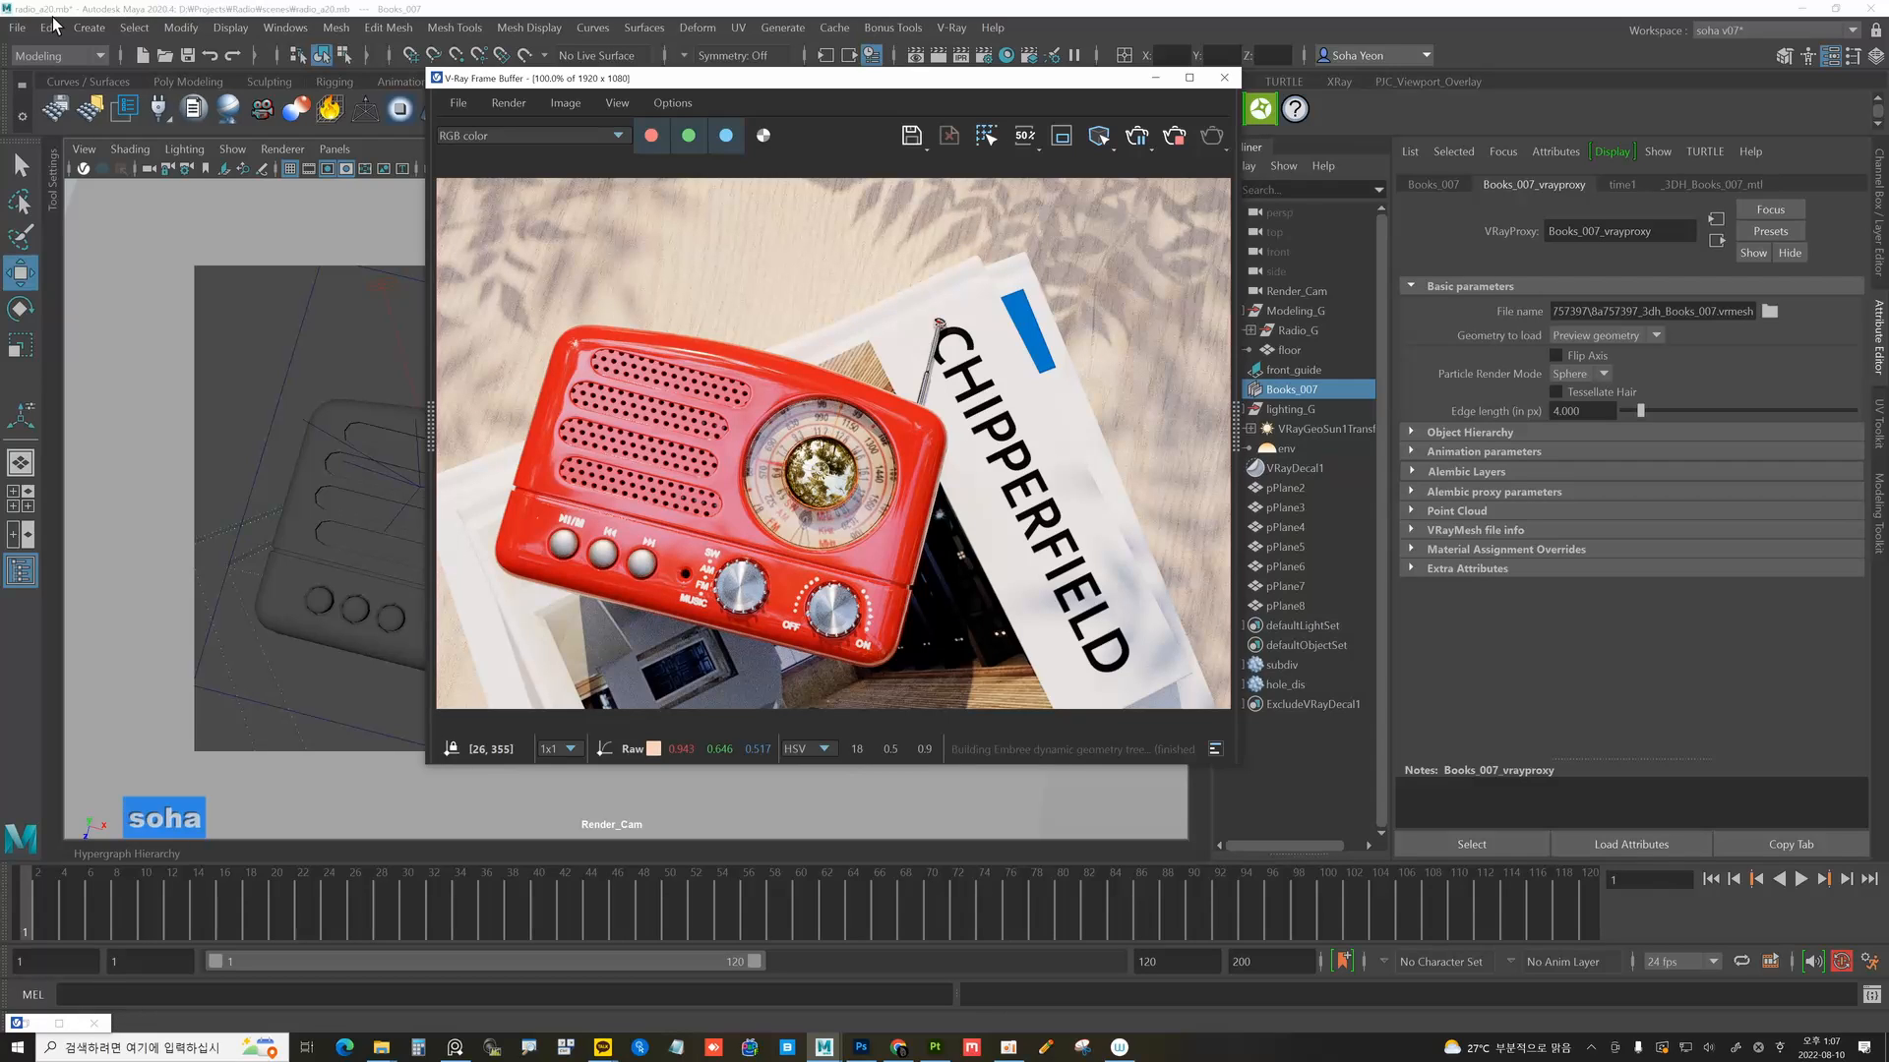
Stop the interactive render and save the scene as a new version named radio_a21.mb.
{"action": "left_click", "coordinate": [16, 28]}
{"action": "left_click", "coordinate": [1033, 141]}
{"action": "left_click", "coordinate": [17, 28]}
{"action": "left_click", "coordinate": [49, 128]}
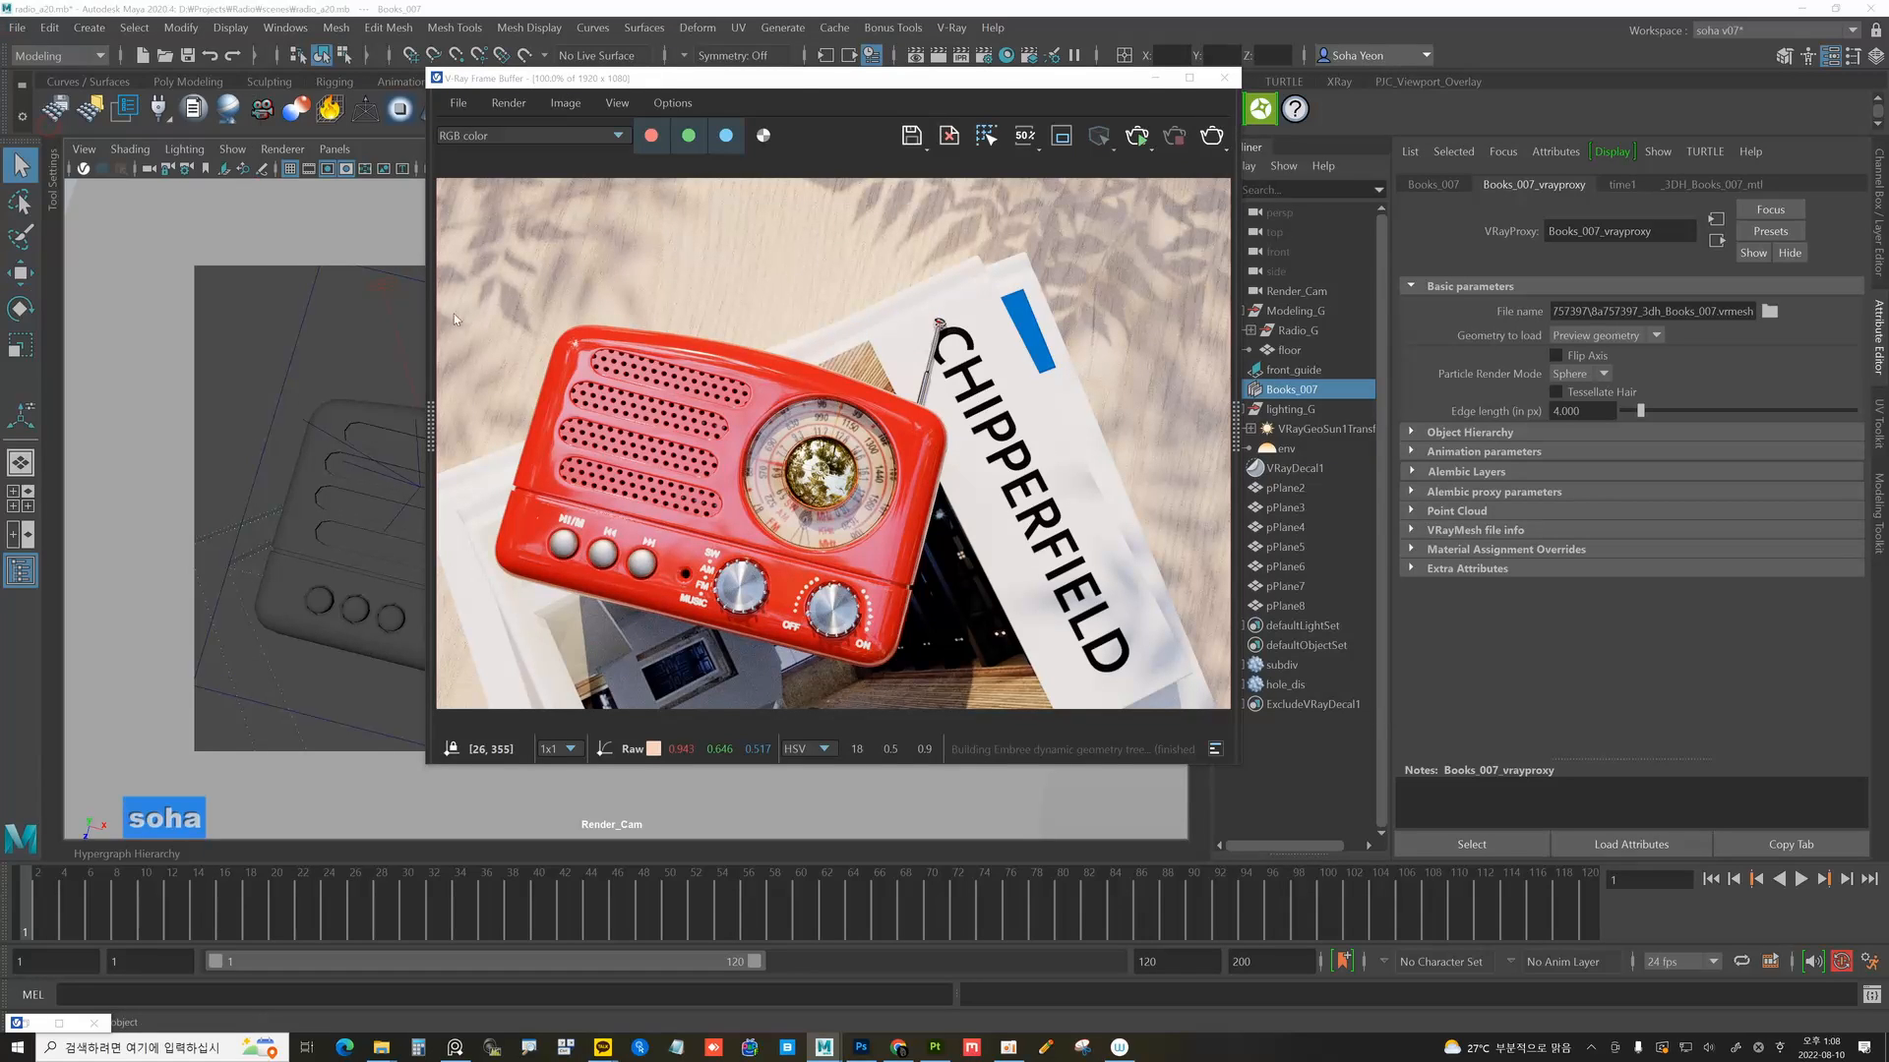
{"action": "left_click", "coordinate": [335, 683]}
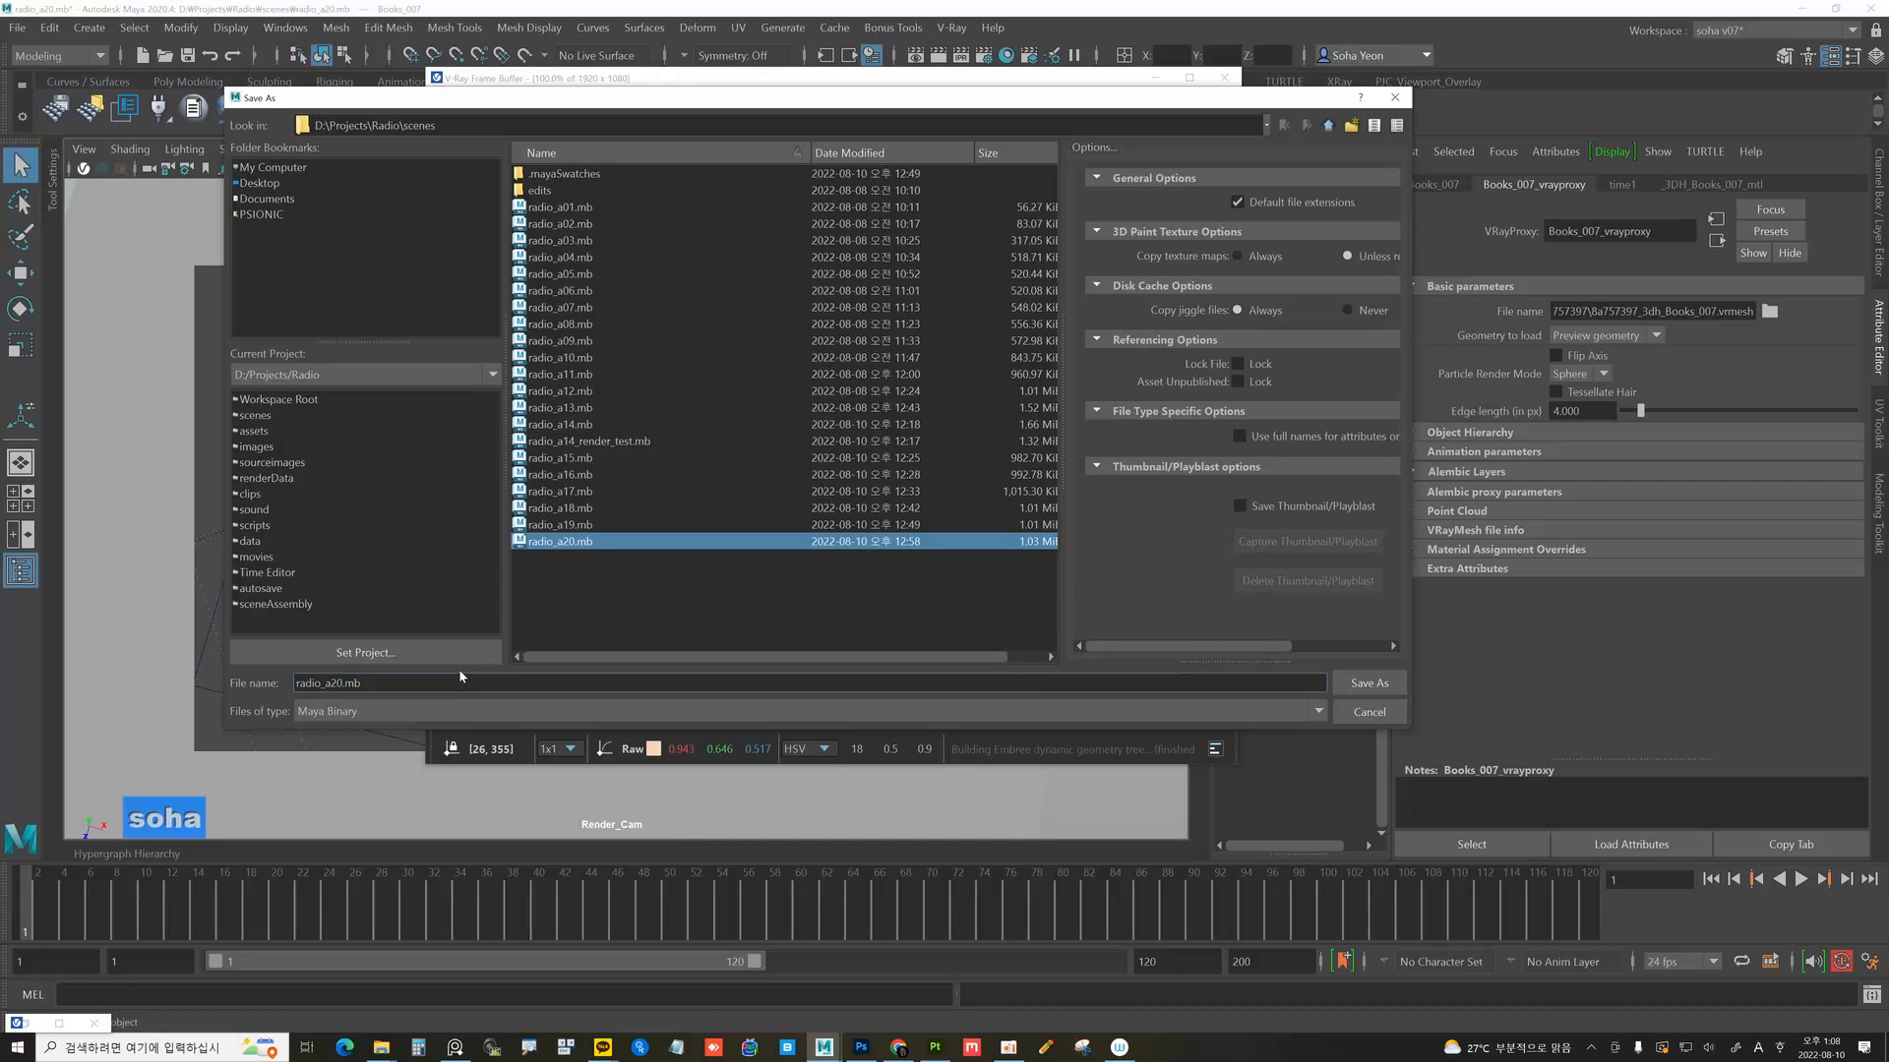
{"action": "key", "text": "Delete"}
{"action": "type", "text": "1"}
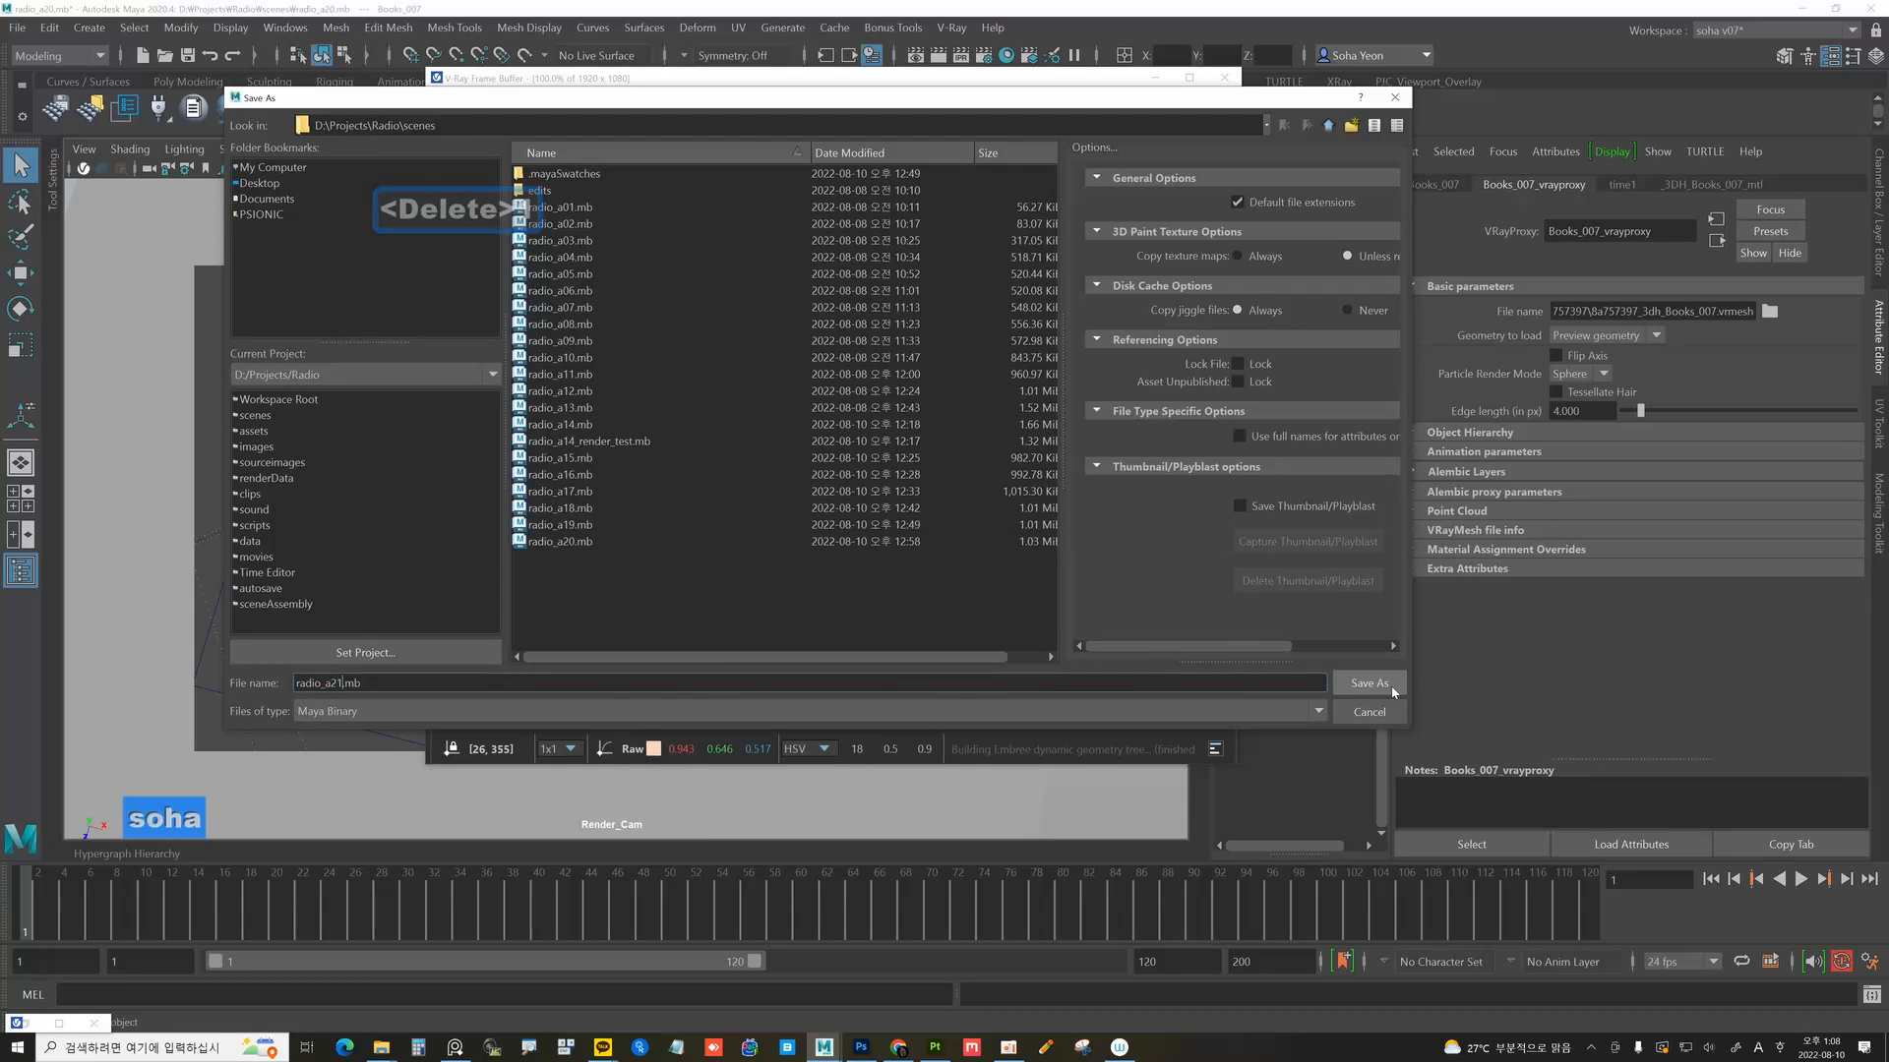
{"action": "left_click", "coordinate": [1369, 683]}
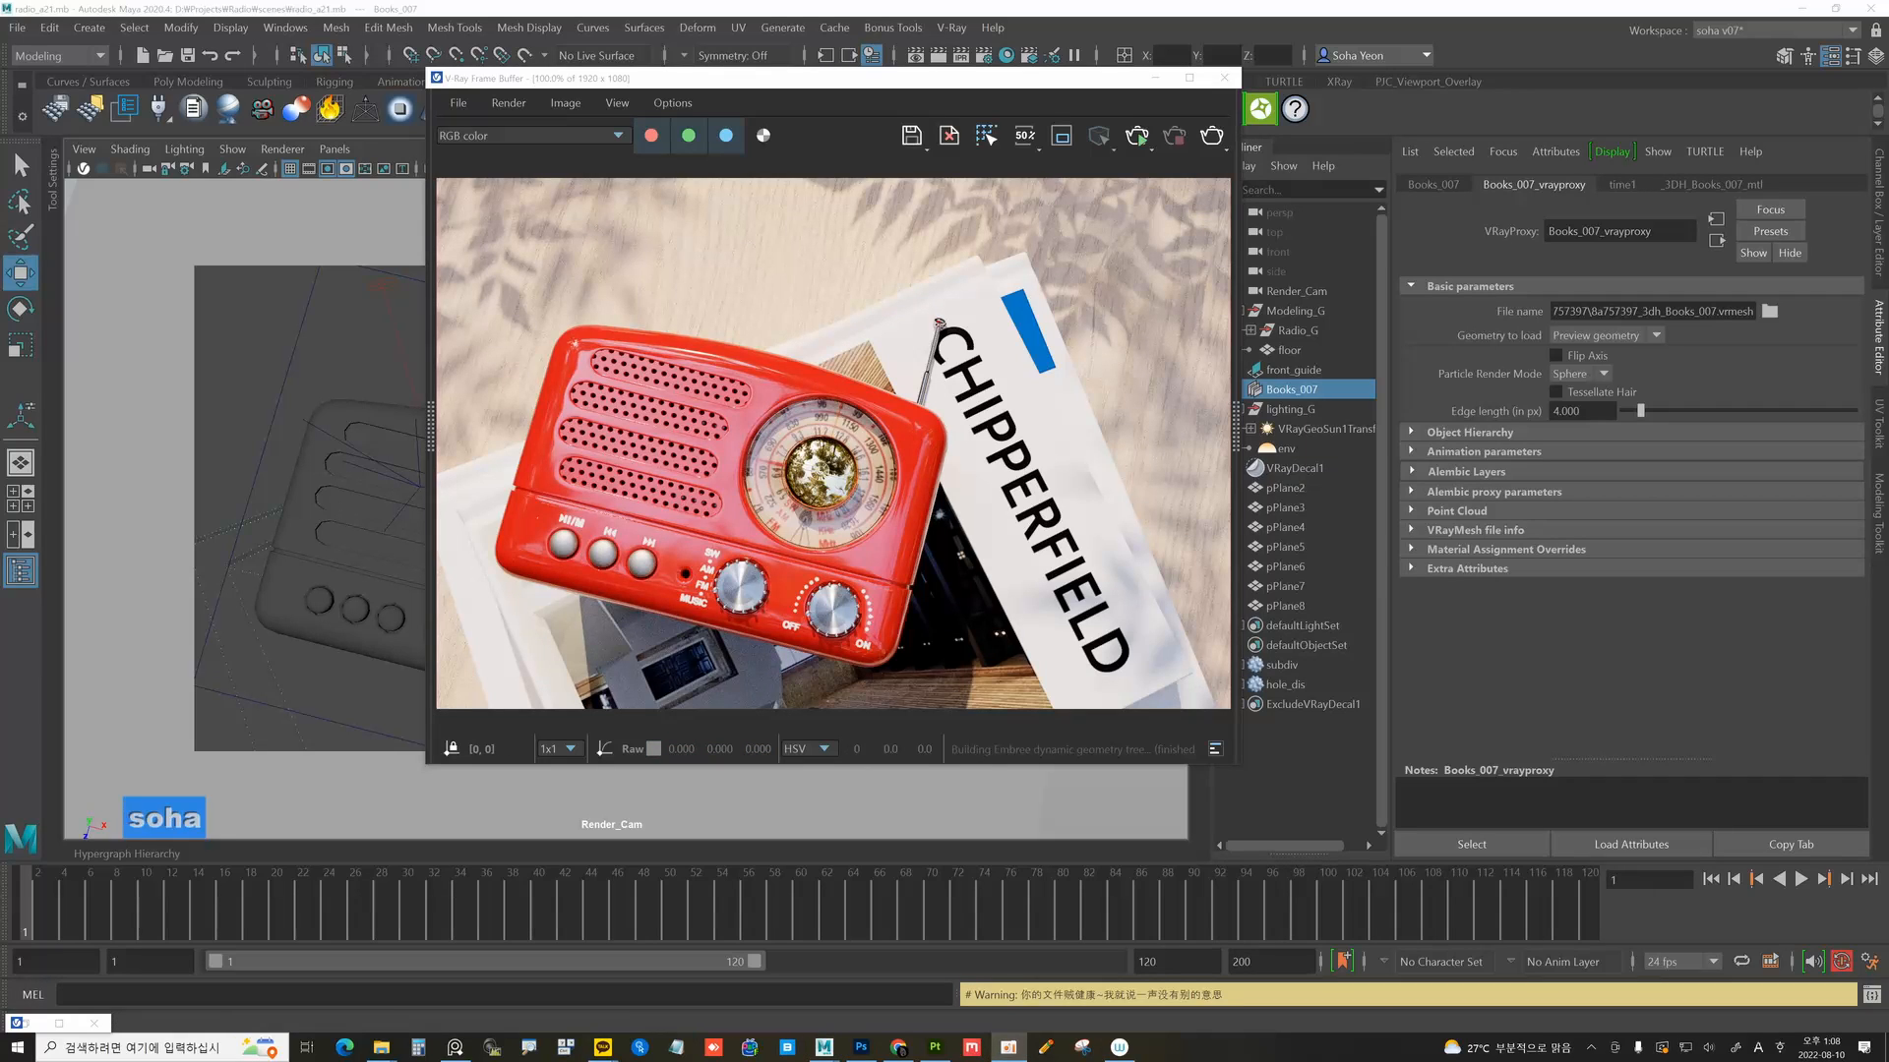
Select Render_Cam and open its Extra VRay Attributes at the physical camera's exposure and vignetting settings.
{"action": "scroll", "coordinate": [891, 358], "scroll_direction": "down", "scroll_amount": 1}
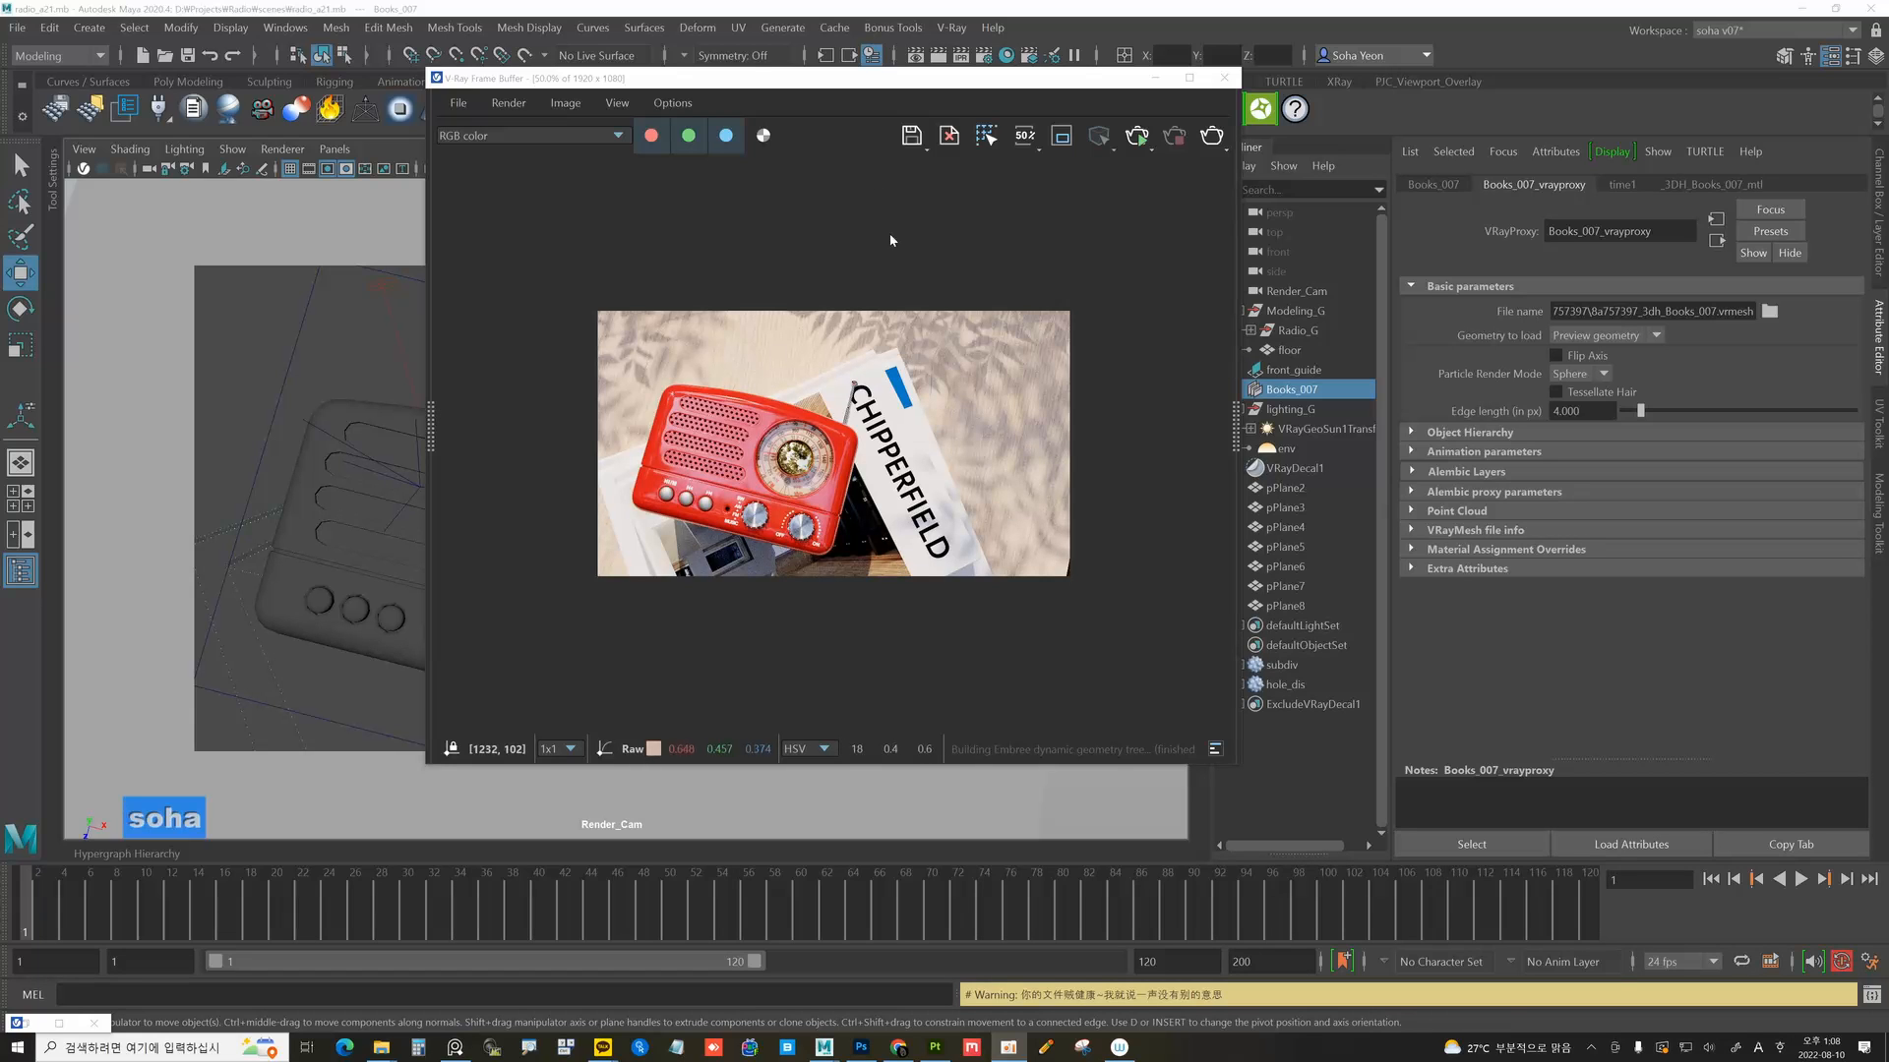
{"action": "left_click_drag", "start_coordinate": [817, 80], "coordinate": [559, 104]}
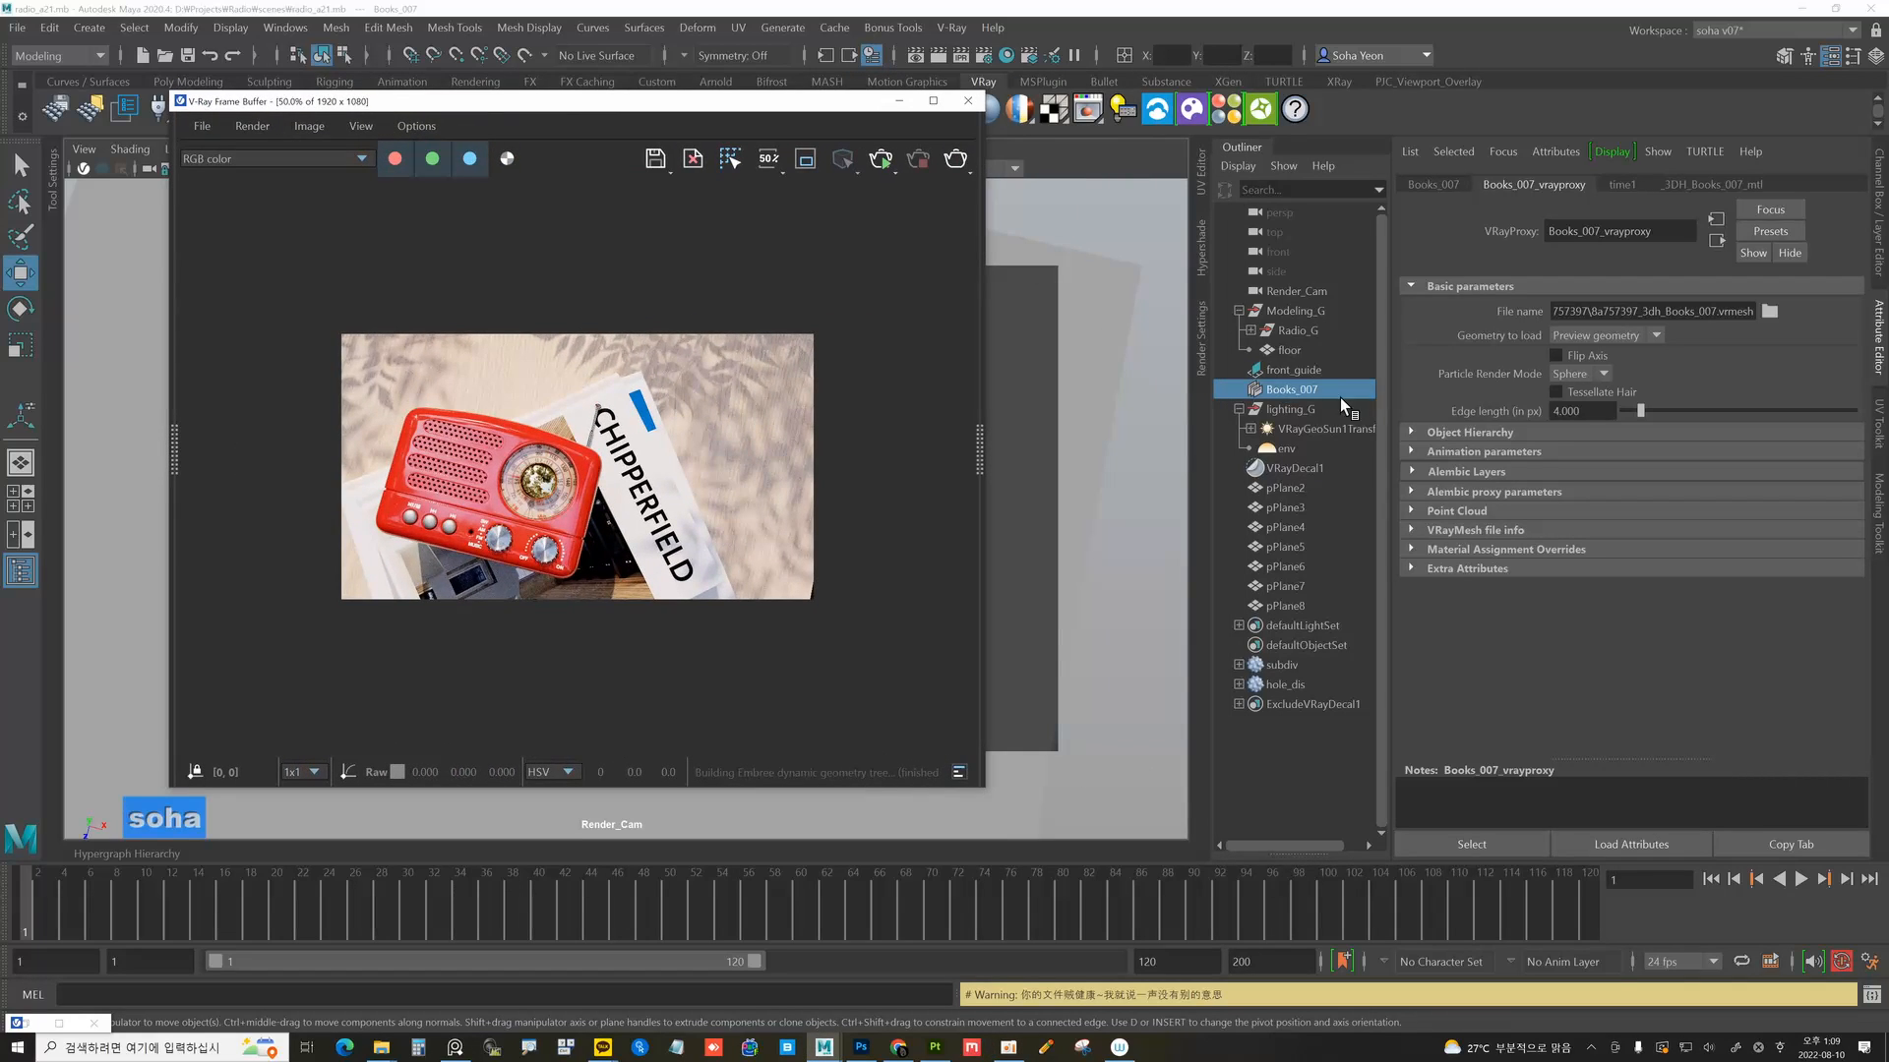
{"action": "left_click", "coordinate": [1295, 292]}
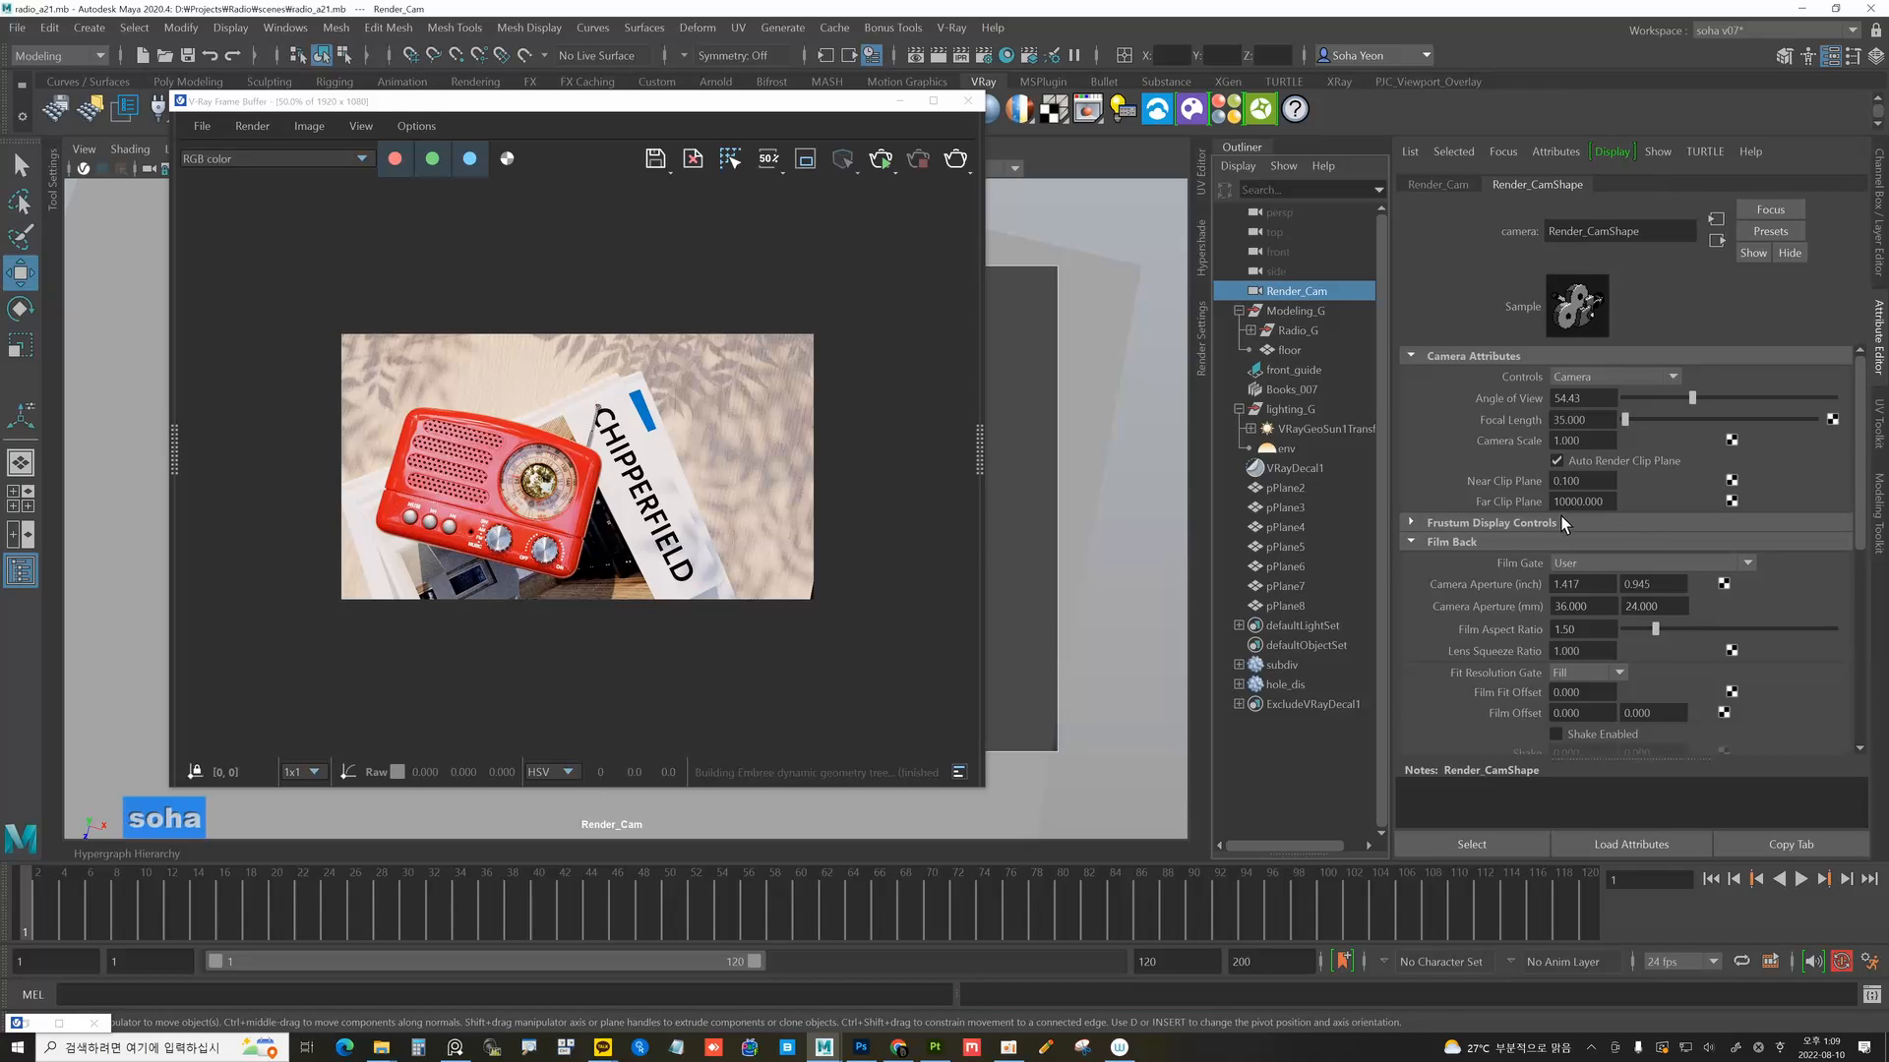
{"action": "left_click", "coordinate": [1488, 357]}
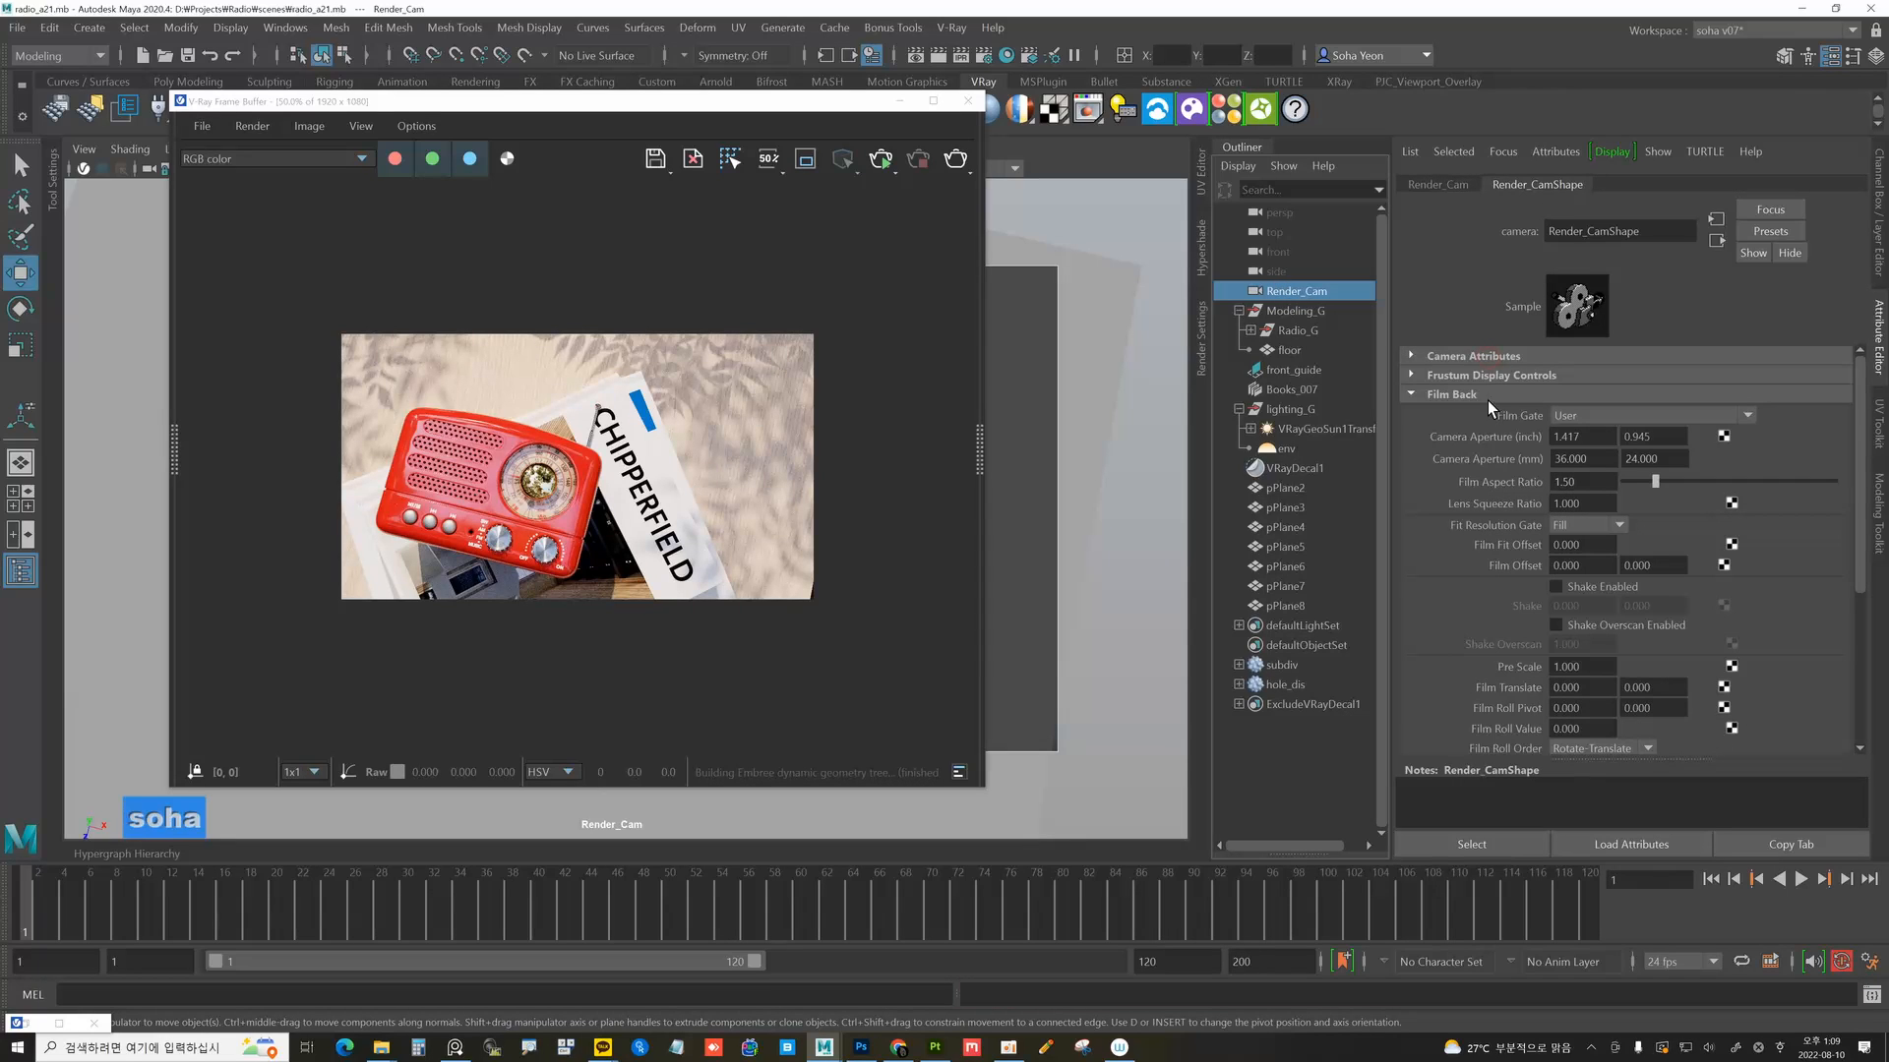
{"action": "left_click", "coordinate": [1492, 396]}
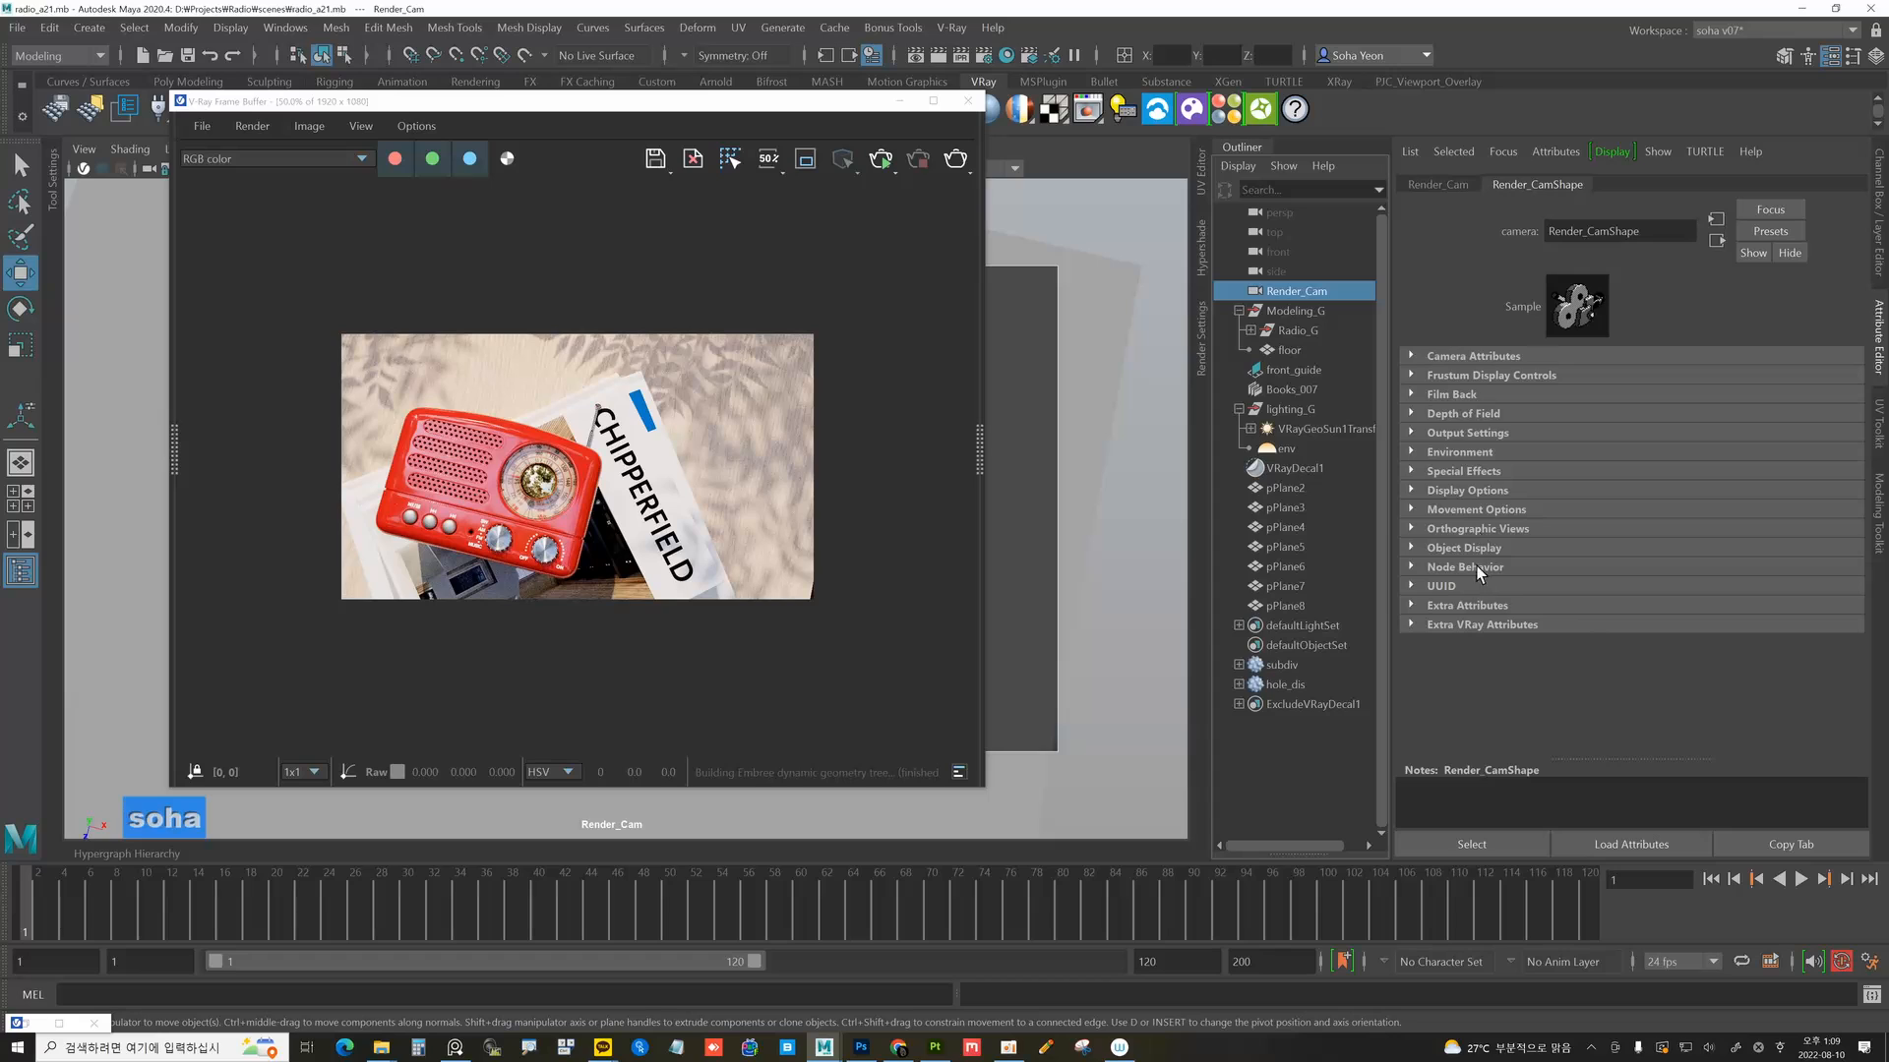
{"action": "left_click", "coordinate": [1487, 626]}
{"action": "scroll", "coordinate": [1597, 620], "scroll_direction": "down", "scroll_amount": 6}
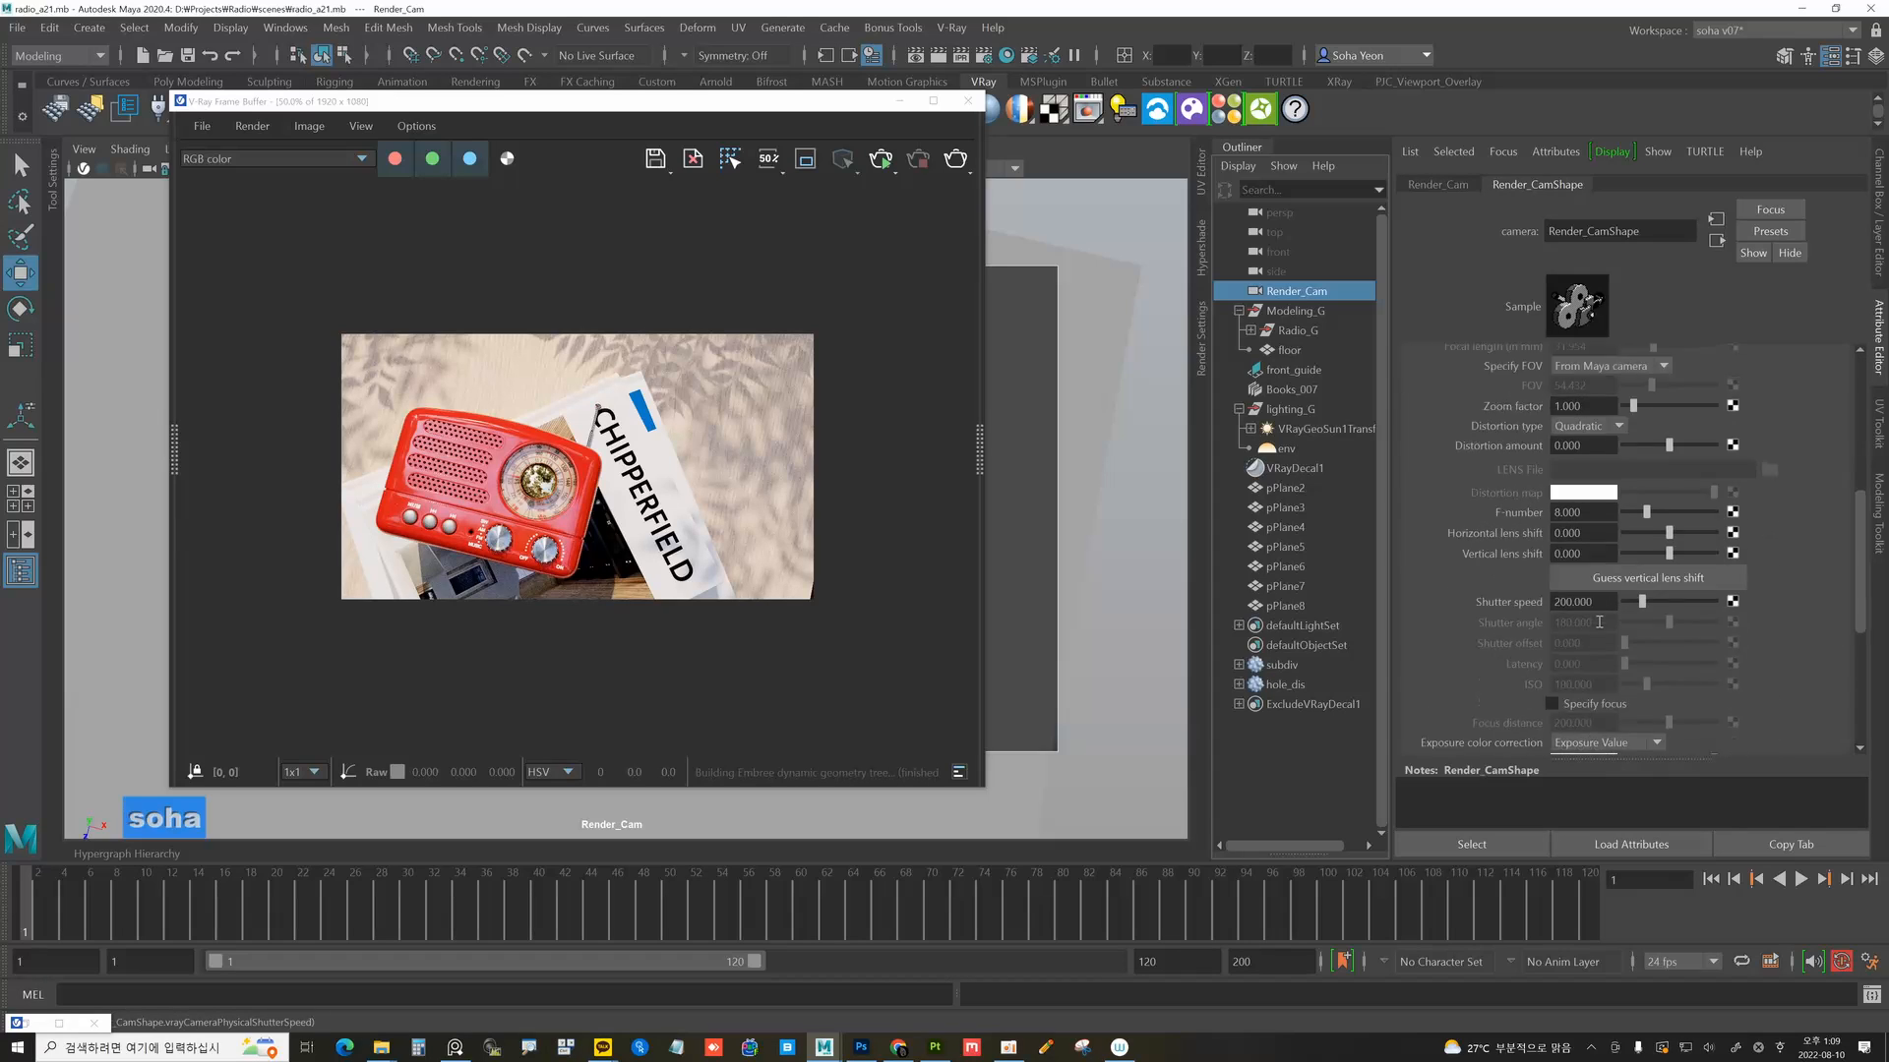
{"action": "scroll", "coordinate": [1603, 661], "scroll_direction": "down", "scroll_amount": 2}
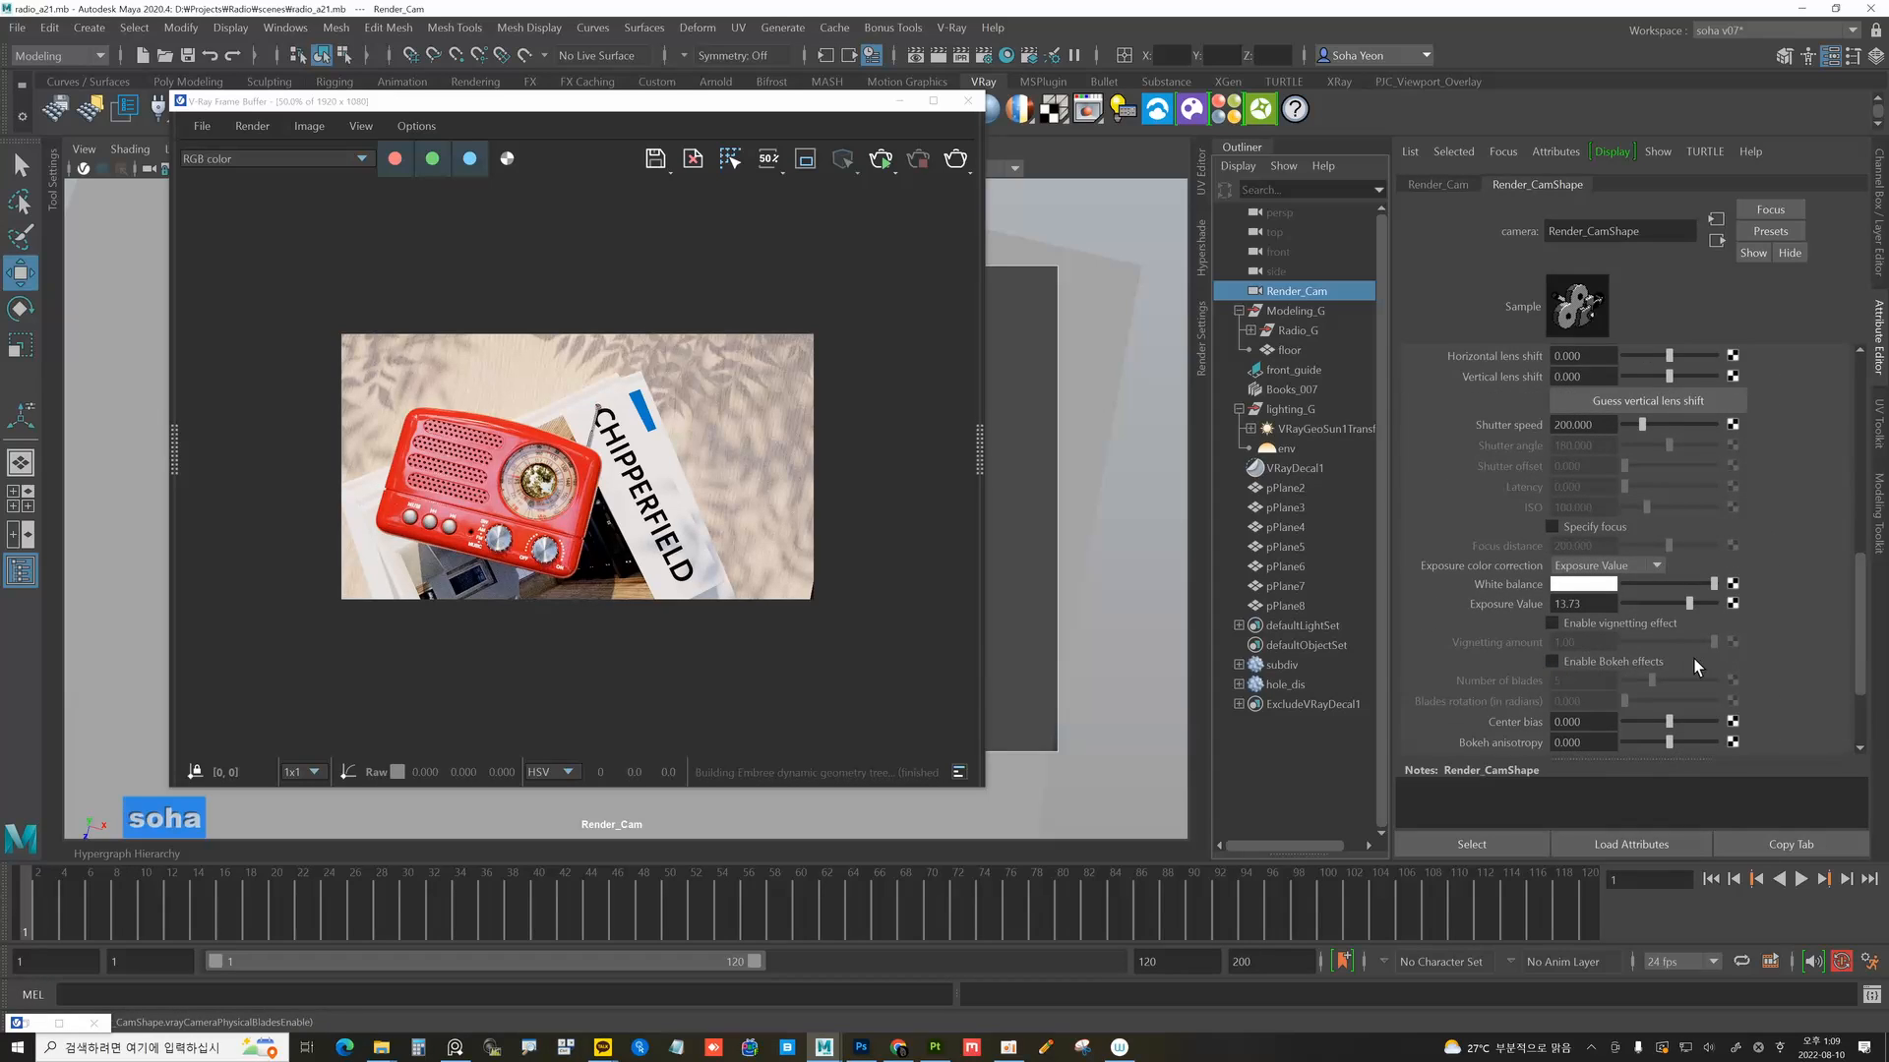
{"action": "scroll", "coordinate": [1621, 594], "scroll_direction": "down", "scroll_amount": 1}
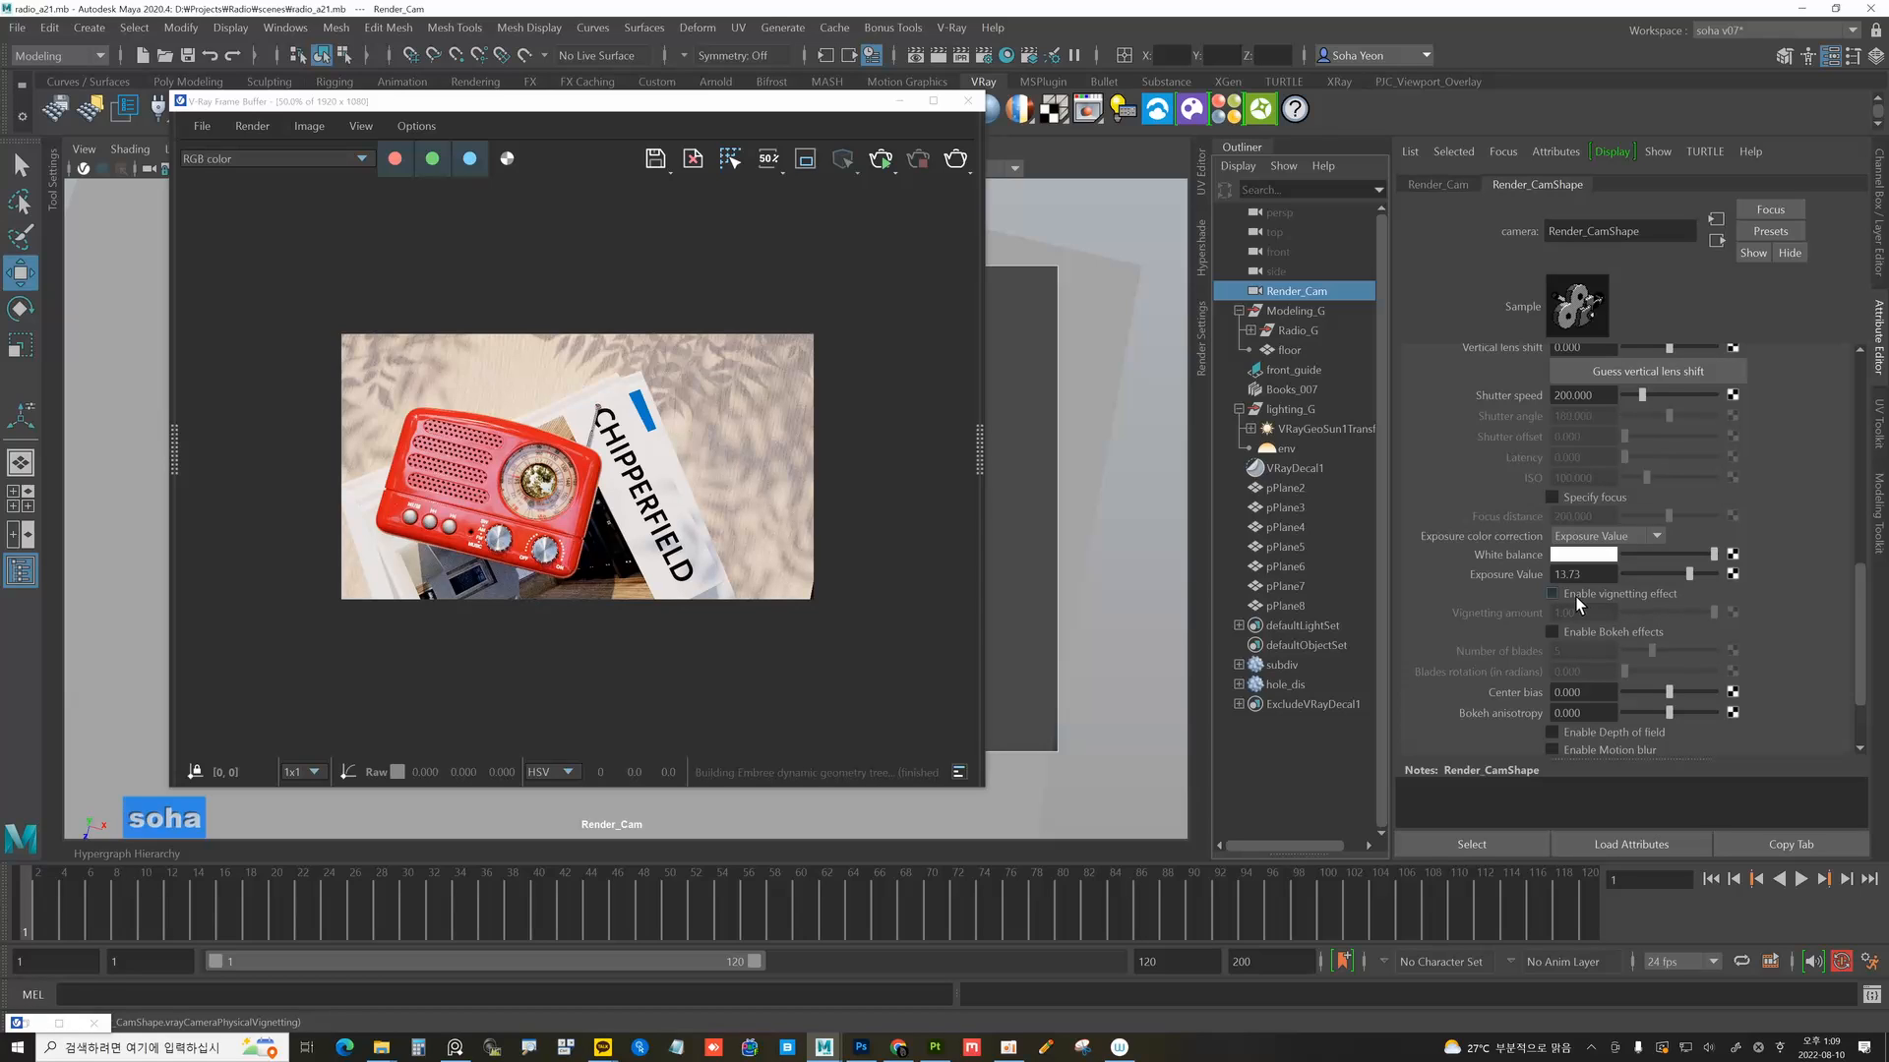
Enable the vignetting effect on Render_Cam with an amount of 10 and start the interactive render.
{"action": "left_click", "coordinate": [1579, 594]}
{"action": "left_click", "coordinate": [1581, 611]}
{"action": "type", "text": "10"}
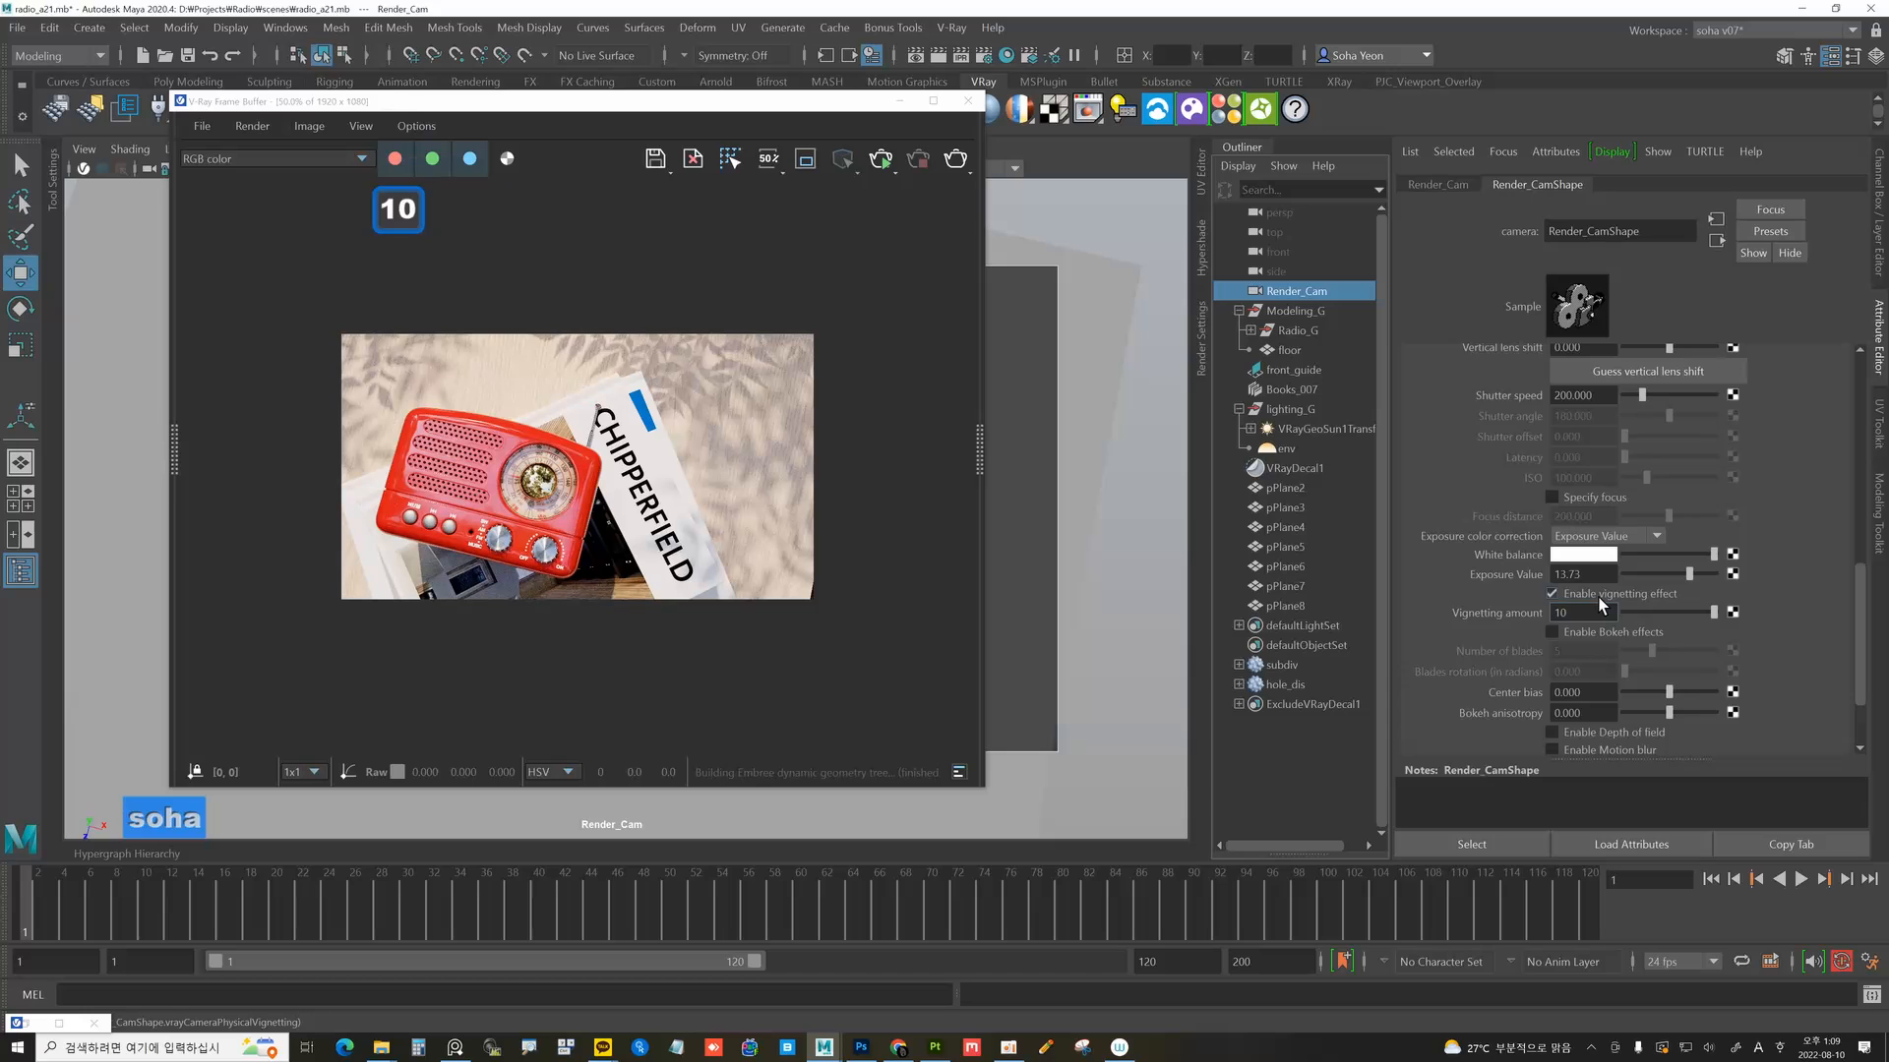
{"action": "key", "text": "Return"}
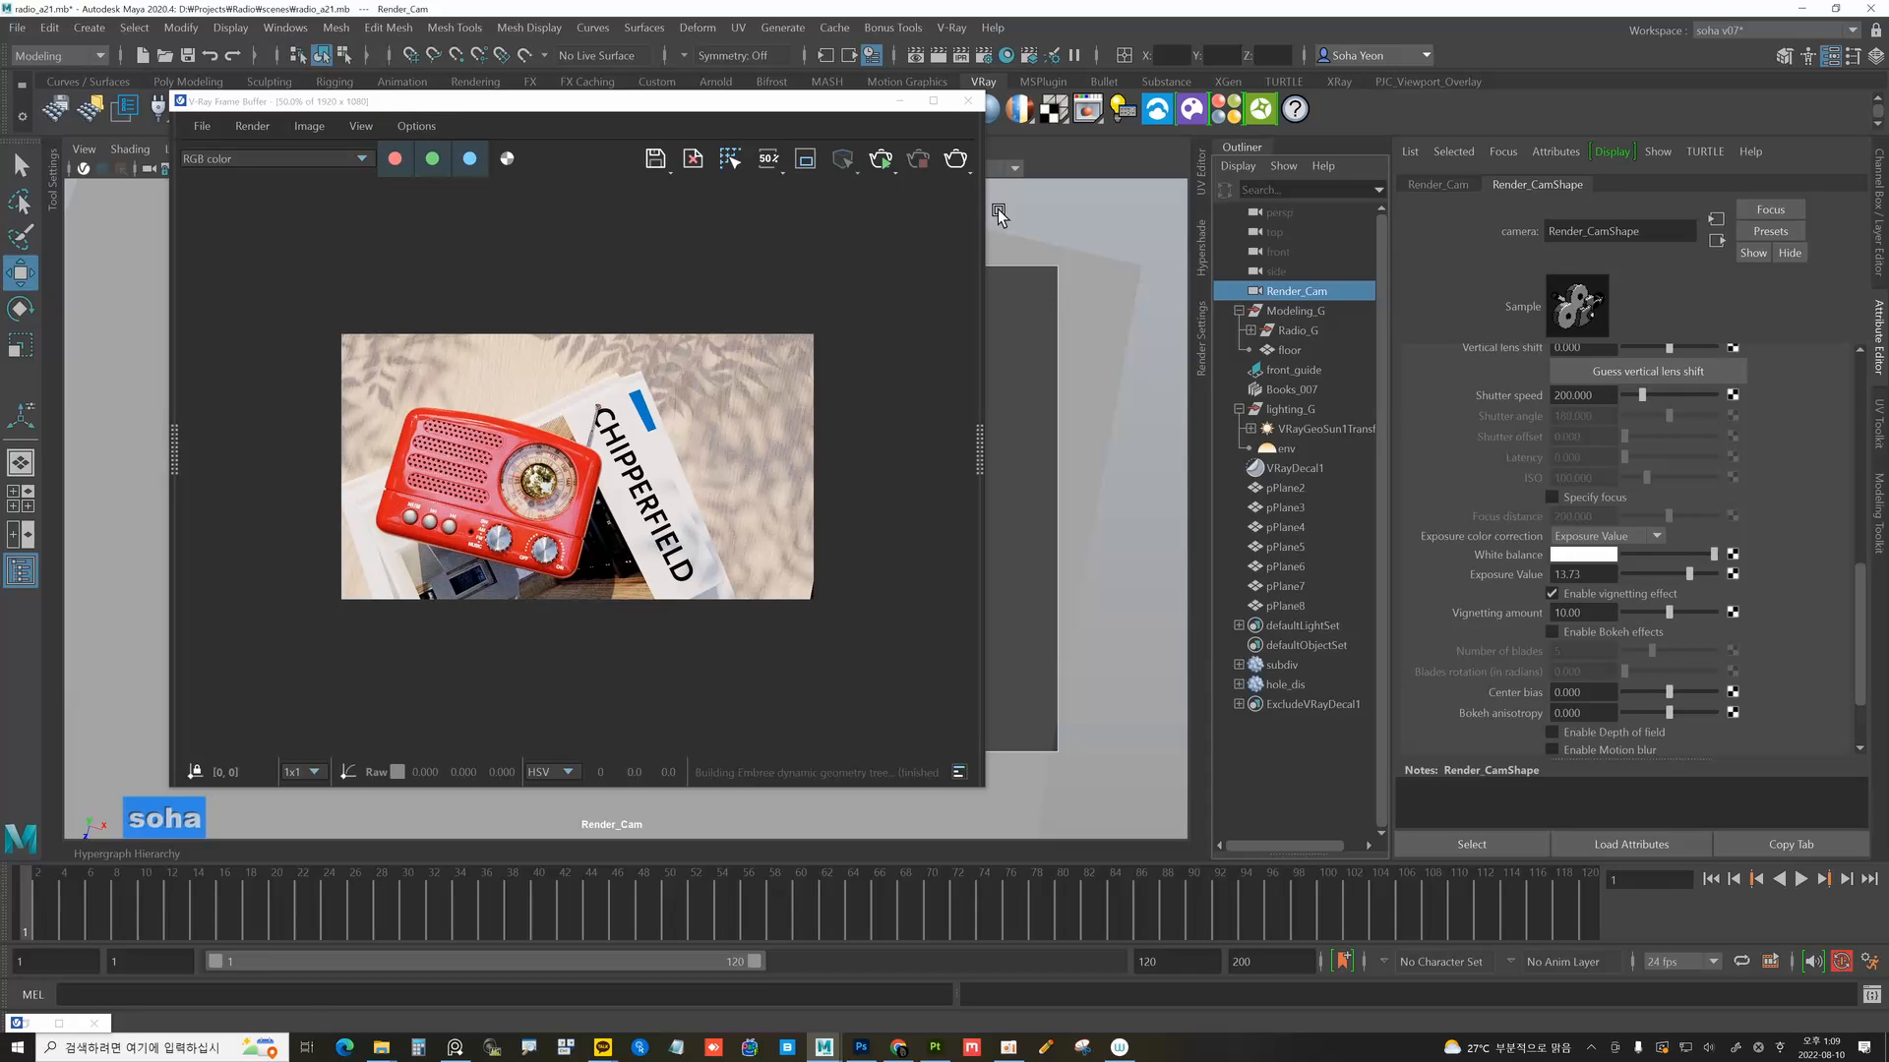
{"action": "left_click", "coordinate": [845, 161]}
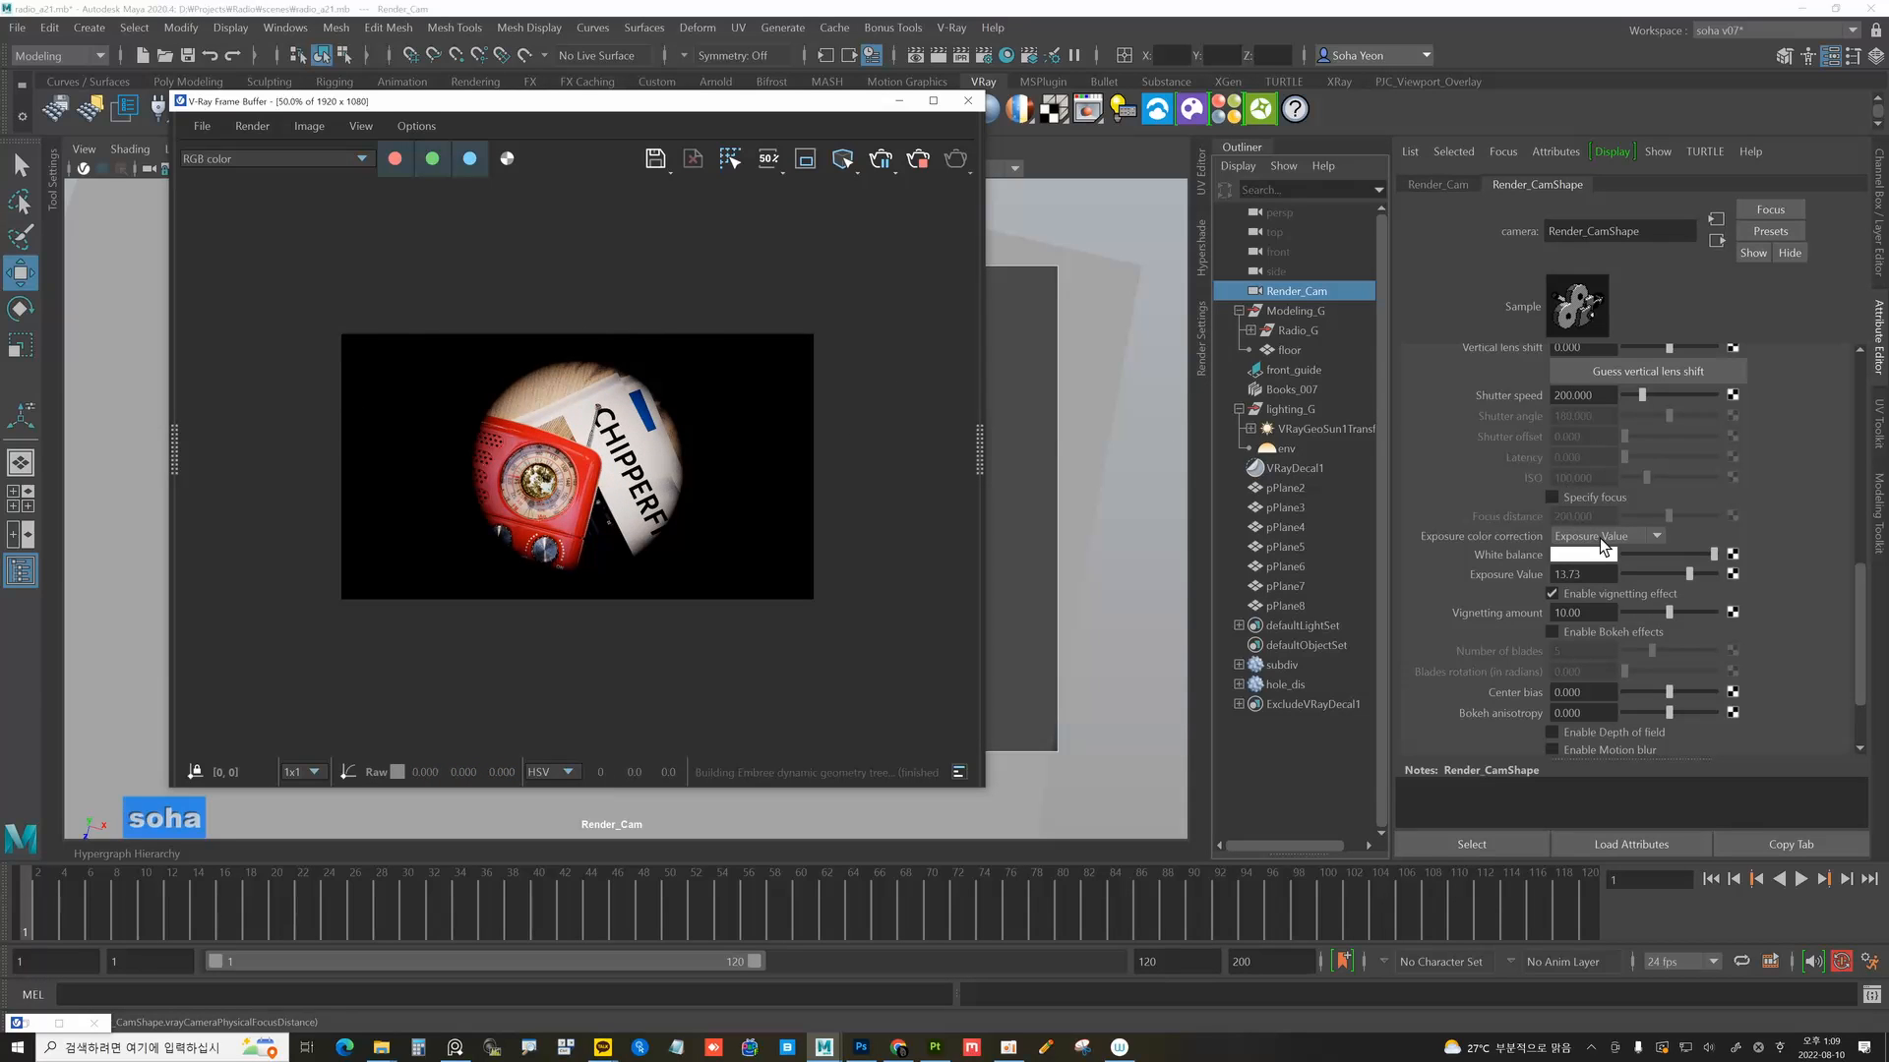
Reduce the camera's vignetting amount to 1.5.
{"action": "left_click_drag", "start_coordinate": [1669, 612], "coordinate": [1501, 599]}
{"action": "type", "text": "1.5"}
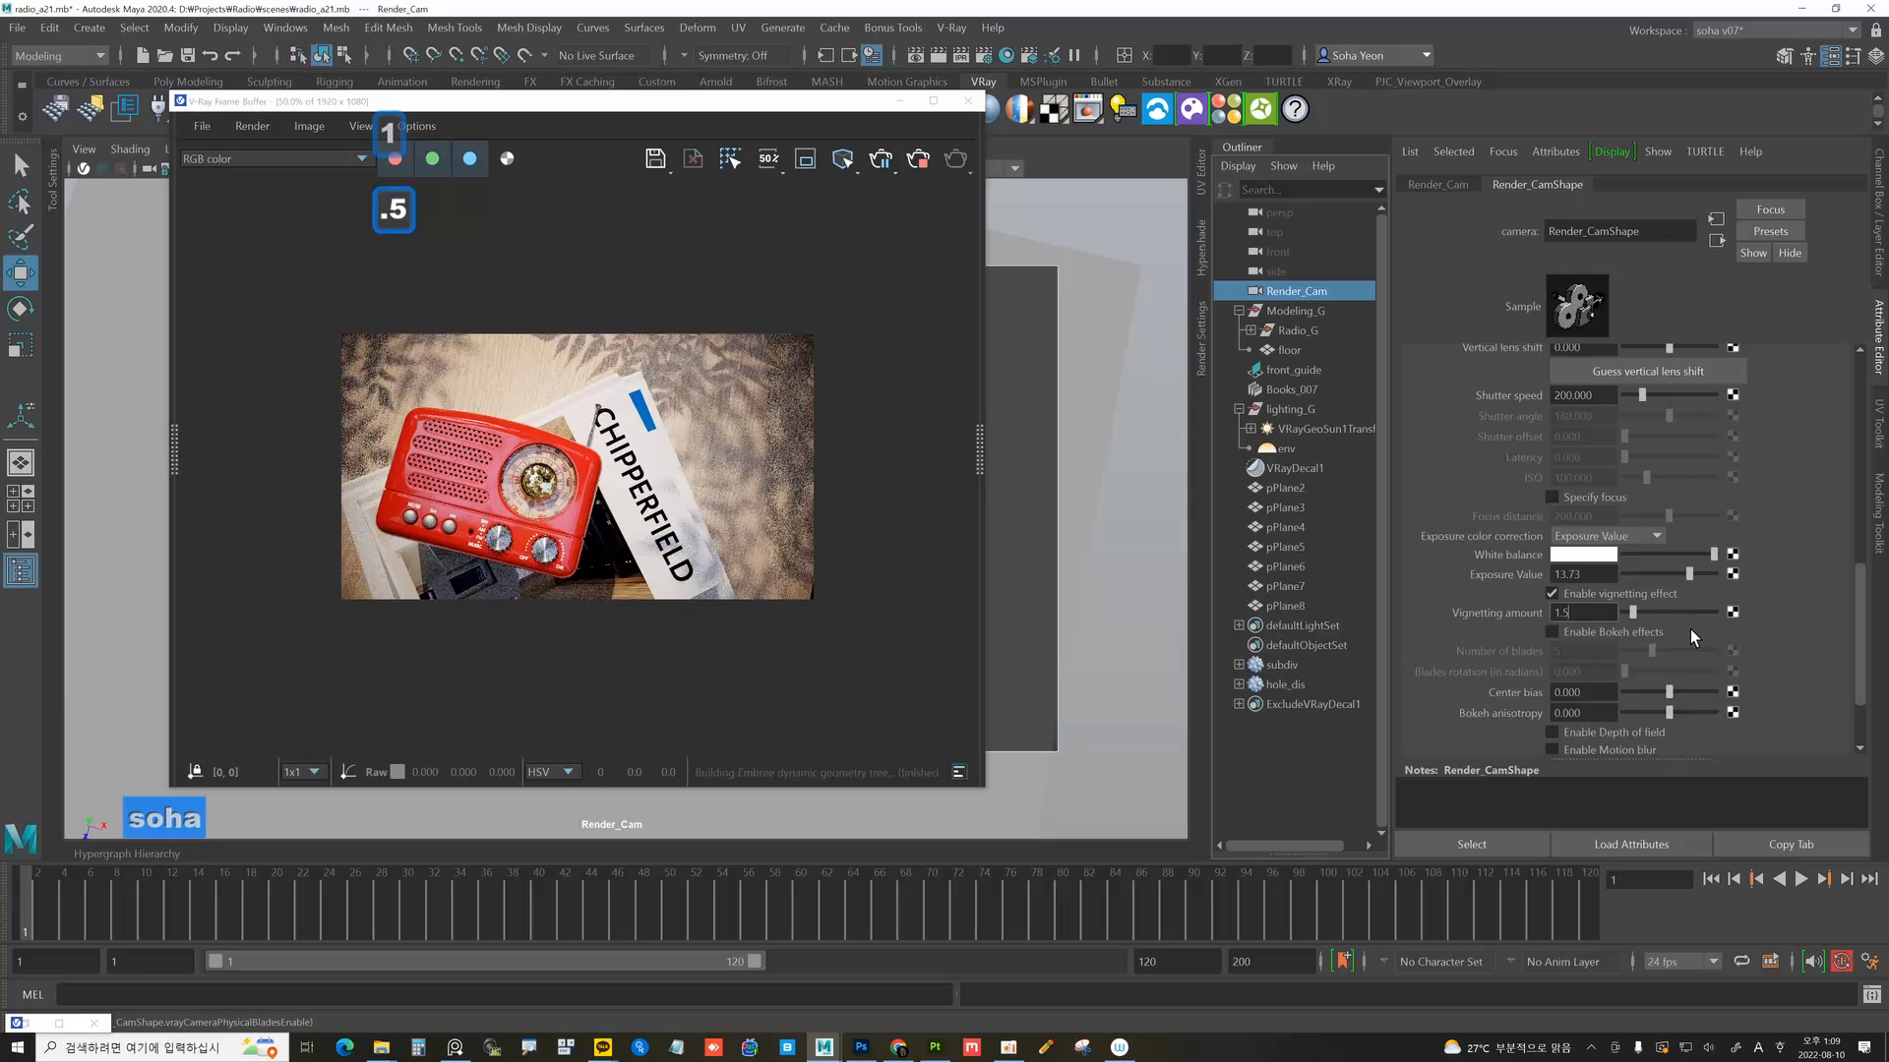
{"action": "key", "text": "Return"}
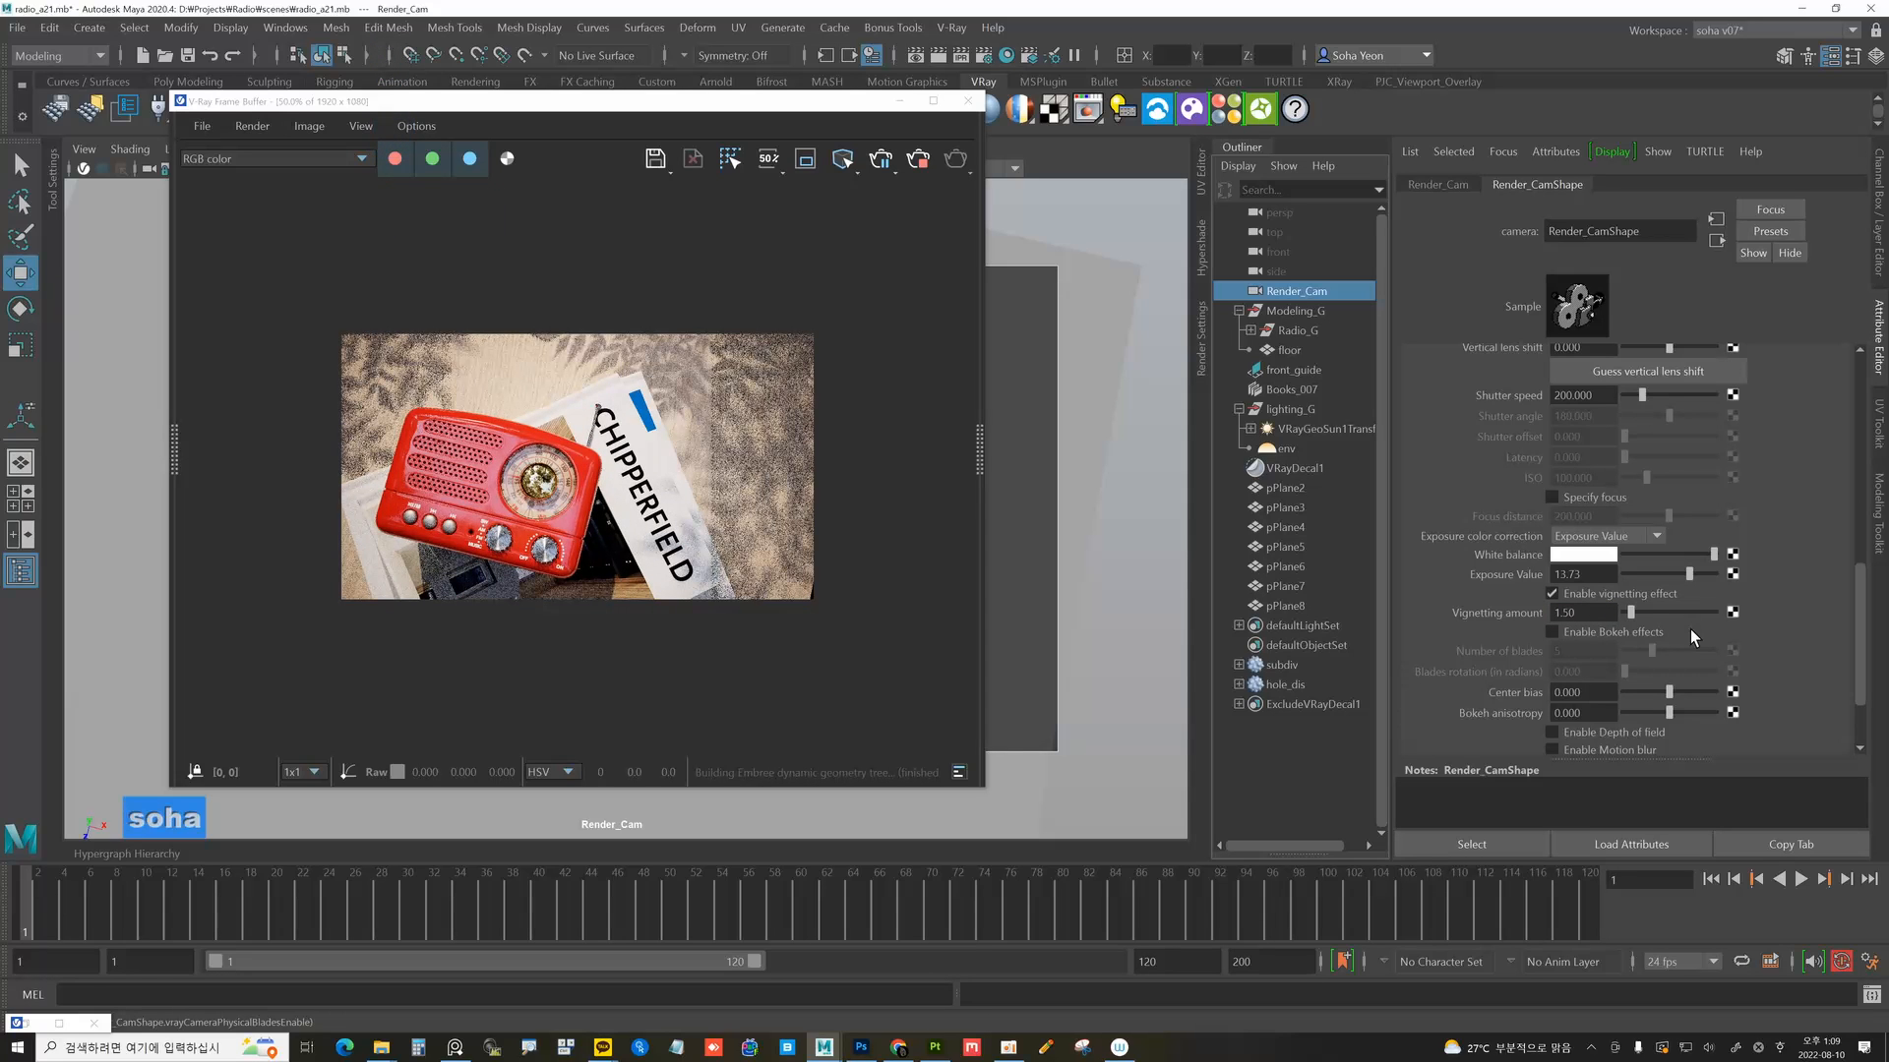
Compare the render with the vignetting effect off and on, leave it enabled, and inspect the shadows up close.
{"action": "left_click", "coordinate": [1554, 593]}
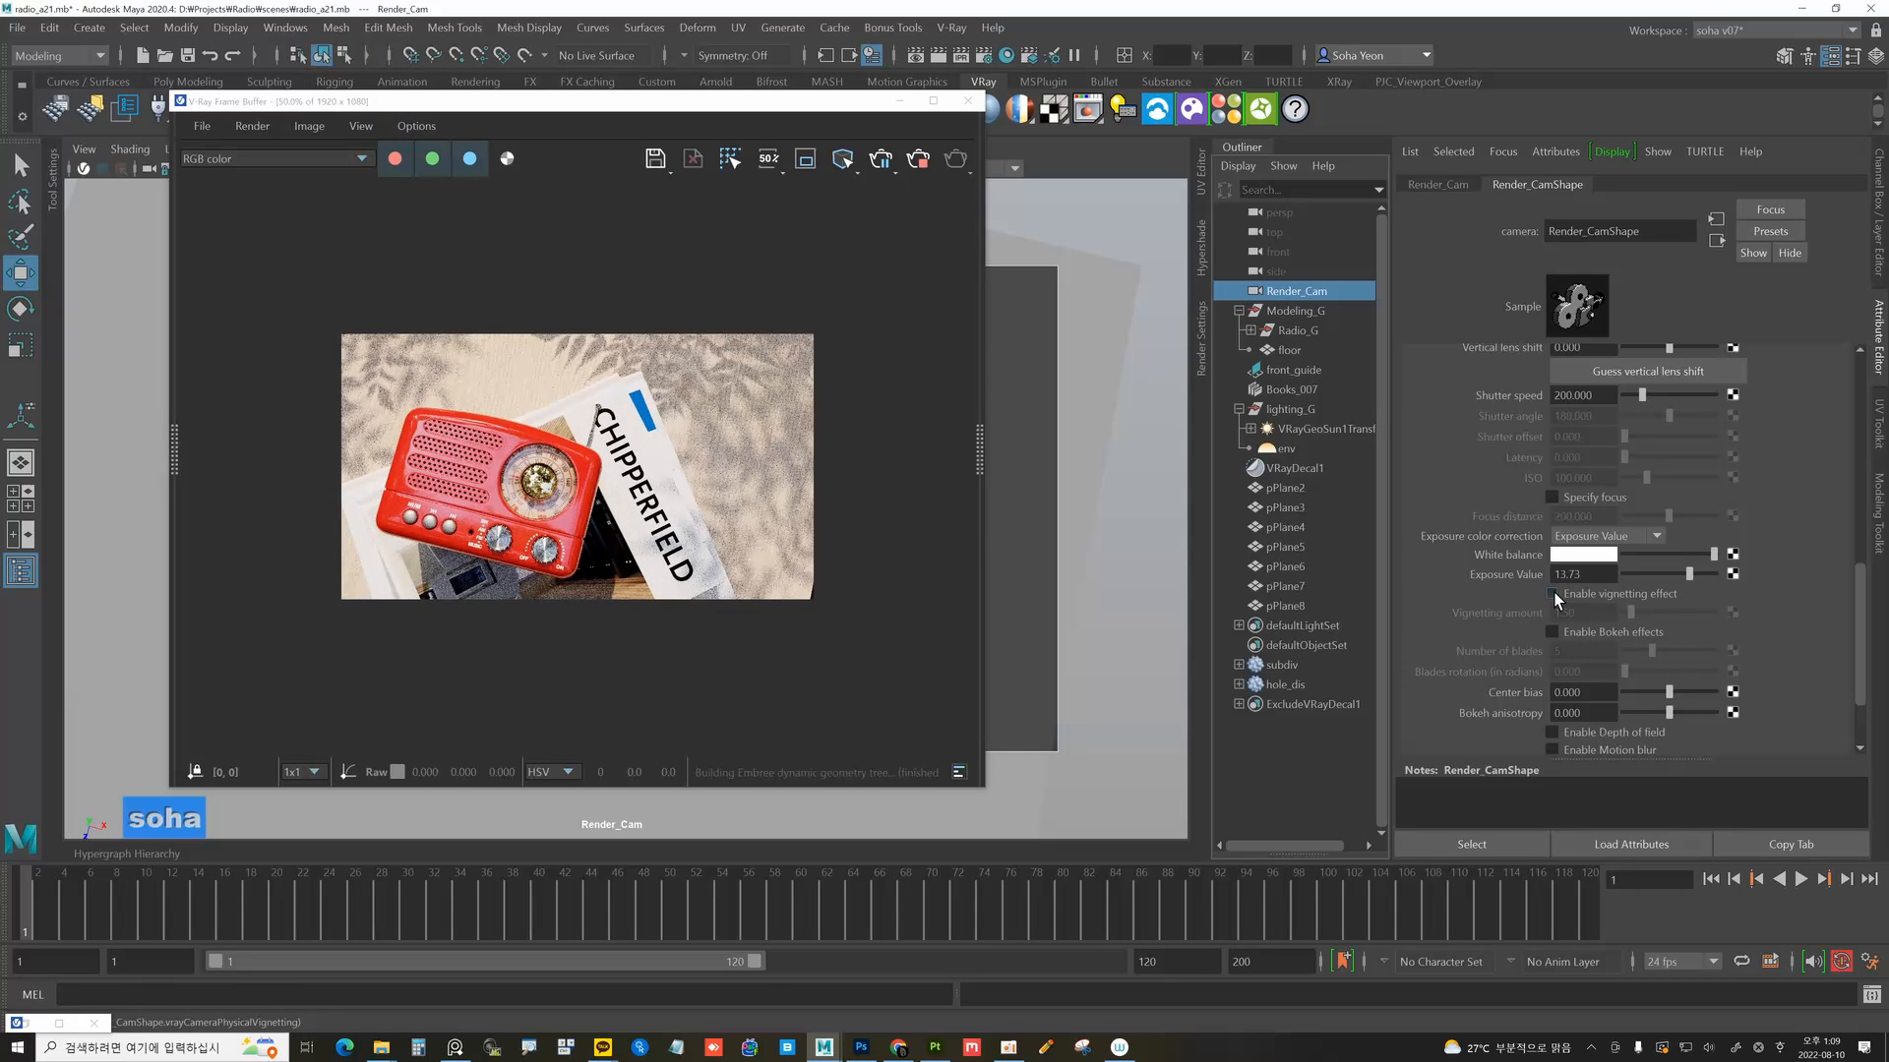
{"action": "left_click", "coordinate": [1553, 593]}
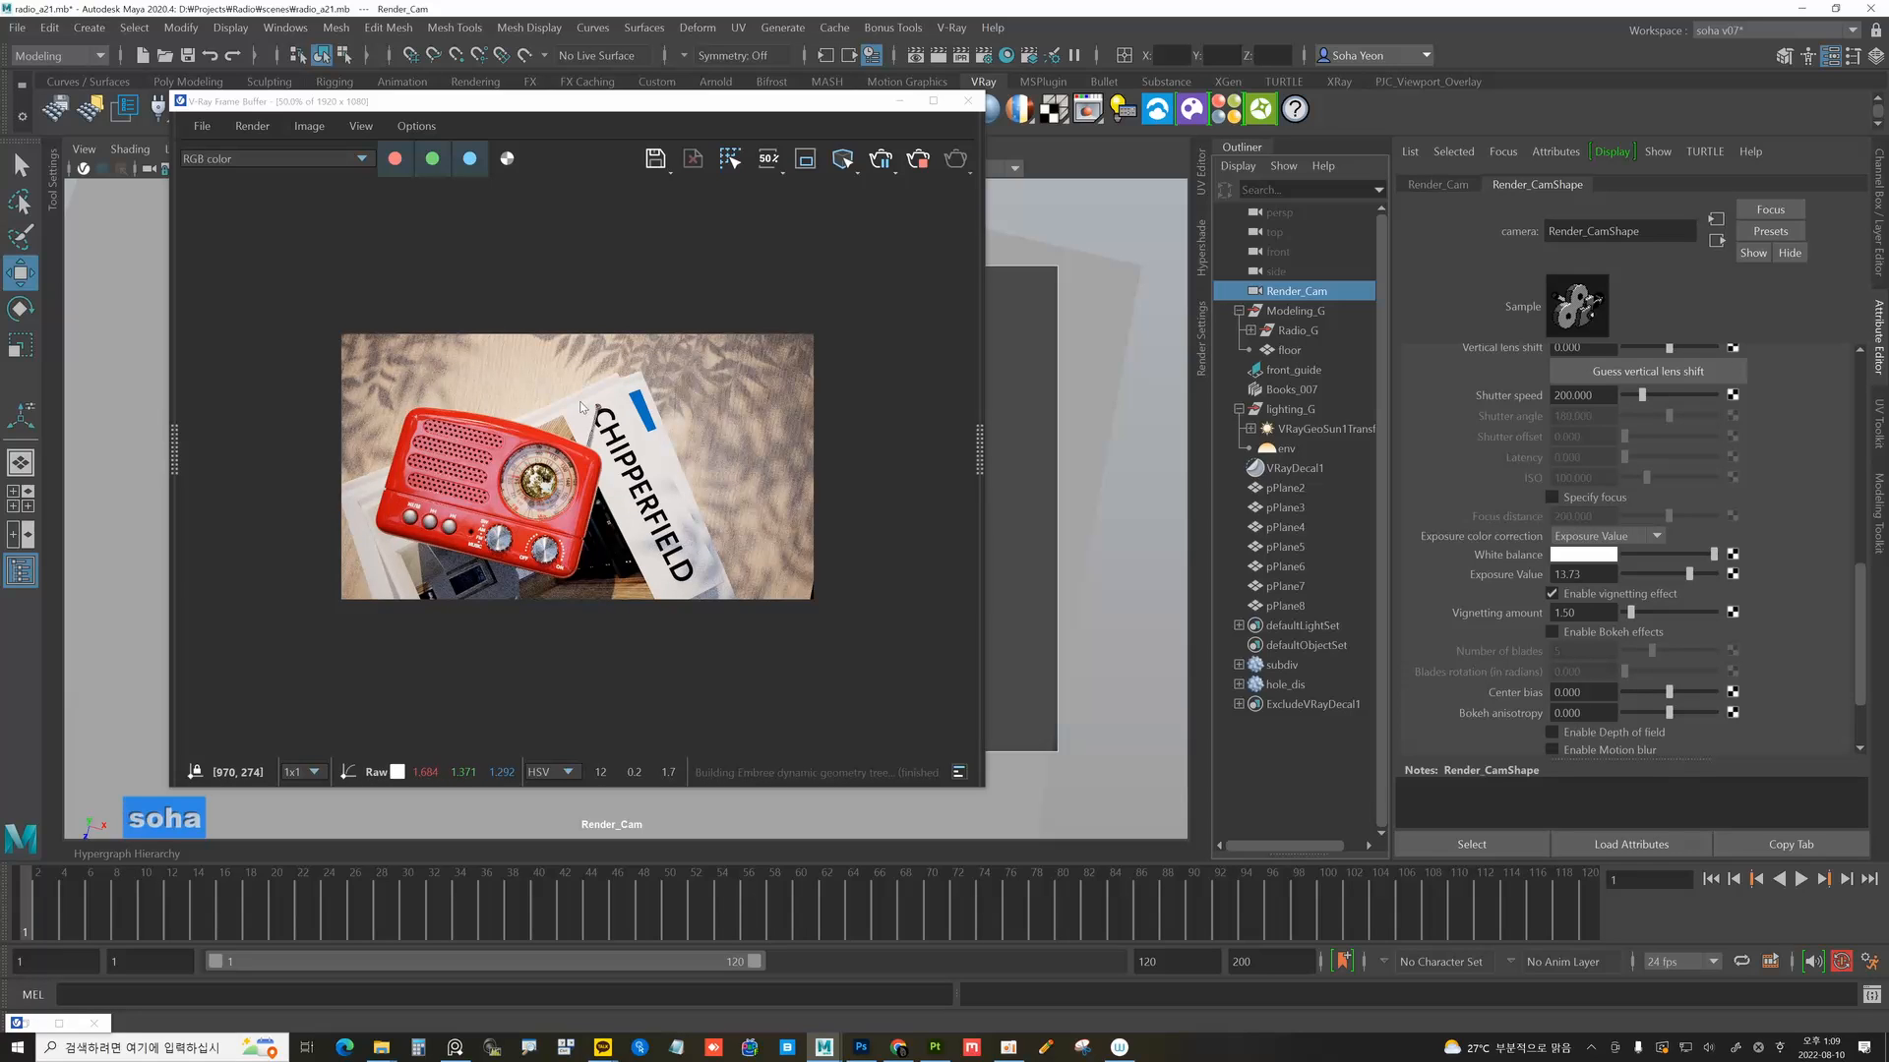
{"action": "scroll", "coordinate": [581, 407], "scroll_direction": "up", "scroll_amount": 1}
{"action": "scroll", "coordinate": [581, 407], "scroll_direction": "down", "scroll_amount": 1}
{"action": "scroll", "coordinate": [852, 479], "scroll_direction": "up", "scroll_amount": 1}
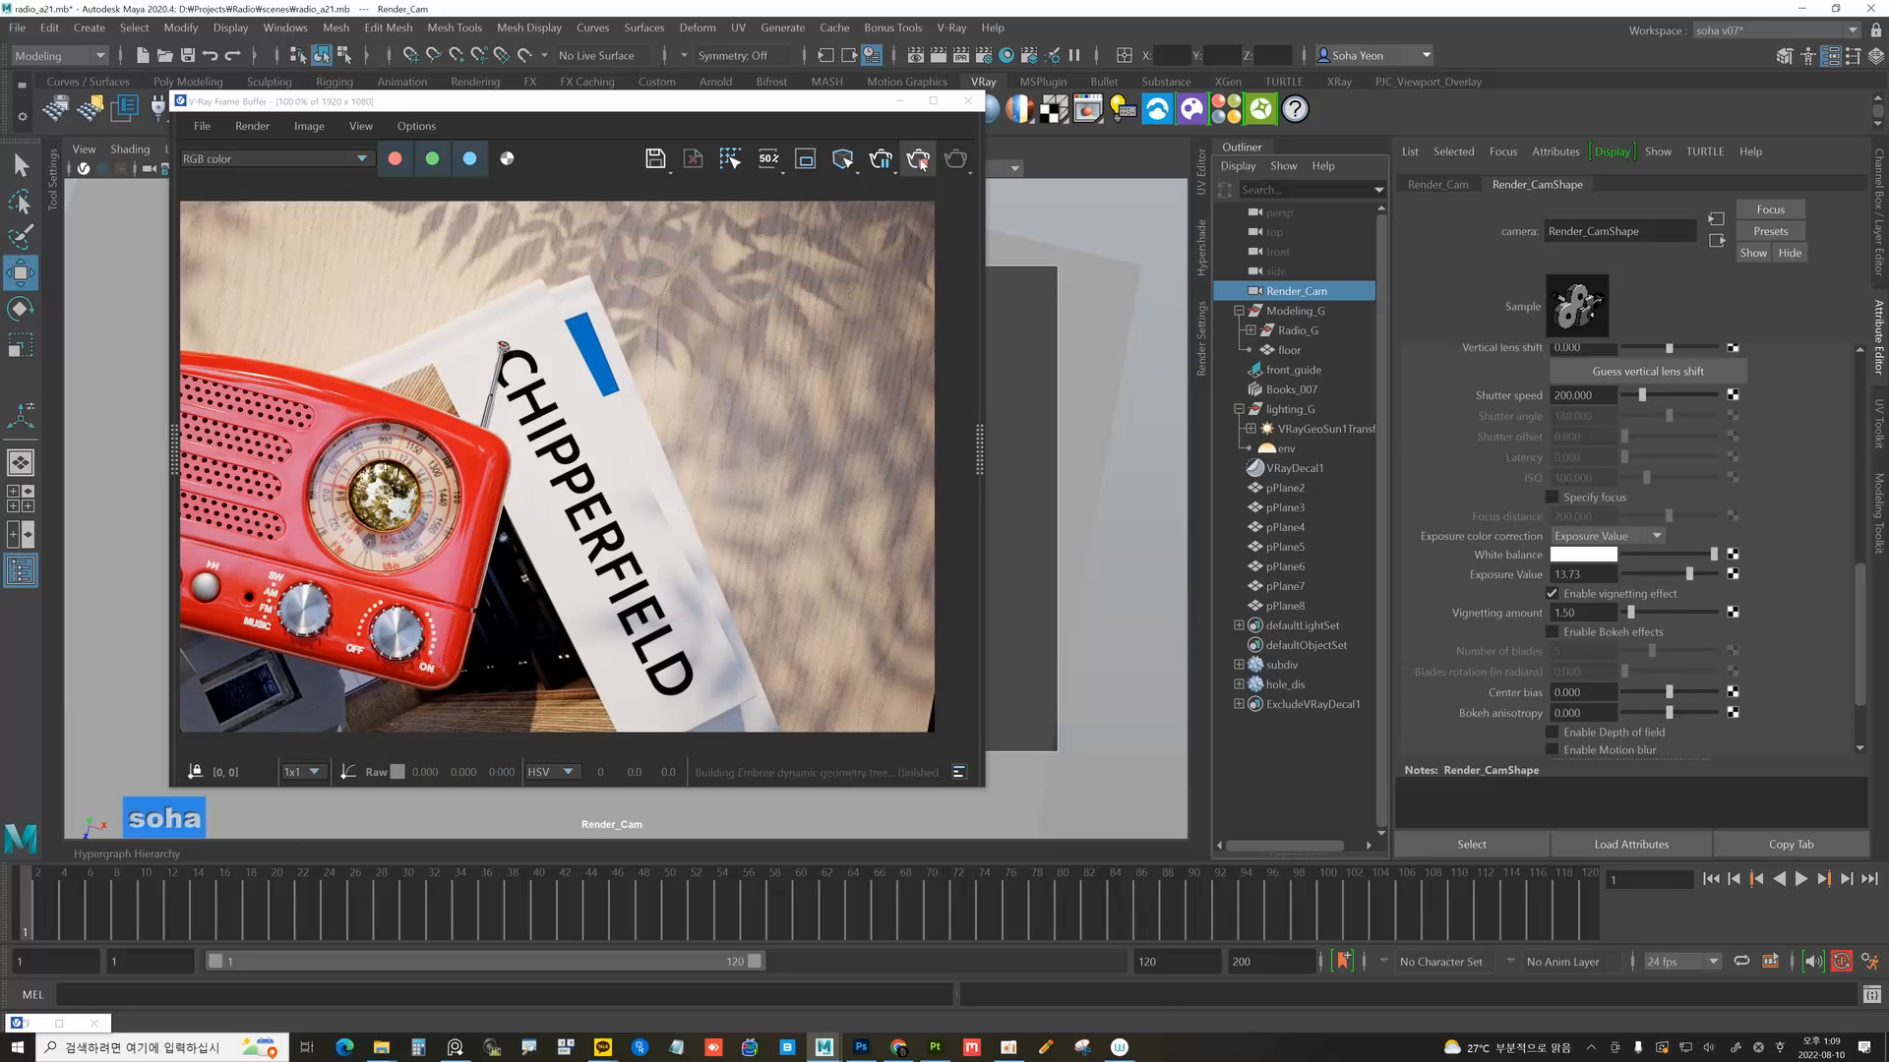
Select the floor and locate its Plywood_C_Bump_tex_2_uvwgen placement node in the Hypershade graph.
{"action": "left_click_drag", "start_coordinate": [826, 114], "coordinate": [841, 657]}
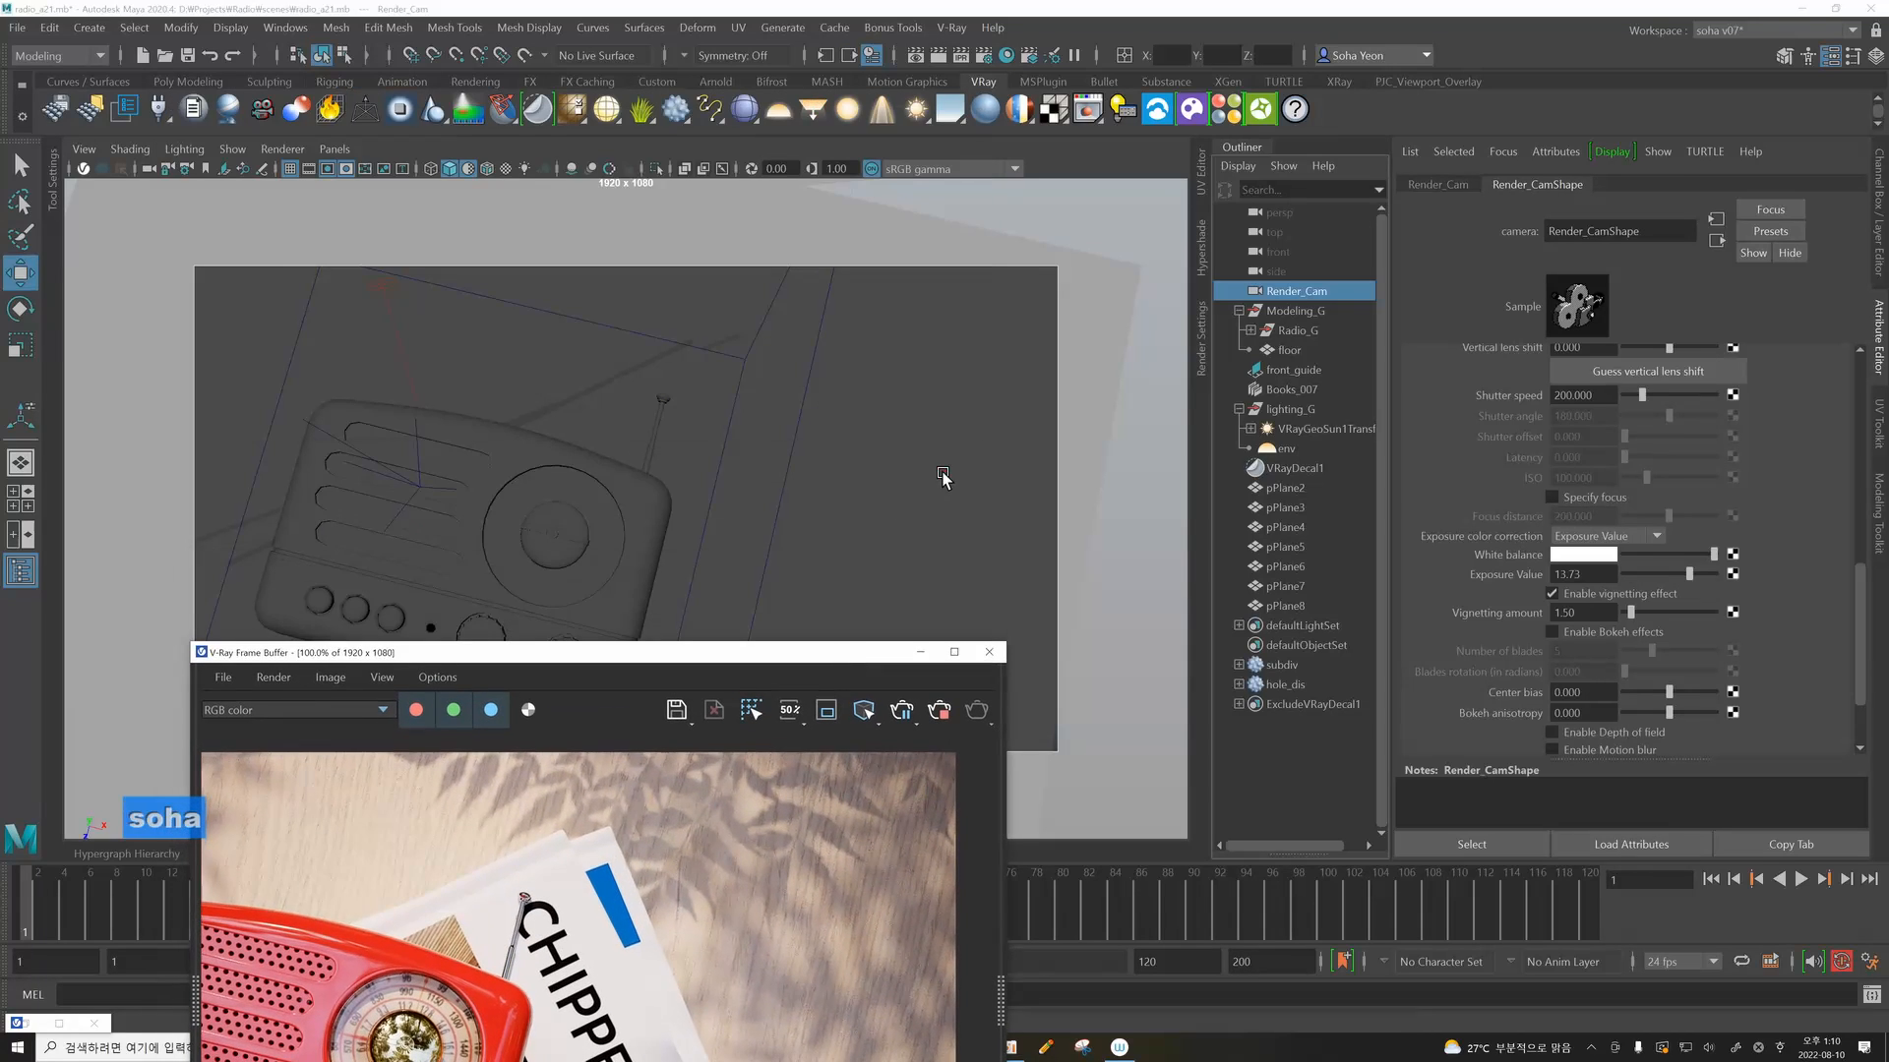
{"action": "left_click", "coordinate": [942, 477]}
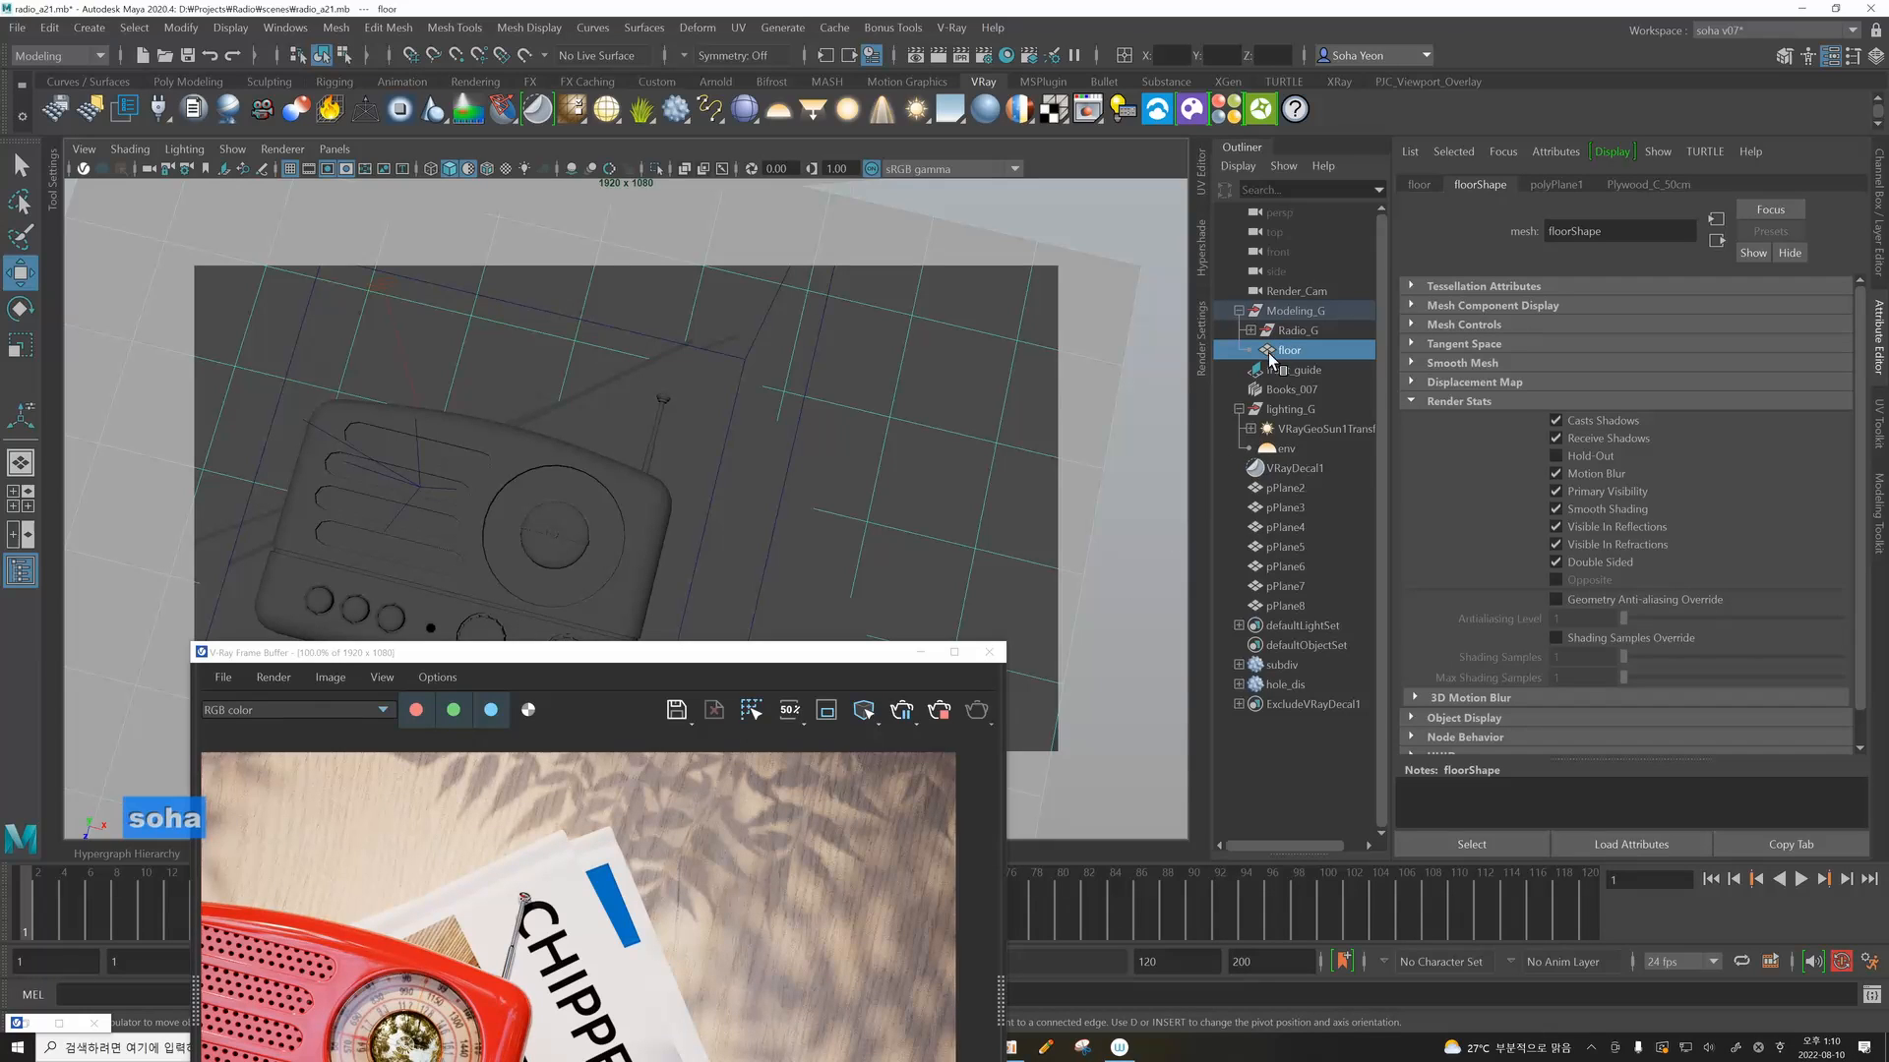
{"action": "left_click", "coordinate": [1203, 258]}
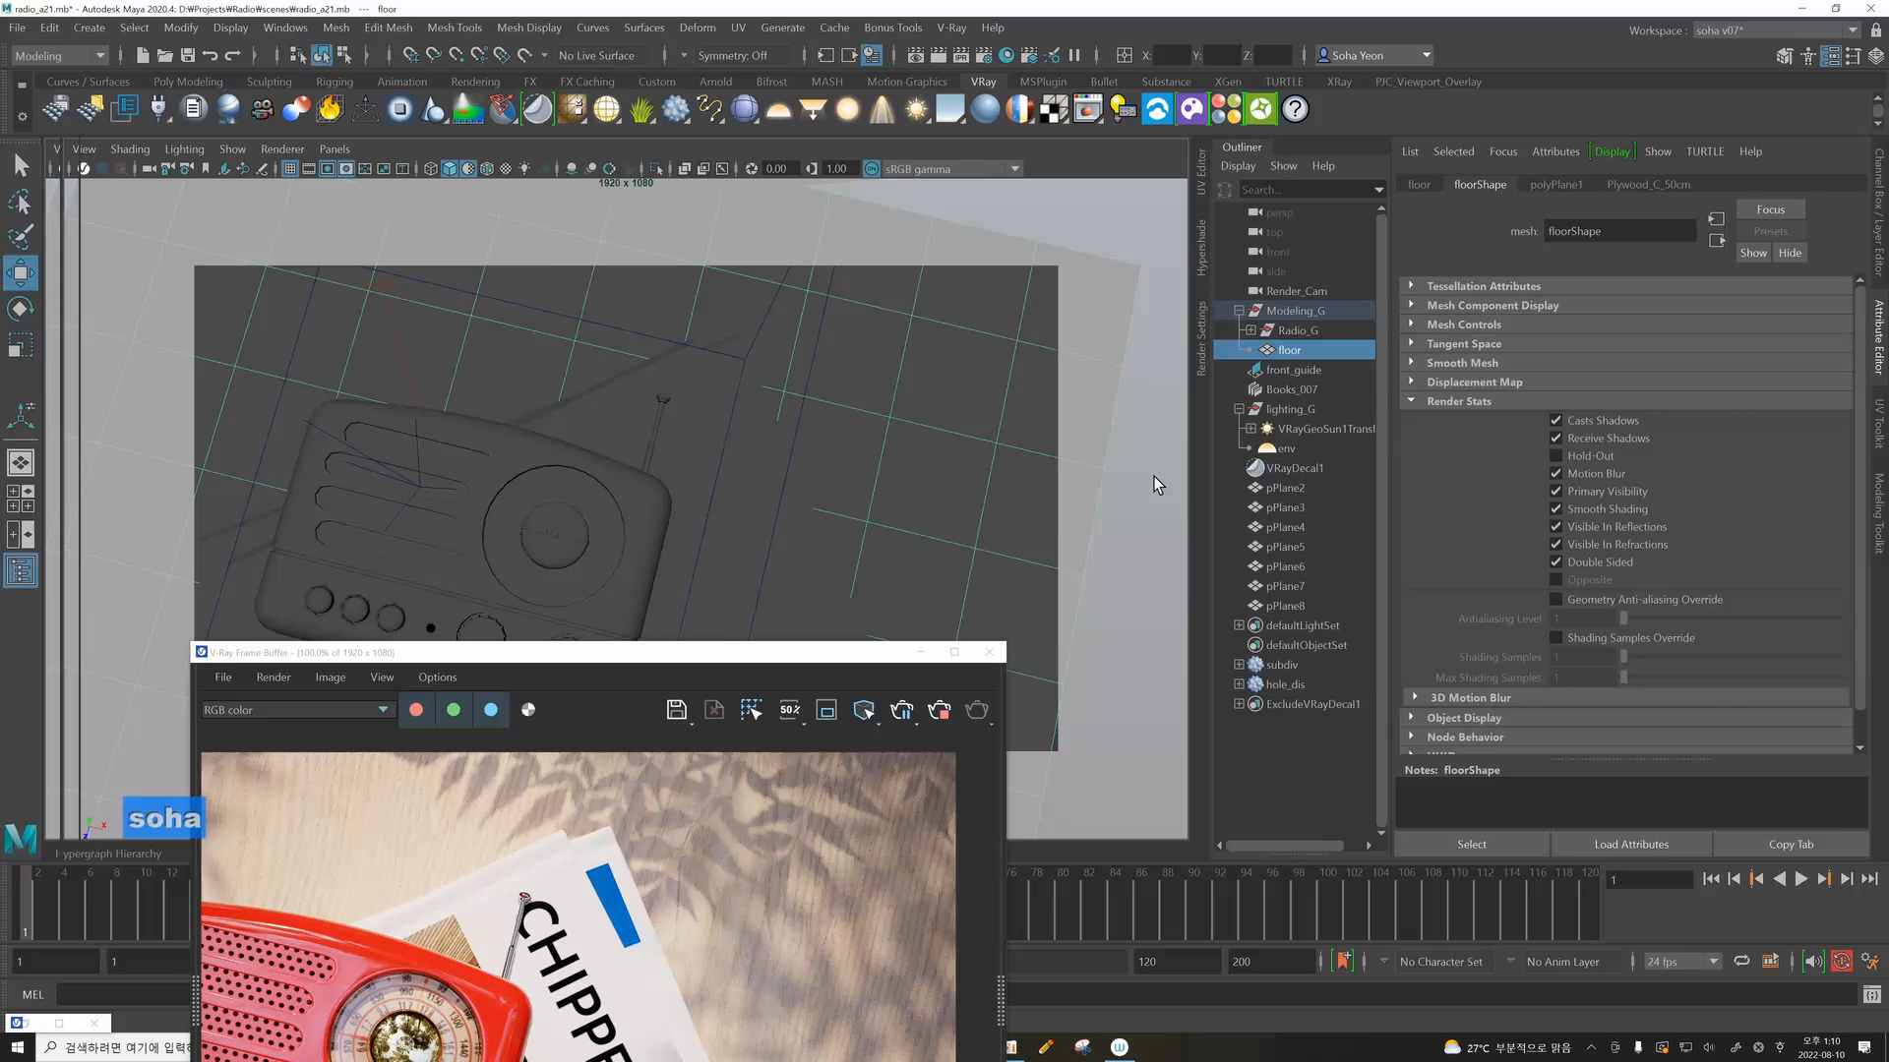
{"action": "left_click", "coordinate": [1080, 431]}
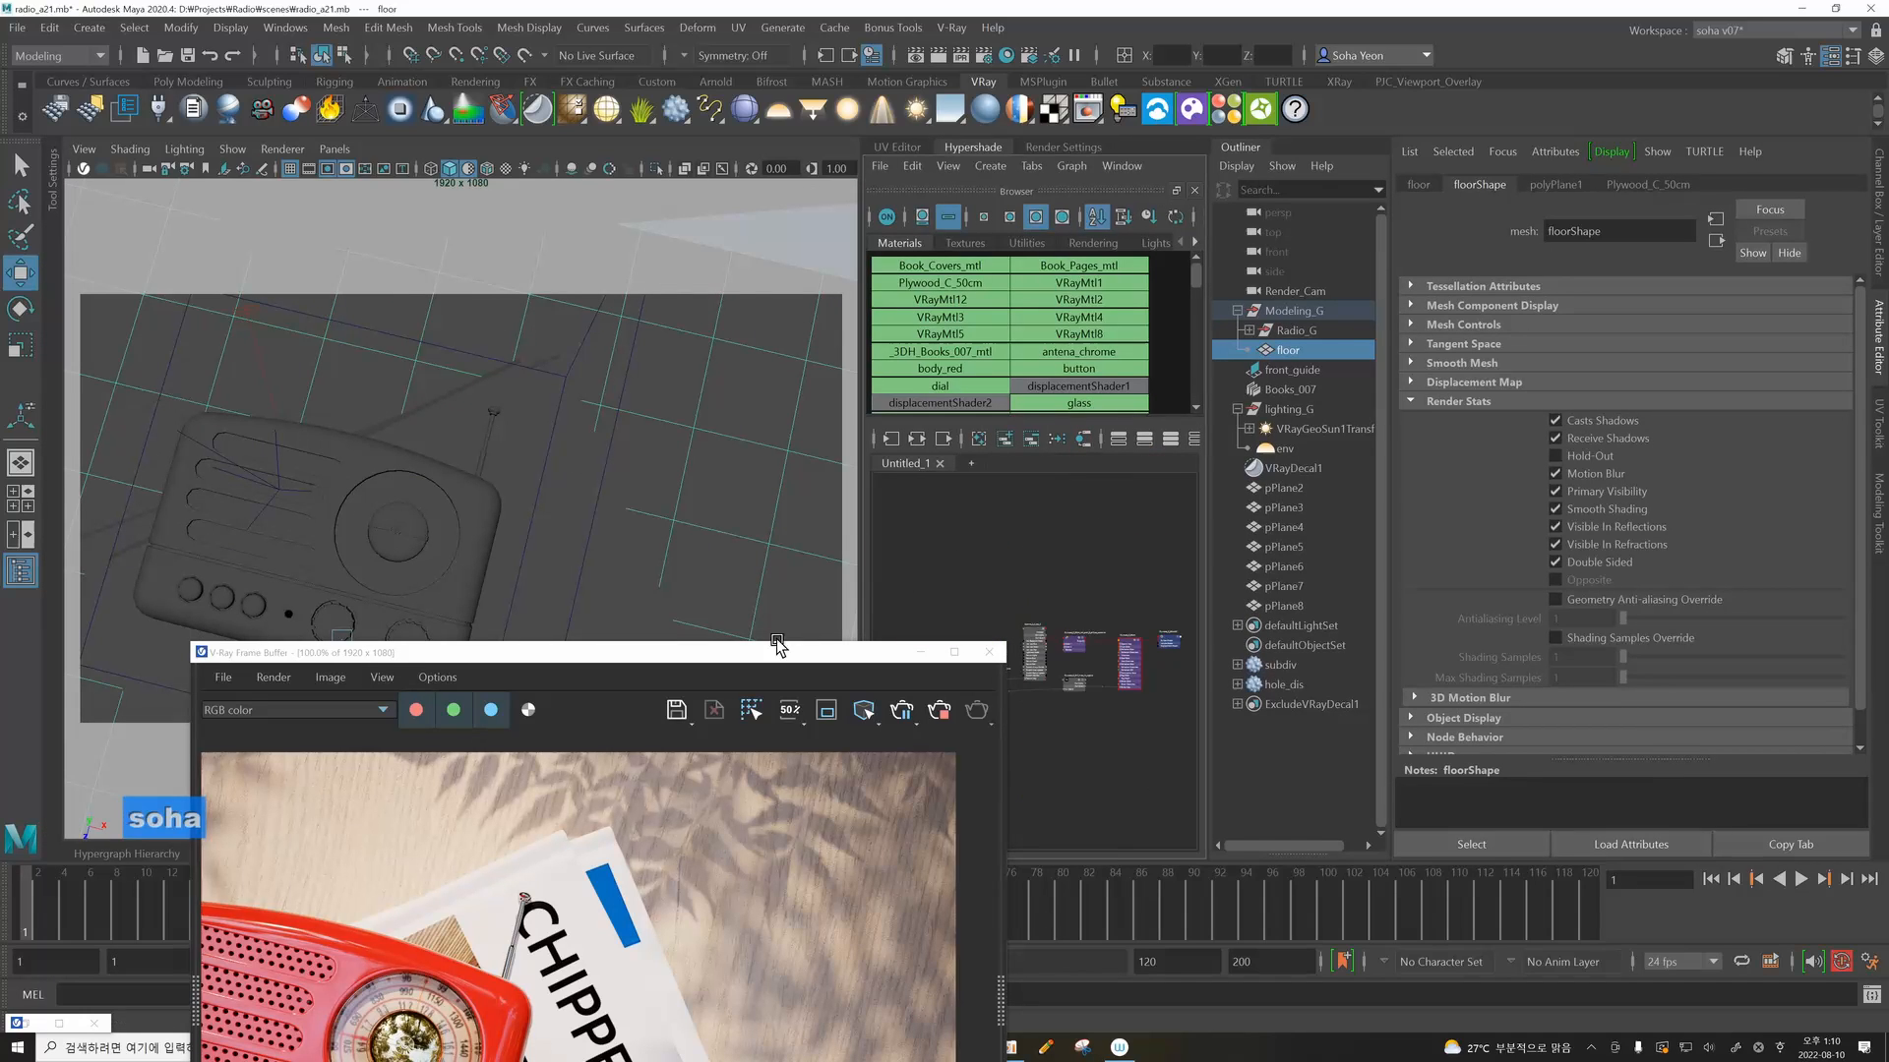
{"action": "left_click_drag", "start_coordinate": [752, 655], "coordinate": [579, 625]}
{"action": "left_click", "coordinate": [952, 641]}
{"action": "scroll", "coordinate": [1042, 615], "scroll_direction": "up", "scroll_amount": 5}
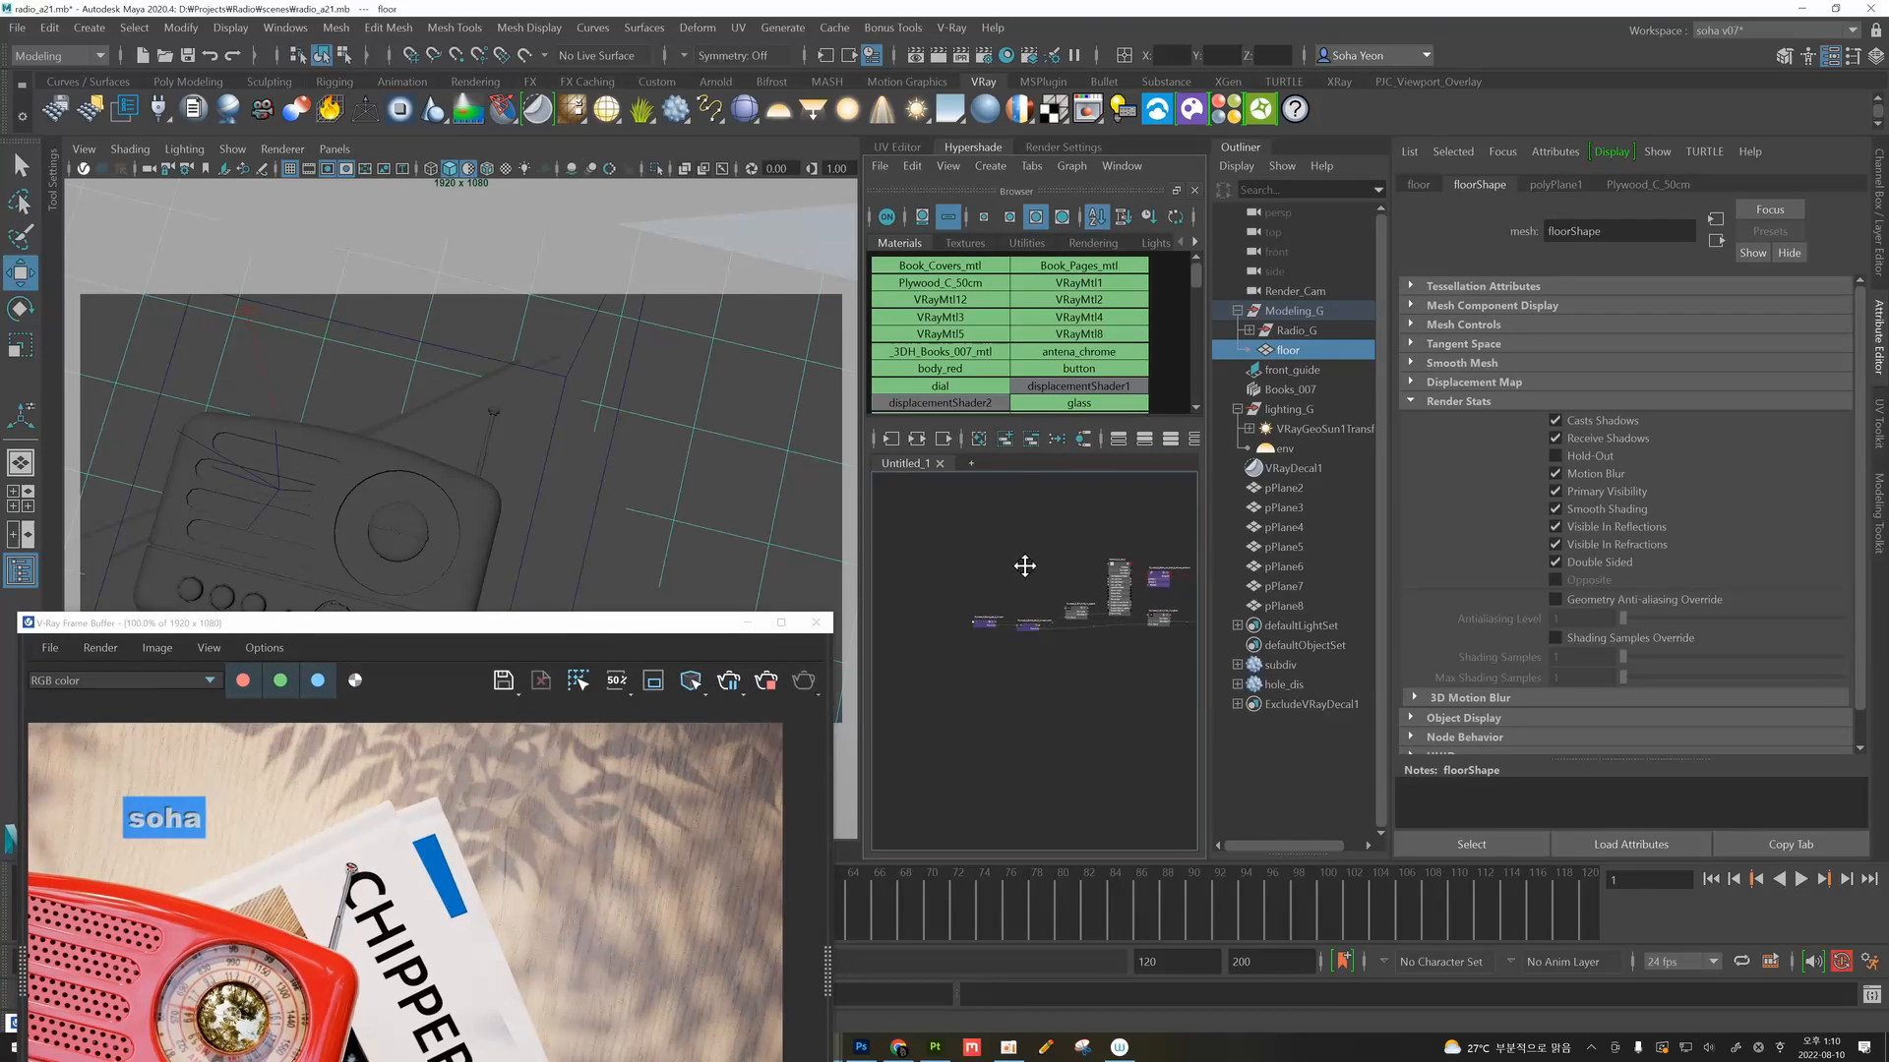
{"action": "scroll", "coordinate": [1041, 608], "scroll_direction": "up", "scroll_amount": 3}
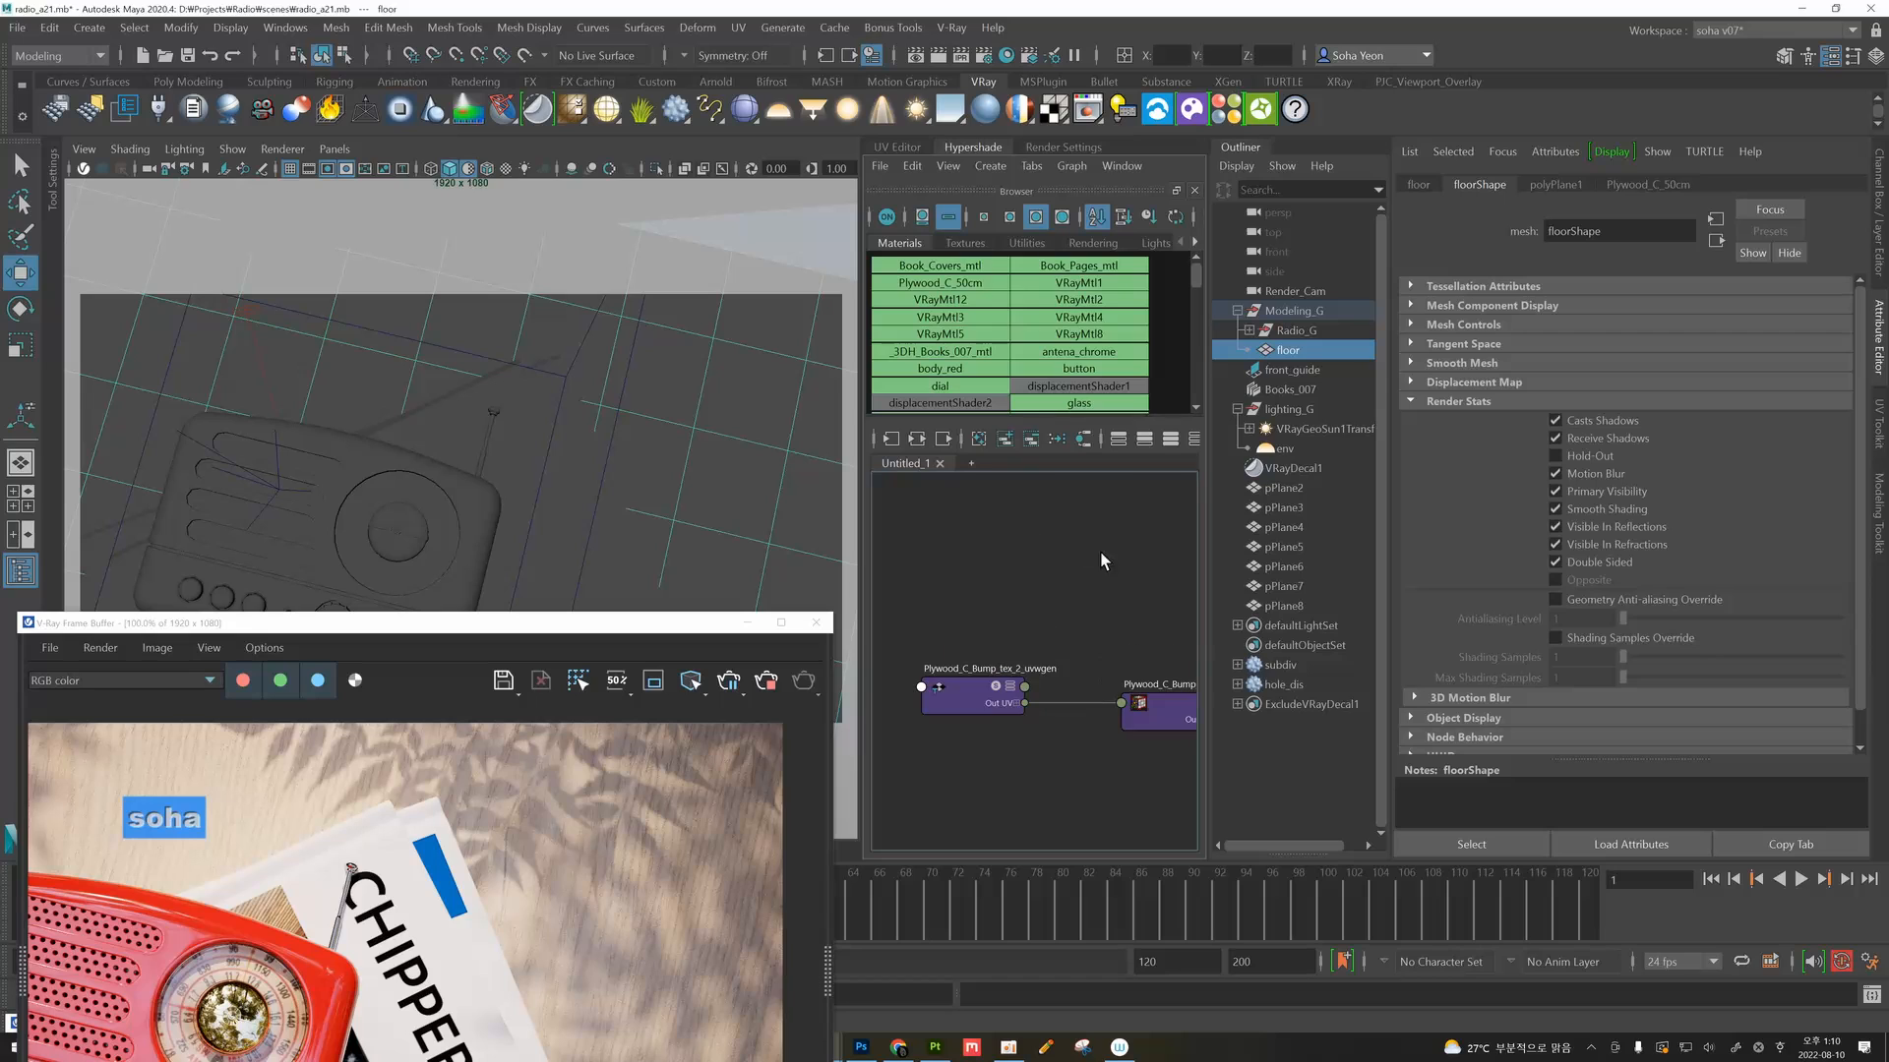
{"action": "left_click", "coordinate": [975, 696]}
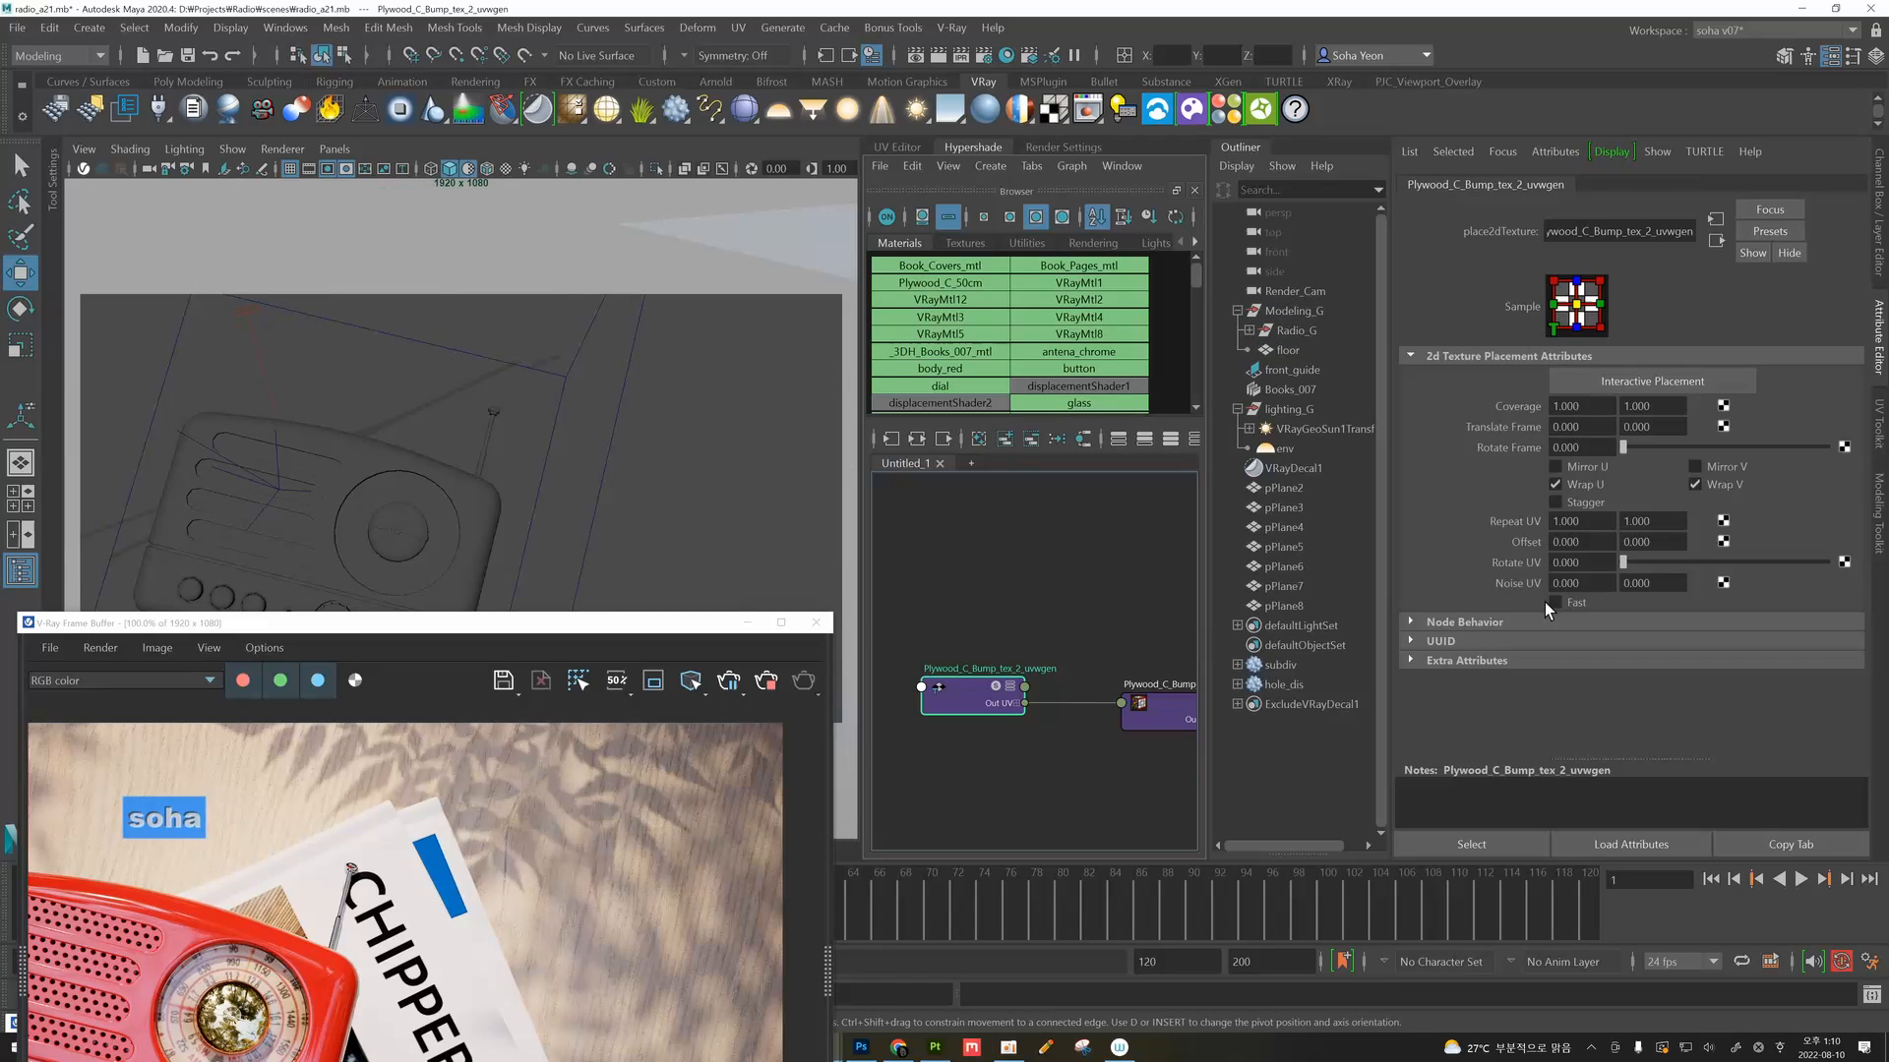
Set the plywood bump placement's Repeat UV to 3 in both directions and bring the render into full view.
{"action": "left_click", "coordinate": [1591, 526]}
{"action": "key", "text": "3"}
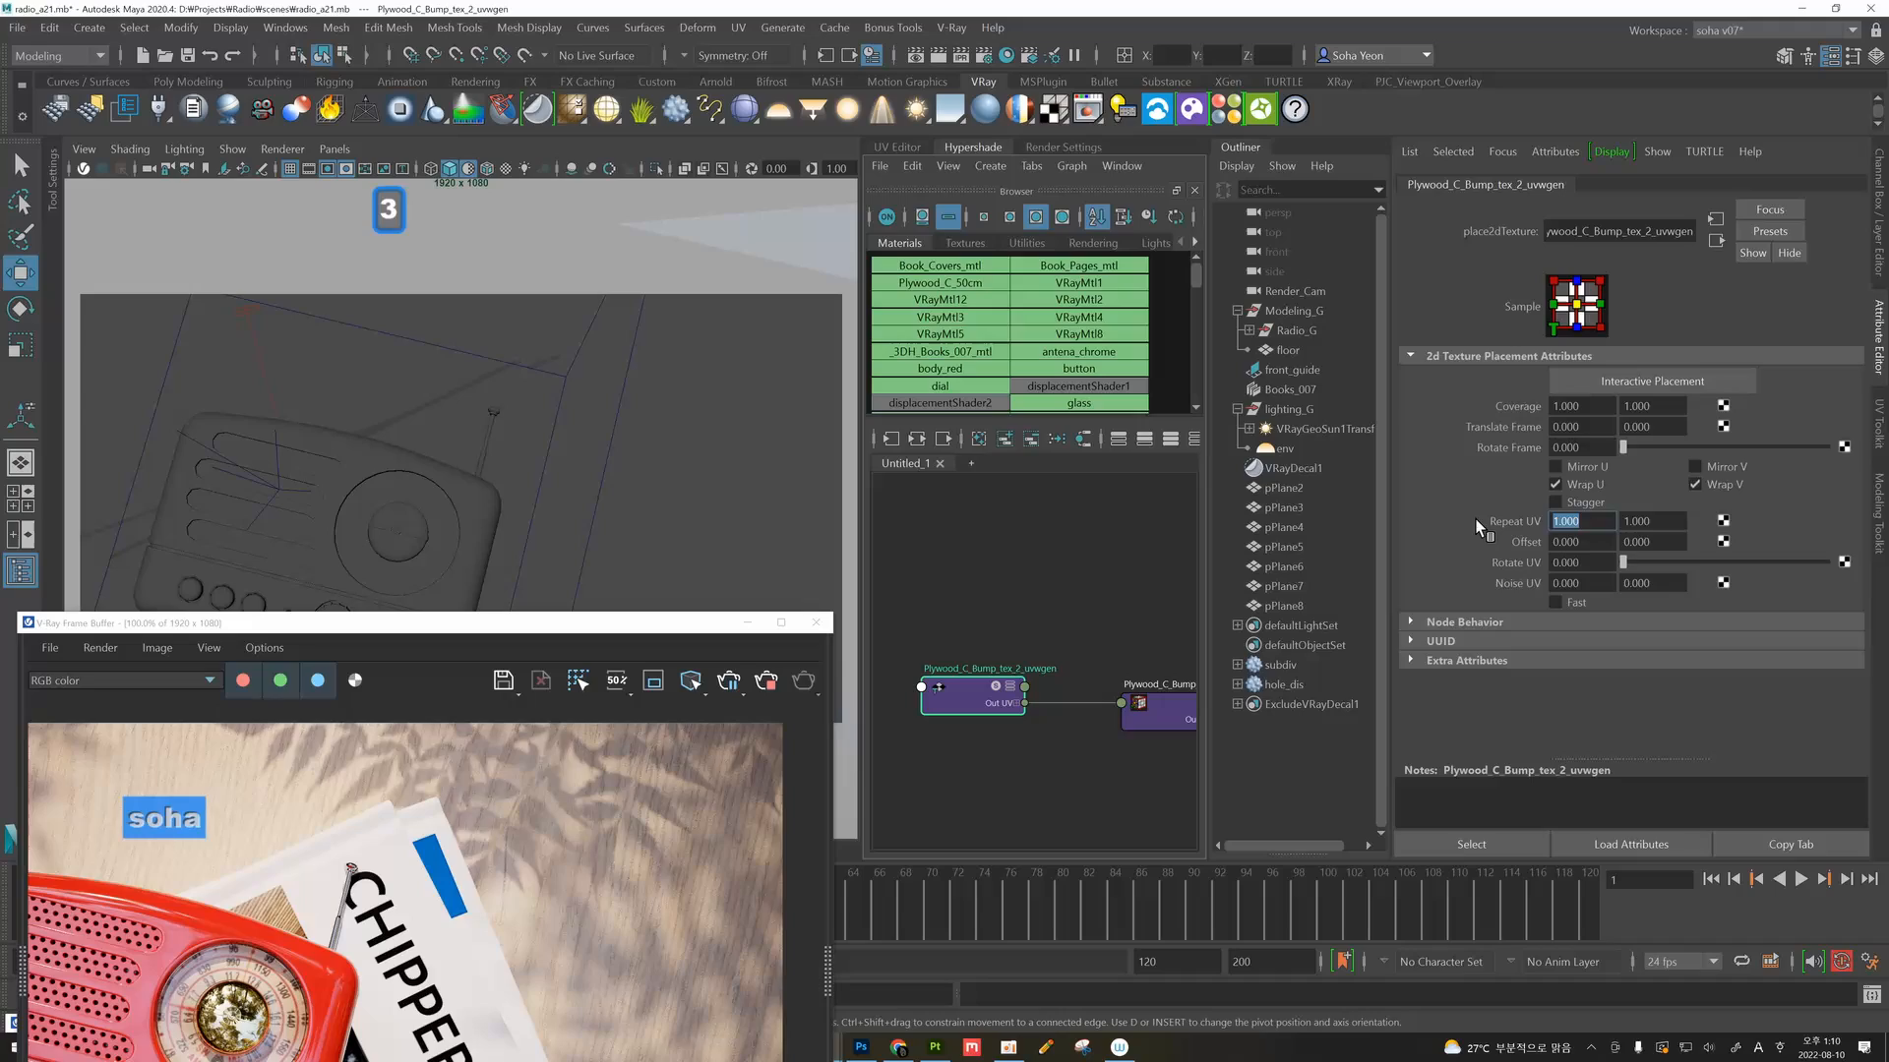
{"action": "key", "text": "Tab"}
{"action": "type", "text": "3"}
{"action": "key", "text": "Return"}
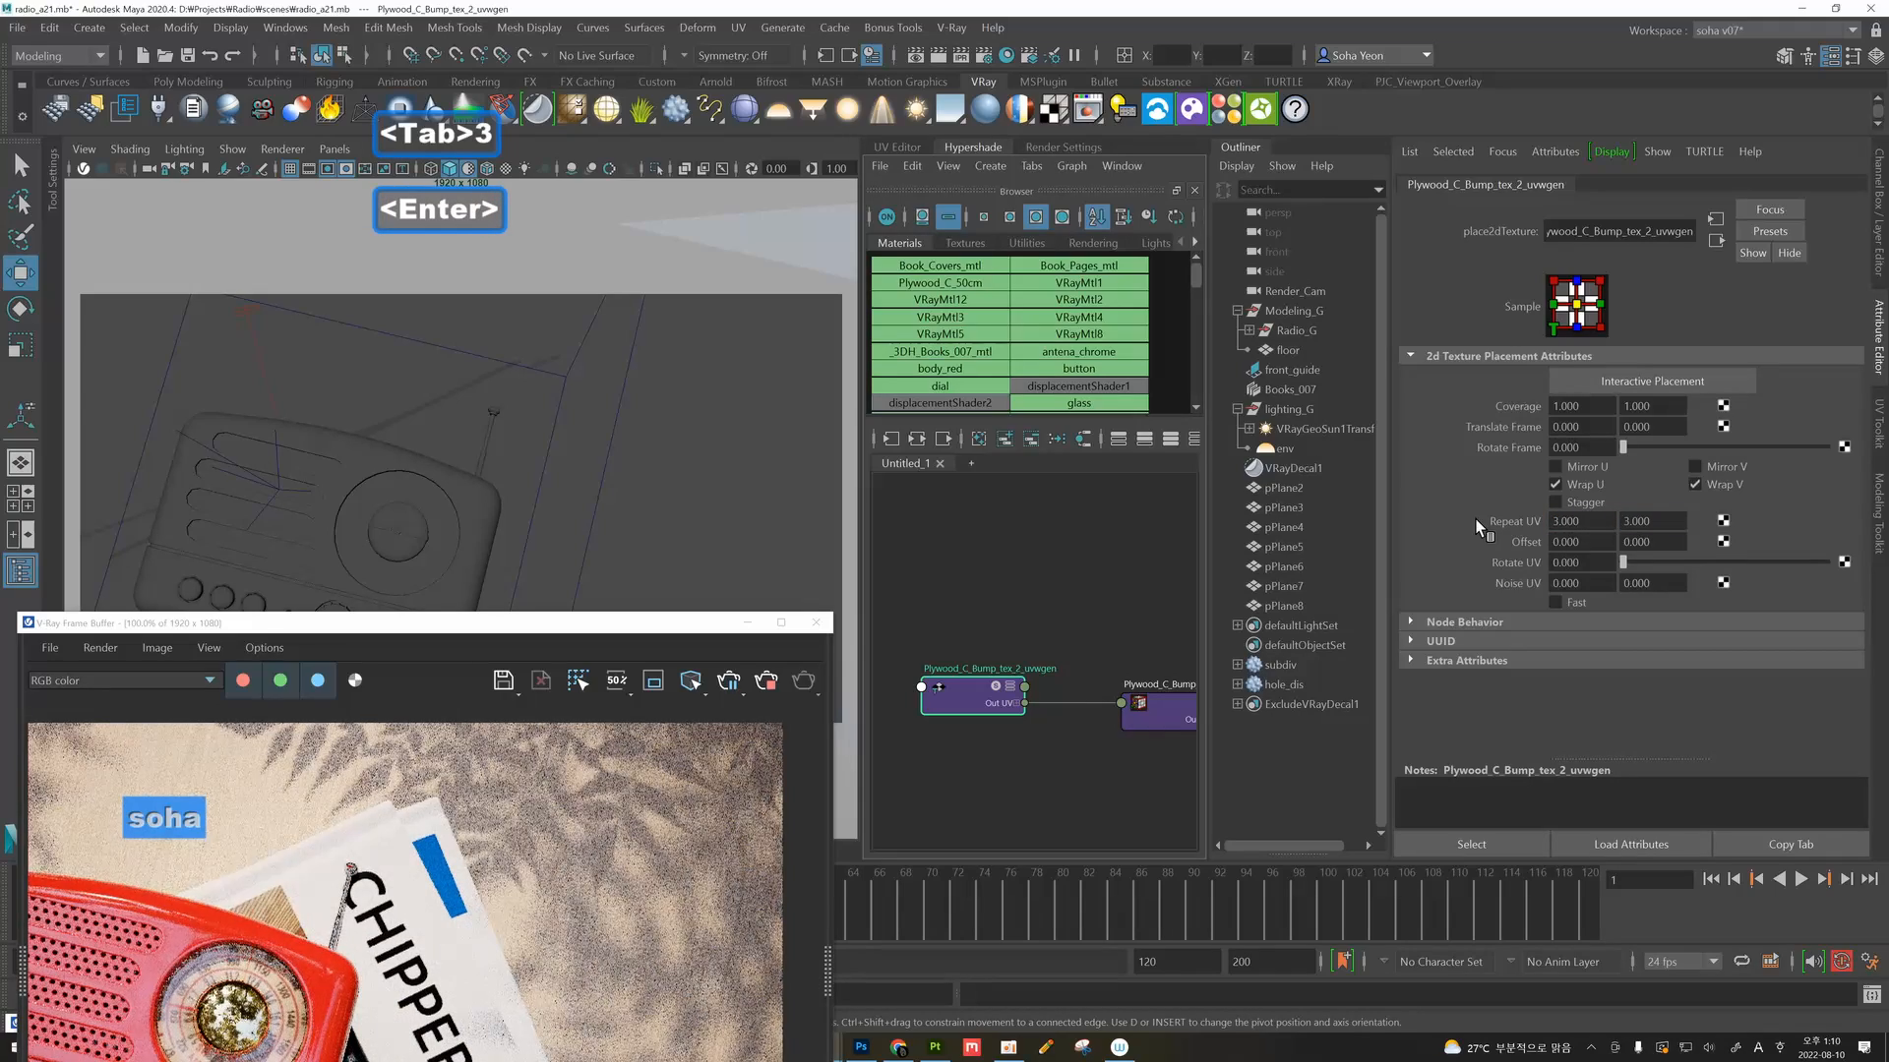
{"action": "left_click_drag", "start_coordinate": [593, 623], "coordinate": [716, 246]}
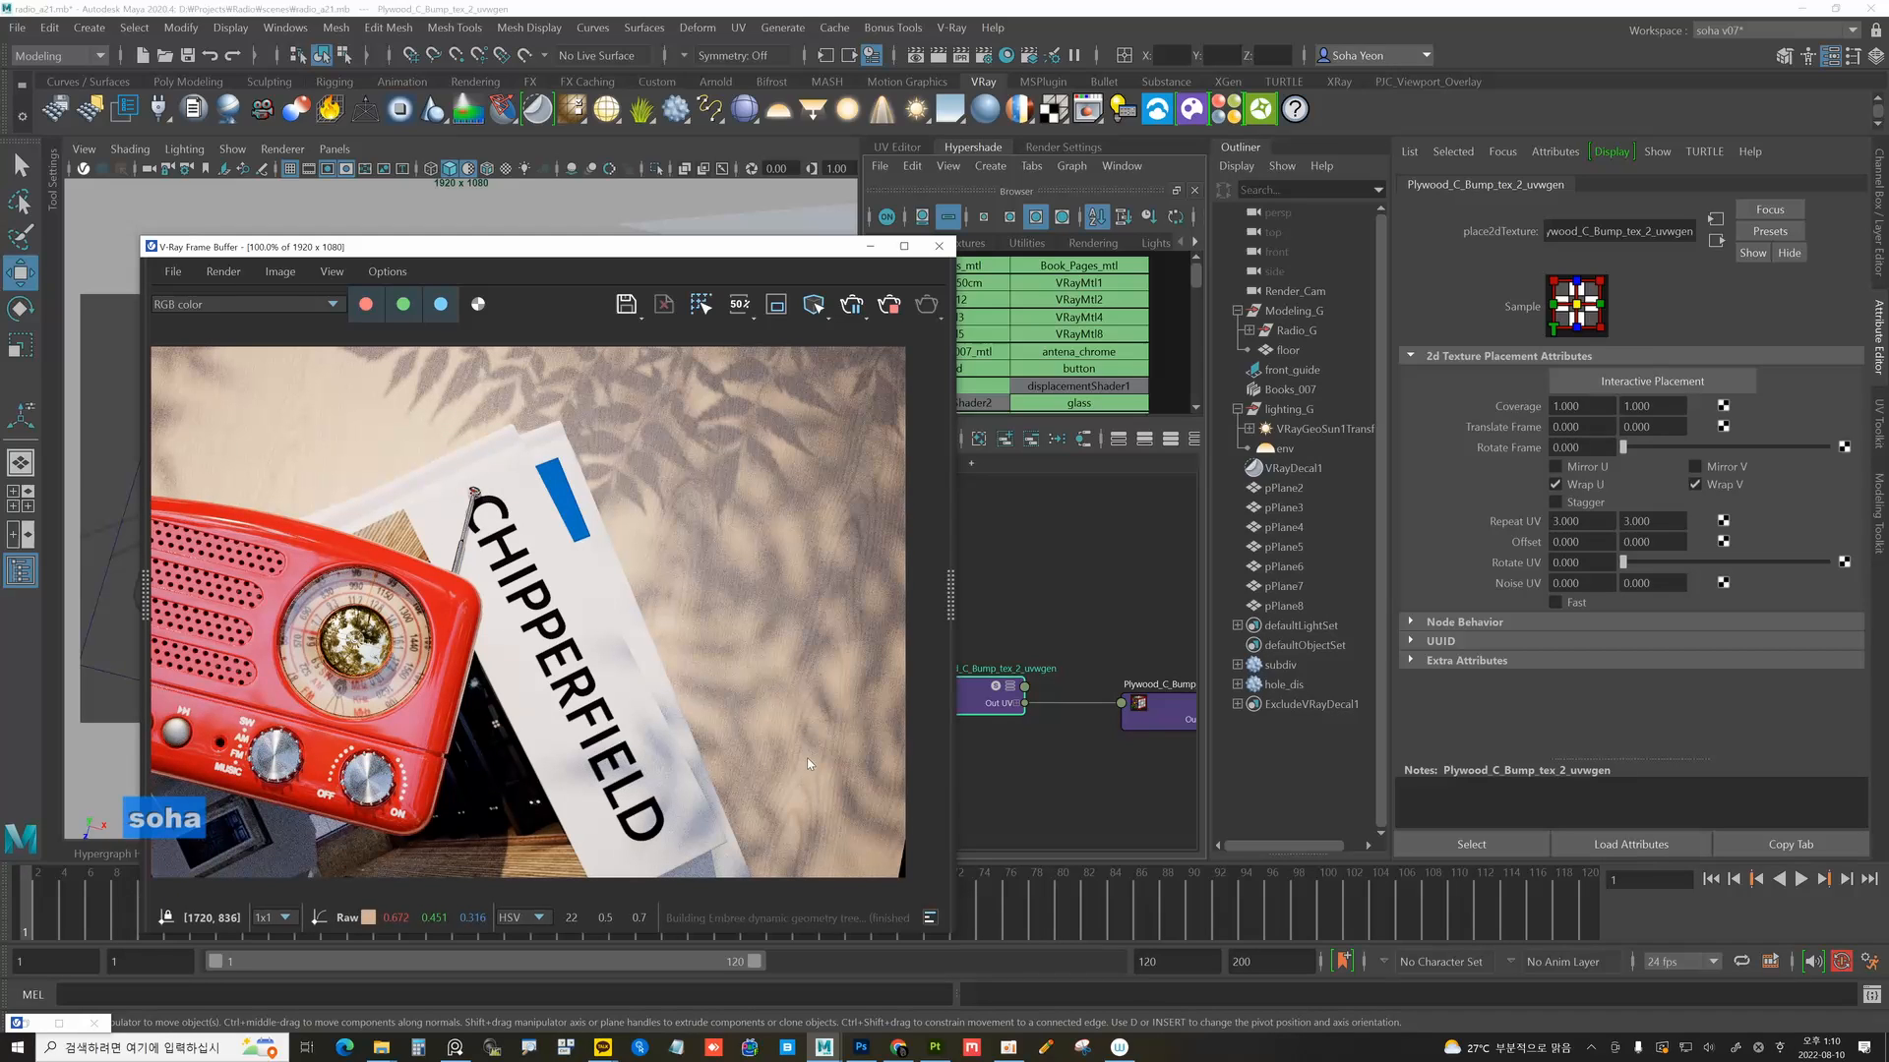
Try Rotate UV values of 90, 120 and 60 on the plywood bump placement and compare the floor grain.
{"action": "left_click", "coordinate": [1573, 562]}
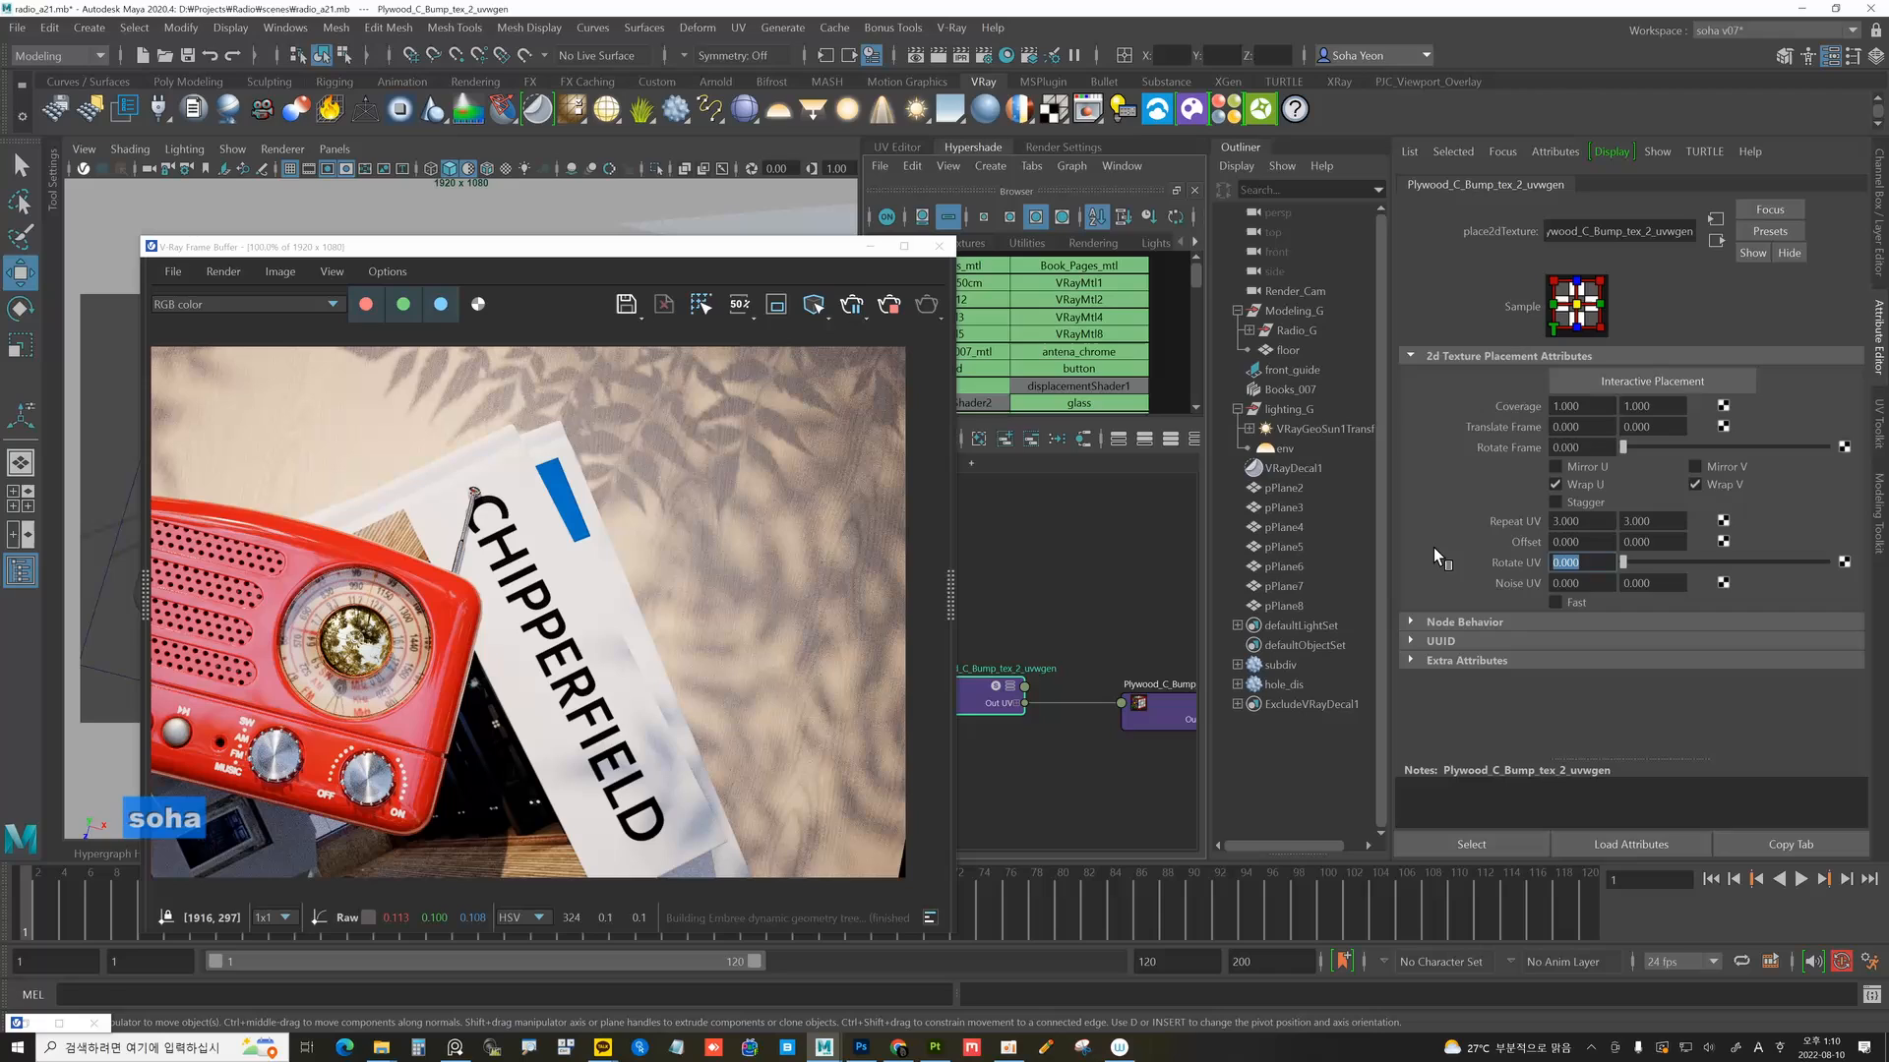
{"action": "type", "text": "90"}
{"action": "key", "text": "Return"}
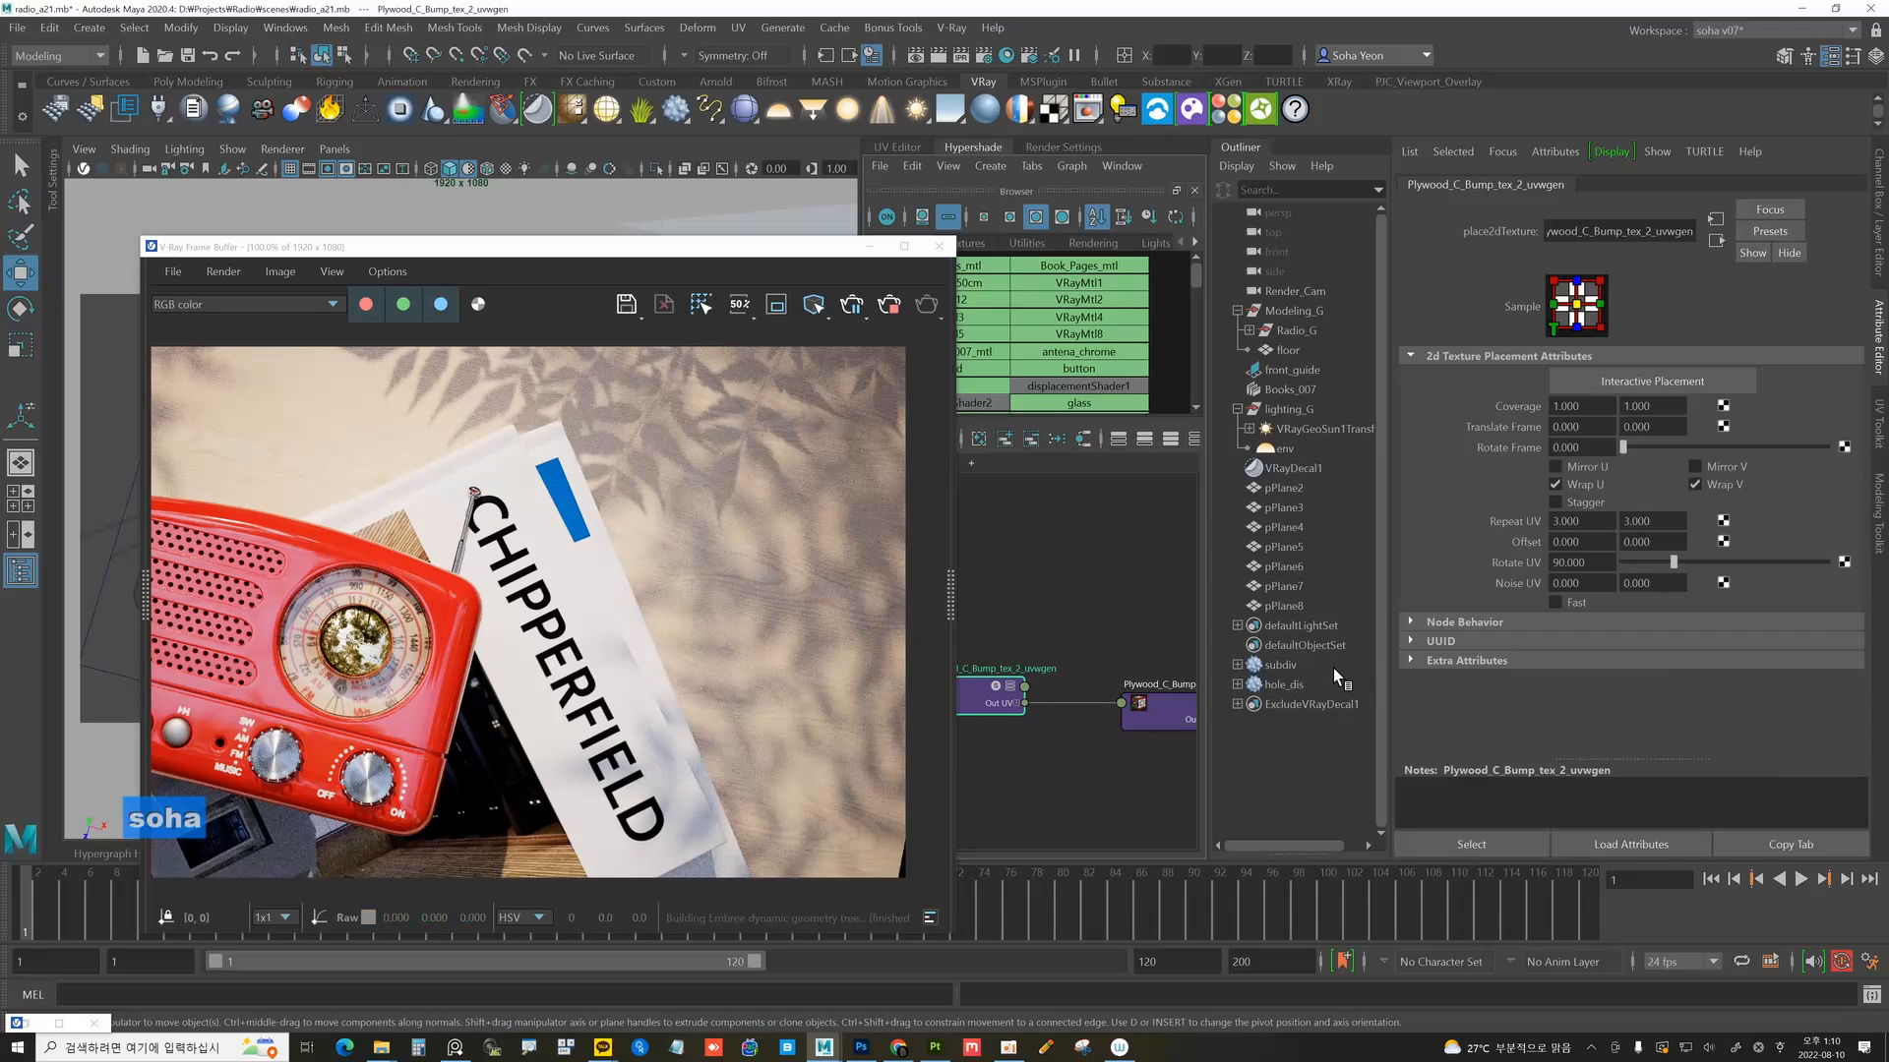
{"action": "left_click", "coordinate": [1594, 564]}
{"action": "type", "text": "120"}
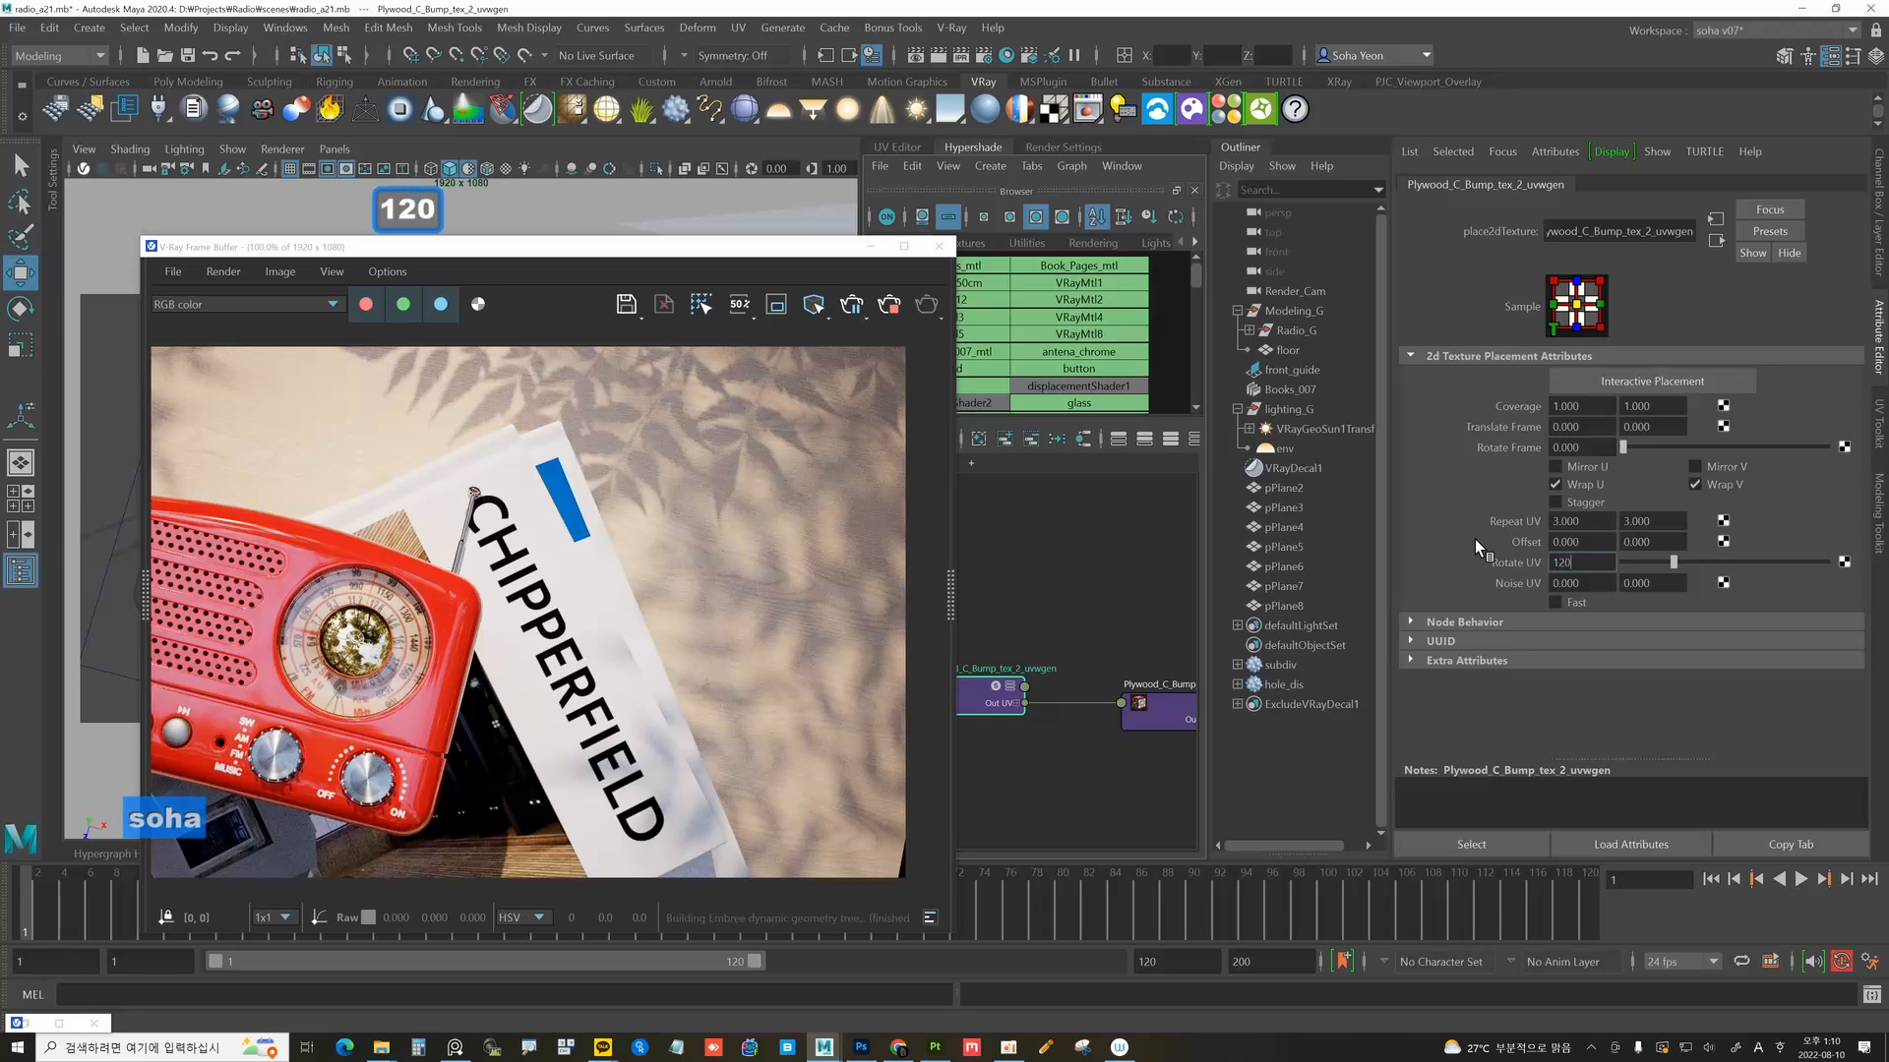
{"action": "key", "text": "Return"}
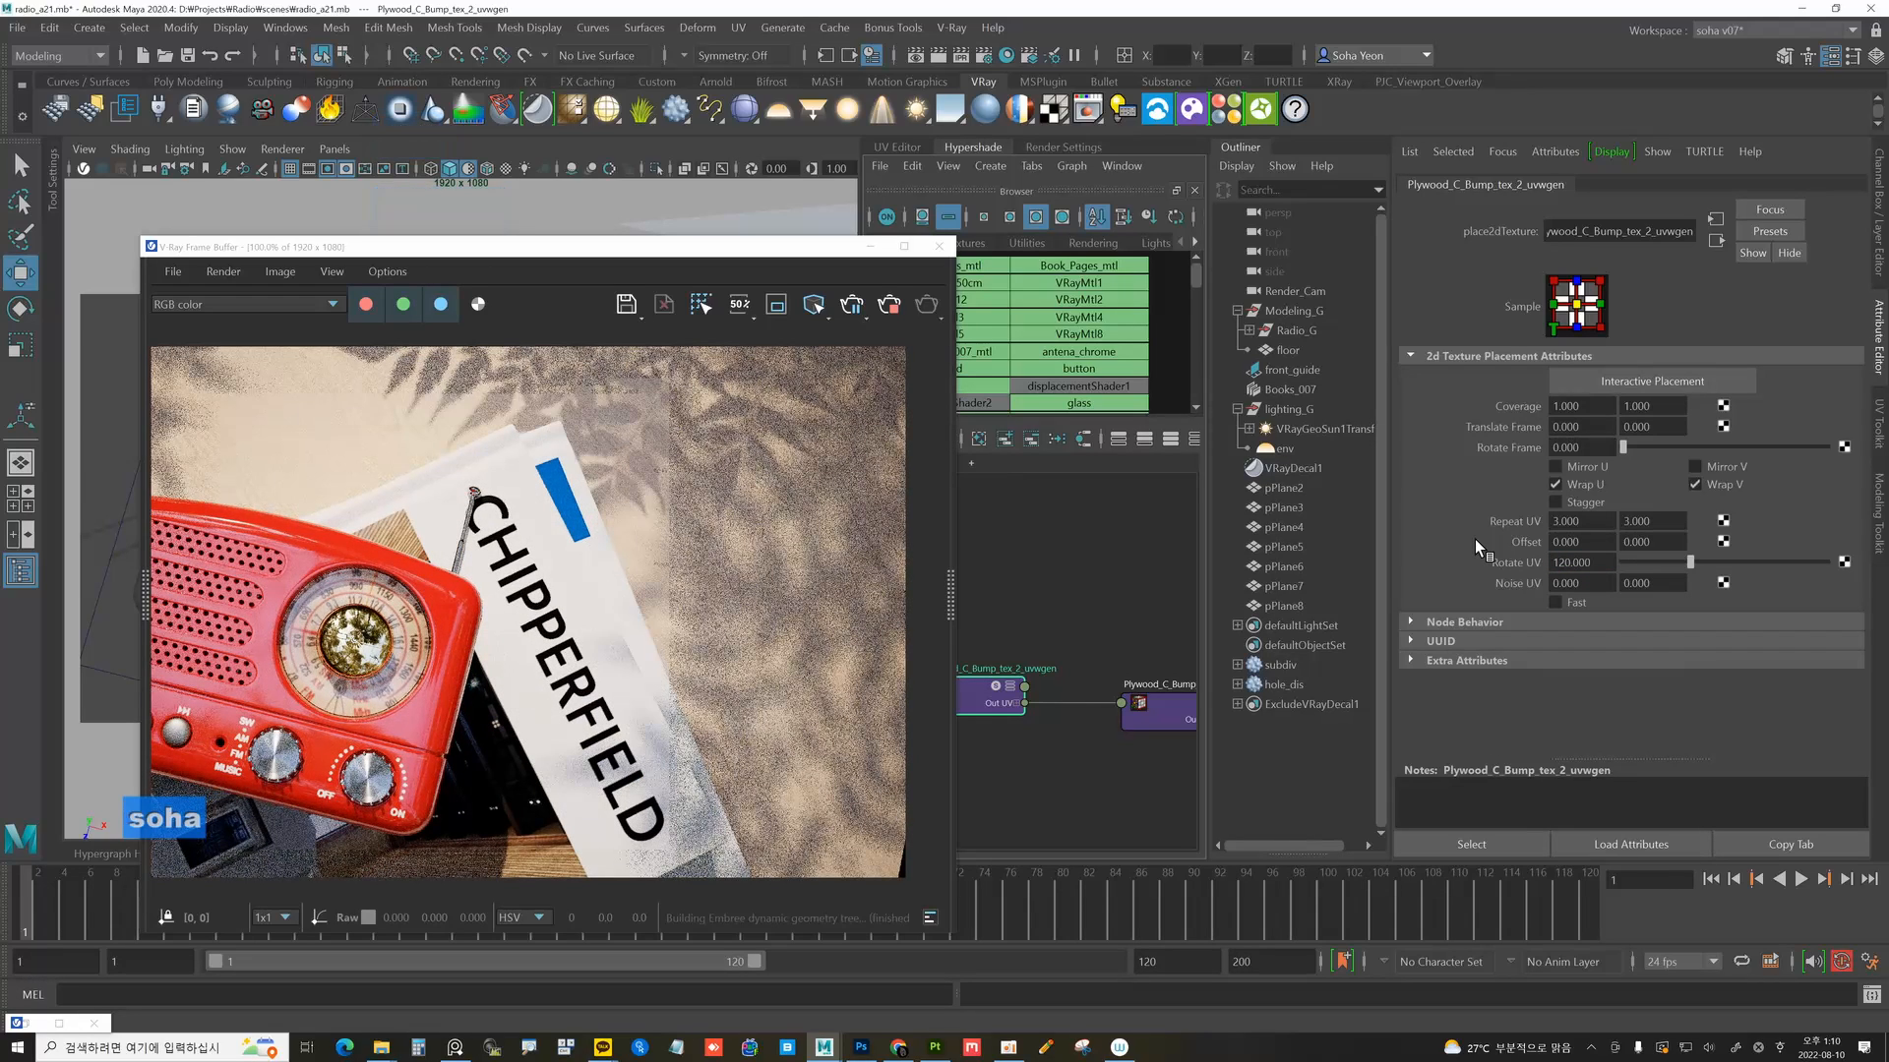
{"action": "left_click_drag", "start_coordinate": [1599, 562], "coordinate": [1475, 537]}
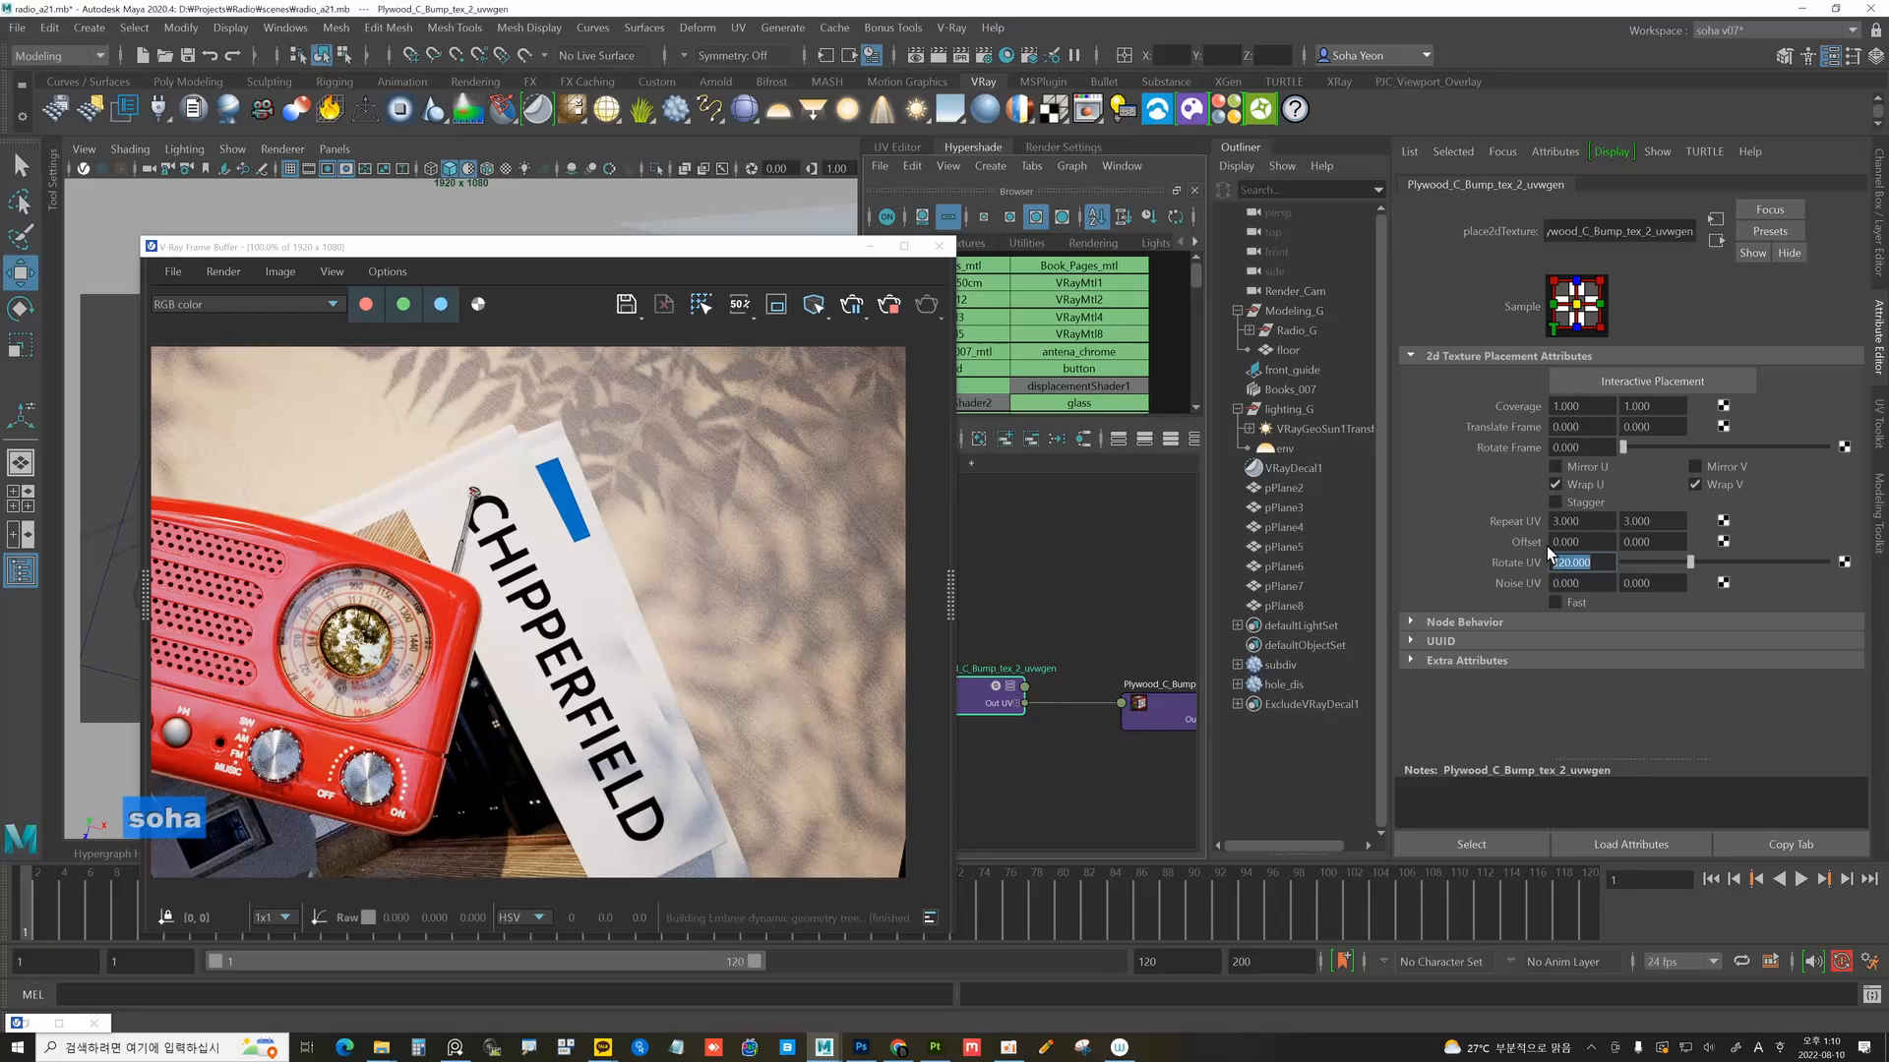
{"action": "type", "text": "60"}
{"action": "key", "text": "Return"}
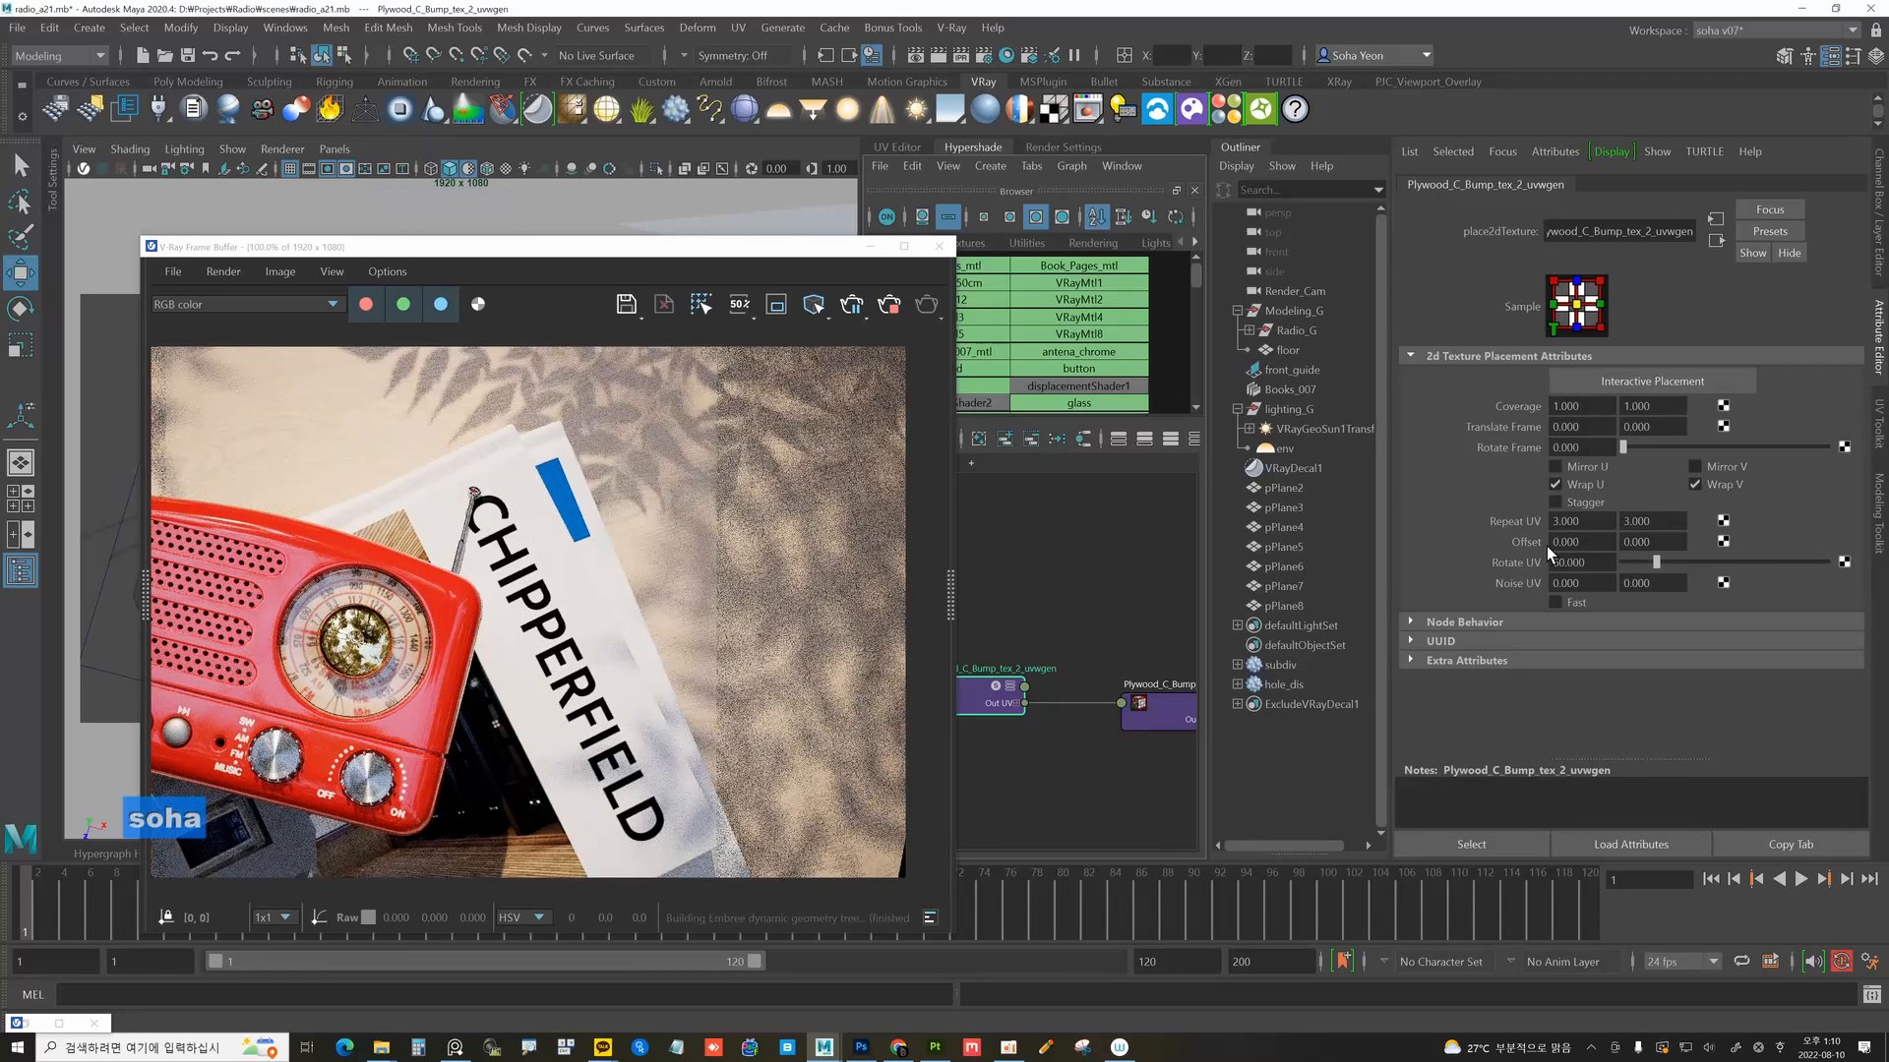
Set the plywood bump placement's Rotate UV to 70.
{"action": "left_click_drag", "start_coordinate": [1584, 563], "coordinate": [1475, 545]}
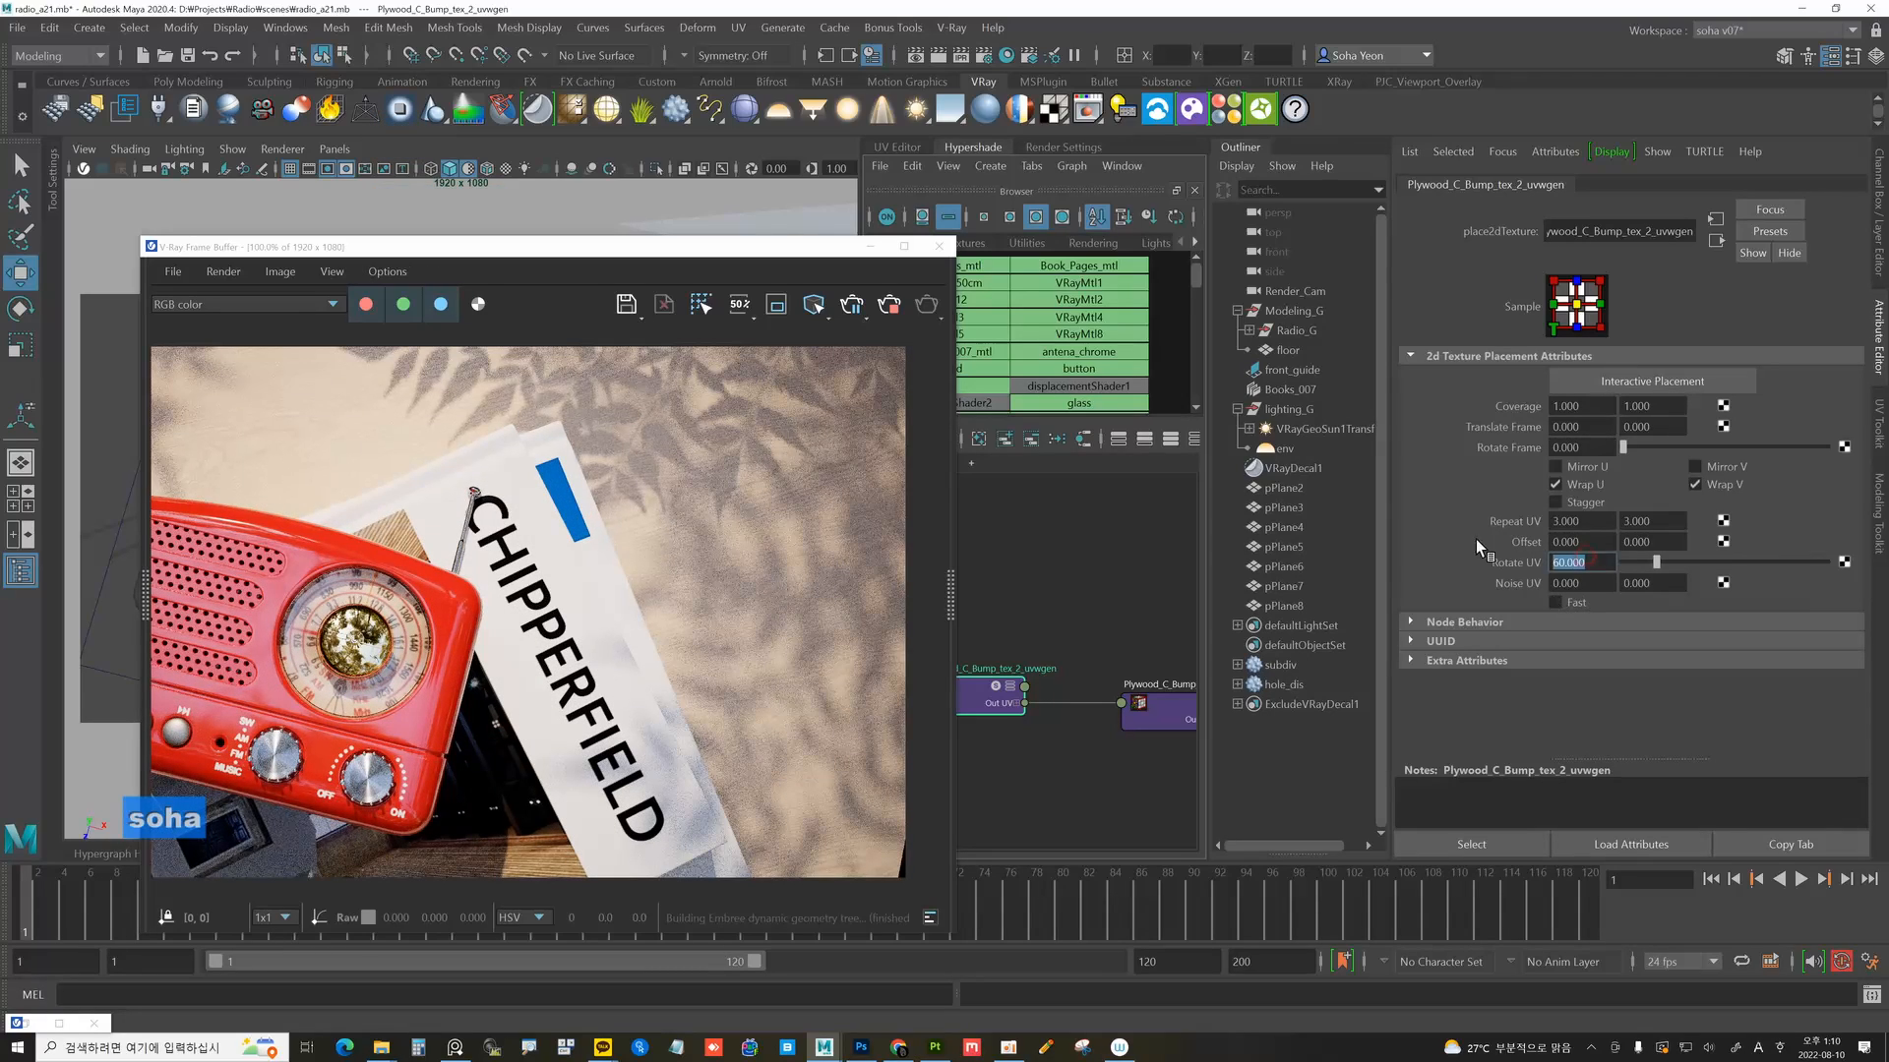
{"action": "type", "text": "70"}
{"action": "key", "text": "Return"}
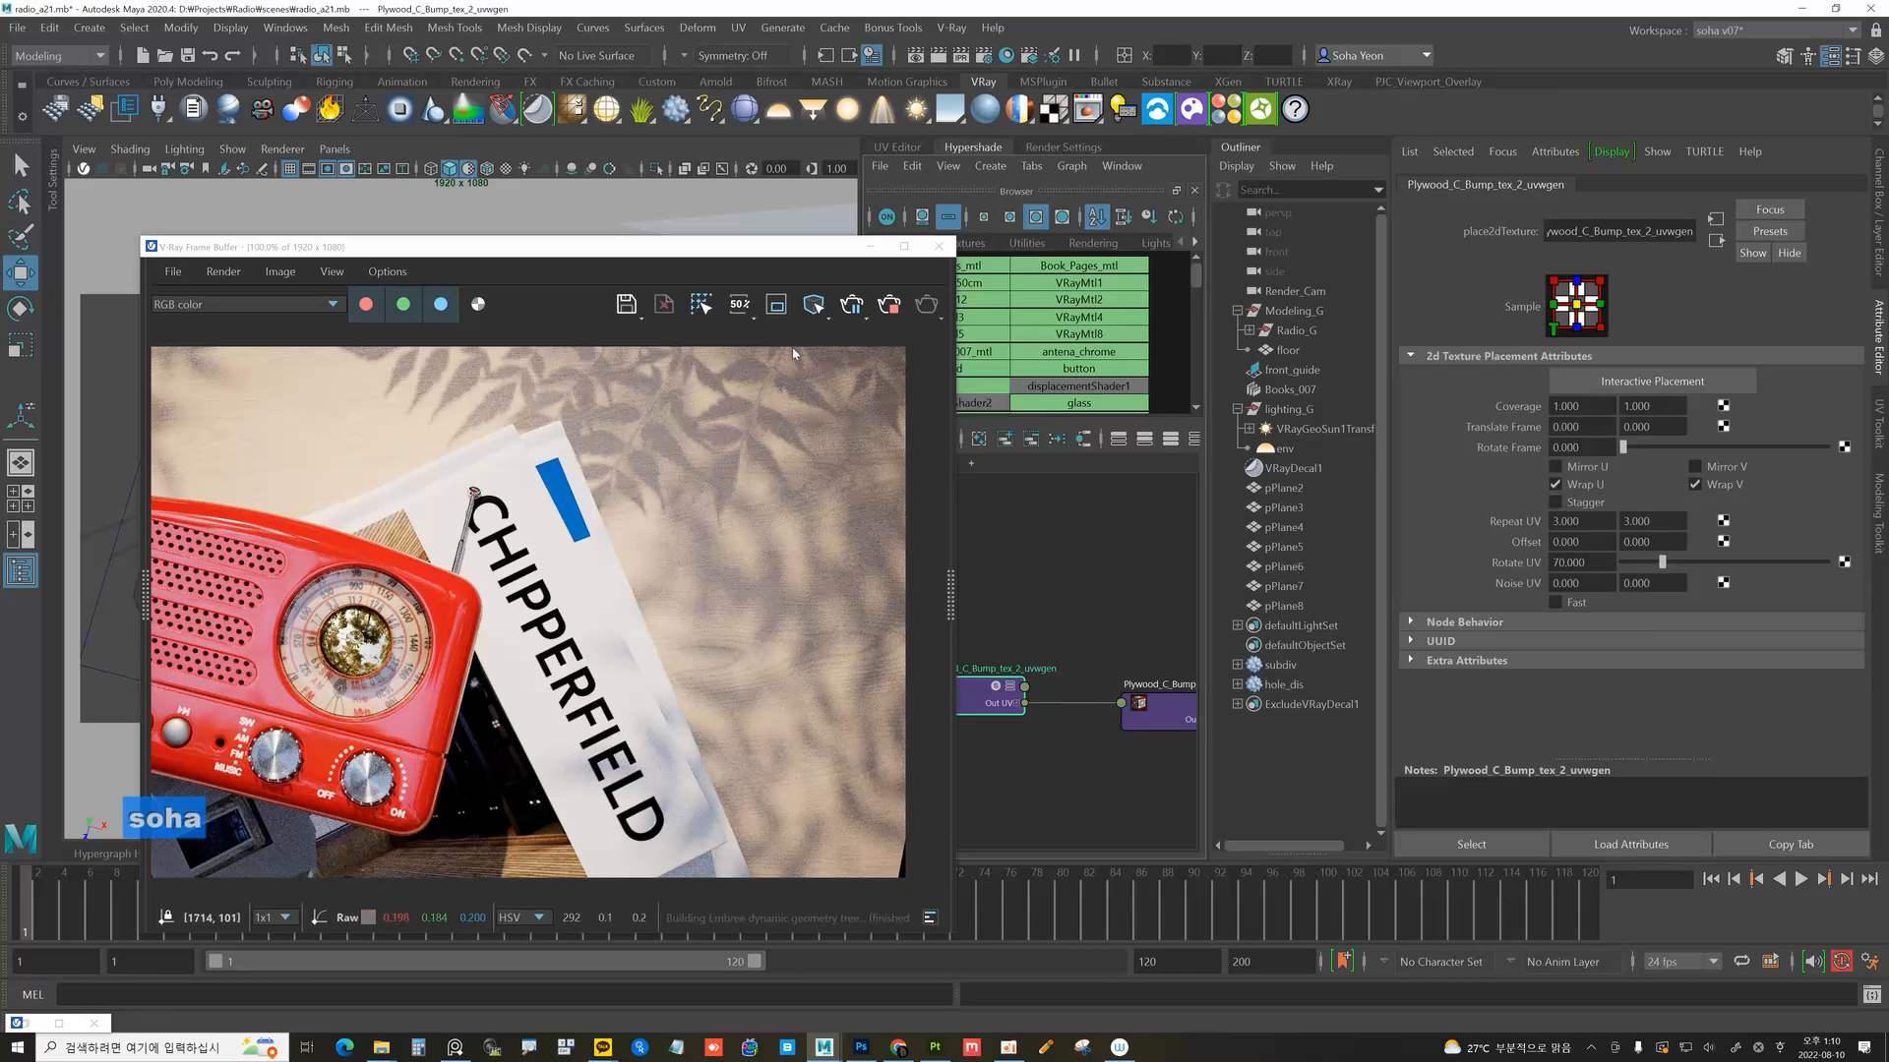
Select the floor through the render camera view and shift it about 0.66 units along X.
{"action": "left_click_drag", "start_coordinate": [689, 246], "coordinate": [1569, 194]}
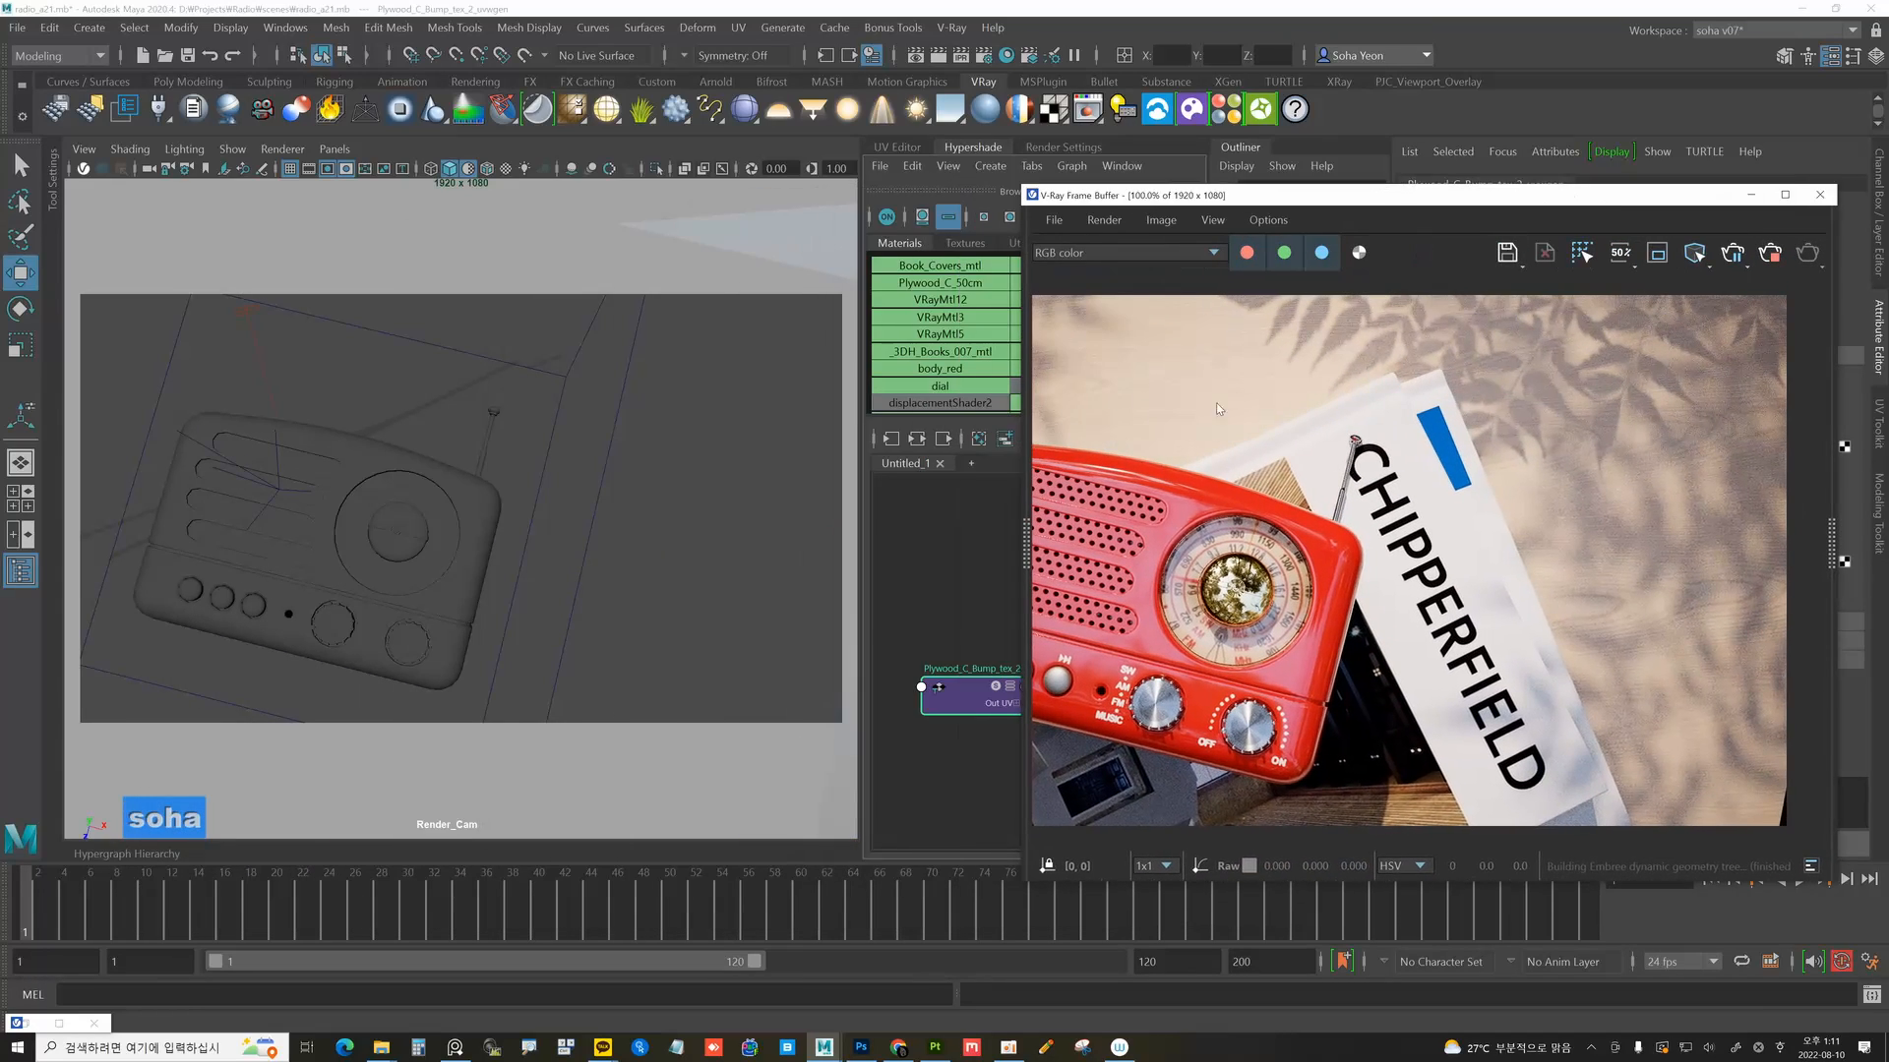
{"action": "left_click", "coordinate": [827, 726]}
{"action": "left_click_drag", "start_coordinate": [450, 661], "coordinate": [463, 665]}
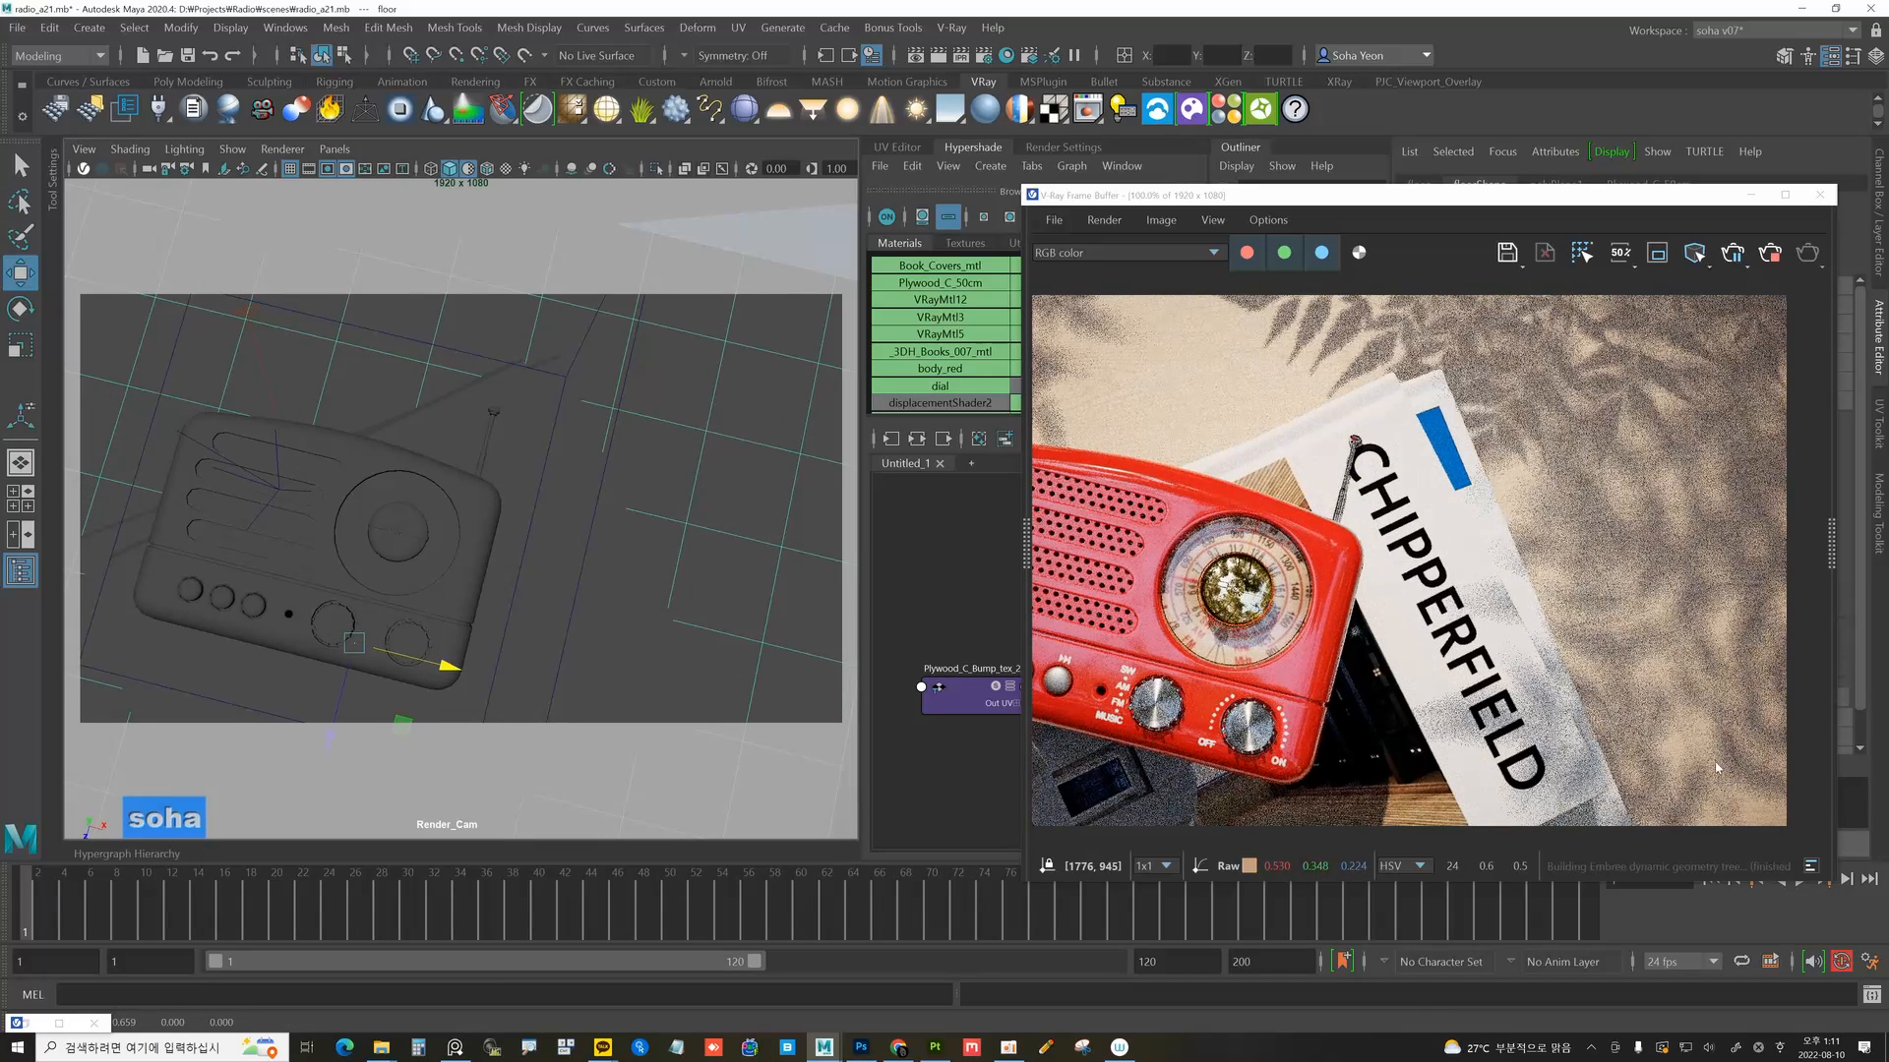
Widen the render window to fit the whole frame and examine the wood grain and leaf shadows.
{"action": "left_click_drag", "start_coordinate": [1363, 205], "coordinate": [671, 167]}
{"action": "scroll", "coordinate": [725, 450], "scroll_direction": "down", "scroll_amount": 1}
{"action": "scroll", "coordinate": [766, 427], "scroll_direction": "up", "scroll_amount": 1}
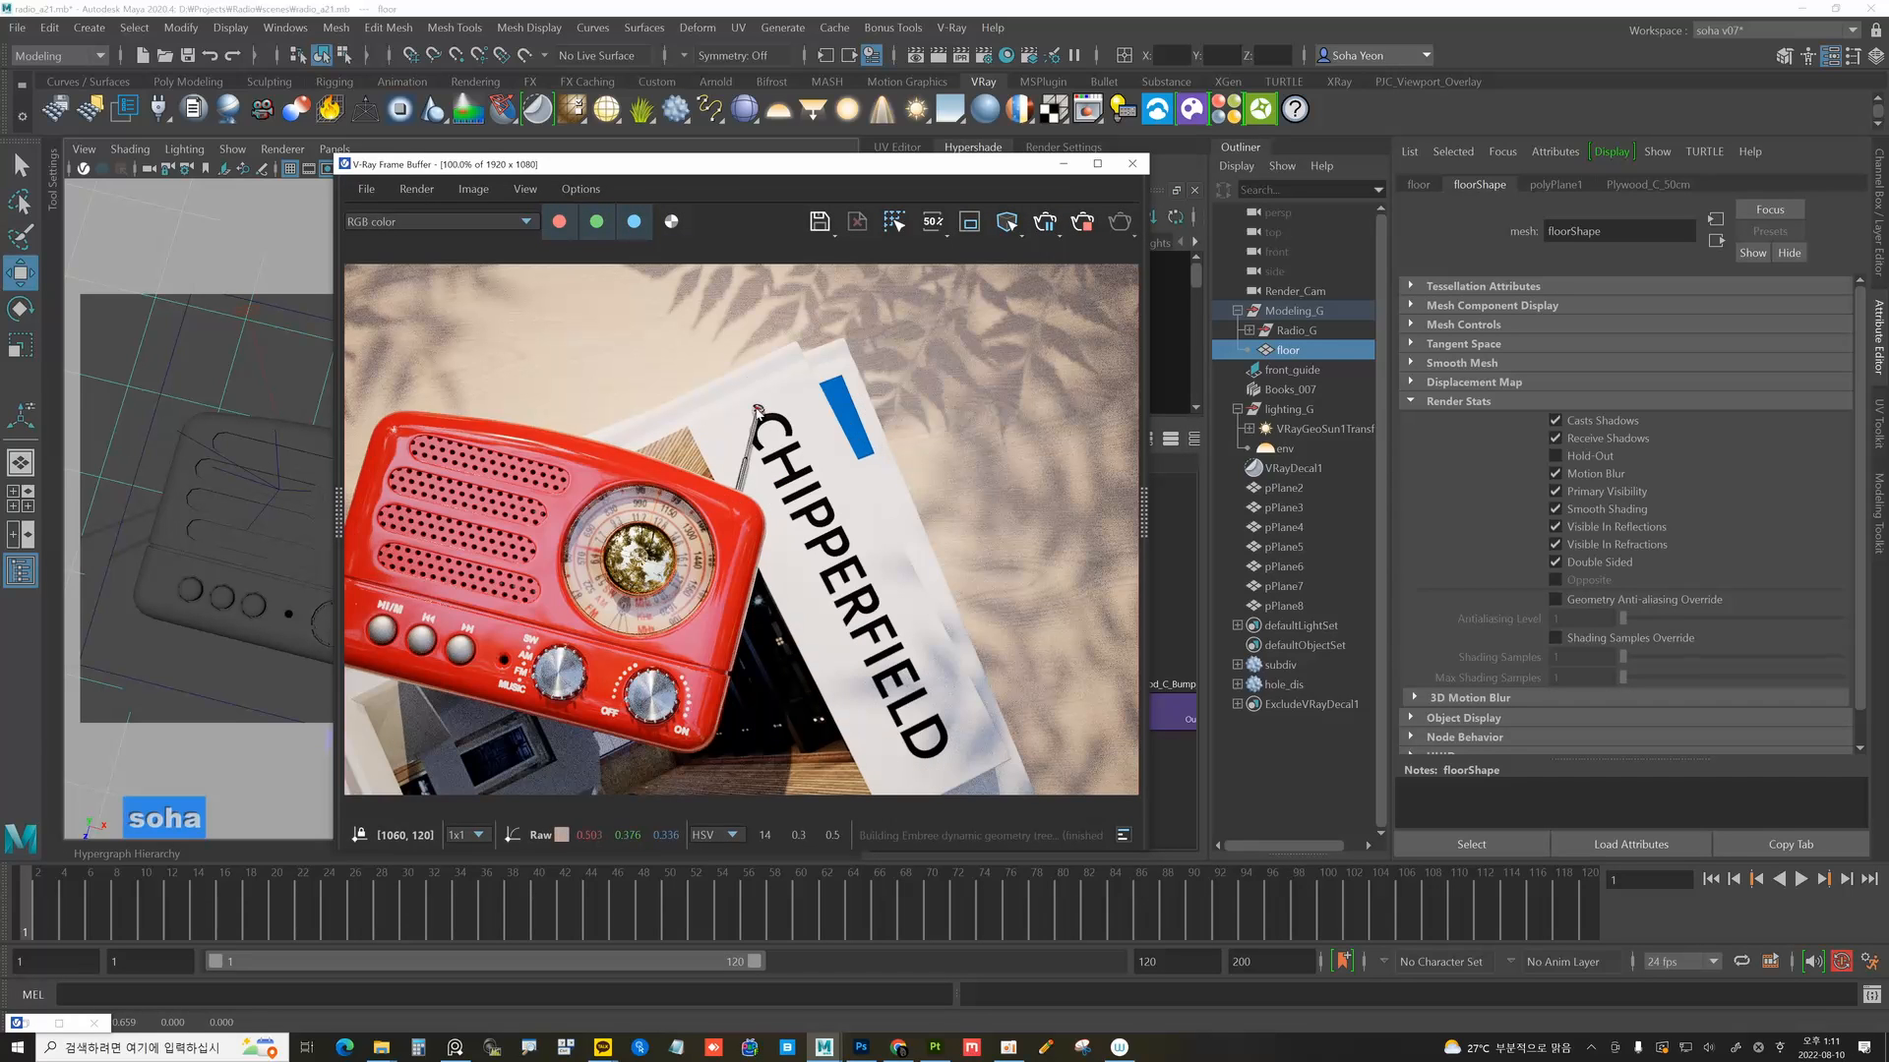
{"action": "left_click_drag", "start_coordinate": [610, 162], "coordinate": [345, 155]}
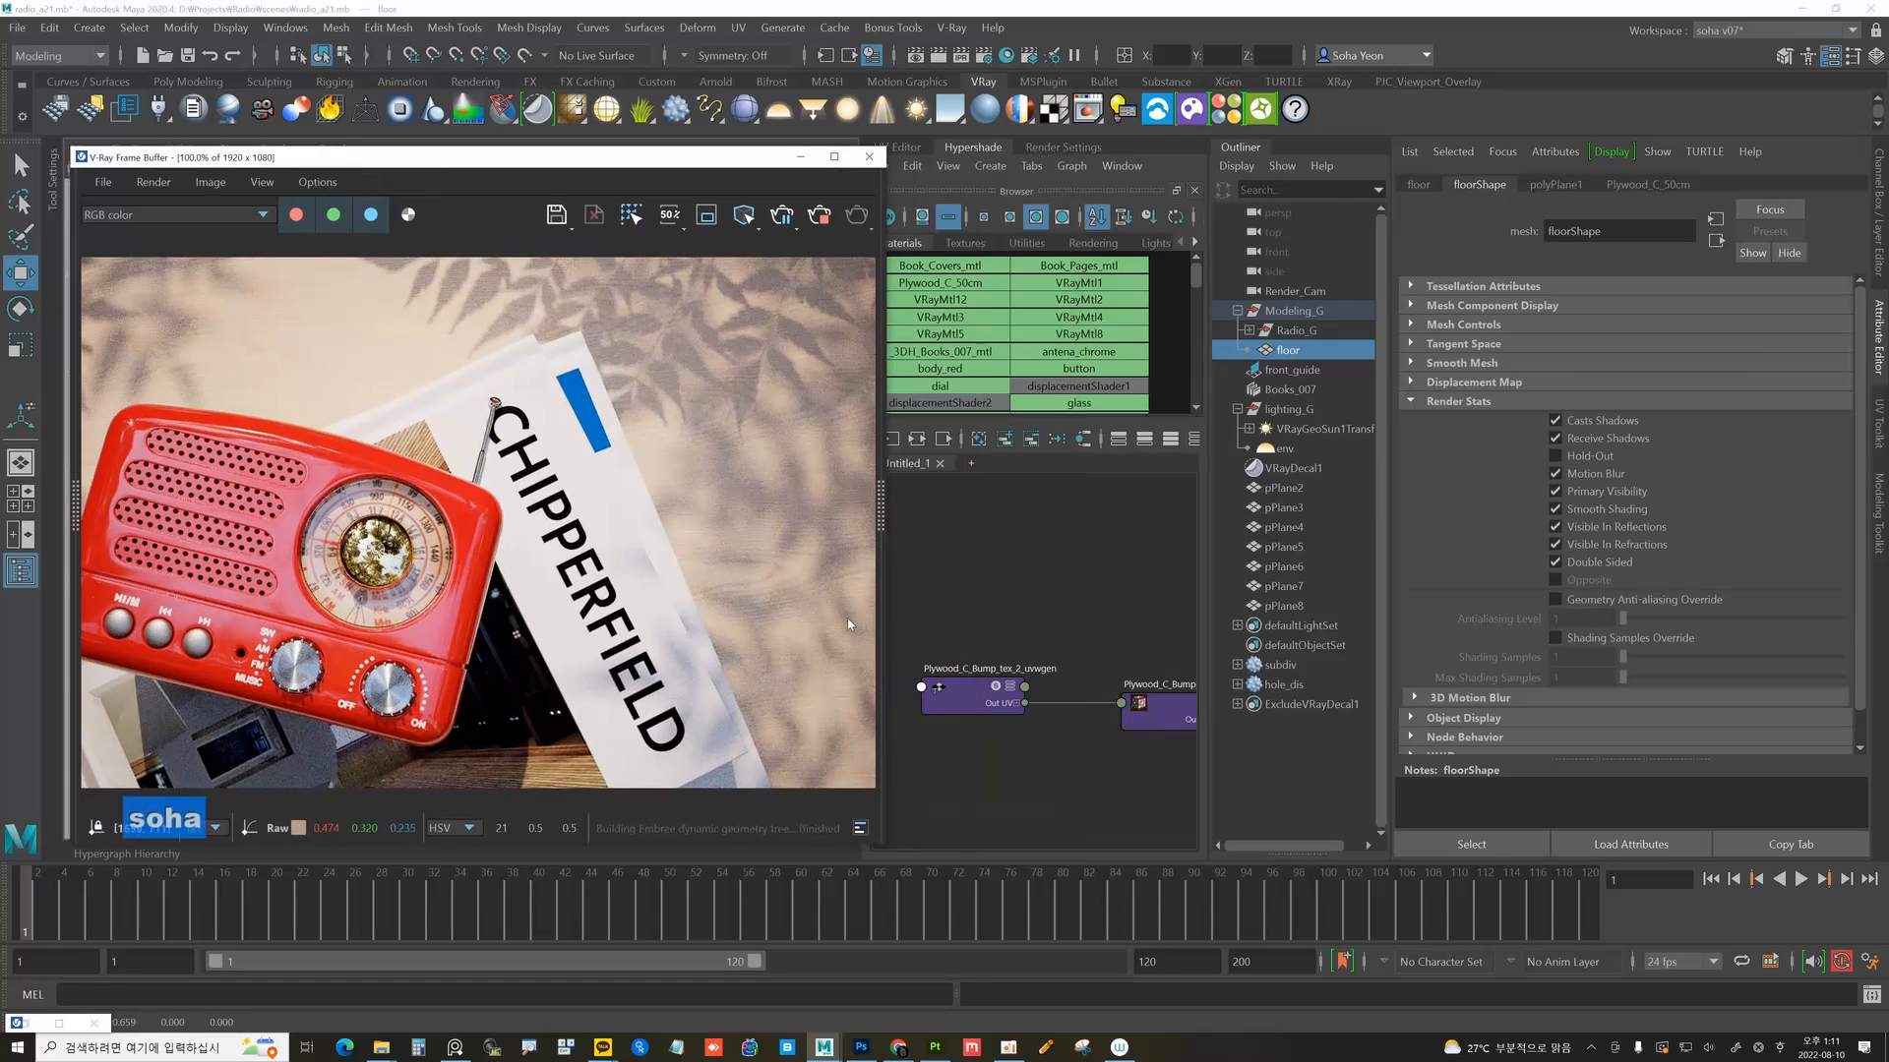
{"action": "left_click_drag", "start_coordinate": [887, 619], "coordinate": [1087, 647]}
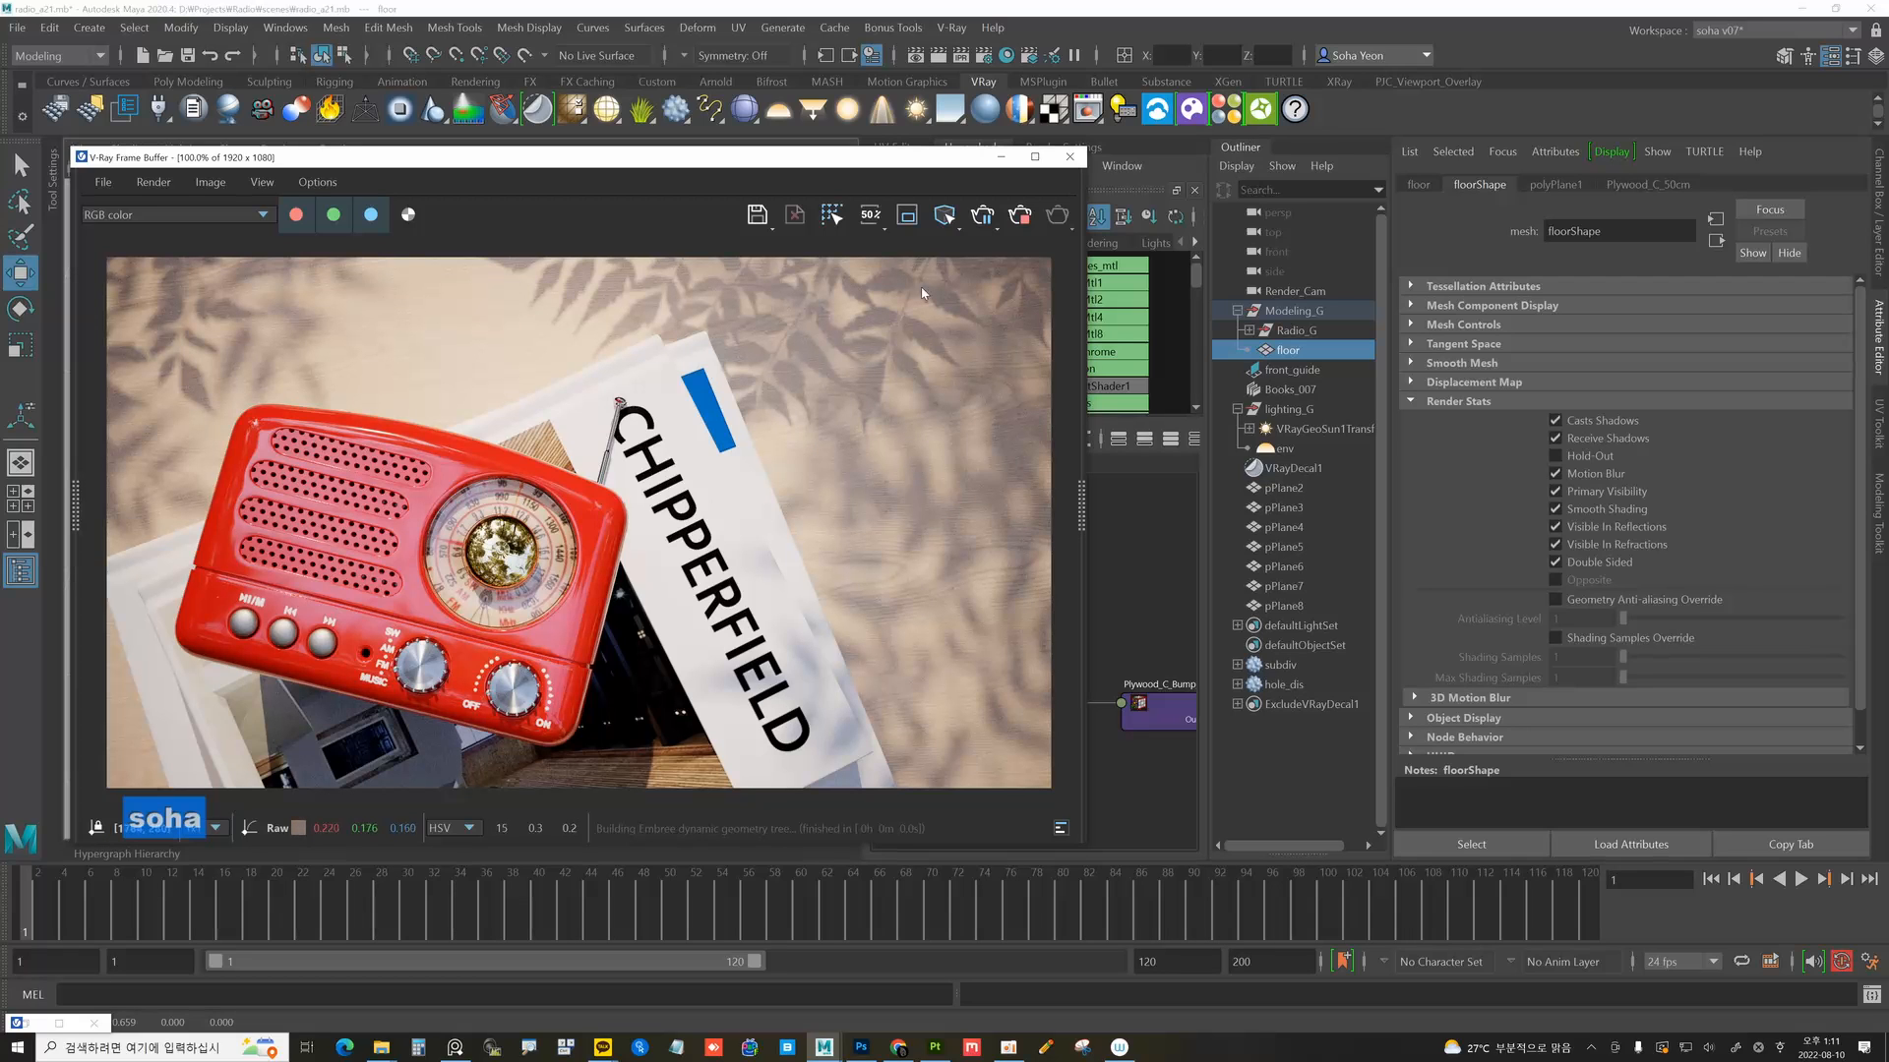
Open the floor's Plywood_C_50cm material from the Hypershade graph and keep the render visible beside its attributes.
{"action": "left_click_drag", "start_coordinate": [876, 170], "coordinate": [901, 788]}
{"action": "right_click_drag", "start_coordinate": [1084, 598], "coordinate": [762, 489], "text": "alt"}
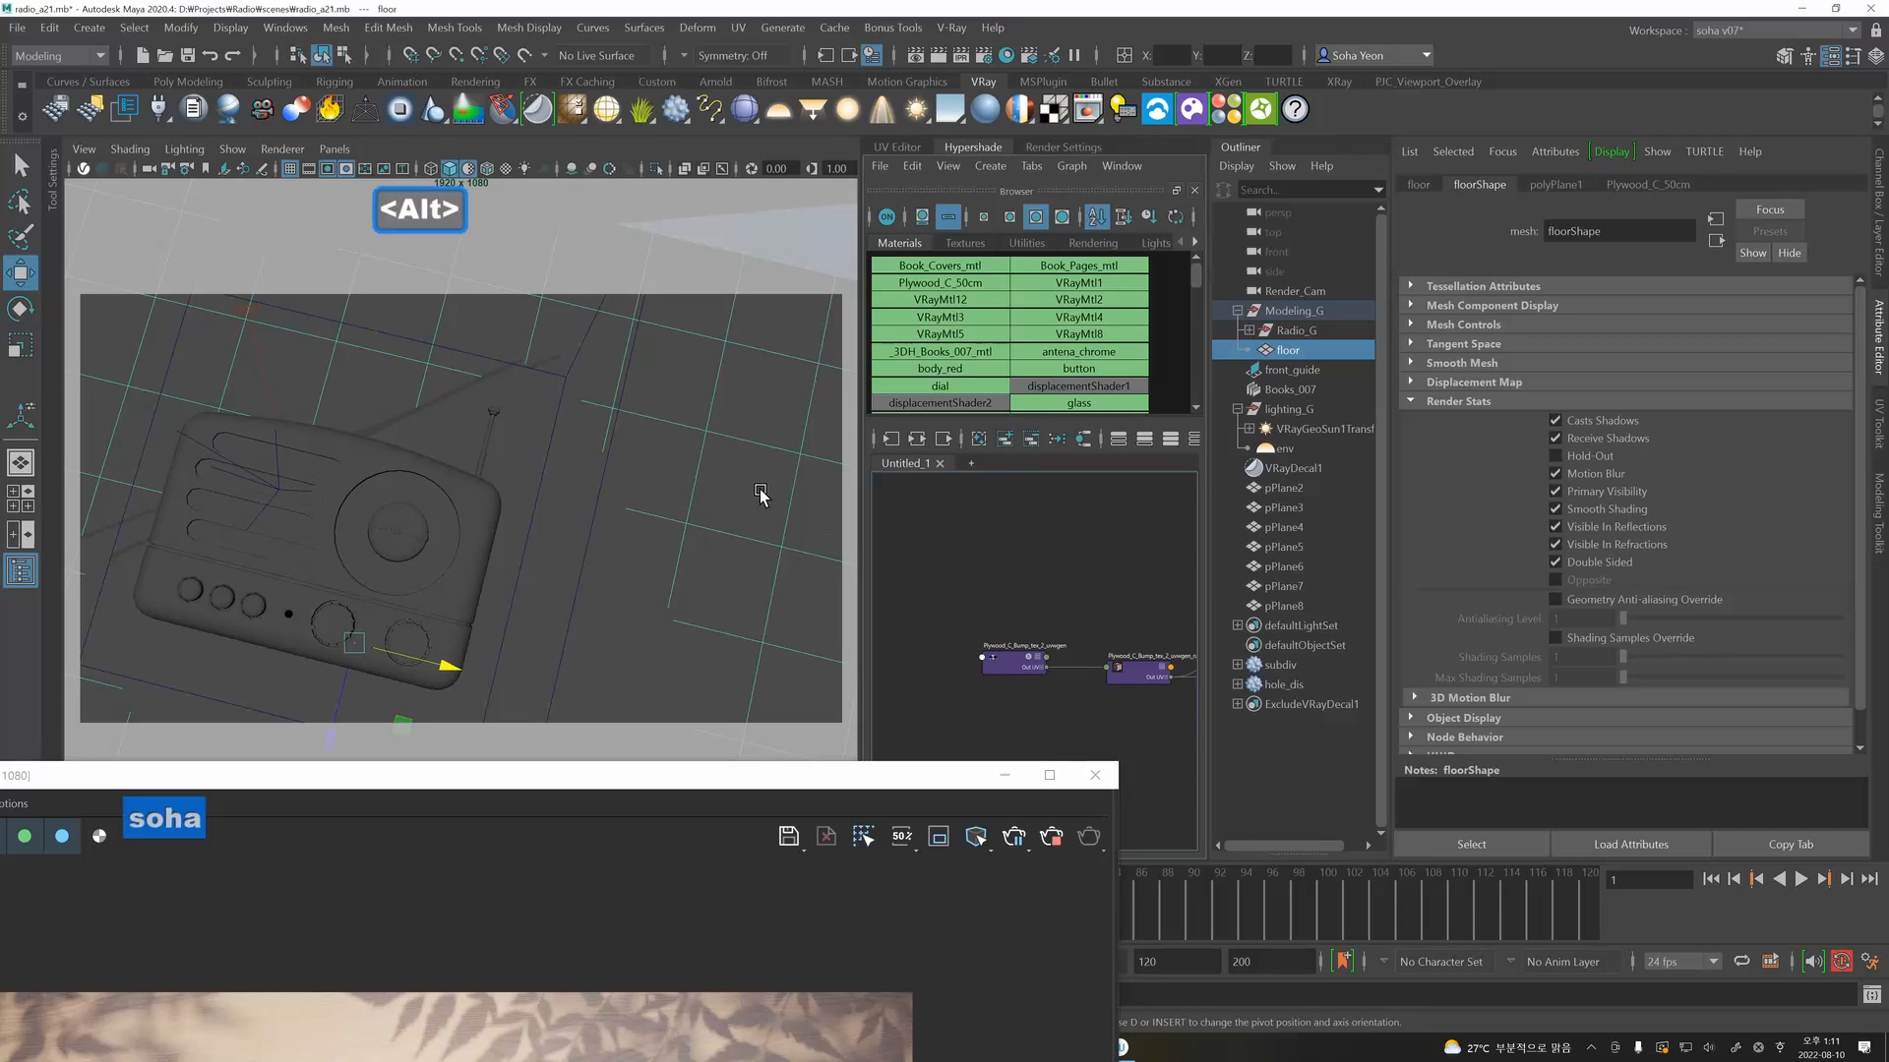
{"action": "right_click_drag", "start_coordinate": [1085, 596], "coordinate": [1114, 592], "text": "alt"}
{"action": "middle_click_drag", "start_coordinate": [1091, 593], "coordinate": [897, 601], "text": "alt"}
{"action": "middle_click_drag", "start_coordinate": [1019, 604], "coordinate": [912, 640], "text": "alt"}
{"action": "right_click_drag", "start_coordinate": [959, 638], "coordinate": [1160, 645], "text": "alt"}
{"action": "left_click", "coordinate": [1131, 587]}
{"action": "left_click_drag", "start_coordinate": [928, 784], "coordinate": [973, 190]}
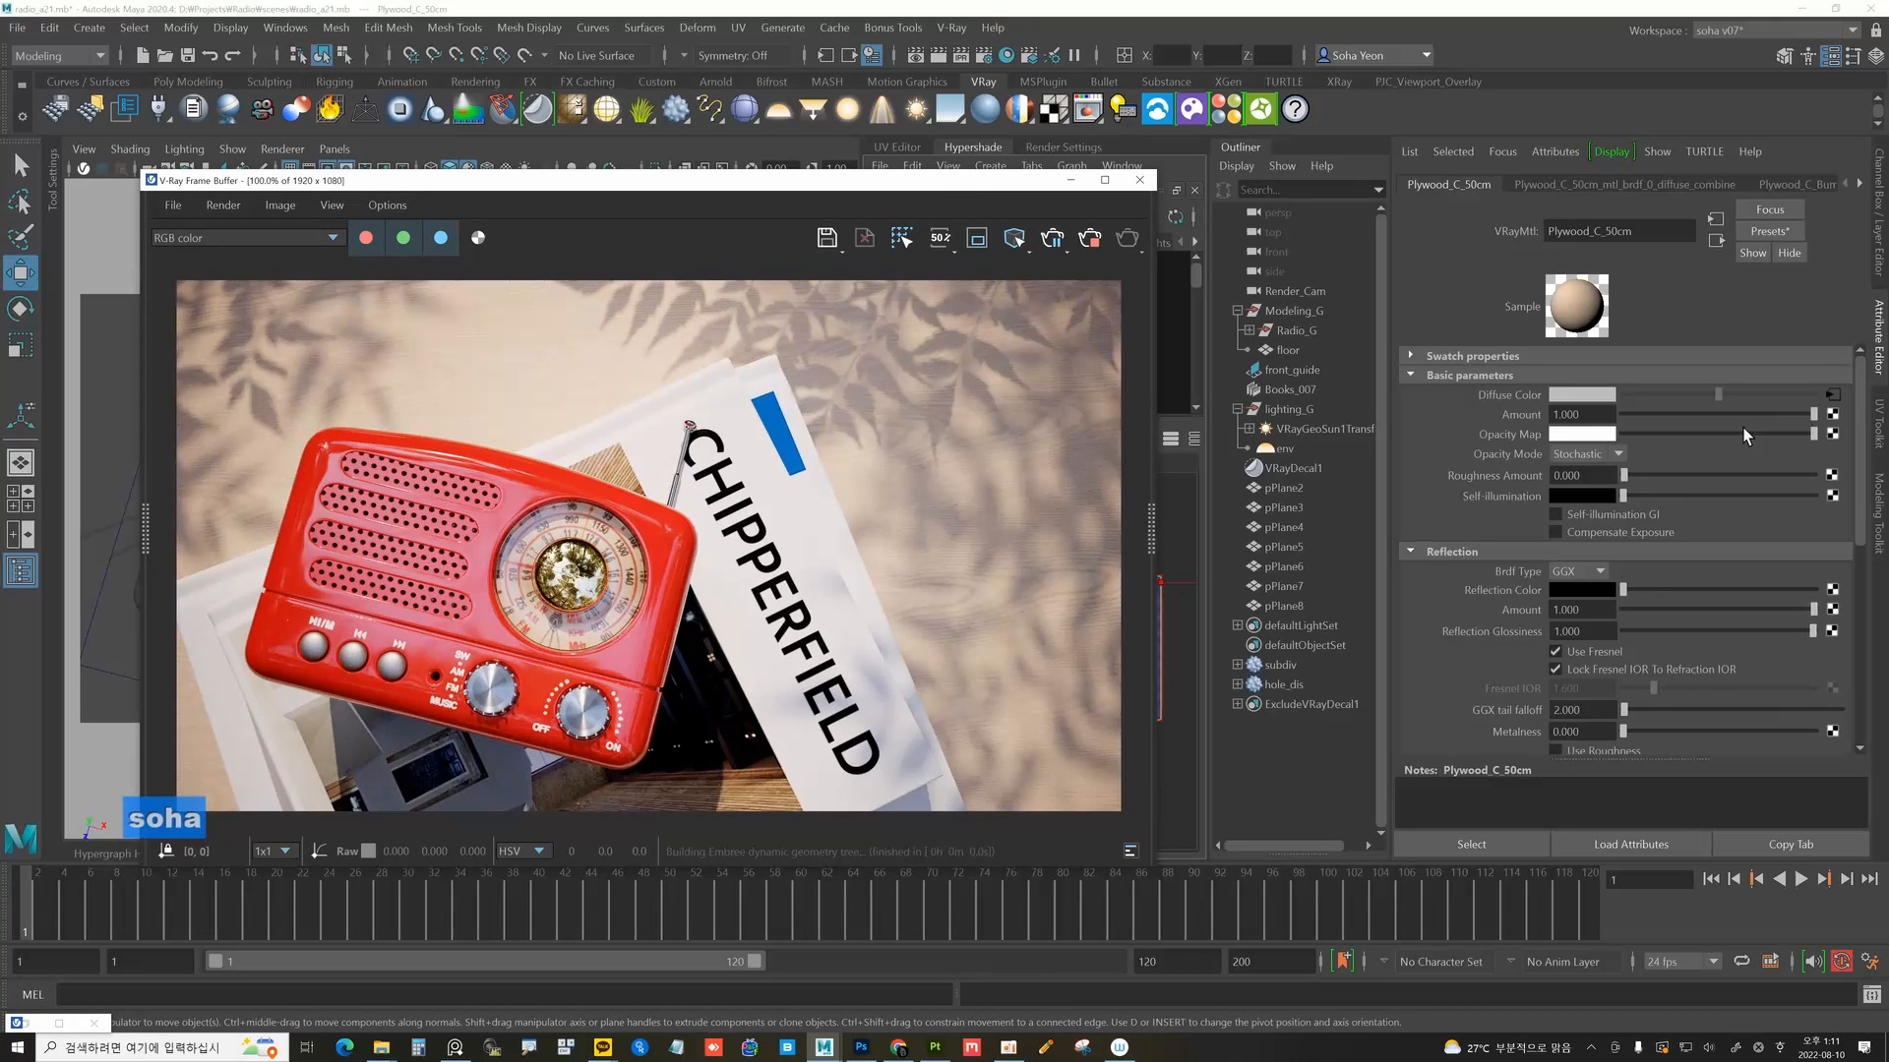
Test darker diffuse amounts on the Plywood_C_50cm material and settle on 0.881.
{"action": "left_click_drag", "start_coordinate": [1813, 416], "coordinate": [1737, 411]}
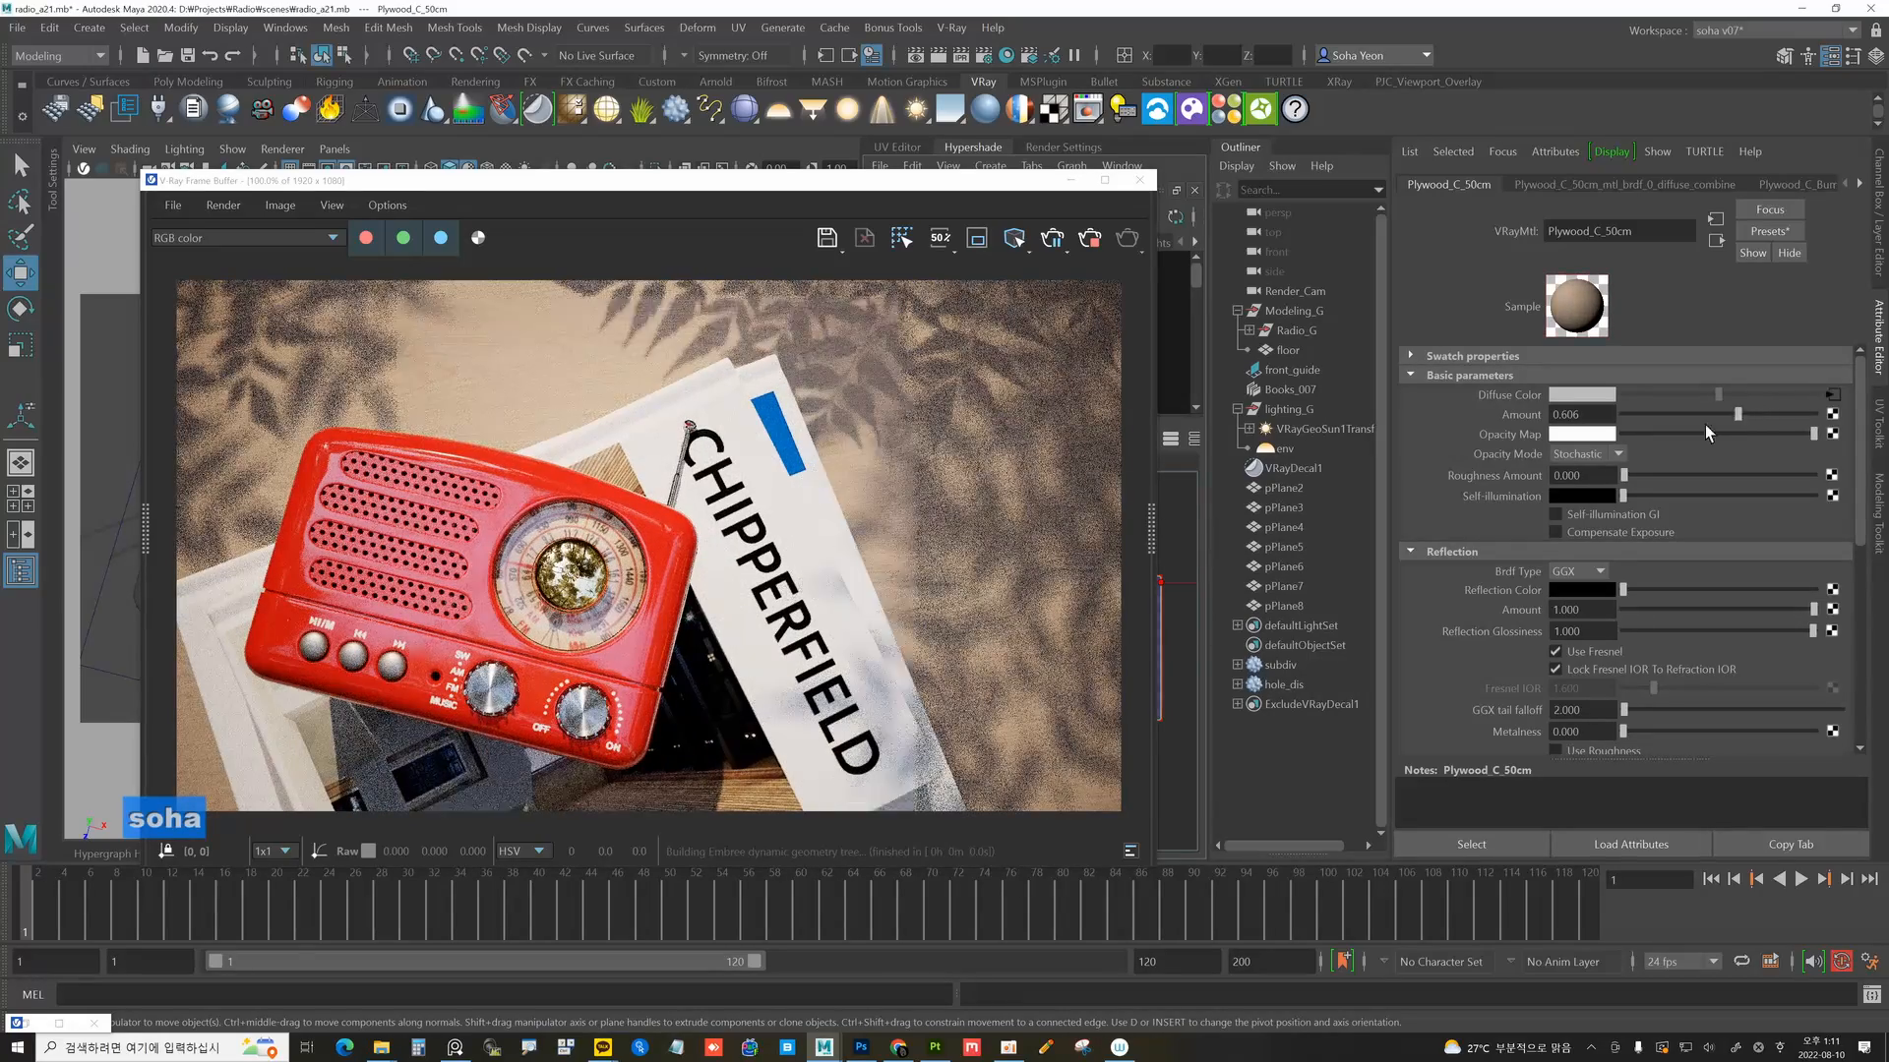
{"action": "left_click_drag", "start_coordinate": [1737, 414], "coordinate": [1643, 414]}
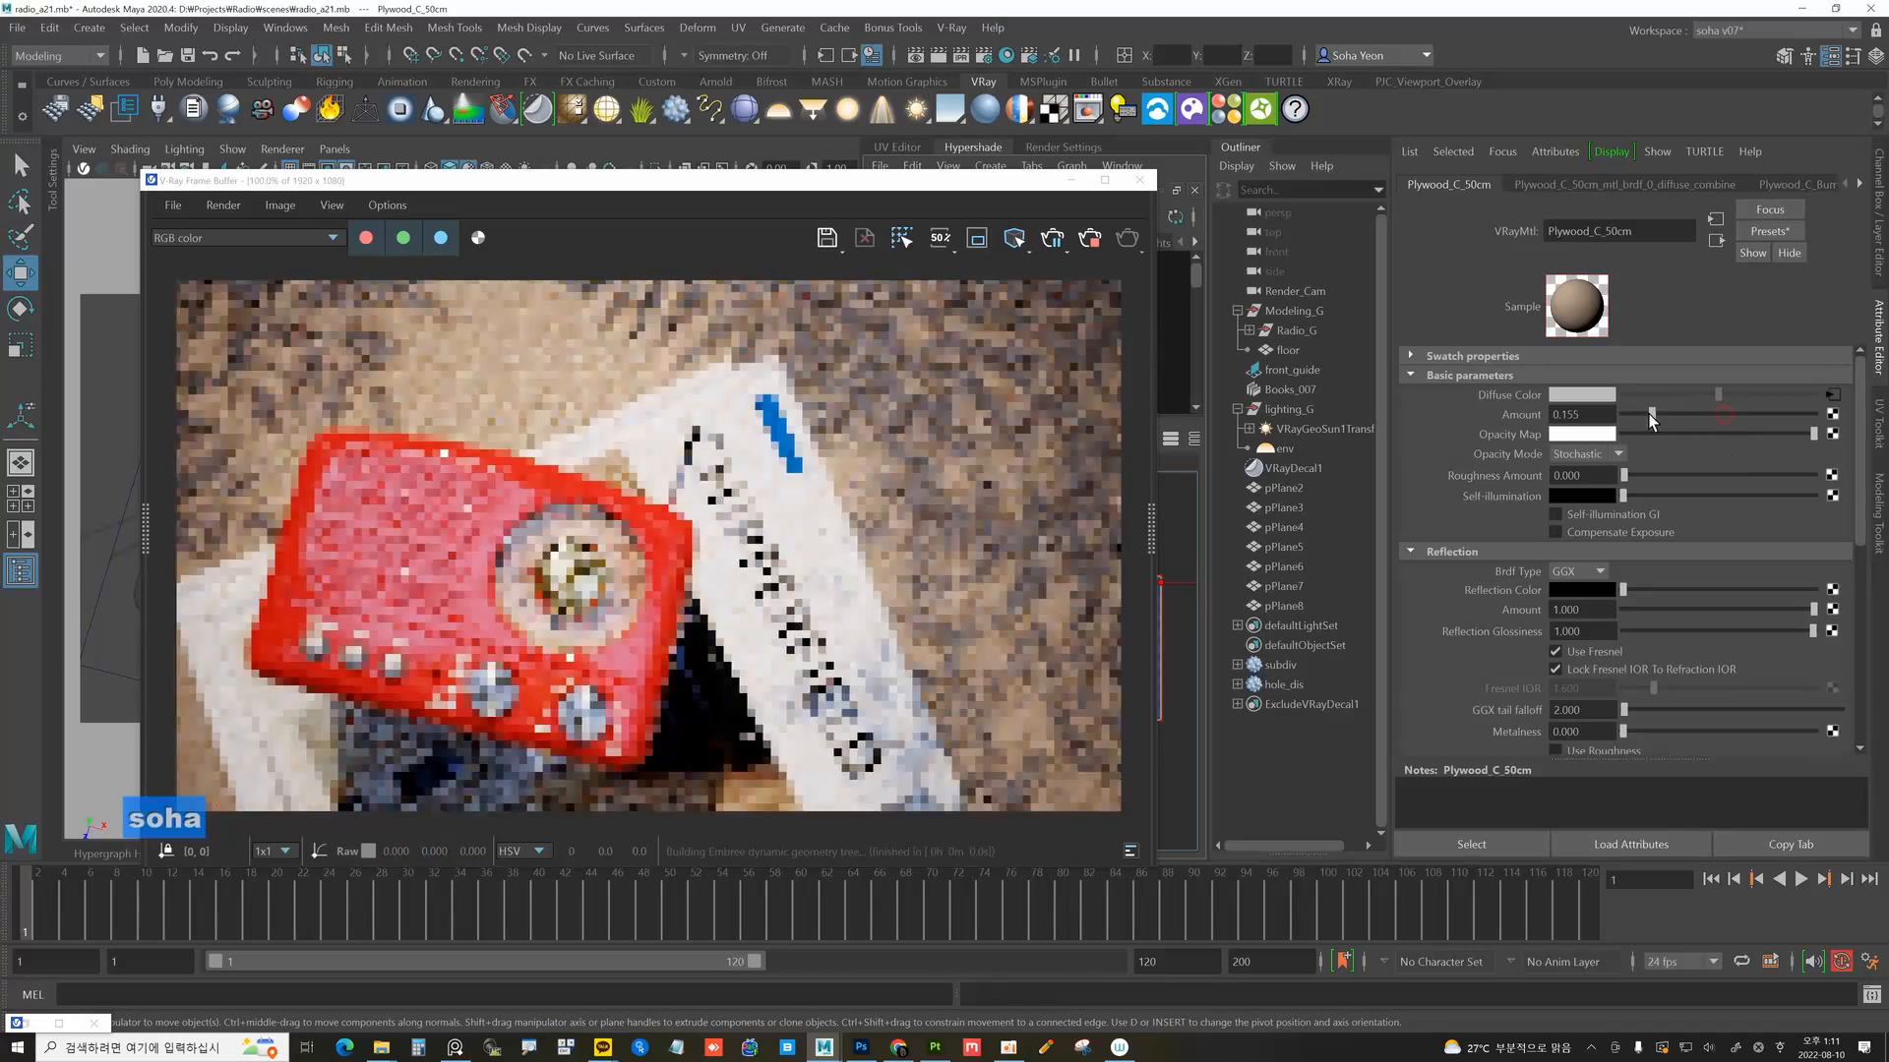
{"action": "left_click_drag", "start_coordinate": [1661, 416], "coordinate": [1791, 413]}
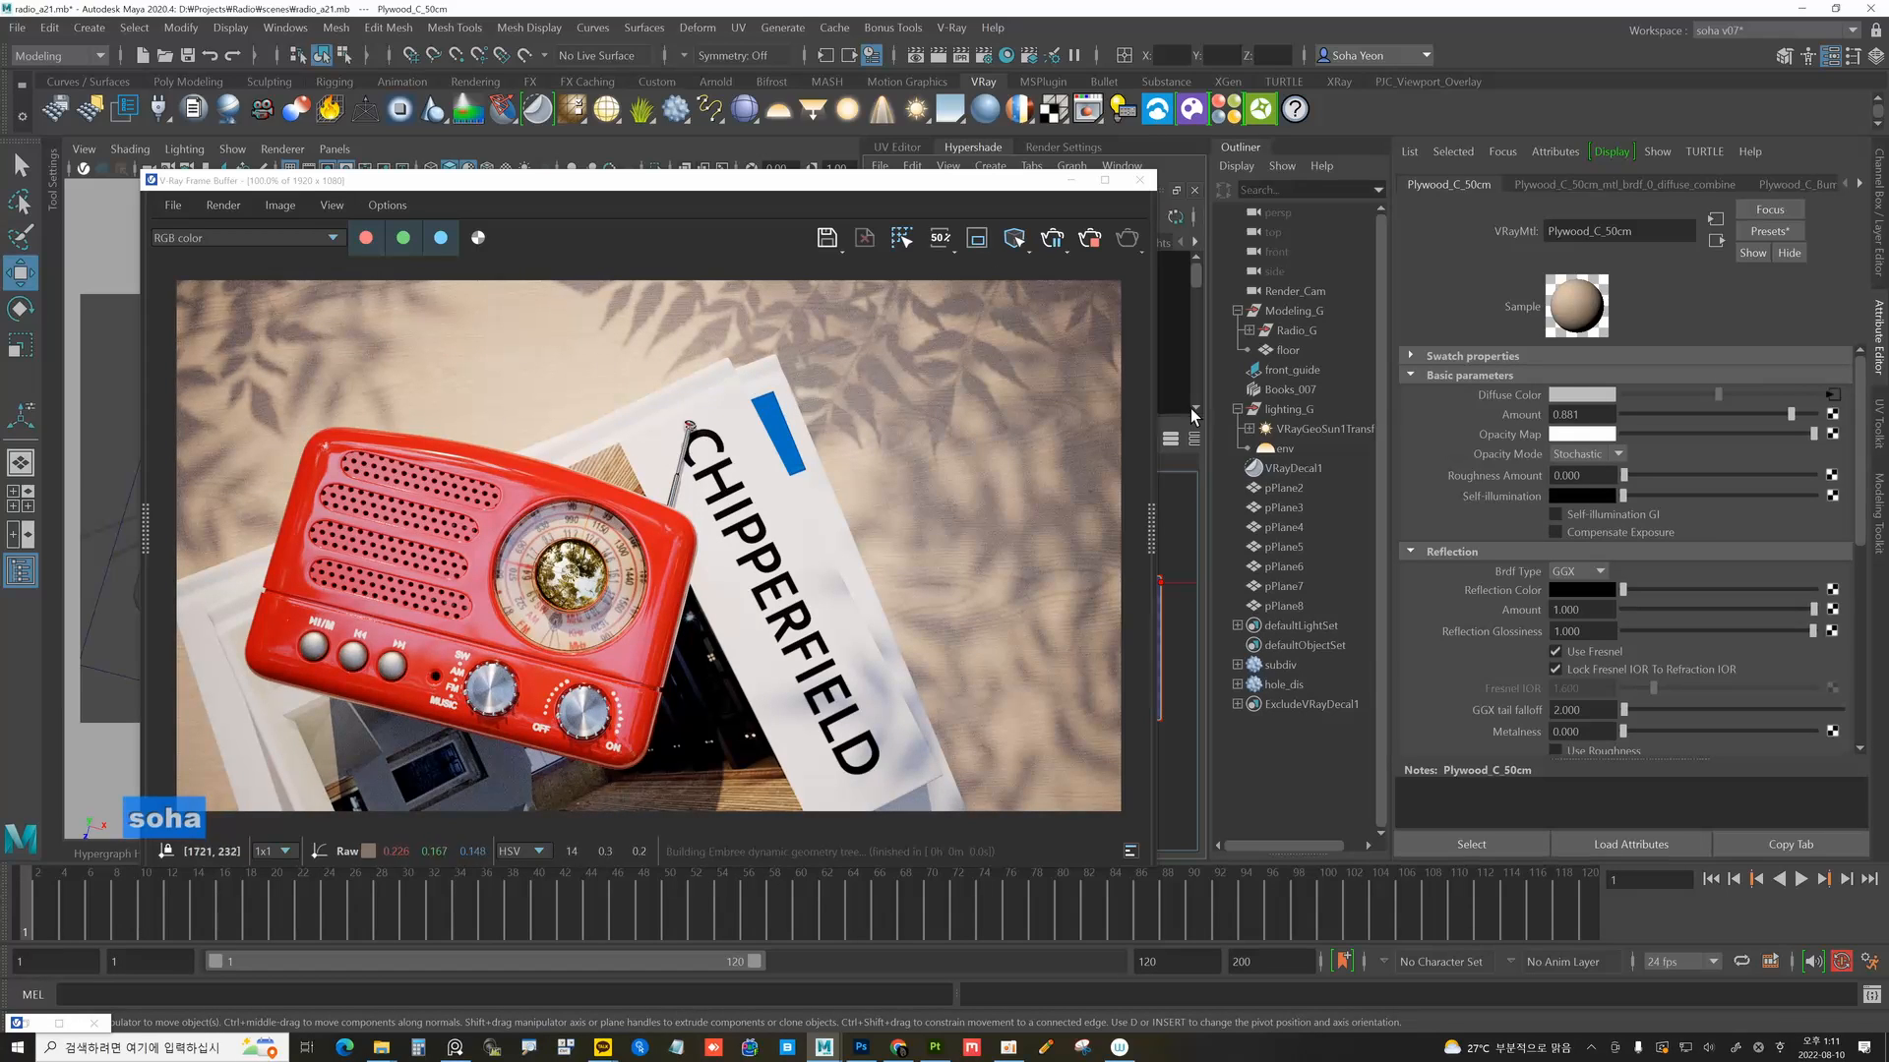
Enable Depth of field and Specify focus on Render_Cam's physical camera settings.
{"action": "left_click", "coordinate": [1295, 292]}
{"action": "scroll", "coordinate": [1662, 504], "scroll_direction": "down", "scroll_amount": 5}
{"action": "scroll", "coordinate": [1662, 504], "scroll_direction": "down", "scroll_amount": 2}
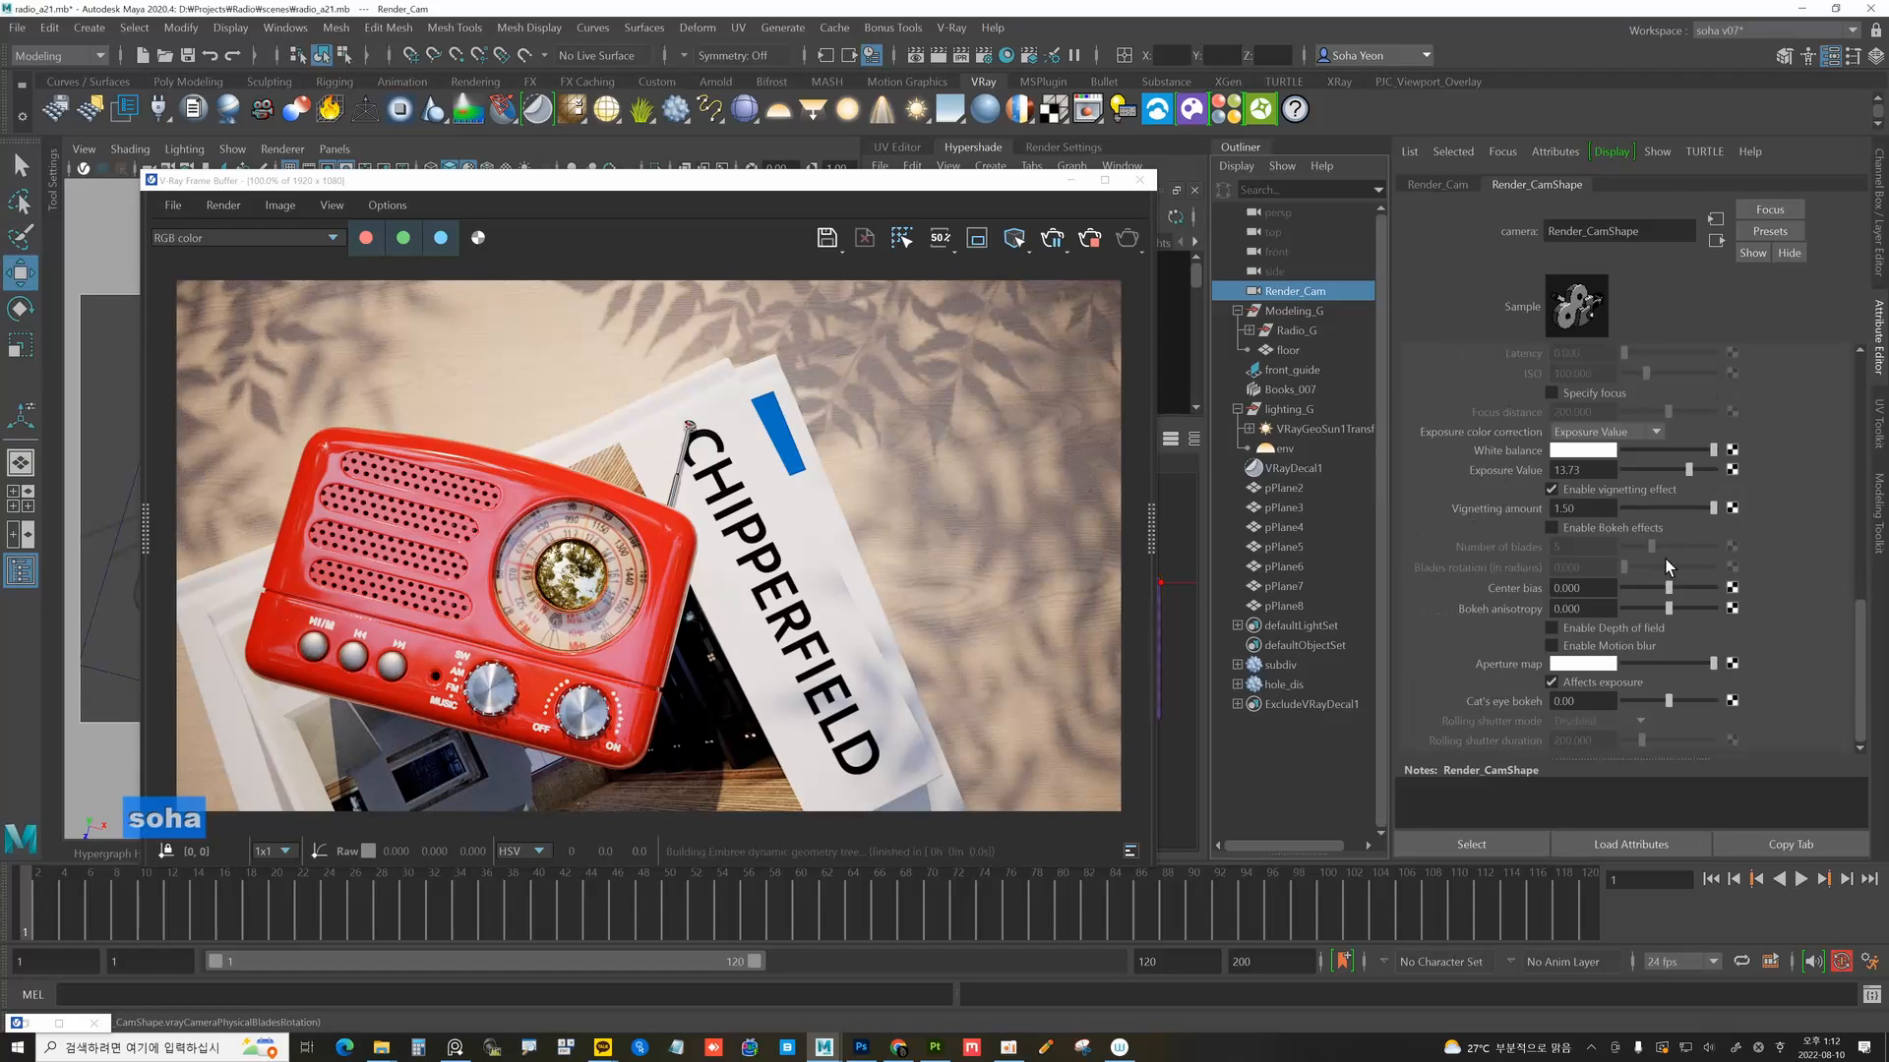
{"action": "left_click", "coordinate": [1633, 628]}
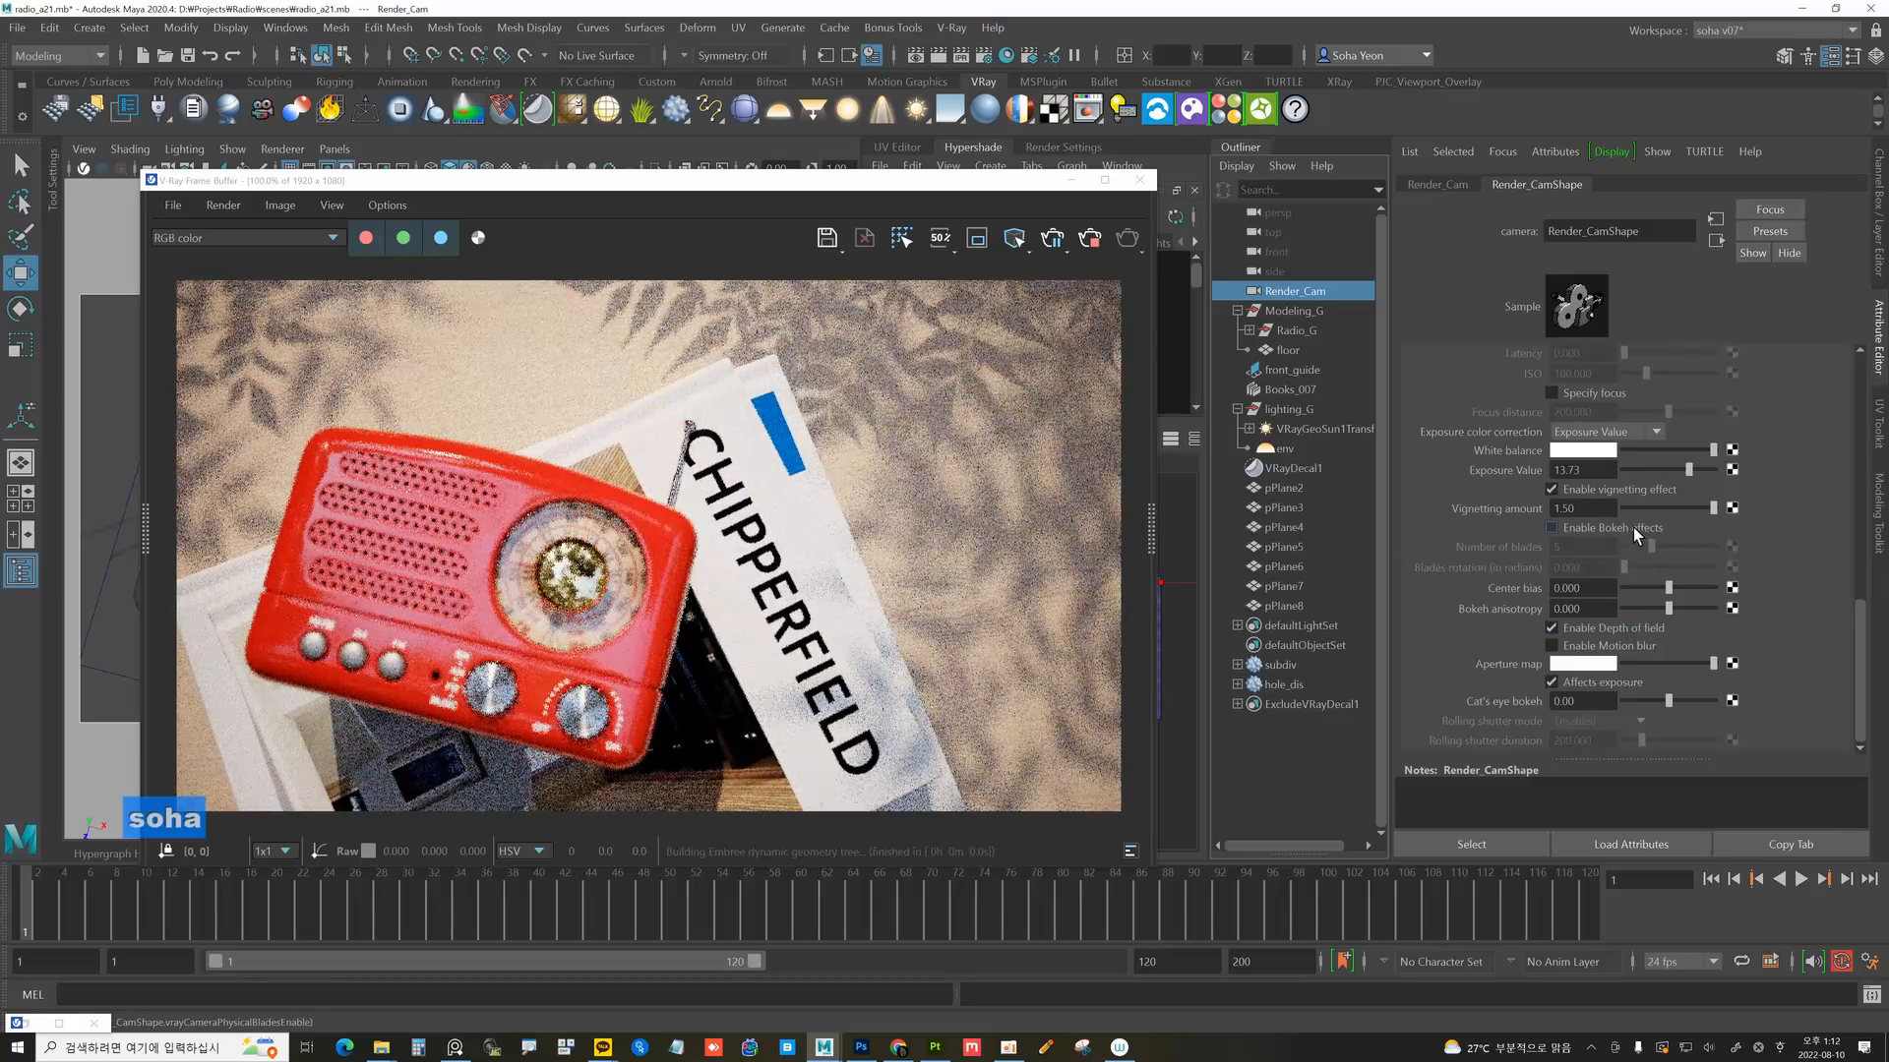
{"action": "scroll", "coordinate": [1633, 529], "scroll_direction": "up", "scroll_amount": 1}
{"action": "left_click", "coordinate": [1587, 422]}
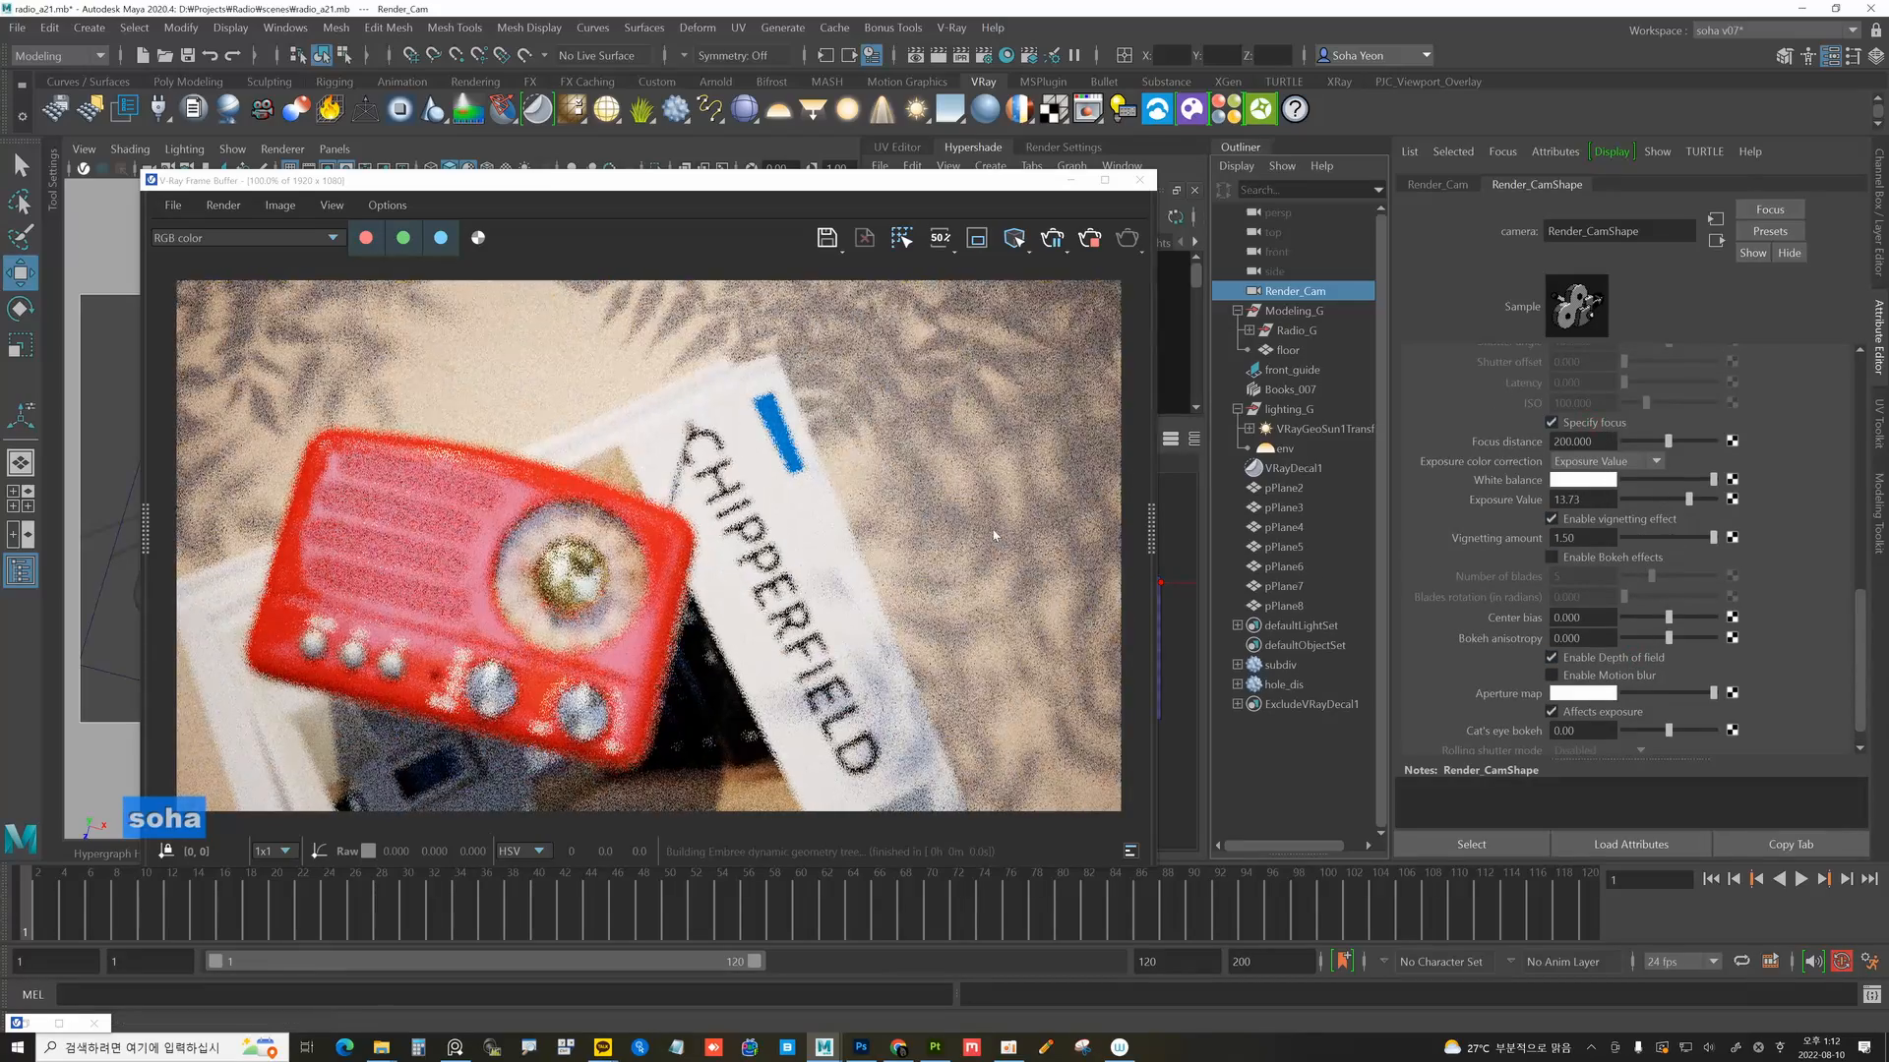
Set the camera's focus point in the render on the radio's red front beside the tuning knob.
{"action": "right_click", "coordinate": [844, 465]}
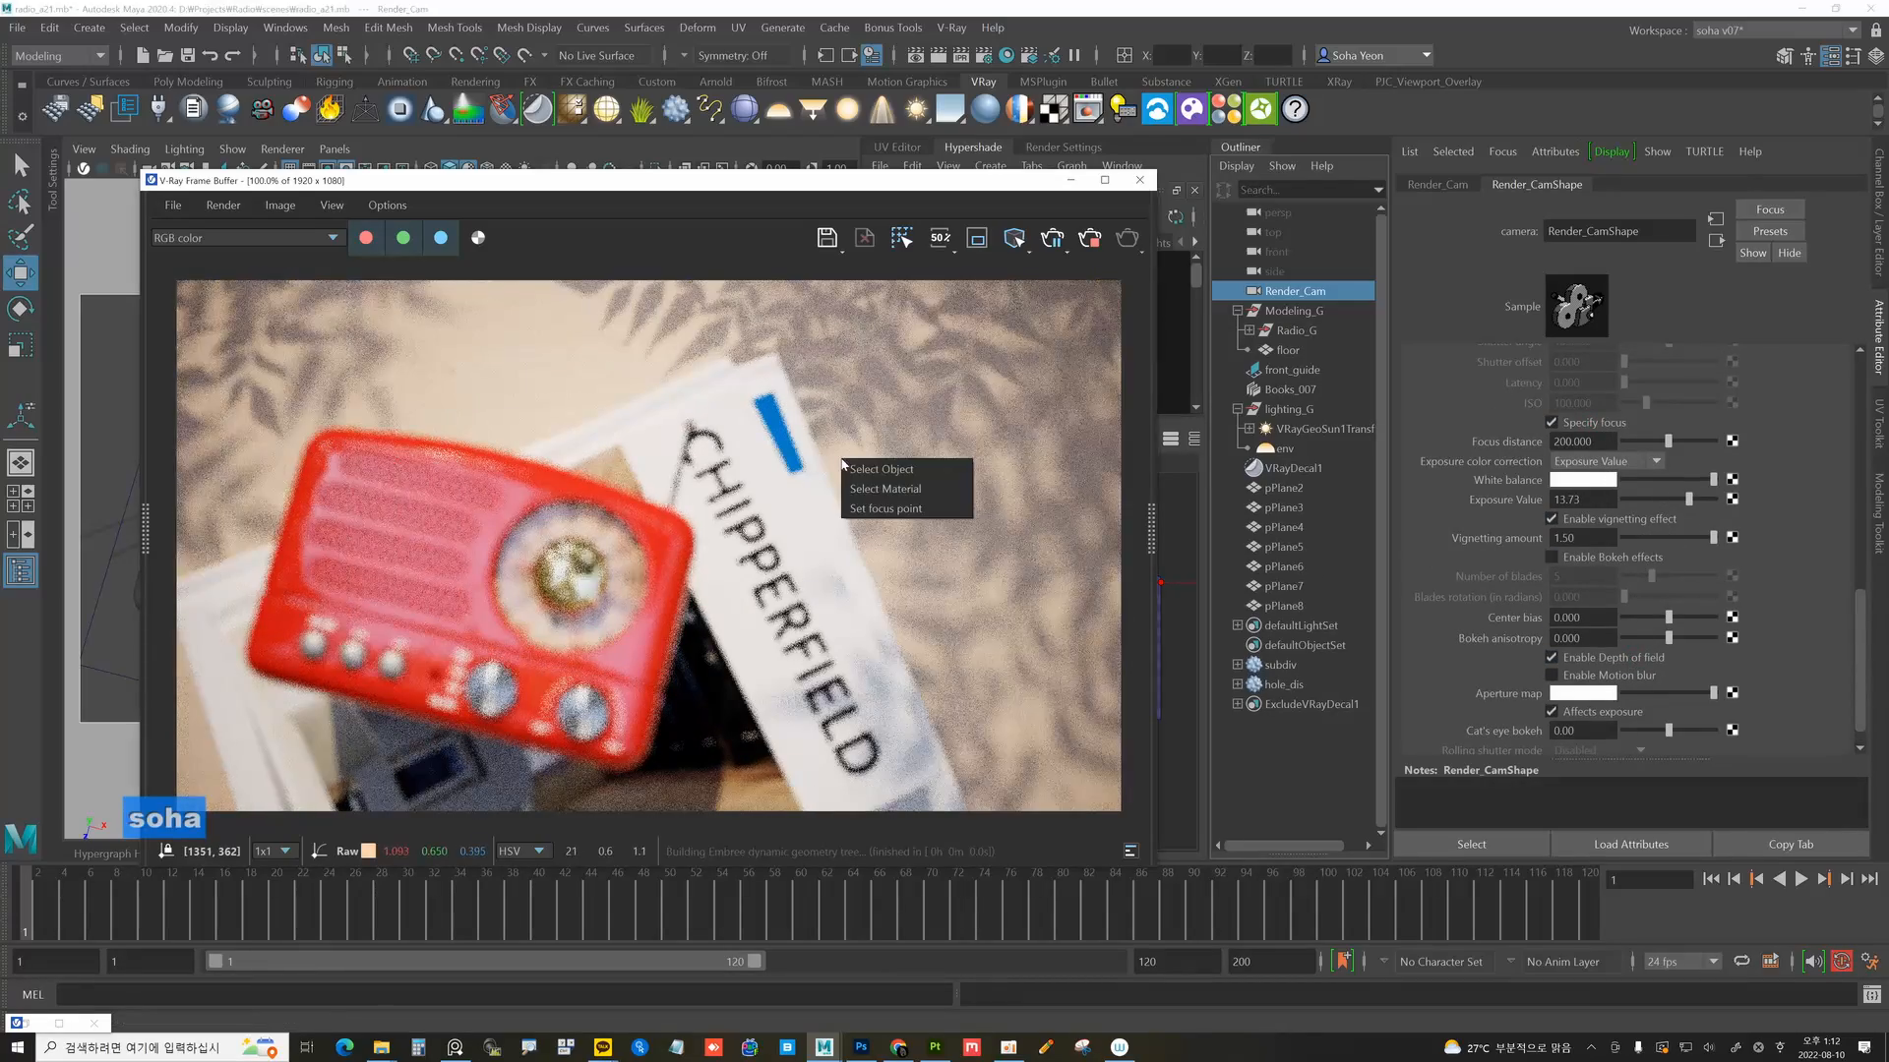
{"action": "left_click", "coordinate": [882, 507]}
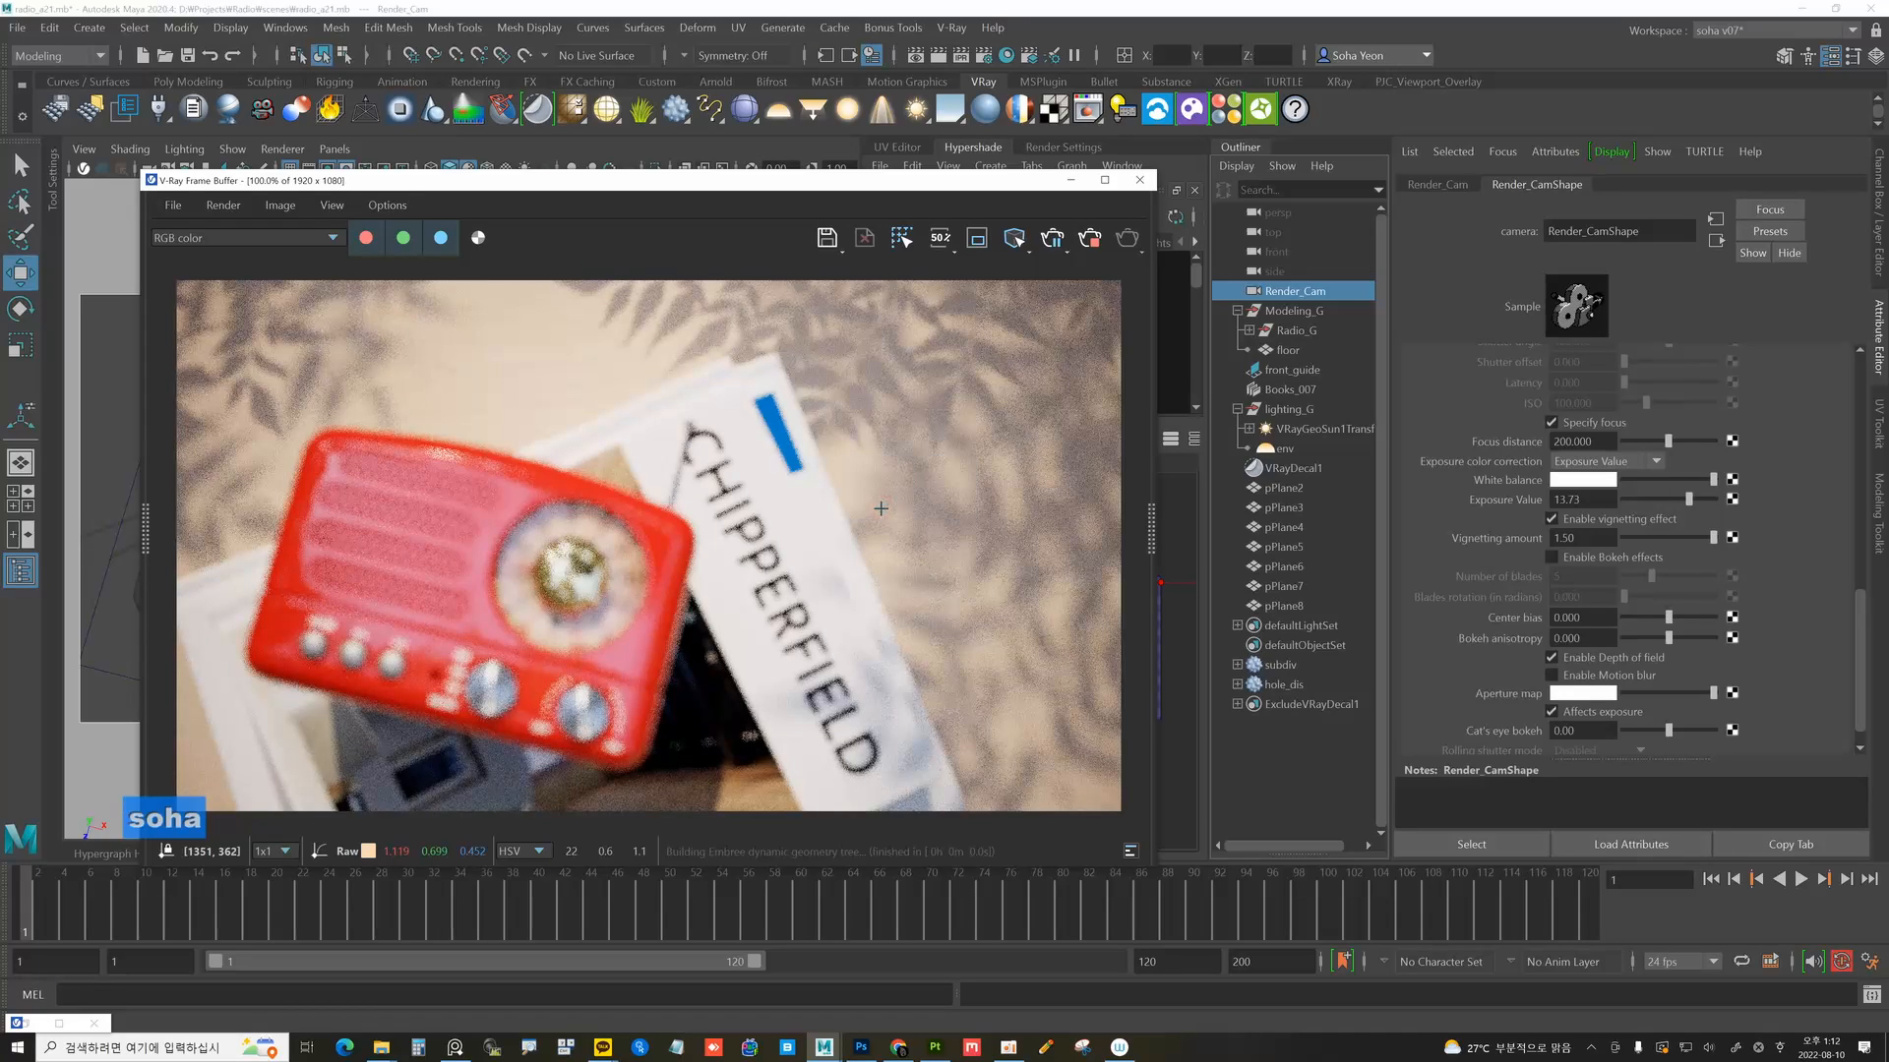
{"action": "left_click", "coordinate": [454, 651]}
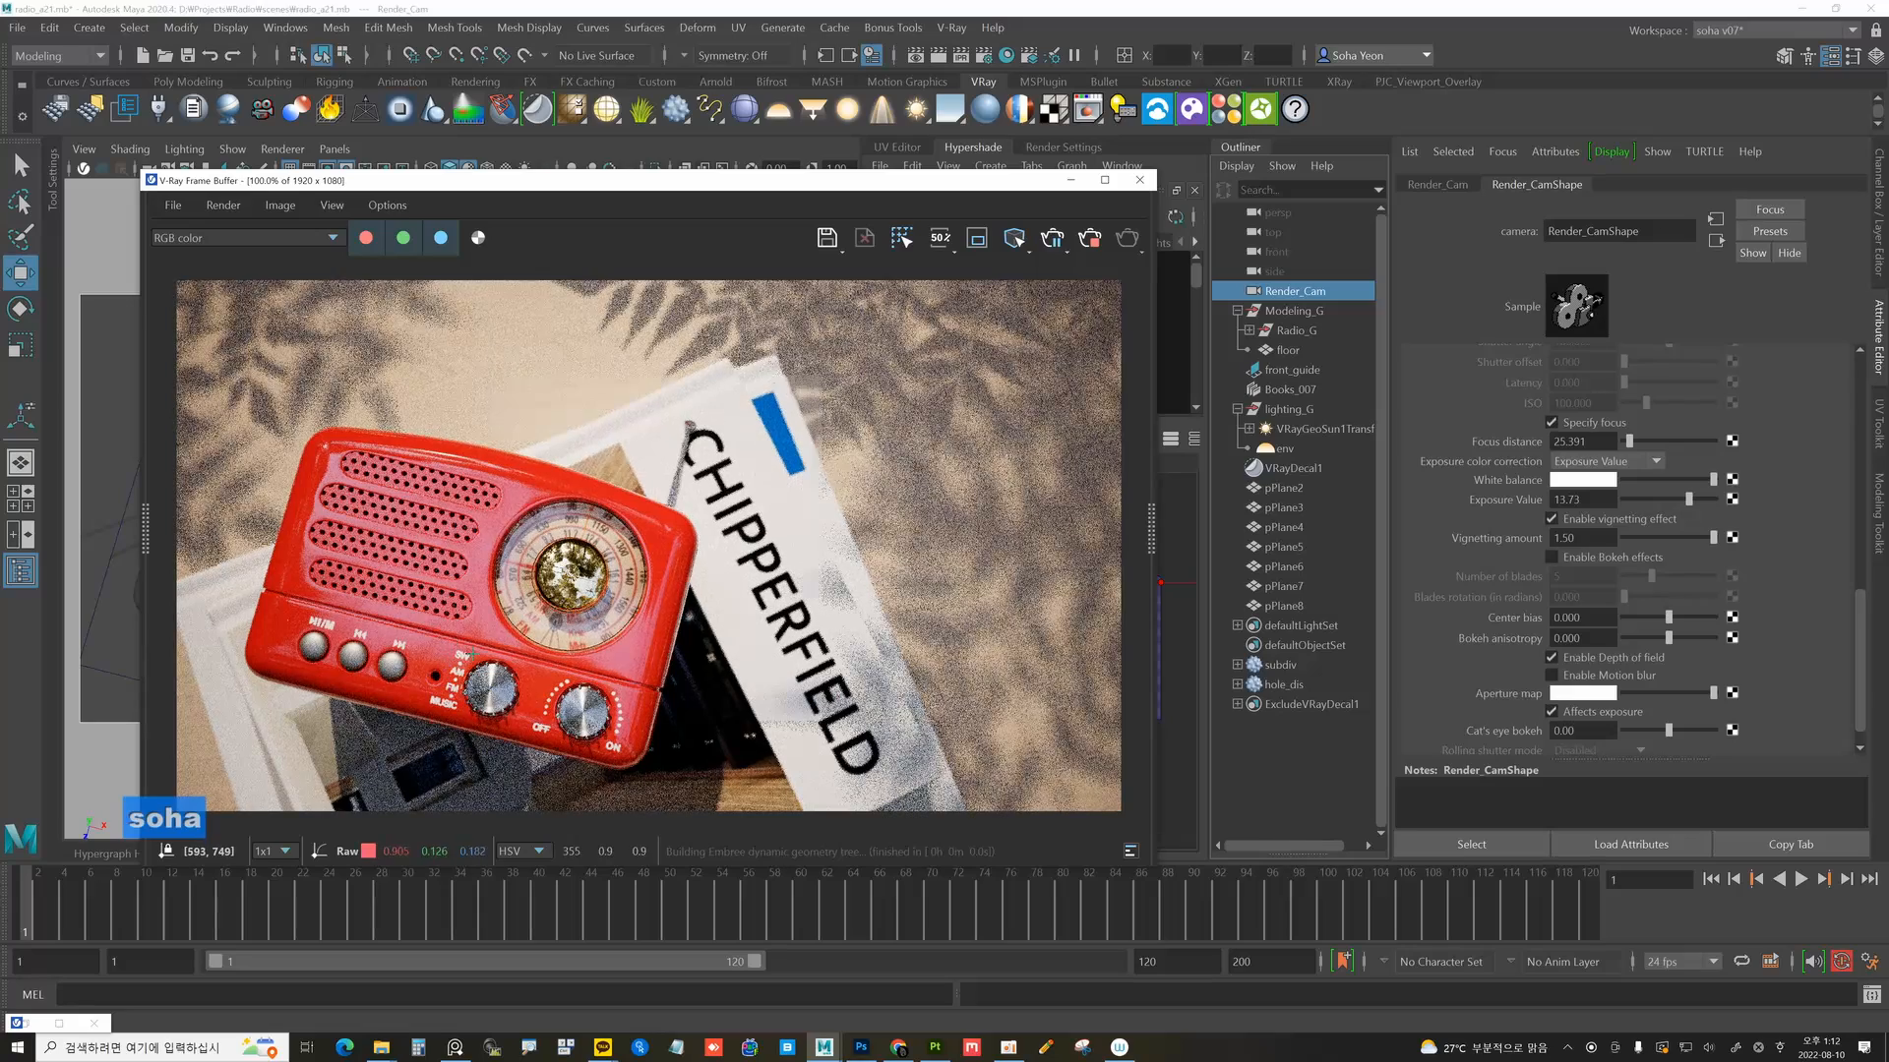